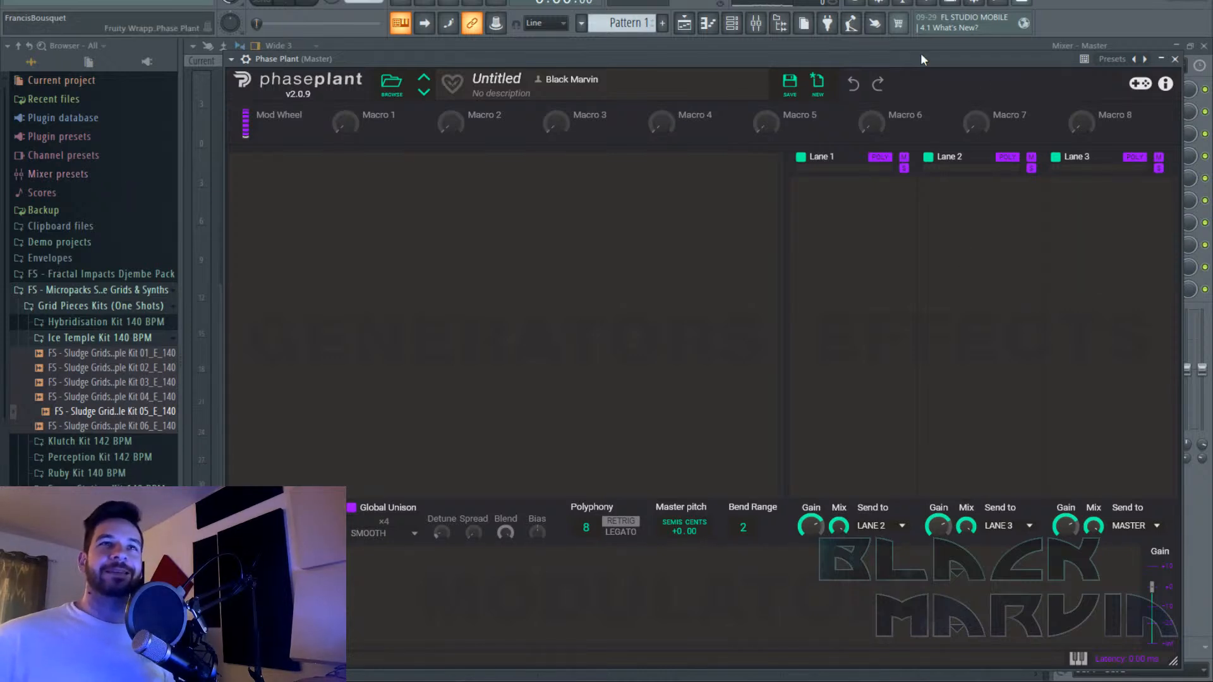
Close the empty Phase Plant window and reposition the Dual Delay window over the mixer.
drag(929, 57, 940, 45)
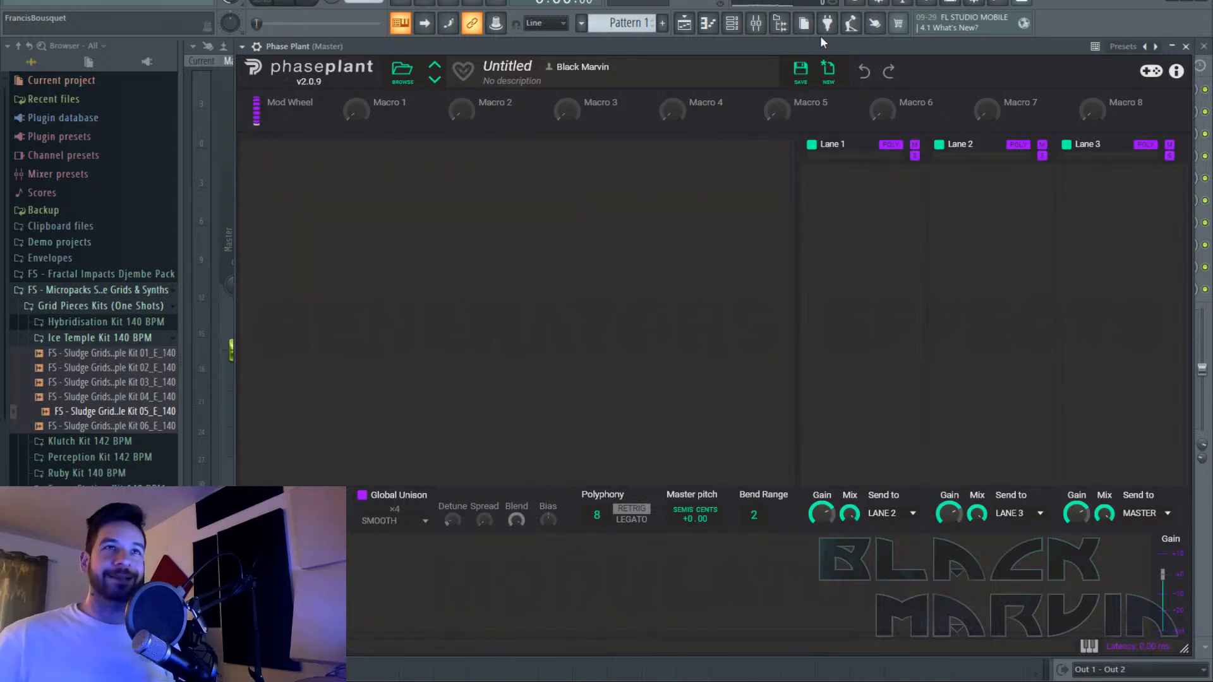
click(1204, 46)
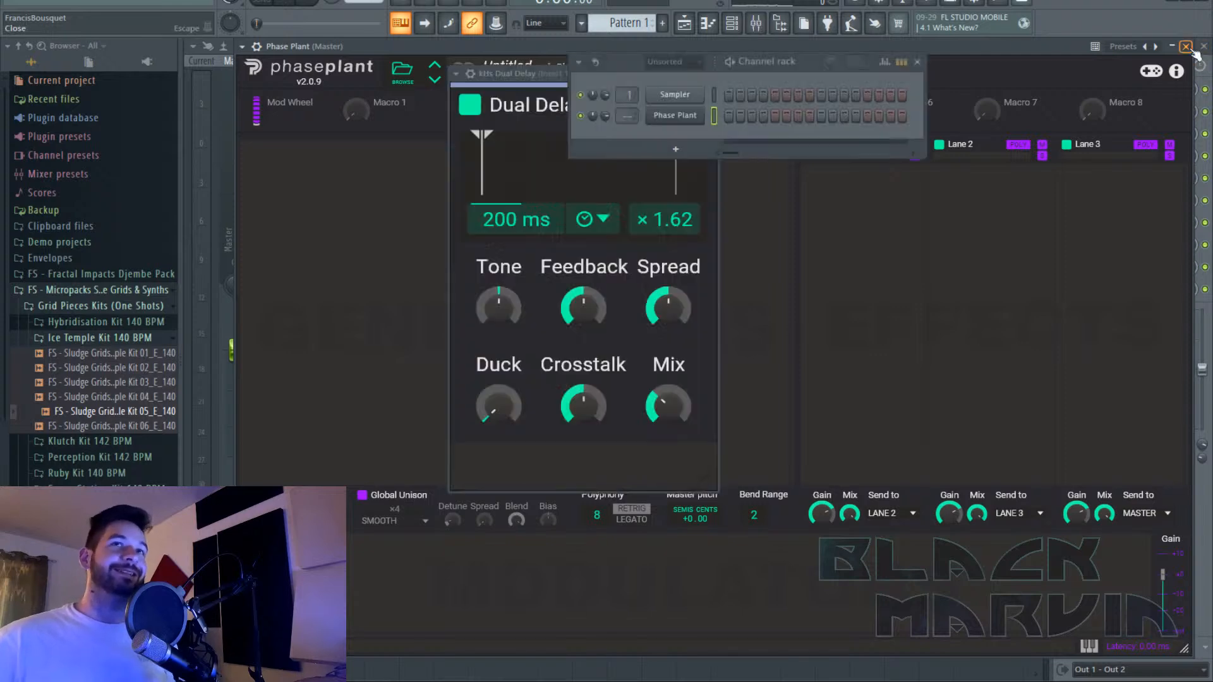
drag(522, 77, 529, 76)
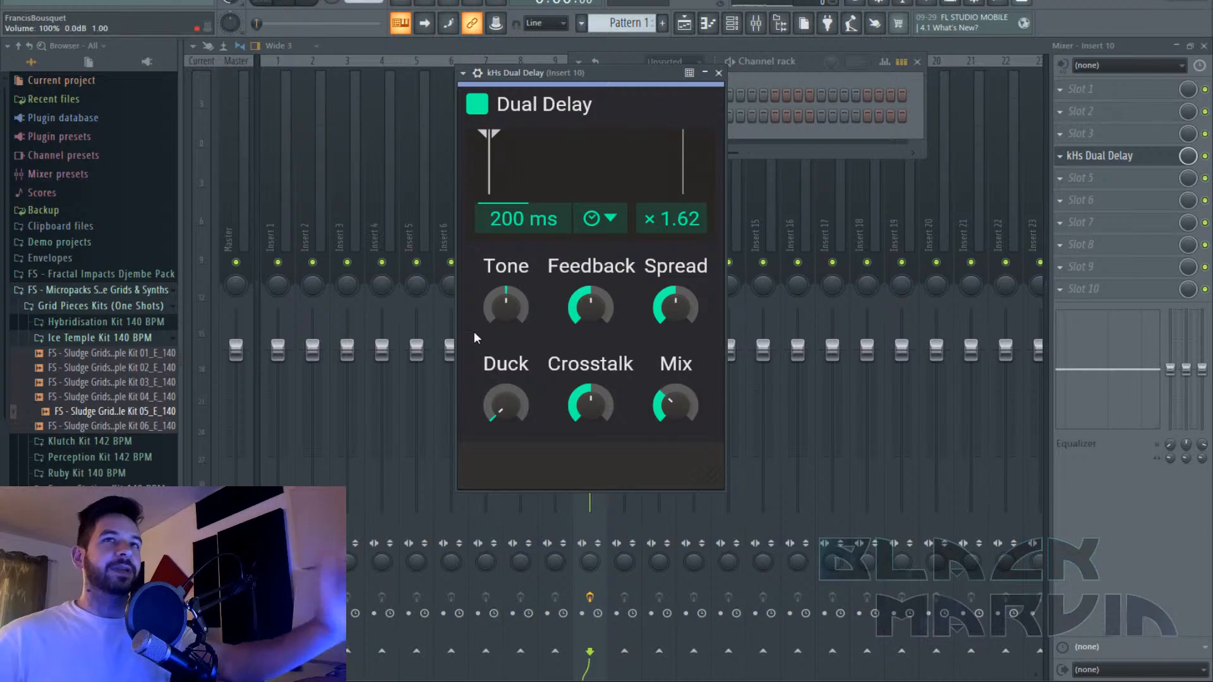
Look through the kHs plugins in the effect list, then open the Dual Delay loaded on mixer Insert 10.
click(1165, 229)
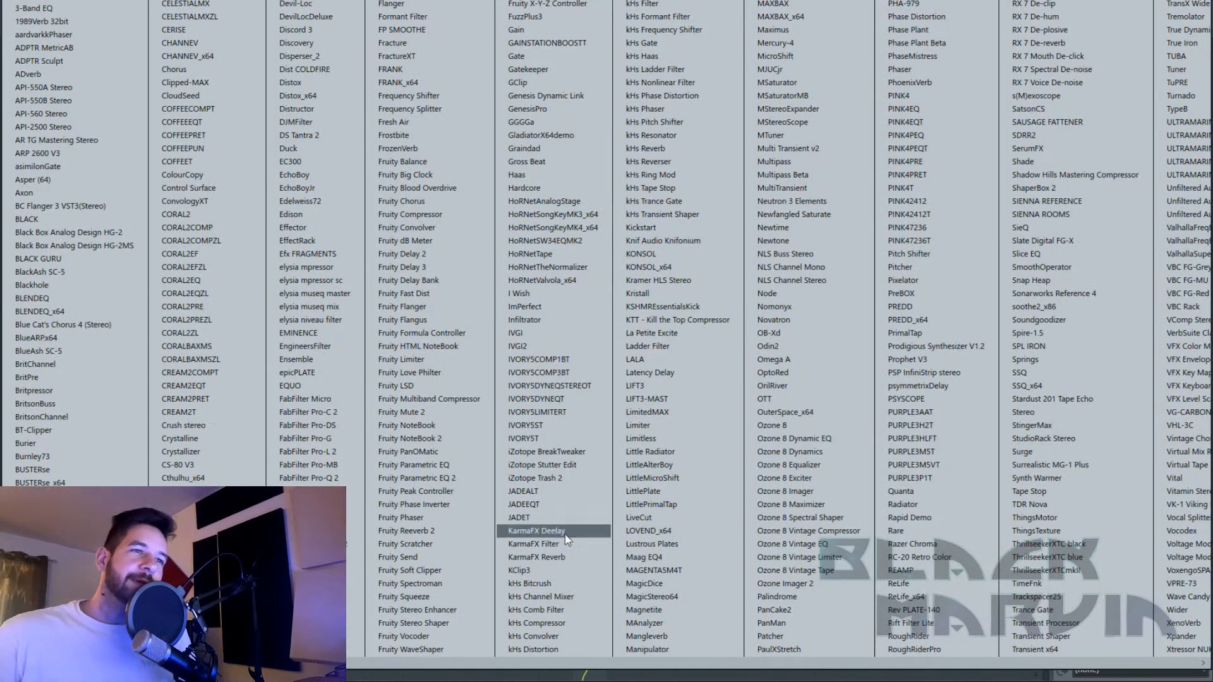
click(651, 650)
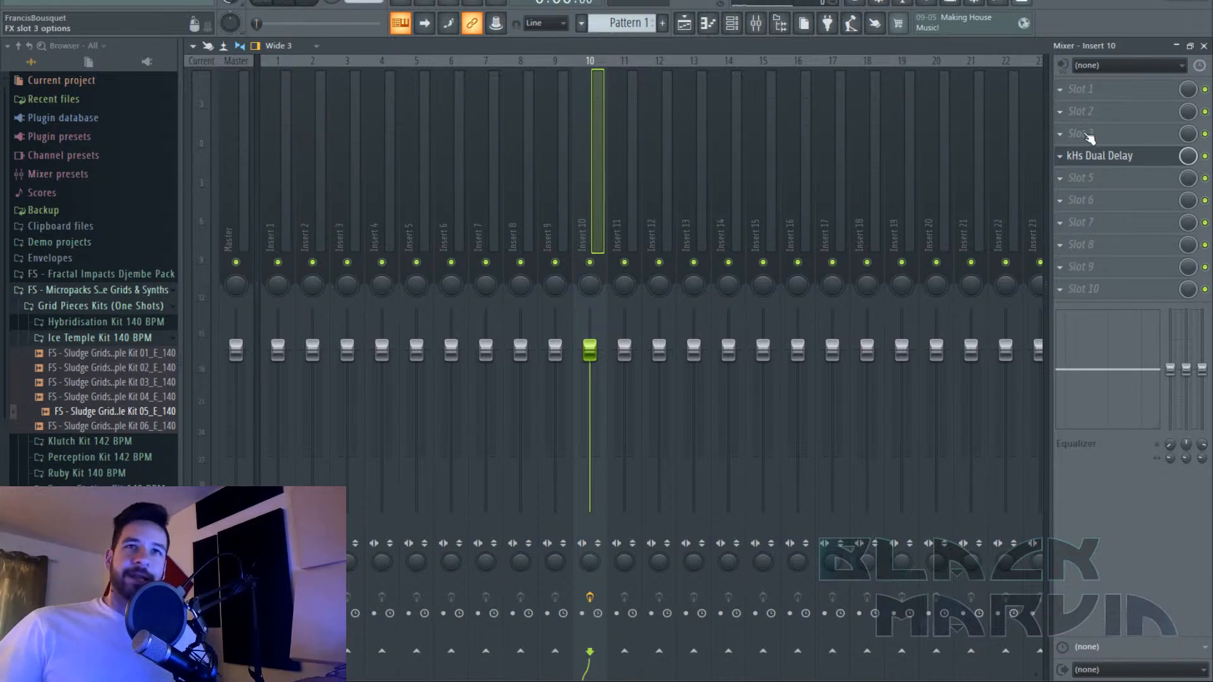
click(1121, 158)
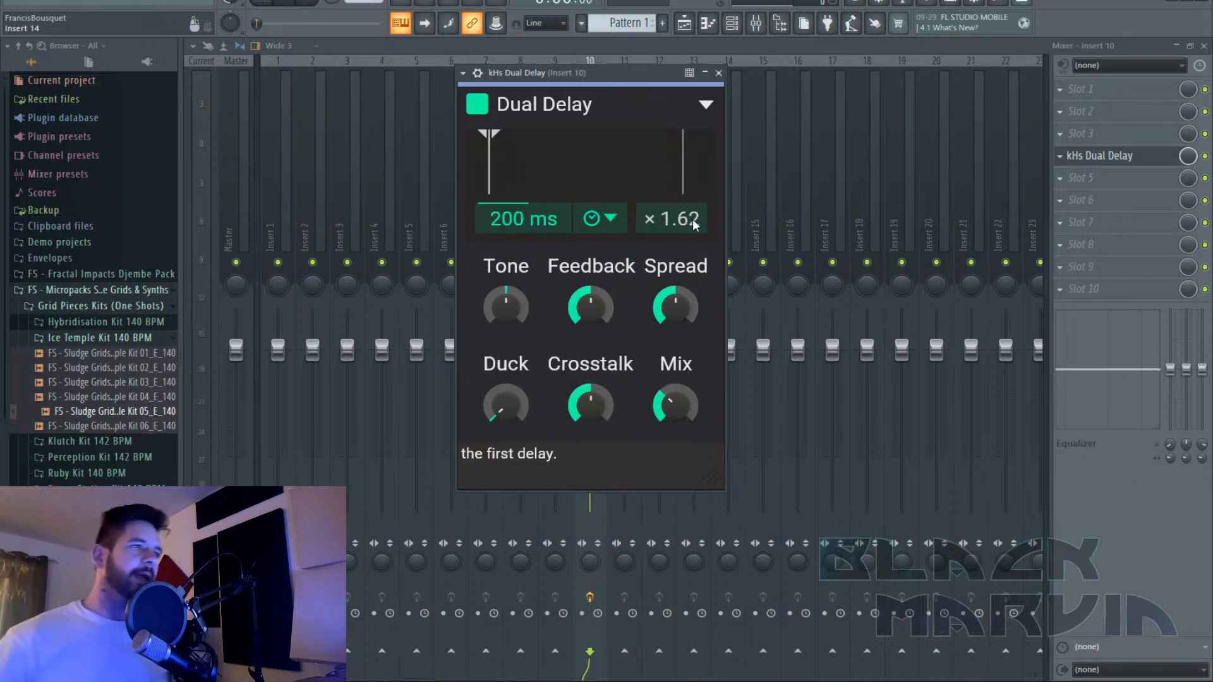
drag(652, 78, 666, 220)
right_click(596, 135)
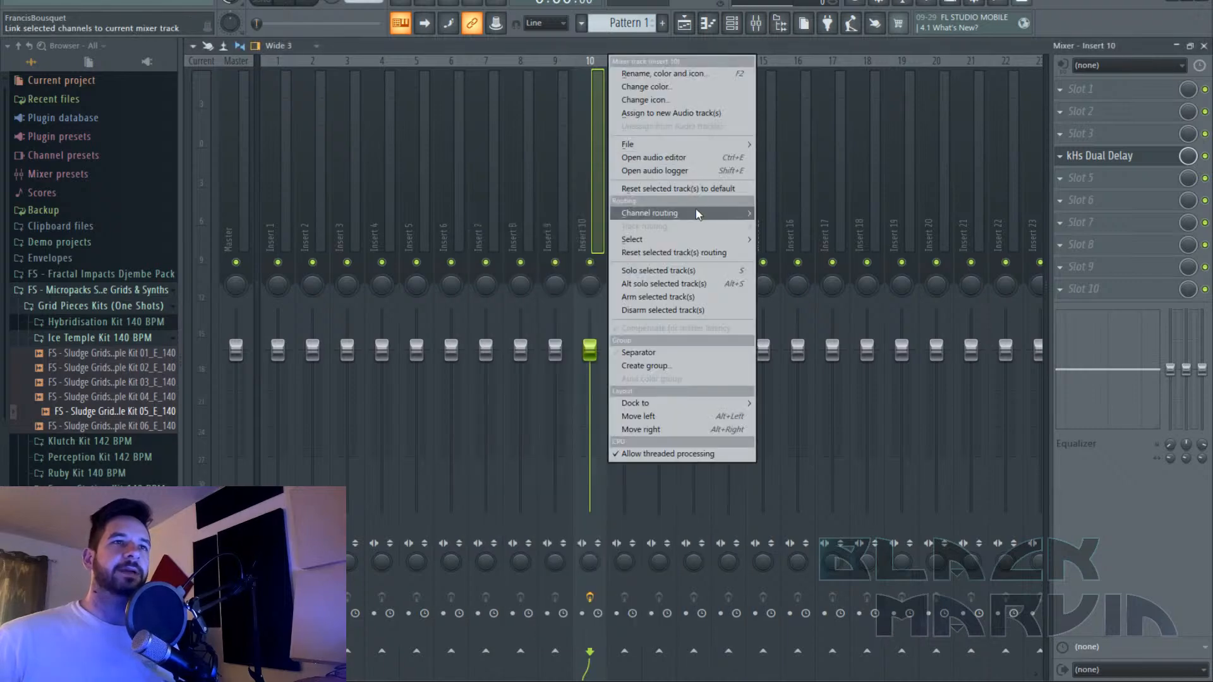
Place the Sludge Grids Ice Temple Kit 05_E_140 sample on playlist Track 1 and move its clip to the start of bar 1.
click(684, 22)
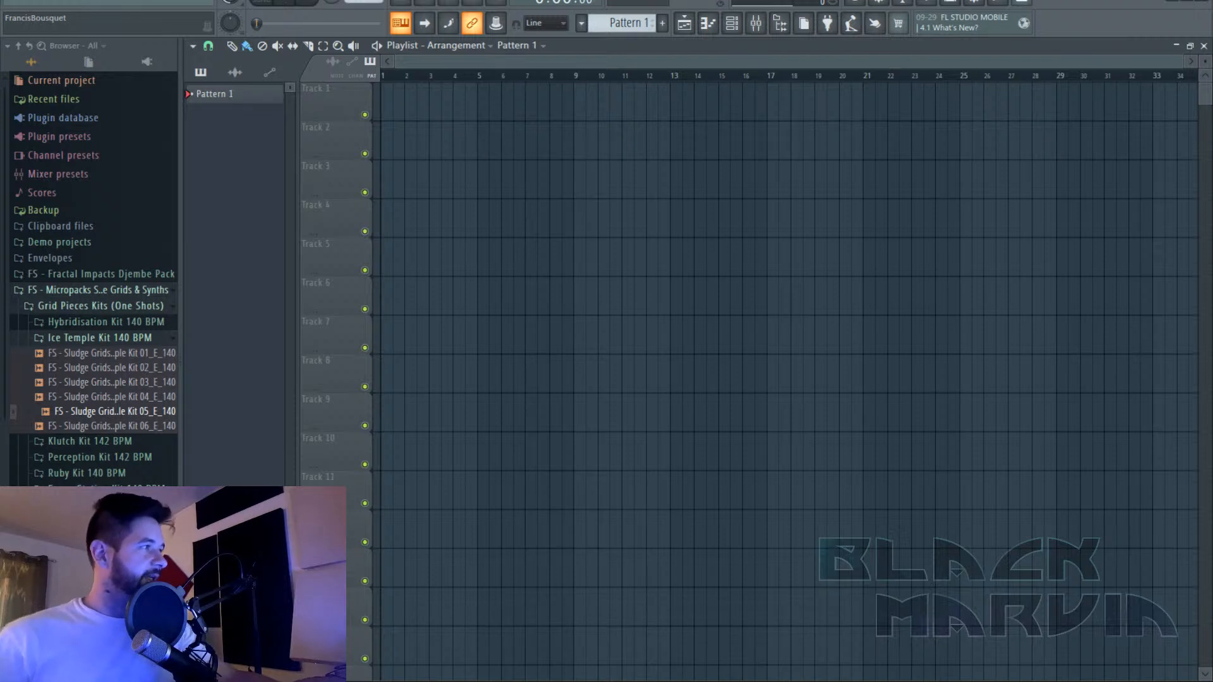
drag(152, 412, 439, 88)
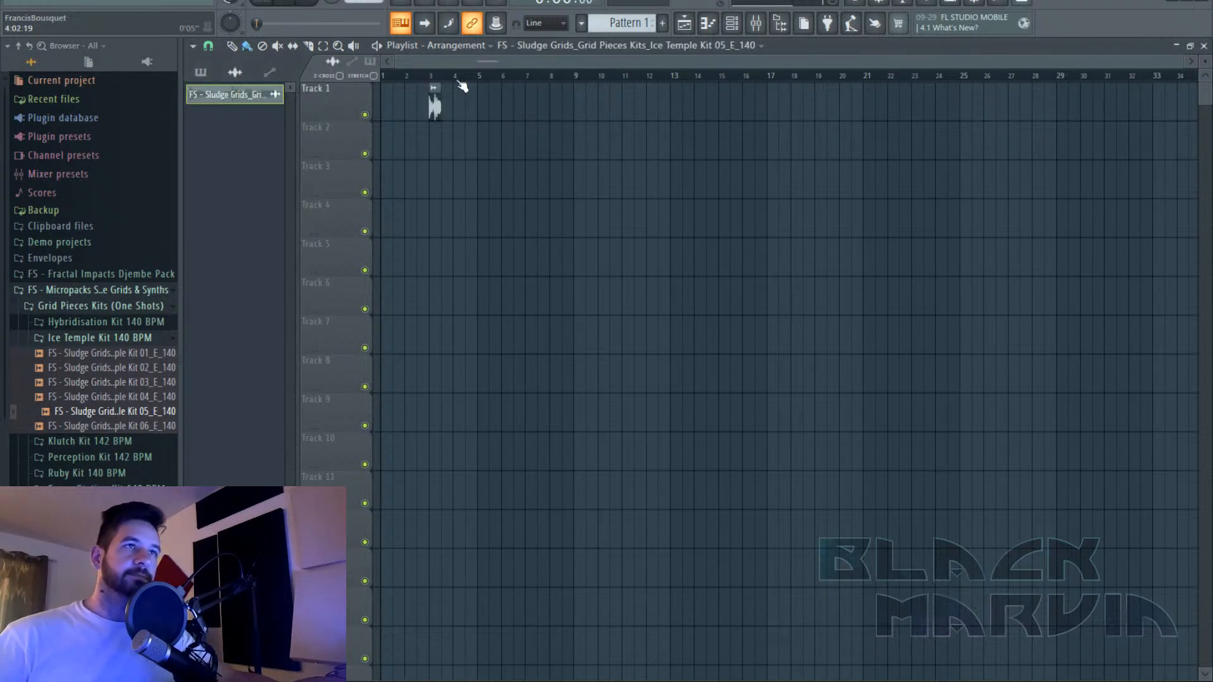
scroll(462, 86, up, 3)
drag(550, 100, 400, 98)
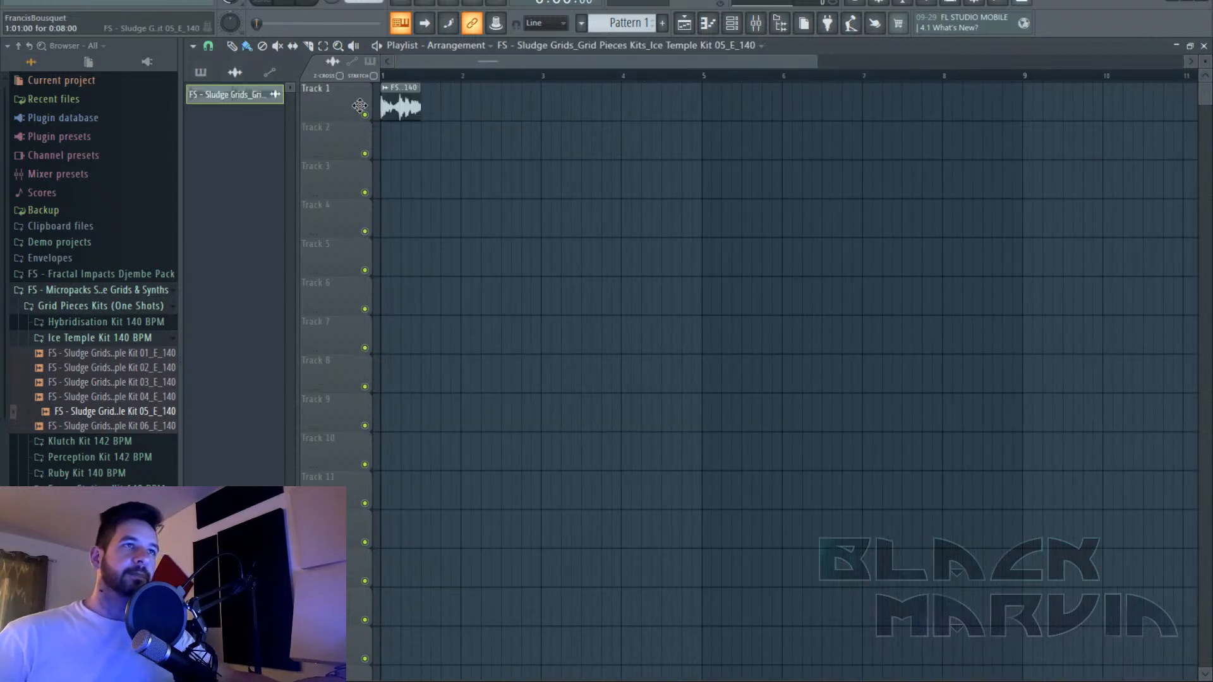
Route the Ice Temple Kit 05 sample channel to mixer Insert 10, which holds the Dual Delay.
double_click(400, 98)
click(755, 23)
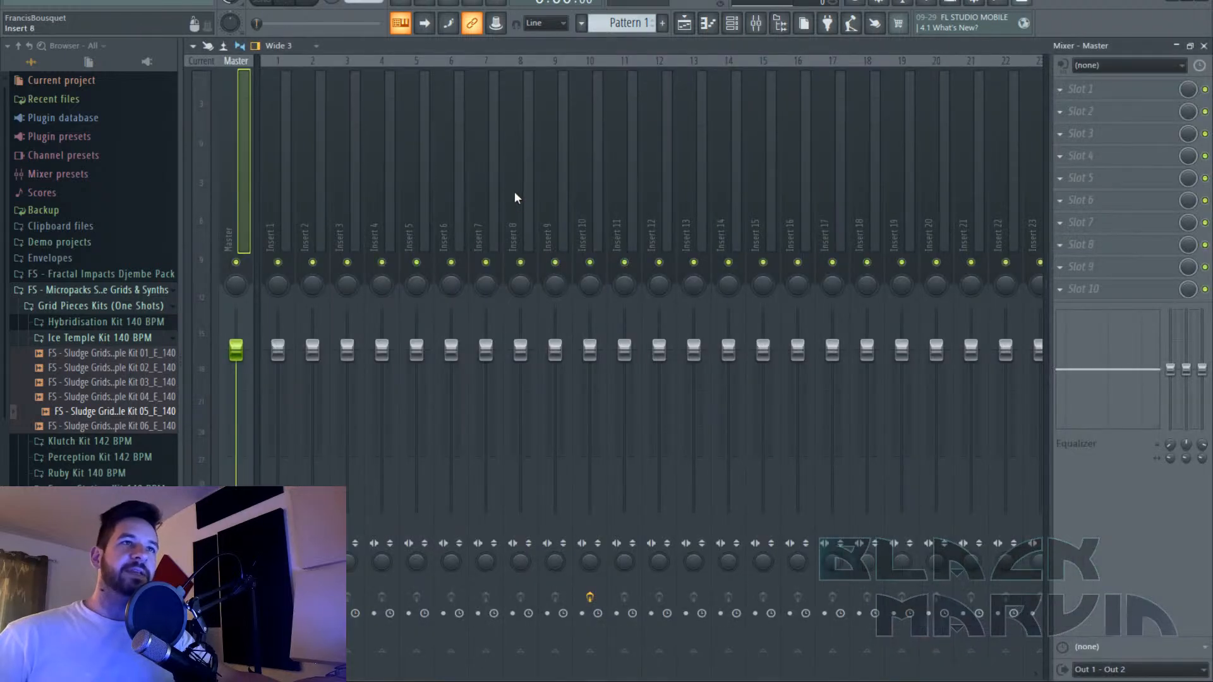
click(594, 197)
click(547, 197)
click(590, 197)
right_click(596, 193)
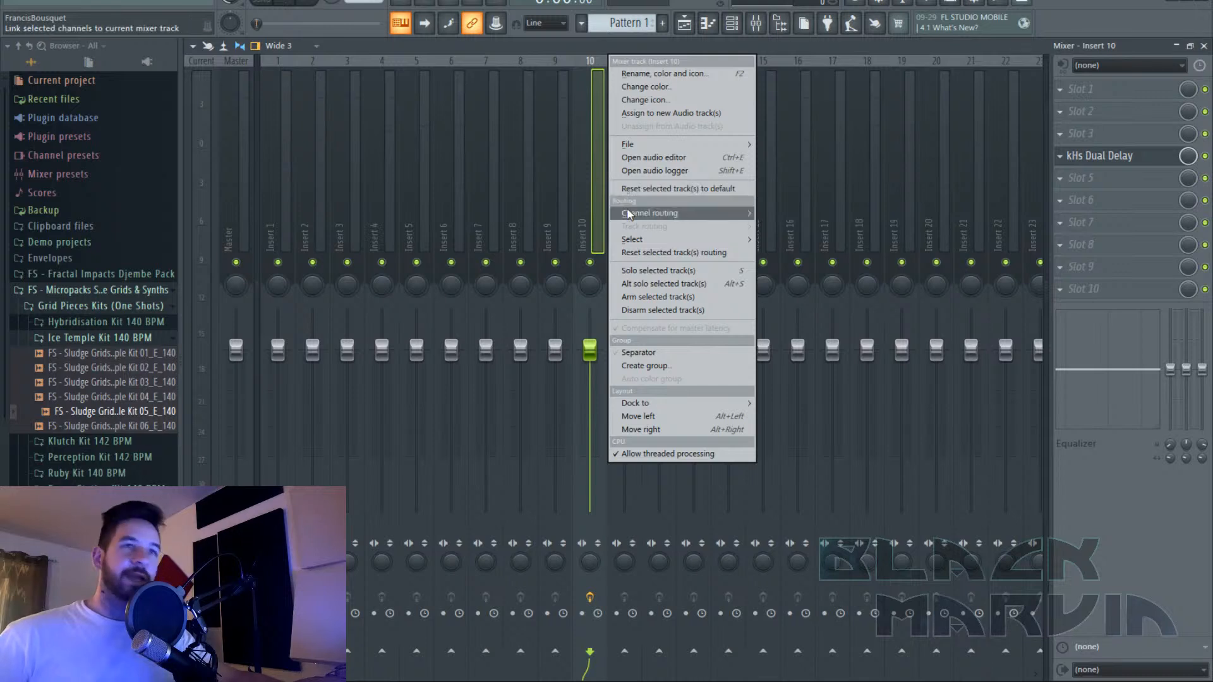
mouse_move(656, 213)
click(782, 216)
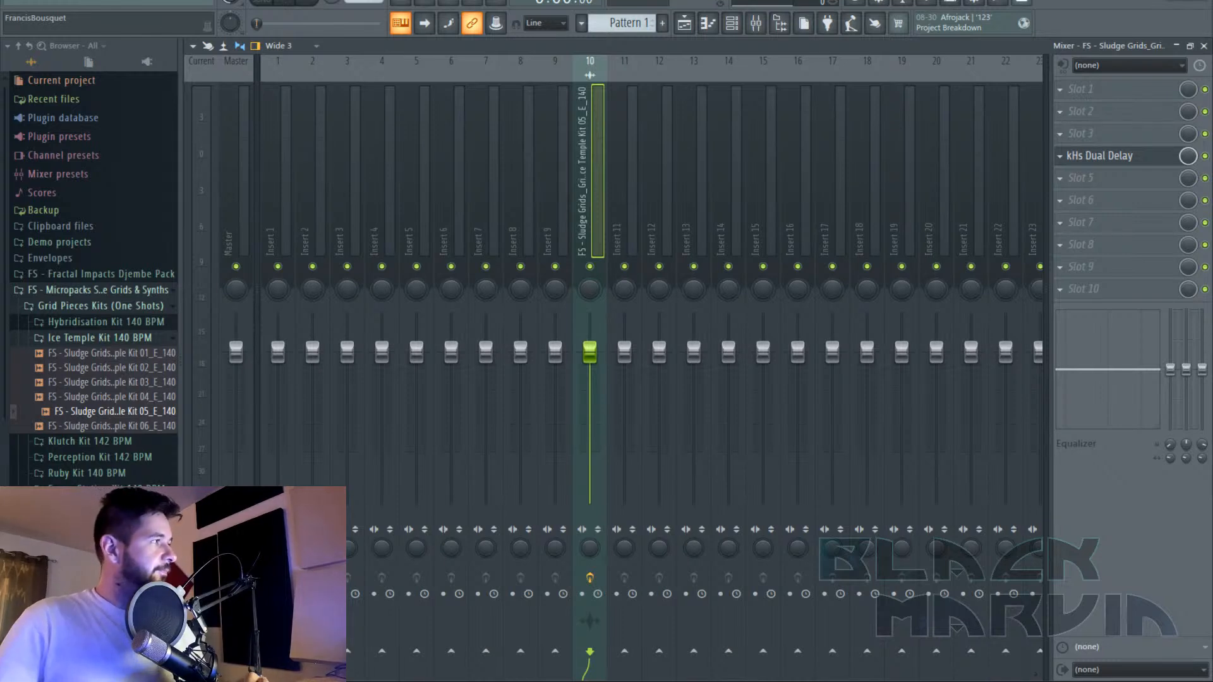
Add a second Phase Plant instrument to the channel rack.
click(732, 25)
click(703, 128)
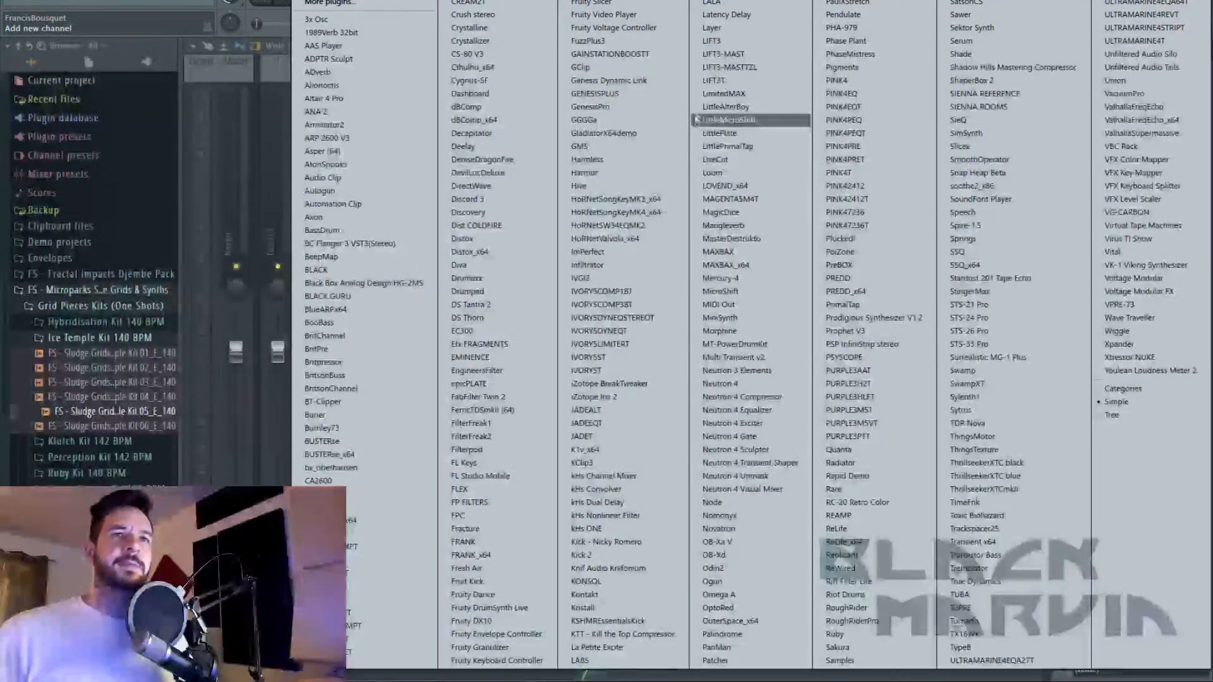
click(882, 44)
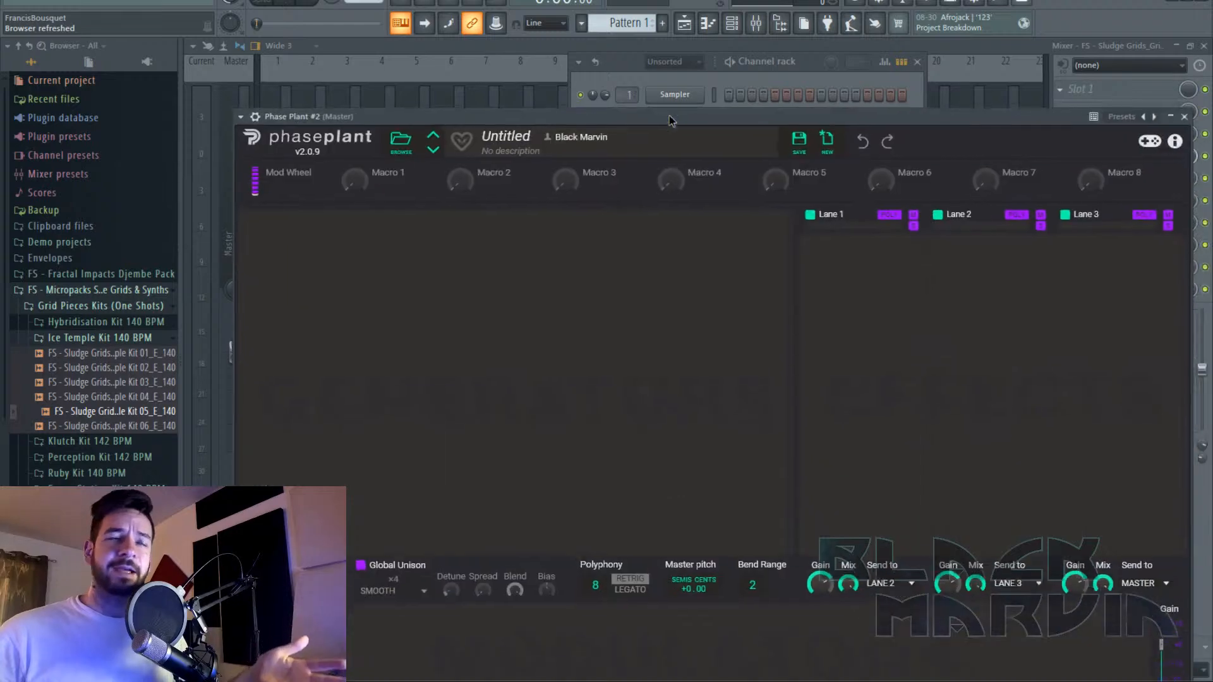
Browse Phase Plant's presets to The Laboratory folder of the Carta bank.
click(401, 141)
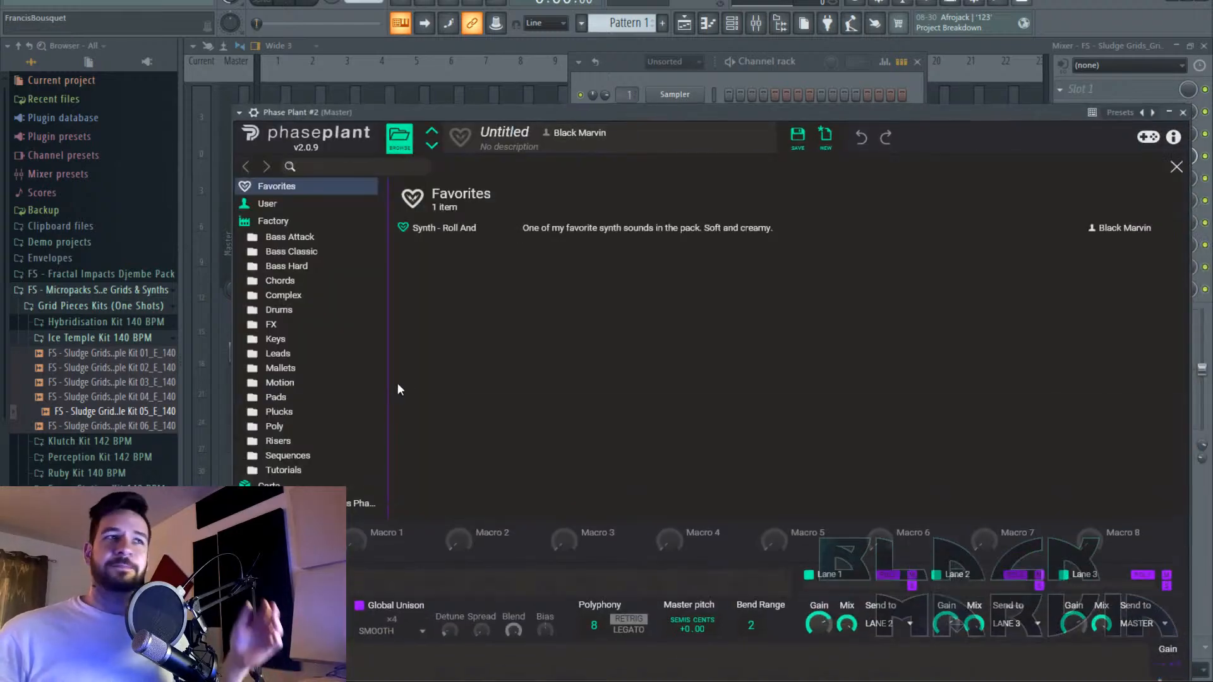
scroll(328, 464, down, 2)
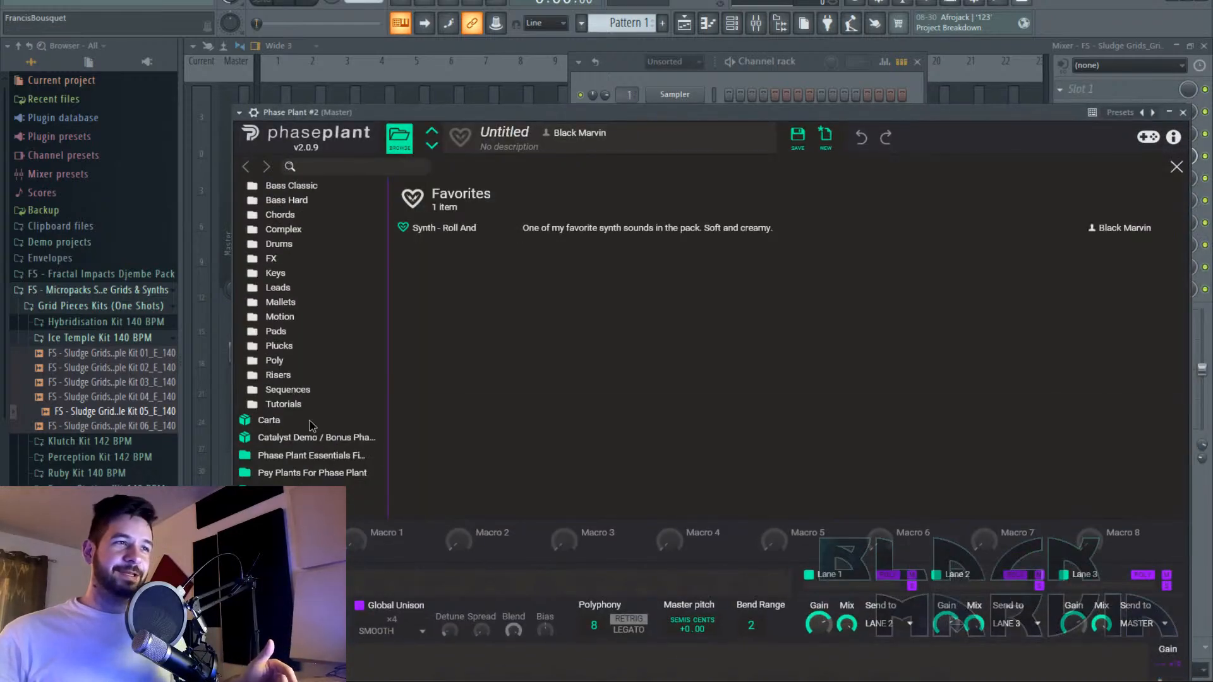
click(270, 420)
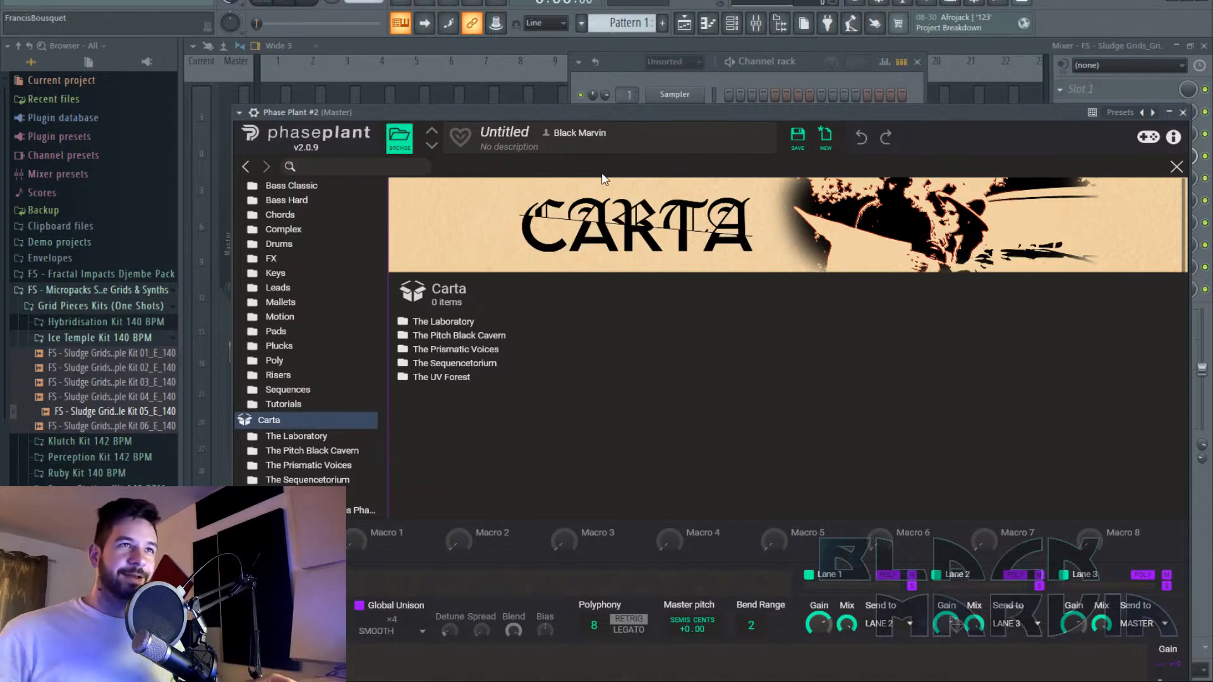
drag(616, 115, 588, 65)
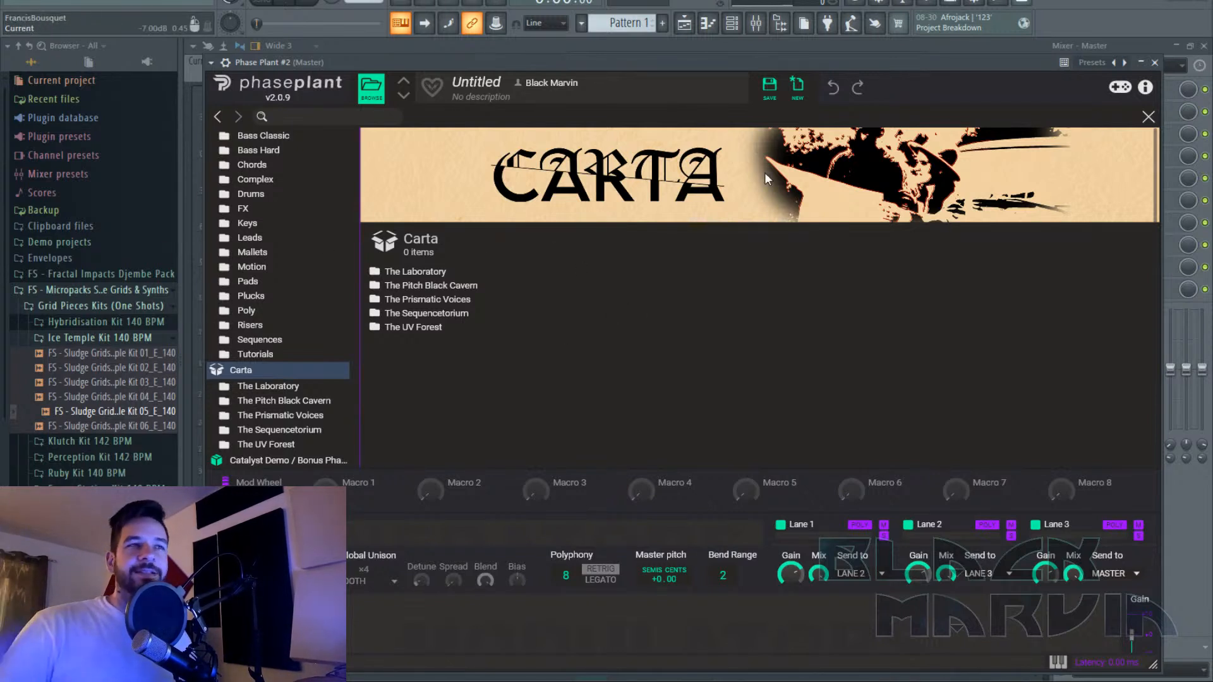
click(493, 276)
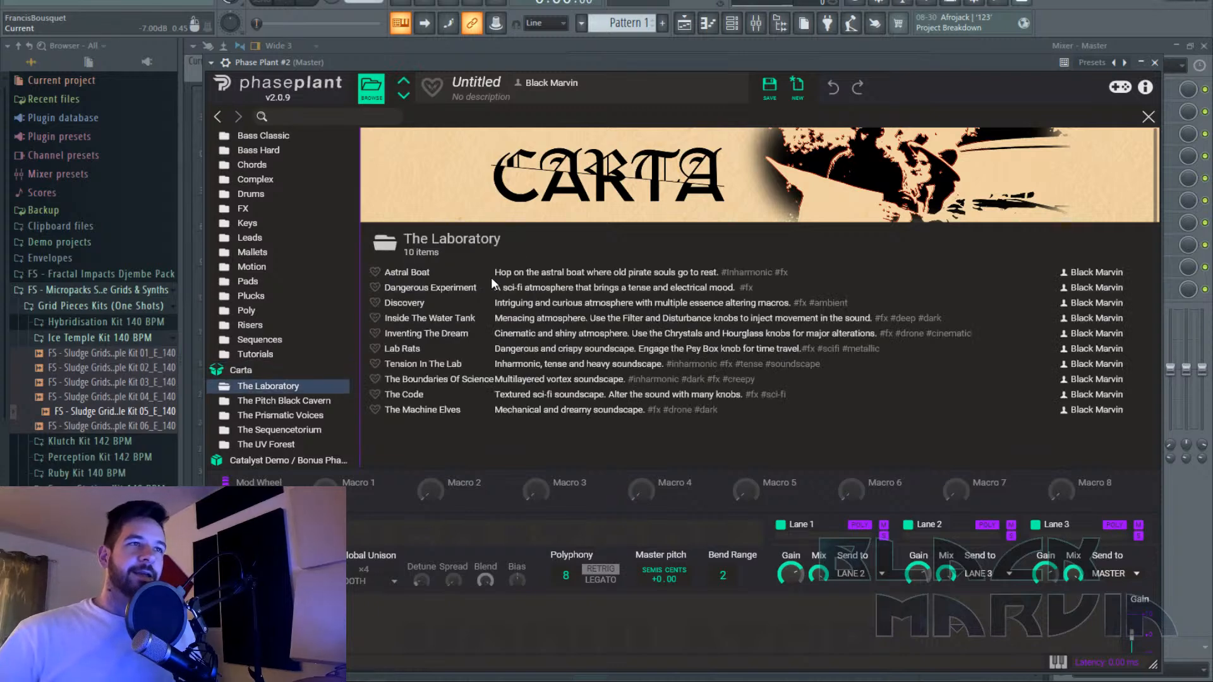
Load the Discovery preset, then audition the following presets Inside The Water Tank and Inventing The Dream.
click(449, 301)
drag(752, 63, 753, 37)
click(1145, 87)
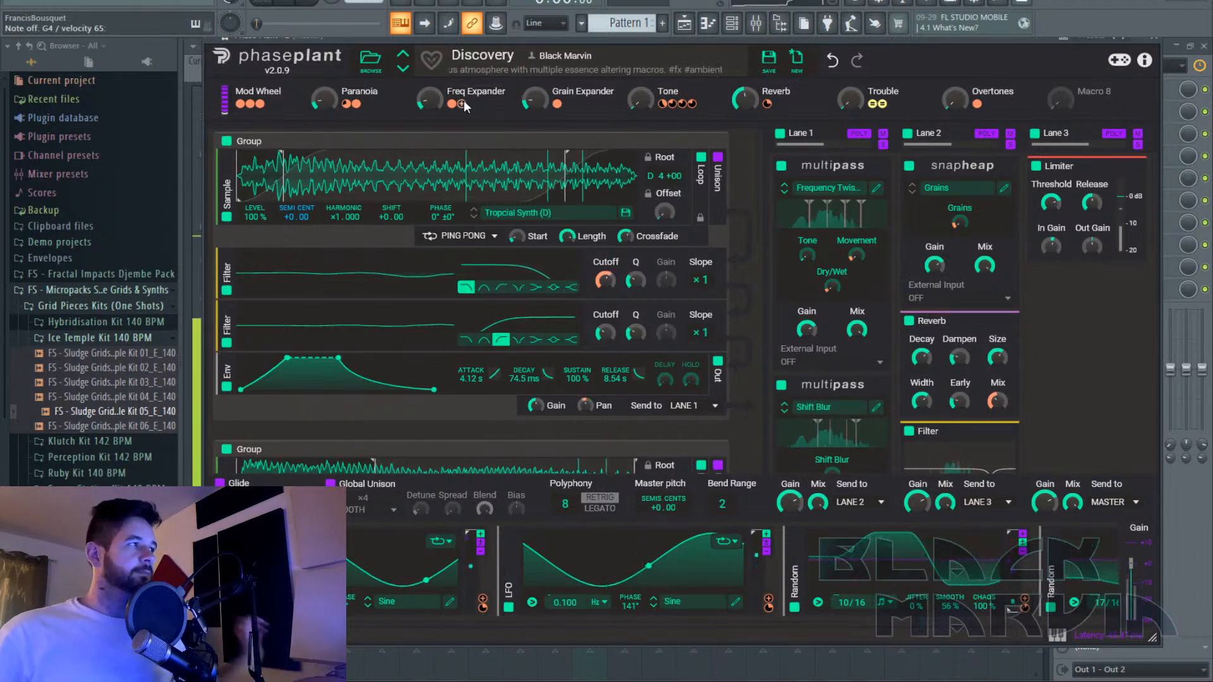
click(403, 70)
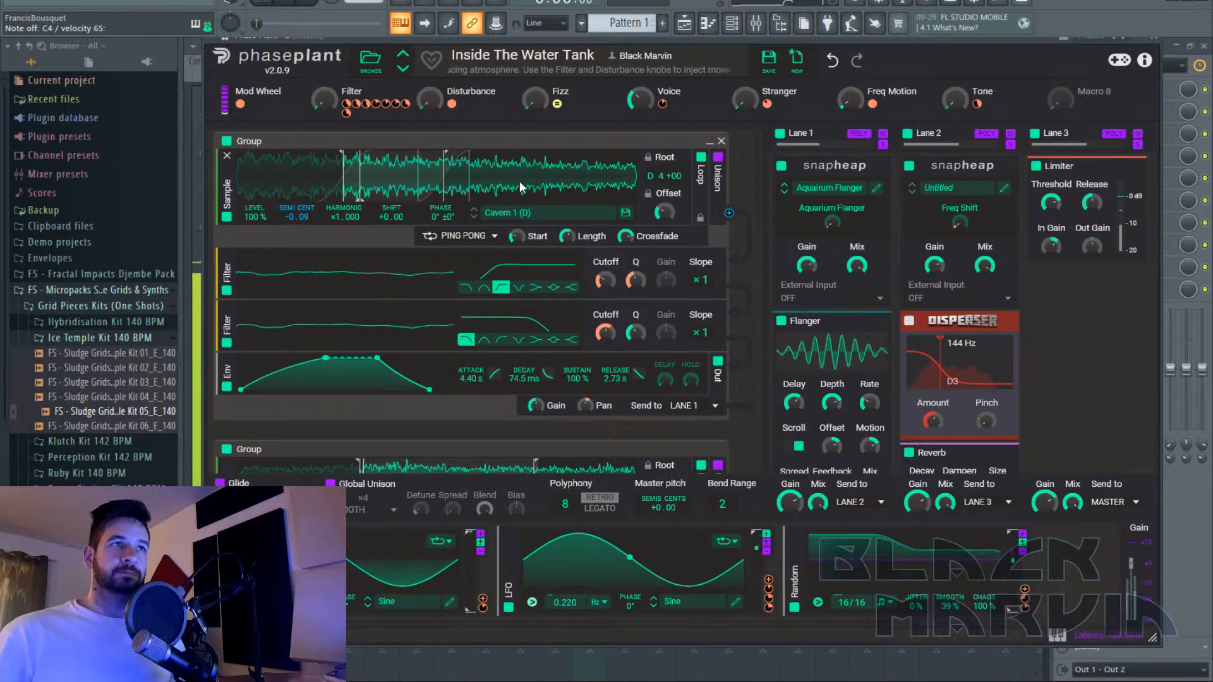
click(402, 68)
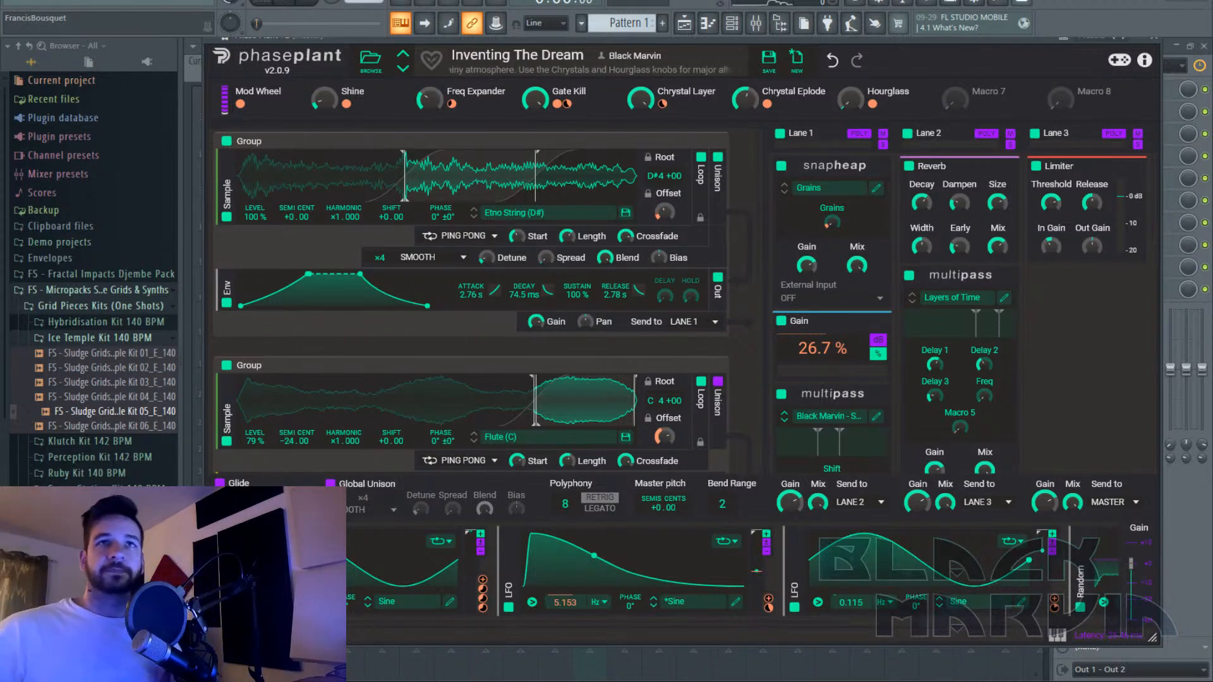
Close the second Phase Plant and delete its channel from the channel rack.
click(1157, 45)
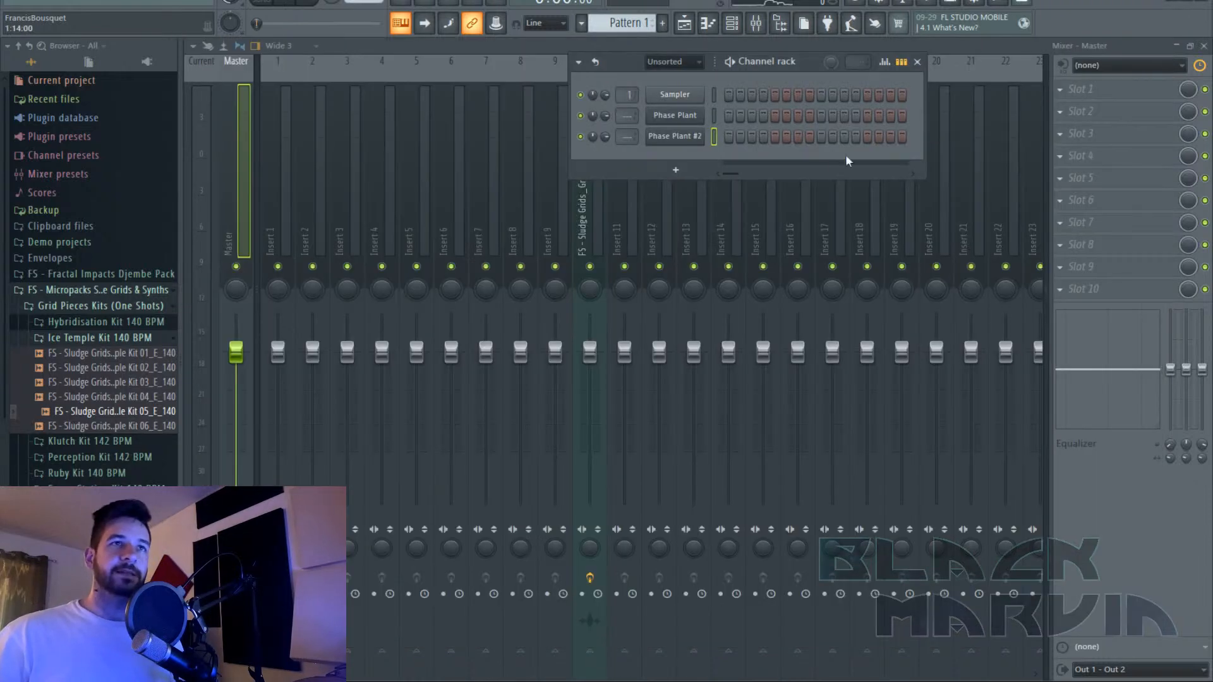
right_click(680, 147)
click(743, 264)
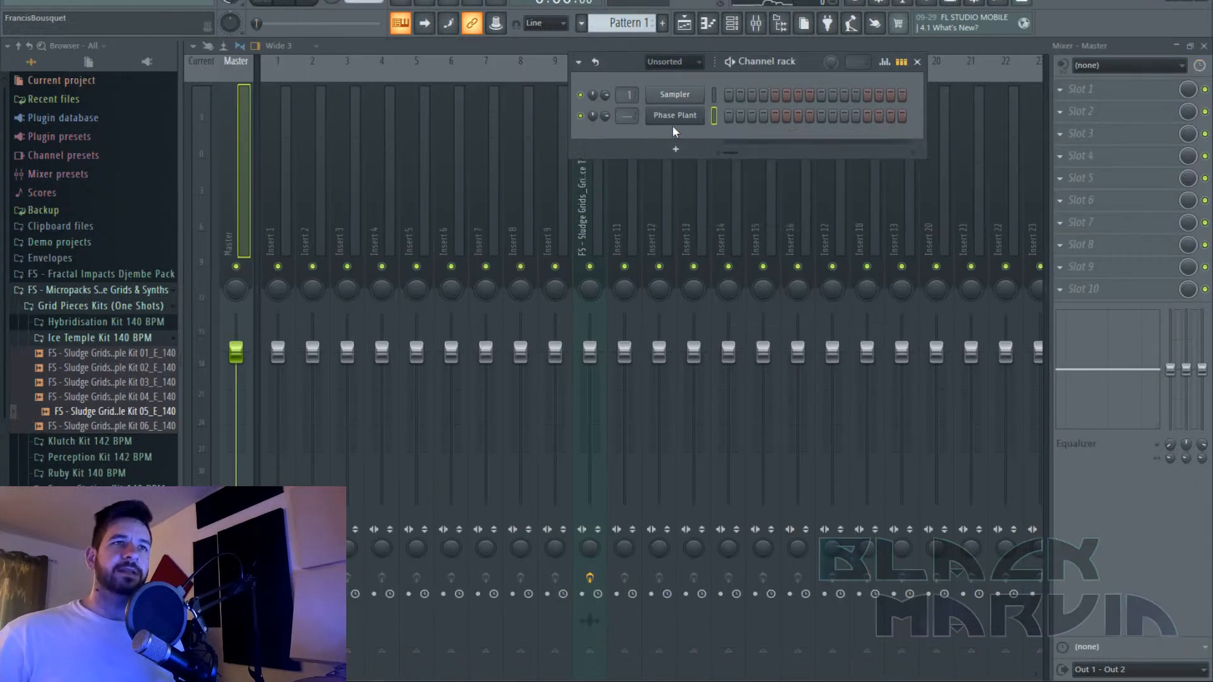
Play the sample clip in the playlist and check its signal on mixer track 10.
key(F6)
key(F5)
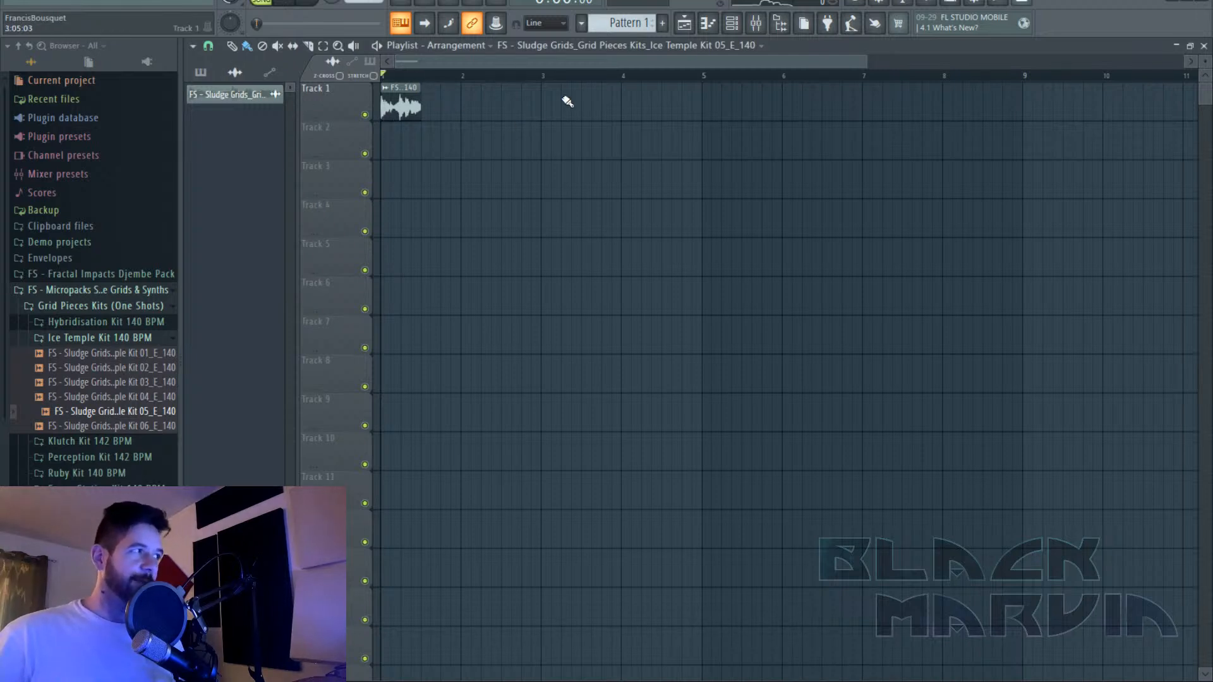
key(space)
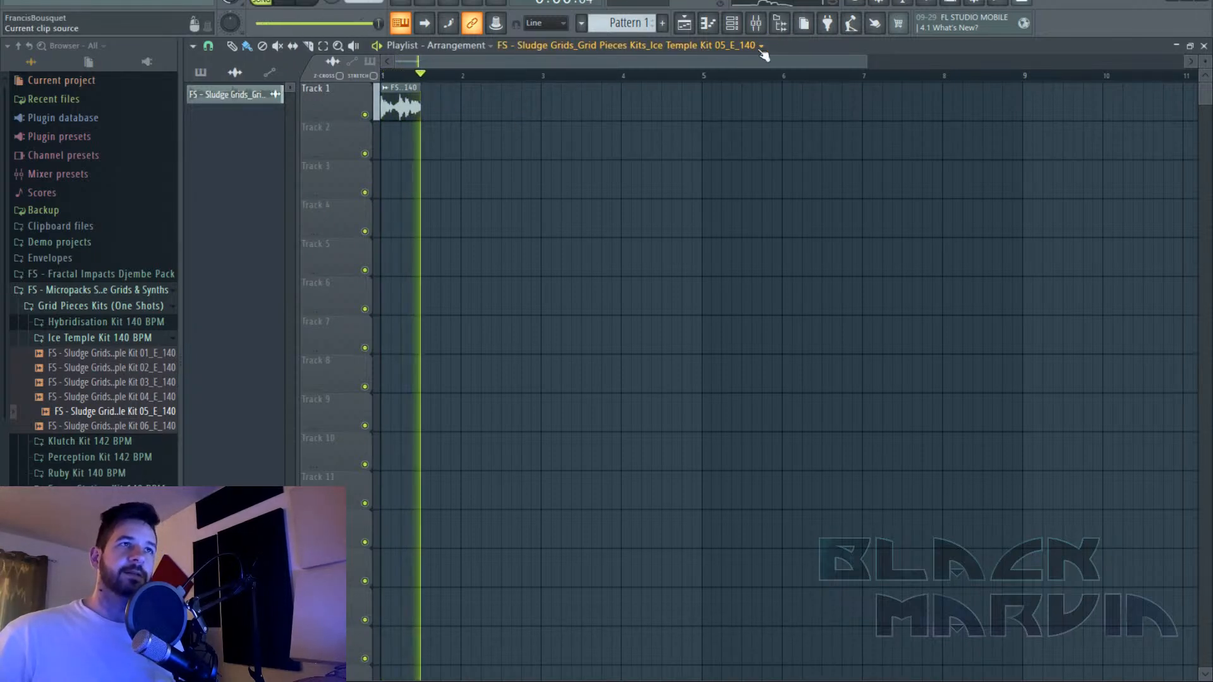
key(space)
key(F9)
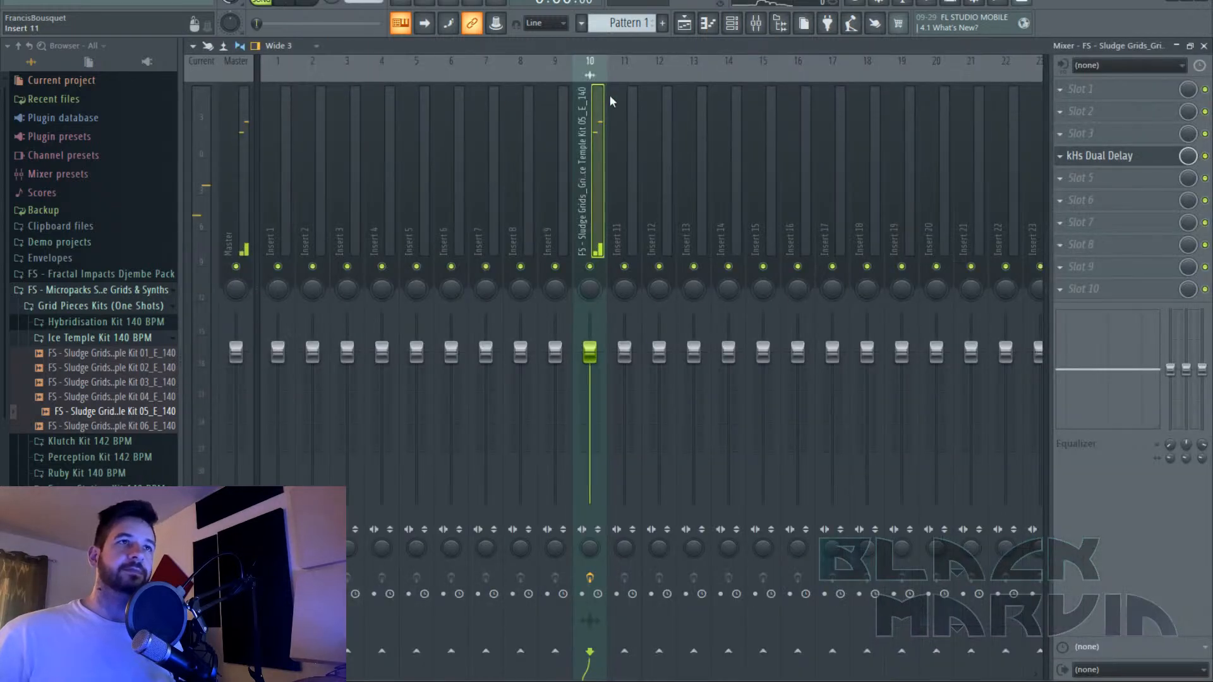
click(683, 26)
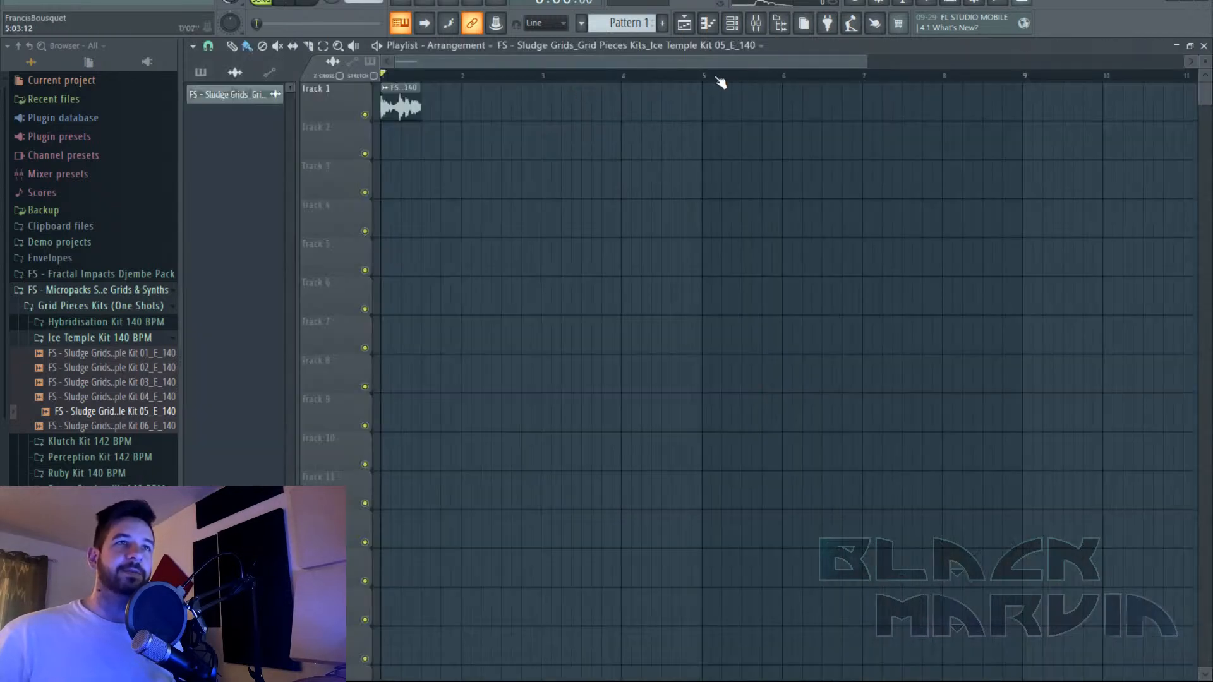
Select bars 1 through 4 of the playlist timeline as the loop region and start playback.
key(super)
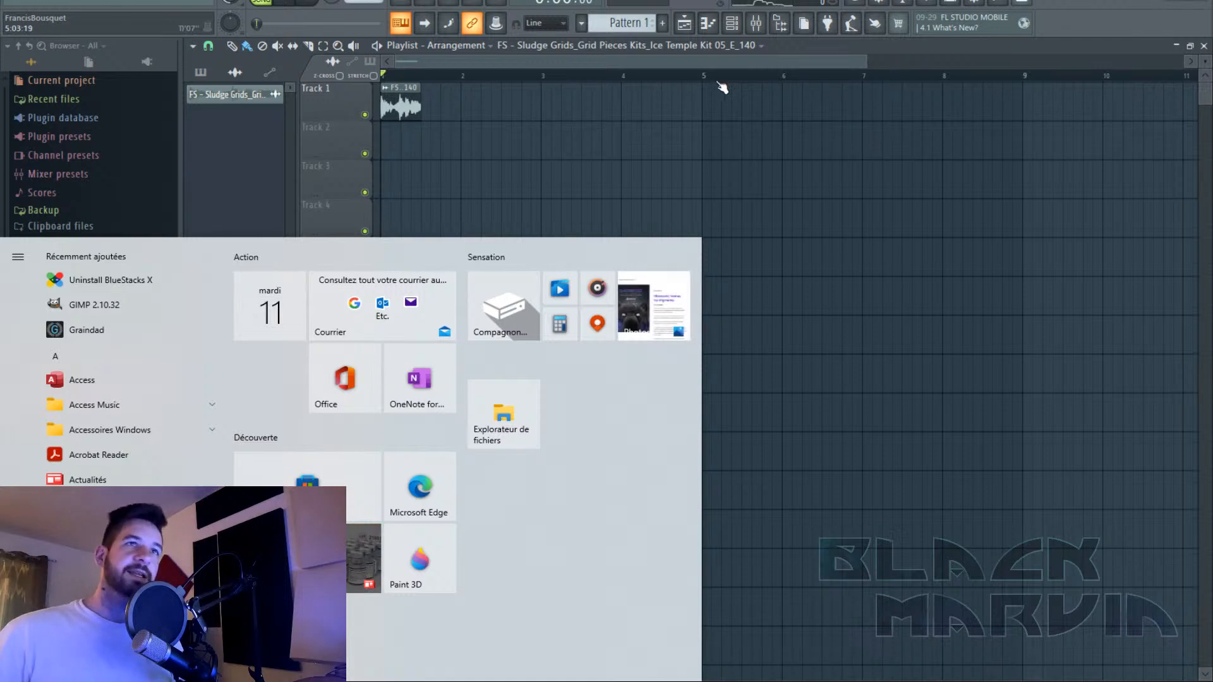
key(super)
drag(709, 81, 252, 131)
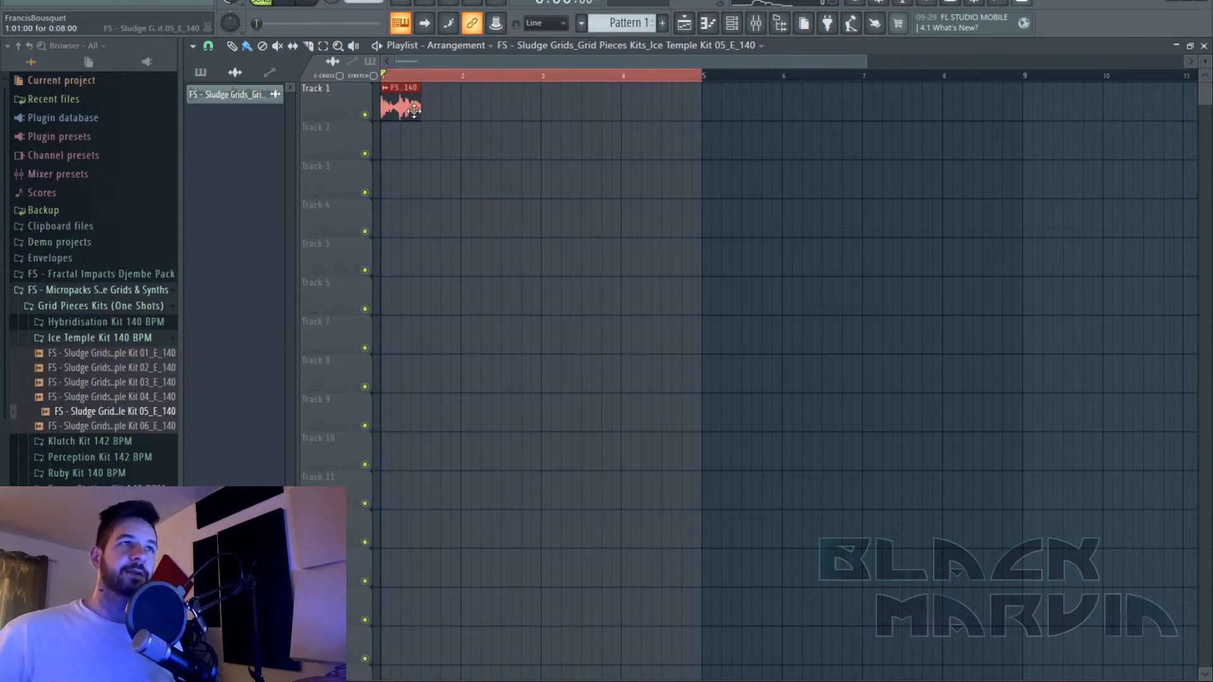
key(space)
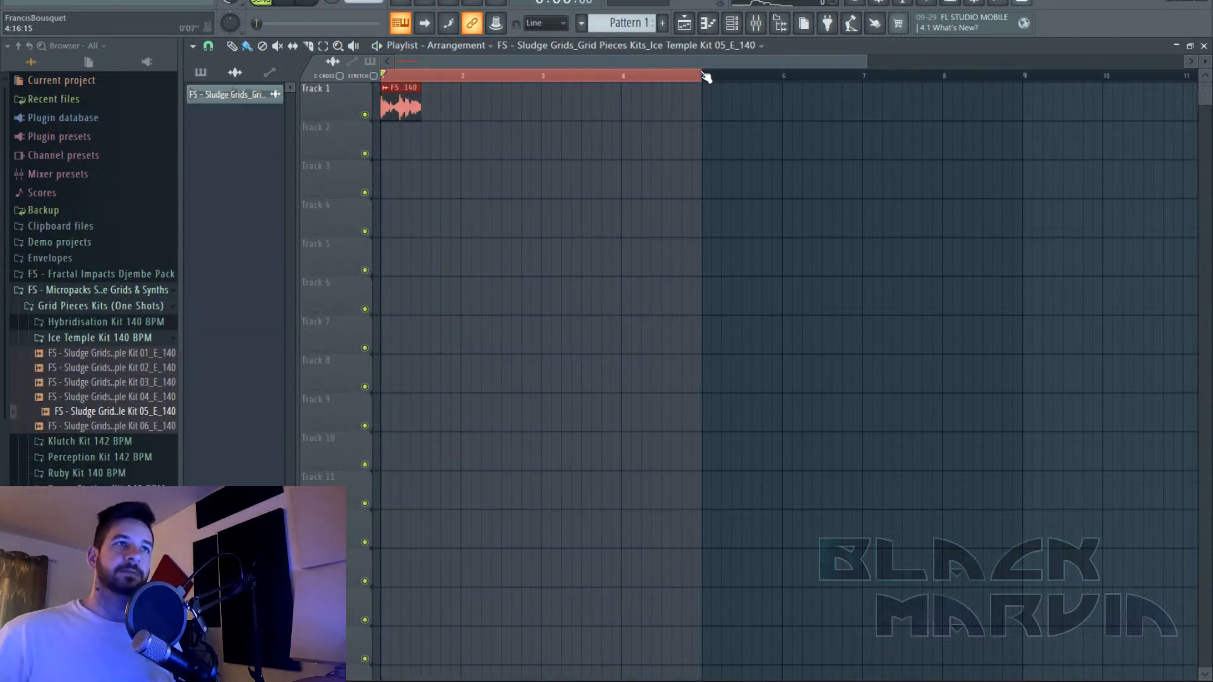
Open the Dual Delay on the sample's mixer track and reposition its window.
click(761, 28)
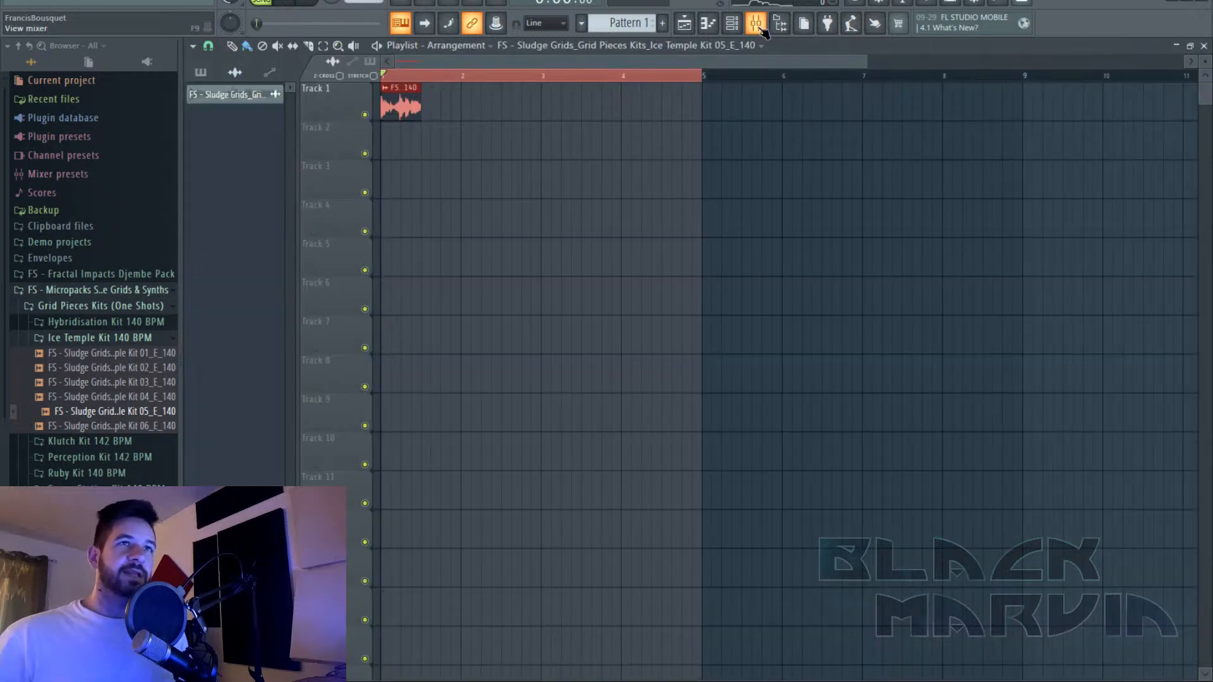
click(762, 27)
click(1099, 155)
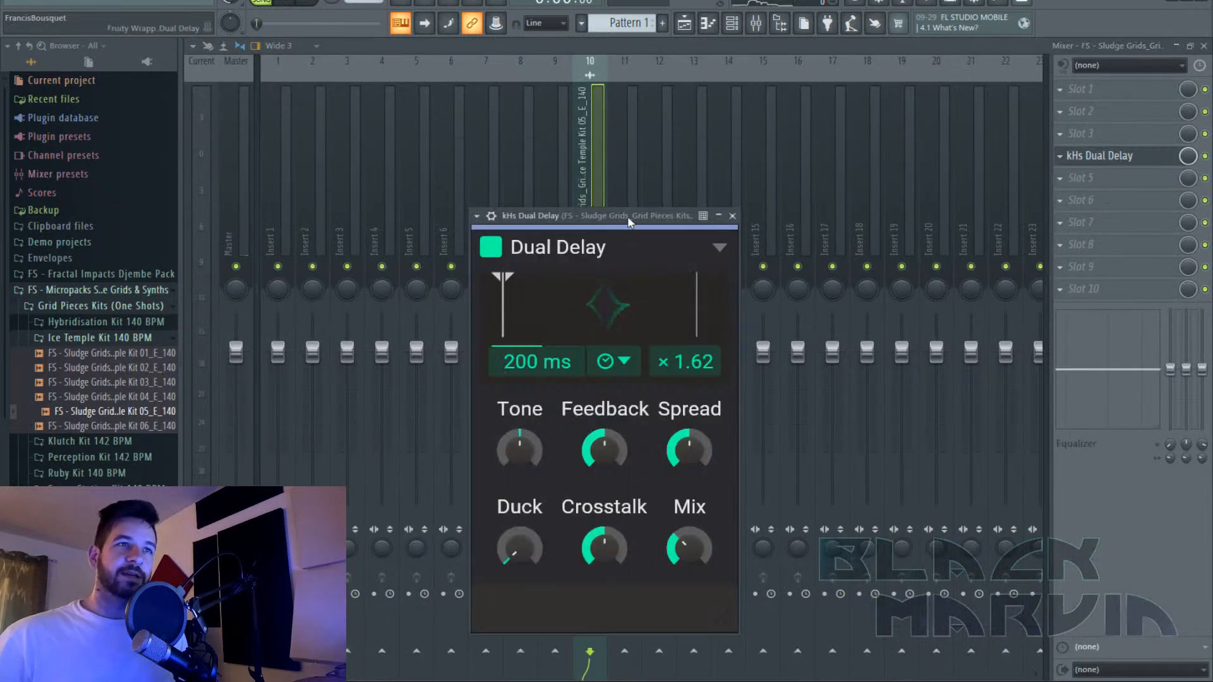
drag(628, 216, 615, 142)
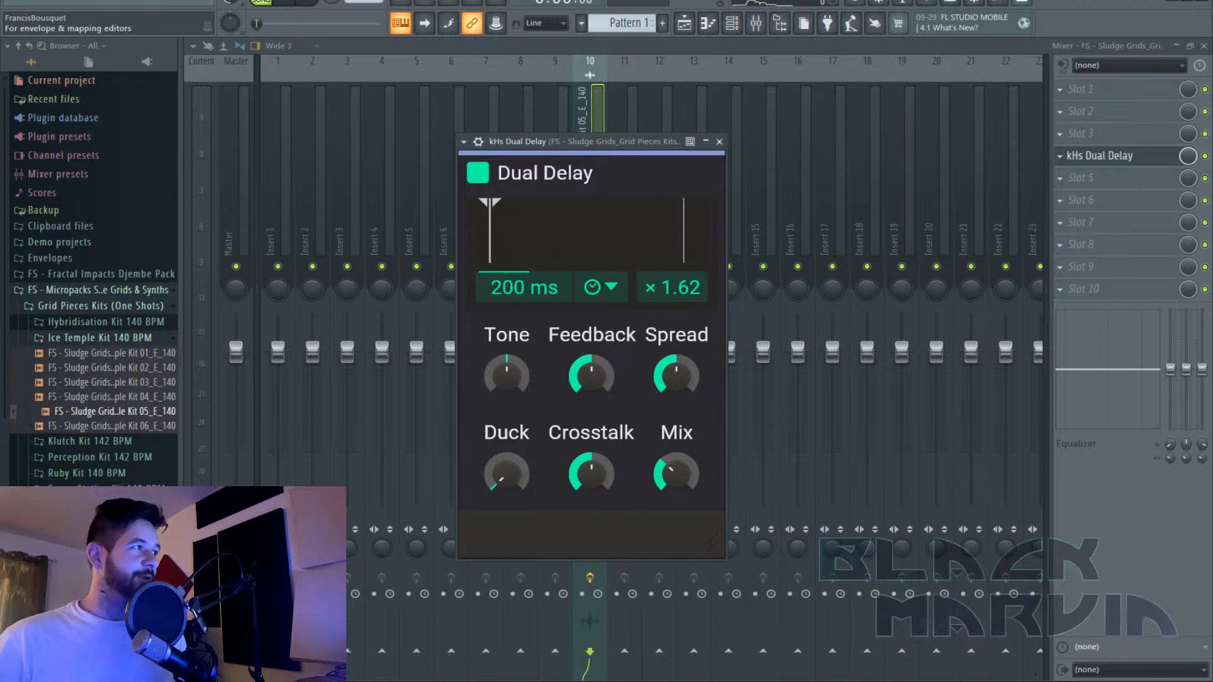
Play the looped sample through the Dual Delay, raise the Feedback amount and restart playback.
mouse_move(502, 639)
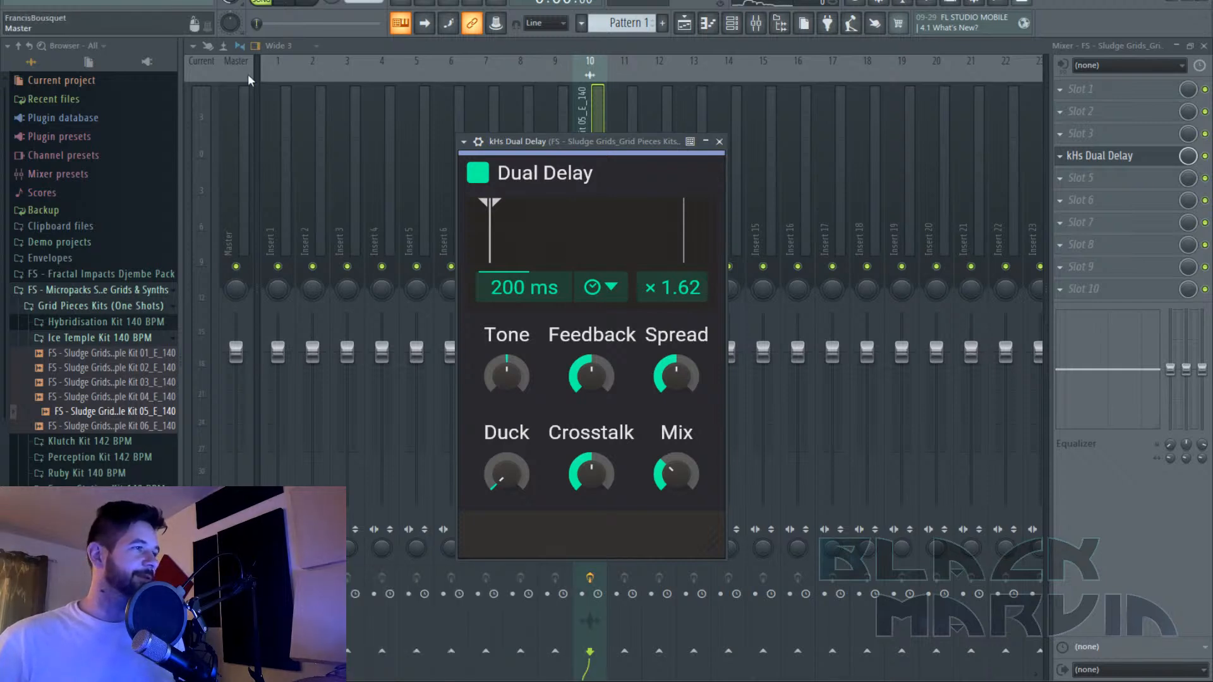
key(space)
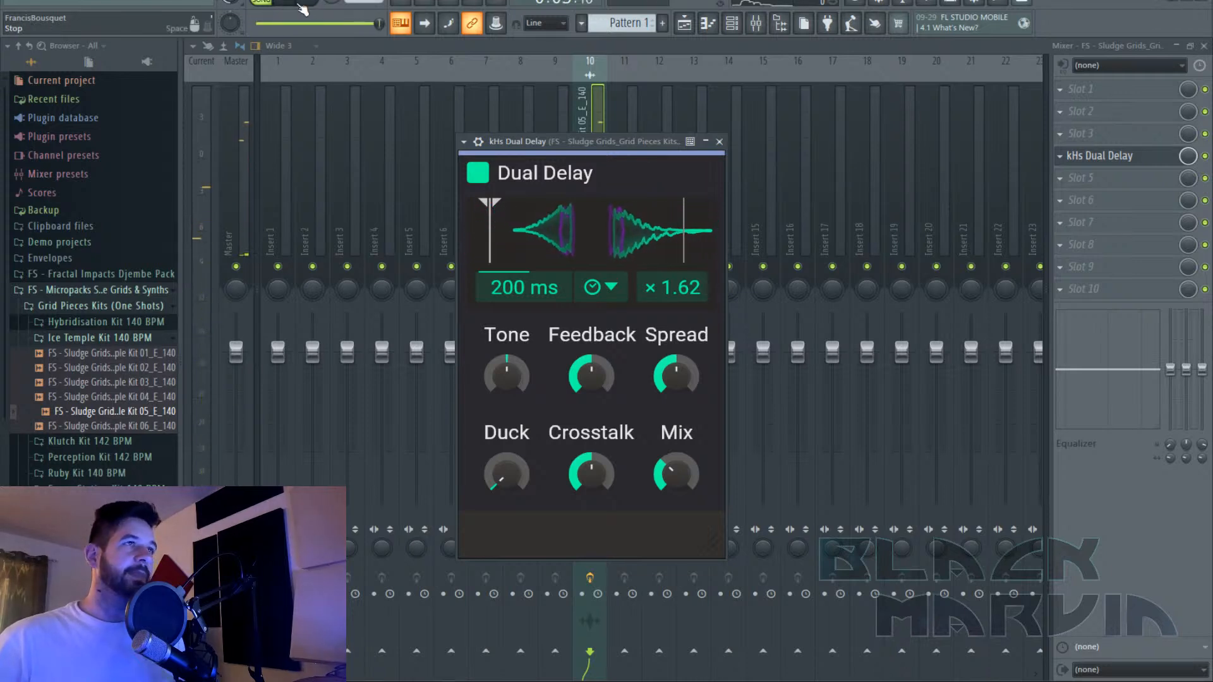
click(305, 2)
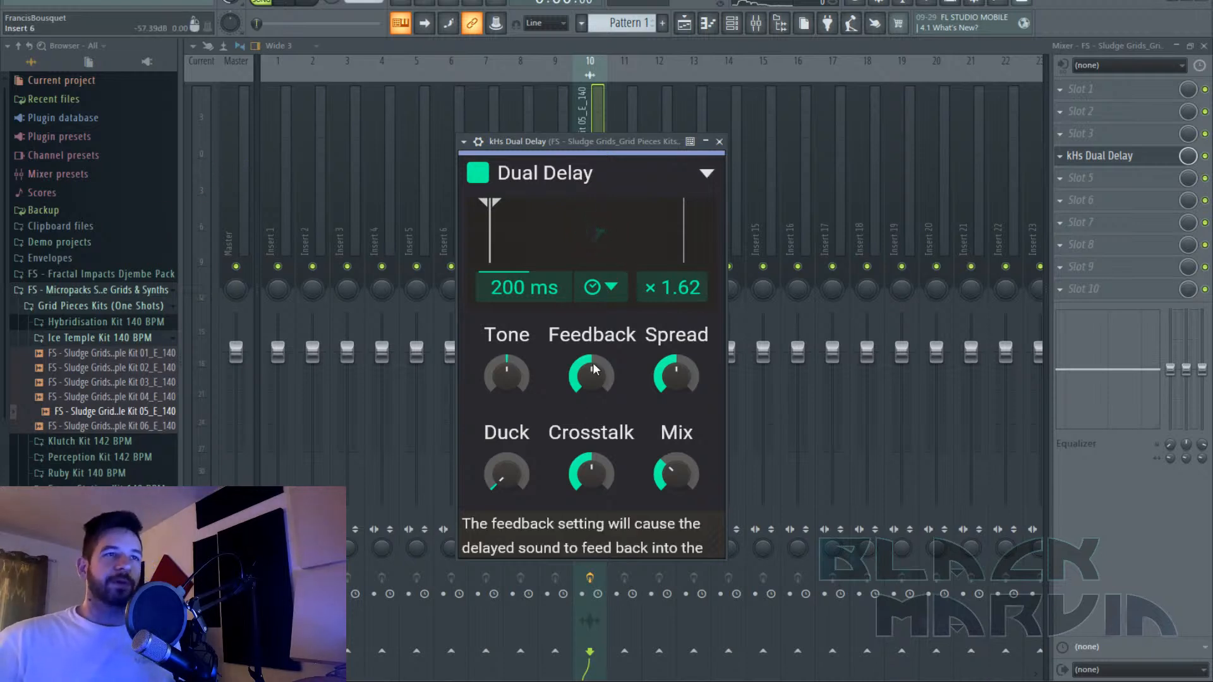
drag(593, 373, 593, 354)
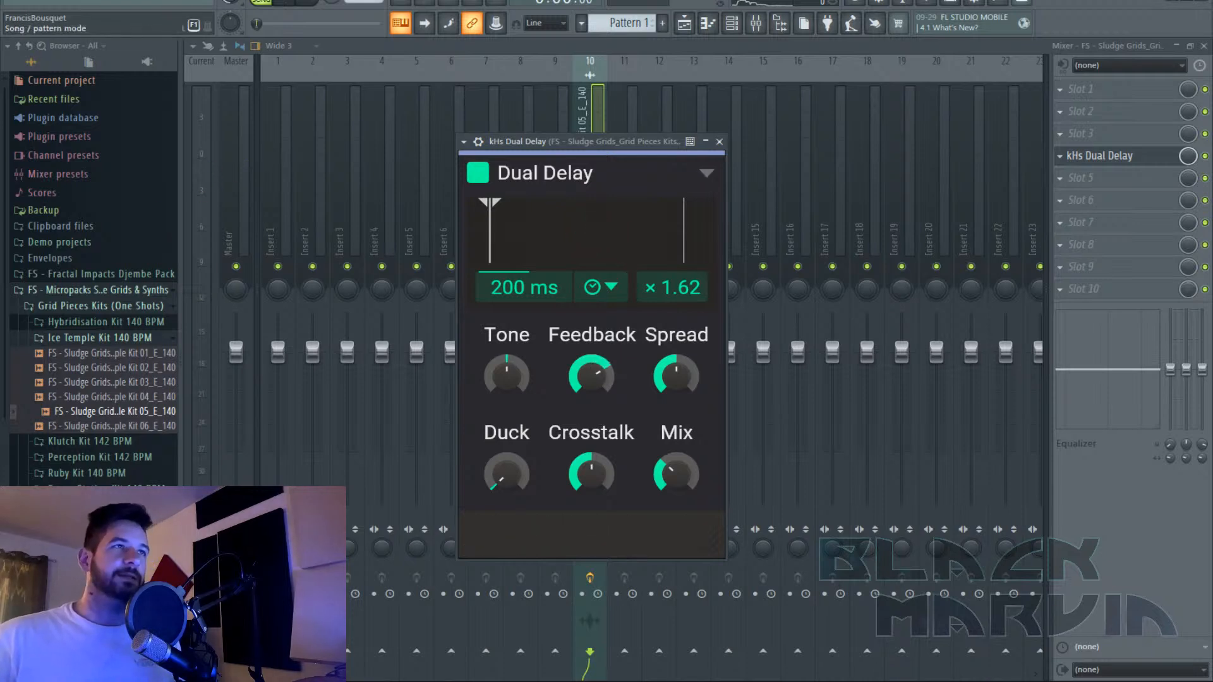
click(293, 3)
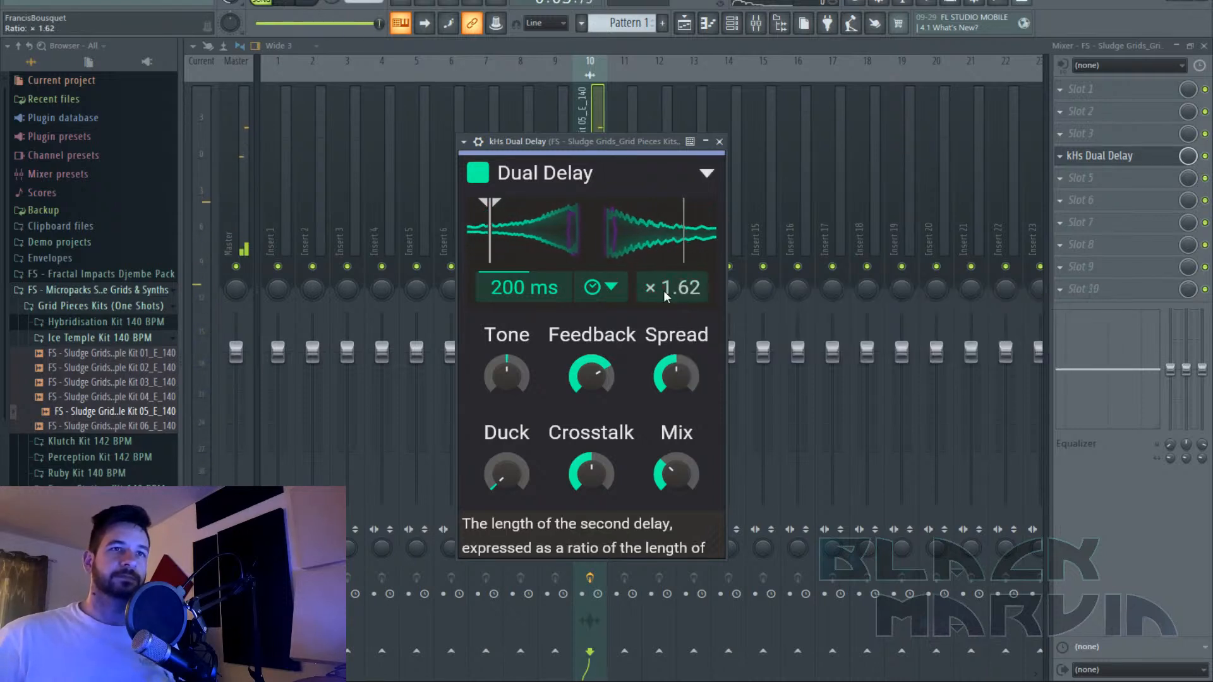
Set the Dual Delay's Ratio to 1 during playback, listen to the result and stop the loop.
mouse_move(670, 290)
mouse_down()
mouse_move(669, 323)
mouse_move(670, 312)
mouse_up()
right_click(686, 289)
text(1)
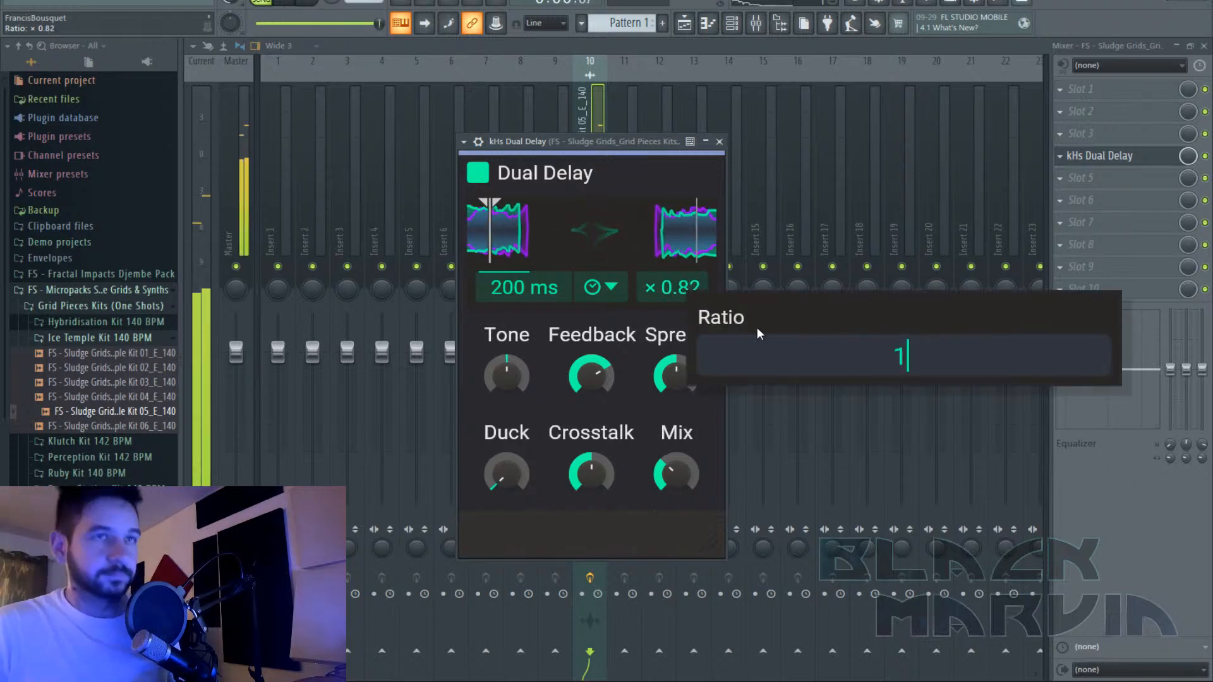
key(Return)
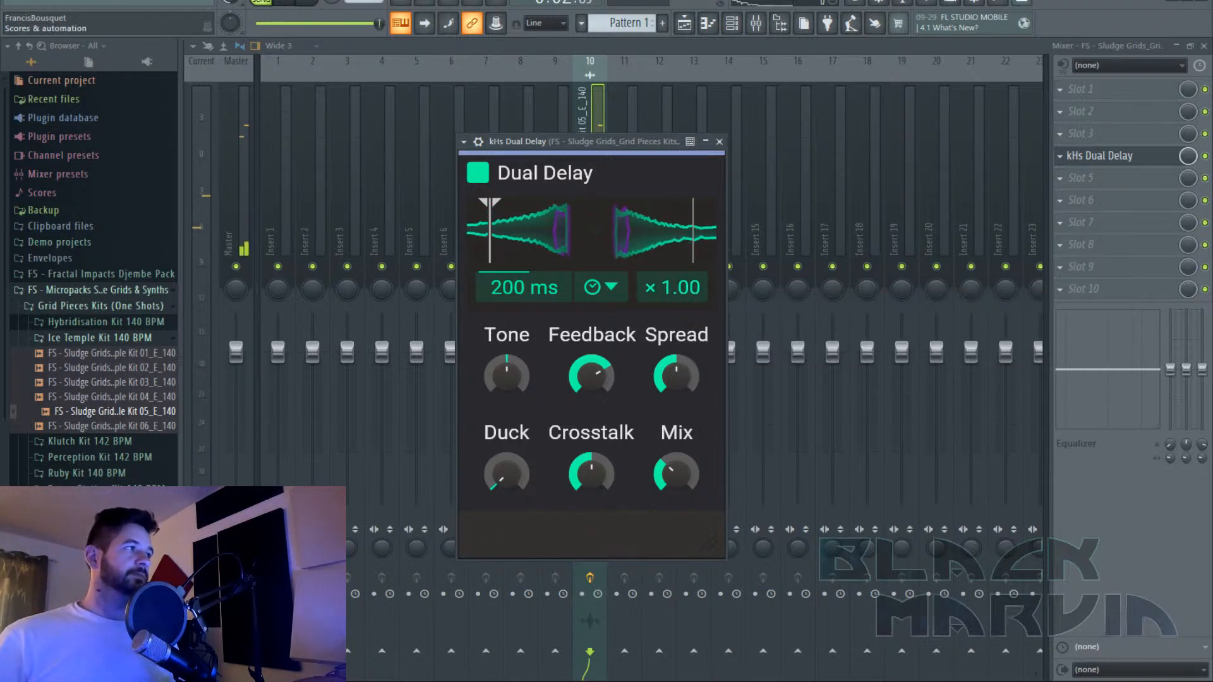
key(space)
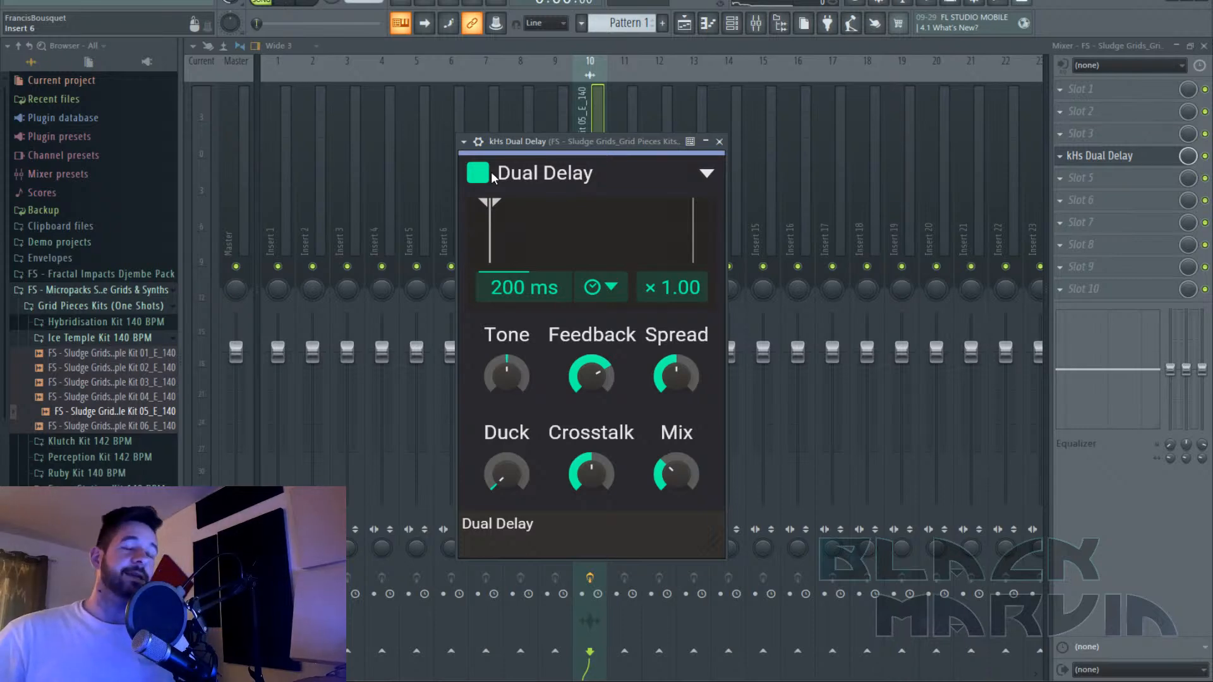
Load OuterSpace_x64 into slot 7 of the sample's mixer track to show its delay heads and delete it.
click(1147, 231)
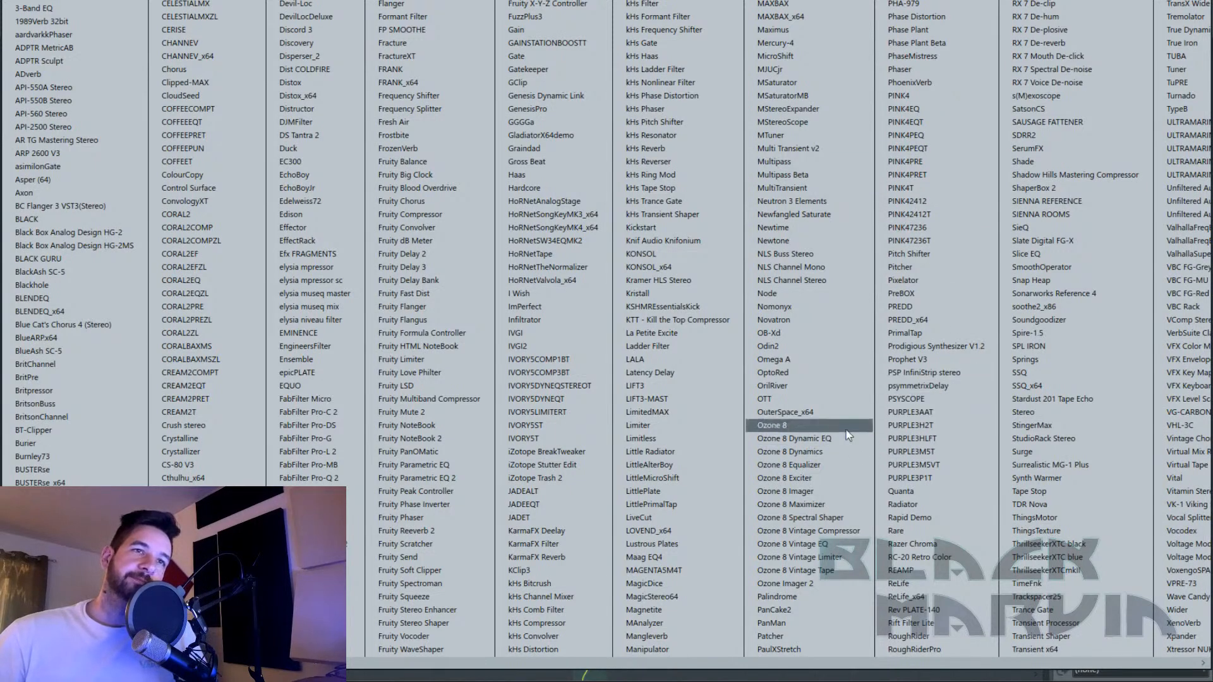
click(785, 412)
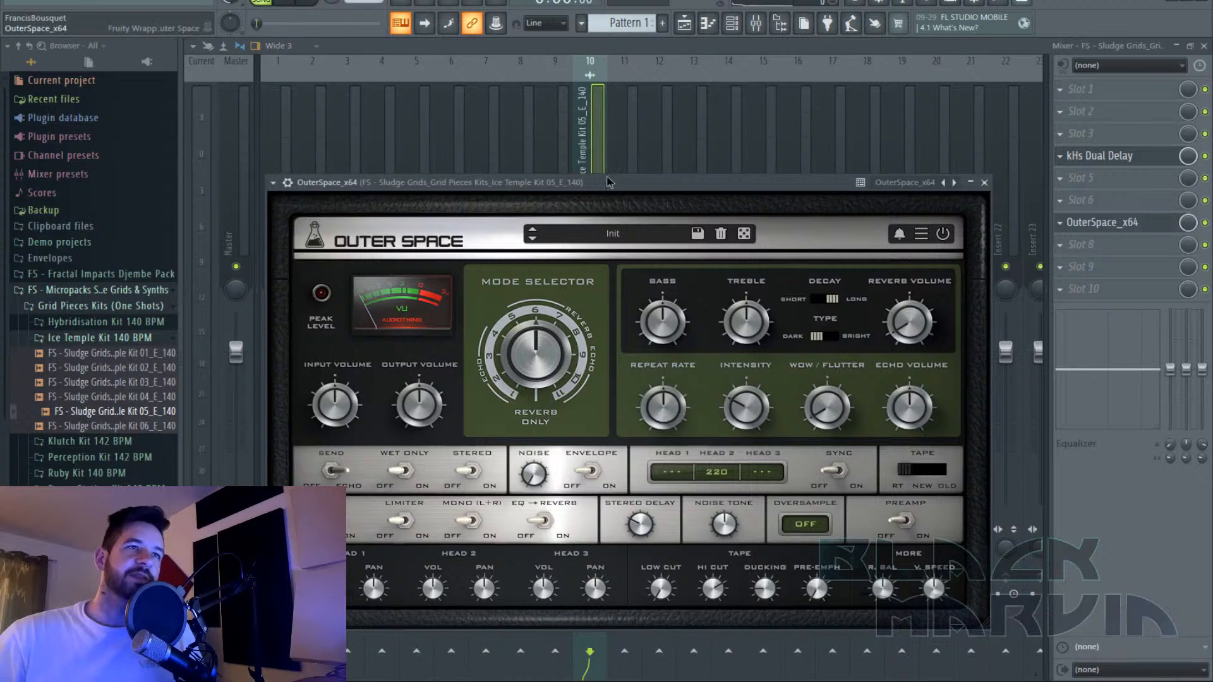
drag(608, 182, 613, 139)
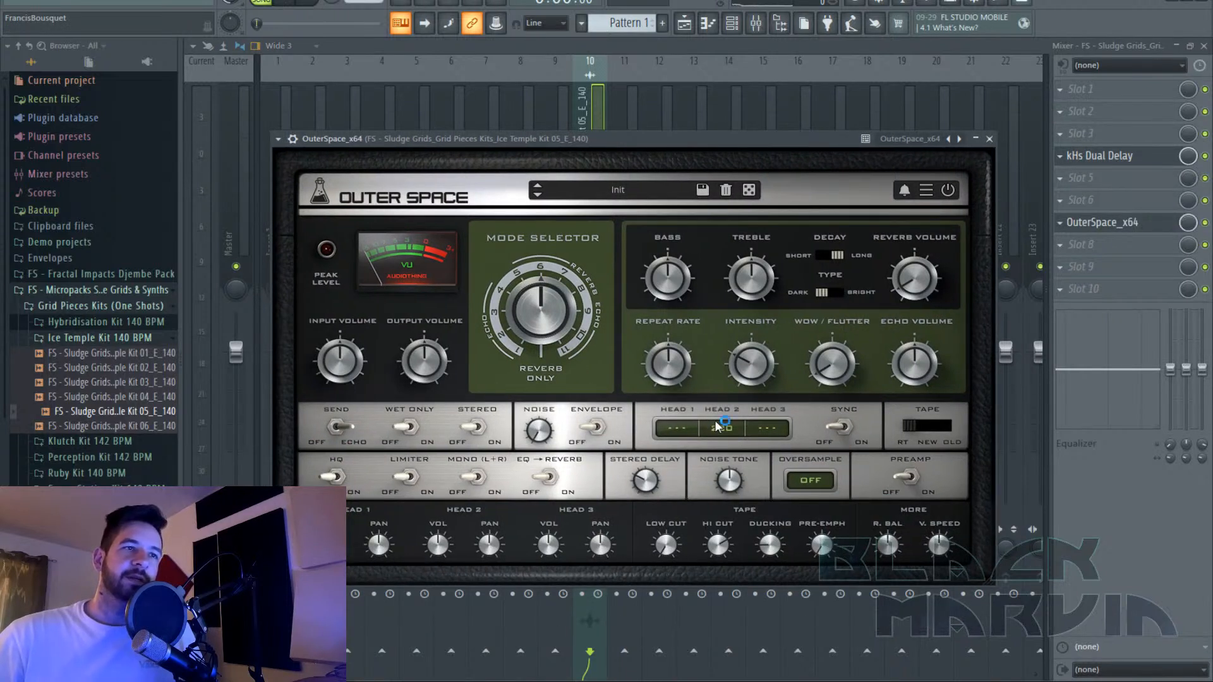
click(1068, 227)
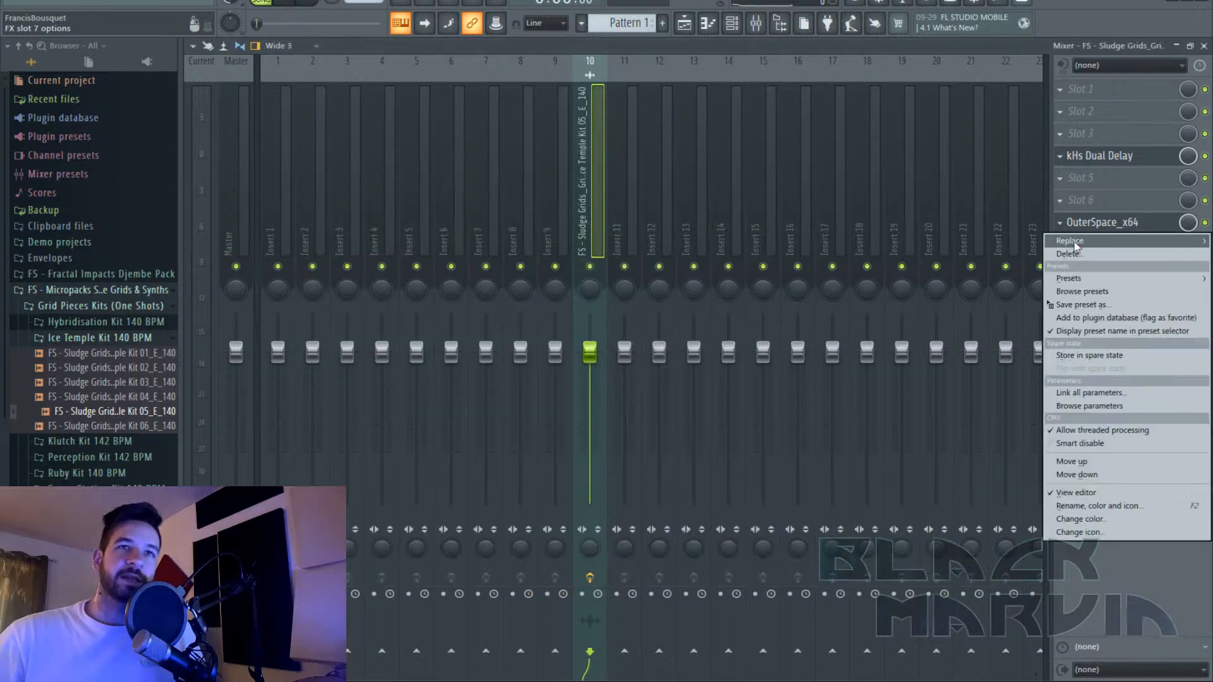
click(1081, 253)
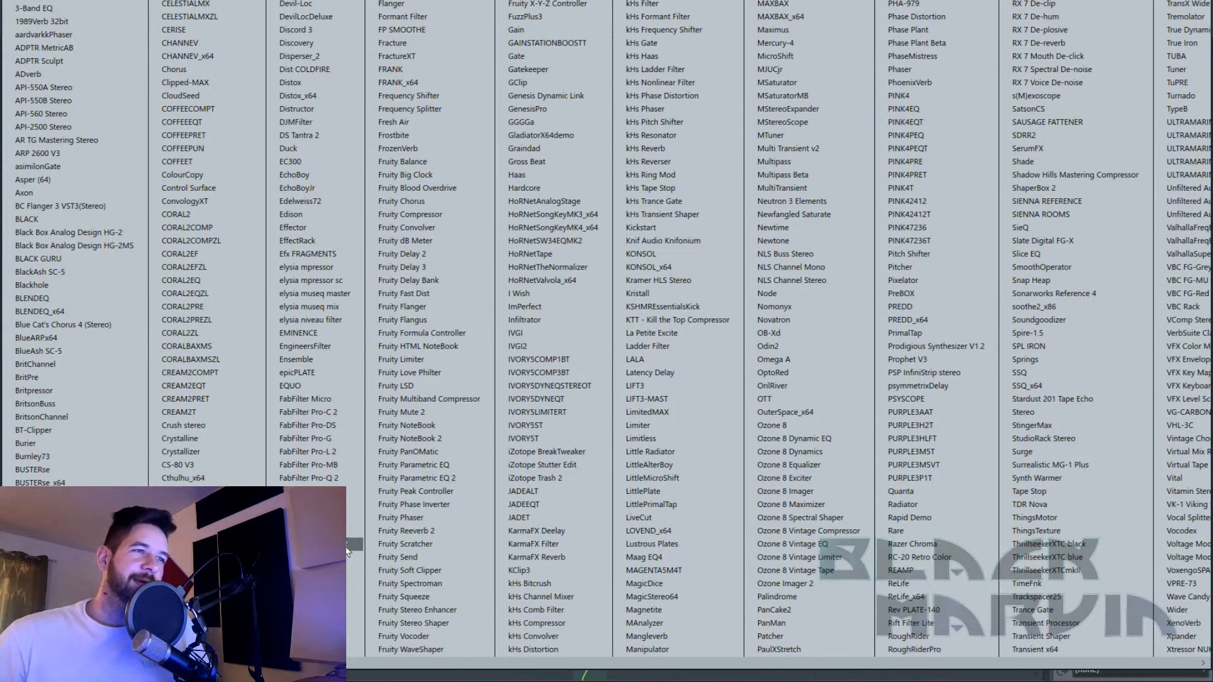
Load FabFilter Timeless 2 into slot 8 and set its left delay to 436.6 ms and right delay to 1340.5 ms.
click(347, 548)
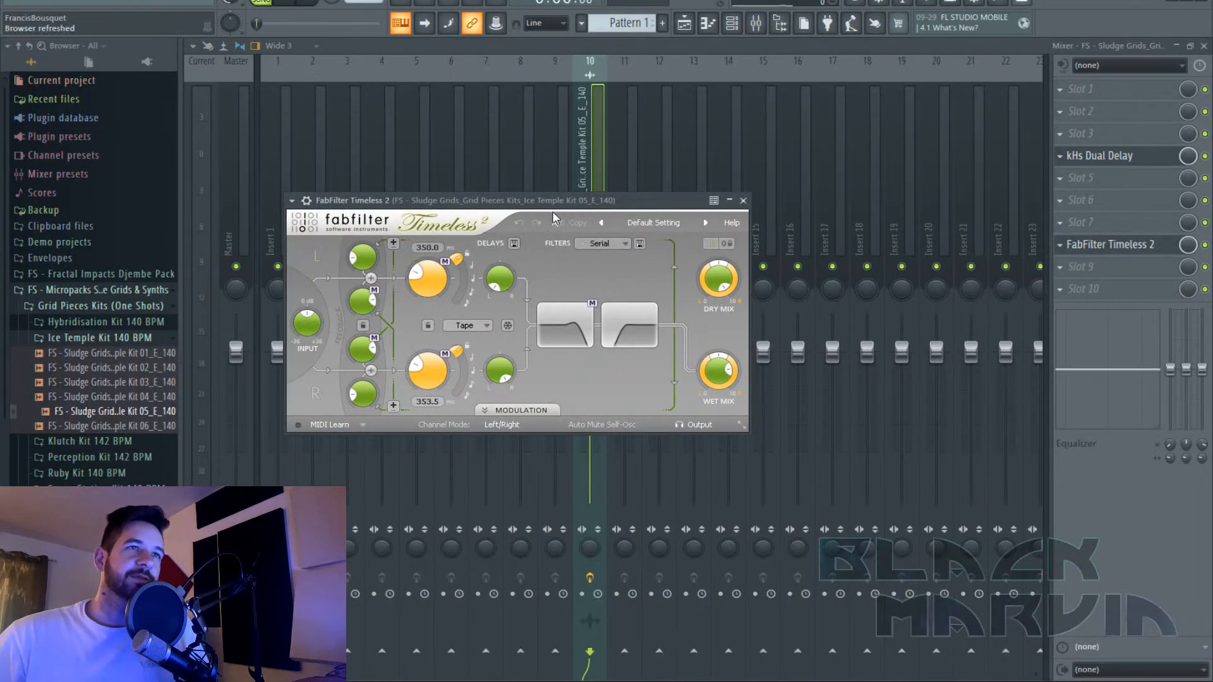
click(648, 224)
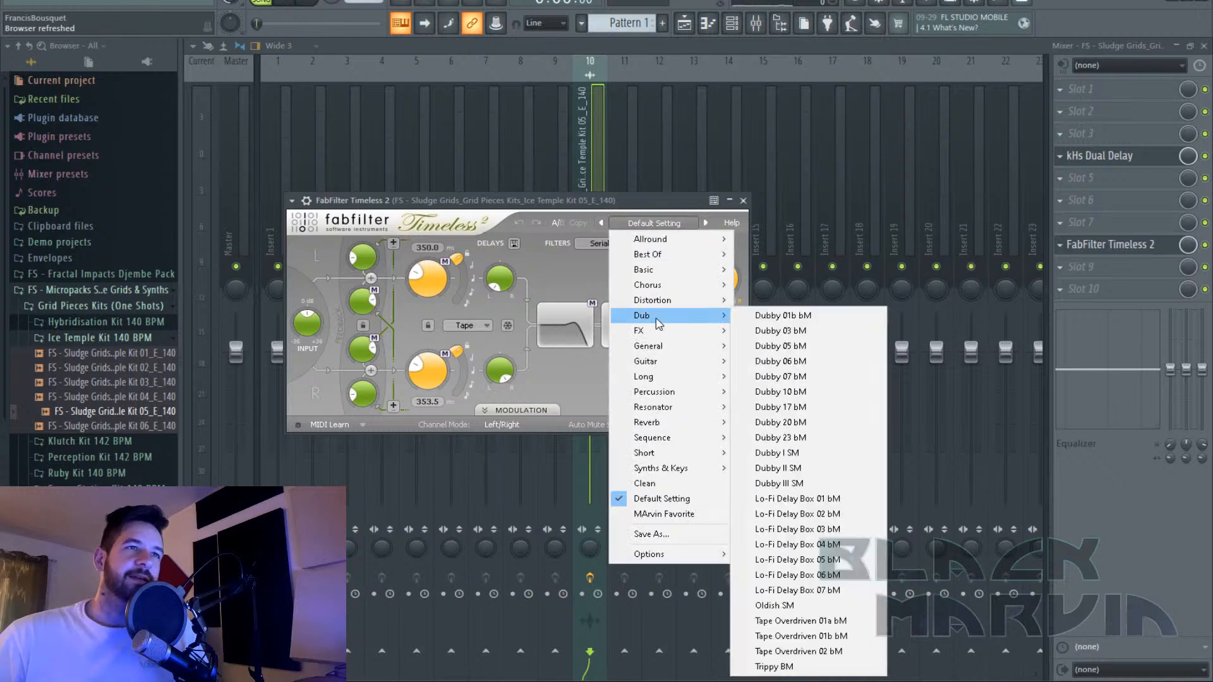
drag(527, 203, 633, 160)
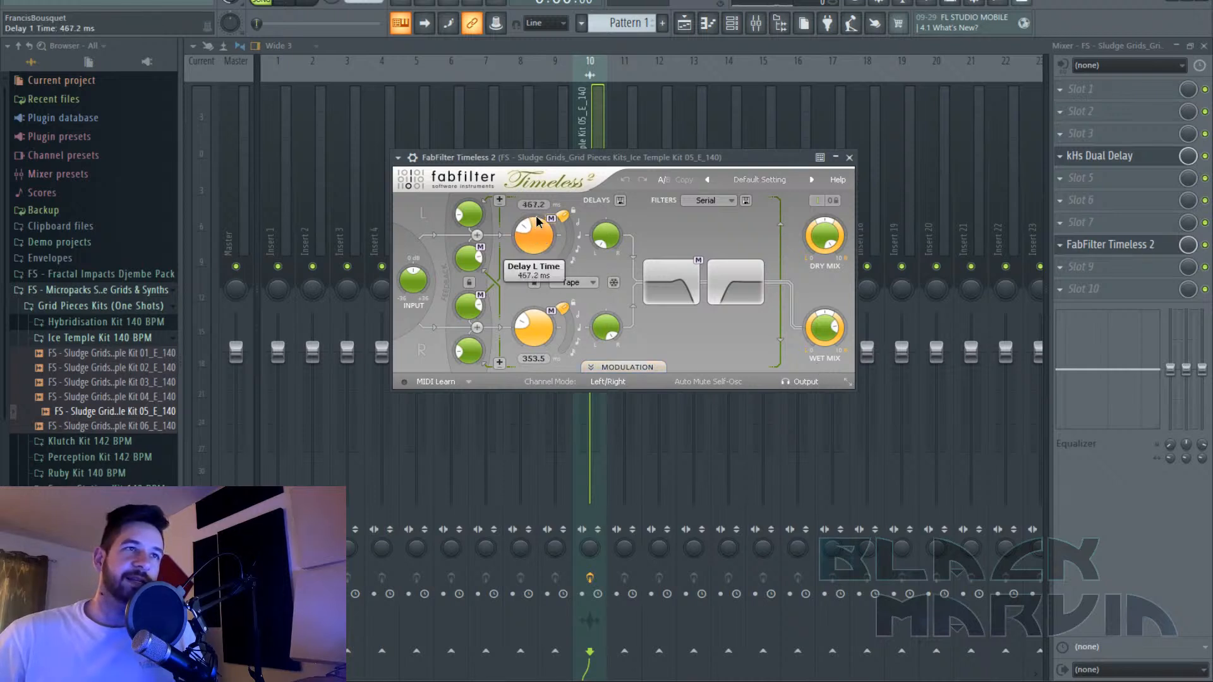
drag(539, 209, 536, 252)
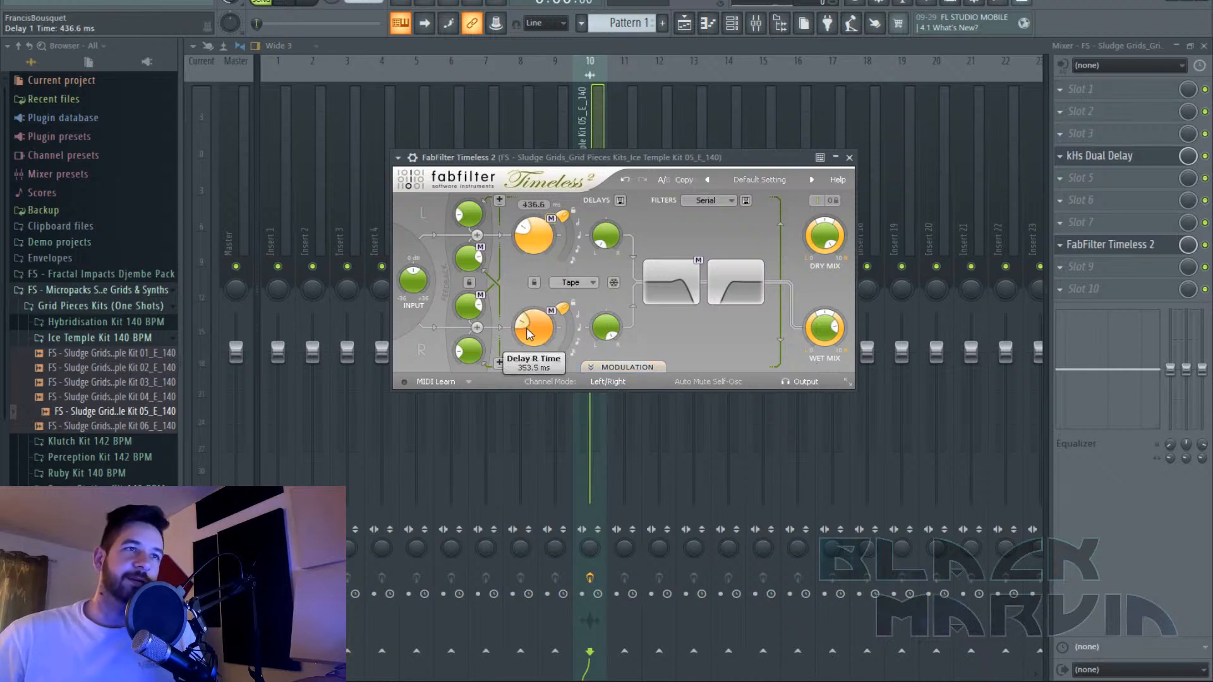
drag(536, 312, 536, 314)
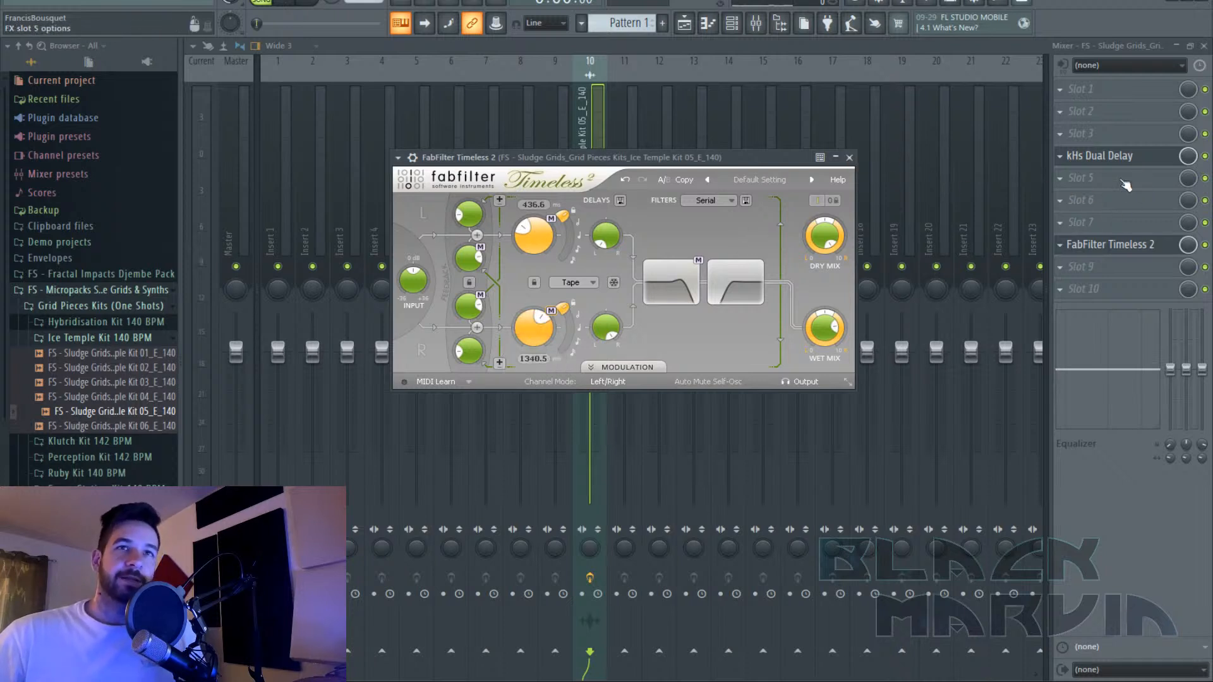
Delete FabFilter Timeless 2 from the mixer track and reopen the Dual Delay.
click(1061, 246)
click(1073, 277)
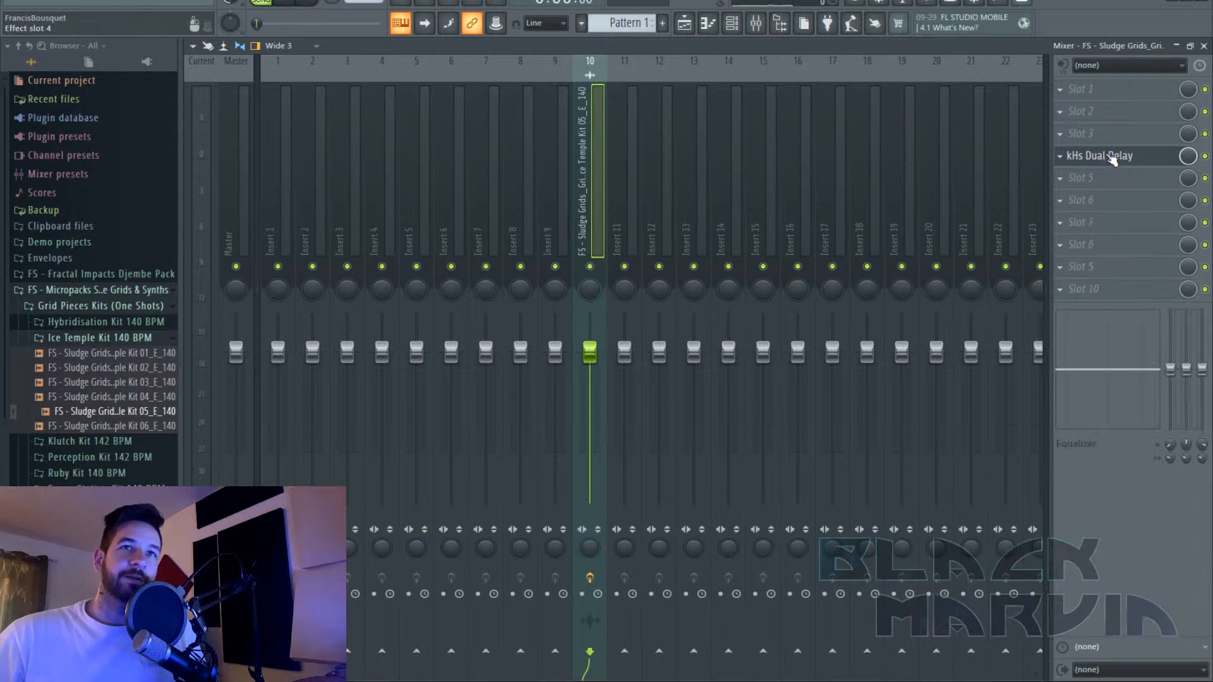
click(1113, 155)
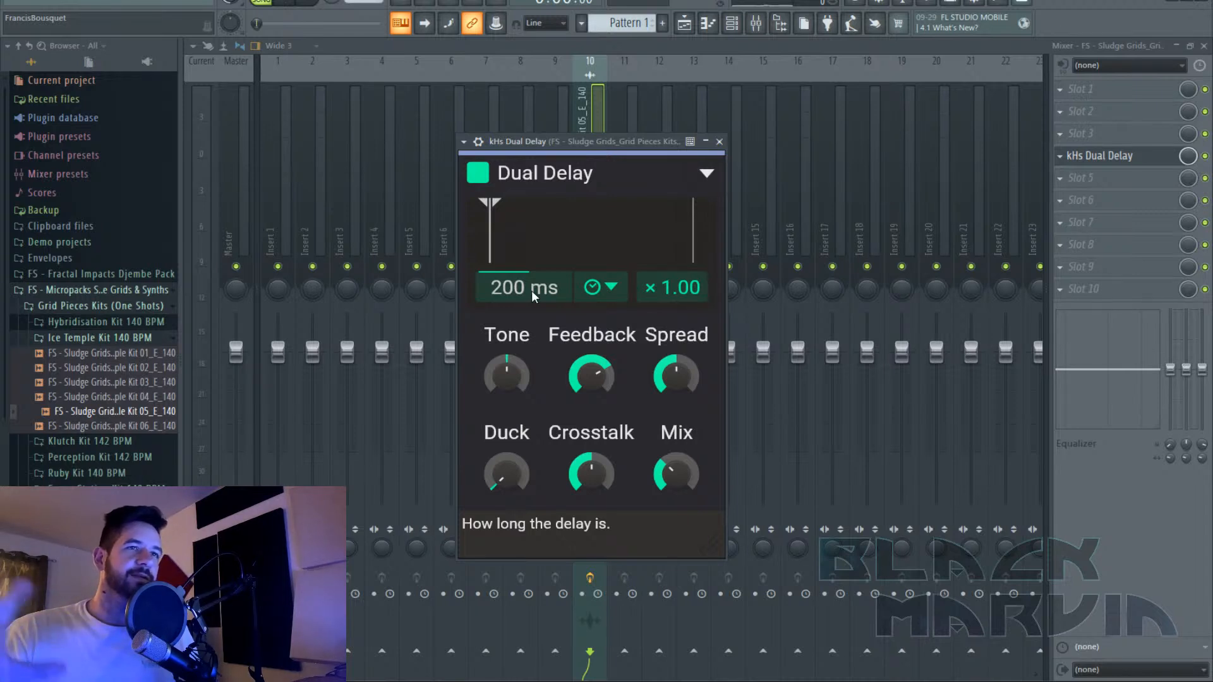
Restore the Dual Delay's Ratio to its default and switch the delay time to tempo sync.
mouse_move(676, 288)
mouse_down()
mouse_move(676, 253)
mouse_move(676, 316)
mouse_move(682, 300)
mouse_up()
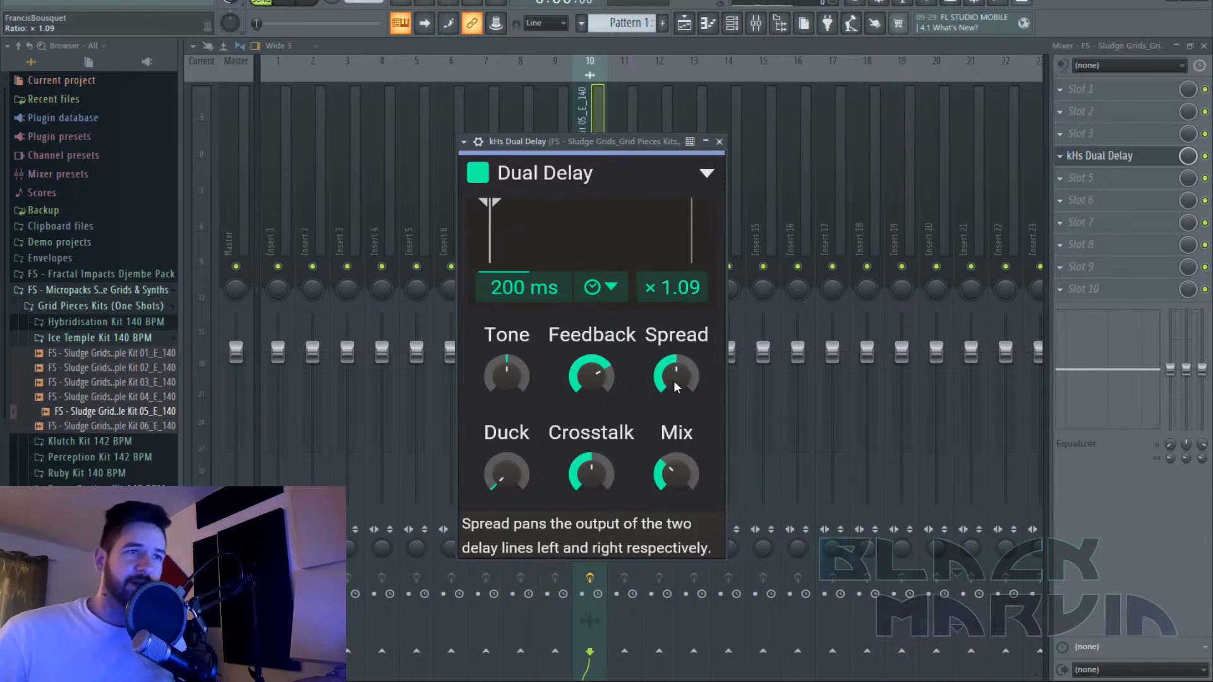
double_click(689, 294)
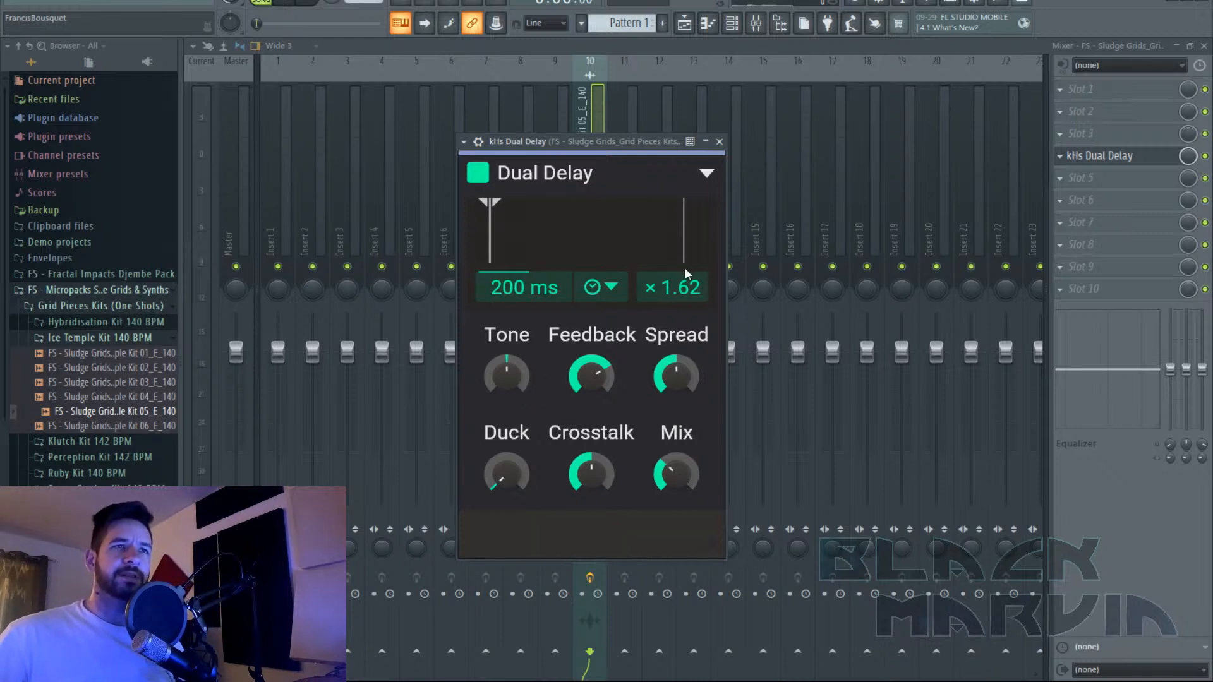
click(610, 296)
click(621, 322)
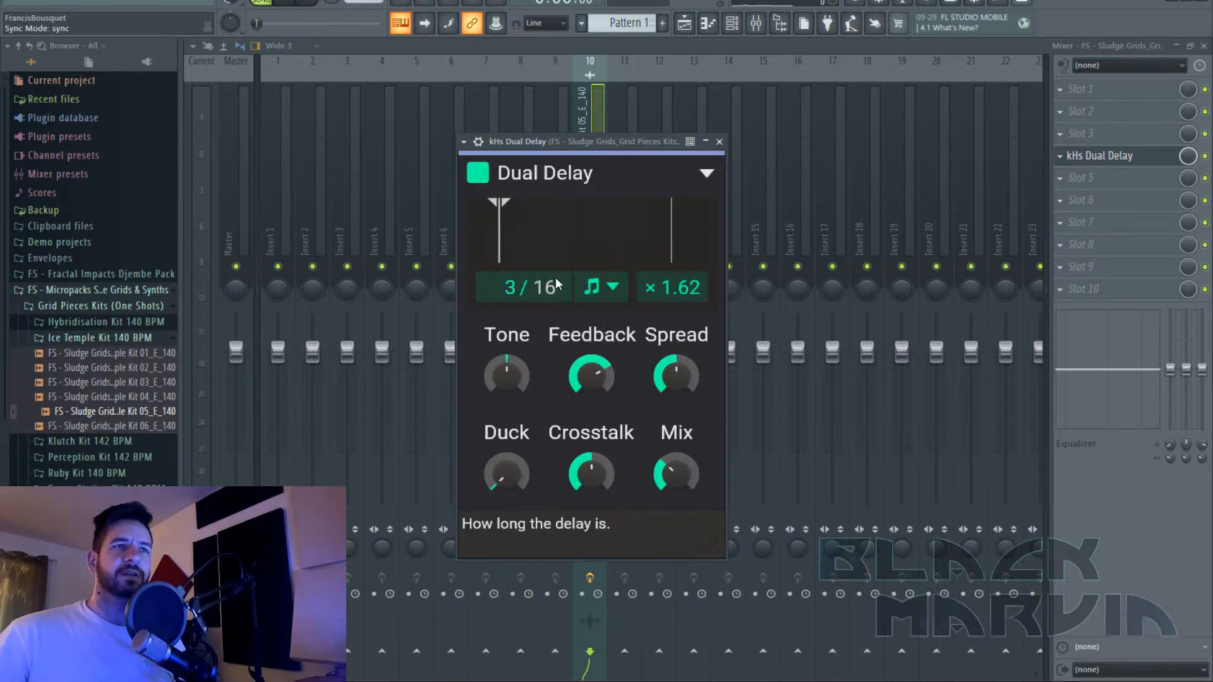
Set the synced delay's Ratio to 1, play the loop to hear it and stop playback.
scroll(677, 294, up, 1)
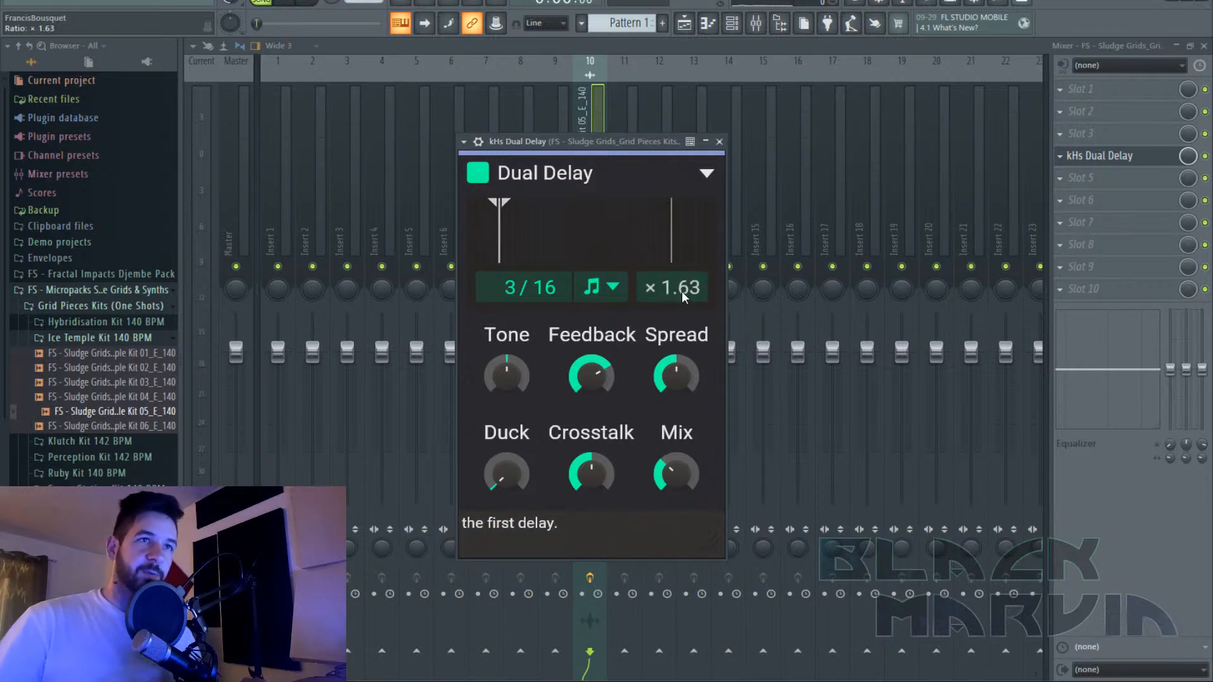
scroll(682, 291, down, 1)
double_click(683, 290)
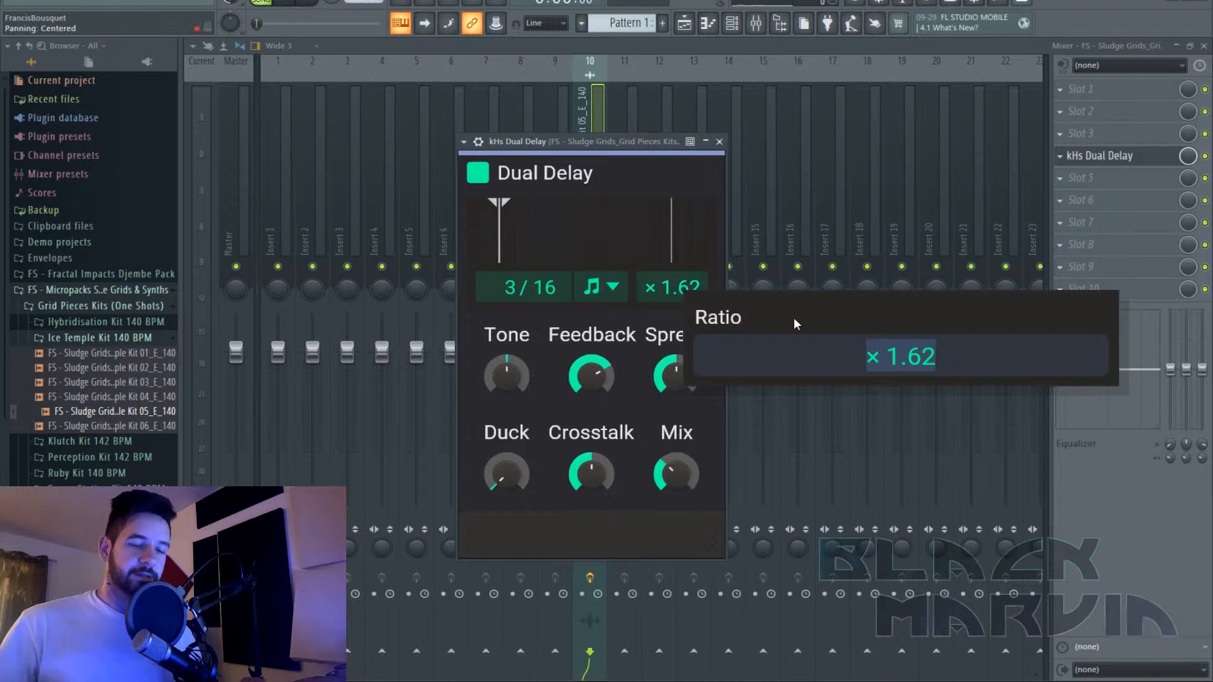
text(1)
key(Return)
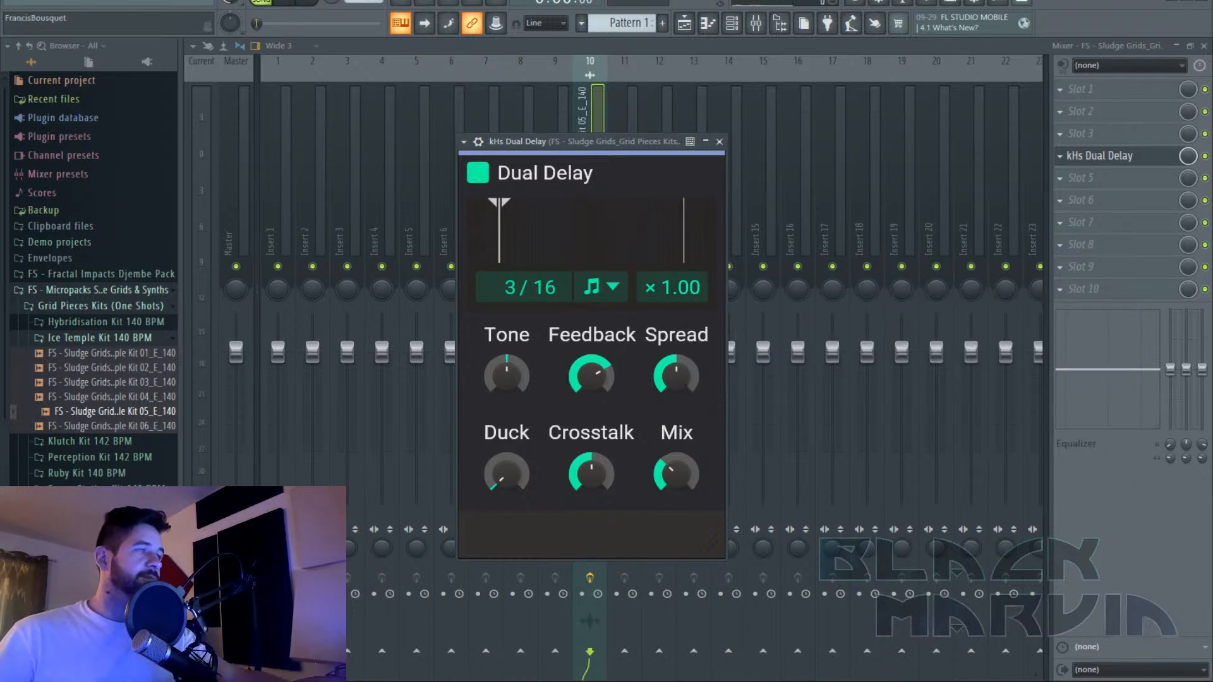
key(space)
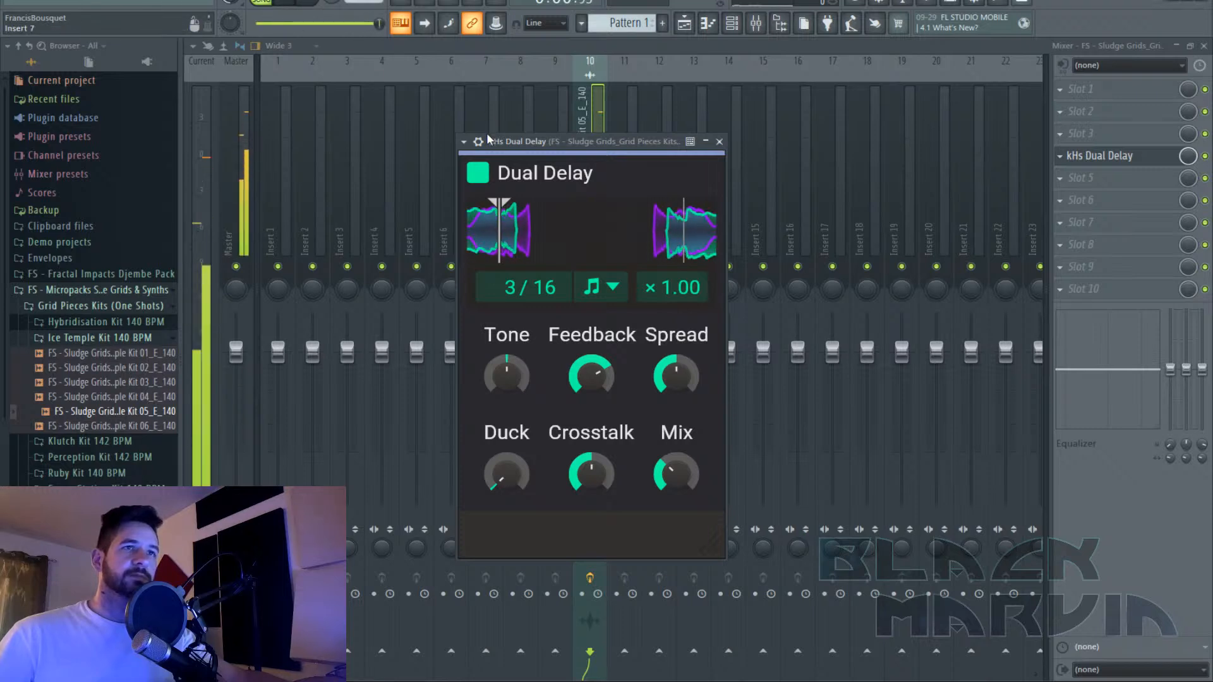
click(314, 3)
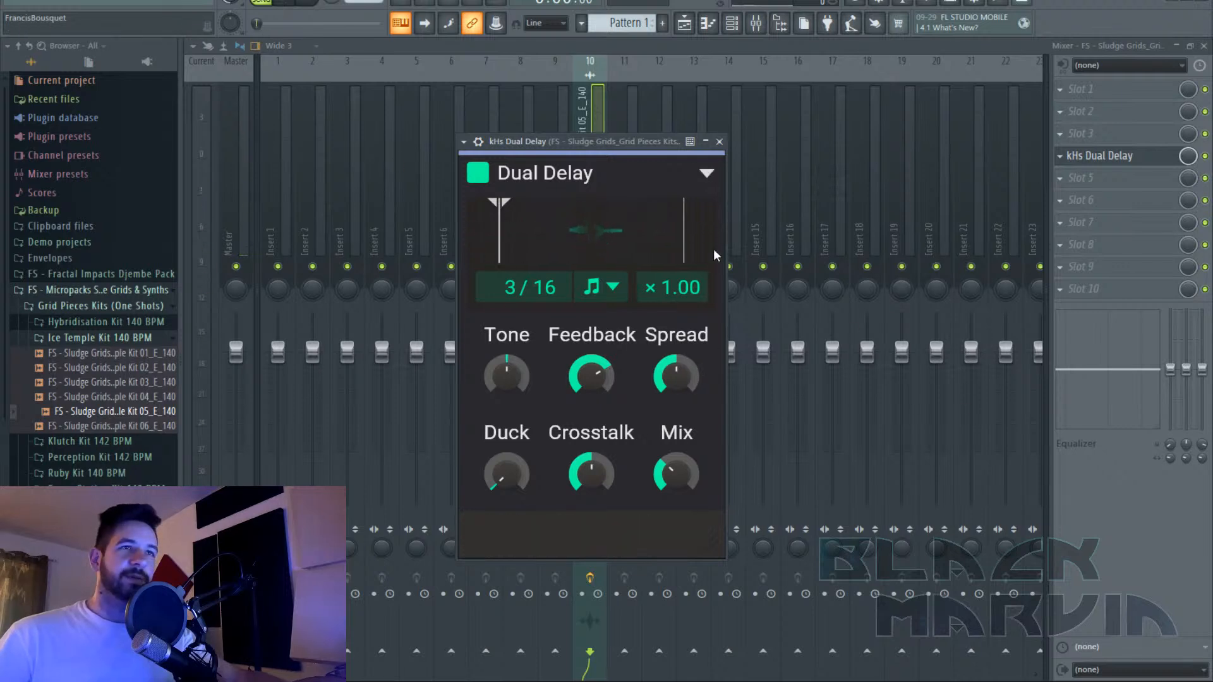
Set the Dual Delay's Ratio to 2, play the loop to hear it and stop playback.
double_click(685, 290)
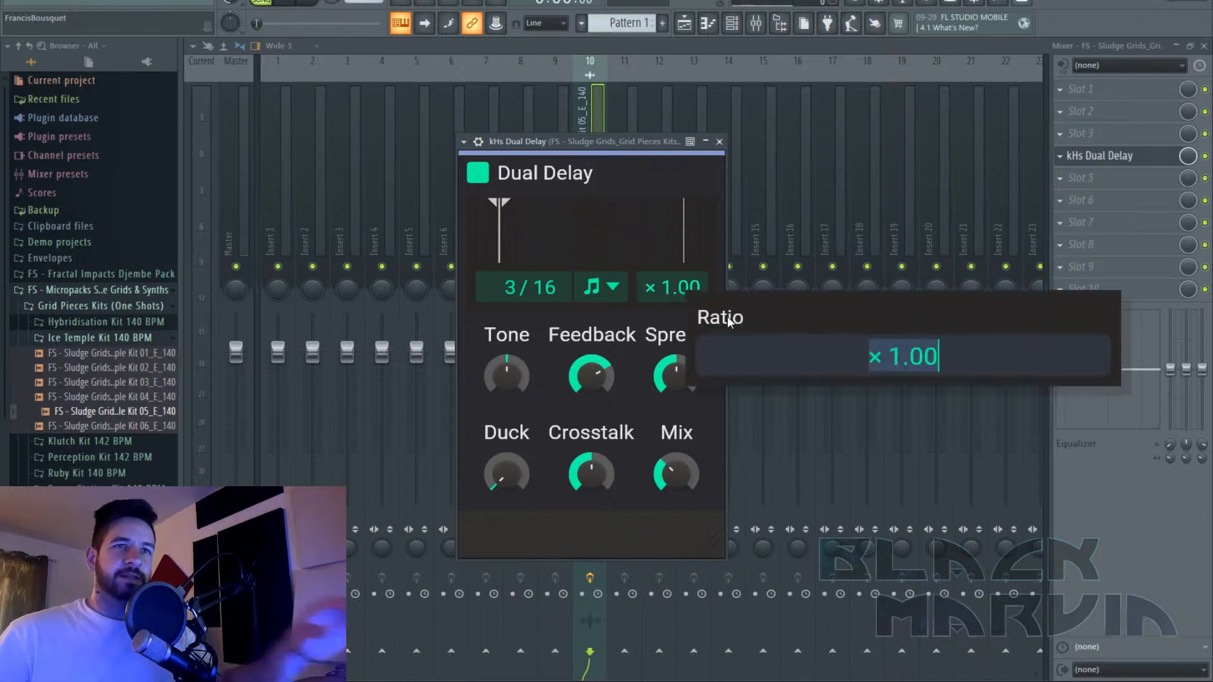
text(2)
key(Return)
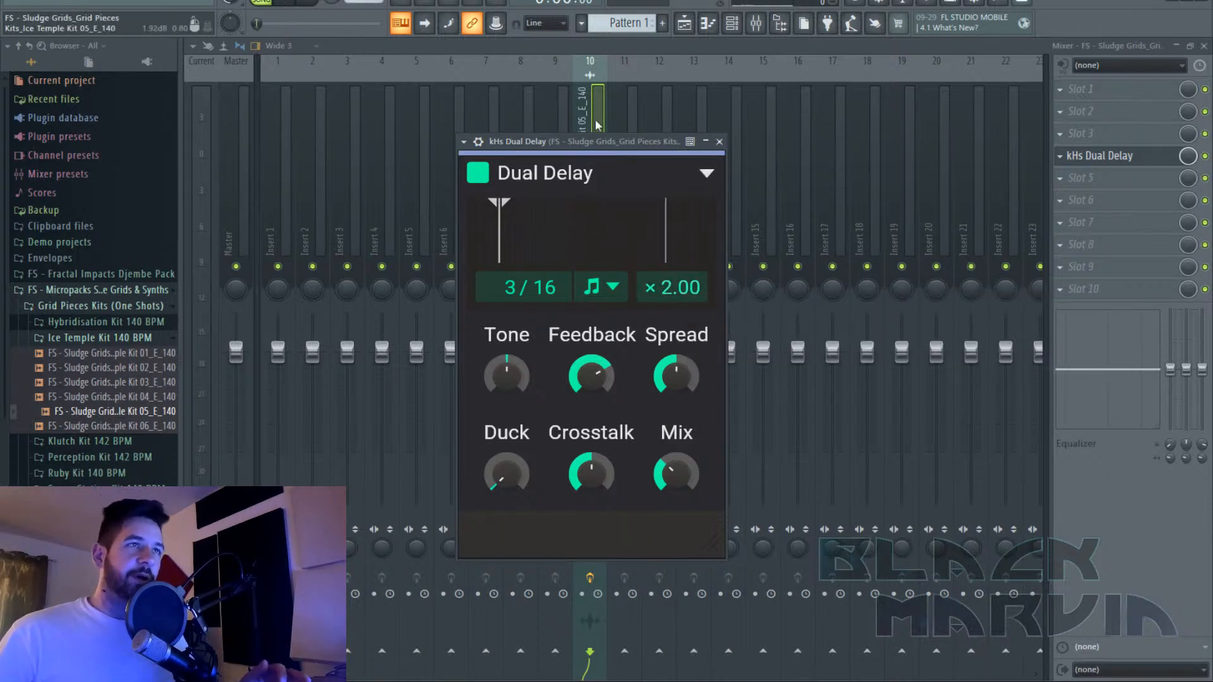
click(292, 4)
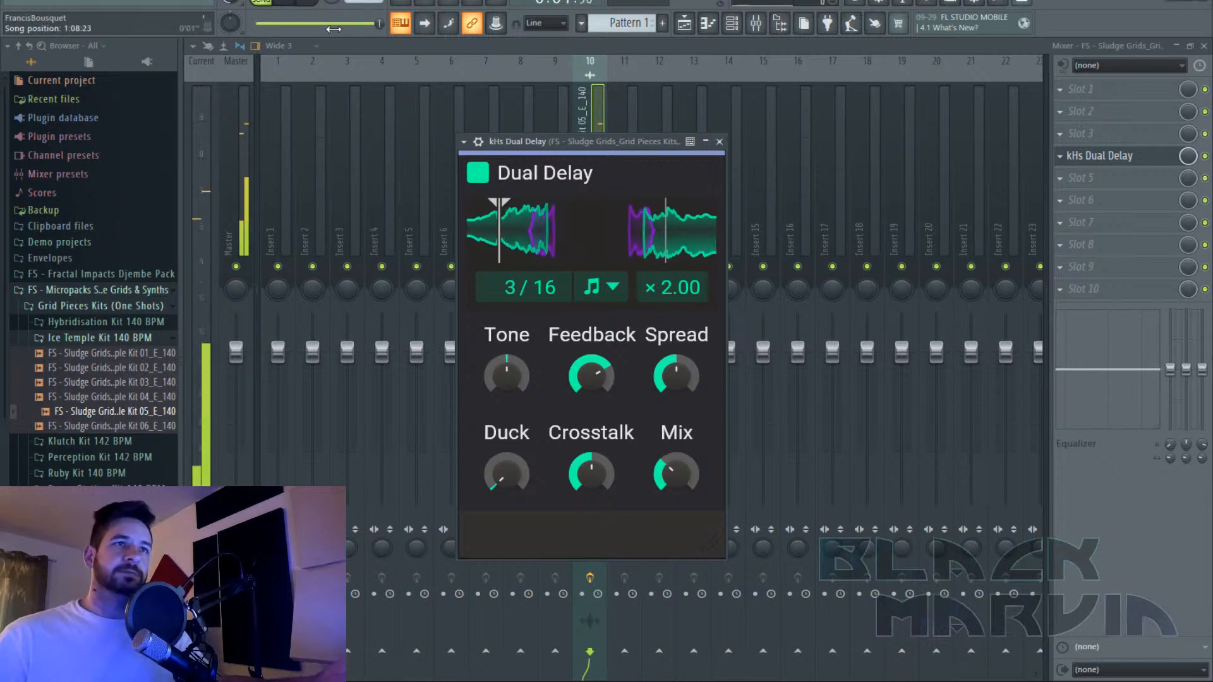
click(314, 3)
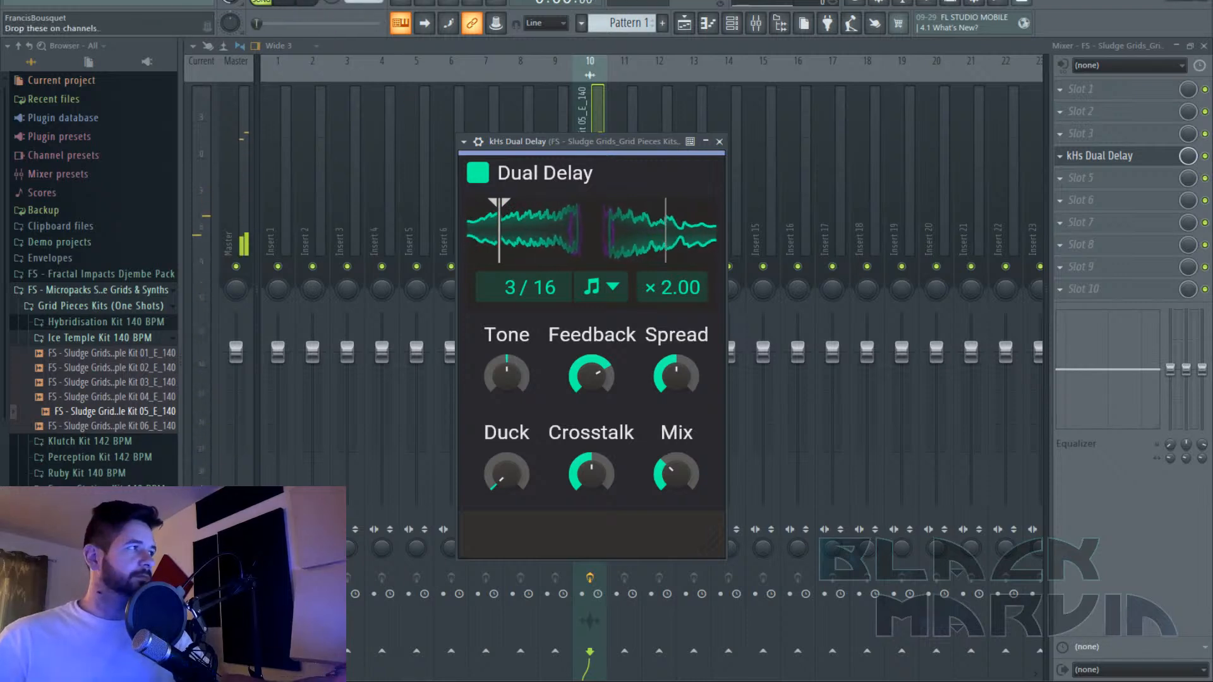
Lower the Dual Delay's Spread well below its midpoint, audition the loop and stop playback.
mouse_move(672, 369)
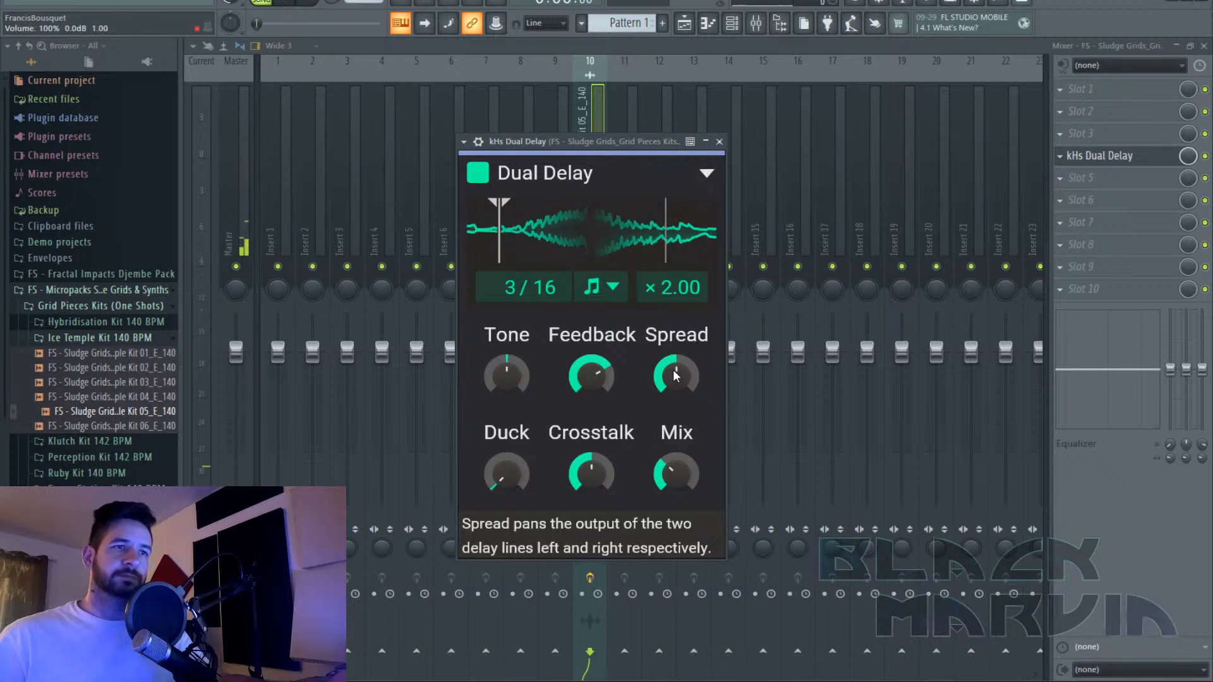
drag(676, 369, 676, 405)
click(301, 2)
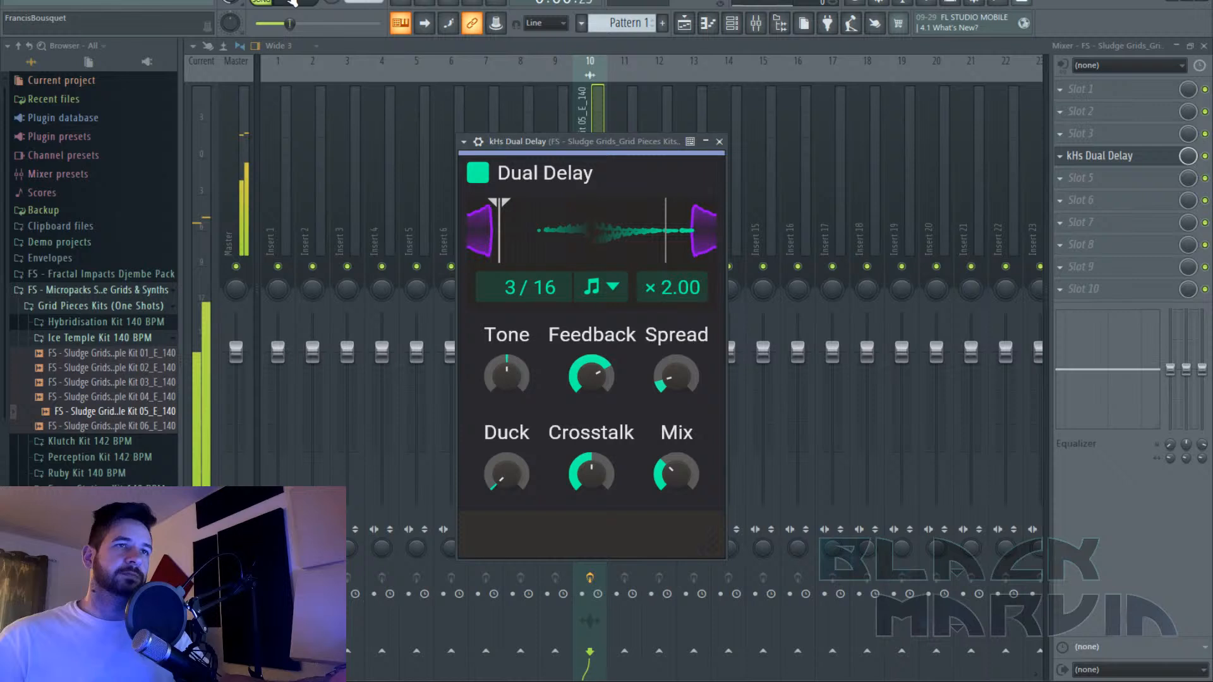
click(323, 8)
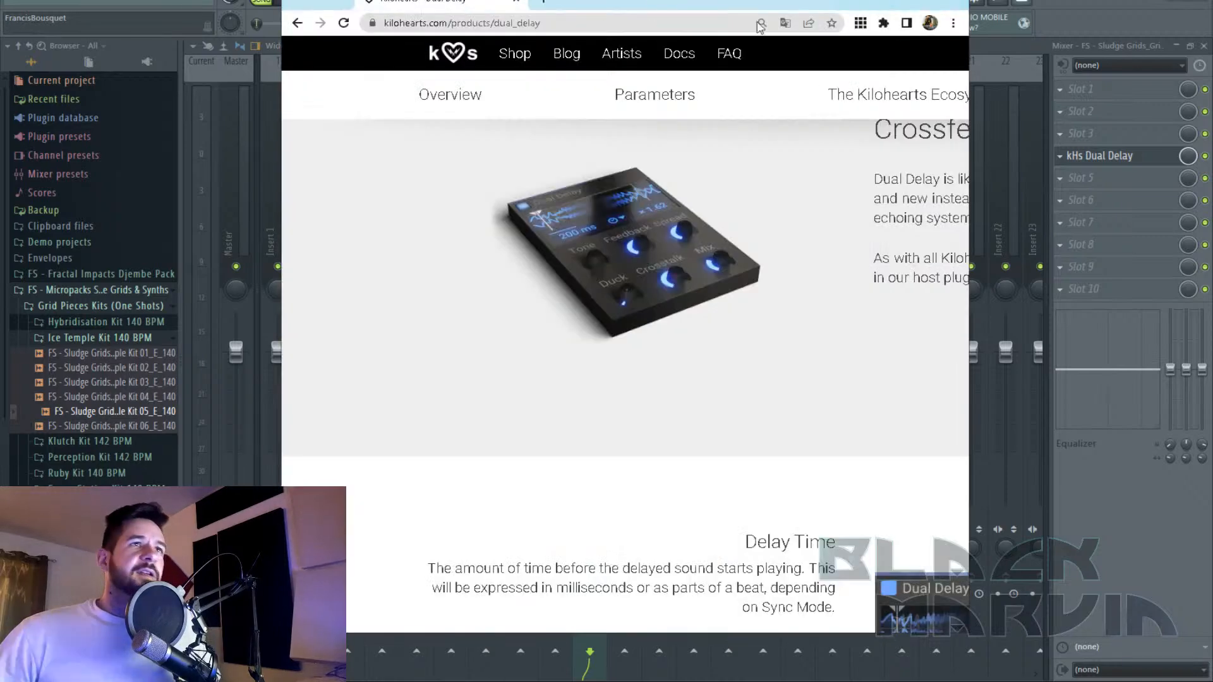
Read the parameter descriptions on the Dual Delay product page in the browser, and play the loop through the delay in FL Studio.
scroll(625, 316, down, 3)
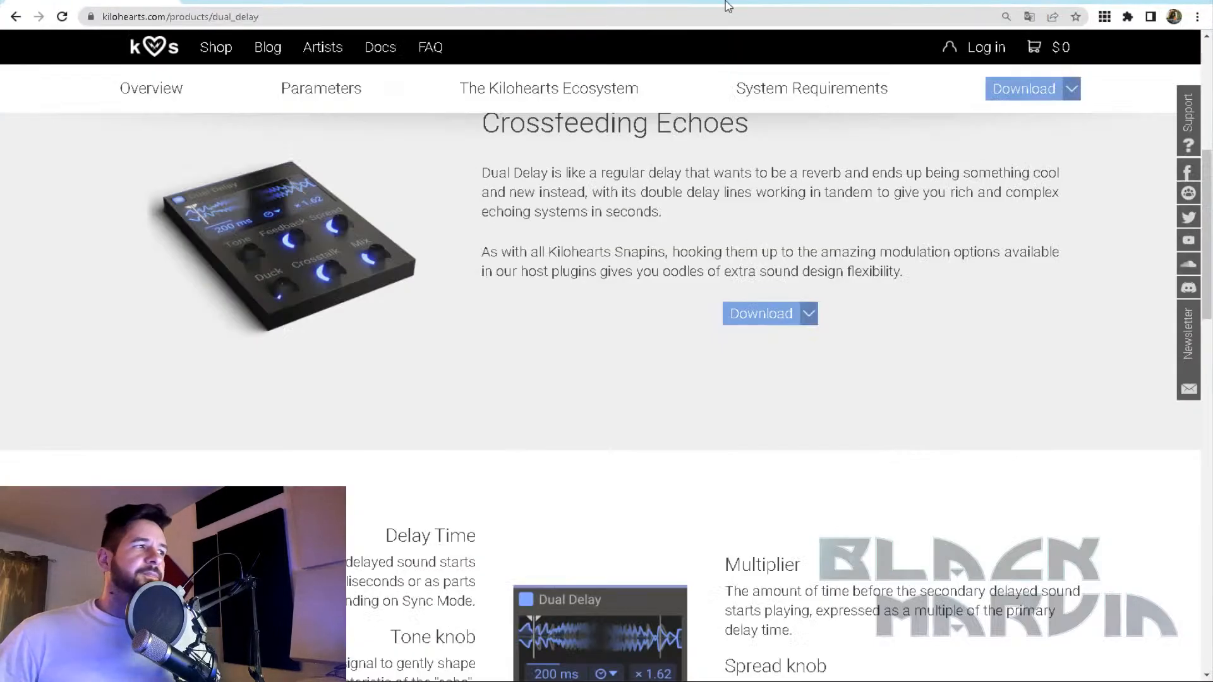
scroll(629, 375, down, 4)
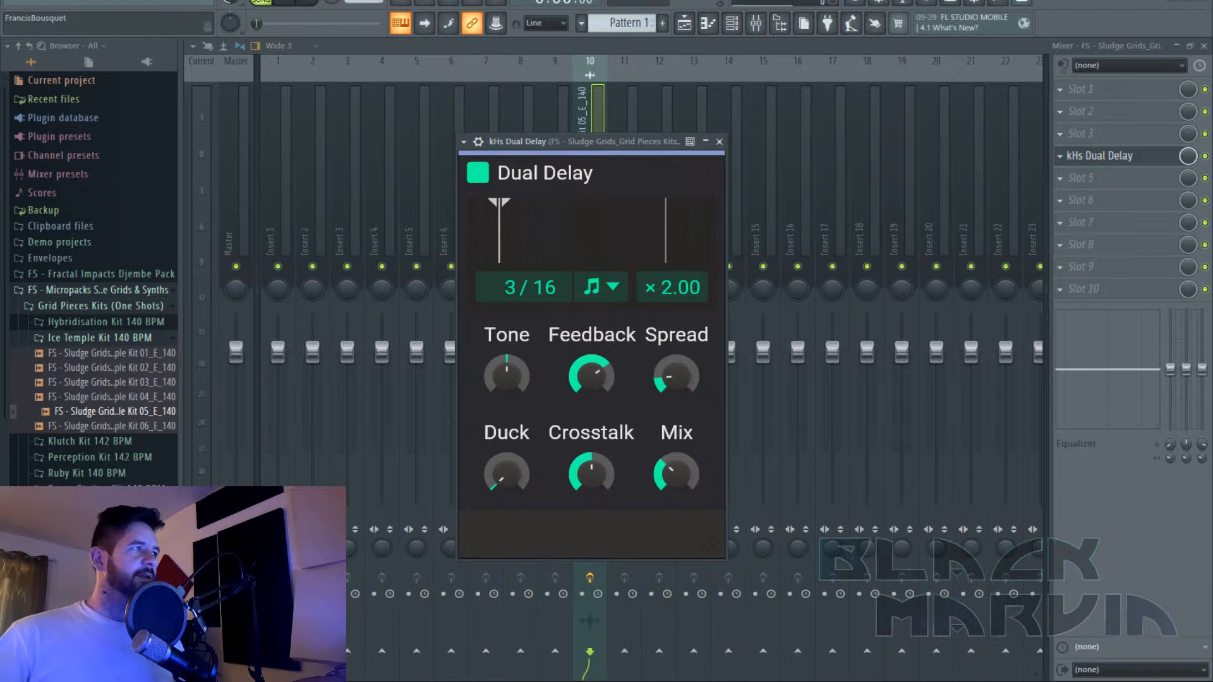
click(308, 8)
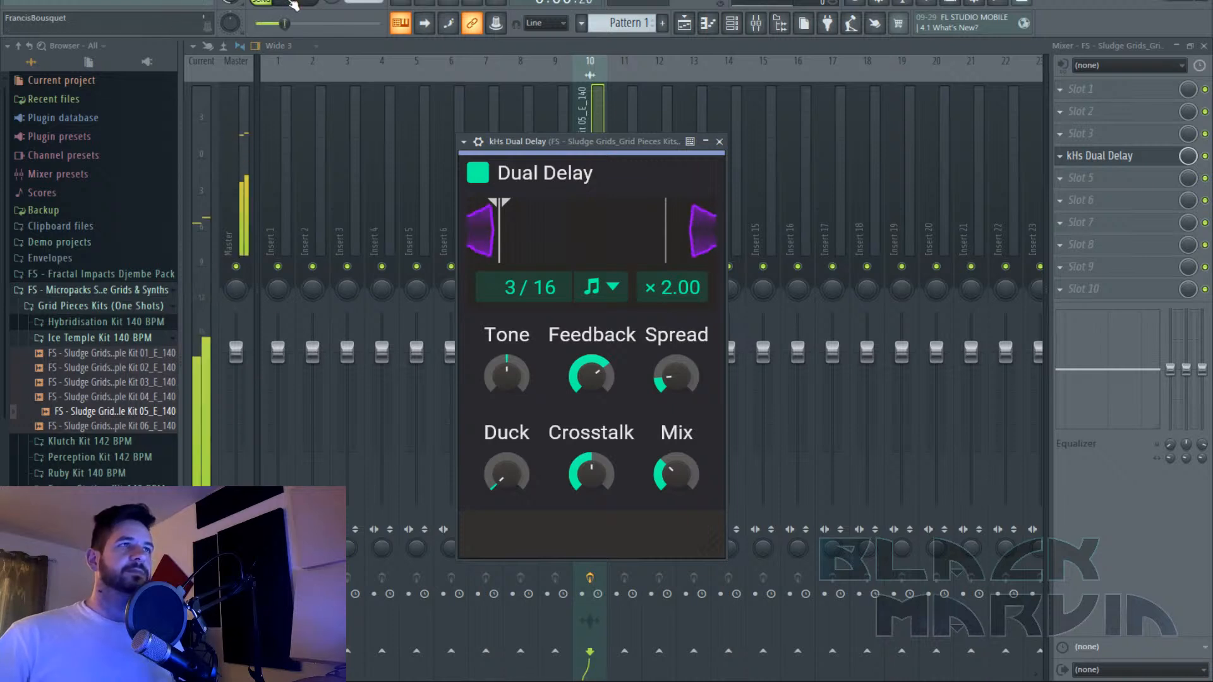
click(309, 8)
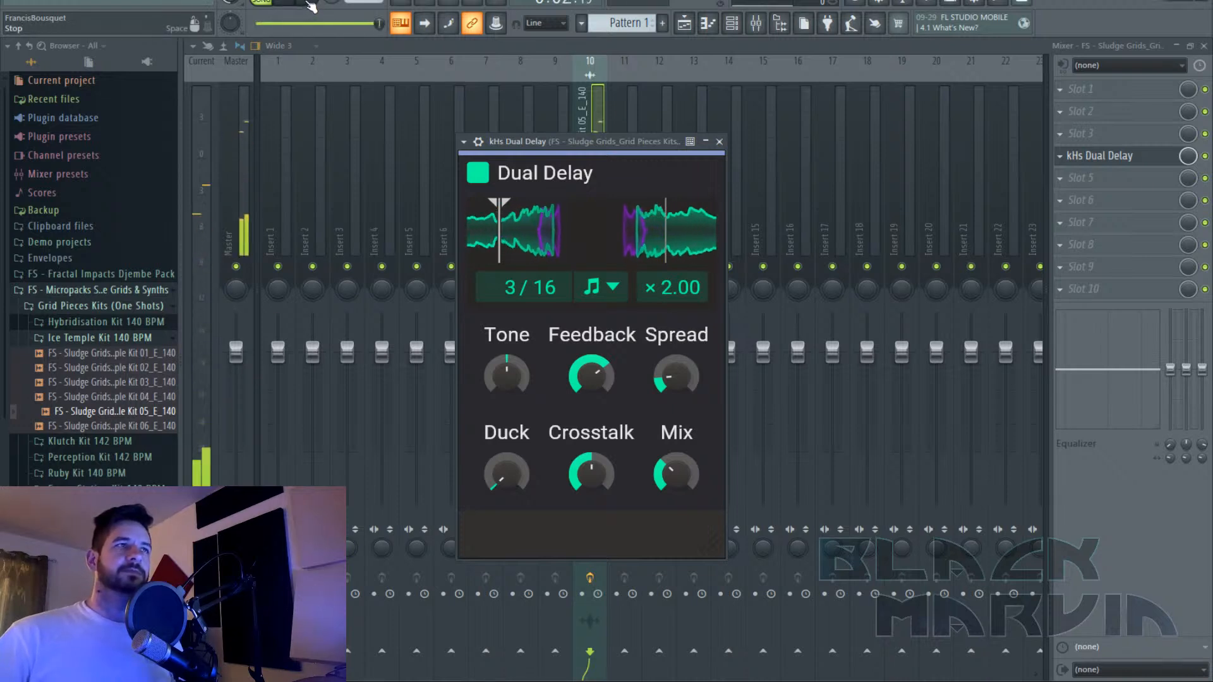
Try to set the Dual Delay's Ratio to 4.
double_click(665, 290)
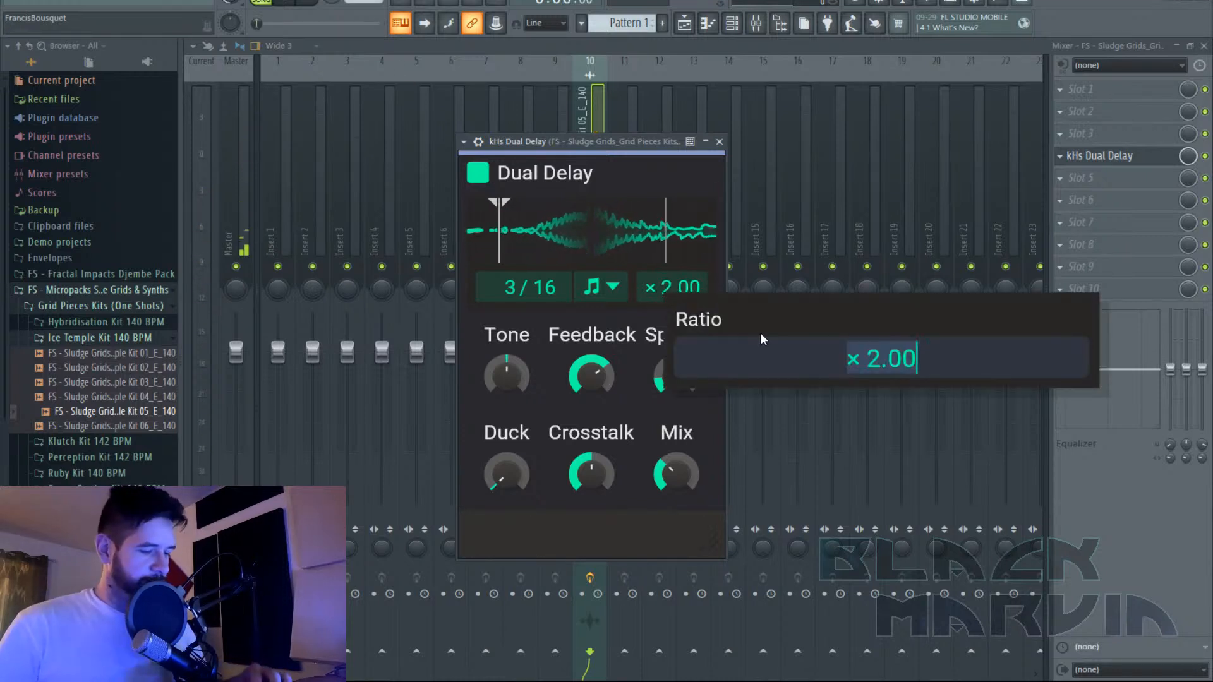
key(Return)
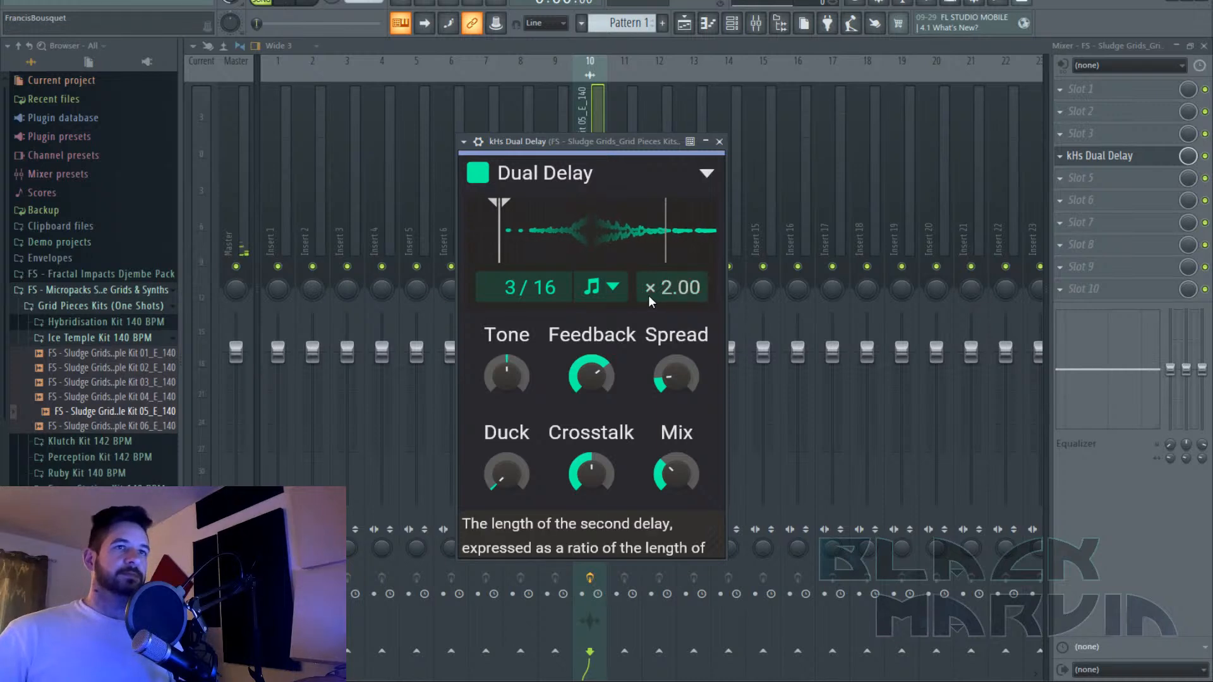
double_click(669, 289)
text(4)
key(Return)
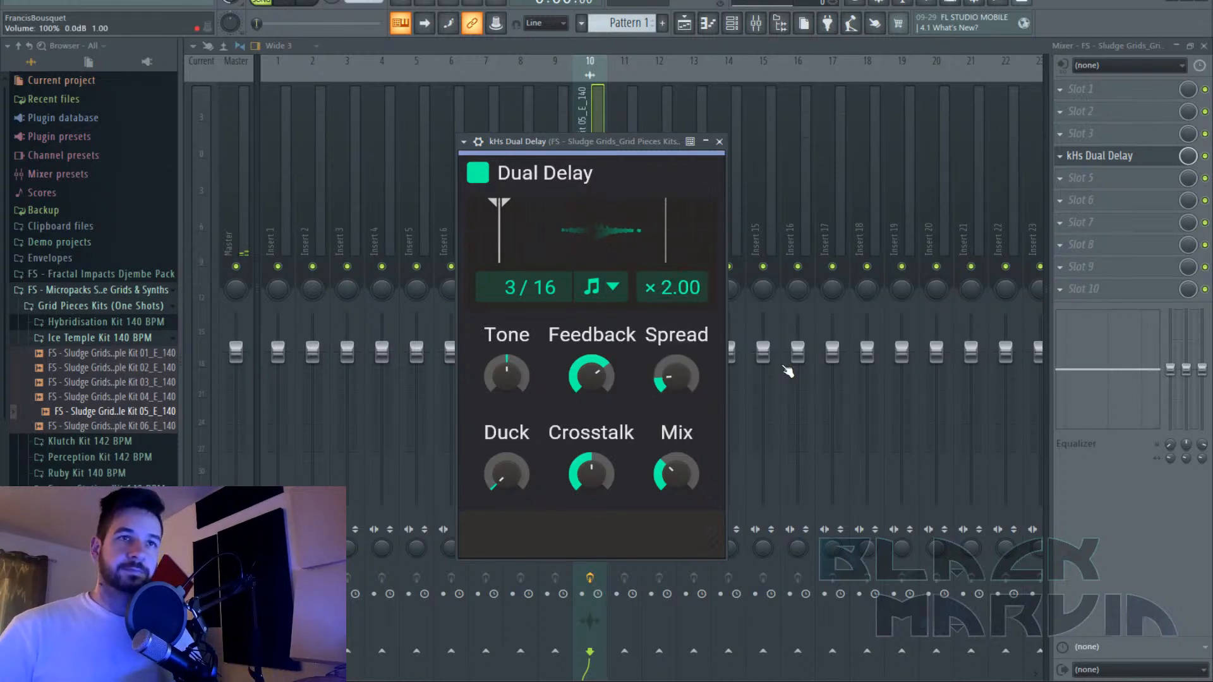
Lower the Dual Delay's Ratio to 0.99, play the loop to hear it and stop playback.
drag(676, 287, 676, 313)
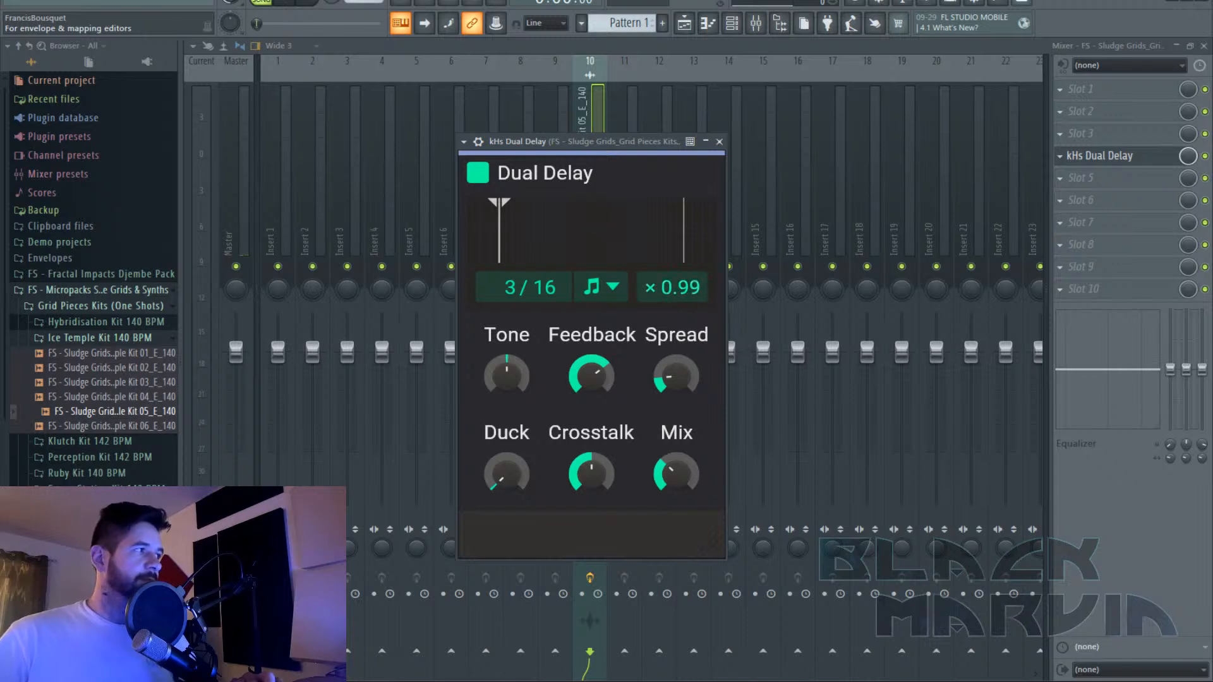
click(309, 4)
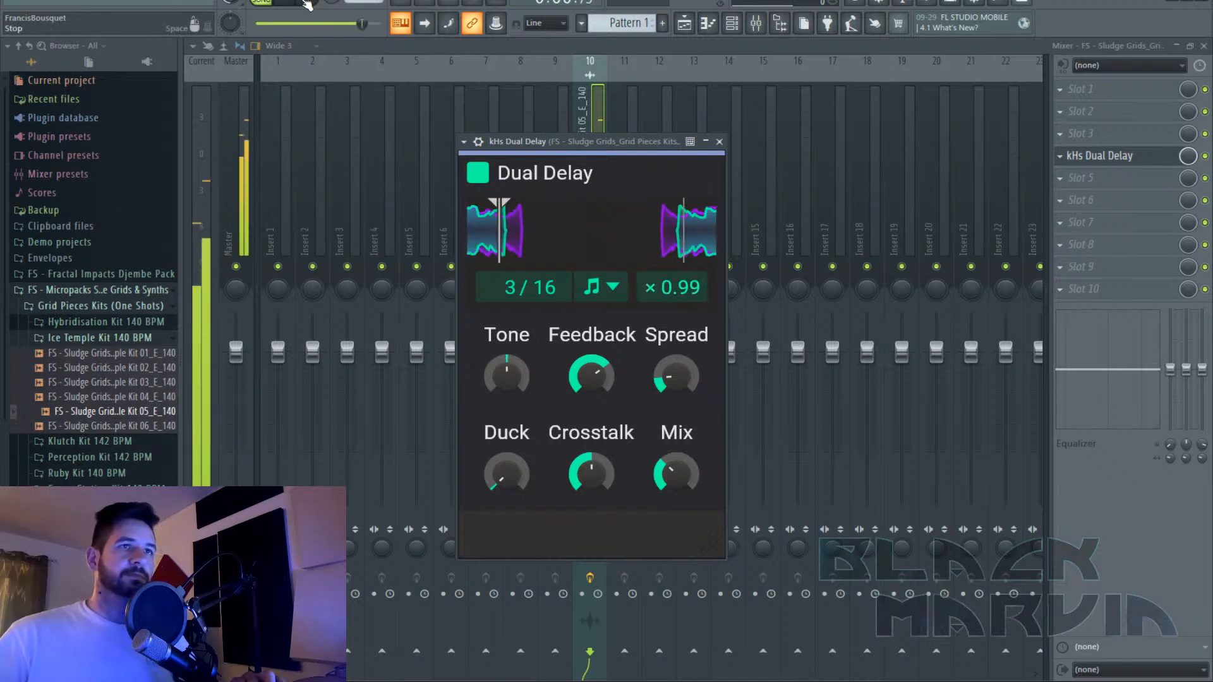
click(308, 3)
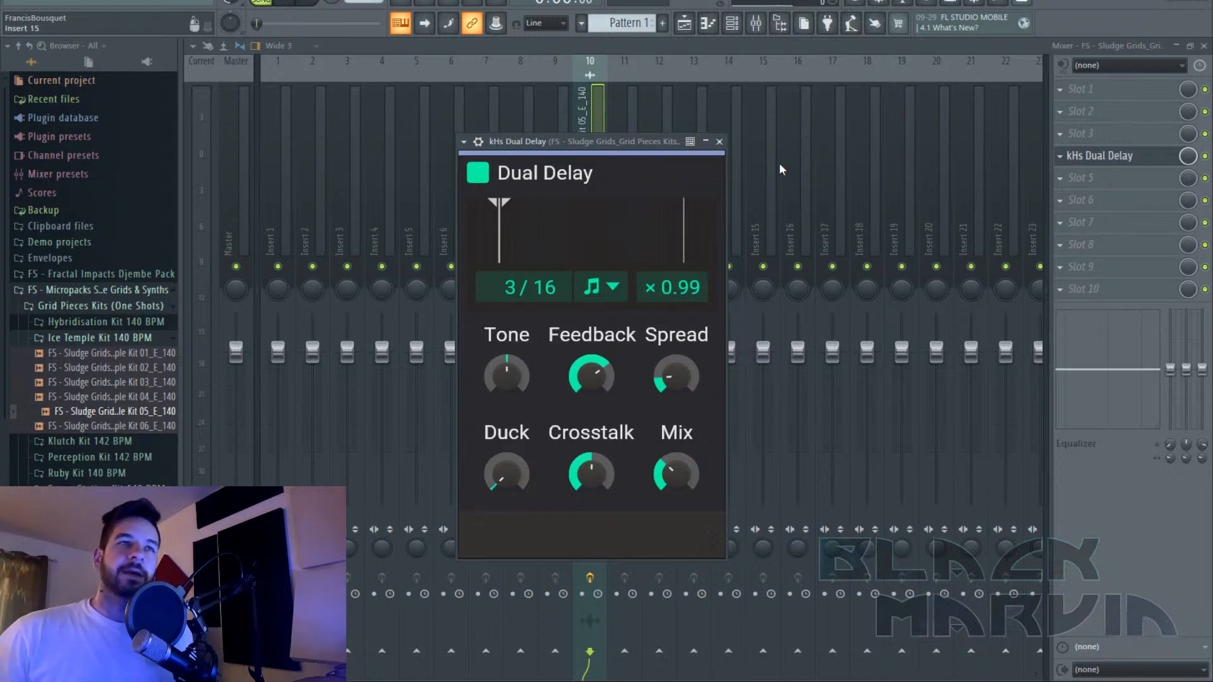
Add Fruity parametric EQ 2 to slot 9 of the sample's mixer track and reposition its window.
drag(506, 376, 510, 374)
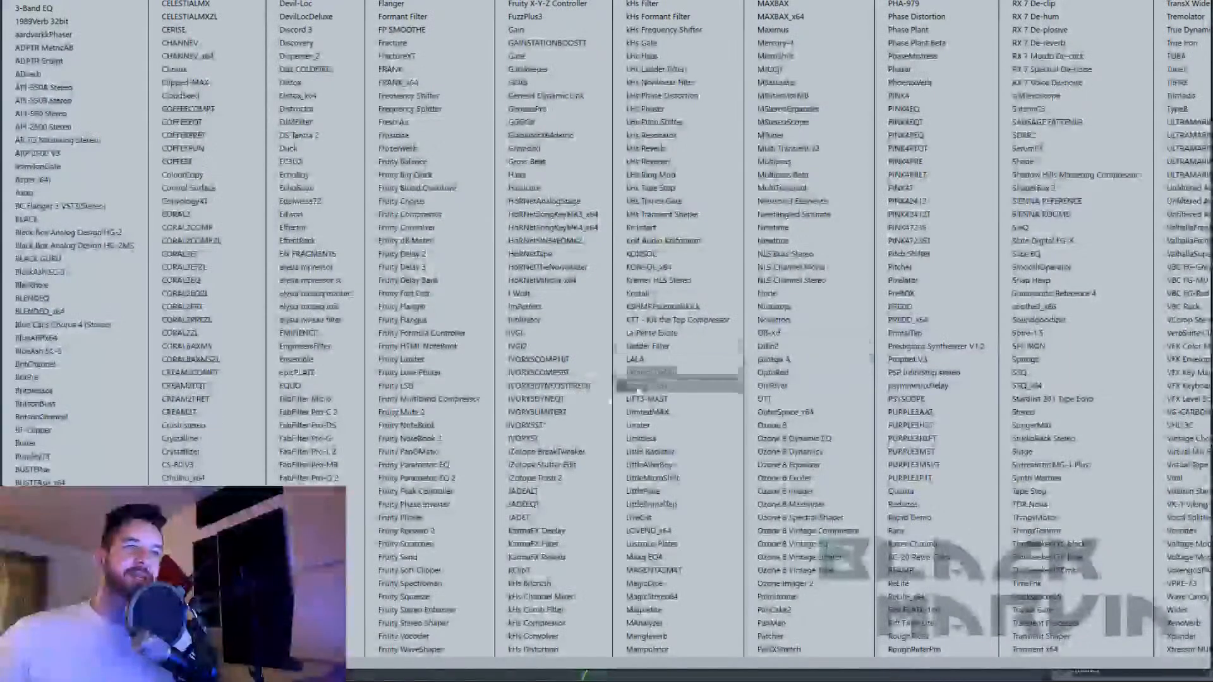
click(465, 482)
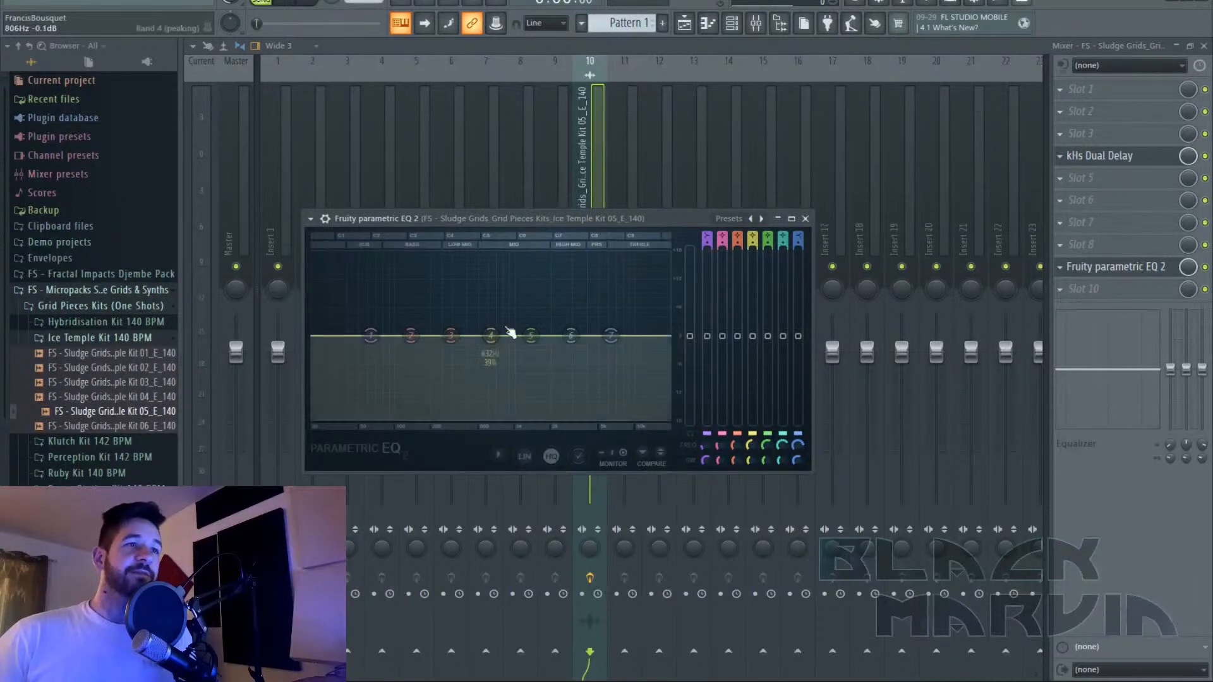
drag(589, 219, 712, 253)
Turn the Dual Delay's Tone up to 100 % and reset it, and boost the EQ's band 7 high shelf to about 9.6 dB near 2264 Hz.
click(1118, 158)
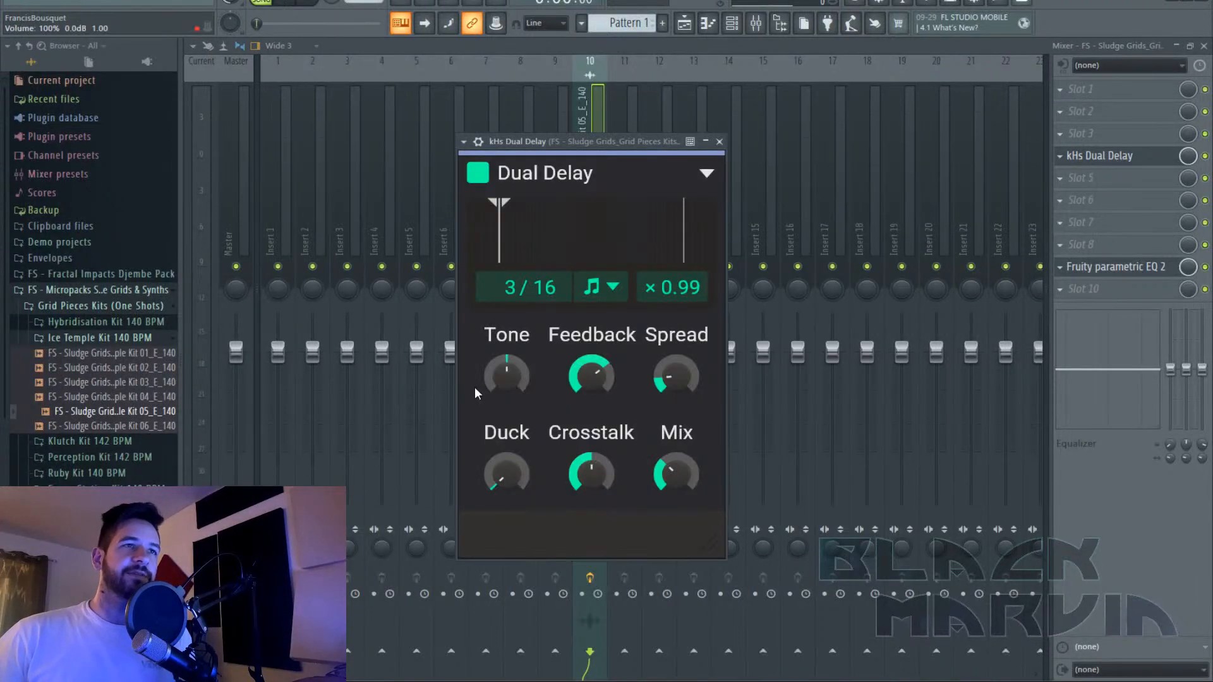
drag(507, 376, 507, 369)
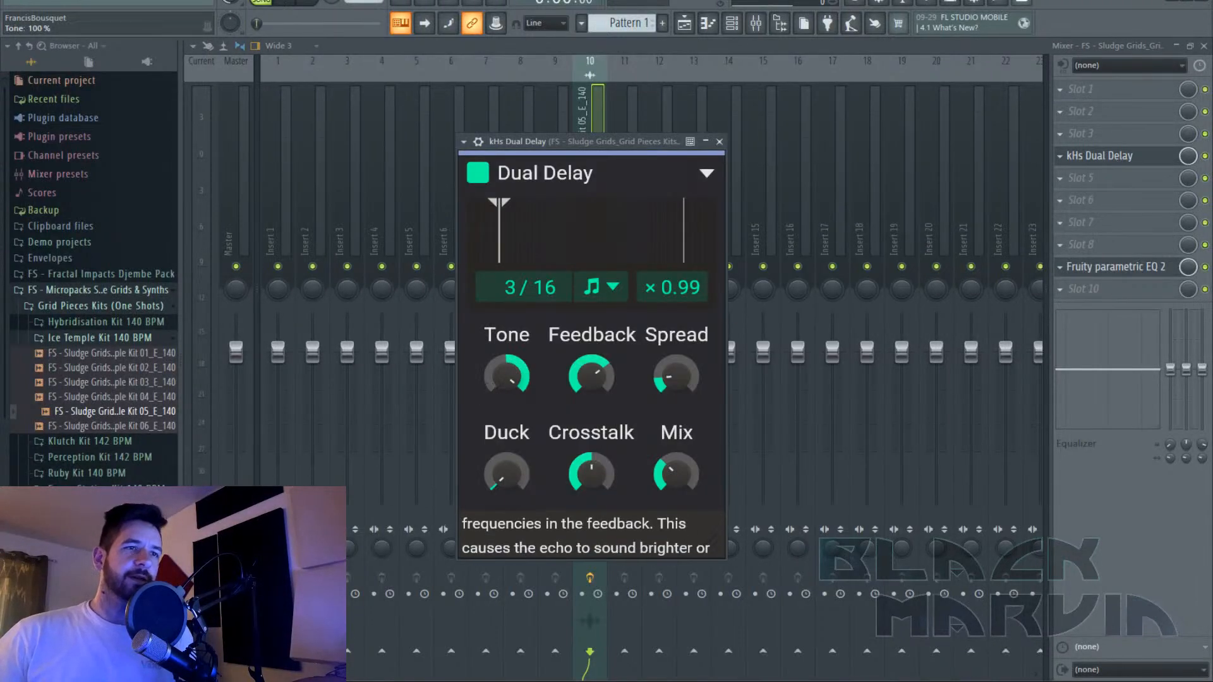
double_click(493, 381)
click(1119, 268)
drag(732, 373, 676, 328)
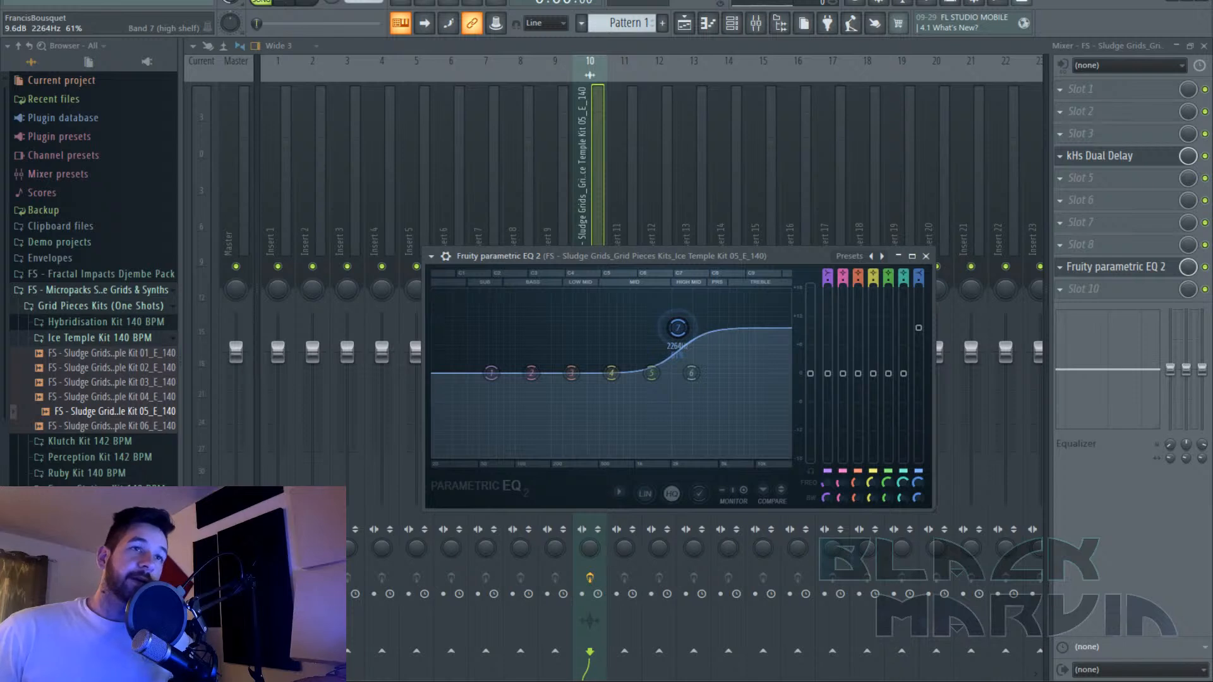
Turn the Dual Delay's Tone down to −100 % and recentre it, and pull the EQ's band 7 high shelf slightly below 0 dB.
click(1099, 155)
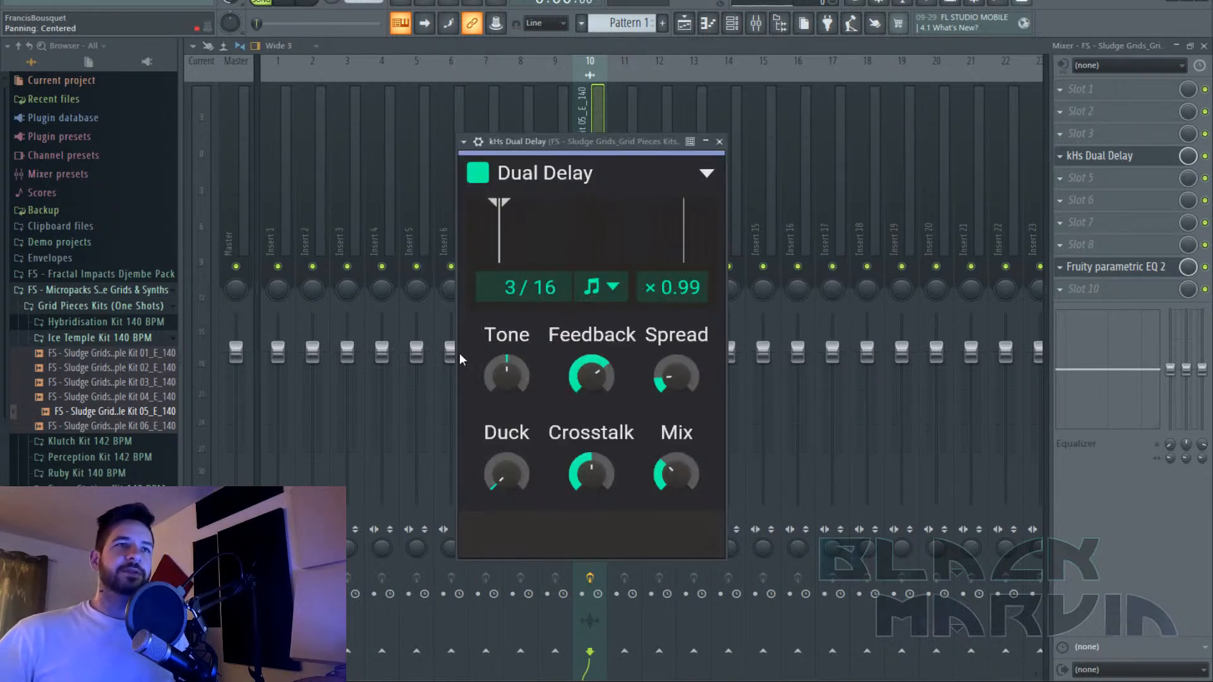
drag(507, 376, 507, 431)
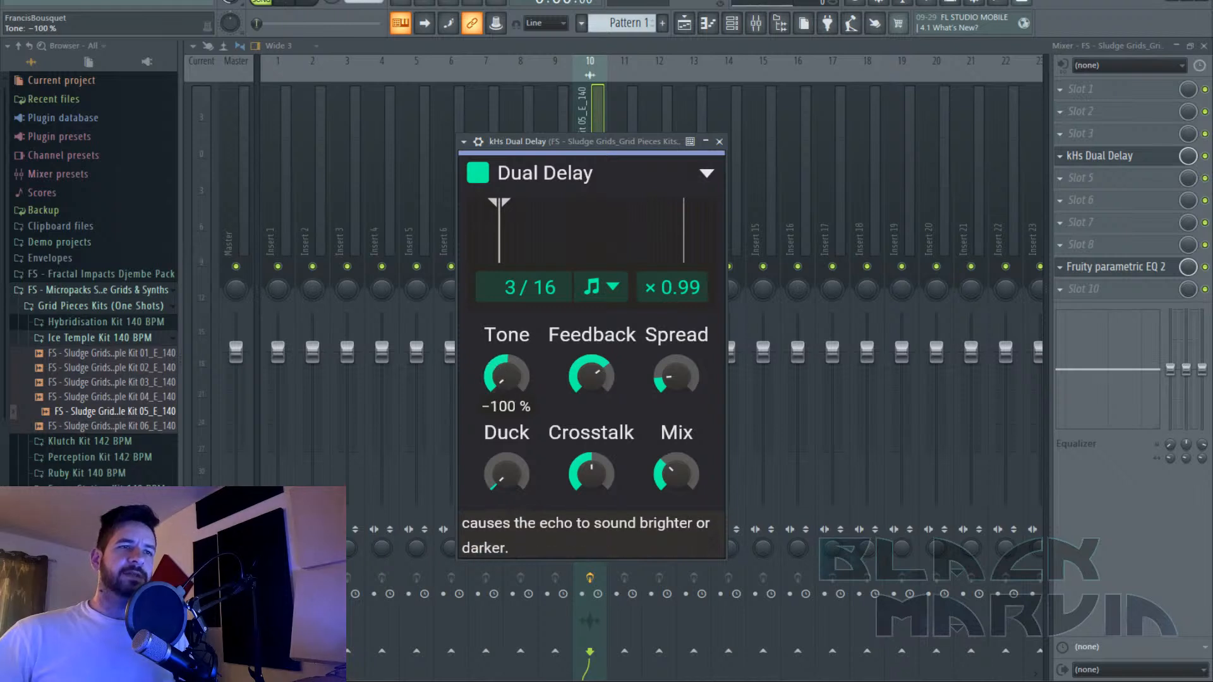
drag(506, 377, 507, 328)
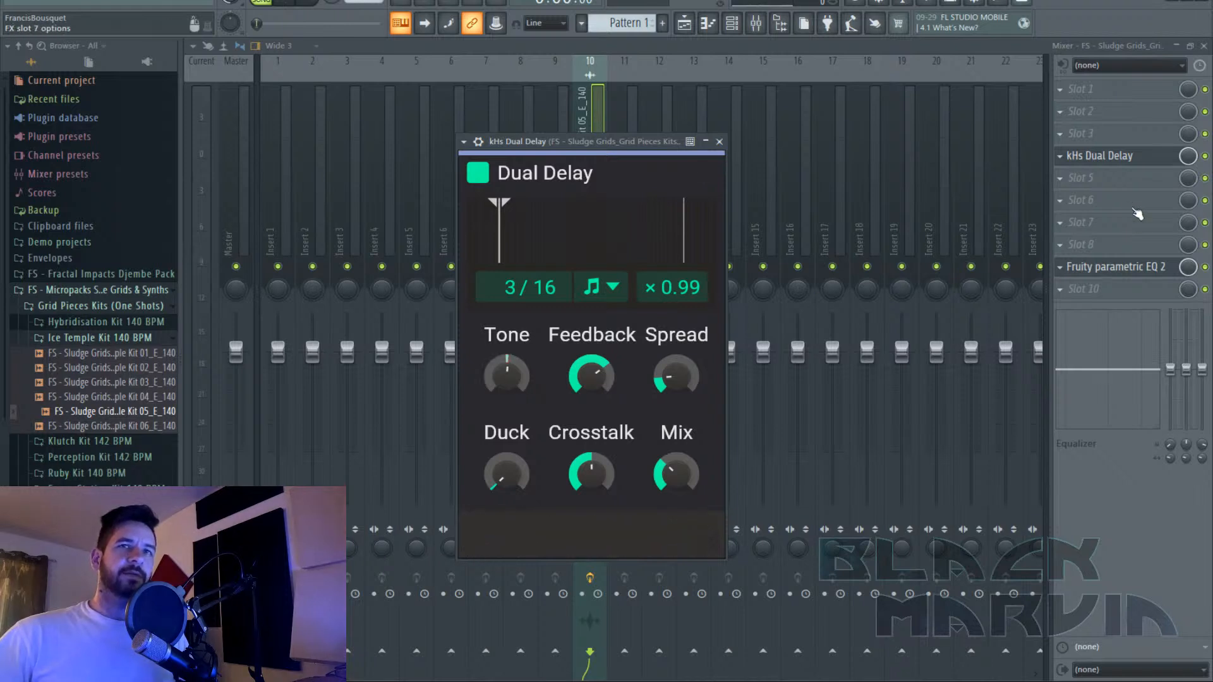
click(1141, 276)
mouse_move(699, 372)
mouse_down()
mouse_move(691, 362)
mouse_move(699, 441)
mouse_move(702, 383)
mouse_up()
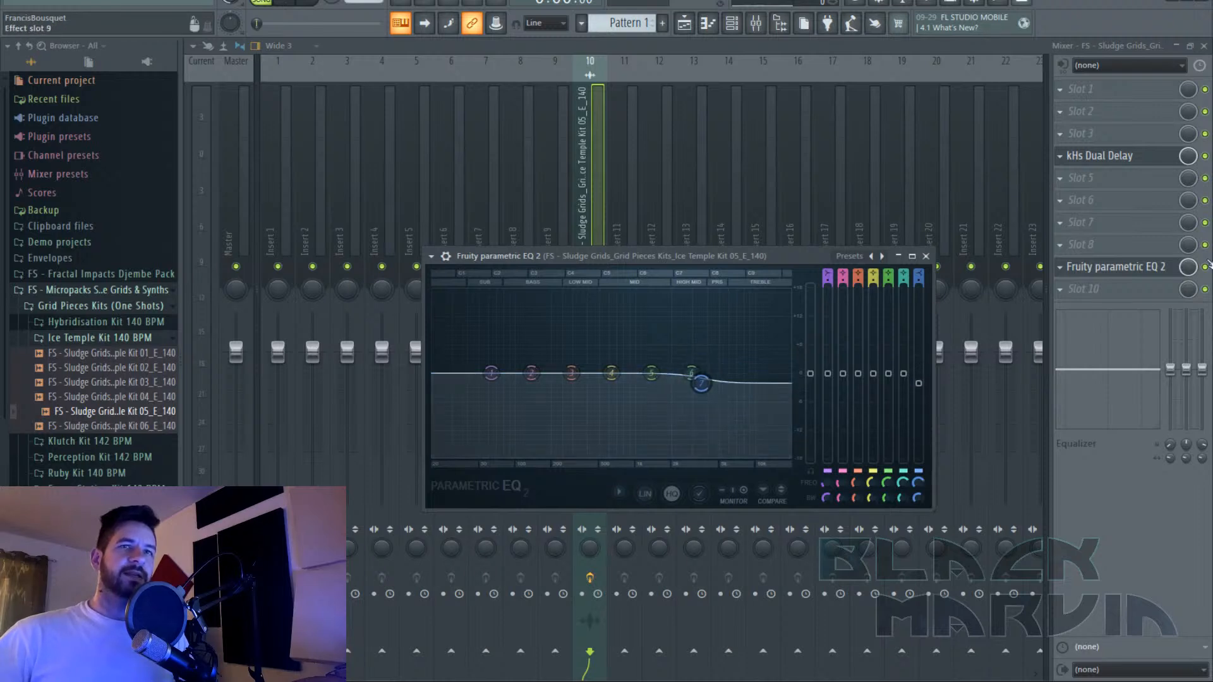
Lower the Dual Delay's Feedback below its midpoint, trying values such as 33 % and 43 %.
click(1149, 158)
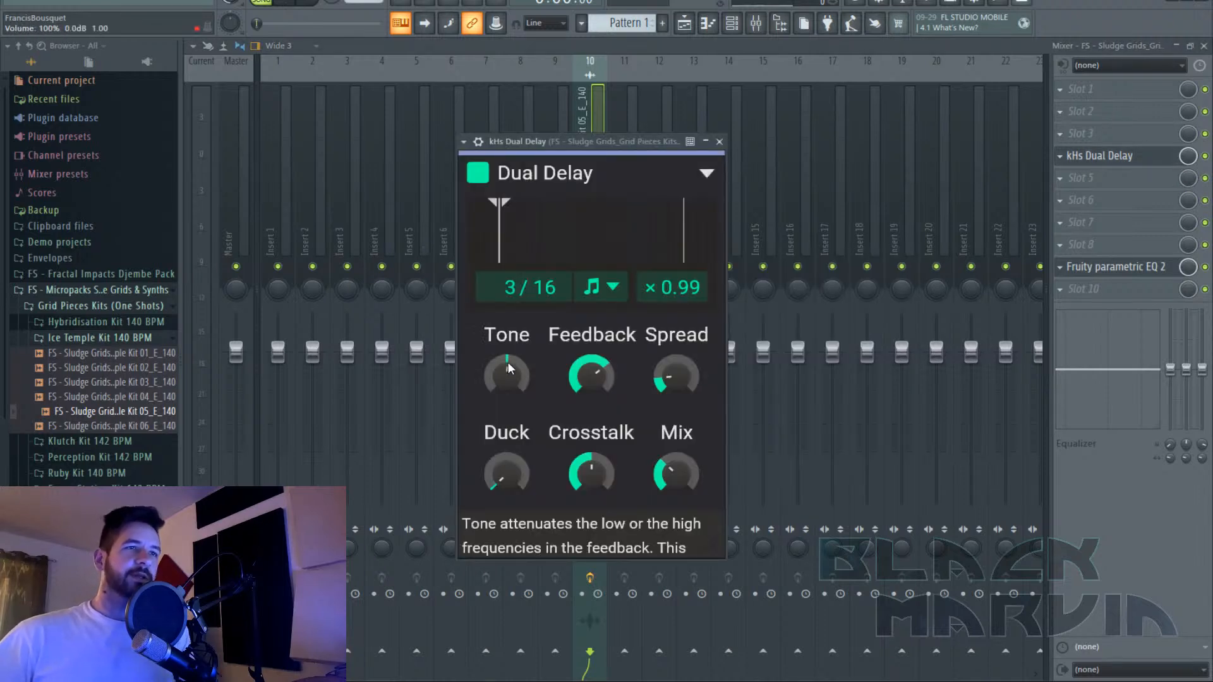
drag(590, 379, 590, 376)
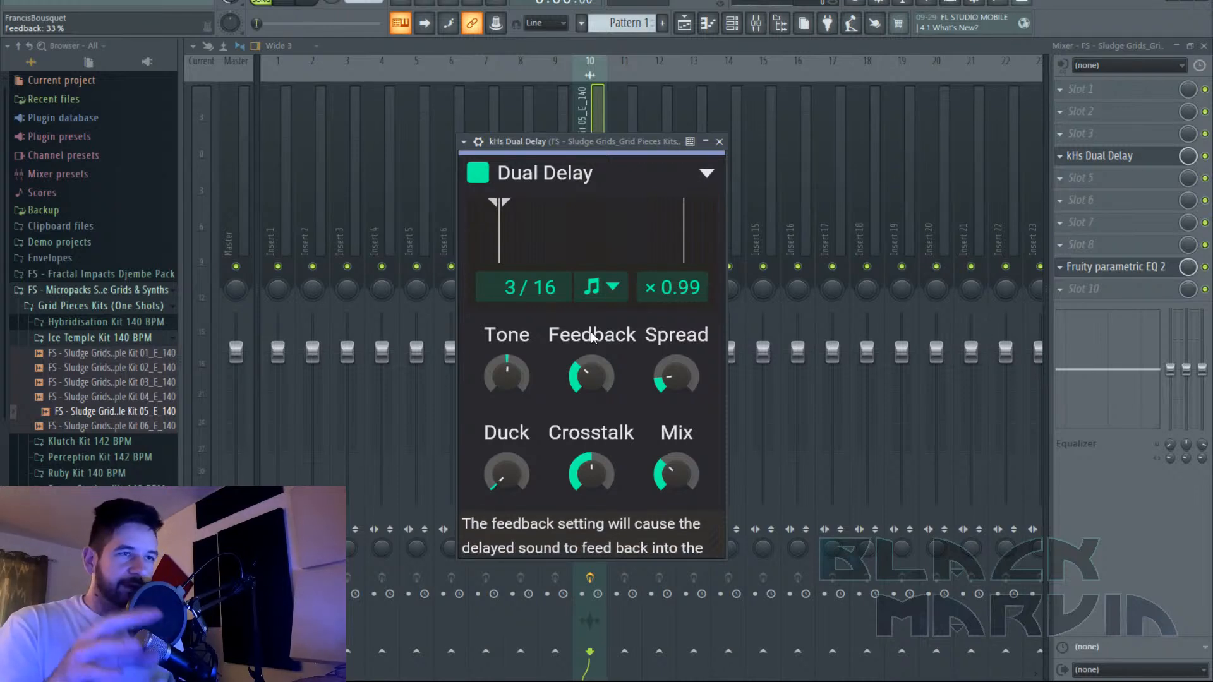
mouse_move(591, 376)
mouse_down()
mouse_move(590, 360)
mouse_move(591, 411)
mouse_move(590, 354)
mouse_move(591, 385)
mouse_up()
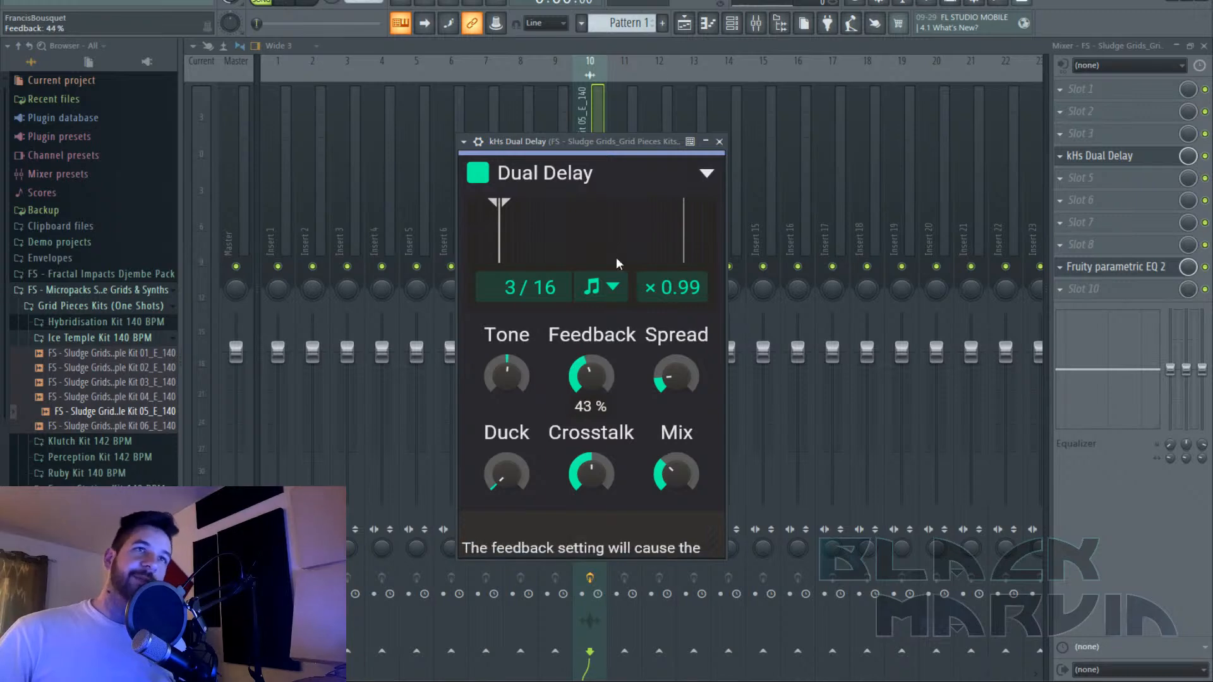
Insert Edison in slot 7 of the sample's mixer track and arm it to record on input.
click(684, 23)
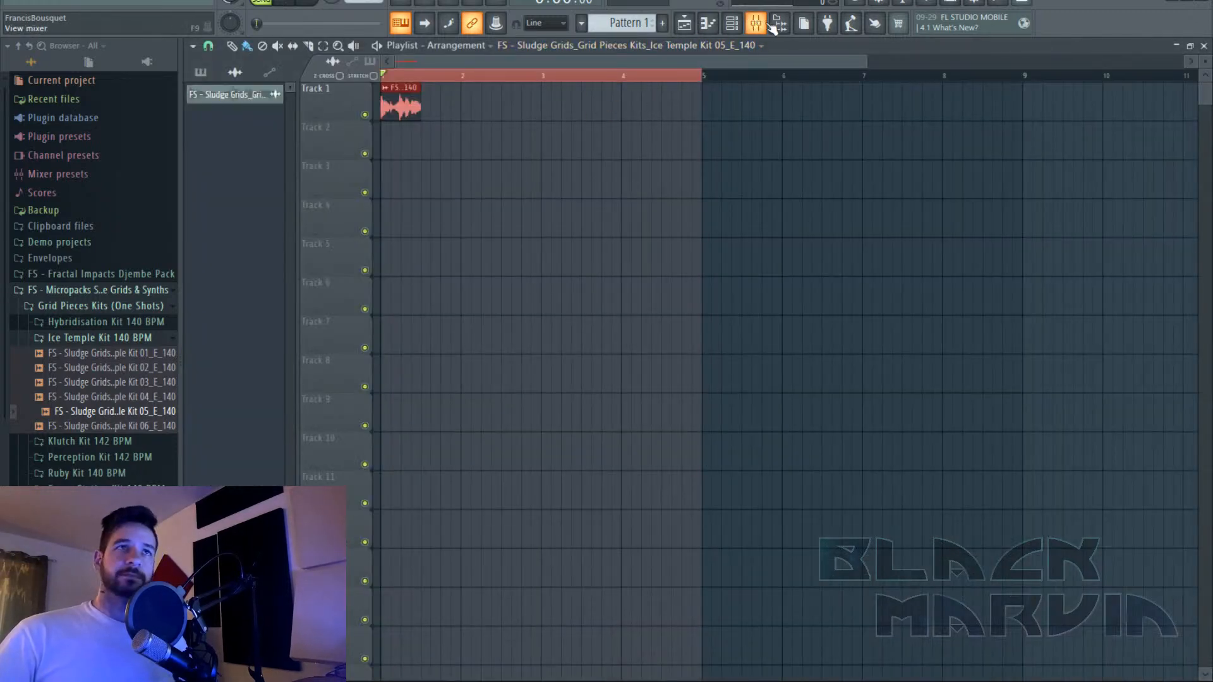
click(771, 24)
click(1133, 231)
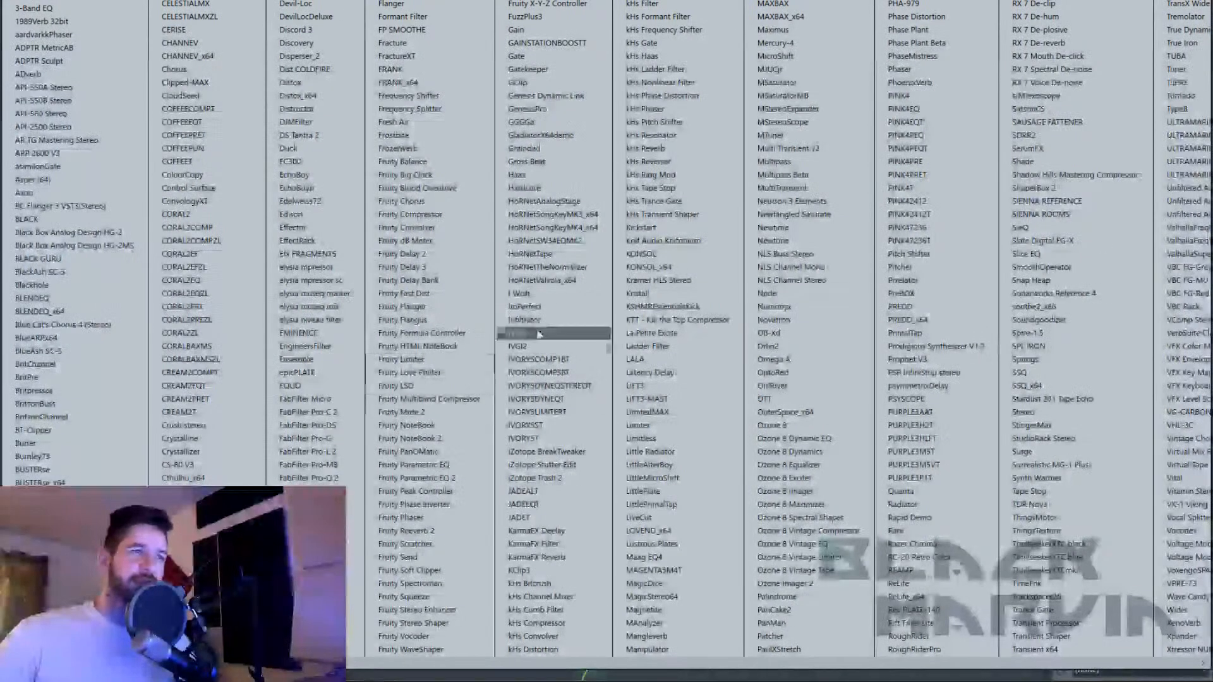
click(340, 216)
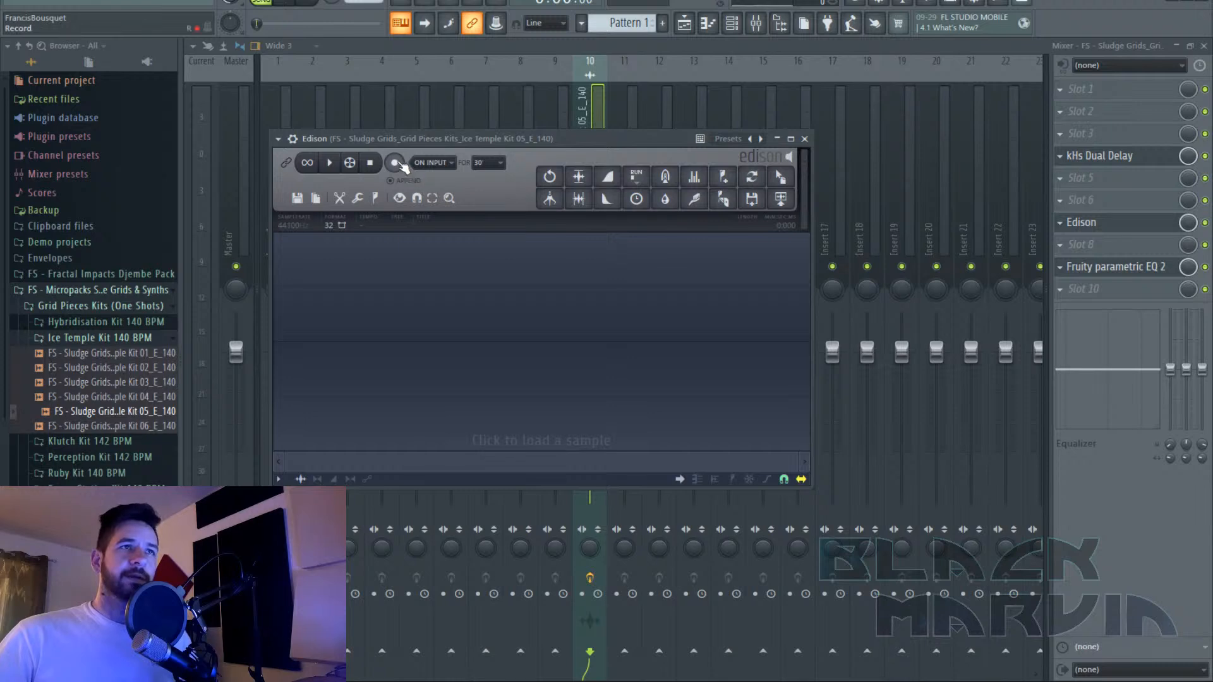
click(399, 164)
Play the loop through the Dual Delay with low Feedback so Edison records it, checking Edison during playback.
click(1152, 158)
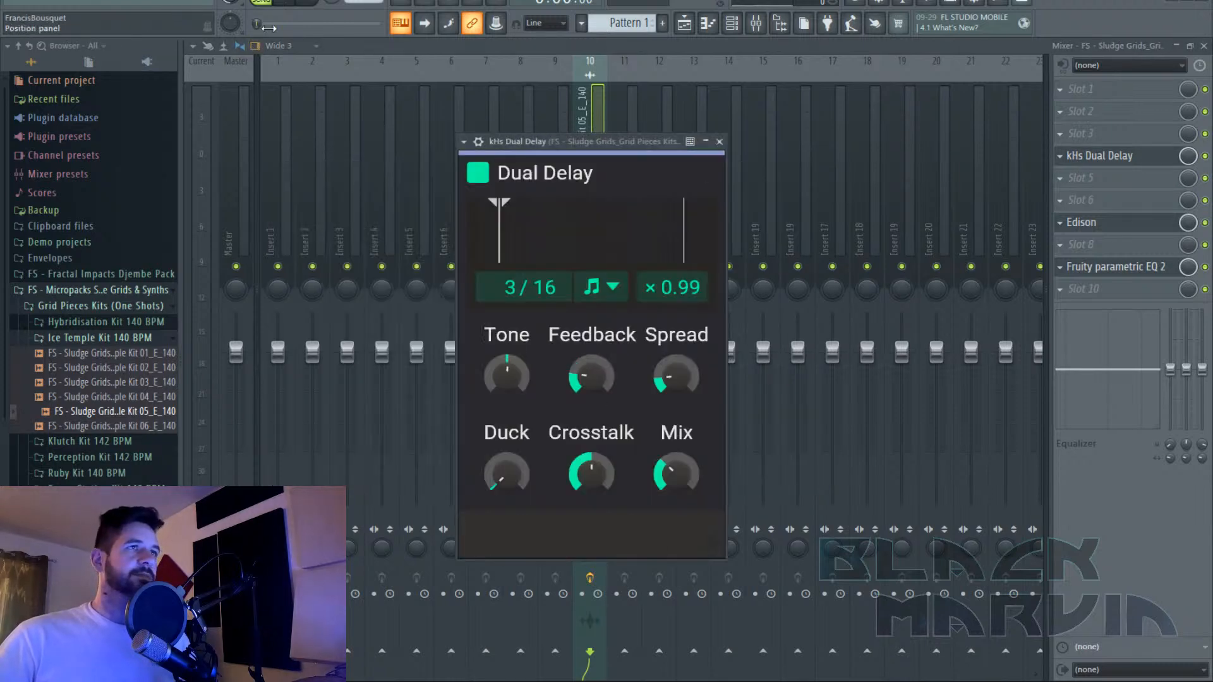
key(space)
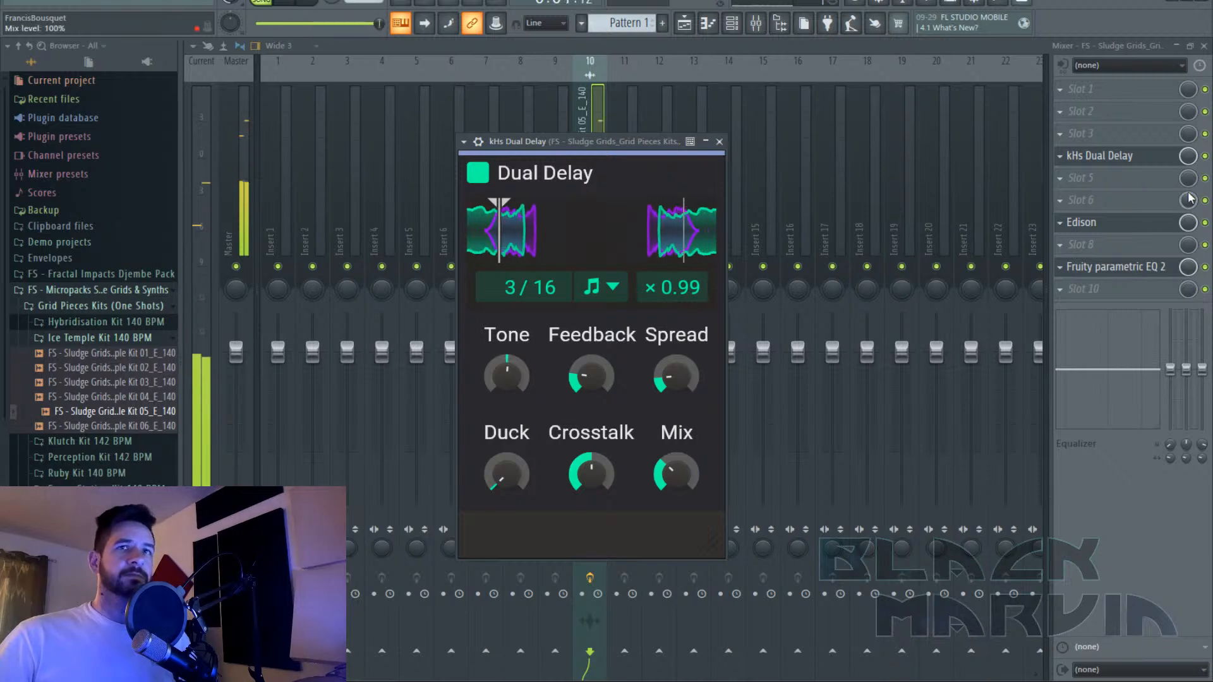
click(1150, 226)
click(1119, 163)
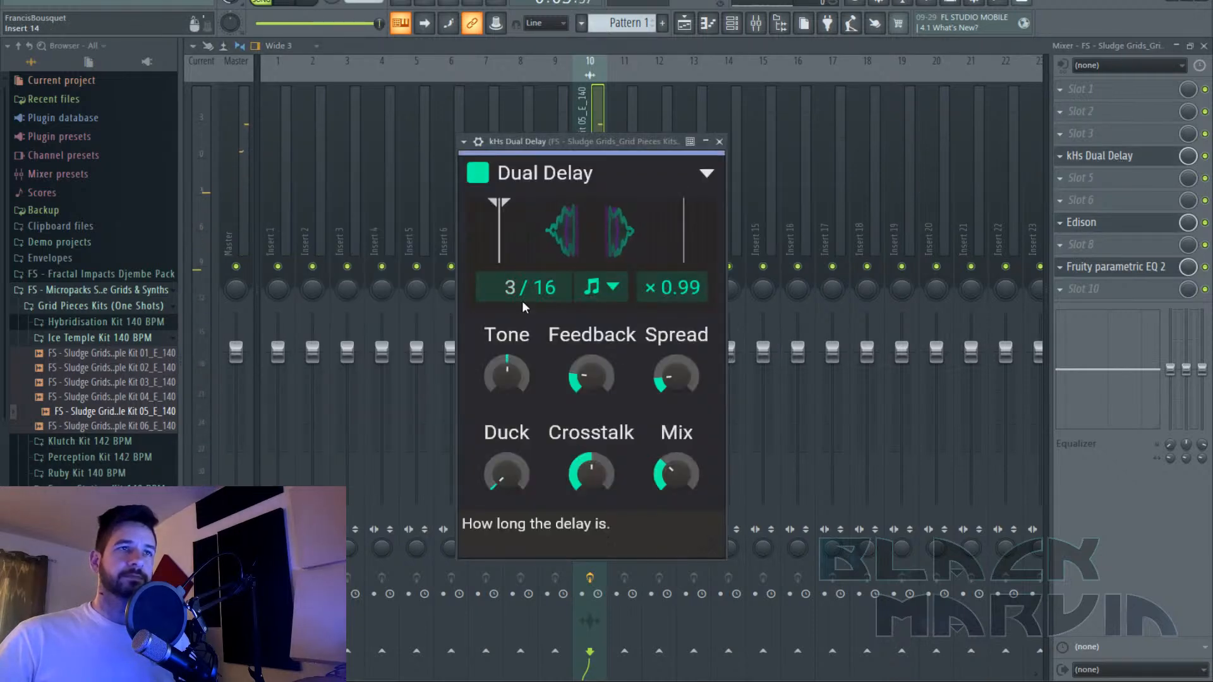
Raise the Dual Delay's Feedback above 70 %, play the loop for a second recorded take and stop playback.
drag(591, 376, 592, 318)
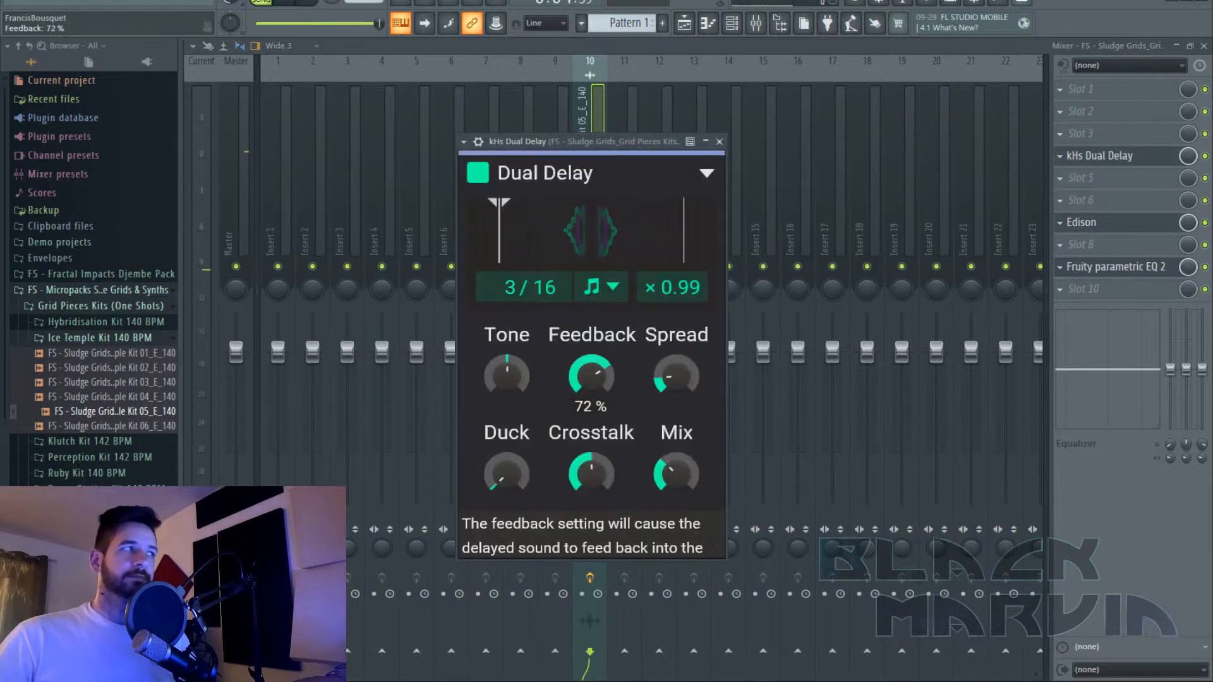
click(306, 4)
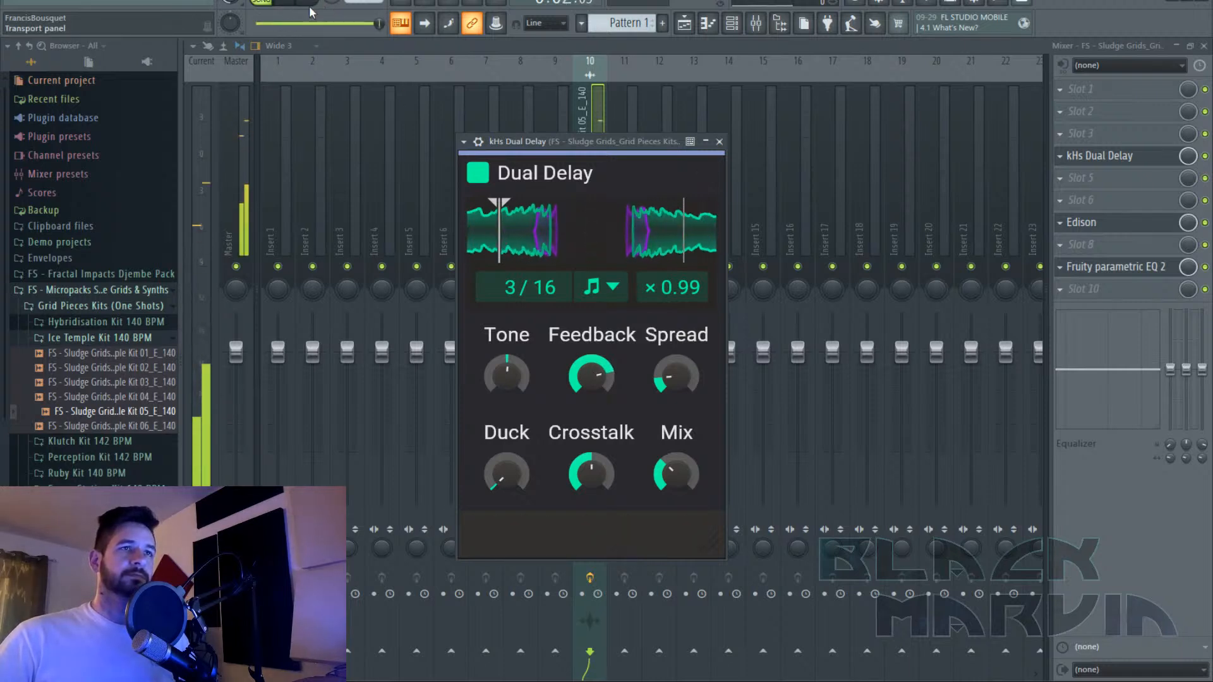
click(311, 2)
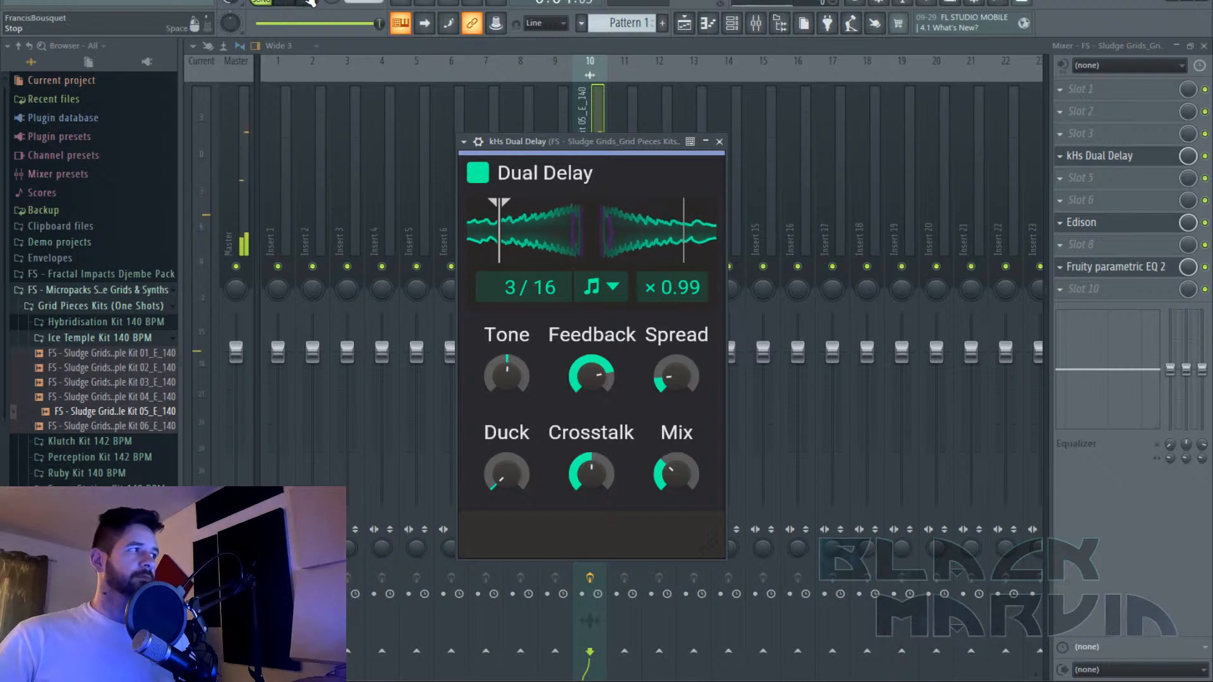
Stop the recording in Edison, compare the waveforms of the two Feedback takes and clear the selection.
click(1099, 158)
click(1100, 158)
click(1102, 224)
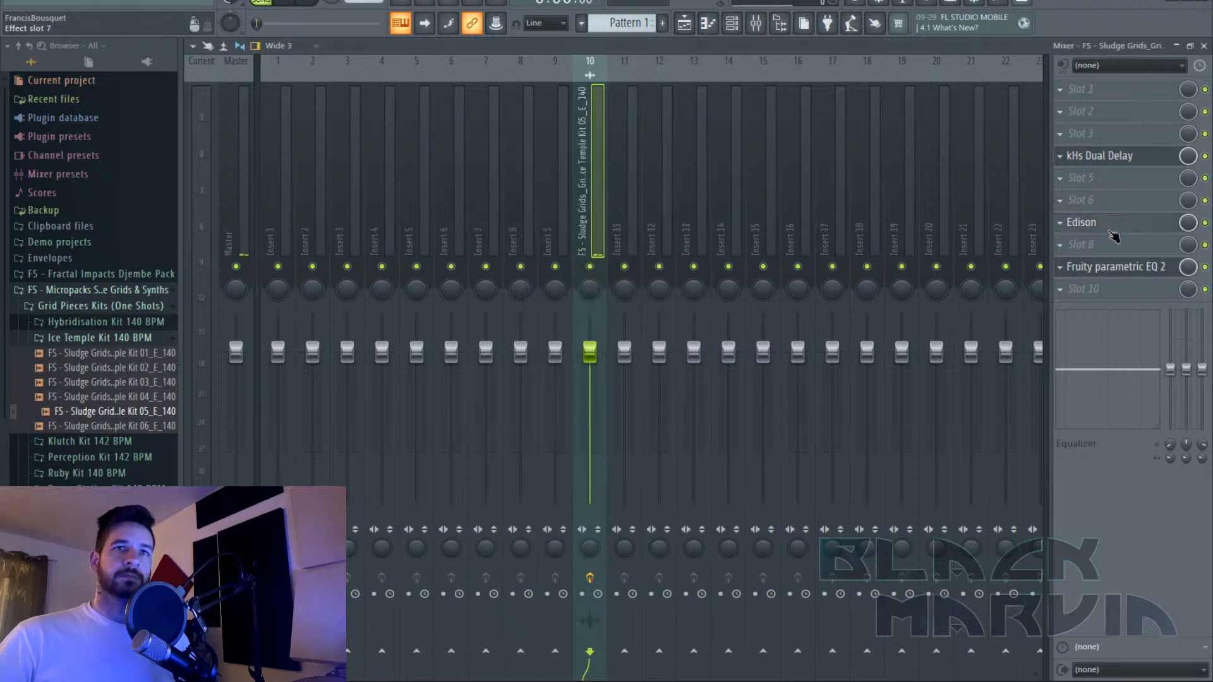
click(369, 163)
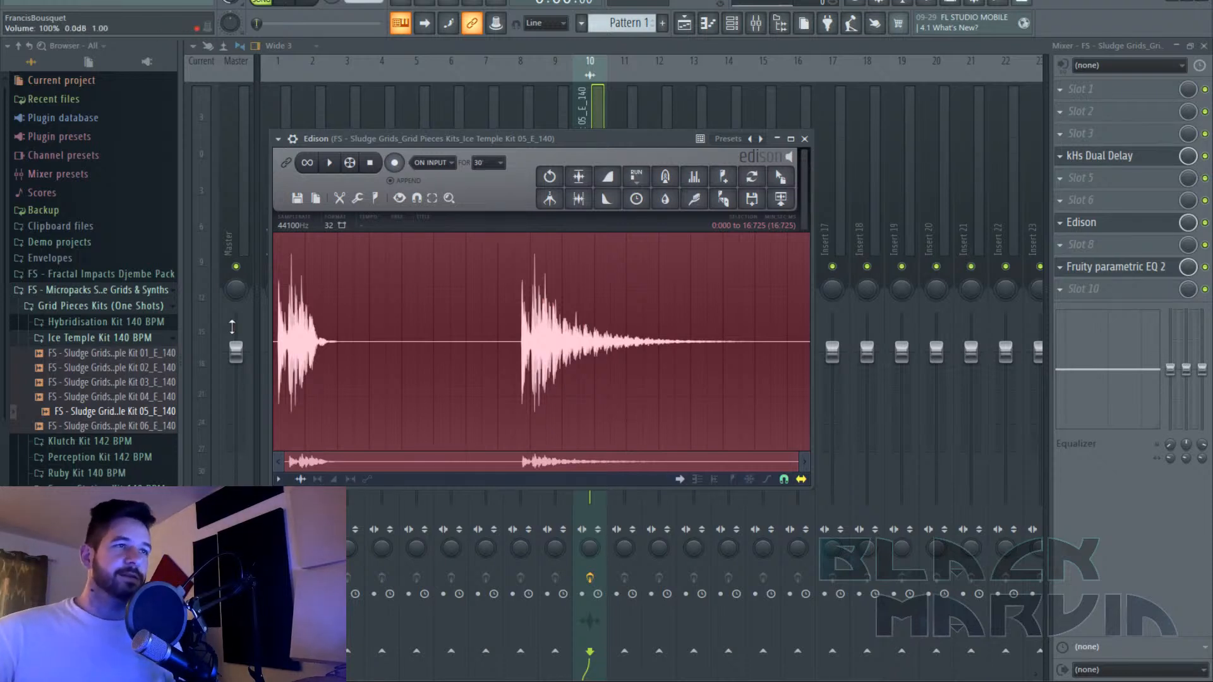
click(359, 330)
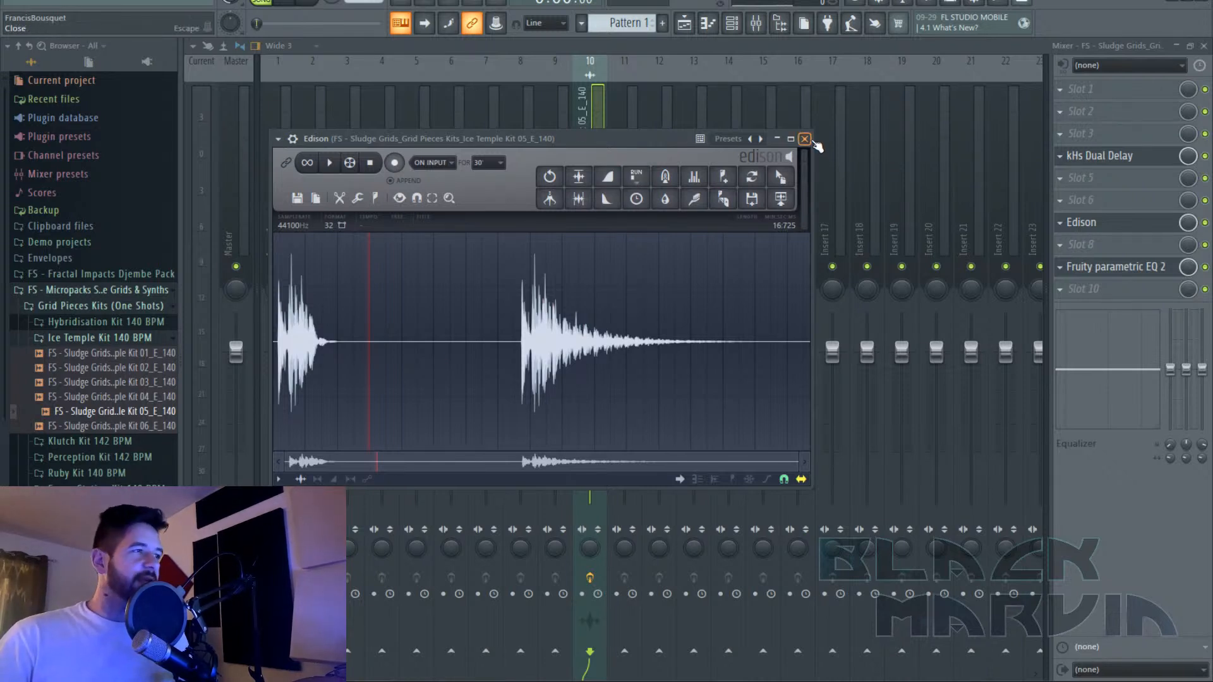
Delete Edison from slot 7, lower the Dual Delay's Feedback and turn its Spread down to the minimum.
click(1062, 222)
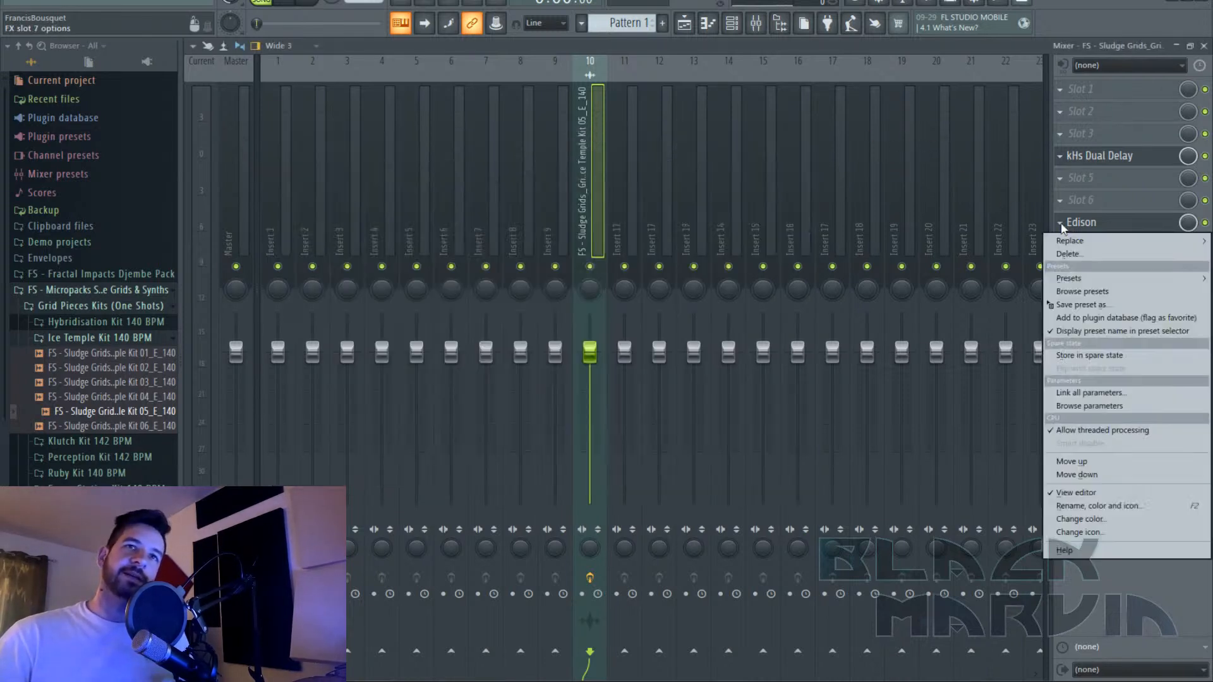
click(1083, 253)
click(1107, 161)
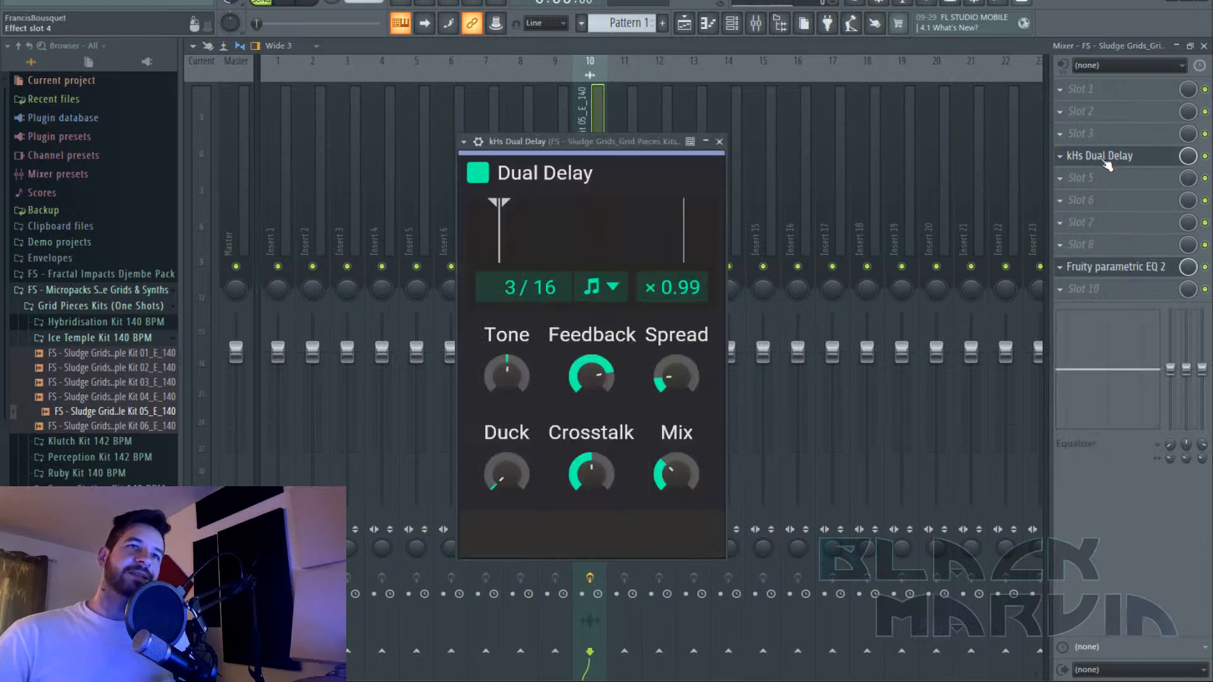
drag(592, 376, 591, 385)
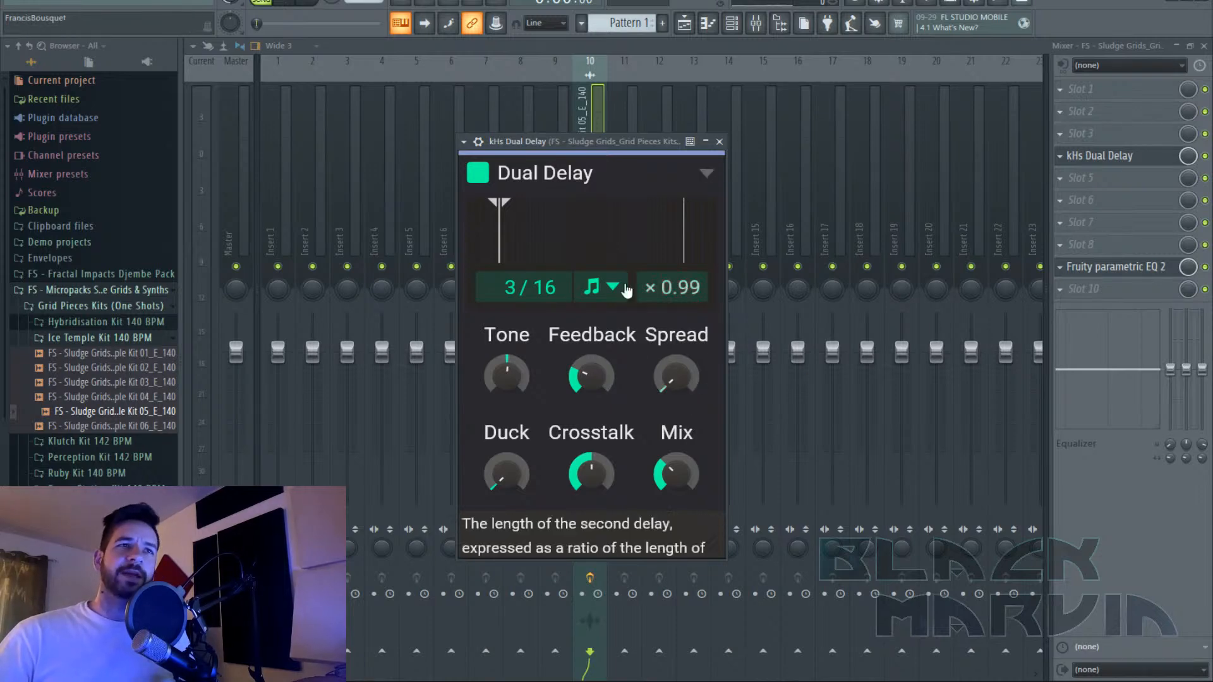
click(1145, 232)
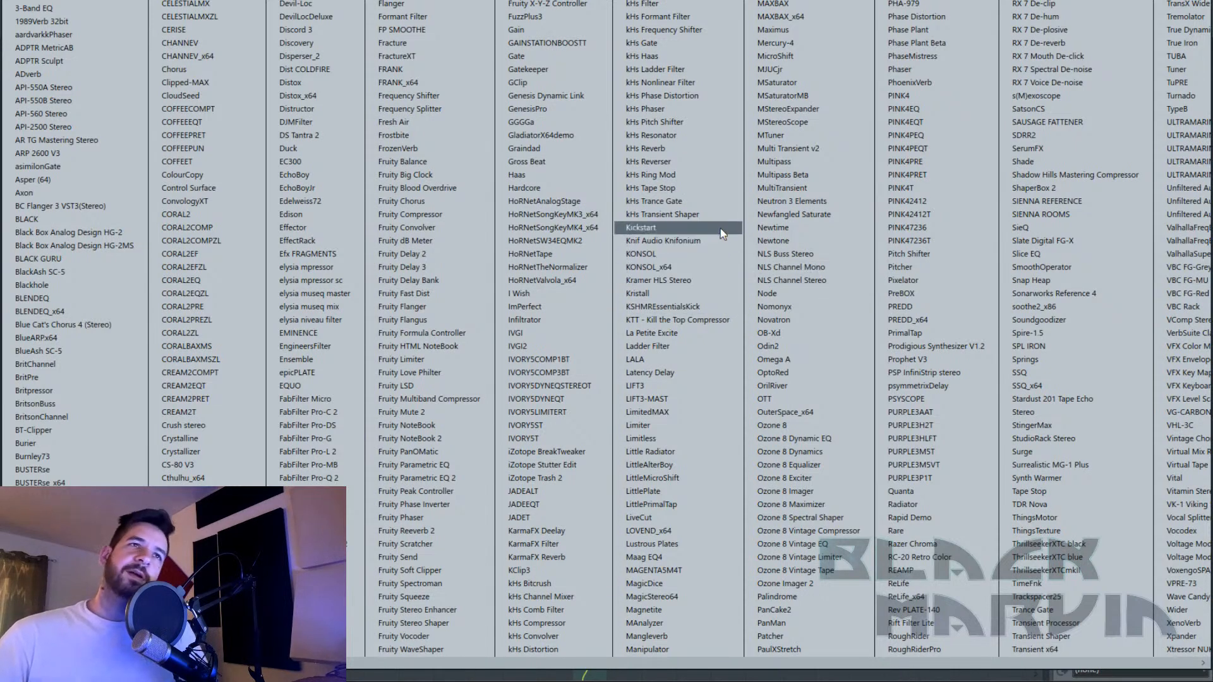
scroll(787, 265, right, 1)
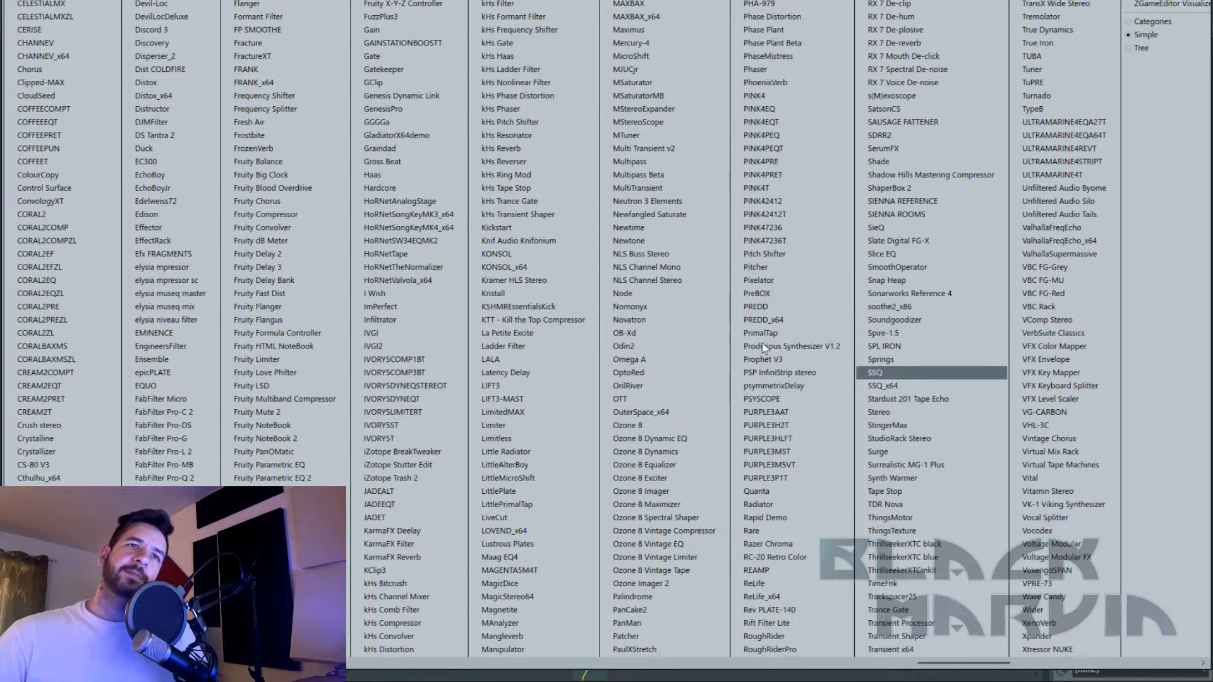
scroll(765, 348, left, 1)
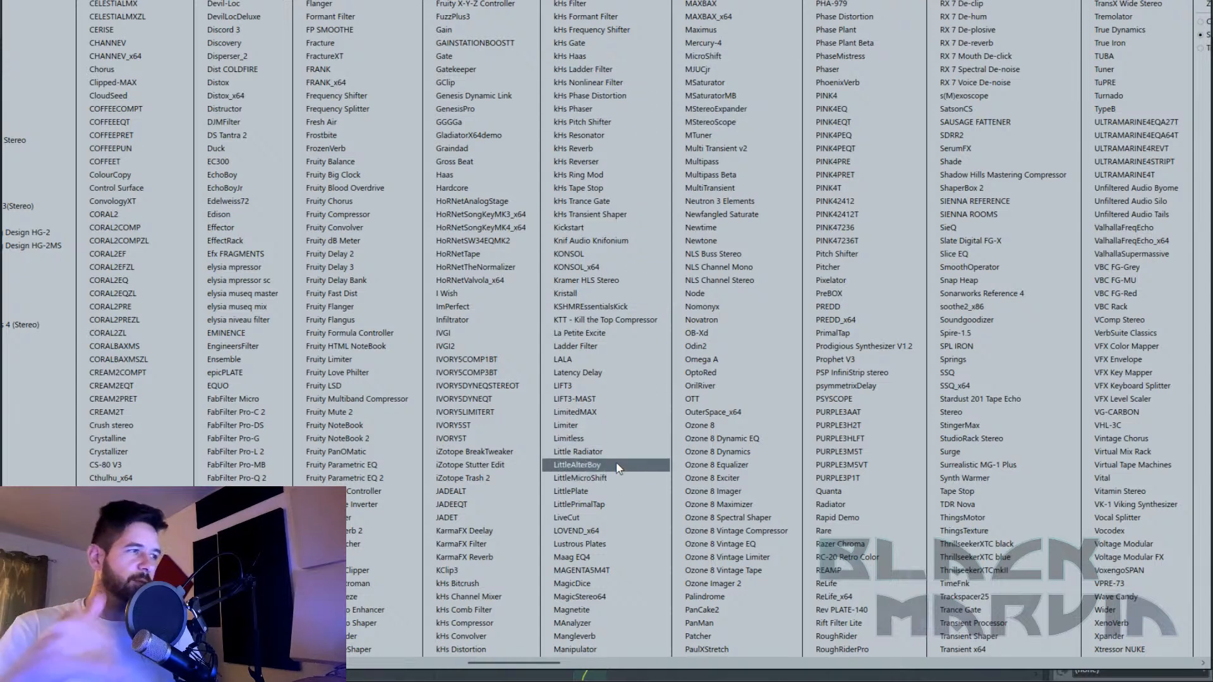
click(259, 622)
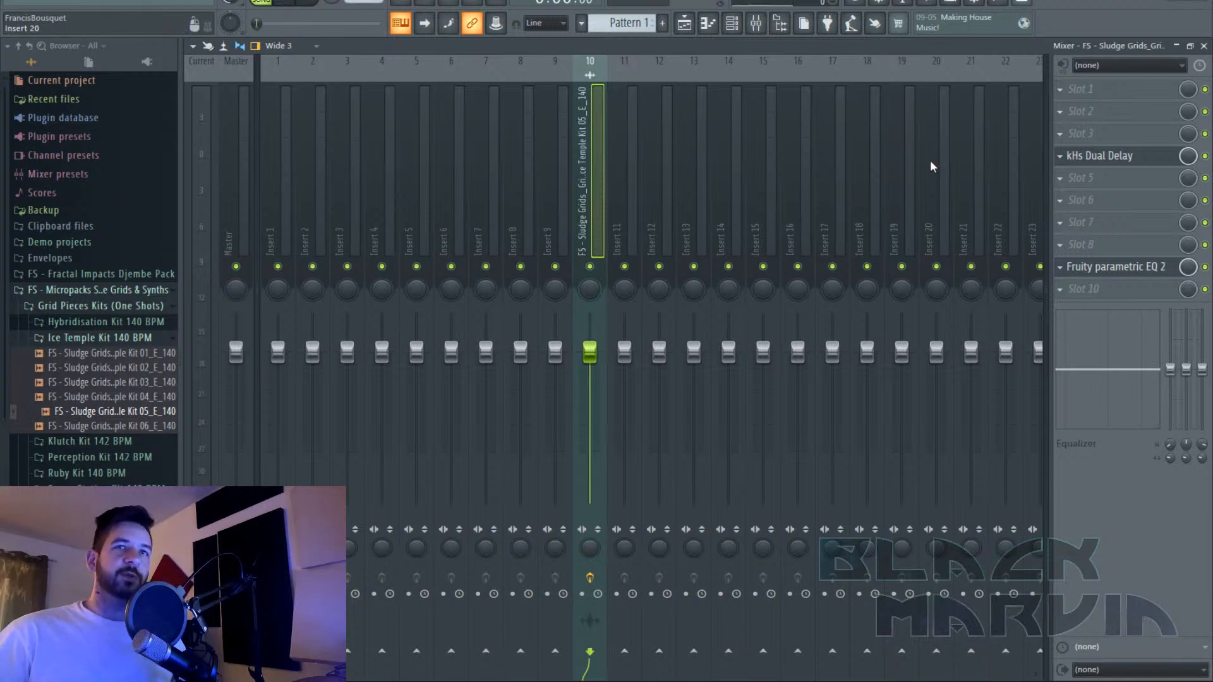
Try a Ratio of 0.39 in the Dual Delay and set it to 1.62.
click(1102, 162)
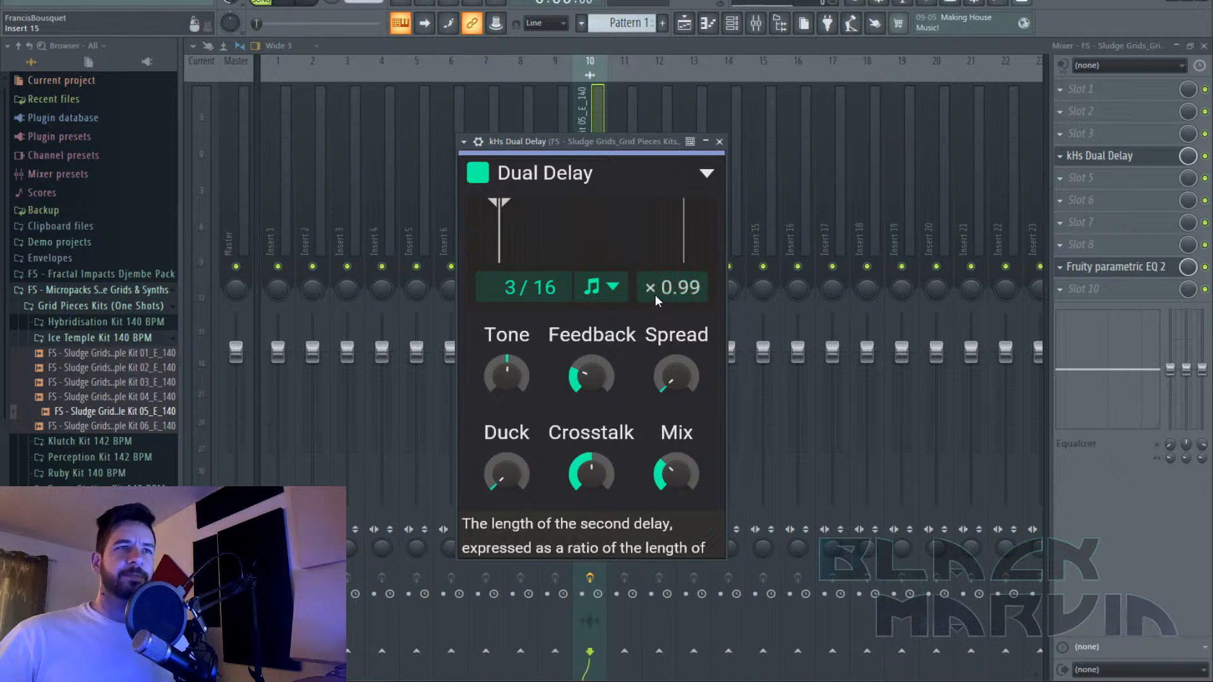
drag(655, 295, 664, 275)
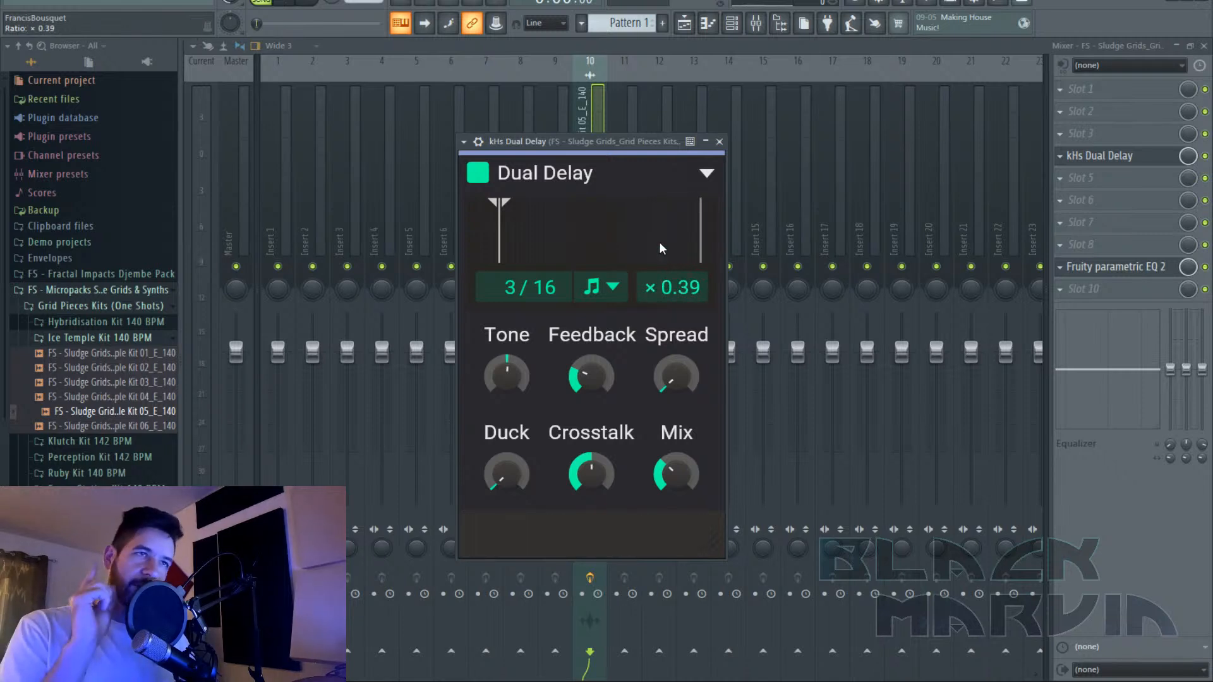
mouse_move(658, 286)
mouse_down()
mouse_move(657, 268)
mouse_move(683, 309)
mouse_up()
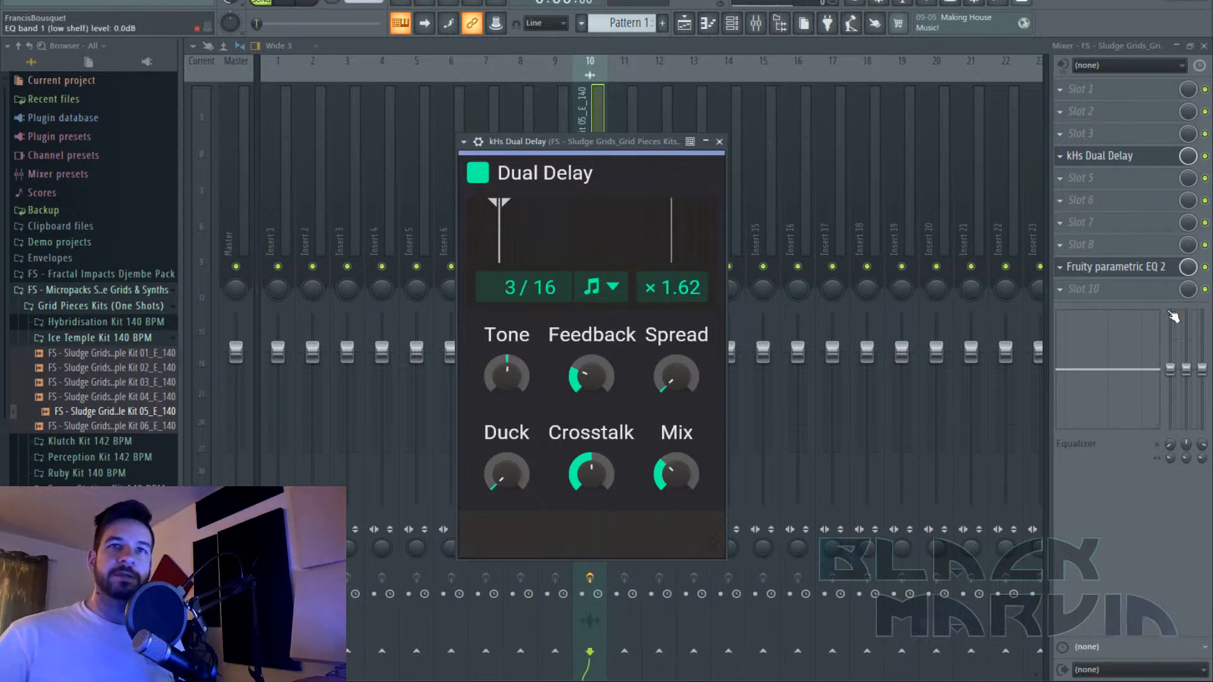
Insert Ozone Imager 2 in slot 6 of the sample's mixer track, detach its window and move it clear for viewing.
click(1116, 213)
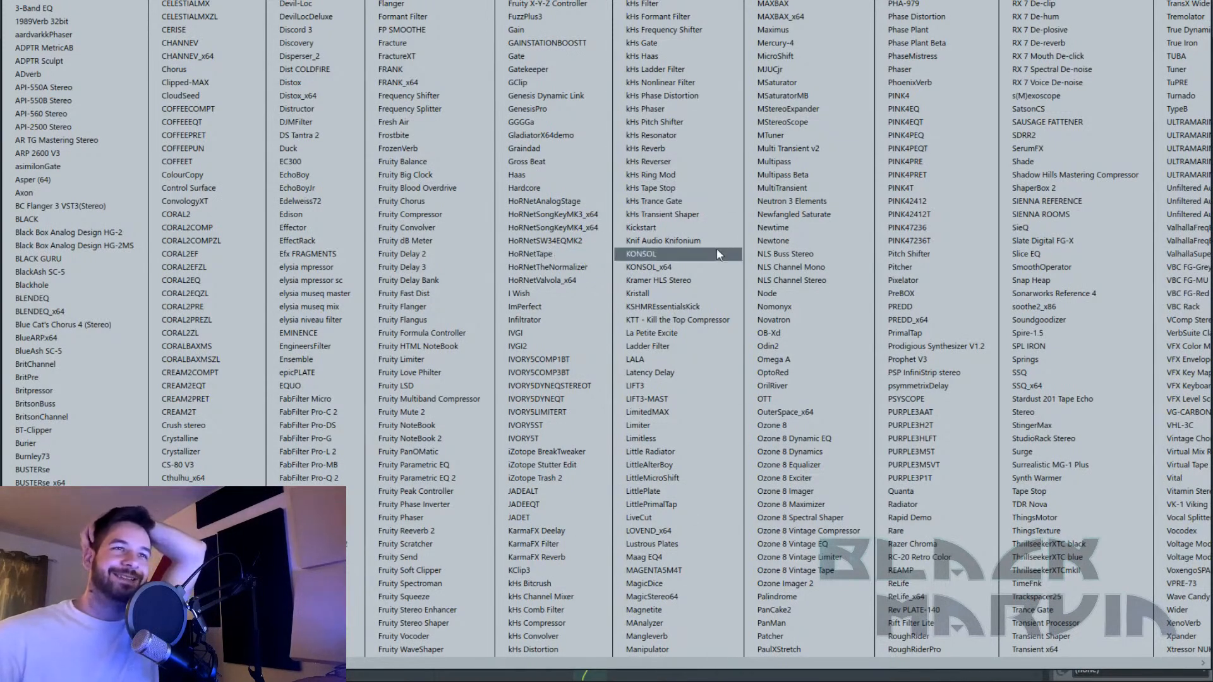
click(847, 589)
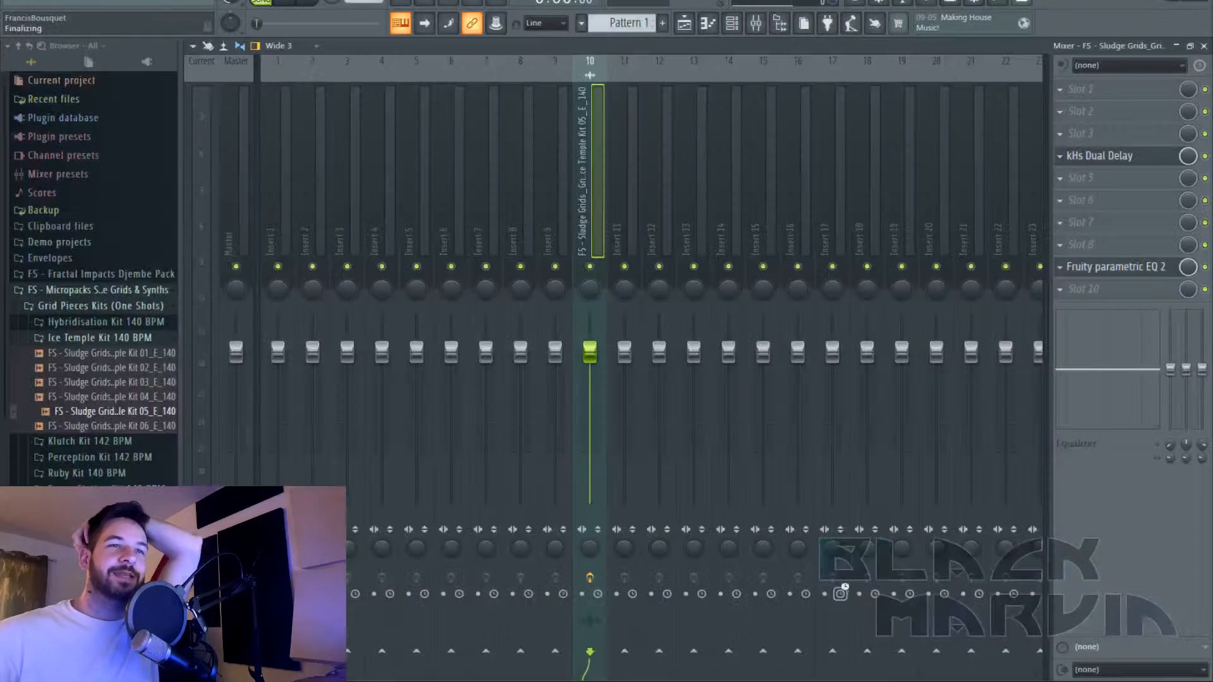
drag(573, 172, 593, 166)
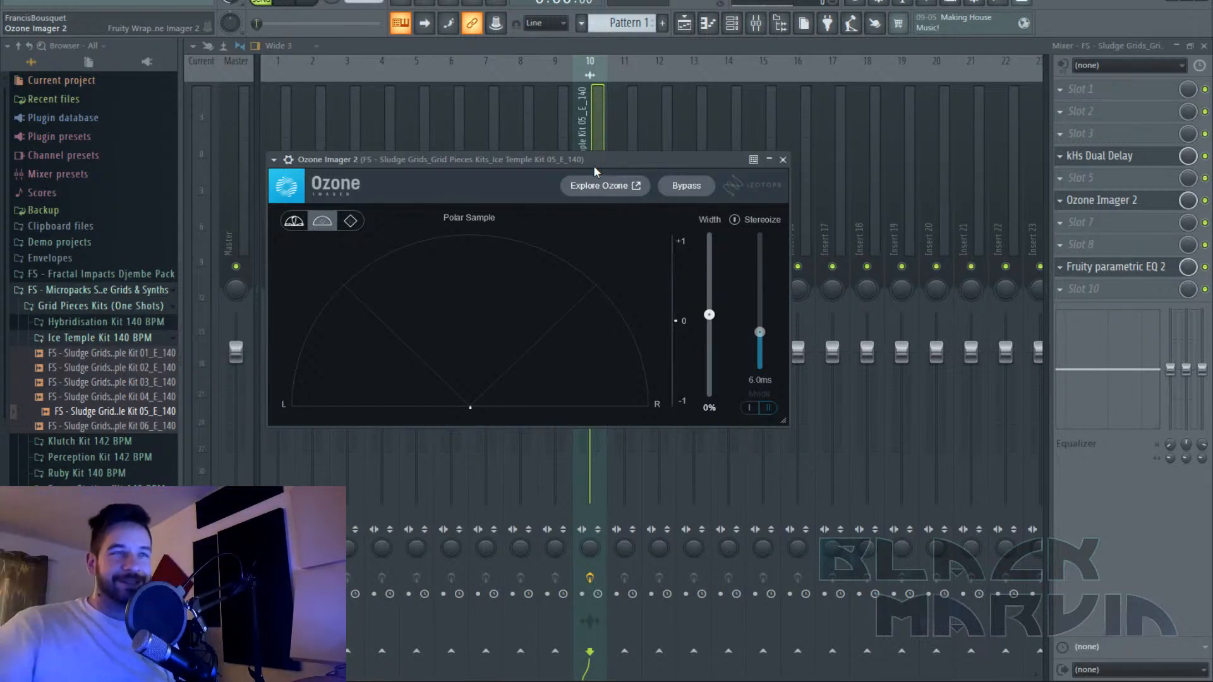
drag(585, 159, 636, 193)
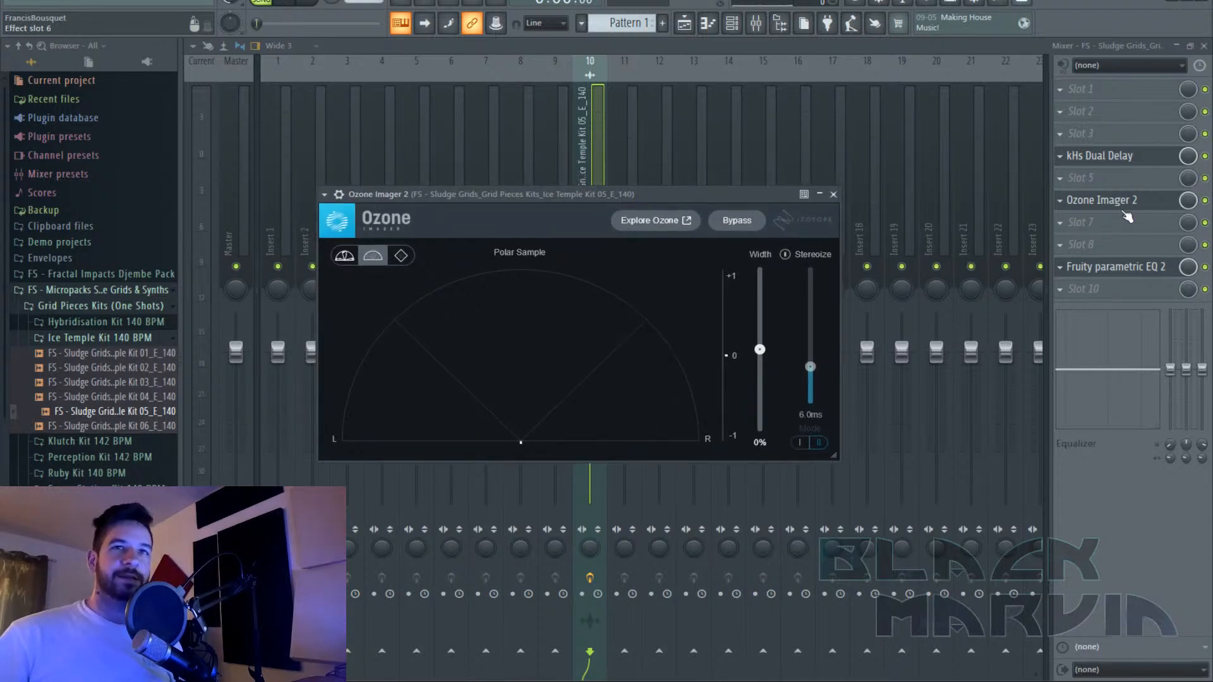
click(325, 194)
click(437, 484)
drag(581, 196, 677, 379)
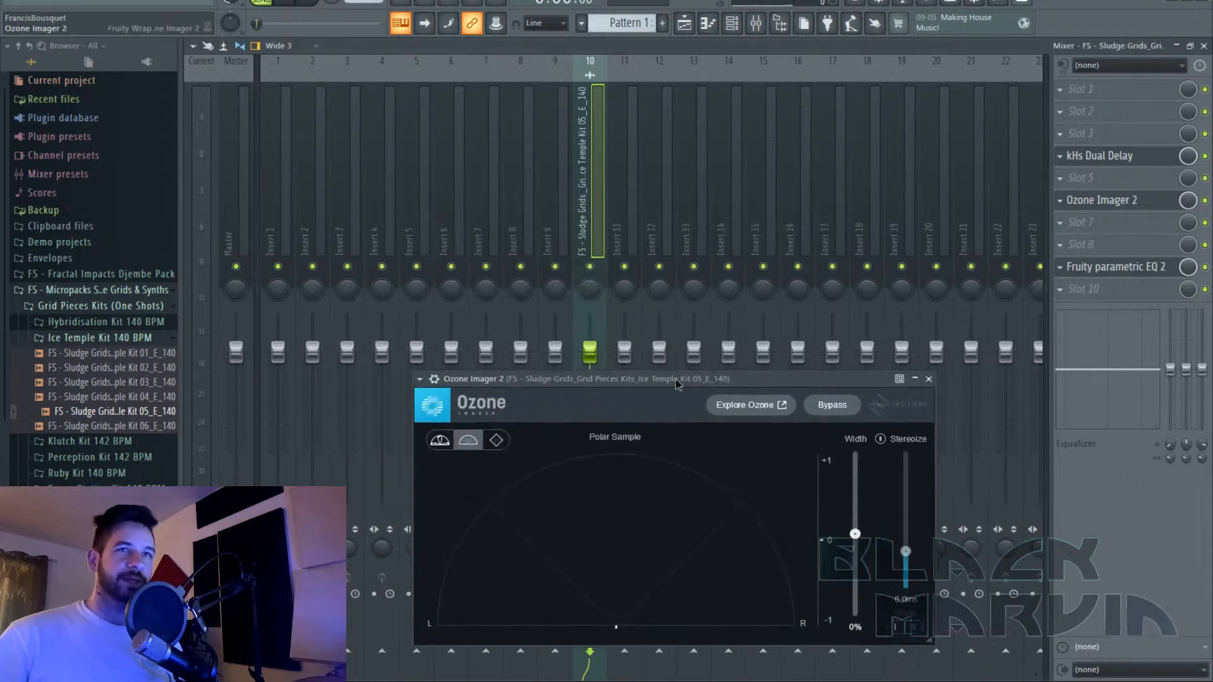
Open the Dual Delay, detach its window and arrange it side by side with Ozone Imager 2.
click(1140, 159)
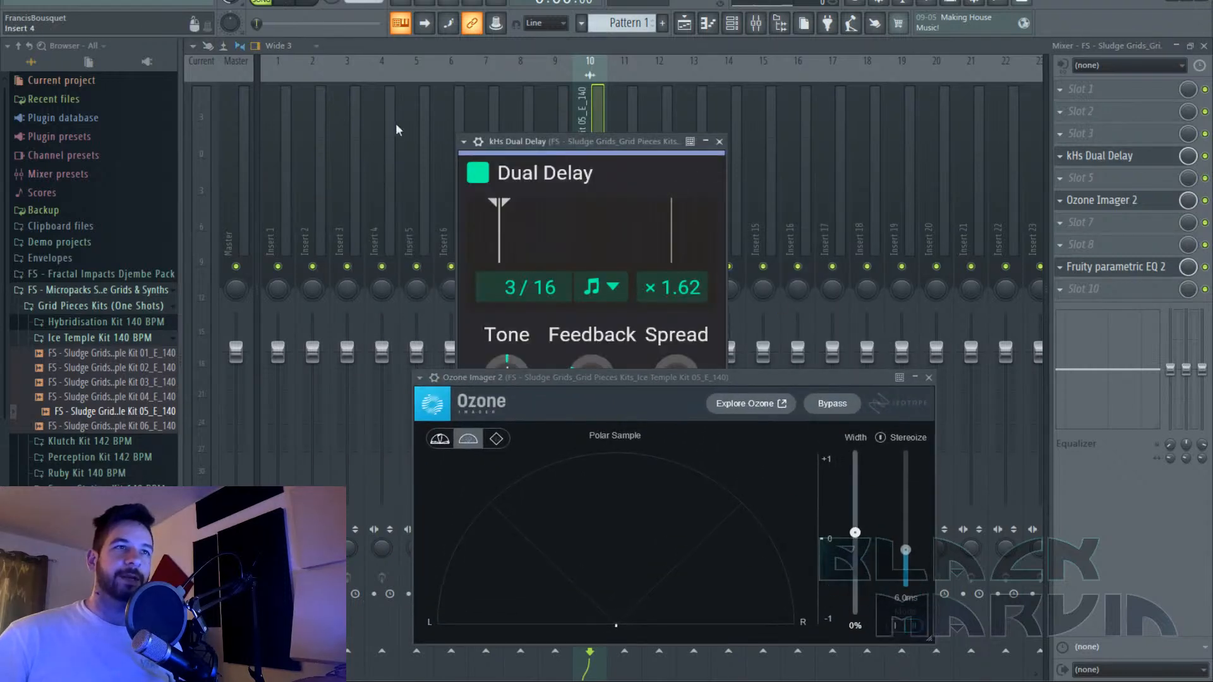
click(464, 142)
click(518, 433)
drag(632, 146, 426, 168)
drag(696, 373, 872, 193)
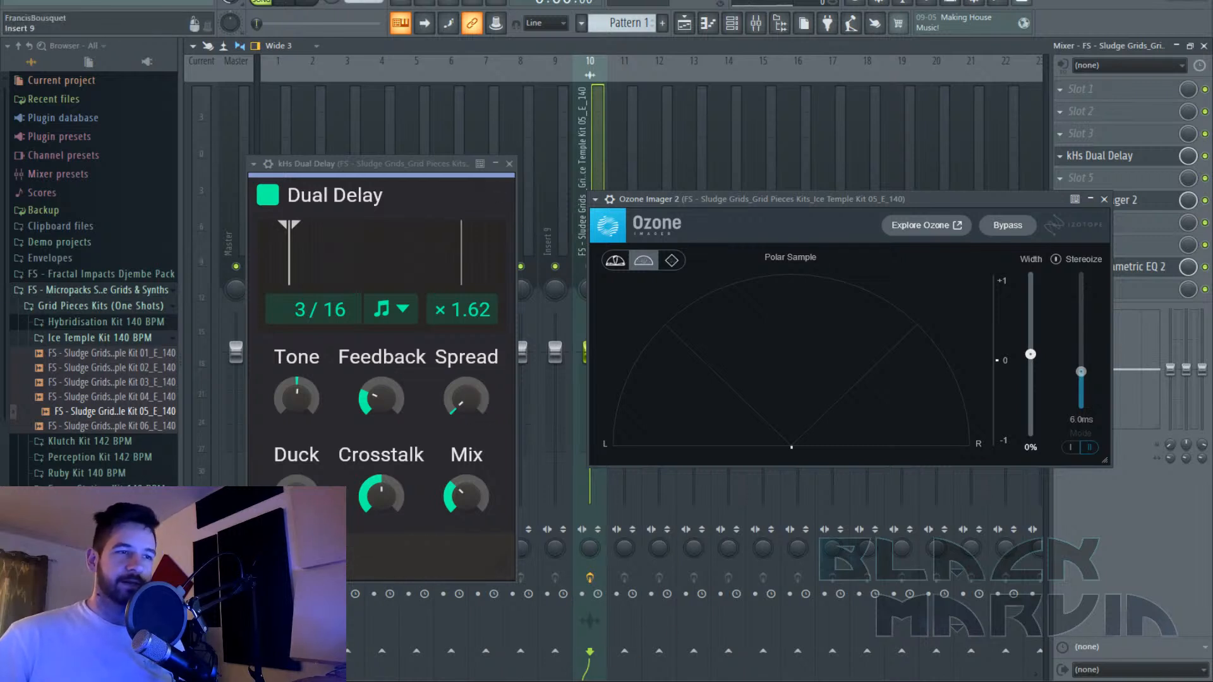
click(455, 681)
click(499, 640)
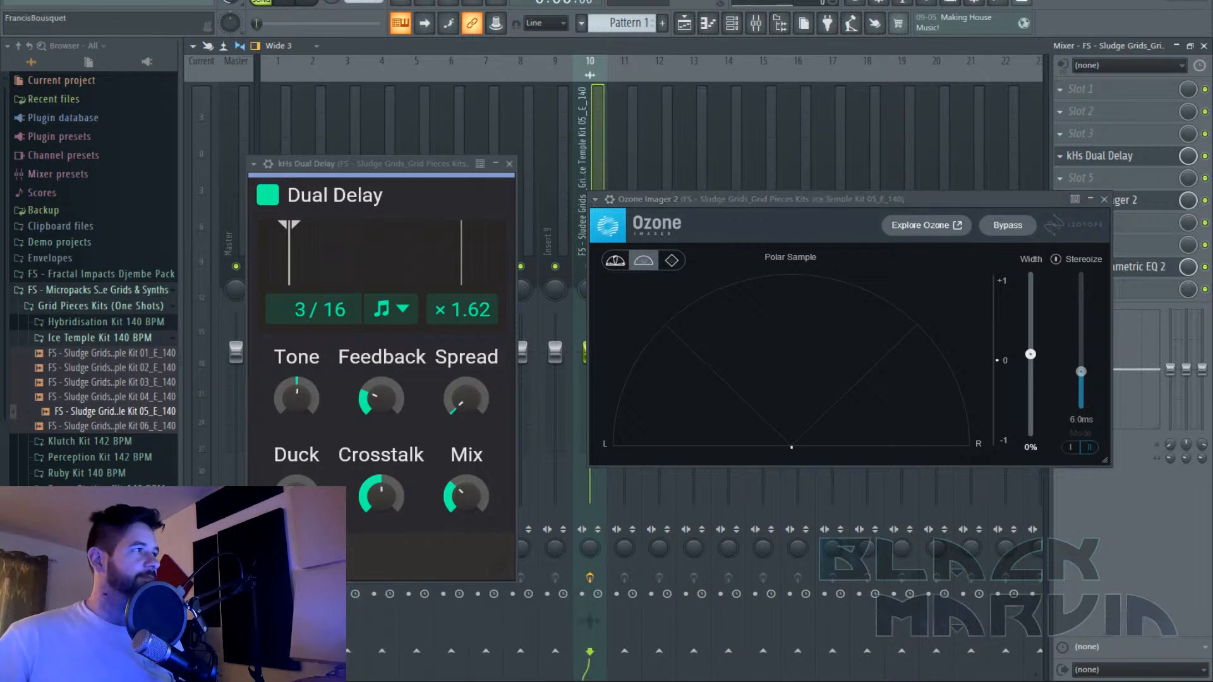
Play the loop with Spread at the minimum, switch Ozone Imager 2 to Polar Level and restart playback to examine the stereo image.
key(space)
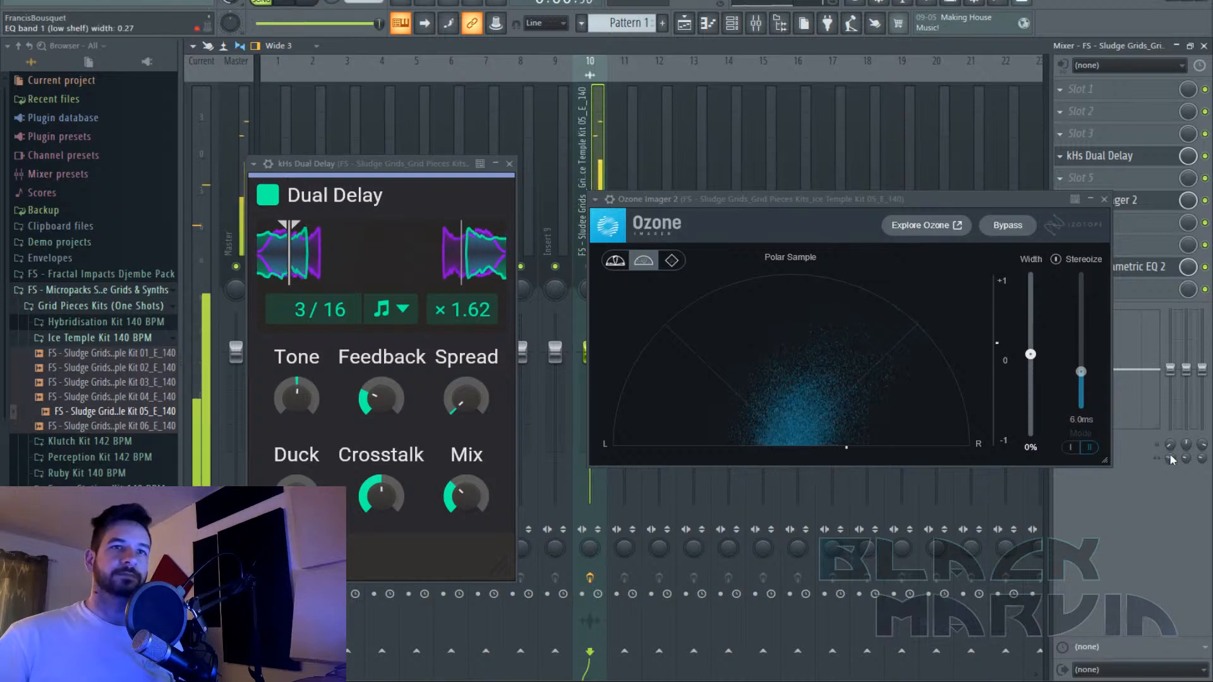
click(615, 260)
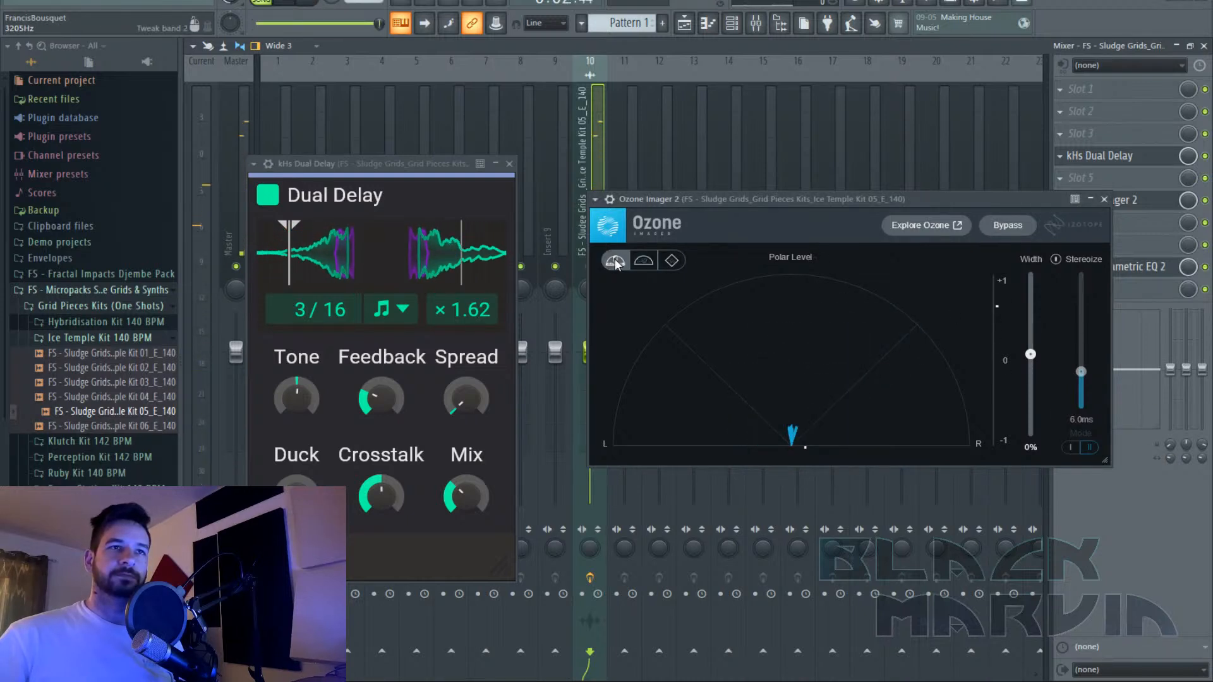
click(316, 4)
click(293, 5)
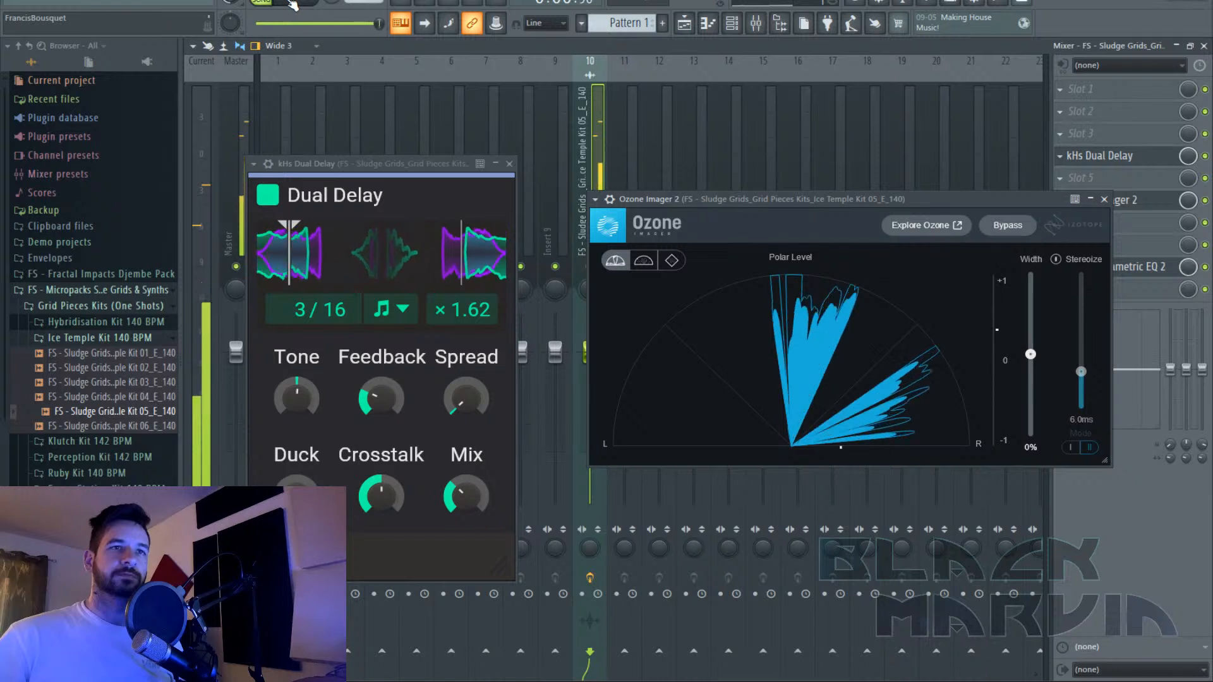
Raise the Dual Delay's Spread close to the maximum and replay the loop to compare the stereo width in Ozone Imager 2.
drag(466, 398, 466, 353)
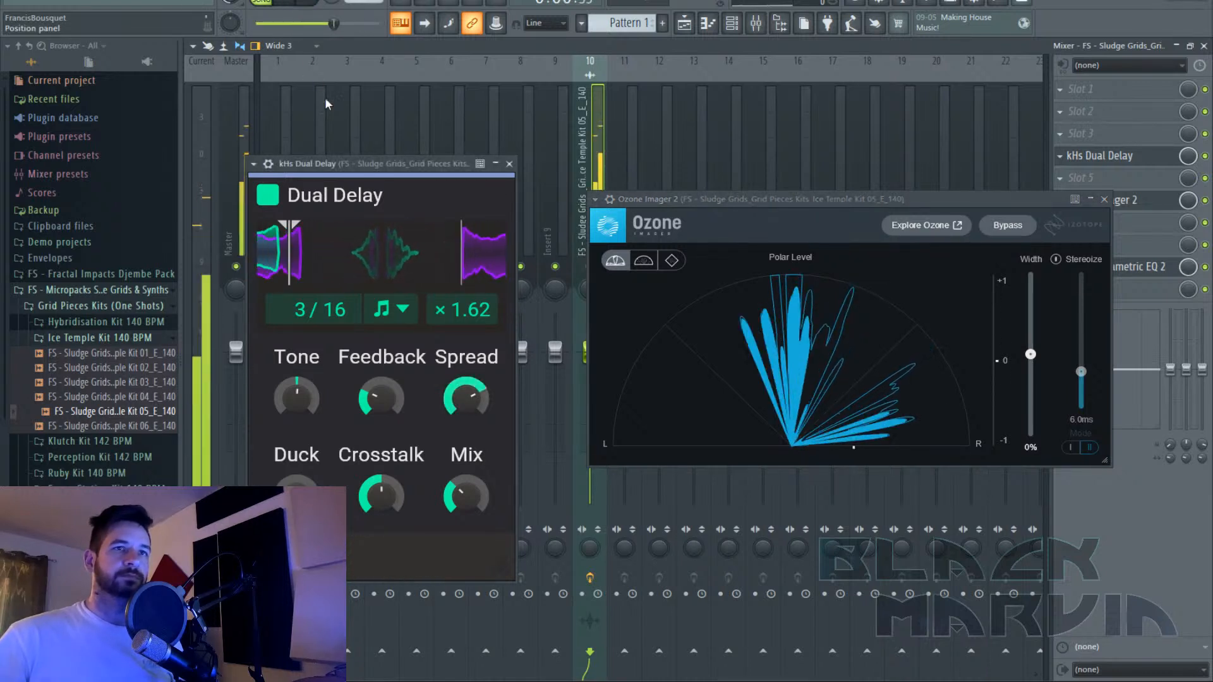
click(291, 4)
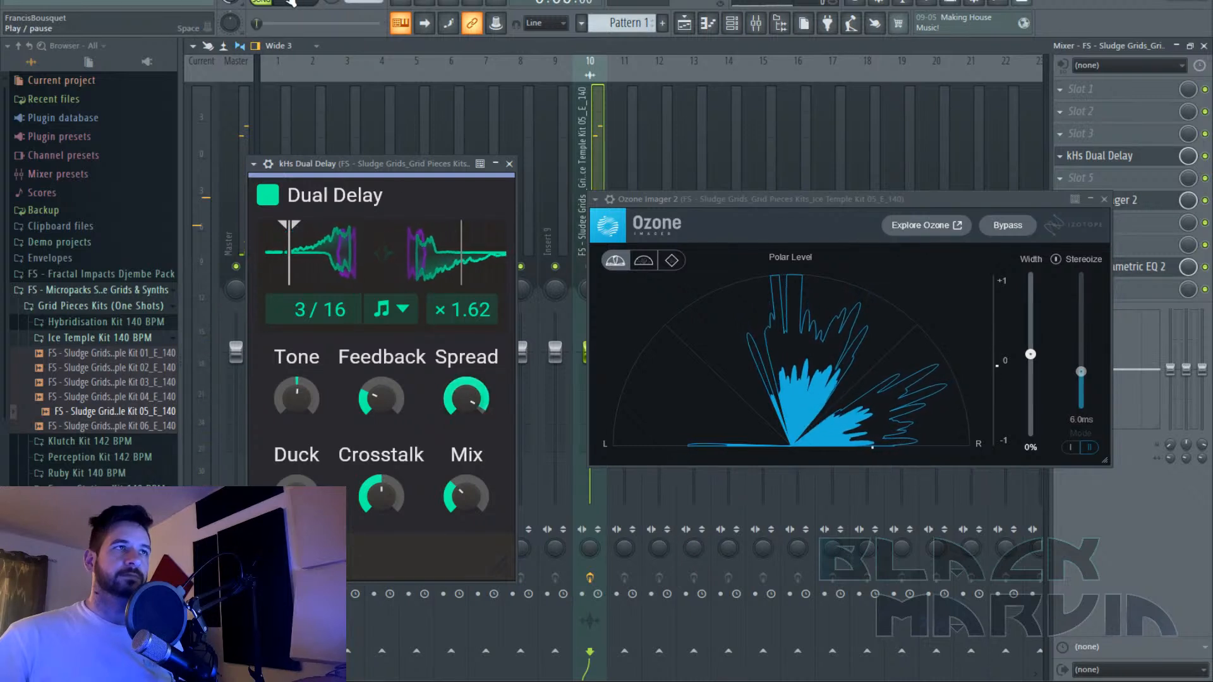
click(291, 3)
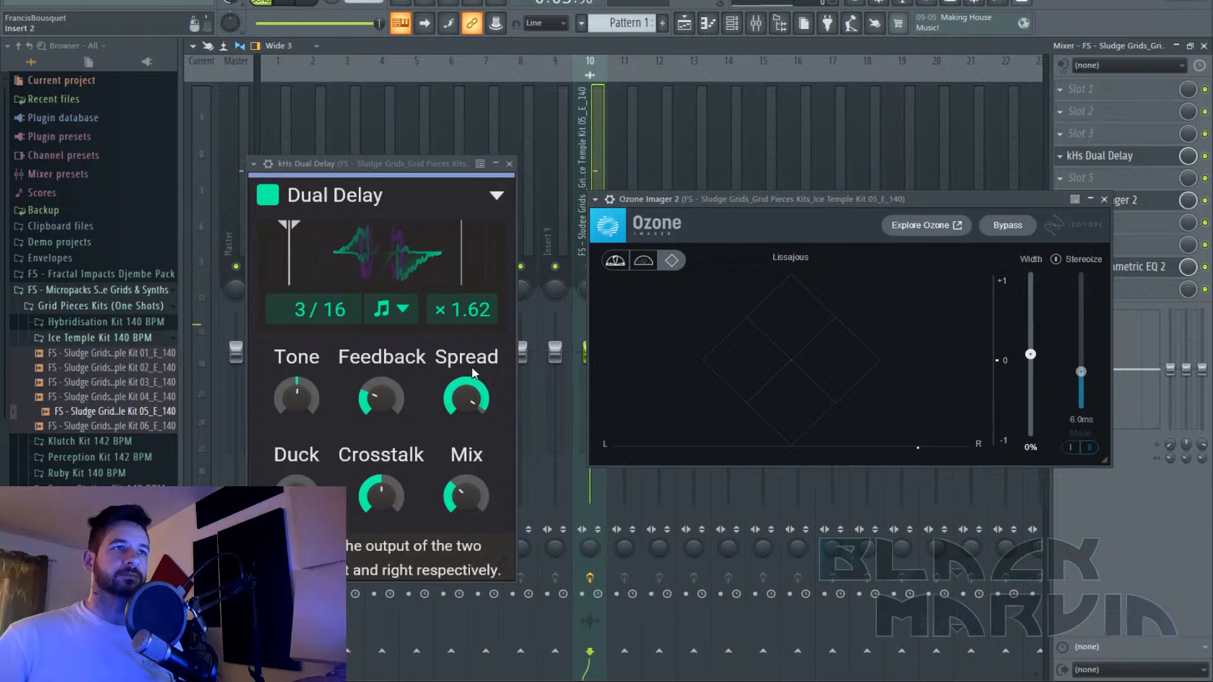
Compare minimum Spread in the Imager's Lissajous view during playback, raise Spread to the maximum and stop the loop.
drag(466, 398, 467, 436)
click(294, 3)
click(294, 4)
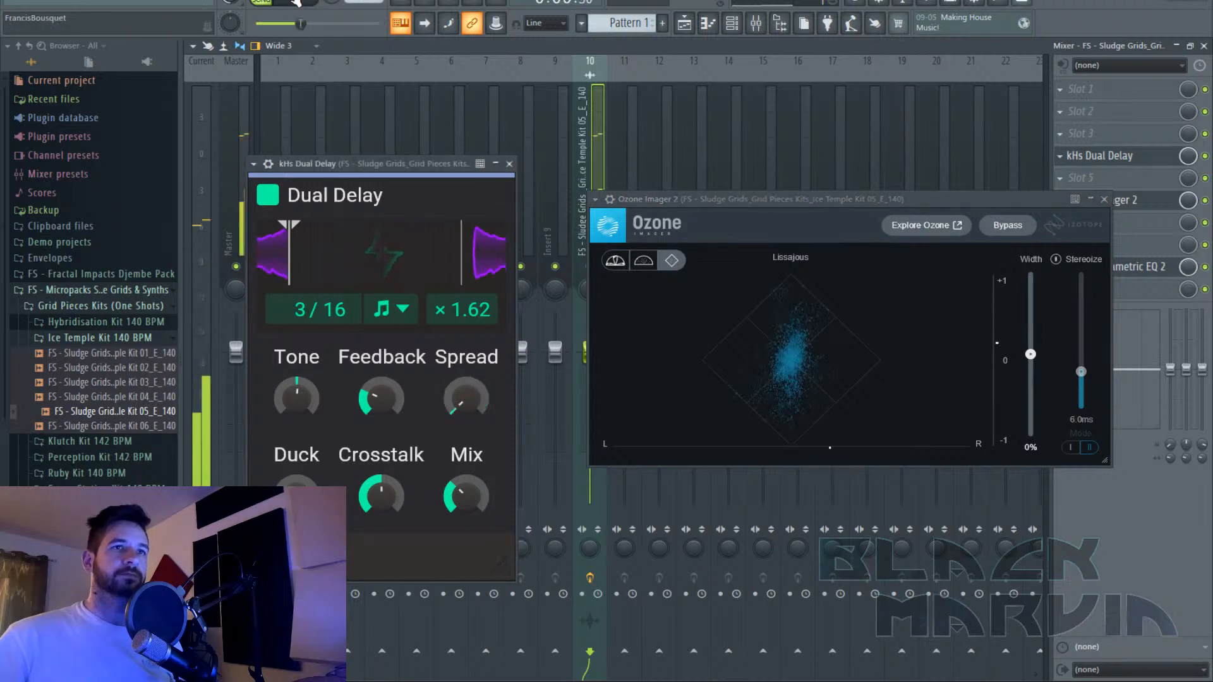
drag(466, 398, 466, 357)
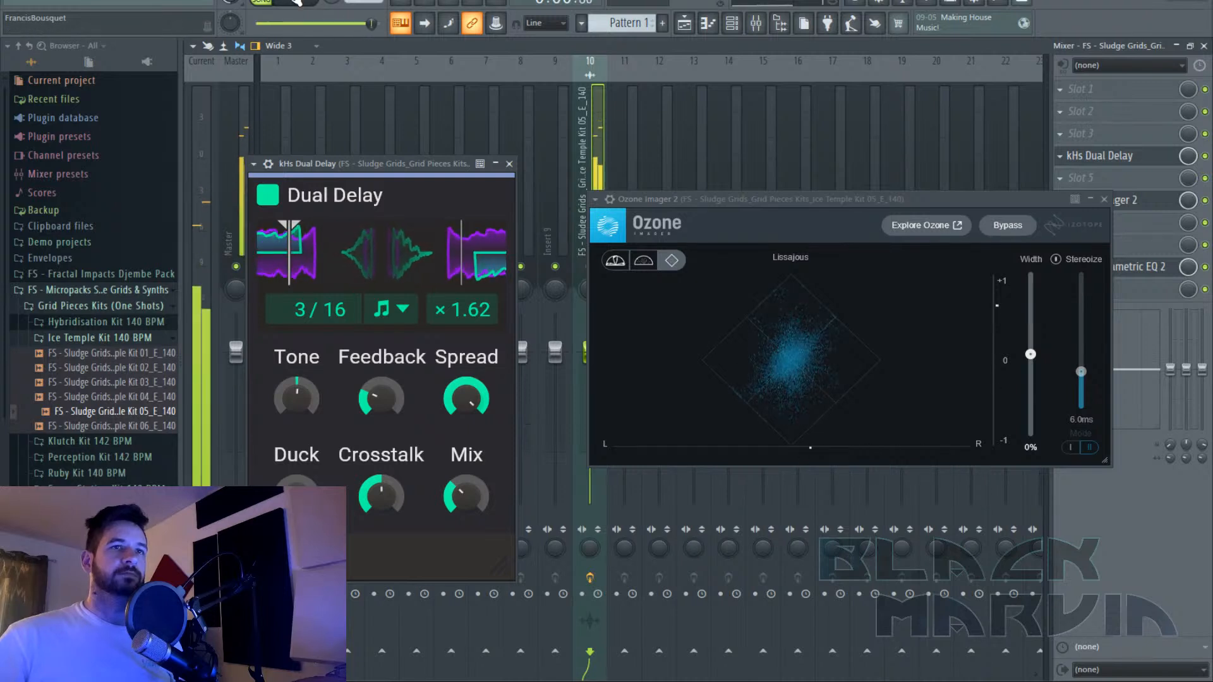
key(space)
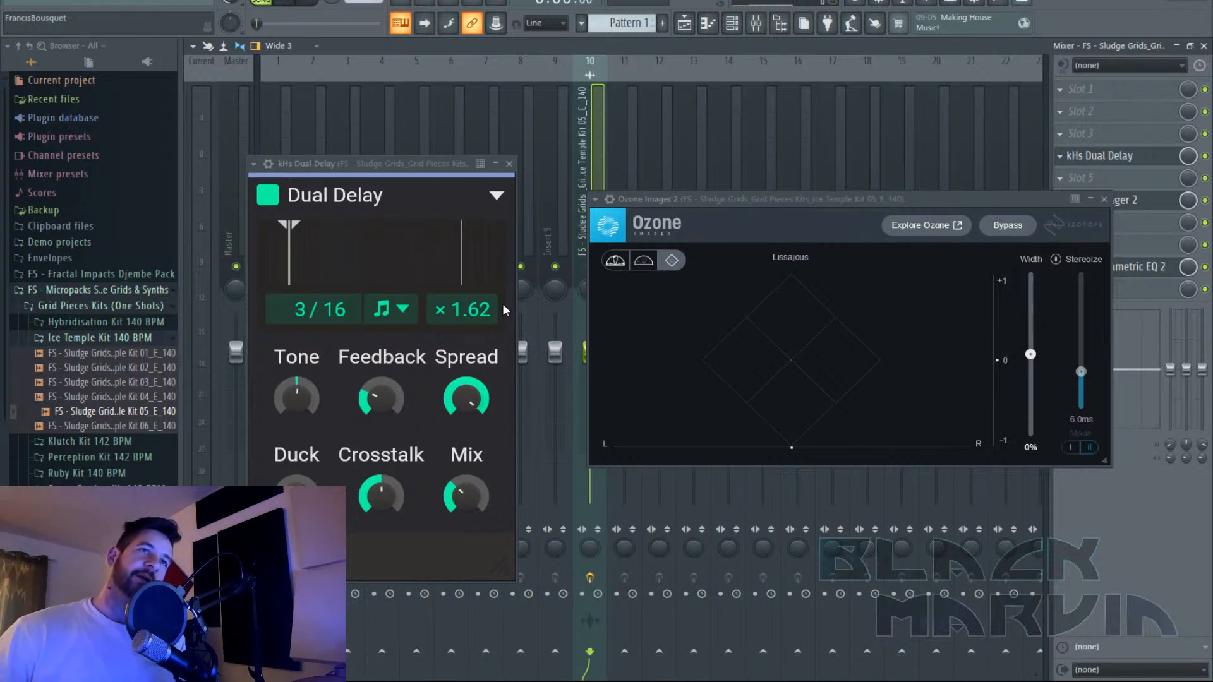
Close Ozone Imager 2, delete it from slot 6 and move the Dual Delay window over the middle of the mixer.
click(1104, 199)
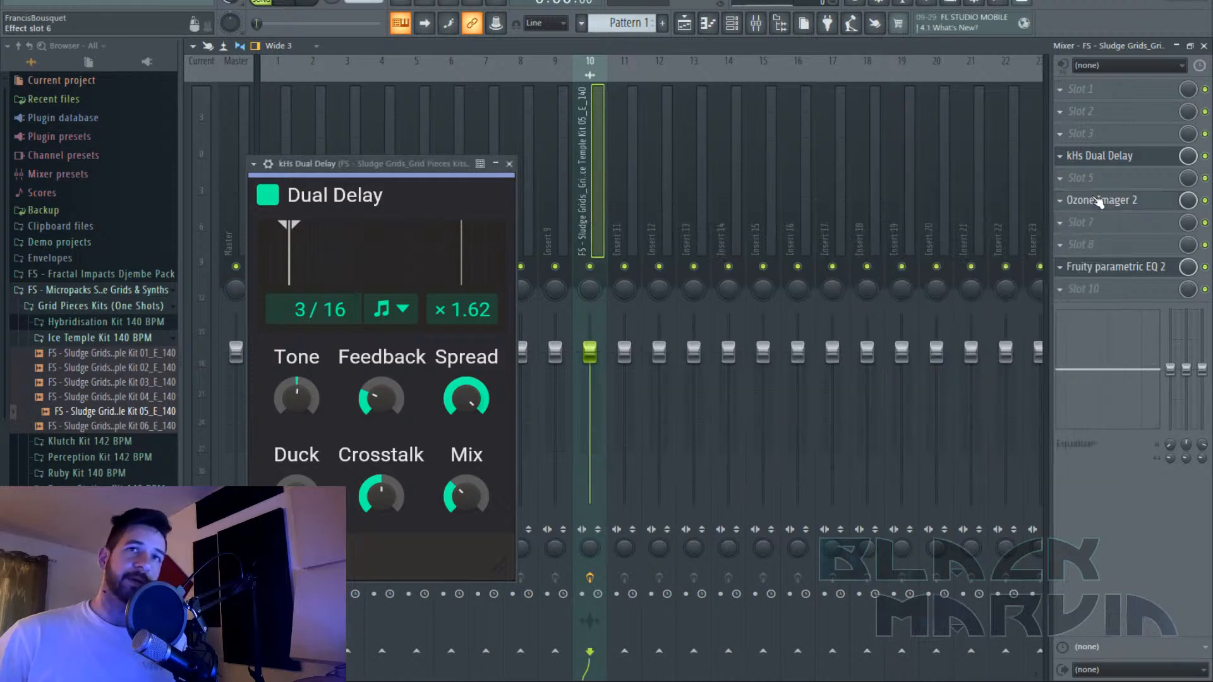
click(1072, 208)
click(1162, 201)
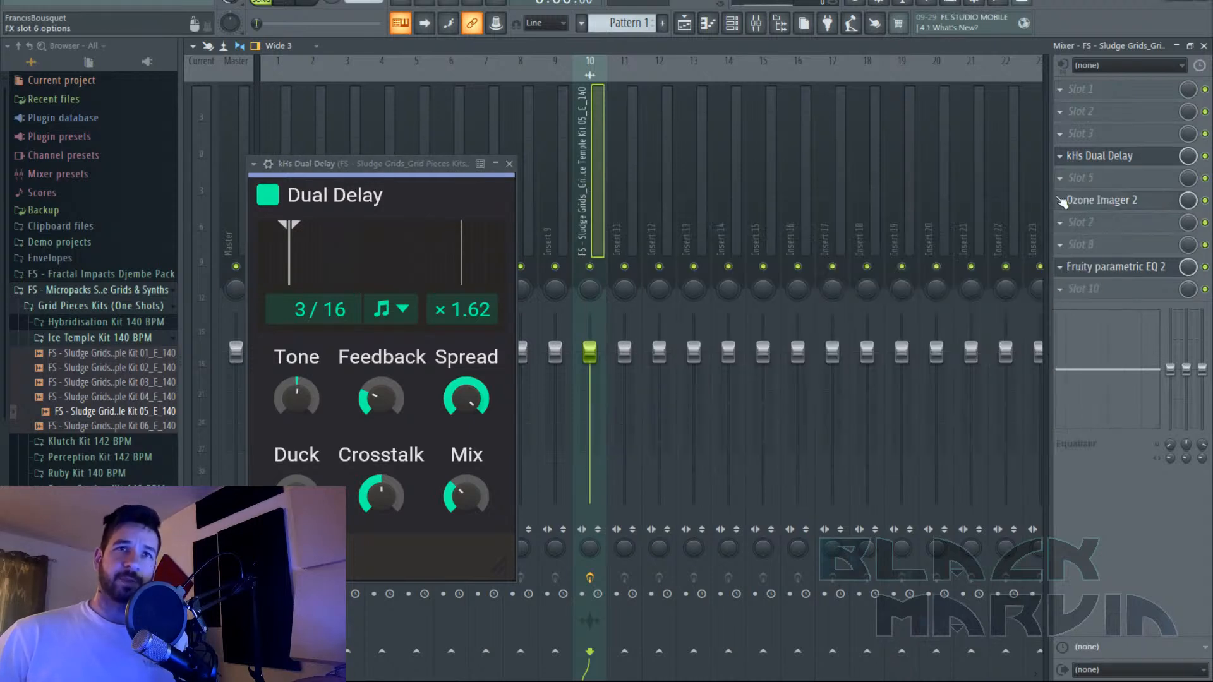
click(1063, 201)
click(1099, 235)
drag(418, 176, 721, 132)
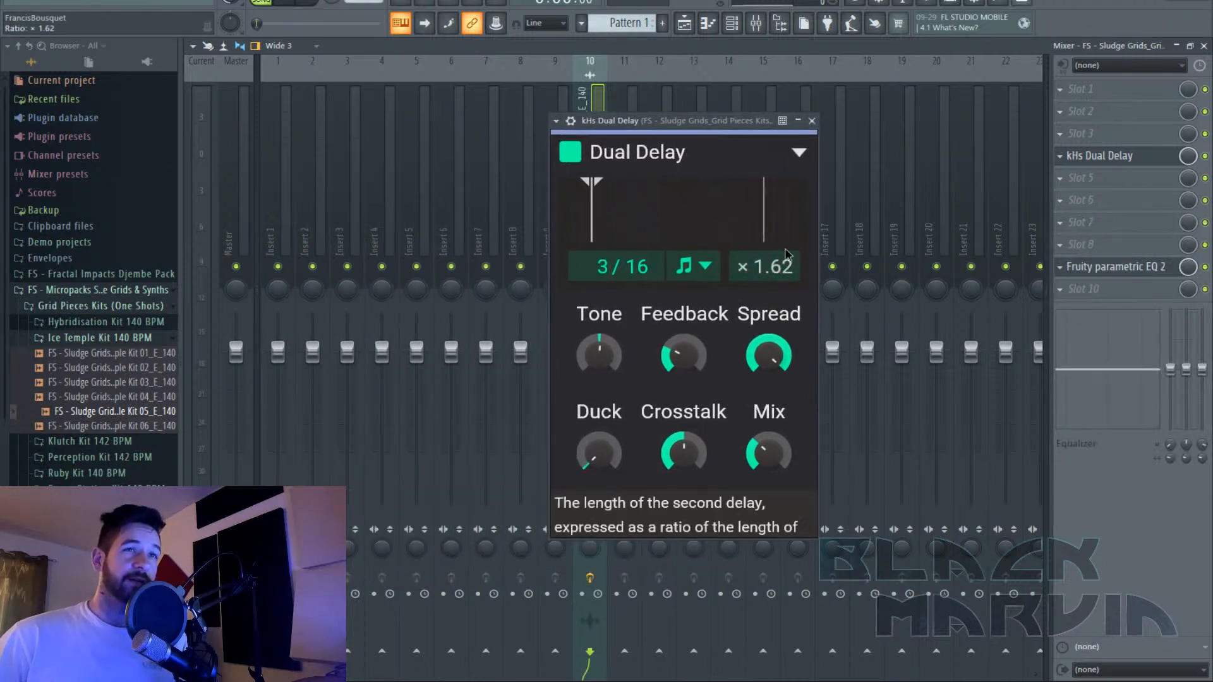
Set the Dual Delay's Ratio to 1.88 and raise Duck to slightly below halfway.
mouse_move(765, 266)
mouse_down()
mouse_move(764, 282)
mouse_move(764, 272)
mouse_up()
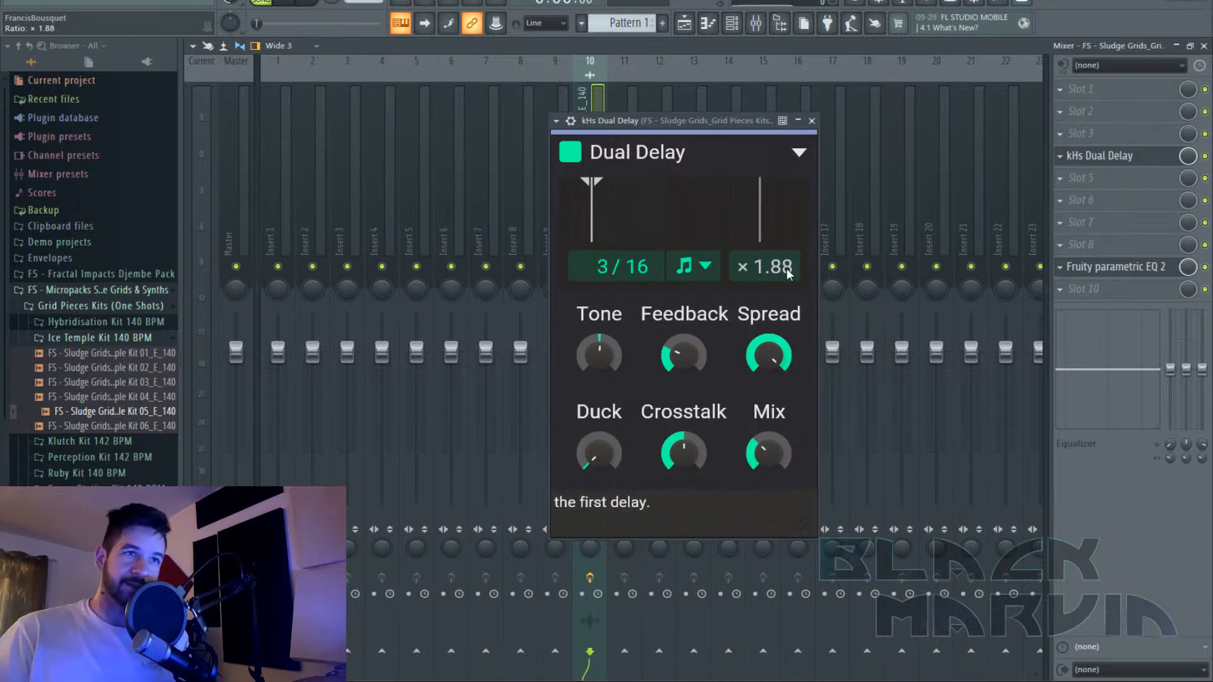
mouse_move(605, 454)
drag(598, 453, 605, 428)
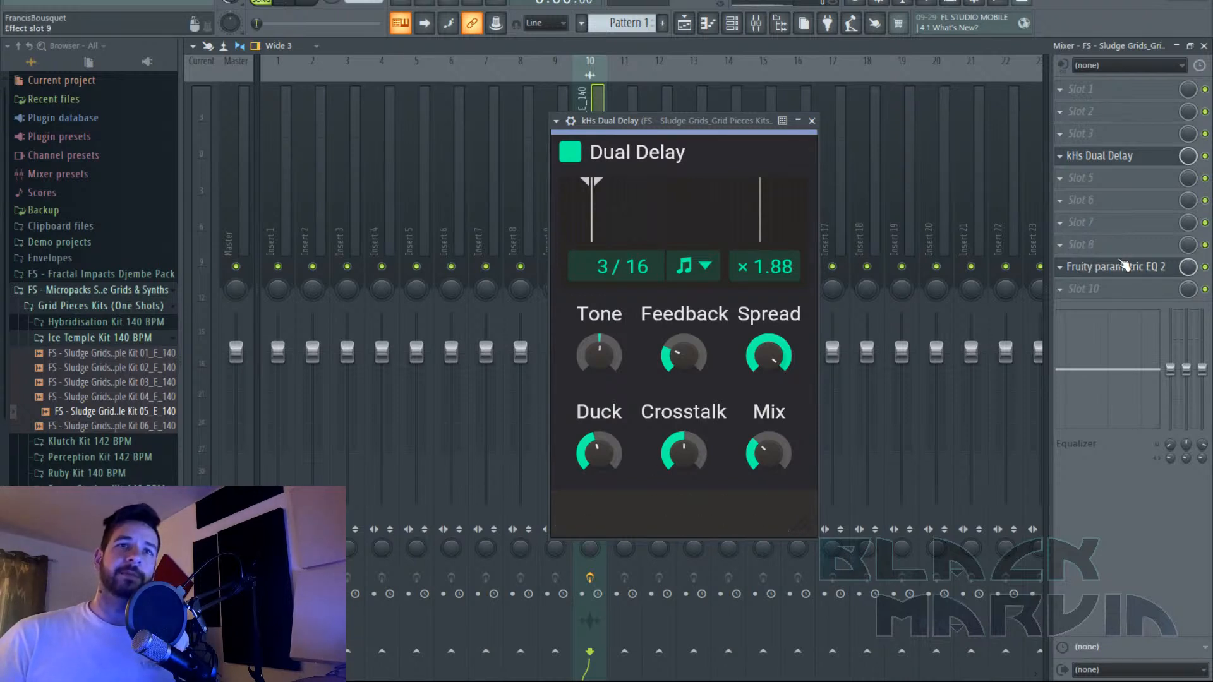
Remove Fruity Parametric EQ 2 from the sample's mixer track and insert Edison in slot 10.
scroll(1123, 264, up, 1)
middle_click(1121, 291)
key(Escape)
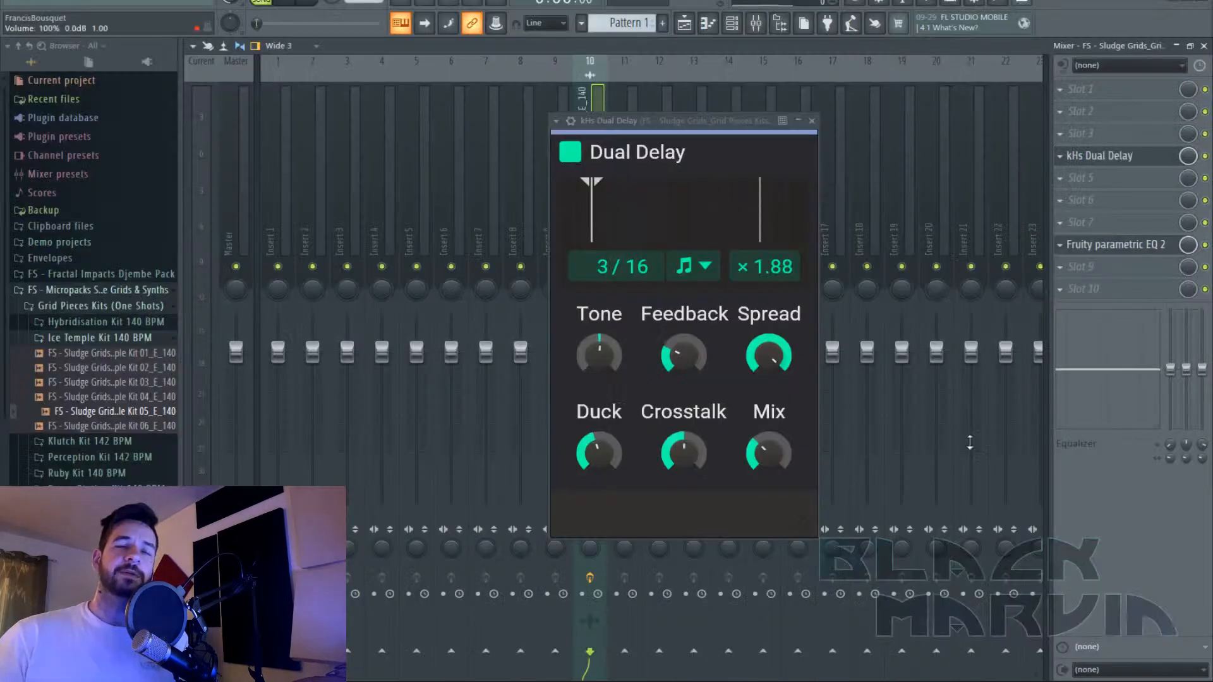
click(1062, 246)
click(1083, 278)
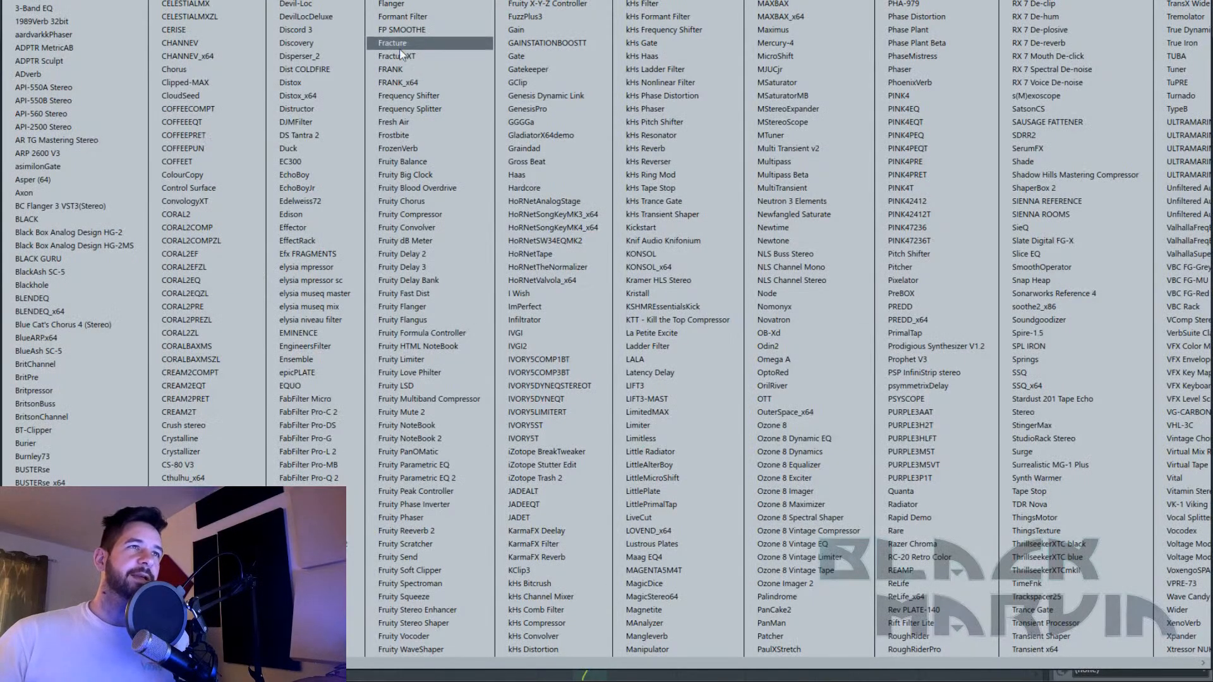
click(324, 214)
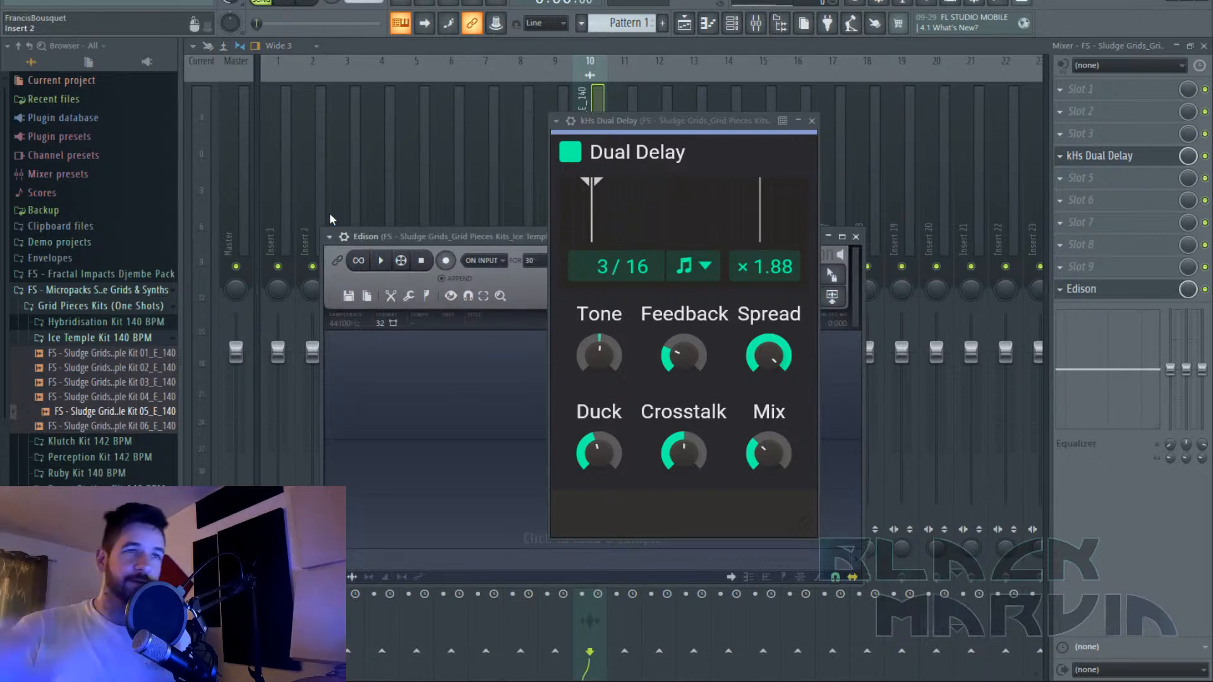
Set Duck to 0% and Feedback to about three quarters, and start playback with Edison armed to record.
drag(599, 453, 599, 512)
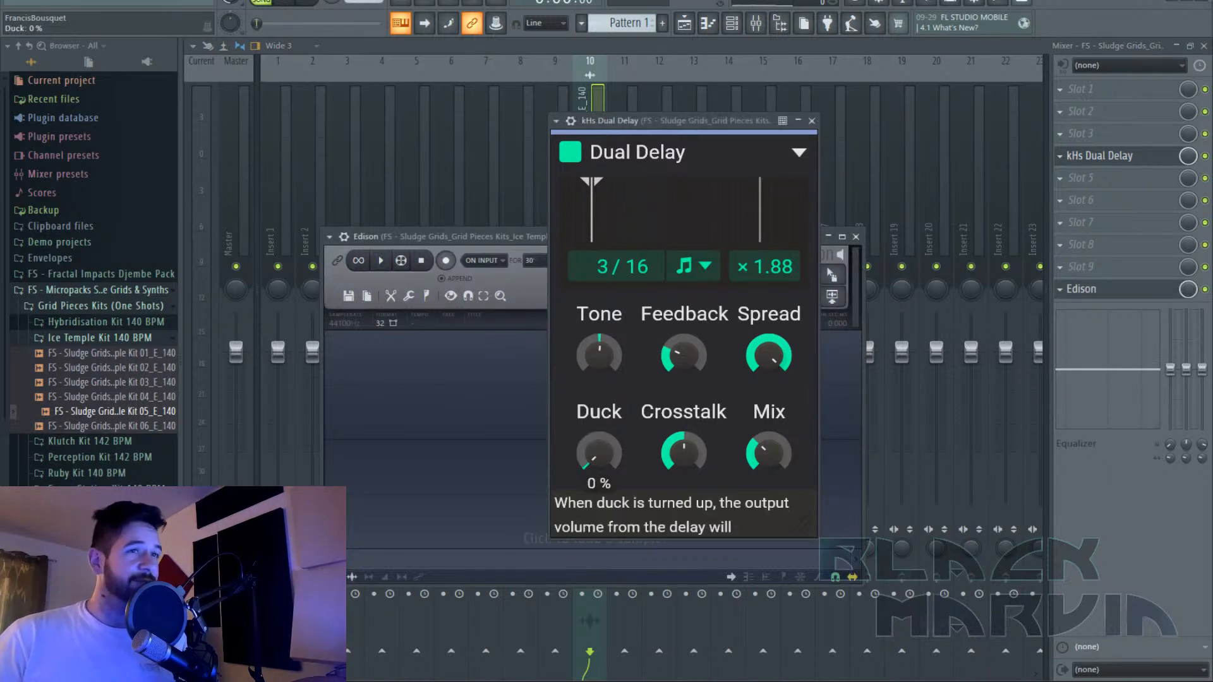
click(447, 261)
mouse_move(683, 355)
mouse_down()
mouse_move(683, 333)
mouse_move(692, 355)
mouse_up()
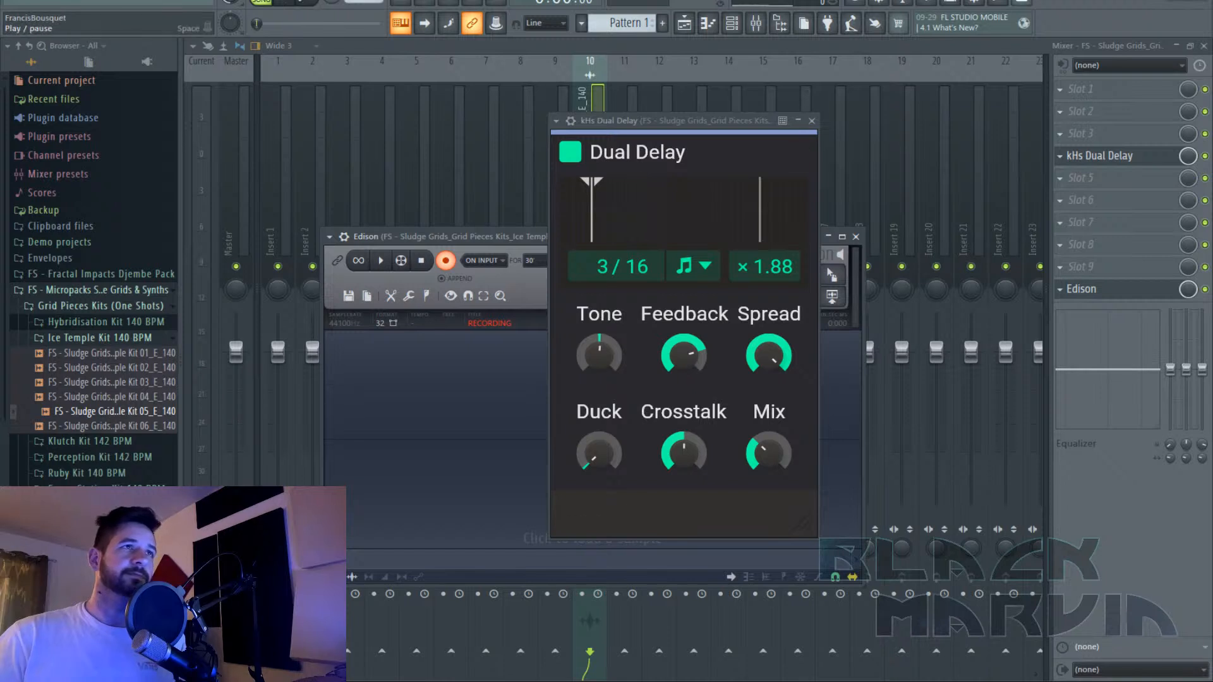
key(space)
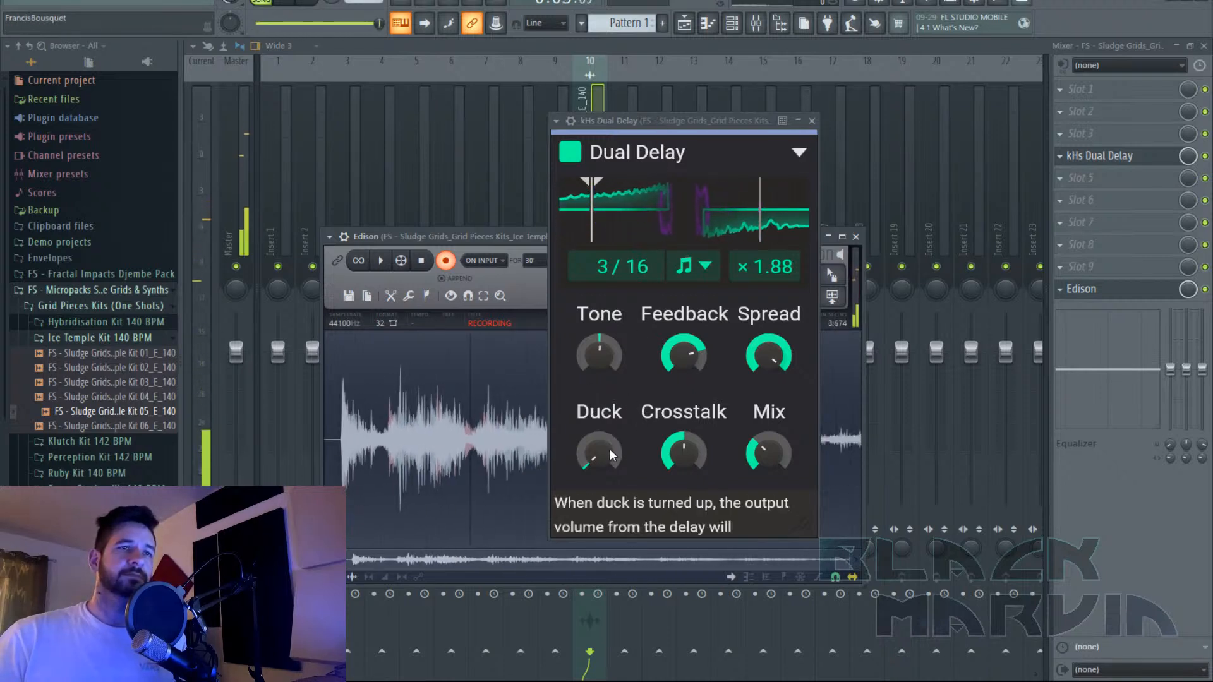
Record the sample with Duck raised to 75% and further to 100%, stop playback and return Duck to 0%.
drag(605, 457, 605, 400)
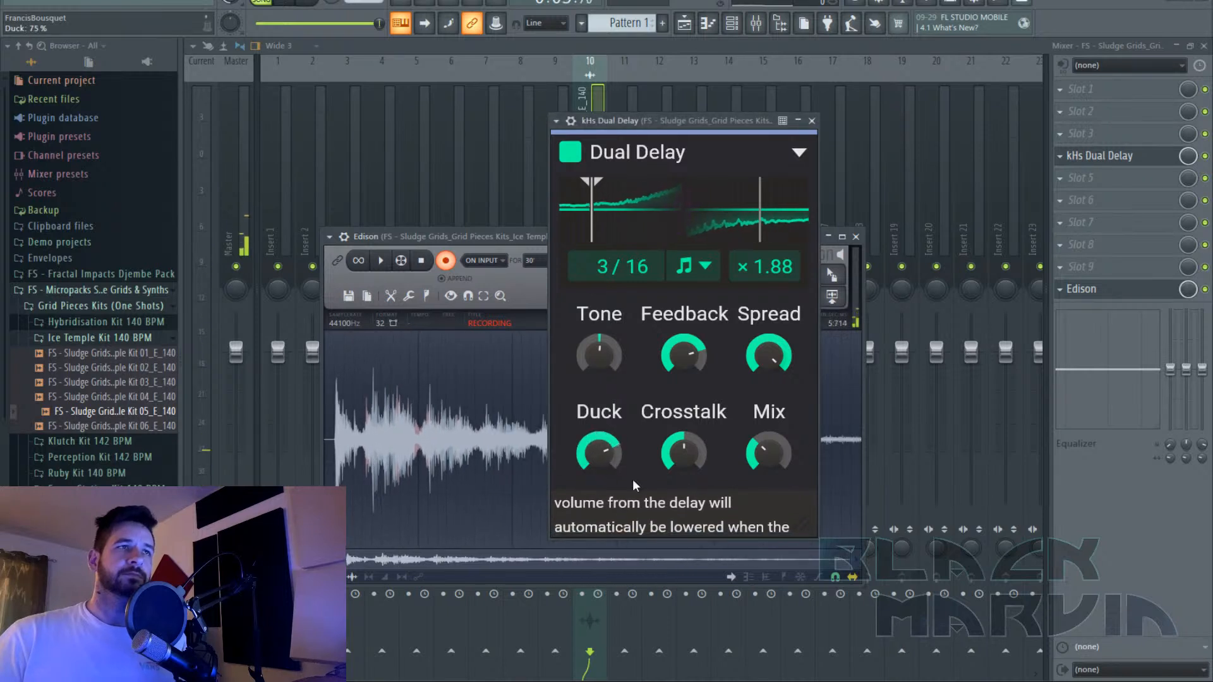
click(296, 2)
click(295, 3)
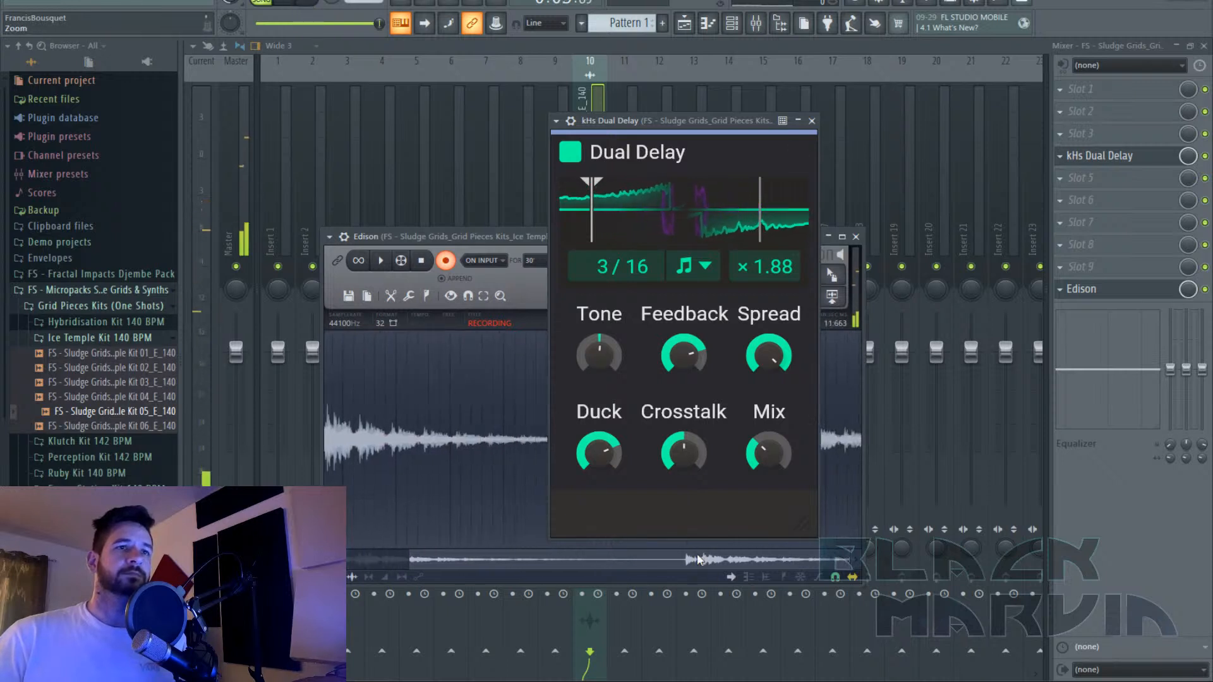
click(295, 3)
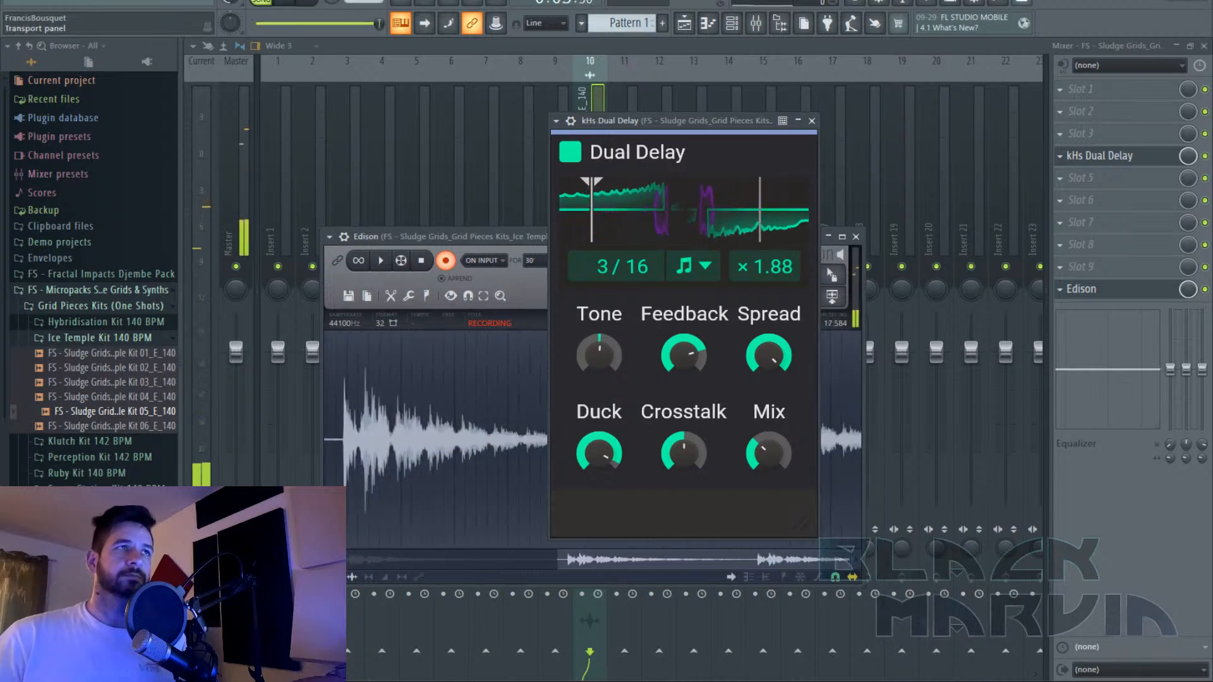
click(310, 2)
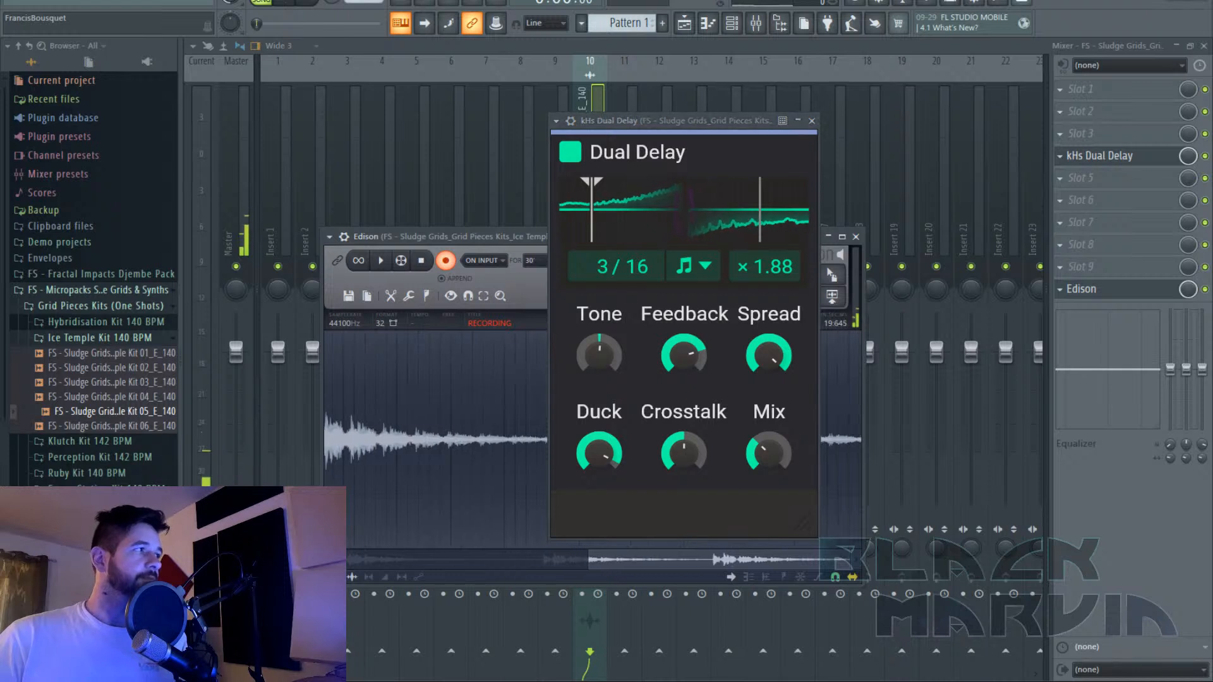
drag(597, 453, 597, 433)
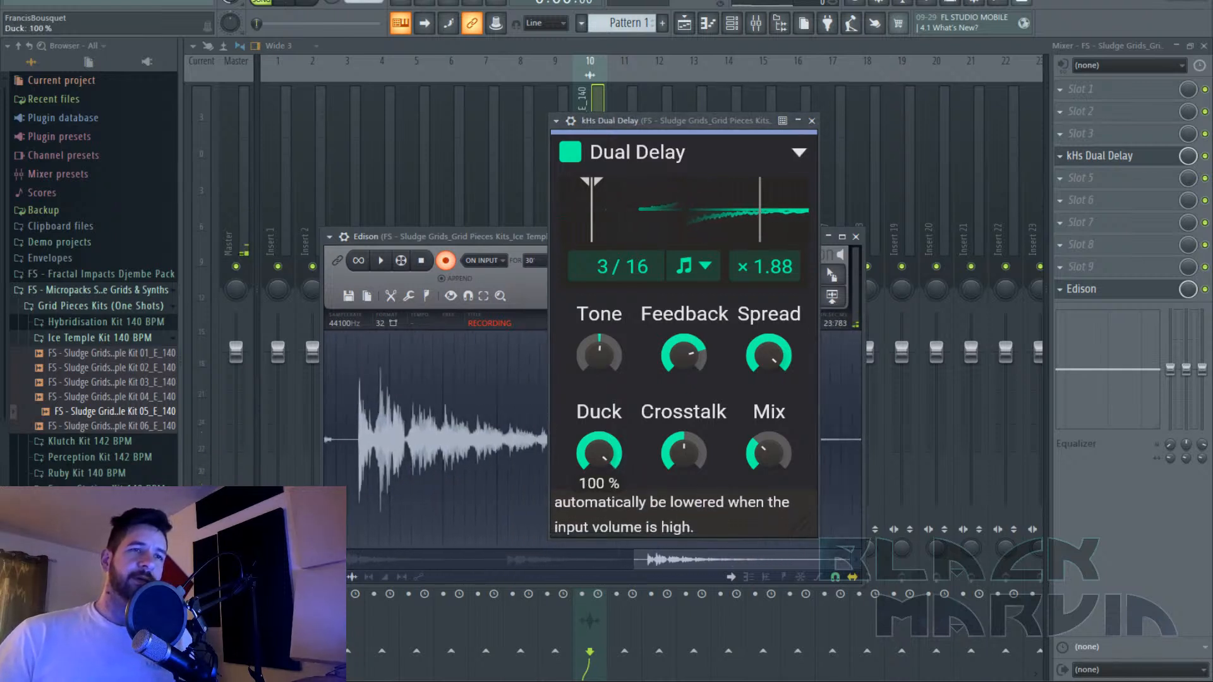
drag(599, 453, 599, 505)
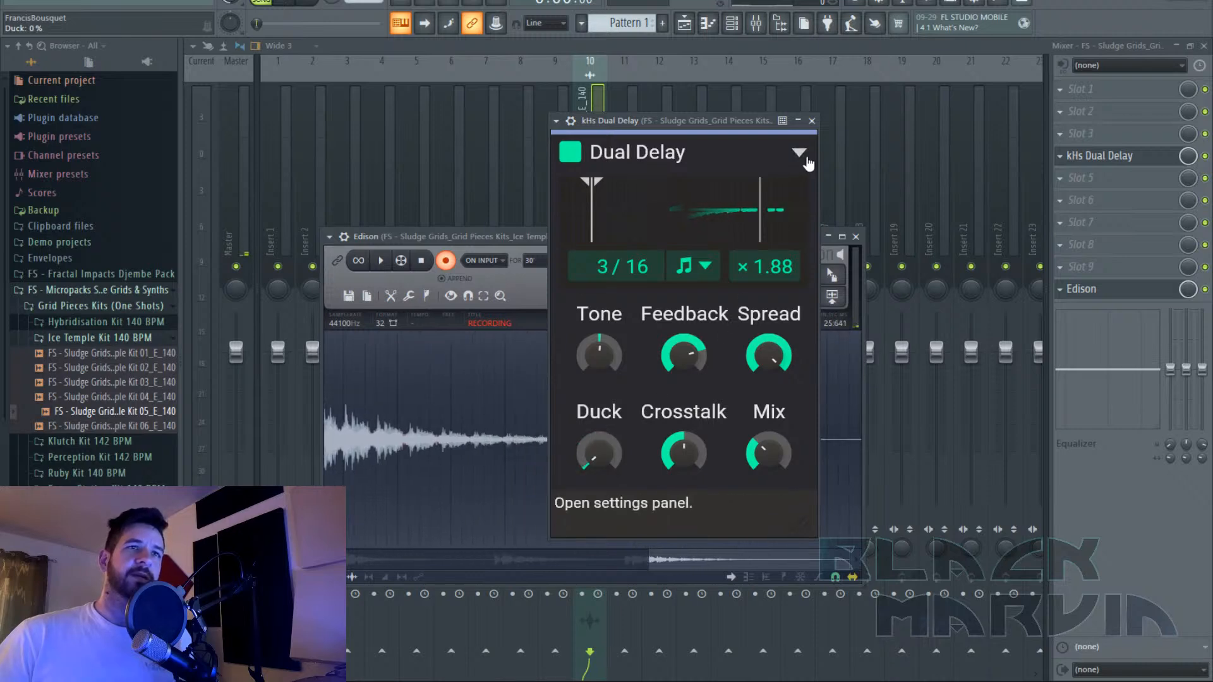
Close the Dual Delay and examine Edison's recording up close, comparing the attack and echoes of the unducked and ducked hits.
click(812, 120)
click(1160, 292)
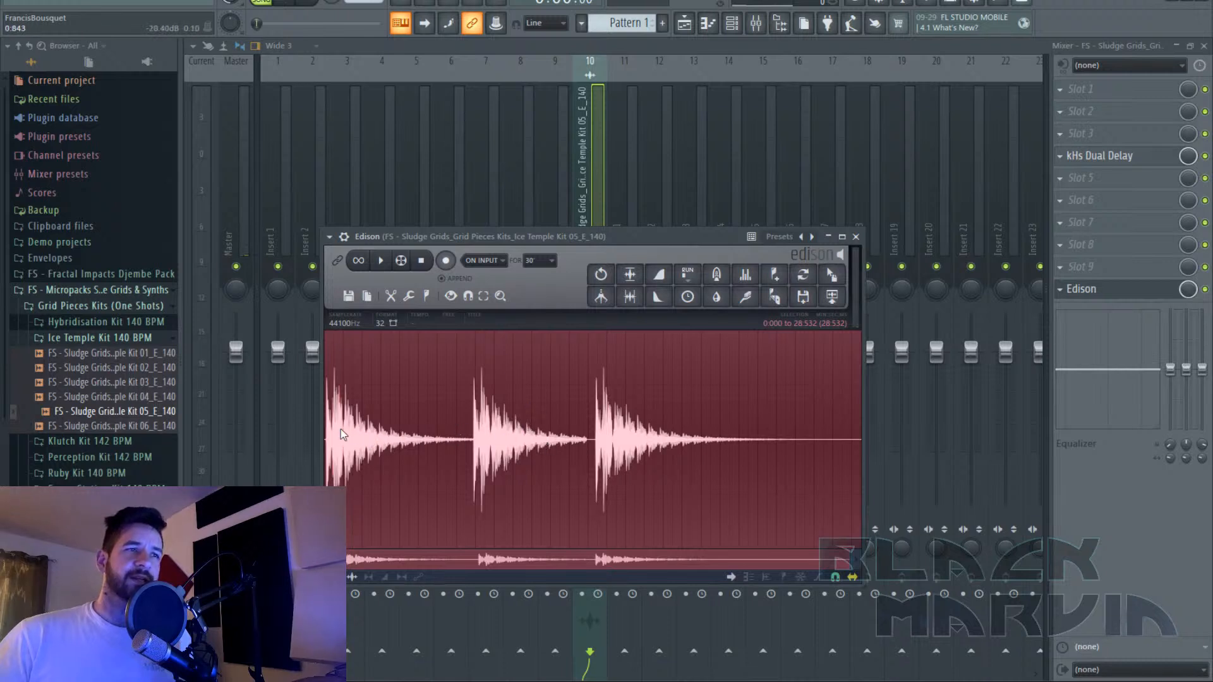
scroll(480, 436, up, 2)
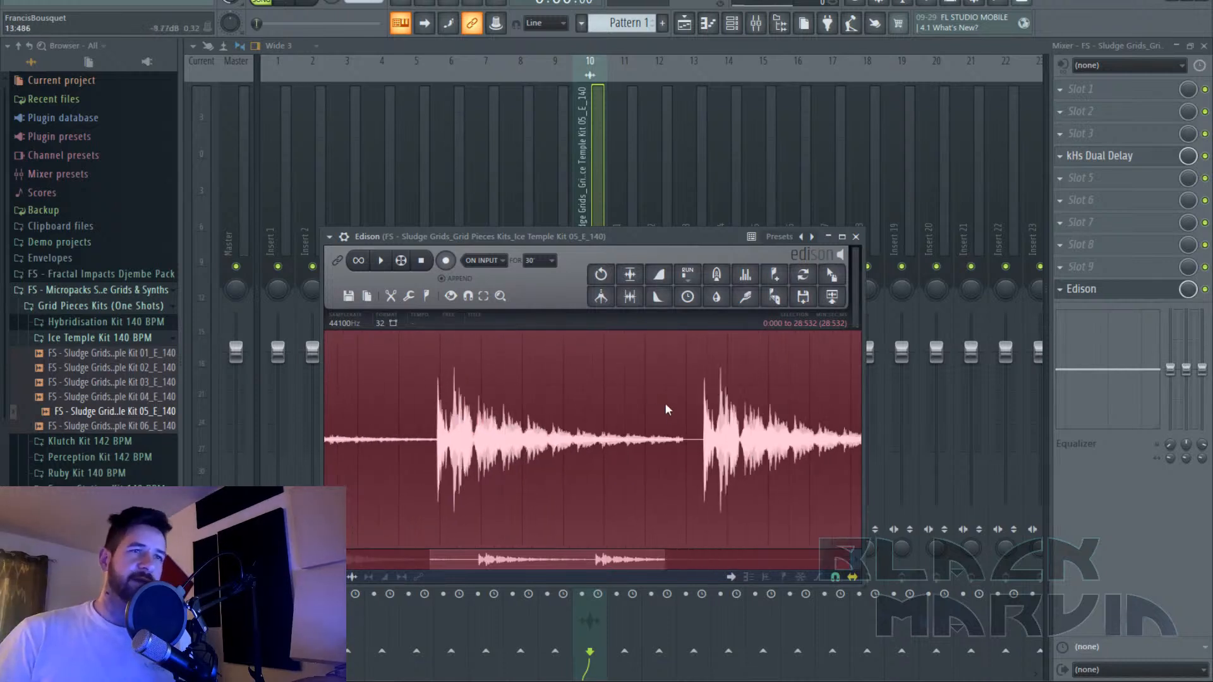
scroll(740, 448, up, 3)
scroll(723, 454, up, 2)
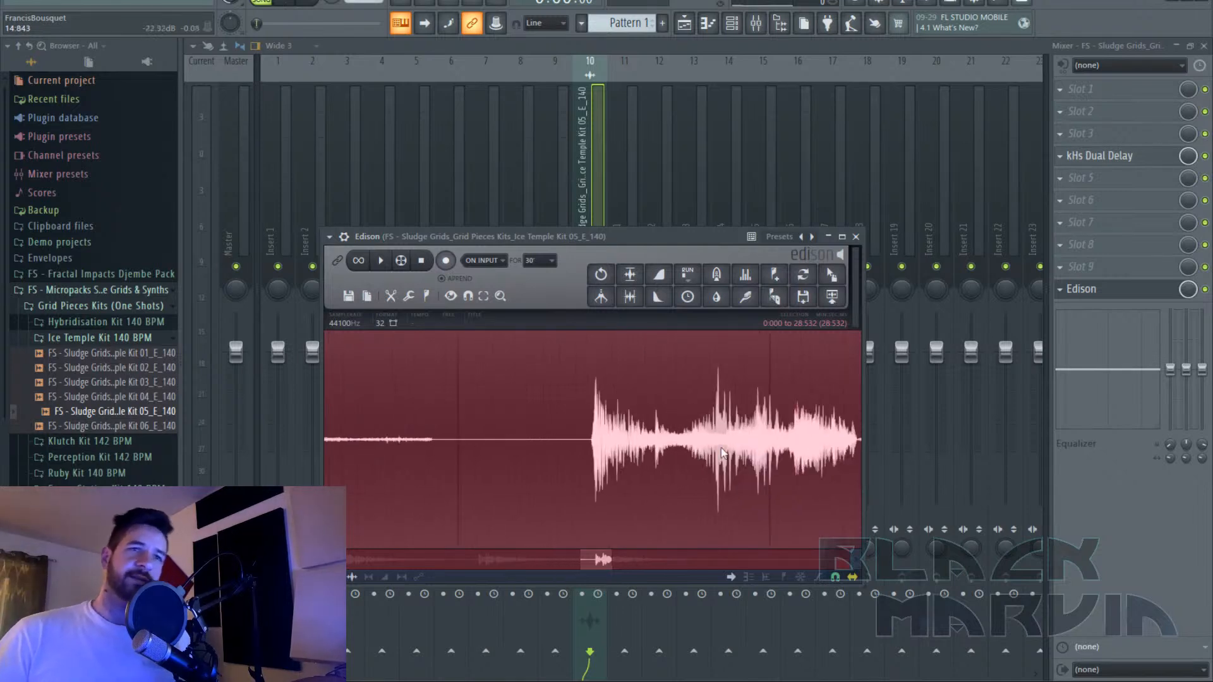
scroll(717, 450, down, 4)
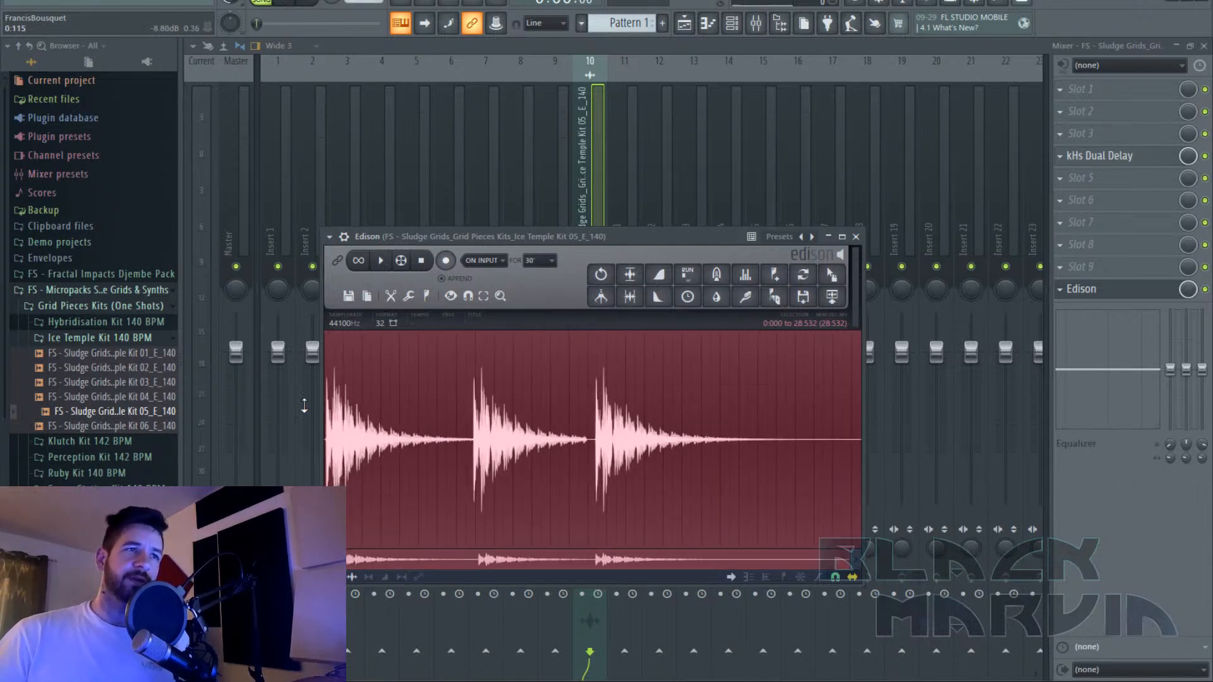
scroll(337, 435, up, 2)
scroll(337, 430, up, 5)
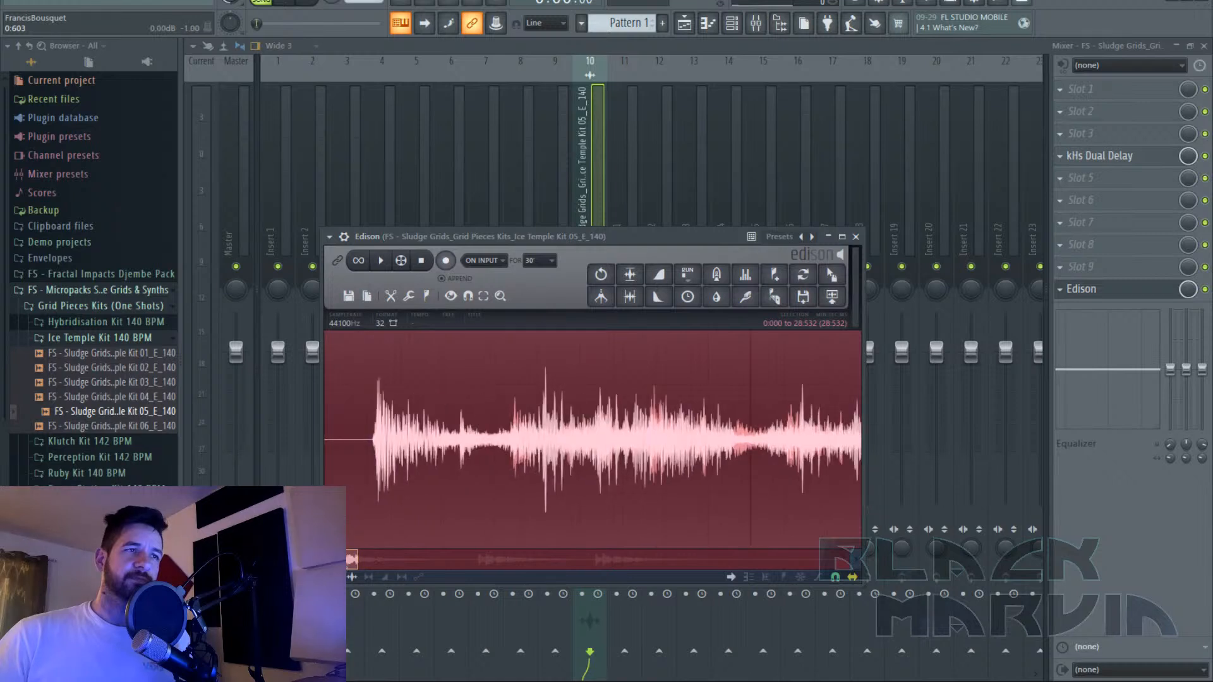
scroll(662, 446, down, 4)
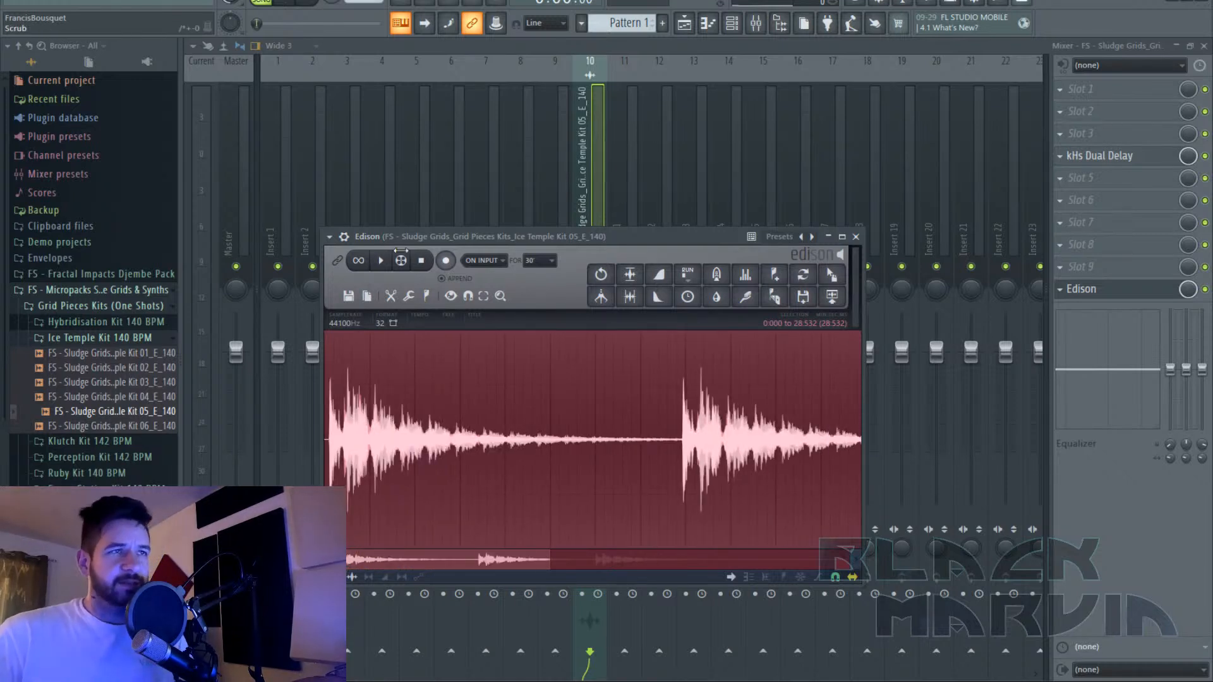
scroll(522, 406, down, 1)
Clear the recording from Edison, reopen the Dual Delay and raise Duck slightly above zero.
key(Delete)
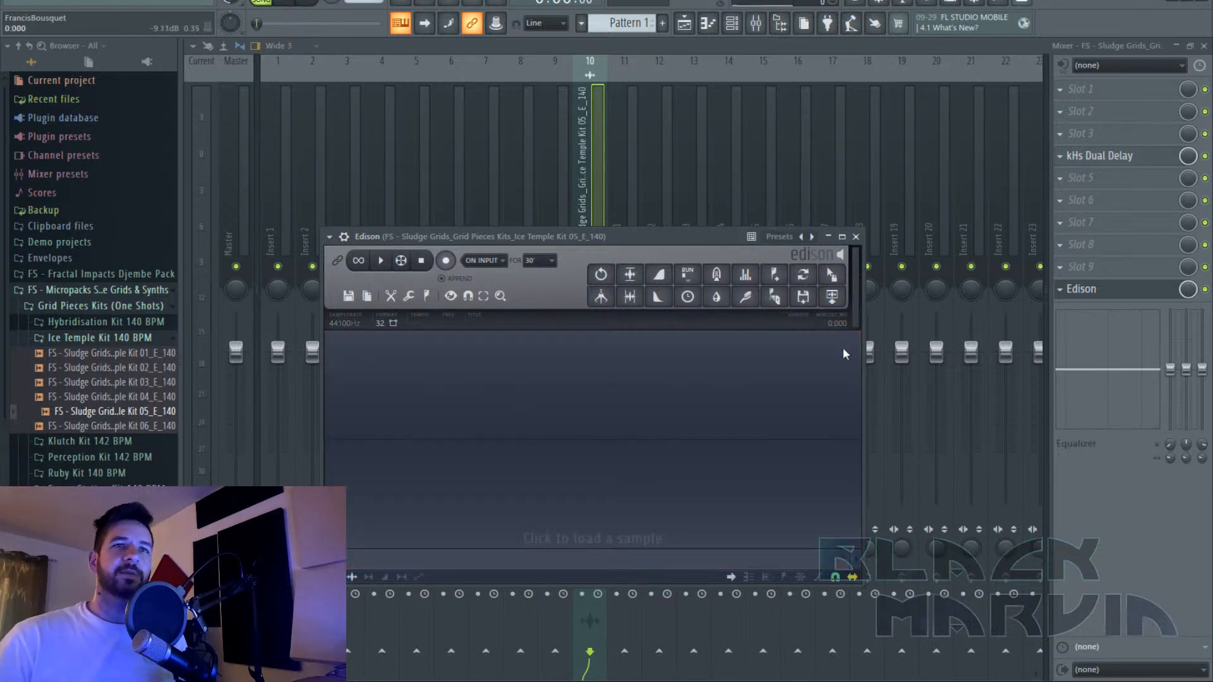
click(1160, 154)
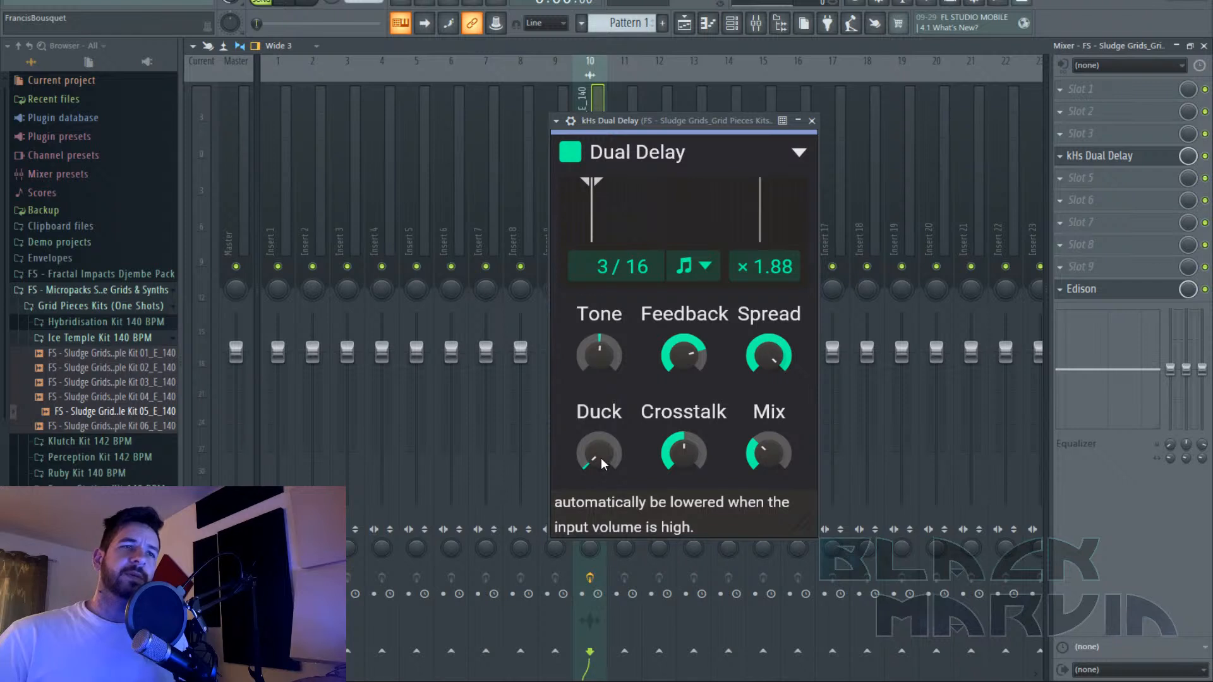
drag(600, 458, 600, 455)
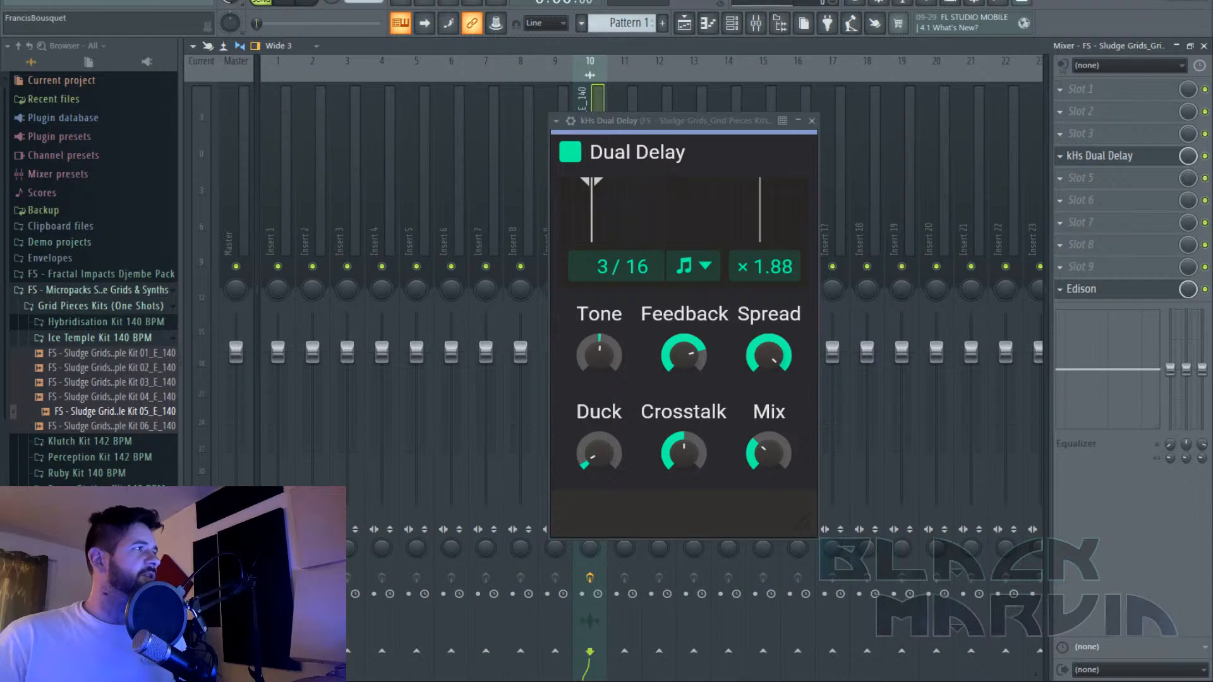
Insert Deelay in slot 8, bring its window into full view and raise its Duck amount slightly.
click(1186, 142)
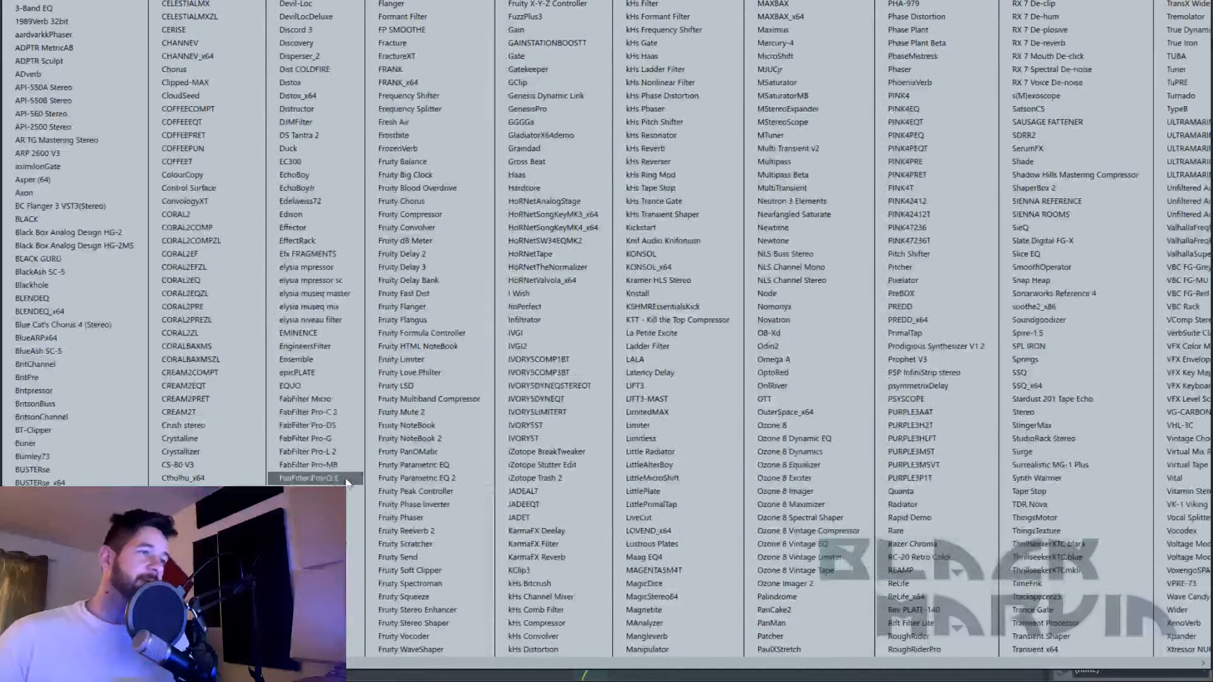
click(190, 610)
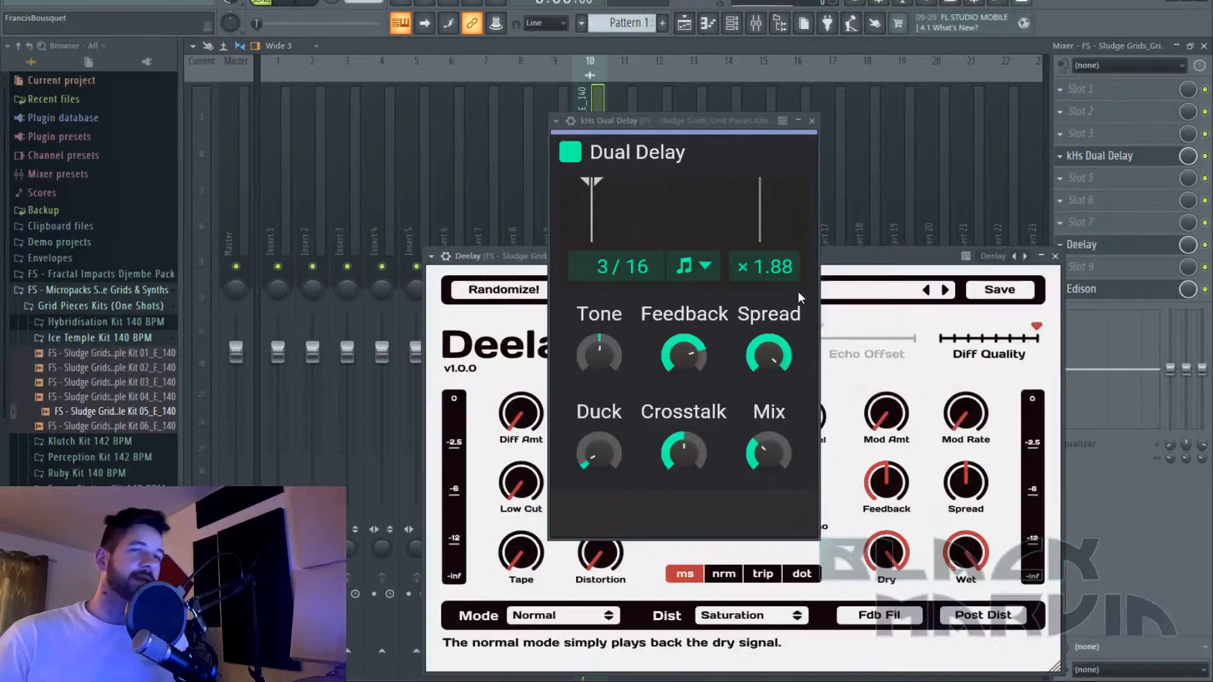
drag(857, 260, 811, 205)
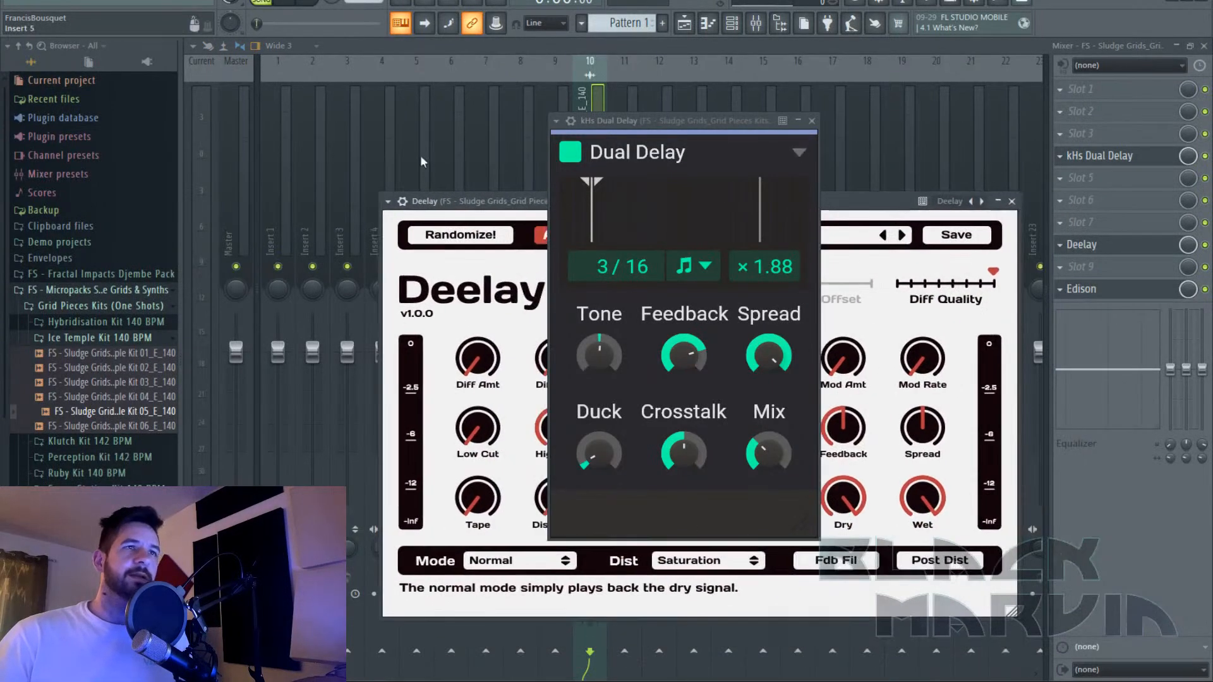
click(388, 201)
click(414, 504)
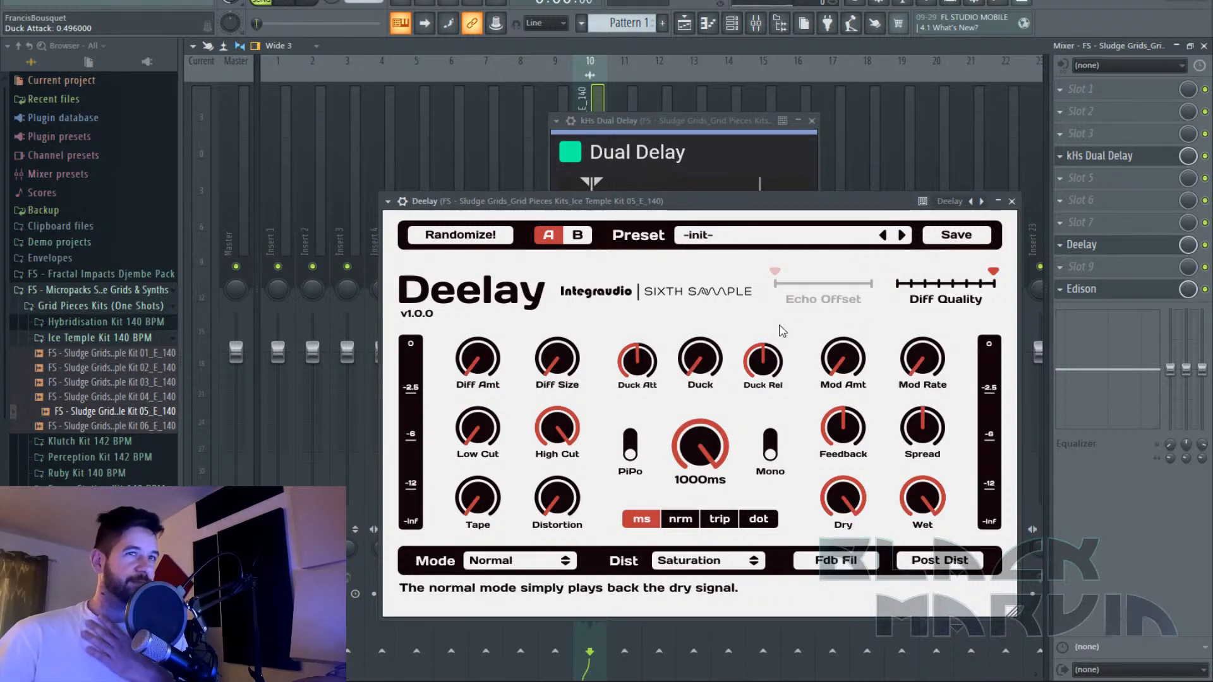
drag(710, 349, 714, 326)
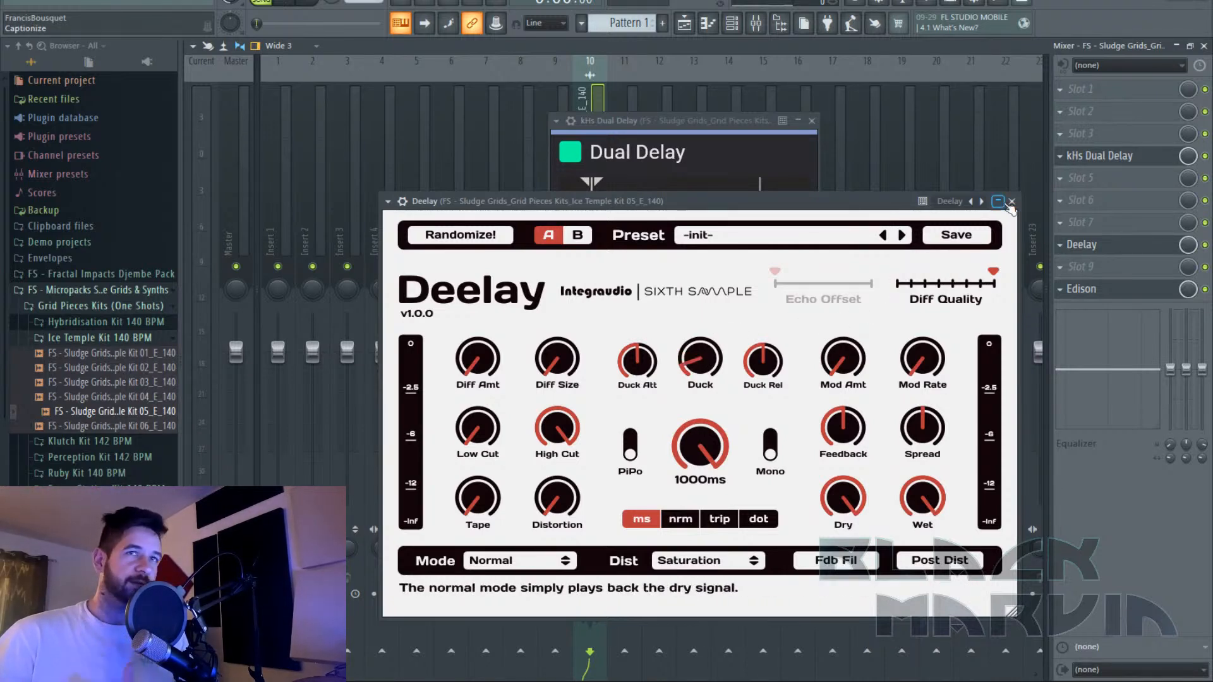
Close Deelay and delete it from slot 8.
click(1011, 202)
click(1062, 246)
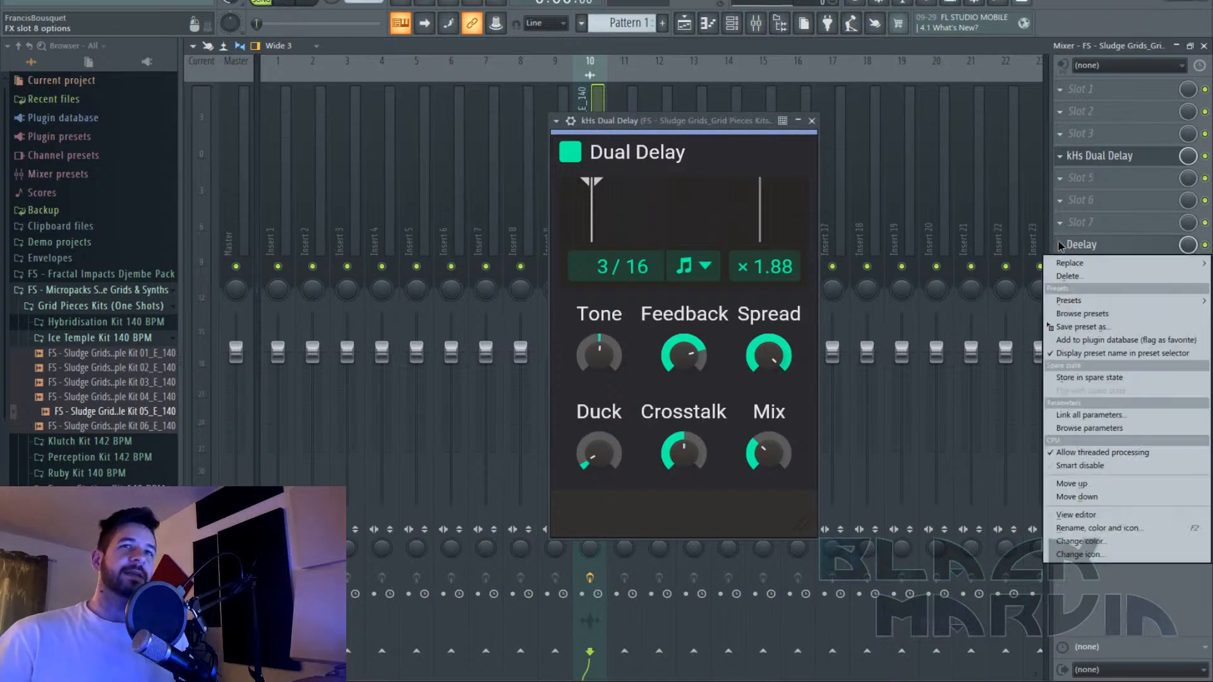
click(1074, 277)
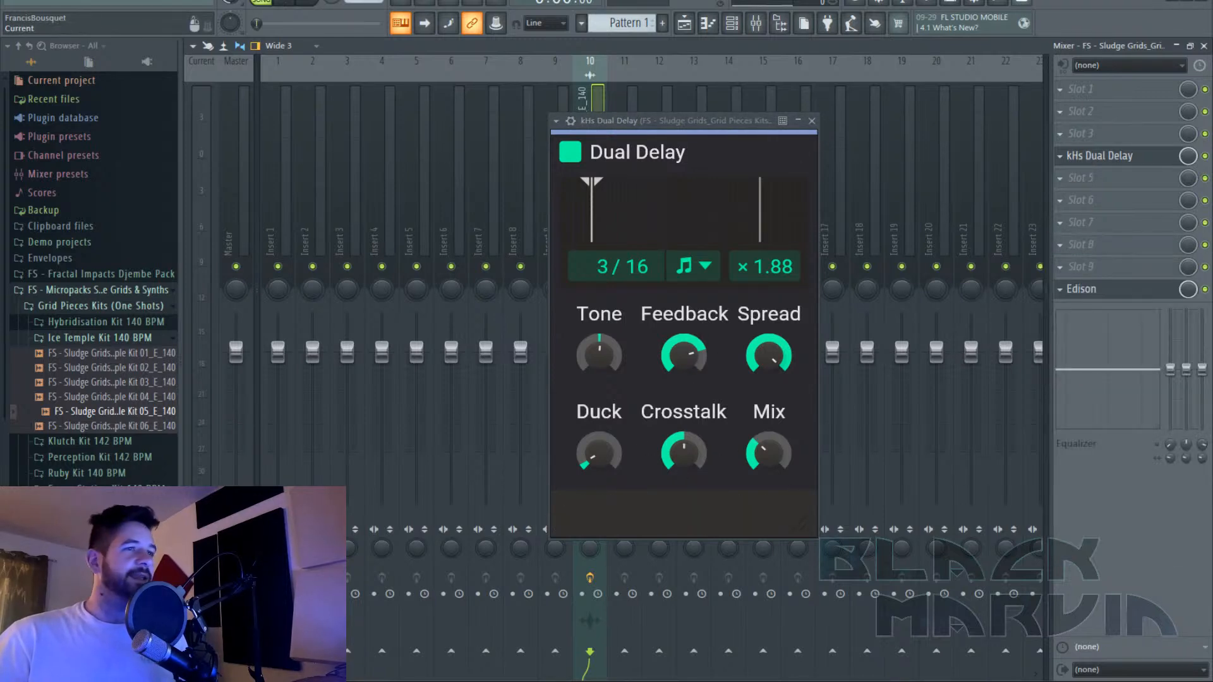
mouse_move(351, 681)
click(382, 626)
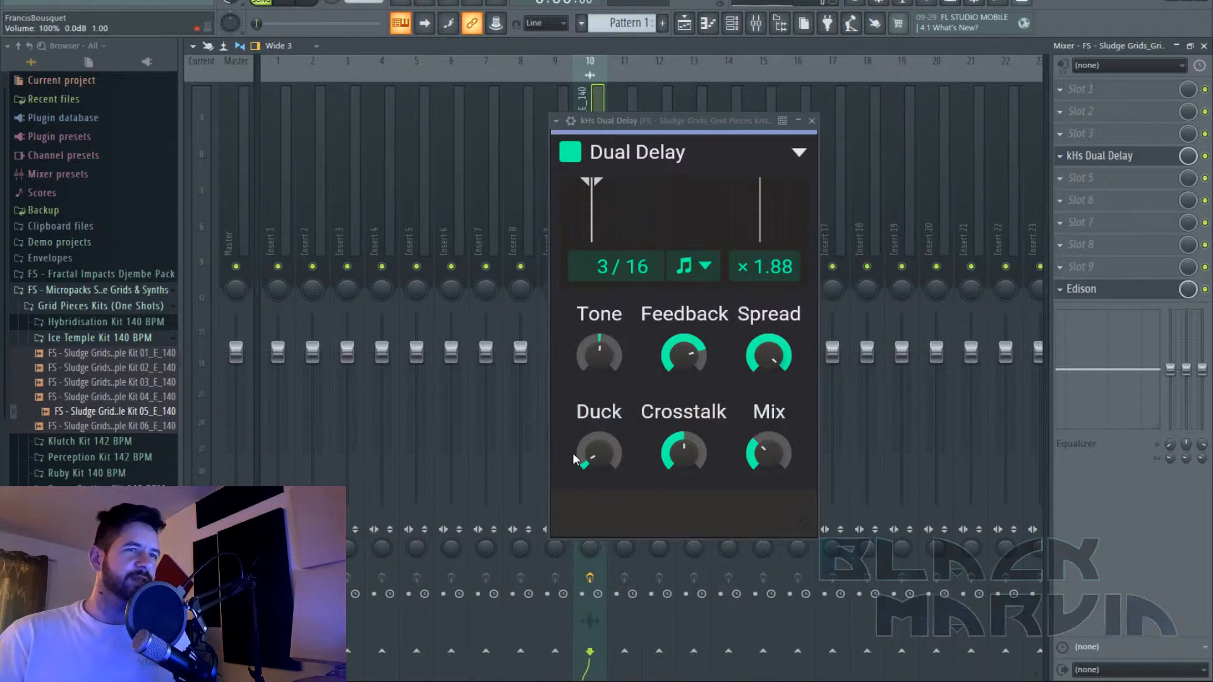
mouse_move(585, 456)
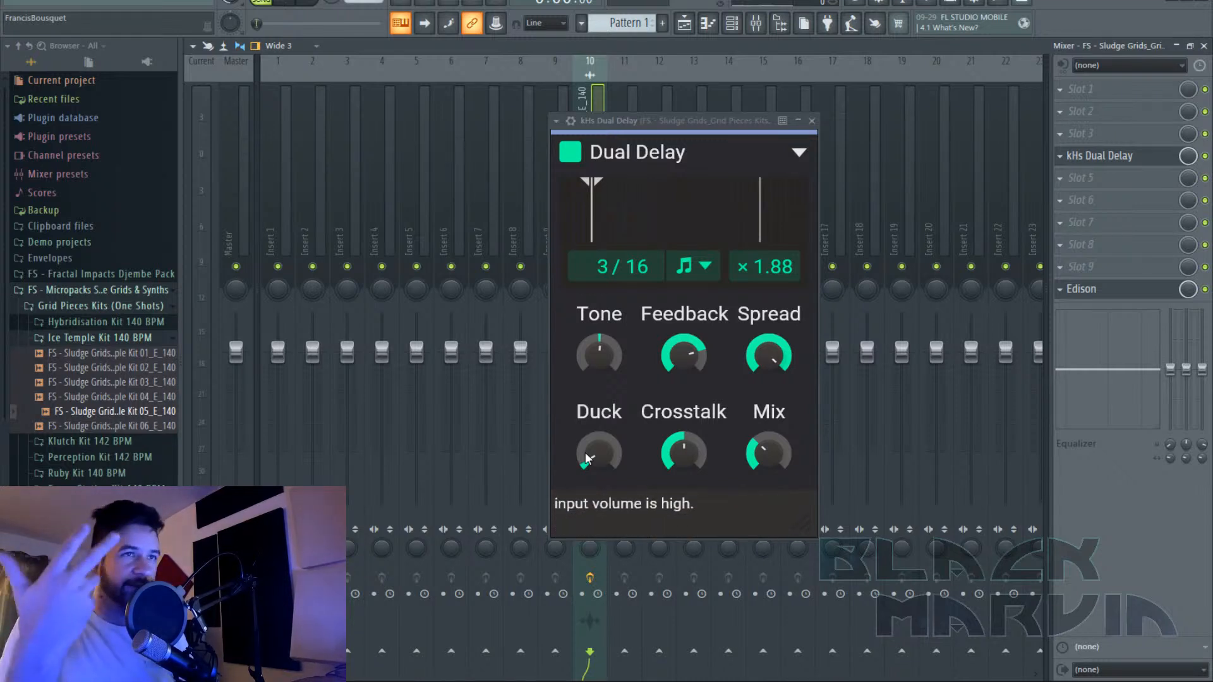
click(684, 24)
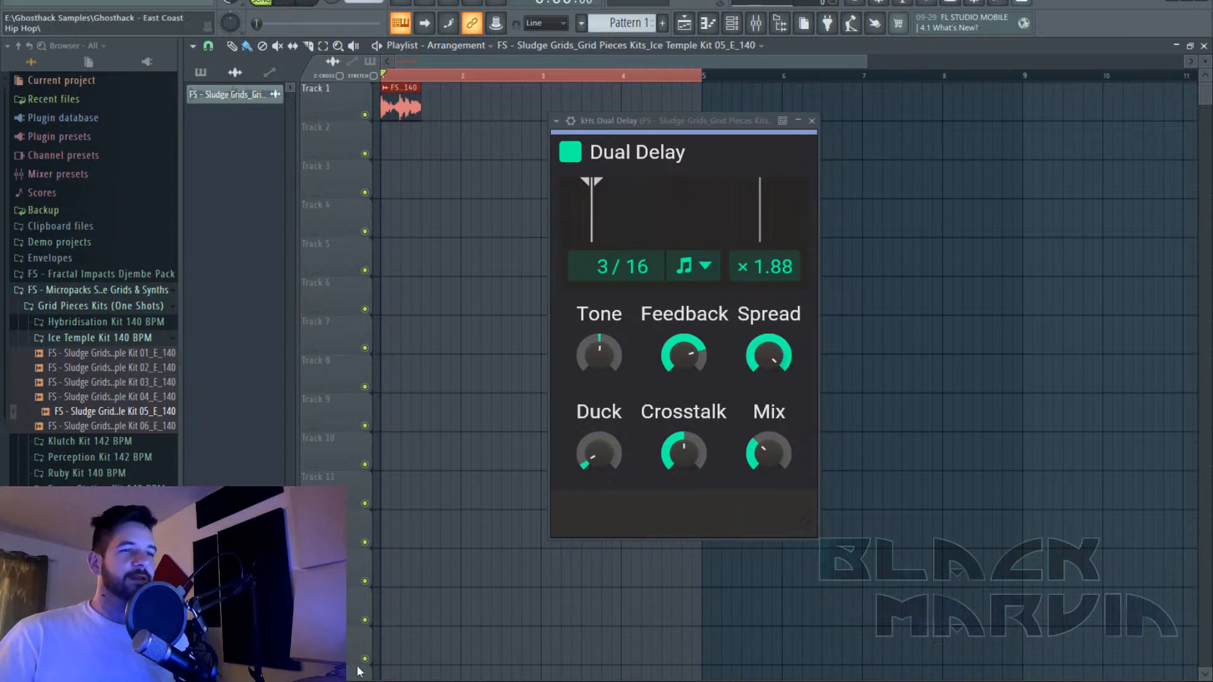
click(756, 23)
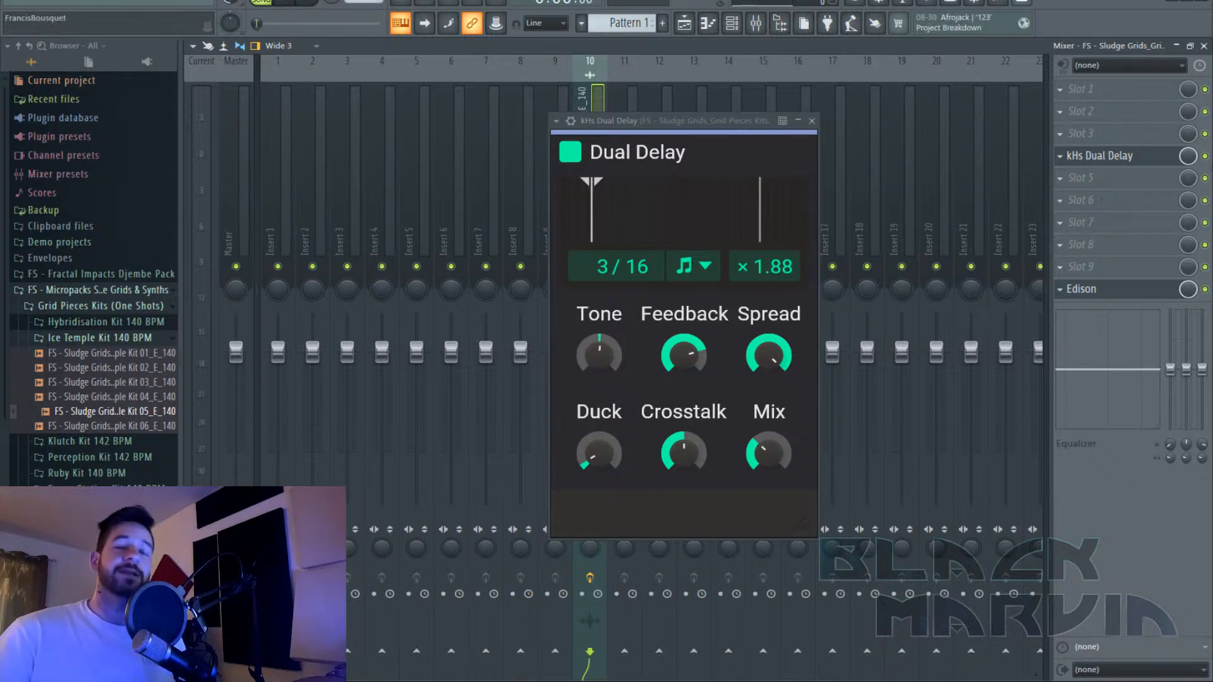
Lower the Dual Delay's Crosstalk to 0% and set its Ratio to 2.00.
drag(683, 453, 695, 449)
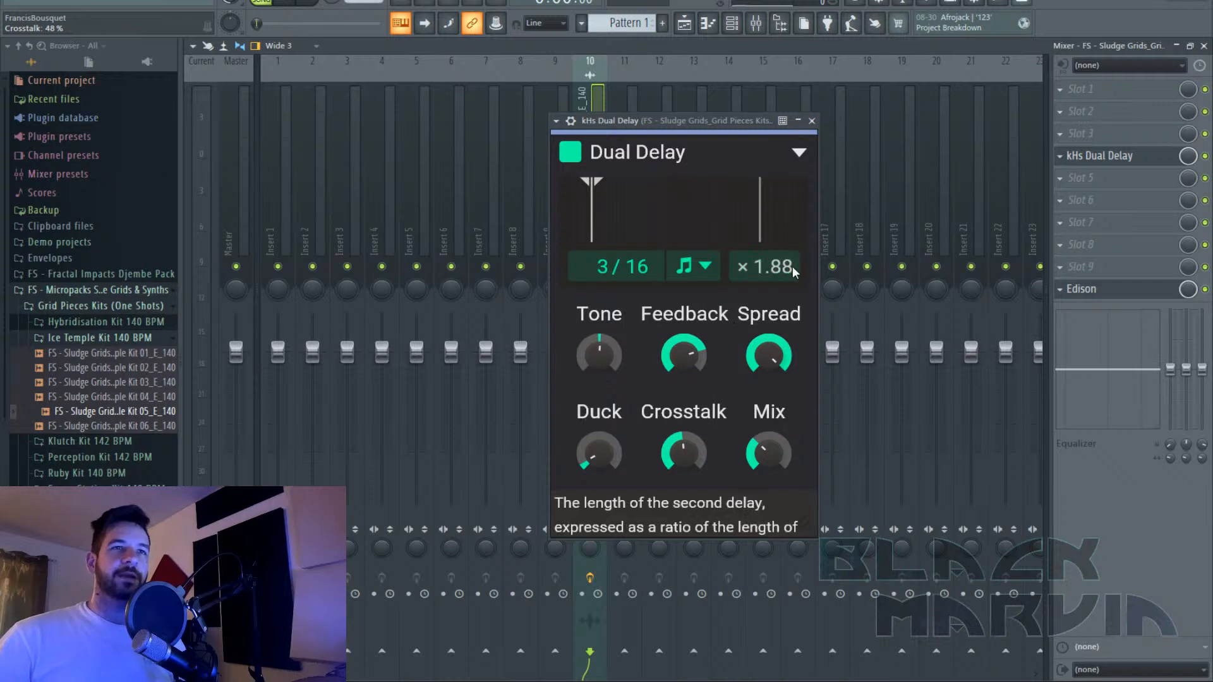
scroll(782, 264, down, 3)
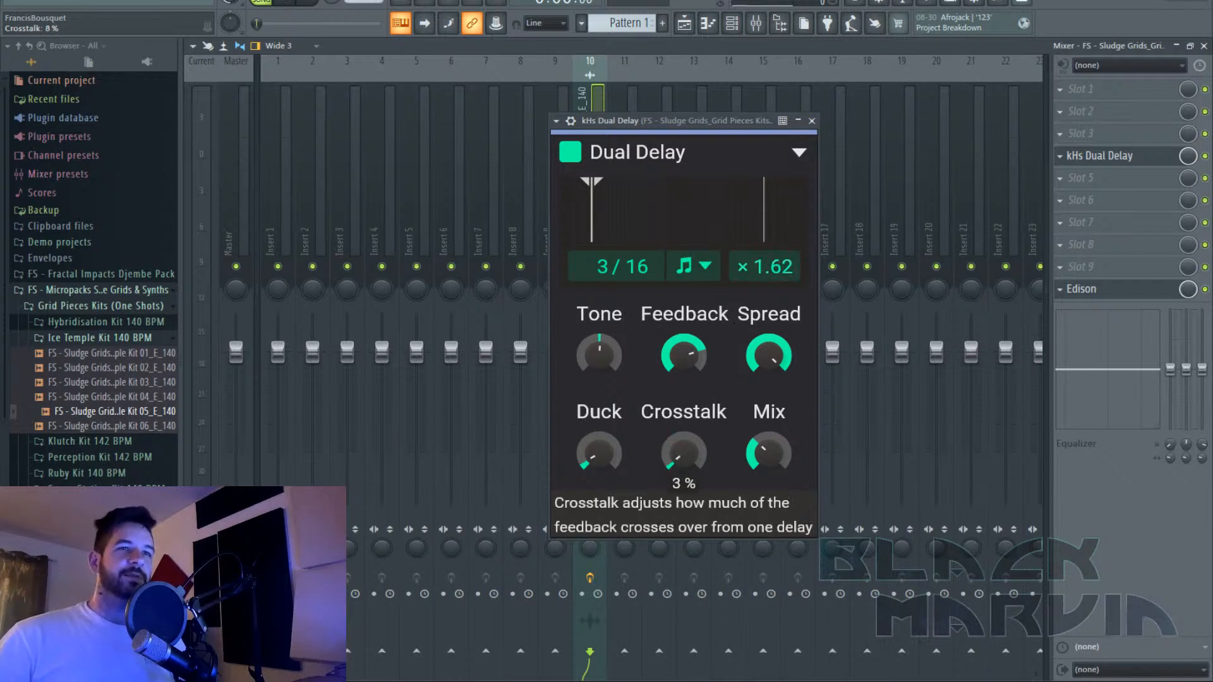
double_click(778, 273)
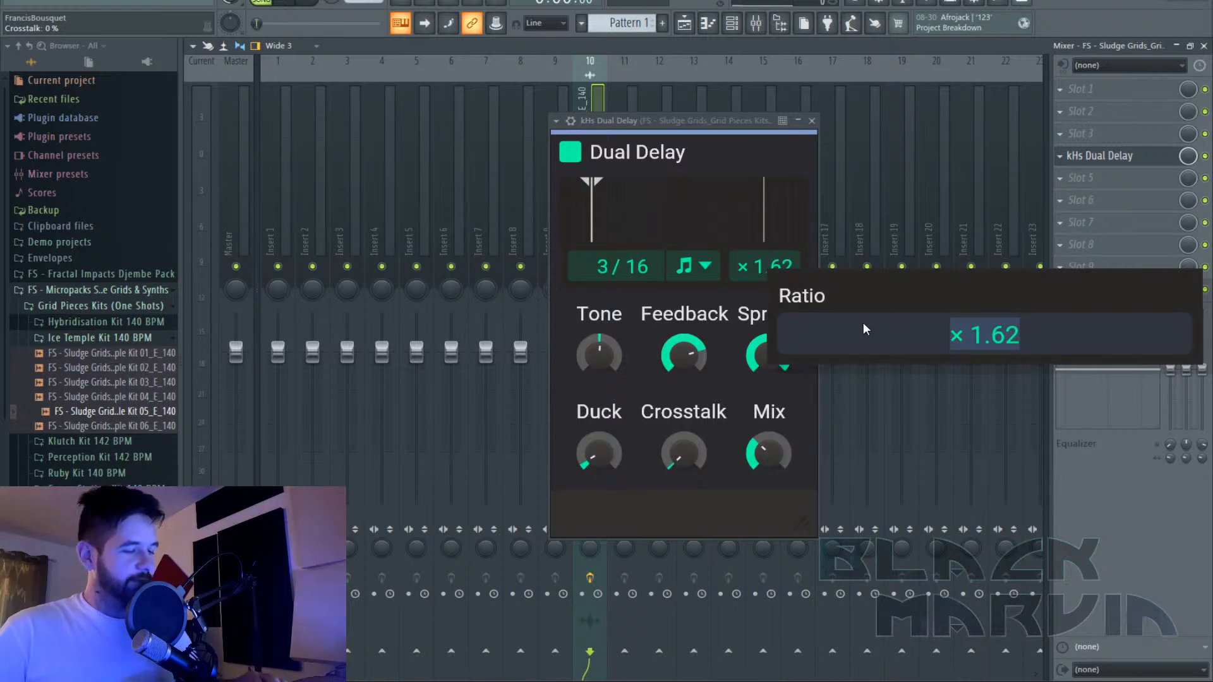
text(2)
key(Return)
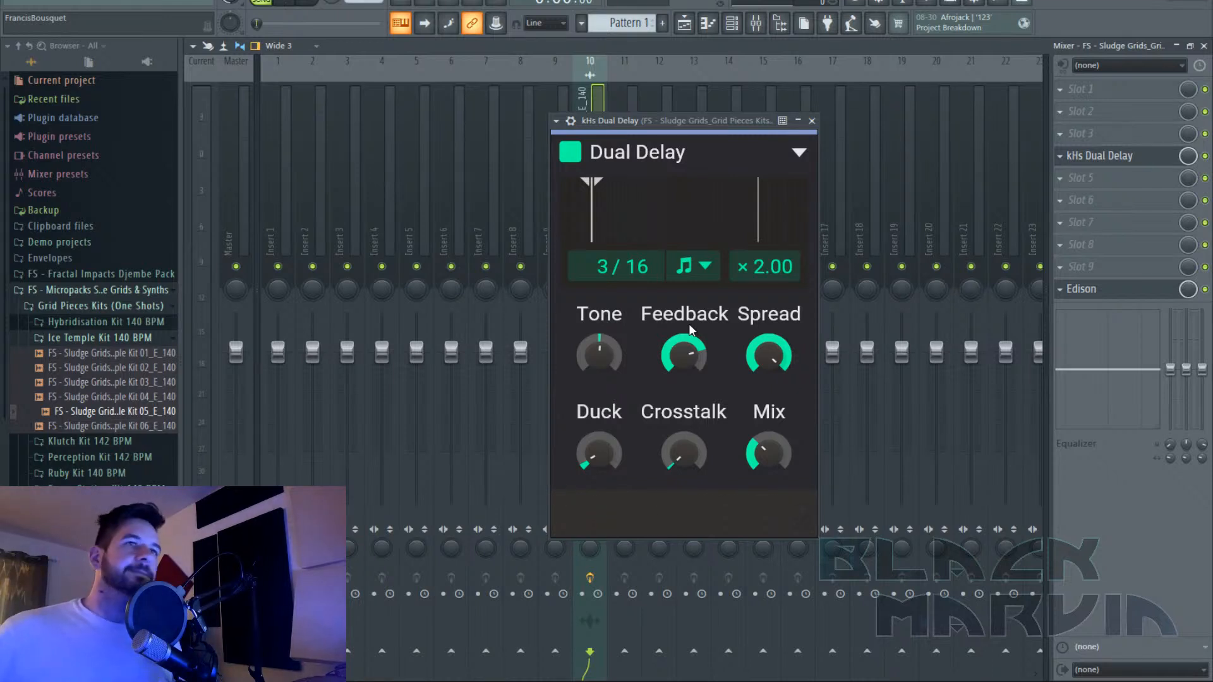
Show the channel rack and move the Dual Delay window below its channels.
click(732, 23)
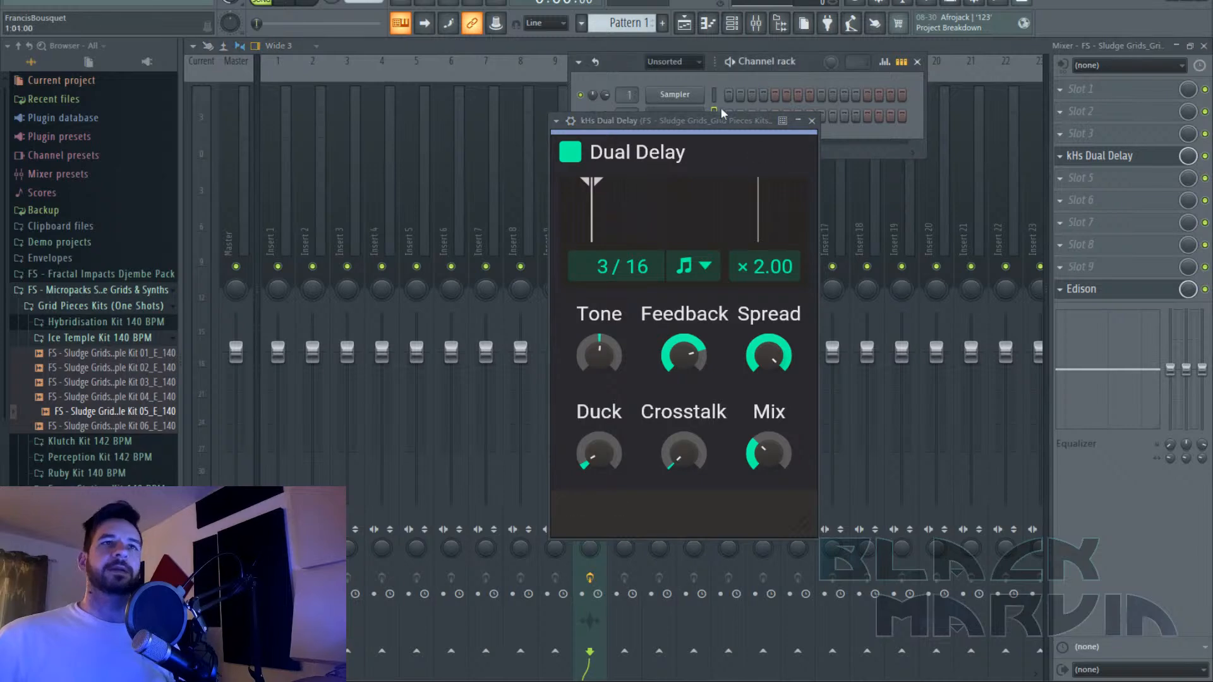
drag(720, 114, 700, 151)
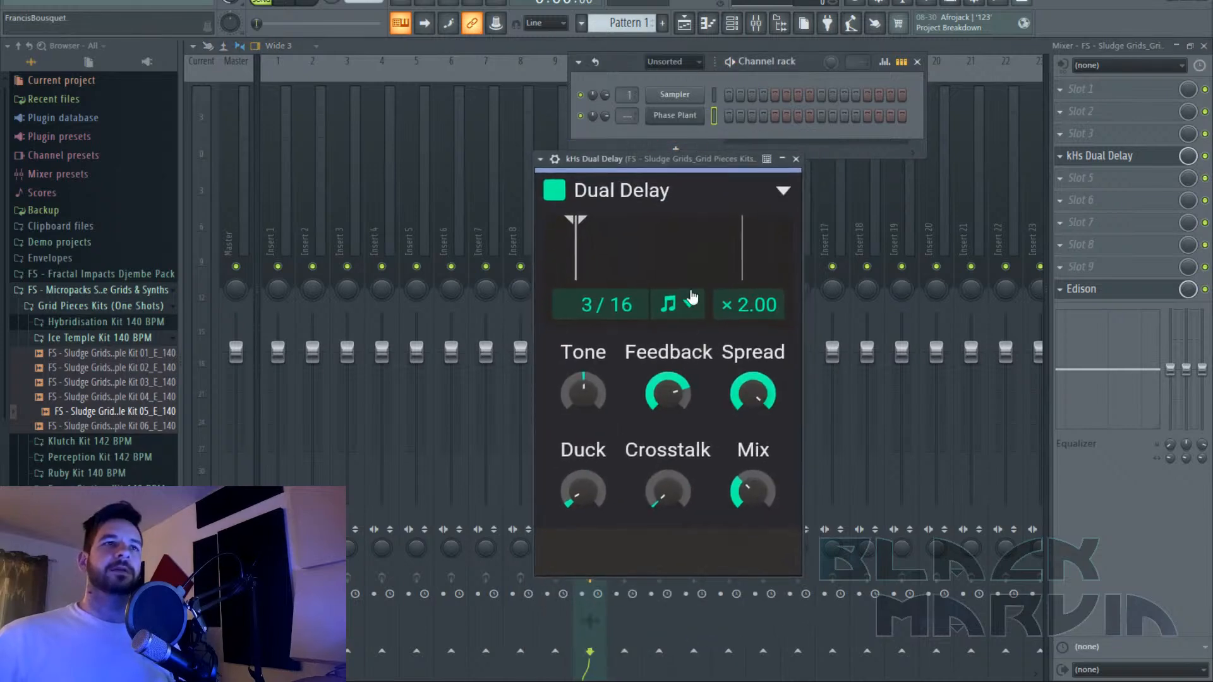
Show the playlist and play the one-shot from the start while raising the Dual Delay's Crosstalk to 100%.
click(686, 24)
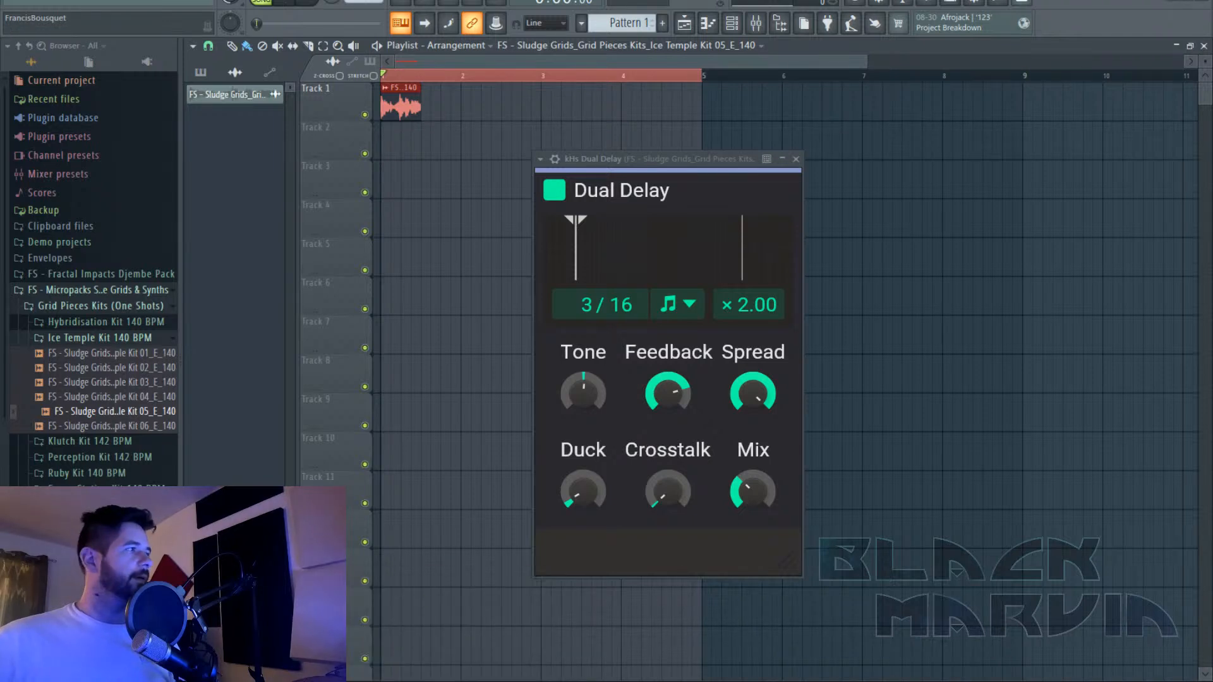
click(300, 7)
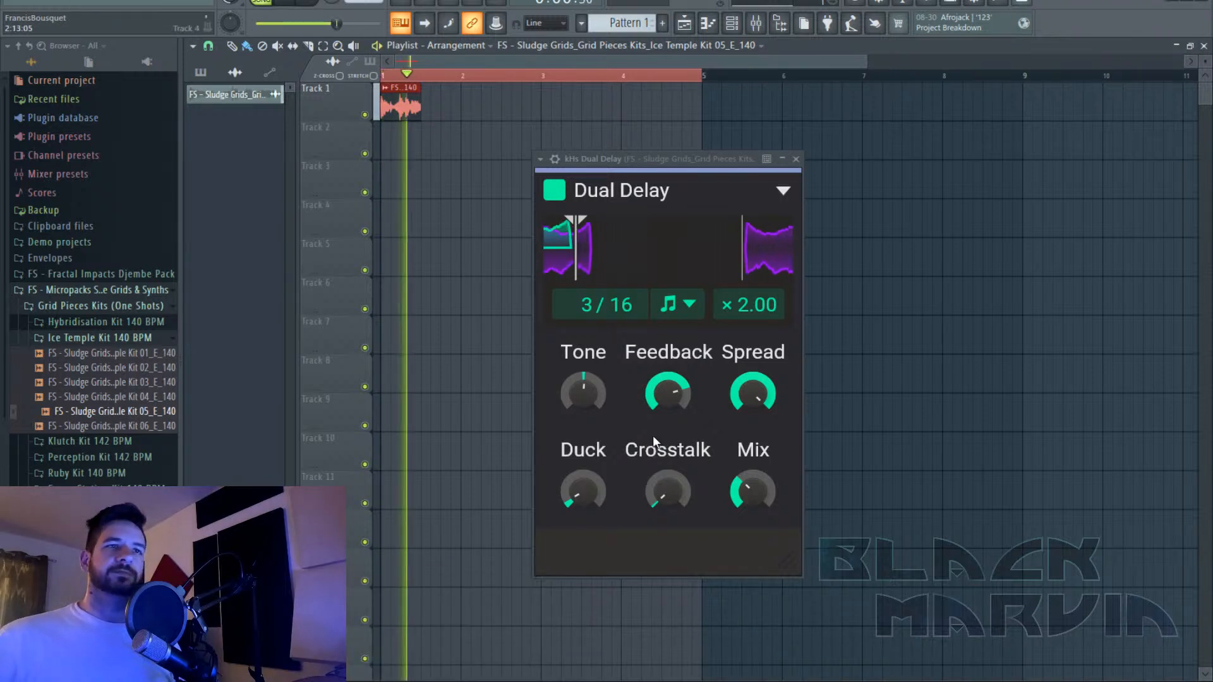
drag(636, 492, 636, 449)
drag(674, 499, 674, 483)
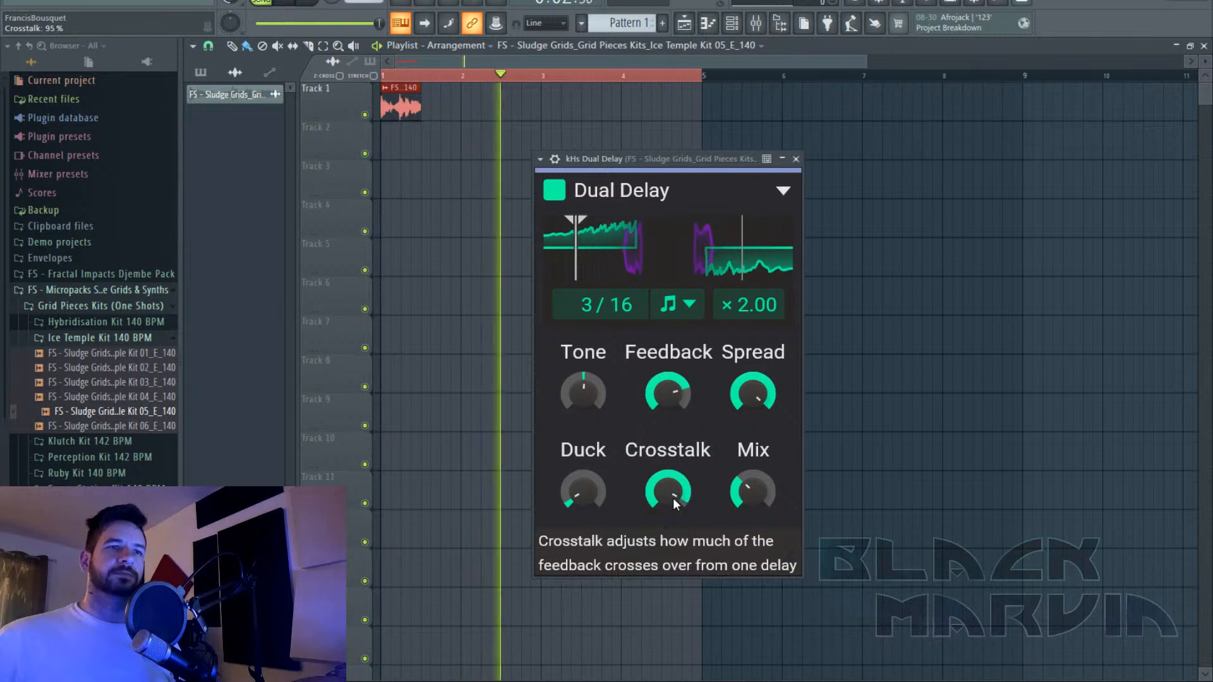
click(307, 2)
click(303, 4)
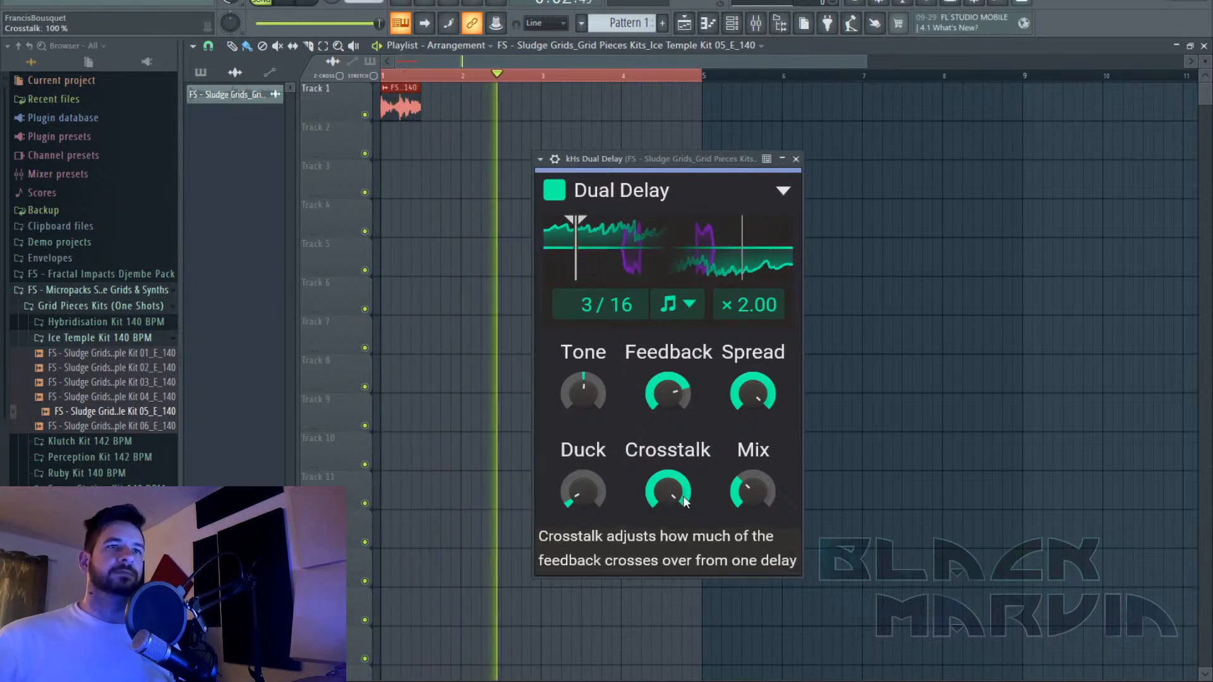
Compare Crosstalk at its minimum and back at its maximum, restarting playback after each change.
drag(685, 502, 686, 544)
click(309, 2)
click(288, 2)
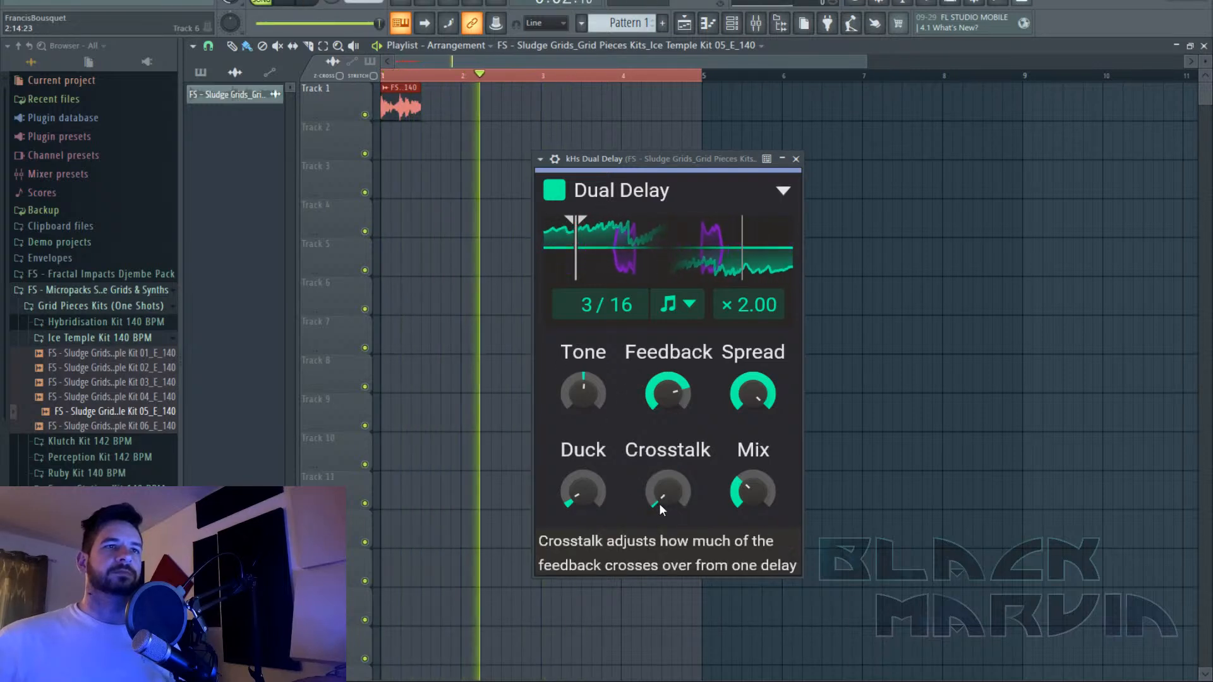
drag(668, 491, 668, 462)
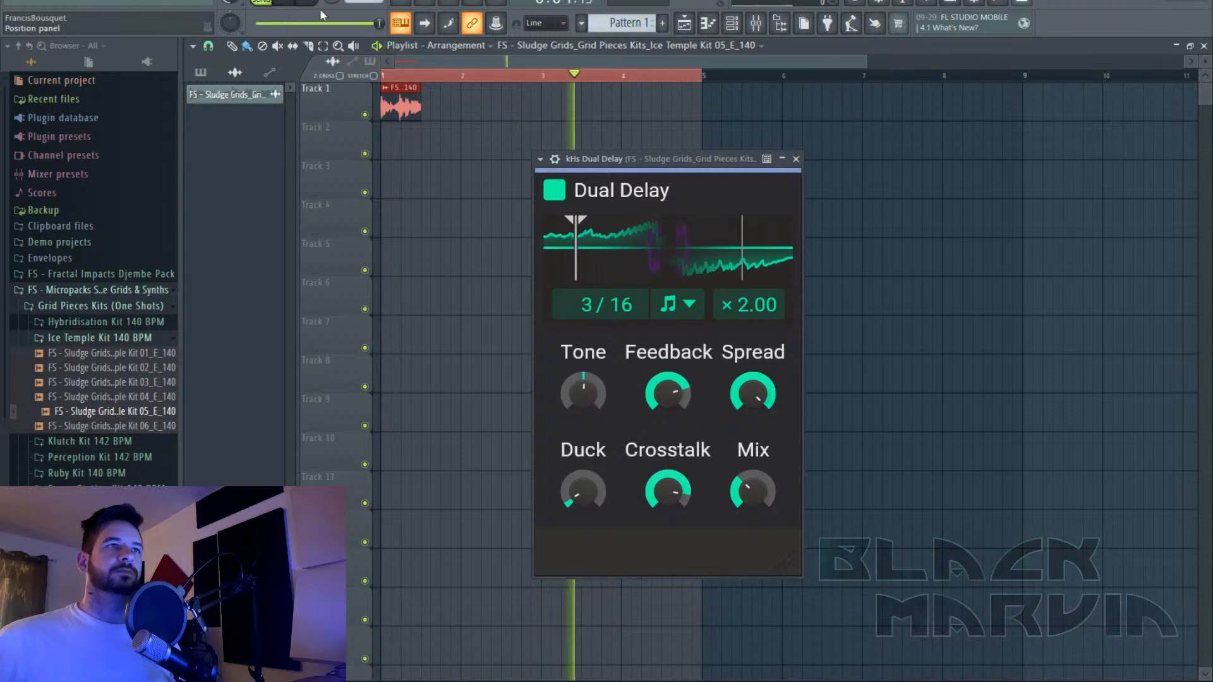
click(294, 6)
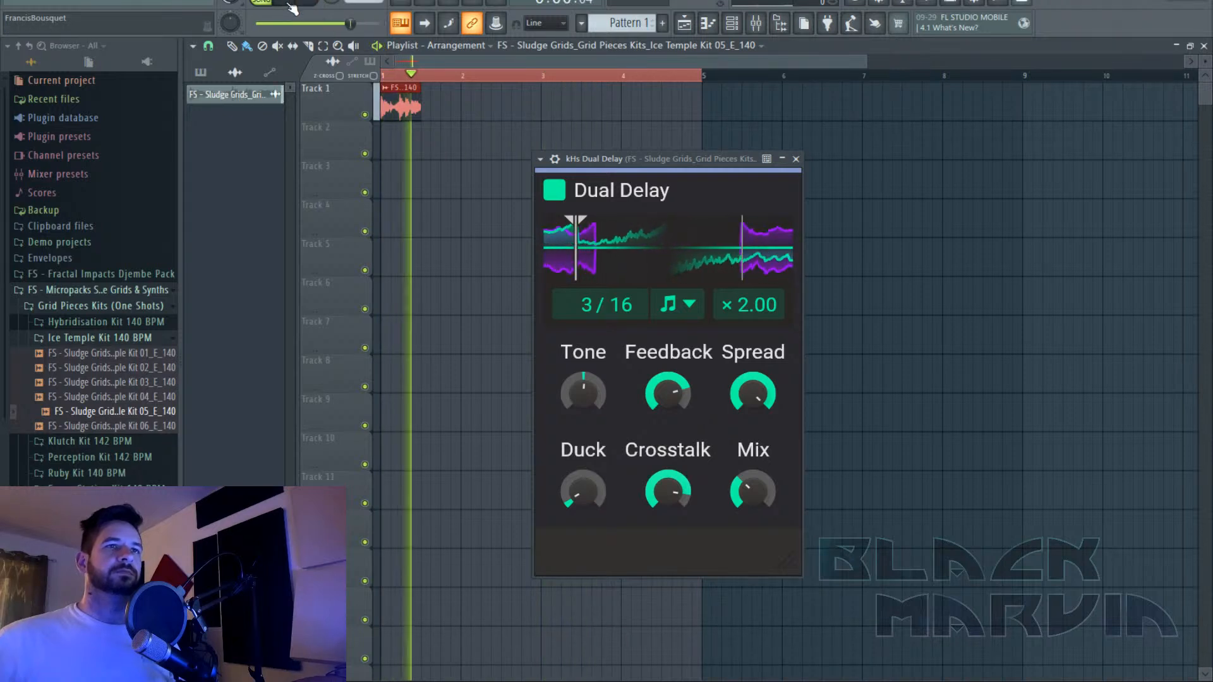
drag(668, 493, 673, 461)
Try a Ratio of 0.96 during playback, set it to 1.98, replay the one-shot and stop playback.
drag(765, 306, 764, 339)
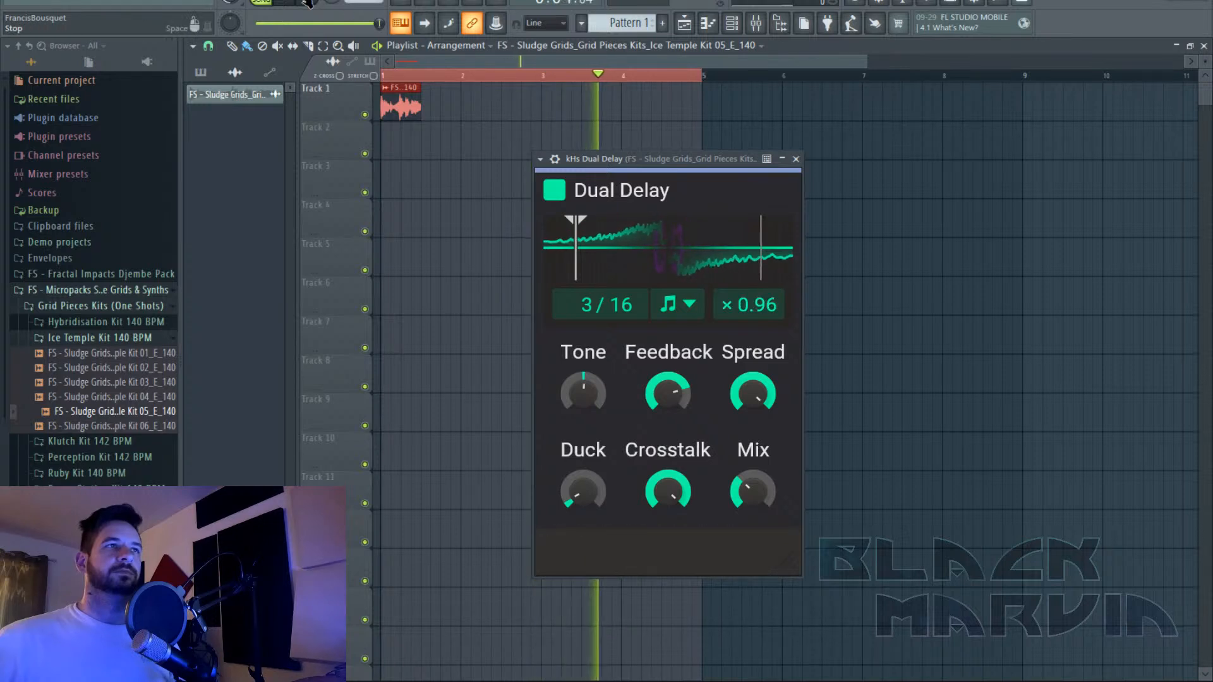
click(381, 76)
drag(770, 316, 770, 286)
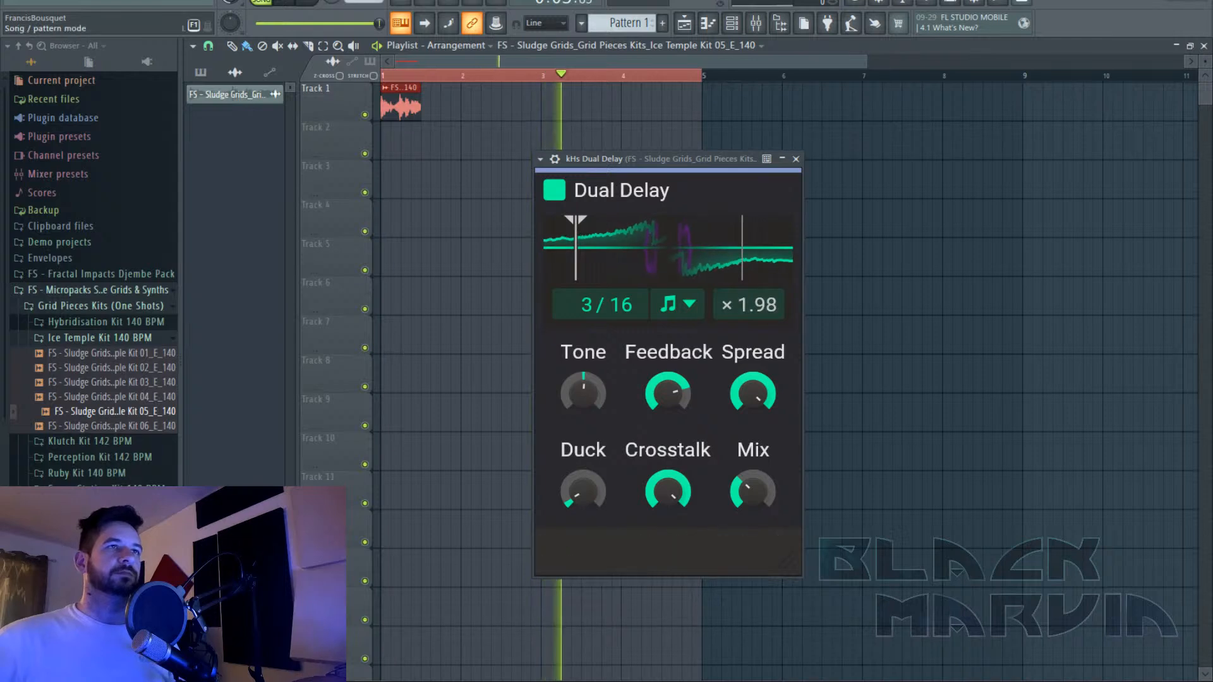
key(space)
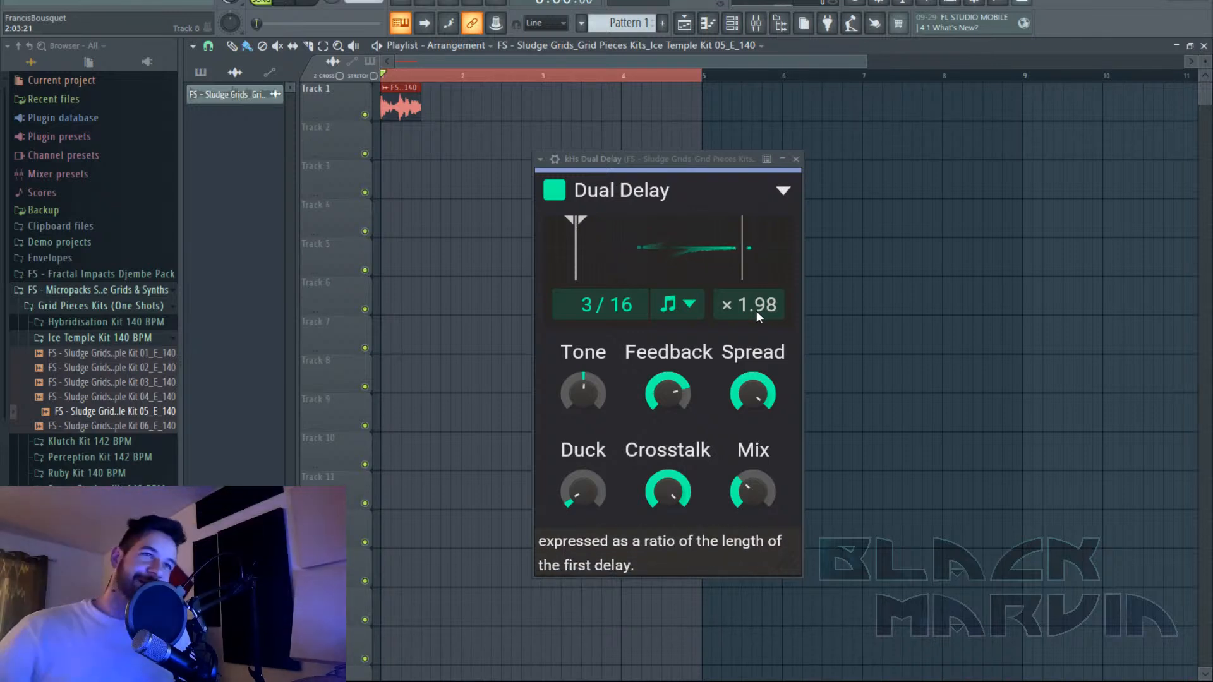
click(670, 499)
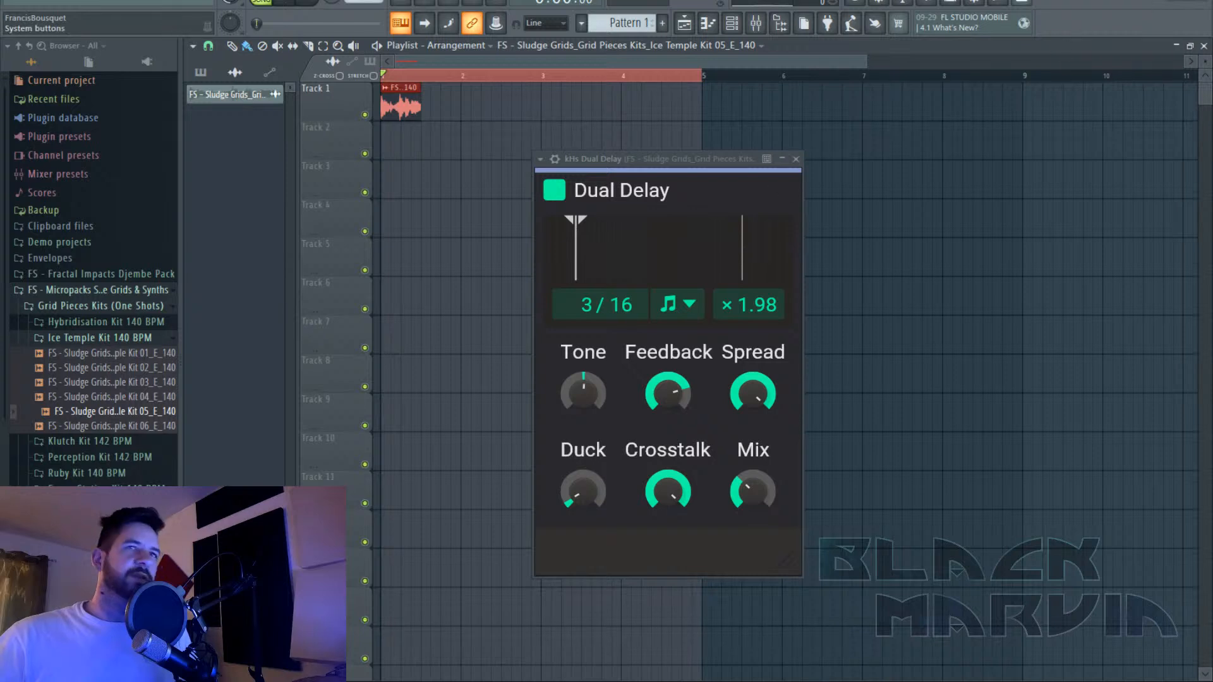
Show the mixer, insert KarmaFX Deelay in slot 3 and delete it again.
click(765, 27)
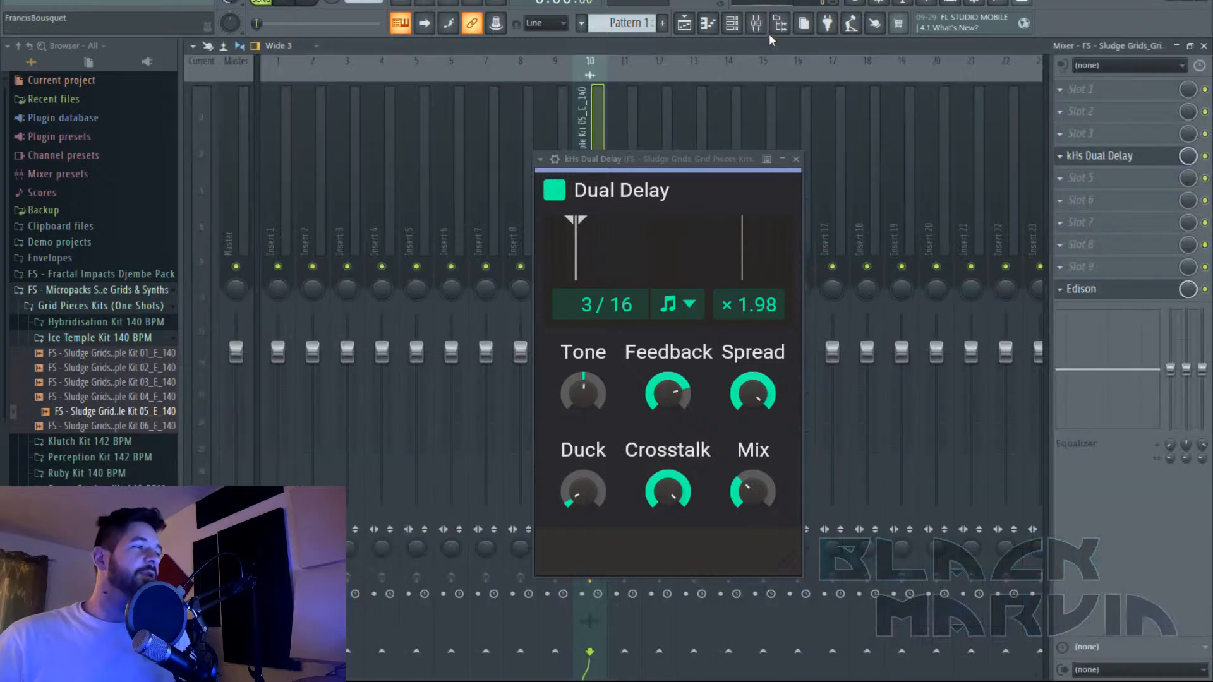
click(1113, 138)
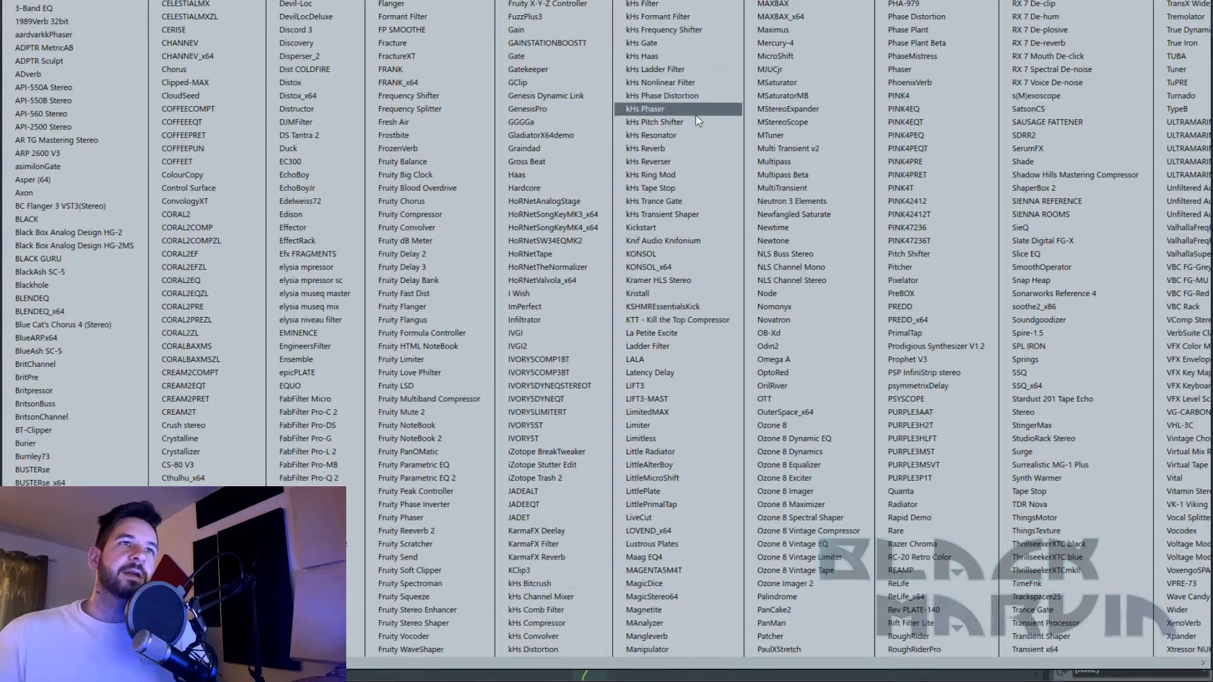
click(567, 535)
click(1061, 135)
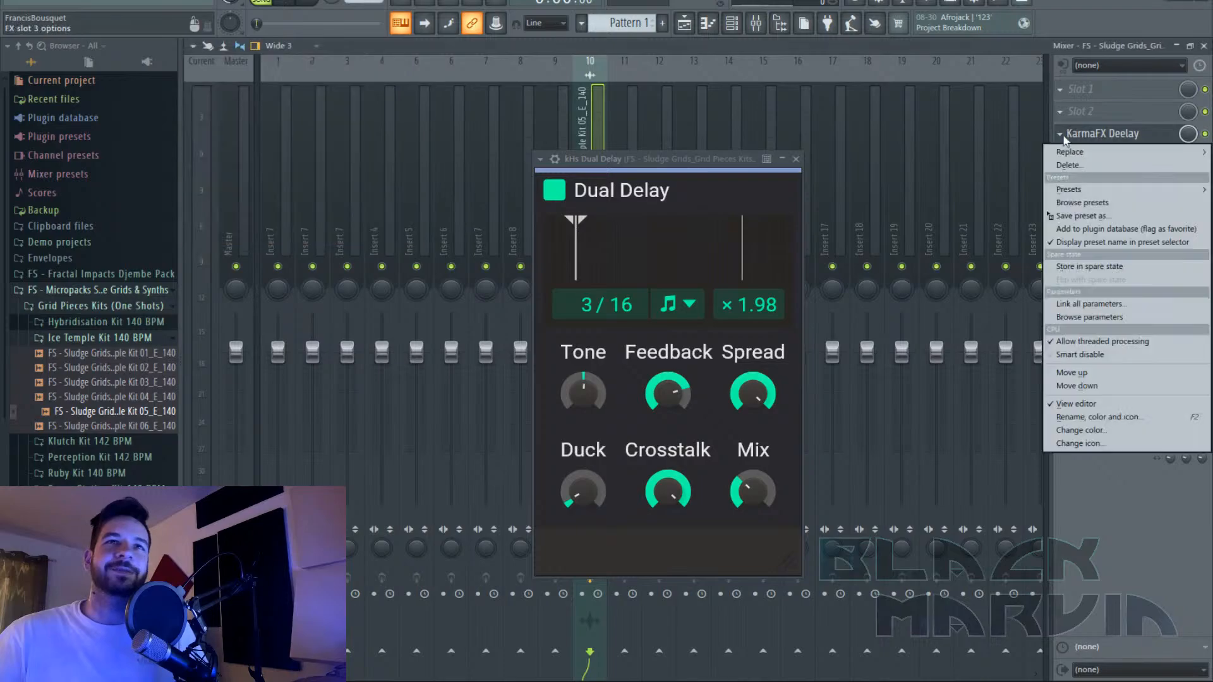
click(1069, 152)
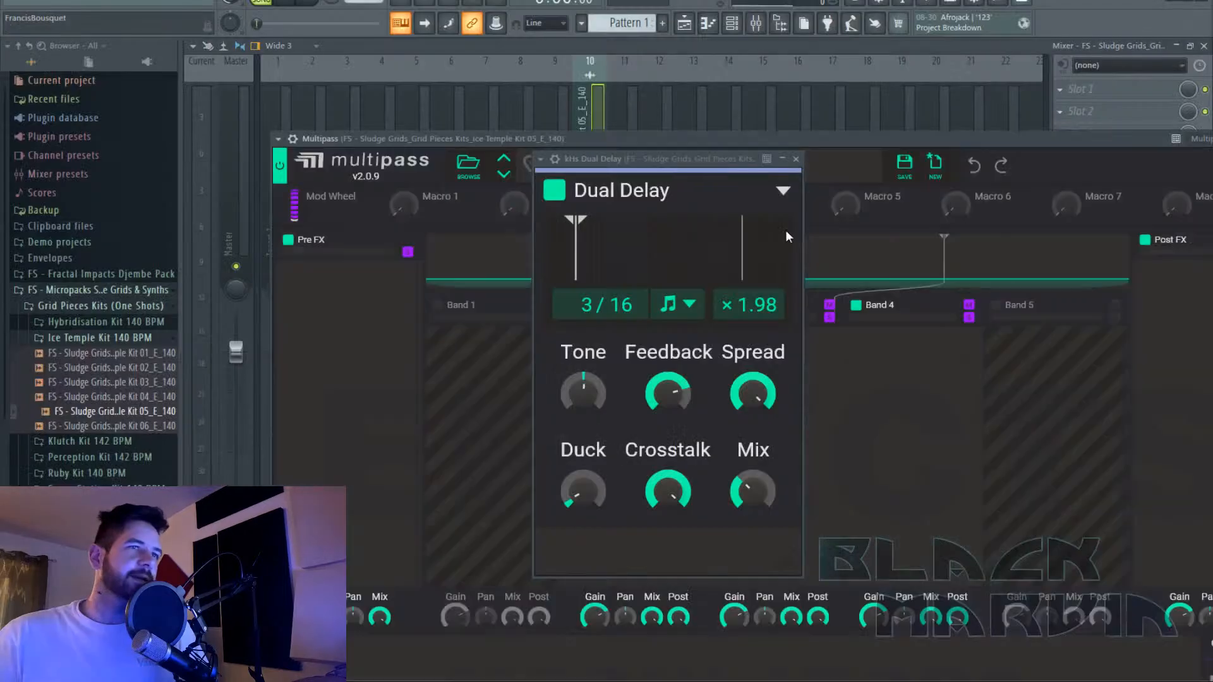
Close the Dual Delay window, bring up Multipass from slot 7 and add a Delay effect to Band 3.
click(794, 159)
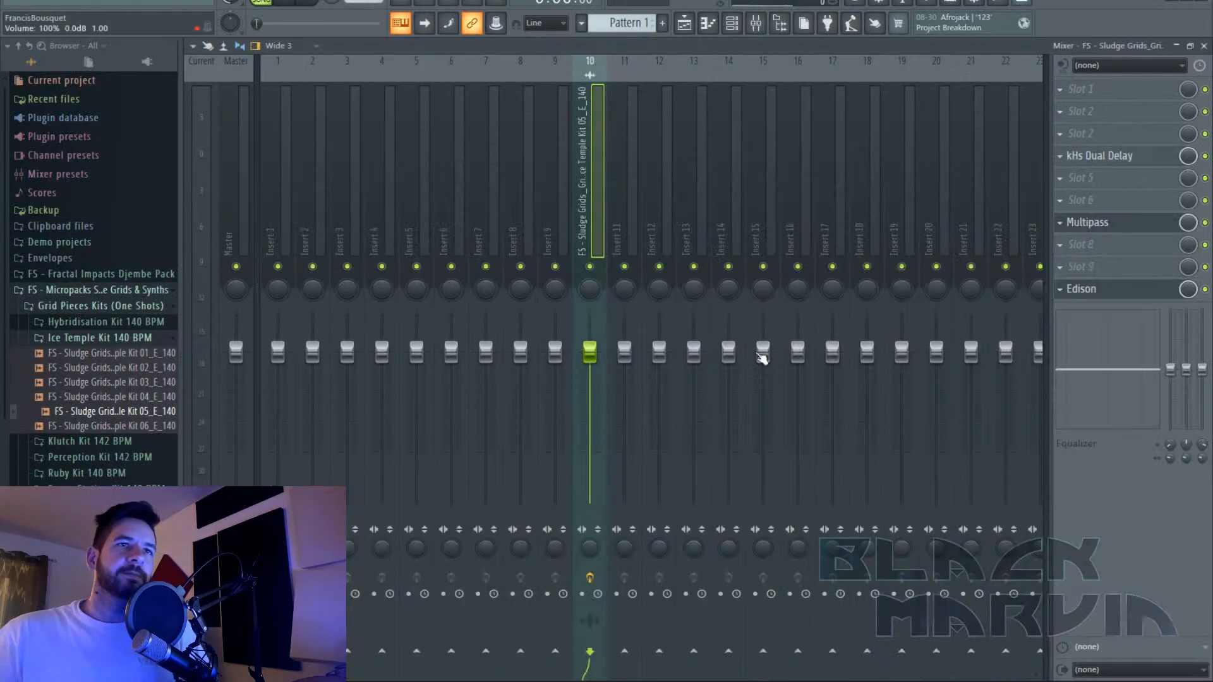
click(1091, 223)
click(732, 367)
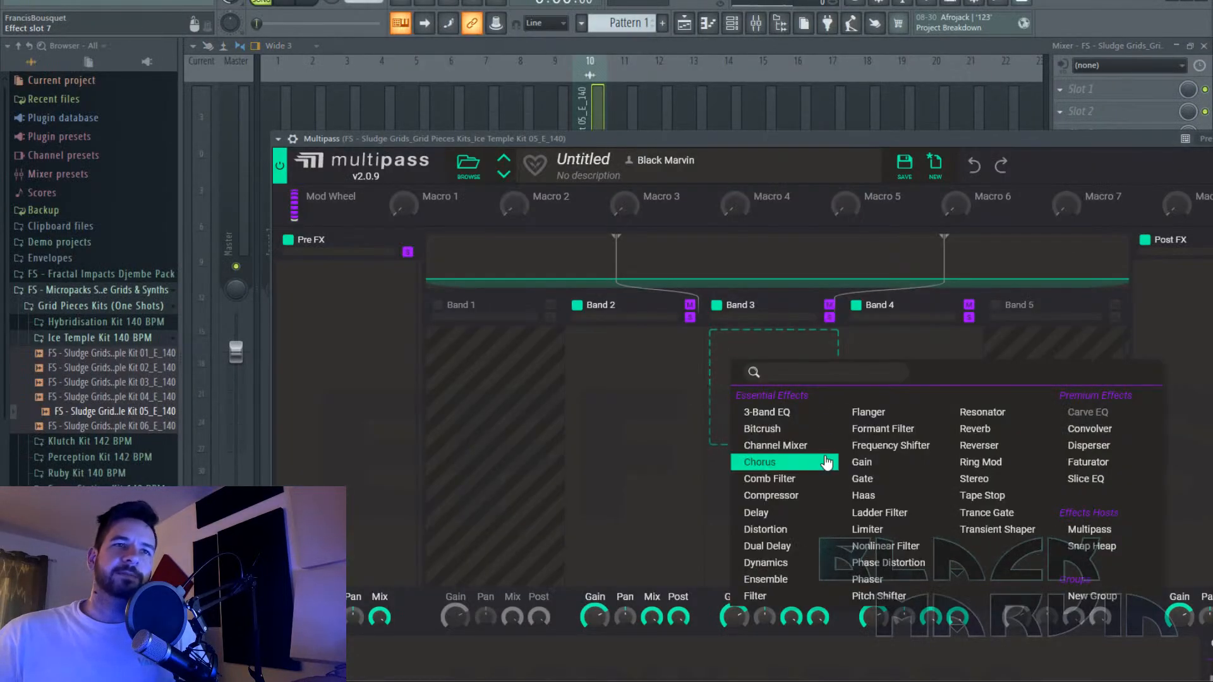
click(800, 514)
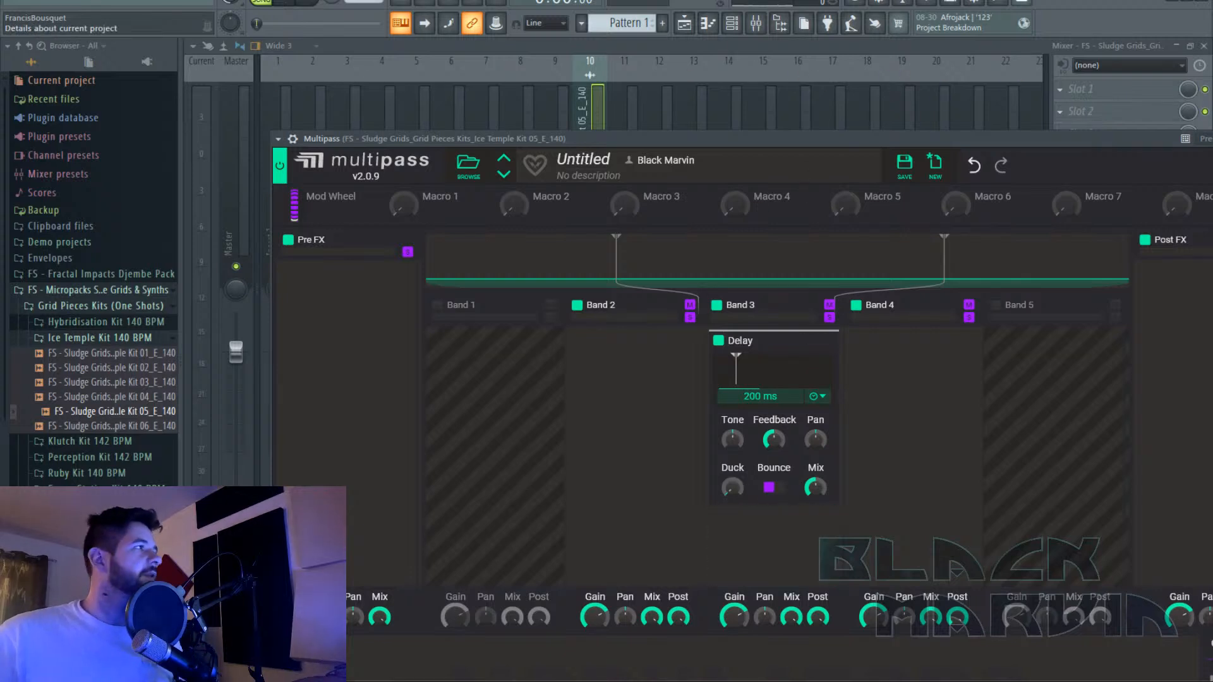
Switch to Chrome and look through the Kilohearts Dual Delay product page, including its parameters and ecosystem sections.
mouse_move(373, 681)
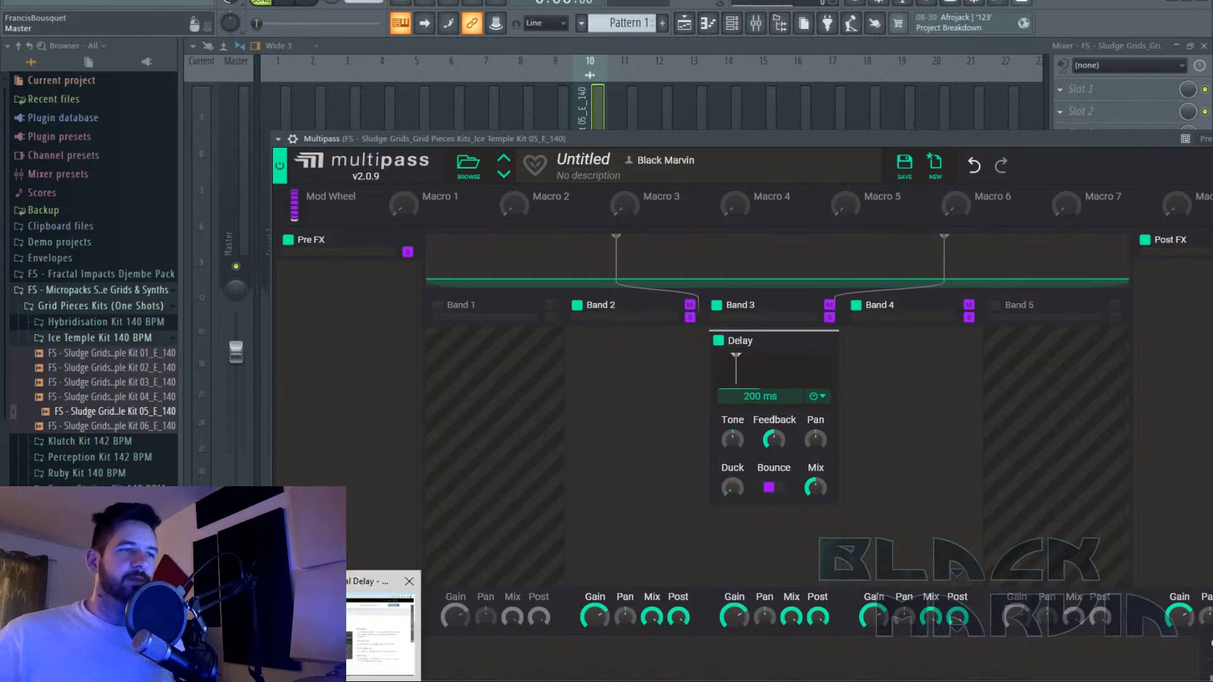
click(379, 629)
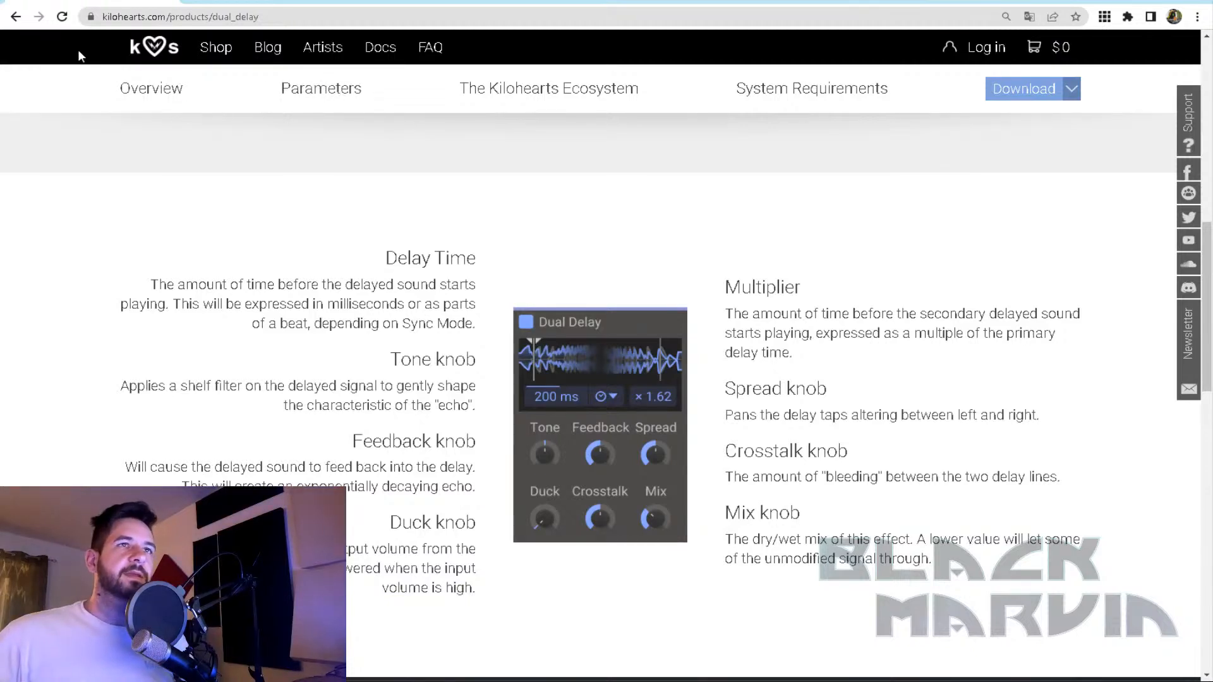
click(15, 17)
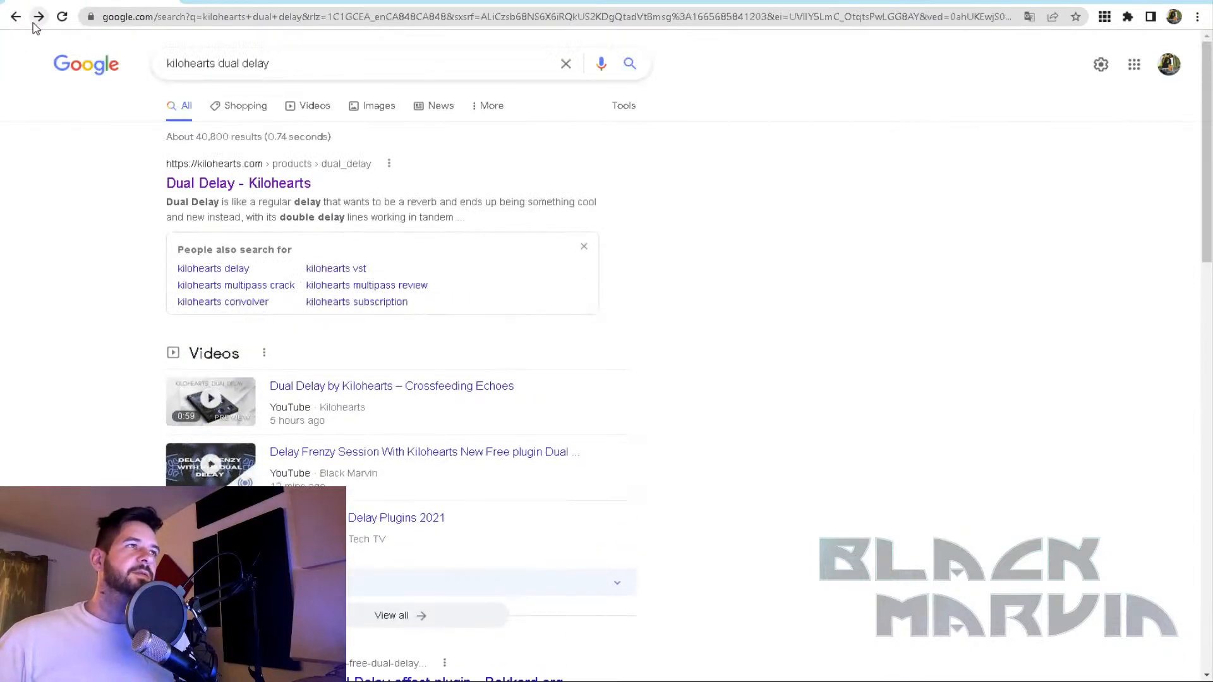
click(38, 17)
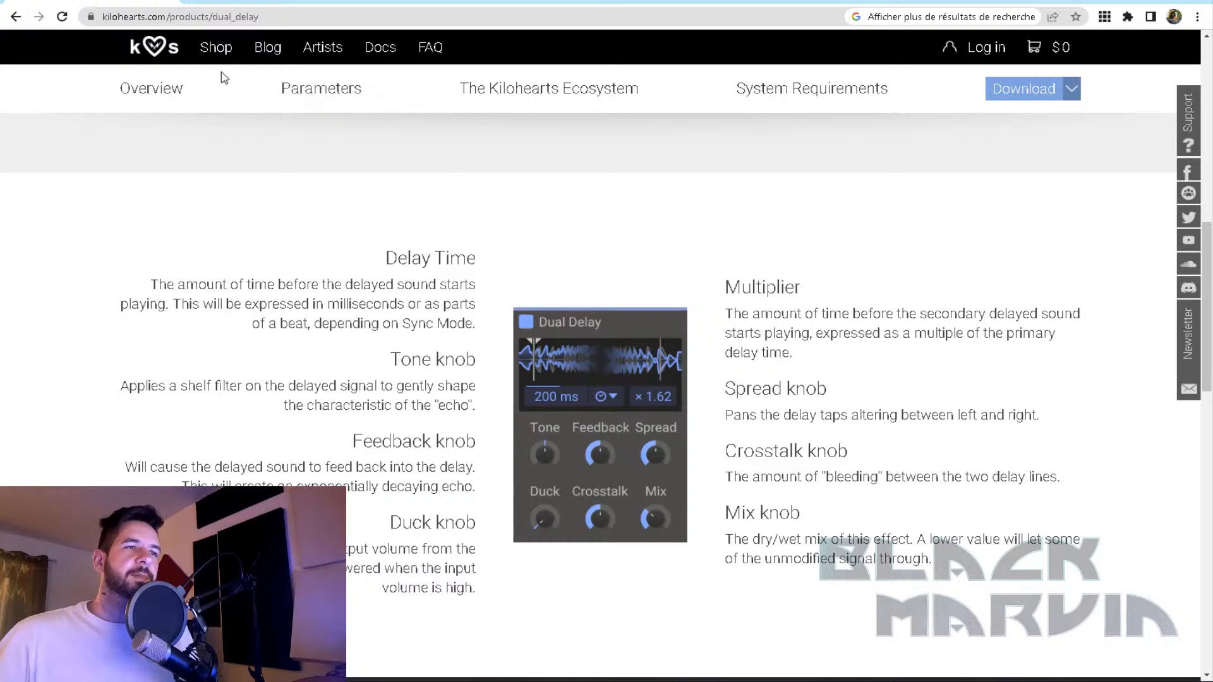
scroll(426, 281, down, 15)
scroll(509, 347, up, 5)
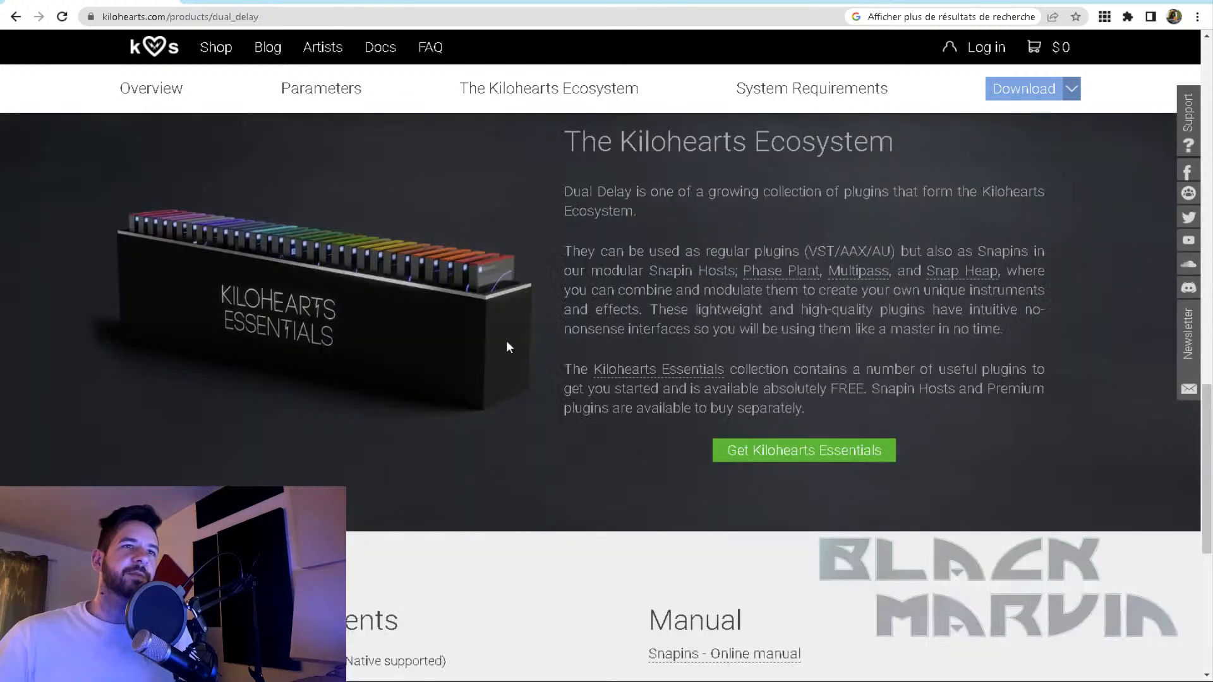
scroll(358, 296, up, 4)
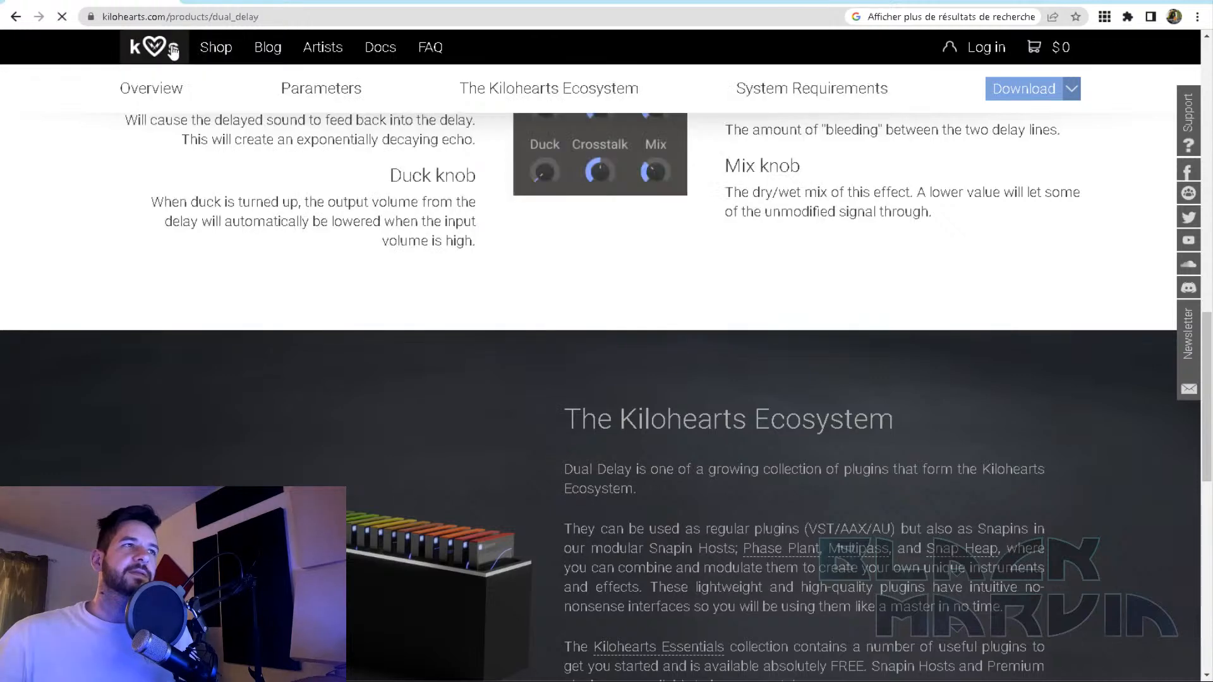
Go through Kilohearts' free effects to the Delay product page and examine its parameter descriptions.
click(219, 46)
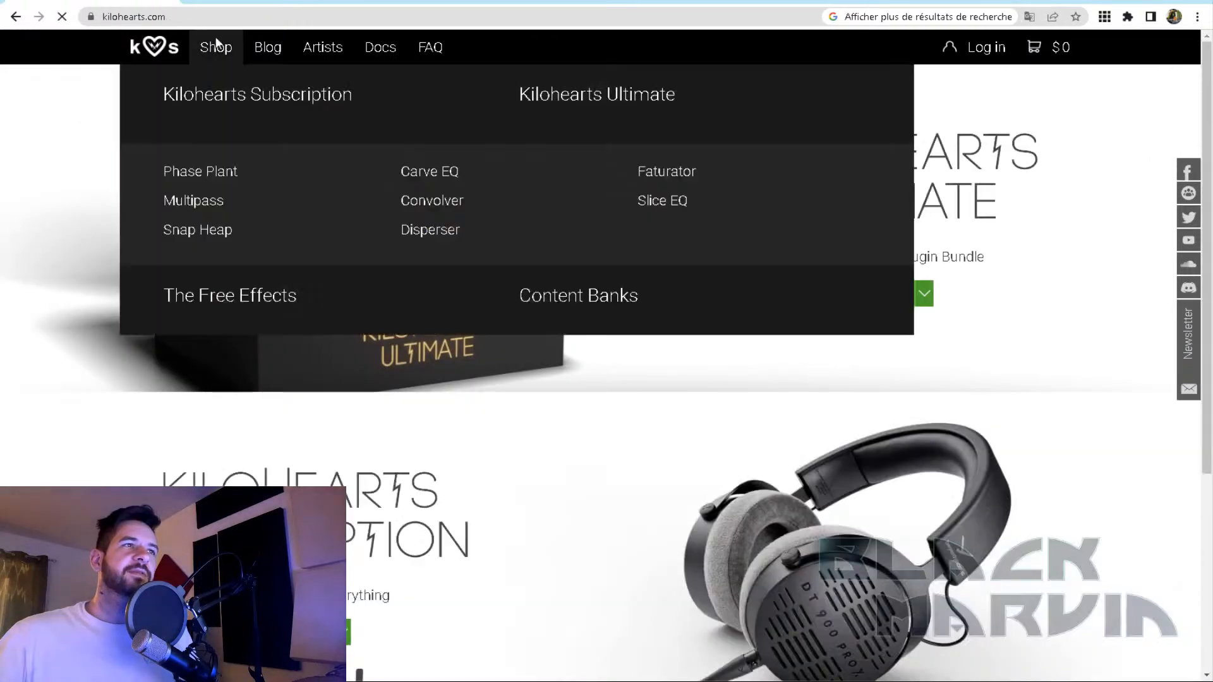
click(242, 302)
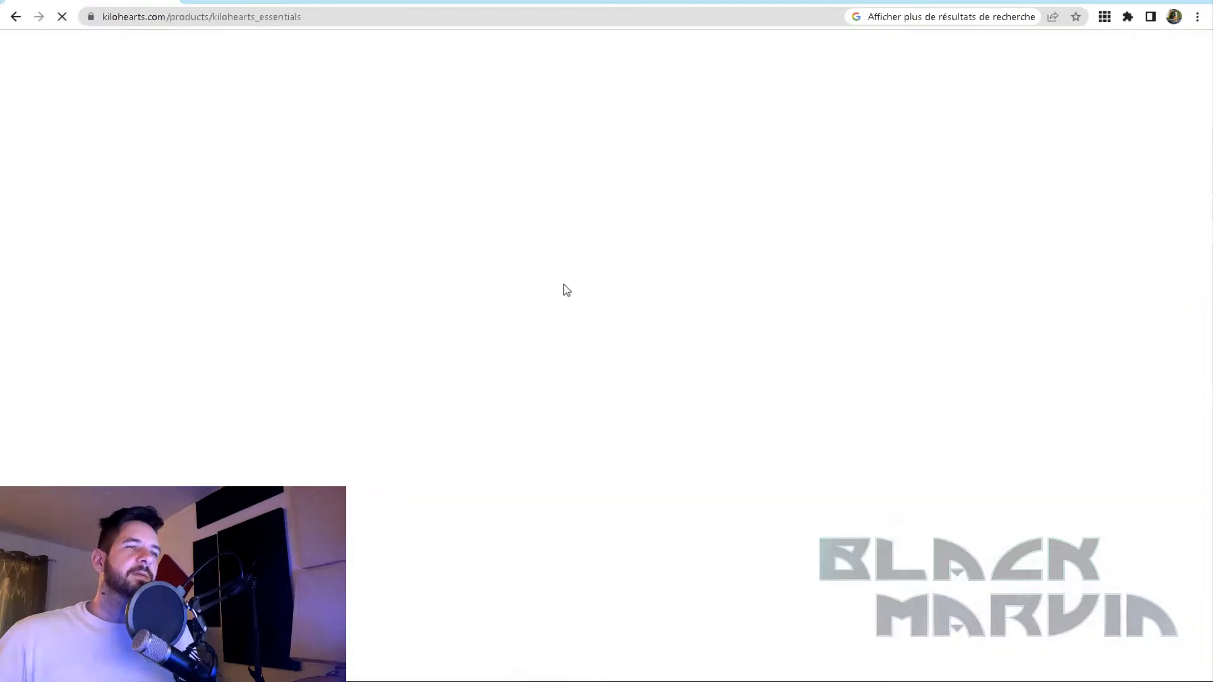
scroll(435, 385, down, 5)
scroll(434, 386, down, 6)
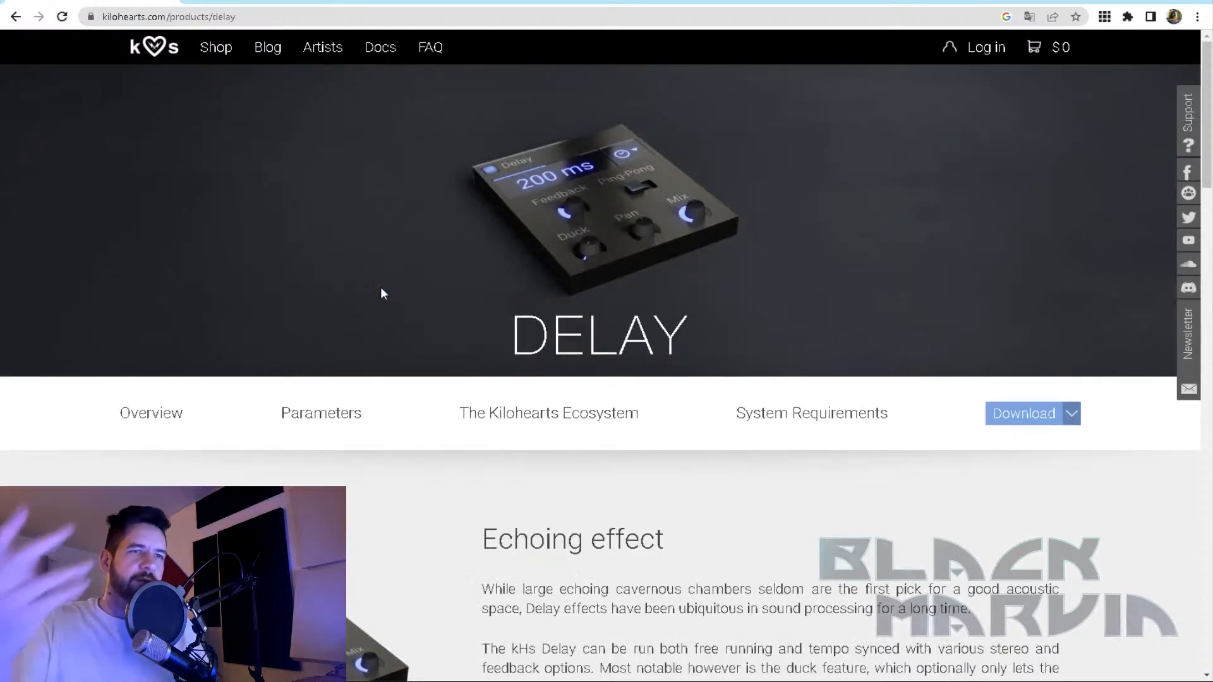
scroll(382, 290, down, 8)
scroll(545, 330, down, 5)
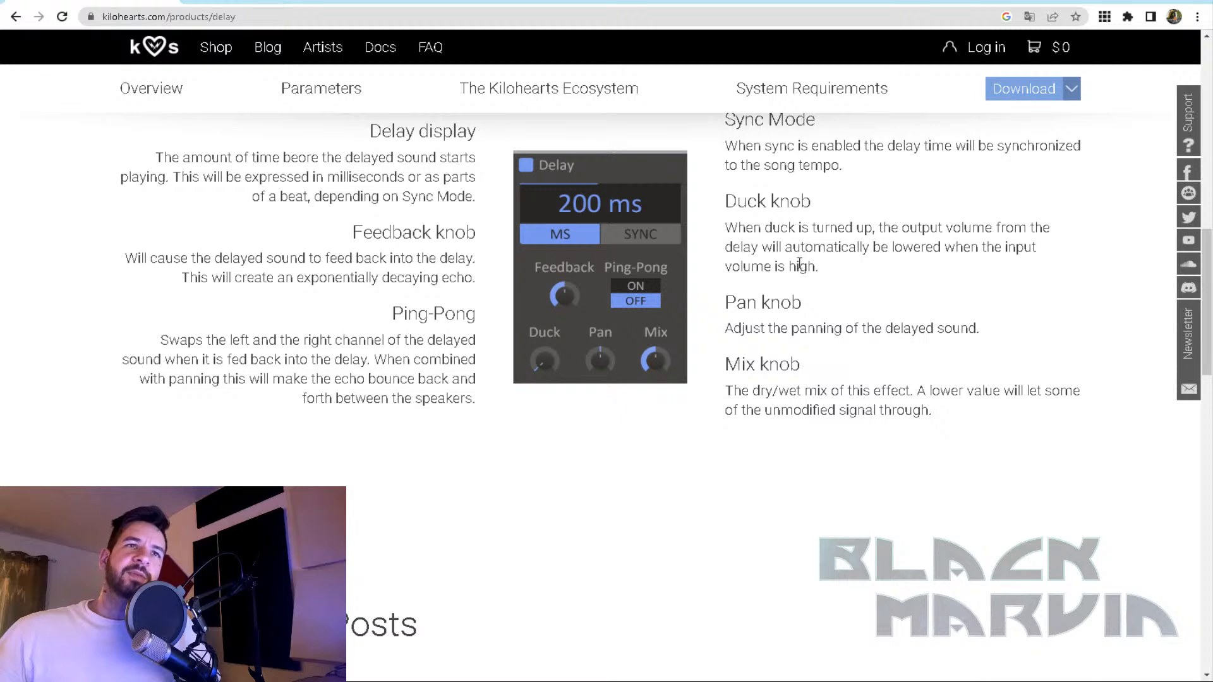
scroll(870, 252, up, 2)
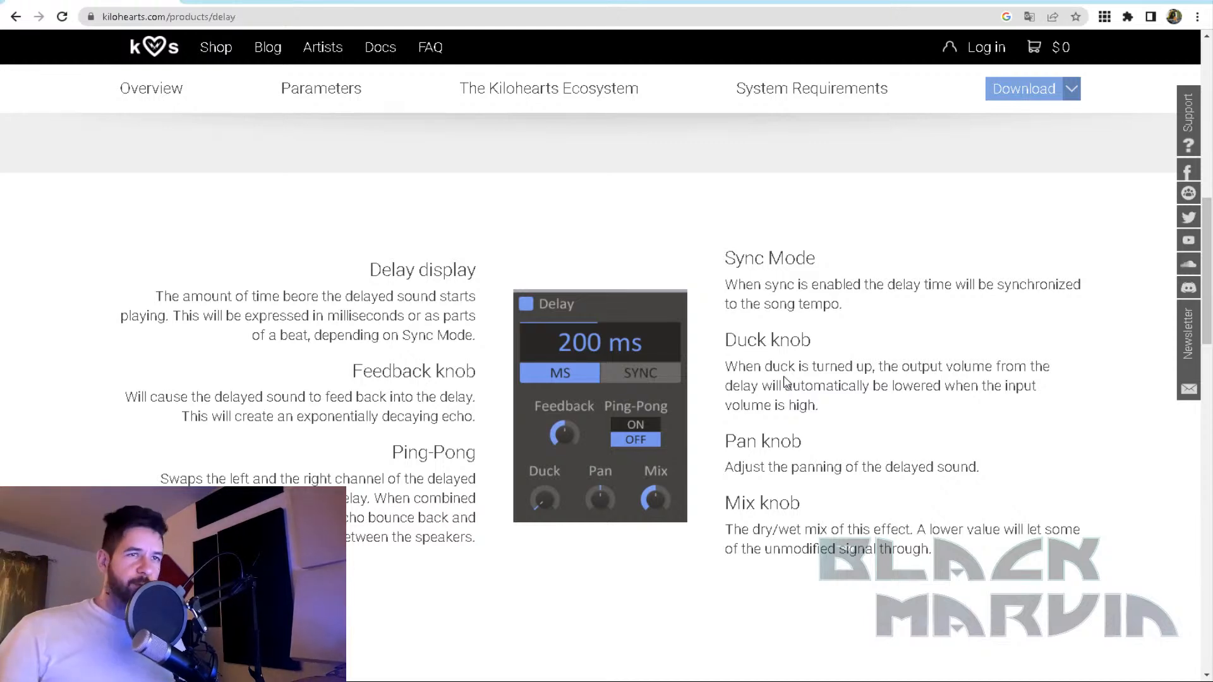
Switch back to FL Studio, insert Deelay in mixer slot 9 and raise its Duck amount to about 0.80.
click(525, 681)
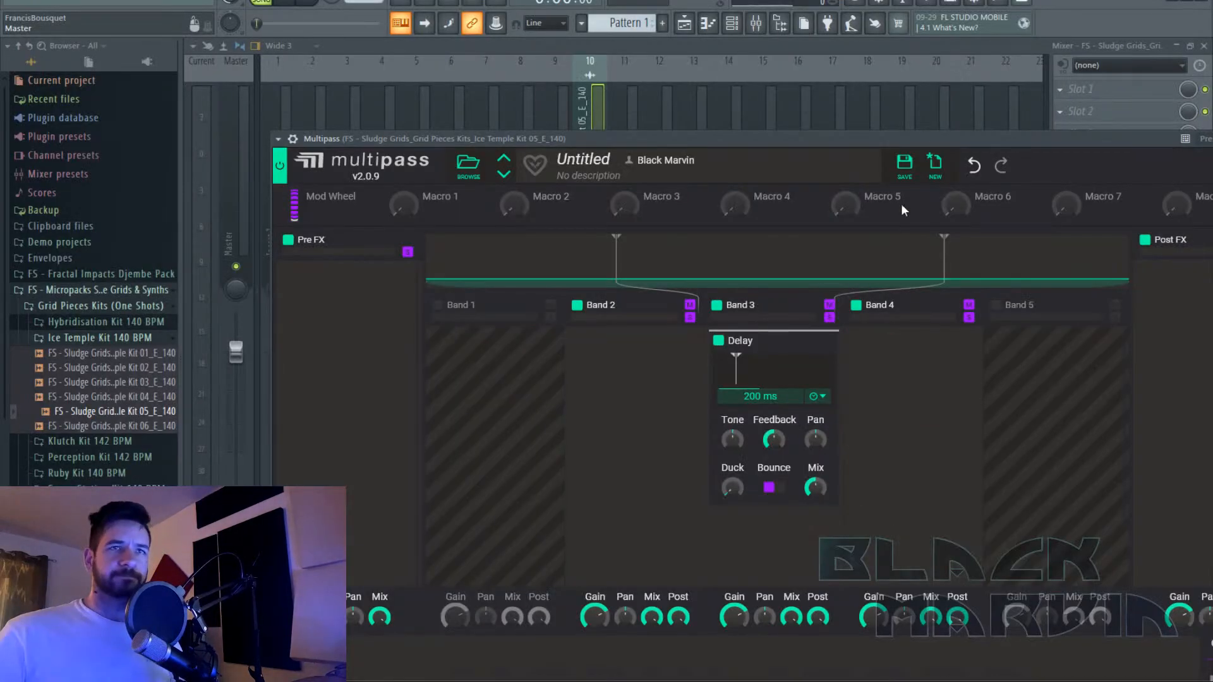
click(933, 55)
click(1103, 264)
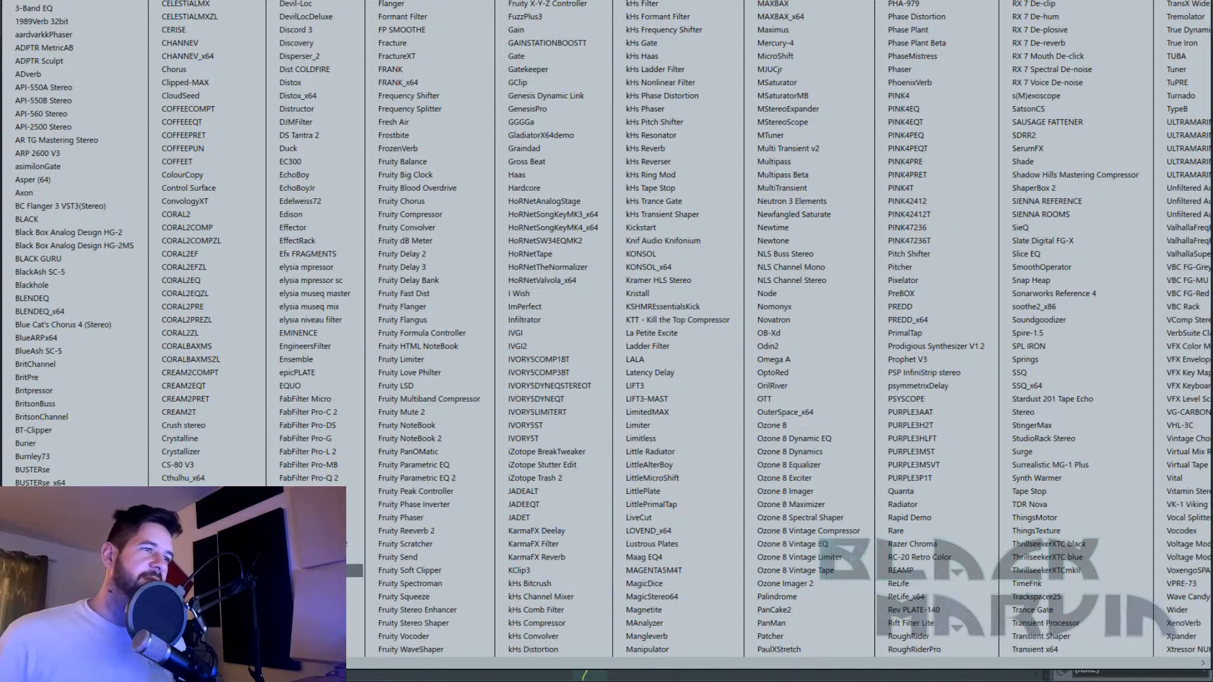
click(179, 571)
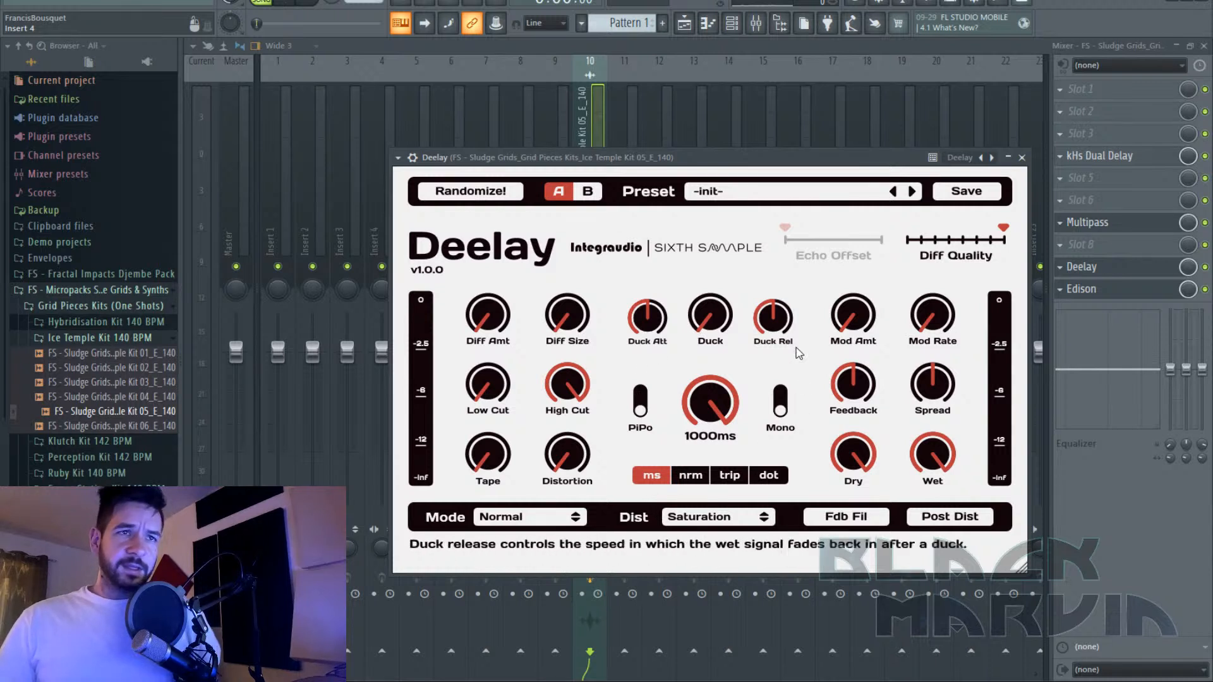
drag(720, 319, 731, 335)
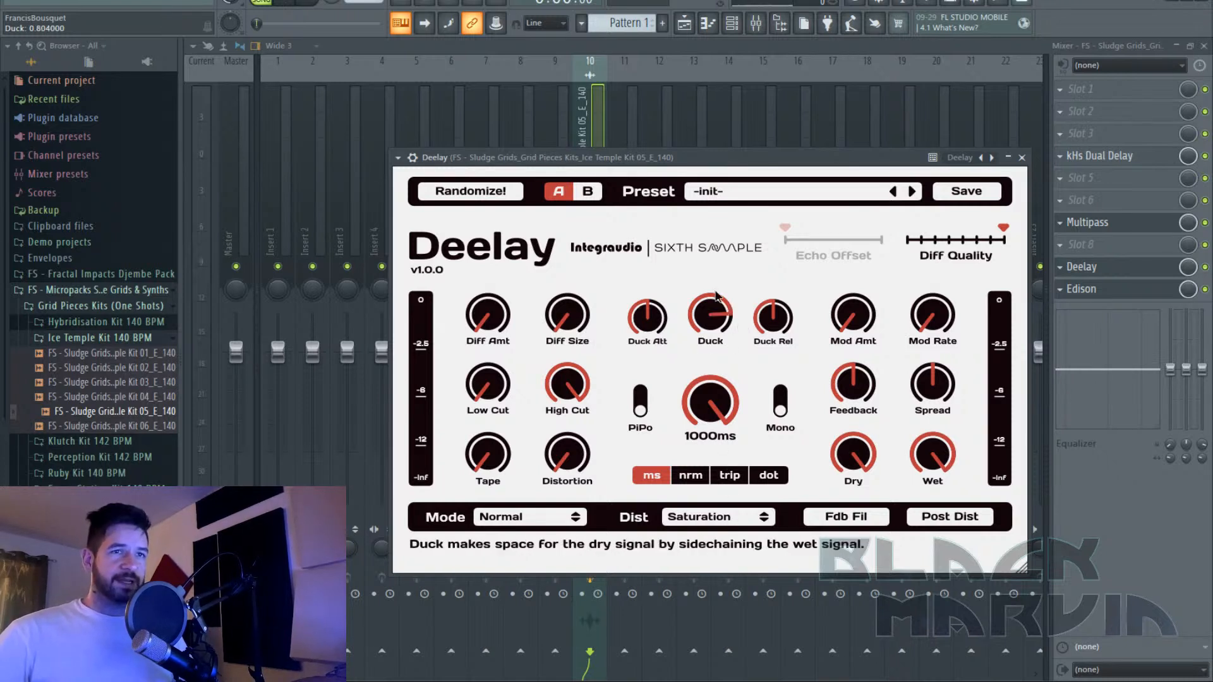
Close the Deelay window and delete Deelay from mixer slot 9.
click(1021, 157)
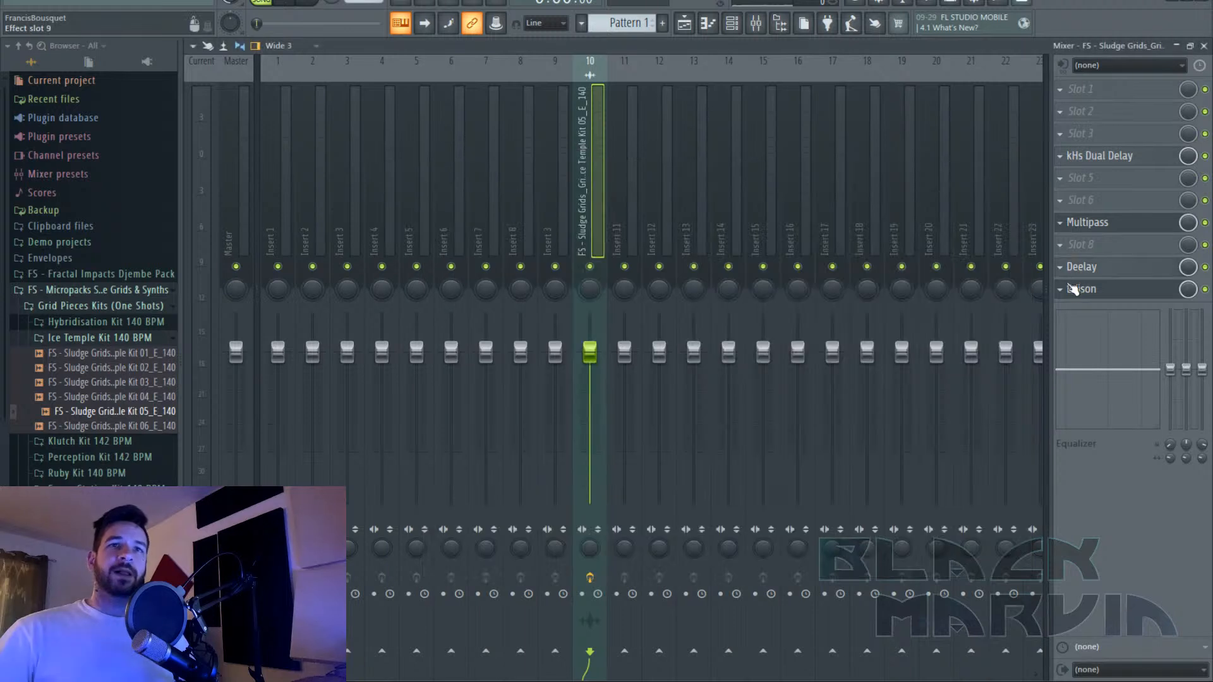
click(1061, 268)
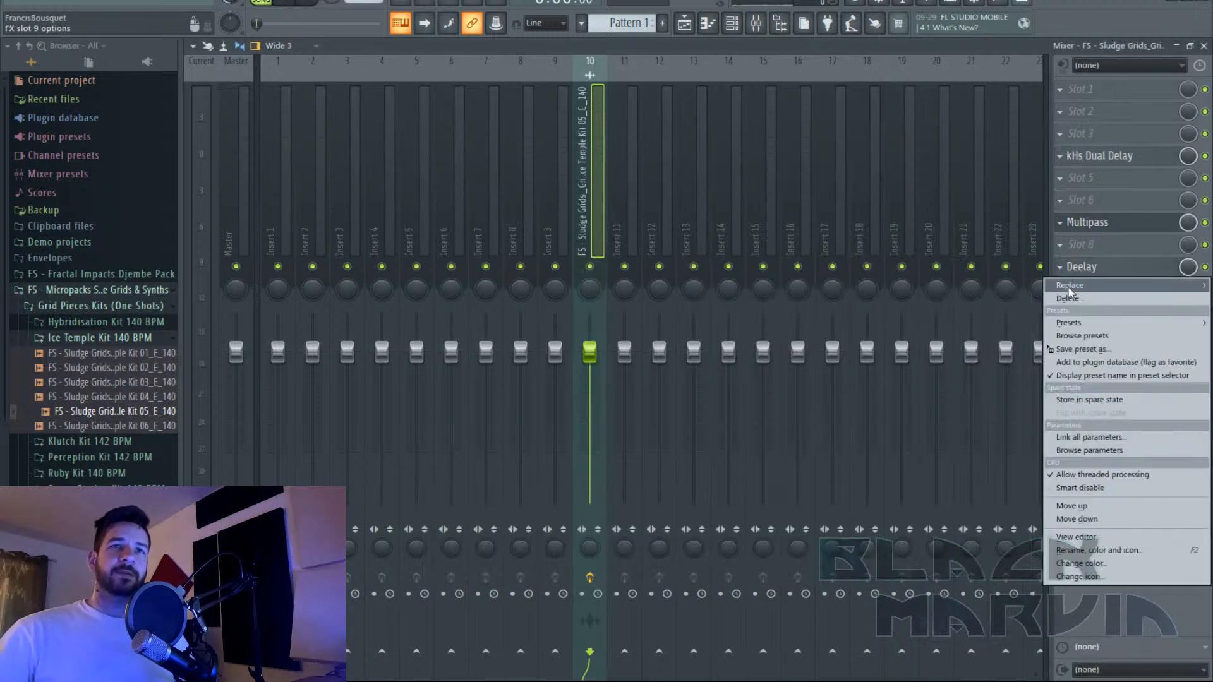
key(Escape)
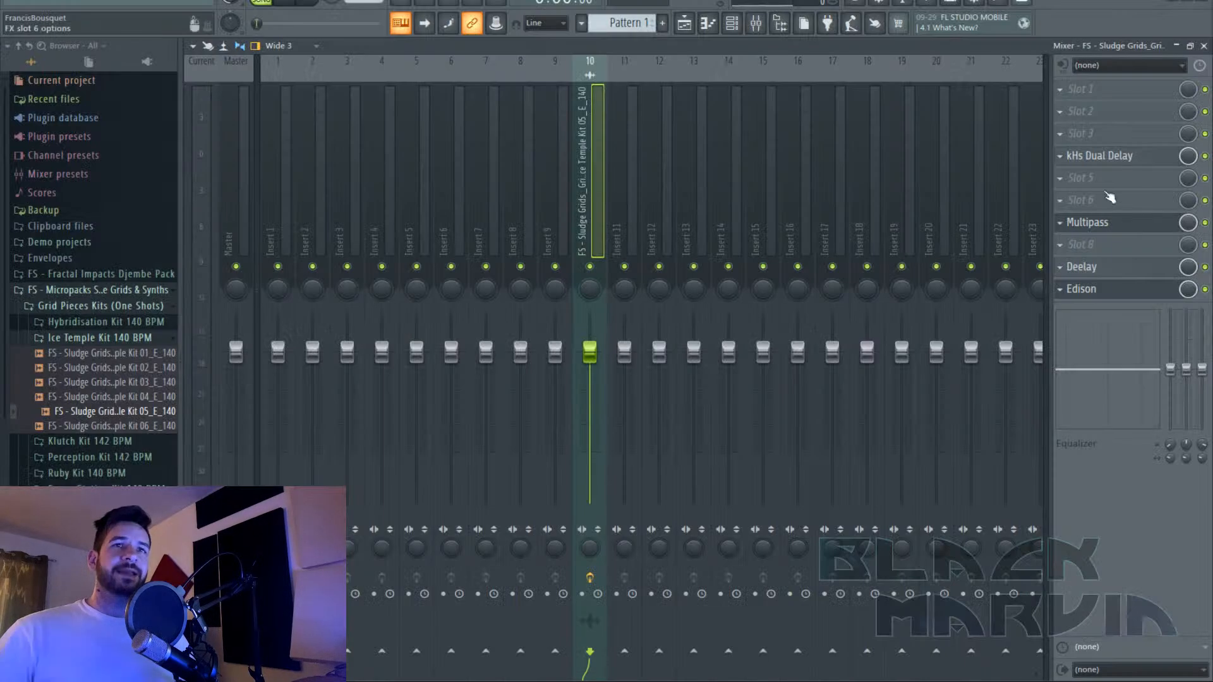
click(1061, 268)
click(1077, 300)
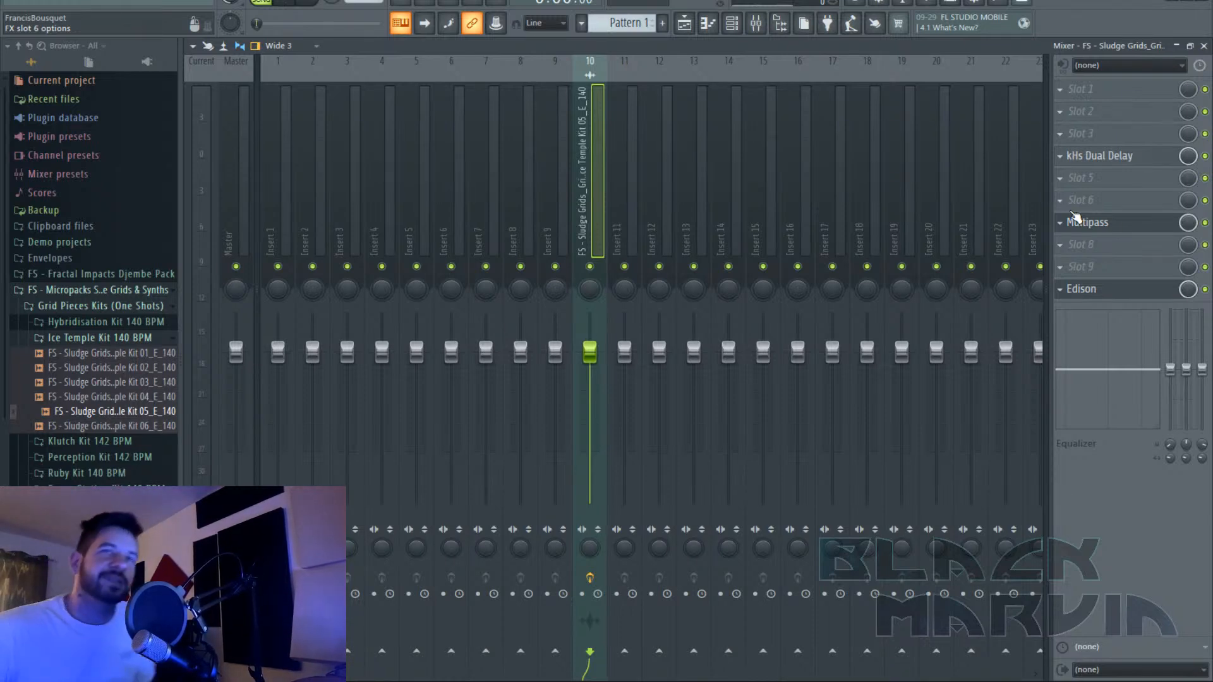
Delete Multipass from mixer slot 7 and kHs Dual Delay from slot 4.
click(1102, 223)
click(1103, 222)
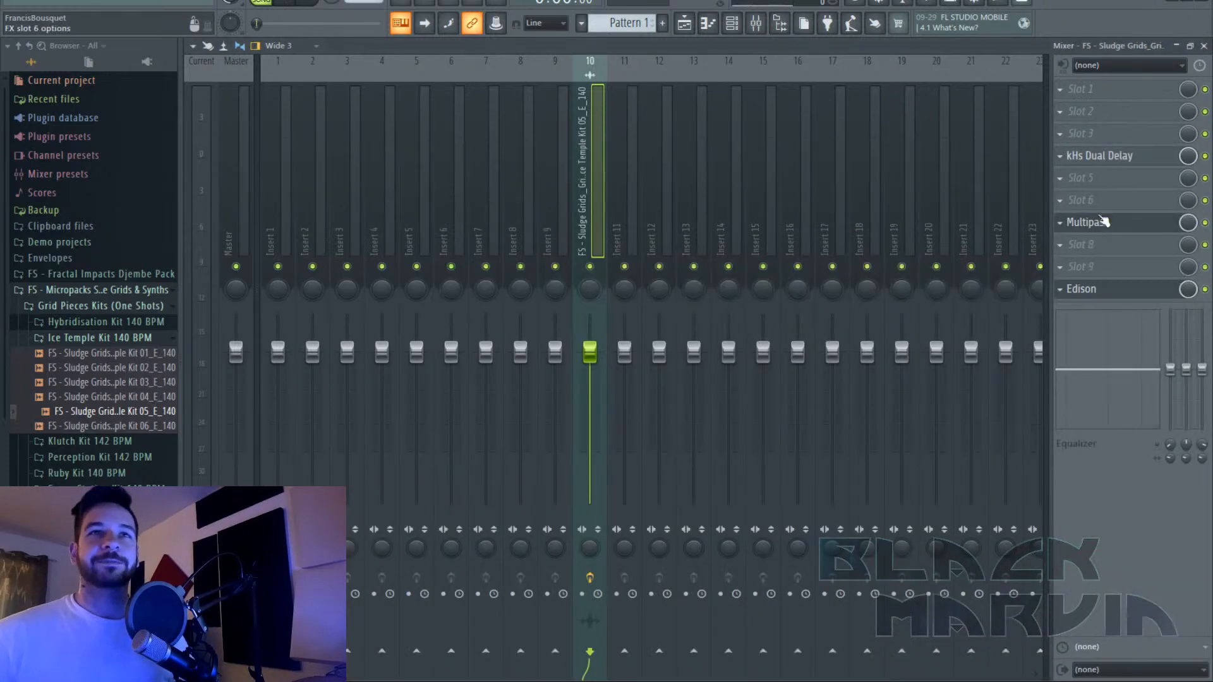
click(1060, 226)
click(1077, 256)
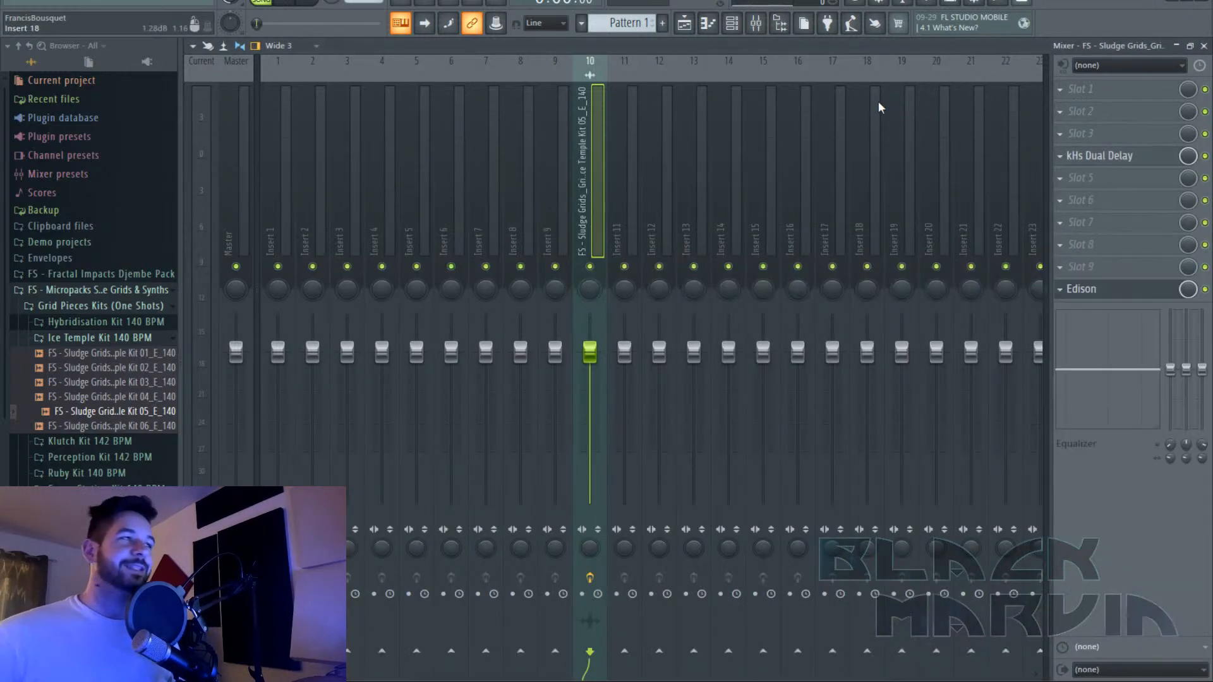
click(1062, 157)
click(1074, 185)
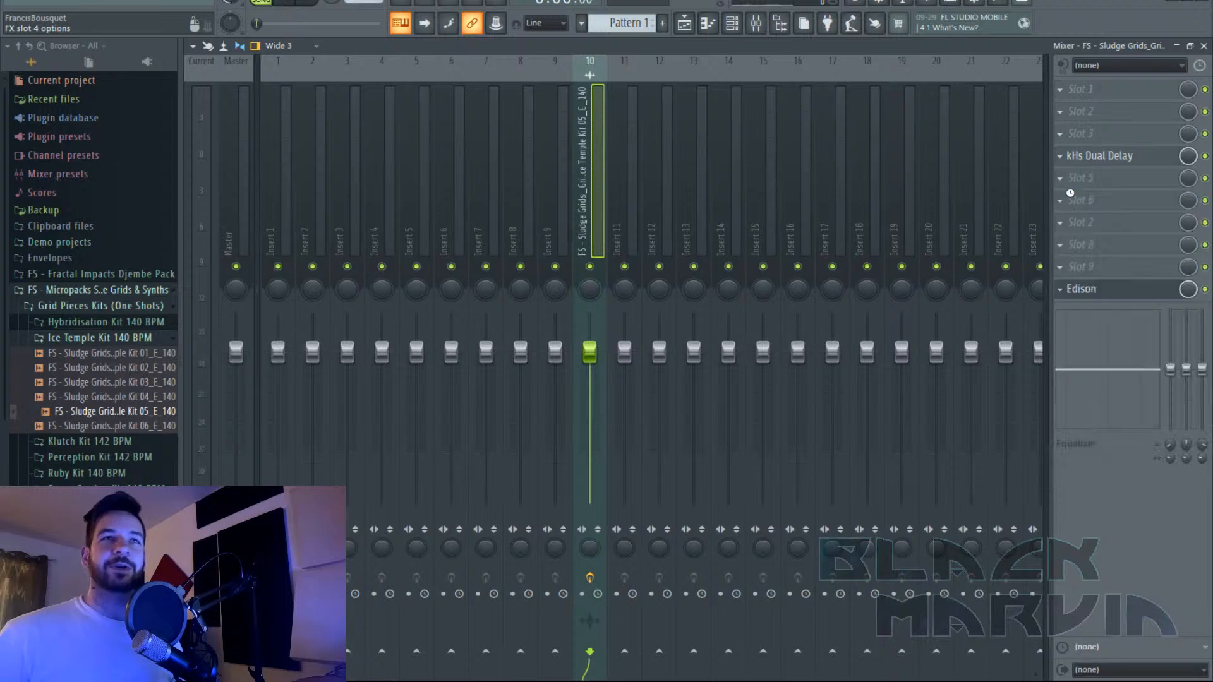
Open the Phase Plant synthesizer.
click(733, 26)
click(671, 120)
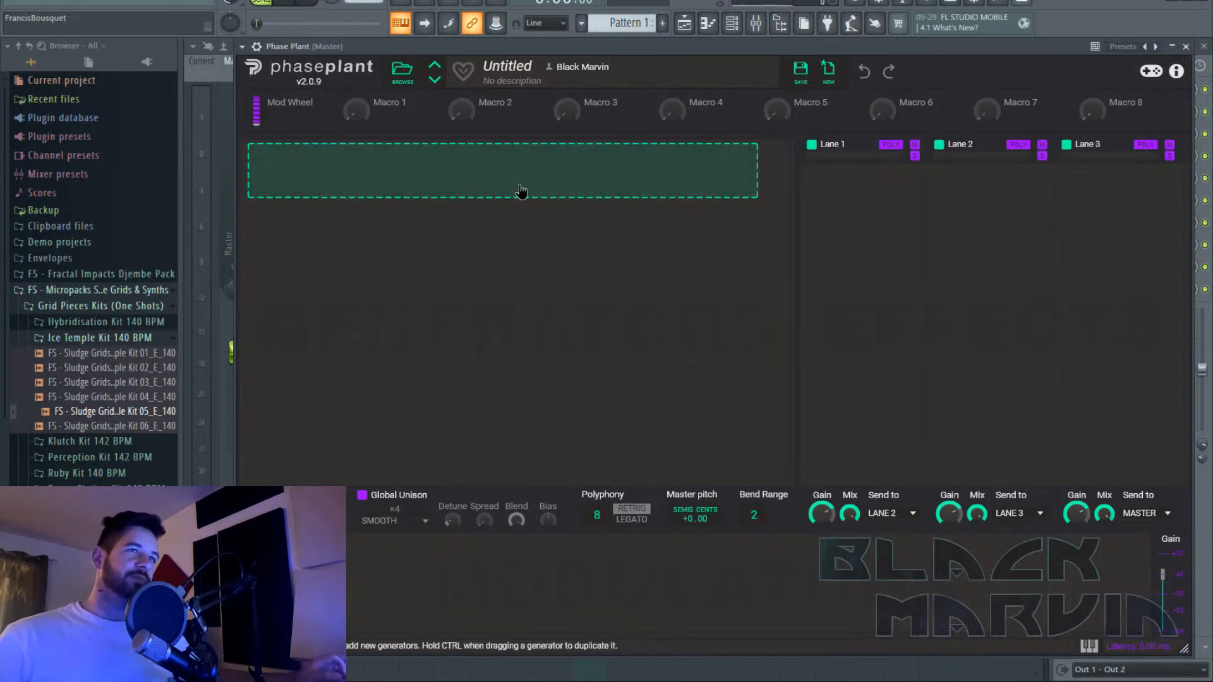
click(521, 191)
click(569, 261)
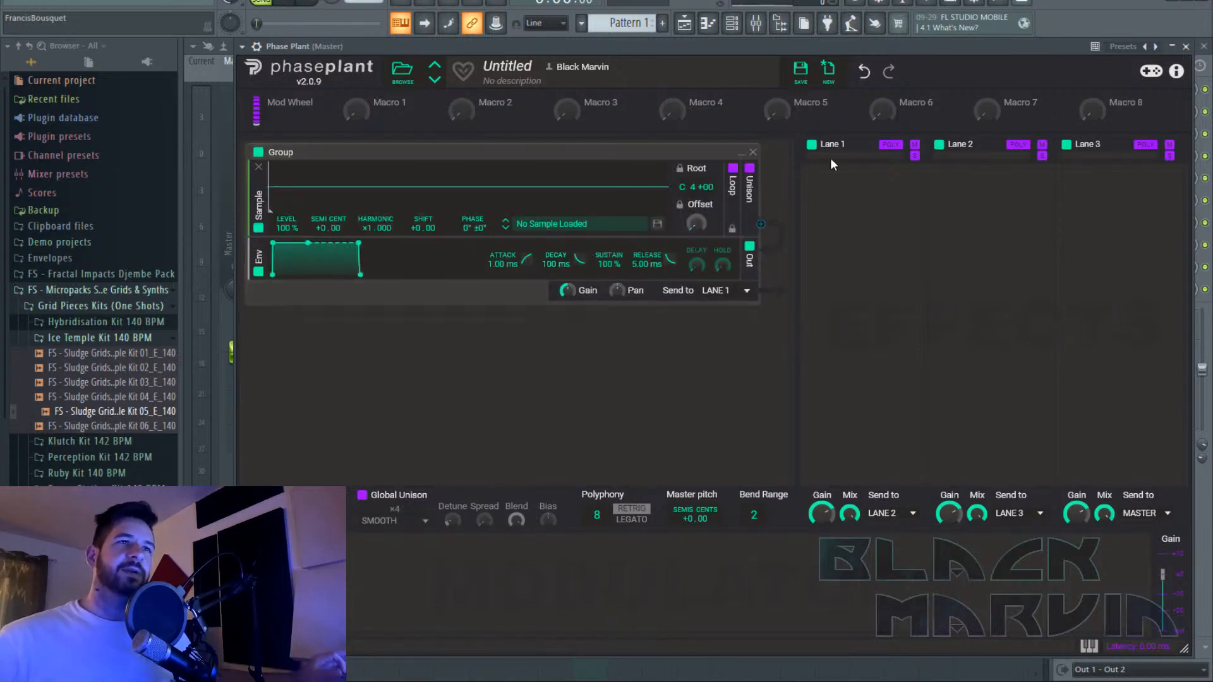
click(752, 152)
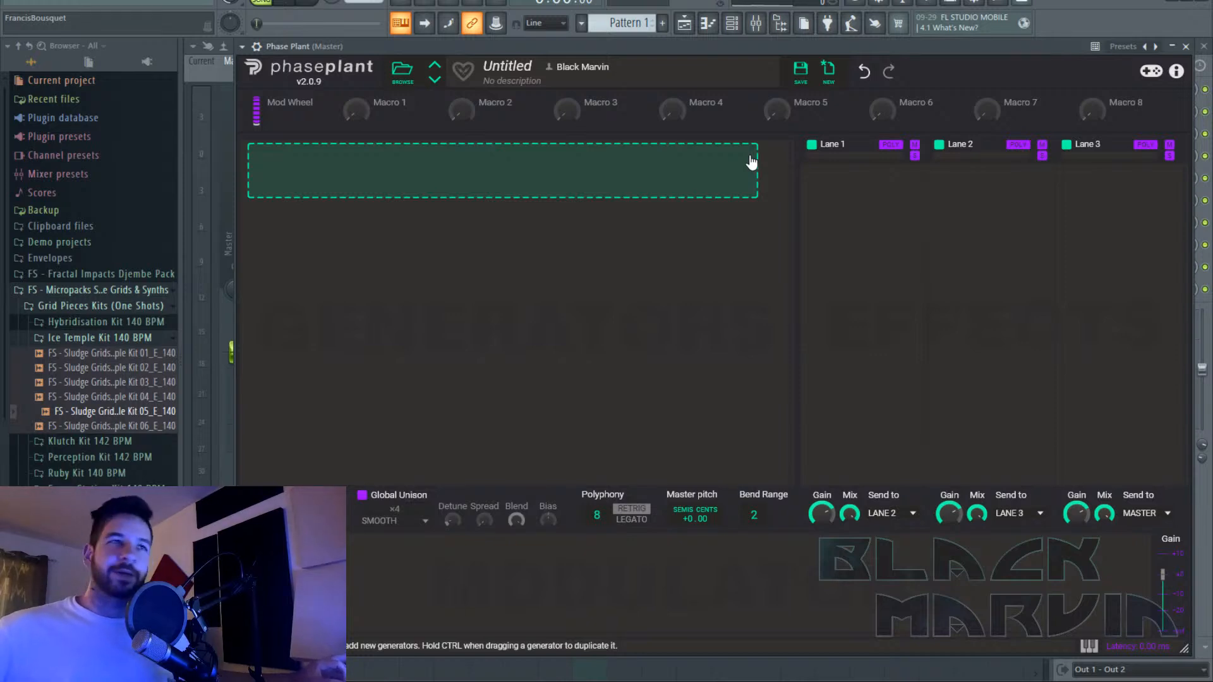
Add an Analog generator in Phase Plant and set its waveform to sine.
click(659, 160)
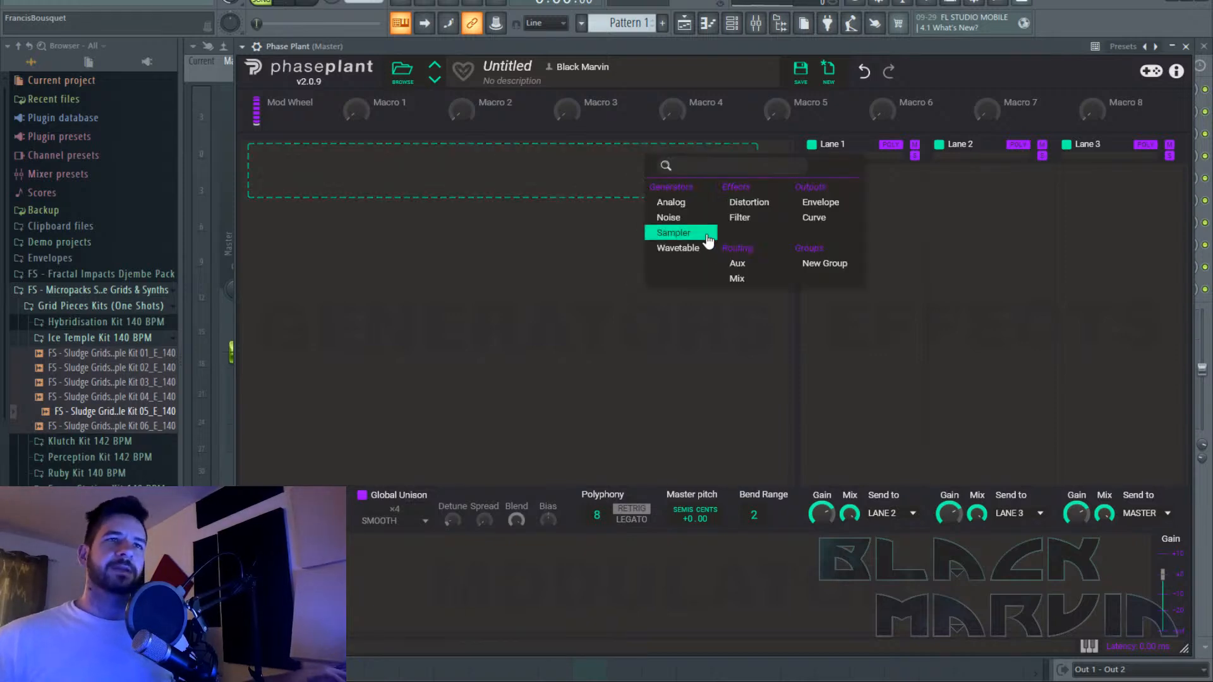
click(699, 210)
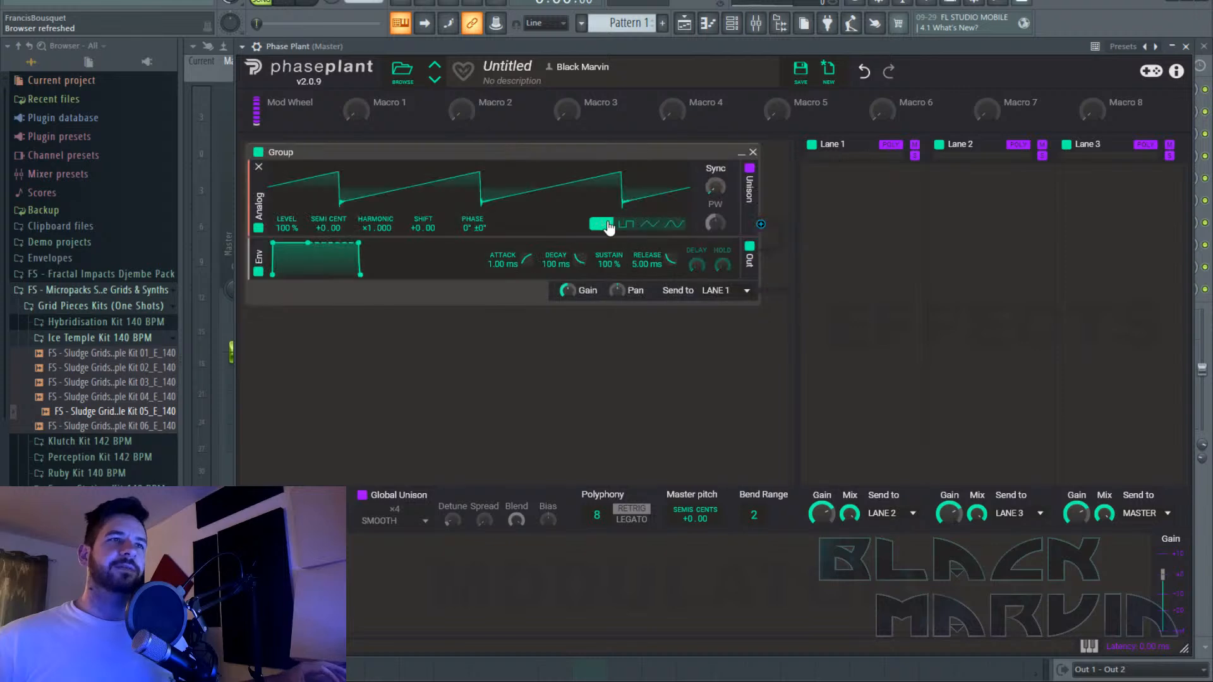
click(674, 224)
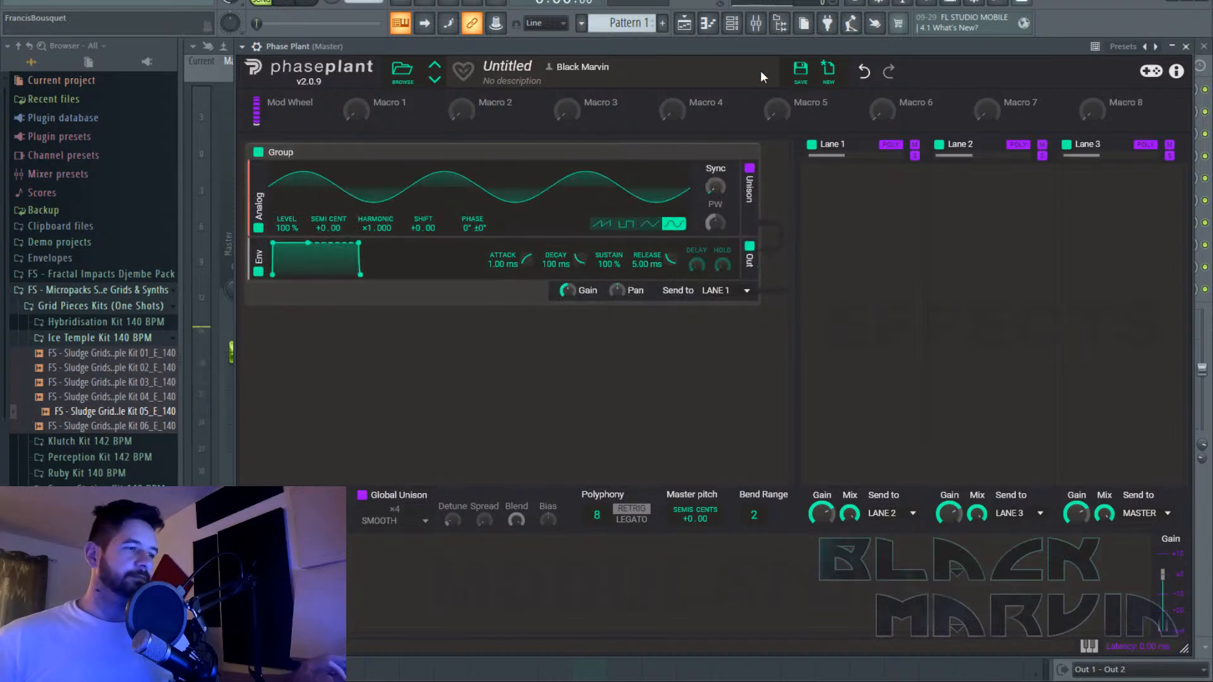
click(877, 186)
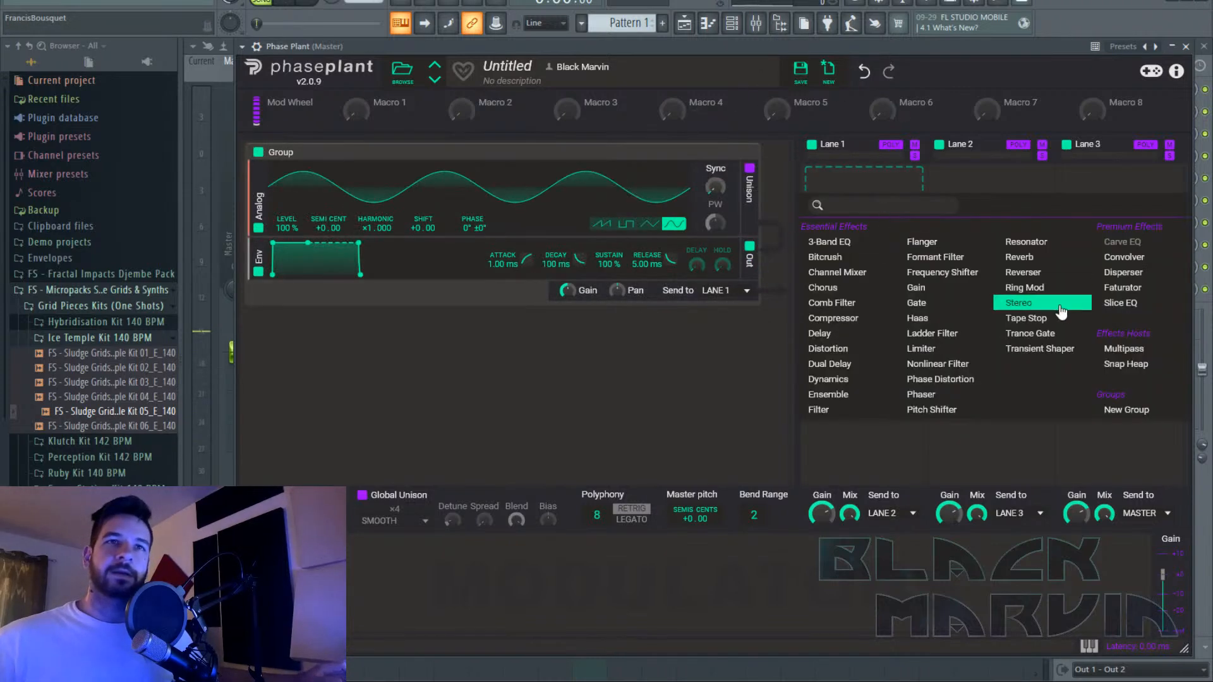
click(671, 337)
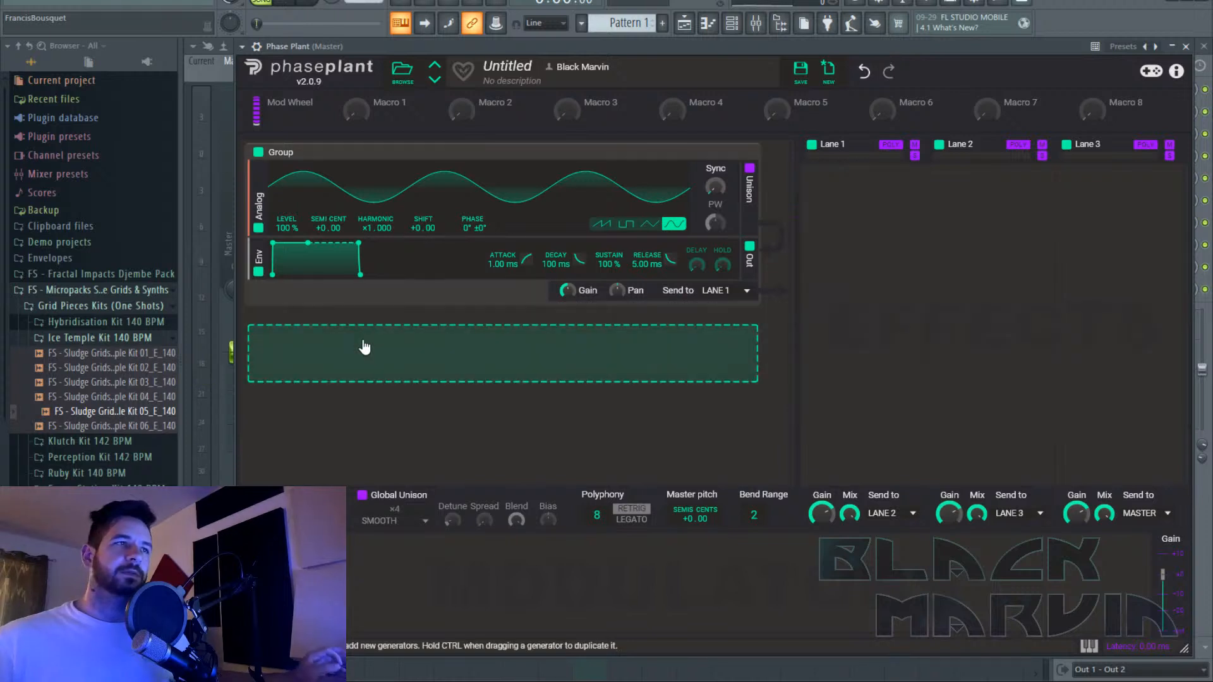
Add a Wavetable generator in its own group below the Analog group.
click(345, 354)
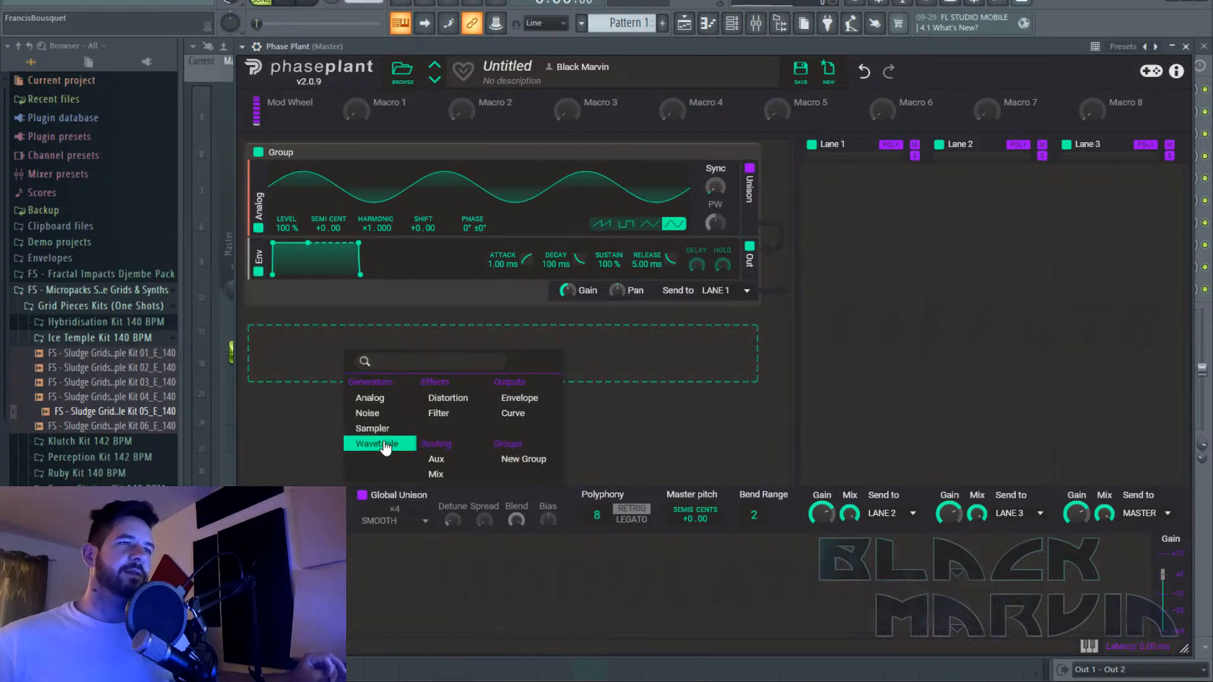
click(383, 438)
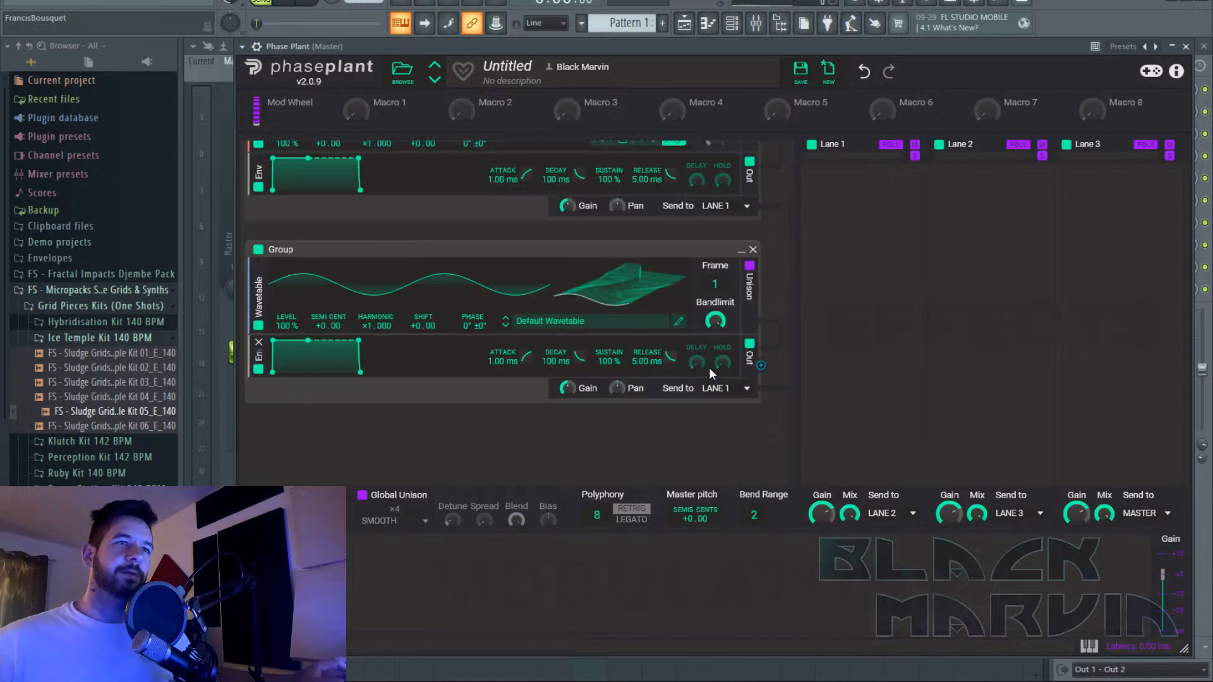
scroll(709, 367, down, 2)
Load the Spark 01 wavetable from the Sparks folder of the FS - Quantum Fold Wavetables pack into the Wavetable generator.
click(651, 321)
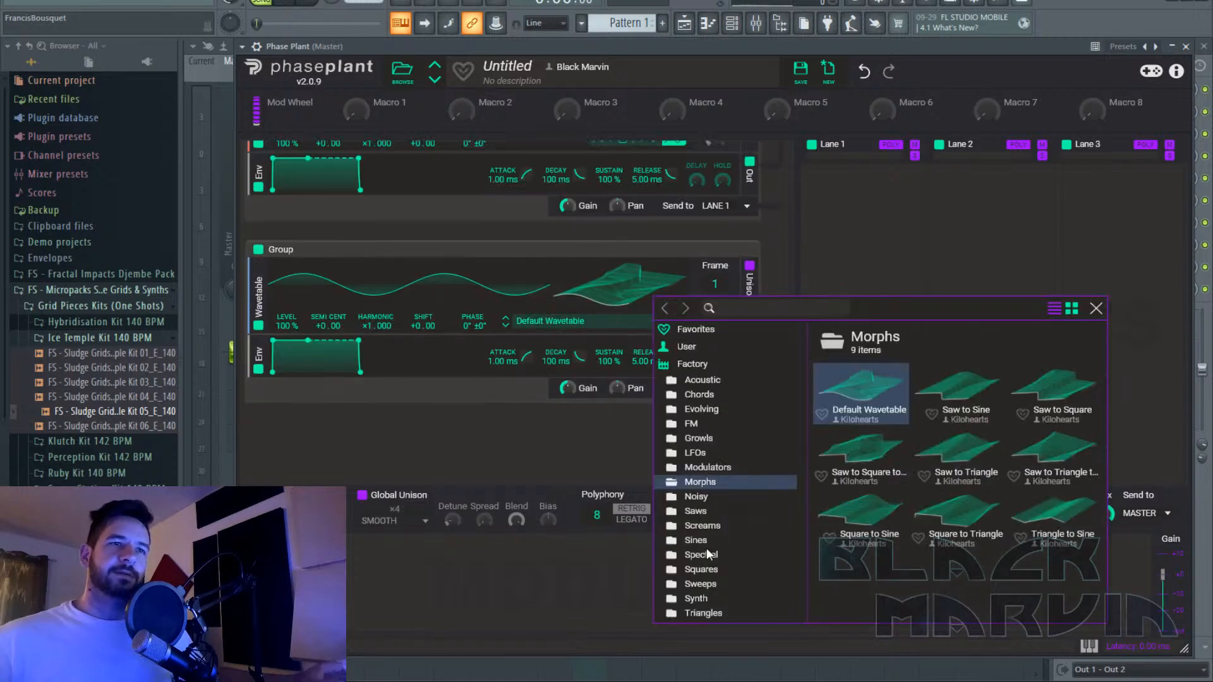
scroll(711, 537, down, 5)
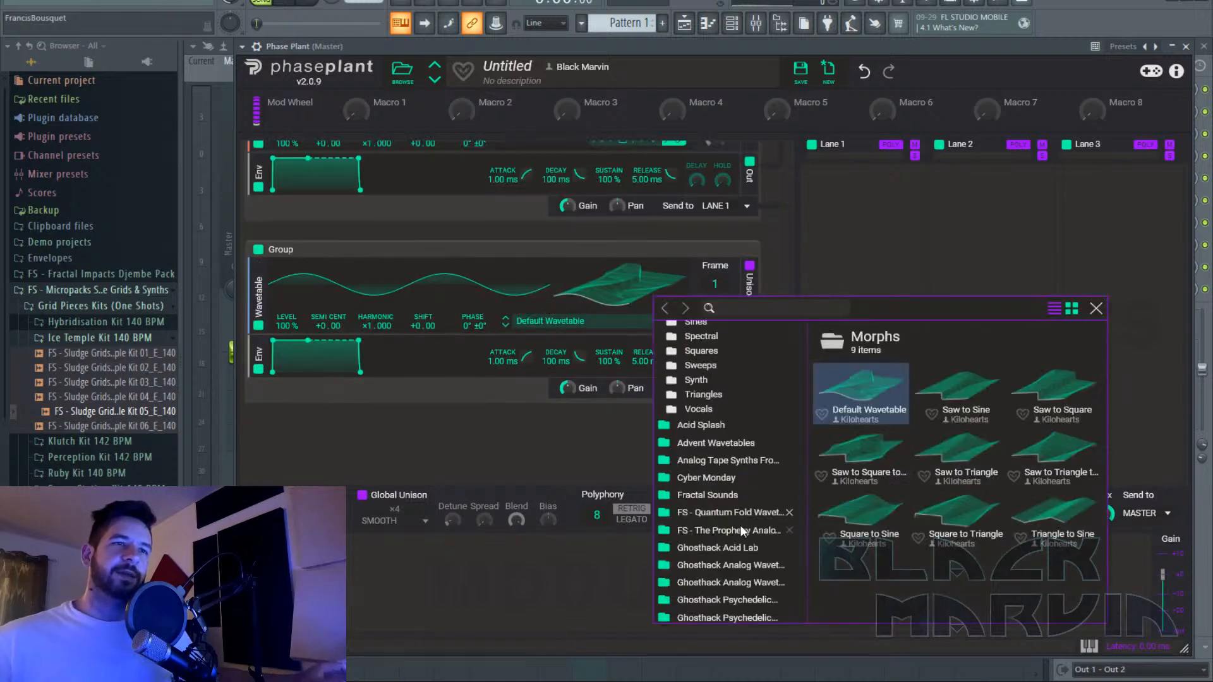
scroll(741, 564, down, 3)
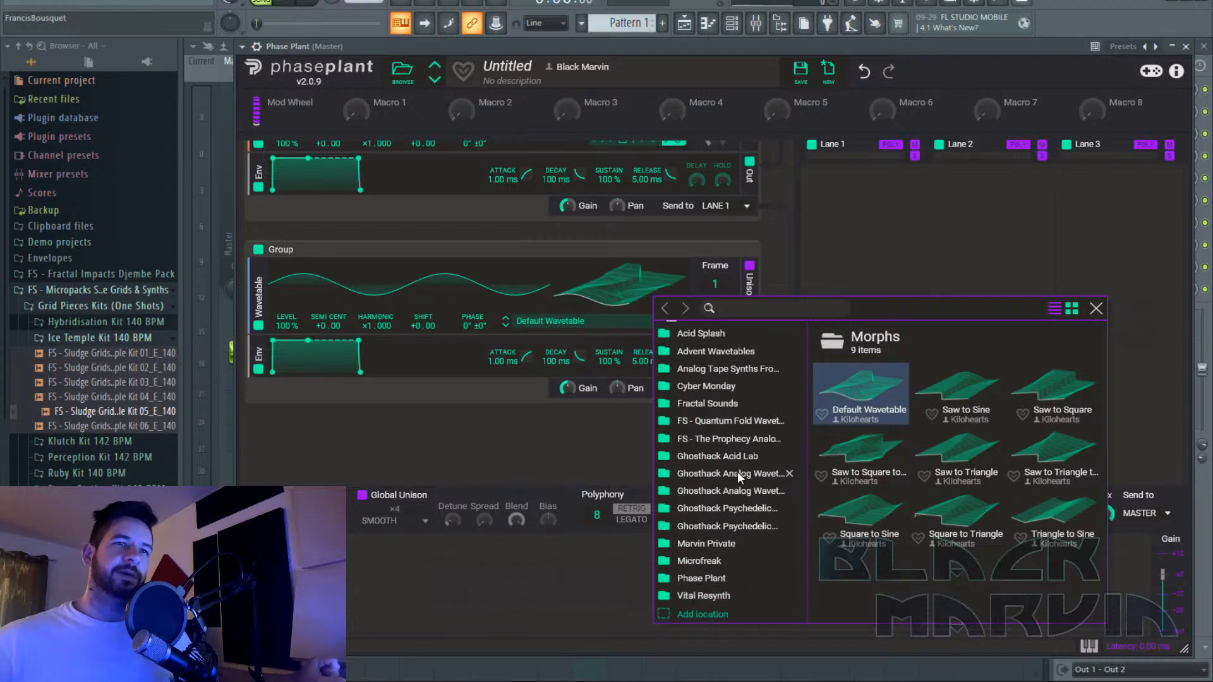
click(737, 423)
double_click(859, 398)
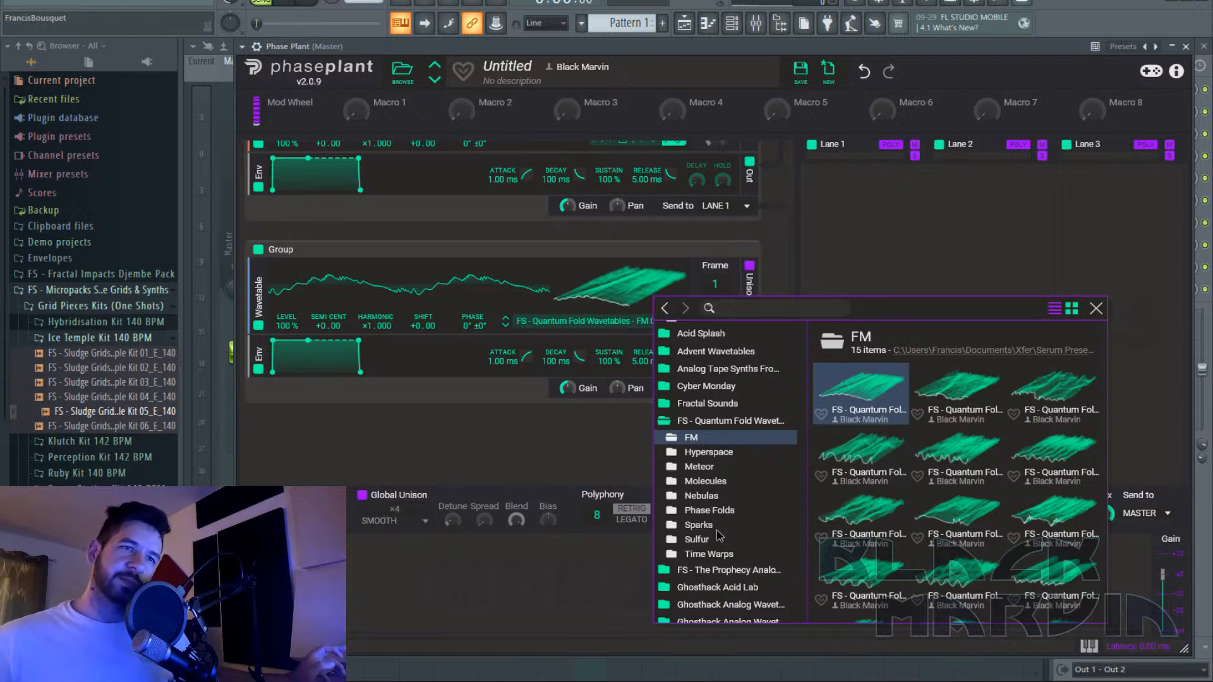
click(698, 525)
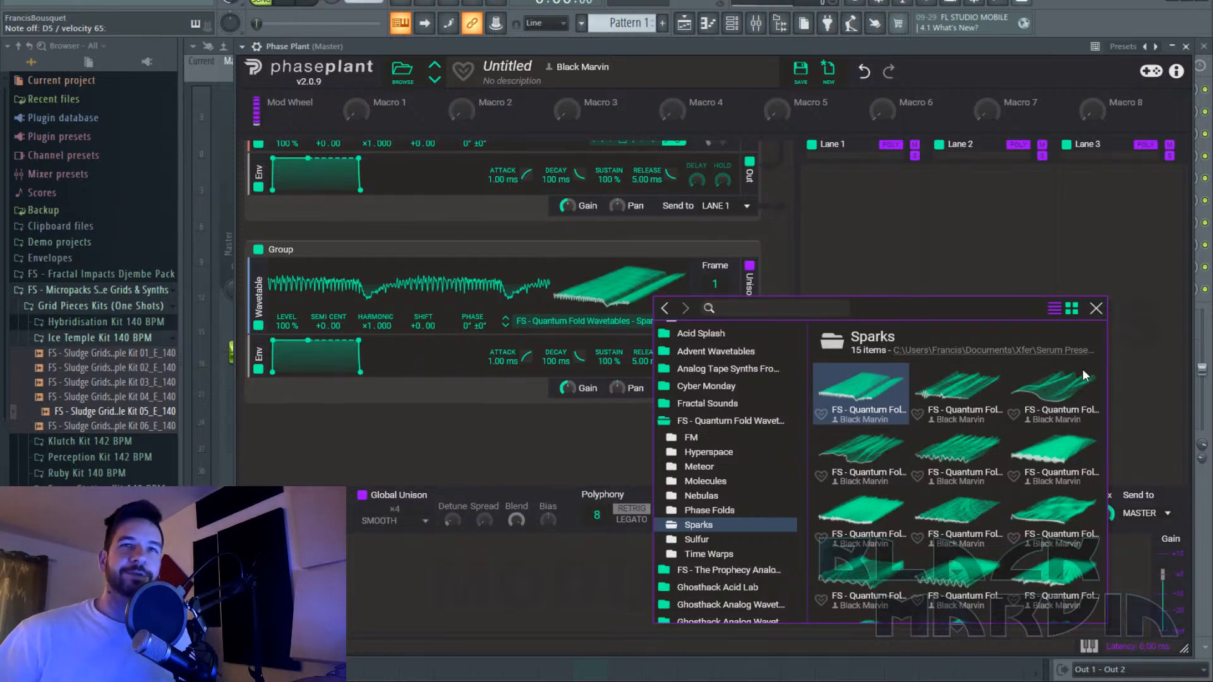
click(1097, 310)
scroll(684, 434, up, 2)
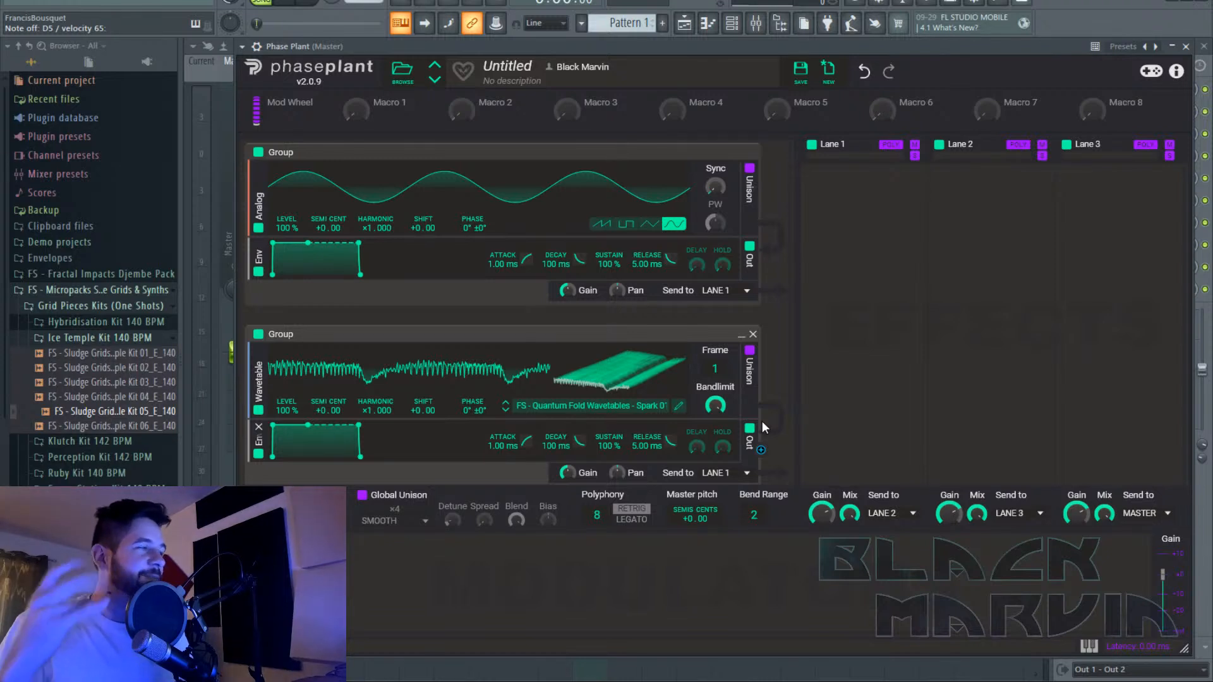
Try modulating the Analog oscillator's Shift with the Wavetable generator's audio output, and remove that modulation.
drag(767, 426, 875, 207)
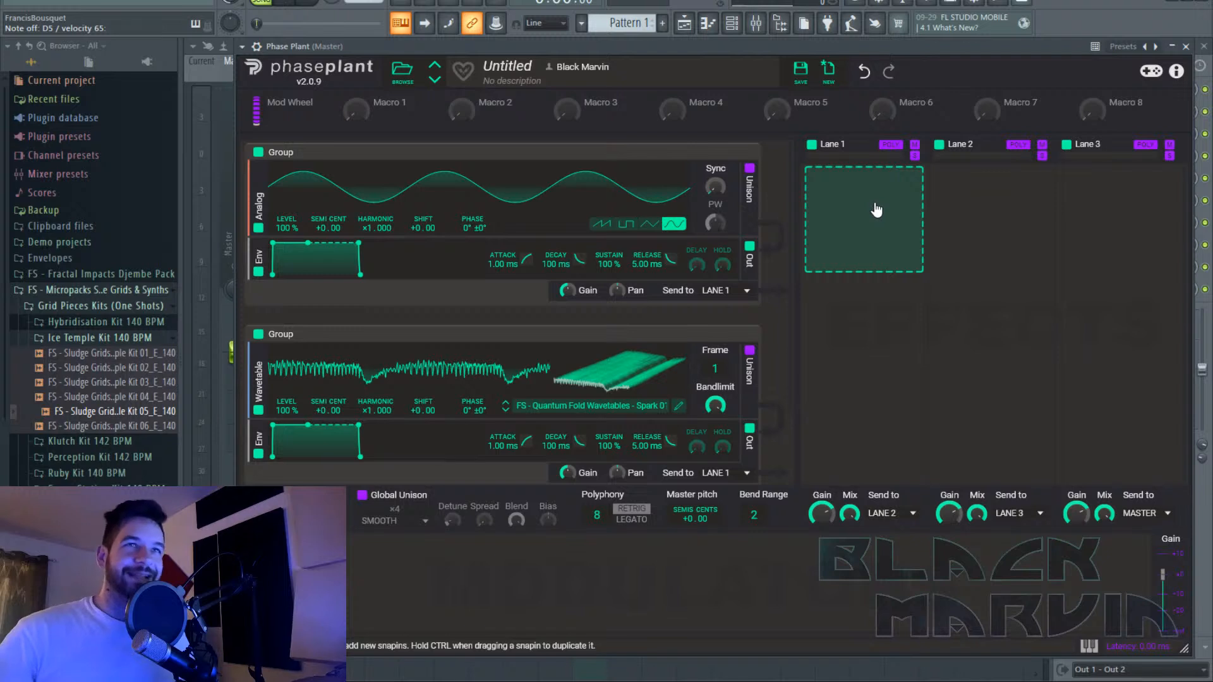
drag(875, 210, 847, 239)
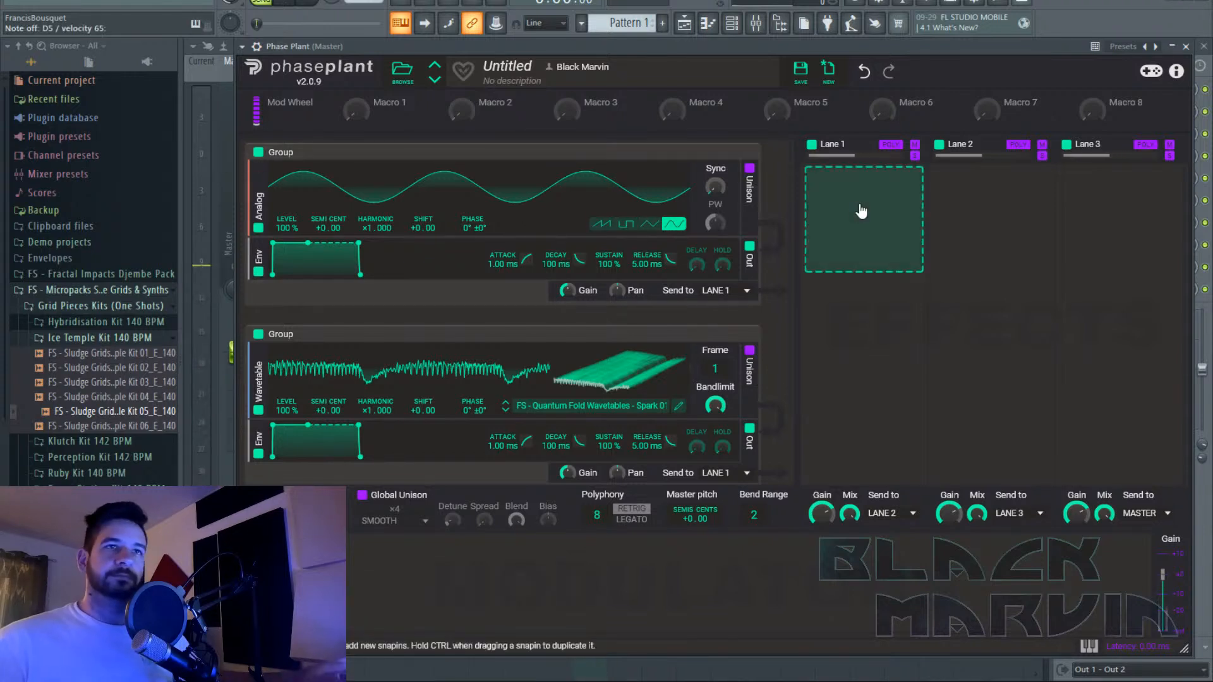
scroll(695, 379, down, 2)
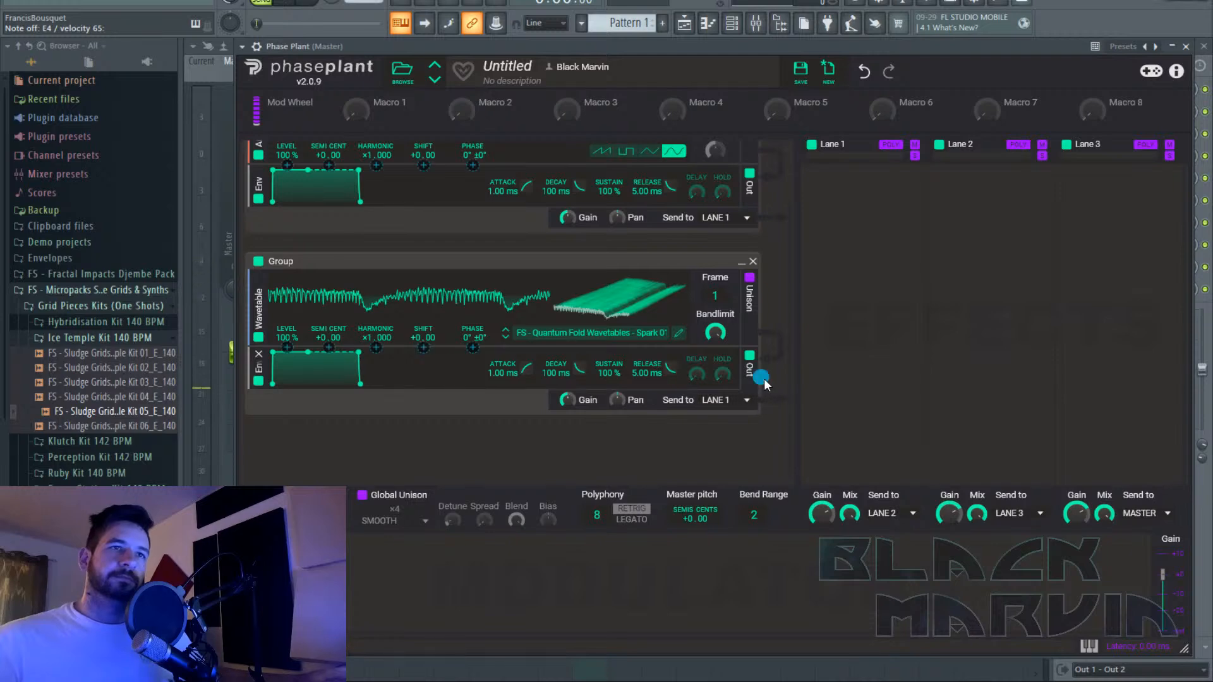
scroll(761, 378, up, 2)
drag(762, 378, 424, 242)
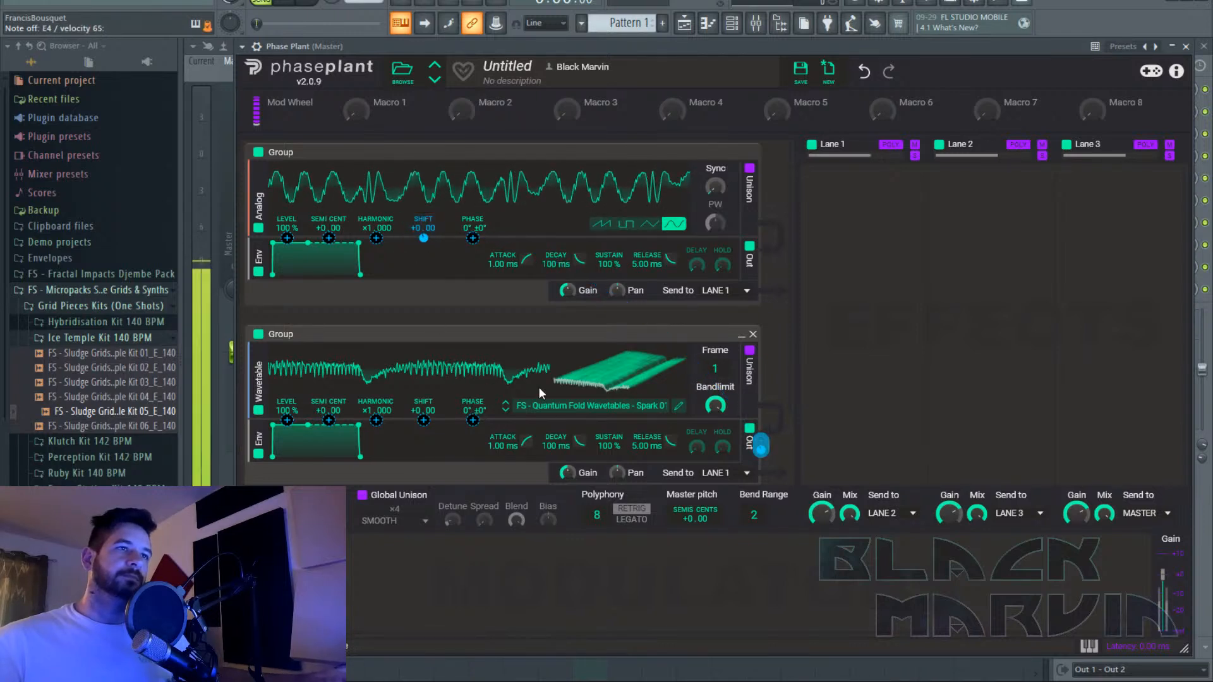
mouse_move(715, 369)
mouse_down()
mouse_move(715, 212)
mouse_move(715, 369)
mouse_up()
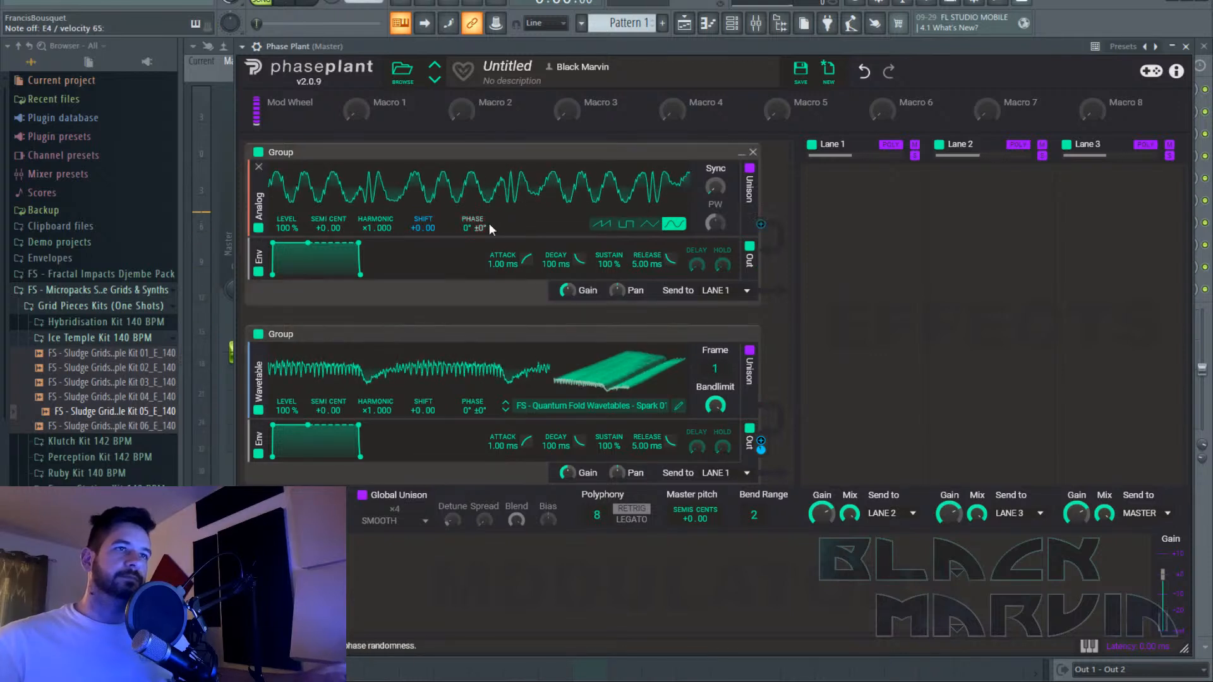
double_click(425, 237)
Modulate the Analog oscillator's Phase with the Wavetable generator's output and turn the Wavetable group's Gain fully down.
drag(761, 450, 472, 223)
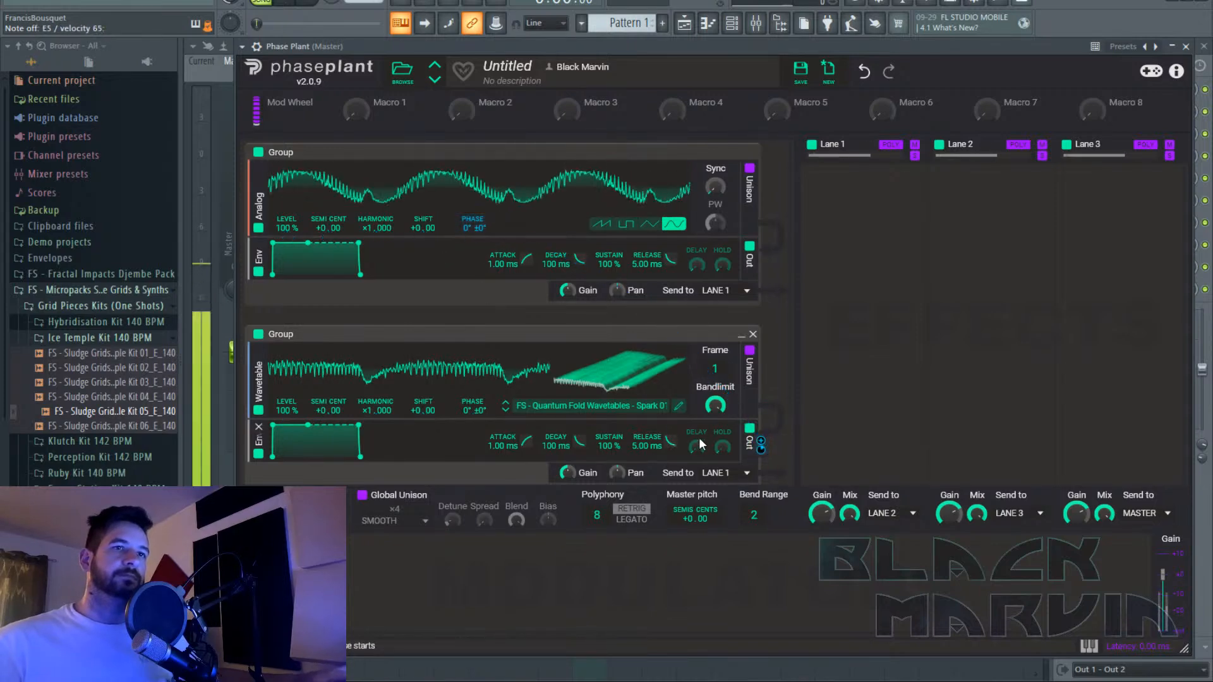
scroll(632, 410, down, 2)
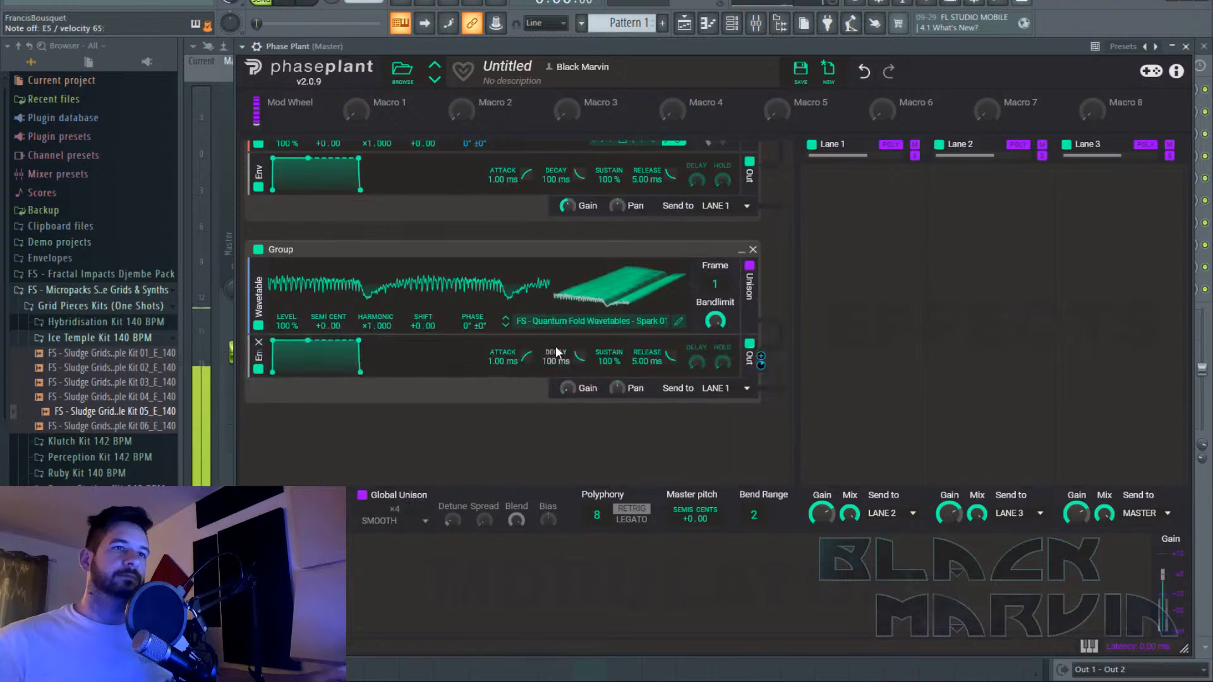
scroll(556, 347, up, 2)
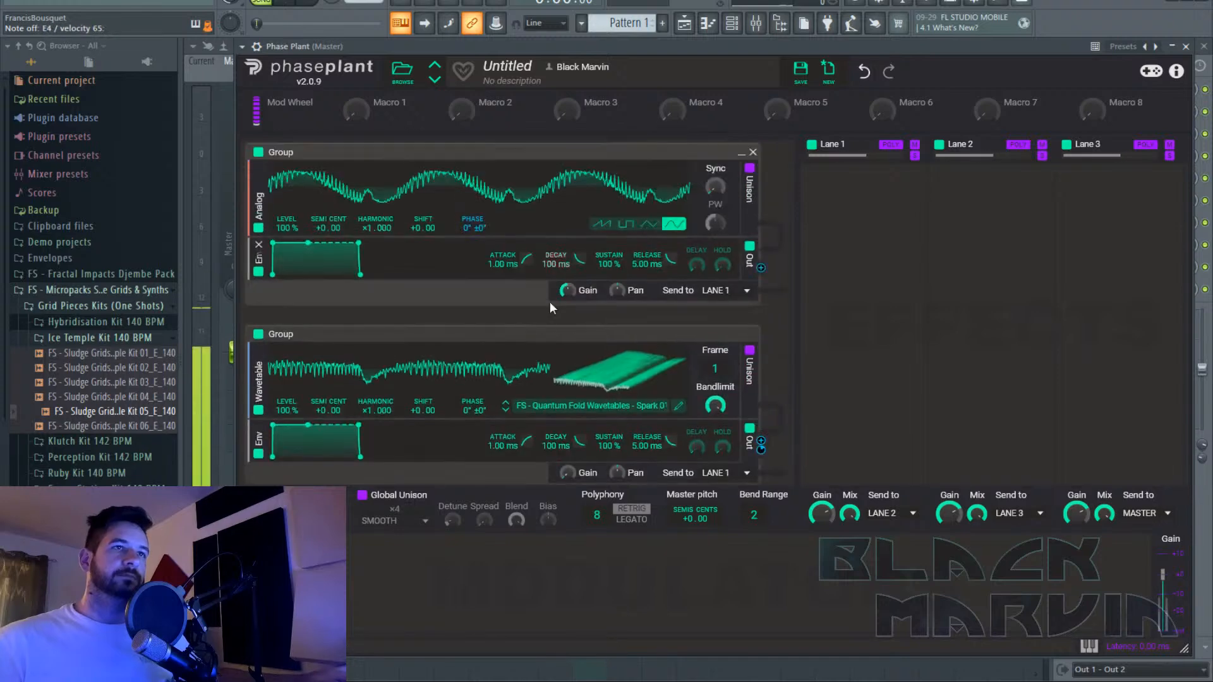
click(259, 334)
click(259, 334)
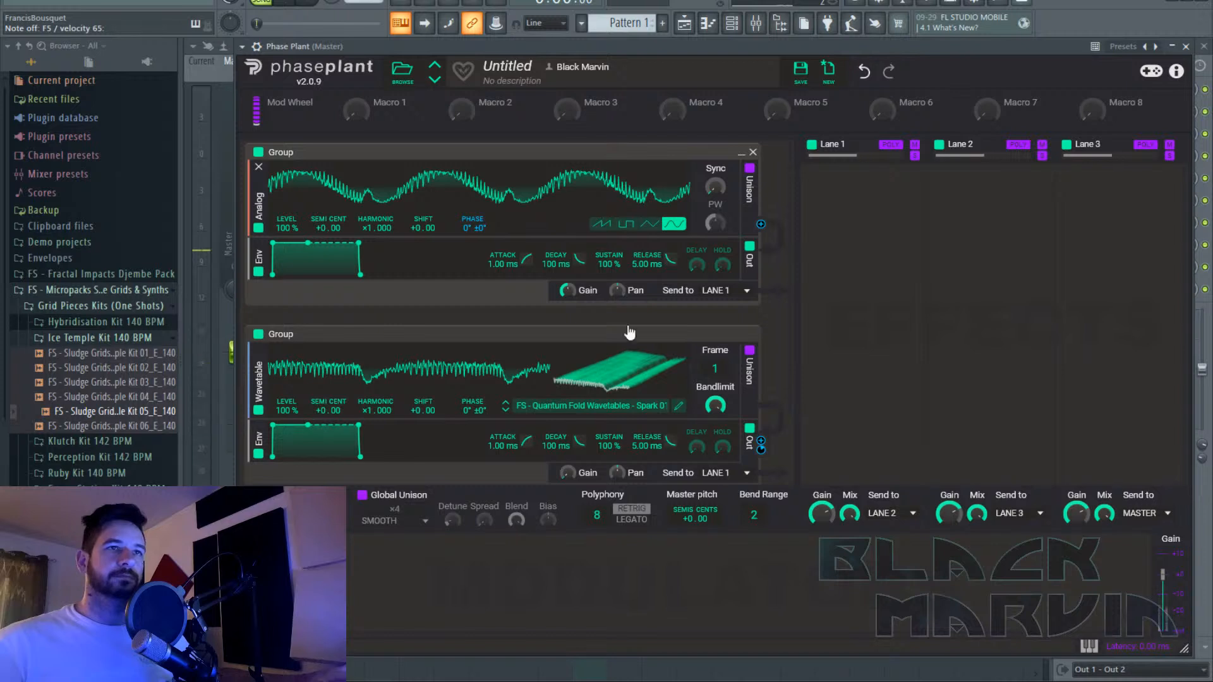
Set the Wavetable generator's frame to 256.
drag(635, 365, 636, 240)
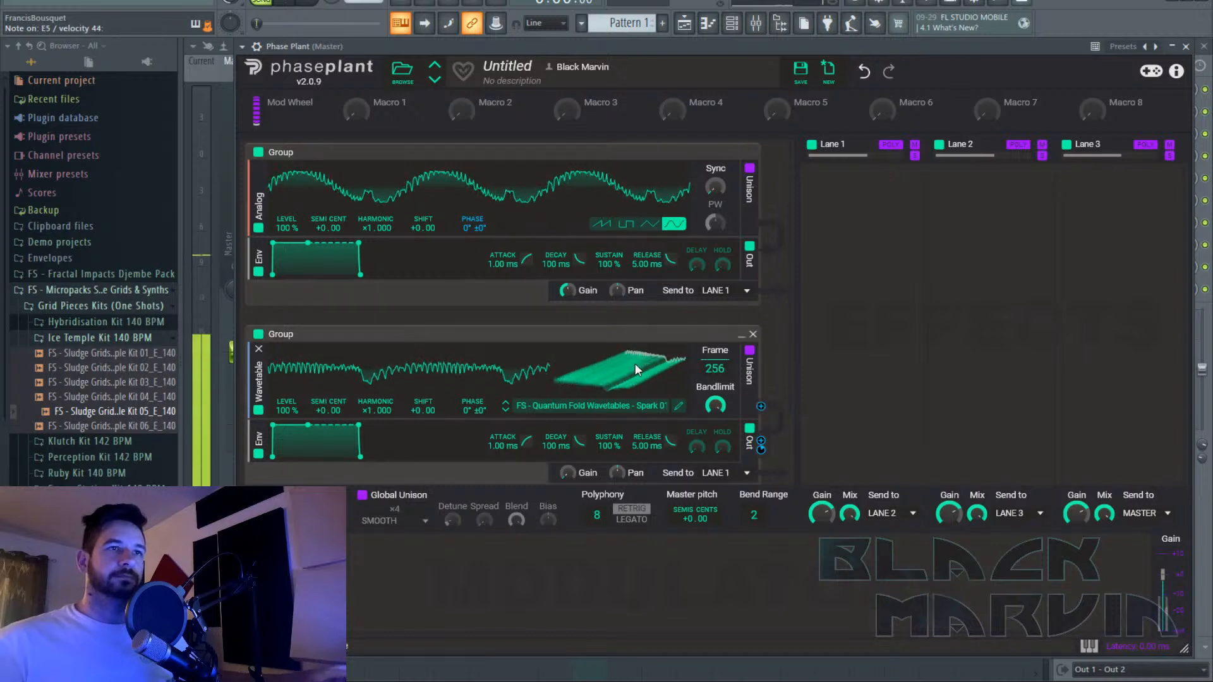
drag(326, 228, 318, 265)
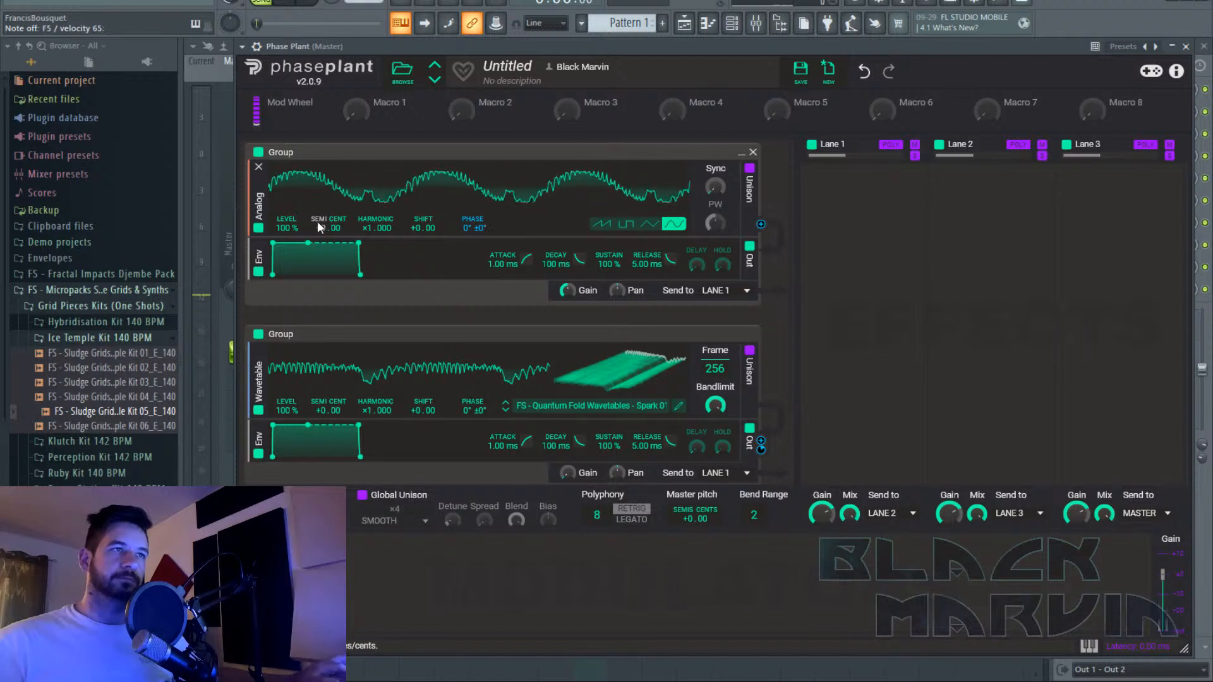
Add a Ladder Filter to Lane 1 and modulate its Cutoff with a new Envelope using a shorter decay and 0 % sustain.
click(894, 244)
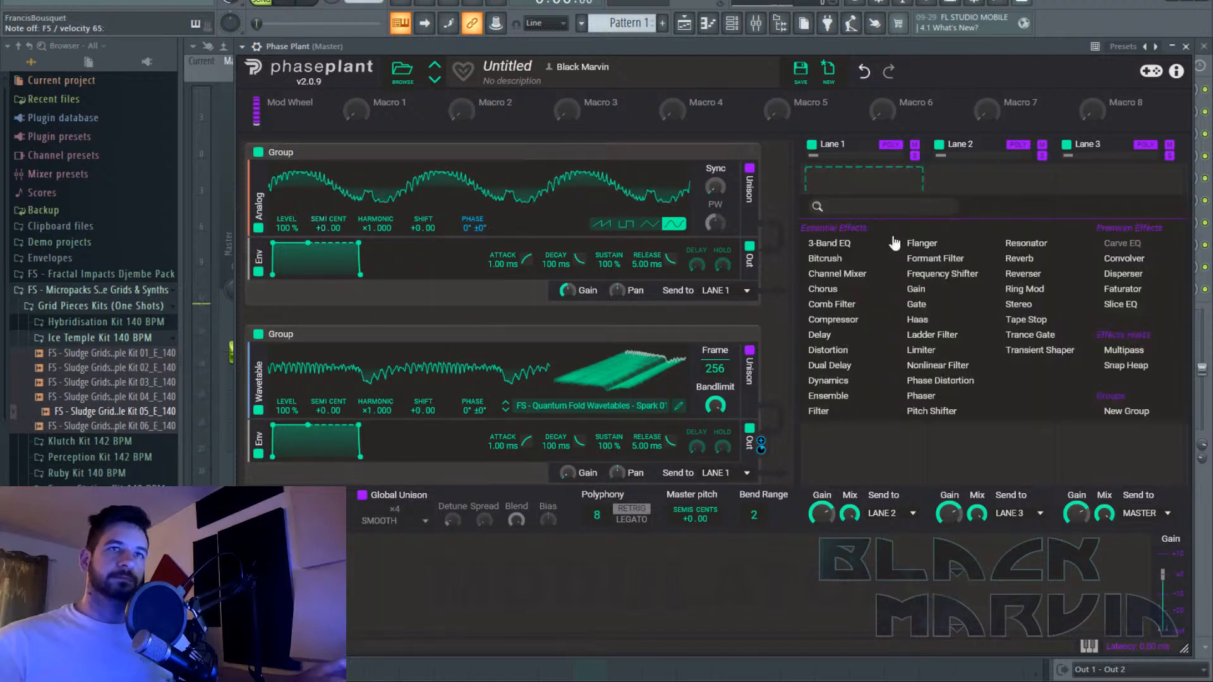
click(964, 338)
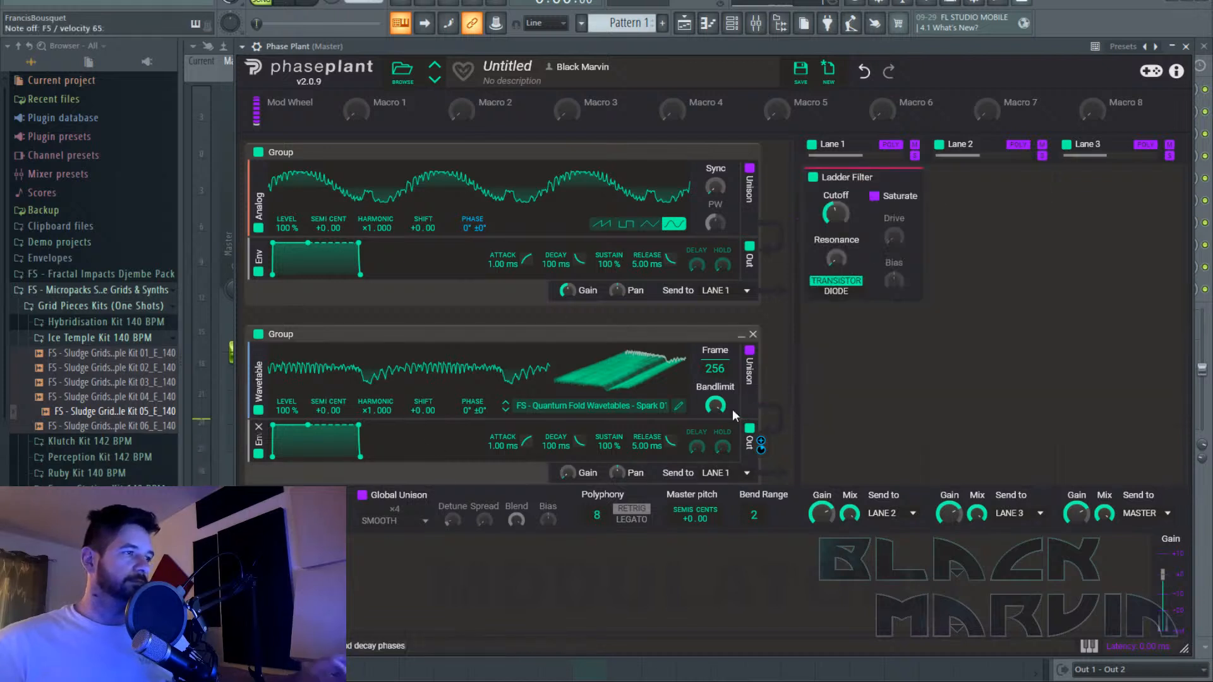
click(532, 549)
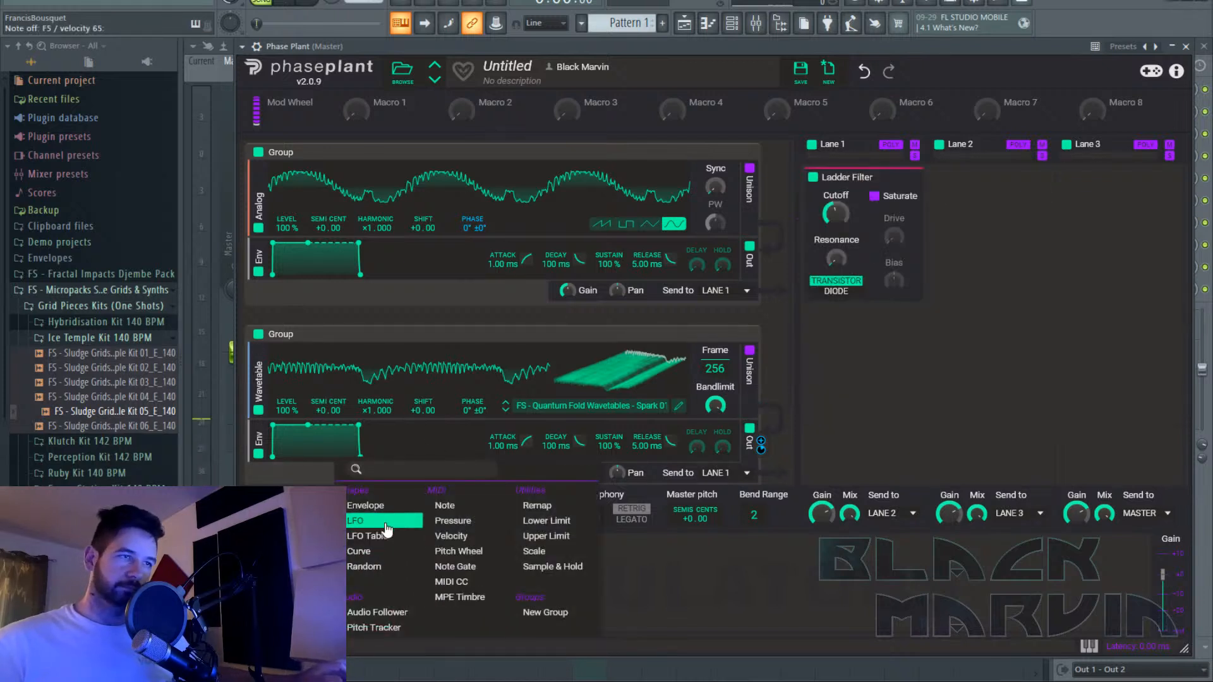
click(379, 506)
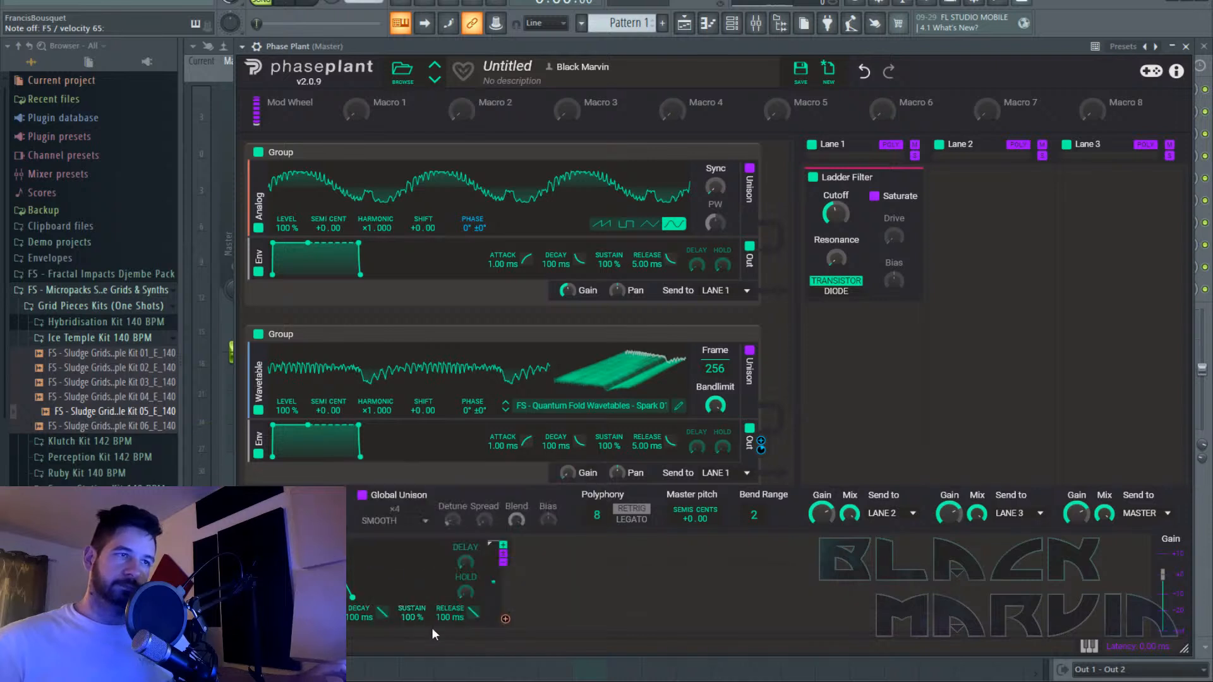
drag(506, 619, 838, 219)
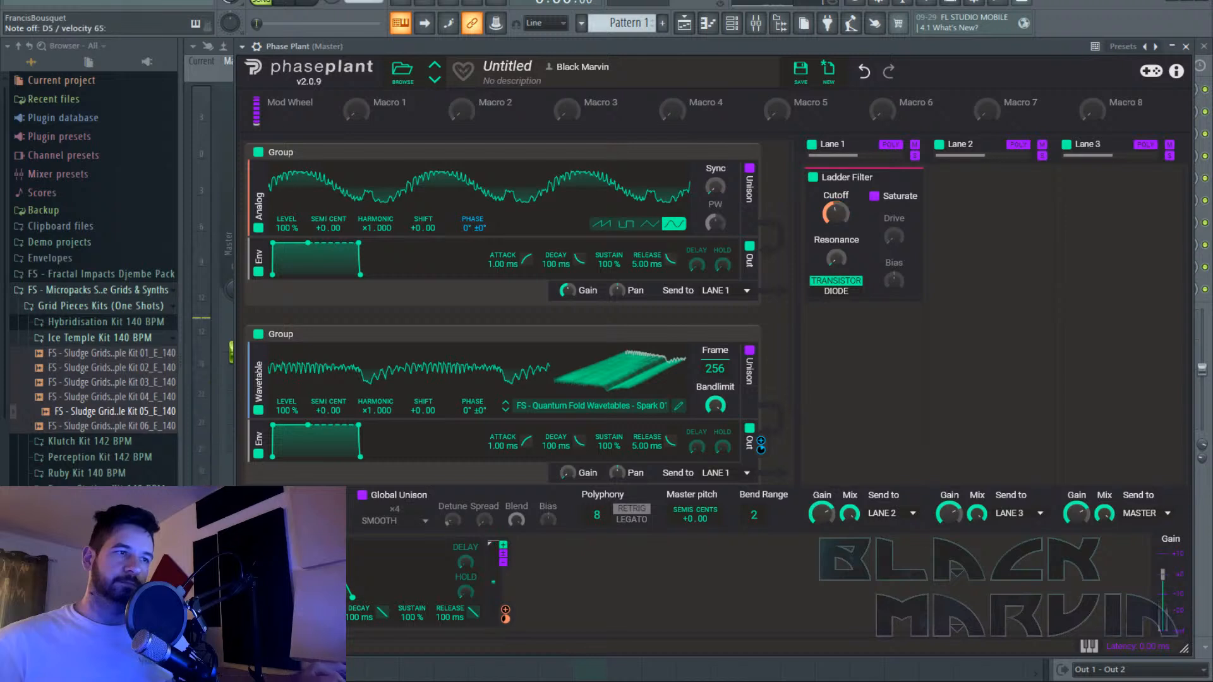
drag(359, 614, 365, 605)
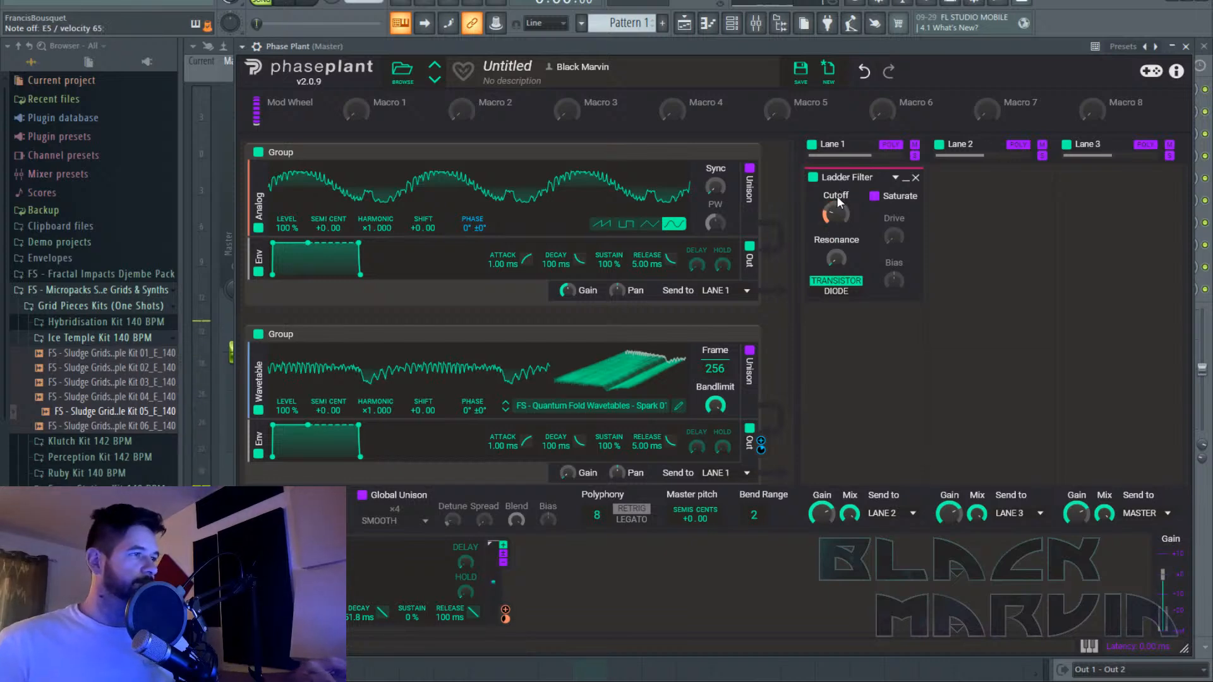
Add a Multipass to Lane 2 and place a Dual Delay in its Band 3.
click(991, 180)
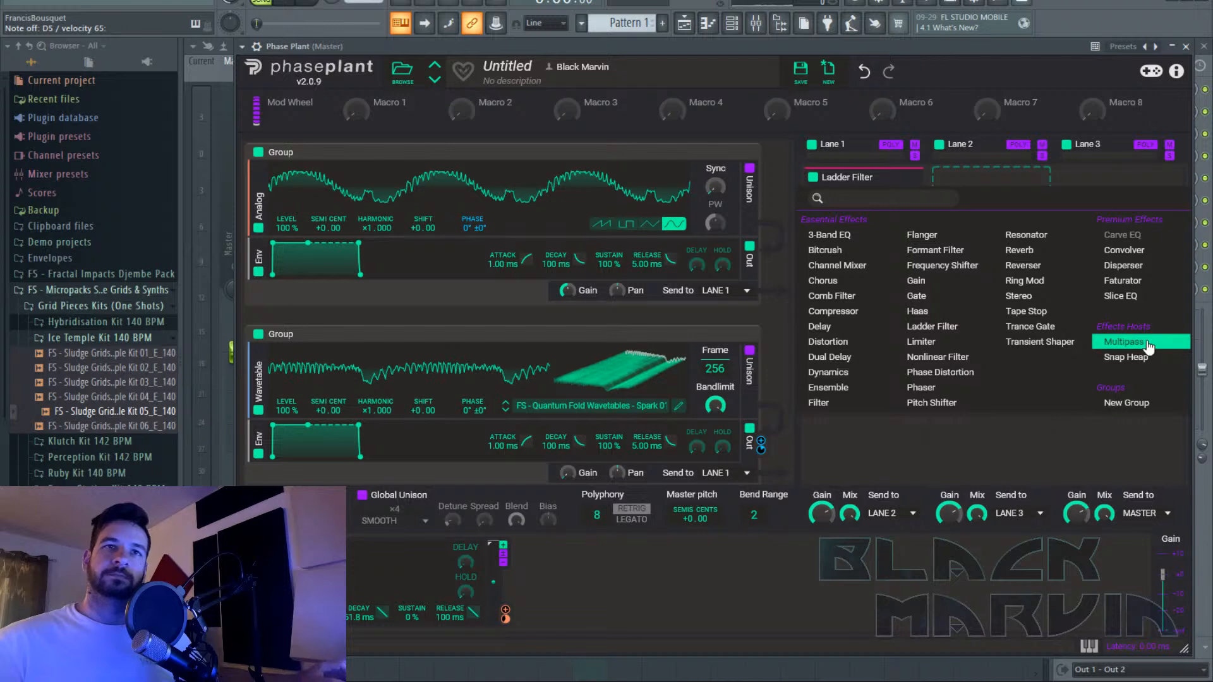
click(1123, 342)
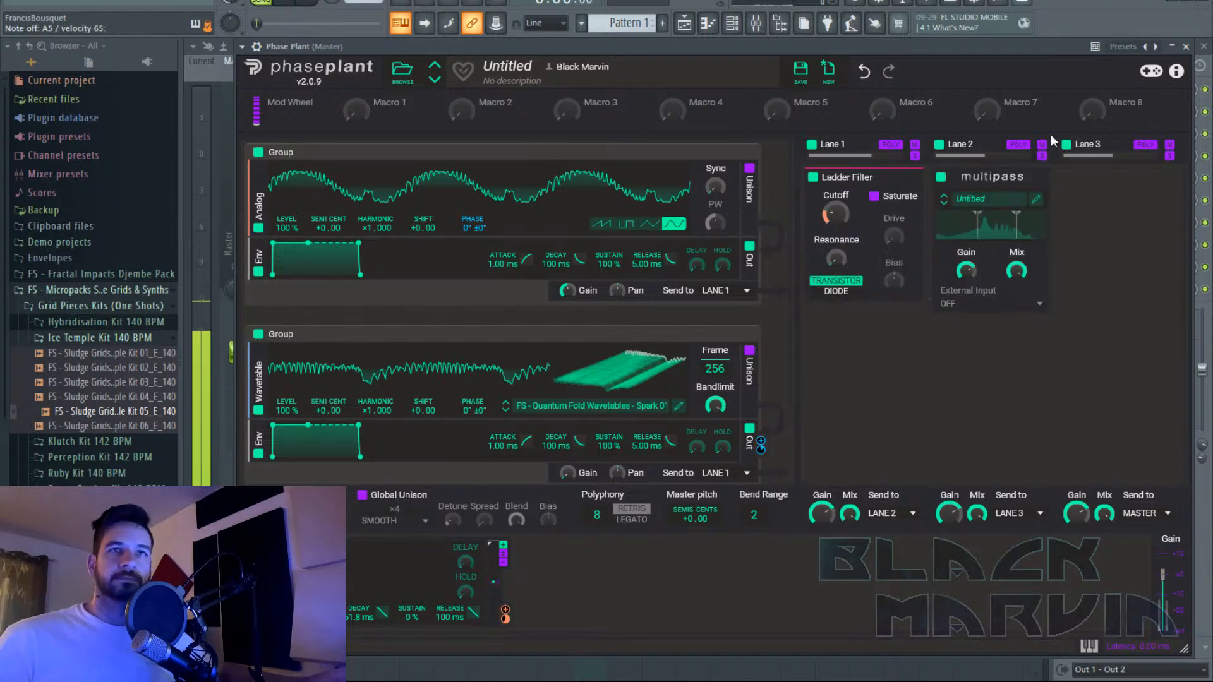
click(1036, 202)
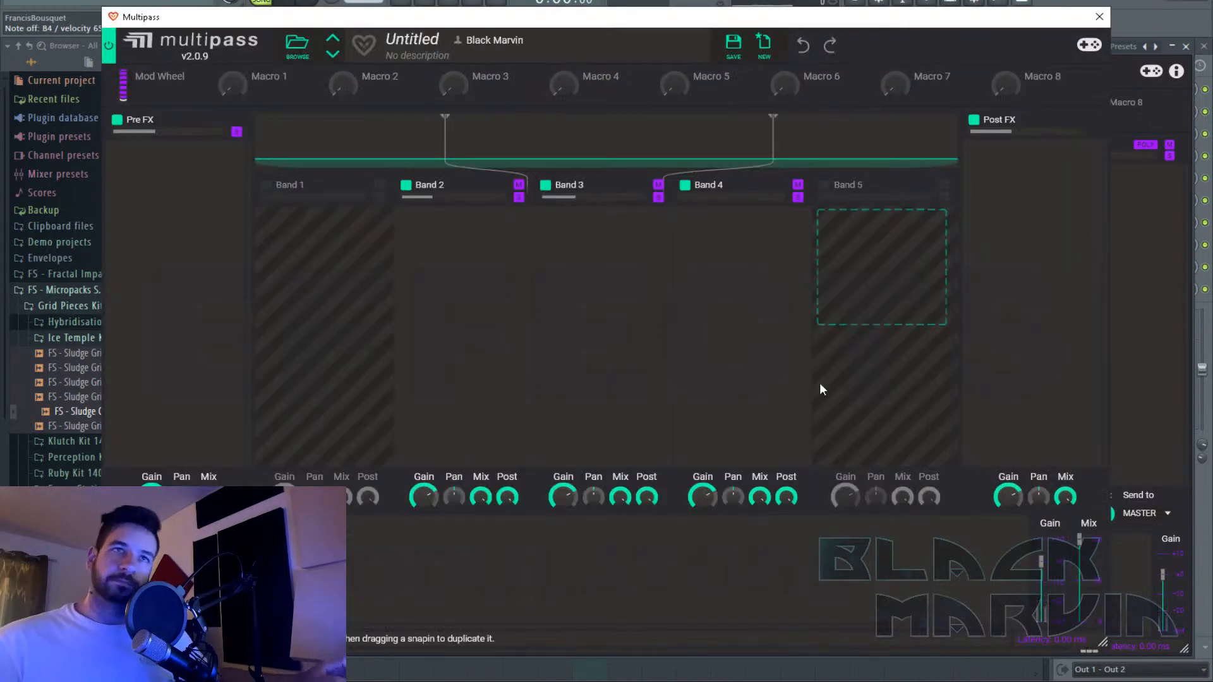
click(609, 253)
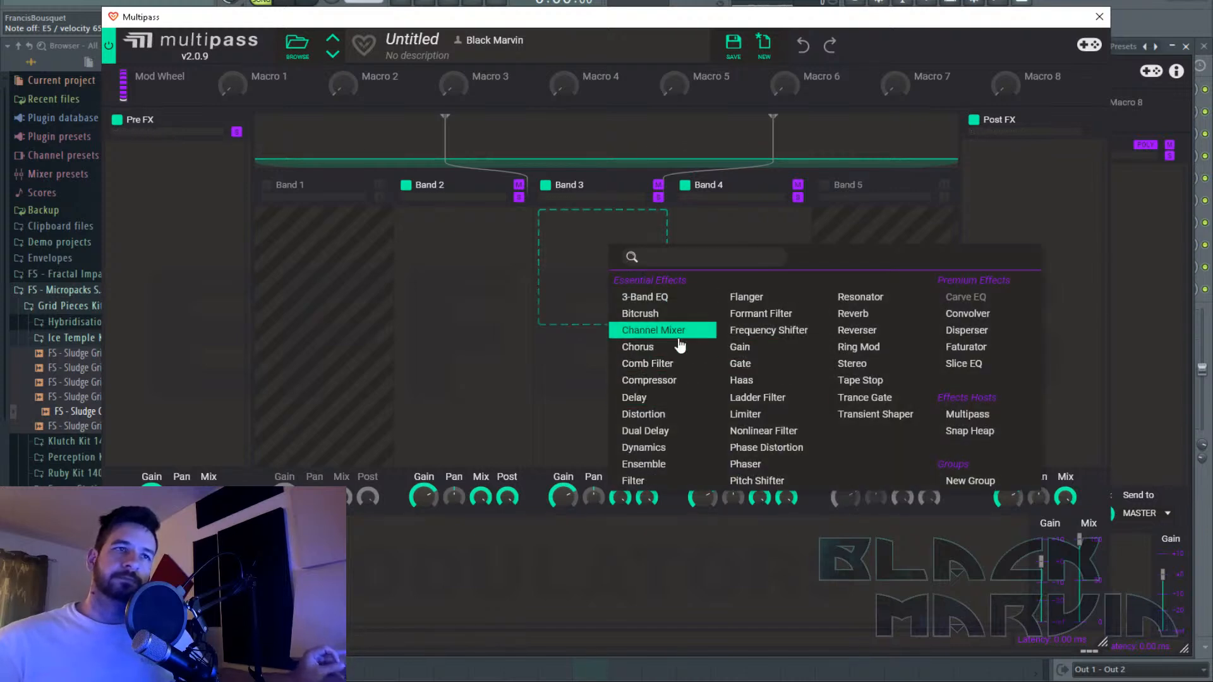
click(685, 430)
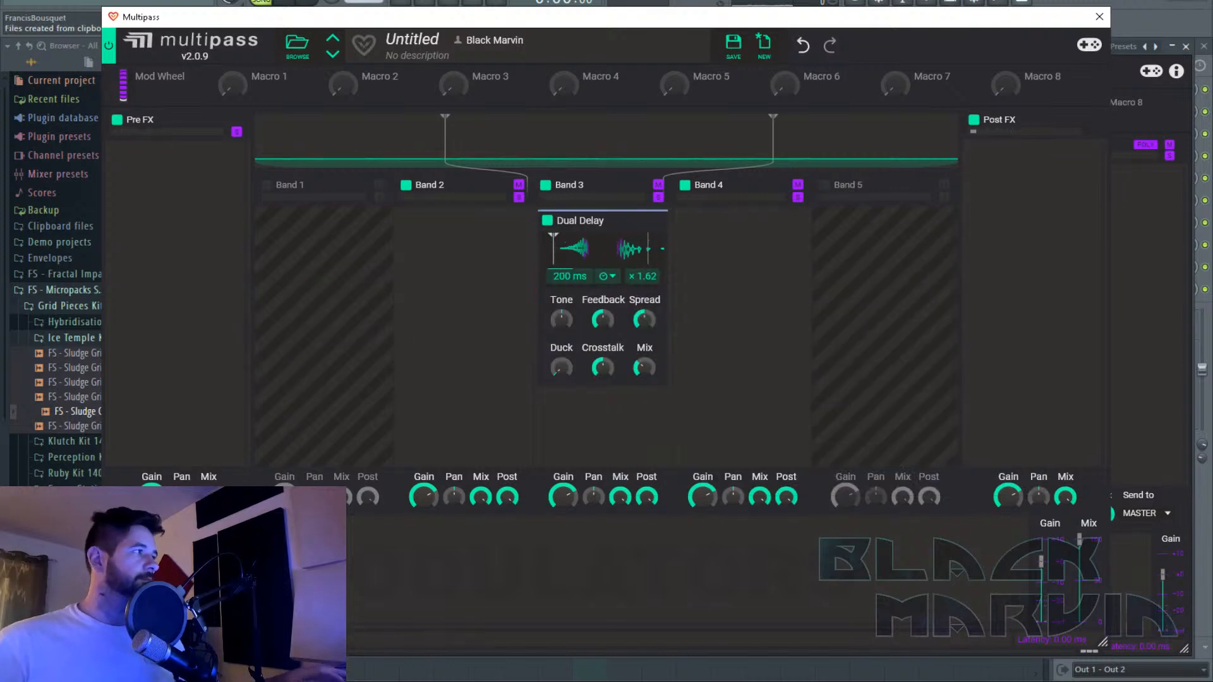
click(1099, 16)
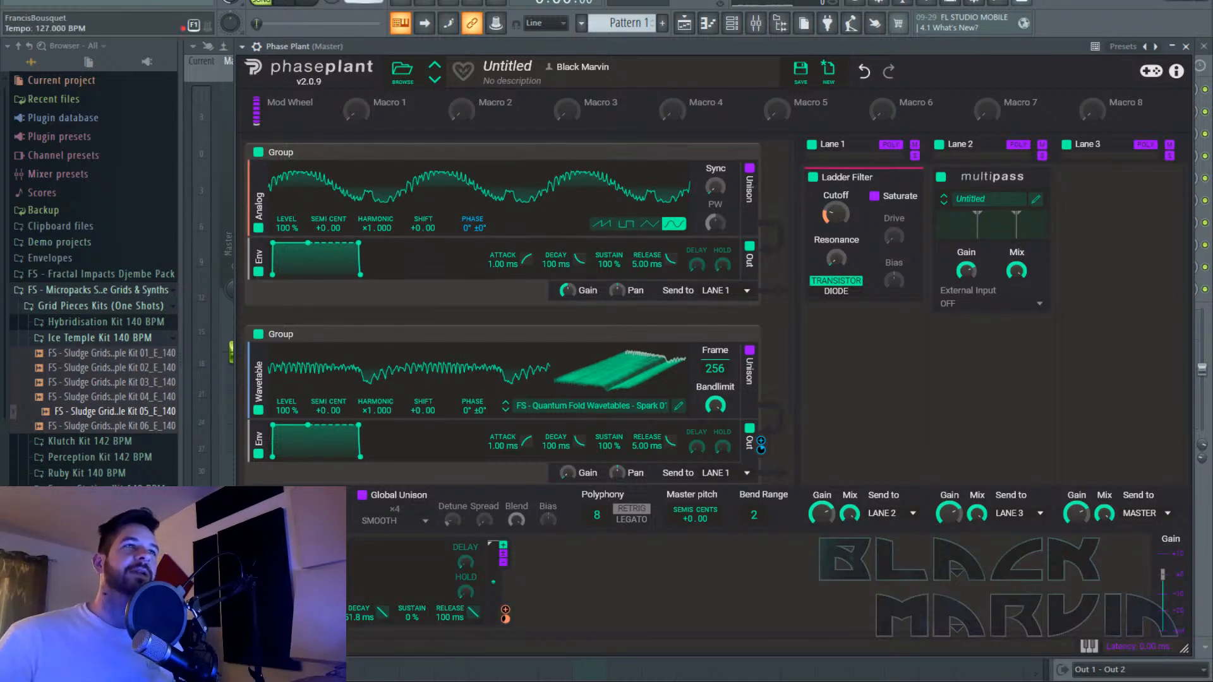
Adjust the project tempo and restretch all channels.
drag(365, 2, 365, 3)
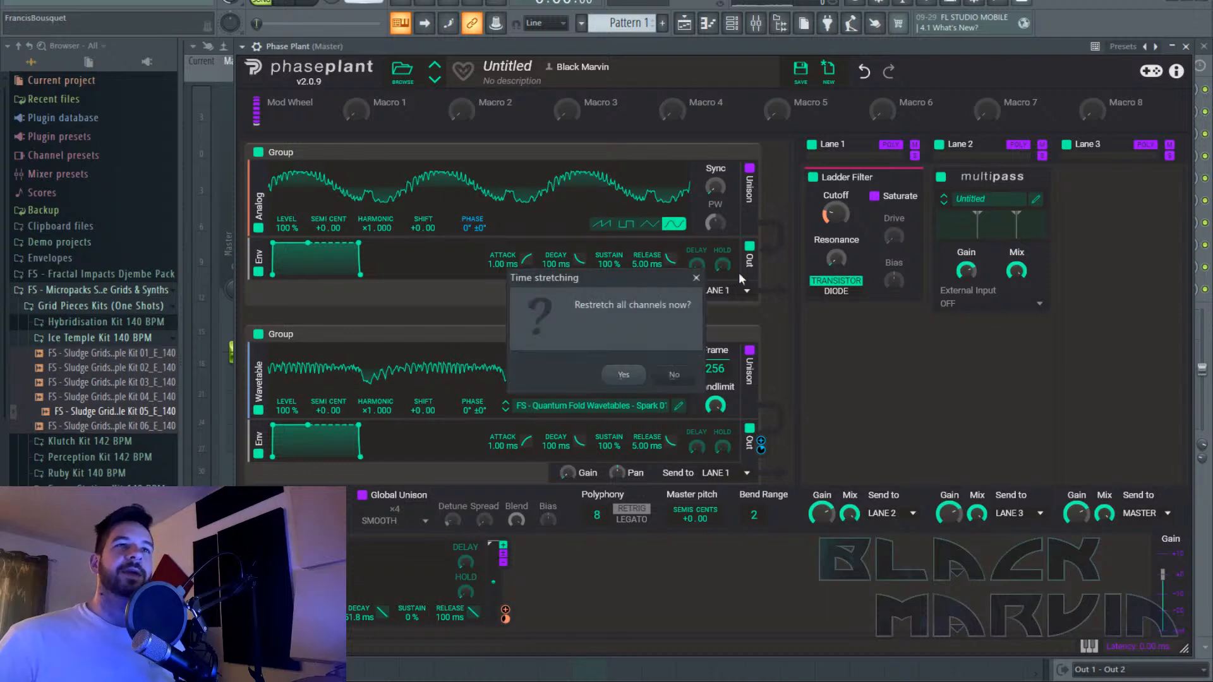
click(625, 376)
Place two G#5 notes, at steps 1 and 7 of bar 1, in the Phase Plant channel's piano roll and play the pattern.
click(731, 23)
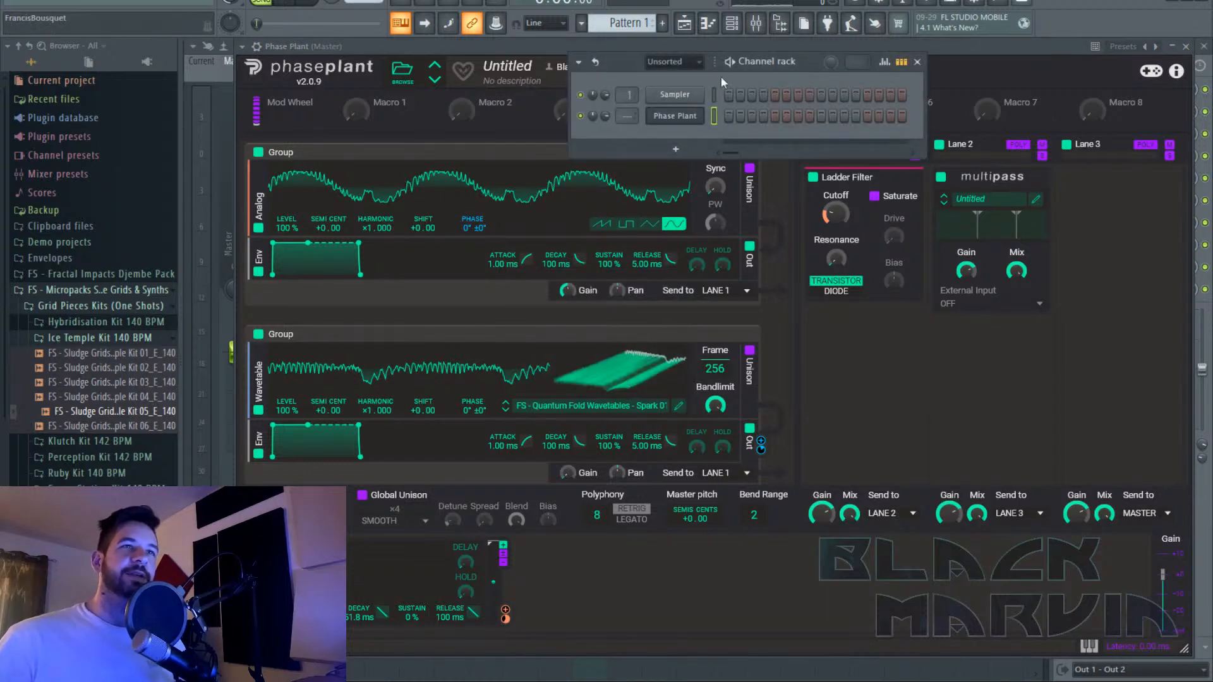
right_click(709, 111)
click(733, 115)
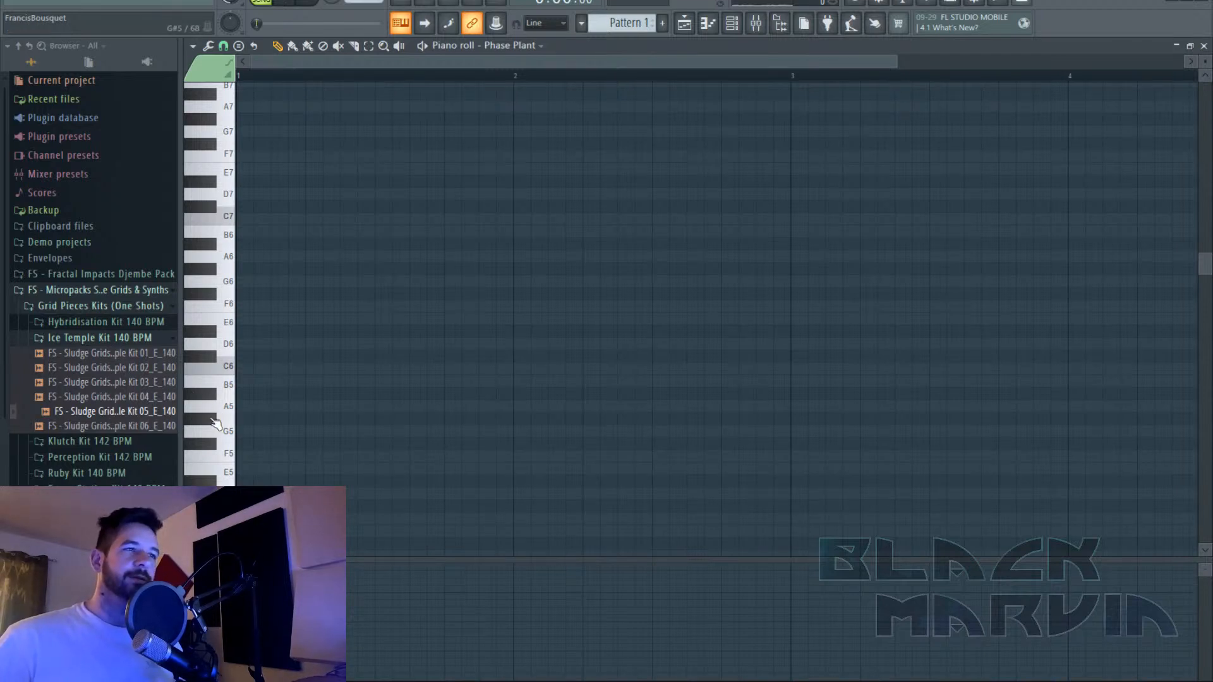
click(251, 421)
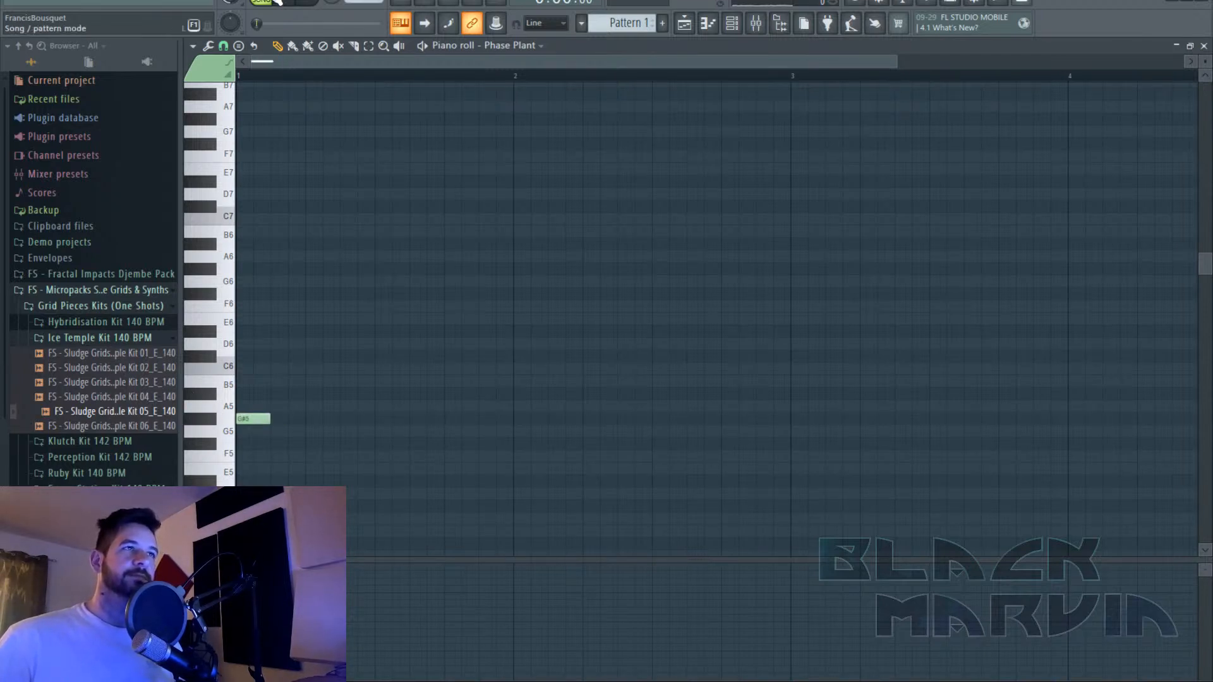
key(space)
key(space)
click(357, 419)
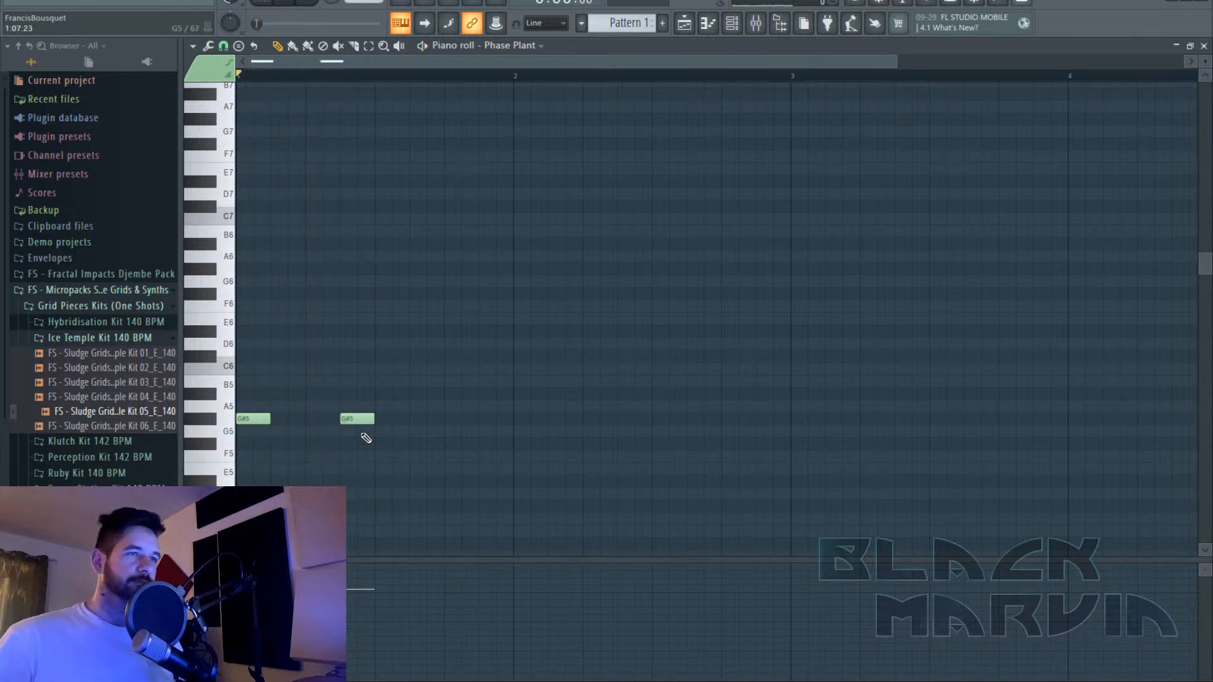
key(space)
key(space)
key(space)
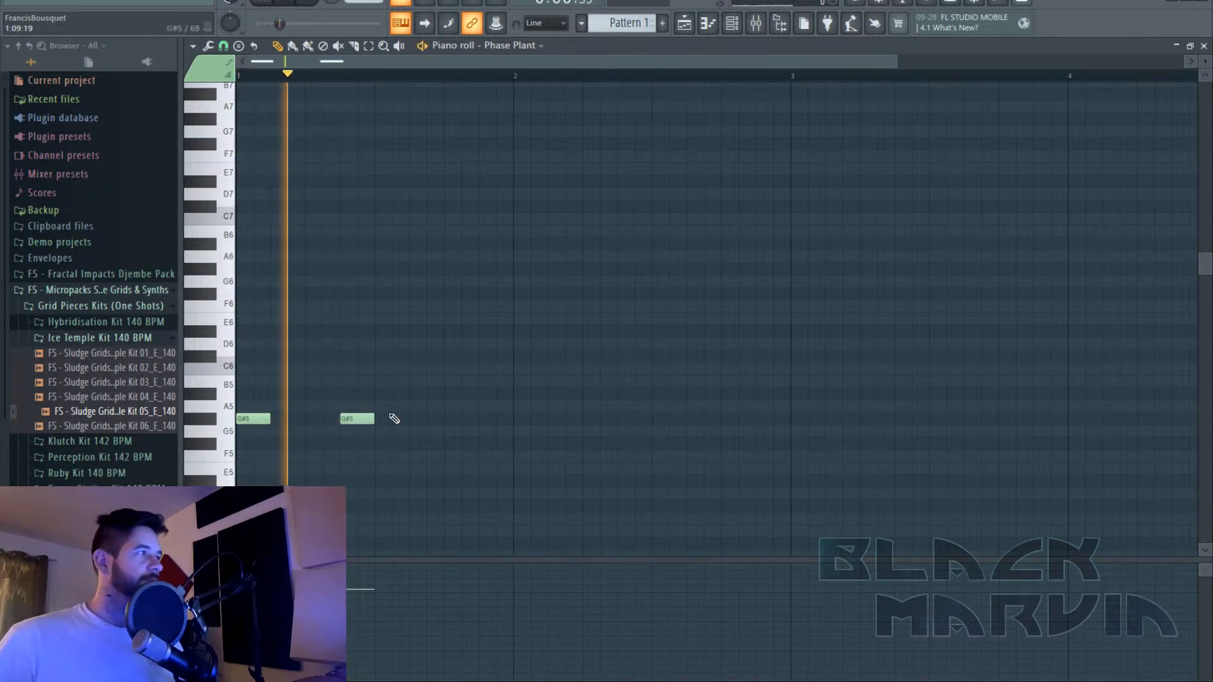
key(space)
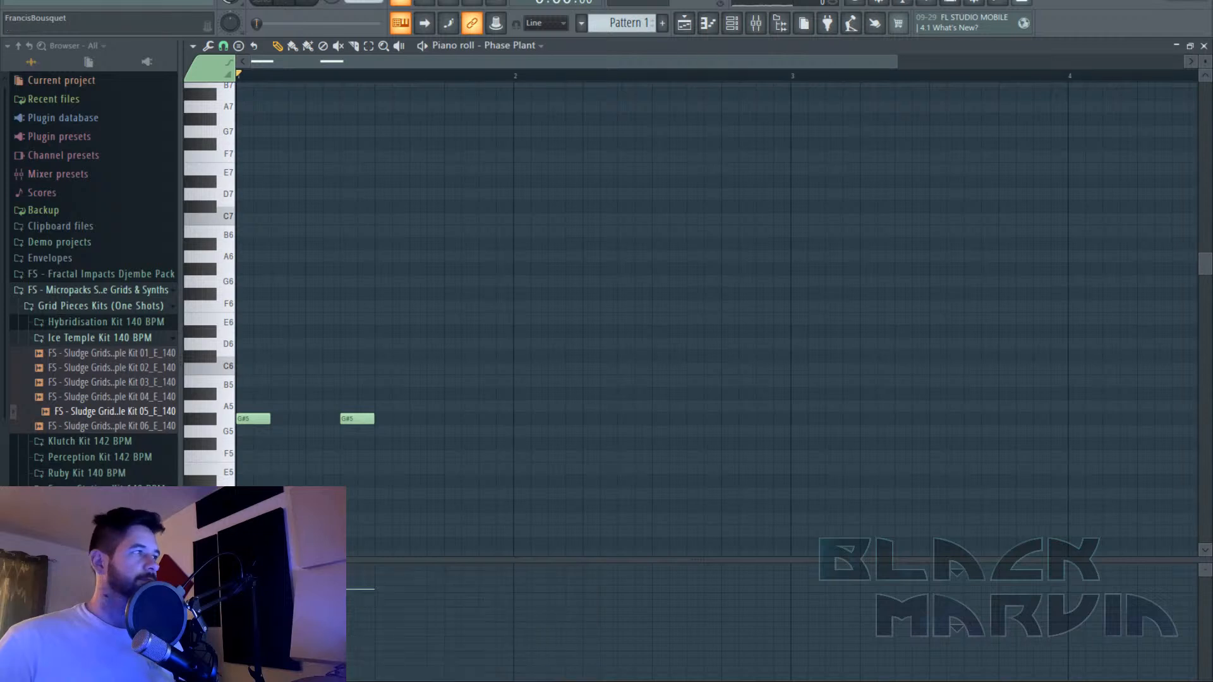
key(space)
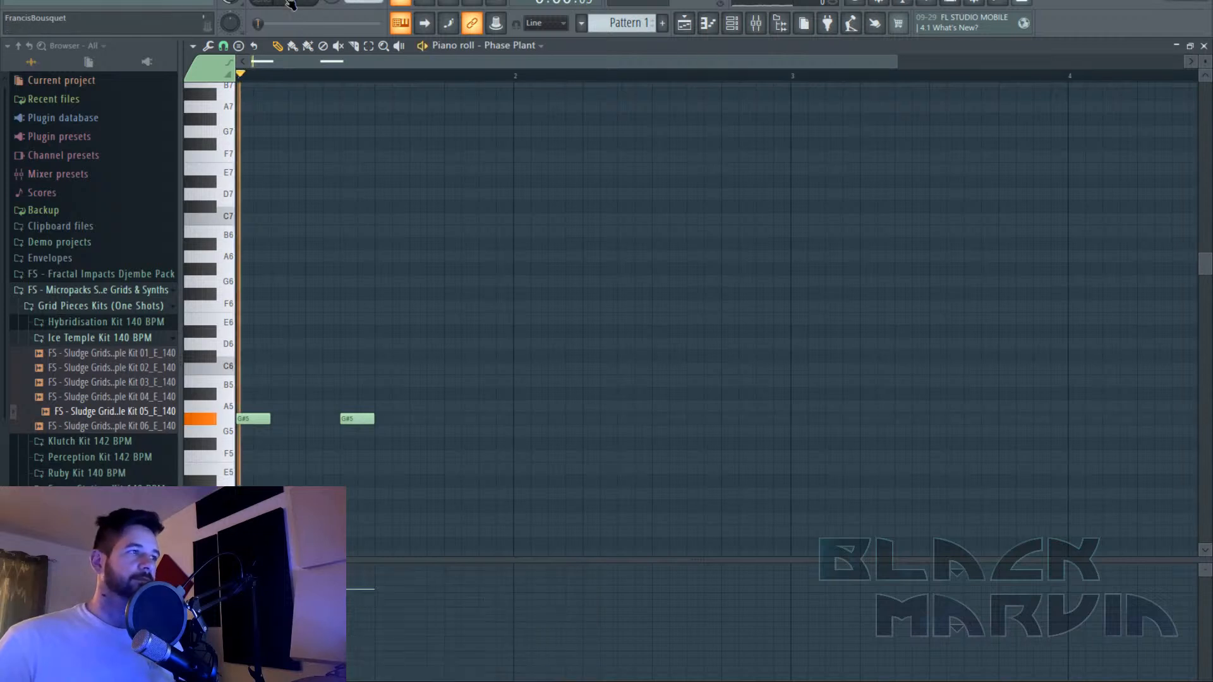
Add a C#6 note at step 13 of bar 1 and a one-step A5 note at the start of bar 2.
click(460, 369)
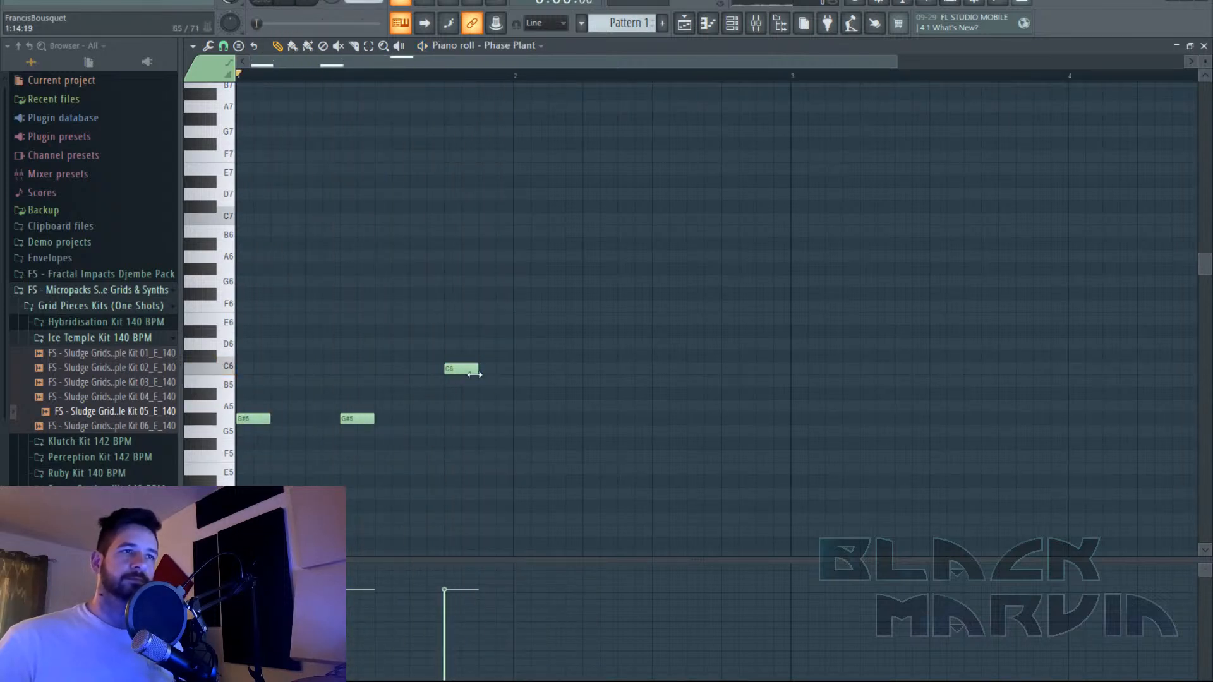
drag(469, 369, 467, 357)
click(503, 394)
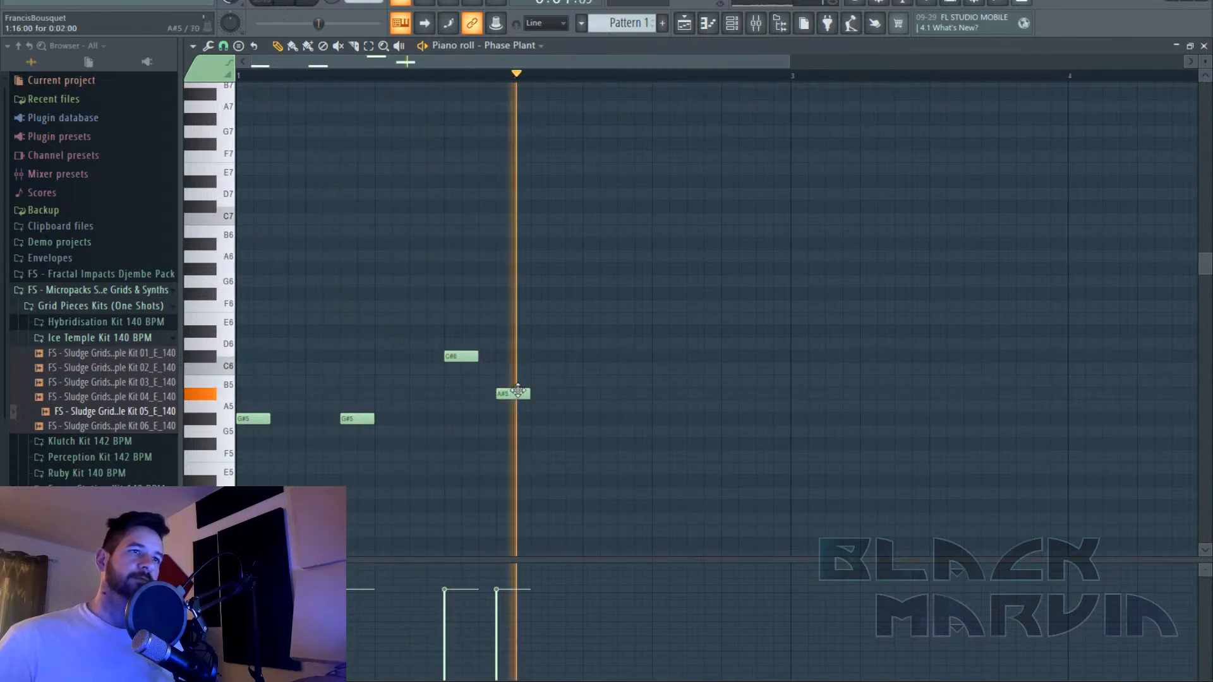
right_click(513, 394)
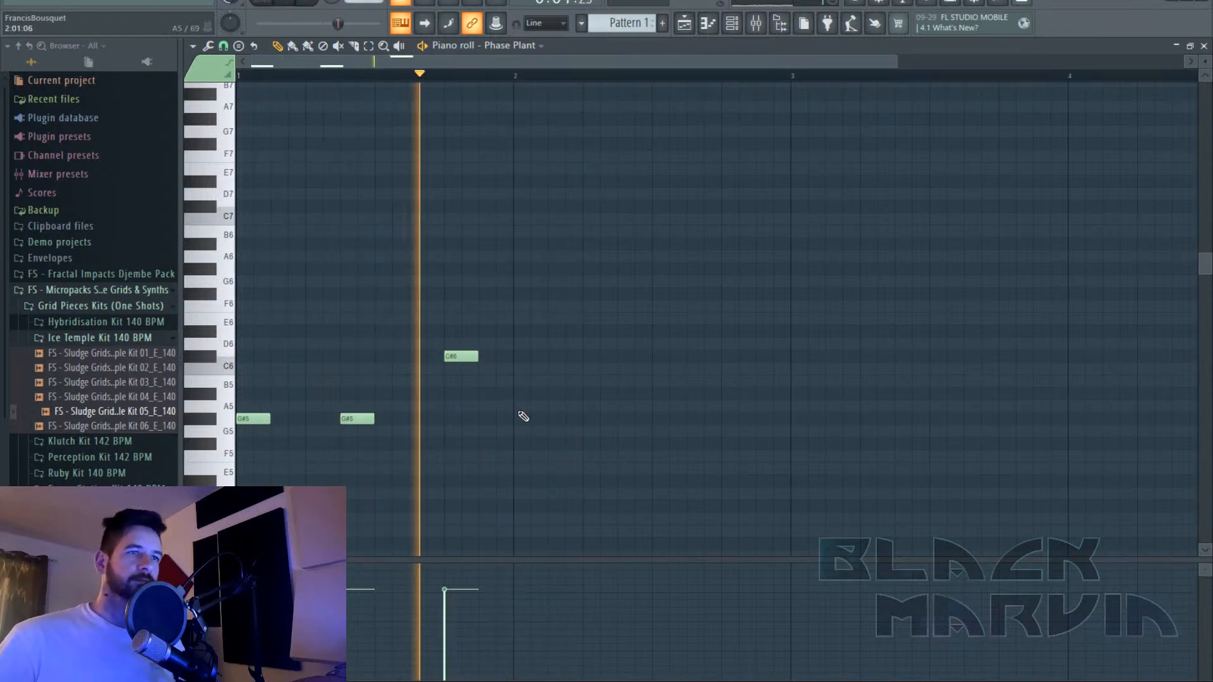
click(521, 407)
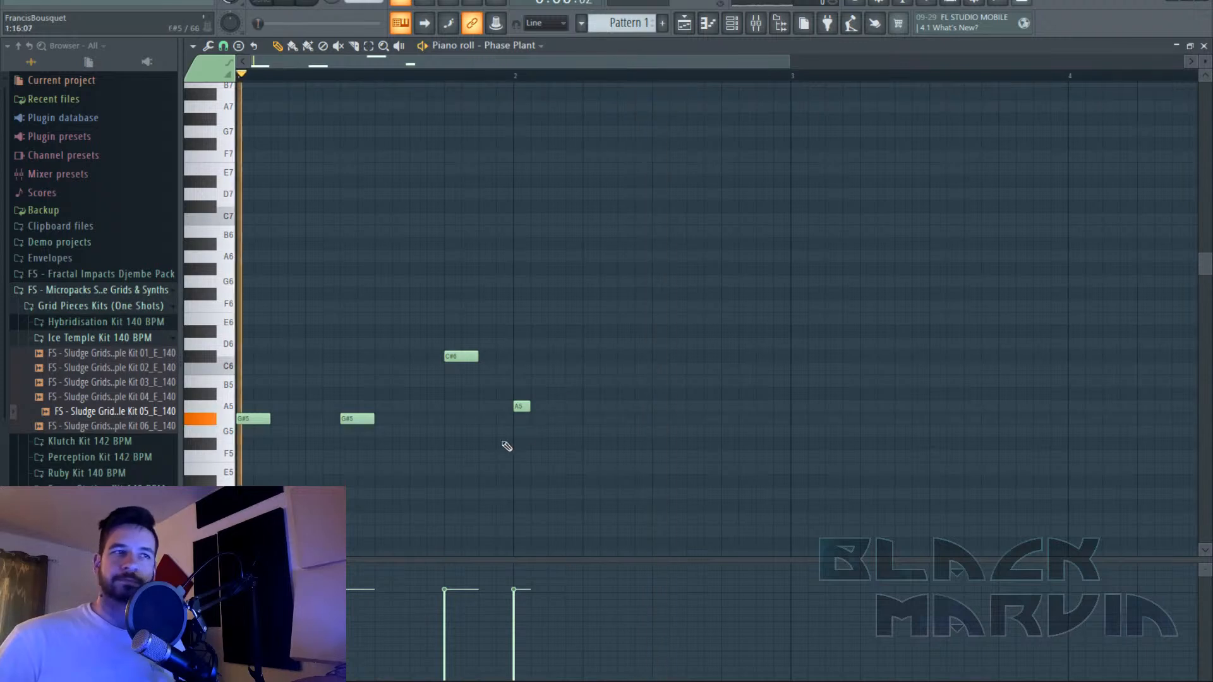
Add a one-step G#5 note at step 5 of bar 2, try another at step 9 and delete it.
click(593, 419)
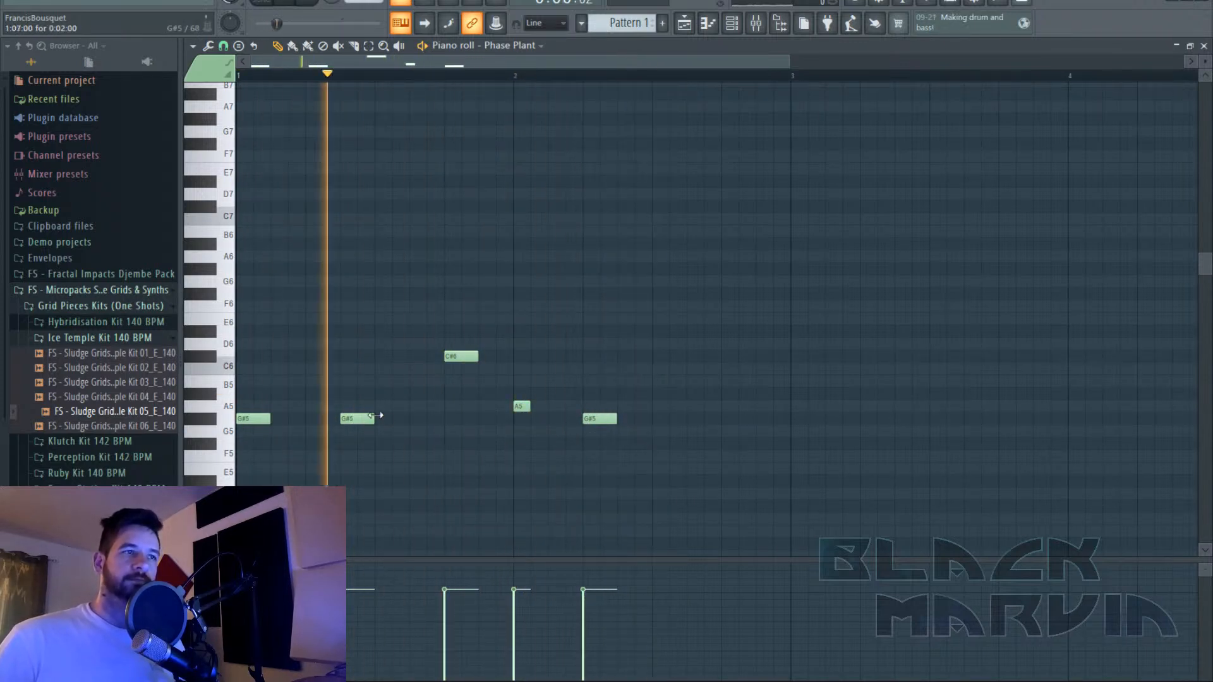
right_click(600, 422)
click(596, 420)
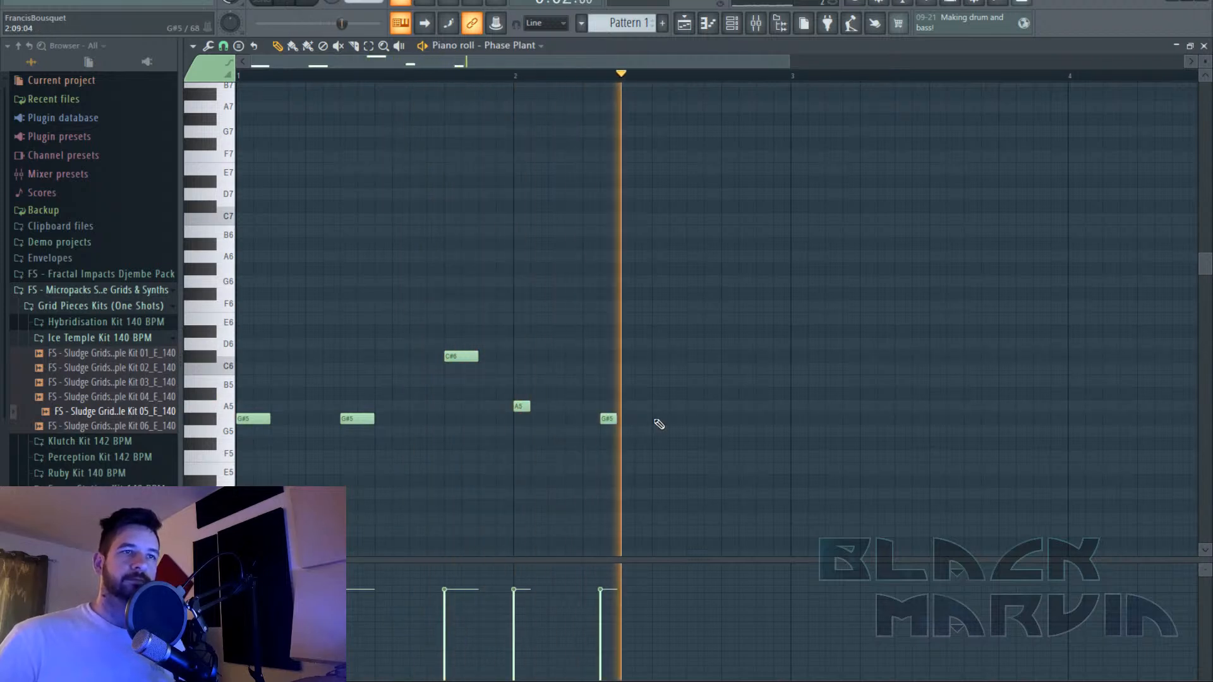
click(660, 420)
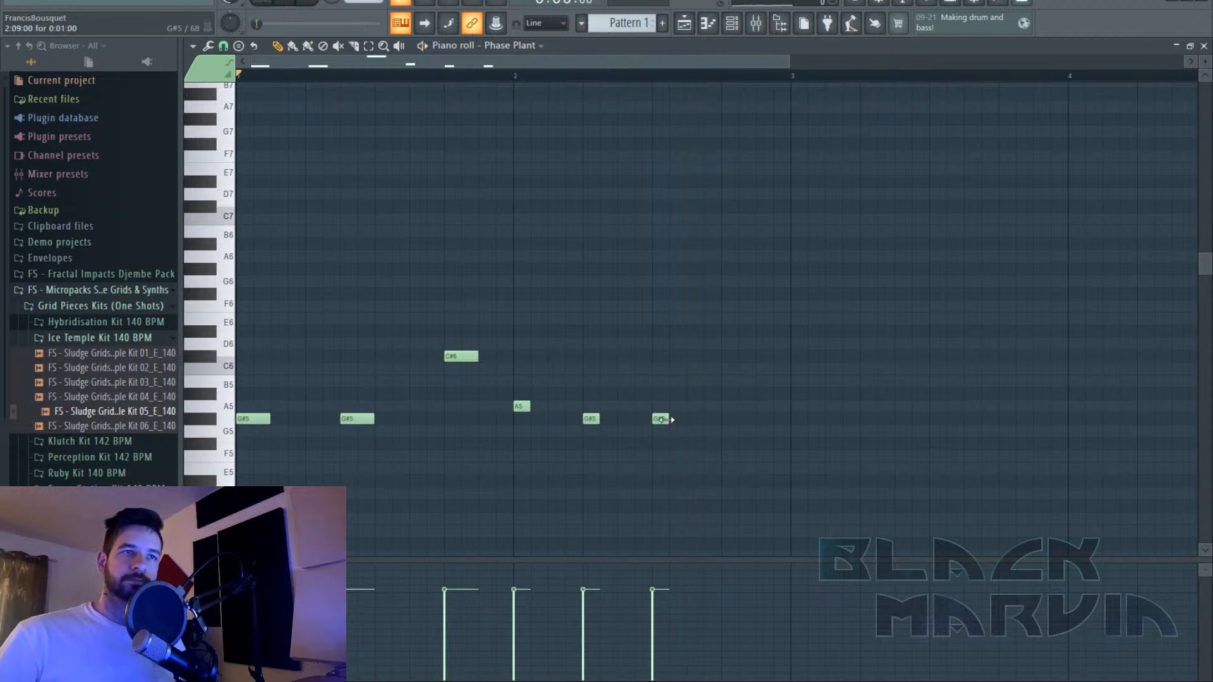
right_click(660, 419)
key(space)
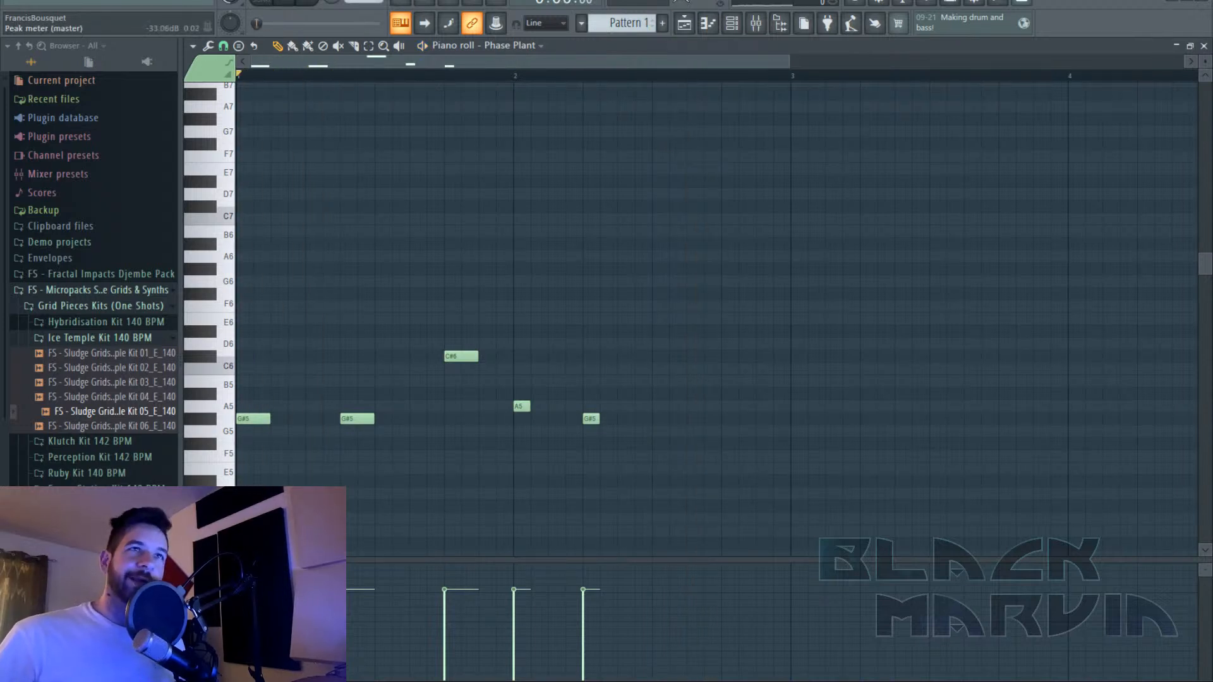
Reopen the Phase Plant window and save the project on the Data (E:) drive as Dual Delay stream.flp.
click(732, 24)
click(674, 120)
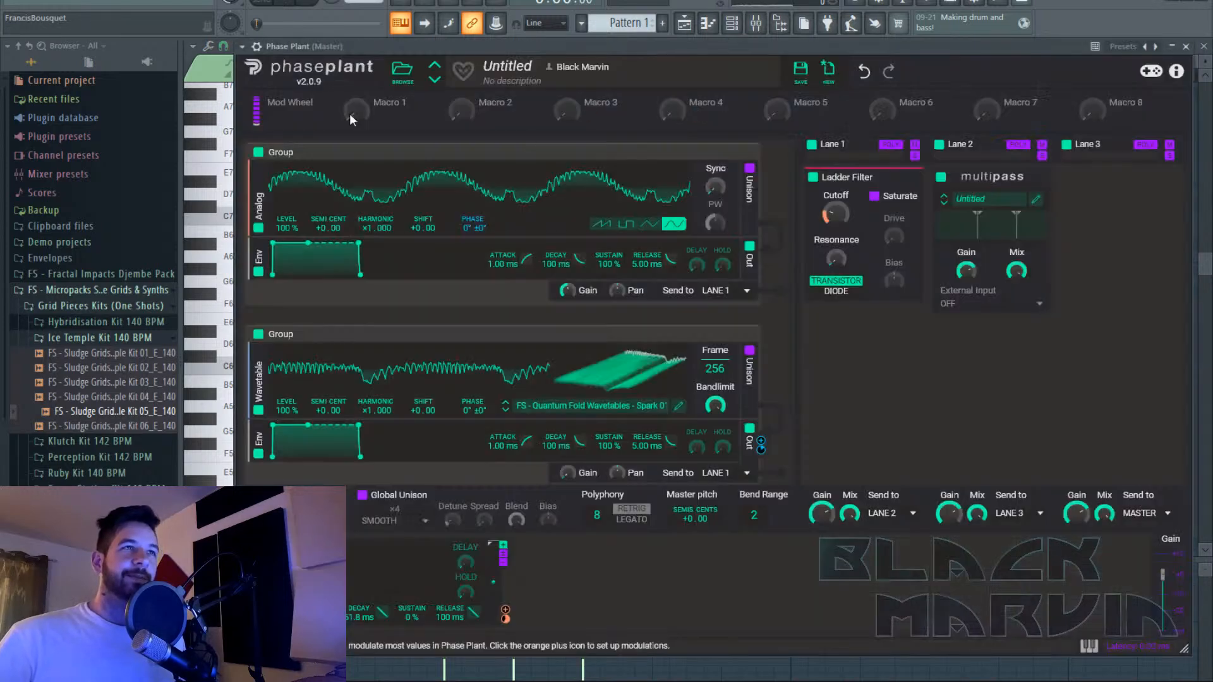
click(15, 3)
click(63, 74)
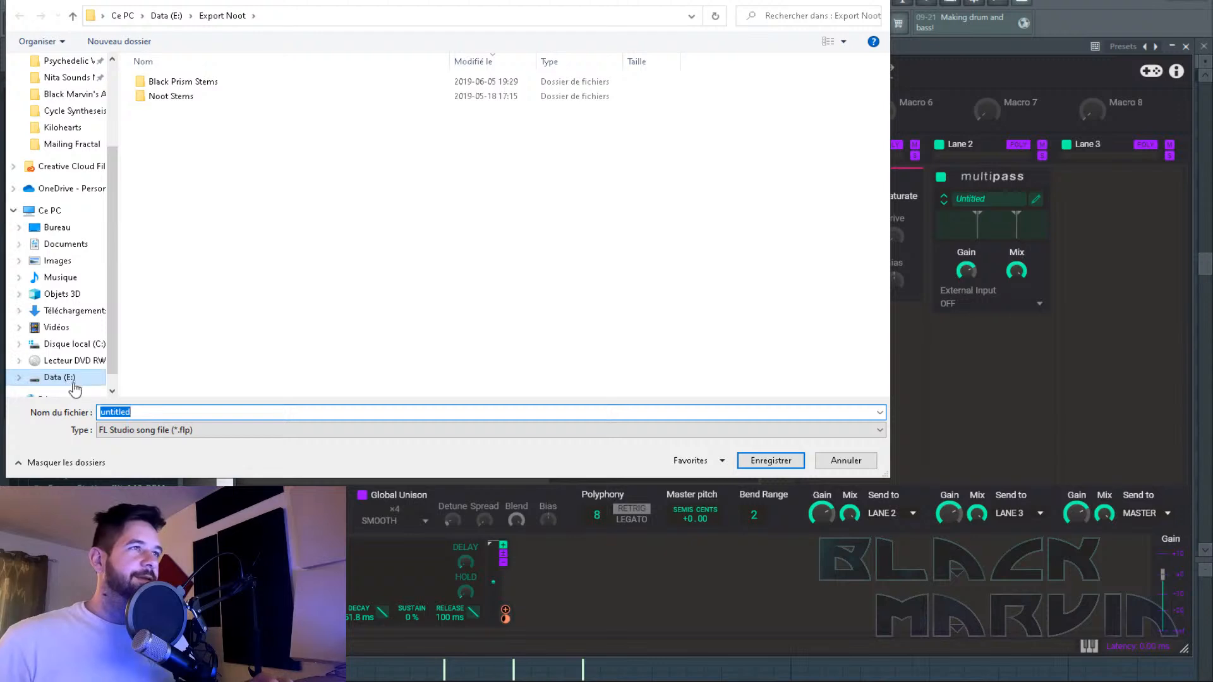
drag(189, 0, 0, 25)
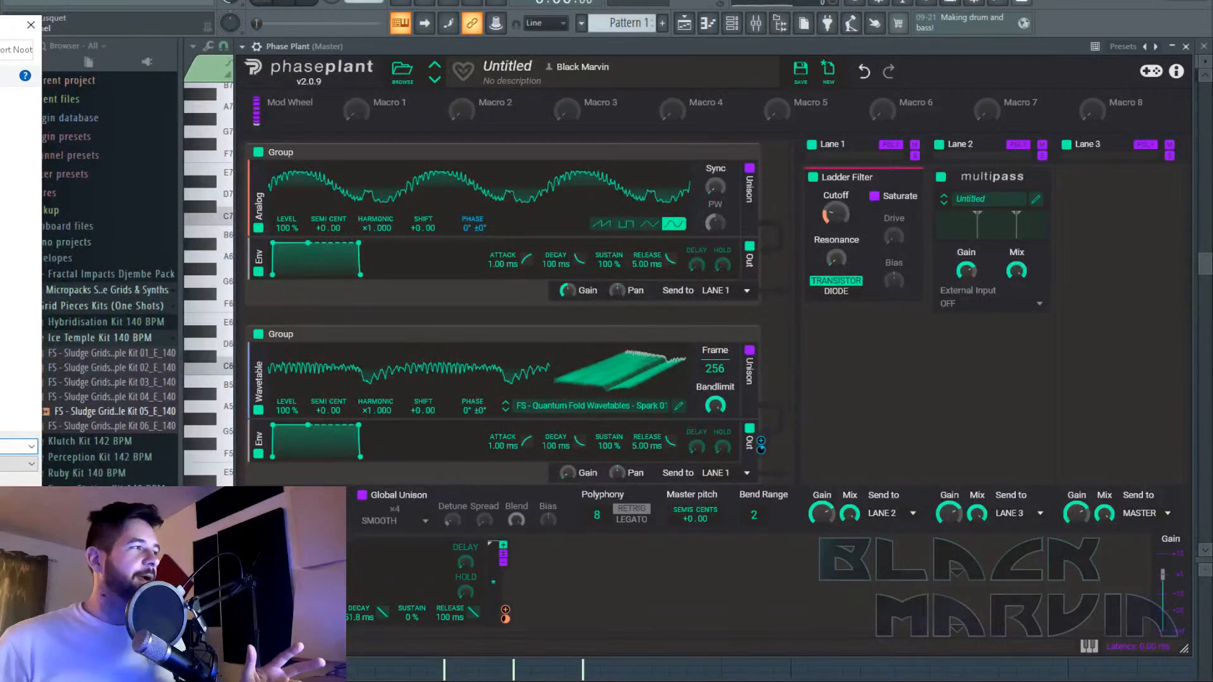
click(0, 252)
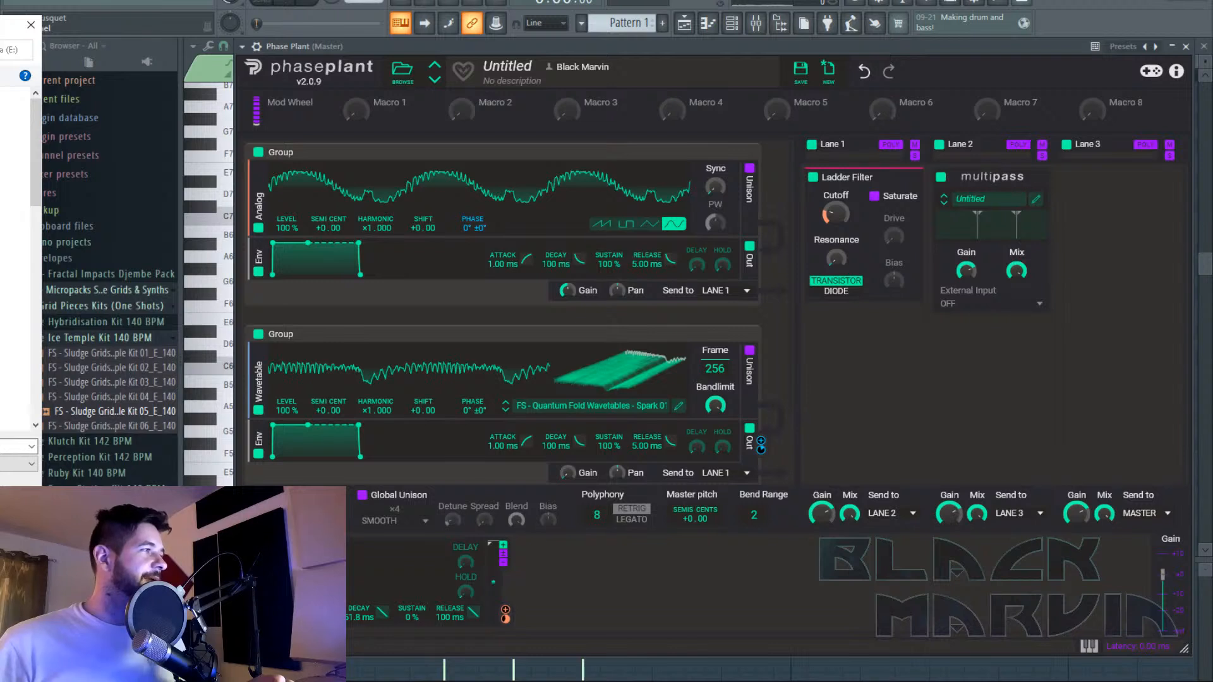
double_click(0, 252)
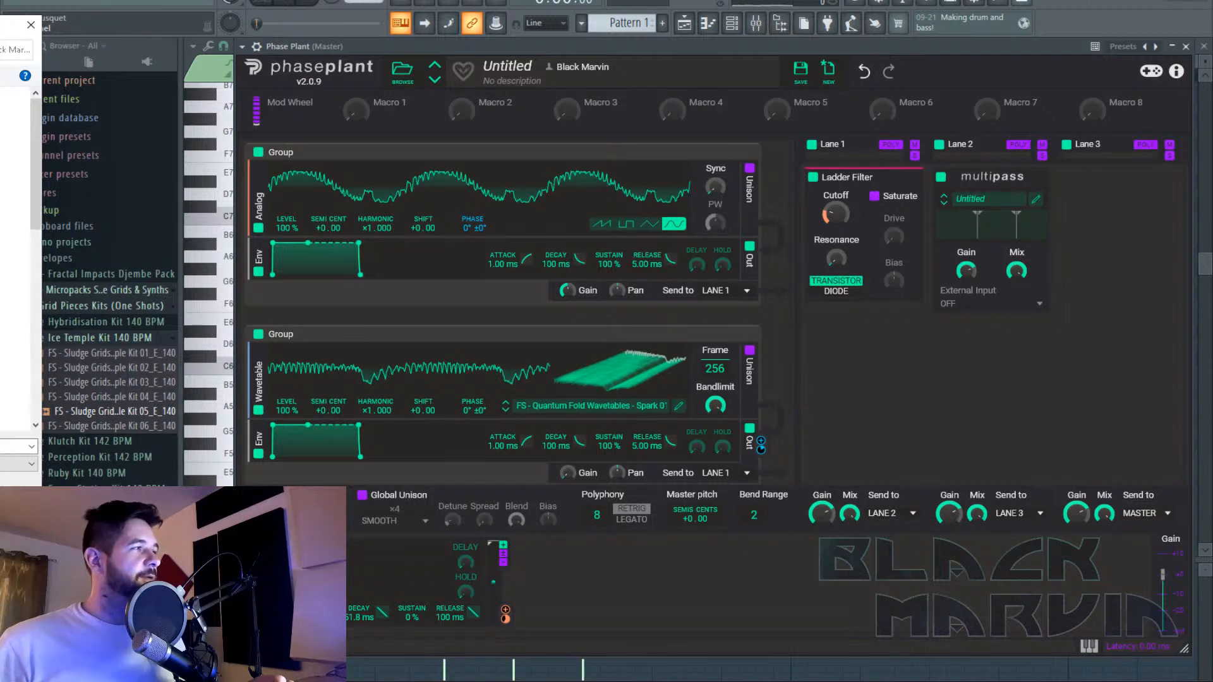
double_click(0, 253)
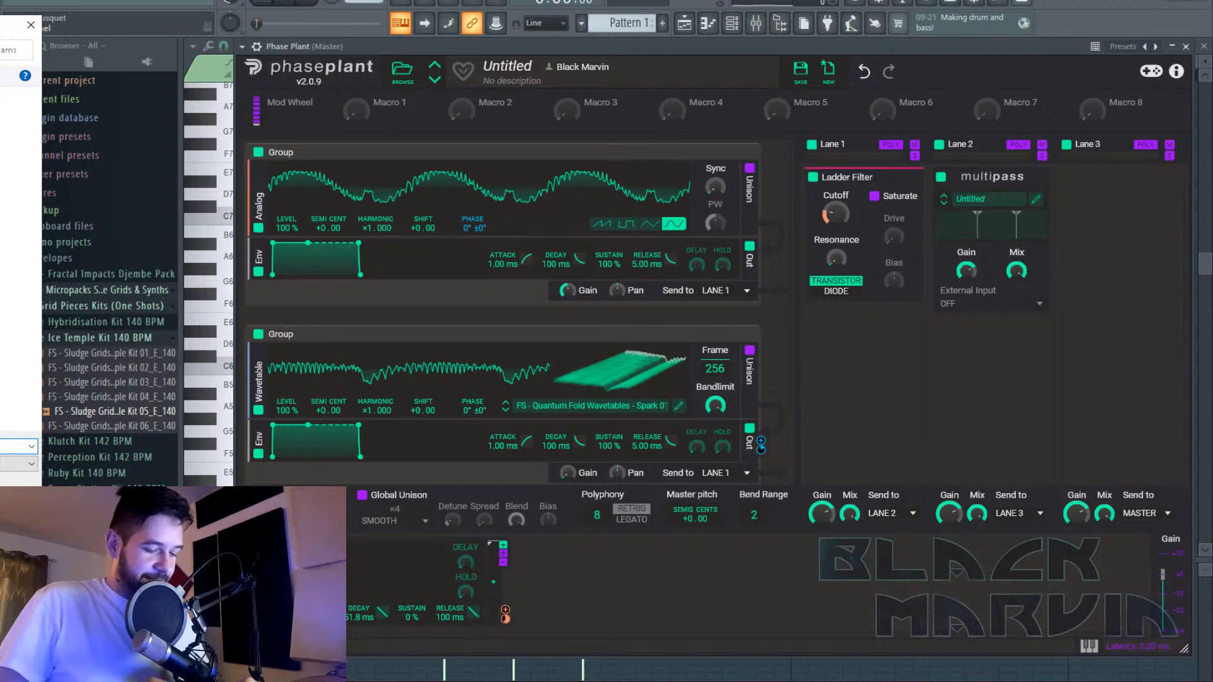
key(Return)
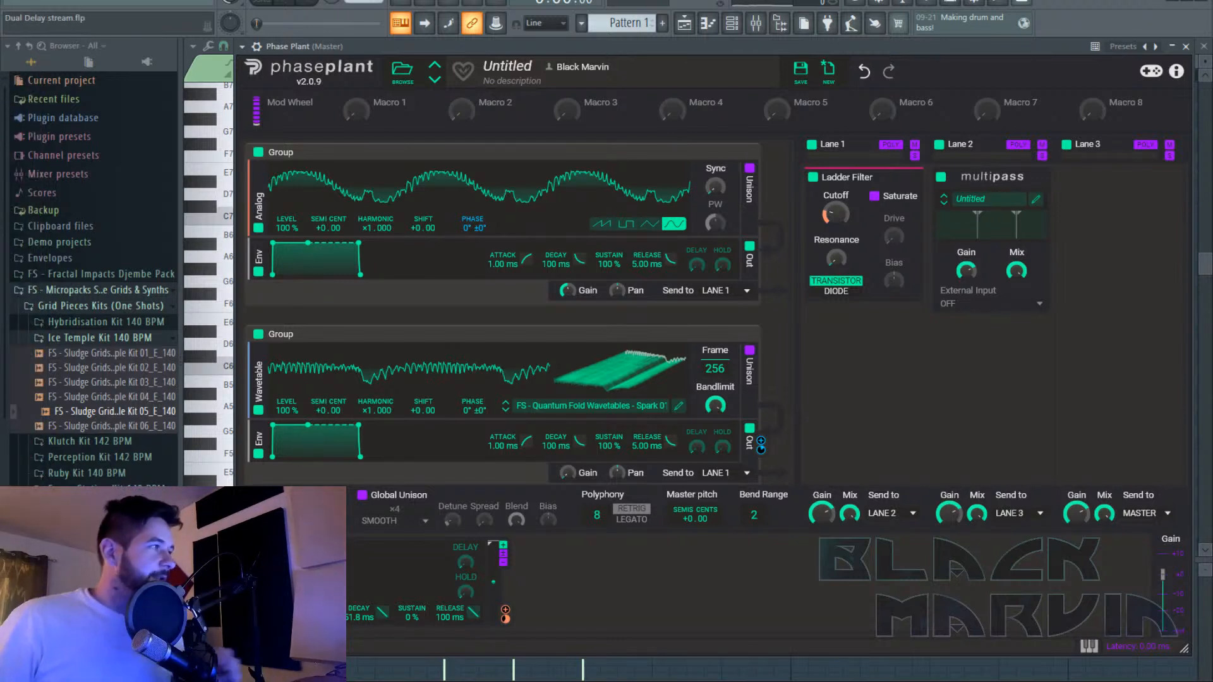
Play the pattern and view the Dual Delay in the Lane 2 Multipass editor, then close the editor.
key(space)
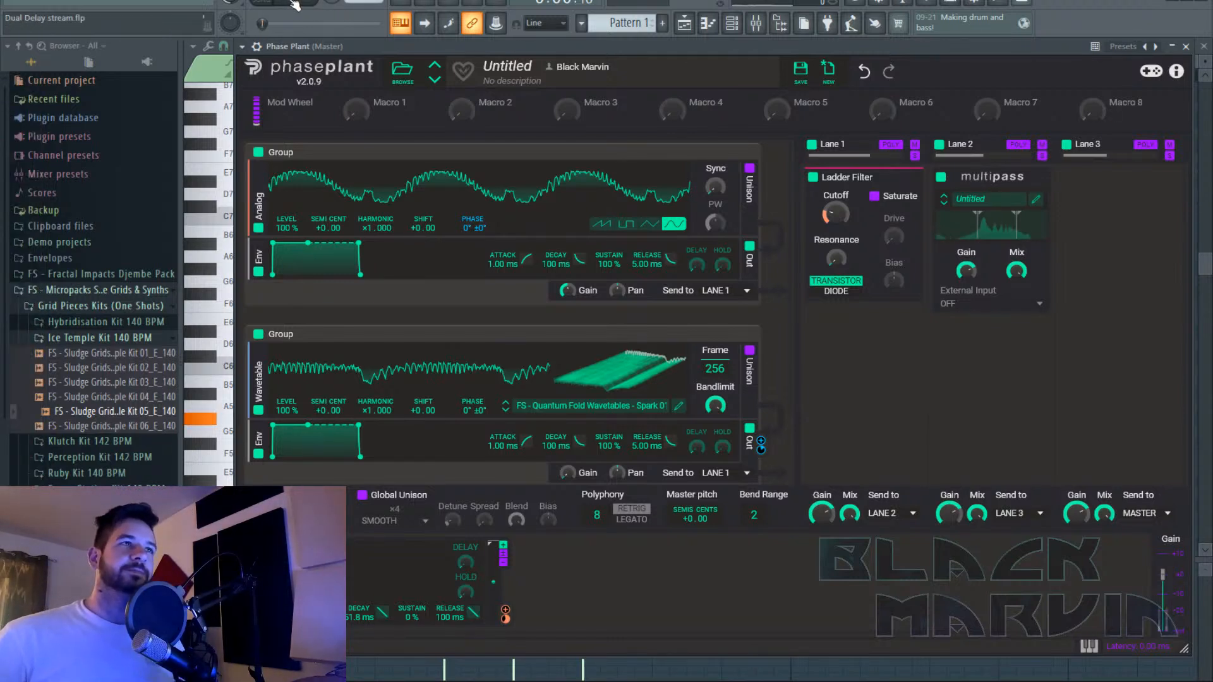
click(1036, 199)
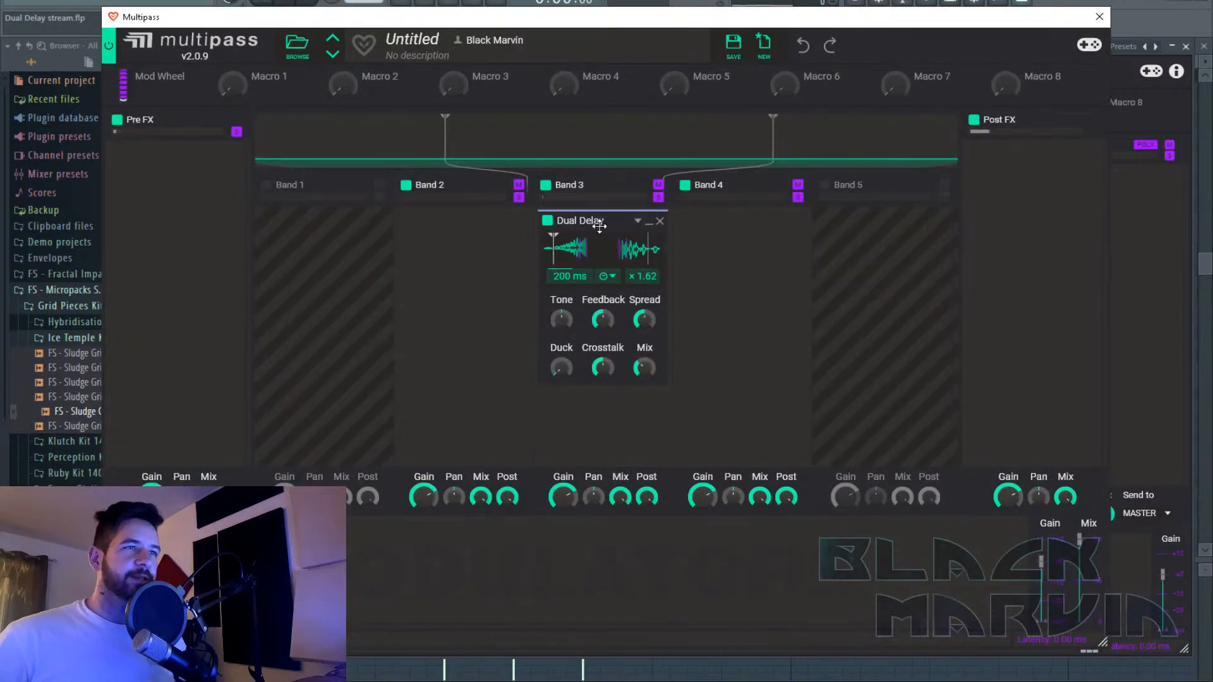
drag(926, 26, 983, 36)
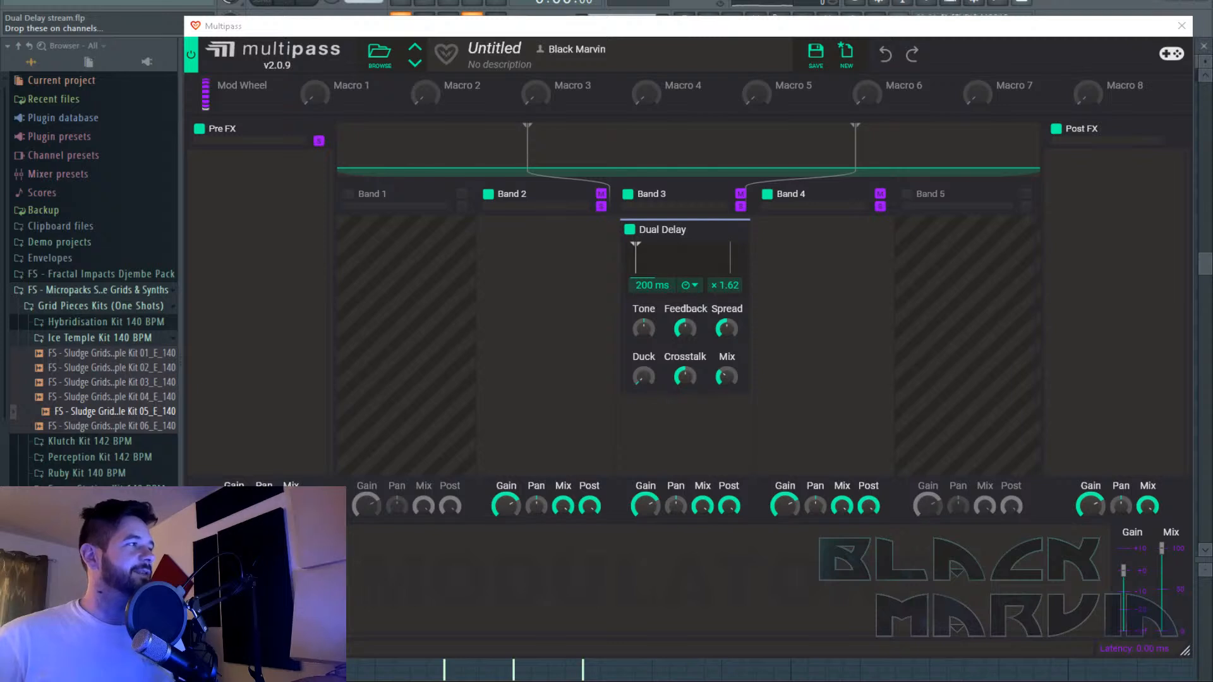
click(1182, 25)
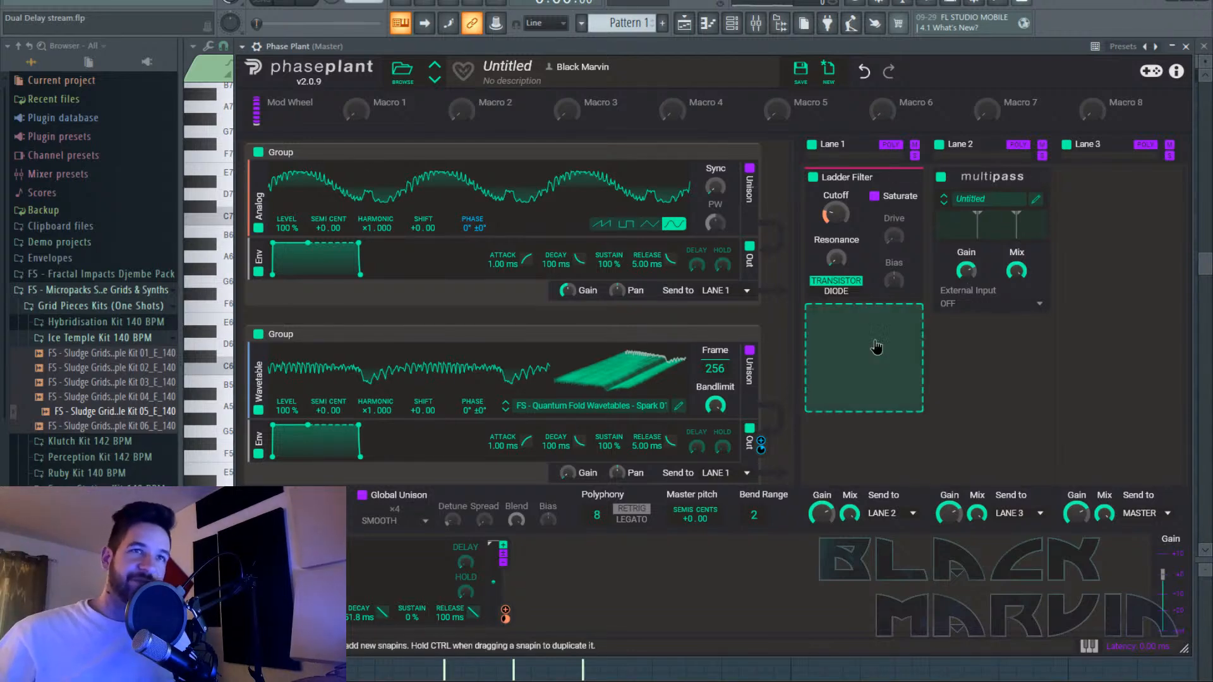
Try a Delay snapin below the Ladder Filter in Lane 1 and remove it.
click(874, 347)
click(869, 480)
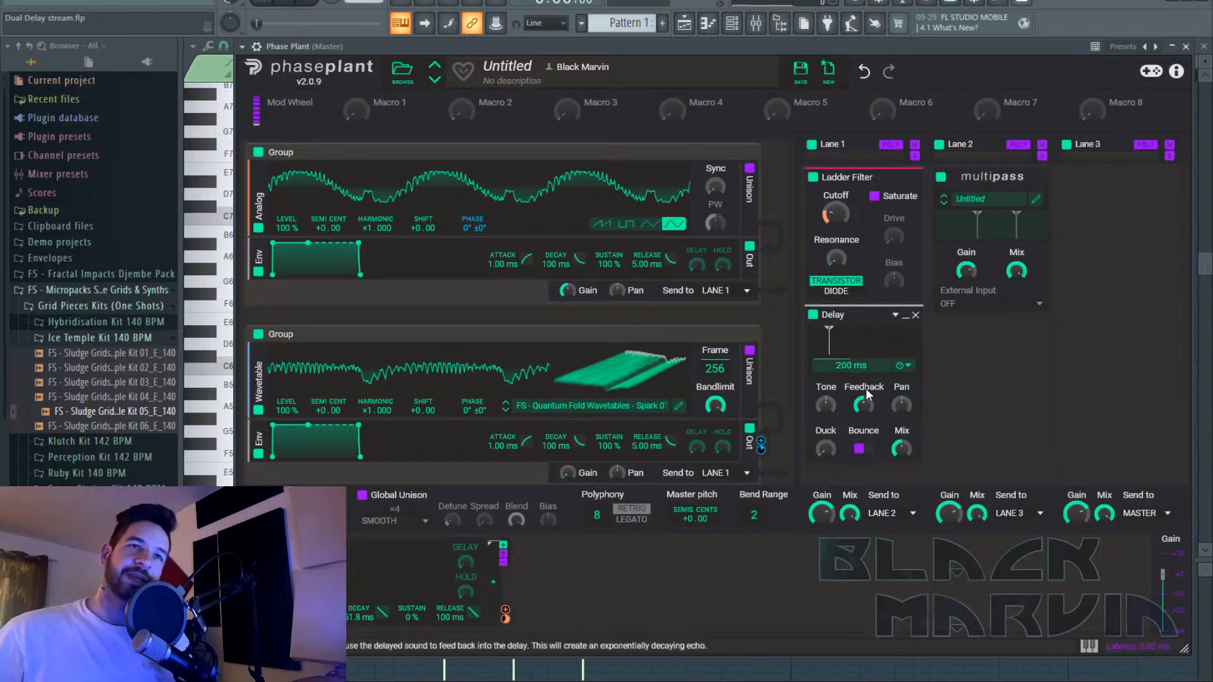
click(914, 317)
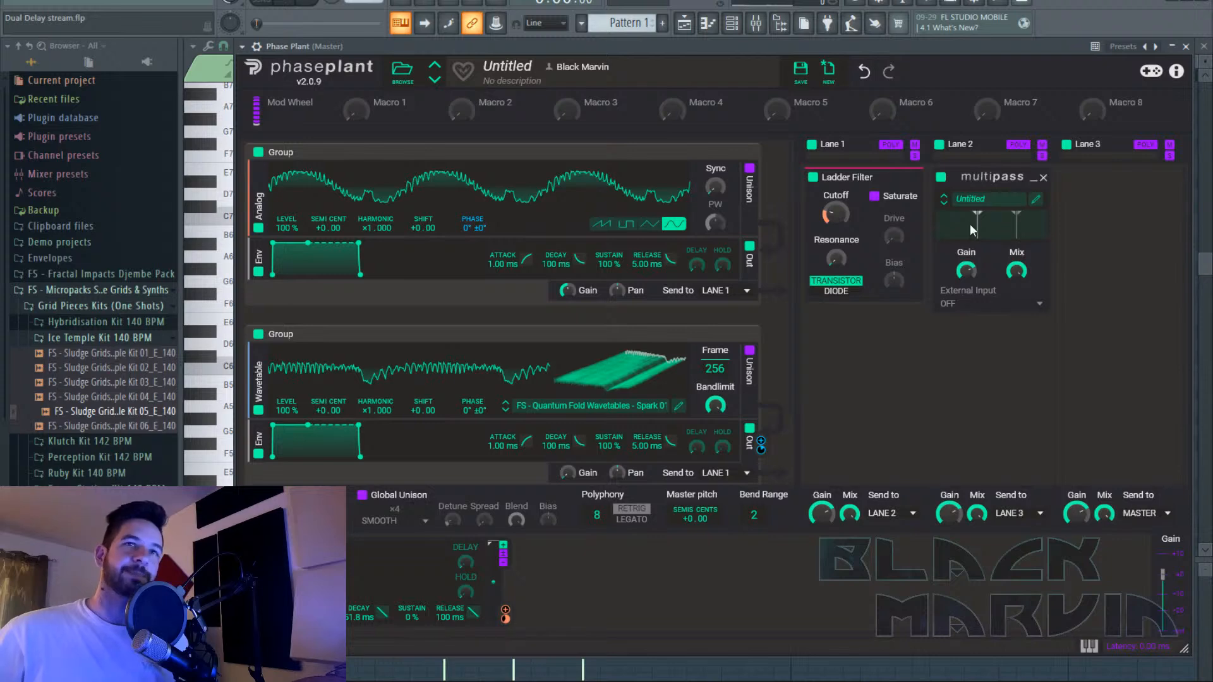
Set the Lane 2 Multipass lower crossover to 156 Hz, raise its upper crossover slightly, and close the editor.
click(1036, 201)
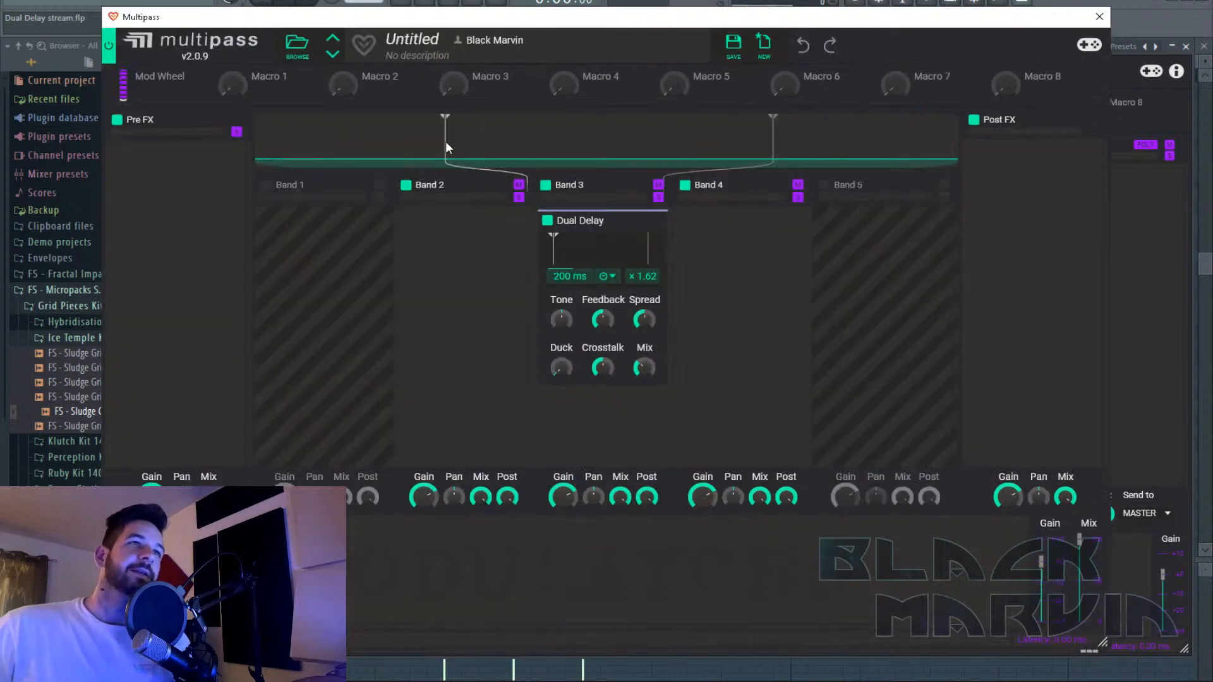
drag(446, 142, 408, 125)
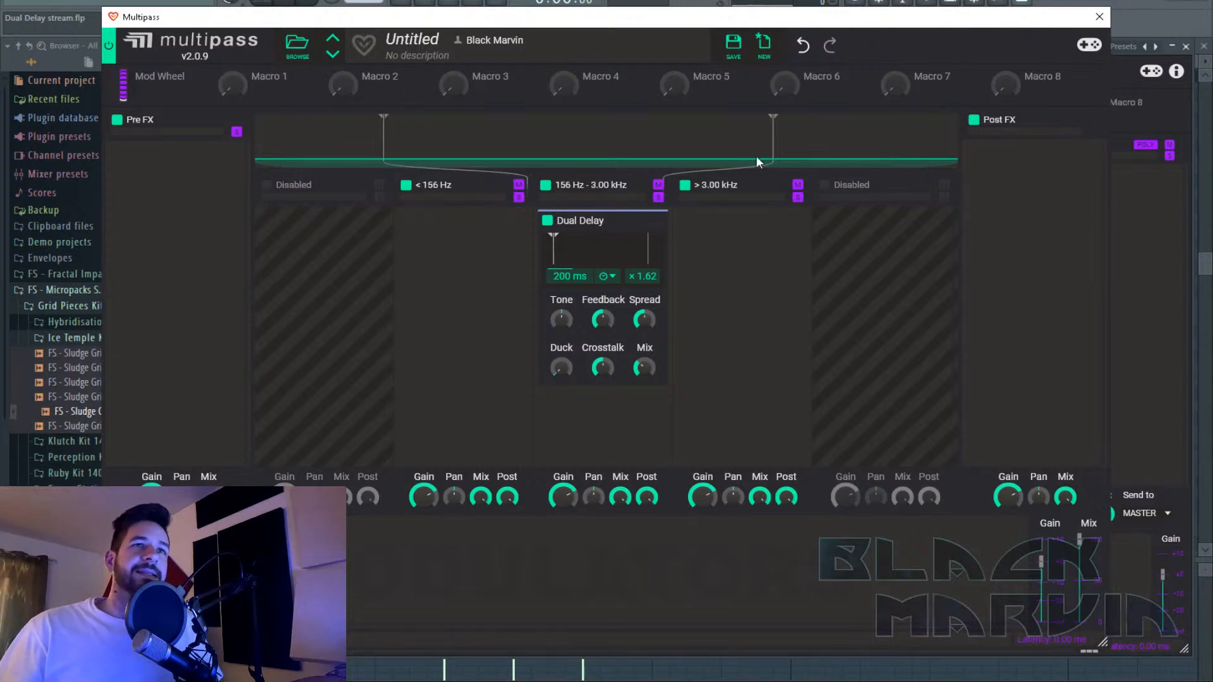
click(1099, 16)
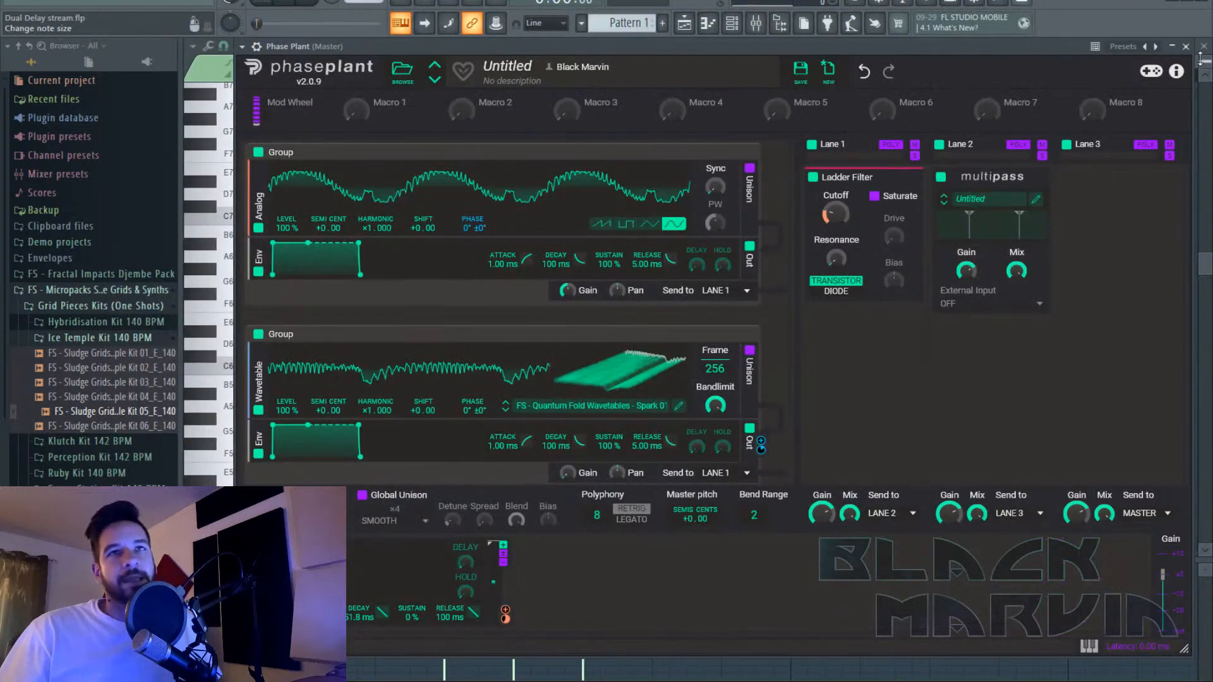
Close Phase Plant and load OuterSpace_x64 into slot 6 of mixer Insert 8.
click(1186, 46)
click(758, 25)
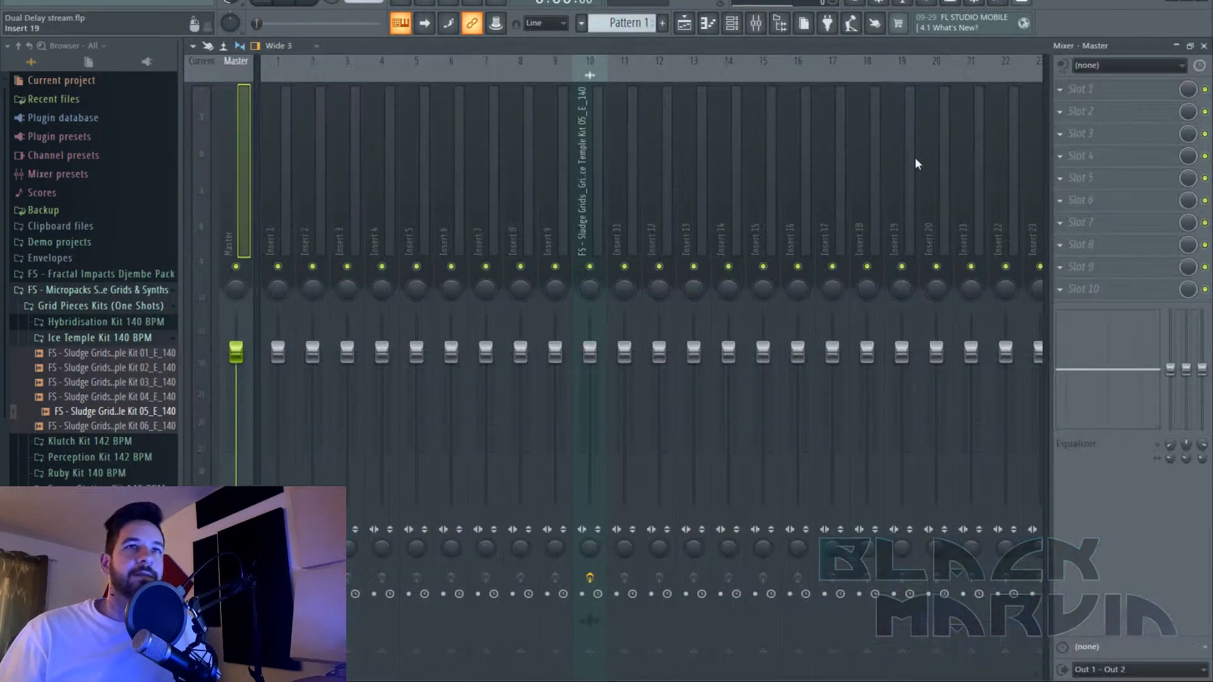
click(1104, 211)
key(Escape)
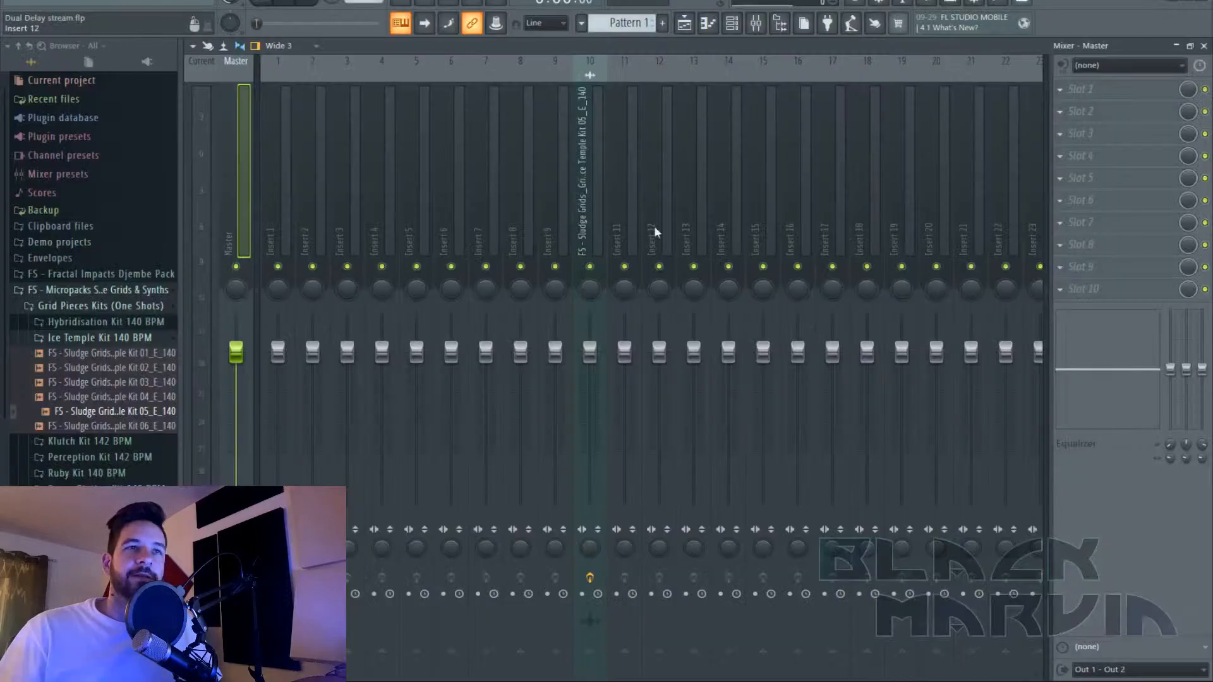
click(525, 155)
click(1064, 238)
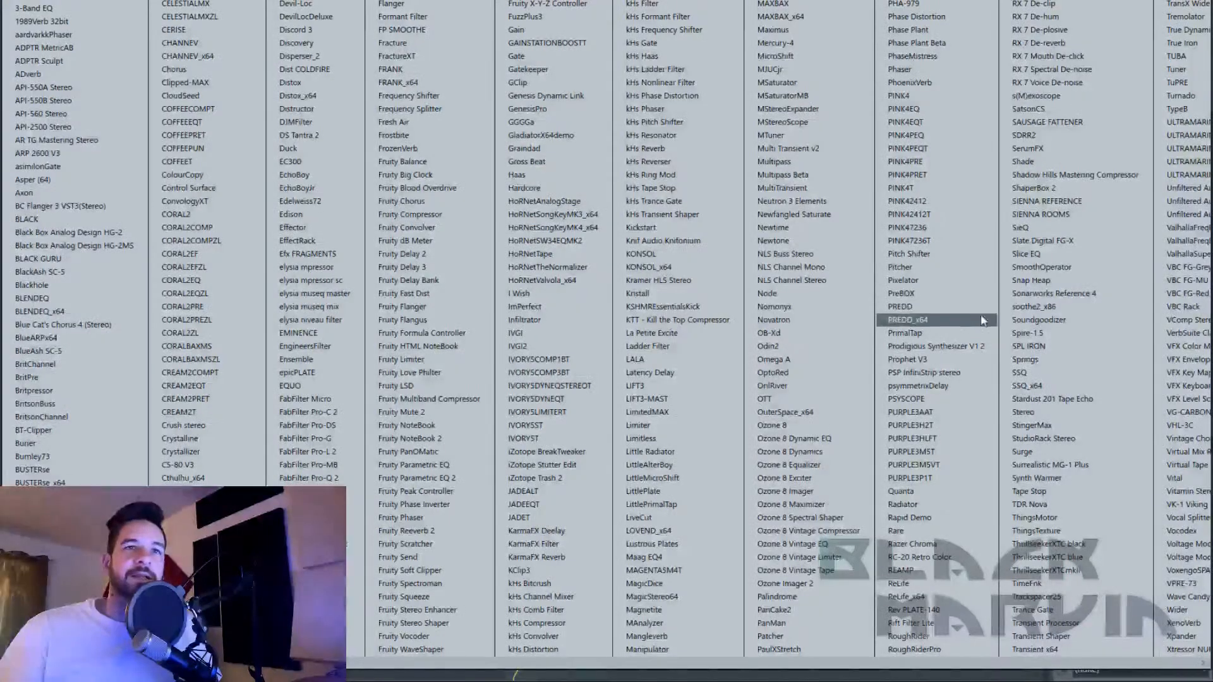
click(830, 414)
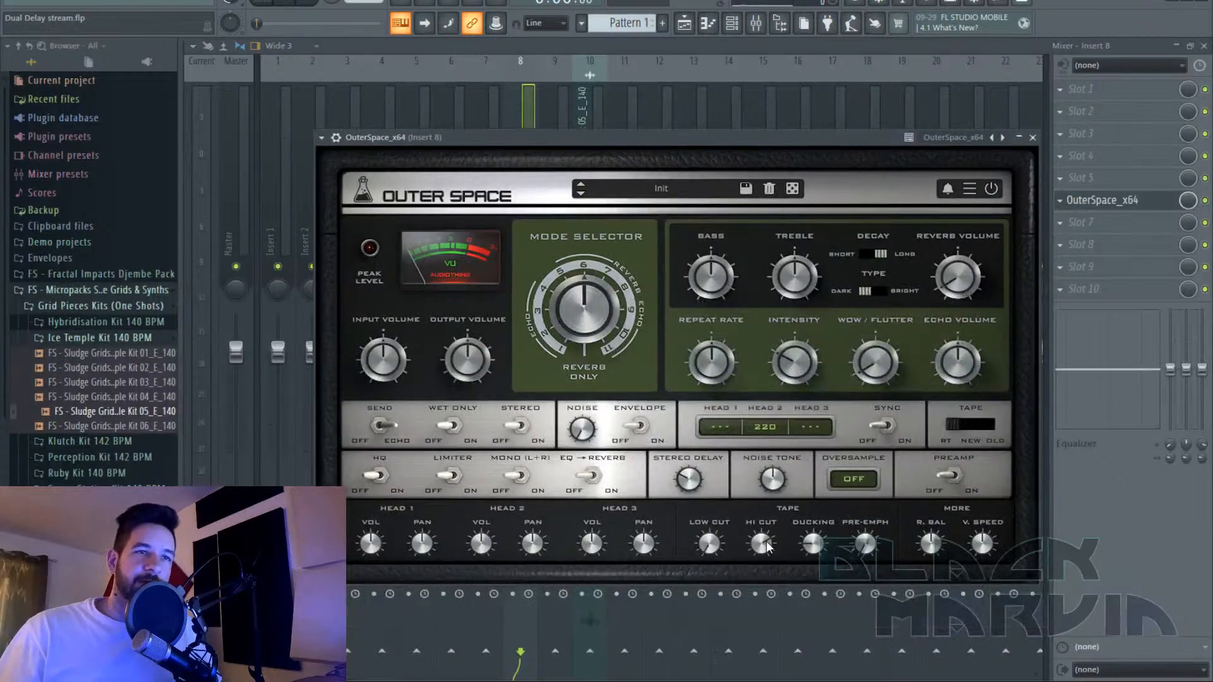
Try OuterSpace's tape low cut, hi cut and ducking controls, and remove the plugin from Insert 8.
drag(767, 542, 765, 499)
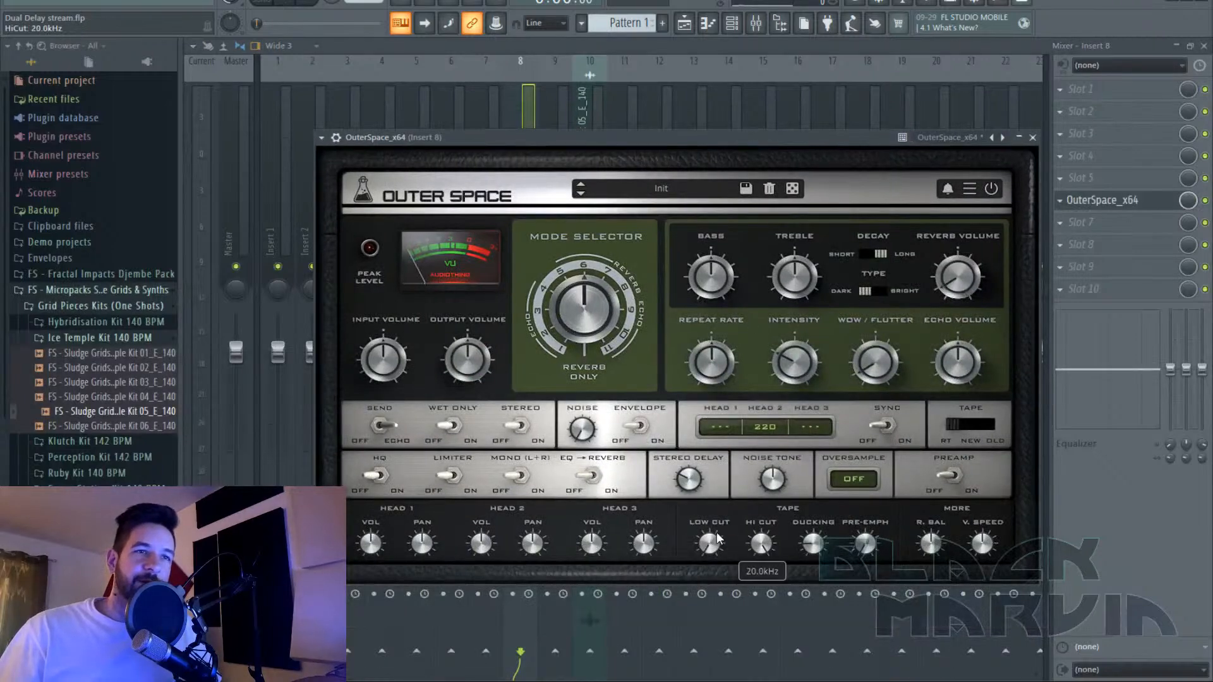
drag(715, 535, 722, 490)
drag(759, 543, 758, 600)
drag(810, 545, 804, 583)
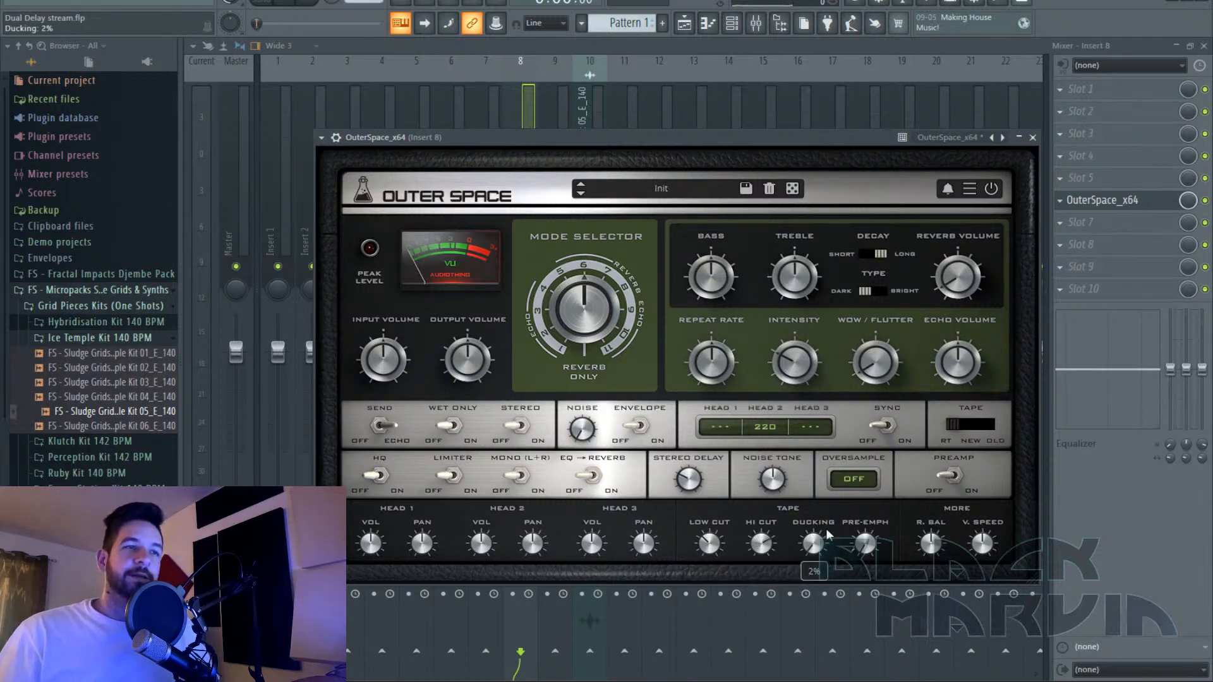
click(1062, 202)
click(1078, 232)
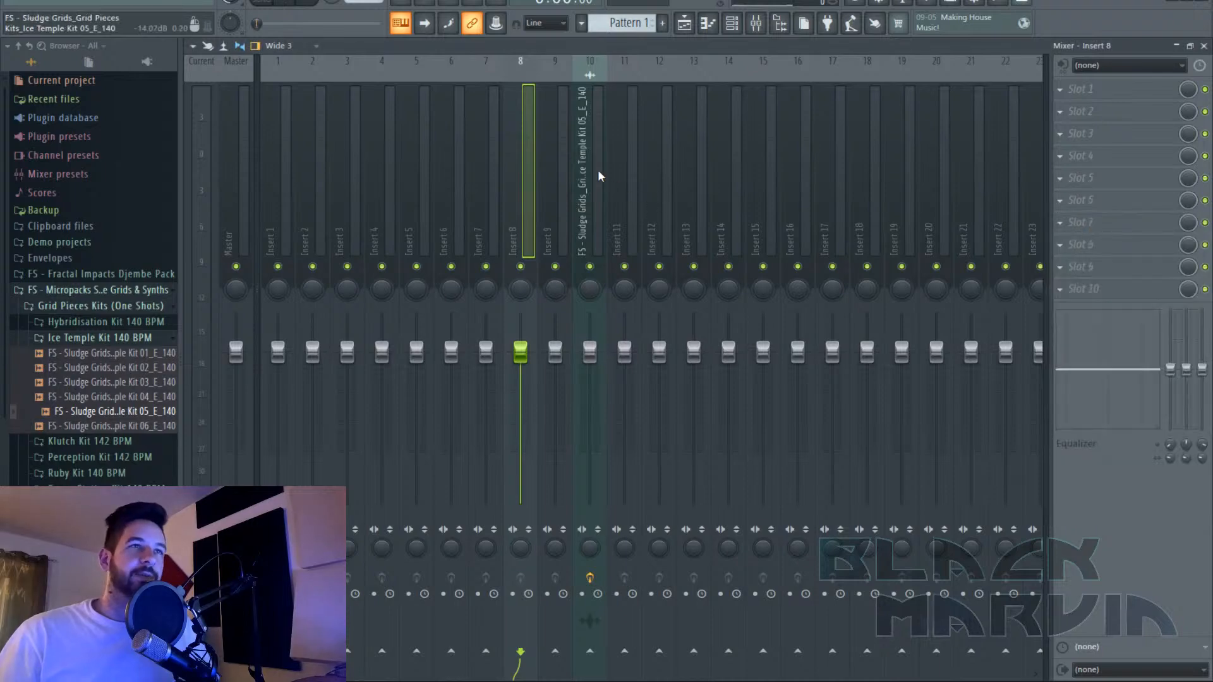
Reopen Phase Plant and its Multipass editor, and look at the available modulation targets for Macro 1.
click(732, 23)
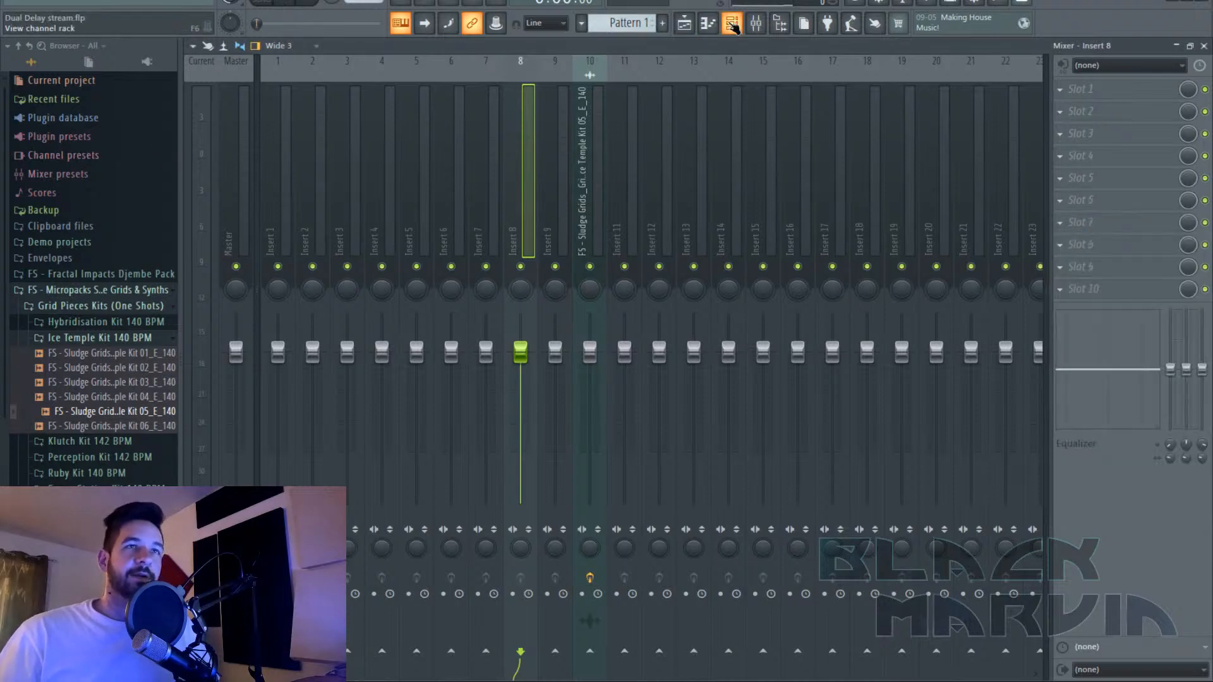
click(677, 118)
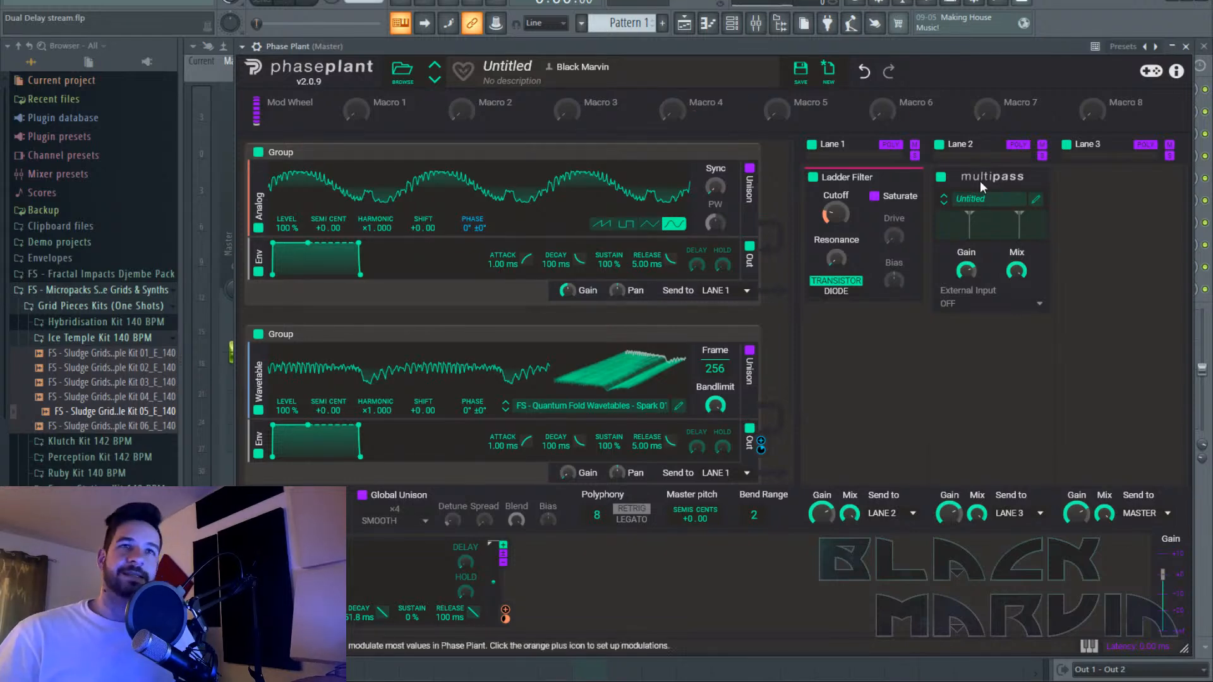
click(1039, 201)
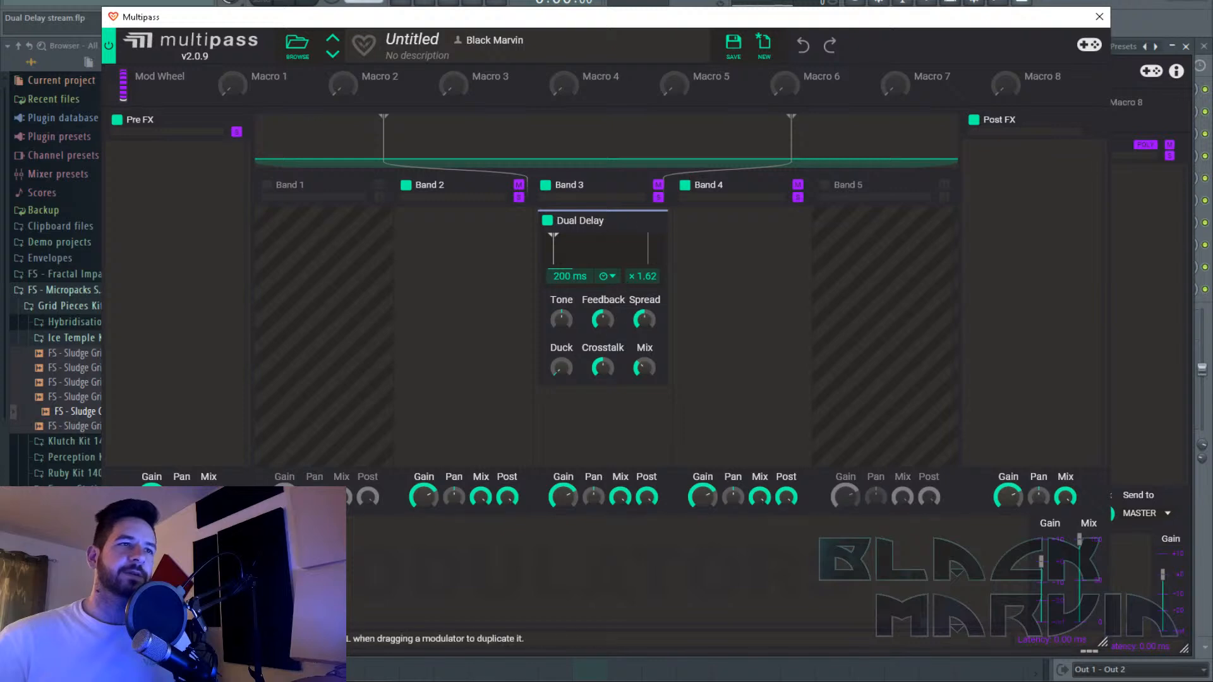
drag(256, 92, 629, 296)
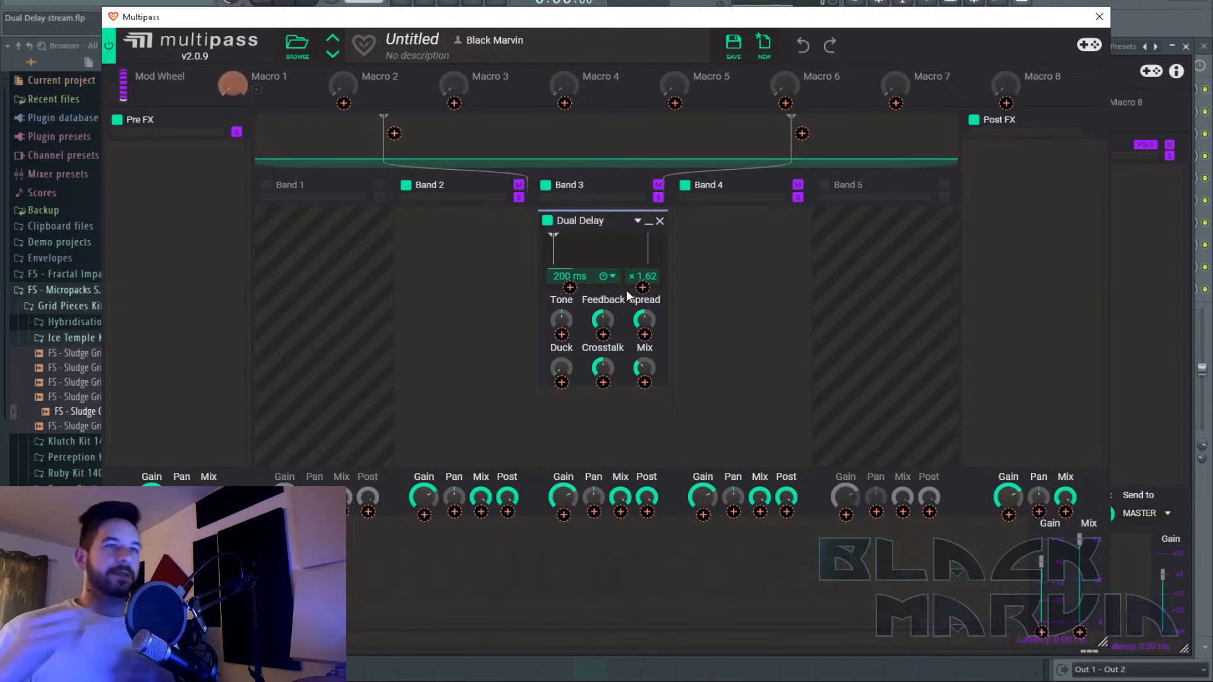
click(561, 580)
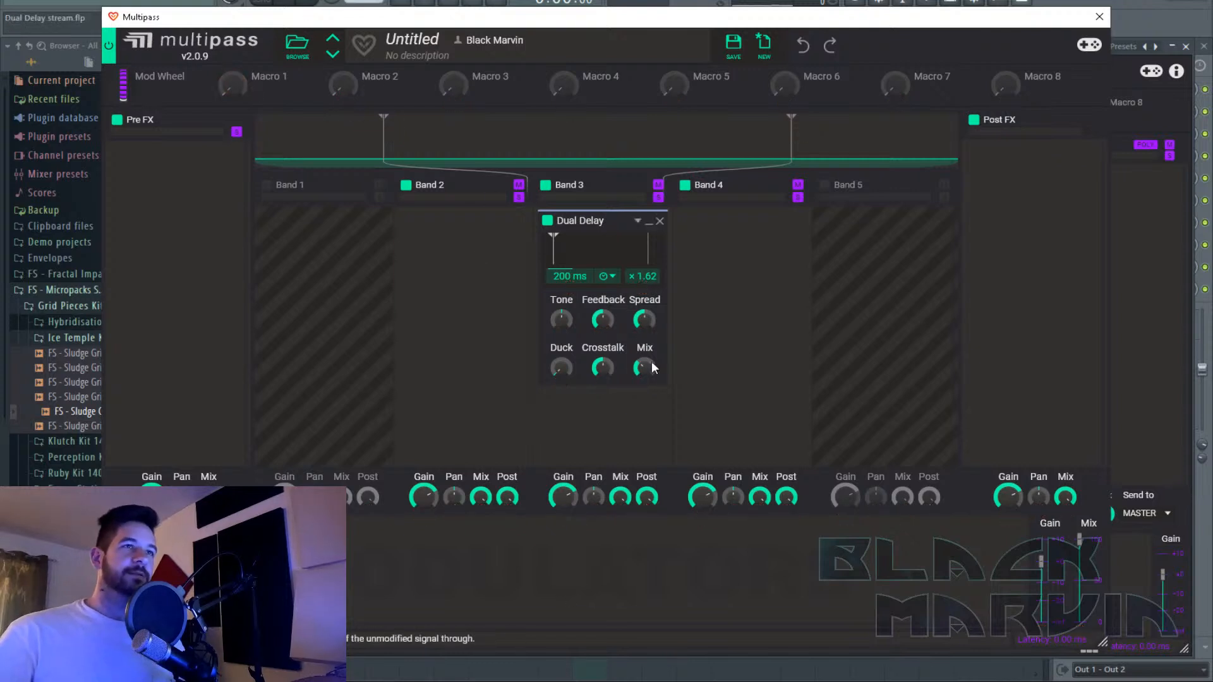
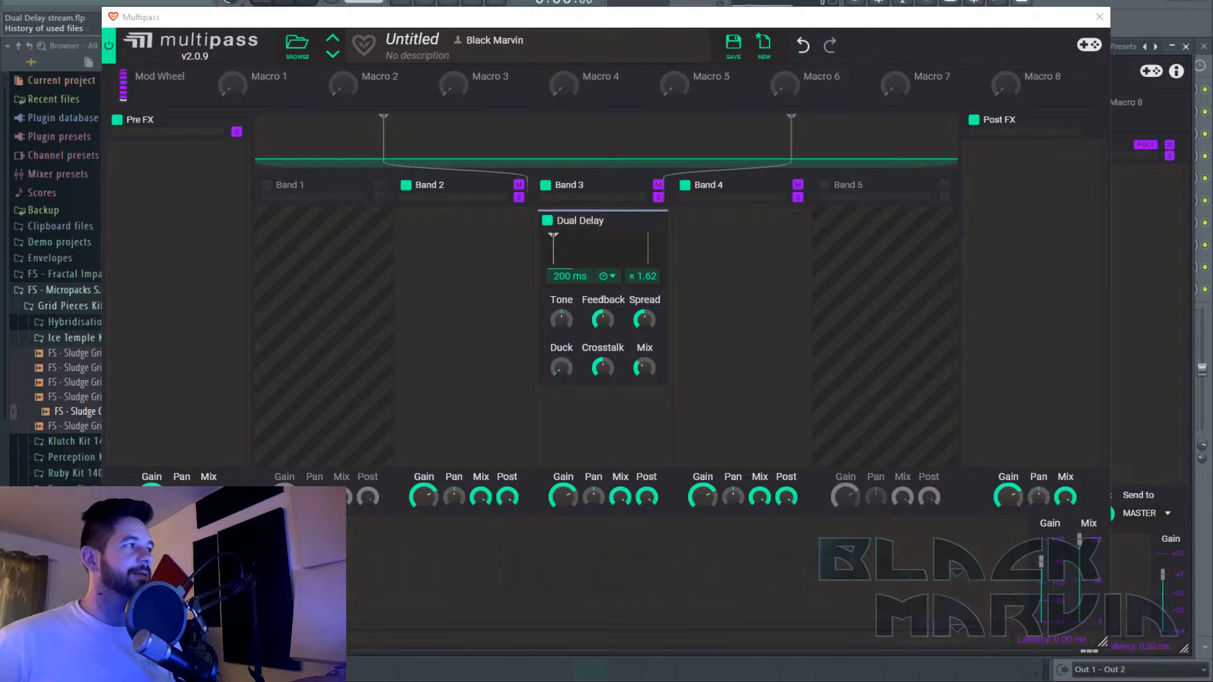
Play the pattern and set the Dual Delay to tempo sync at 3/16 with a second-delay multiplier of ×2.00.
key(space)
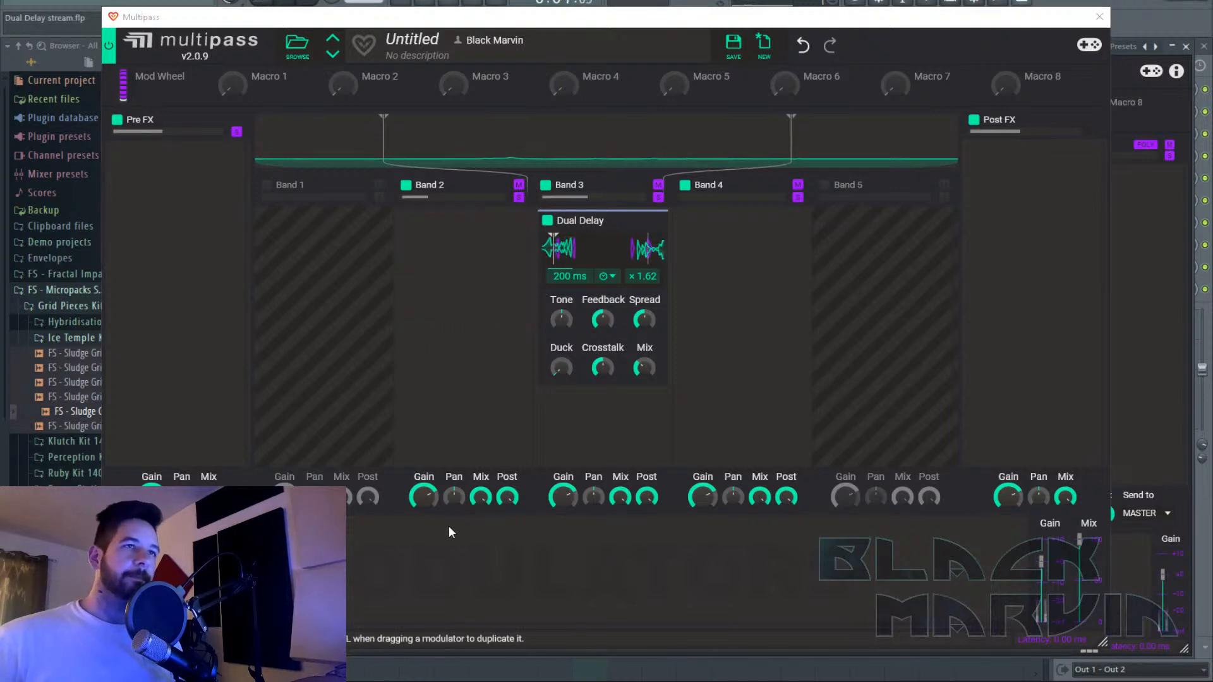
click(609, 282)
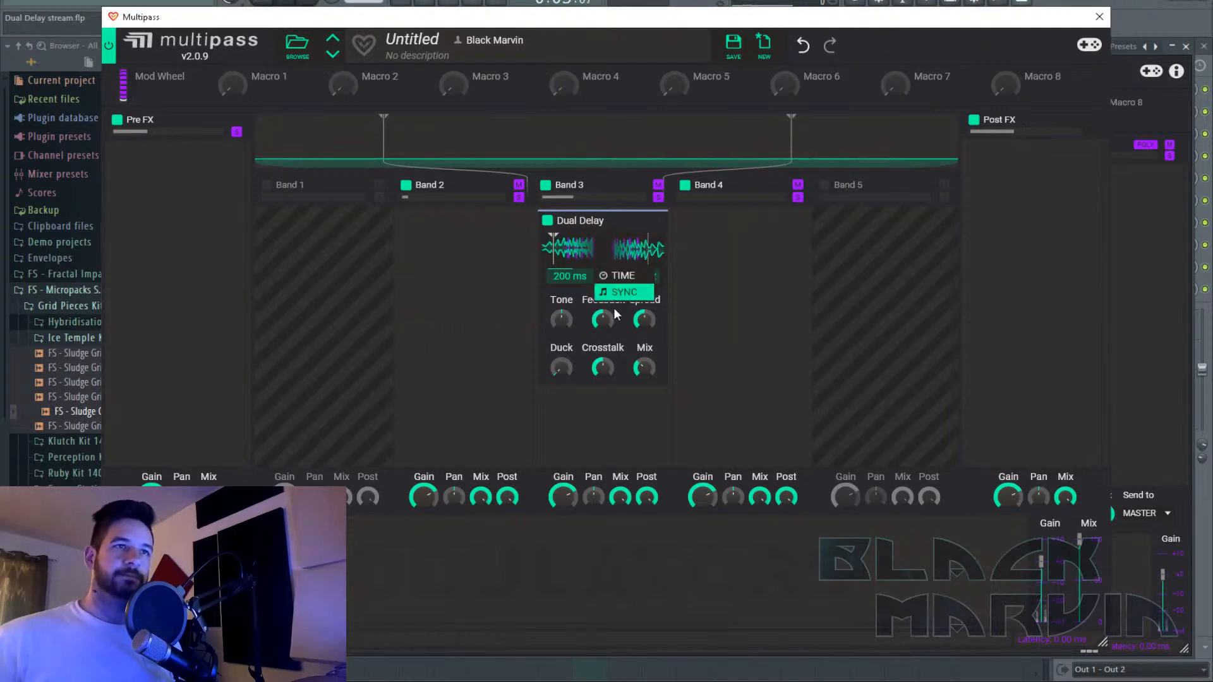
click(624, 293)
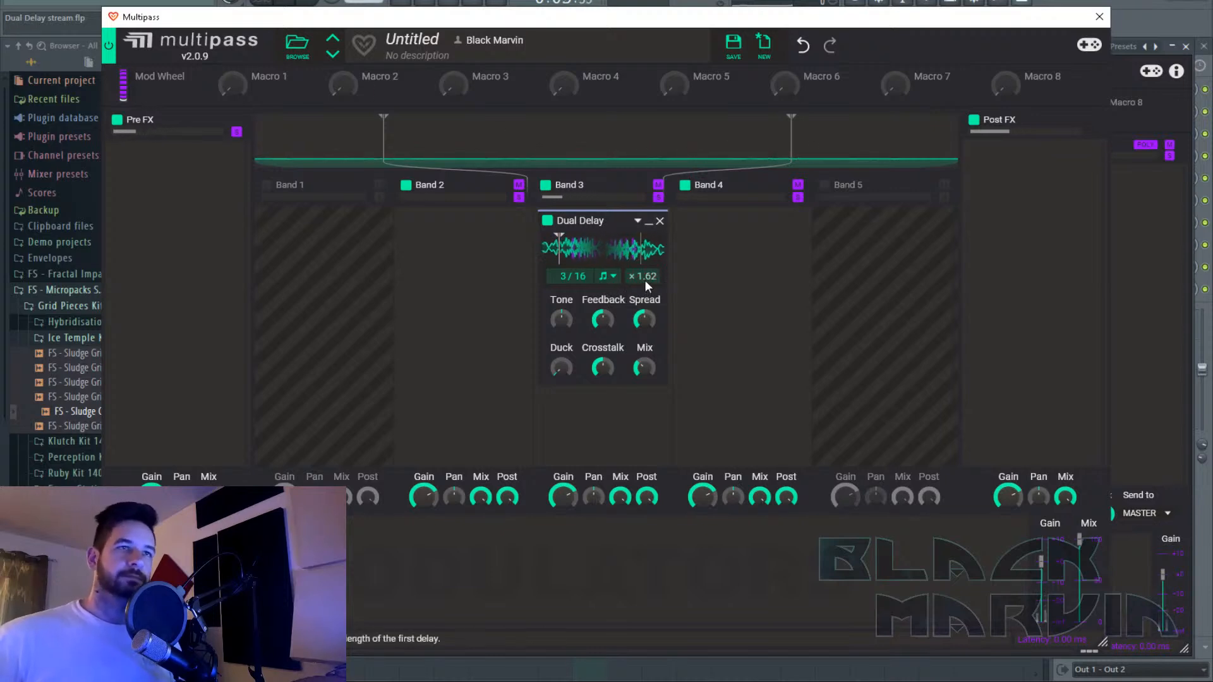
drag(643, 280, 643, 268)
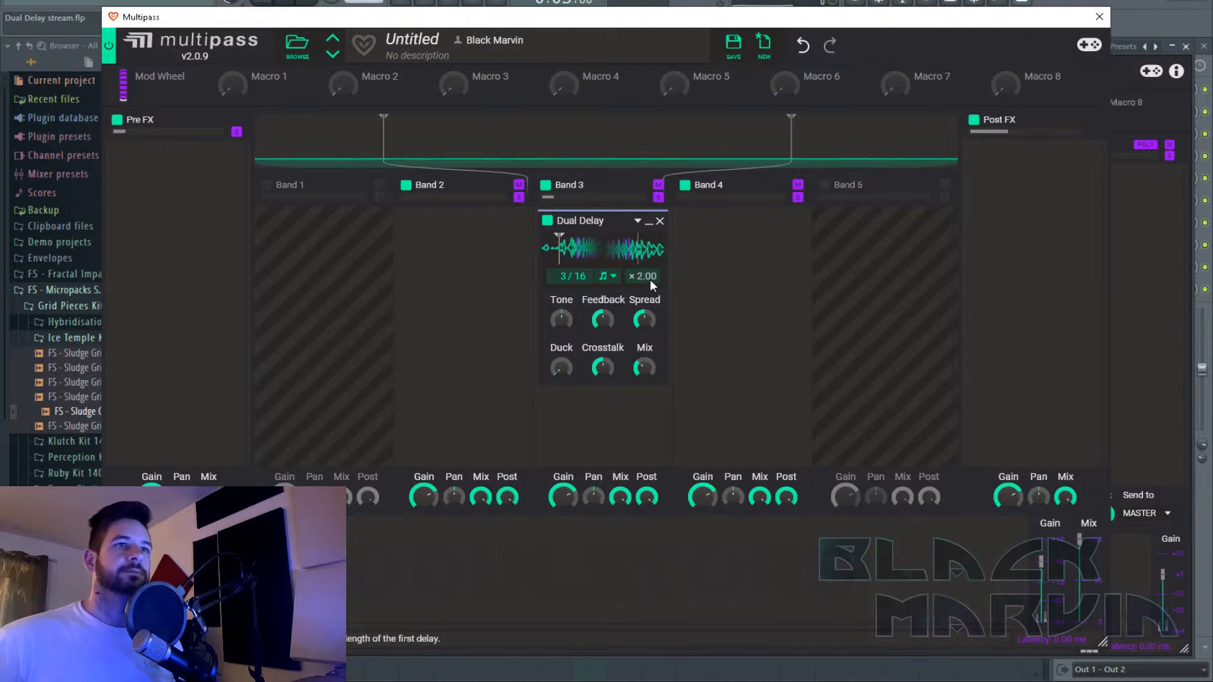
Add a modulator in Multipass and assign it to the Dual Delay's second-delay multiplier.
click(143, 578)
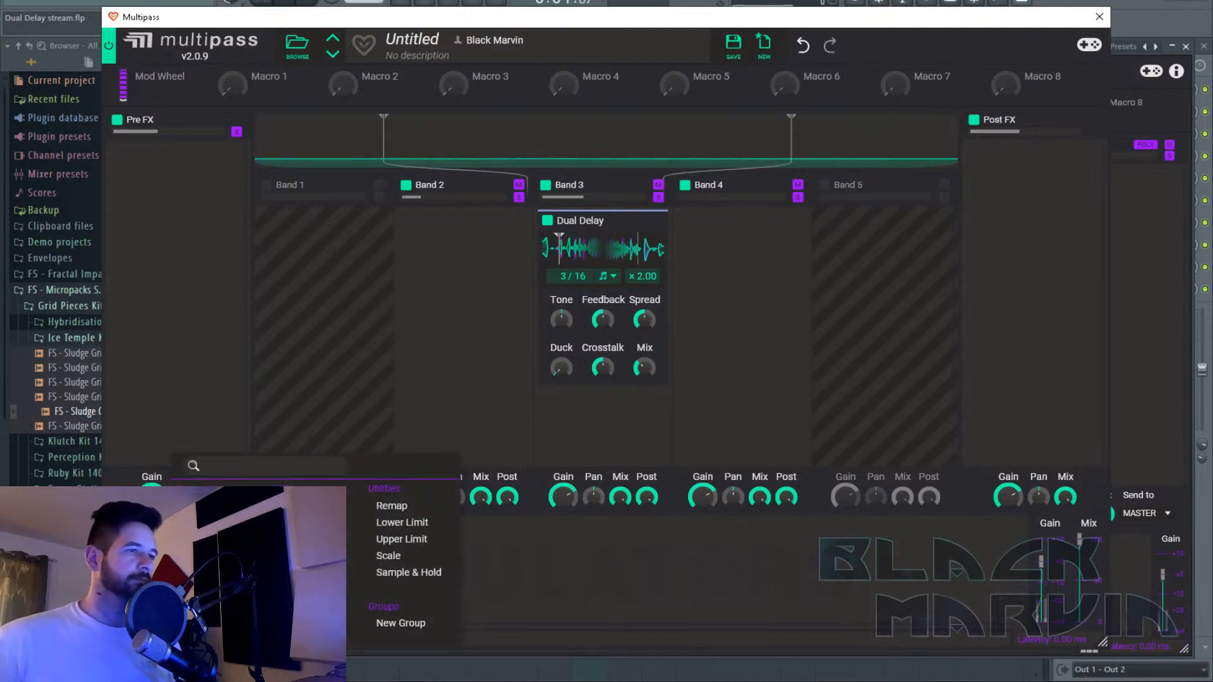
click(193, 523)
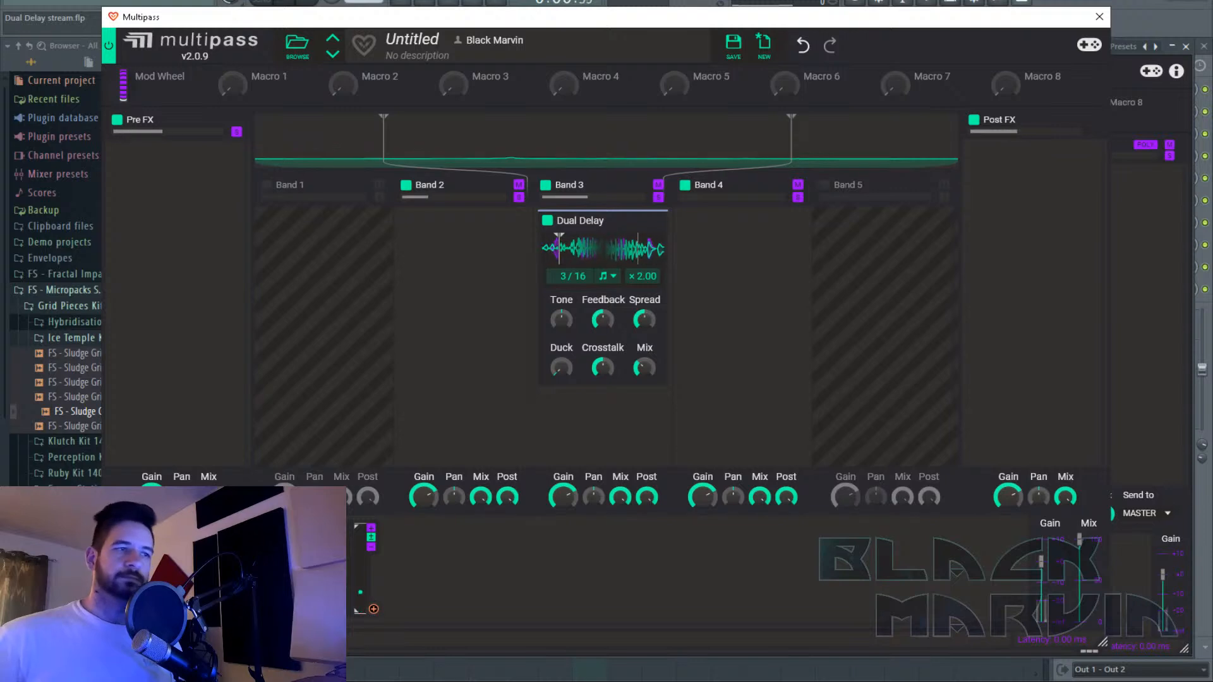
drag(379, 611, 640, 294)
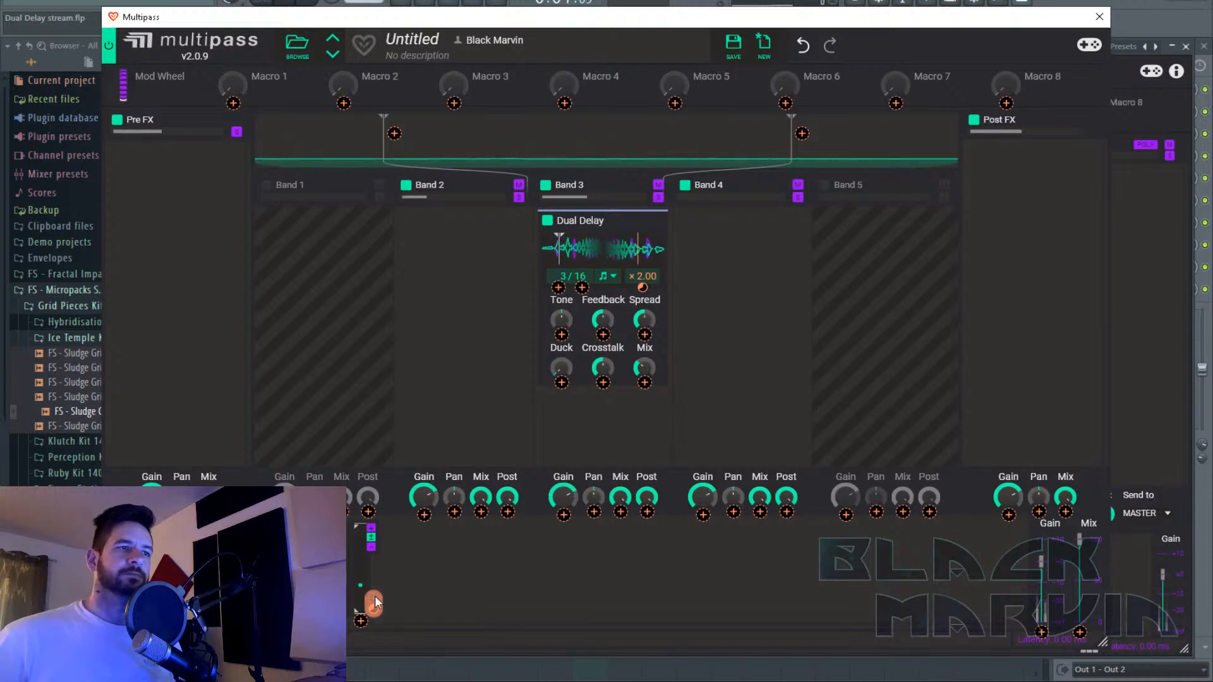
click(484, 595)
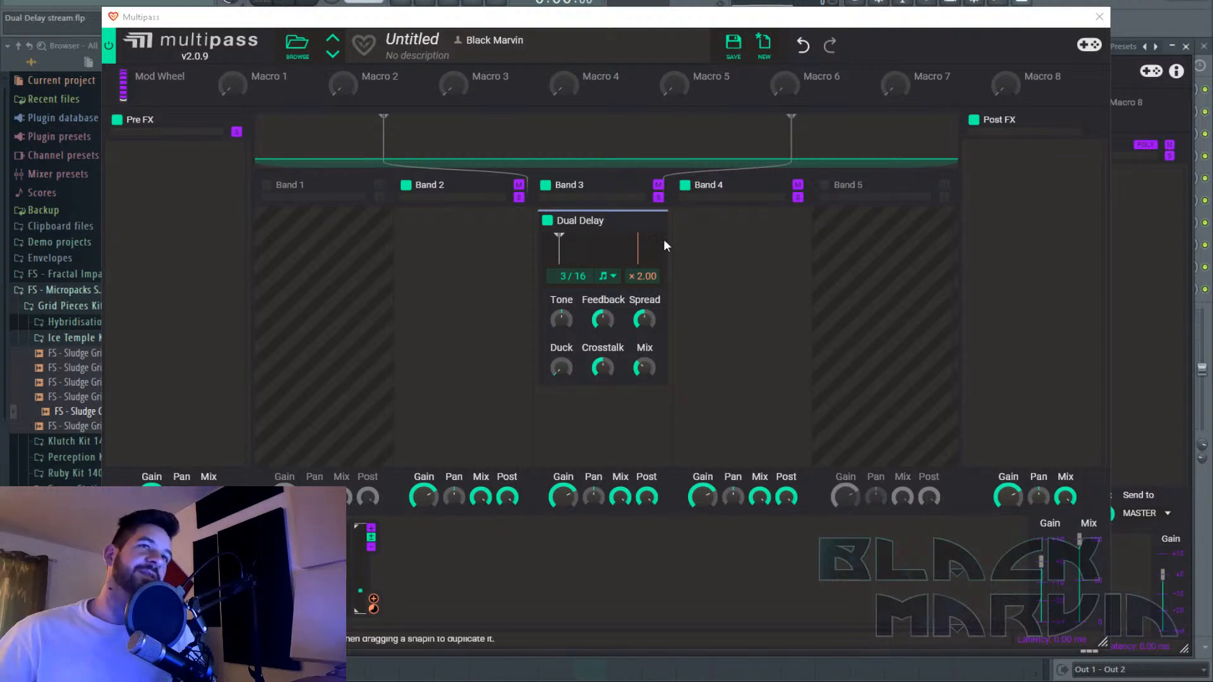
Close the Multipass editor and save the project.
click(1103, 18)
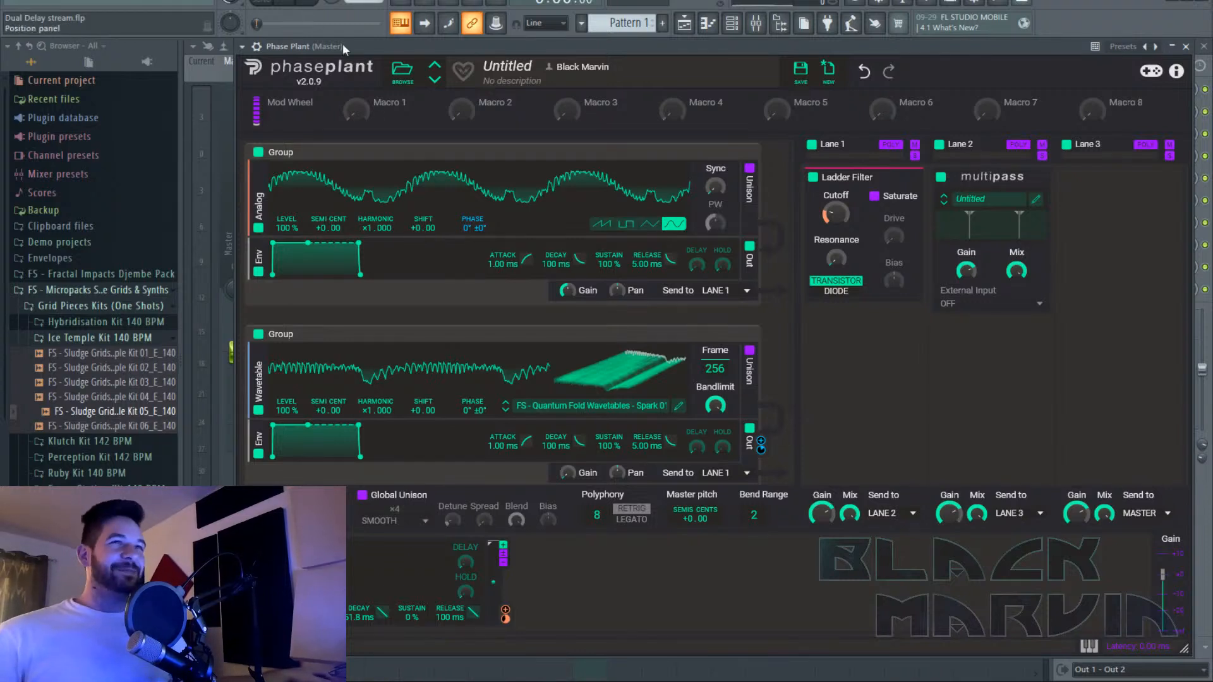
click(23, 3)
click(44, 62)
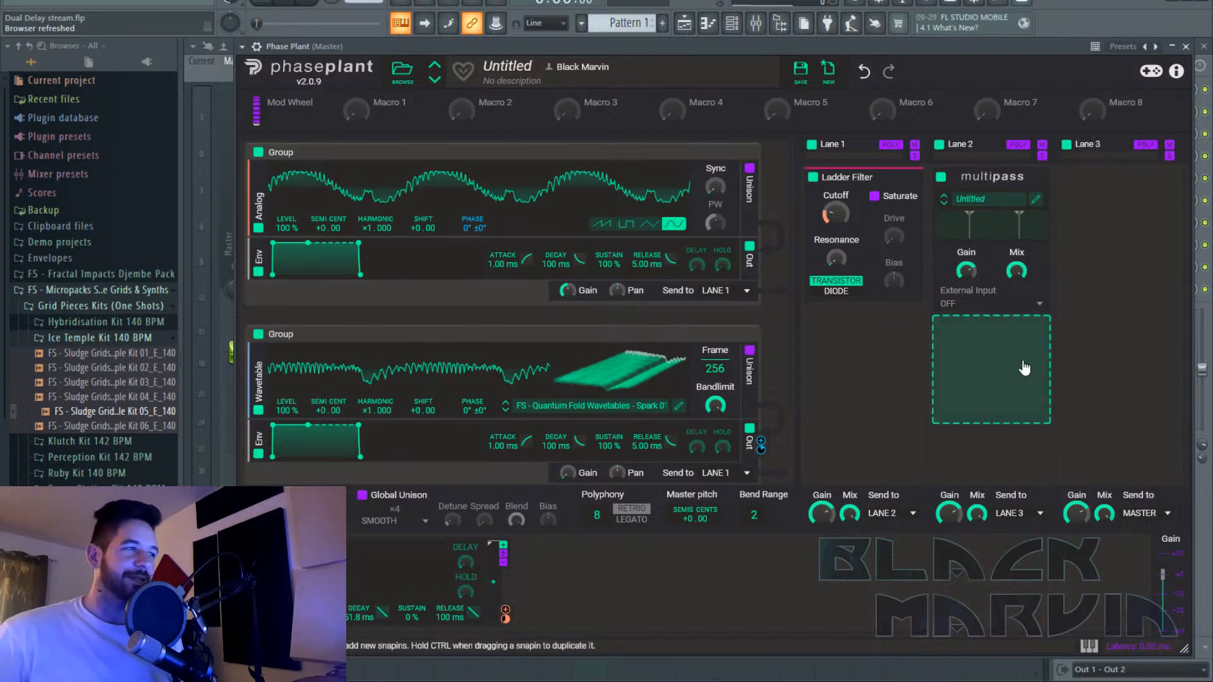
Add a Snap Heap below Multipass in Lane 2 and open its editor.
click(996, 340)
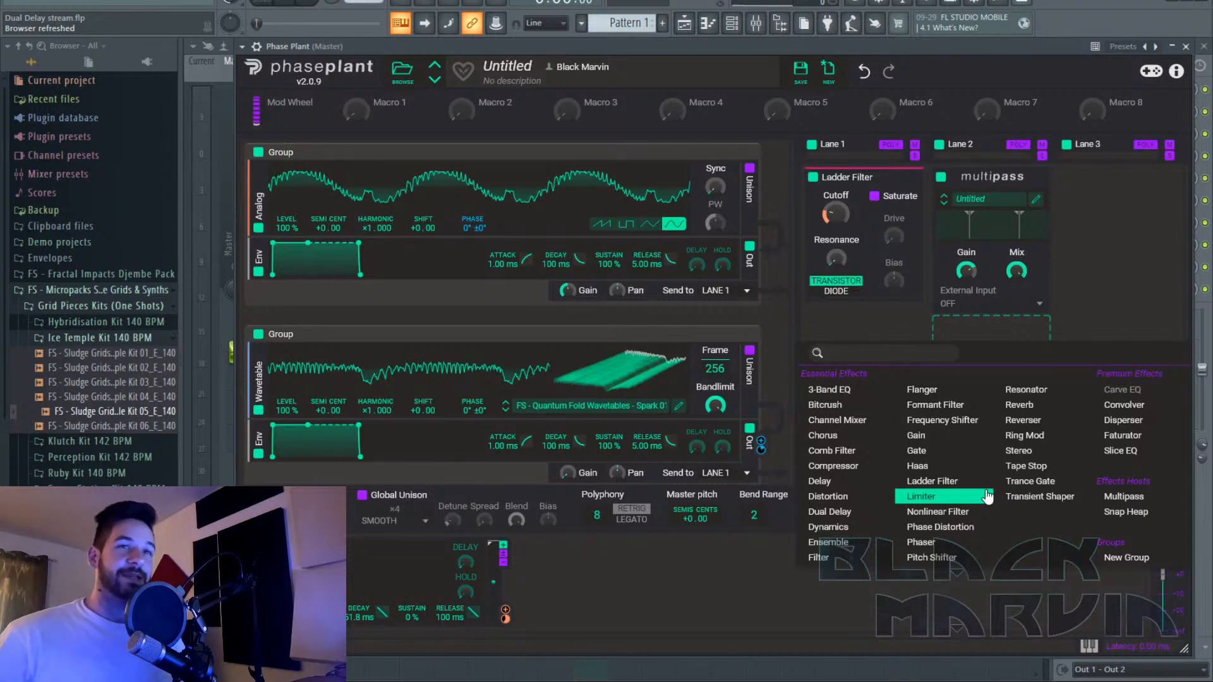
click(1134, 516)
click(1036, 348)
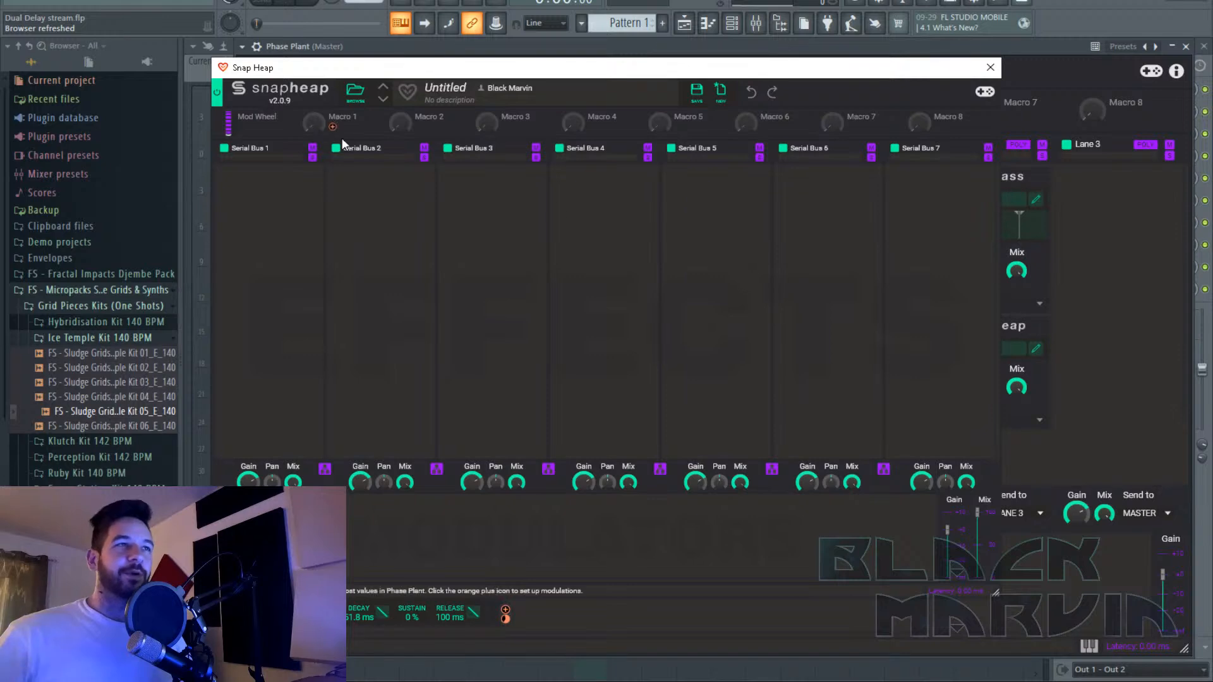
drag(525, 68, 533, 67)
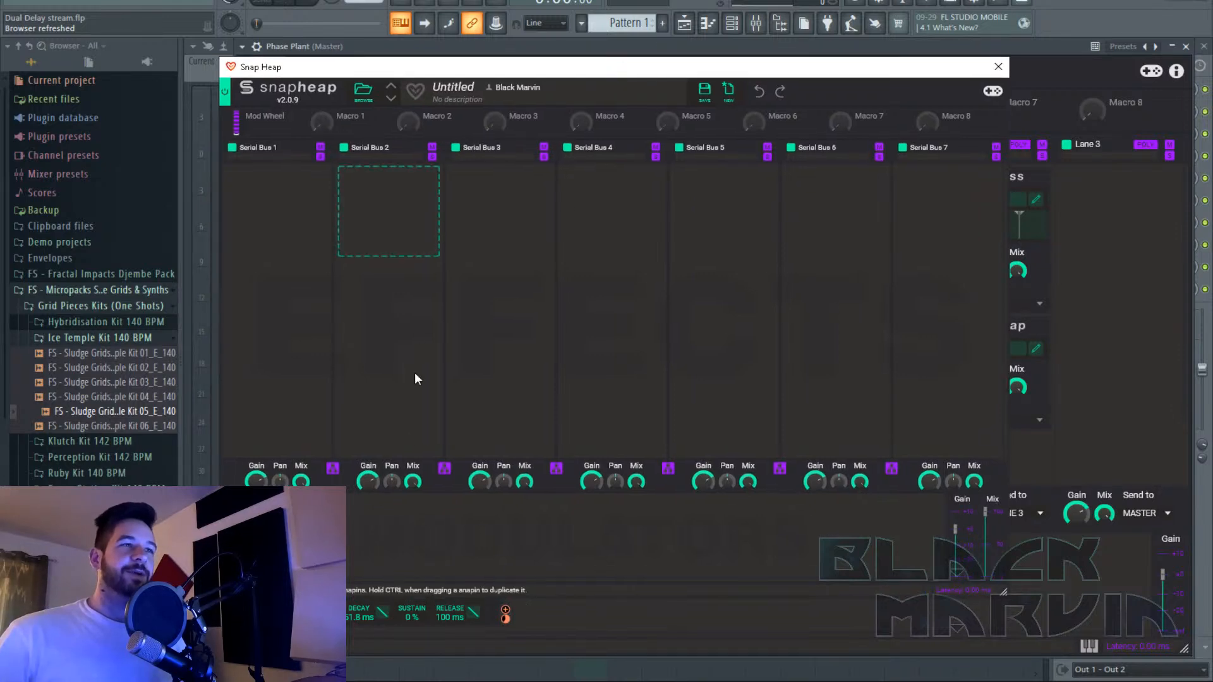
Split the first Snap Heap bus into two parallel buses and add a Delay to Parallel Bus 1a.
click(333, 471)
click(292, 217)
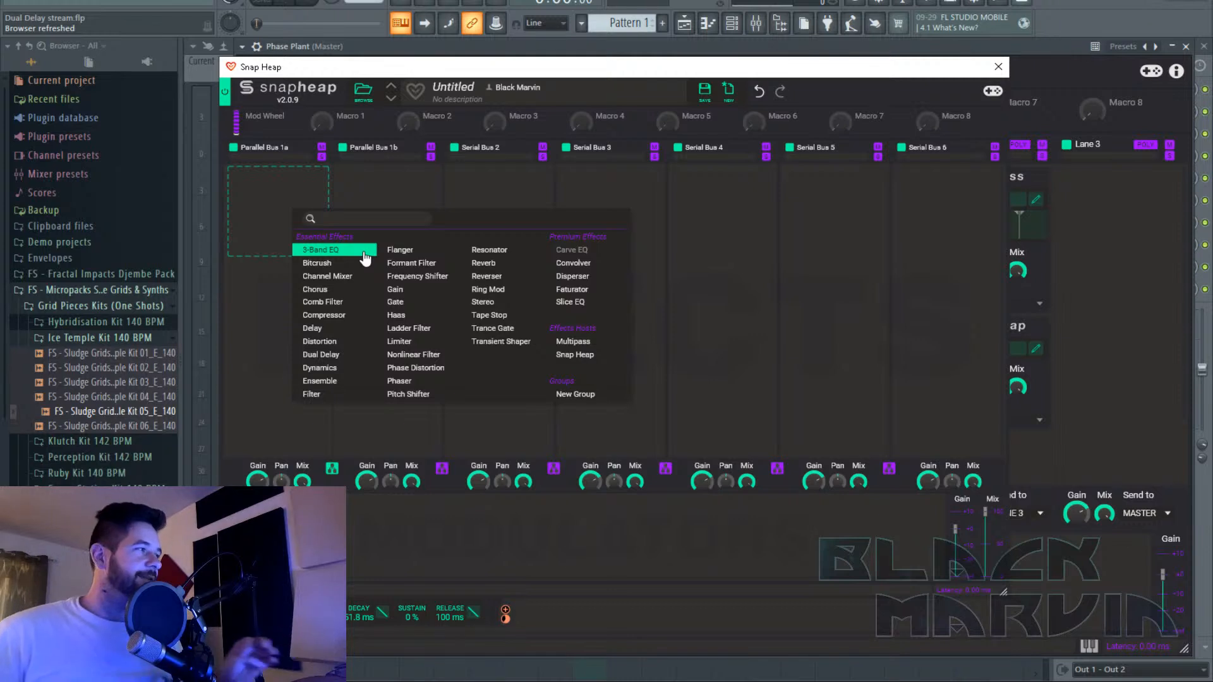
click(347, 329)
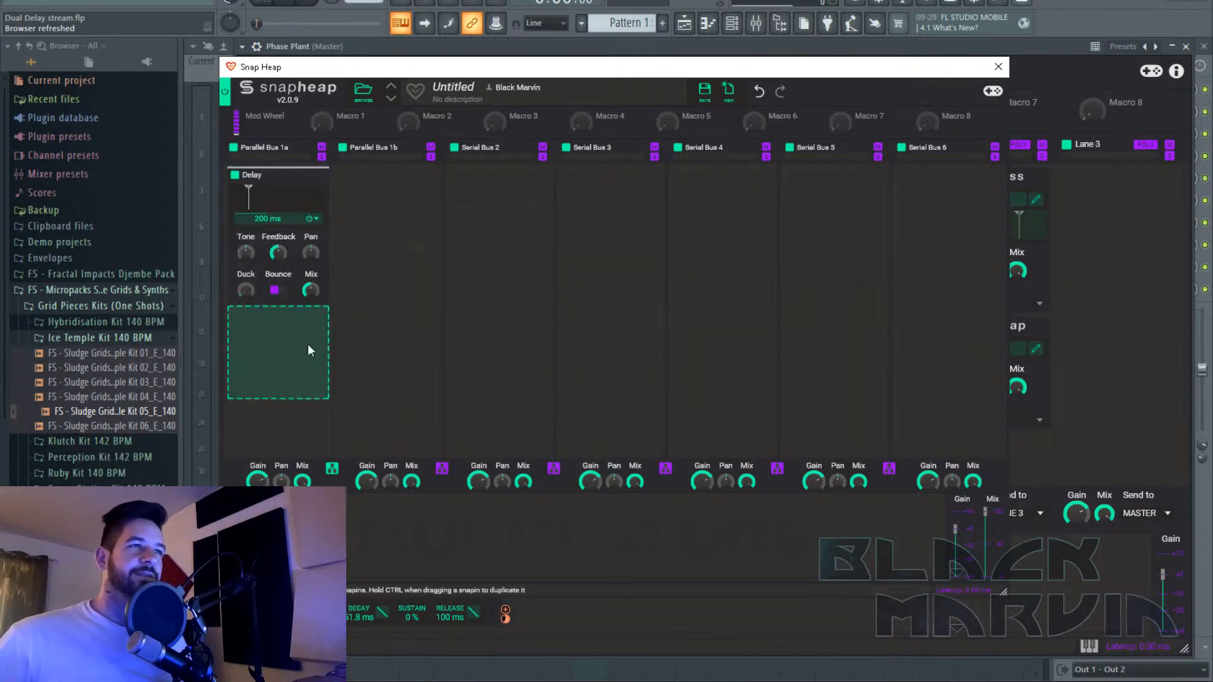
Add a Filter below the Delay, duplicate it underneath, and change the duplicate to a high-pass.
click(309, 344)
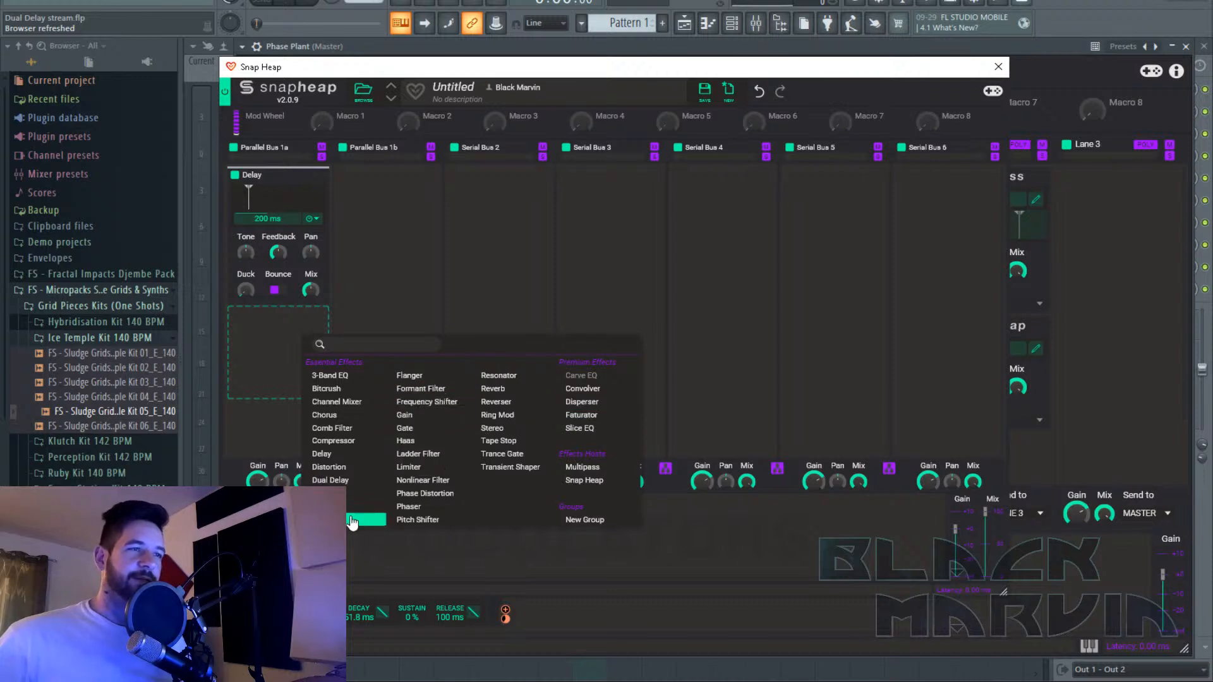
click(354, 494)
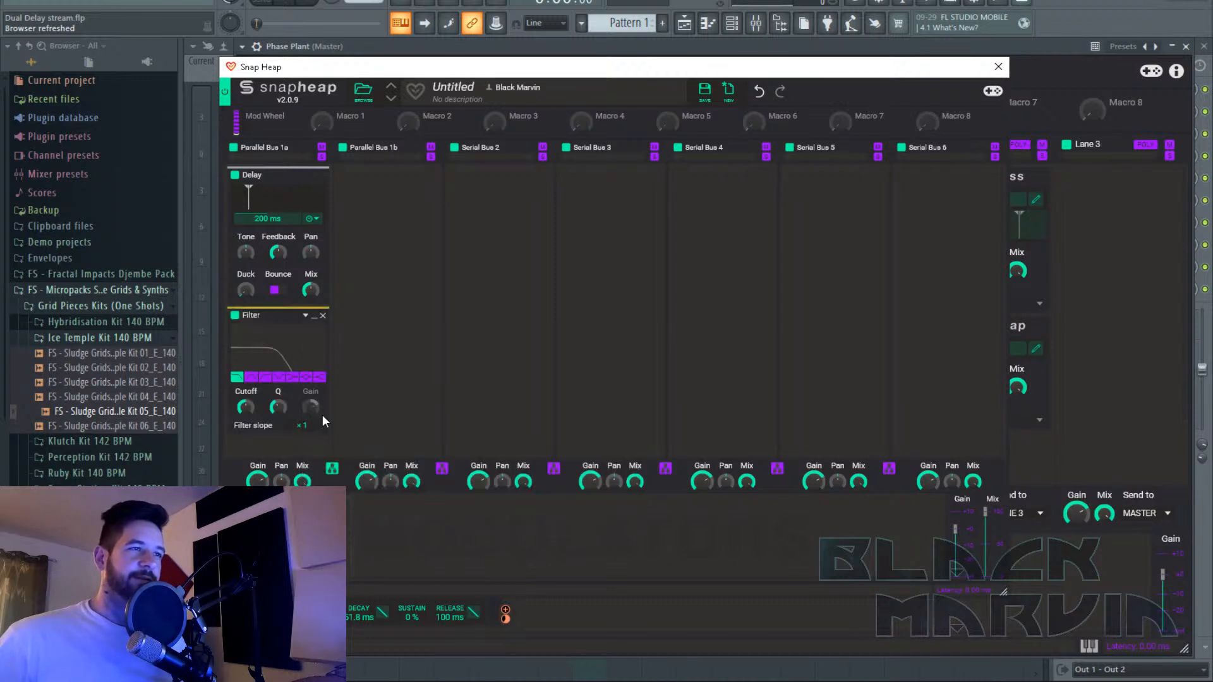
drag(273, 322, 277, 415)
click(264, 397)
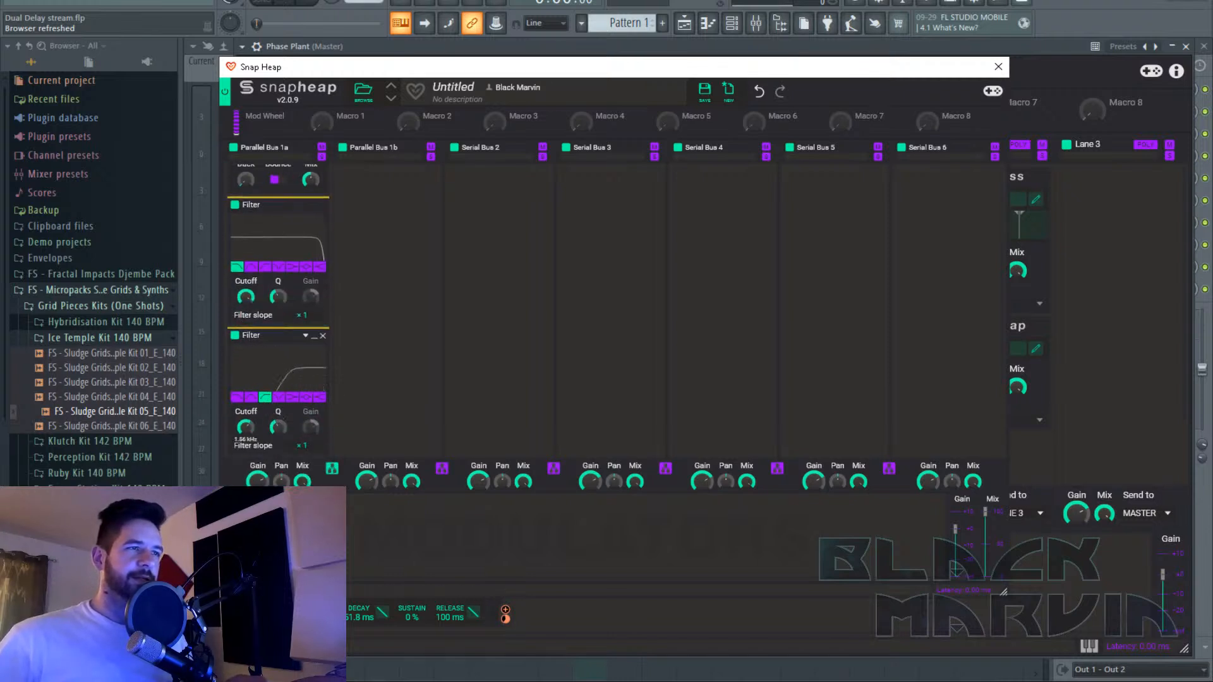
Assign Macro 1 to the high-pass filter's cutoff and rename the macro HP.
drag(321, 122, 300, 310)
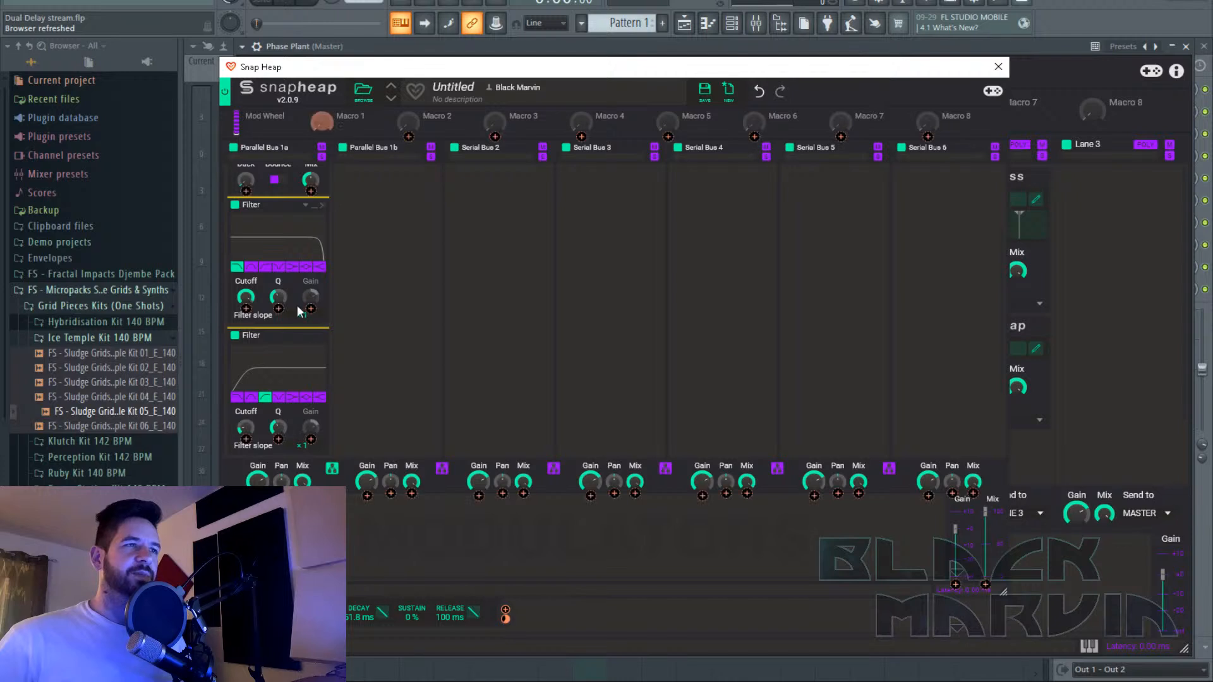
drag(248, 440, 246, 439)
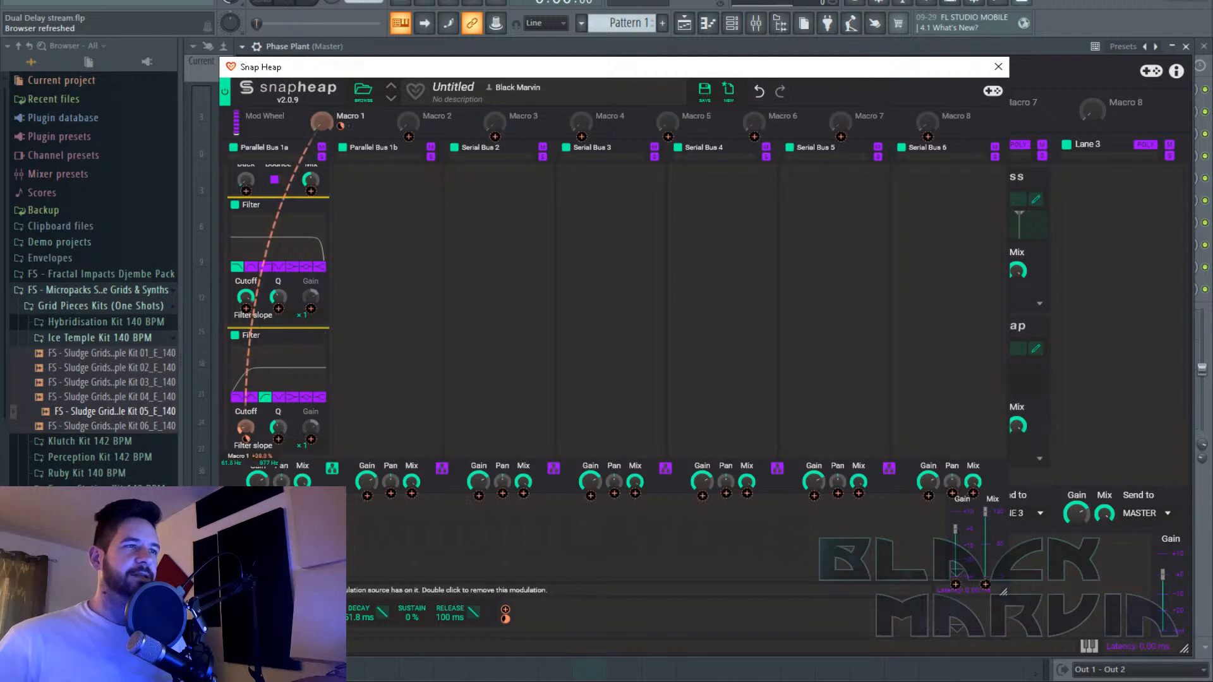
click(357, 116)
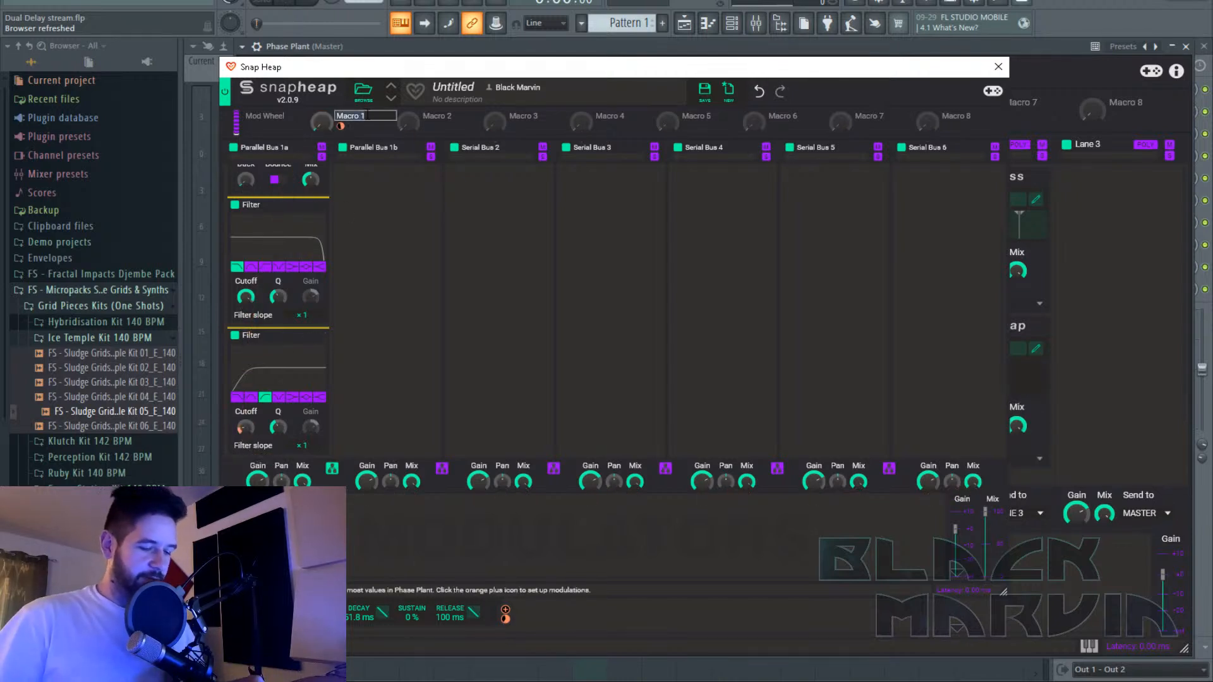
text(HP)
key(Return)
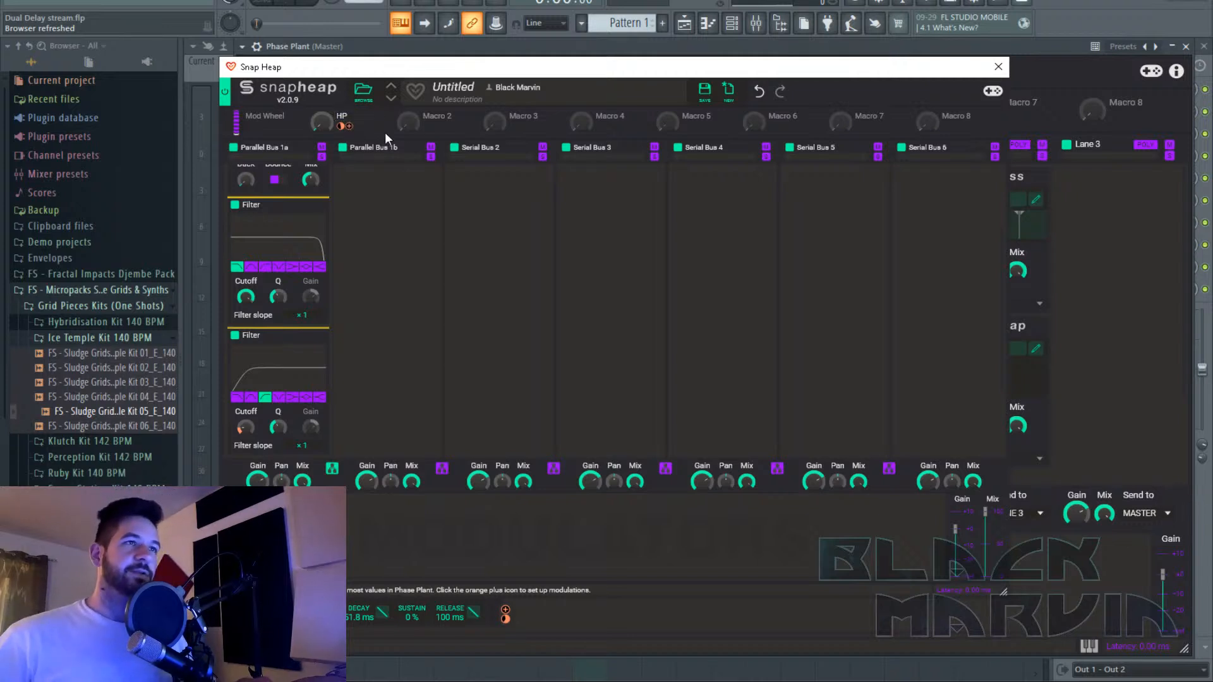
Assign Macro 2 to the low-pass filter's cutoff and turn the macro down fully to test its range.
drag(411, 122, 244, 312)
double_click(428, 119)
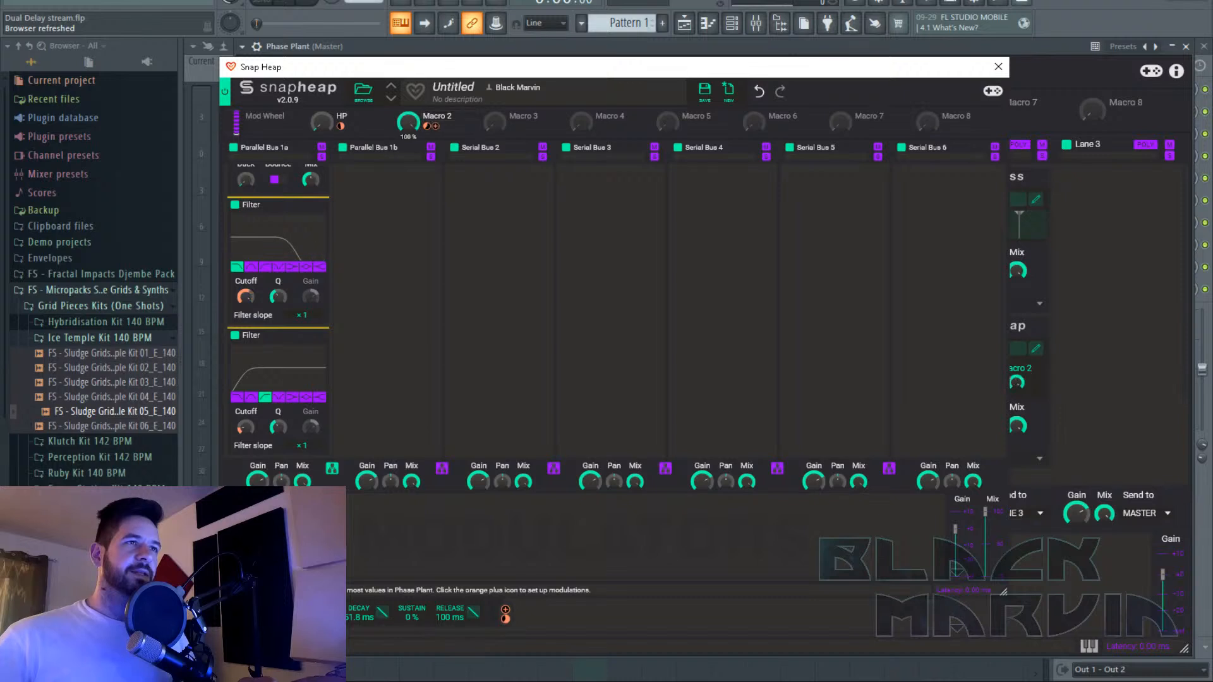
drag(408, 122, 409, 171)
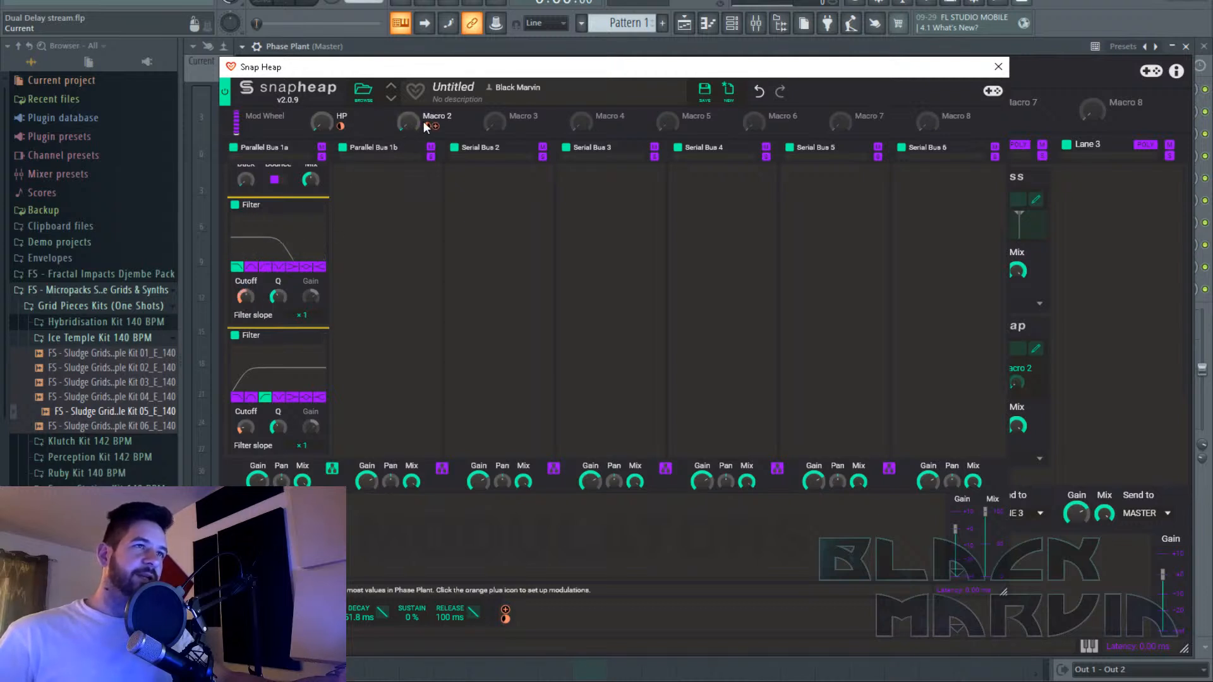
Rename Macro 2 as LP and turn it up fully to open the low-pass filter.
mouse_move(427, 129)
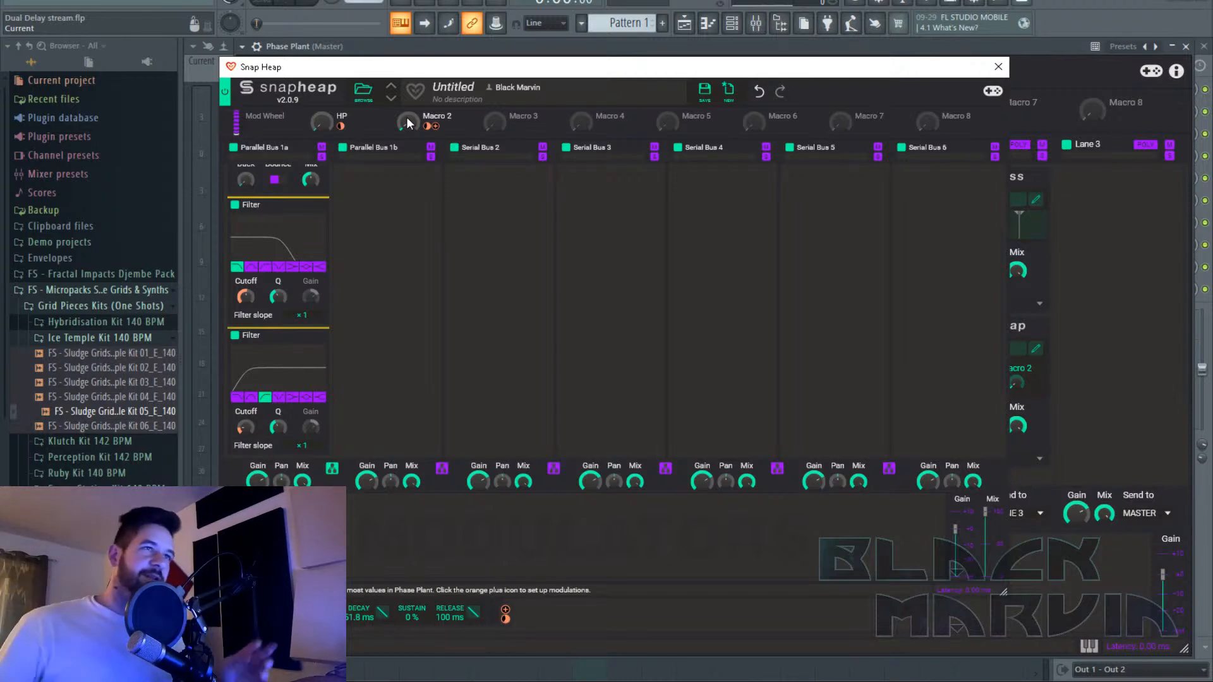
double_click(449, 116)
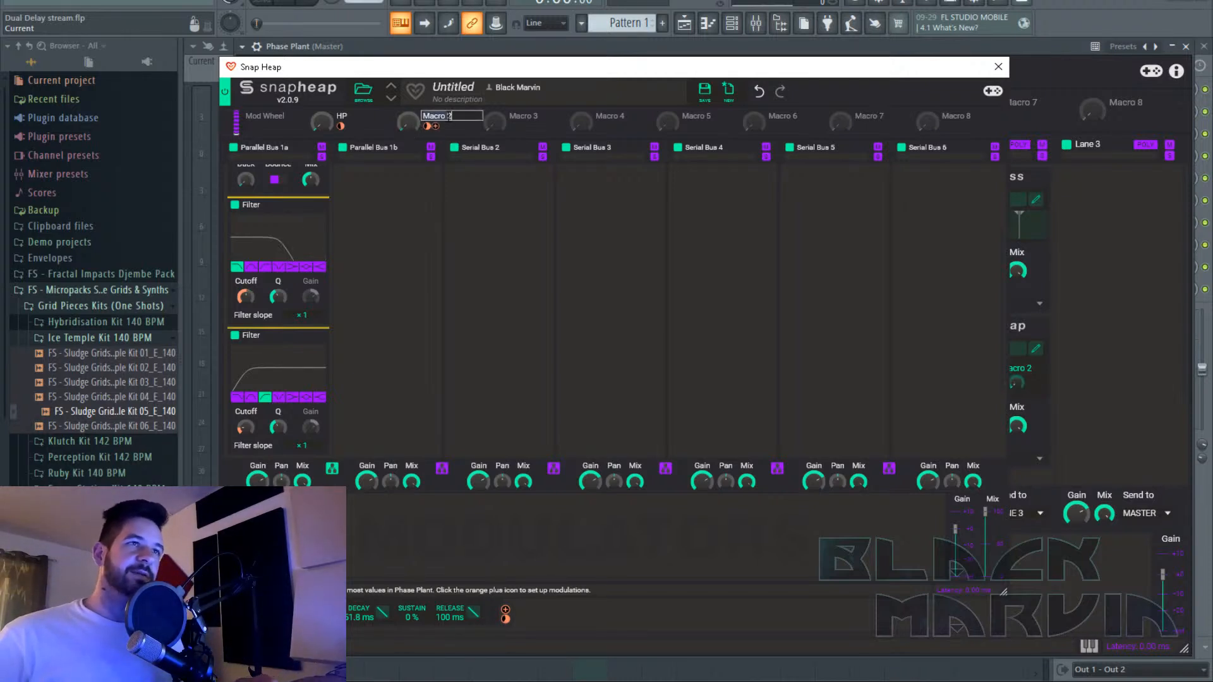
text(LP)
key(Return)
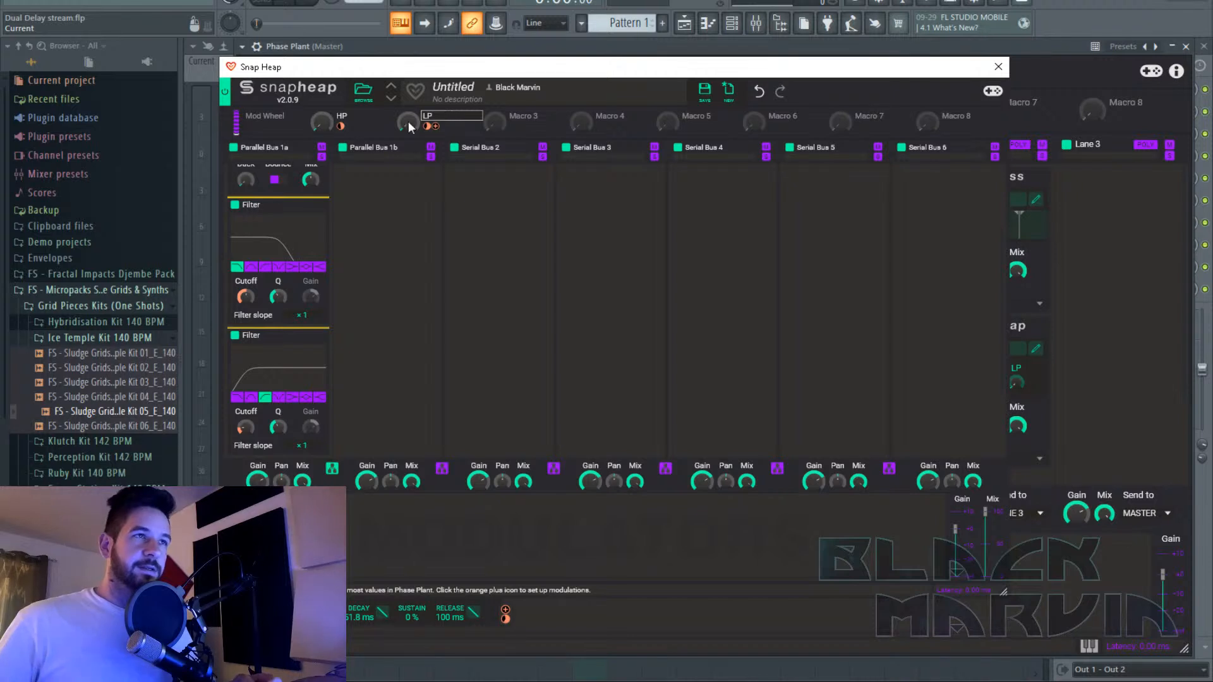
double_click(362, 117)
drag(408, 121, 407, 82)
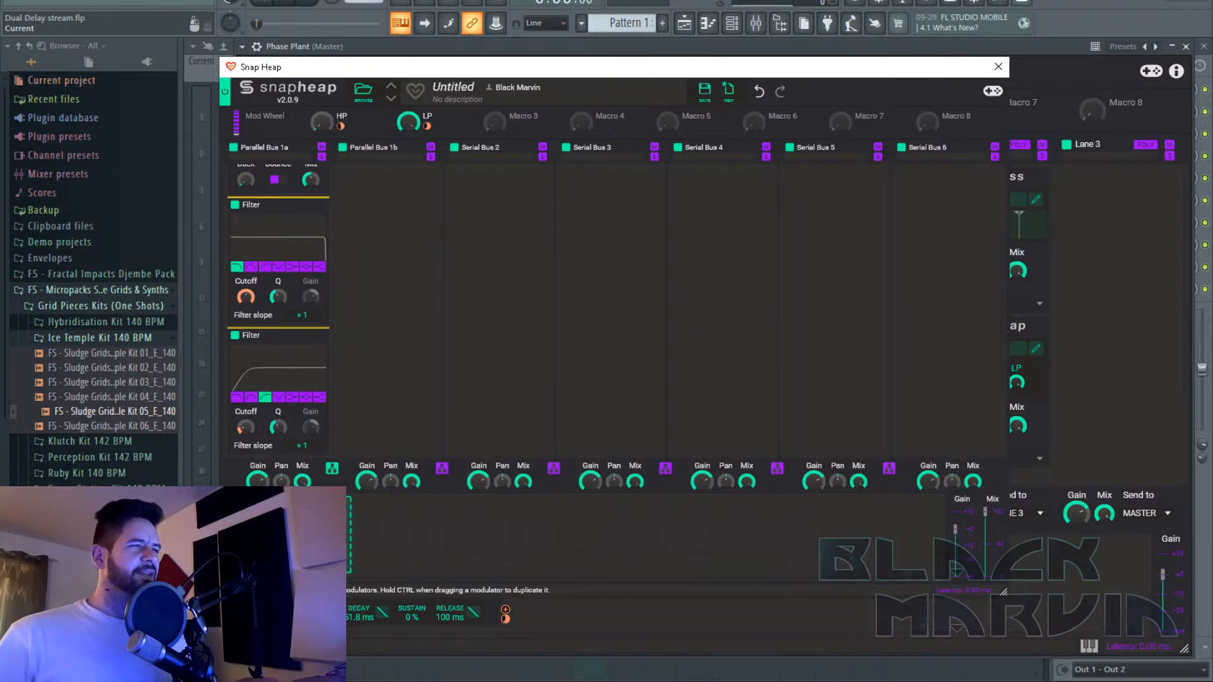
Add a Gain below the two filters in Parallel Bus 1a and set Macro 3 to bipolar polarity.
scroll(389, 391, down, 2)
click(273, 361)
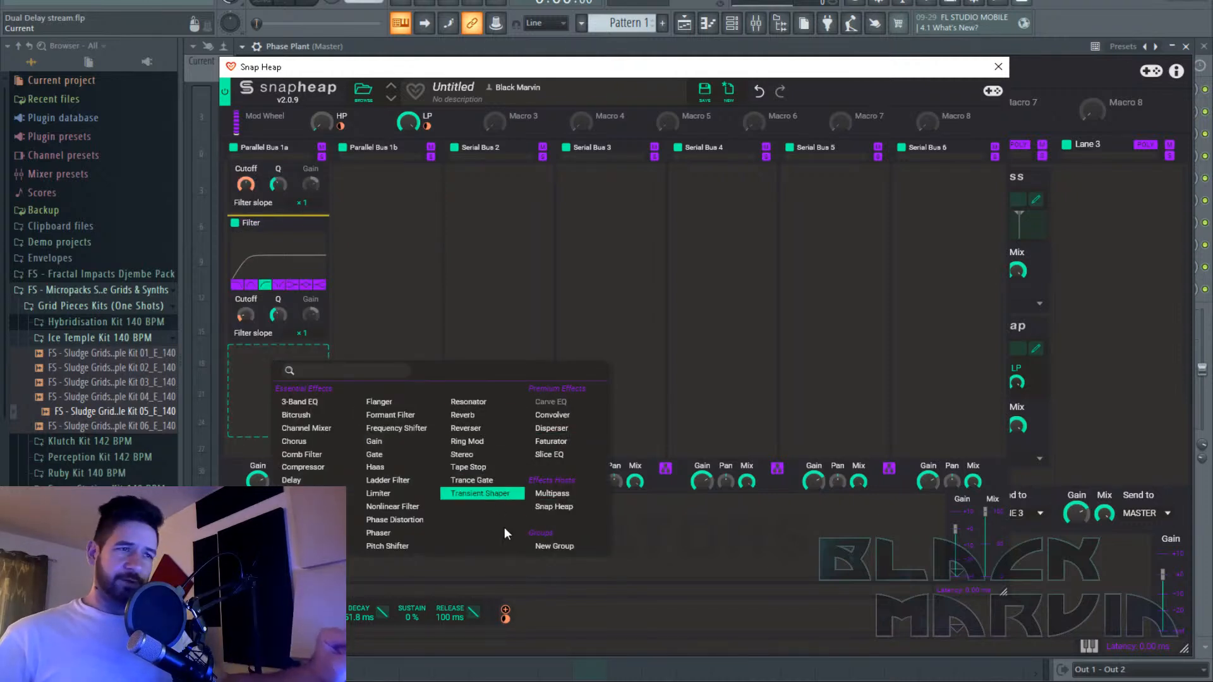
click(377, 443)
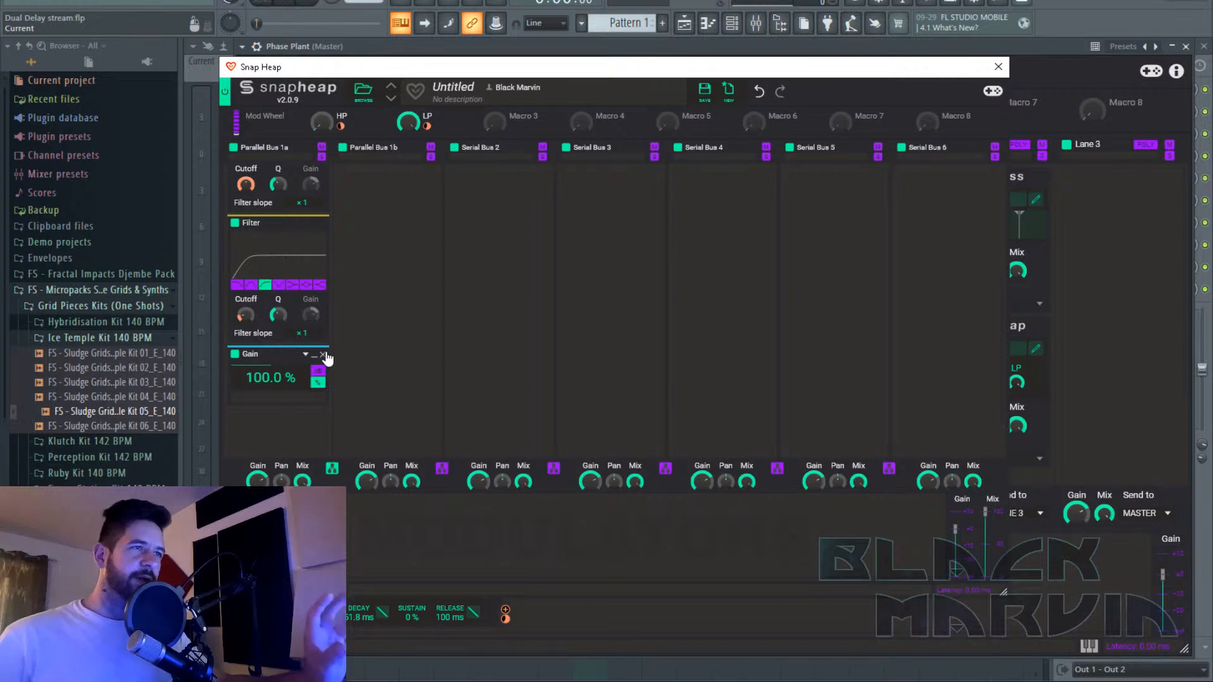
right_click(499, 130)
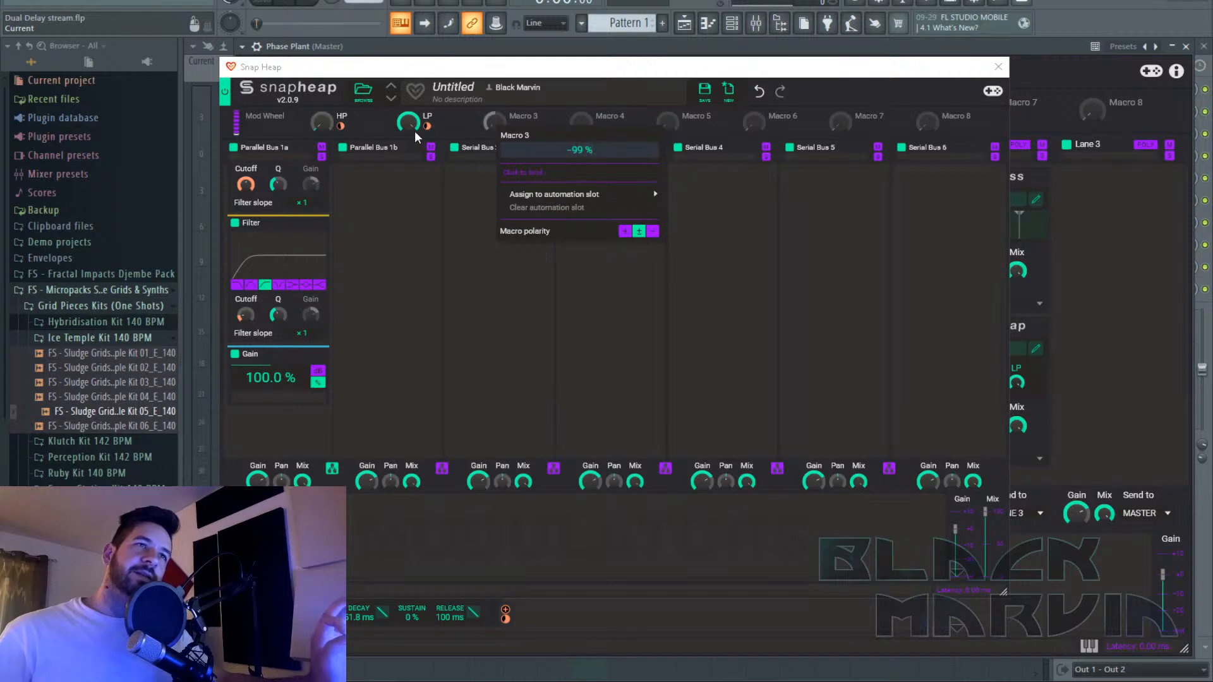
click(458, 123)
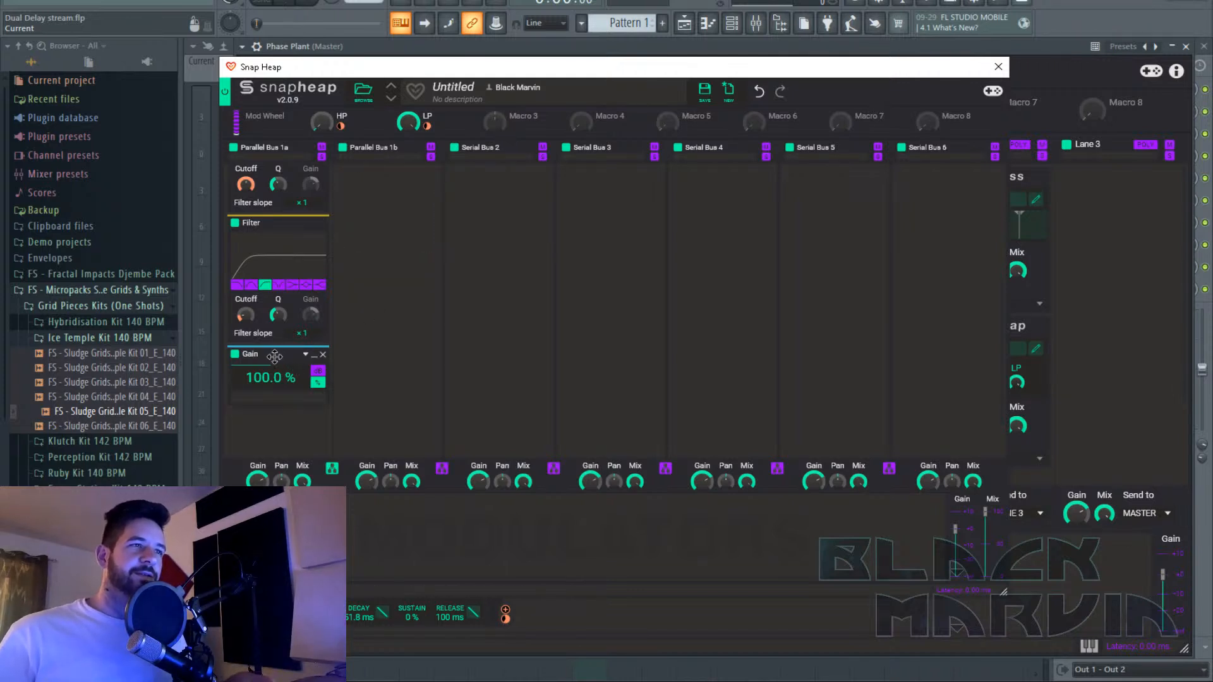
Duplicate the Gain from Parallel Bus 1a into Parallel Bus 1b.
drag(275, 357, 391, 222)
scroll(390, 222, up, 7)
scroll(395, 223, down, 4)
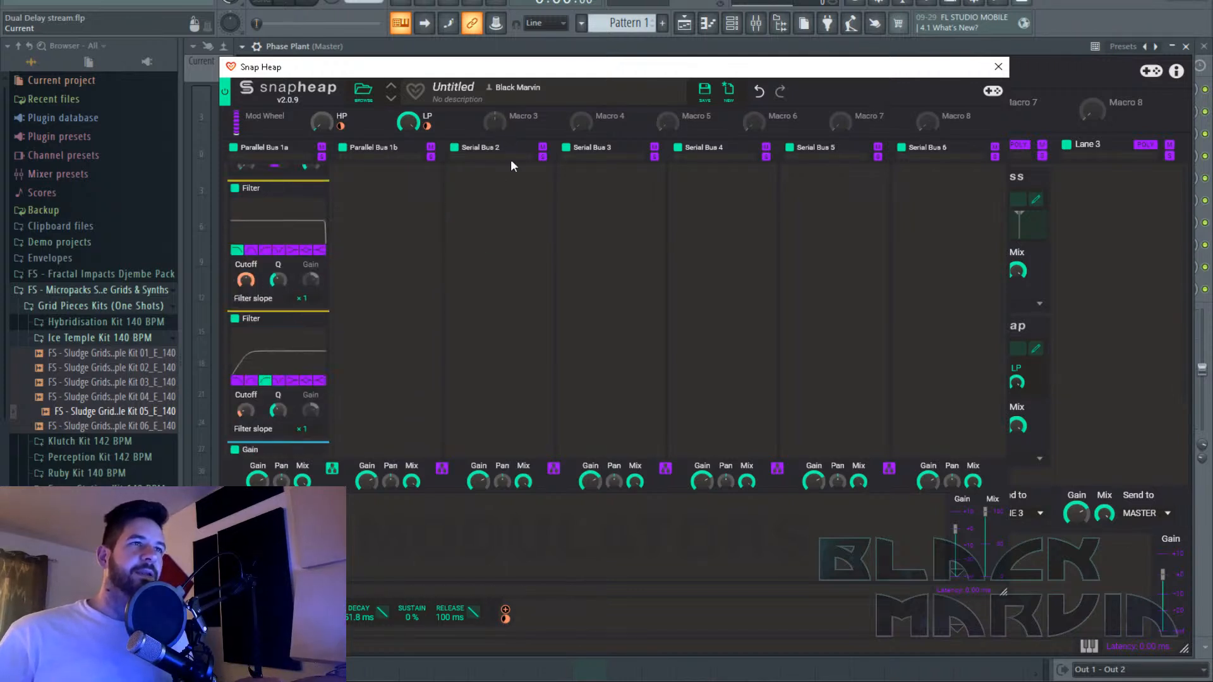
scroll(399, 343, down, 4)
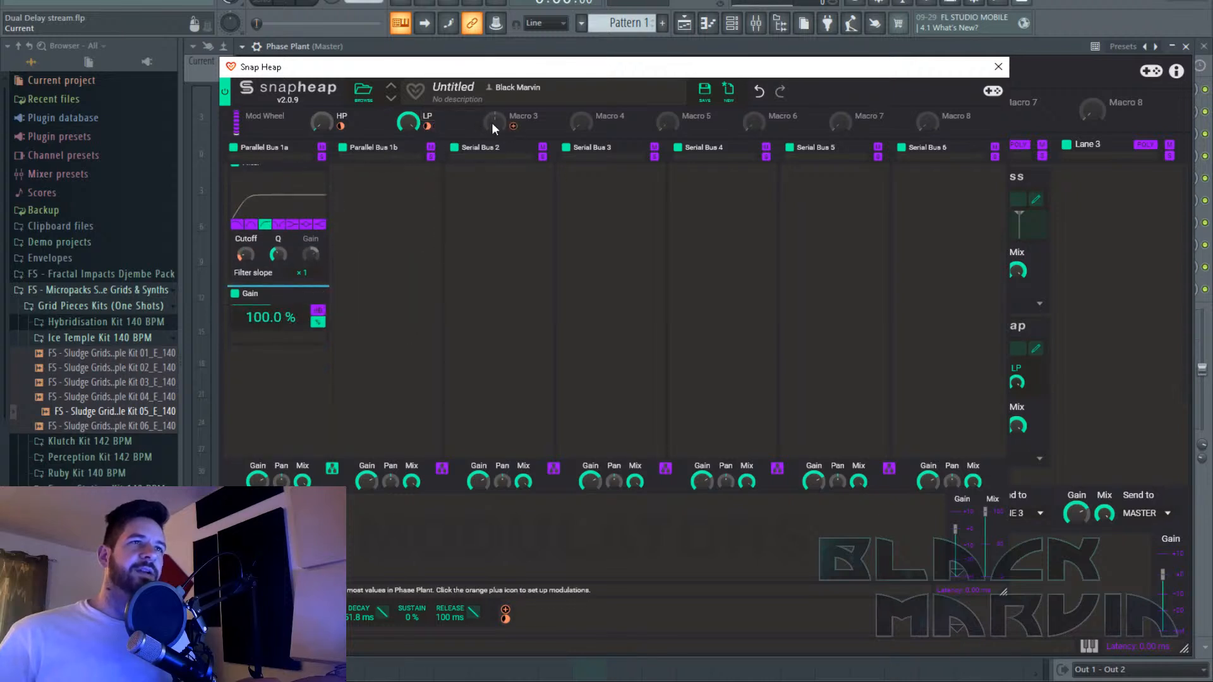
scroll(417, 296, up, 8)
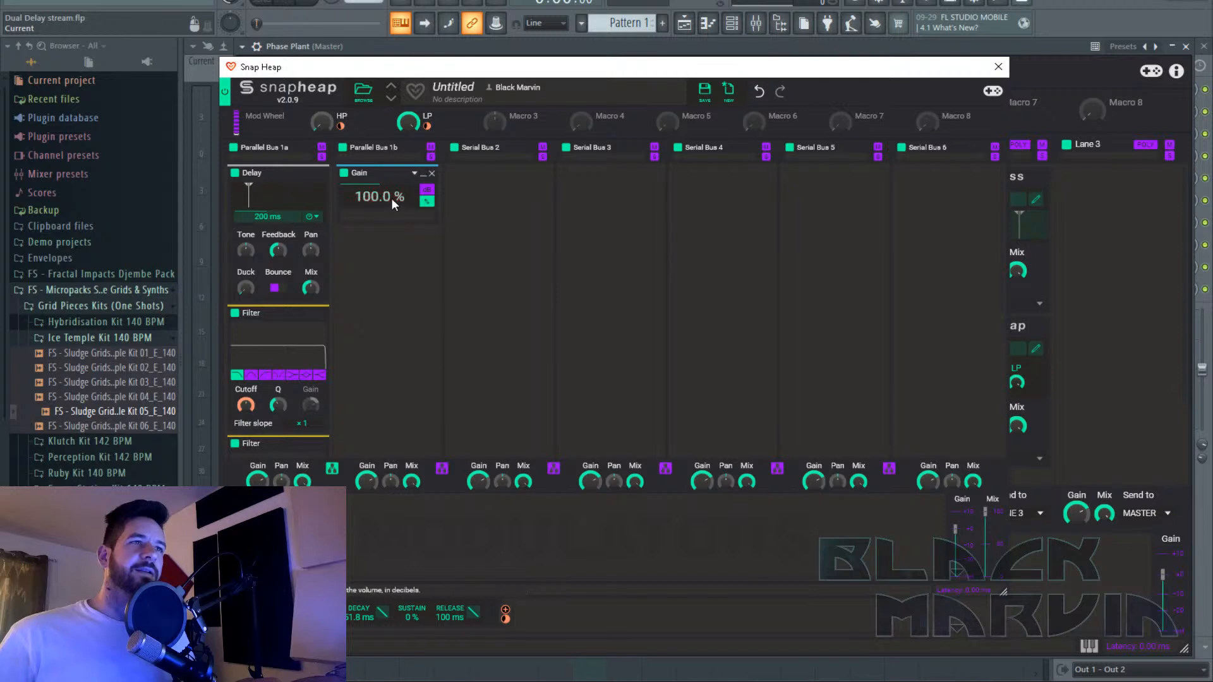
Set the Gain in Parallel Bus 1a to 50 %.
scroll(377, 272, down, 4)
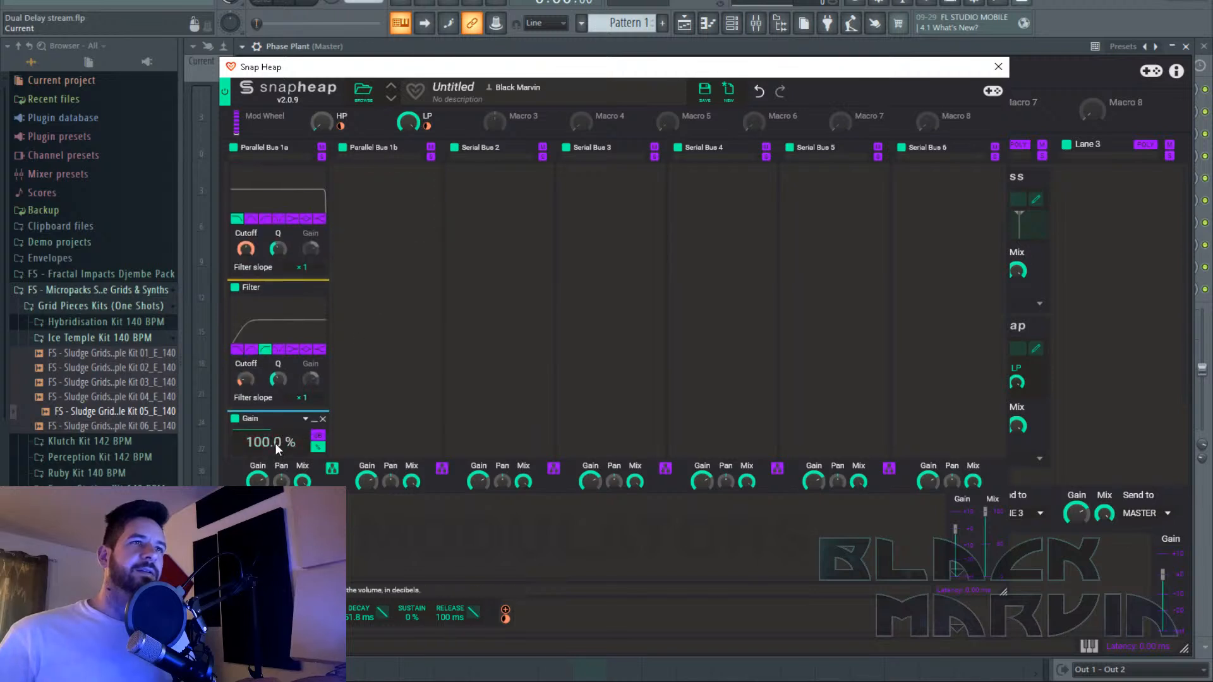
drag(282, 441, 282, 480)
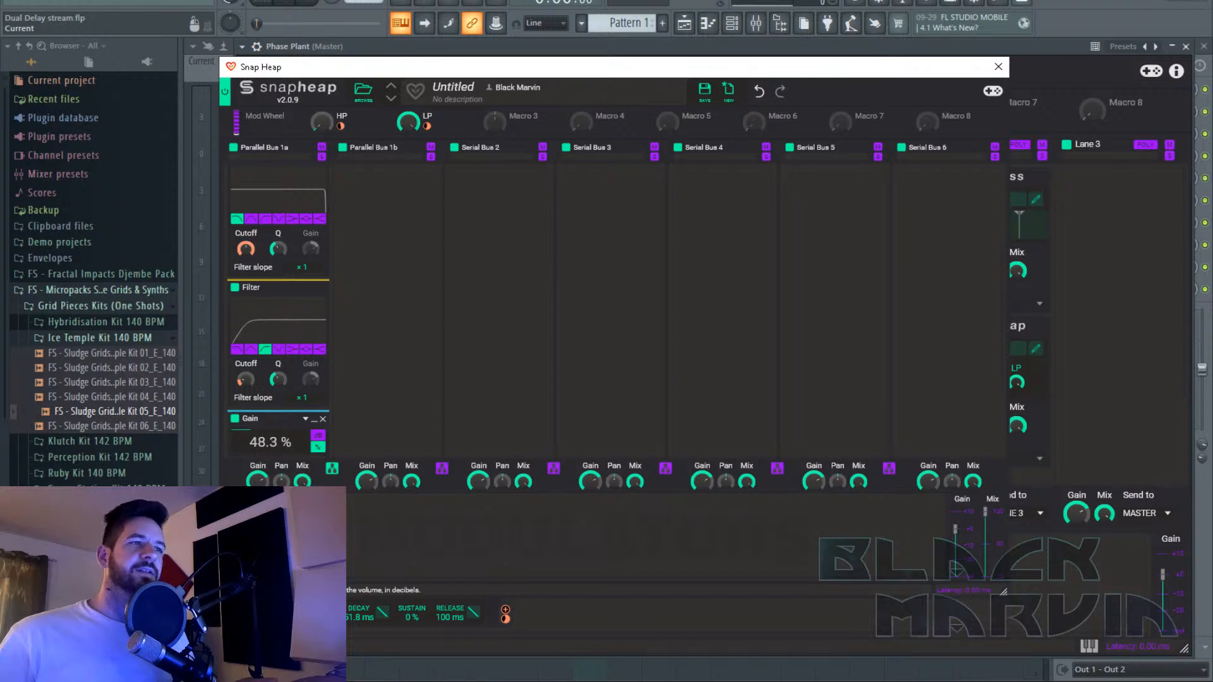
right_click(282, 442)
text(50)
key(Return)
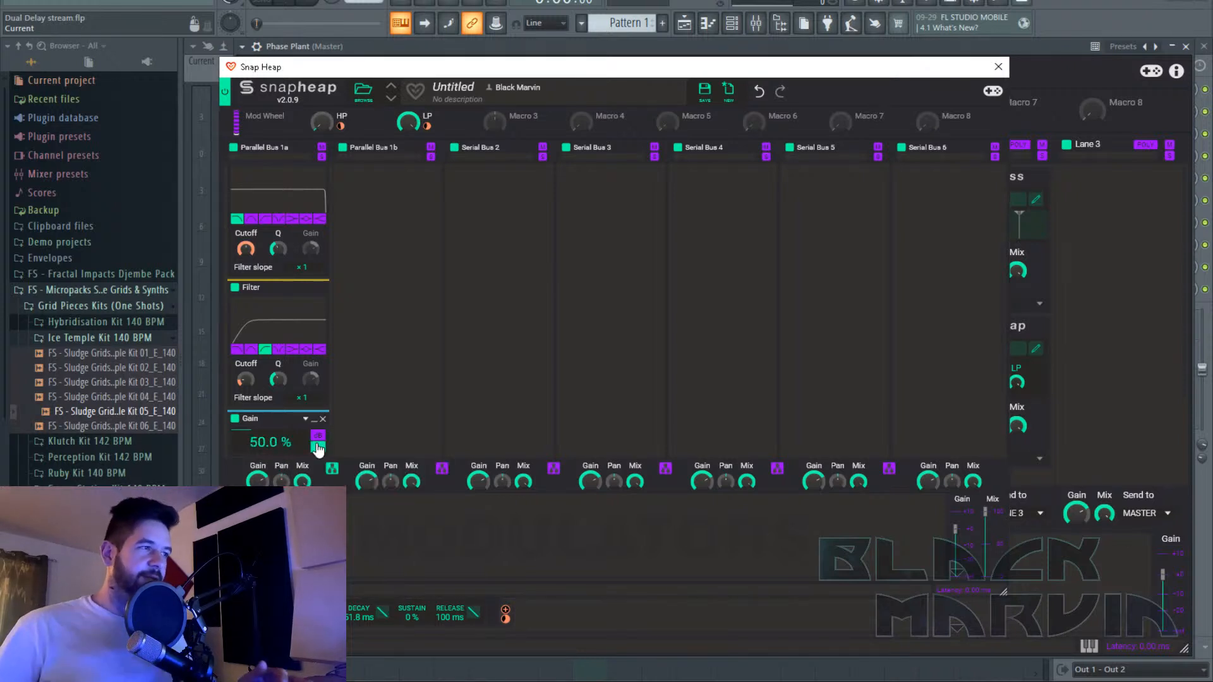
Set the Gain in Parallel Bus 1b to 50 %.
drag(284, 419, 379, 252)
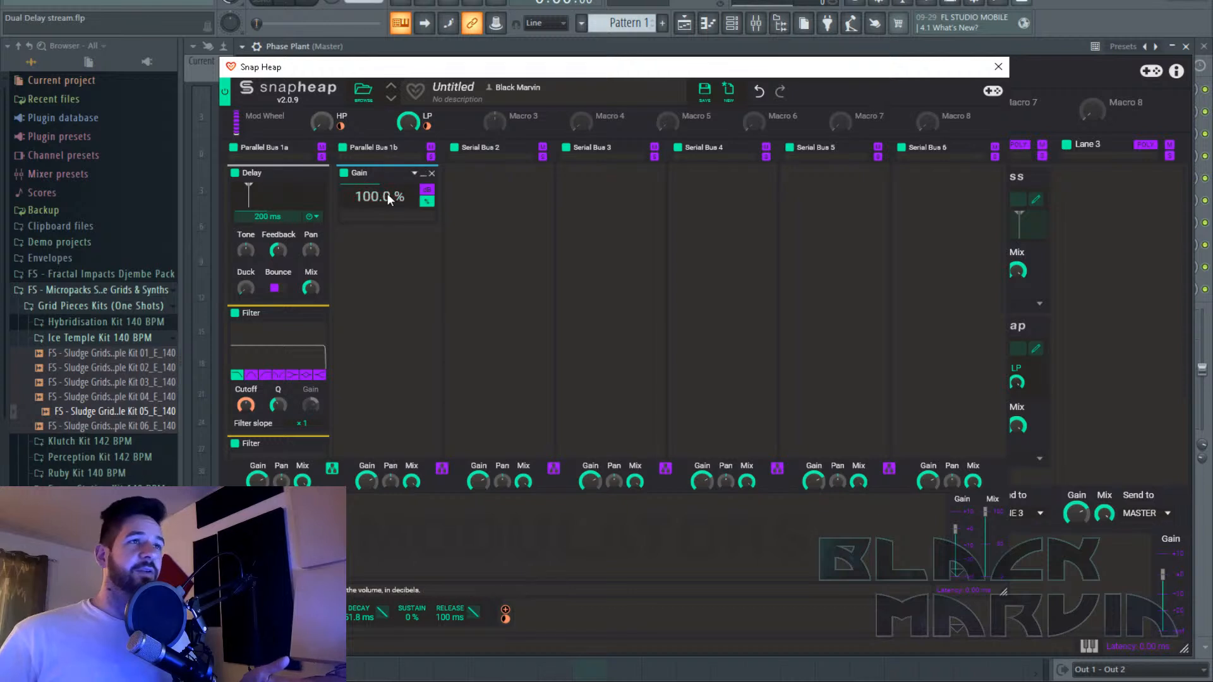
right_click(395, 196)
mouse_move(488, 246)
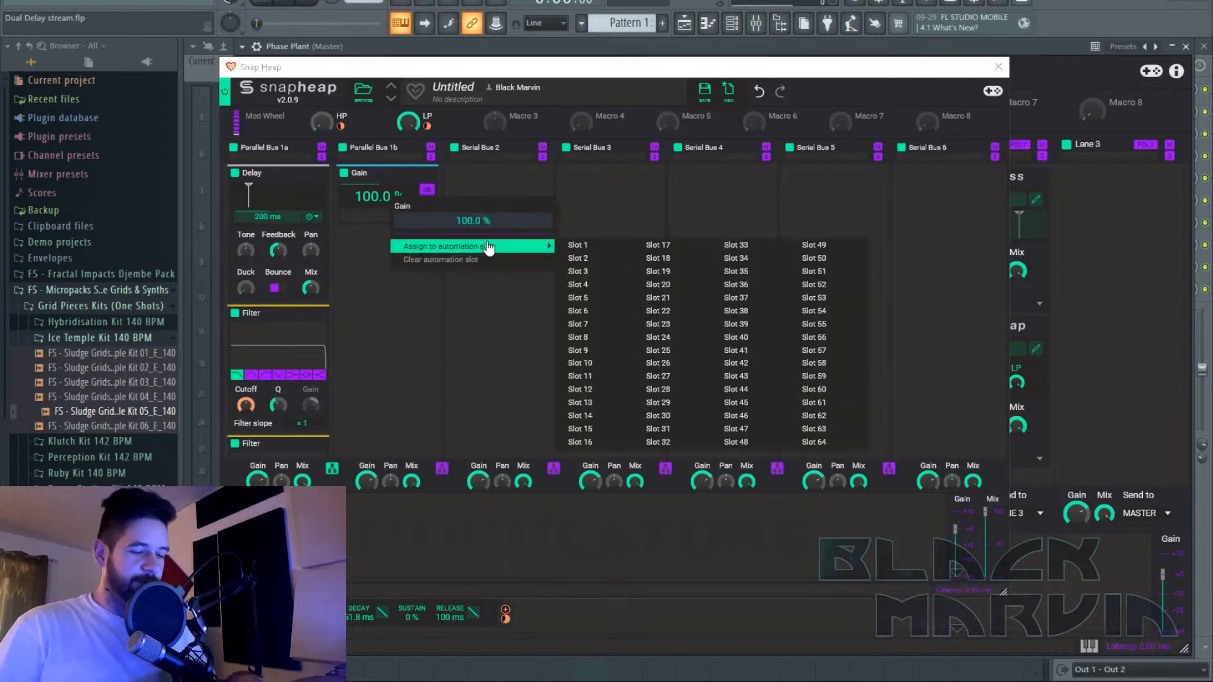
click(467, 216)
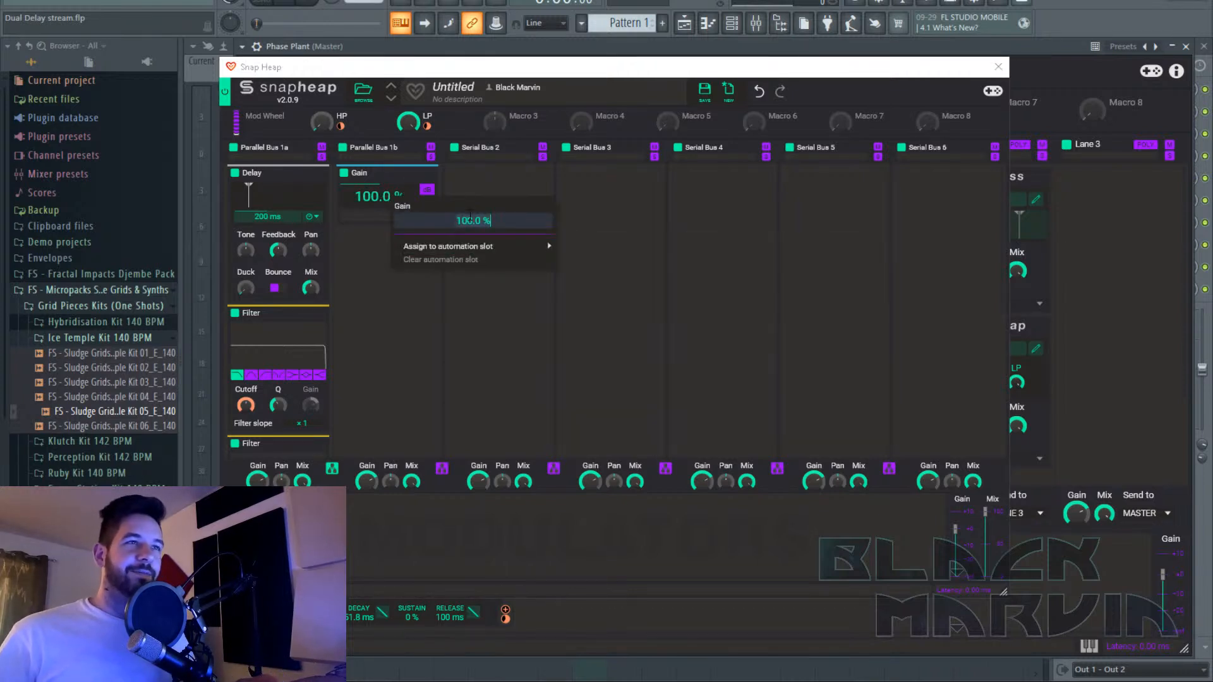
text(50)
key(Return)
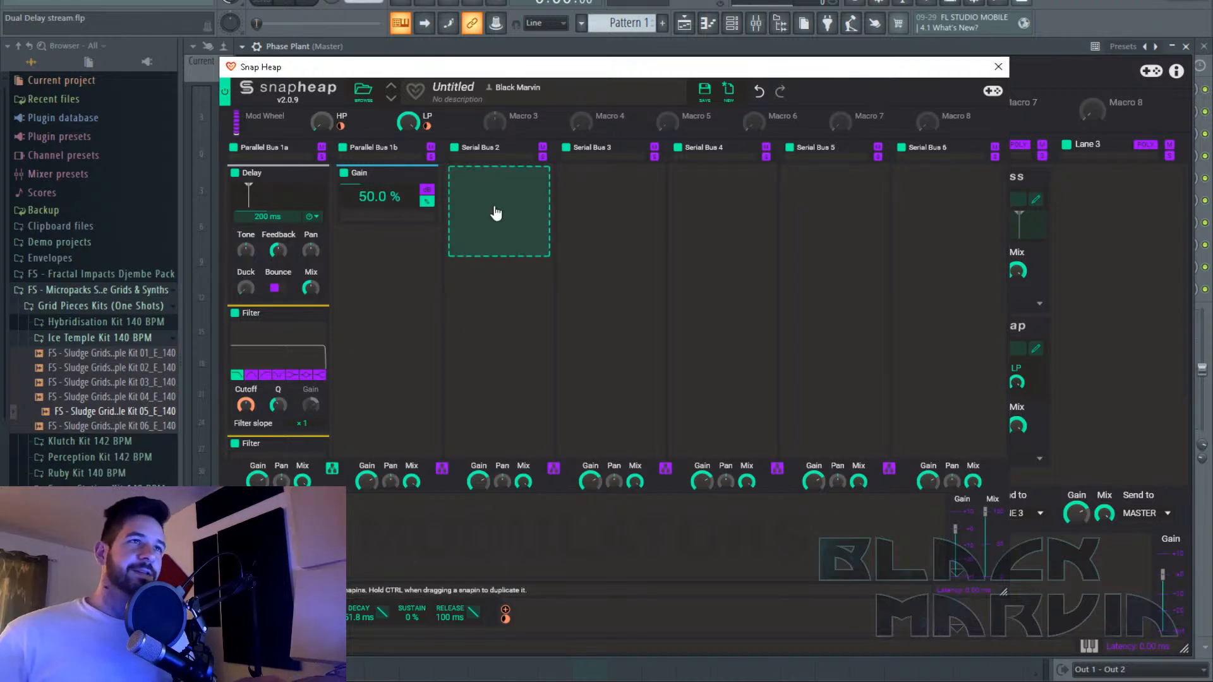
Start a modulation assignment from Macro 3.
click(514, 126)
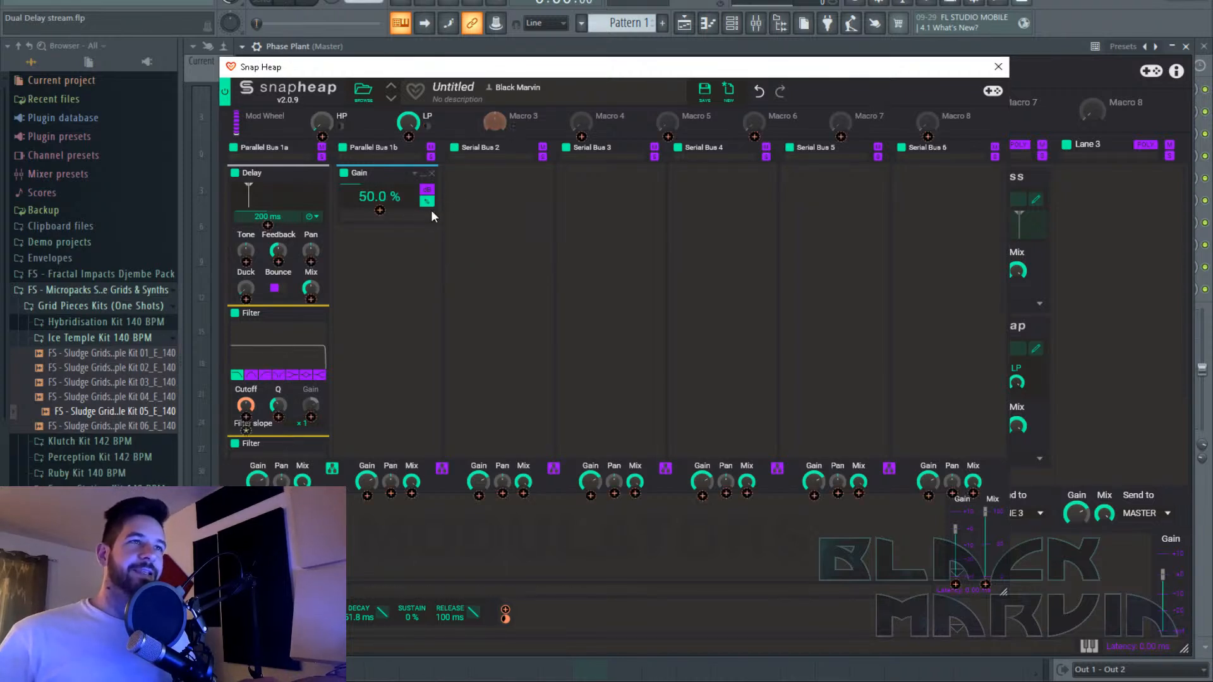
Modulate the Gain in Parallel Bus 1b with Macro 3 at an amount of 50%.
right_click(382, 212)
click(459, 256)
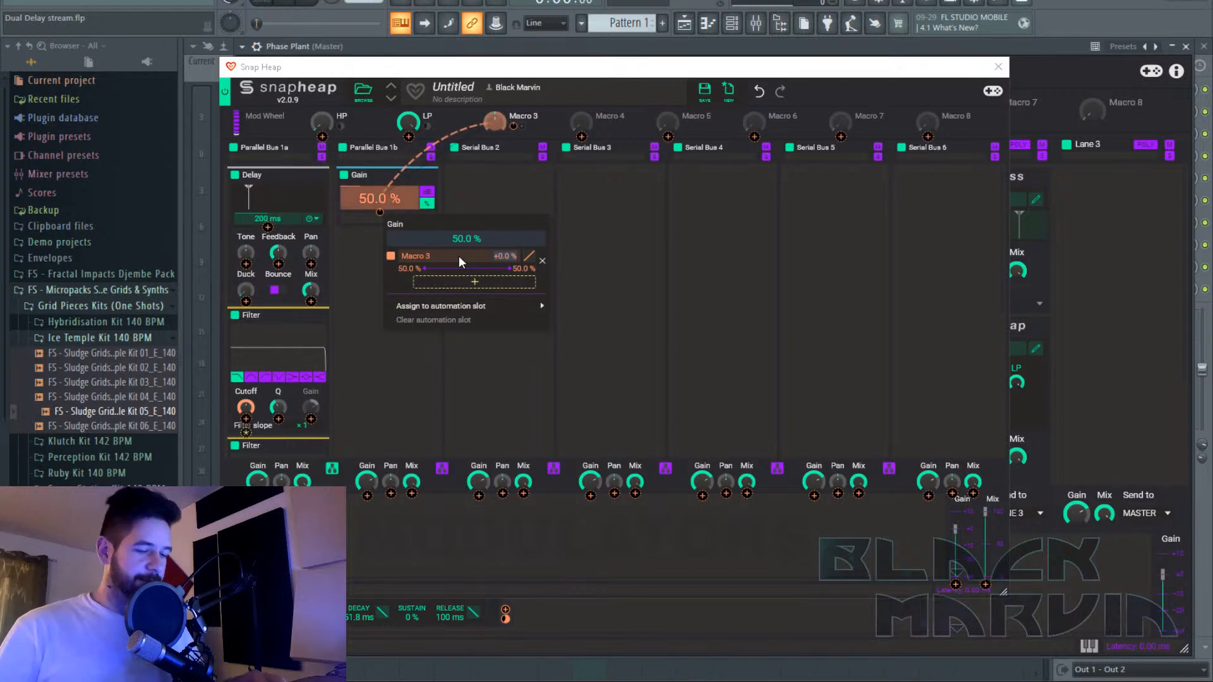
text(50)
key(Return)
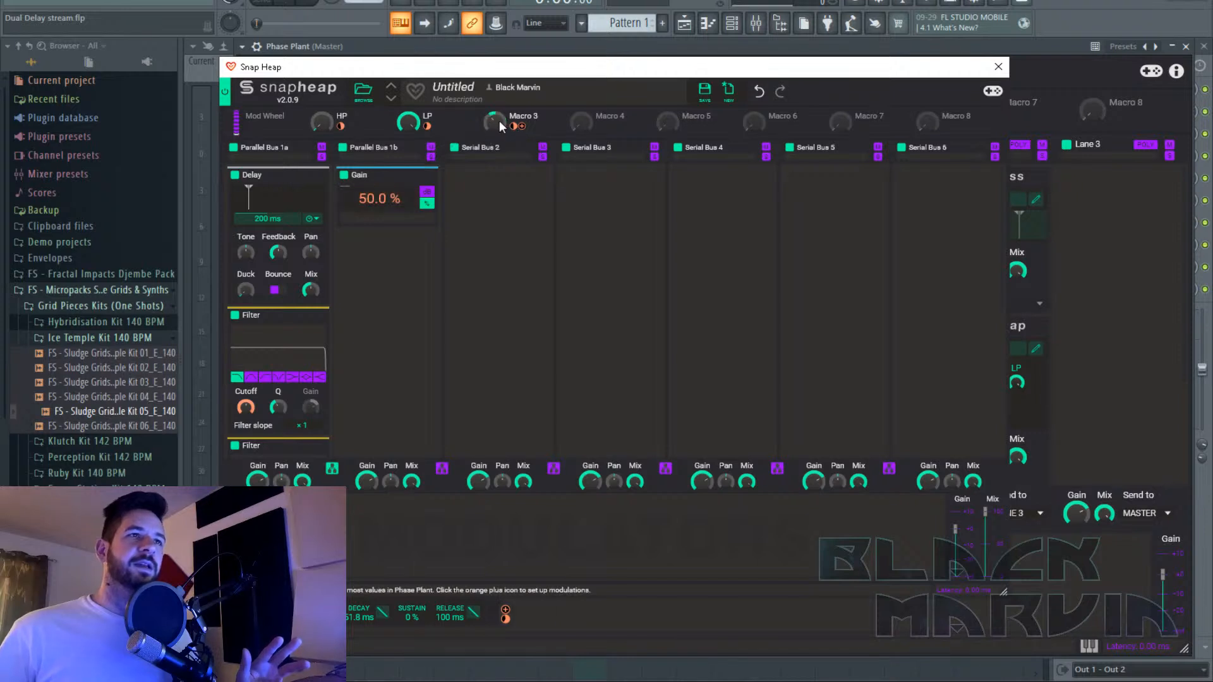
Duplicate the Gain to the end of Parallel Bus 1a and modulate the copy with Macro 3 at -50%.
drag(379, 175, 345, 423)
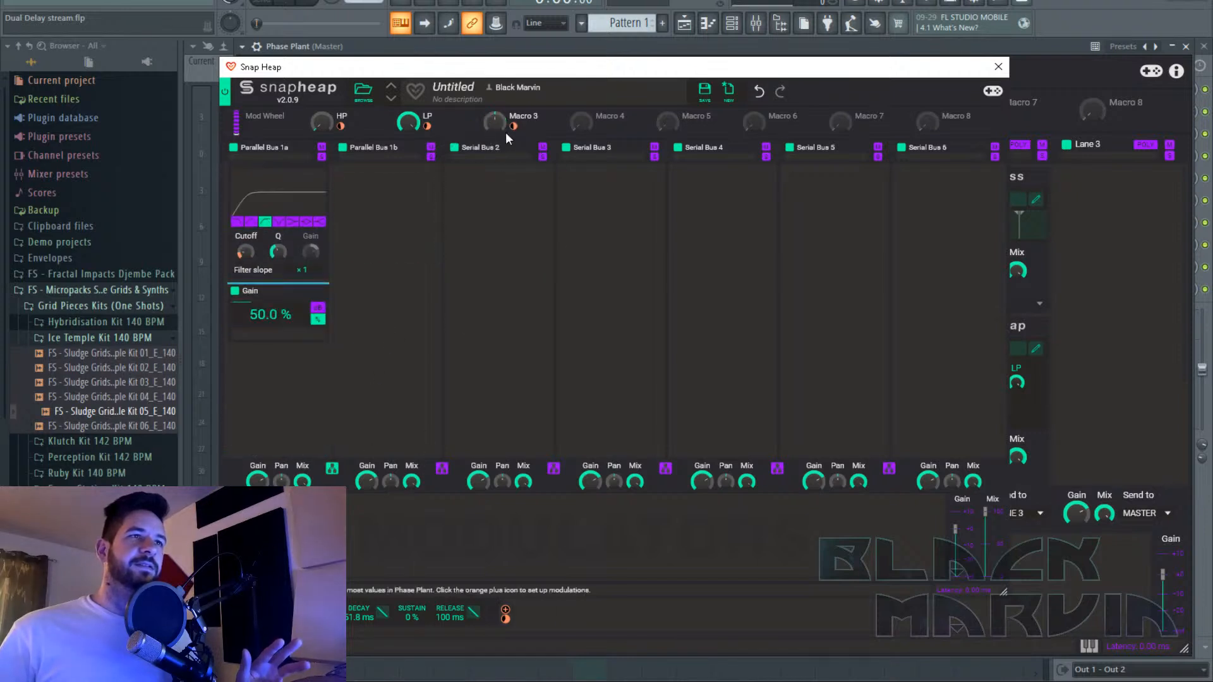
drag(526, 126, 270, 325)
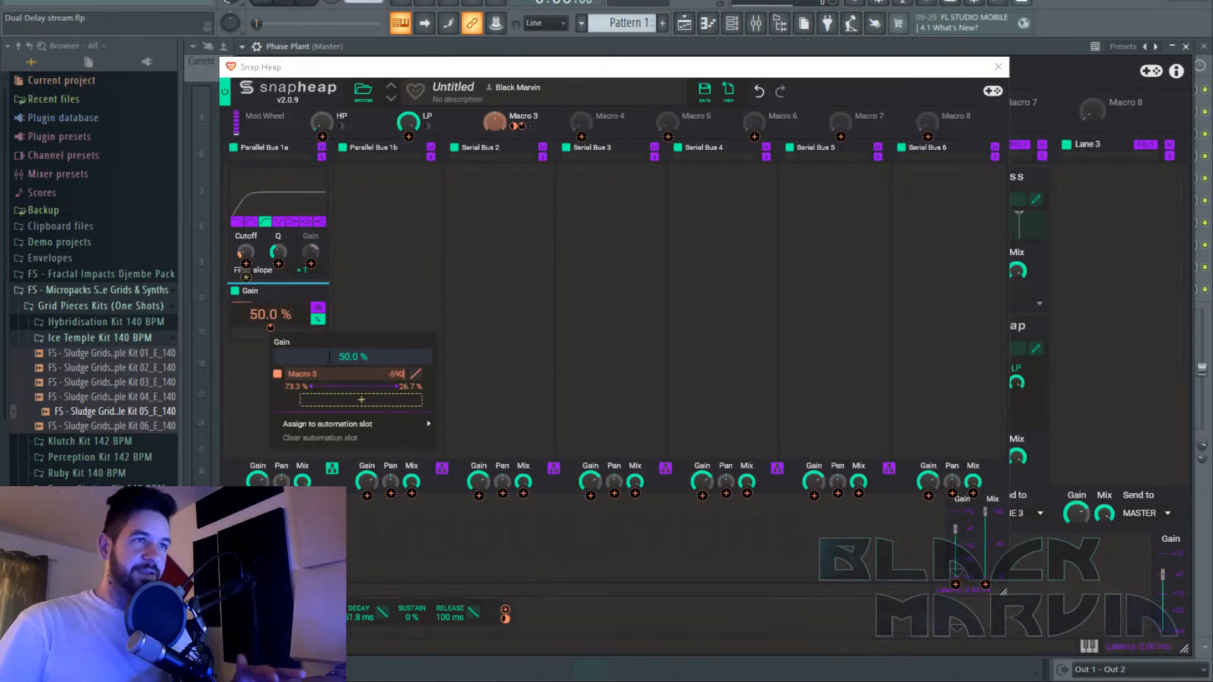
key(Return)
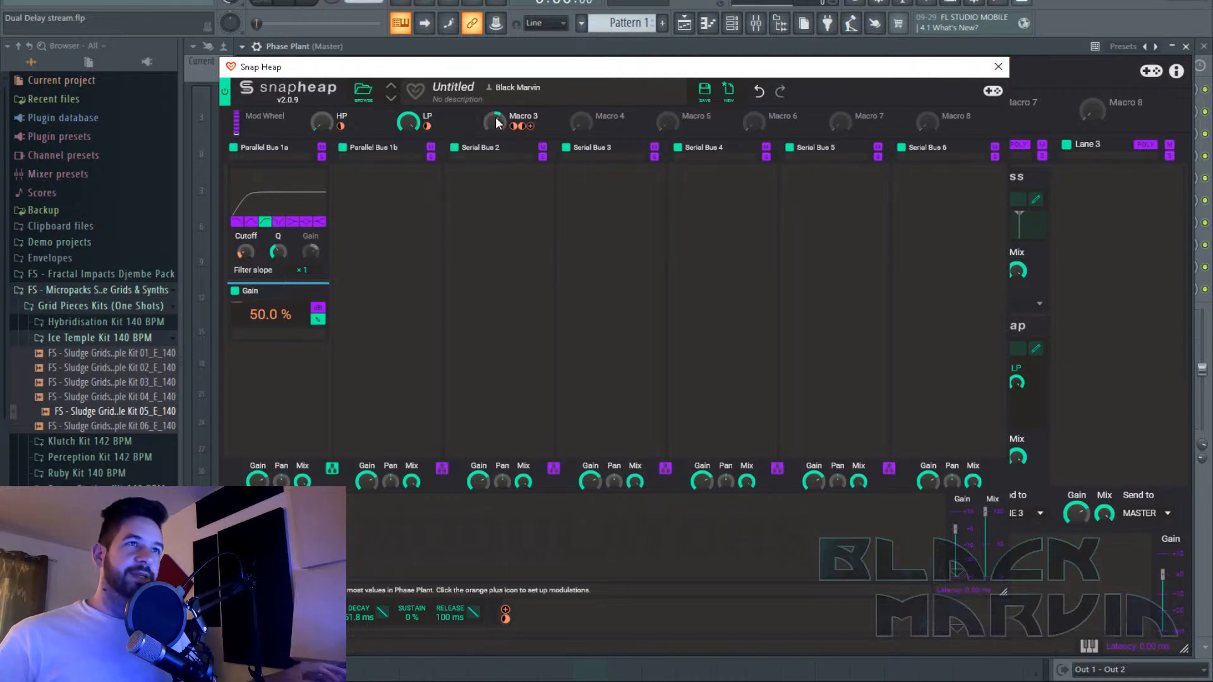
Rename Macro 3 to Dry/Wet.
double_click(523, 116)
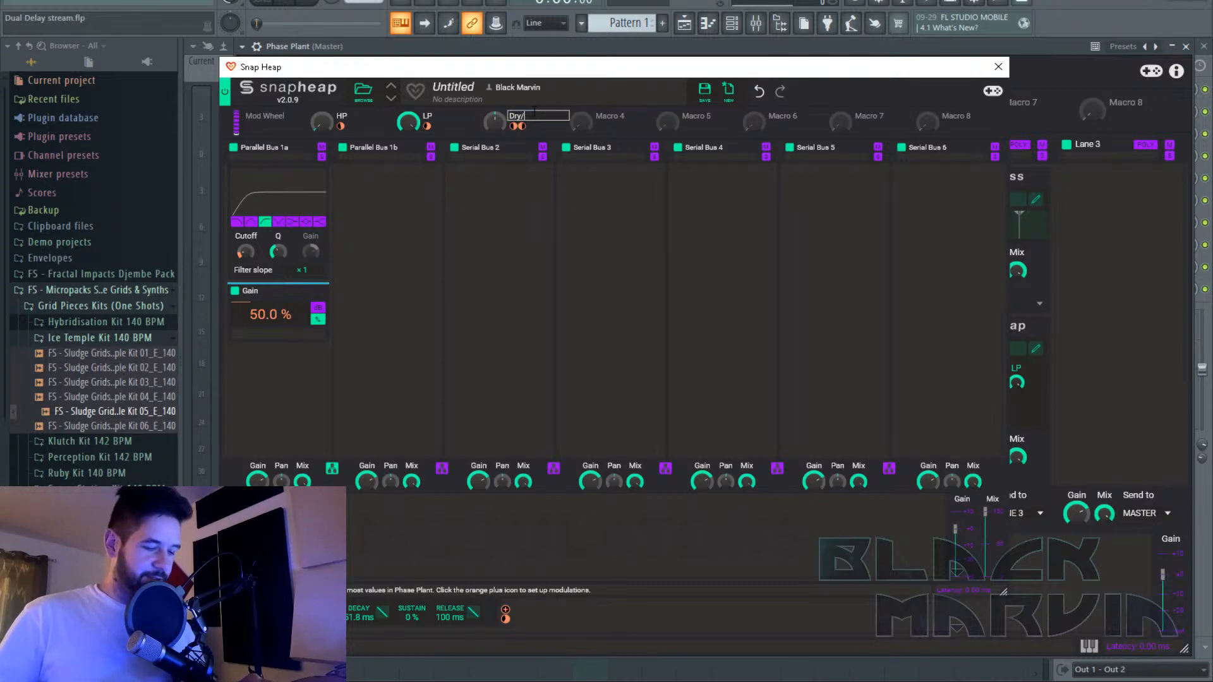
text(Dry/Wet)
key(Return)
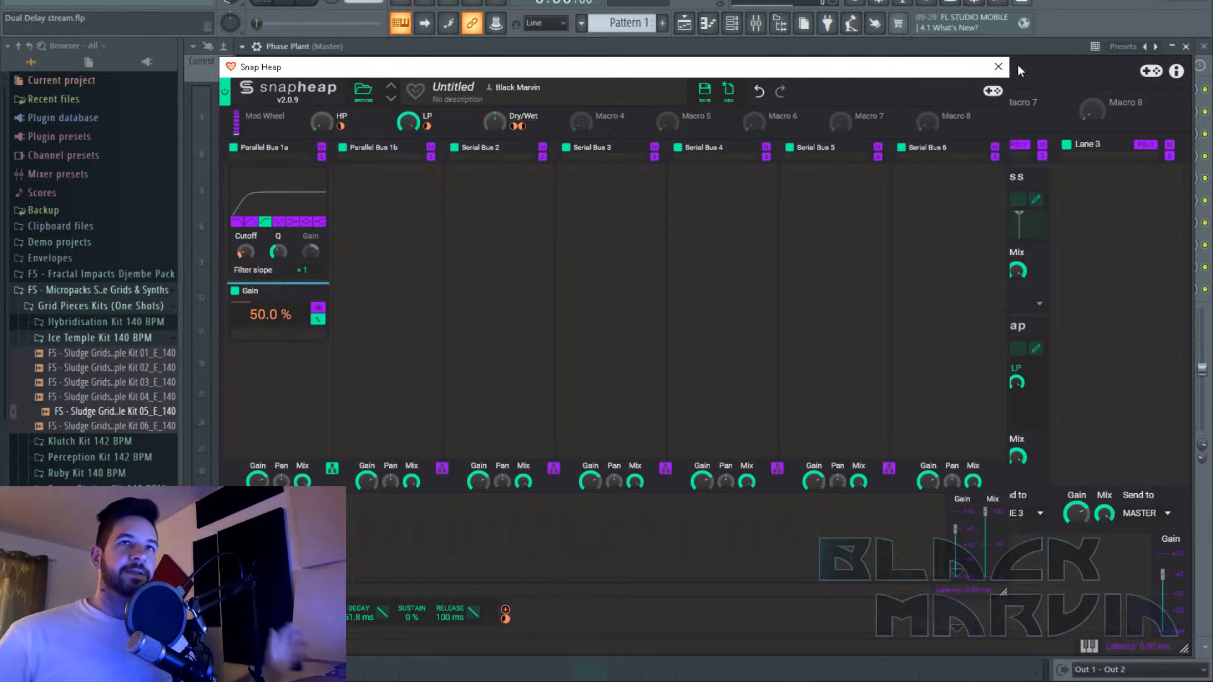
Close the Snap Heap editor, bypass the Multipass in Lane 2, and reopen the Snap Heap editor.
click(999, 67)
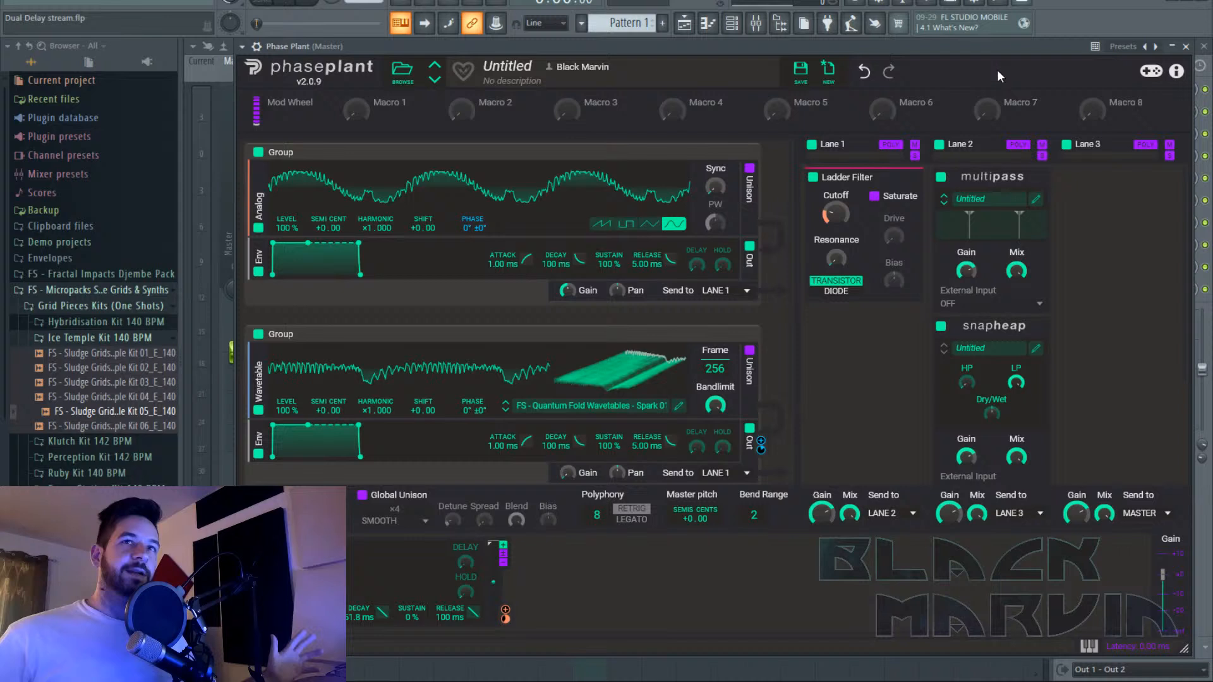
click(940, 177)
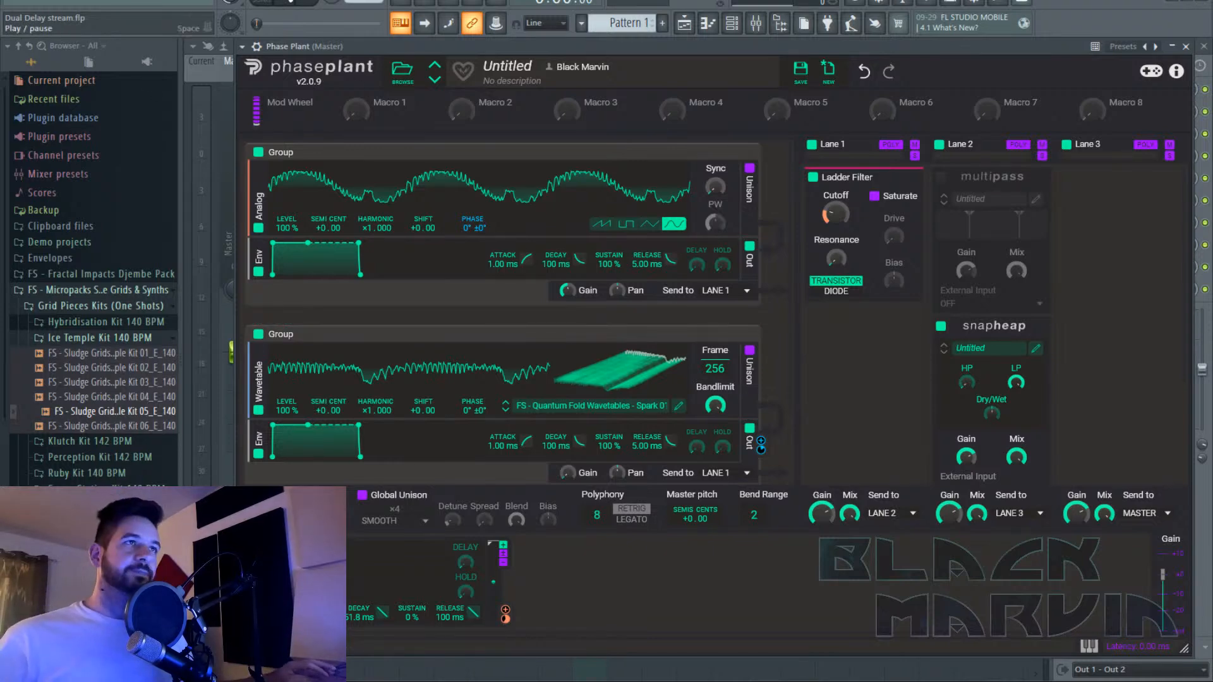
click(1037, 348)
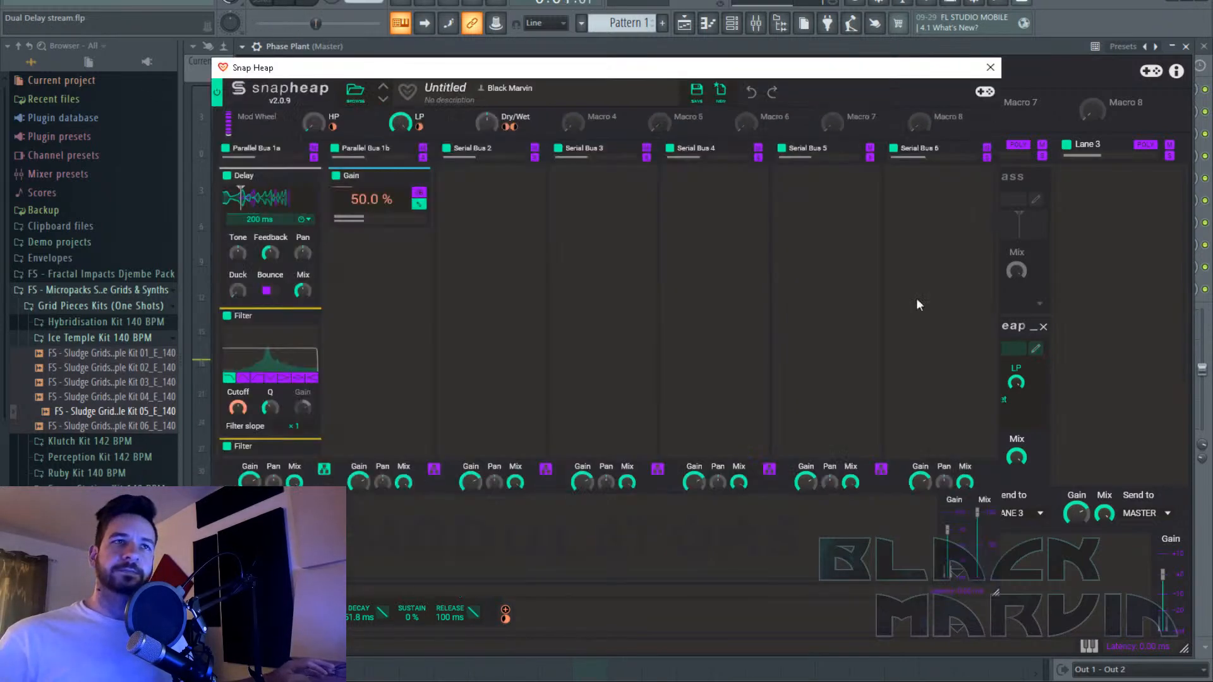
Switch the Delay to a tempo-synced time of 3/16 and adjust the Dry/Wet macro while auditioning the patch.
click(302, 219)
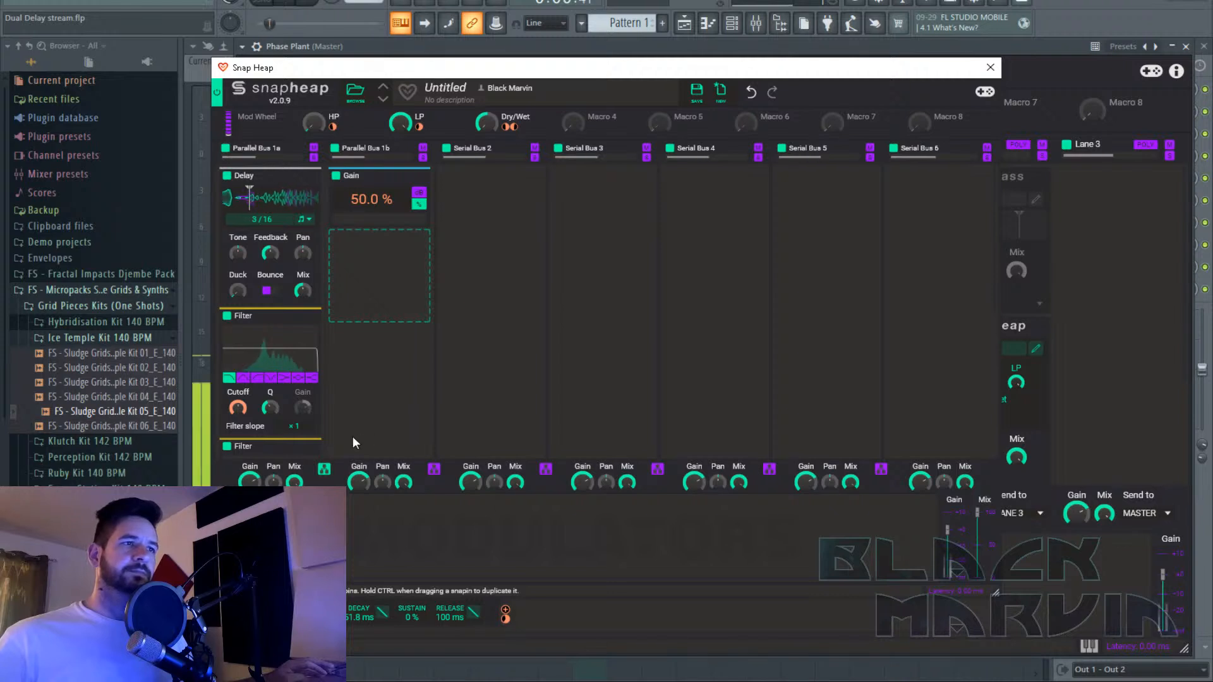
scroll(384, 380, down, 3)
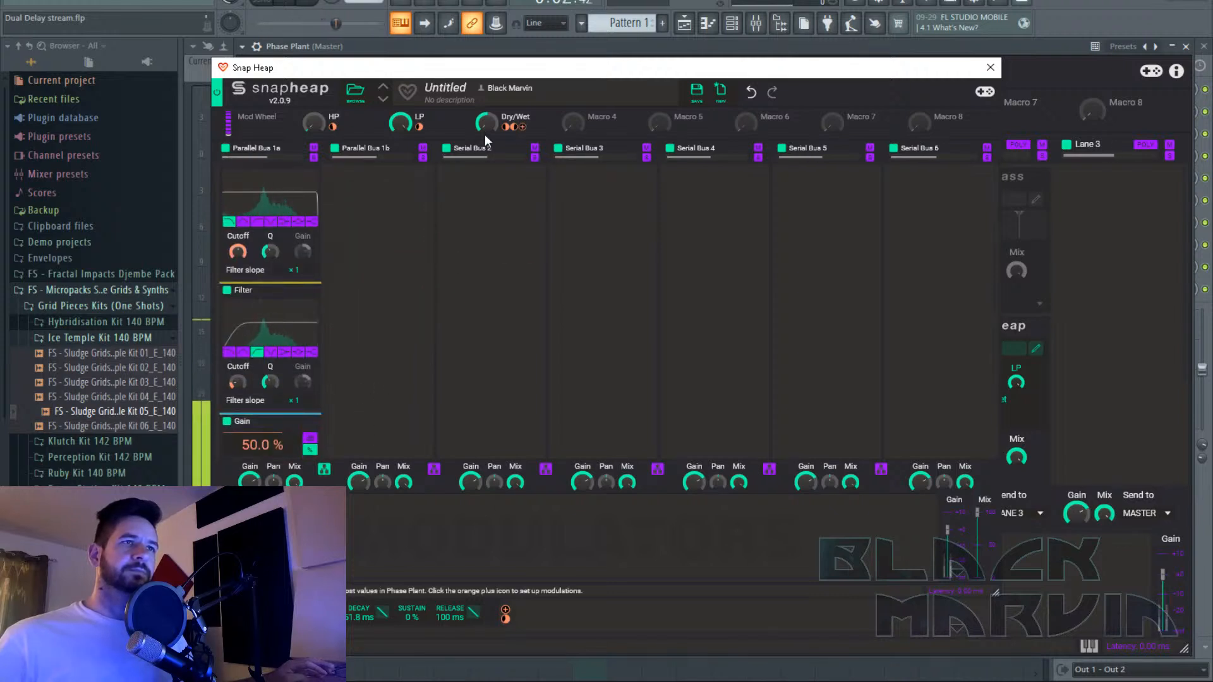
scroll(404, 408, up, 3)
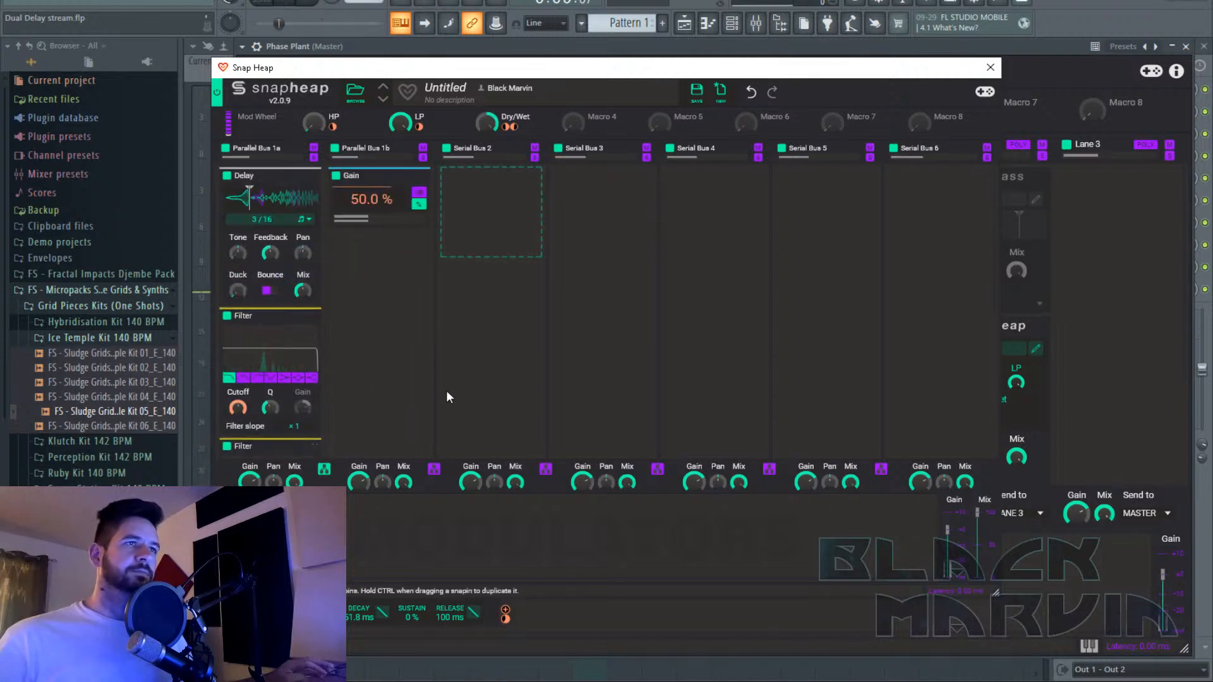
drag(487, 125, 486, 165)
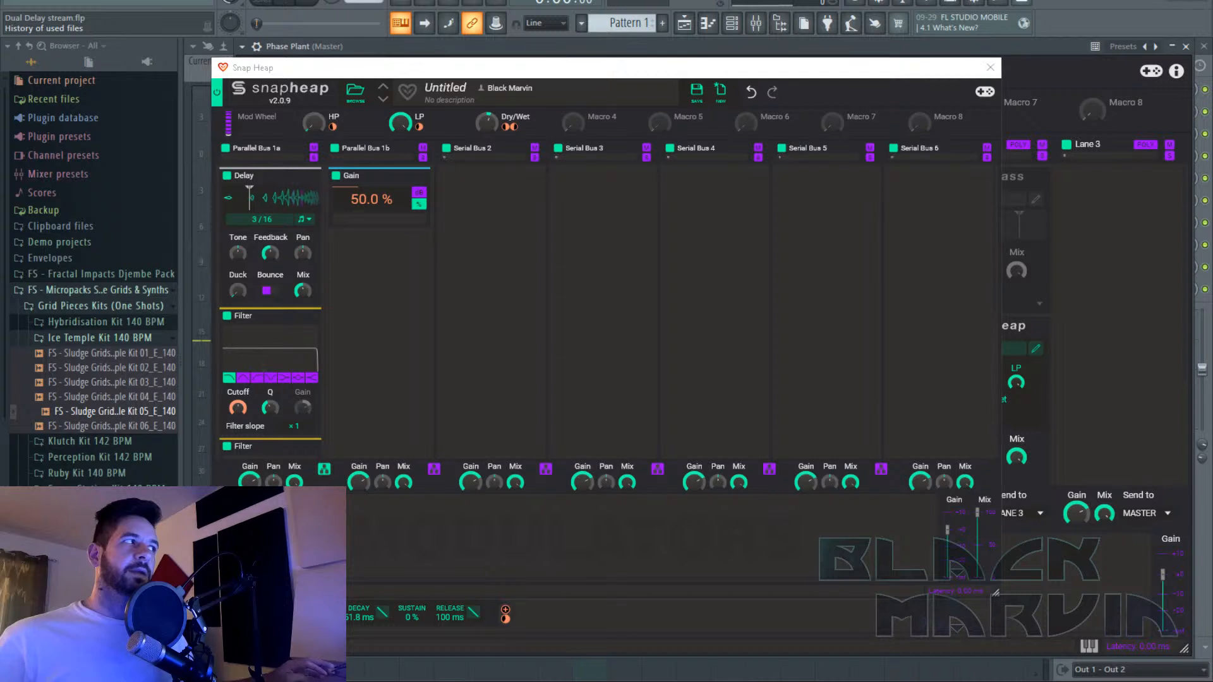
Reverse the direction of the Dry/Wet modulation on both Gains, setting the Parallel Bus 1b Gain's amount to -50%.
click(505, 127)
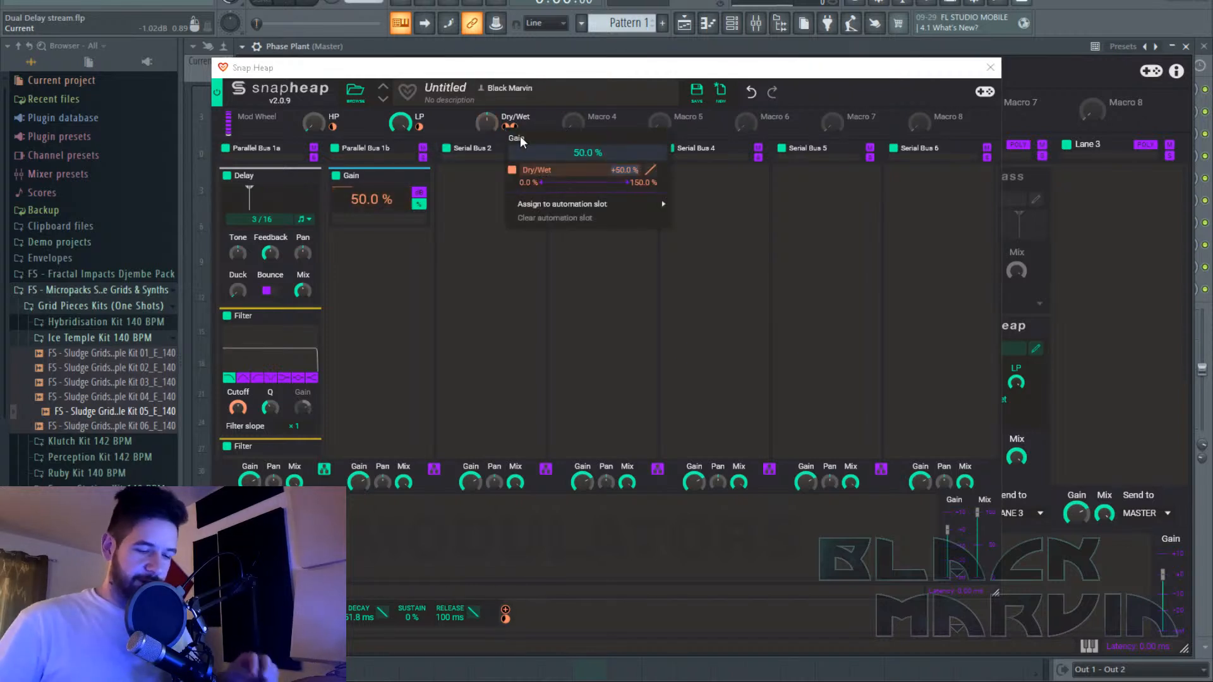
text(-50)
key(Return)
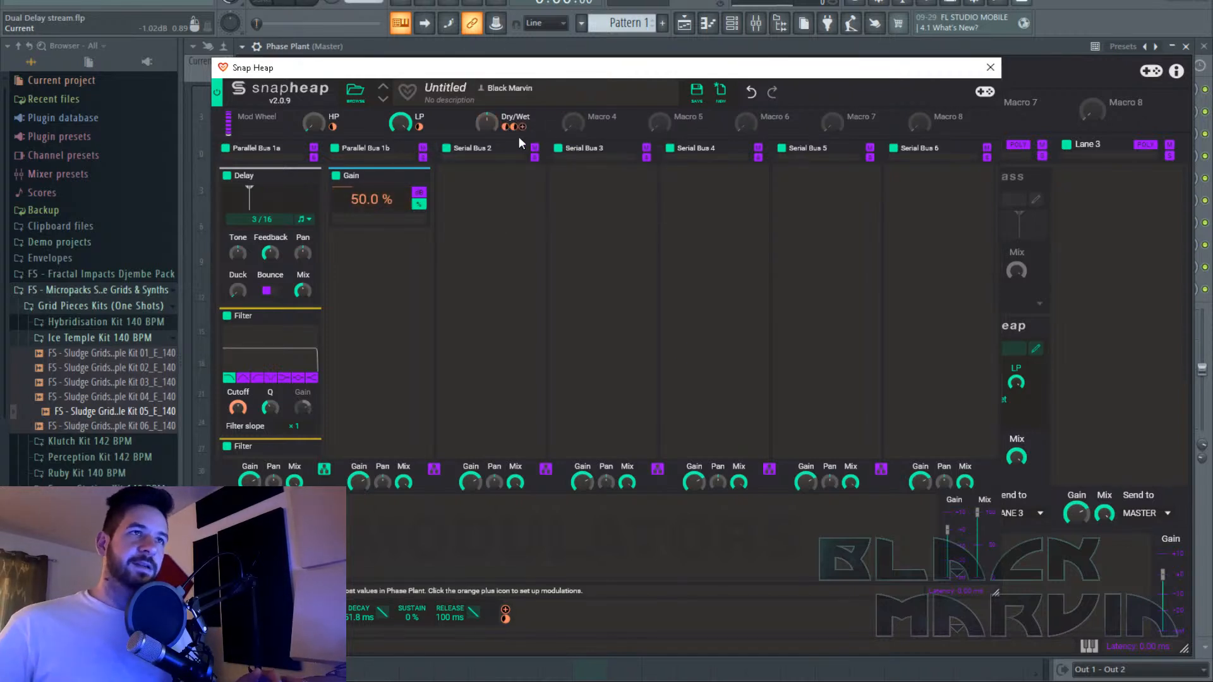
click(515, 128)
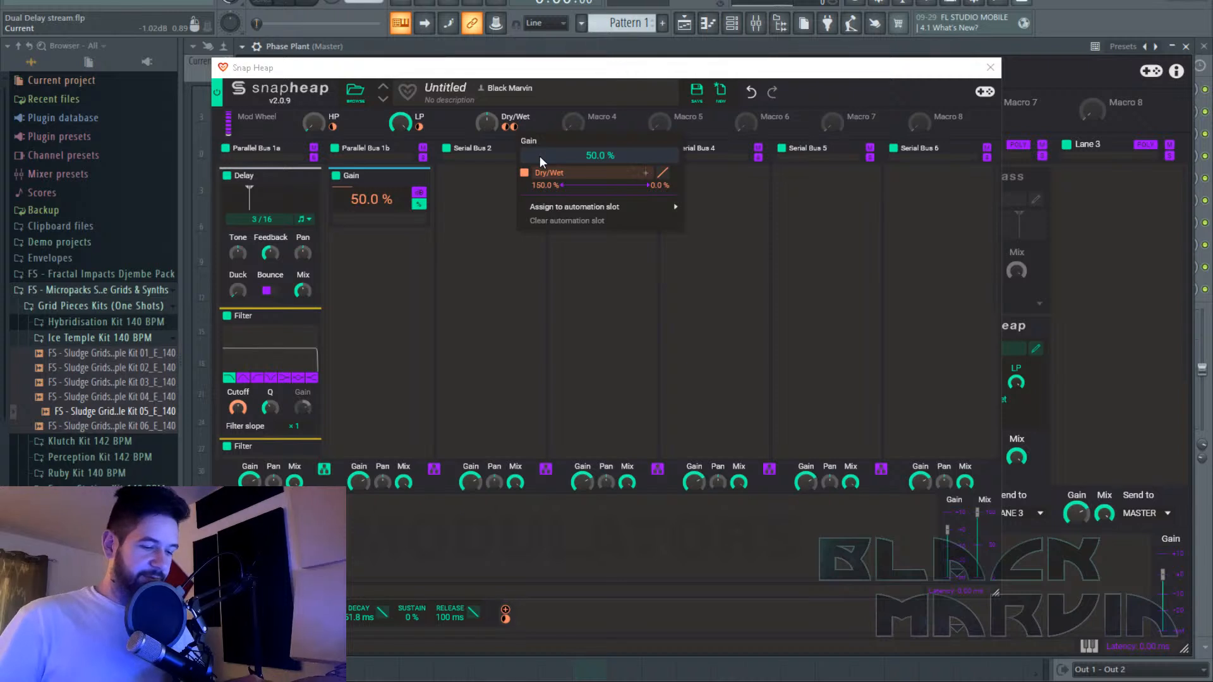
key(Escape)
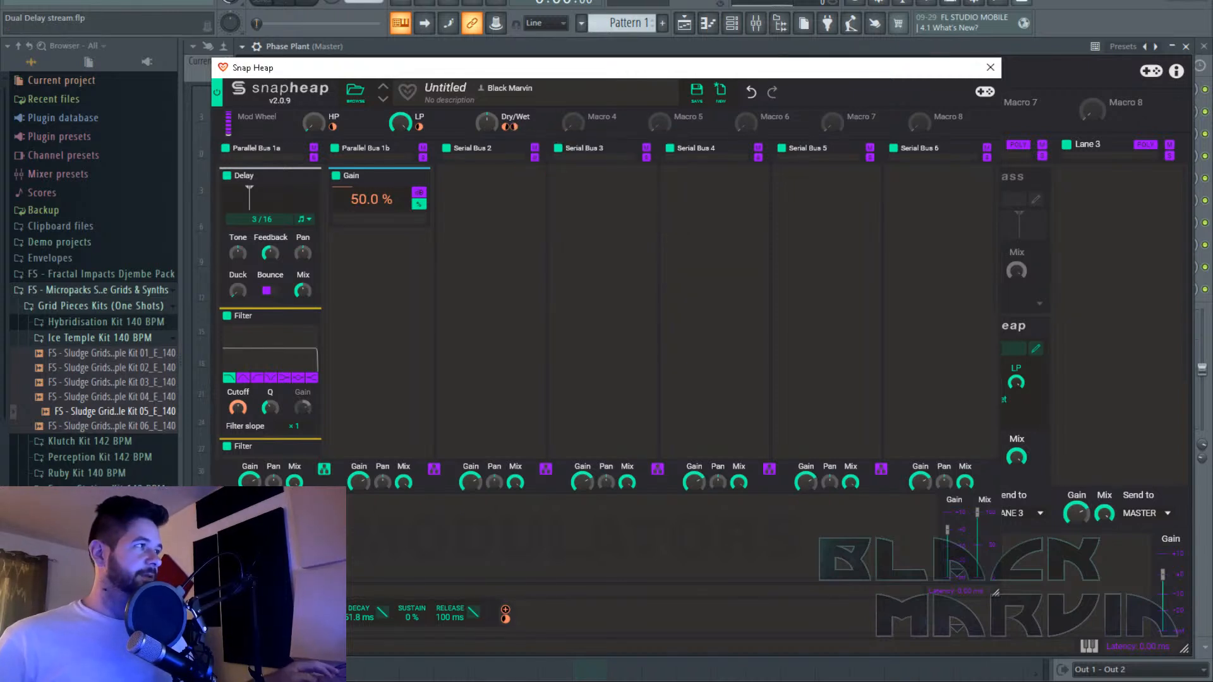
Audition the filters during playback by lowering the LP macro to 0% and raising the HP macro fully, and reset both macros.
key(space)
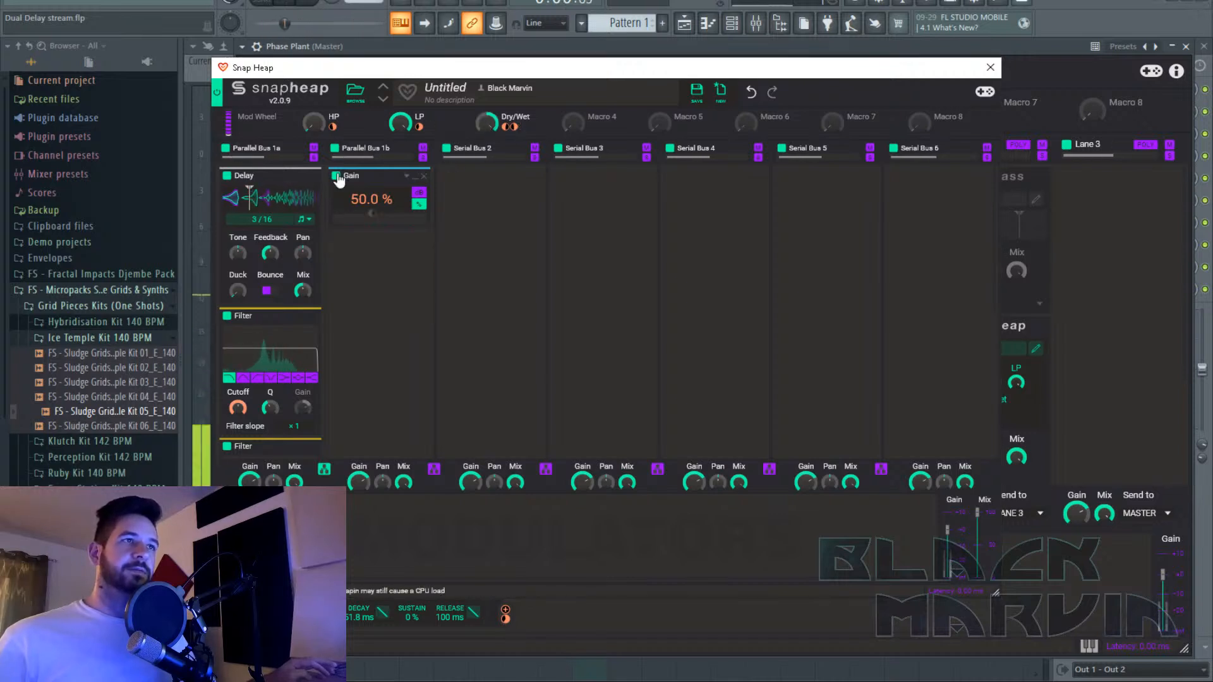
drag(405, 124, 405, 158)
drag(309, 127, 308, 88)
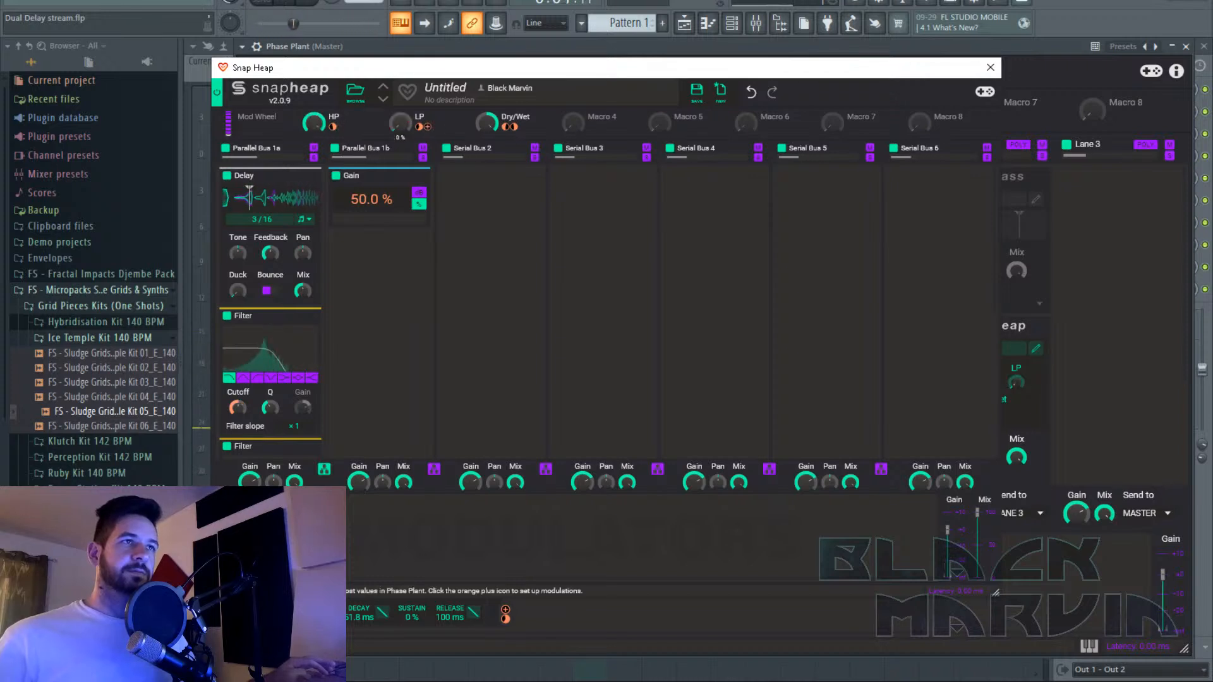
double_click(314, 123)
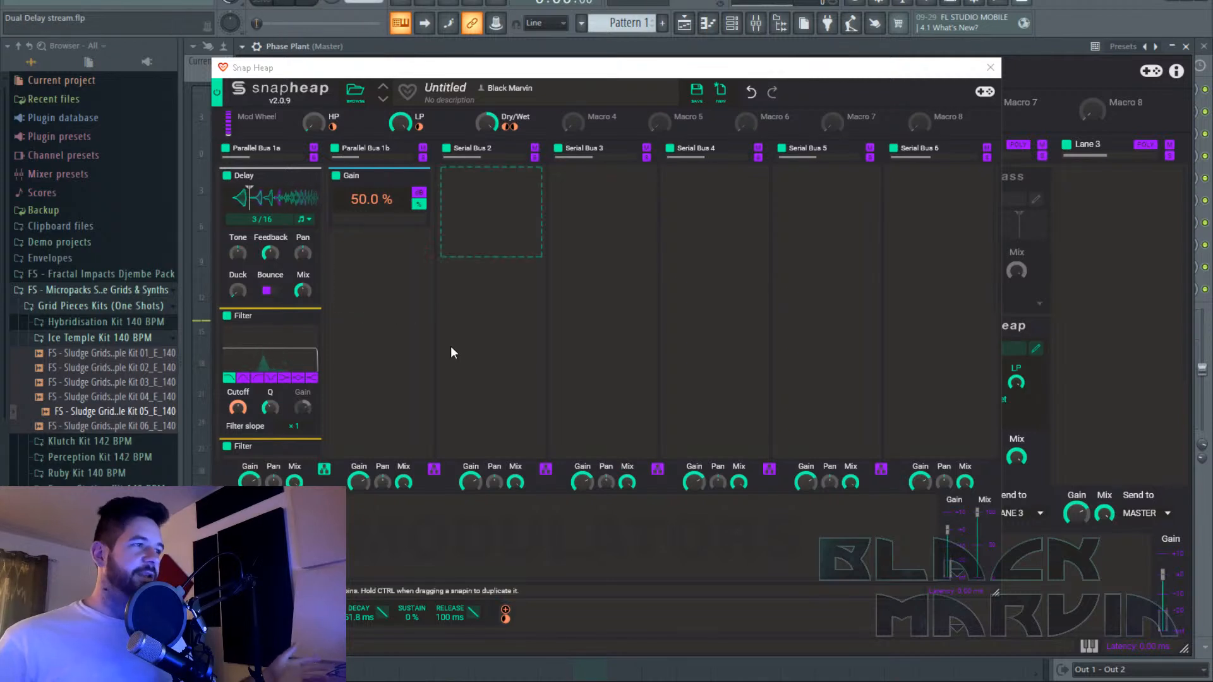
Save the Snap Heap preset in the User folder as Classic Delay and close its editor.
click(696, 90)
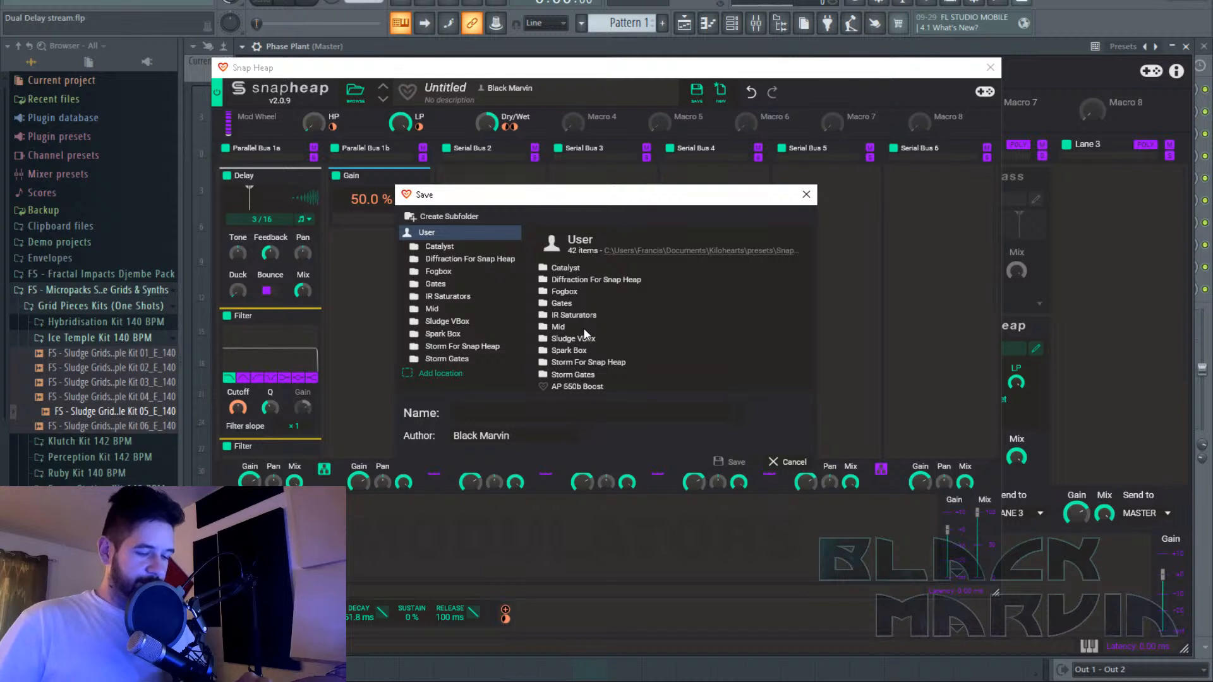
text(Classic D)
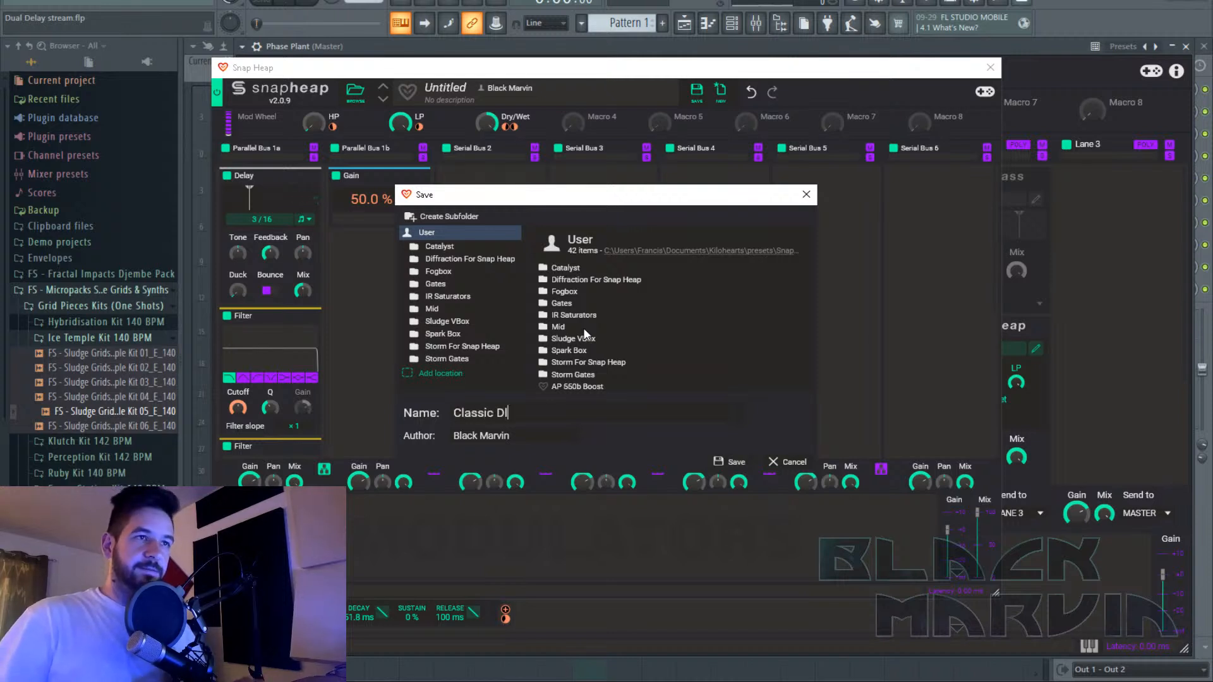
text(elay)
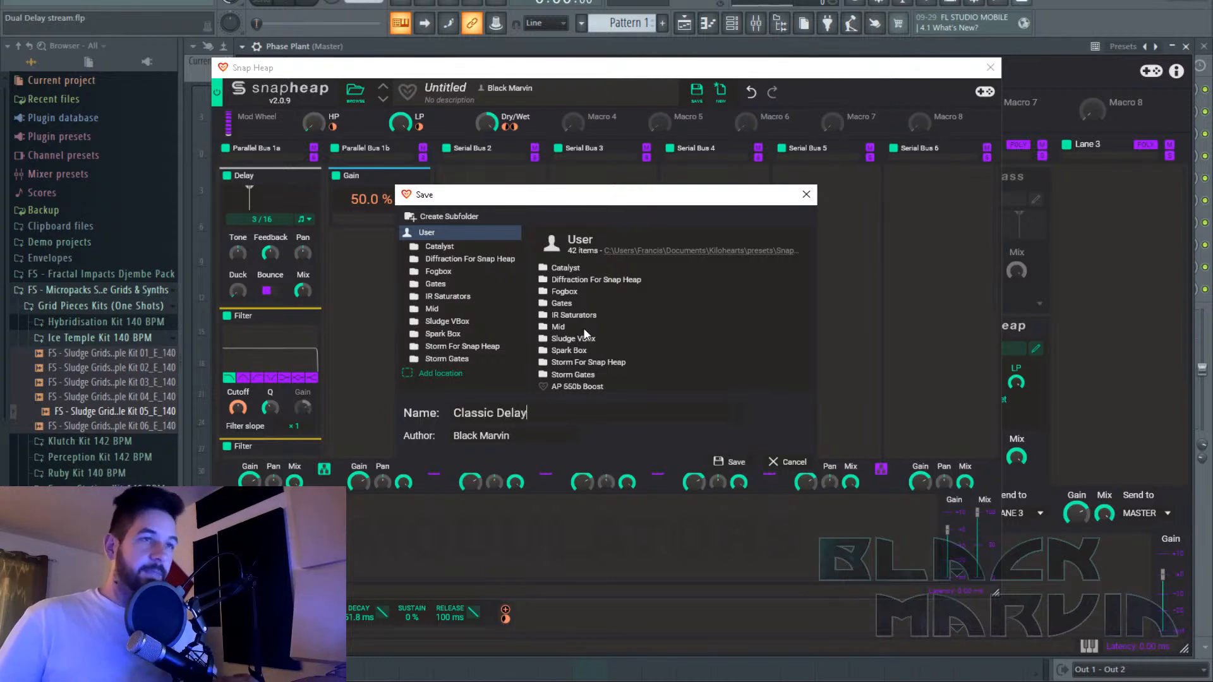
key(Return)
click(990, 68)
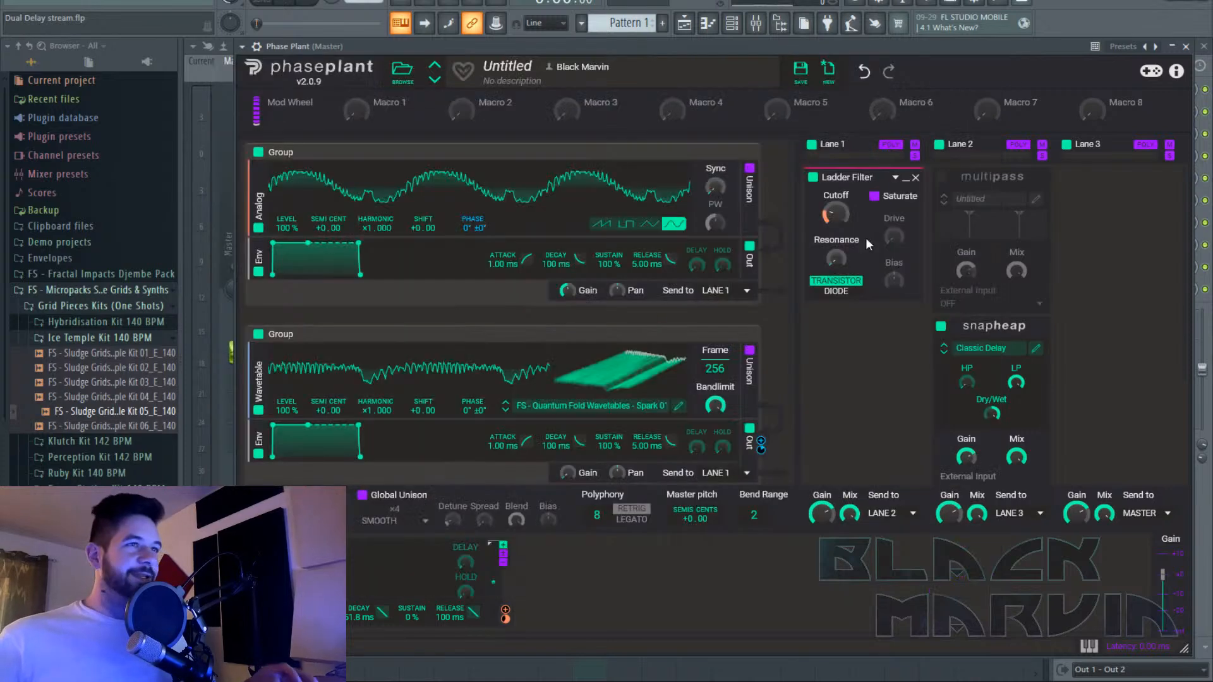
click(941, 326)
click(940, 178)
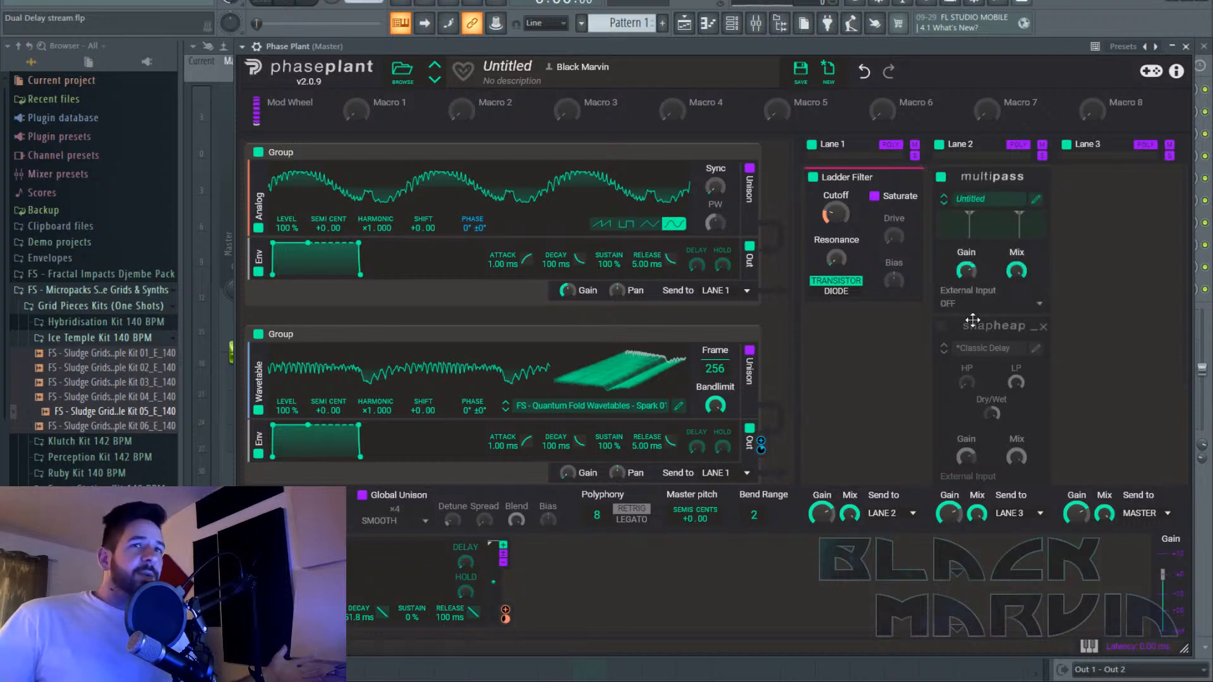
click(941, 326)
click(940, 177)
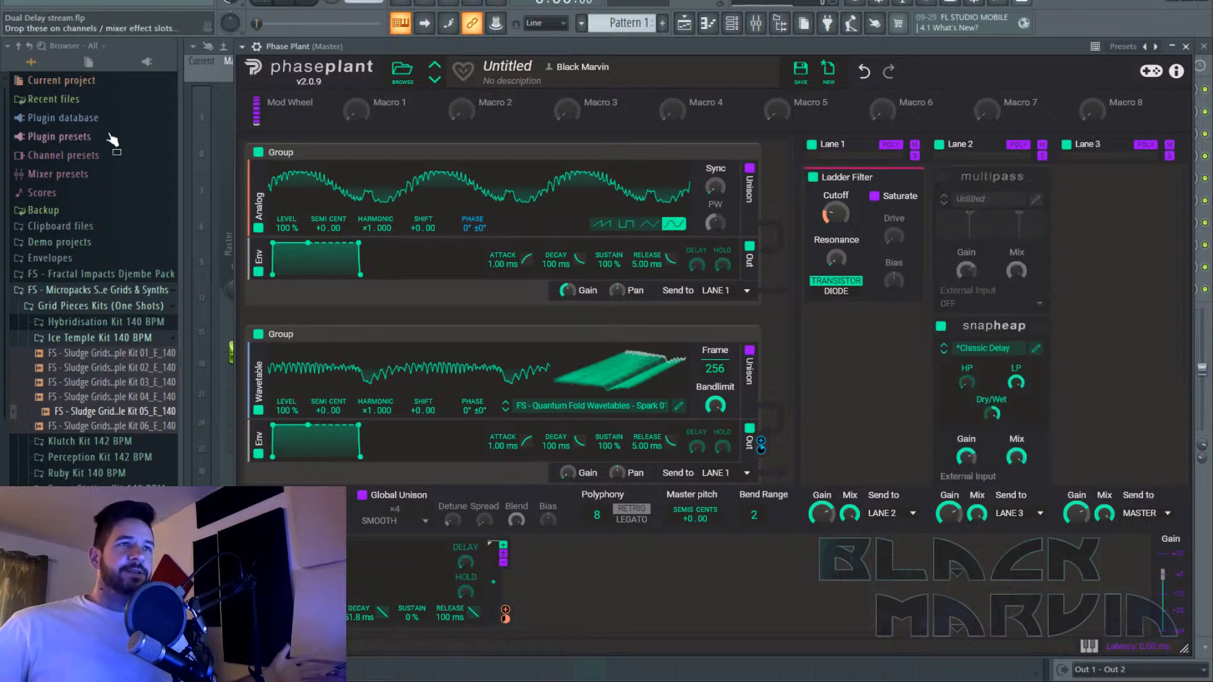
Reopen the Snap Heap editor, add a Convolver, and place it directly after the Delay in Parallel Bus 1a.
click(1035, 350)
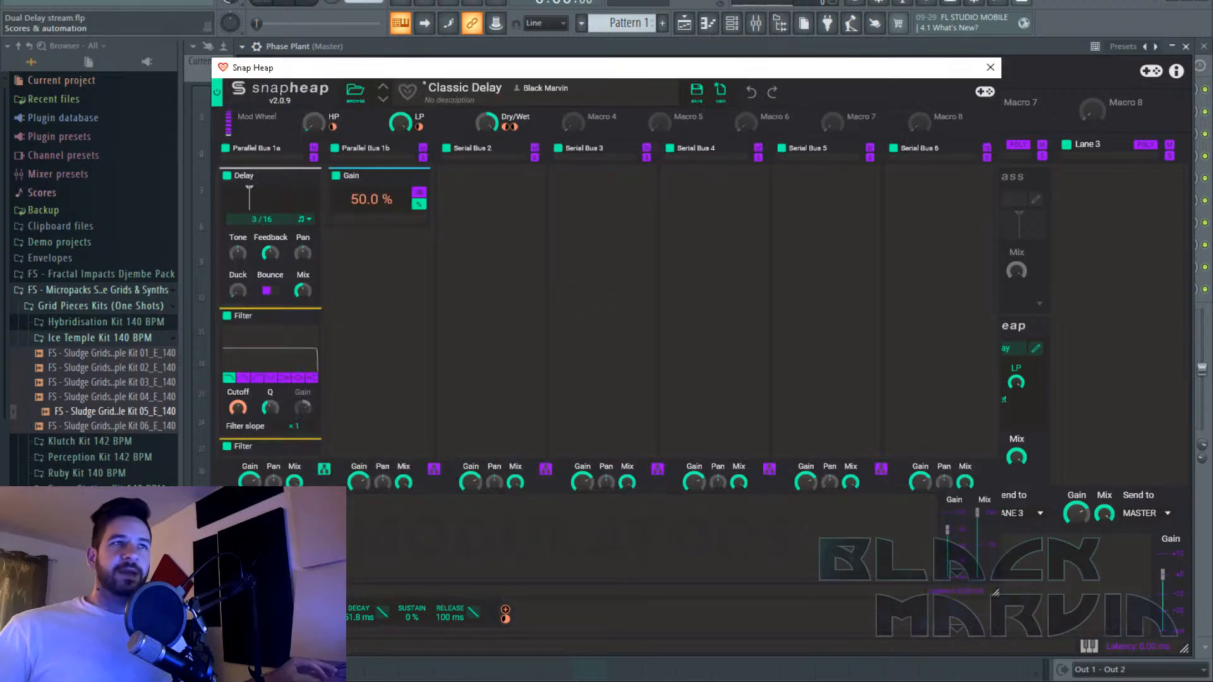
click(370, 272)
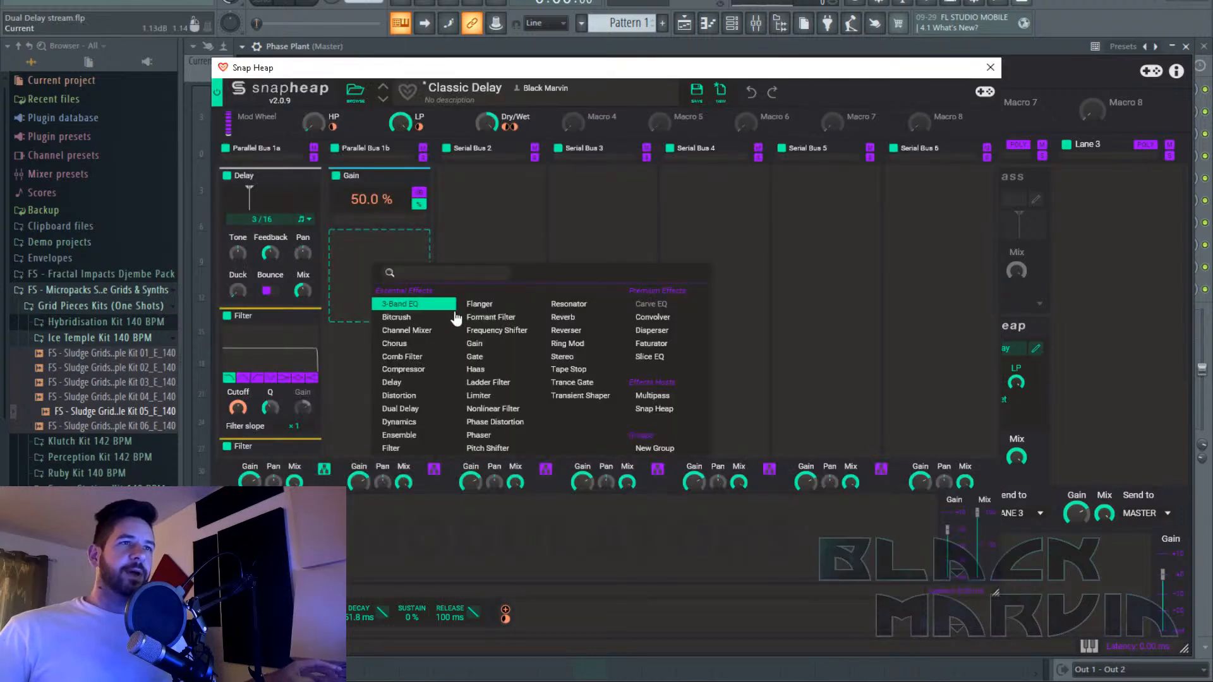
click(666, 340)
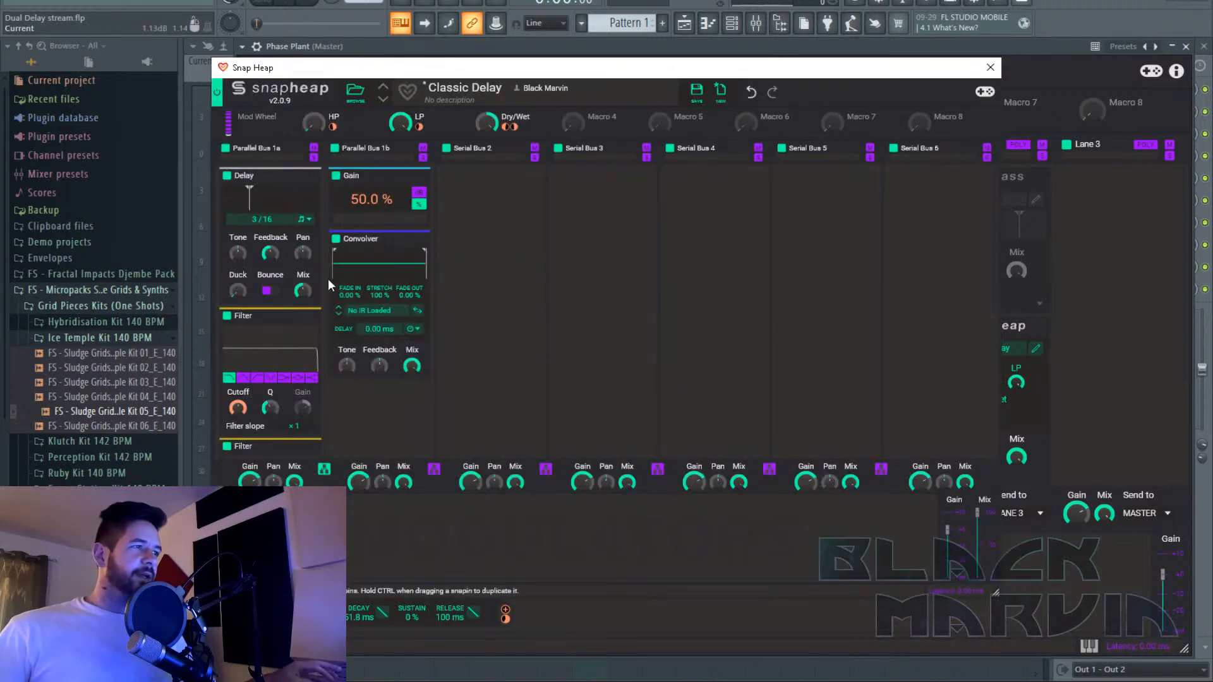
drag(358, 239, 266, 312)
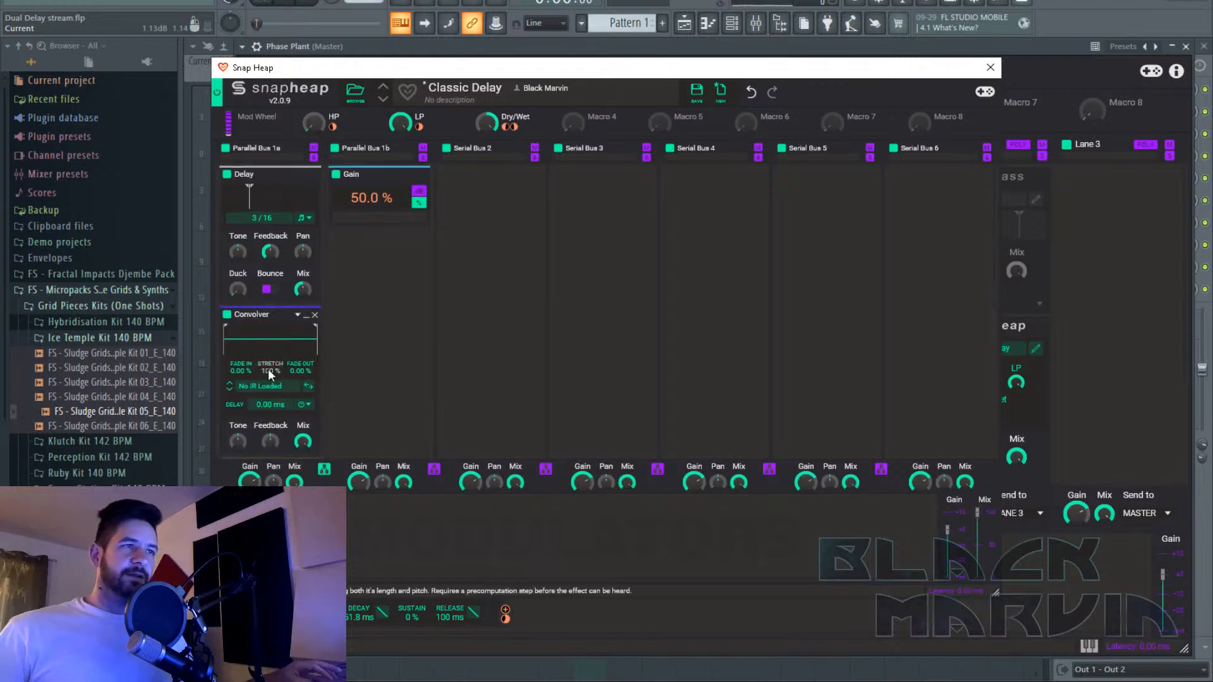
Load the Storm Glitch Delay 10 impulse from the Storm Impulse Responses folder into the Convolver and close the Snap Heap editor.
click(261, 386)
scroll(347, 592, down, 3)
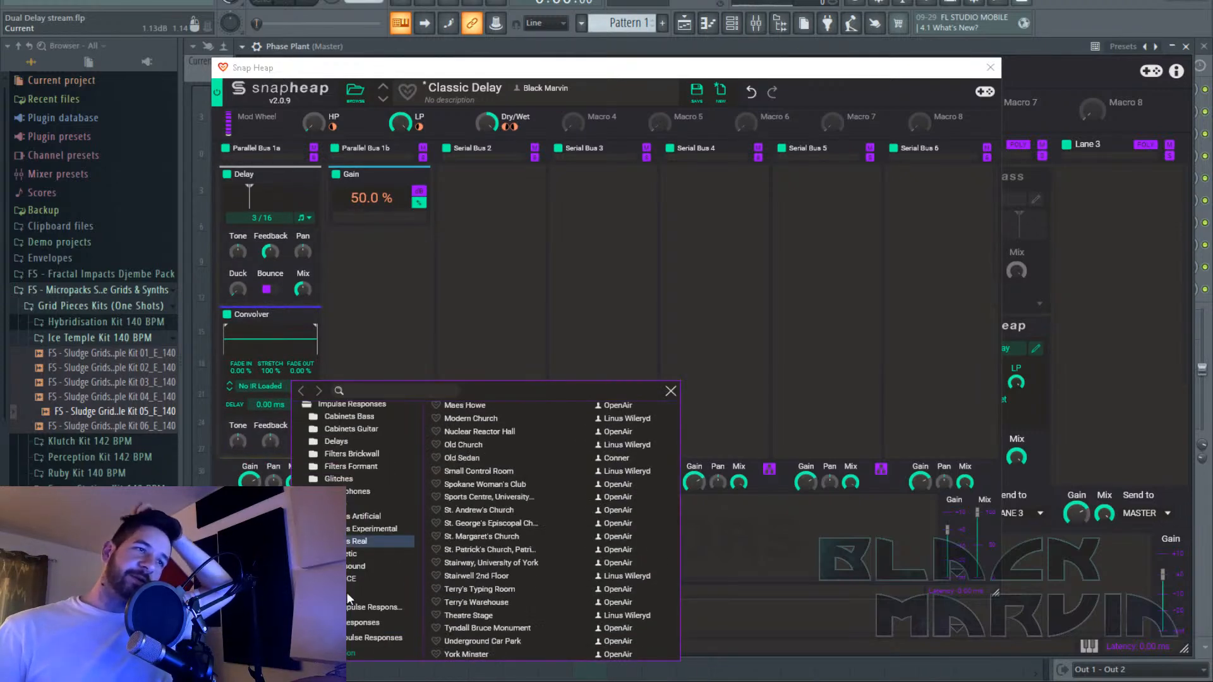
click(373, 635)
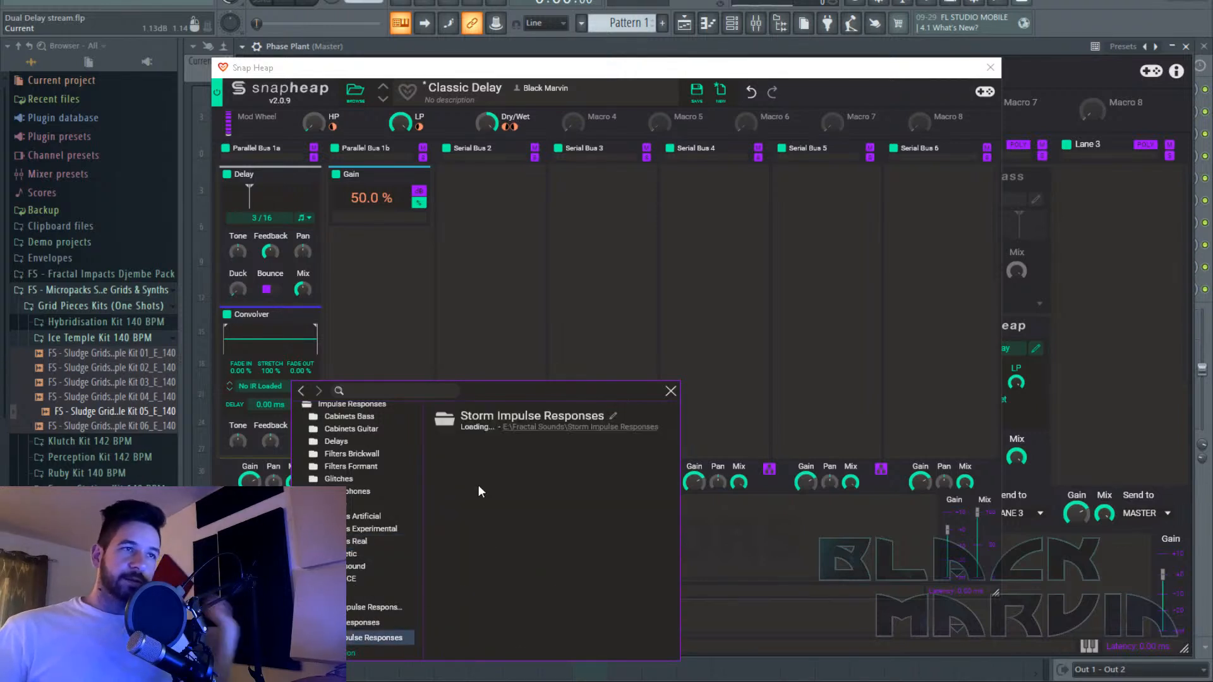
scroll(500, 505, down, 5)
click(506, 541)
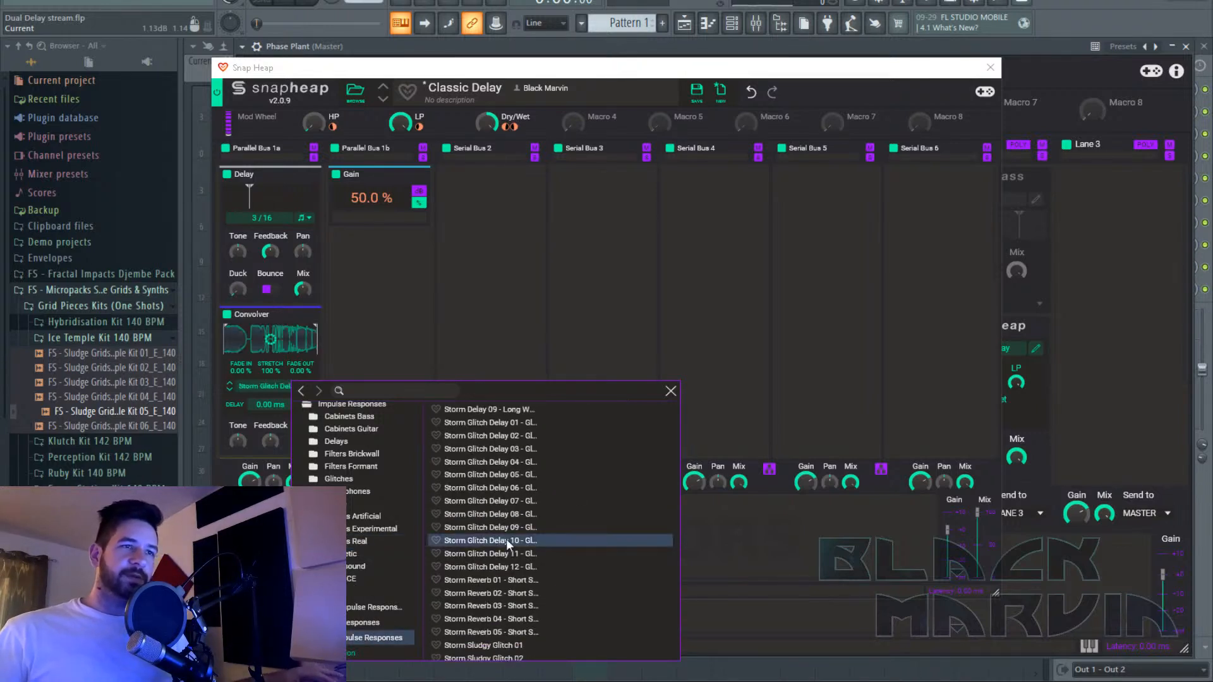
click(671, 391)
click(990, 67)
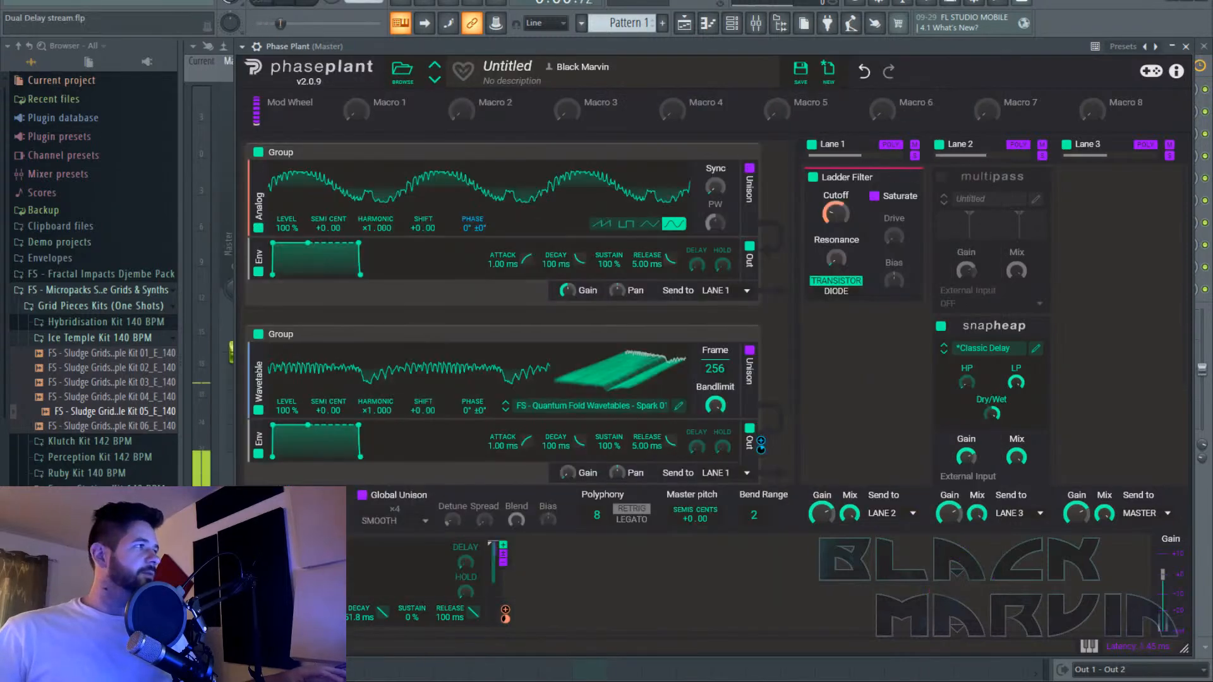
Raise the Snap Heap's HP macro to about 34% and lower its Dry/Wet macro during playback.
mouse_move(966, 380)
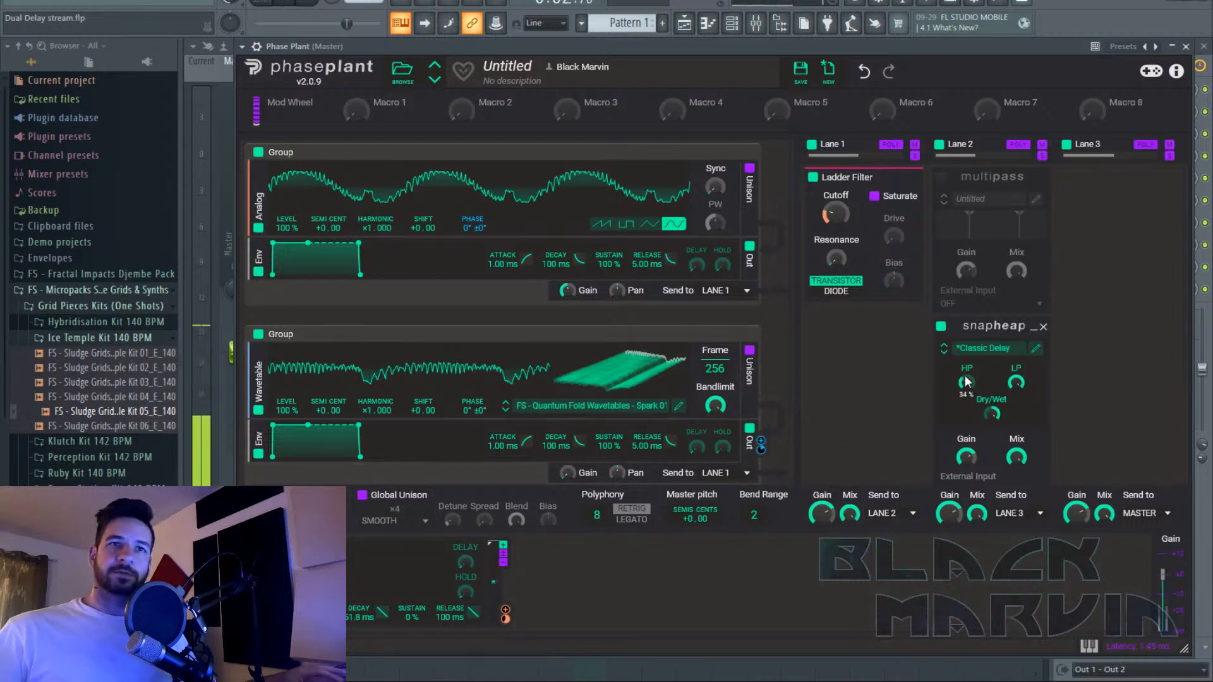
drag(990, 414, 990, 445)
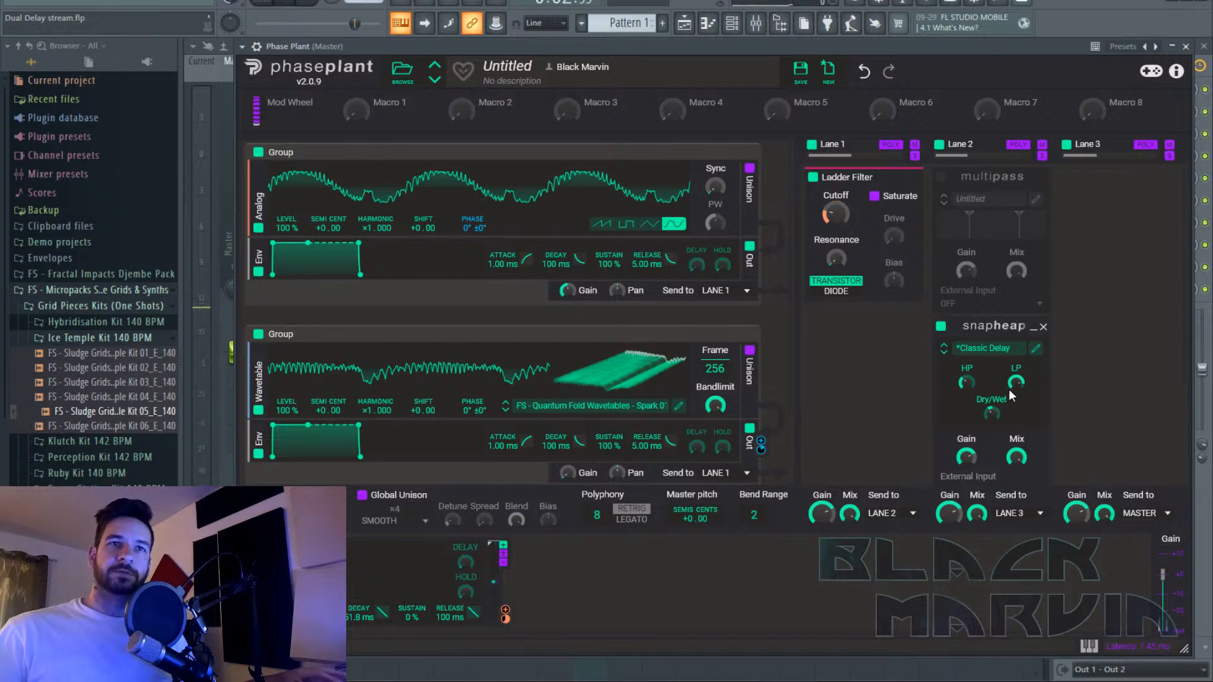
Reopen the Snap Heap editor and set the Convolver's stretch to 57%.
click(1036, 350)
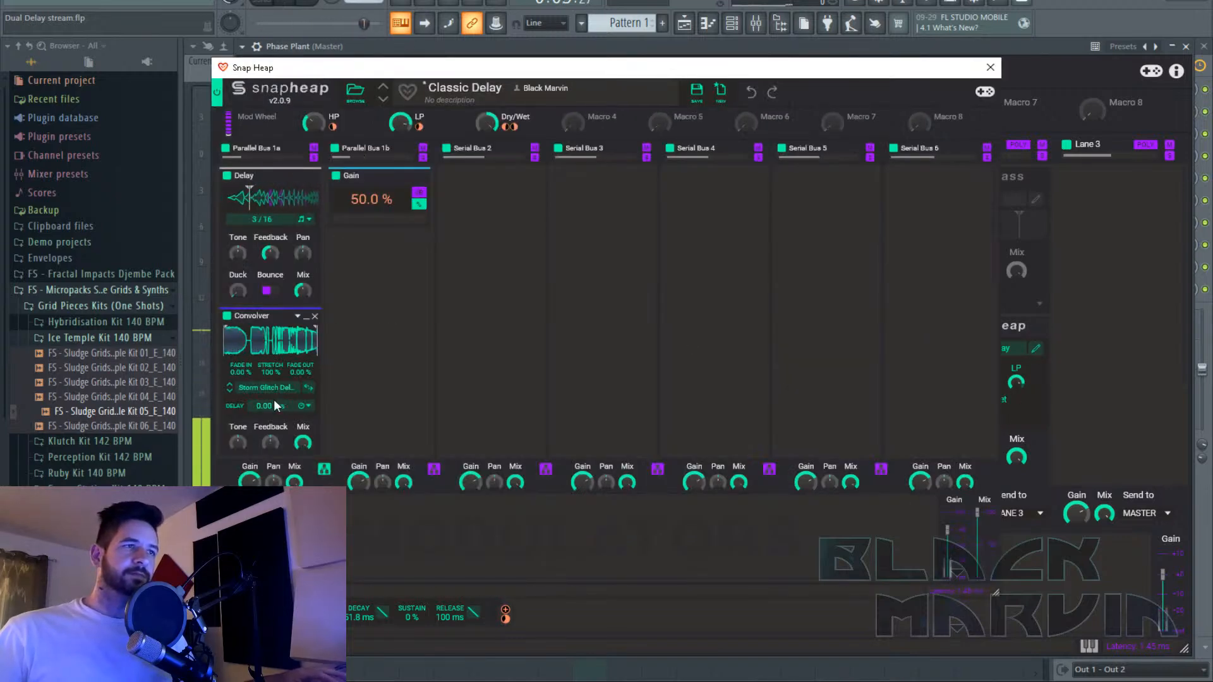
scroll(274, 374, down, 4)
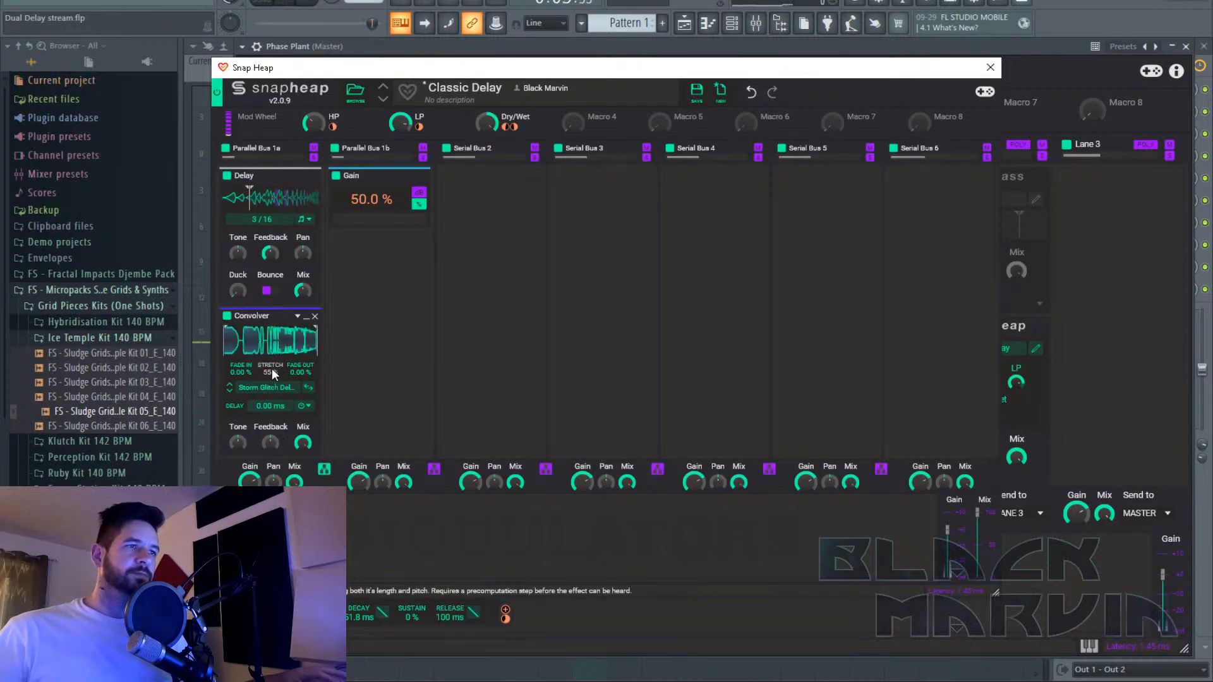
scroll(272, 370, down, 2)
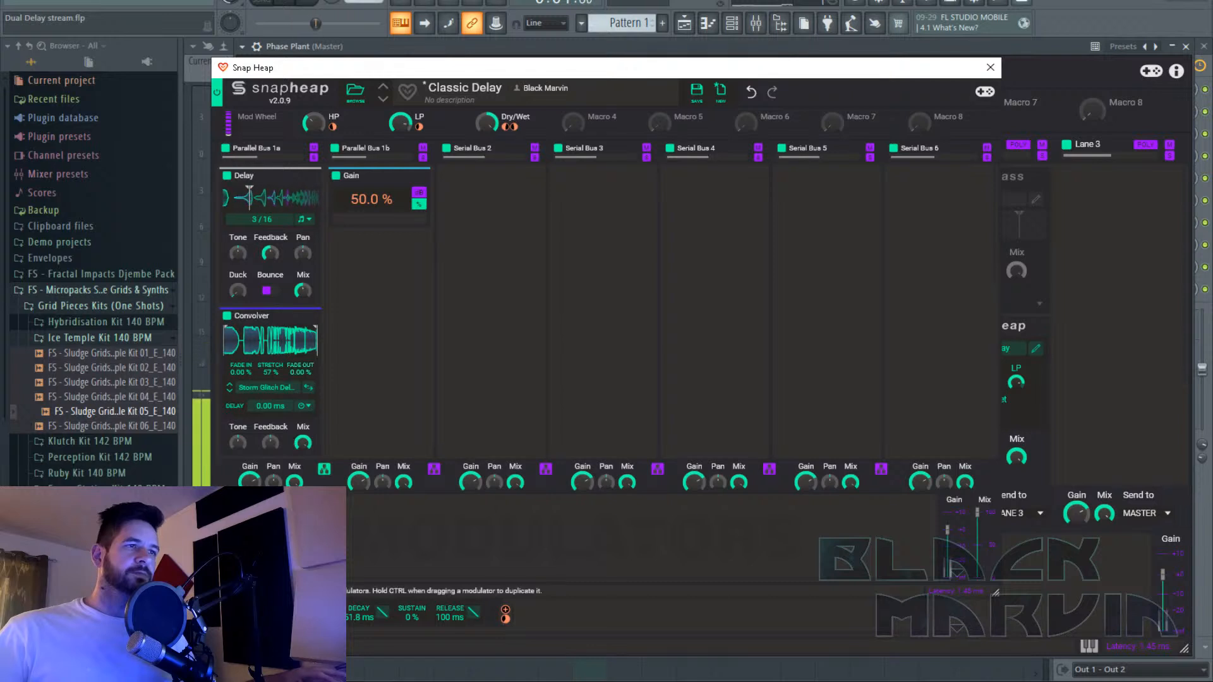
Lower the Convolver's mix to its minimum and add an LFO modulator to Snap Heap.
drag(303, 443, 303, 530)
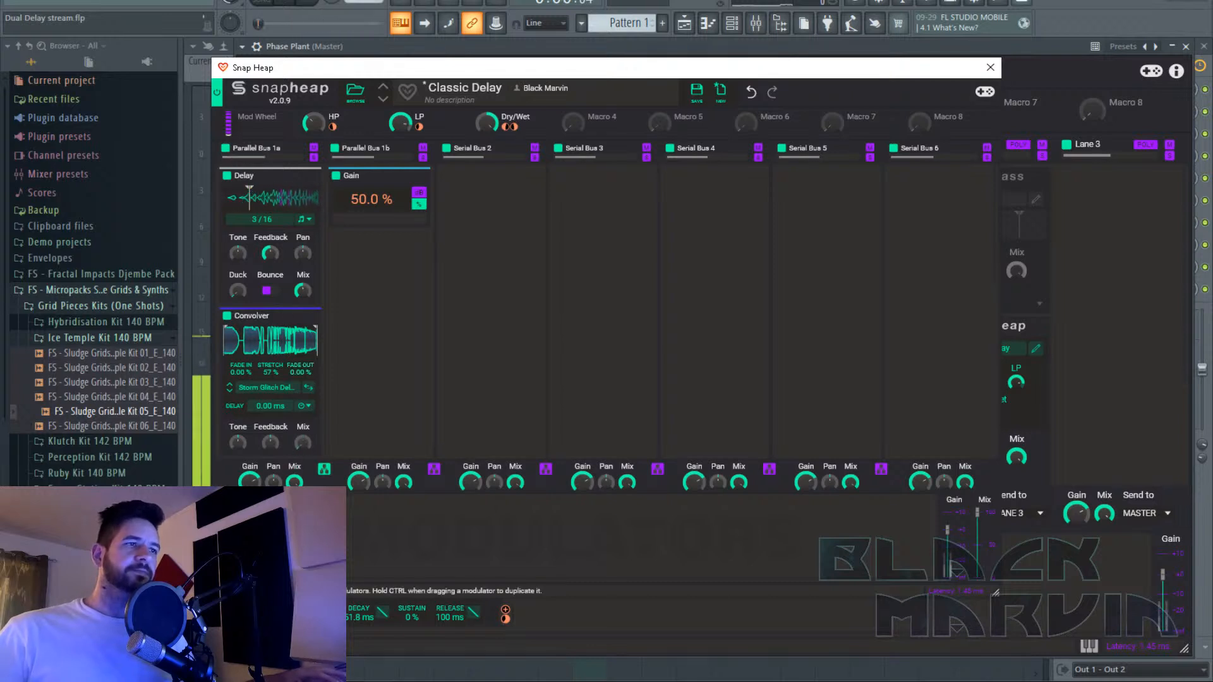
click(281, 537)
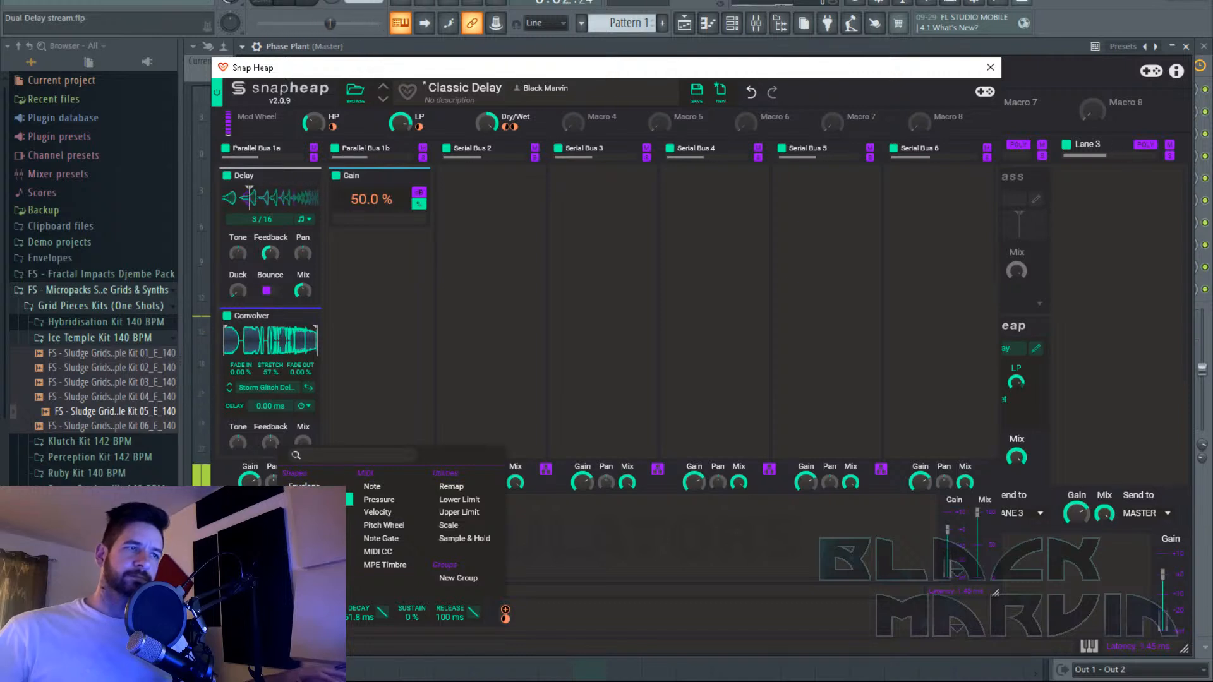
click(315, 499)
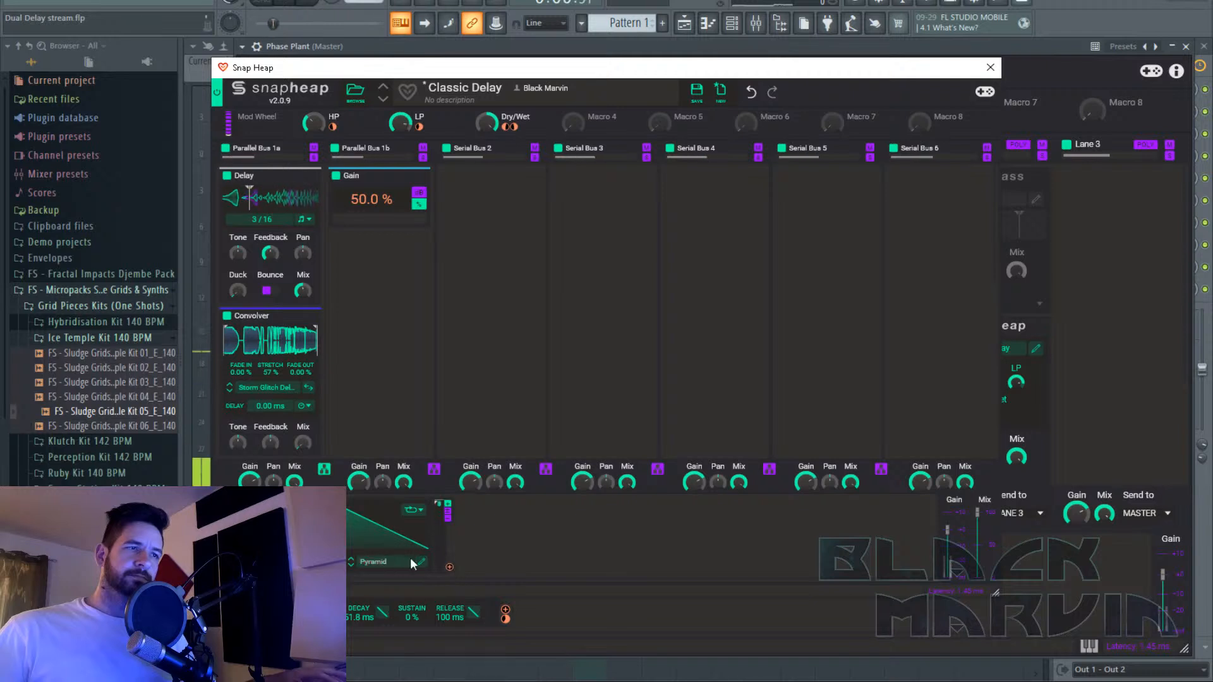
Set the LFO to always trigger from note on and assign it to the Convolver's mix.
click(421, 561)
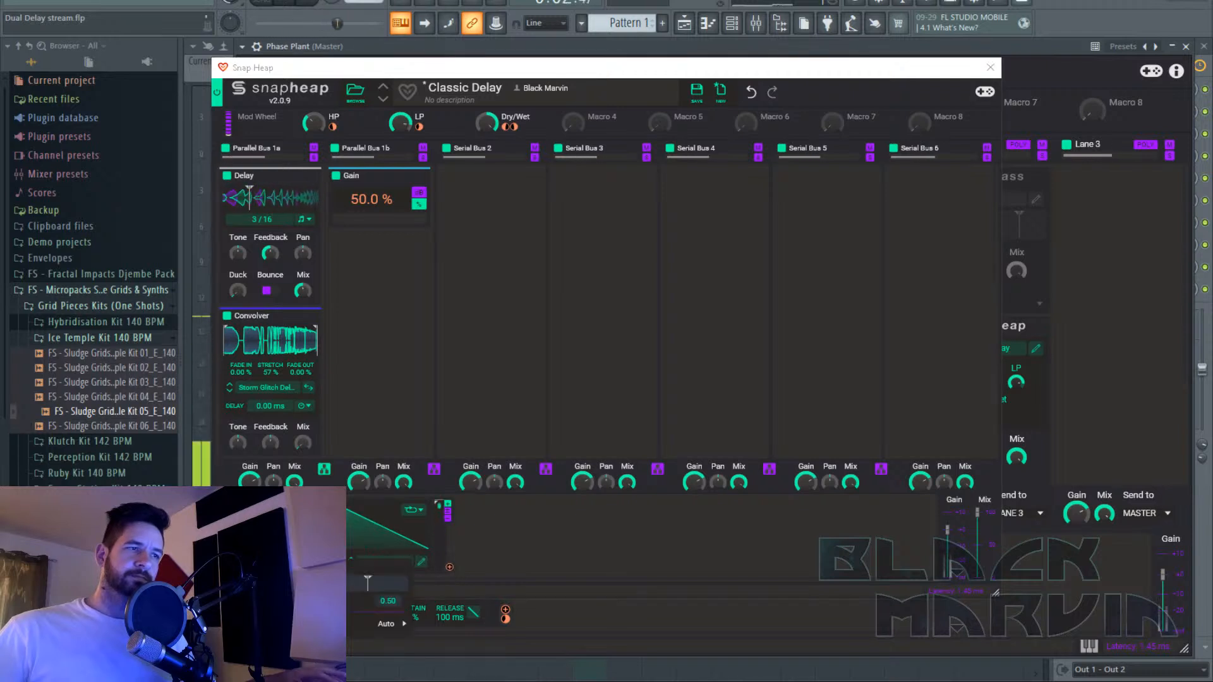
mouse_move(391, 624)
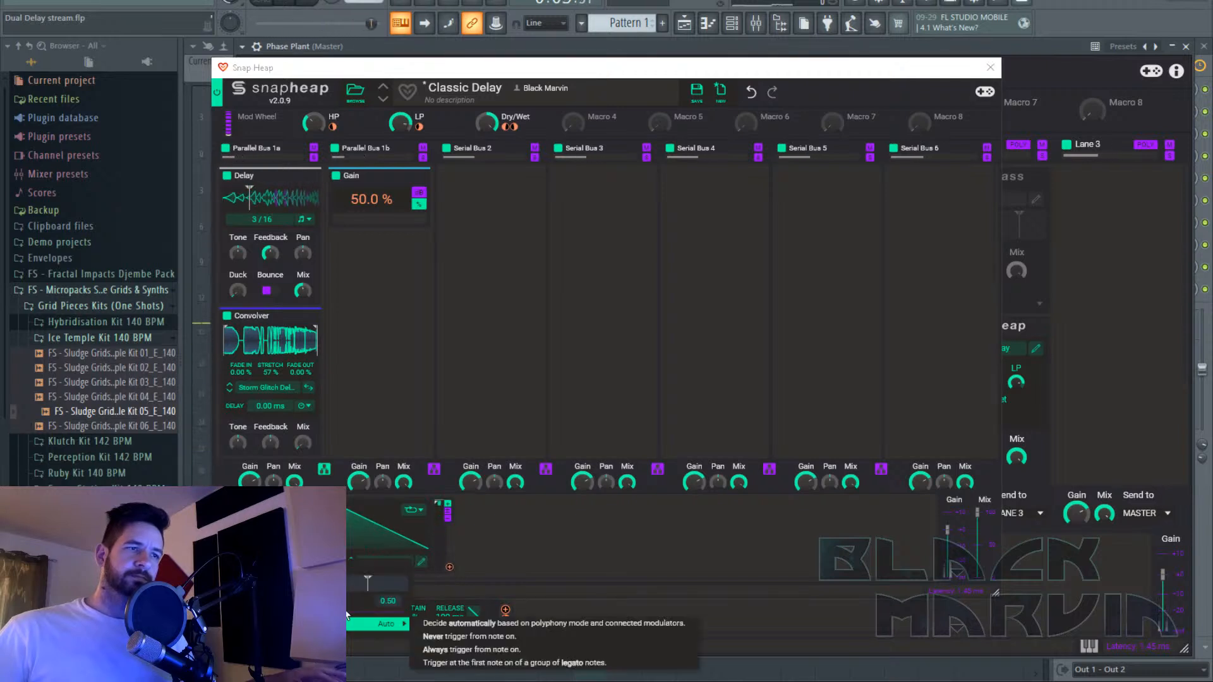
click(529, 651)
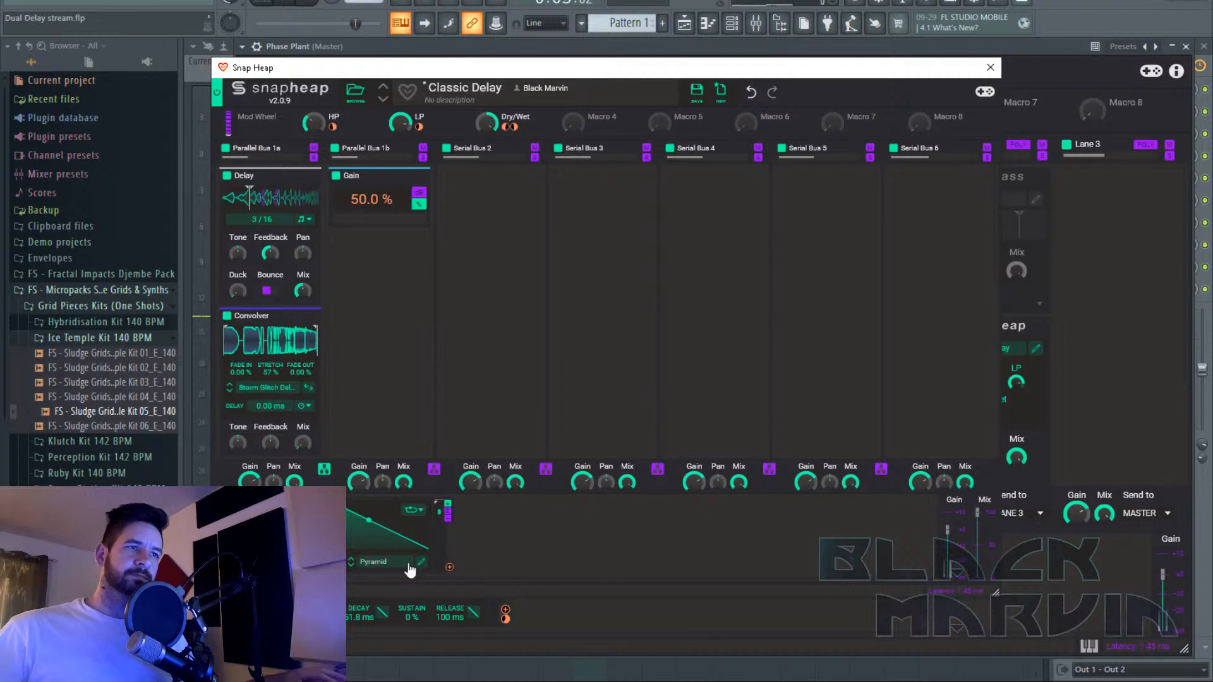
drag(453, 567, 302, 446)
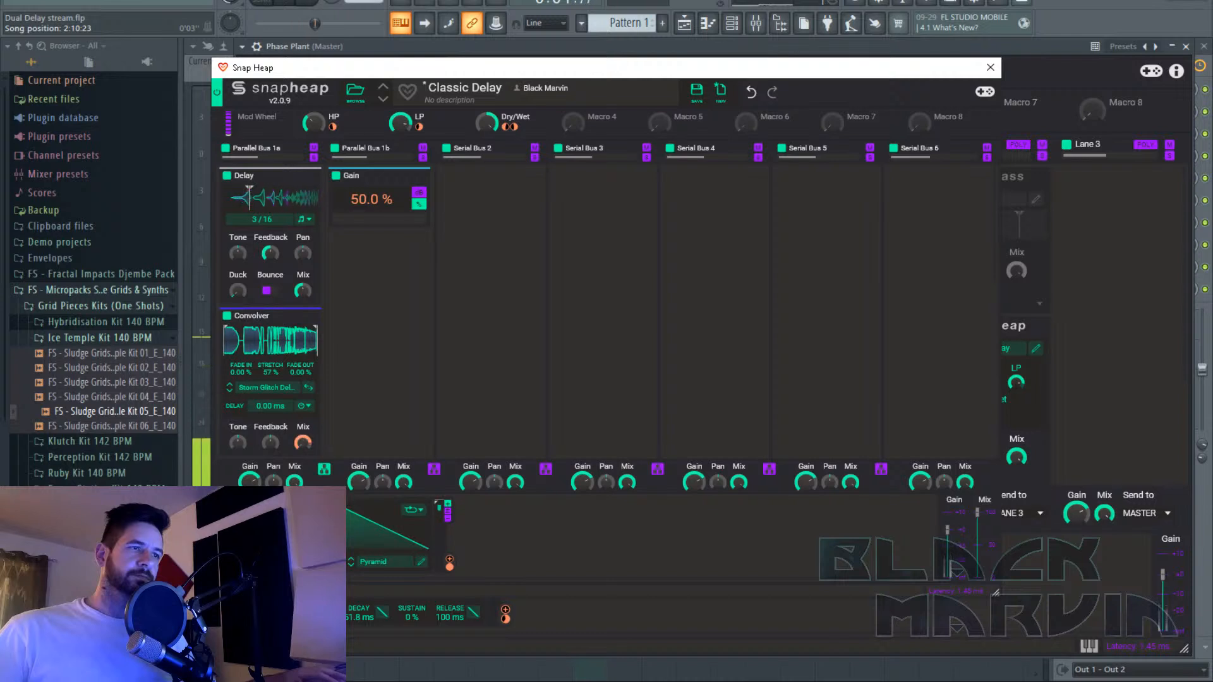
Reshape the LFO into a fast curved rise with an early peak and a long curved decay, close the editors and stop playback.
click(422, 563)
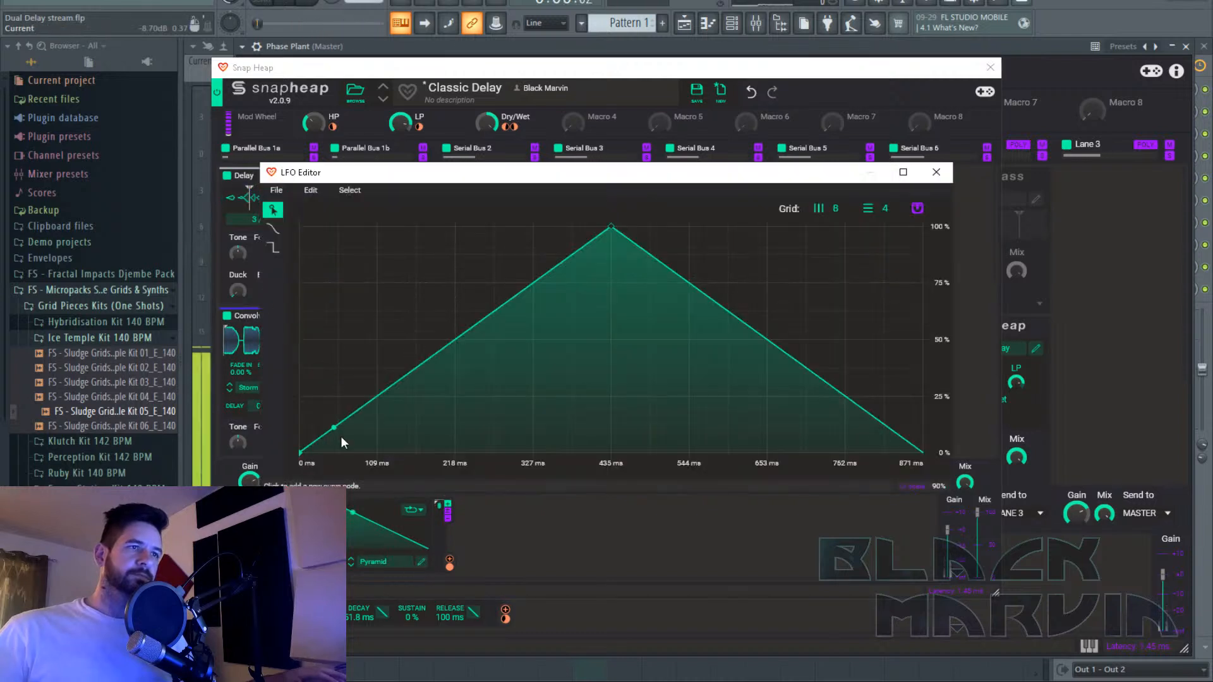
drag(341, 438, 480, 354)
drag(622, 234, 353, 229)
drag(351, 458, 301, 454)
drag(349, 343, 364, 245)
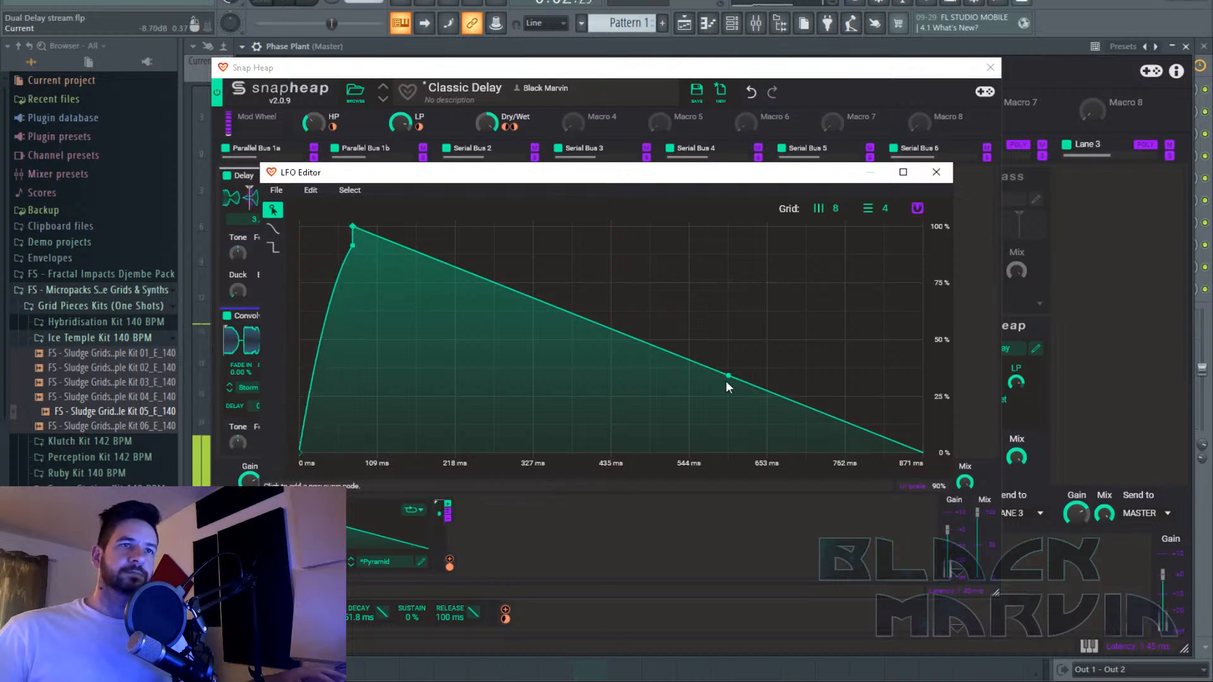
drag(726, 379, 699, 411)
click(934, 169)
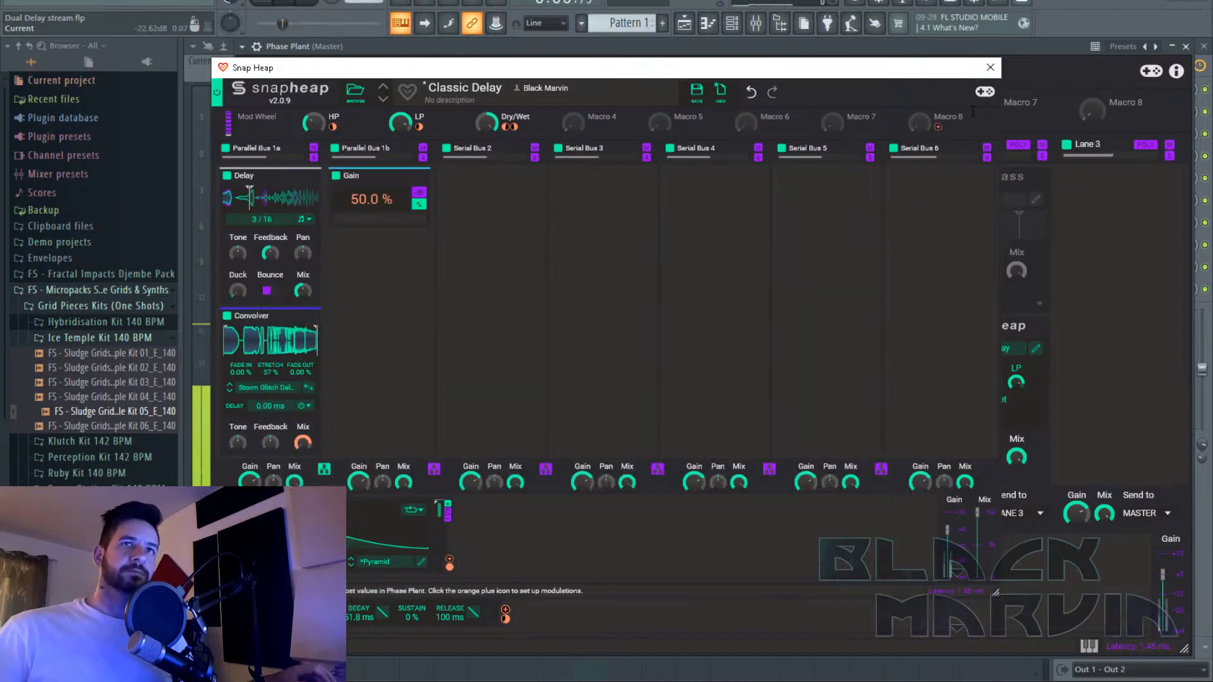
click(990, 67)
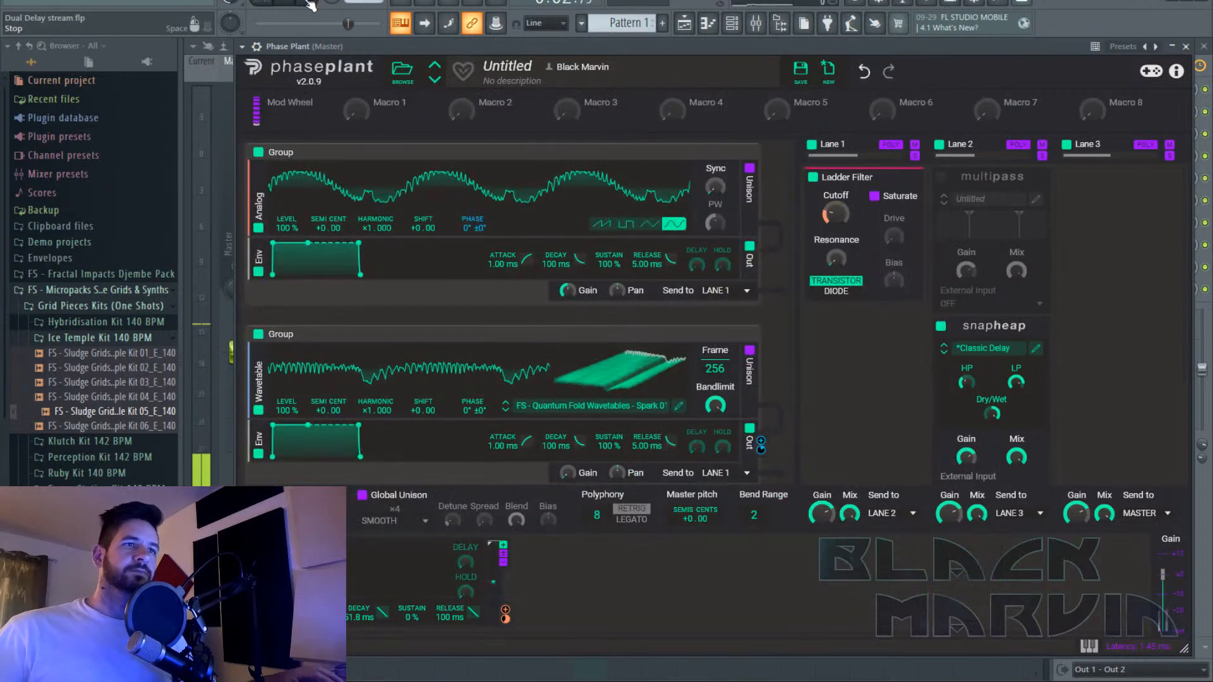
click(311, 6)
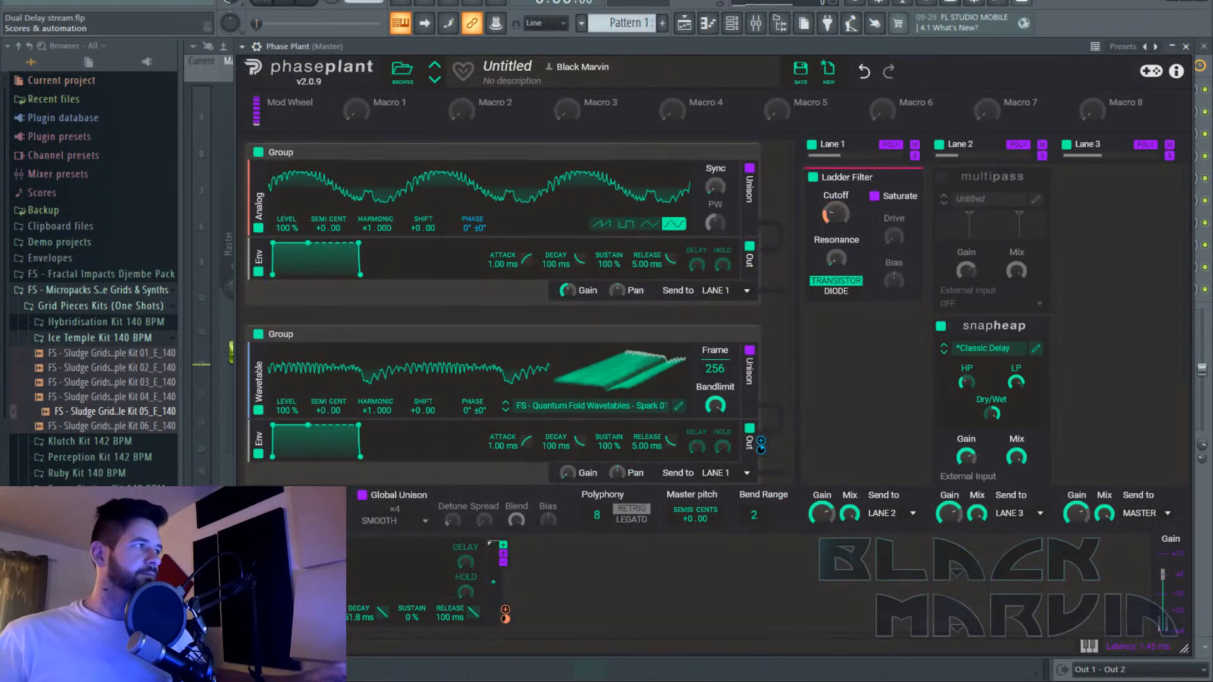
Reopen the Snap Heap editor, turn off the LFO's looping, and raise the Dry/Wet macro.
click(1036, 352)
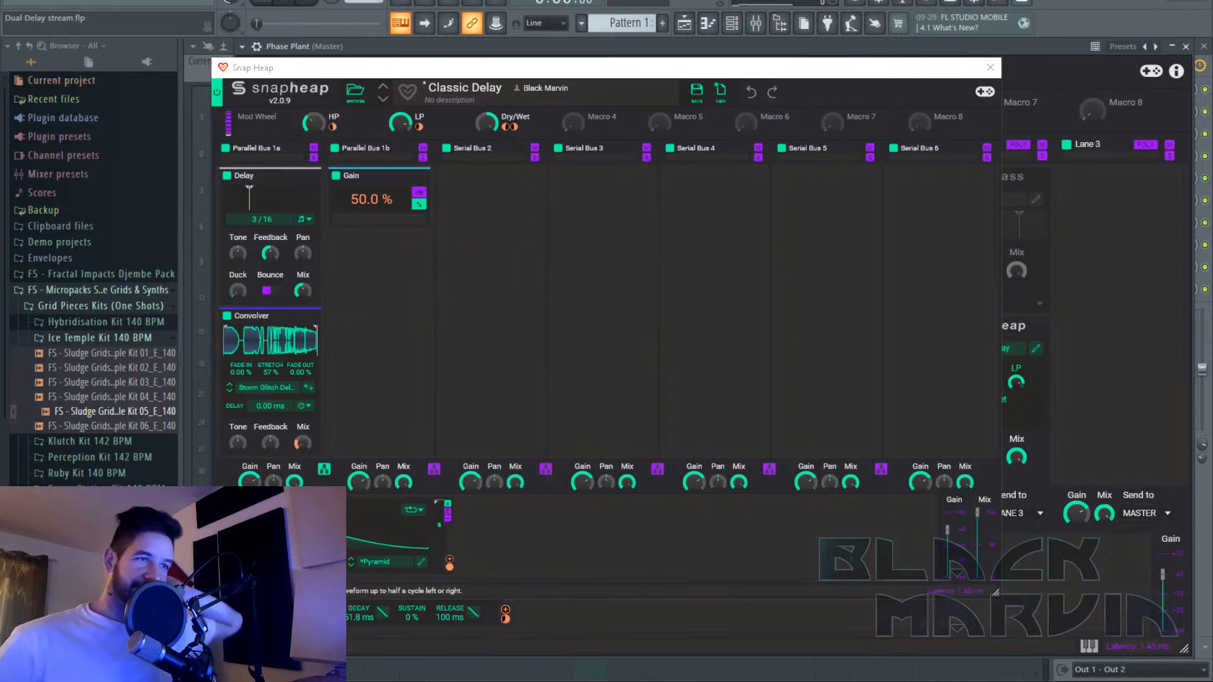
click(416, 510)
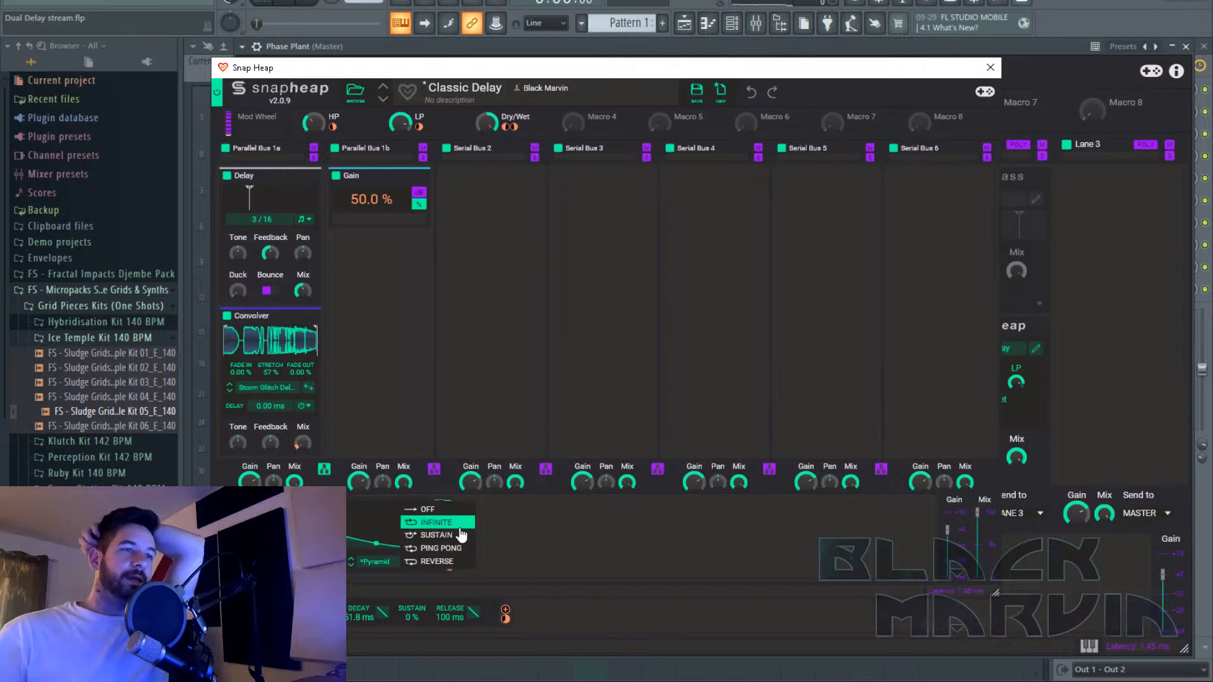
click(450, 509)
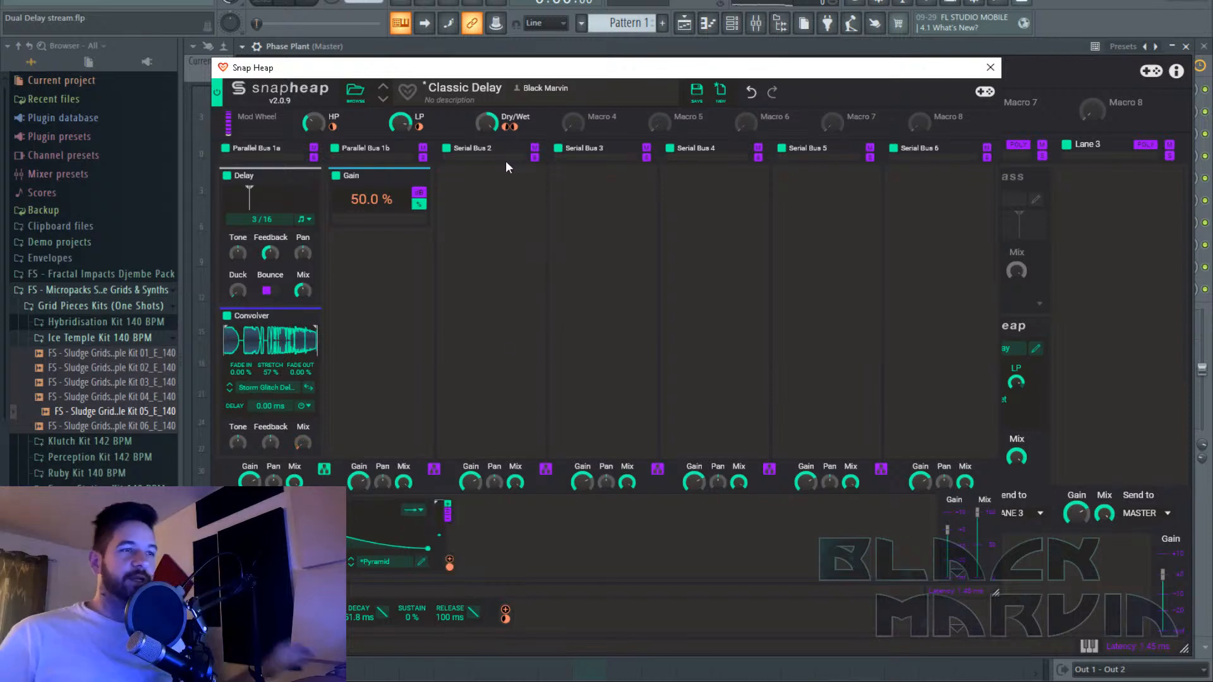
drag(488, 123, 487, 87)
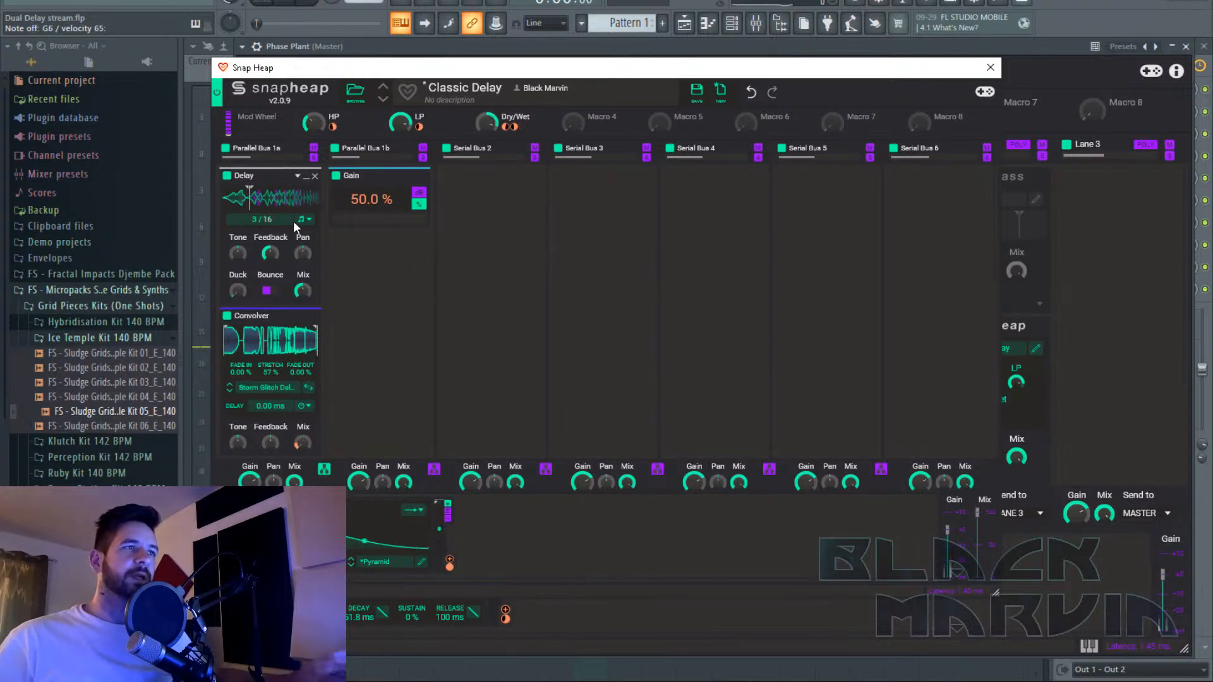
Bypass the Delay and set the Convolver's stretch to 42% and fade out to 100%.
click(228, 176)
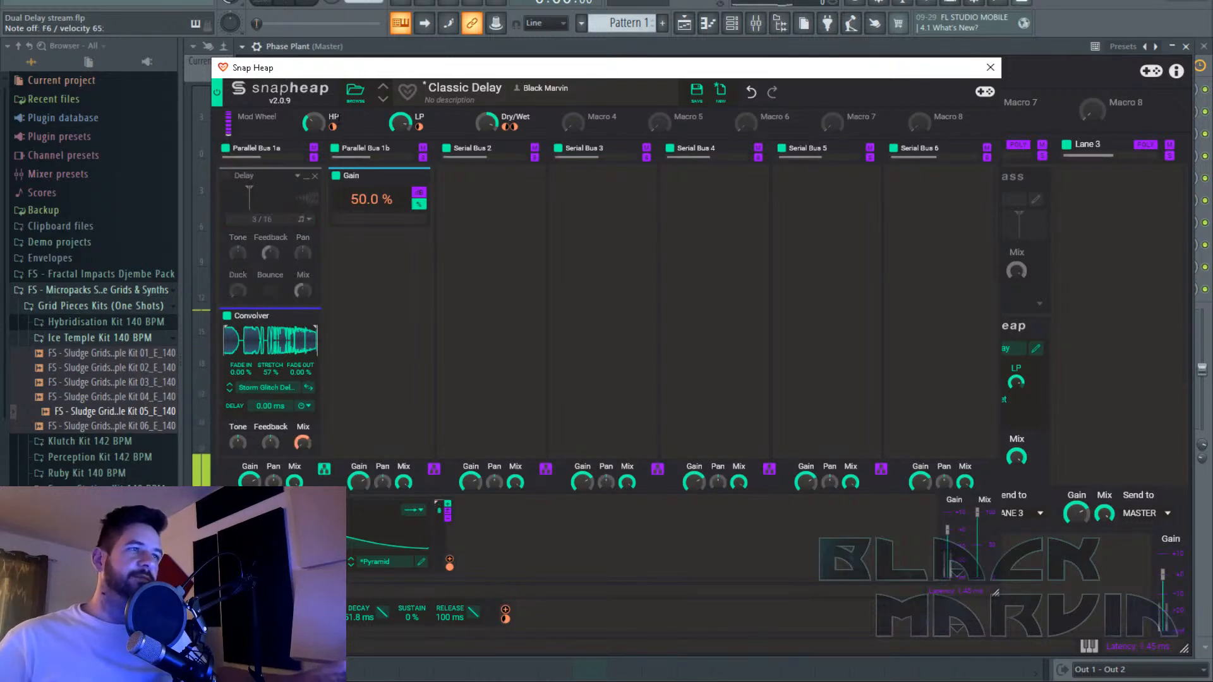
drag(276, 372, 268, 418)
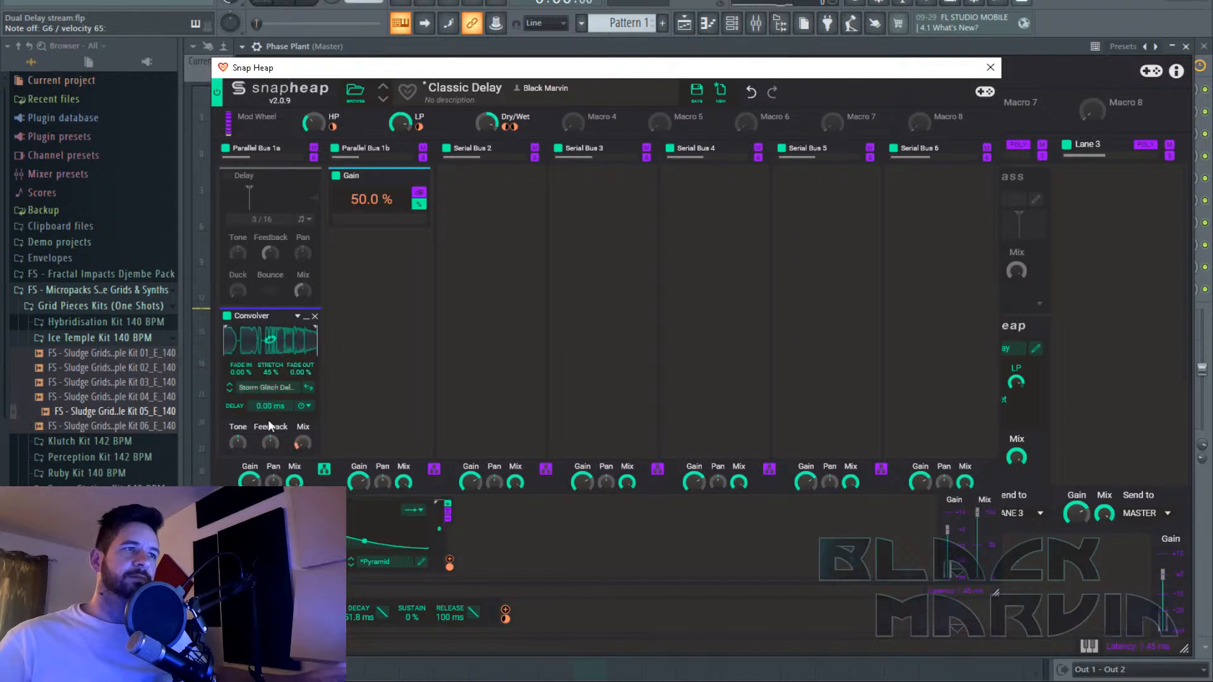
drag(278, 369, 312, 362)
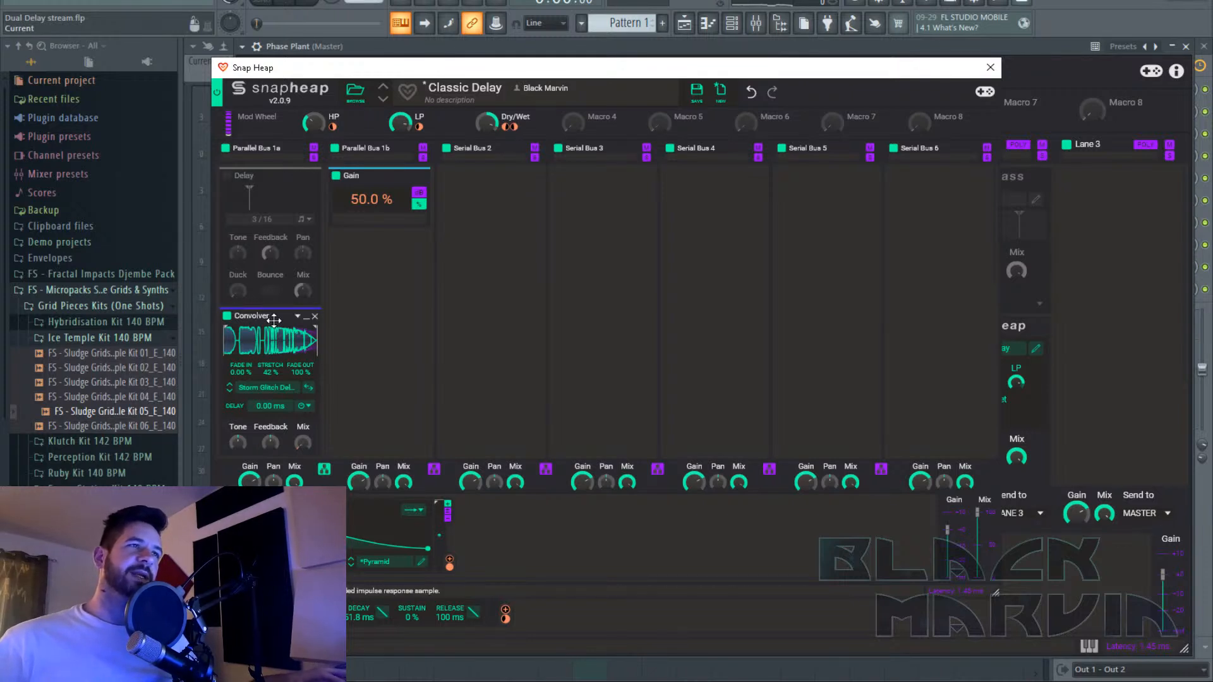
Move the Convolver ahead of the Delay in Parallel Bus 1a and re-enable the Delay with a 1/16 time.
drag(274, 320, 278, 188)
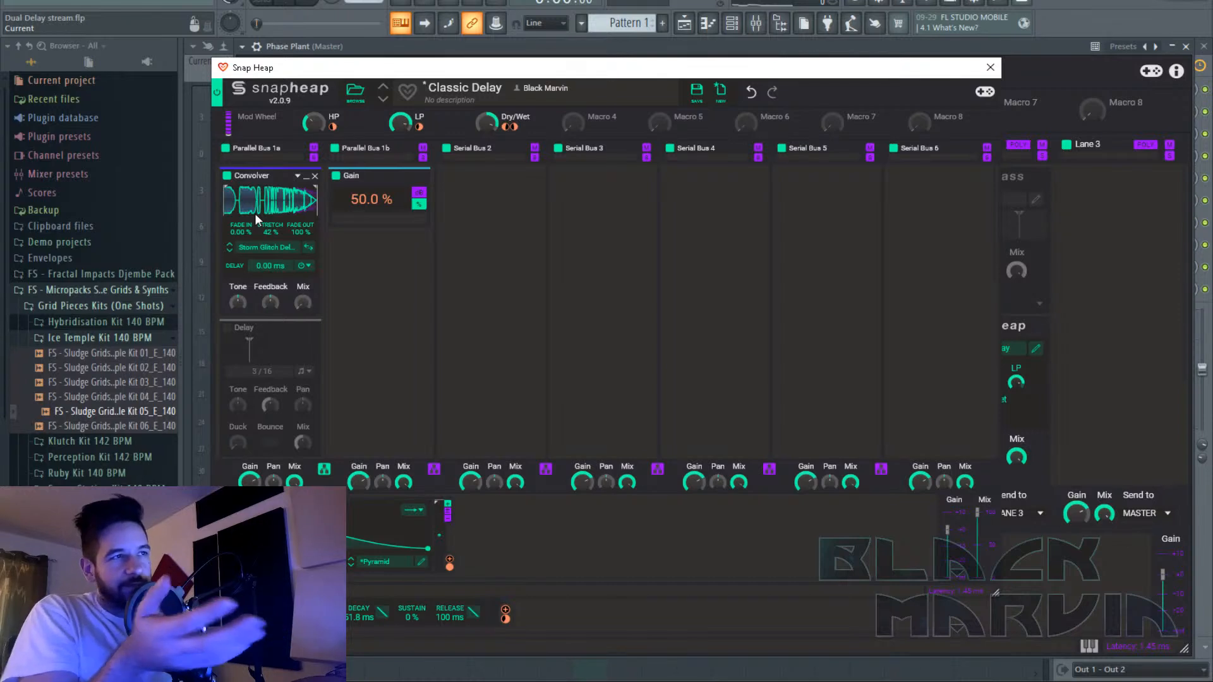
click(227, 328)
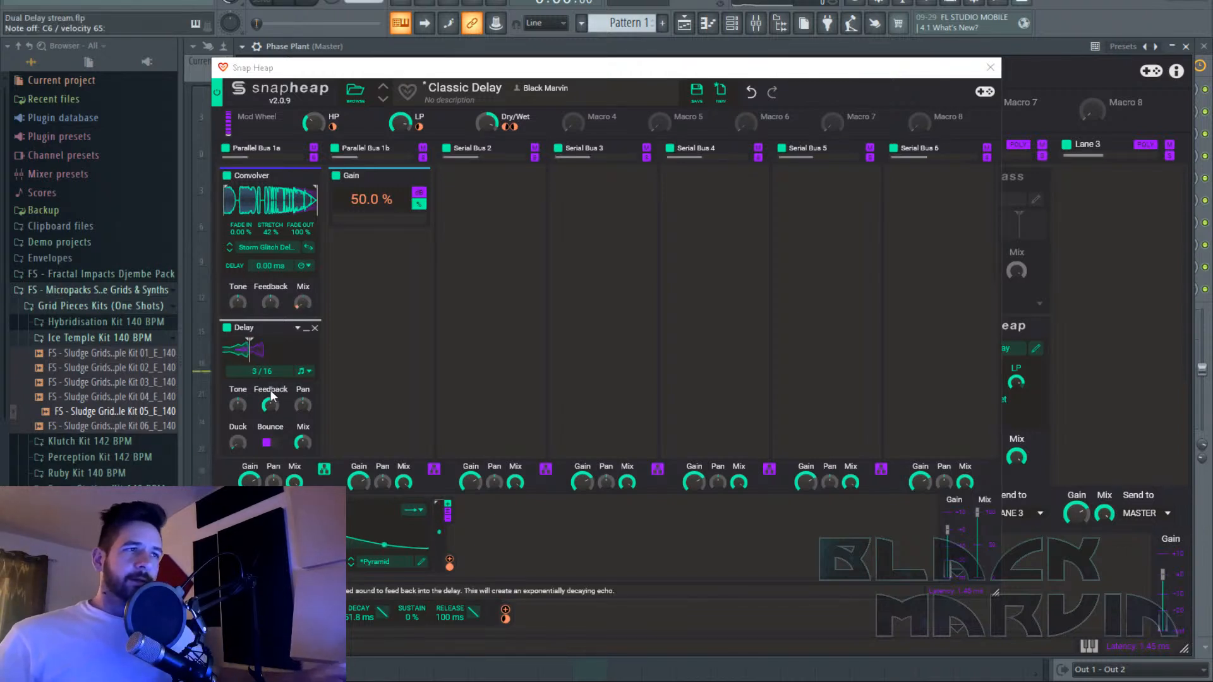
drag(249, 342, 234, 343)
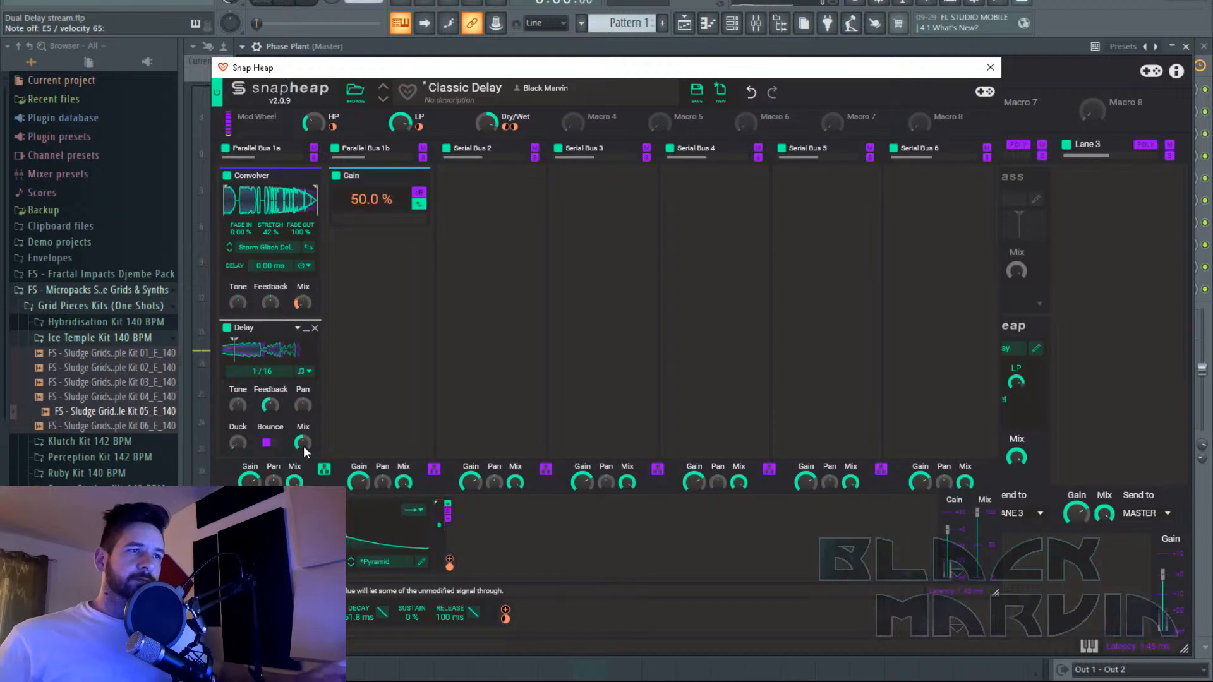
Replace the Delay with a Dual Delay placed directly after the Convolver in Parallel Bus 1a.
click(315, 328)
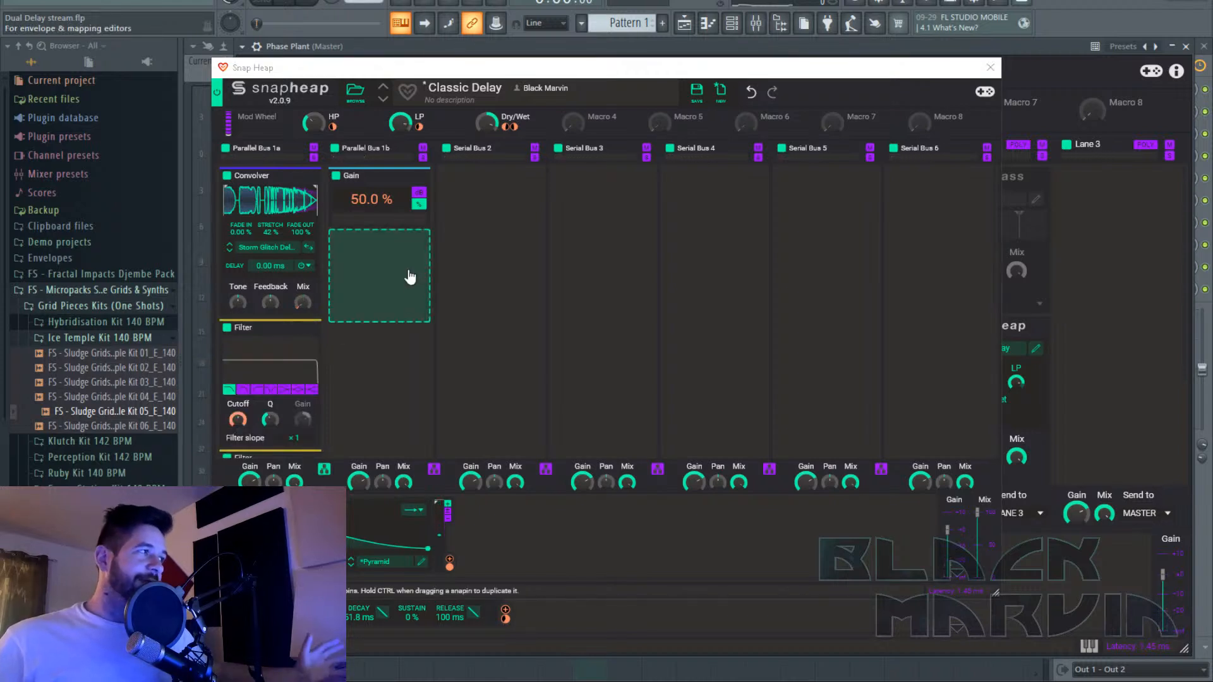
click(523, 225)
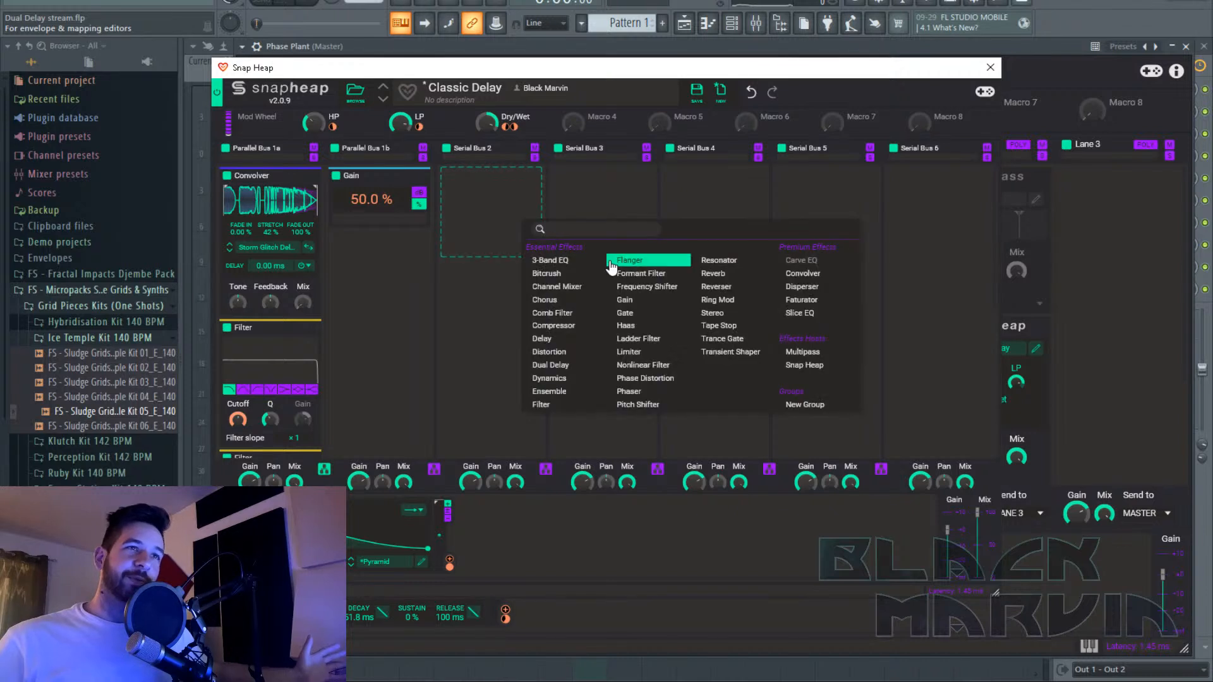
click(573, 364)
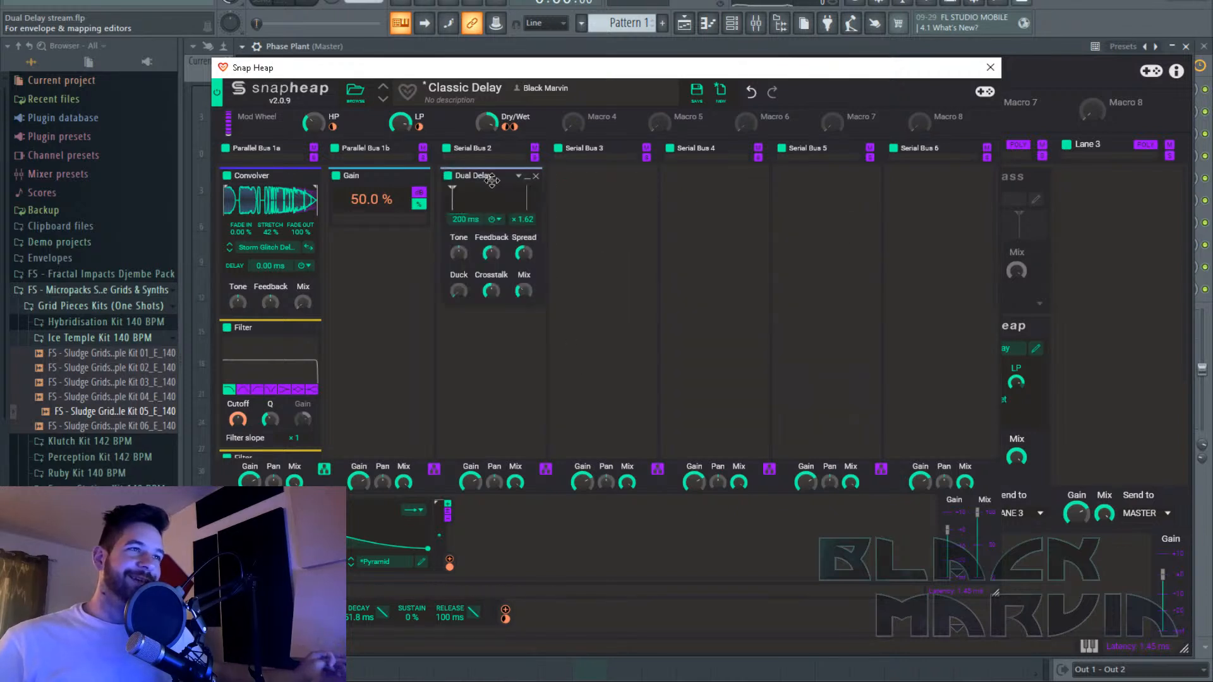
drag(492, 182, 314, 324)
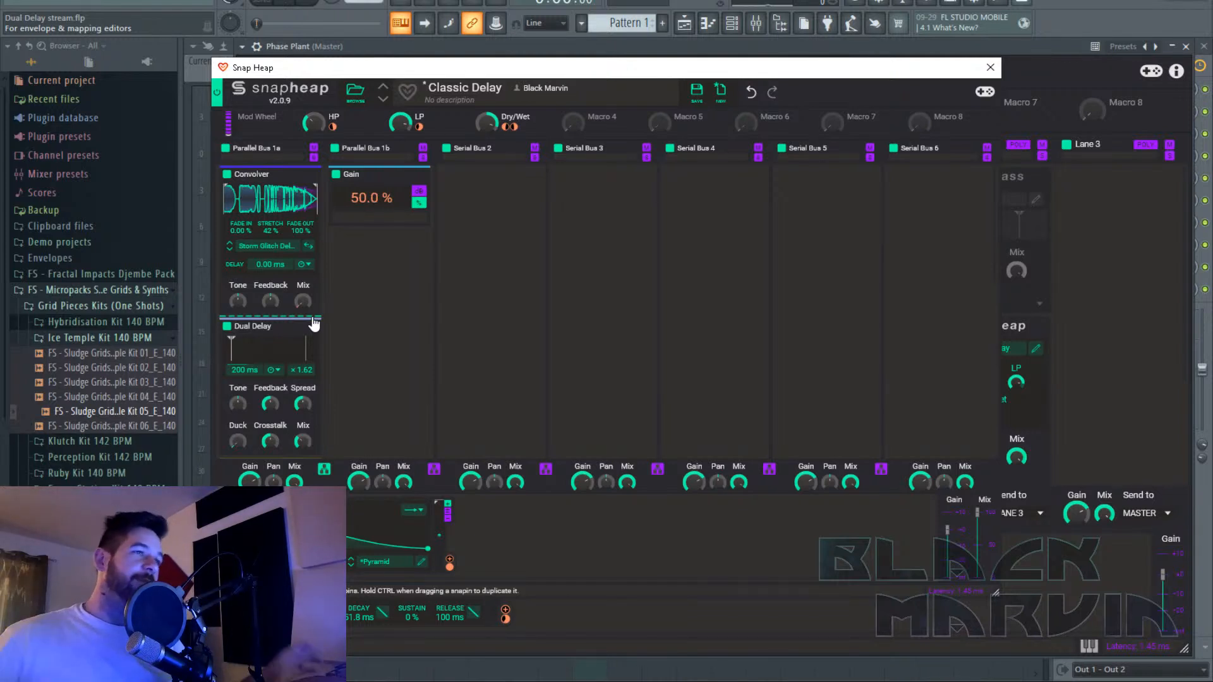
Sync the Dual Delay to tempo with a 1/16 time and a second-delay ratio of 0.20.
click(274, 369)
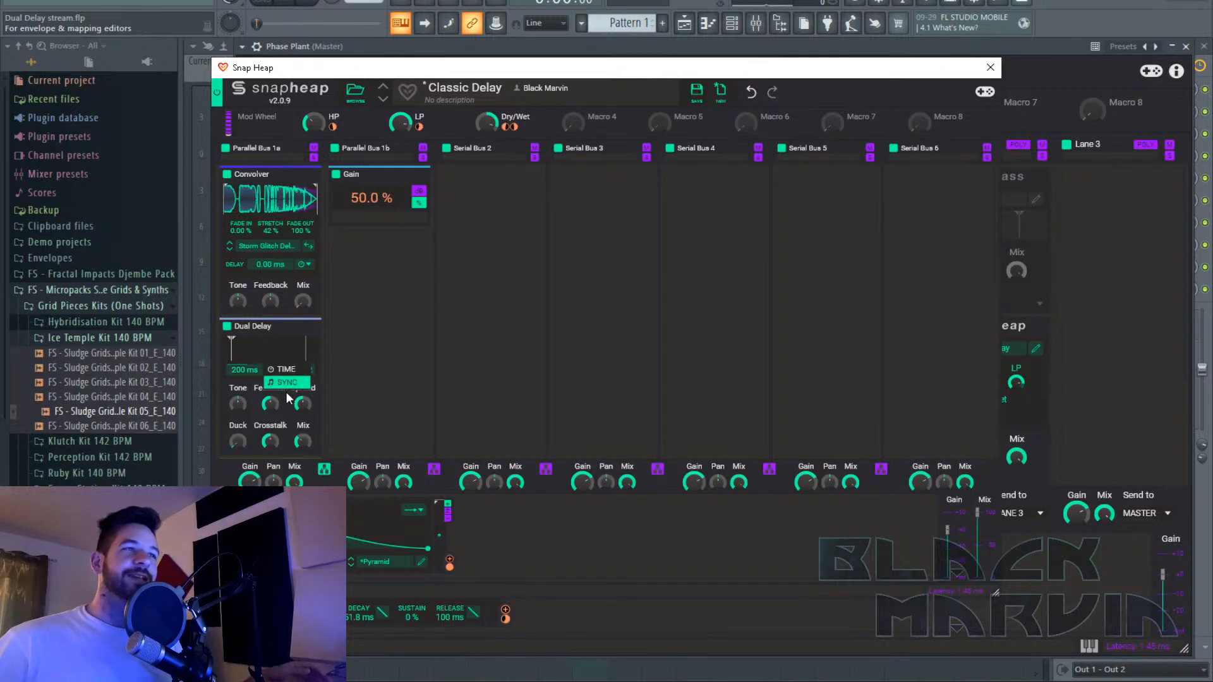
click(285, 392)
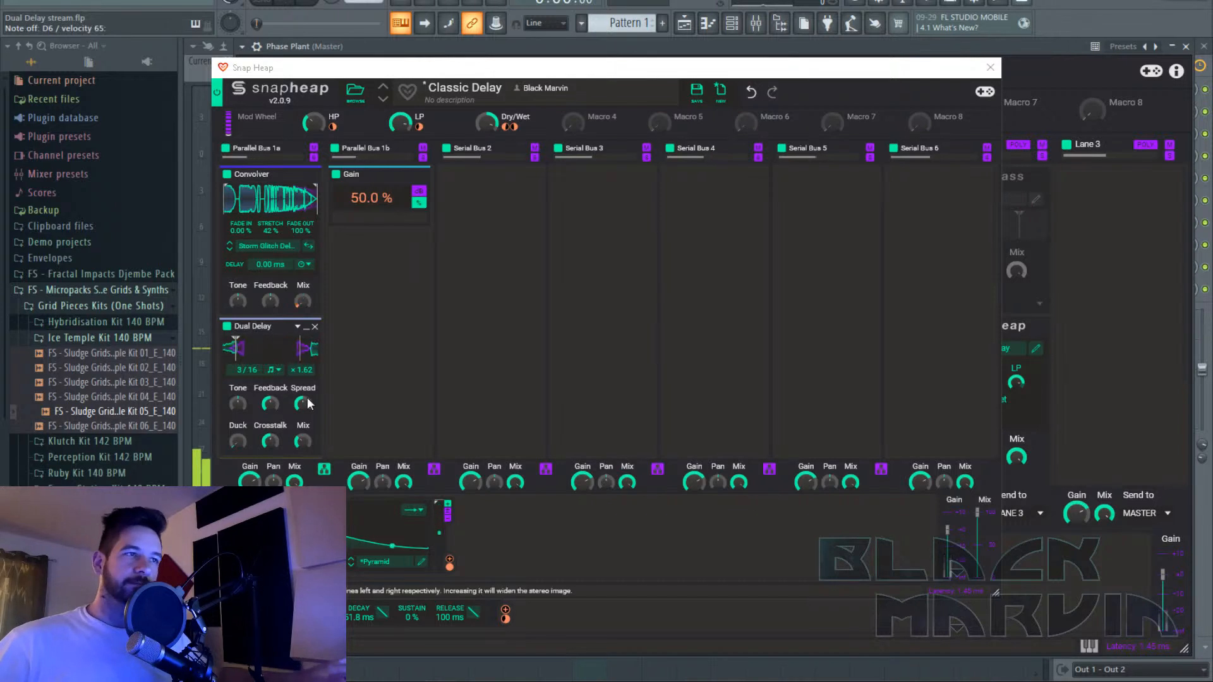
drag(302, 370, 302, 405)
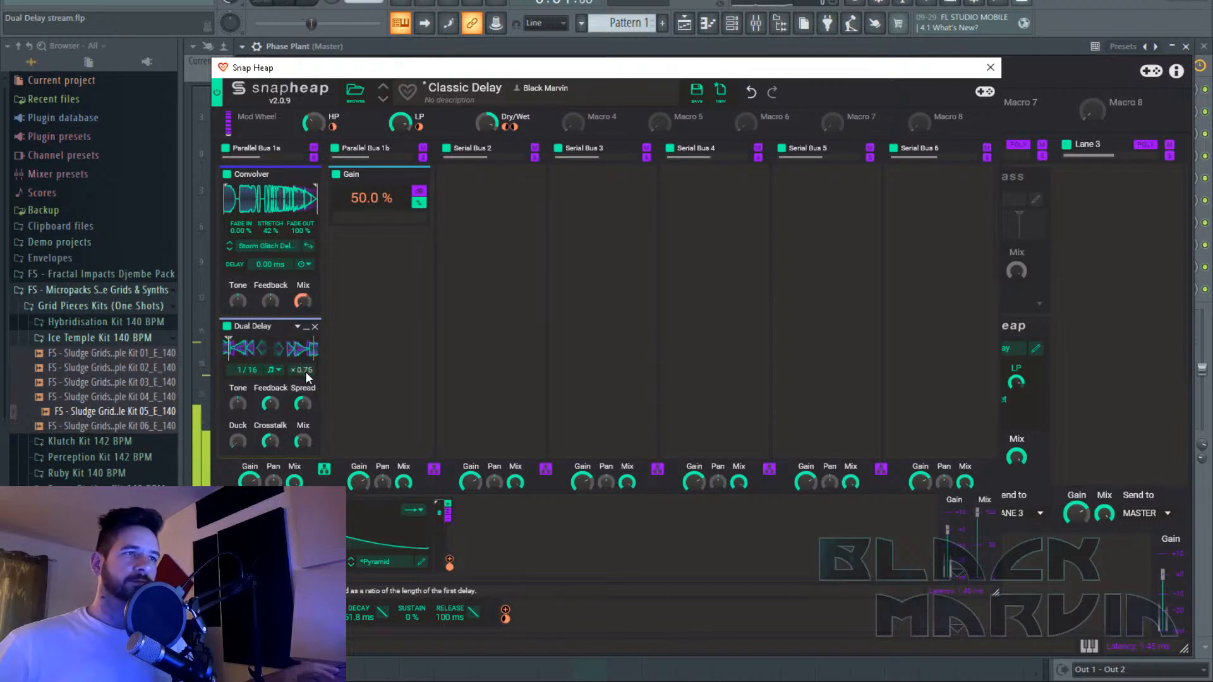
drag(305, 372, 305, 398)
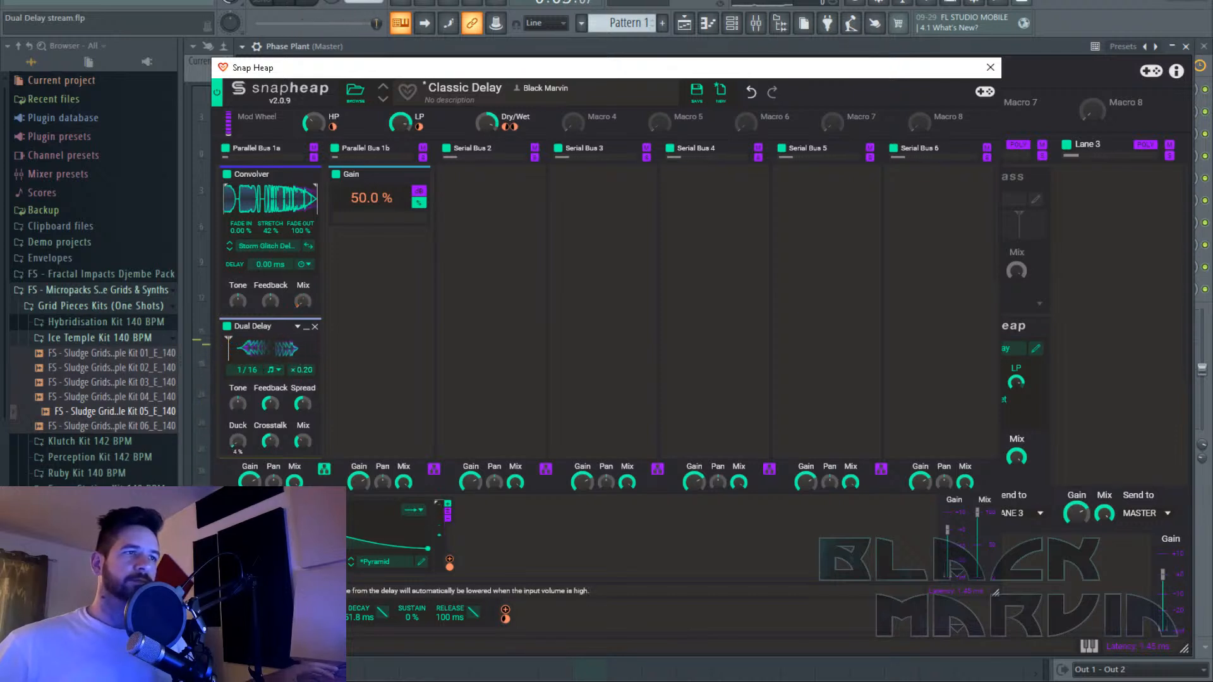
Raise the Dual Delay's duck and crosstalk, and set its time to 1/32 with a second-delay ratio of 0.28.
drag(241, 441, 240, 386)
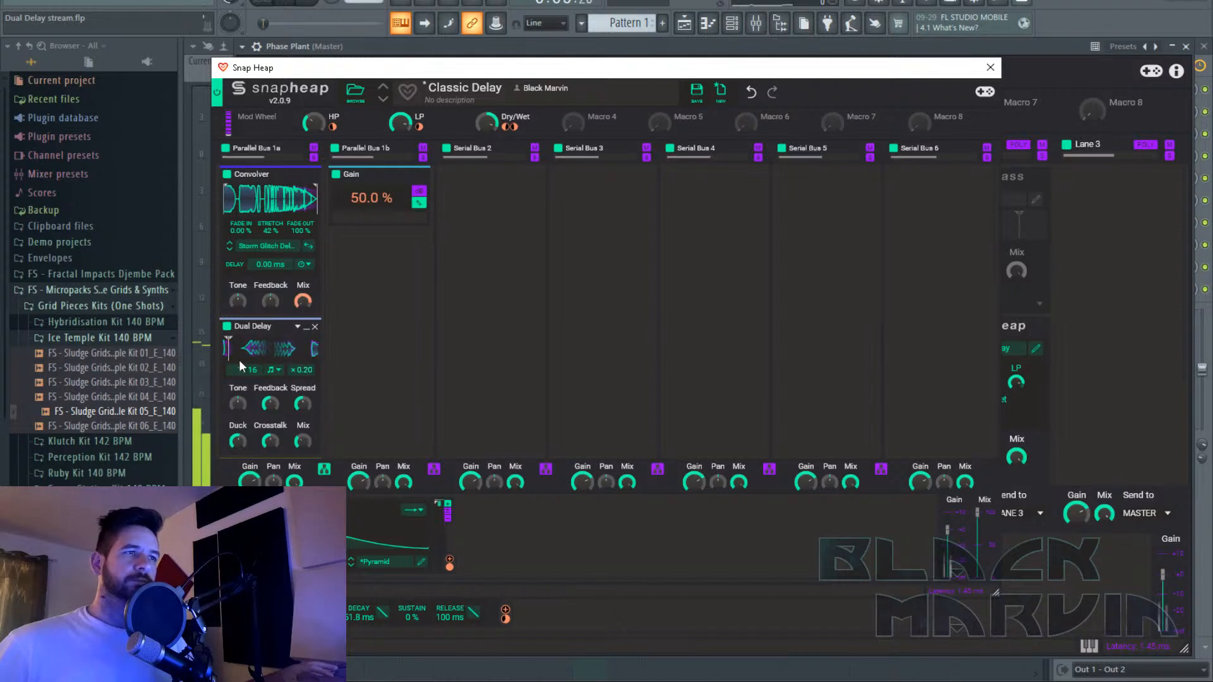
drag(256, 370, 302, 338)
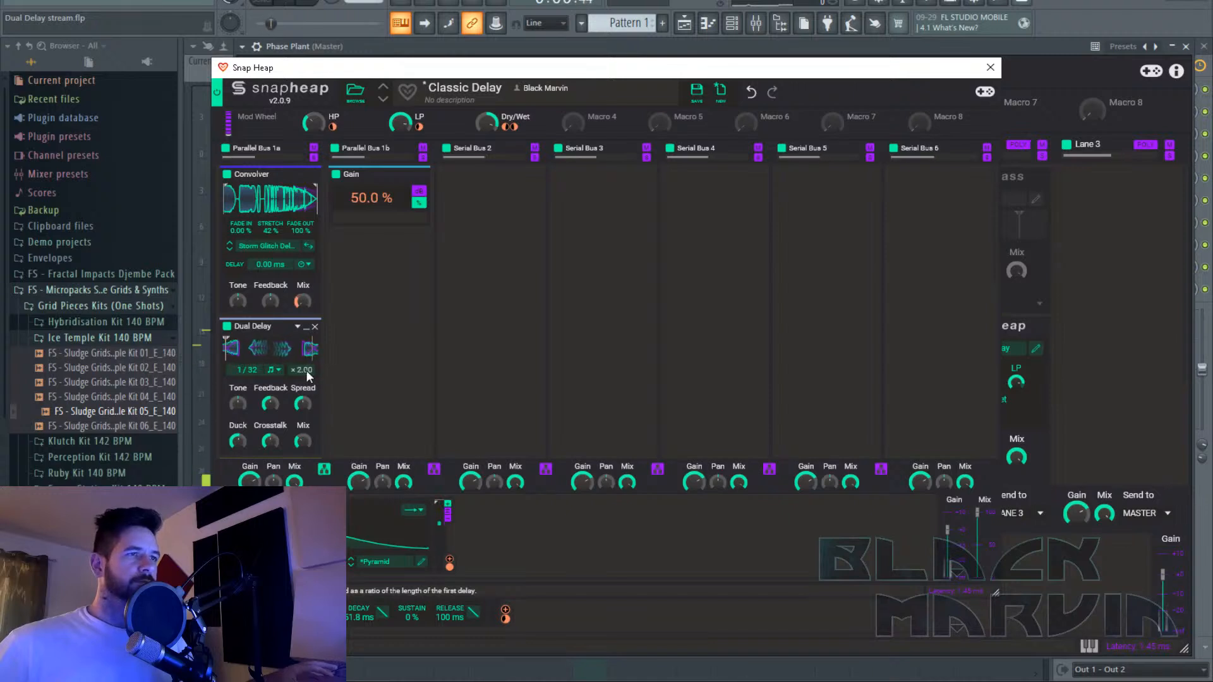
drag(271, 441, 271, 405)
drag(302, 366, 303, 395)
Add a Random modulator at 6.448 Hz and route it to the Dual Delay's ratio.
click(532, 541)
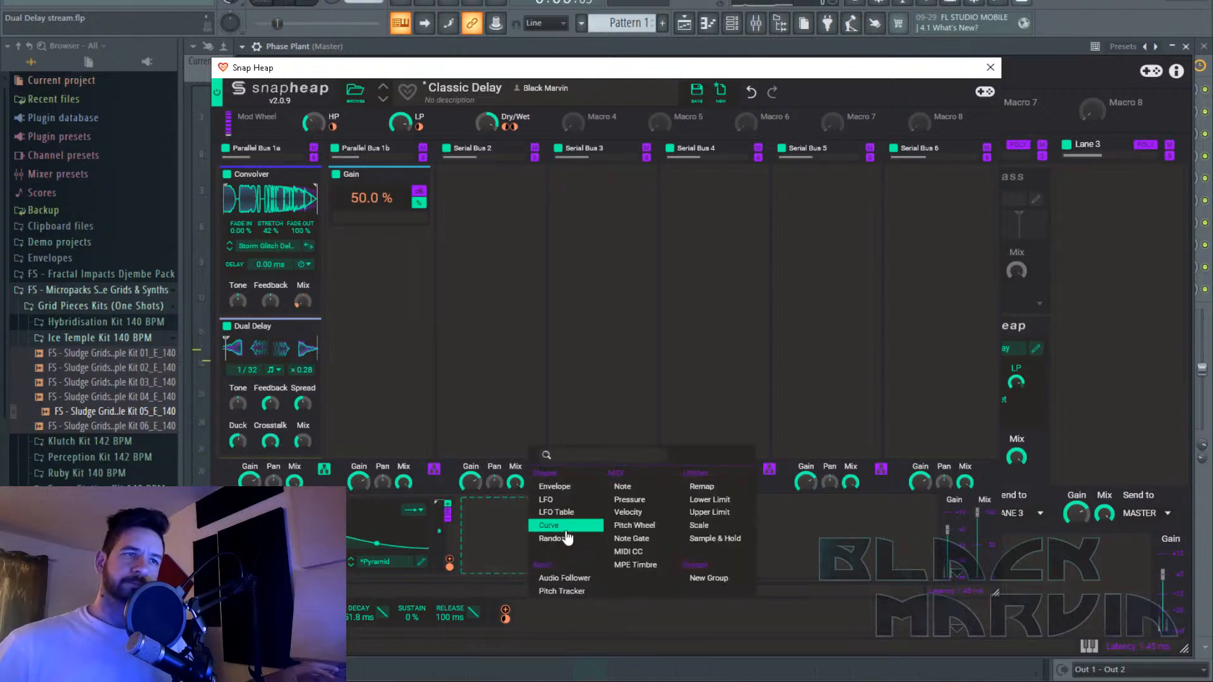
click(554, 538)
drag(670, 571, 301, 378)
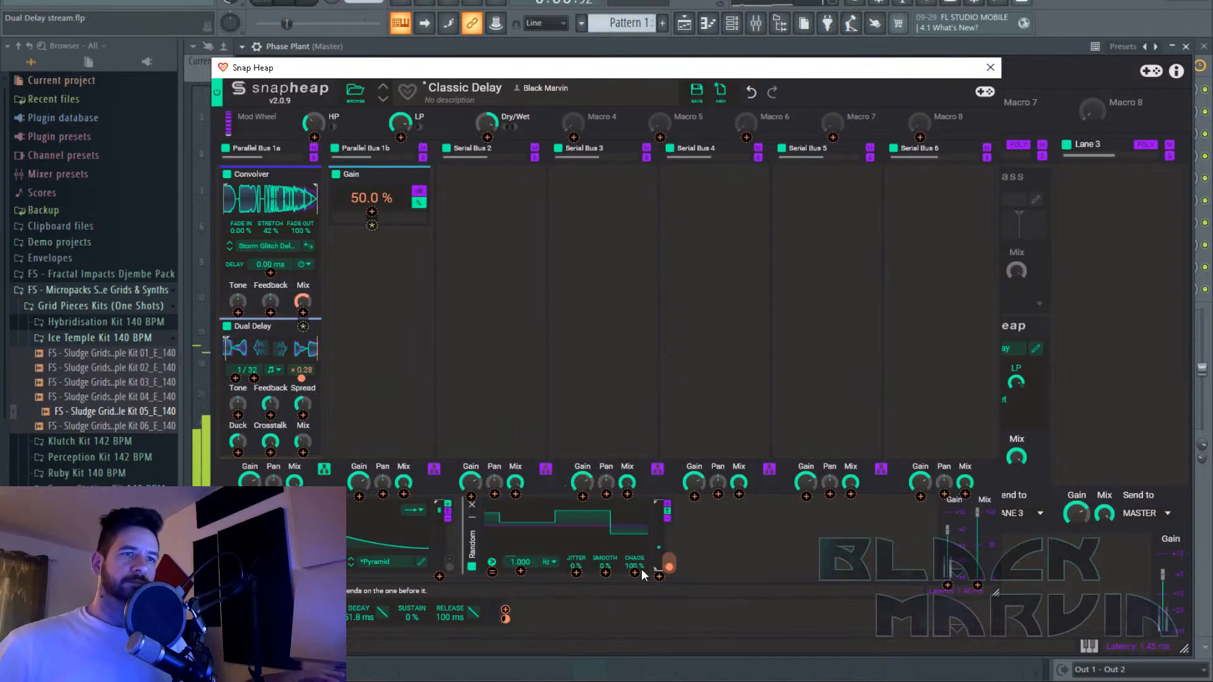
click(521, 566)
mouse_move(521, 564)
mouse_down()
mouse_move(521, 523)
mouse_move(536, 559)
mouse_up()
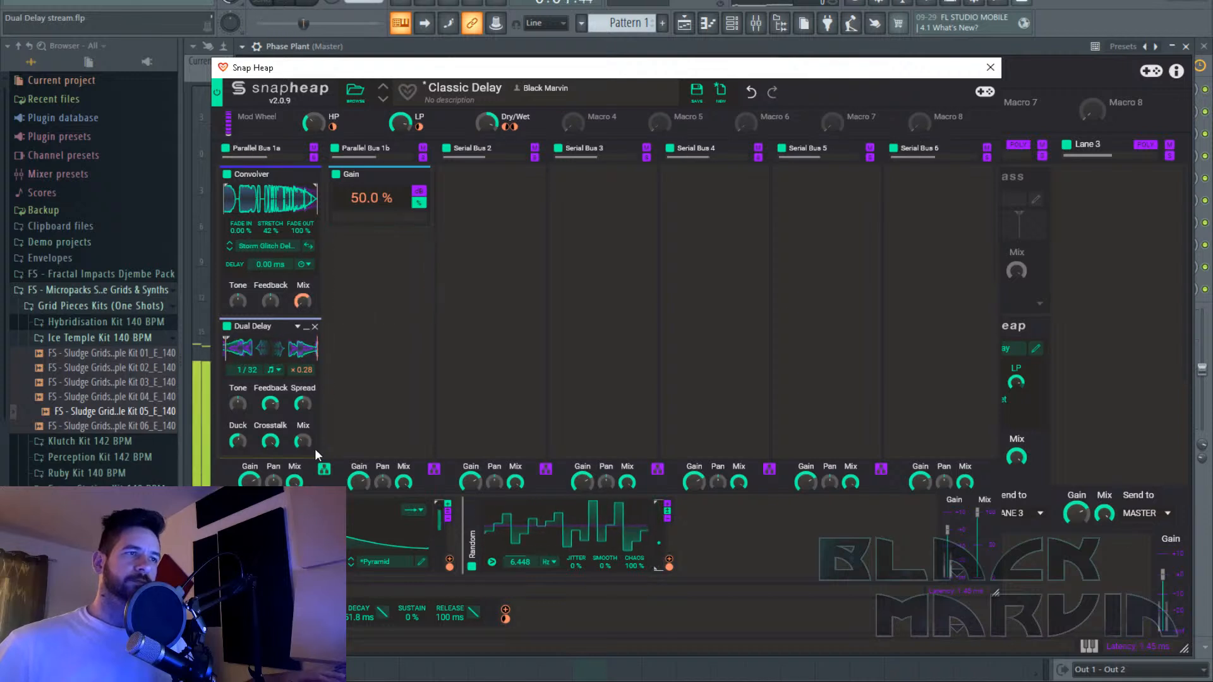
Add a second Dual Delay after the first in Parallel Bus 1a and sync it to tempo with a 3/16 time.
key(ctrl+z)
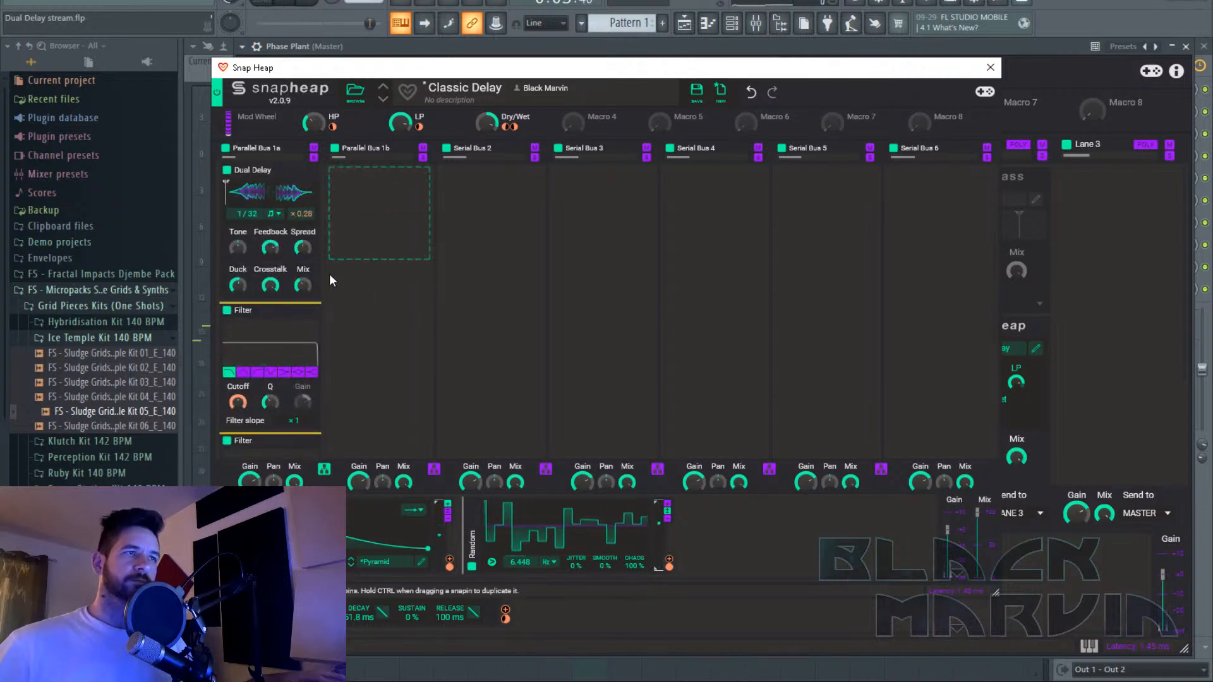
drag(321, 319, 371, 207)
click(371, 208)
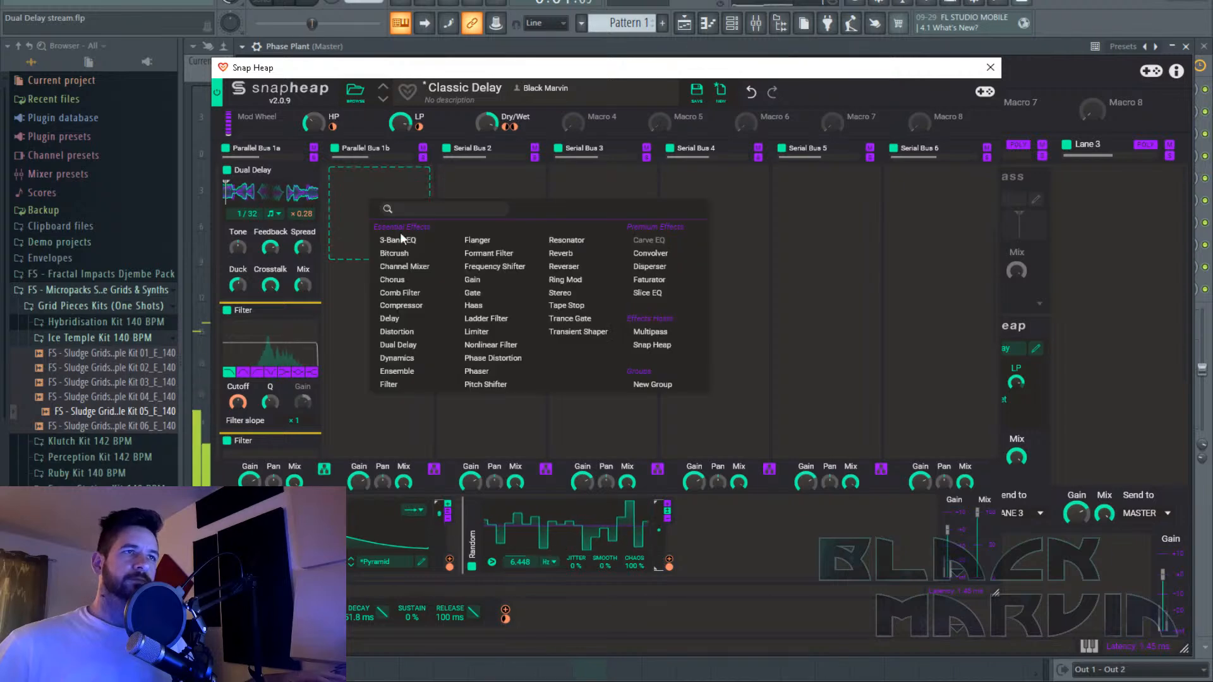
click(427, 352)
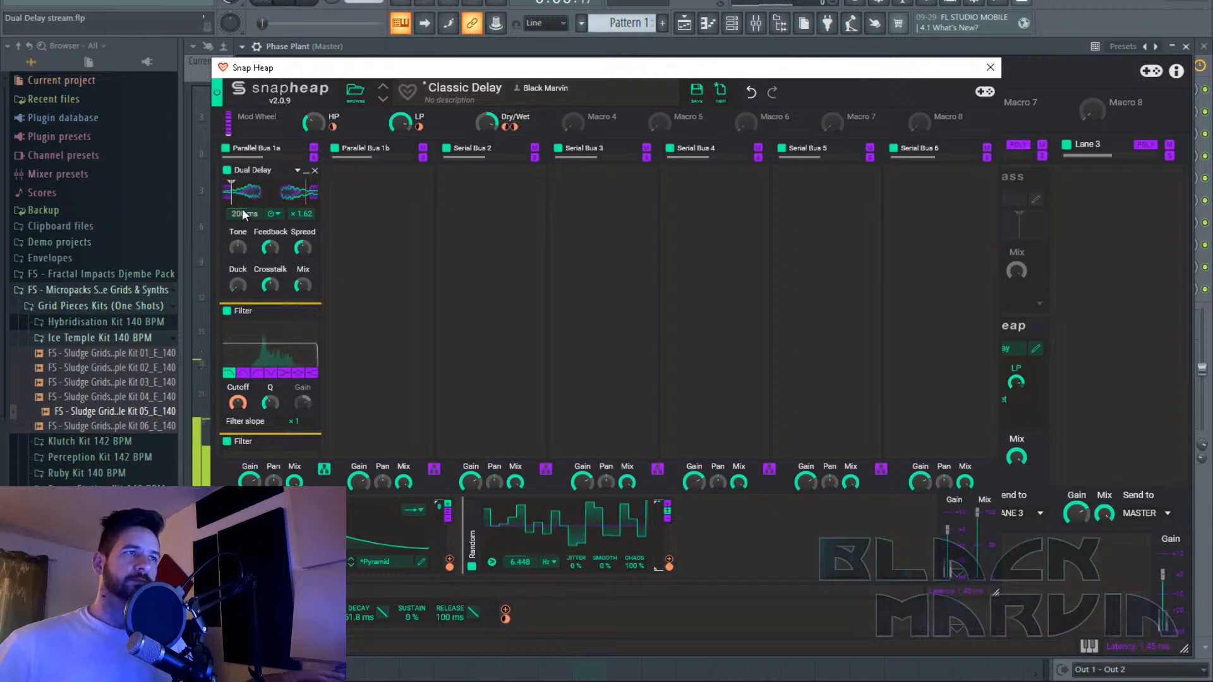
scroll(244, 210, up, 5)
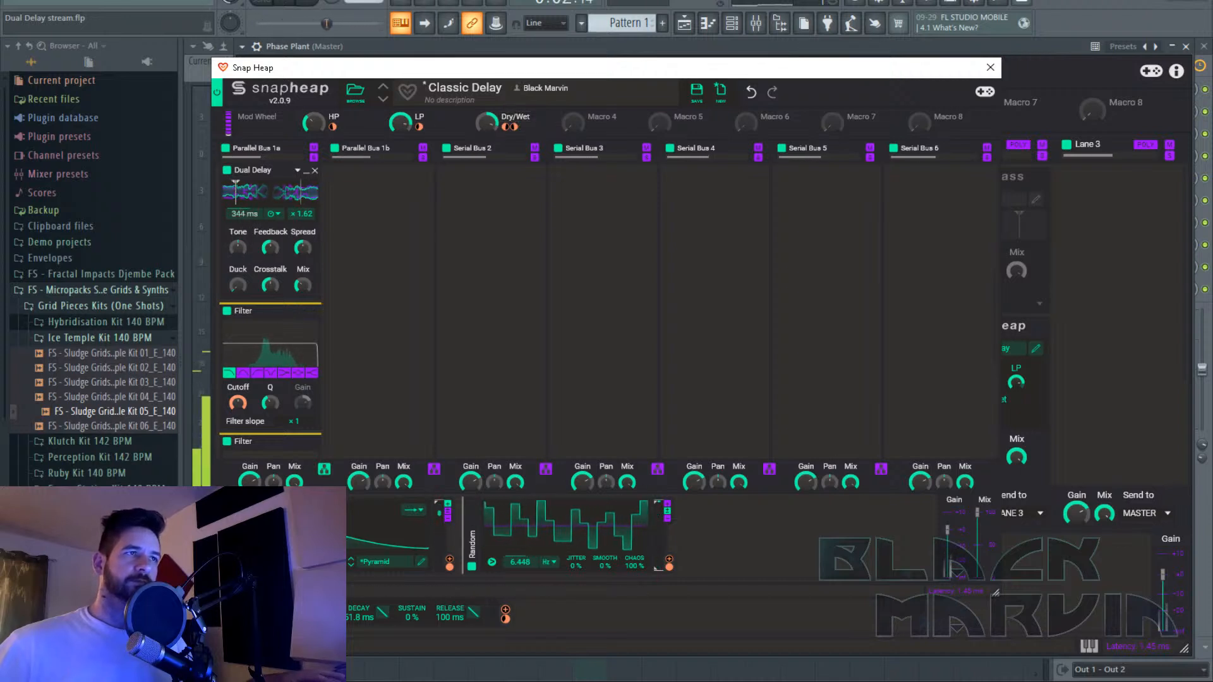
scroll(247, 213, down, 10)
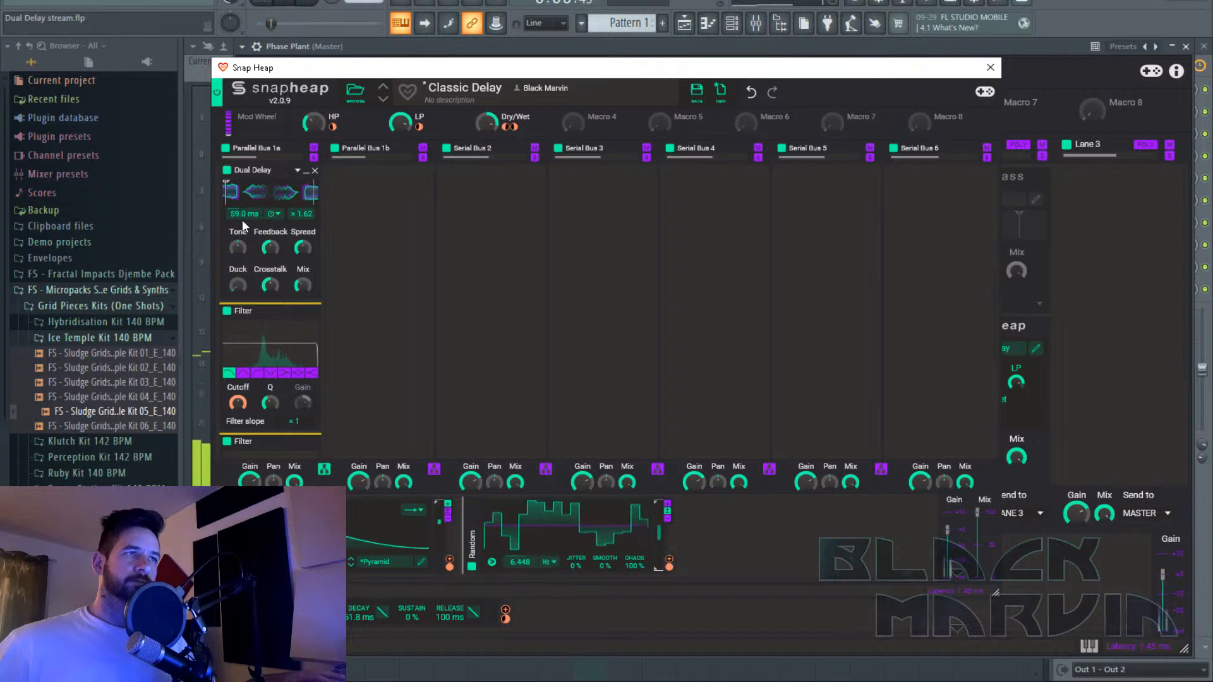
scroll(241, 216, up, 3)
click(272, 214)
click(287, 227)
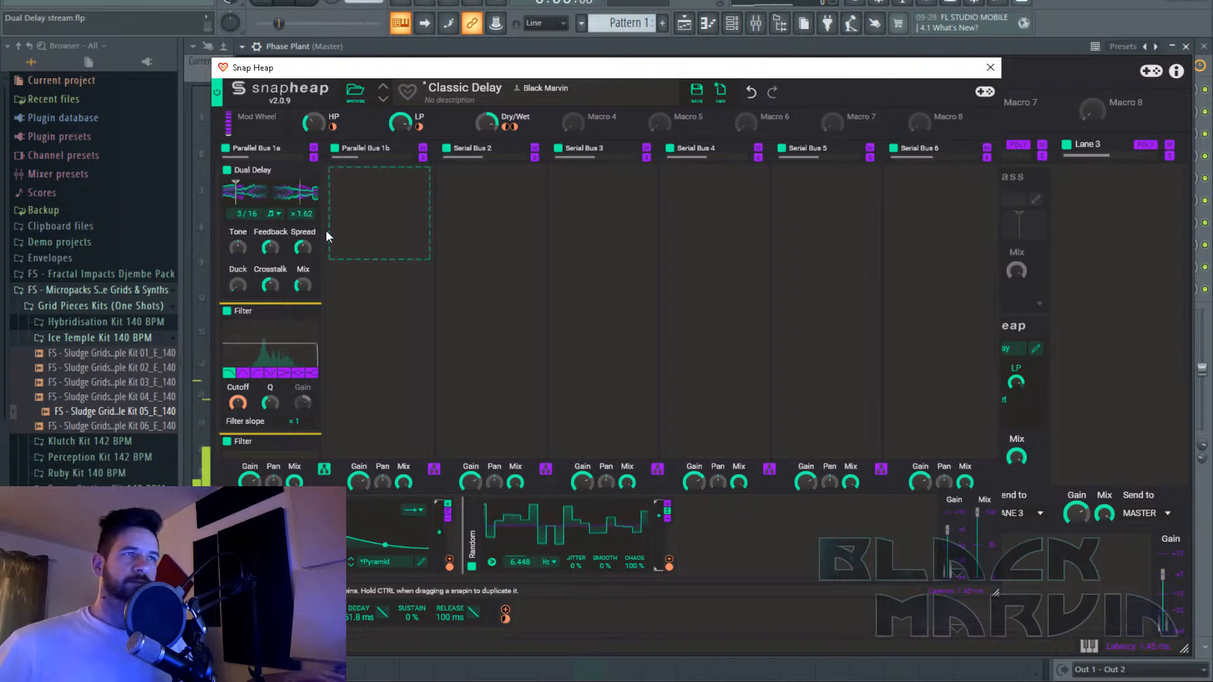
Set the second Dual Delay's ratio to 1.50 and stop playback.
scroll(310, 217, down, 7)
right_click(309, 218)
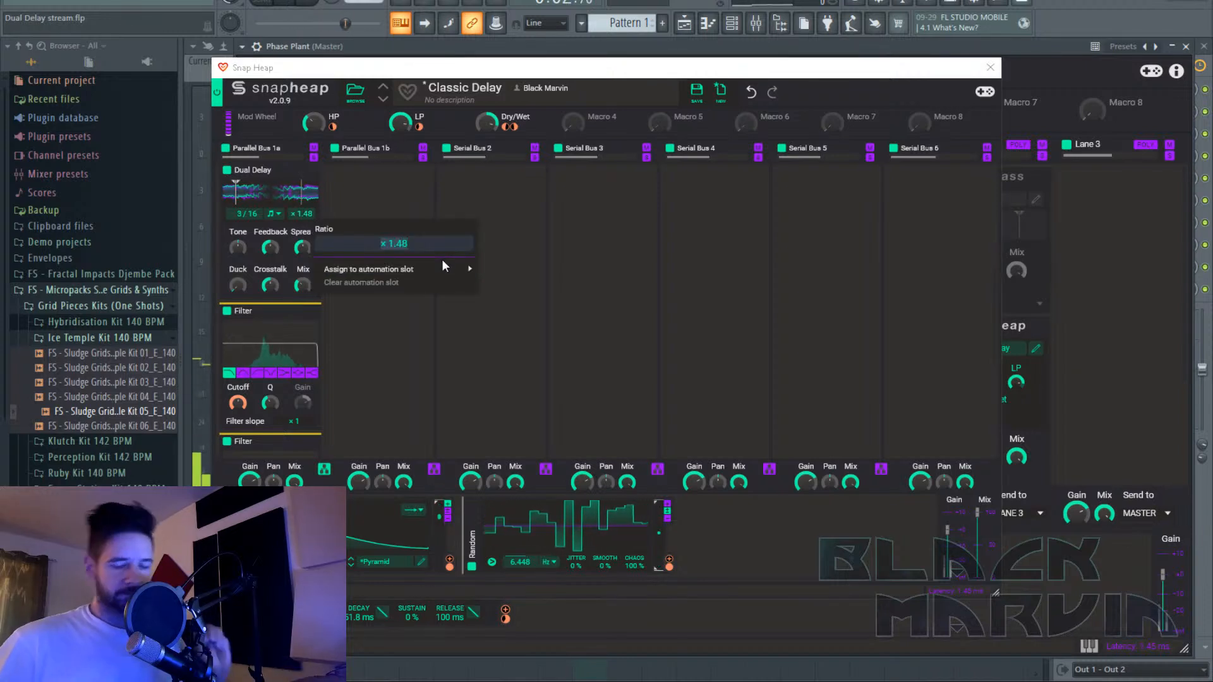
text(1.5)
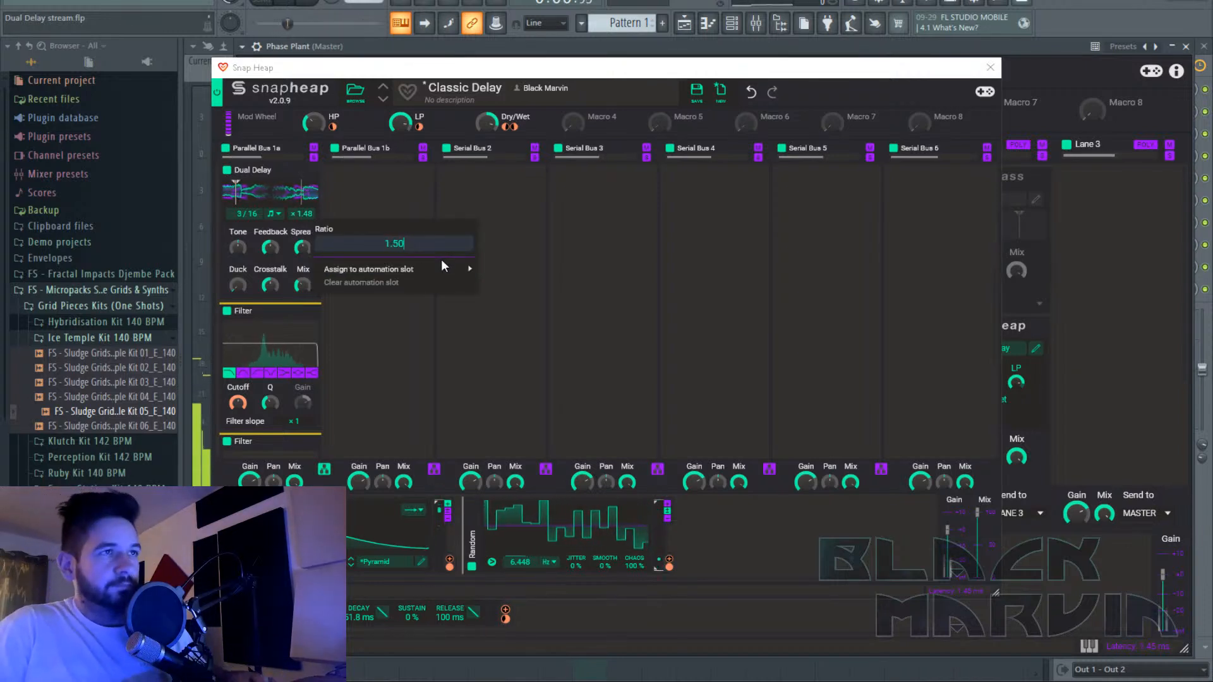
key(Return)
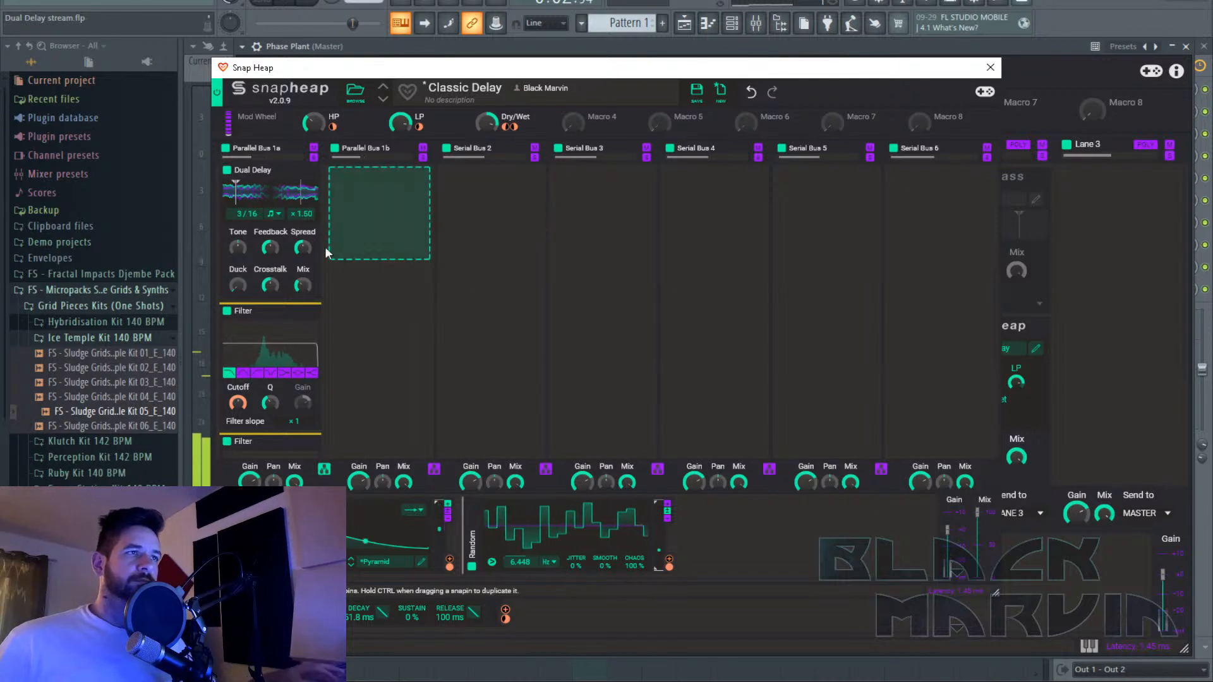
key(space)
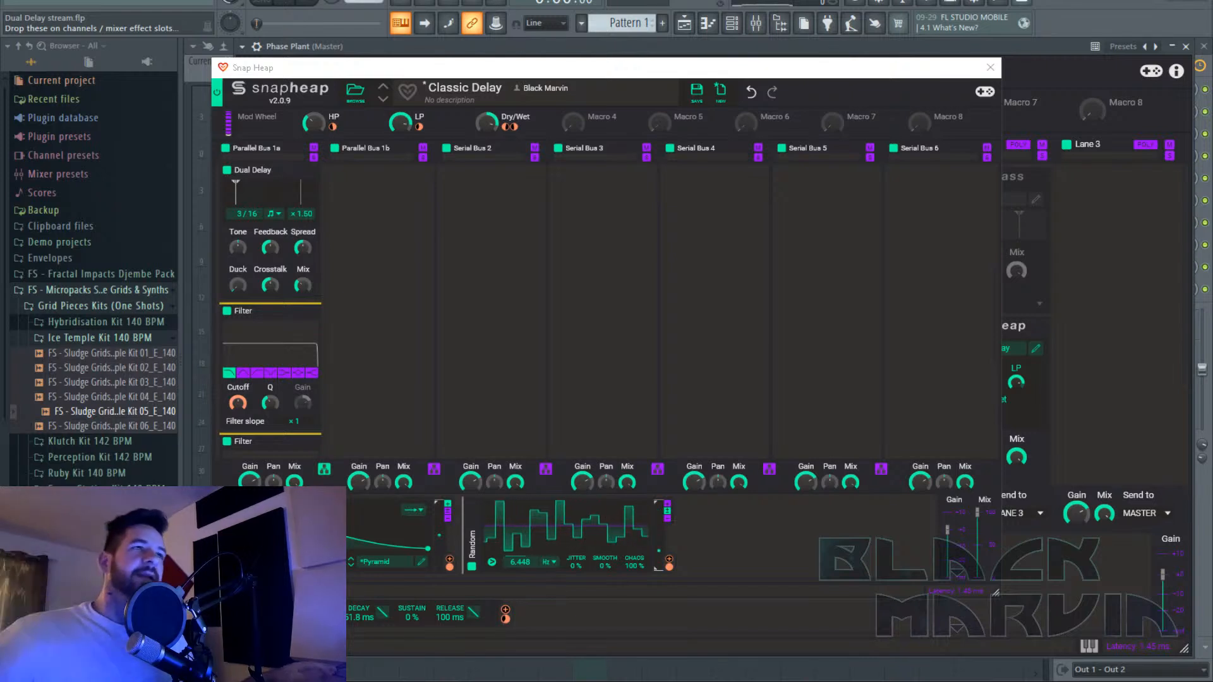
right_click(302, 214)
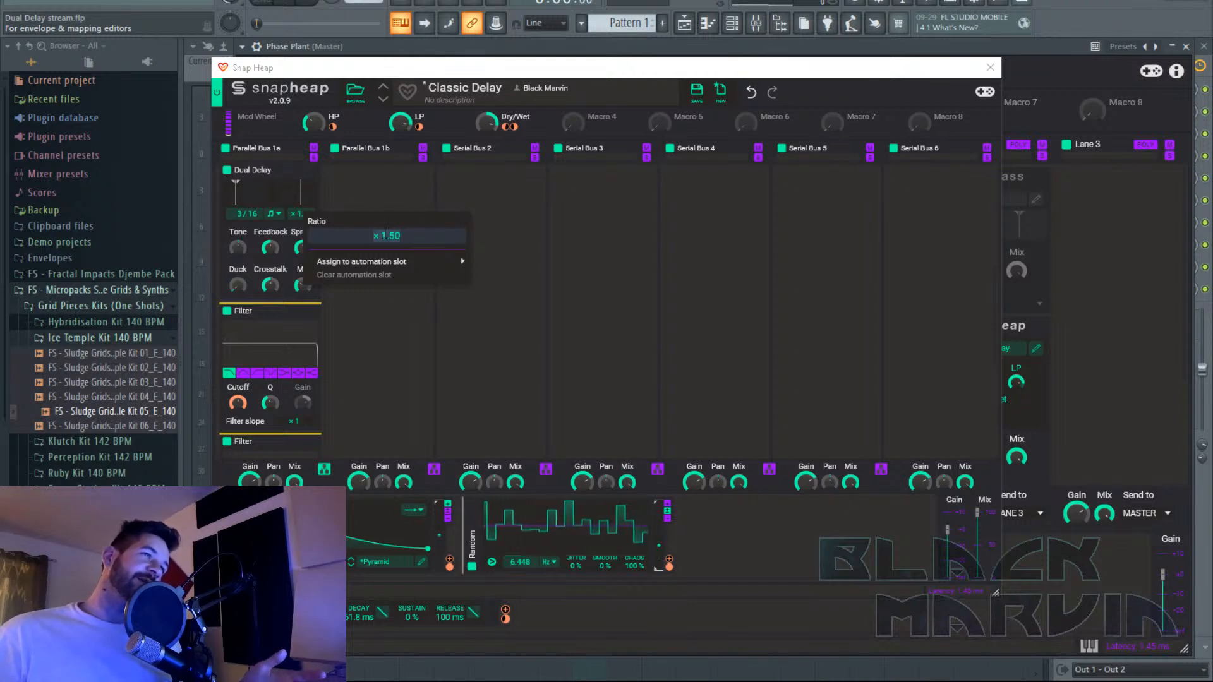
key(Return)
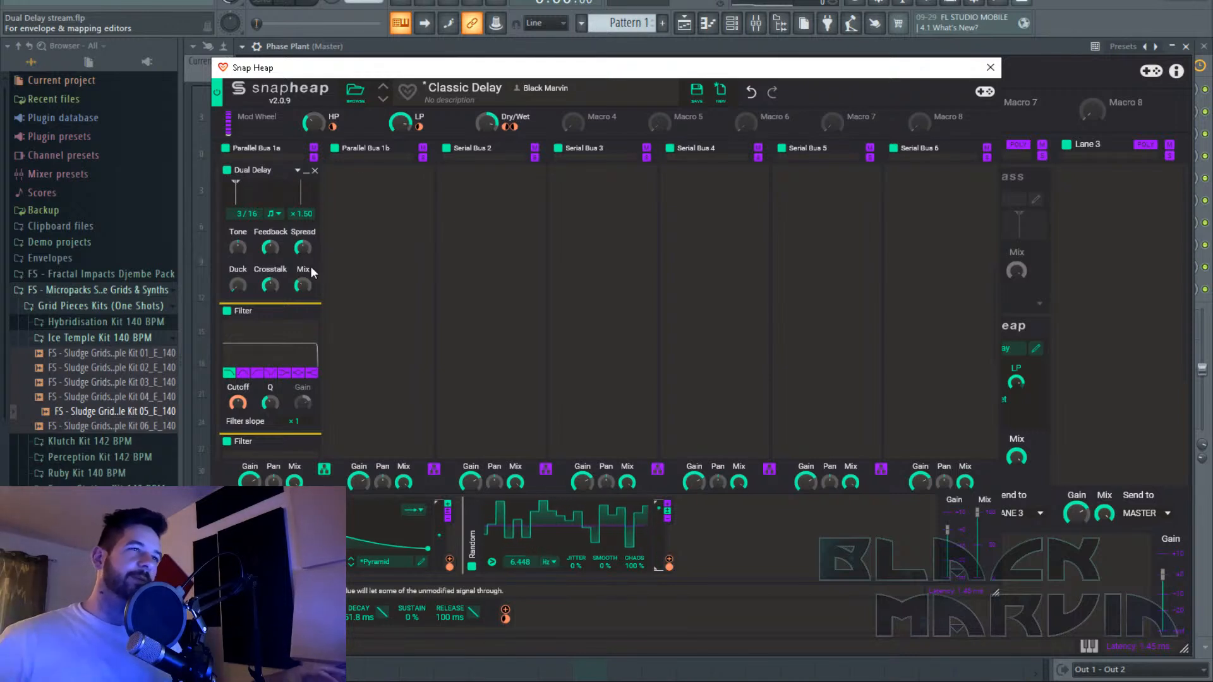
Raise the second Dual Delay's crosstalk fully.
drag(310, 266, 326, 314)
drag(327, 257, 271, 252)
scroll(325, 306, up, 2)
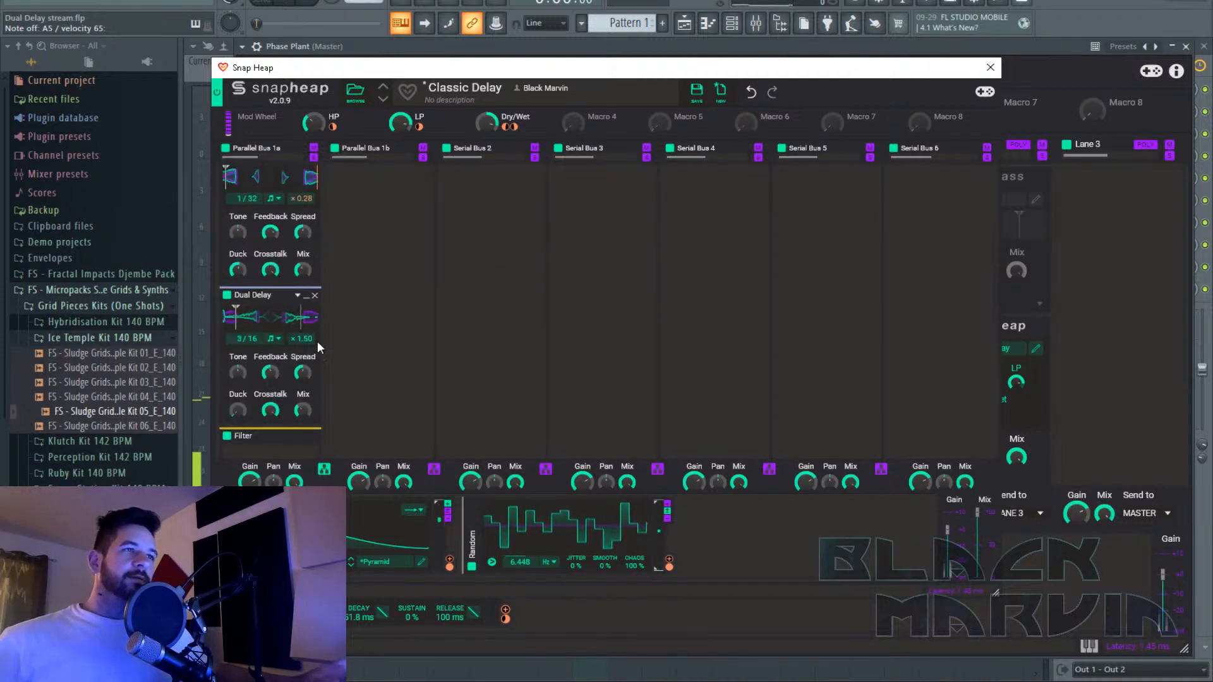
Compare the sound with the Convolver bypassed, re-enable it and lower its stretch to about 38%.
scroll(321, 300, up, 3)
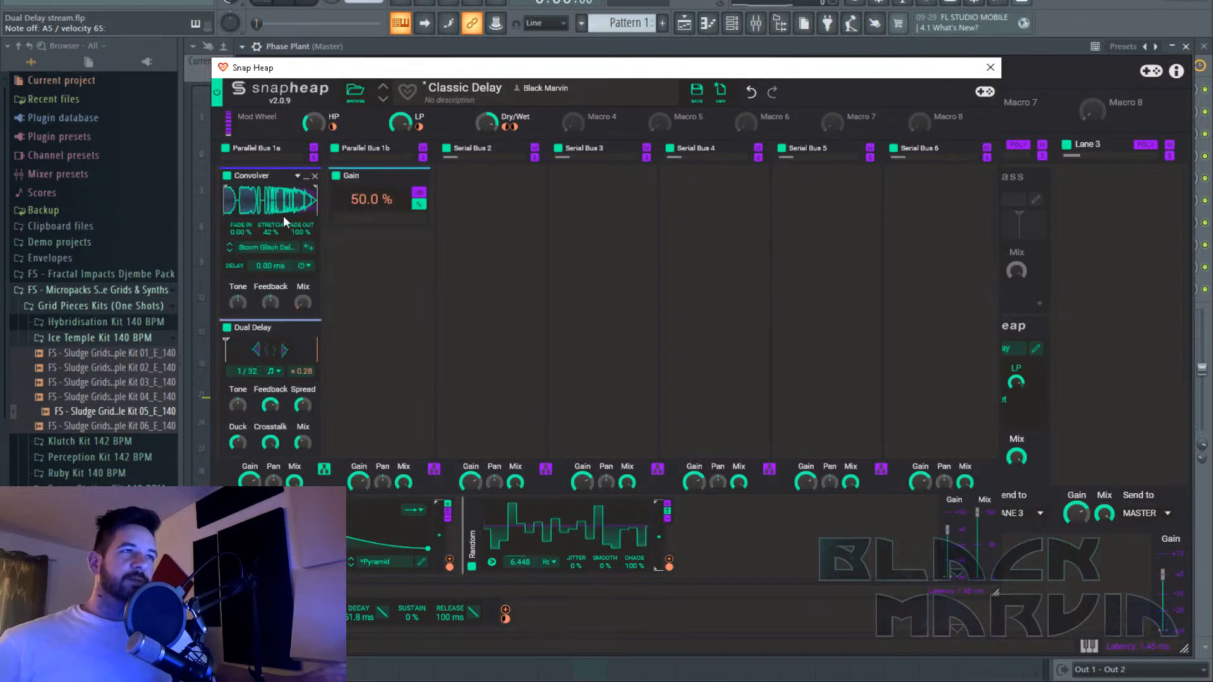
click(228, 176)
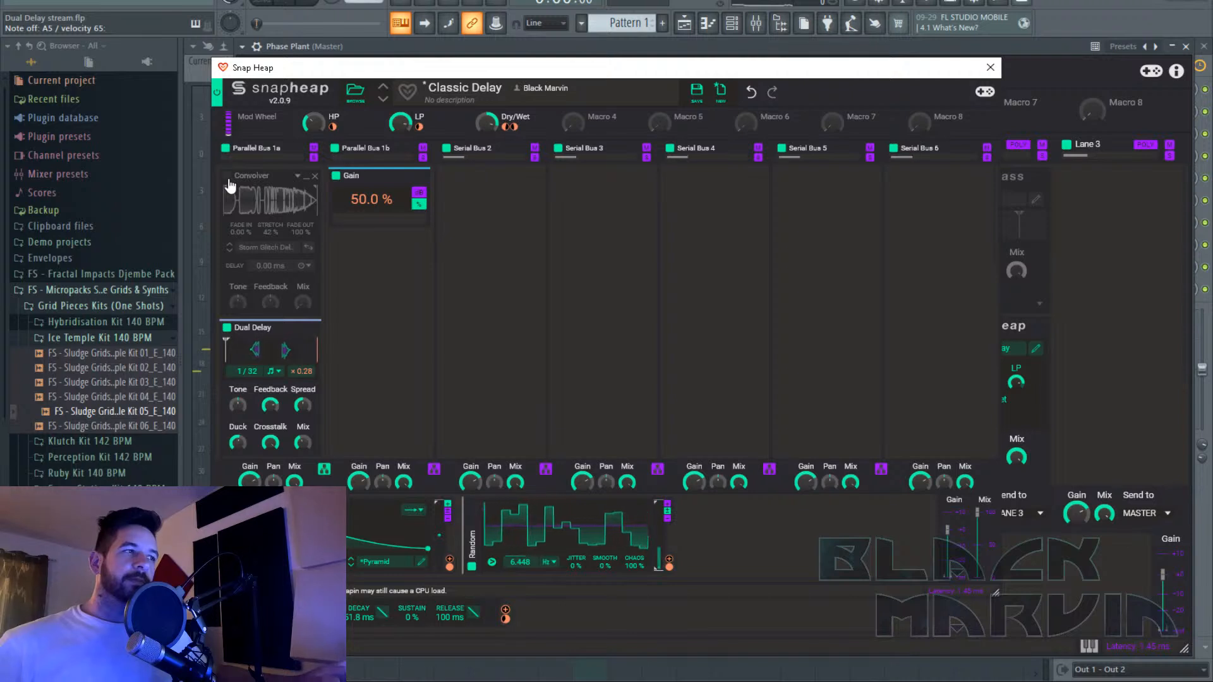
click(228, 179)
drag(230, 183, 340, 268)
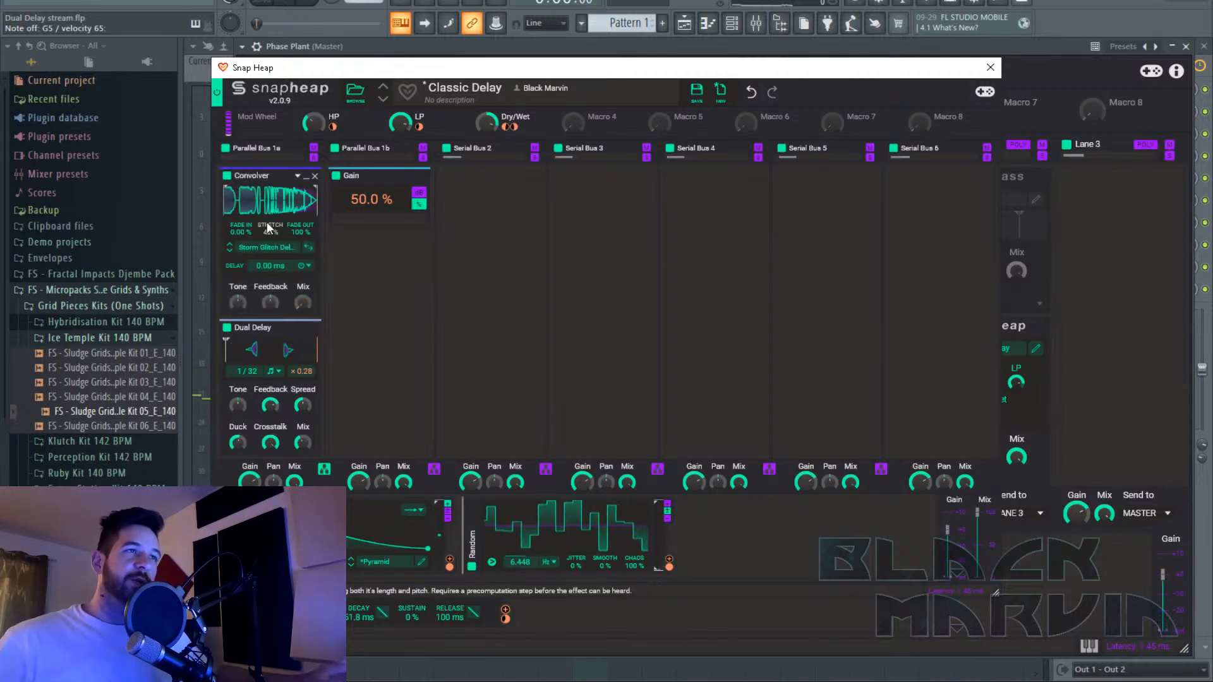
drag(268, 226, 278, 222)
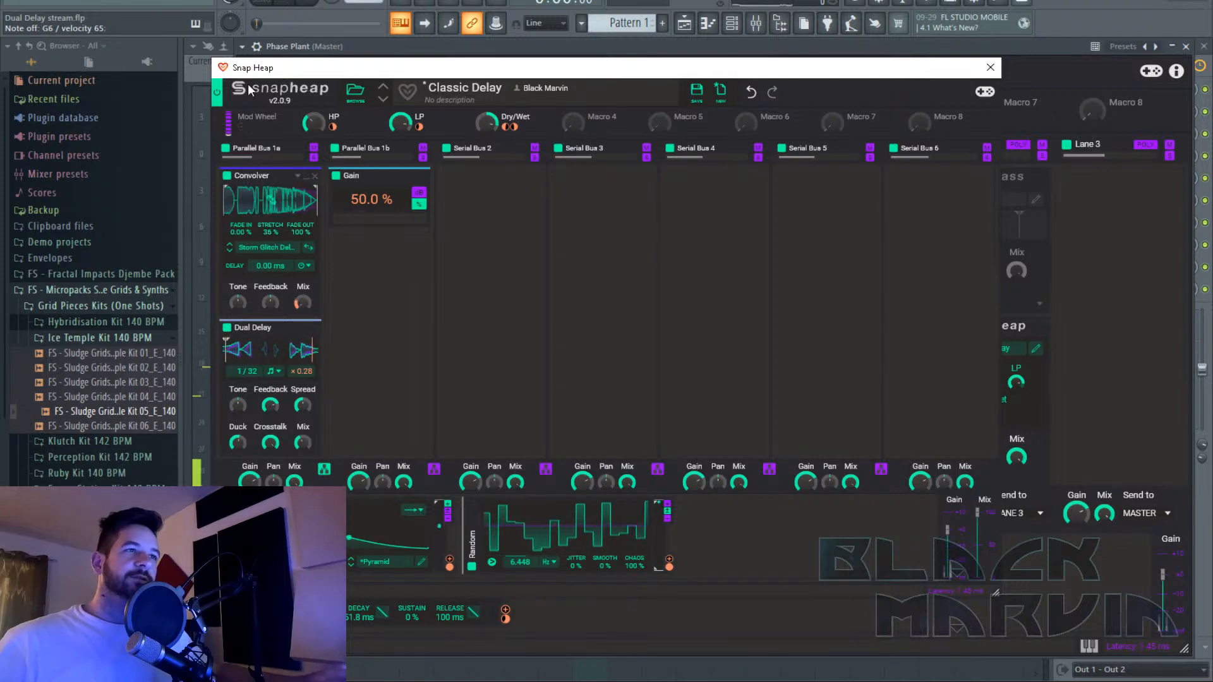
Save the effect as a new preset named Classic Delay 2 in the User folder.
click(719, 92)
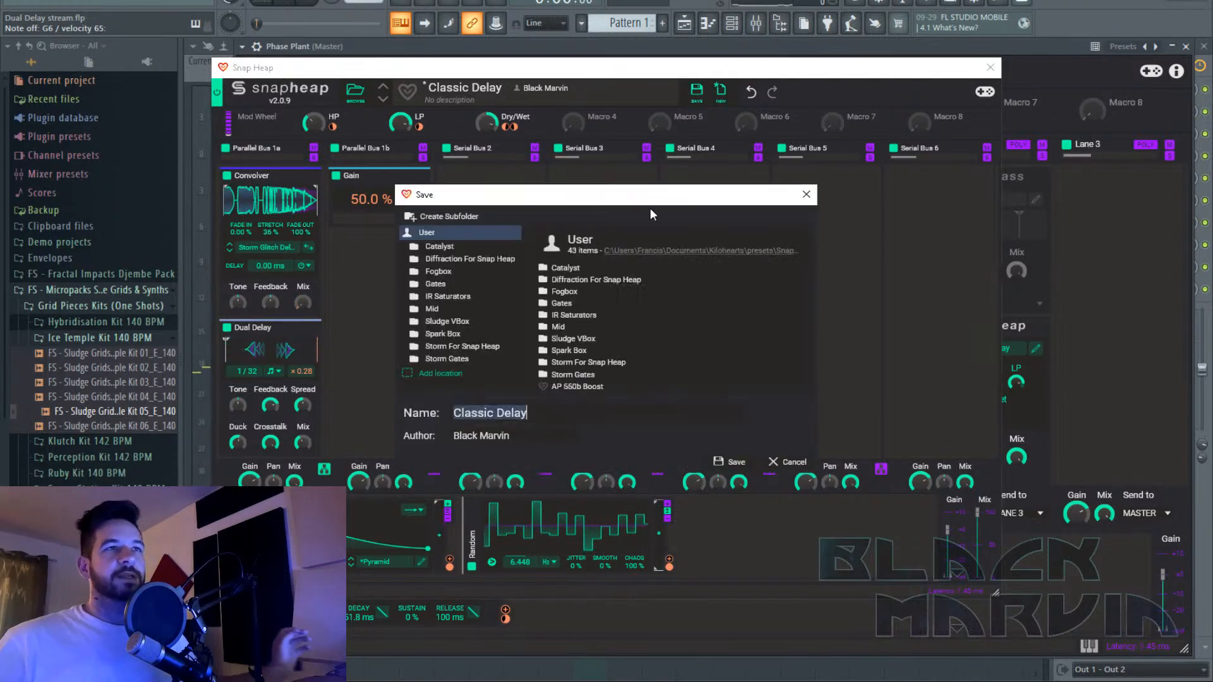
click(559, 417)
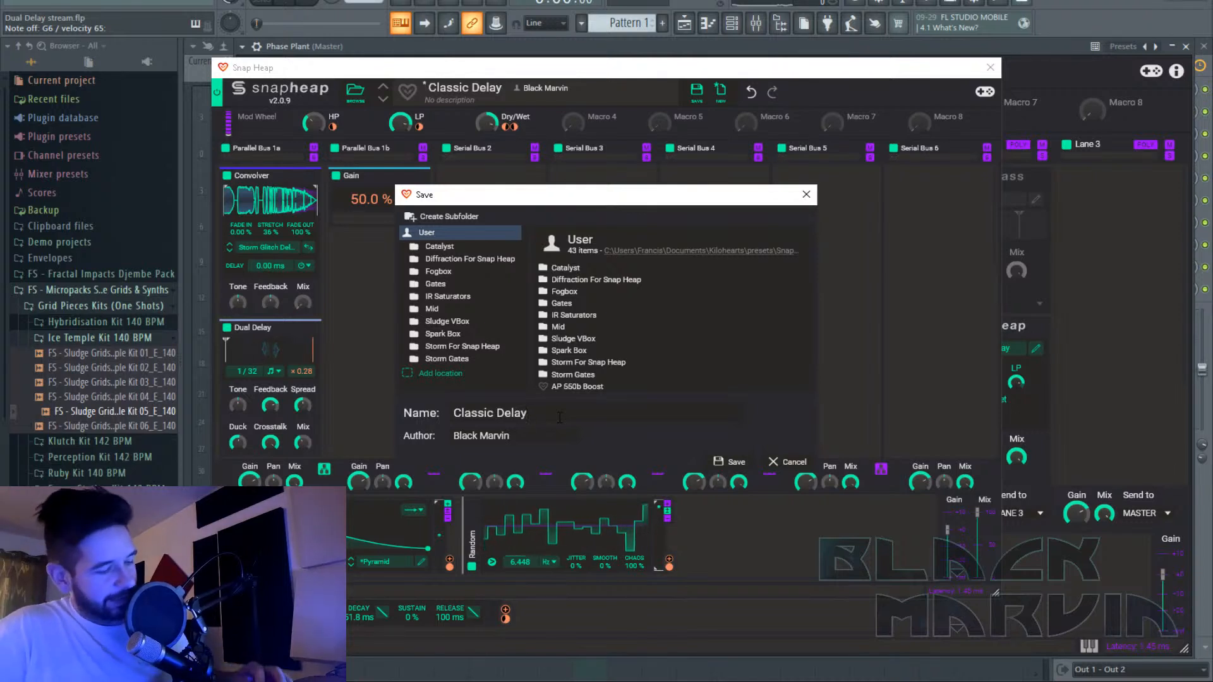
text(2)
key(Return)
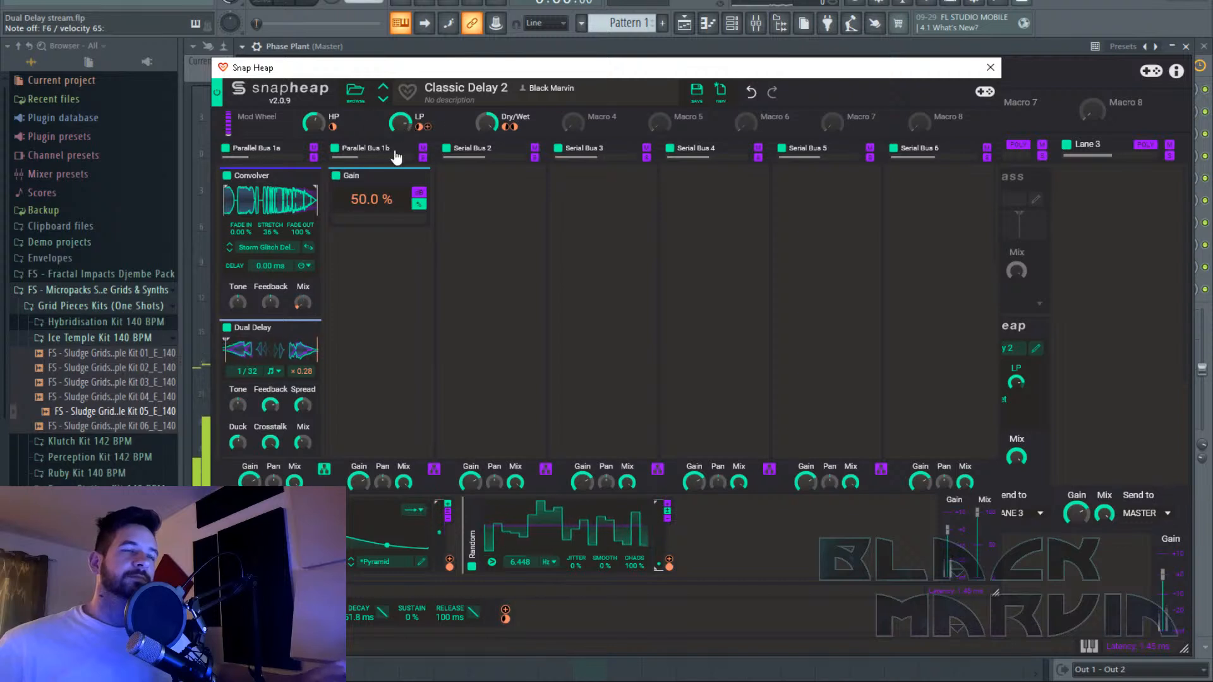
Try other Storm Glitch Delay impulse responses in the Convolver, ending on Storm Reverb 01 with a 129% stretch.
click(229, 250)
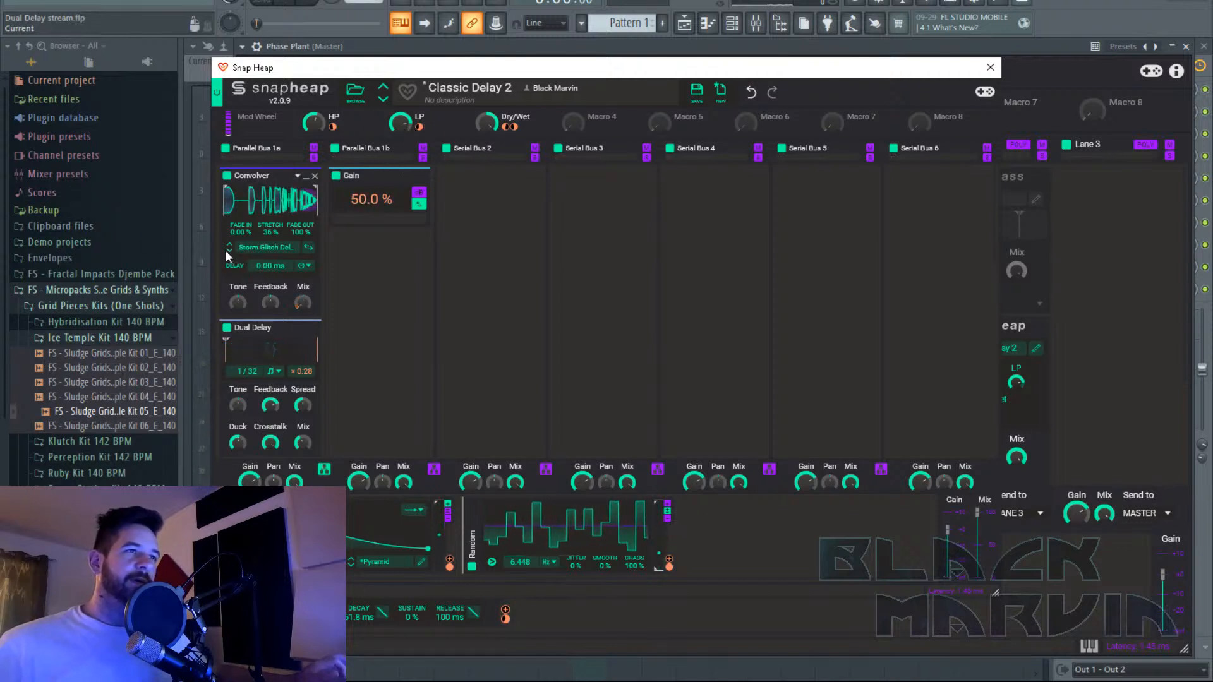
drag(251, 259, 389, 268)
scroll(388, 268, up, 6)
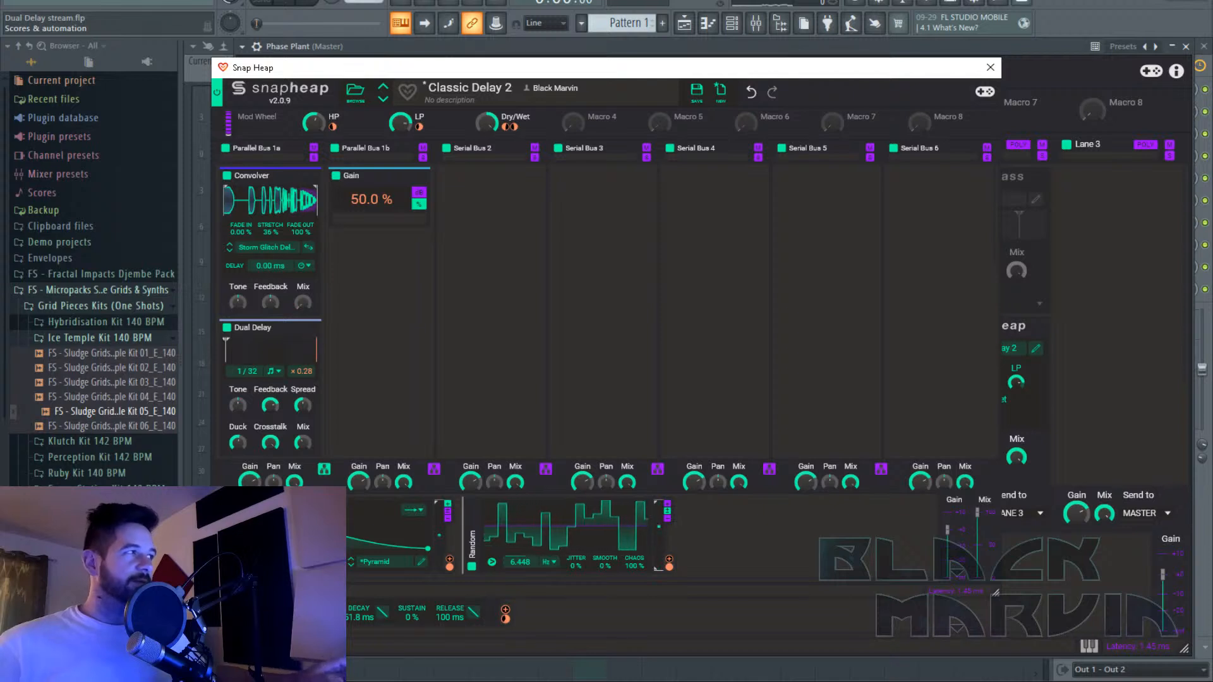
click(230, 251)
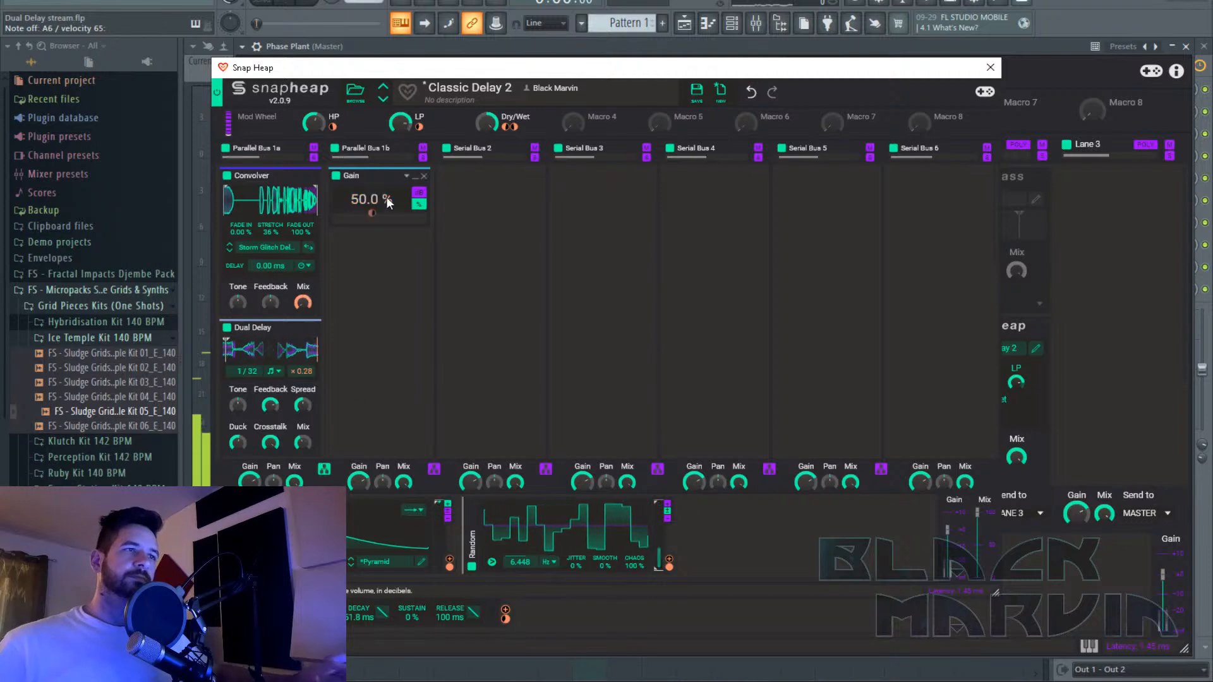
click(230, 251)
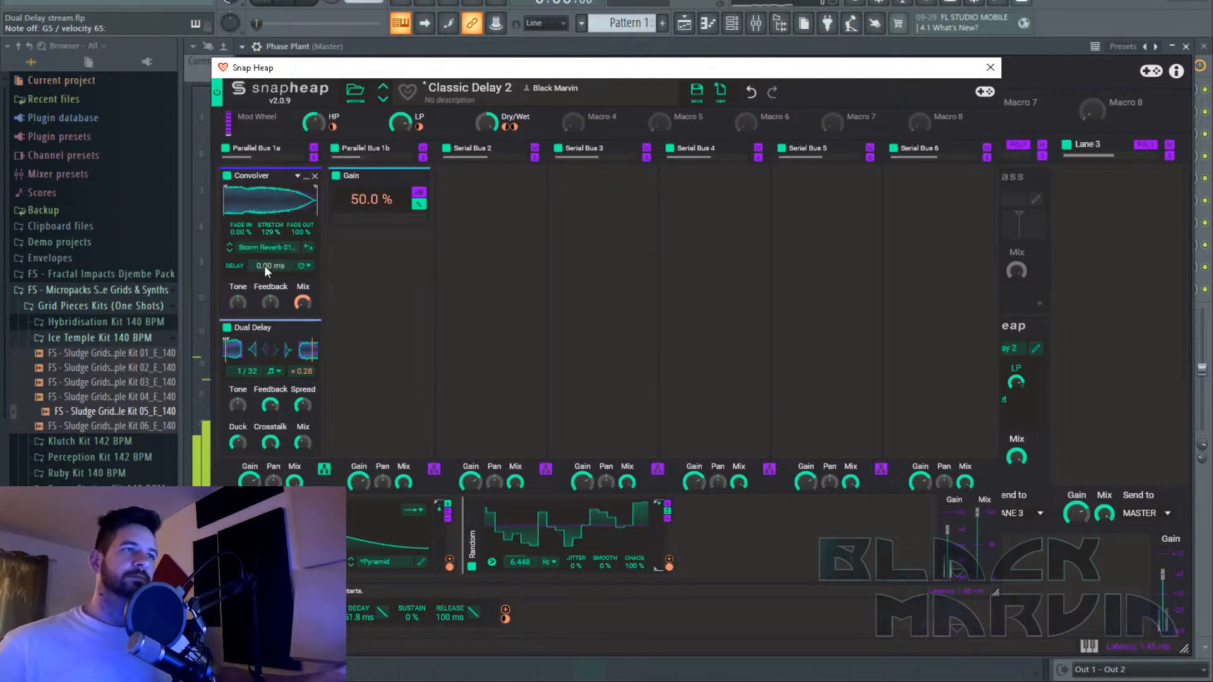
Move the Convolver after both Dual Delays and ahead of the filters in Parallel Bus 1a.
drag(268, 178, 268, 280)
scroll(267, 279, down, 2)
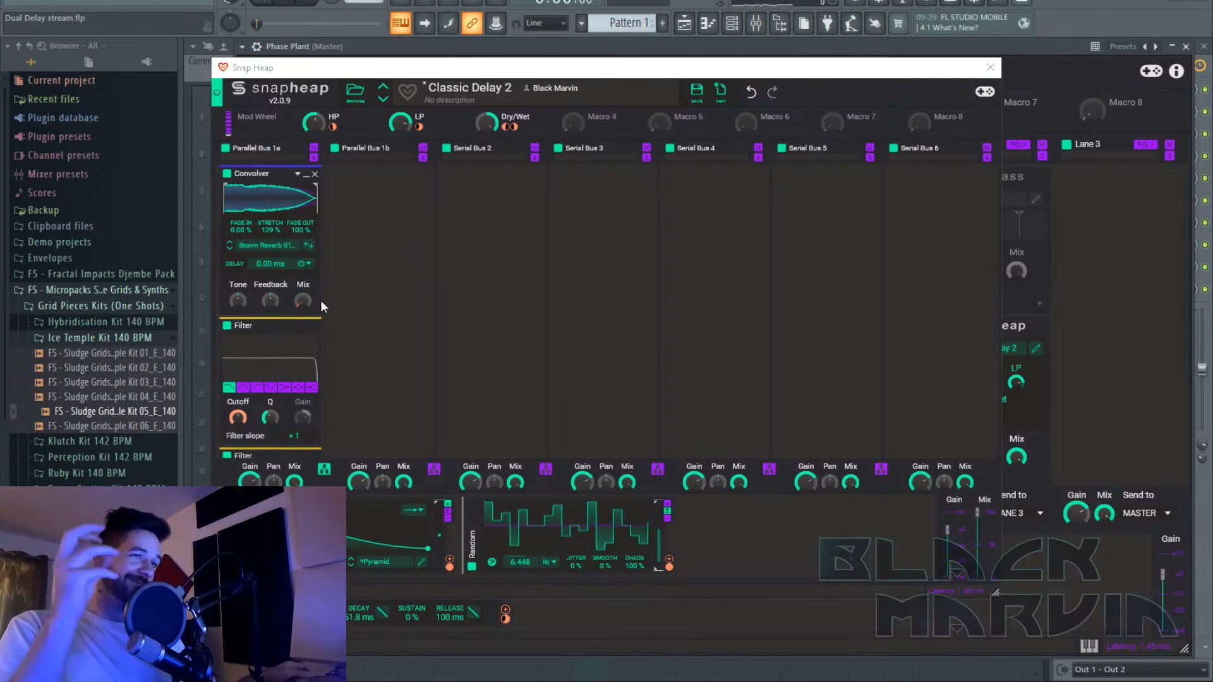
scroll(322, 299, up, 5)
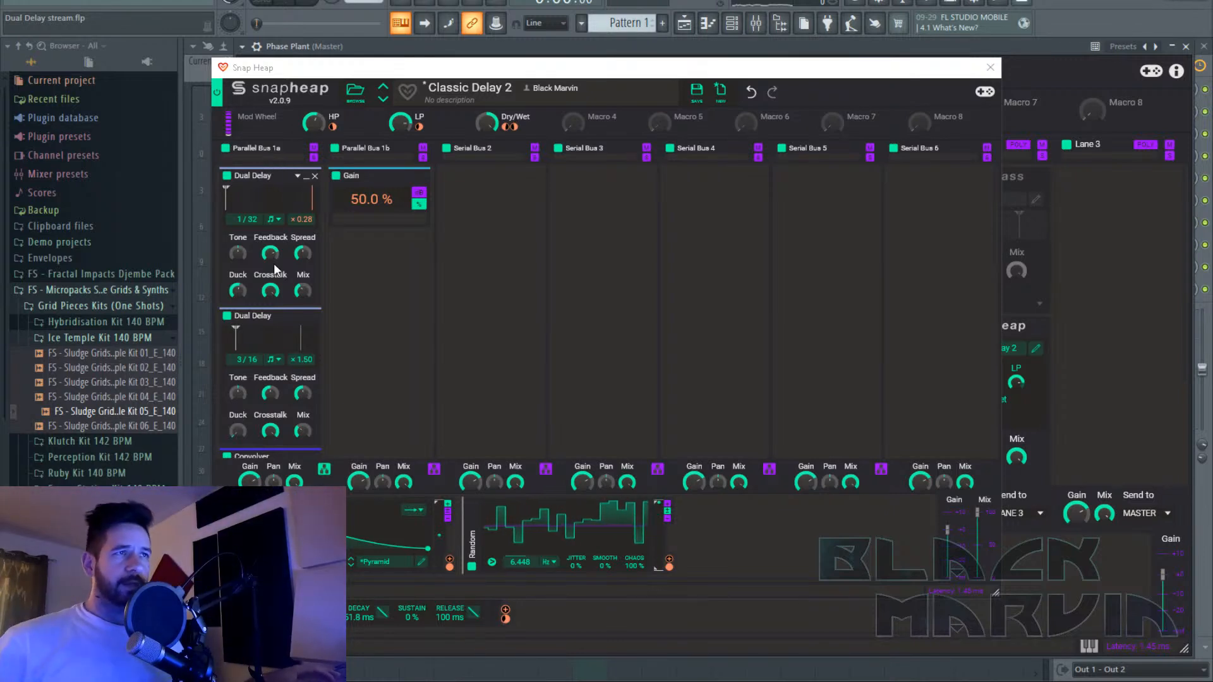
scroll(274, 264, down, 3)
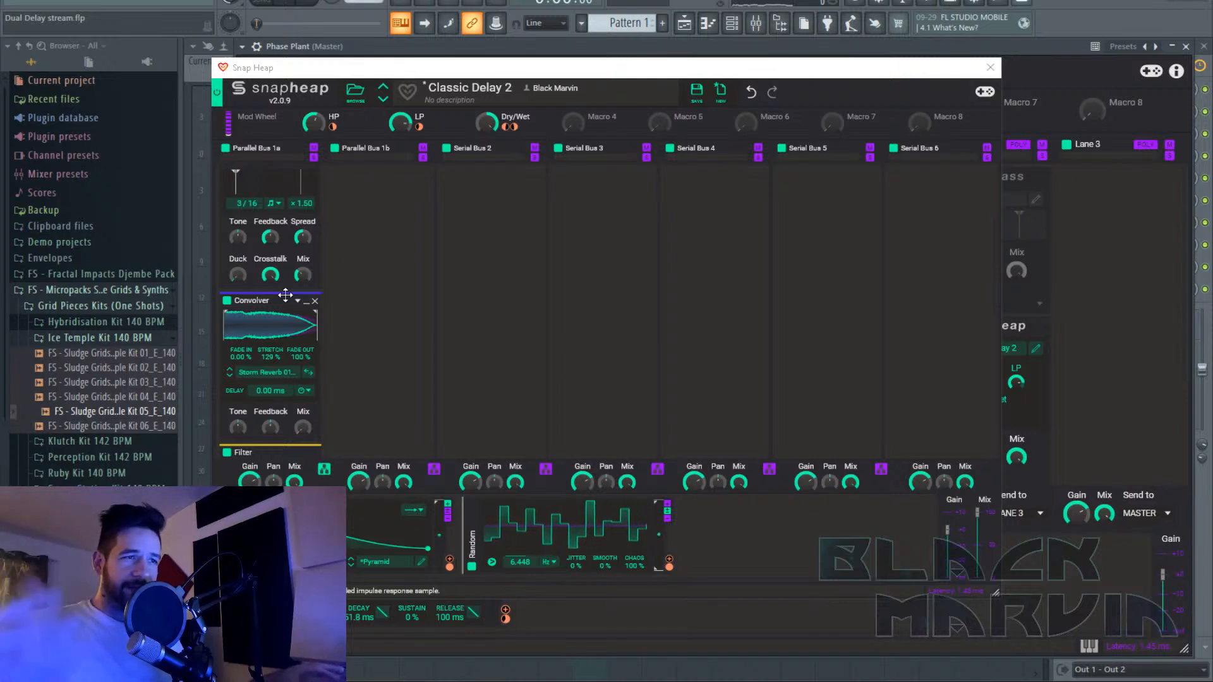
Load the Storm Reverb 02 impulse response in the Convolver and set its stretch to 163%.
drag(297, 296, 258, 376)
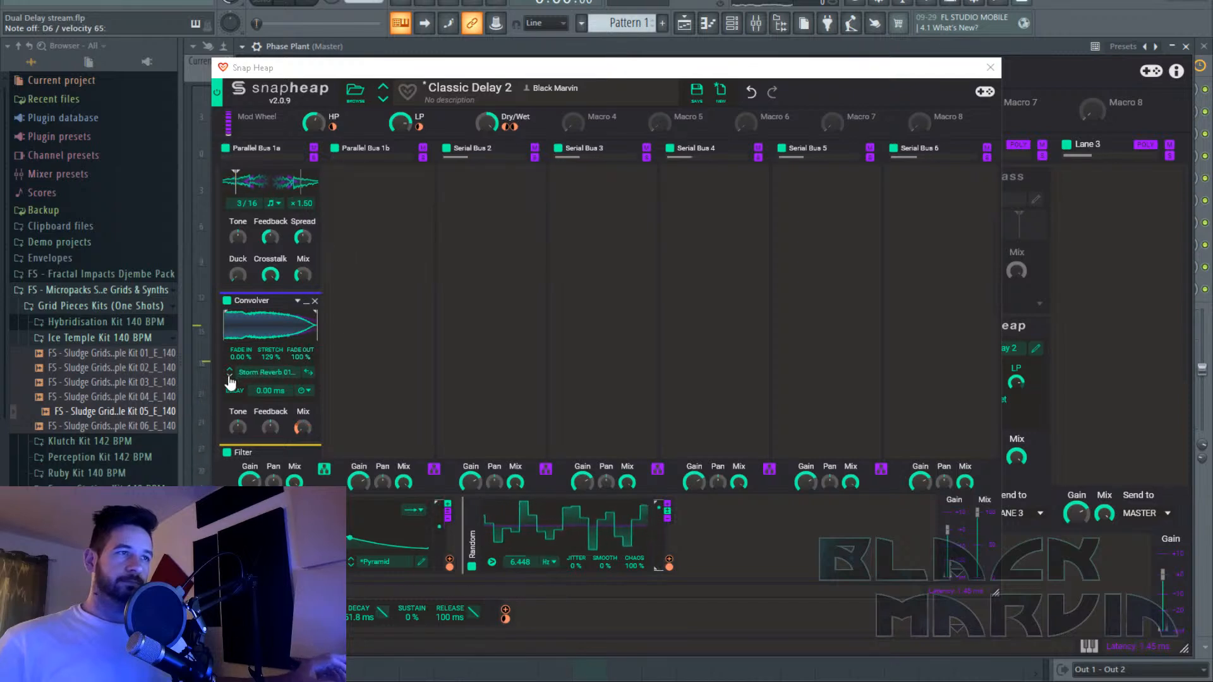
click(229, 377)
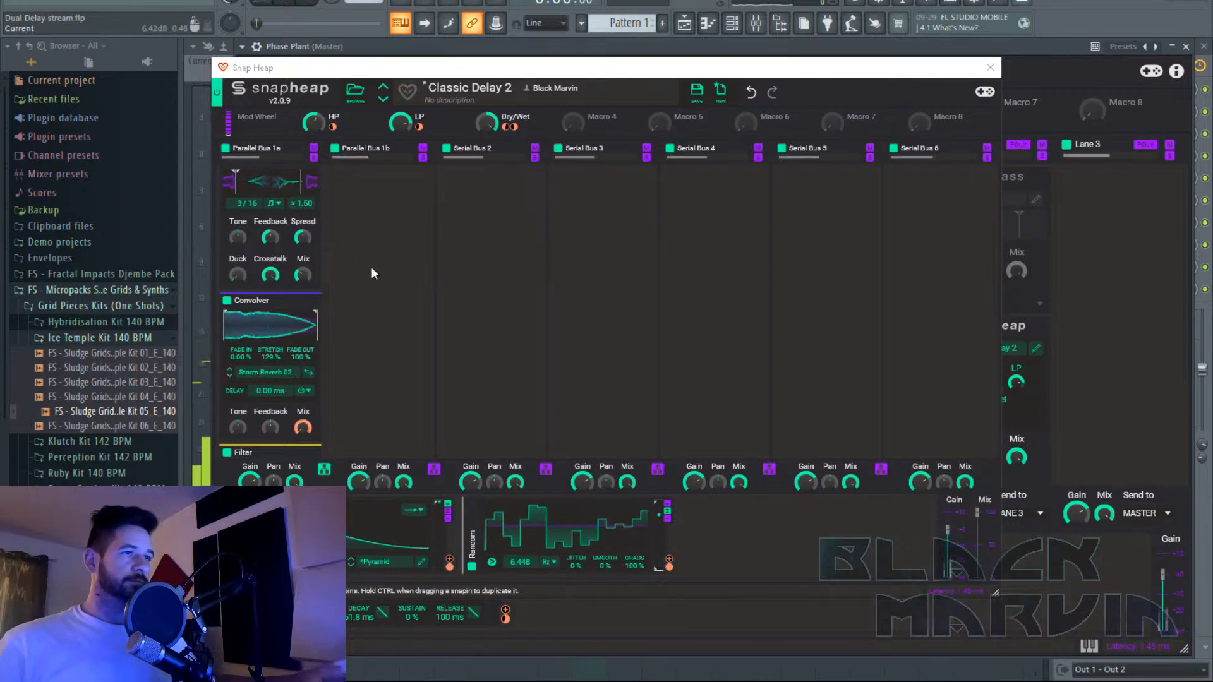
drag(277, 357, 282, 346)
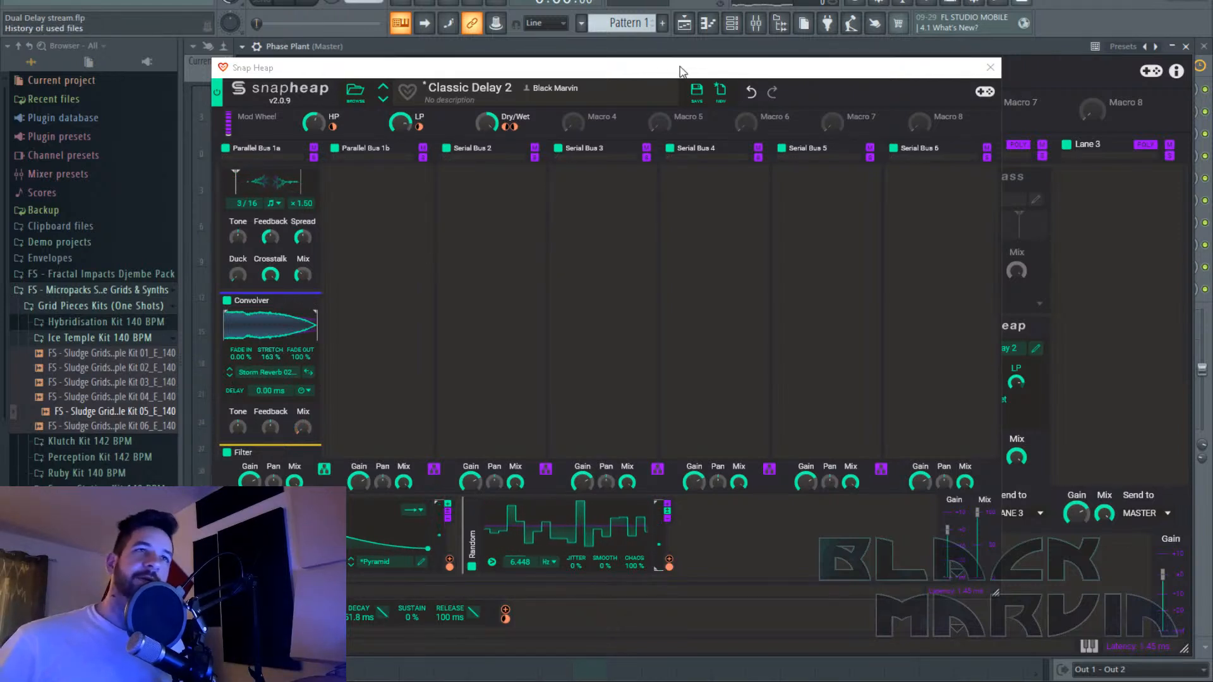
Save the current Snap Heap effect as a new preset named Classic Delay 3.
click(695, 92)
key(End)
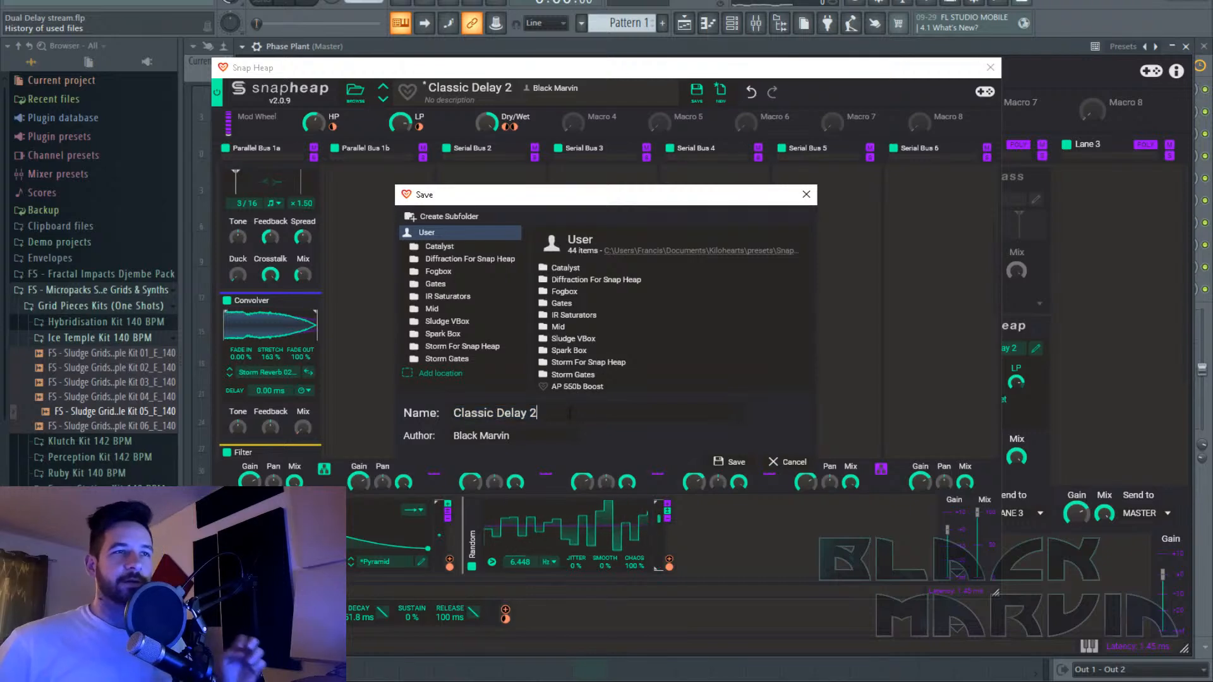
key(BackSpace)
text(3)
key(Return)
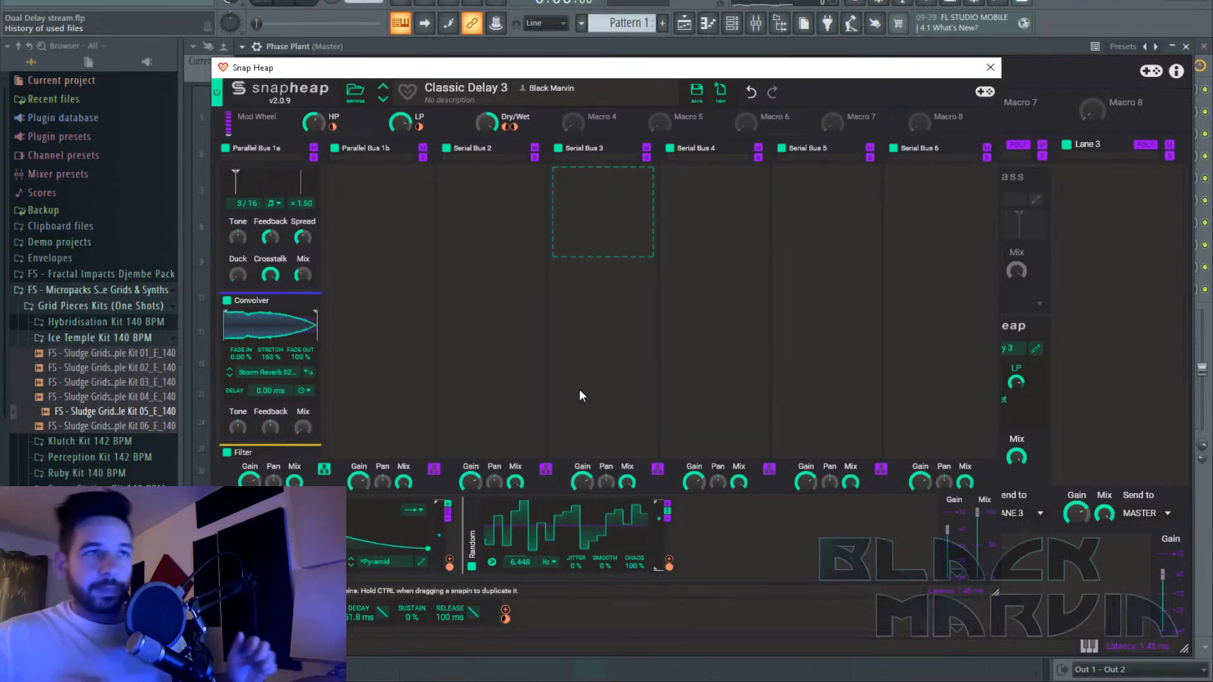
Close the Snap Heap editor, bypass Snap Heap on Lane 2 and enable Multipass there.
click(990, 67)
click(941, 328)
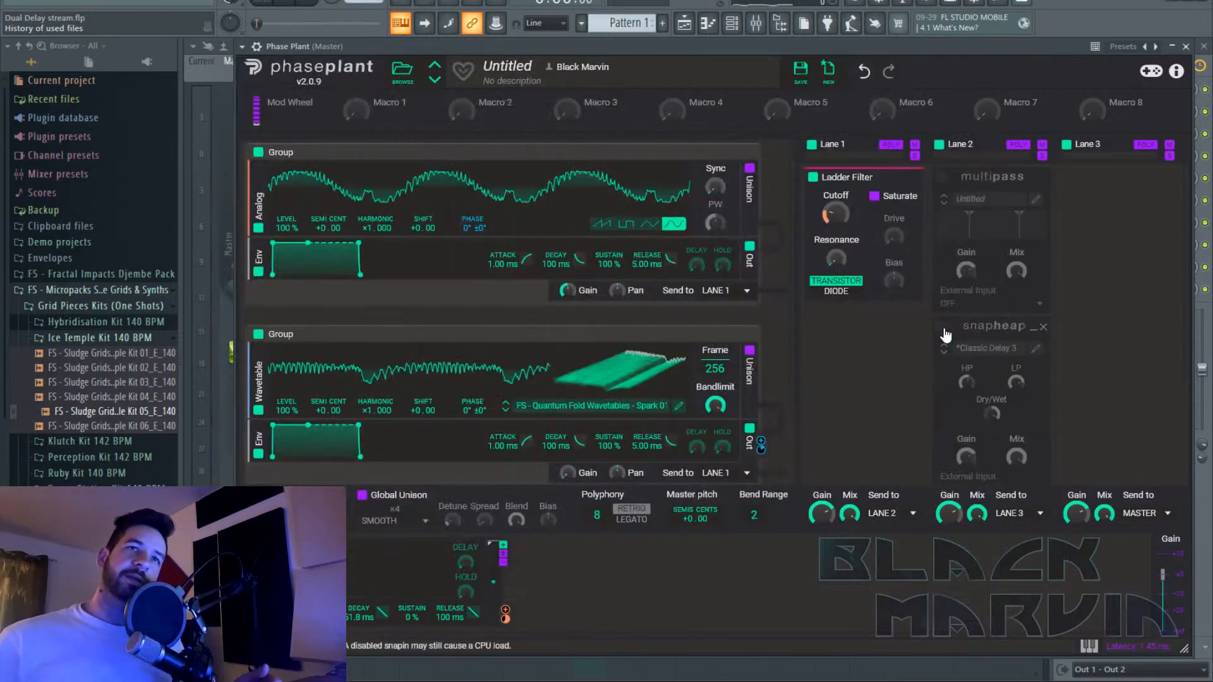
click(941, 178)
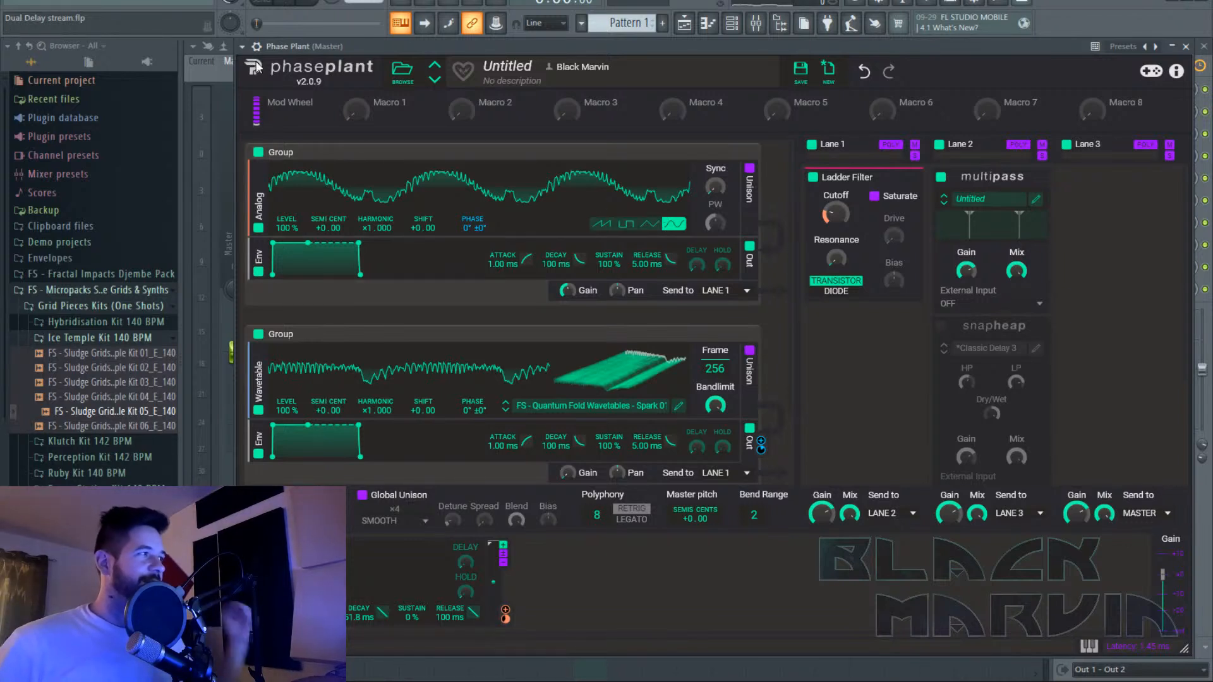
During playback, narrow the Multipass band holding the Dual Delay to about 208 Hz to 2.77 kHz.
key(space)
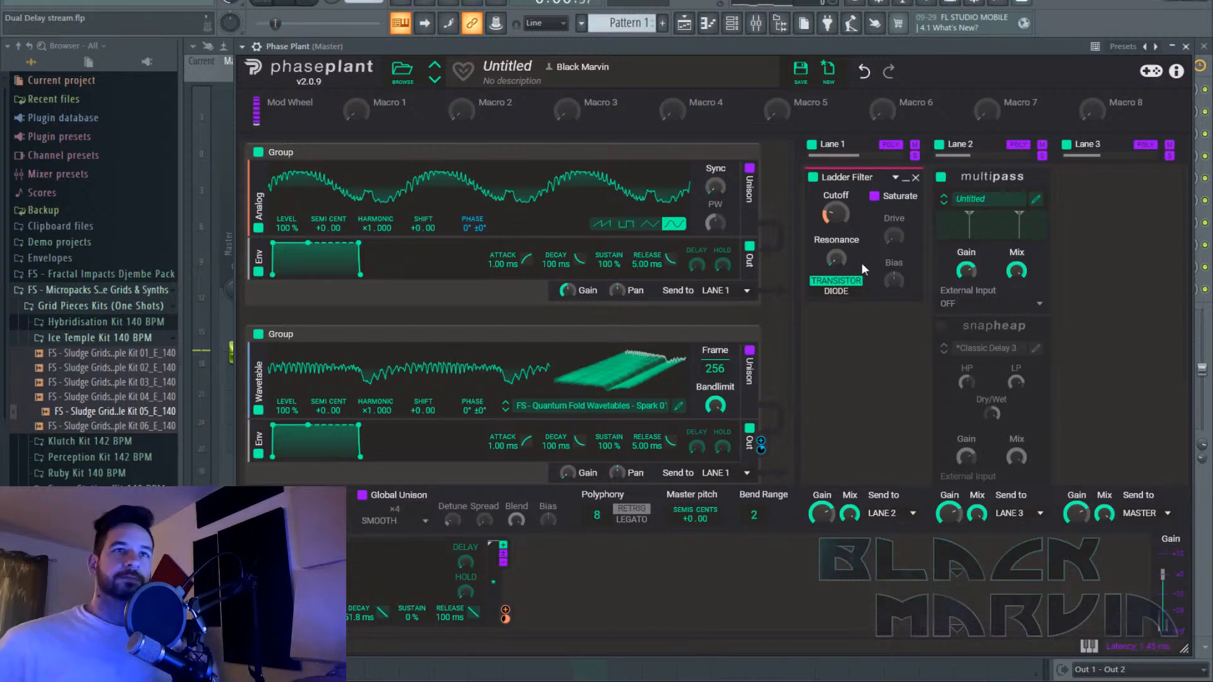
click(1035, 204)
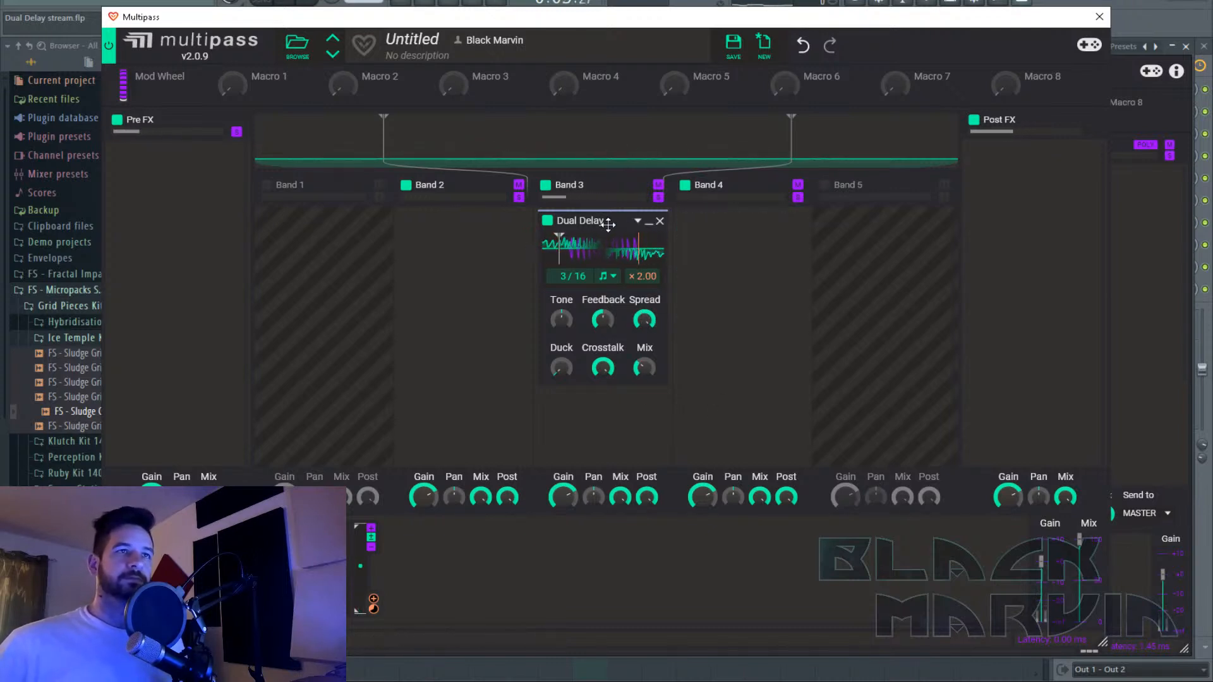
click(425, 131)
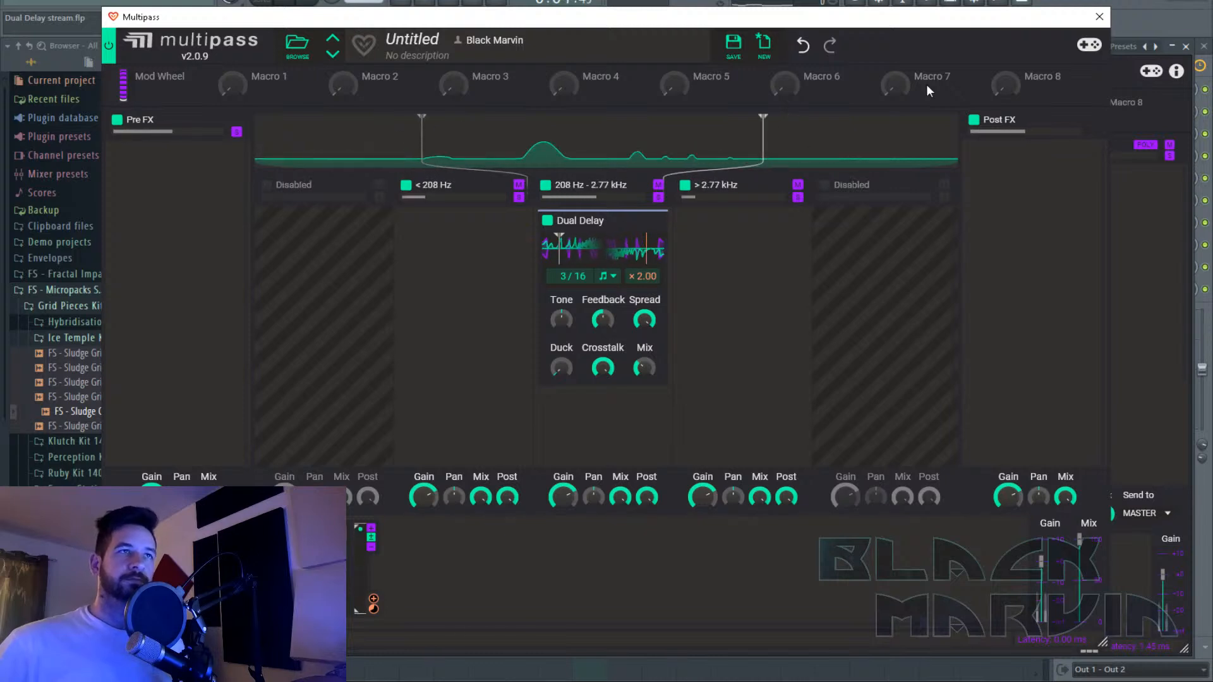
click(1099, 17)
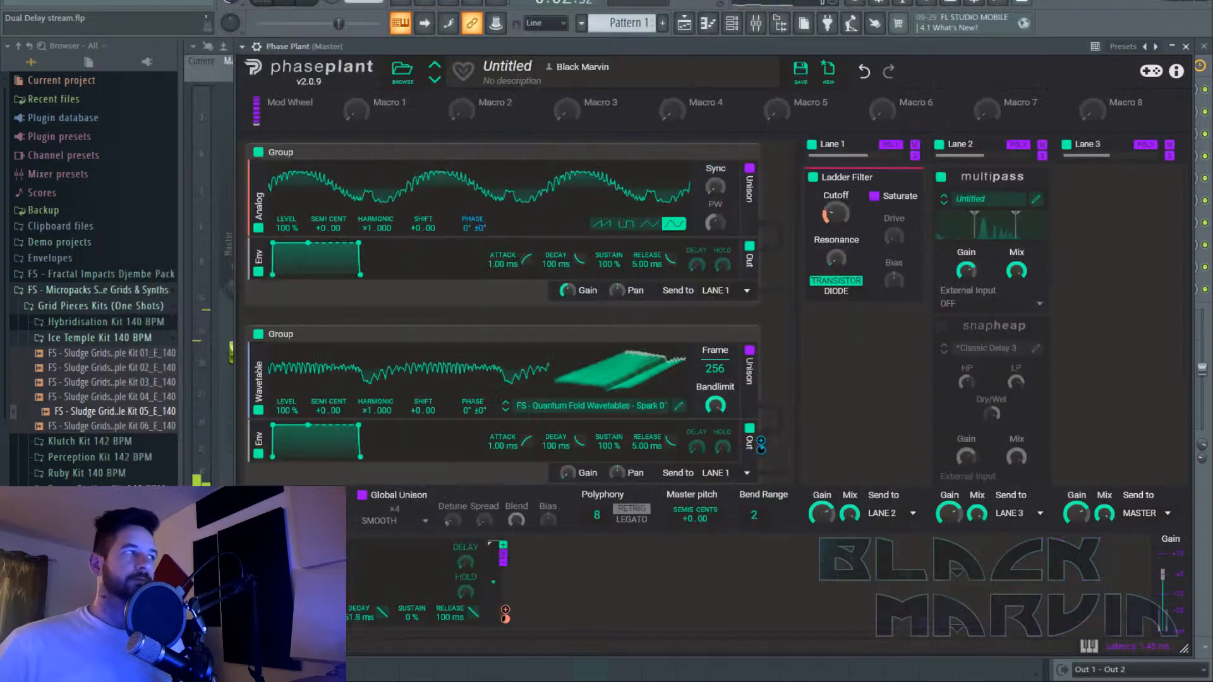
click(322, 8)
Create a new pattern named Kick and close the Phase Plant window.
click(662, 22)
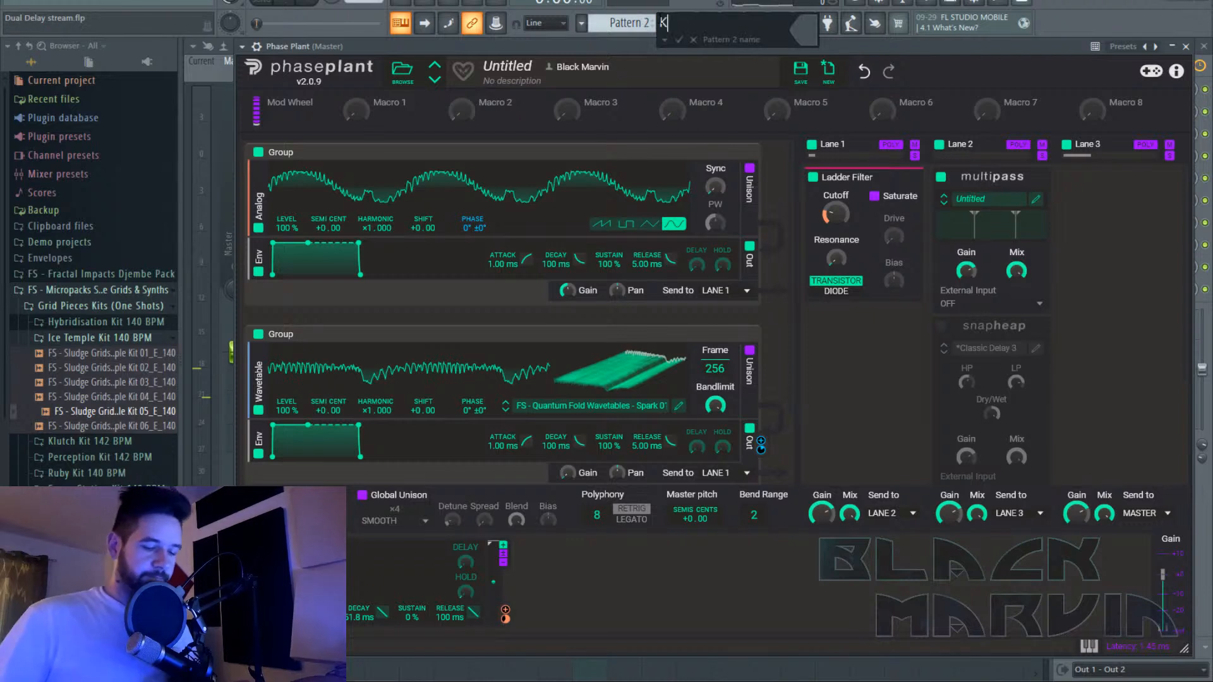
text(Kick)
key(Return)
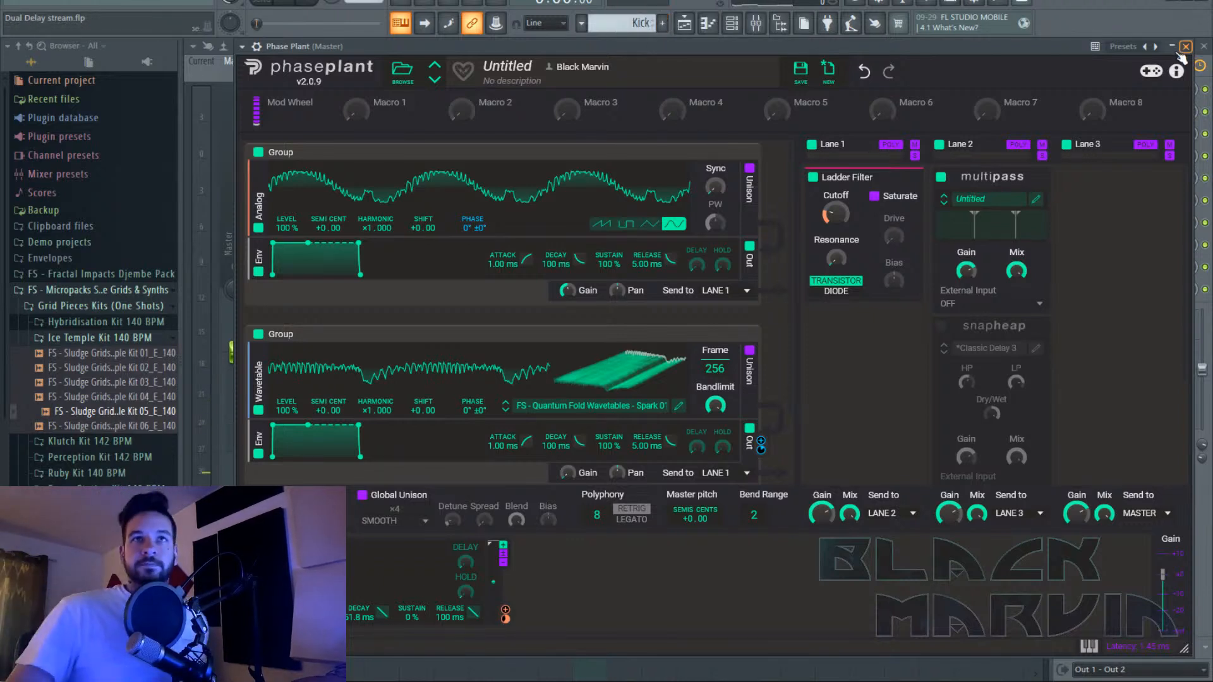
click(243, 47)
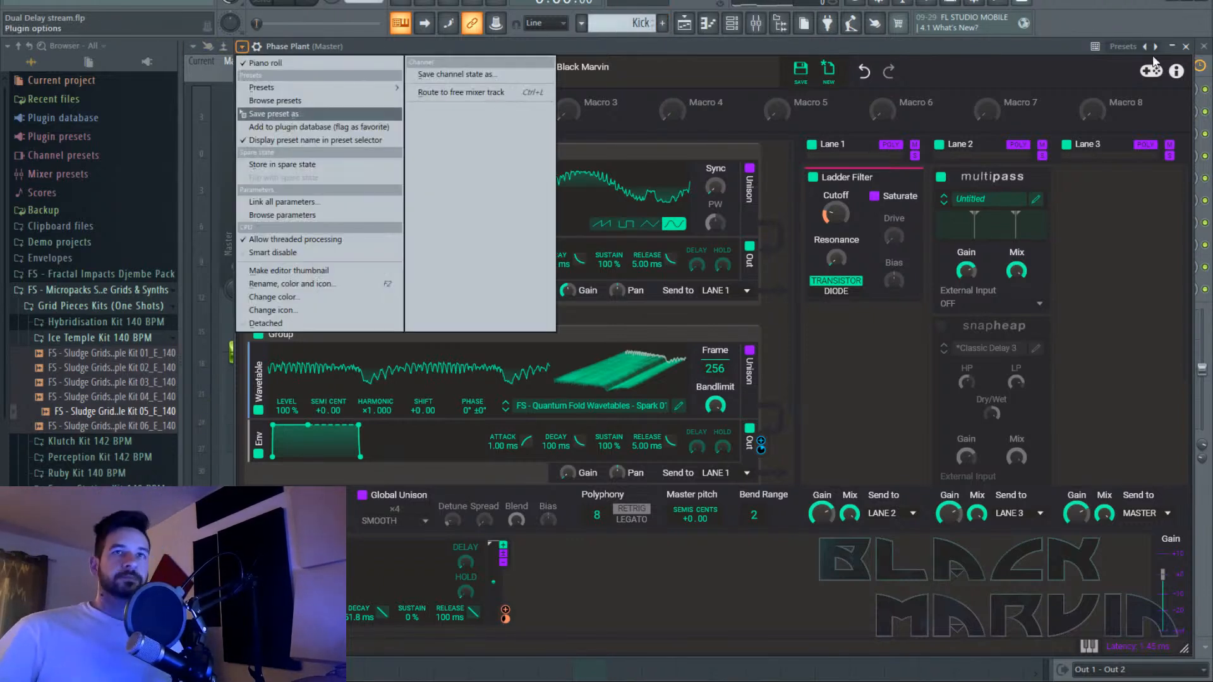
click(1186, 46)
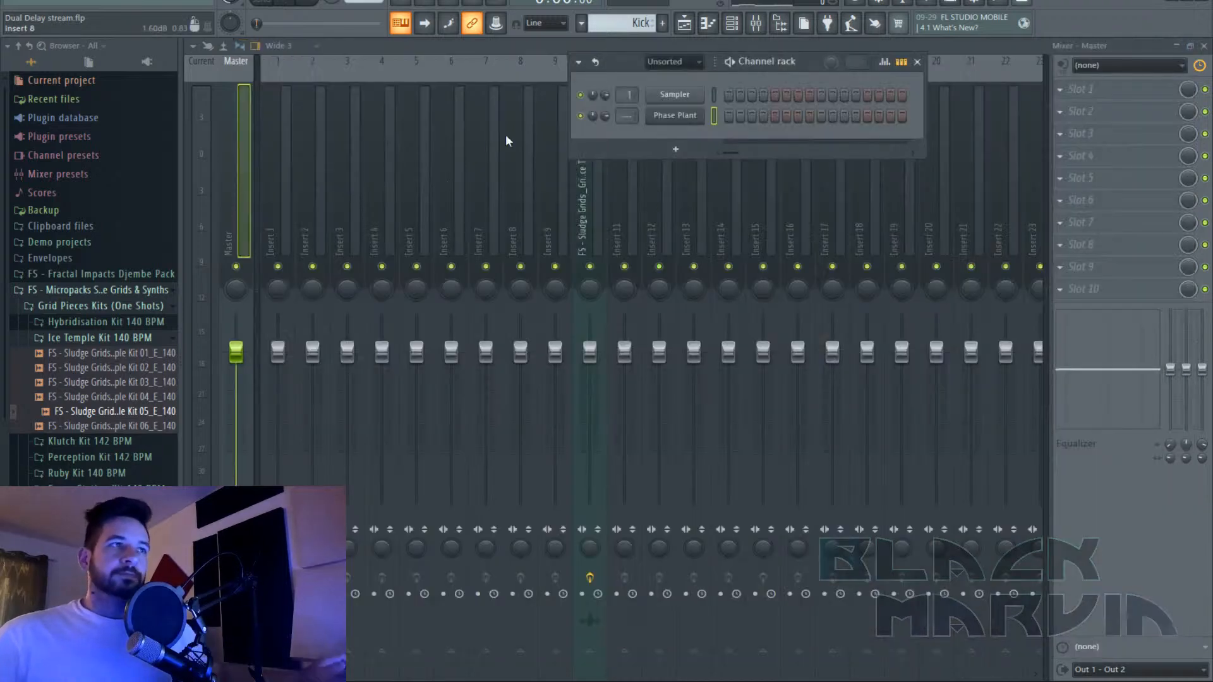
Load FS_Psytech Kick_Elixir 2 from the Psytech bouncy kicks into the Sampler channel and program it on steps 1, 5, 9 and 13.
click(119, 292)
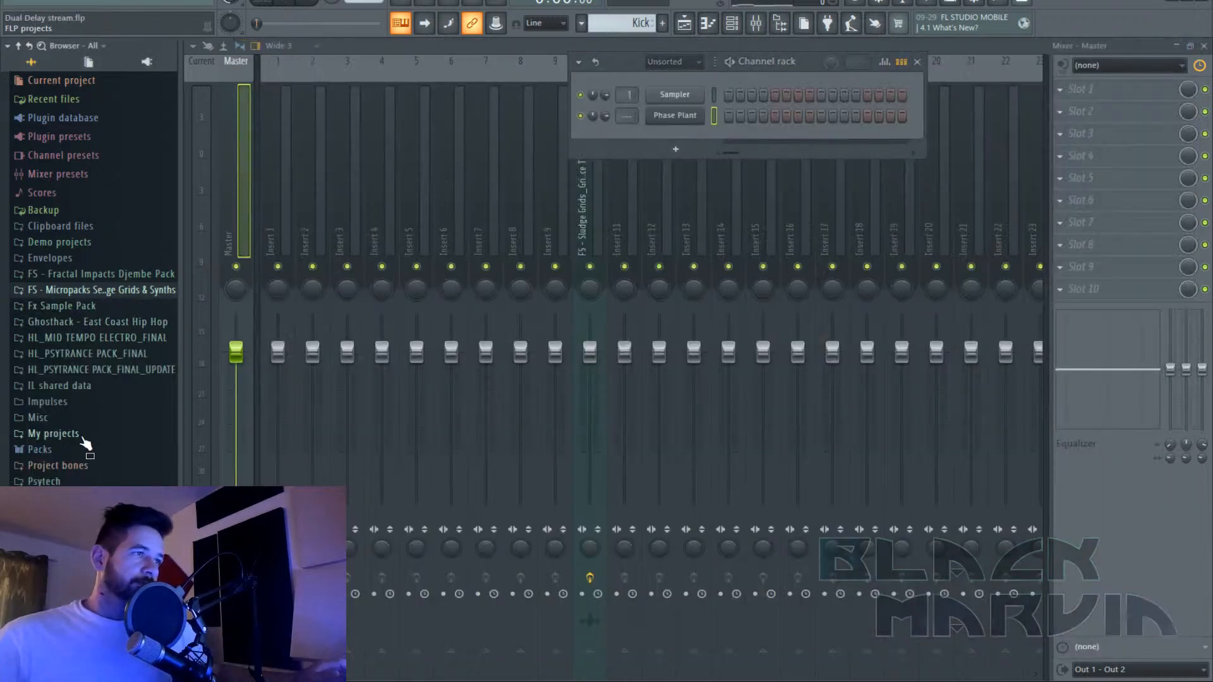
click(101, 482)
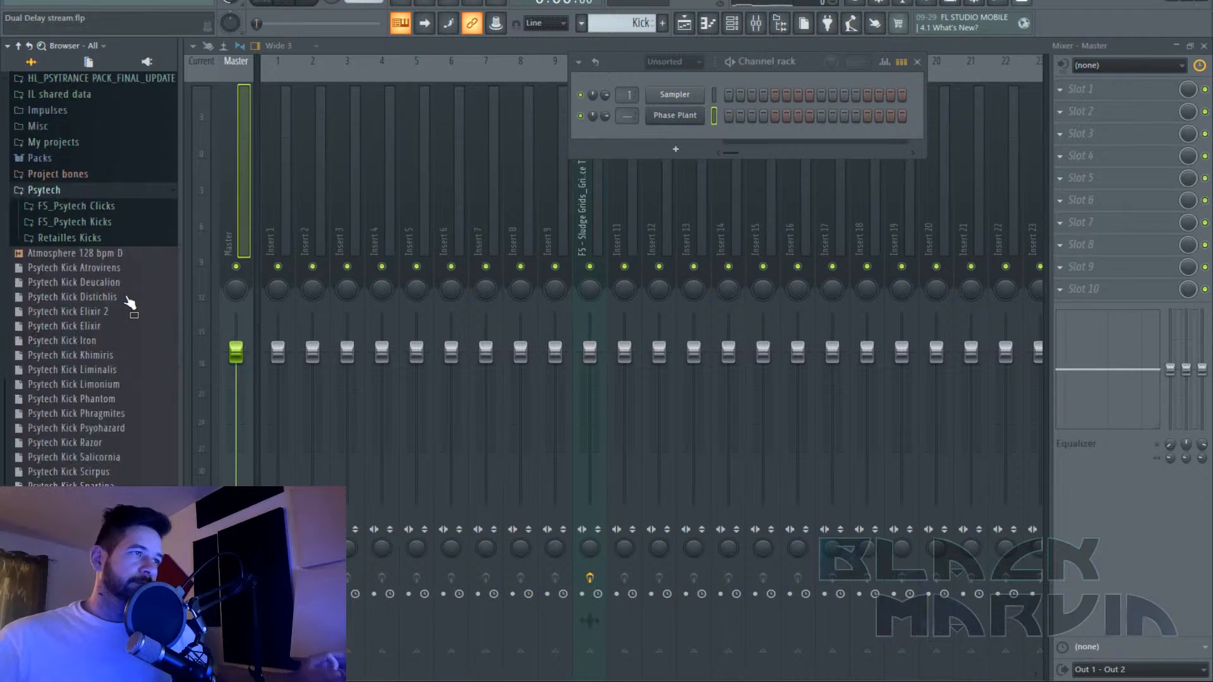
click(105, 224)
click(116, 253)
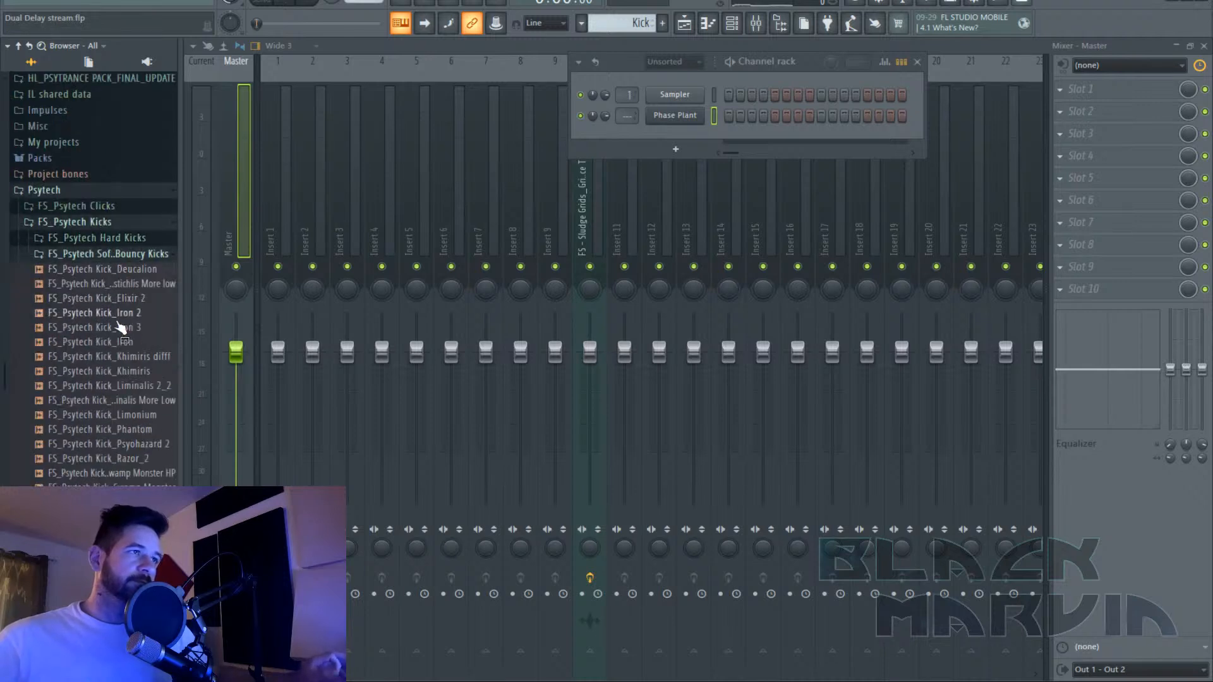
click(120, 298)
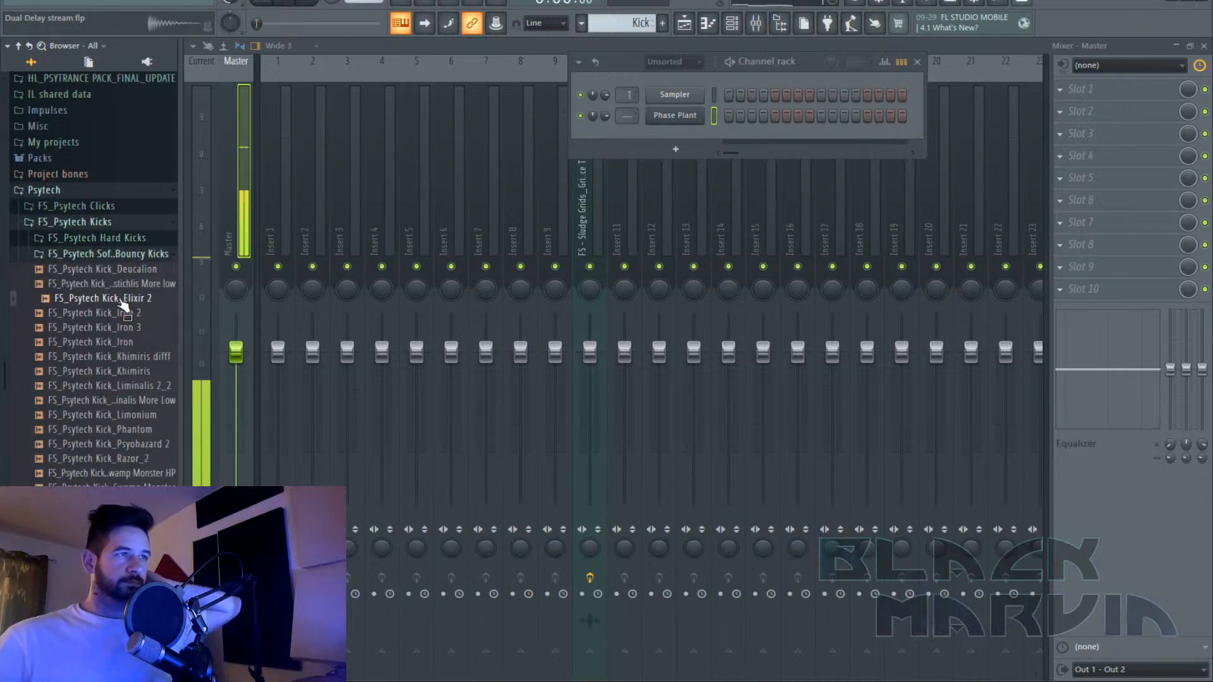
click(121, 300)
drag(126, 329, 665, 97)
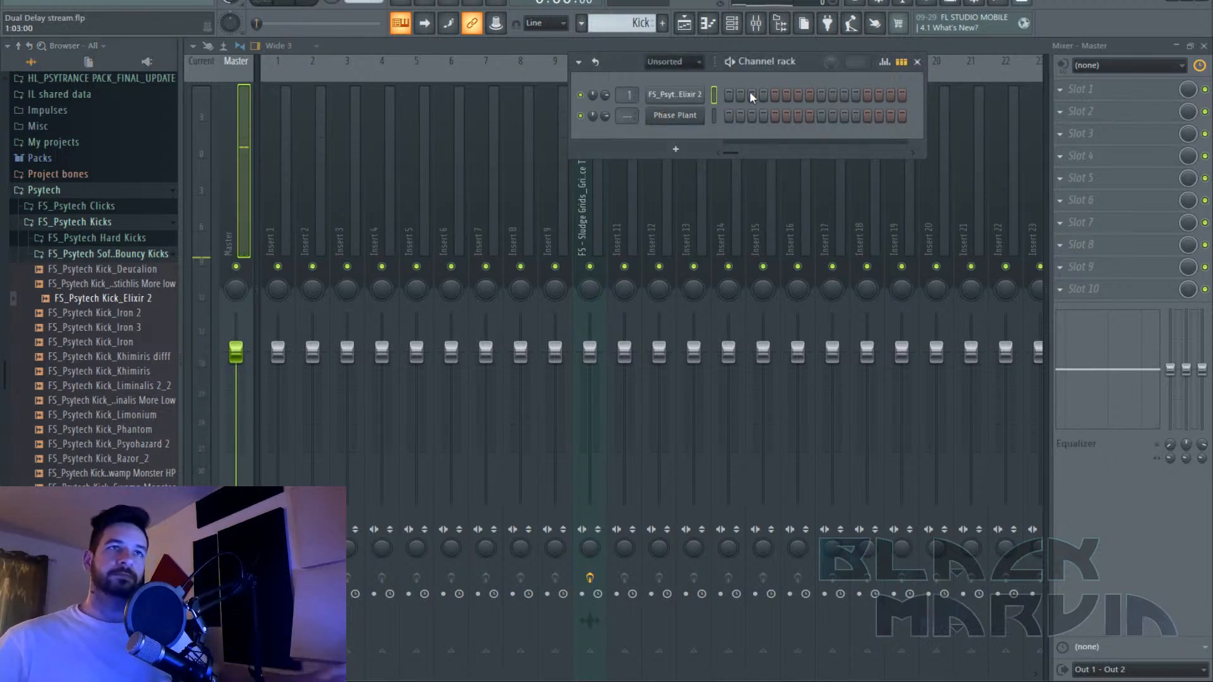
click(775, 95)
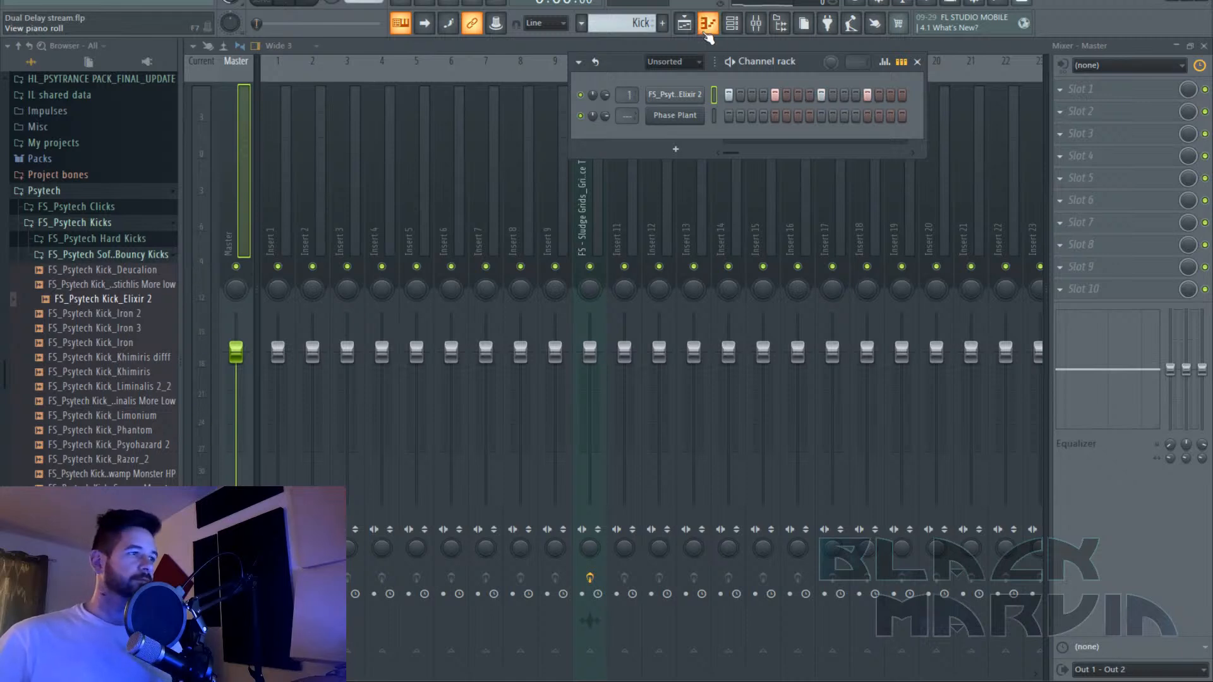
Delete the audio clip on Track 1 and fill bars 1 to 8 of Track 2 with Kick pattern clips.
click(682, 24)
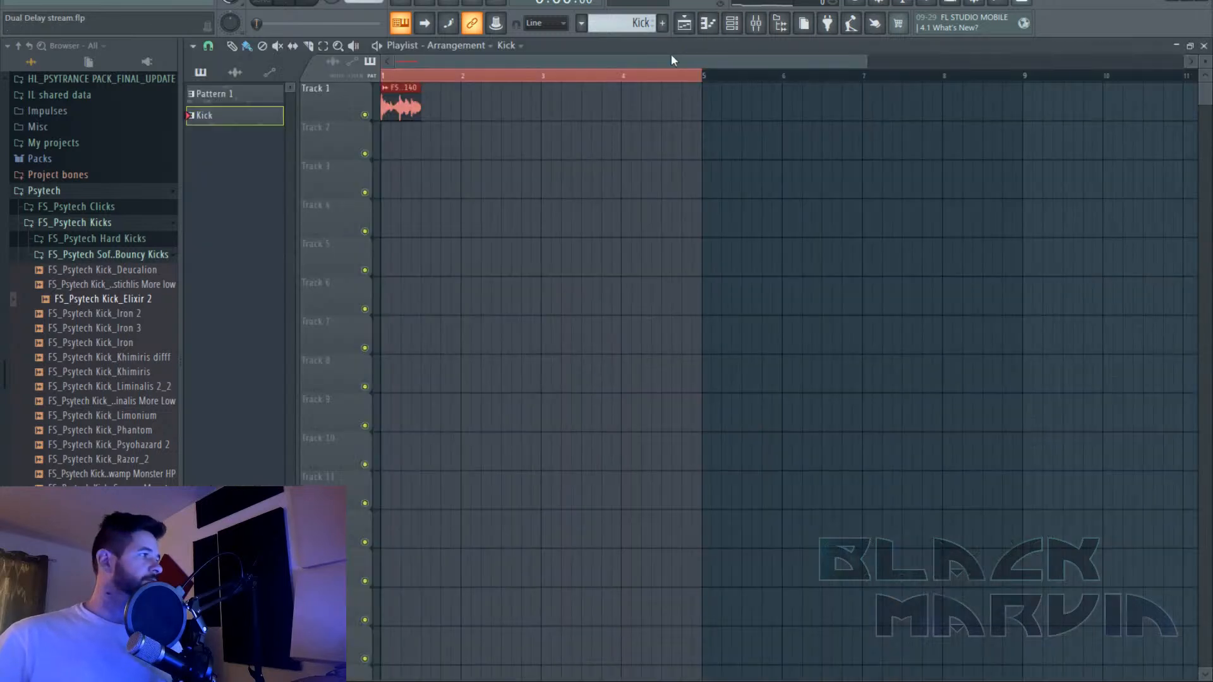
click(454, 130)
mouse_move(499, 139)
mouse_down()
mouse_move(428, 137)
mouse_move(642, 149)
mouse_up()
right_click(415, 109)
key(space)
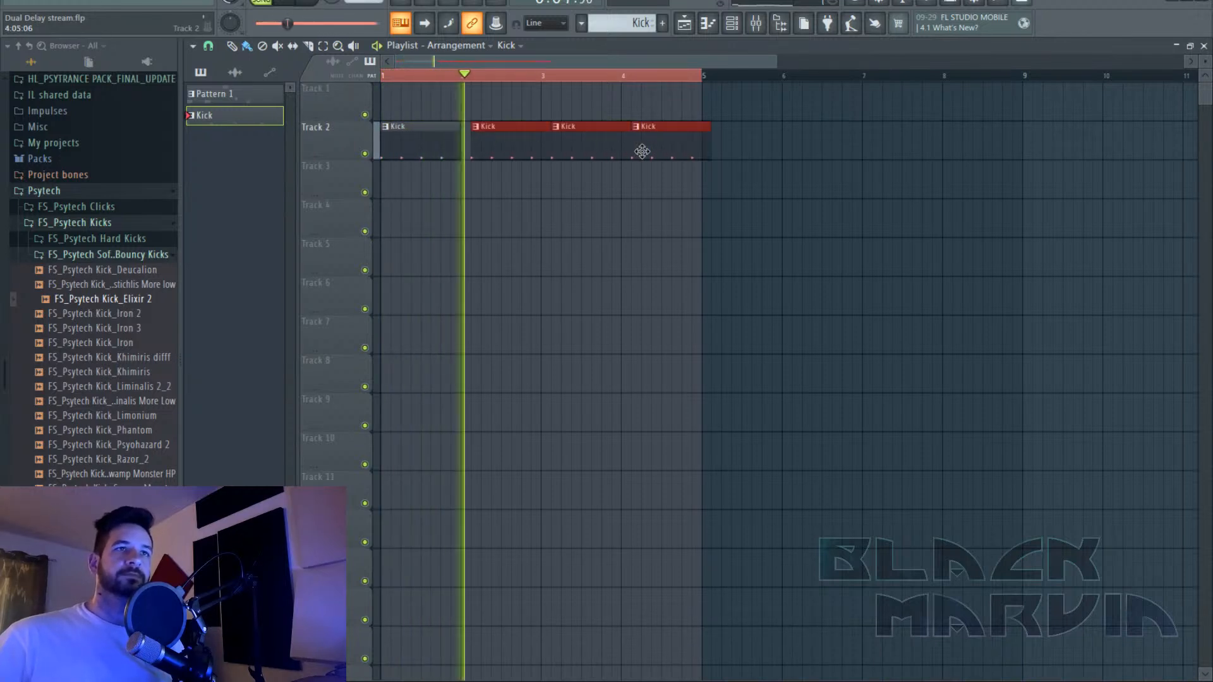
drag(1036, 80, 387, 94)
key(ctrl+b)
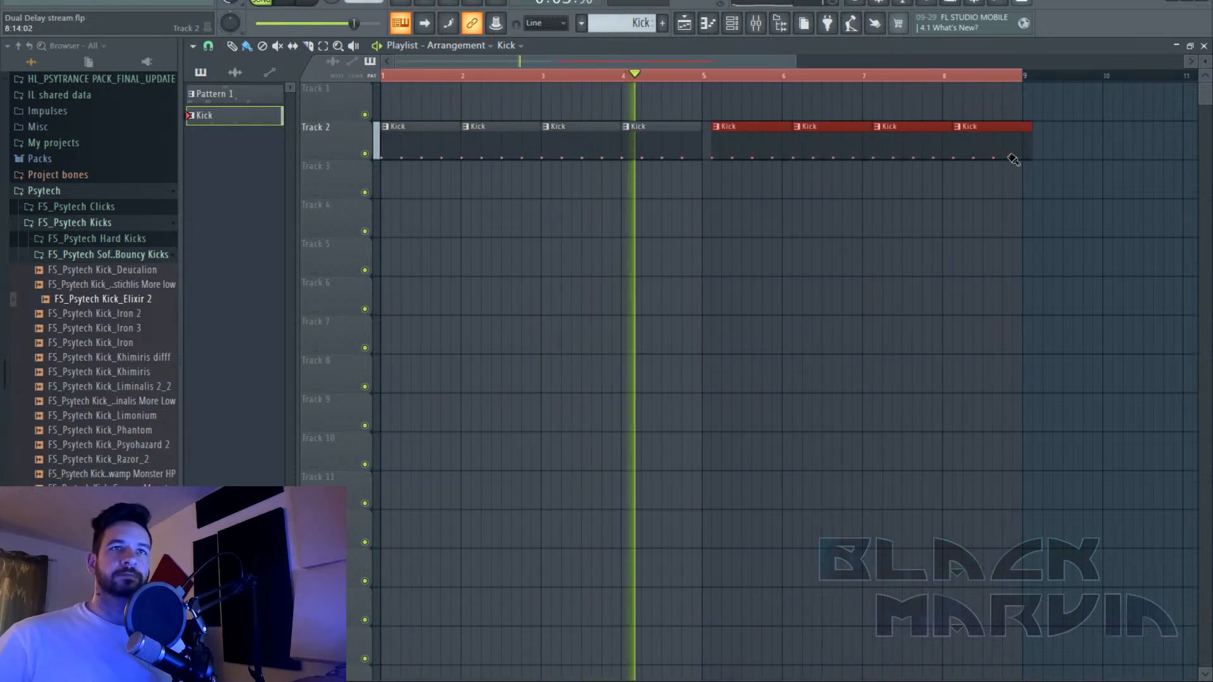
Create a new pattern named bass and stop playback.
click(662, 24)
text(bass)
key(Return)
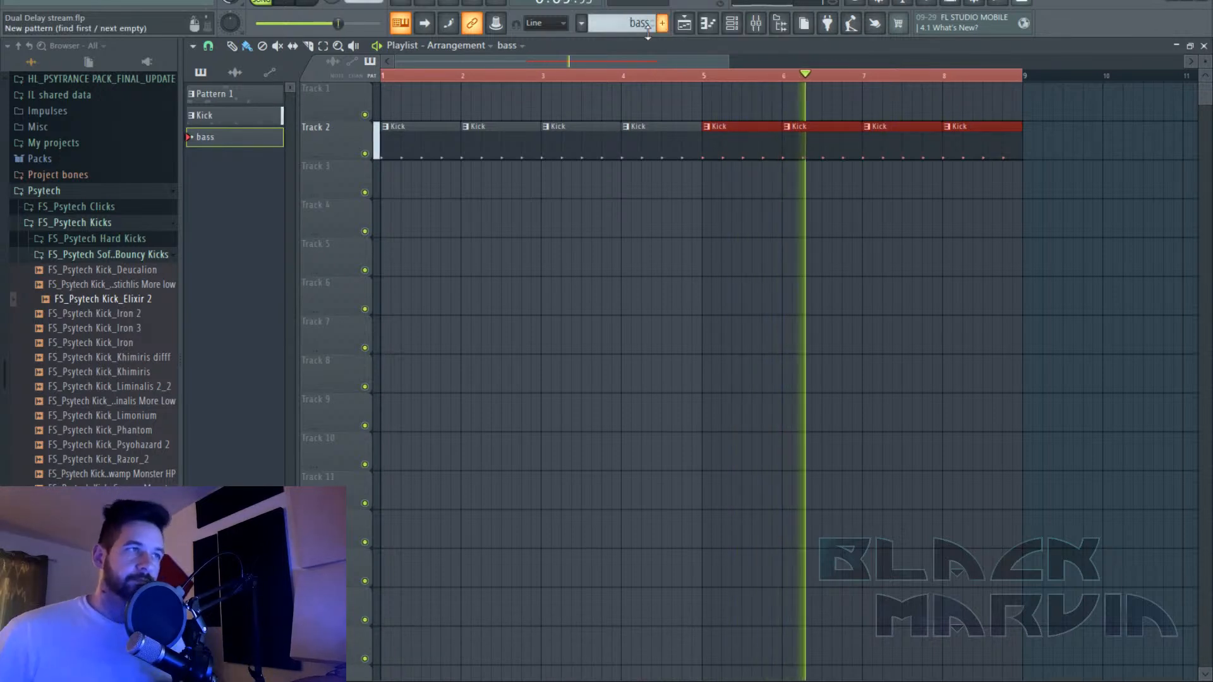
key(space)
Add a second Phase Plant instance as a new channel in the channel rack.
click(731, 23)
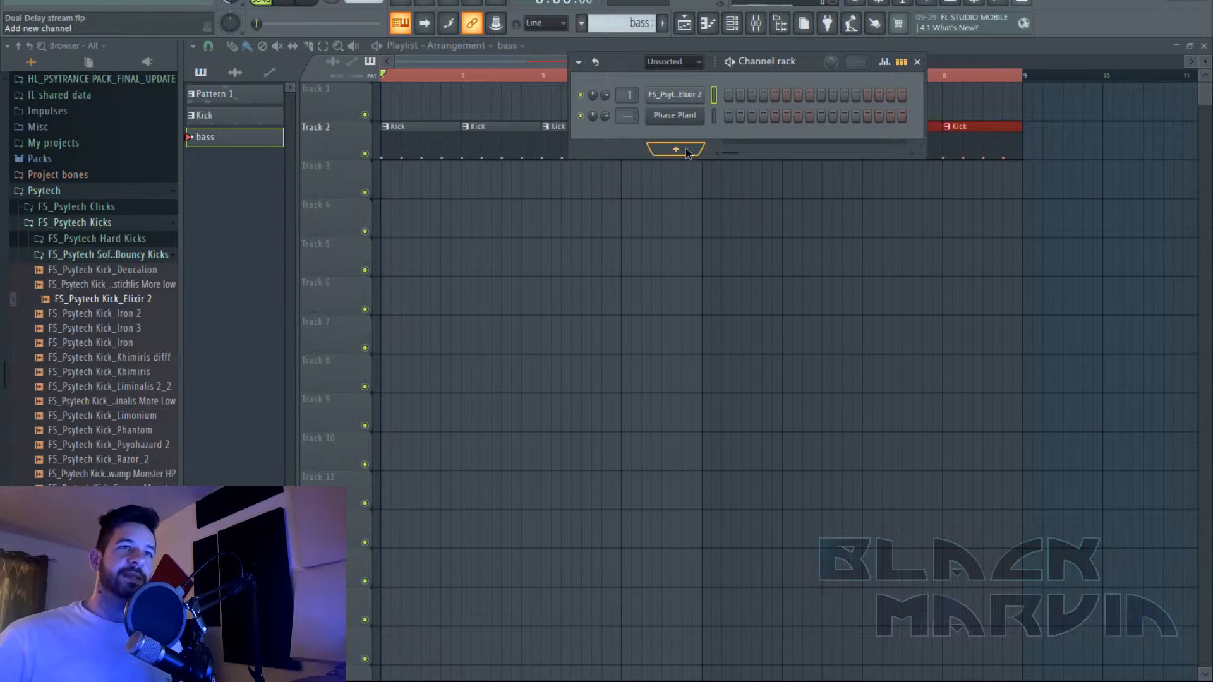
click(676, 149)
click(888, 45)
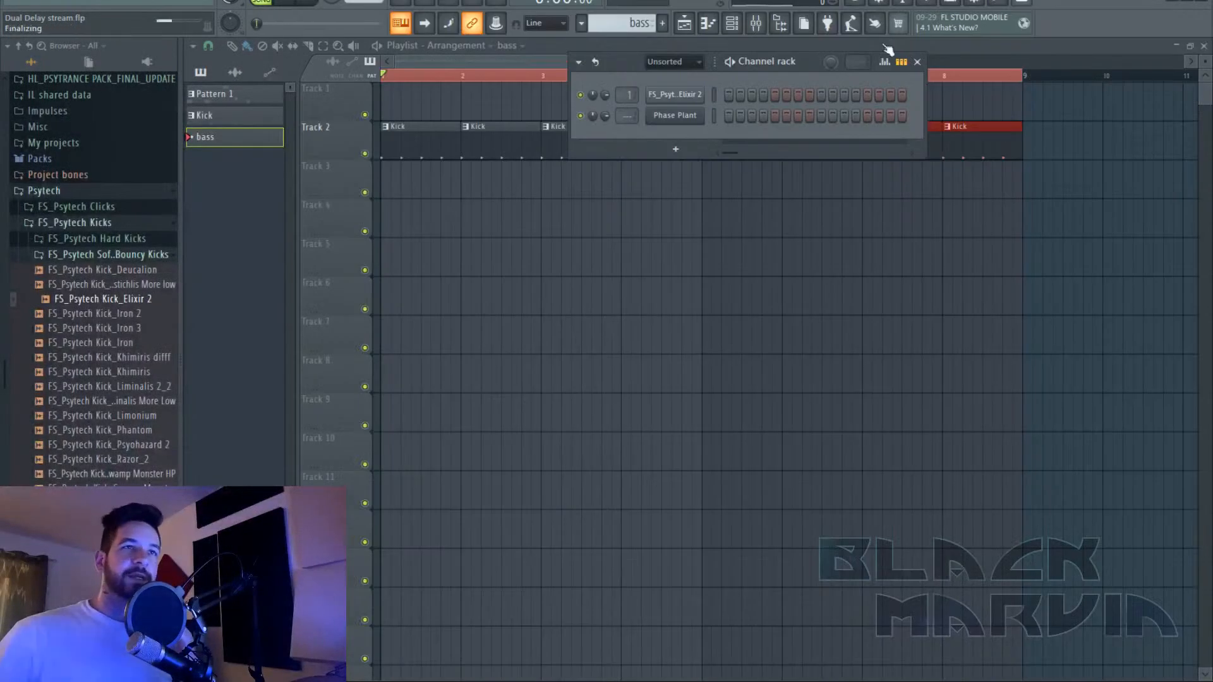
Try the House Bass - Pike and House Bass - Synth Juice presets from the Advent Calendar Phase Plant Presets folder.
click(452, 231)
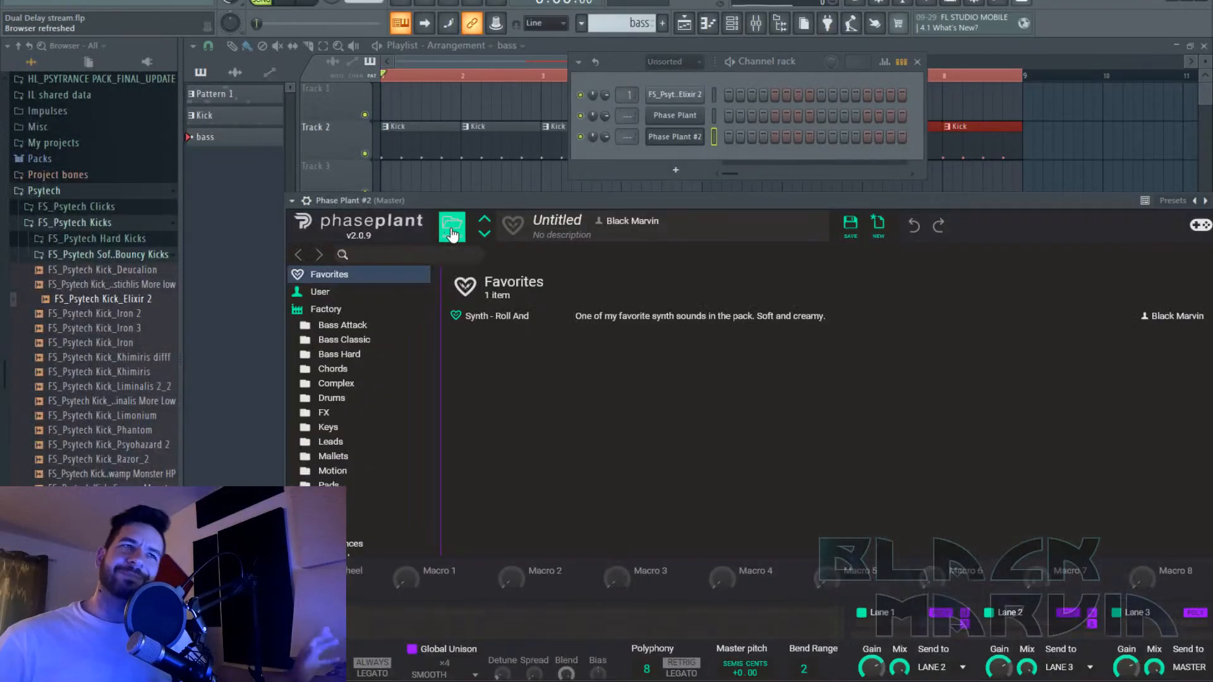
click(379, 295)
click(400, 308)
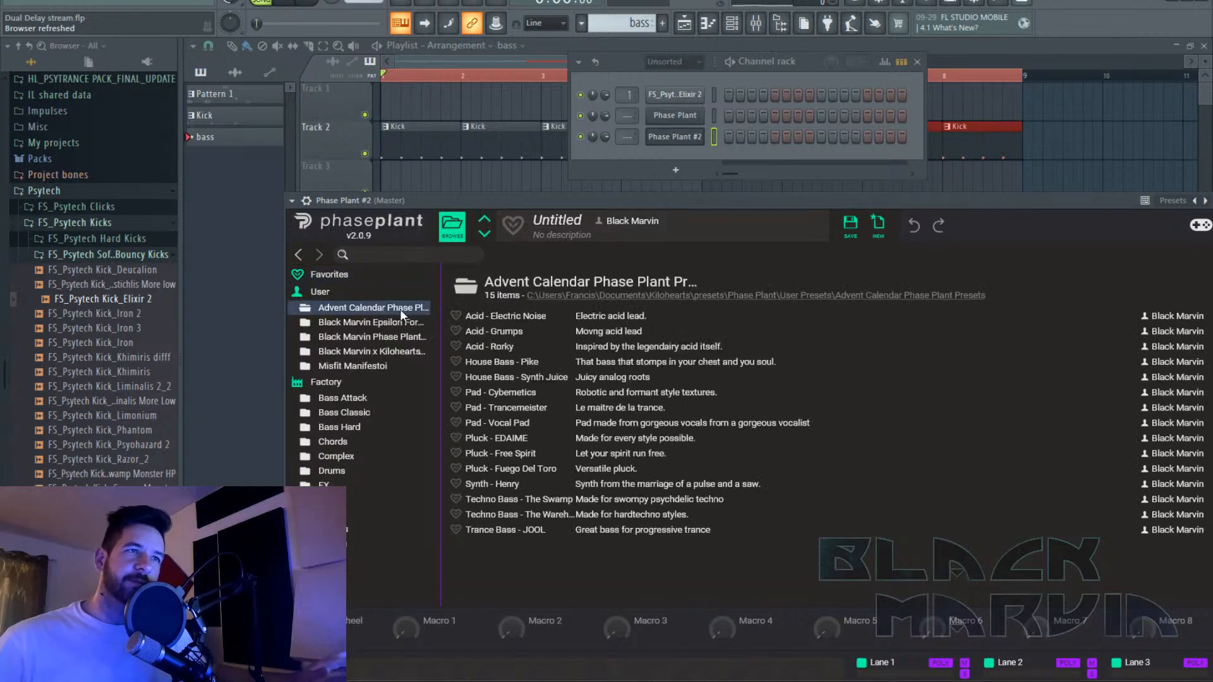
click(507, 361)
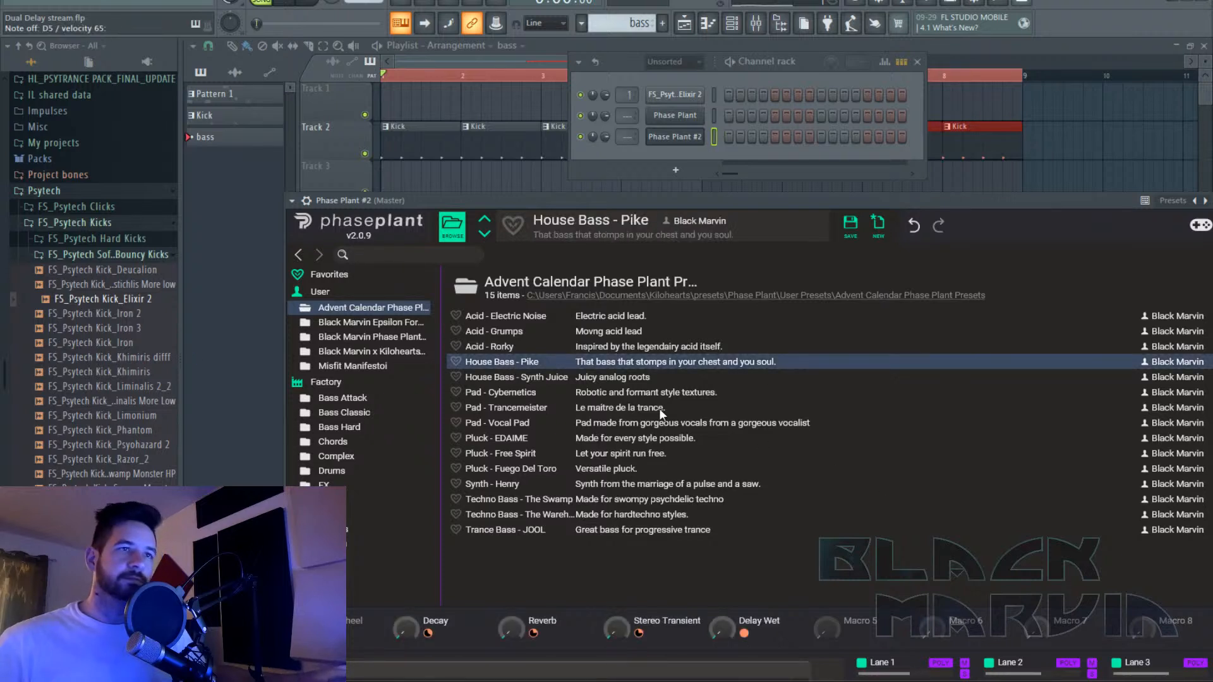
click(594, 382)
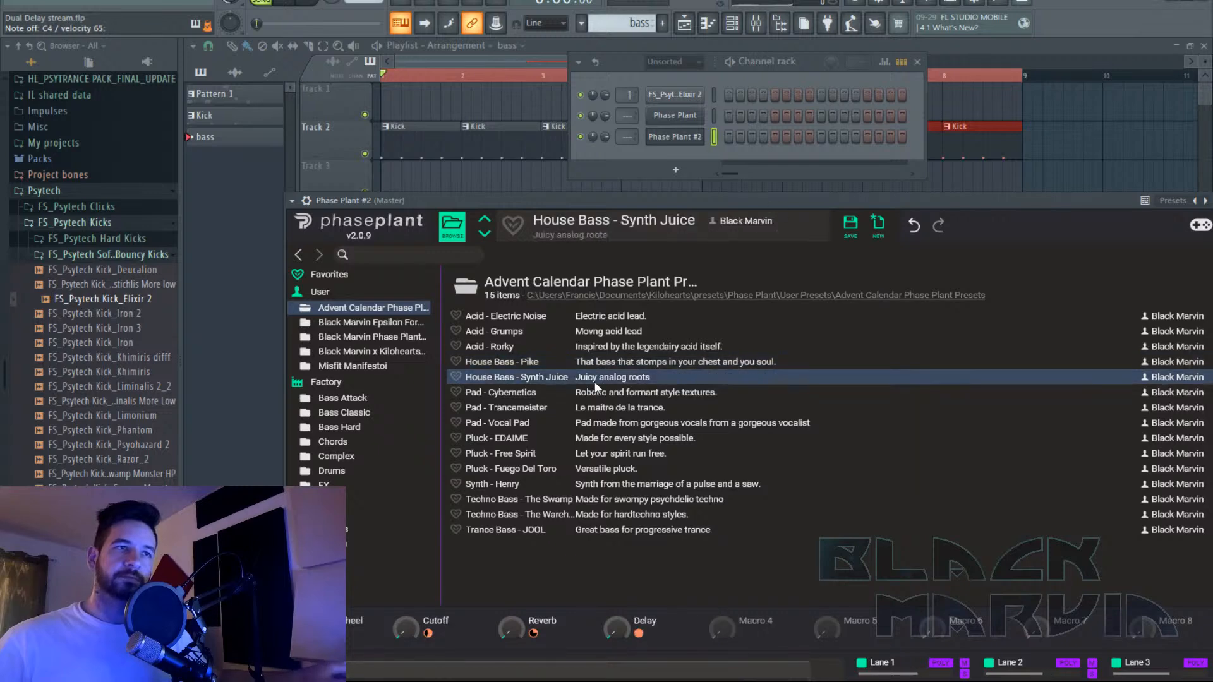
Try the Trance Bass - JOOL and Techno Bass - The Warehouse presets, ending on Techno Bass - The Swamp.
click(299, 255)
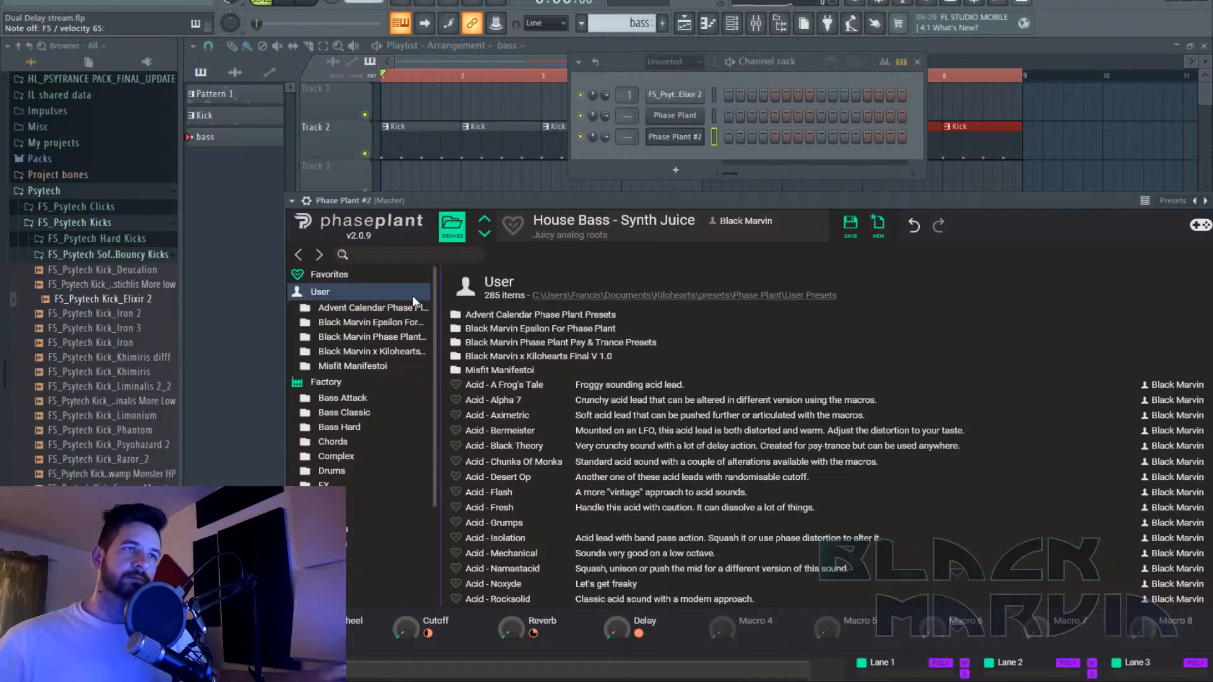
double_click(488, 316)
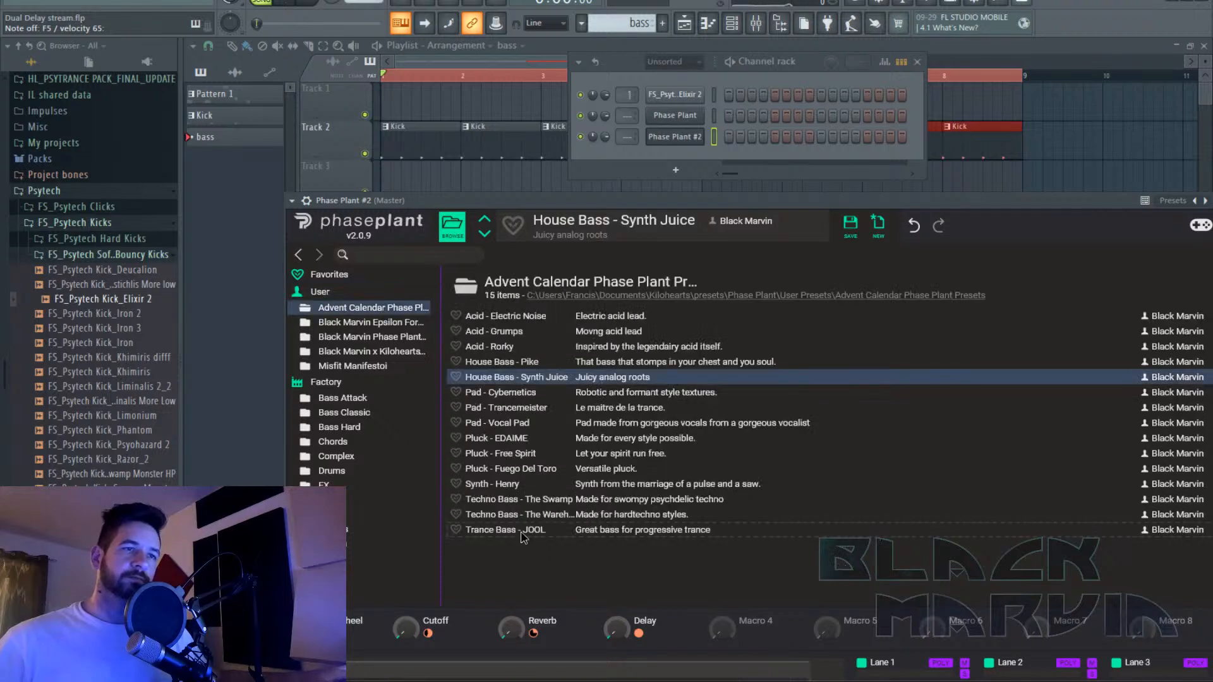
click(522, 530)
click(520, 516)
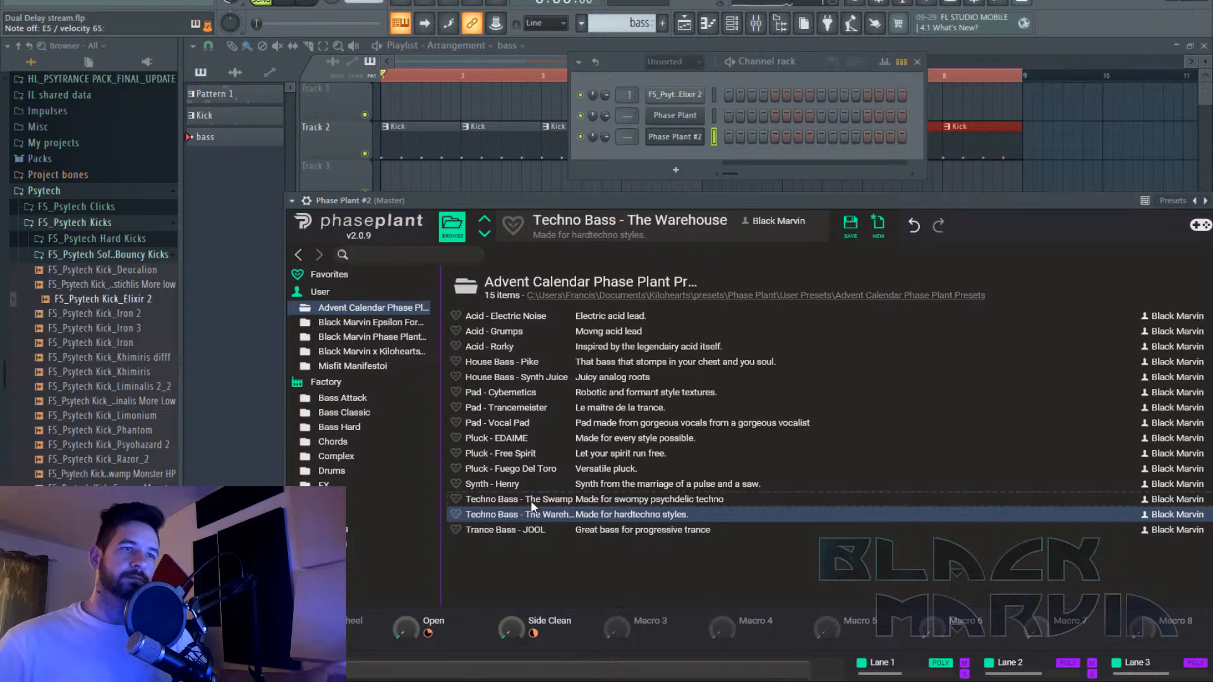
click(530, 500)
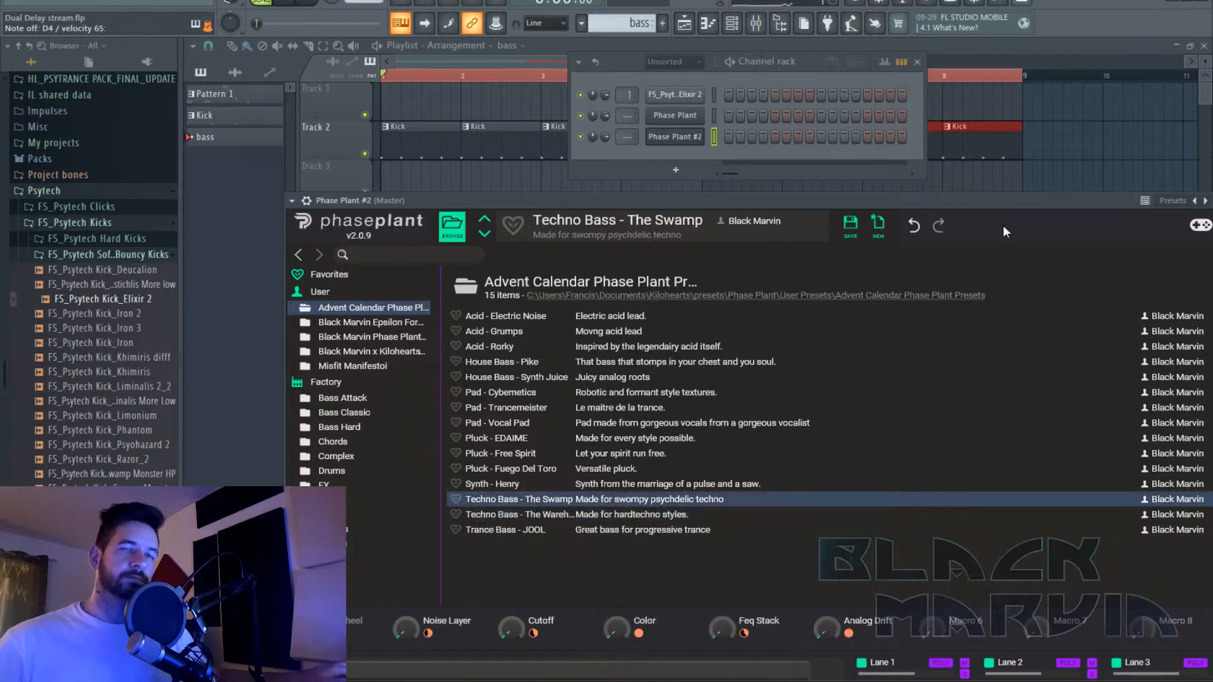
Place a bass pattern clip at bar 1 of Track 3 and open Phase Plant #2's piano roll with playback running.
right_click(698, 138)
click(727, 134)
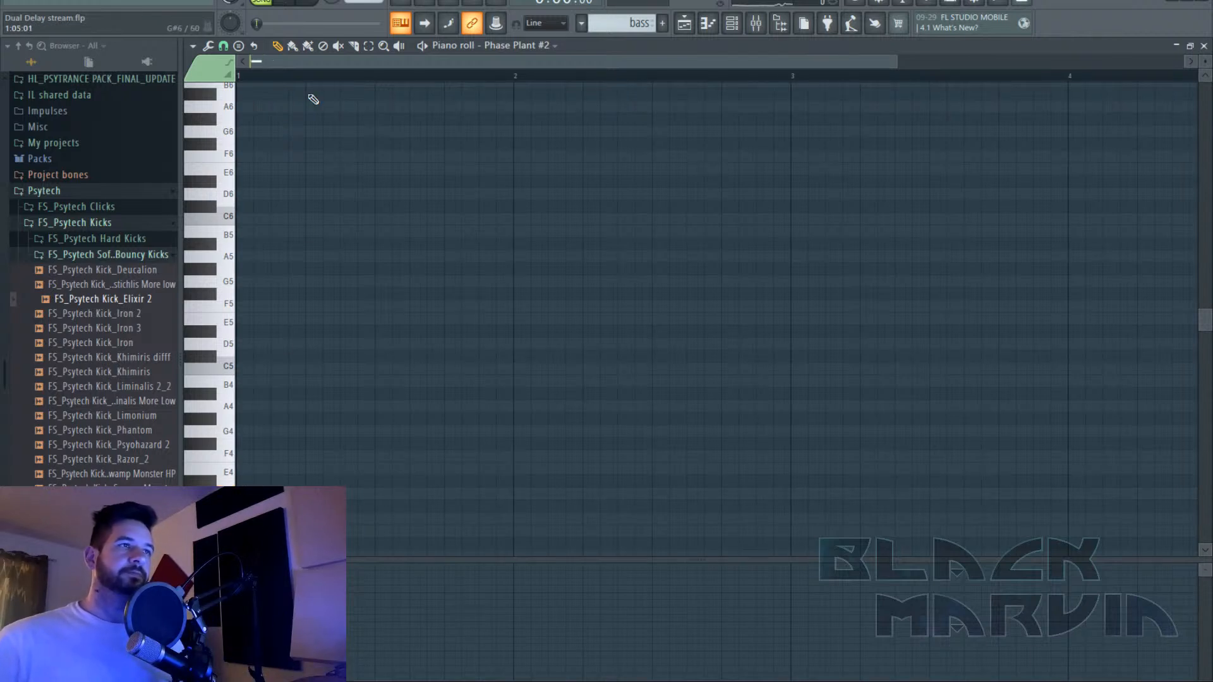
click(684, 23)
drag(440, 185, 372, 184)
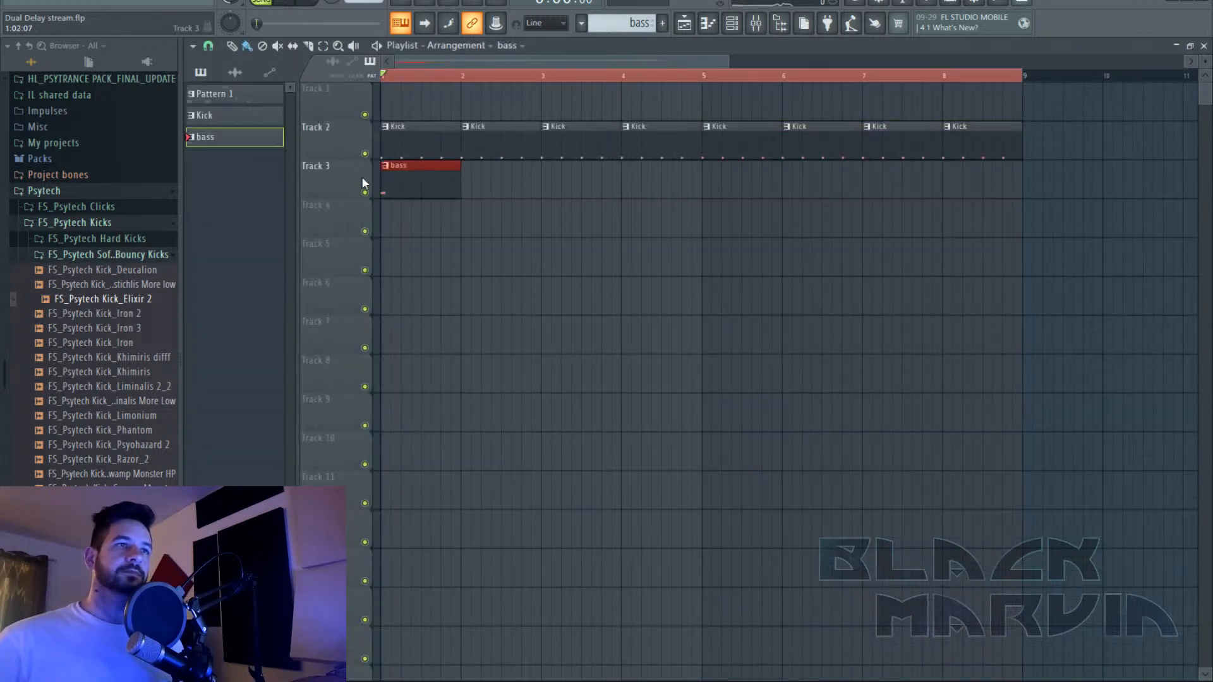
double_click(422, 180)
key(space)
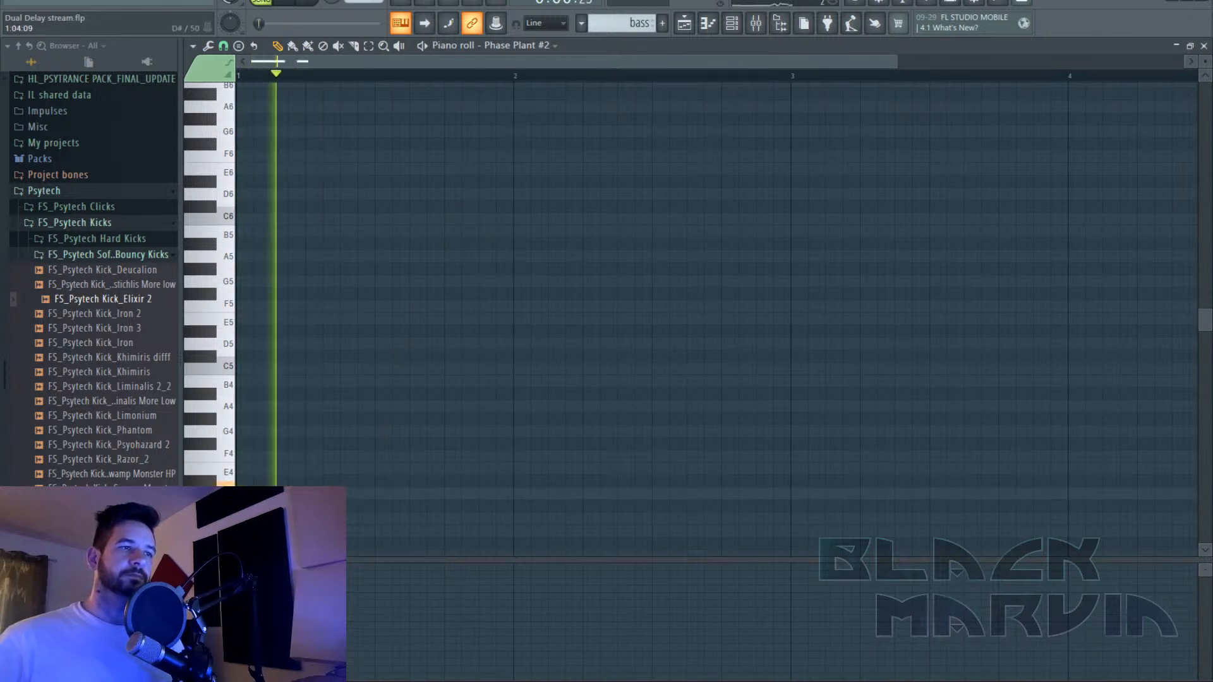
Fill bar 1 of the Phase Plant #2 piano roll with consecutive D4 notes and duplicate them into bar 2.
key(space)
key(space)
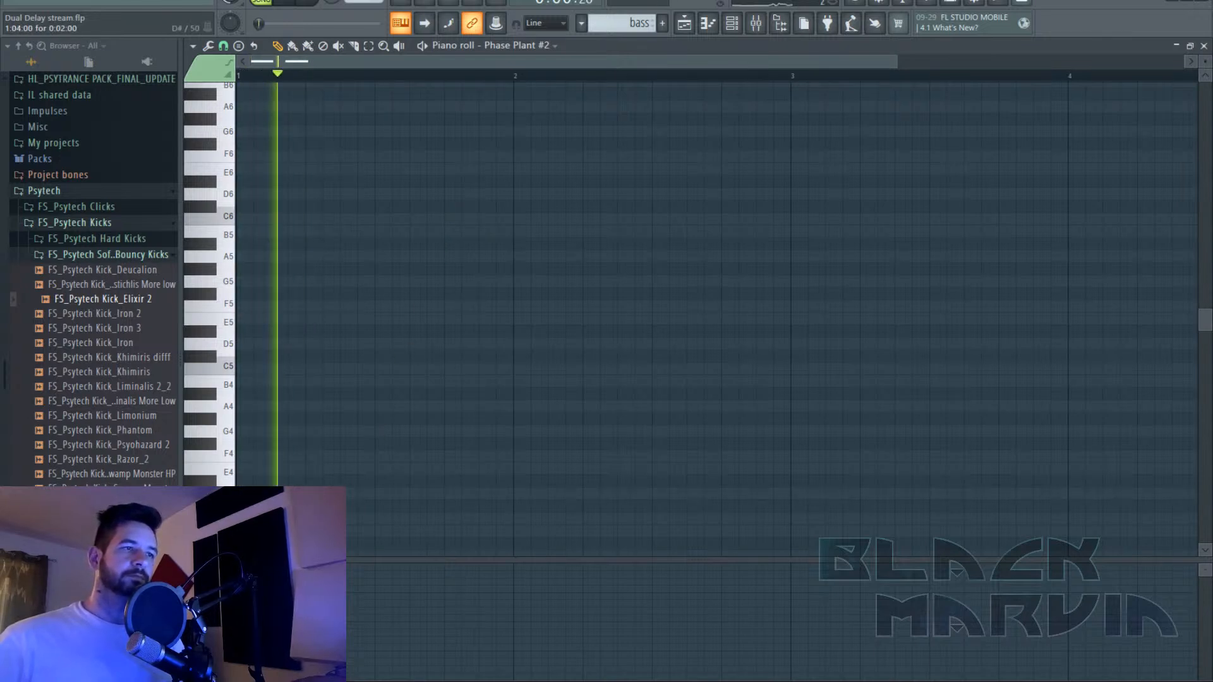
key(space)
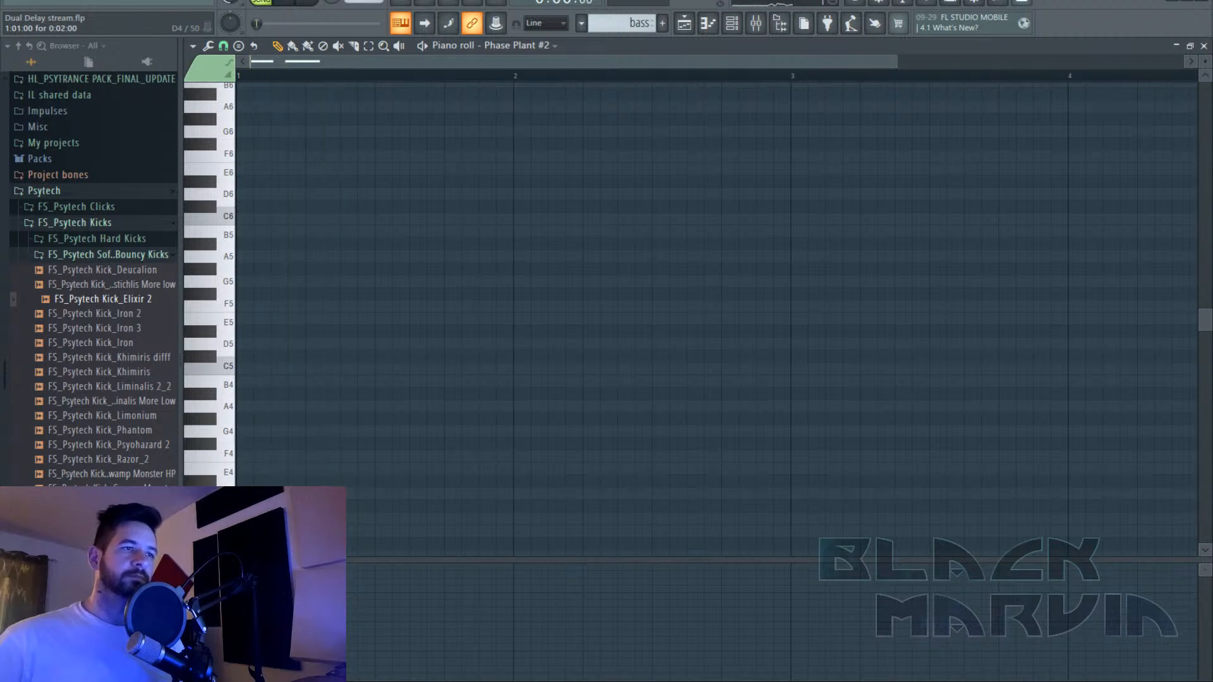
click(344, 495)
click(411, 496)
key(space)
key(space)
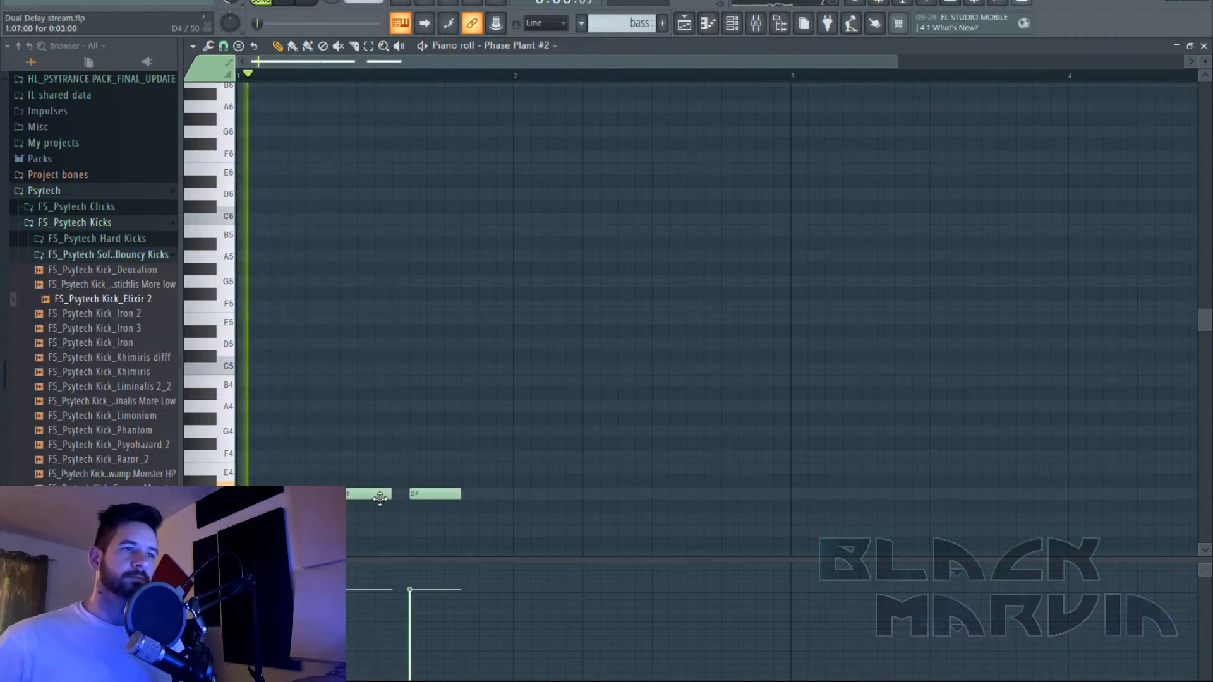
click(482, 496)
key(space)
key(space)
mouse_move(441, 496)
mouse_down()
mouse_move(424, 496)
mouse_move(458, 496)
mouse_move(448, 496)
mouse_up()
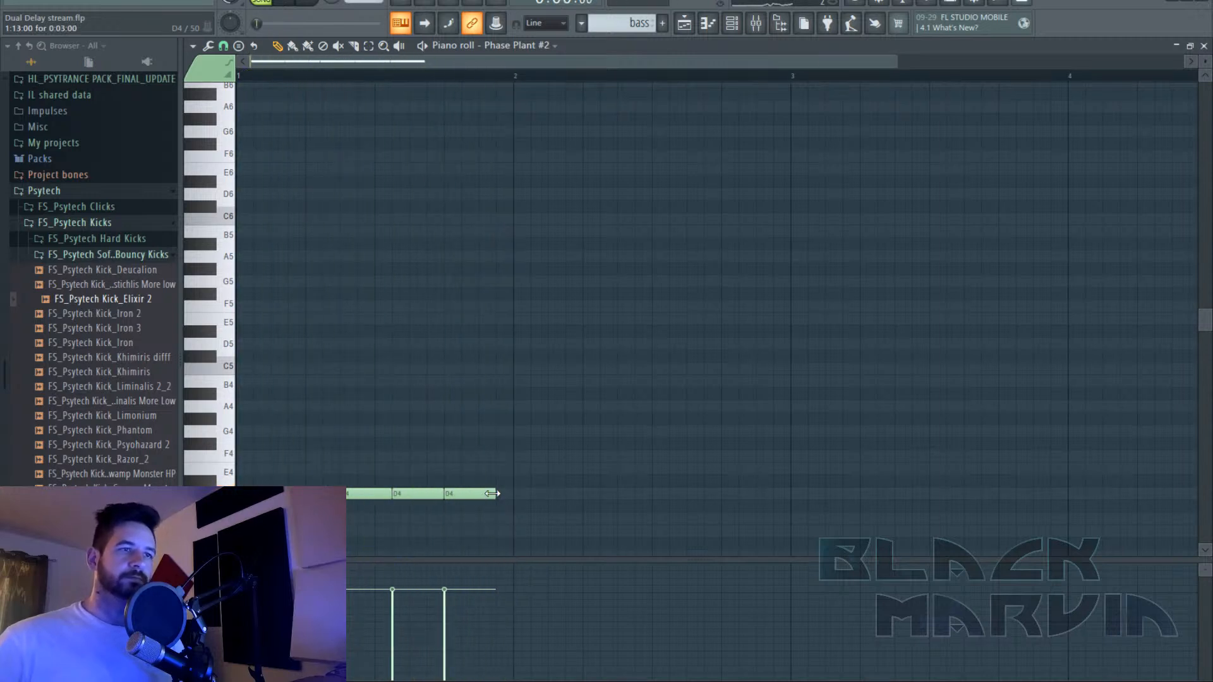
key(ctrl+a)
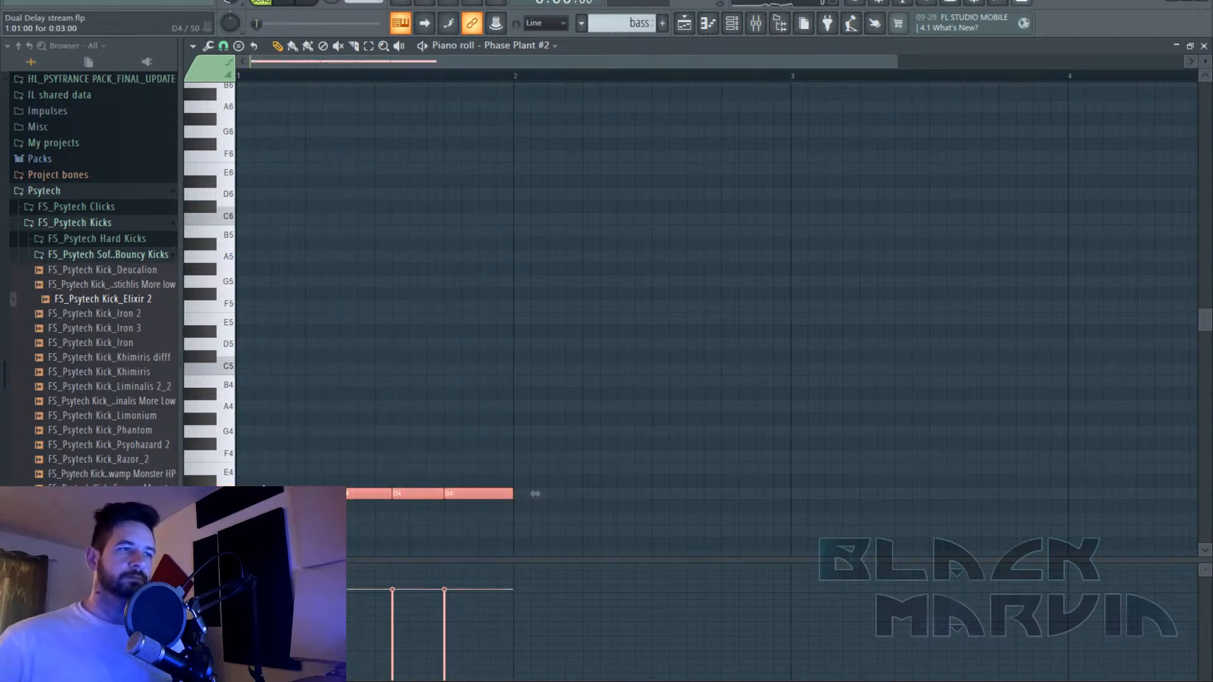
key(ctrl+b)
Route the Phase Plant #2 channel to mixer insert 2, naming the insert after it.
click(765, 27)
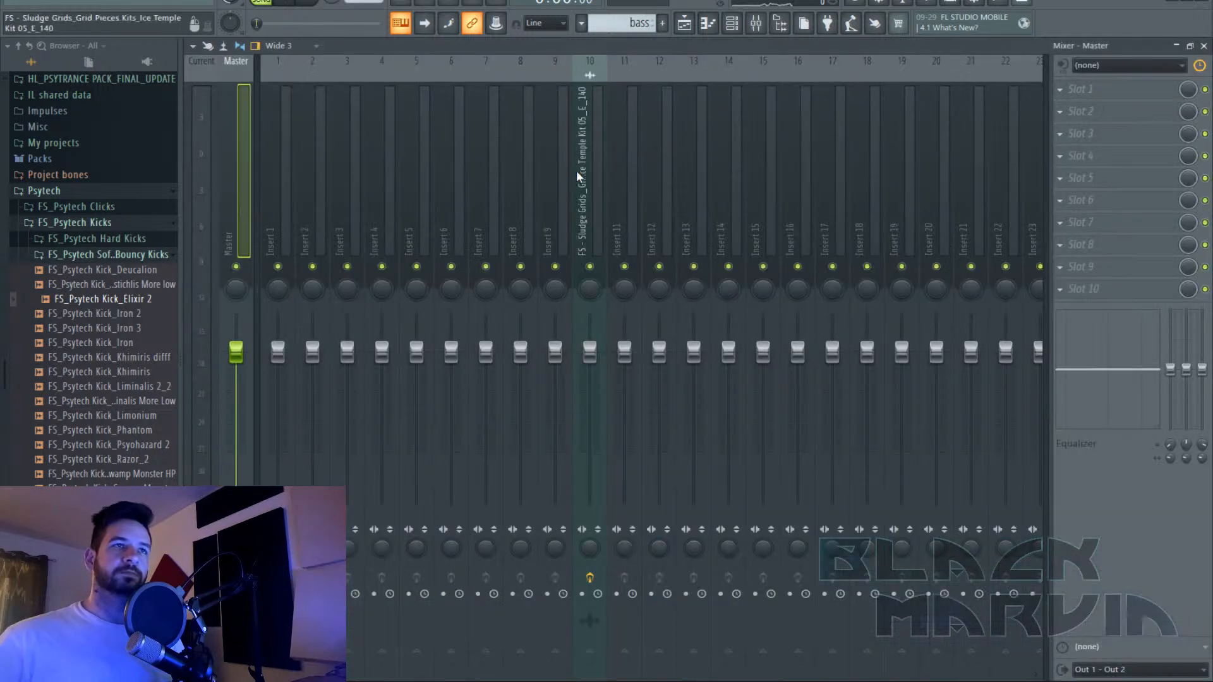
right_click(328, 209)
mouse_move(447, 217)
click(545, 206)
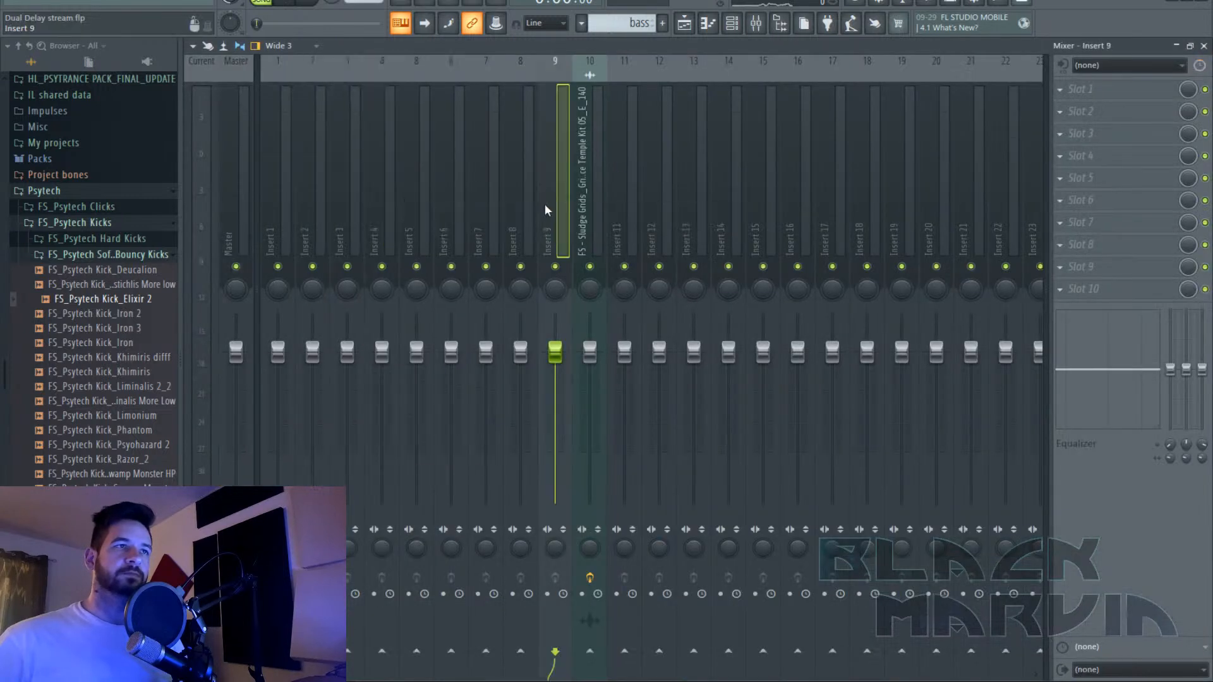
right_click(328, 207)
click(544, 214)
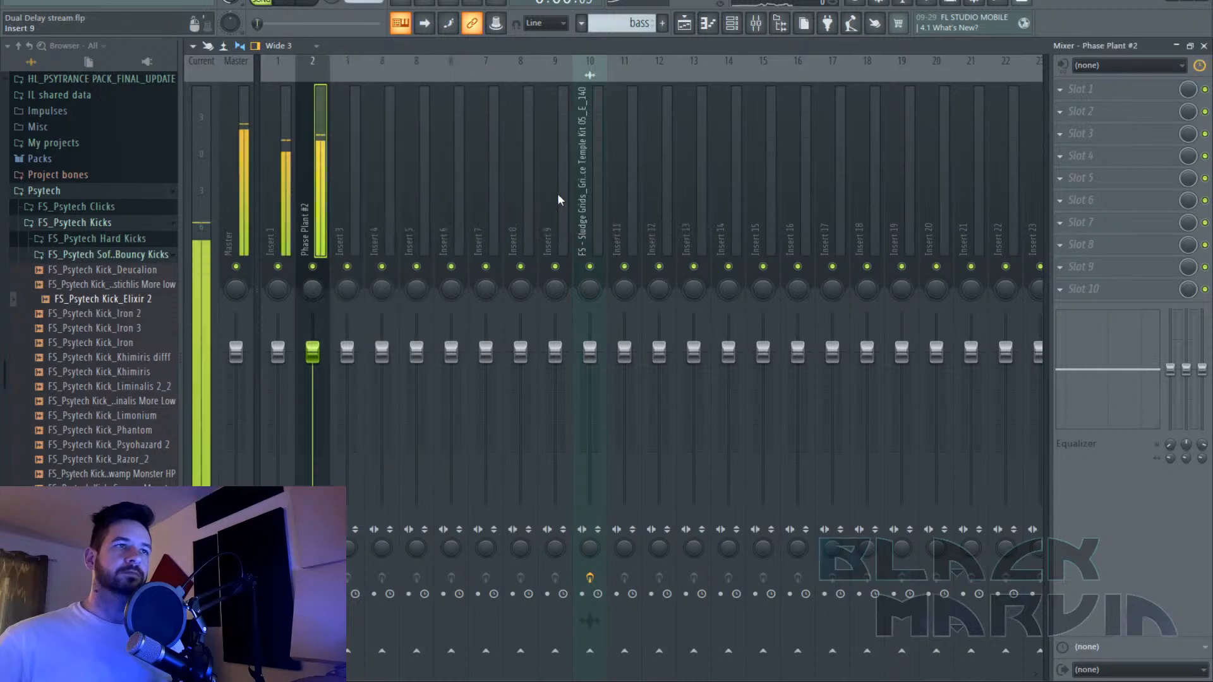
Load Duck in slot 4 of the Phase Plant #2 insert with the user preset Synth 3 and 90% amount.
click(1102, 148)
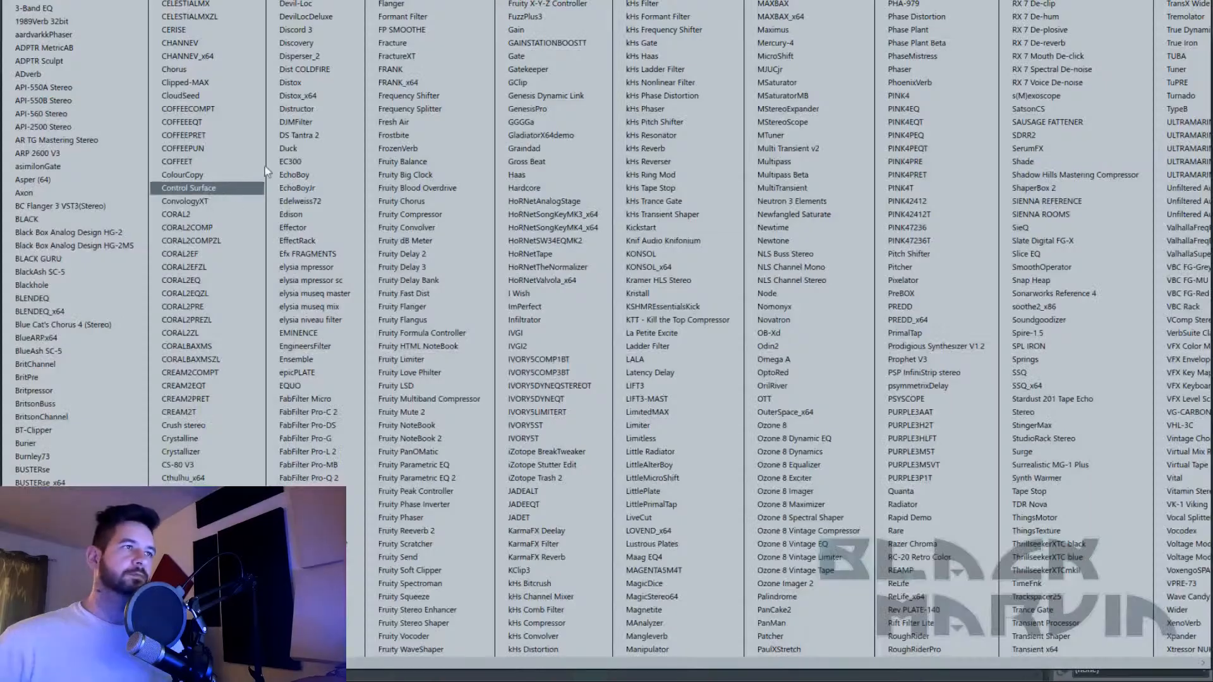
click(319, 148)
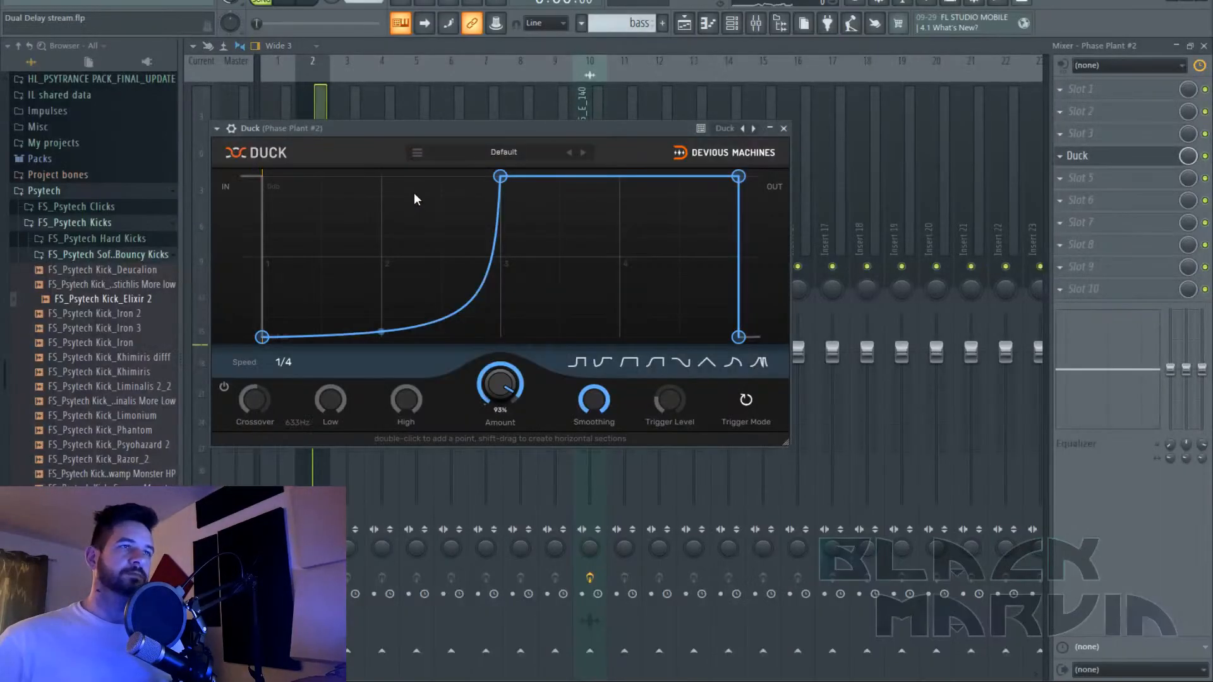
click(490, 154)
mouse_move(505, 165)
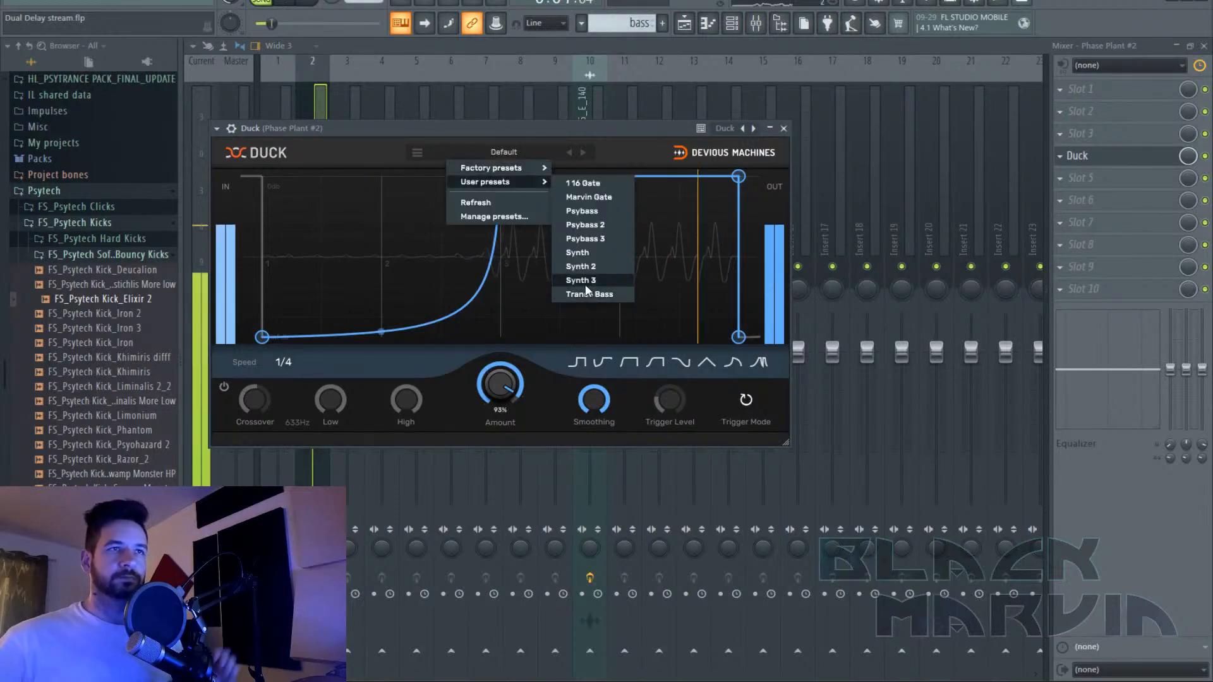
click(584, 280)
drag(508, 369, 508, 335)
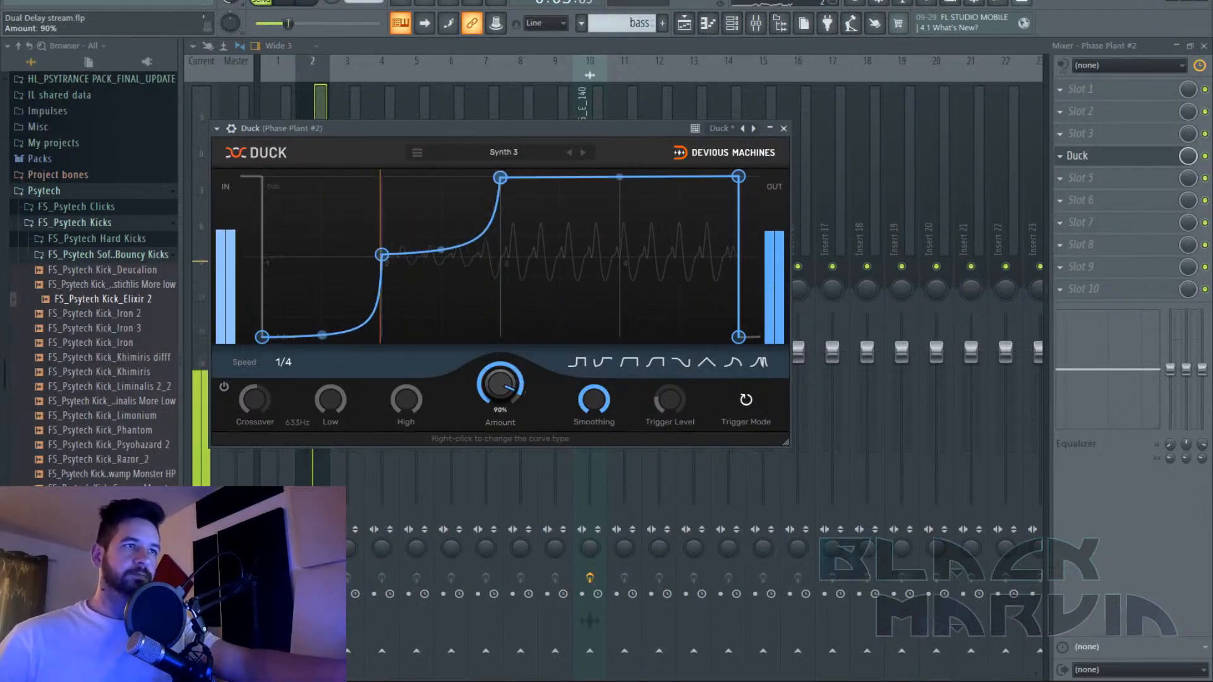
Copy Duck into slot 5 and reshape the copy's curve into a steep rise at division 2 with 100% amount.
click(1060, 157)
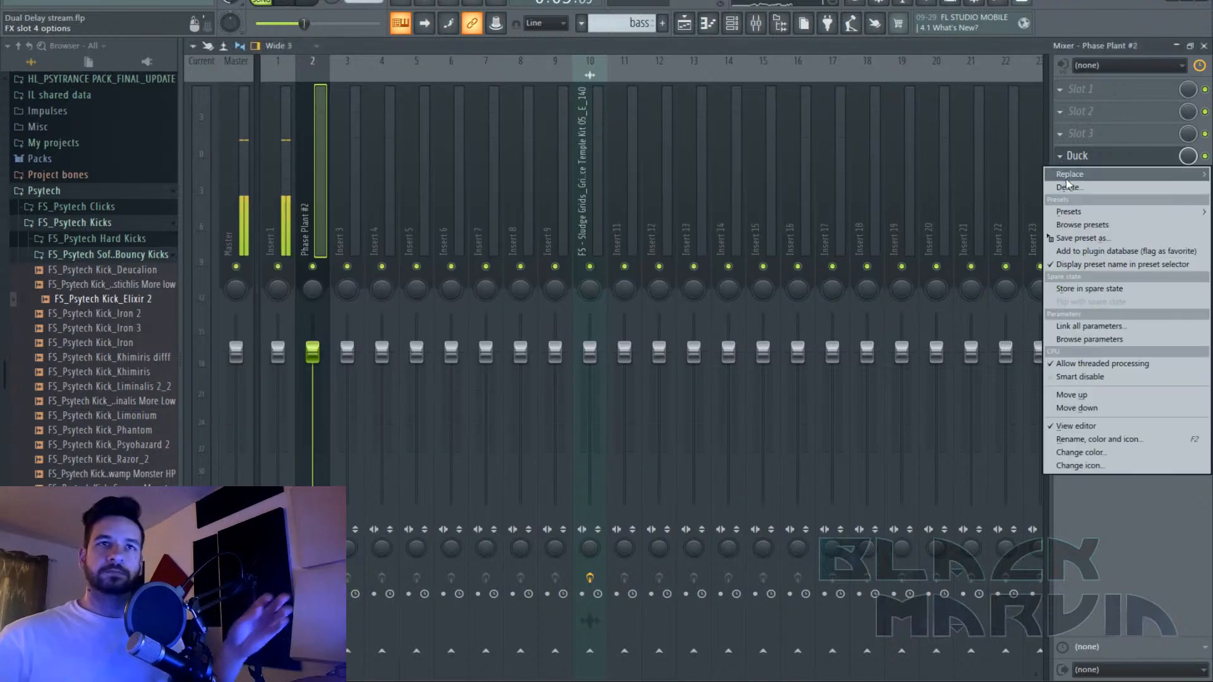
drag(1083, 238, 1085, 177)
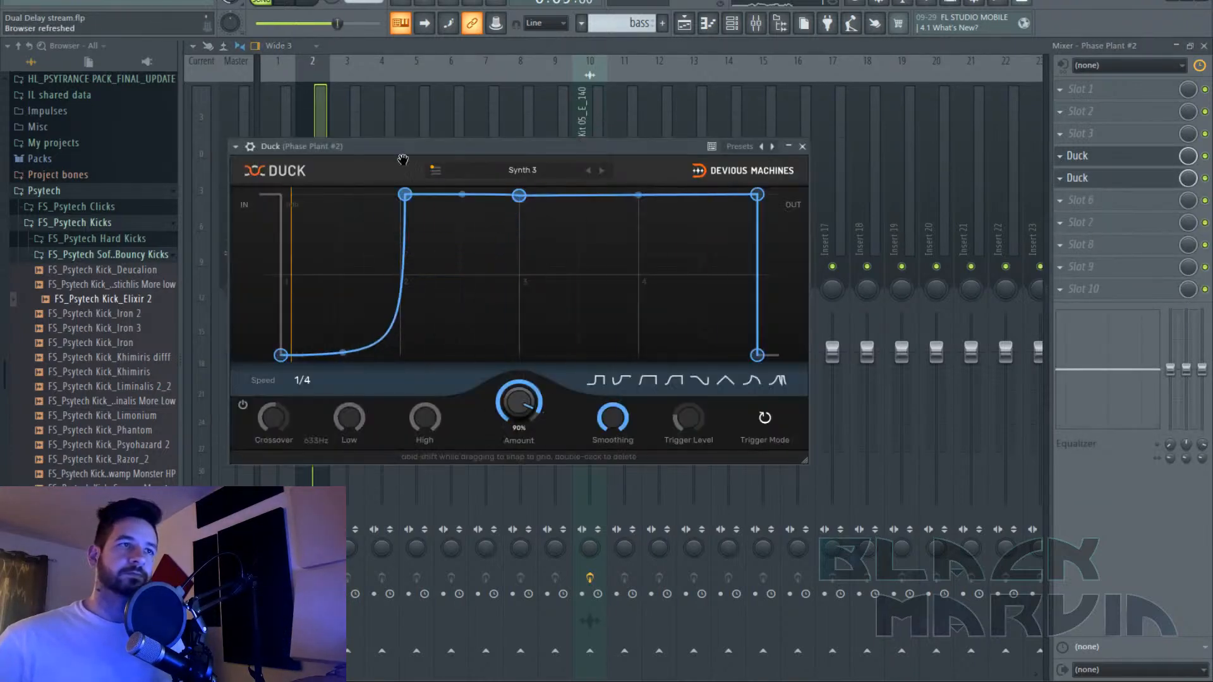
drag(399, 191, 397, 184)
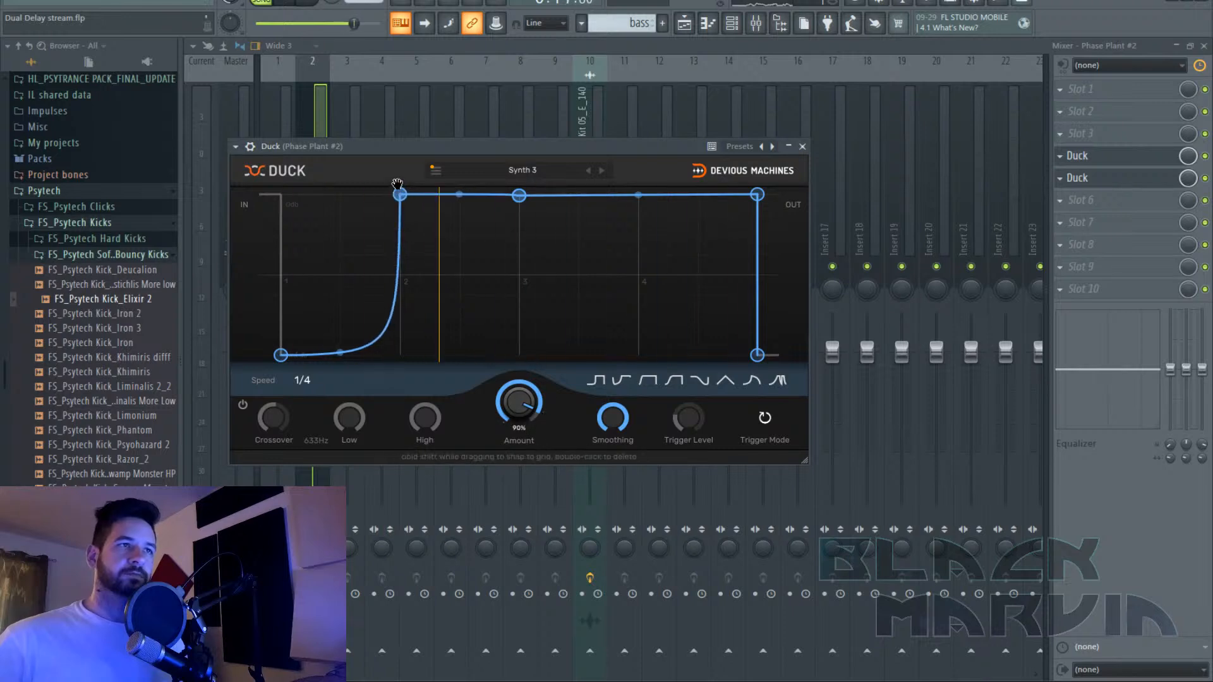
drag(341, 355, 342, 369)
drag(529, 410, 519, 363)
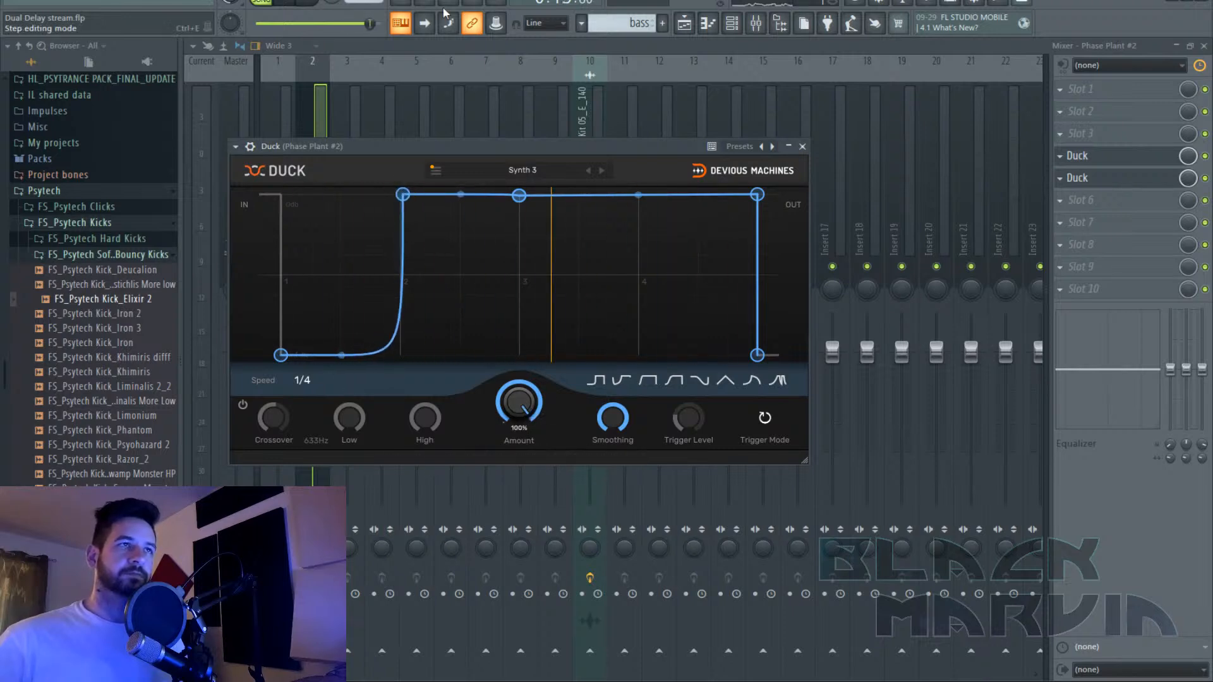
Restart playback and duplicate the bass clip on Track 3 three times to fill the loop up to bar 9.
click(314, 2)
click(289, 2)
click(684, 24)
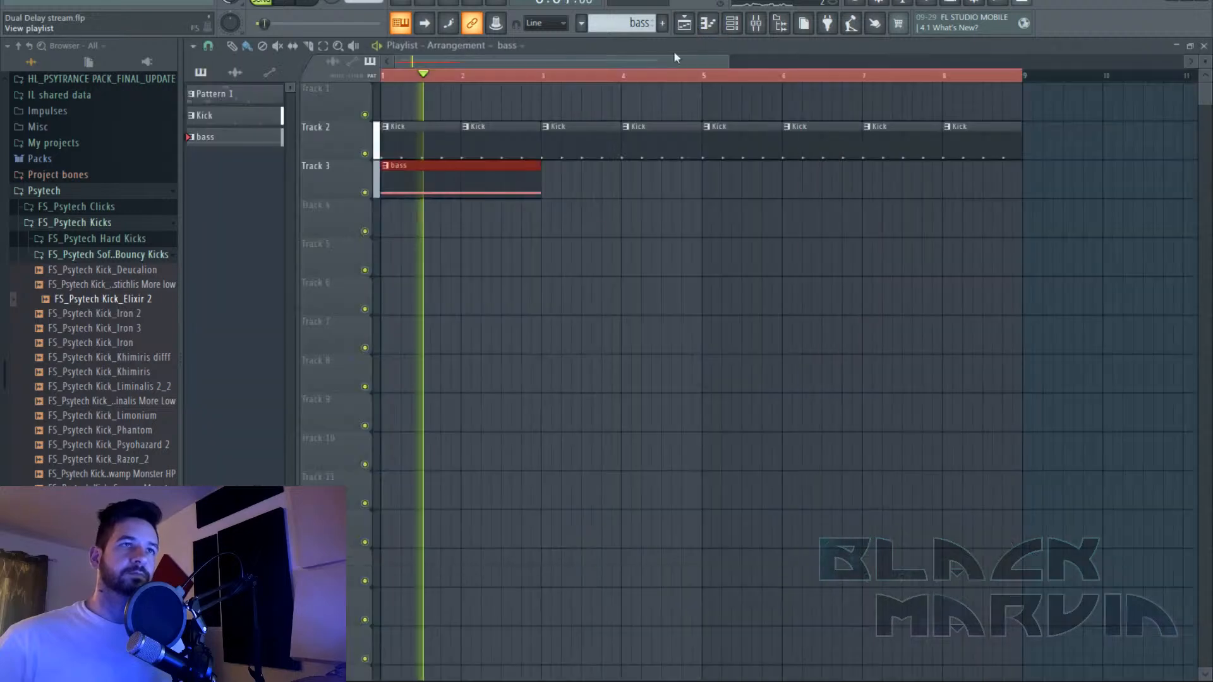
key(ctrl+b)
key(ctrl+b)
key(ctrl+b)
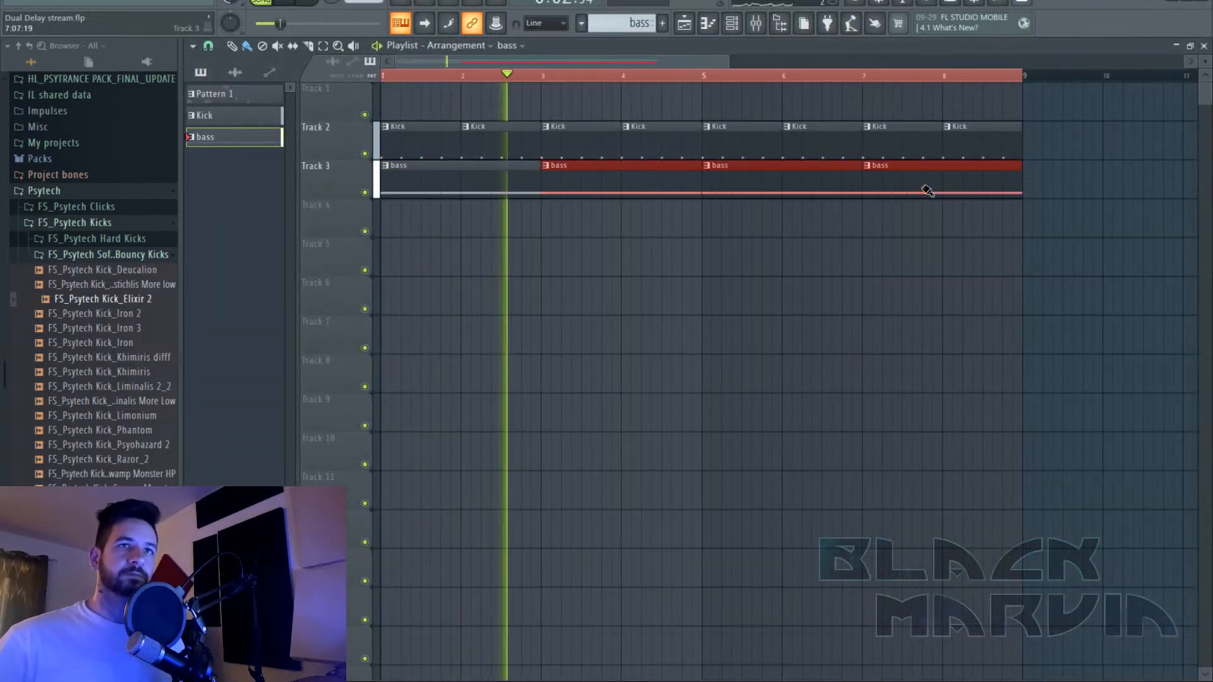
Reopen the Duck effect in slot 5 of the Phase Plant #2 insert and make its curve's rise nearly vertical.
click(757, 24)
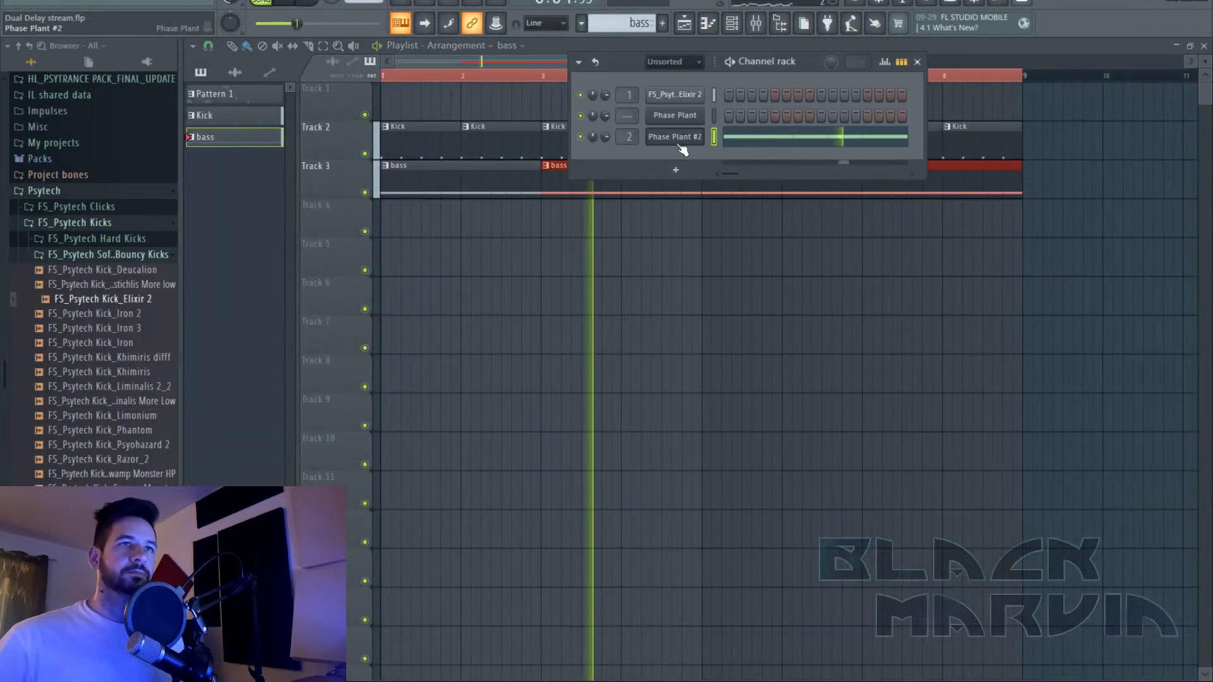
click(760, 33)
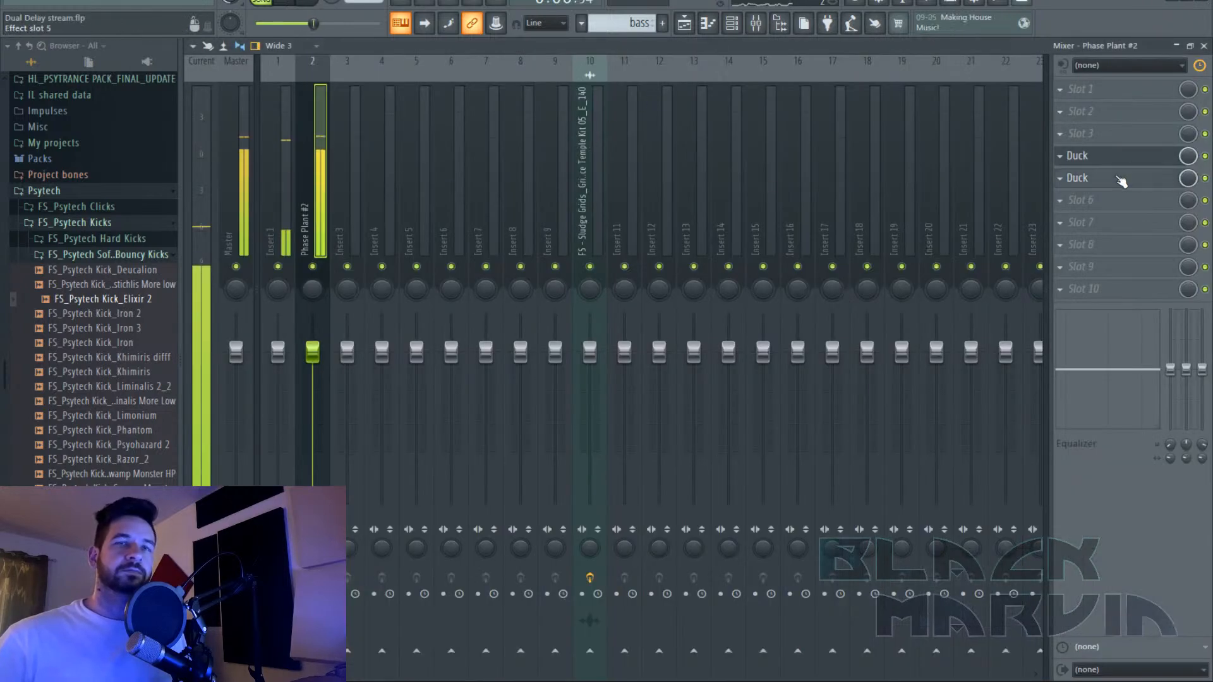
click(1077, 178)
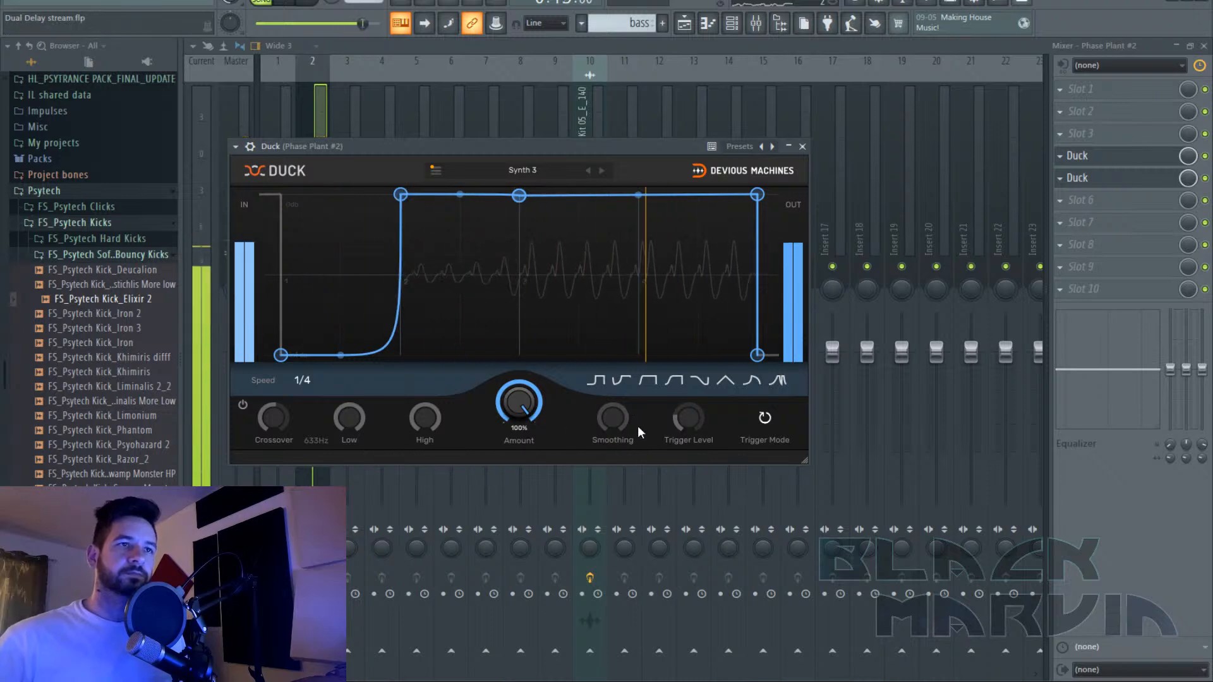
drag(345, 352, 350, 353)
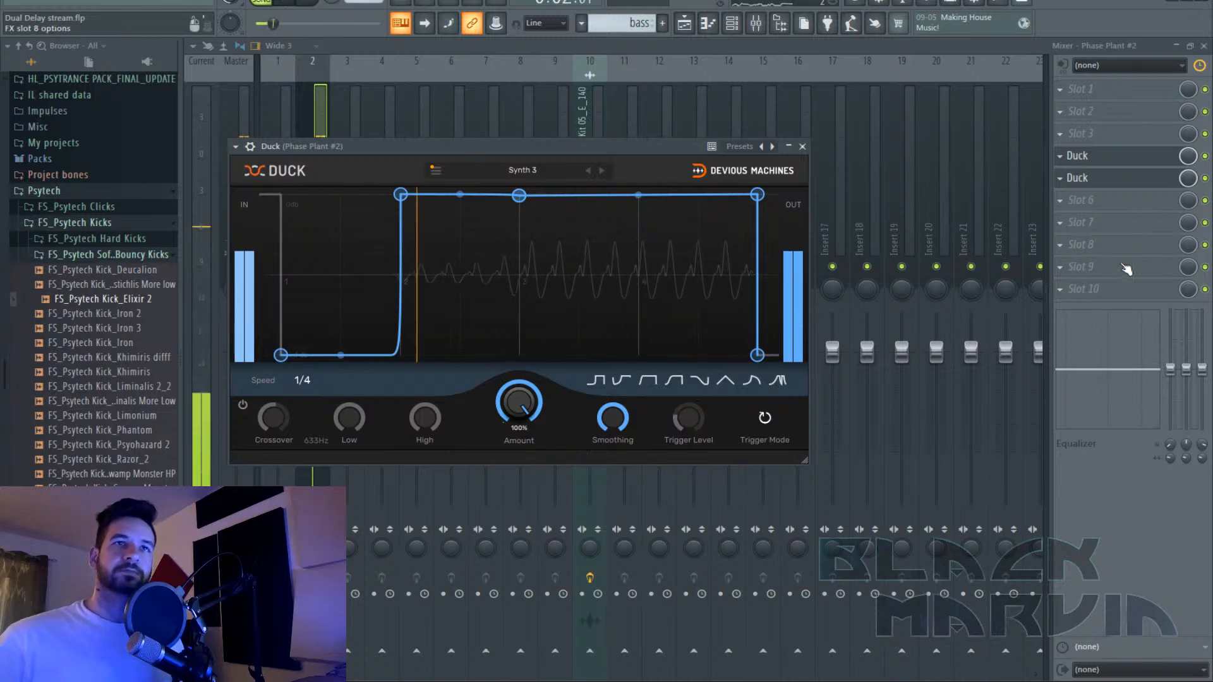
Add Fruity Parametric EQ 2 in slot 10 of the bass insert and load its HP preset.
click(1126, 284)
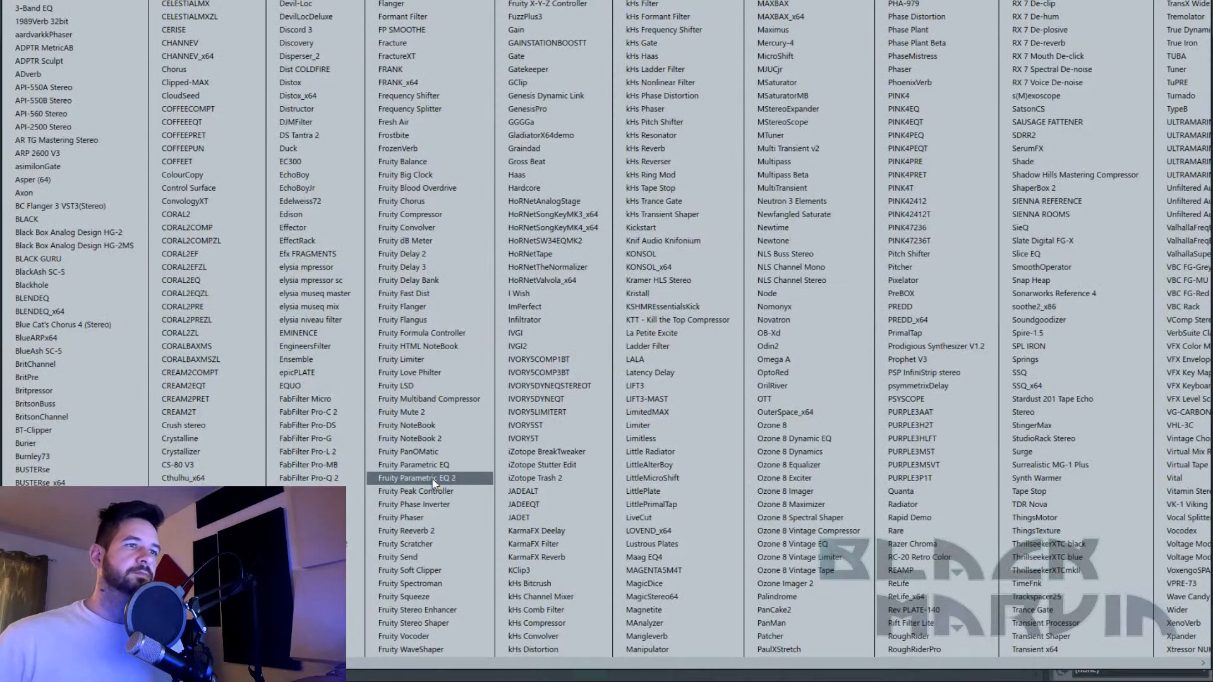
click(404, 473)
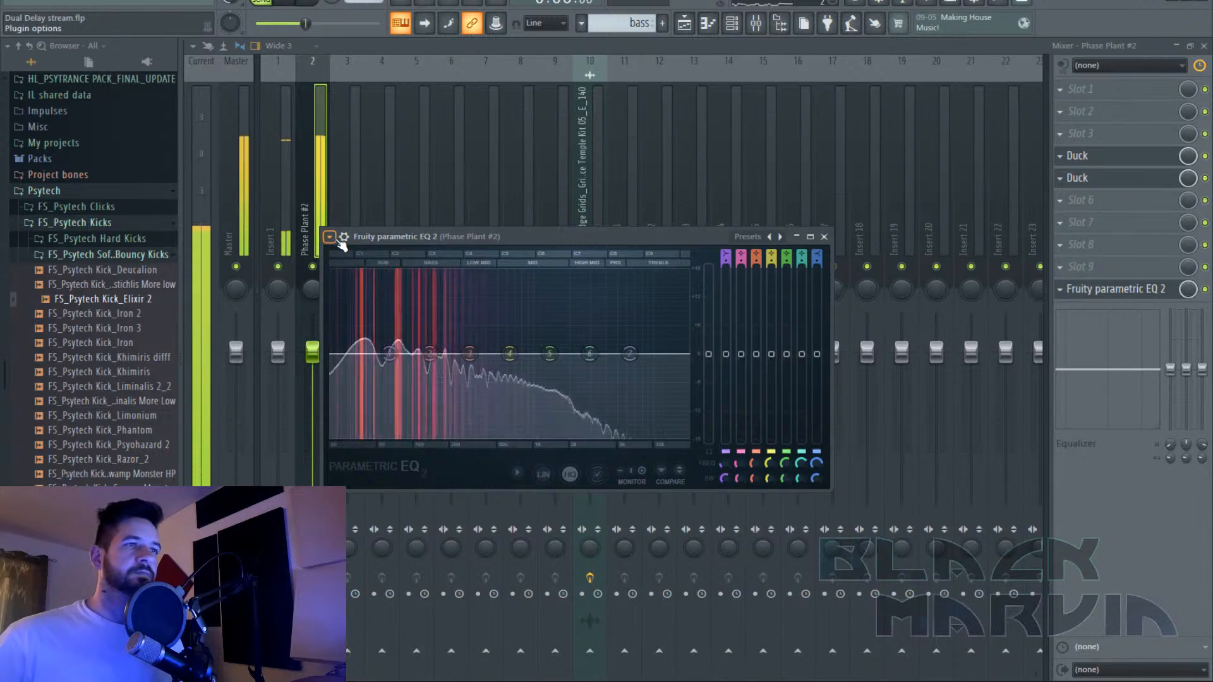
click(329, 237)
click(362, 303)
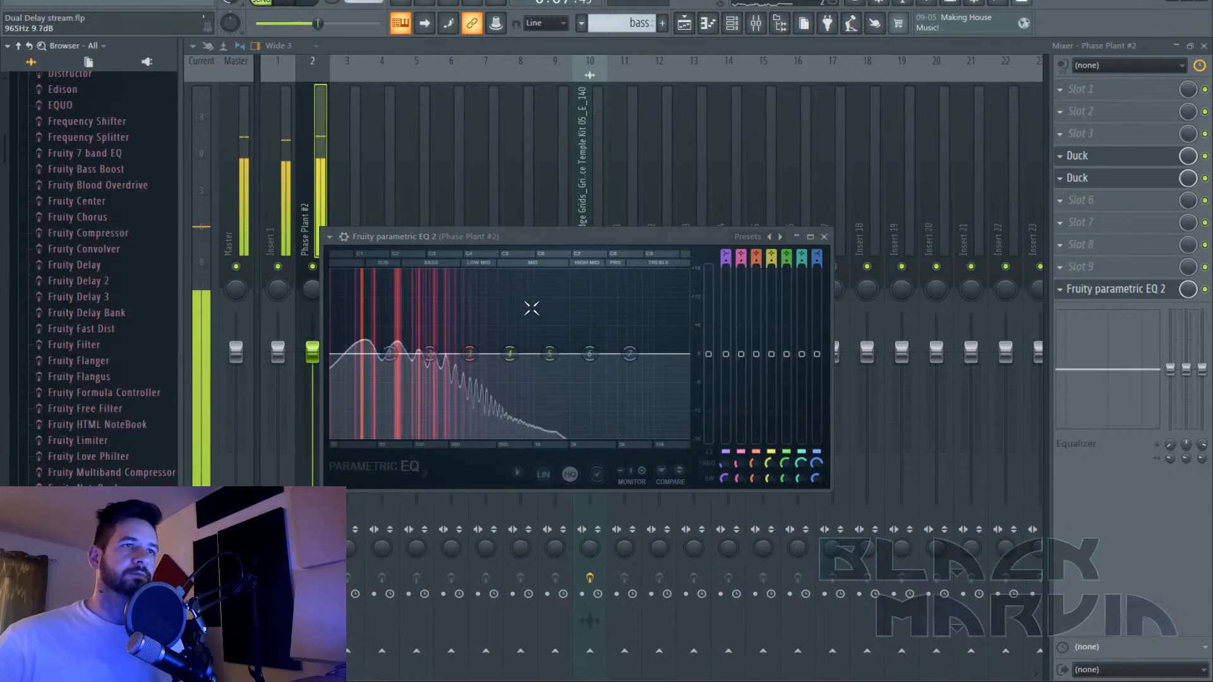
click(330, 236)
mouse_move(357, 290)
click(499, 352)
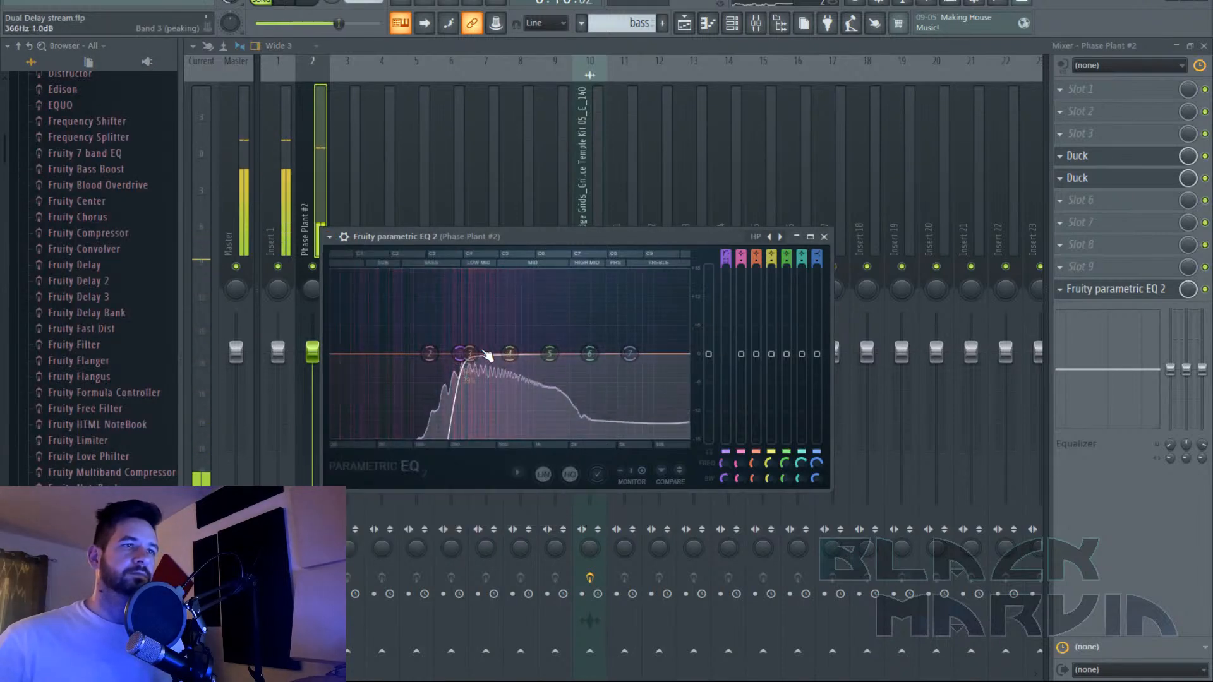
Lower the EQ's high-pass cutoff to the sub range, slightly boost band 2 in the bass, and cut the mids with band 4.
drag(353, 354, 346, 354)
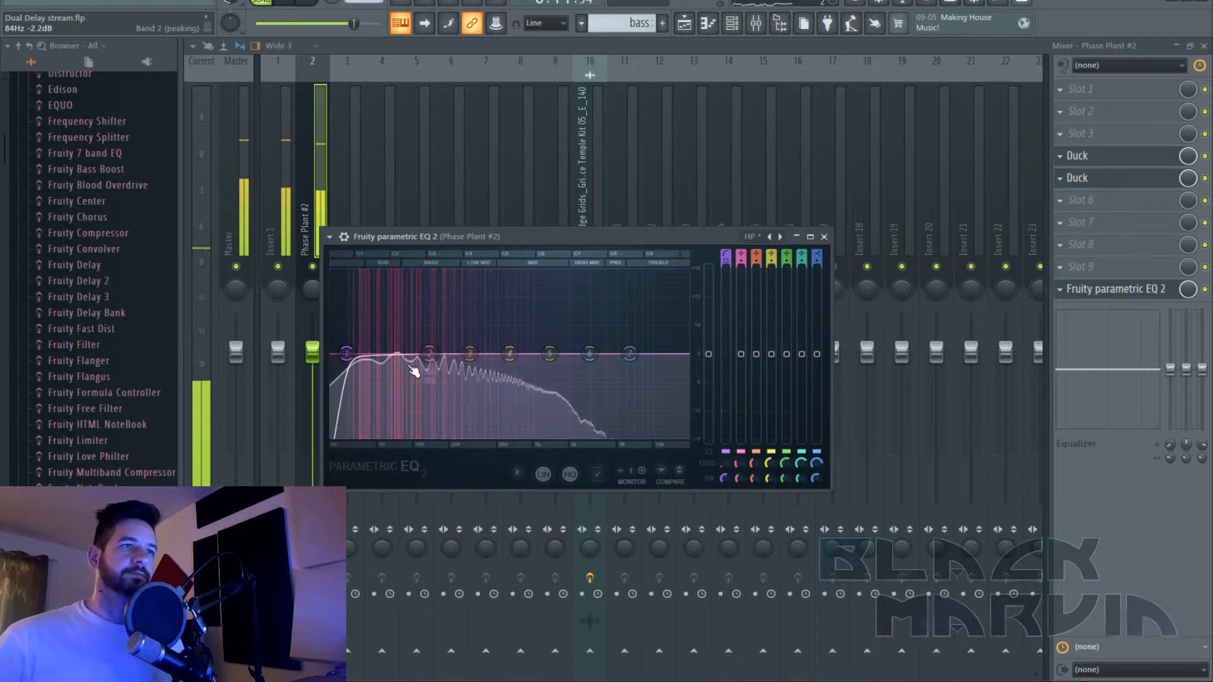
drag(429, 353, 410, 350)
drag(509, 354, 490, 375)
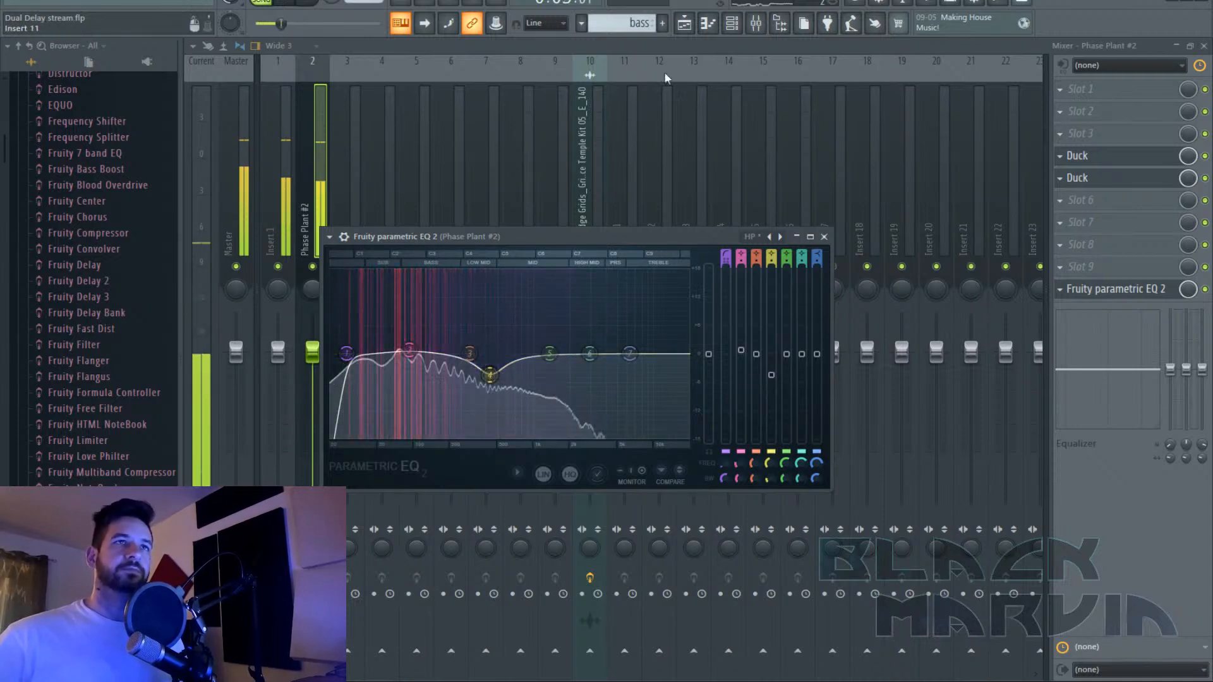
Open Phase Plant #2, close its preset browser, and reposition the window to show the synth's generators.
click(731, 23)
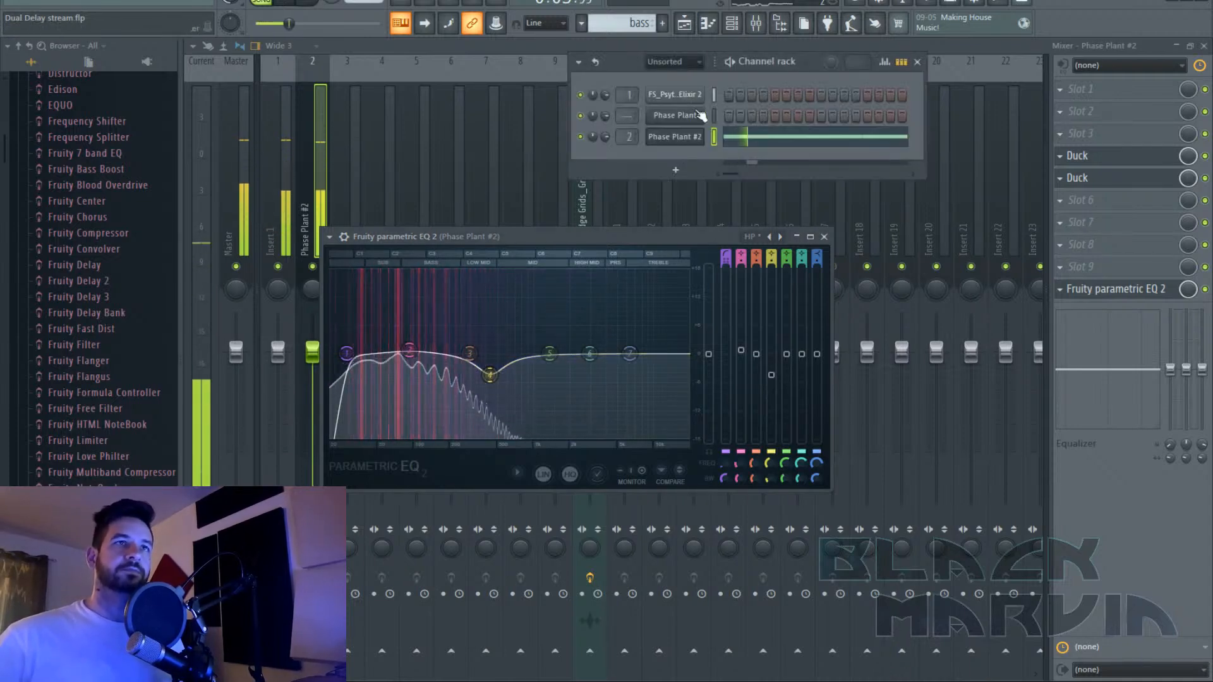
click(675, 137)
drag(1075, 201, 1044, 147)
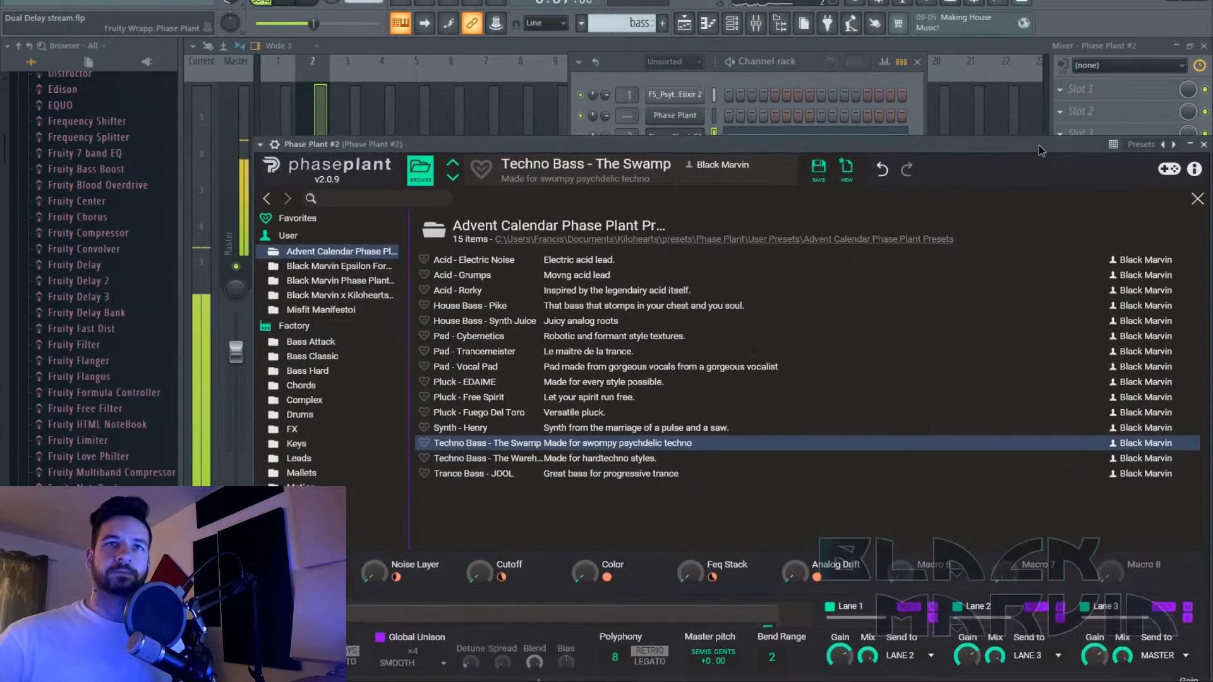
click(1200, 201)
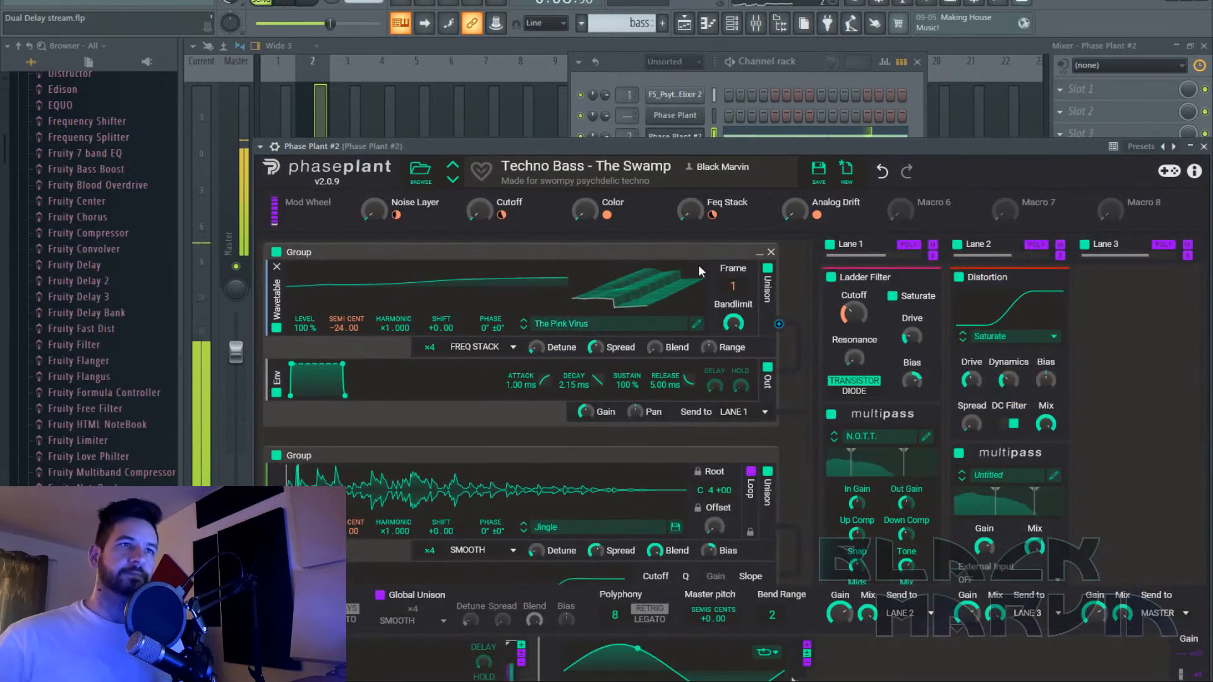
drag(659, 143, 611, 5)
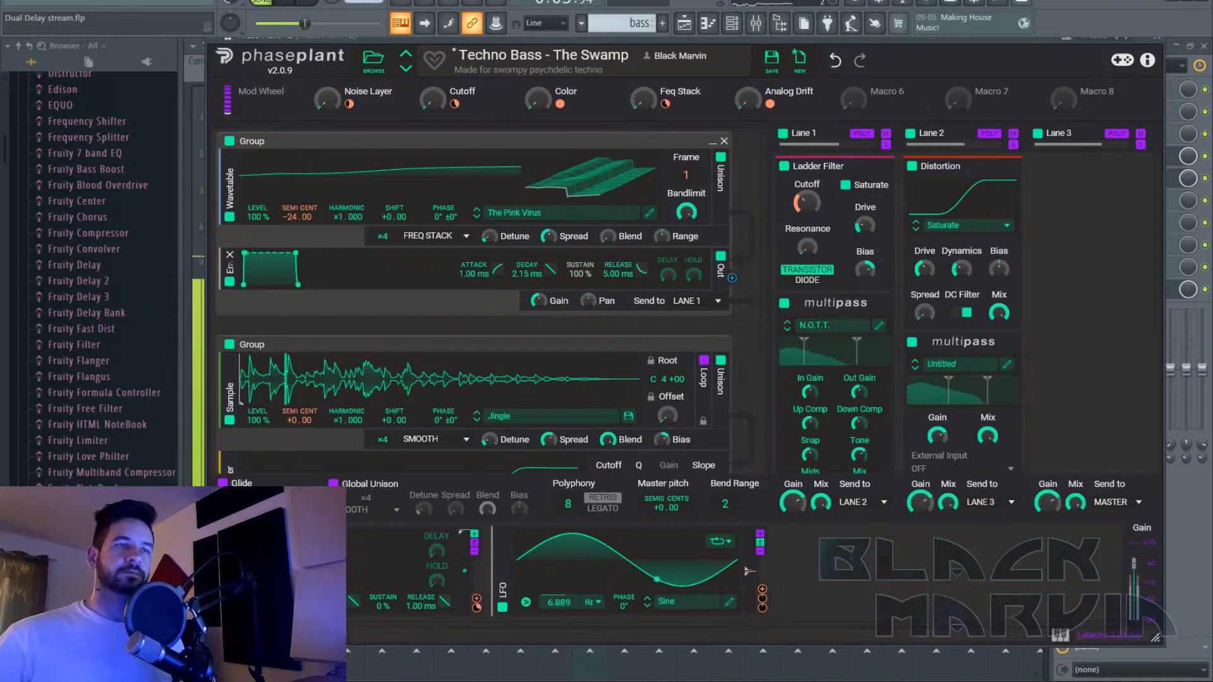
Audition 0% sustain on the wavetable group's envelope, ending at 100% sustain with a decay of about 438 ms.
drag(580, 274, 580, 341)
drag(531, 273, 530, 228)
drag(562, 273, 551, 313)
drag(281, 284, 334, 285)
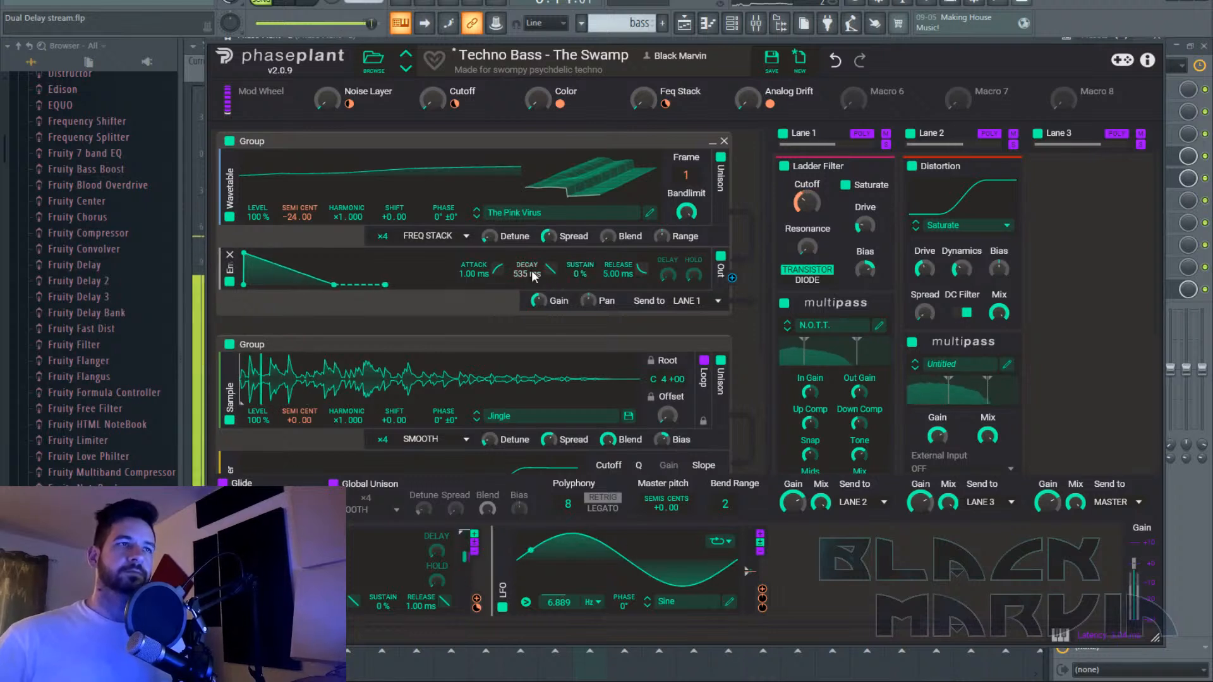
mouse_move(534, 276)
mouse_down()
mouse_move(581, 276)
mouse_move(550, 259)
mouse_up()
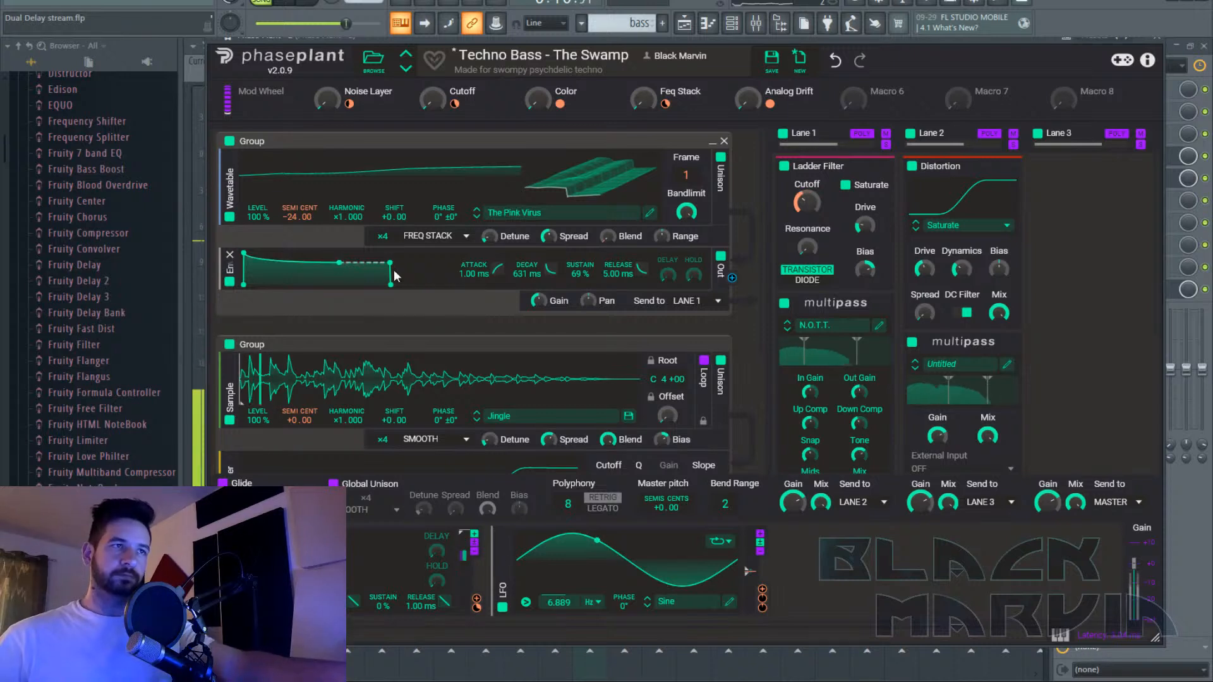
mouse_move(591, 270)
mouse_down()
mouse_move(553, 275)
mouse_move(579, 266)
mouse_up()
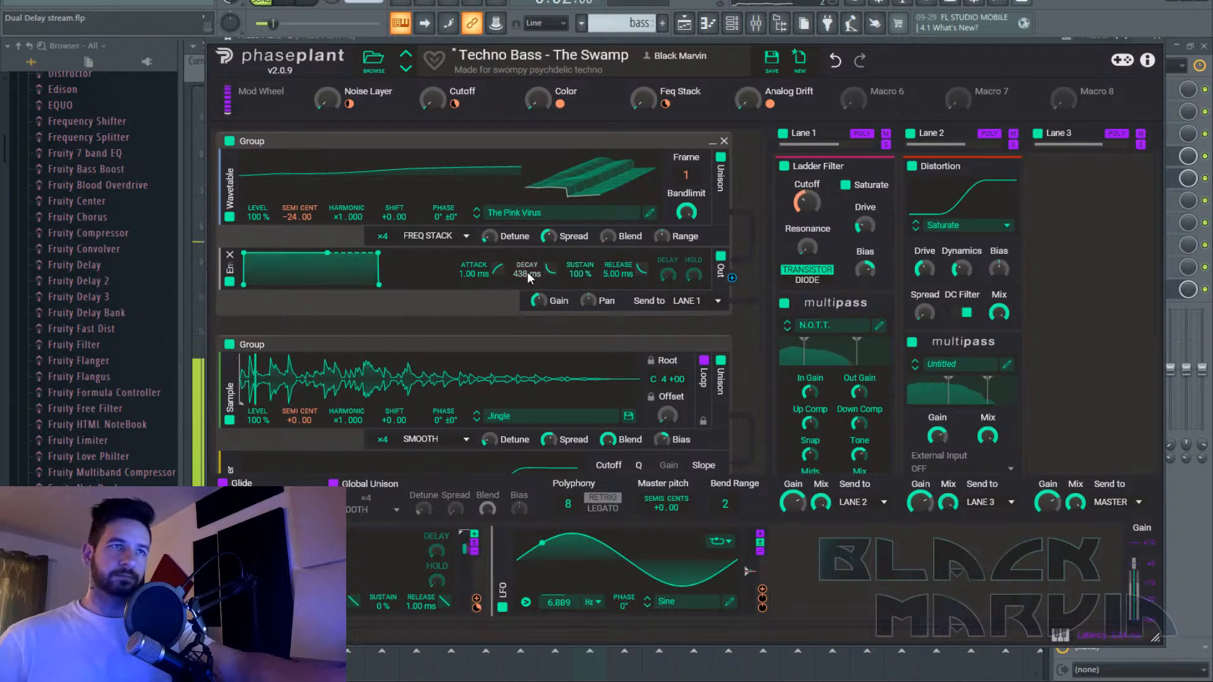
Examine the sample group's filter and envelope in Phase Plant #2 during playback, stop playback, and close the synth window.
scroll(541, 305, down, 3)
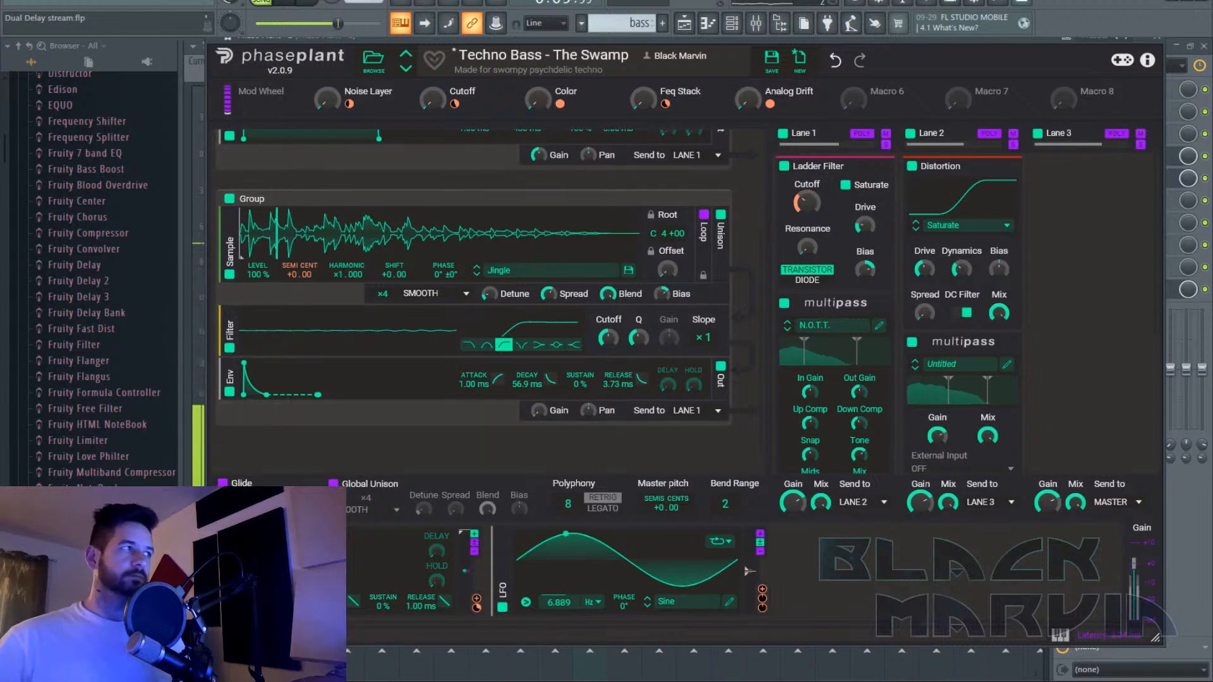
key(space)
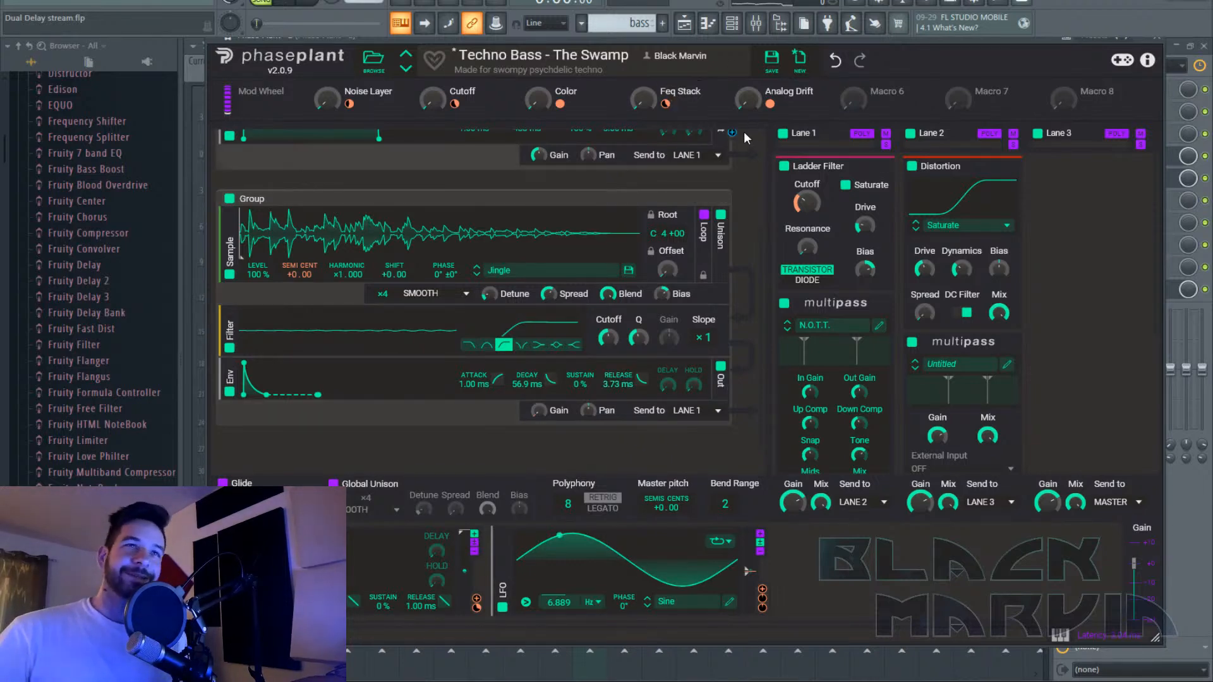
scroll(634, 419, up, 3)
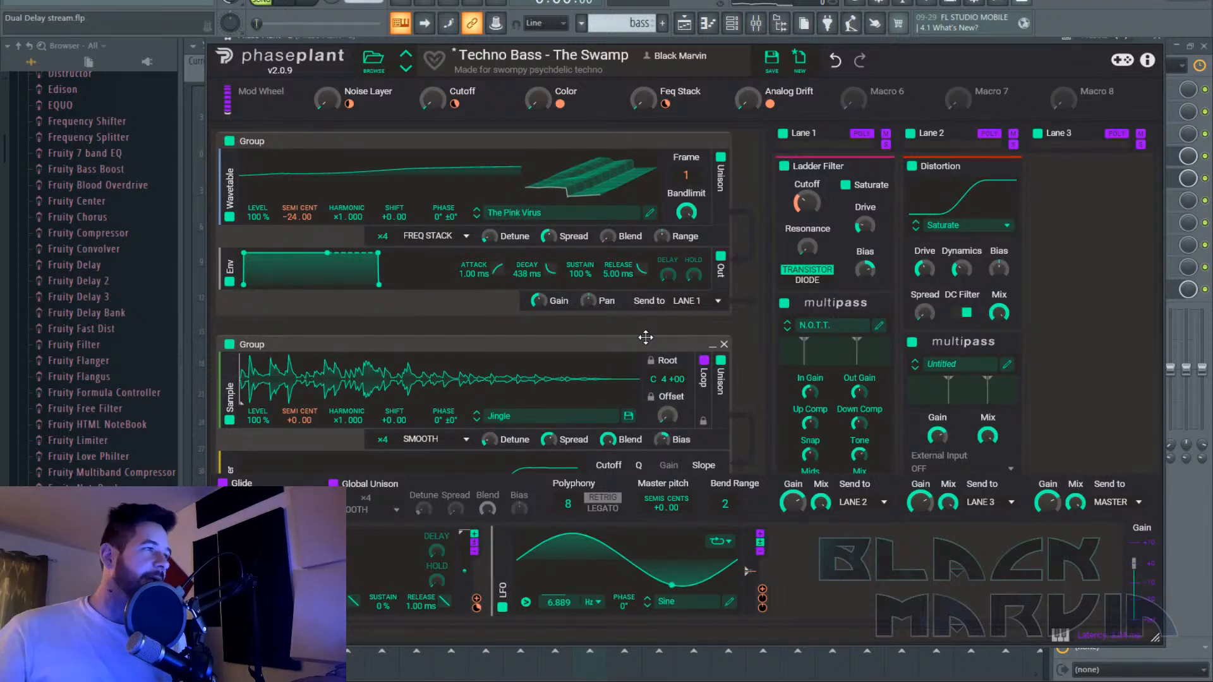
click(1169, 43)
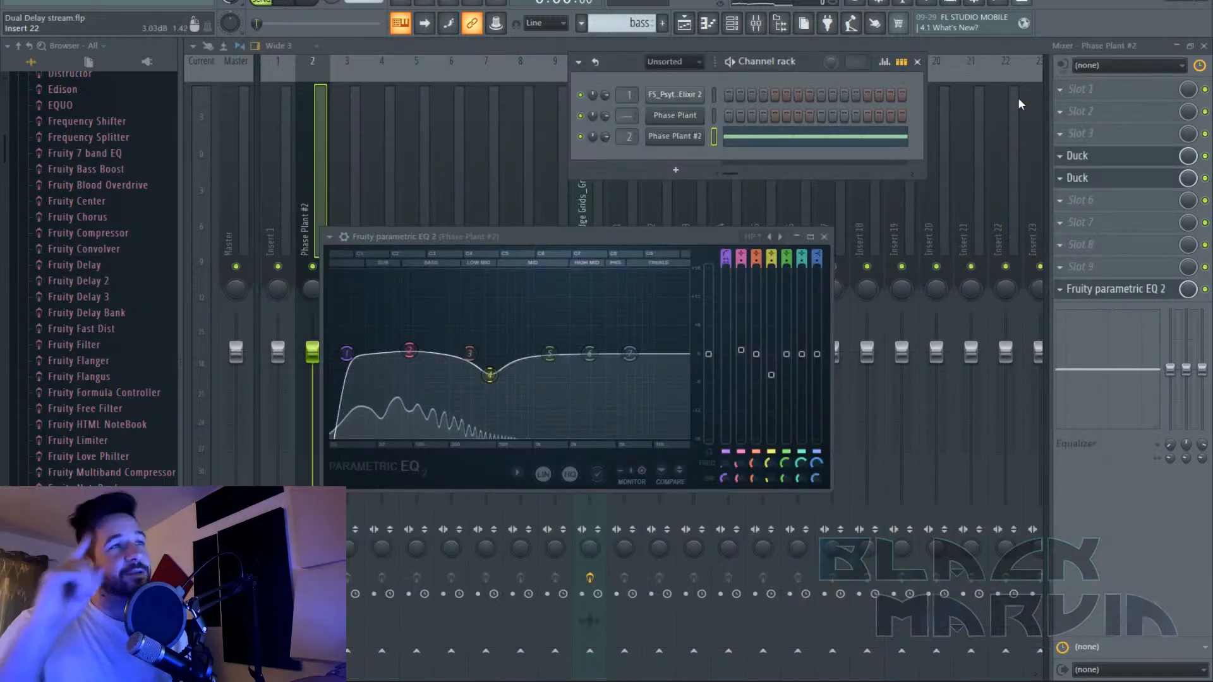
Compare the volume curves of the two Duck effects in slots 4 and 5 of the Phase Plant #2 insert.
click(254, 184)
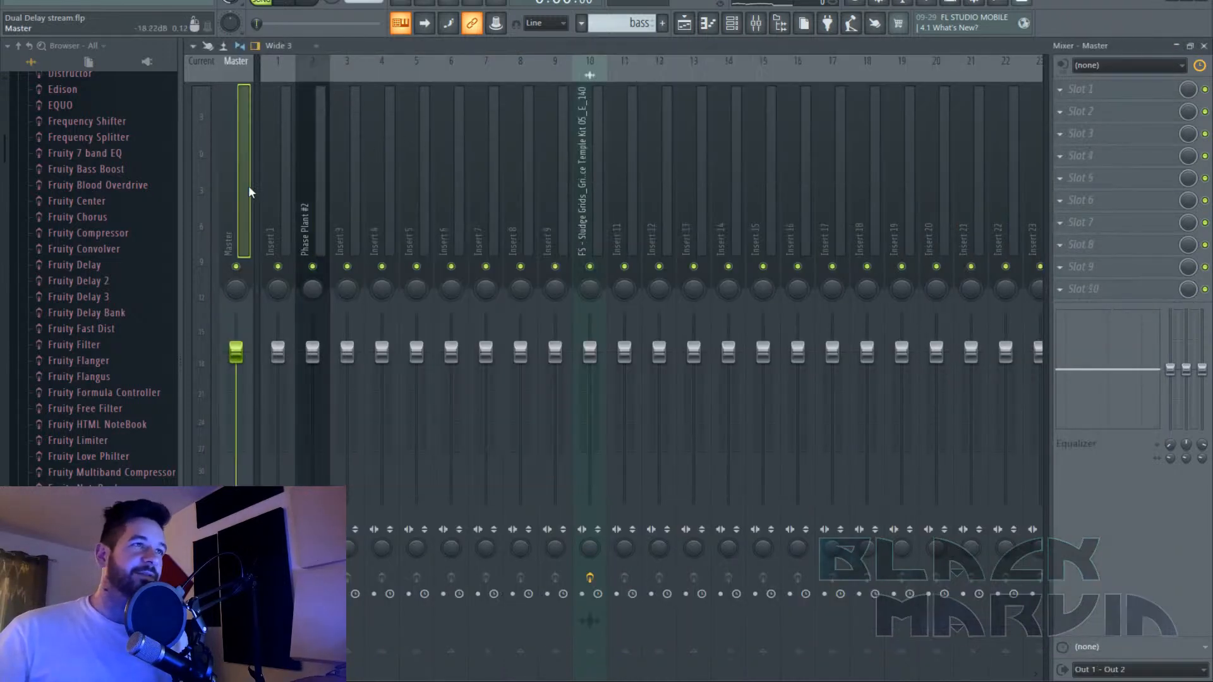
click(18, 5)
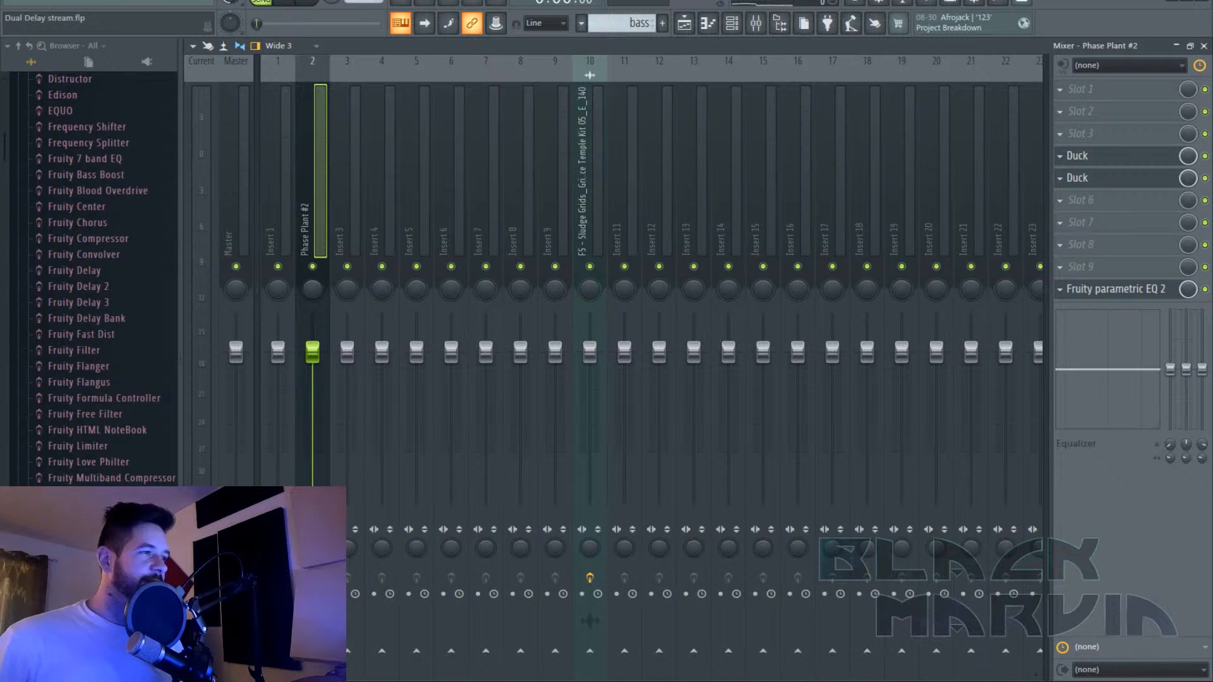
click(1123, 179)
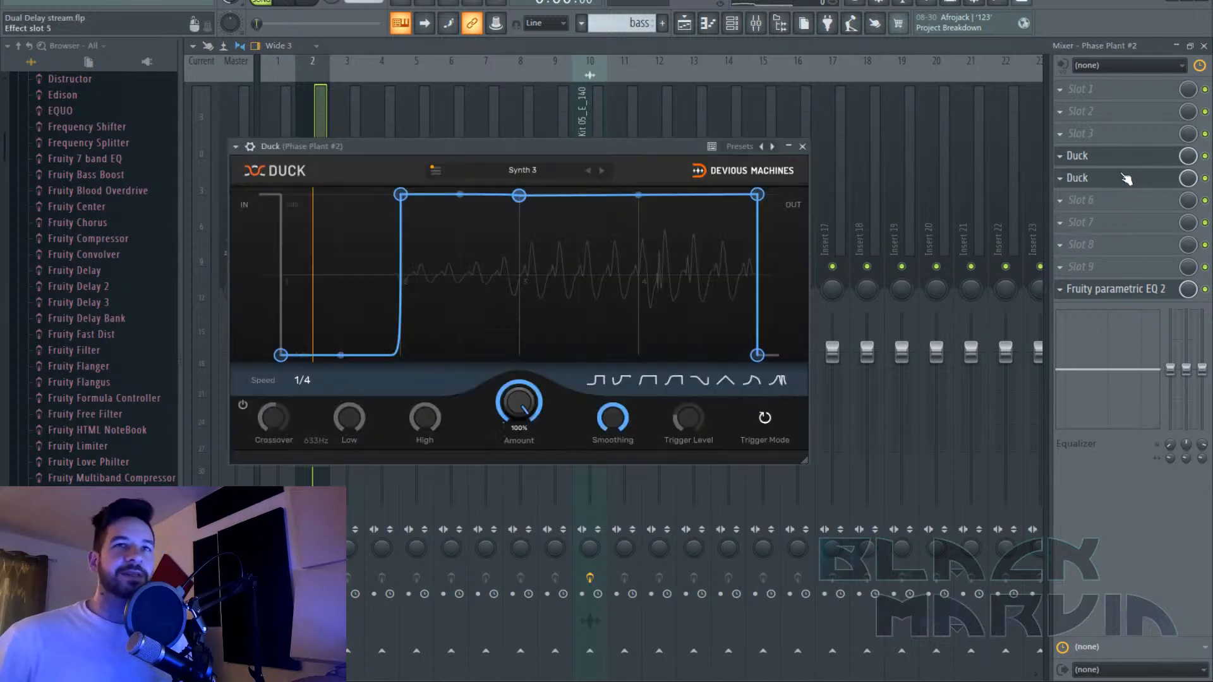
click(1123, 161)
click(1125, 165)
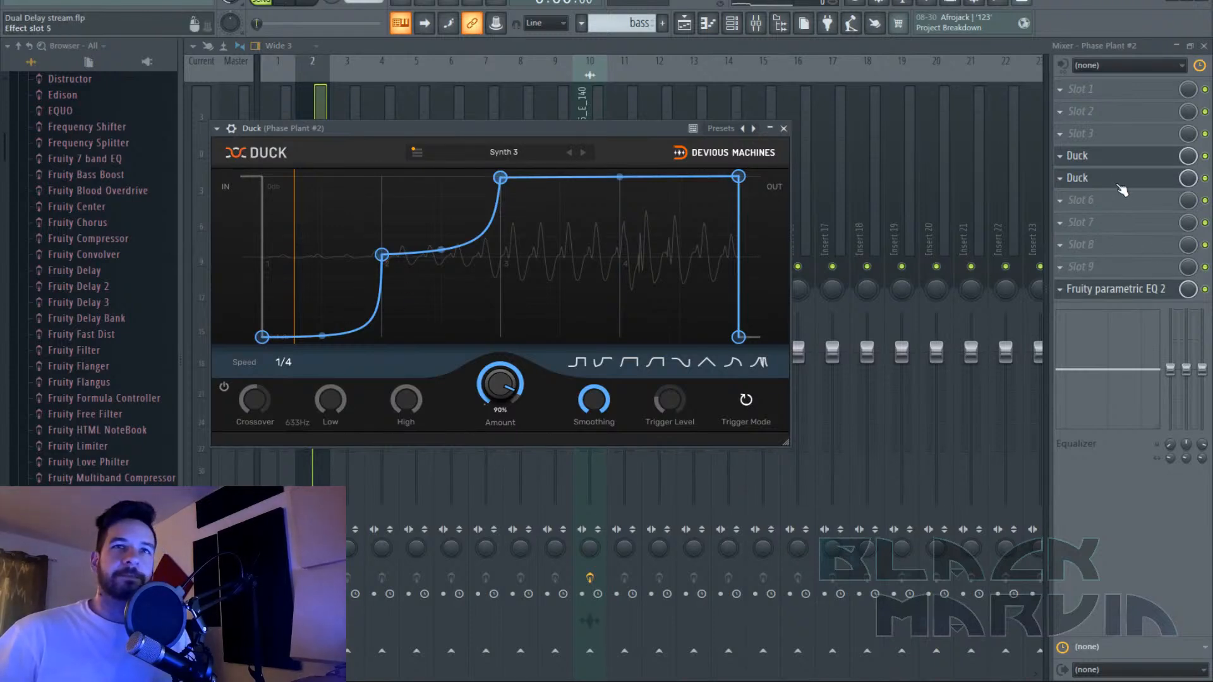
click(1119, 183)
click(1121, 161)
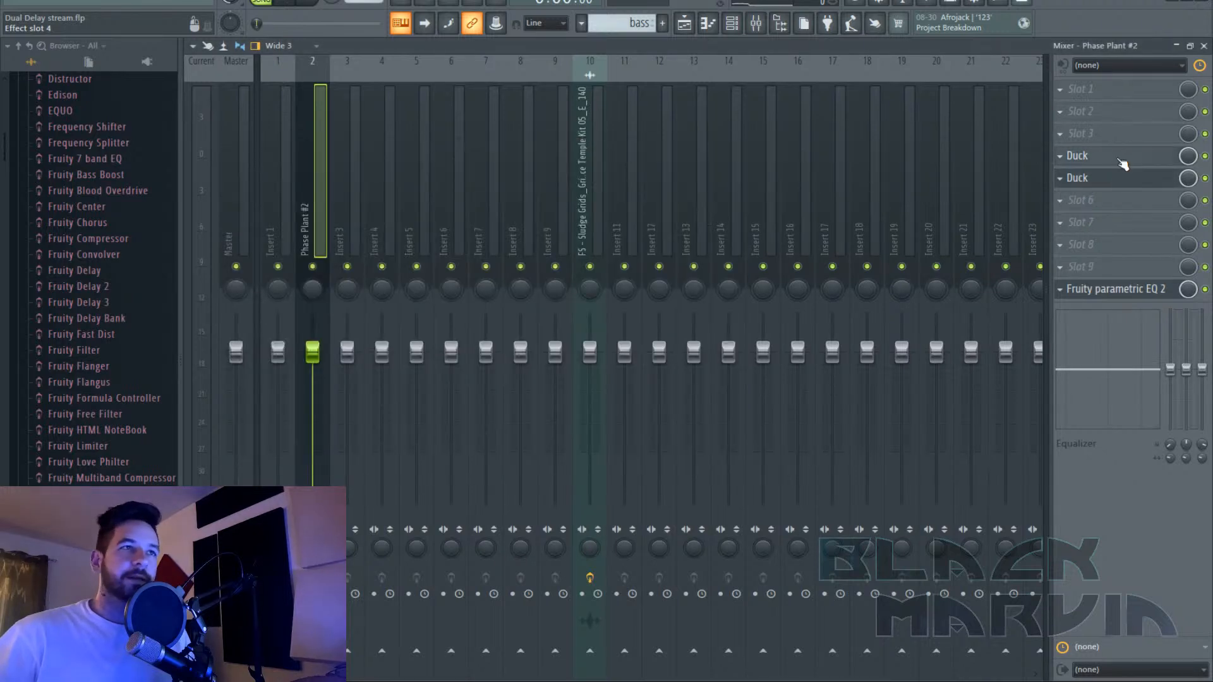
click(1127, 177)
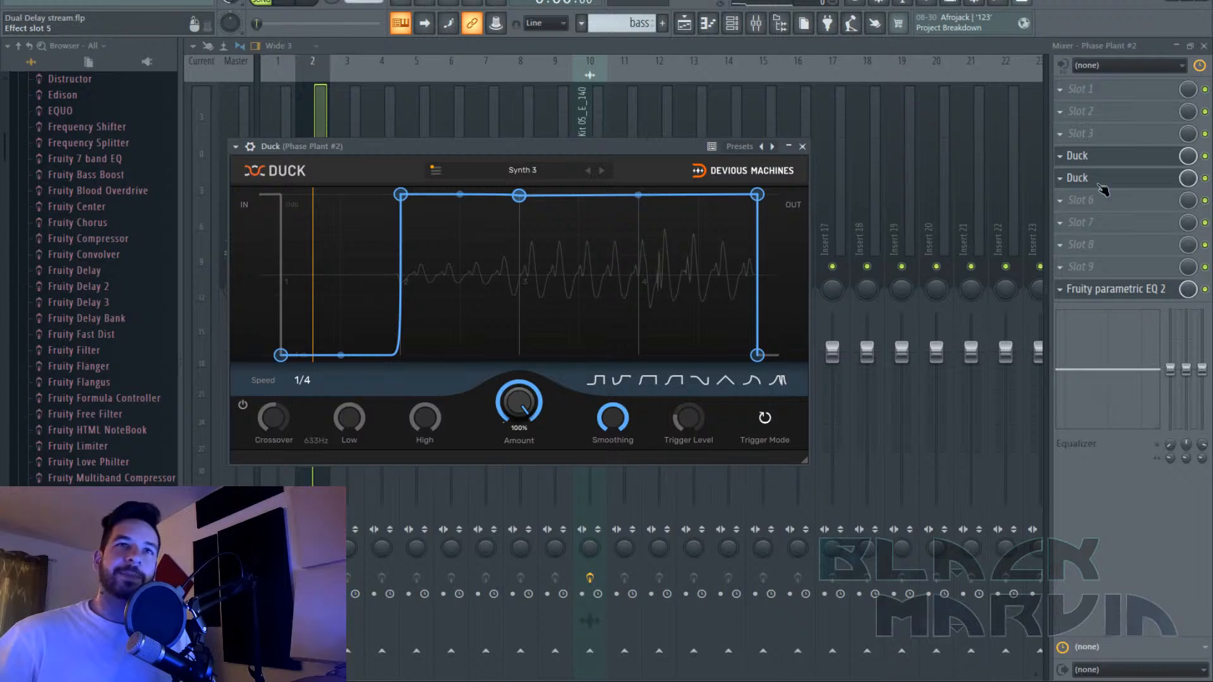
click(1099, 186)
click(1099, 186)
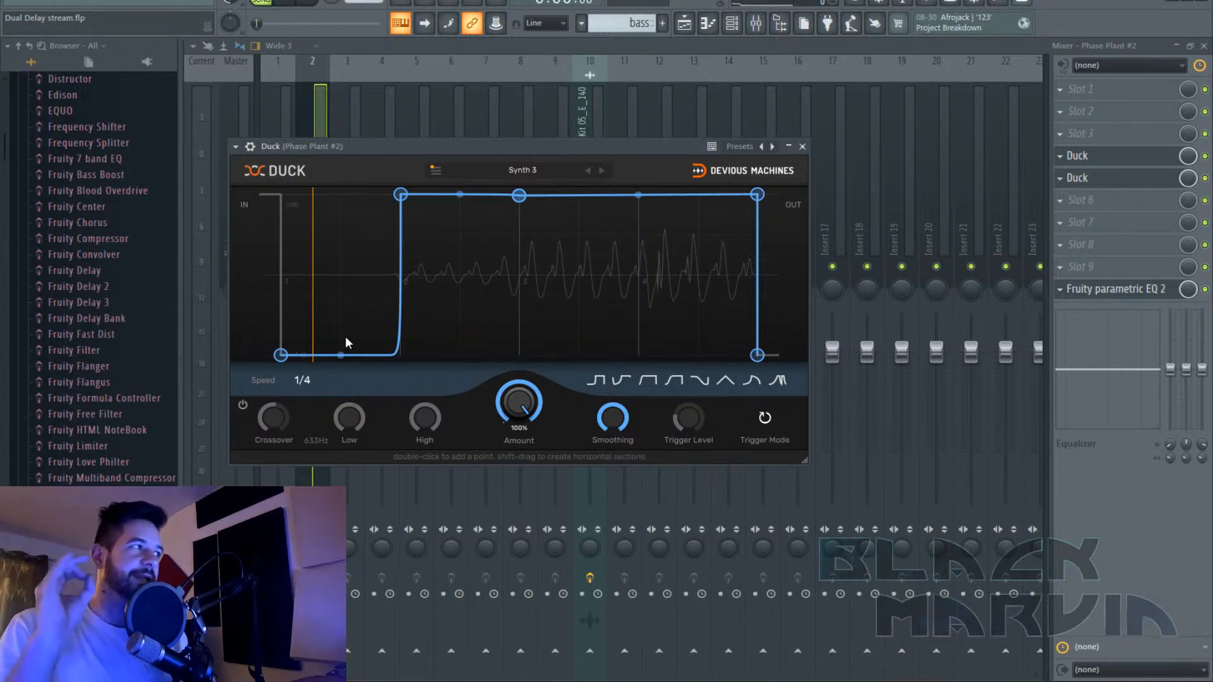
Reopen Phase Plant #2 from the channel rack and set The Pink Virus wavetable's phase to 118° during playback.
click(686, 24)
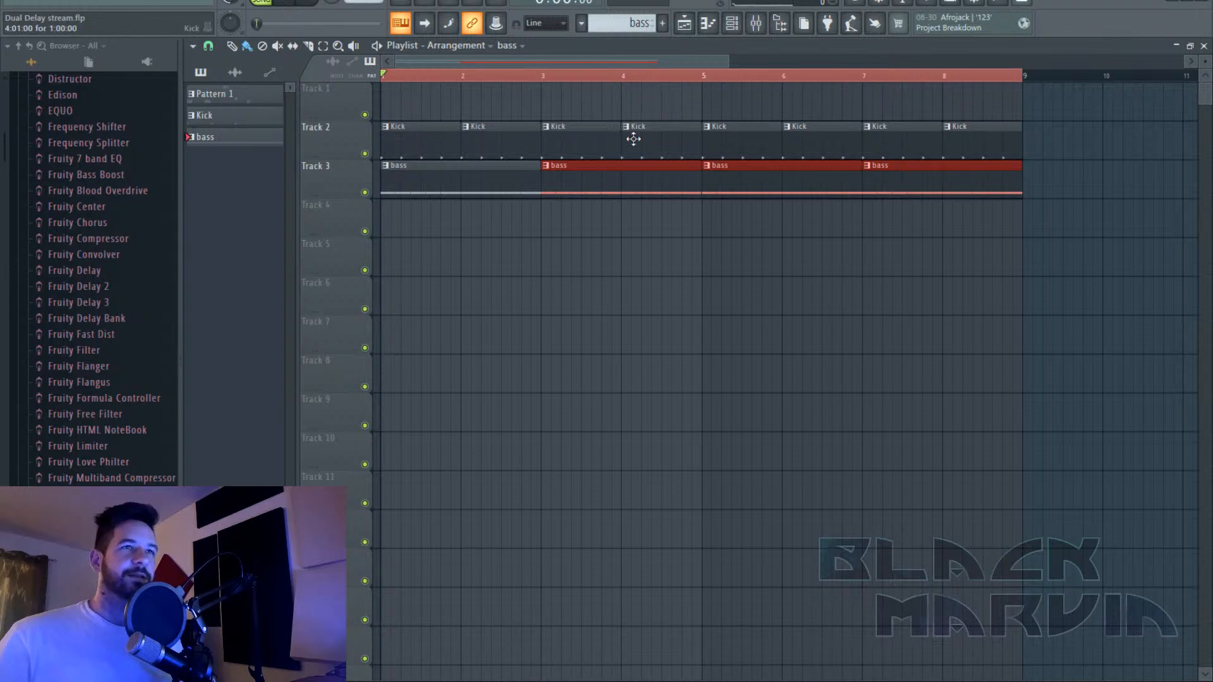
click(732, 23)
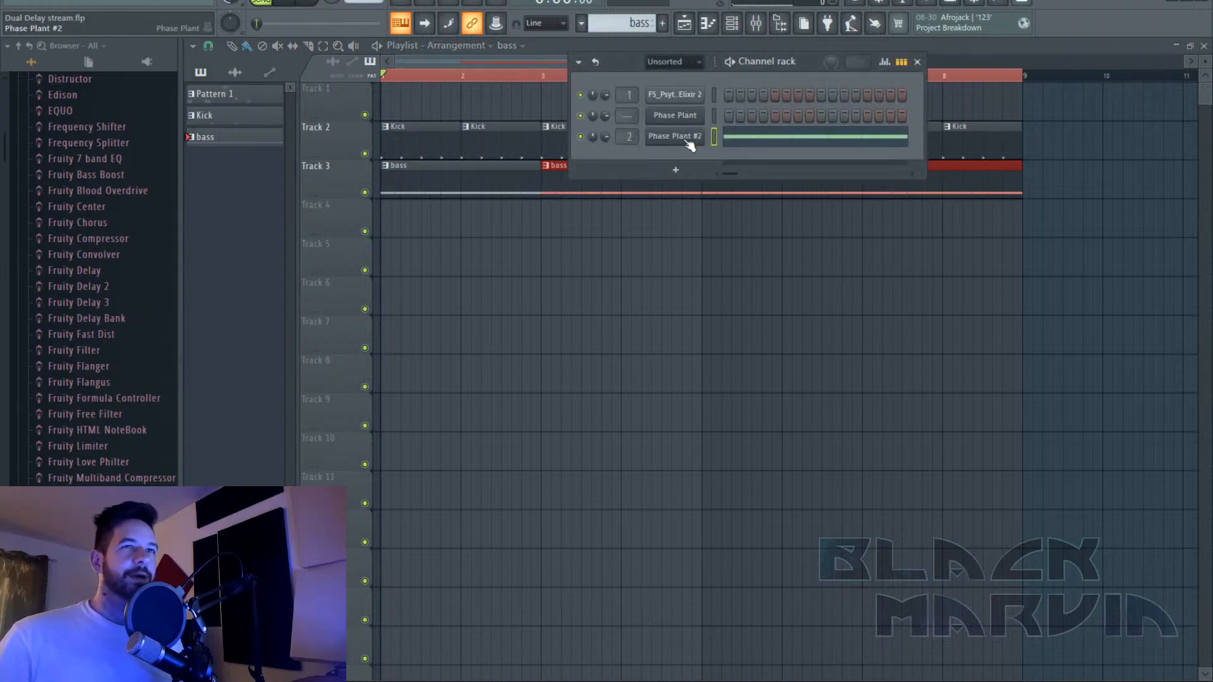
click(687, 138)
mouse_move(687, 180)
mouse_down()
mouse_move(687, 133)
mouse_move(688, 183)
mouse_up()
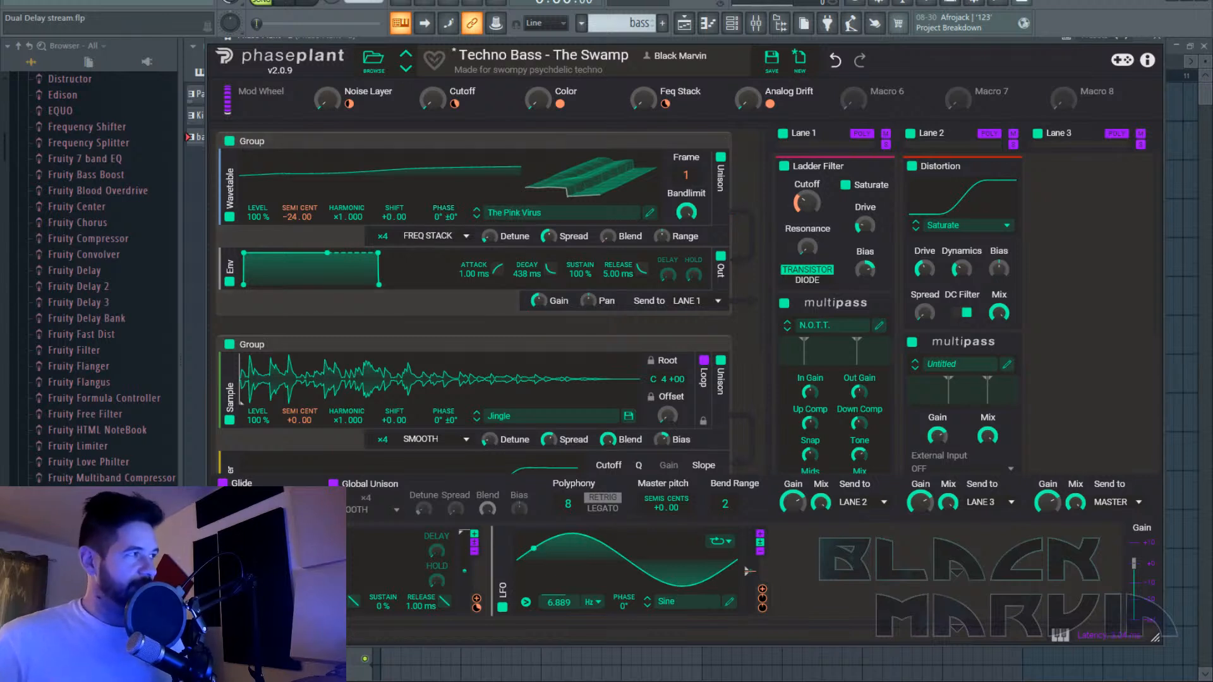
key(space)
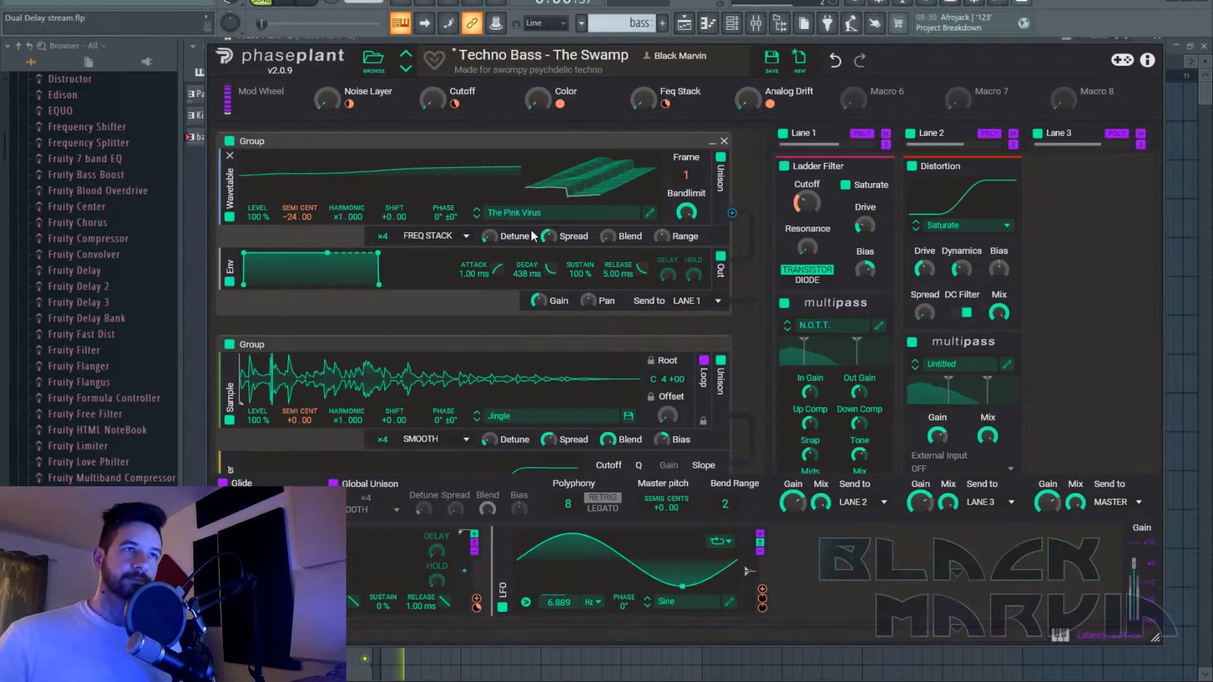
drag(442, 218, 437, 215)
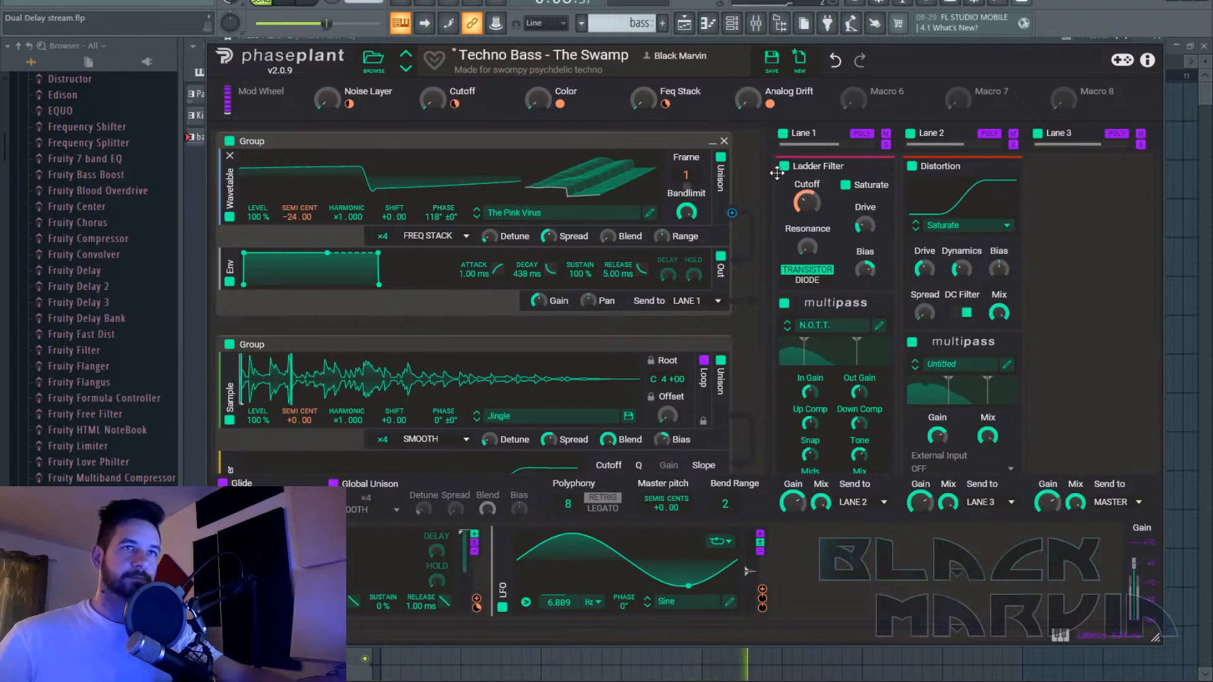
Audition Lane 1's Ladder Filter and Lane 2's Distortion, and inspect the bands of Lane 2's Multipass.
drag(863, 231, 808, 249)
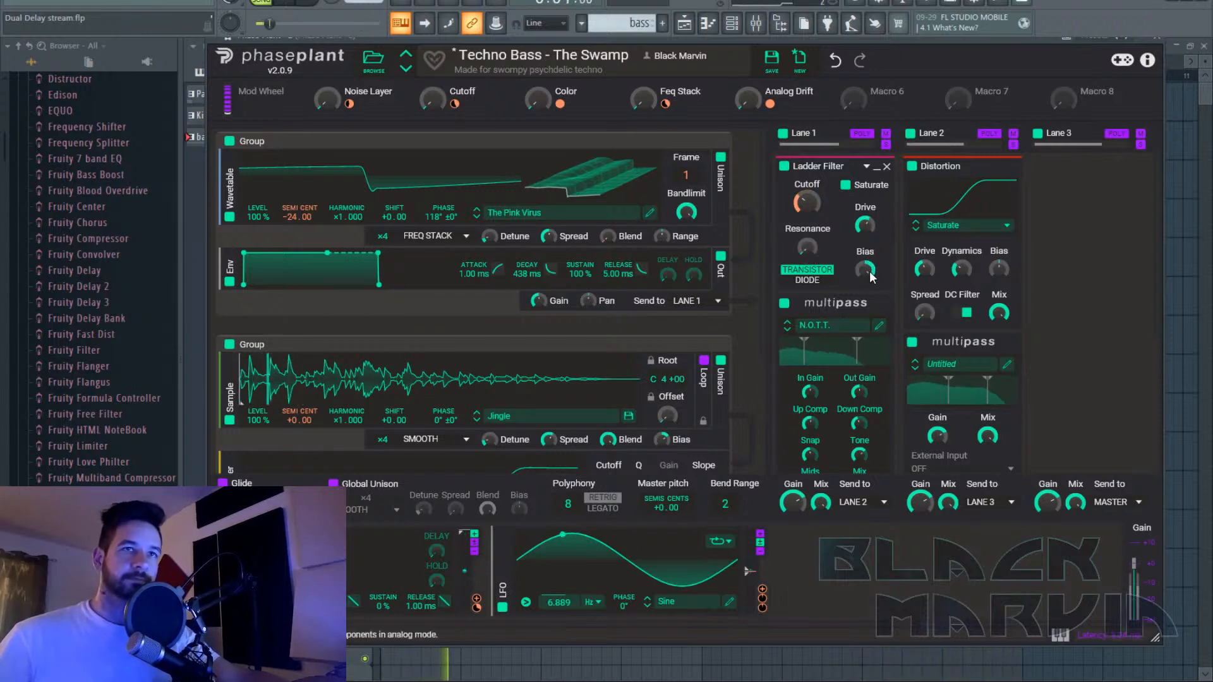
click(913, 168)
click(911, 167)
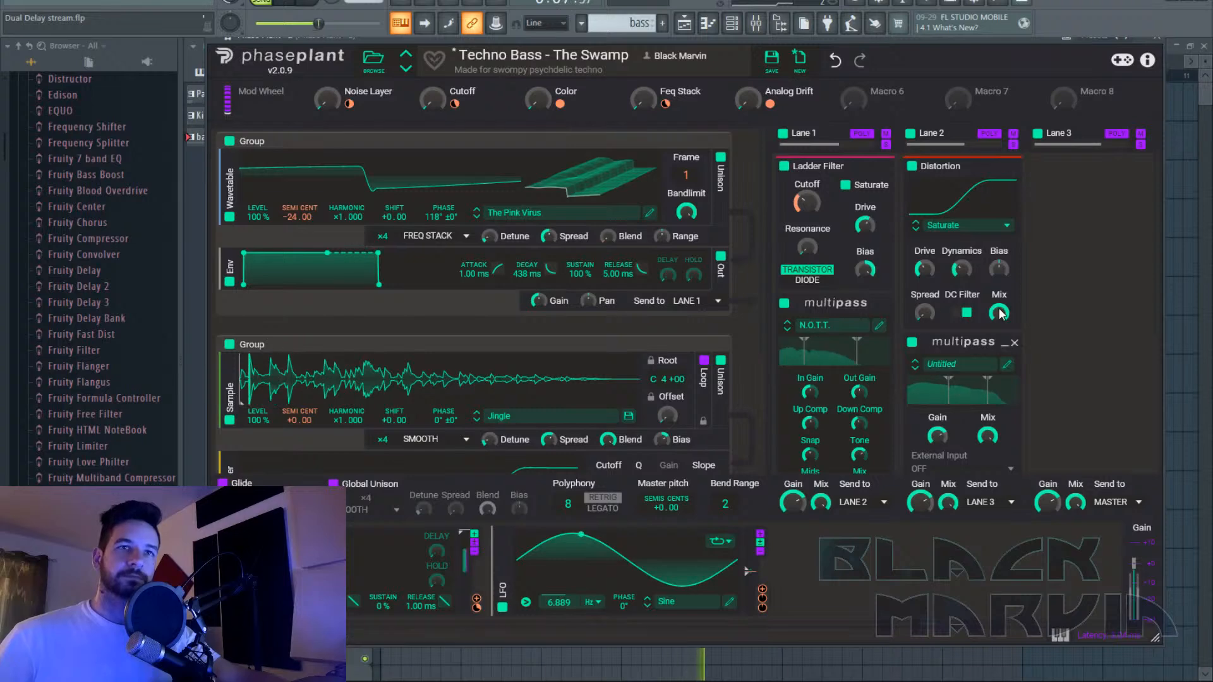
click(1008, 365)
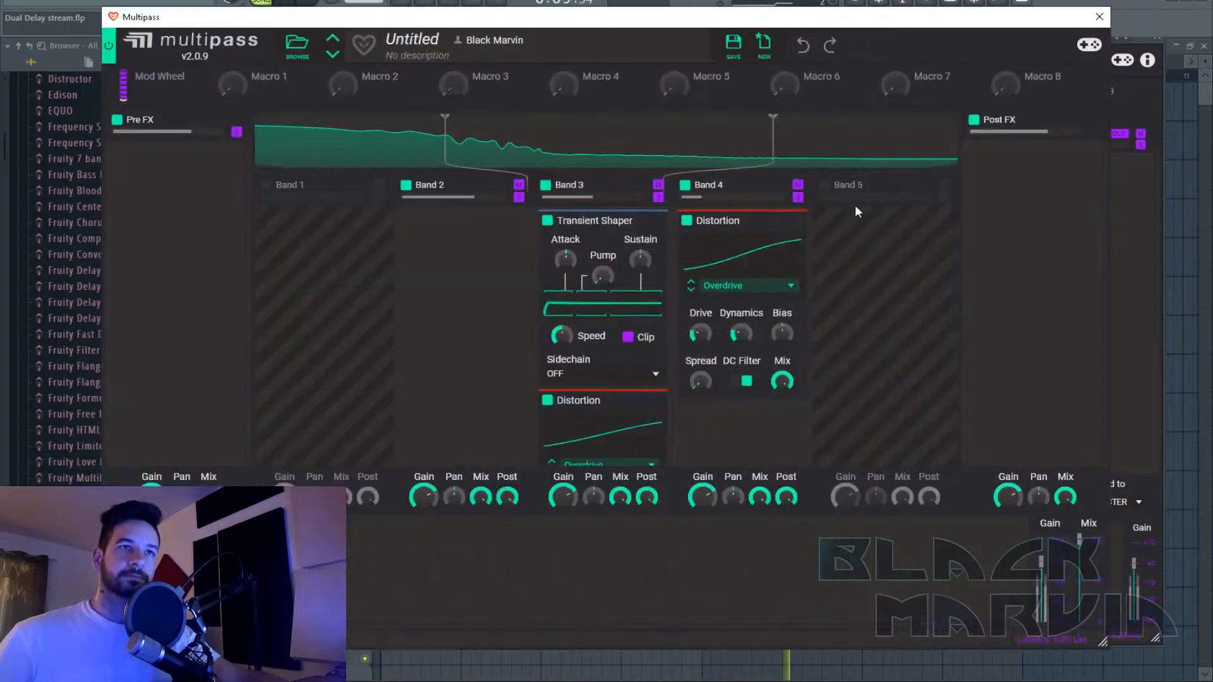
click(1100, 16)
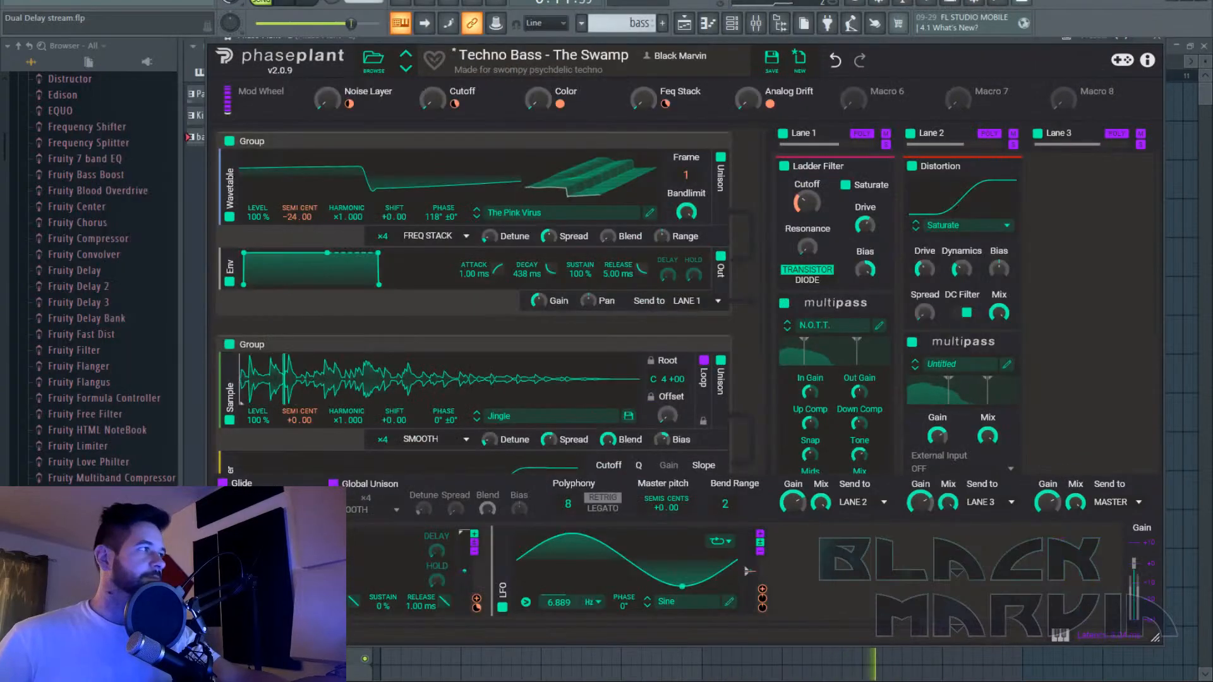
key(space)
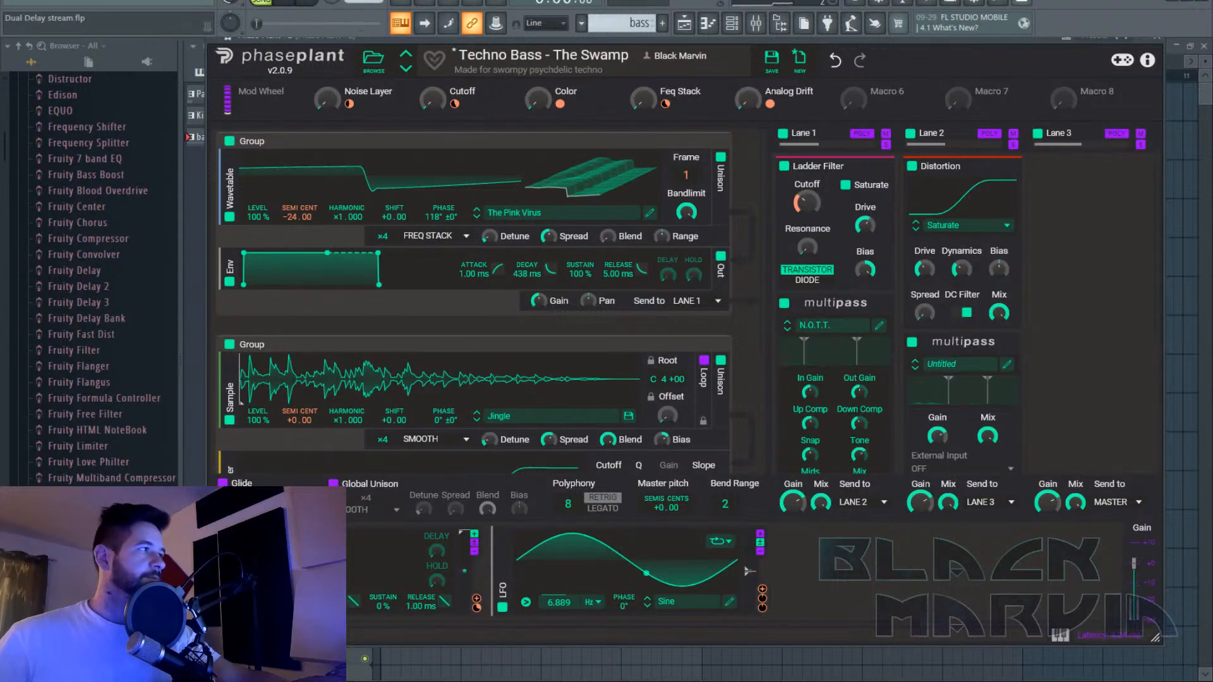
Place Pattern 1 at bar 1 of playlist Track 4 and check its notes in the piano roll.
click(33, 5)
click(684, 23)
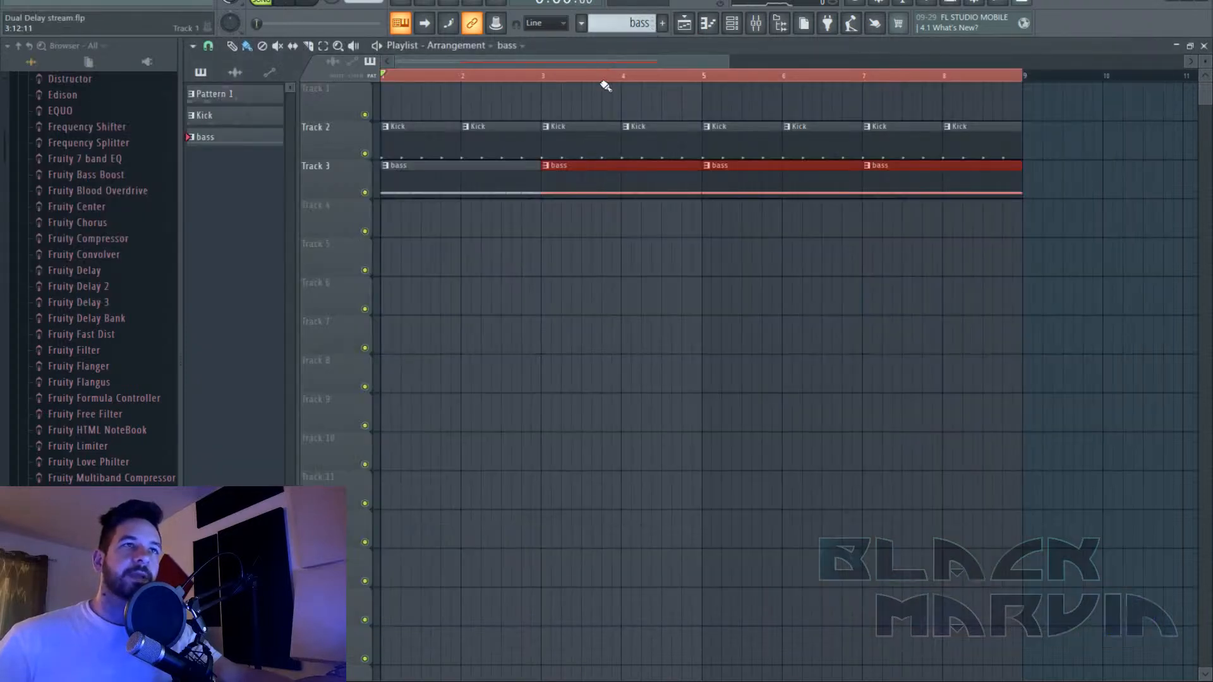
click(621, 24)
click(656, 34)
drag(495, 260, 324, 227)
double_click(441, 211)
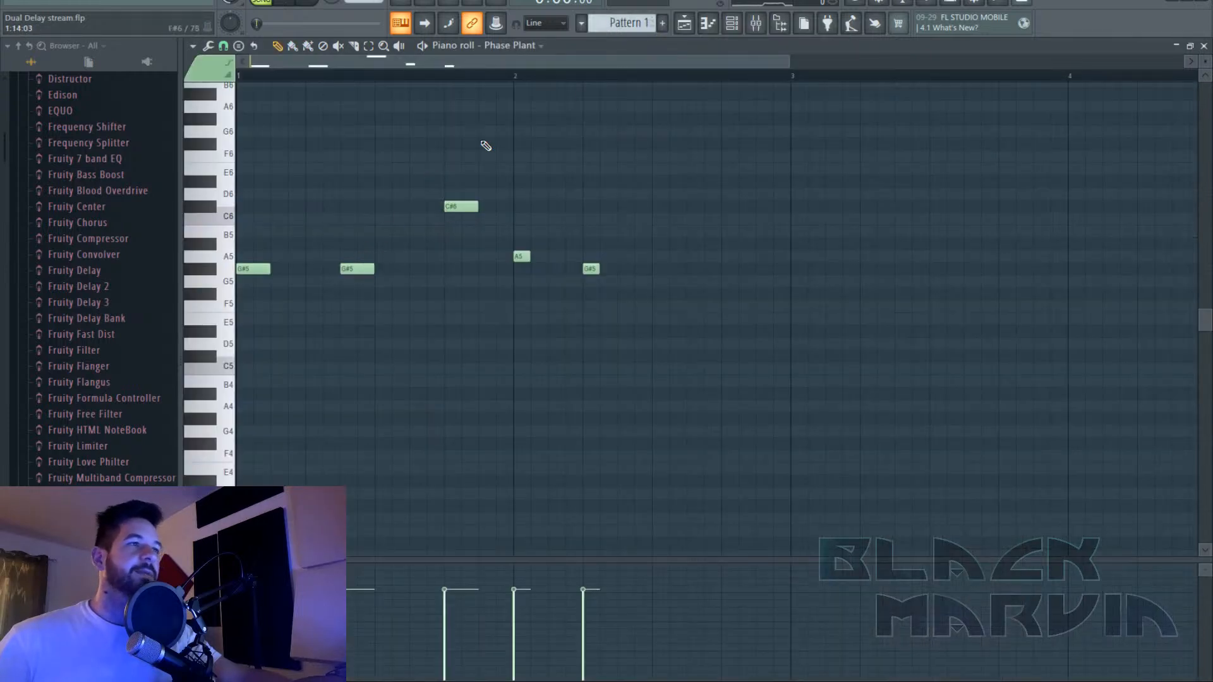
click(695, 28)
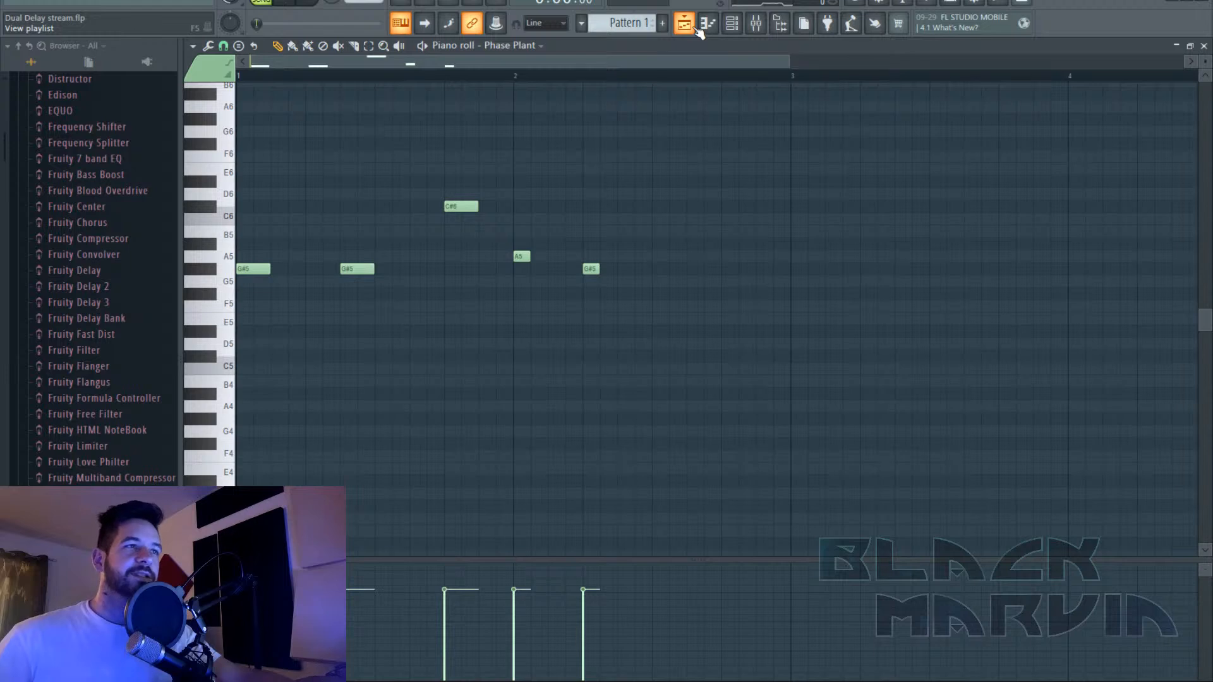
click(697, 29)
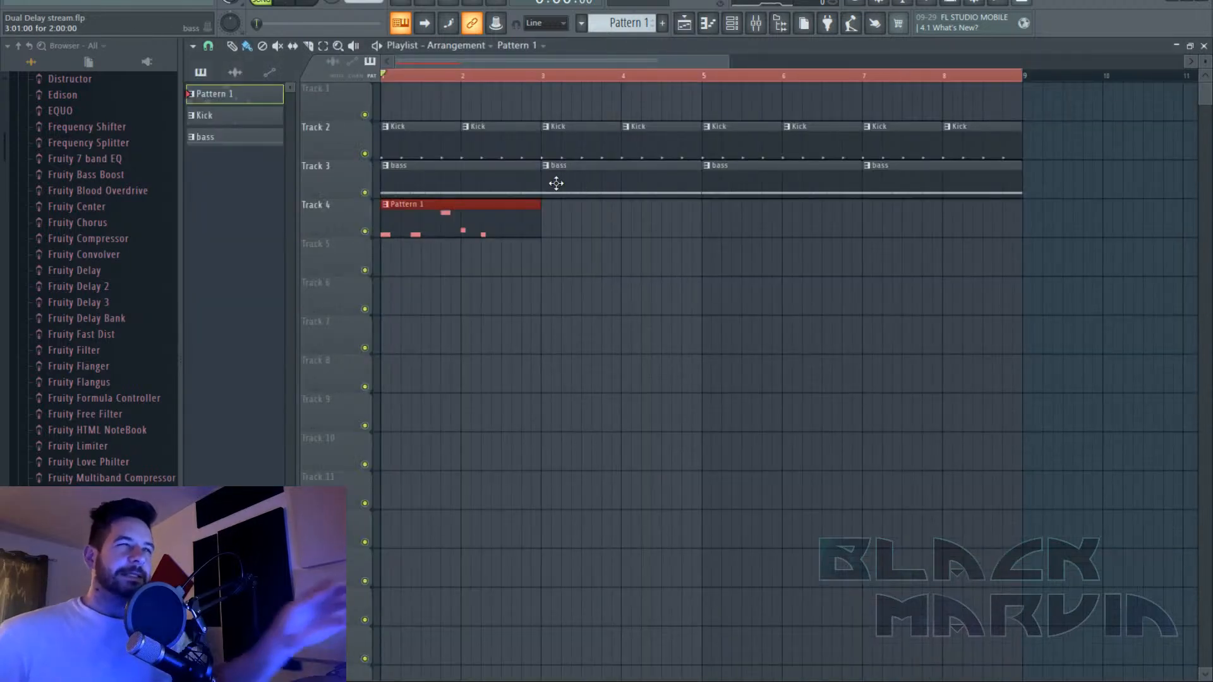
Transpose all of Pattern 1's Phase Plant notes down six semitones so the phrase starts on D5, and audition it.
double_click(507, 211)
drag(508, 61, 160, 51)
key(shift+Down)
key(shift+Down)
key(shift+Down)
key(shift+Down)
key(shift+Down)
key(shift+Down)
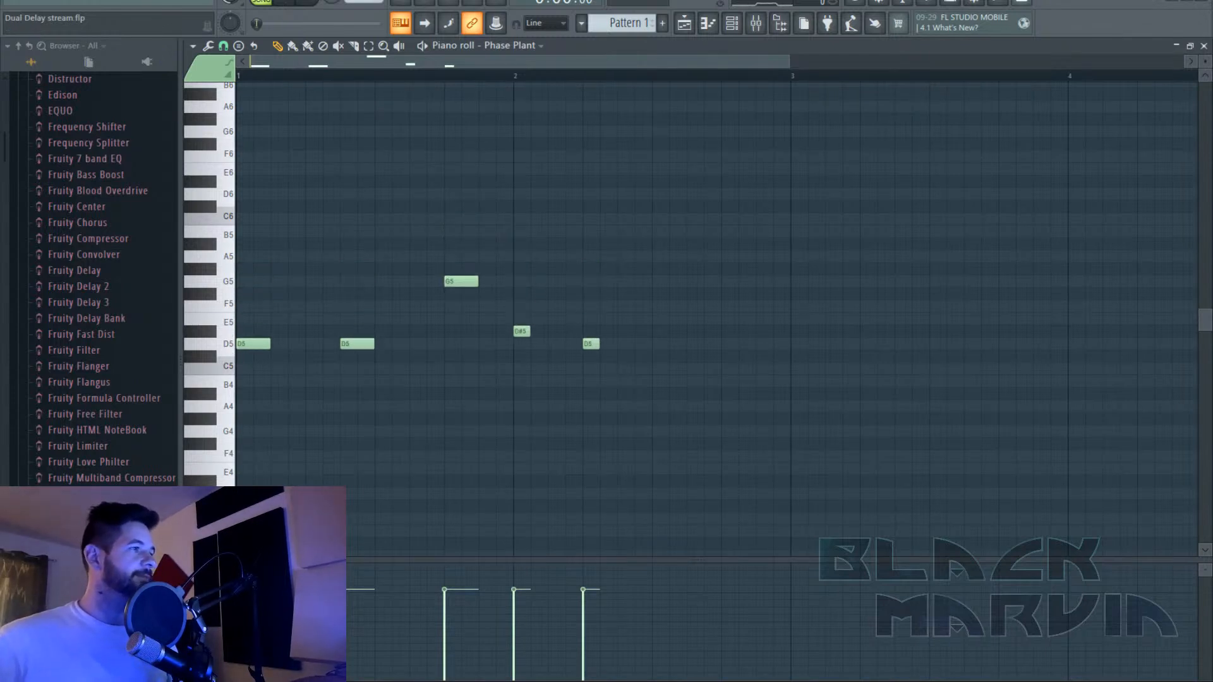
key(space)
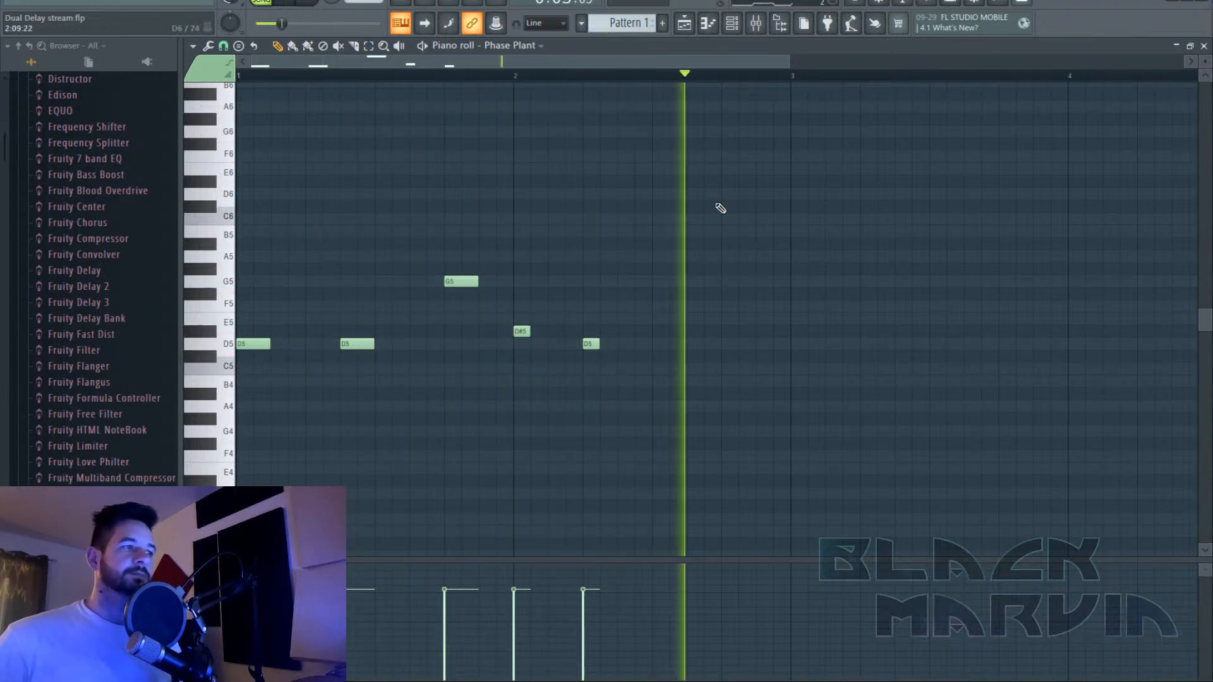
key(space)
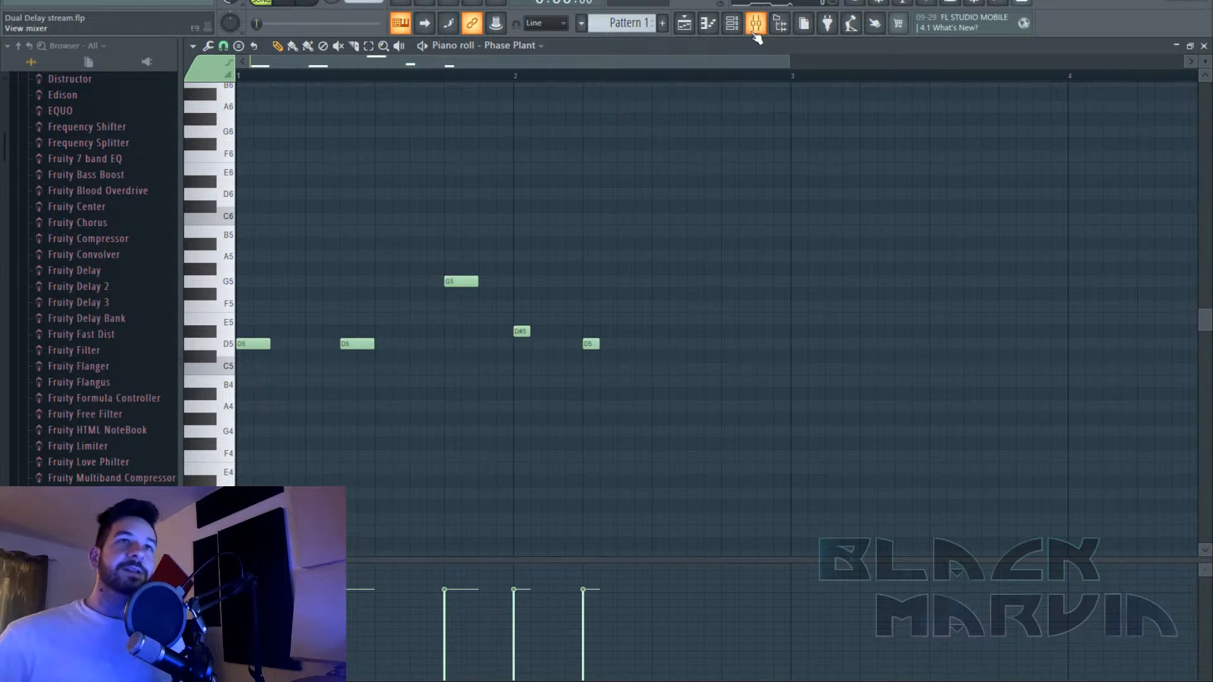
Repeat the Pattern 1 clip three times on Track 4, at bars 3, 5 and 7.
click(691, 27)
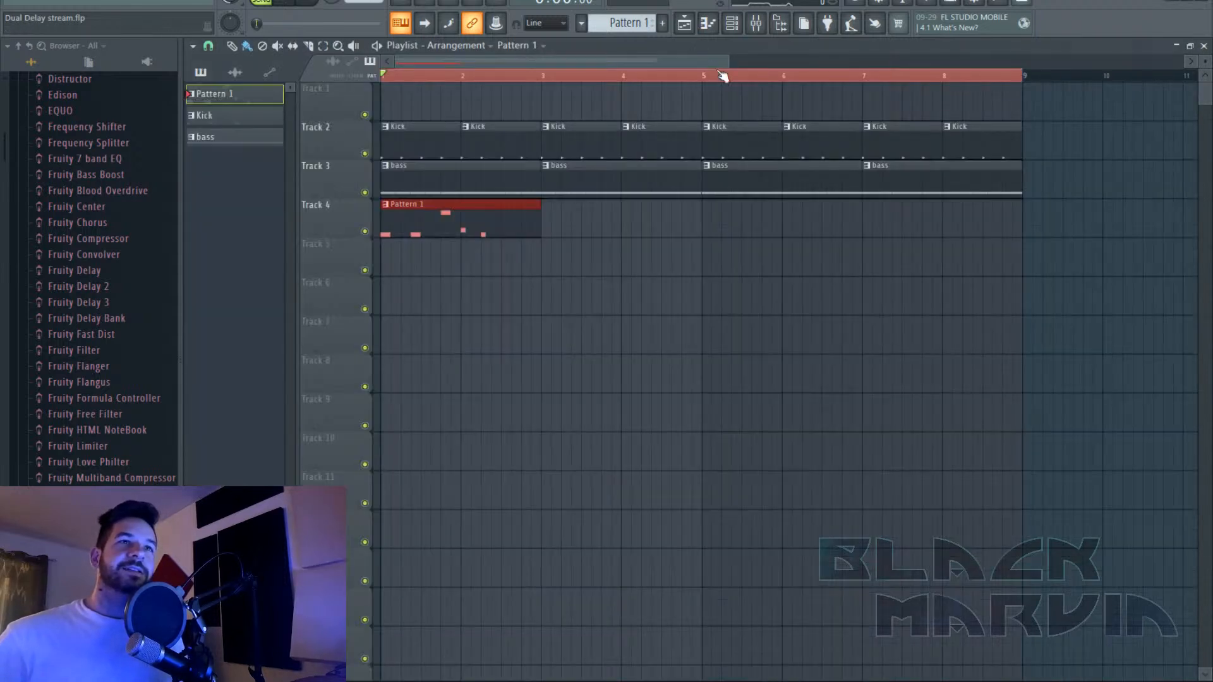
drag(550, 222, 822, 216)
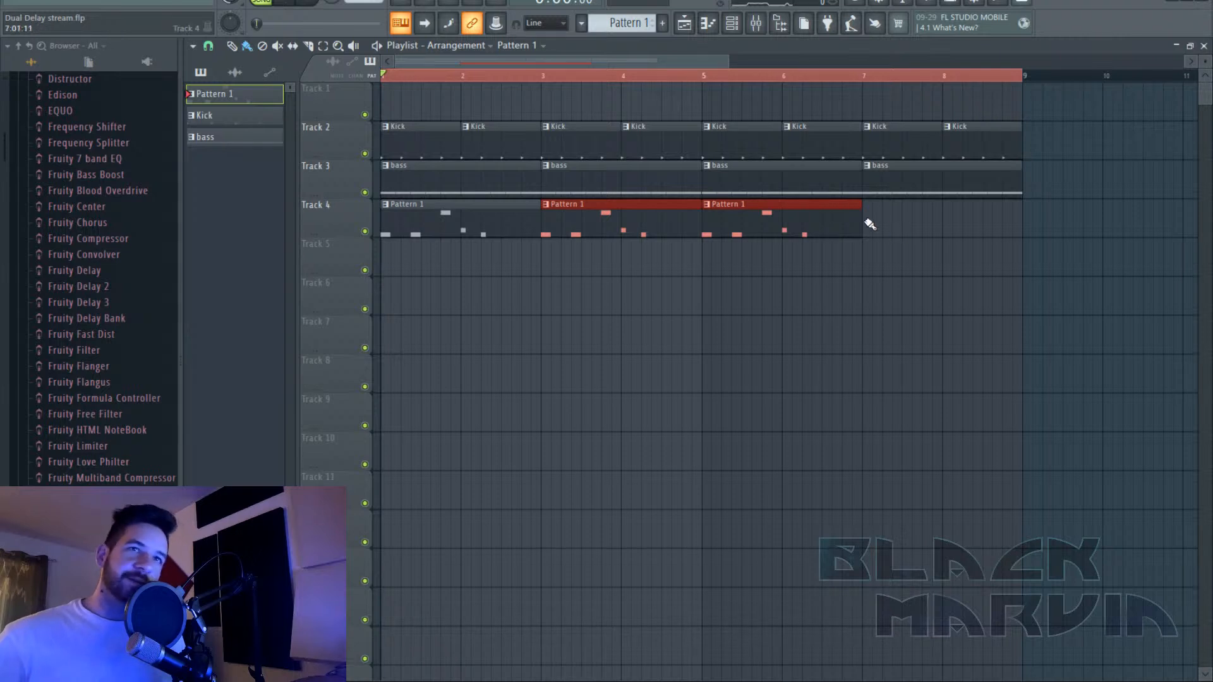
click(867, 221)
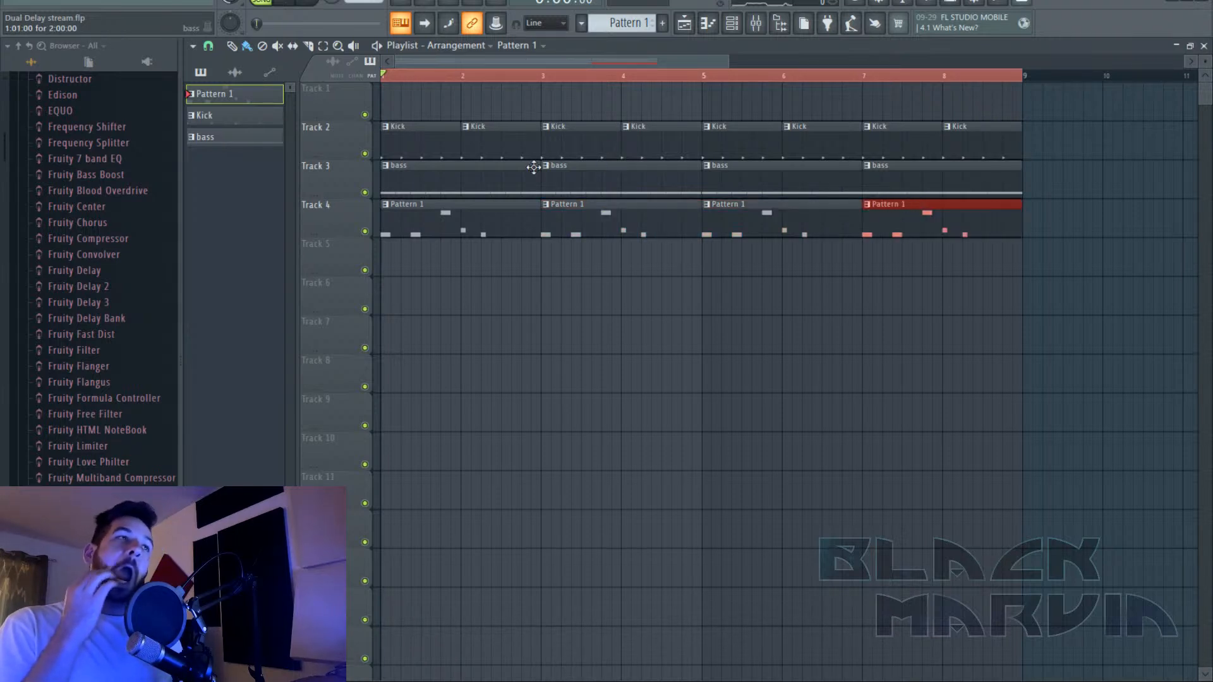
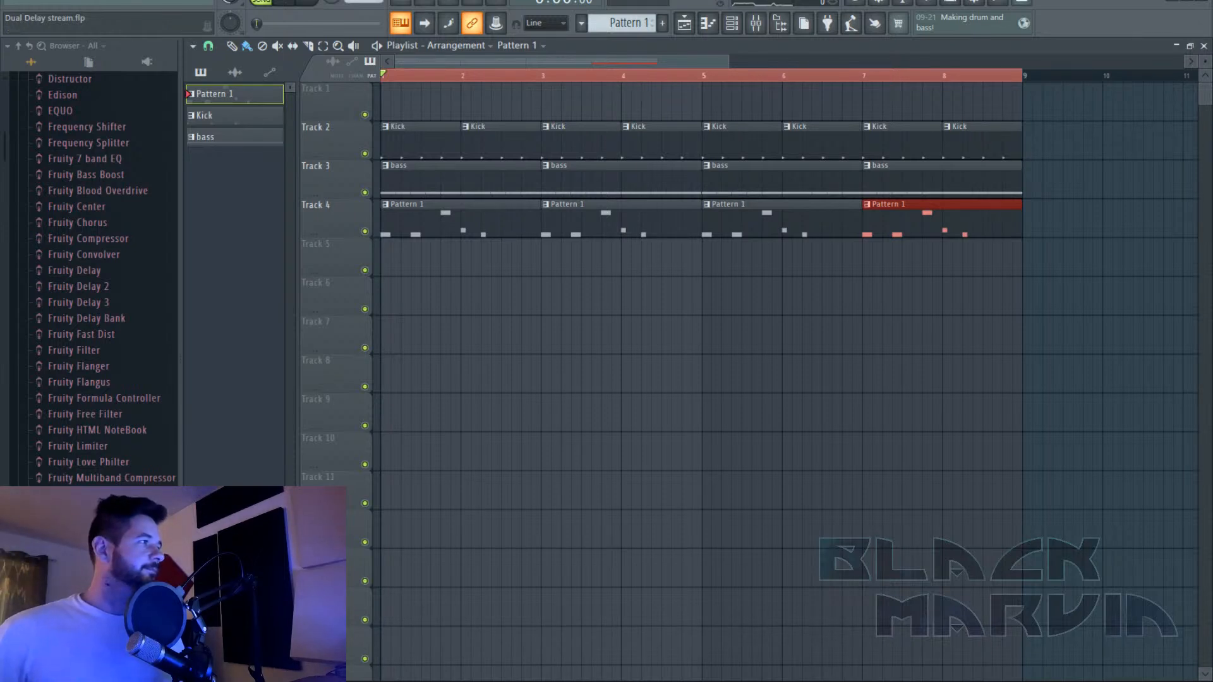
Start song playback and duplicate all Kick, bass and Pattern 1 clips so the copies begin at bar 9.
click(299, 3)
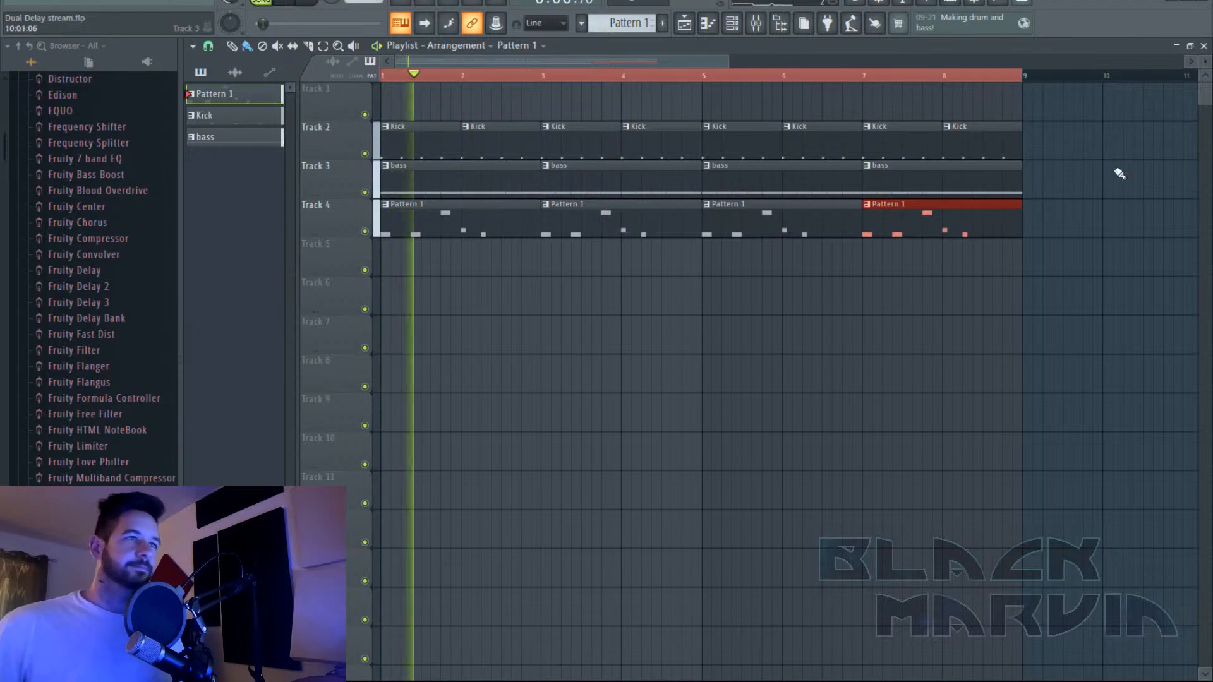
key(ctrl+a)
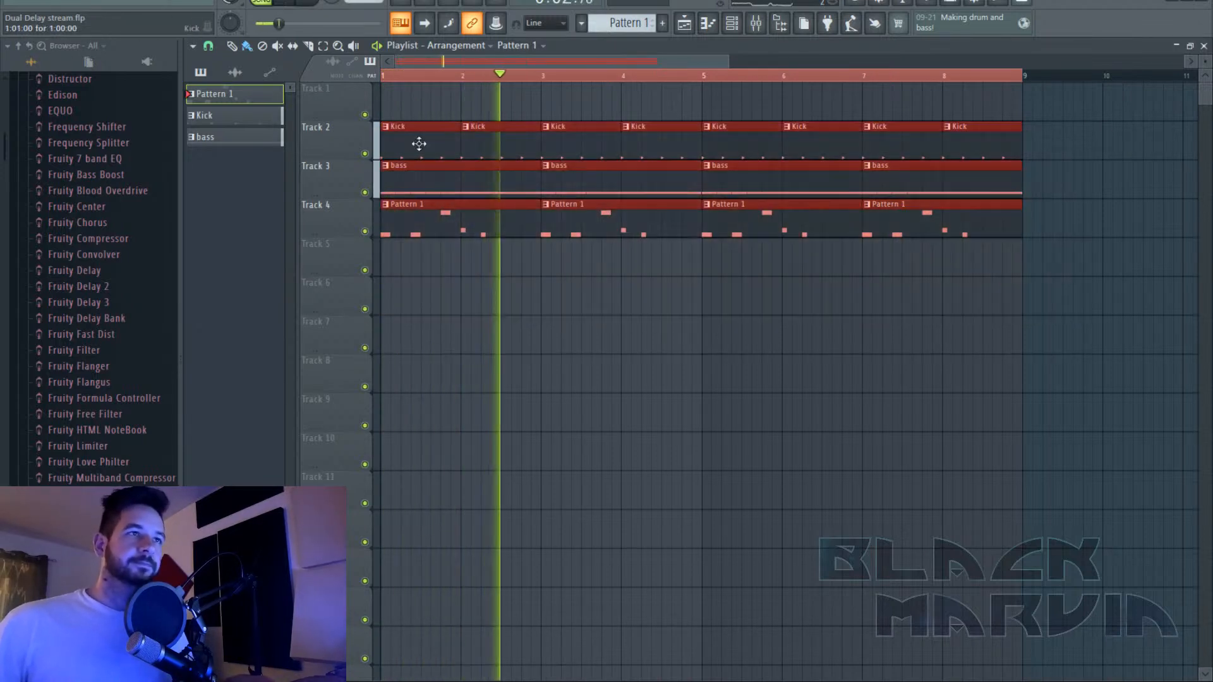
key(ctrl+b)
drag(1043, 140, 1056, 135)
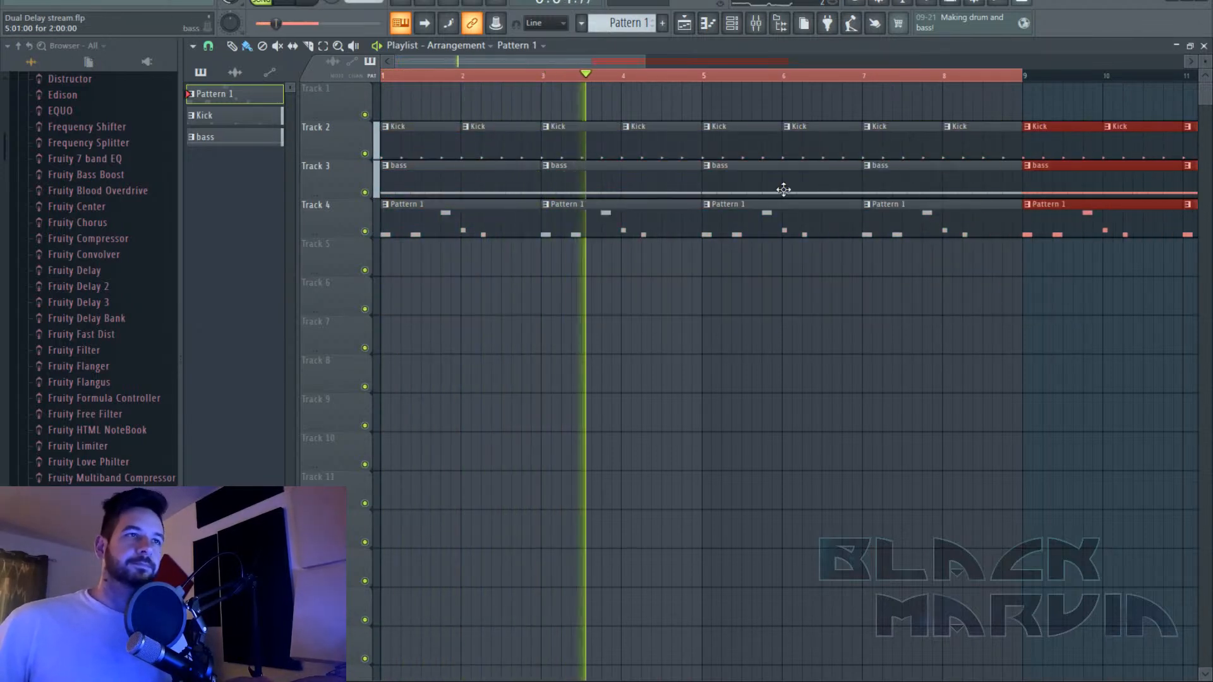
Browse the sample library to the Phobos Records Samples Vol.1 pack and open its Clap folder.
scroll(76, 325, down, 5)
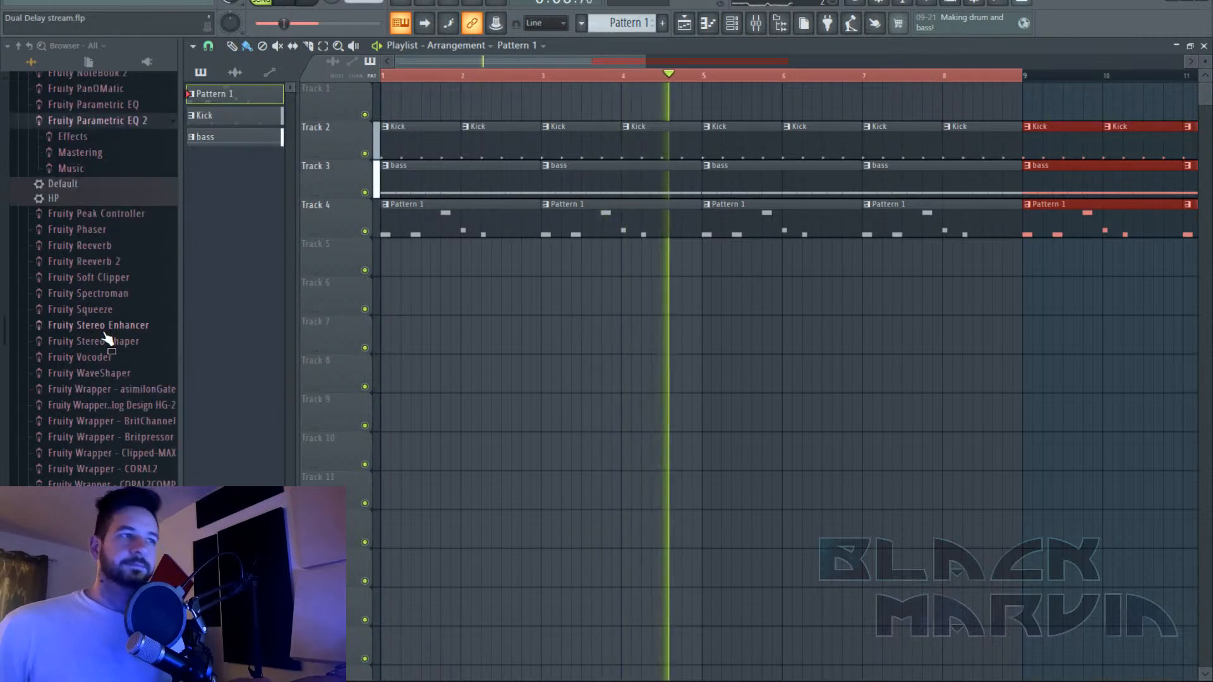
scroll(108, 339, down, 10)
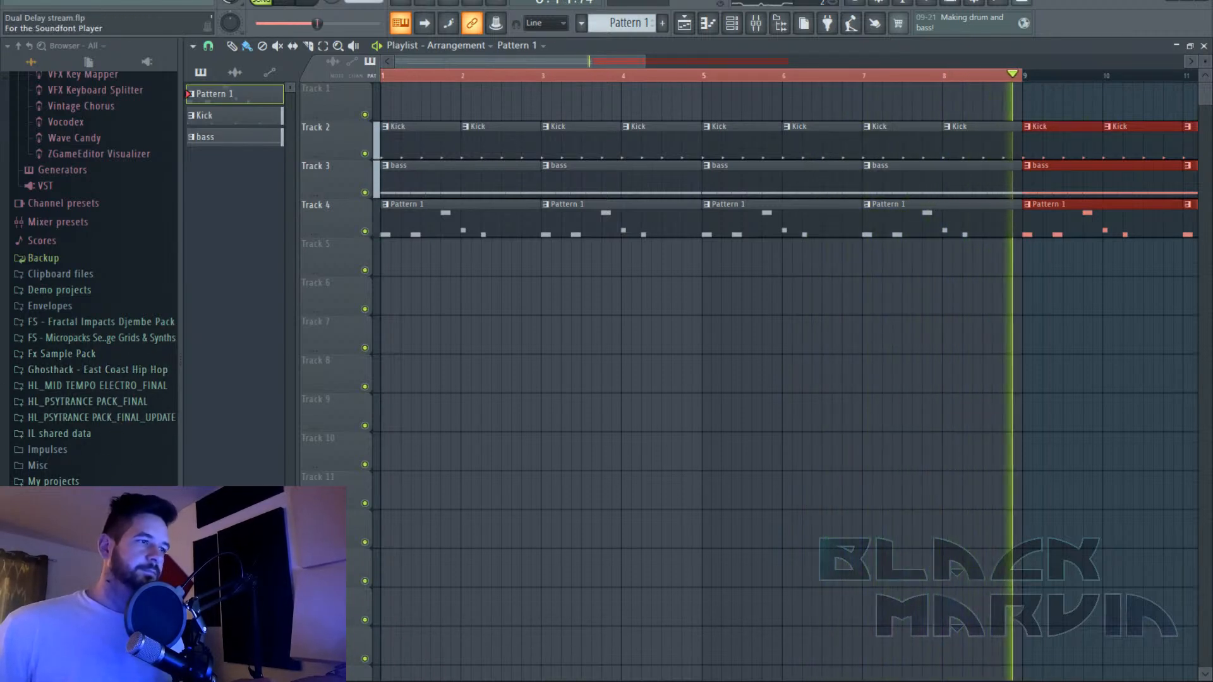
click(18, 46)
scroll(95, 284, down, 20)
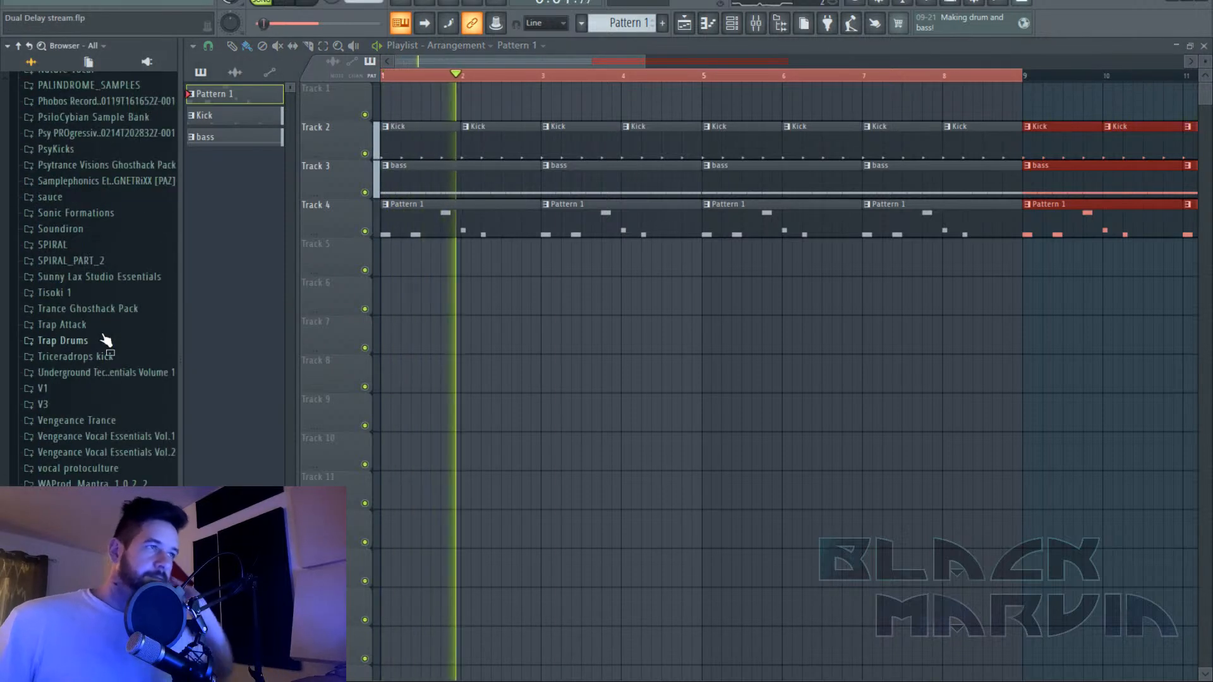
click(101, 101)
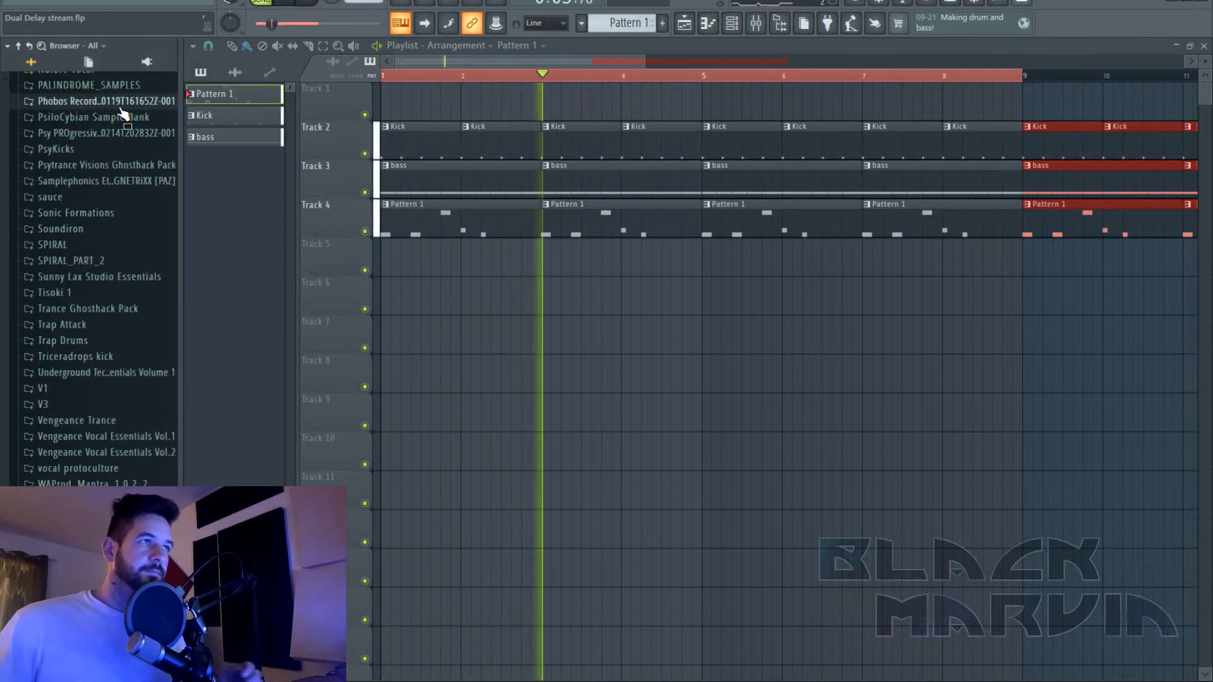
click(114, 116)
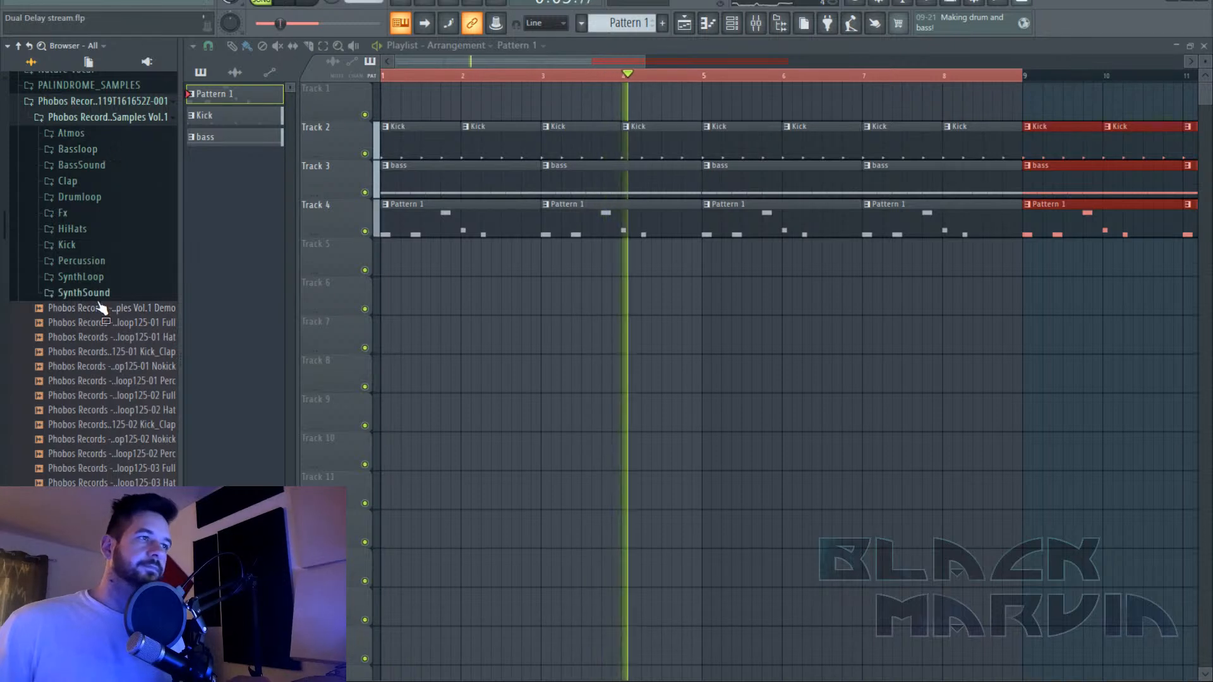
click(101, 183)
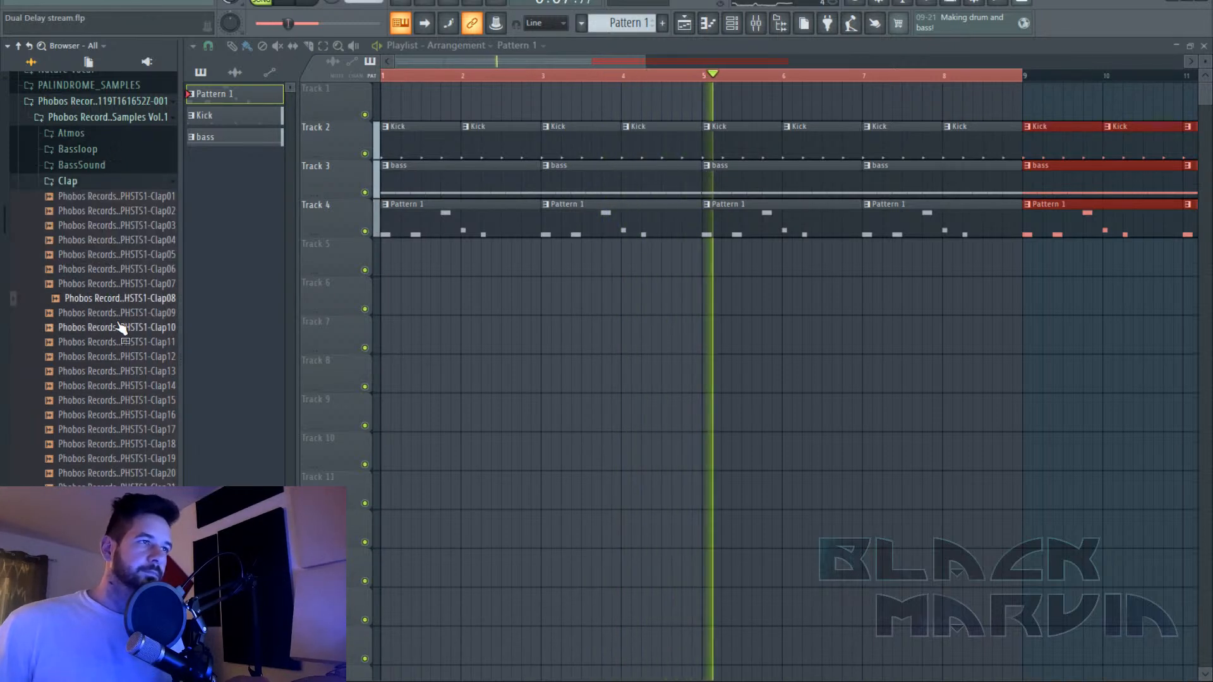
Audition the Phobos clap samples from Clap14 to Clap20 against the playing song and load Clap19 as a new channel.
click(128, 388)
click(130, 399)
click(130, 415)
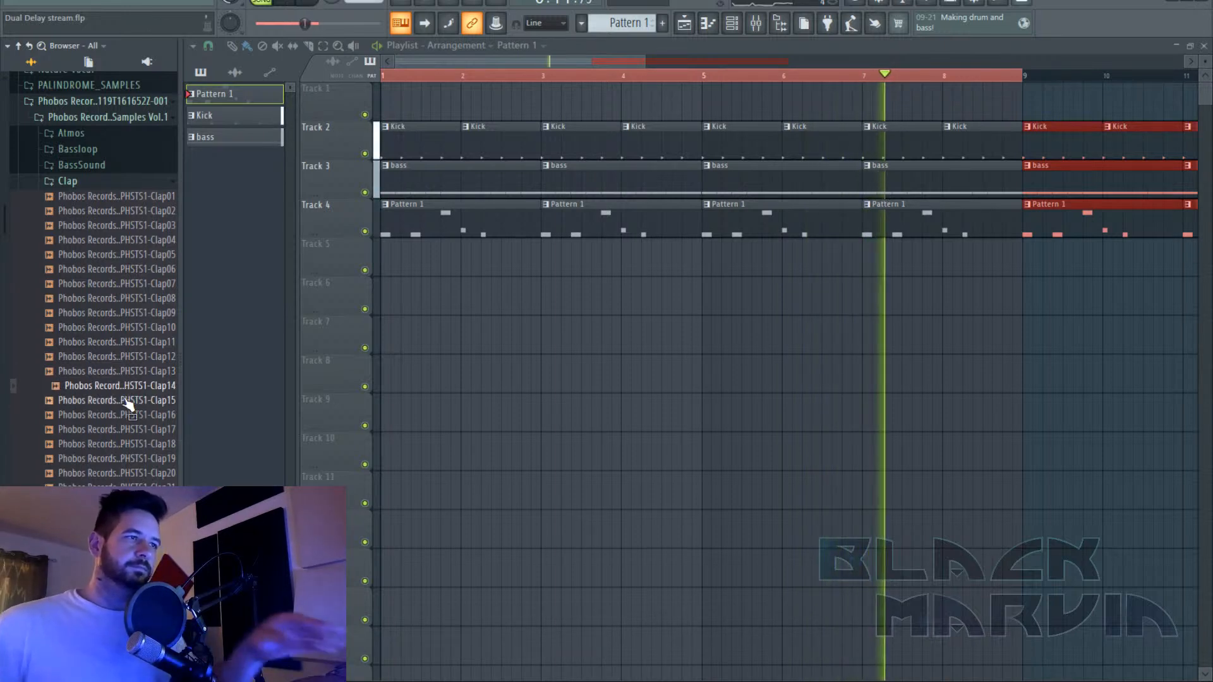
click(126, 430)
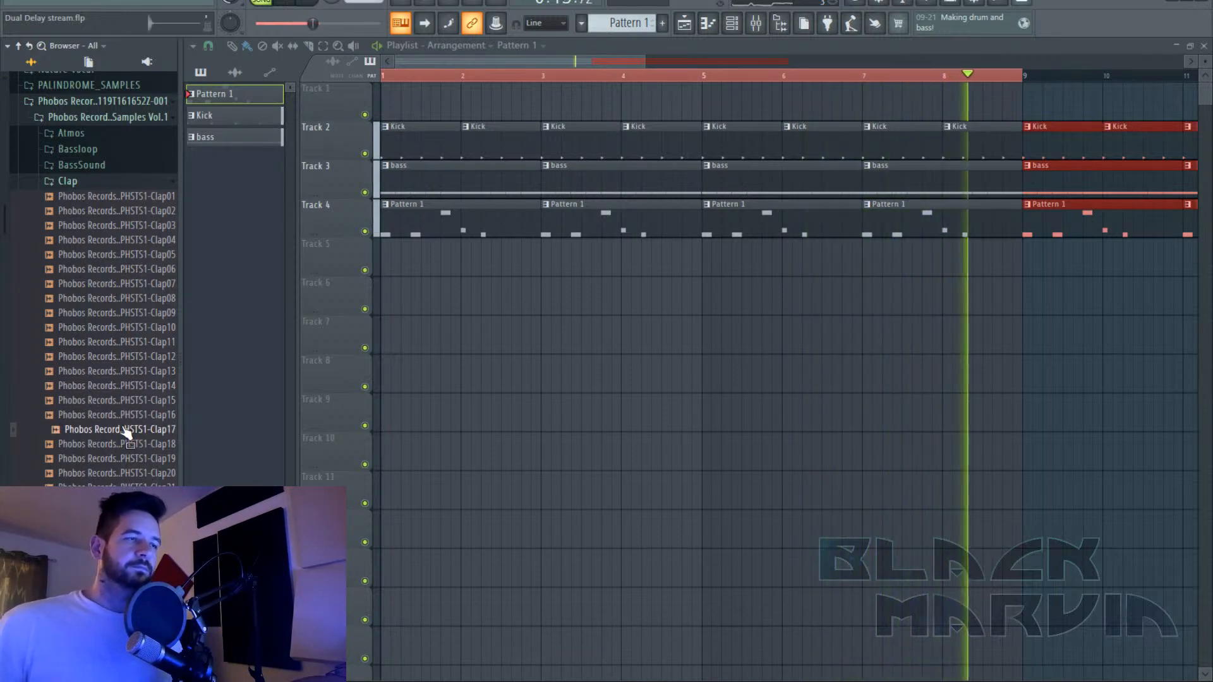
click(126, 444)
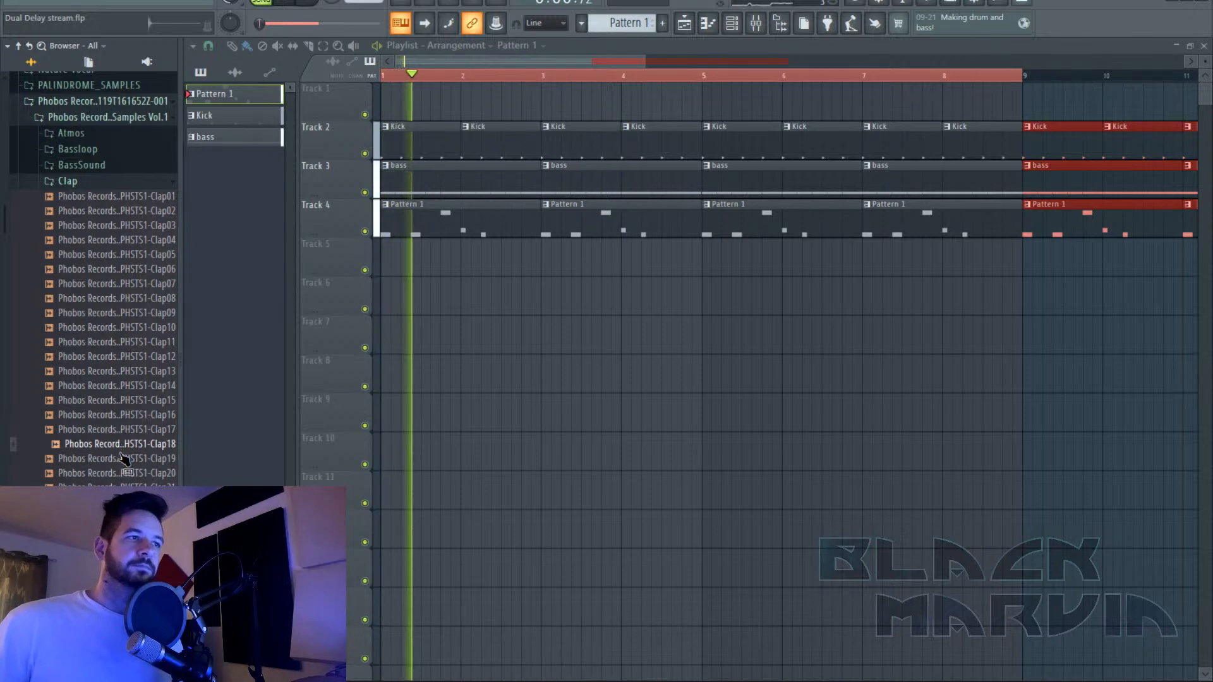
click(127, 459)
click(127, 474)
click(126, 459)
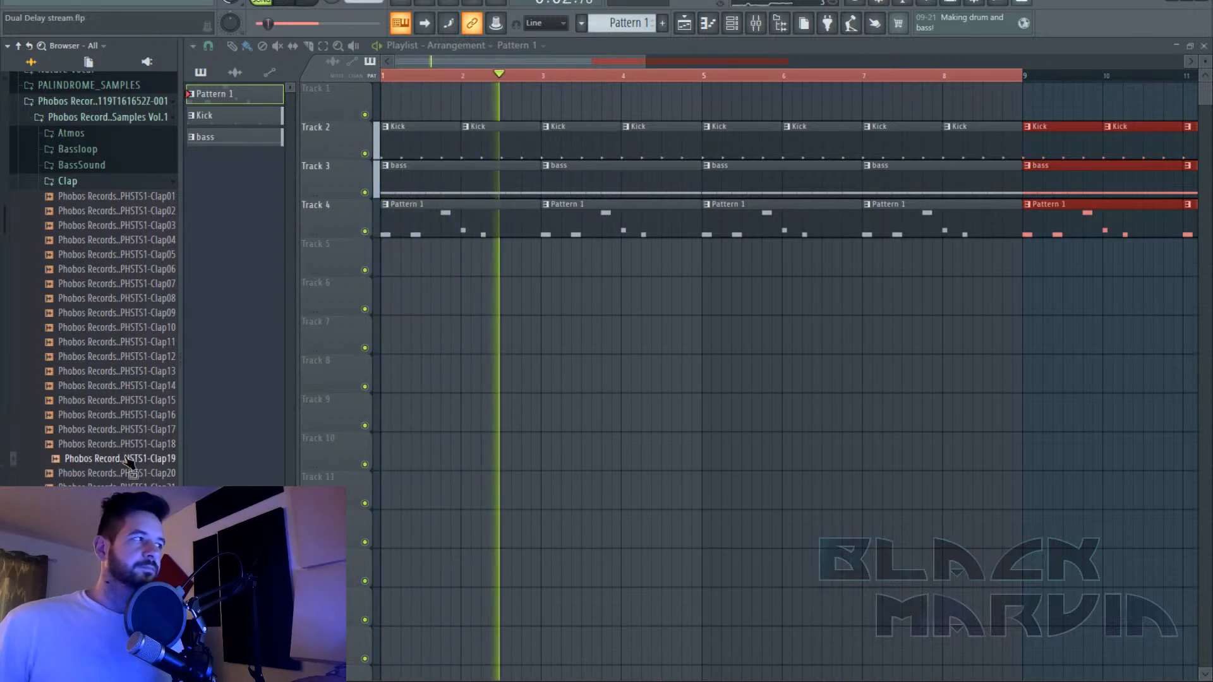
key(F6)
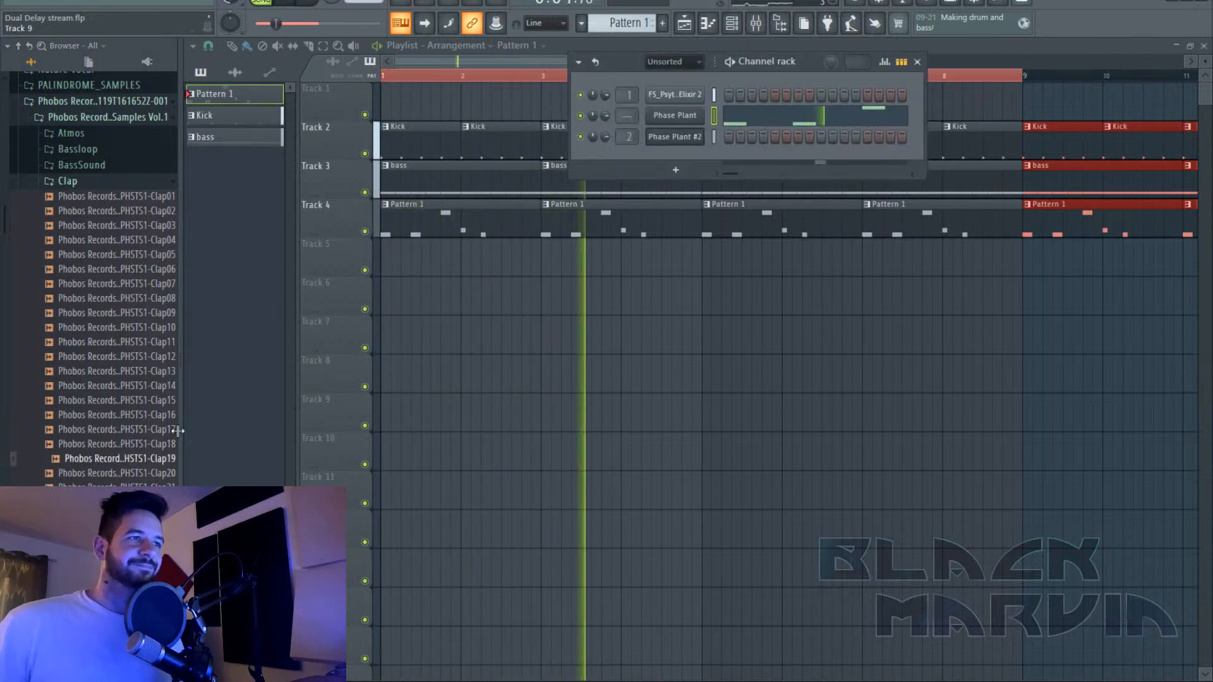
drag(136, 459, 675, 158)
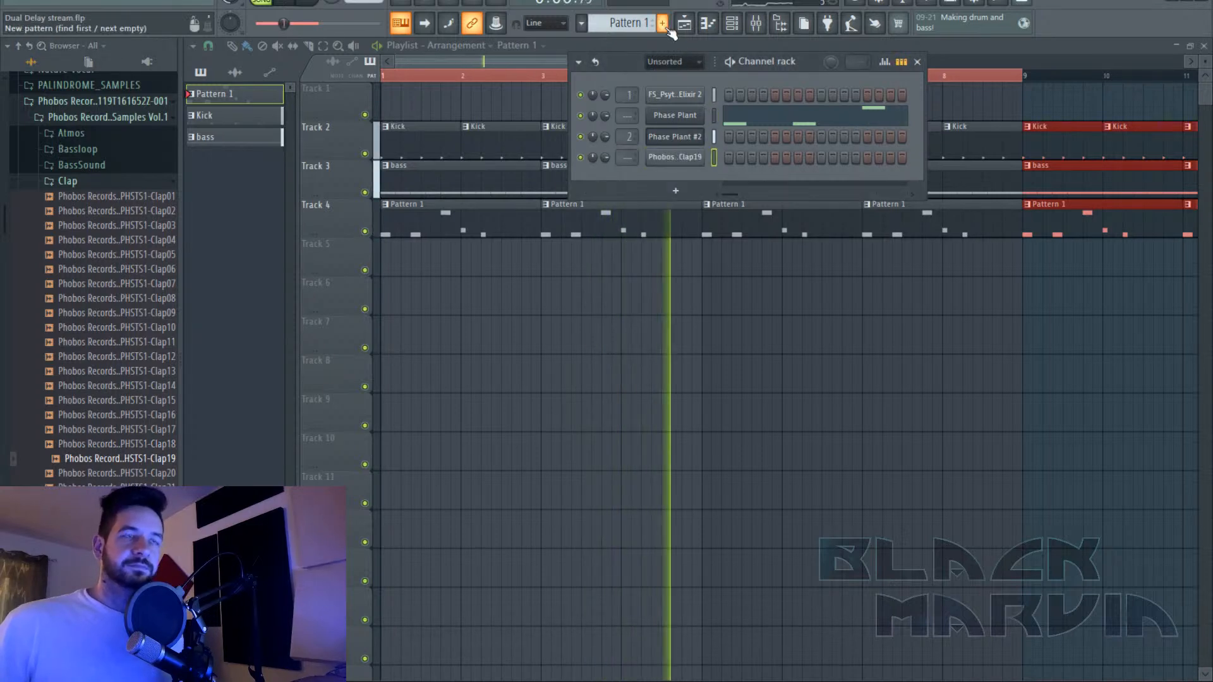
Create a new pattern named clap with Clap19 hits on steps 5 and 13.
click(663, 23)
text(clap)
key(Return)
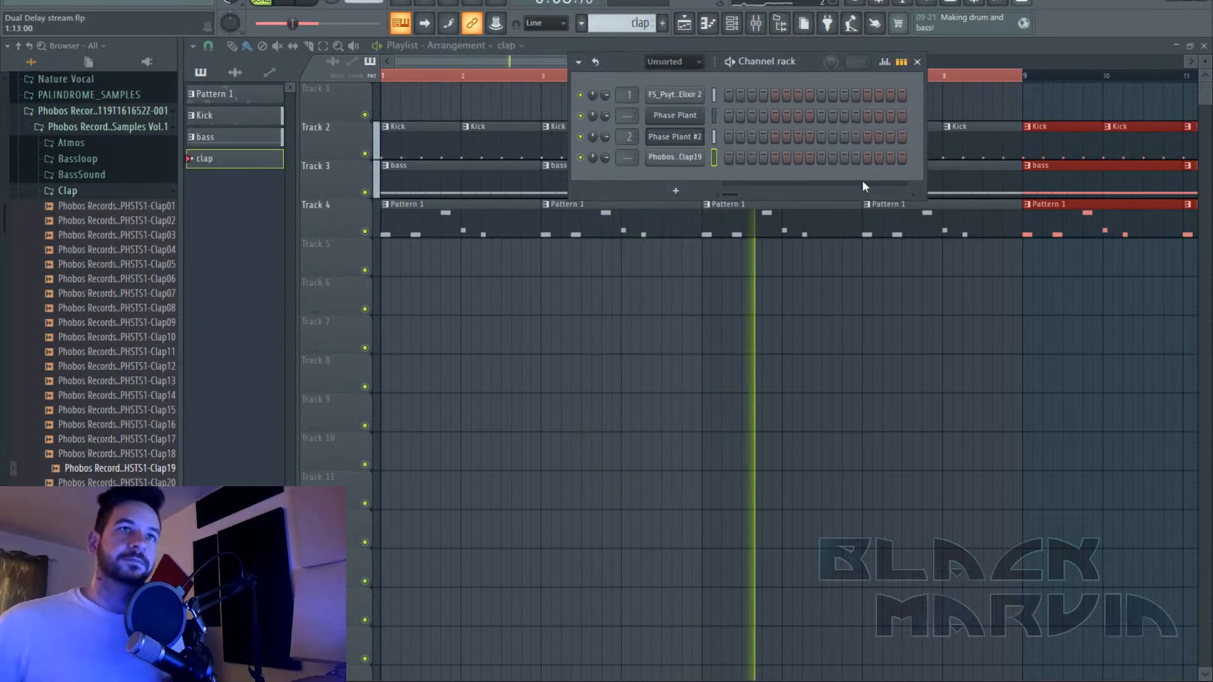
click(777, 159)
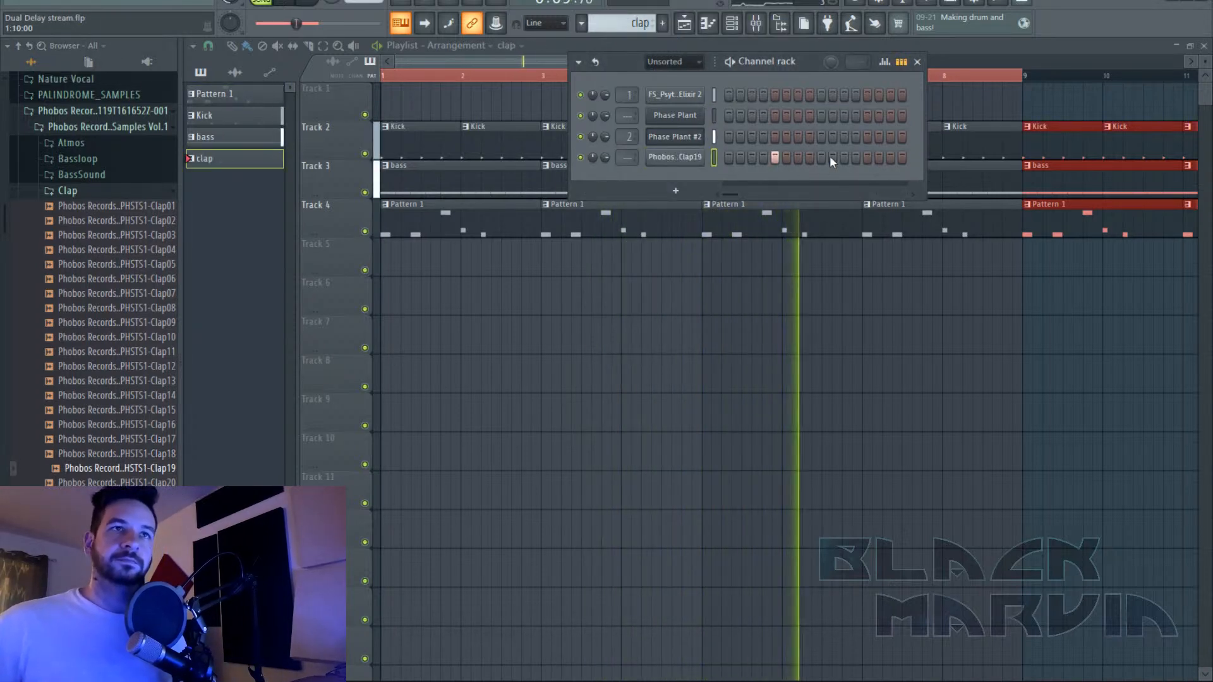
Fill playlist Track 5 with back-to-back clap clips from bar 1 through bar 8.
click(392, 249)
key(space)
key(space)
drag(471, 263, 866, 292)
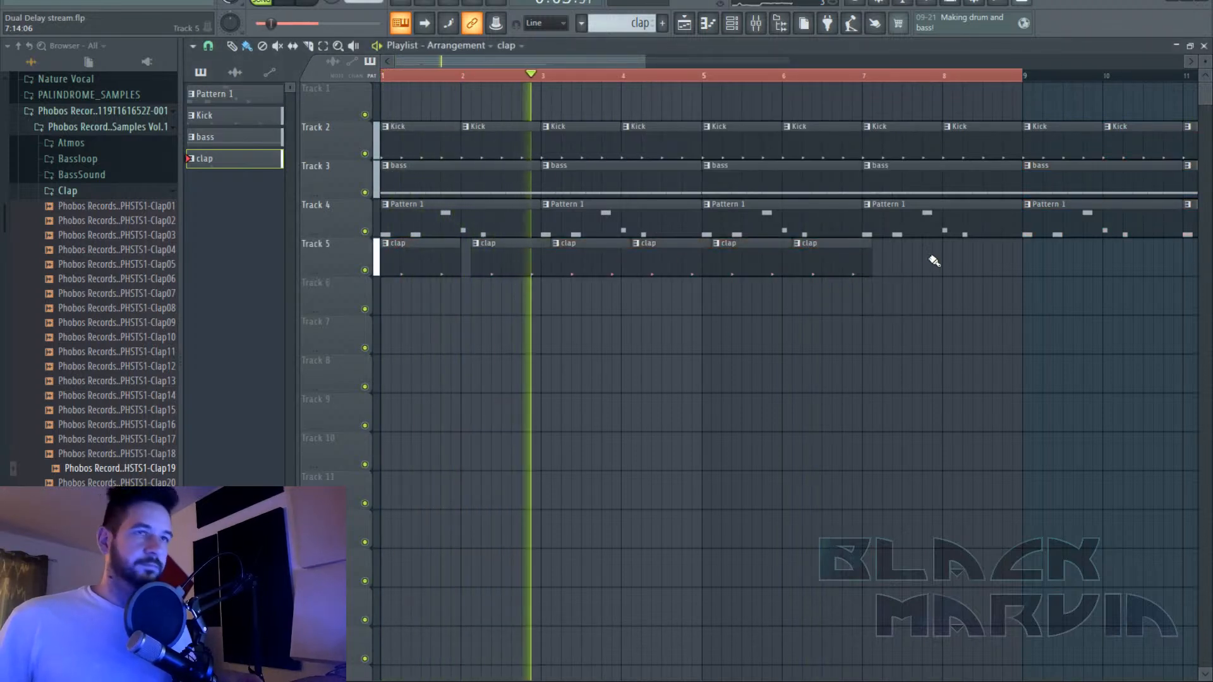
drag(914, 259, 530, 261)
drag(518, 255, 507, 254)
drag(875, 250, 969, 257)
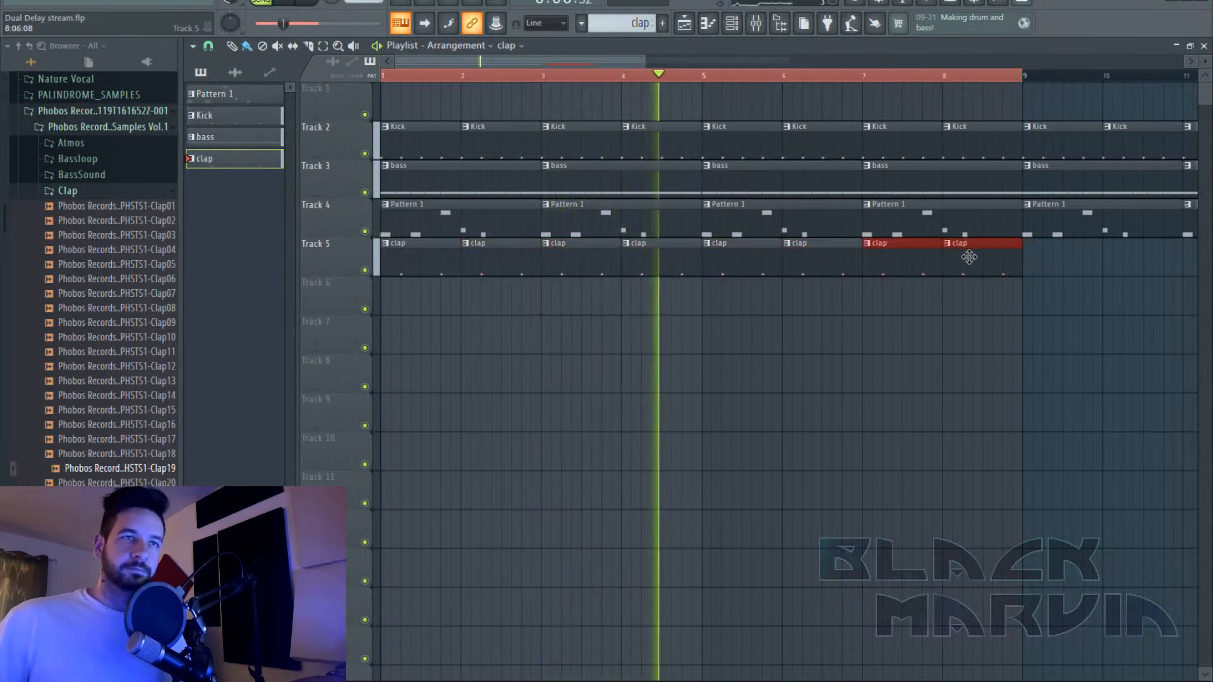
Open the Phobos pack's HiHats folder and audition its samples, including Hihat15 and Hihat16.
click(127, 192)
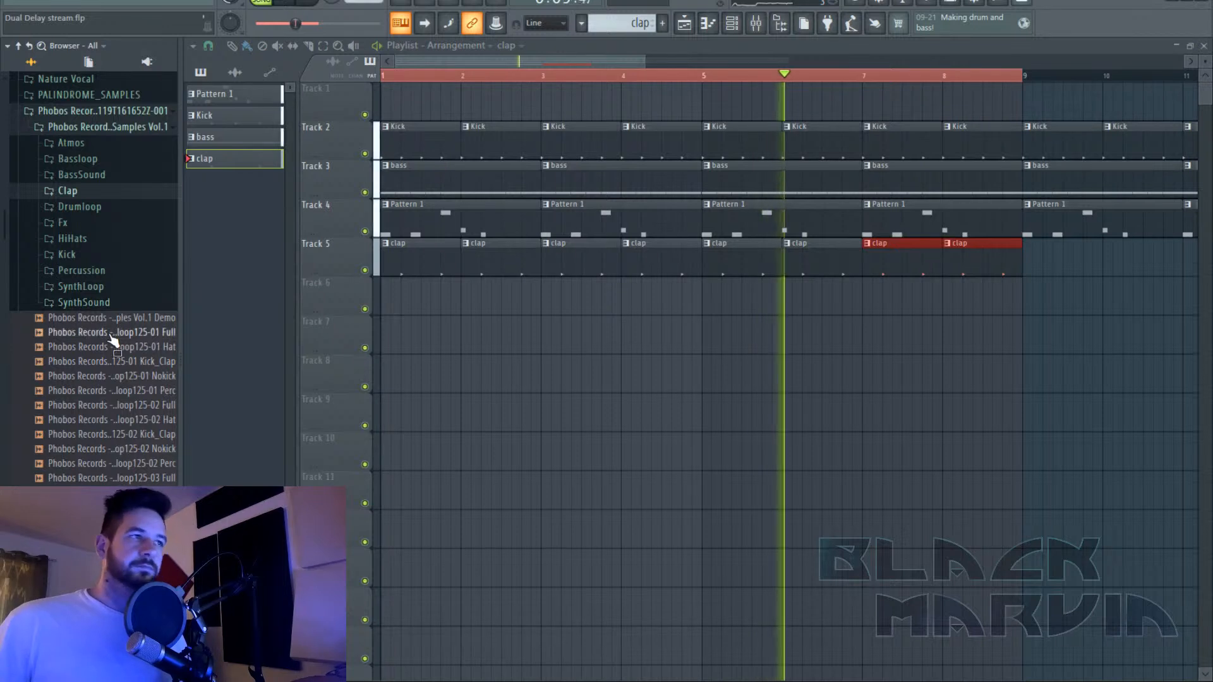
click(95, 239)
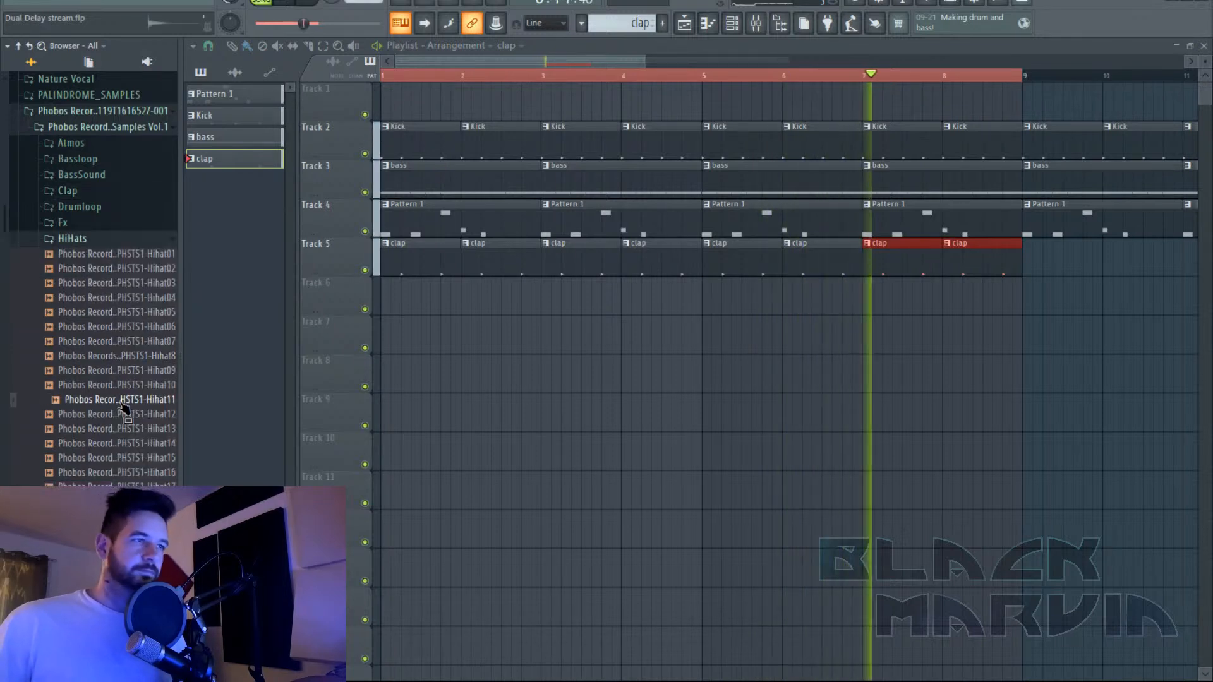
click(121, 460)
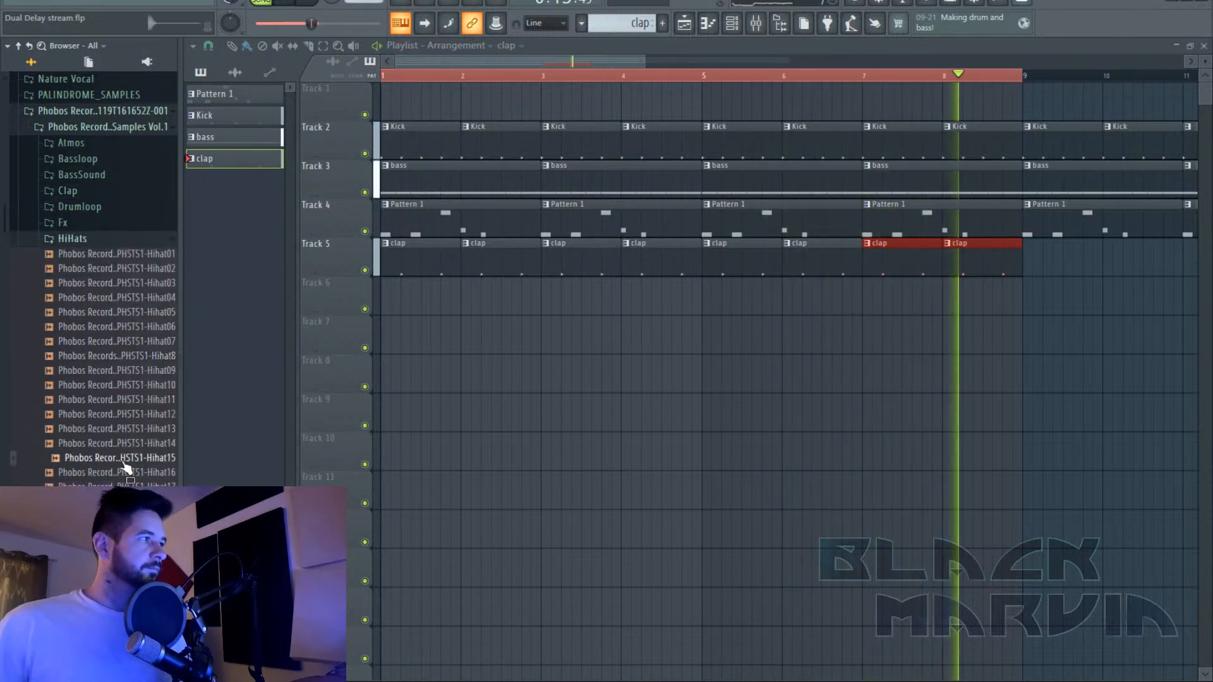
click(128, 474)
click(95, 460)
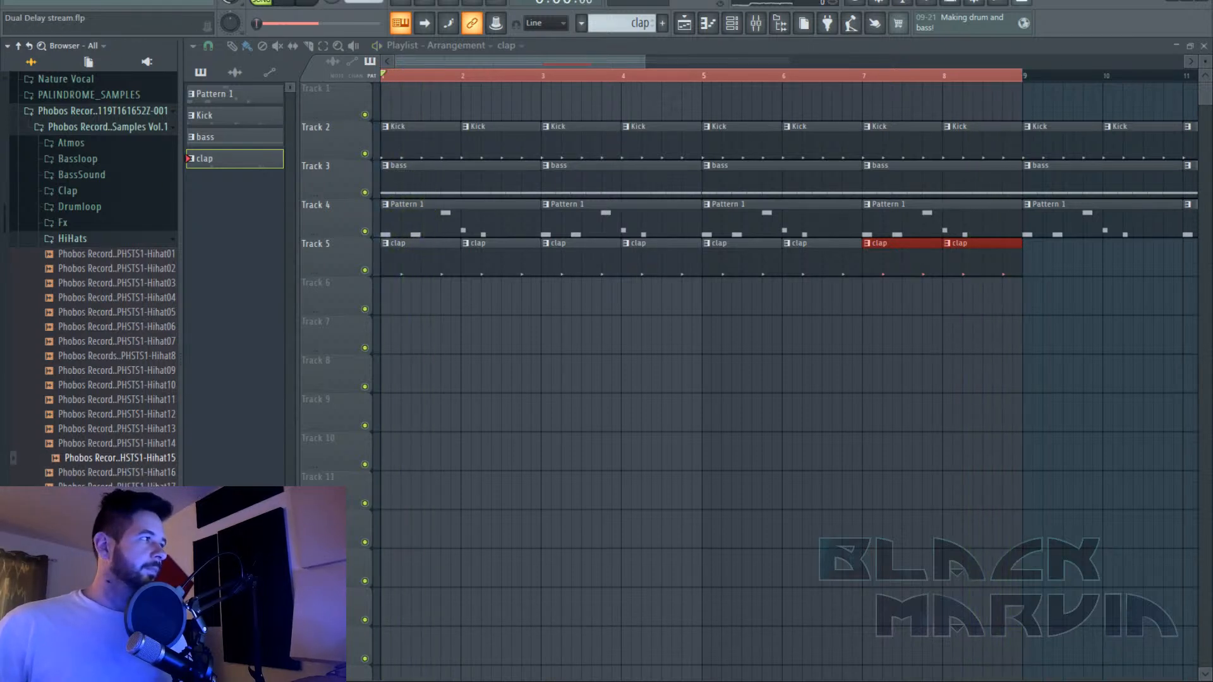
Show the channel rack and create a new pattern named HH.
click(718, 26)
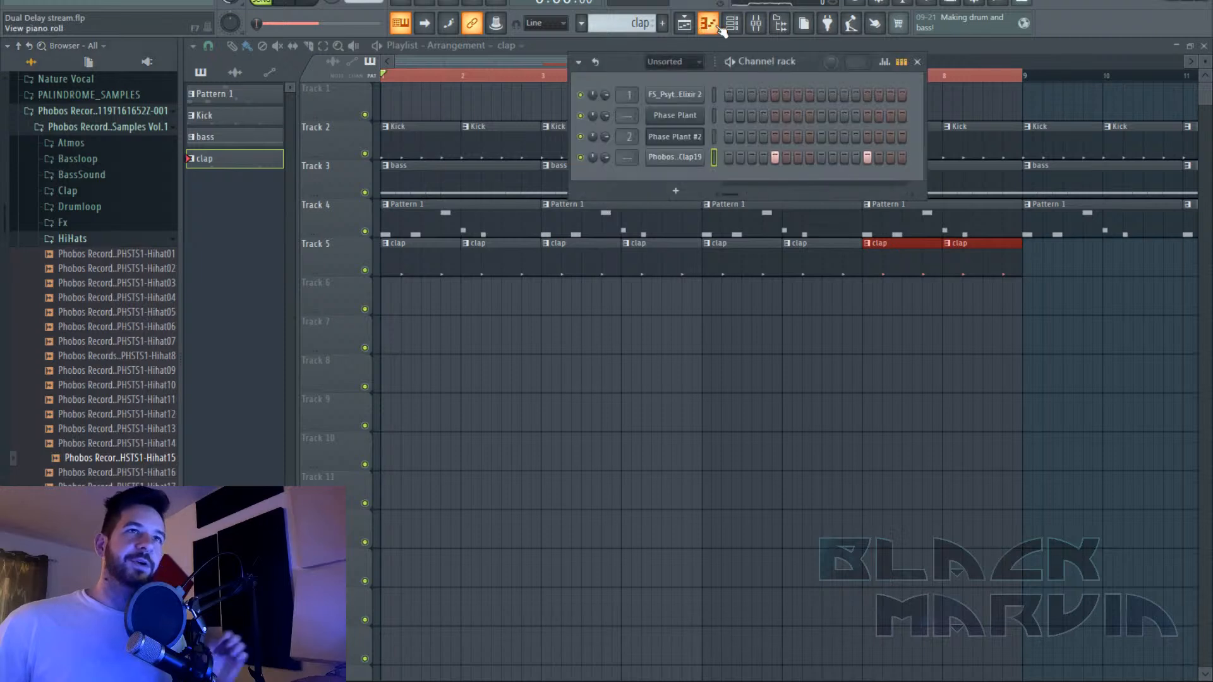
click(665, 22)
text(HH)
key(Return)
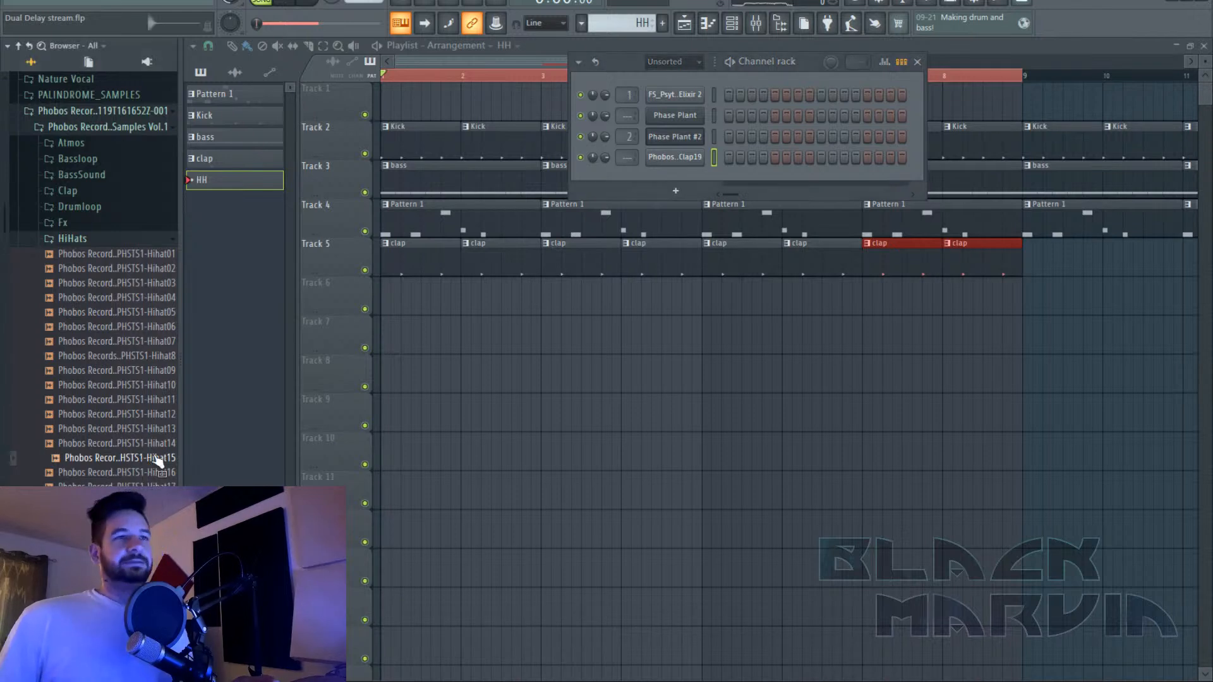
Try the Hihat16 sample on steps 4, 7, 11 and 15 of the HH pattern, and delete its channel.
click(139, 474)
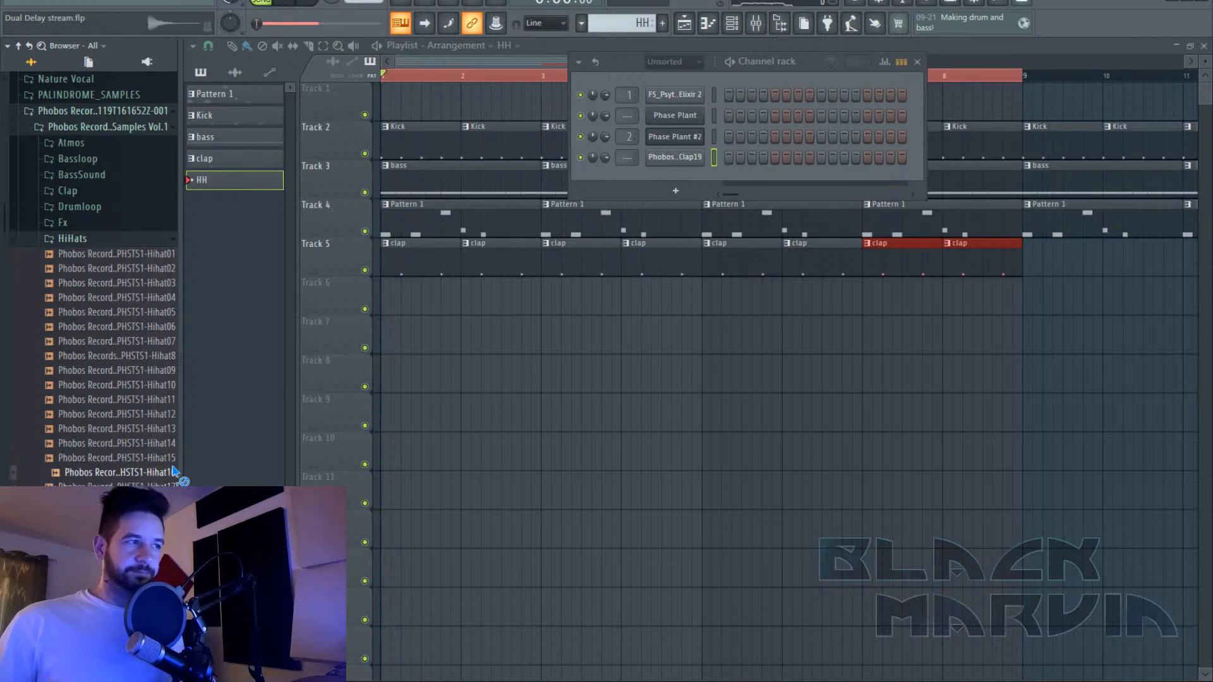
drag(627, 179, 756, 170)
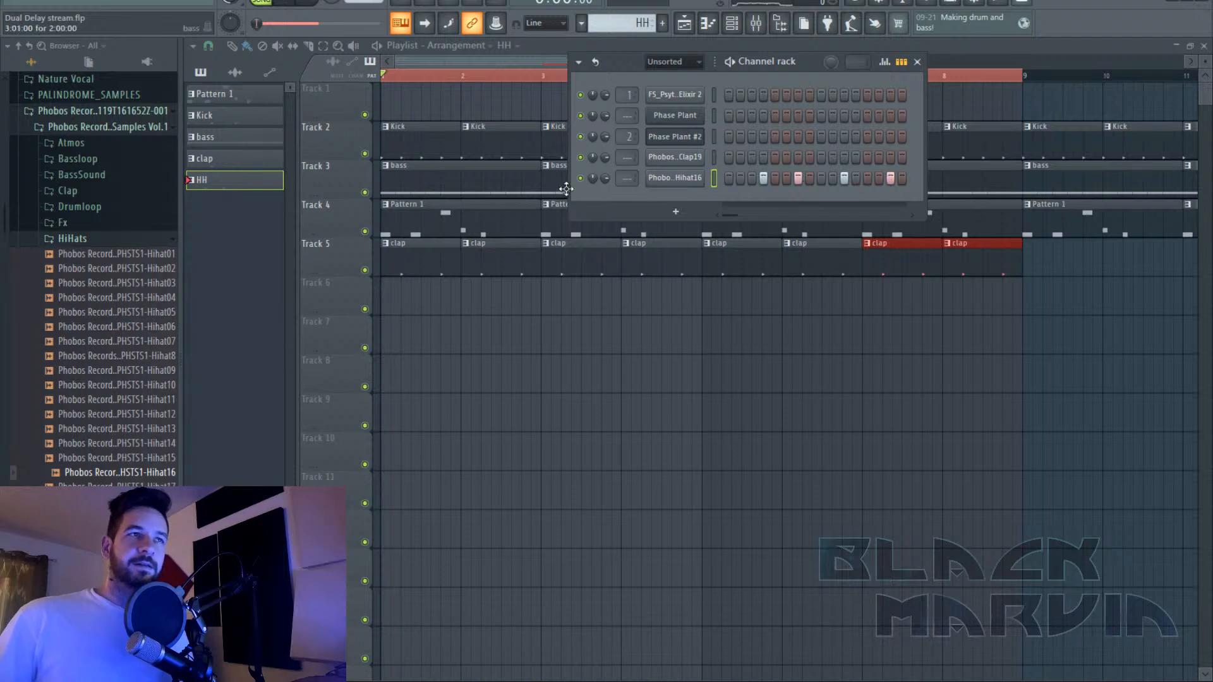
click(665, 182)
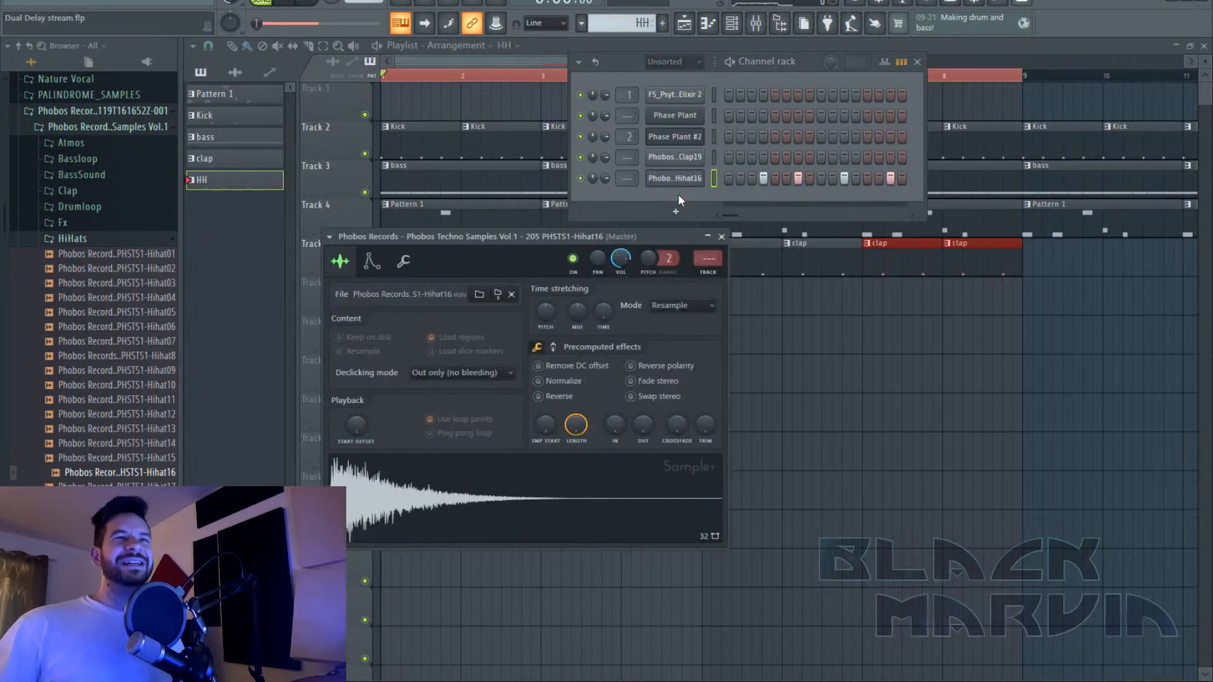
right_click(687, 182)
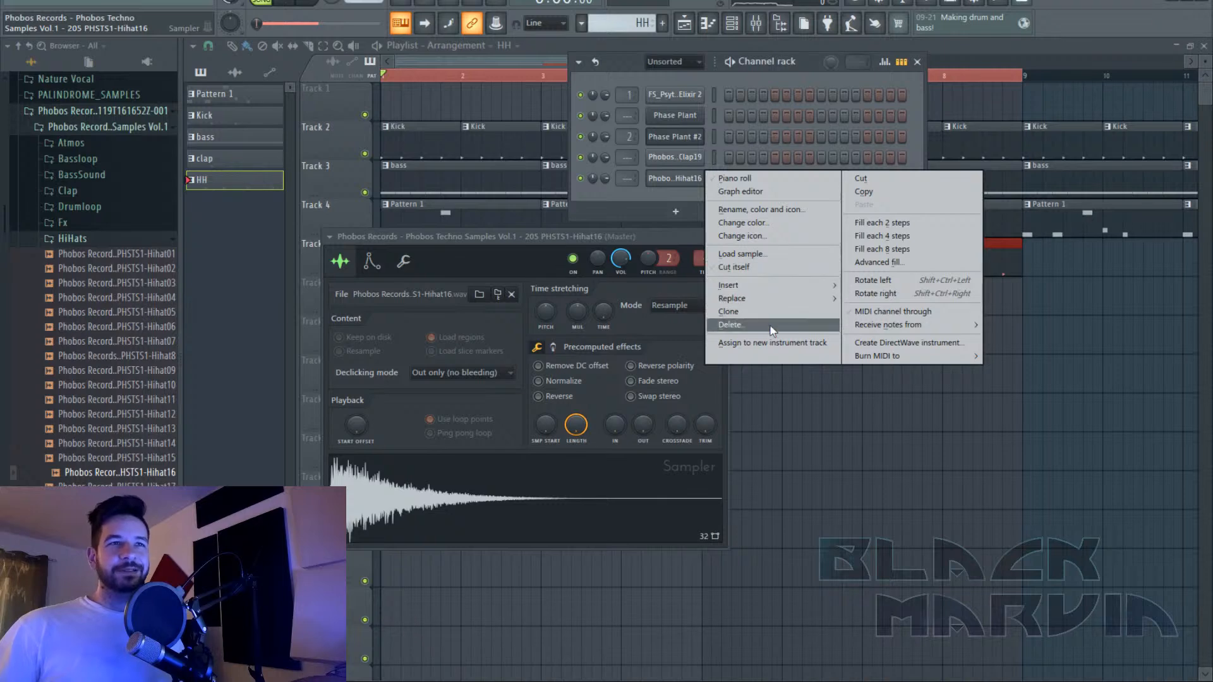
click(768, 324)
Add a new Phase Plant channel and browse its User presets to the Hat sounds.
click(674, 191)
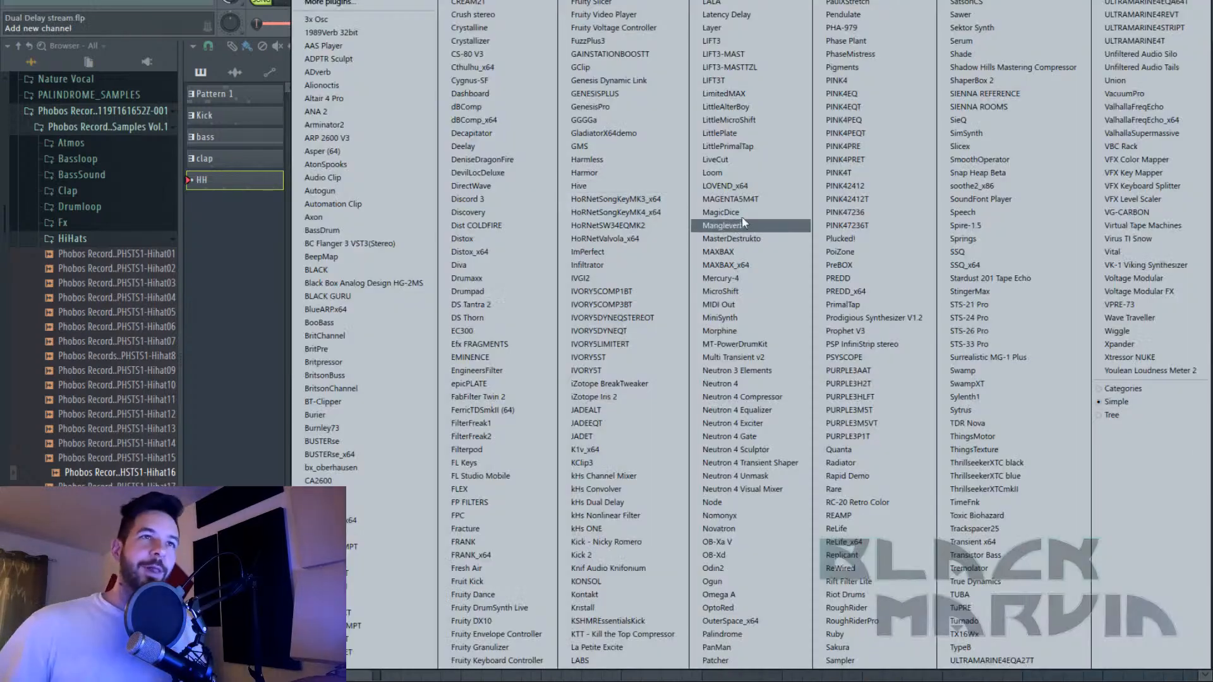
click(847, 41)
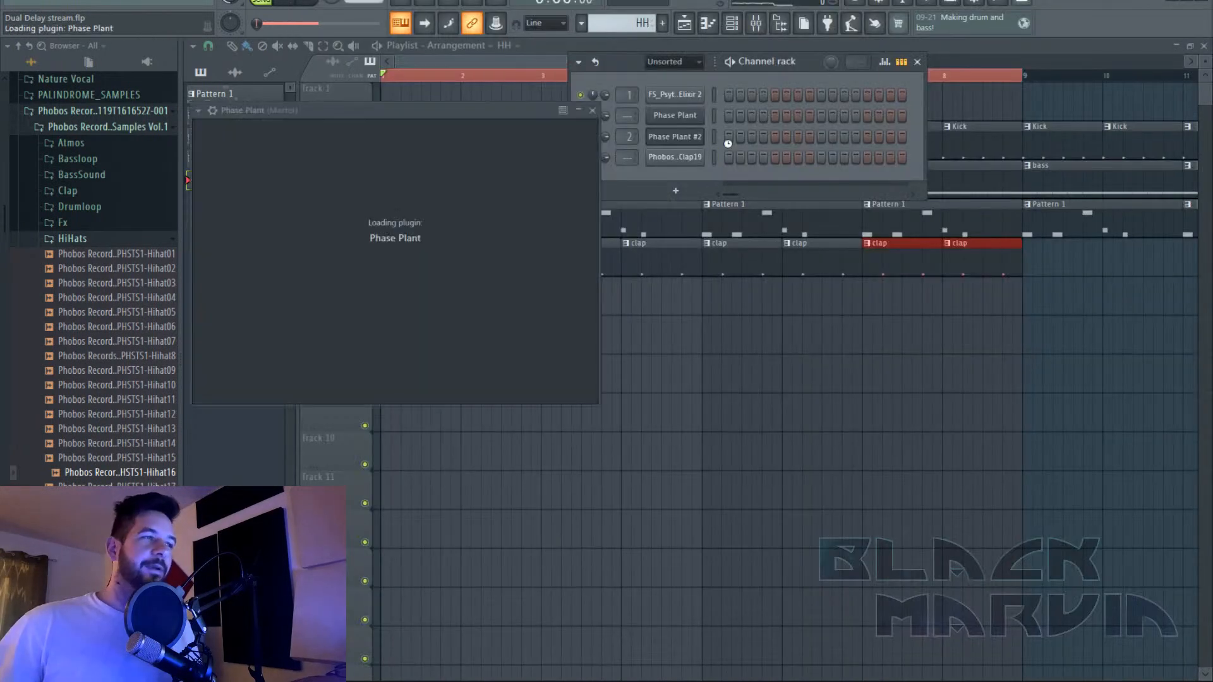
click(358, 134)
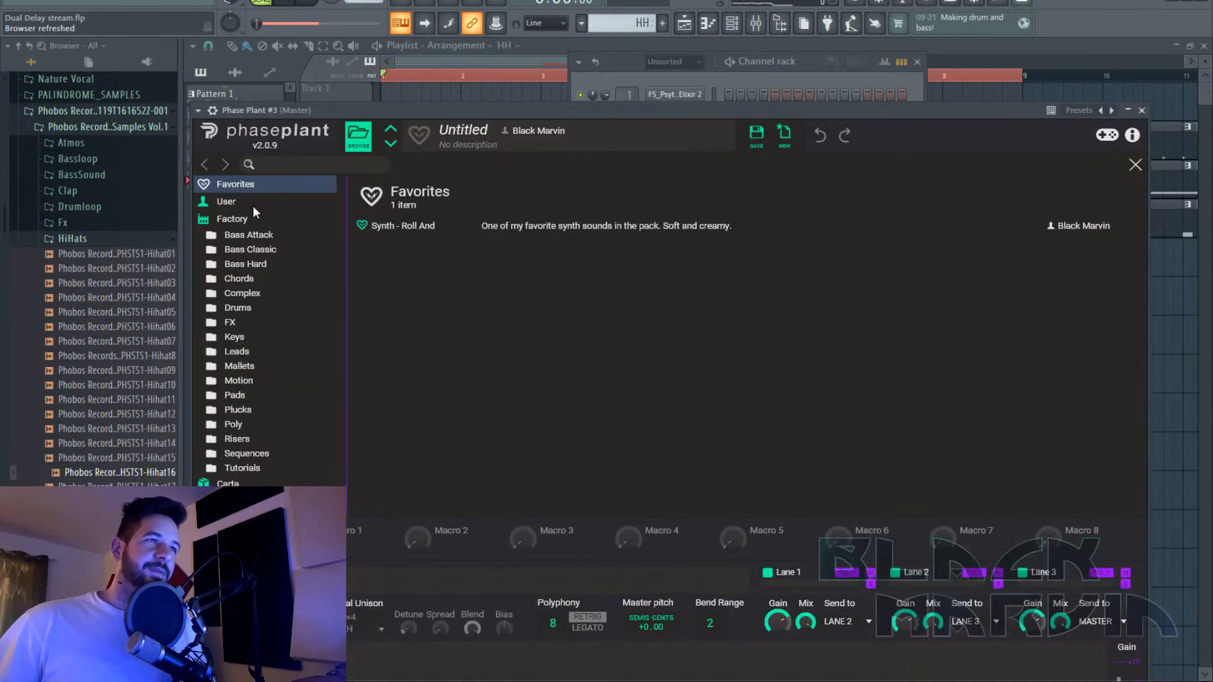
click(252, 206)
scroll(417, 325, down, 20)
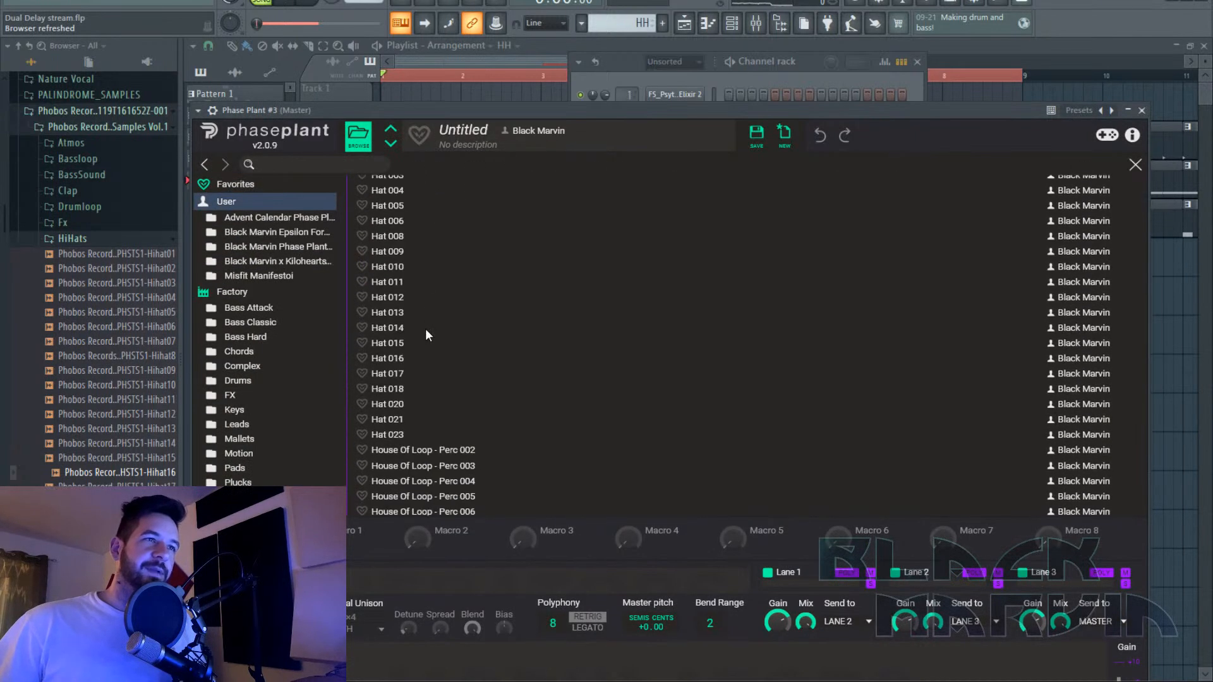
Audition the Hat 010, 011 and 012 presets, load Hat 008 into Phase Plant #3 and close the plugin.
click(448, 282)
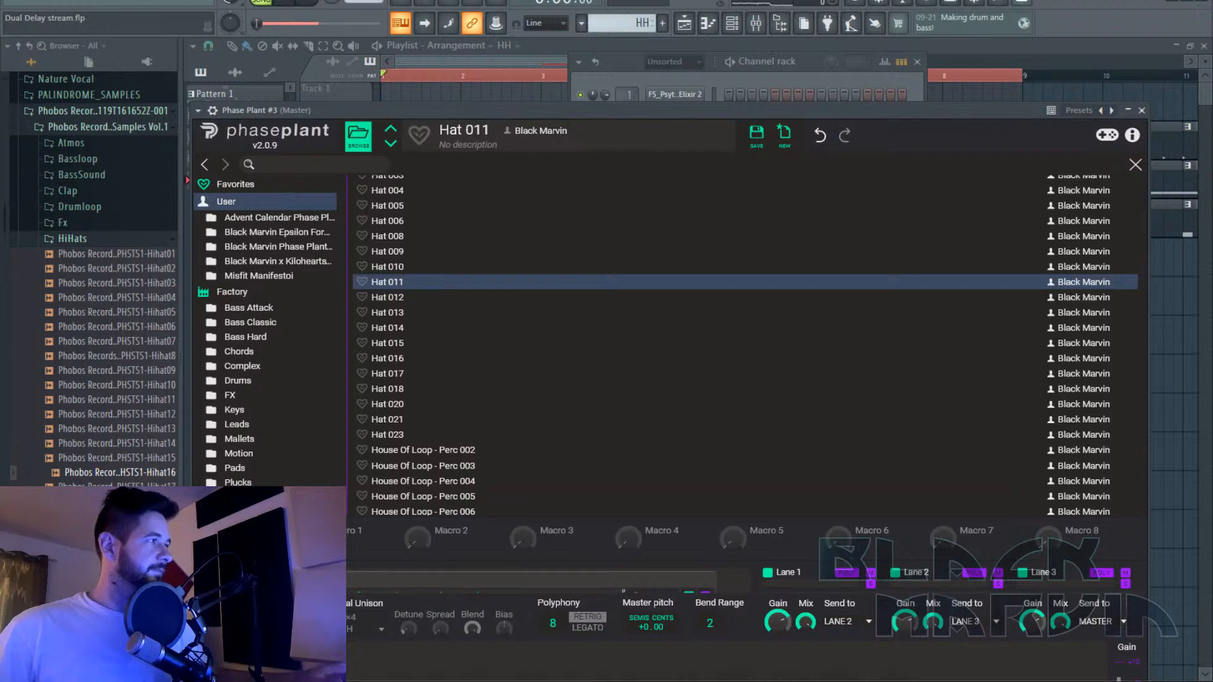
click(431, 302)
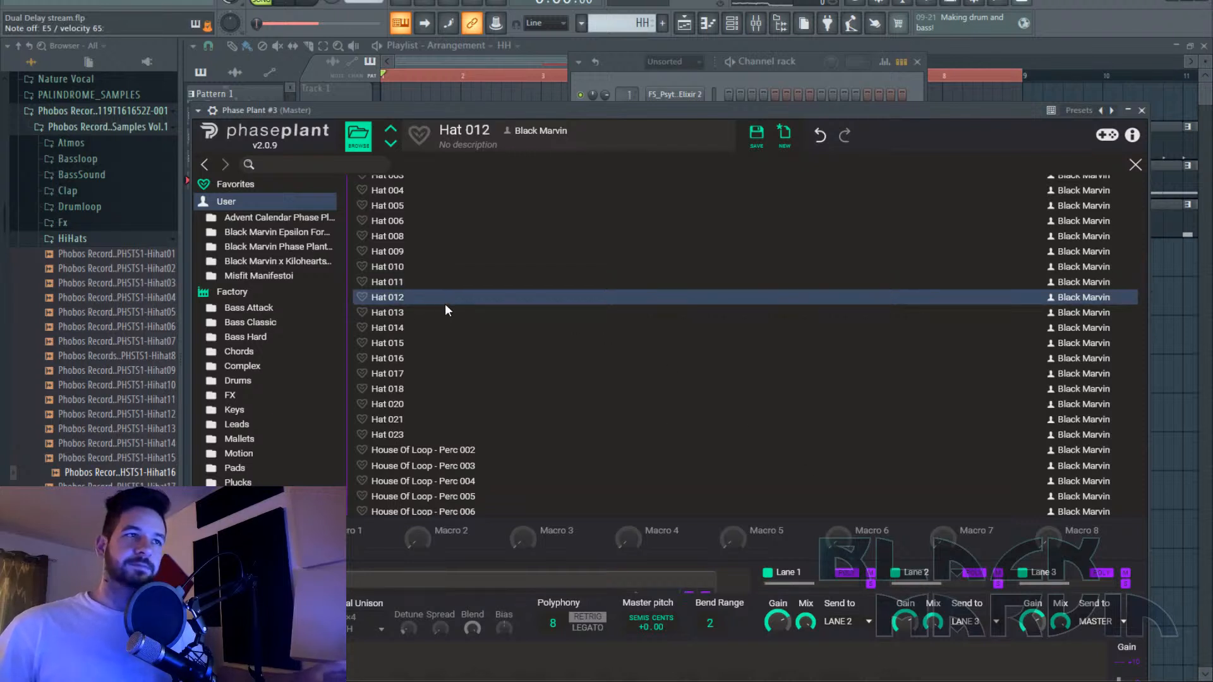
click(426, 268)
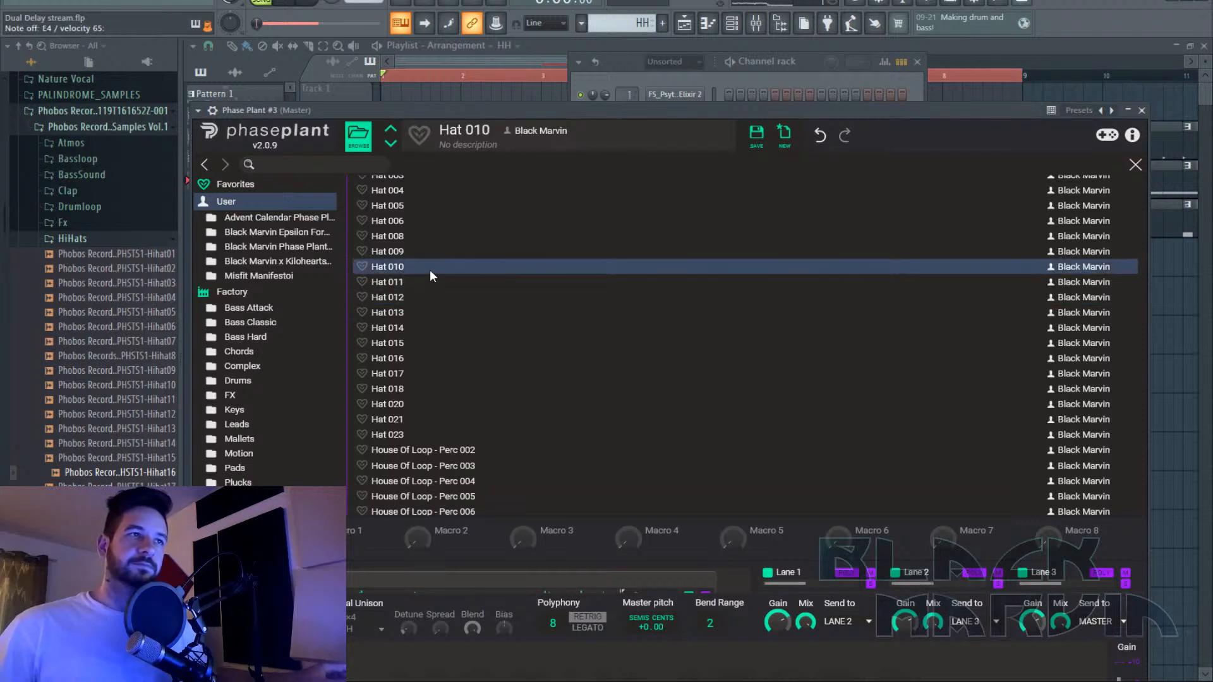
click(443, 284)
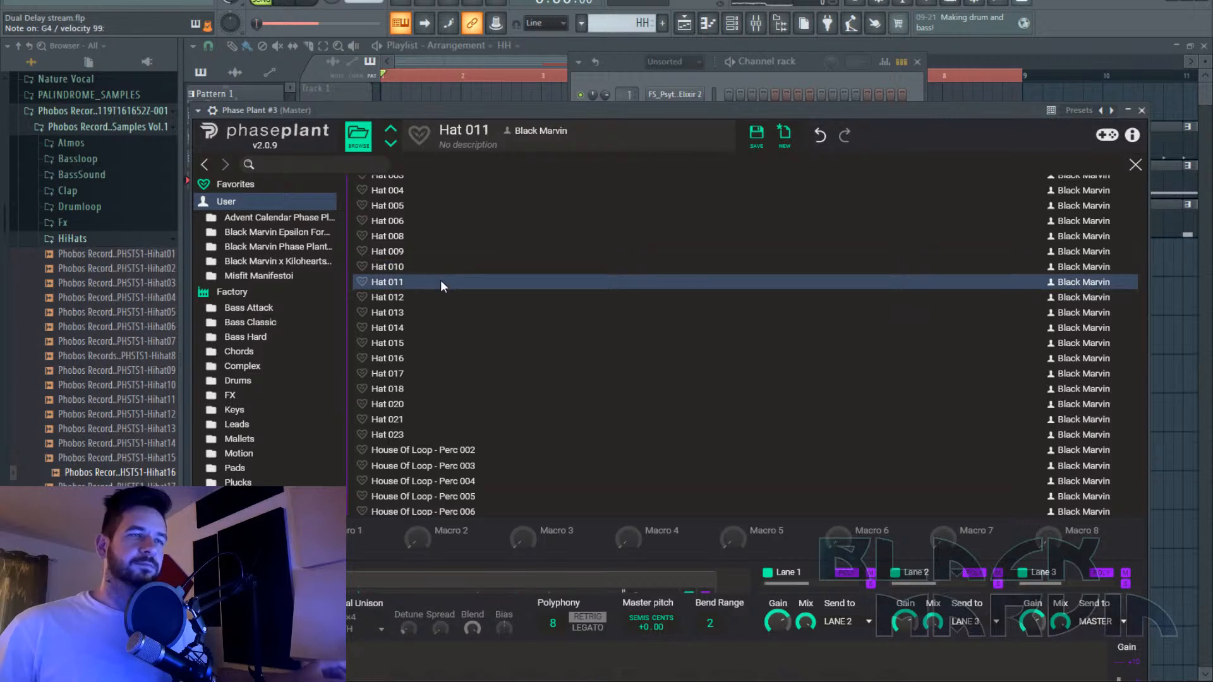
click(451, 238)
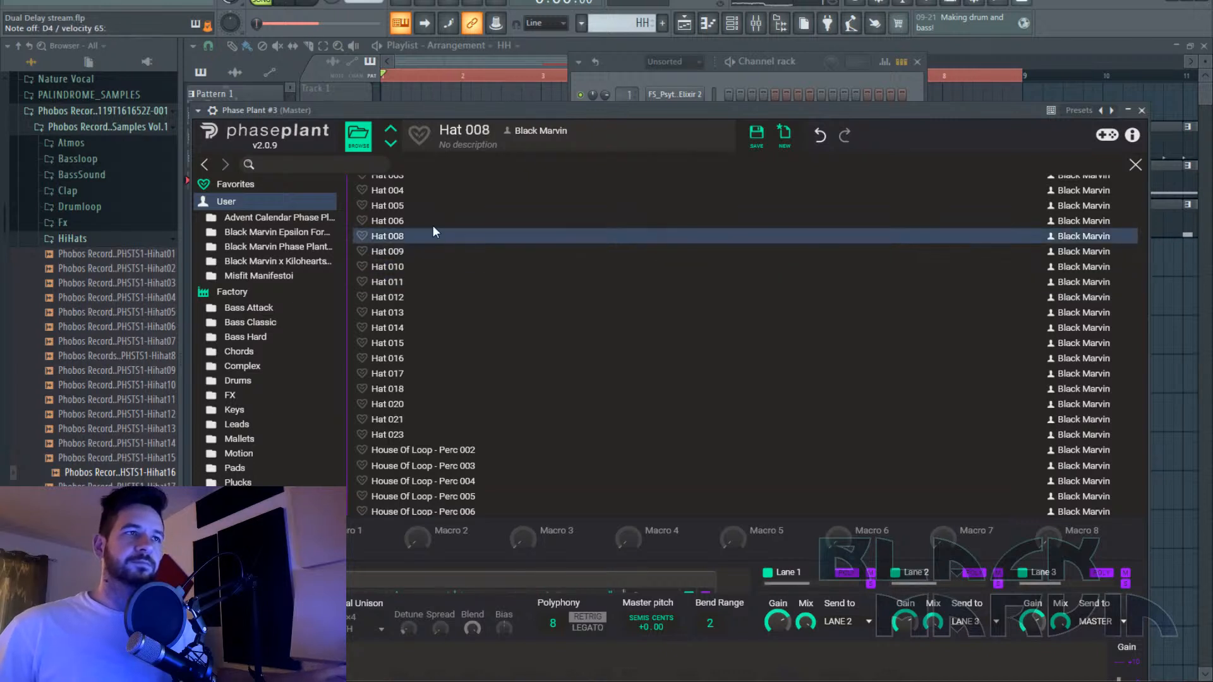
click(1134, 166)
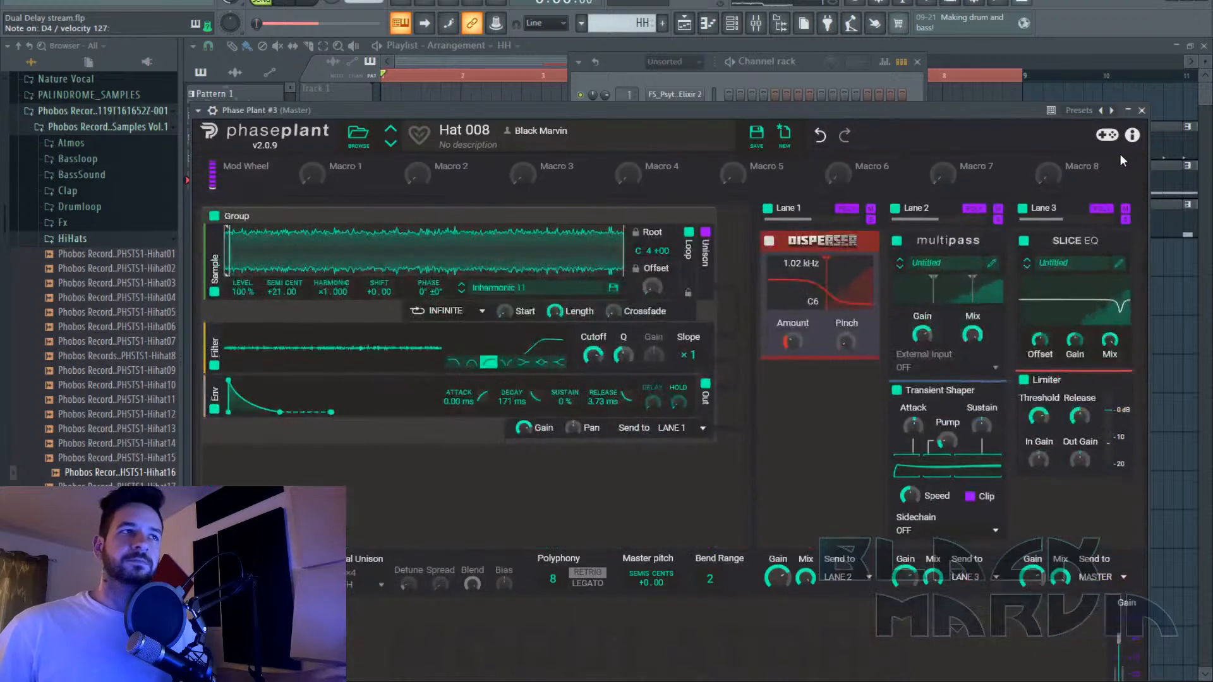
click(1143, 112)
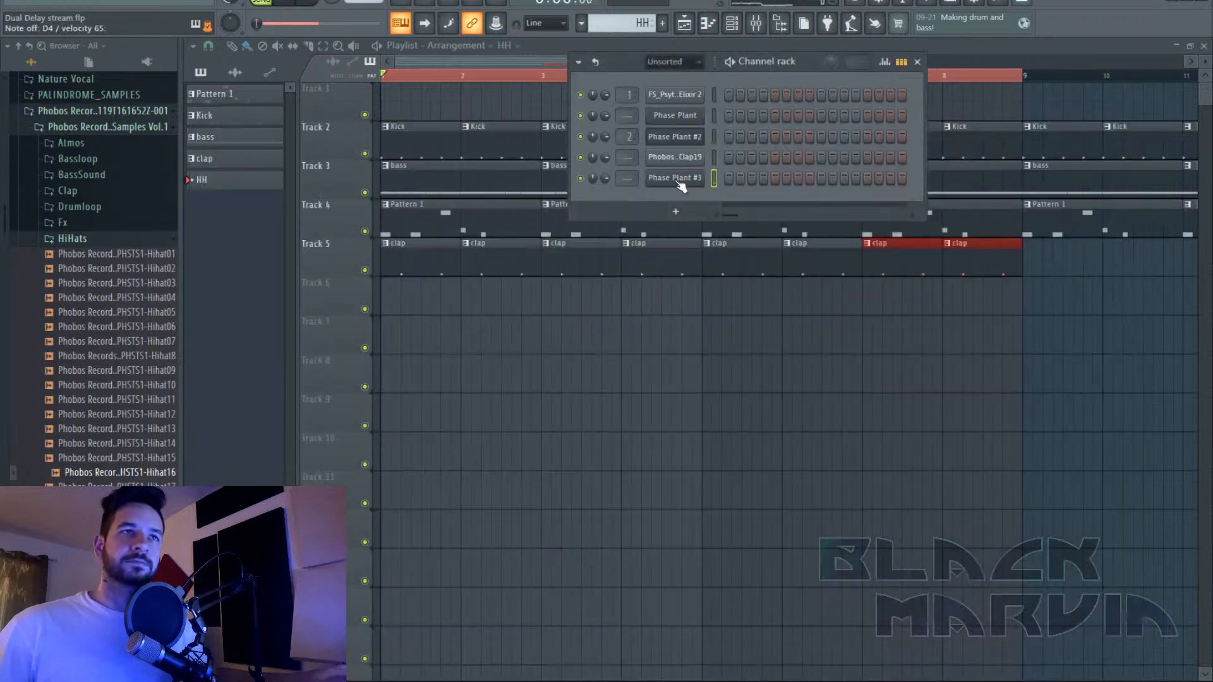
Fill Track 6 with HH pattern clips across bars 1 to 8 and play the project.
right_click(701, 179)
click(758, 74)
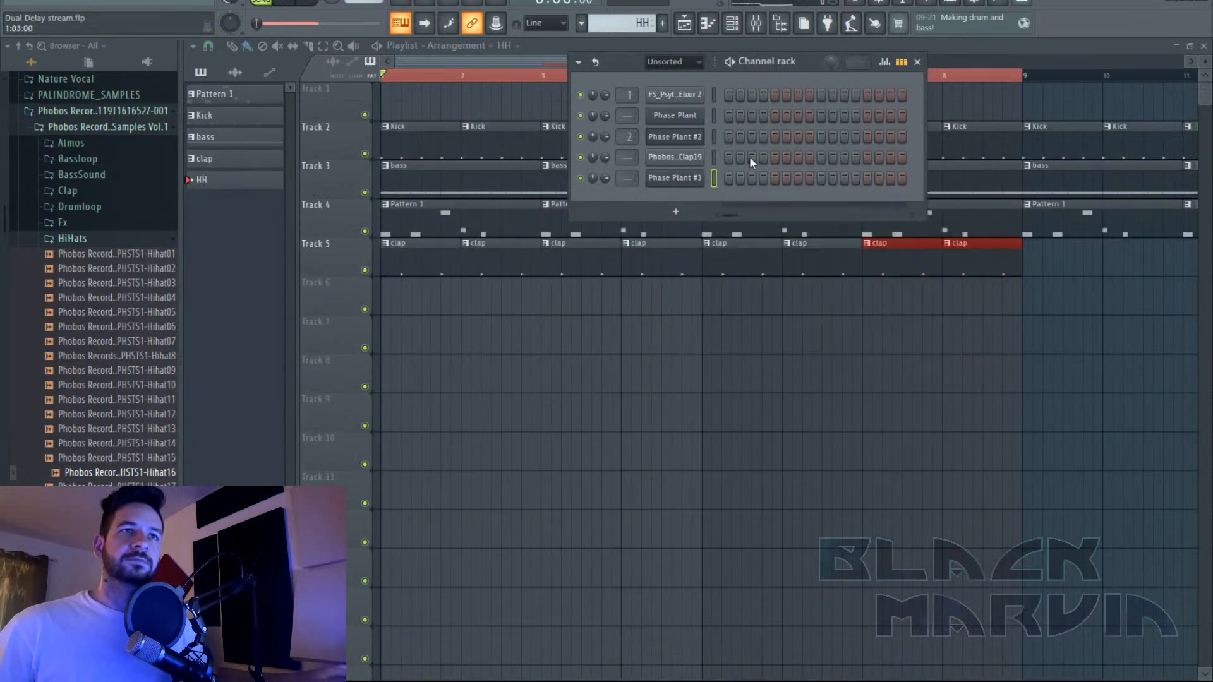
mouse_move(461, 290)
mouse_down()
mouse_move(408, 293)
mouse_move(967, 287)
mouse_up()
key(space)
Program Phase Plant #3 hits on steps 3, 7, 11 and 15 of the HH pattern.
double_click(647, 299)
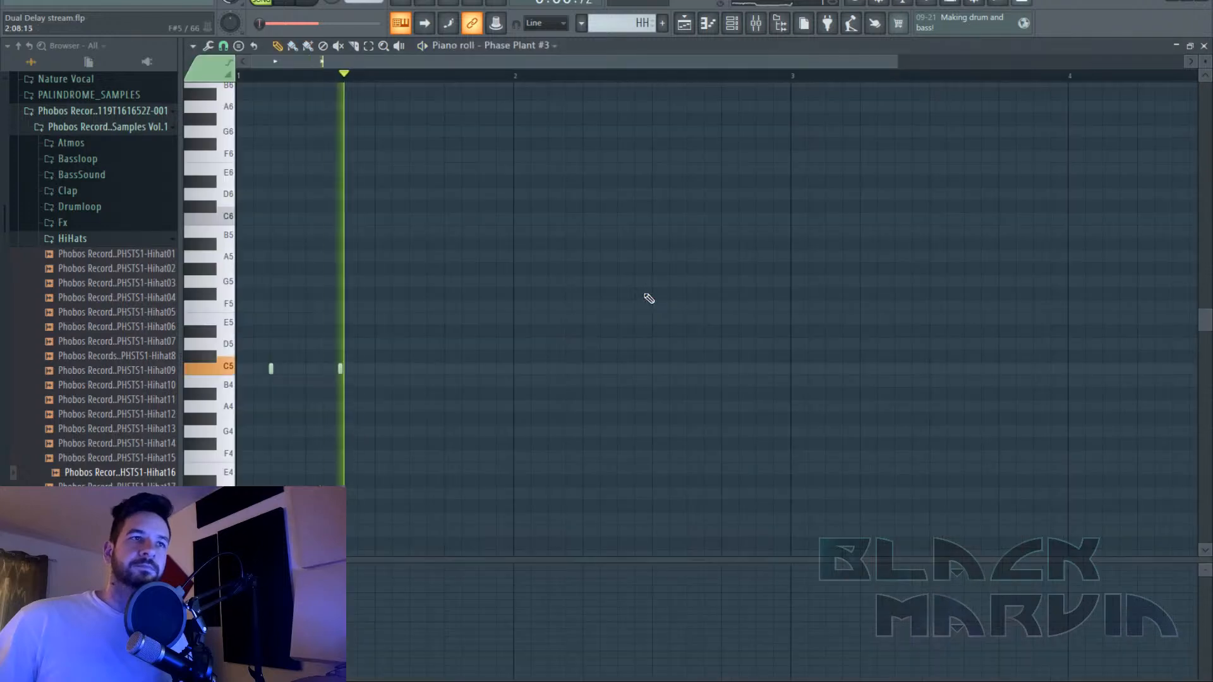
click(732, 26)
click(844, 179)
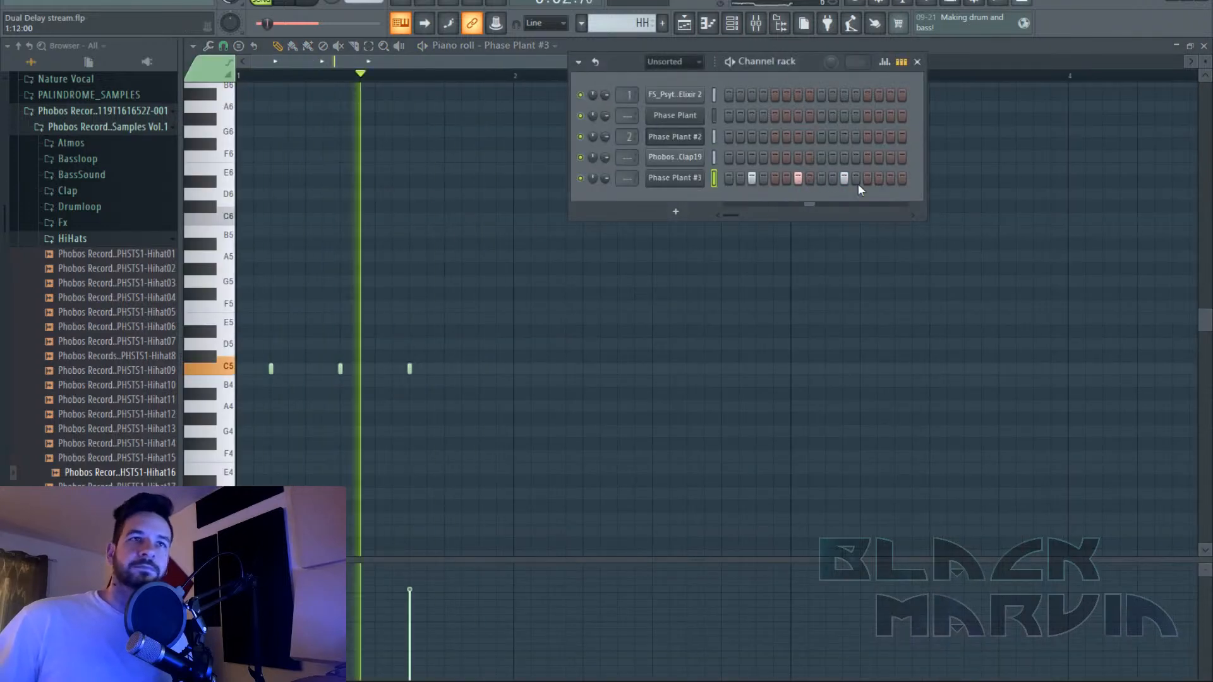
click(890, 179)
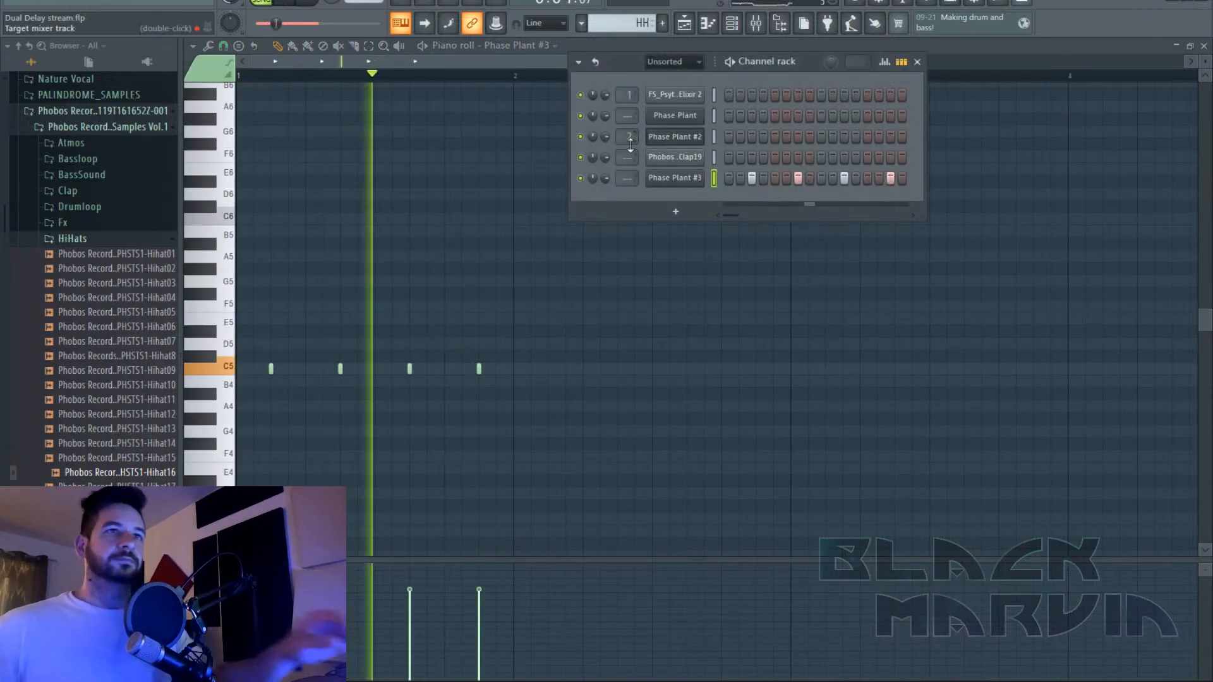
Route Phase Plant #3 to mixer insert 13 and load BritsonChannel in its slot 6.
click(756, 23)
right_click(694, 60)
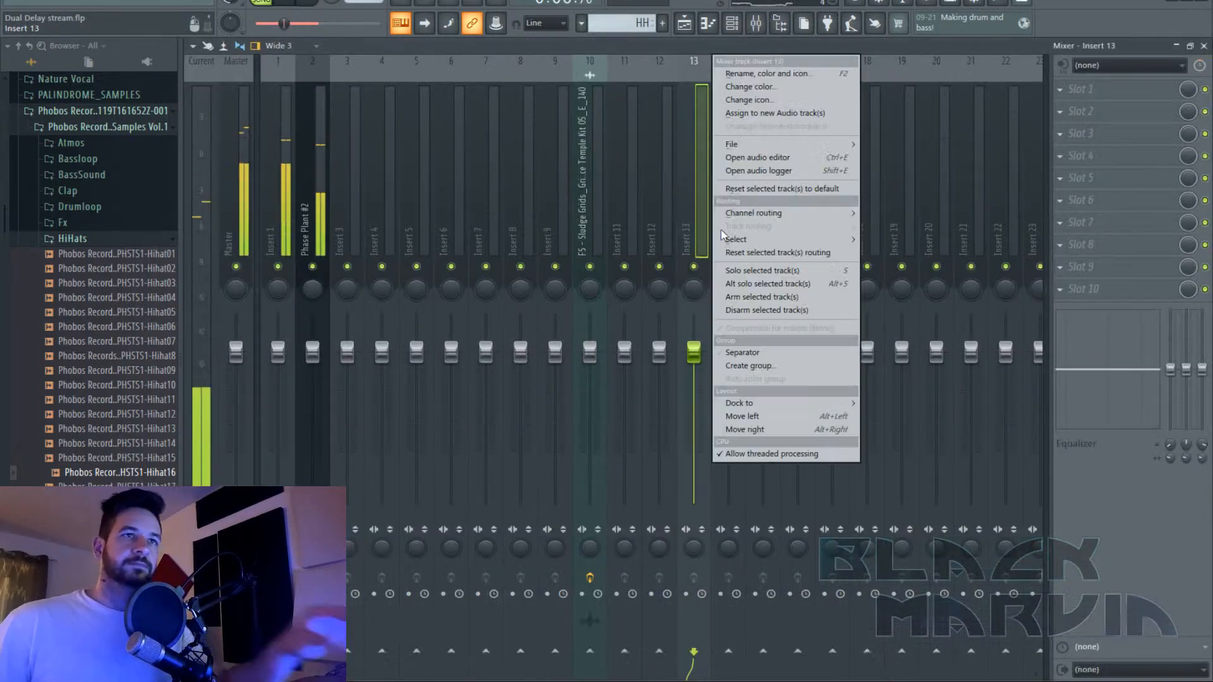
click(926, 215)
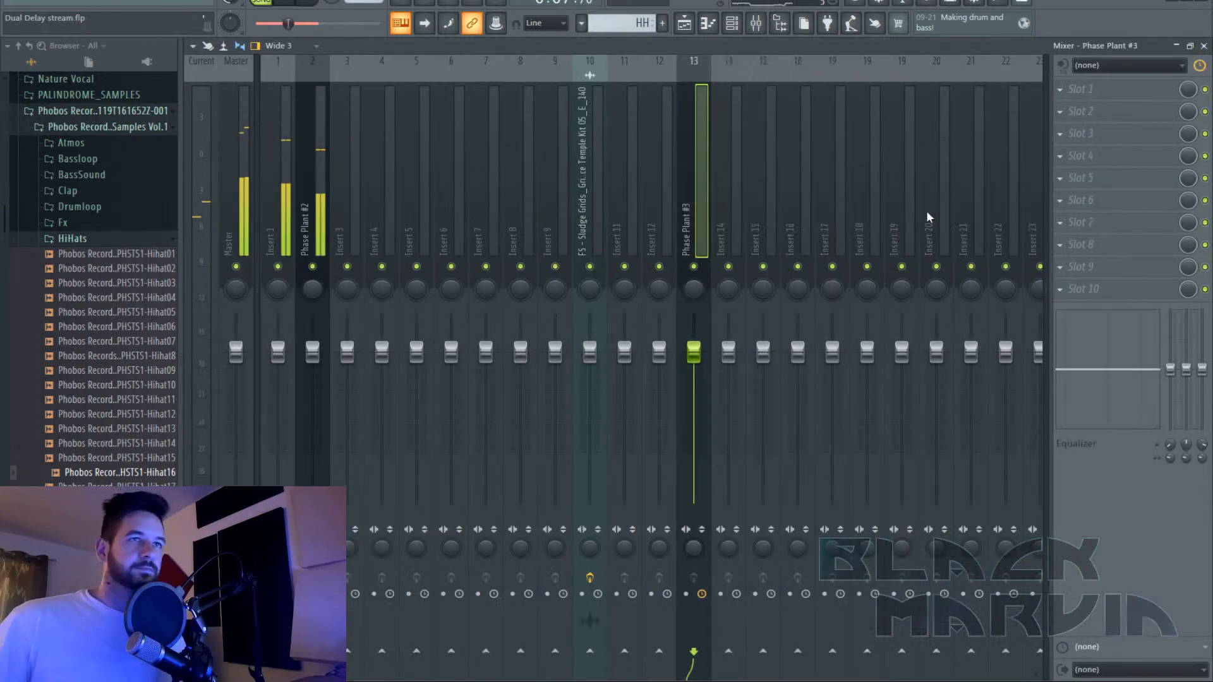
click(1170, 202)
click(60, 413)
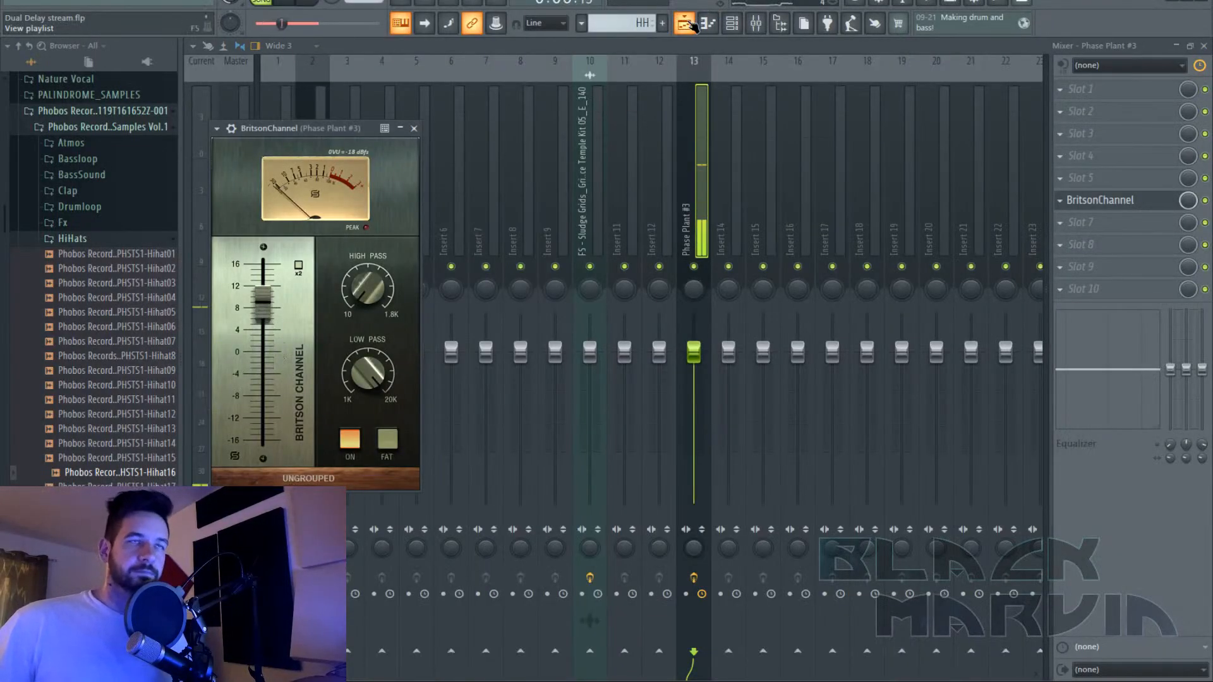
Review the Phase Plant #2 bass synth during playback, and open Pattern 1 from Track 4 of the playlist.
click(685, 23)
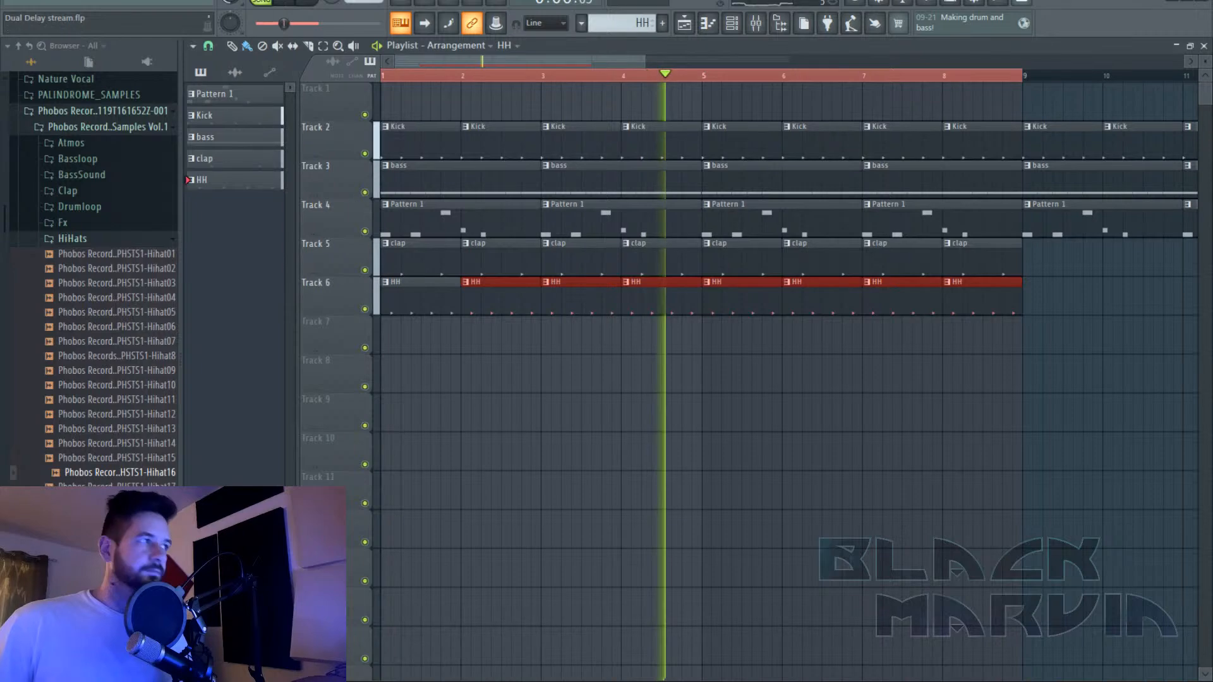
click(731, 24)
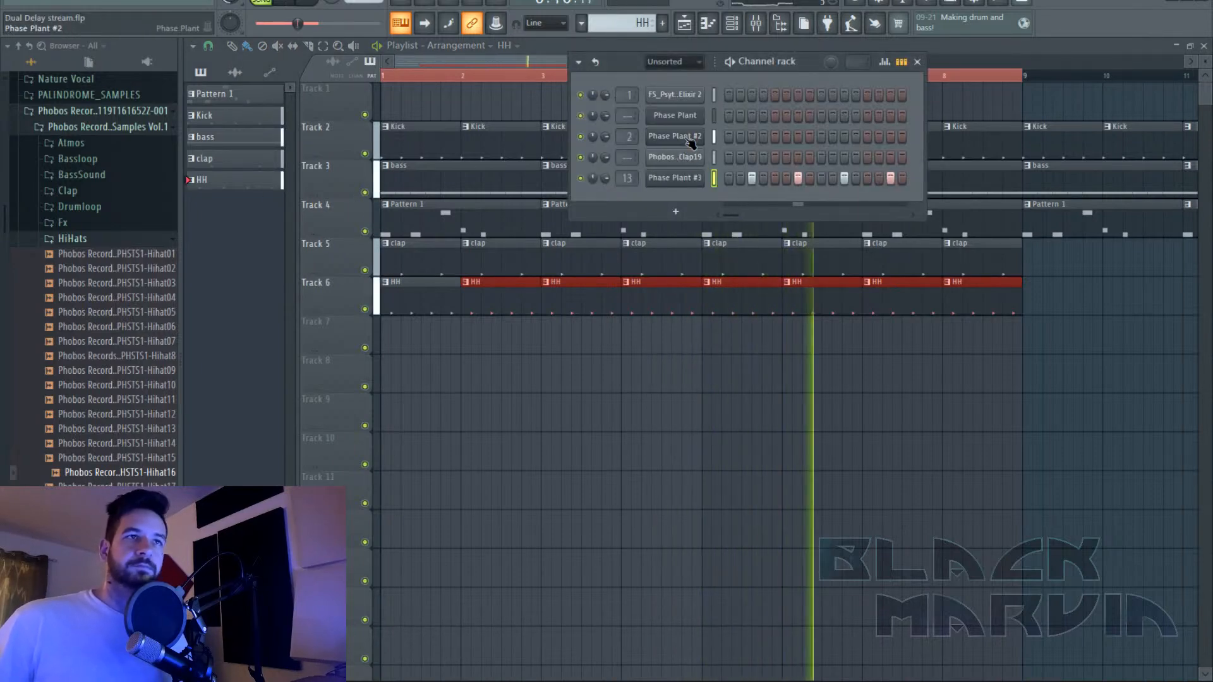
click(688, 137)
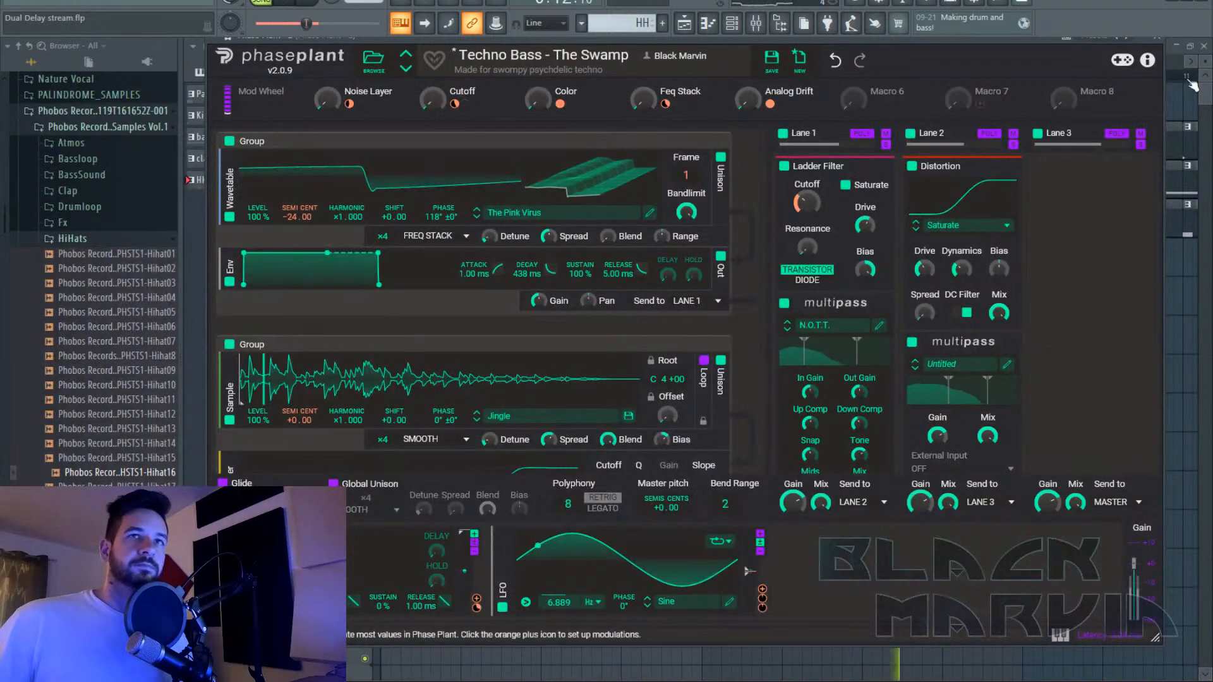
click(1159, 39)
double_click(501, 225)
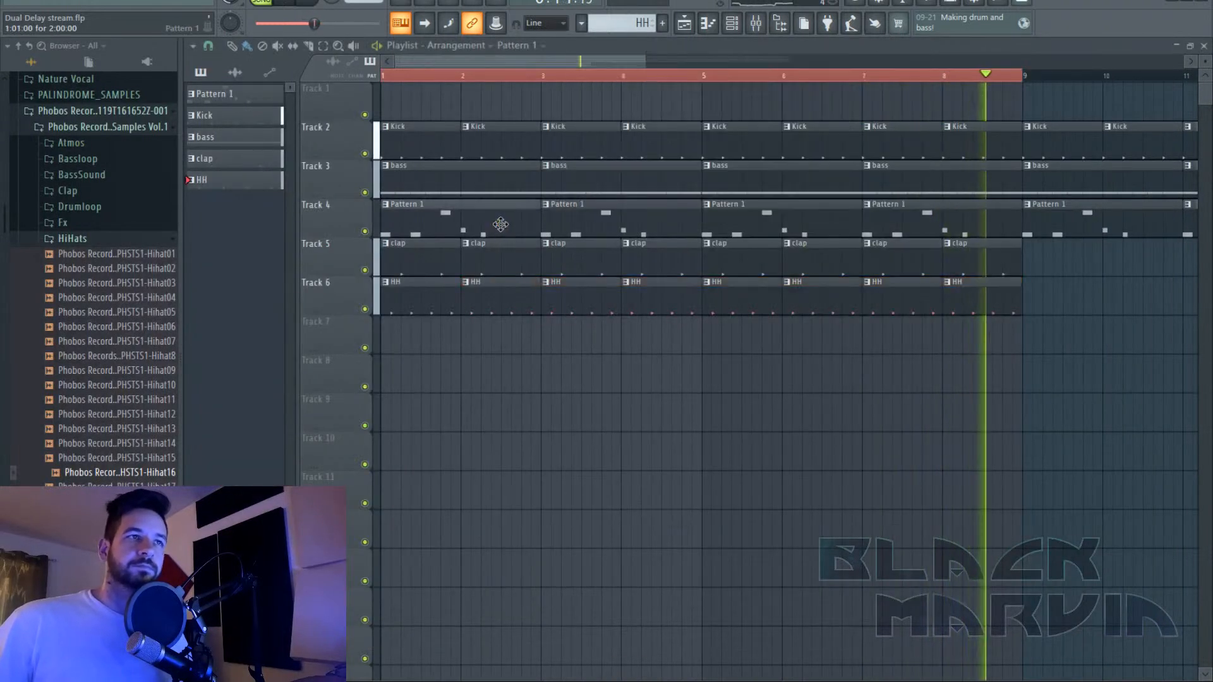
click(685, 23)
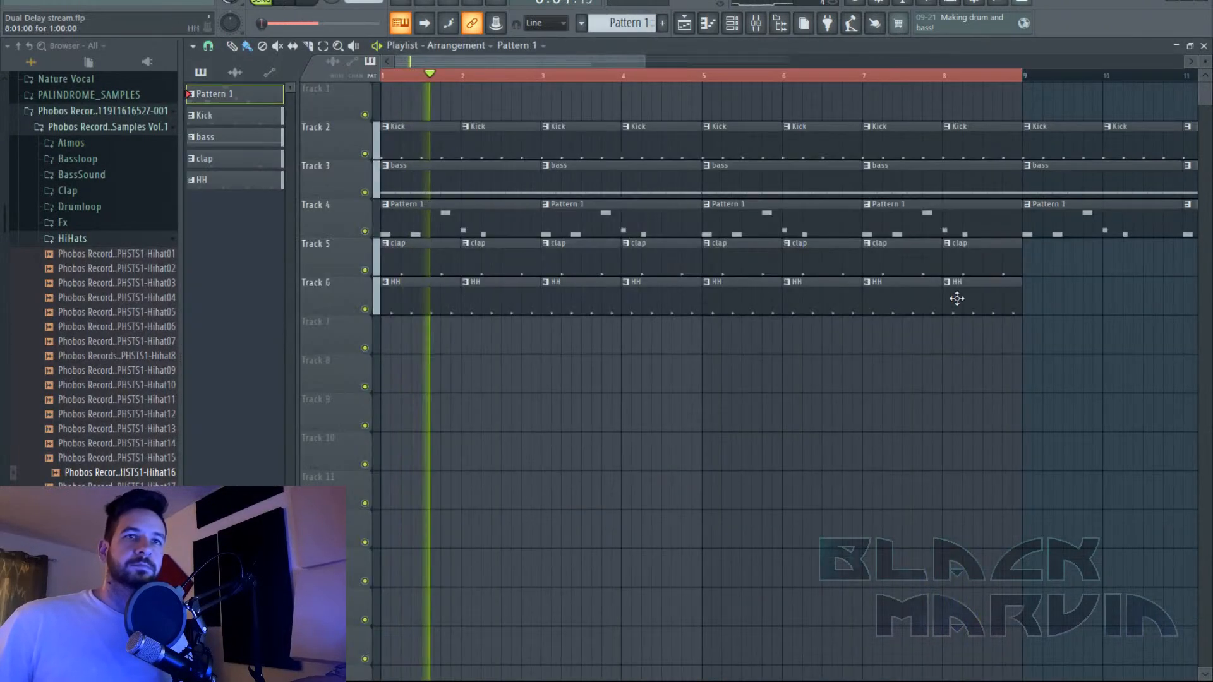
Check the bass pattern's notes in the channel rack and return to Pattern 1.
key(F6)
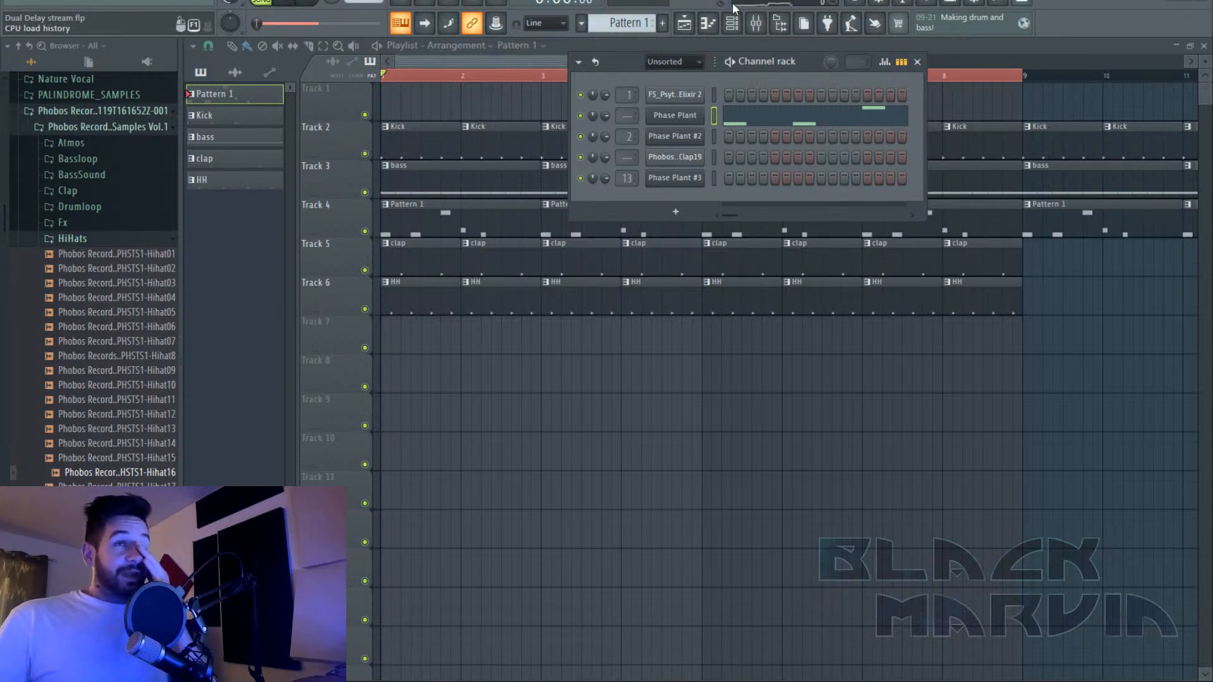
click(642, 30)
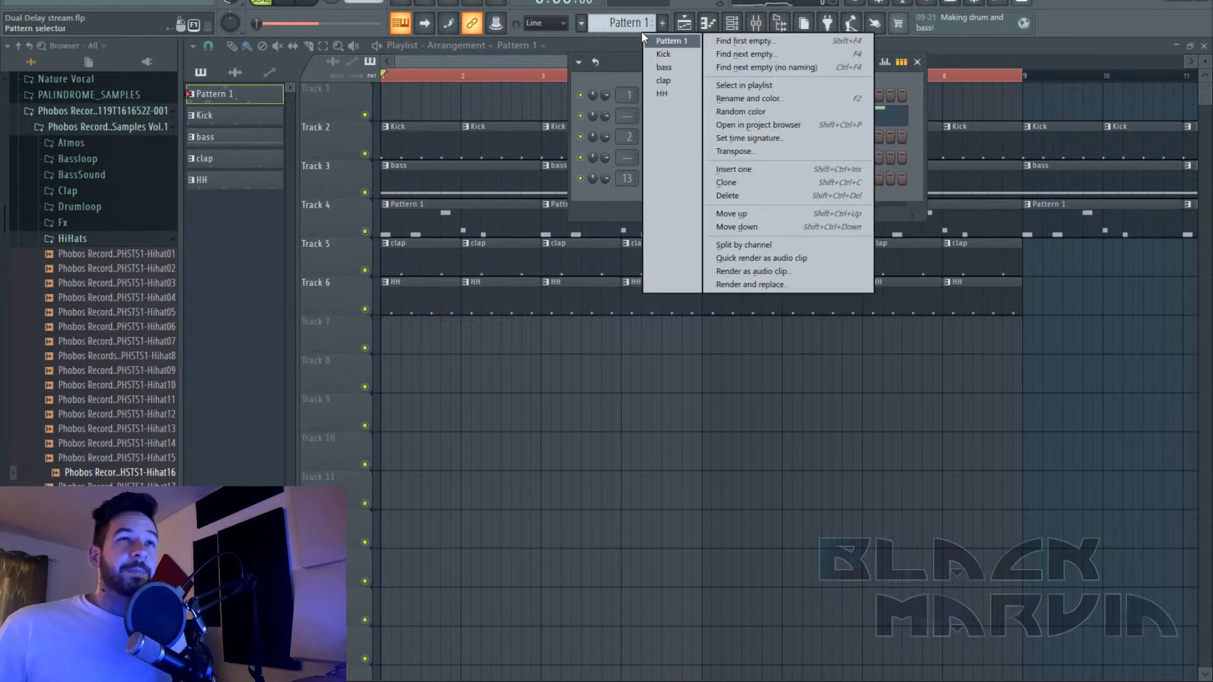
click(684, 68)
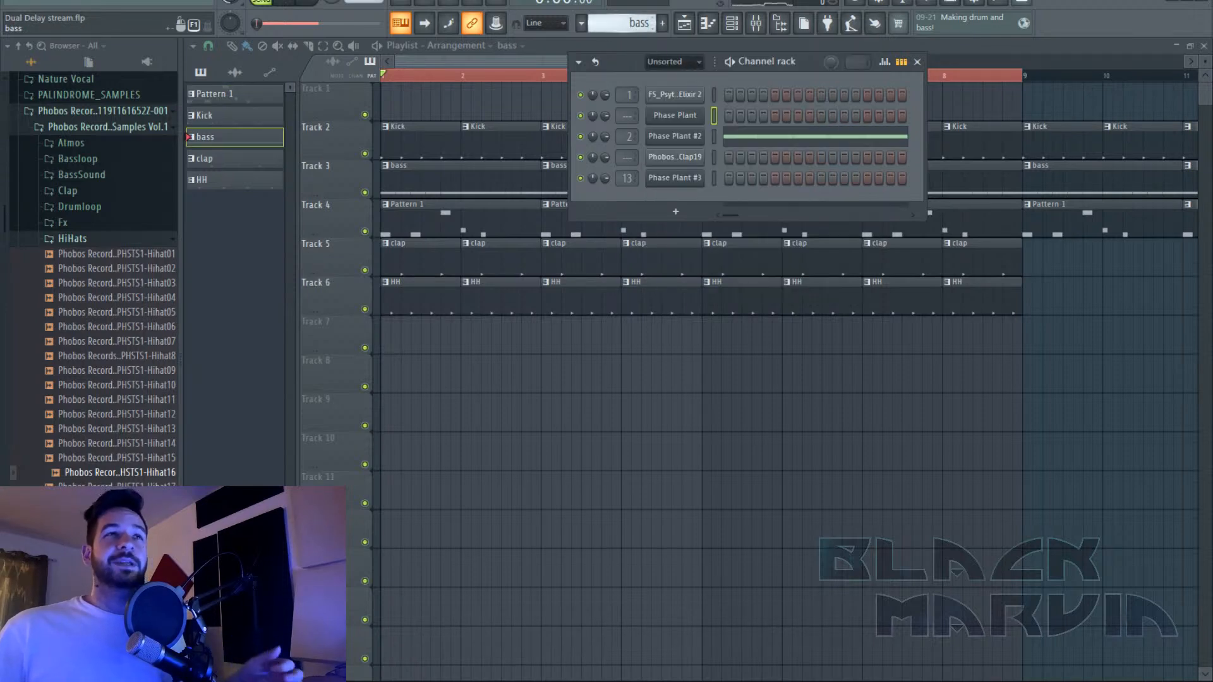
click(637, 27)
click(673, 41)
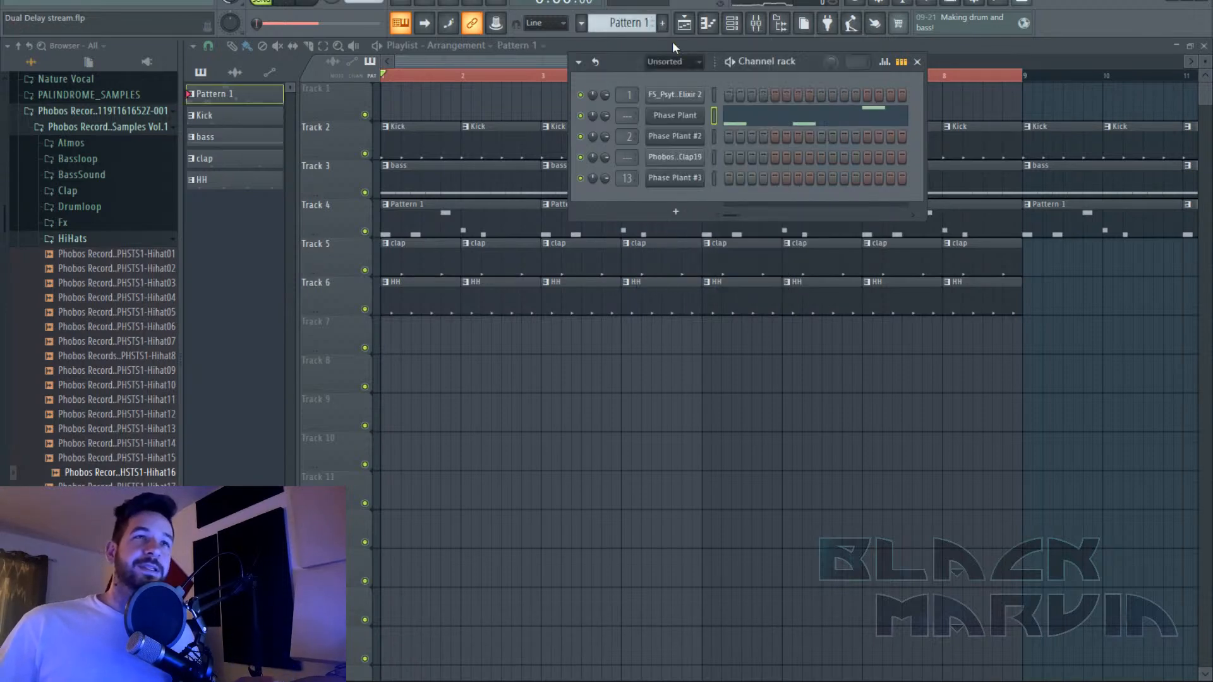
Route the Phase Plant channel used by Pattern 1 to mixer insert 14.
click(757, 24)
right_click(732, 190)
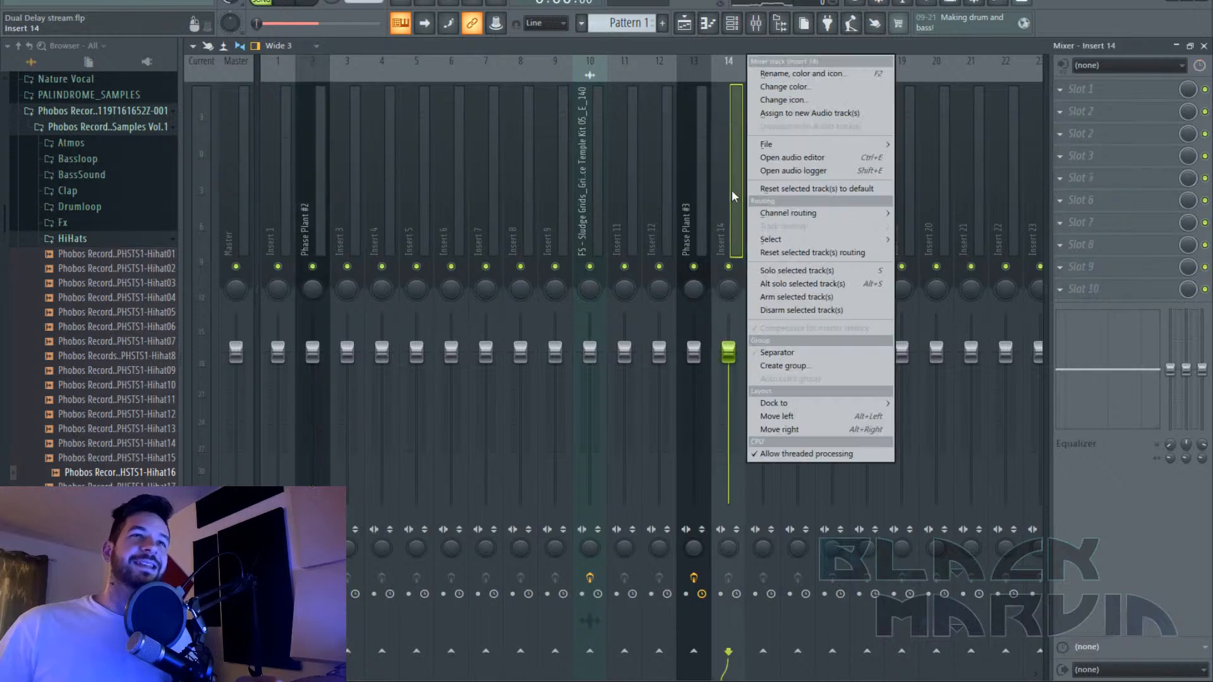
mouse_move(790, 213)
click(736, 26)
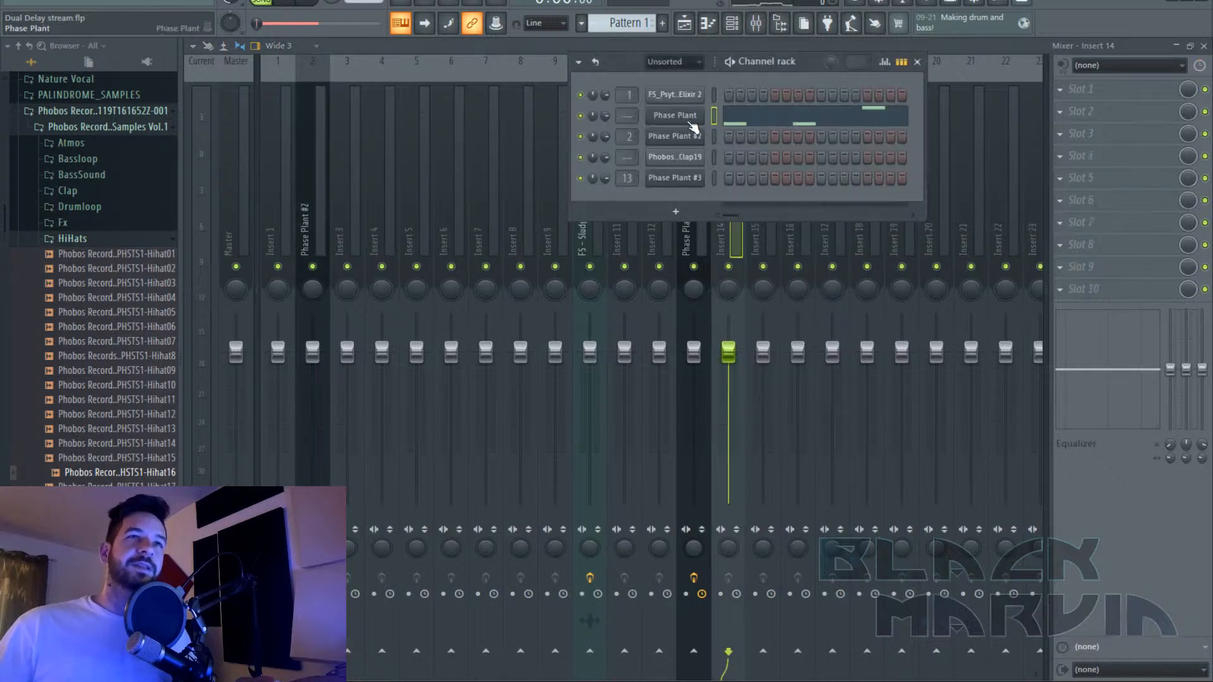
click(917, 62)
right_click(733, 181)
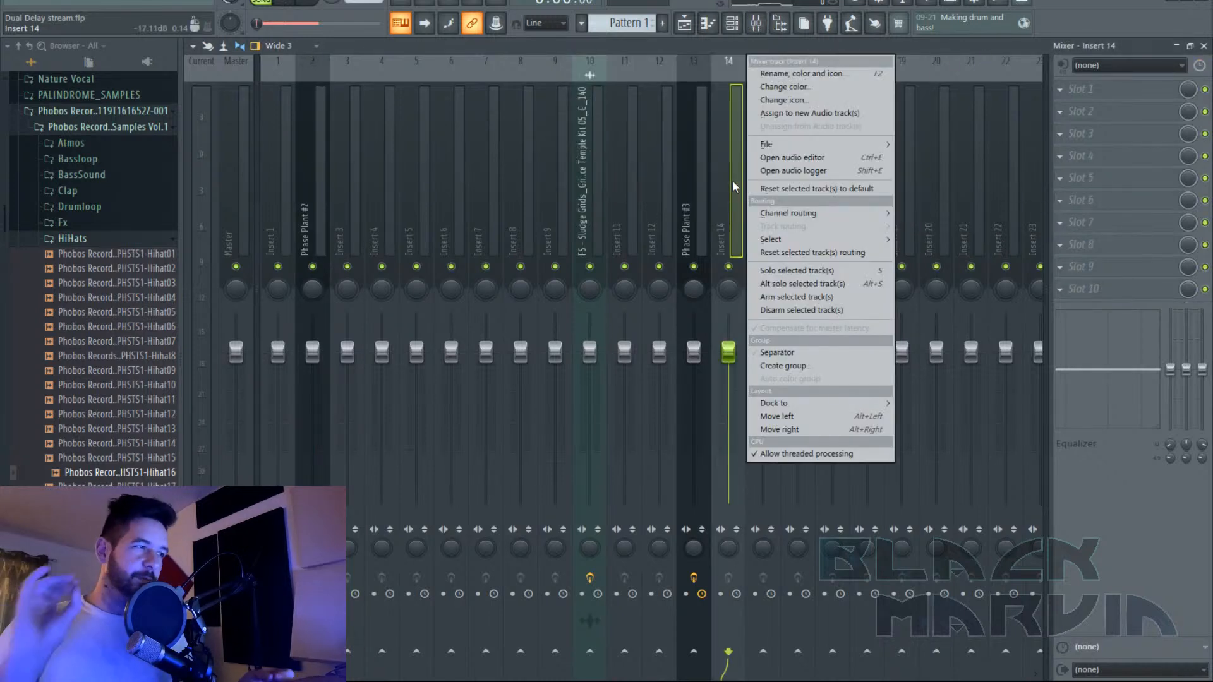
mouse_move(789, 213)
click(1061, 220)
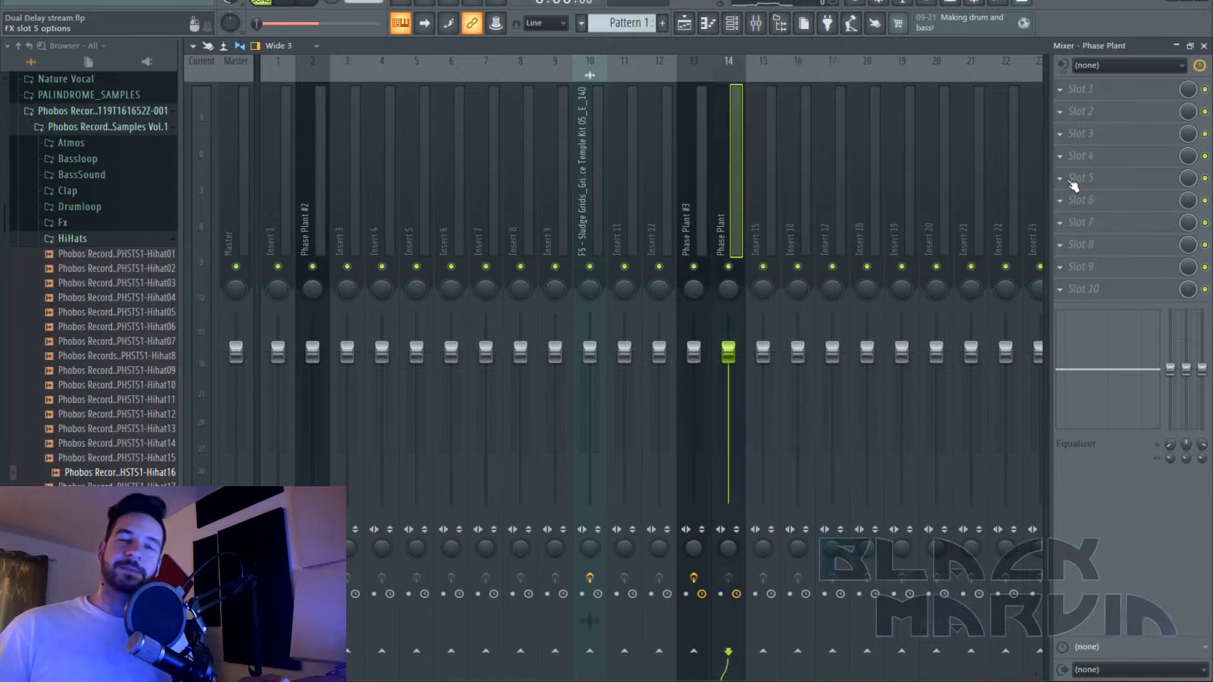
Load Duck in slot 5 of the Phase Plant mixer track and choose its Synth 3 preset.
click(1078, 181)
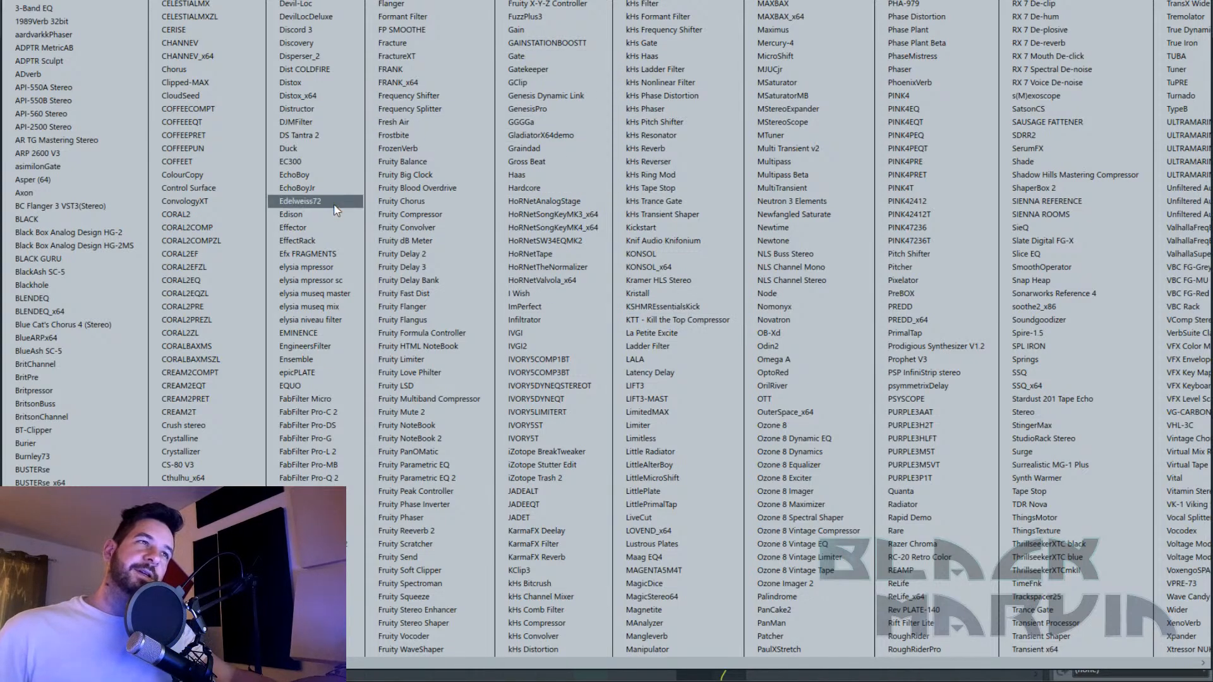
click(324, 153)
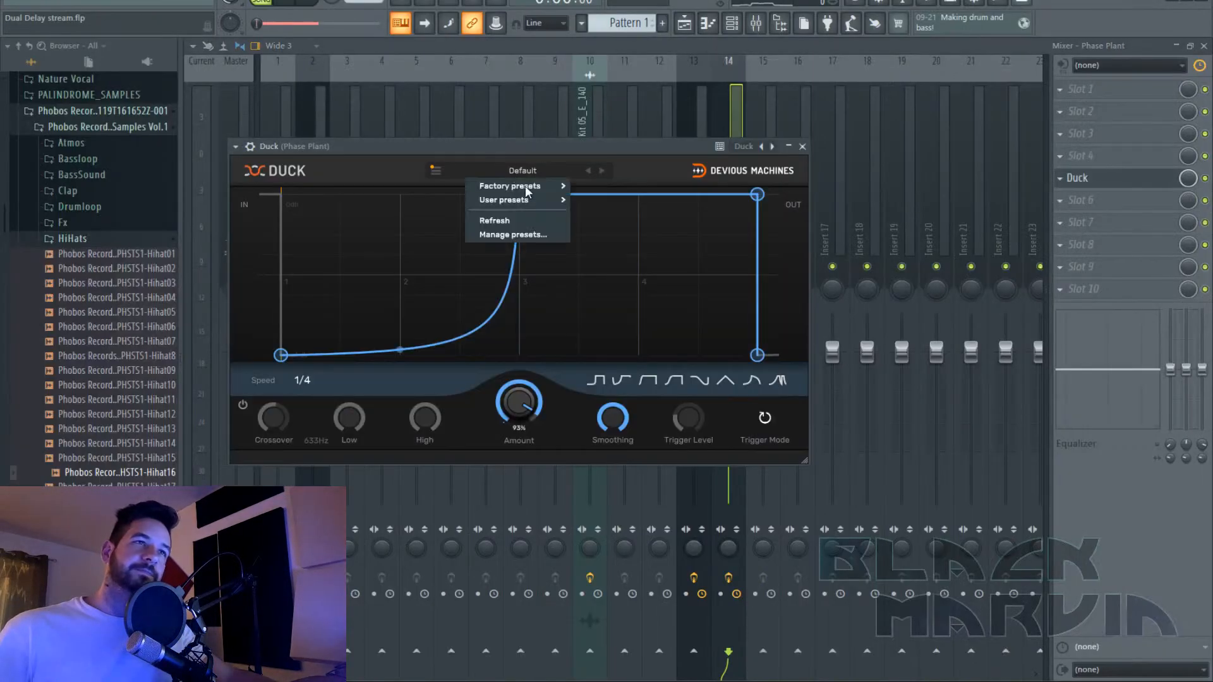
mouse_move(534, 200)
click(600, 298)
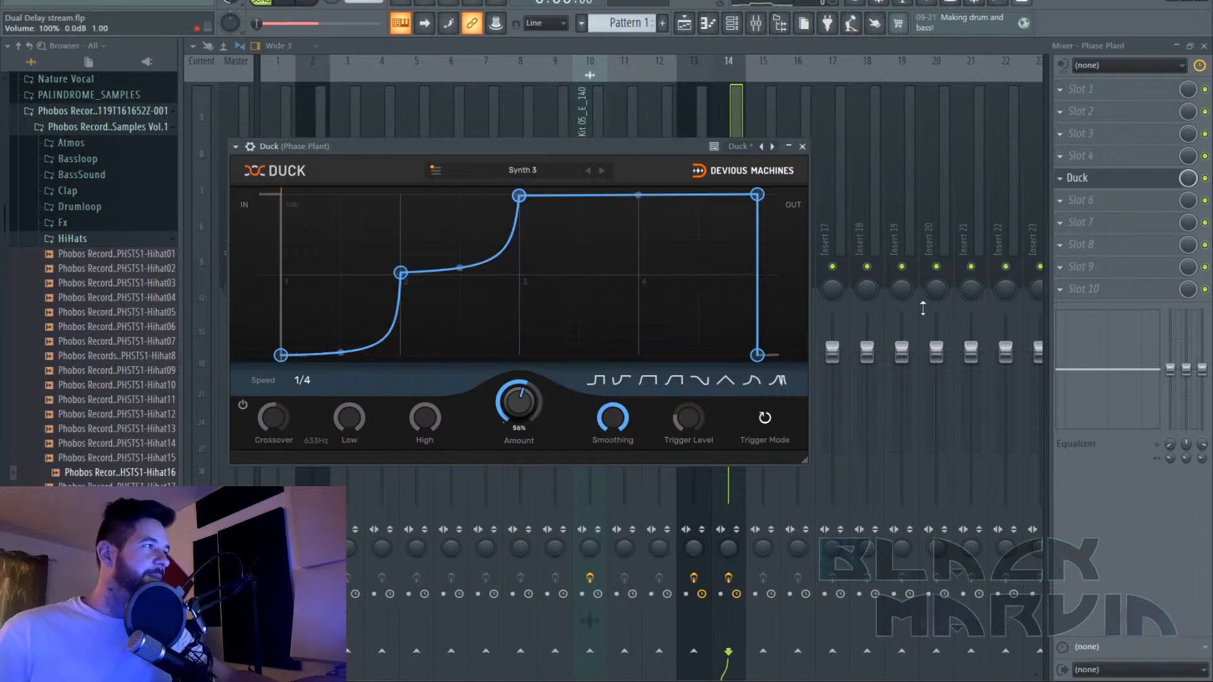
Add Fruity Parametric EQ 2 in slot 10 of the Phase Plant mixer track with the HP preset.
click(1102, 294)
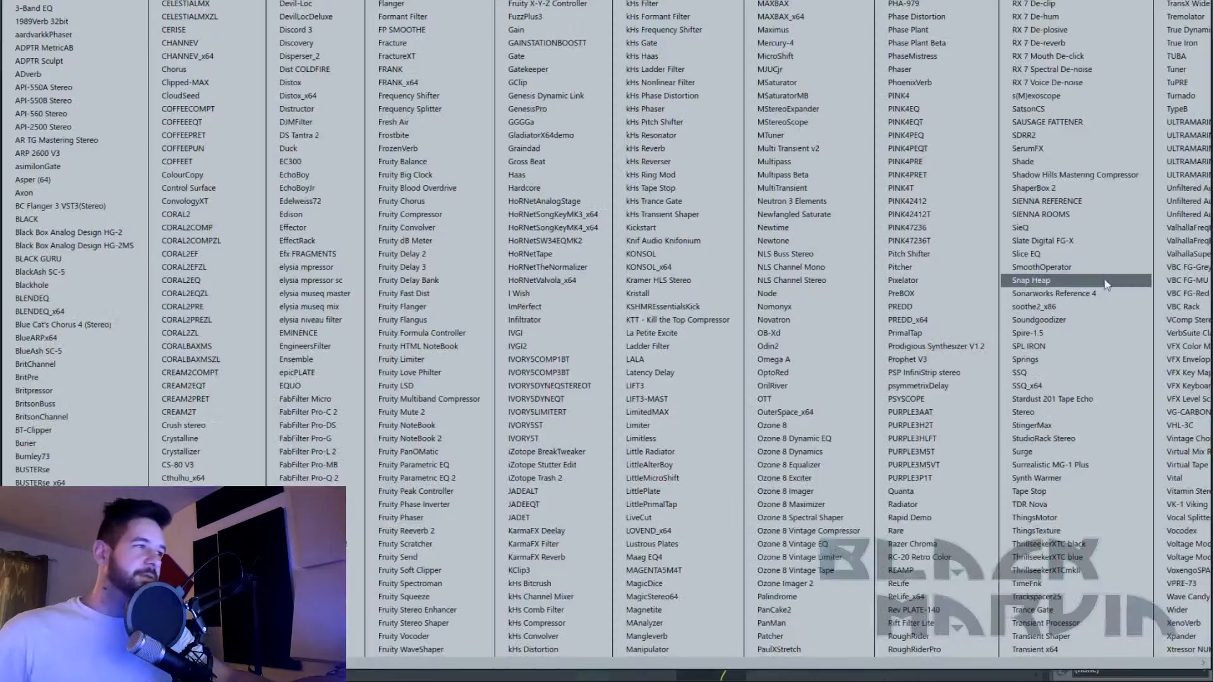
click(488, 479)
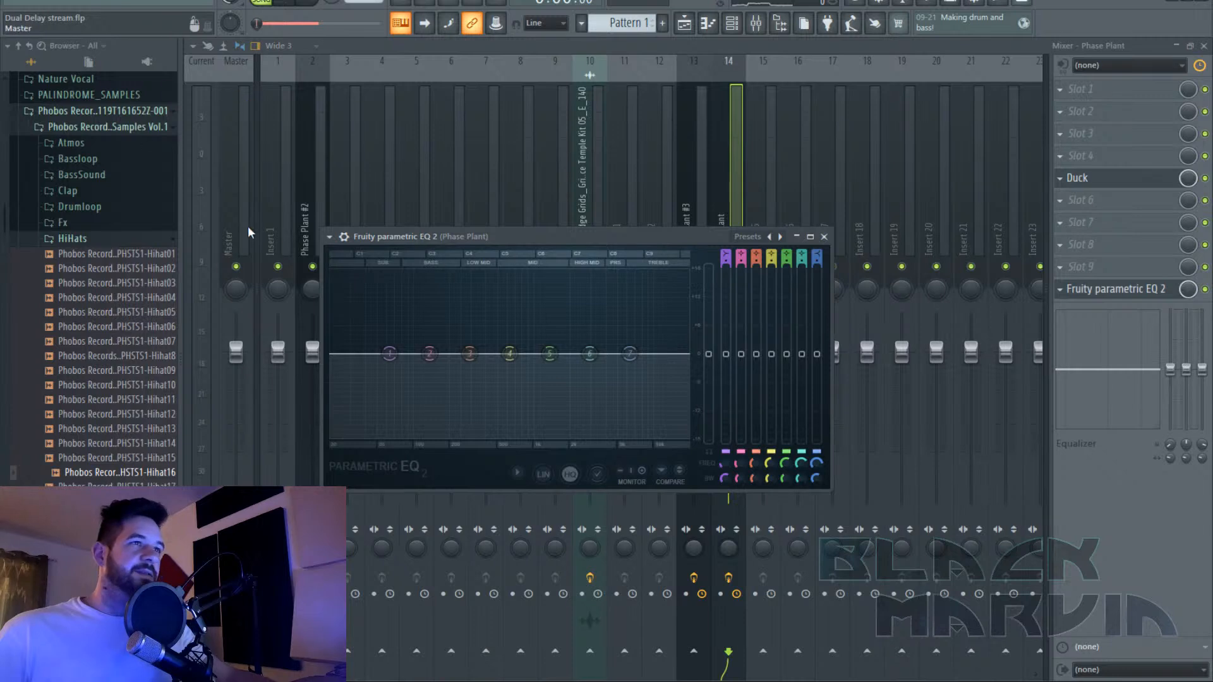
click(330, 238)
mouse_move(398, 290)
click(505, 303)
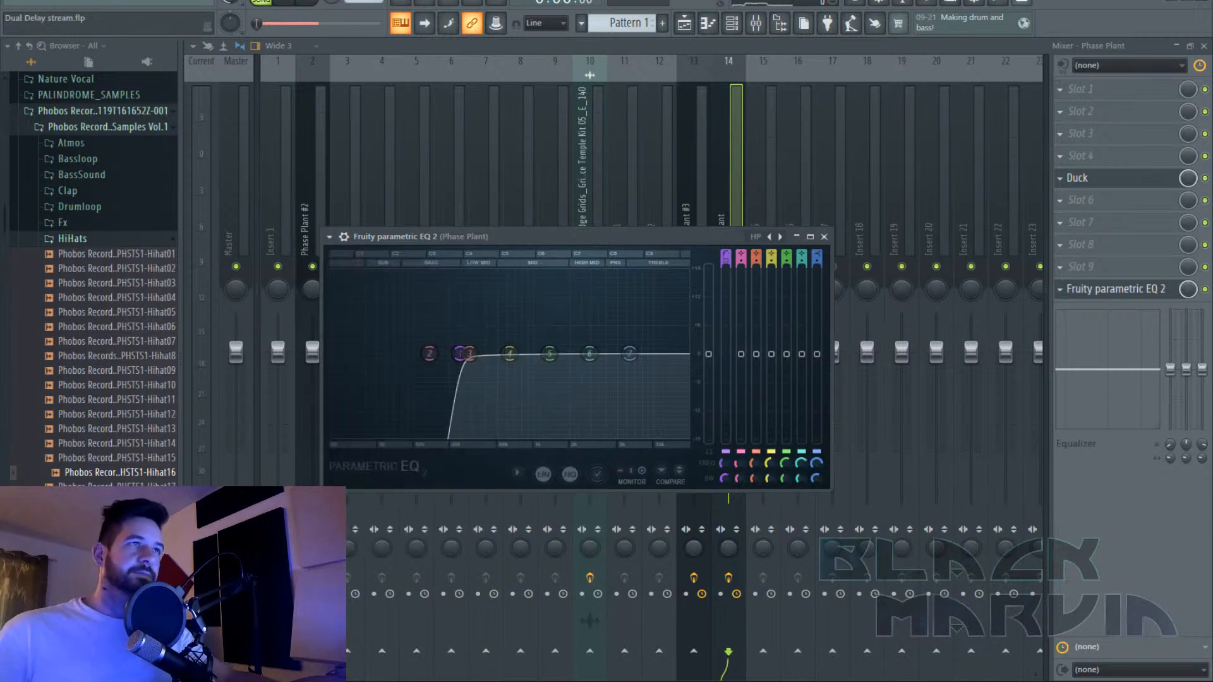
Play the pattern and dip band 5 of the parametric EQ by about 2.2 dB around 1.7 kHz.
click(285, 11)
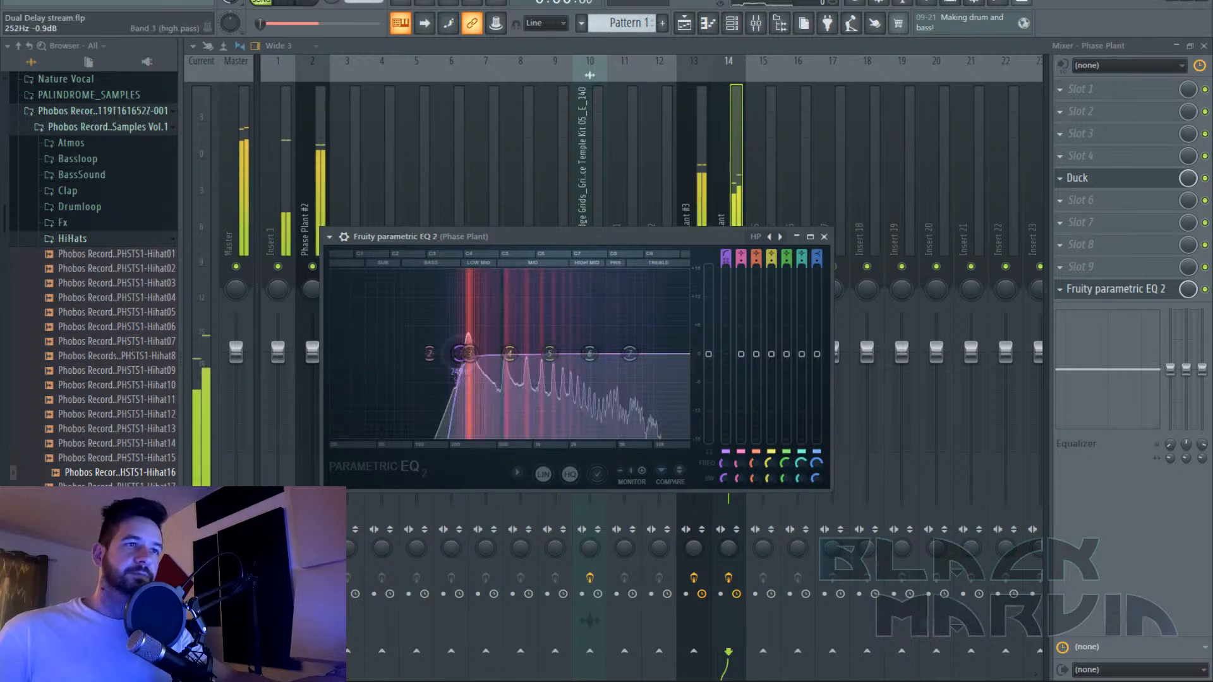
drag(470, 354, 571, 369)
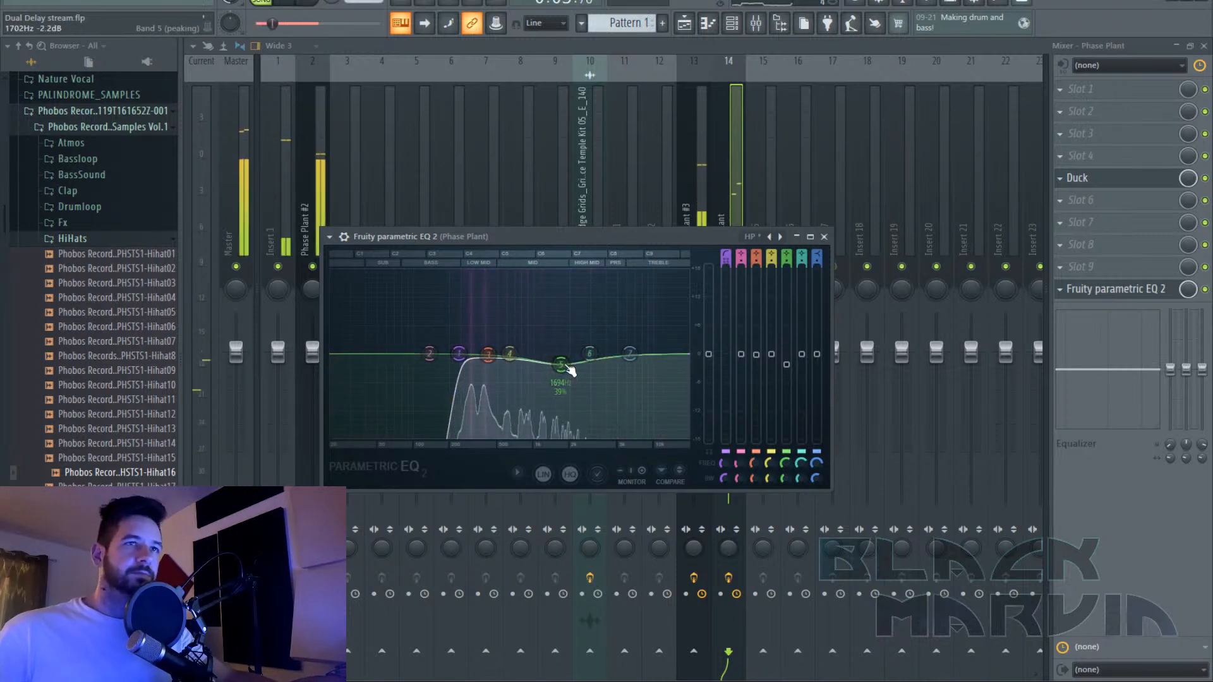
Add OTT with 63 % depth and 49 % downward strength to the Phase Plant mixer track, placing it in slot 6 below Duck.
click(1141, 237)
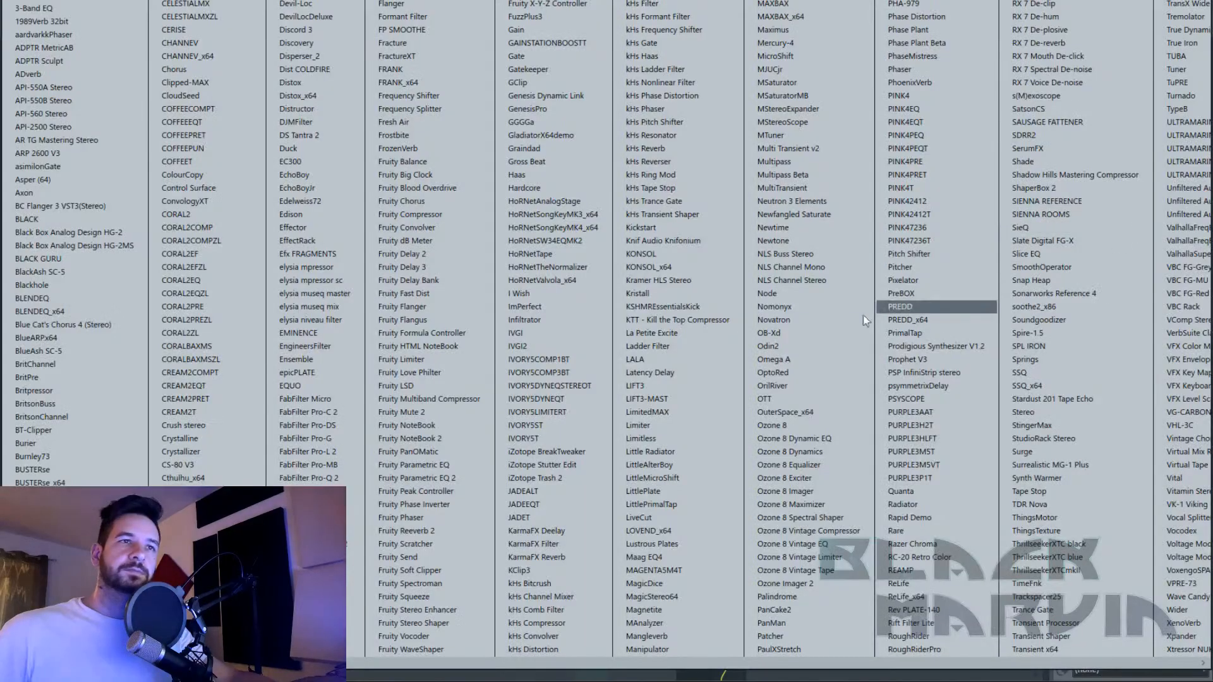
click(818, 402)
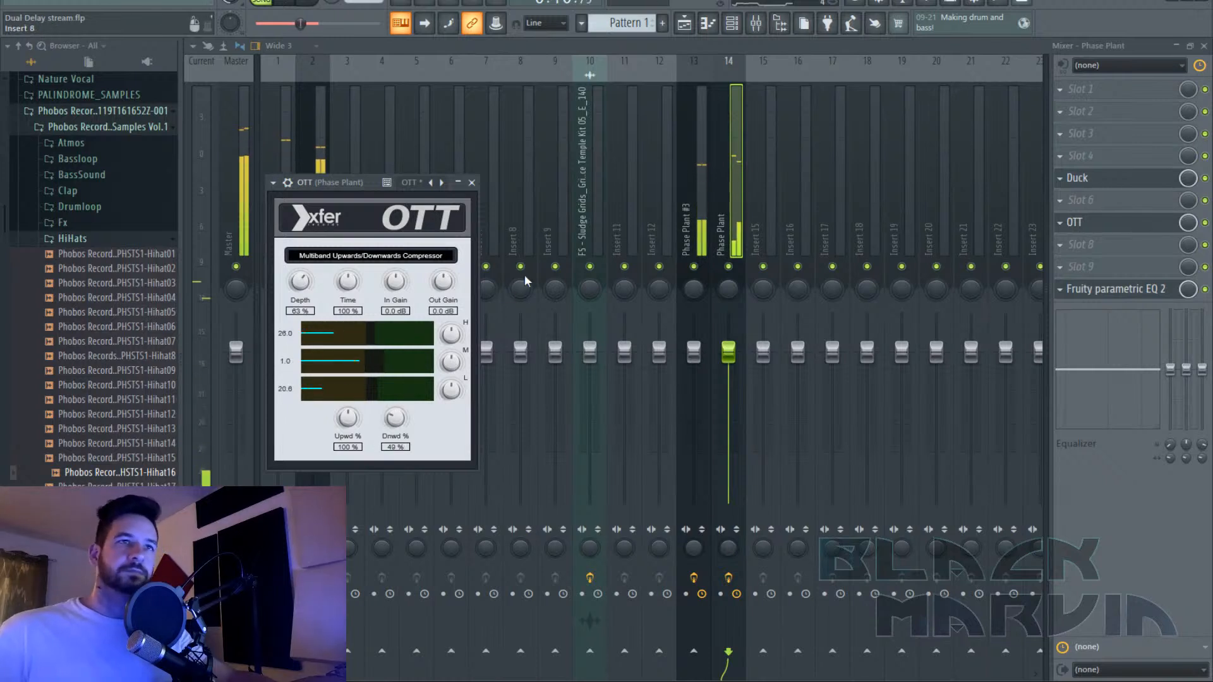
drag(1125, 228, 1124, 199)
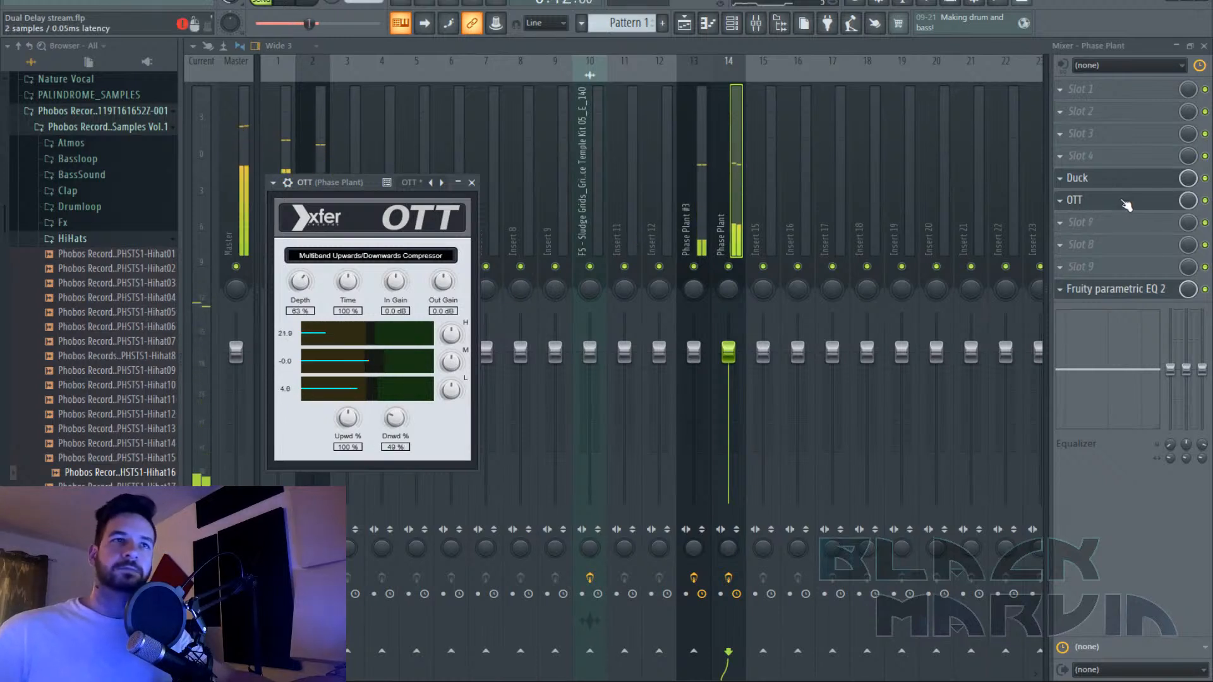
click(309, 4)
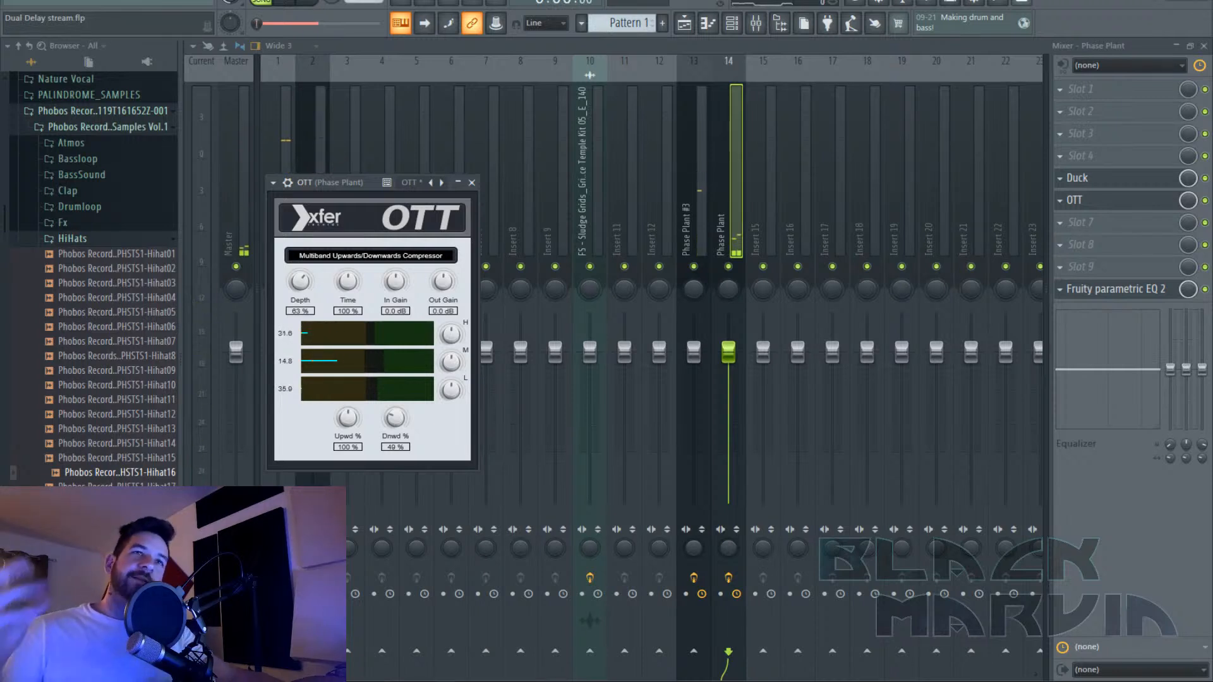
In the Multipass on Lane 2, modulate the Dual Delay's ratio with Macro 1 and make that macro bipolar.
click(732, 31)
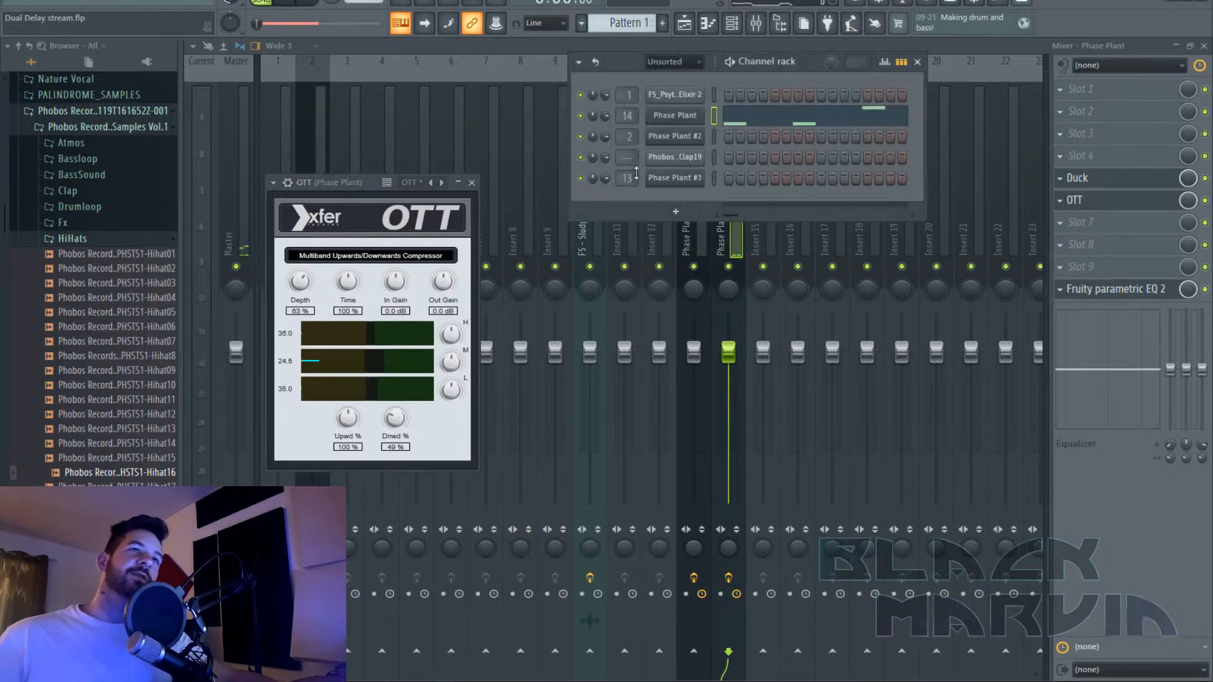
click(692, 120)
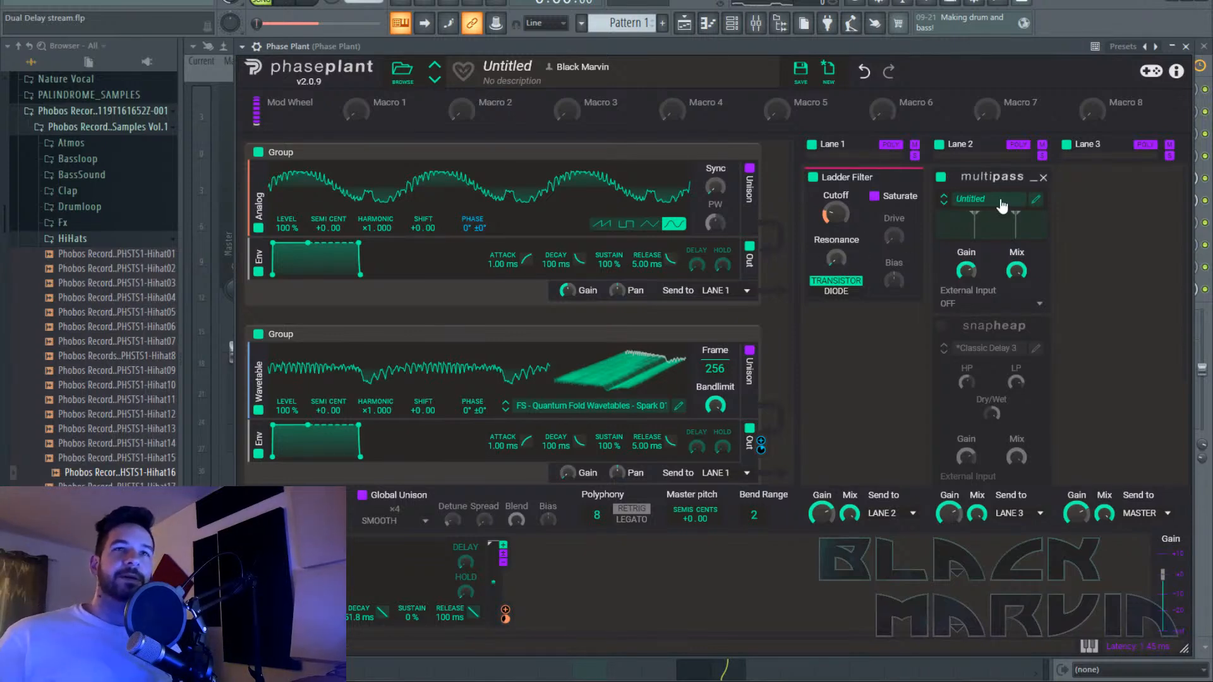
click(1039, 200)
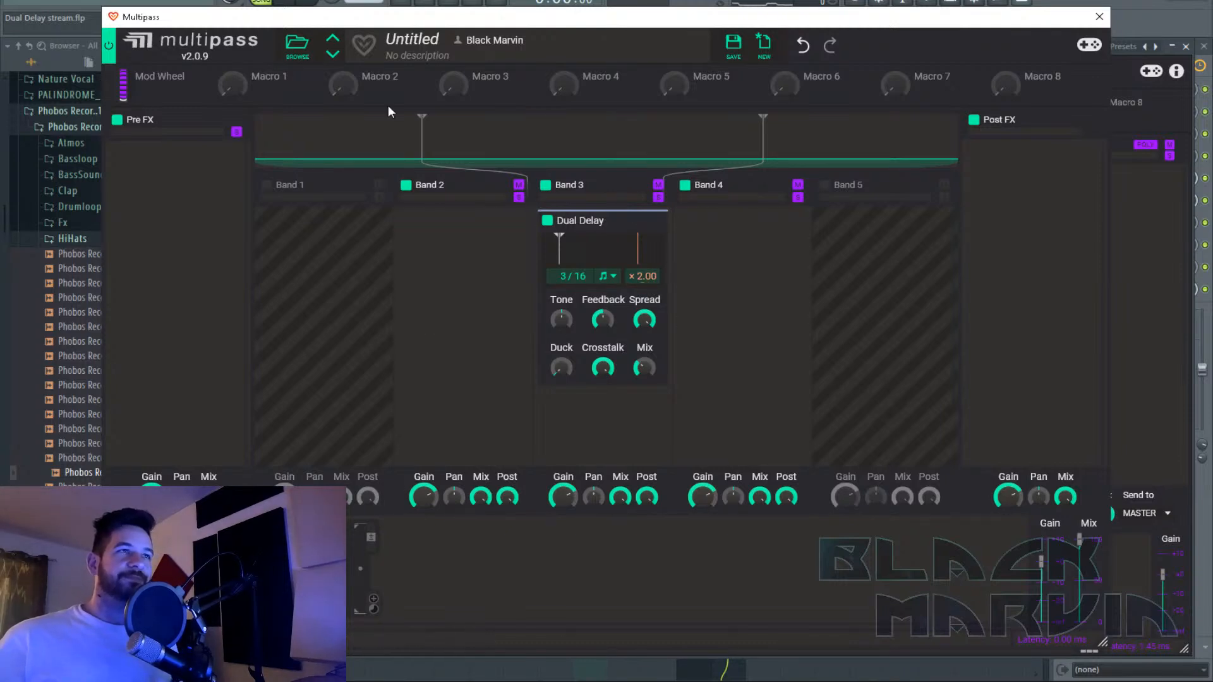
drag(256, 89, 644, 292)
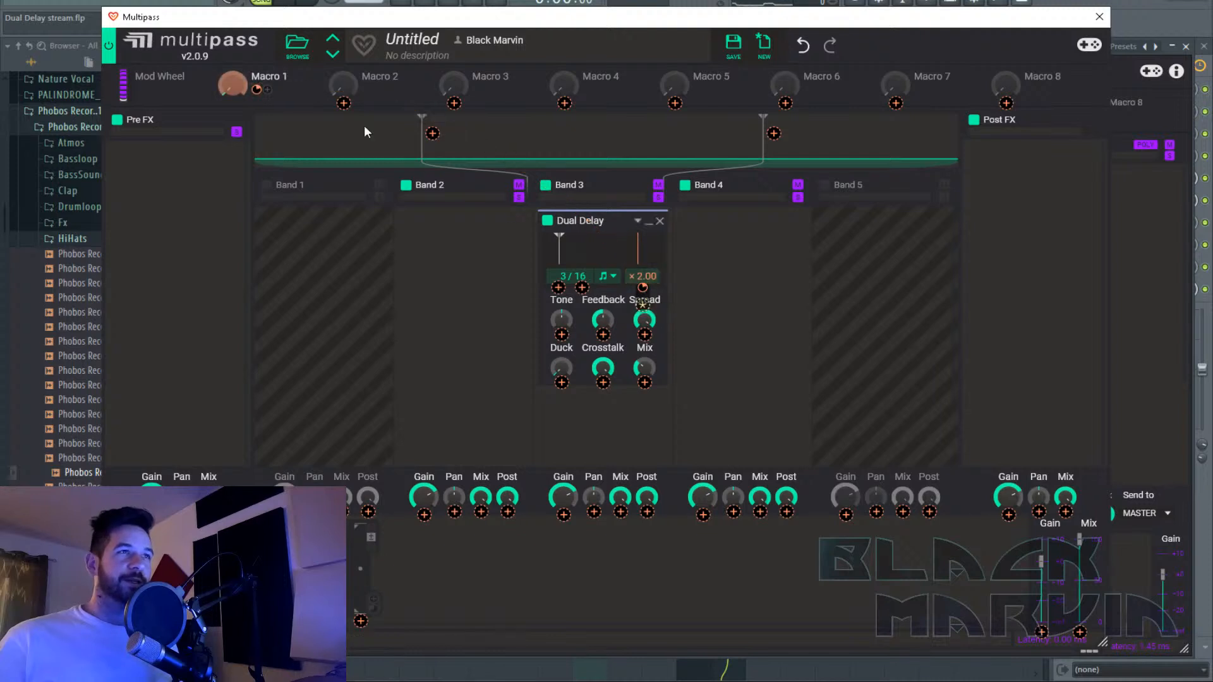
right_click(241, 89)
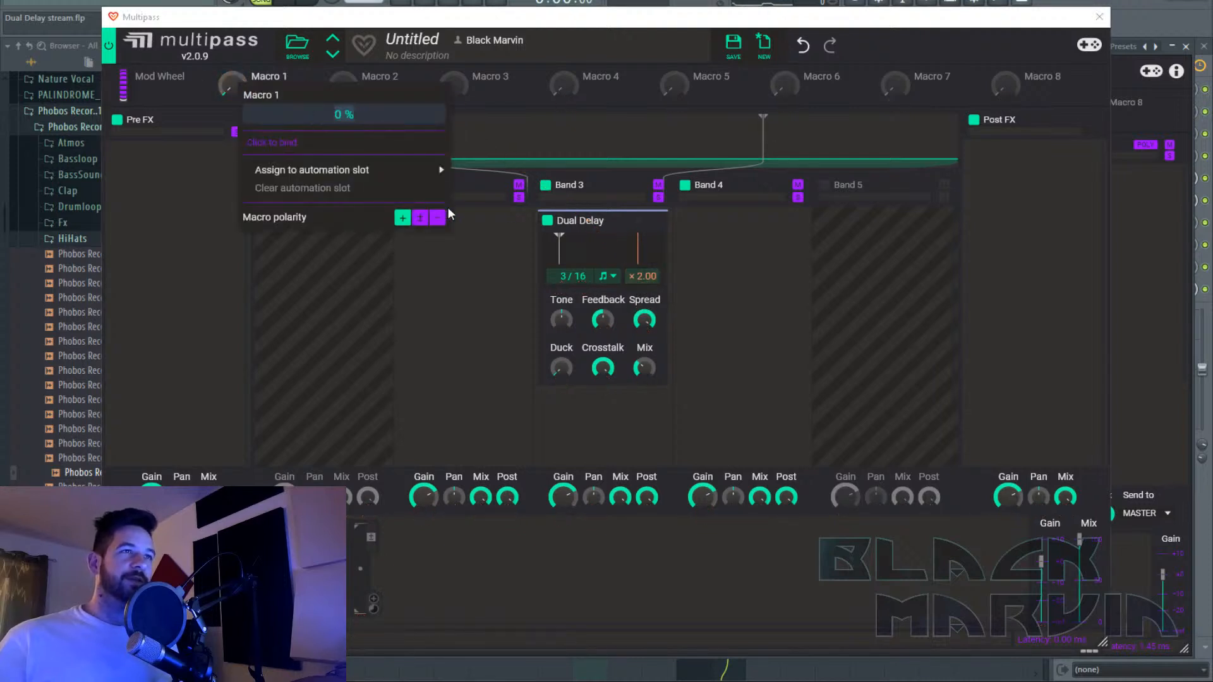
click(420, 218)
click(203, 199)
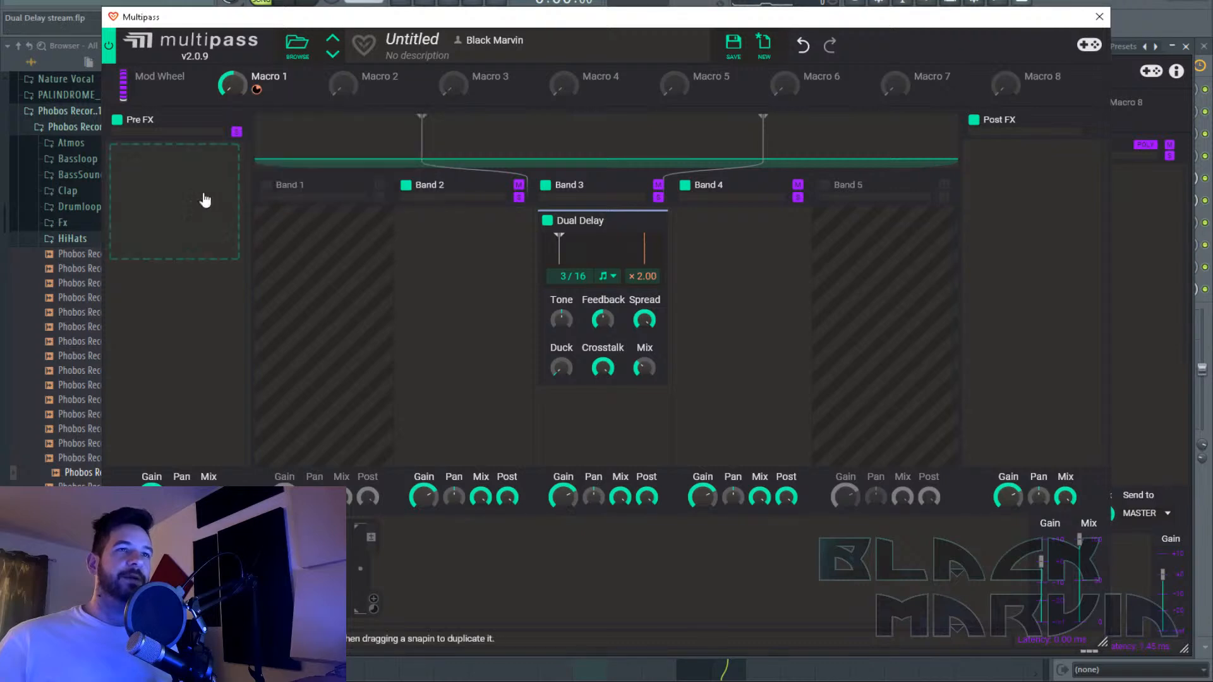
Audition the pattern while sweeping Multipass Macro 1 to test its effect on the Dual Delay ratio.
mouse_move(257, 88)
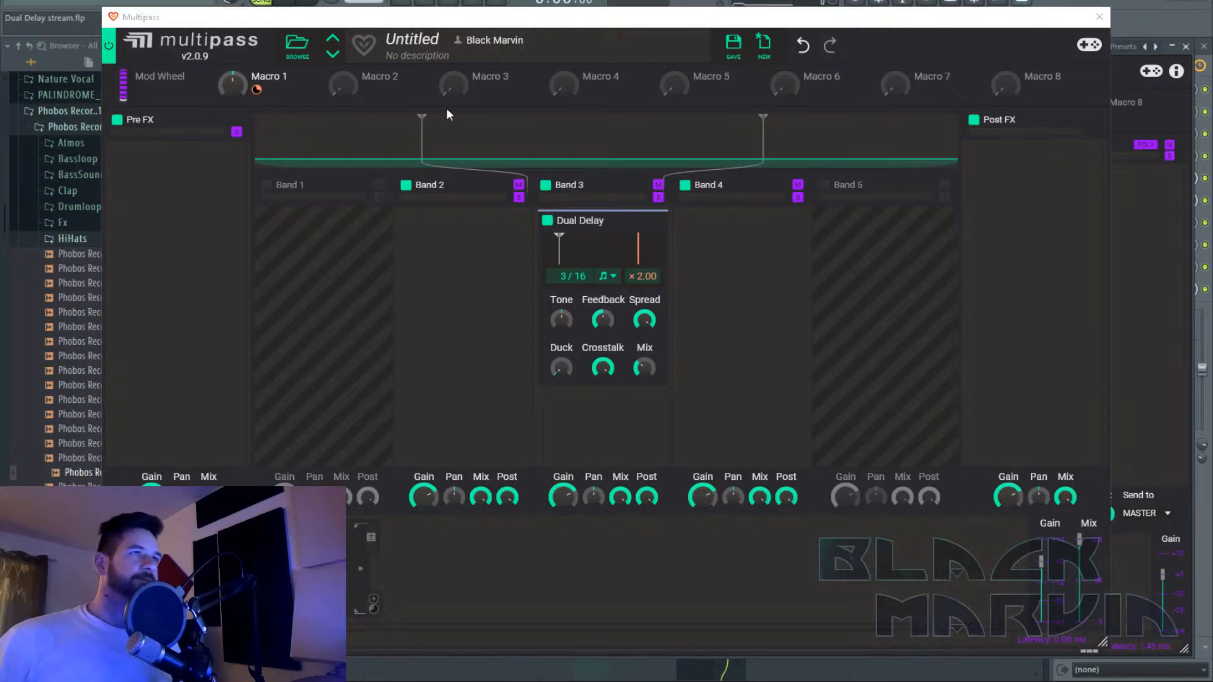
click(302, 1)
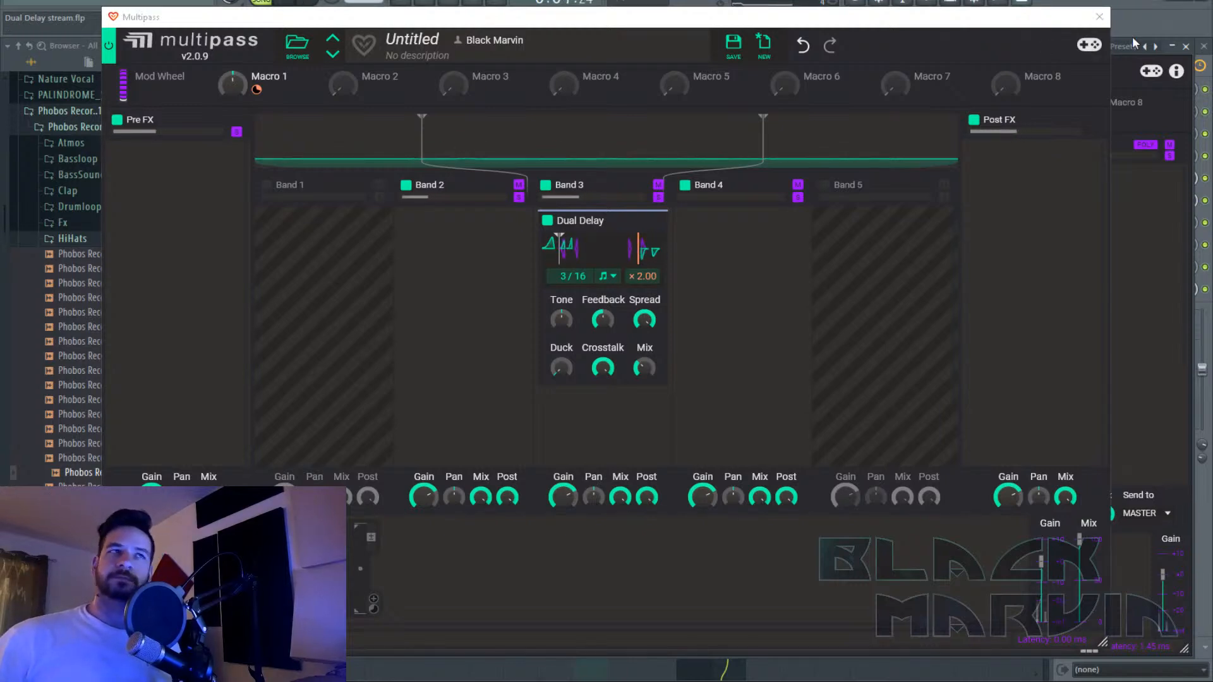
drag(232, 84, 233, 35)
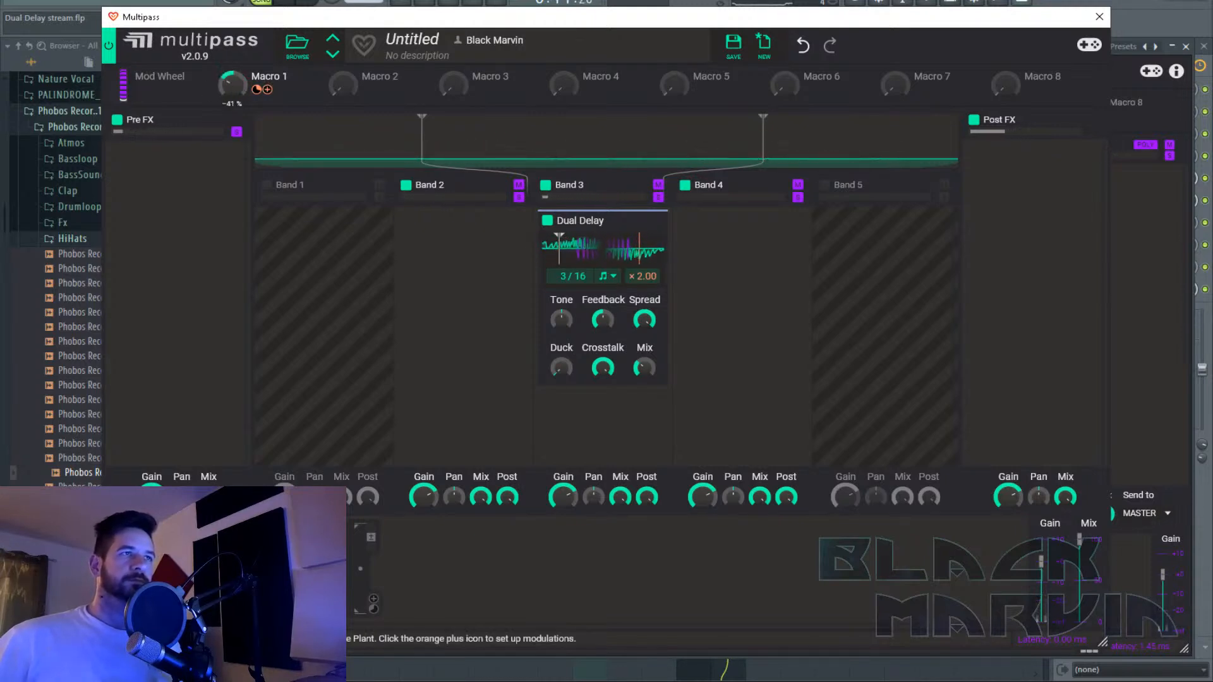
drag(238, 84, 238, 101)
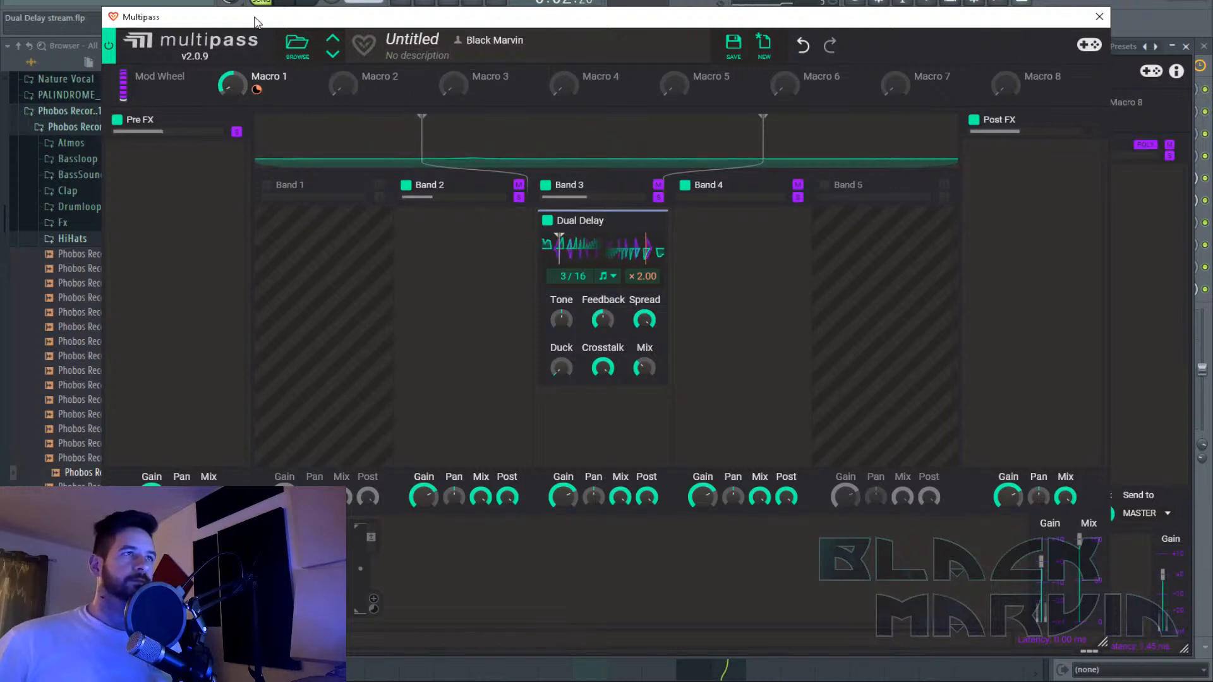
Try to automate the Multipass macro from the last tweaked parameter, and remove the resulting OTT automation clip from Track 9.
click(1100, 23)
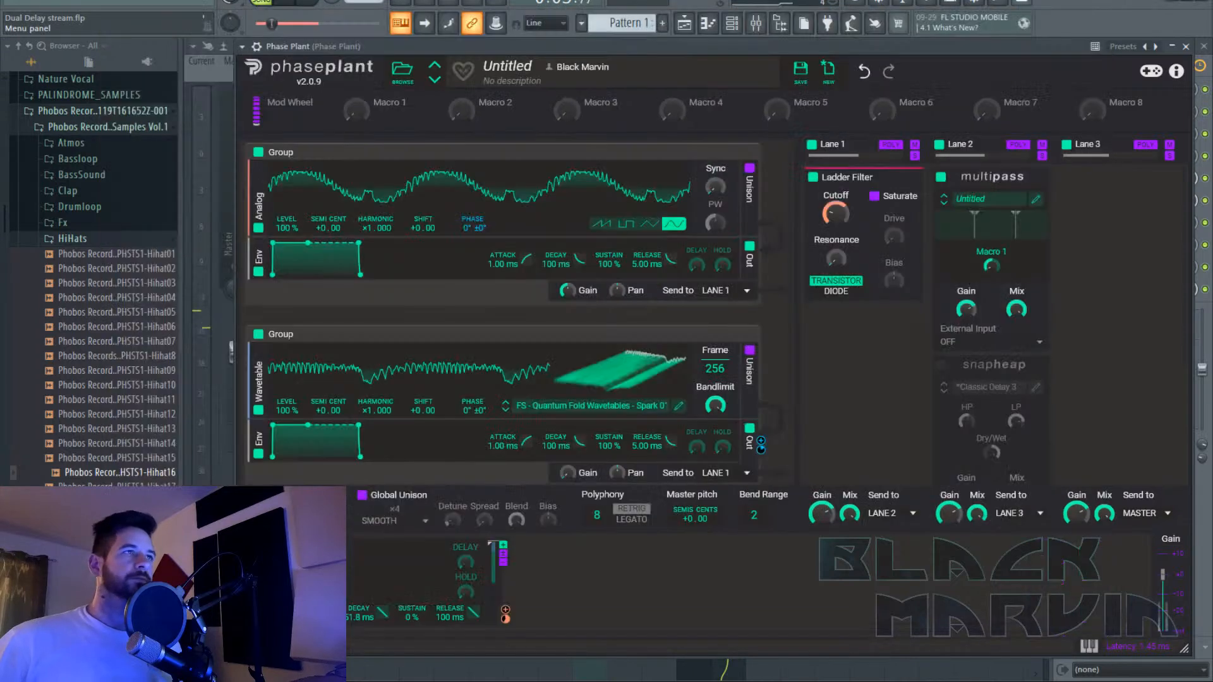
click(178, 2)
mouse_move(246, 167)
click(370, 260)
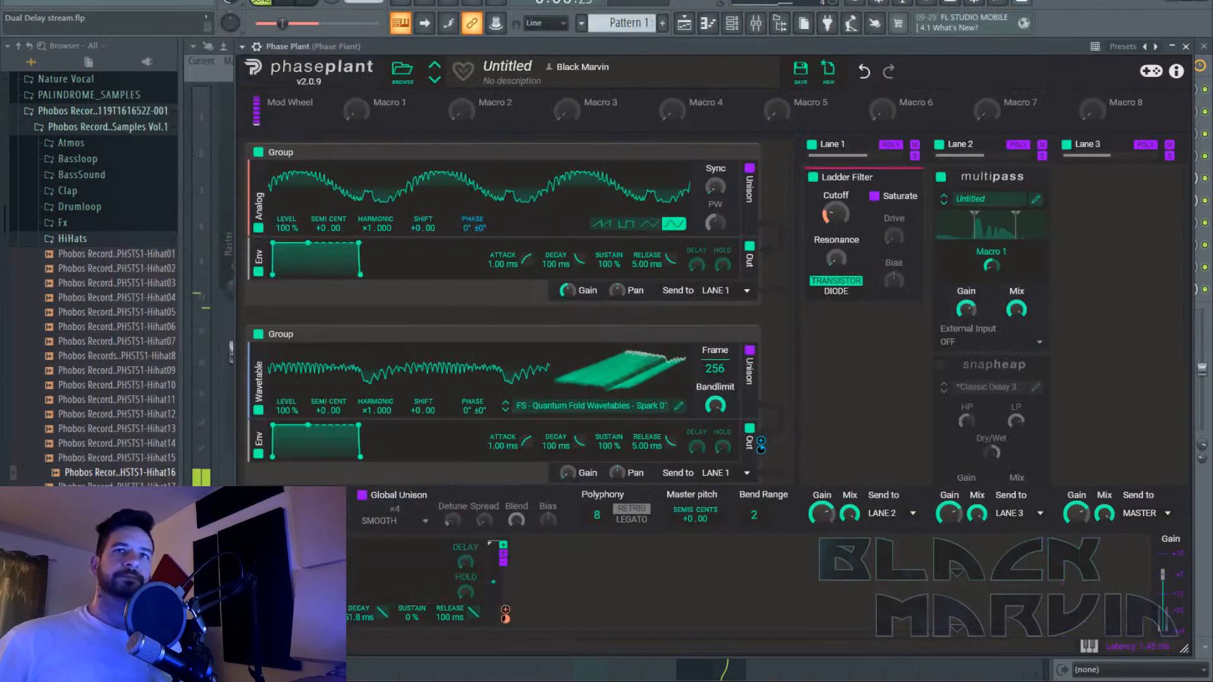
click(1186, 47)
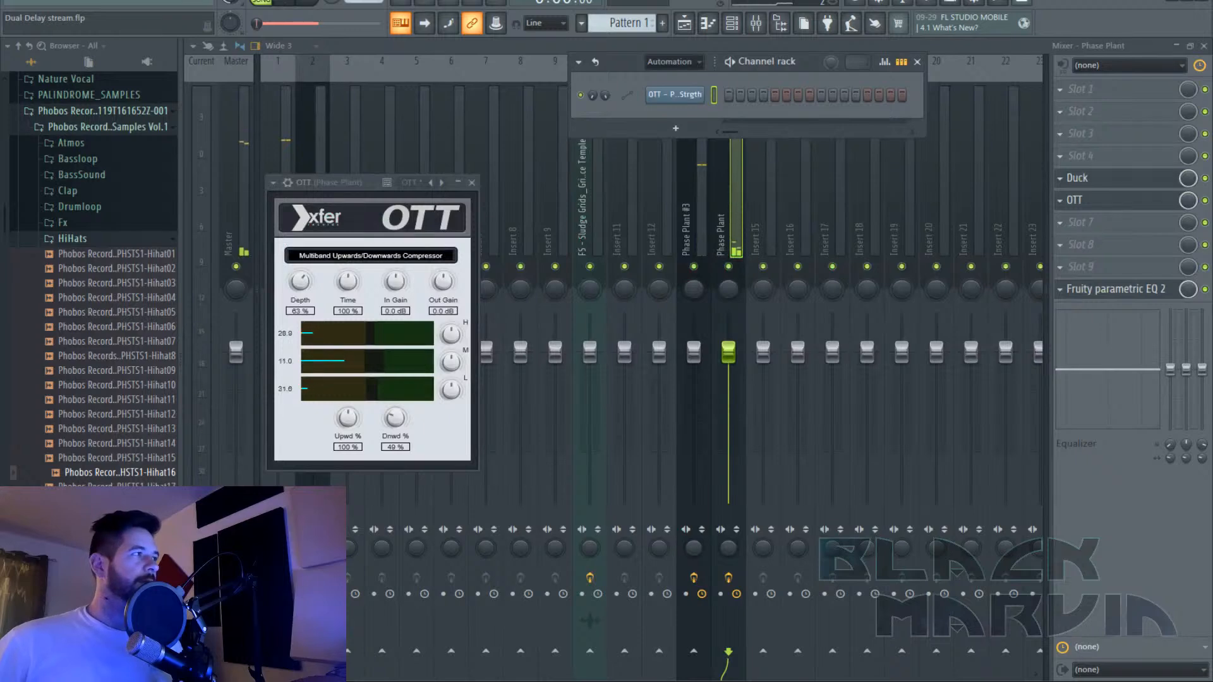
click(685, 23)
drag(513, 102, 355, 417)
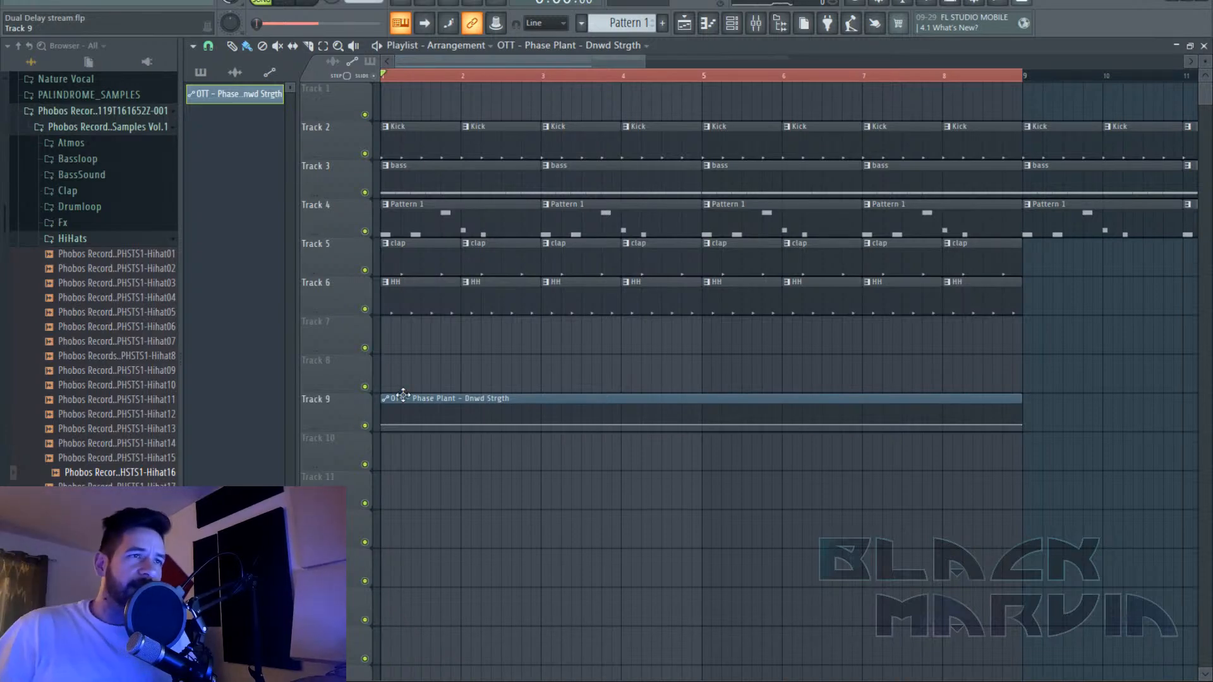
right_click(515, 417)
Reopen the Phase Plant channel and check which parameters are offered as last tweaked for automating Multipass Macro 1.
click(755, 23)
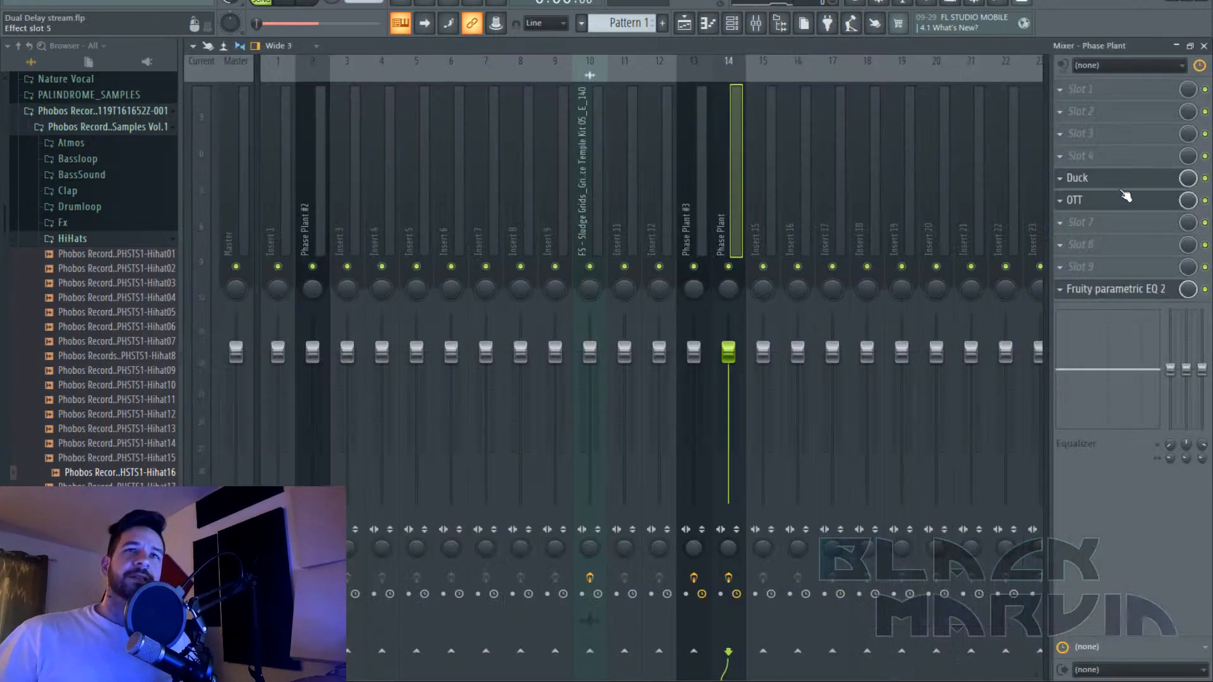
click(698, 183)
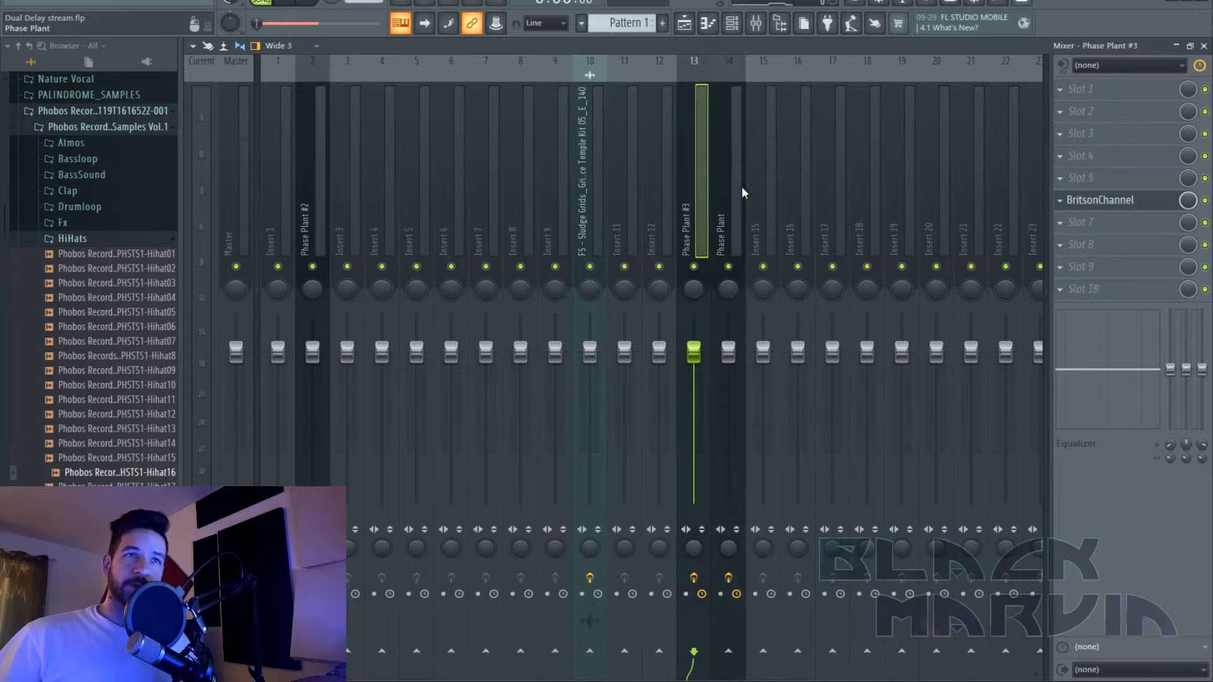
click(732, 23)
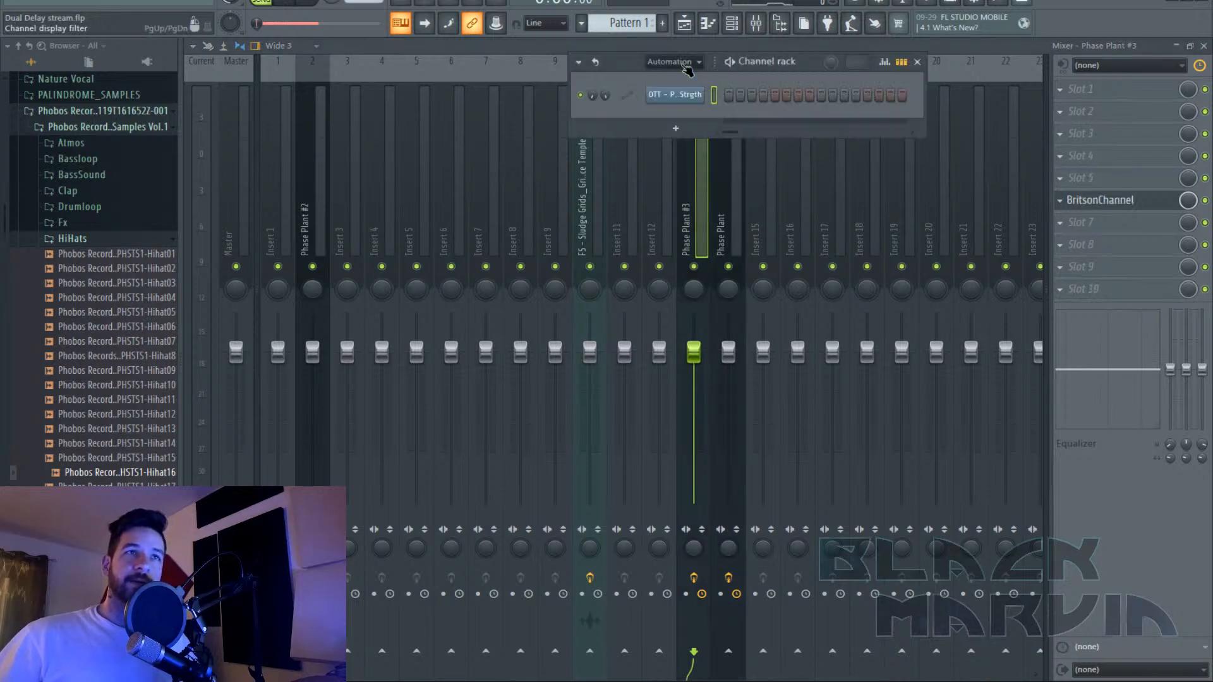
click(689, 117)
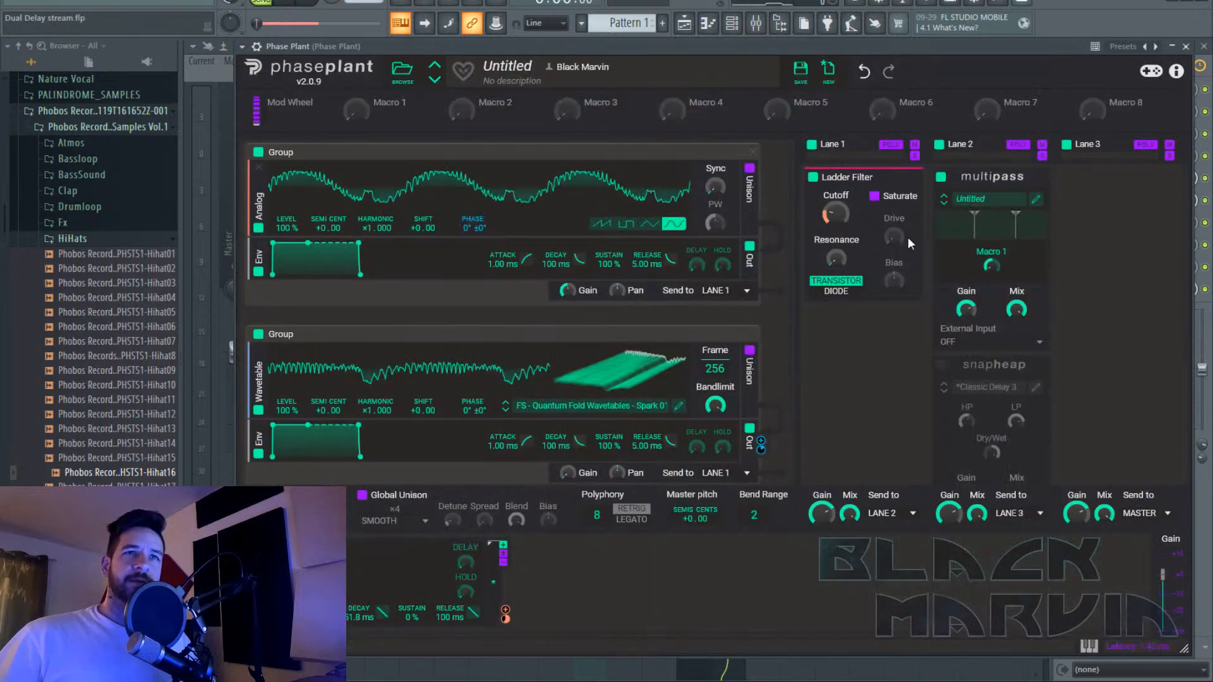
right_click(991, 266)
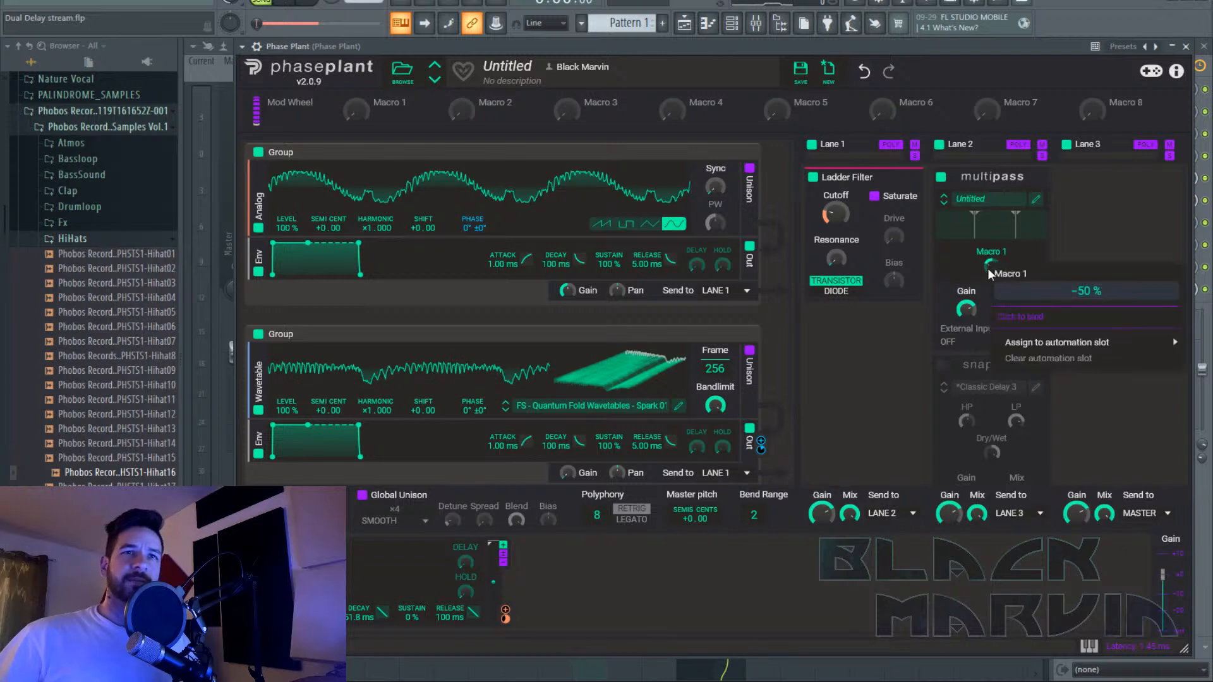
click(179, 1)
mouse_move(242, 168)
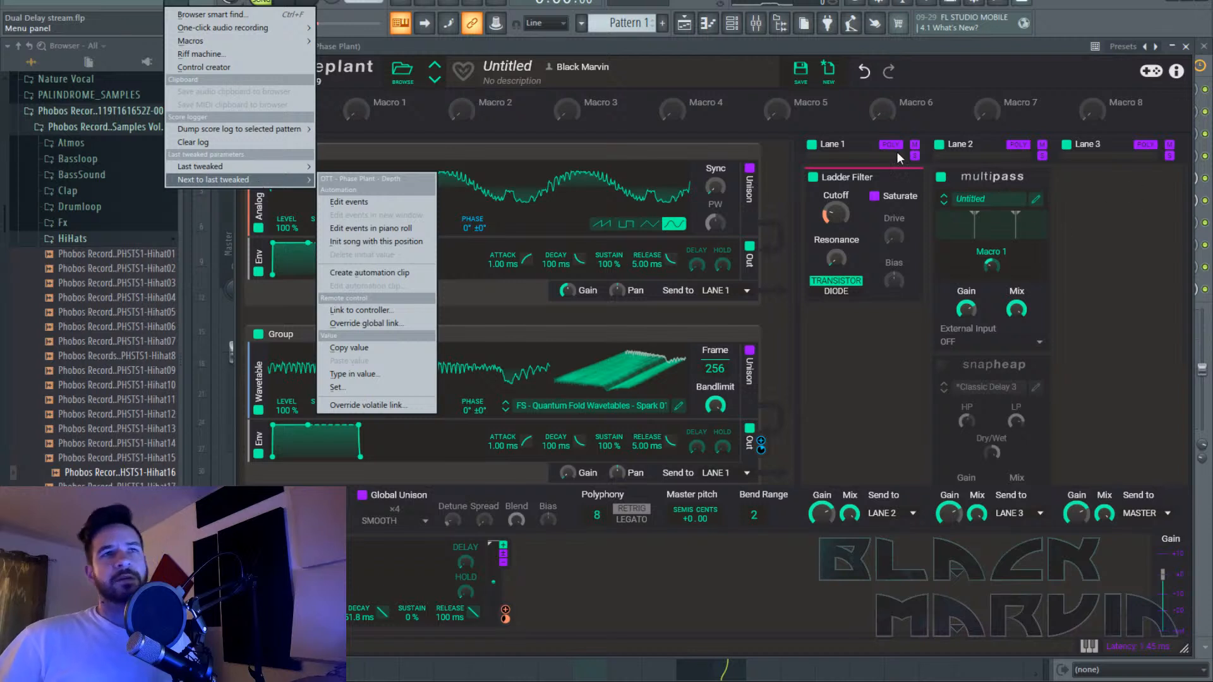
Reset Multipass Macro 1 to 0 % and switch Phase Plant's own Macro 1 to bipolar polarity.
double_click(993, 266)
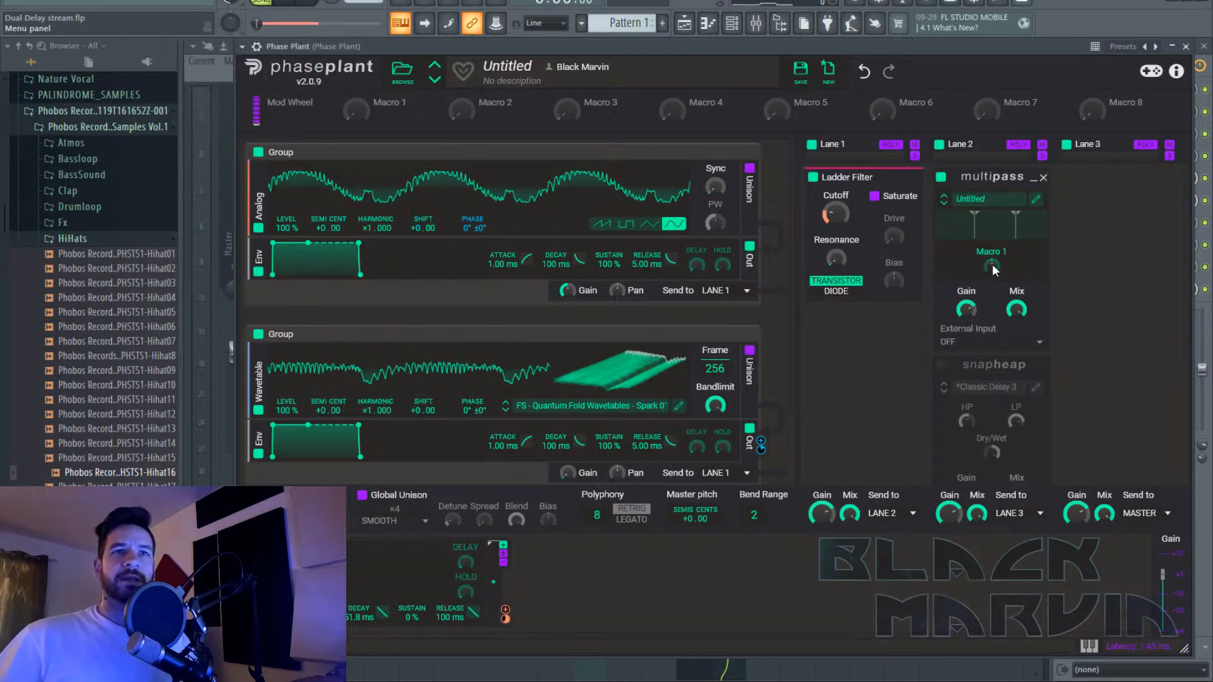
click(352, 111)
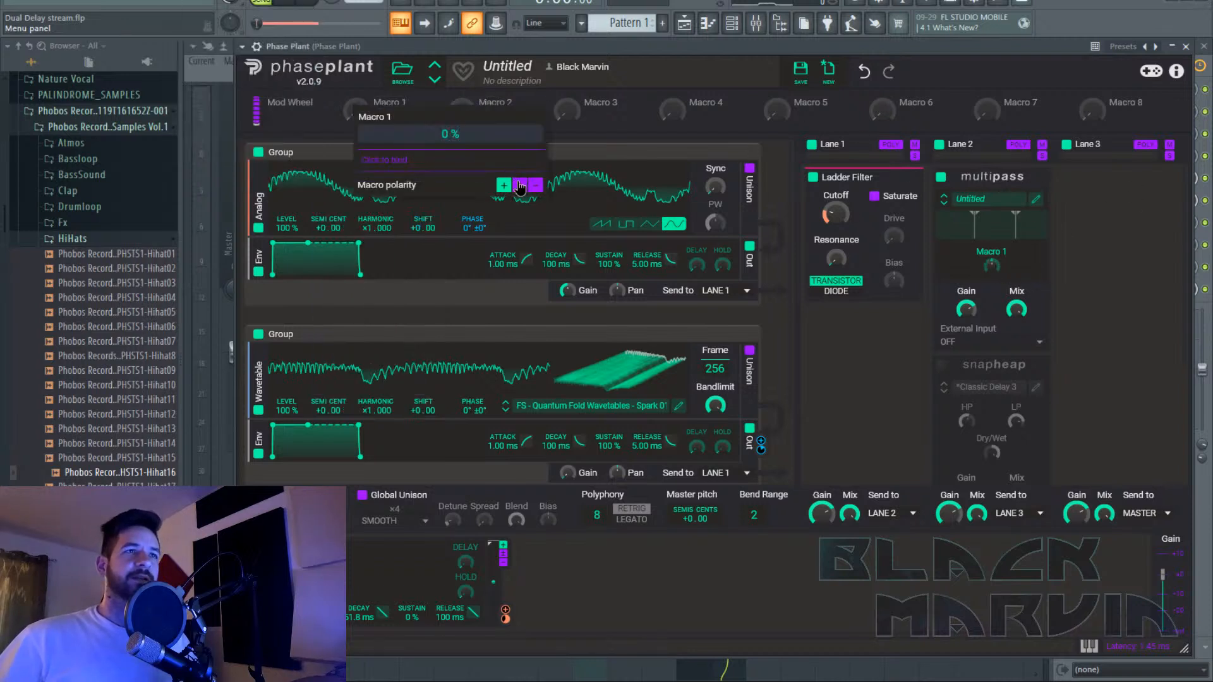
click(519, 185)
Route Phase Plant's Macro 1 to Multipass Macro 1 with a modulation range of -50 % to 50 %.
click(361, 119)
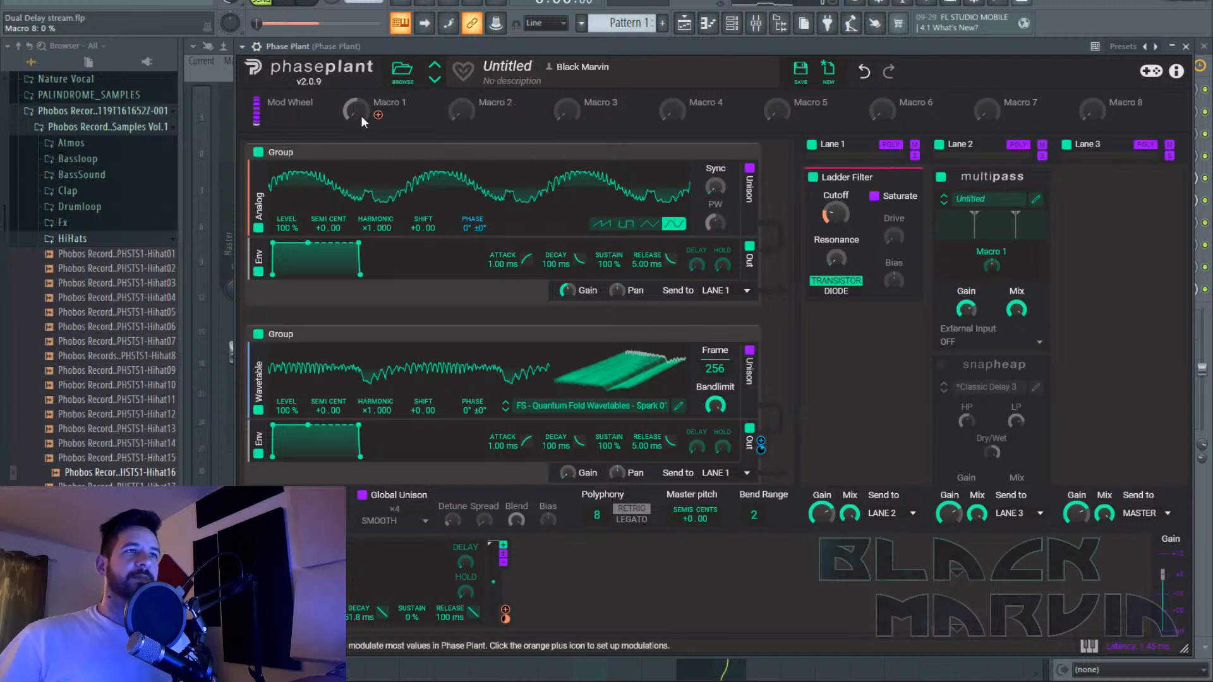
drag(377, 115, 994, 280)
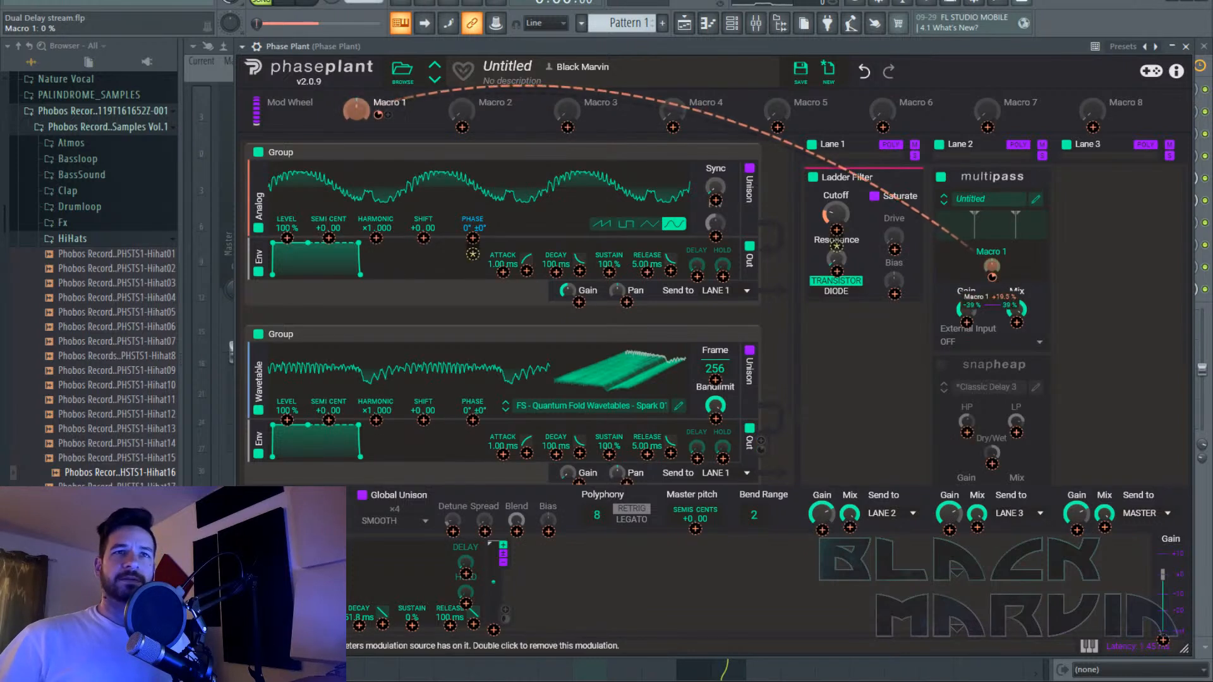
right_click(993, 279)
click(1093, 253)
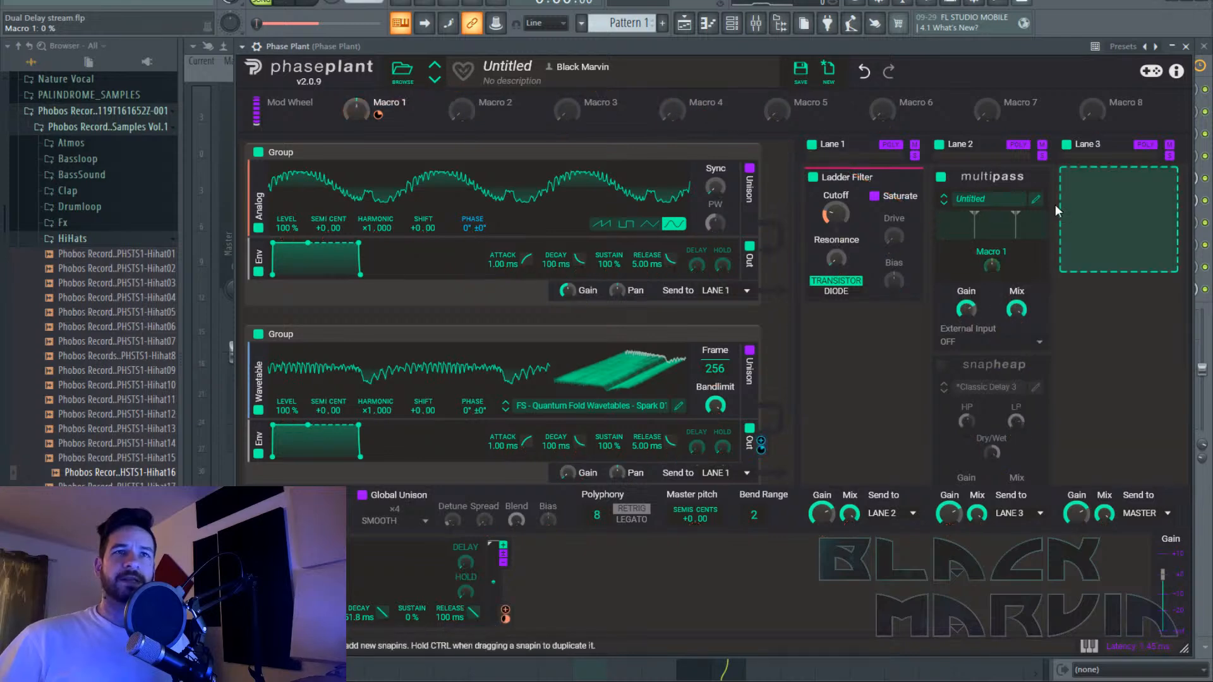
Check the depth of Macro 1's modulation on the Dual Delay ratio inside Multipass.
click(1035, 199)
mouse_move(253, 91)
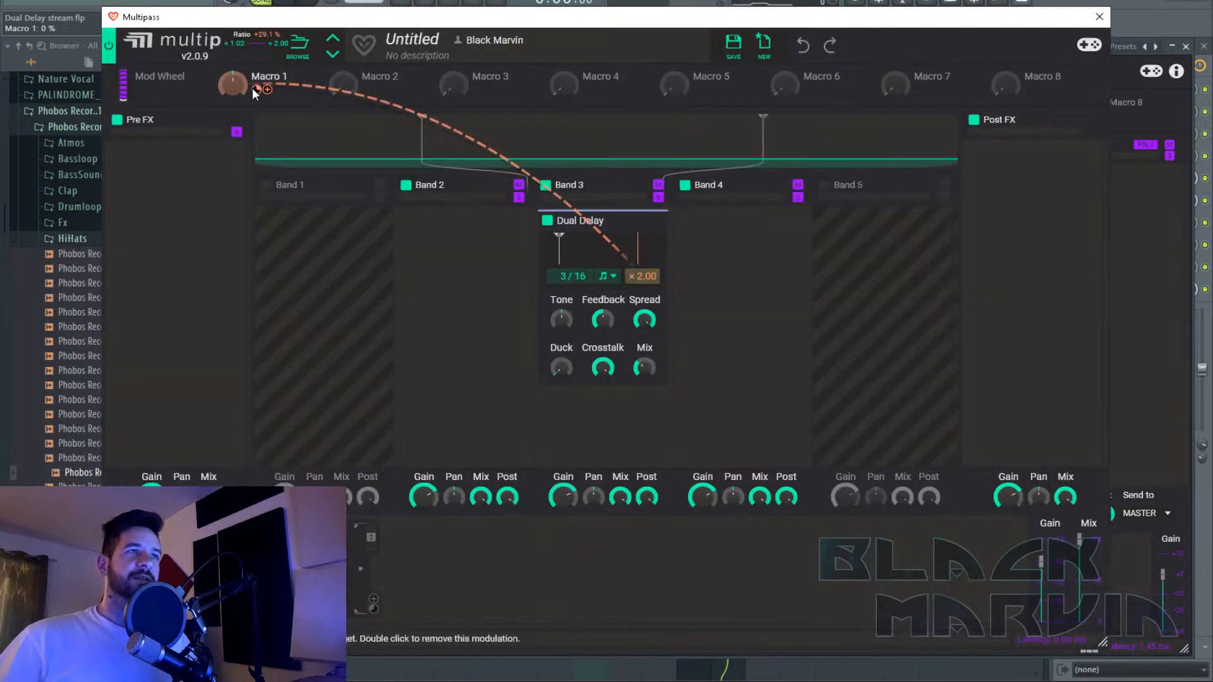
click(1099, 16)
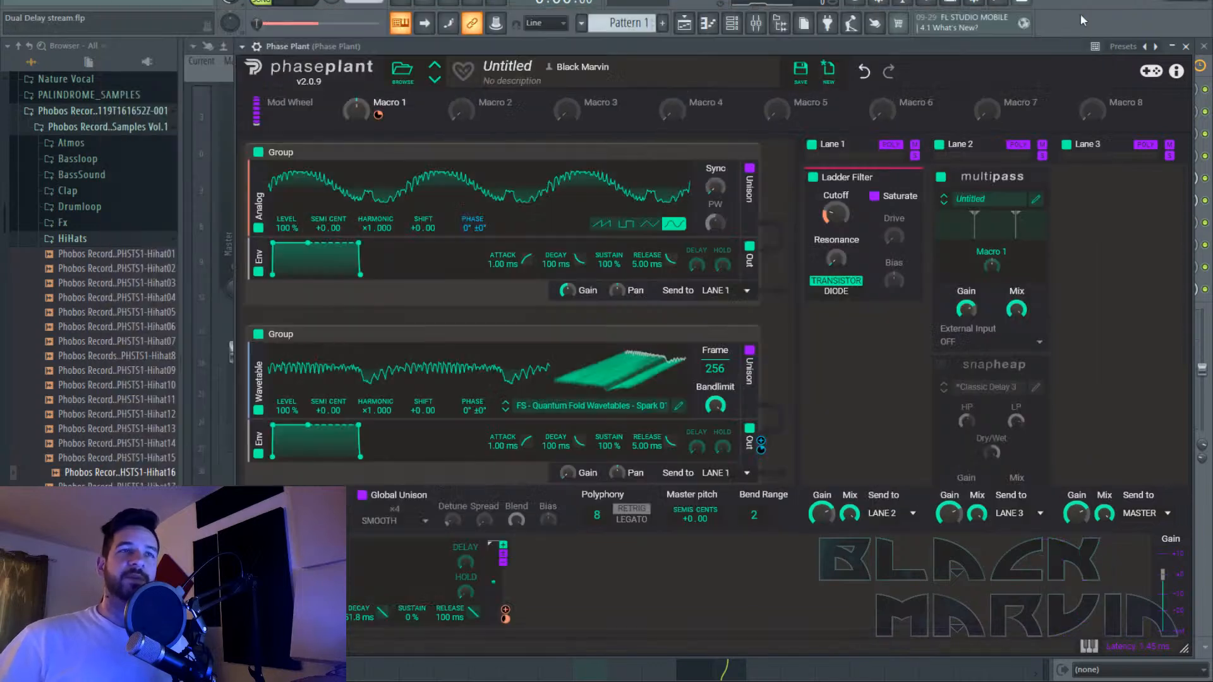
Enter 25 in the modulation settings linking Phase Plant's Macro 1 to Multipass Macro 1.
click(379, 115)
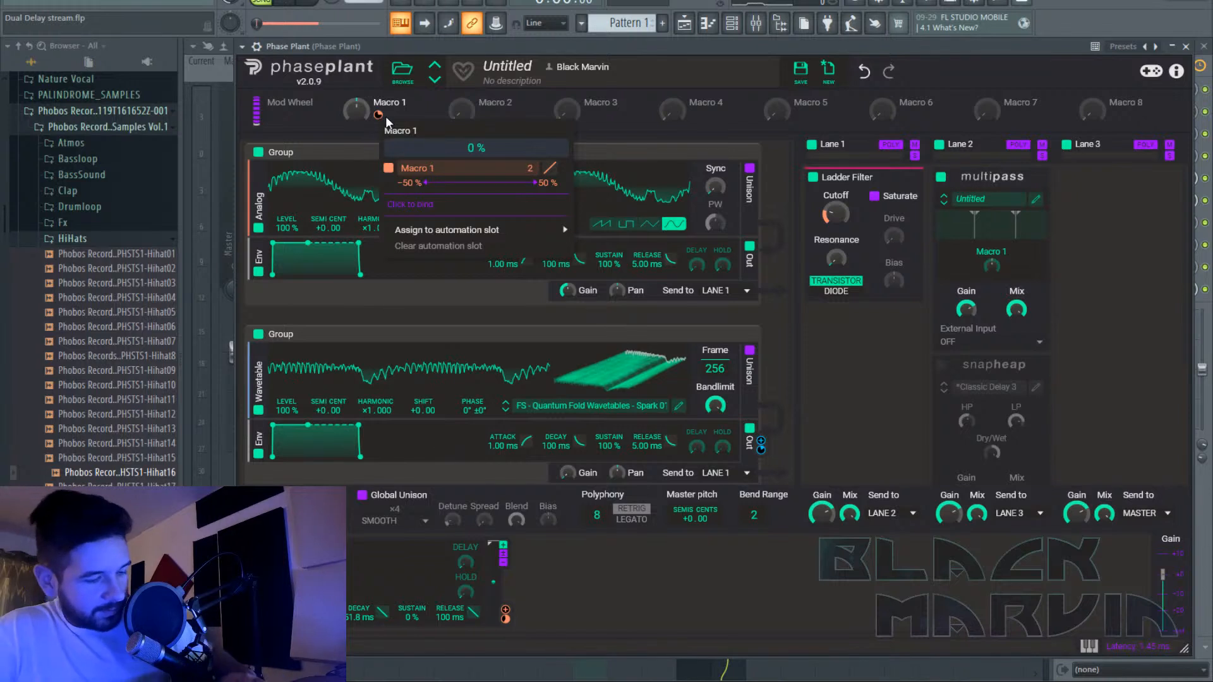
text(25)
key(Return)
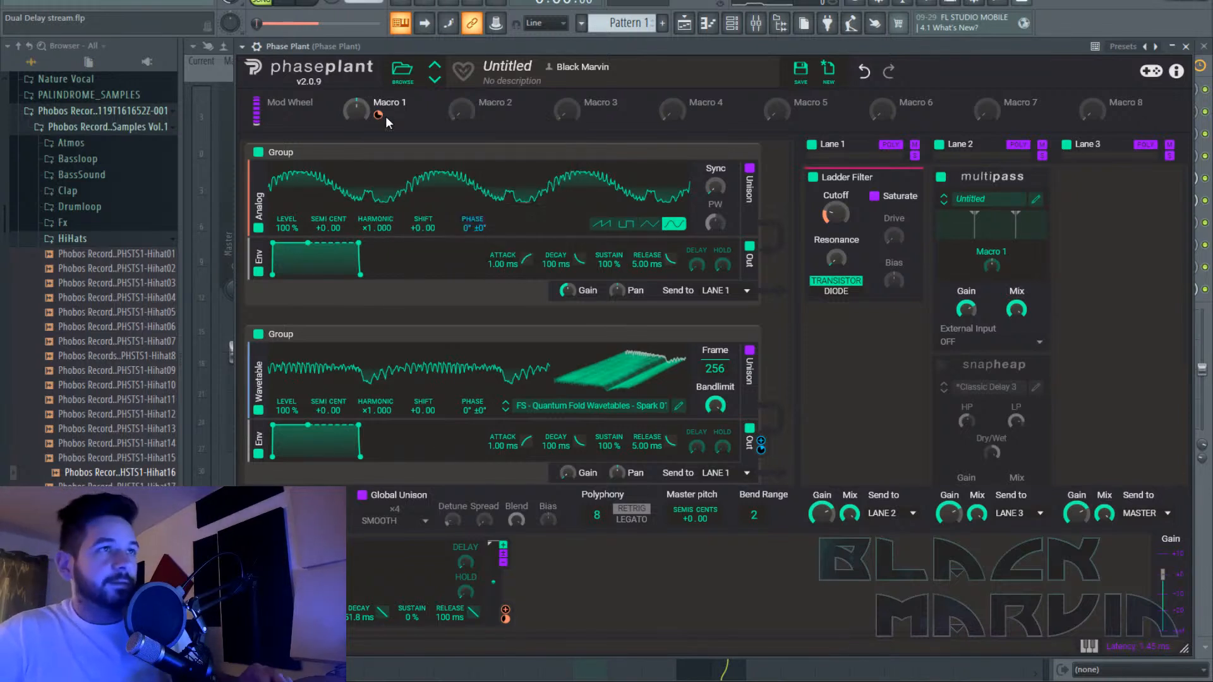
Reset Phase Plant's Macro 1 to 0 % and create an automation clip for it.
double_click(353, 106)
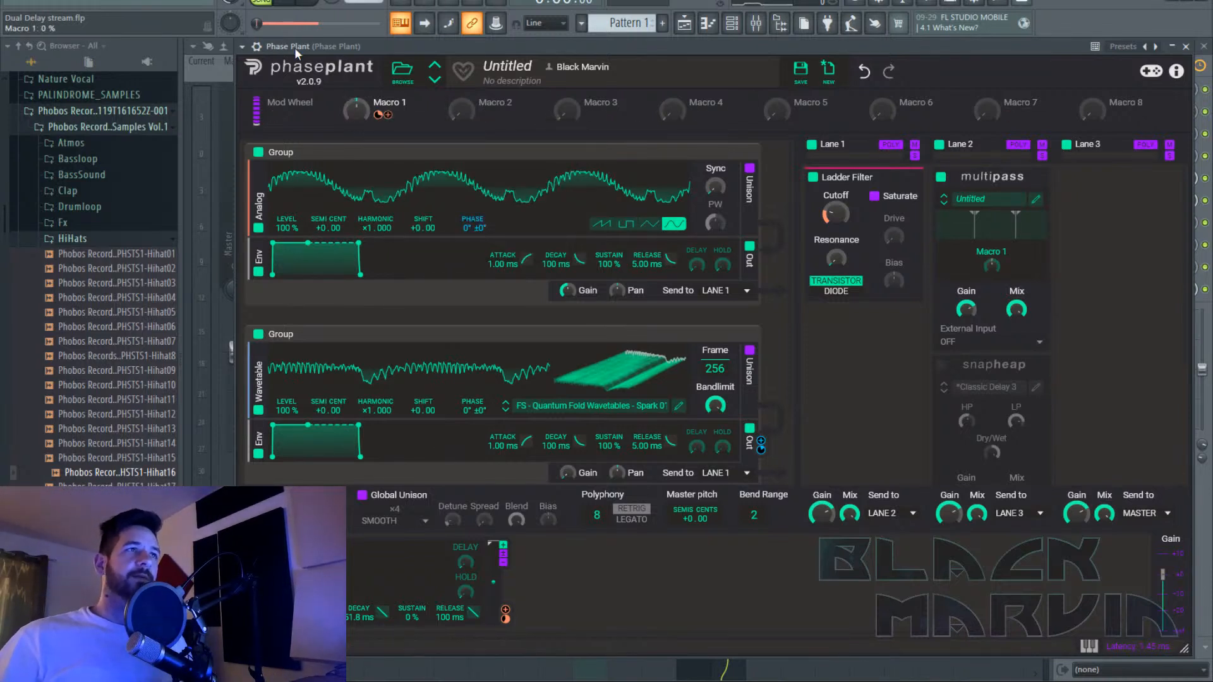
click(242, 46)
mouse_move(278, 166)
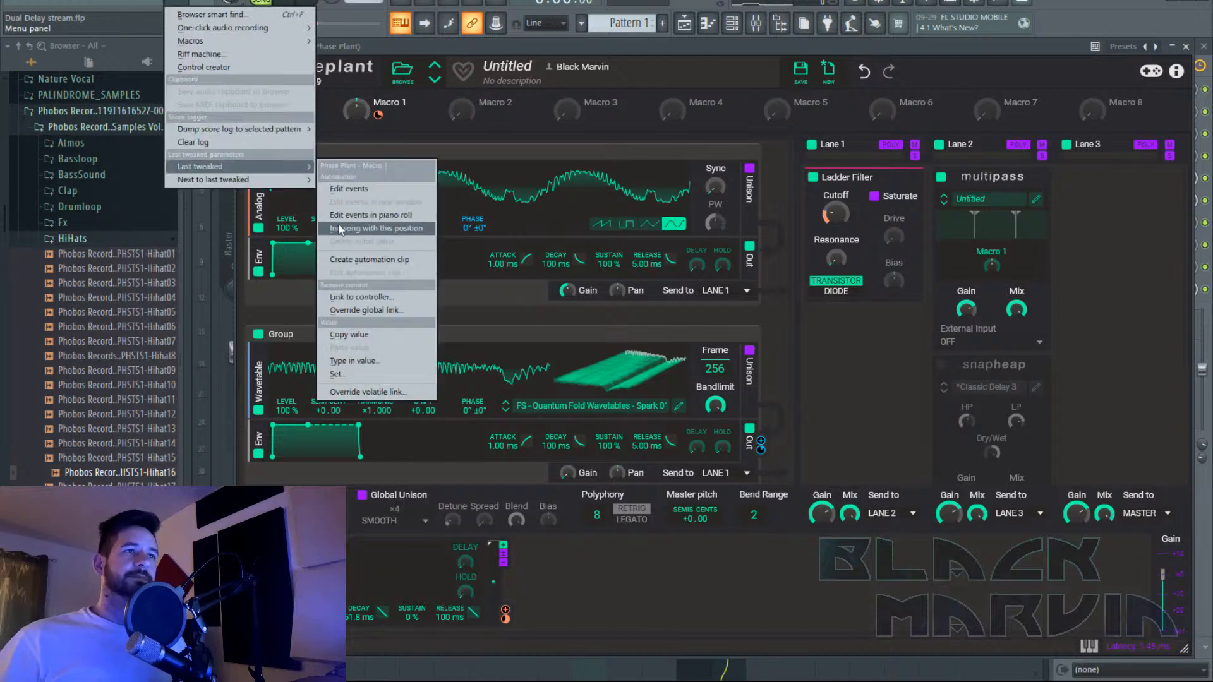
click(389, 257)
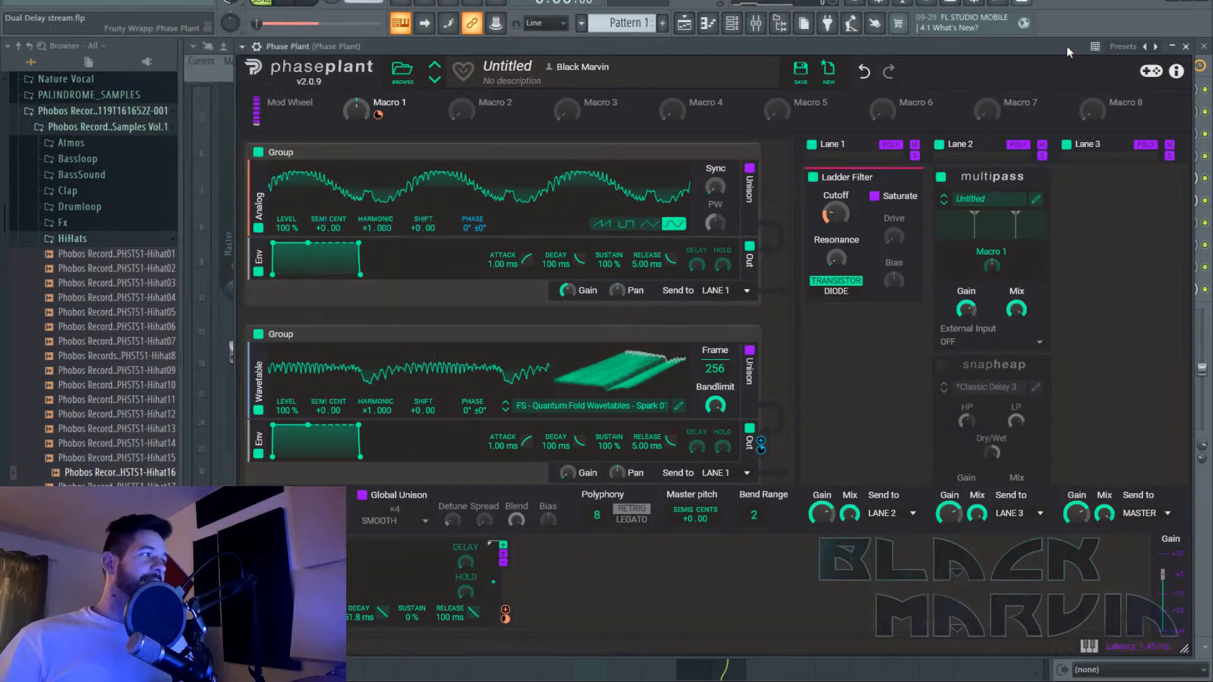
Close the Phase Plant window and move the Macro 1 automation clip to Track 9 in the playlist.
click(1186, 46)
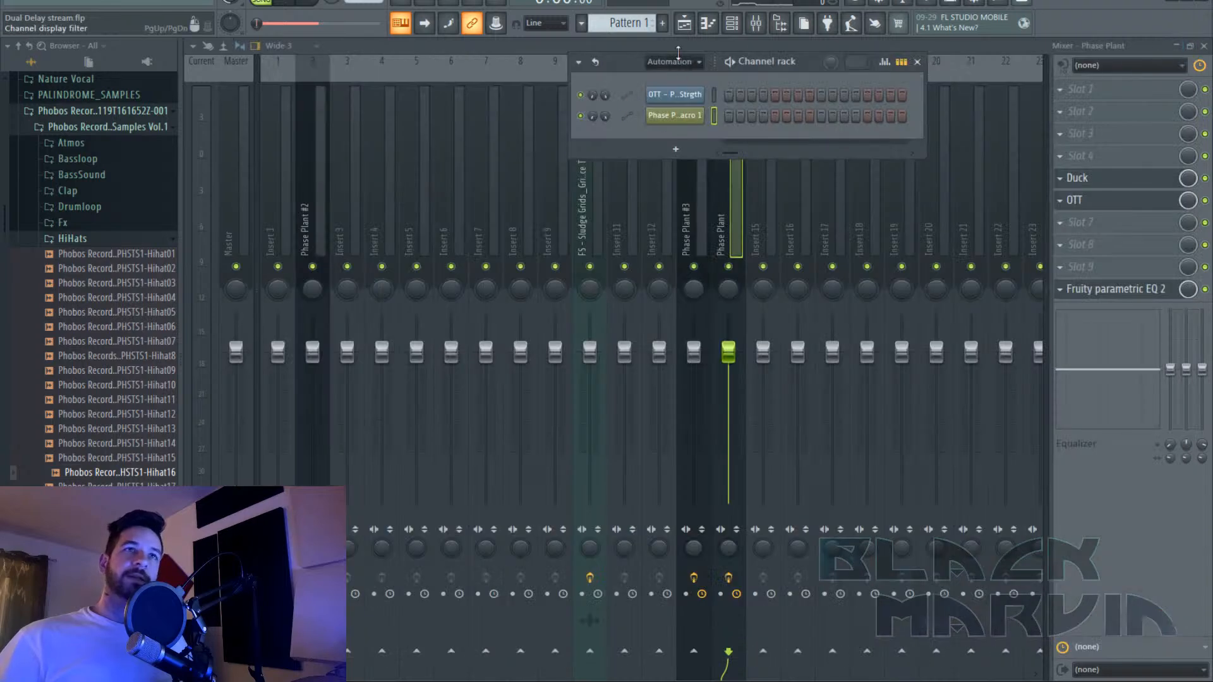
click(695, 22)
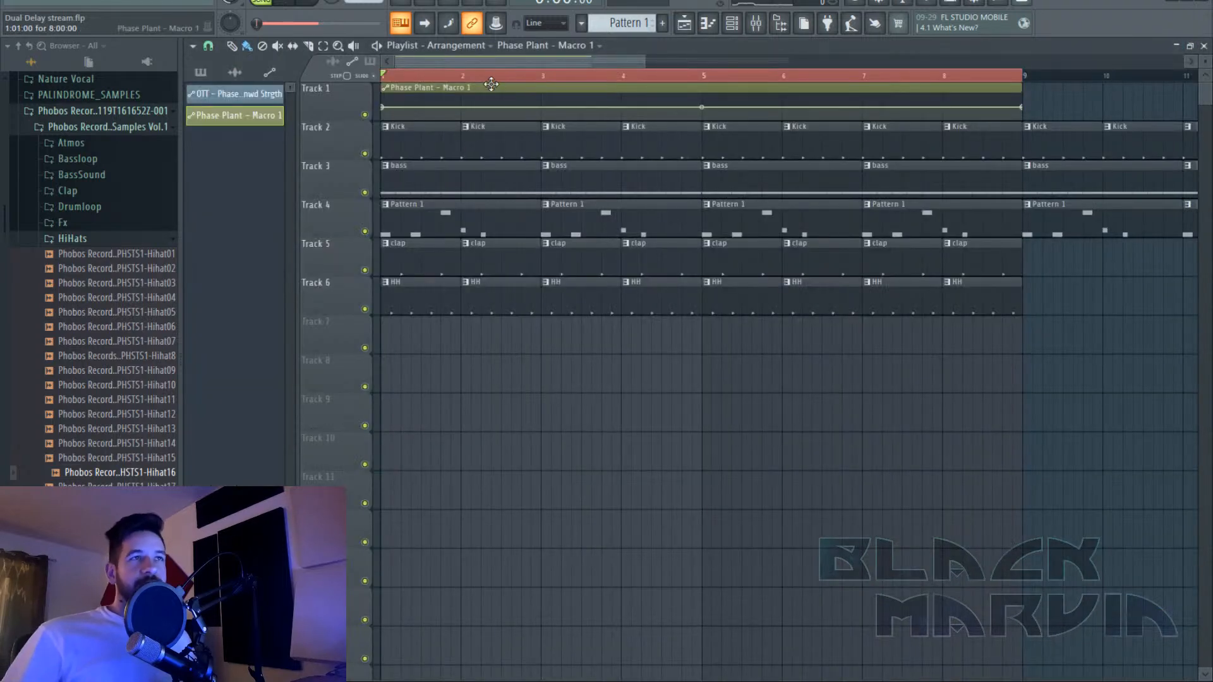
drag(373, 322, 369, 404)
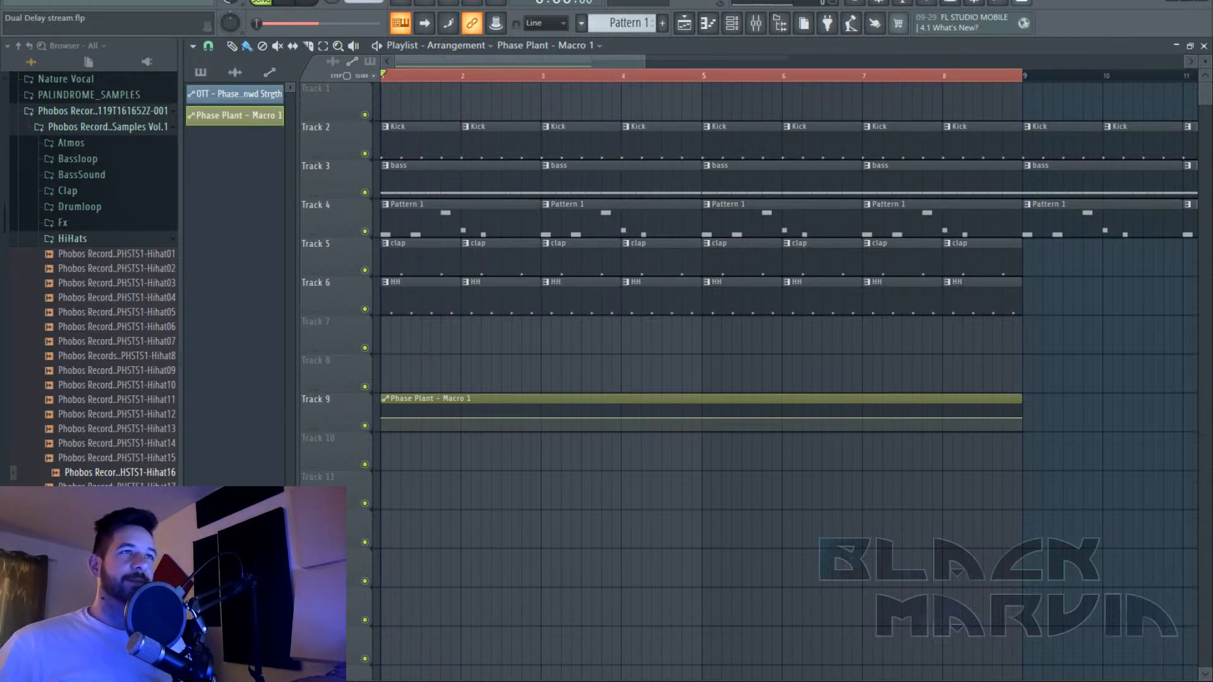
Duplicate the clap and HH clips into bars 9 to 16 and extend the loop selection over all 16 bars.
key(space)
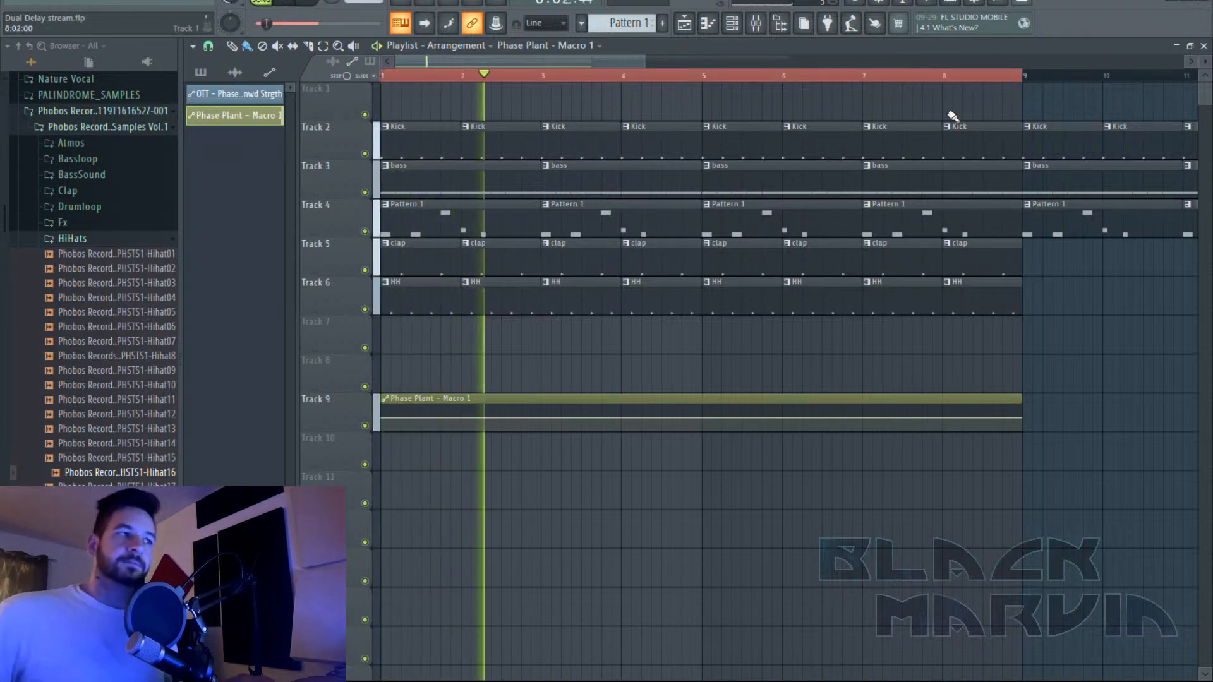
scroll(727, 69, down, 2)
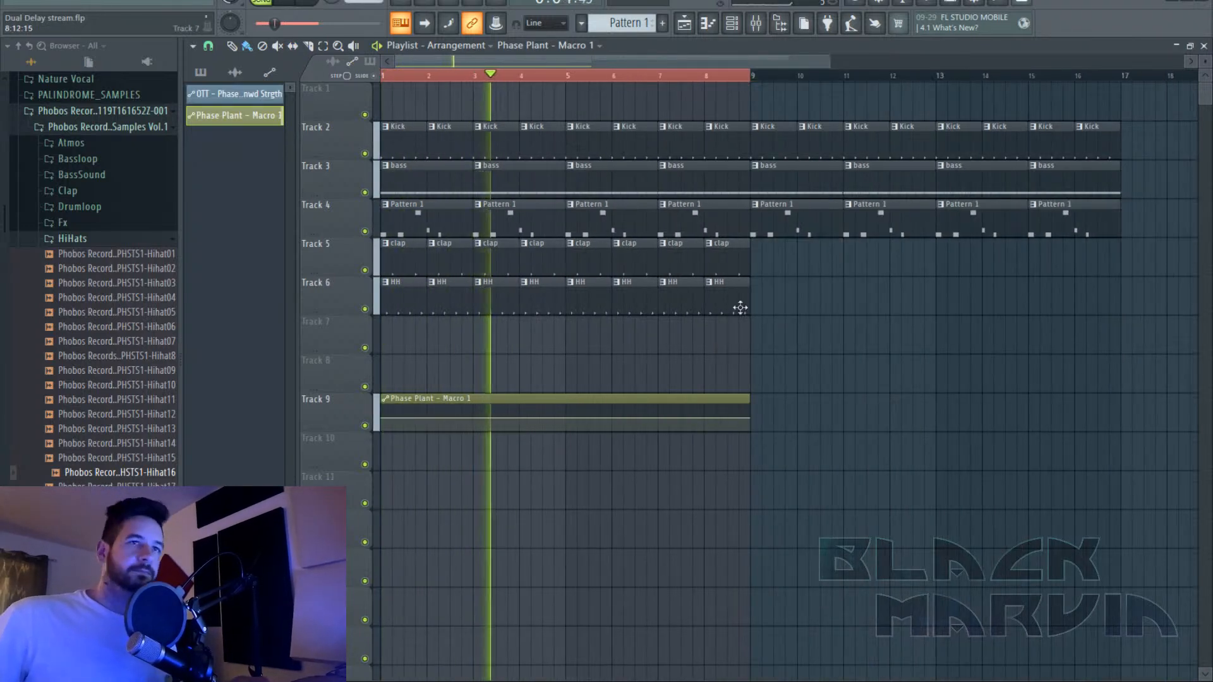
mouse_move(792, 239)
mouse_down()
mouse_move(601, 311)
mouse_move(379, 312)
mouse_up()
drag(396, 268, 772, 268)
ctrl+click(755, 93)
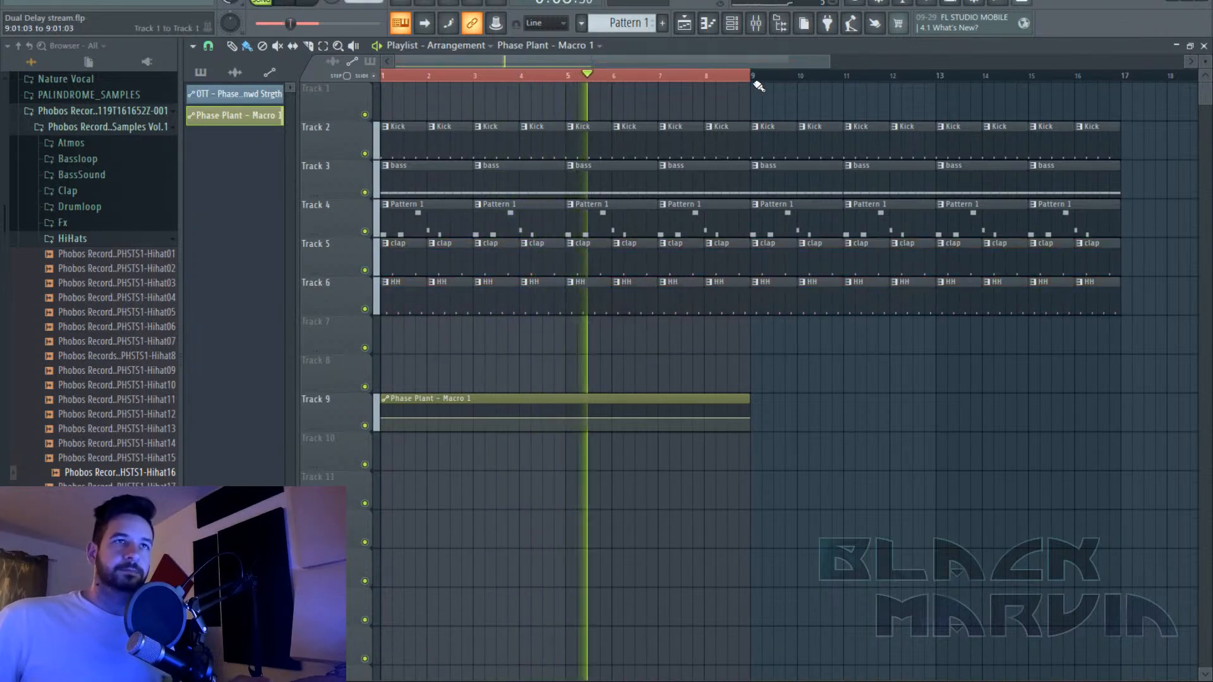
key(ctrl+a)
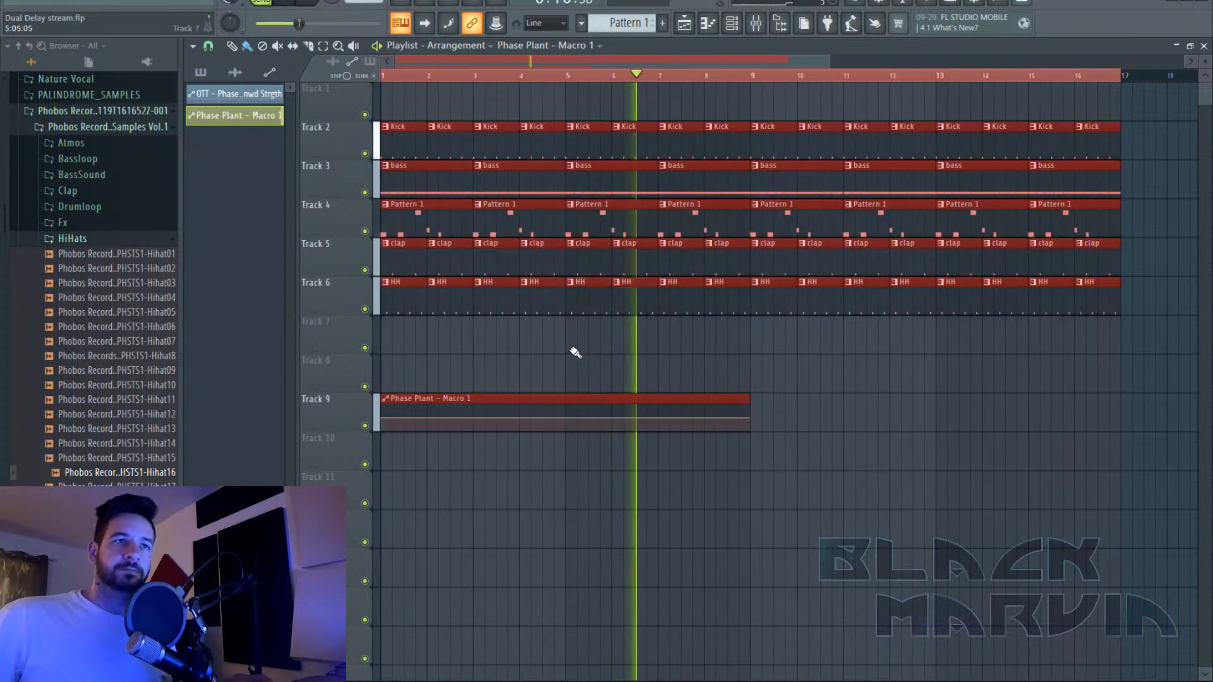
Copy the 50 % starting value in the Macro 1 clip, hold it until bar 3 and add an upward jump there.
right_click(383, 420)
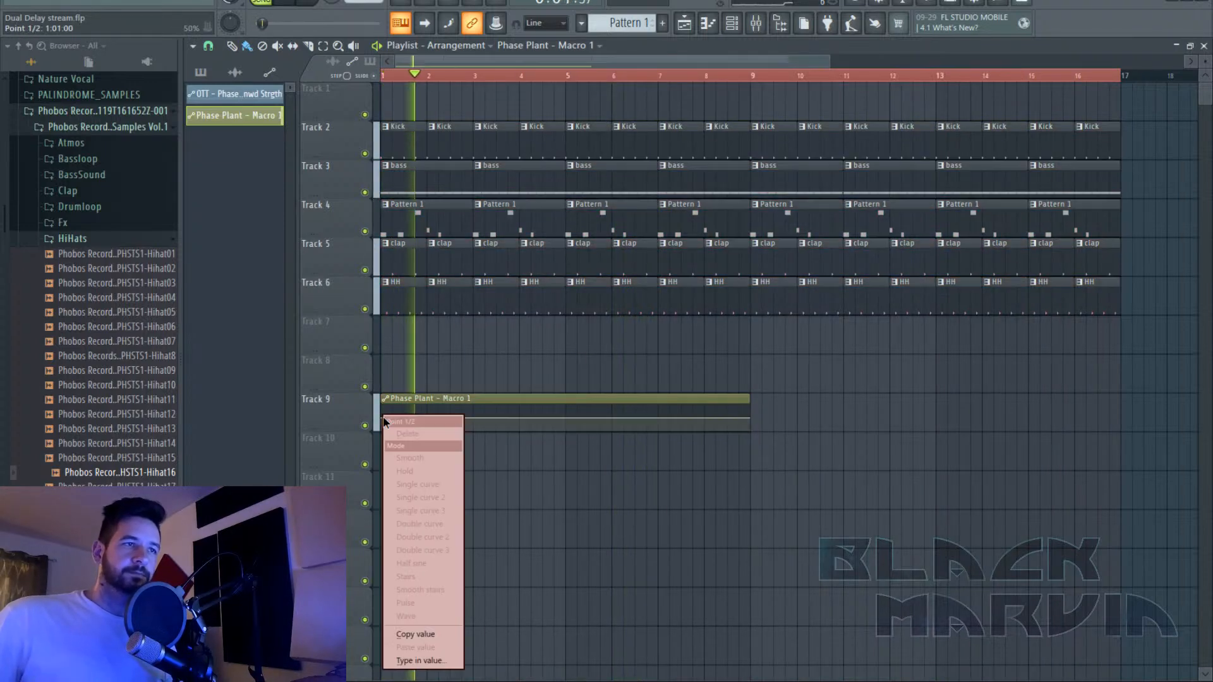
right_click(478, 420)
key(space)
key(space)
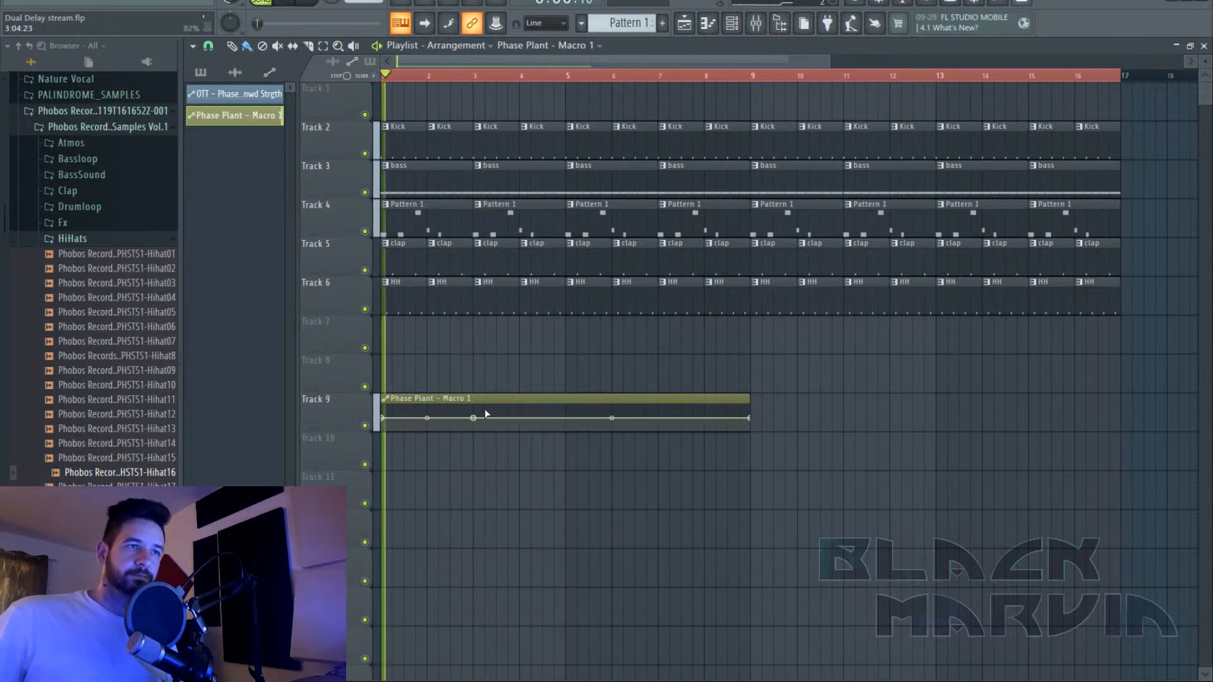
right_click(484, 410)
drag(485, 411, 474, 410)
Add an automation point at bar 5 and lower it to 0 % so Macro 1 ramps down from bar 3.
right_click(566, 410)
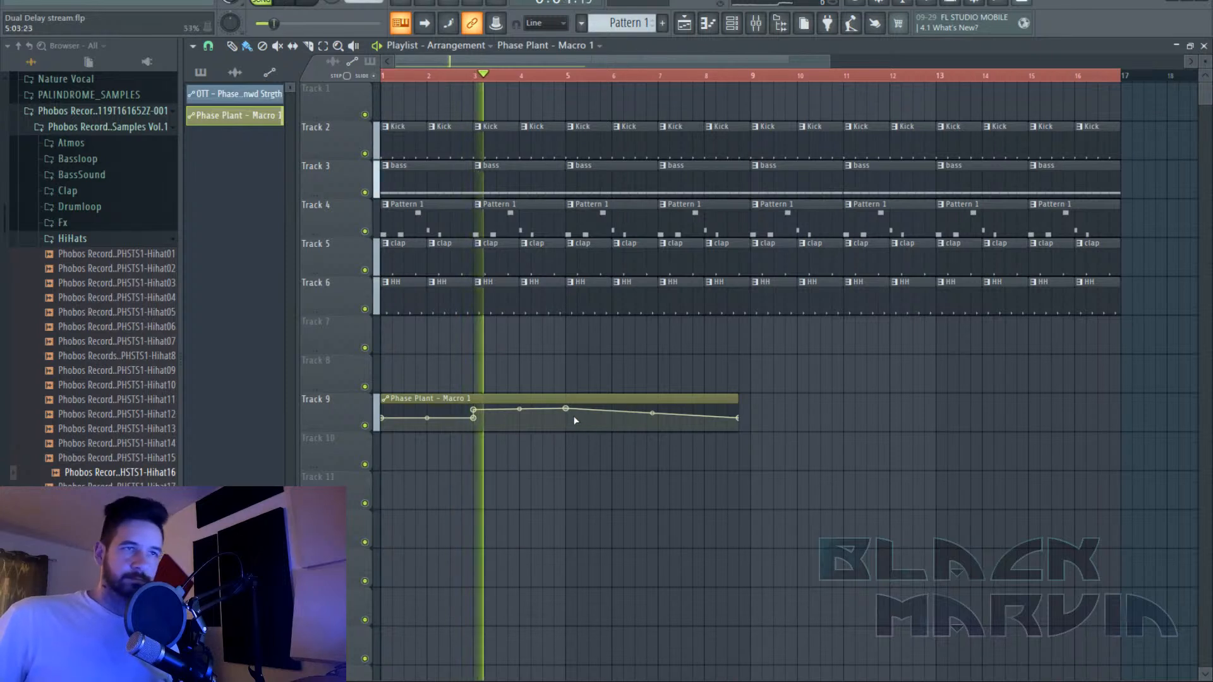
drag(567, 410, 553, 432)
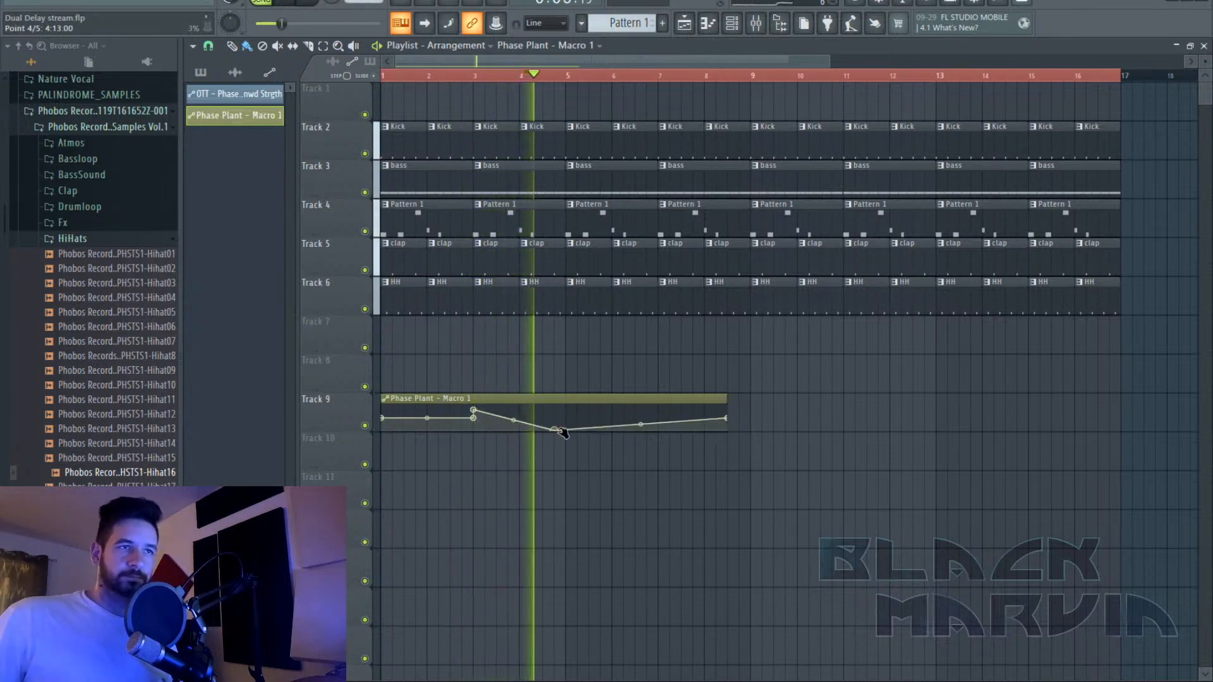
key(space)
key(space)
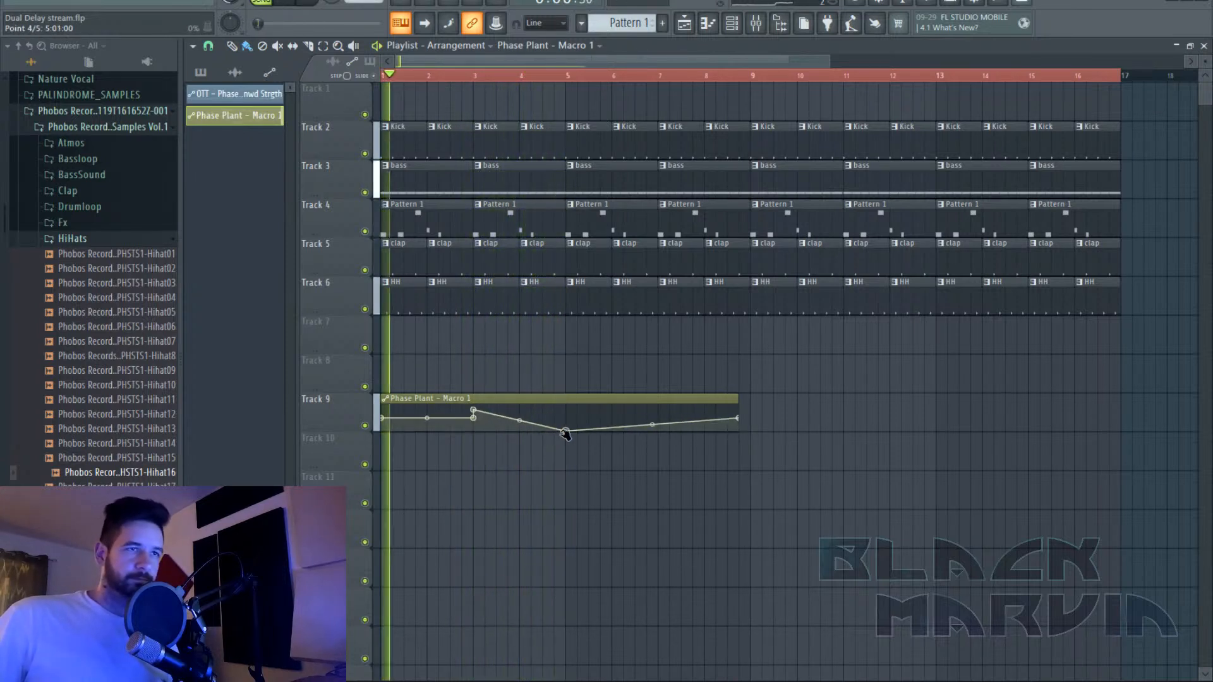
Add a second automation point at bar 5 and paste the 50 % value so Macro 1 jumps back up.
right_click(589, 429)
drag(595, 431, 568, 419)
right_click(568, 419)
click(646, 648)
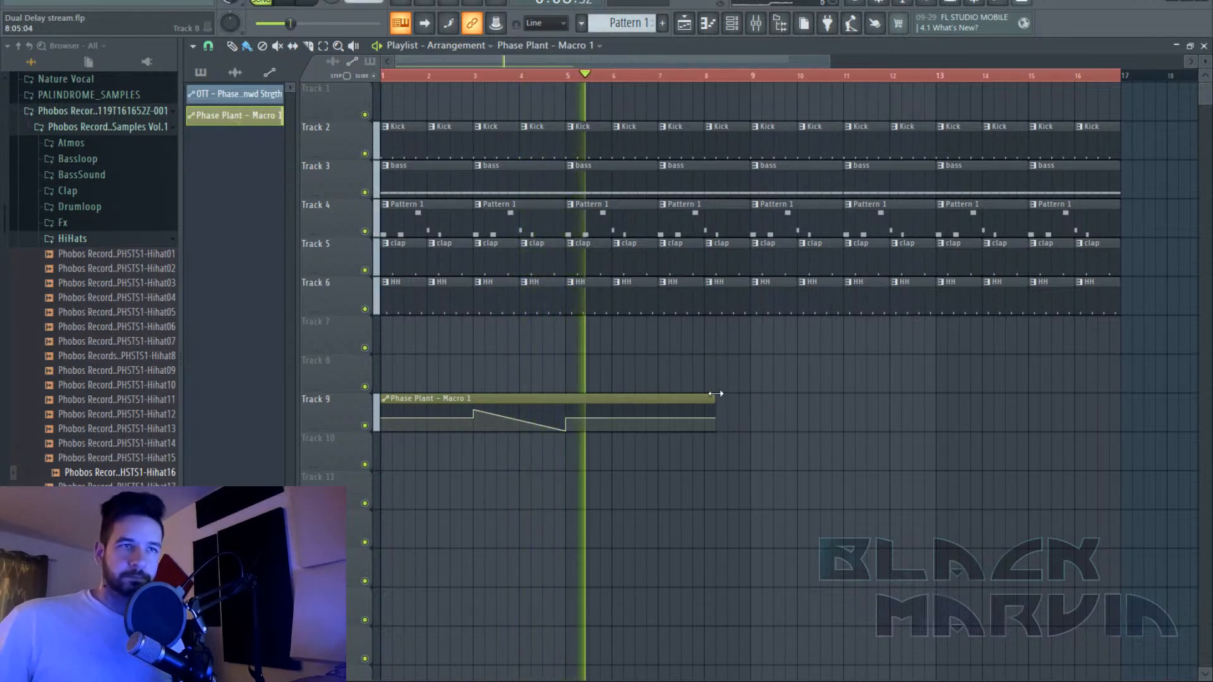
Extend the Macro 1 clip to the start of bar 9, move its last point to bar 7 and set it to 50 %.
drag(714, 399, 750, 399)
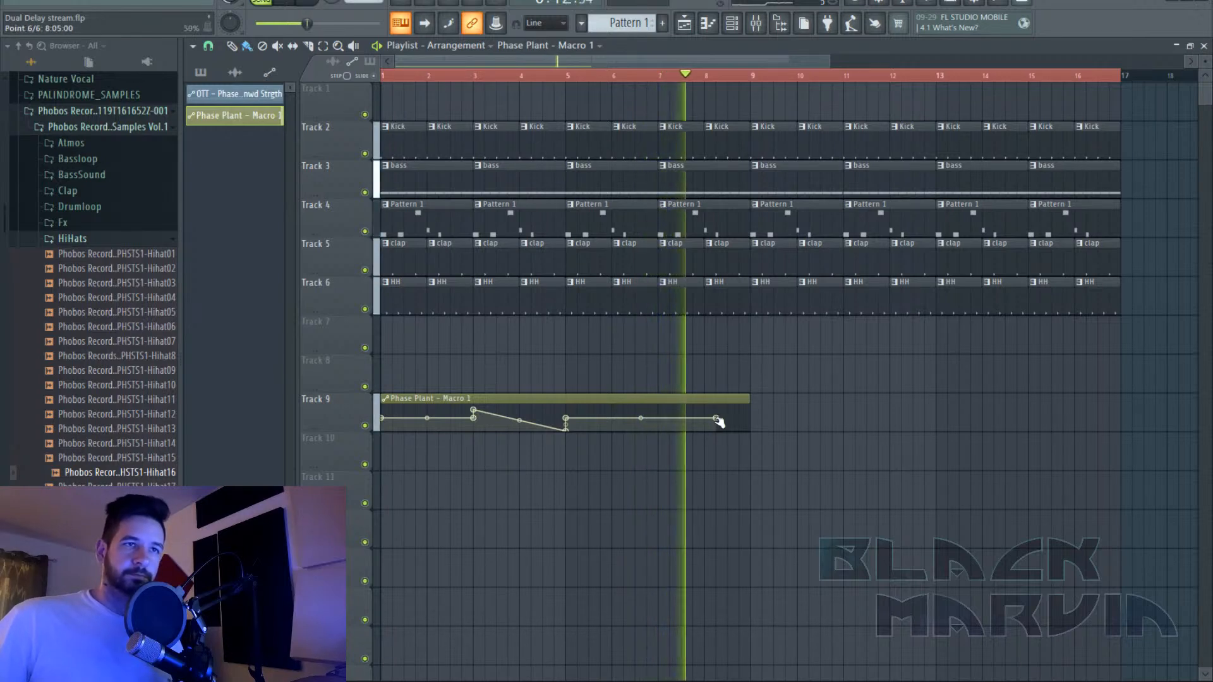
drag(716, 417, 660, 417)
right_click(660, 418)
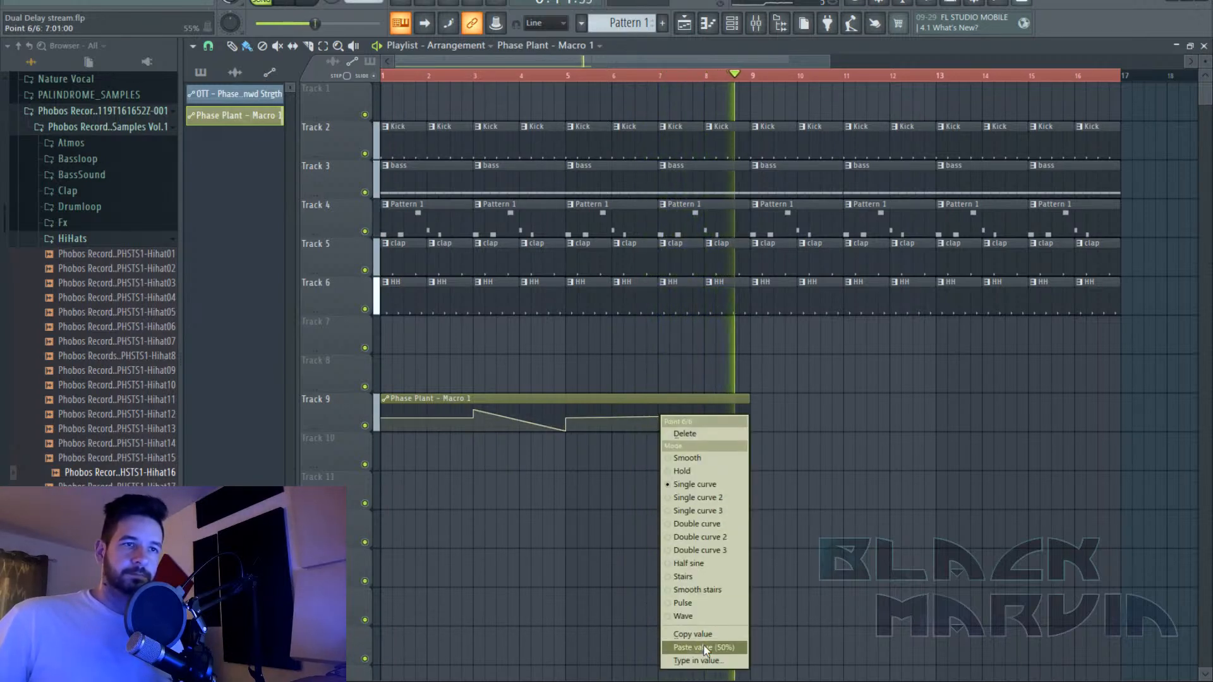
click(742, 425)
Add a curved Macro 1 ramp from bar 7 to the clip's end at bar 9 and play back the arrangement.
click(705, 410)
drag(708, 409, 757, 371)
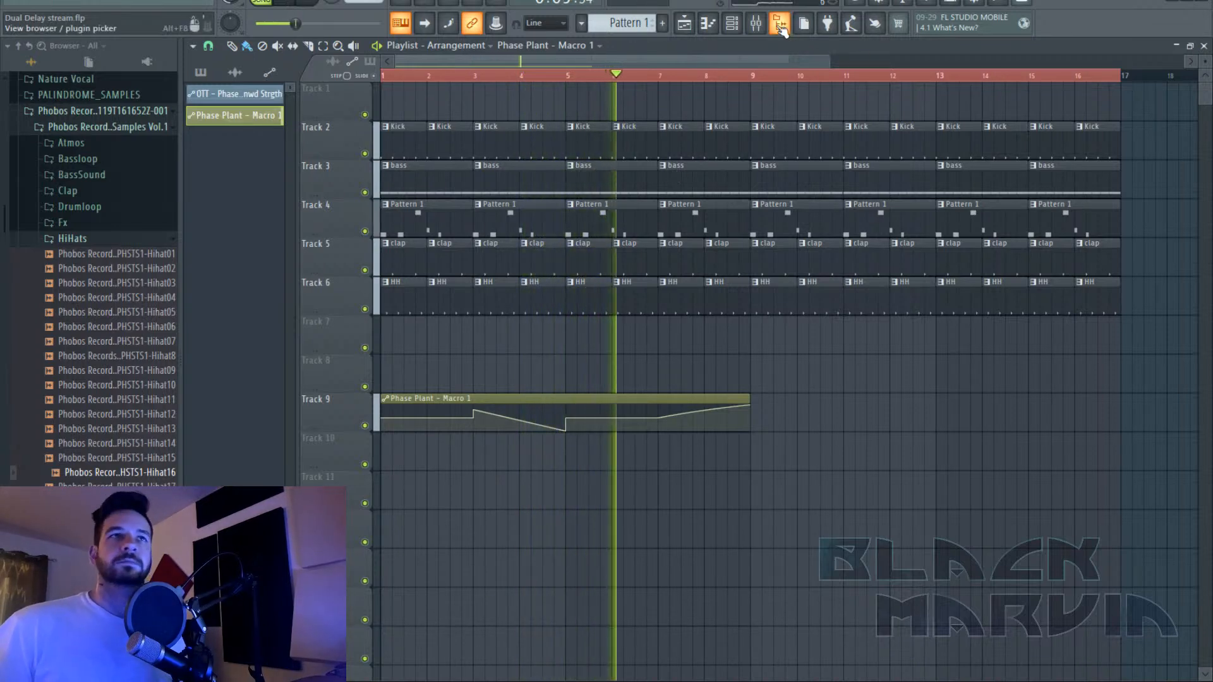
key(F9)
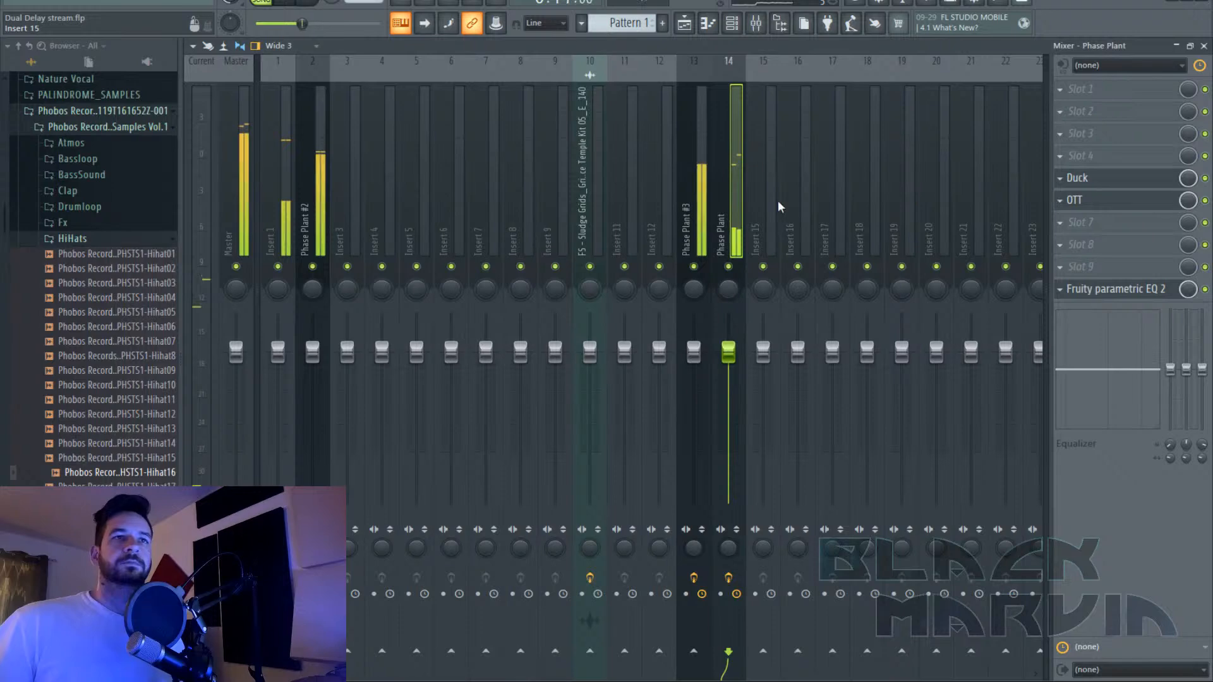
click(684, 23)
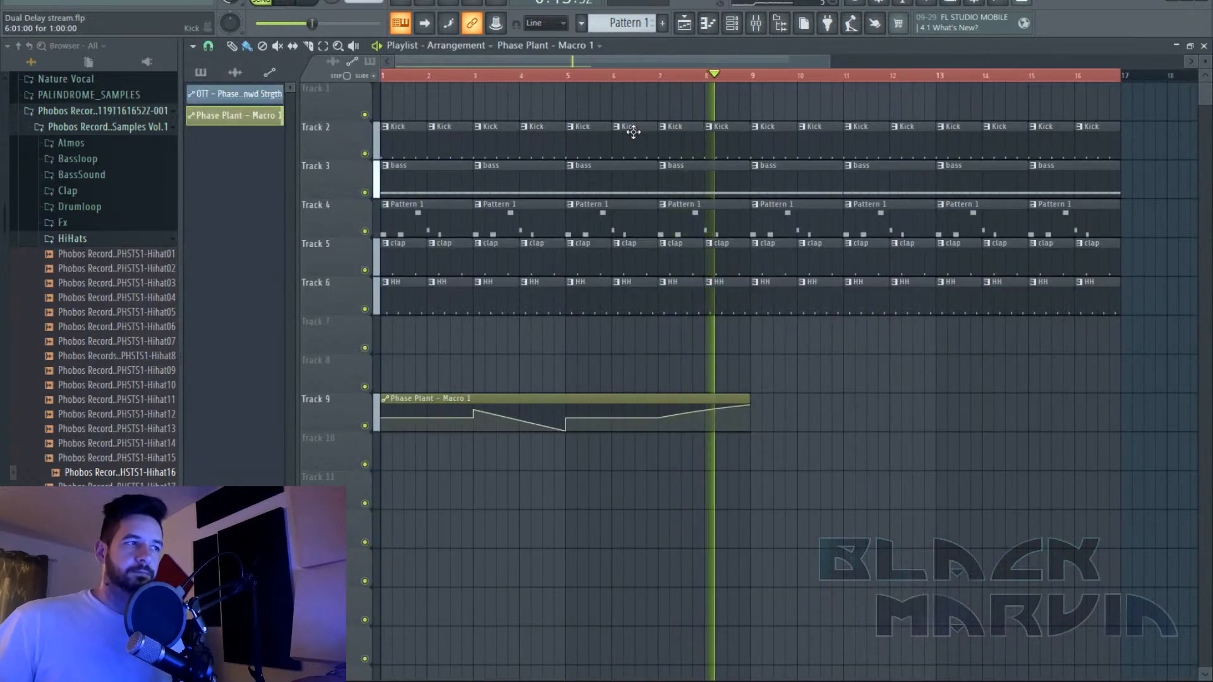
key(space)
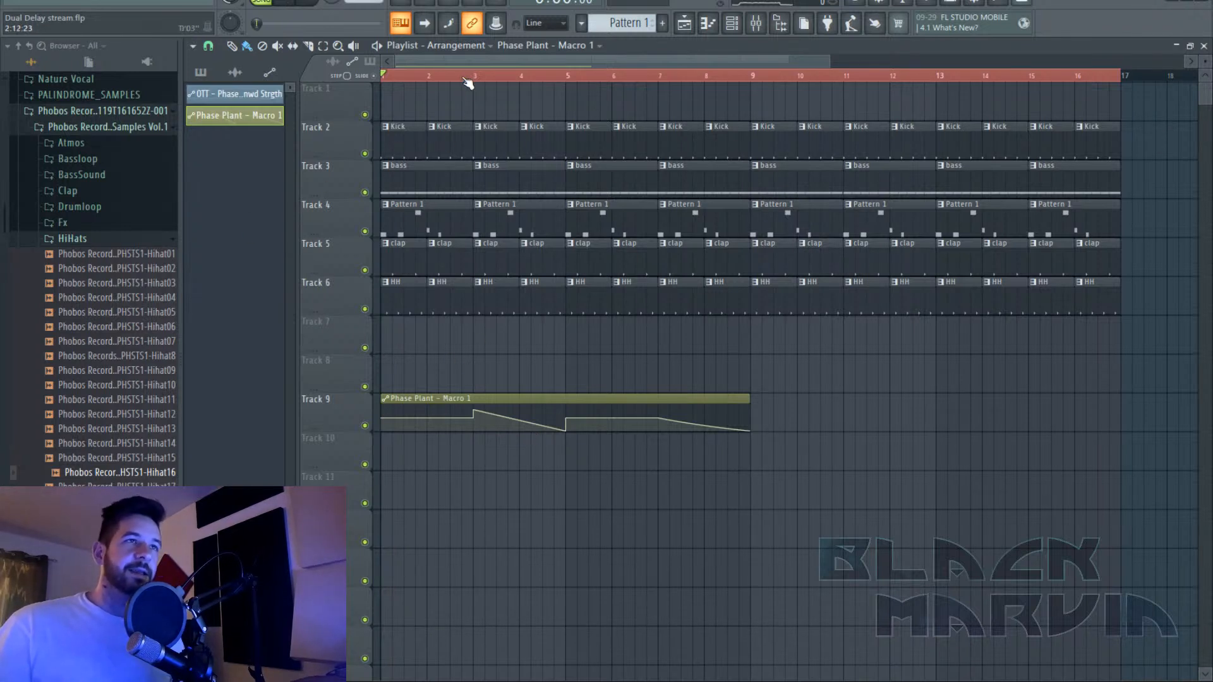
Audition the Macro 1 automation by looping bars 1–2, 3–4, 5–6 and 7–8 in turn.
drag(468, 82, 350, 76)
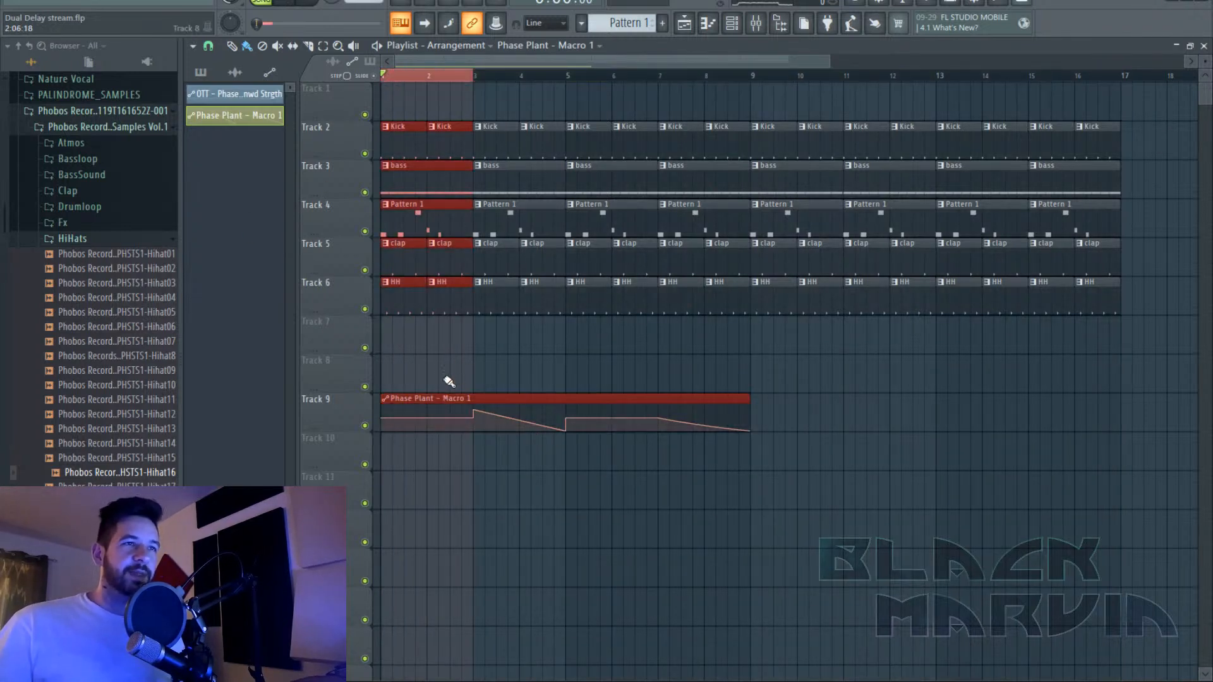
drag(568, 81, 474, 77)
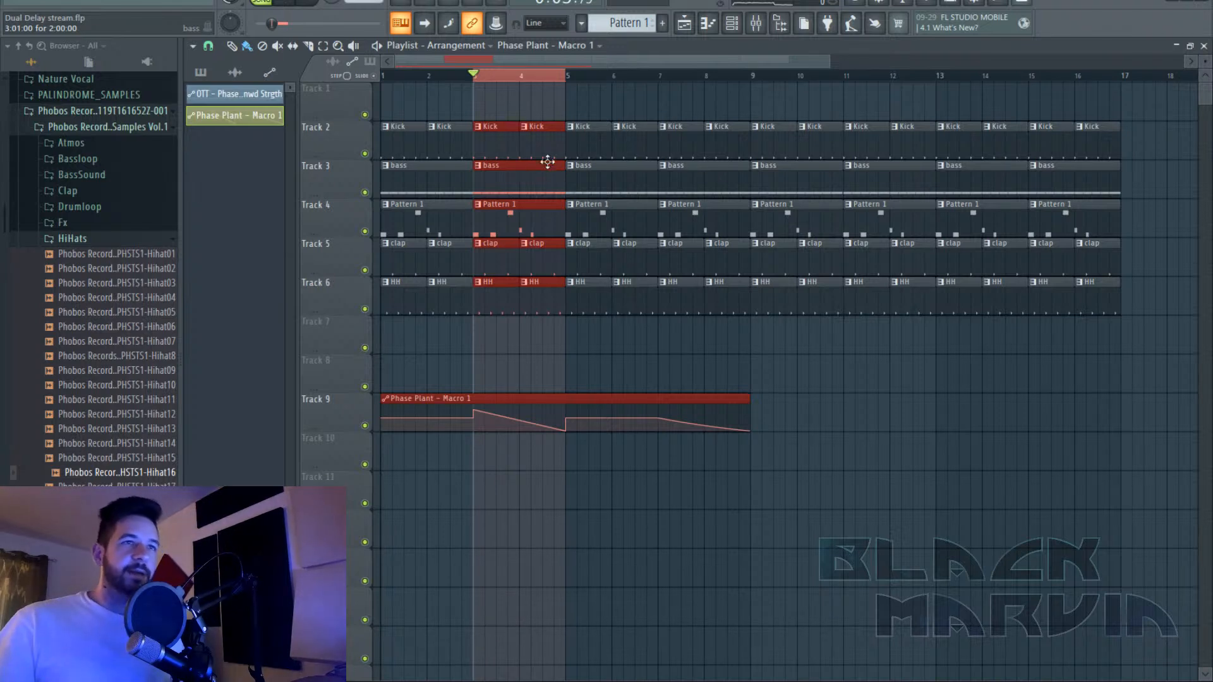
drag(660, 78, 567, 82)
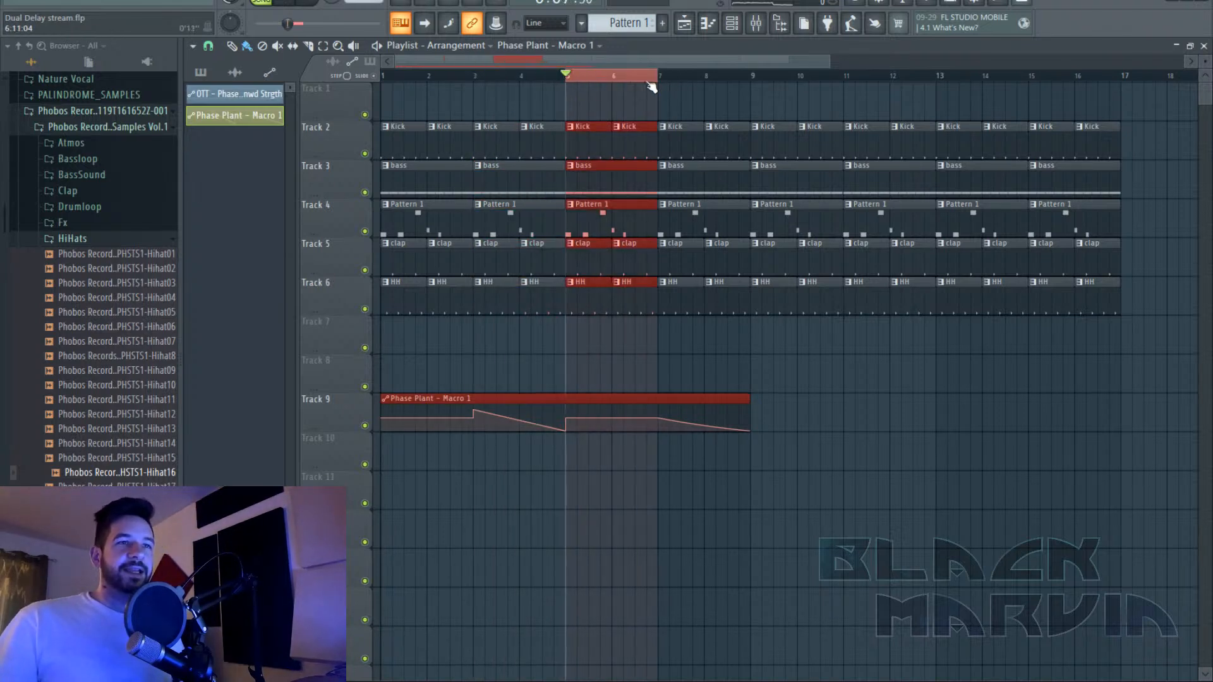
drag(761, 80, 659, 78)
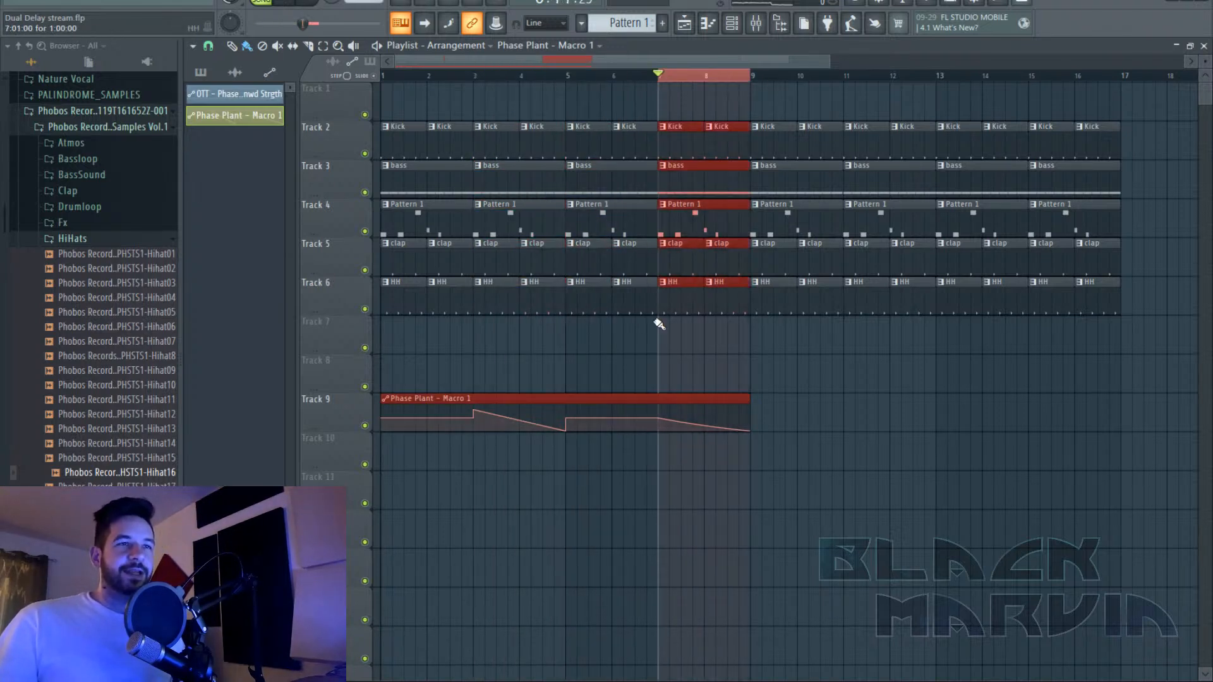
ctrl+click(860, 508)
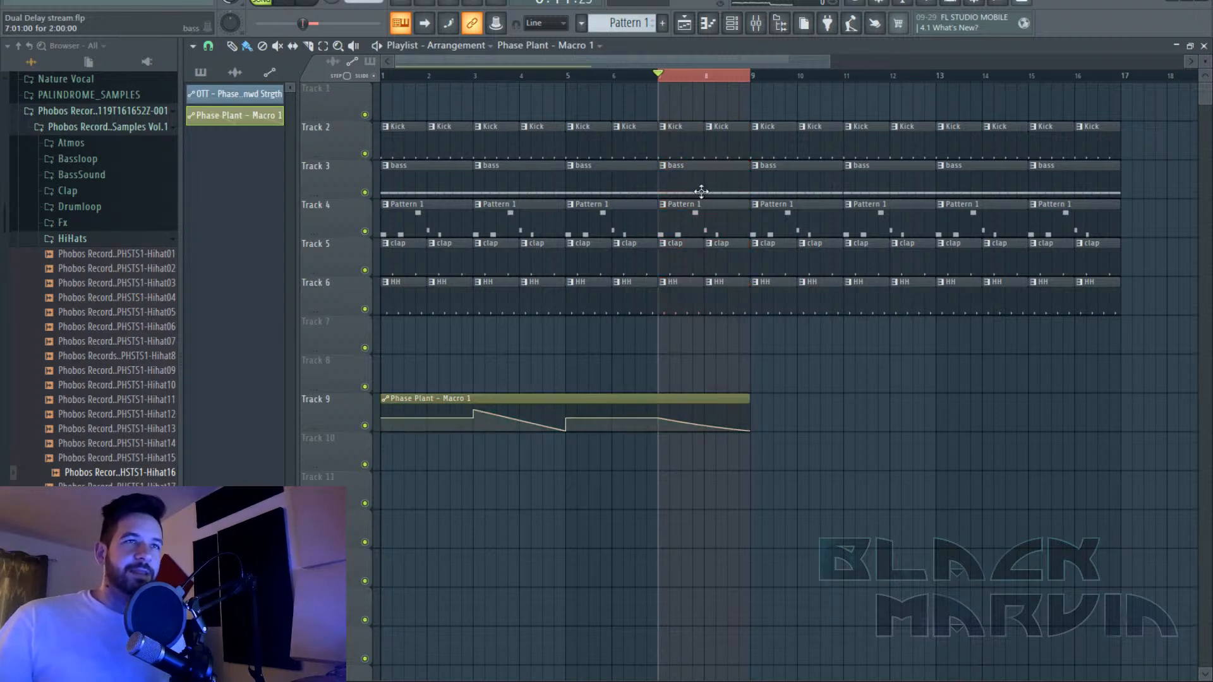
Clear the loop selection and place a second copy of the Macro 1 automation clip on Track 9 from bar 9.
right_click(735, 77)
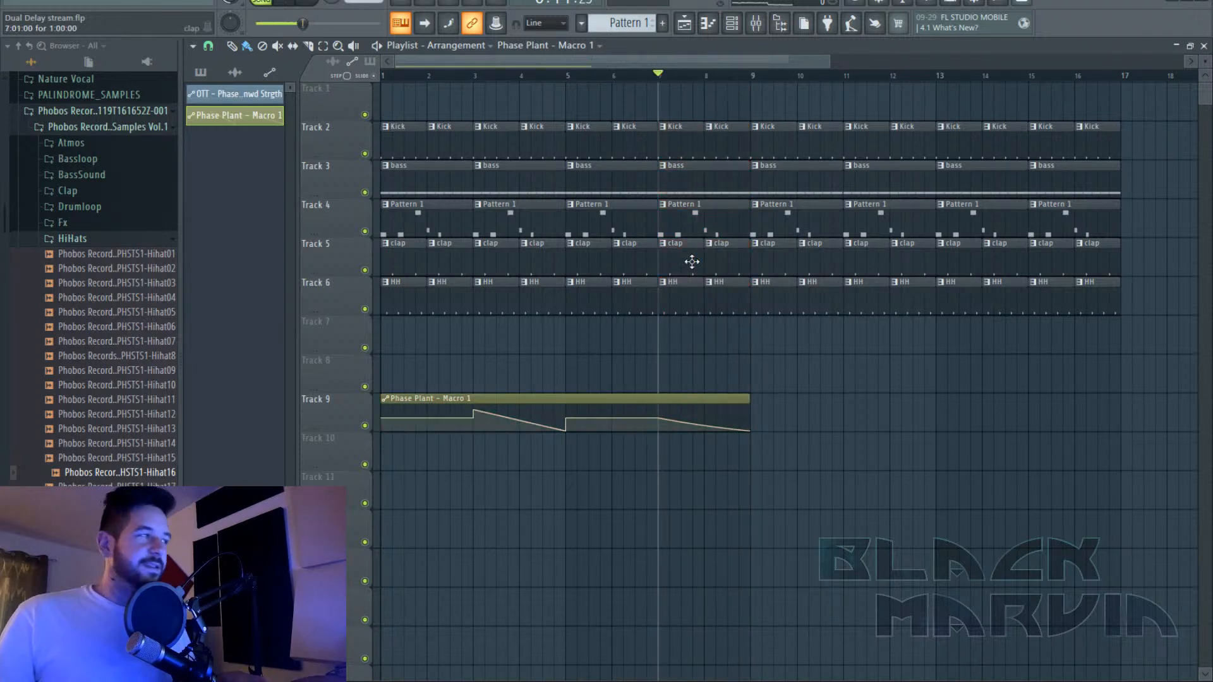
click(807, 398)
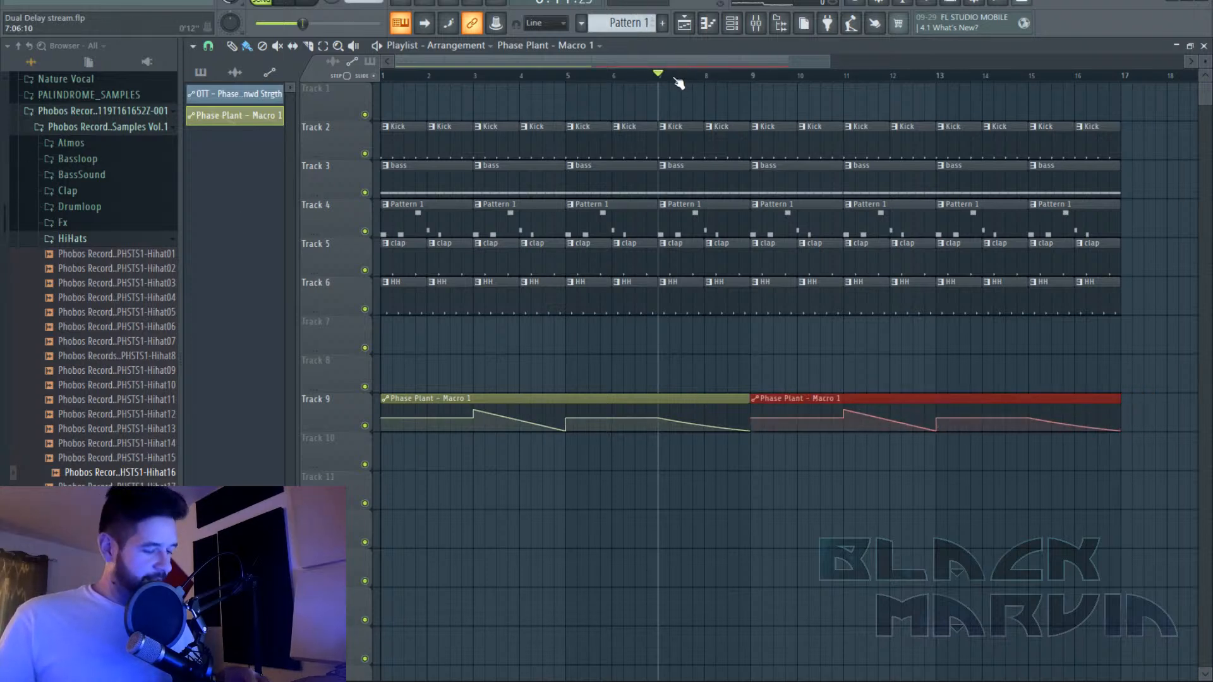
drag(661, 62, 661, 62)
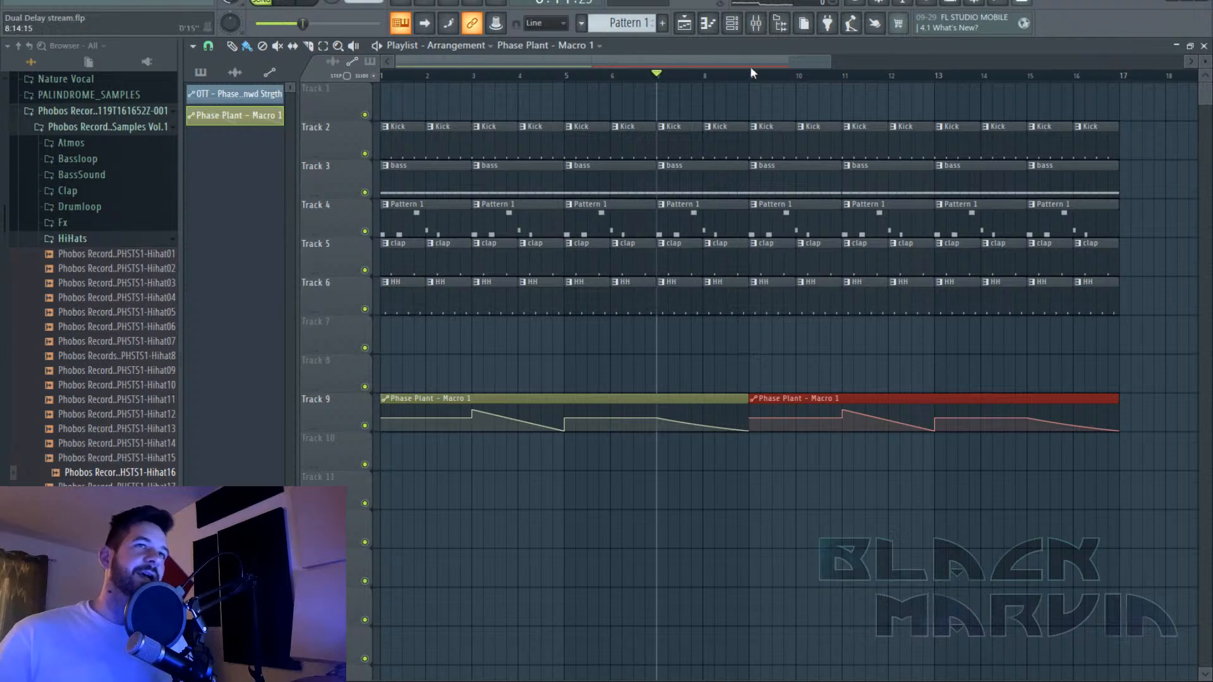
Select the Phase Plant #3 insert in the mixer, show the channel rack and play the arrangement.
click(762, 30)
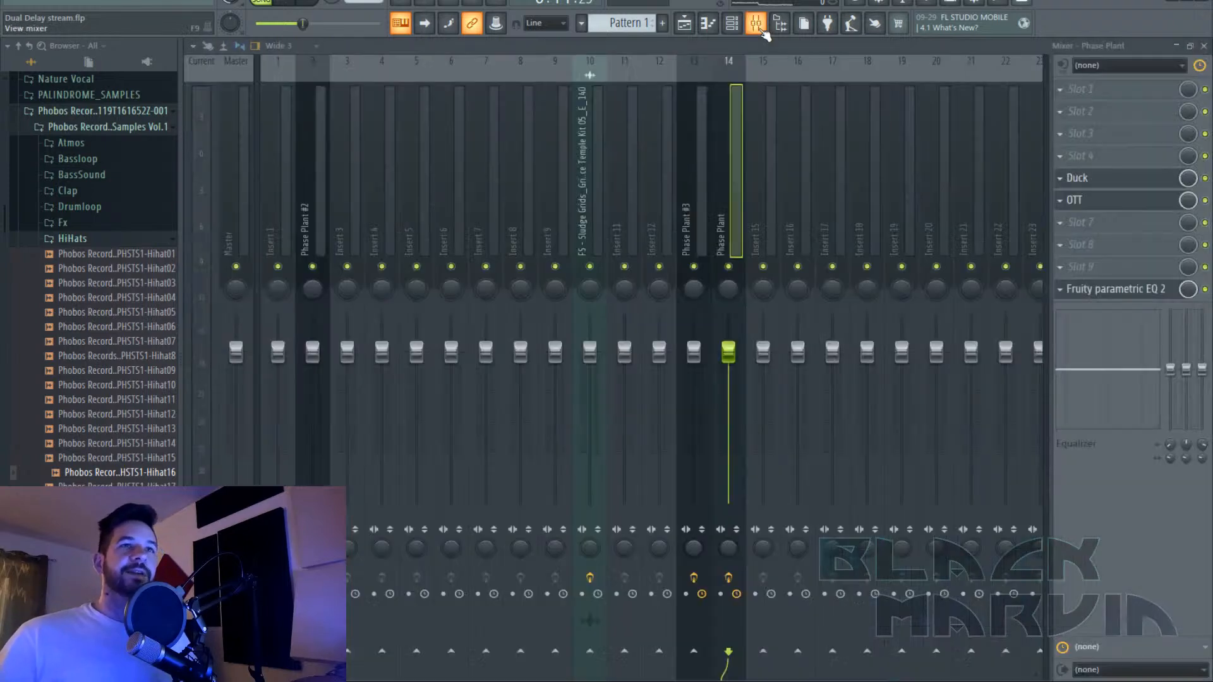
click(707, 203)
click(732, 25)
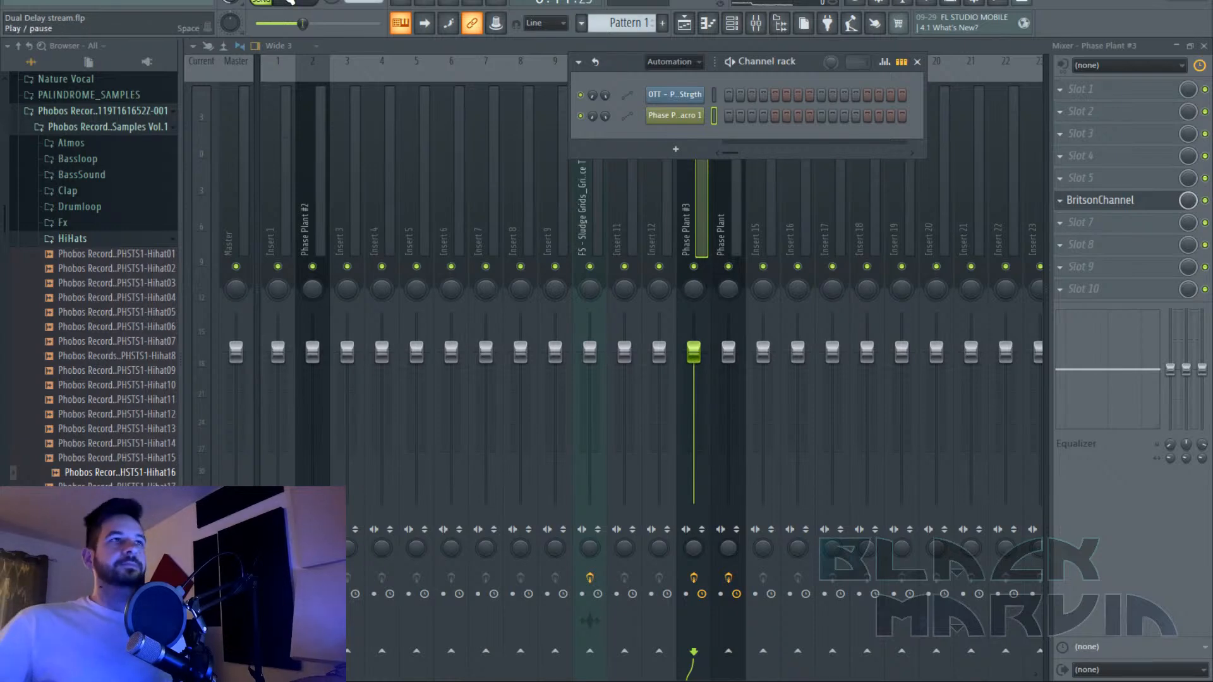
click(290, 2)
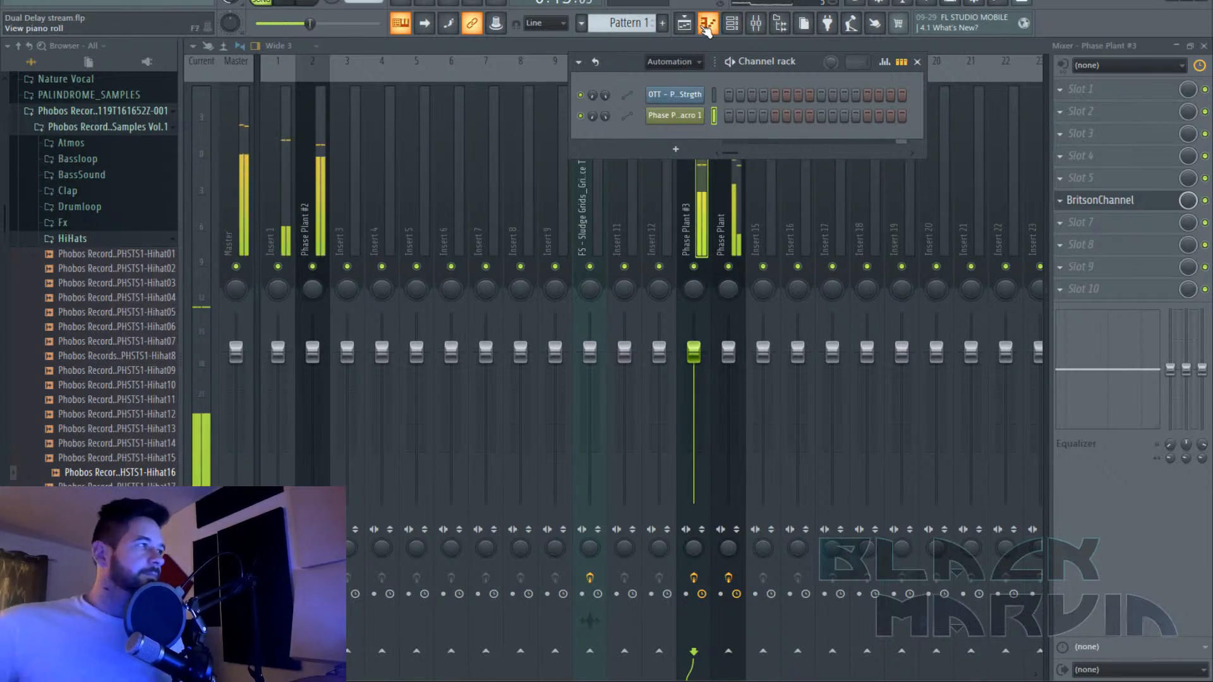
Show the playlist and deselect the second Phase Plant Macro 1 automation clip on Track 9.
click(684, 23)
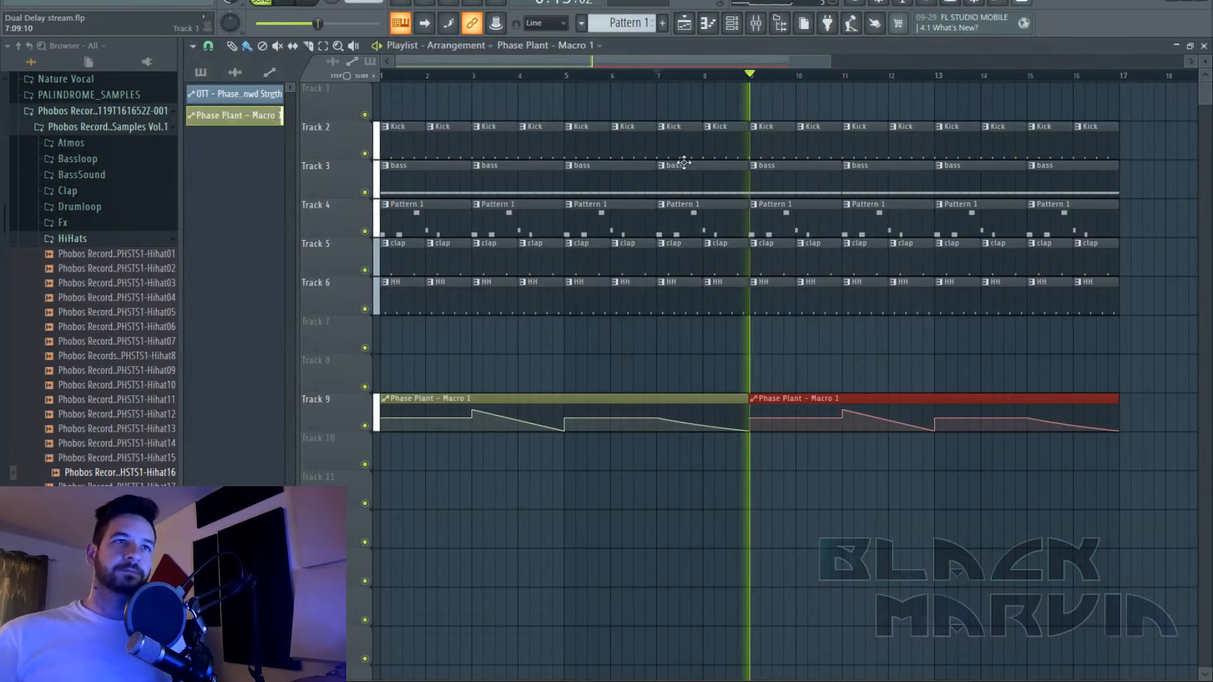
ctrl+click(972, 332)
scroll(924, 82, down, 1)
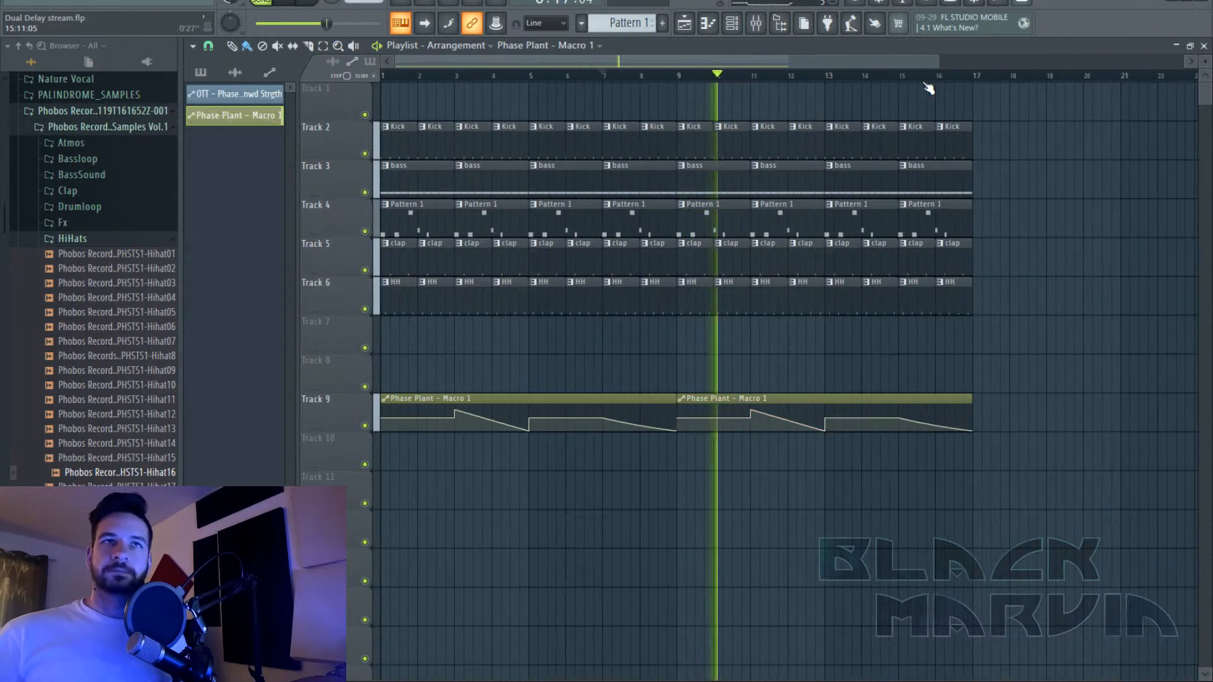
scroll(928, 88, down, 1)
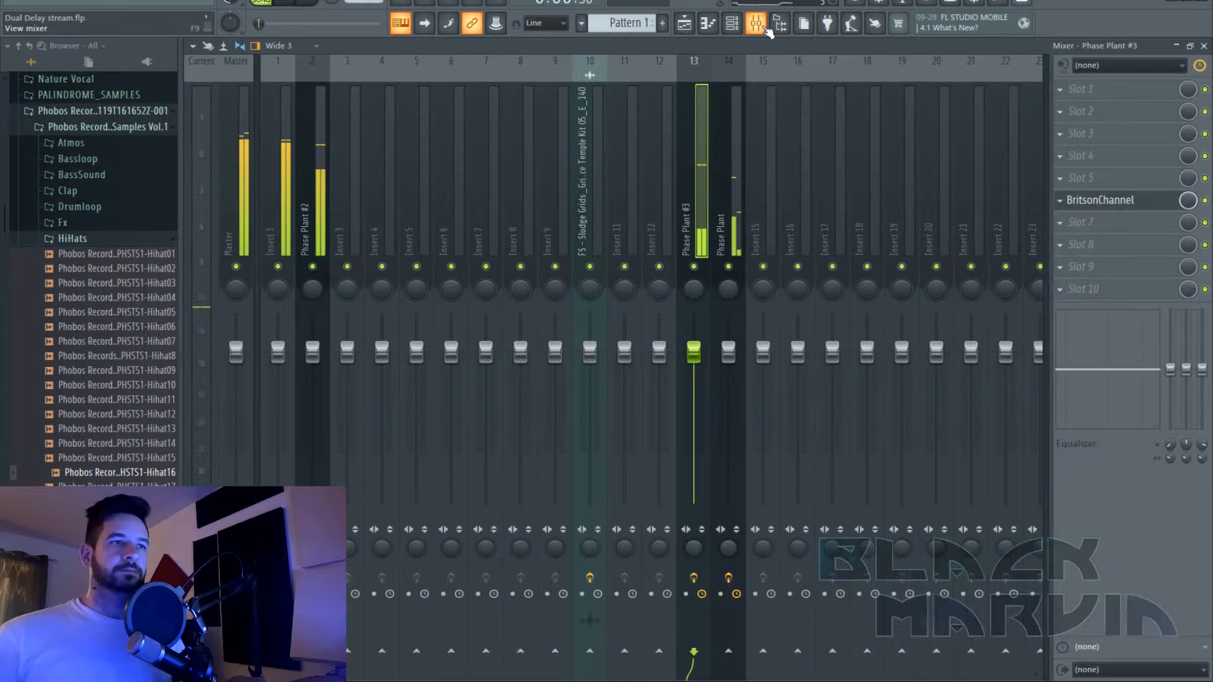
Show all channels in the channel rack and route the Clap19 channel to mixer insert 7.
click(756, 24)
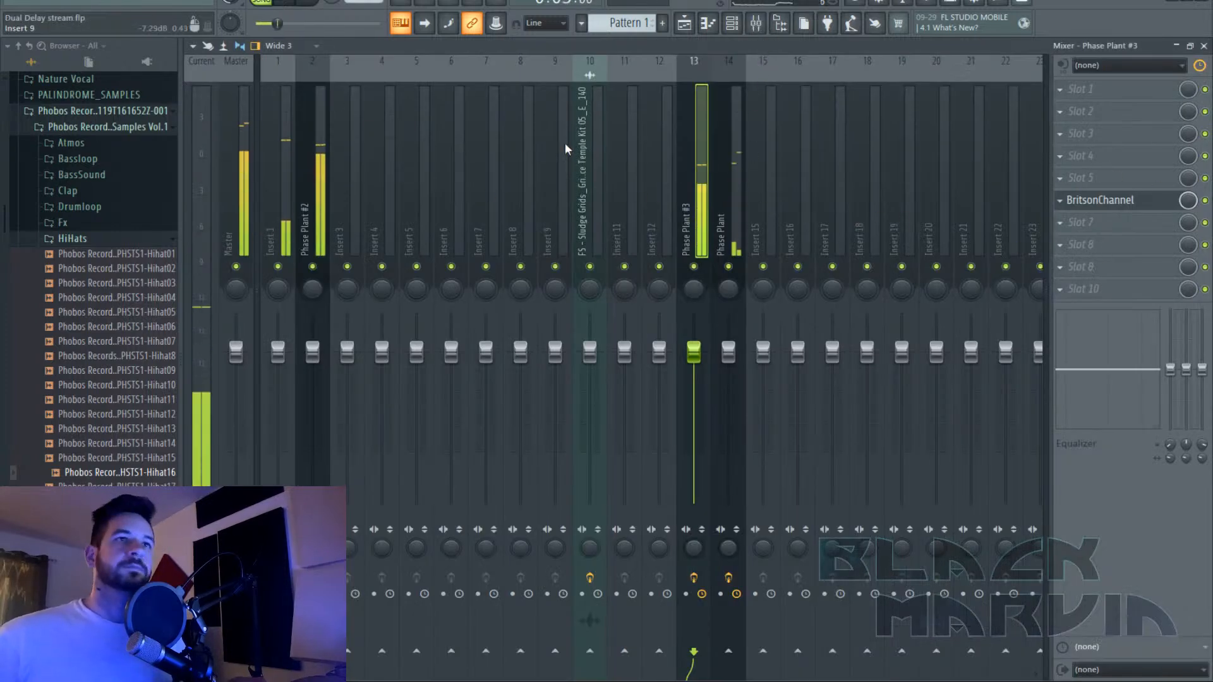
click(732, 24)
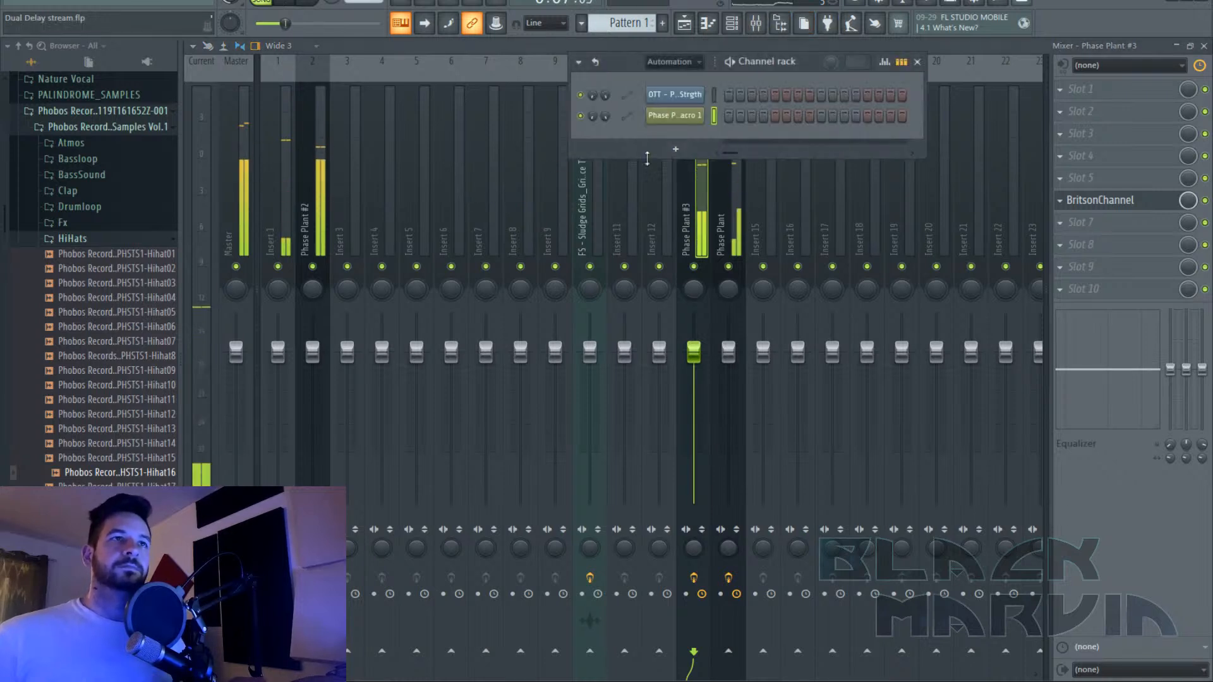
click(673, 62)
click(668, 76)
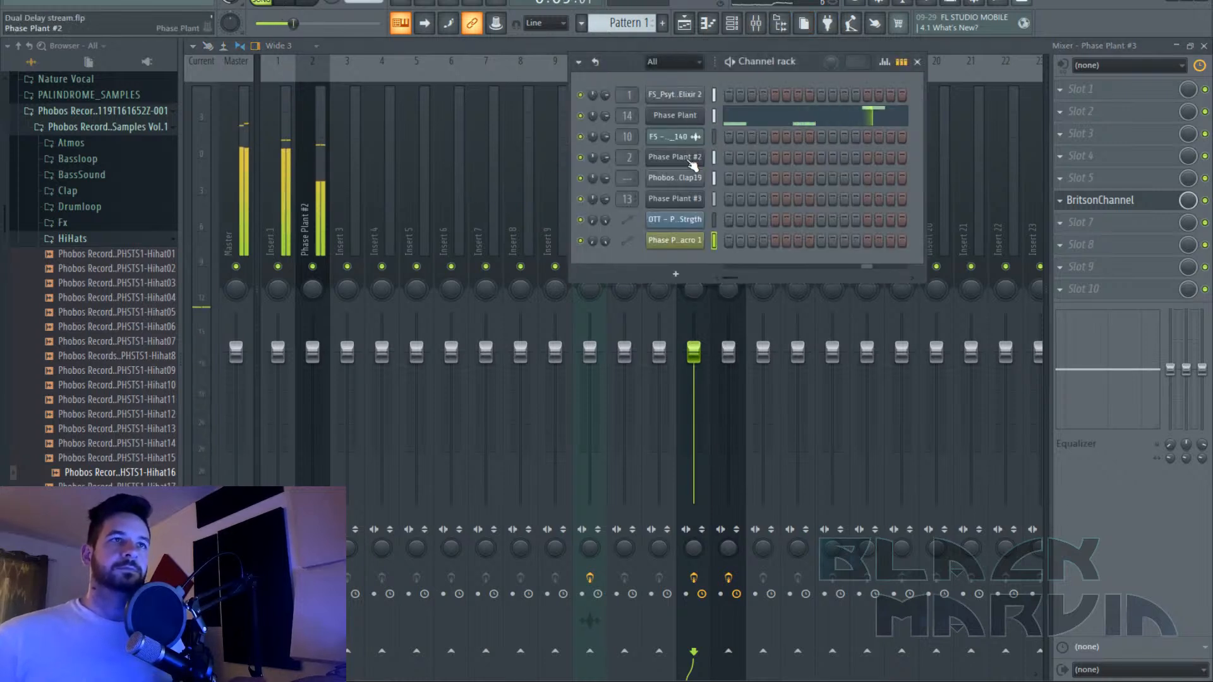
click(675, 178)
right_click(485, 183)
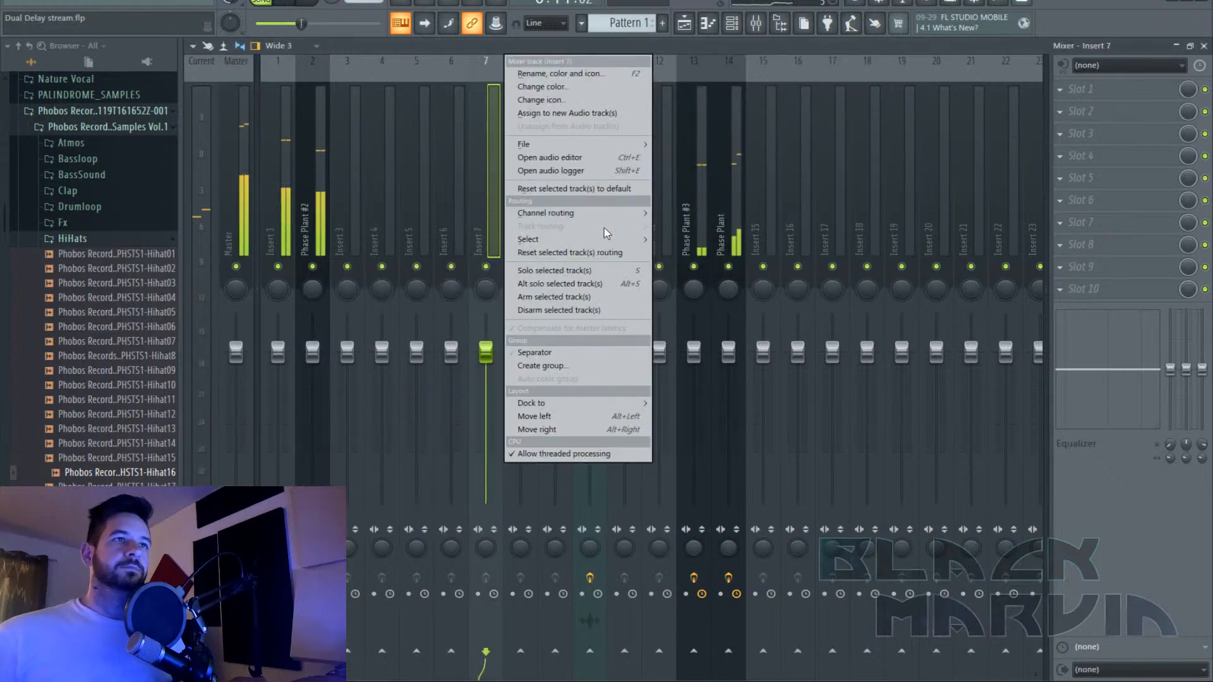
mouse_move(581, 213)
click(797, 219)
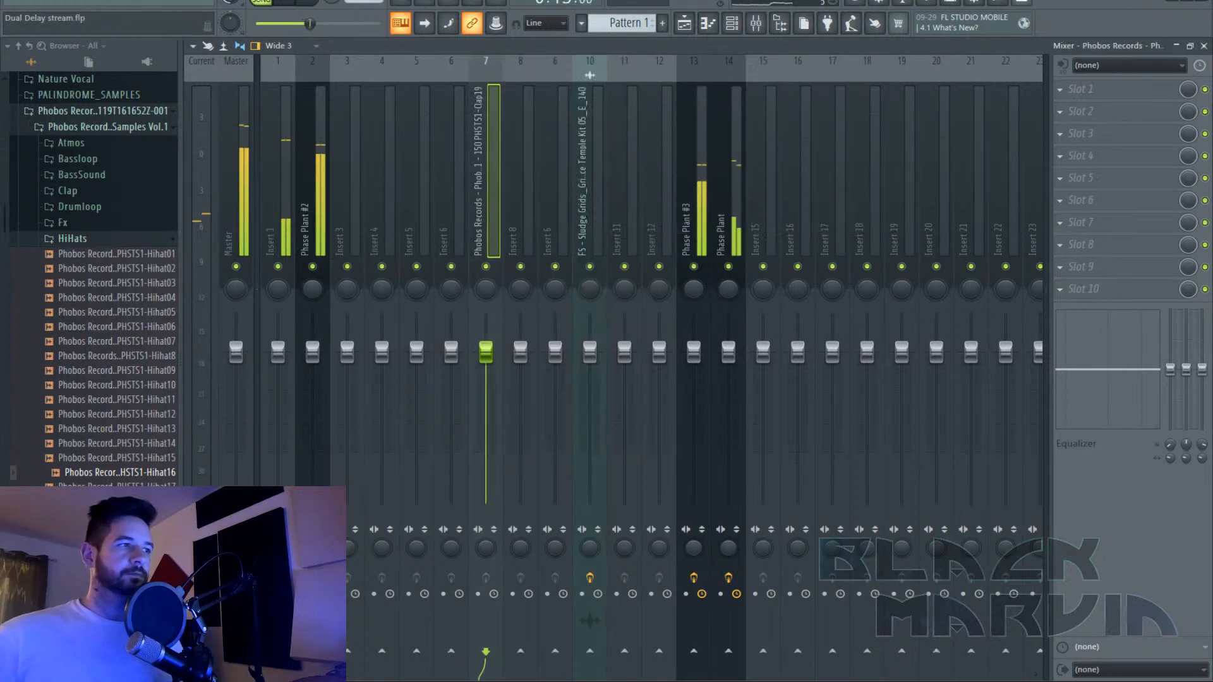
click(1172, 172)
key(Escape)
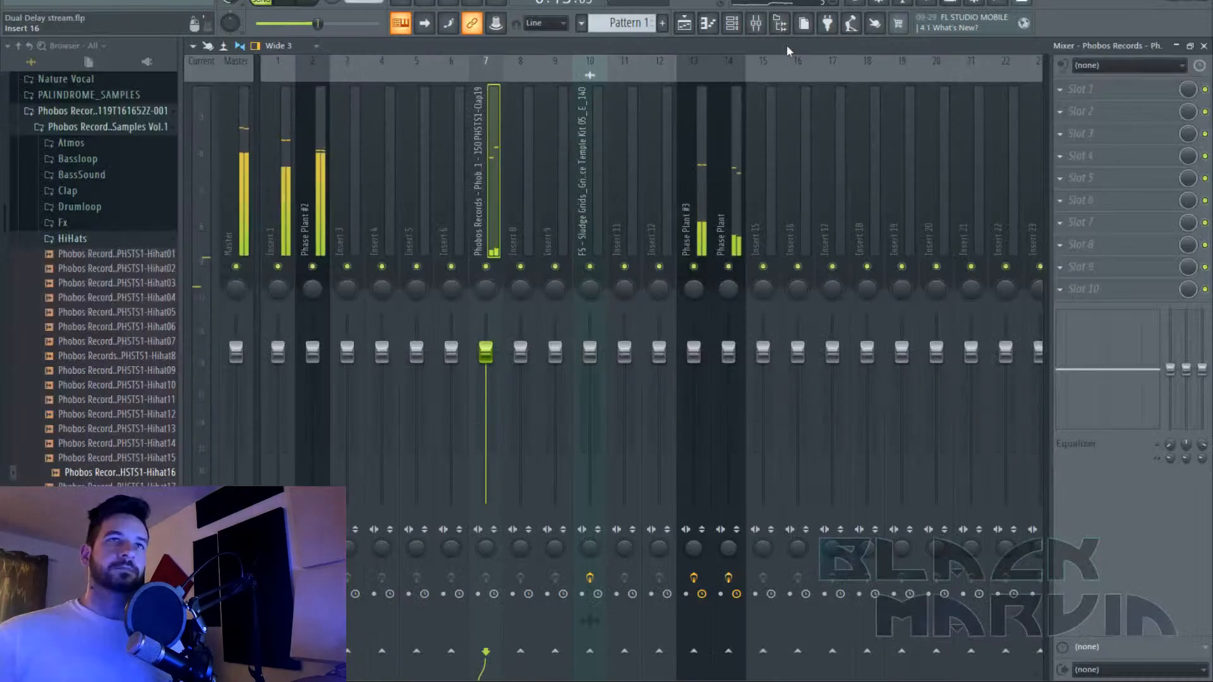
Raise the Clap19 sample's fade-out to maximum in its sampler settings and close them.
click(733, 24)
click(675, 178)
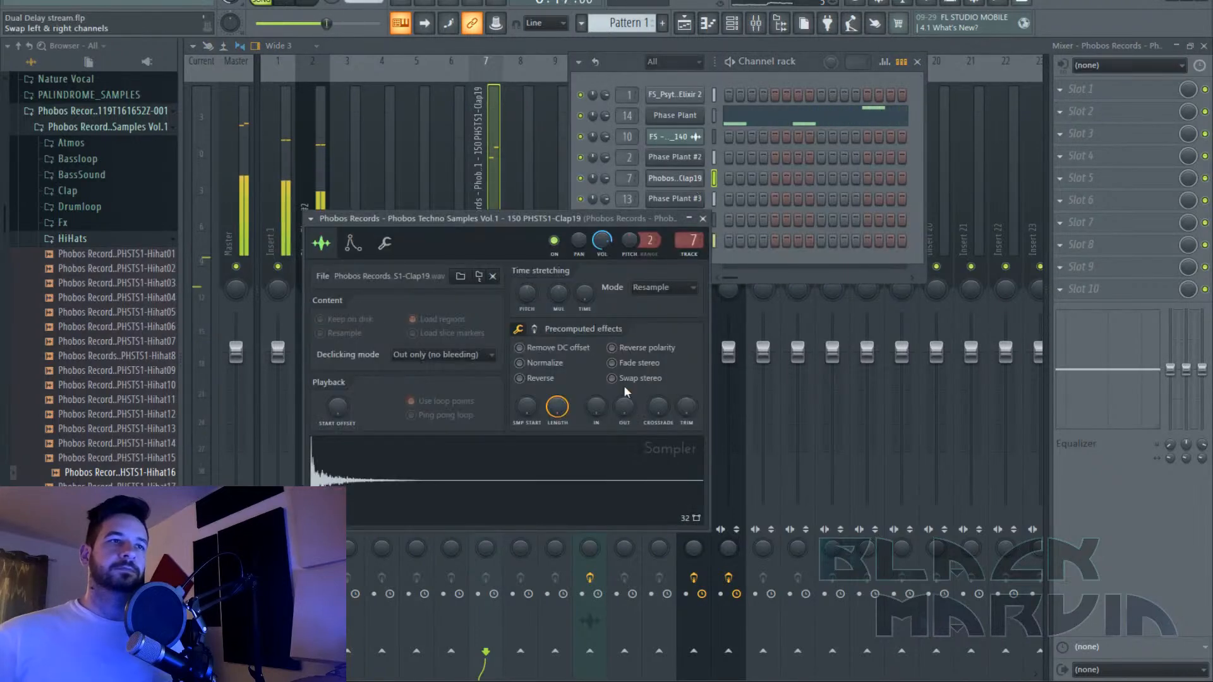
drag(624, 406, 622, 135)
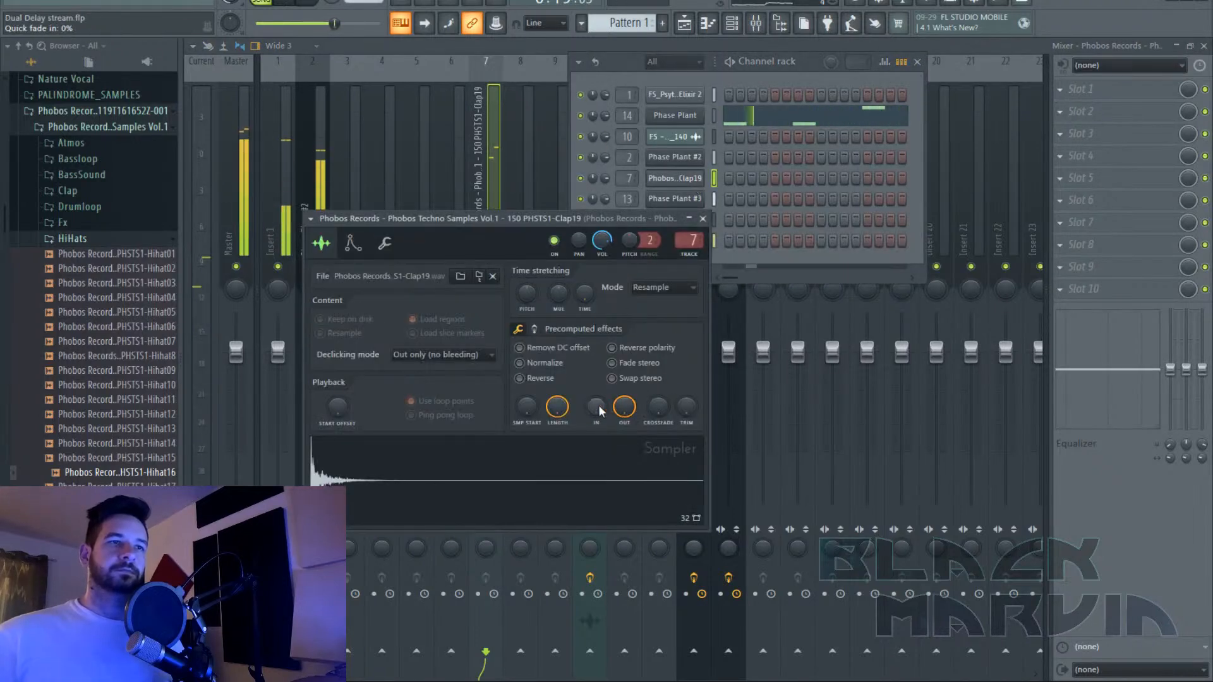
click(363, 250)
click(471, 138)
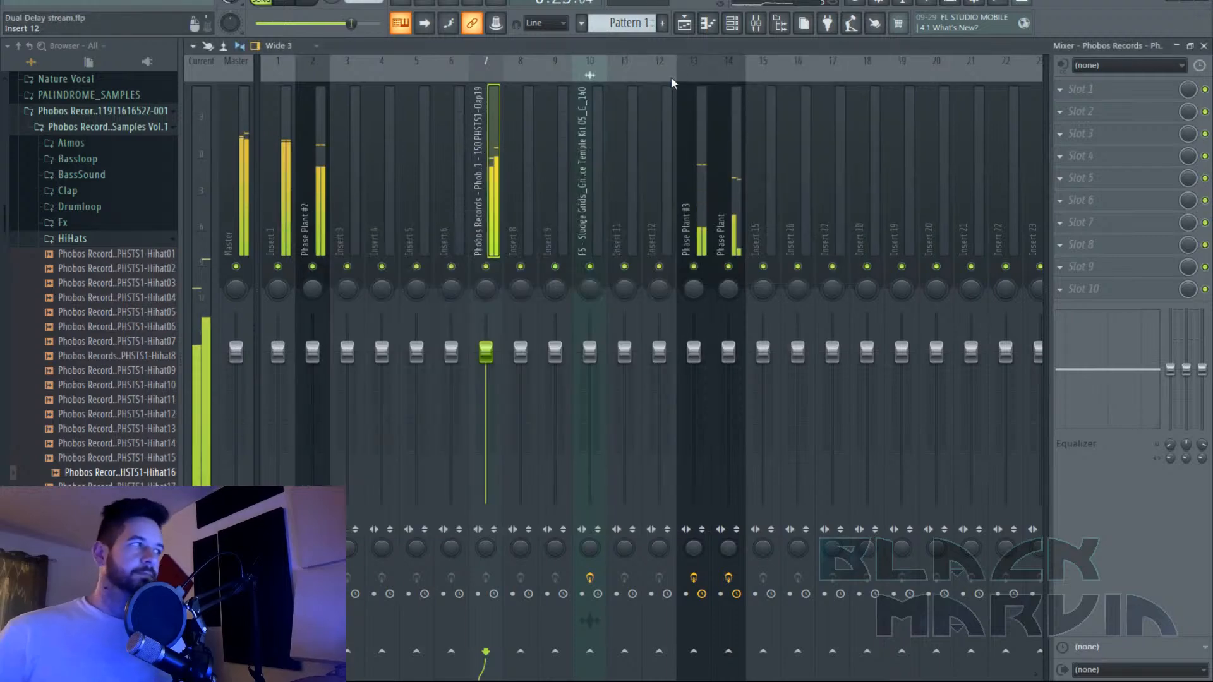
Open the Phase Plant channel's instrument and bring up the Multipass effect in Lane 2 for editing.
key(F5)
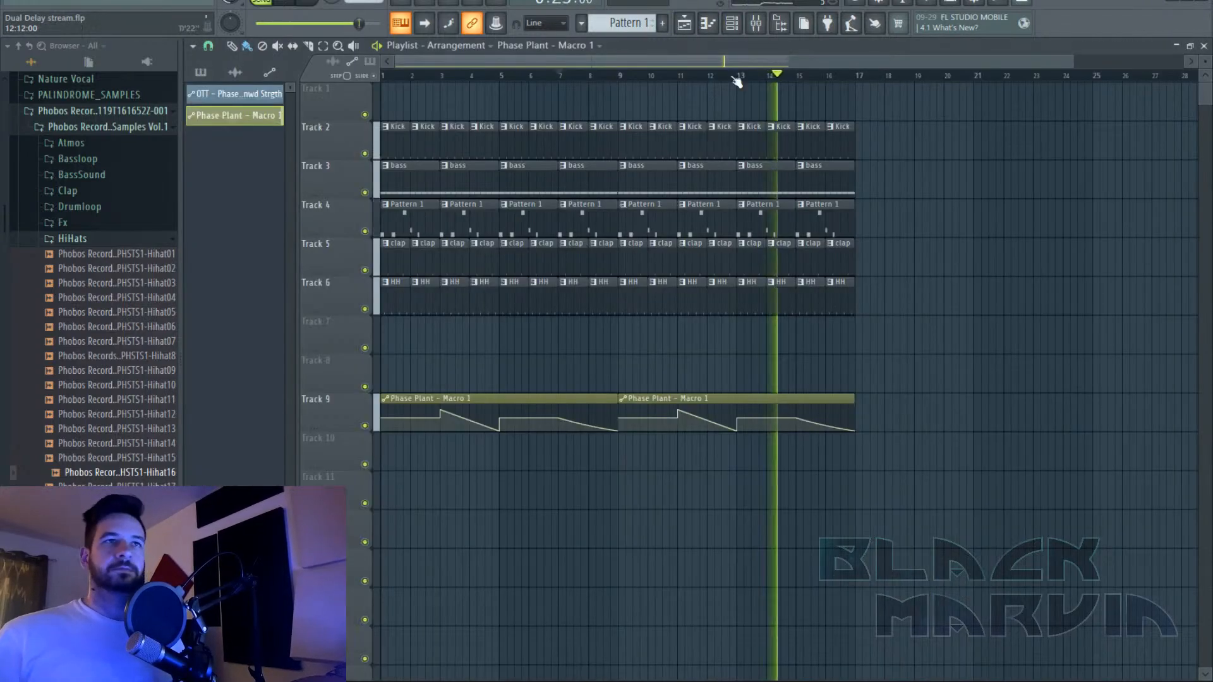
key(F7)
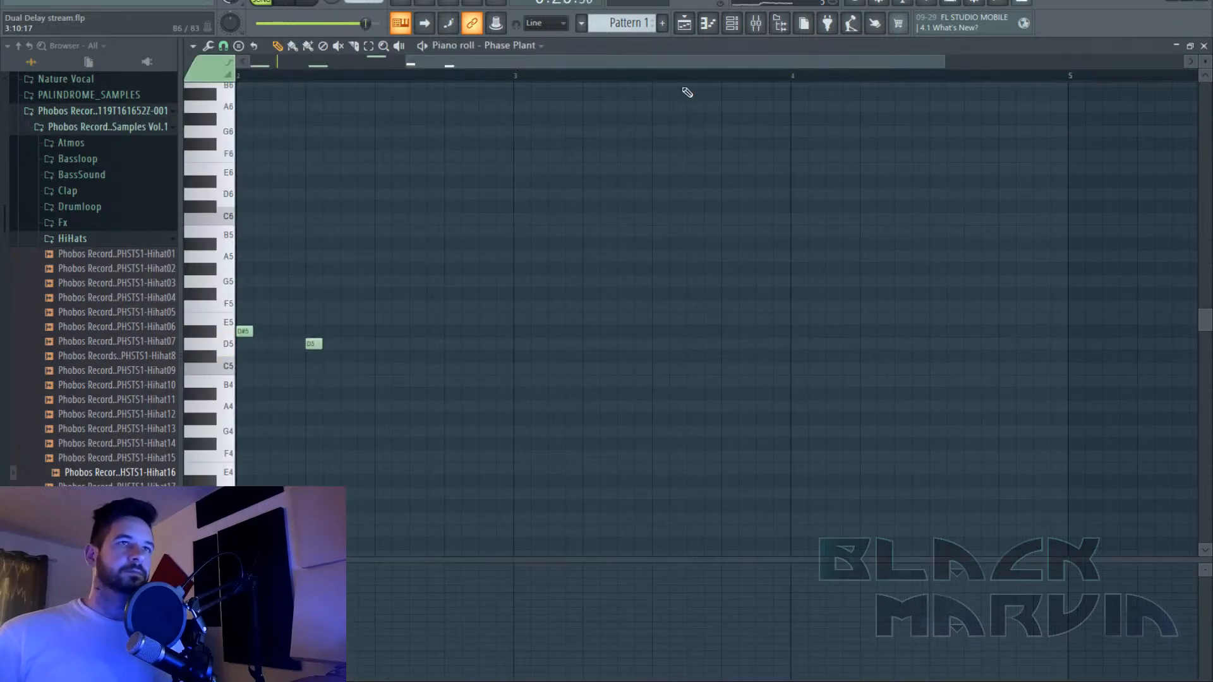
click(733, 23)
click(685, 117)
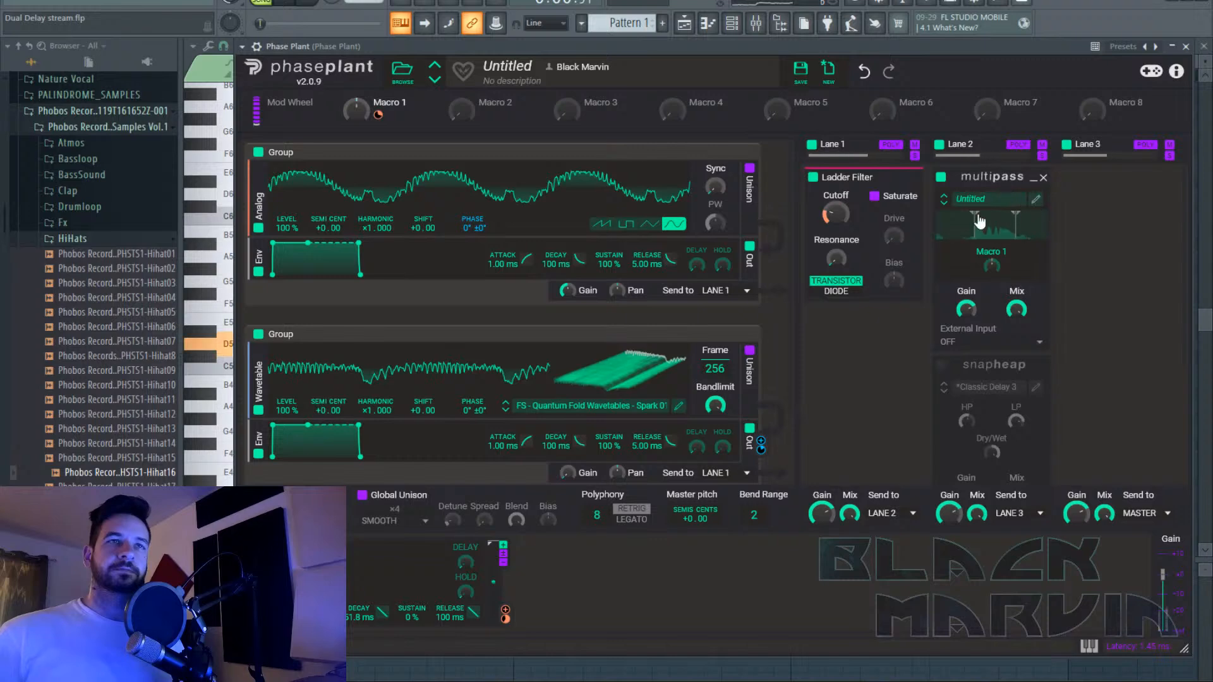
click(1035, 200)
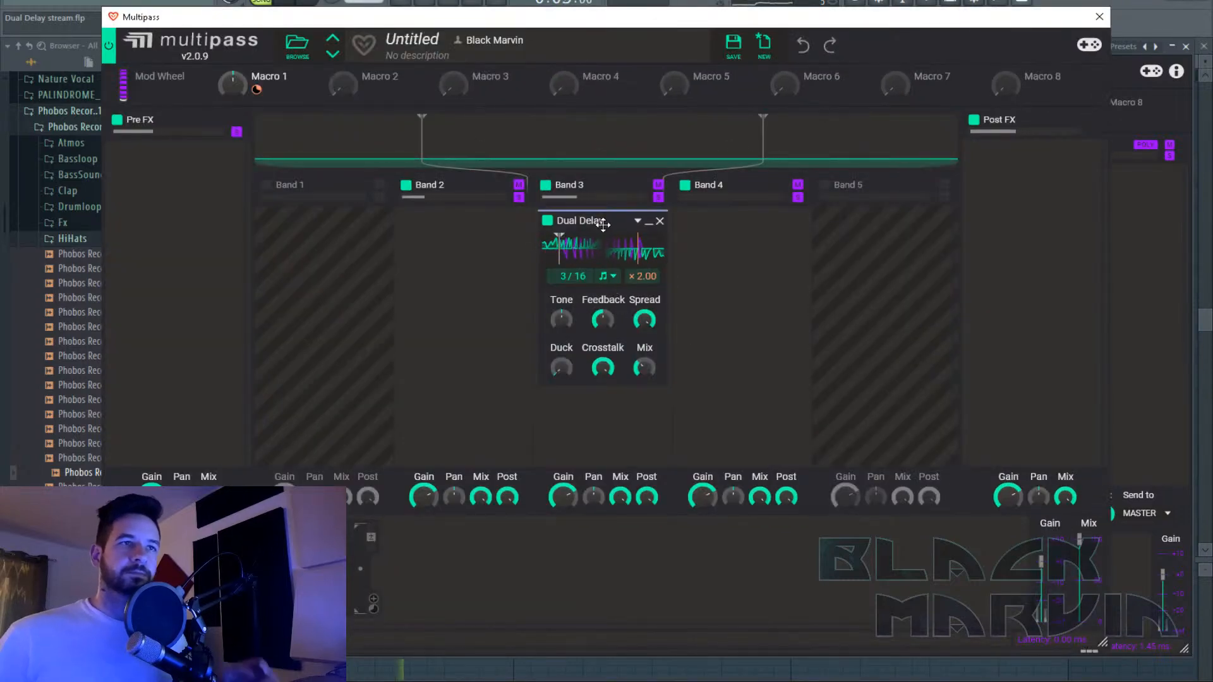
Duplicate the Dual Delay within Multipass Band 3, setting the copy's time to 1/16 and raising its Duck.
drag(609, 222, 616, 399)
scroll(606, 385, down, 3)
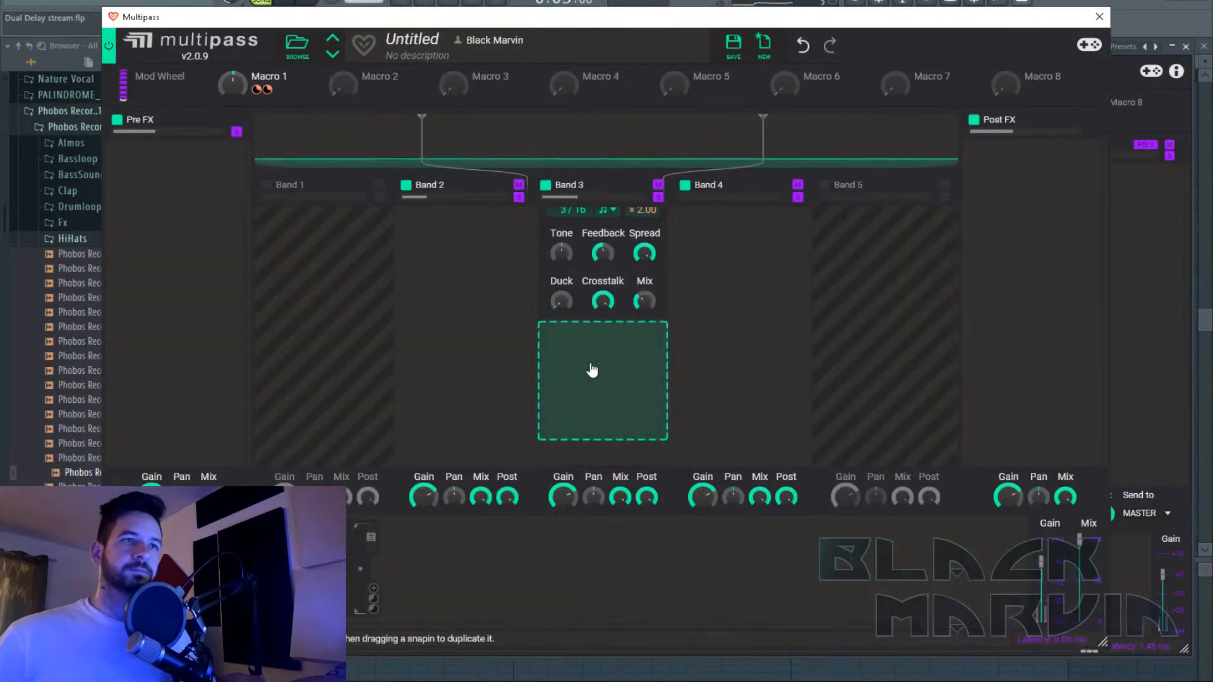
mouse_move(566, 294)
mouse_down()
mouse_move(568, 262)
mouse_move(562, 299)
mouse_up()
scroll(581, 310, up, 1)
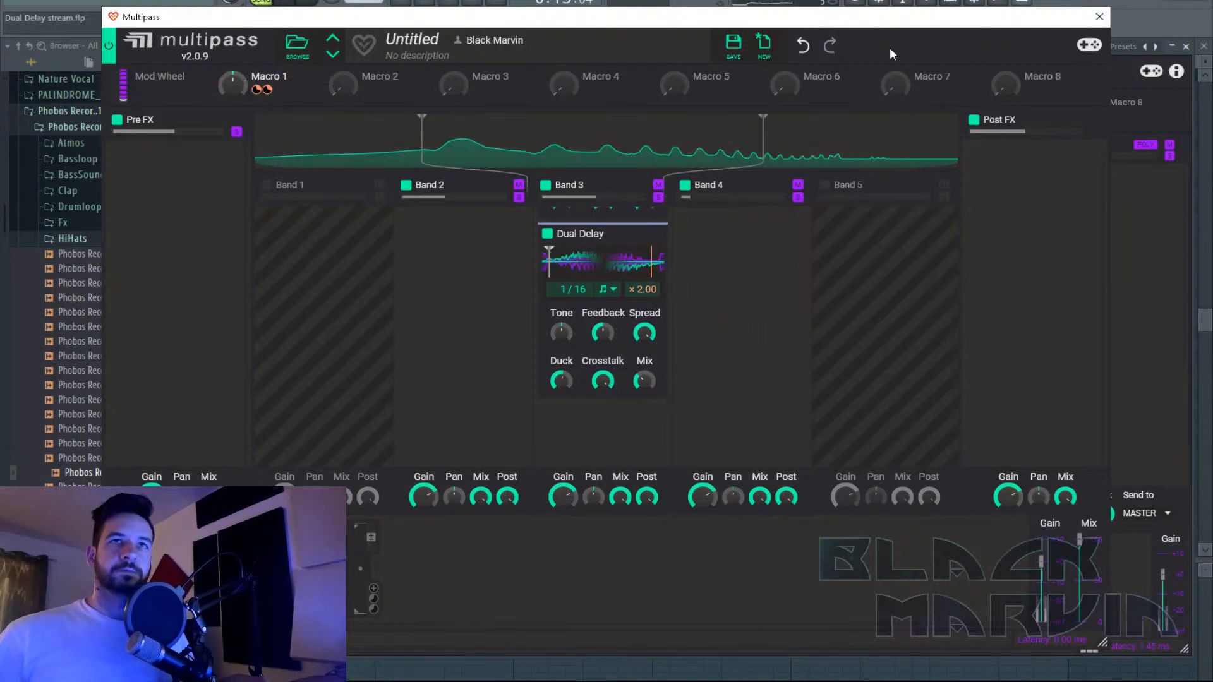
click(1100, 17)
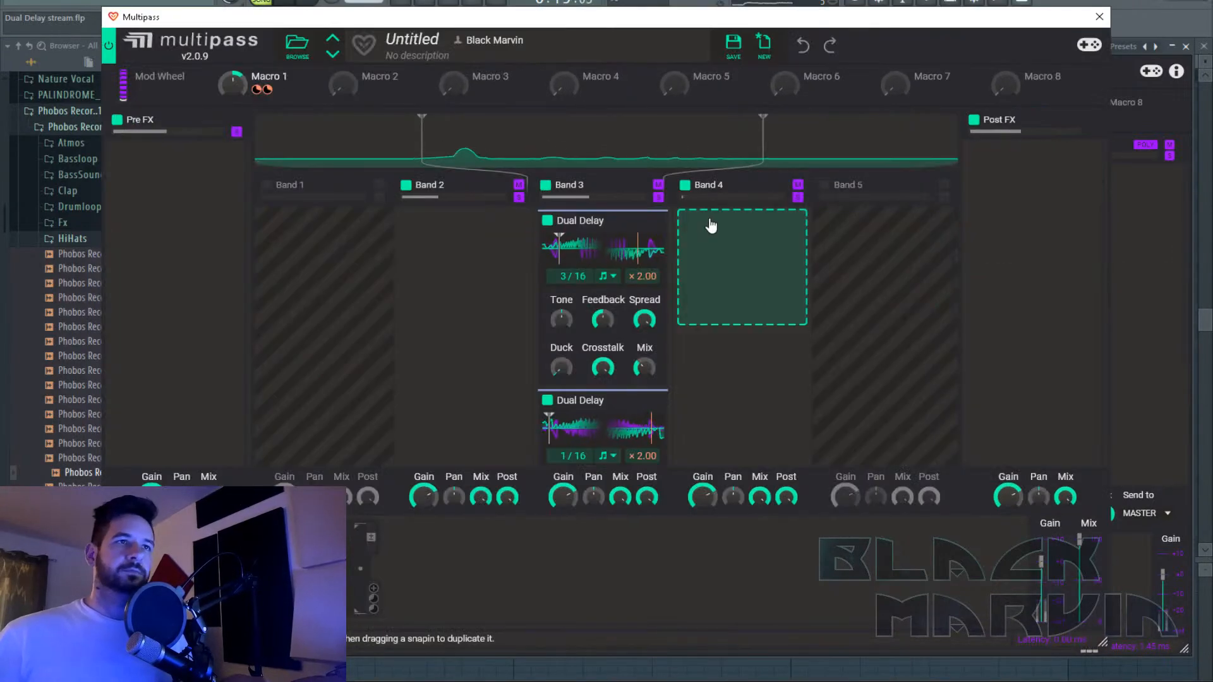
Adjust the Multipass crossovers so the middle band with the two Dual Delays spans 238 Hz to 2.67 kHz.
drag(711, 226, 309, 124)
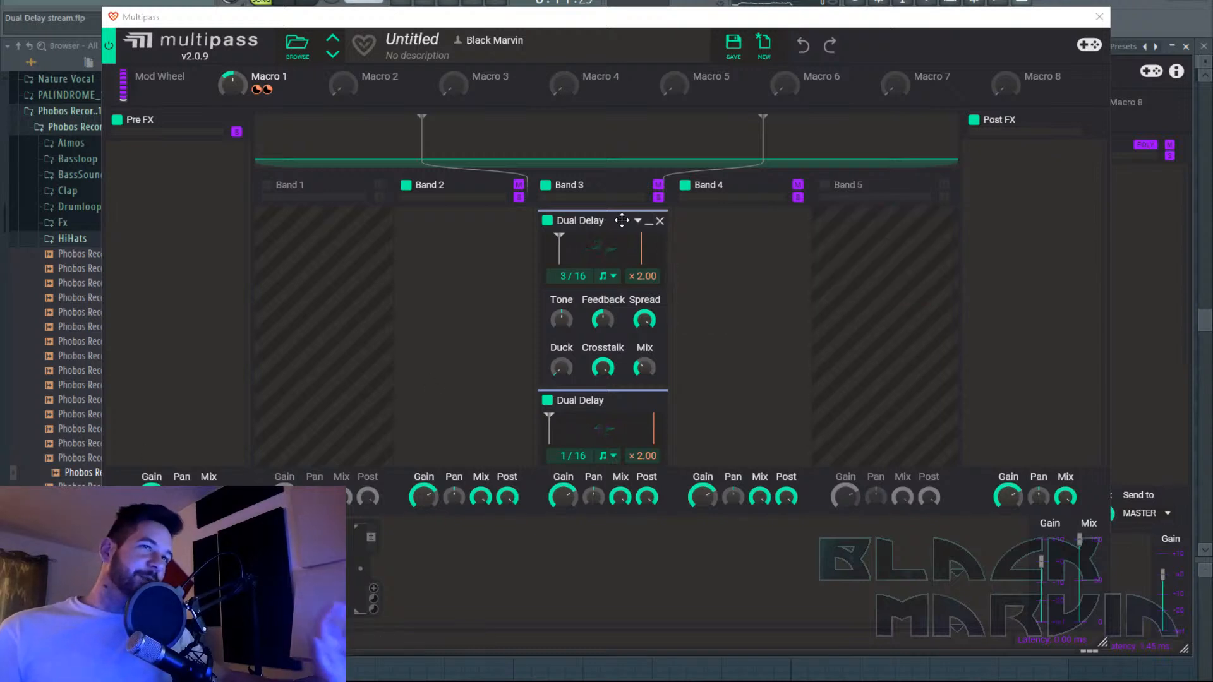
scroll(612, 215, down, 2)
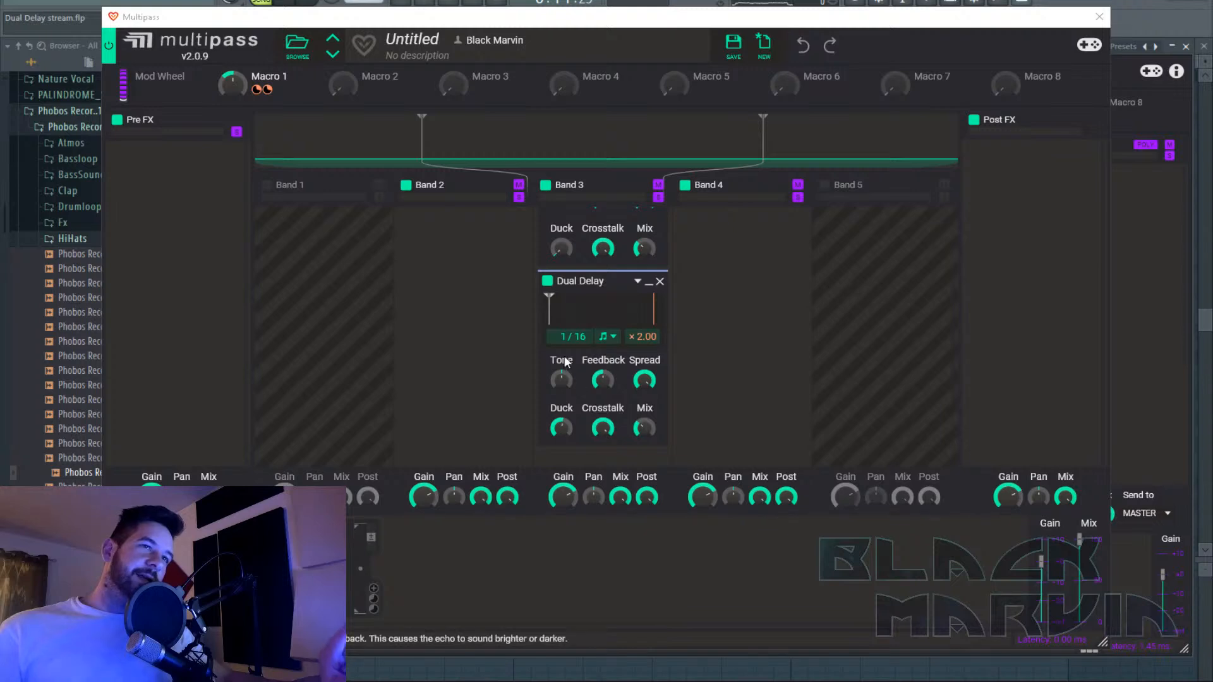
scroll(578, 345, up, 2)
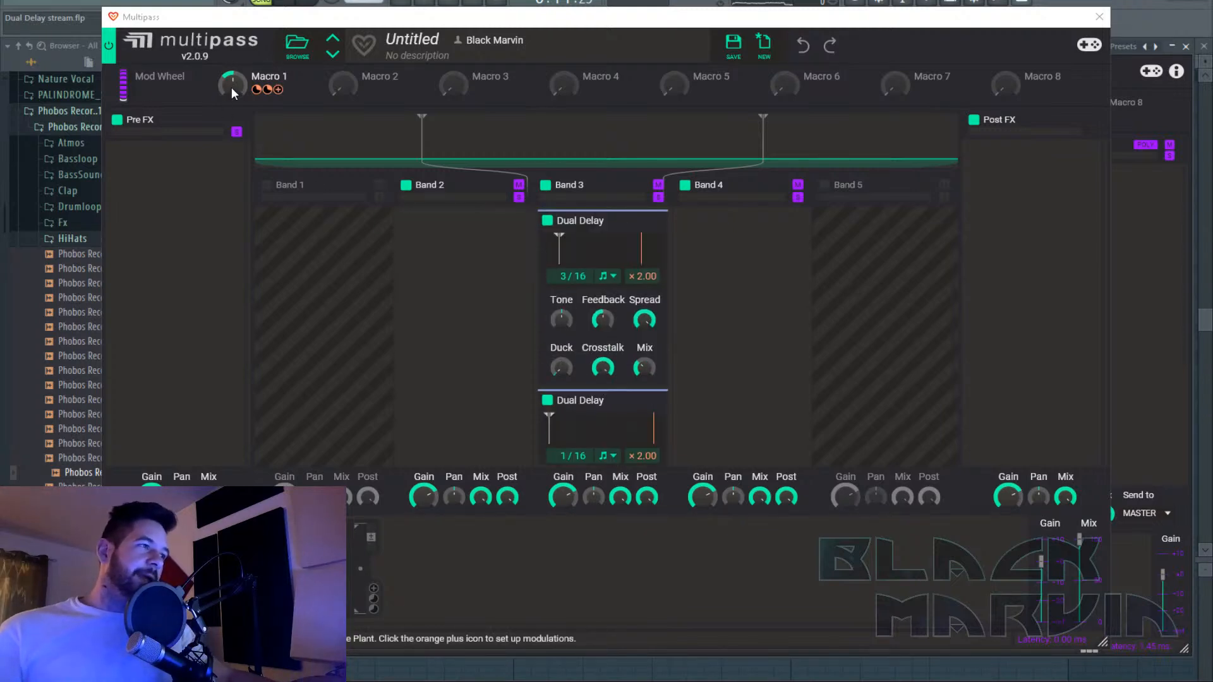
drag(428, 116, 433, 131)
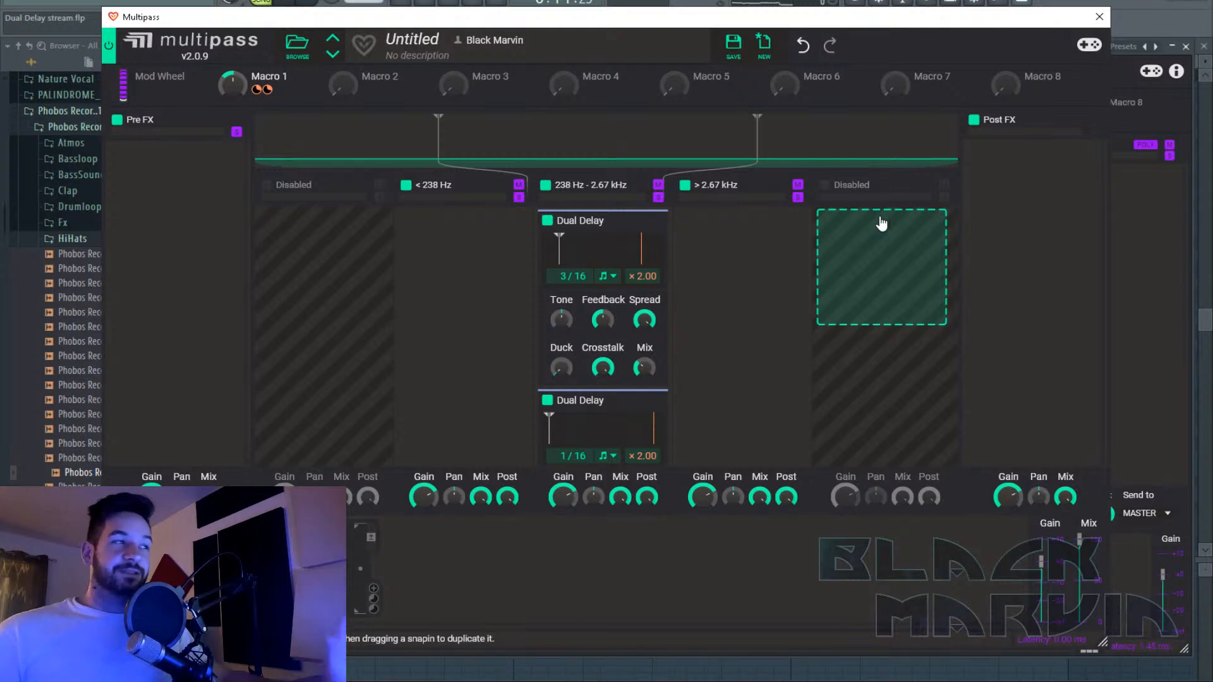
Check the Macro 1 modulation of the second Dual Delay's time ratio and close Multipass.
click(269, 89)
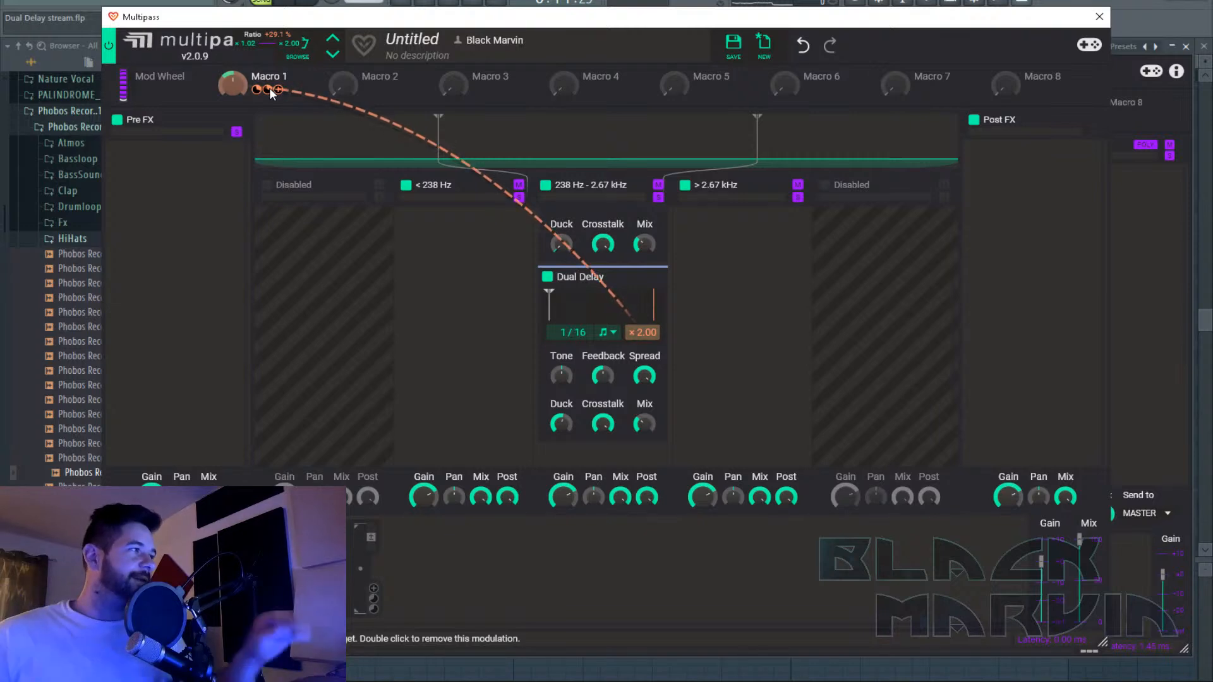
double_click(270, 89)
click(1101, 17)
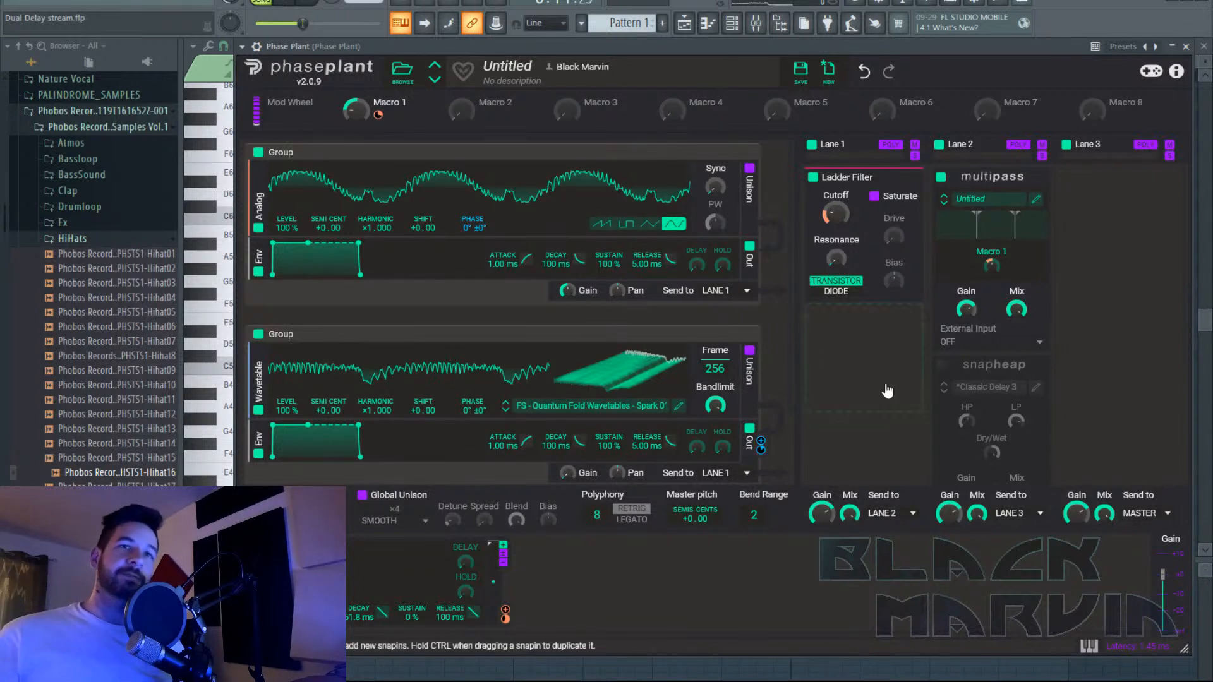
Remove the bypassed Snapheap from Lane 2 and play the arrangement in the playlist.
click(1045, 367)
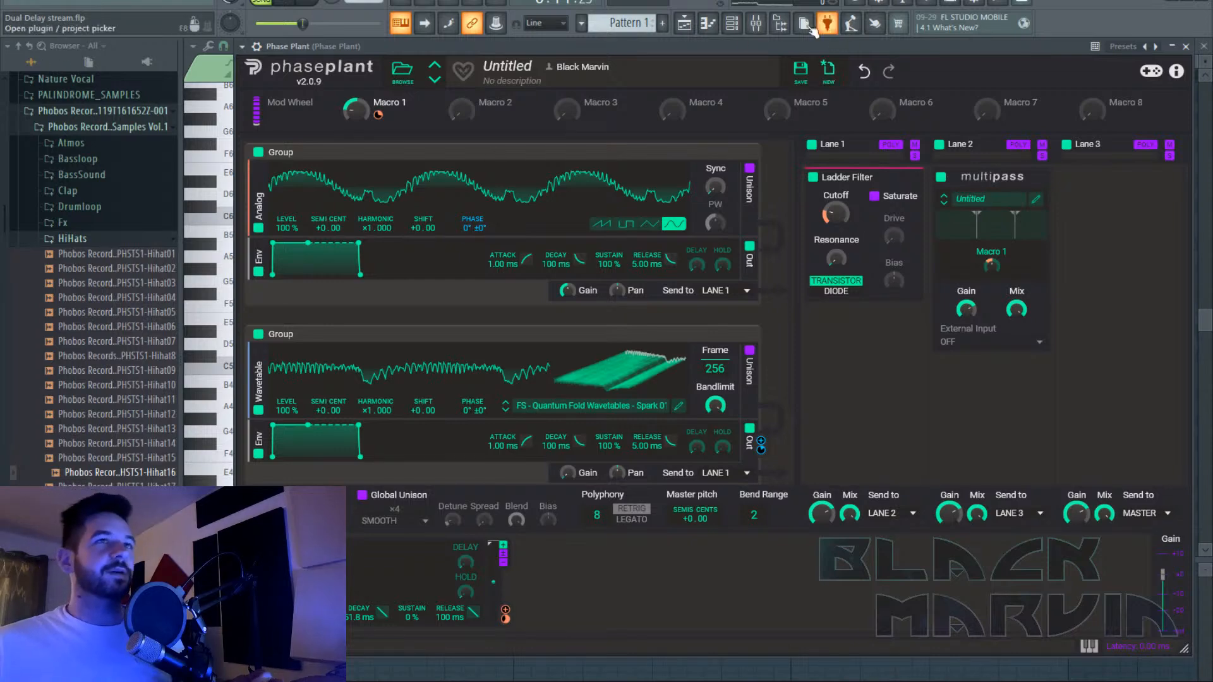
click(685, 24)
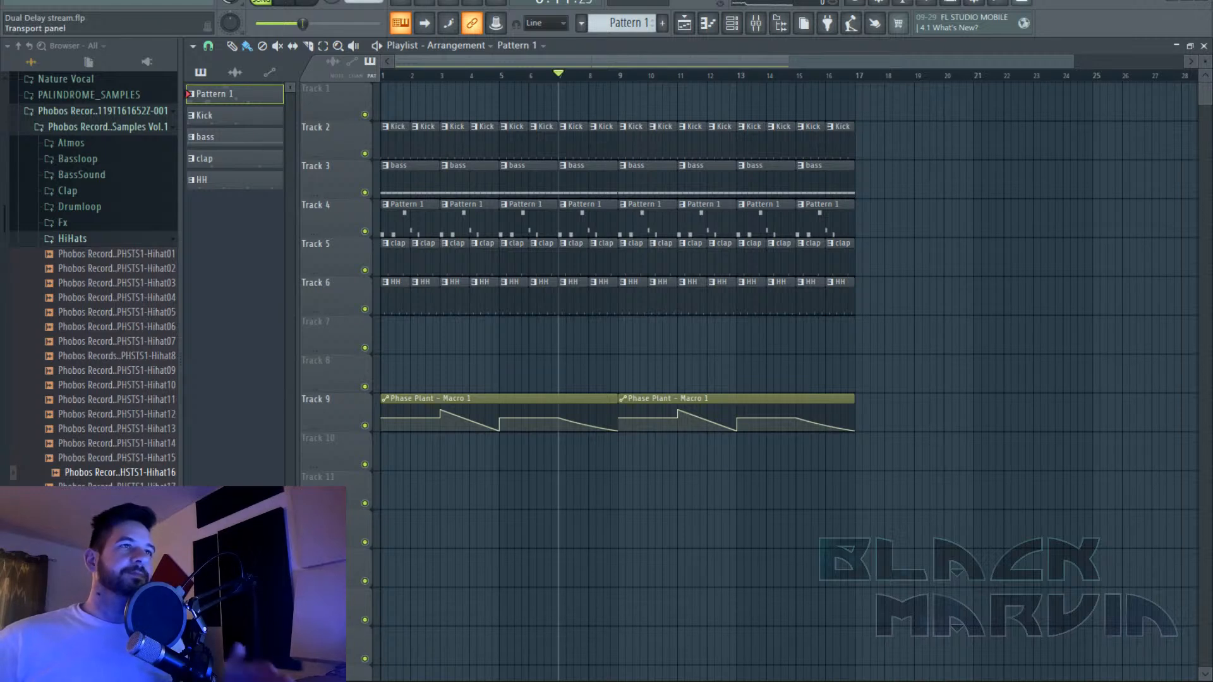
key(space)
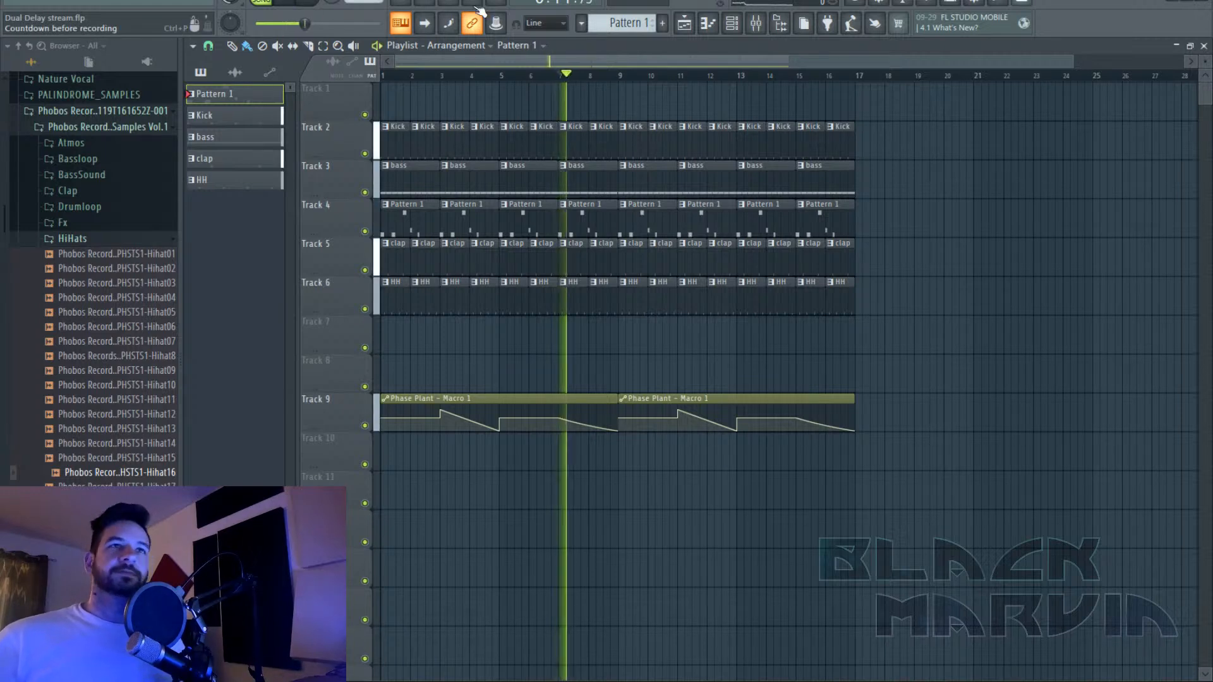
Place the Drumloop125-02 Nokick sample from the Drumloop folder at the start of Track 7 and stop playback.
click(732, 23)
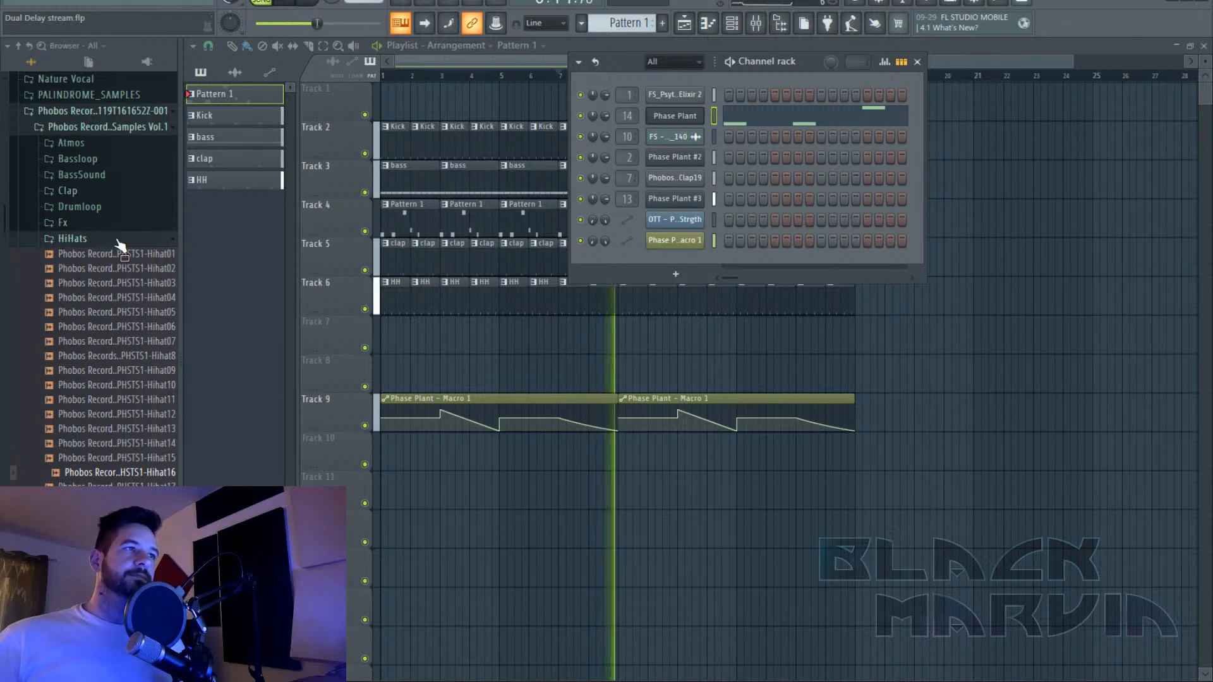
click(110, 207)
click(126, 339)
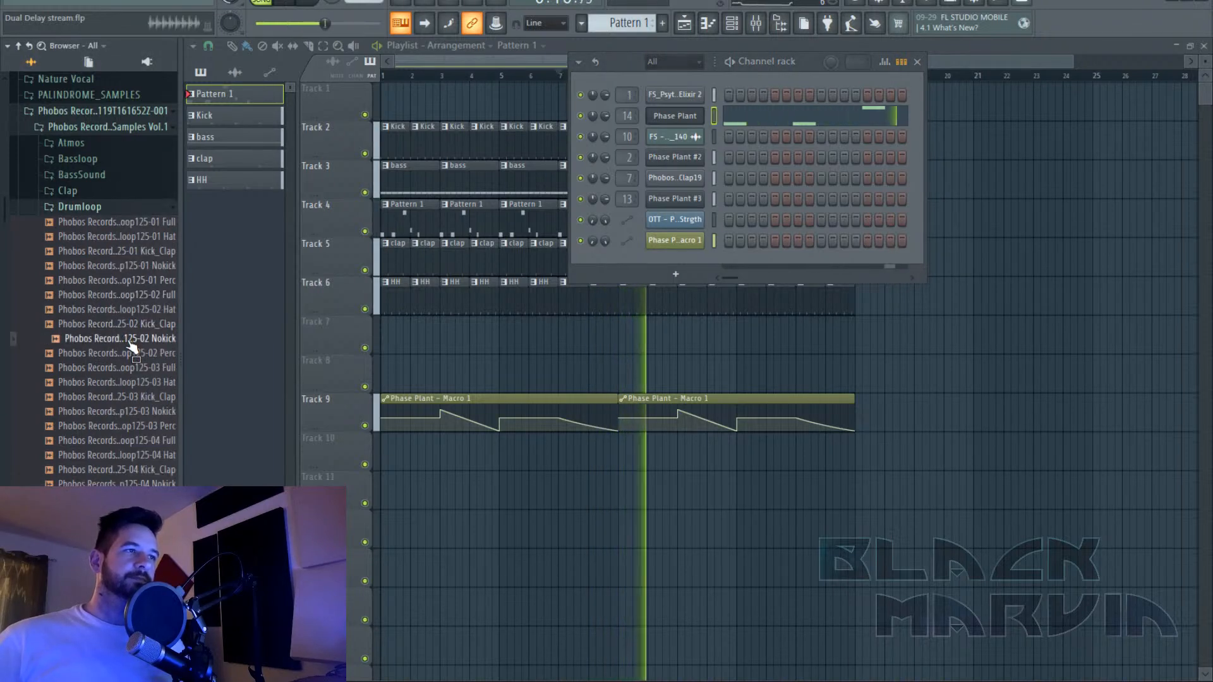
drag(131, 342, 479, 342)
drag(505, 343, 384, 337)
key(space)
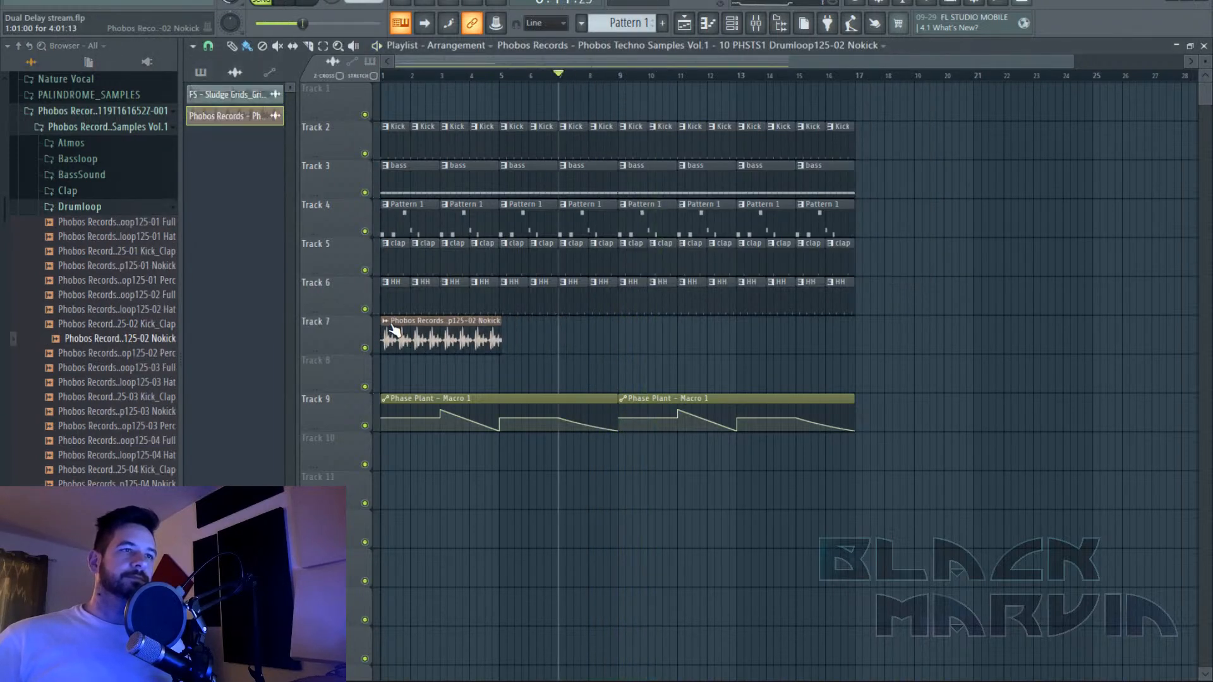
Detect the drum loop clip's tempo and fit the clip to the project tempo.
click(392, 329)
click(550, 435)
click(618, 394)
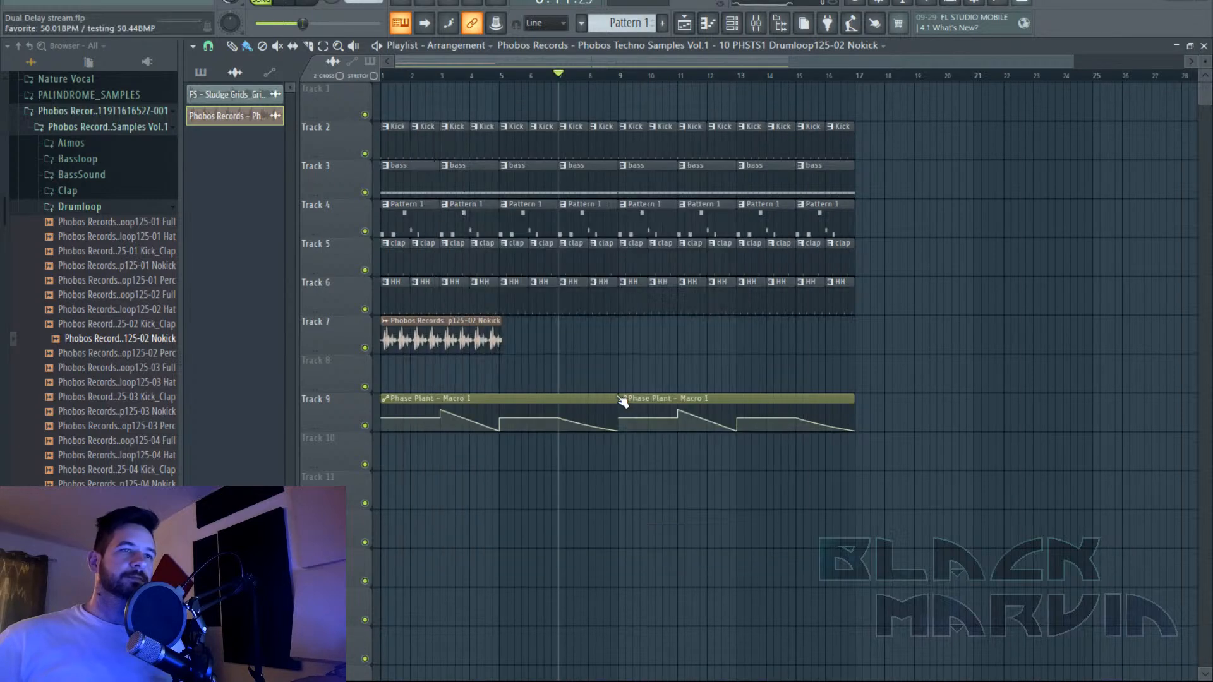
double_click(450, 345)
Play the arrangement from bar 1, open the drum loop clip's channel settings and stop playback.
drag(411, 76, 382, 77)
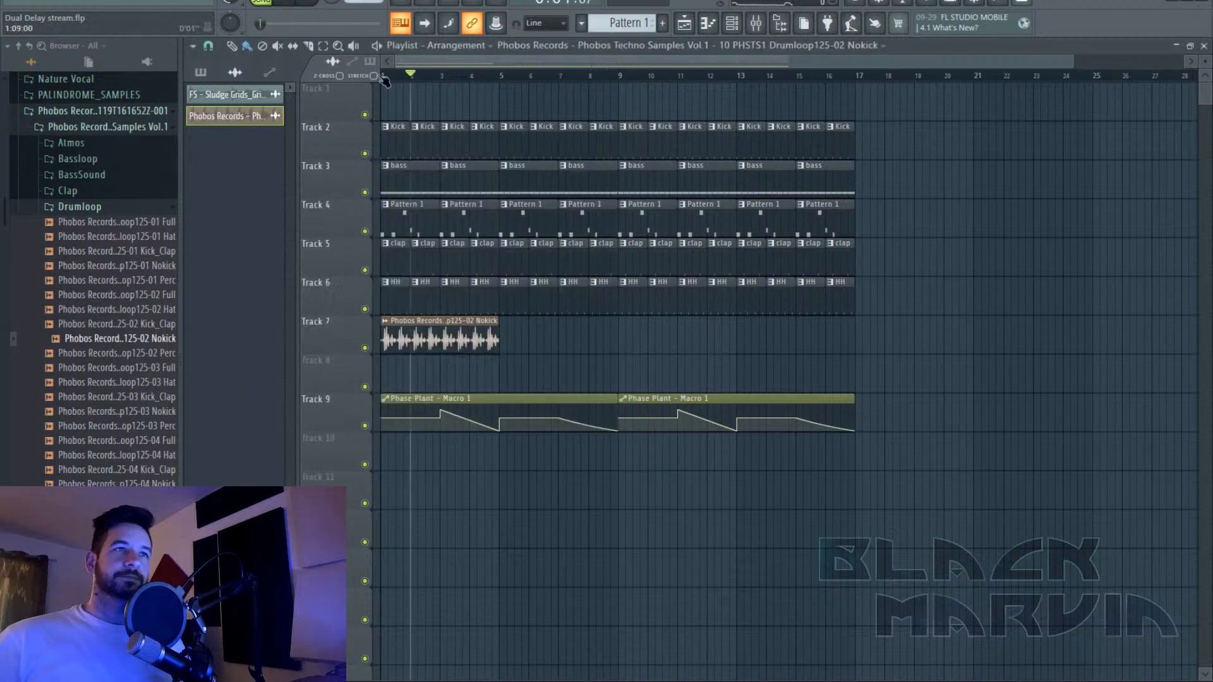
key(space)
double_click(426, 337)
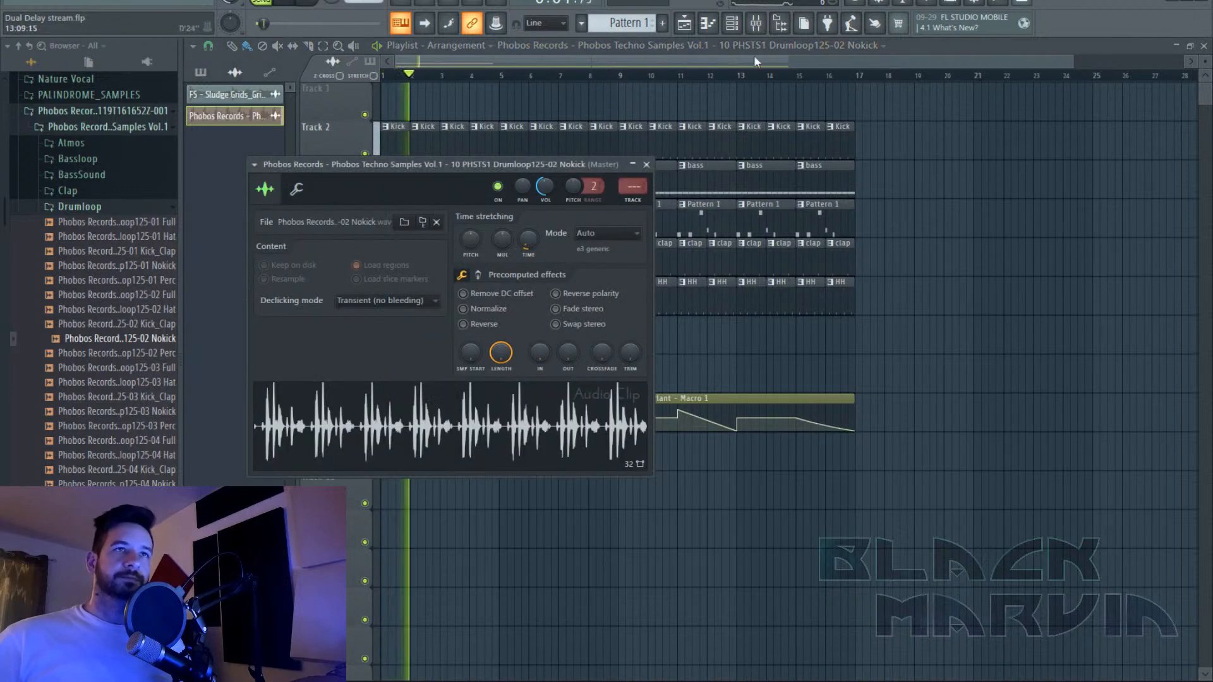
key(space)
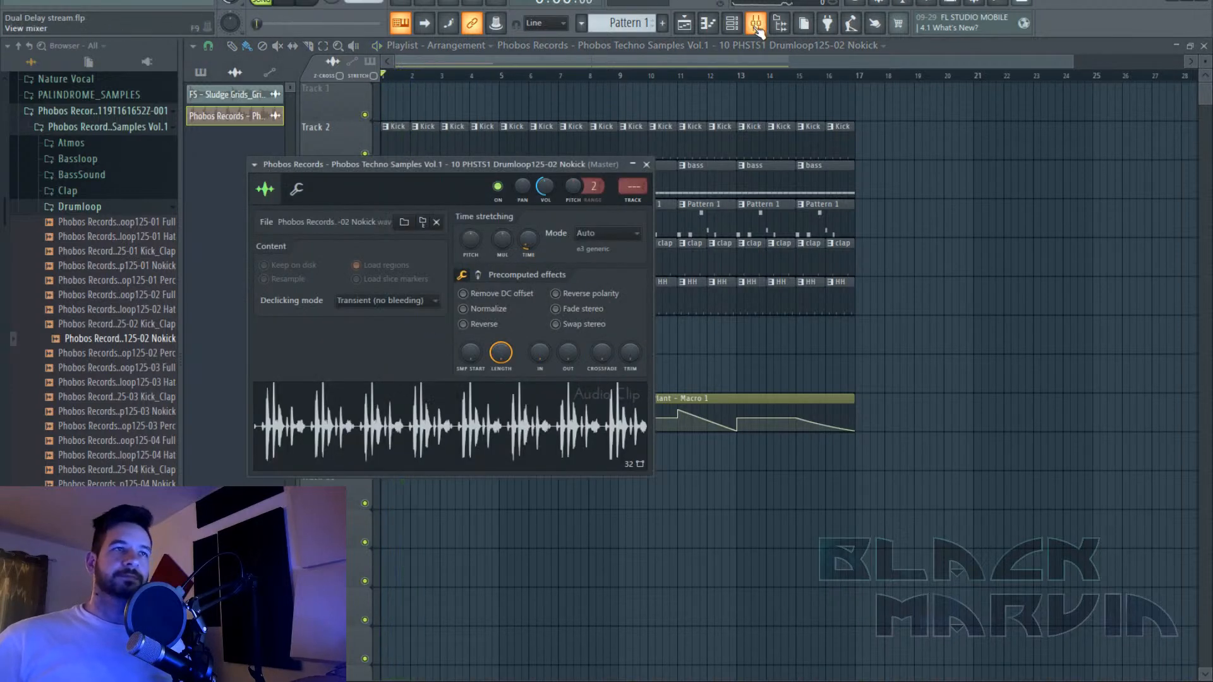
Preview samples in the Drumloop folder and place the Drumloop125-02 Hat sample at the start of Track 8.
click(152, 354)
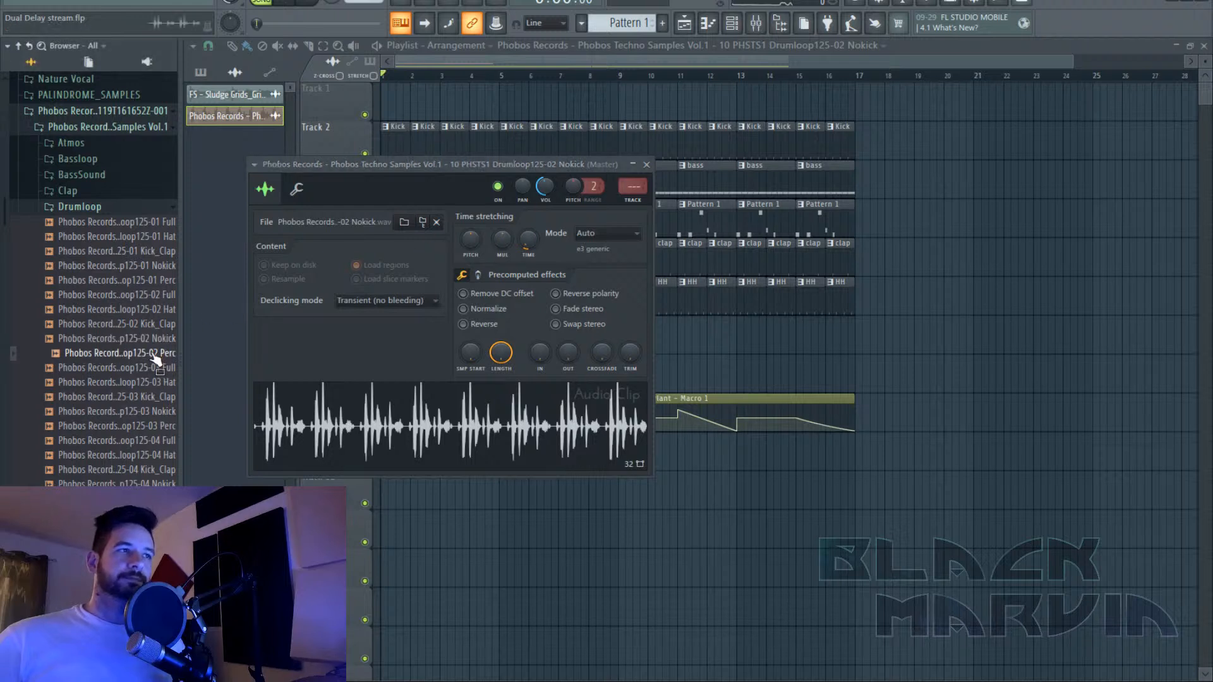
click(163, 338)
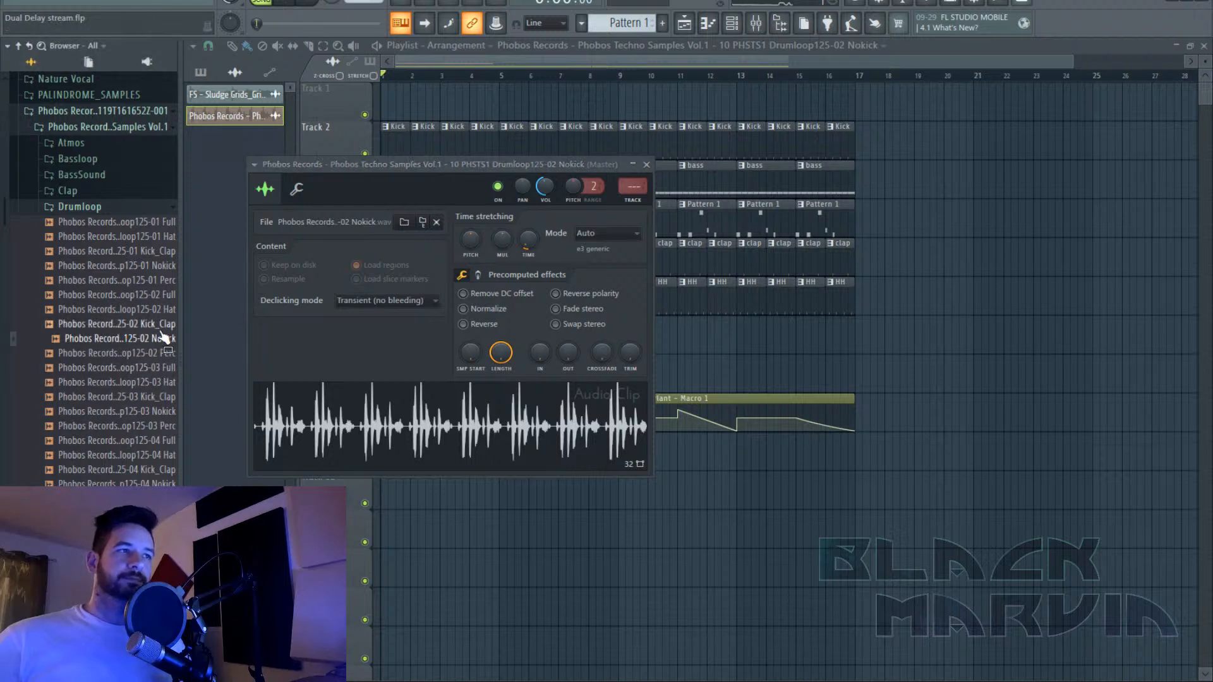
click(164, 323)
drag(163, 309, 395, 362)
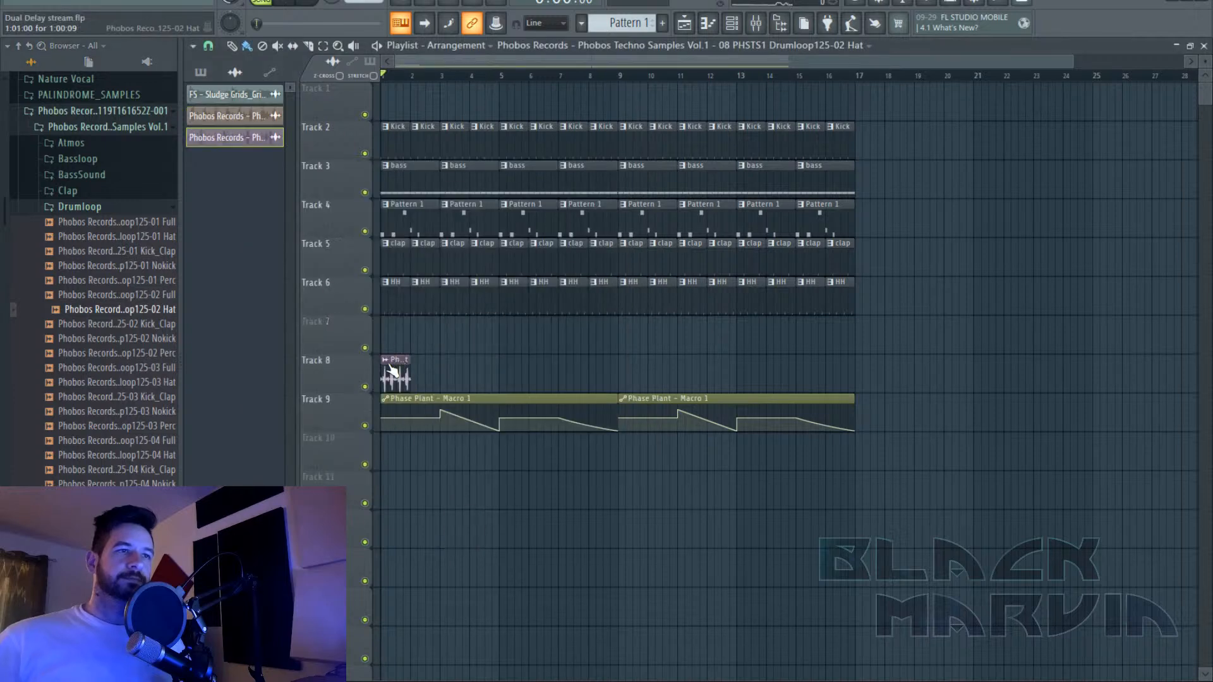
Detect the hat loop clip's tempo and fit the clip to the project tempo.
click(383, 360)
click(508, 457)
click(623, 396)
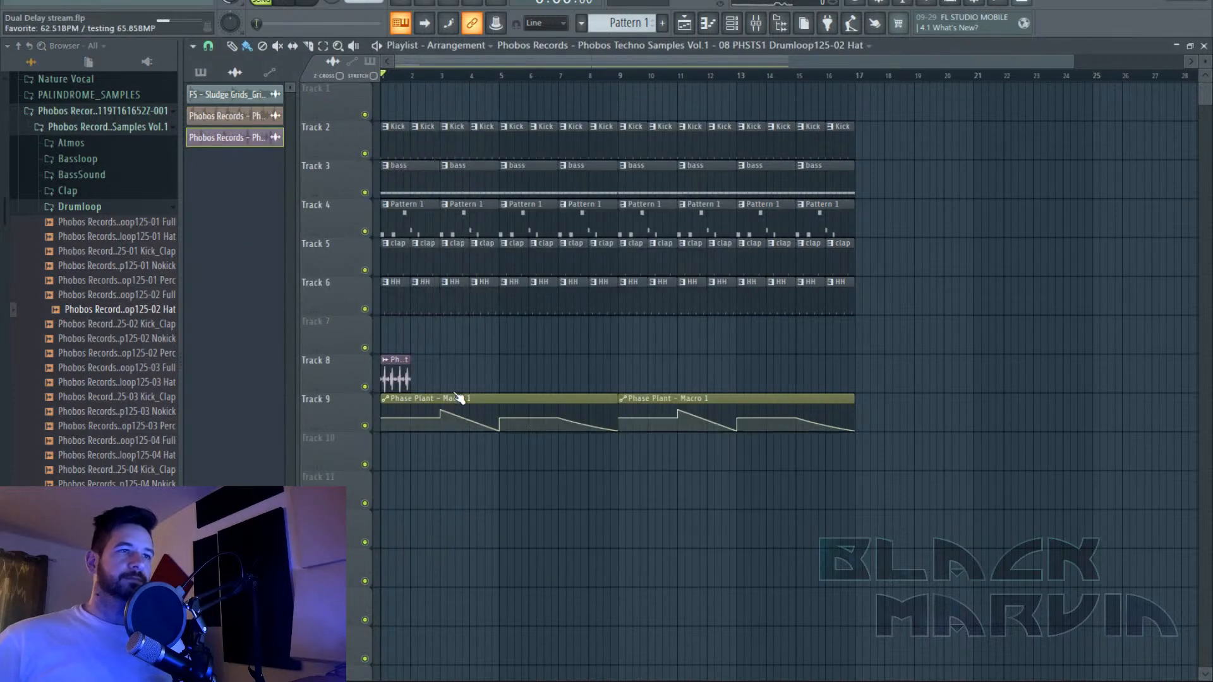
Open the hat loop clip's channel settings, lower the channel volume during playback and stop playback.
double_click(396, 371)
key(space)
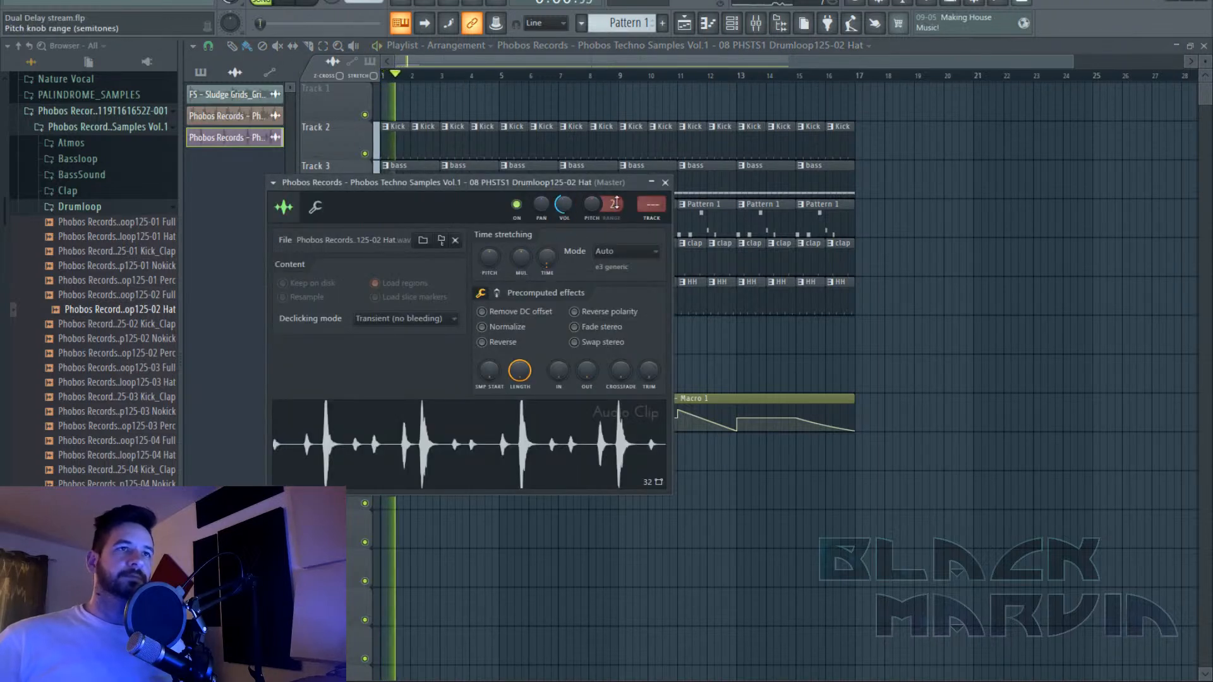
scroll(564, 209, down, 3)
key(space)
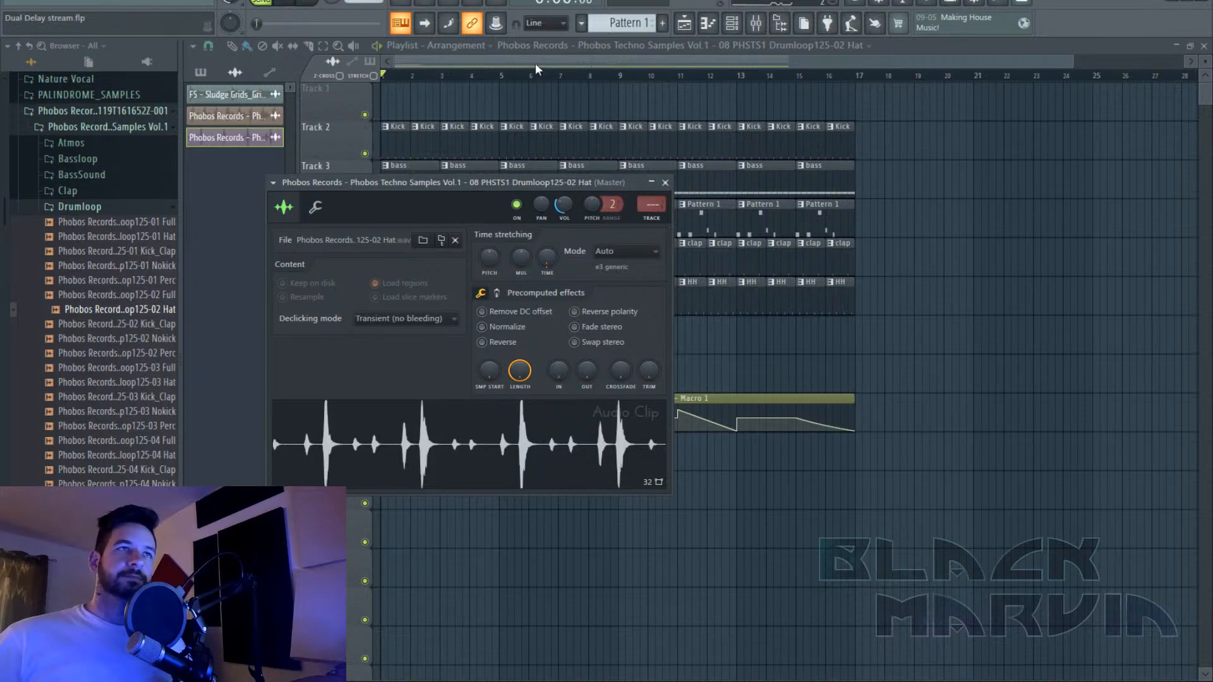
Start playback and fill Track 8 with repeated hat loop clips up to bar 17.
key(space)
click(522, 48)
drag(415, 371, 840, 373)
Route the hat loop channel to mixer insert 15 and move that mixer track to insert 19.
click(765, 32)
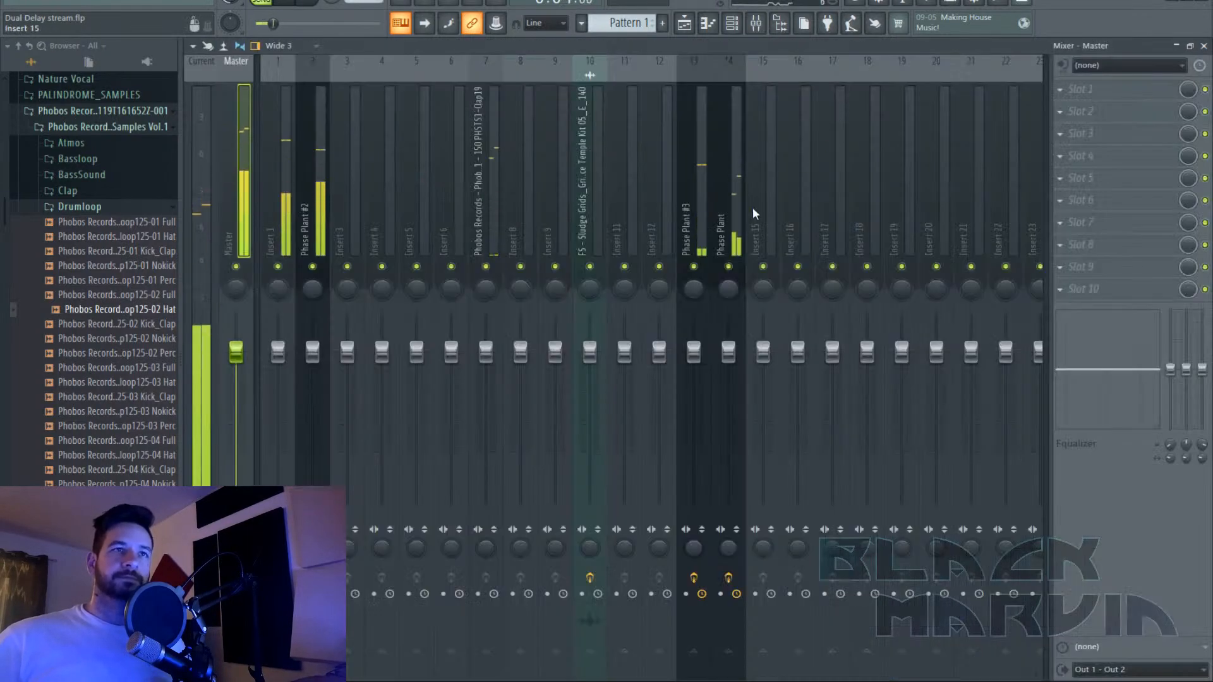
right_click(755, 209)
mouse_move(821, 213)
click(942, 214)
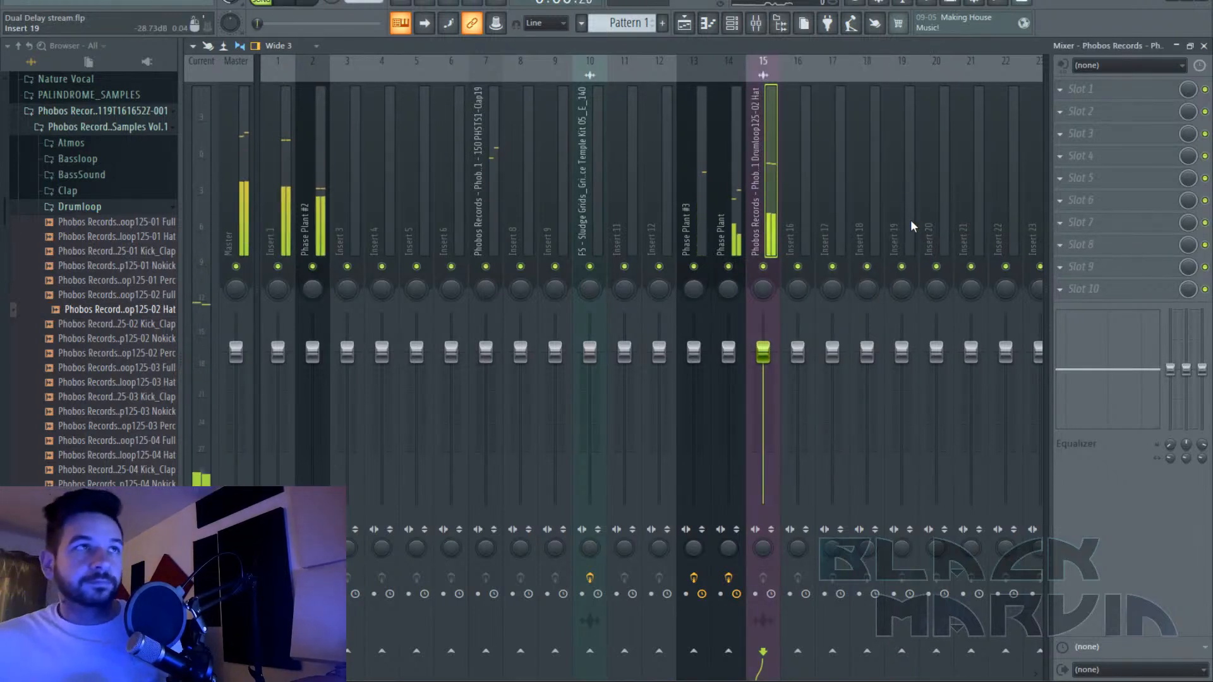
key(alt+Right)
key(alt+Right)
key(alt+Right)
key(alt+Right)
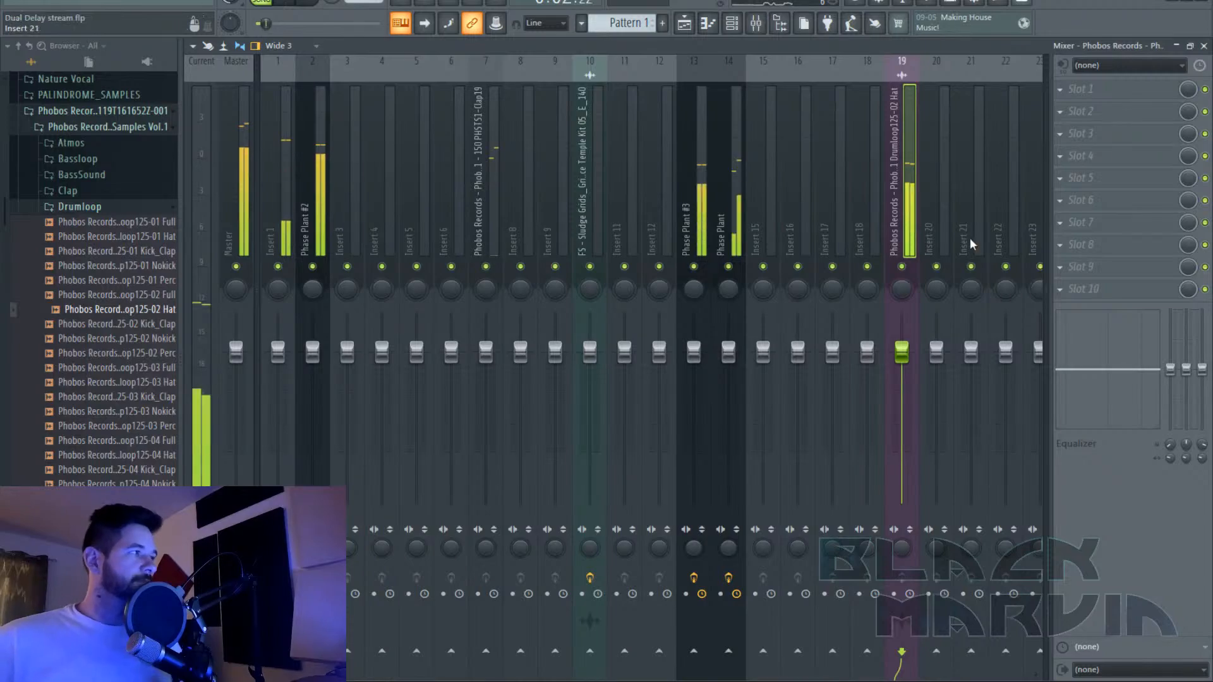
Add BritsonChannel to slot 5 of the hat loop's mixer track and raise its gain to about 4.1.
click(1102, 287)
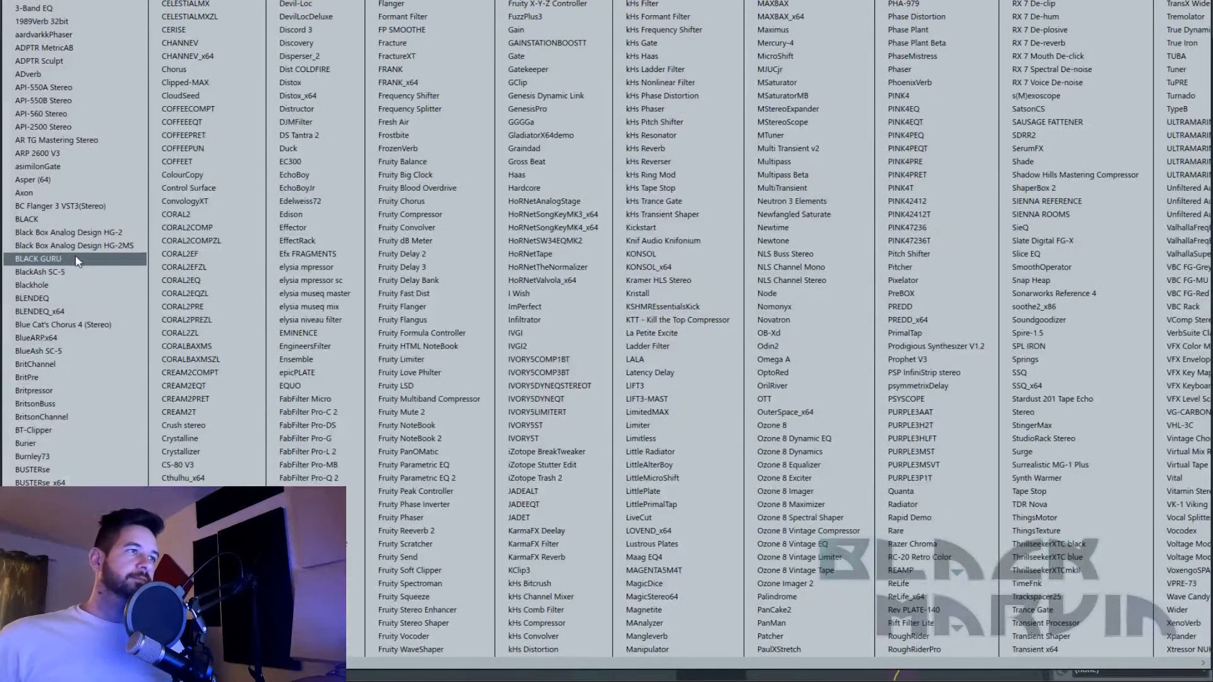
click(90, 418)
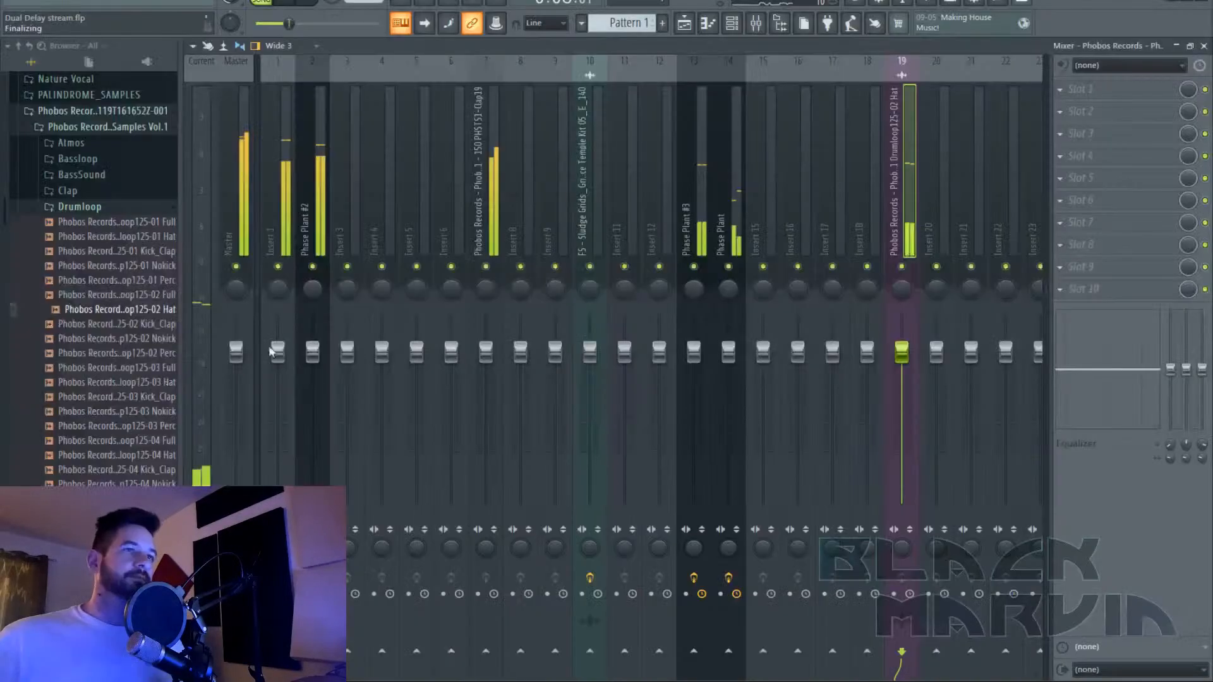
drag(320, 410, 316, 393)
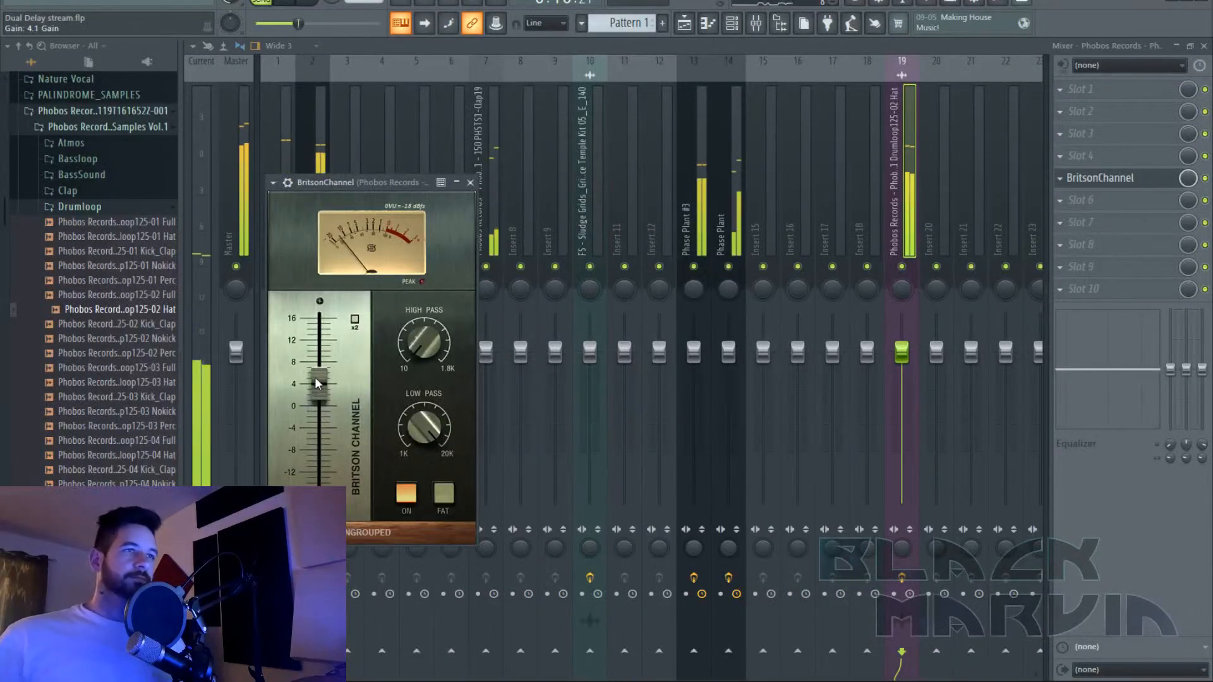
Add Duck to slot 7 of the hat loop's mixer track, load the user preset Synth 3 and set Amount to about 67%.
click(1098, 231)
click(316, 149)
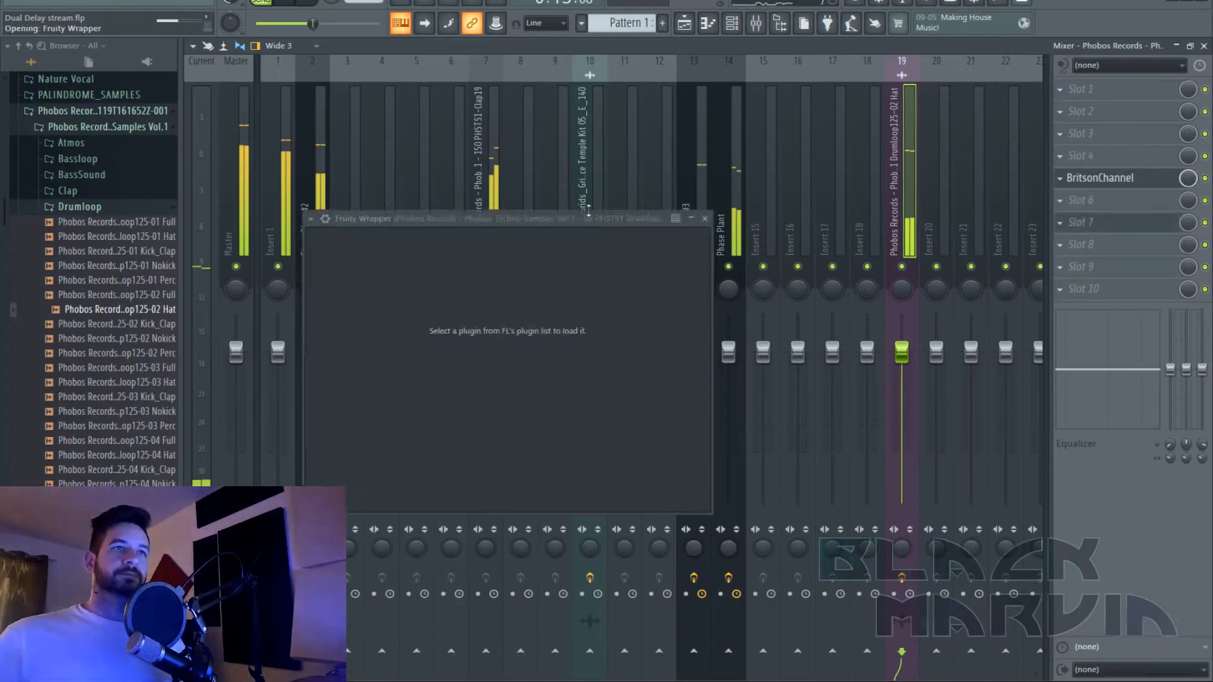
click(564, 245)
mouse_move(594, 282)
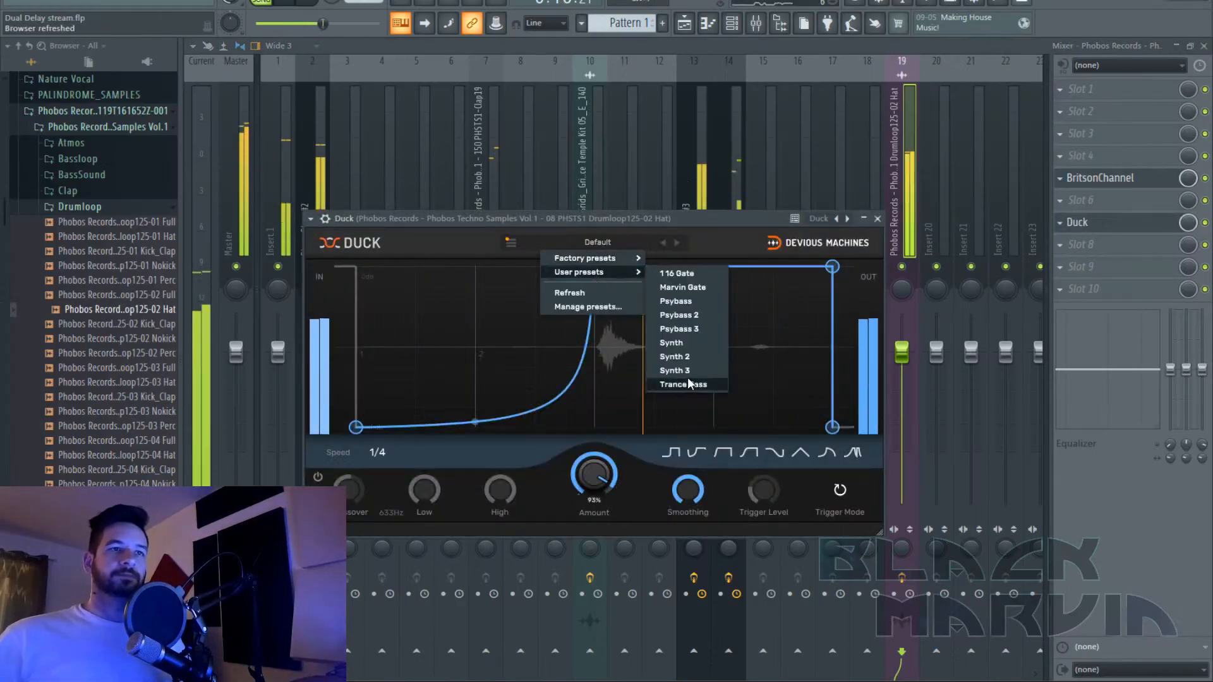
click(686, 379)
drag(597, 464, 606, 475)
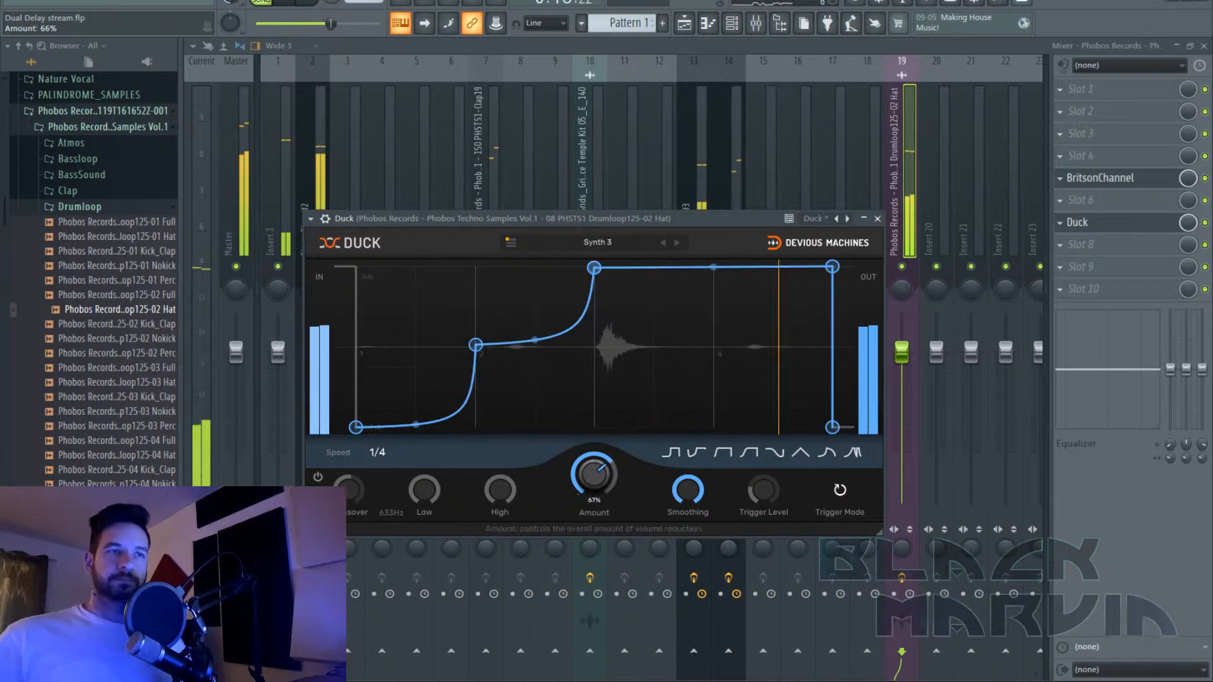
click(877, 218)
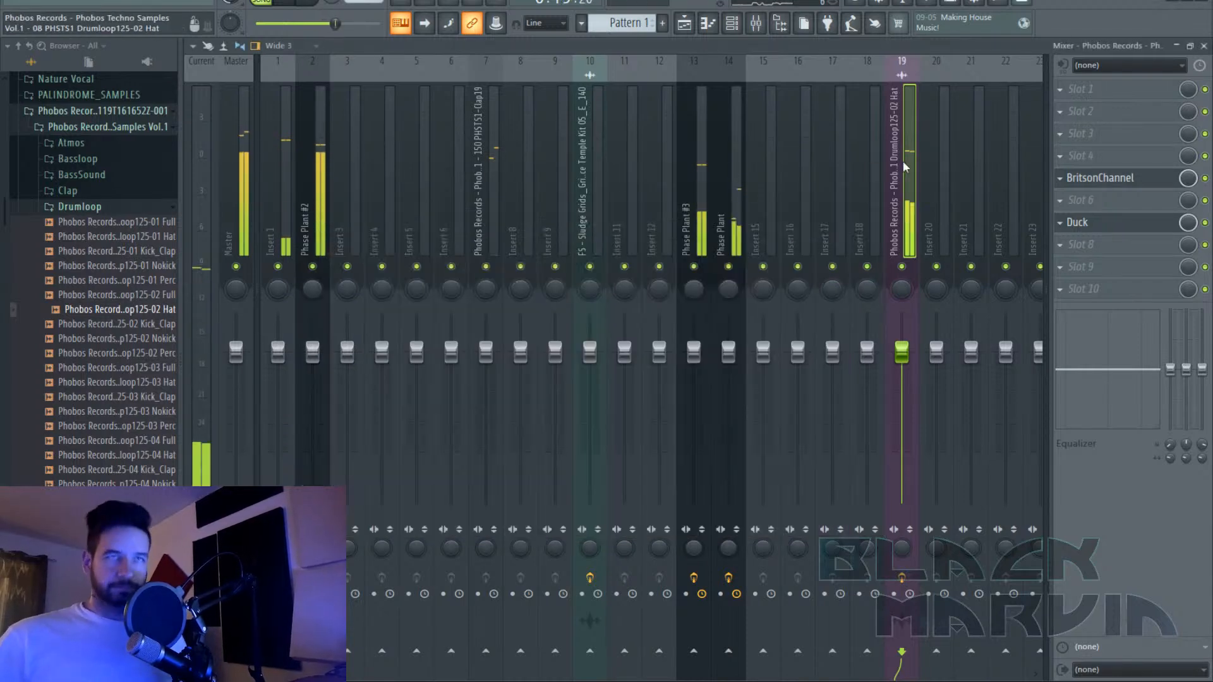
Create a new pattern named arp.
click(684, 23)
click(662, 23)
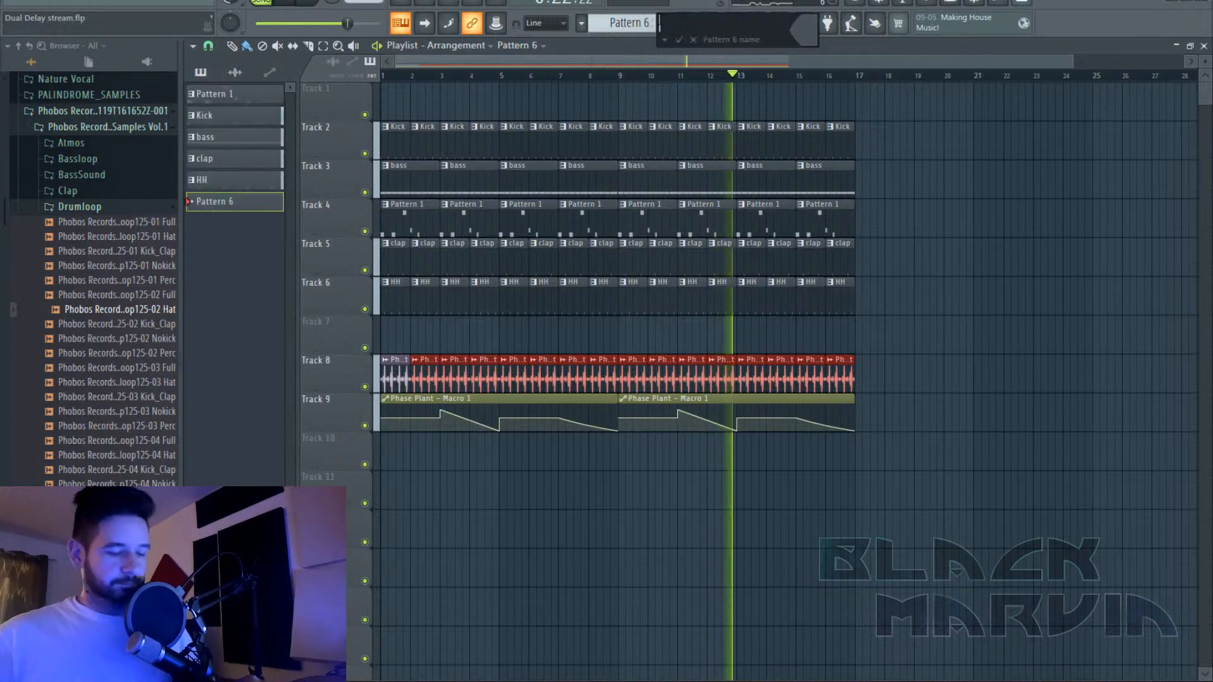
text(arp)
key(Return)
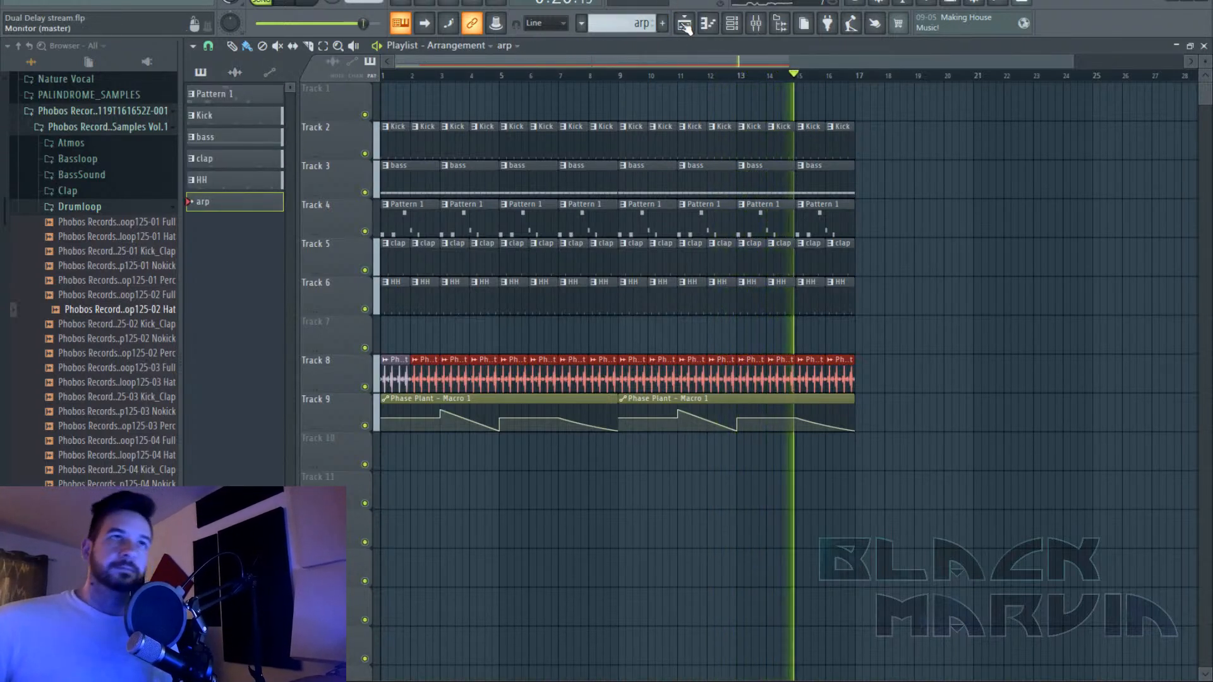
Add another Phase Plant instrument to the channel rack and stop playback.
click(732, 23)
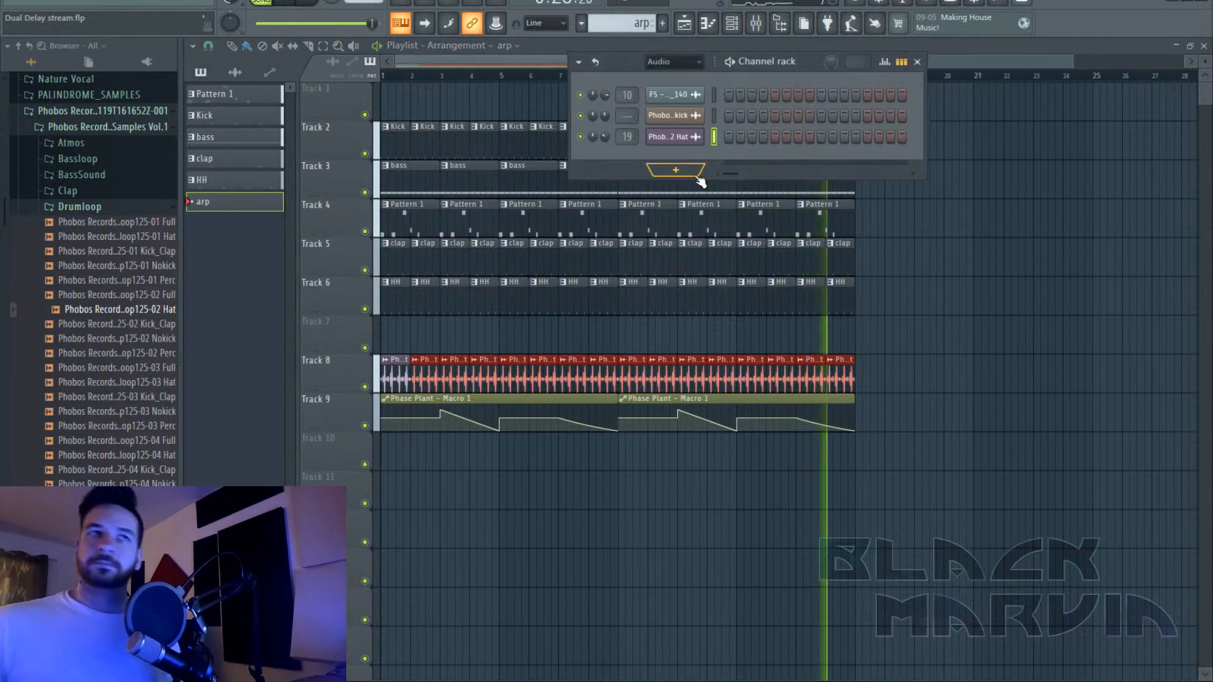
click(675, 169)
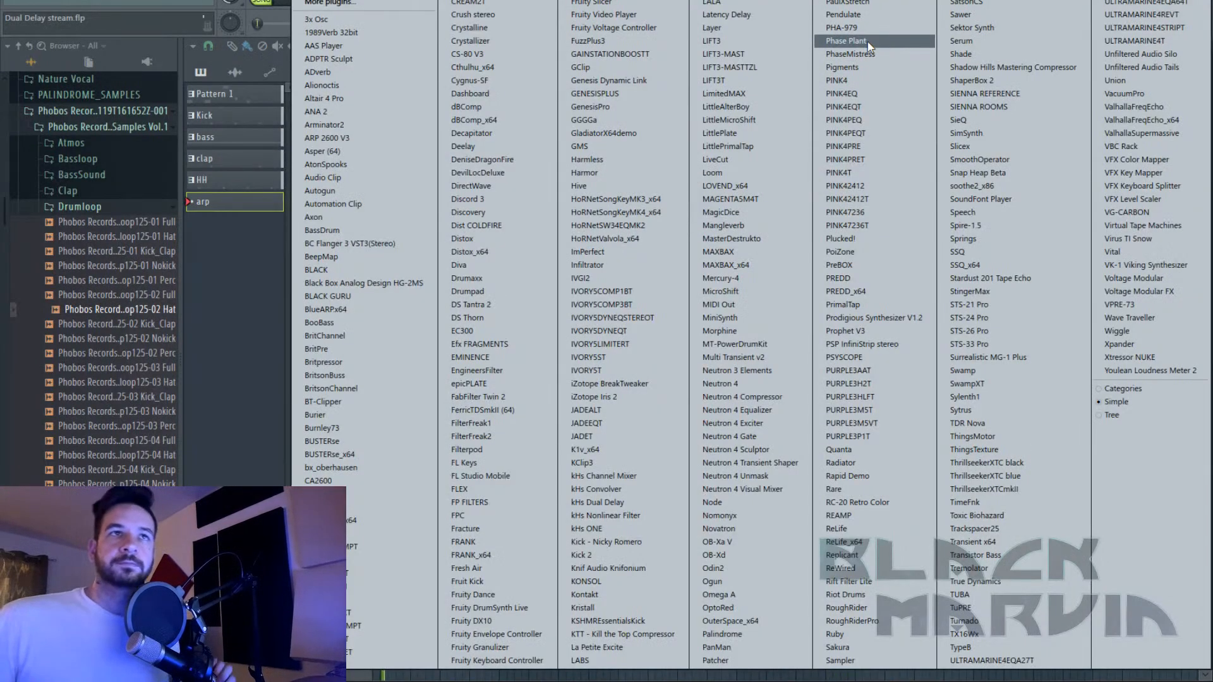
click(847, 40)
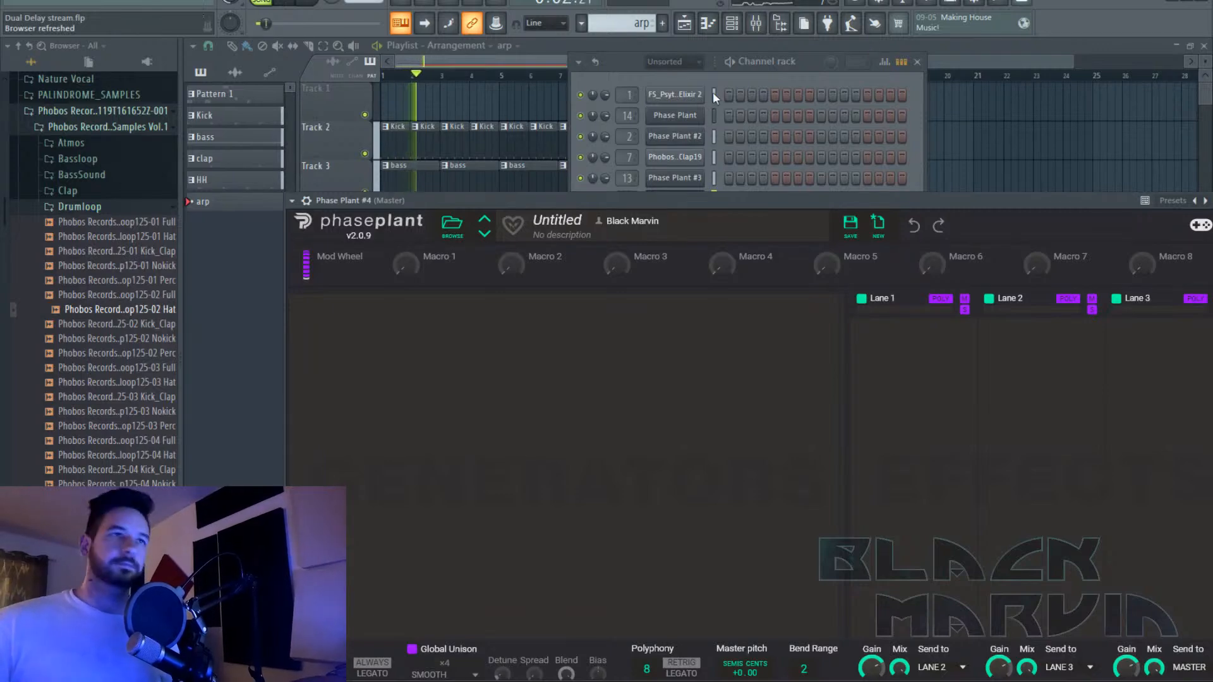
key(space)
In the first Phase Plant, assign Macro 2 to the Ladder Filter cutoff and set the macro to about 11% during playback.
click(682, 119)
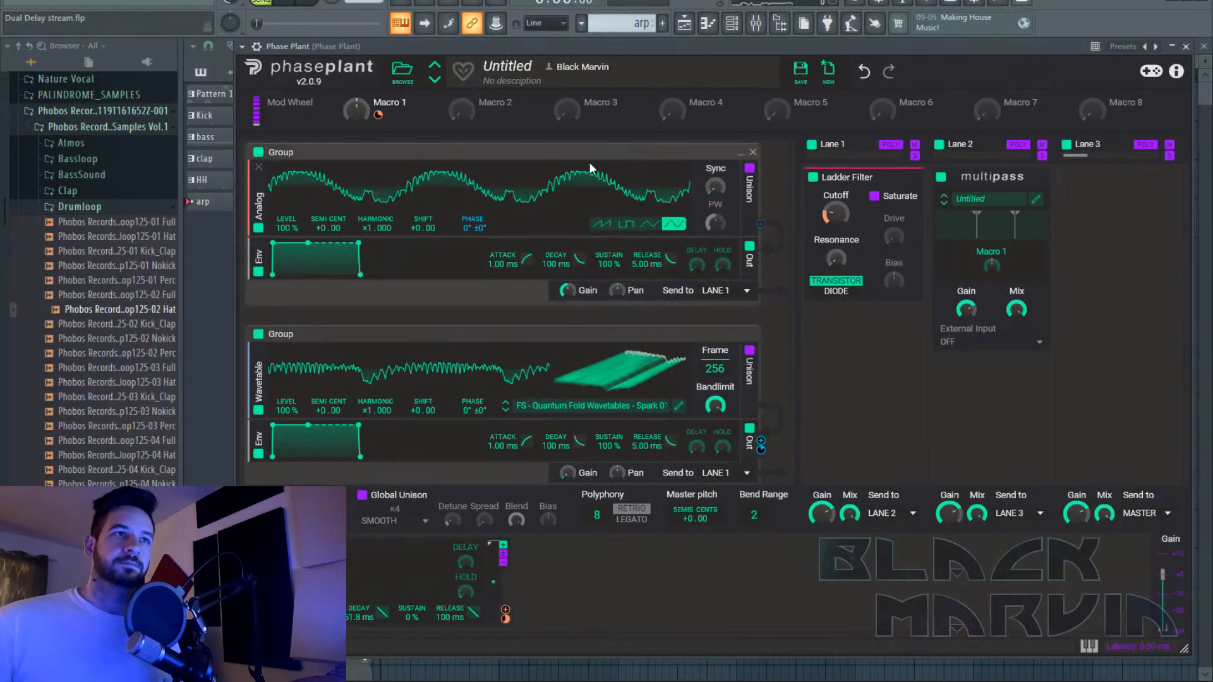
drag(481, 114, 835, 216)
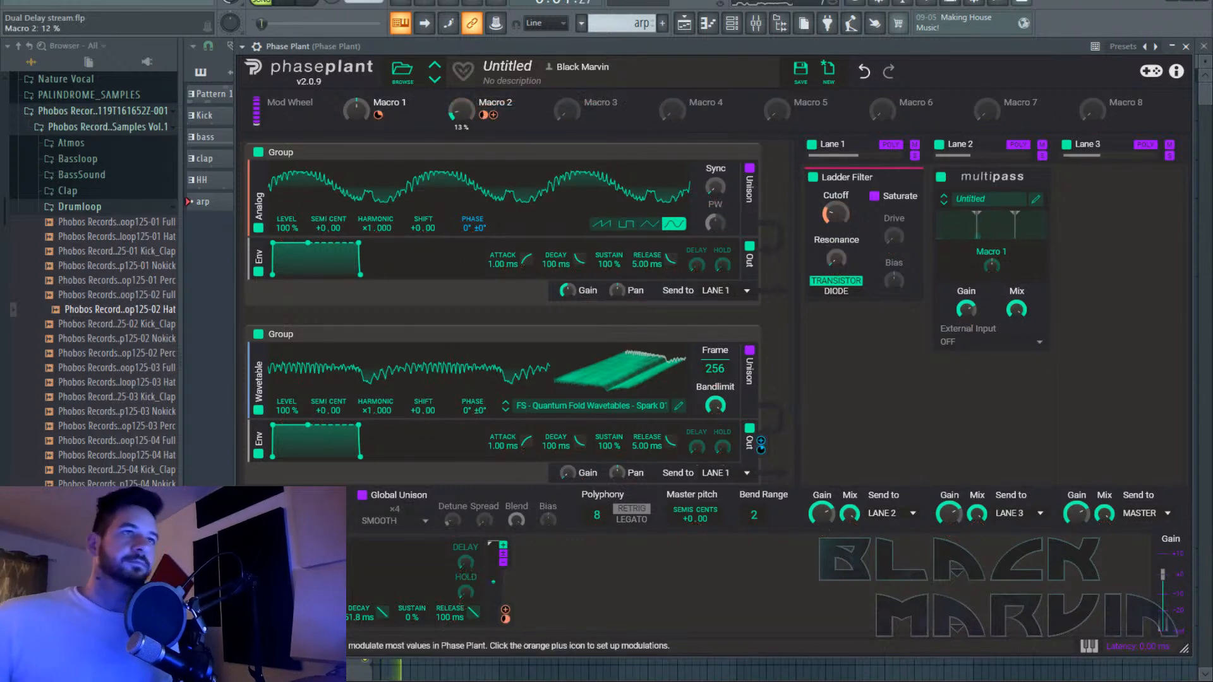
mouse_move(461, 110)
mouse_down()
mouse_move(461, 98)
mouse_move(461, 117)
mouse_up()
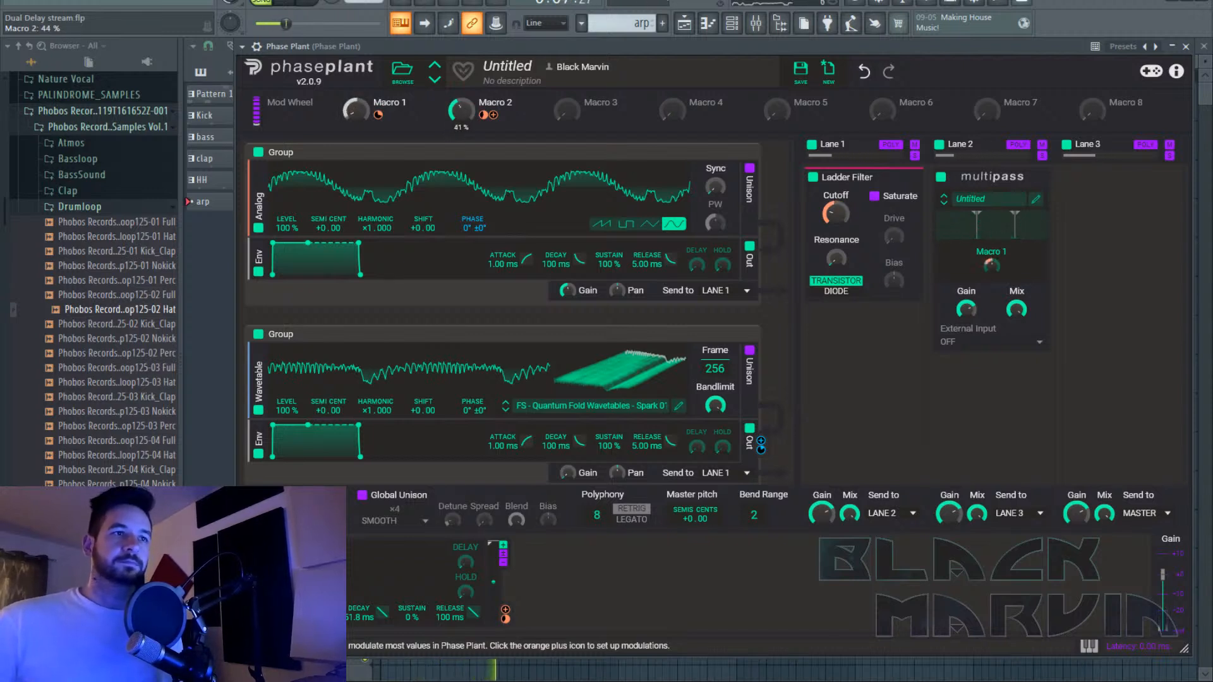
drag(461, 117, 461, 130)
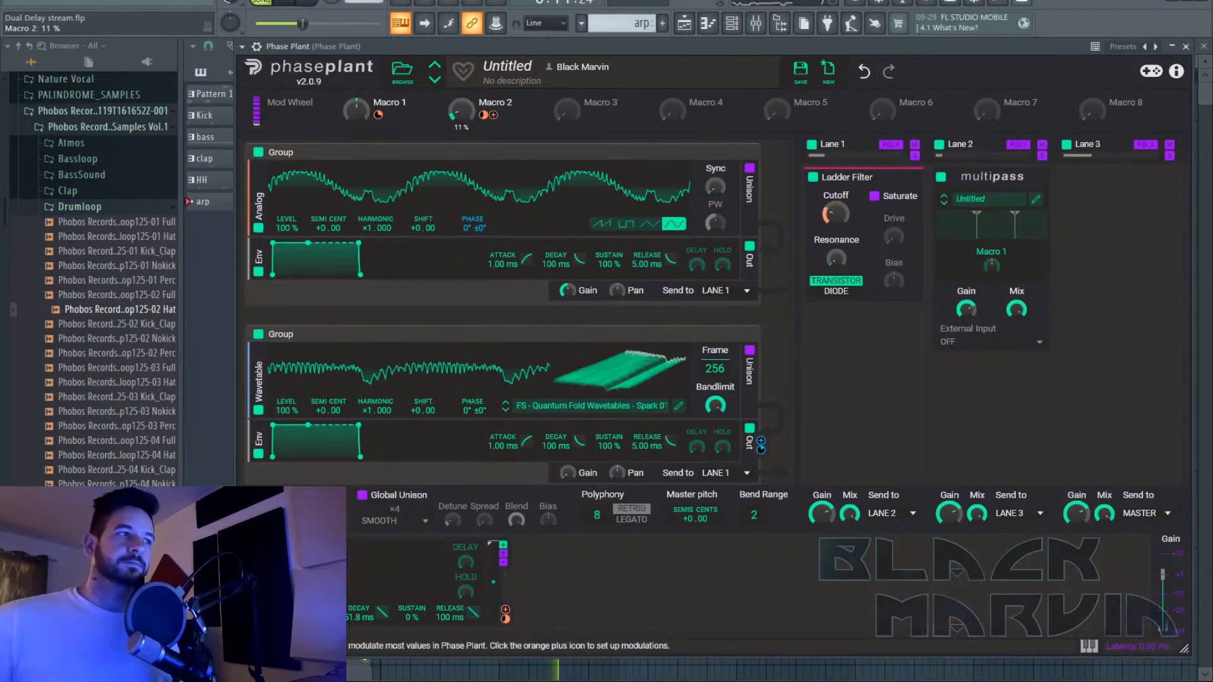
click(1185, 46)
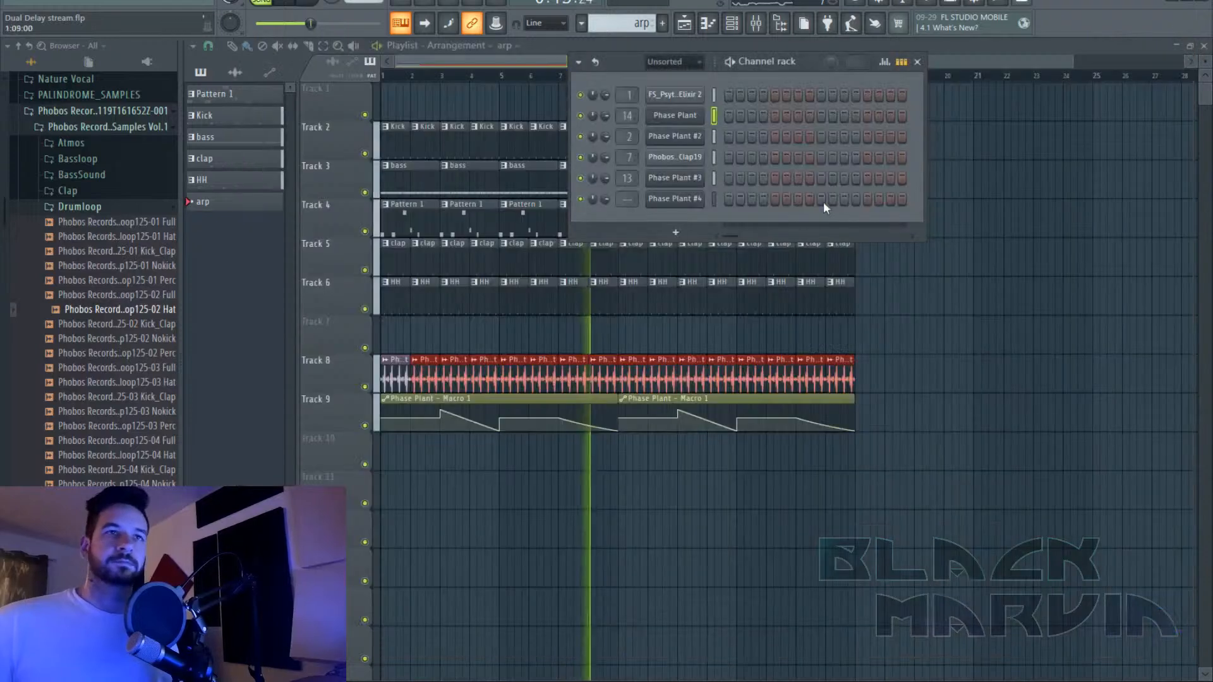
Open the new Phase Plant #4 instrument, stop playback and reposition its window to show the whole interface.
click(674, 198)
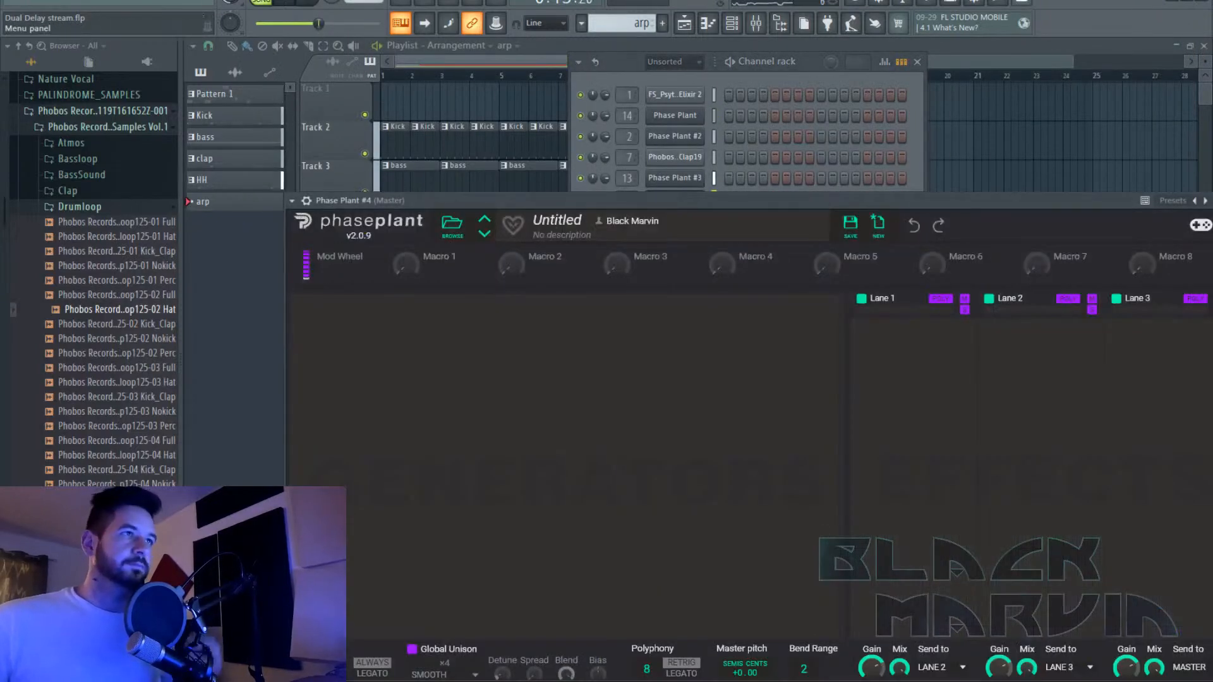
key(space)
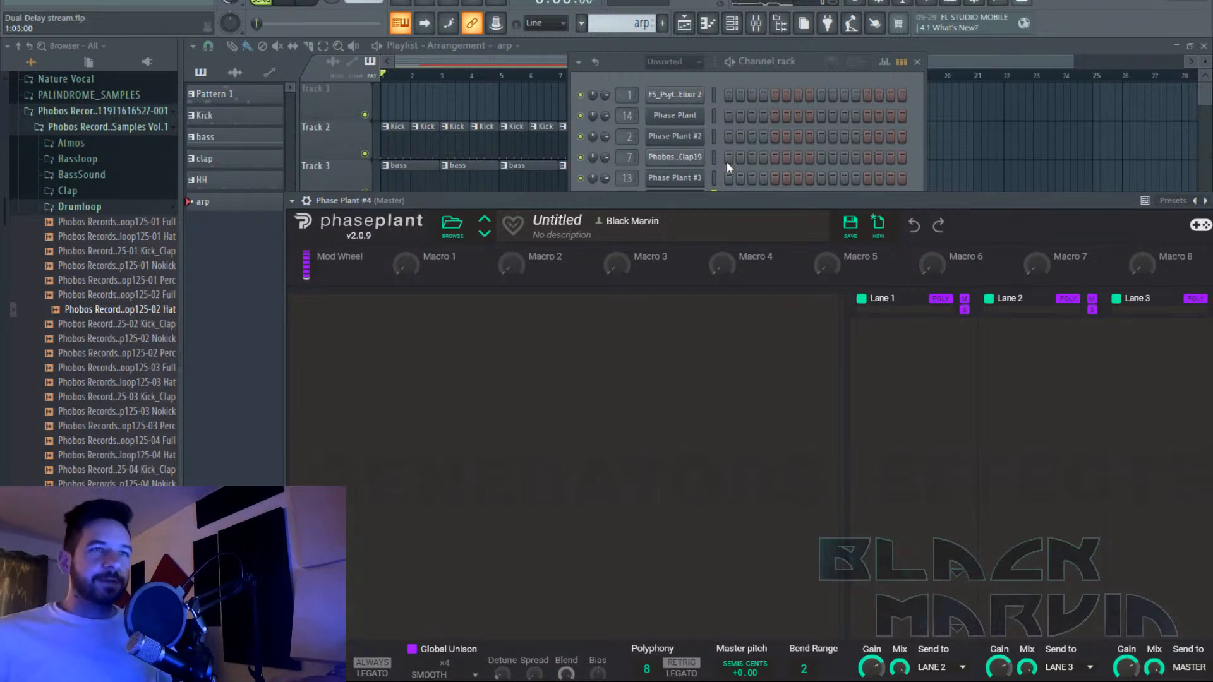
drag(724, 195, 659, 42)
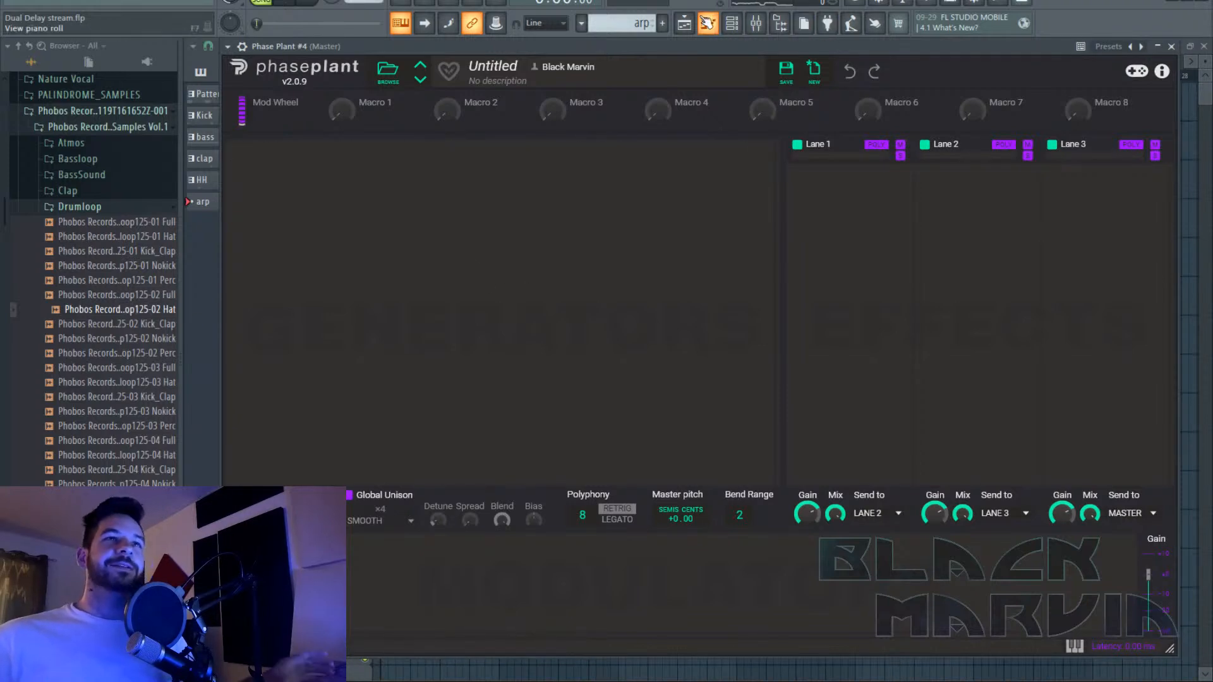
Draw a four-bar D4 note from bar 1 in the Phase Plant #4 piano roll and reopen the channel rack.
click(710, 25)
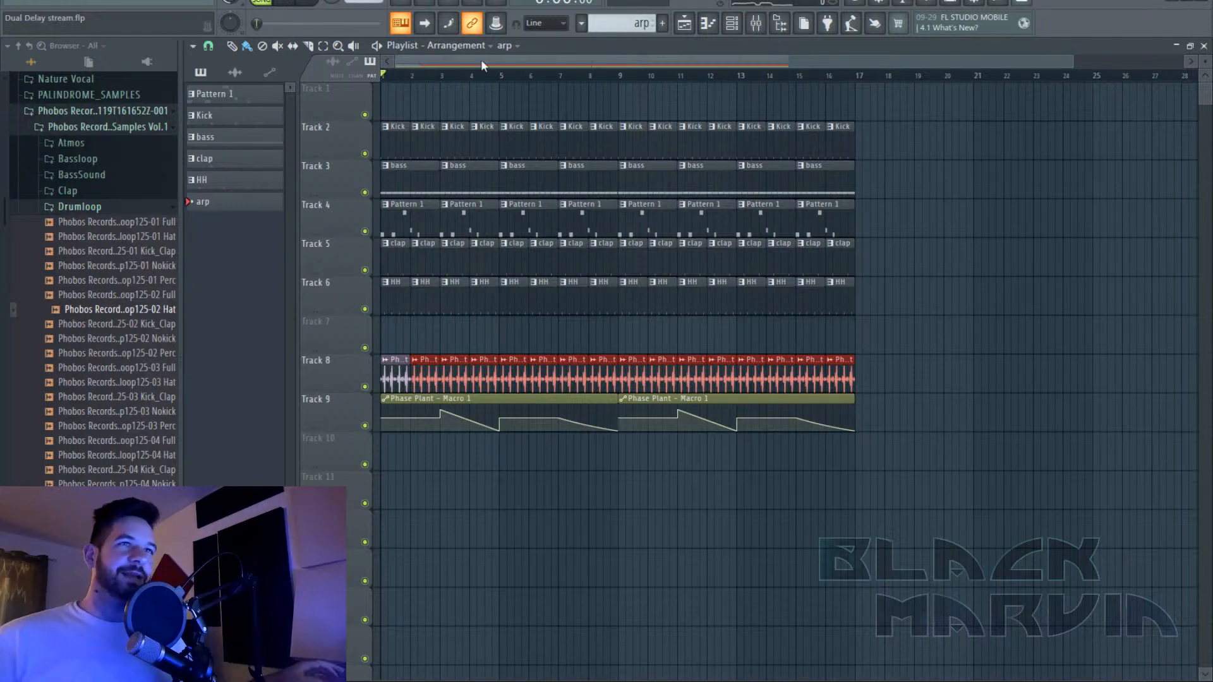
click(731, 23)
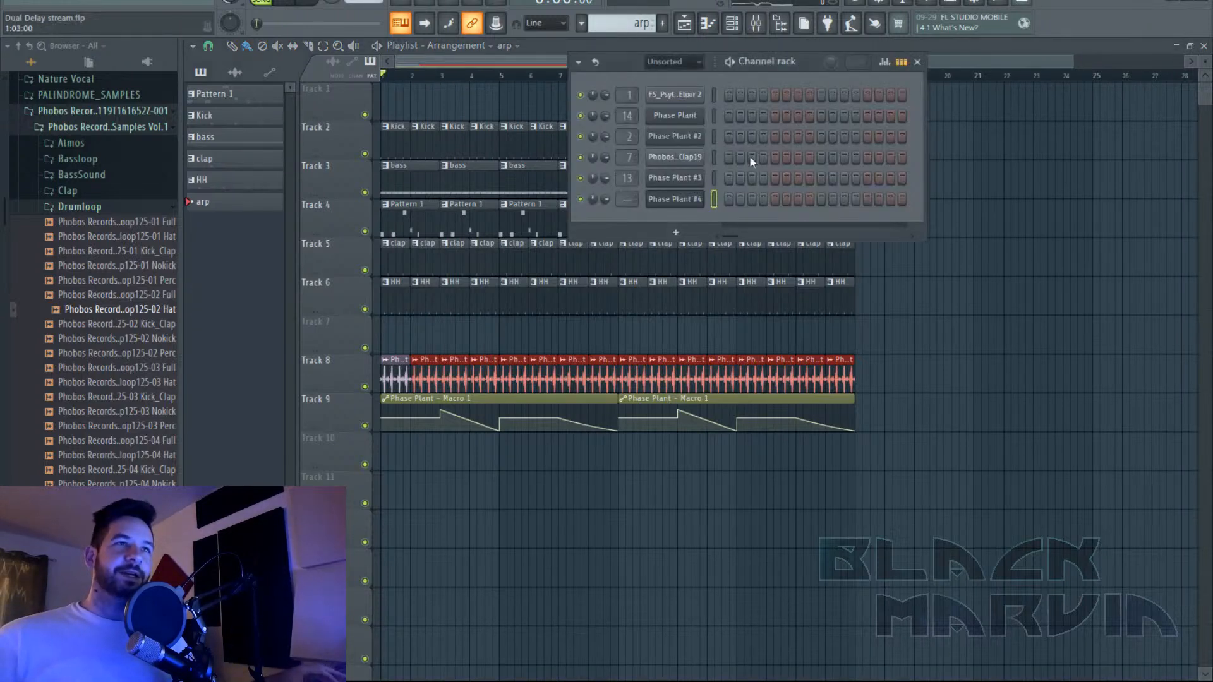
right_click(713, 193)
click(733, 199)
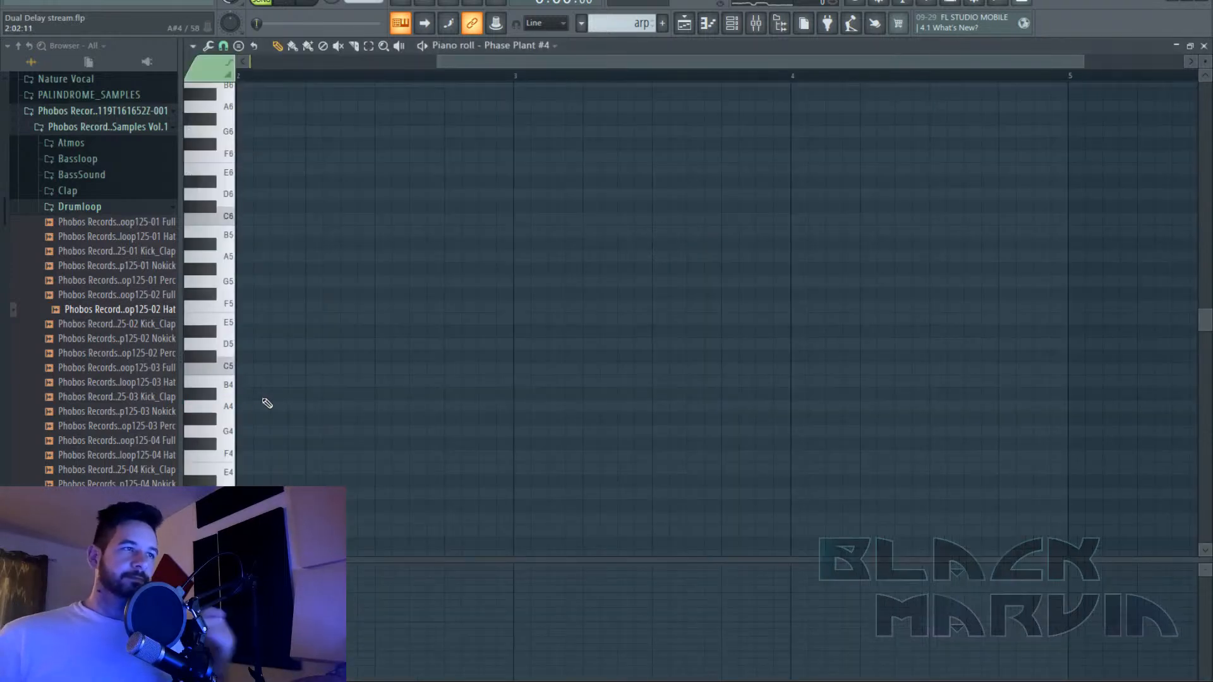
mouse_move(267, 403)
mouse_down()
mouse_move(253, 346)
mouse_move(234, 442)
mouse_move(183, 481)
mouse_up()
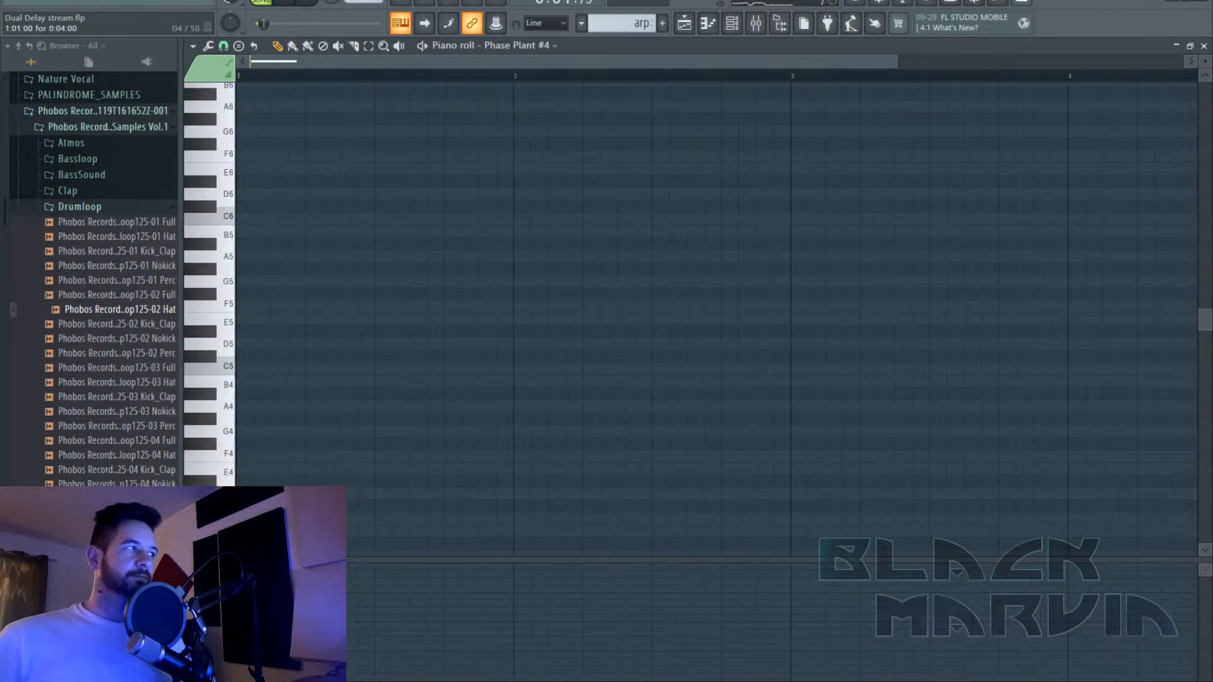
drag(341, 494, 1116, 508)
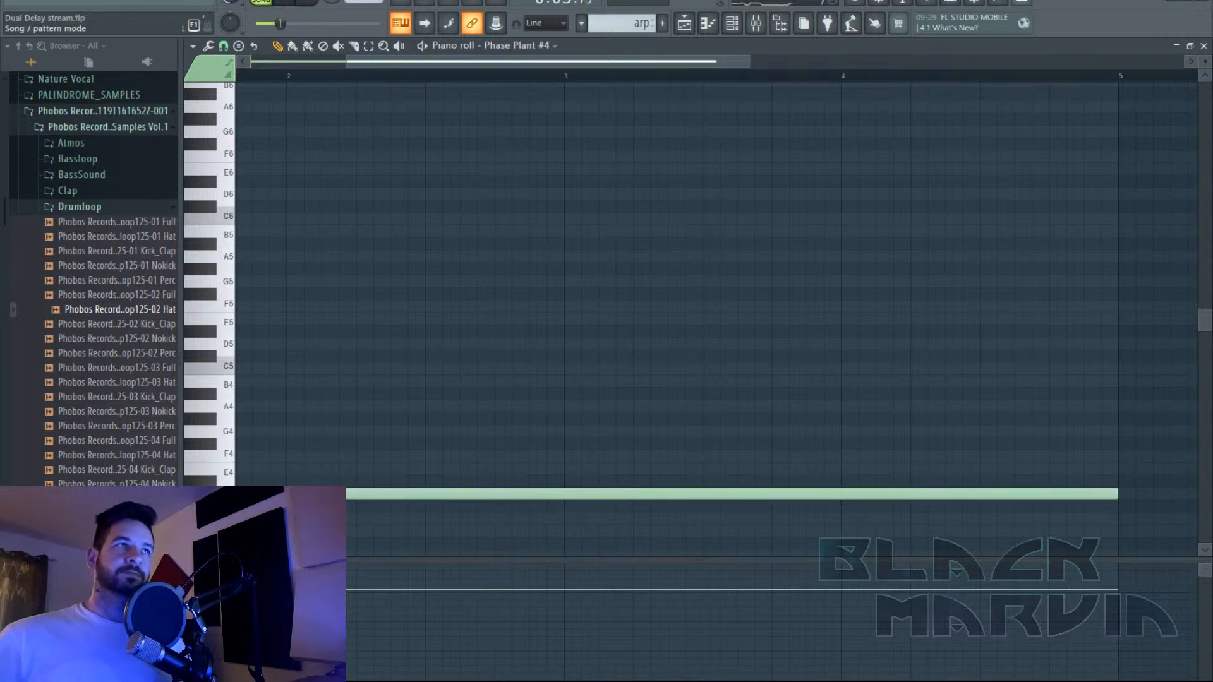
click(732, 24)
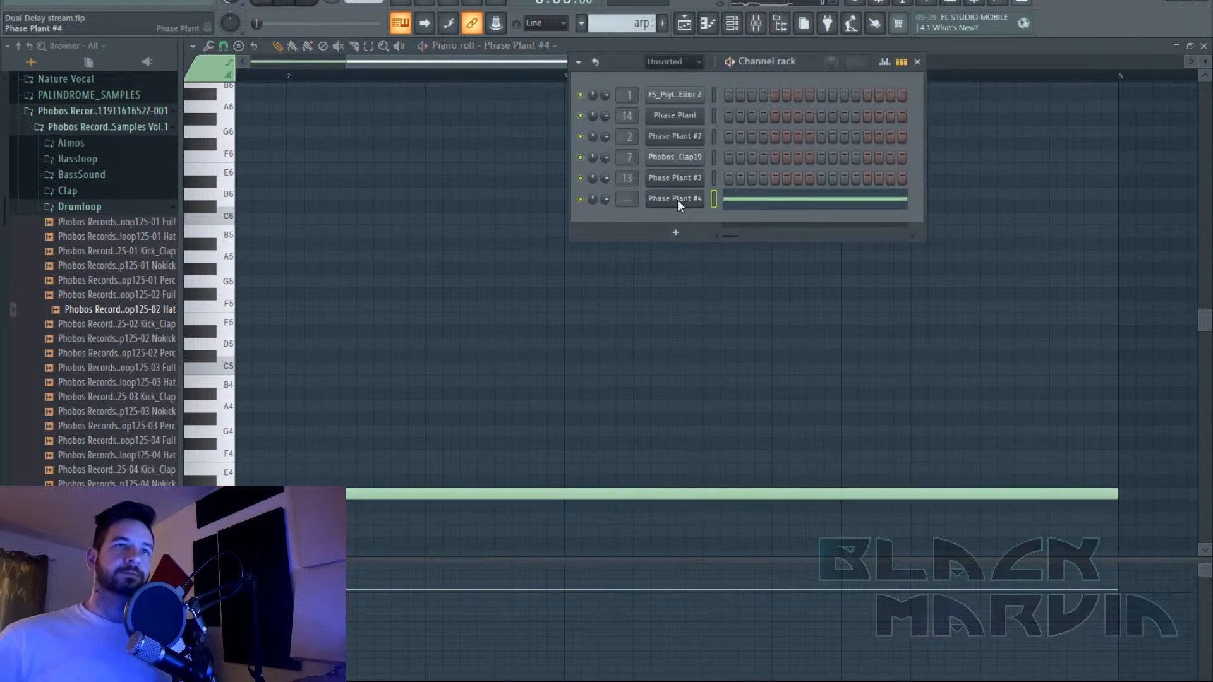
Open the Phase Plant #4 instrument and add a Wavetable generator.
click(677, 199)
click(528, 171)
click(562, 260)
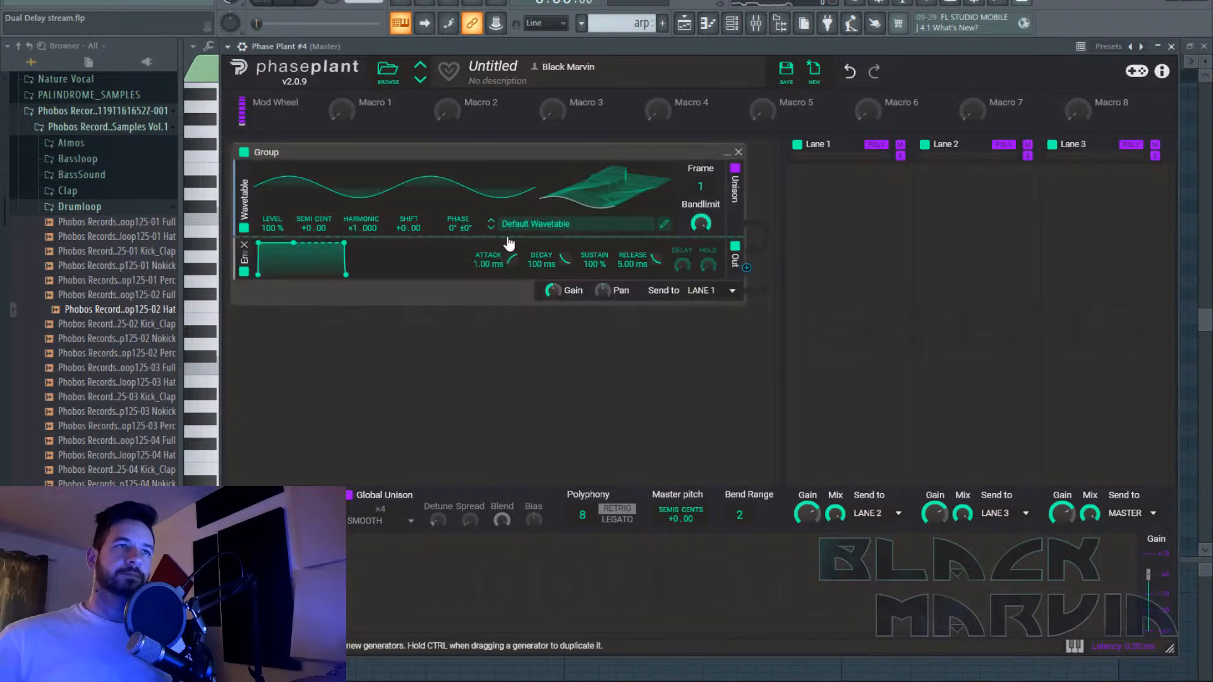
Load the first Nebulas wavetable from FS - Quantum Fold Wavetables and set the oscillator pitch to -12 semitones.
click(564, 232)
scroll(744, 410, down, 10)
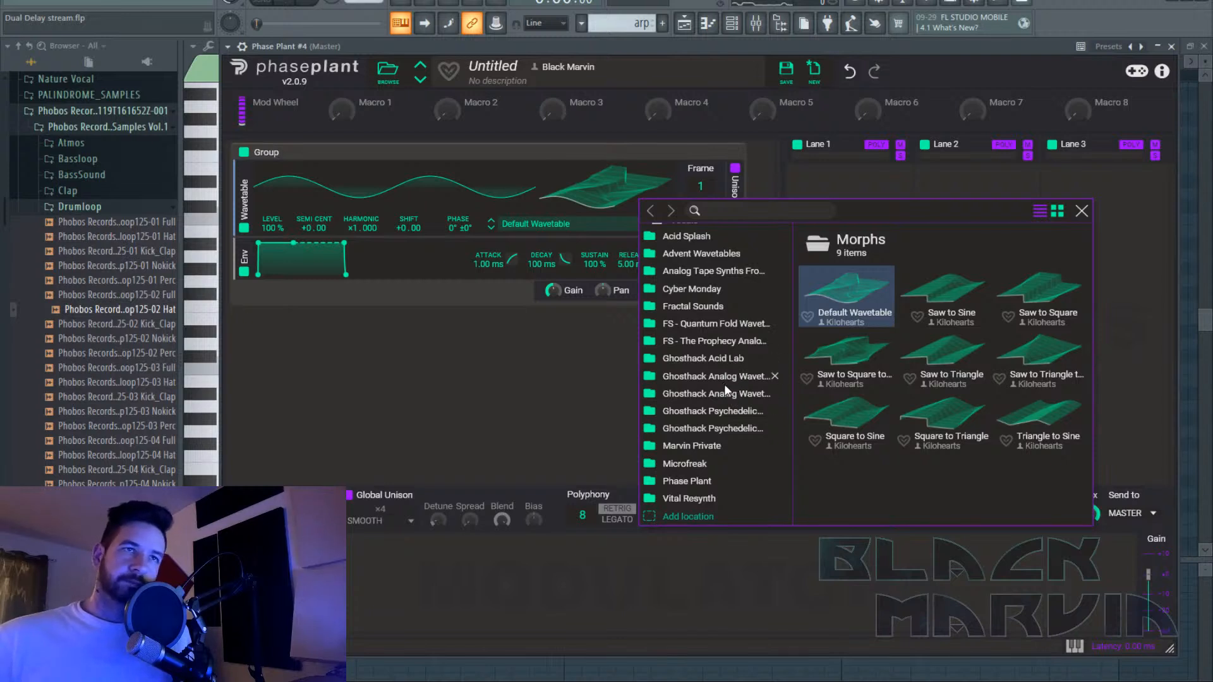
scroll(717, 350, up, 1)
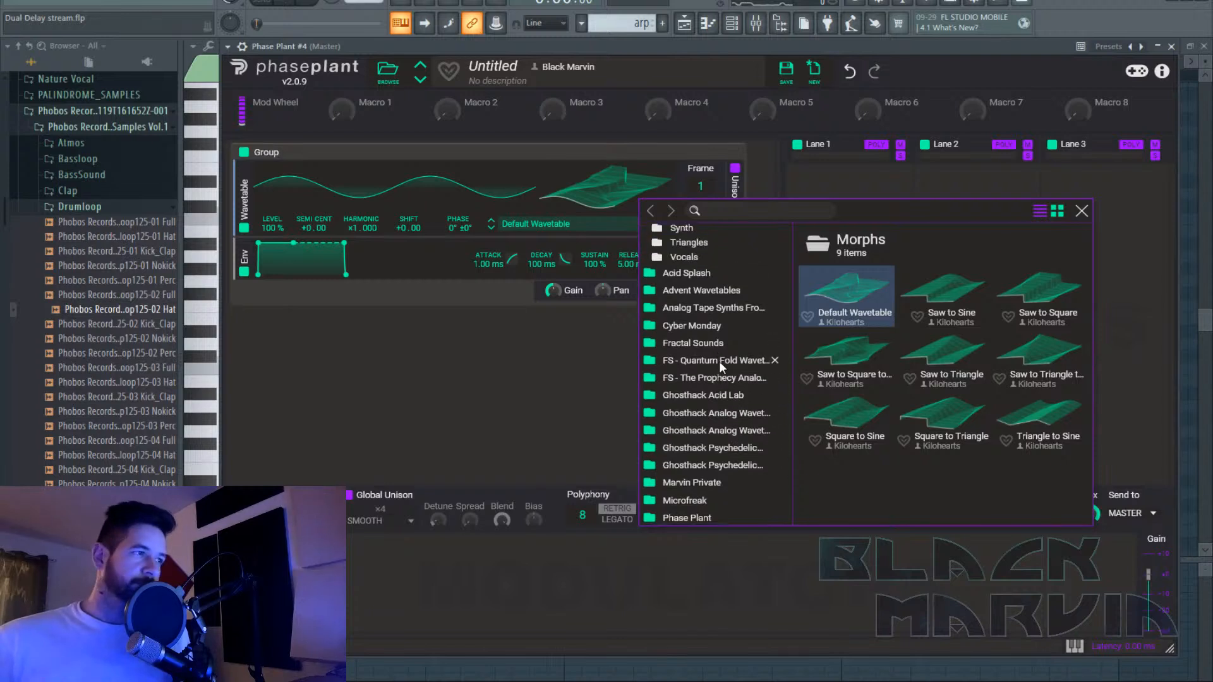
click(719, 364)
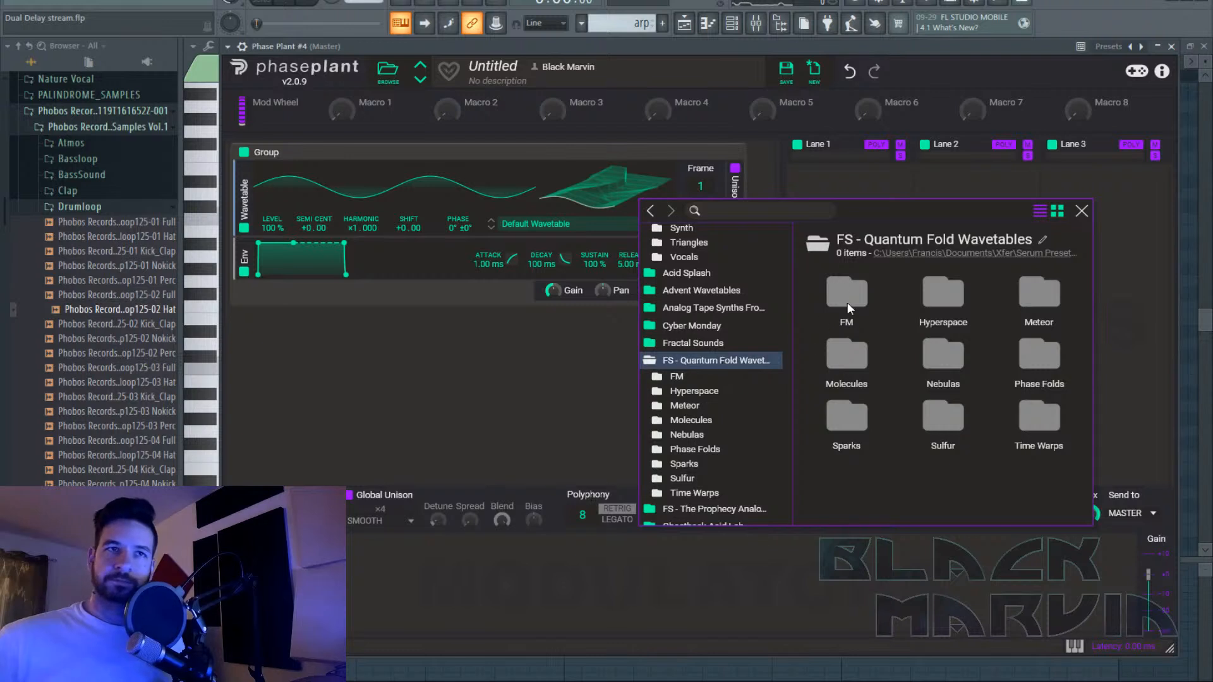
click(941, 373)
click(874, 284)
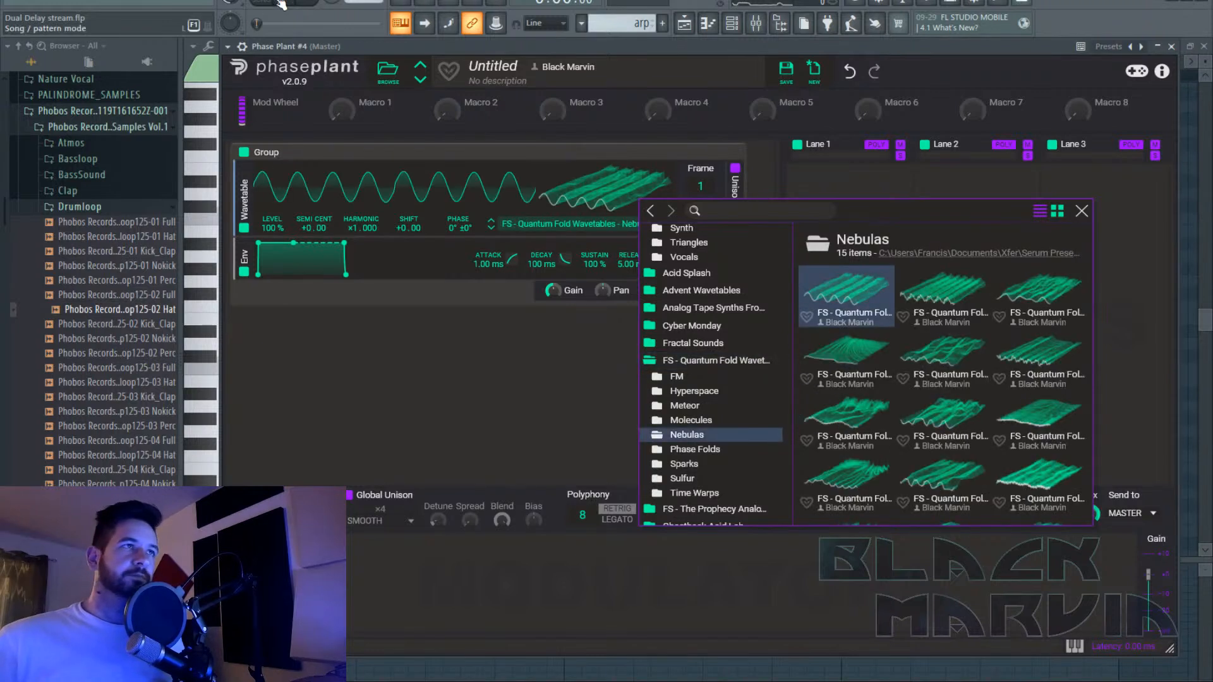
click(439, 387)
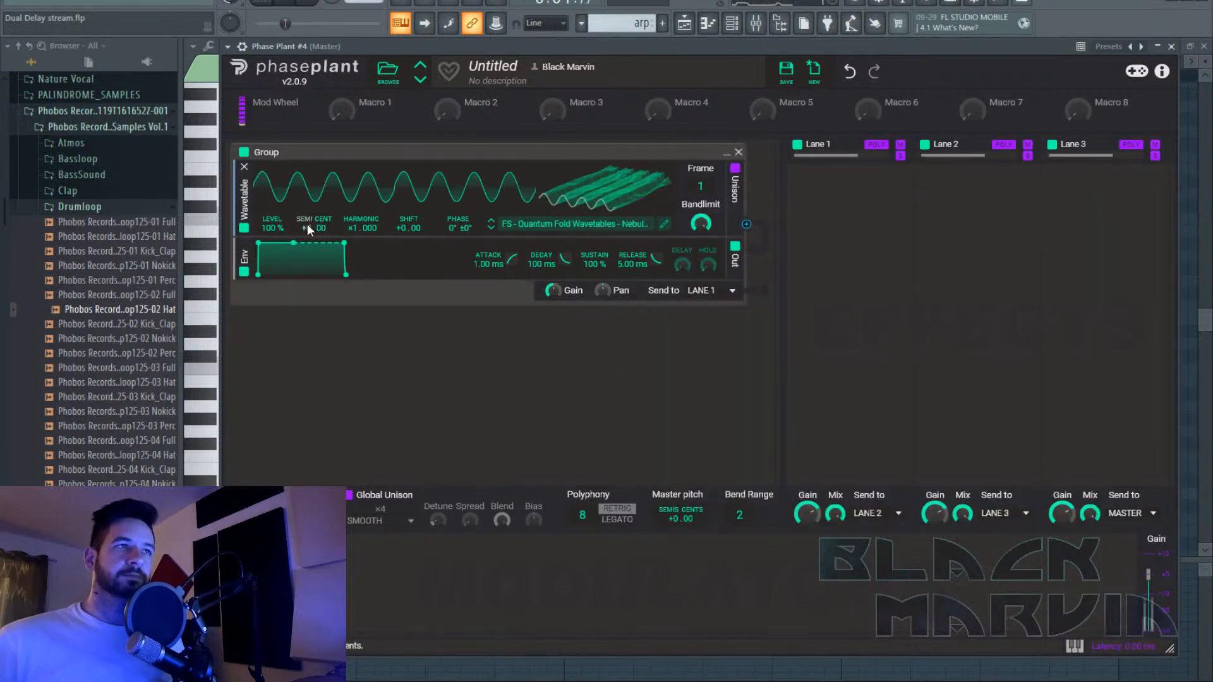
drag(306, 229, 306, 278)
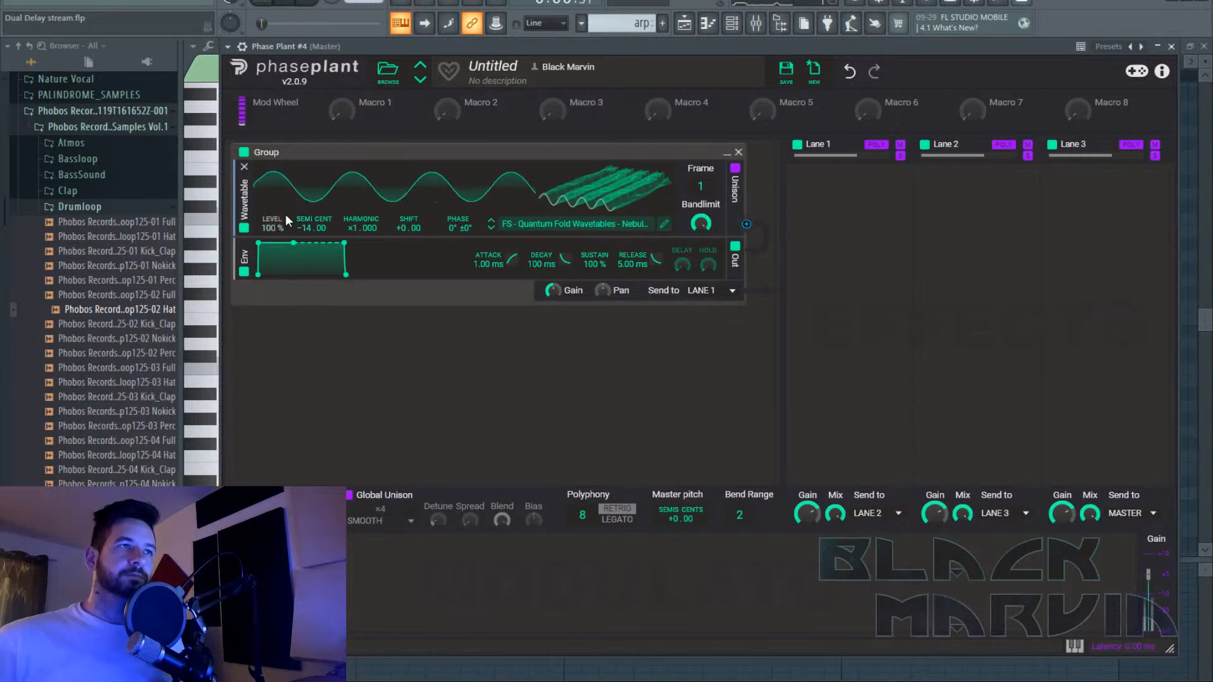
drag(306, 227, 306, 221)
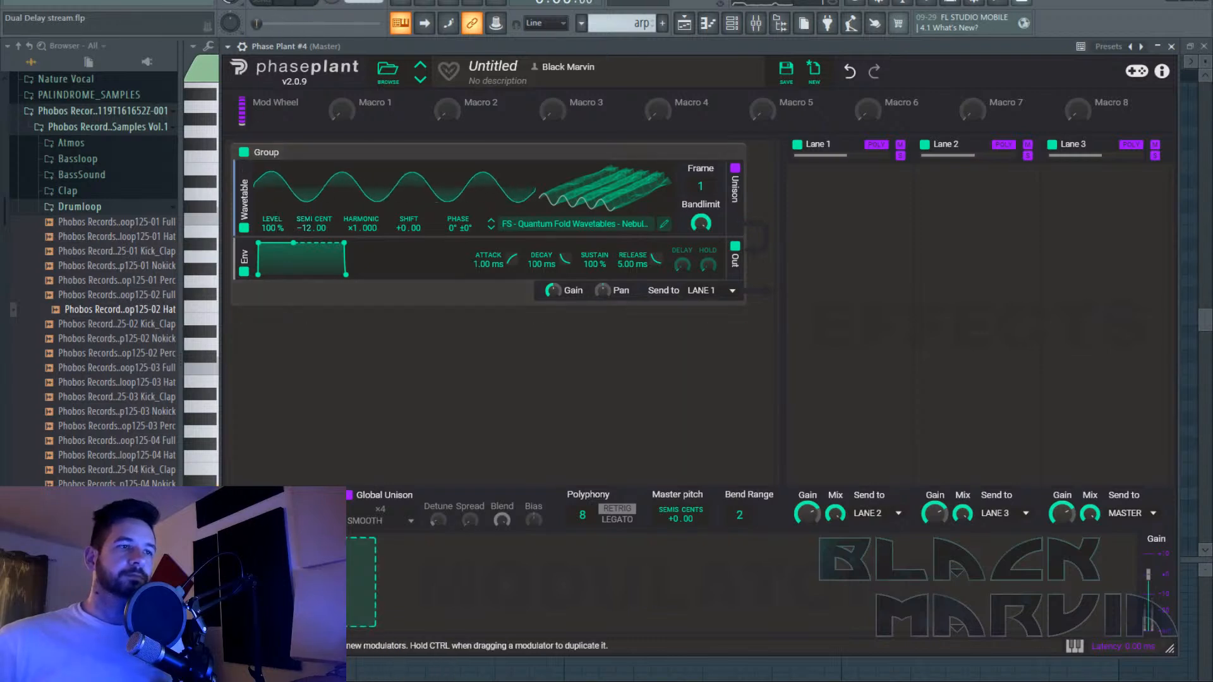
Add an LFO modulator to the empty modulator area.
click(361, 568)
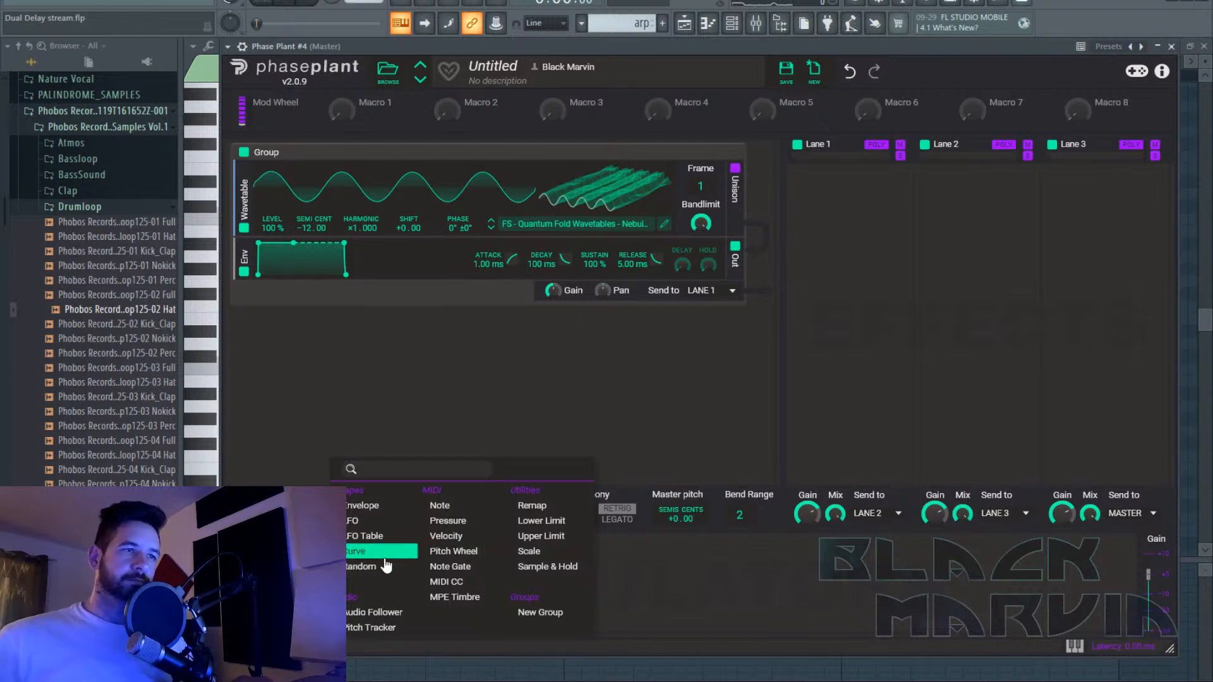
click(393, 529)
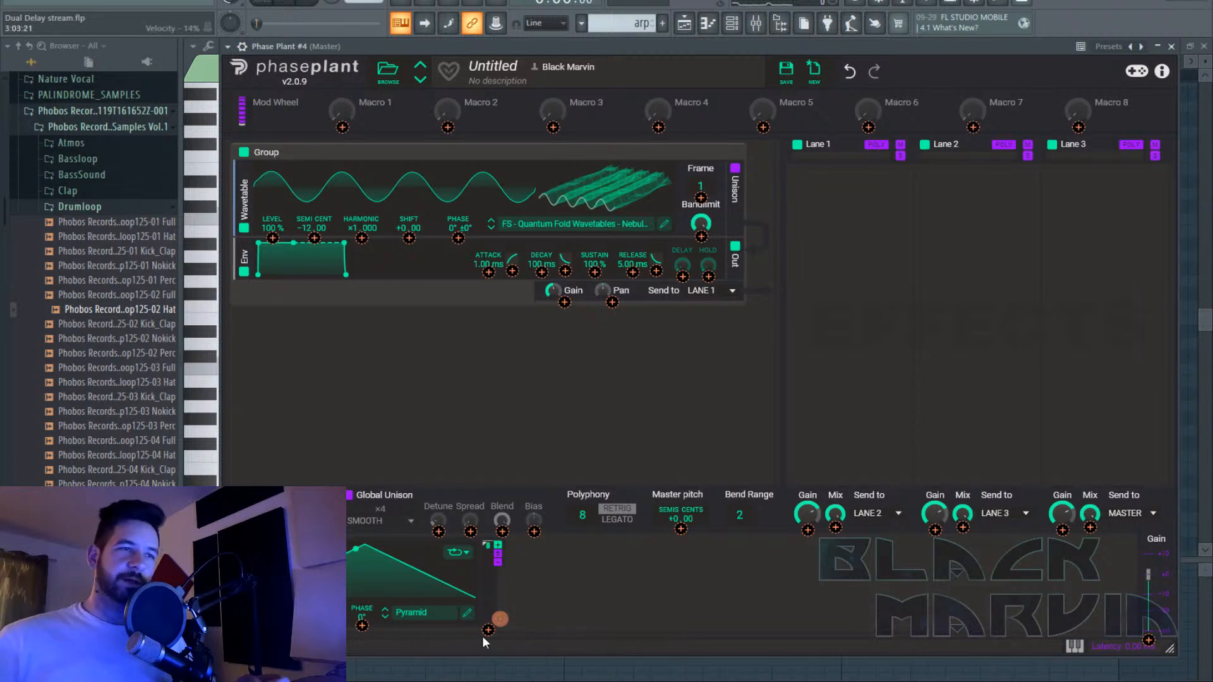
click(539, 624)
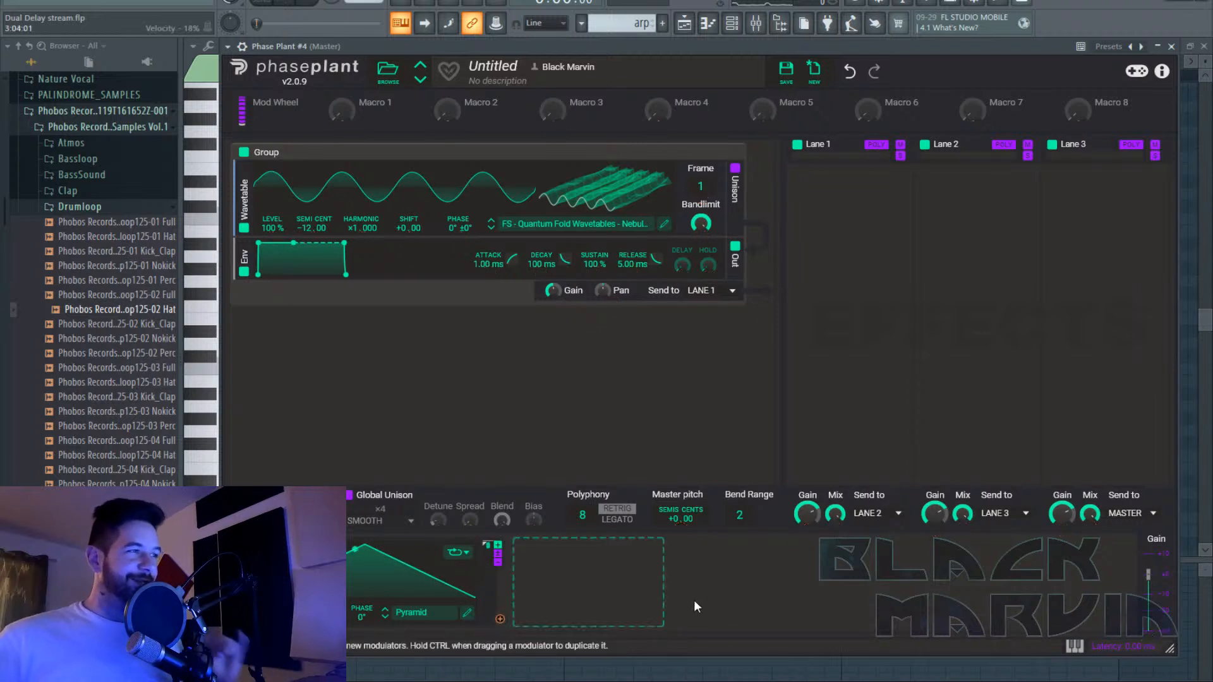
Reshape the LFO to start at 100% and curve down to 0% at 250 ms, and close the LFO Editor.
click(470, 618)
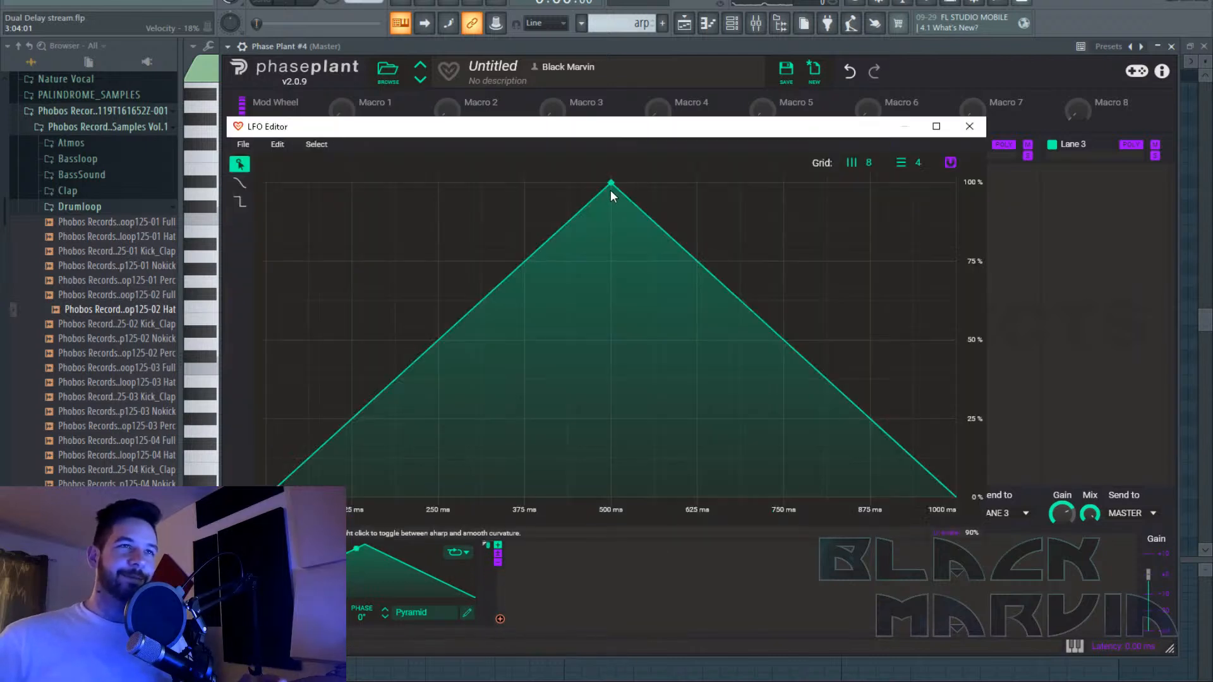
drag(610, 185, 268, 184)
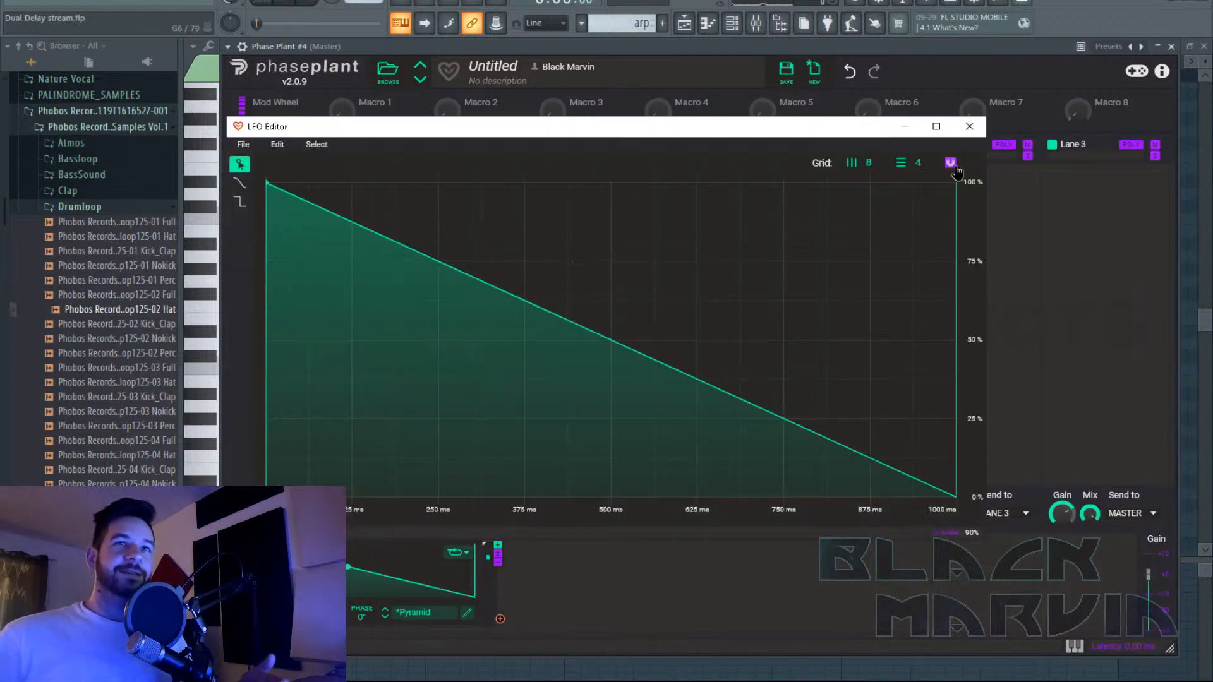
drag(514, 342, 384, 488)
double_click(439, 498)
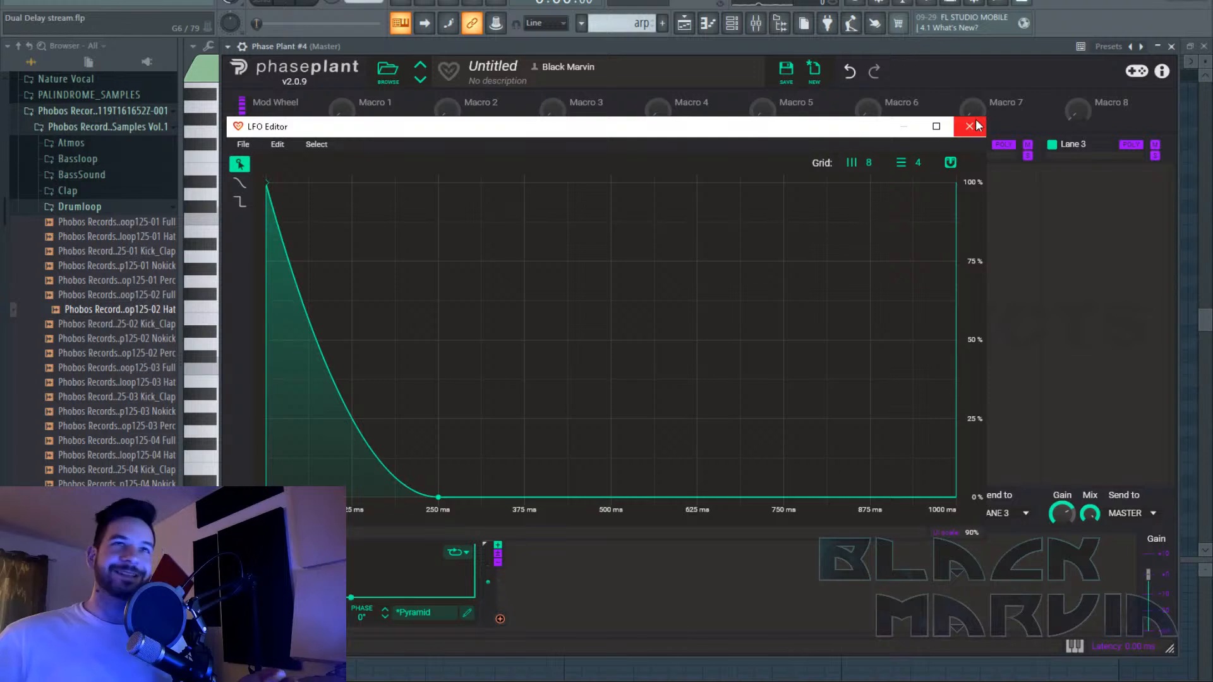
click(969, 127)
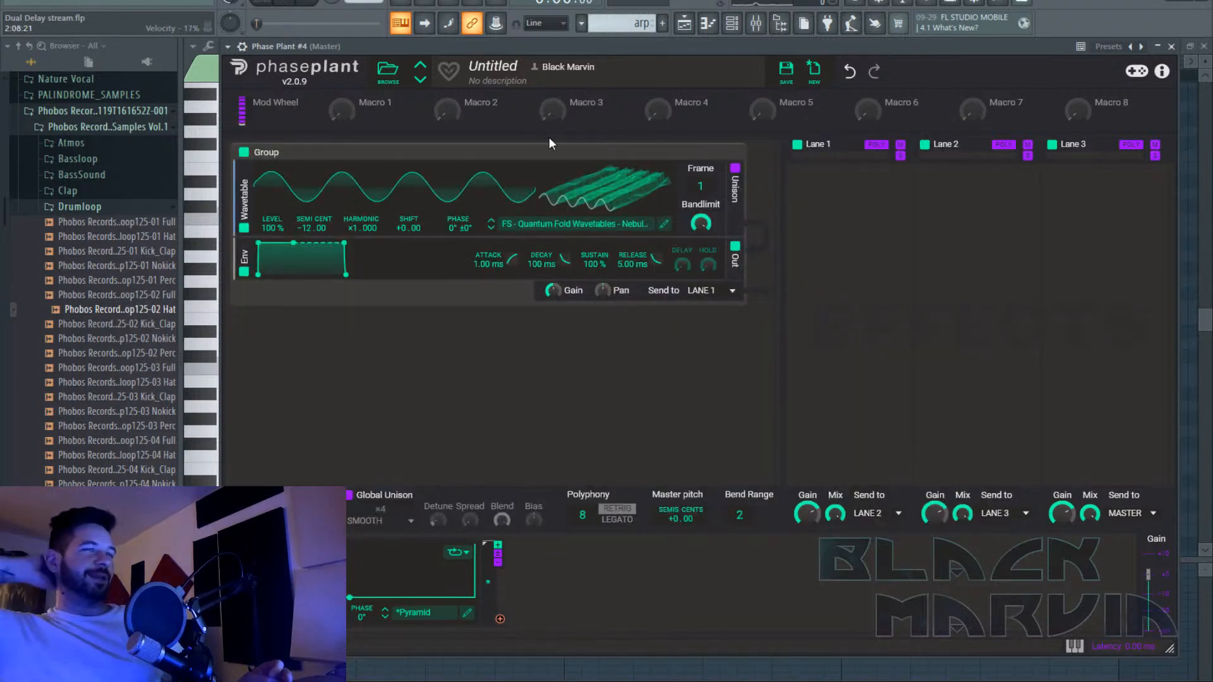
Sync the LFO to the tempo at 8/16 and assign it to the group's Gain.
click(353, 628)
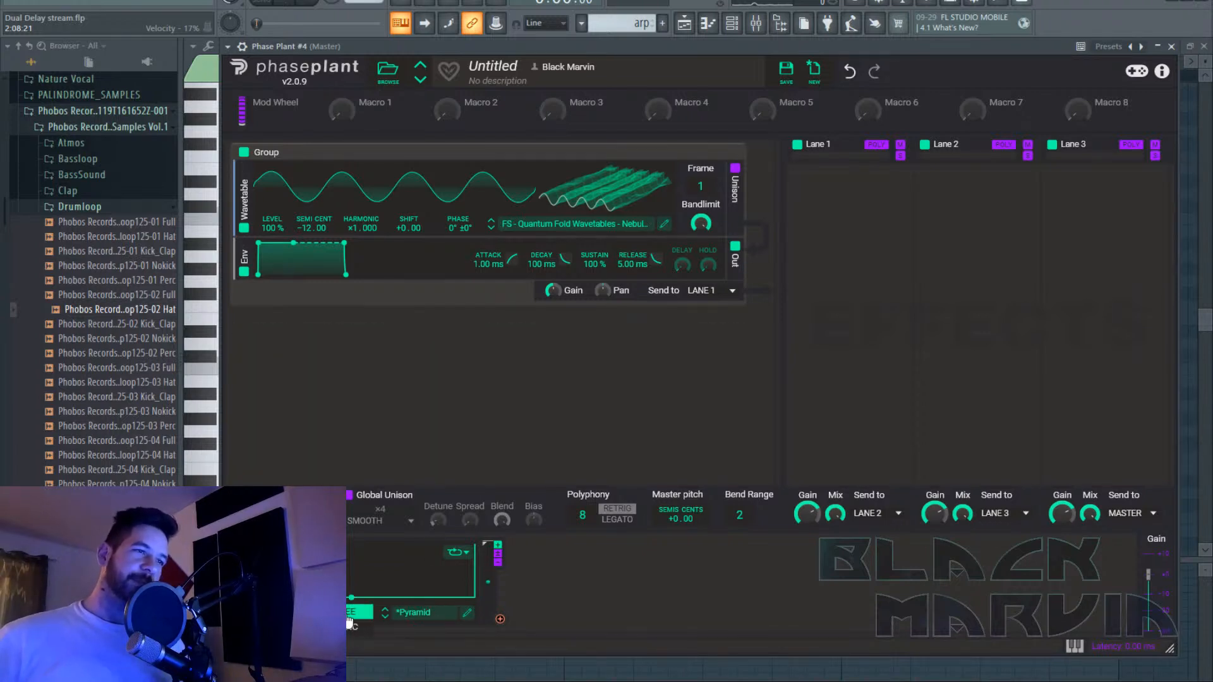
drag(501, 621, 561, 302)
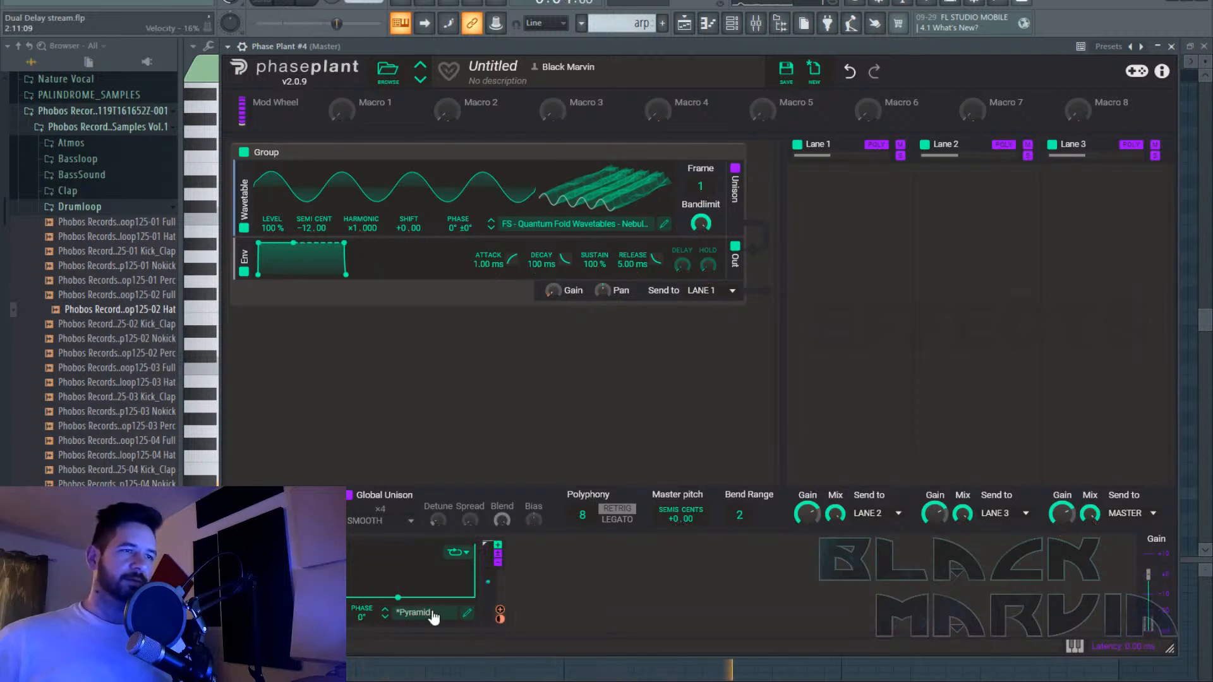
Add a second LFO pulse peaking at 100% on 2/16 and falling to 0% at 3/16, and stop playback.
click(466, 612)
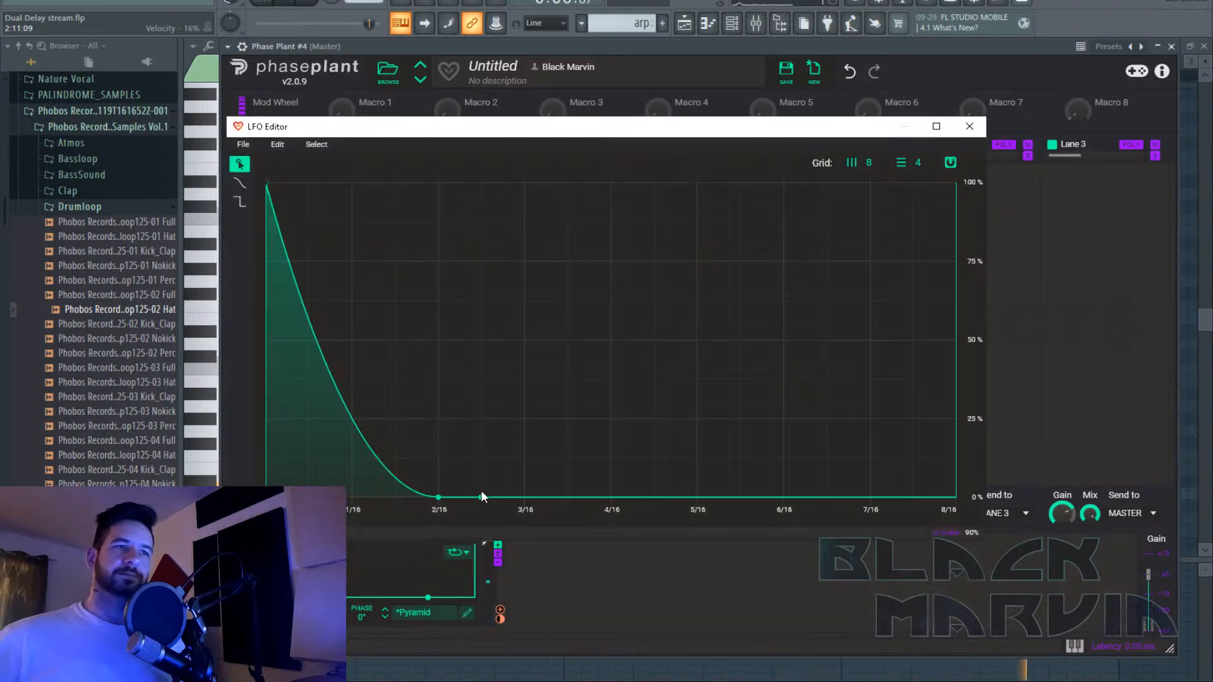
double_click(438, 182)
drag(549, 200, 533, 518)
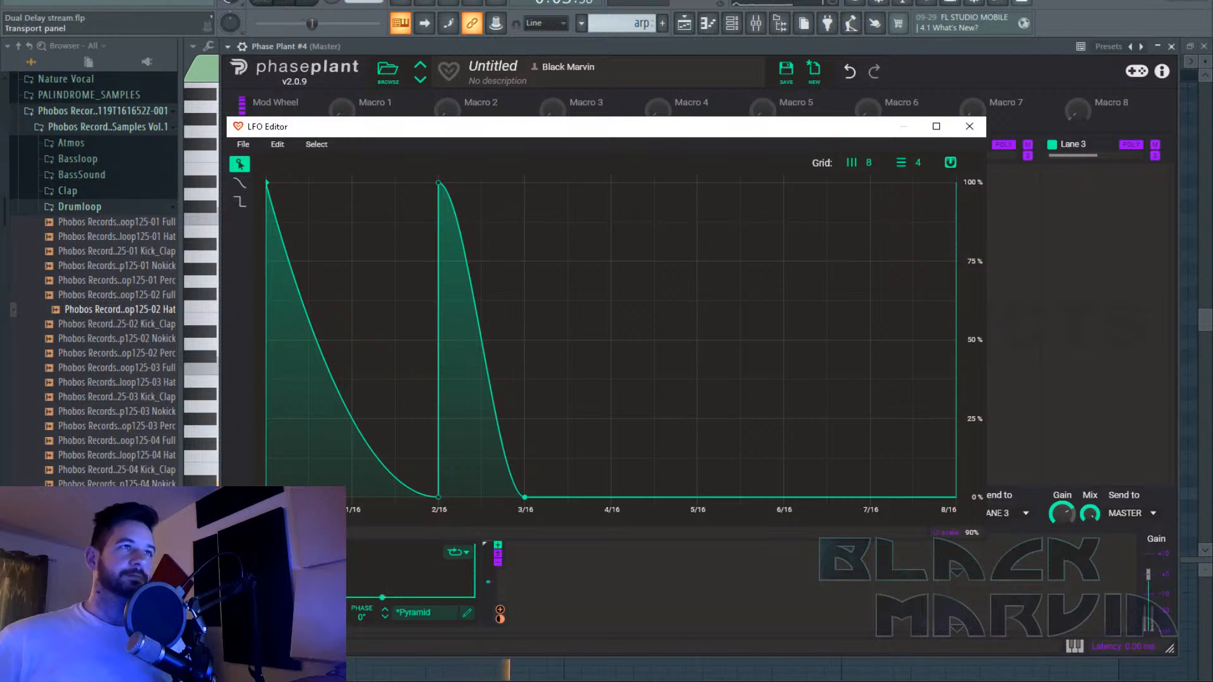
click(304, 1)
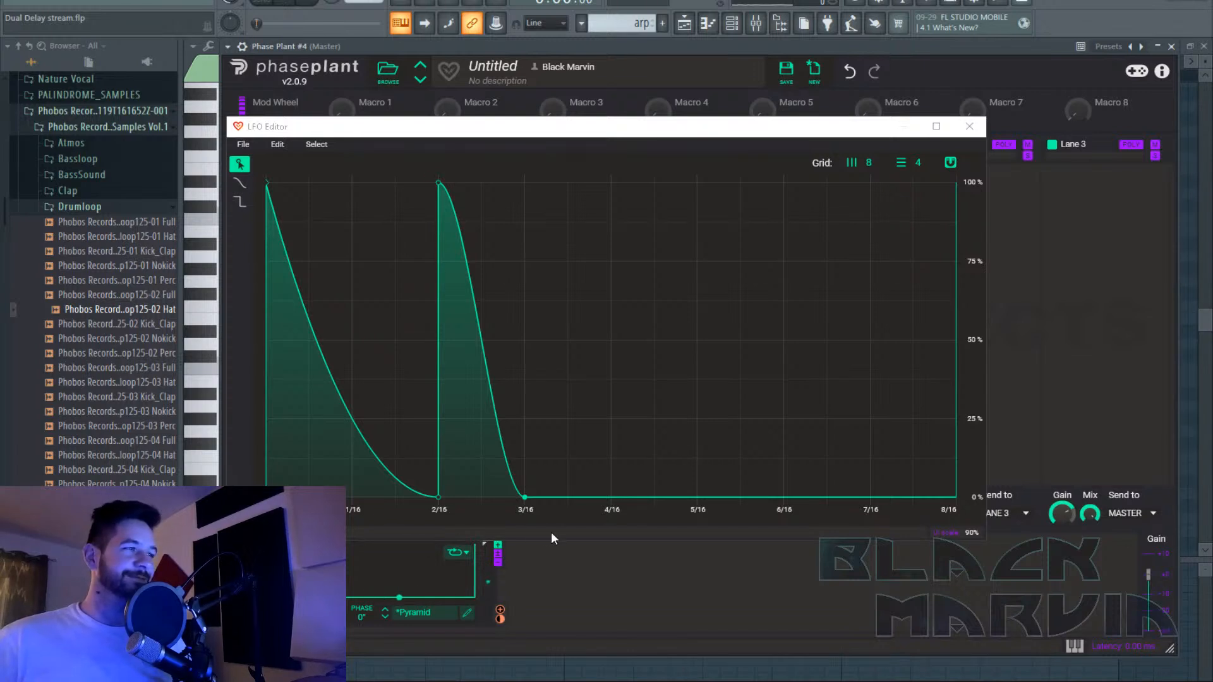
Shorten the first LFO pulse to end at 1/16 and add a pulse peaking at 100% on 3/16.
double_click(351, 497)
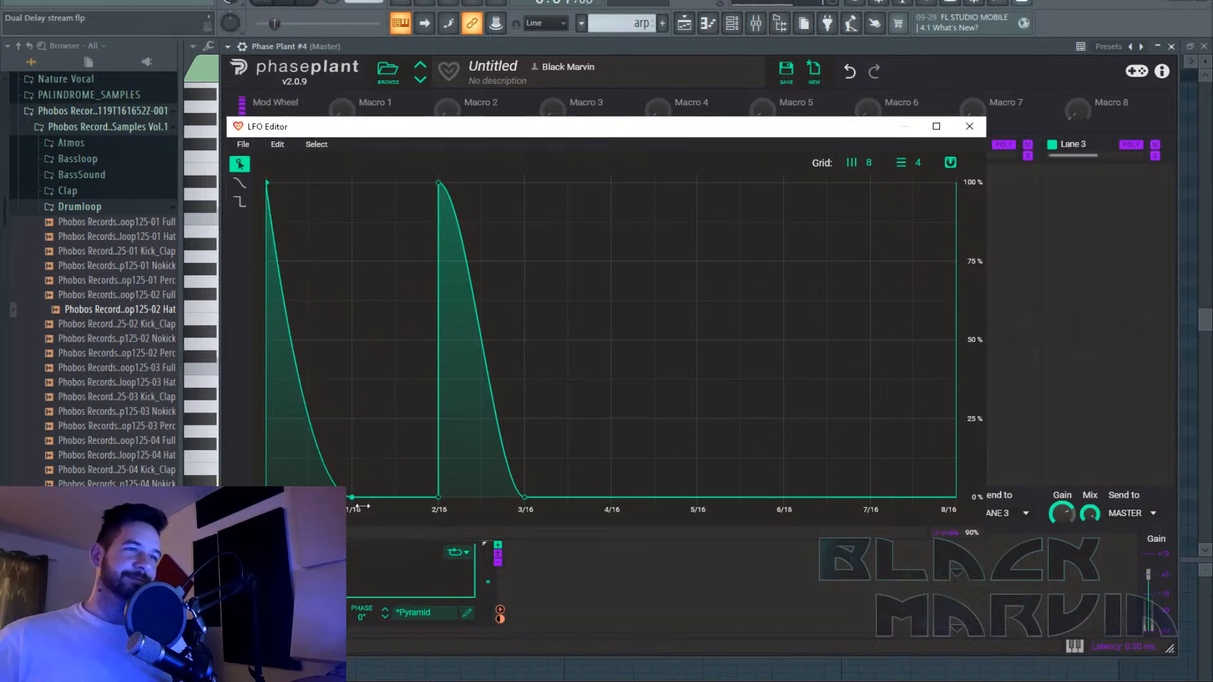
drag(627, 499, 531, 168)
drag(620, 231, 618, 414)
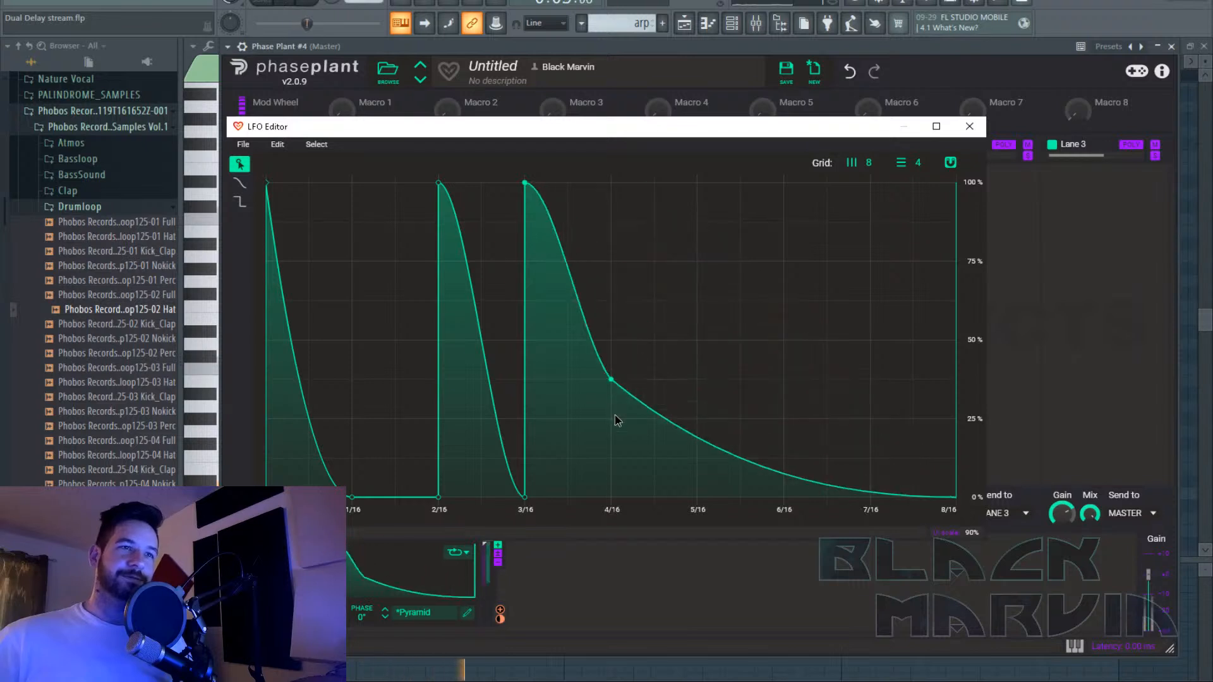
double_click(610, 497)
Add LFO pulses at 100% on 4/16 and 5/16 and at 50% on 6/16, and close the LFO Editor.
drag(682, 498, 611, 178)
drag(656, 230, 618, 526)
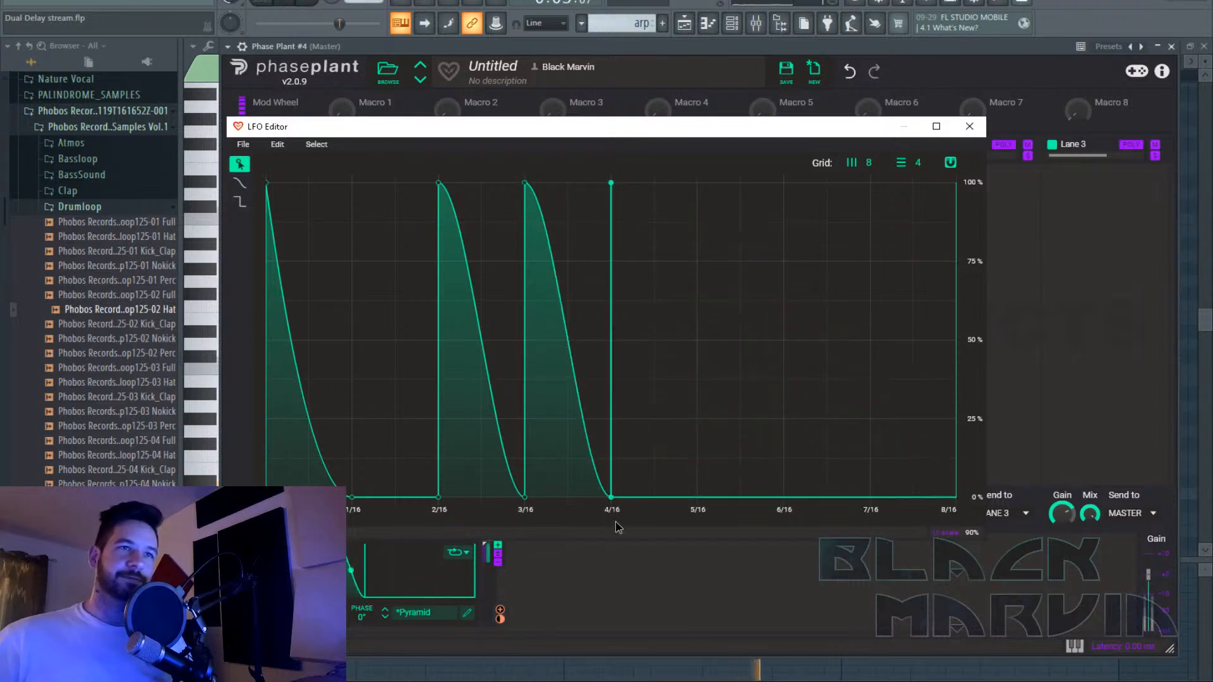
double_click(653, 498)
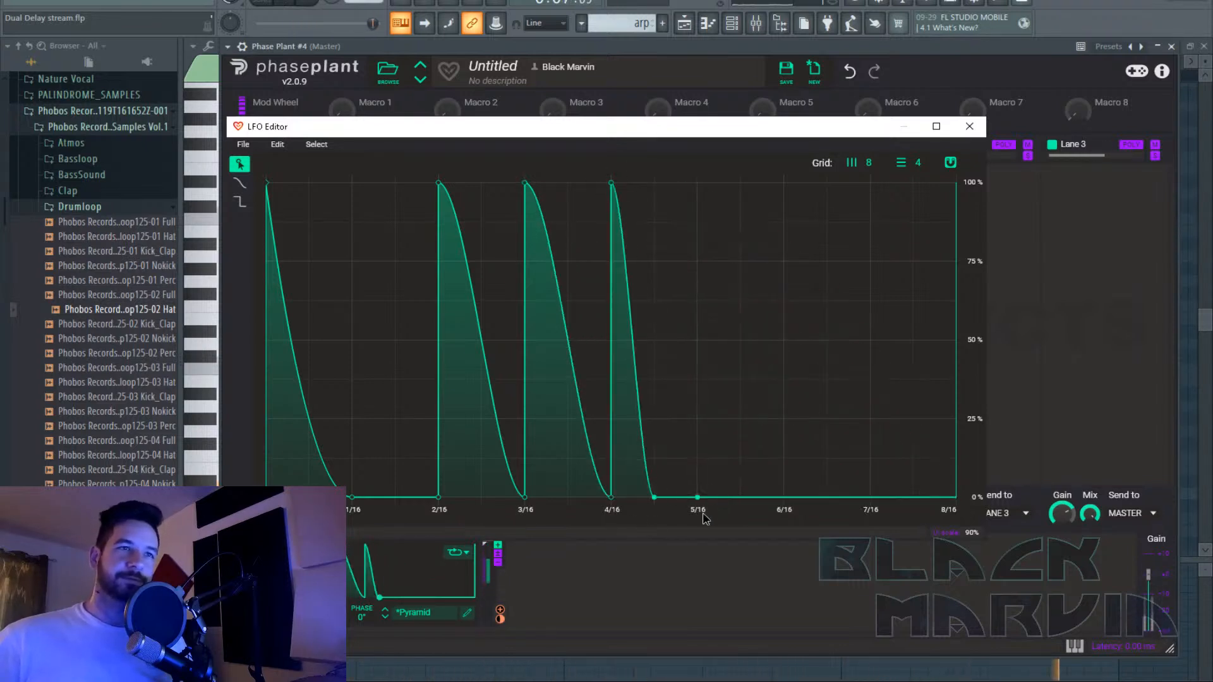
drag(712, 497, 698, 165)
drag(823, 258, 798, 510)
drag(879, 497, 784, 341)
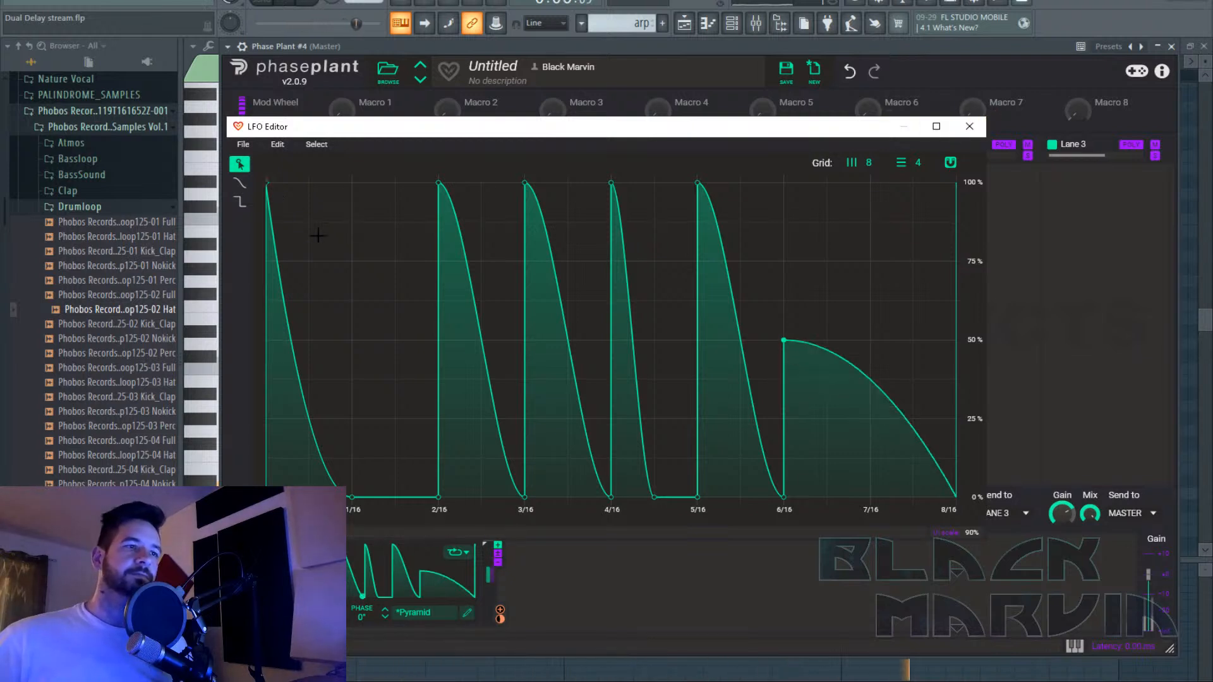
click(974, 130)
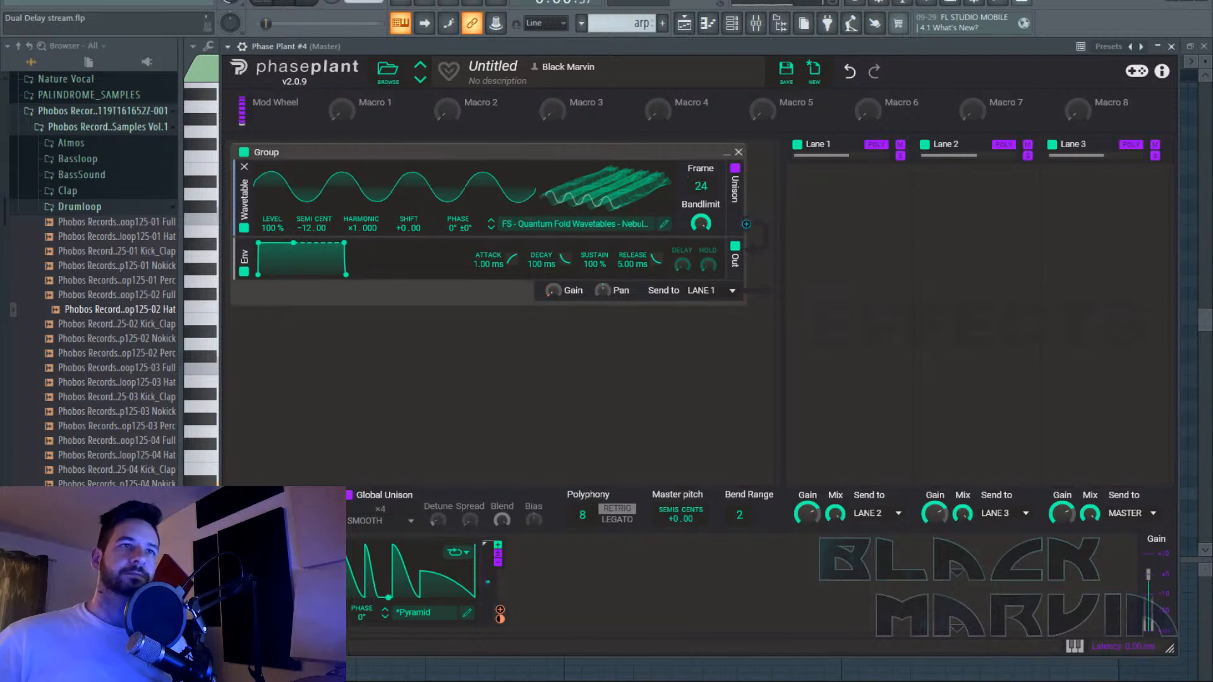
Set the wavetable pitch to -24 semitones and duplicate the LFO modulator.
drag(308, 227, 308, 265)
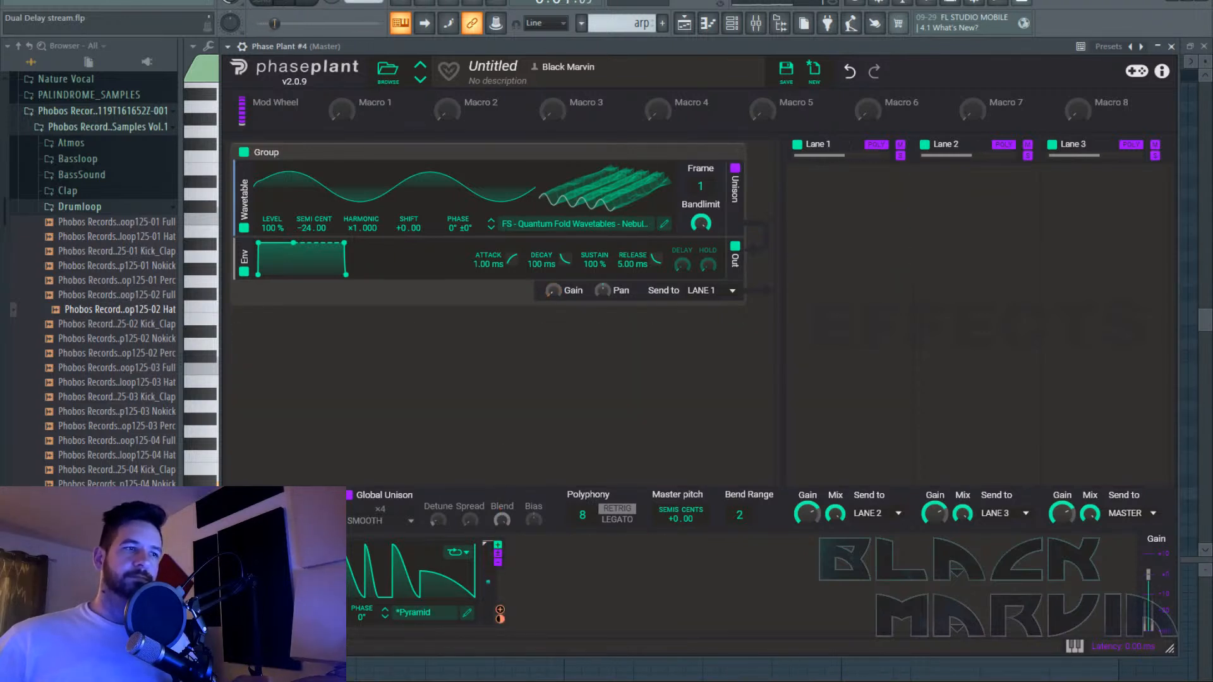
drag(501, 611, 553, 291)
drag(257, 588, 536, 590)
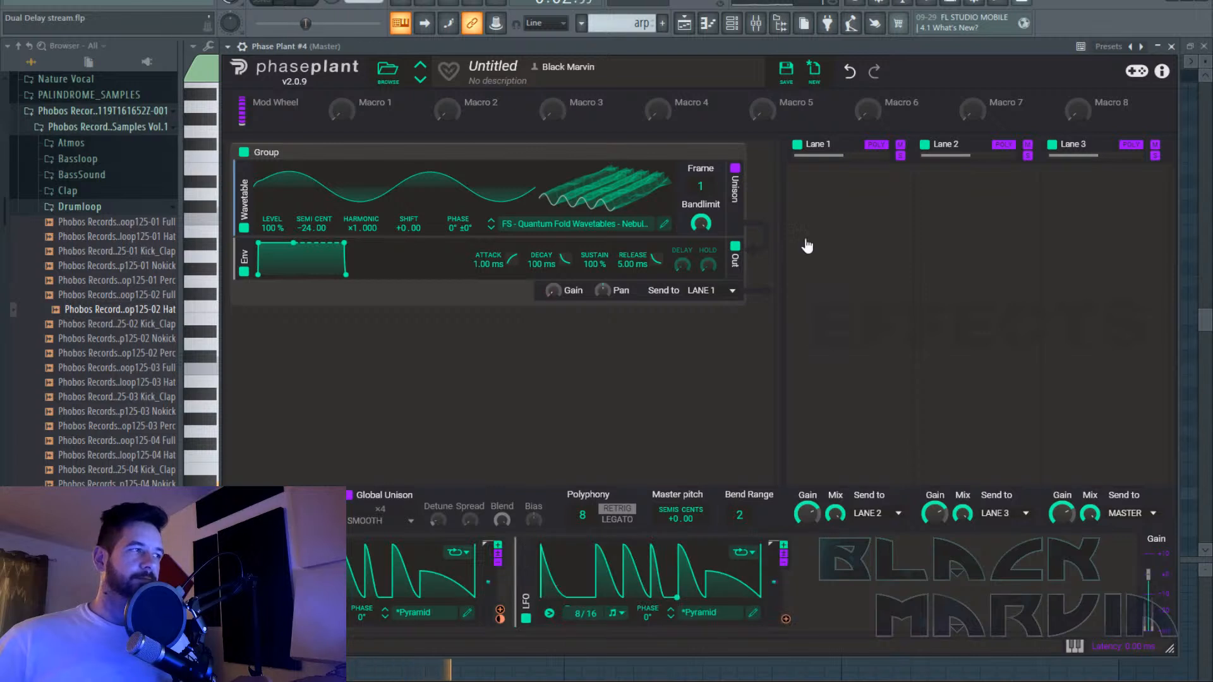
Add a Ladder Filter effect to Lane 1.
click(875, 179)
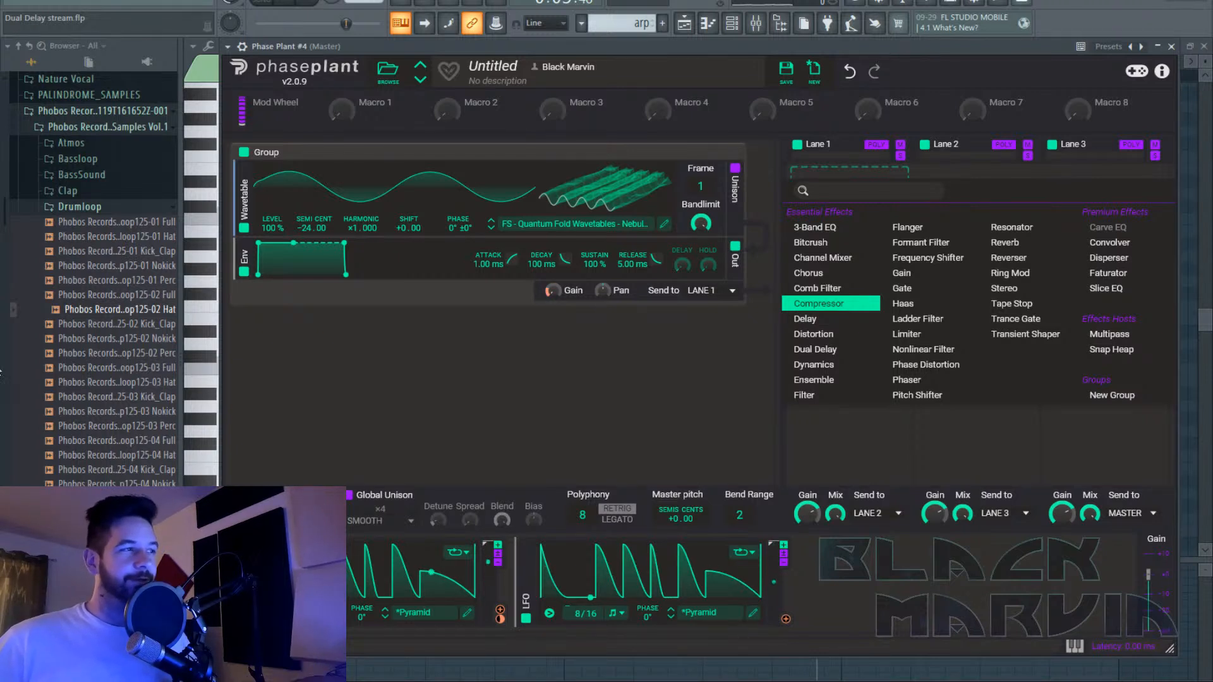
click(908, 614)
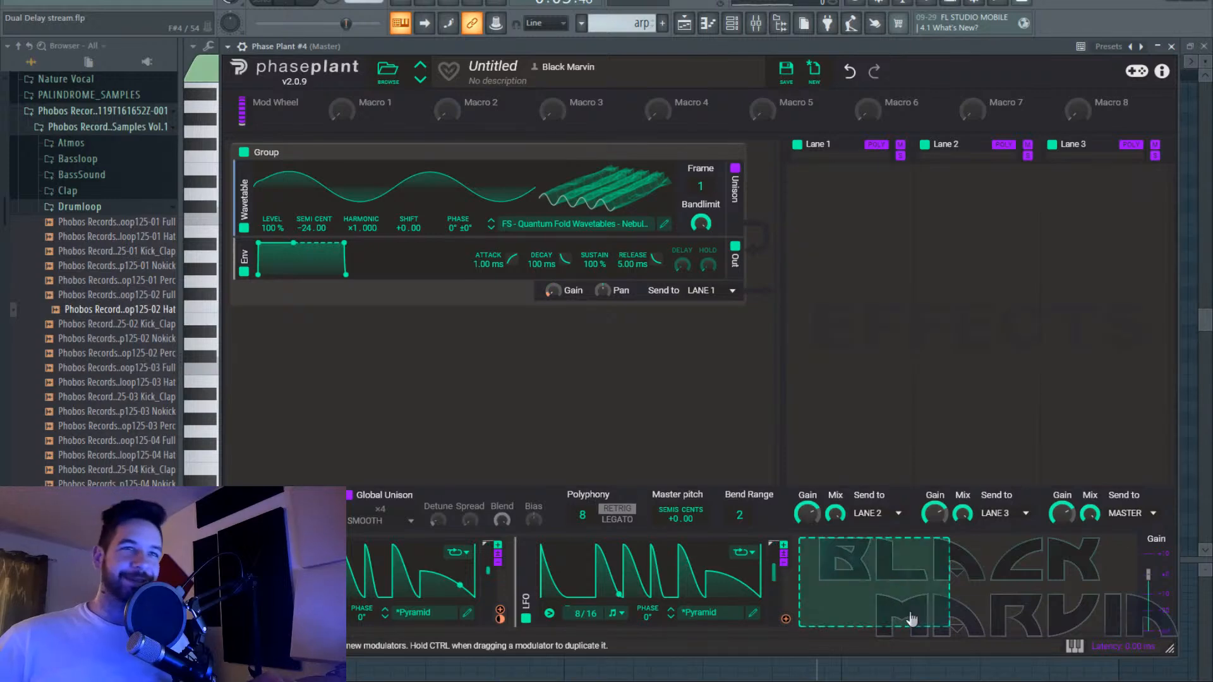
click(874, 235)
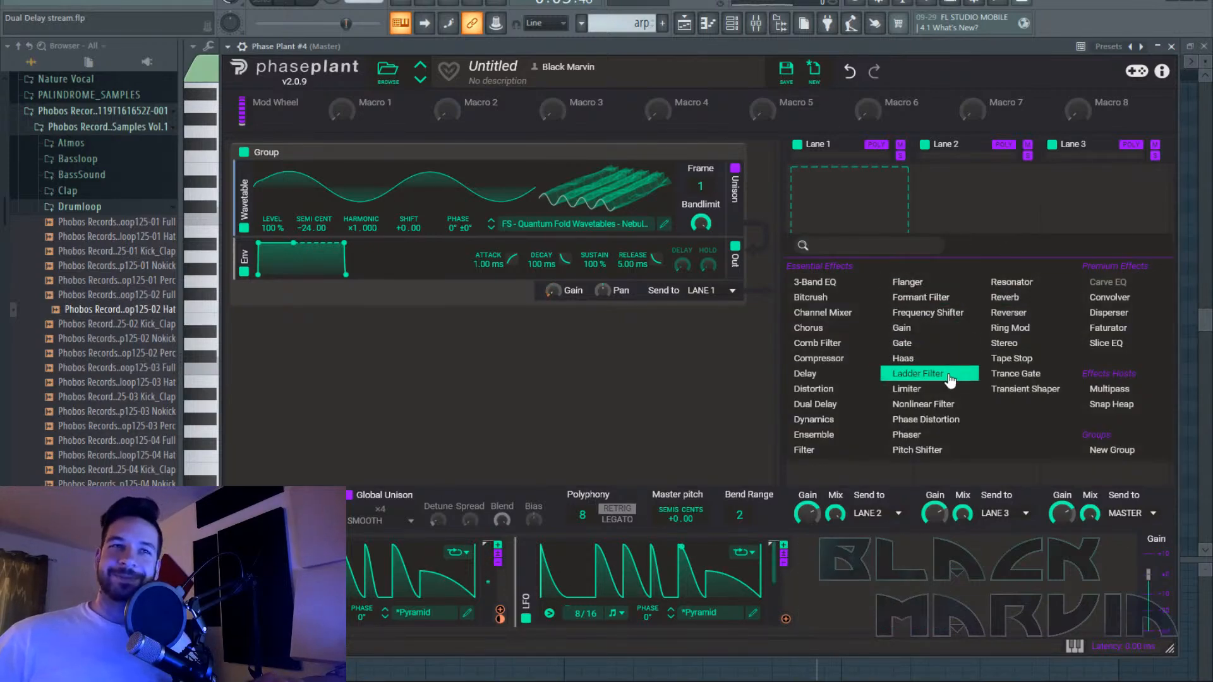
click(929, 374)
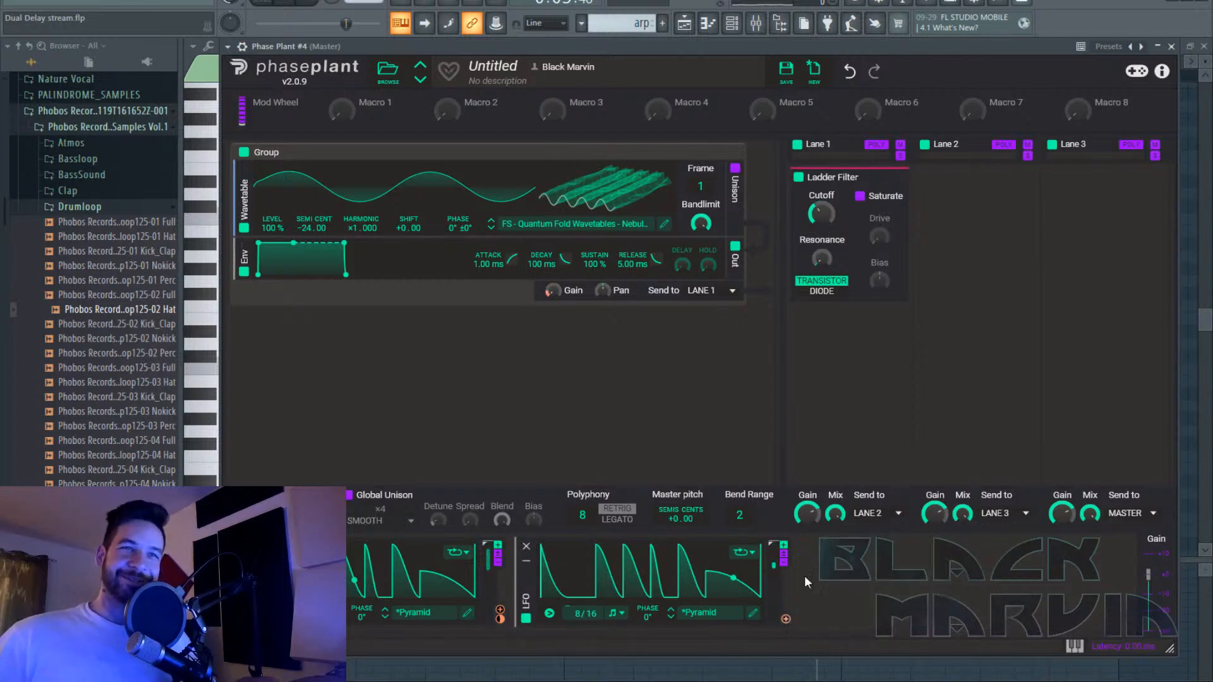
Assign the duplicated LFO to the Ladder Filter's Cutoff and enable Saturate on the filter.
drag(785, 618, 821, 218)
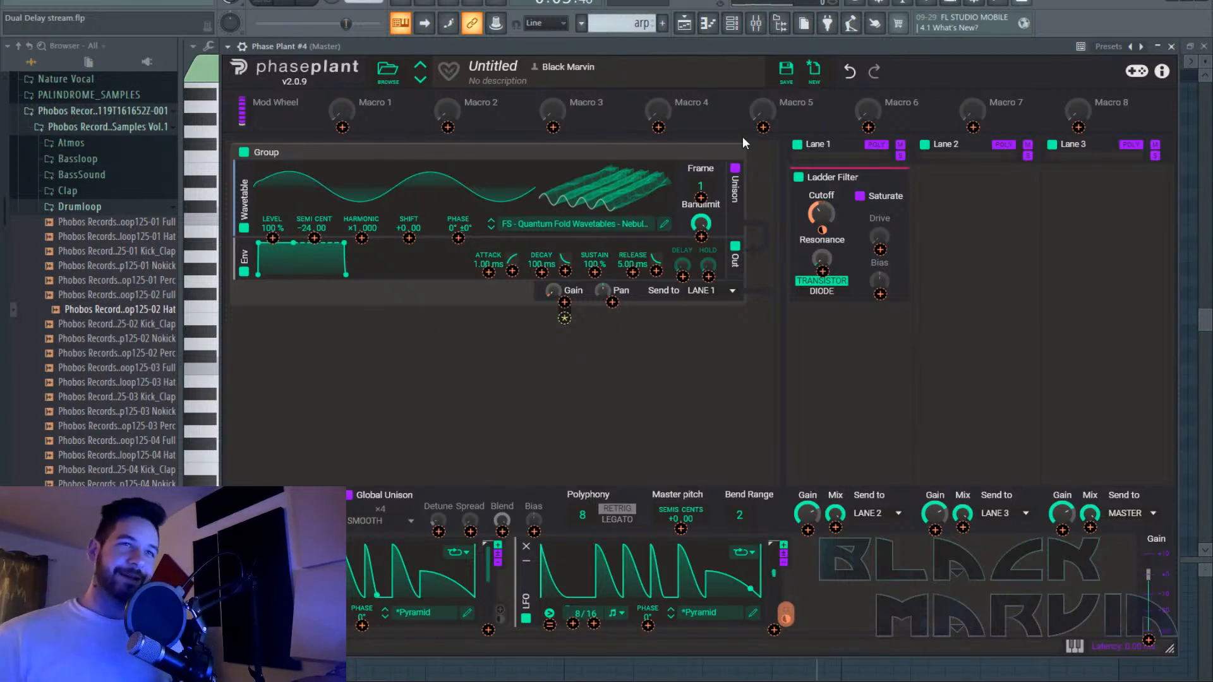
click(653, 365)
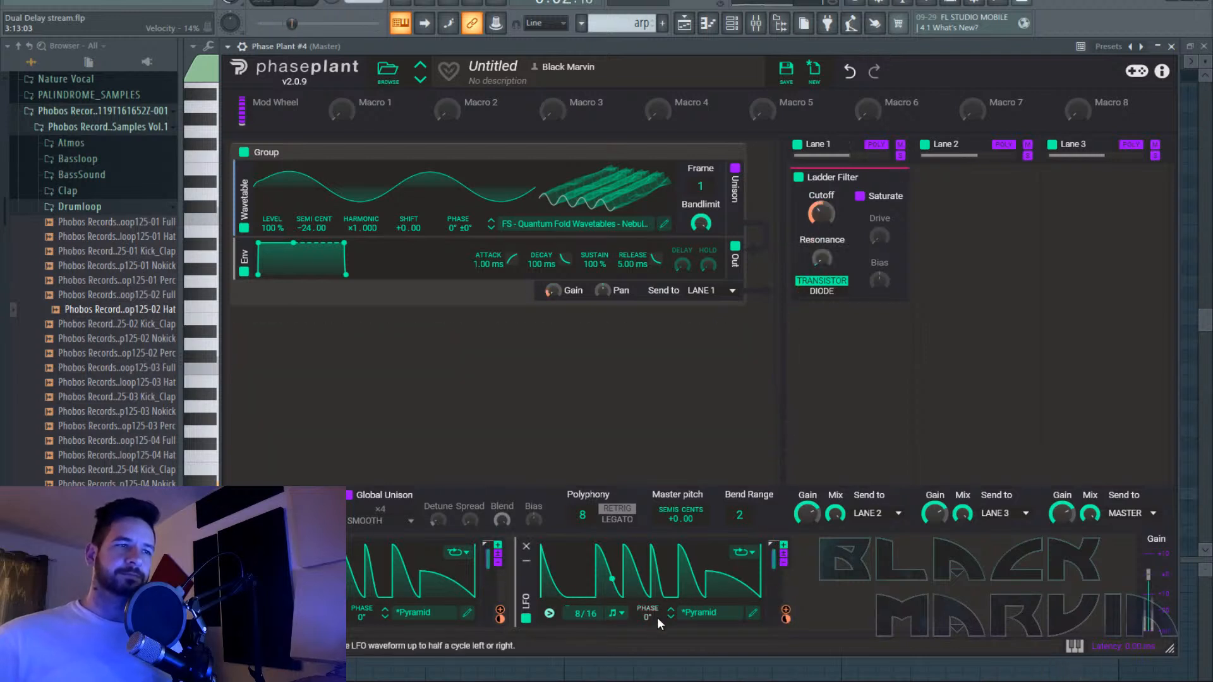
click(863, 197)
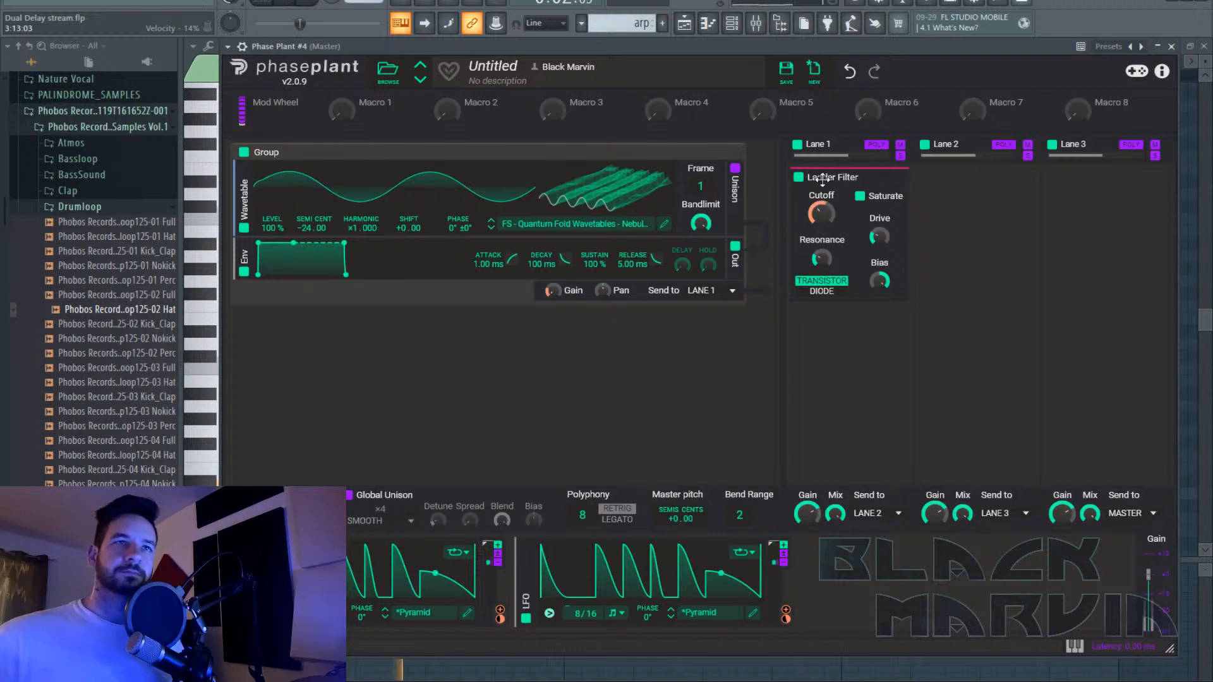
Raise the Ladder Filter's Cutoff, set the wavetable frame to 50 and stop playback.
drag(822, 214, 821, 155)
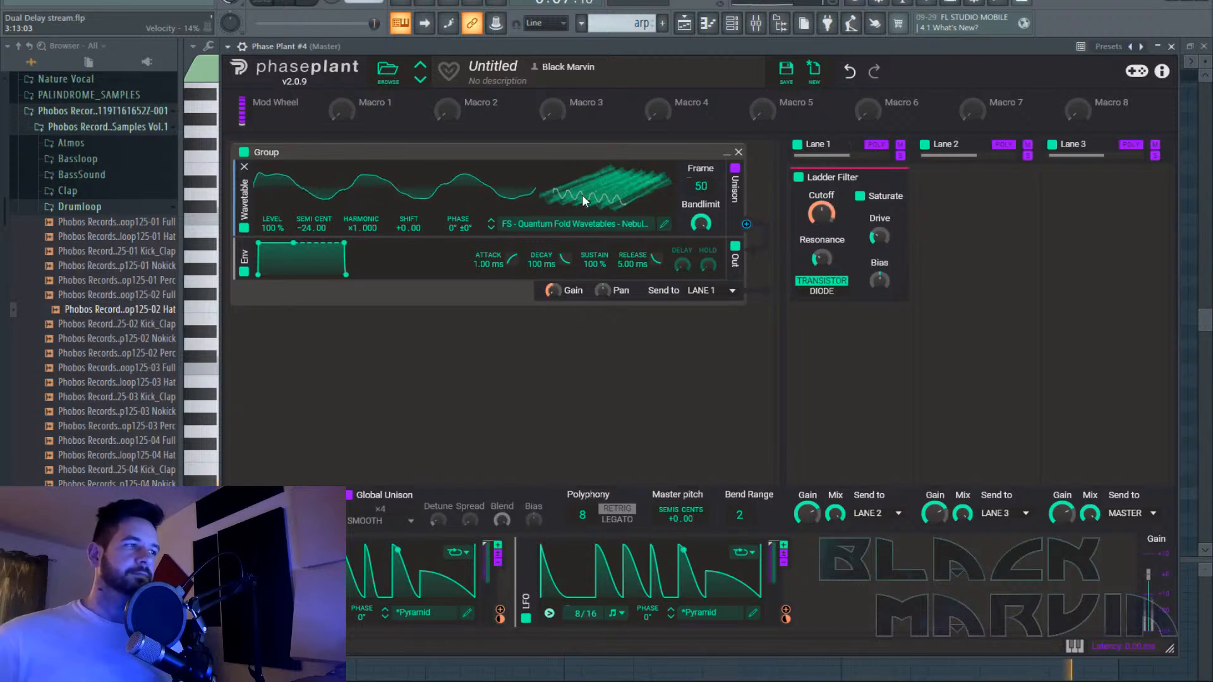
key(space)
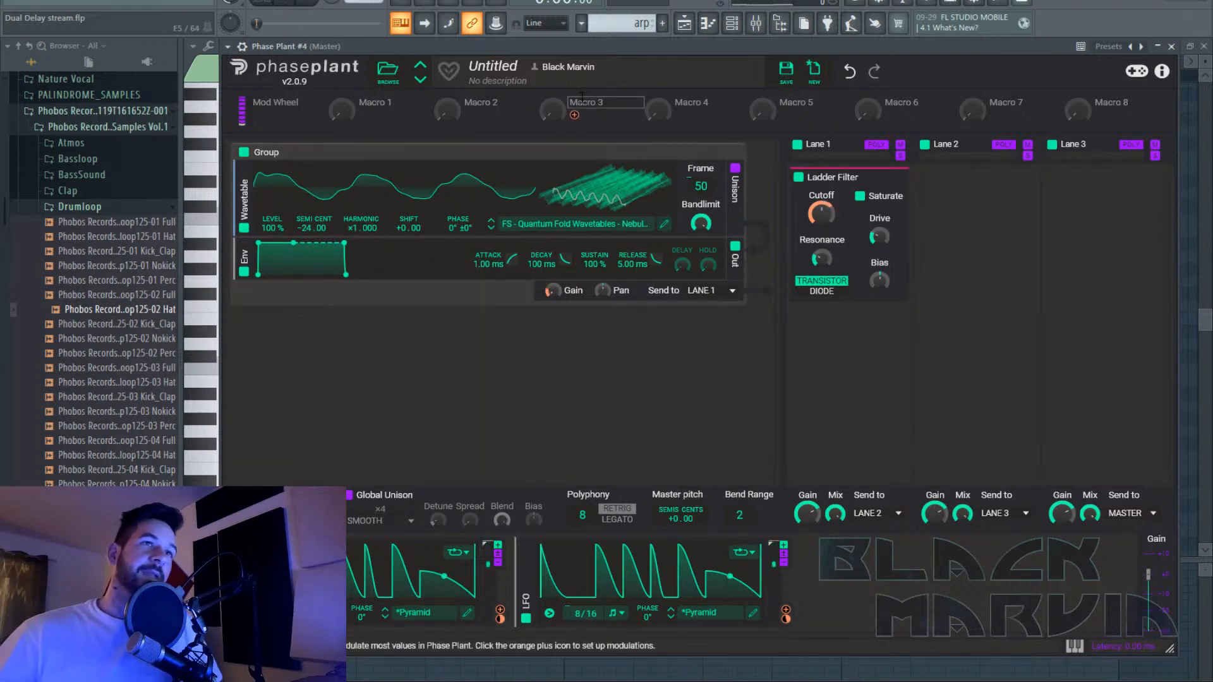
Try several wavetables from the Quantum Fold Nebulas folder and keep the first one in the third row.
click(573, 229)
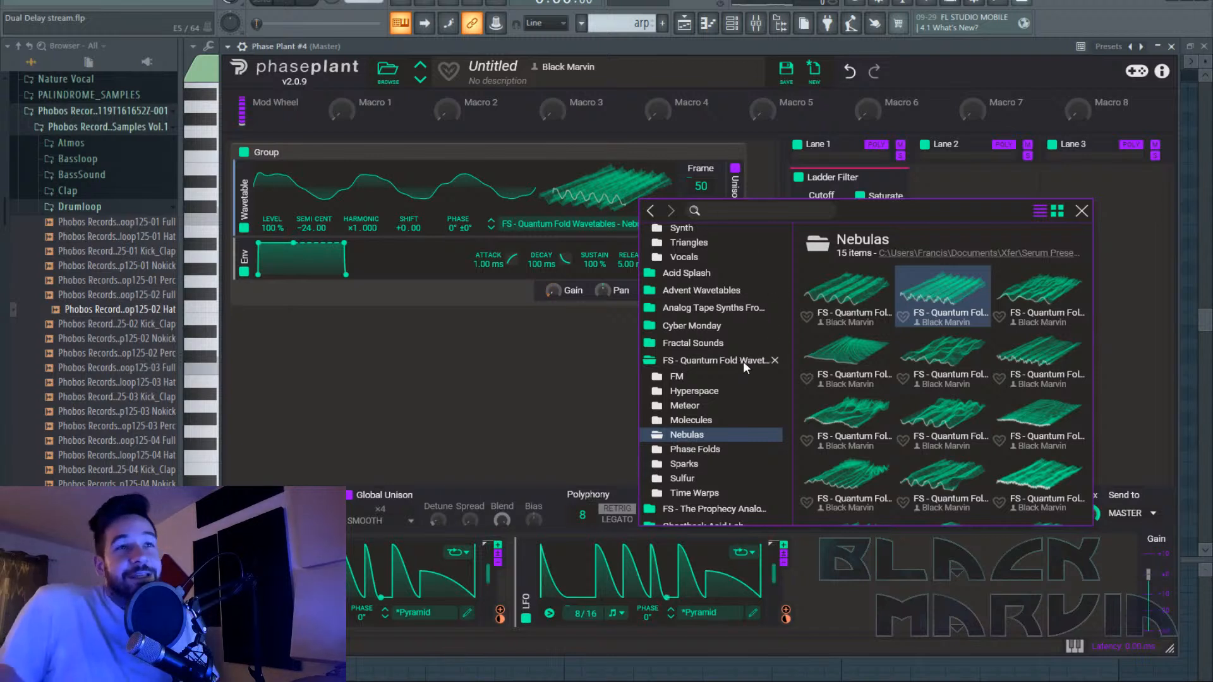
click(1033, 298)
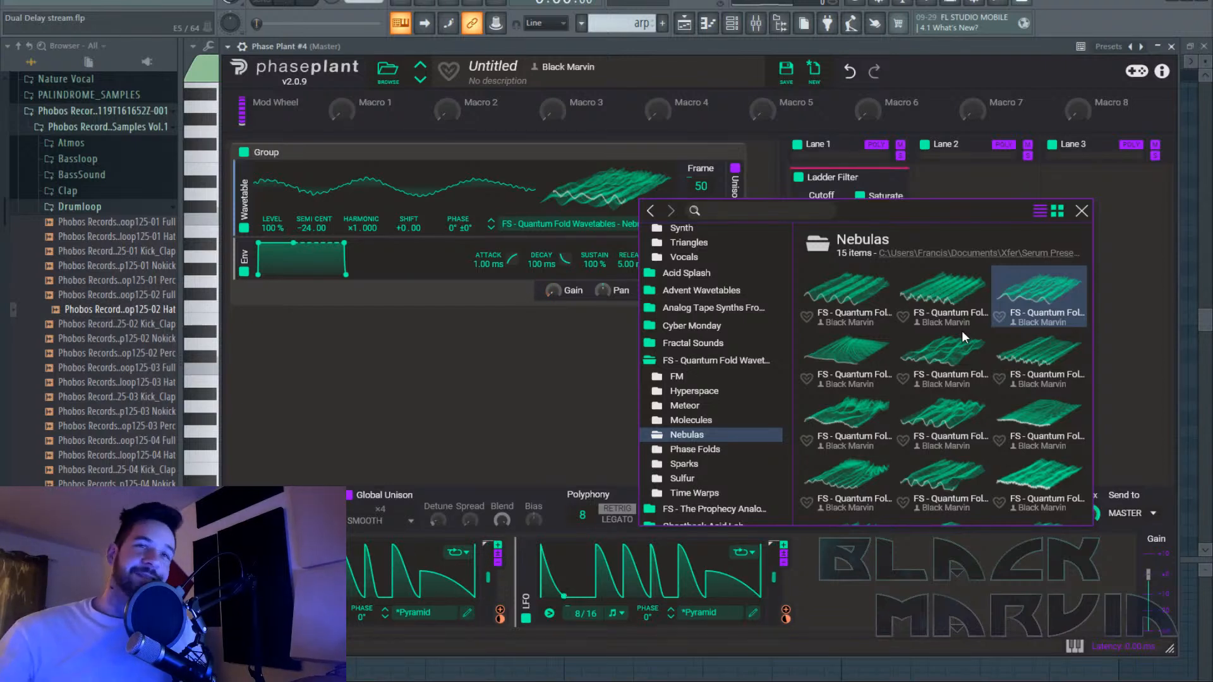
click(964, 351)
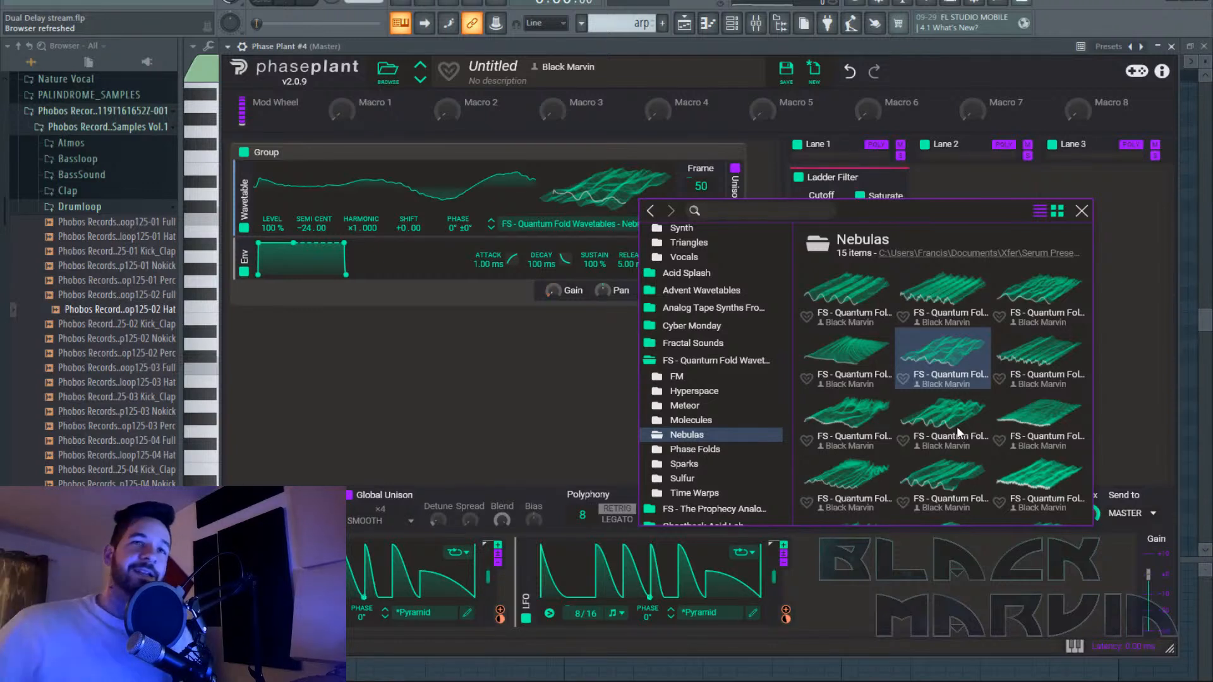
click(992, 362)
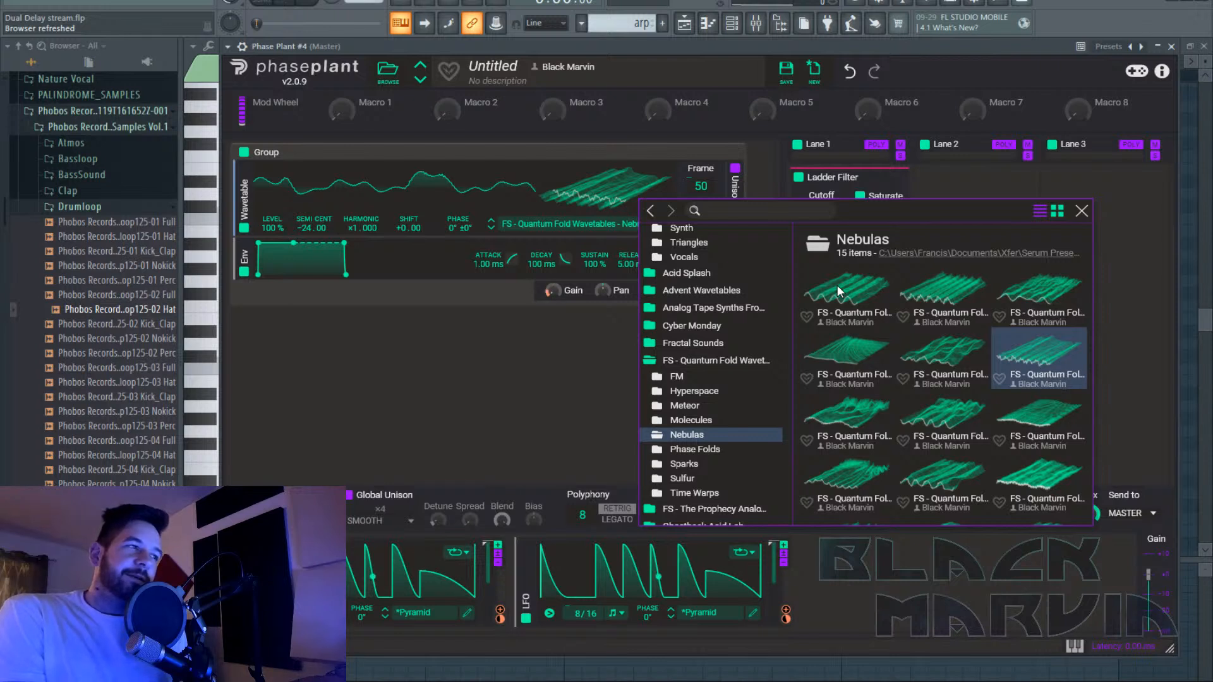
click(880, 415)
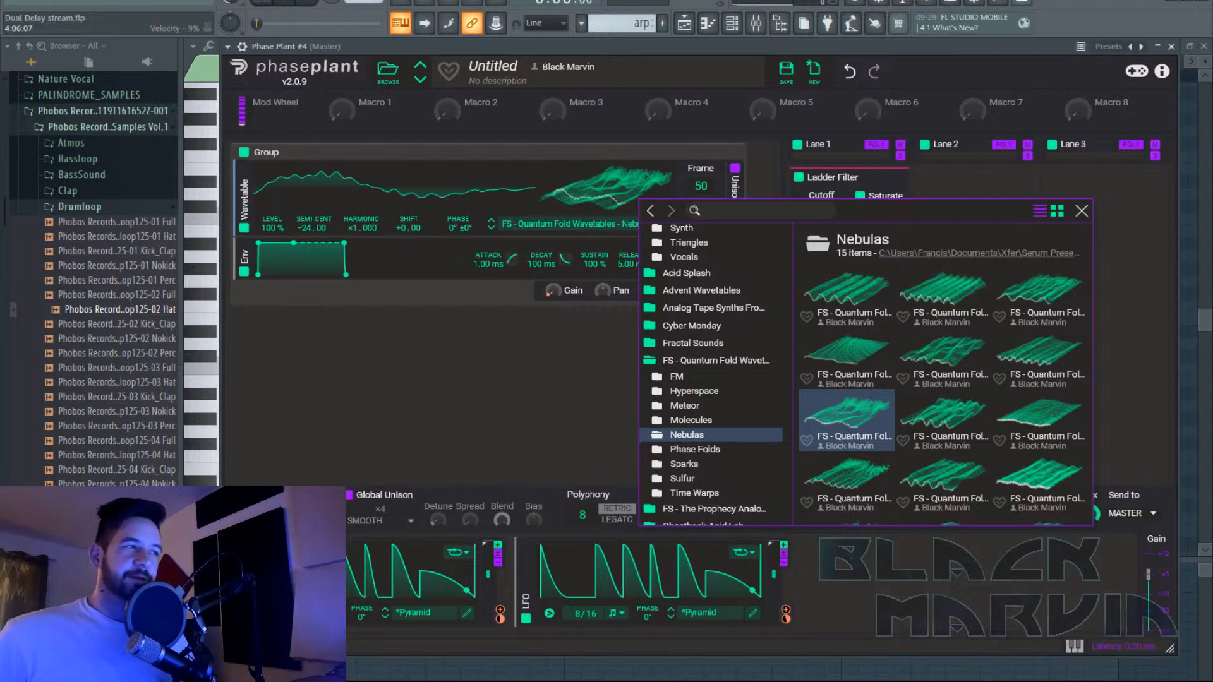
click(862, 600)
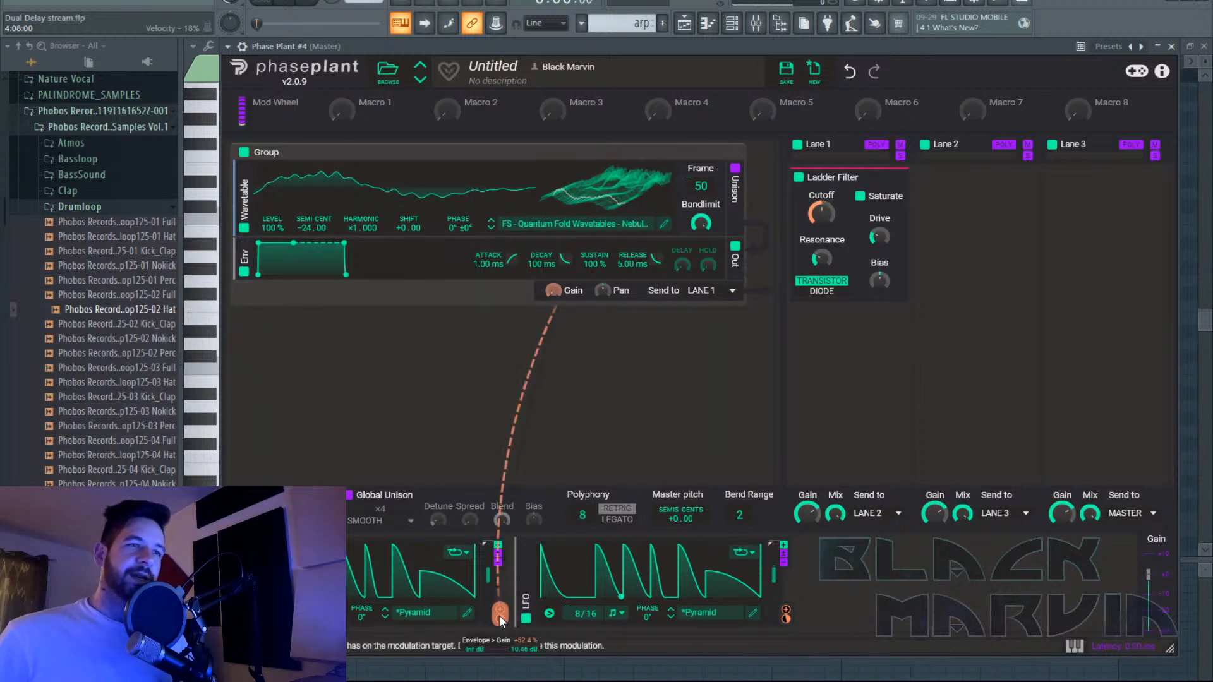
Disable grid snapping for the gain LFO and shift its six pulse peaks slightly past their grid lines, raising the last peak a little.
click(467, 613)
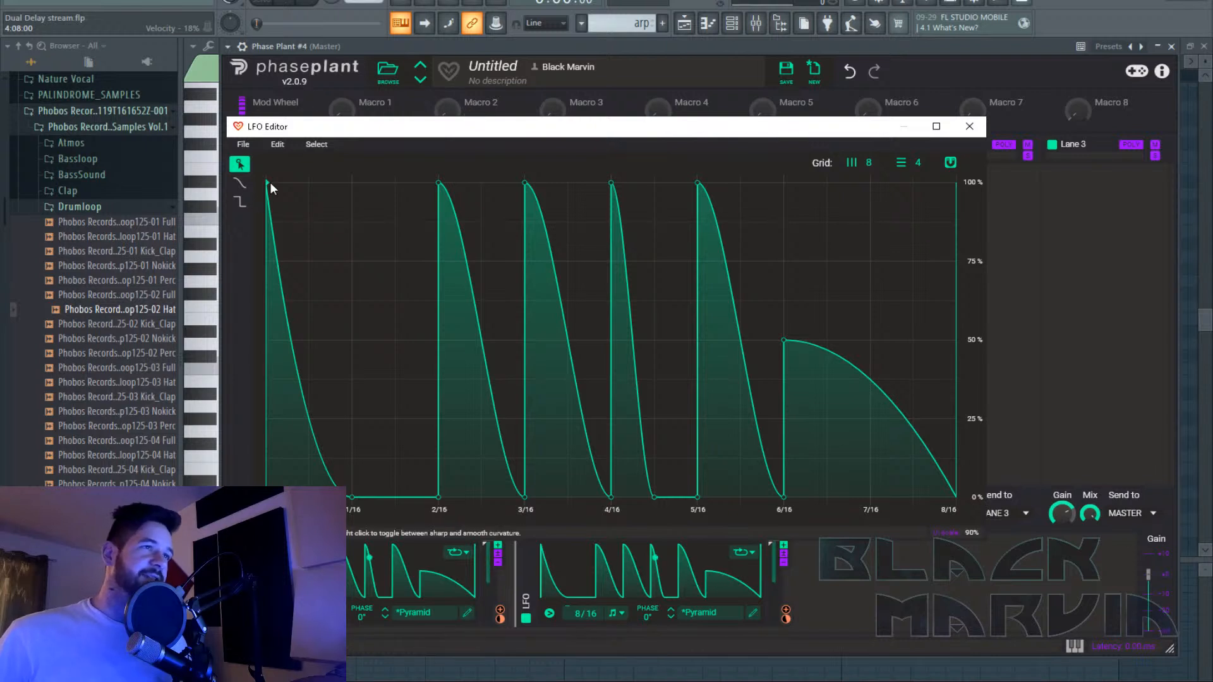
click(950, 162)
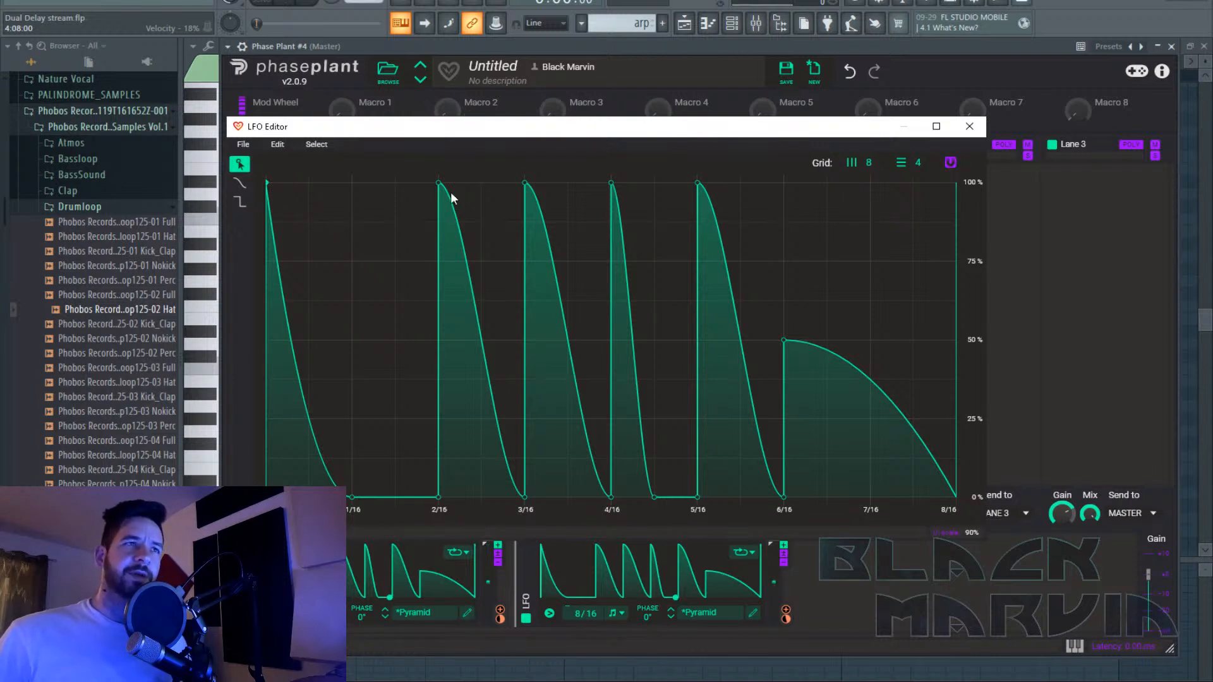
drag(267, 183, 281, 183)
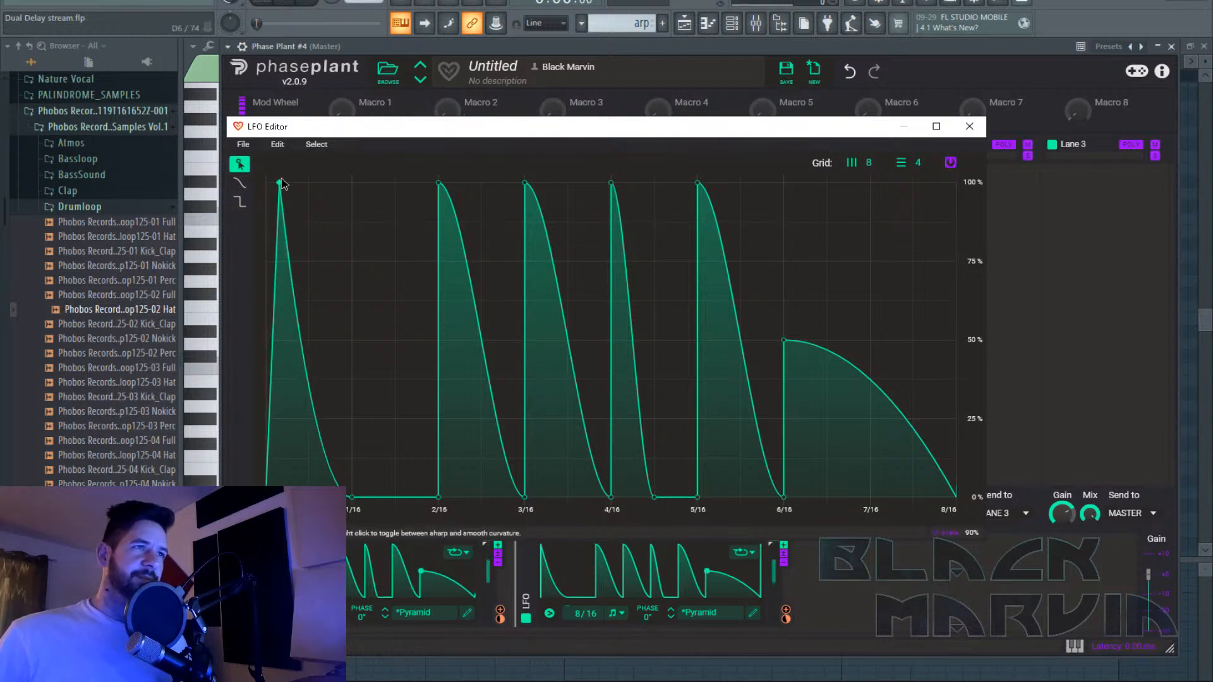
drag(439, 183, 453, 183)
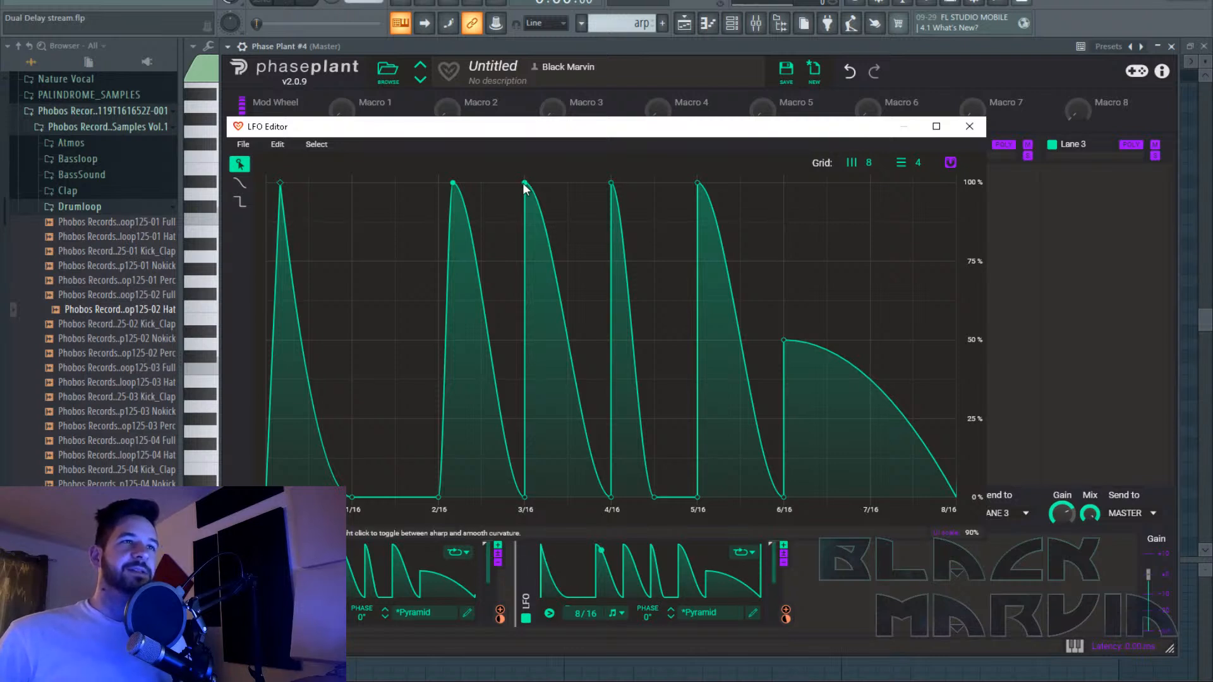
drag(525, 183, 531, 184)
drag(611, 183, 616, 183)
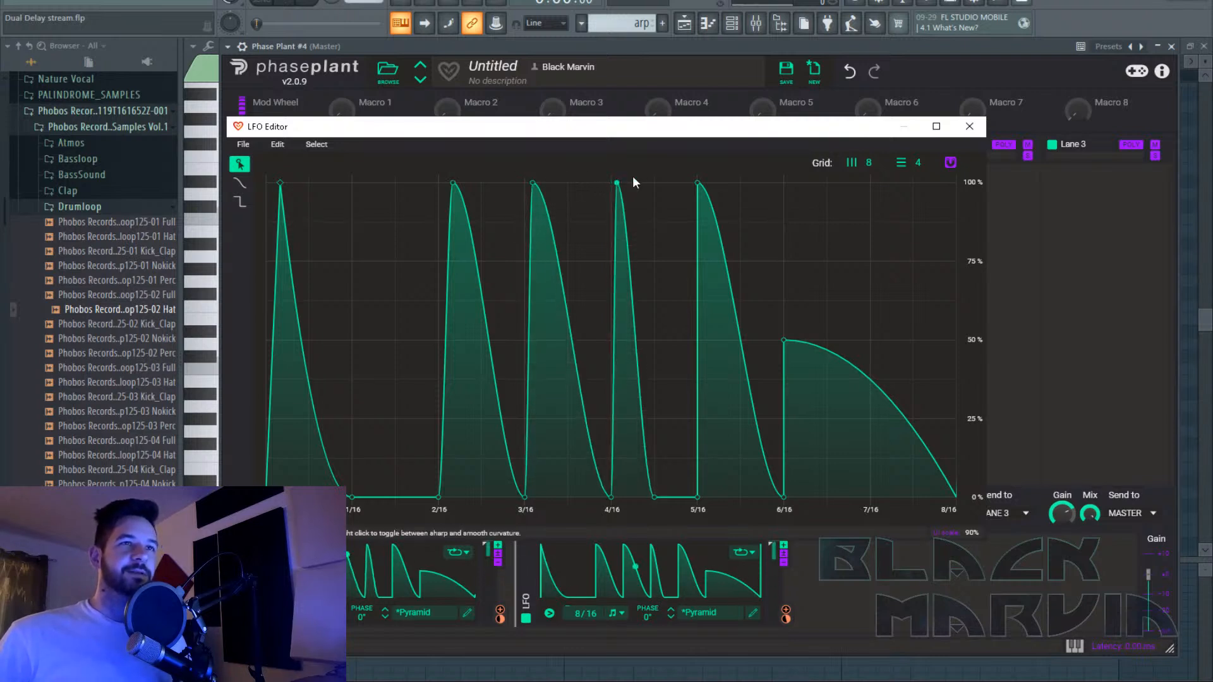
drag(697, 183, 710, 183)
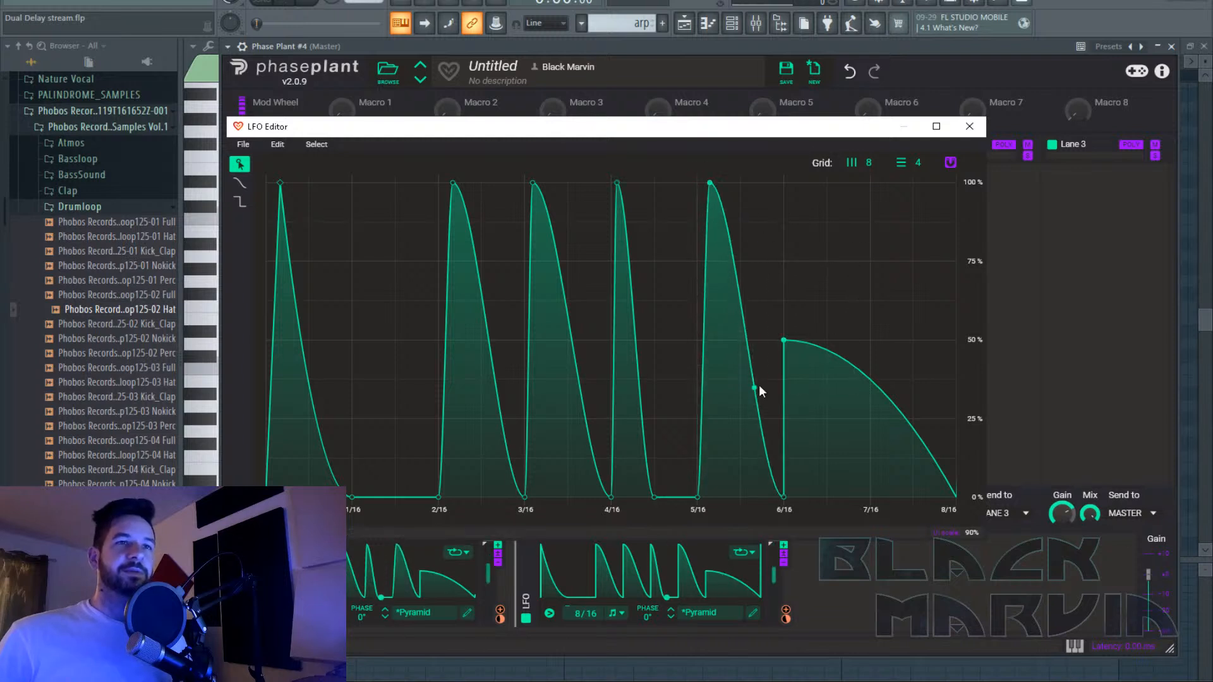
drag(783, 340, 794, 328)
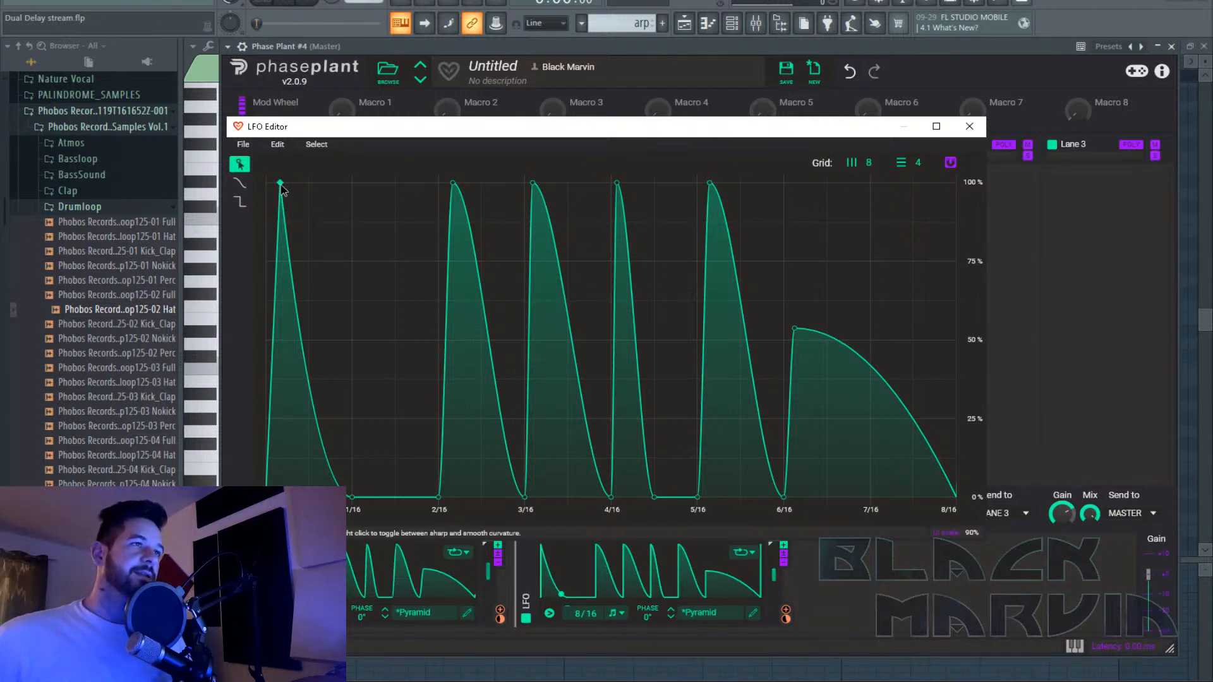
drag(281, 188, 278, 188)
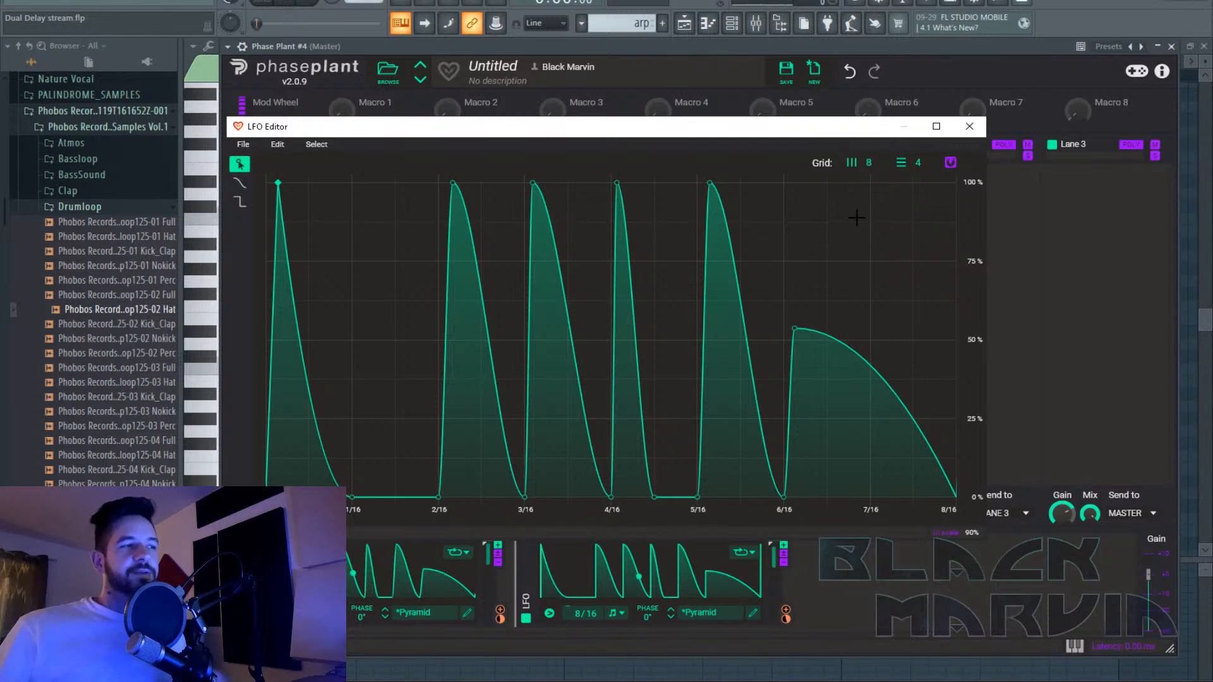
click(969, 126)
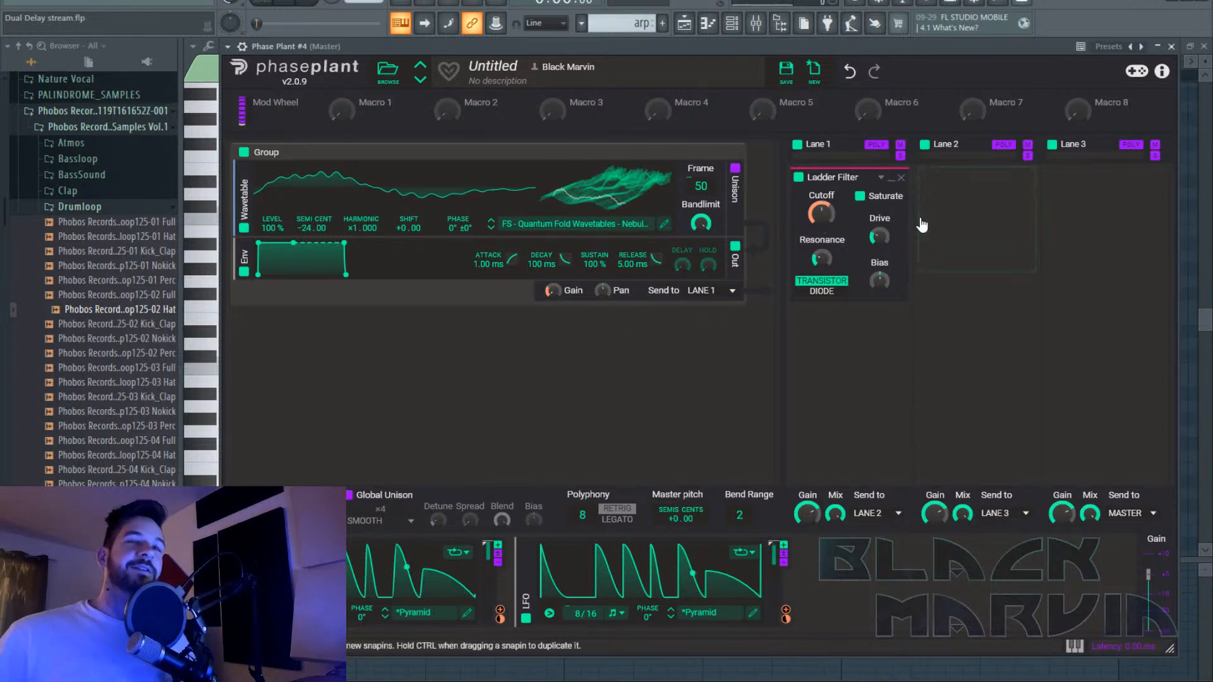
Add a Multipass effect to Lane 2 and open it for editing.
click(954, 192)
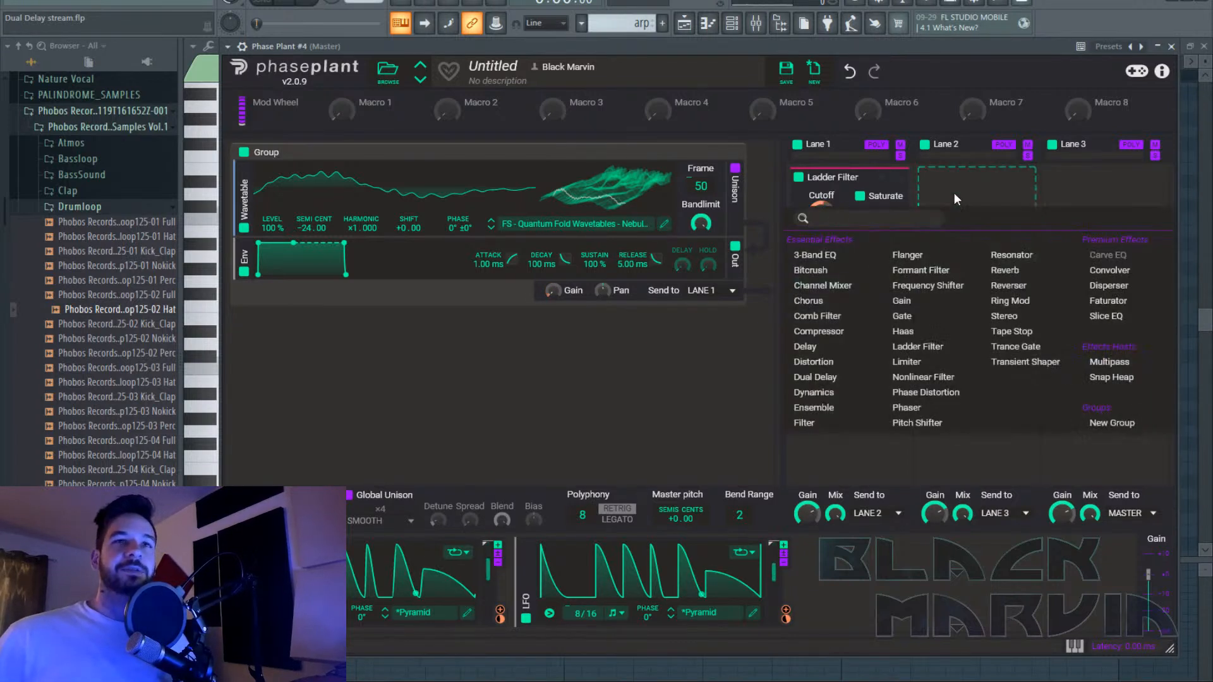
click(1122, 369)
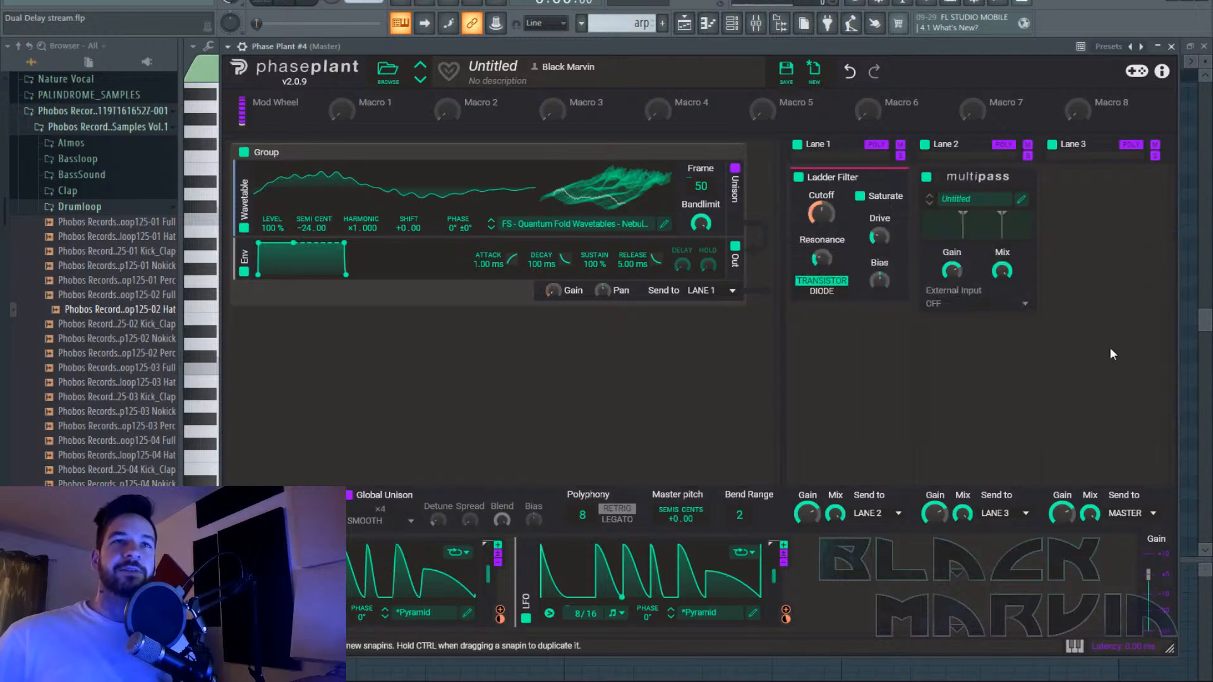
click(1008, 197)
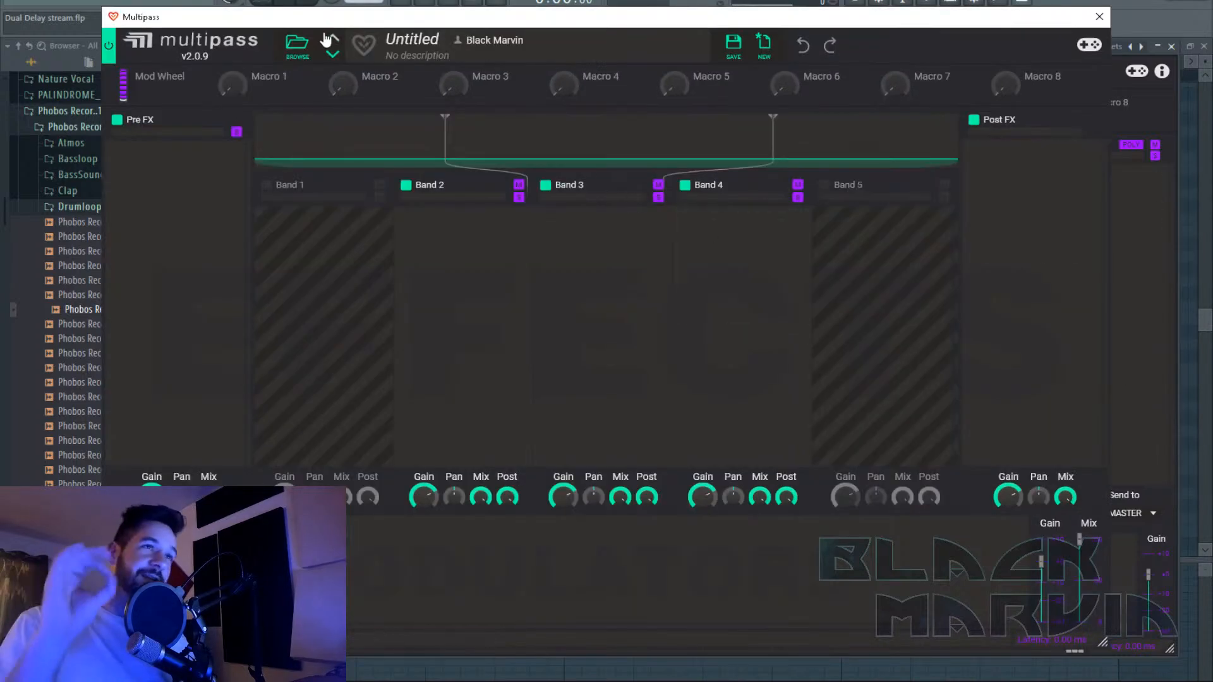
Load the Fog 03 preset from the Storm For Multipass user folder and close the Multipass window.
click(298, 44)
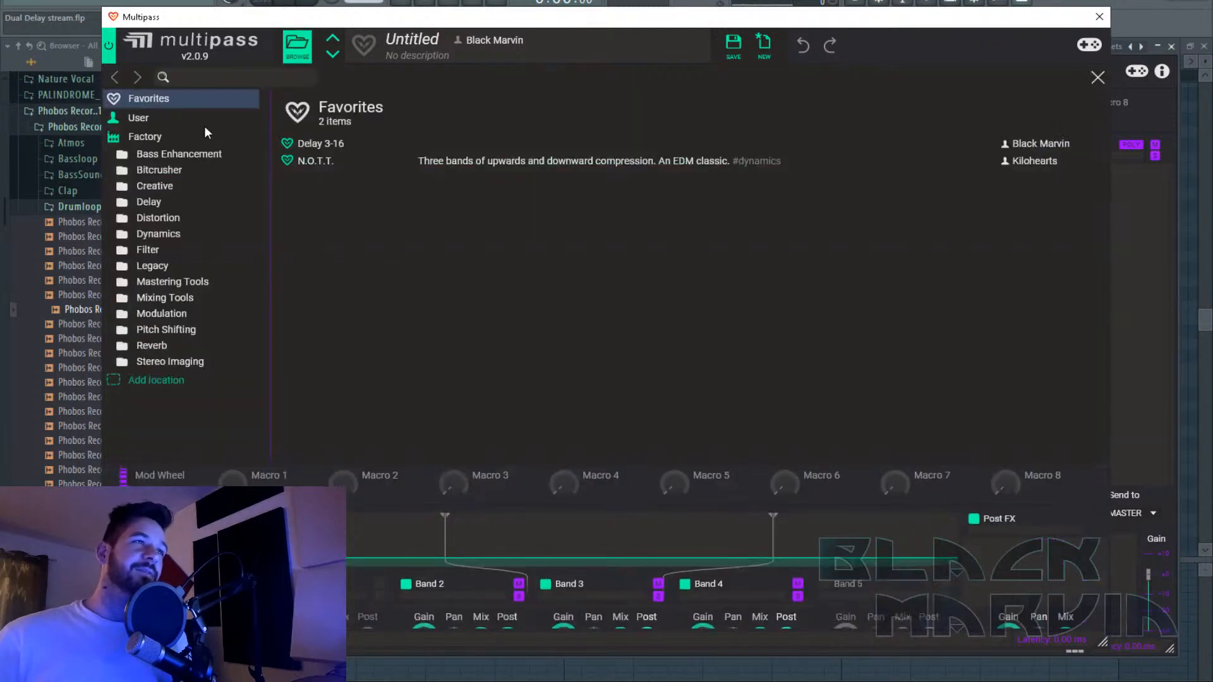
click(138, 117)
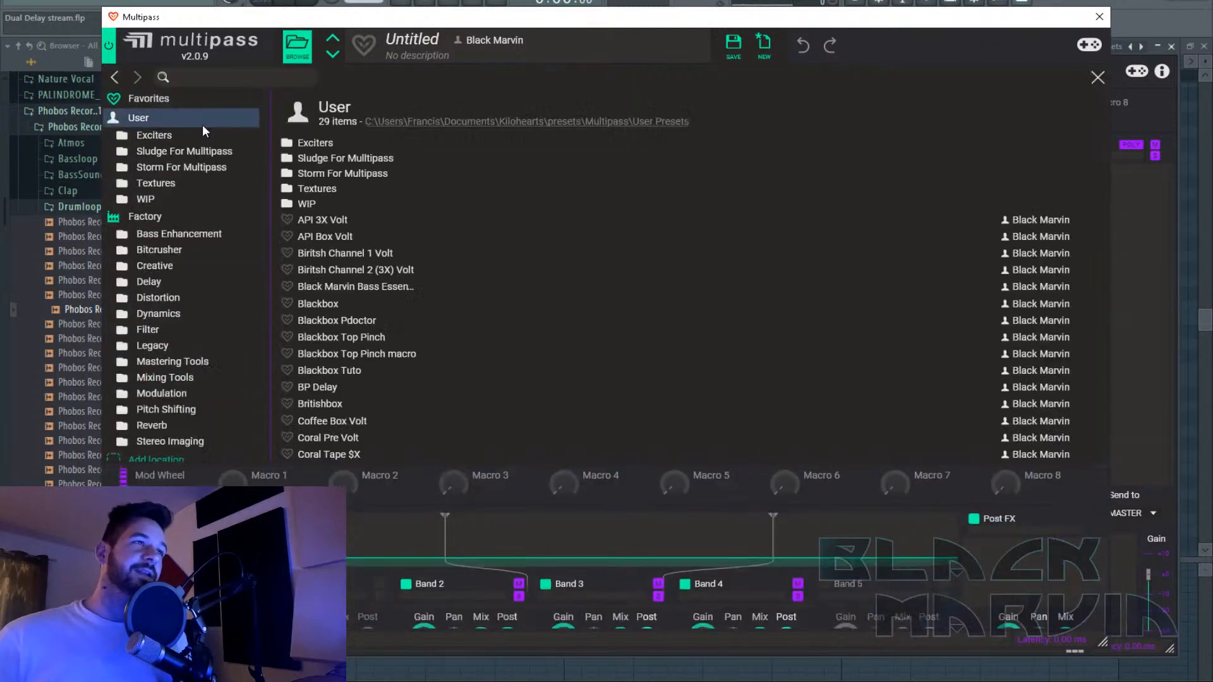
double_click(351, 173)
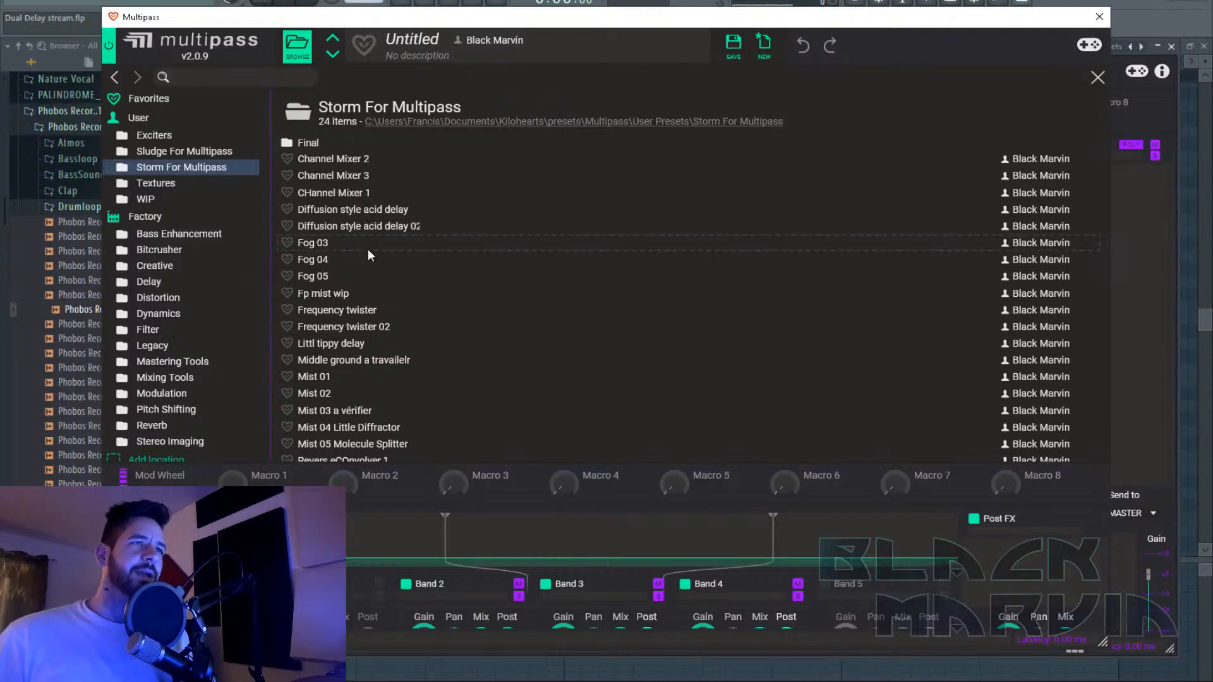
key(Return)
click(1098, 77)
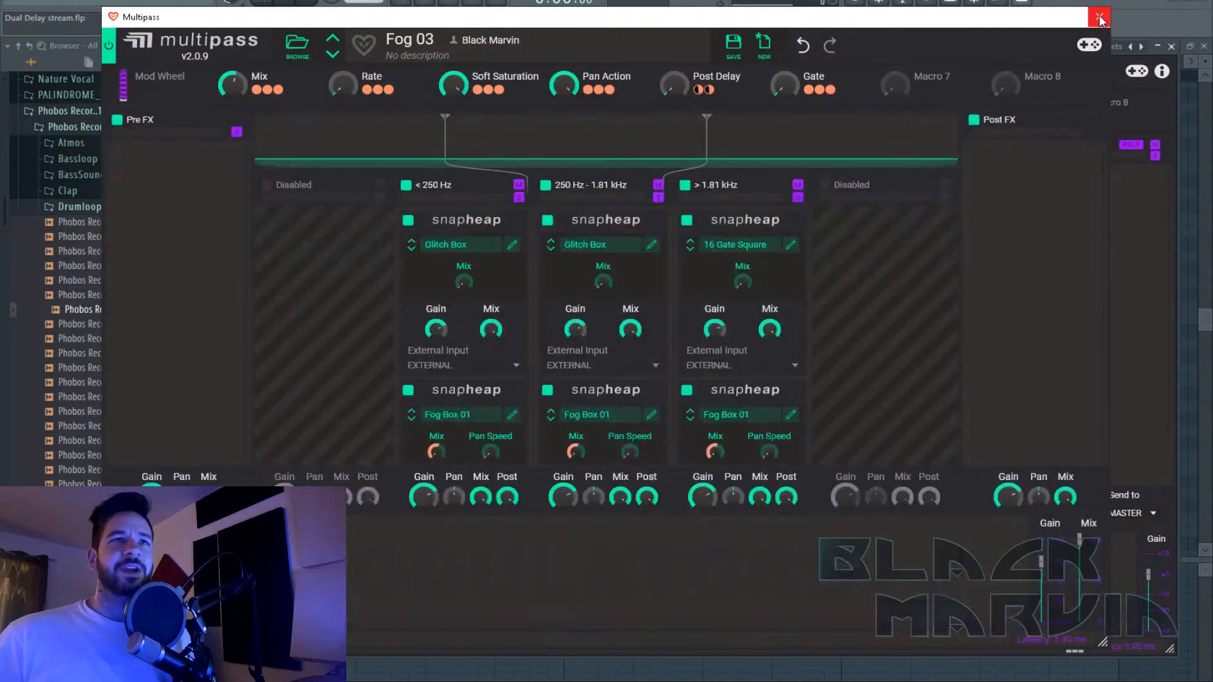
click(1099, 18)
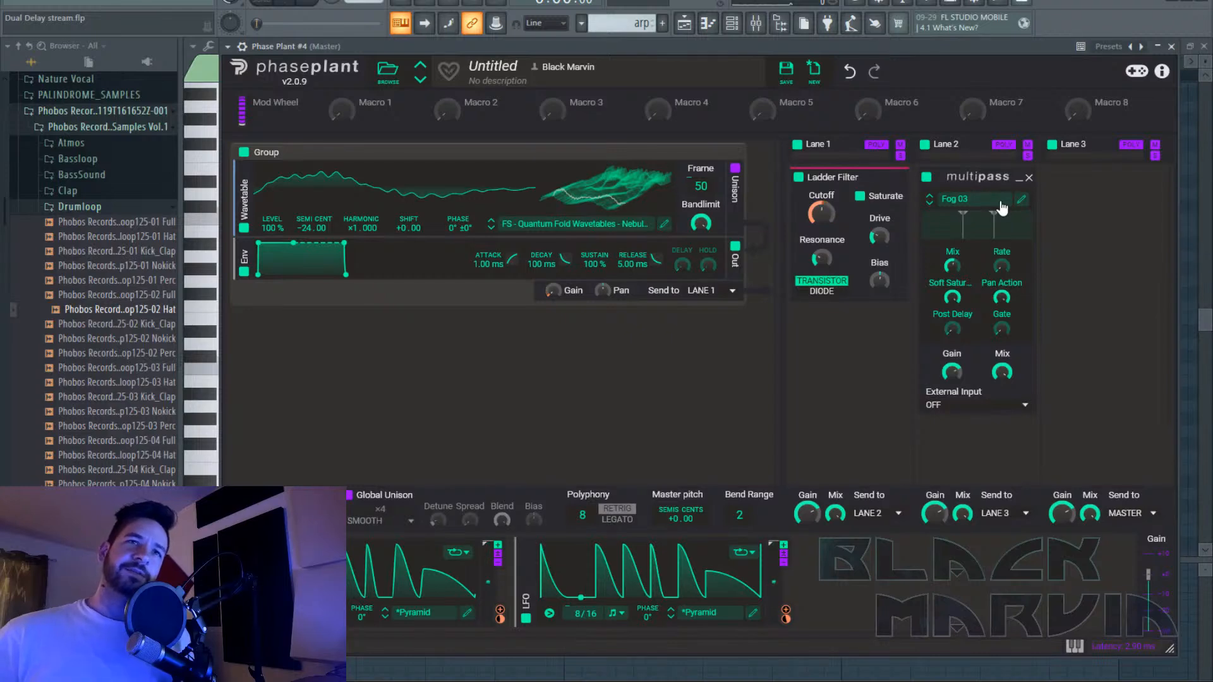
Replace the Multipass preset with Mist 03 a vérifier from the Storm For Multipass folder.
click(971, 202)
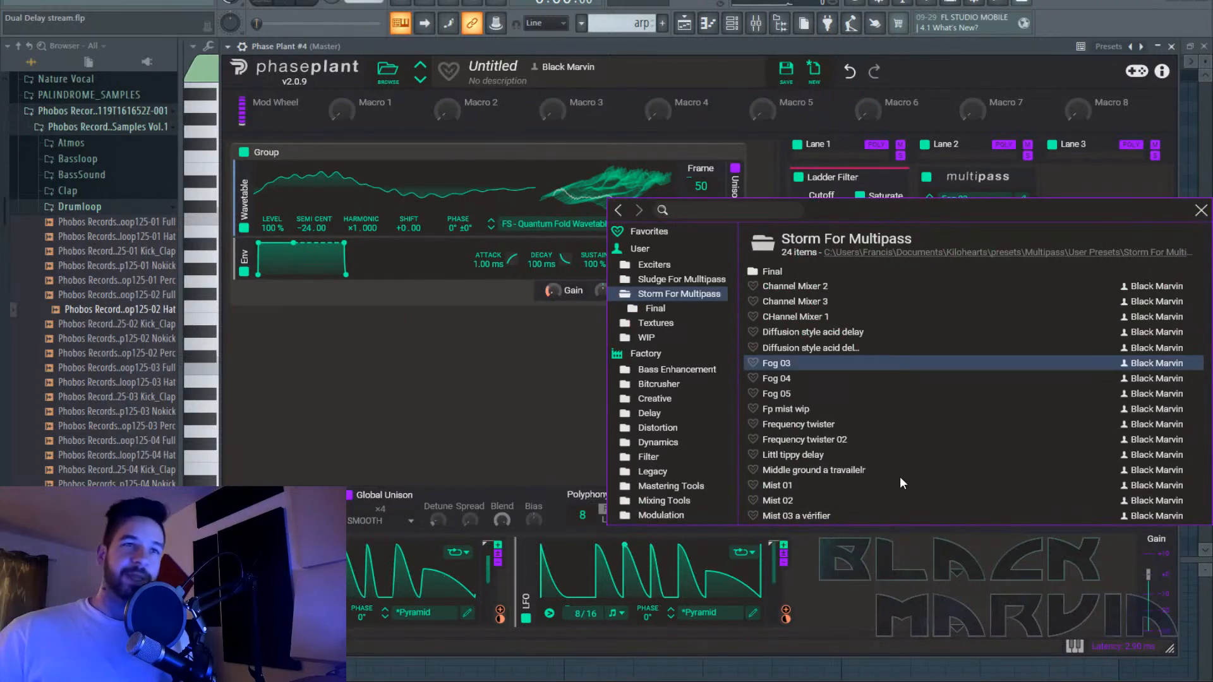
scroll(896, 480, down, 3)
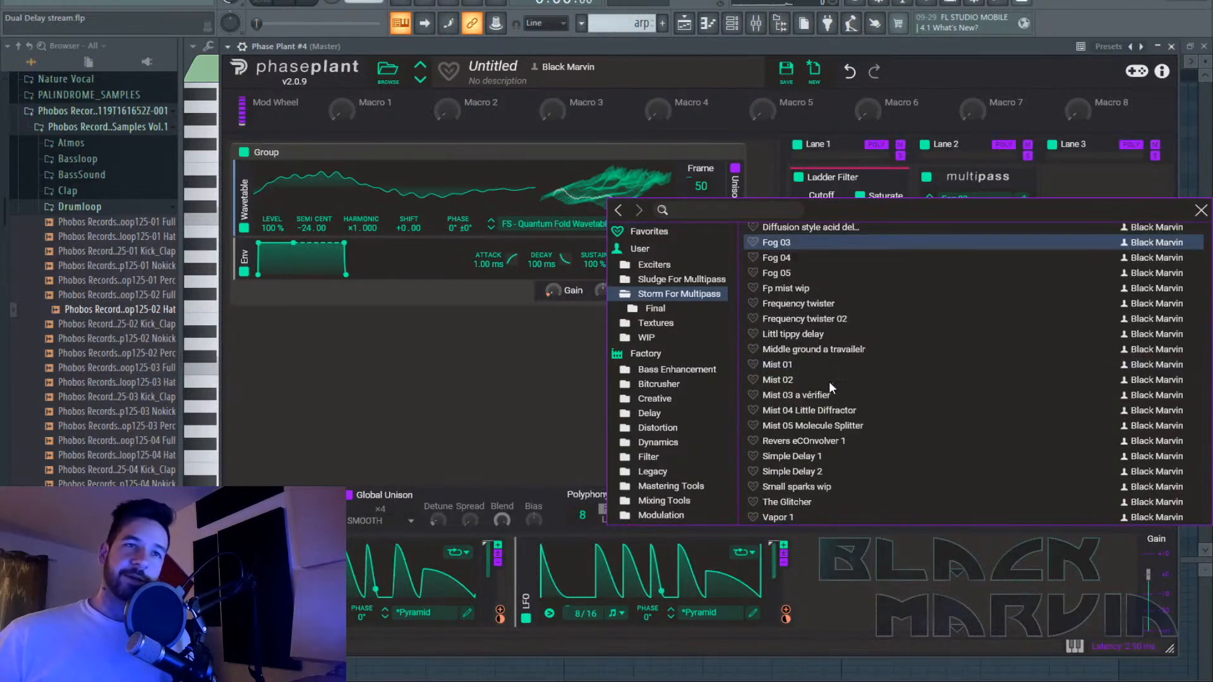
click(843, 396)
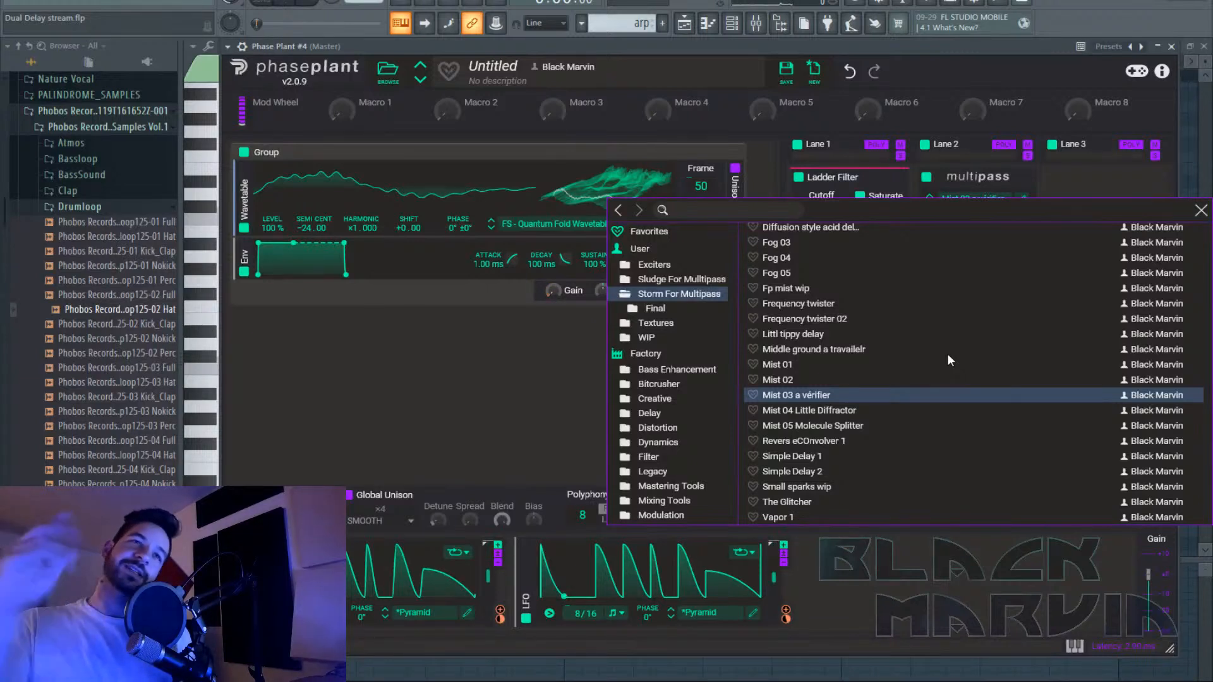
click(1201, 210)
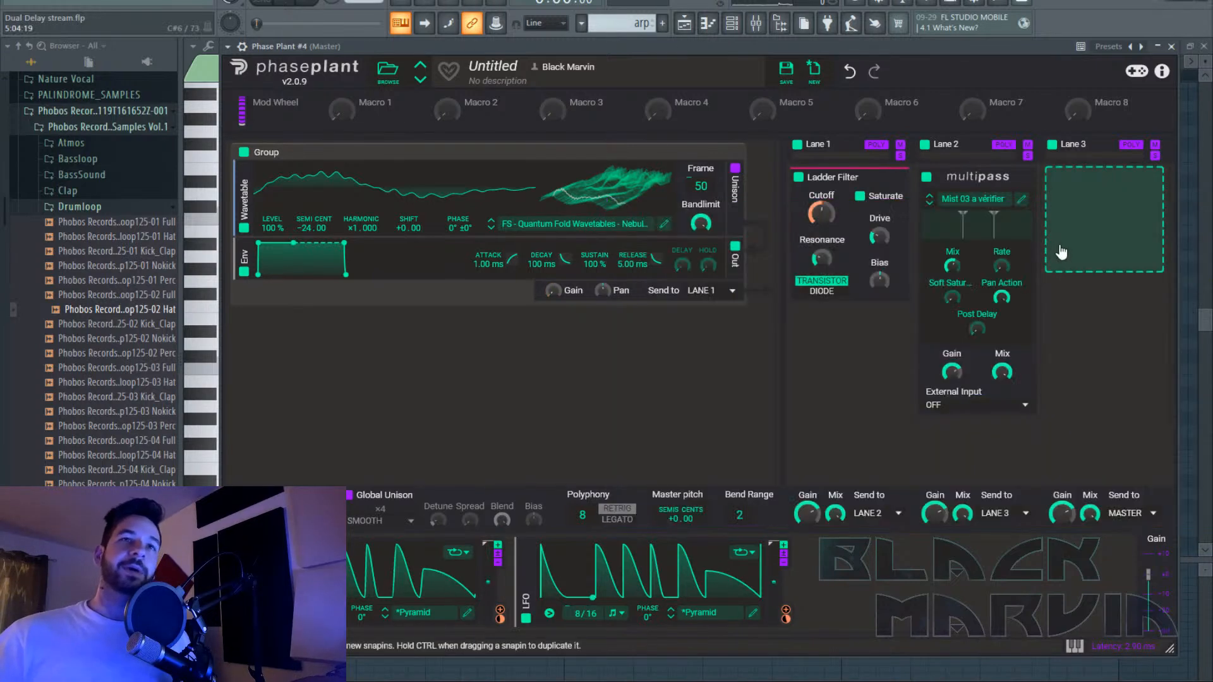
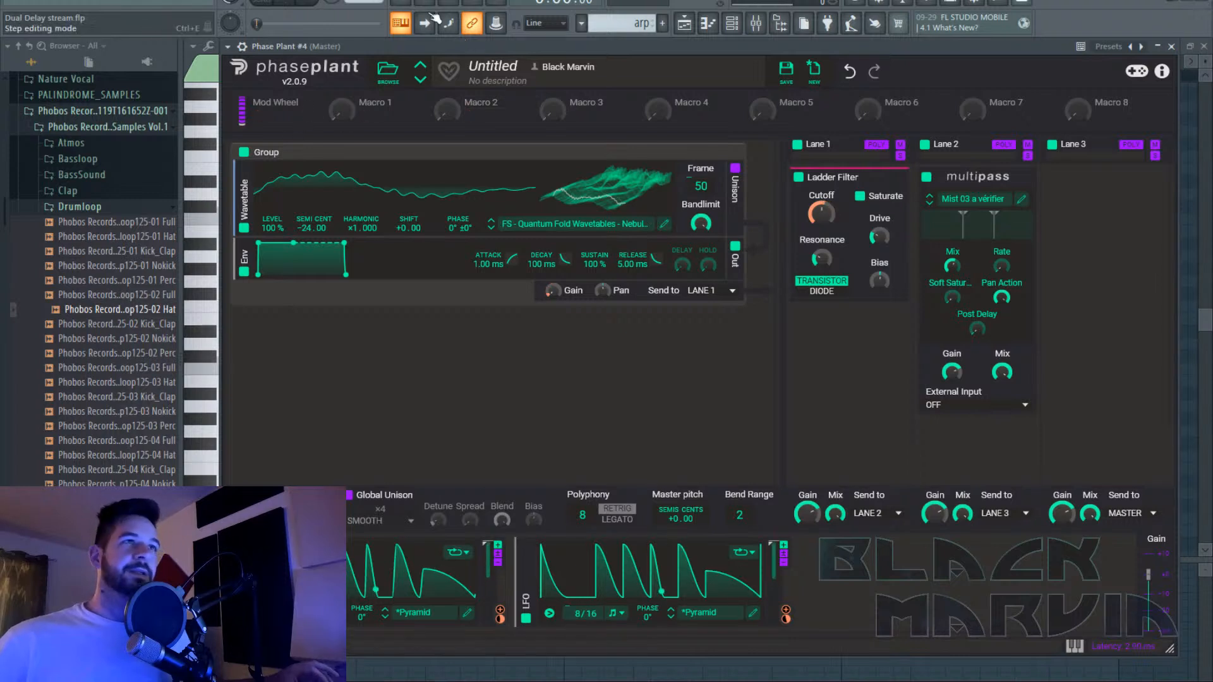
Play and stop the arp, and restart playback to audition it through the Mist 03 Multipass preset.
click(282, 2)
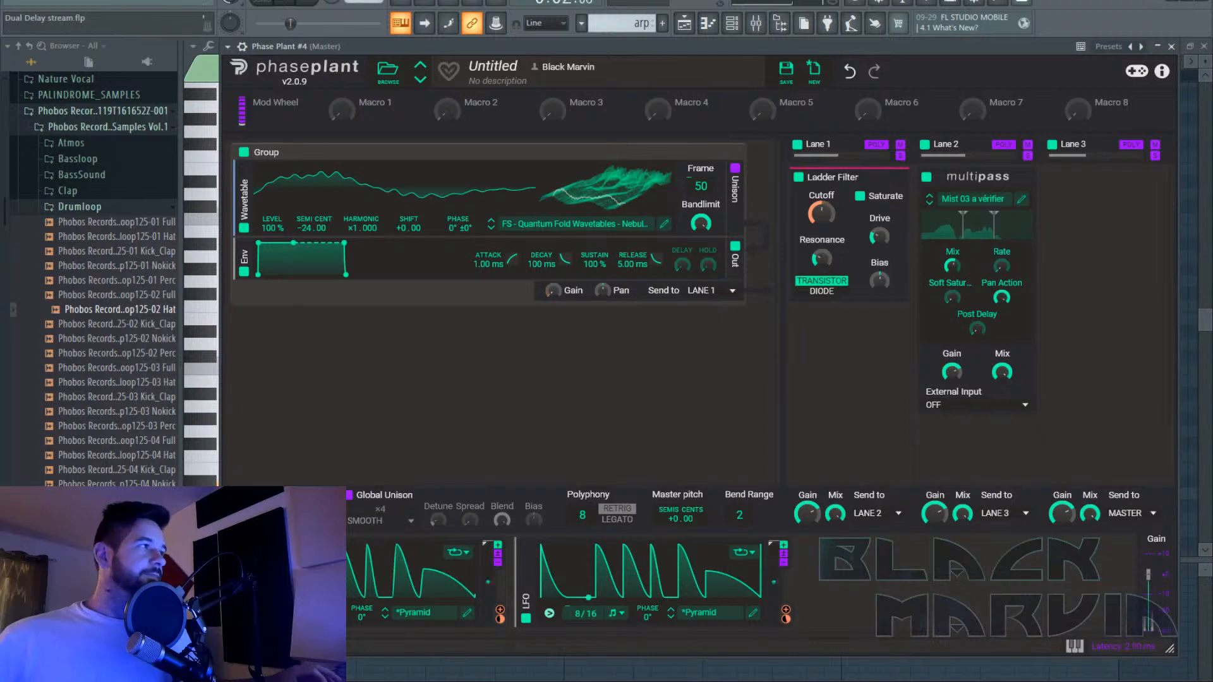
click(315, 5)
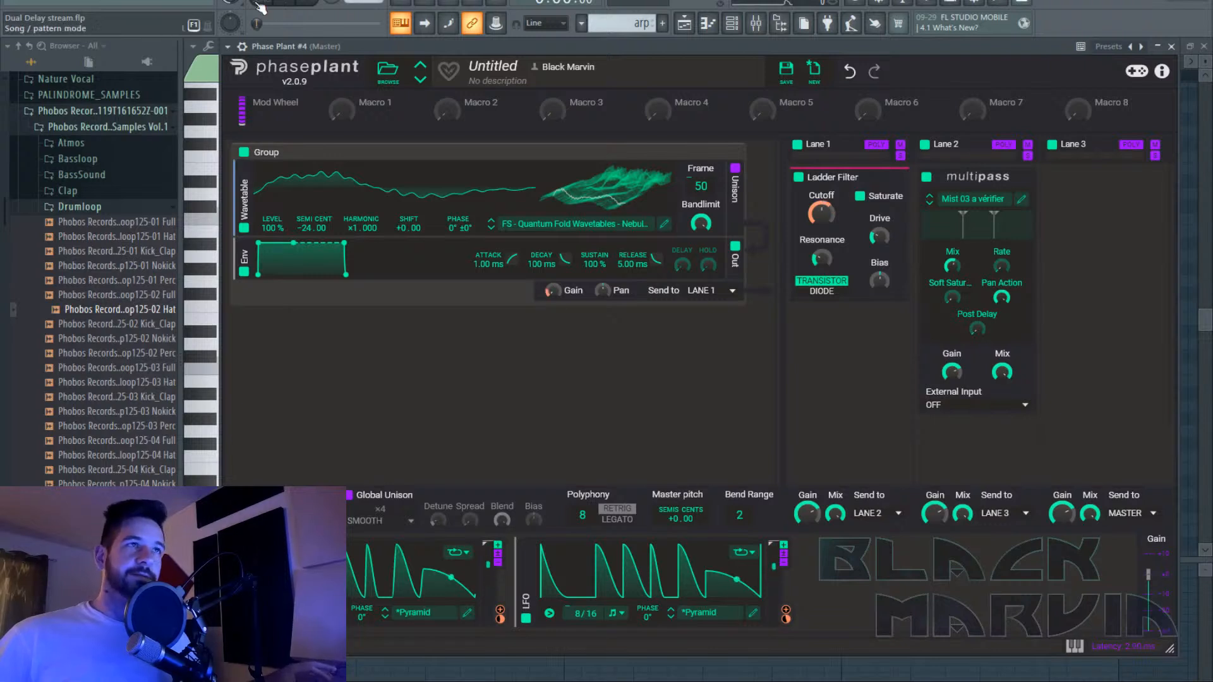
key(space)
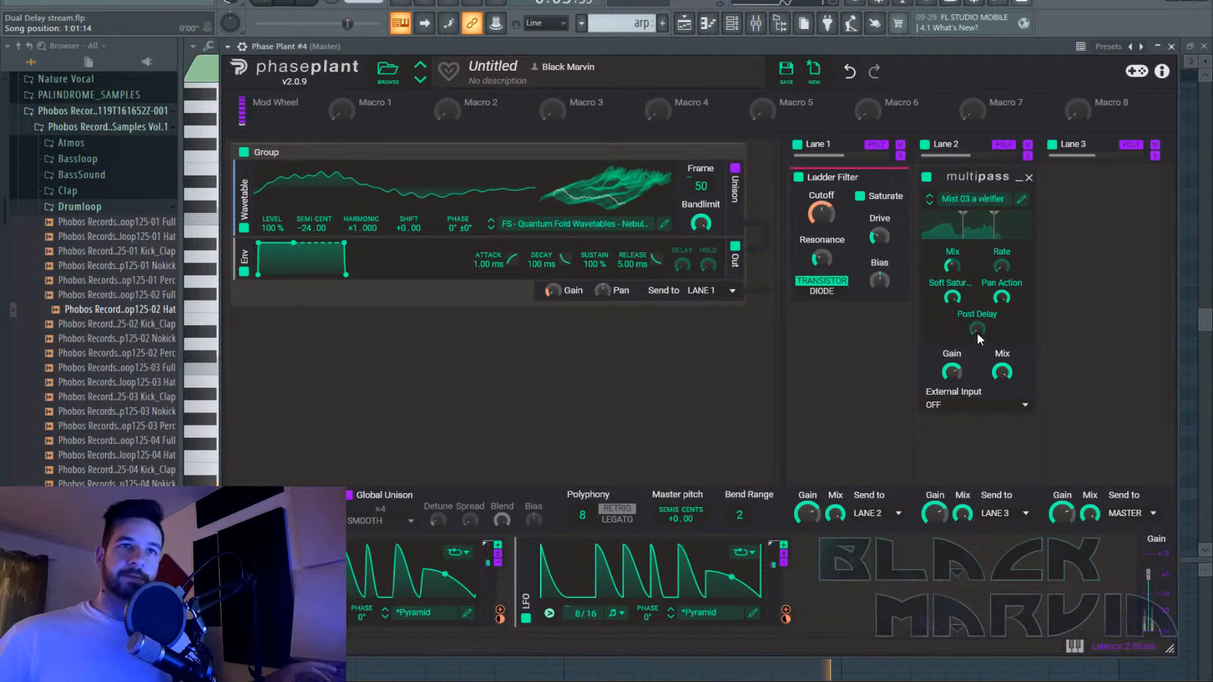
Try minimum Soft Saturation and 59% Post Delay in Multipass, and switch it to the Mist 04 Little Diffractor preset.
drag(953, 298, 952, 373)
drag(977, 330, 978, 281)
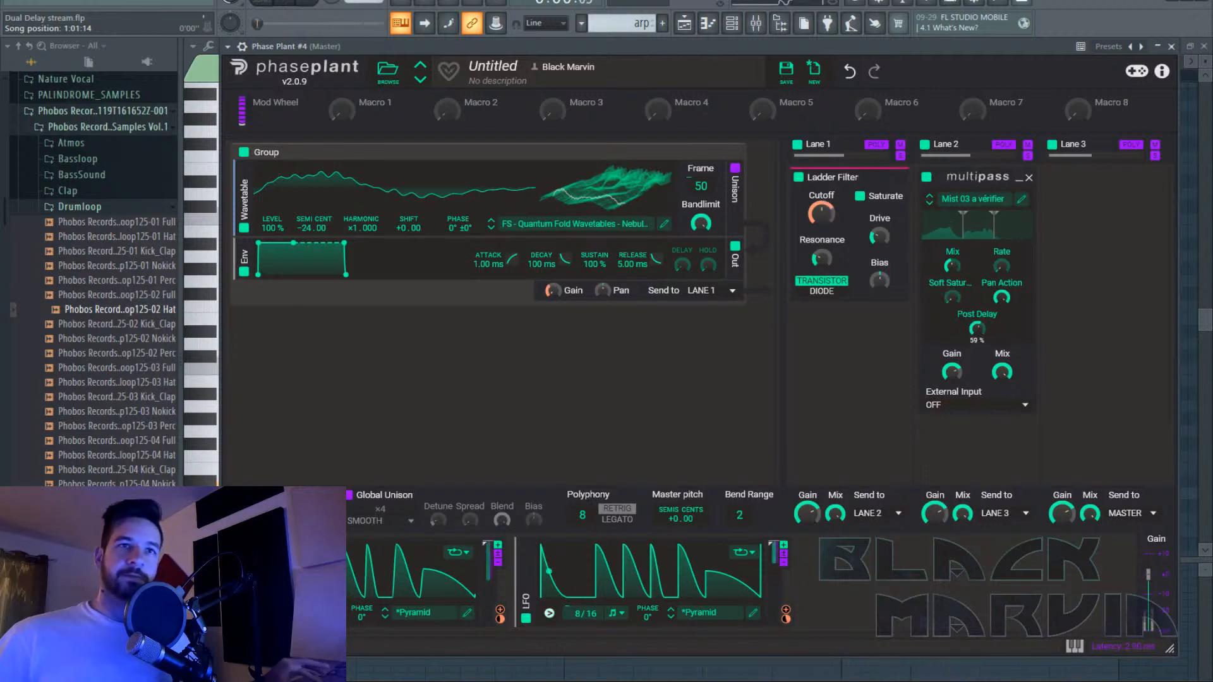
click(929, 204)
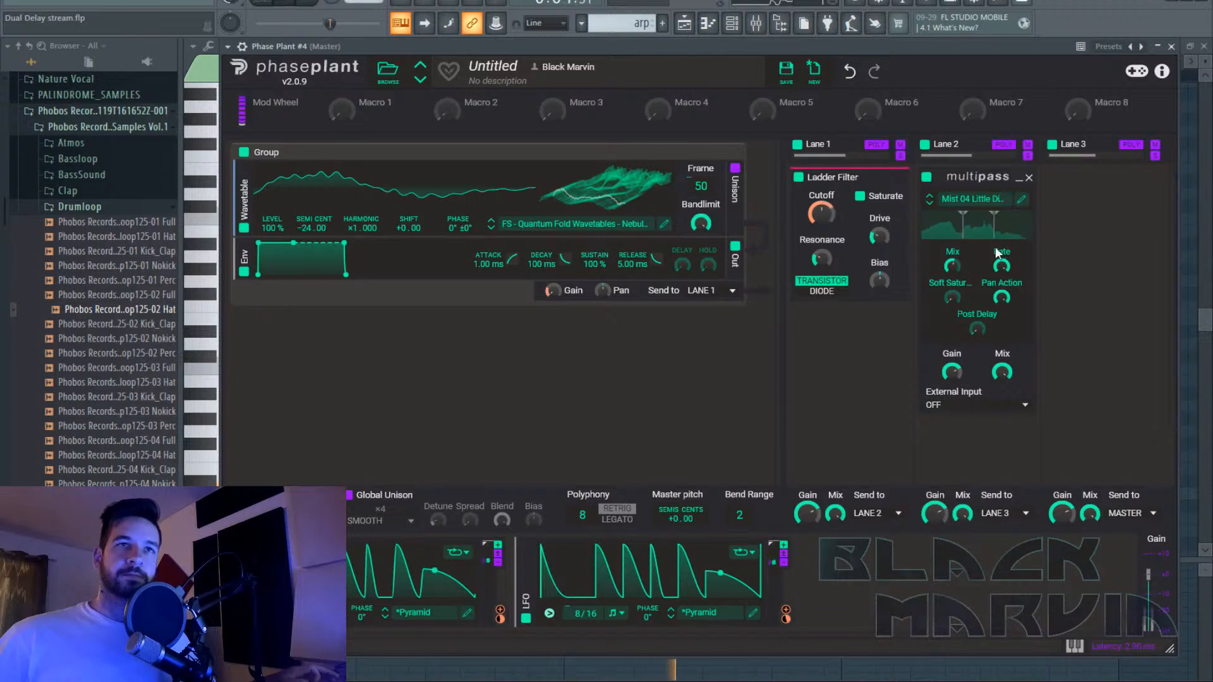
Stop playback, remove the Multipass effect from lane 2, and restart the arp.
key(space)
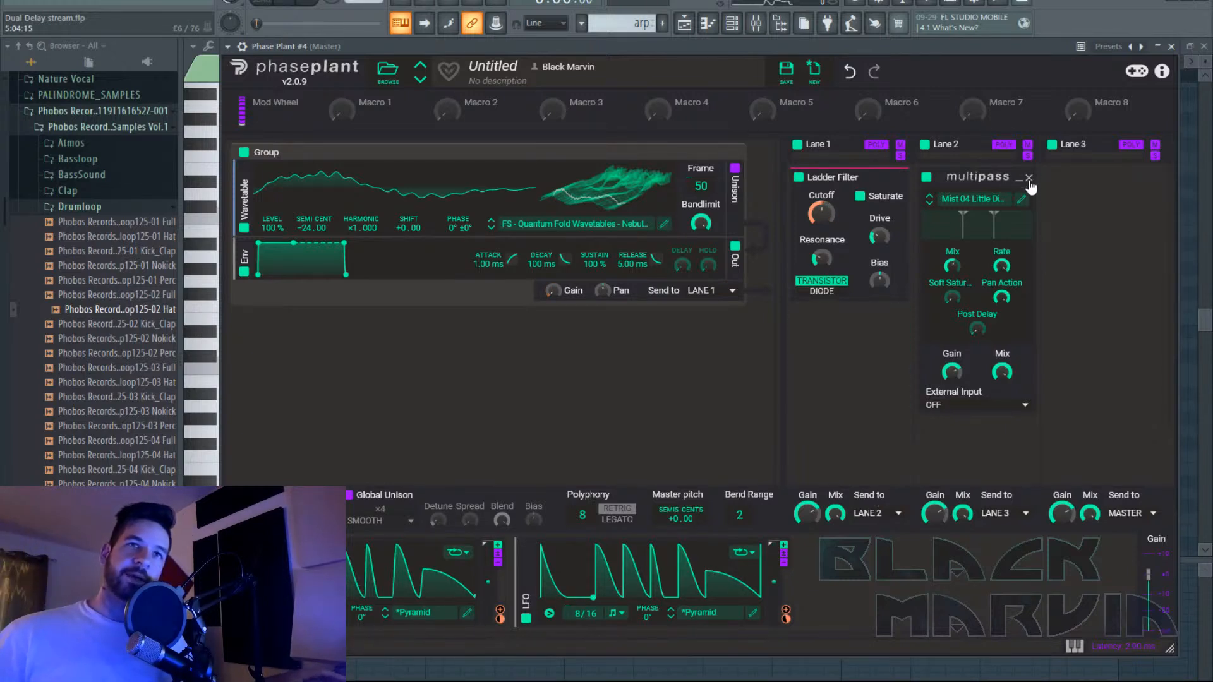
click(1029, 179)
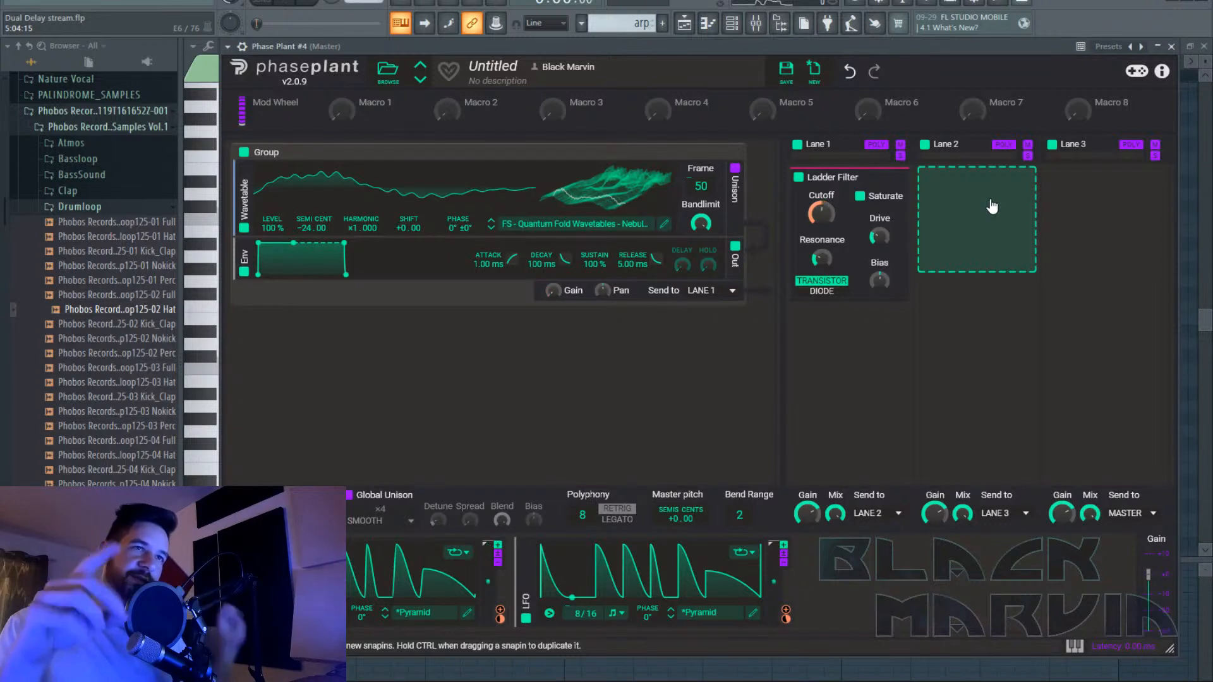
click(992, 207)
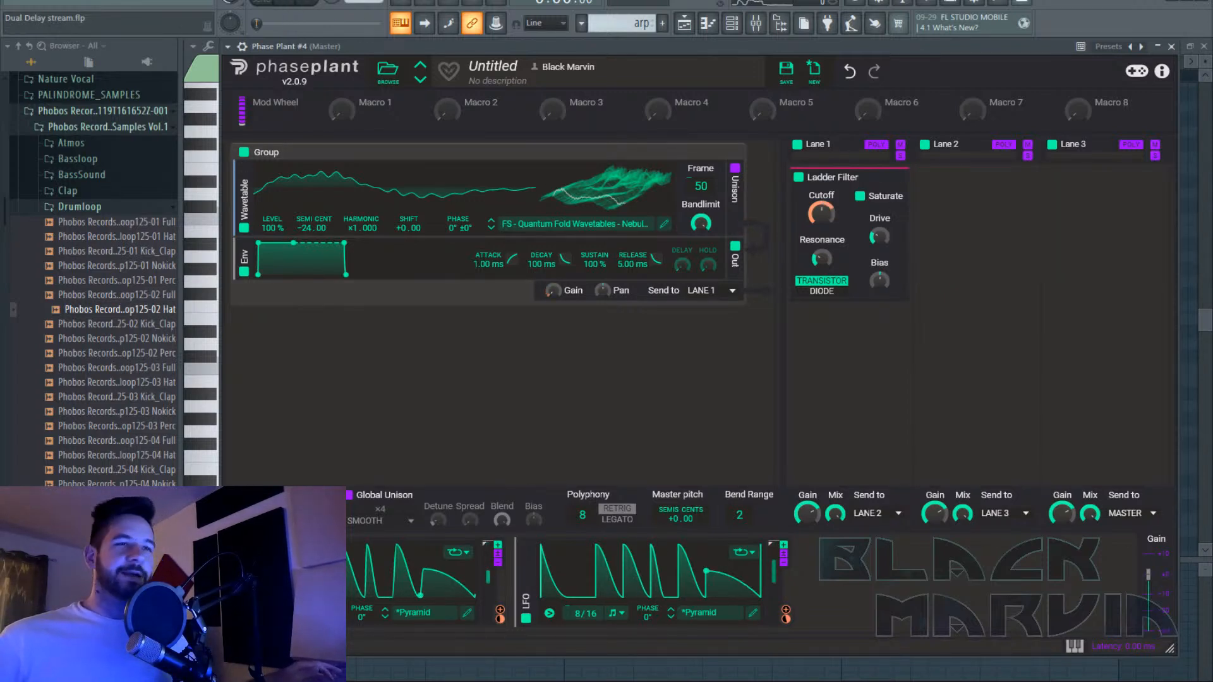
click(274, 2)
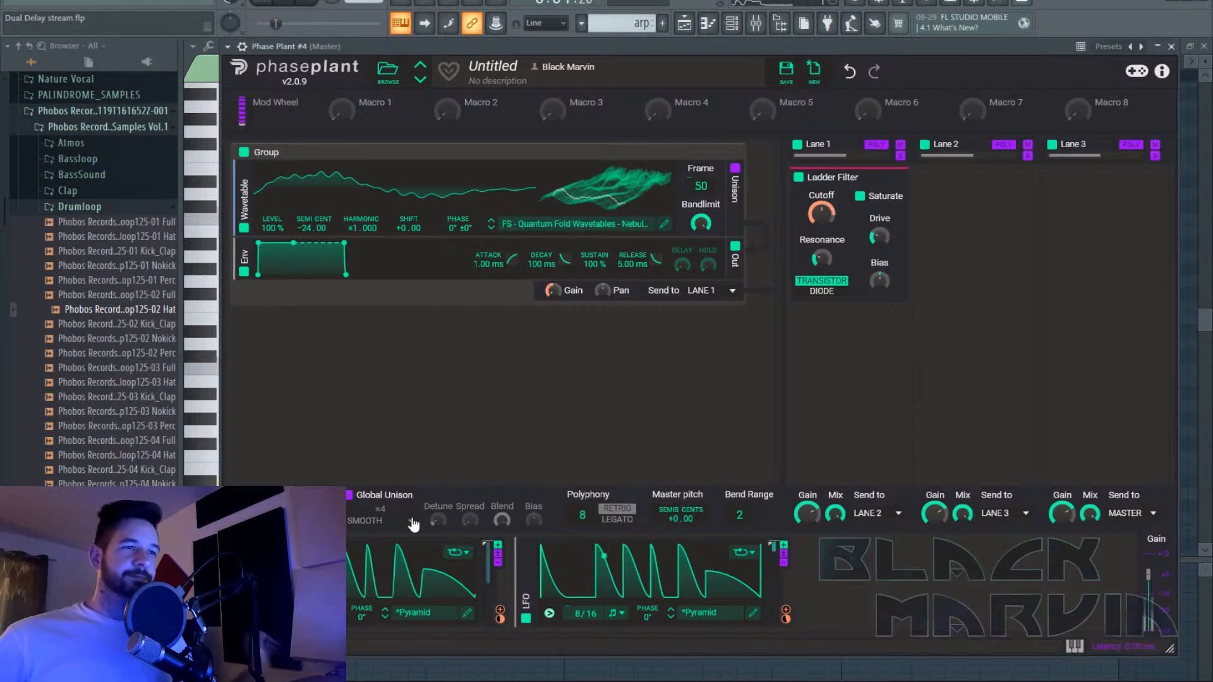
Soften the attacks of the first LFO's curve by shifting its peak points later in the LFO Editor.
click(467, 612)
click(970, 127)
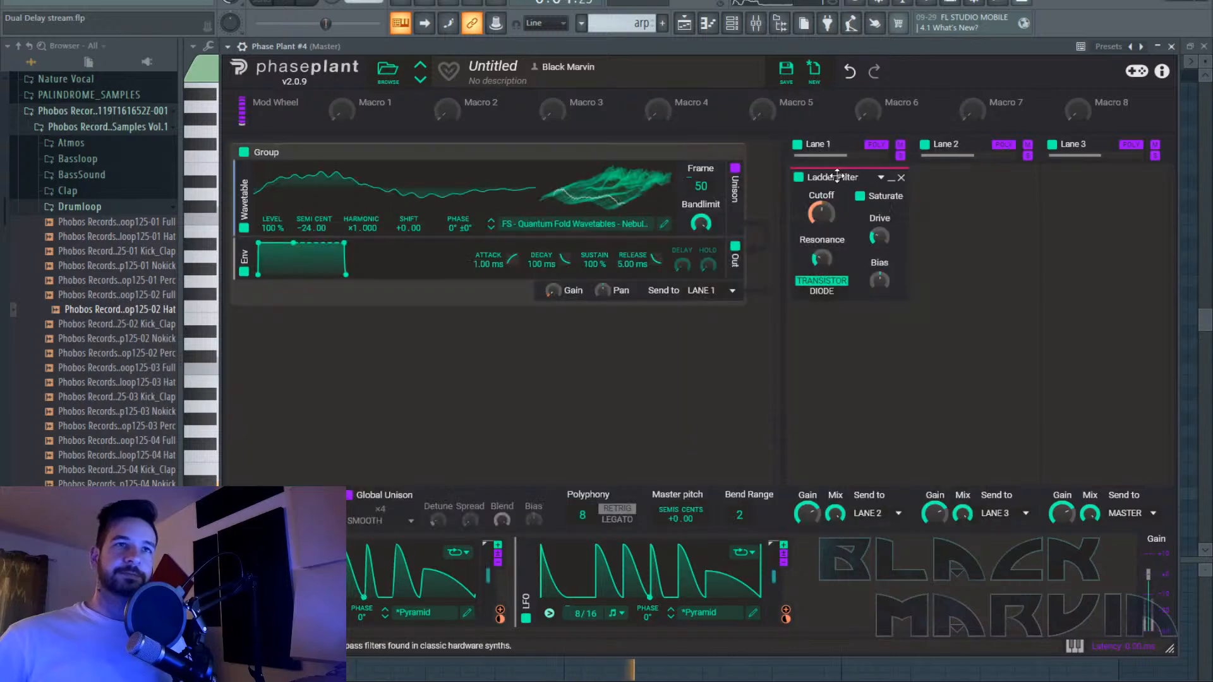
click(467, 613)
drag(278, 183, 300, 183)
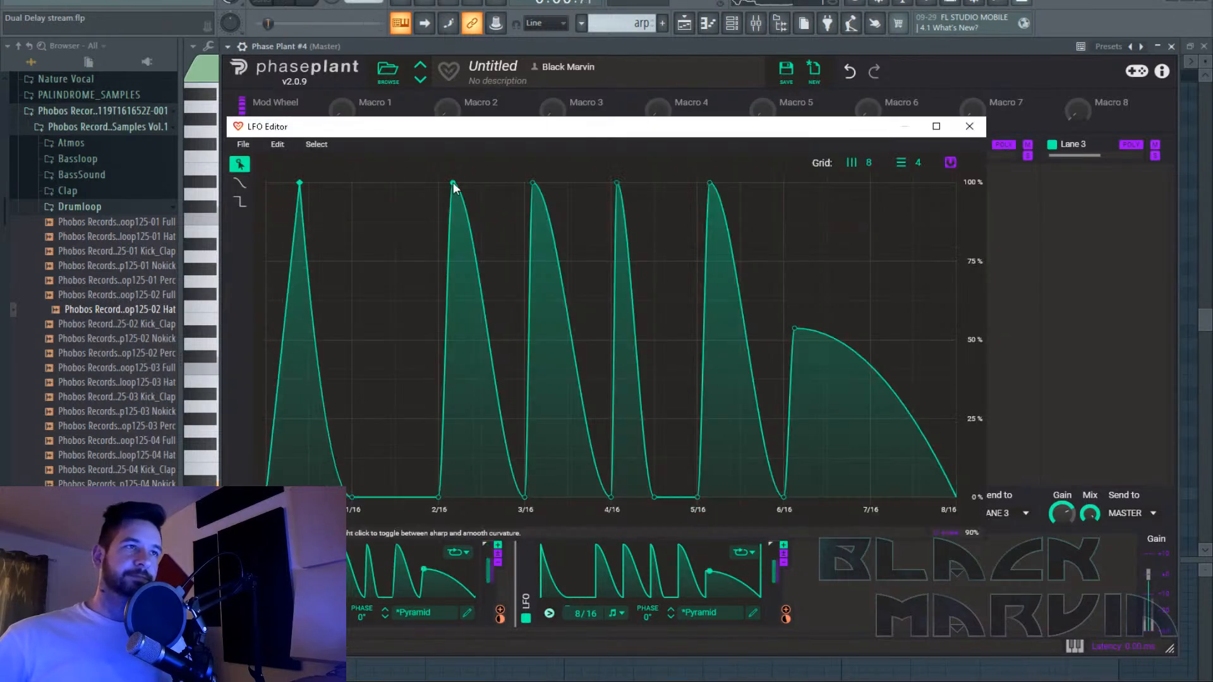
drag(452, 184, 637, 184)
drag(711, 184, 727, 184)
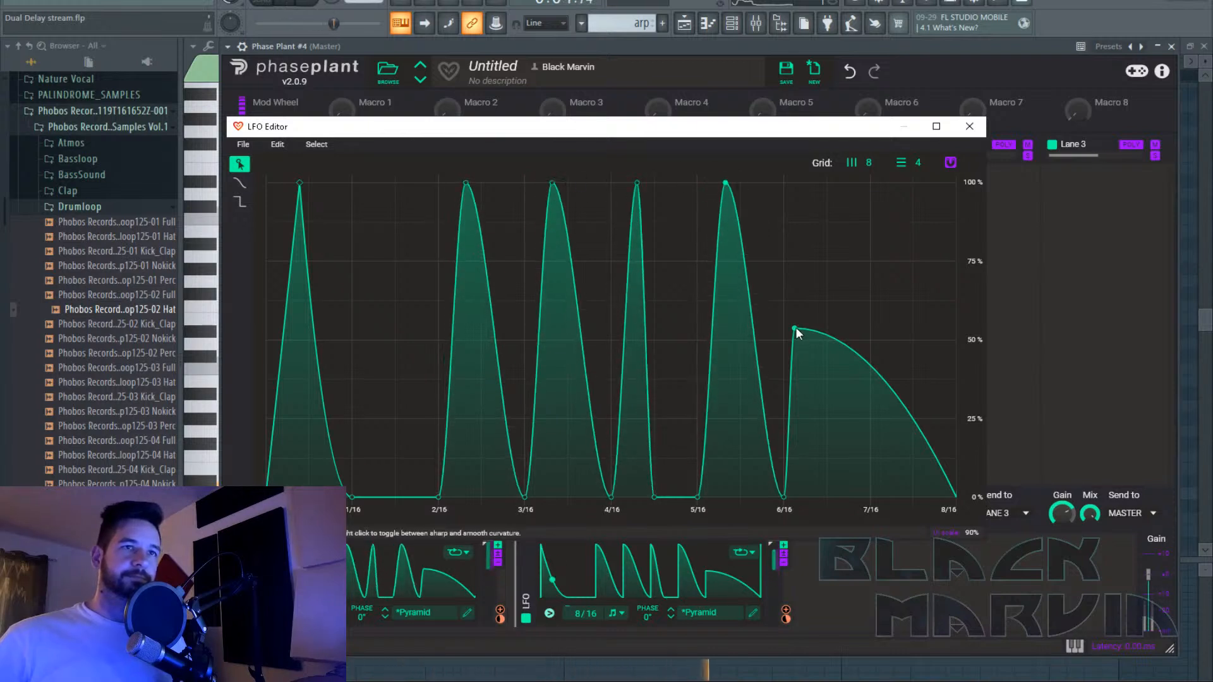
drag(795, 328, 821, 316)
click(969, 126)
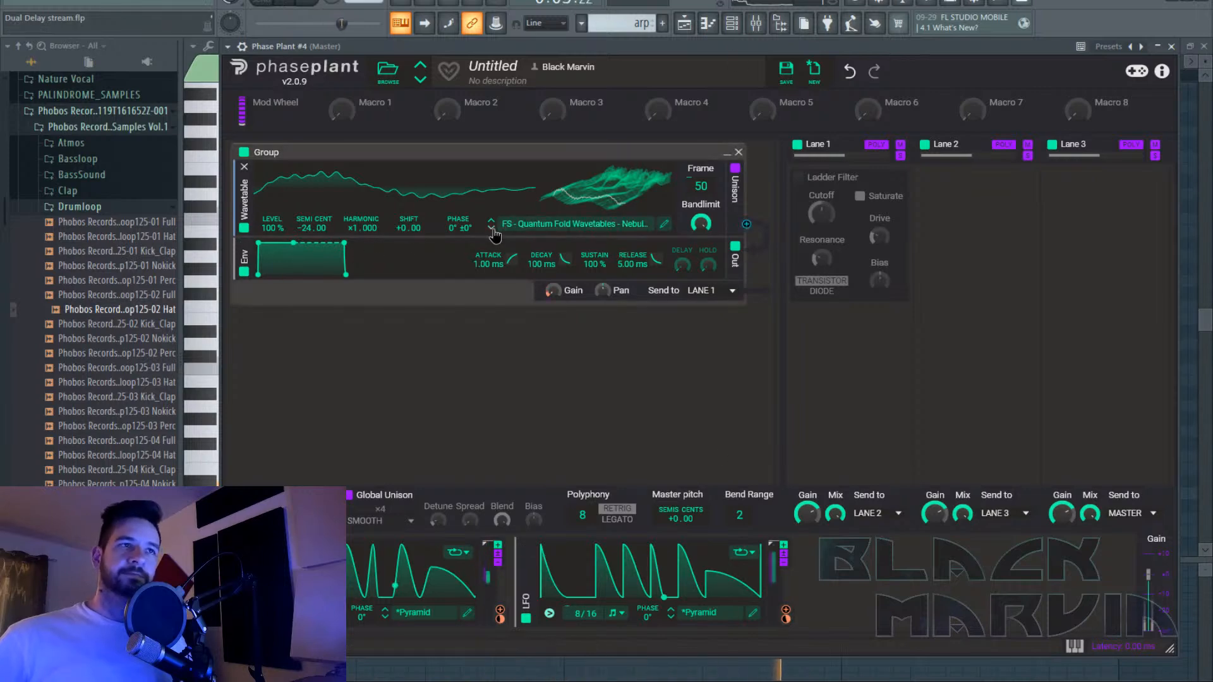
Replace the oscillator's wavetable with the first one in the Anomaly Wavetables Saws folder of FS - The Prophecy.
click(552, 225)
scroll(726, 446, down, 3)
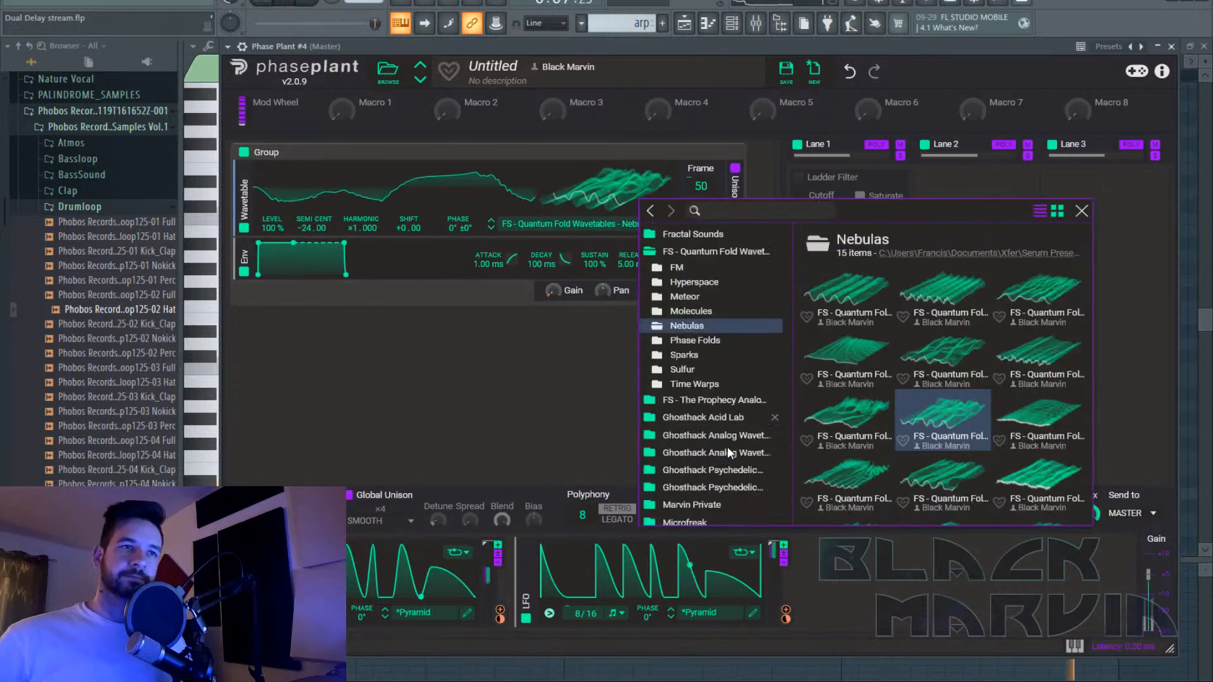
scroll(720, 392, up, 2)
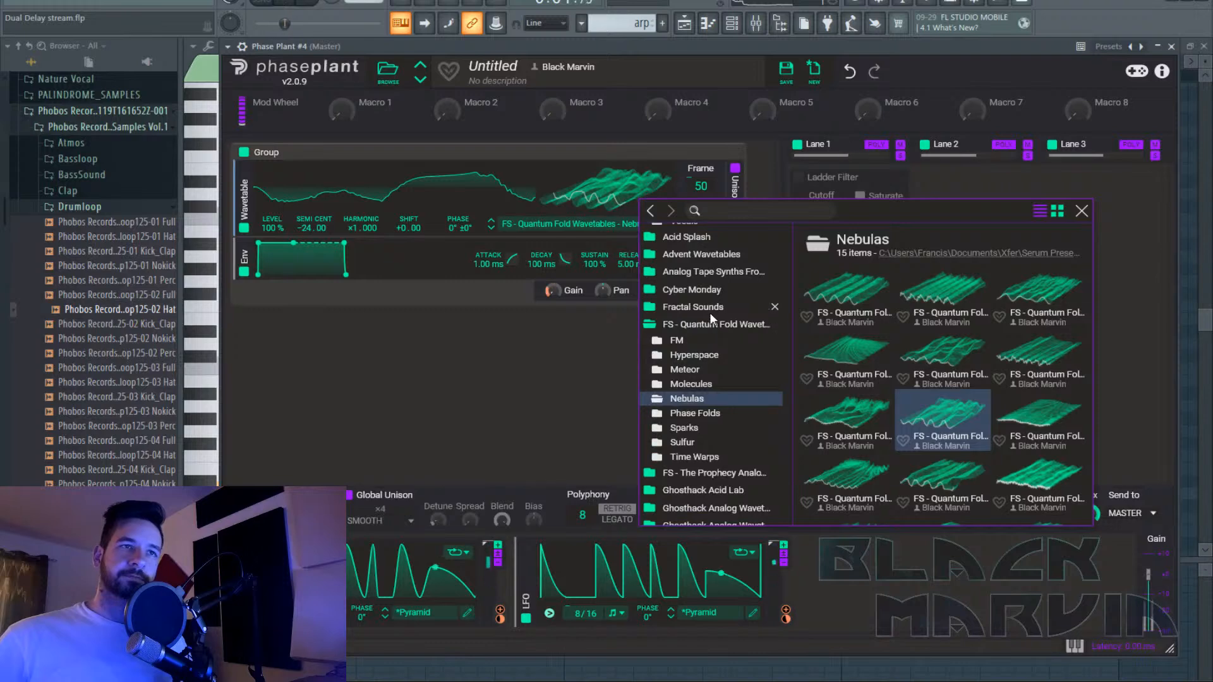
click(714, 472)
double_click(813, 320)
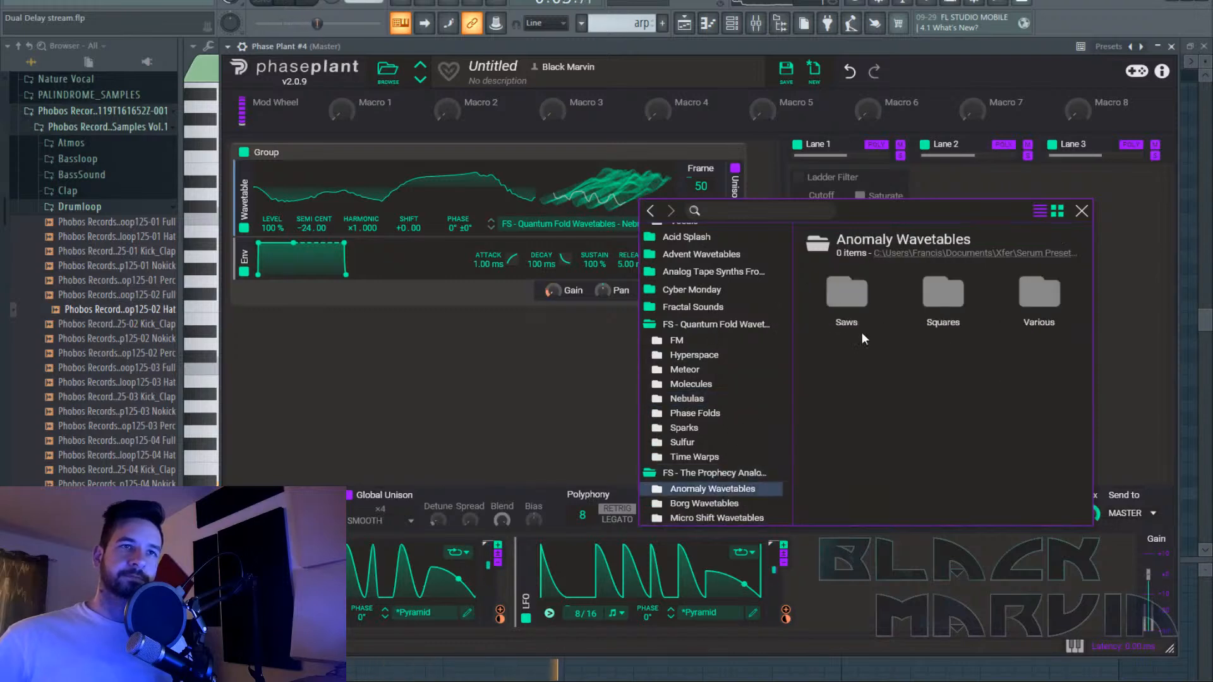
double_click(848, 297)
click(844, 290)
click(608, 210)
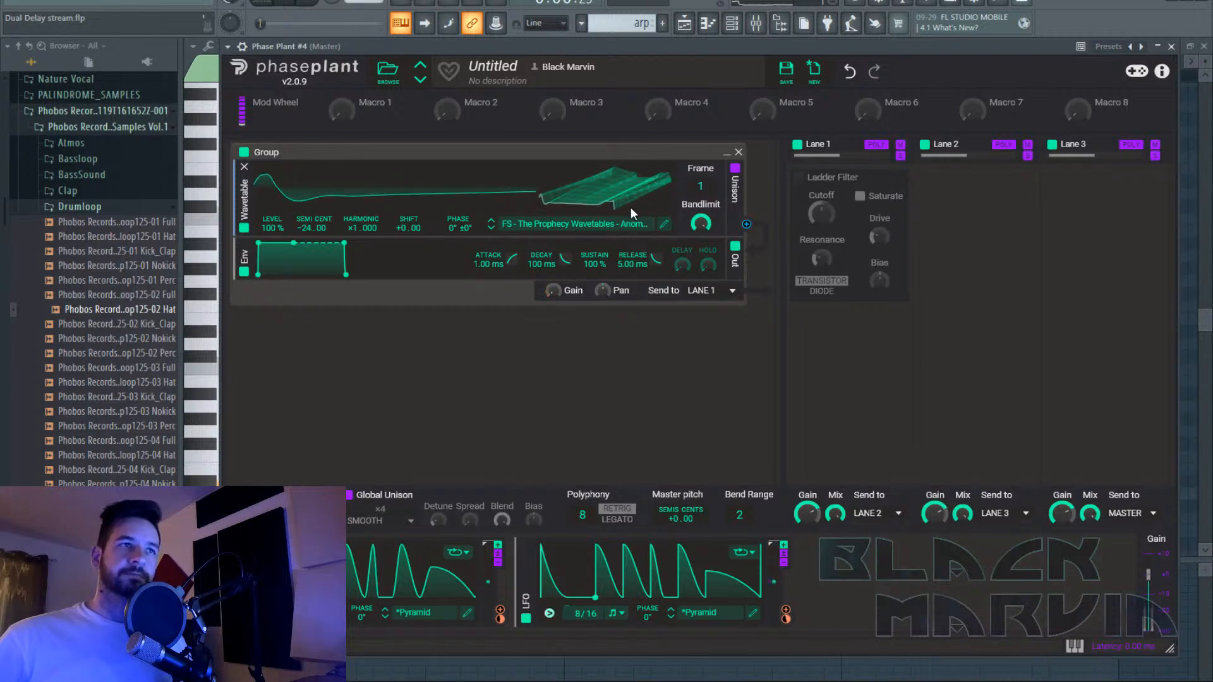
Re-enable the Ladder Filter and modulate its cutoff with the first LFO, turning off the second LFO.
click(821, 178)
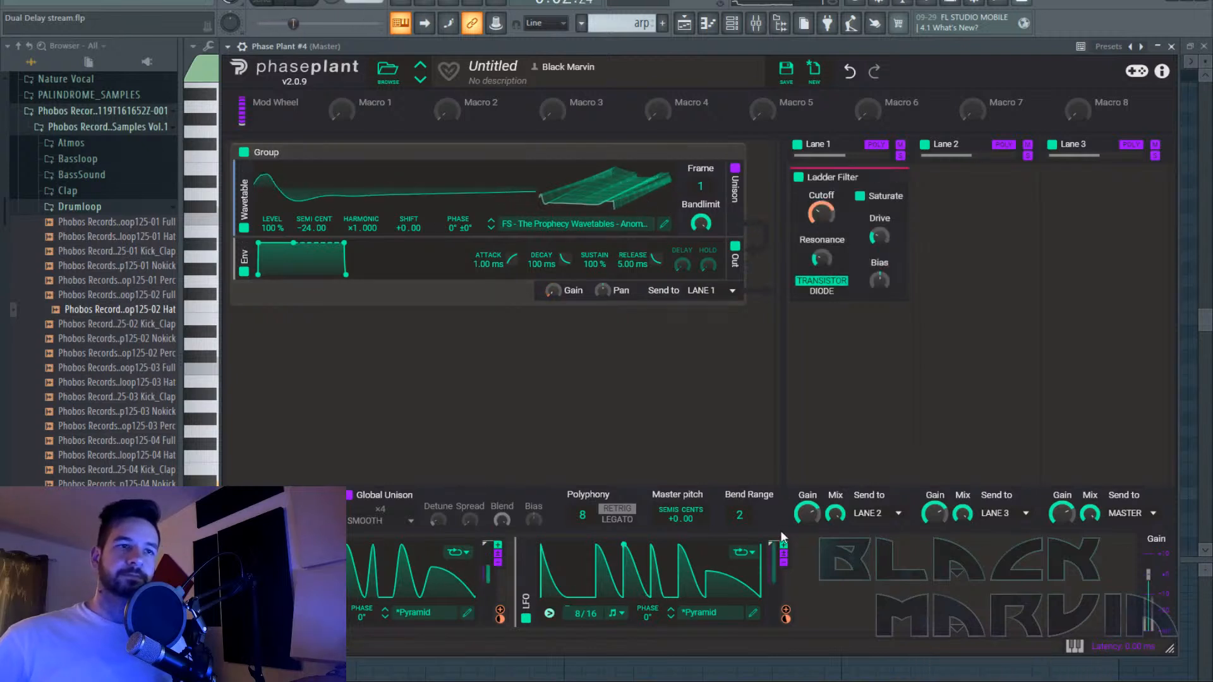
click(524, 618)
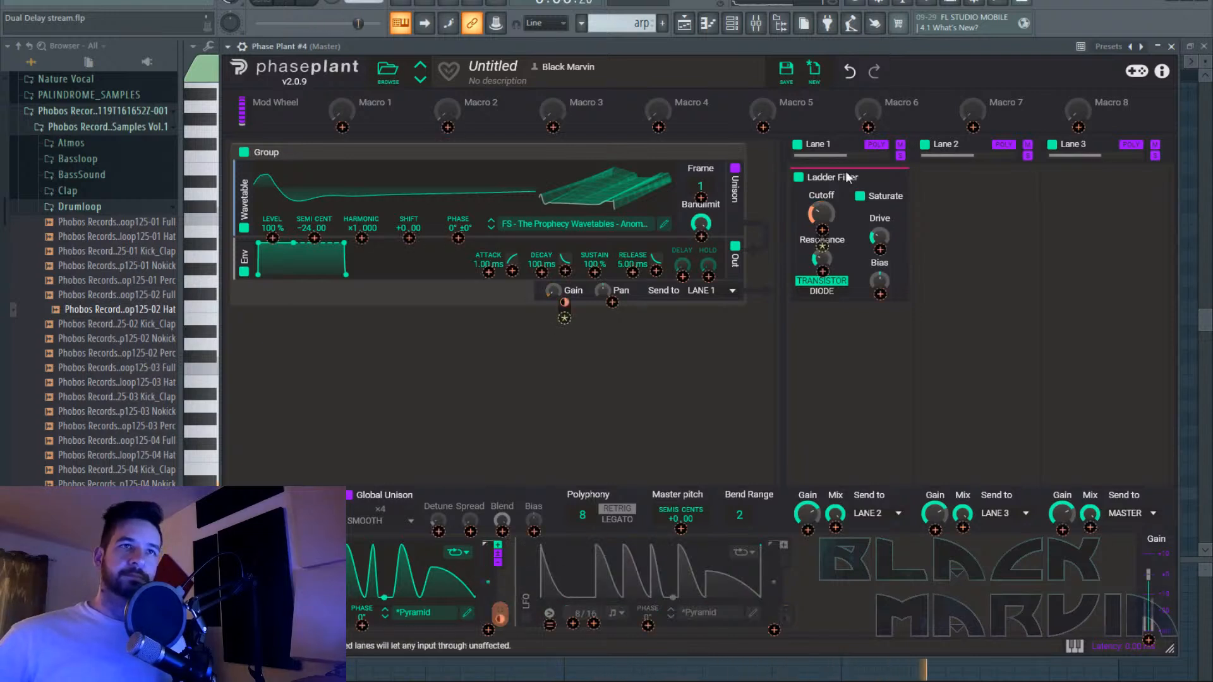
drag(499, 613, 822, 231)
Reset the wavetable oscillator's pitch to +0.00 and switch it to the next Prophecy Anomaly wavetable.
double_click(302, 225)
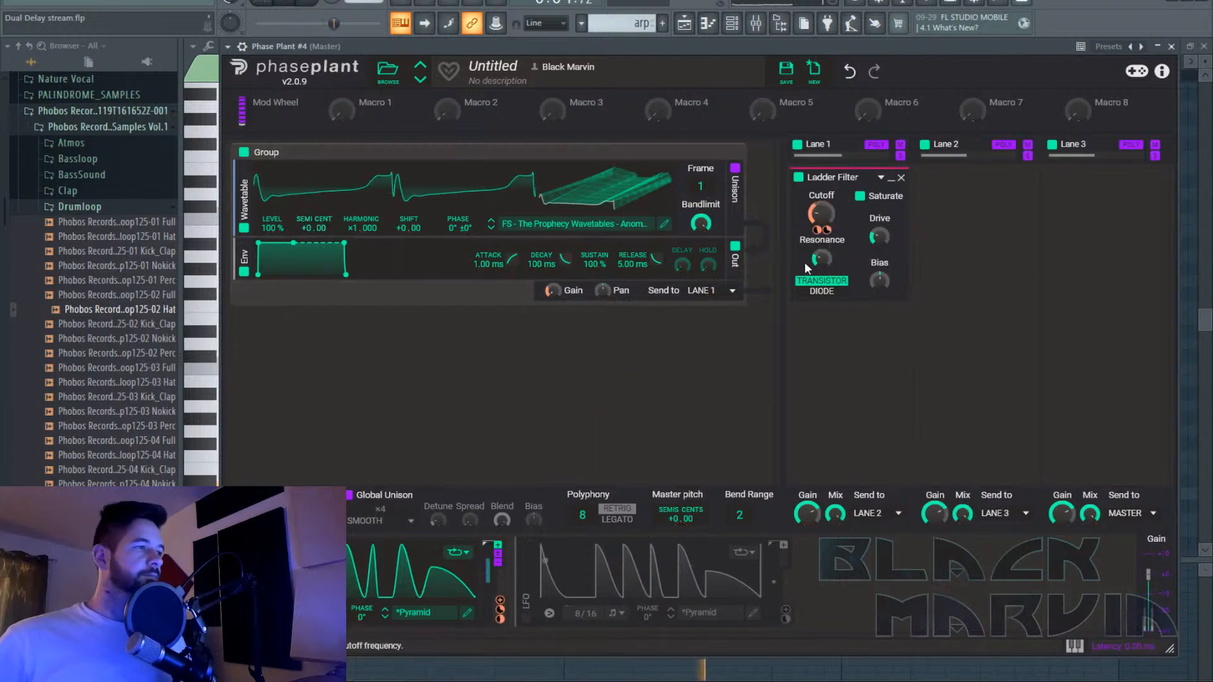
drag(700, 186, 700, 126)
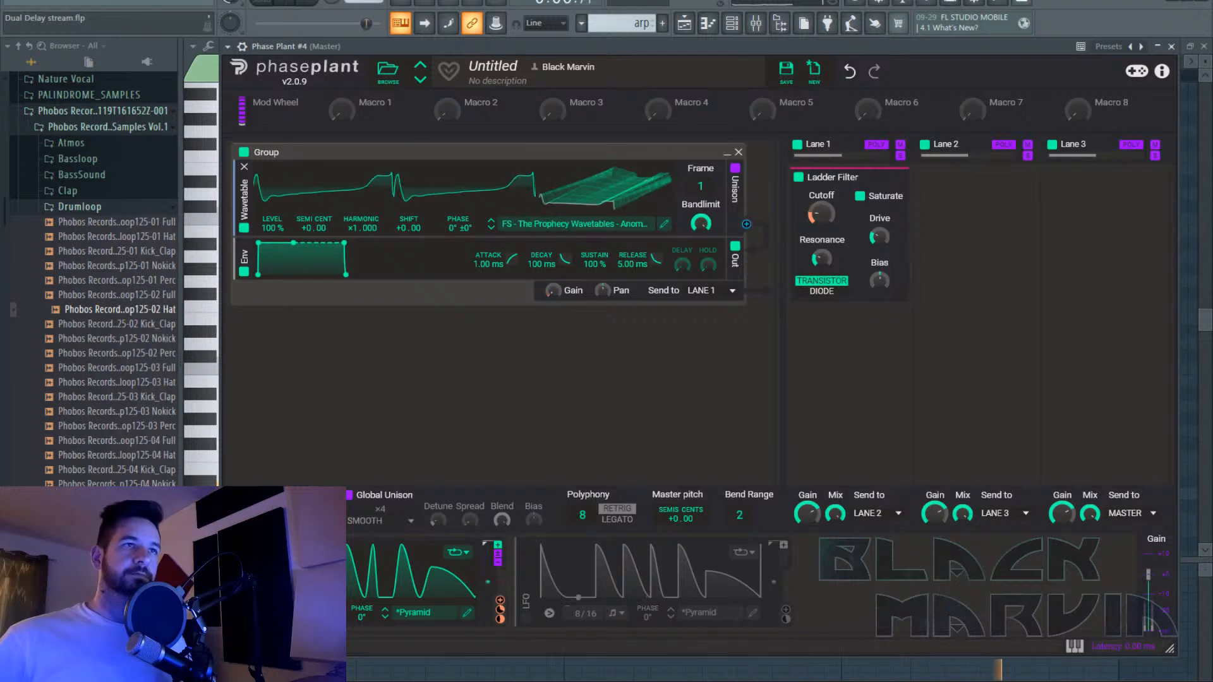
click(491, 227)
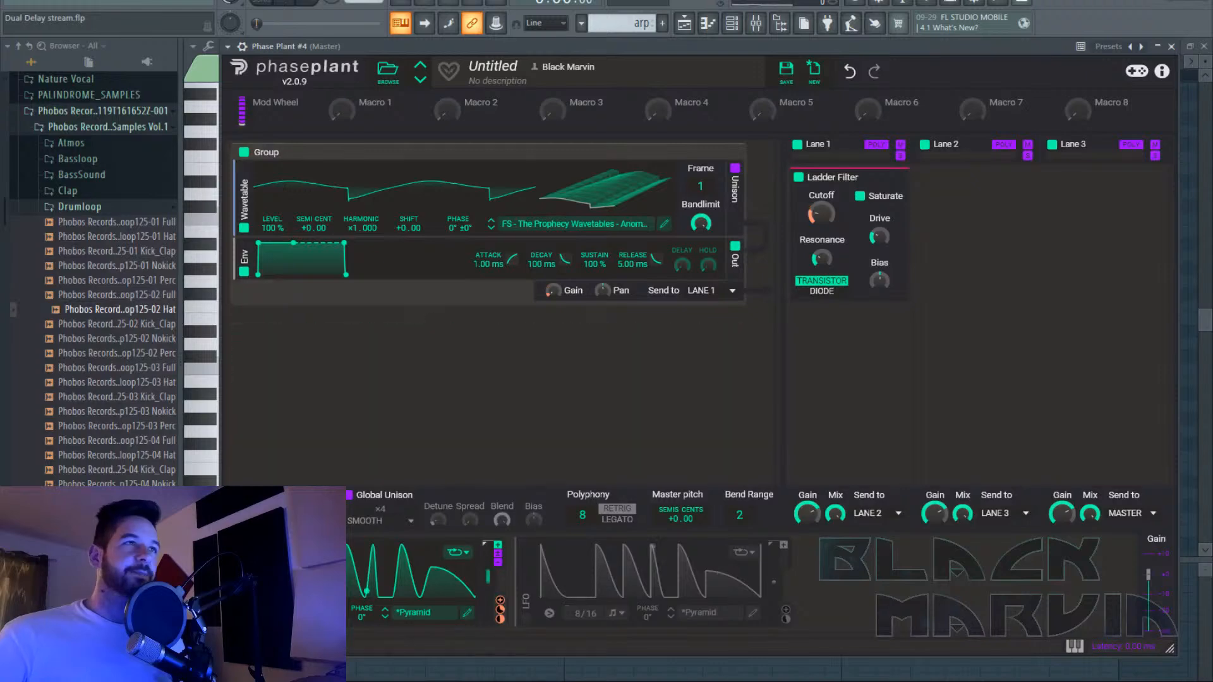
Add a Pigments synth as a new channel in the channel rack.
click(14, 2)
click(51, 55)
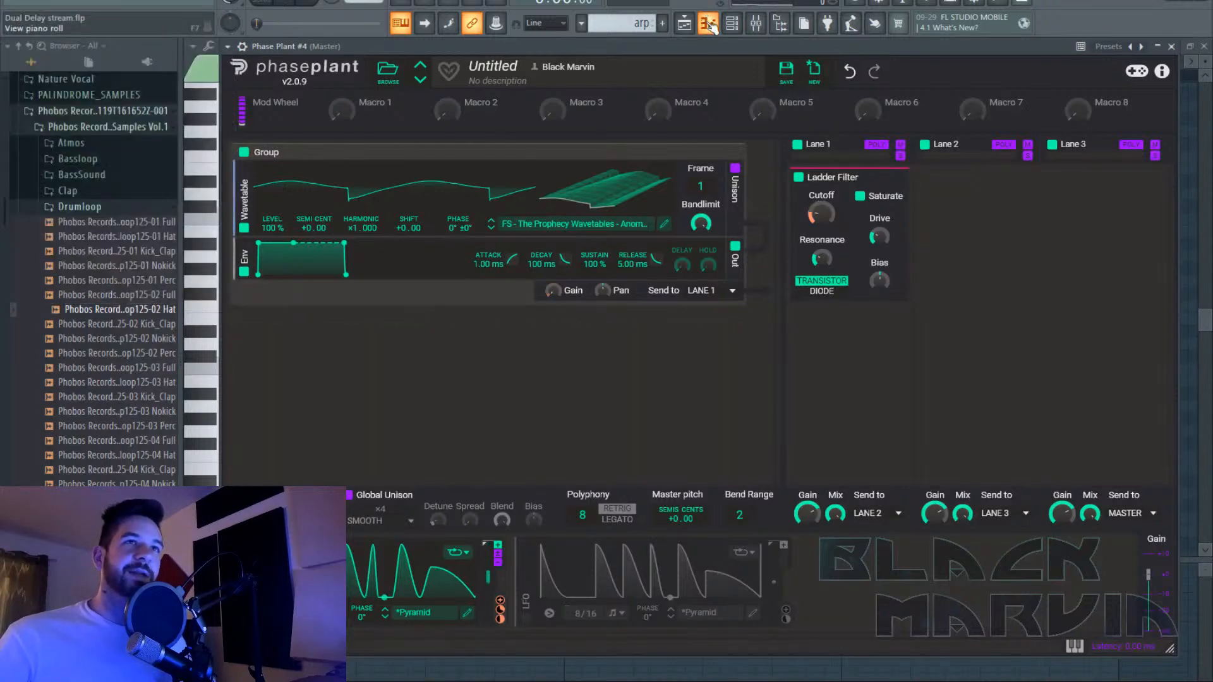
click(732, 25)
click(676, 233)
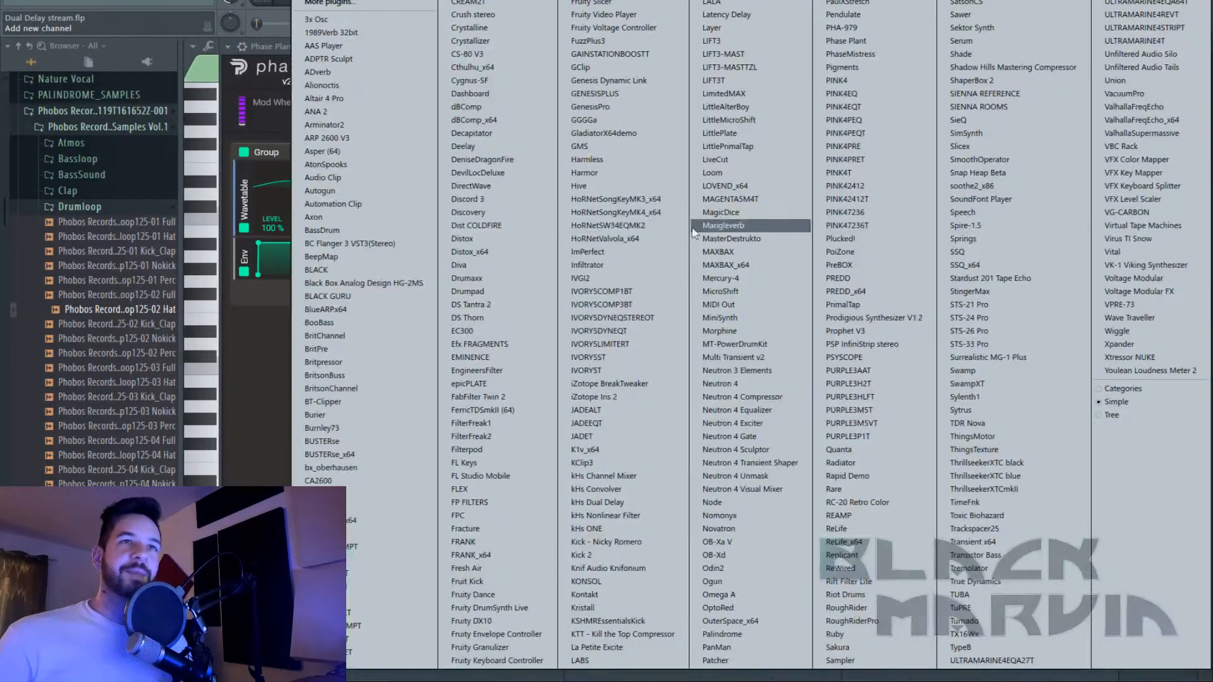
click(909, 68)
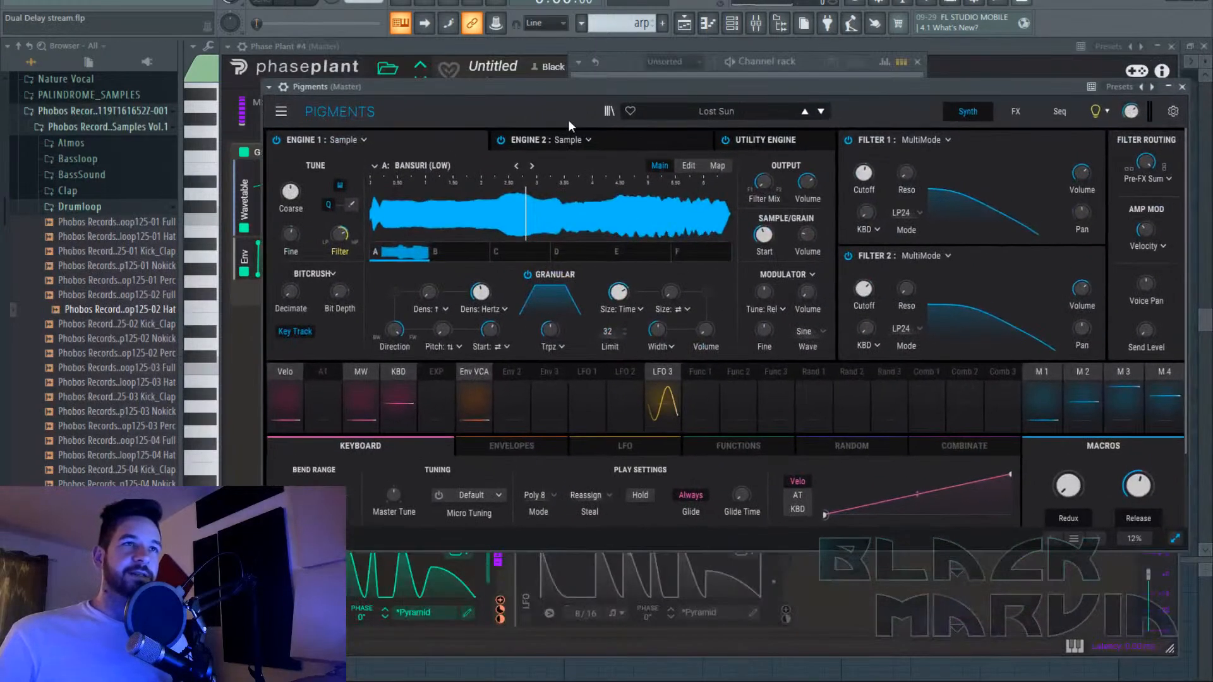
Browse the sound banks in Pigments and open the FS_Vapor Voices bank.
click(608, 111)
click(281, 112)
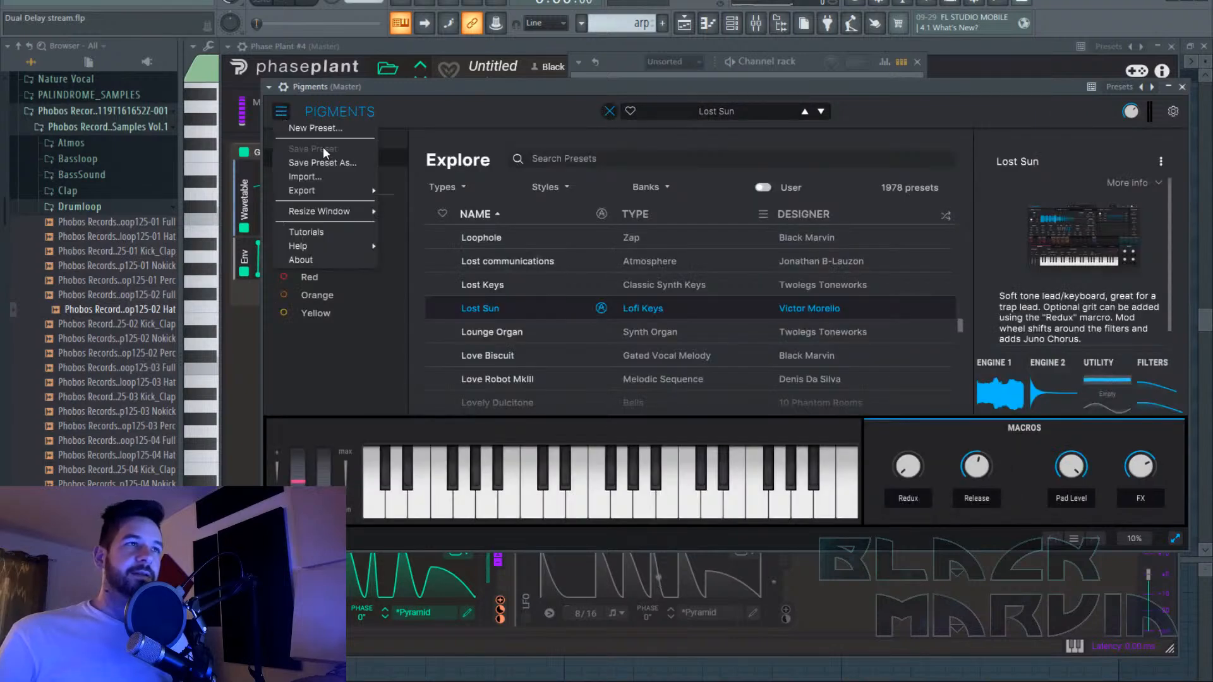
click(551, 115)
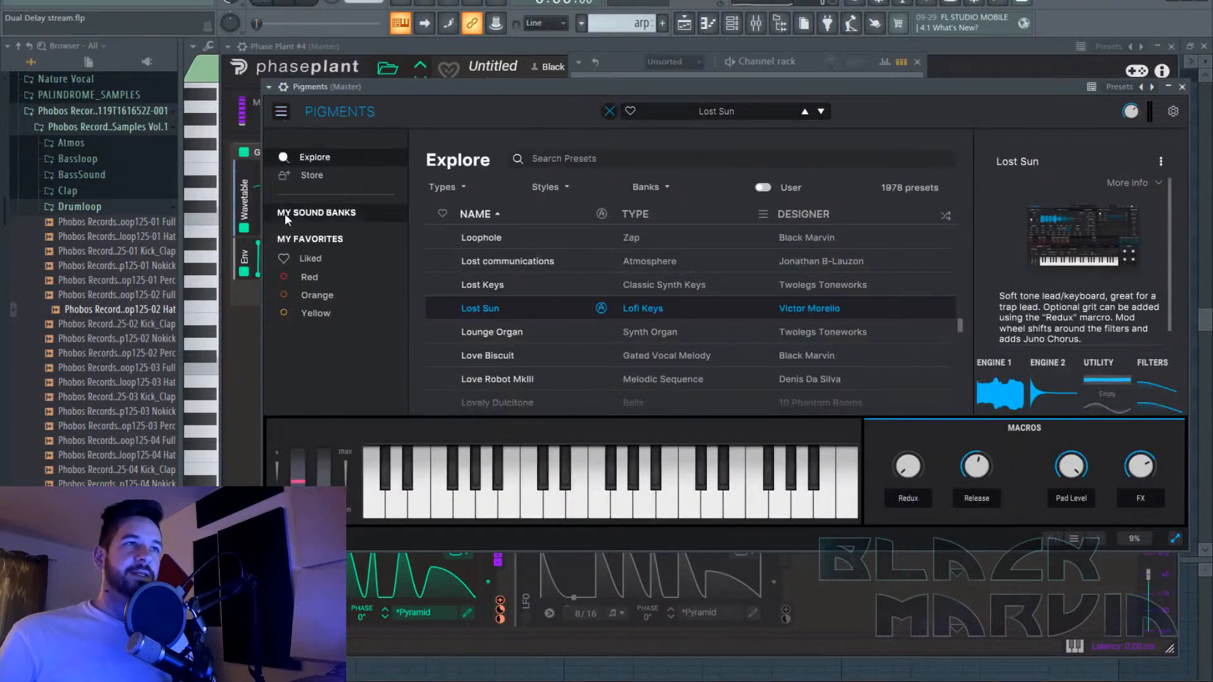
click(329, 214)
scroll(735, 280, down, 5)
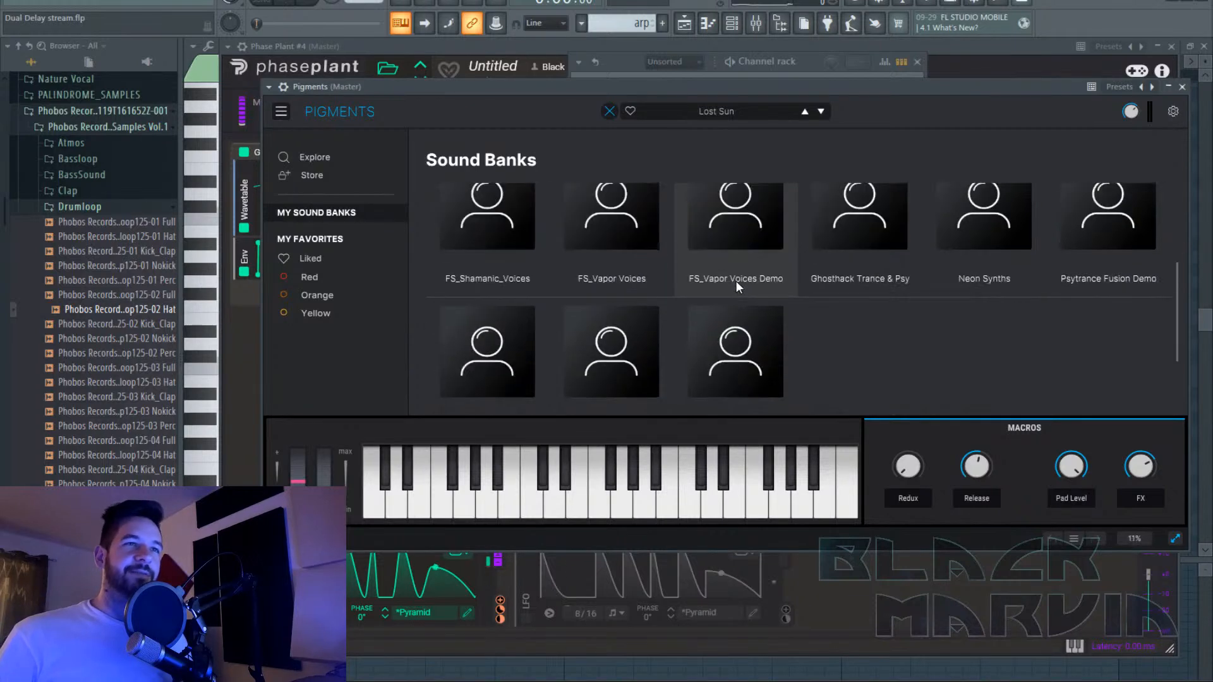
scroll(735, 280, down, 2)
scroll(742, 283, up, 1)
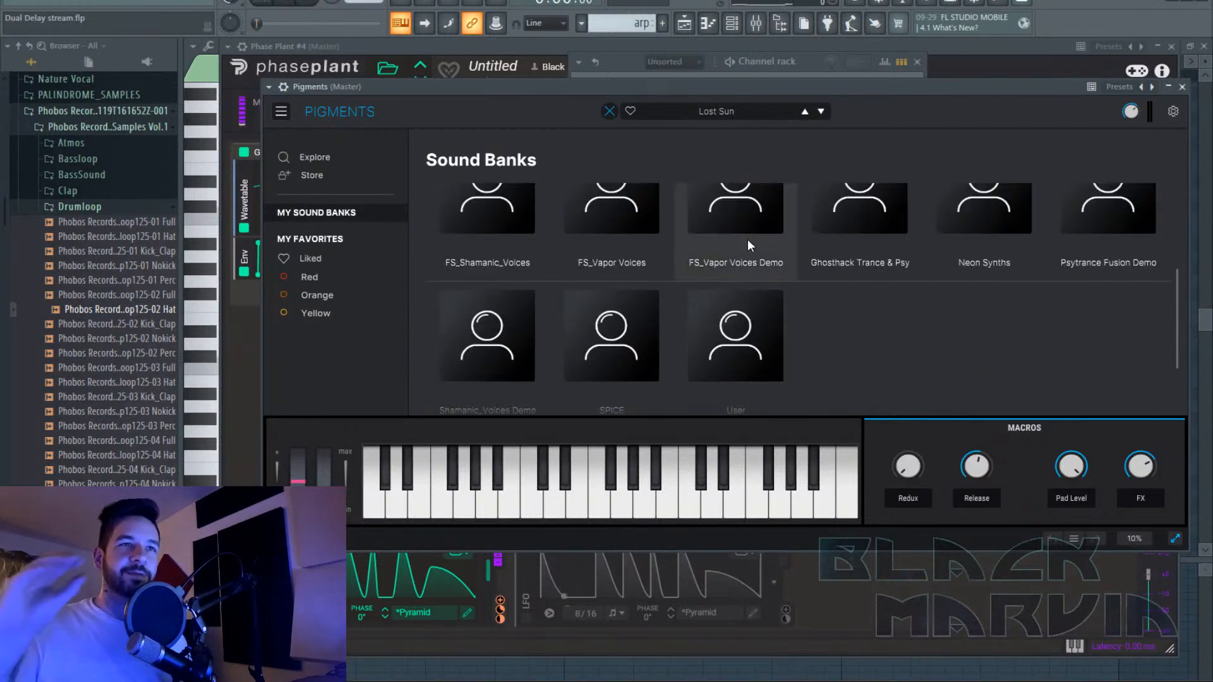
click(623, 227)
Load the Acalypha preset, replace it with Exima from the same bank, and return to the synth view.
click(521, 238)
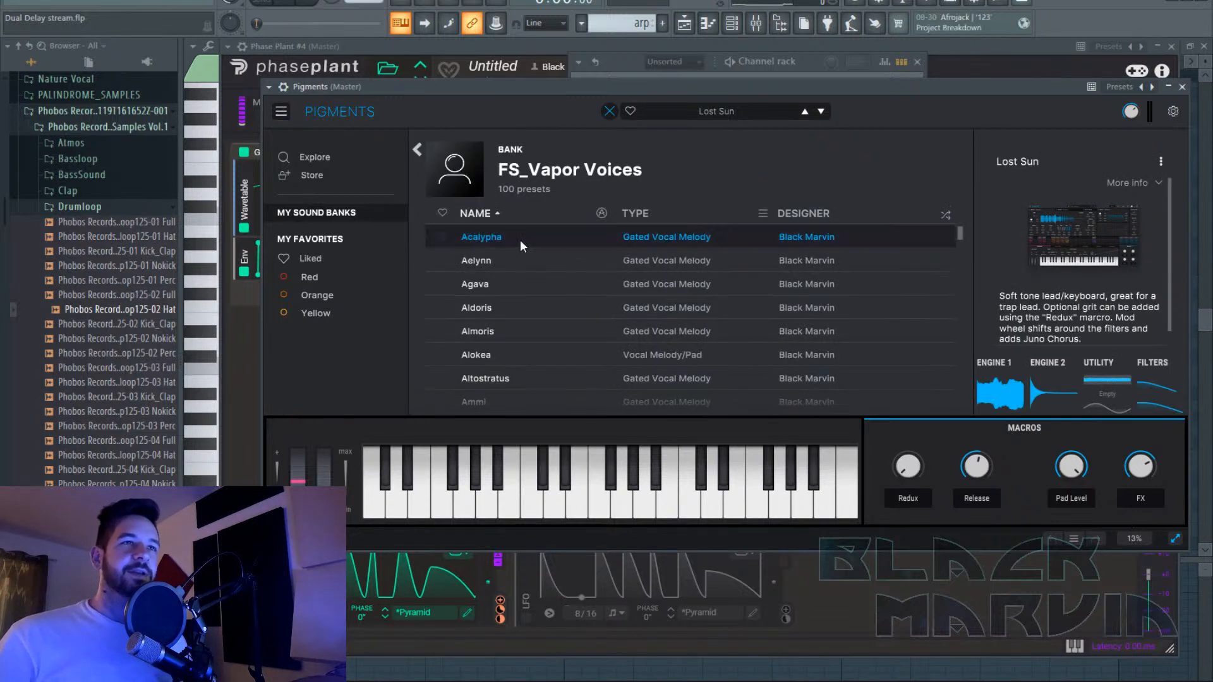
scroll(628, 382, down, 8)
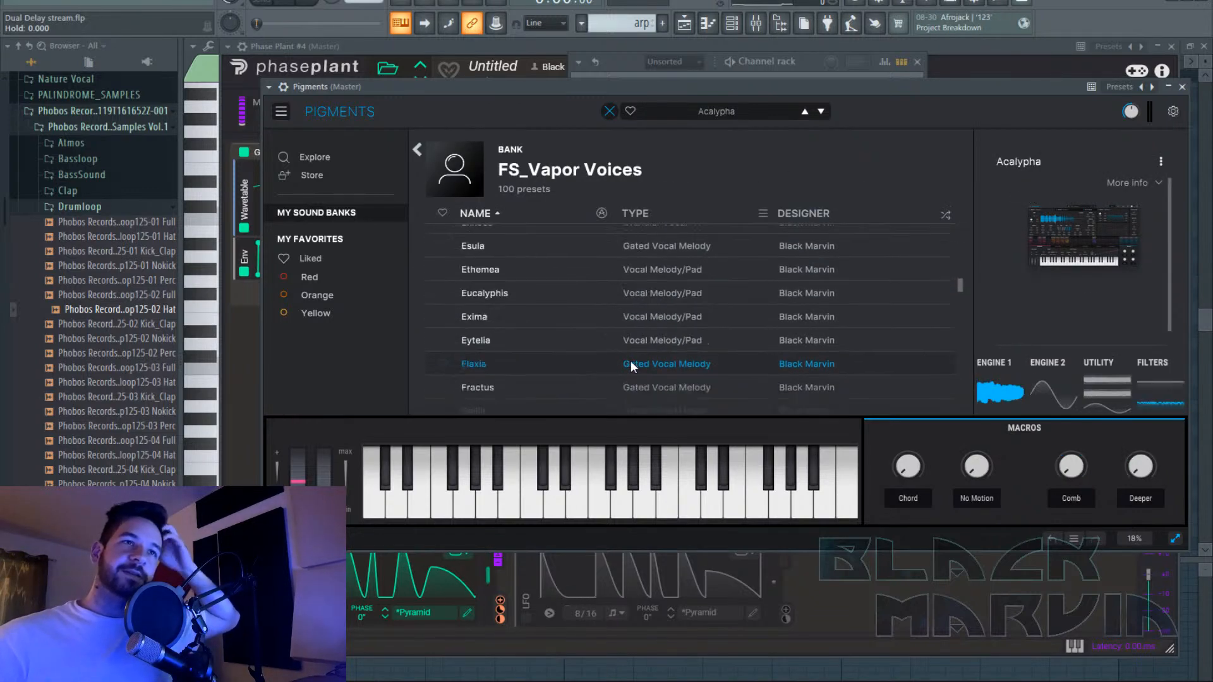
click(609, 319)
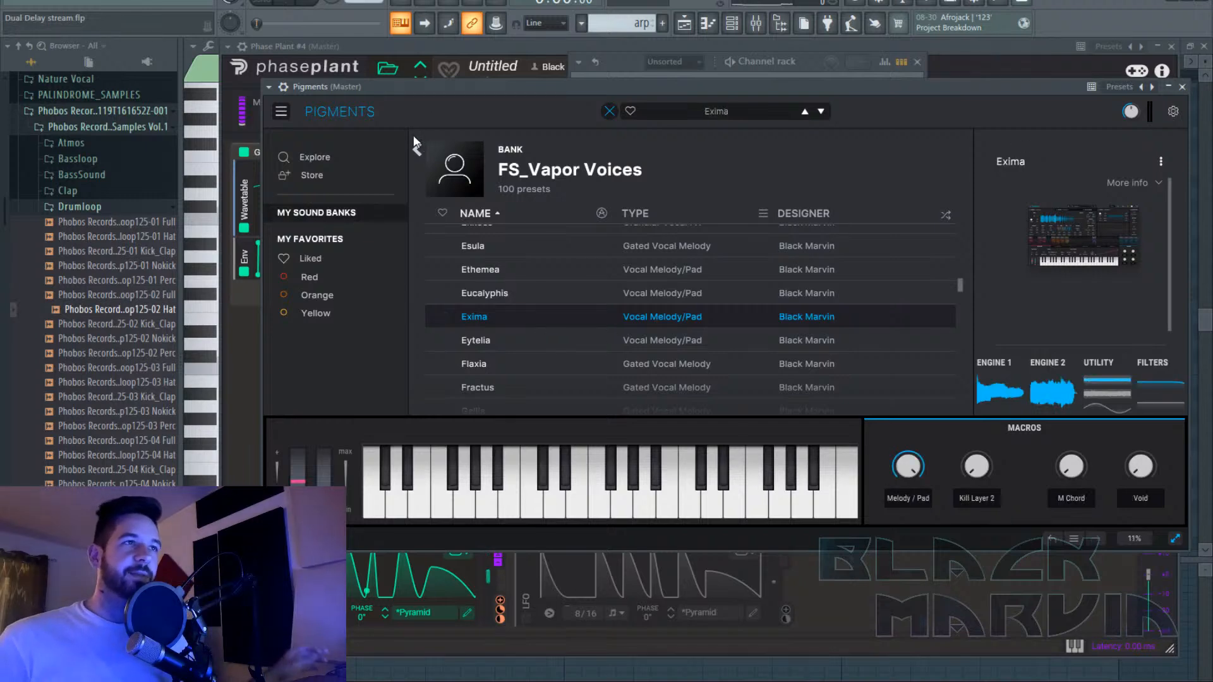
click(609, 111)
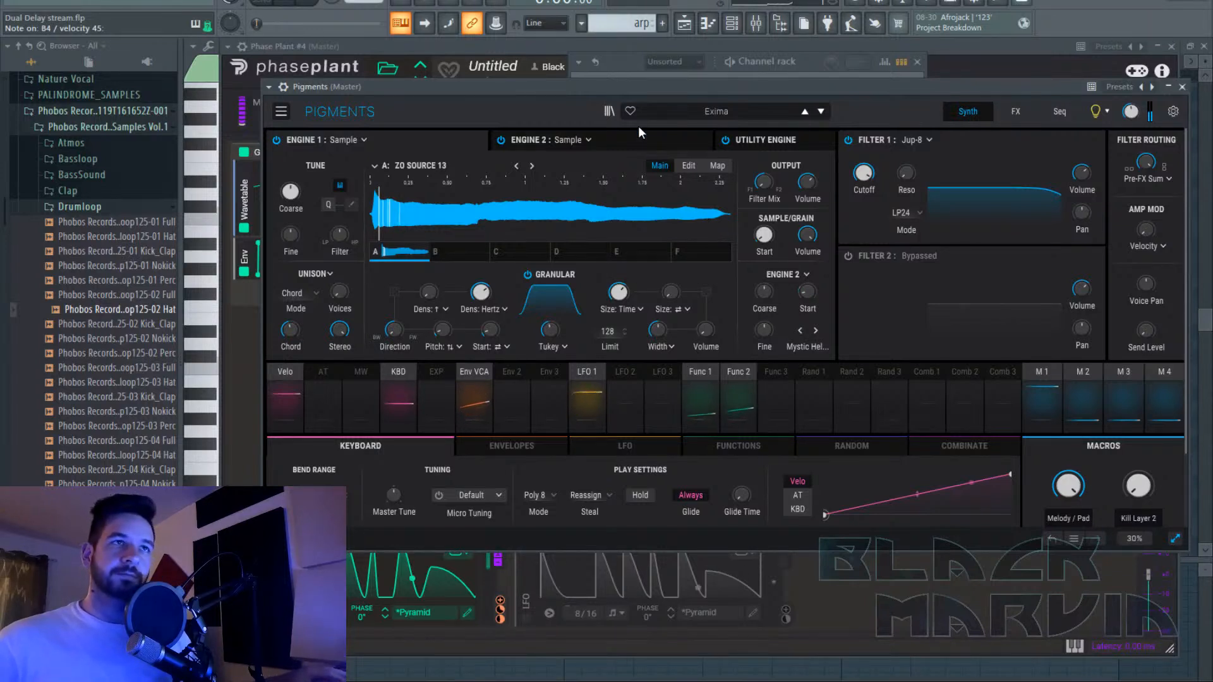
Step through the Eytelia and Flaxia presets while auditioning them, and load Fractus.
click(823, 112)
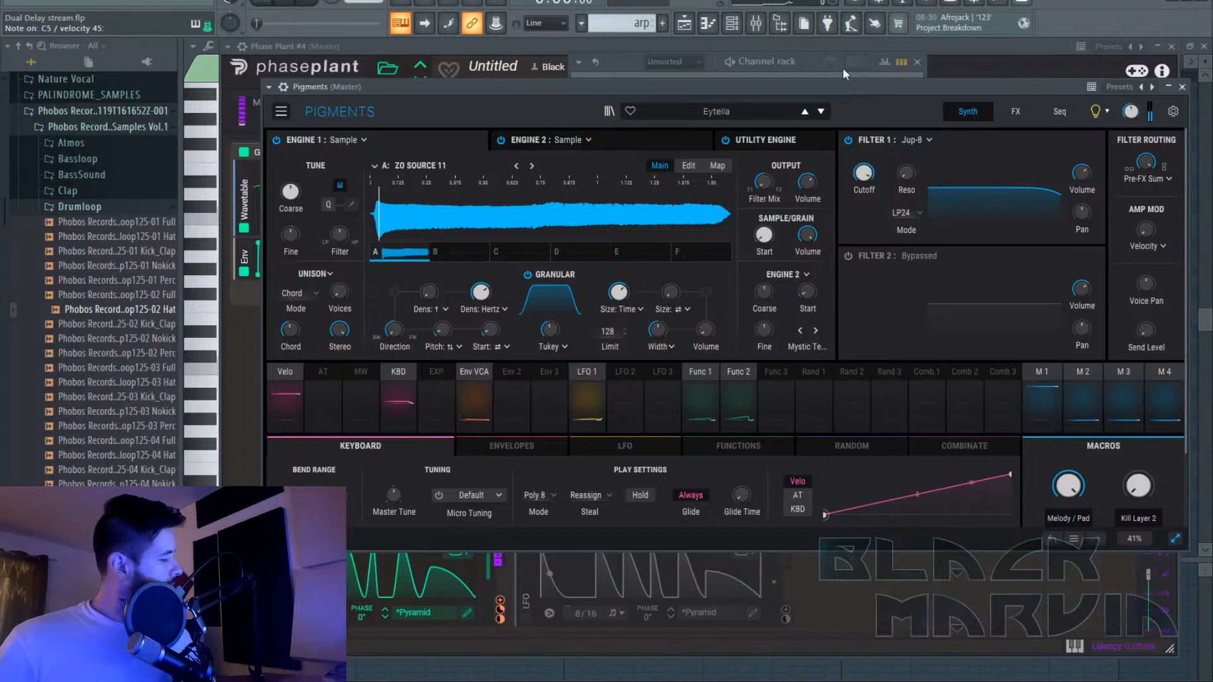
click(825, 111)
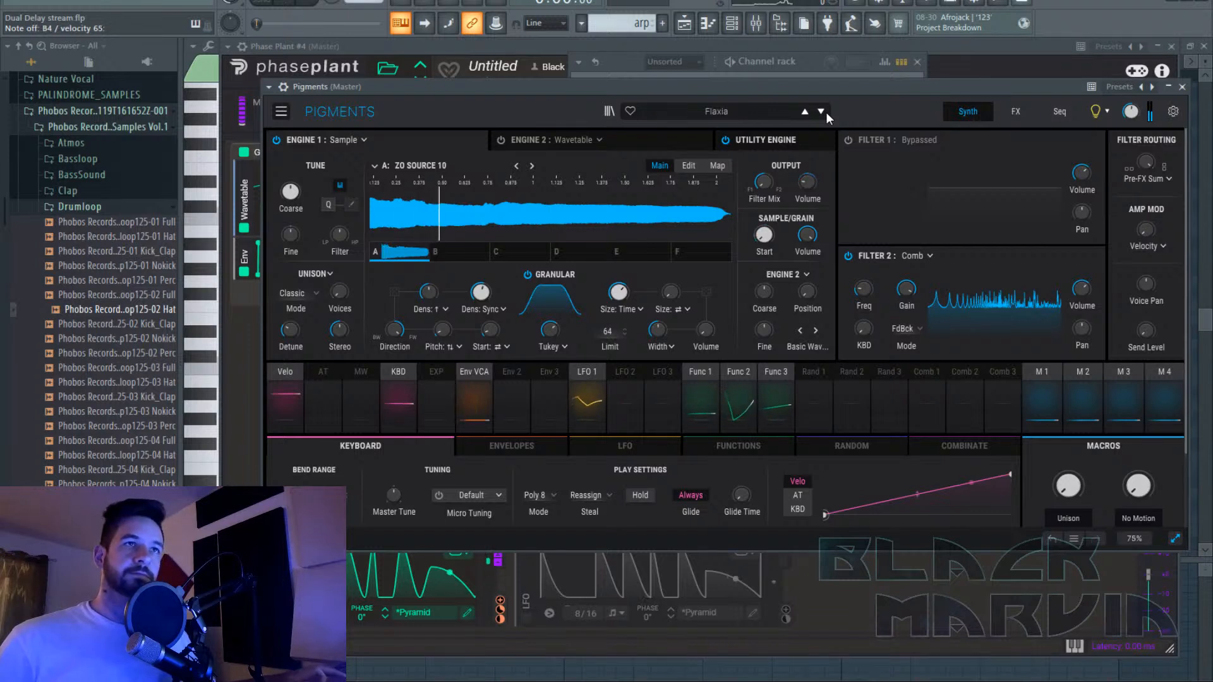
click(825, 112)
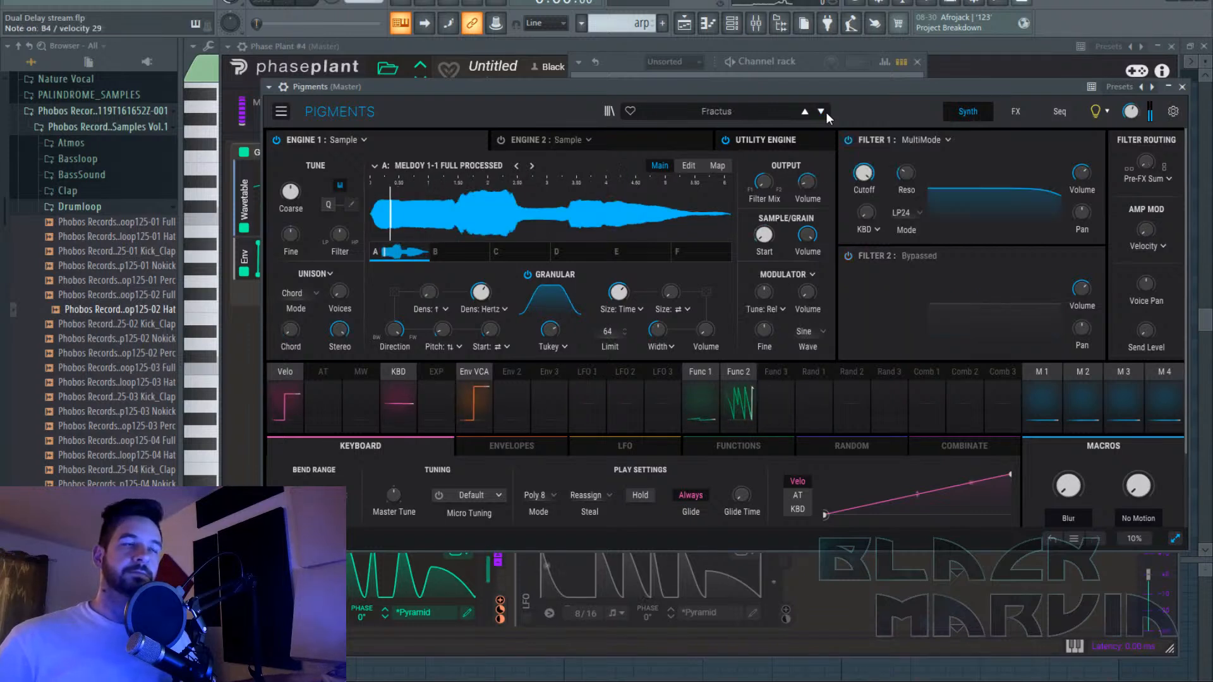
click(763, 109)
click(439, 120)
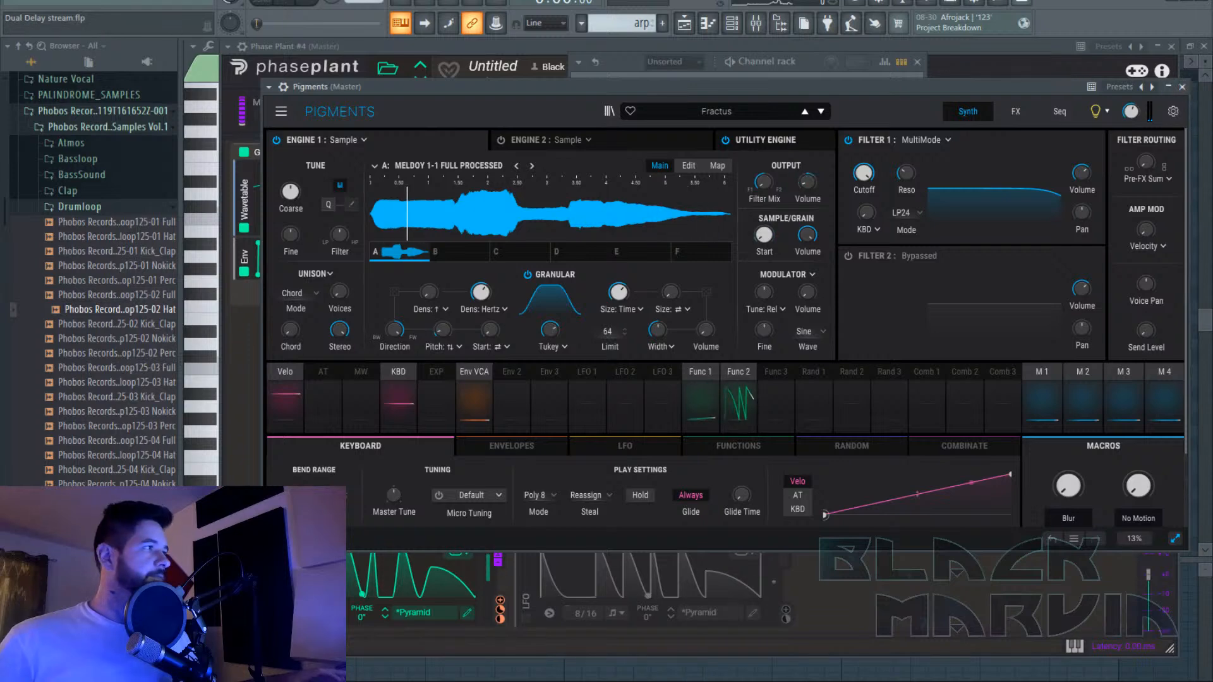
Close the Pigments window, reopen it from the channel rack to view the Fractus preset, and close it again.
click(1182, 87)
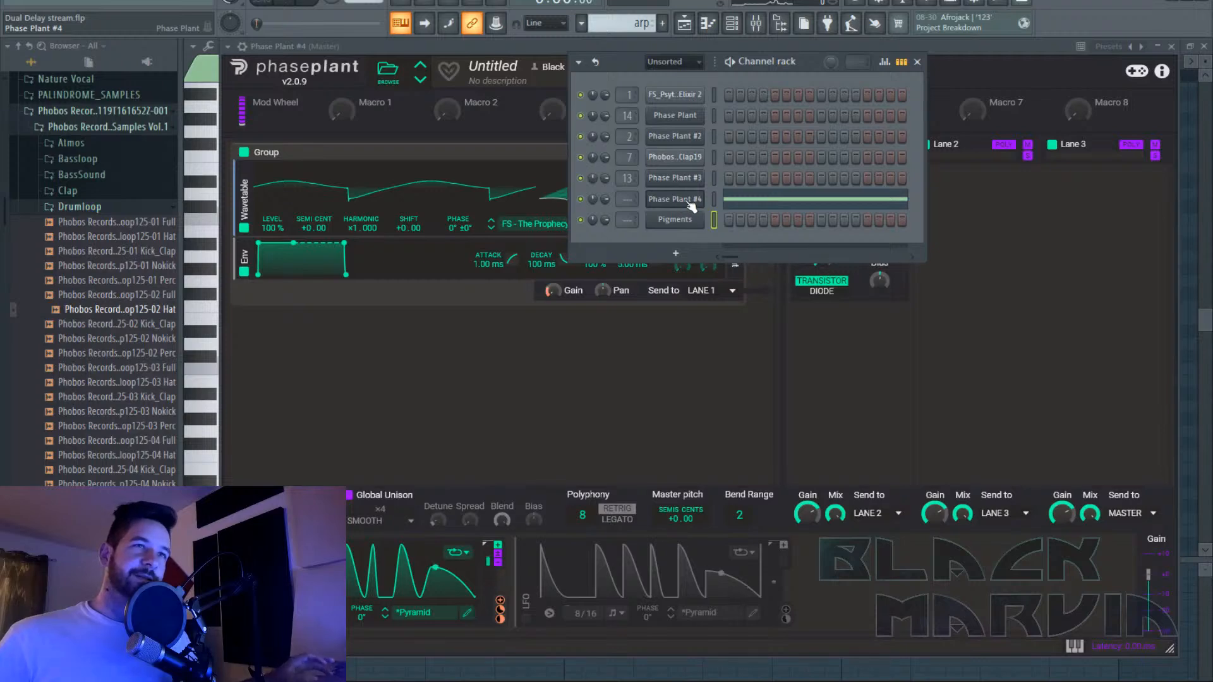
click(684, 220)
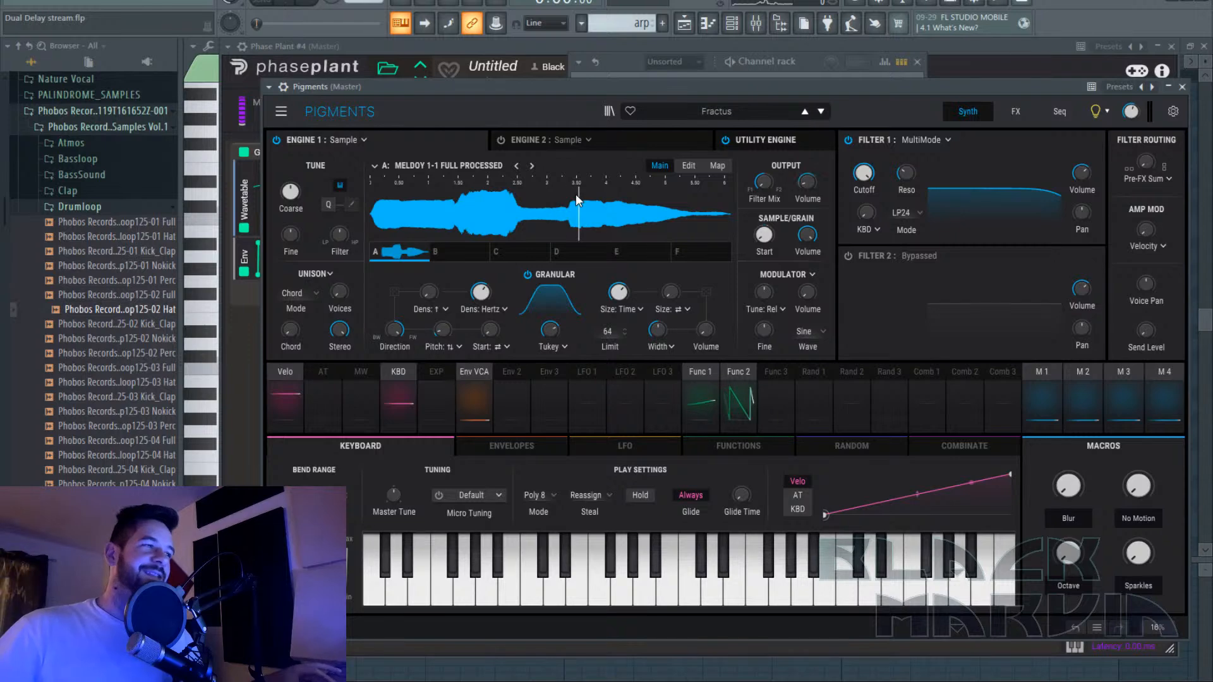
click(1183, 87)
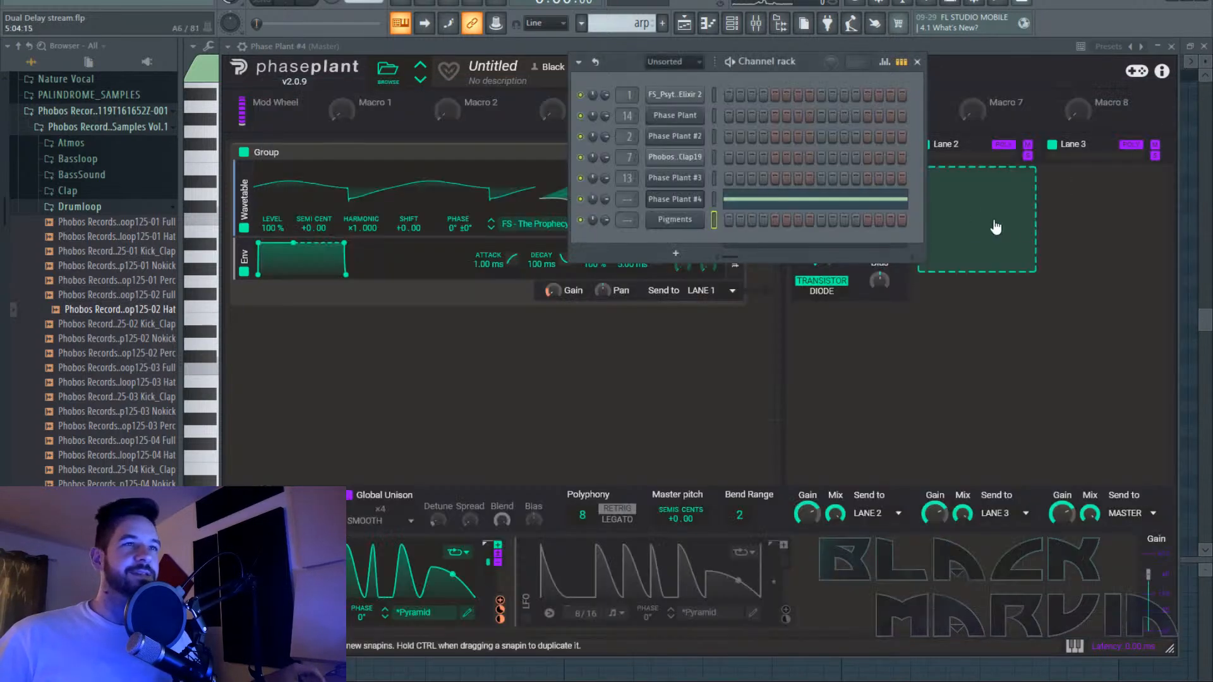
Delete the Pigments channel from the channel rack and select Phase Plant #4.
right_click(675, 220)
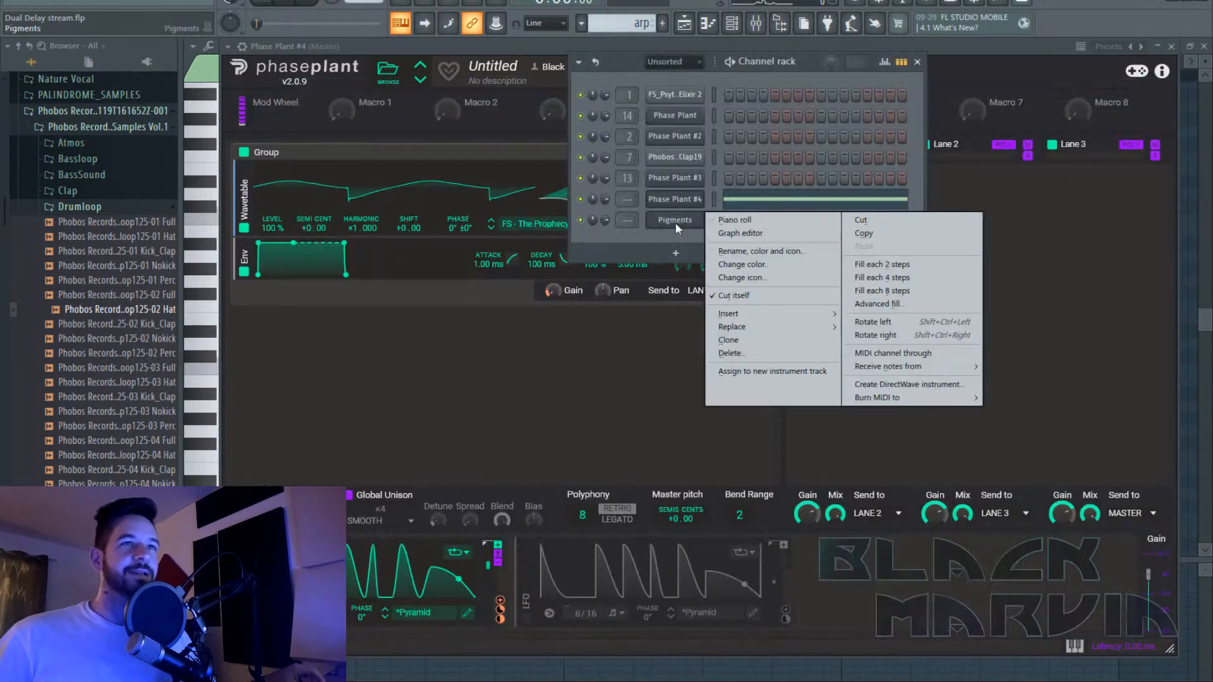
click(761, 357)
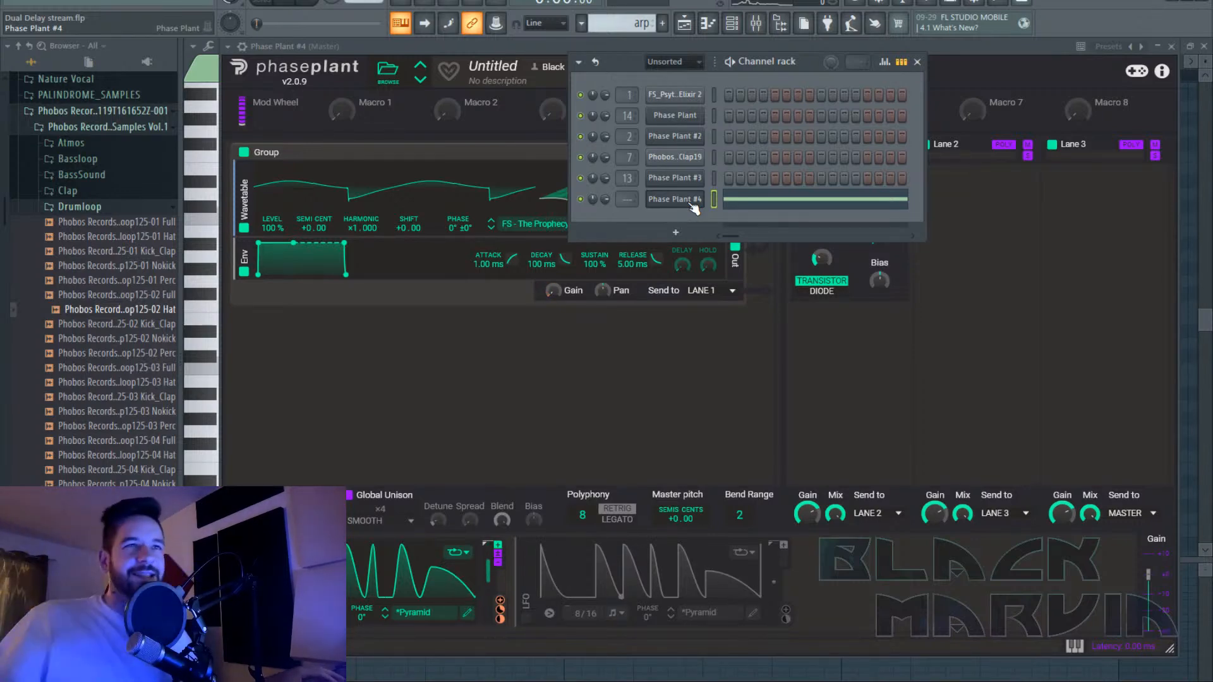
click(692, 202)
click(645, 199)
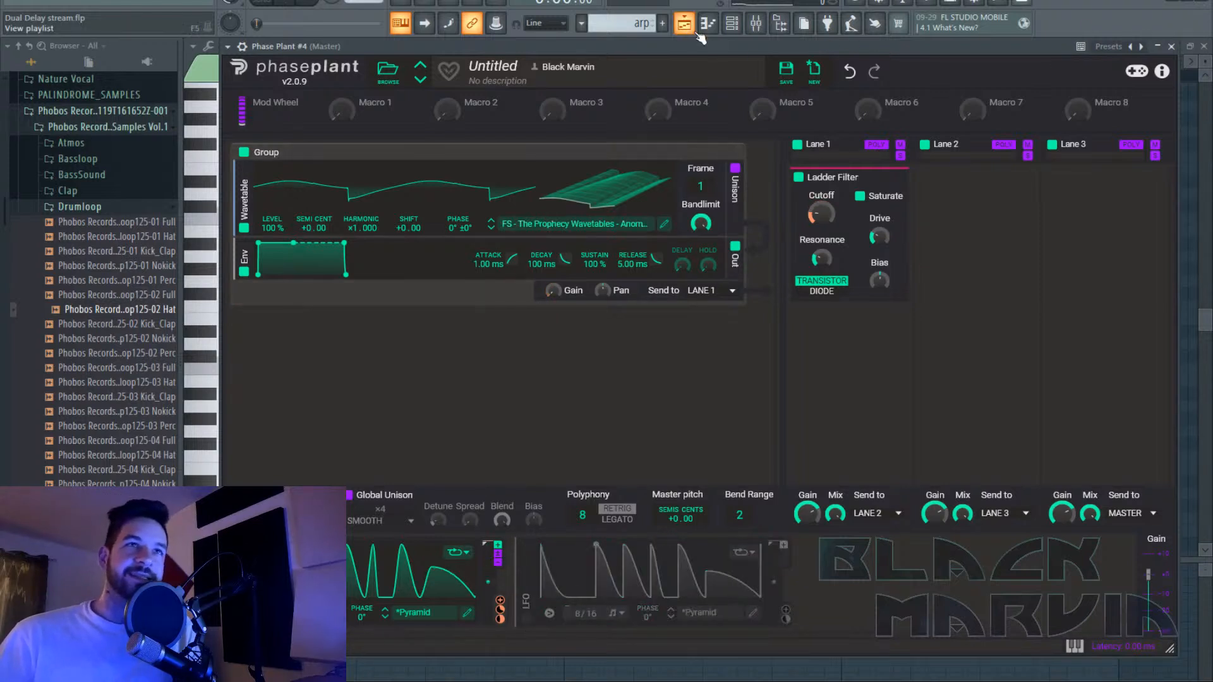
Bring up Phase Plant #4 from the channel rack and examine the curve of its Pyramid LFO in the LFO Editor.
click(738, 26)
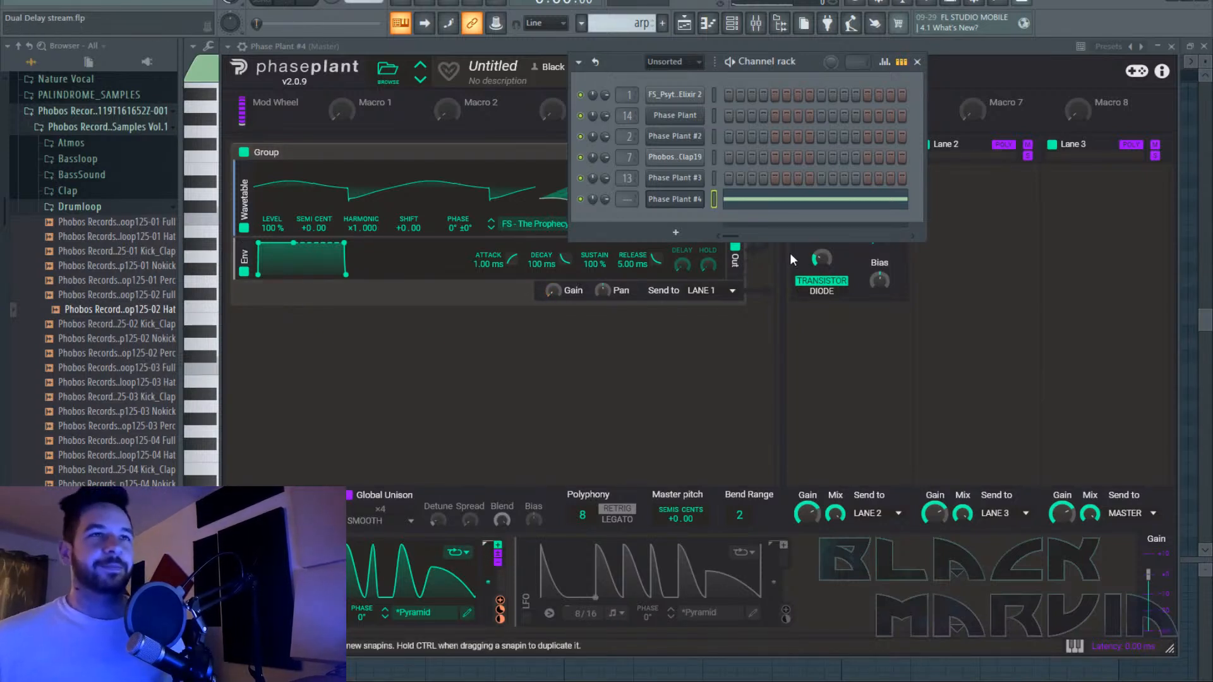
mouse_move(529, 333)
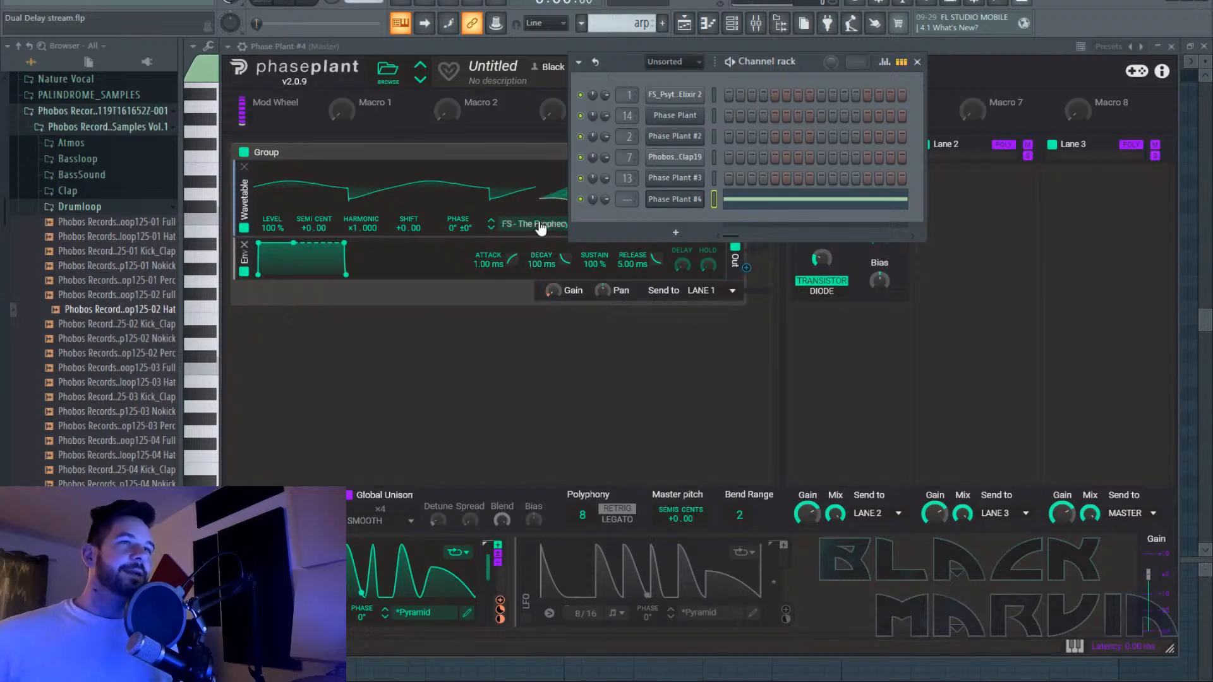
click(687, 200)
click(689, 199)
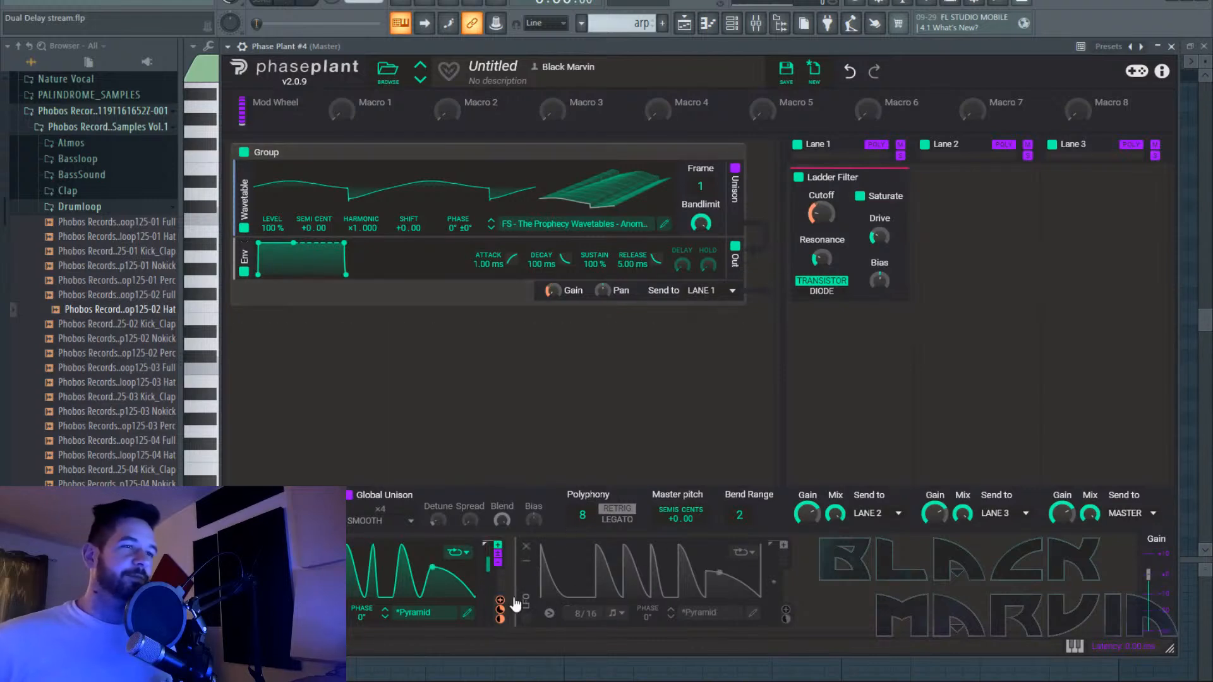
click(468, 613)
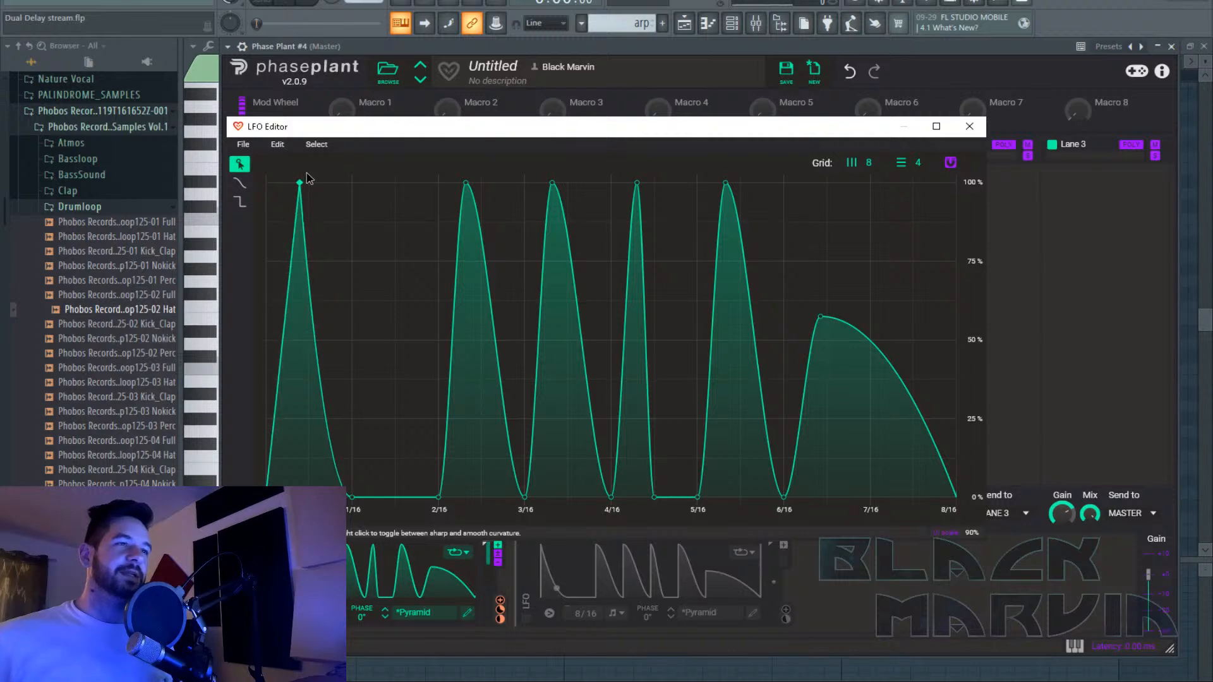
click(969, 126)
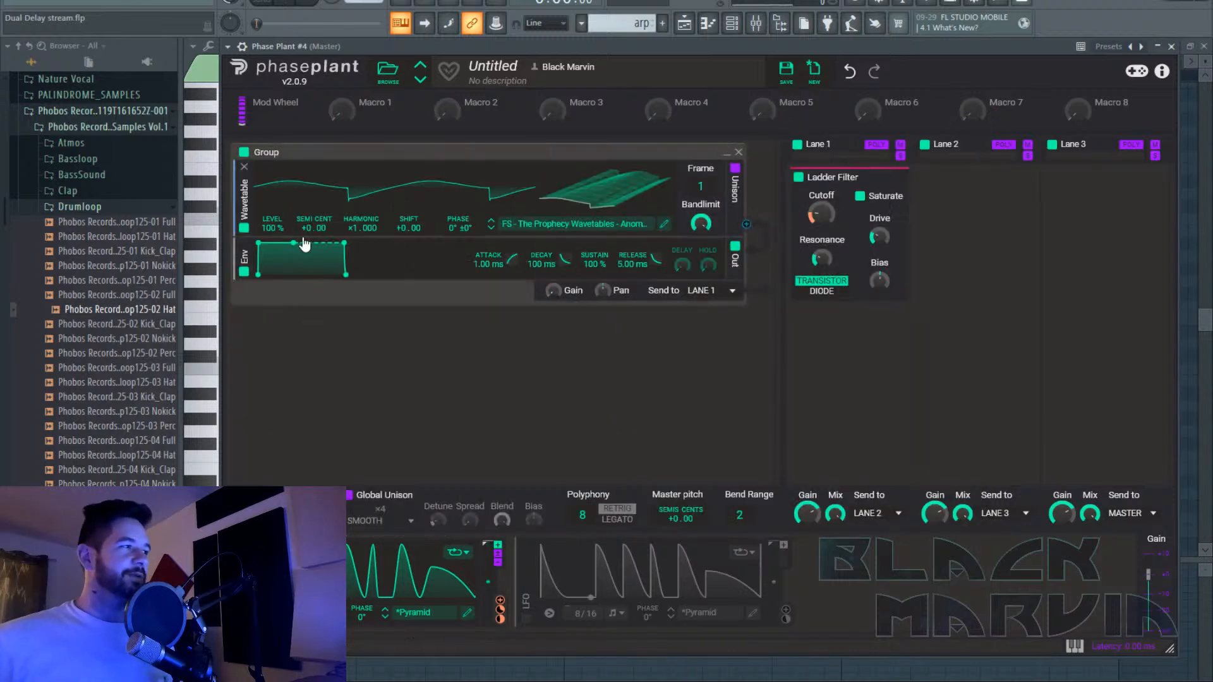
View the Saws wavetables for the oscillator, and switch to the web browser to read The Prophecy Analog Style Wavetables page.
mouse_move(338, 315)
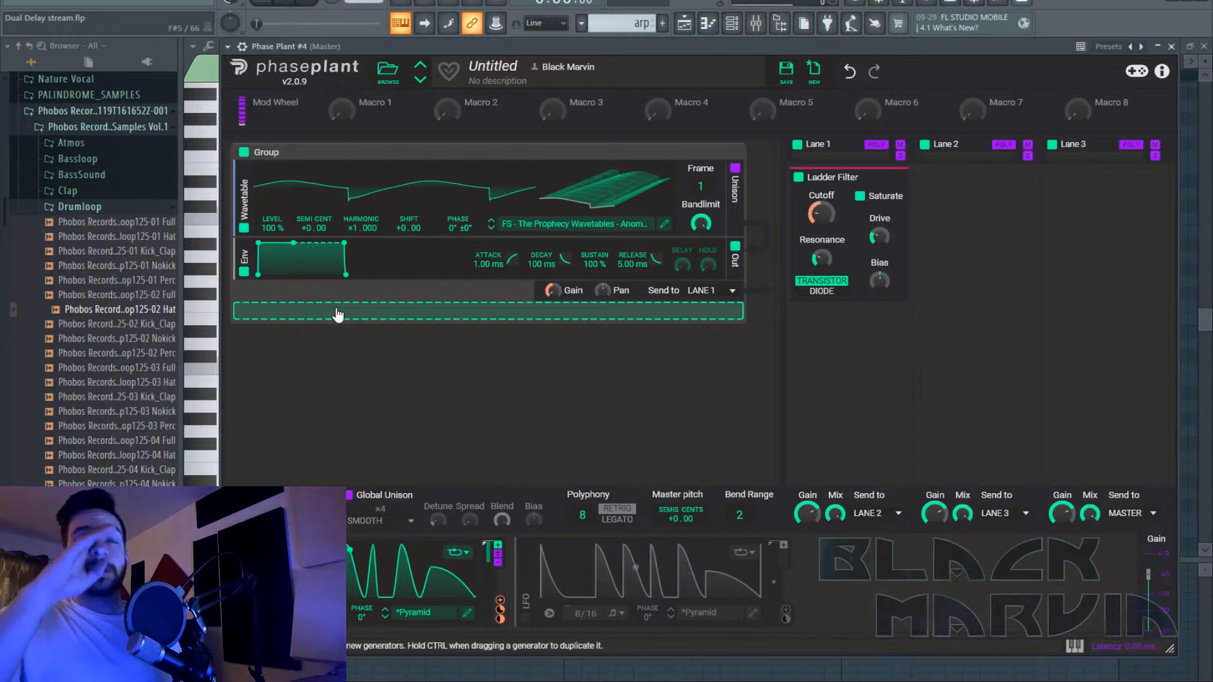
click(580, 220)
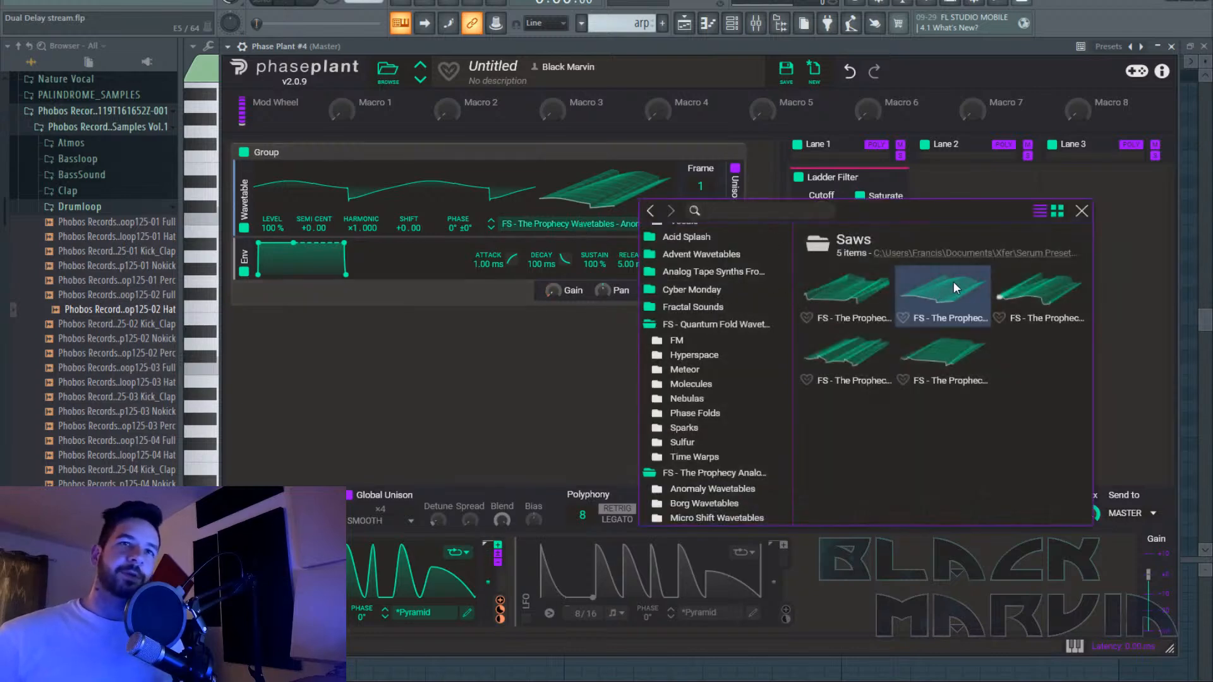
click(634, 232)
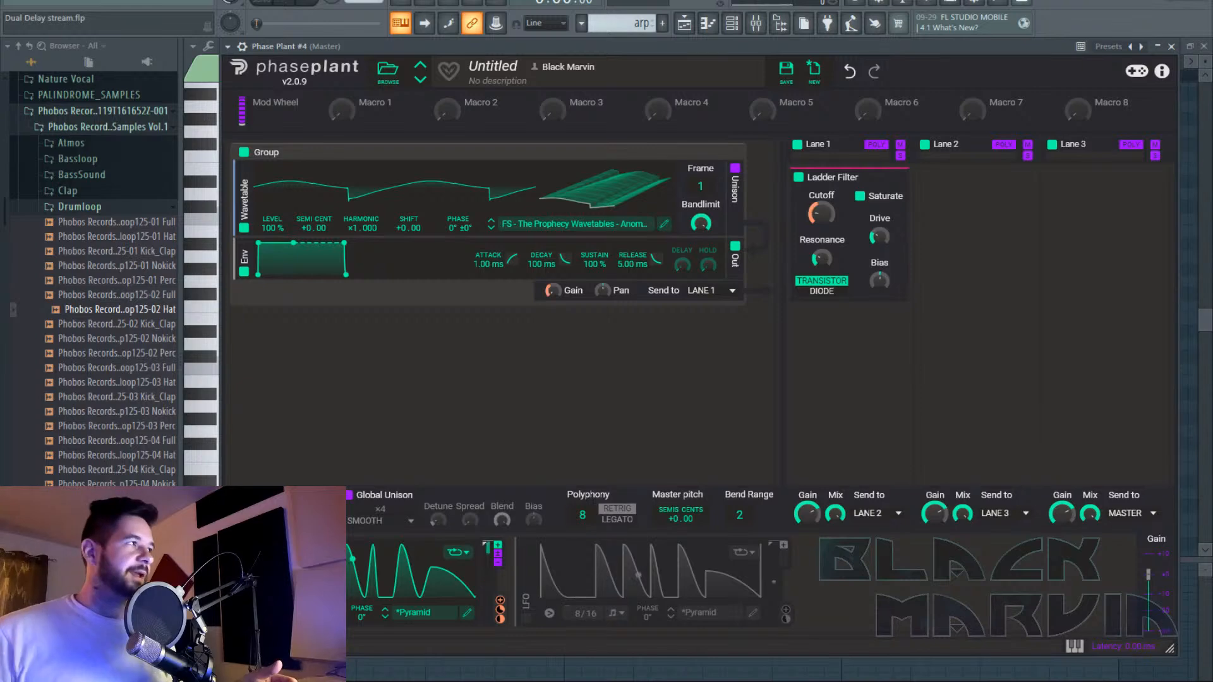
key(alt+Tab)
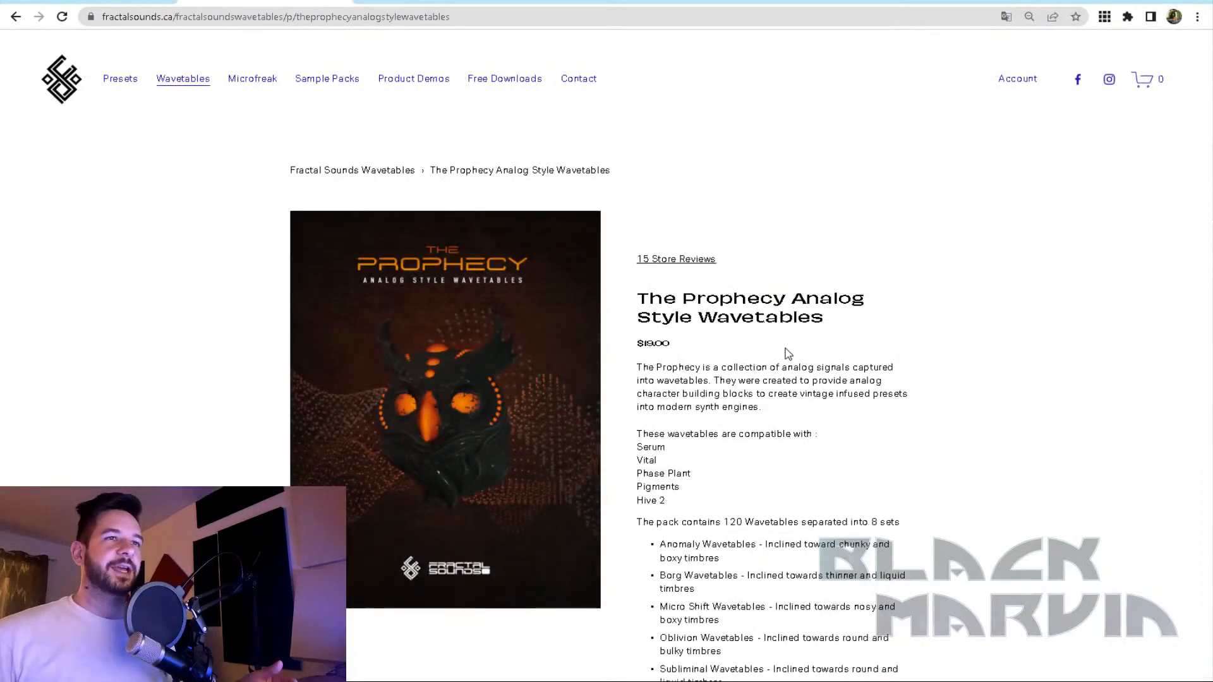
scroll(790, 352, down, 3)
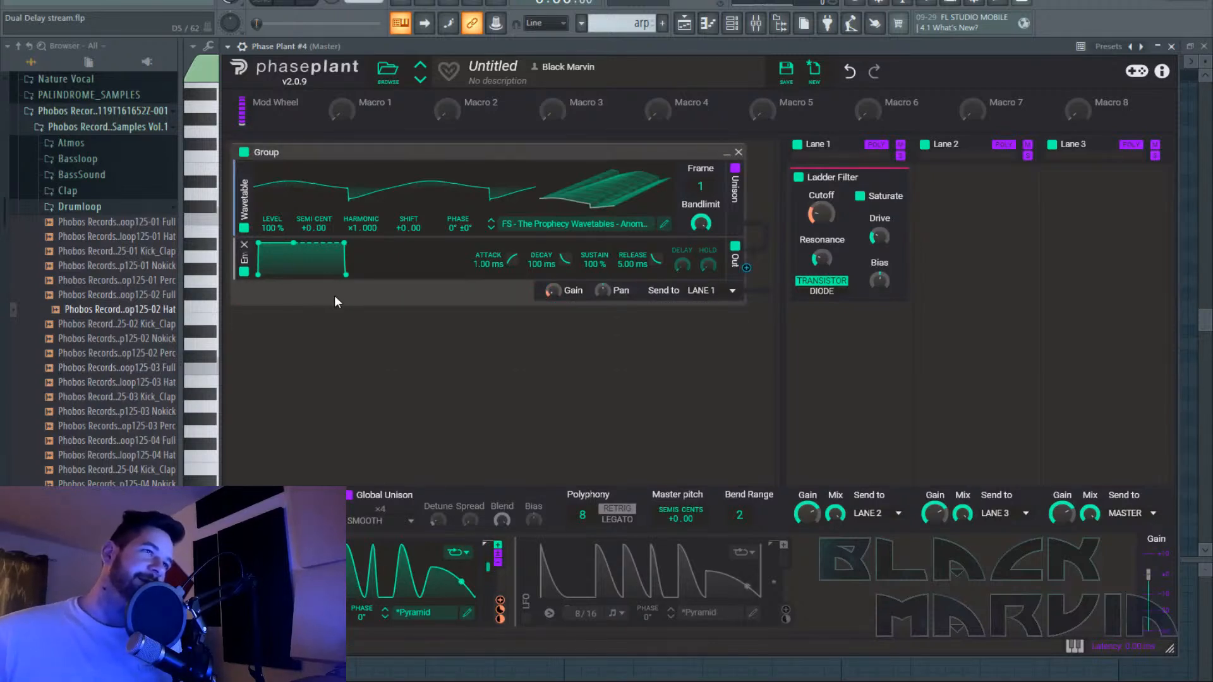
click(339, 319)
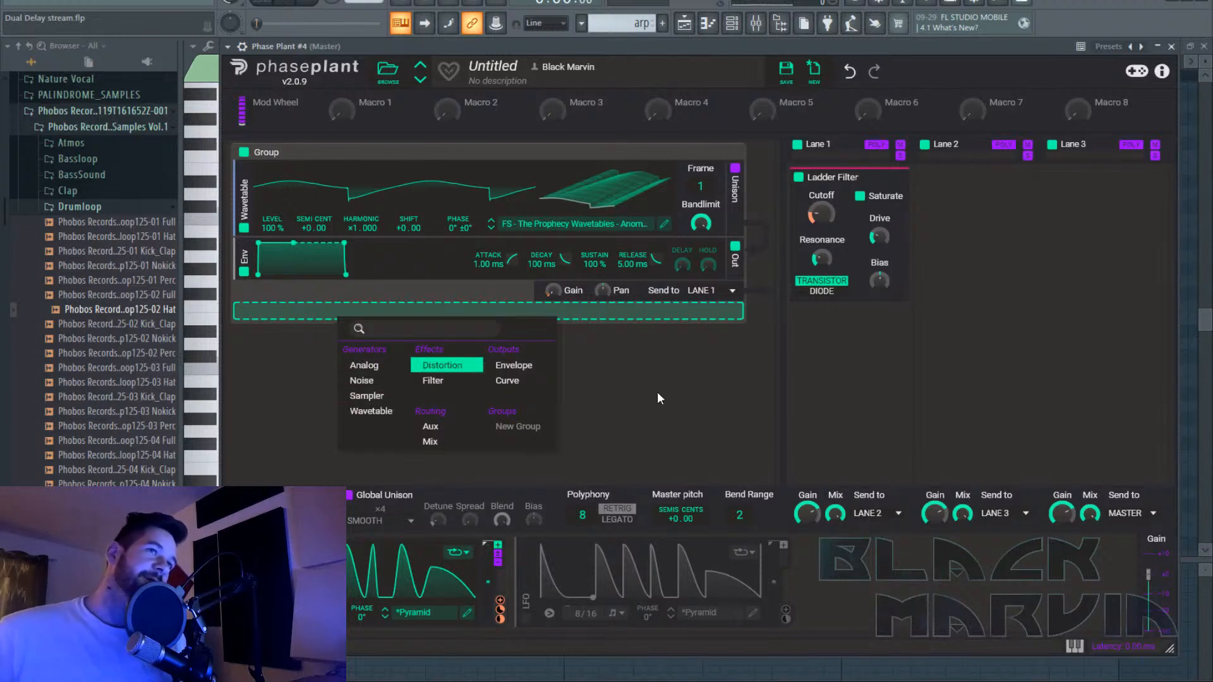
click(657, 320)
click(646, 28)
click(659, 104)
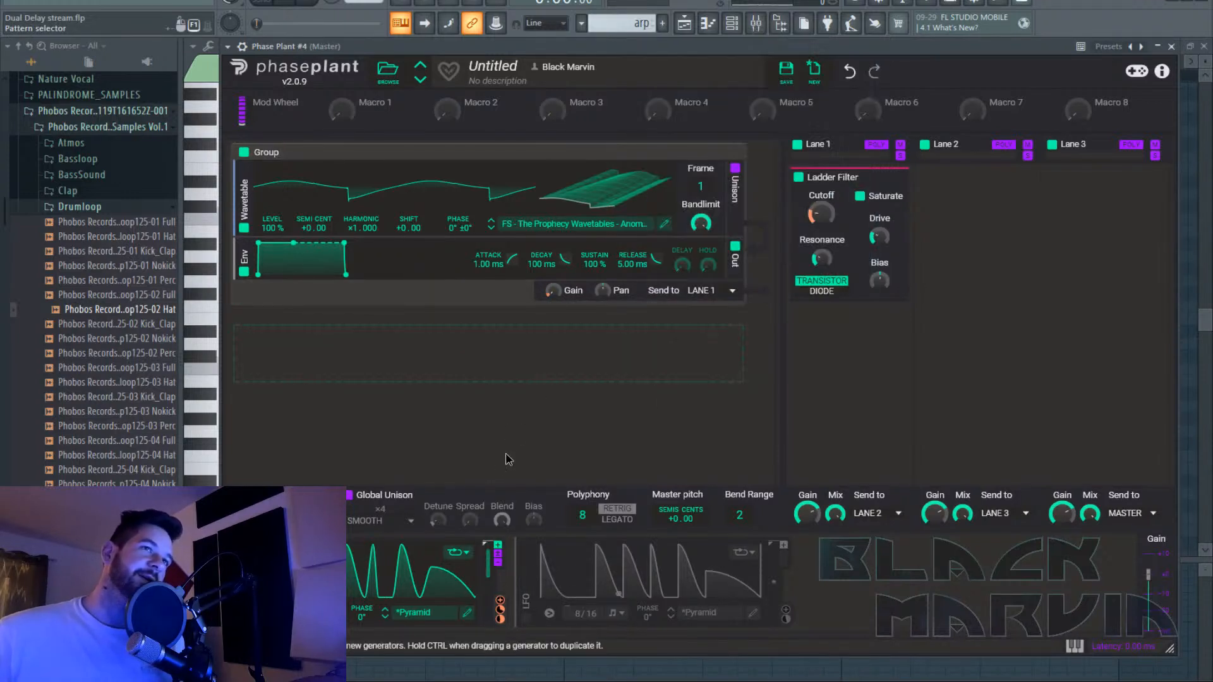
click(495, 378)
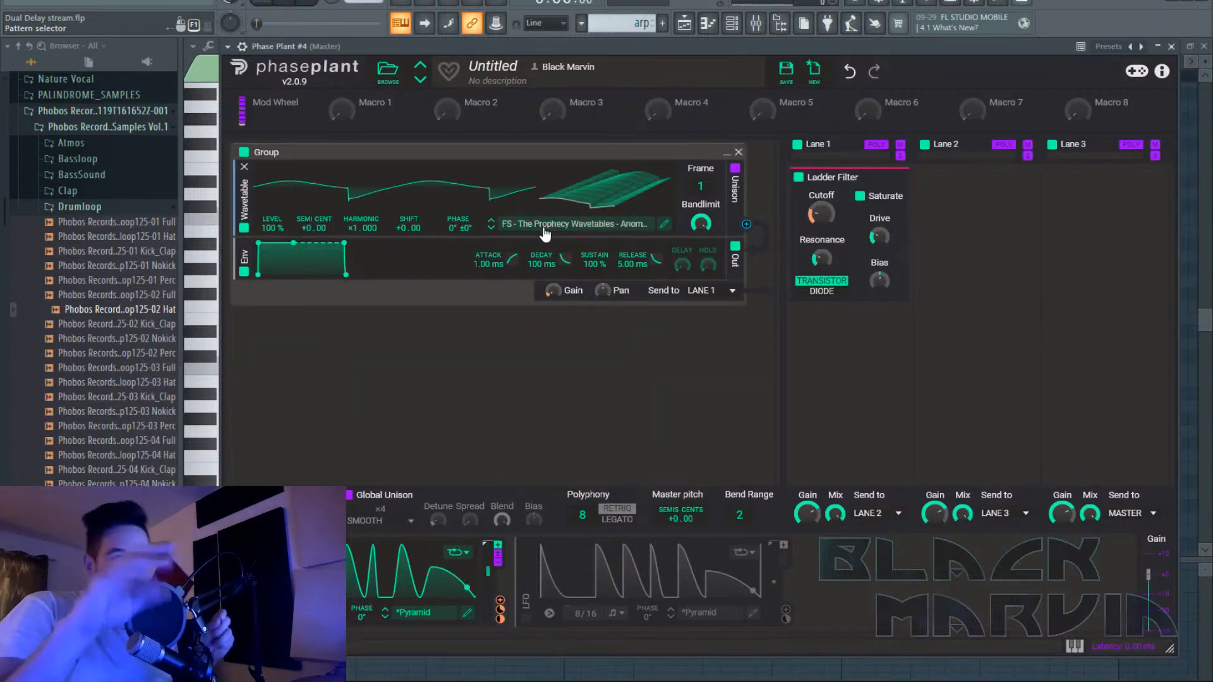
Start playback in the playlist and place an arp pattern clip on Track 7 starting at bar 1.
mouse_move(499, 344)
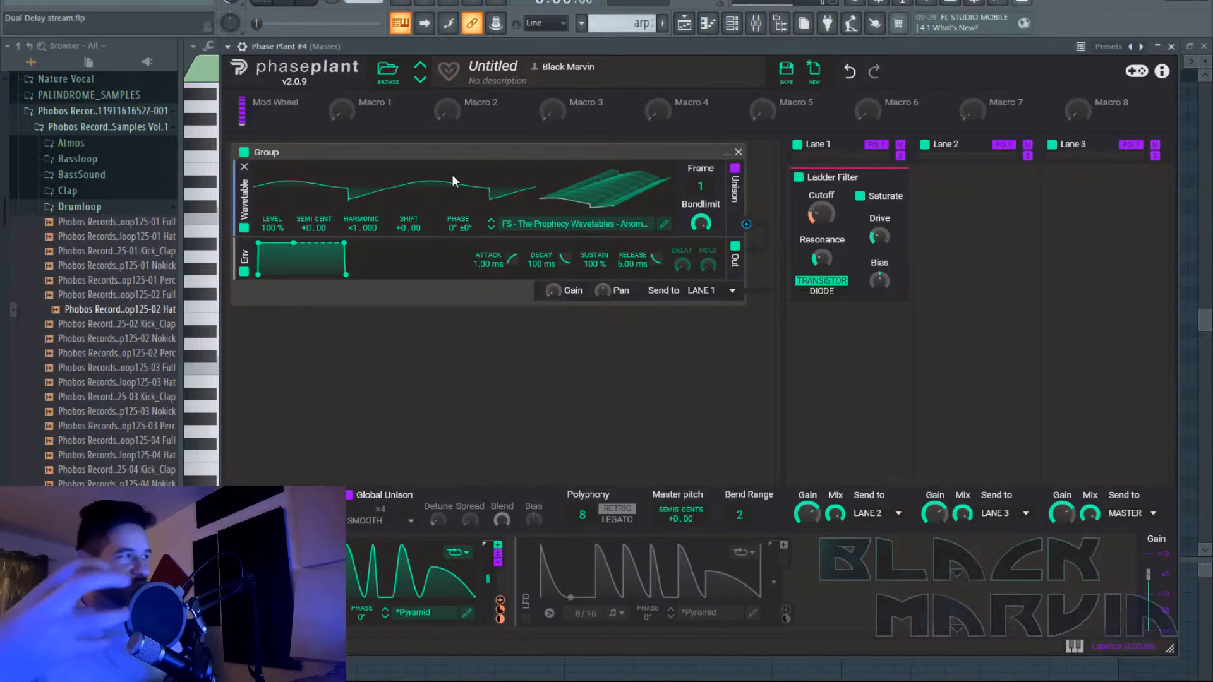
click(684, 23)
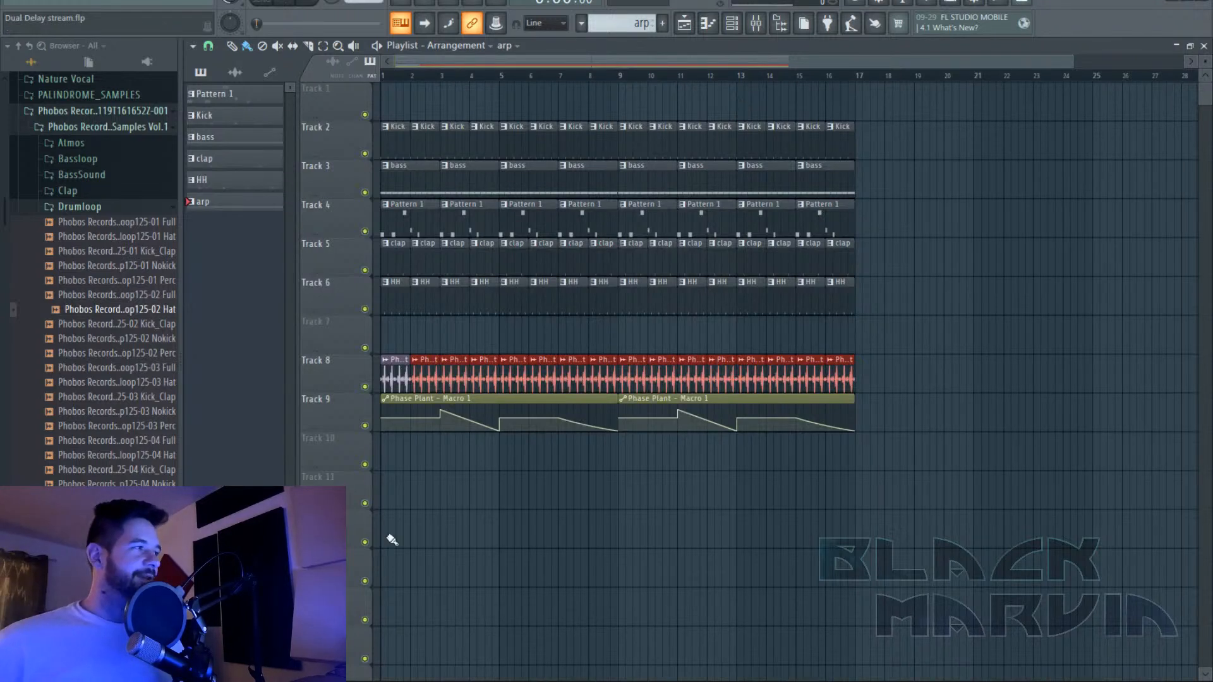
mouse_move(487, 680)
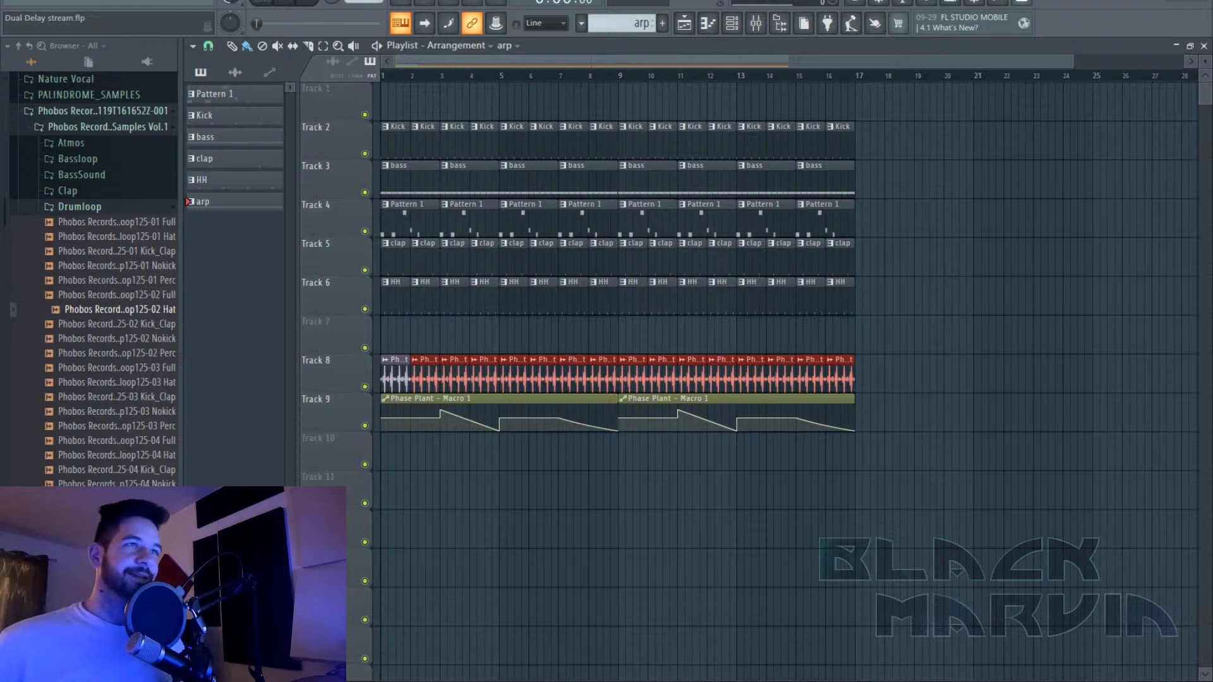
key(space)
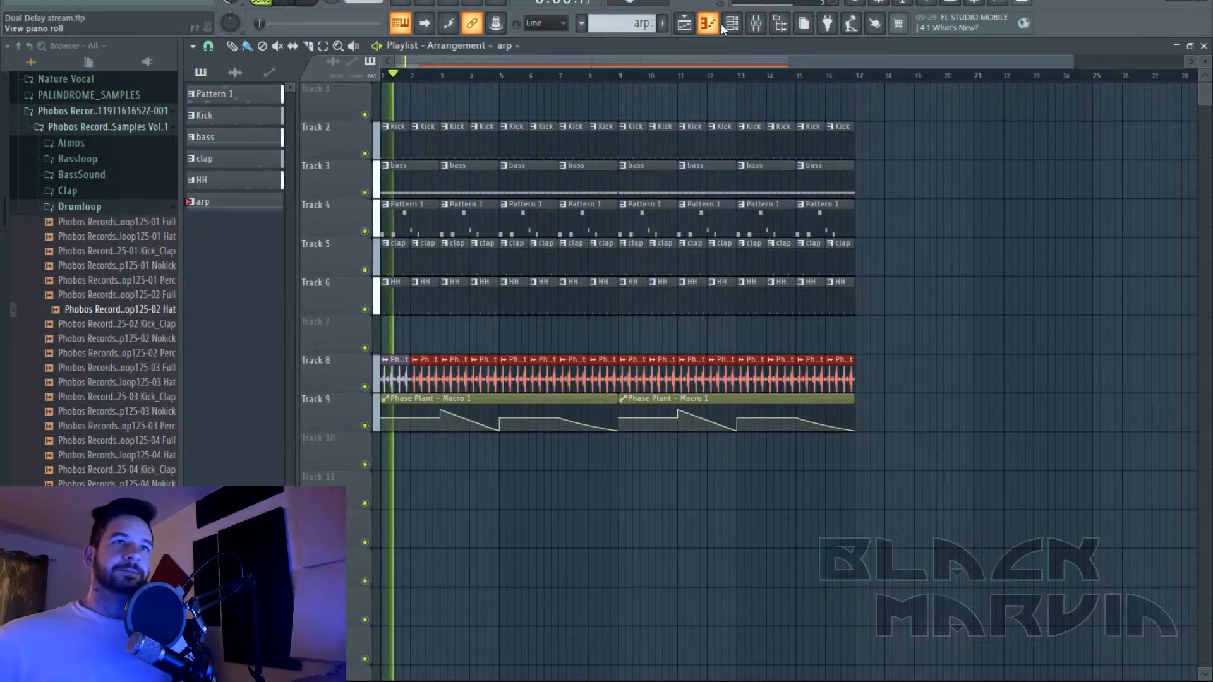
click(709, 24)
click(478, 346)
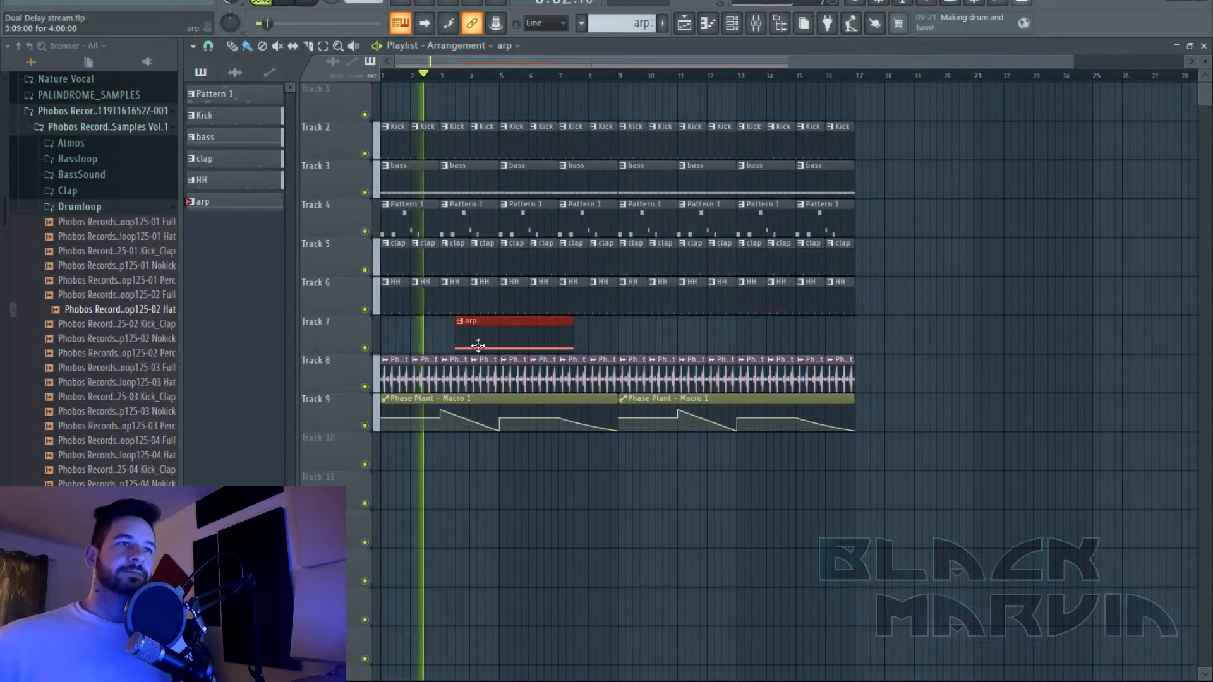
drag(478, 345, 404, 346)
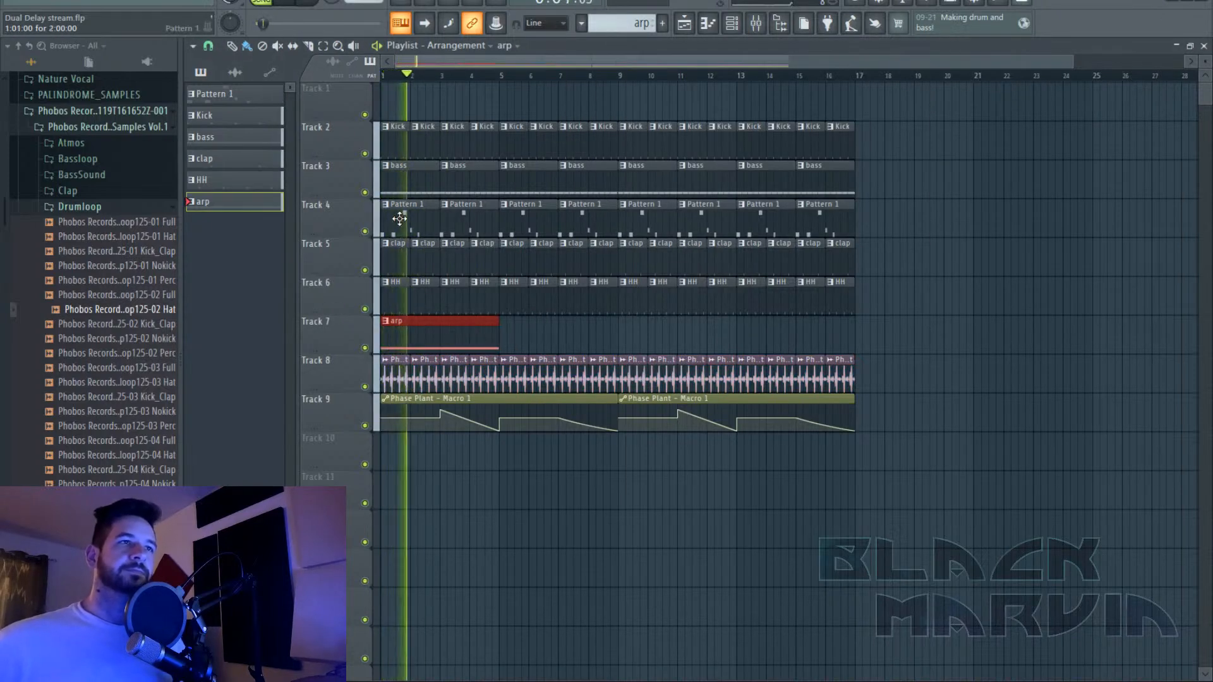
Route the selected Phase Plant #4 channel to mixer insert 16.
click(756, 24)
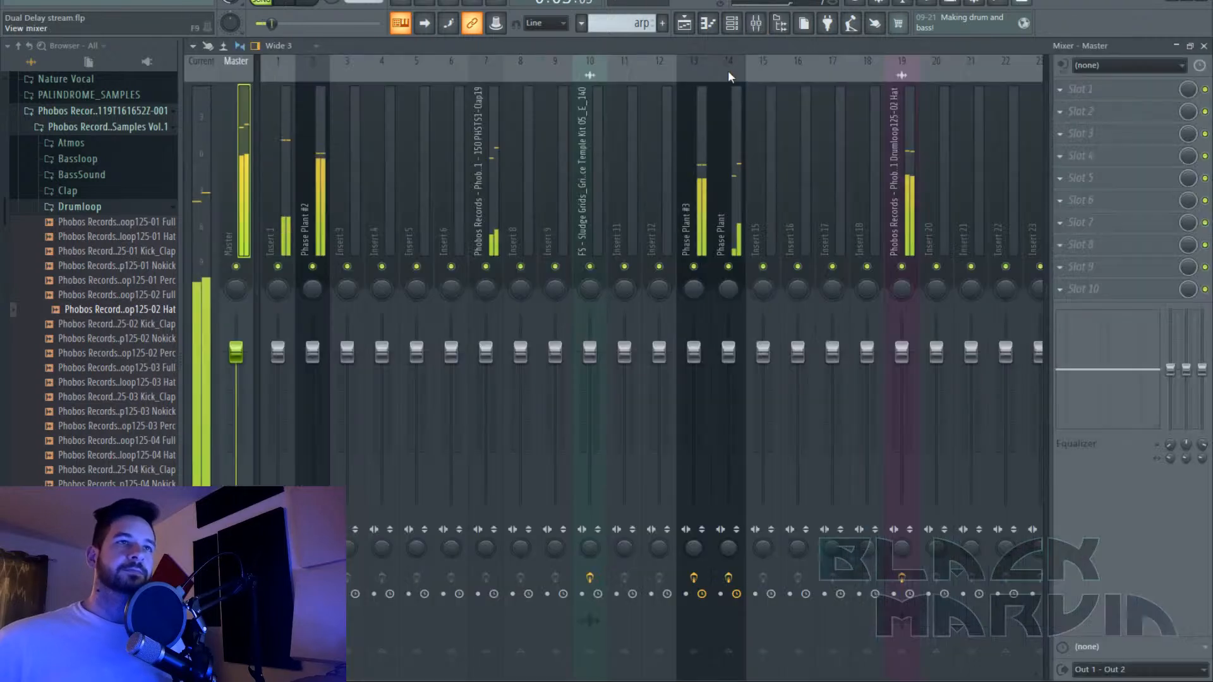
right_click(797, 208)
mouse_move(885, 213)
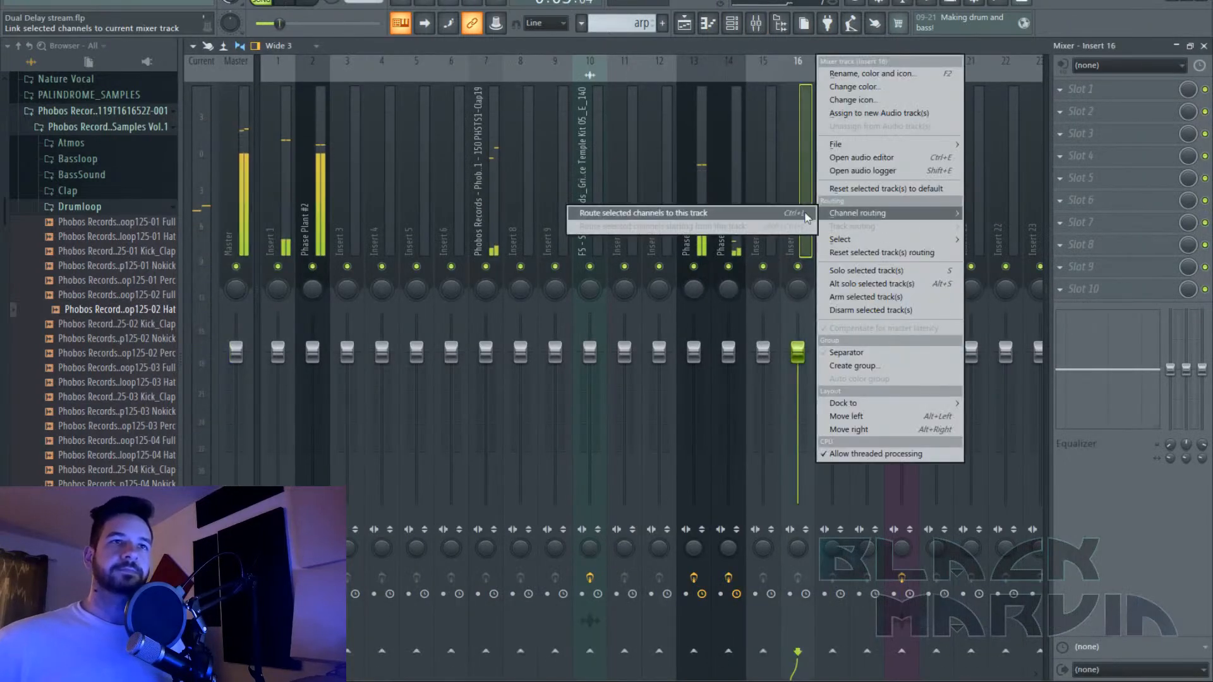
click(806, 214)
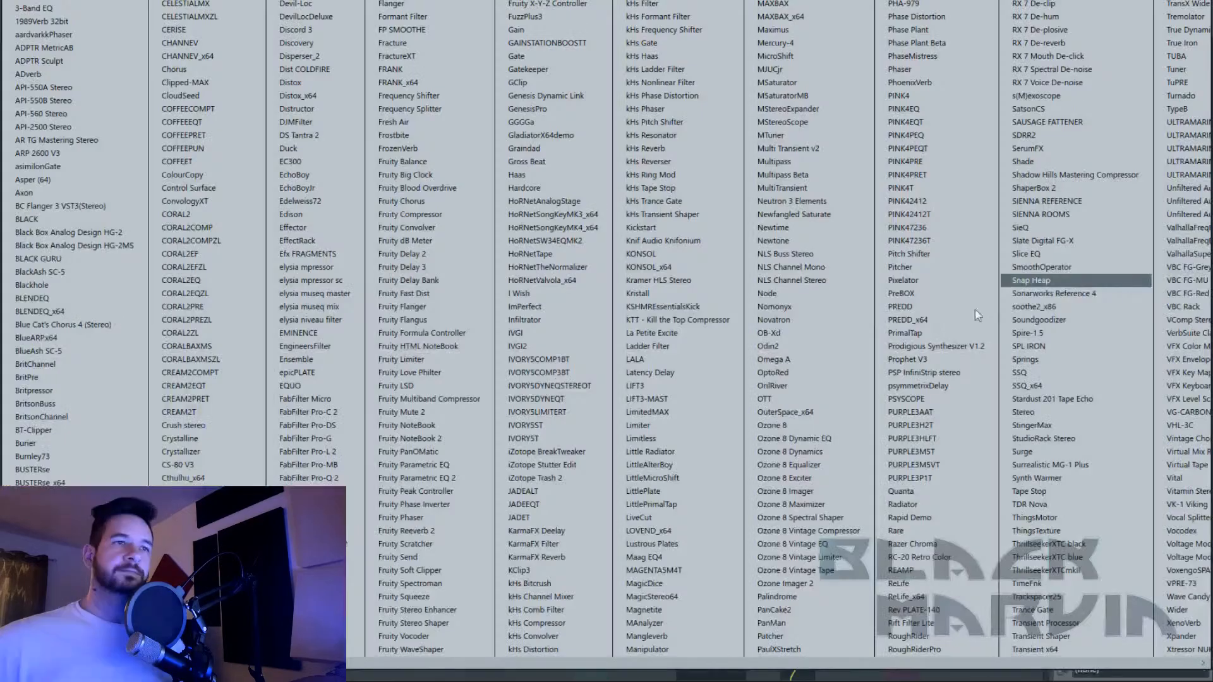
Load Fruity parametric EQ 2 in slot 10 of the Phase Plant #4 mixer track and apply its HP preset.
click(1081, 278)
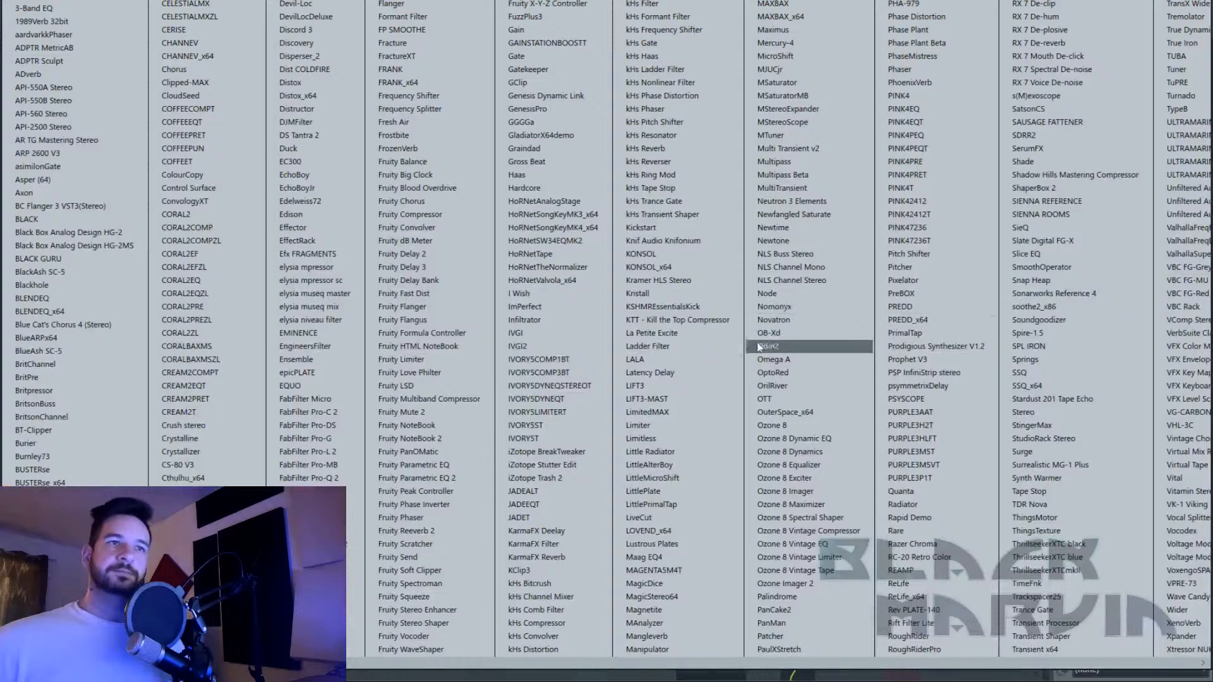
click(433, 478)
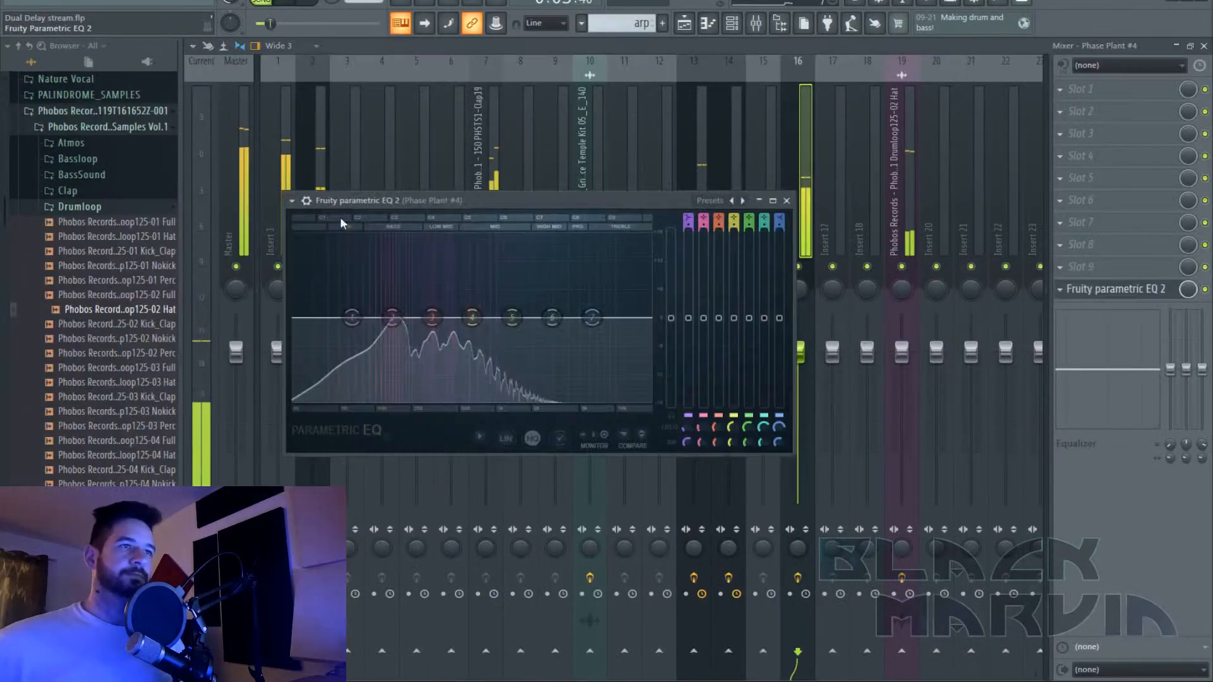
click(292, 201)
mouse_move(379, 255)
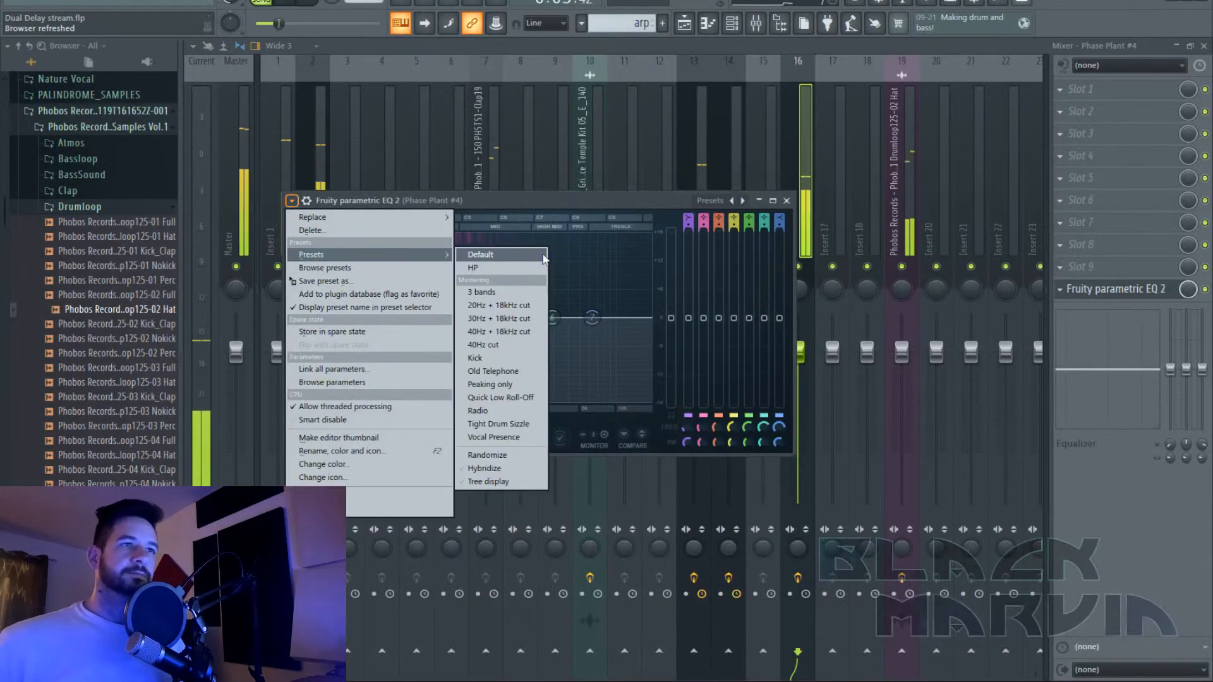
click(474, 268)
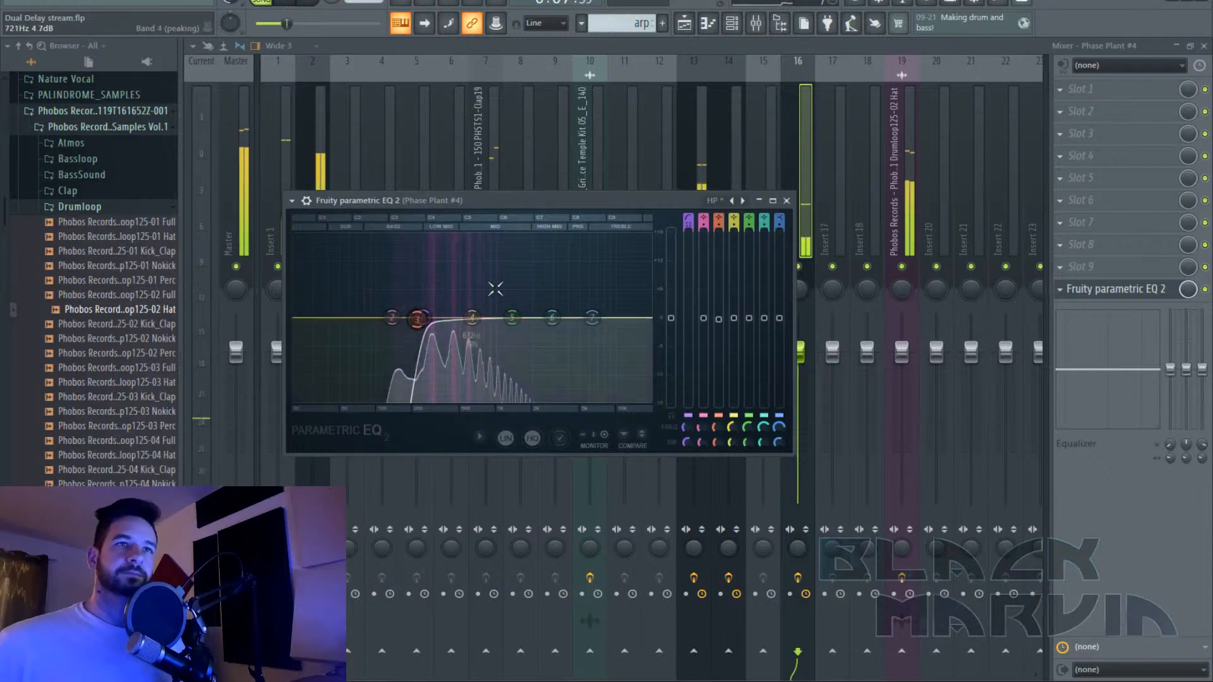
Enable unison on the wavetable oscillator in Phase Plant #4 and raise its pitch to +12 semitones.
click(732, 23)
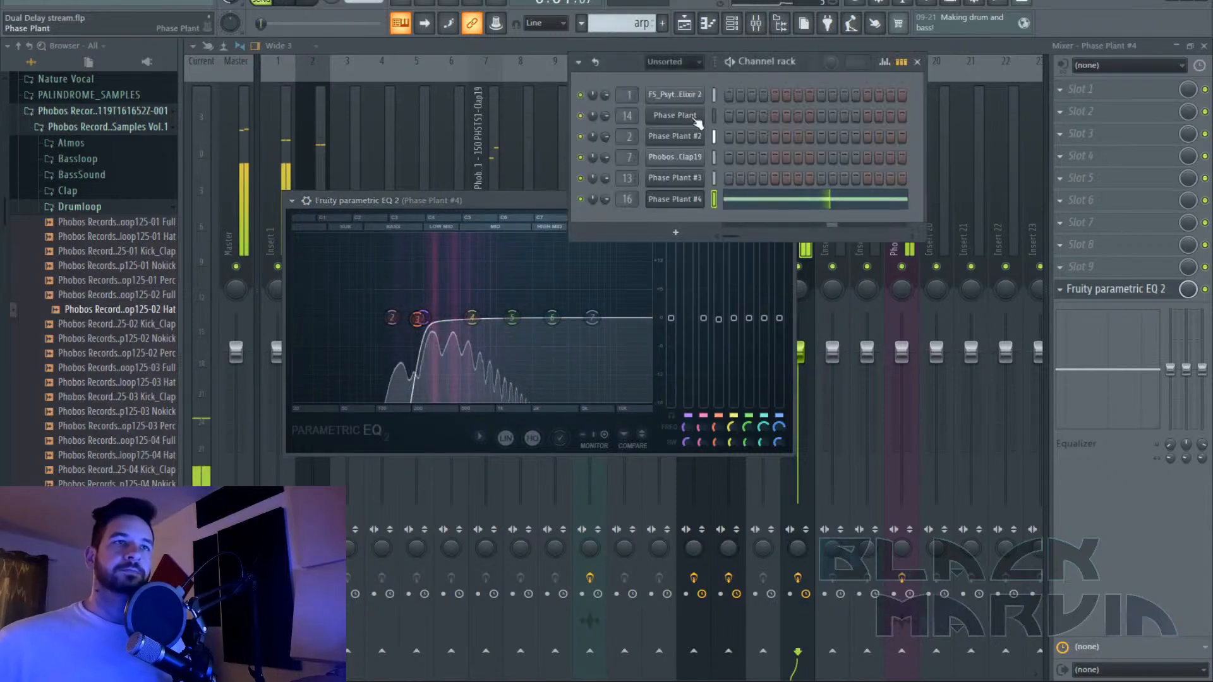
click(675, 199)
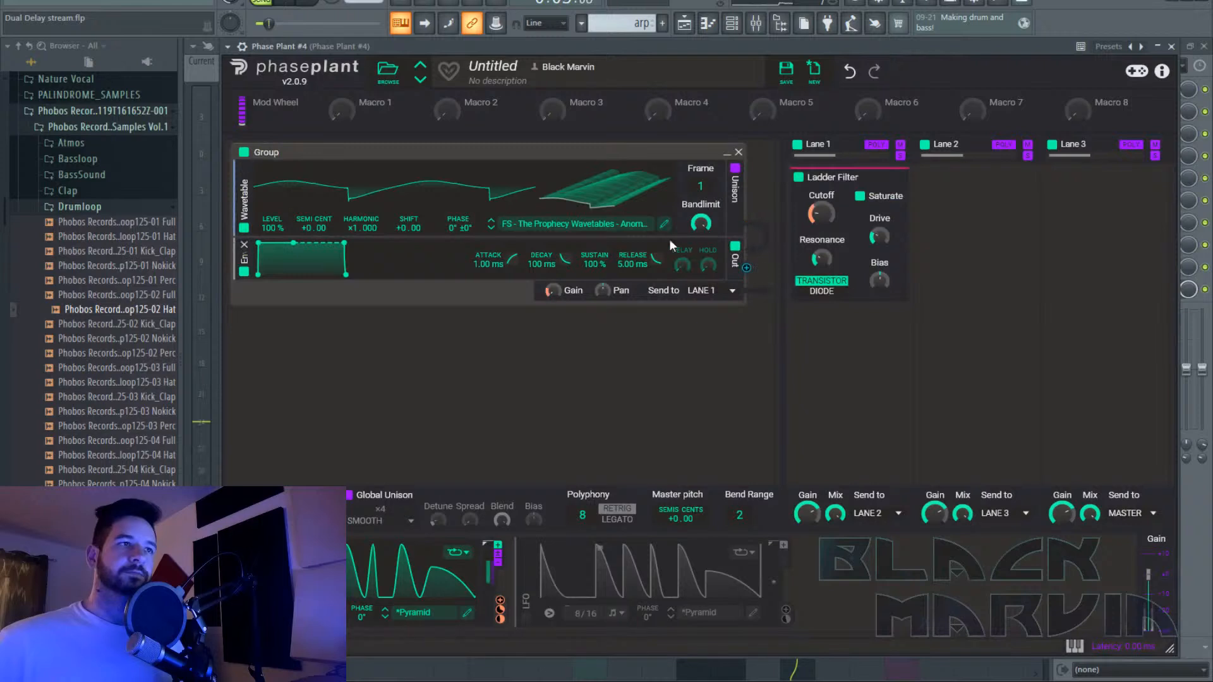
click(735, 168)
drag(313, 226, 314, 199)
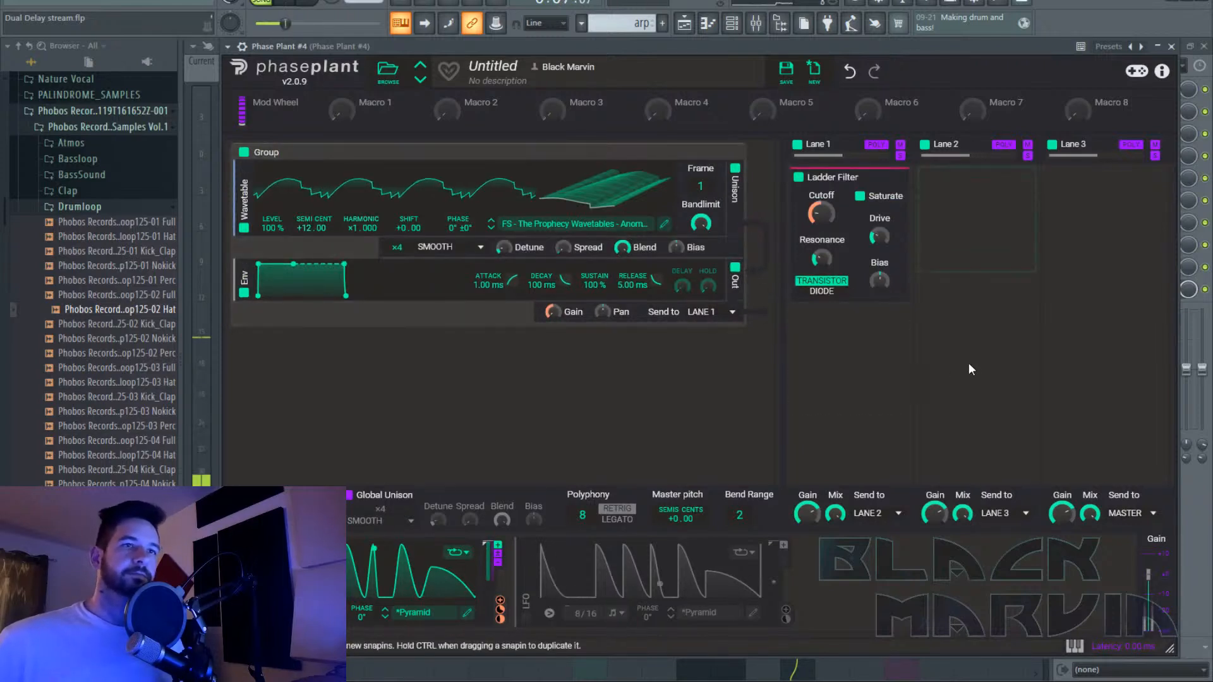
Lower the last peak of the Pyramid LFO curve, just after 6/16, to 0% and restart playback.
click(468, 614)
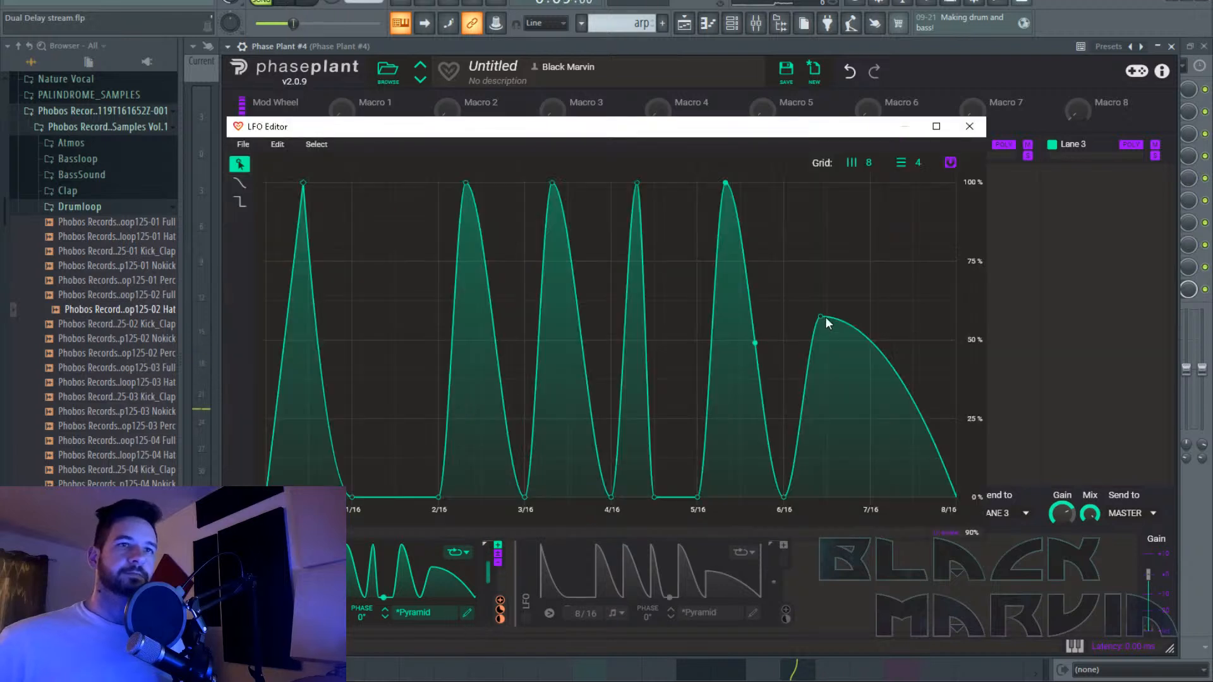
drag(821, 317, 813, 498)
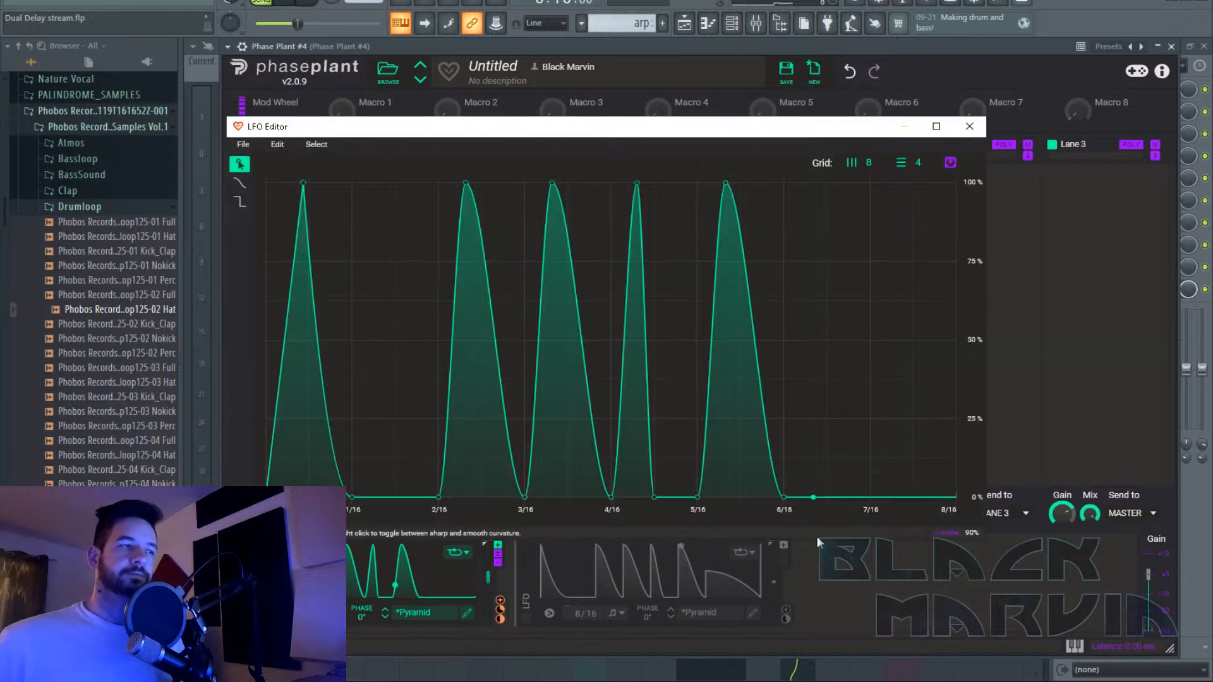
click(307, 1)
click(294, 1)
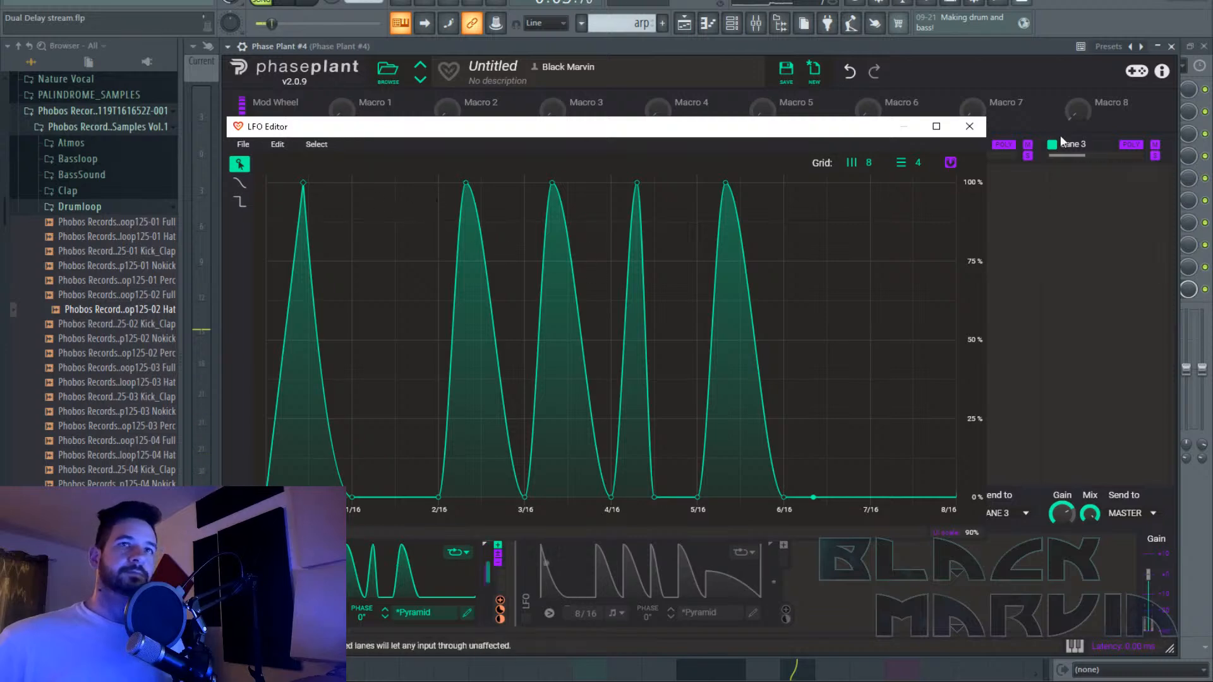
Close the LFO editor and play the arrangement from the start to listen to the arp.
click(969, 125)
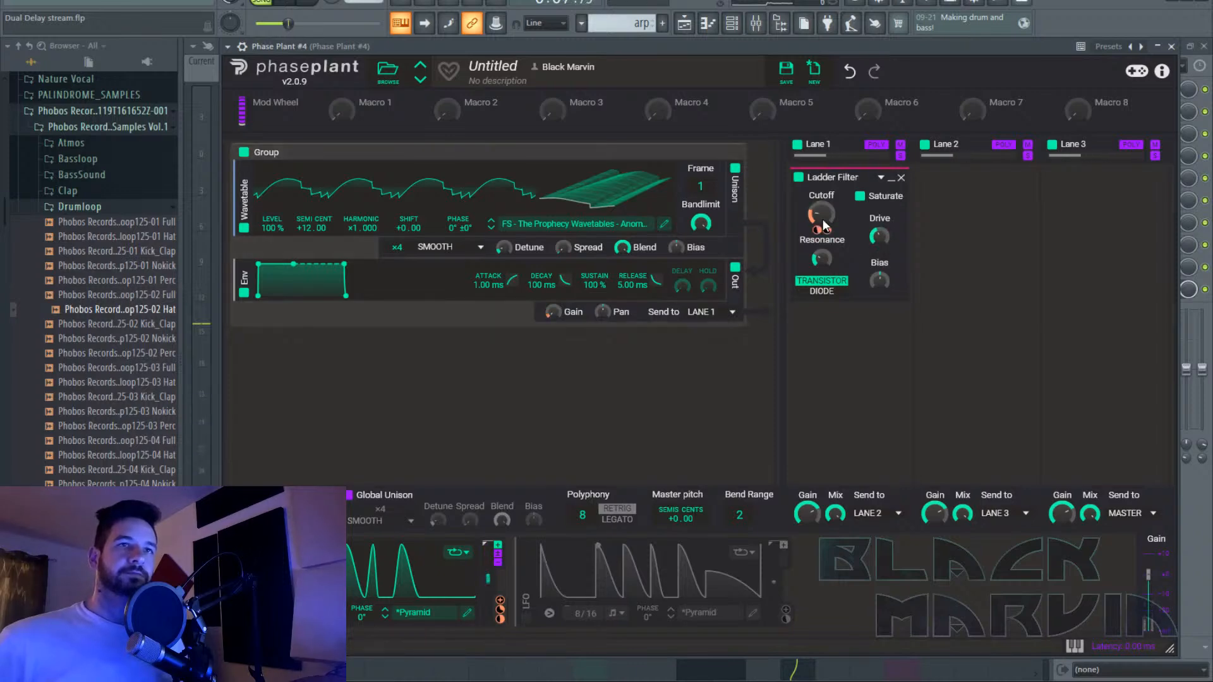
click(313, 2)
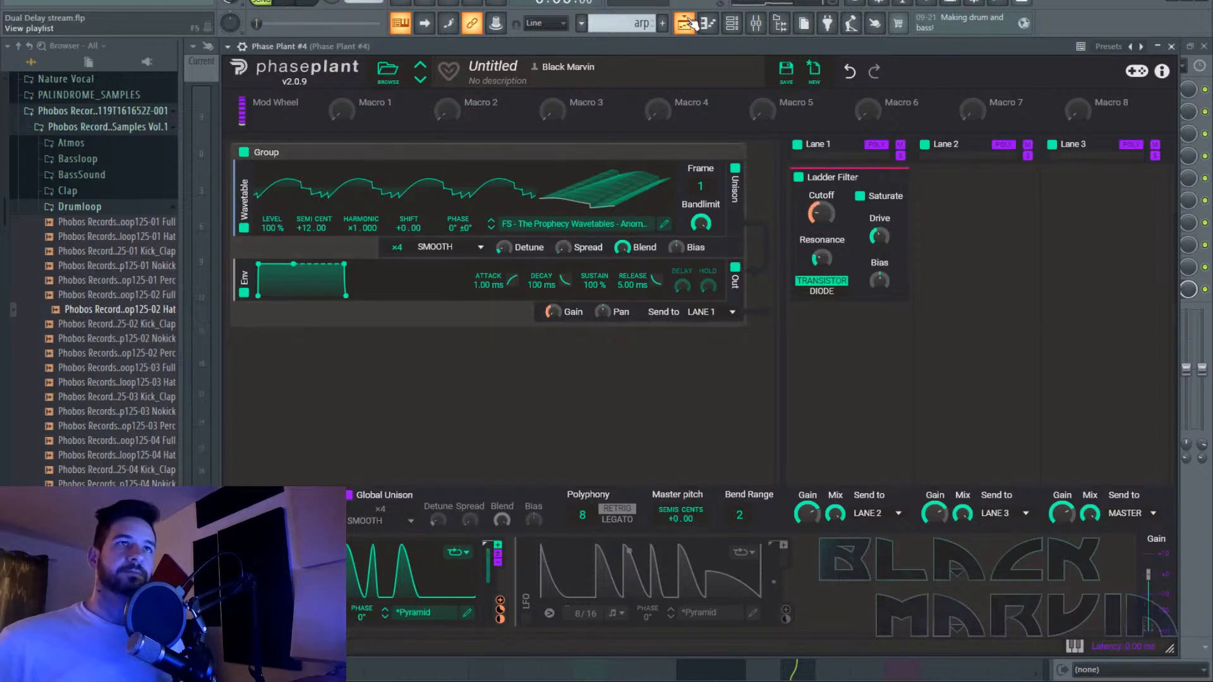
click(693, 24)
key(space)
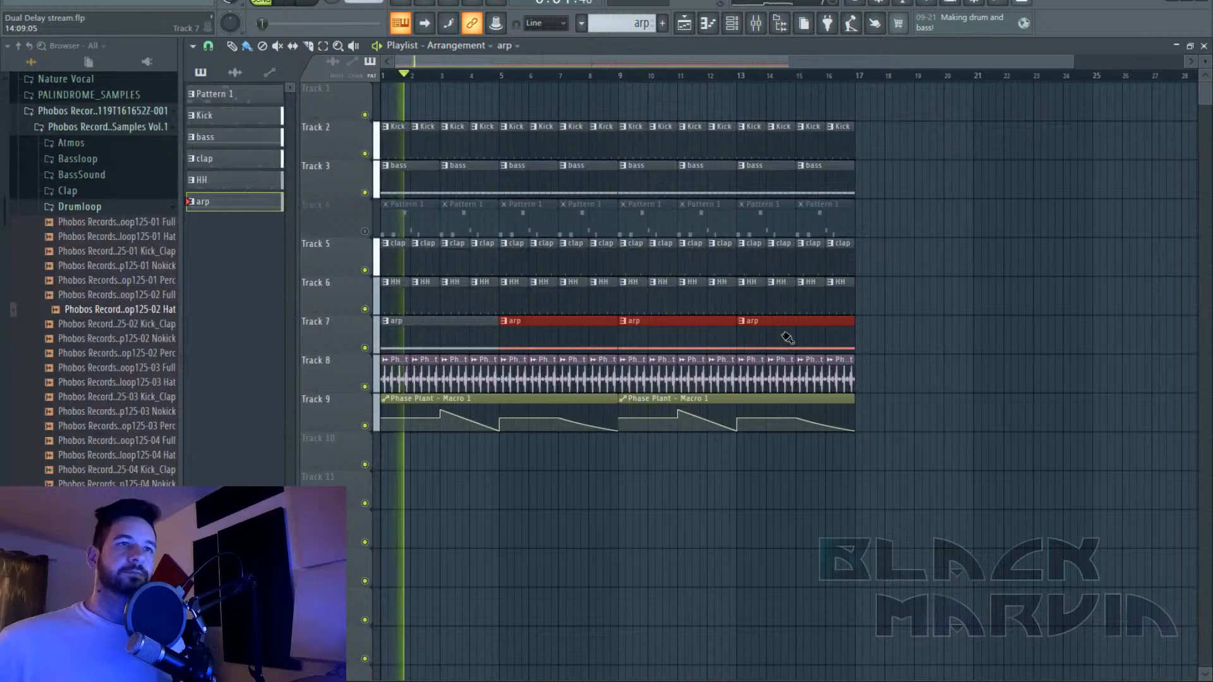
Add Multipass to Lane 3 of Phase Plant #4 and load the N.O.T.T. preset from its favorites.
click(756, 23)
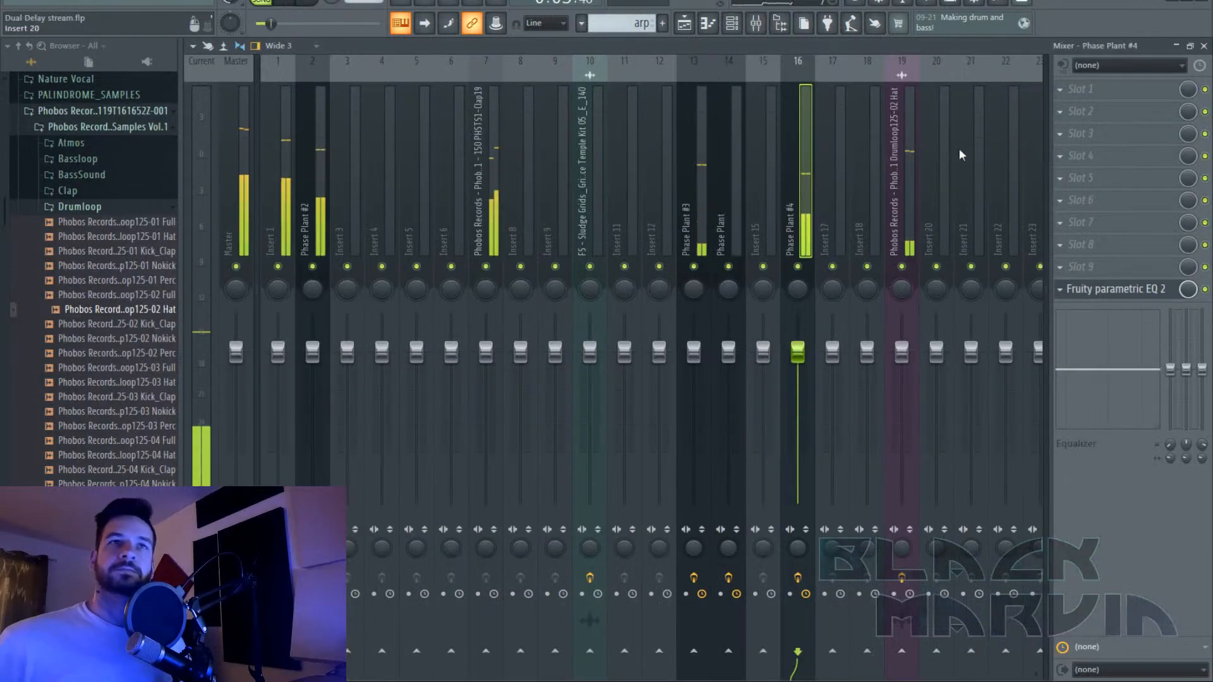
click(732, 23)
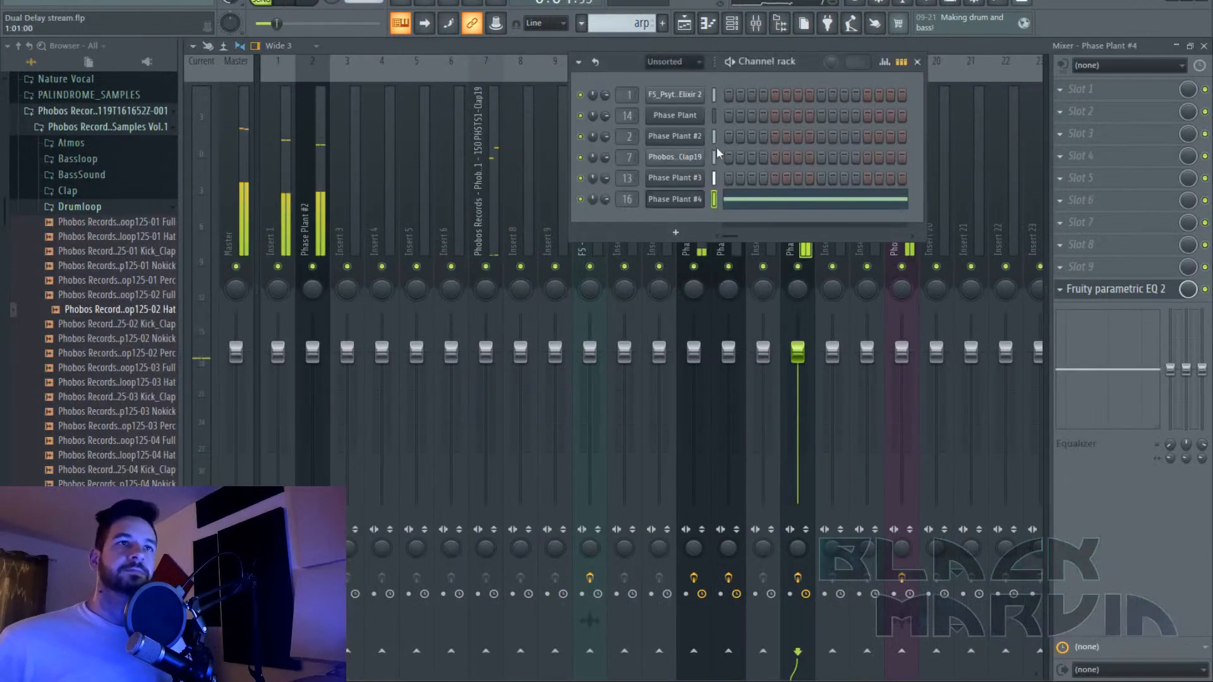
click(698, 199)
click(1106, 186)
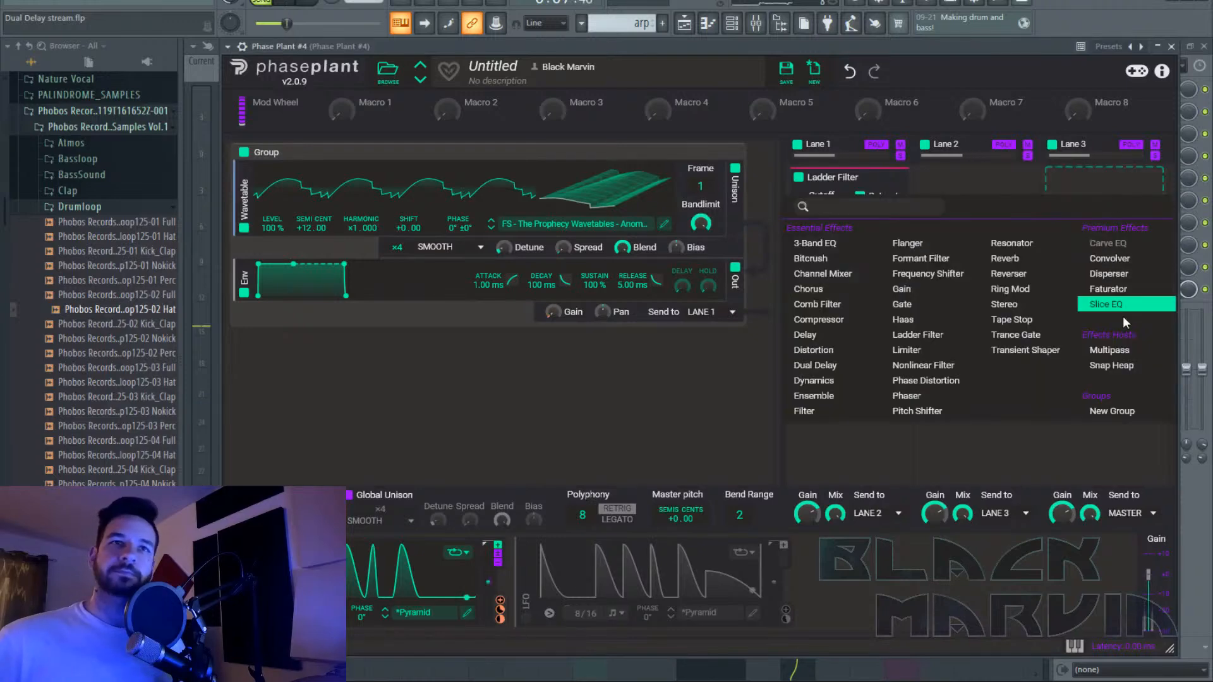
click(1110, 350)
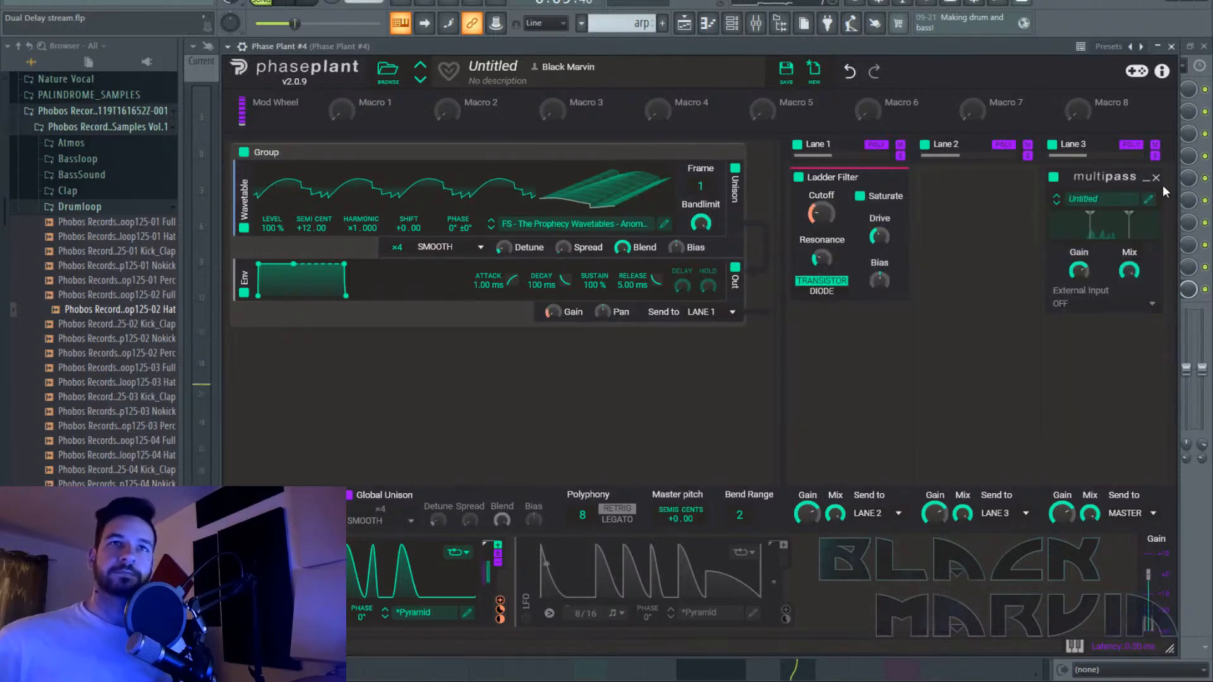
click(1149, 199)
click(297, 46)
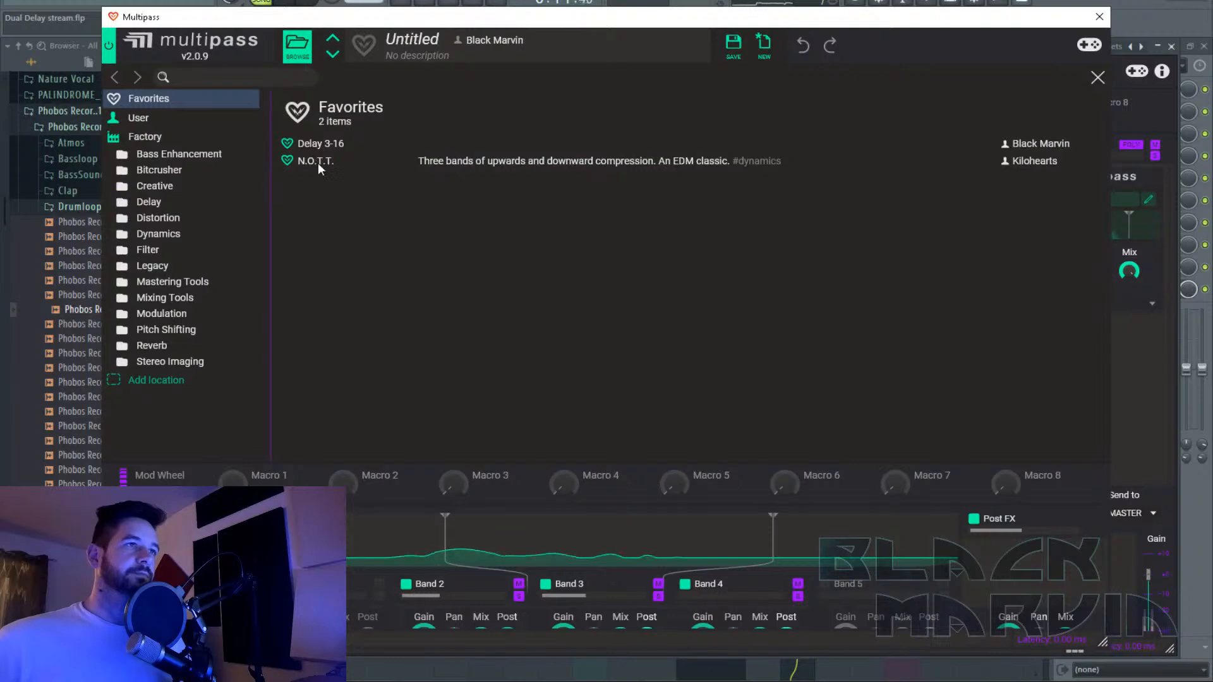
click(318, 163)
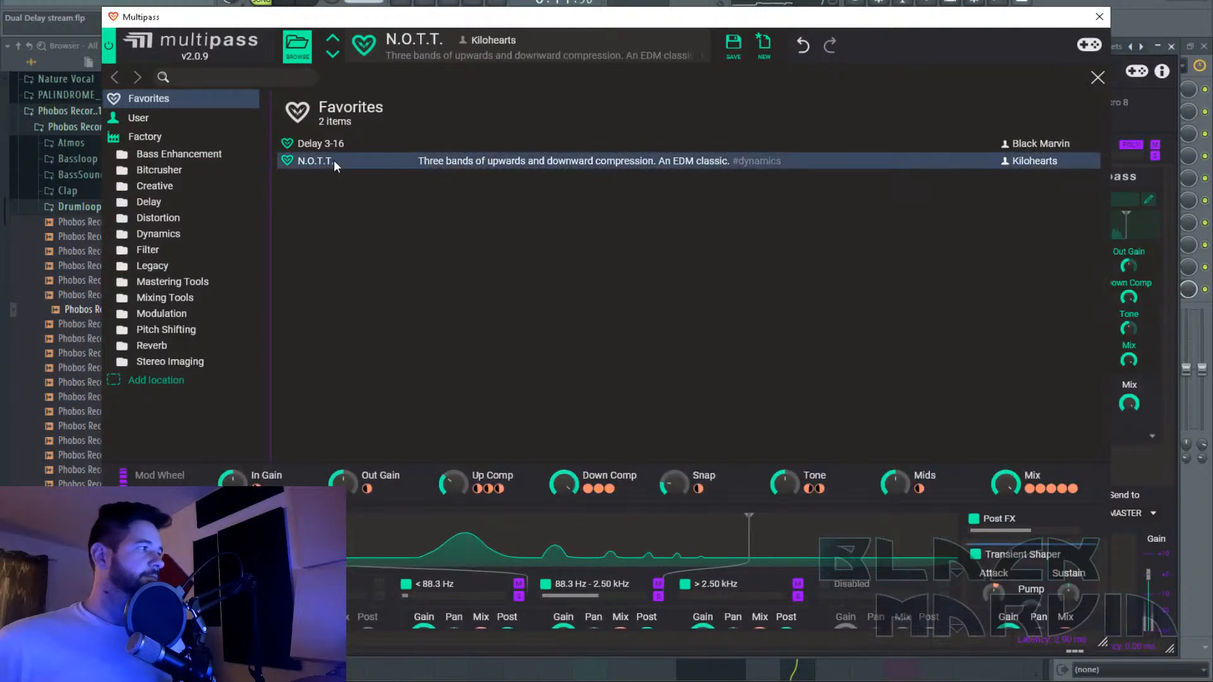
click(1097, 77)
click(1099, 16)
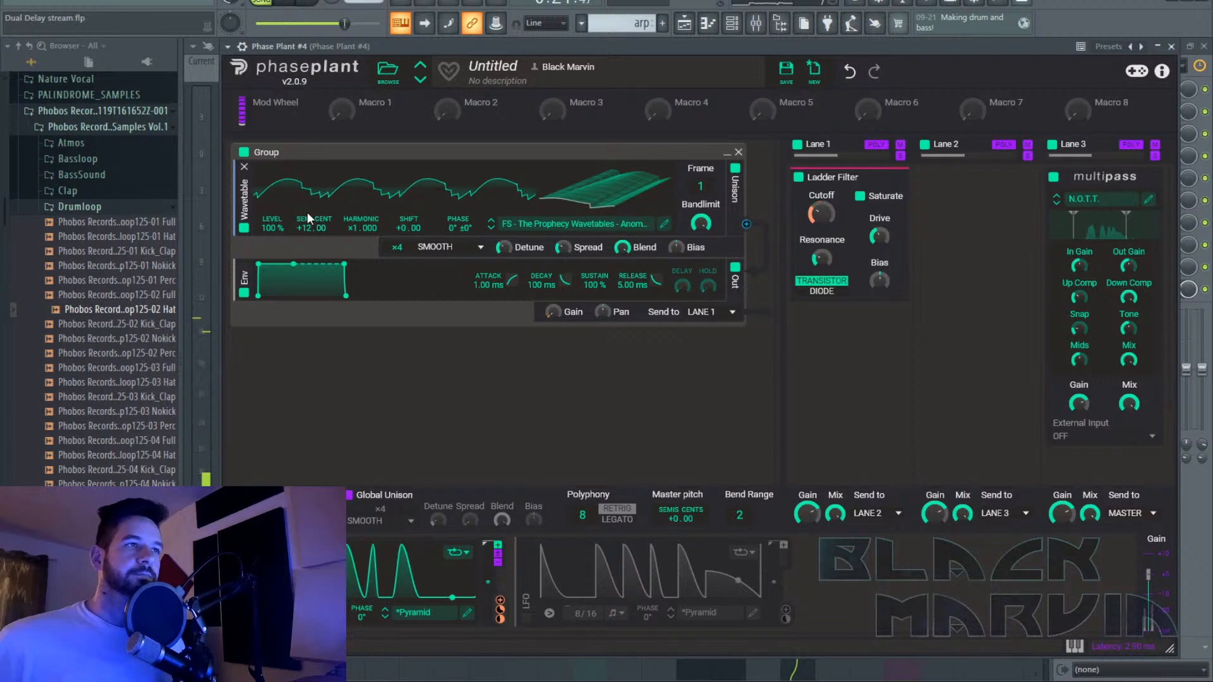
Set the wavetable oscillator's frame to 113 and modulate that frame with a newly added LFO.
drag(700, 187, 701, 124)
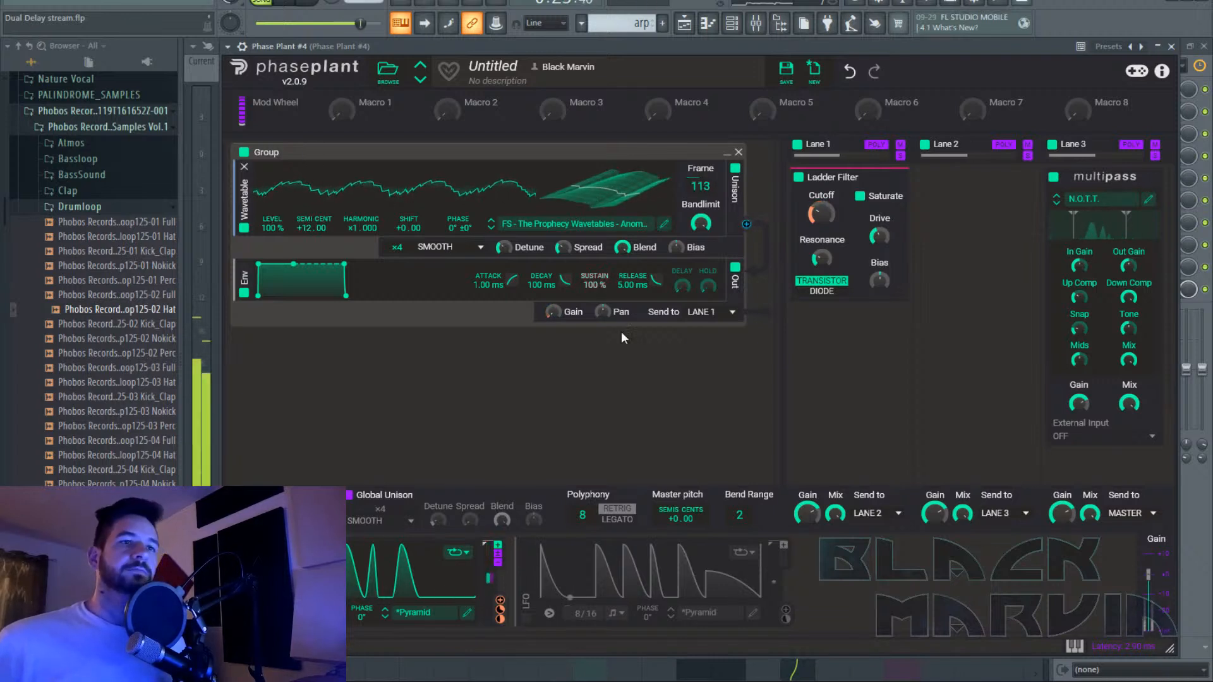
click(894, 575)
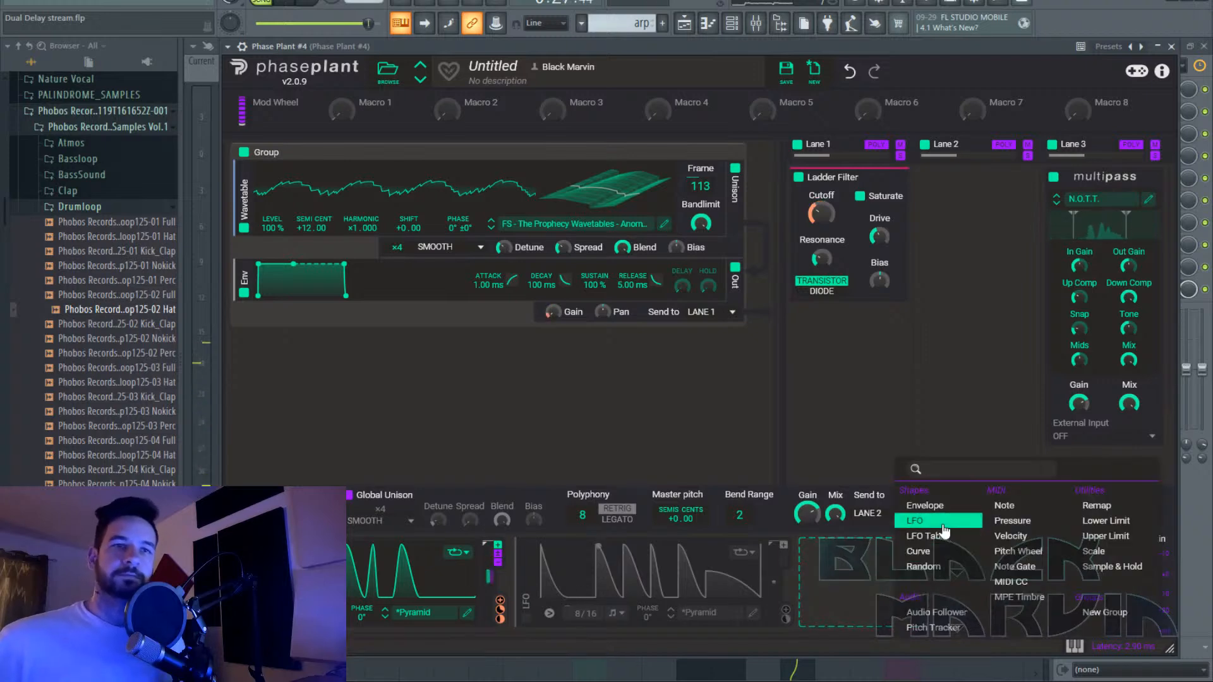
click(944, 531)
click(1073, 621)
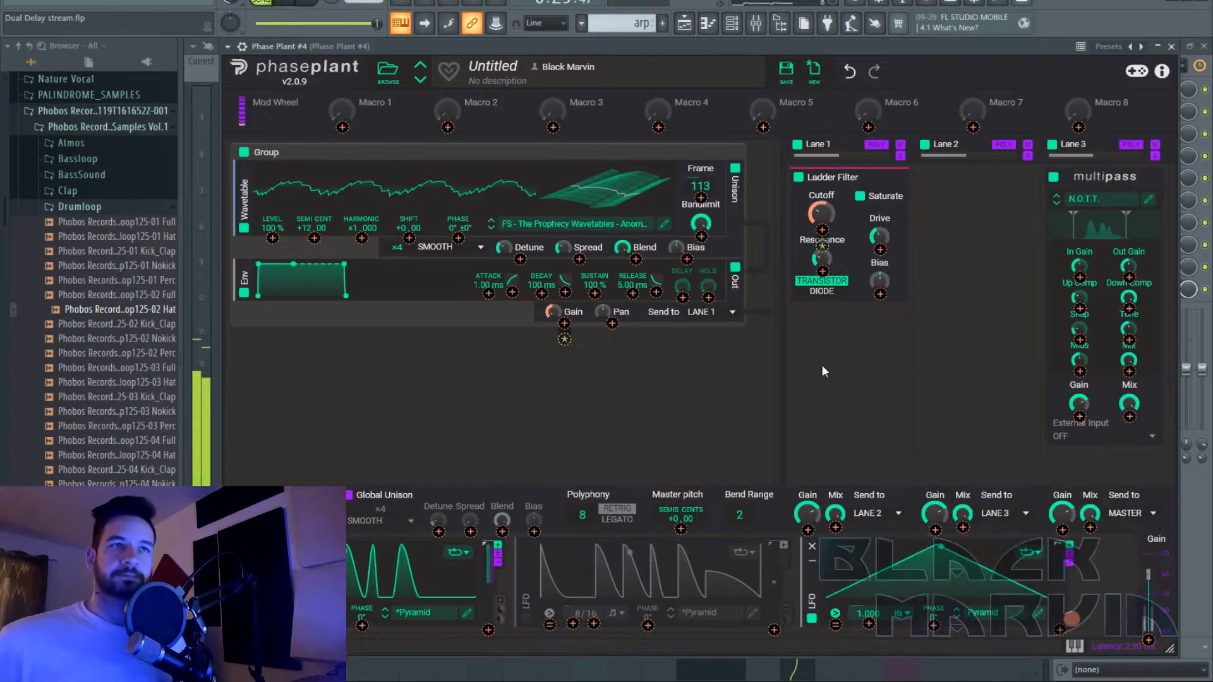
click(701, 198)
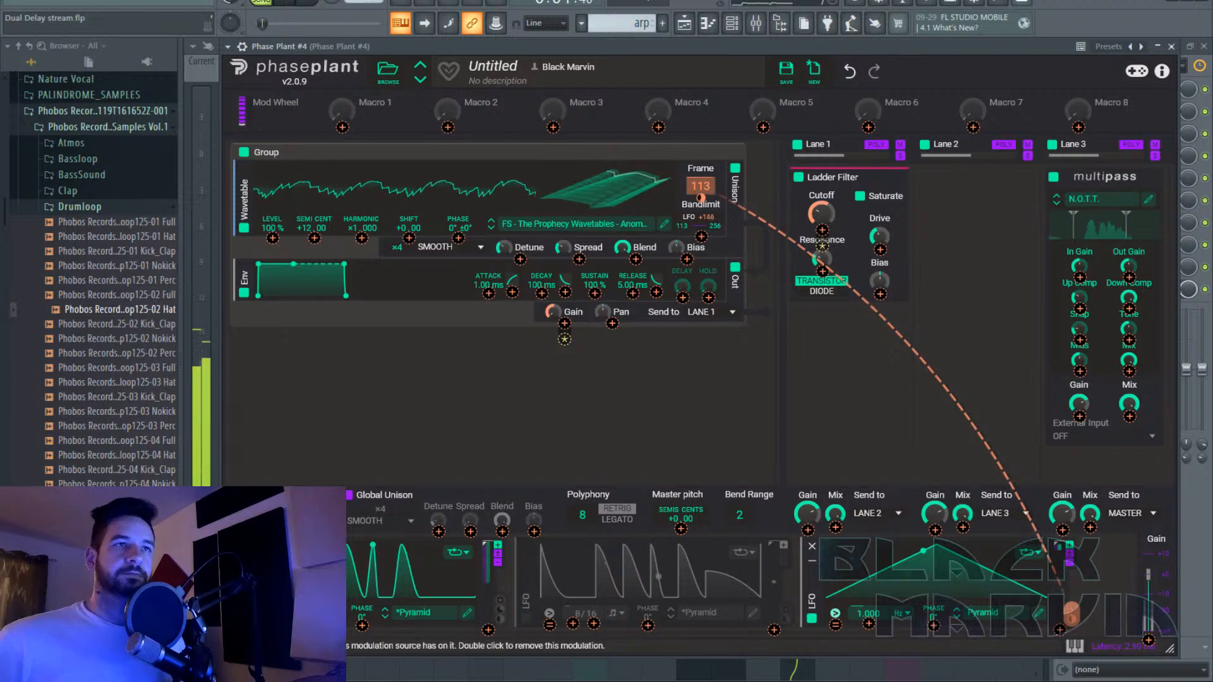
click(309, 157)
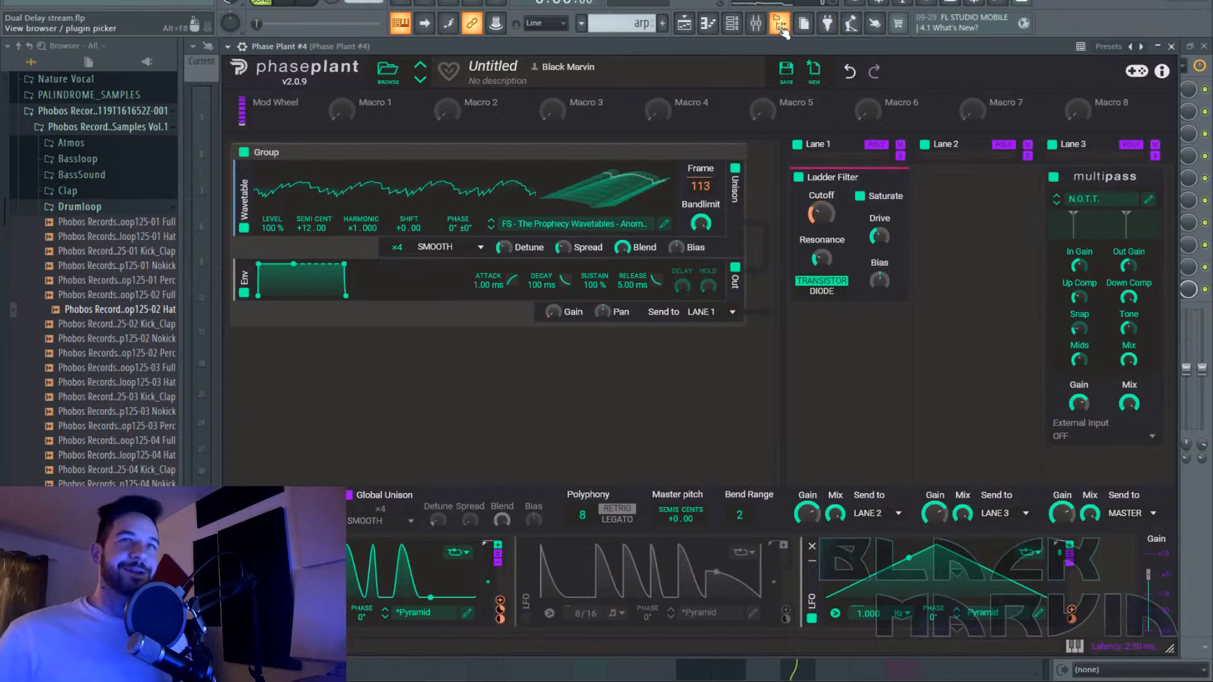
Set mixer insert 21's audio input to In 1 and load Edison in its slot 4.
key(Escape)
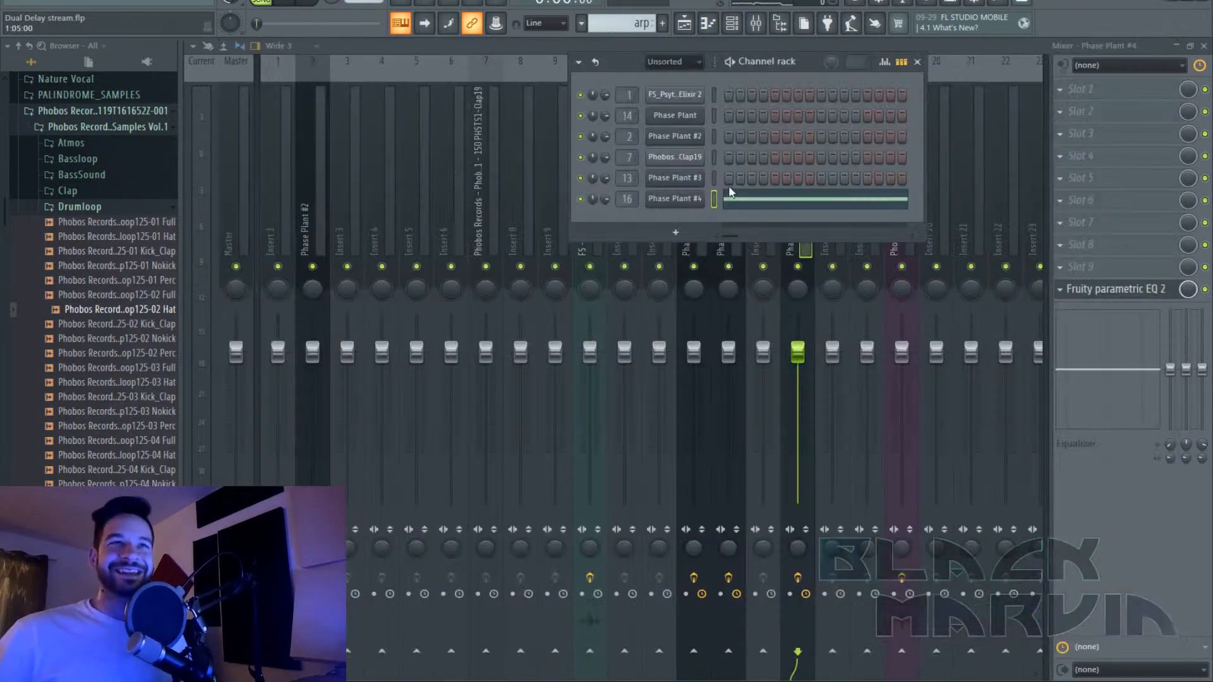
click(969, 177)
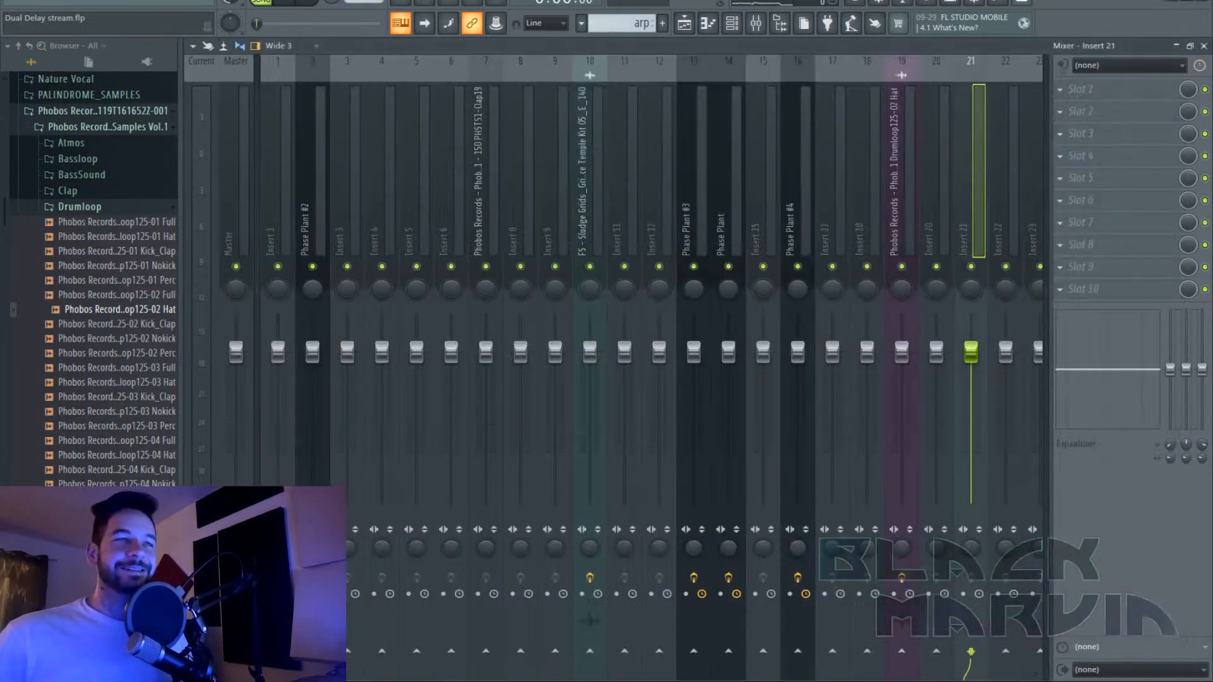
click(1131, 69)
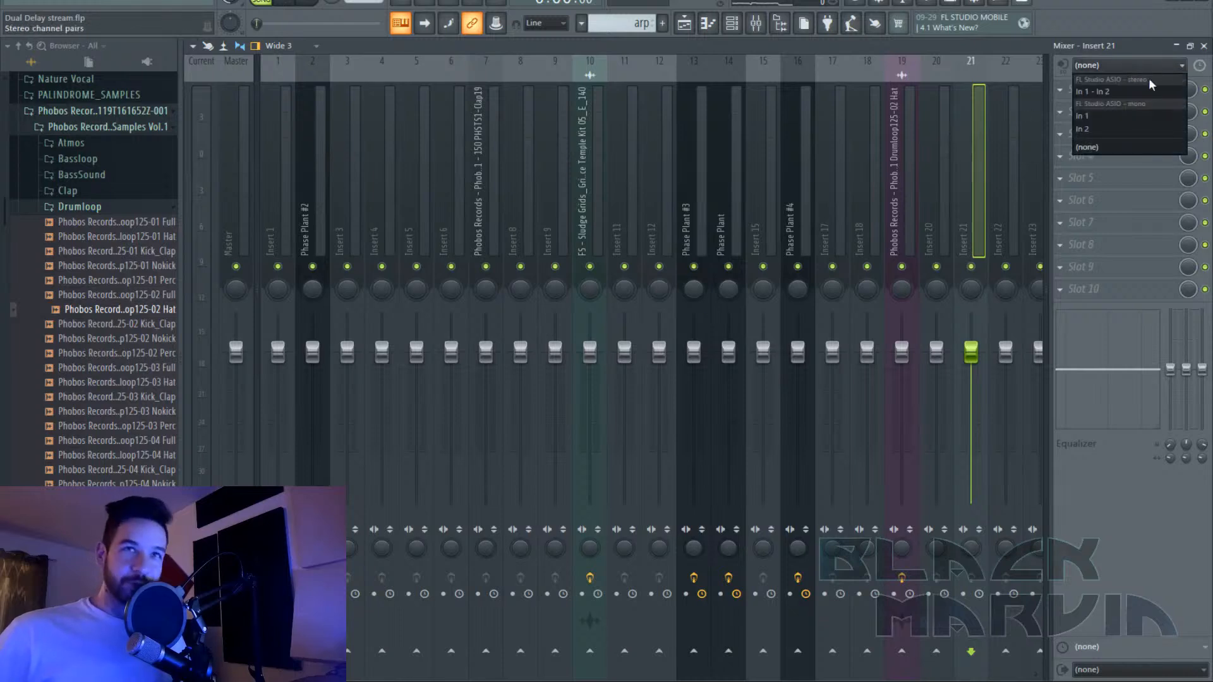
click(1120, 105)
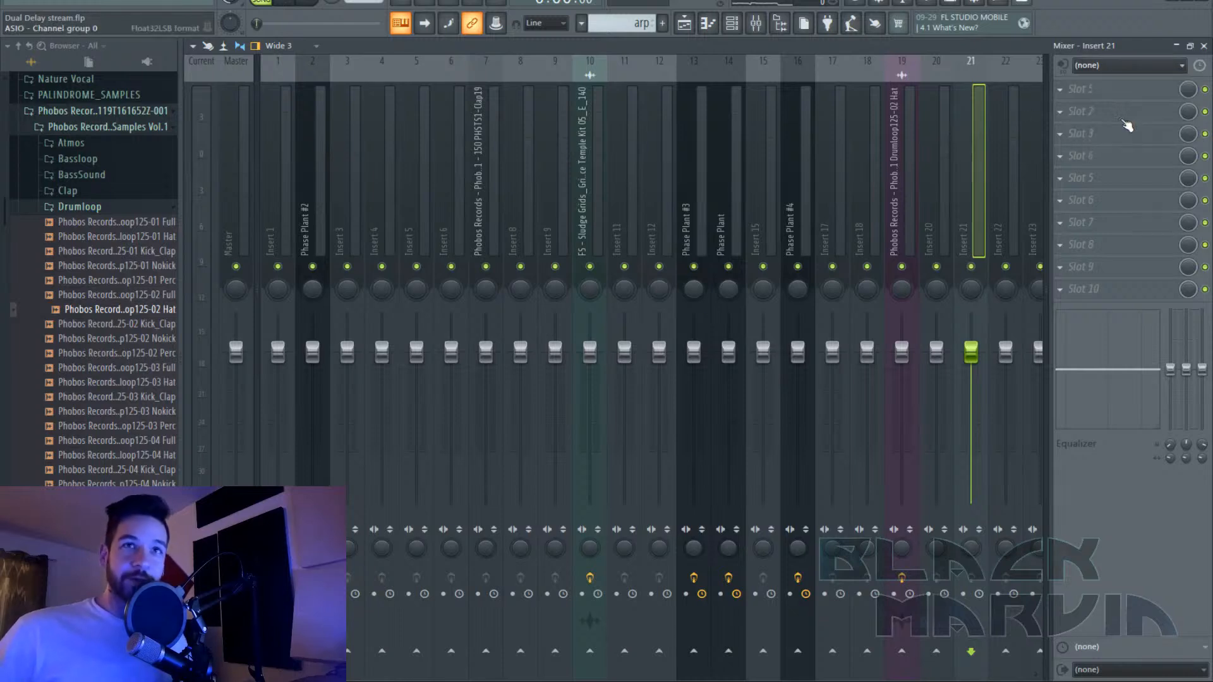
click(1119, 174)
click(320, 215)
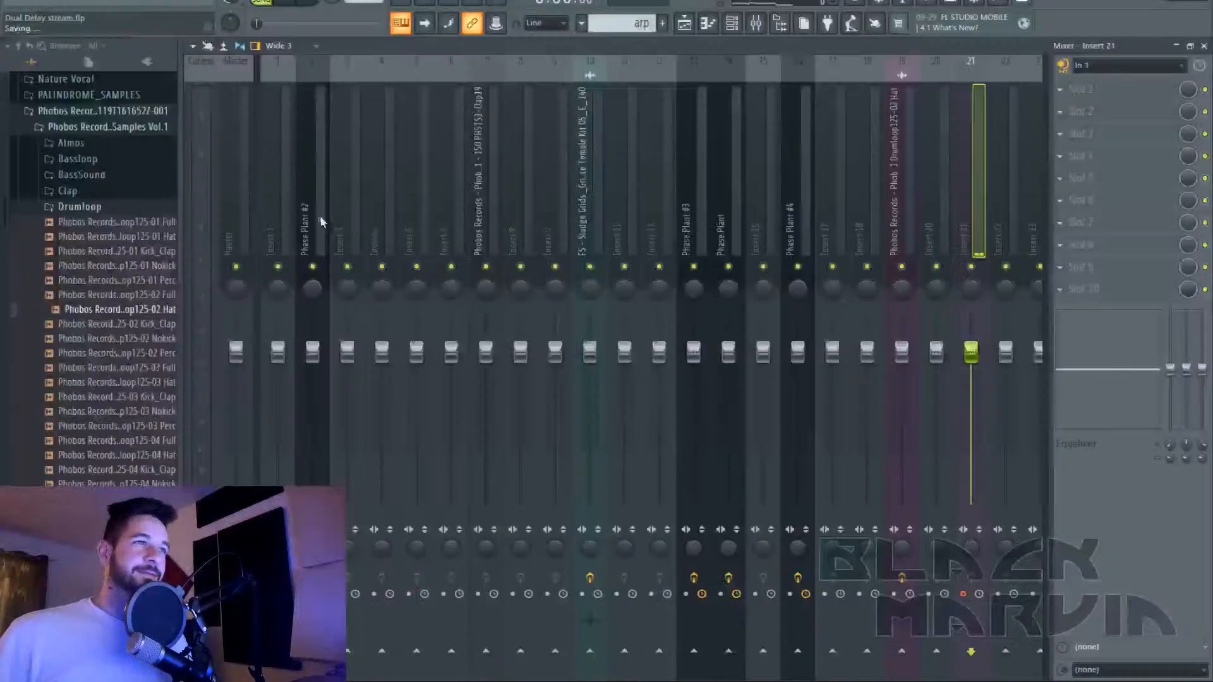
Record an audio take of about 4 seconds from the input in Edison and normalize it.
click(445, 261)
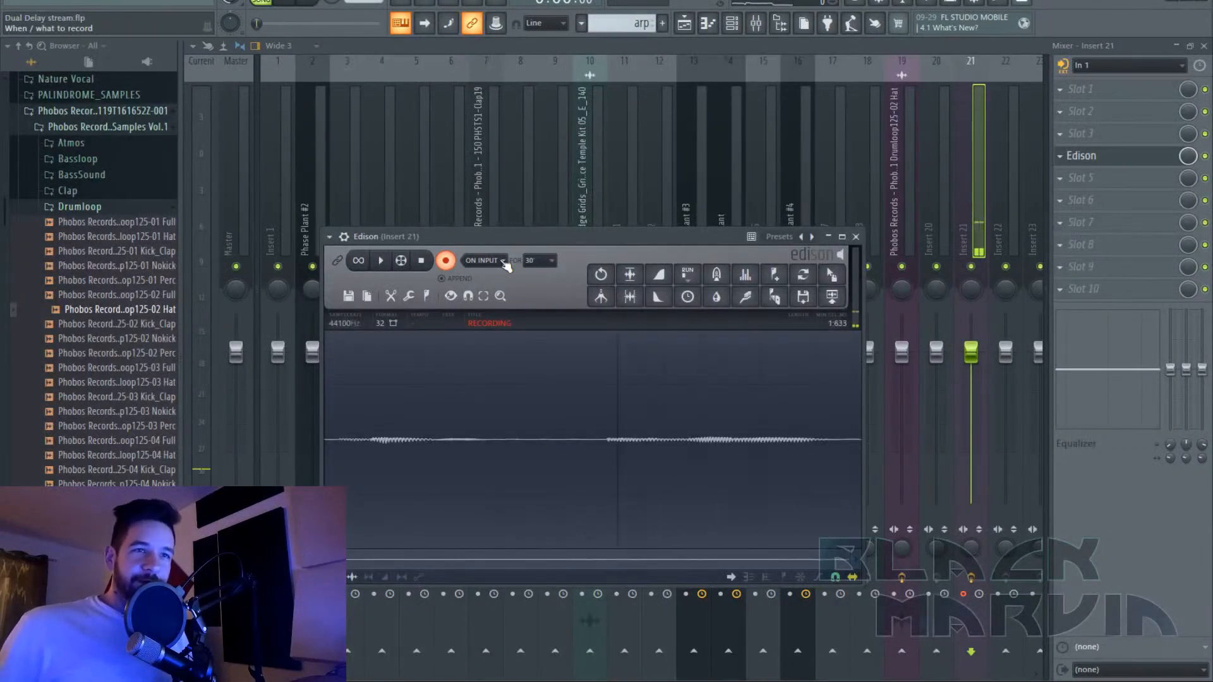
click(430, 268)
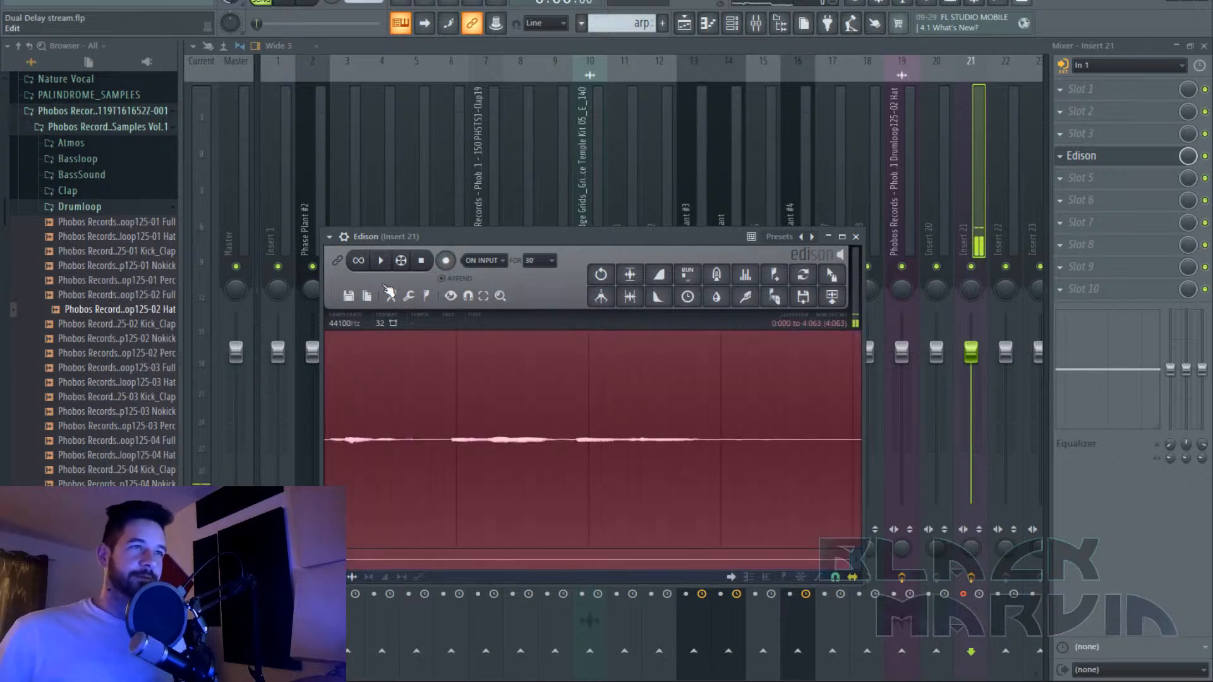
click(350, 297)
click(676, 244)
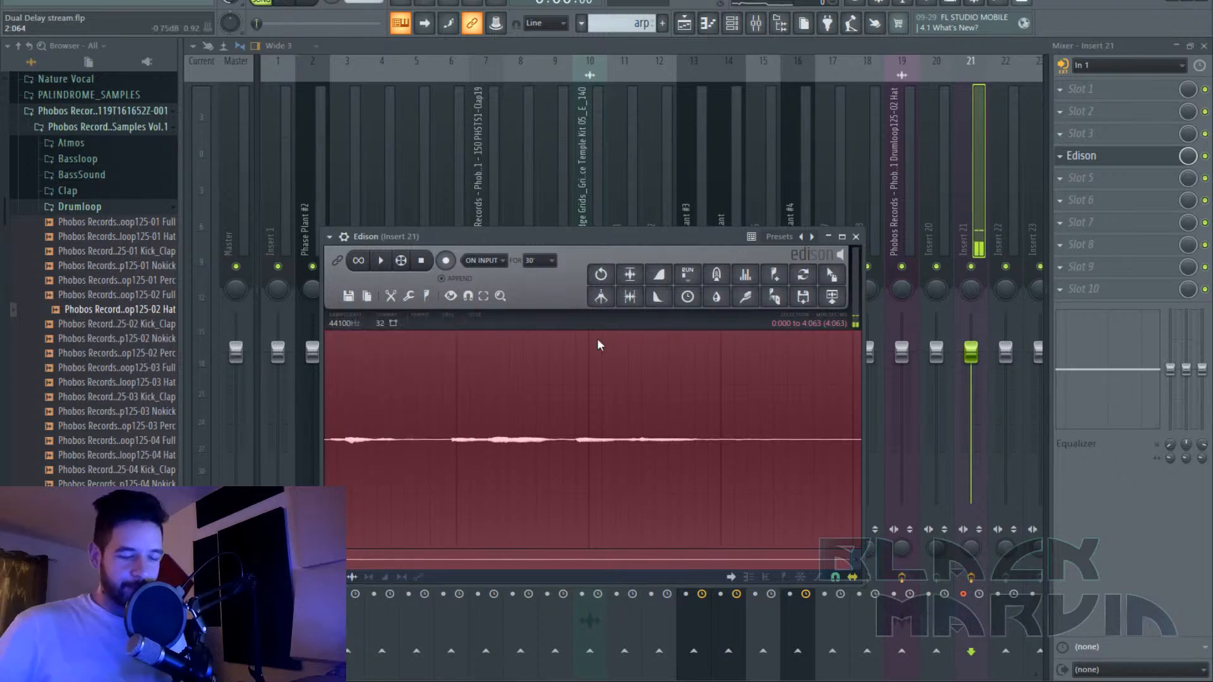
key(ctrl+n)
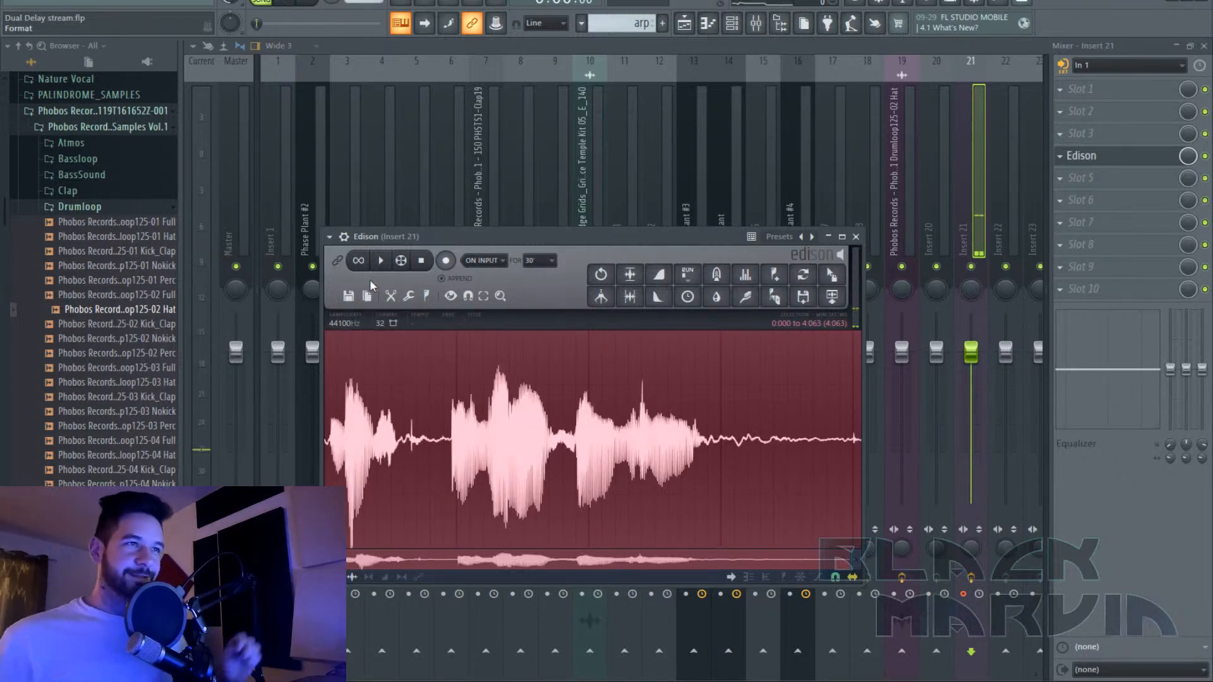
Save the normalized Edison recording as a vocal sample file and remove Edison from slot 4 of insert 21.
click(348, 296)
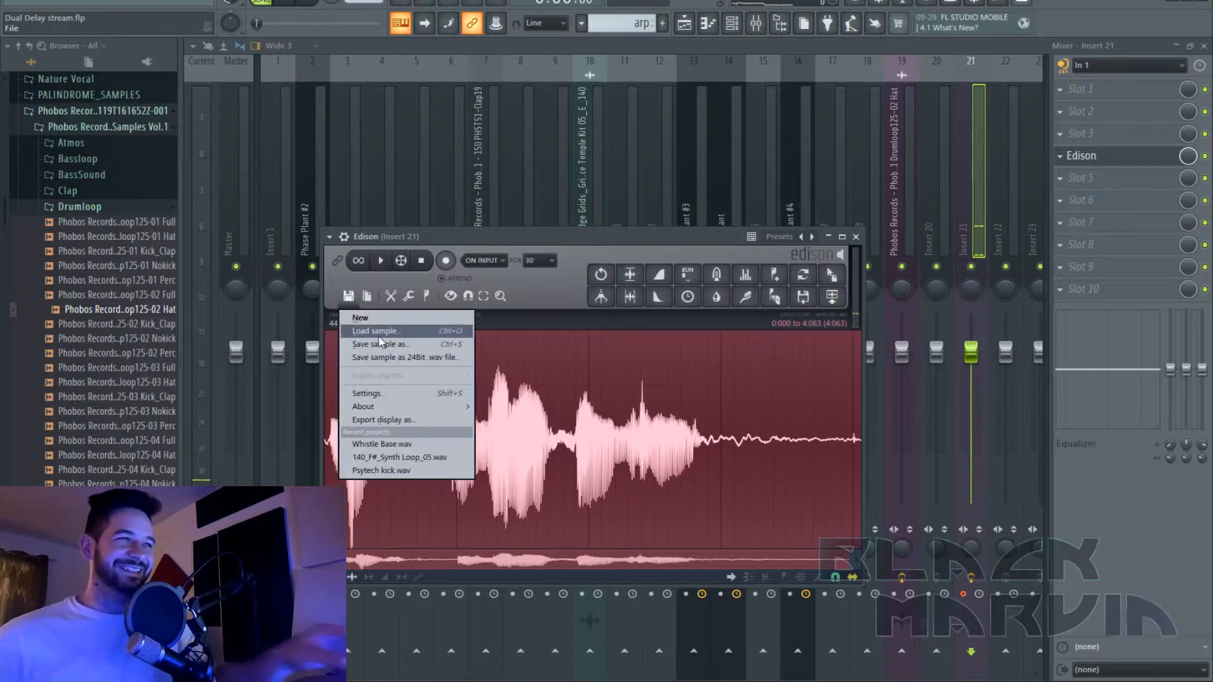
click(382, 348)
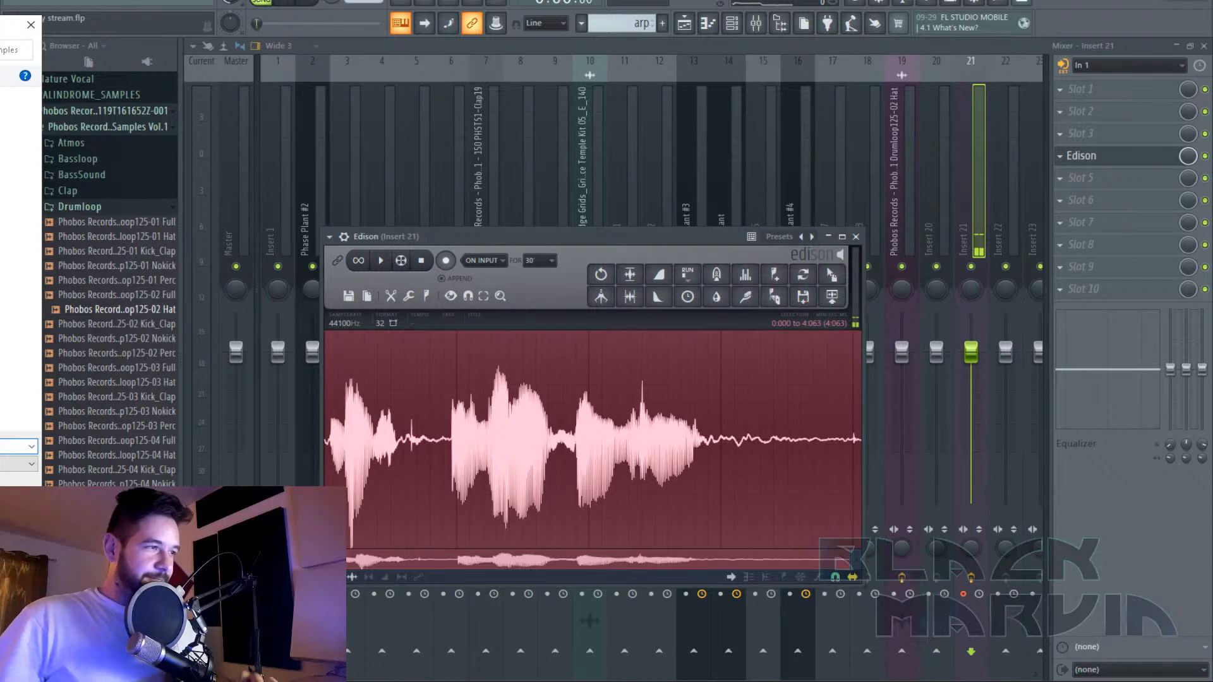
key(Return)
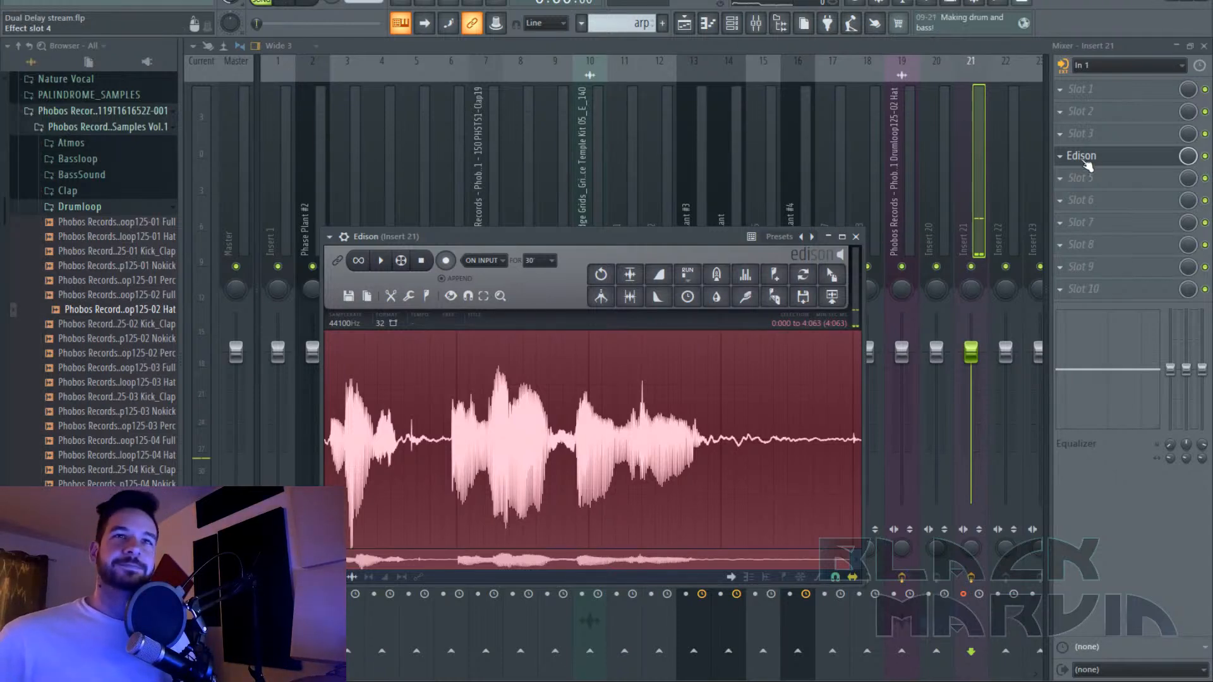
click(1061, 157)
click(1077, 189)
Bring the saved vocal recording from File Explorer's recent files into playlist Track 11 and align the clip to bar 1.
click(684, 24)
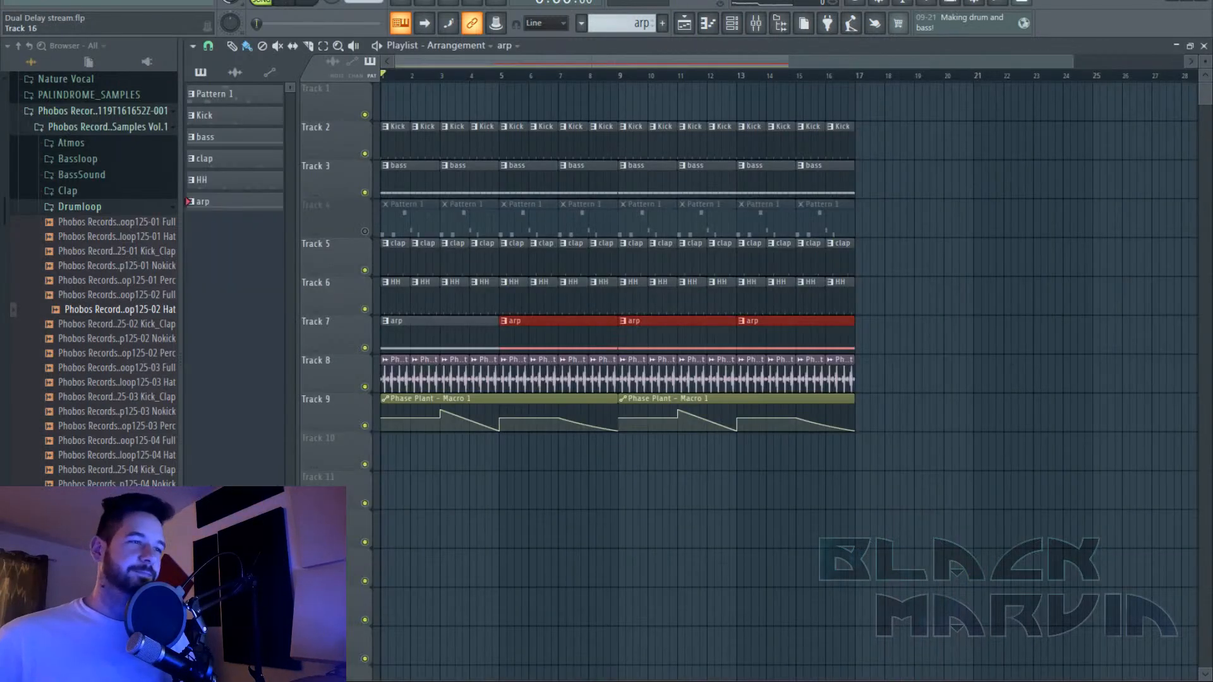
key(super+e)
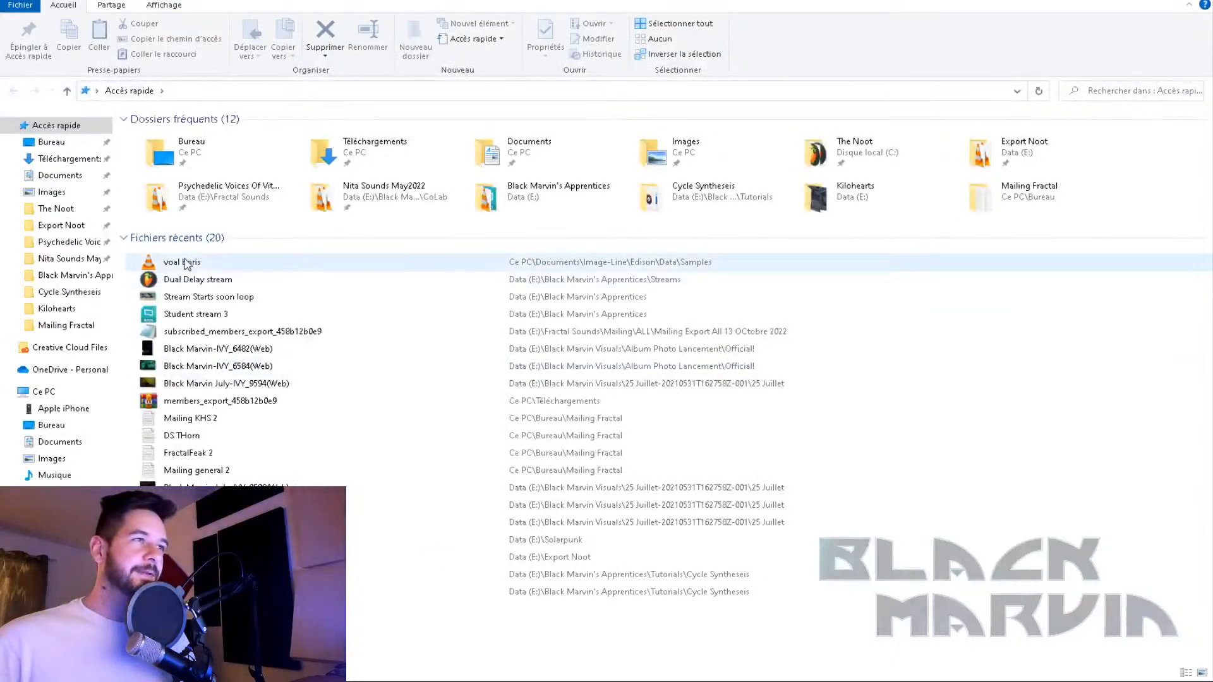
drag(189, 263, 441, 478)
scroll(427, 79, up, 3)
drag(442, 65, 309, 139)
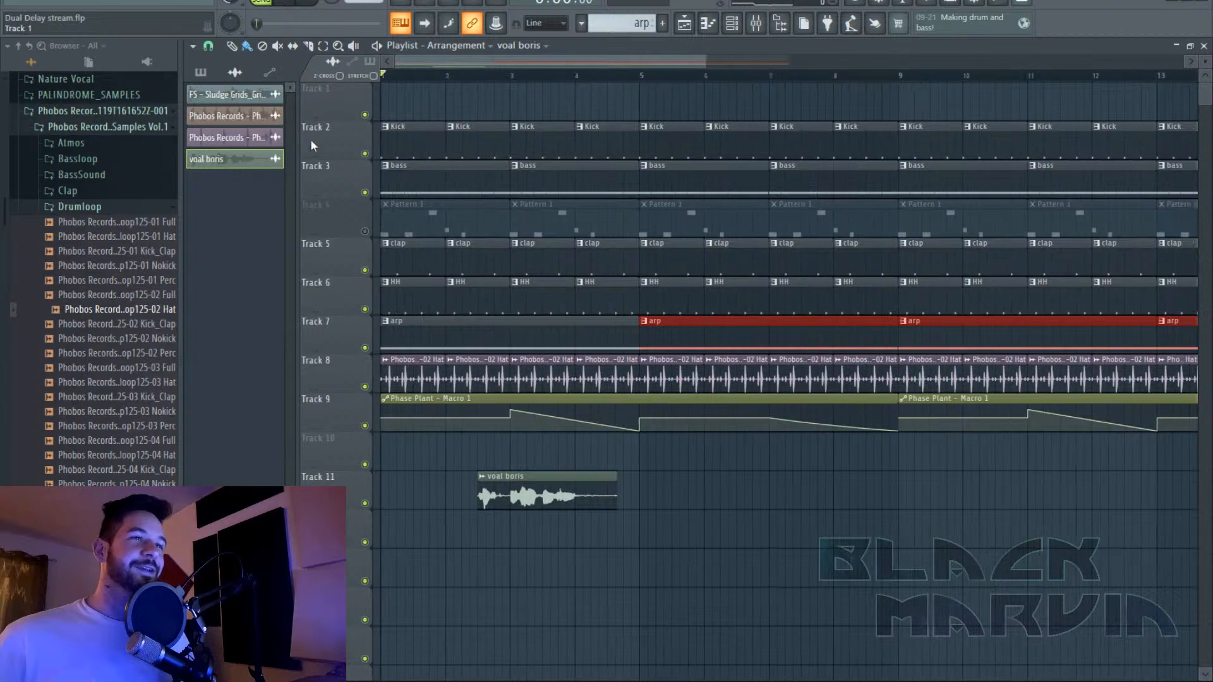
drag(488, 493, 392, 494)
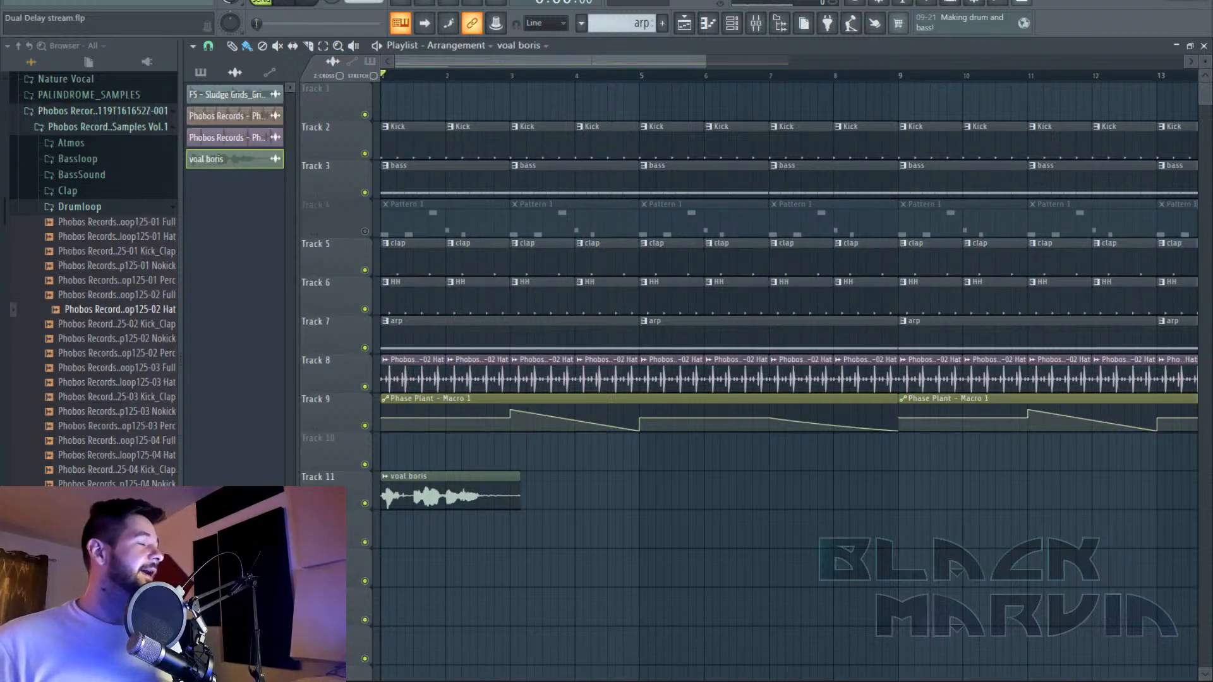
Reset mixer insert 21's audio input to (none).
drag(0, 95, 557, 73)
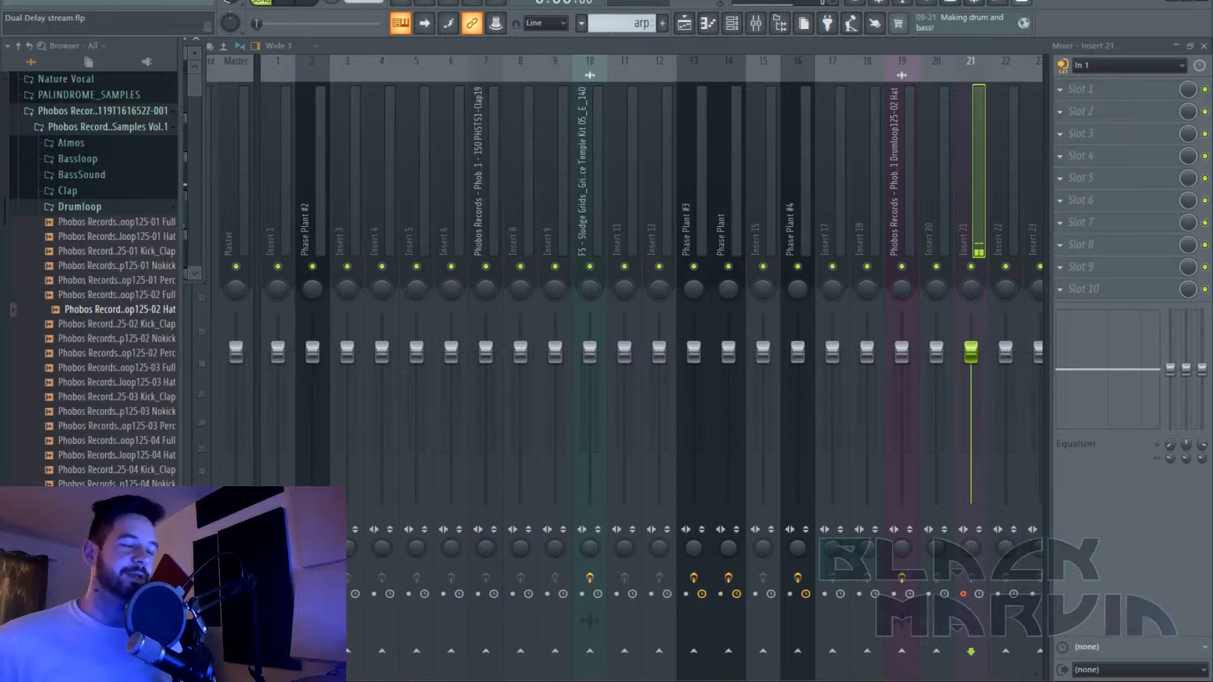
mouse_move(429, 595)
click(460, 583)
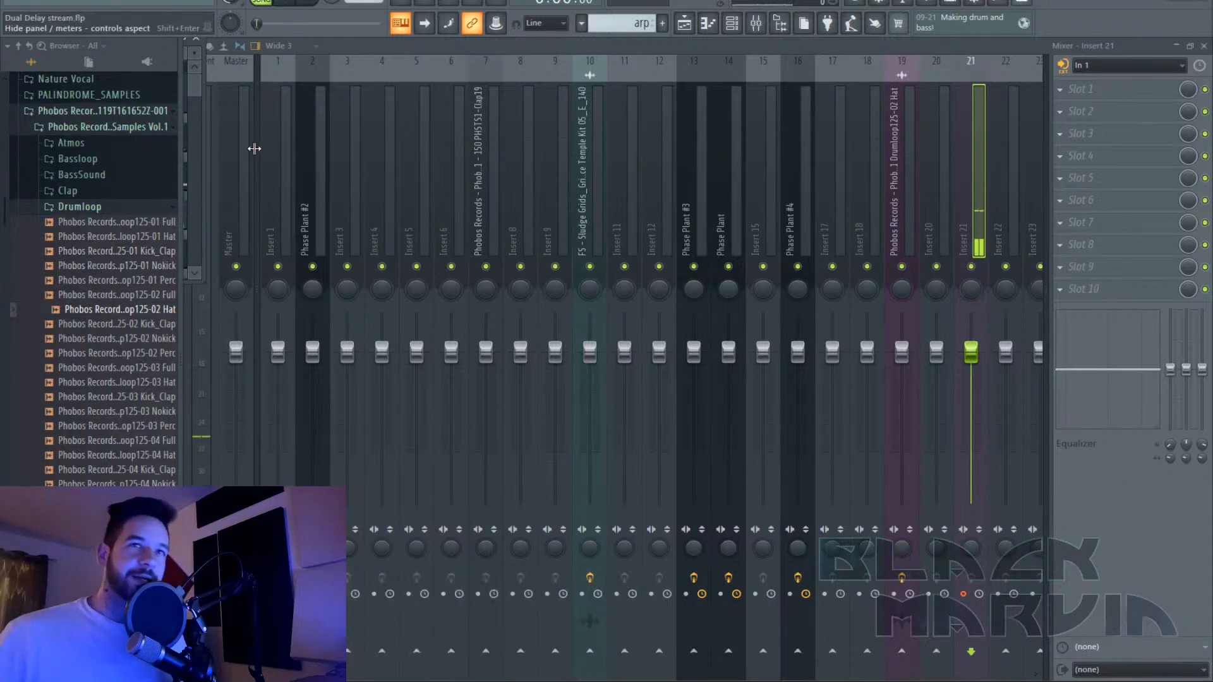
click(1149, 66)
click(1131, 148)
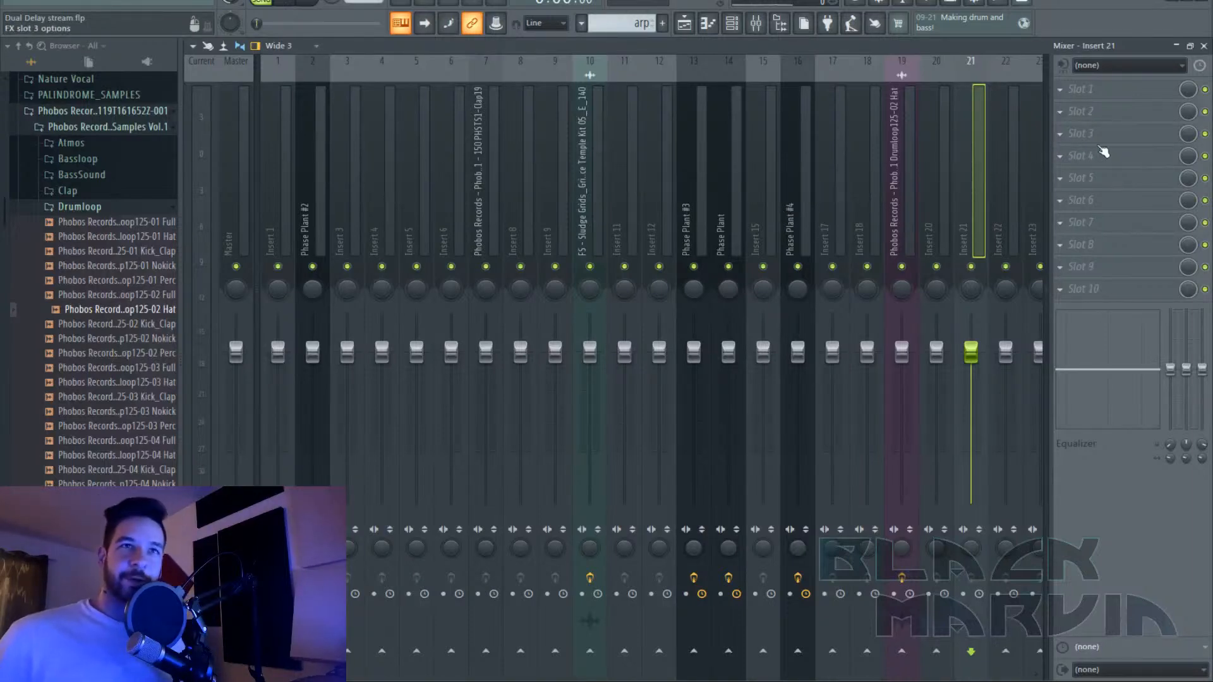
click(685, 23)
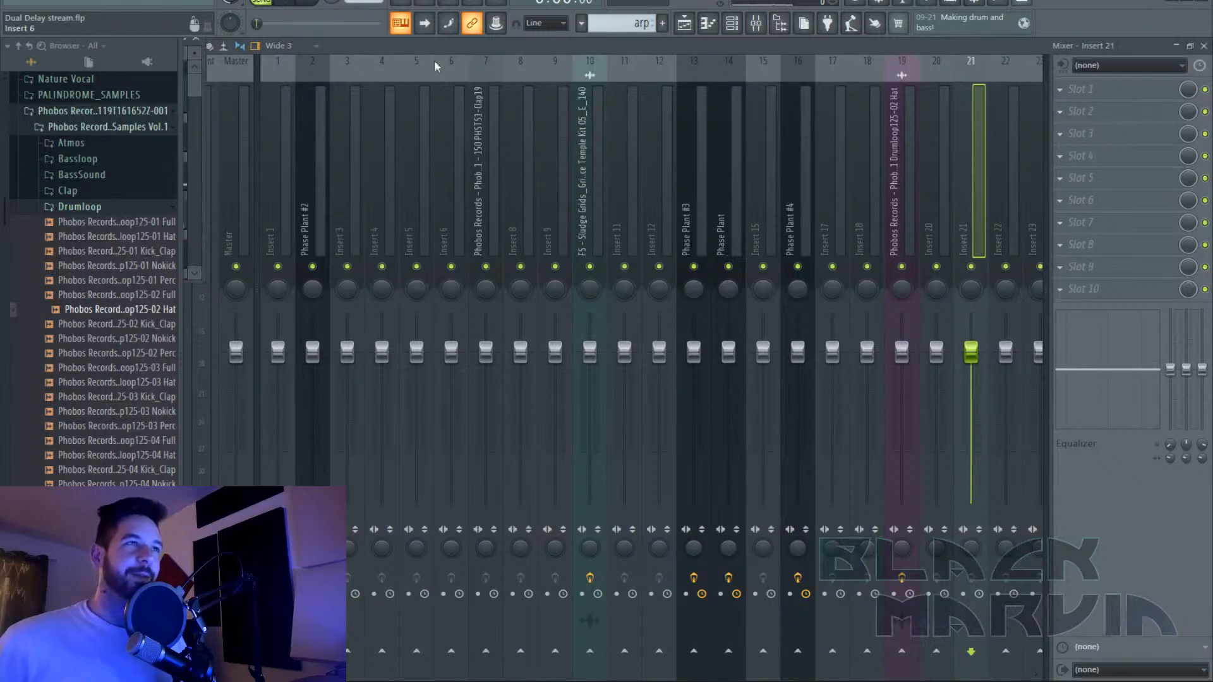
Bring the playlist back to full size and solo Track 11 with the vocal clip.
drag(205, 68, 437, 83)
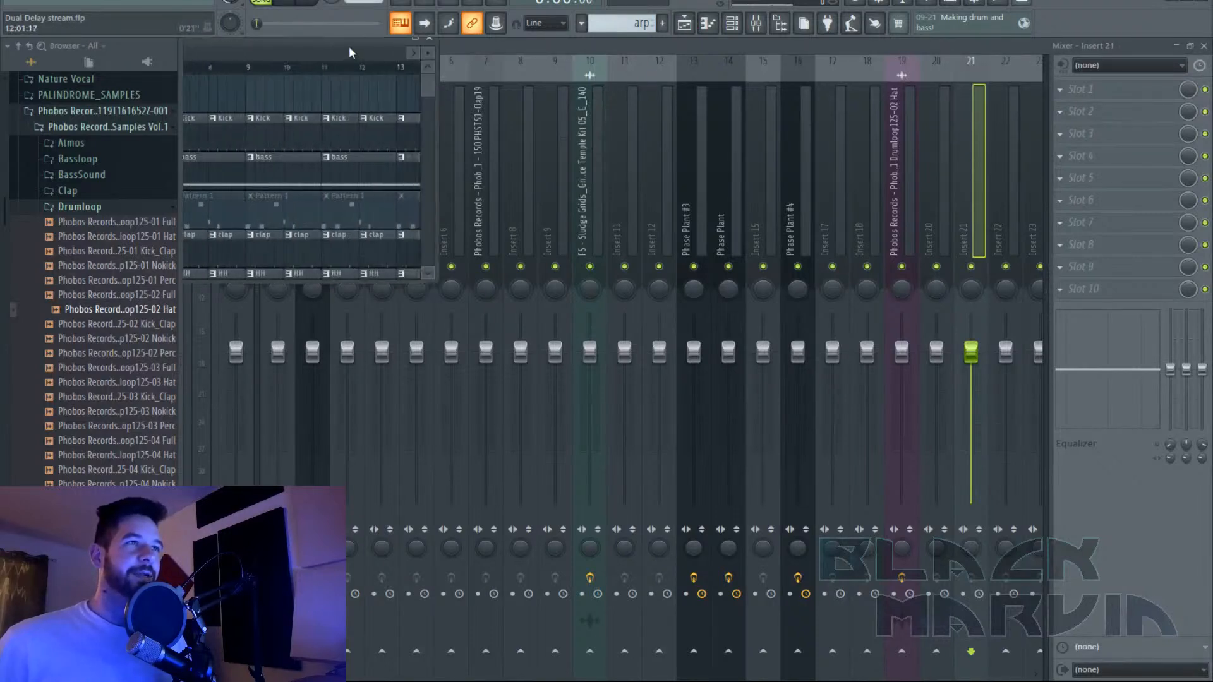
drag(358, 47, 655, 138)
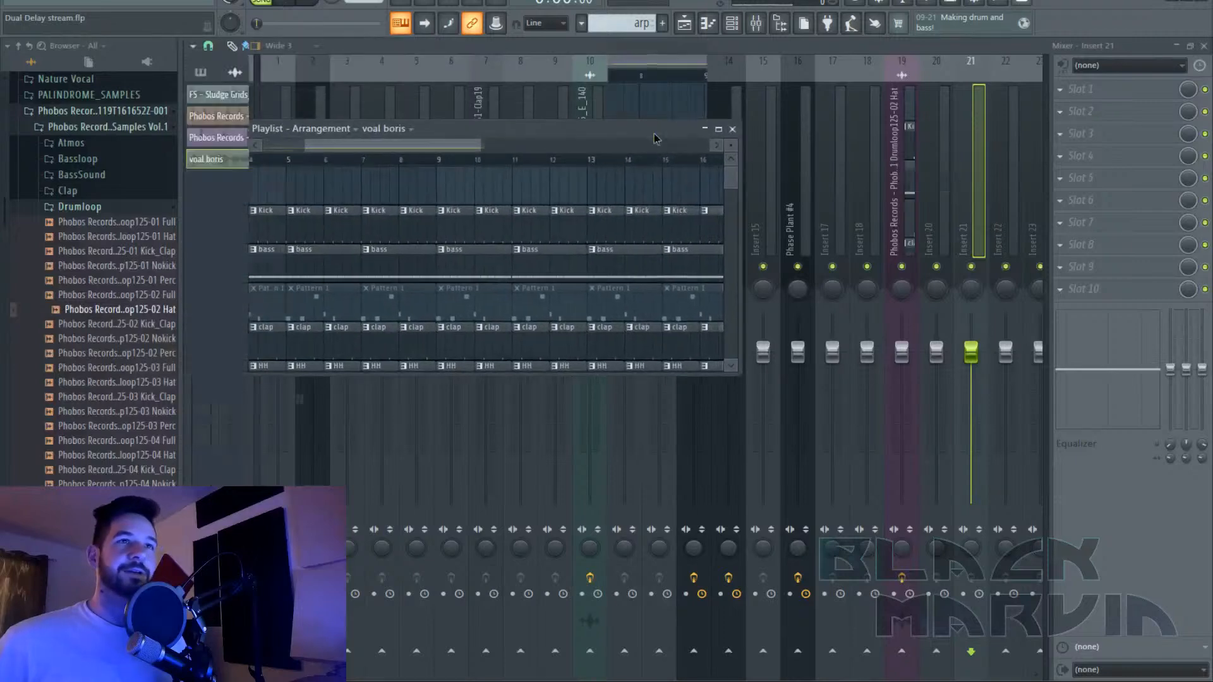
double_click(656, 137)
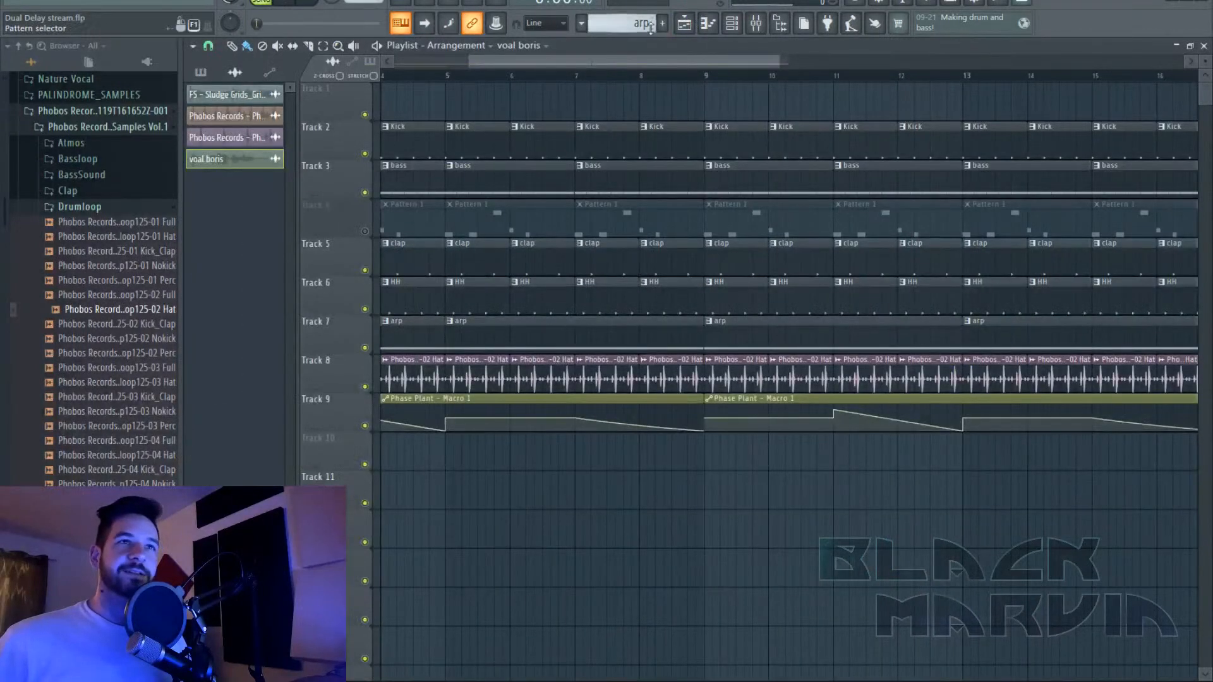
scroll(700, 76, down, 3)
click(405, 496)
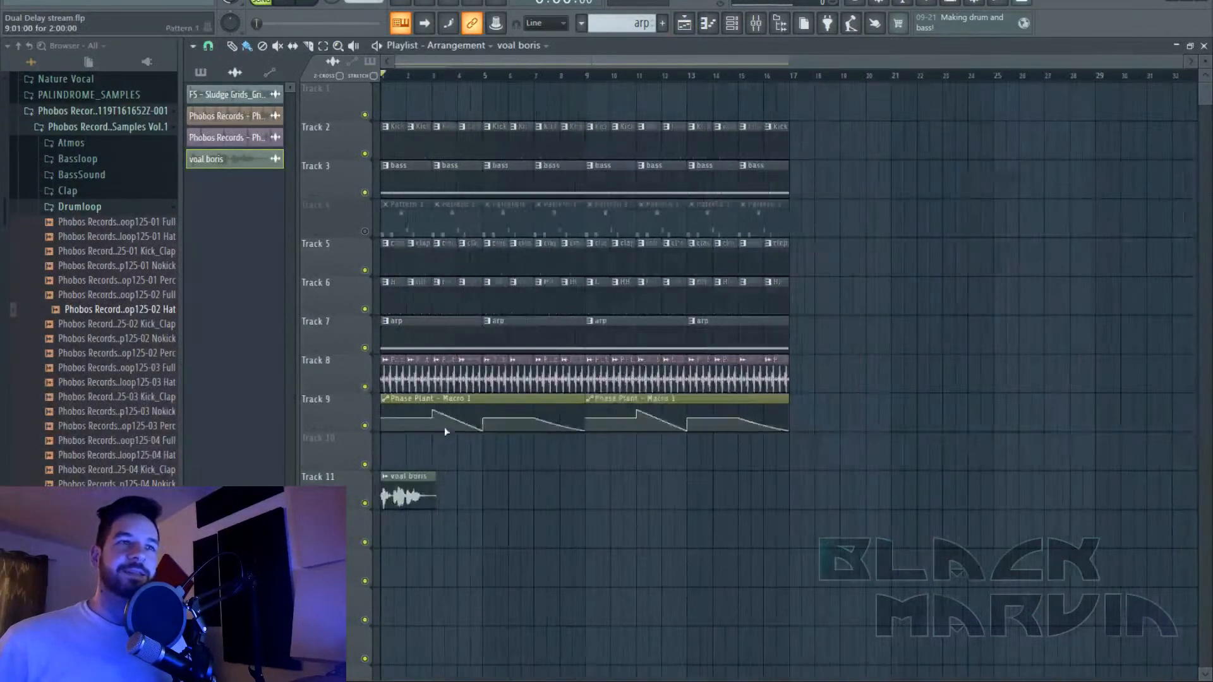
ctrl+click(364, 503)
mouse_move(405, 474)
mouse_down()
mouse_move(495, 475)
mouse_move(415, 493)
mouse_up()
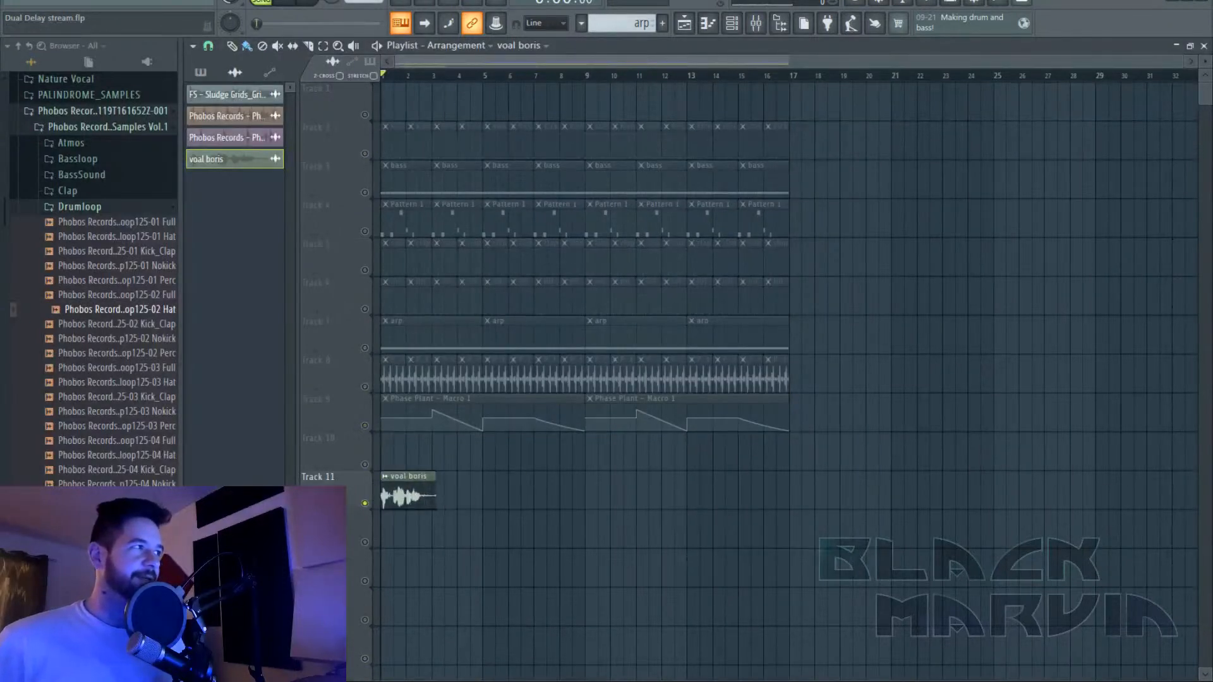
Open the vocal clip's channel settings and listen to the soloed vocal from the start.
double_click(398, 496)
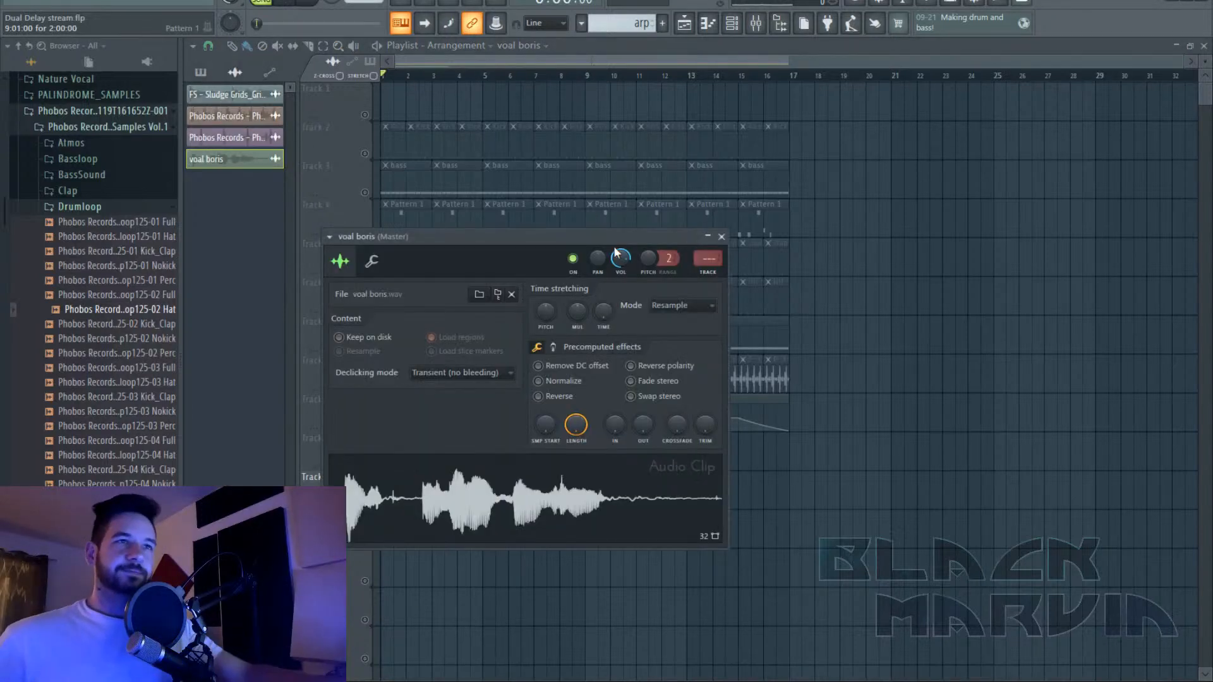
click(284, 3)
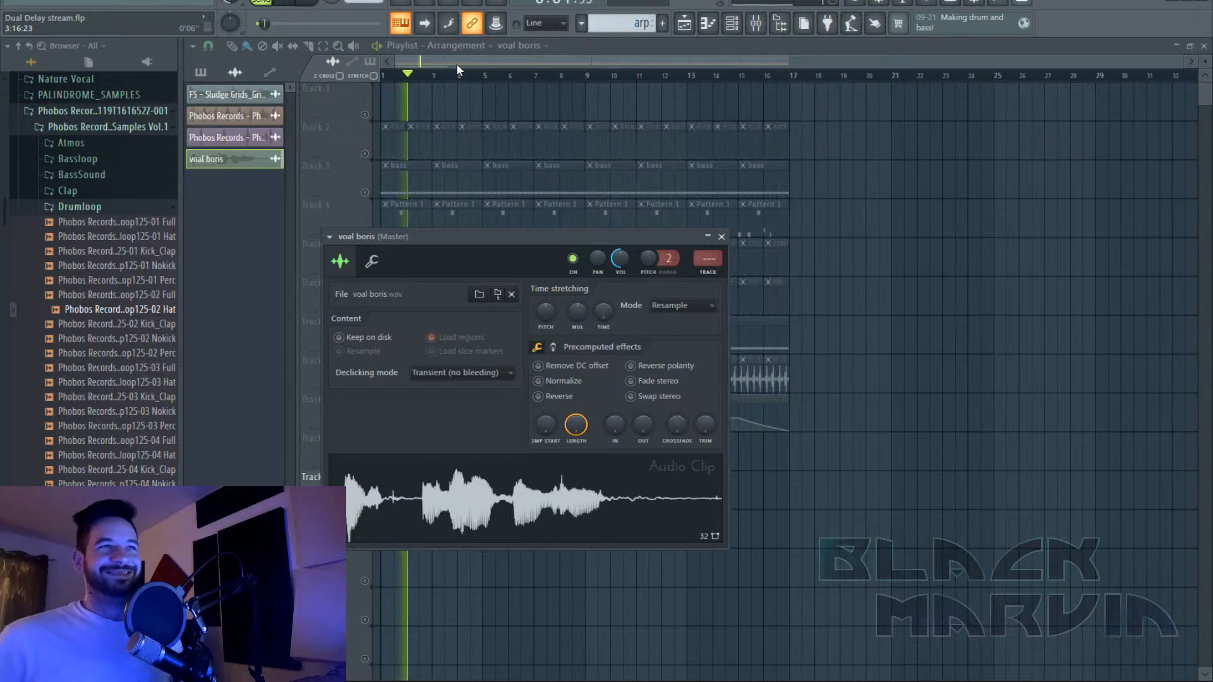
key(space)
key(Escape)
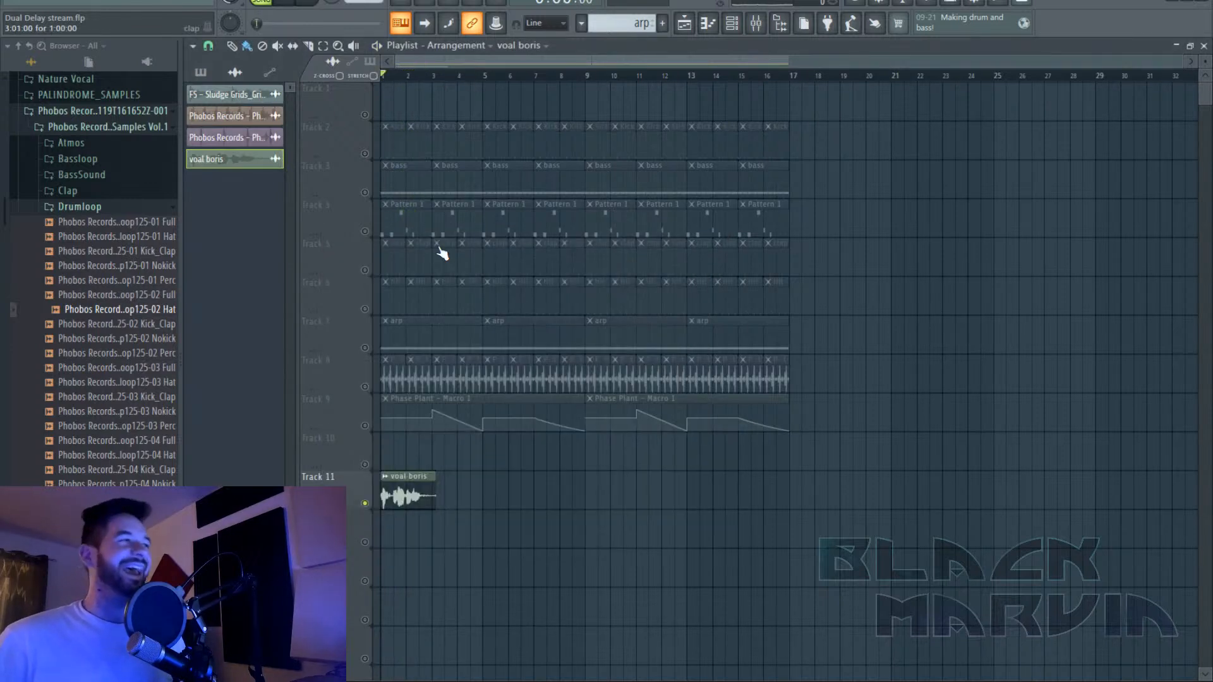
Select the vocal clip's channel and route it to mixer insert 11.
double_click(409, 504)
click(756, 23)
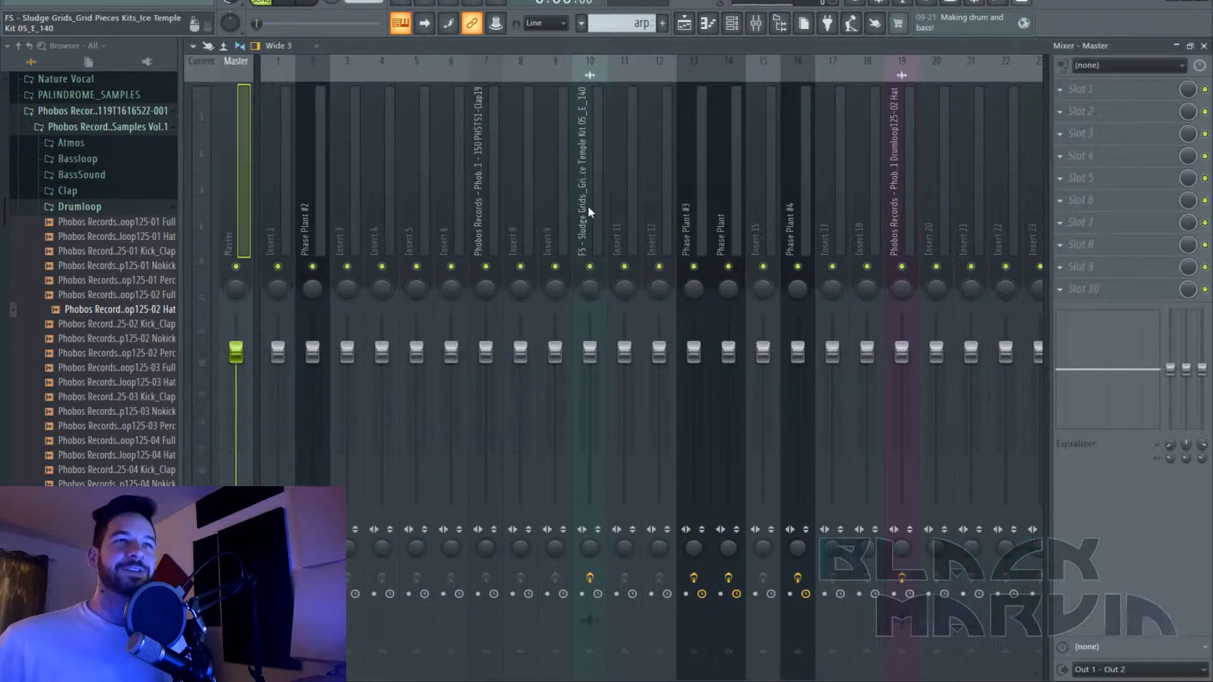
right_click(623, 203)
mouse_move(719, 219)
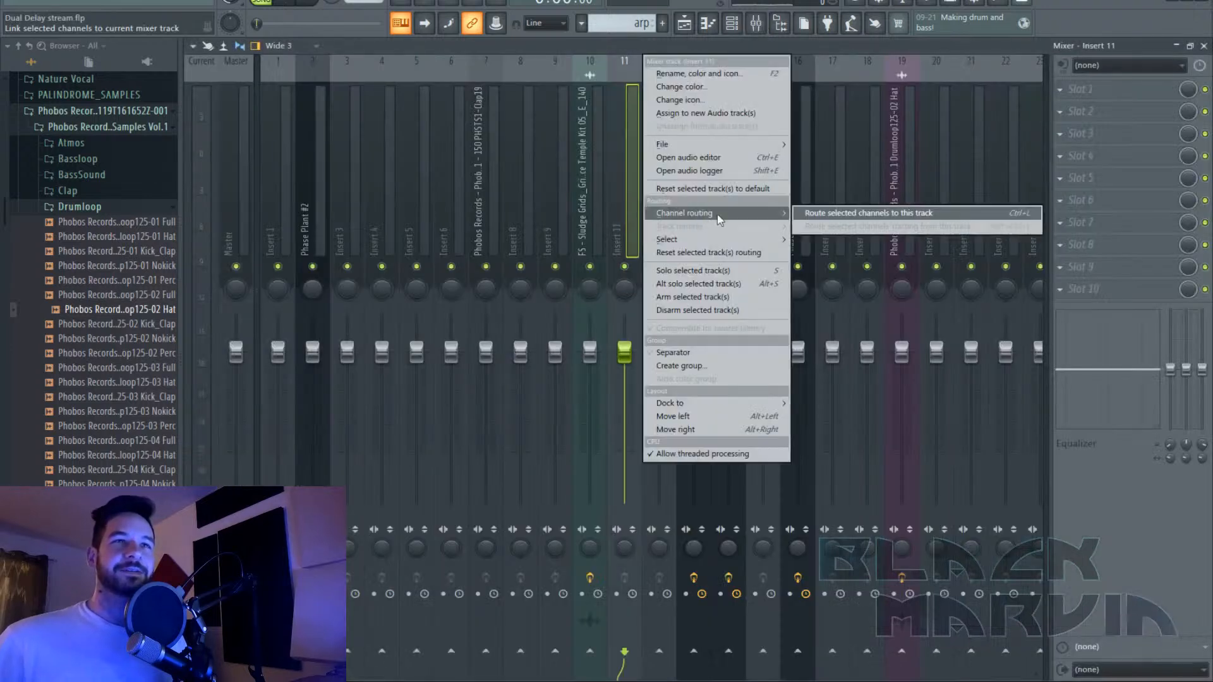
click(860, 216)
Load RX 7 Voice De-noise into slot 3 of the vocal insert with threshold 10 dB and reduction 20 dB.
click(1110, 137)
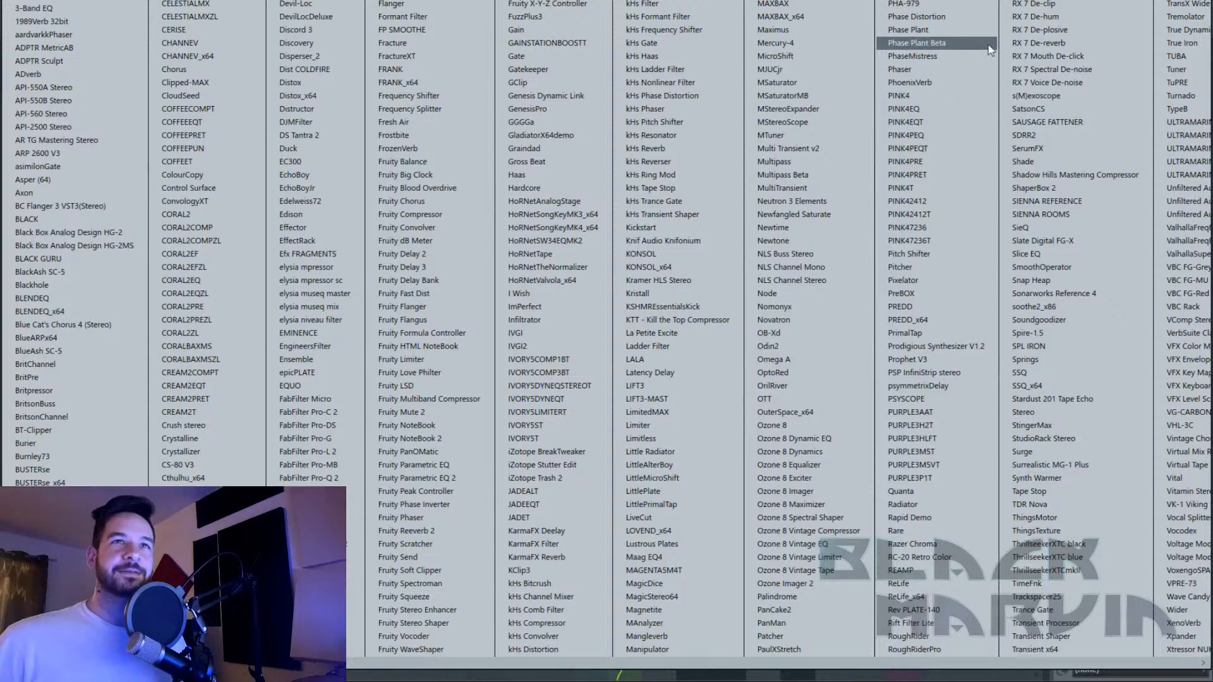
click(1042, 82)
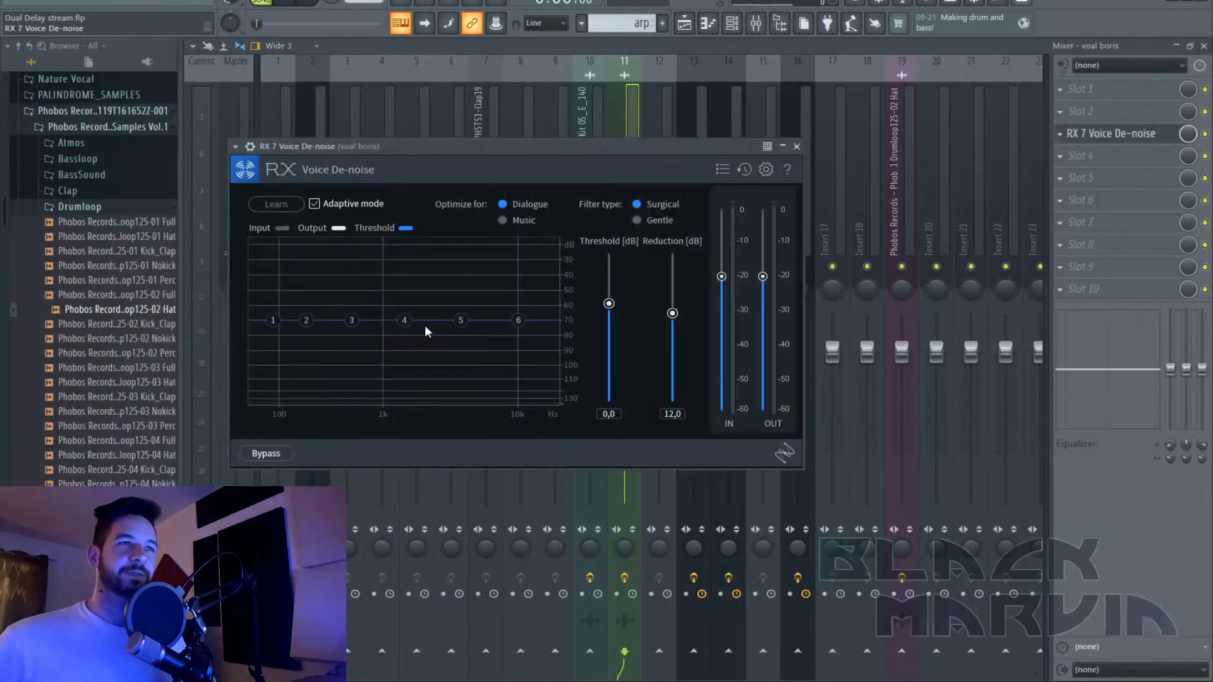
drag(608, 304, 608, 256)
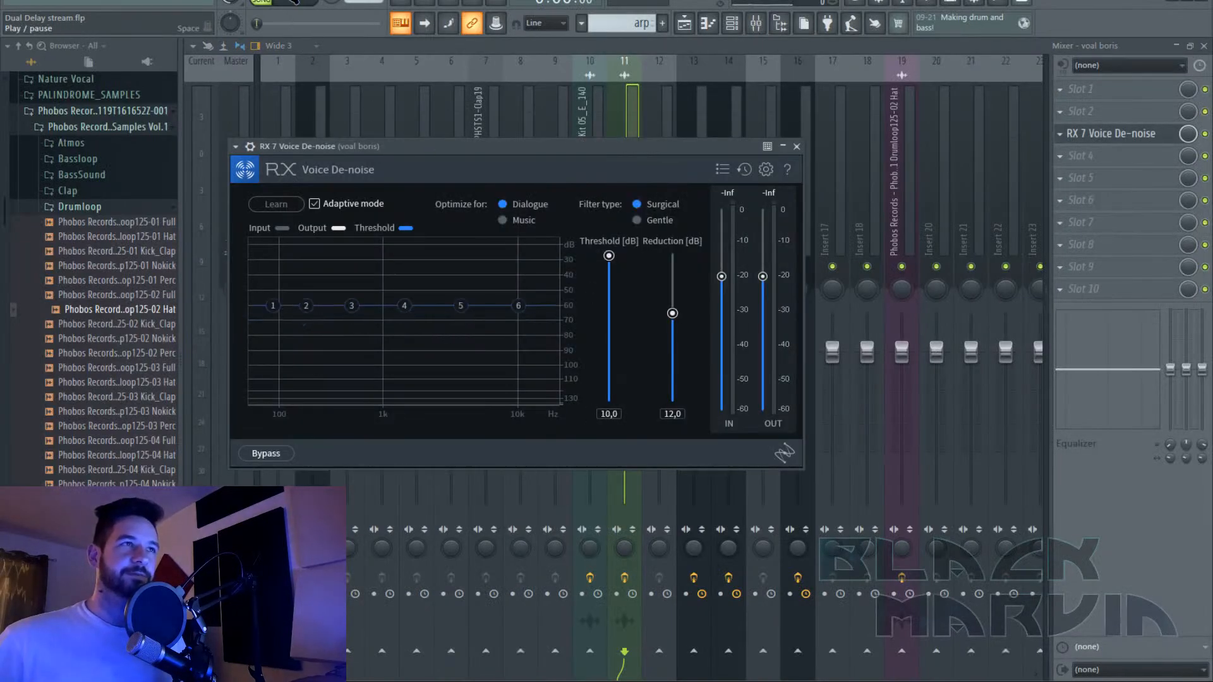
drag(673, 309, 672, 256)
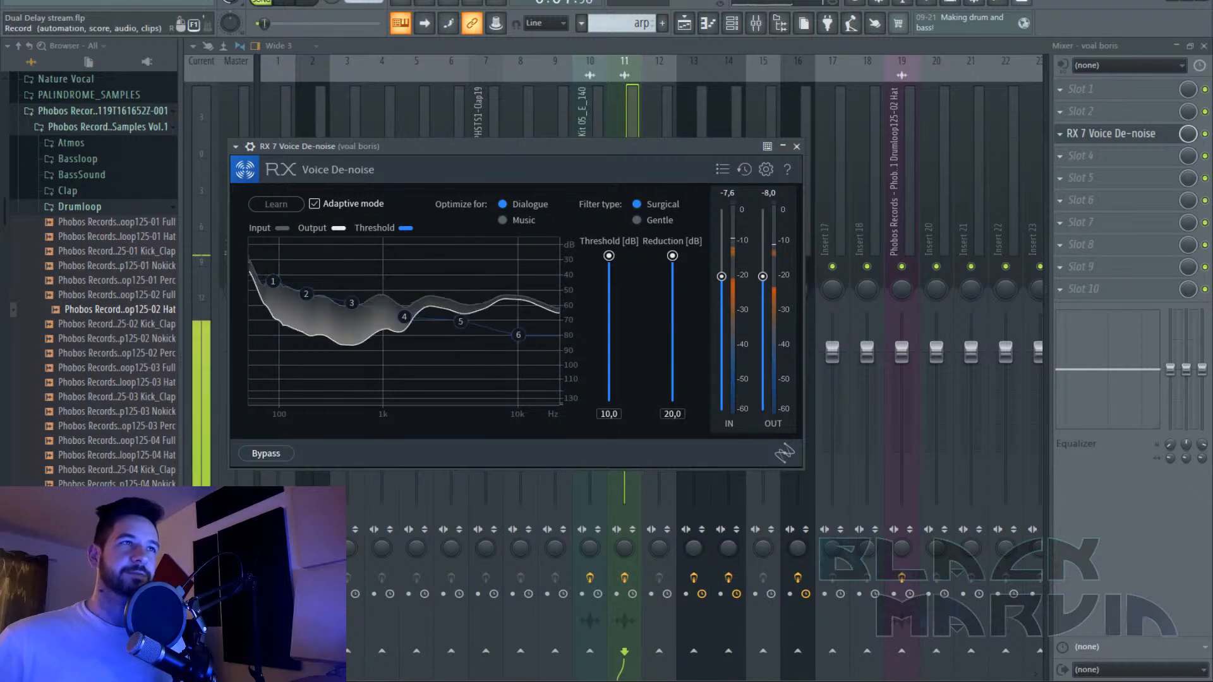
Load Multipass into slot 6 of the vocal insert and add a Frequency Shifter to Band 3 at about -372 Hz.
click(1109, 201)
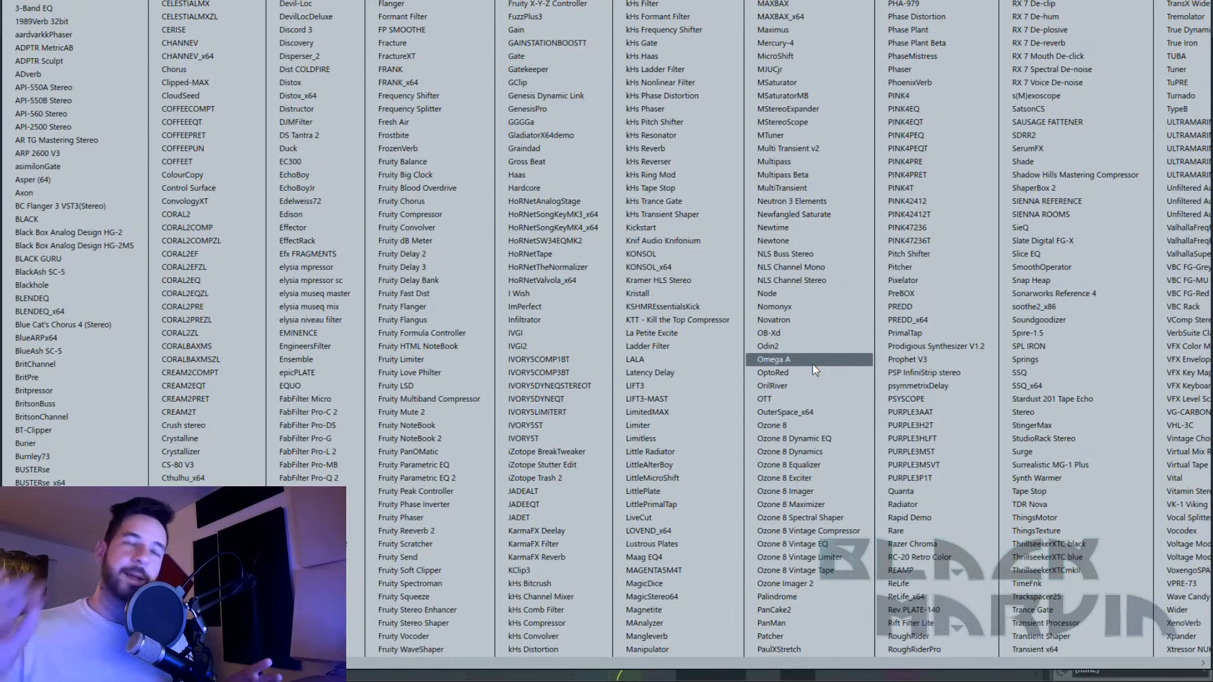
click(833, 163)
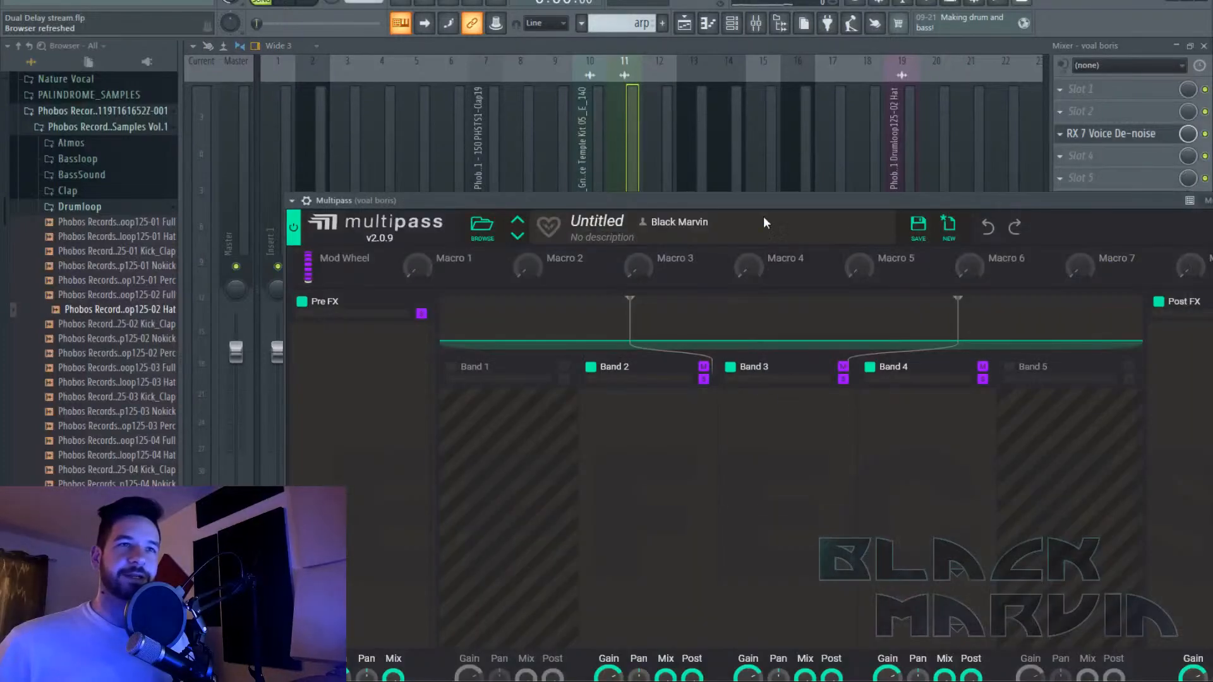
click(353, 320)
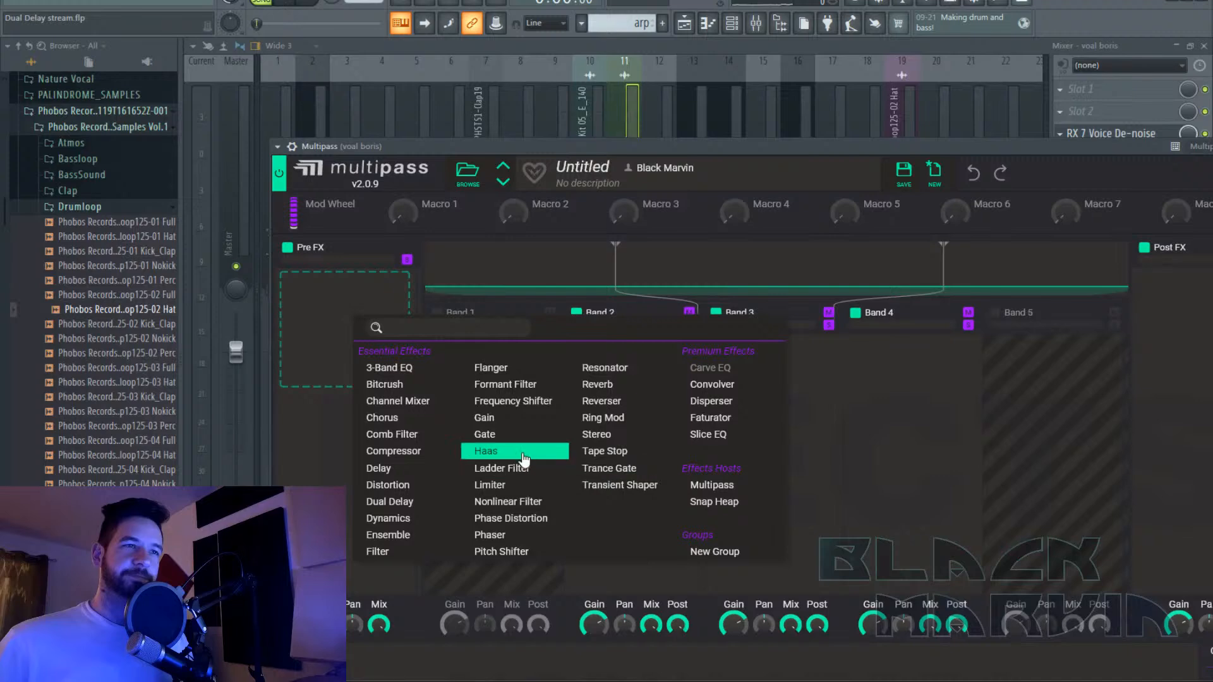
click(820, 375)
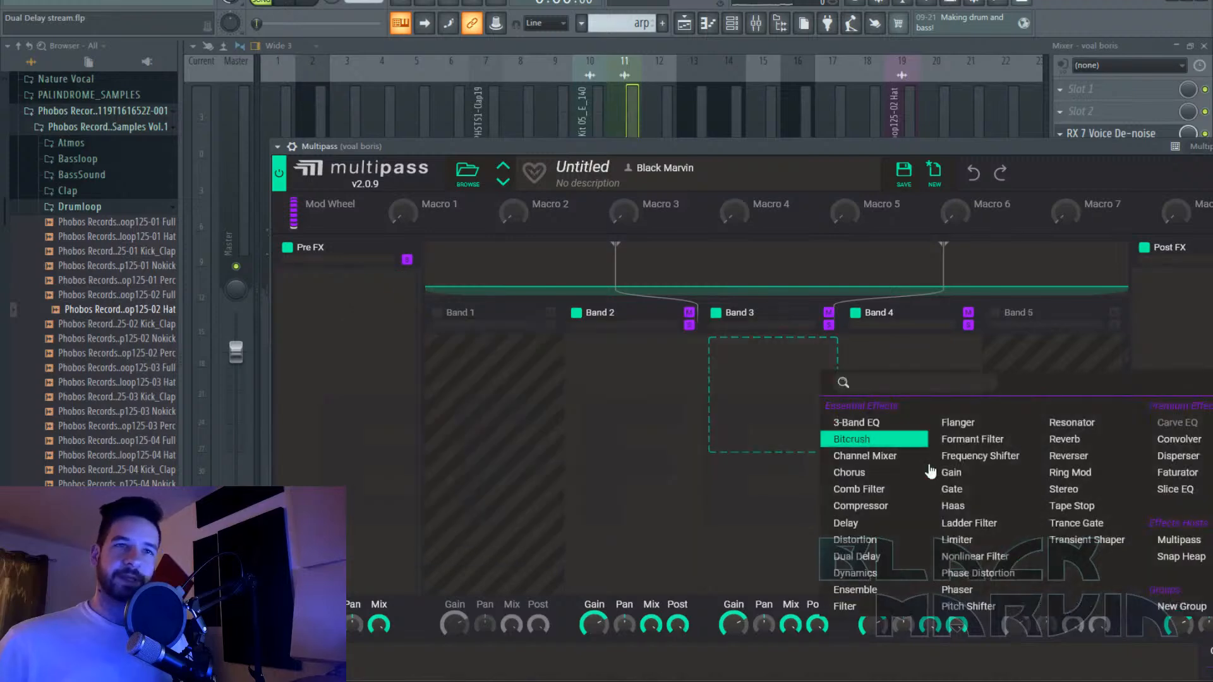
click(973, 456)
drag(786, 393, 786, 424)
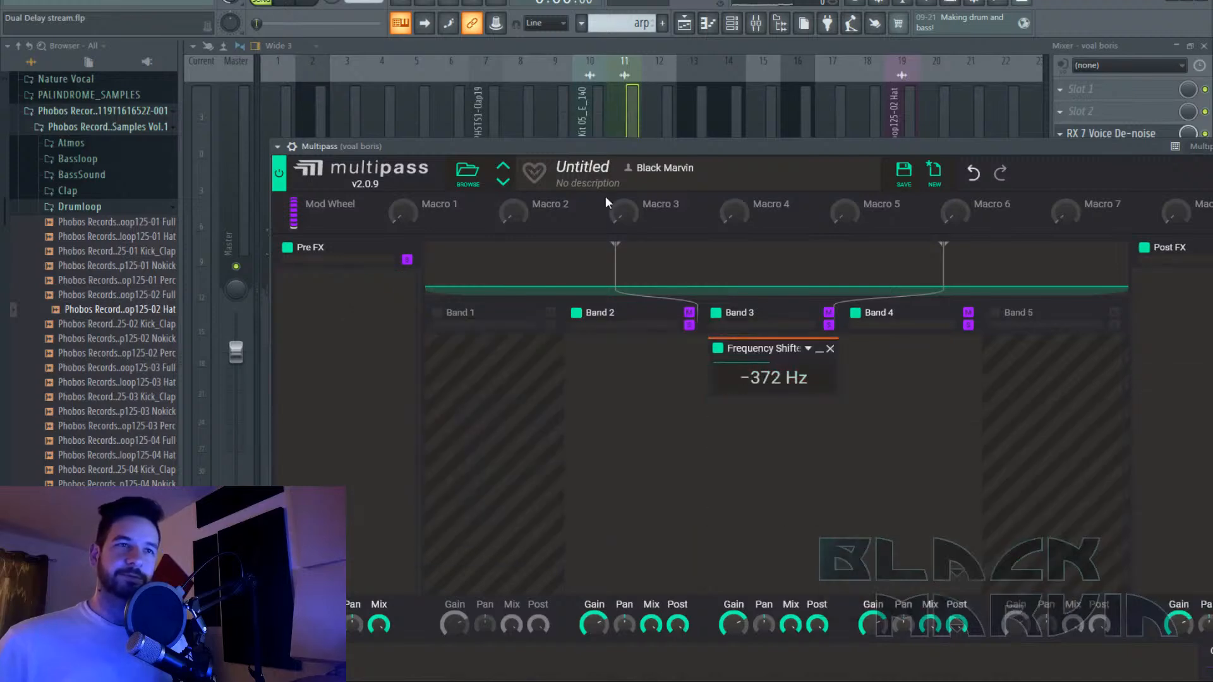
Copy Band 3's Frequency Shifter to Band 4, setting Band 4 to -1.05 kHz and Band 3 to -837 Hz during playback.
click(289, 4)
drag(780, 358, 897, 357)
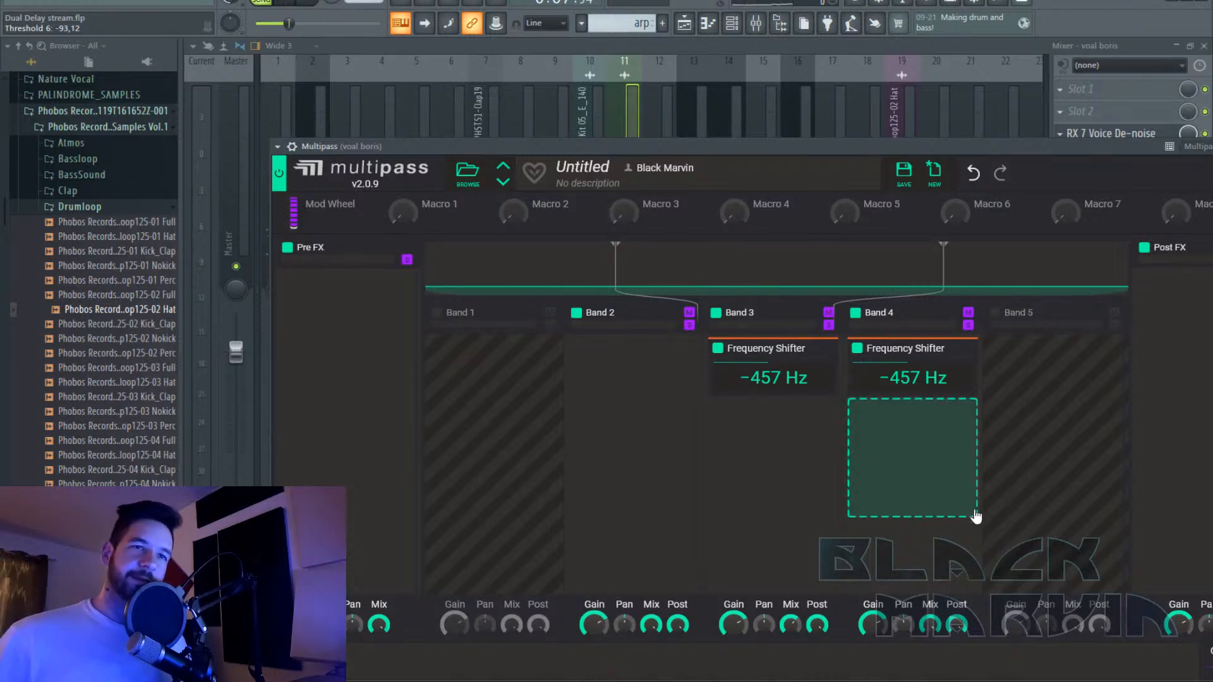
drag(910, 379, 908, 407)
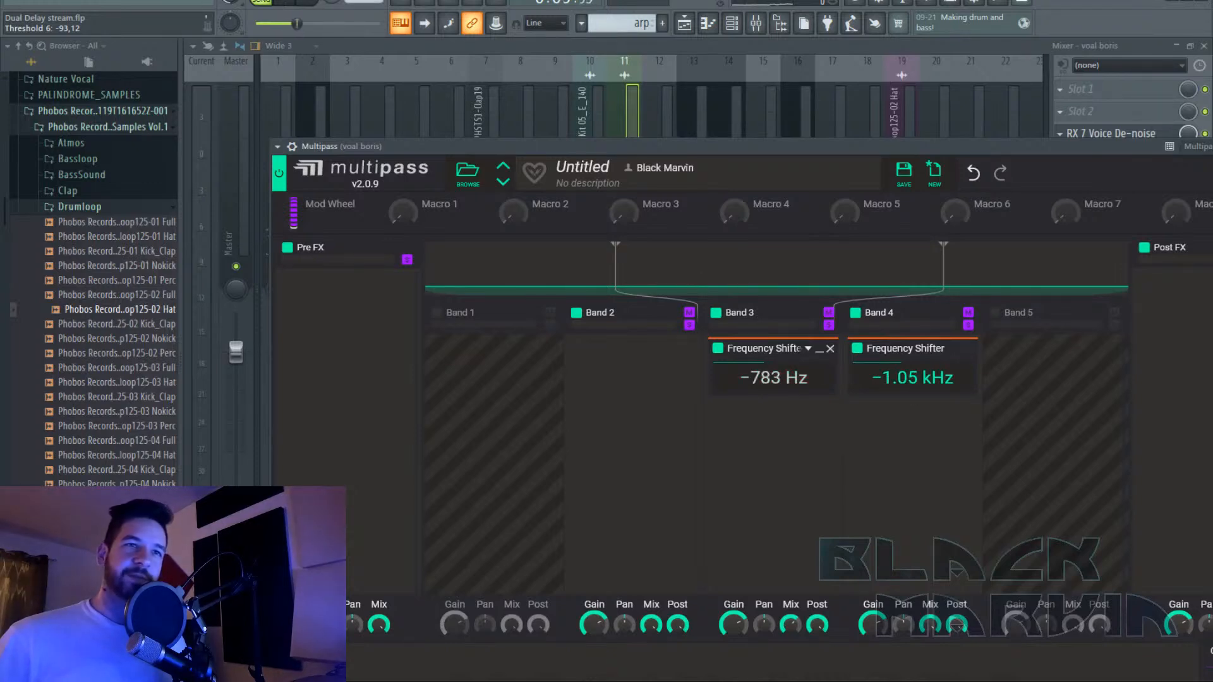
drag(774, 377, 774, 392)
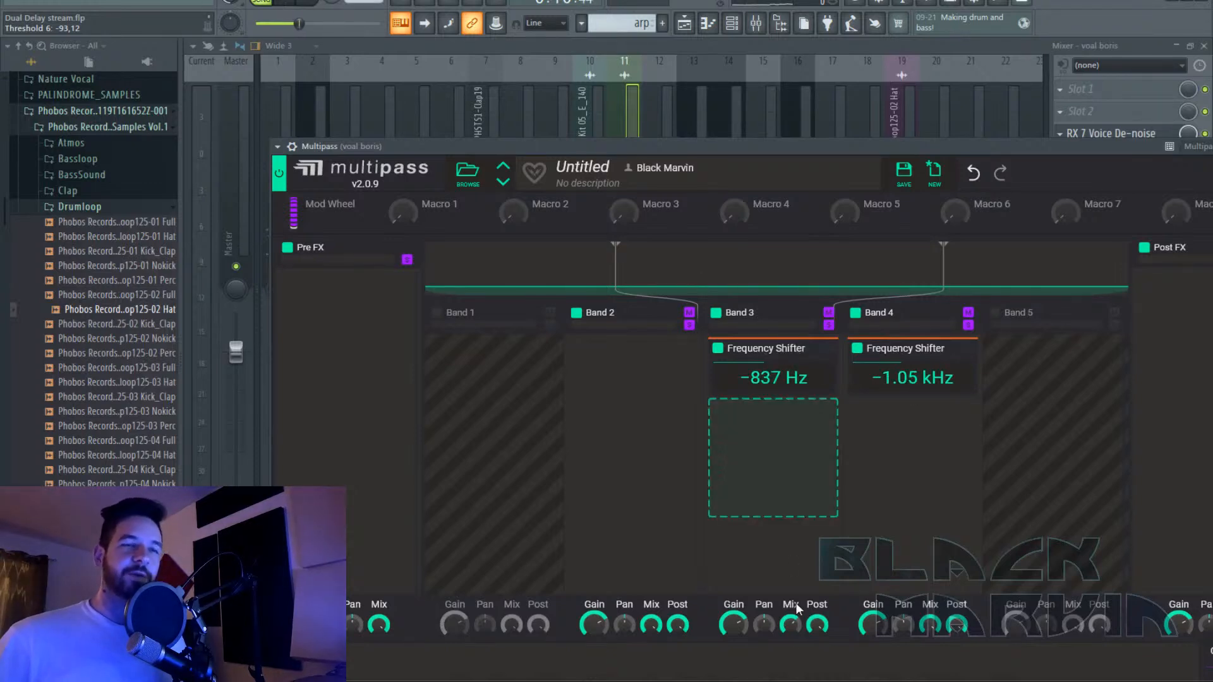
Set Band 3's Frequency Shifter to -963 Hz while replaying the vocal.
click(303, 5)
click(295, 5)
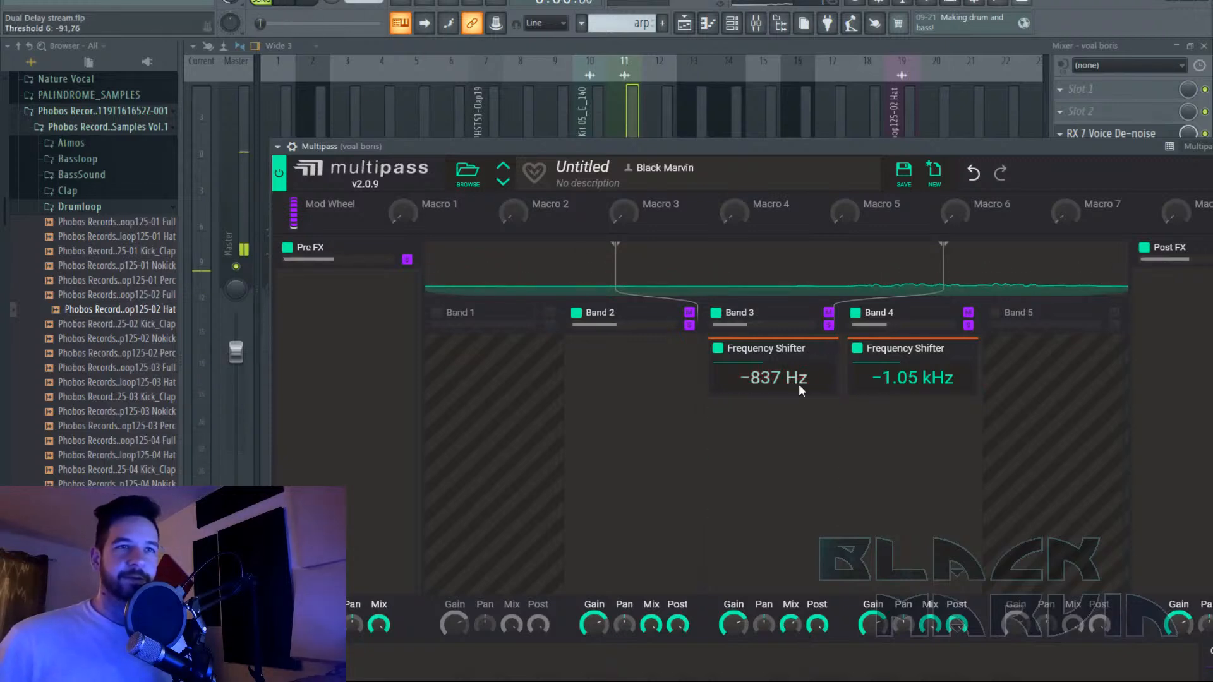
drag(775, 378, 806, 384)
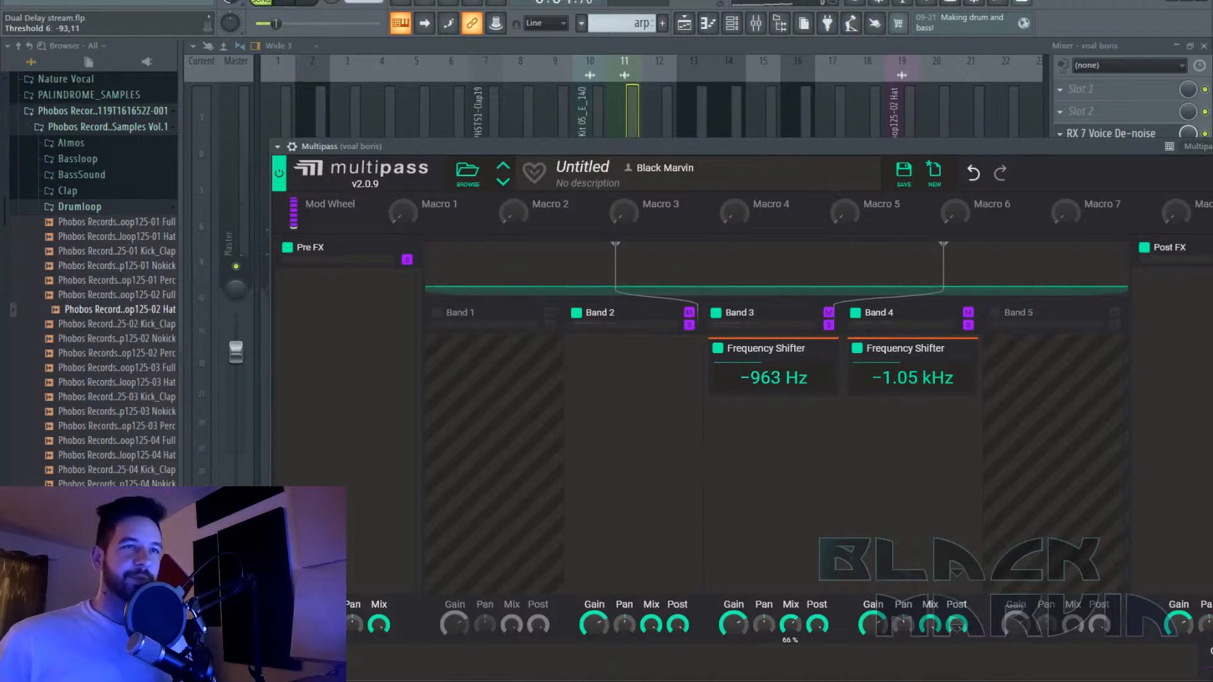
click(304, 3)
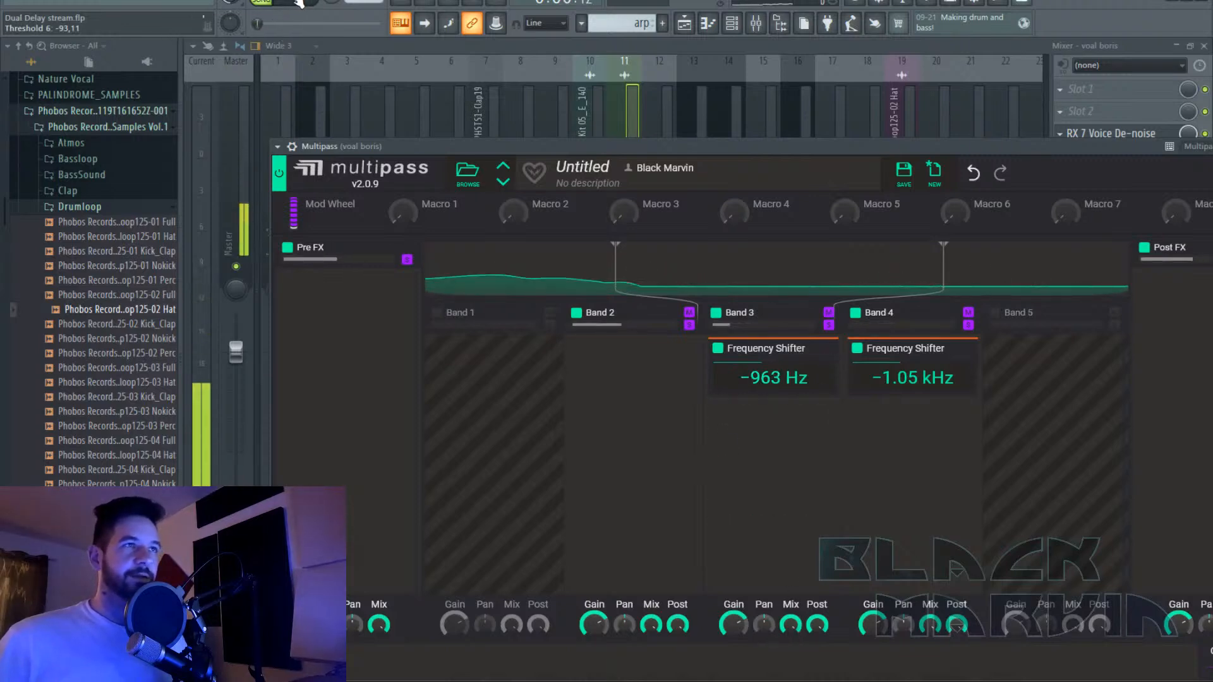
Add a Pitch Shifter below Band 3's Frequency Shifter, set it to -7.00 semitones and replay the vocal.
click(773, 433)
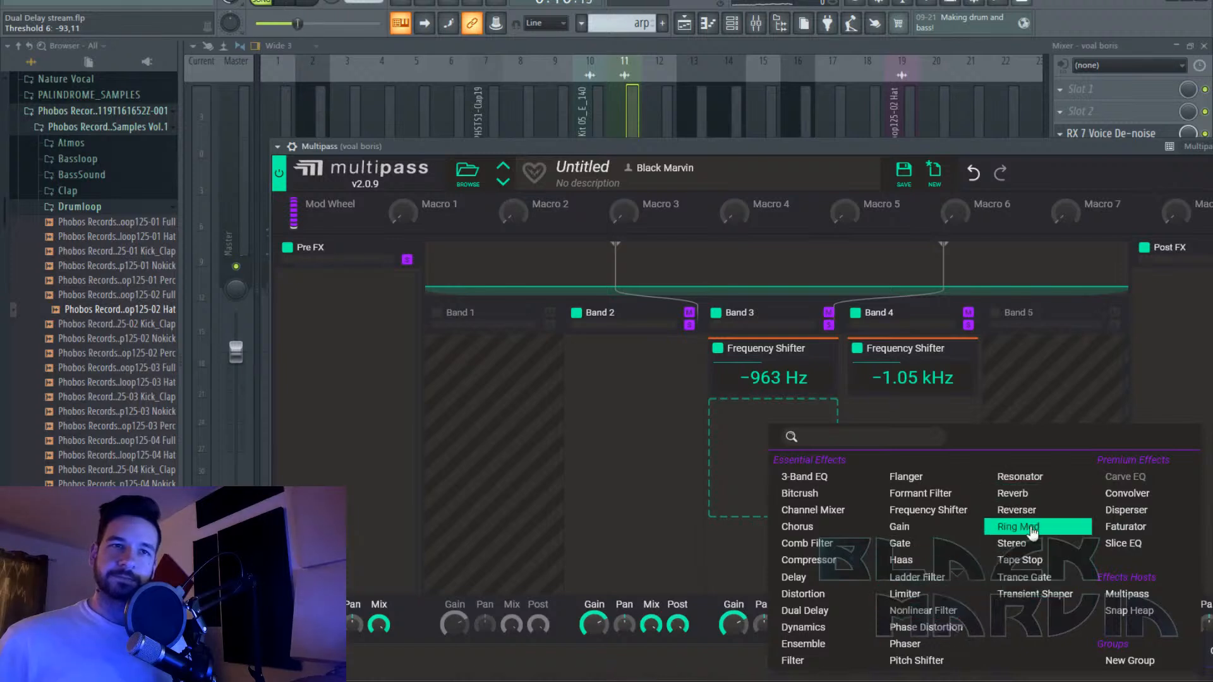
click(916, 660)
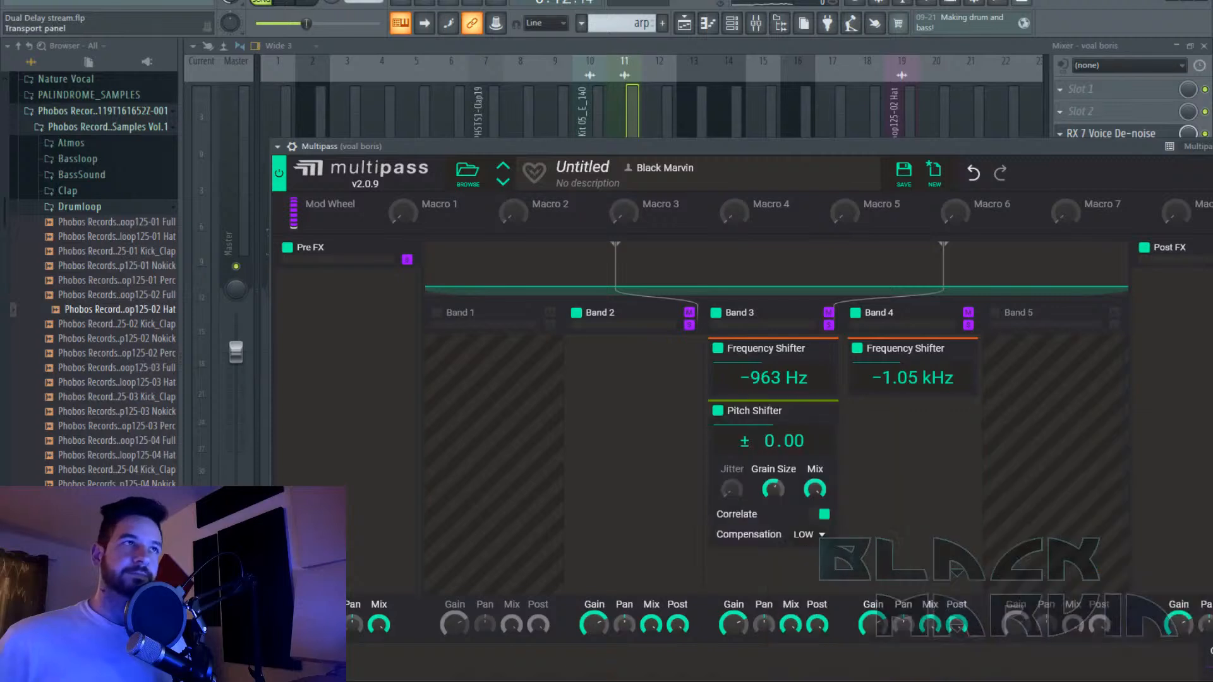
drag(774, 446, 775, 486)
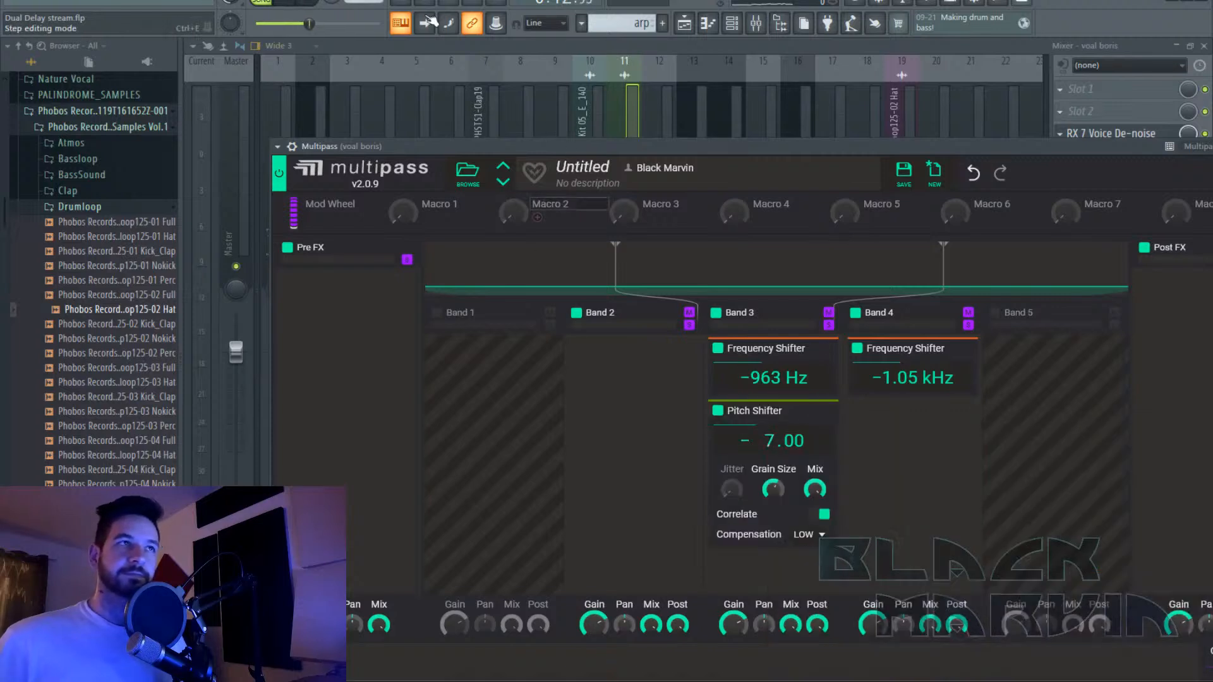
click(279, 4)
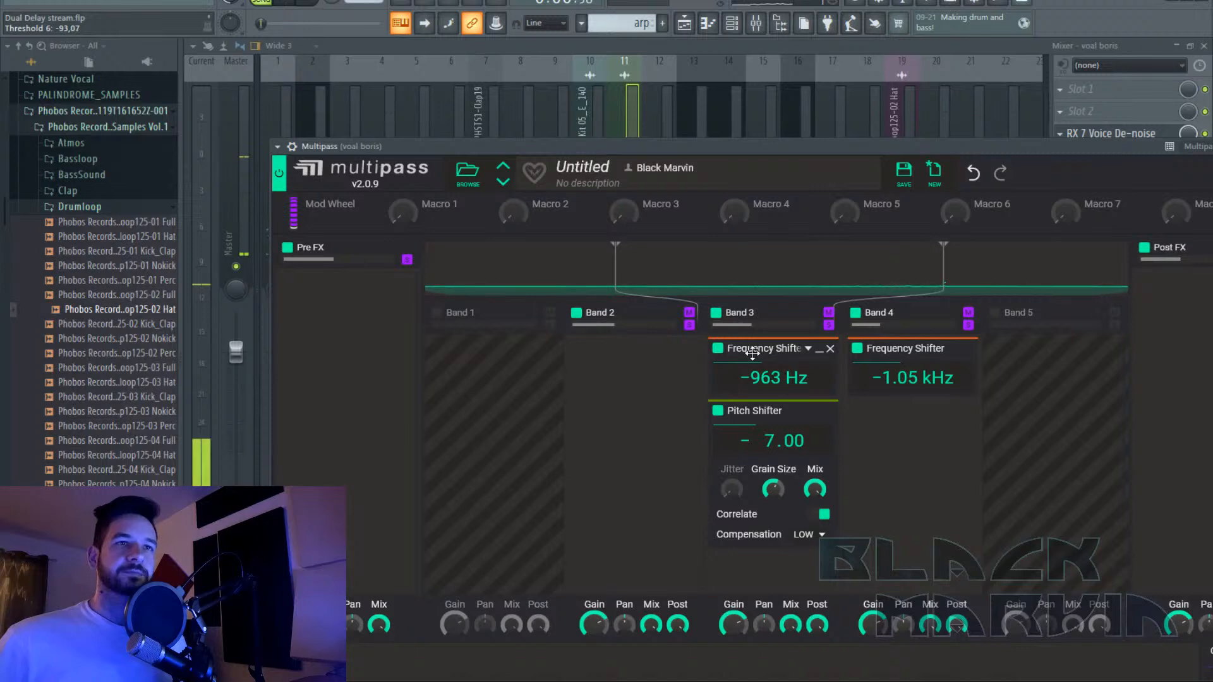
Copy Band 3's two shifters to Band 2, lower Band 3's Pitch Shifter mix and copy that Pitch Shifter to Band 4.
drag(768, 348, 632, 357)
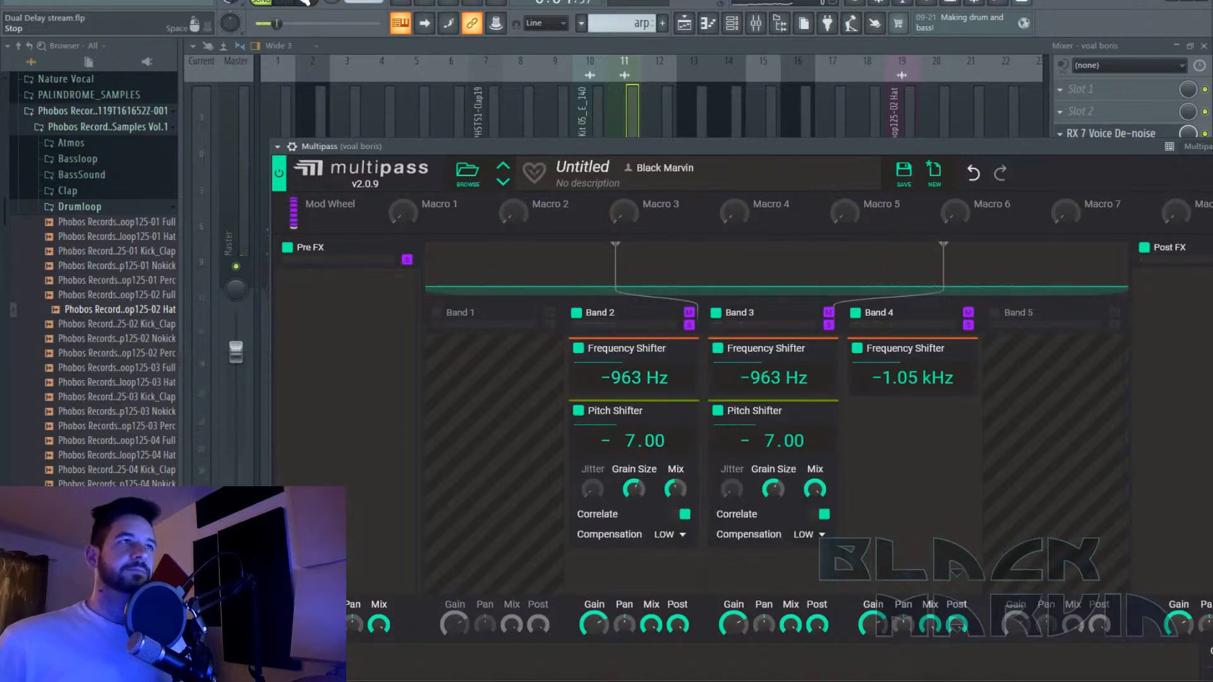
key(space)
drag(814, 489, 816, 494)
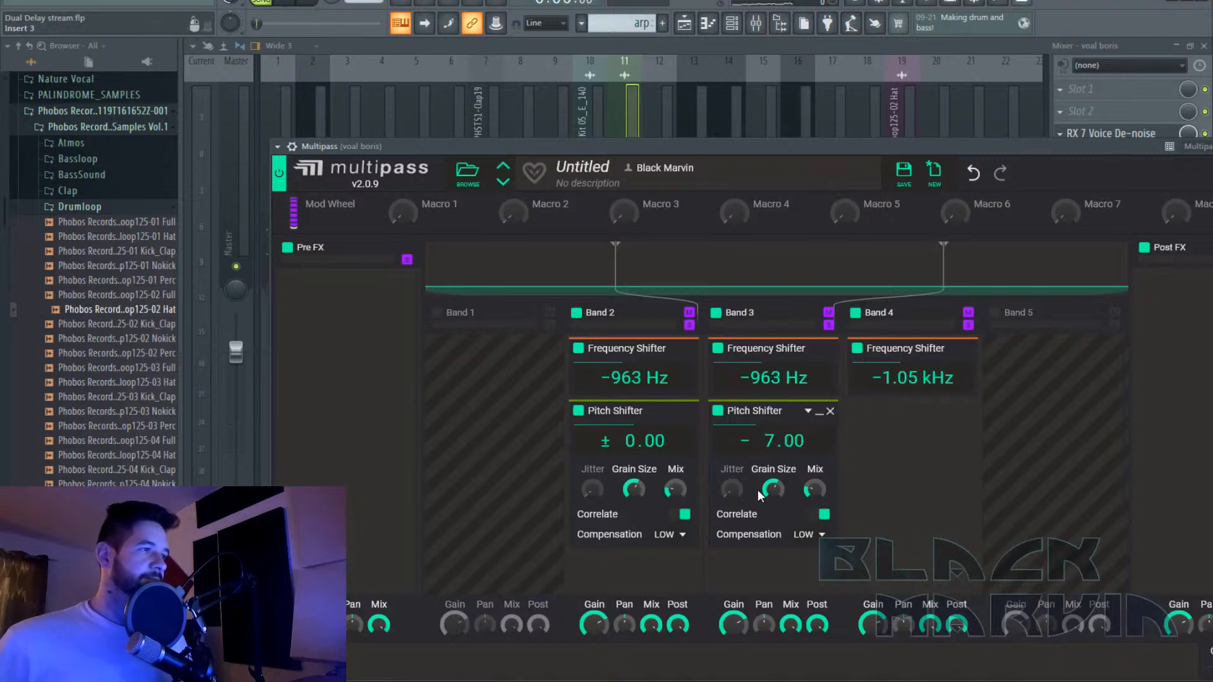
drag(769, 407, 883, 426)
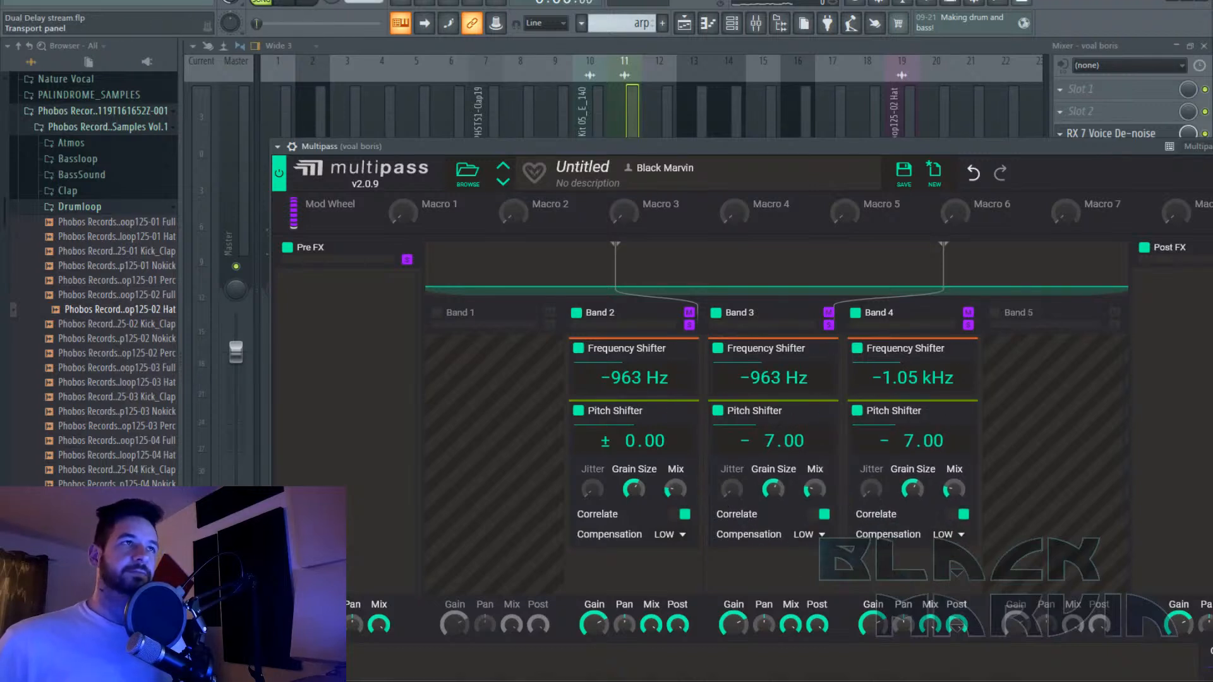
Set Band 3's frequency shift to -848 Hz and pitch to +3.00 during playback, and remove Band 2's Frequency Shifter.
key(space)
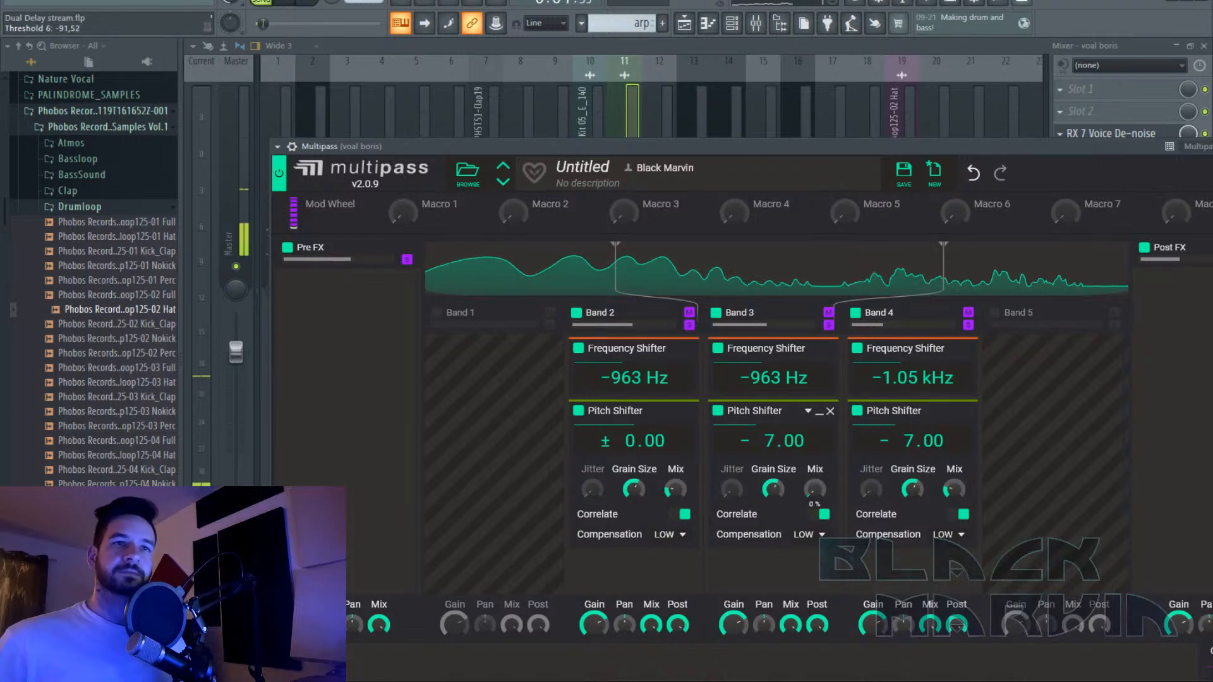
drag(815, 490, 786, 376)
drag(651, 371, 622, 341)
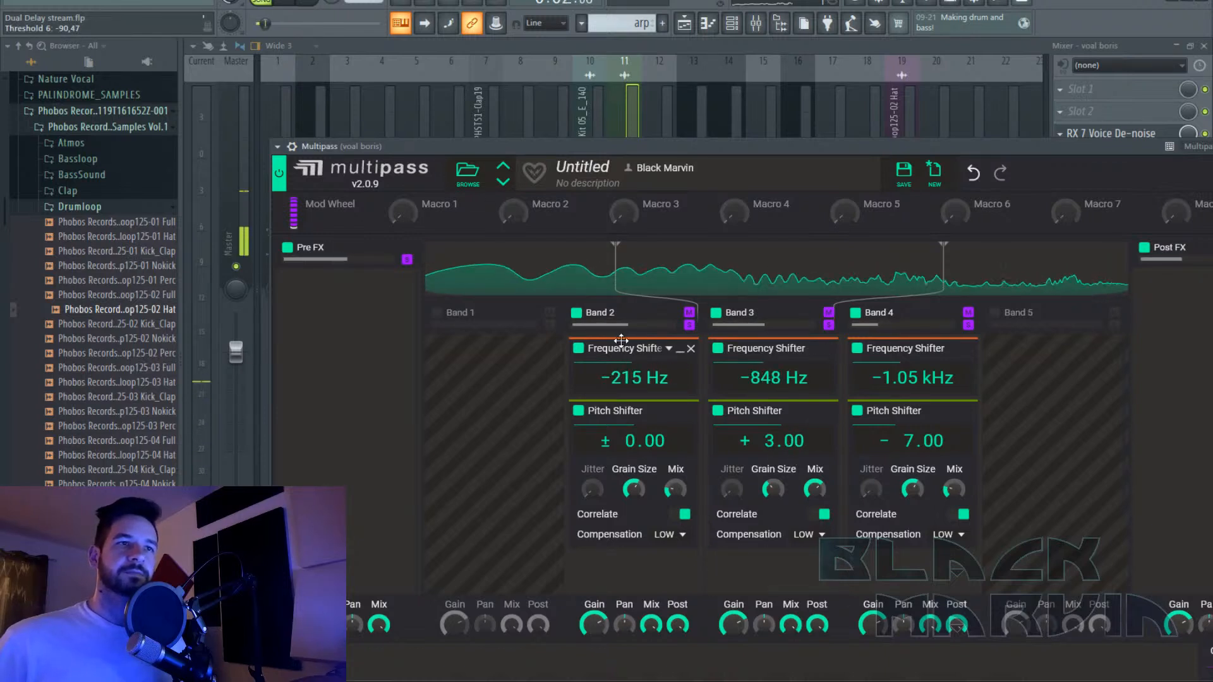
double_click(643, 365)
click(690, 348)
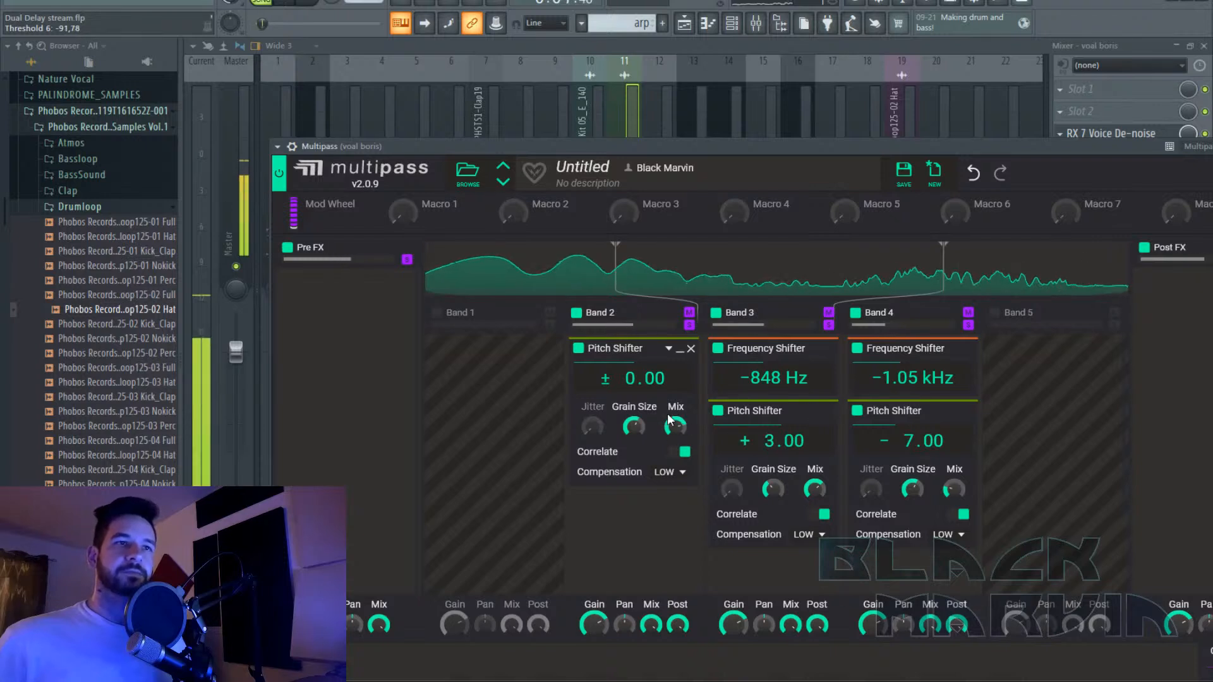
Set Band 2's Pitch Shifter to -4.00 with a lower mix and Band 3's Pitch Shifter to +1.03 while playing the vocal.
mouse_move(641, 378)
mouse_down()
mouse_move(641, 405)
mouse_move(641, 395)
mouse_up()
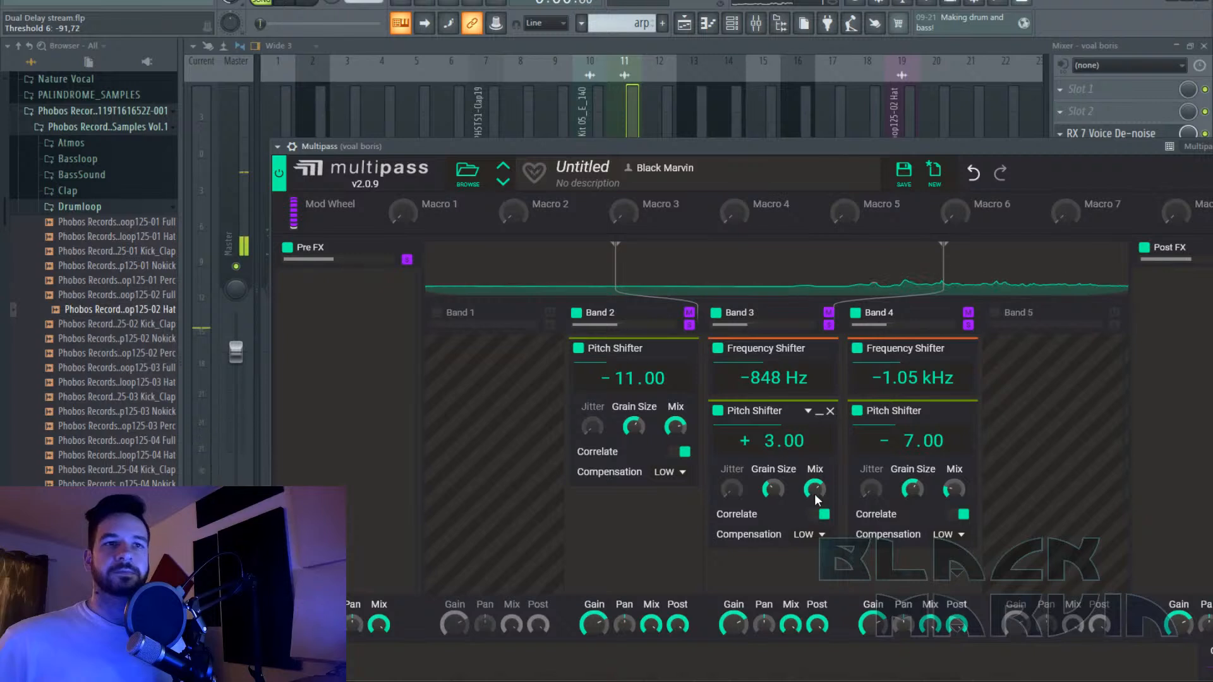
drag(791, 442, 791, 455)
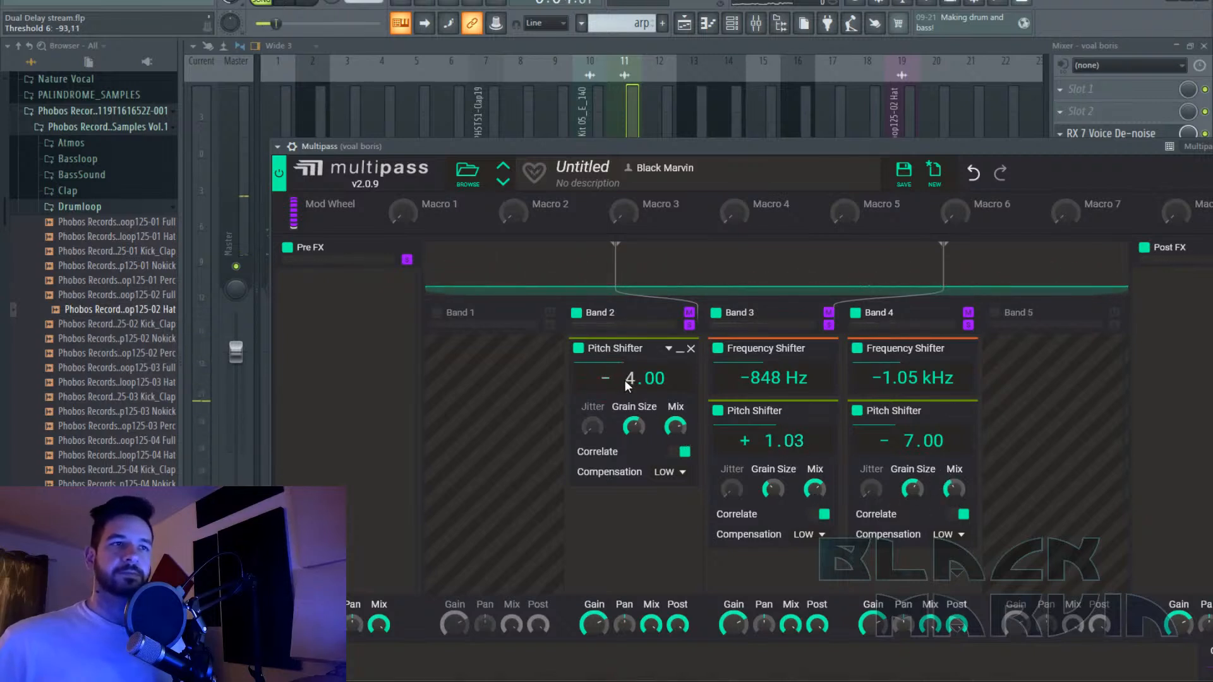
drag(625, 380, 624, 369)
click(300, 1)
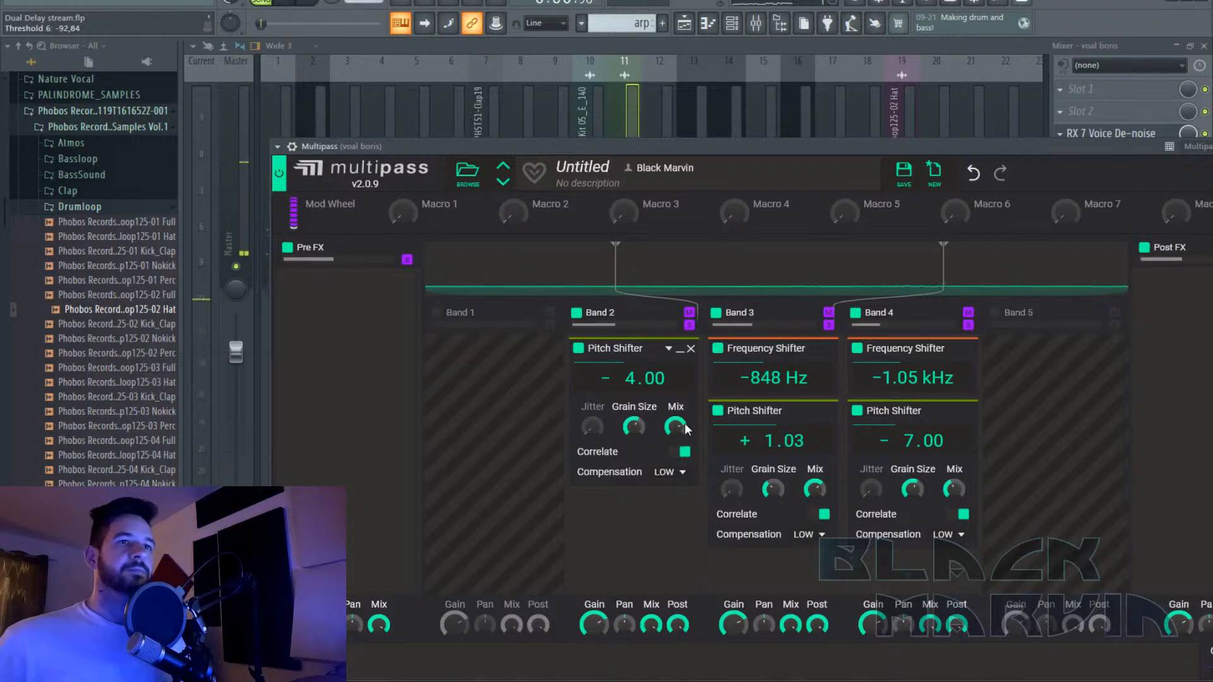
drag(682, 424, 682, 446)
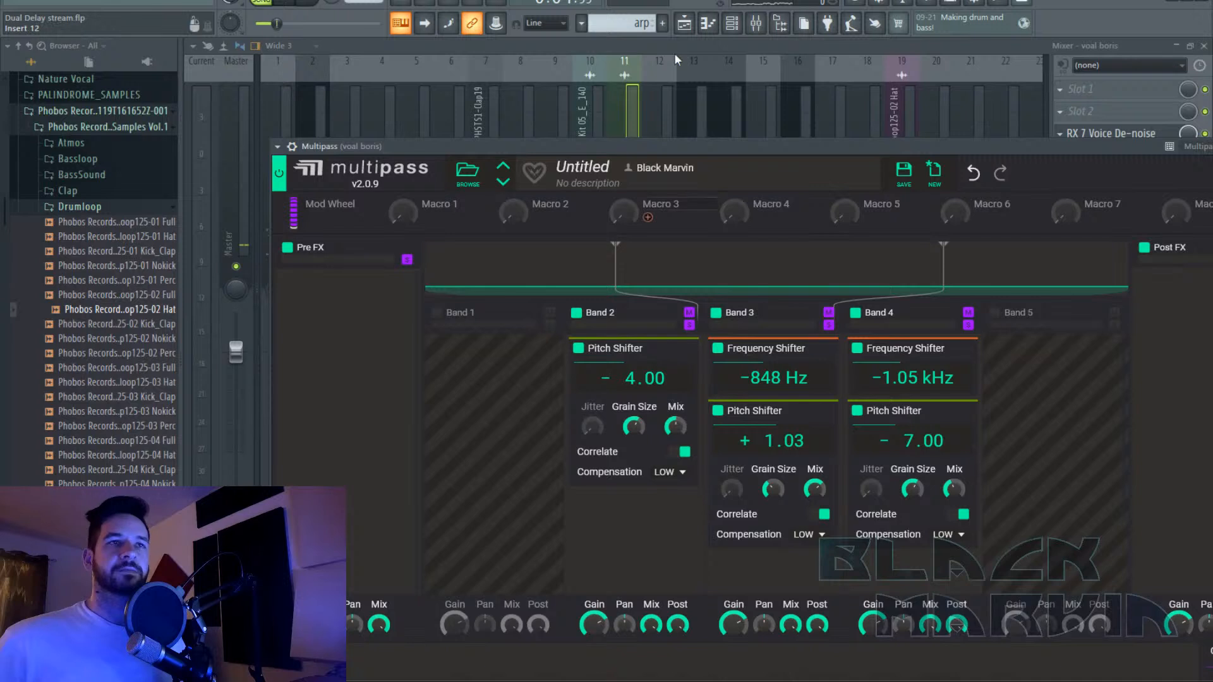
click(831, 120)
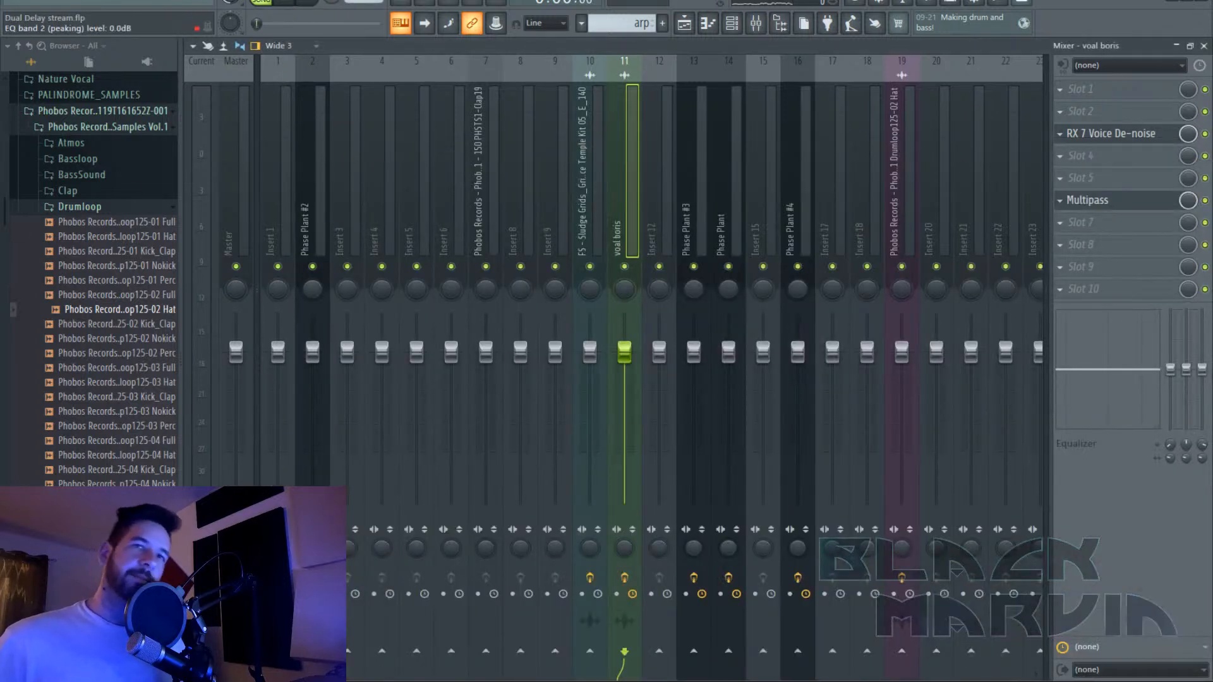
click(1117, 268)
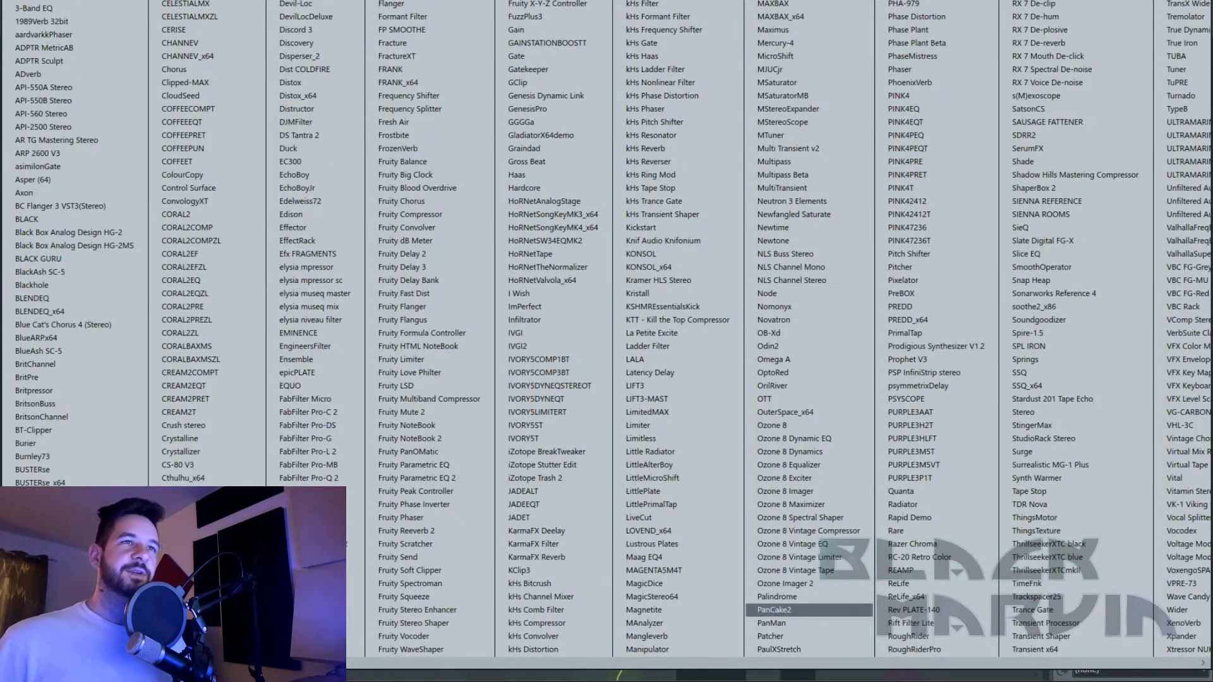
click(777, 611)
Play the arrangement from the start in the playlist to hear the vocal against the other loops.
click(684, 23)
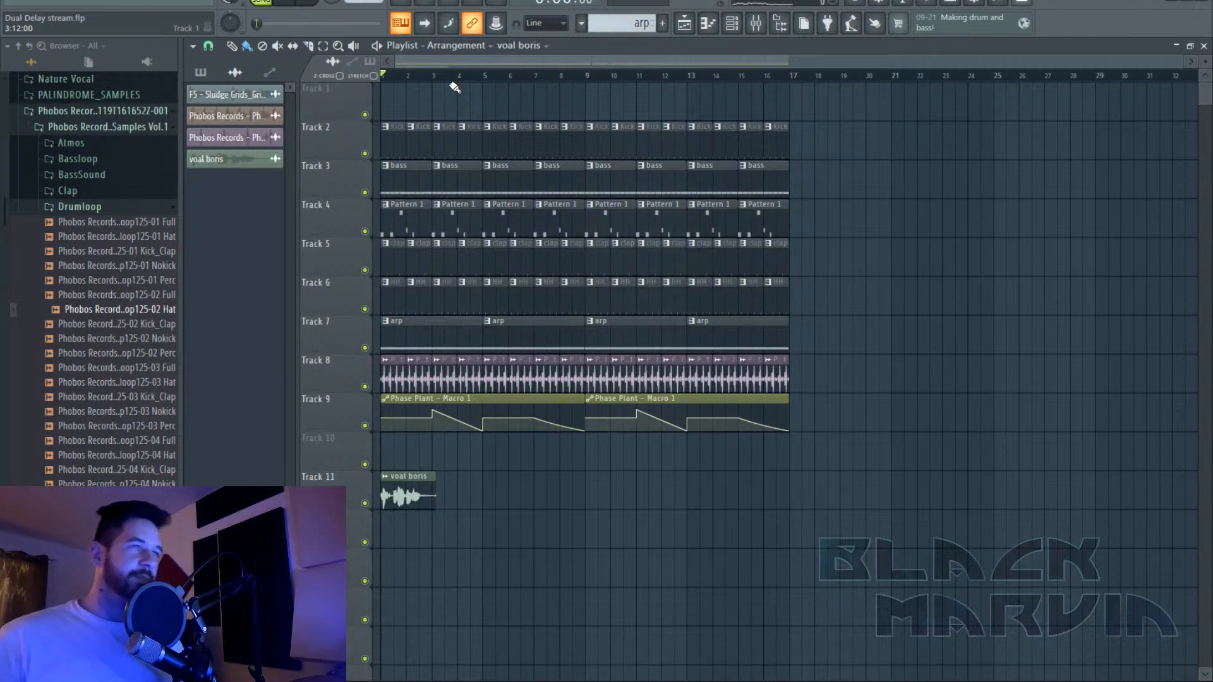
scroll(413, 80, up, 3)
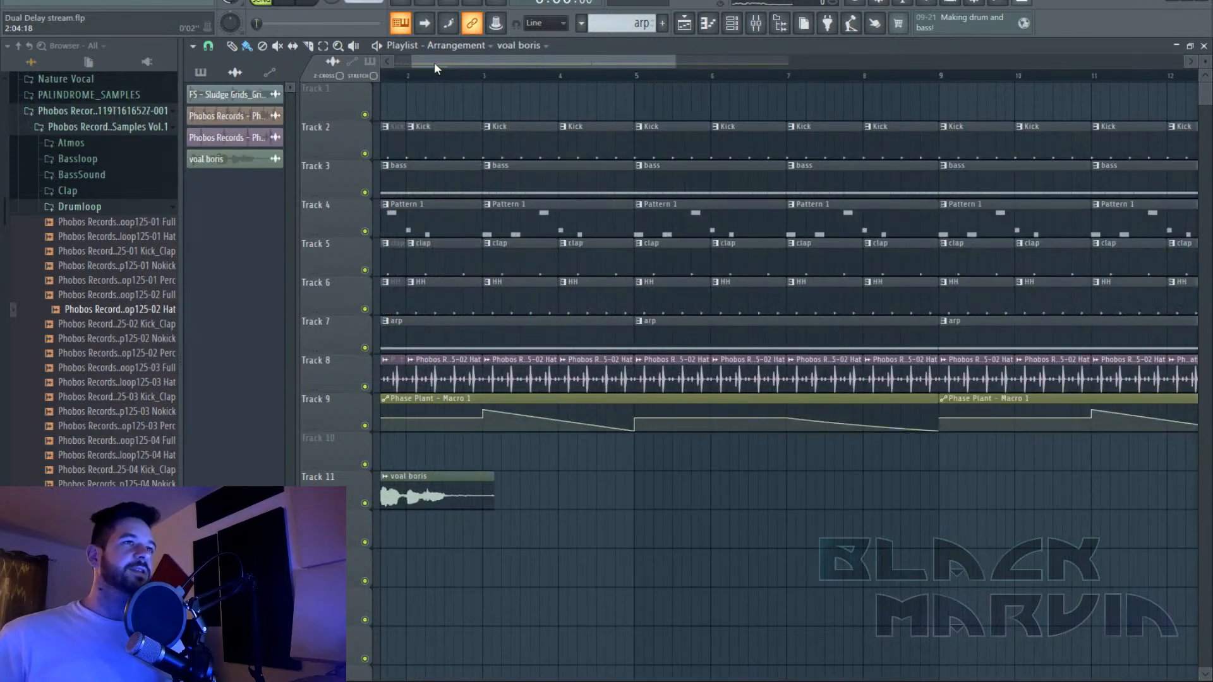
drag(434, 64, 382, 60)
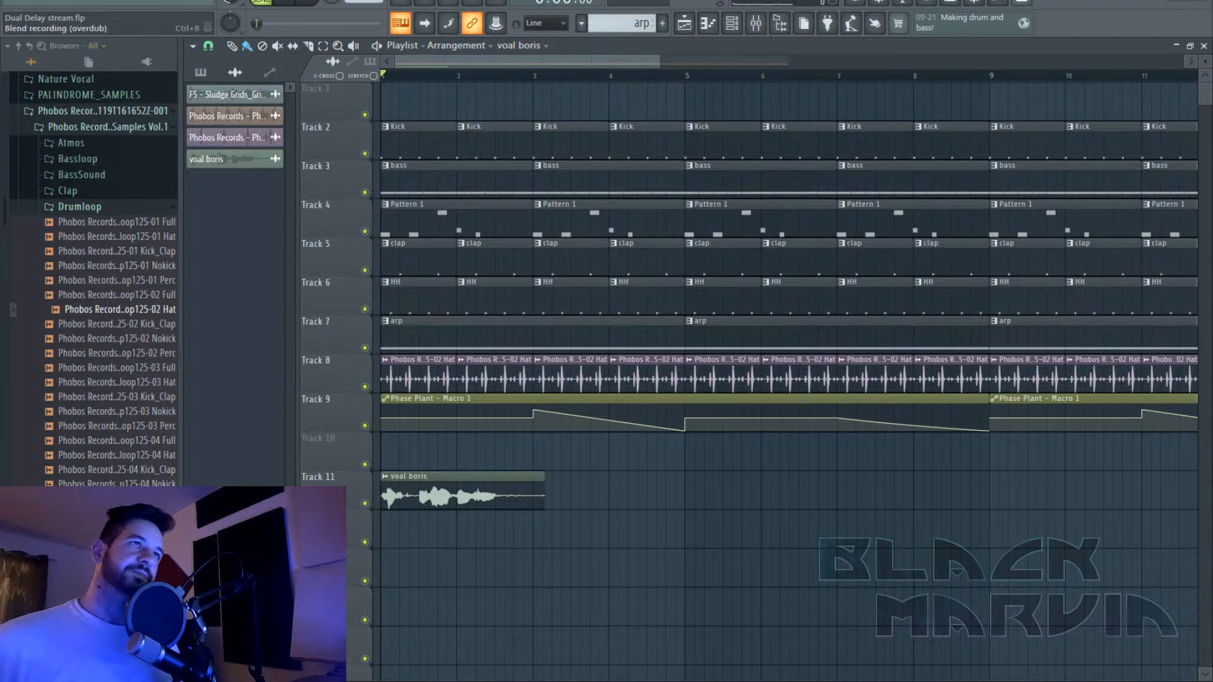
key(space)
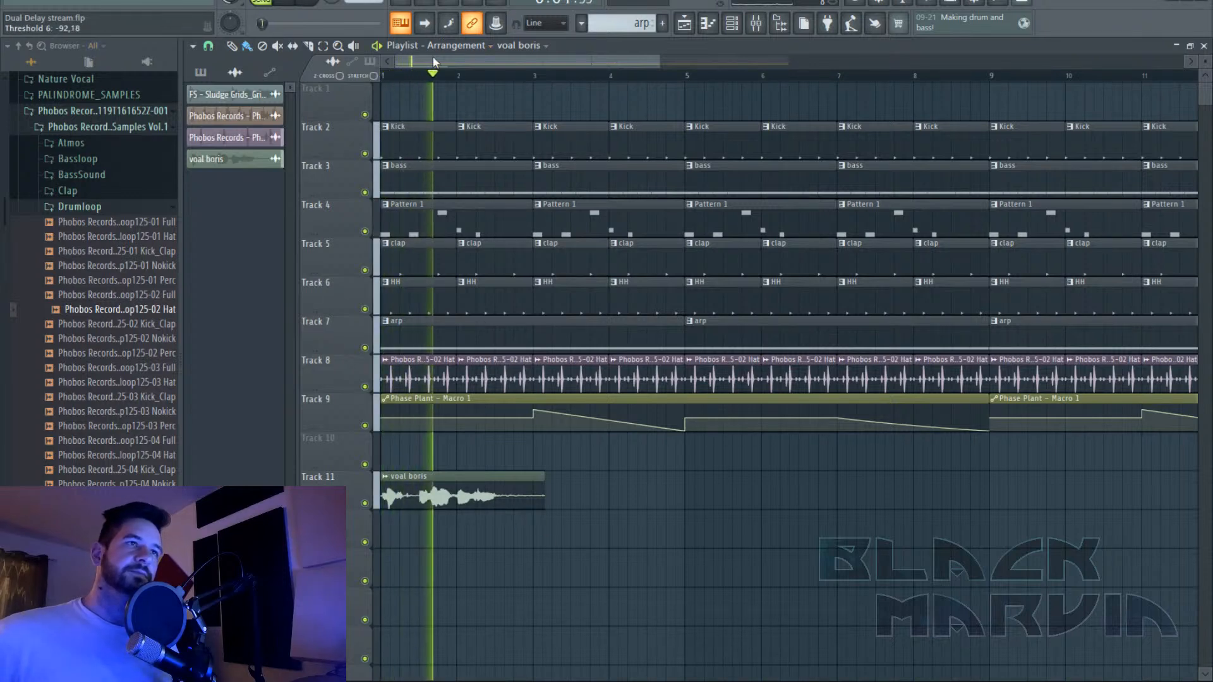
key(space)
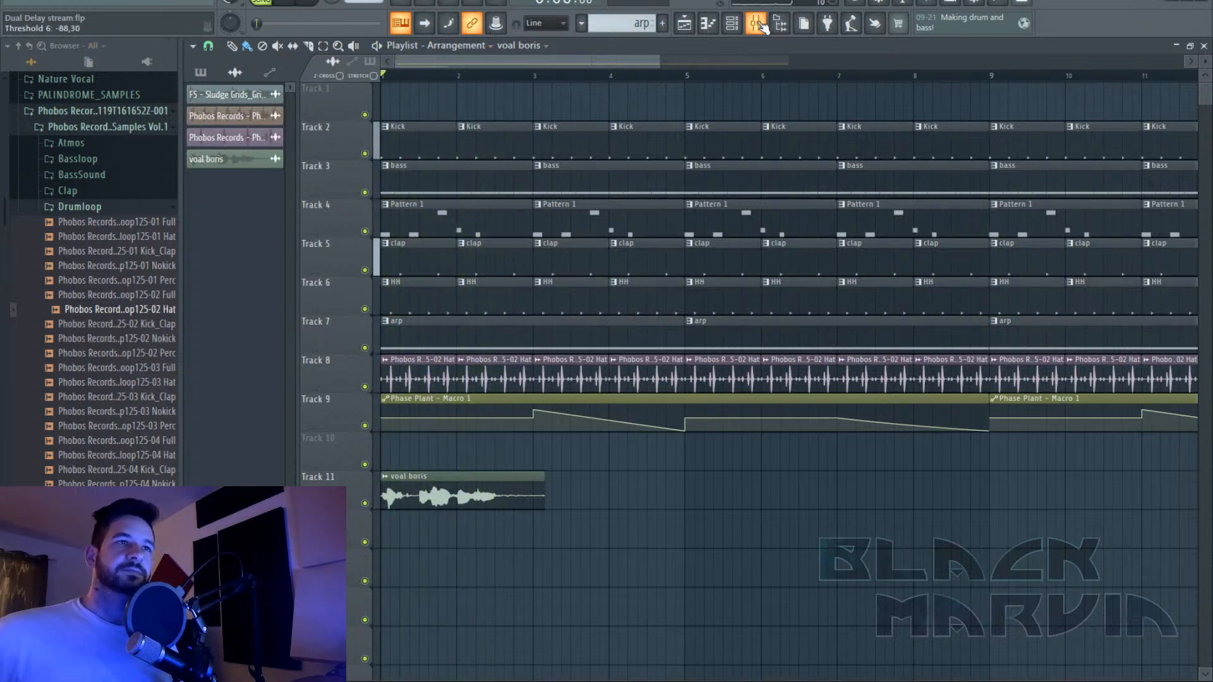
Load Manipulator below Multipass on the vocal's mixer track, set Harmonics to -1.500 and Alternator to 1.00, and adjust Octave during playback.
click(757, 24)
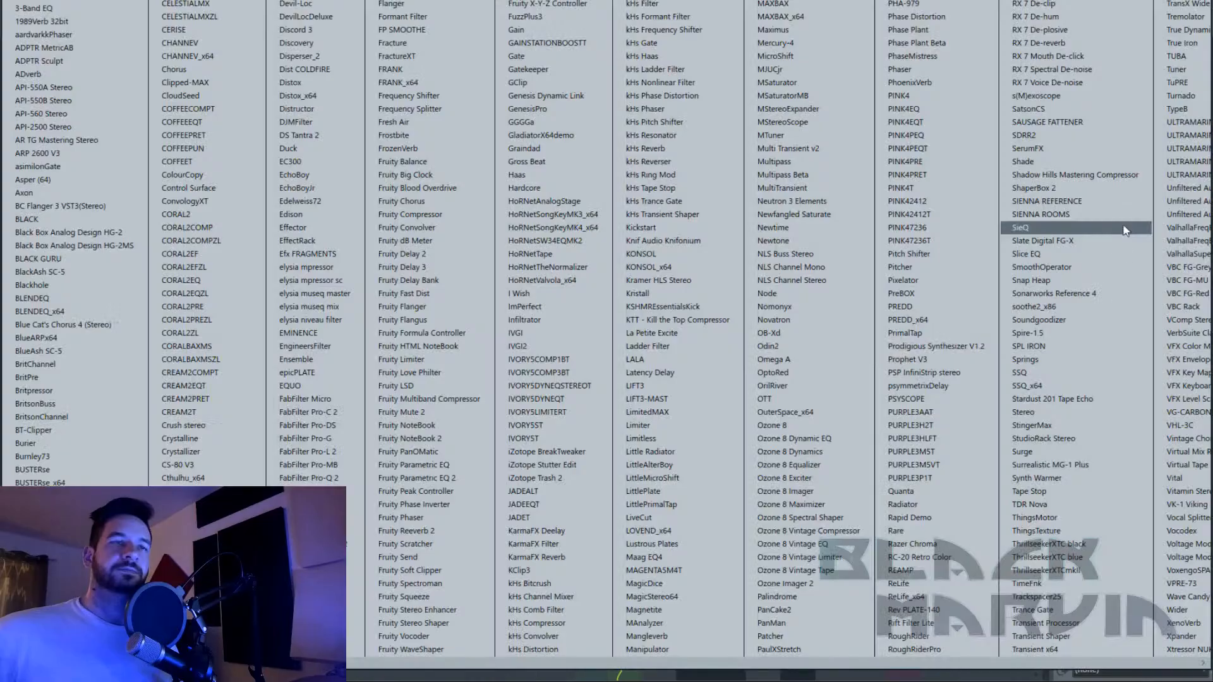
click(1117, 201)
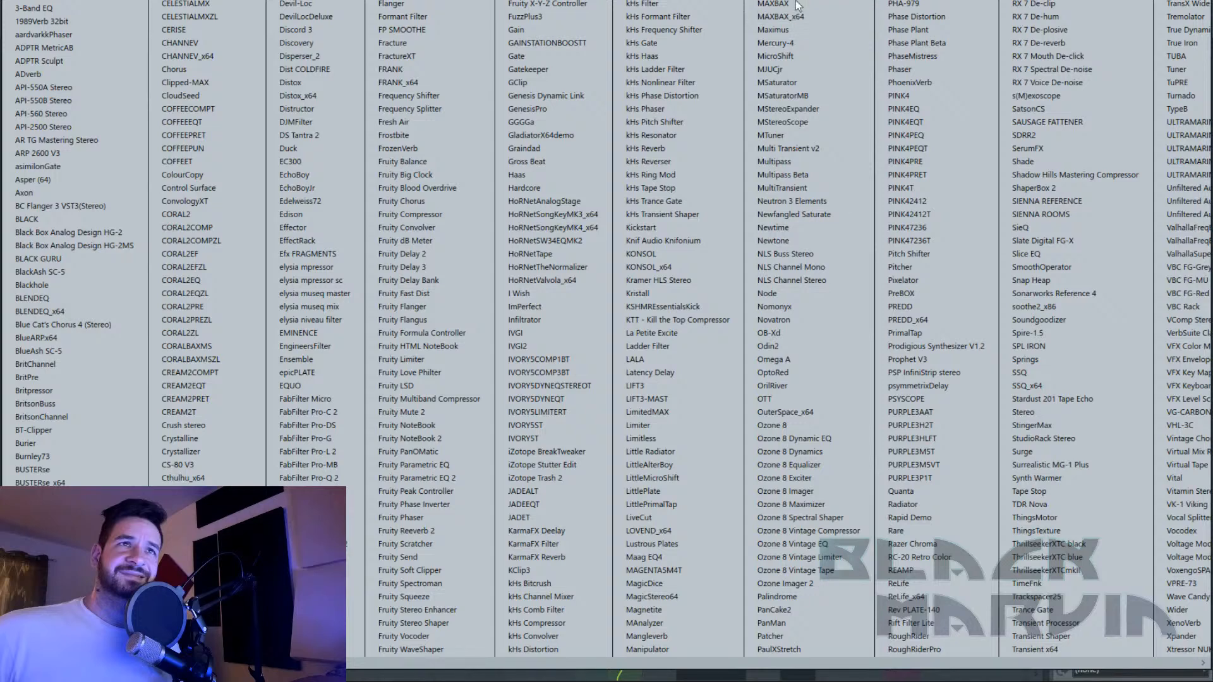
click(703, 651)
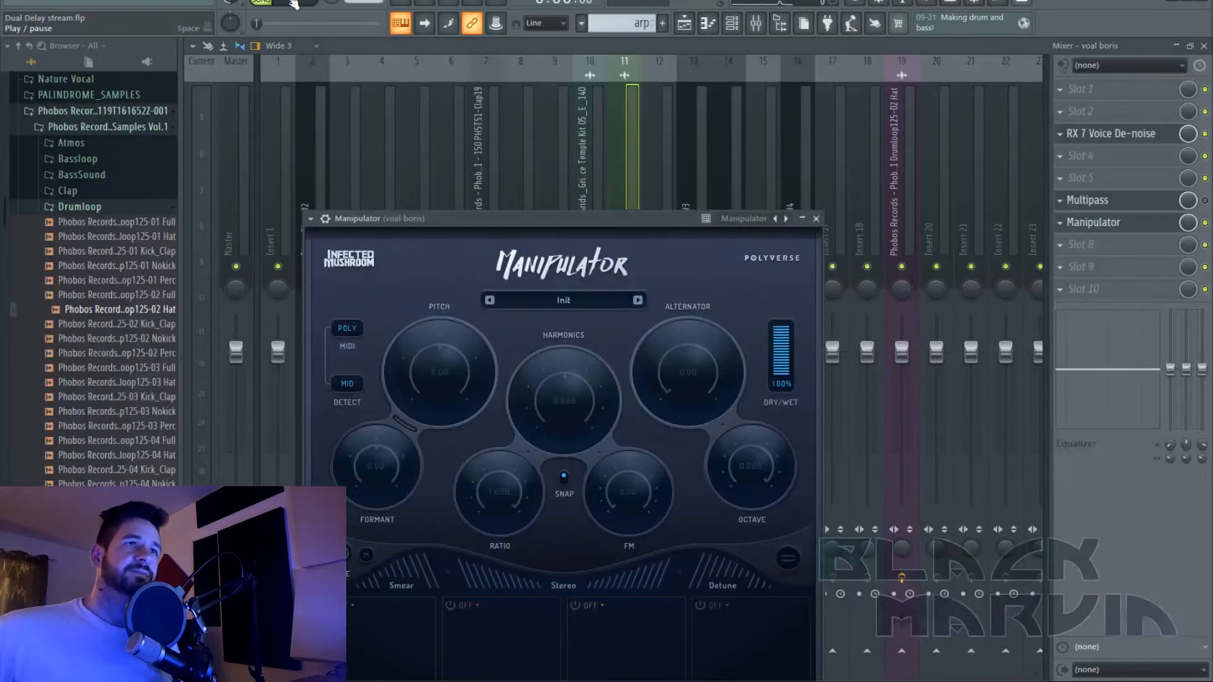
drag(541, 426, 556, 404)
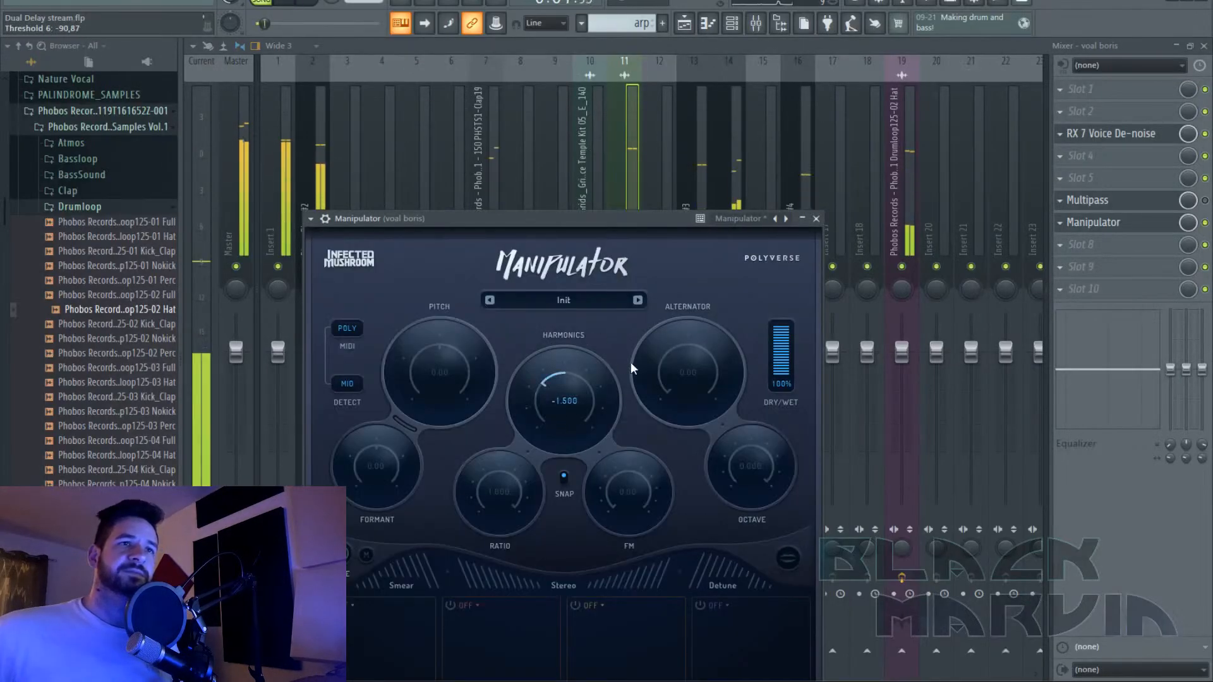
drag(639, 371, 639, 404)
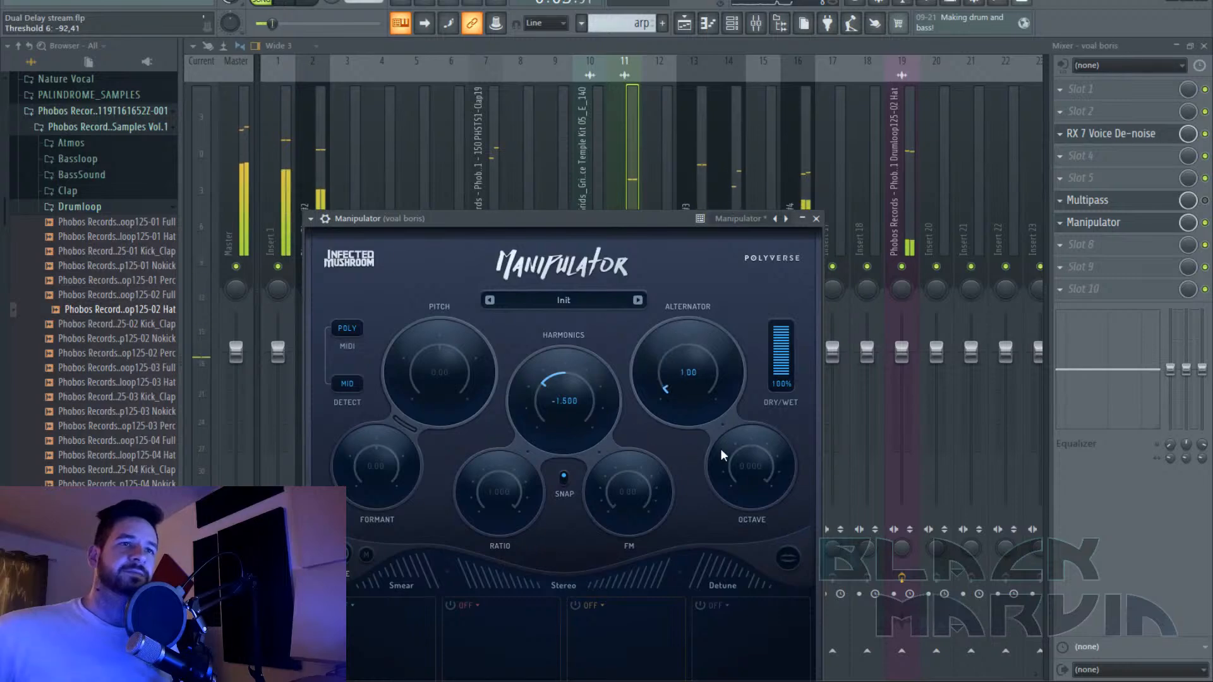
drag(721, 451, 739, 435)
Add Edison to slot 10 of the vocal's mixer track and bypass Manipulator.
click(1093, 286)
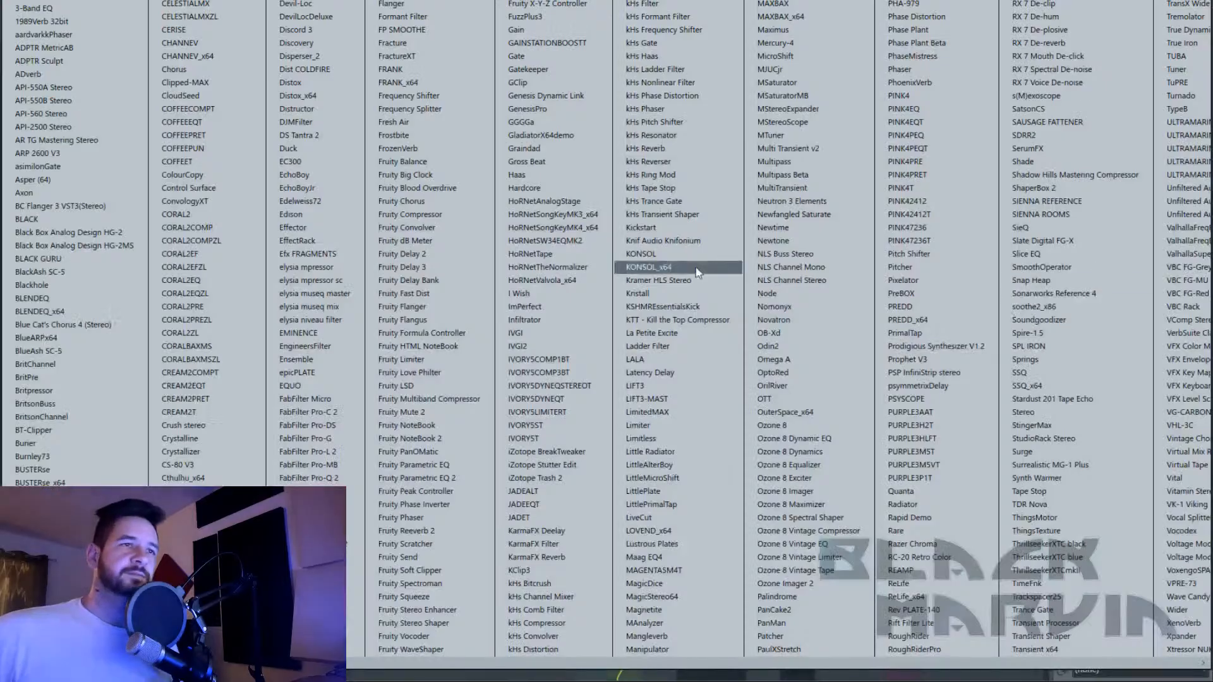
click(319, 214)
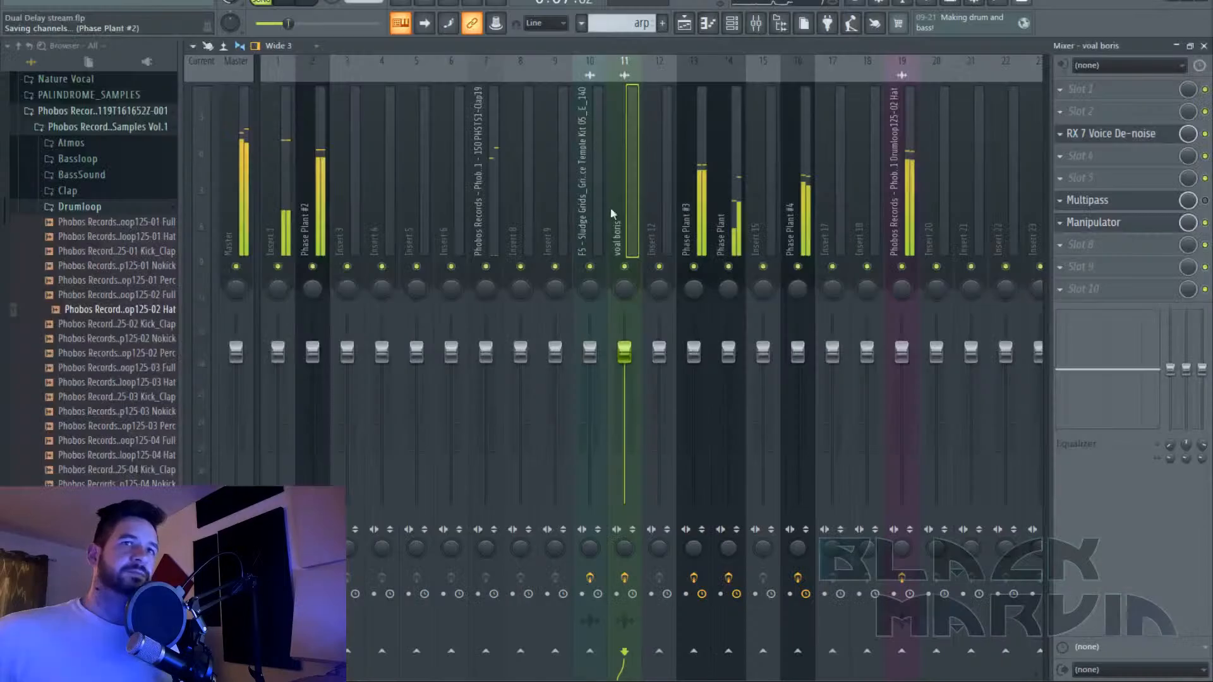
click(1166, 291)
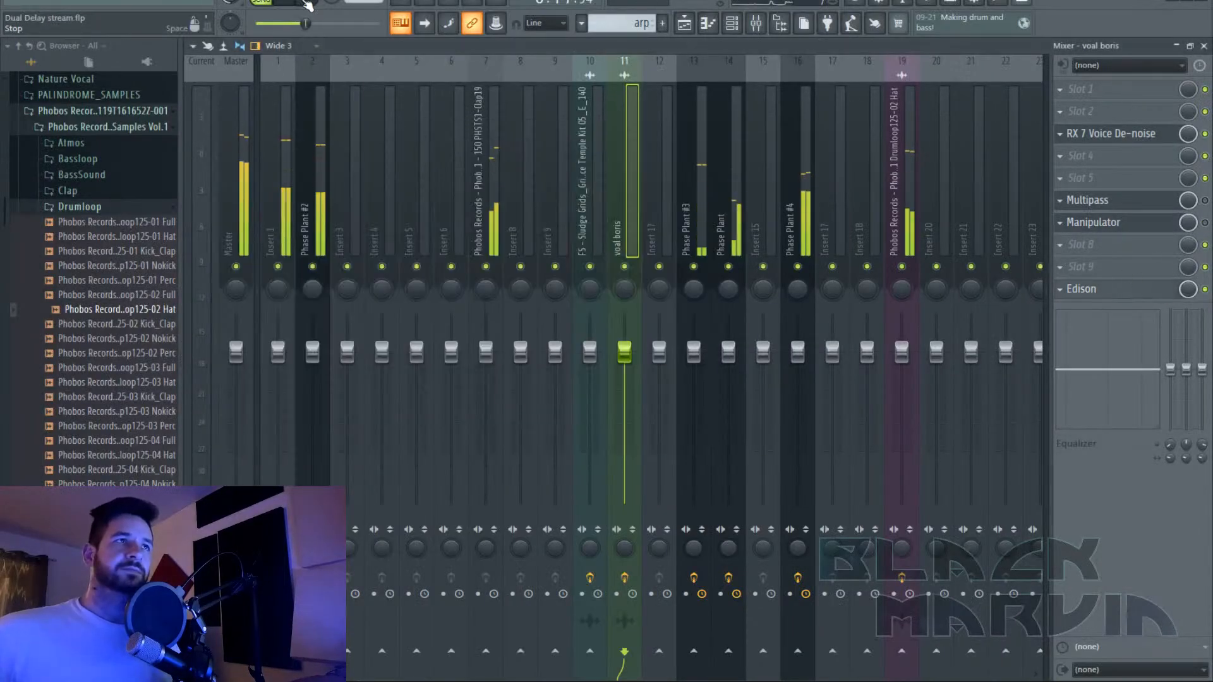
key(space)
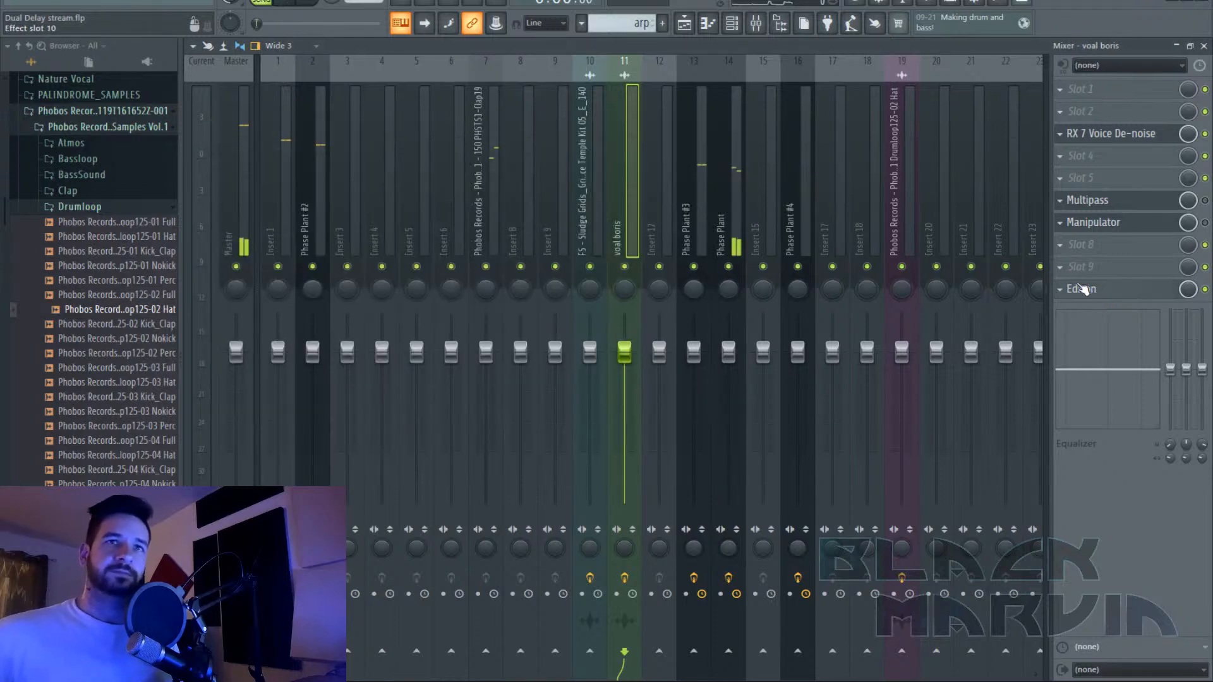
Record the vocal track's playback into Edison until the phrase has ended.
click(1086, 289)
click(334, 152)
click(290, 2)
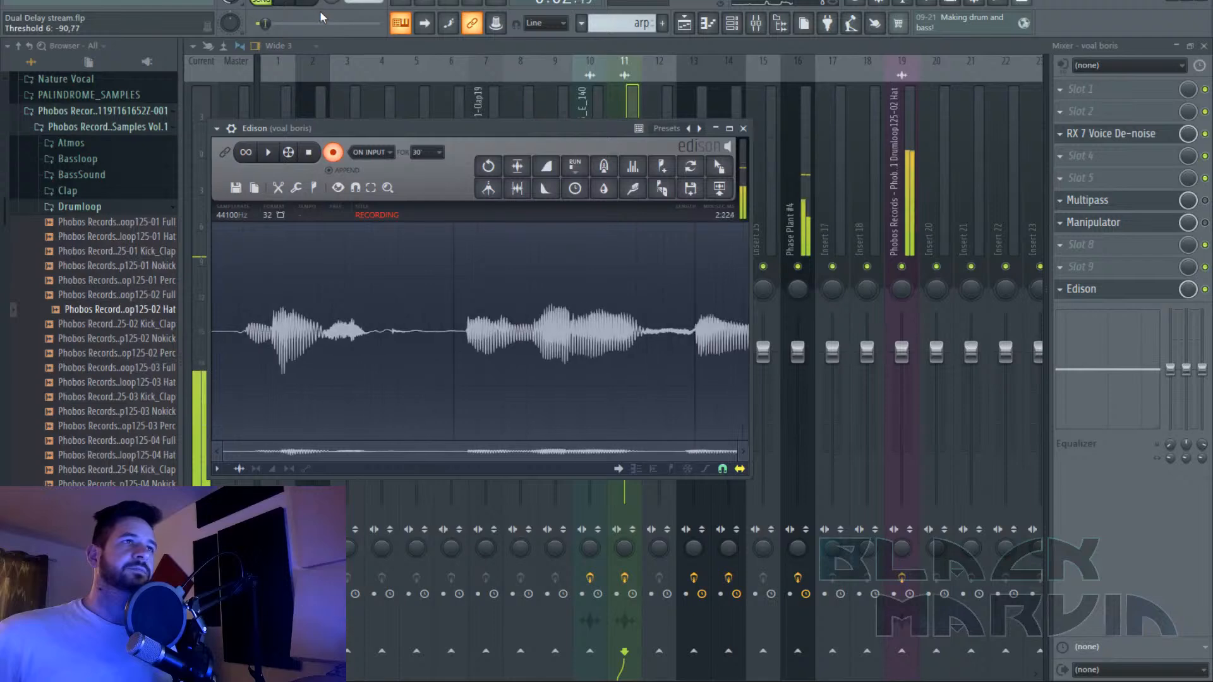
click(307, 2)
click(310, 153)
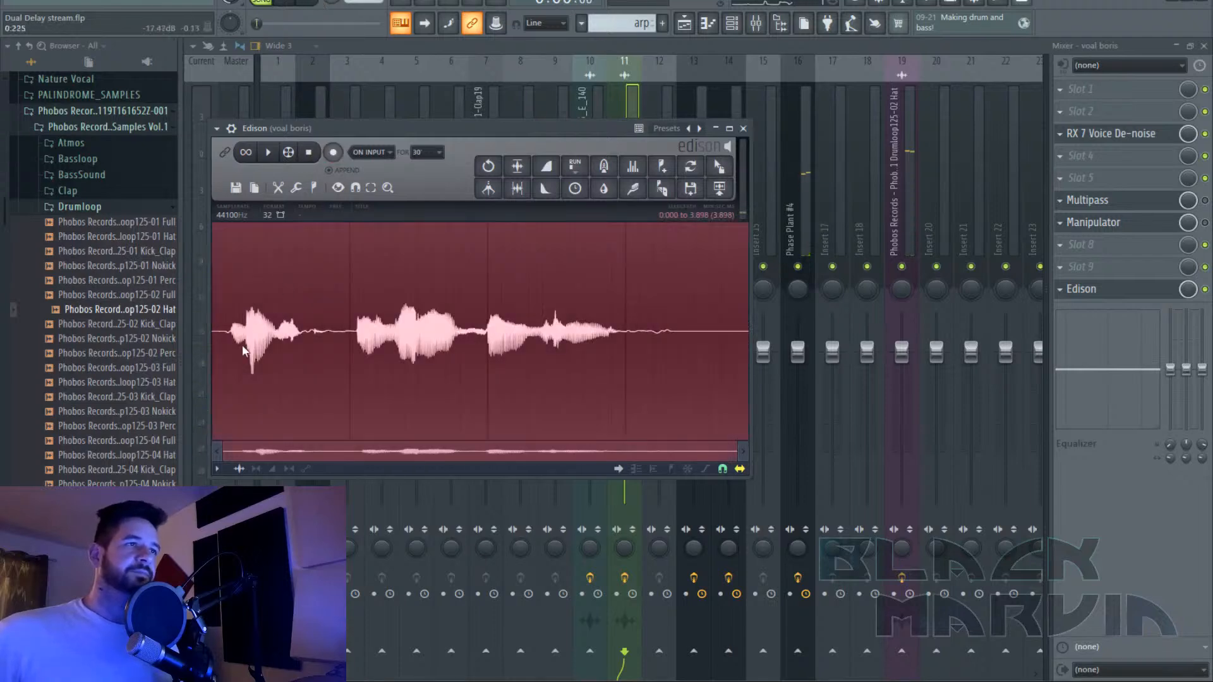
Place the Edison recording on Track 12 at bar 1 and delete the original voal boris clip from Track 11.
click(240, 191)
drag(719, 167, 450, 530)
right_click(498, 489)
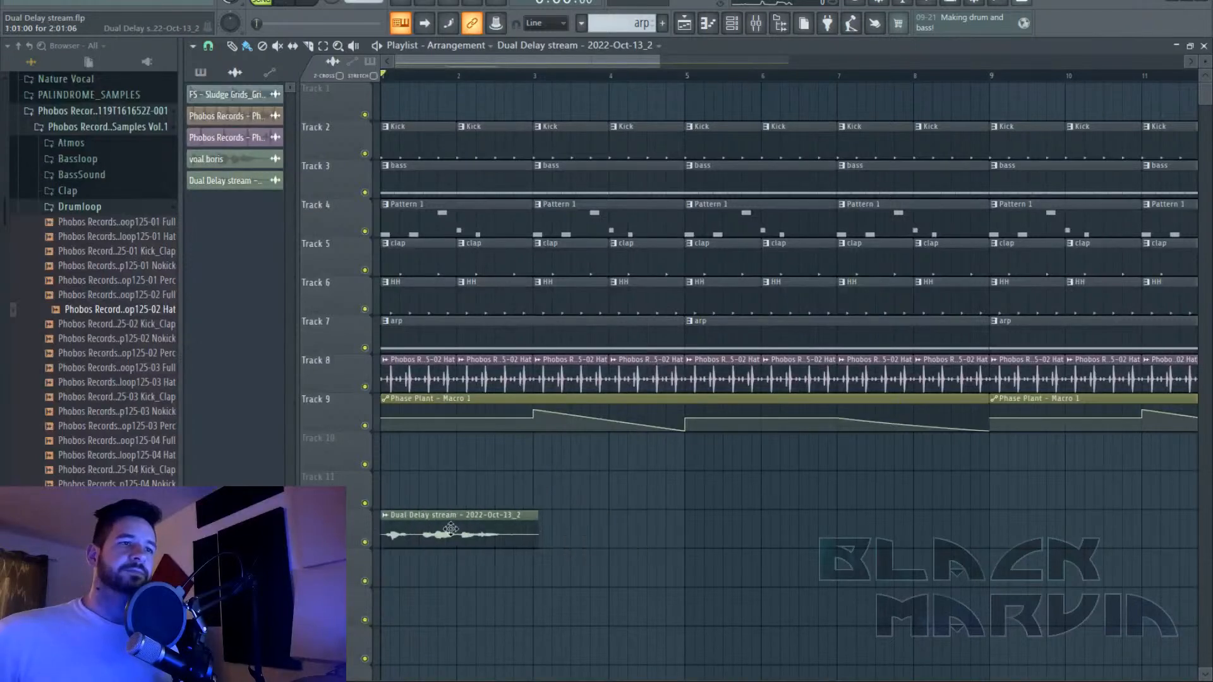
key(space)
key(space)
Change the playlist snap setting and trim the silent start of the recorded vocal clip, keeping it at bar 1.
scroll(409, 61, up, 3)
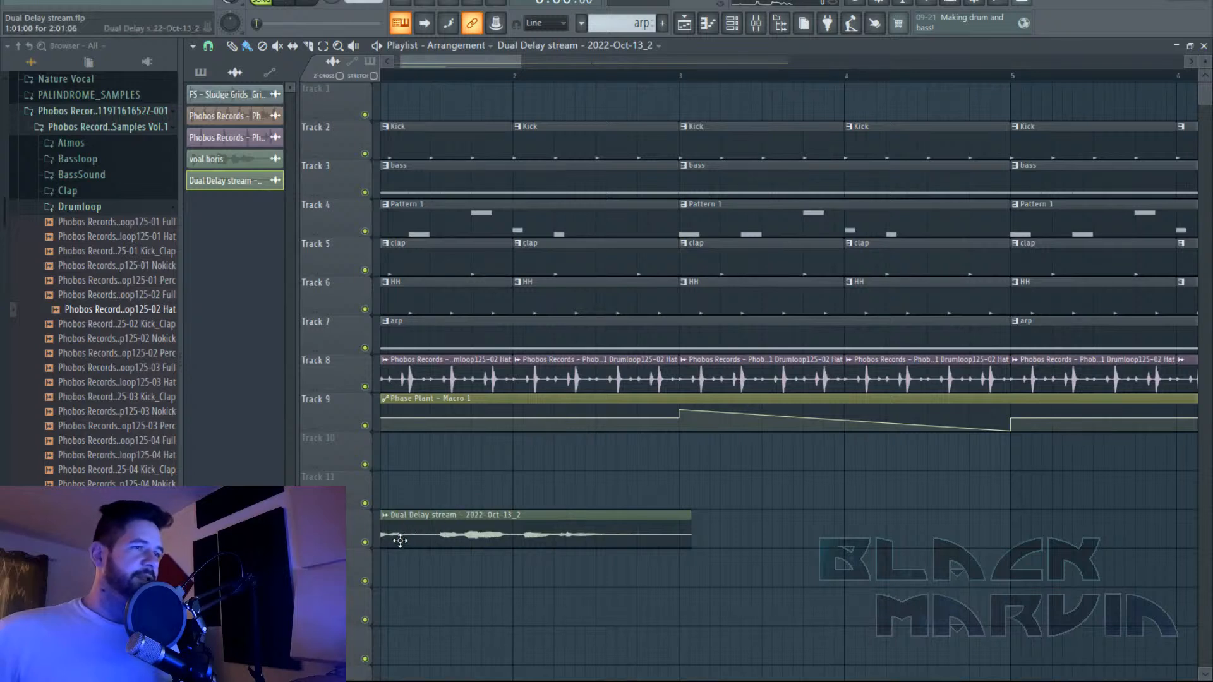
drag(452, 60, 434, 62)
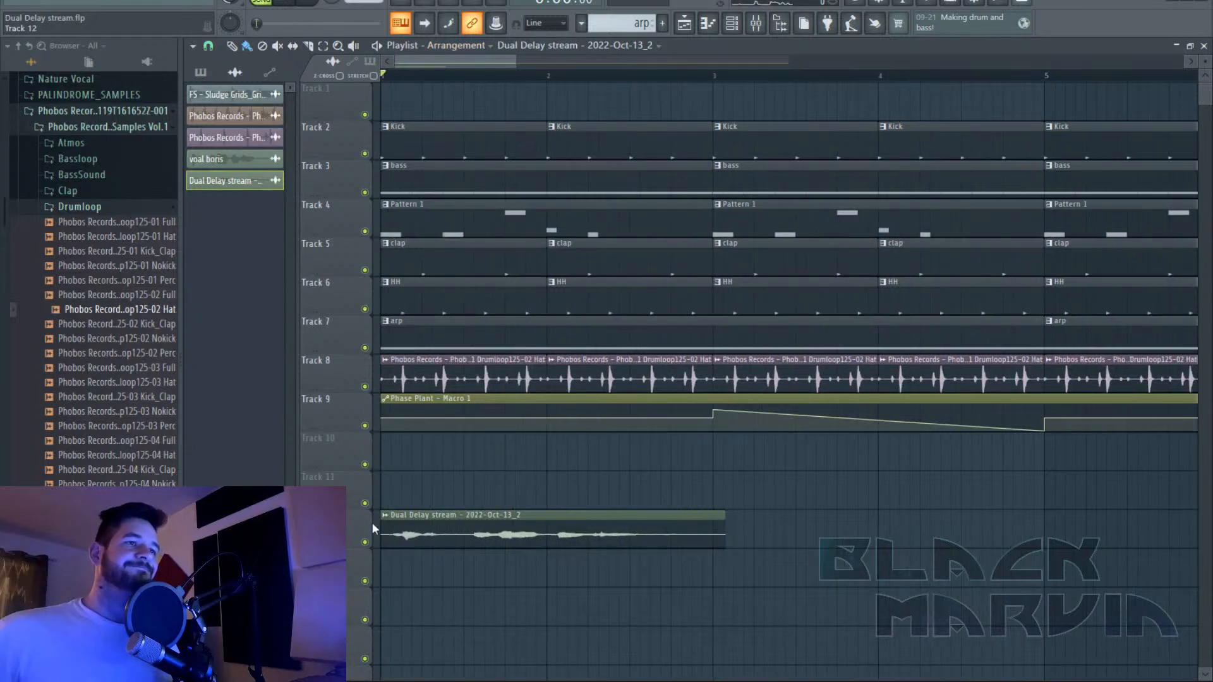
click(209, 47)
click(231, 114)
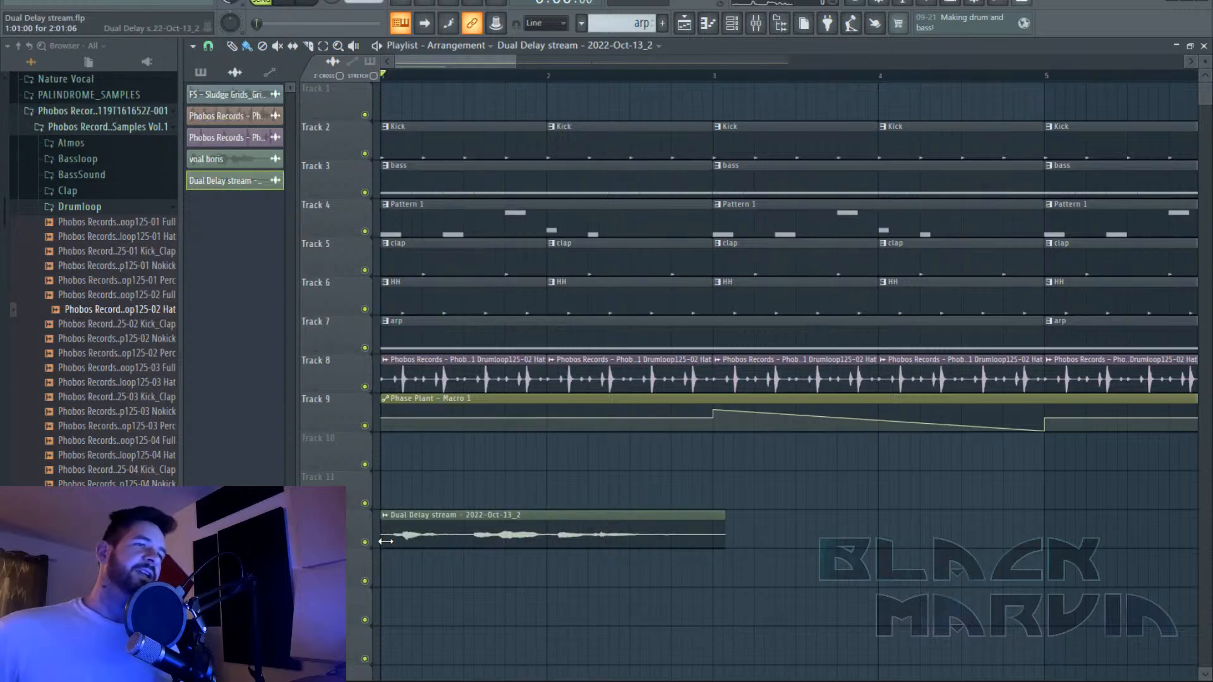
drag(386, 542, 399, 542)
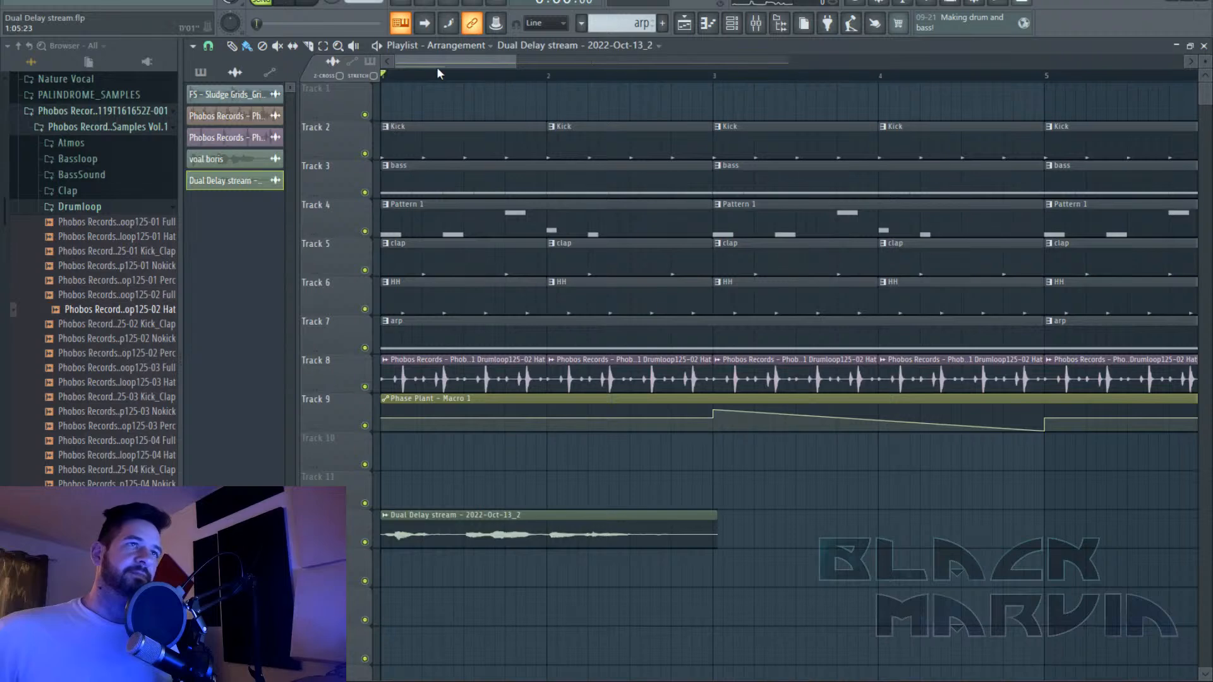
Slice the recorded vocal clip at both ends of the quiet gap between the first and second phrases.
scroll(435, 66, up, 4)
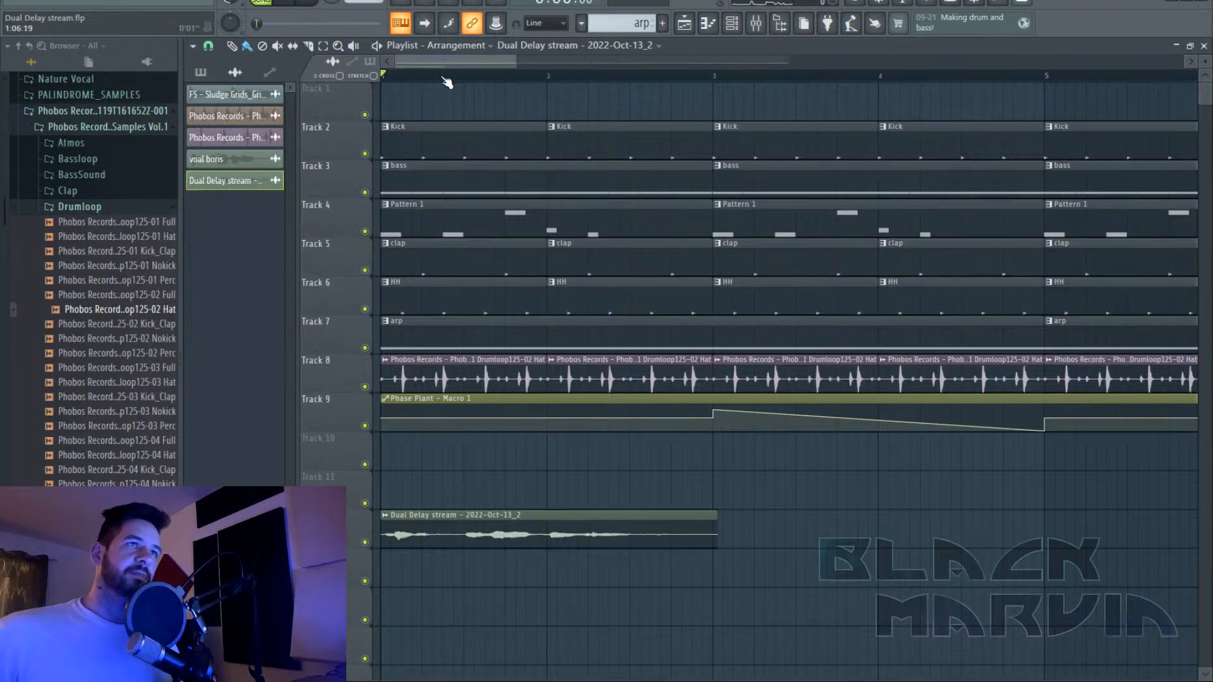
double_click(526, 518)
click(308, 46)
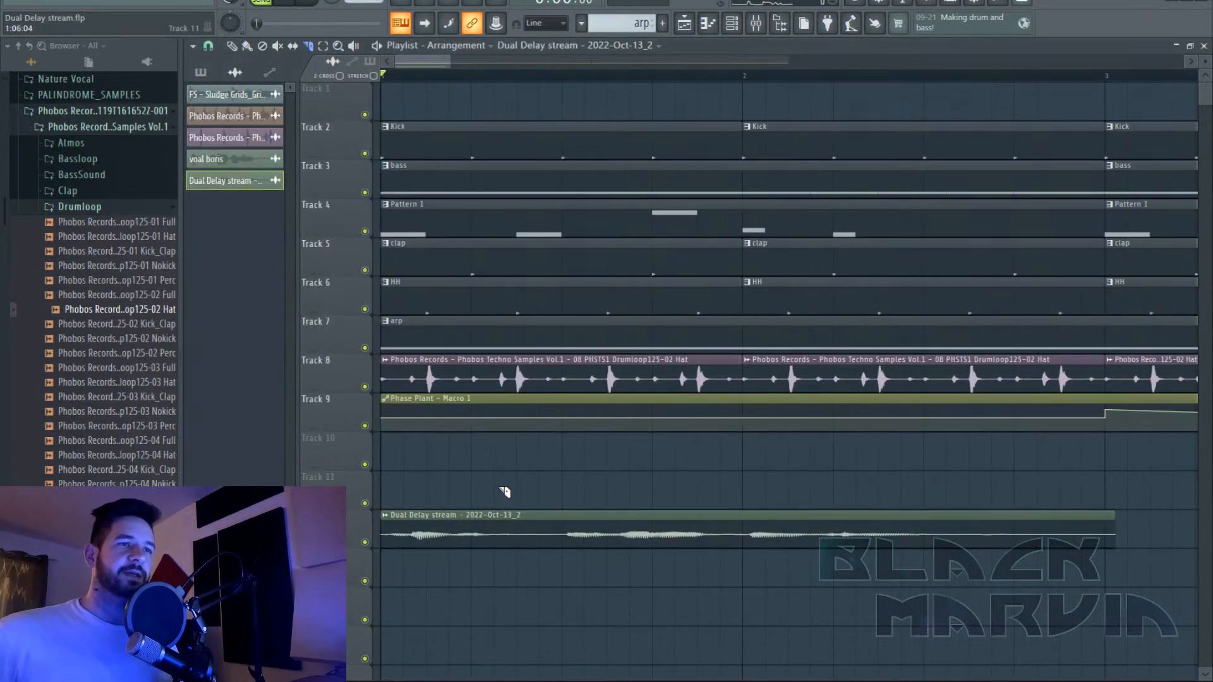
drag(505, 492, 556, 600)
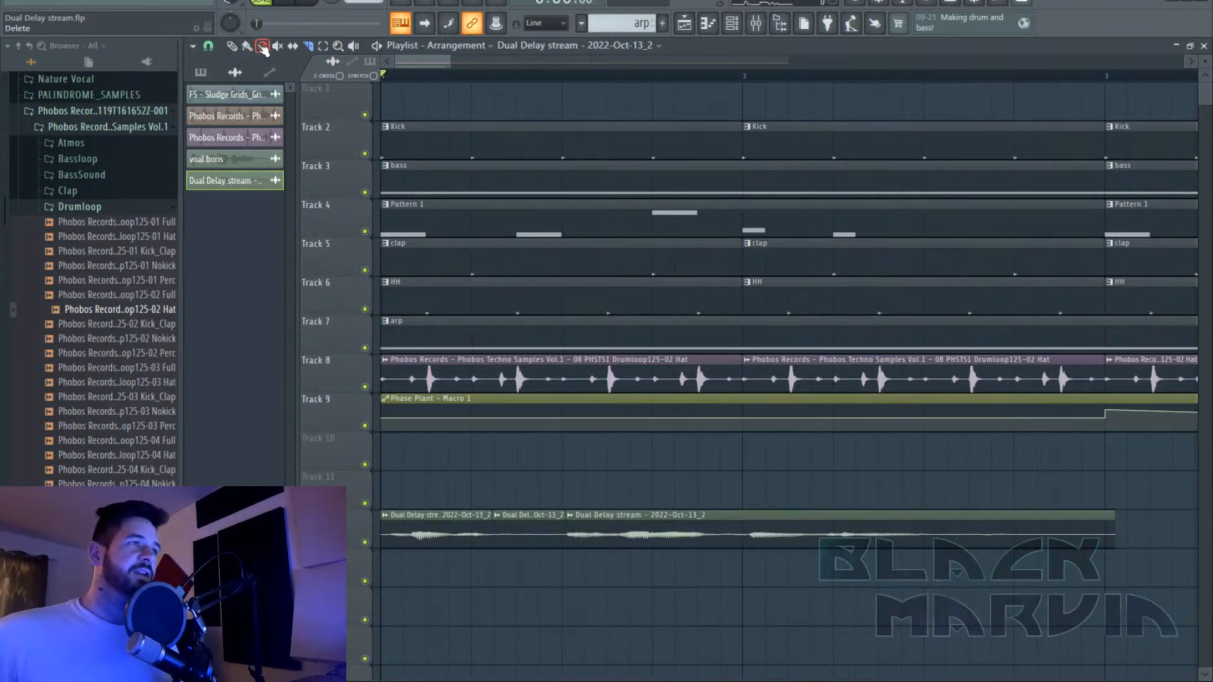
Delete the silent middle slice and shift the remaining vocal slice slightly earlier so its last phrase starts on bar 2.
click(248, 47)
right_click(537, 525)
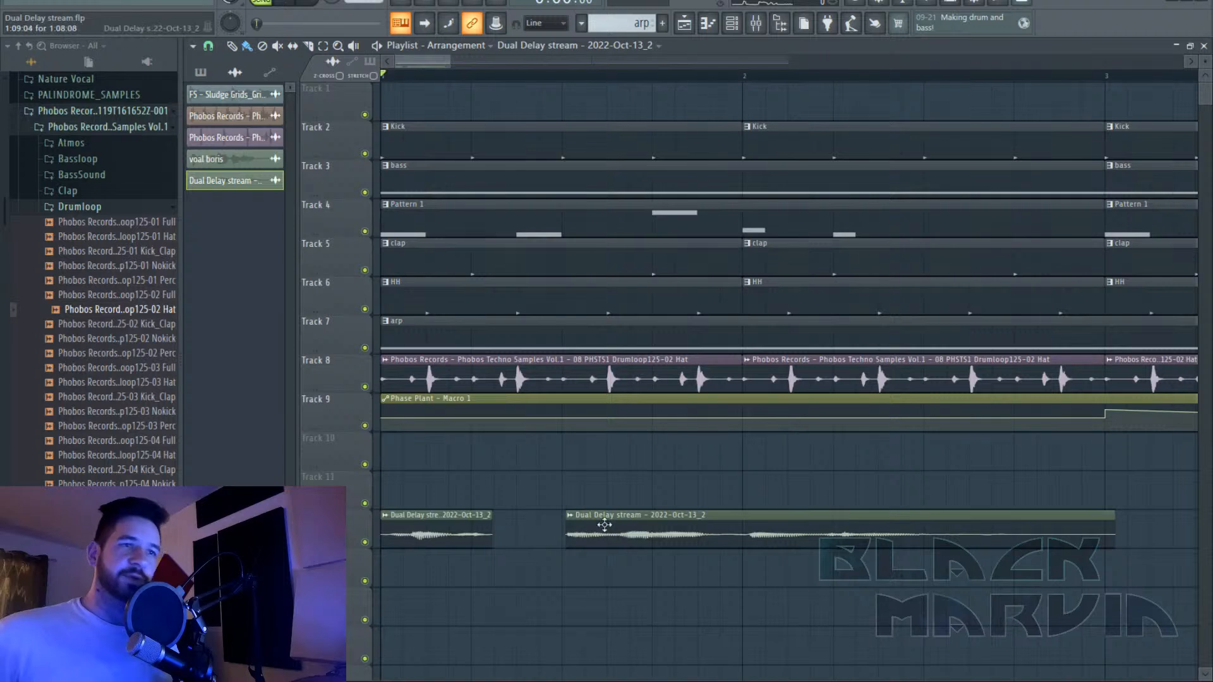
drag(605, 525, 598, 526)
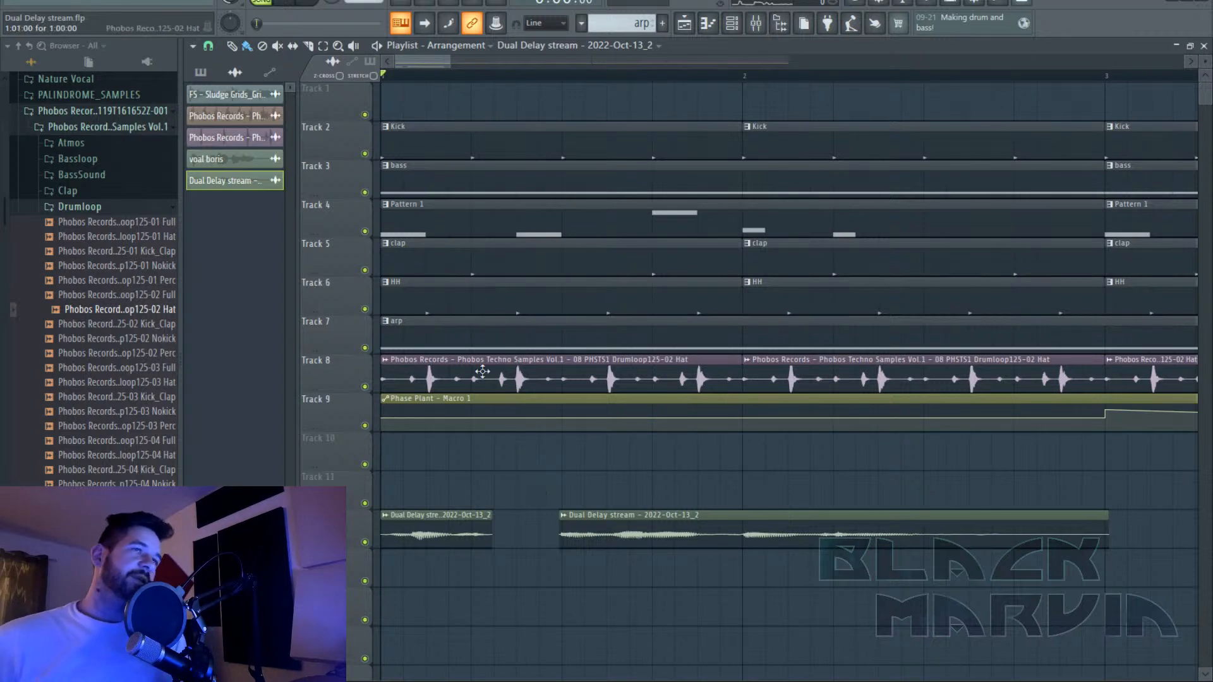
Route the recorded vocal clip's channel to mixer Insert 22.
double_click(450, 519)
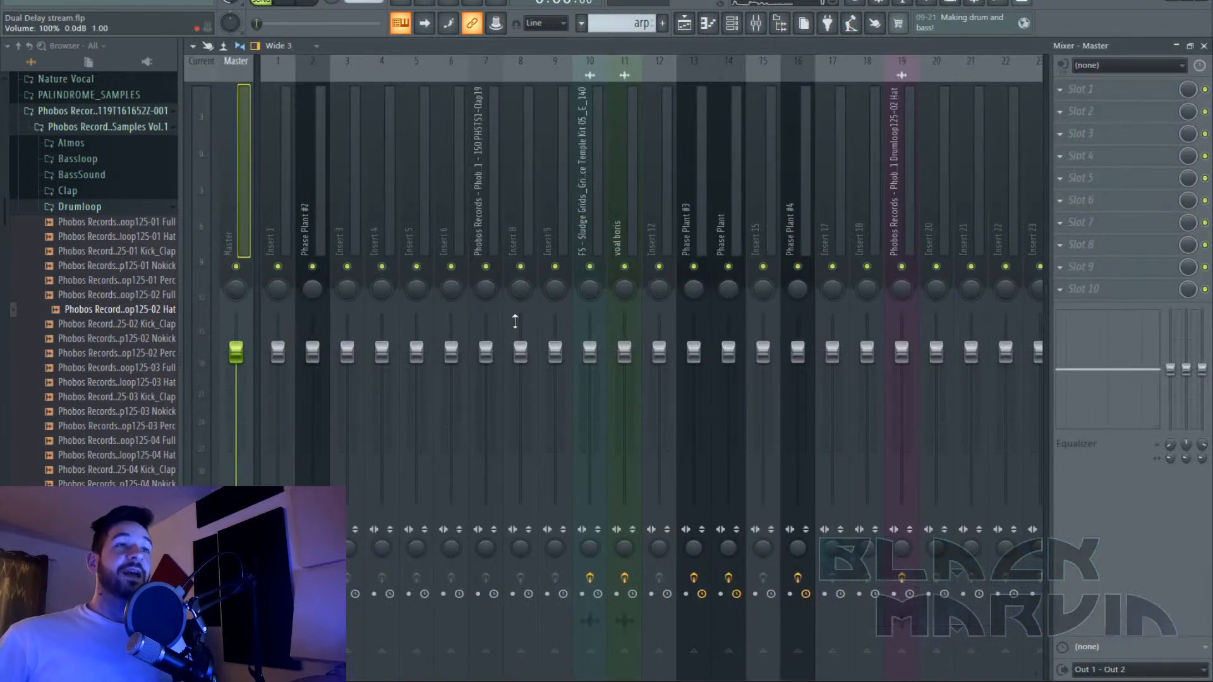
scroll(505, 234, down, 3)
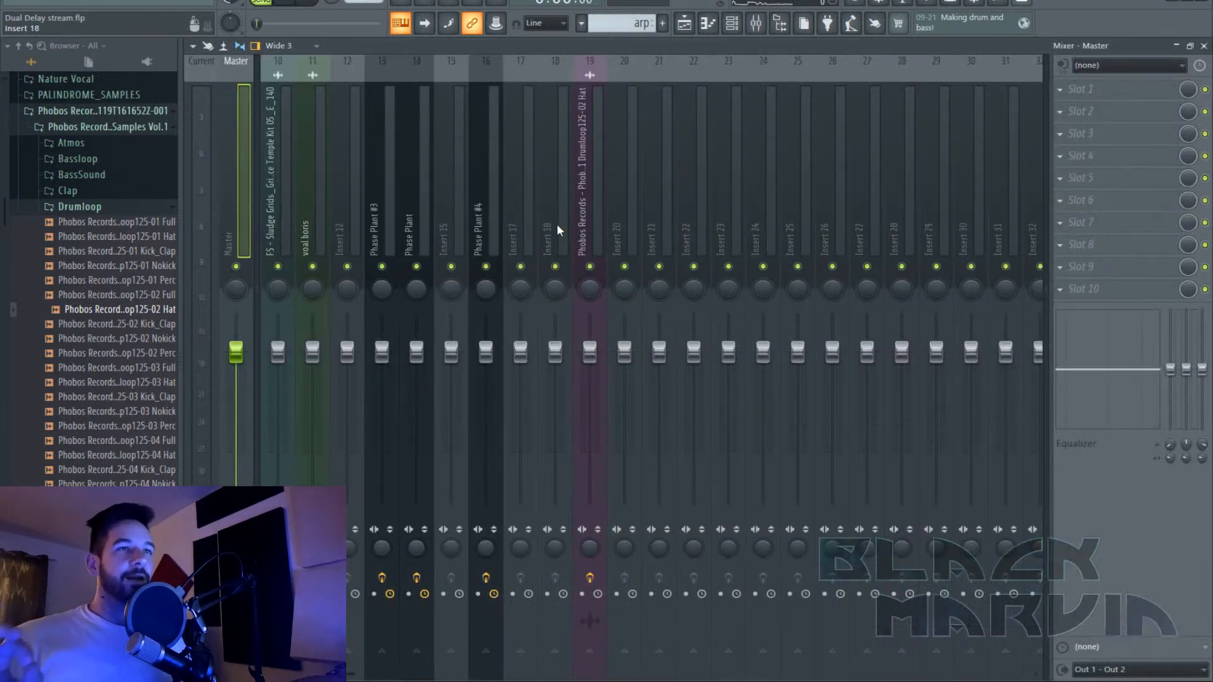
right_click(694, 217)
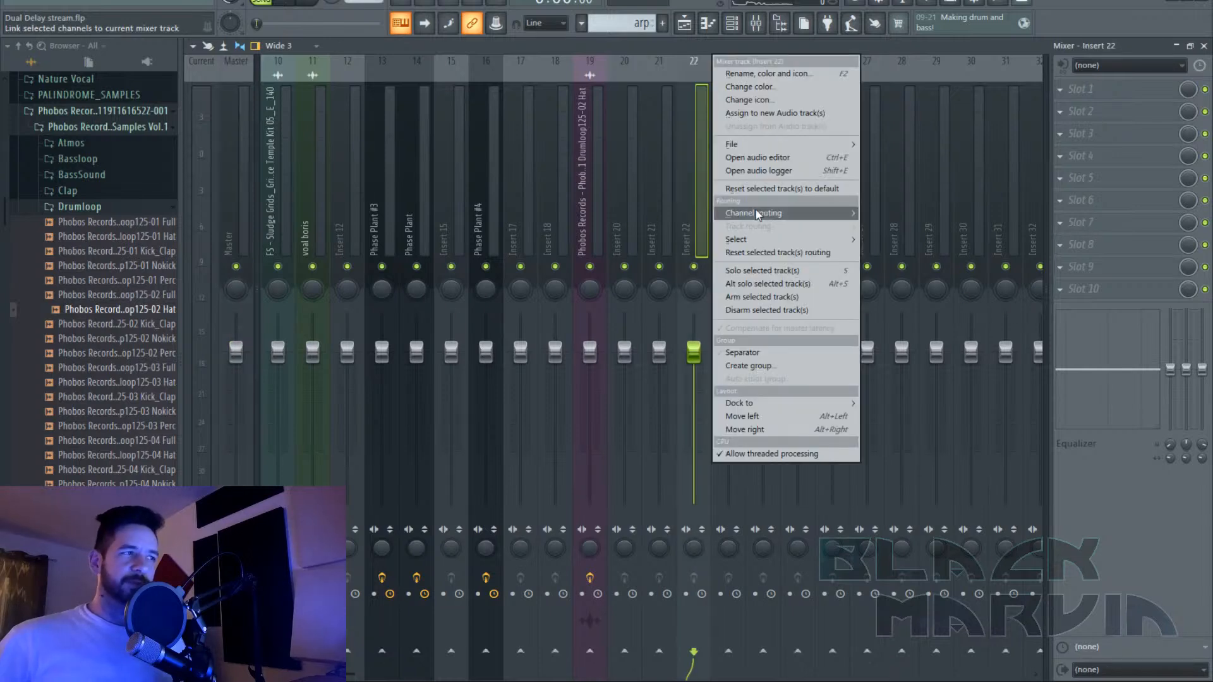
mouse_move(760, 219)
click(889, 212)
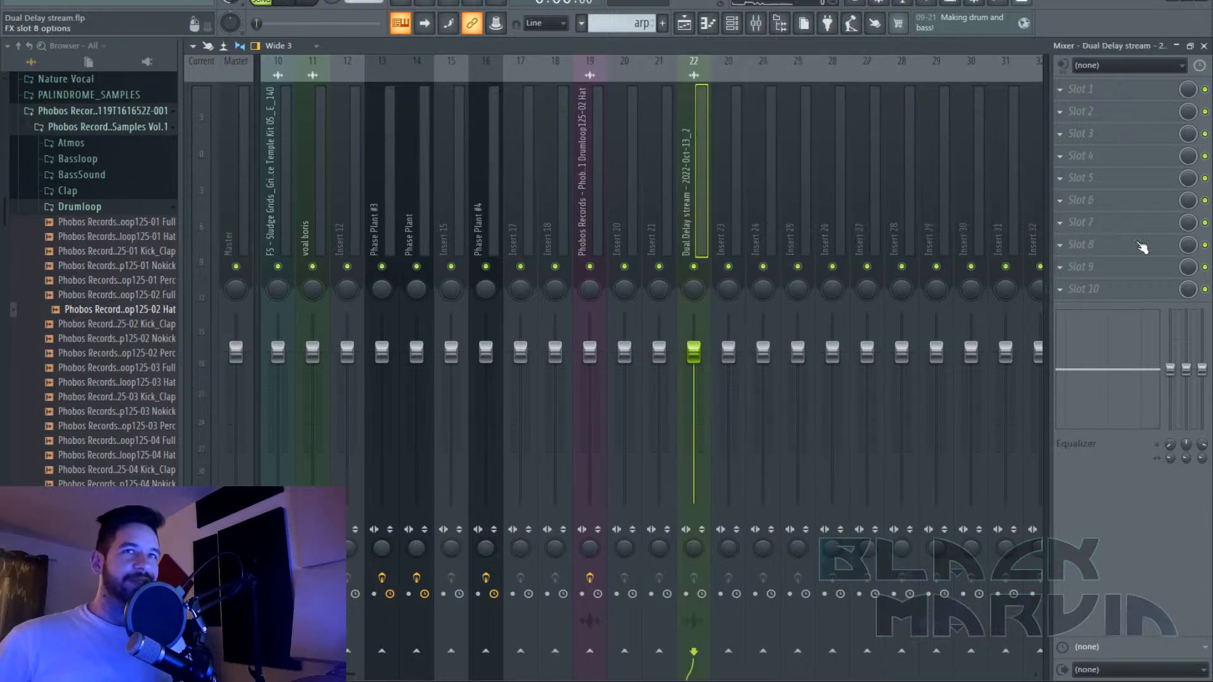
Load Fruity parametric EQ 2 in slot 8 of the vocal's mixer track and apply the HP preset.
click(1143, 247)
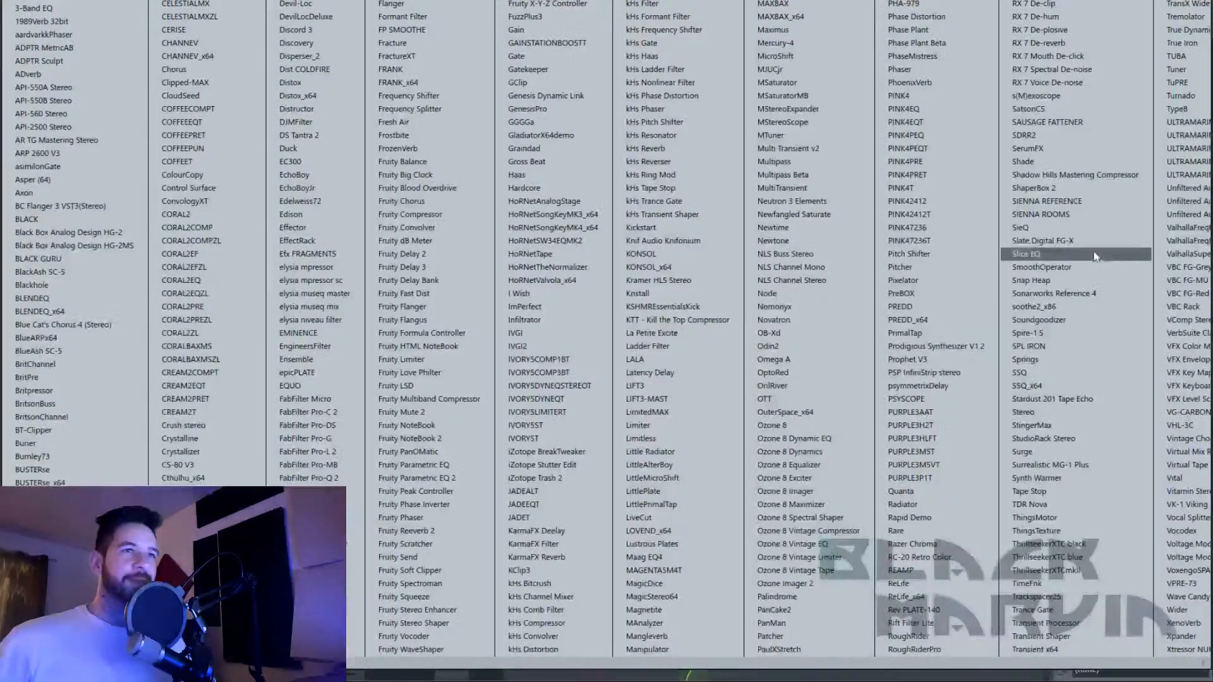
click(446, 483)
click(292, 201)
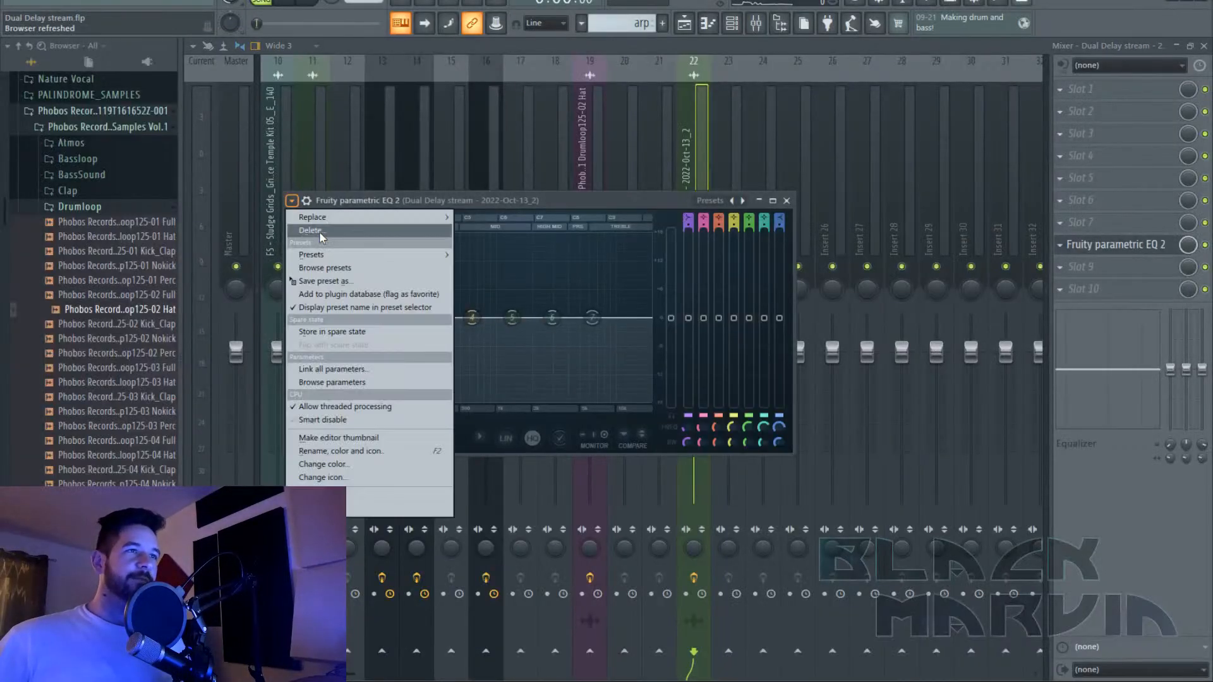
mouse_move(316, 255)
click(465, 268)
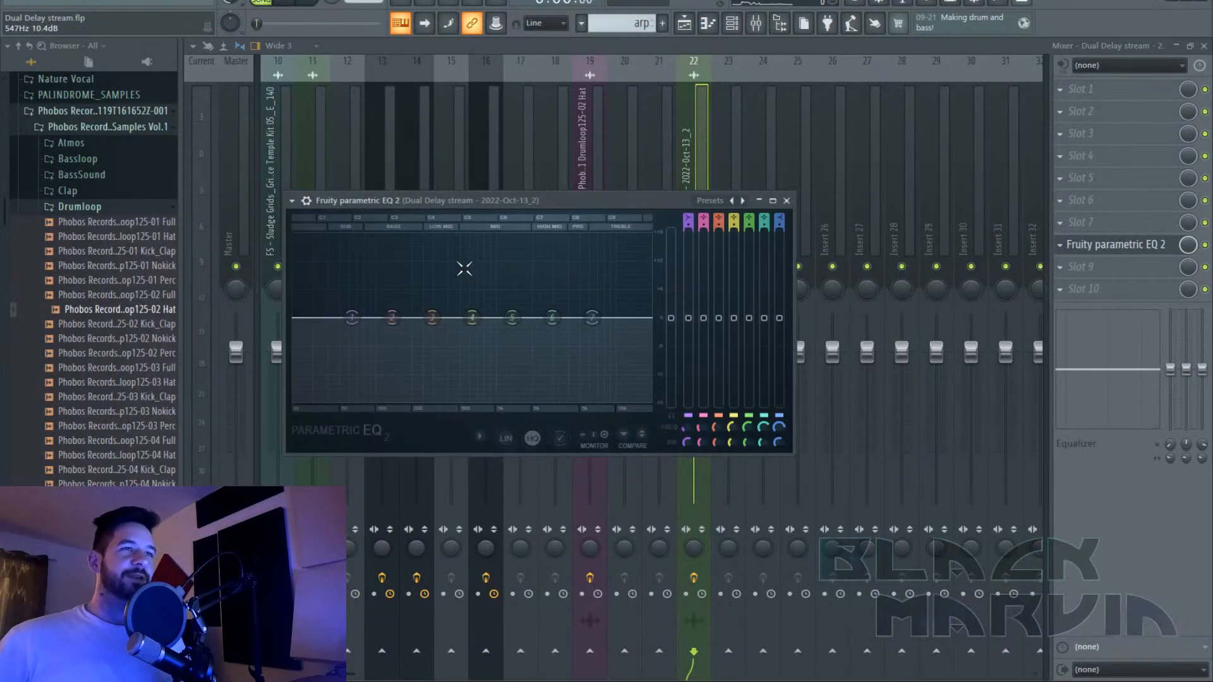
click(292, 201)
click(489, 307)
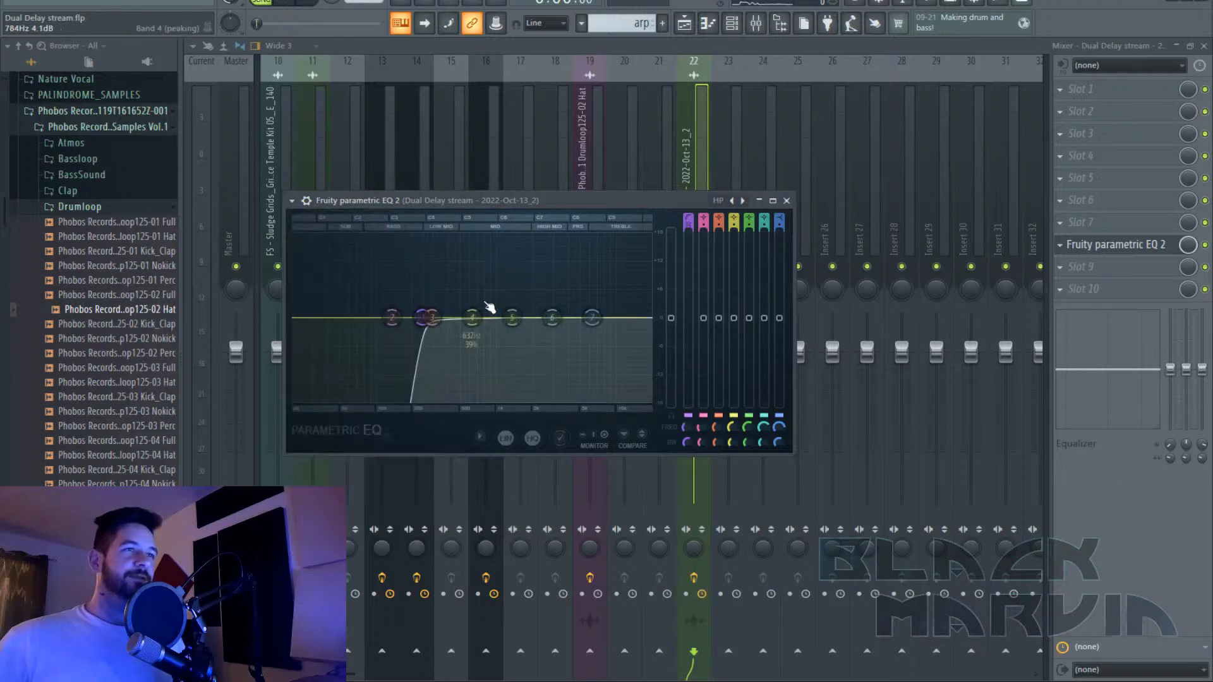
Lower the vocal EQ's high-pass to about 180 Hz, dip band 4 in the mids and shift band 3 slightly upward in frequency.
drag(430, 317, 414, 319)
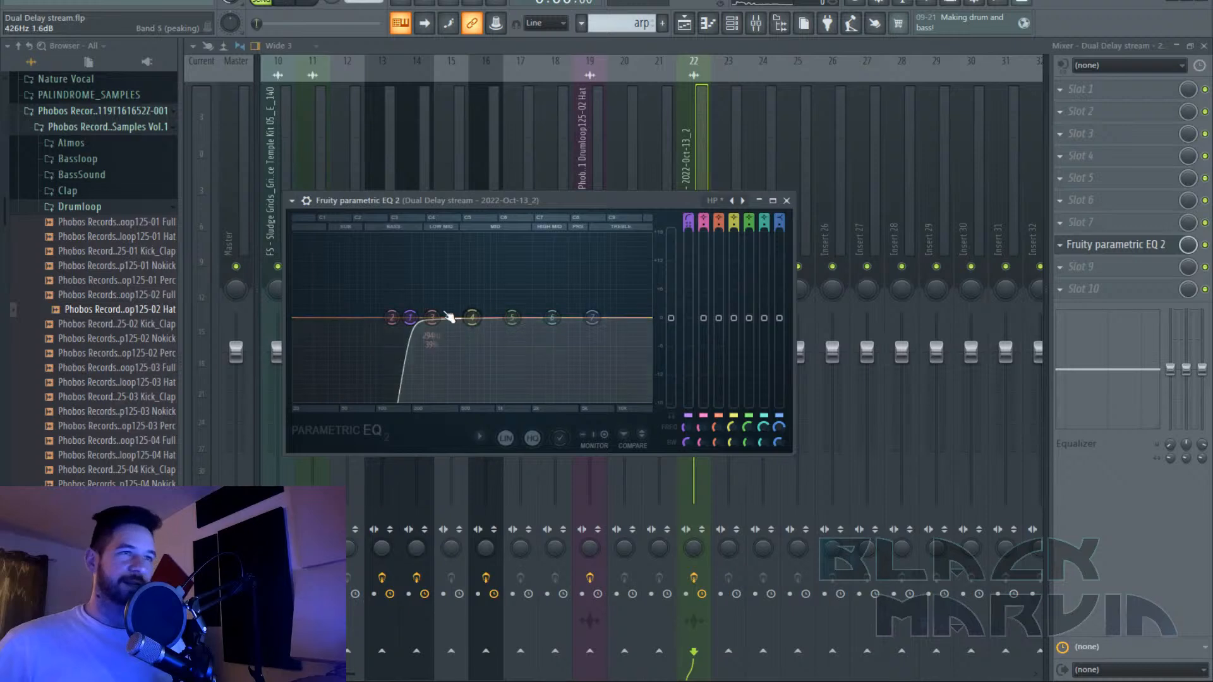
drag(411, 317, 408, 318)
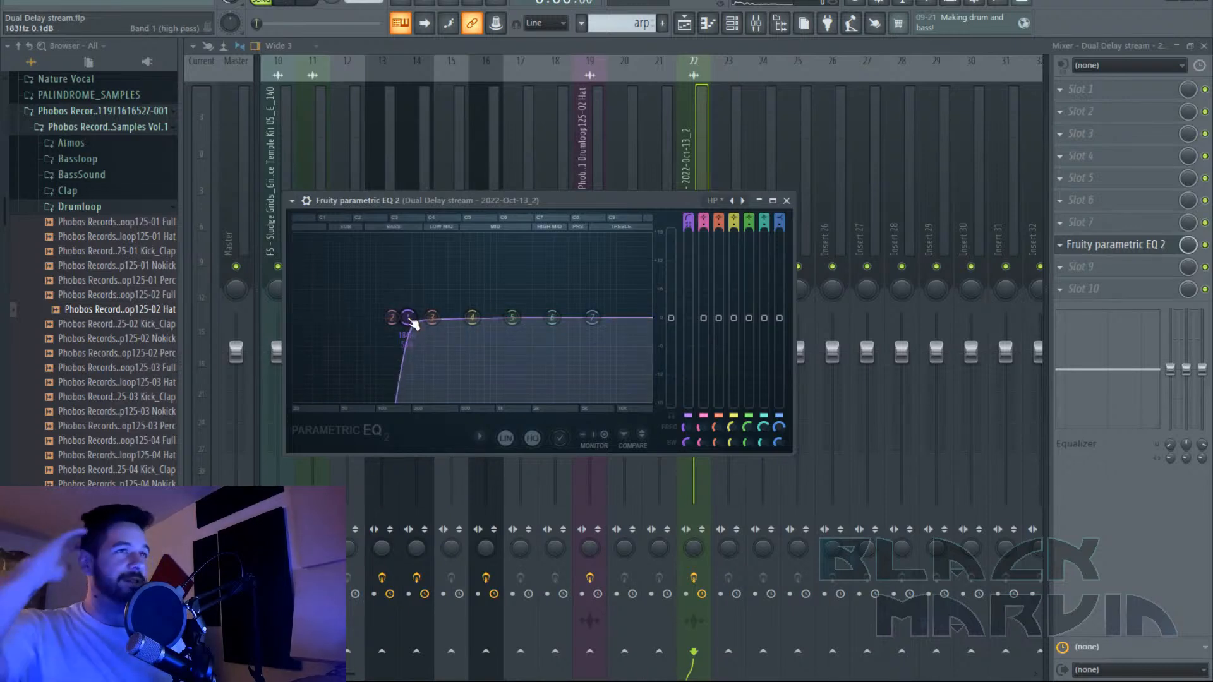
drag(472, 317, 499, 344)
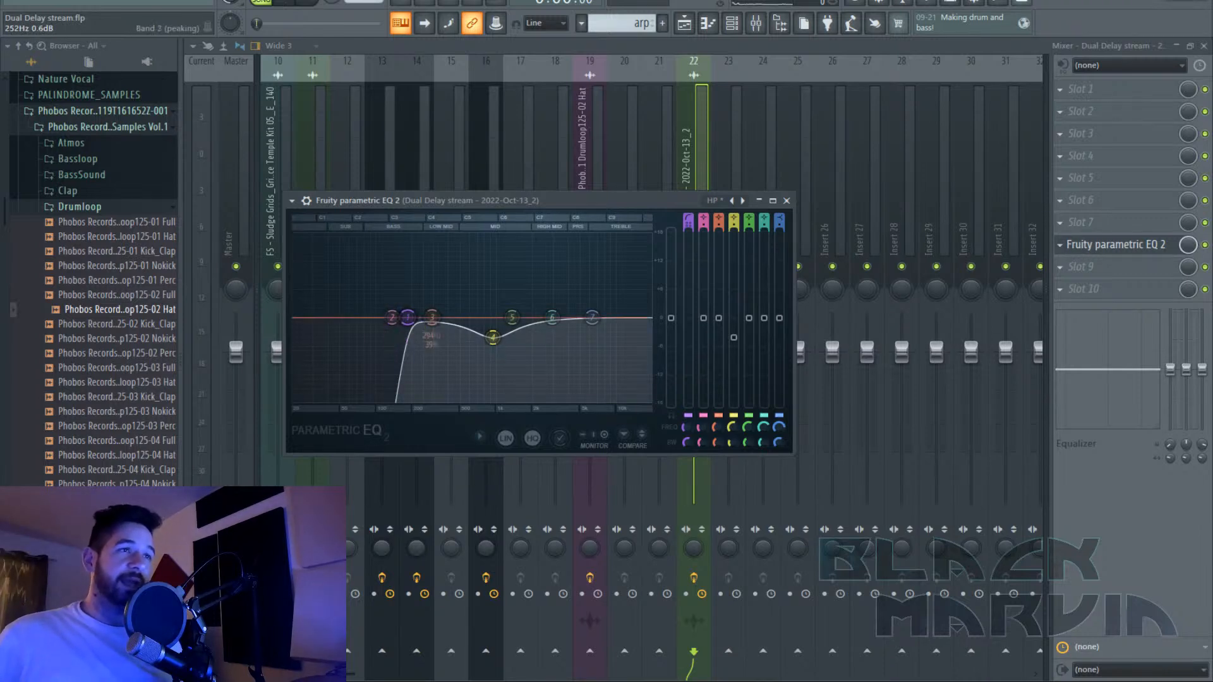
drag(434, 319, 414, 319)
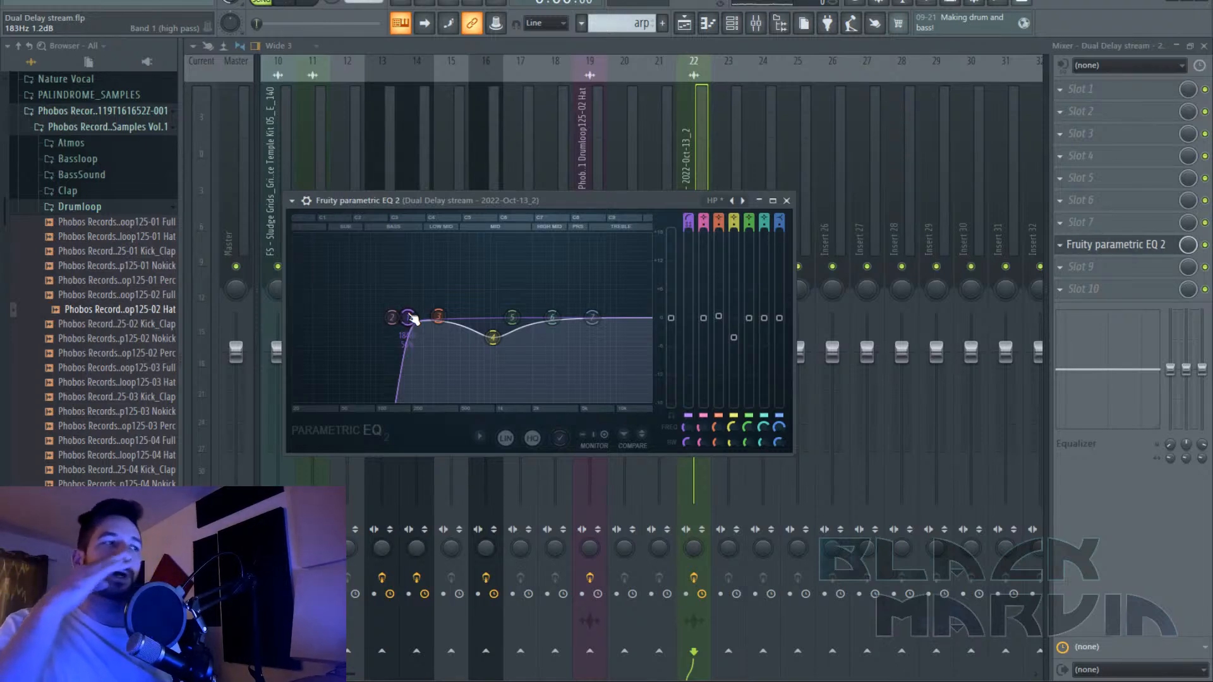
Reopen the vocal's parametric EQ and lower the band 1 high-pass cutoff further, close to band 2.
click(699, 151)
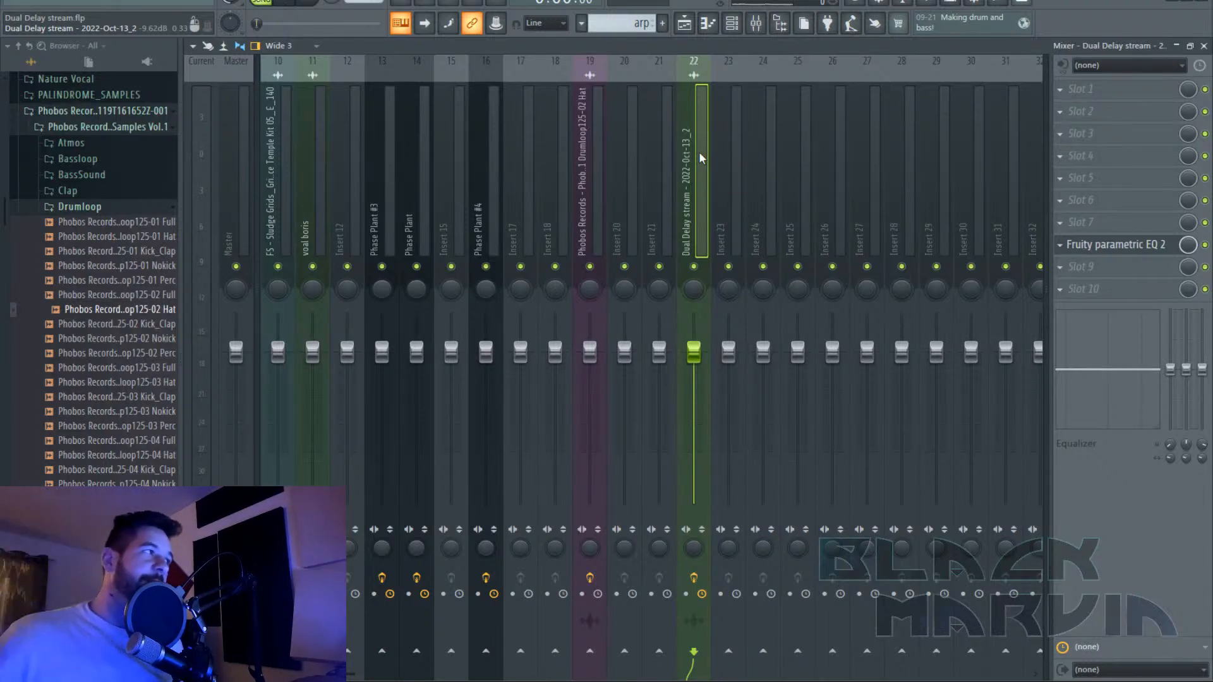
click(1115, 248)
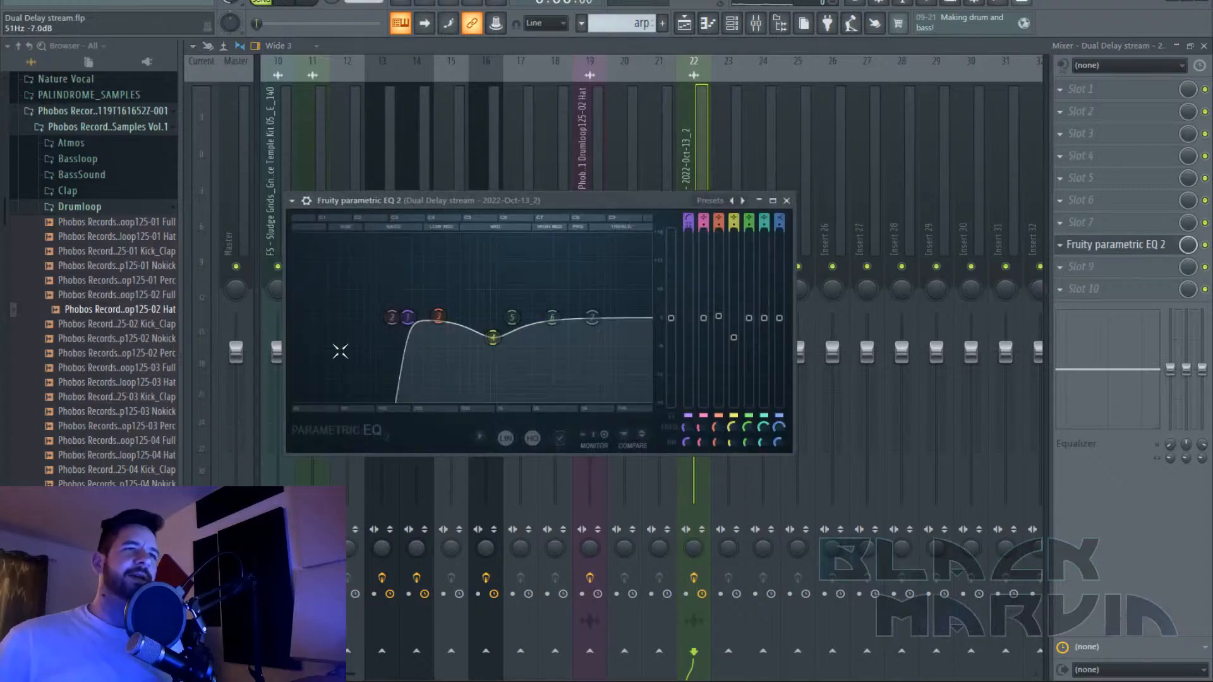
drag(406, 318, 383, 318)
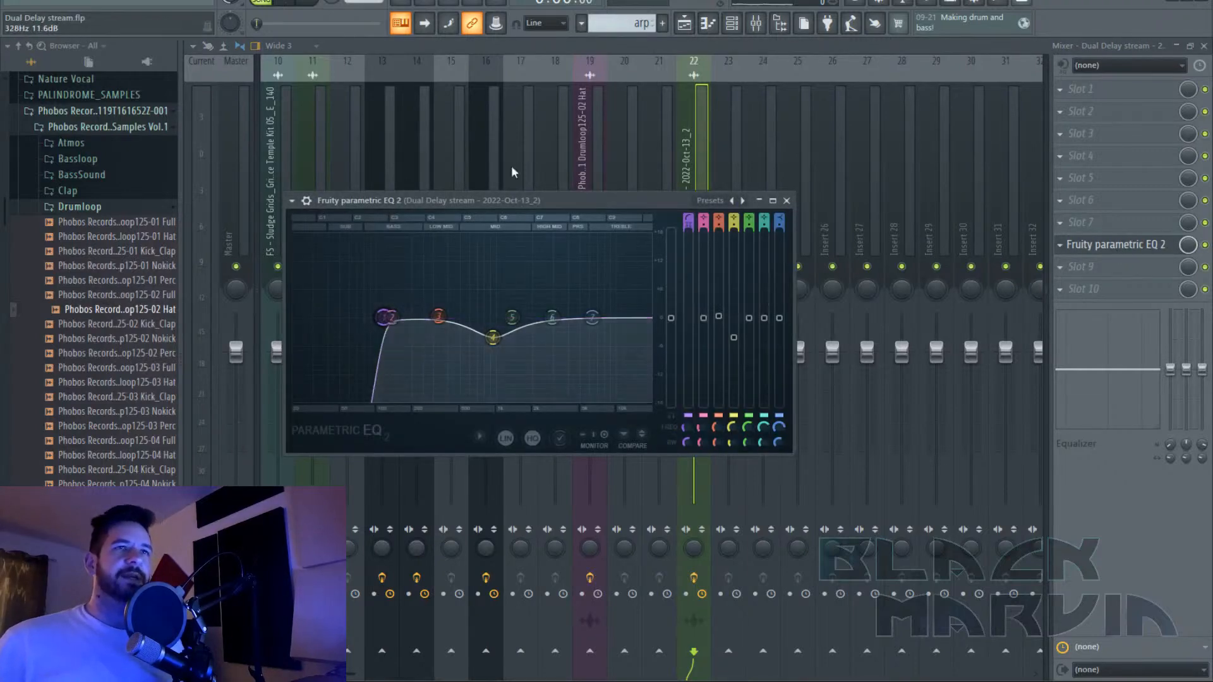
Slice the second vocal clip on Track 12 after its phrase and at bar 2, and delete the short quiet slice between.
click(685, 26)
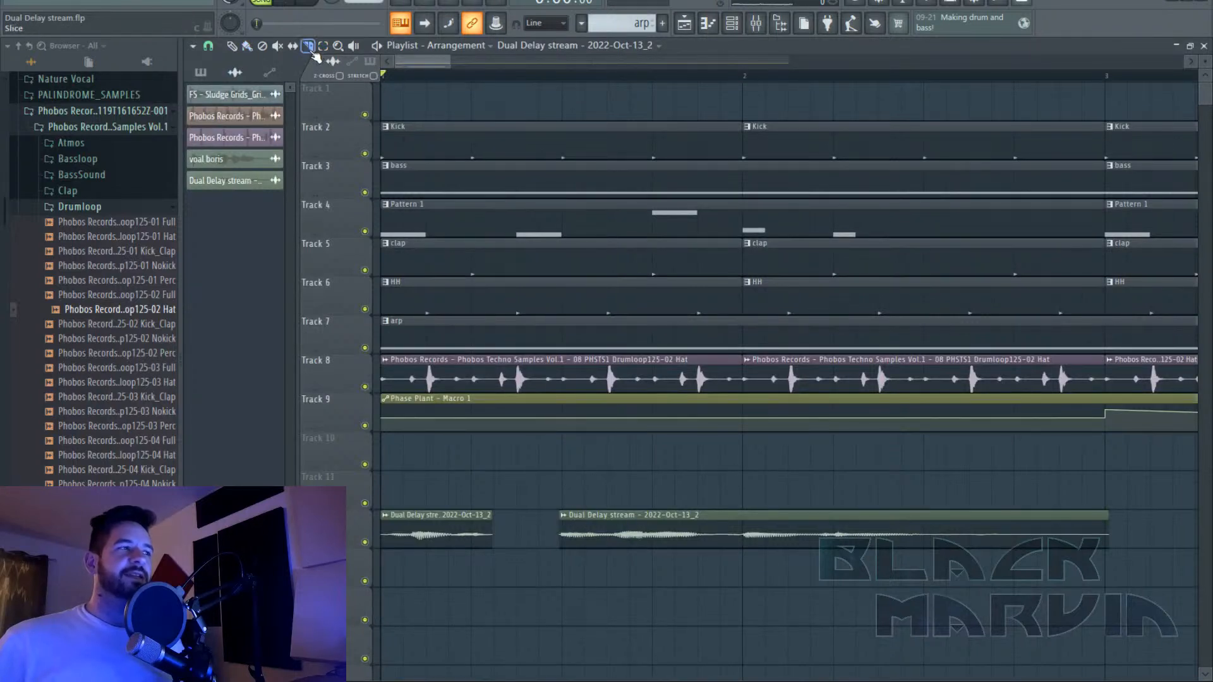
drag(703, 570, 747, 580)
click(248, 47)
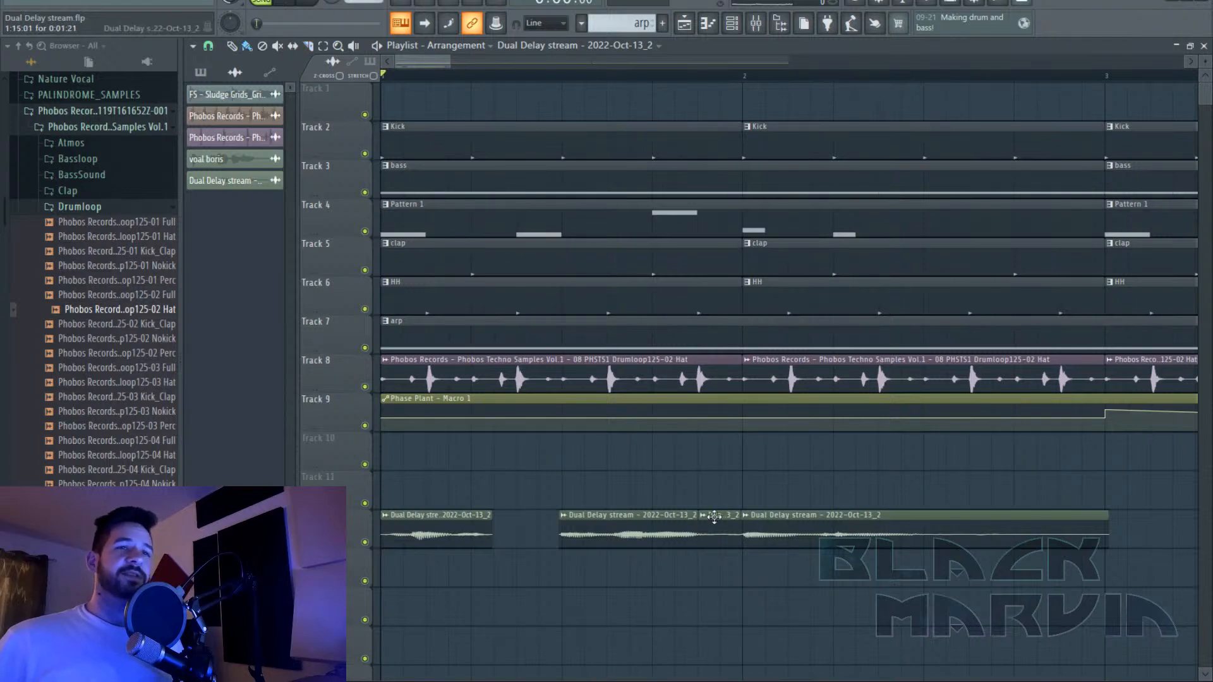
right_click(715, 518)
Play the arrangement from bar 1 to hear the sliced vocal against the drums, bass and arp.
scroll(700, 80, down, 3)
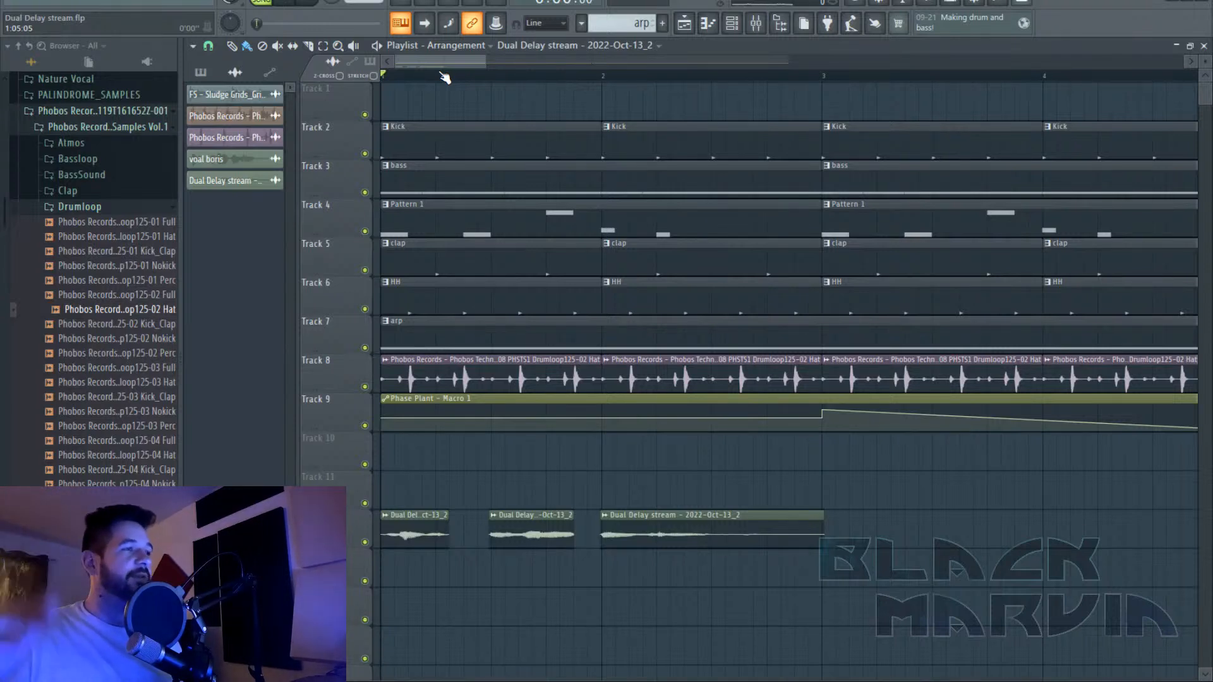
scroll(446, 77, down, 3)
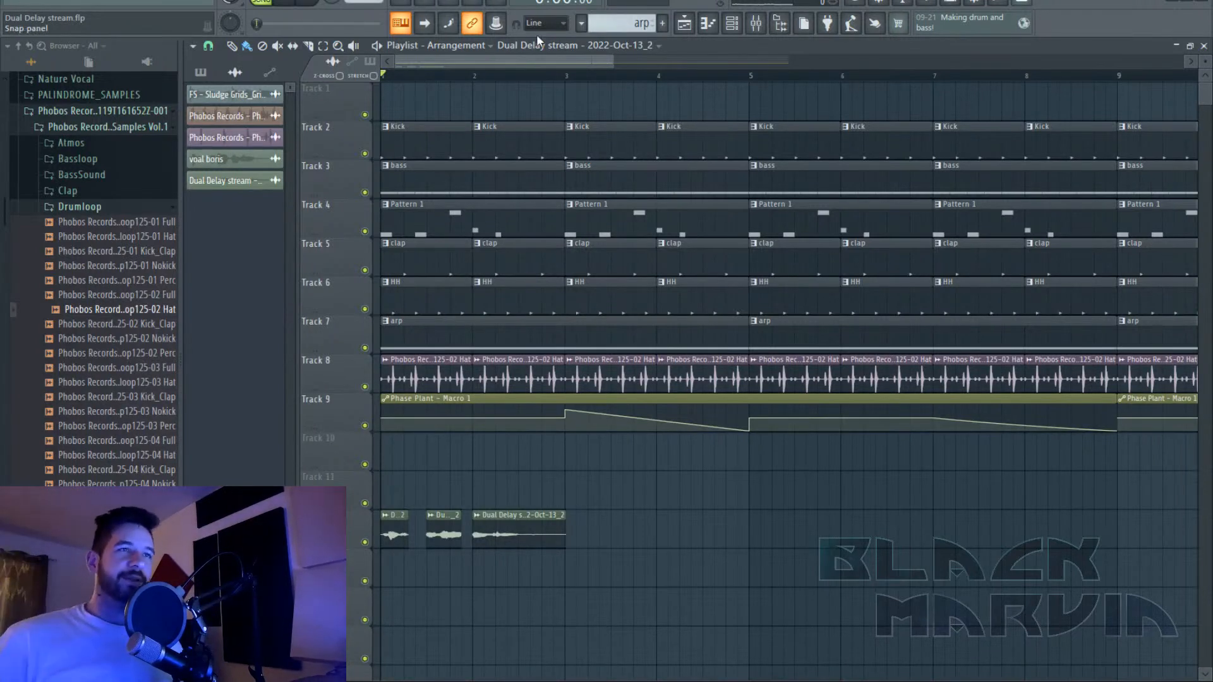
scroll(487, 81, up, 3)
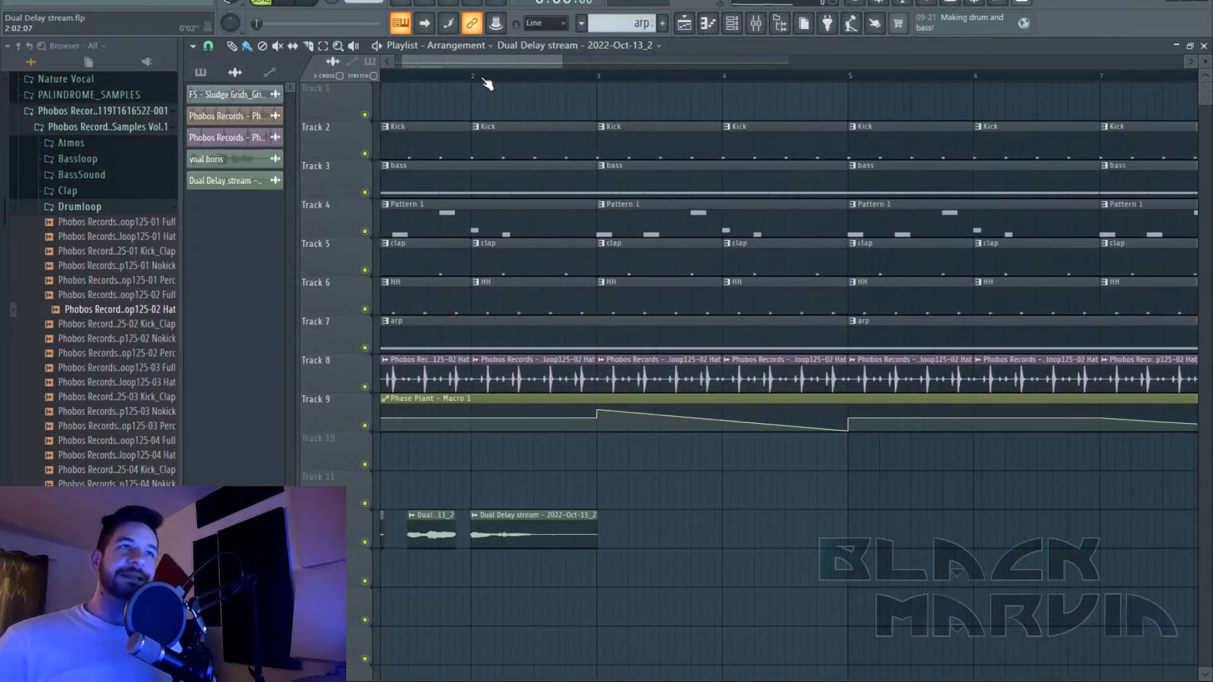
drag(476, 63, 469, 65)
scroll(442, 80, down, 3)
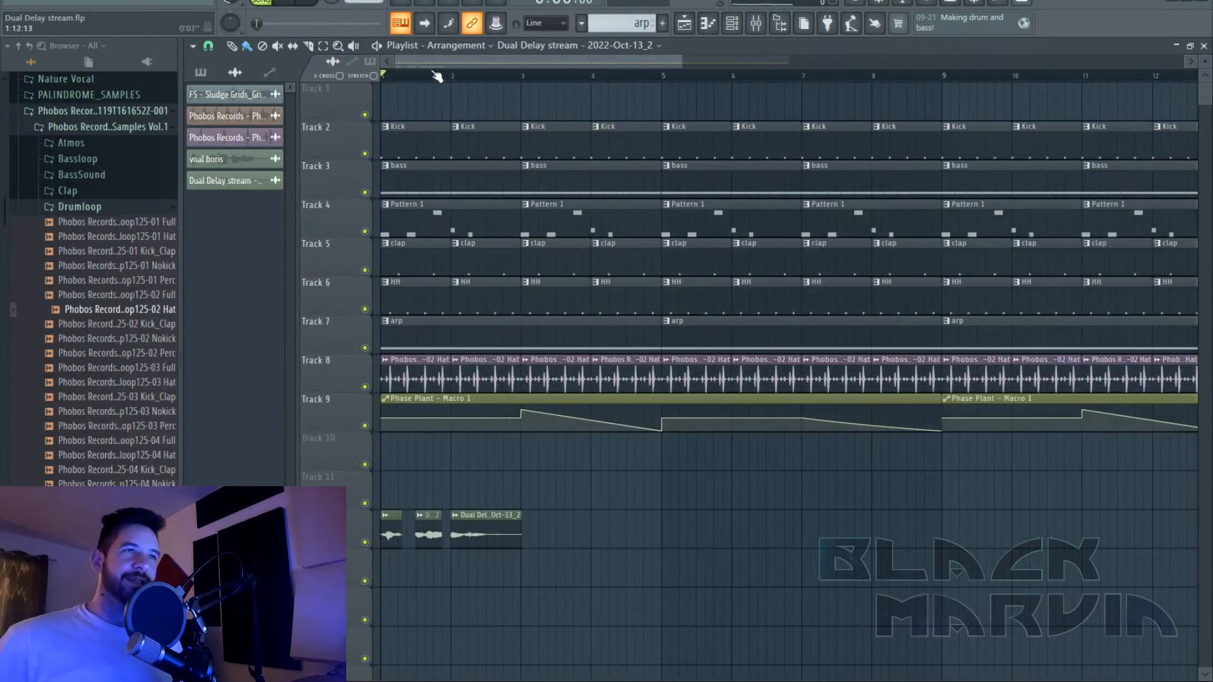
scroll(446, 78, up, 4)
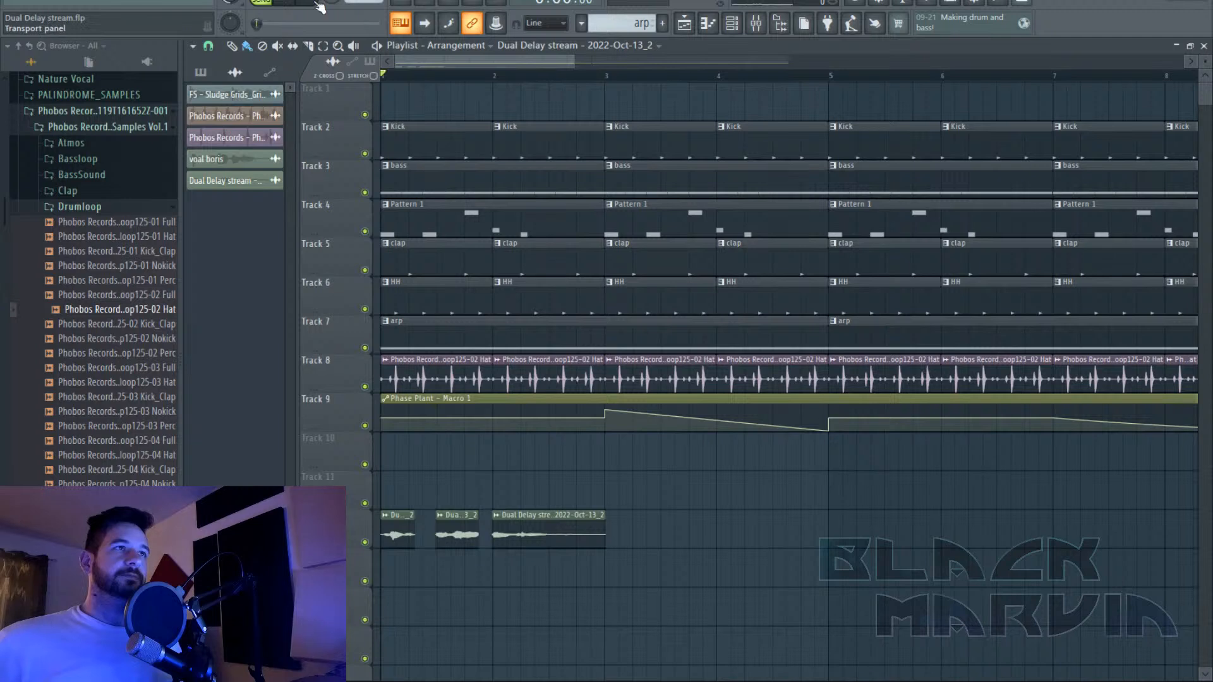
key(space)
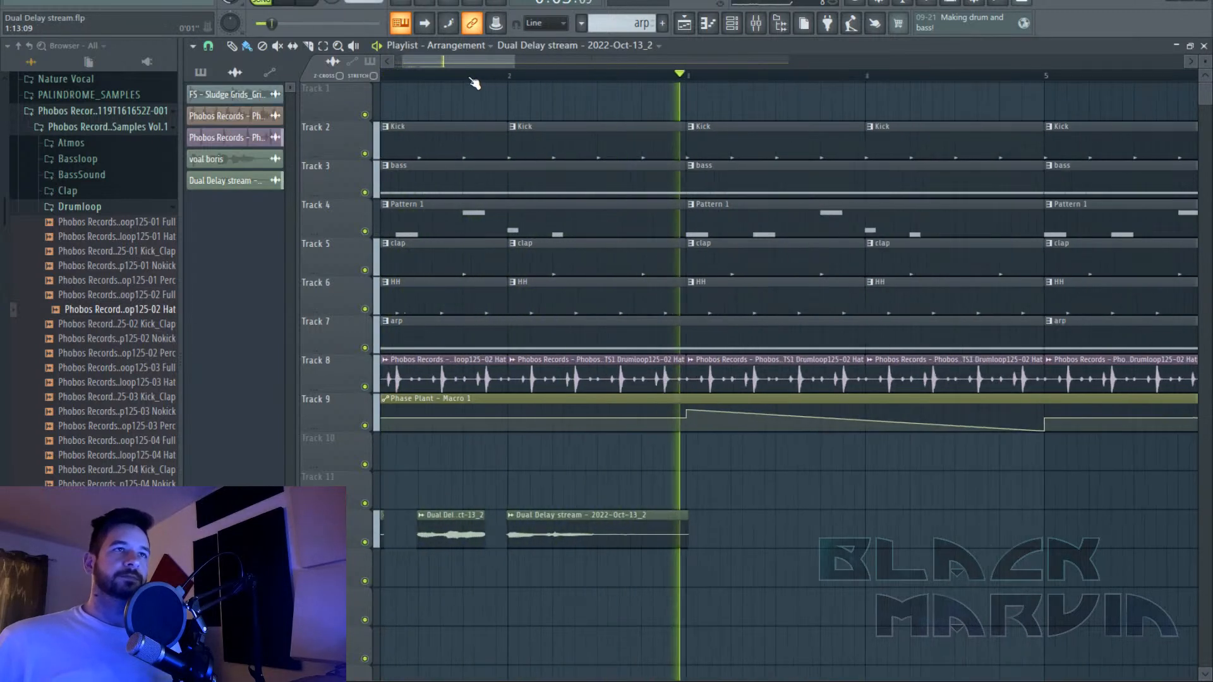
key(F9)
click(685, 25)
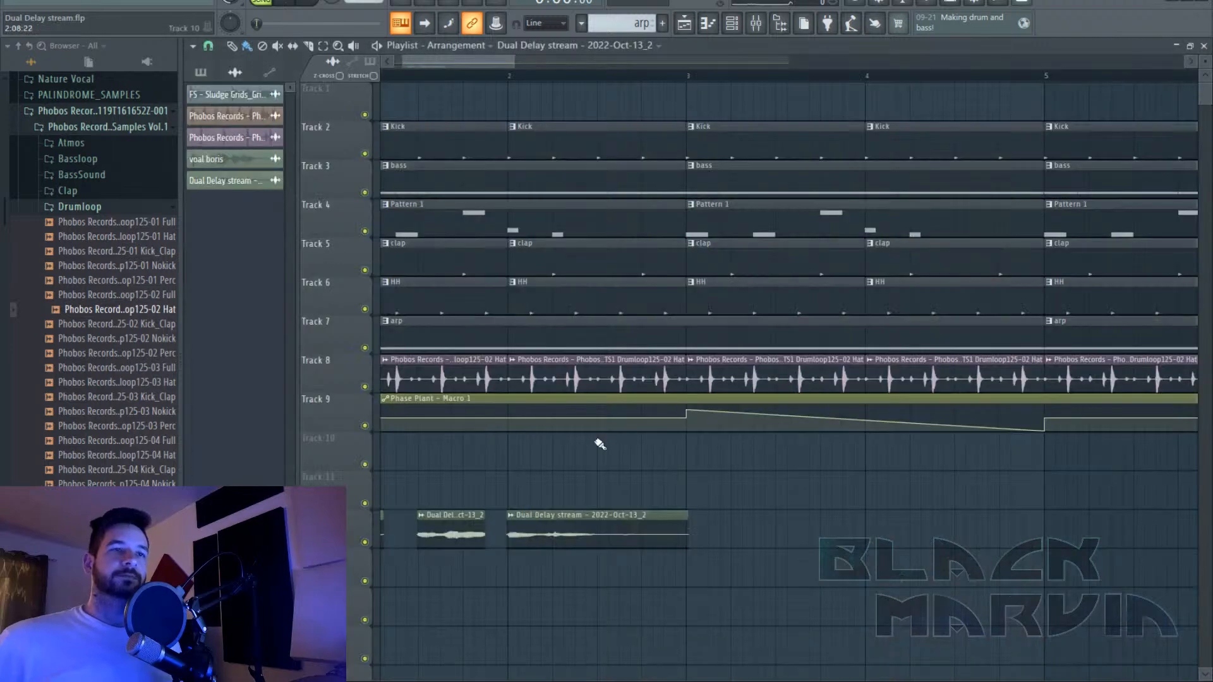
Load kHs Pitch Shifter in slot 5 of the vocal's mixer track and set its pitch to -6.00 and mix to about 74%.
double_click(569, 526)
click(757, 26)
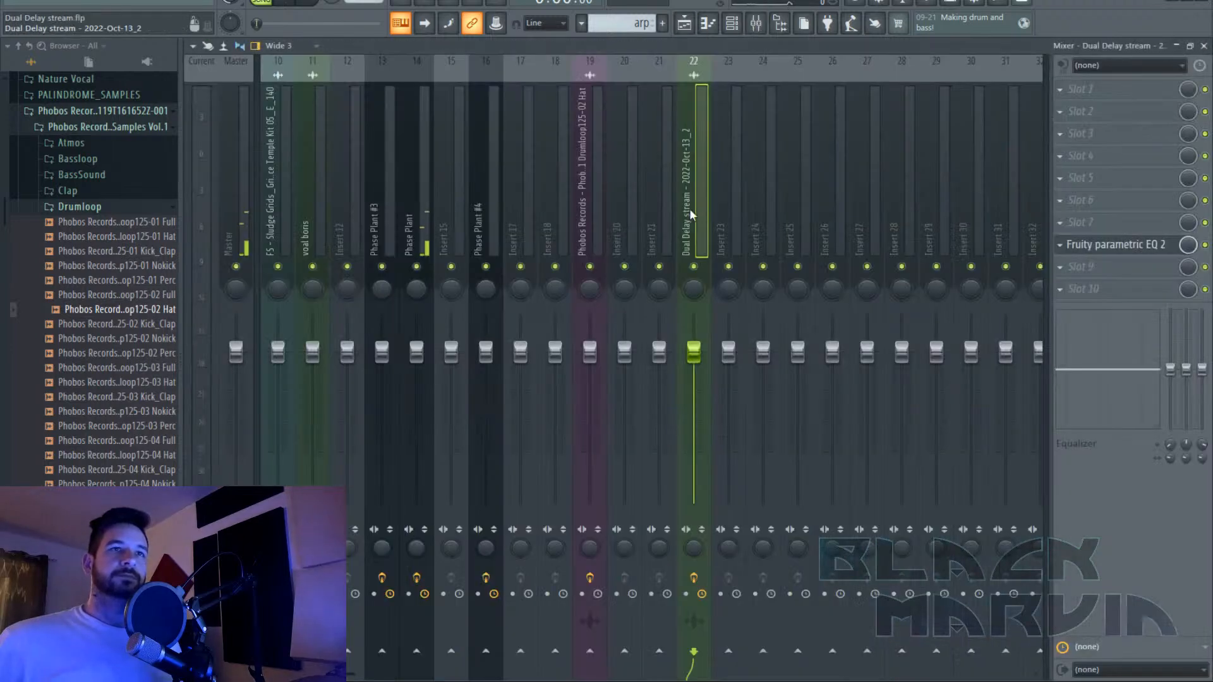
click(1097, 180)
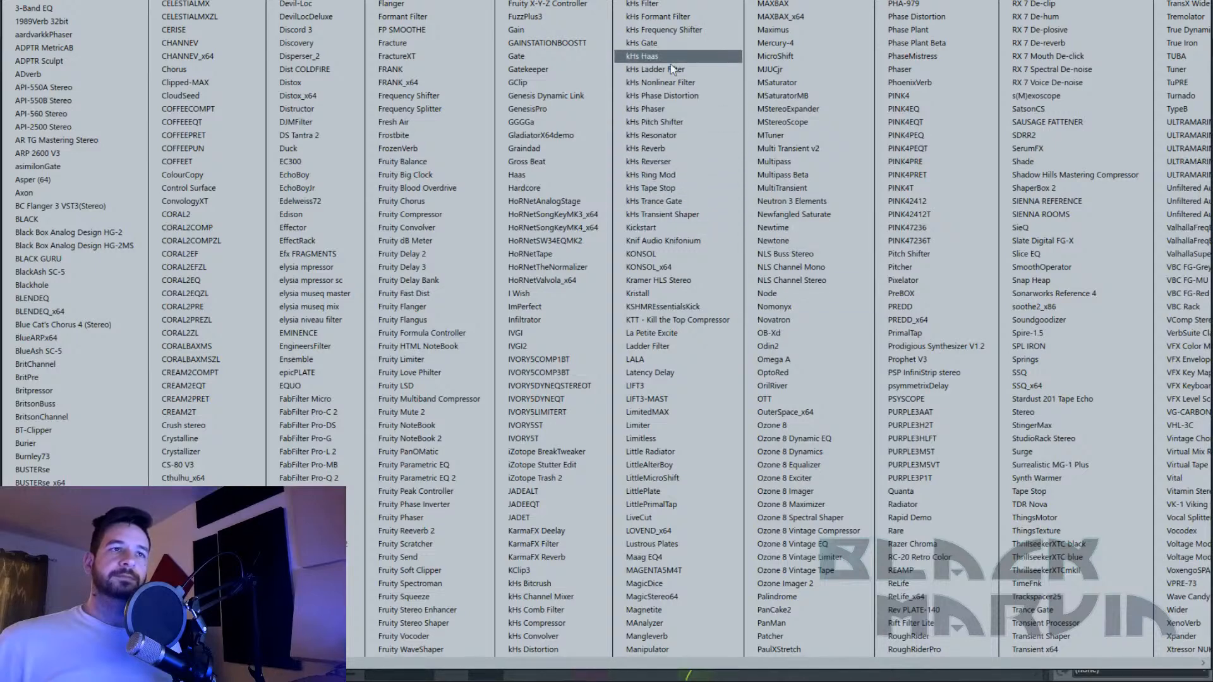
click(697, 122)
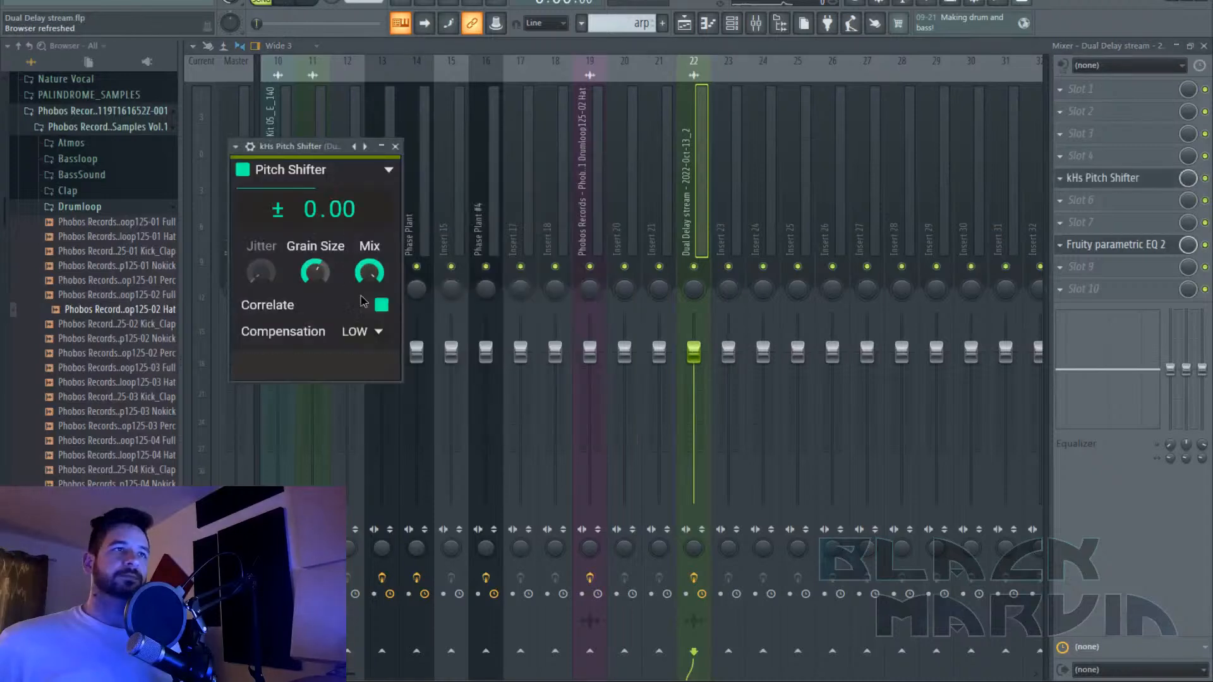
mouse_move(316, 211)
mouse_down()
mouse_move(316, 222)
mouse_move(316, 207)
mouse_up()
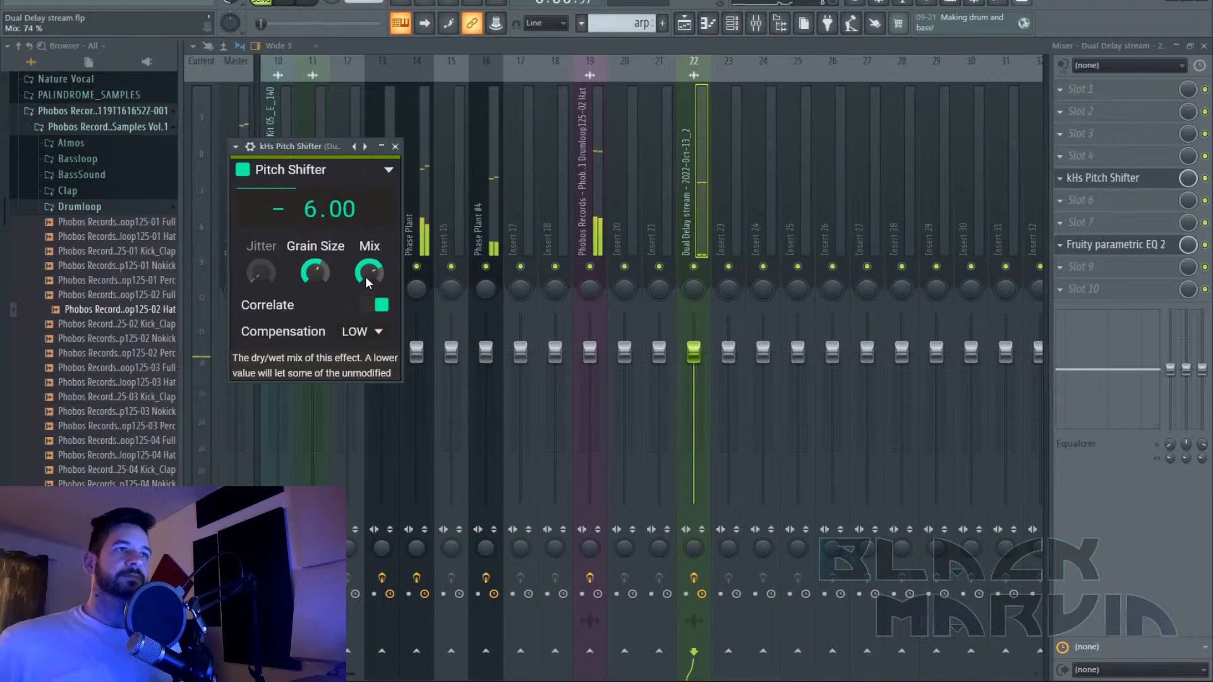
key(F5)
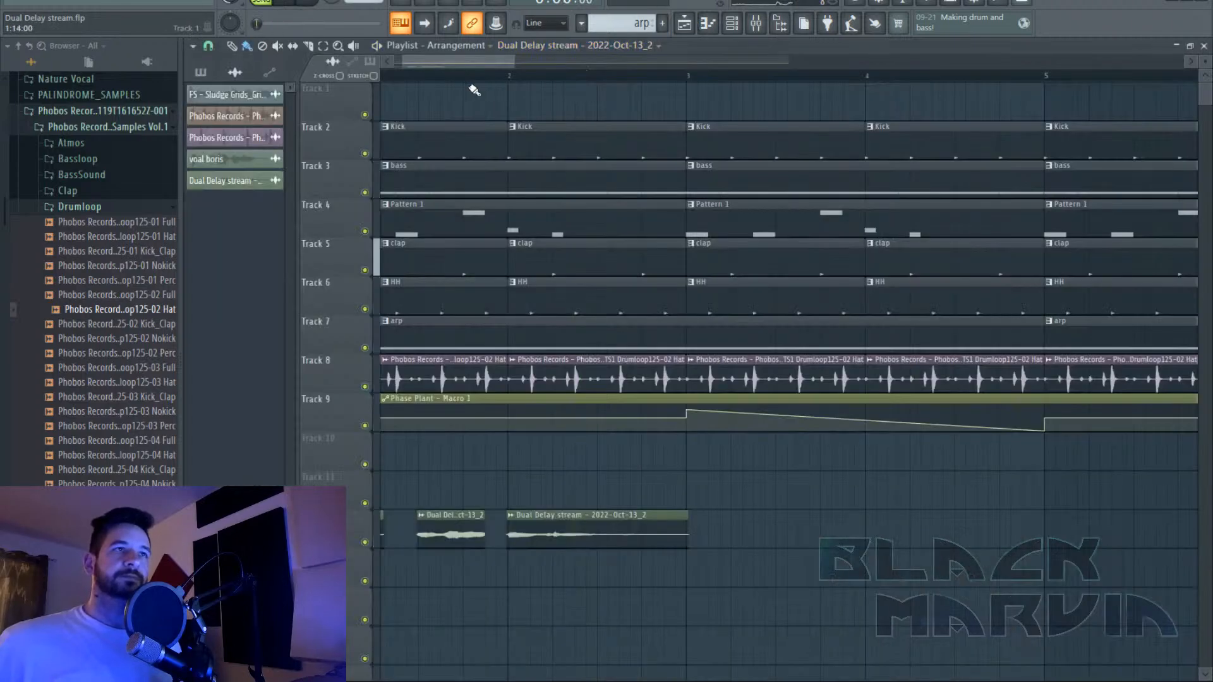
drag(454, 60, 441, 60)
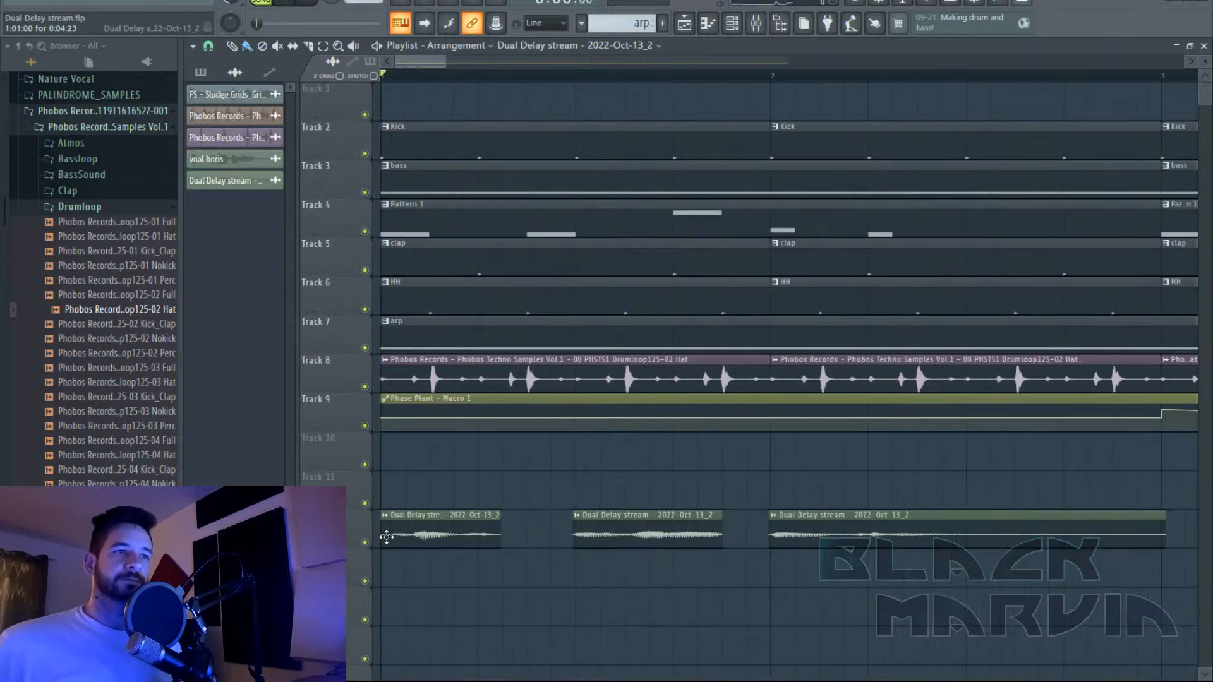
Trim the start of the first Dual Delay stream clip on Track 12, keep it starting at bar 1, and audition the timing.
drag(382, 533, 400, 535)
key(space)
key(space)
key(space)
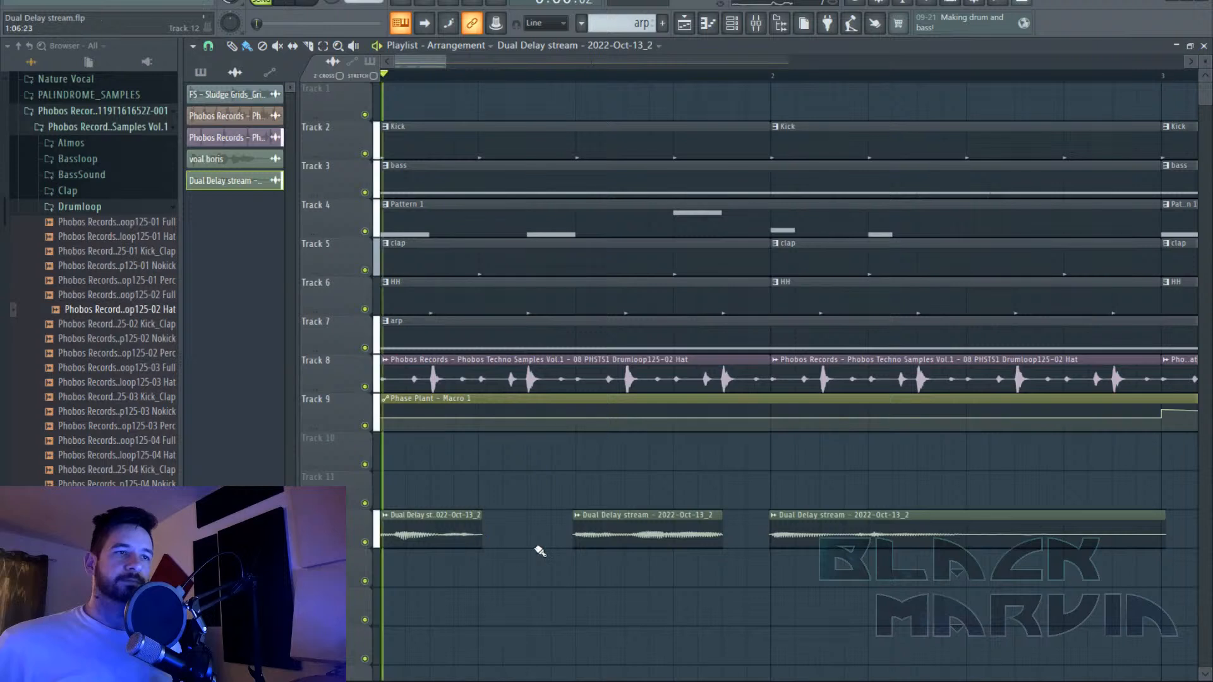
Shift the second Dual Delay stream clip on Track 12 earlier, to just before the third kick of bar 1, checking it in playback.
mouse_move(603, 536)
mouse_down()
mouse_move(508, 533)
mouse_move(606, 533)
mouse_up()
key(space)
key(space)
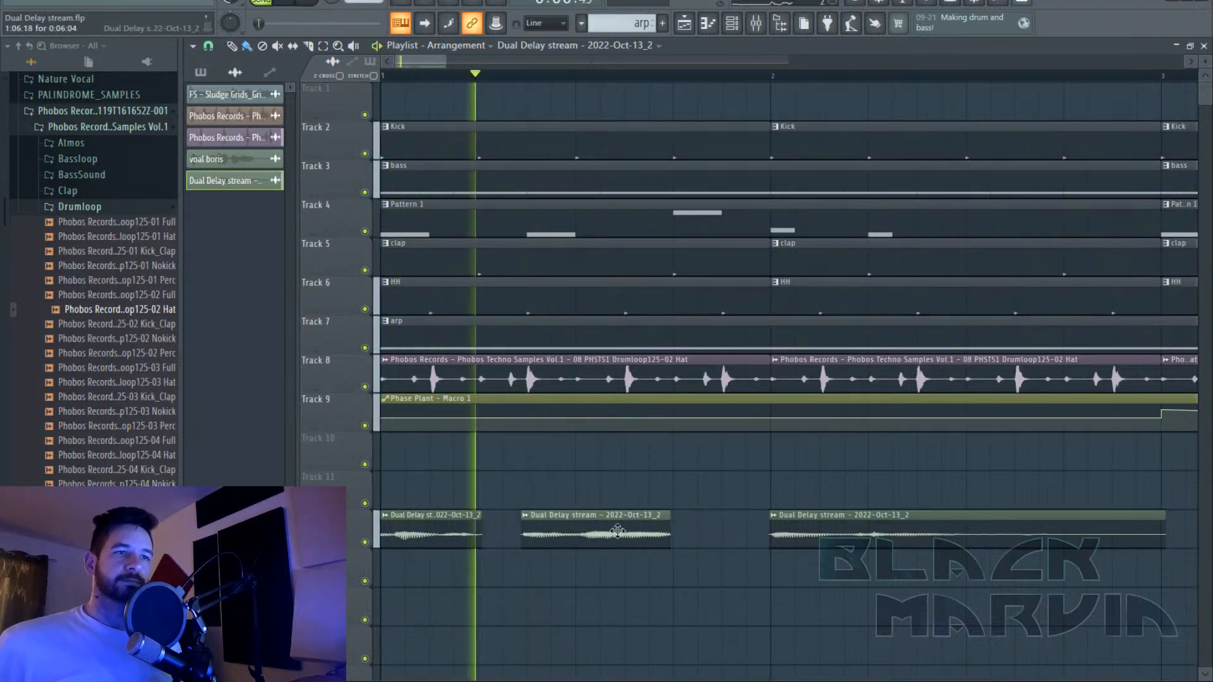
key(space)
key(space)
Shift the third Dual Delay stream clip on Track 12 earlier so it starts shortly before bar 2, and audition the result.
mouse_move(812, 527)
mouse_down()
mouse_move(719, 526)
mouse_move(812, 525)
mouse_up()
key(space)
key(space)
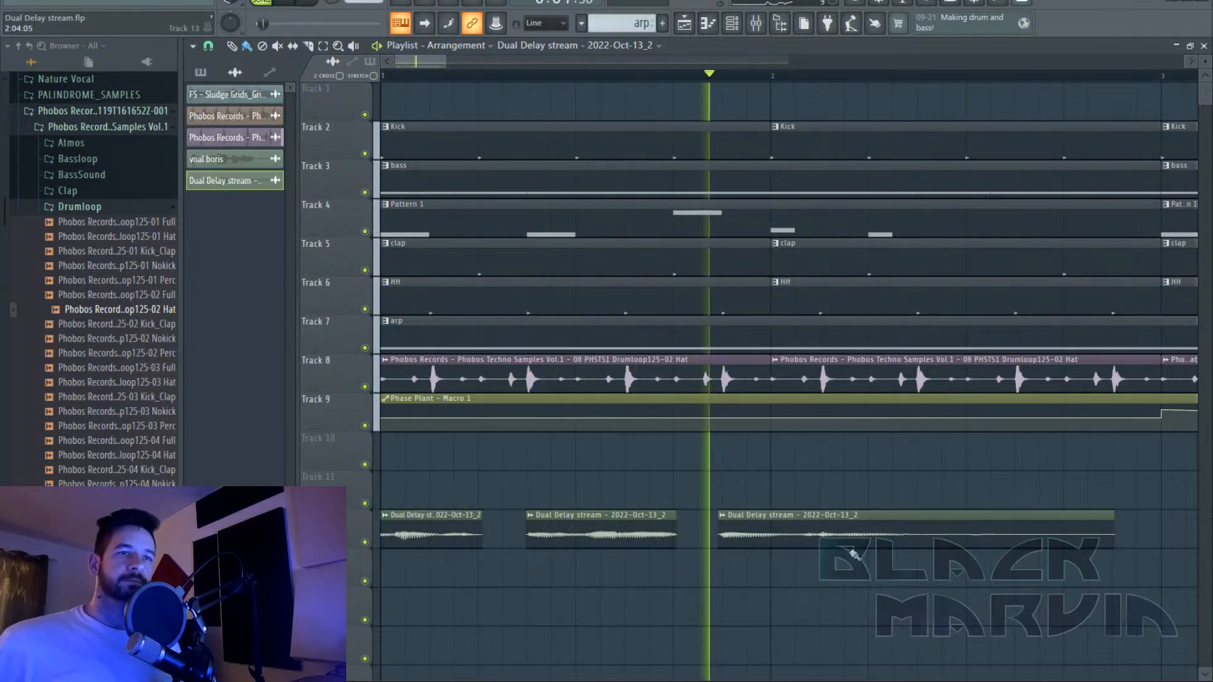
key(space)
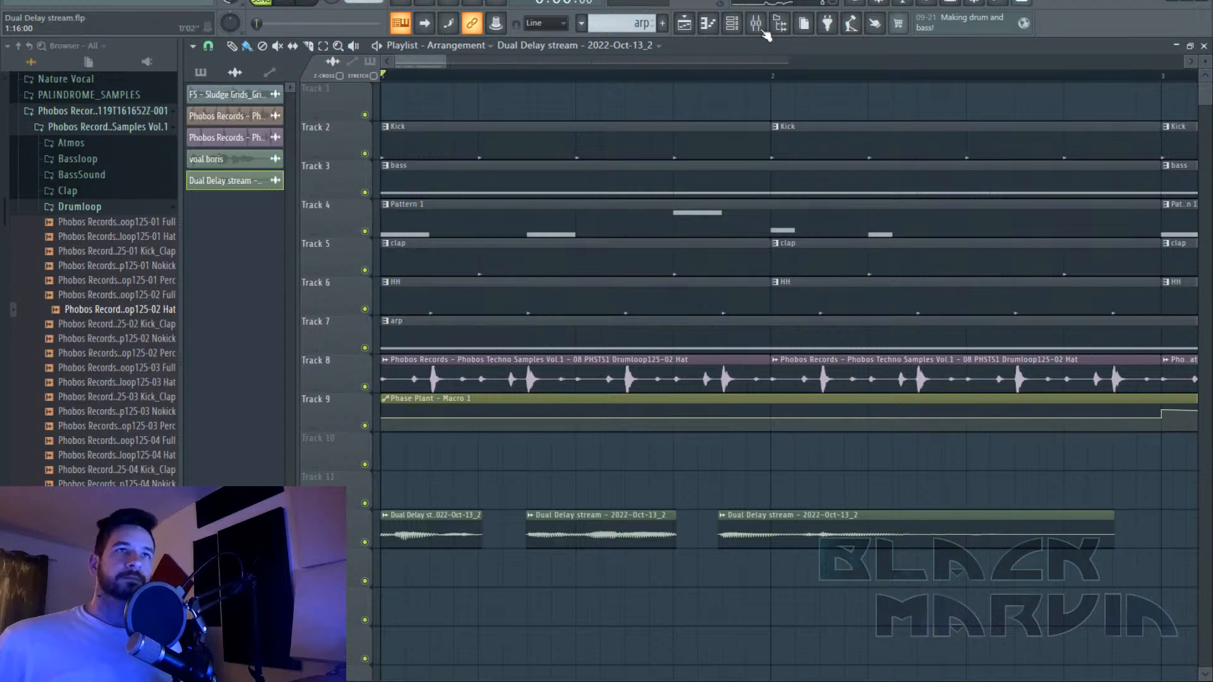
Add Blue Cat's Chorus 4 (Stereo) to slot 7 of mixer track 22, with wet at 80% and gain at 0 dB.
click(756, 23)
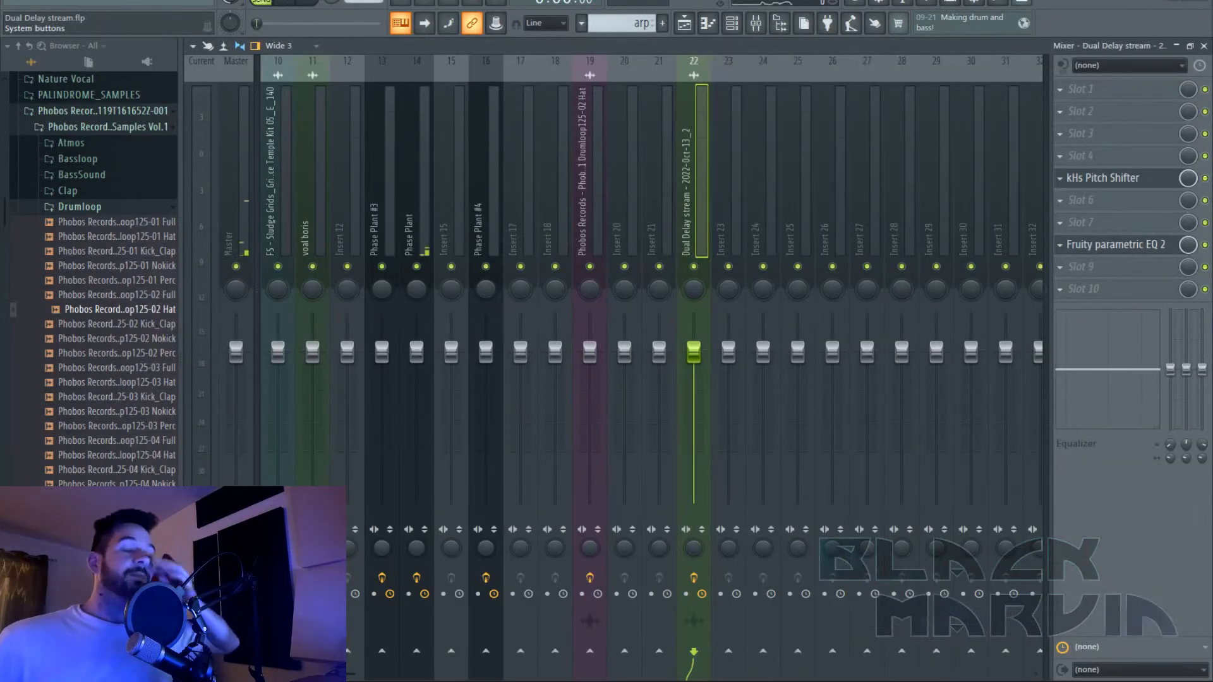
click(1112, 201)
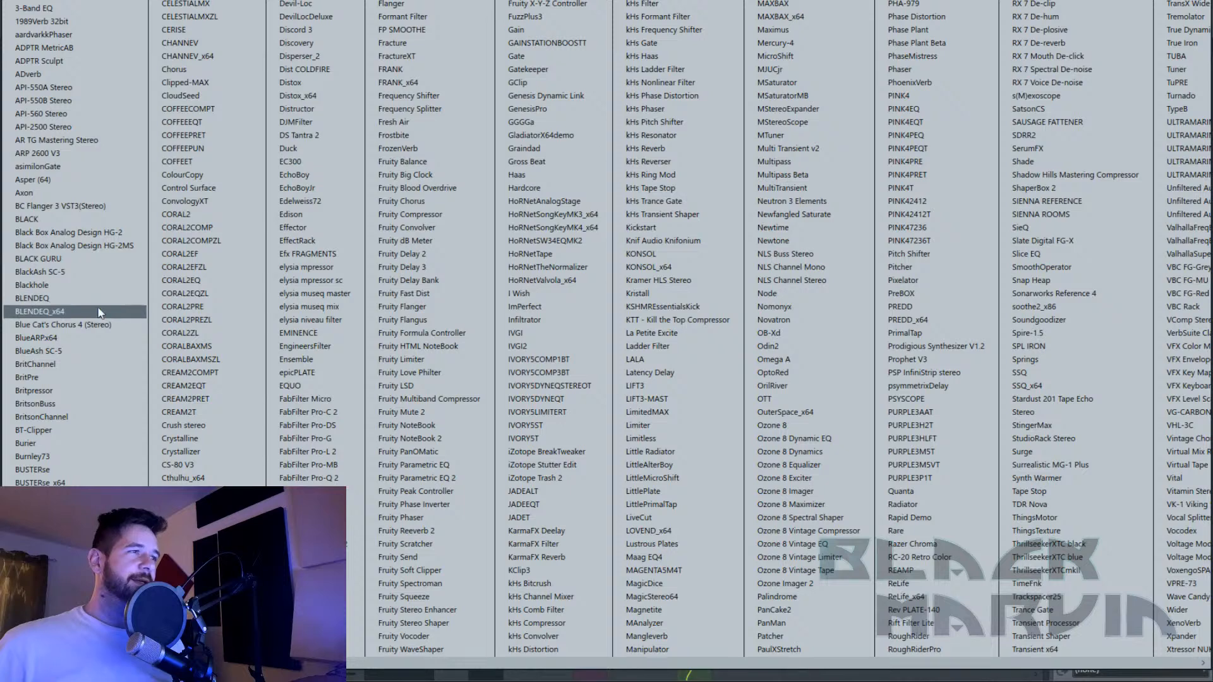
click(98, 326)
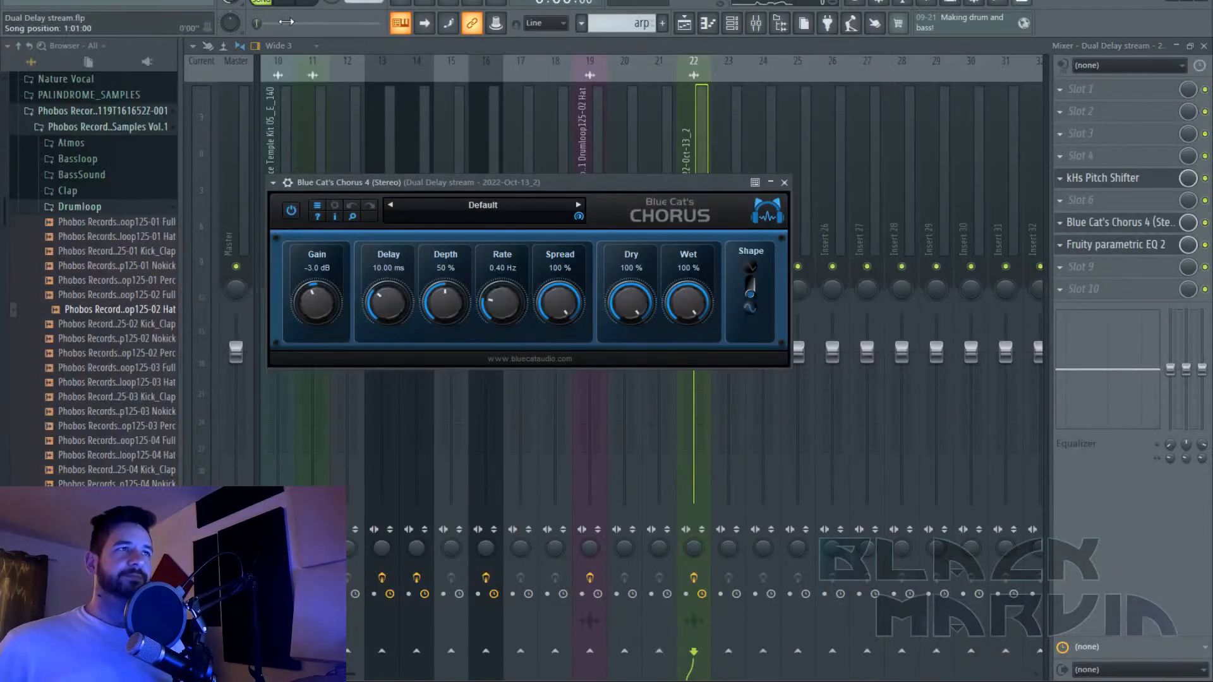
drag(684, 308, 666, 332)
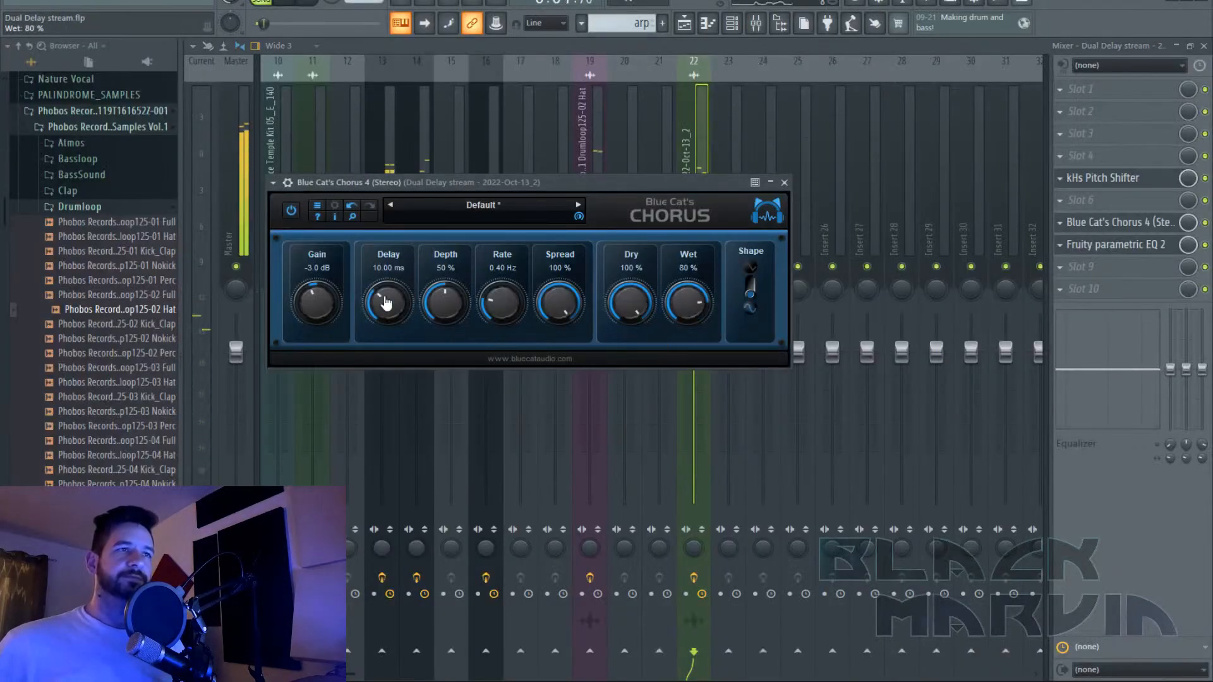
drag(316, 306, 315, 296)
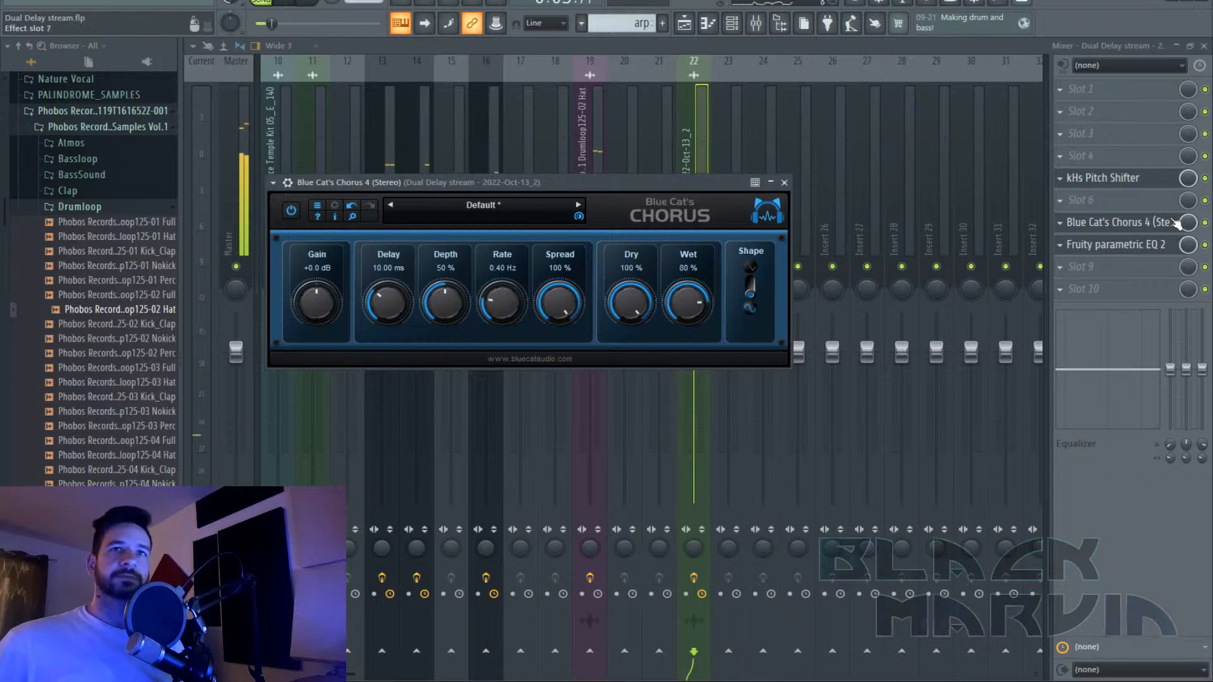
Set the kHs Pitch Shifter on mixer track 22 to a pitch of -5.00 during playback.
click(1159, 183)
drag(310, 211, 310, 203)
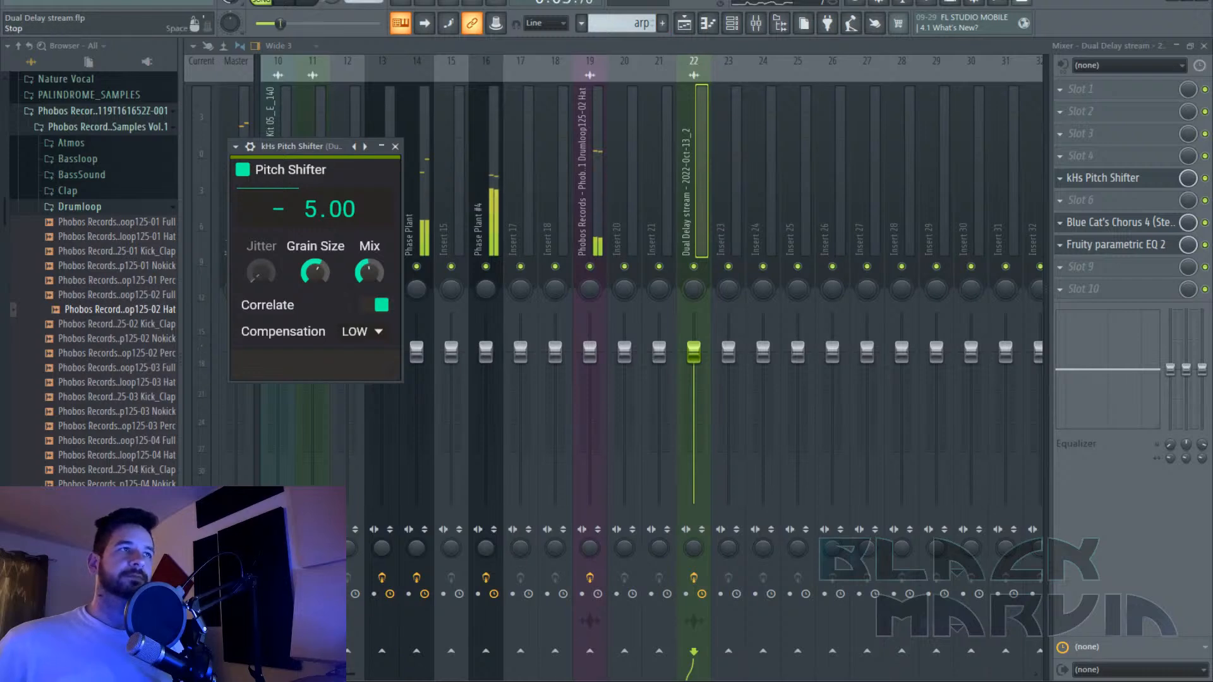
key(space)
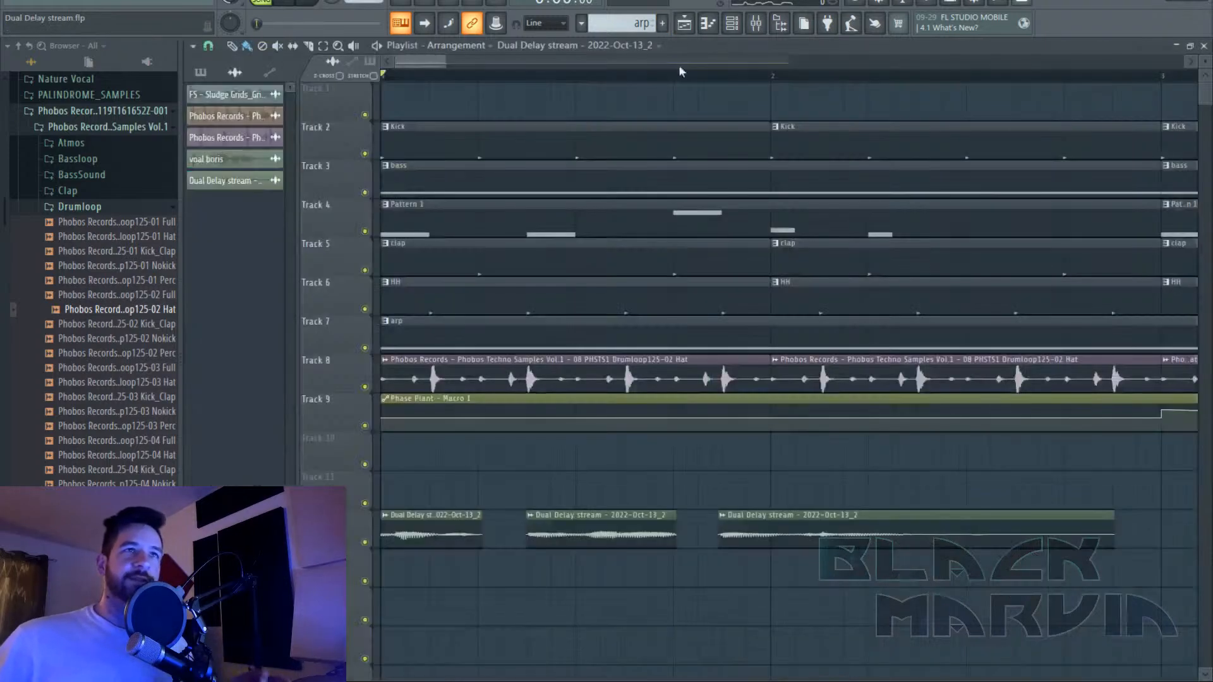
Move the kHs Pitch Shifter up to effect slot 3 on mixer track 22 and return to the playlist.
click(684, 23)
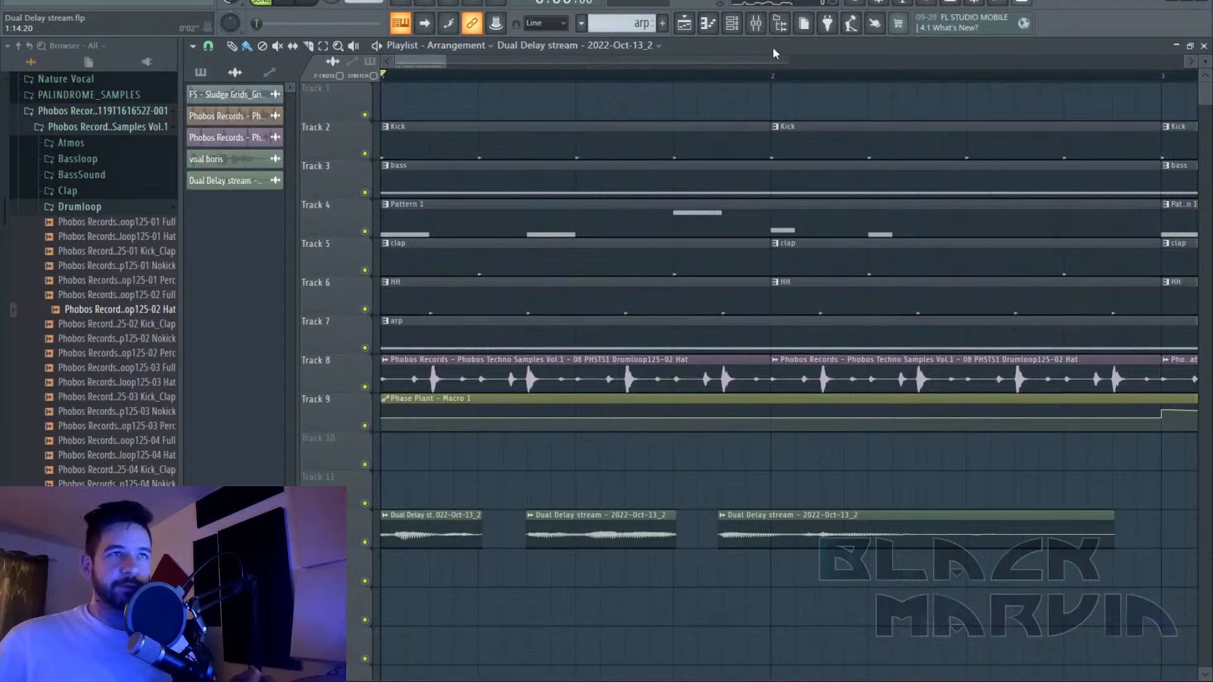
click(756, 24)
scroll(1110, 179, up, 1)
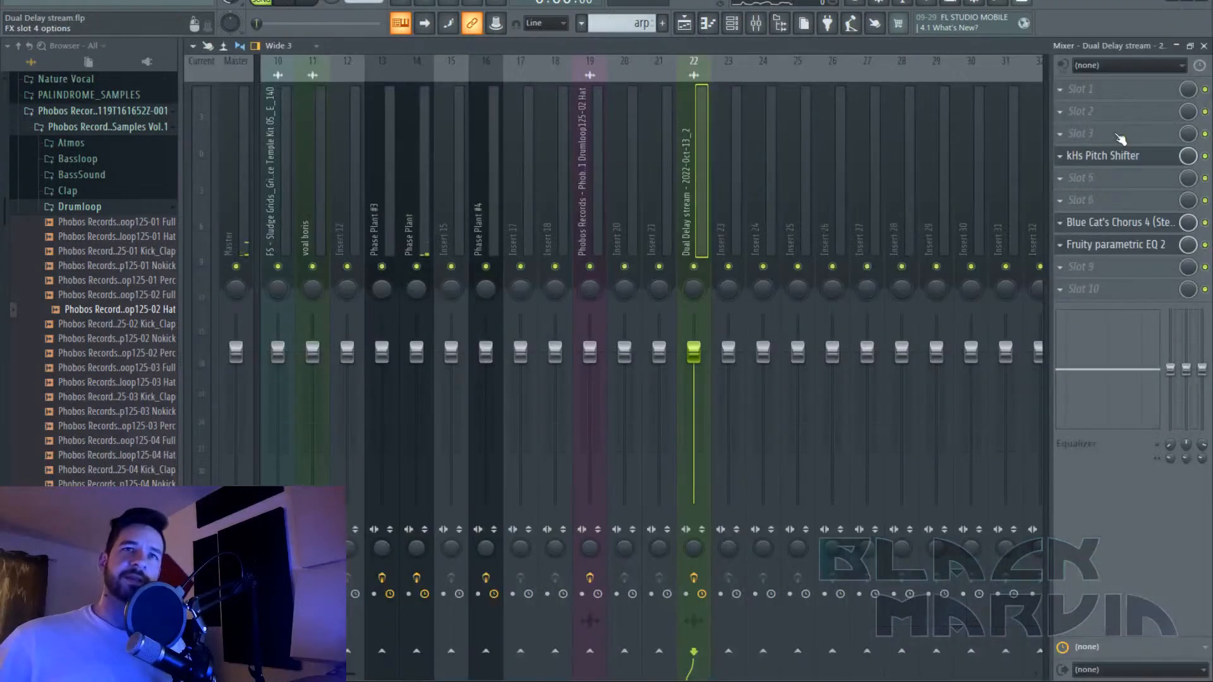
scroll(1113, 152, up, 1)
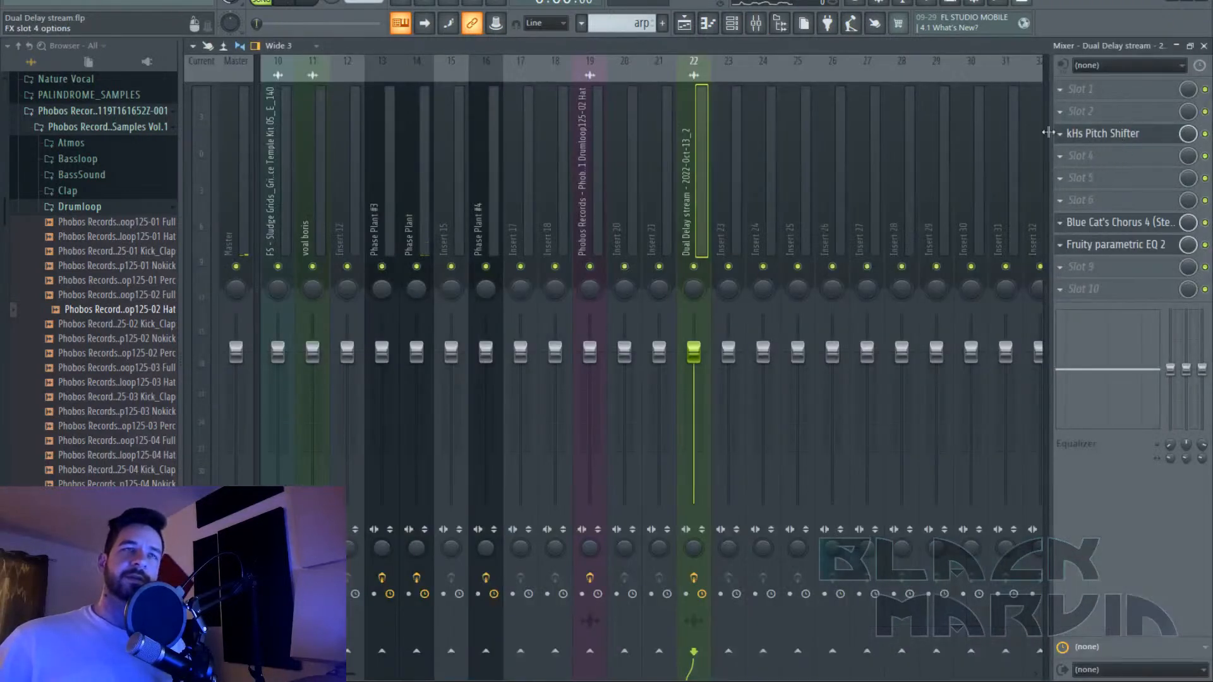
click(684, 24)
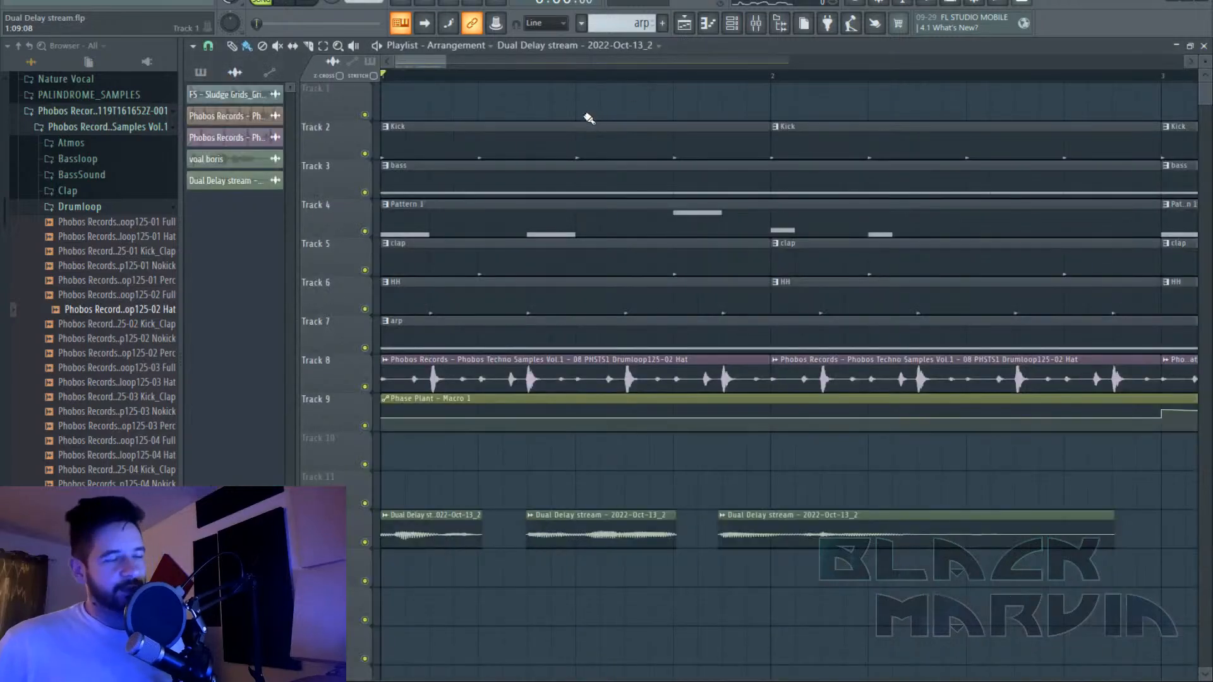
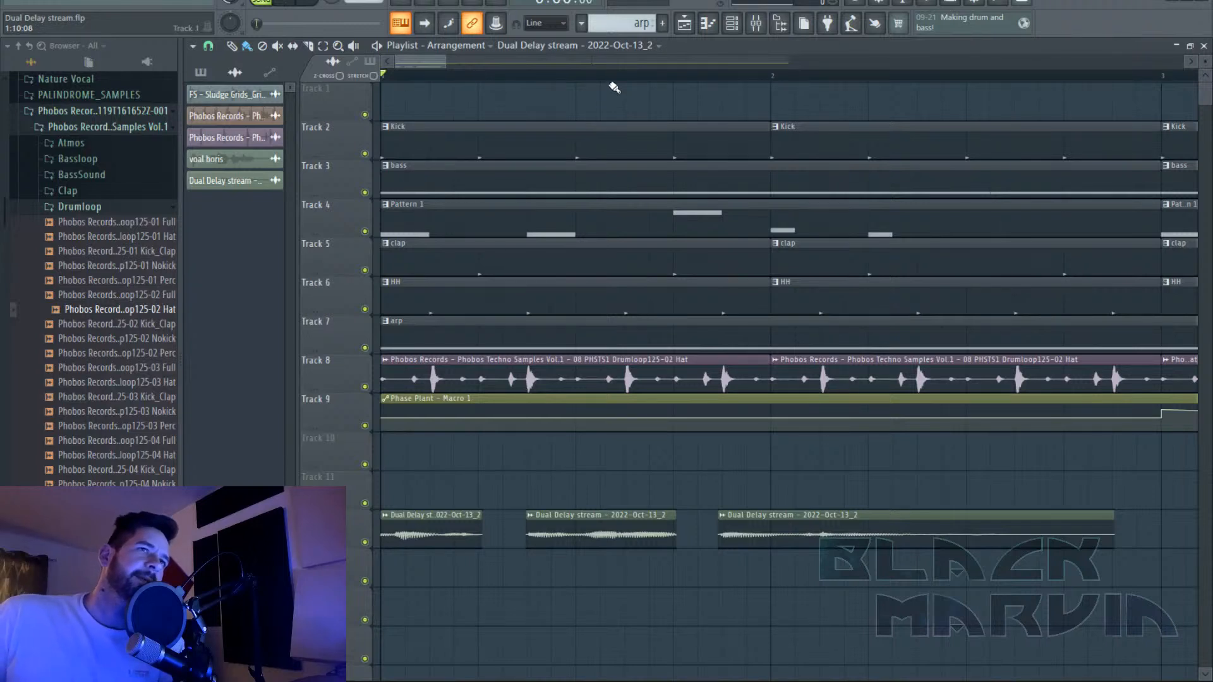
Mute the three Dual Delay stream clips on Track 12 while the arrangement plays.
scroll(616, 85, down, 2)
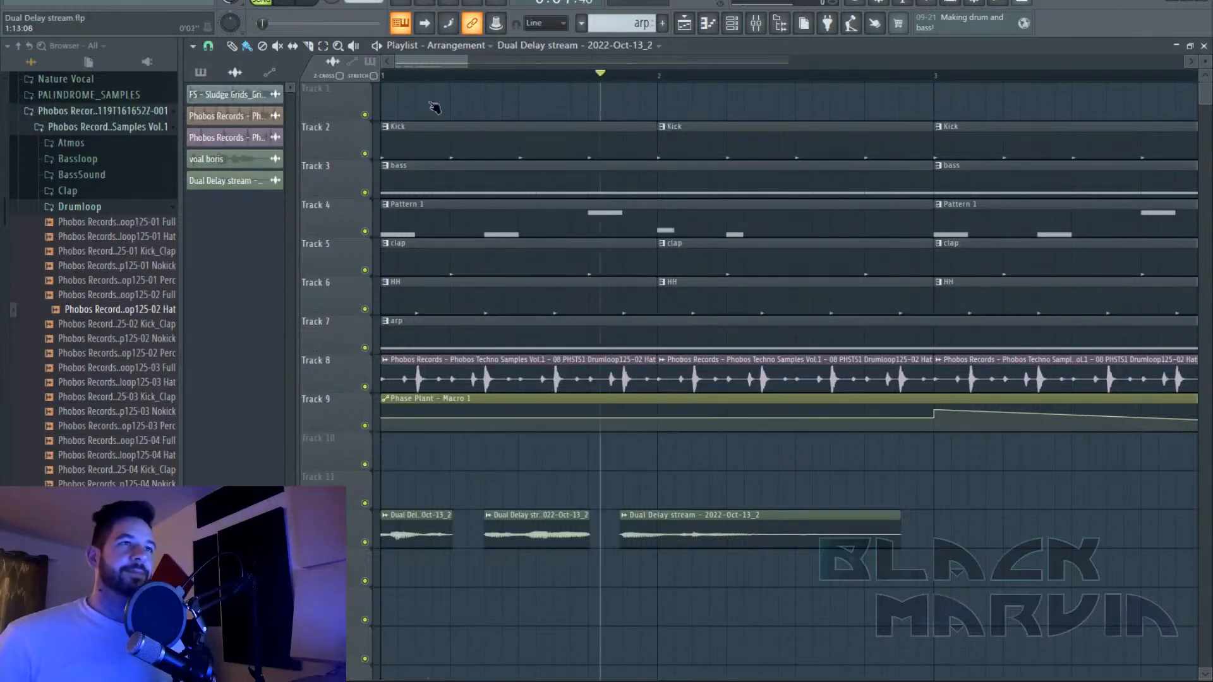
scroll(418, 85, down, 4)
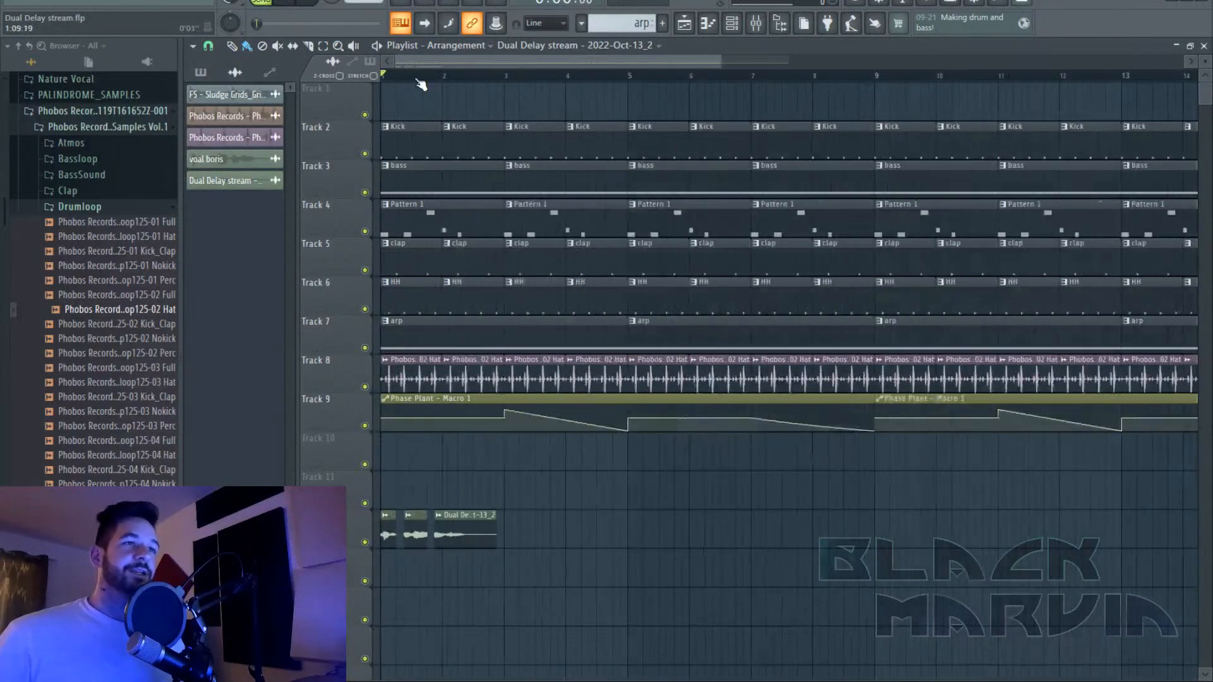
scroll(421, 85, up, 2)
drag(441, 62, 383, 66)
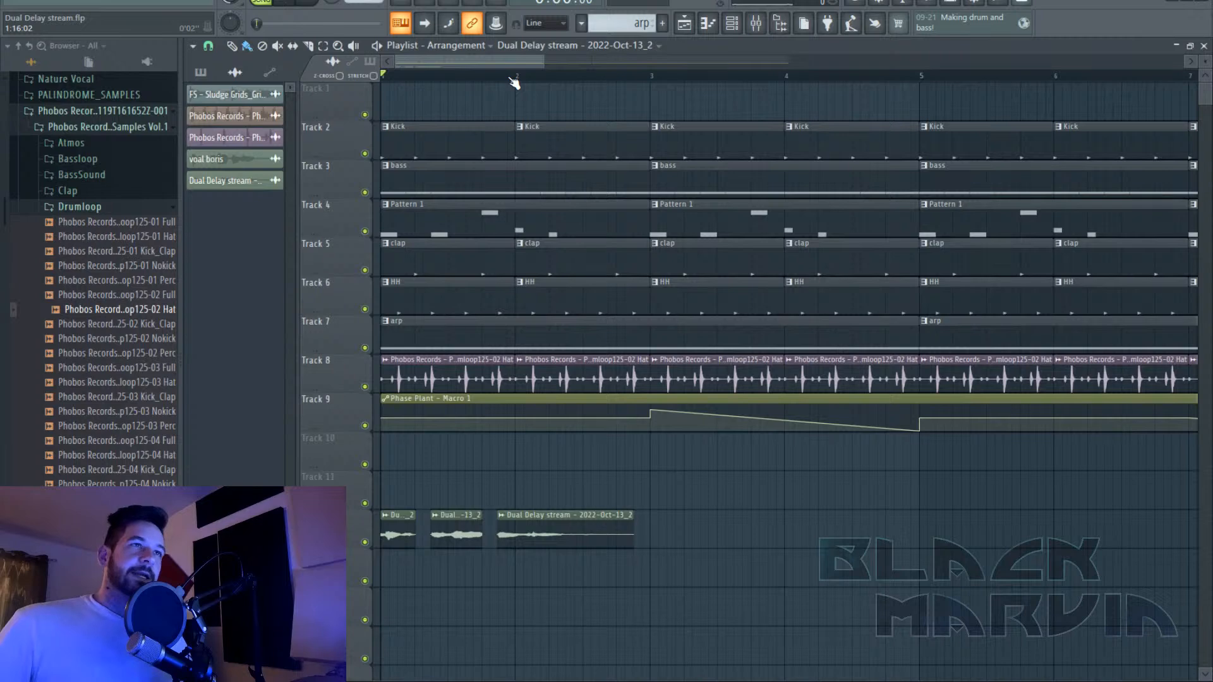
scroll(513, 82, down, 3)
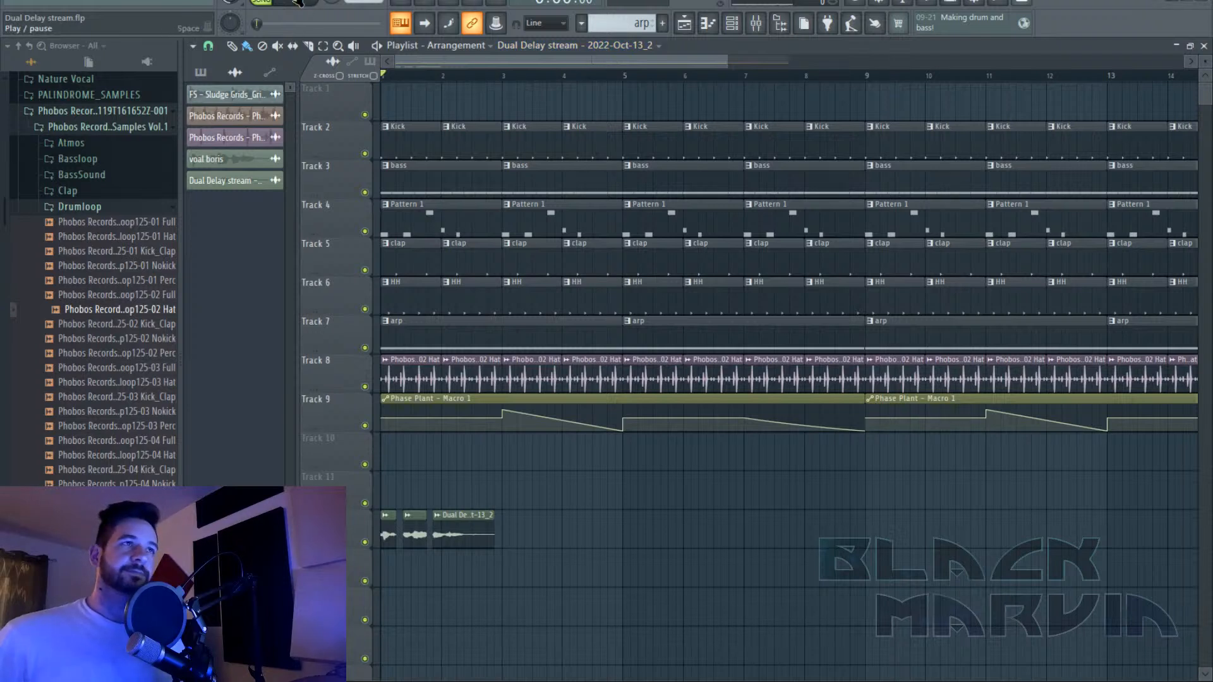
key(space)
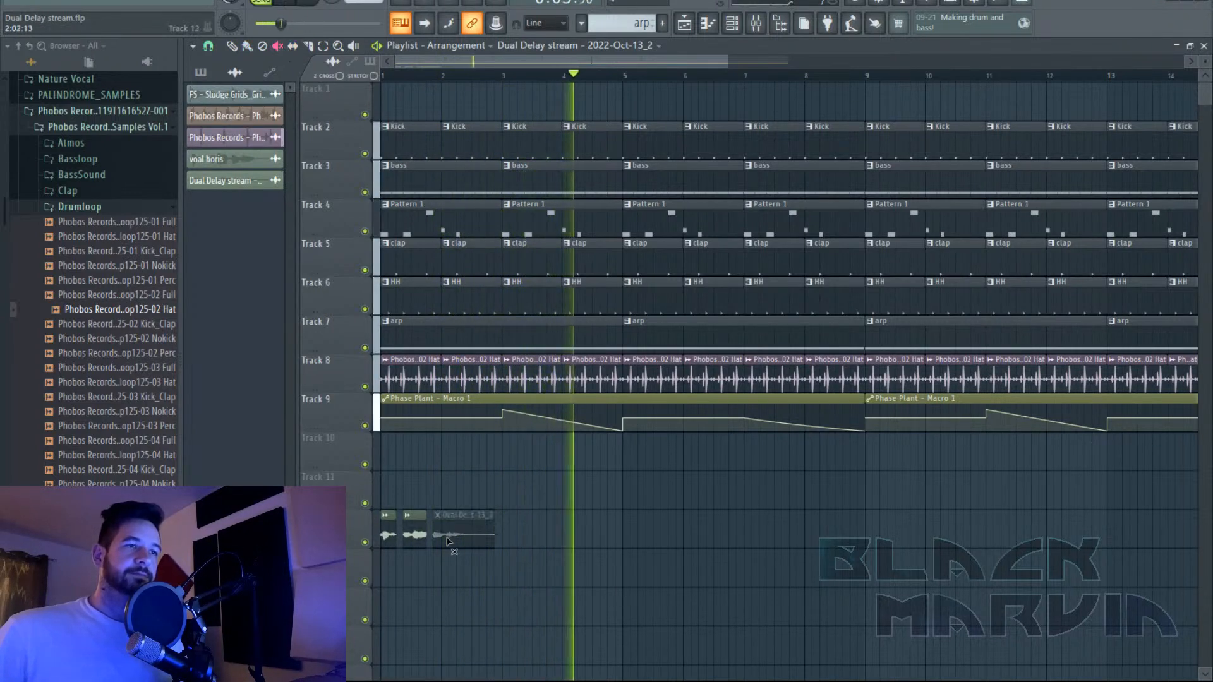
key(space)
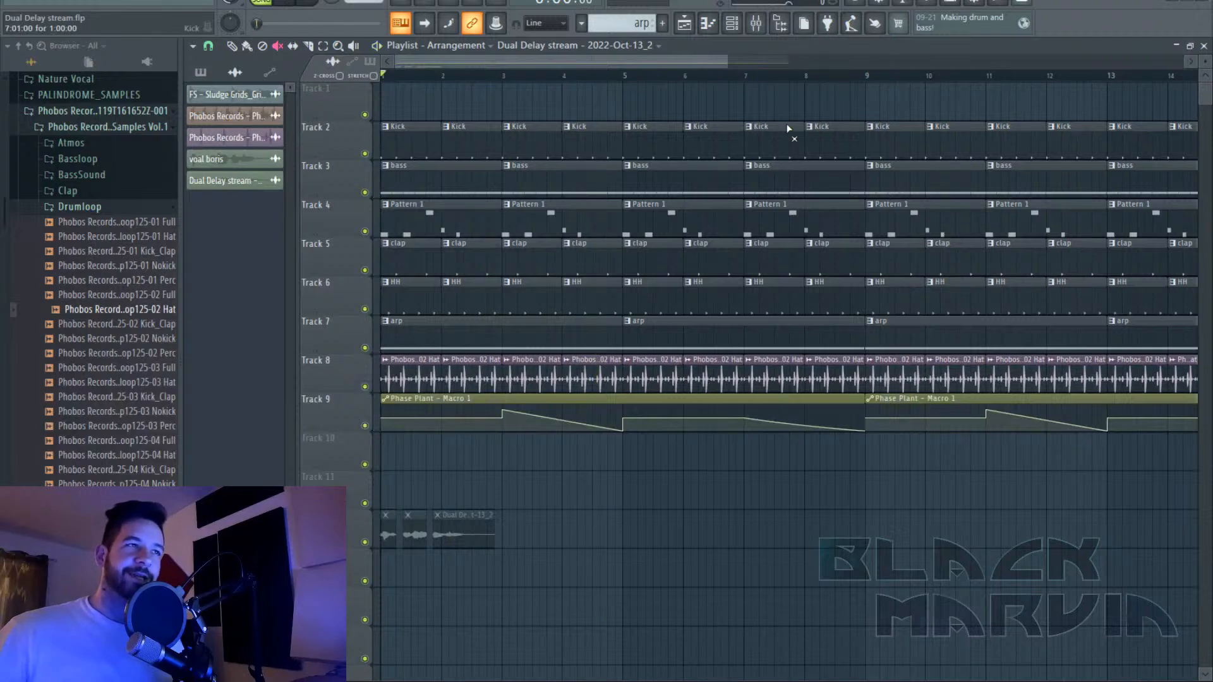
Play the arrangement from bar 1 to review it without the vocal clips.
scroll(669, 77, down, 4)
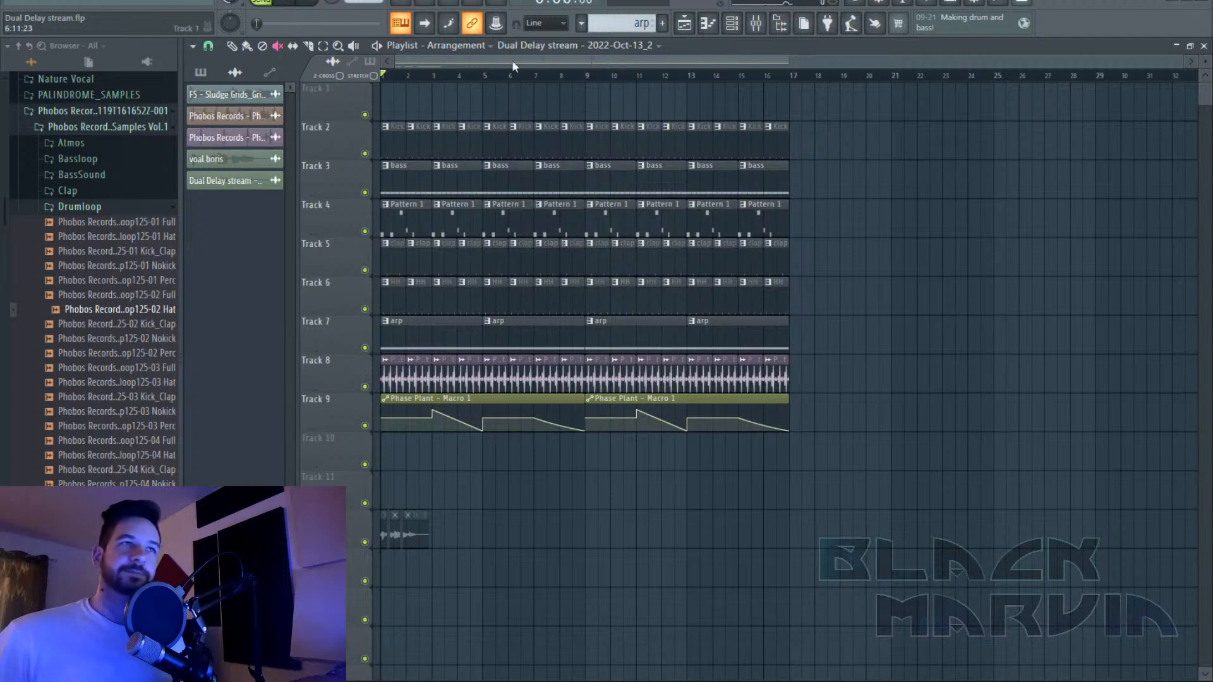
click(491, 50)
drag(516, 75, 378, 76)
key(space)
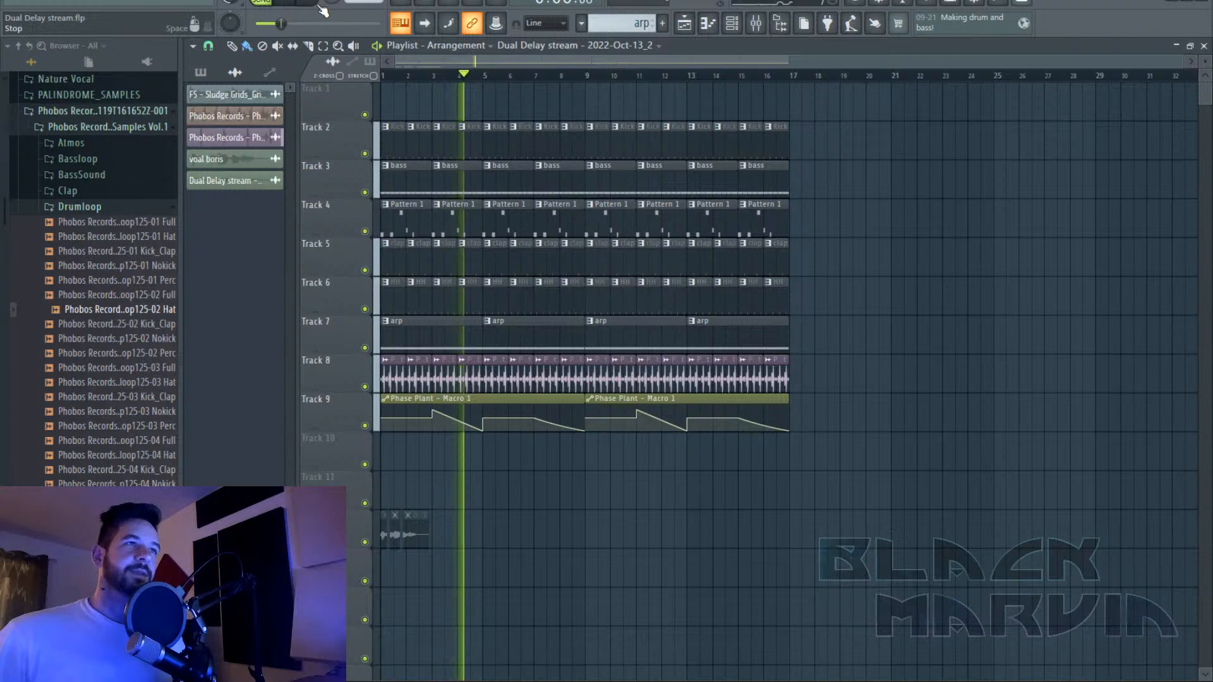
key(space)
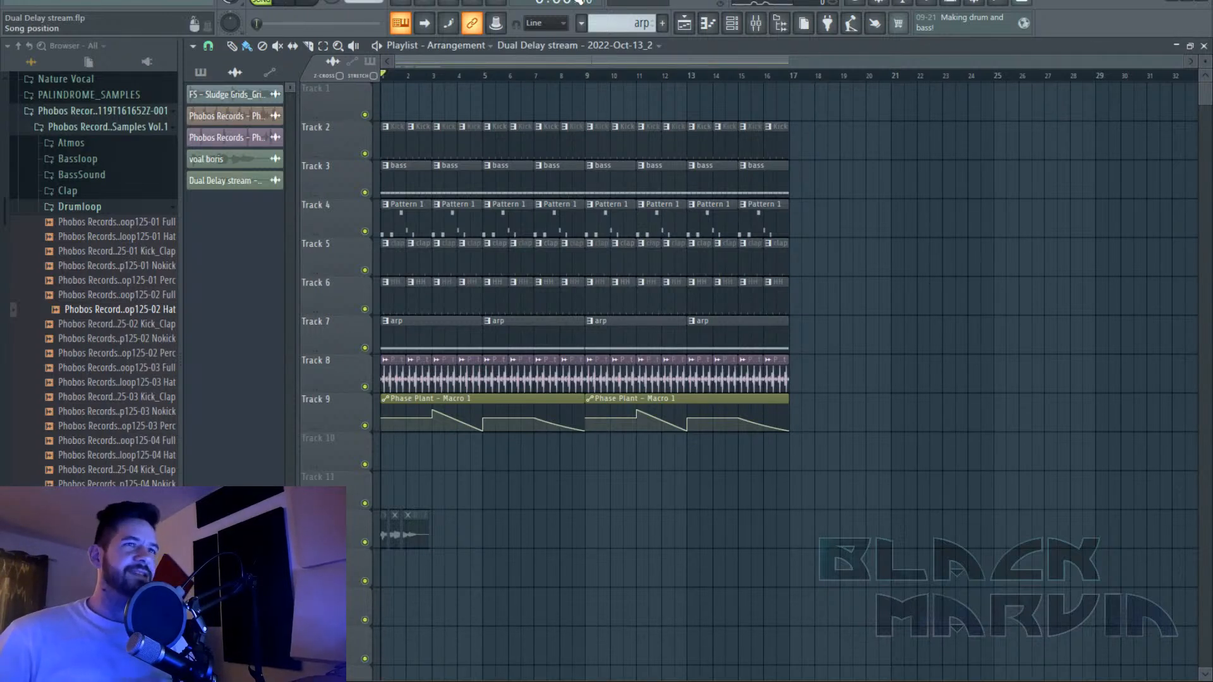
Show all channels in the channel rack and open the Phase Plant #4 instrument while the song plays.
click(756, 23)
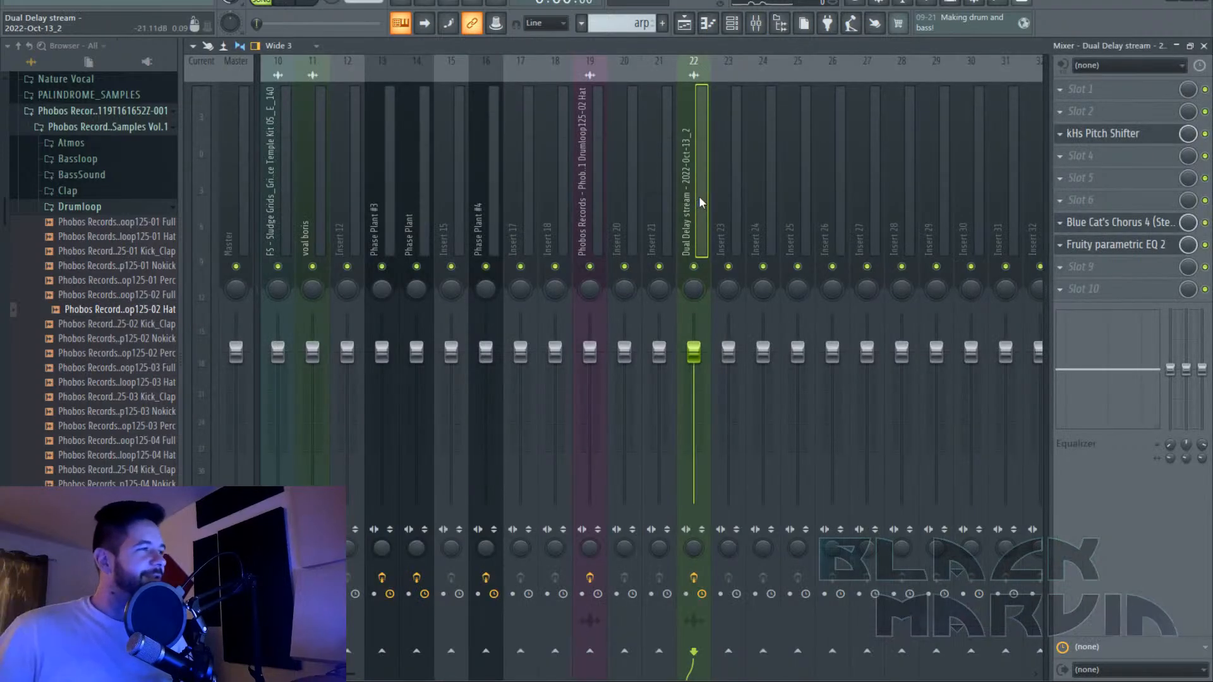
click(732, 23)
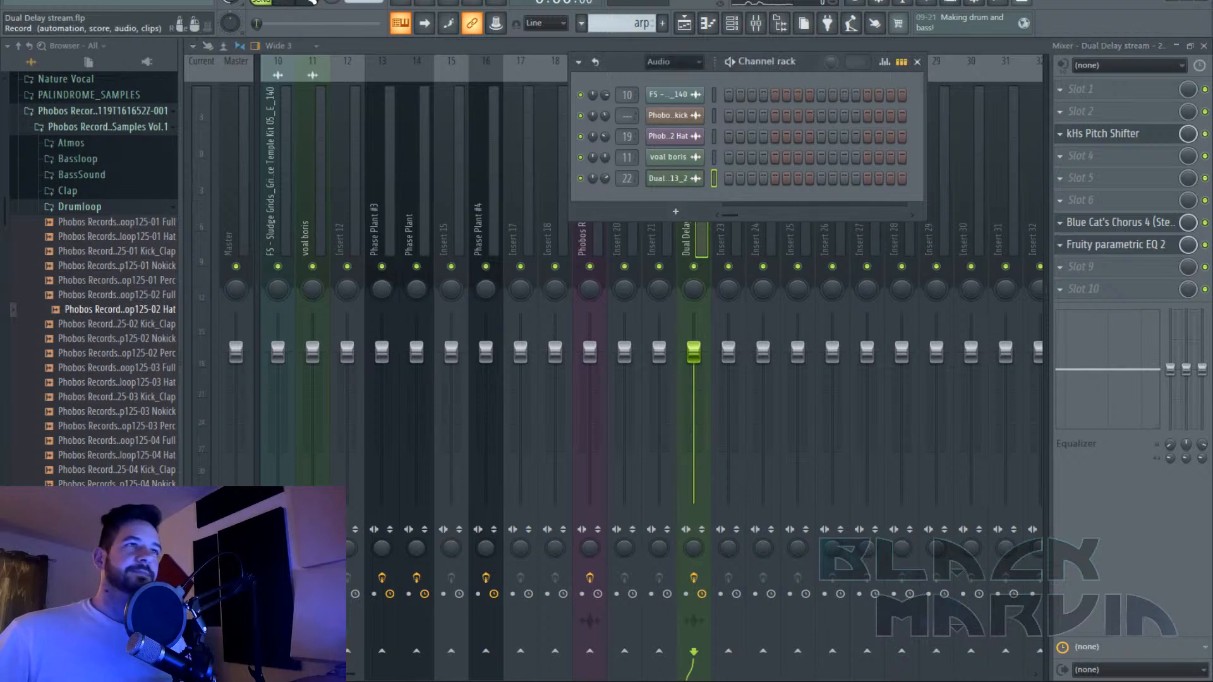
key(space)
click(564, 45)
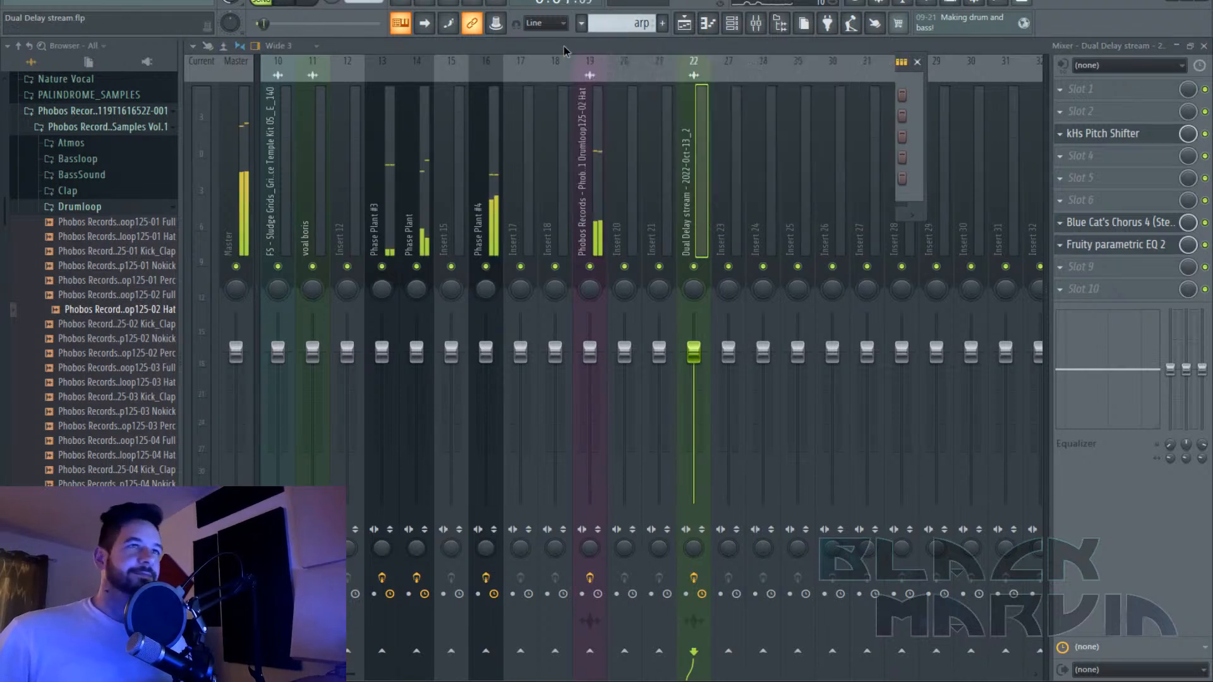
click(732, 26)
click(692, 65)
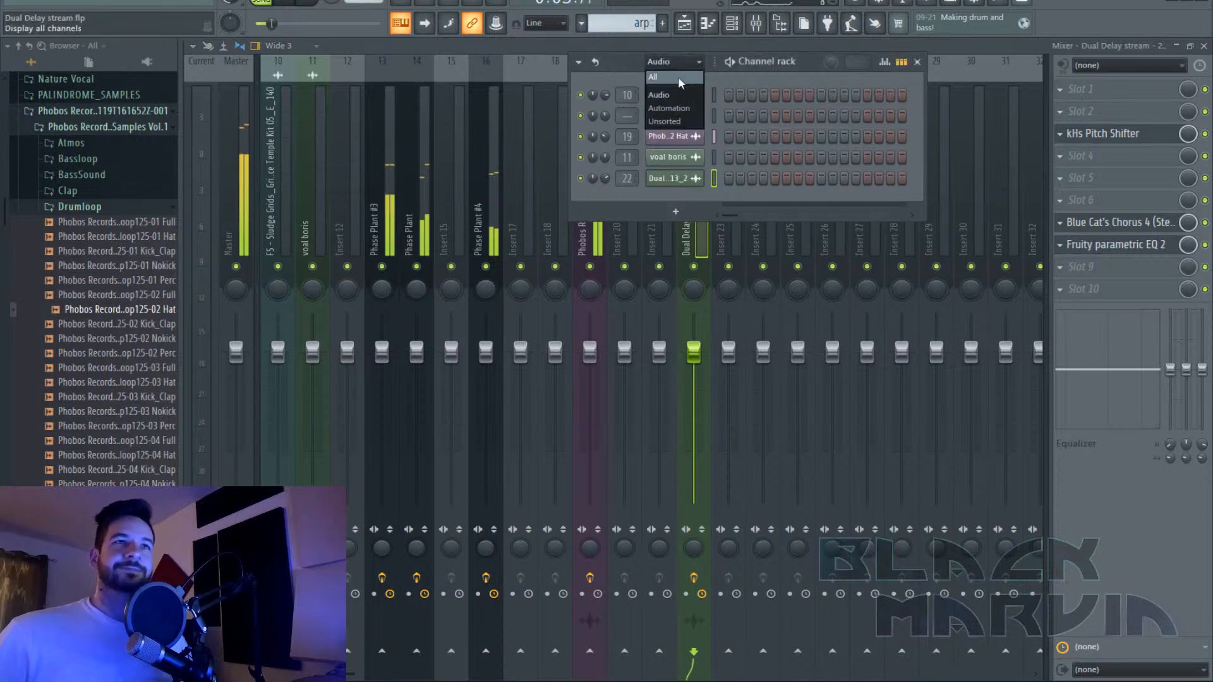
click(677, 77)
click(688, 301)
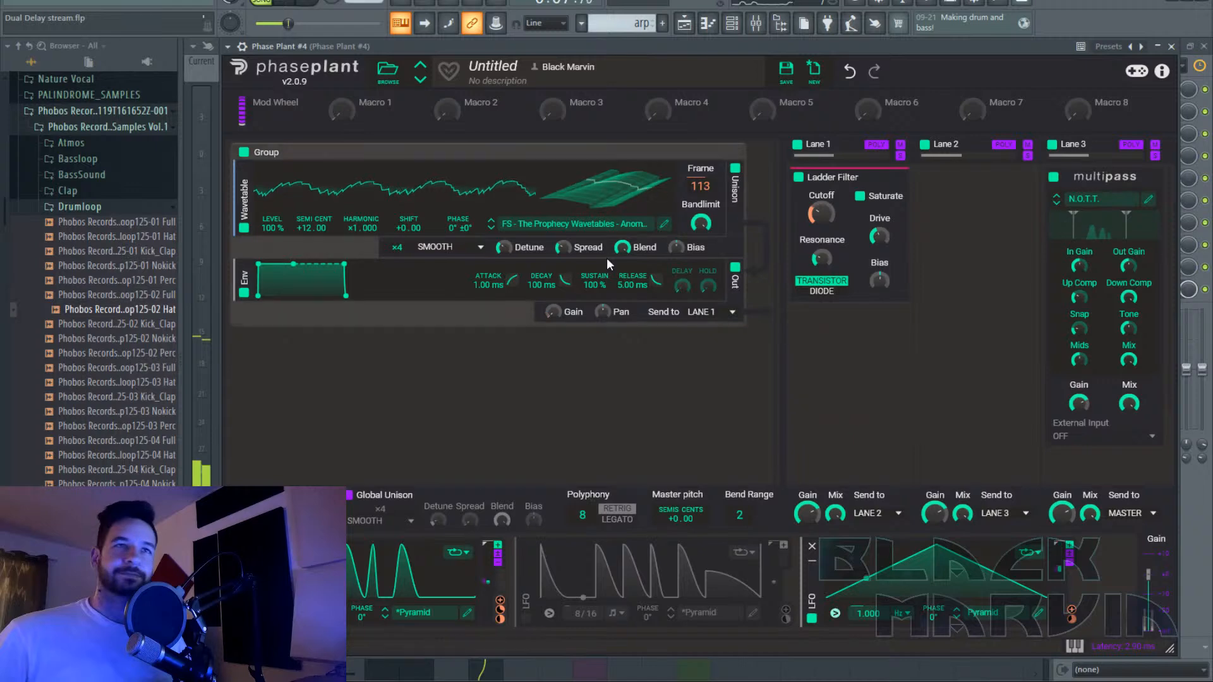
Add a Snap Heap effect below the Ladder Filter in Lane 1 of Phase Plant #4.
click(897, 334)
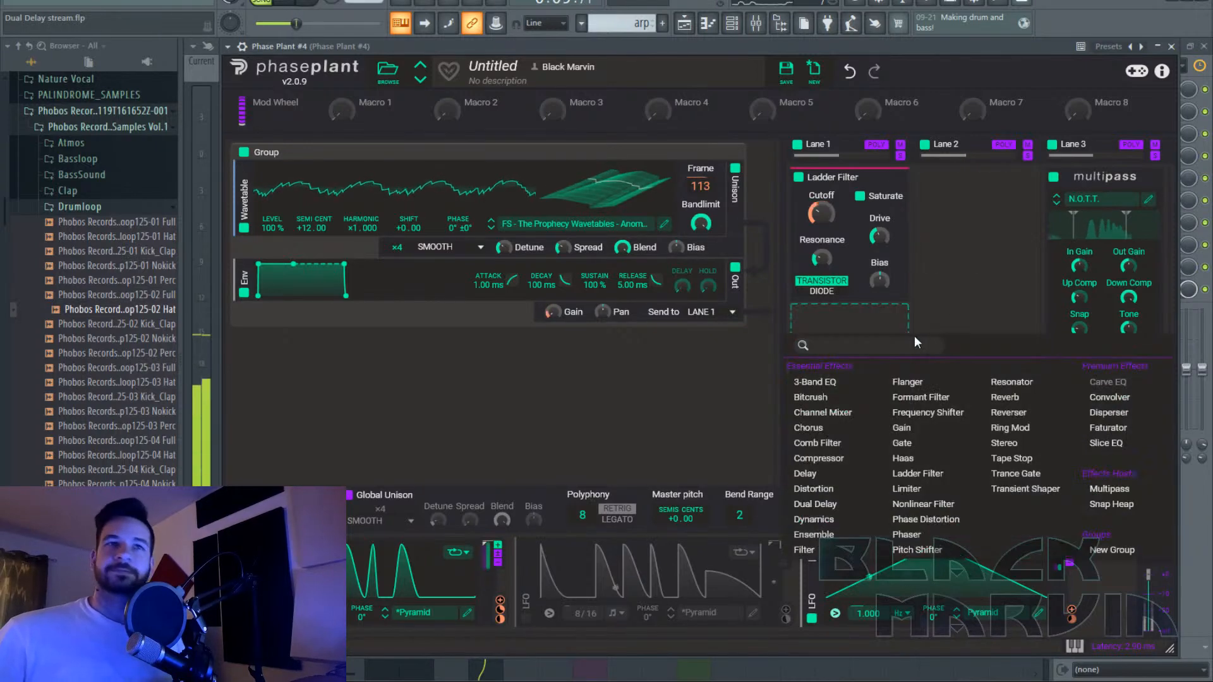
click(1131, 505)
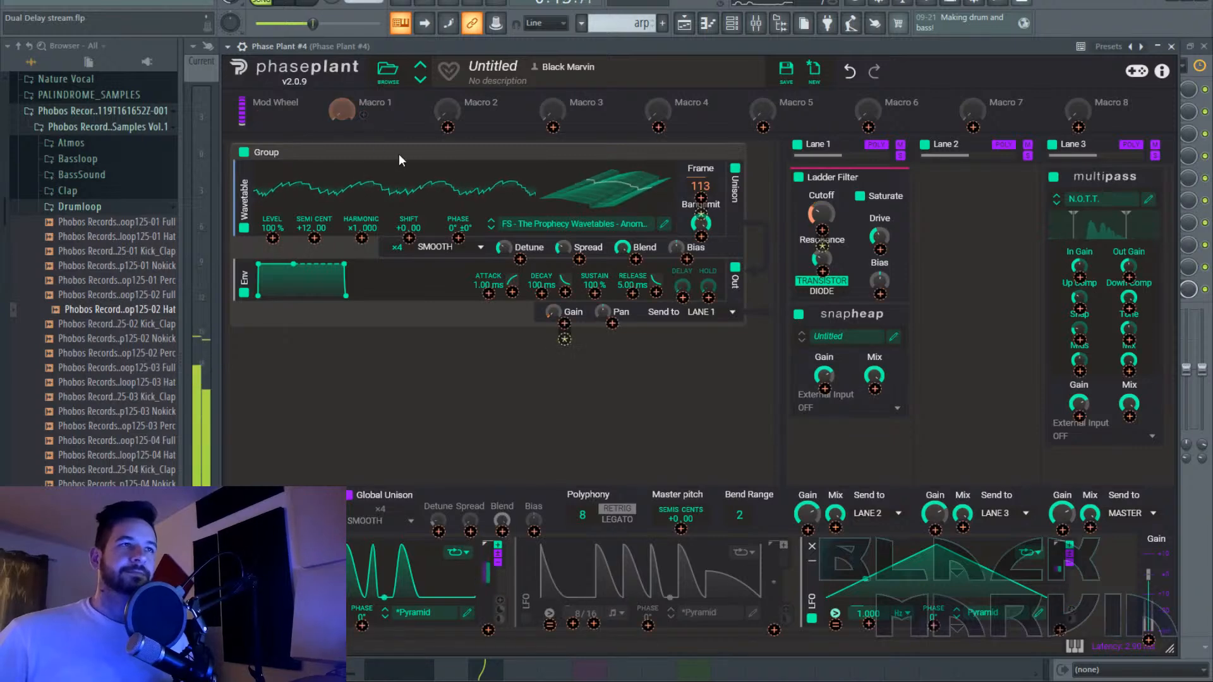
Duplicate the wavetable group below the original, adjust the copy's unison detune and set its frame to 43.
drag(410, 152, 428, 369)
scroll(428, 372, down, 2)
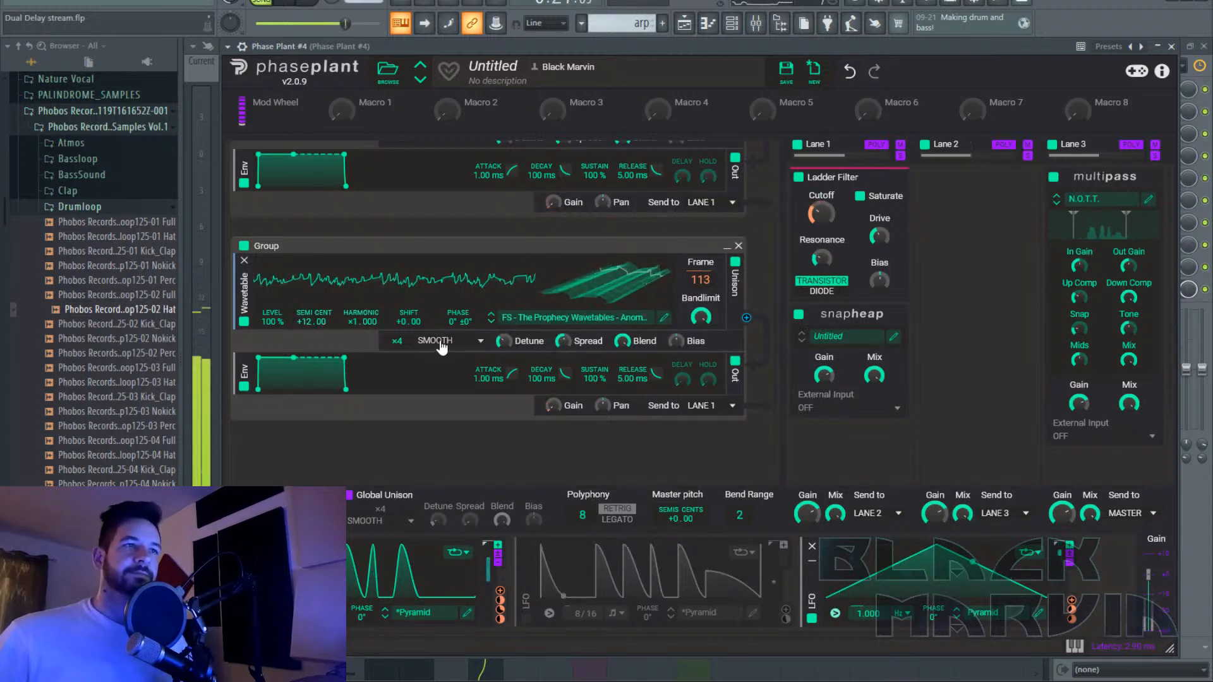
drag(504, 342, 503, 320)
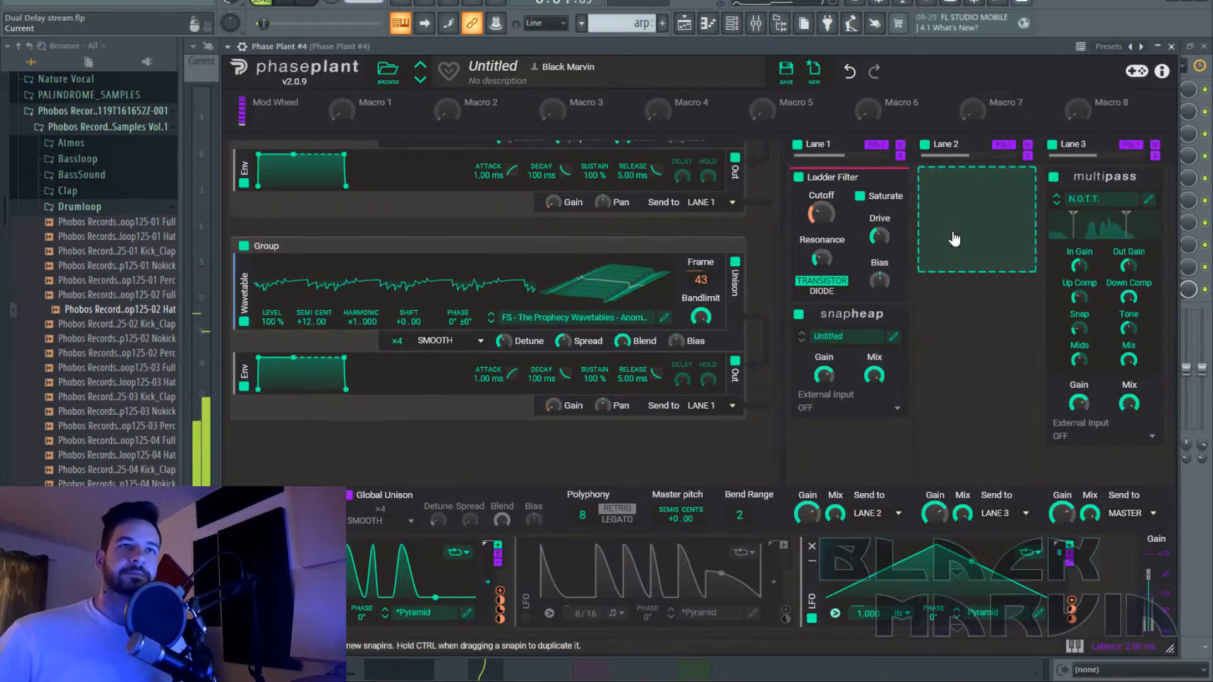
Inspect Macro 1's modulation targets in Phase Plant #4, audition the macro and stop playback.
click(364, 115)
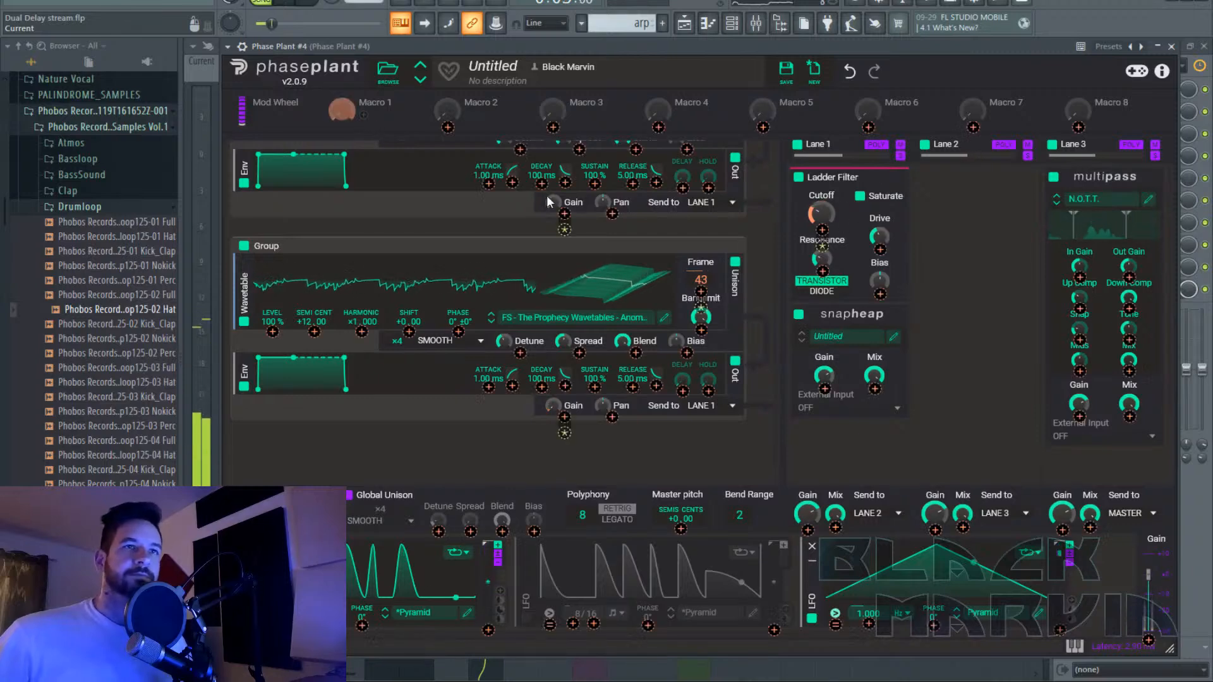
click(365, 114)
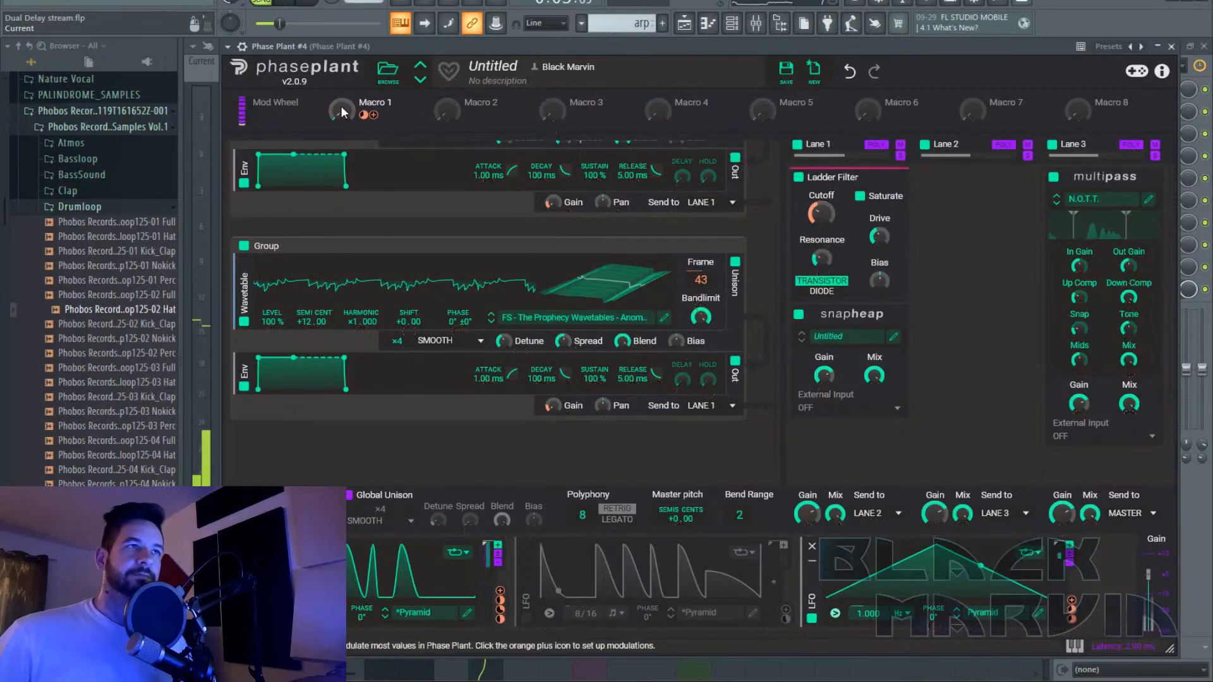
mouse_move(342, 110)
mouse_down()
mouse_move(342, 61)
mouse_move(342, 108)
mouse_up()
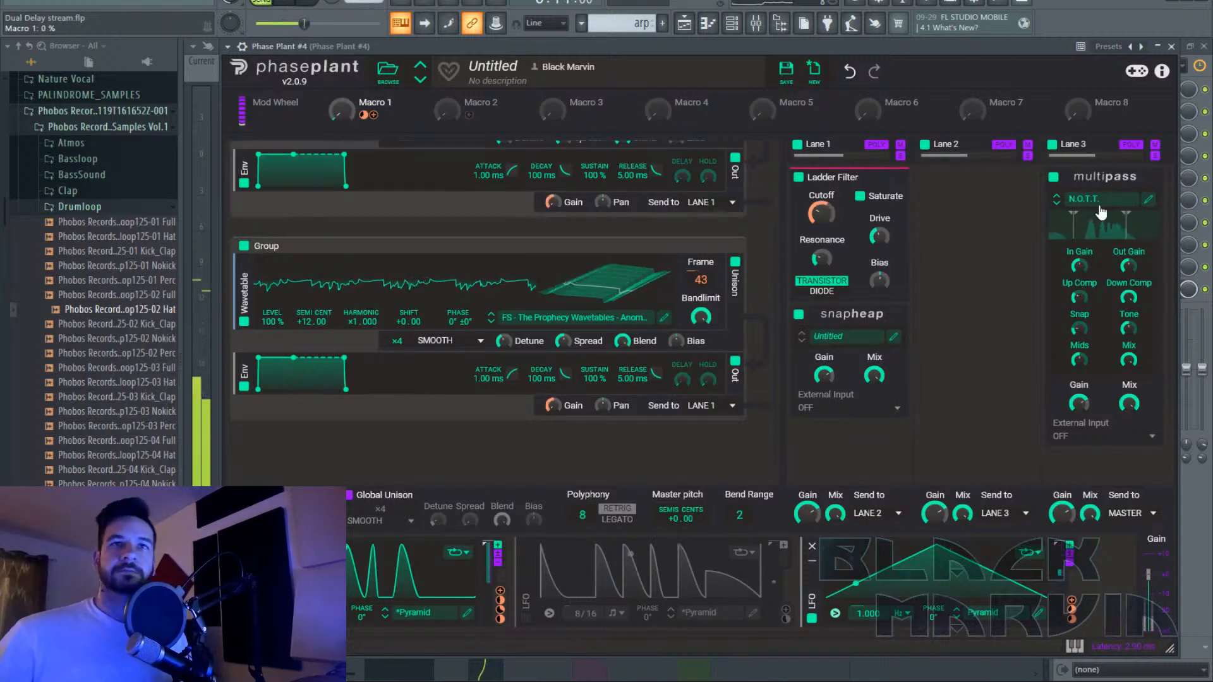
click(308, 3)
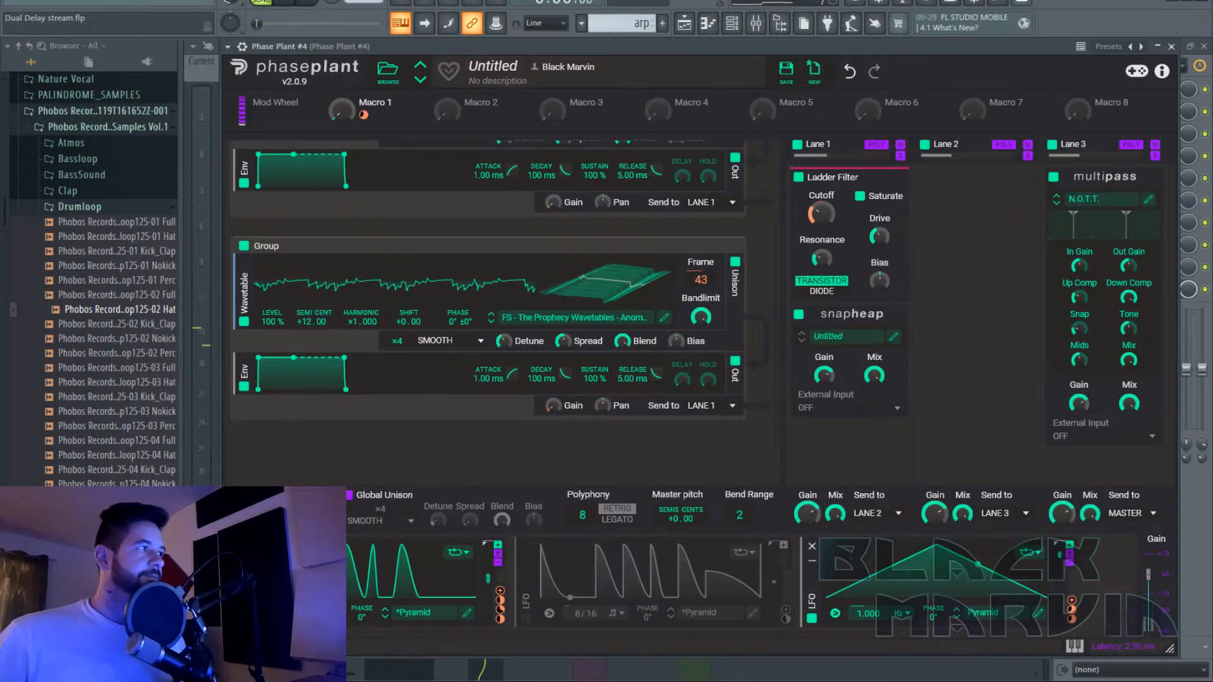
Replace the Snap Heap below the Ladder Filter in Lane 1 with a Multipass and open its editor.
click(893, 337)
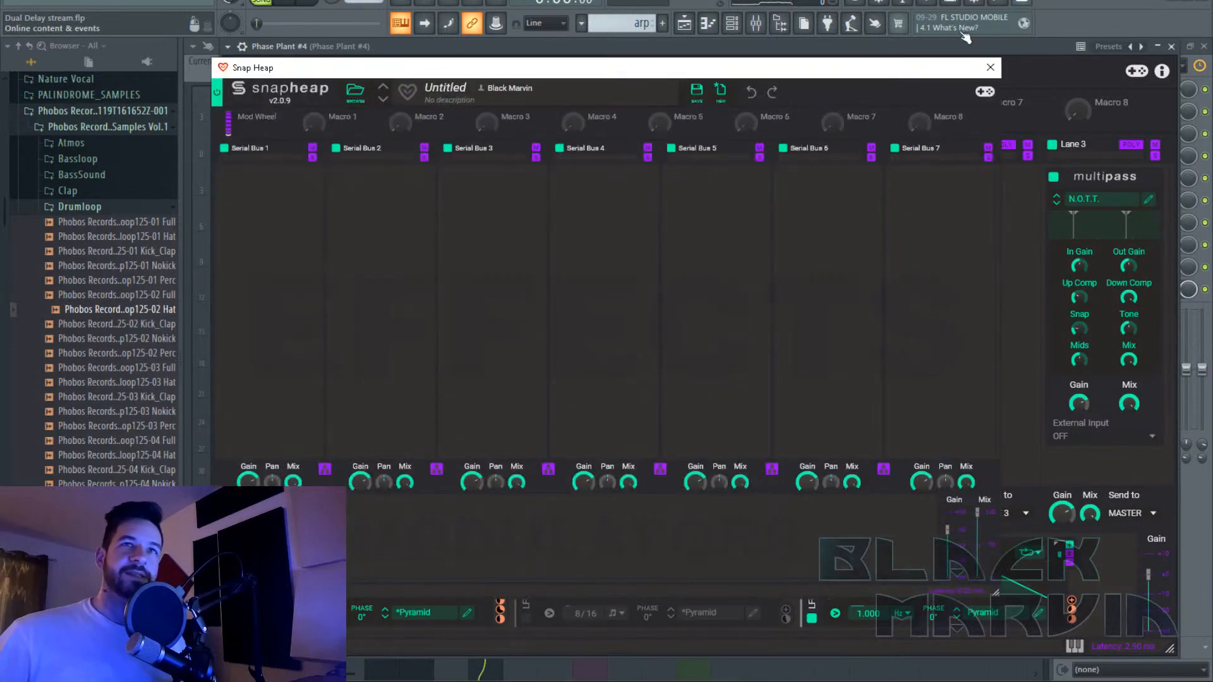
click(990, 67)
click(902, 316)
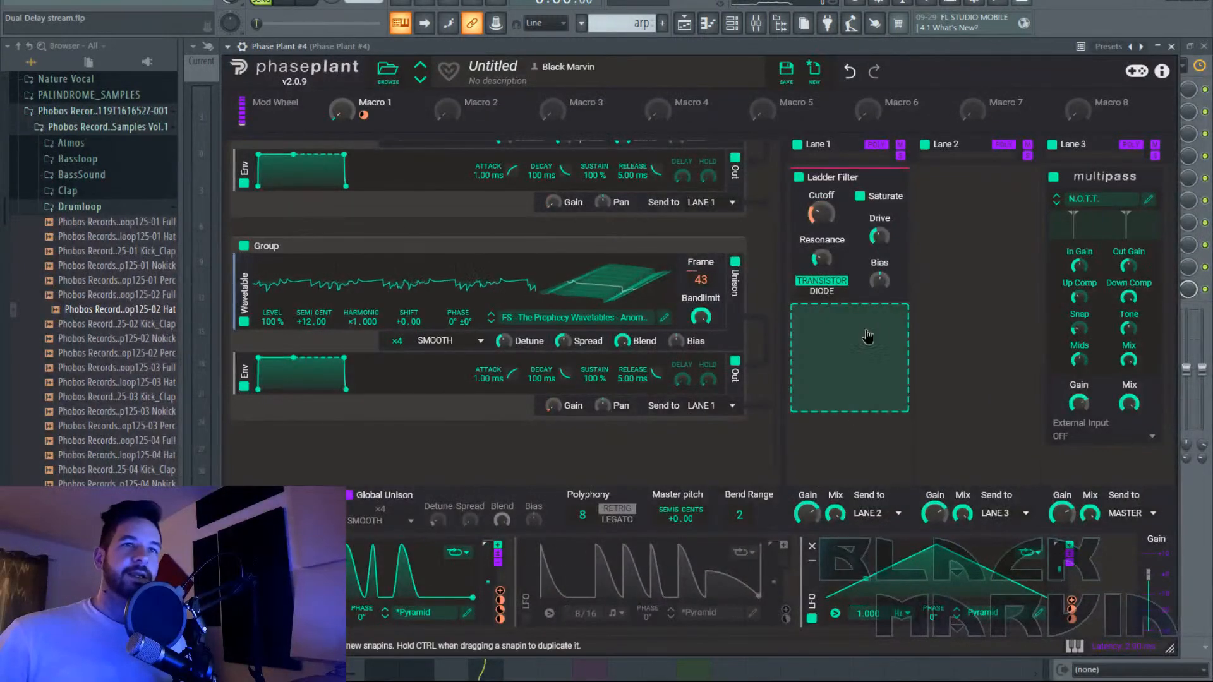
click(866, 338)
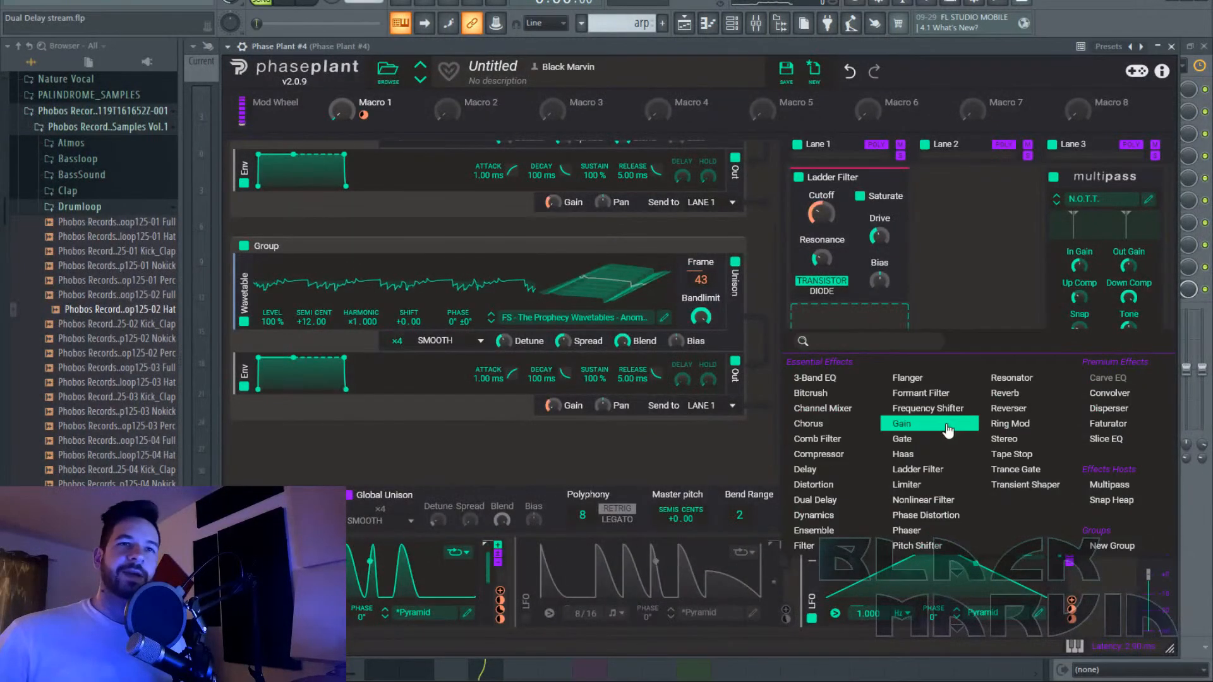
click(1109, 485)
click(859, 336)
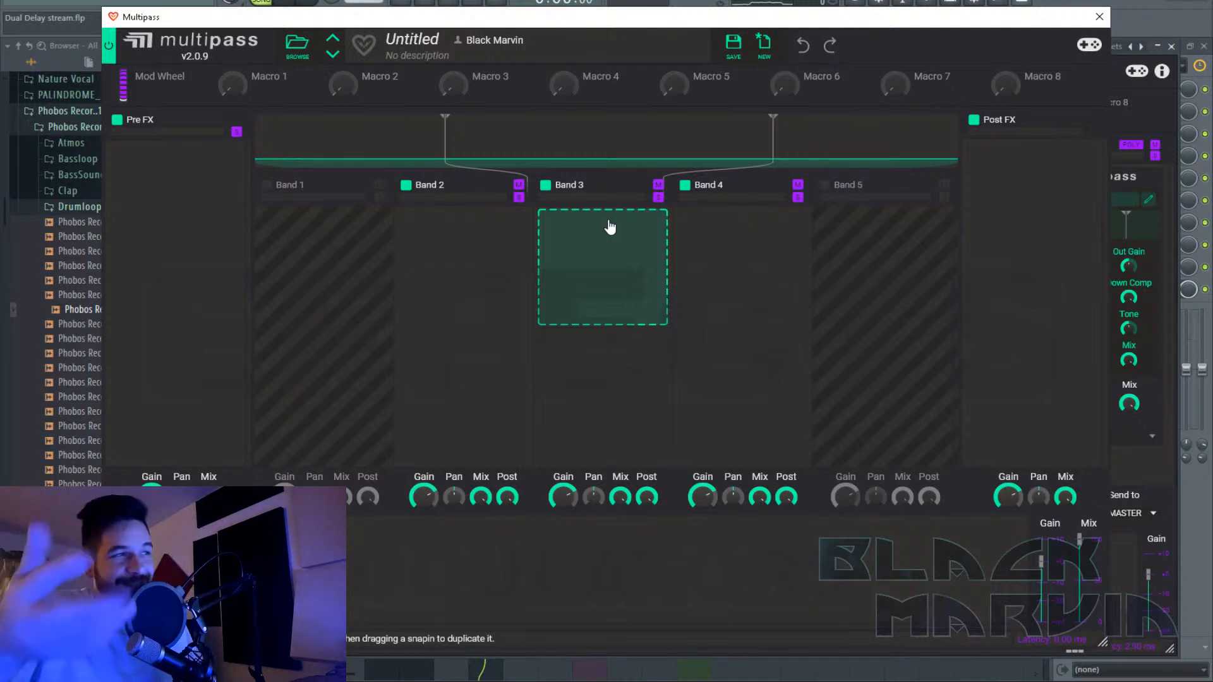
Add a Dual Delay to Band 3 of the Multipass and switch its delay timing to Sync.
click(610, 226)
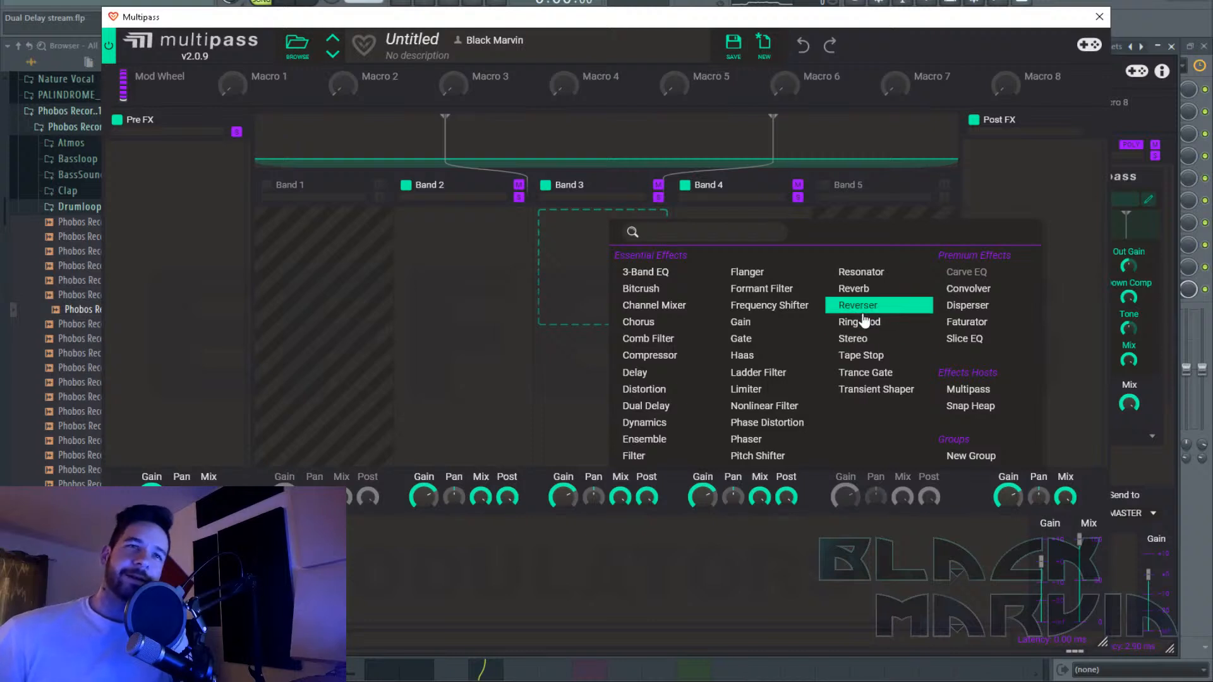
click(677, 407)
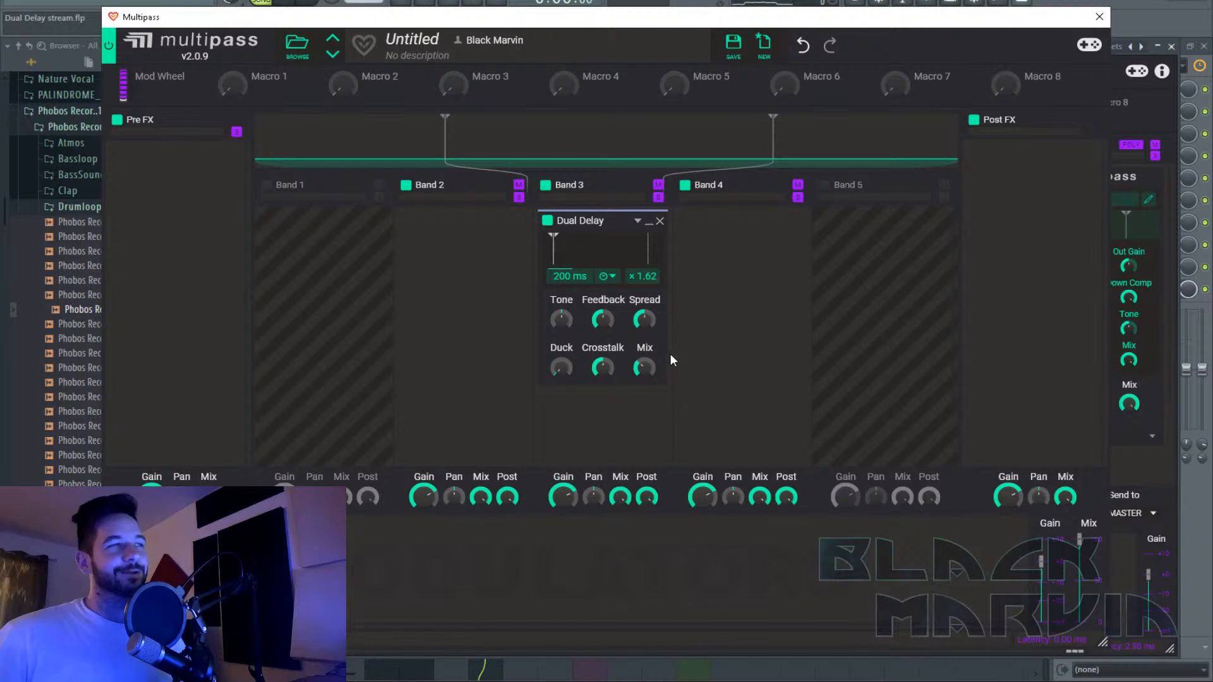
click(605, 277)
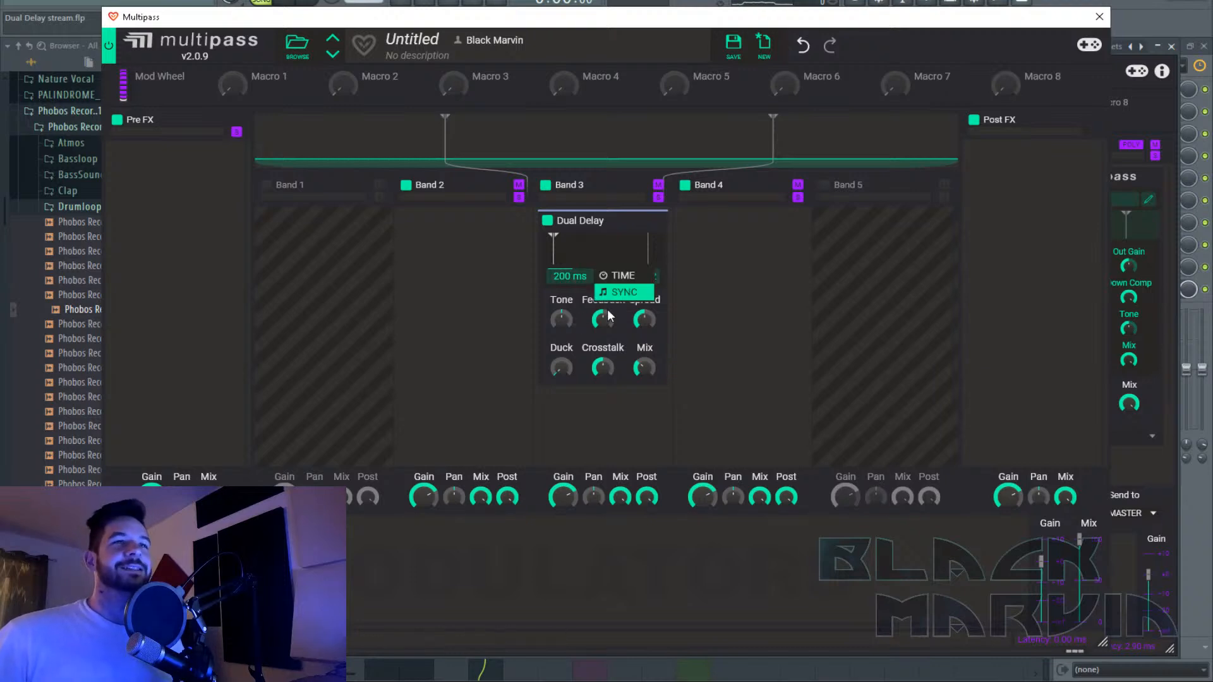
click(614, 299)
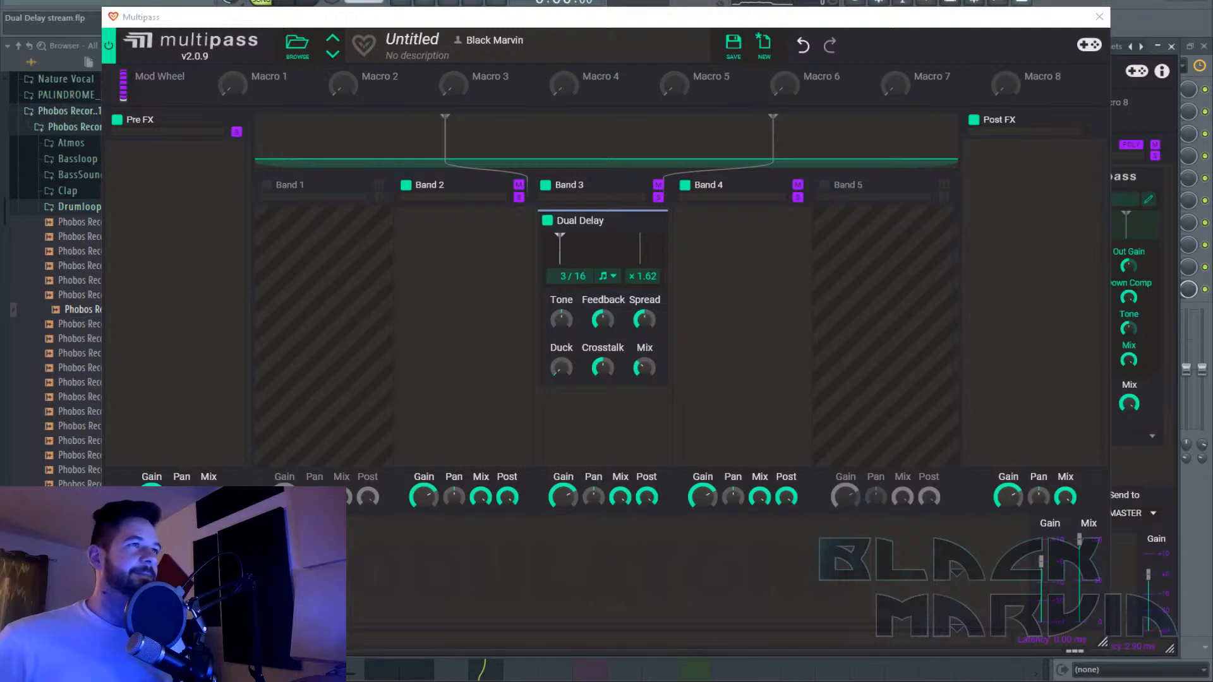
Set the Dual Delay's time ratio to 0.20 and raise its crosstalk and spread while the song plays.
key(space)
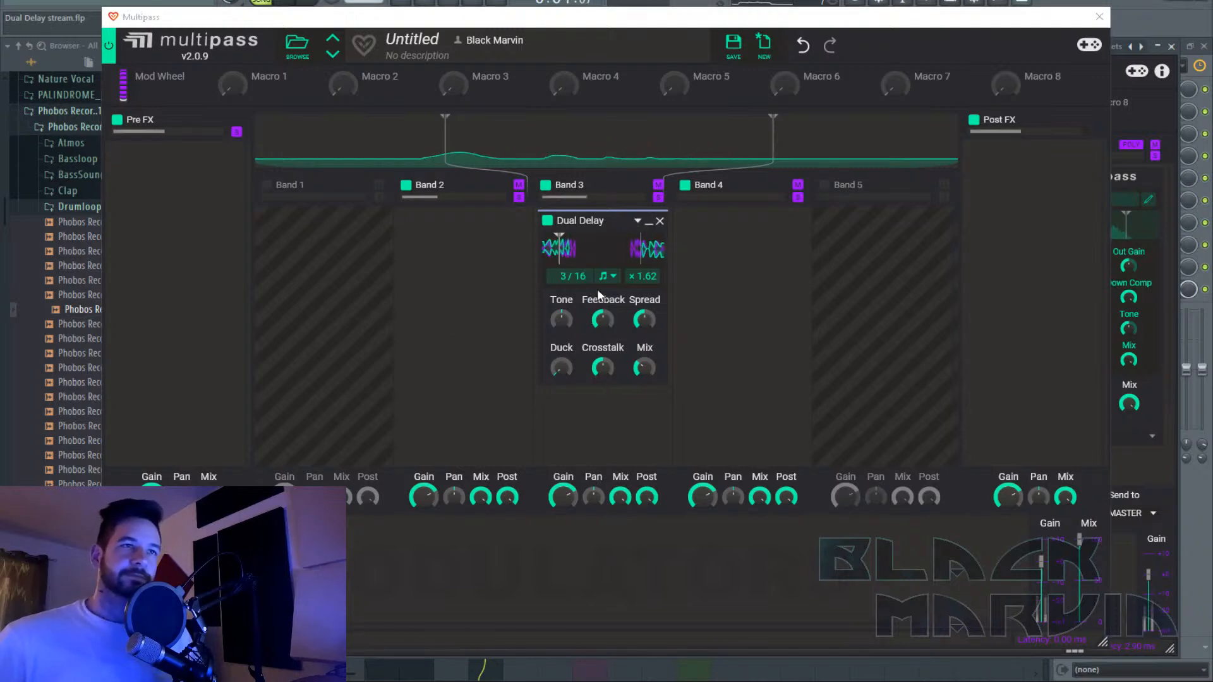
drag(645, 278, 645, 322)
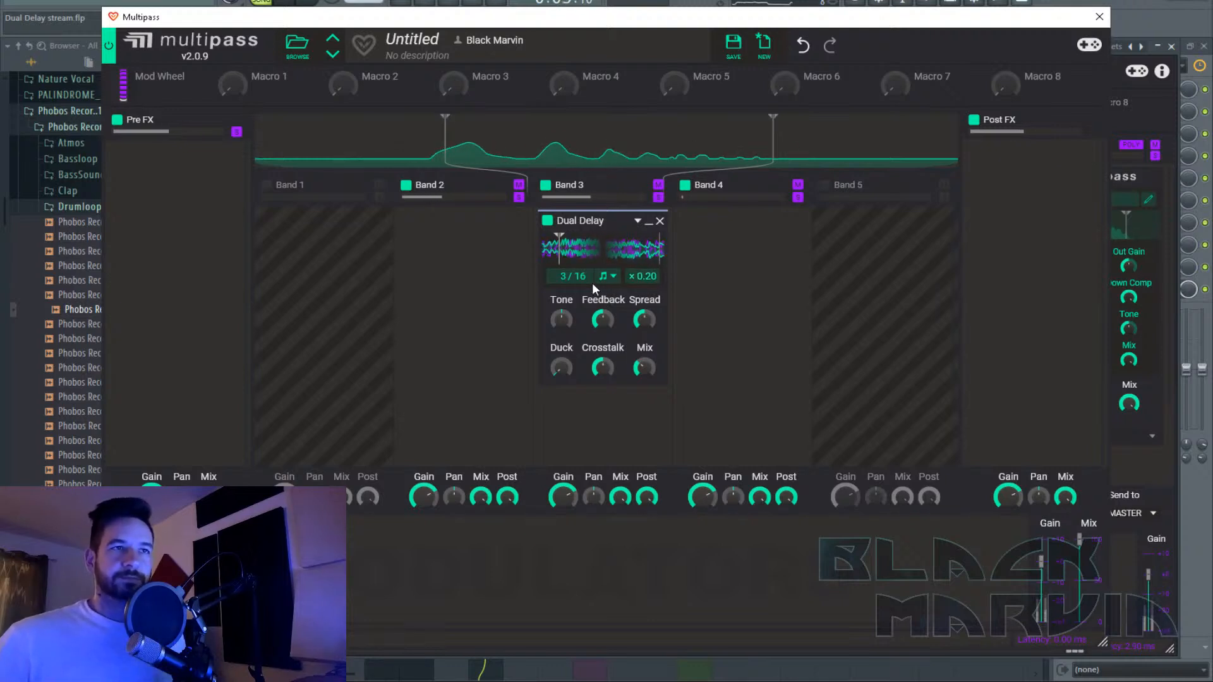
drag(603, 367, 561, 291)
drag(645, 321, 644, 300)
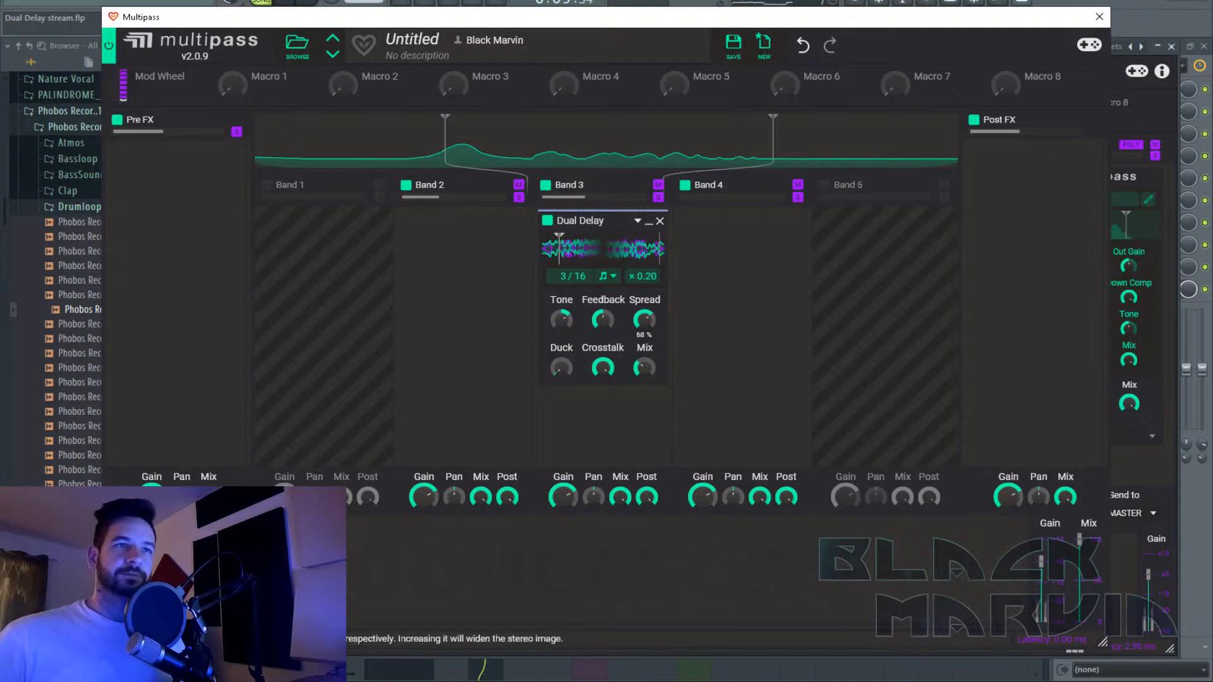
Switch the Dual Delay's timing to Time, then set the delay to 11.5 ms and the ratio to 0.86.
click(608, 276)
click(612, 294)
click(611, 278)
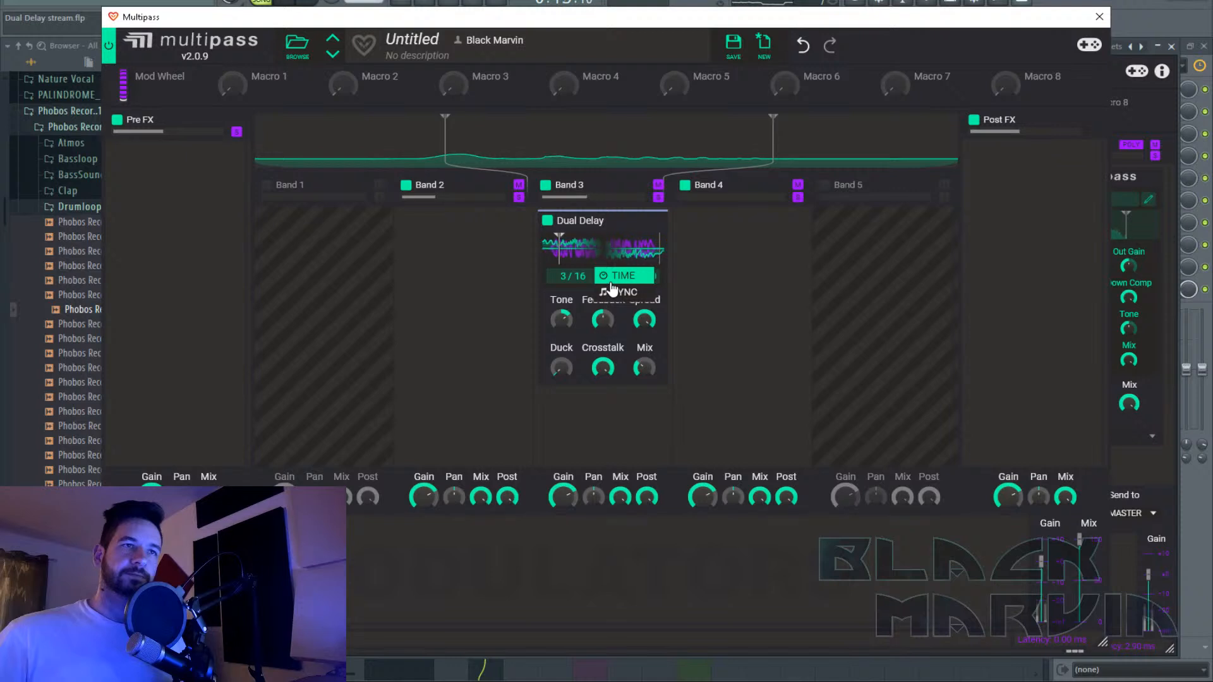
click(611, 278)
drag(564, 277, 564, 304)
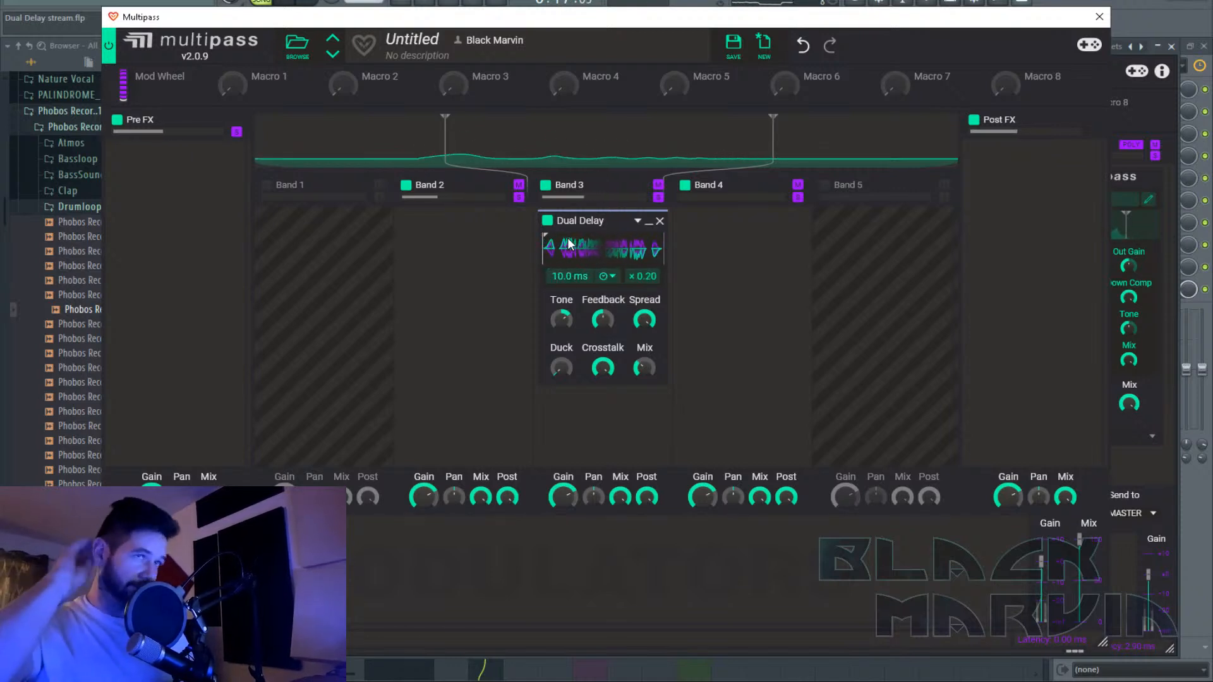
drag(575, 275, 574, 266)
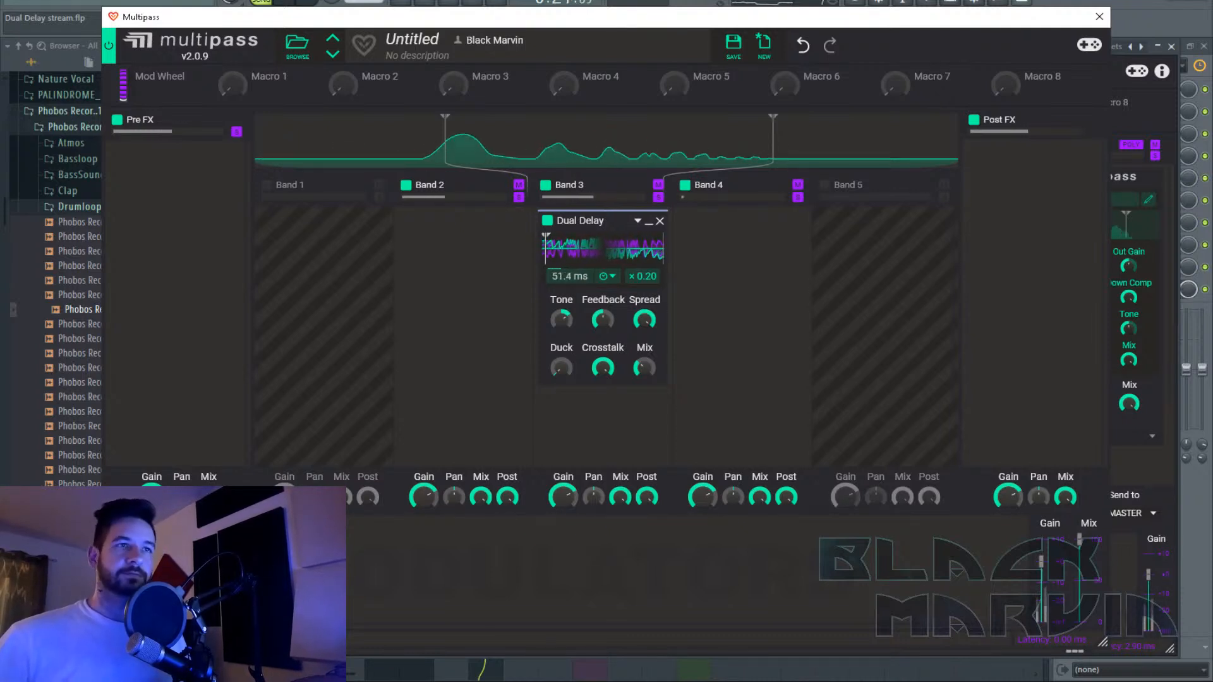
drag(574, 265, 567, 320)
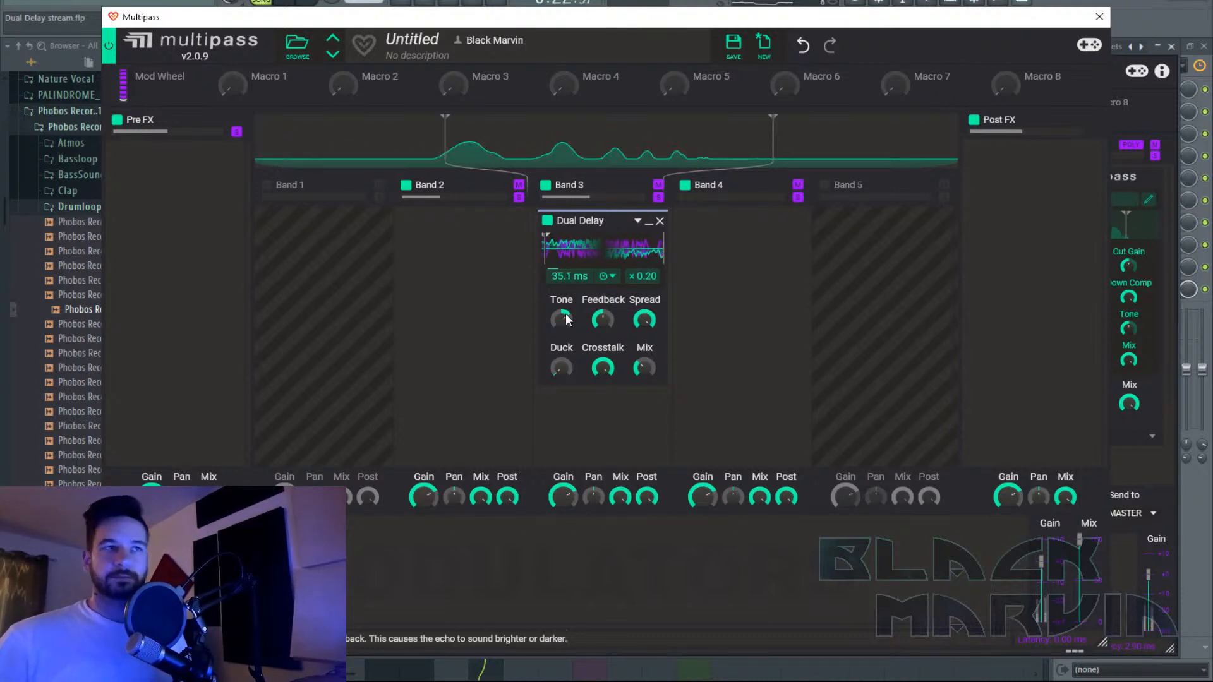
double_click(651, 274)
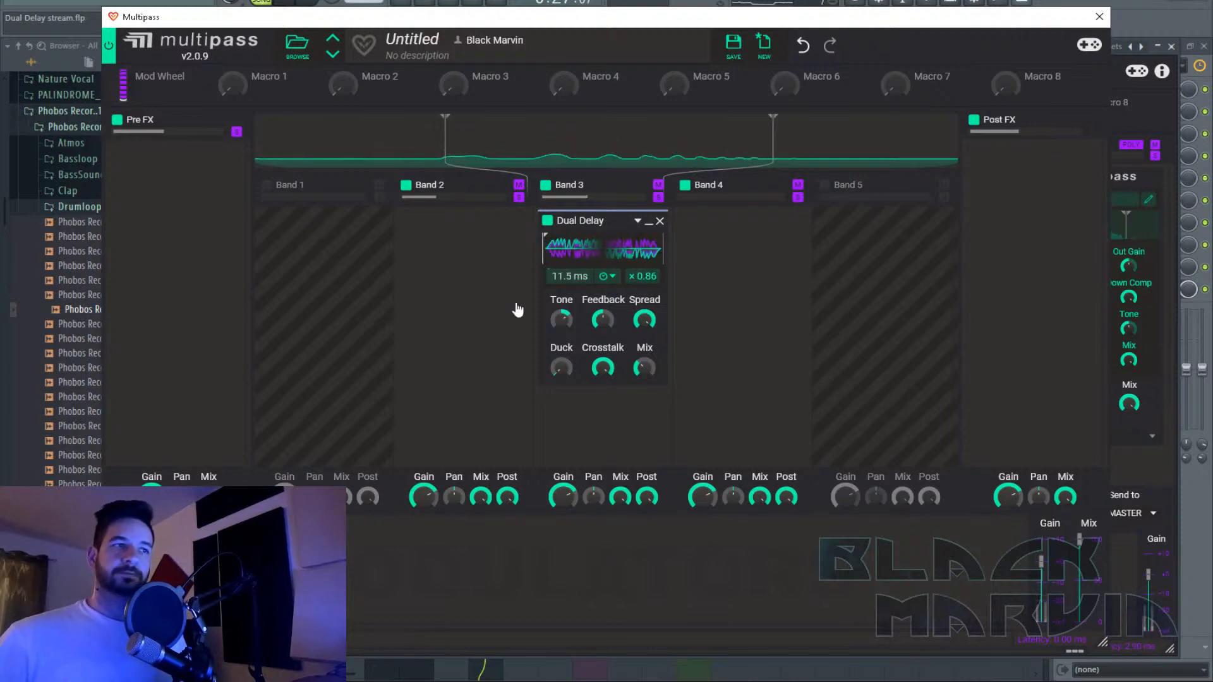
Modulate the Dual Delay's time with Multipass Macro 1 and its ratio with Macro 2 at about +23.5%, and test both macros.
drag(237, 84, 568, 289)
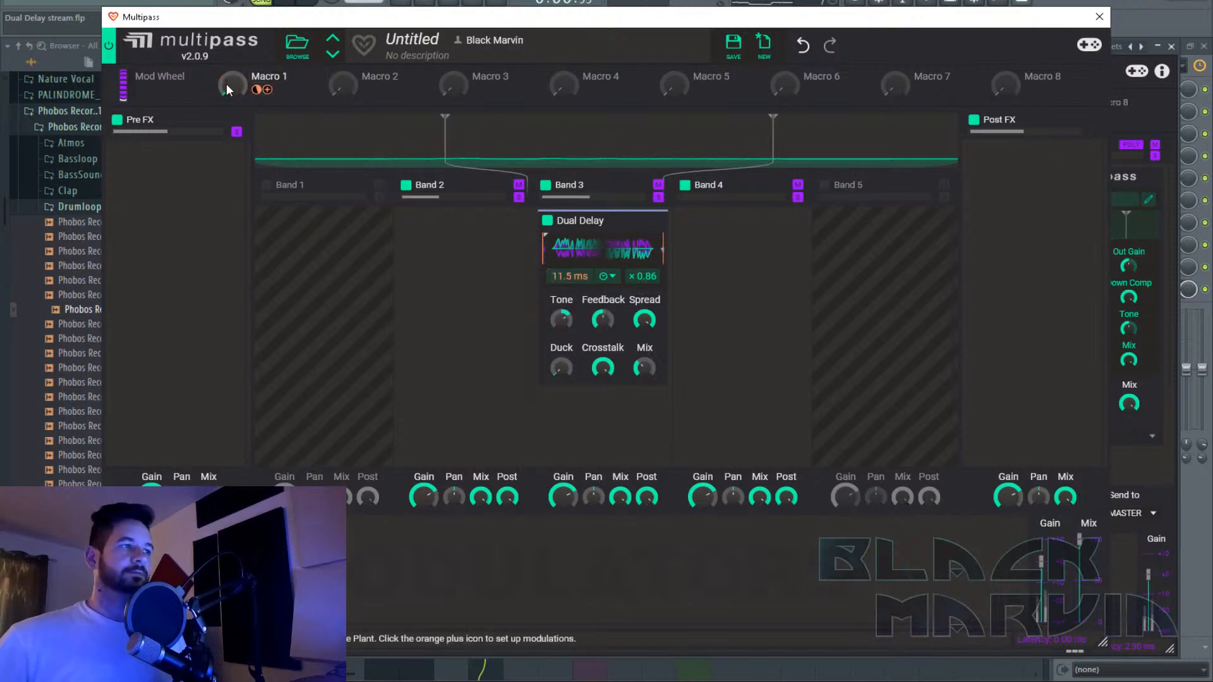
drag(232, 84, 232, 120)
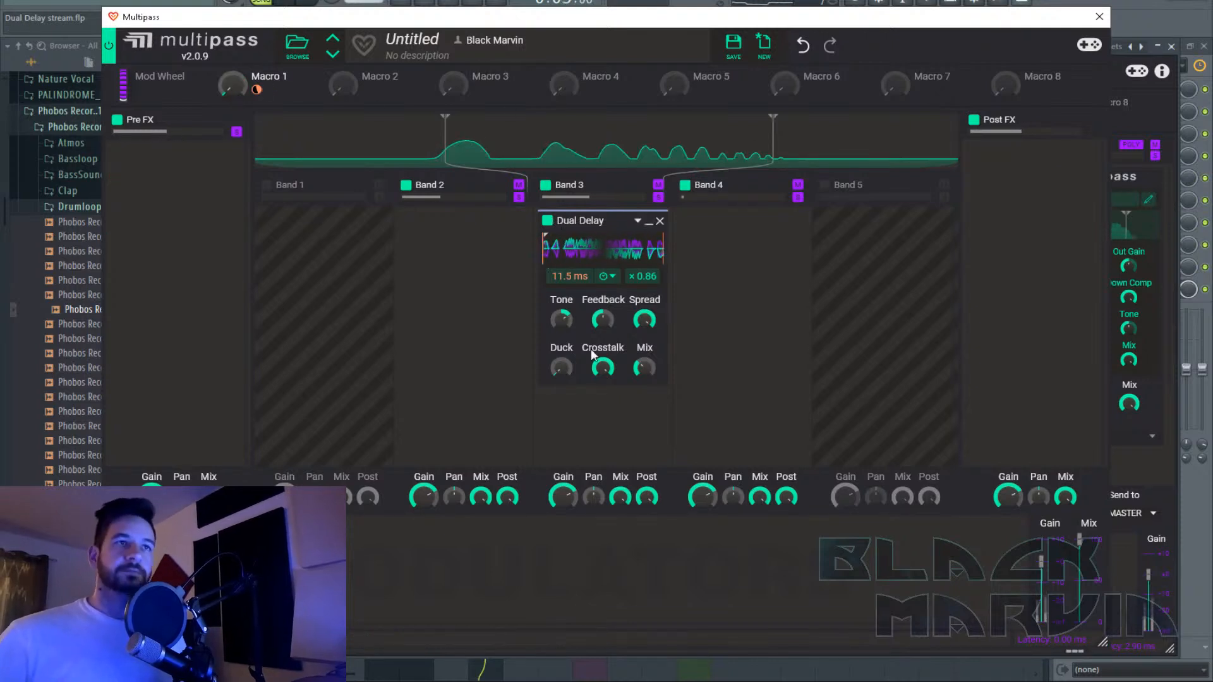
mouse_move(259, 71)
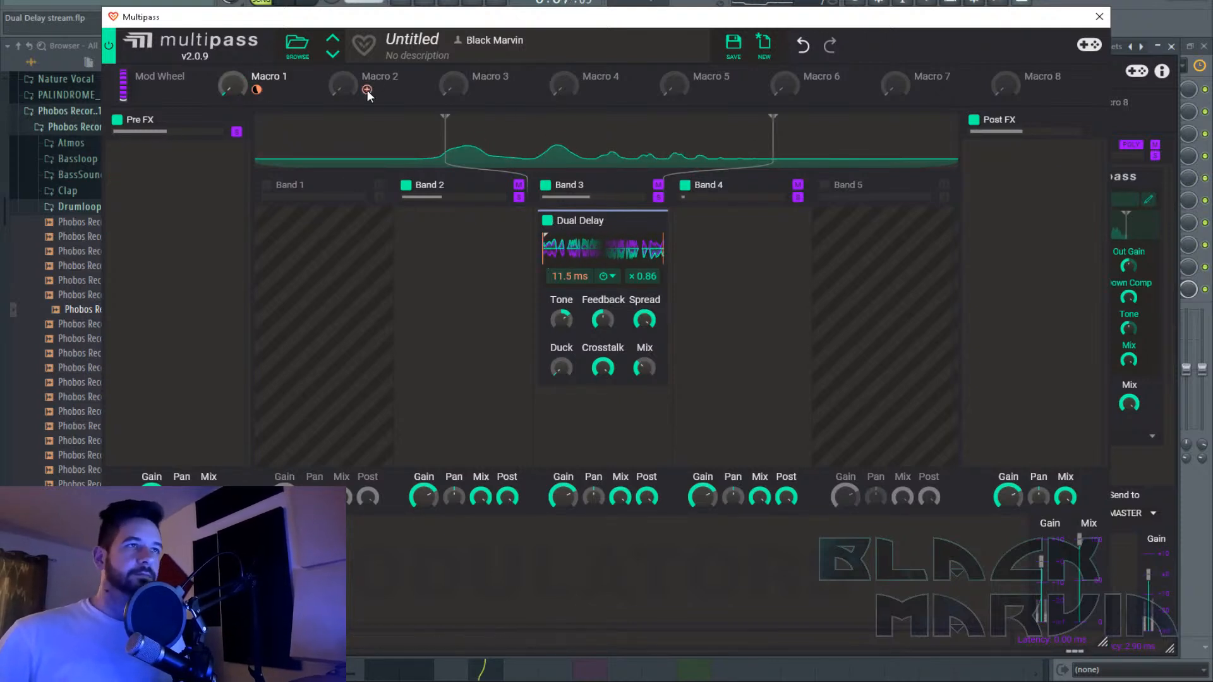
click(366, 90)
click(643, 287)
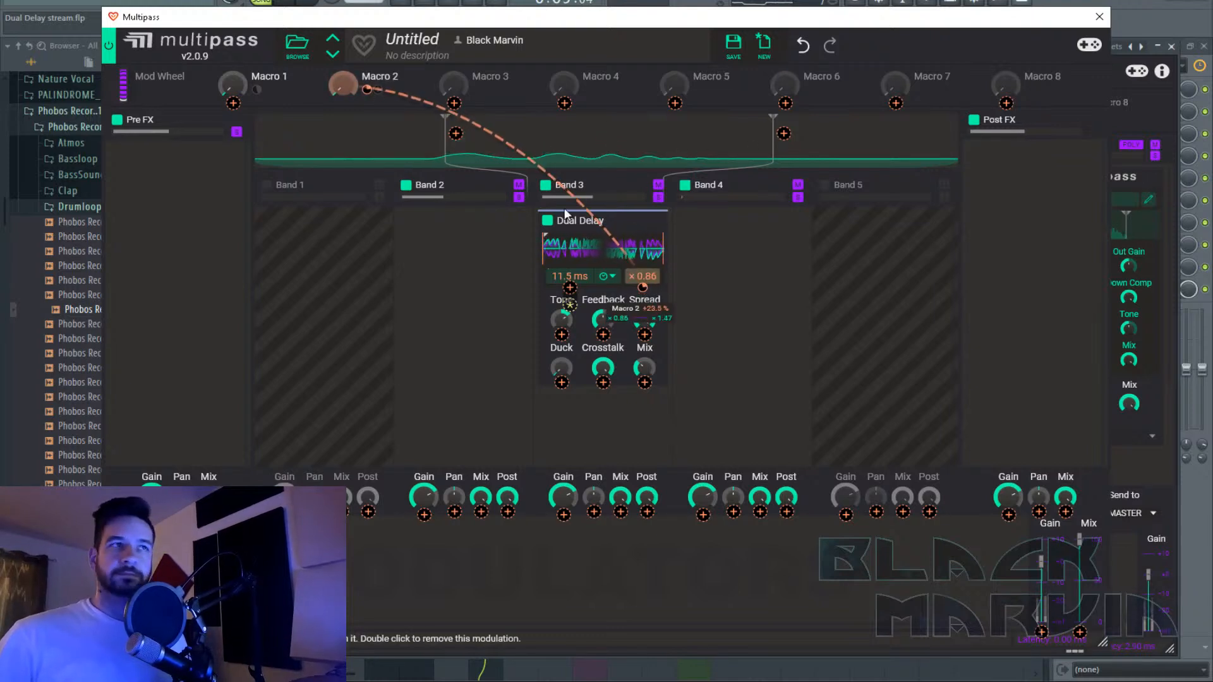
click(406, 92)
mouse_move(343, 85)
mouse_down()
mouse_move(343, 12)
mouse_move(343, 85)
mouse_up()
mouse_move(232, 84)
mouse_down()
mouse_move(233, 28)
mouse_move(233, 73)
mouse_up()
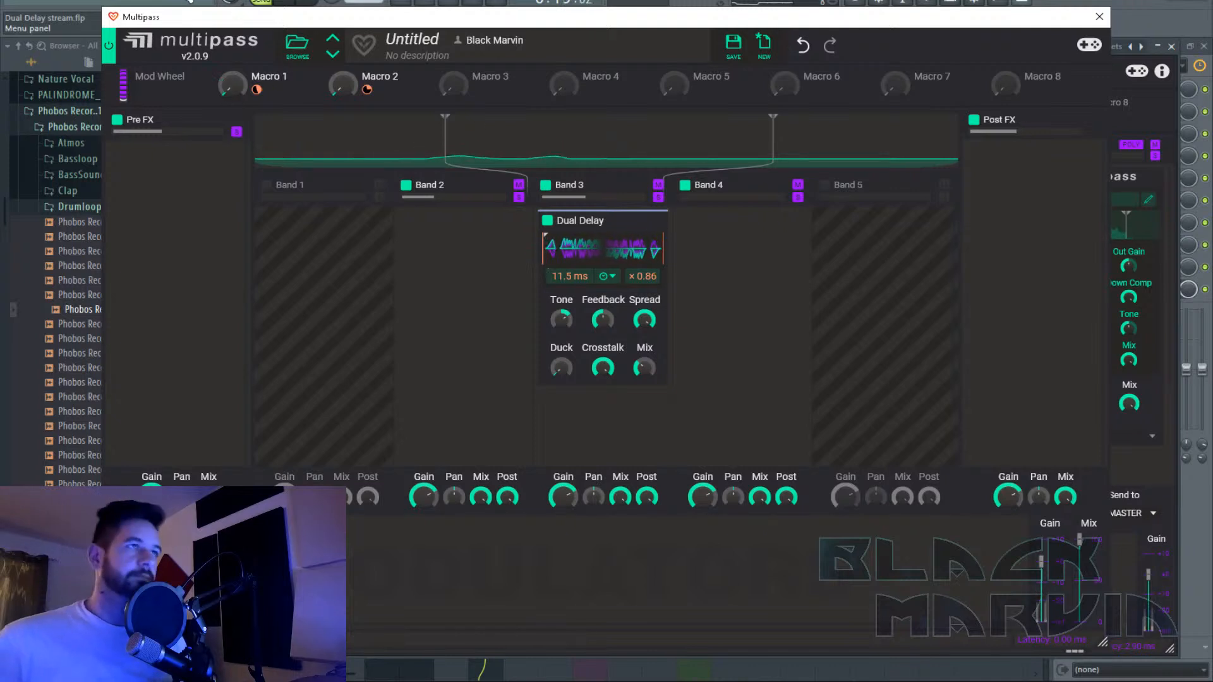
Create an automation clip for the last tweaked parameter, Phase Plant #4's Macro 1.
click(178, 2)
mouse_move(267, 169)
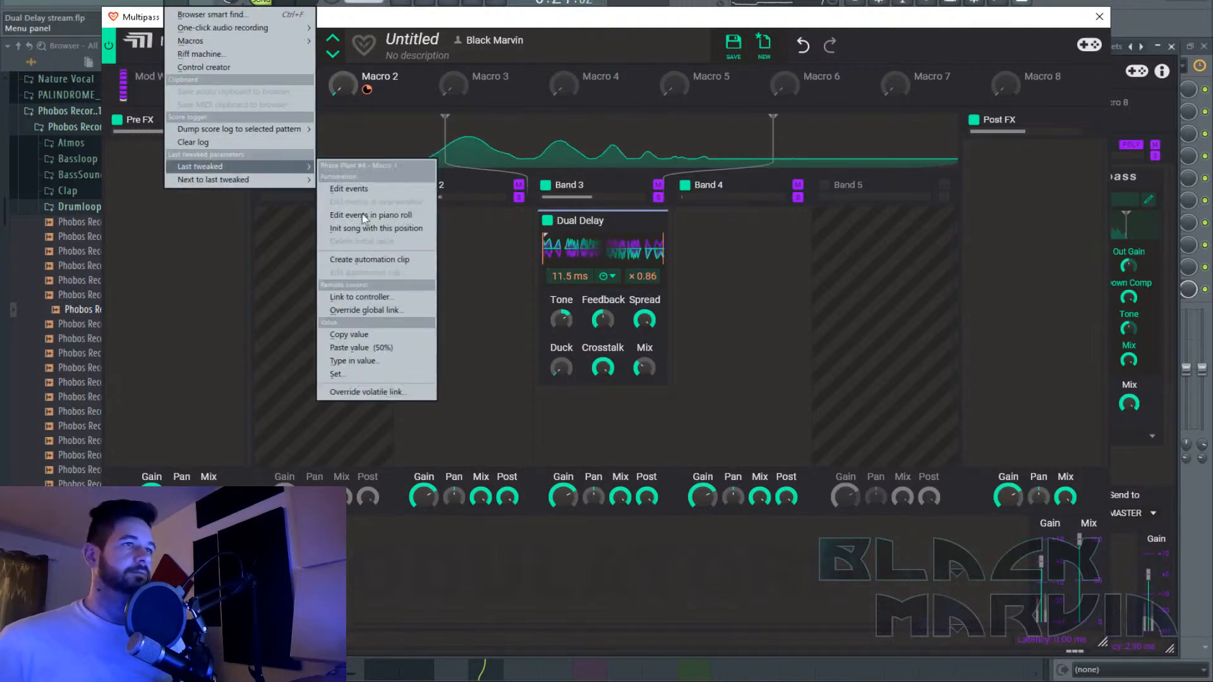
click(369, 260)
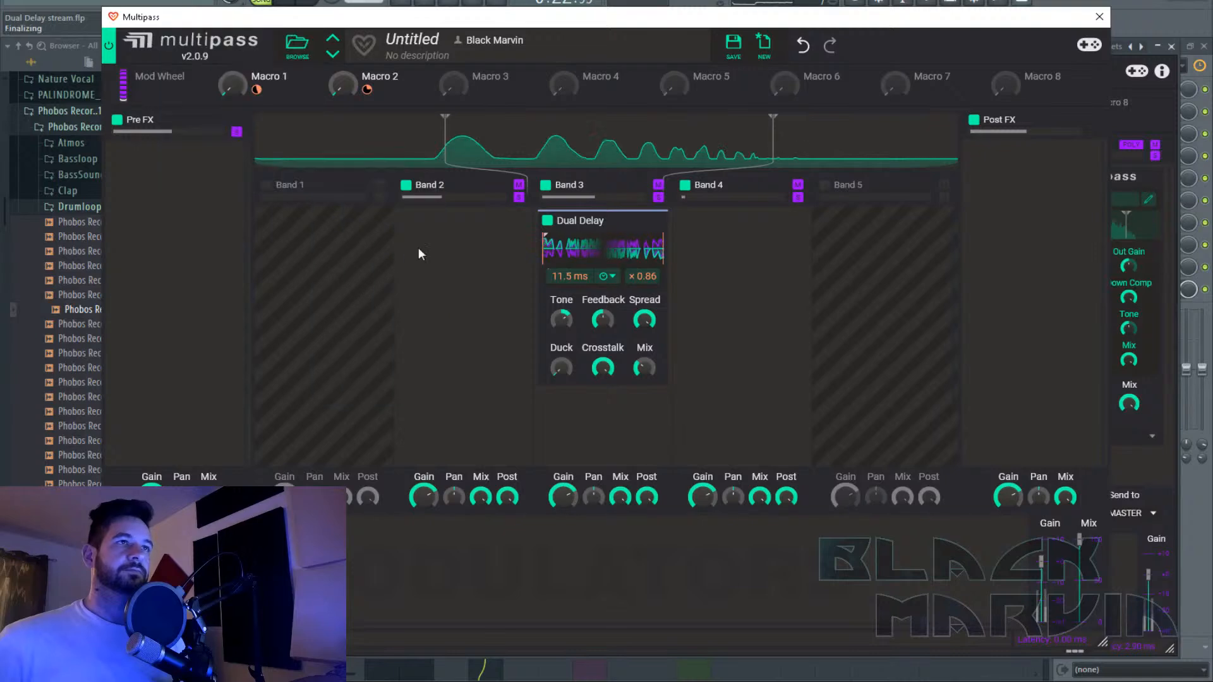
Close the plugin windows, show the playlist and delete the Phase Plant #4 Macro 1 automation clip from Track 1.
click(1097, 15)
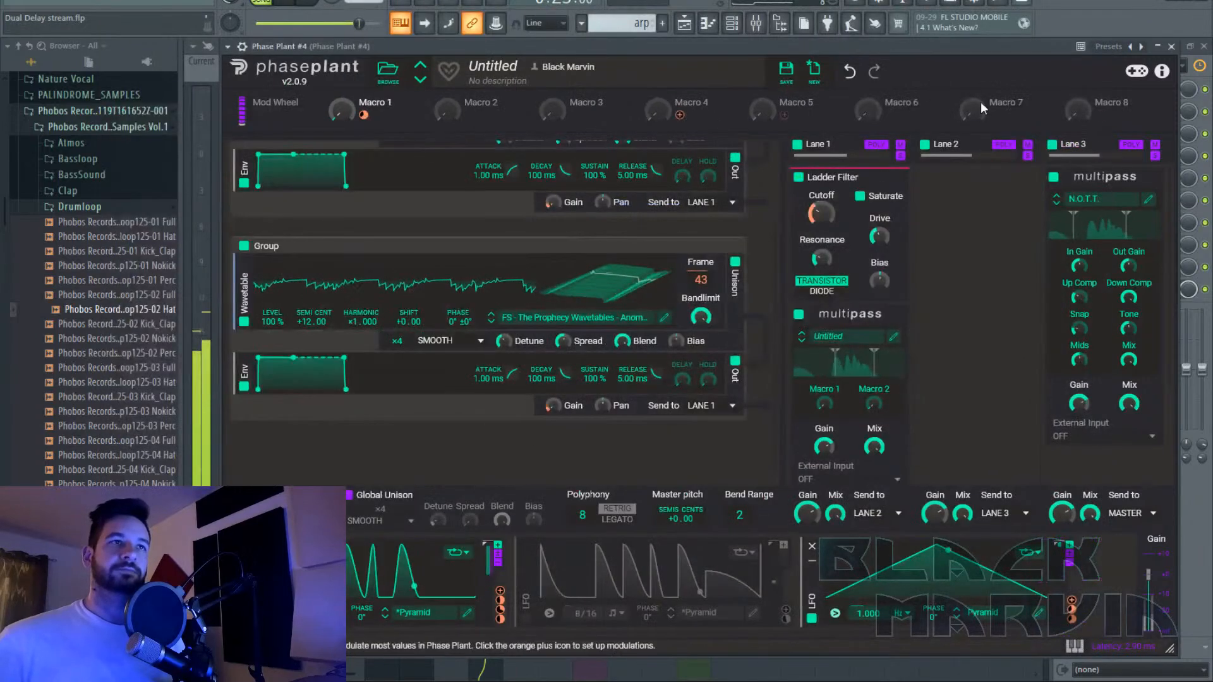
click(1172, 47)
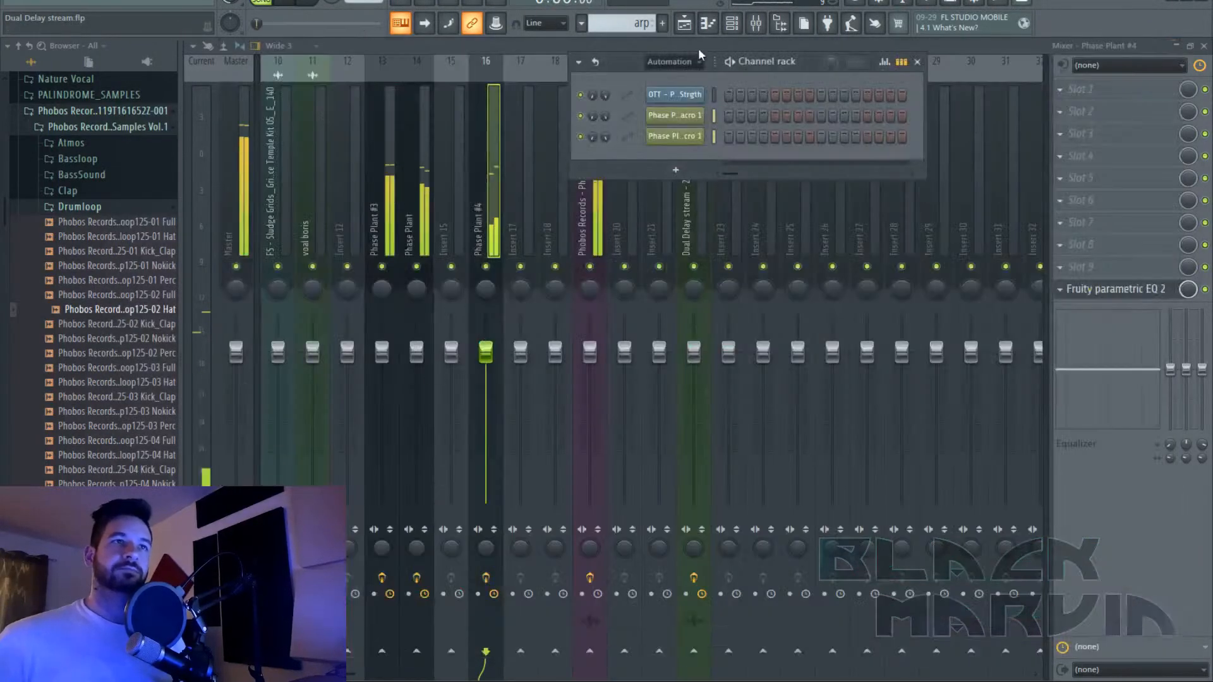
click(693, 28)
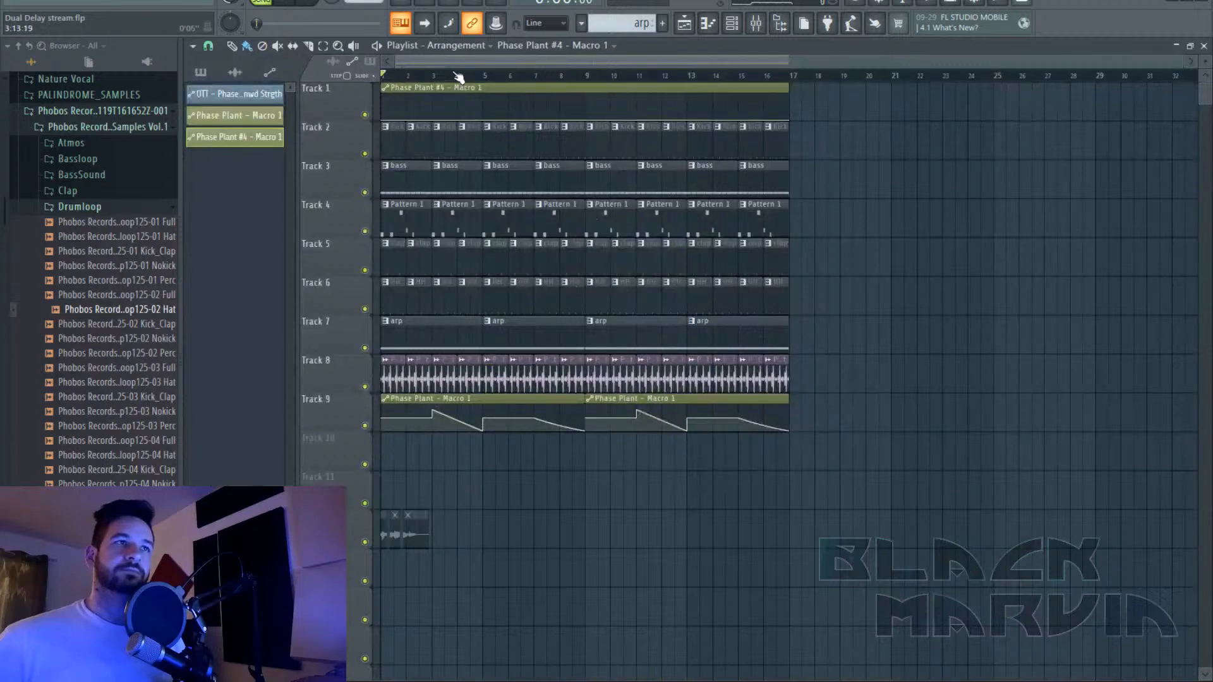
key(space)
right_click(410, 106)
drag(410, 105, 412, 97)
key(ctrl+z)
right_click(529, 87)
key(space)
Reopen Phase Plant #4 from the full channel list and assign its Macro 2 to Macro 1 of the Lane 1 Multipass.
click(760, 24)
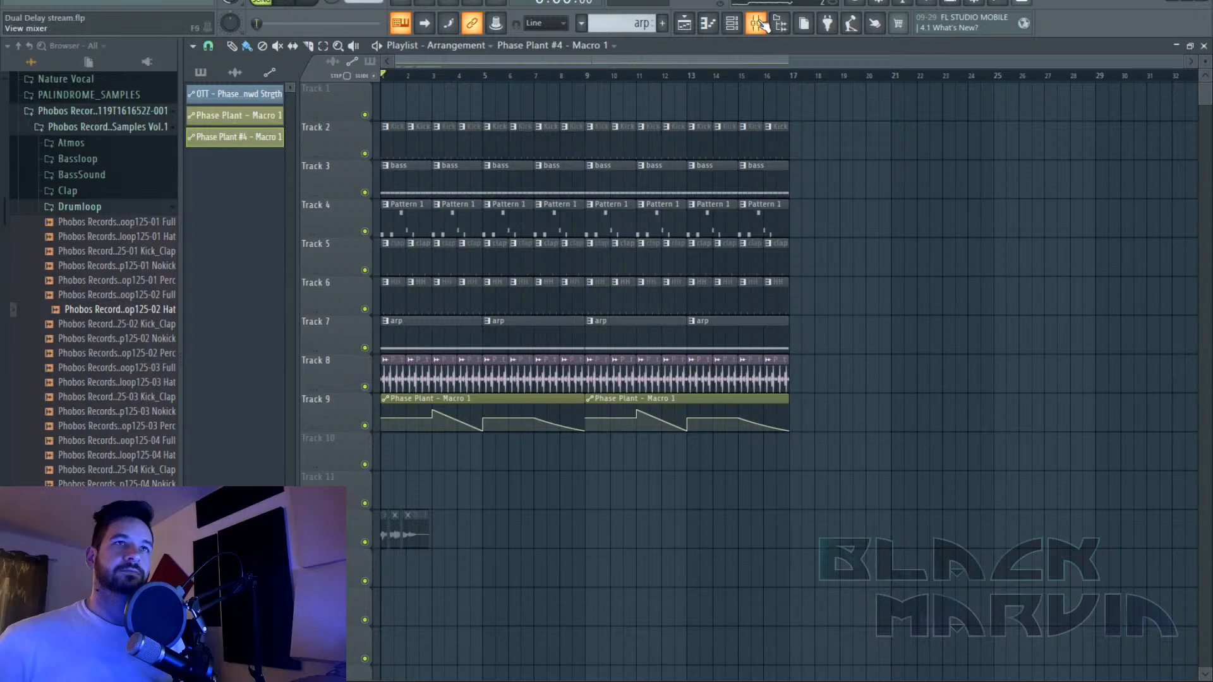
click(762, 23)
click(732, 23)
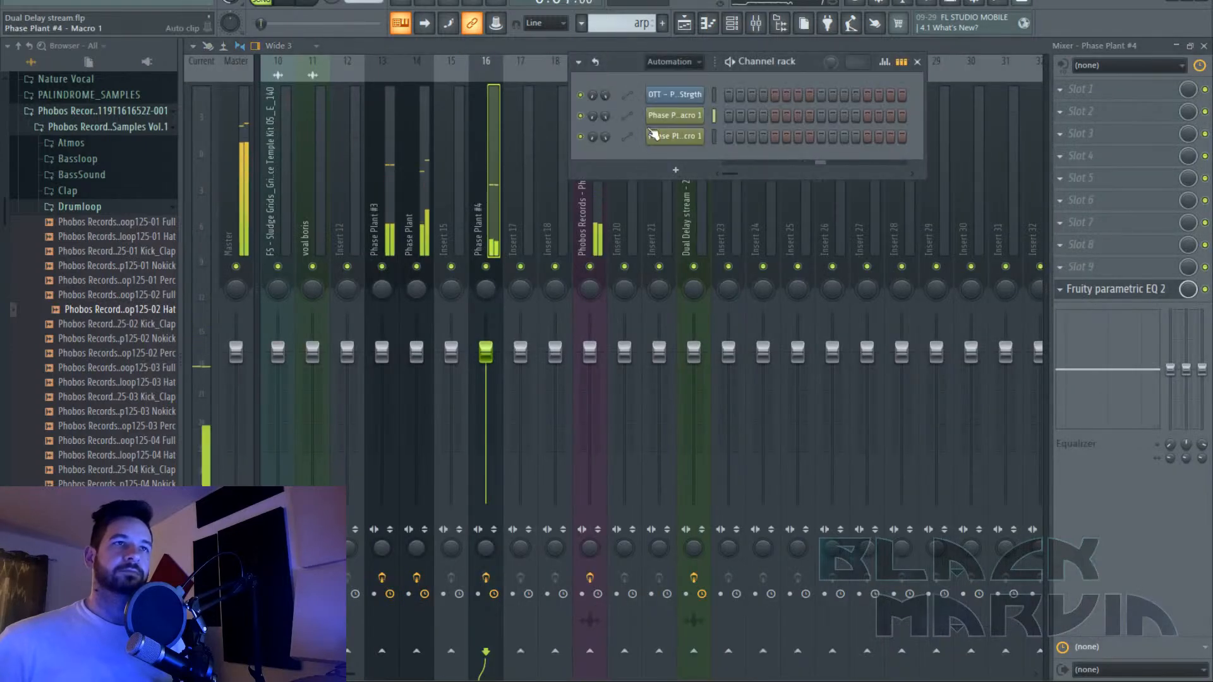
click(668, 82)
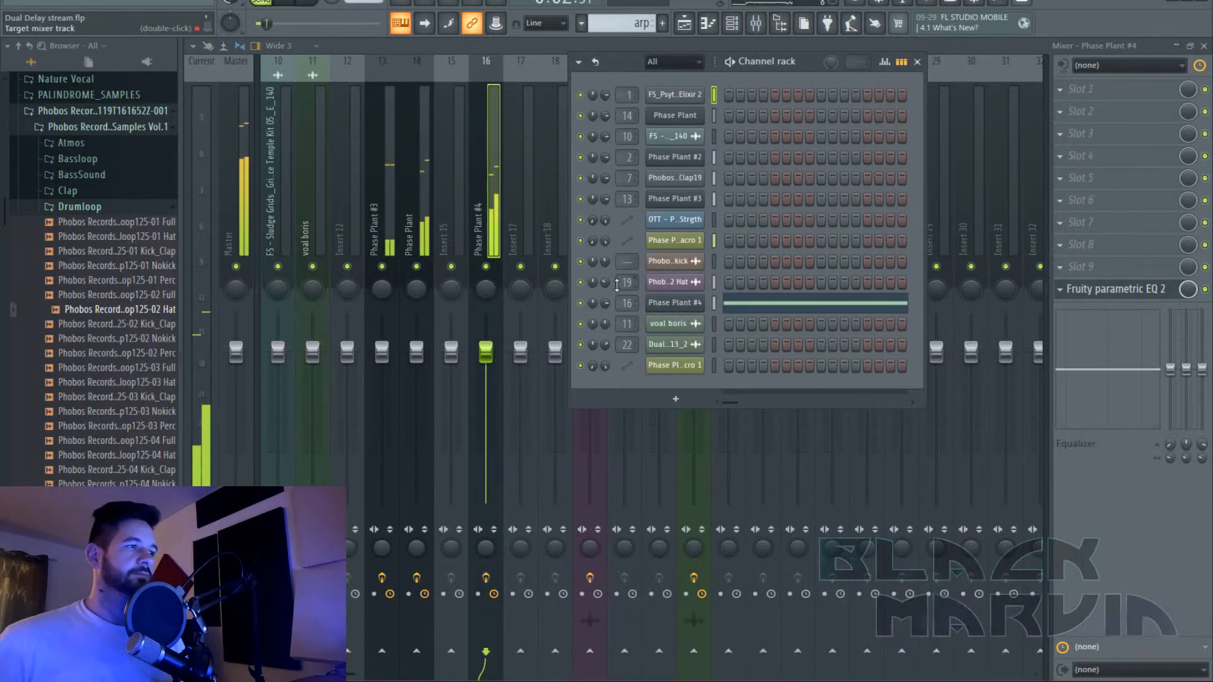
click(688, 304)
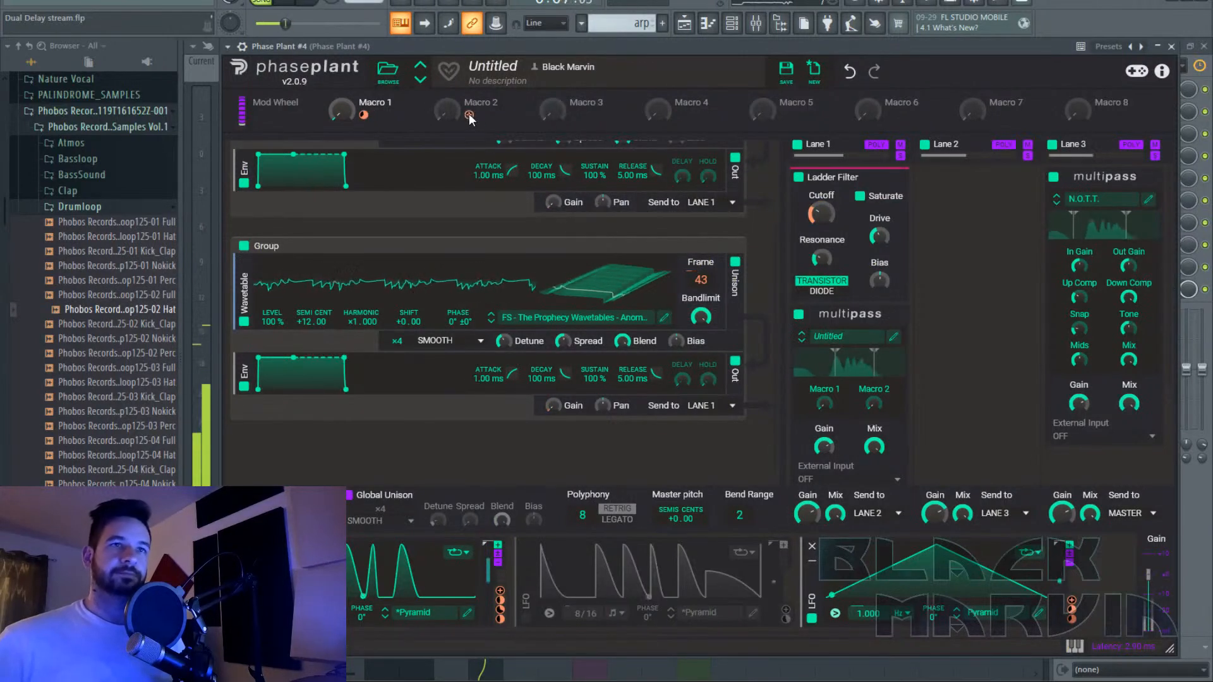
drag(469, 114, 825, 415)
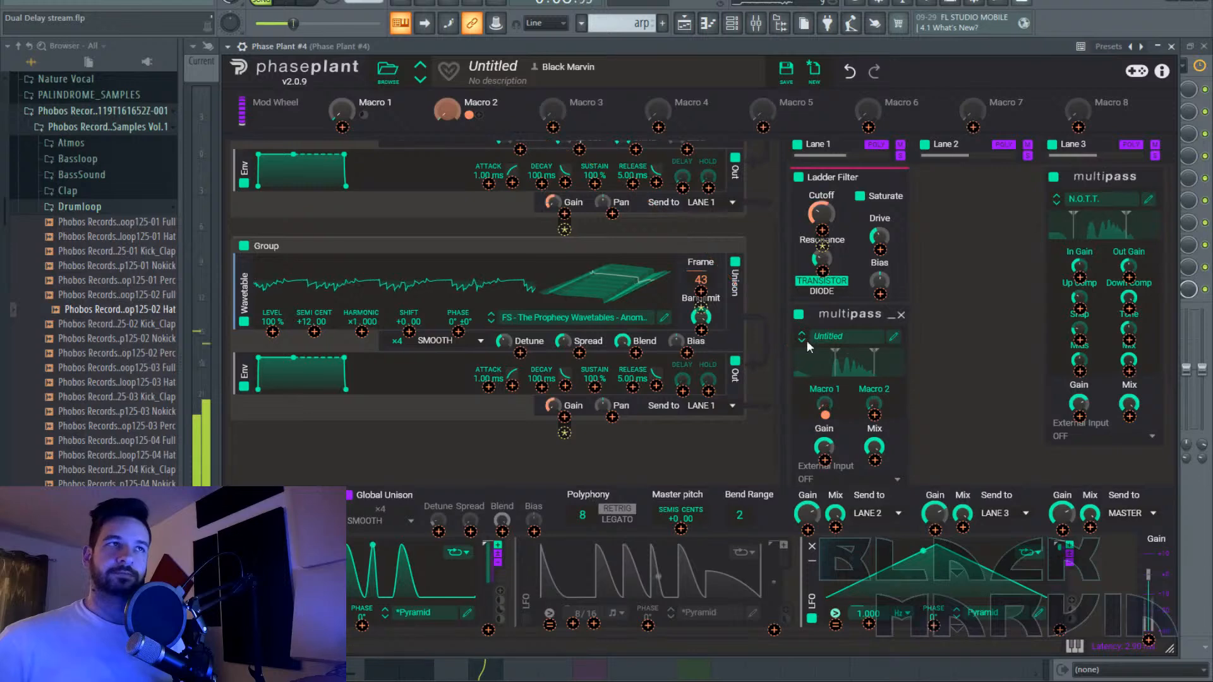
Test Macro 2 of Phase Plant #4, return it to 0% and rename the macro Dual Delay.
click(457, 110)
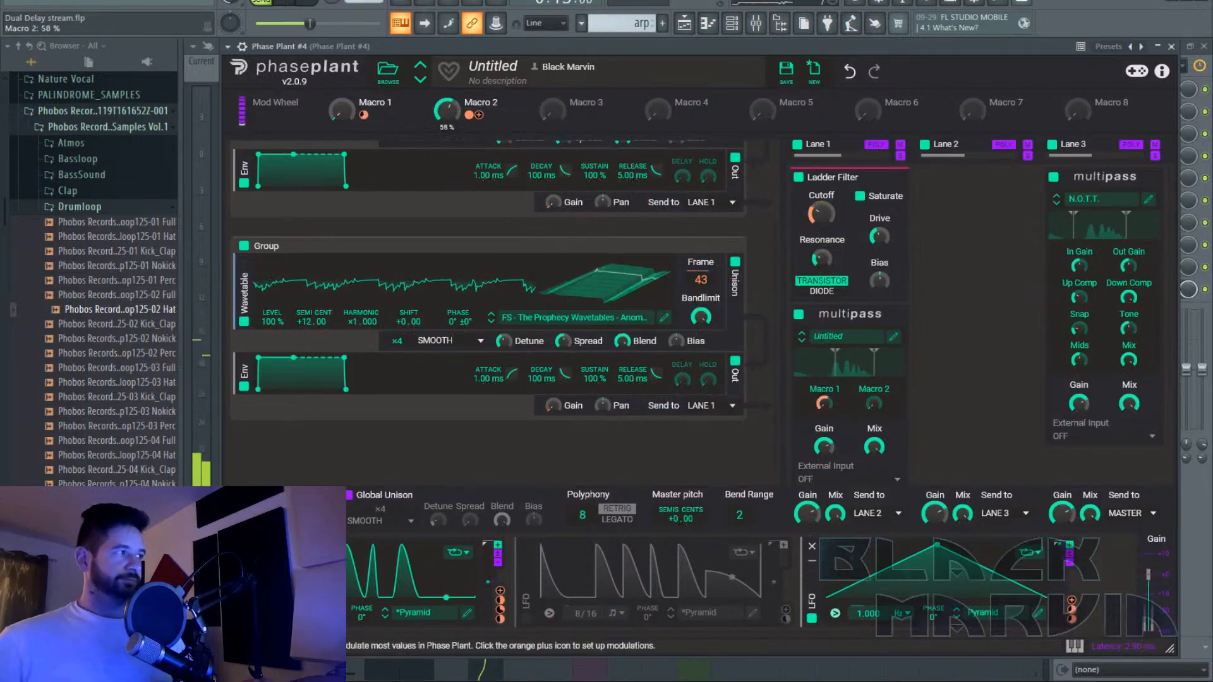
drag(436, 112, 436, 114)
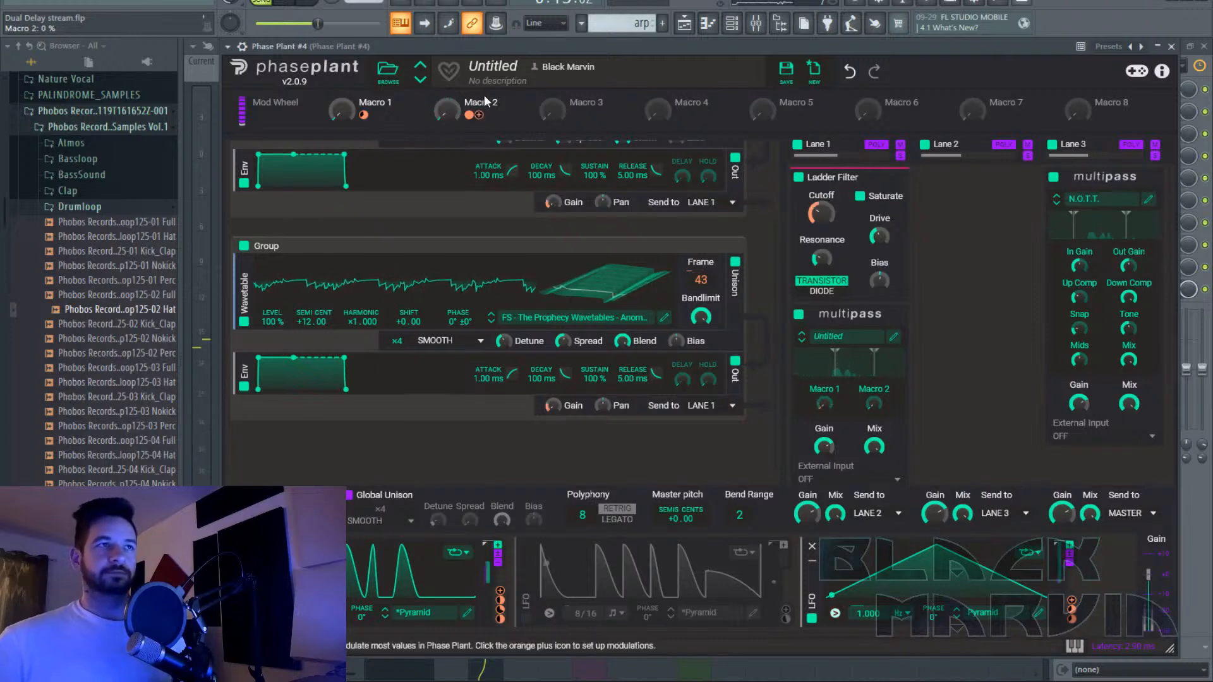
text(Dua)
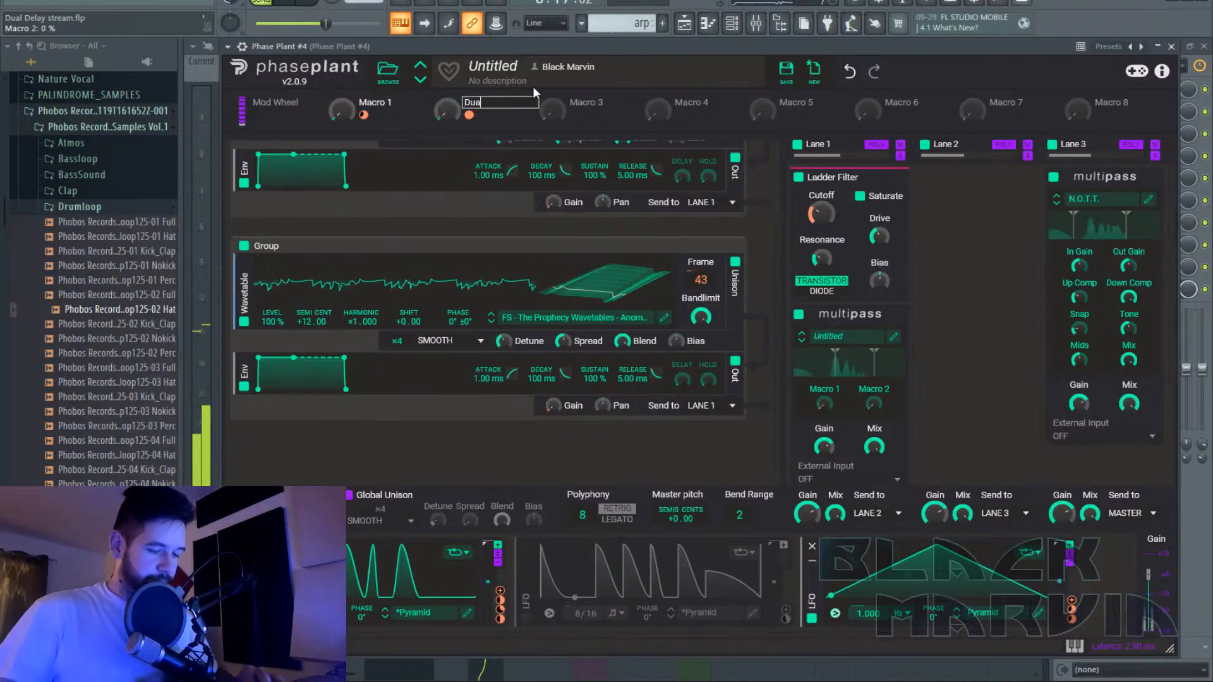
text(l Delay)
key(Return)
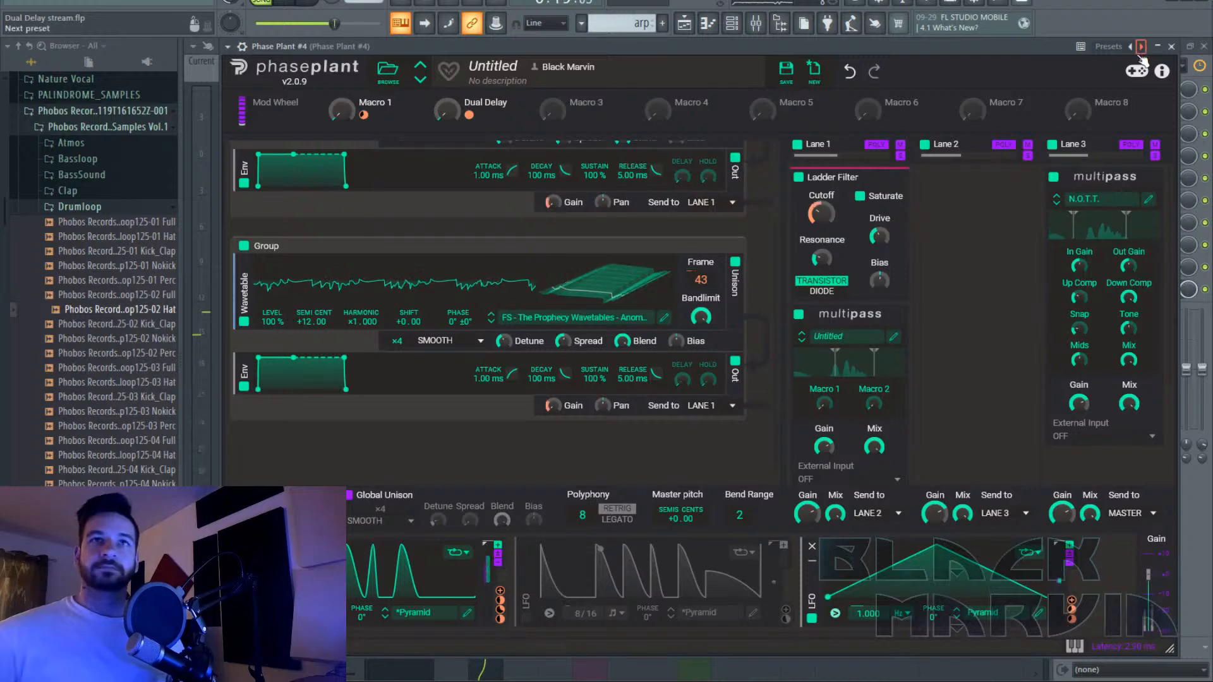
Close Phase Plant #4, show the playlist and create an automation clip for the last tweaked parameter, the Dual Delay macro.
click(1172, 48)
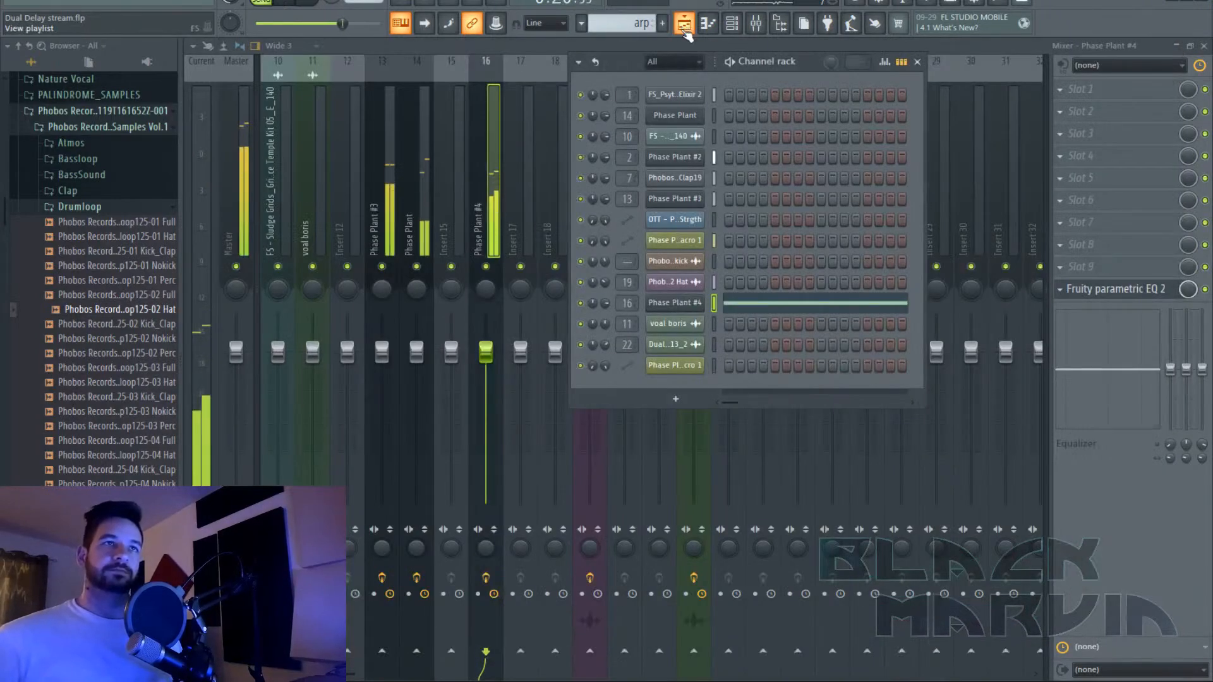
key(F5)
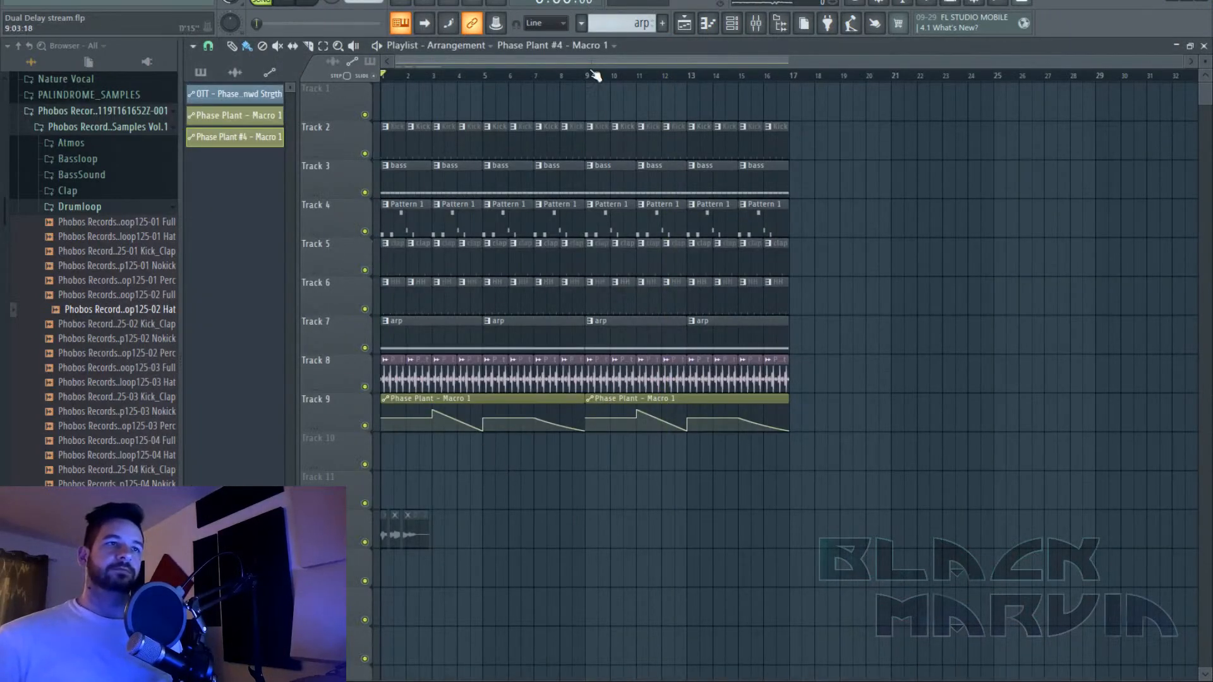
click(179, 2)
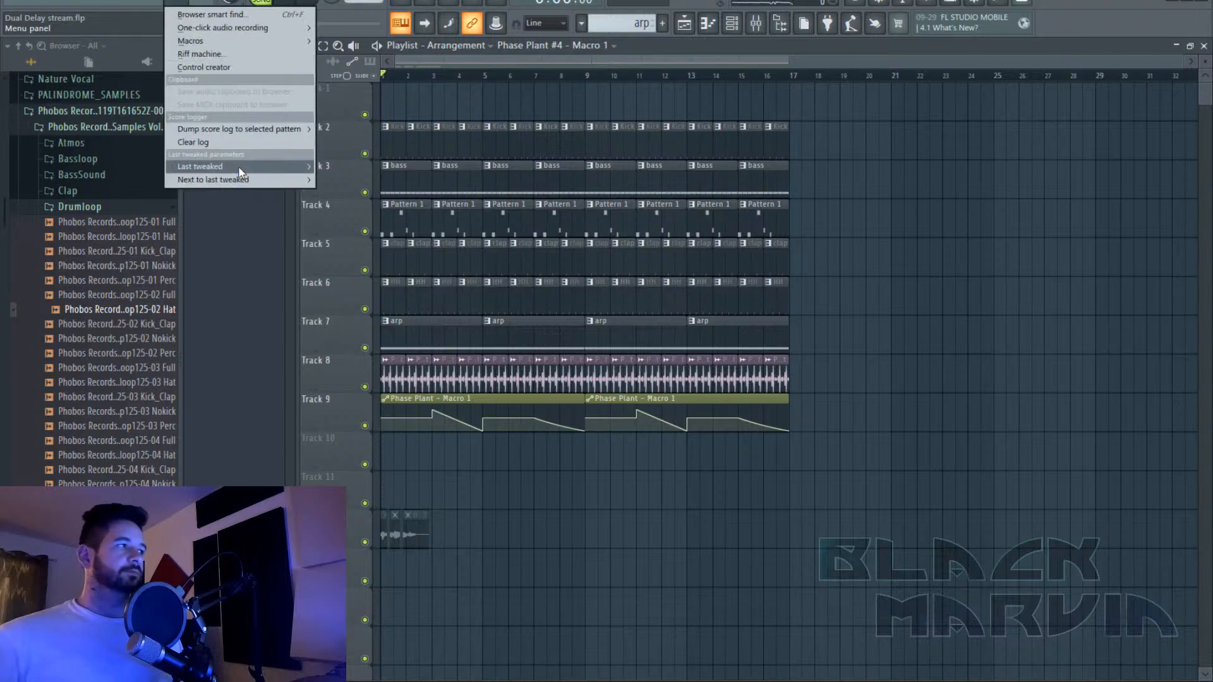
mouse_move(237, 166)
click(370, 260)
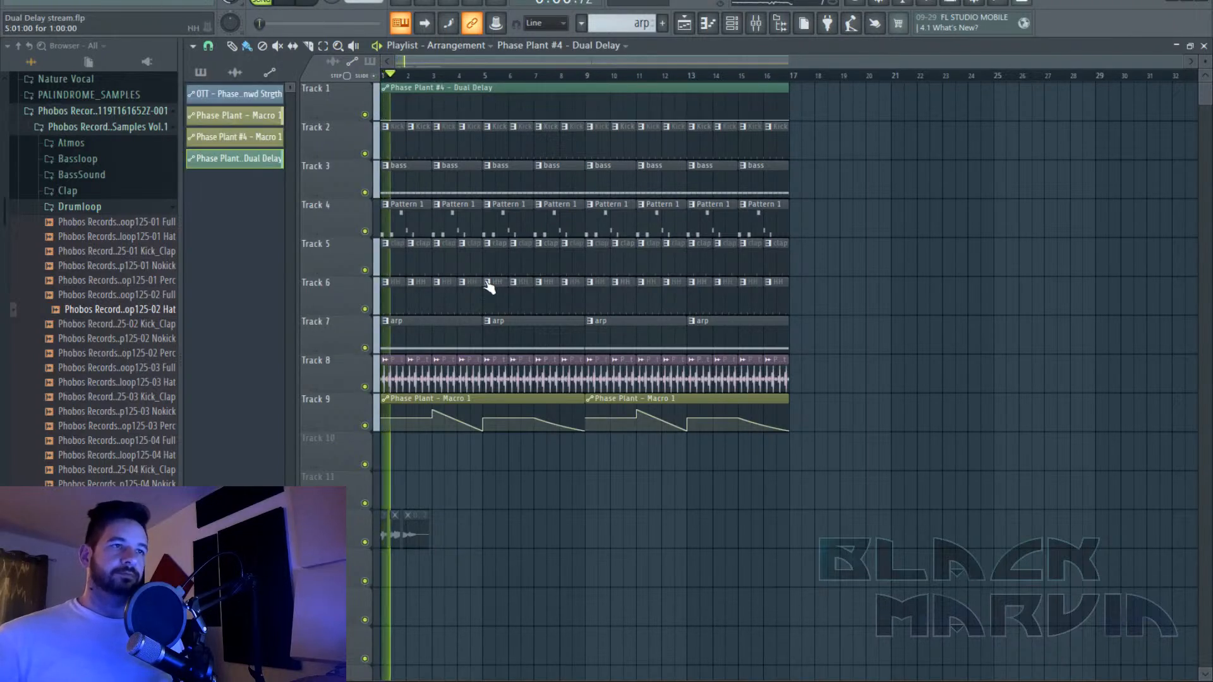
Add points to the Dual Delay automation on Track 1 so it rises from bar 4 to a small peak at bar 5 and drops back.
right_click(462, 118)
right_click(486, 115)
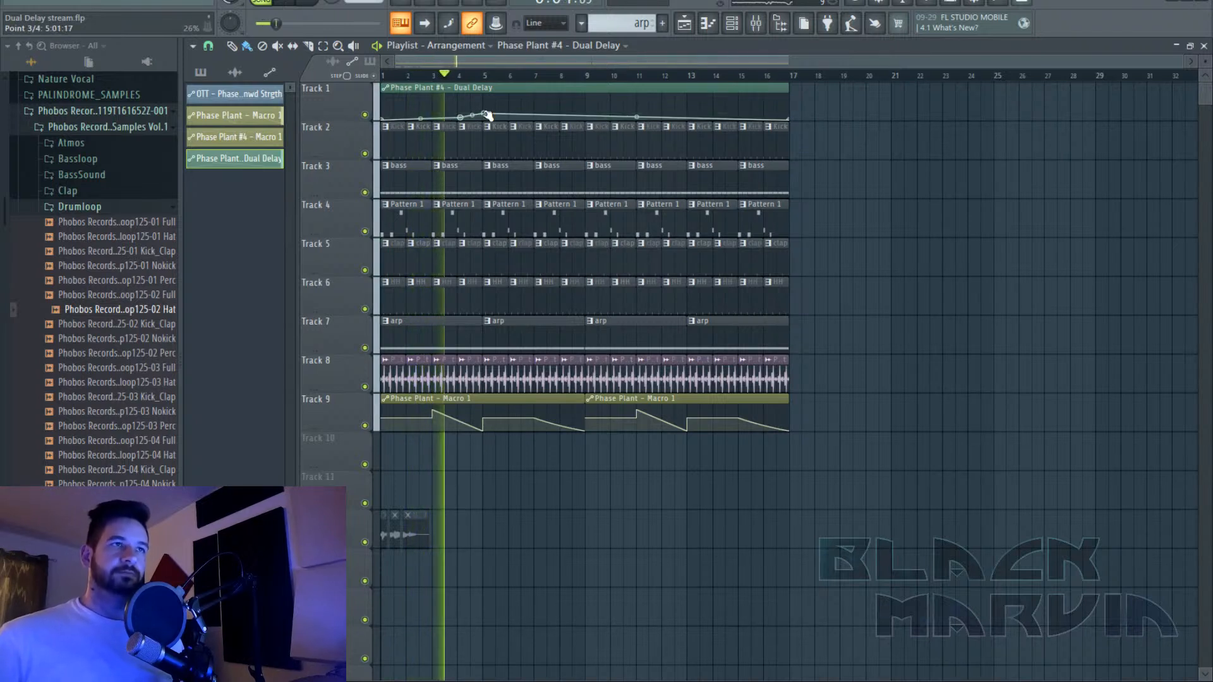
drag(485, 115, 489, 120)
right_click(497, 118)
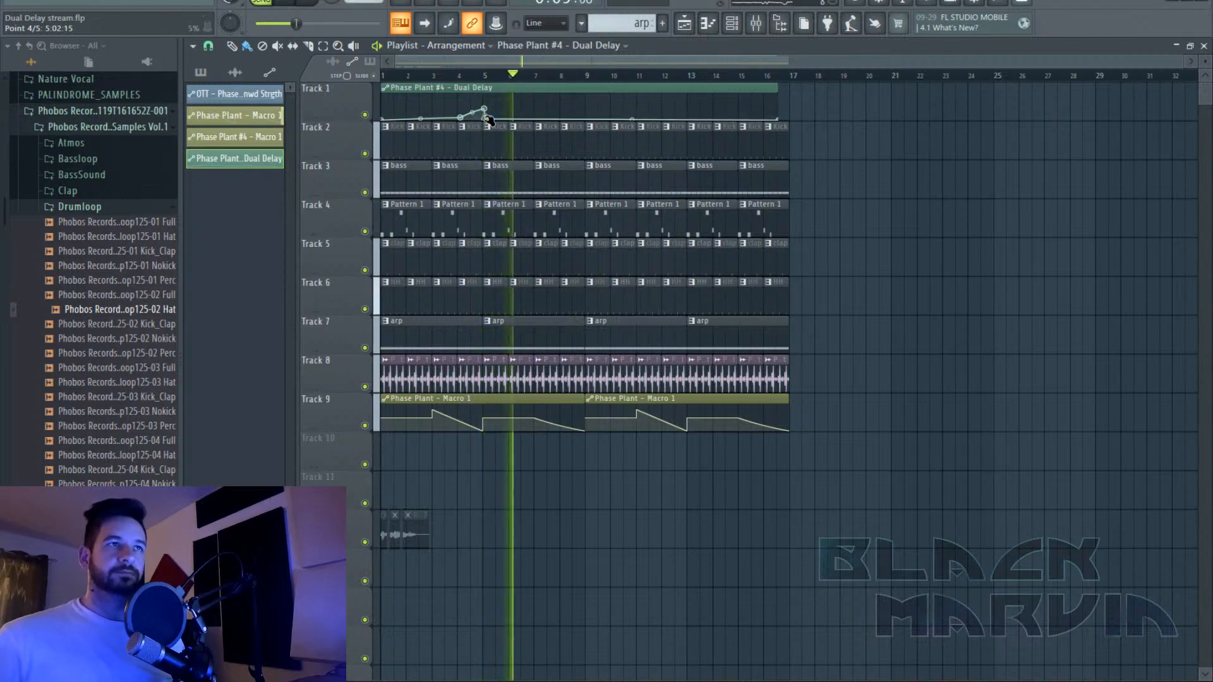
Shape a second Dual Delay automation peak that rises from bar 8 and drops back sharply just before bar 9.
scroll(591, 77, up, 1)
scroll(591, 77, up, 2)
right_click(592, 119)
right_click(535, 115)
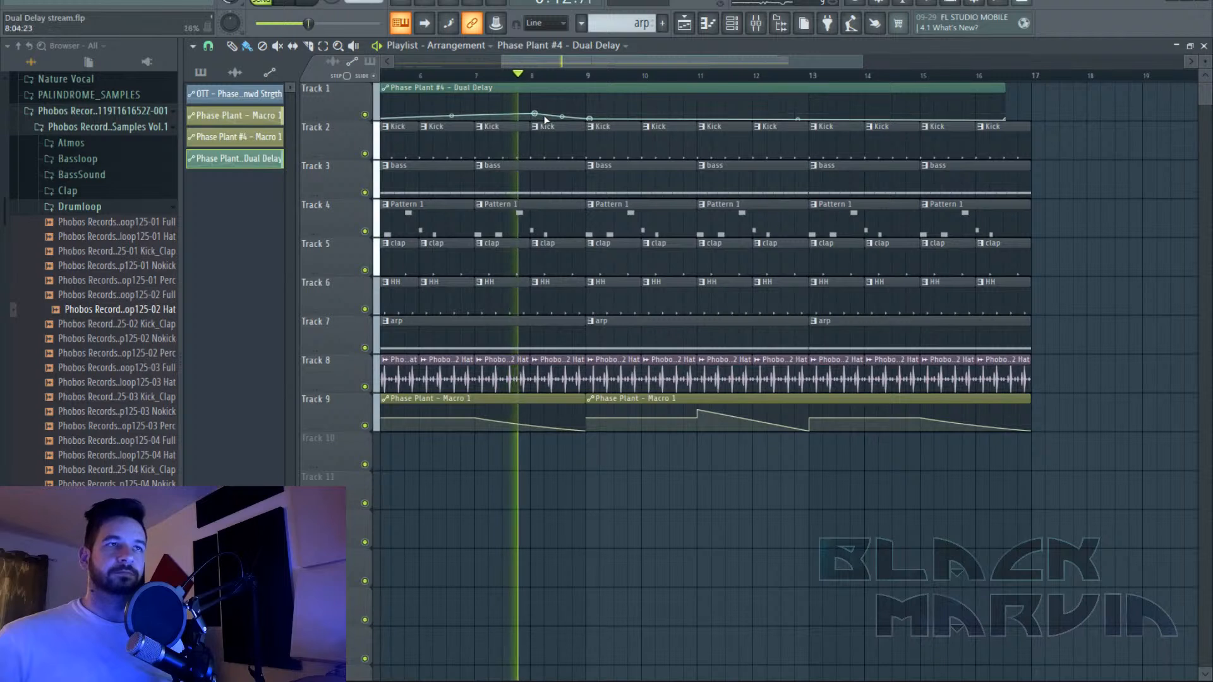
right_click(582, 114)
drag(583, 113, 583, 98)
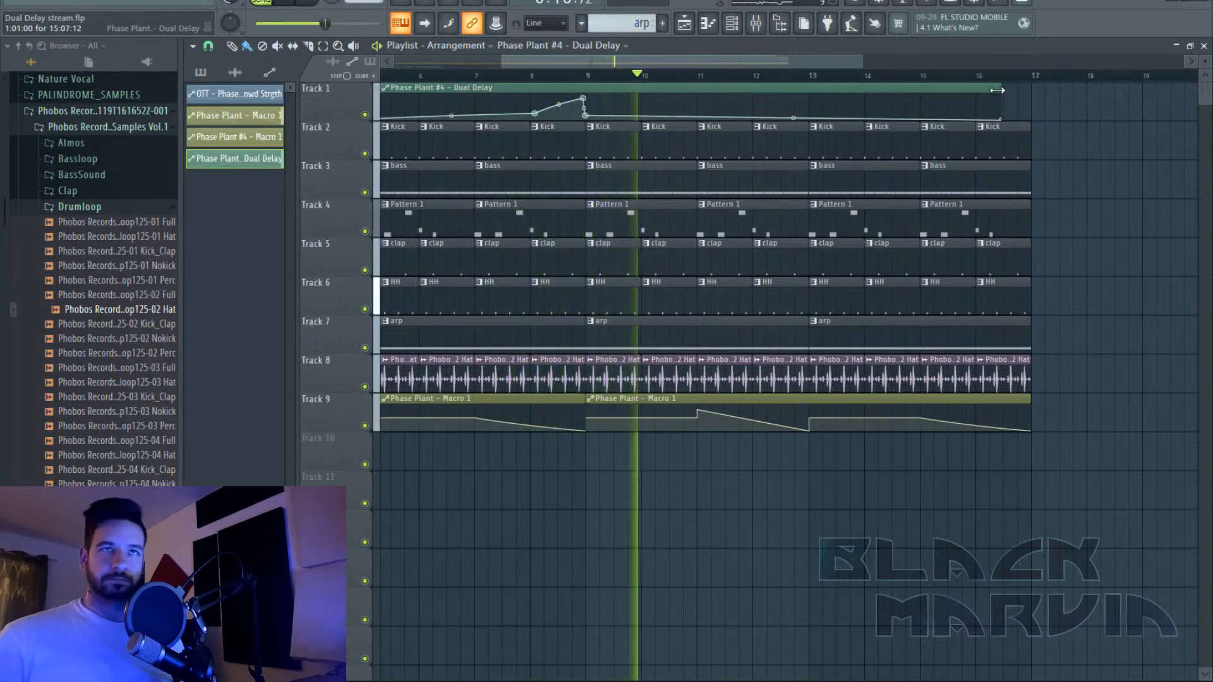
Extend the Dual Delay clip past bar 17 and make its automation rise from bar 16 to 100% at bar 17.
drag(1001, 90, 994, 131)
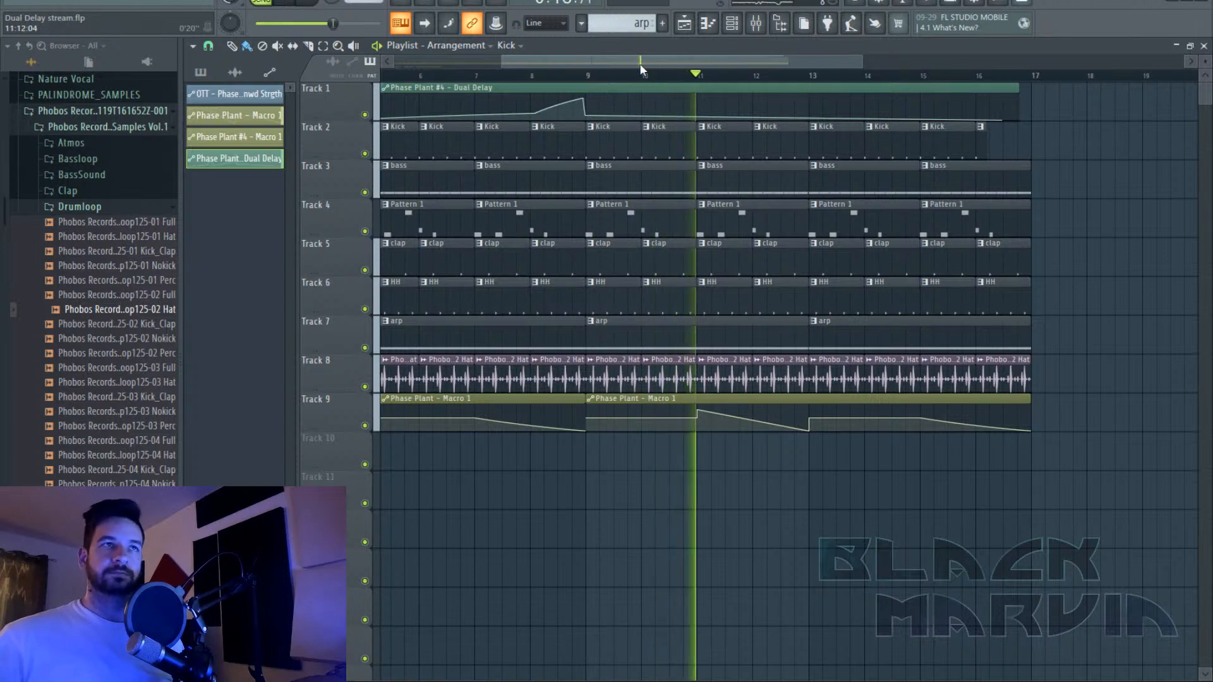
drag(639, 64, 730, 63)
right_click(777, 118)
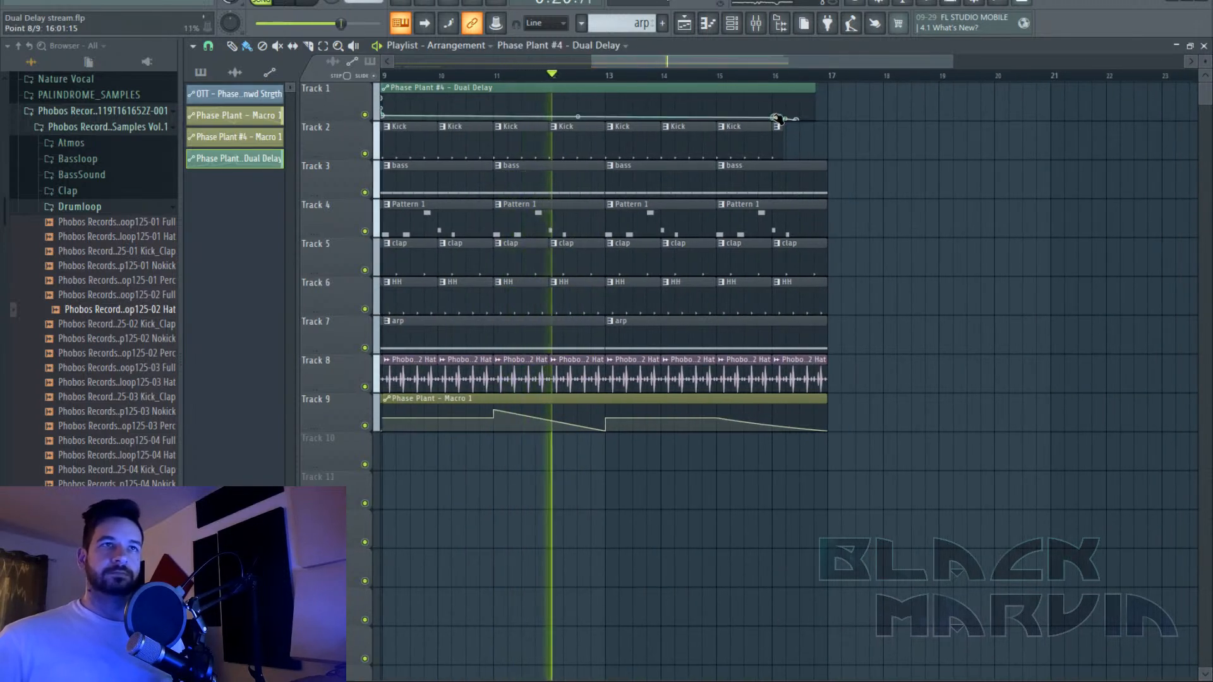
drag(776, 119, 844, 89)
drag(815, 98, 831, 93)
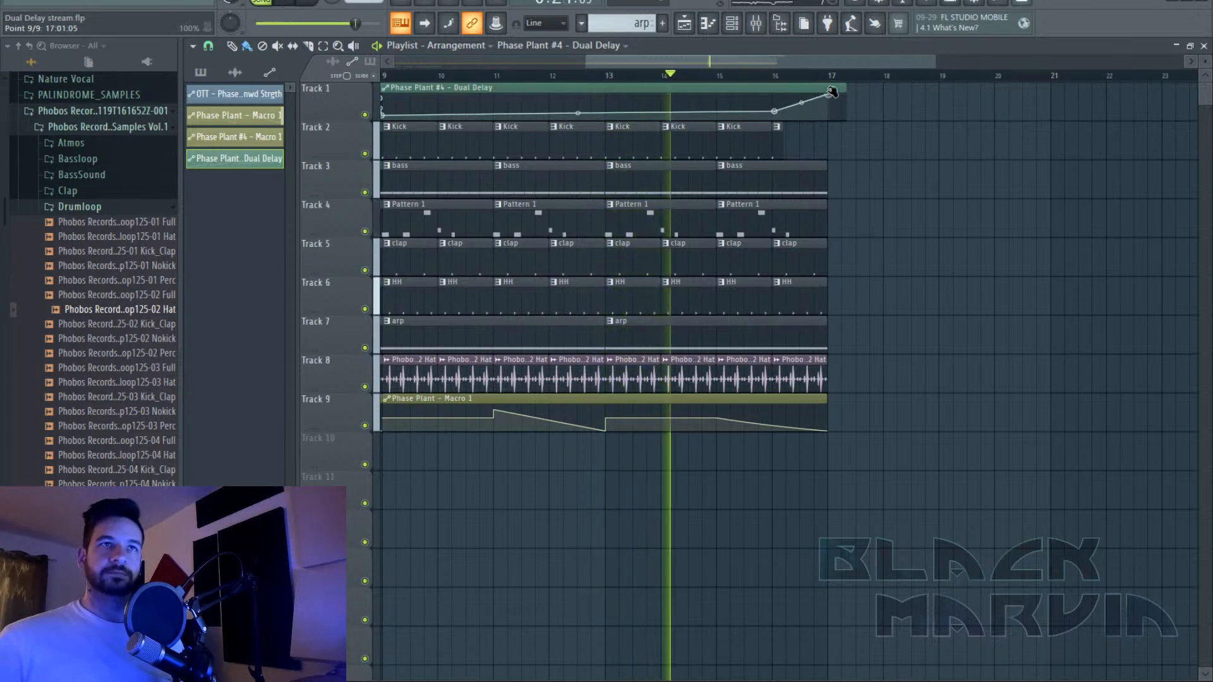
Set the playlist's snap to Cell and shorten the last bass clip on Track 3 to end at bar 16.
click(208, 46)
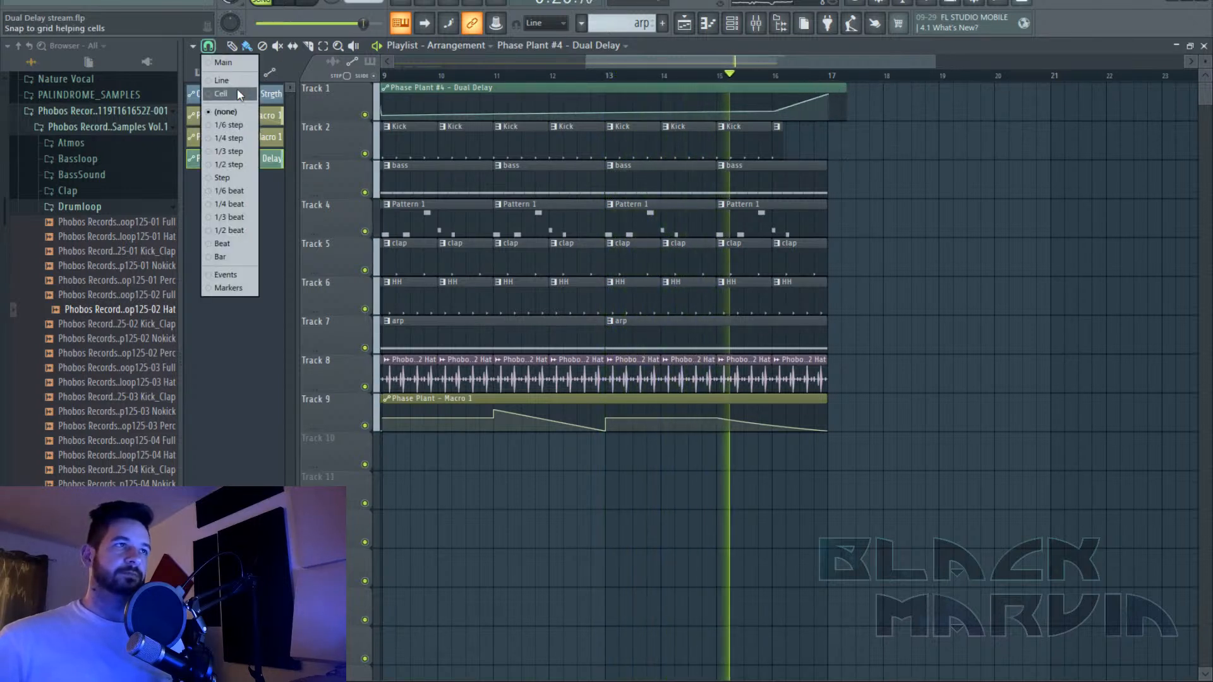
click(237, 89)
drag(827, 174, 772, 174)
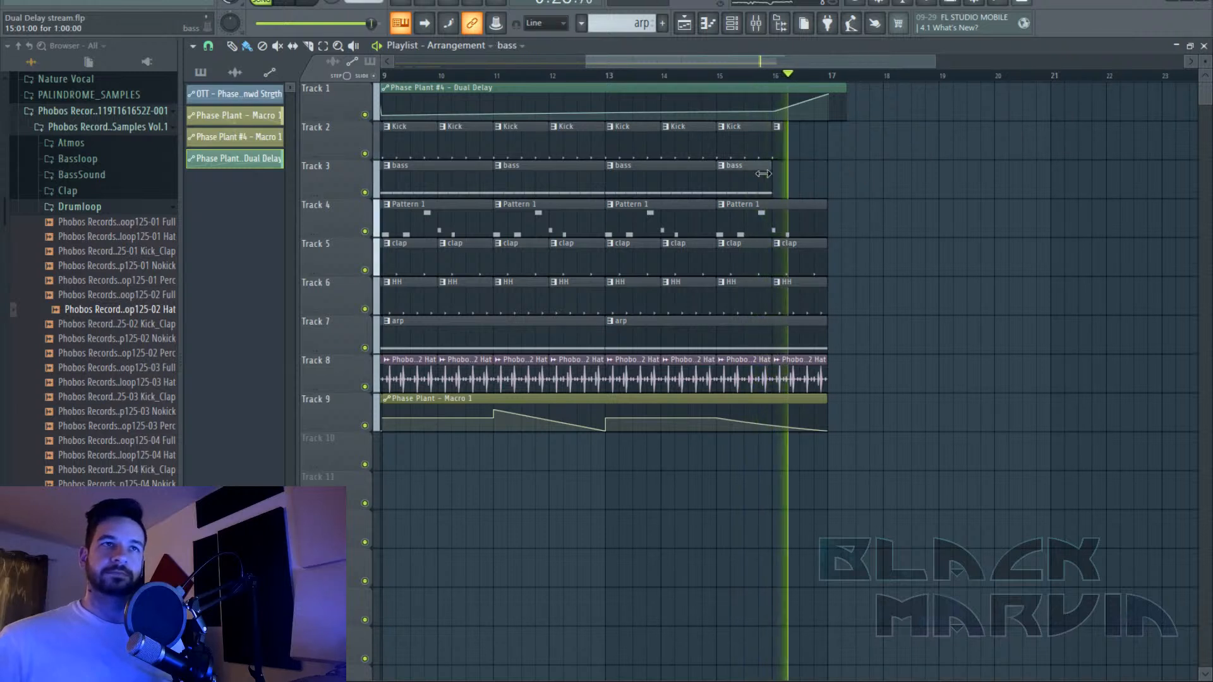
key(space)
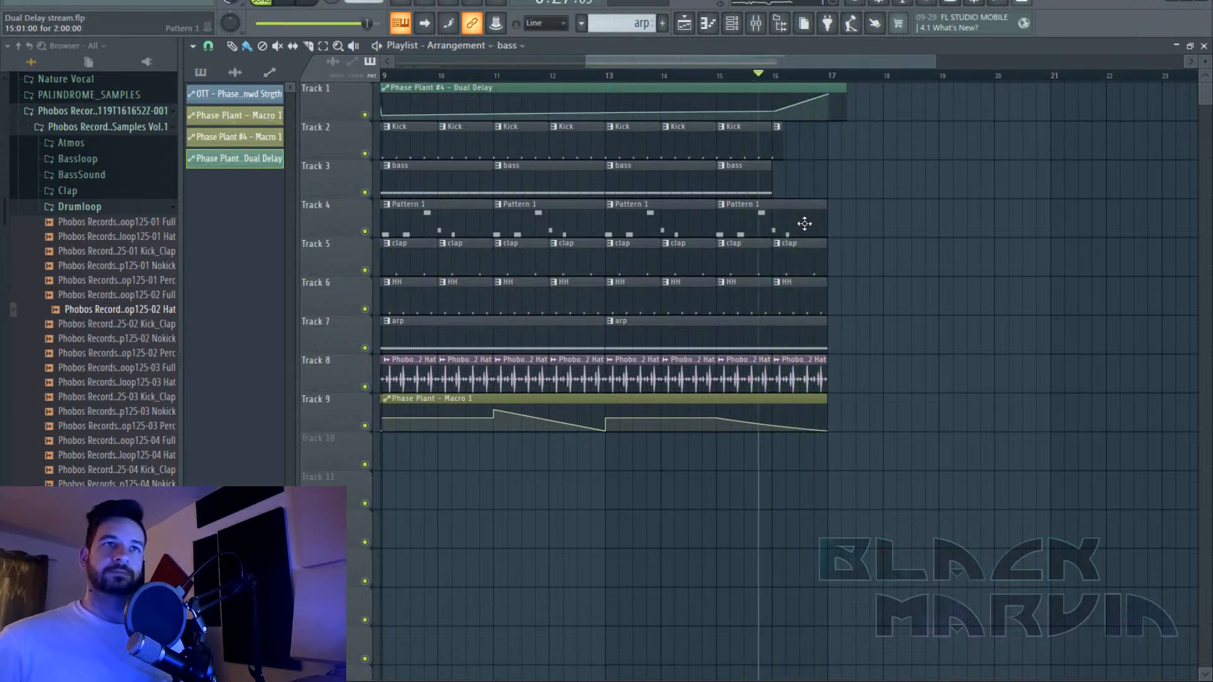
key(space)
Trim the last Pattern 1 clip to end at bar 16 and delete the clap, HH and hat loop clips in bar 16.
mouse_move(826, 216)
mouse_down()
mouse_move(783, 217)
mouse_move(814, 221)
mouse_up()
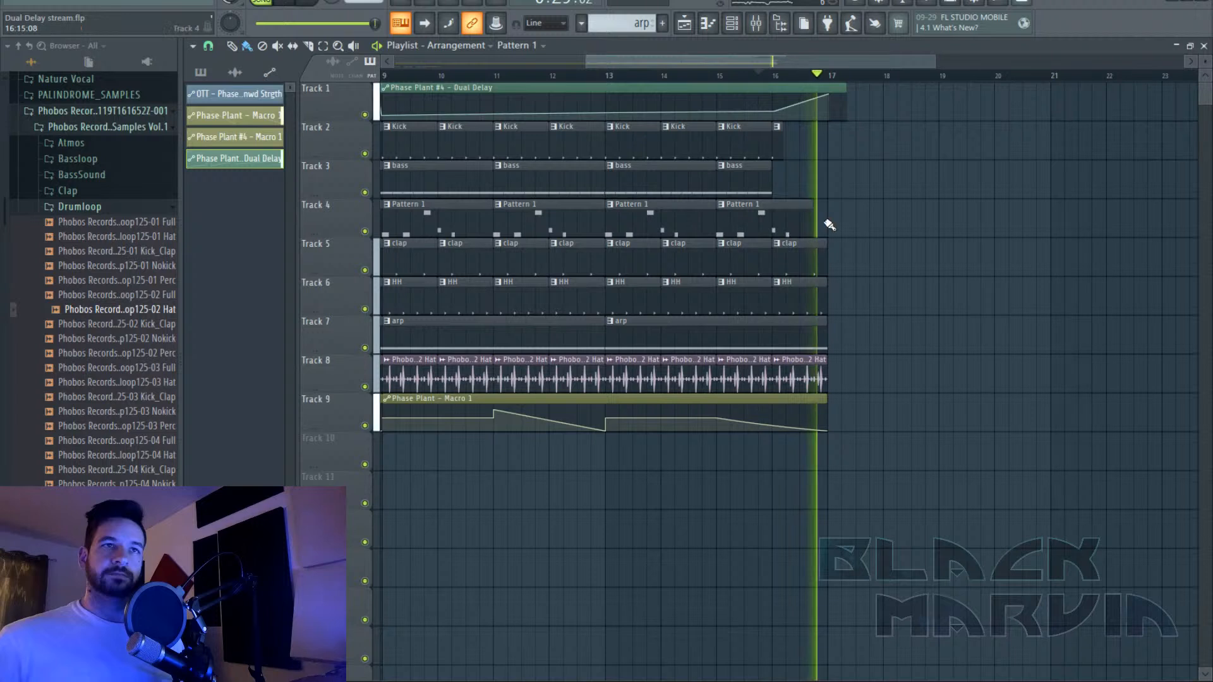
right_click(808, 261)
right_click(810, 300)
right_click(825, 365)
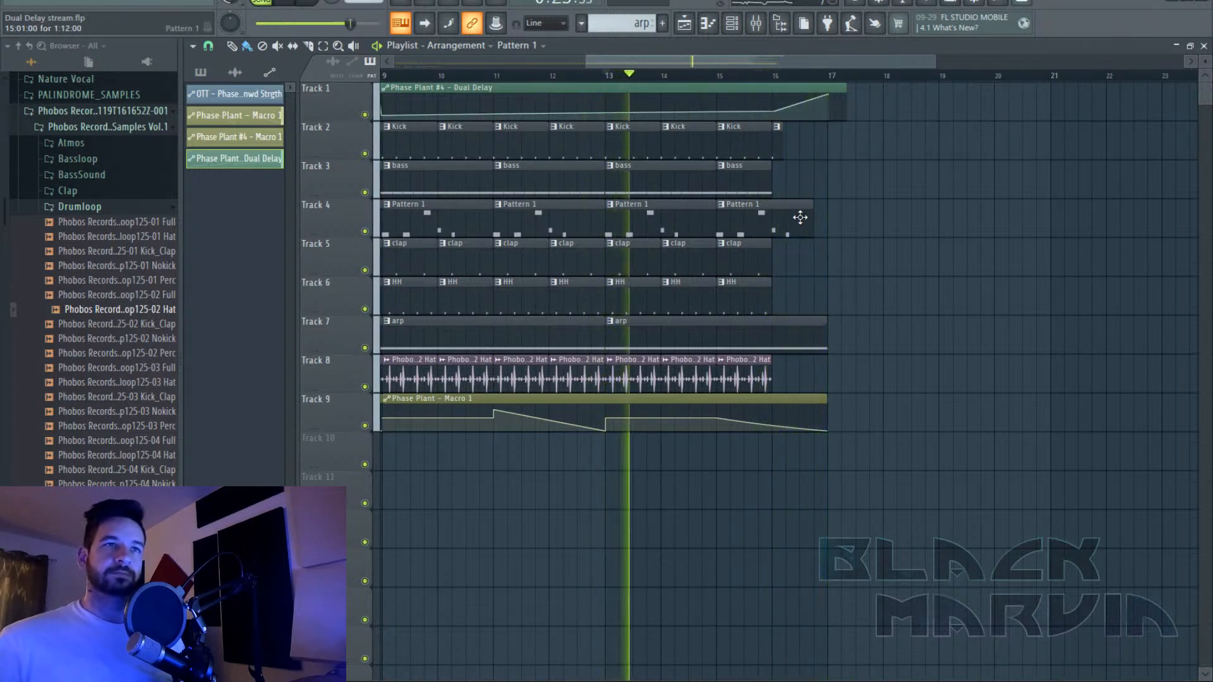
drag(811, 216, 770, 213)
Place four Kick clips on Track 2 from bar 17 through bar 20.
click(722, 127)
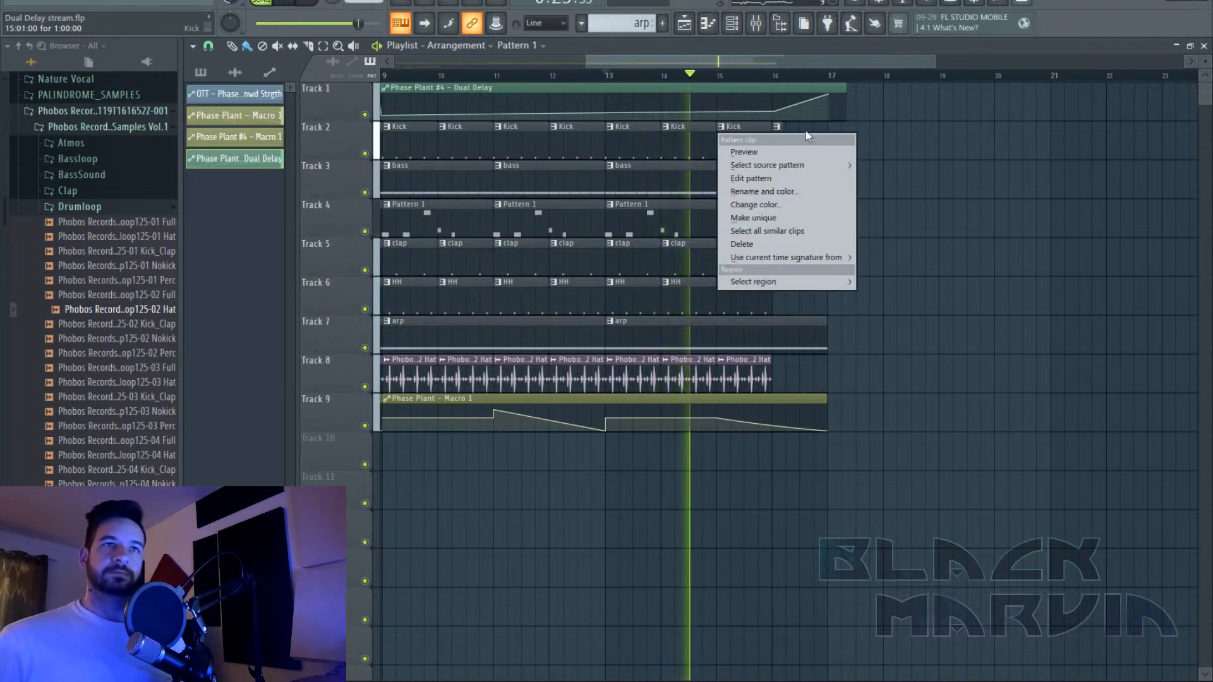
drag(728, 61, 733, 62)
click(737, 137)
click(814, 137)
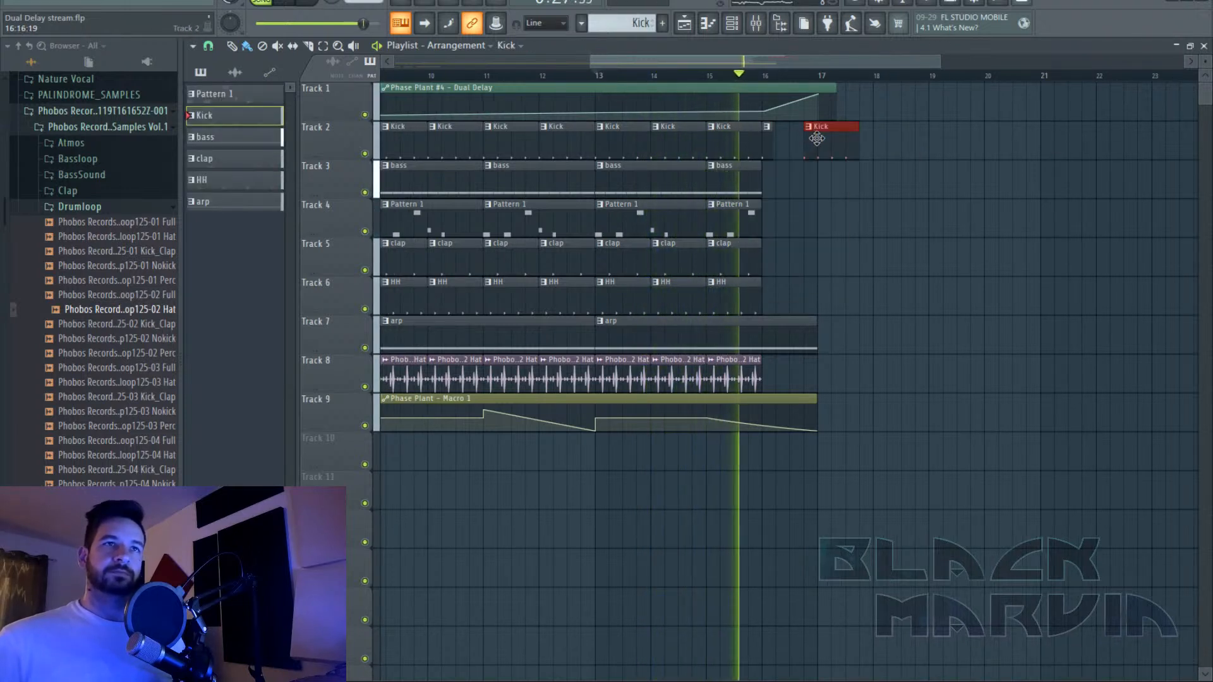
drag(817, 138, 1006, 144)
Place bass clips at bars 17 and 19 on Track 3 and an arp clip at bar 17 on Track 7.
click(656, 184)
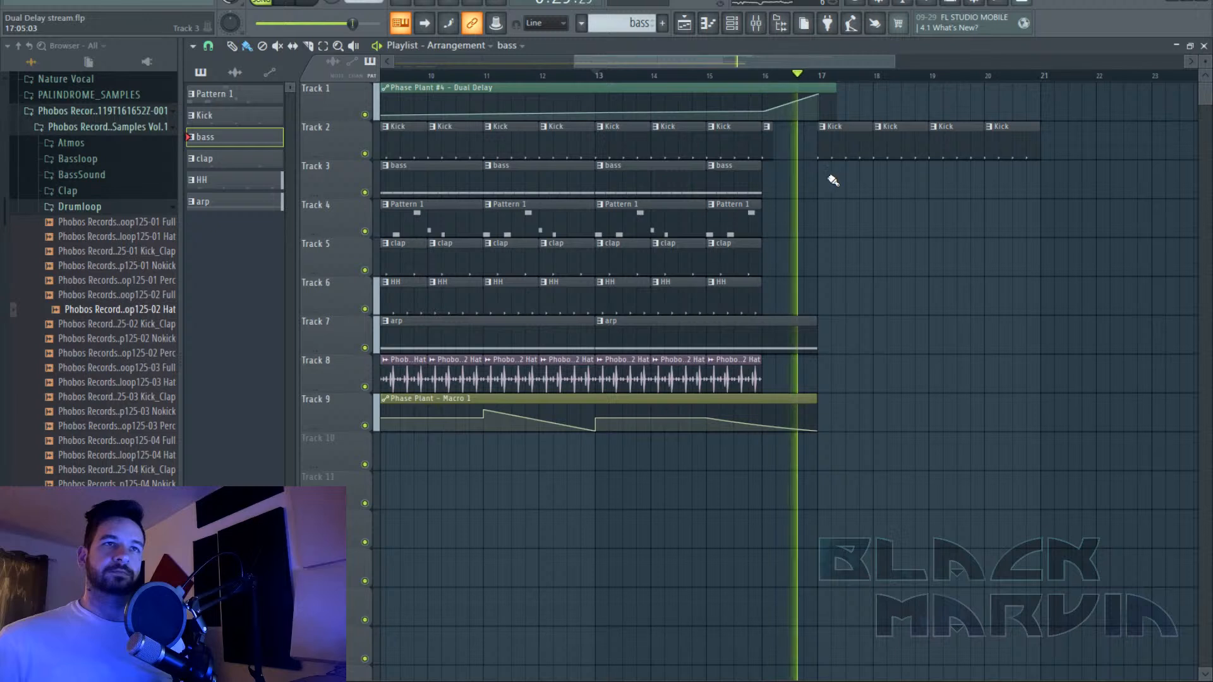
click(834, 182)
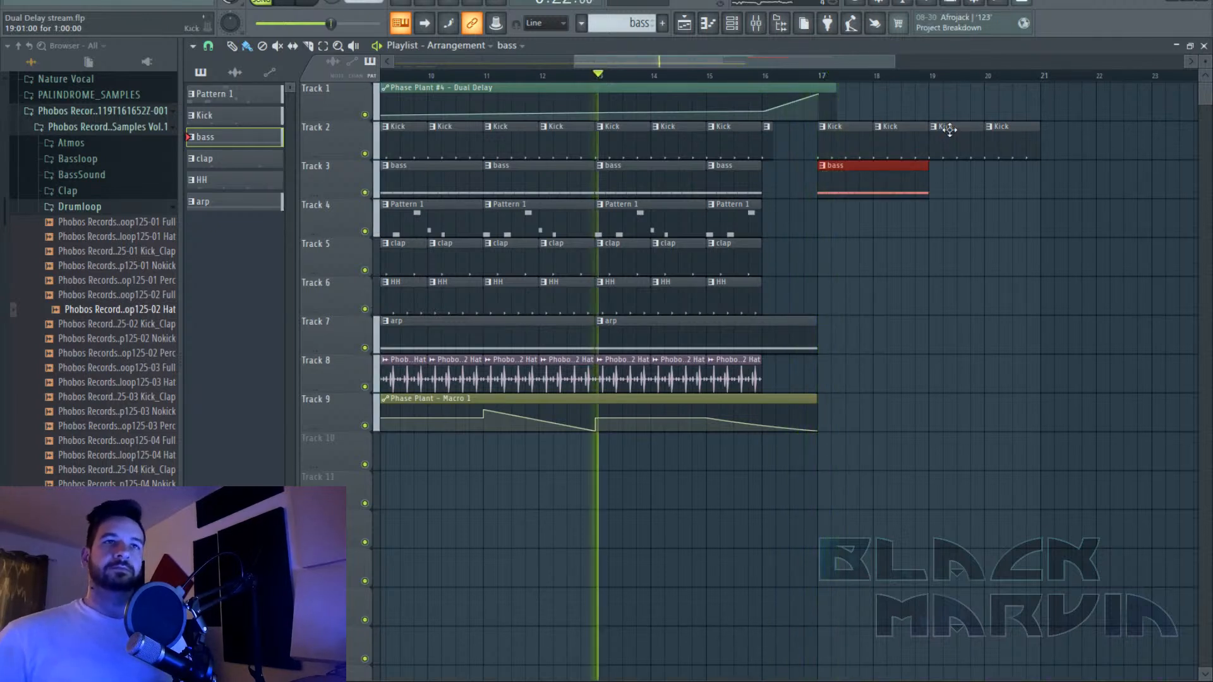
click(798, 330)
click(825, 328)
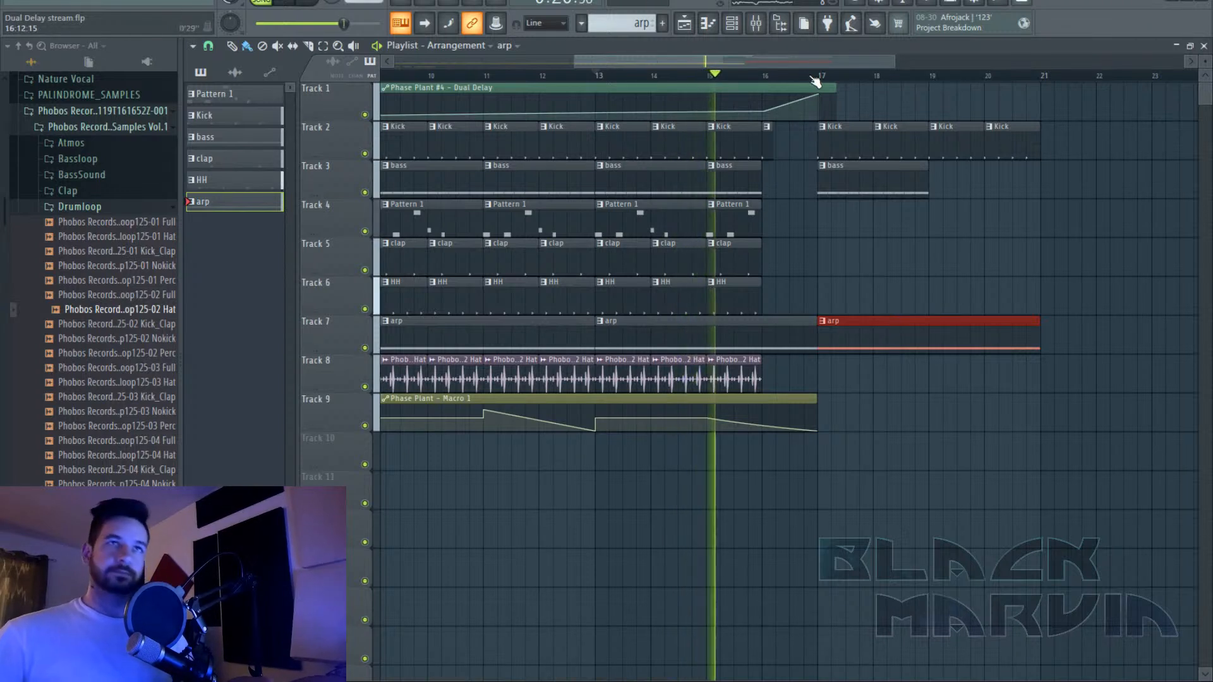
drag(842, 62, 913, 63)
click(741, 181)
click(769, 183)
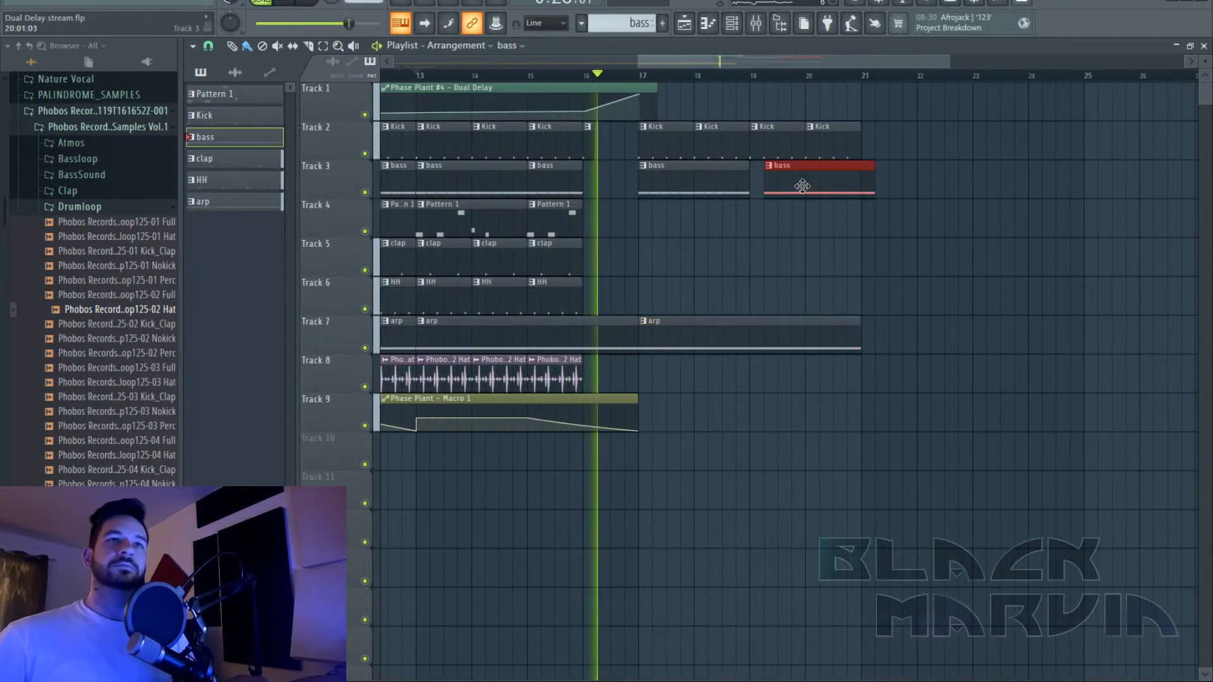
drag(803, 185, 788, 186)
Extend the Dual Delay clip beyond bar 25, add points declining from bar 21 to 55% at bar 25, and replay from before bar 14.
drag(657, 95, 1199, 103)
right_click(864, 105)
right_click(1075, 105)
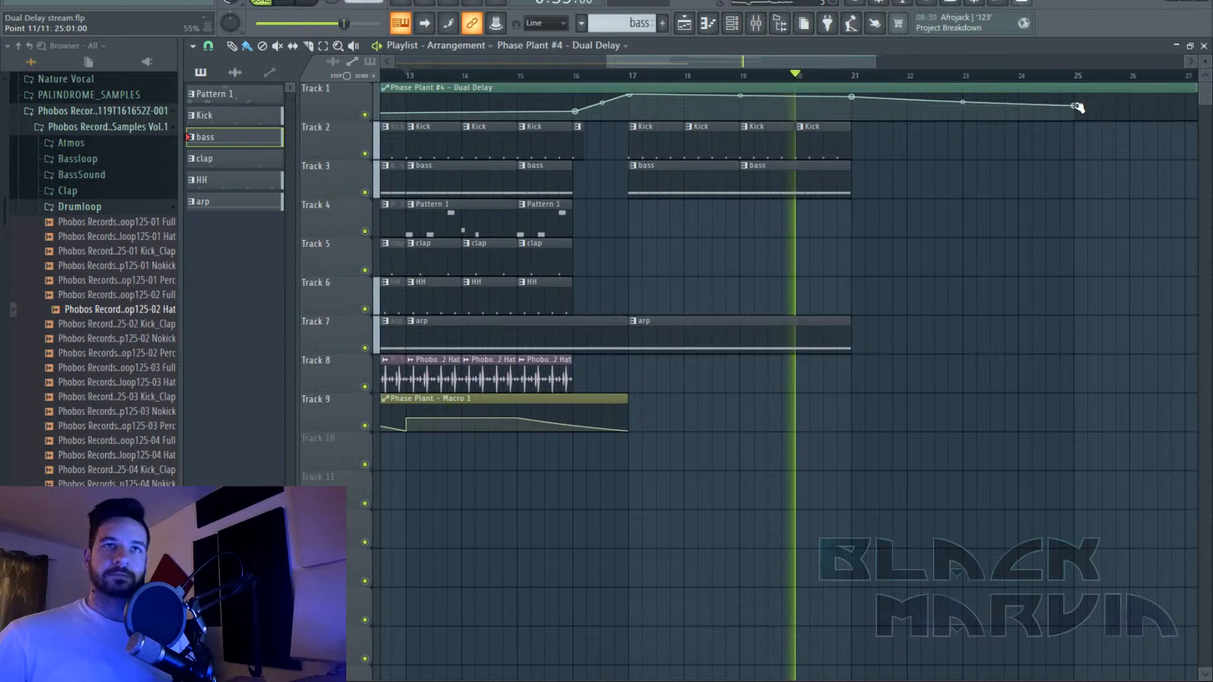
click(448, 76)
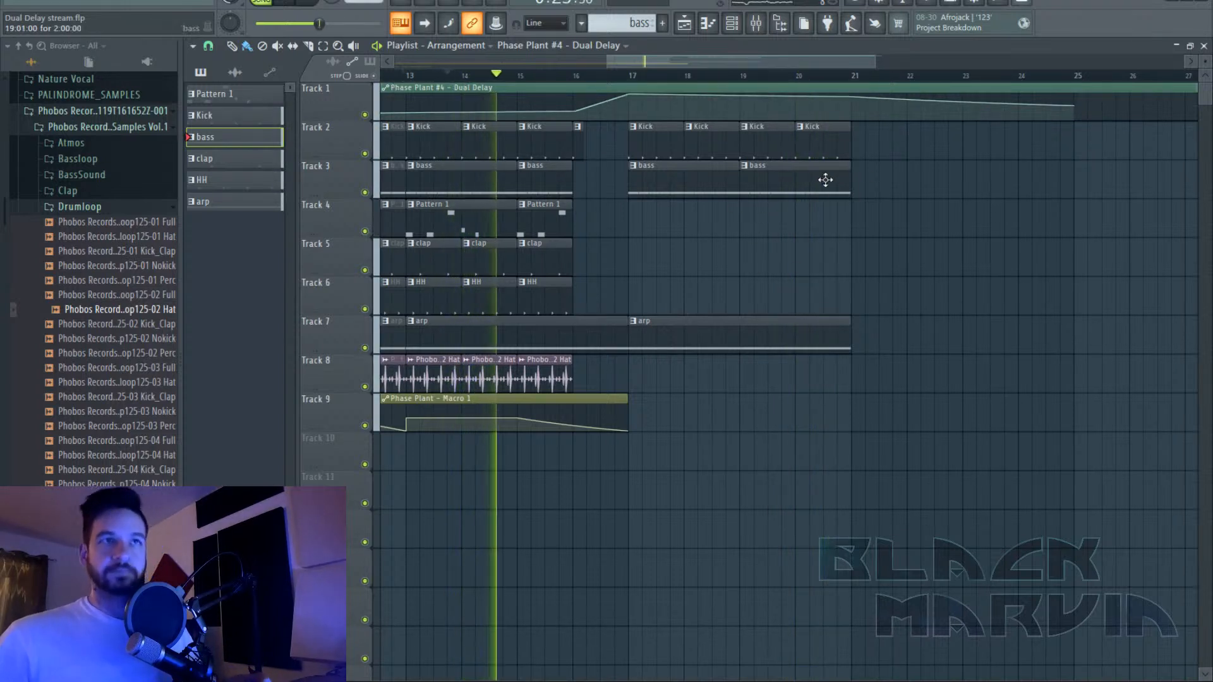
Place clap clips on Track 5 from bar 17 through bar 23 and another arp clip at bar 21 on Track 7.
click(537, 265)
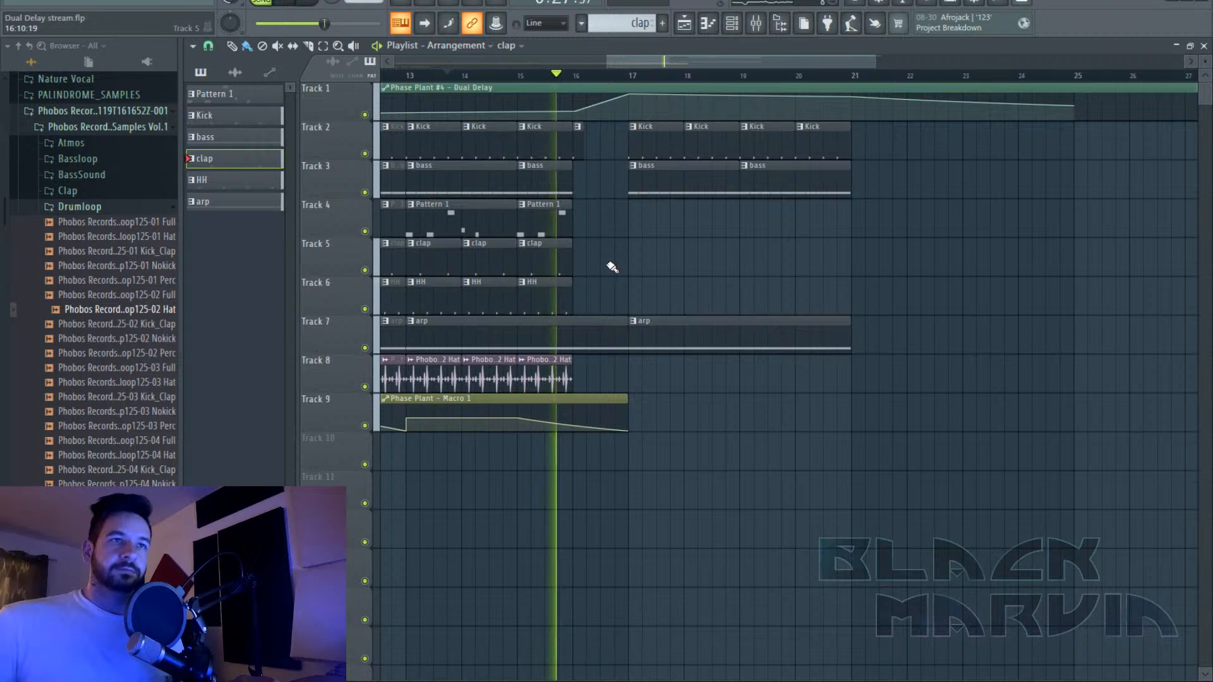
drag(632, 256, 802, 243)
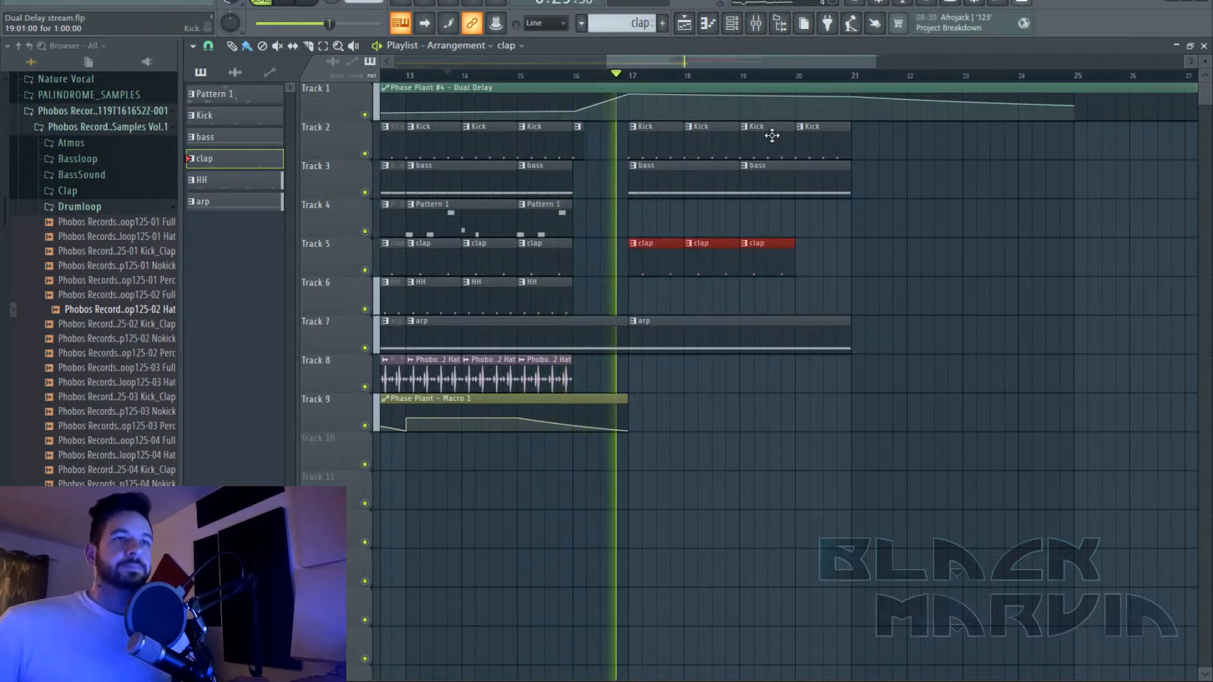
click(828, 262)
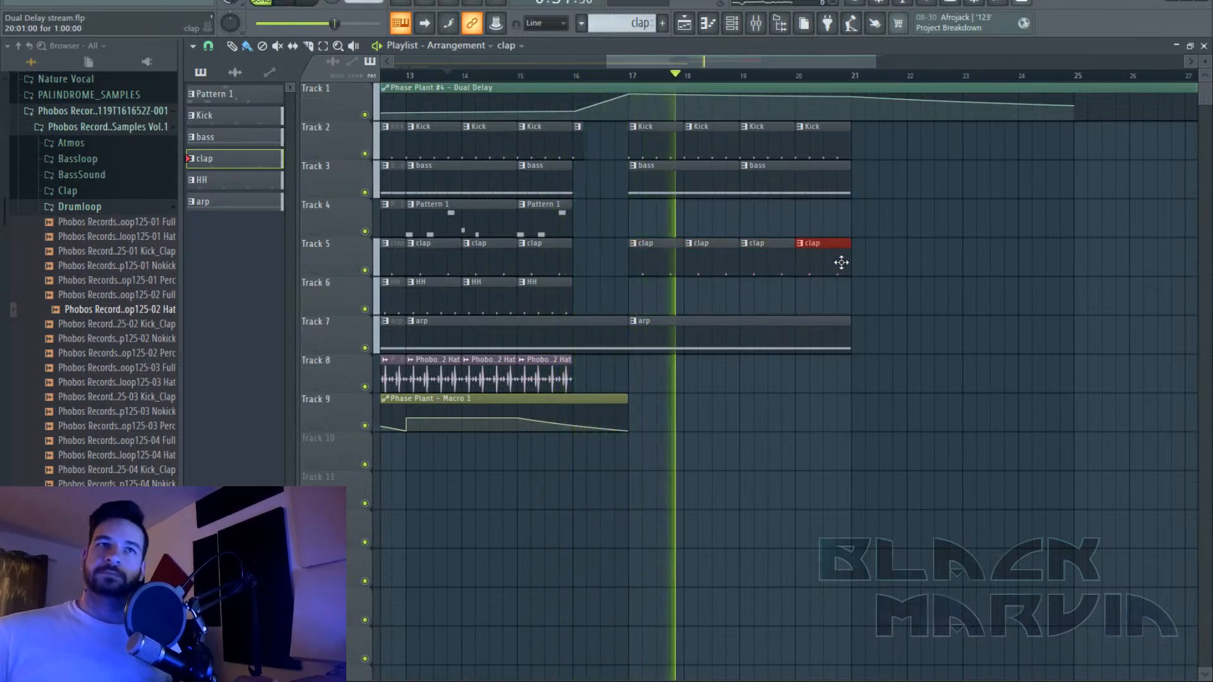
drag(841, 262, 1008, 252)
click(853, 325)
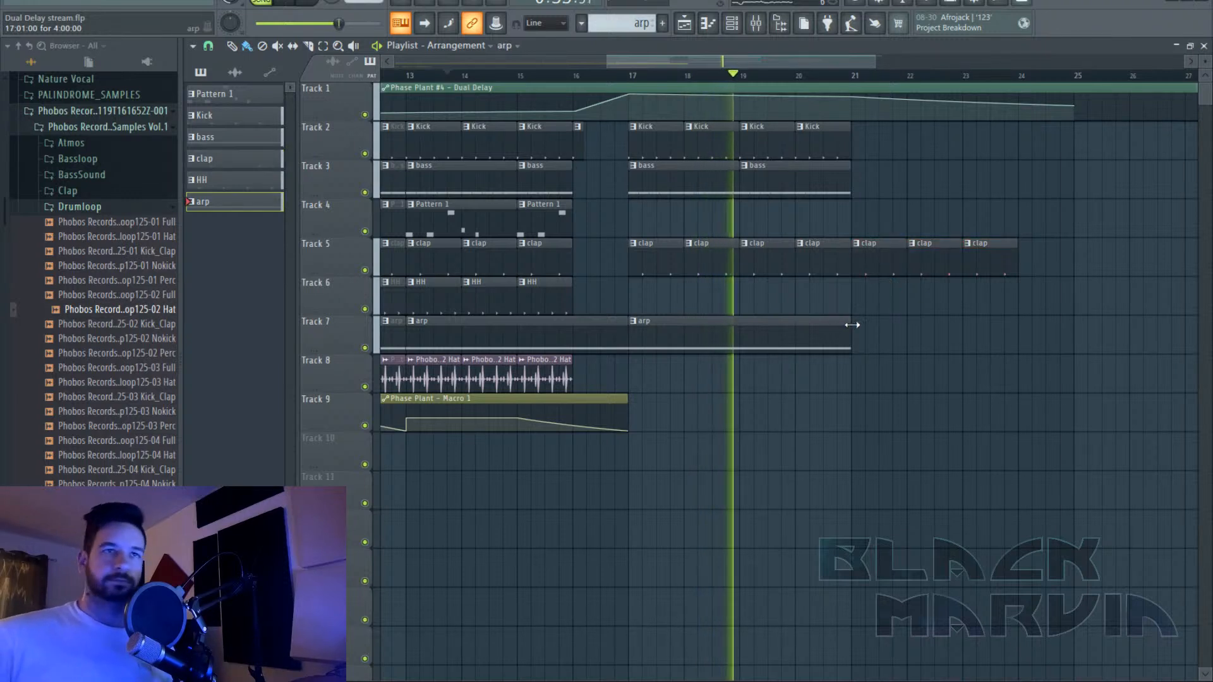
click(852, 325)
Duplicate the Kick and bass clips of bars 17 to 20 into bars 21 to 24 and add a clap clip in bar 24.
drag(887, 121, 616, 238)
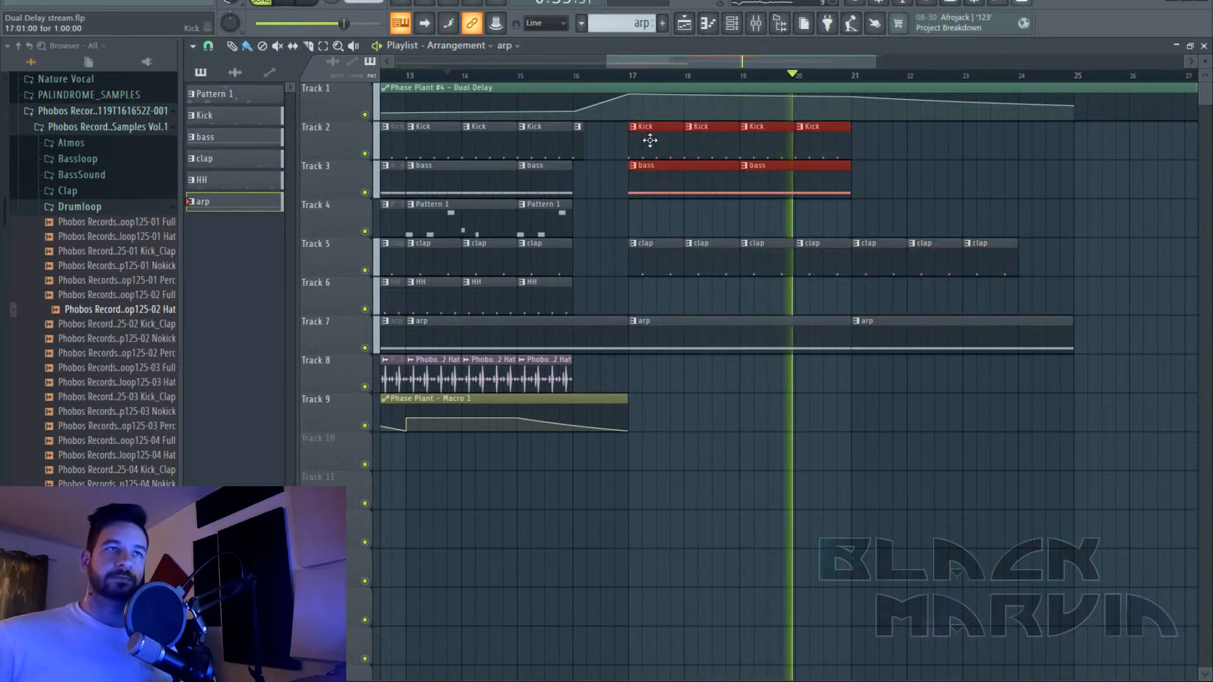
key(ctrl+b)
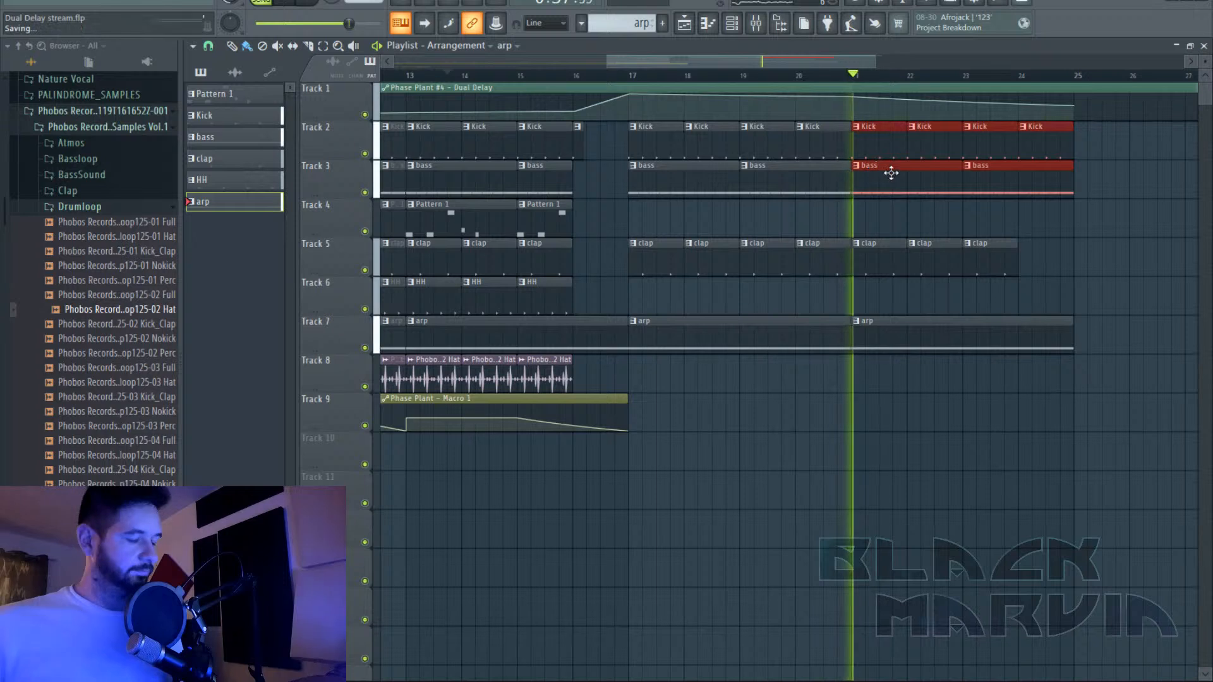
drag(1007, 266, 1040, 263)
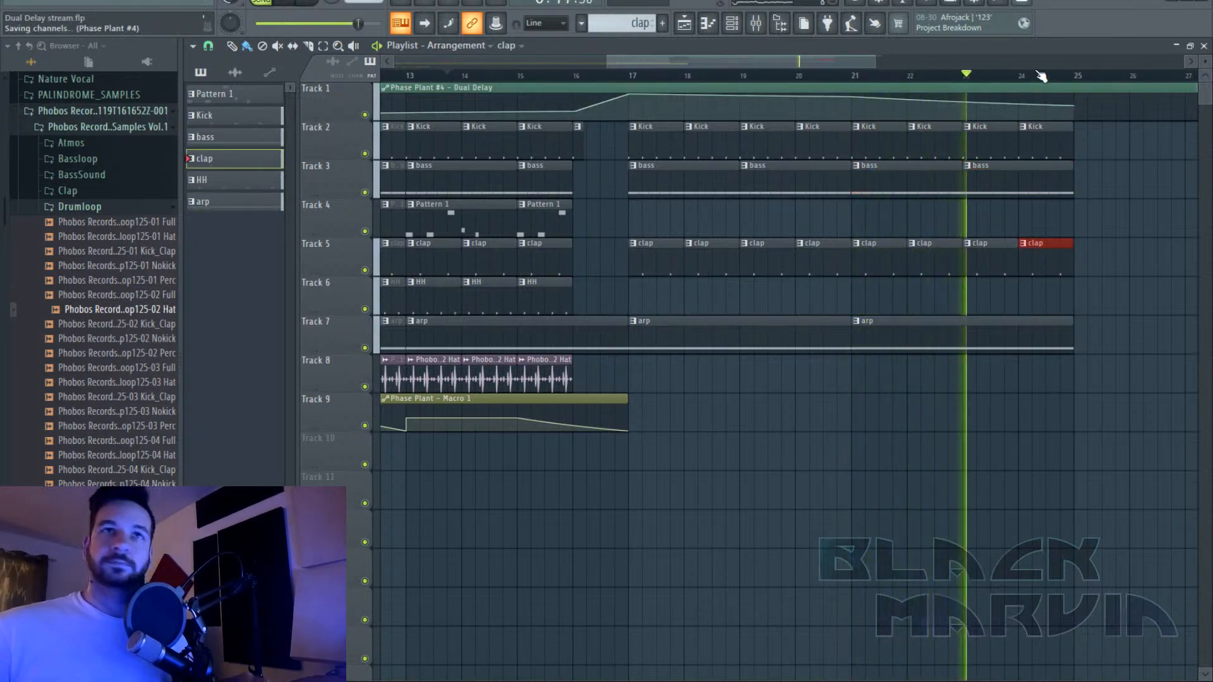
Review the playlist arrangement through bar 25 and move the playback position to just before bar 17.
key(space)
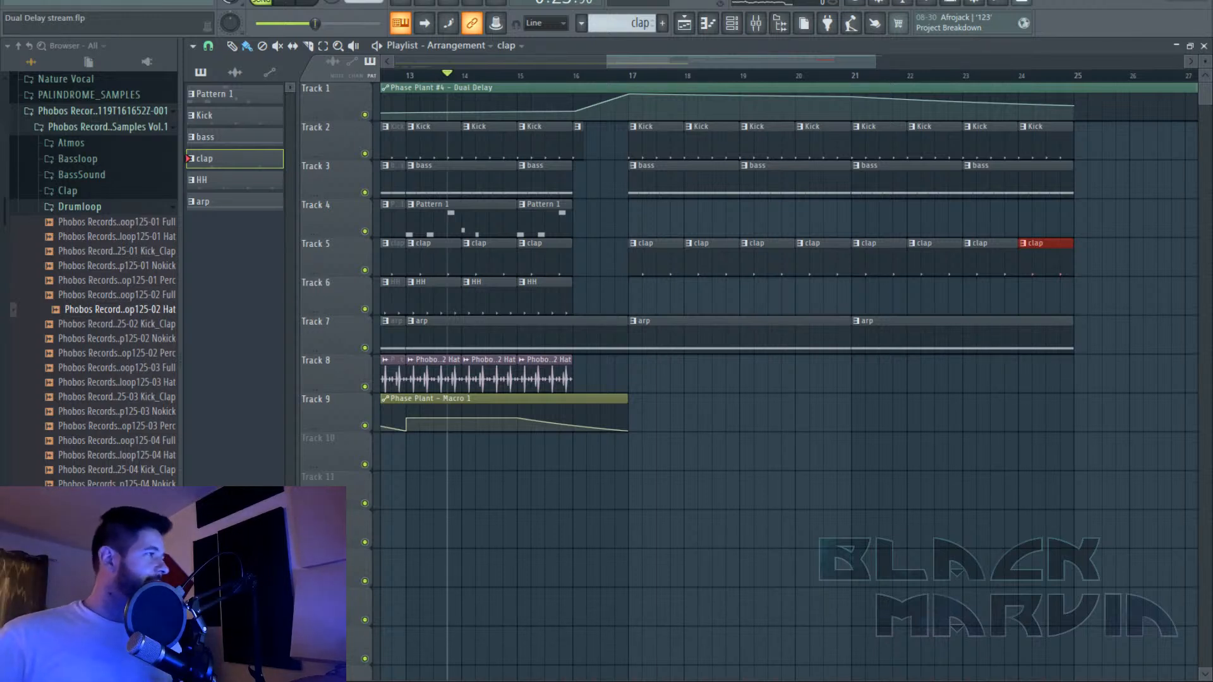
scroll(654, 89, down, 5)
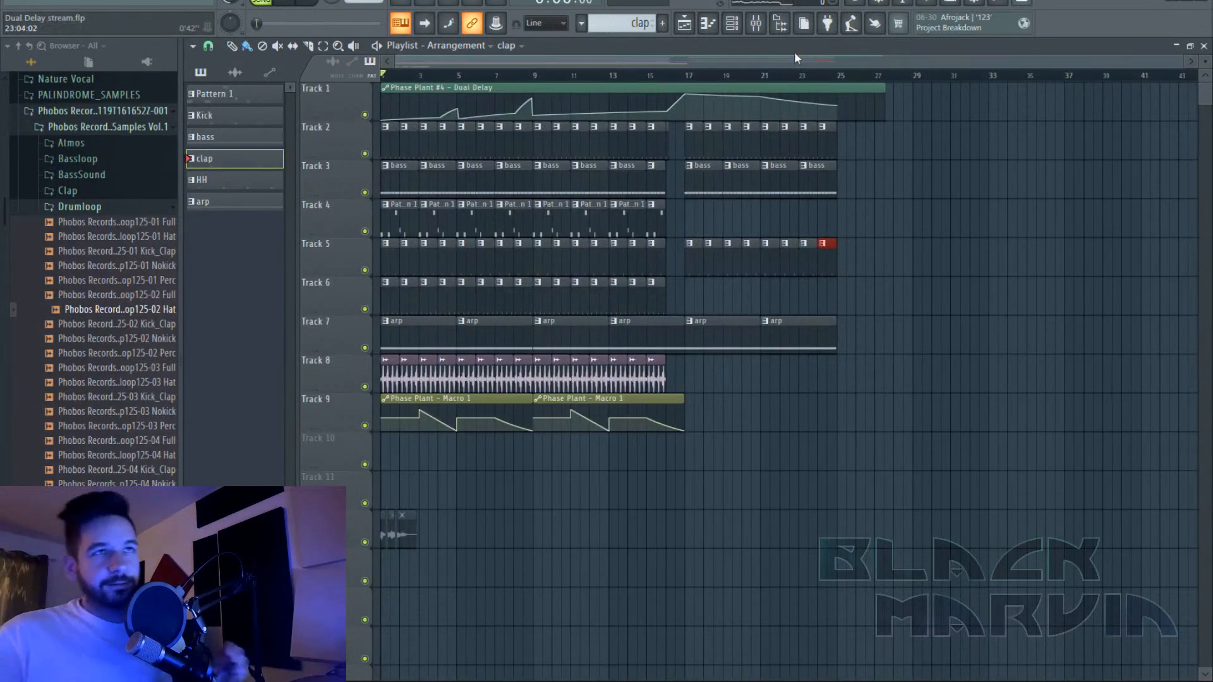
scroll(760, 71, up, 5)
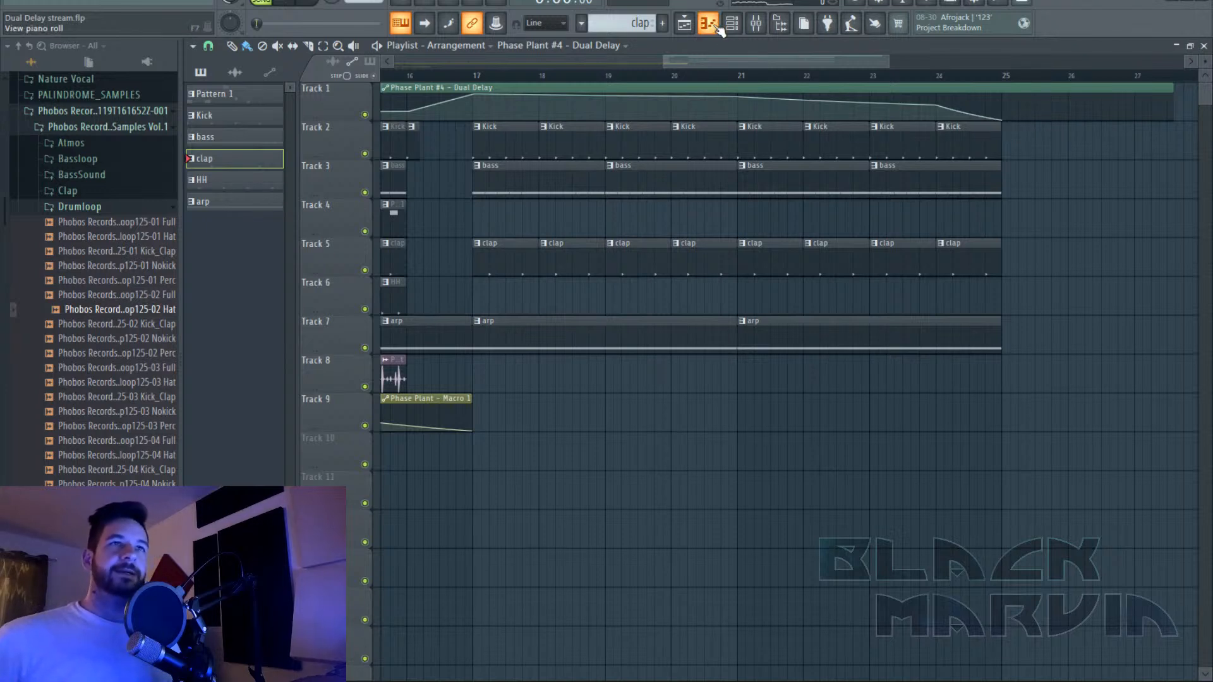
click(734, 23)
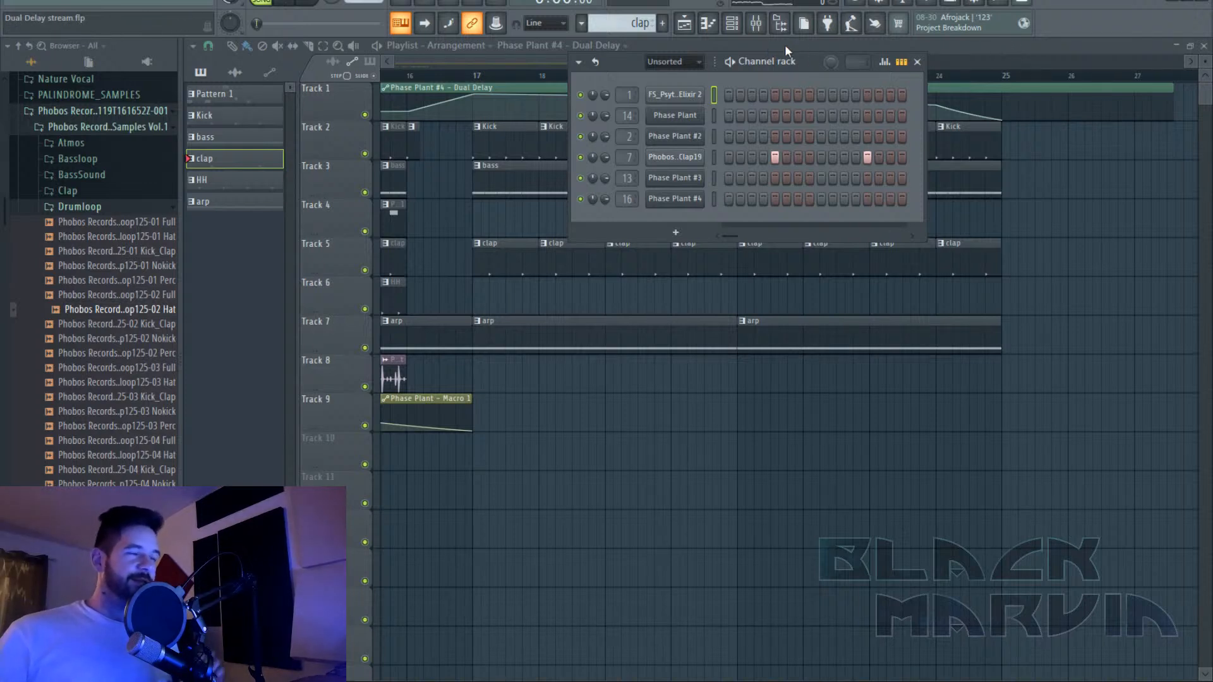
click(538, 74)
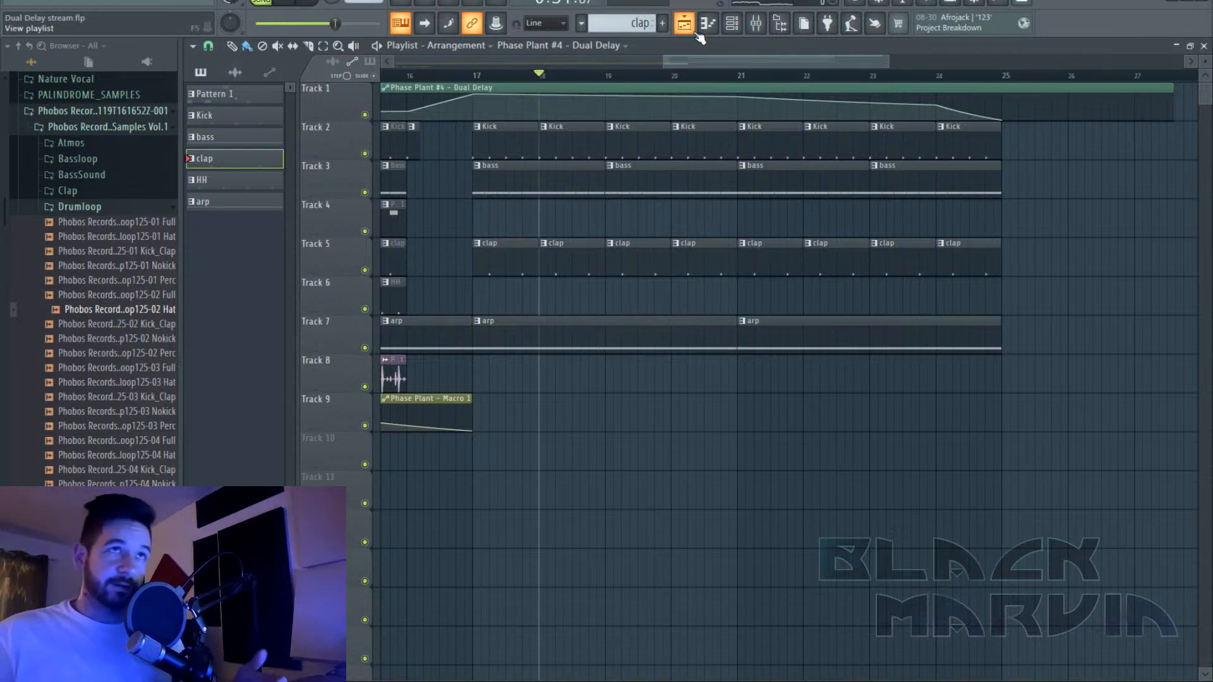
drag(505, 75, 464, 76)
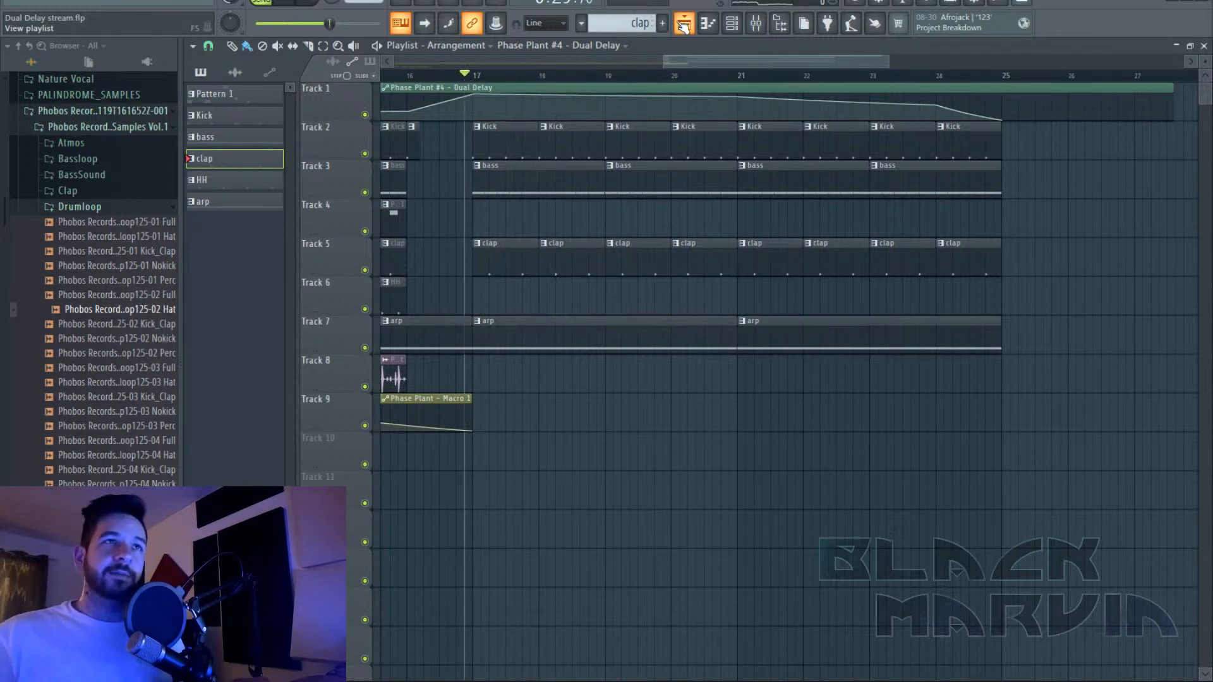
Create a new pattern named "creepy pluck".
click(661, 23)
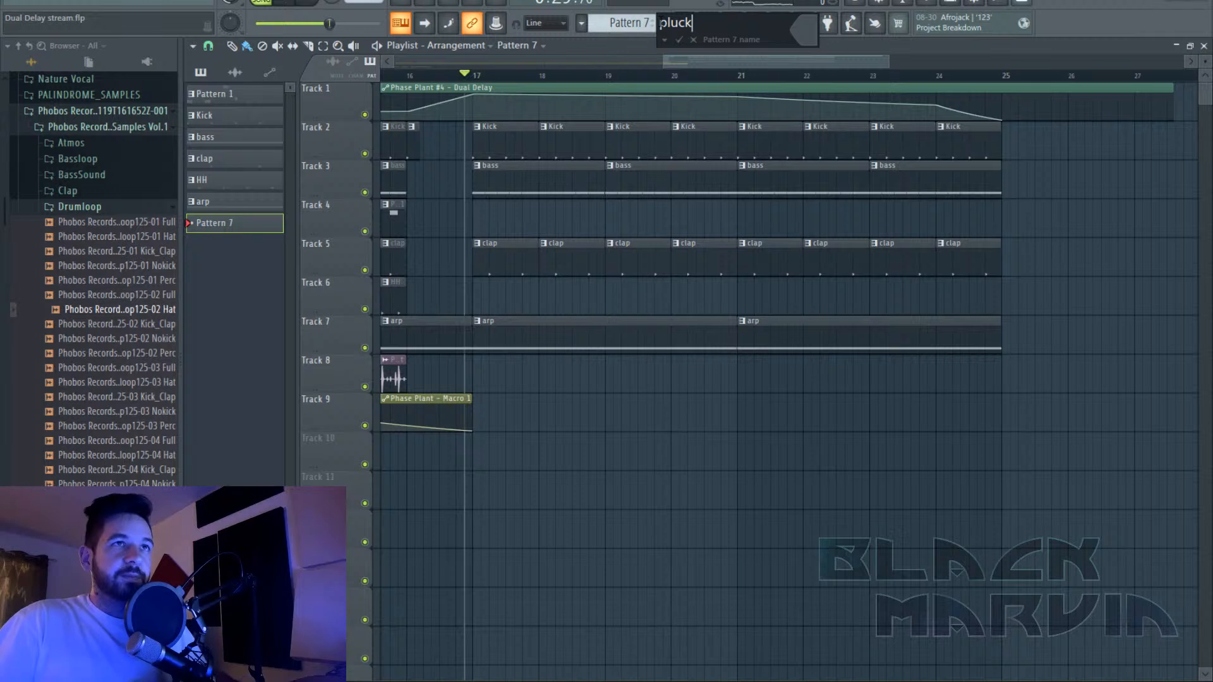
text(creep)
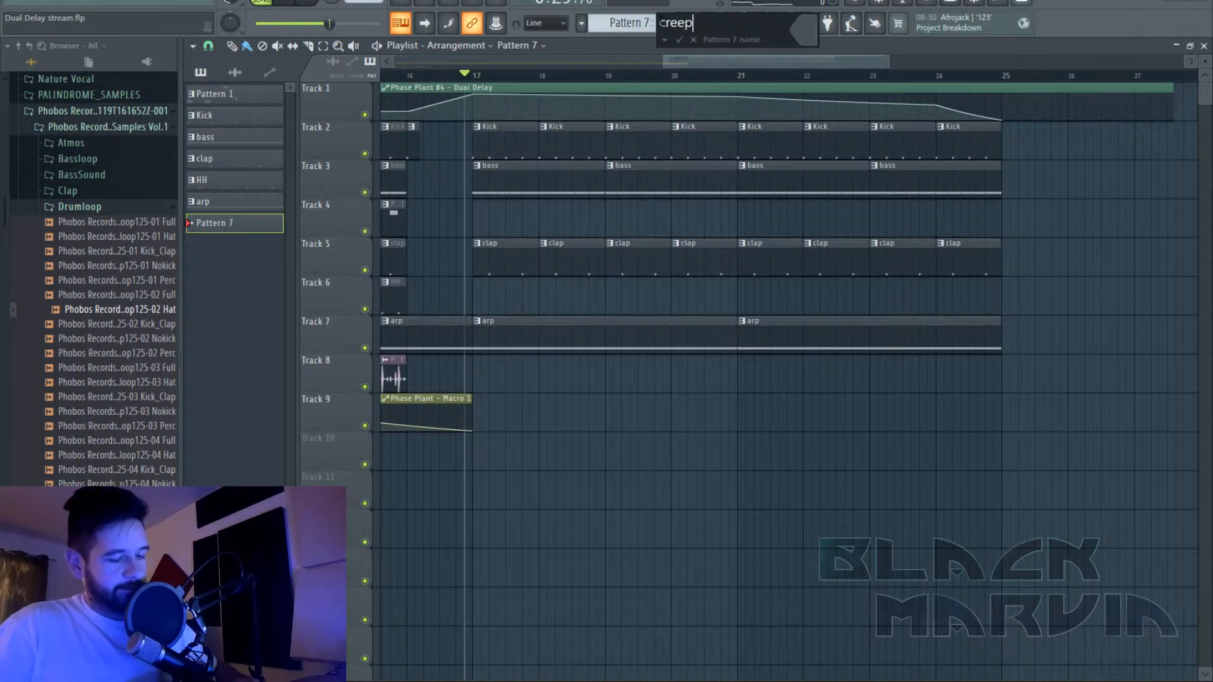
text(y pluck)
key(Return)
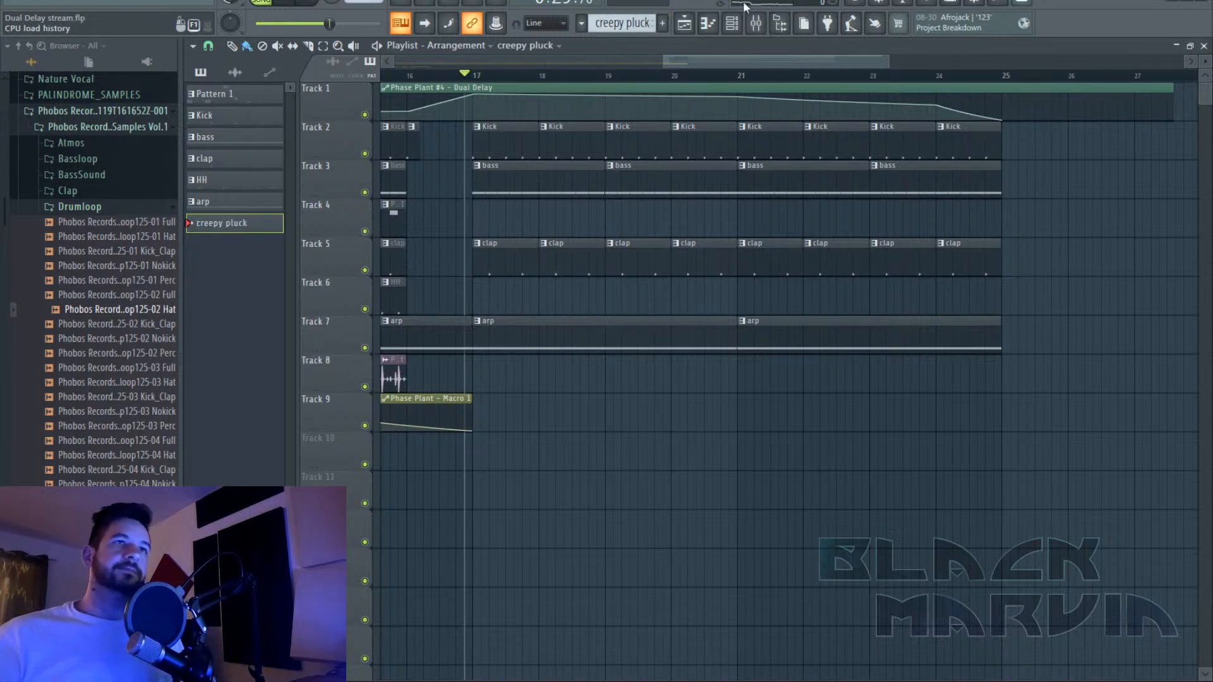
Add a Phase Plant instrument channel for the creepy pluck pattern and open its preset browser.
click(731, 24)
click(708, 226)
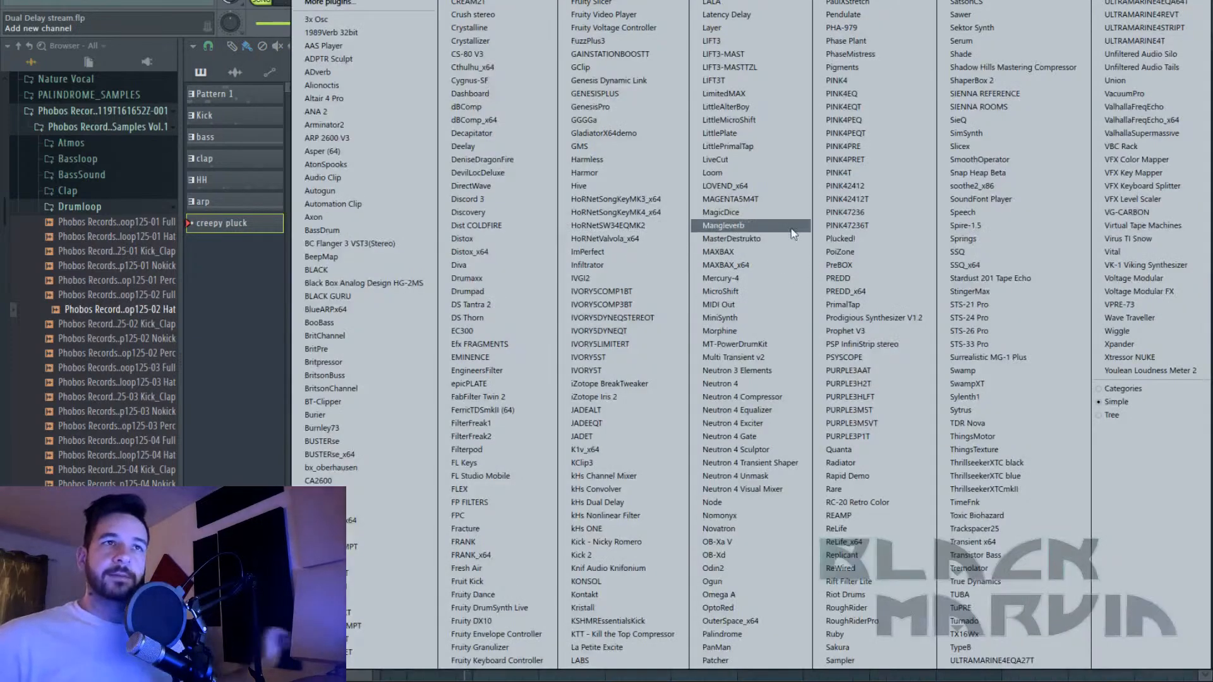
click(846, 41)
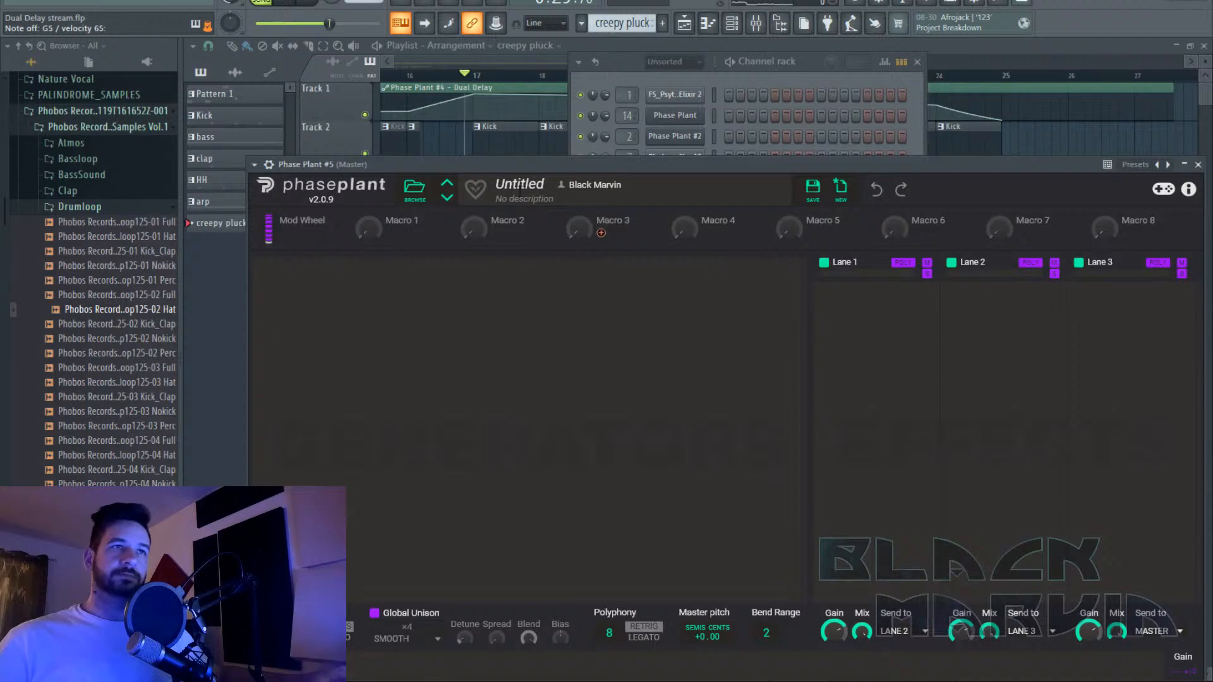
click(414, 188)
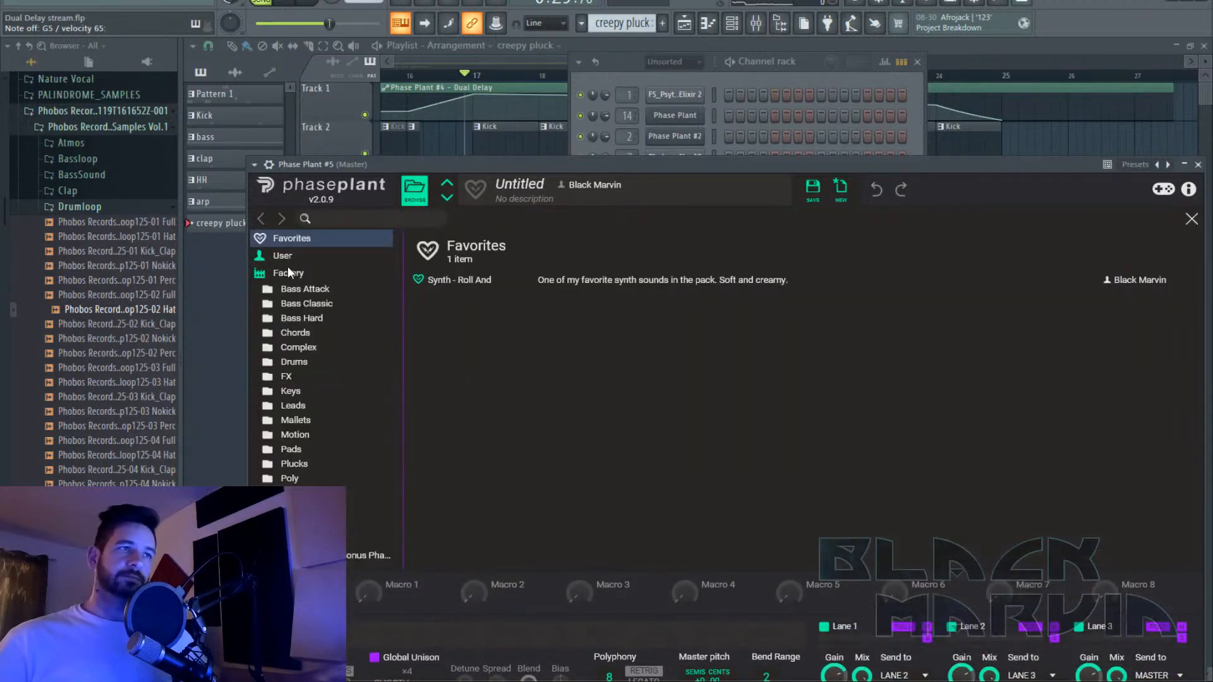
Audition the factory Poly presets Driehoeken, Hydrophilia and Neo LA Skyline.
click(312, 475)
click(489, 386)
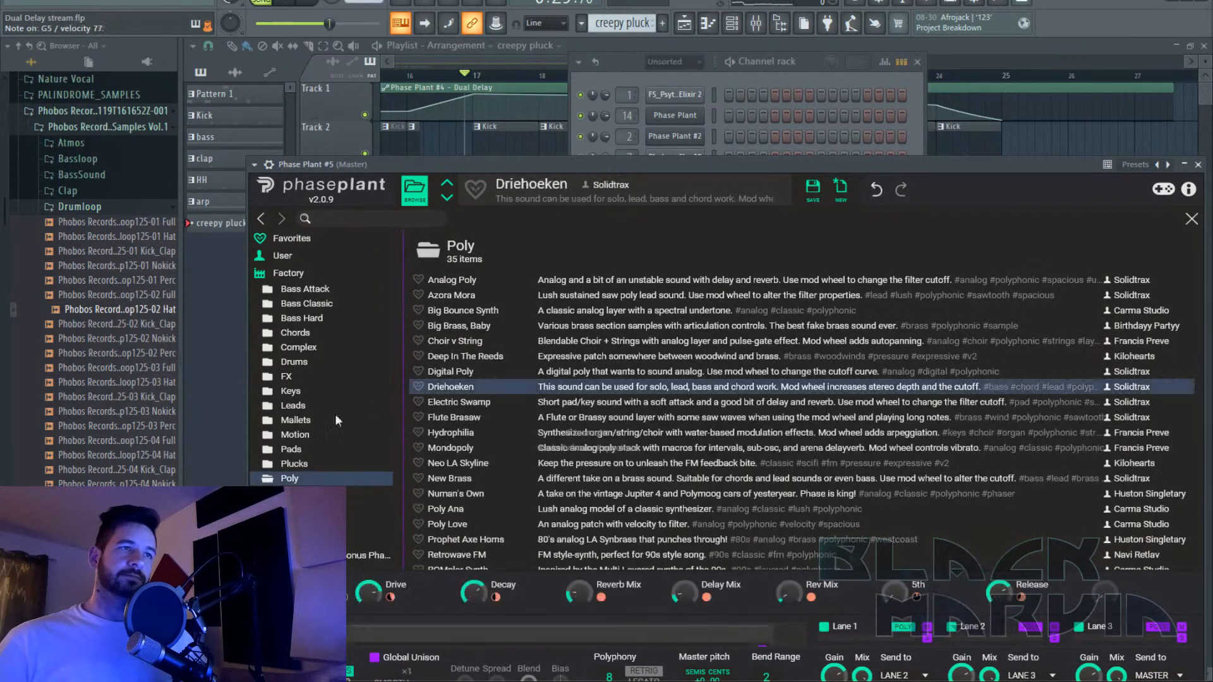
click(525, 436)
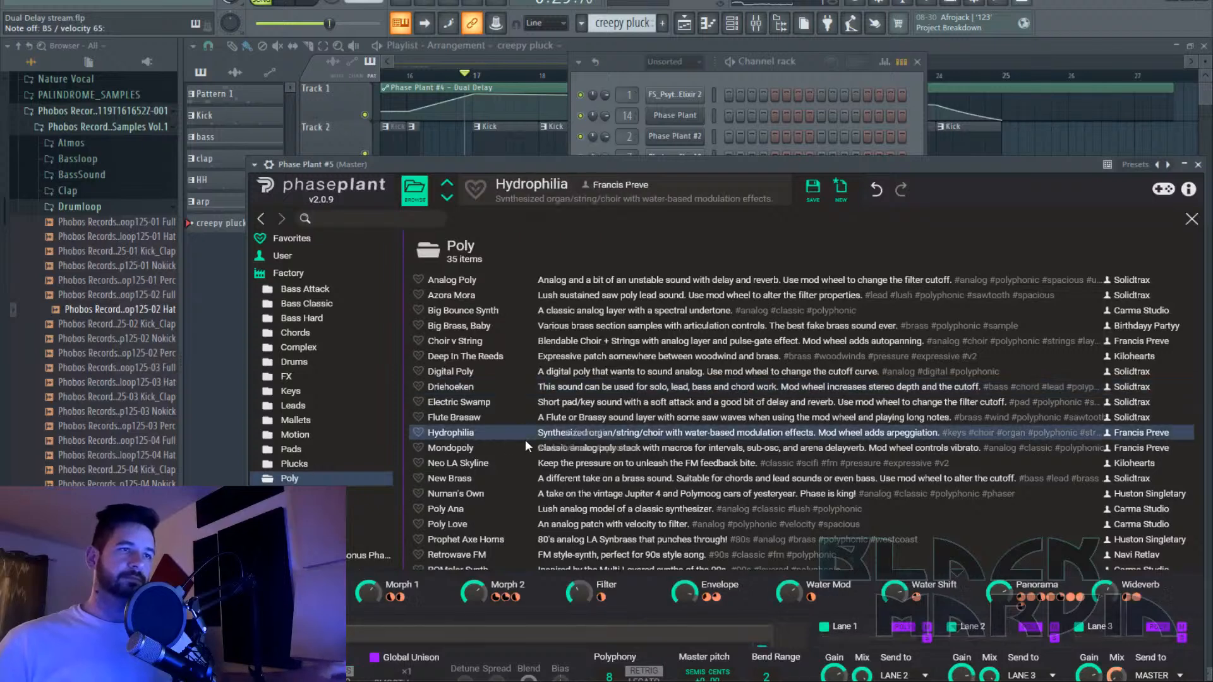
click(479, 465)
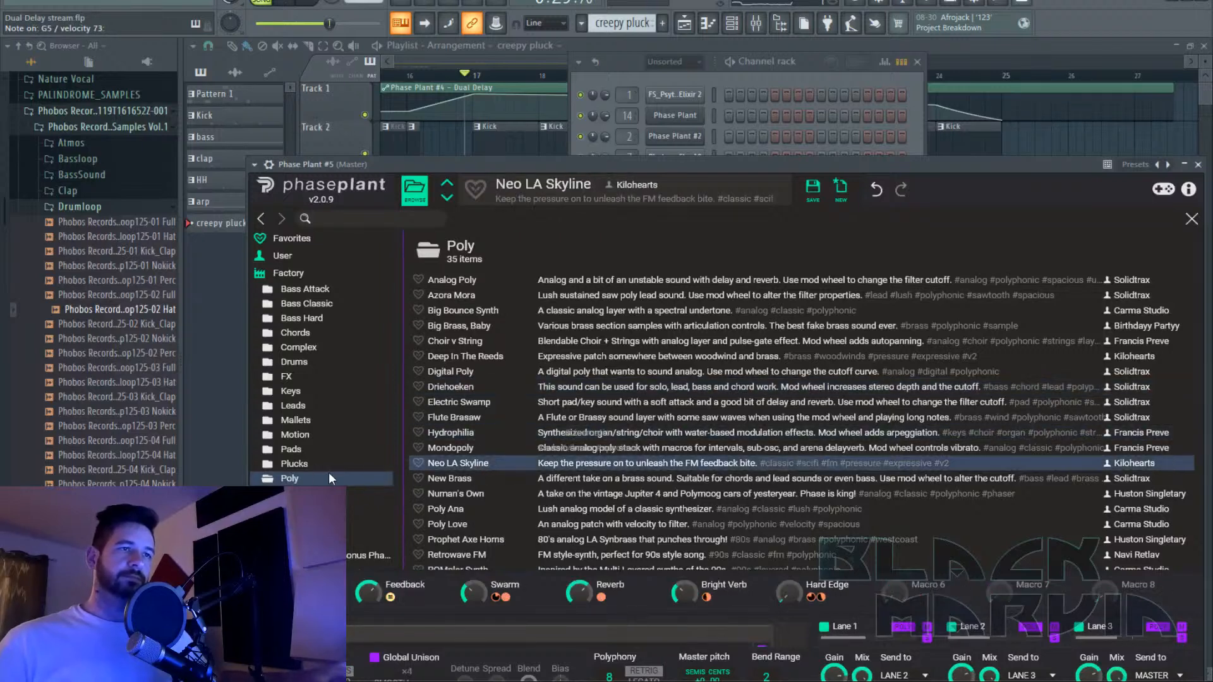
Audition the factory Plucks presets Echoplexion, FaMiliar Pluck, Full Bridge Rectifier, Hard Pluck and Heavy Plucky.
click(297, 464)
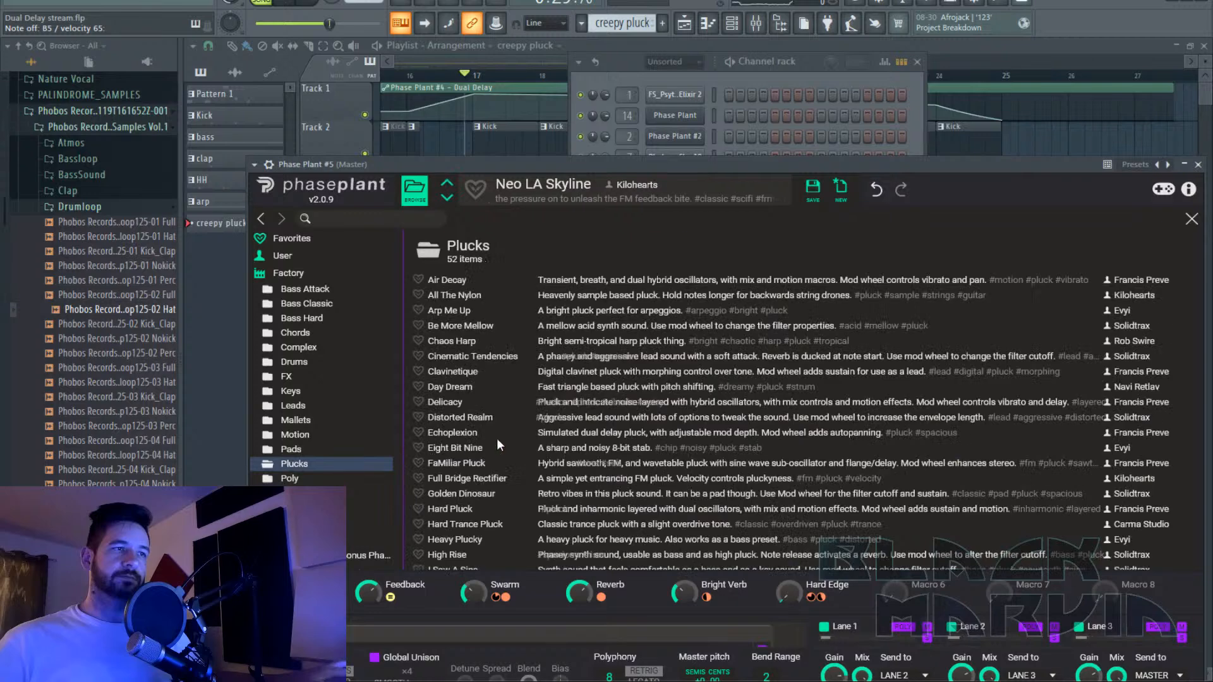
click(506, 435)
click(509, 463)
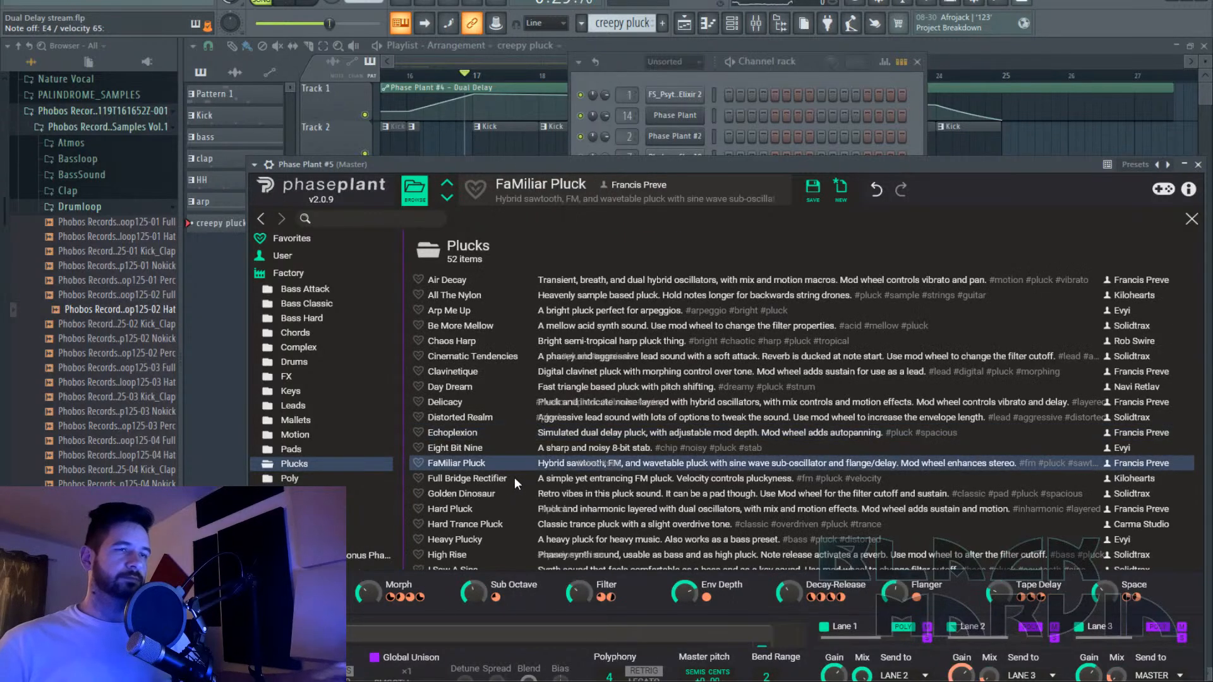
click(514, 477)
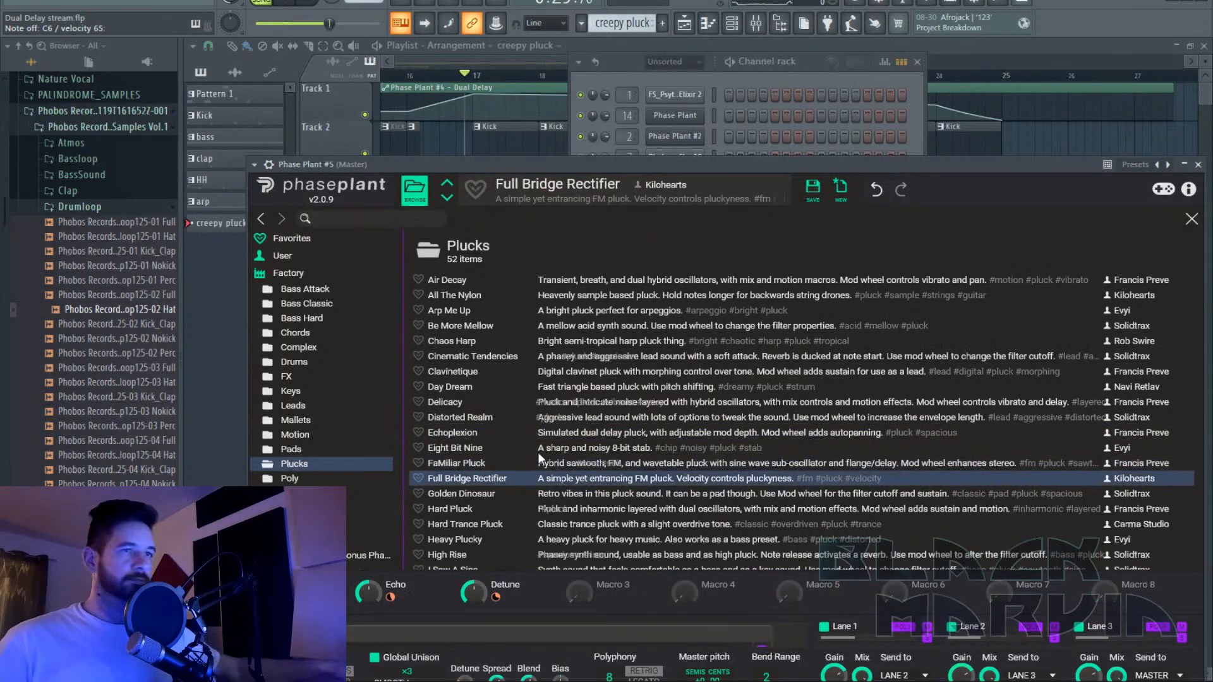
click(502, 513)
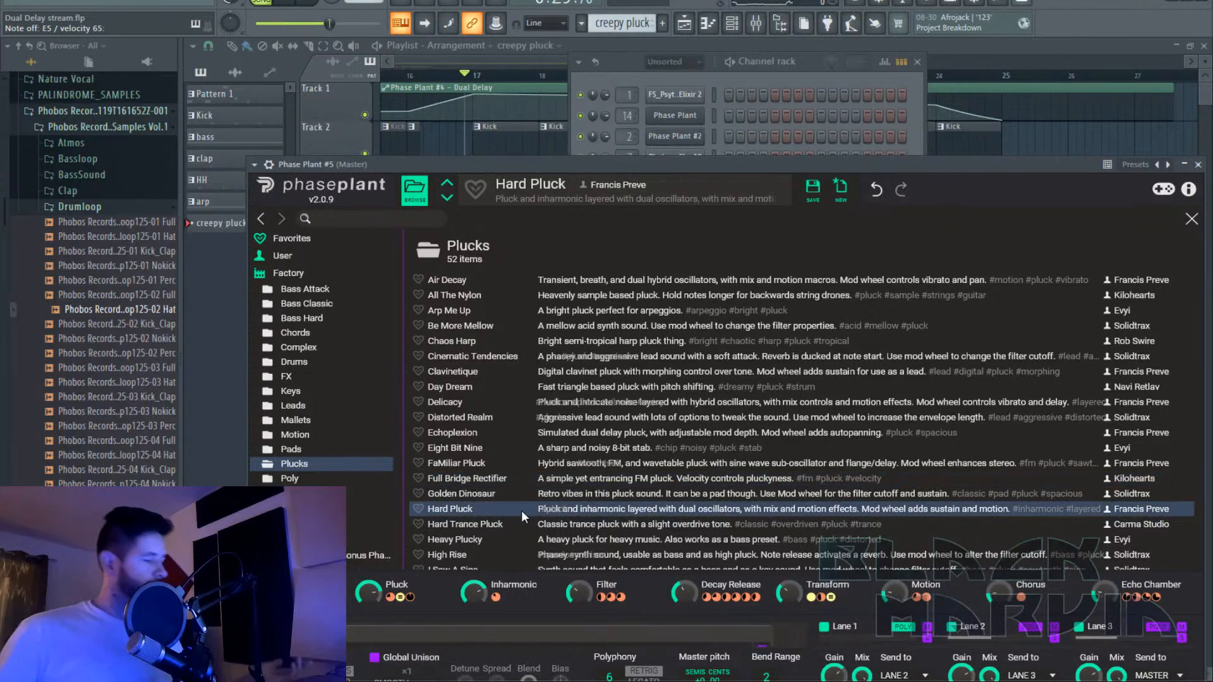
click(496, 540)
Audition the Plucks presets Kyoto, Mystic Pluck, Noise Drive, Nylano GT and Nyso.
click(487, 442)
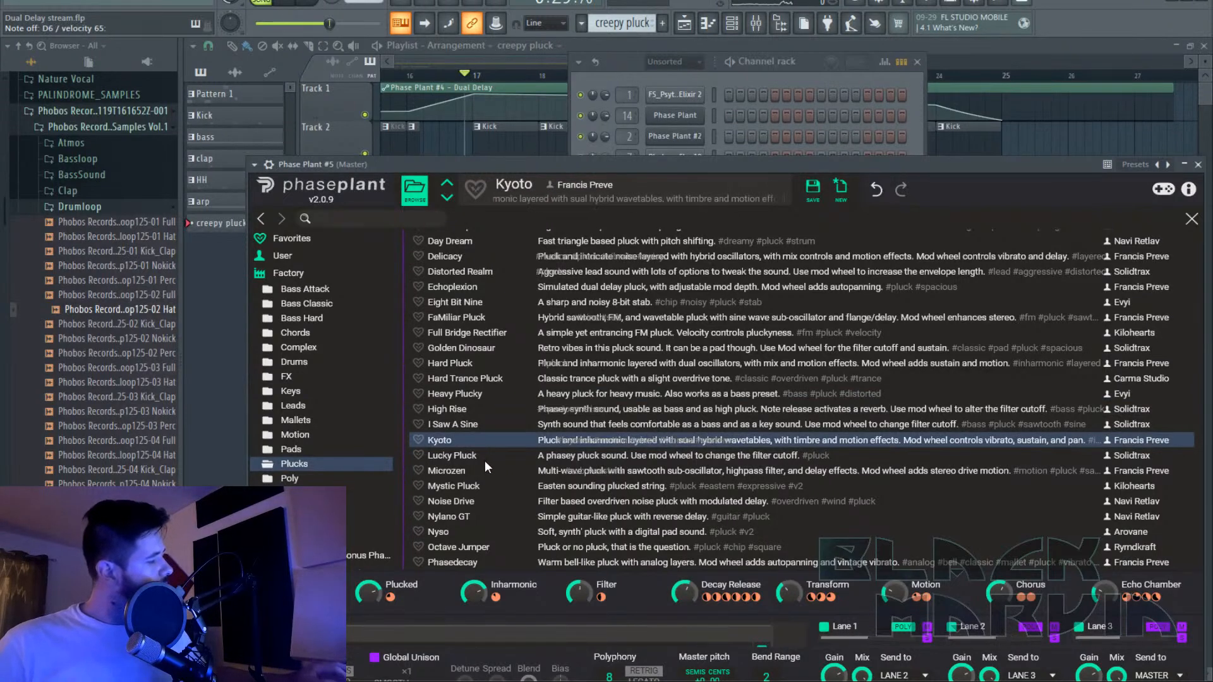
click(494, 491)
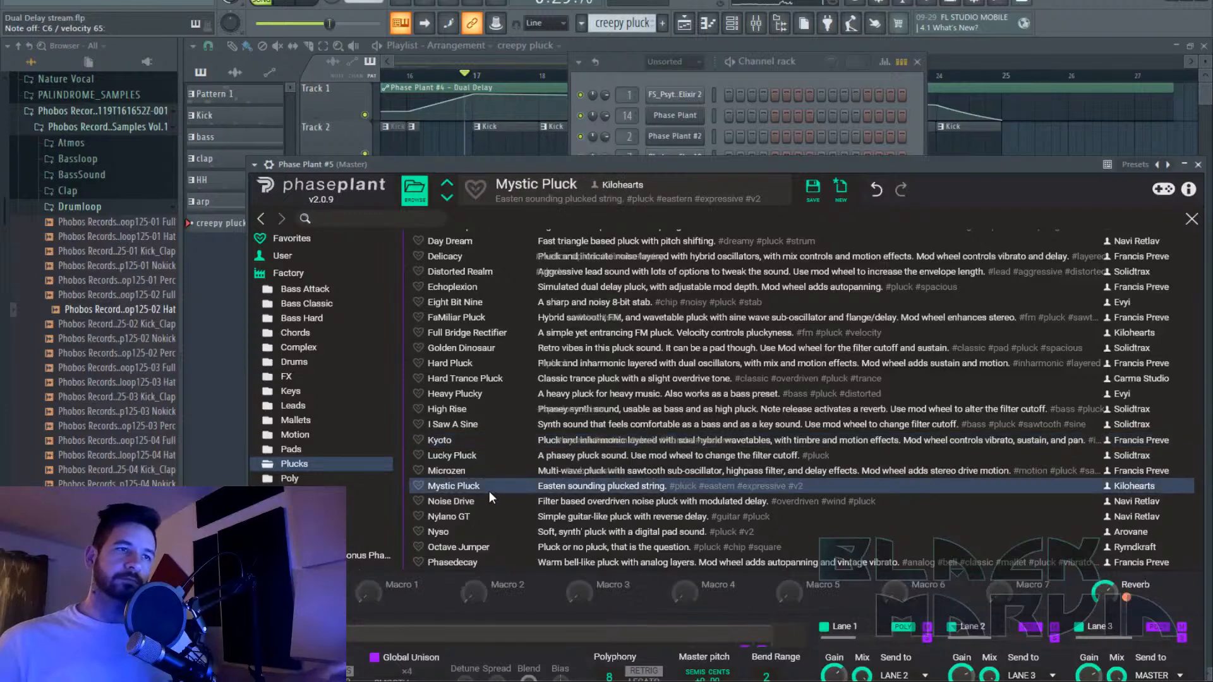
click(482, 501)
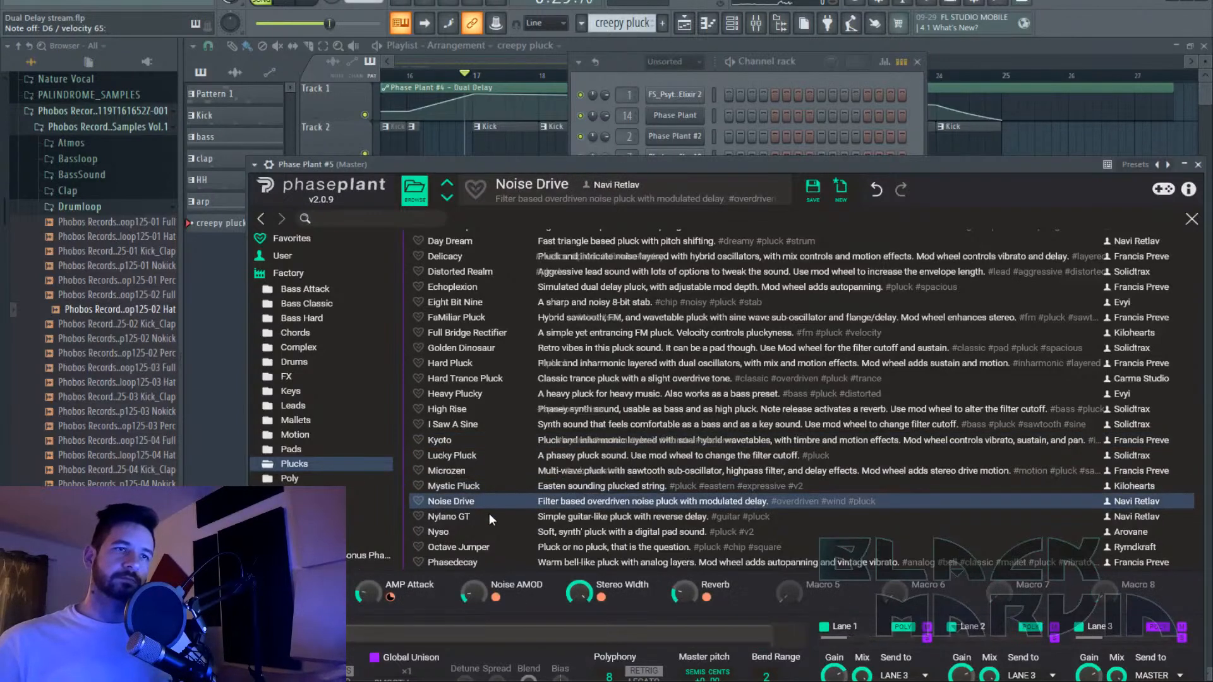
click(489, 517)
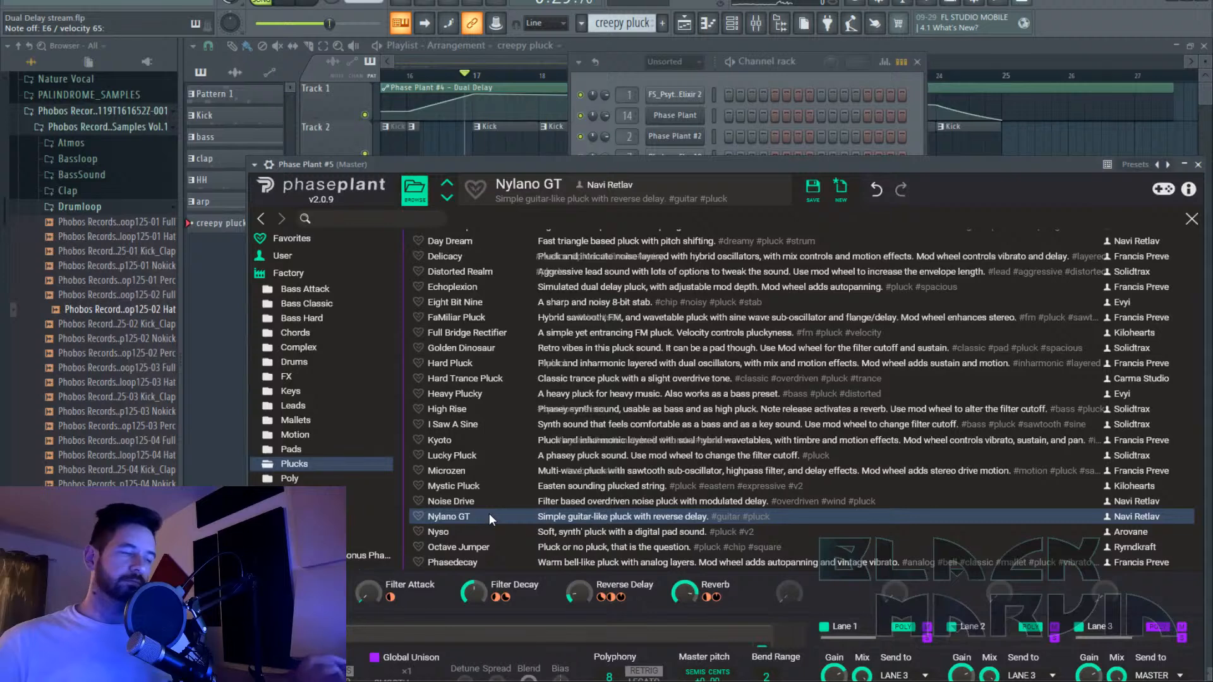
click(483, 533)
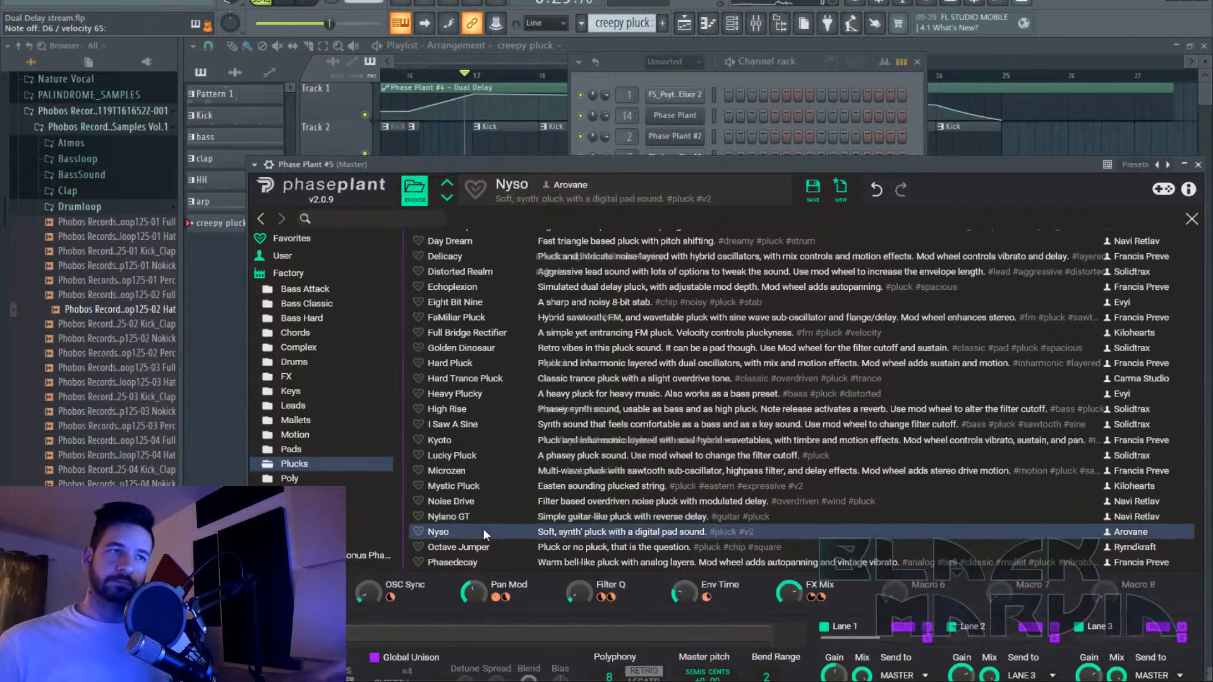
Audition the Phasedecay and Puffpluck presets, load Polaris and close the preset browser.
scroll(493, 515, down, 3)
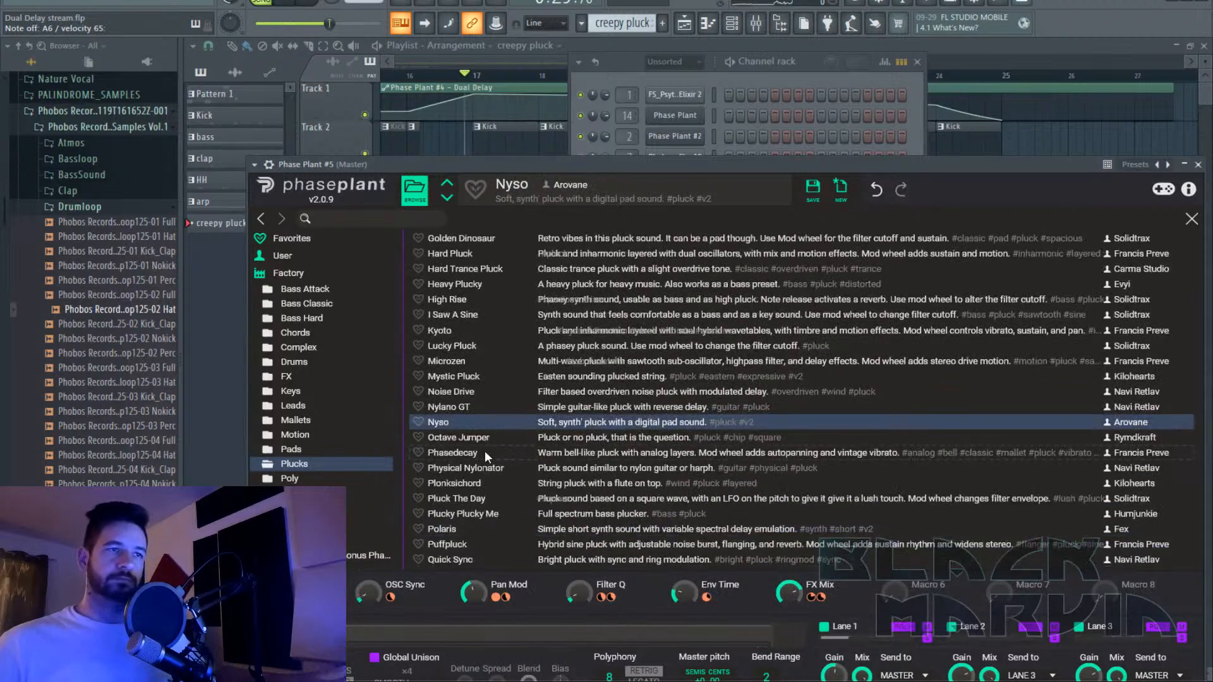
click(484, 452)
scroll(478, 443, down, 3)
click(475, 438)
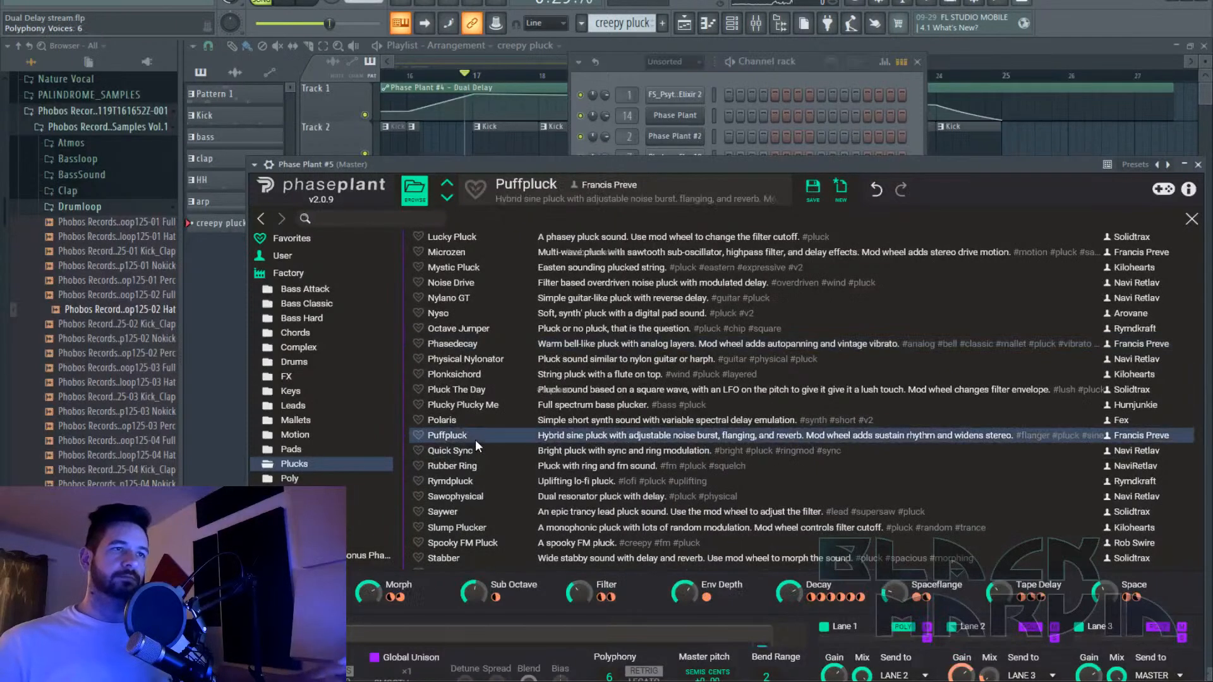
click(475, 424)
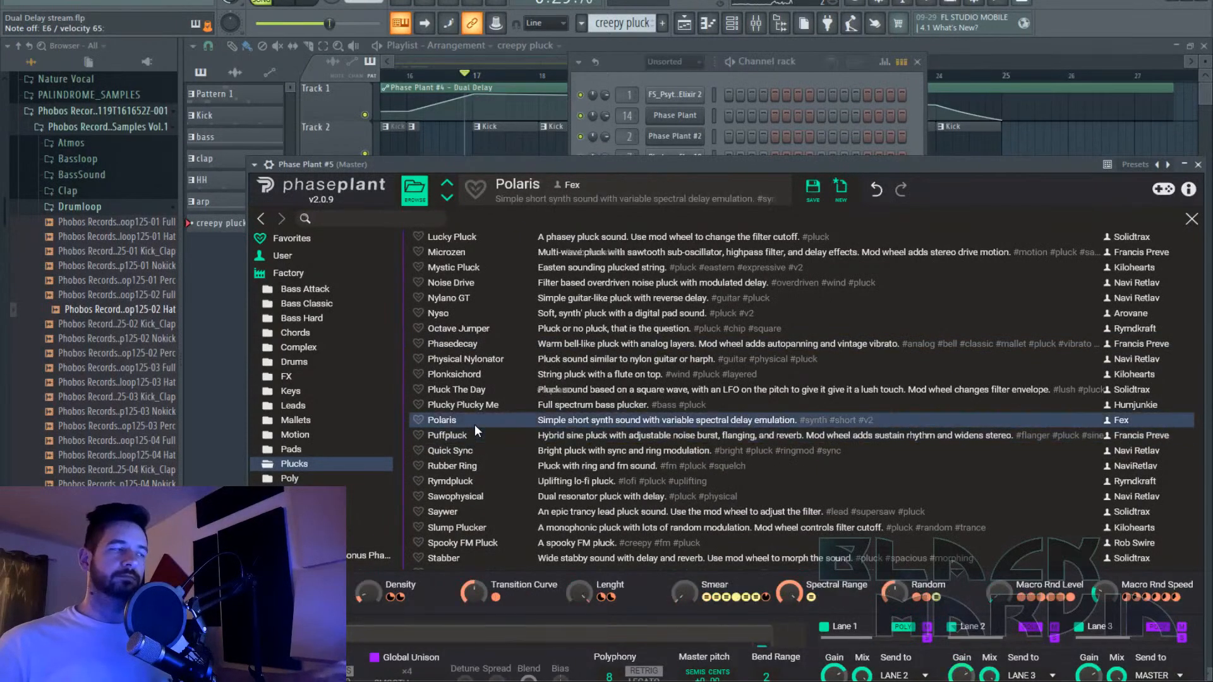
click(1192, 220)
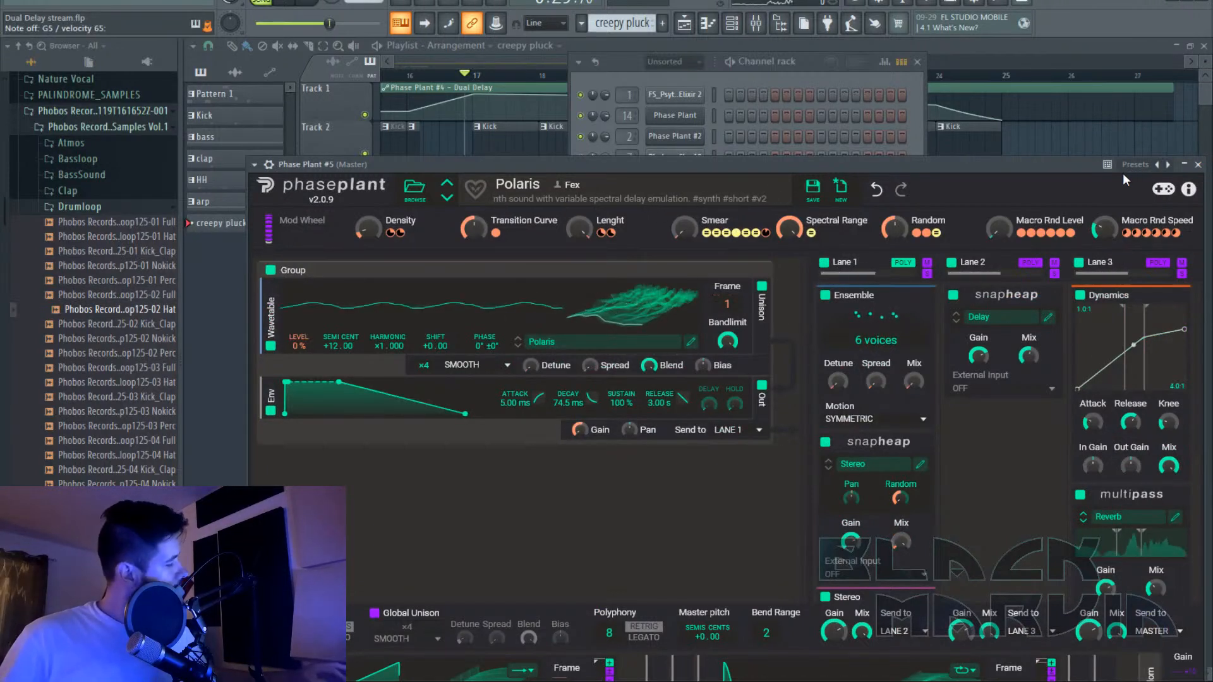
In the Phase Plant #5 piano roll, draw a D5 note at bar 1, slice it to about half a beat and delete the remainder.
click(804, 62)
right_click(674, 227)
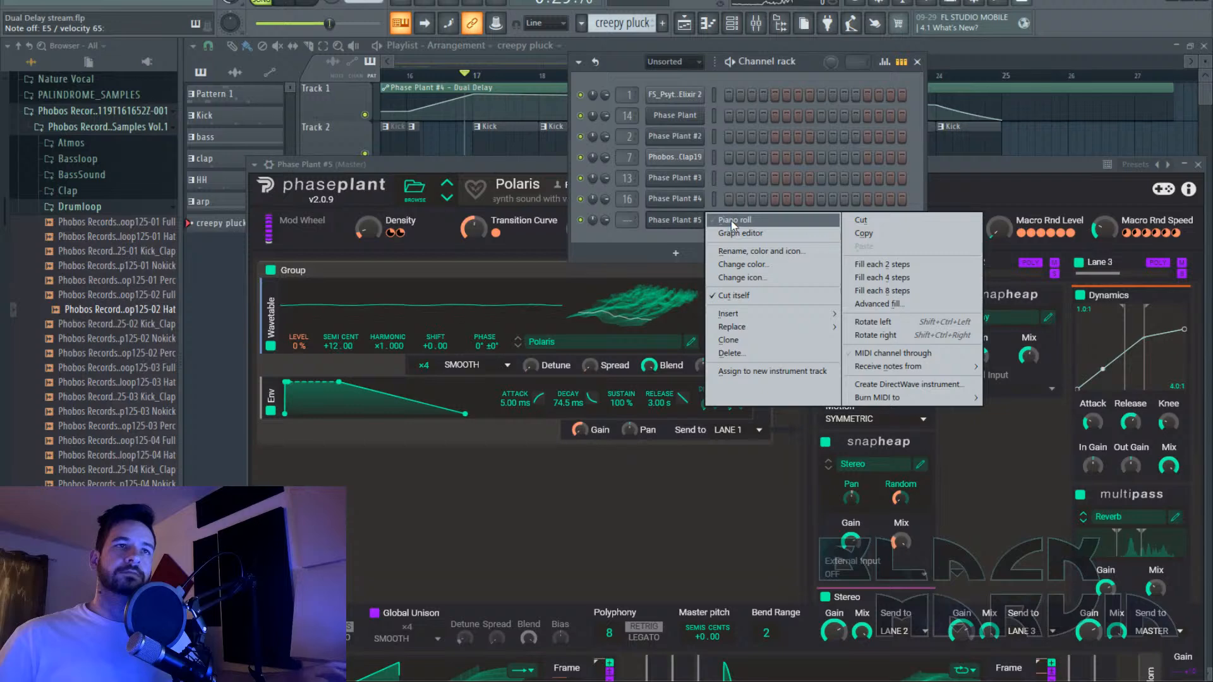
click(733, 222)
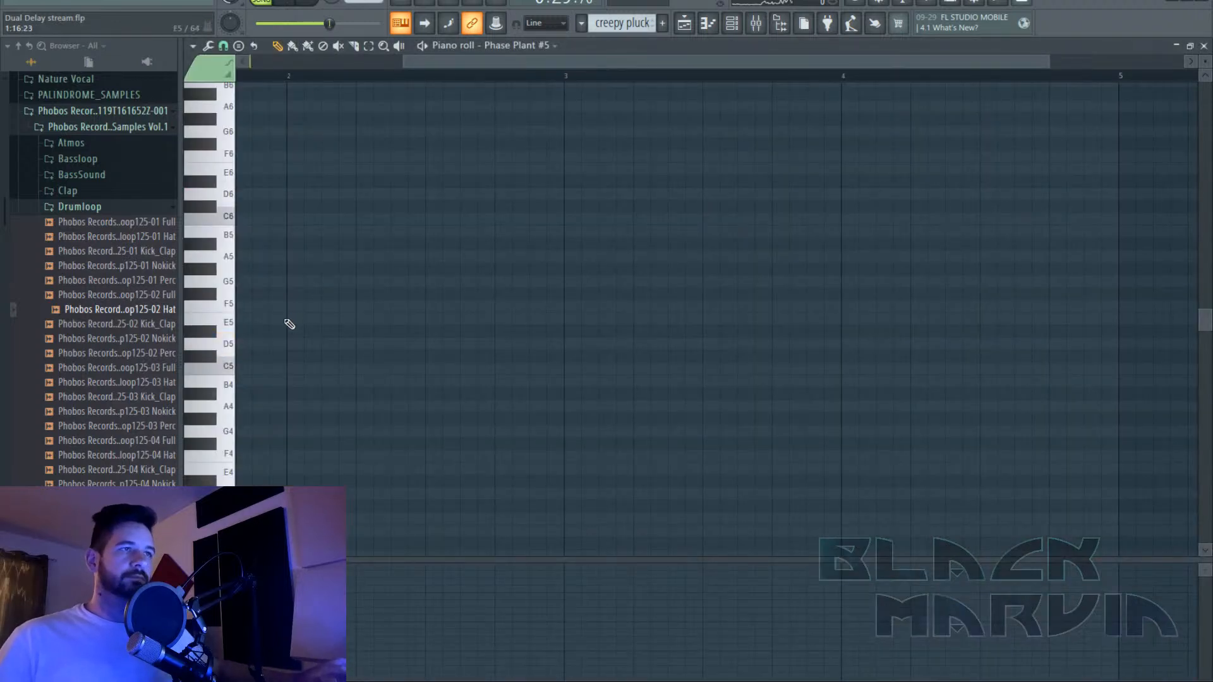
drag(267, 343, 198, 350)
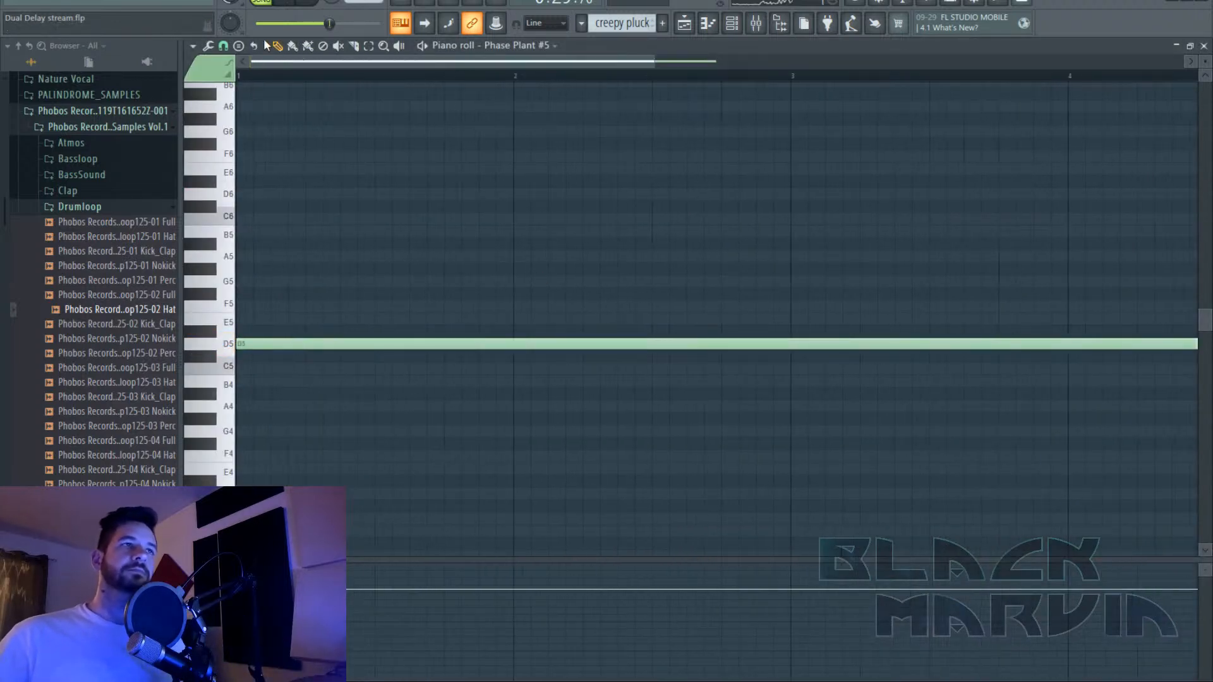
click(288, 354)
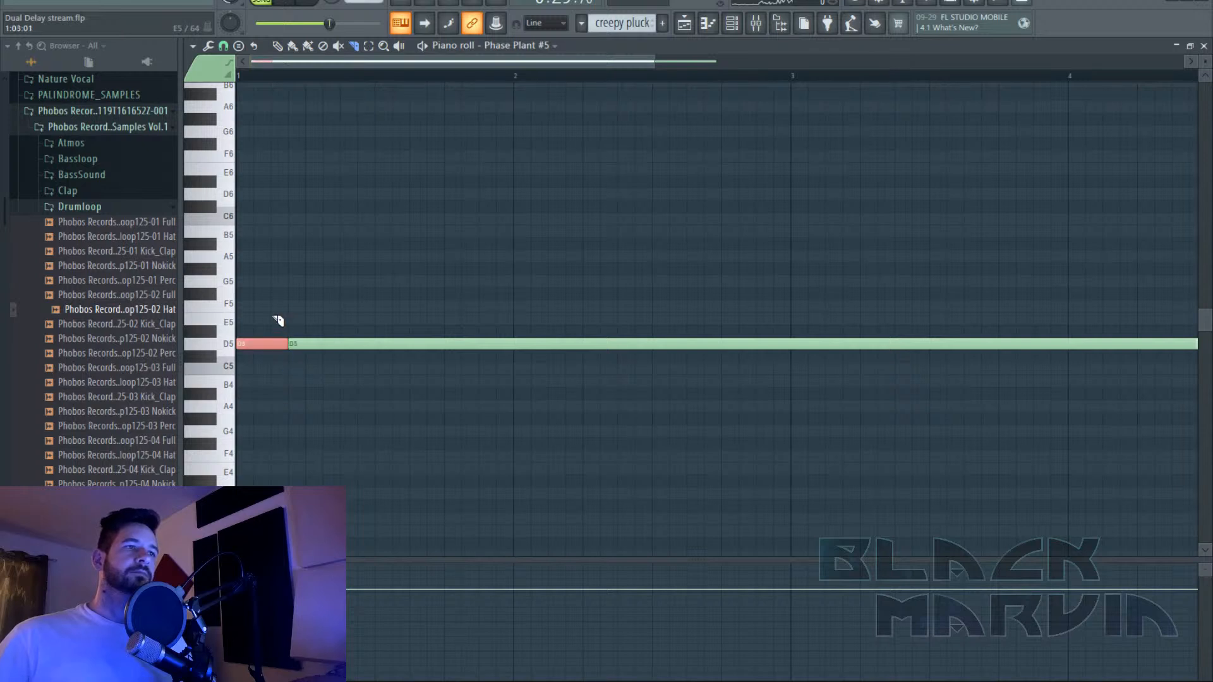
drag(271, 320, 271, 354)
right_click(291, 345)
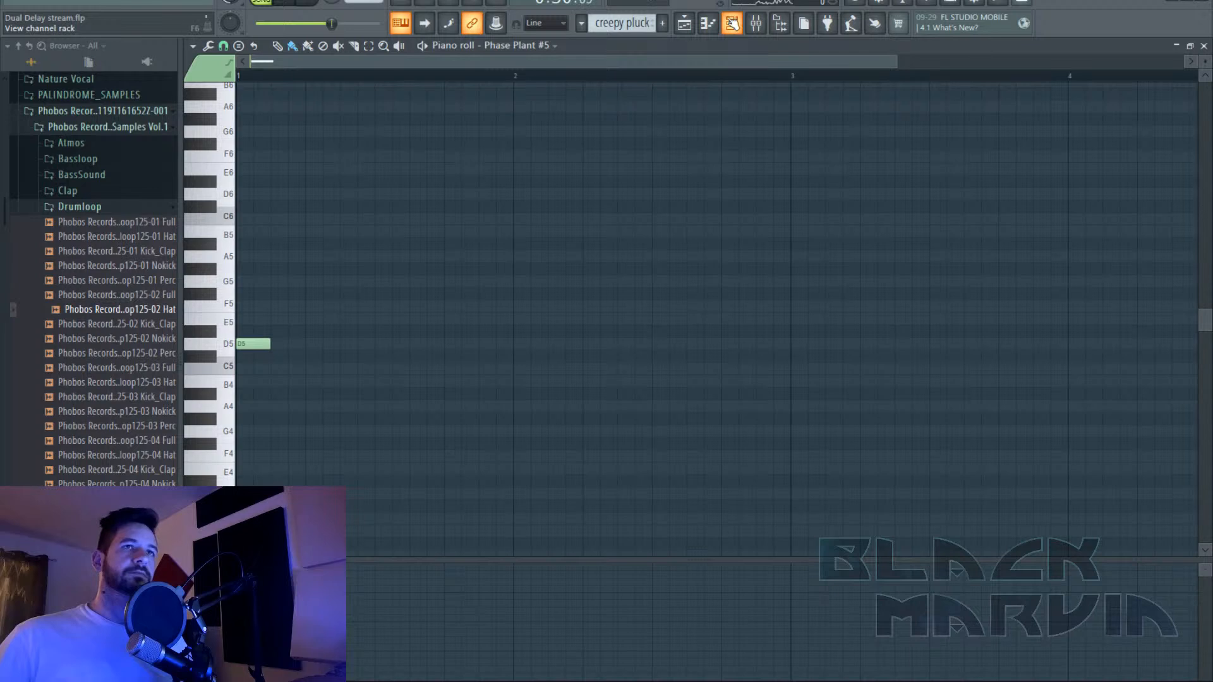
Place a creepy pluck clip at bar 17 on Track 10 of the playlist while playing back the arrangement.
click(686, 23)
key(space)
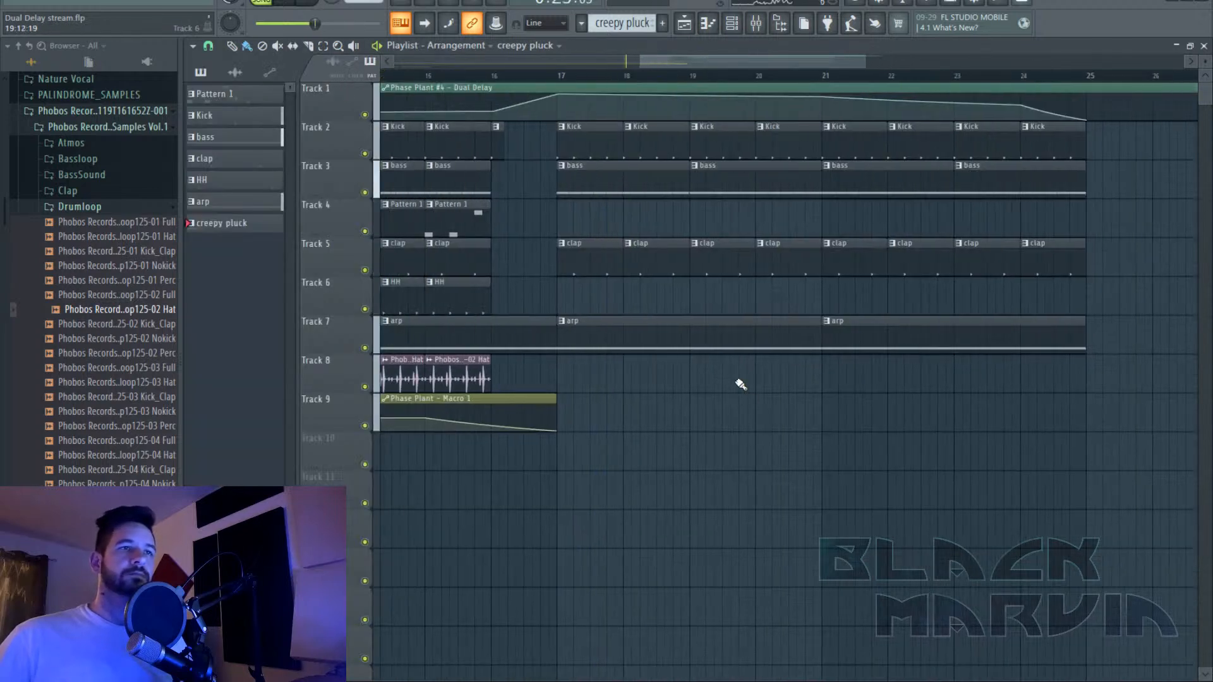
click(562, 297)
click(591, 464)
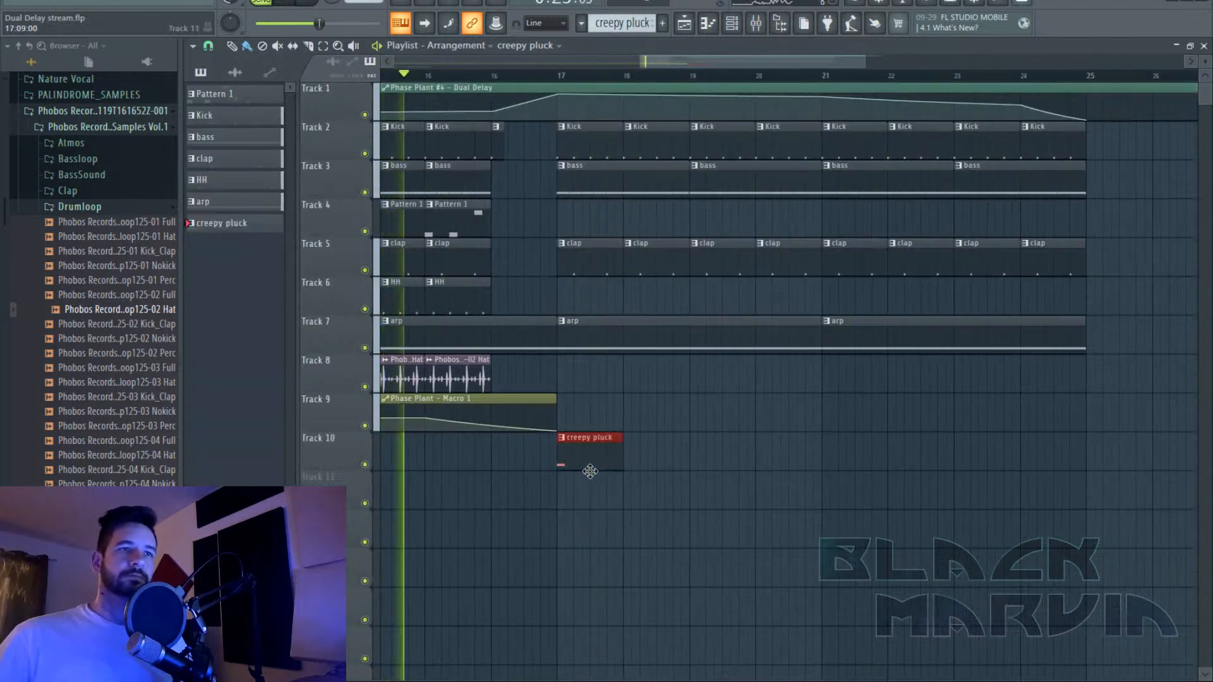
Shorten the D5 note in the creepy pluck pattern and add short G5 and E5 notes in bar 1 while playing the arrangement.
double_click(590, 467)
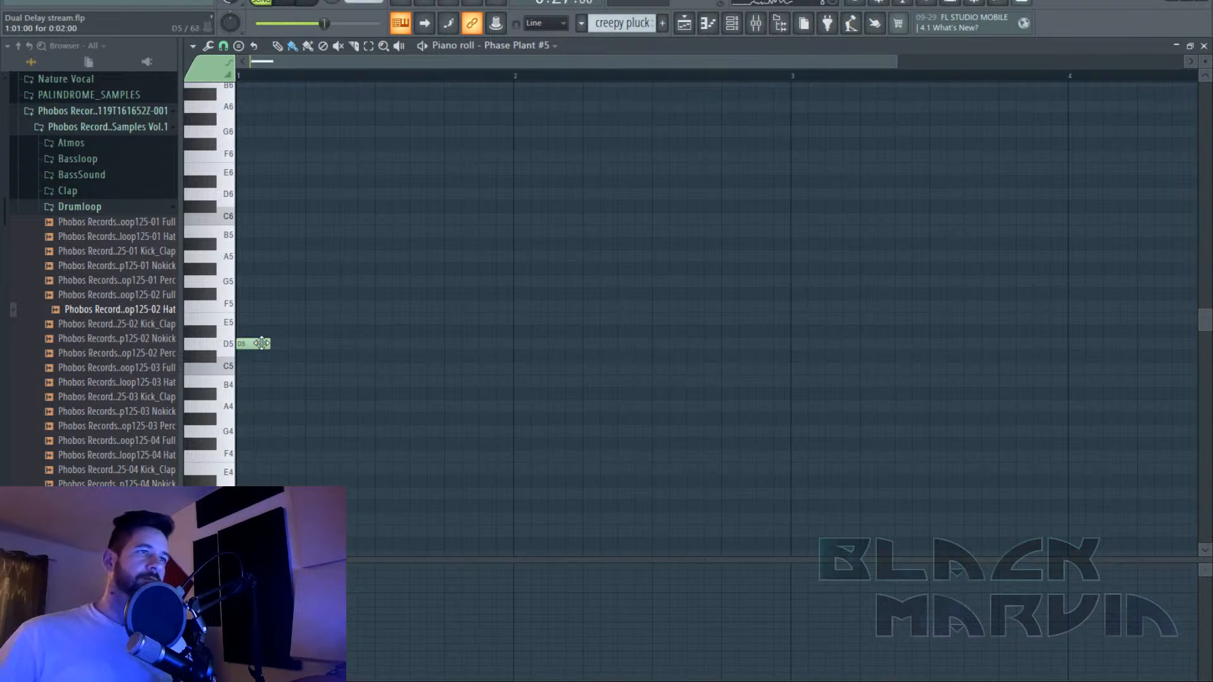
click(279, 282)
key(space)
click(347, 320)
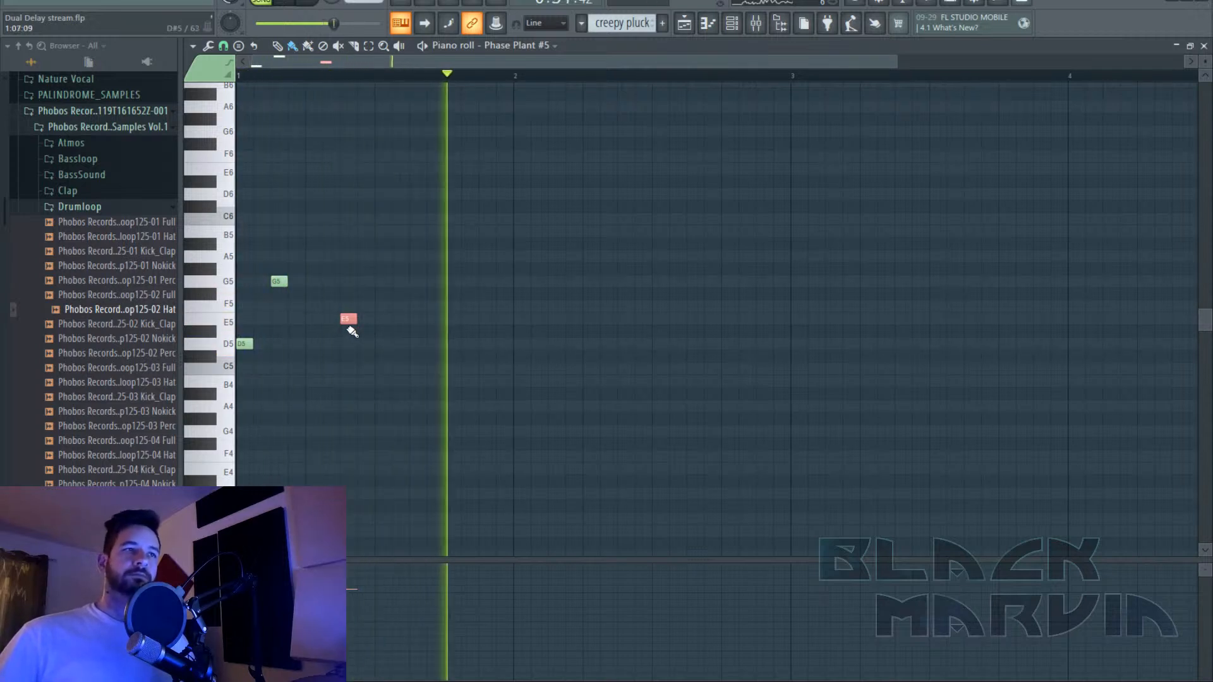
click(686, 17)
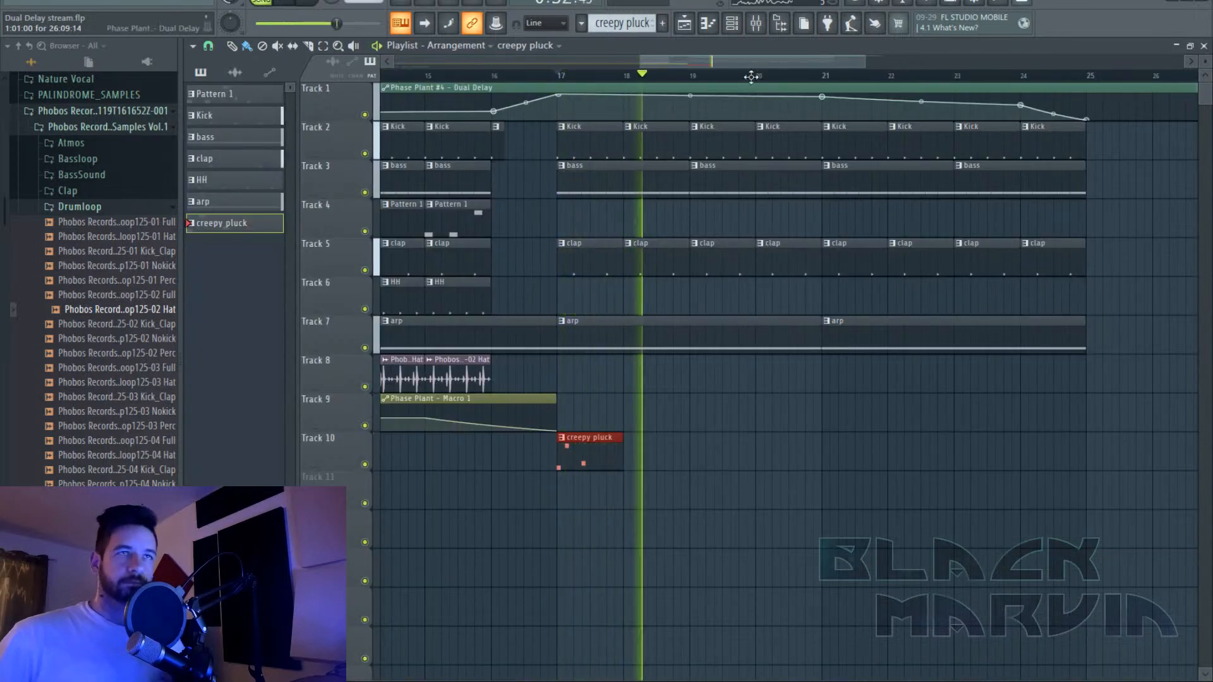
key(space)
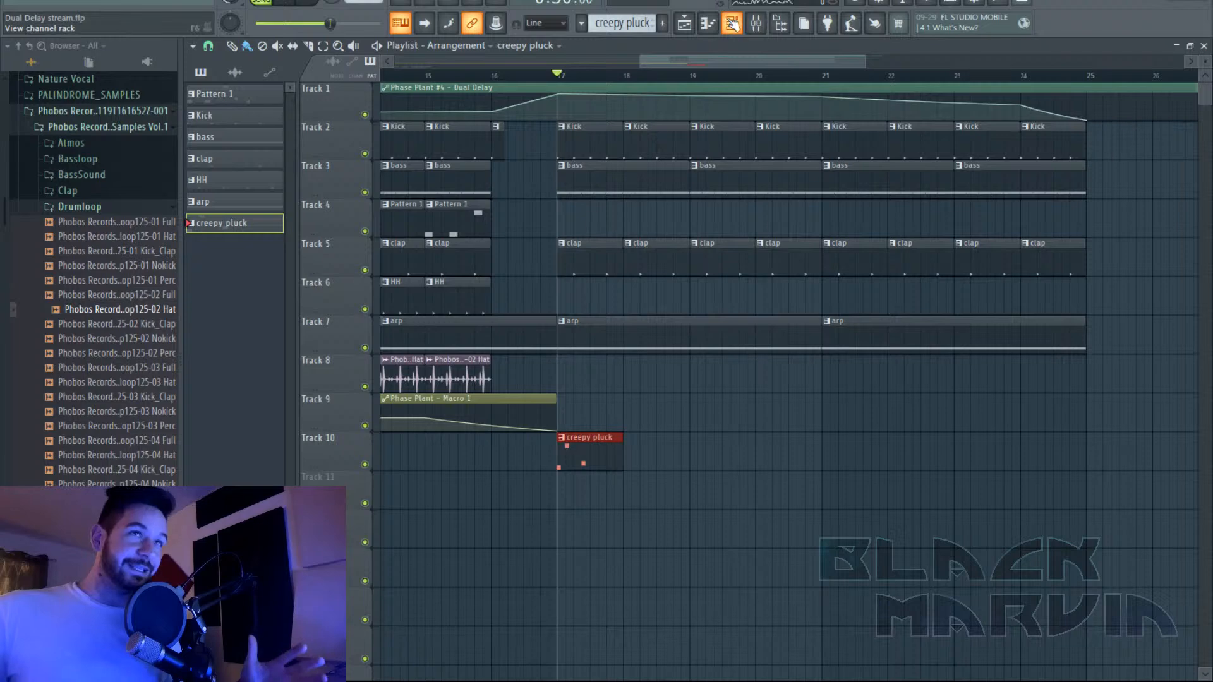
Route the Phase Plant #5 channel to mixer Insert 23.
click(731, 23)
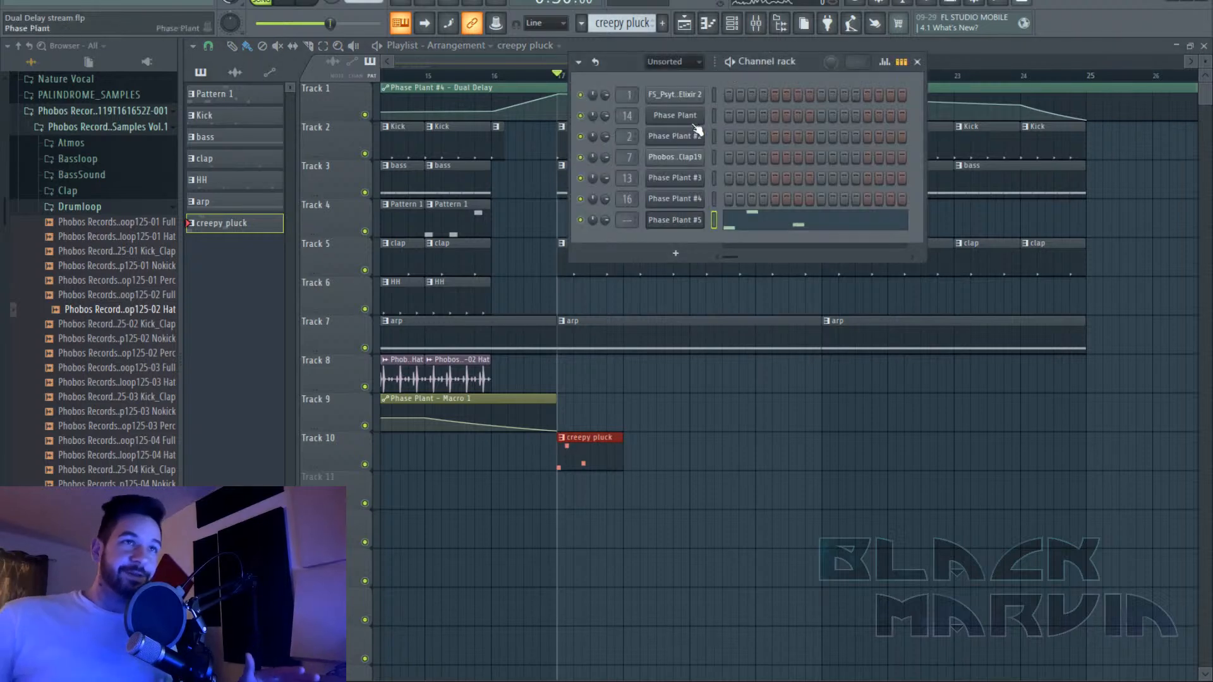
click(750, 23)
right_click(726, 209)
mouse_move(821, 213)
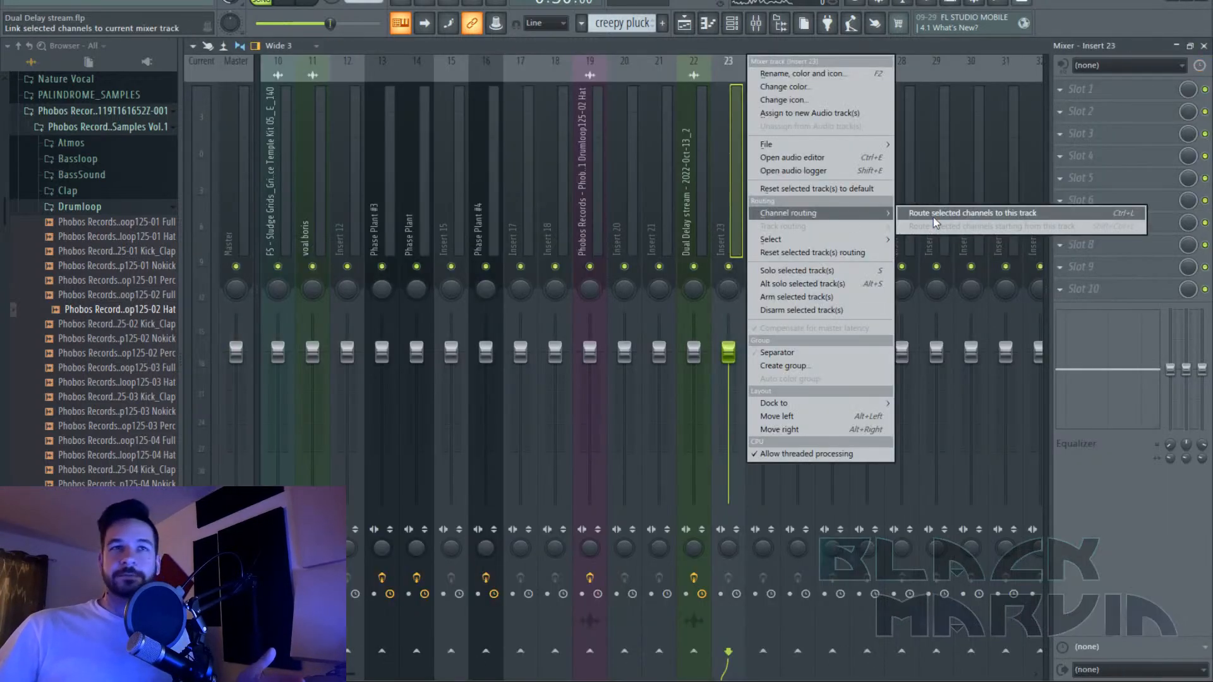
click(933, 215)
Open Phase Plant #5 and bypass the Lane 2 Delay Snap Heap and the Lane 1 Ensemble during playback.
click(732, 23)
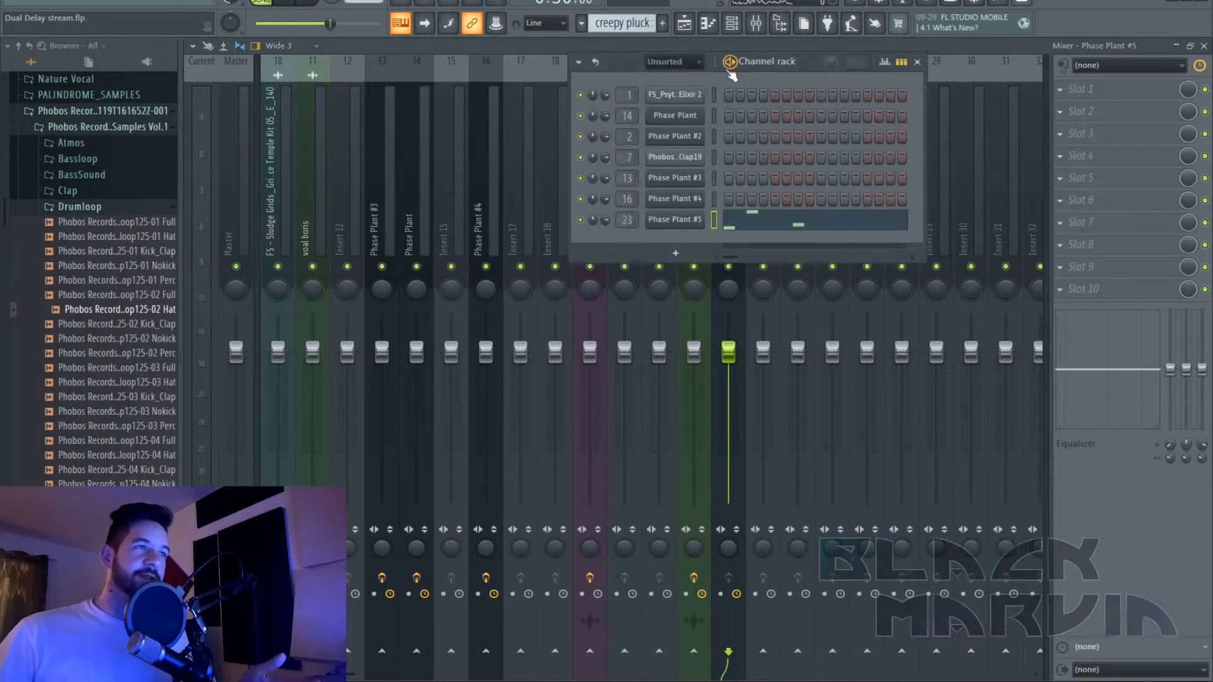
click(669, 219)
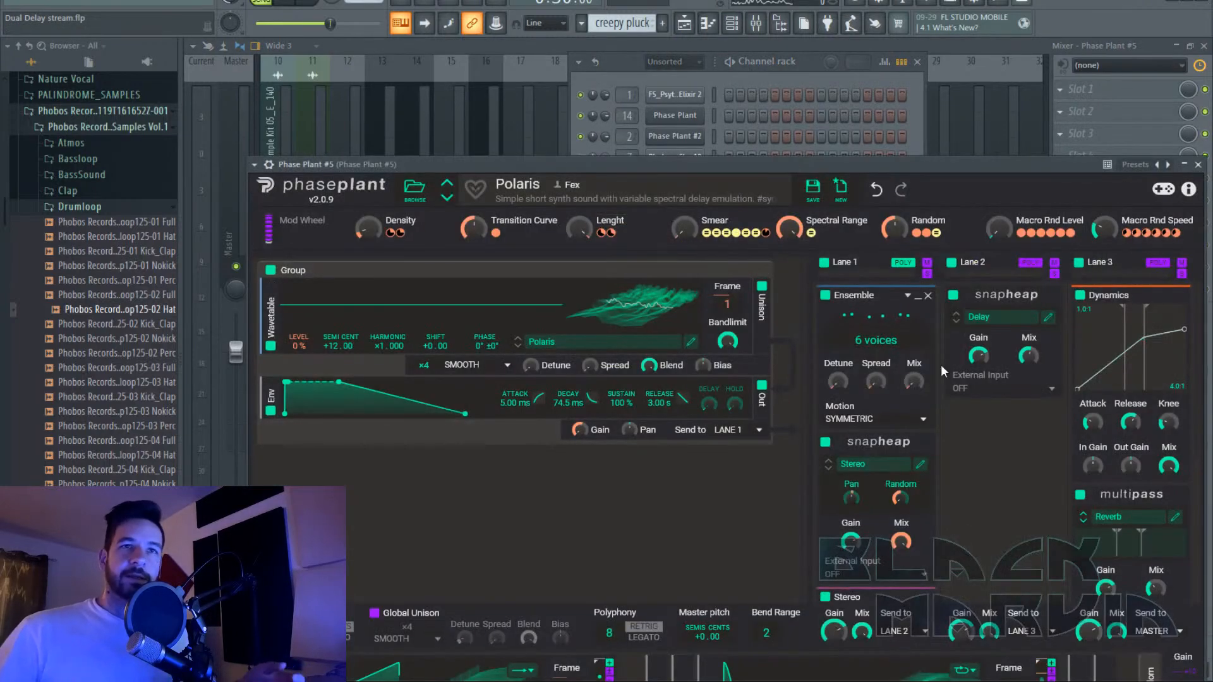
click(953, 296)
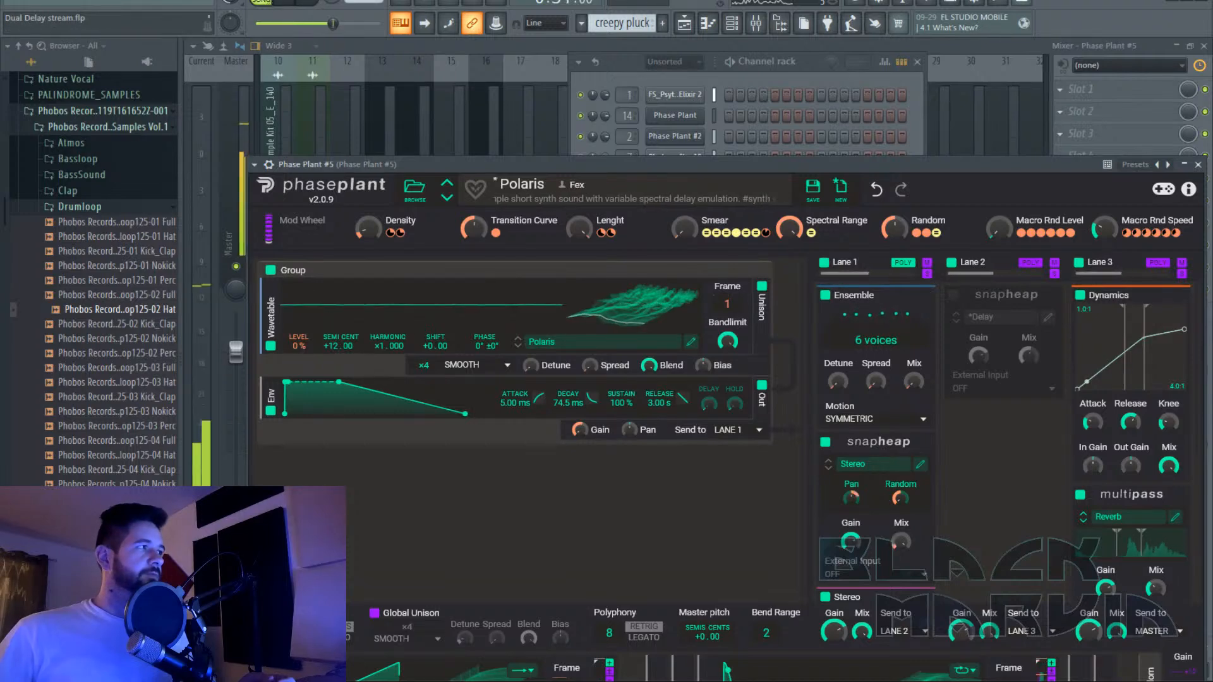
mouse_move(1009, 464)
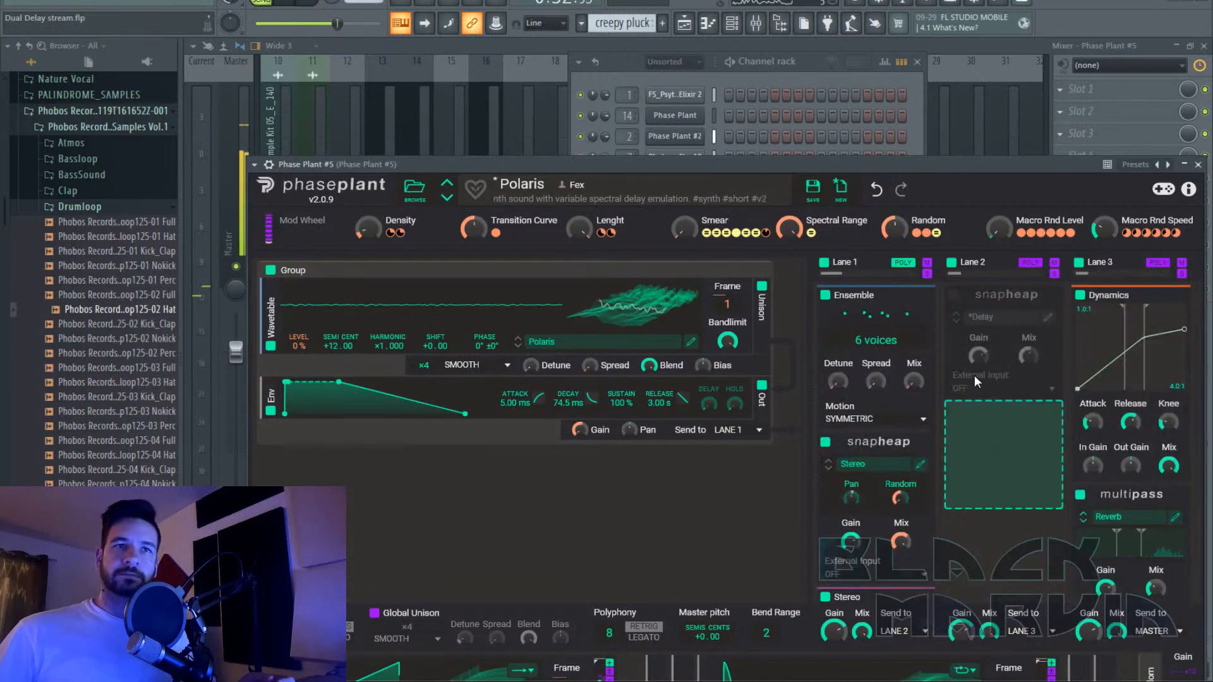
click(825, 295)
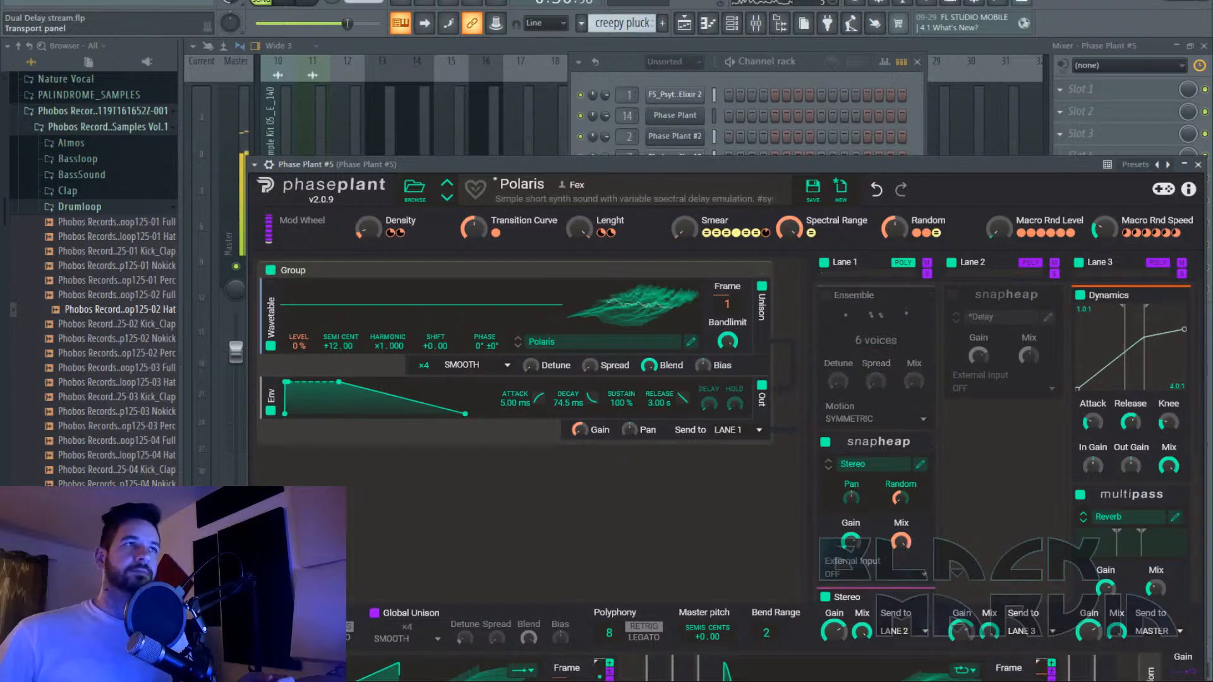
Compare the sound with the Lane 3 Reverb Multipass bypassed and restored, and inspect the Lane 1 Stereo Snap Heap.
scroll(1015, 362, down, 3)
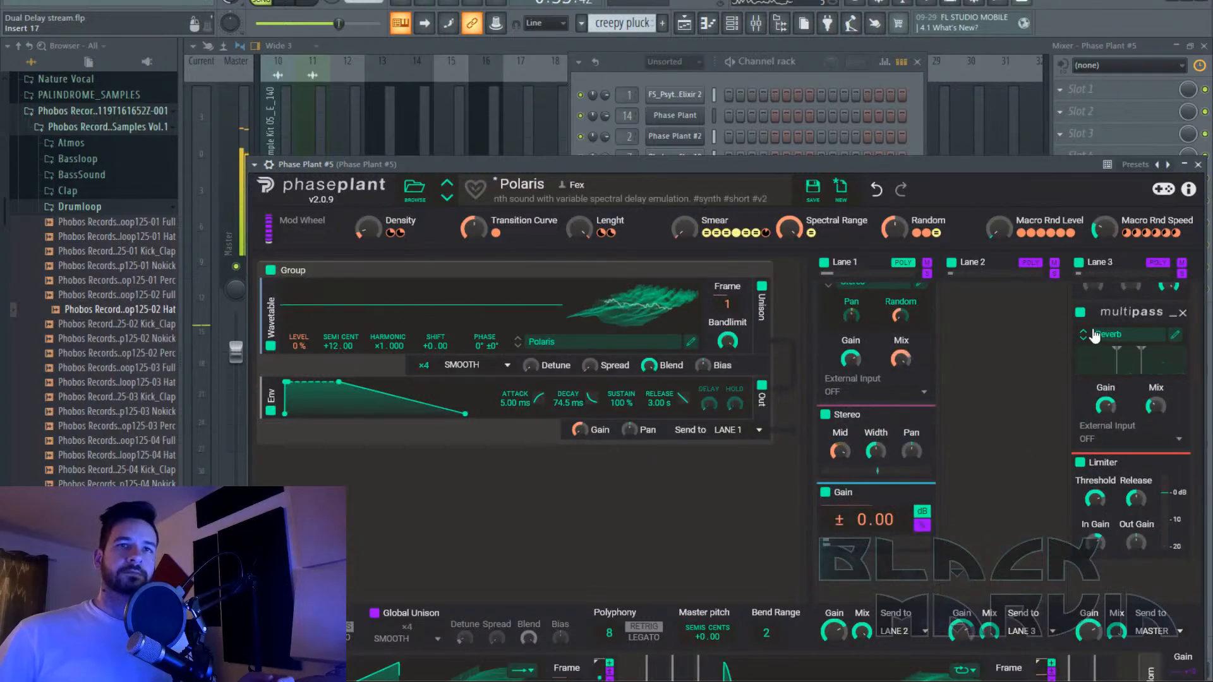
click(1081, 313)
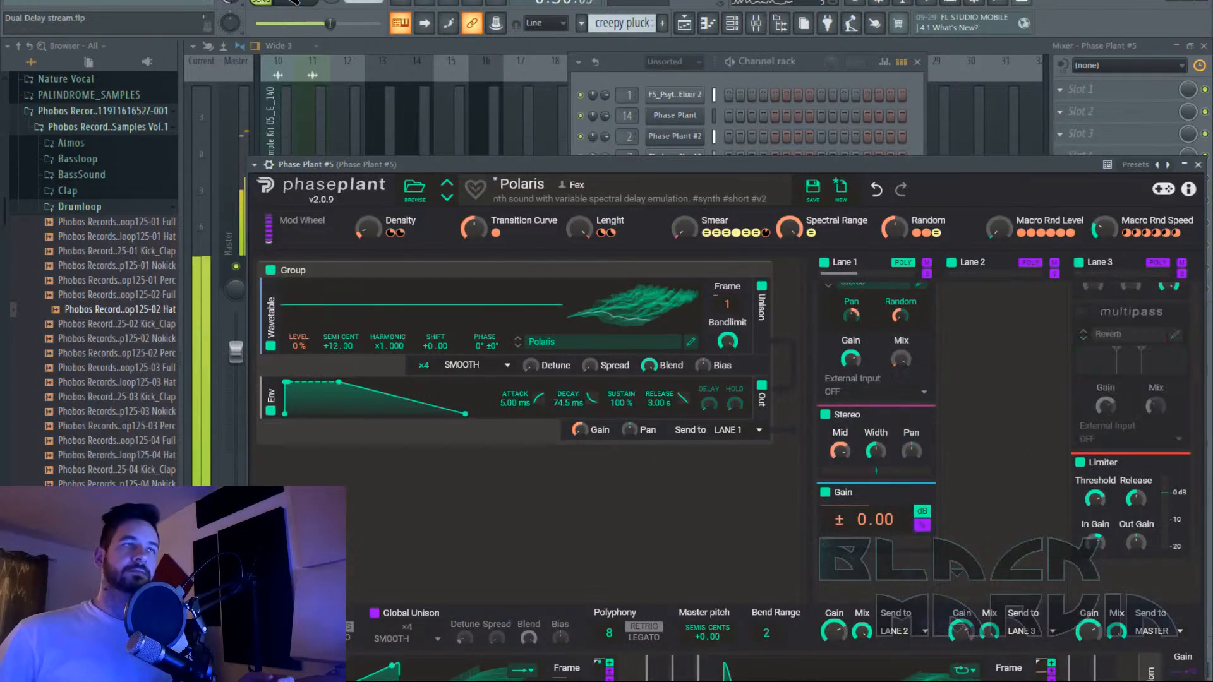
scroll(1055, 411, up, 3)
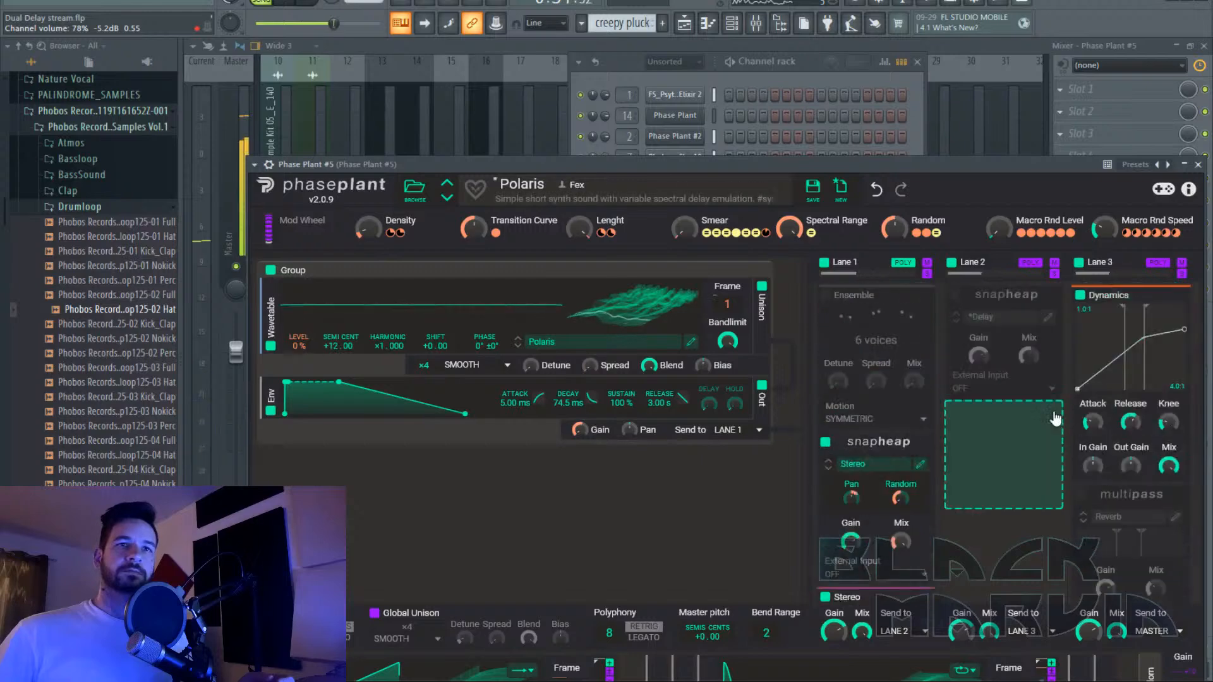
click(1081, 496)
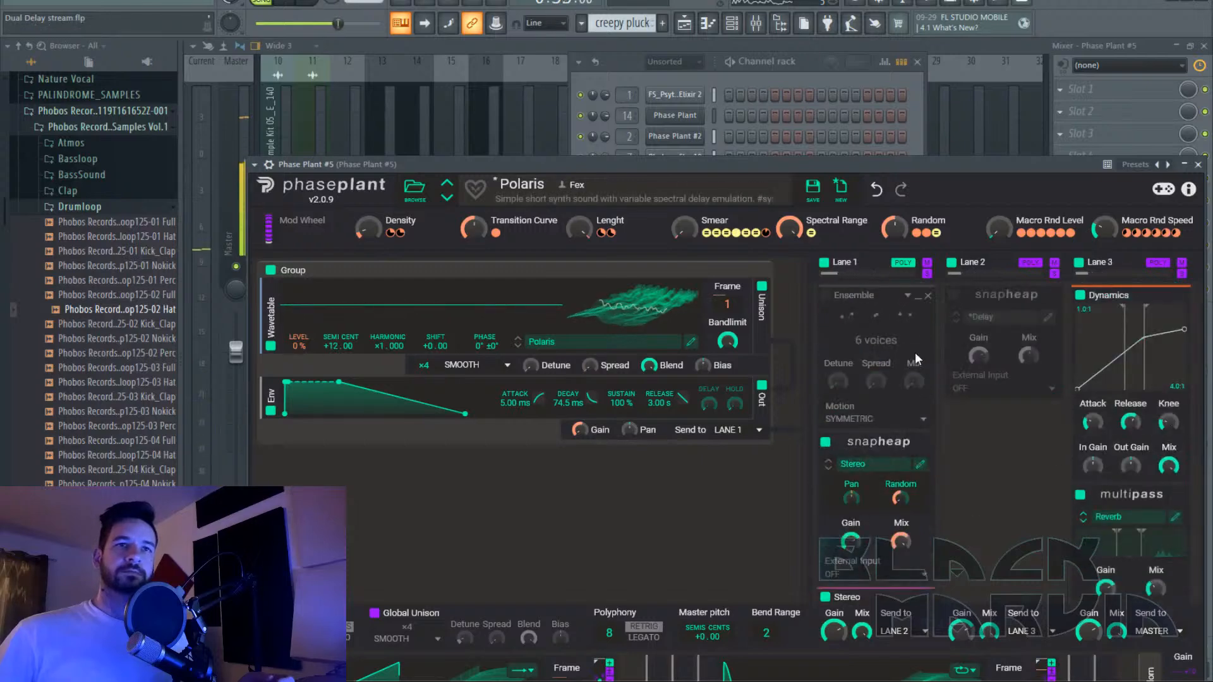
click(920, 464)
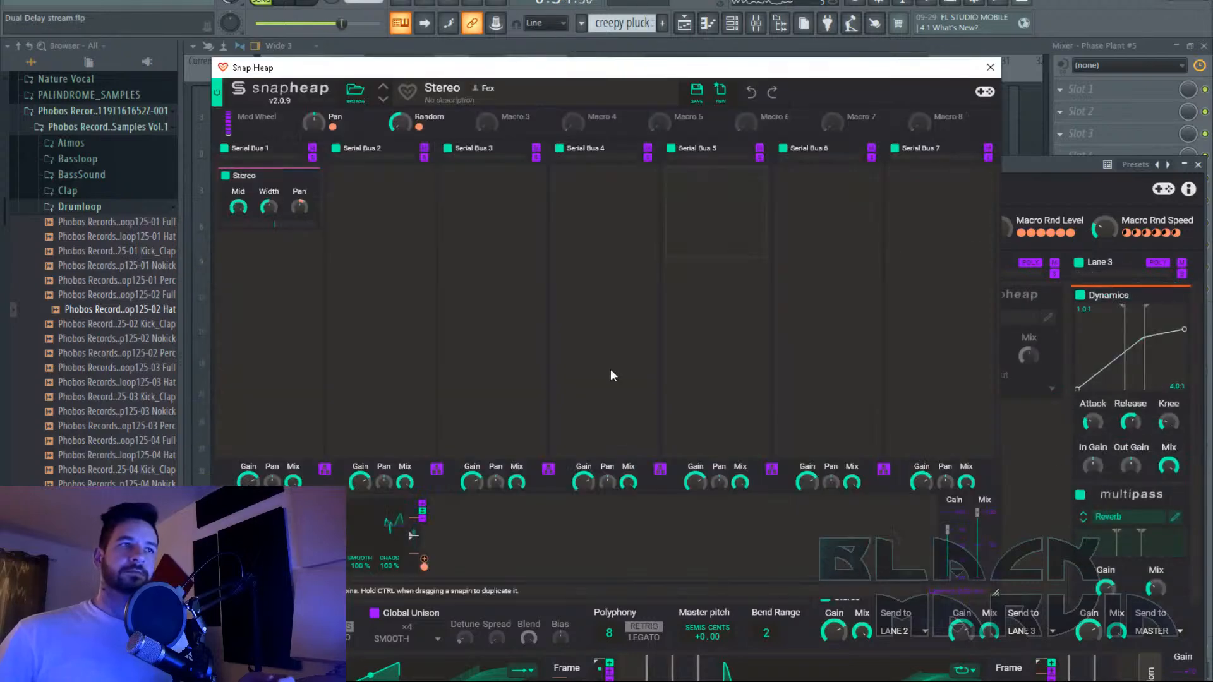
click(989, 67)
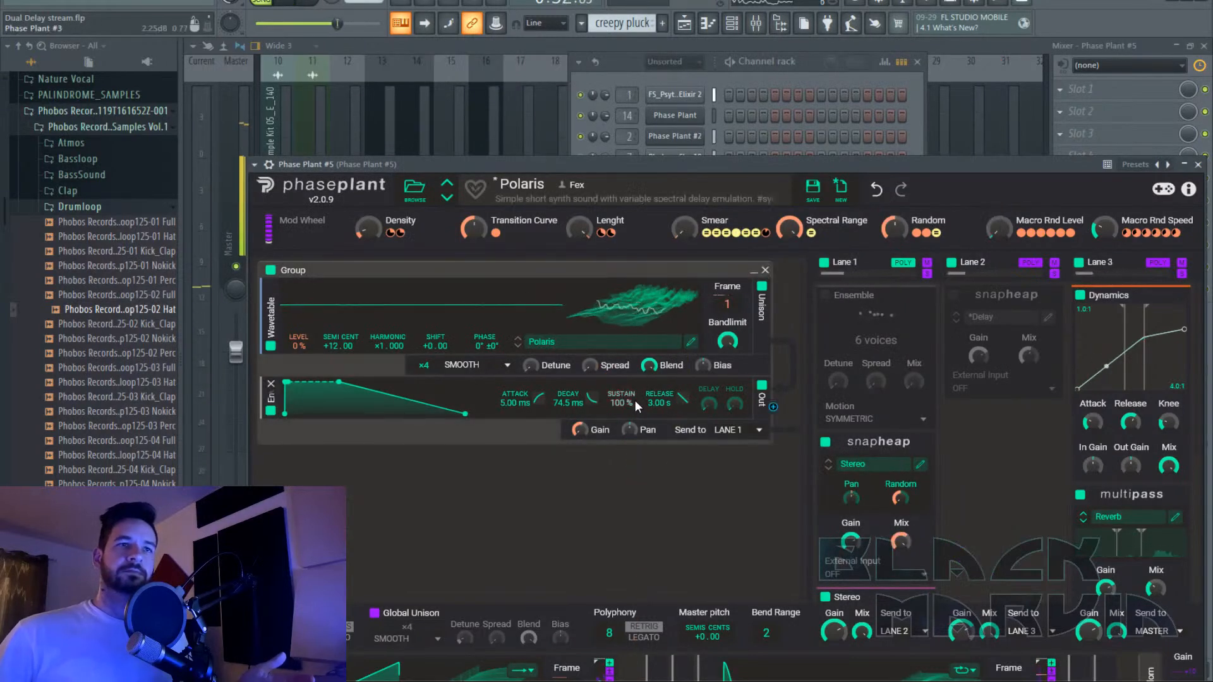
Shorten the envelope release to 31.3 ms and remove the Ensemble from Lane 1 and the Delay Snap Heap from Lane 2.
drag(659, 402, 659, 493)
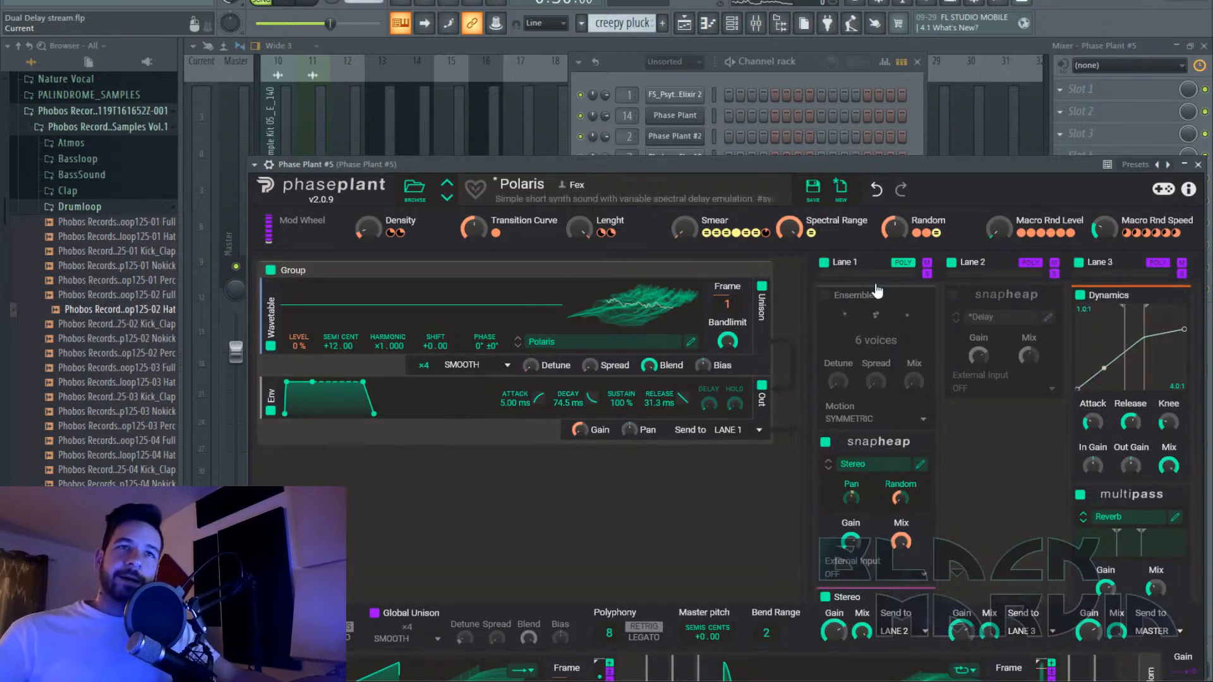
click(928, 296)
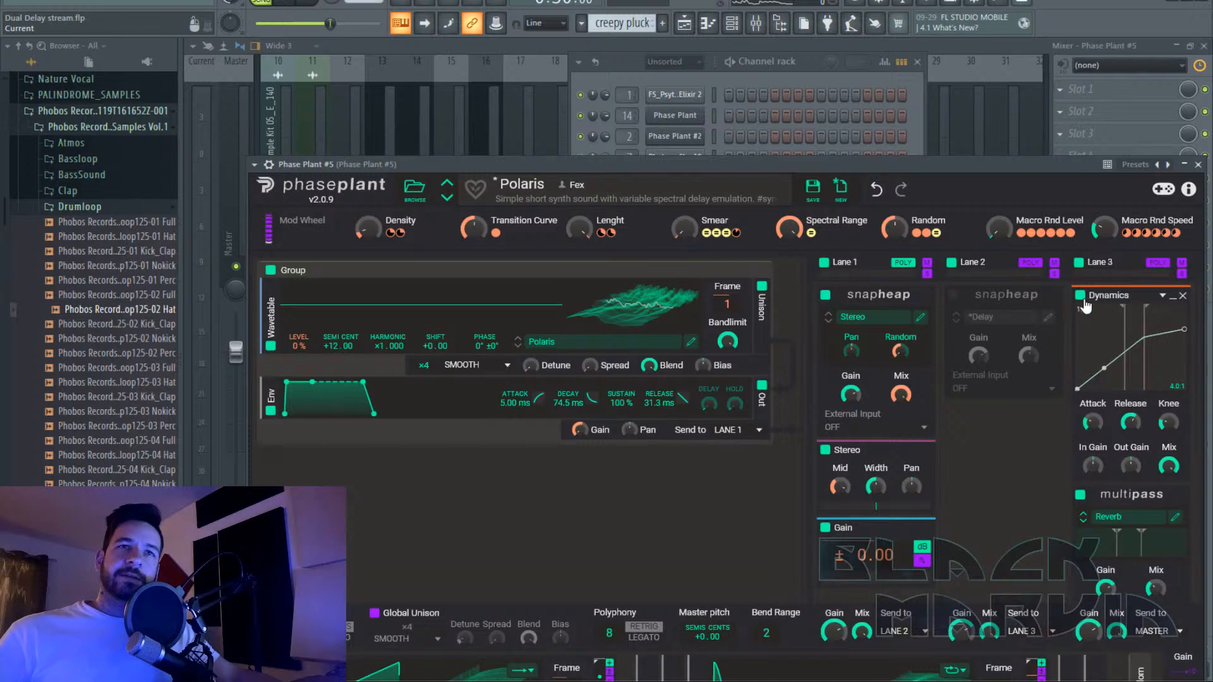
click(1055, 296)
Add a Multipass effect to Lane 2, open its editor and start playback.
click(997, 302)
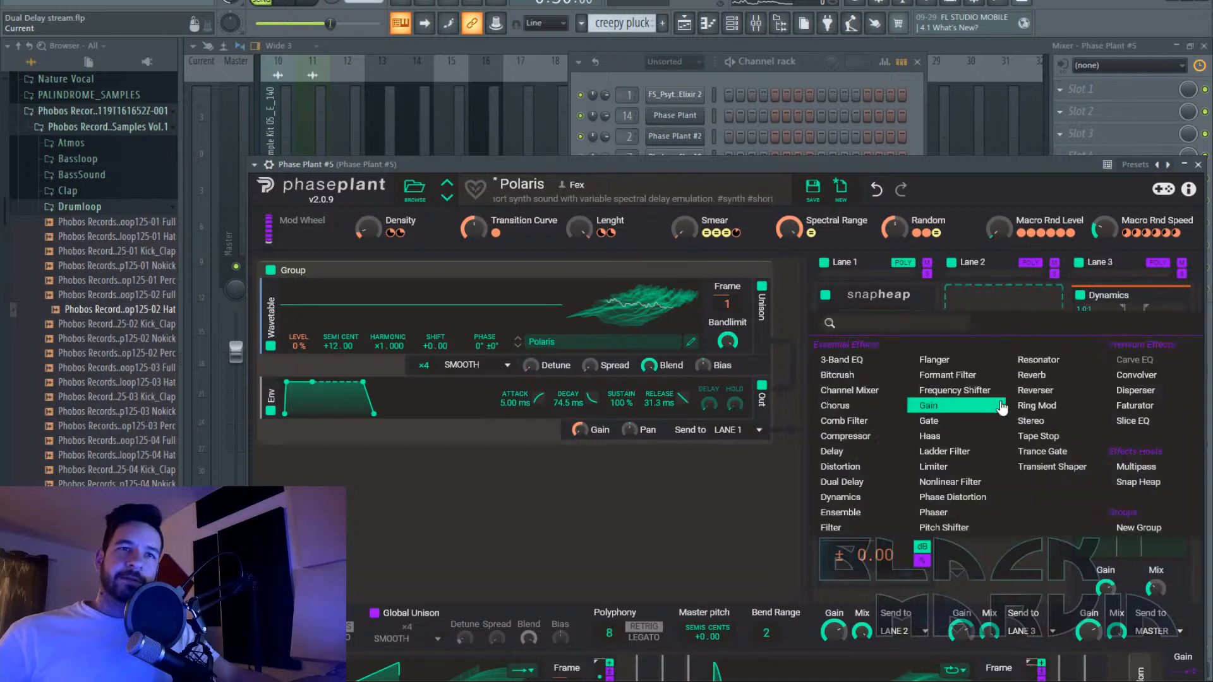
click(1140, 467)
click(1051, 317)
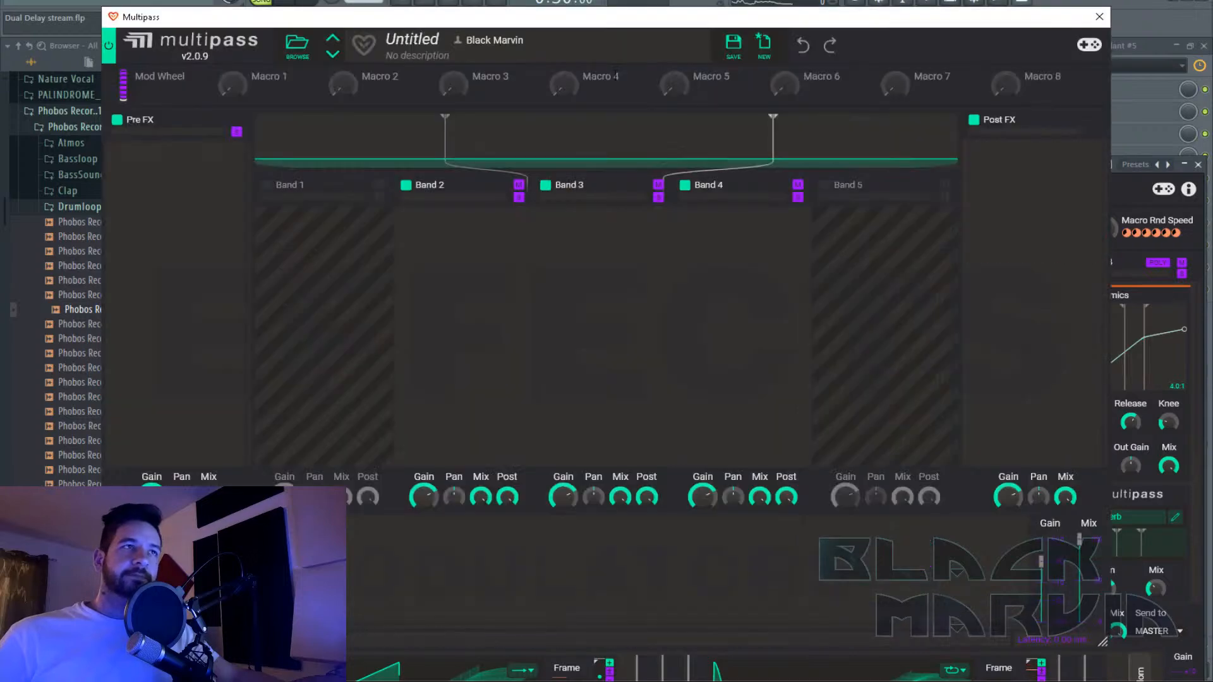
click(287, 4)
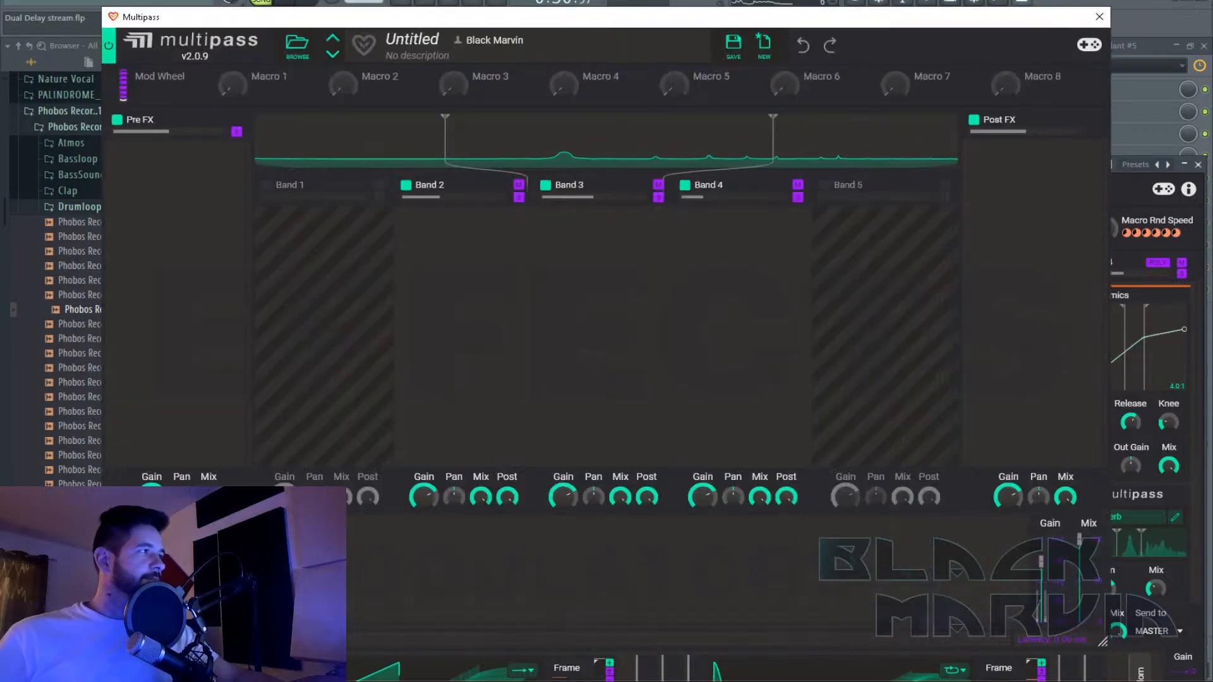
Insert a Dual Delay in Band 3 of the Multipass and sync its delay time to 3/16.
click(597, 255)
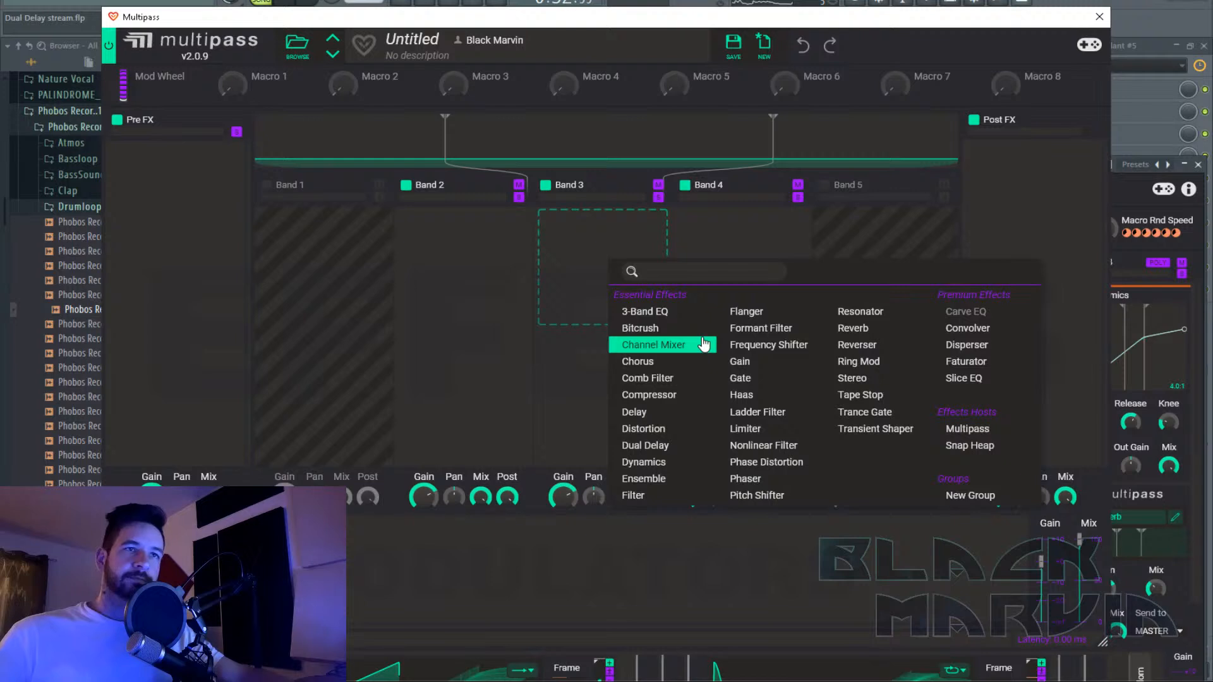
click(669, 445)
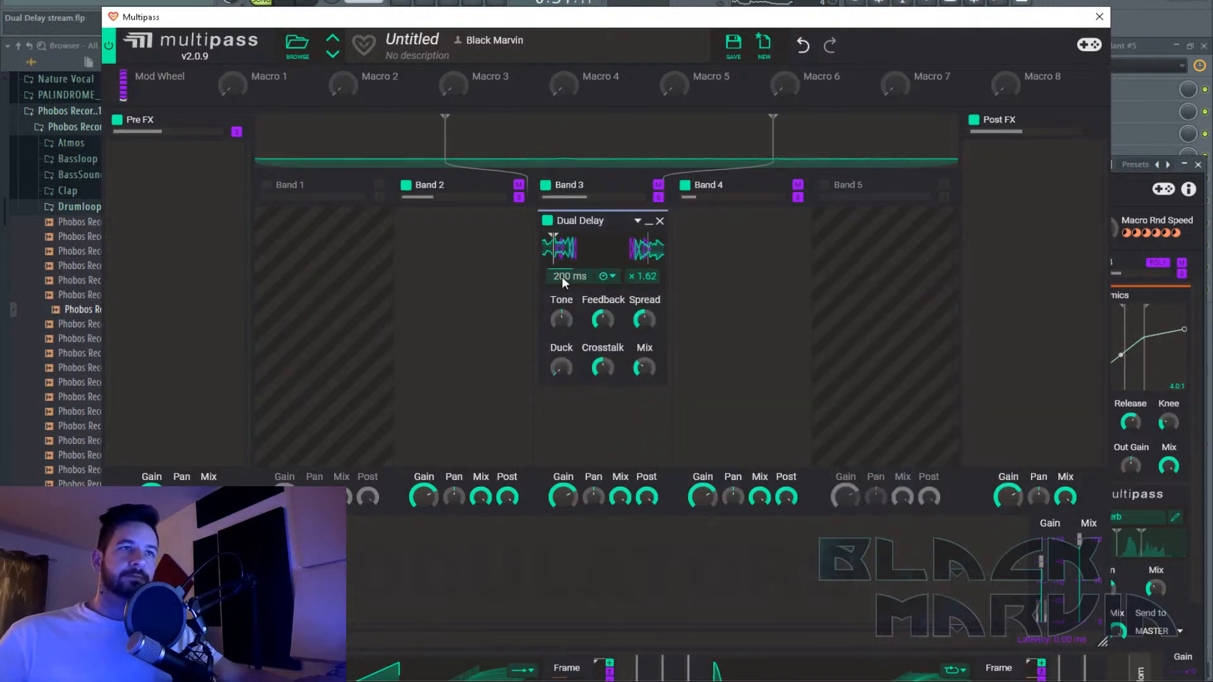
click(609, 276)
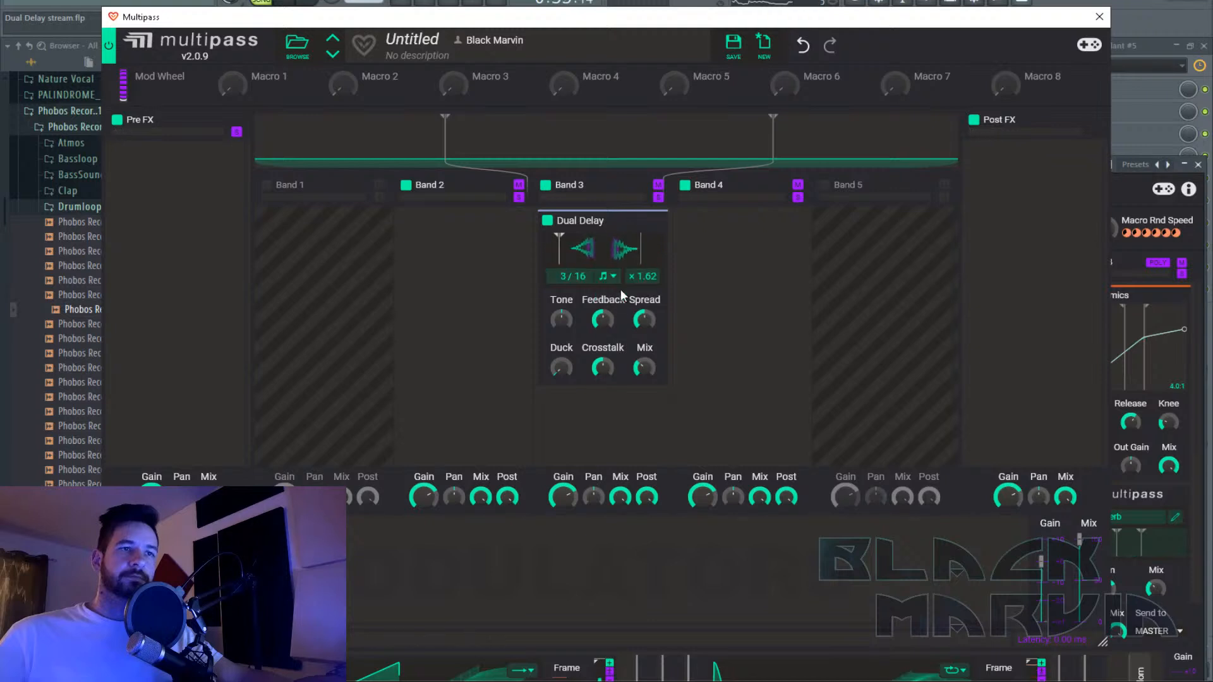
click(1100, 16)
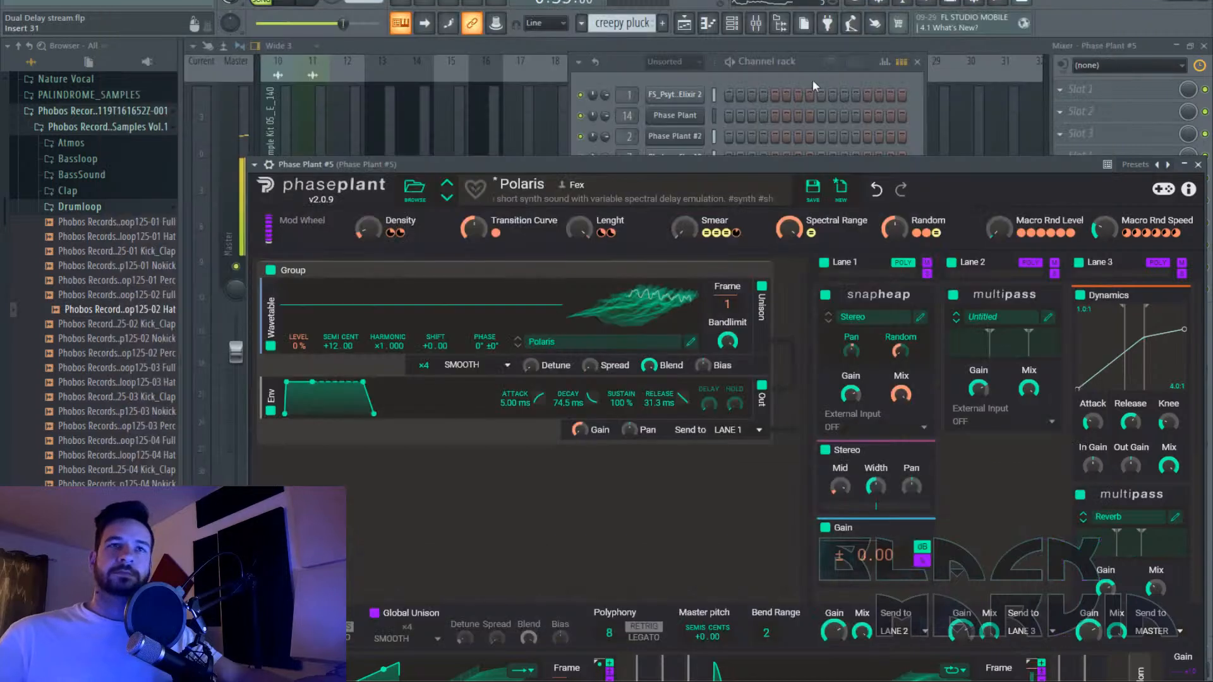
In the Lane 2 Multipass, raise the upper crossover to 5.32 kHz, increase the Dual Delay's feedback and set its second-delay ratio to 0.76.
click(1050, 319)
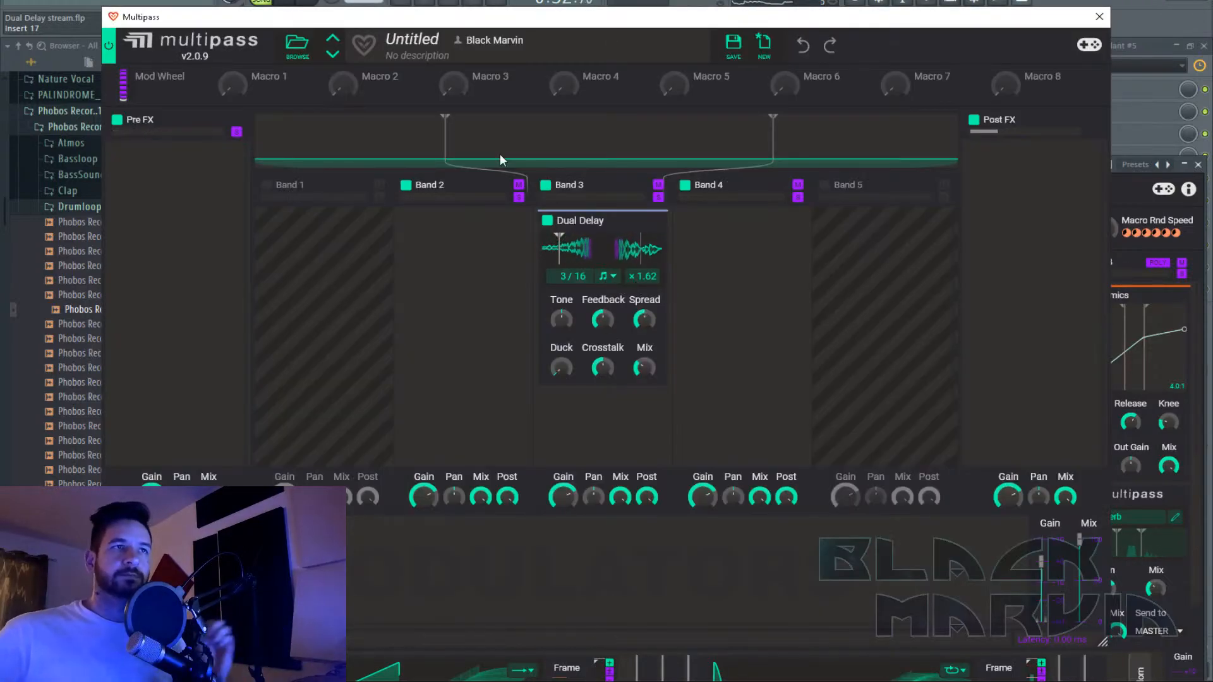
drag(774, 148, 844, 162)
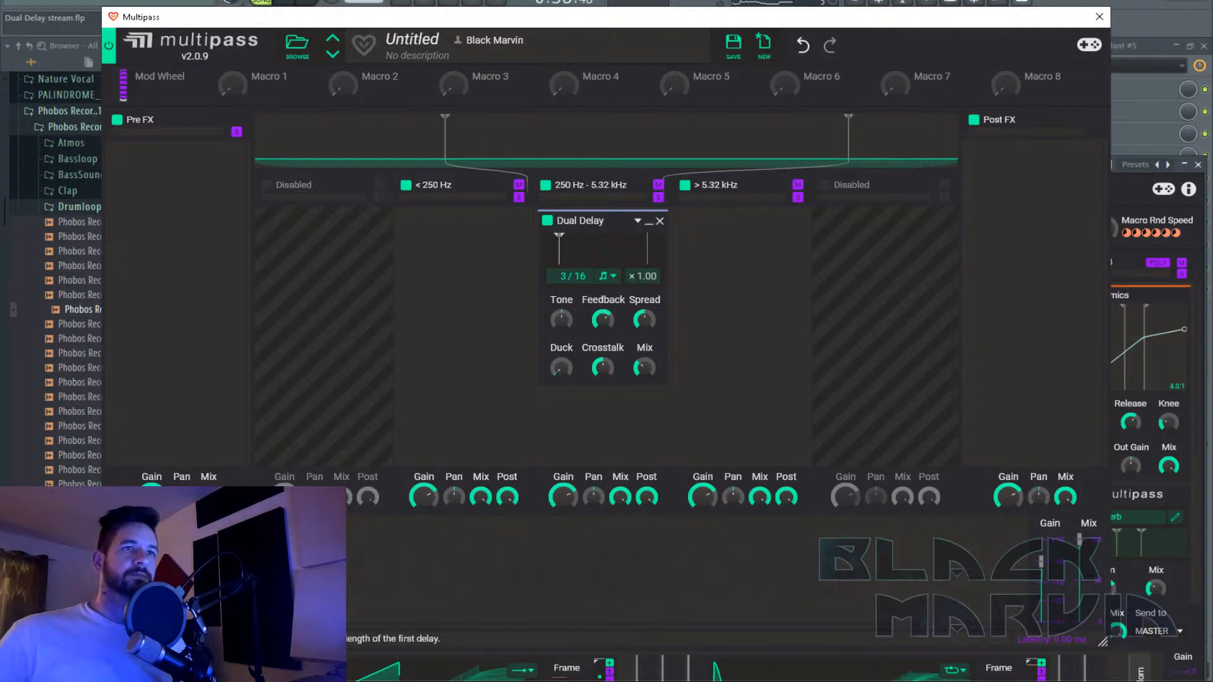
drag(642, 276, 642, 281)
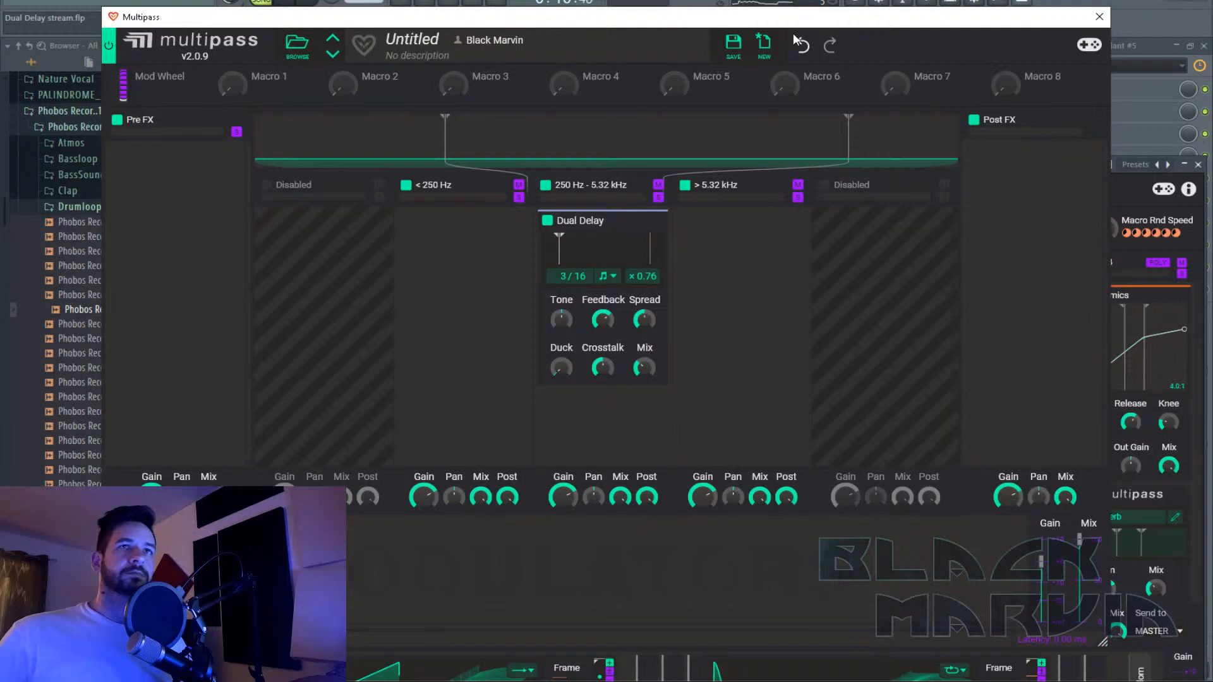
click(1099, 17)
Solo the Phase Plant #5 track in the mixer while the arrangement plays.
click(685, 26)
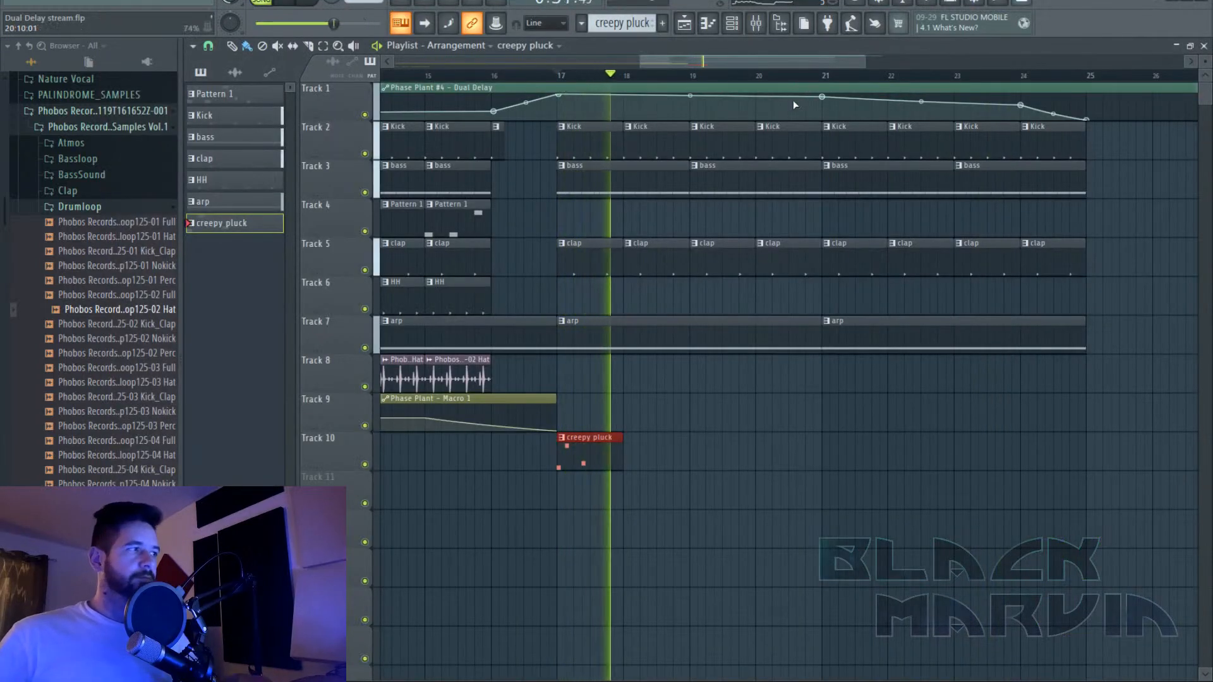
click(755, 24)
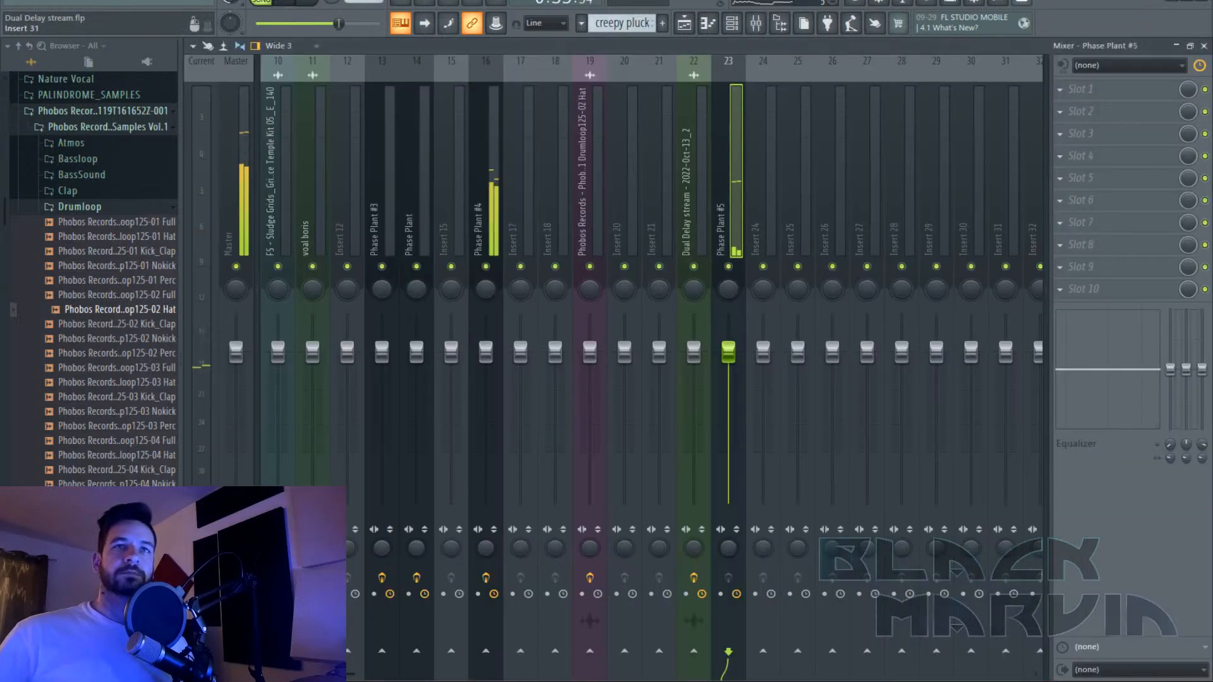
right_click(730, 267)
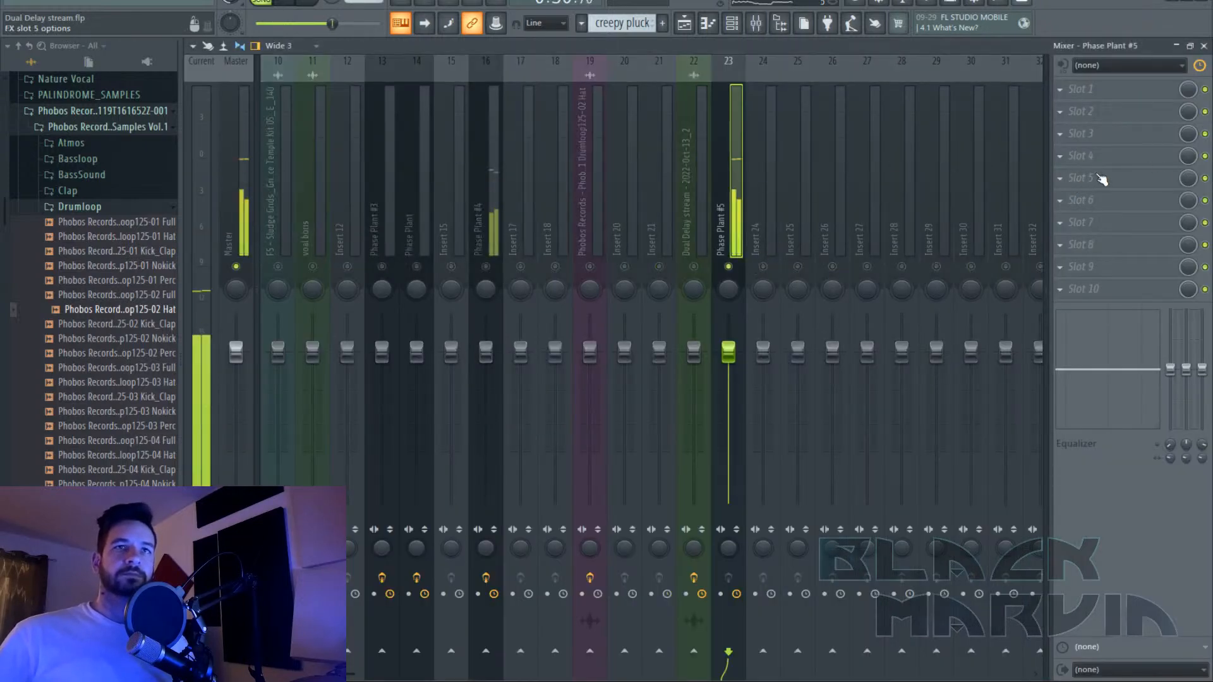
Reopen the Lane 2 Multipass of Phase Plant #5 and increase the Dual Delay's spread.
click(733, 25)
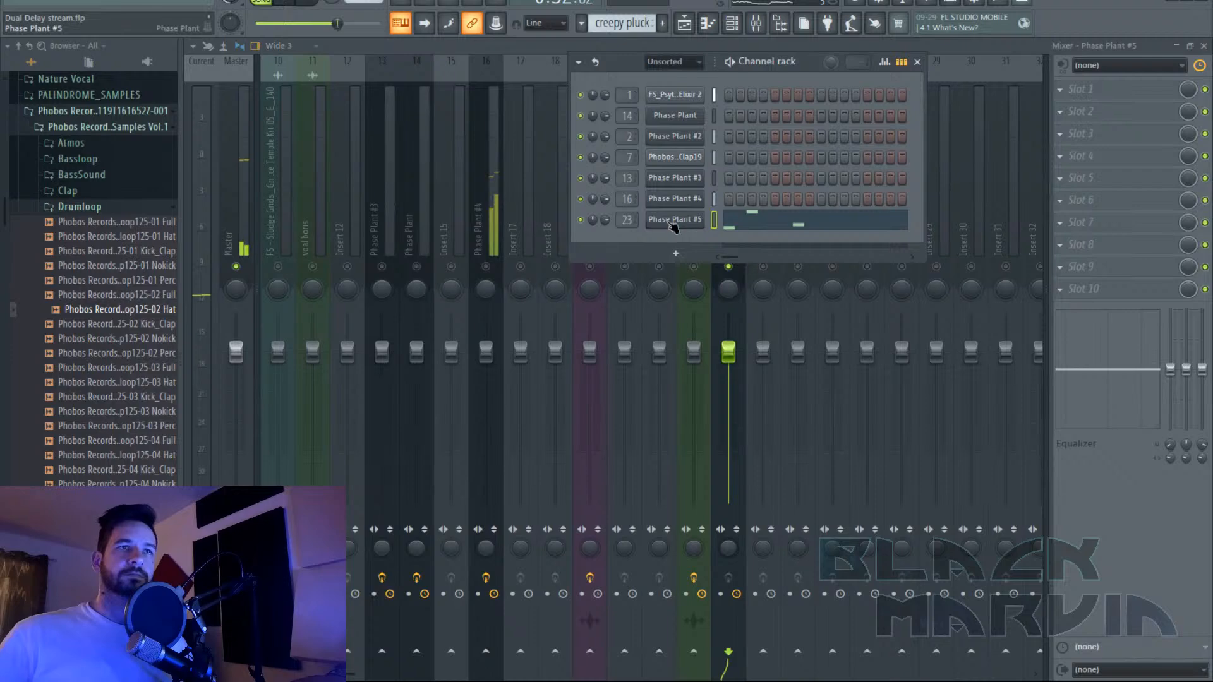
click(675, 219)
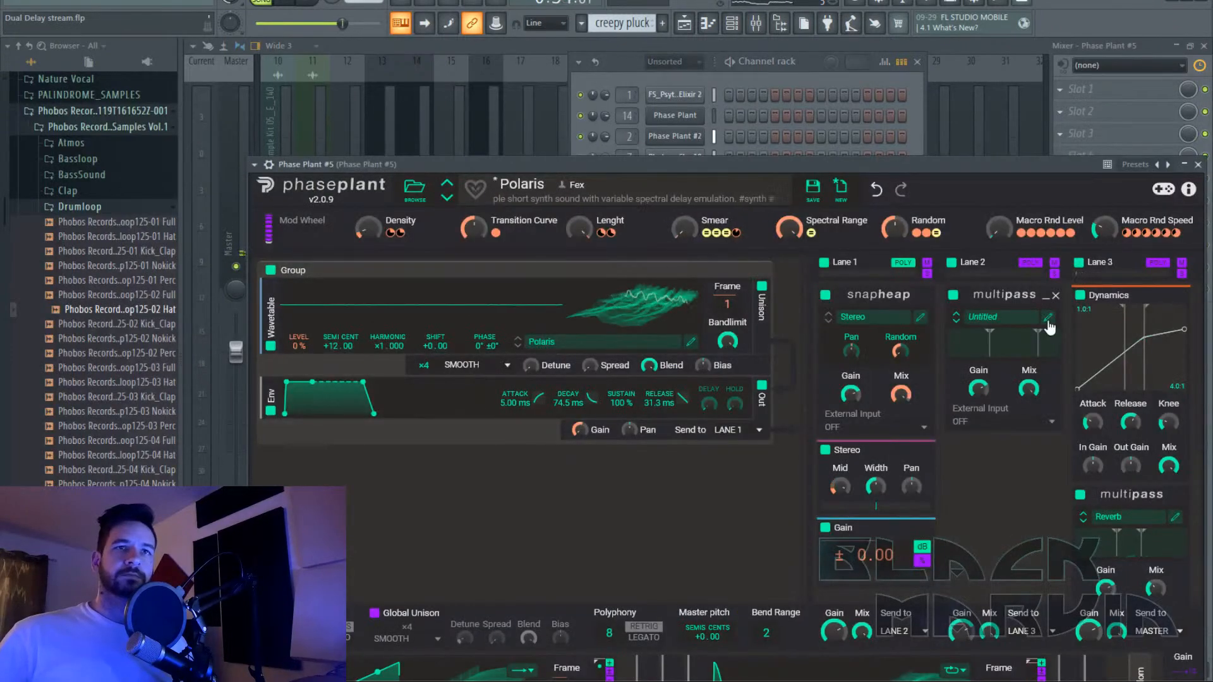
click(1005, 295)
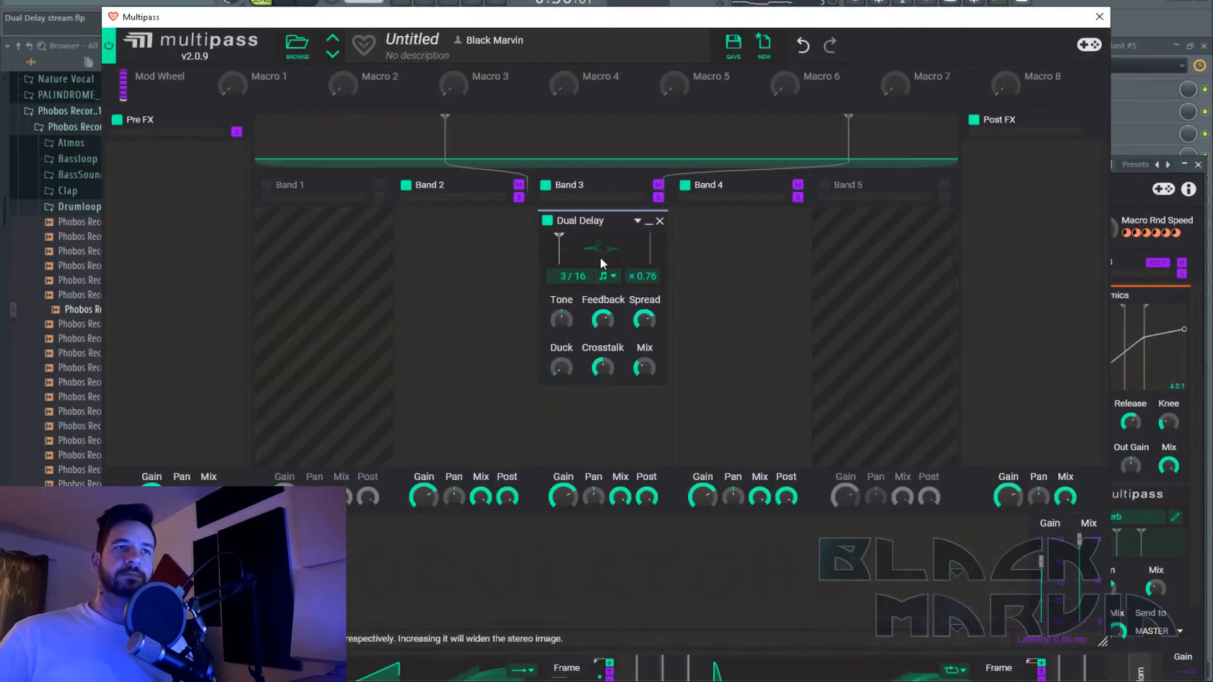
Play the arrangement and raise the Band 3 Dual Delay's Duck to 31%.
click(293, 3)
drag(561, 368, 561, 354)
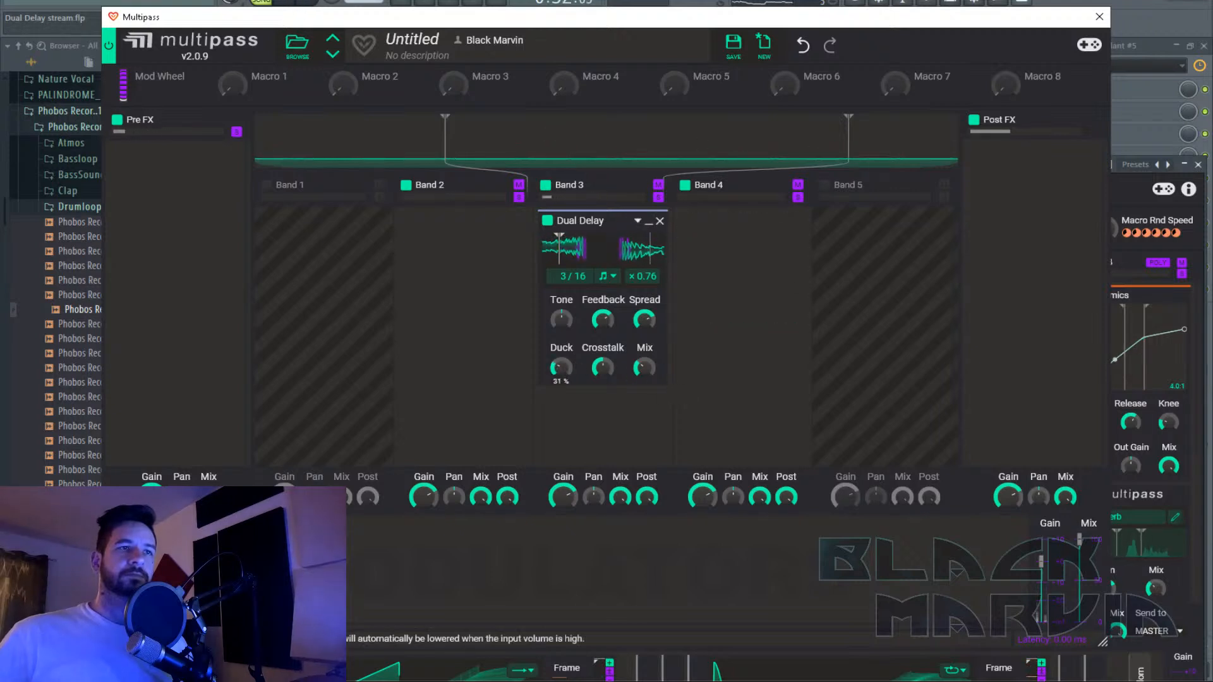
Copy the Band 3 Dual Delay to Band 4, set the copy's delay time to 2/16 and ratio to 1.50, and fine-tune its spread.
drag(610, 225, 730, 243)
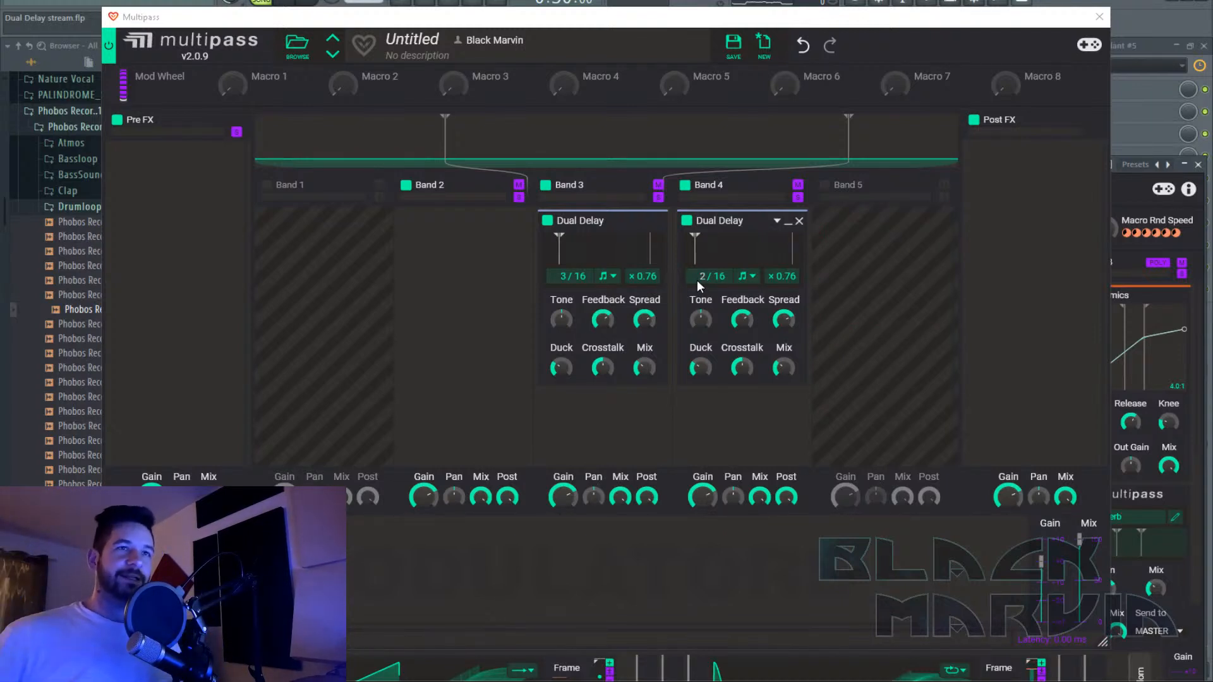
right_click(786, 276)
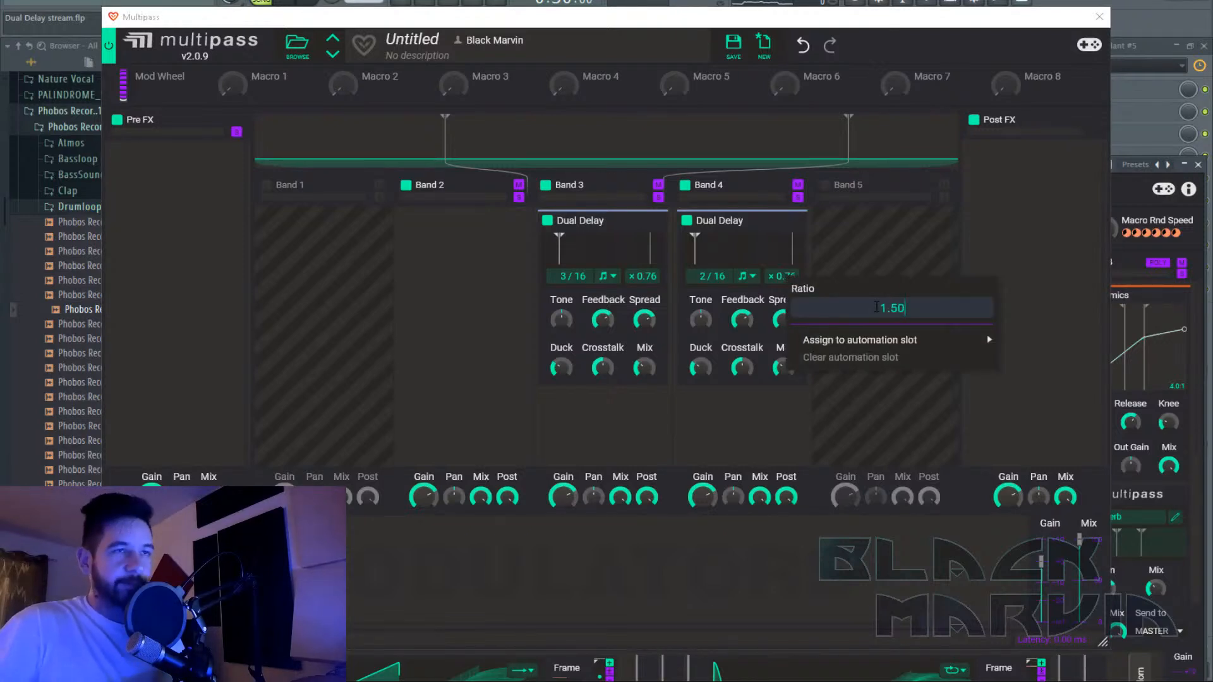
key(Return)
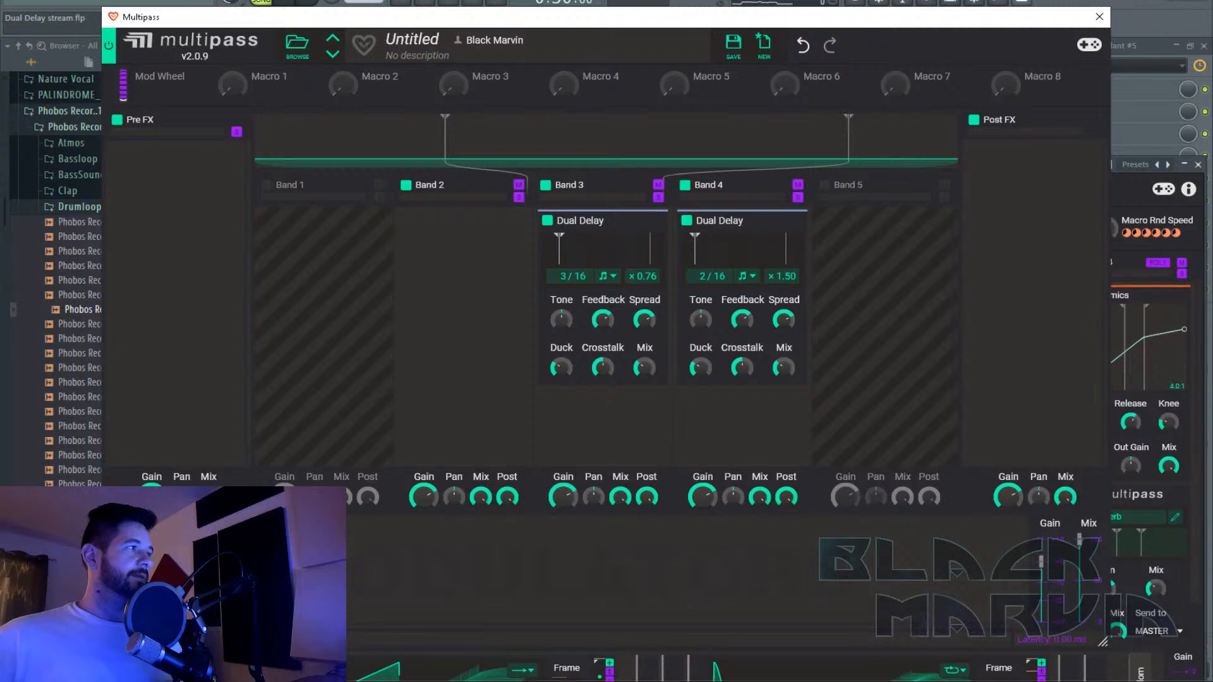
click(288, 4)
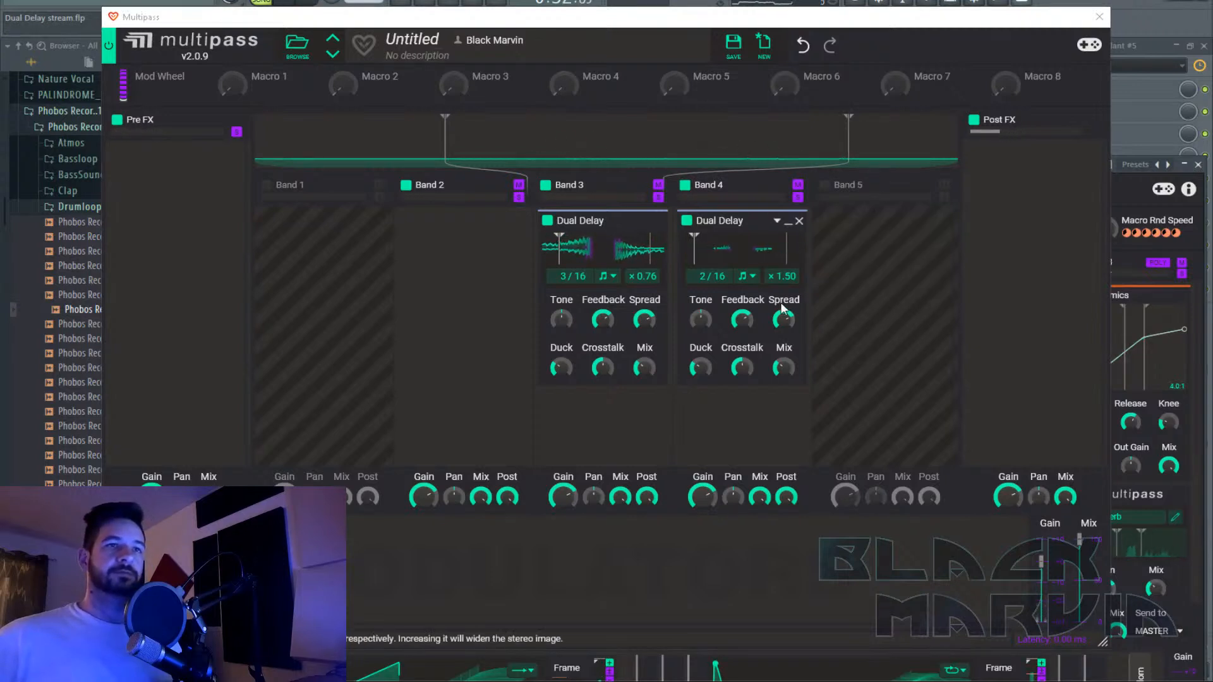
drag(783, 320, 784, 321)
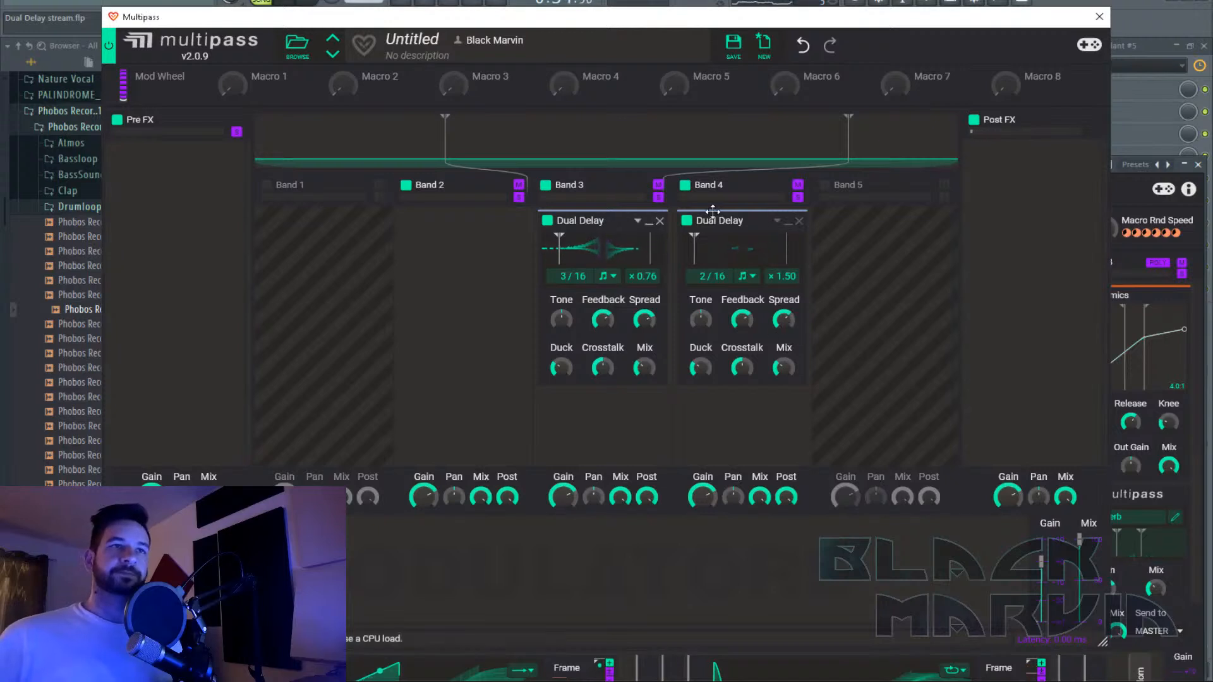
Duplicate the Dual Delay within Band 4, switch the copy to an unsynced delay time of 78.7 ms and copy it to Band 3.
drag(720, 220, 766, 341)
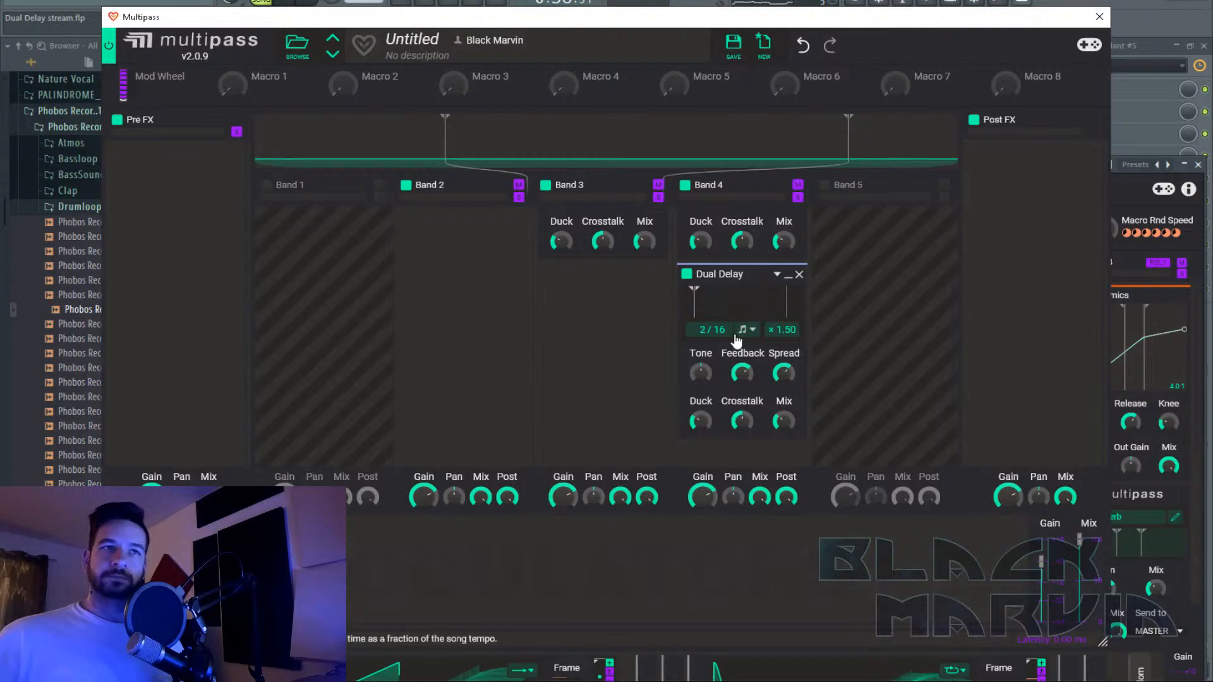
click(756, 333)
click(756, 347)
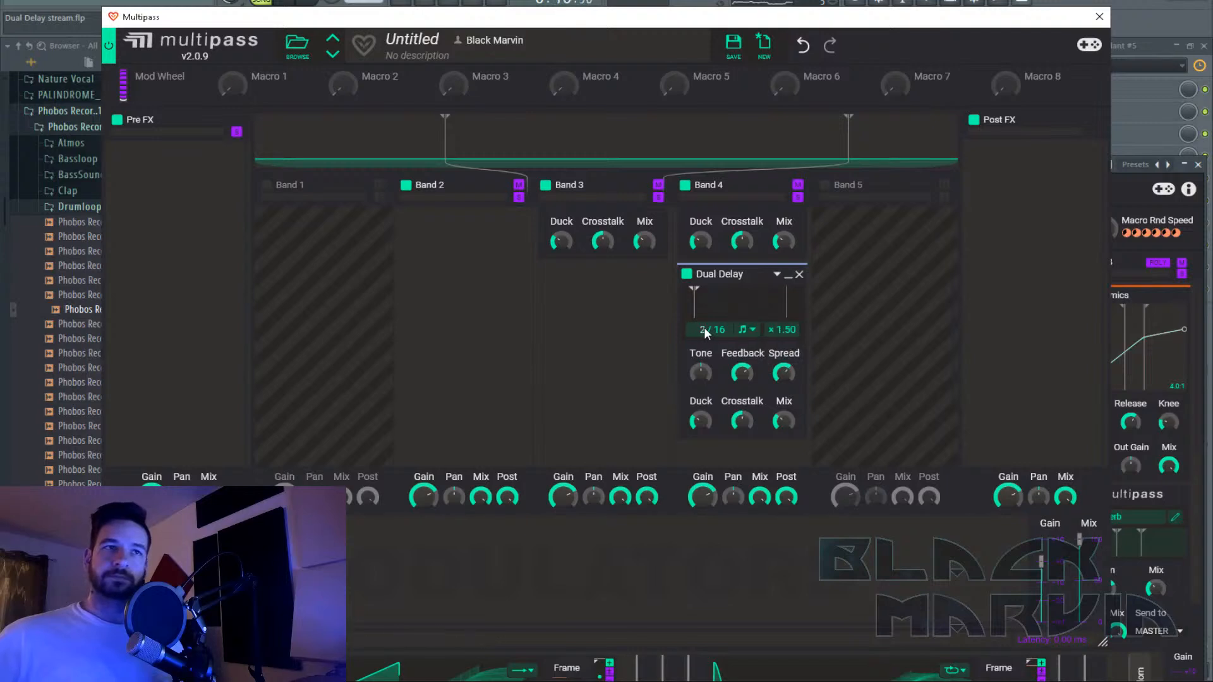
click(744, 333)
click(743, 335)
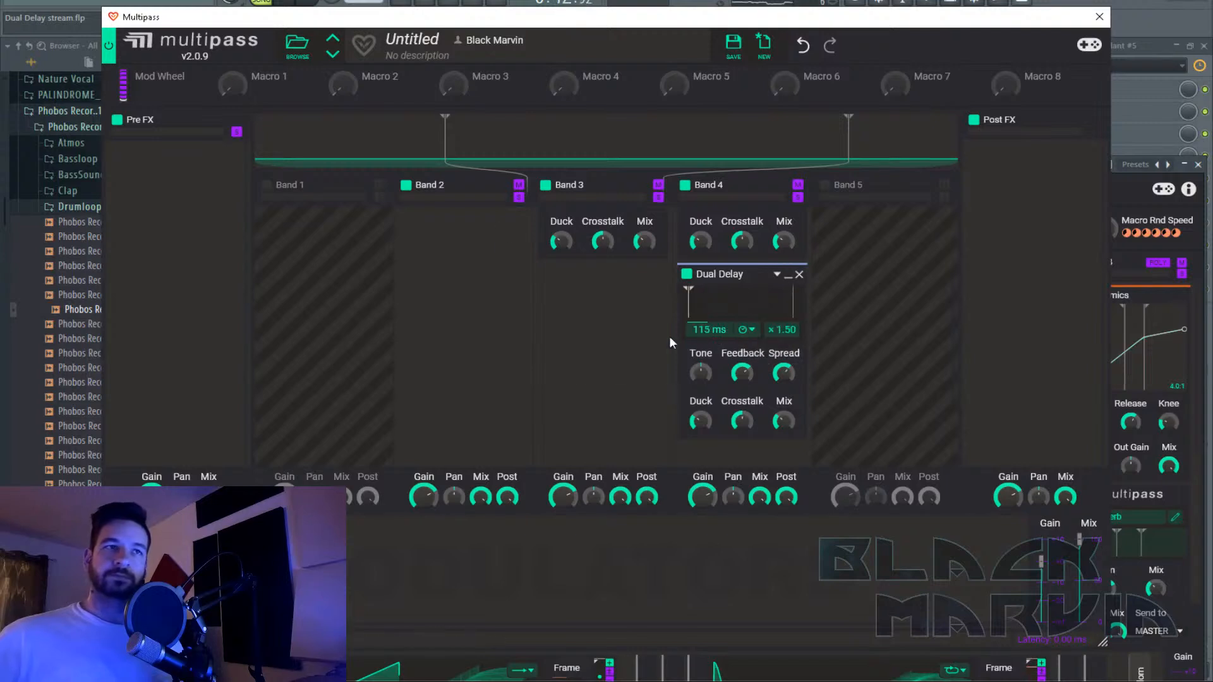
click(303, 2)
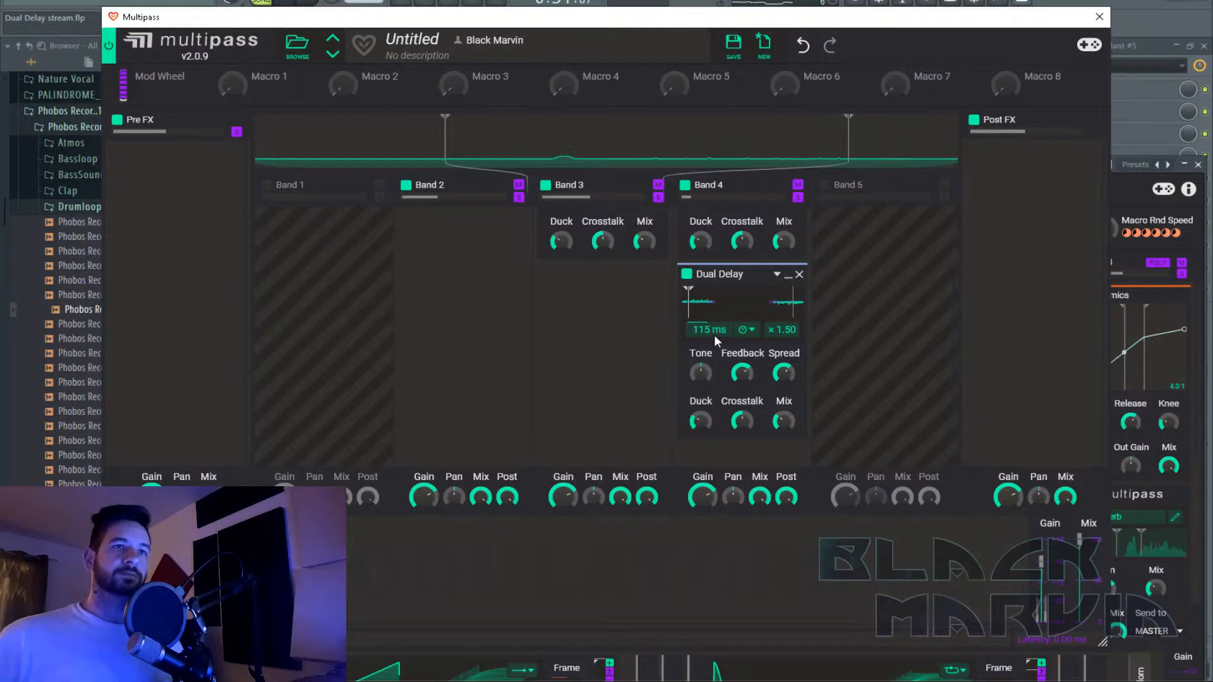
drag(711, 333, 712, 347)
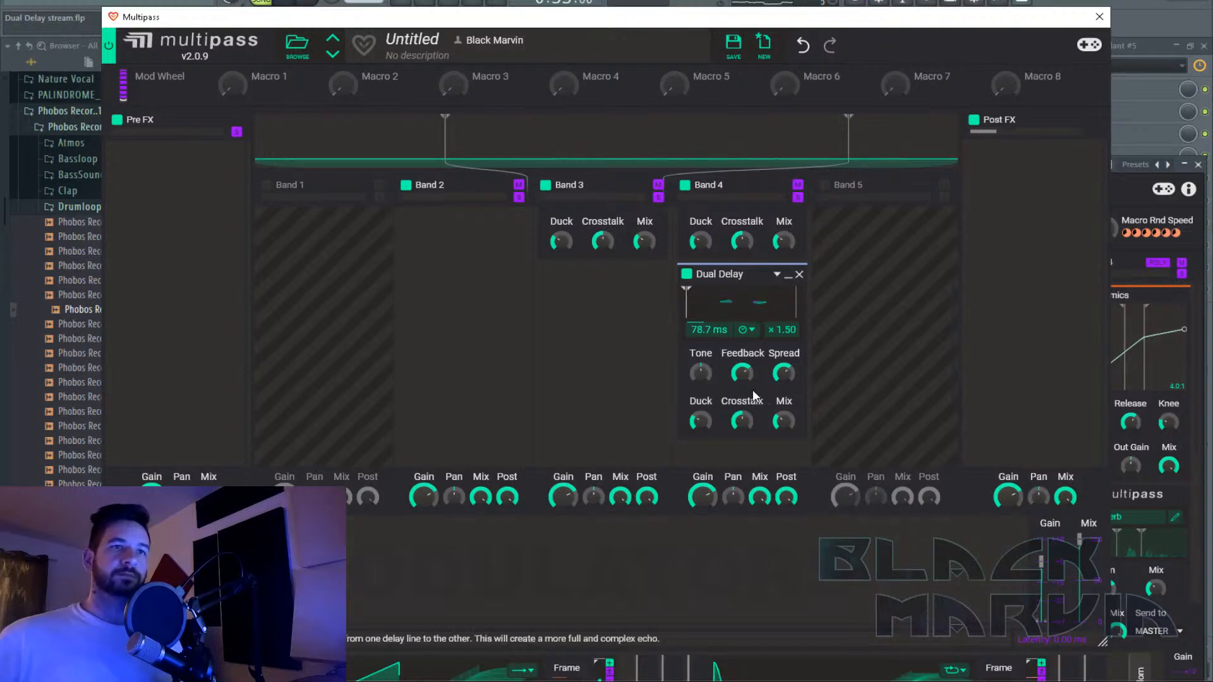
drag(719, 270, 618, 305)
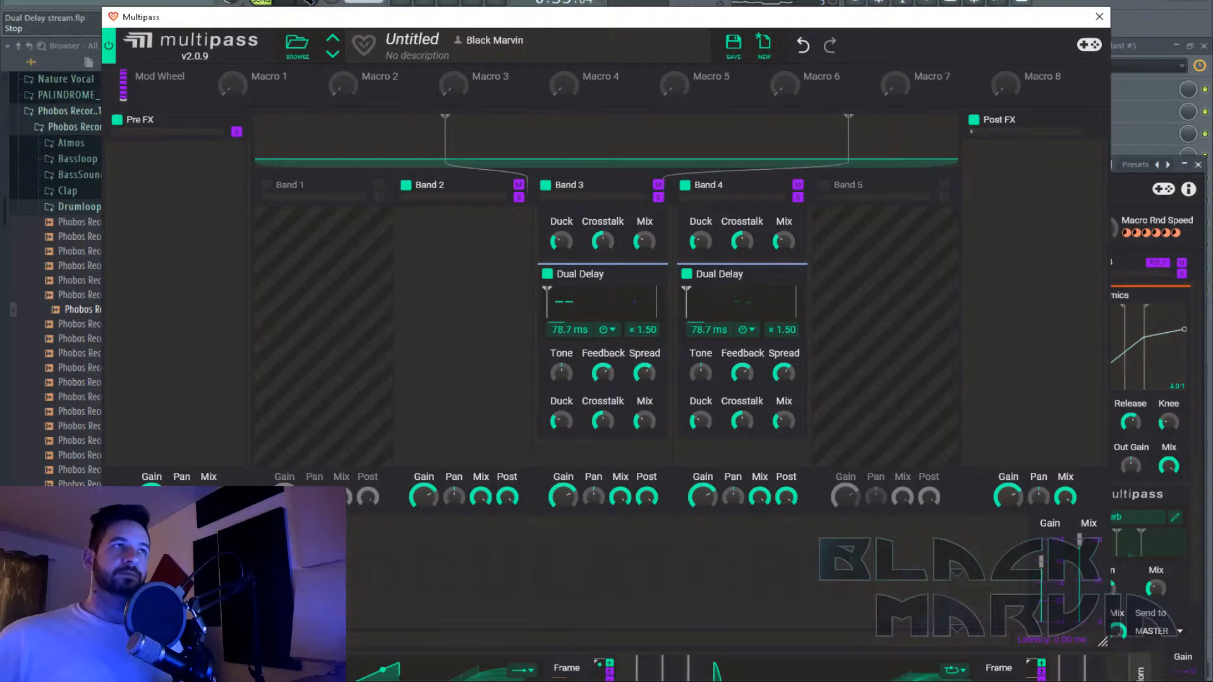
Close the Multipass editor and unsolo the Phase Plant #5 track in the mixer.
click(1101, 19)
click(684, 24)
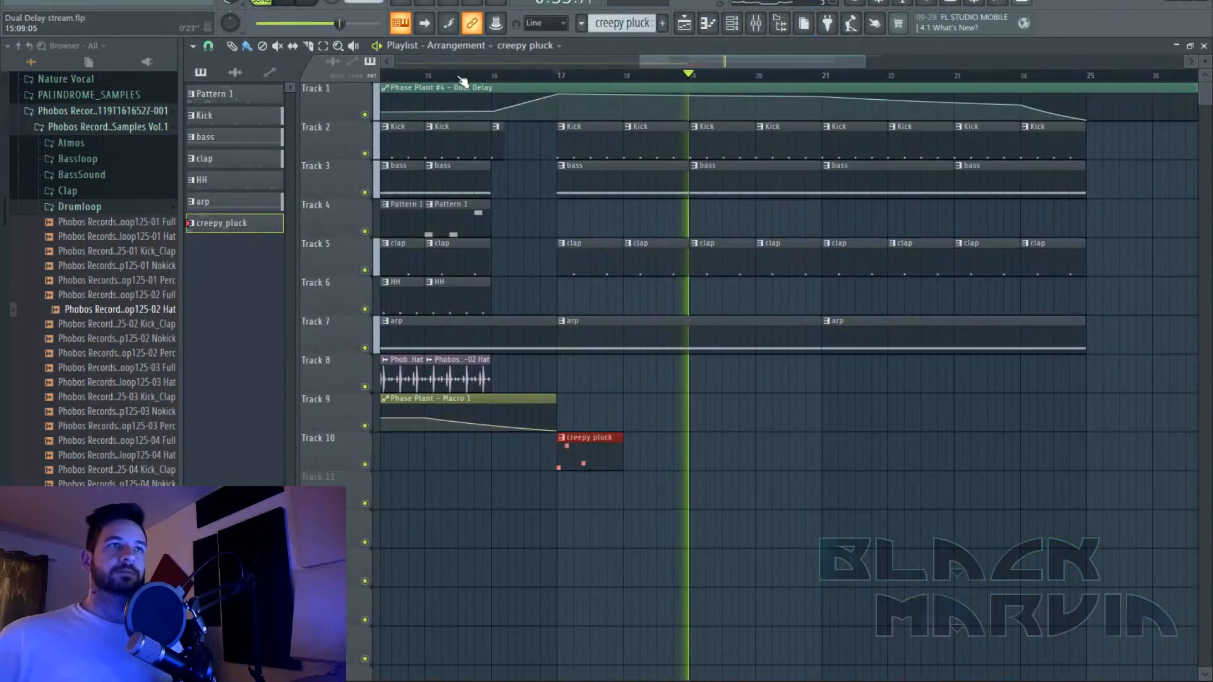
key(F9)
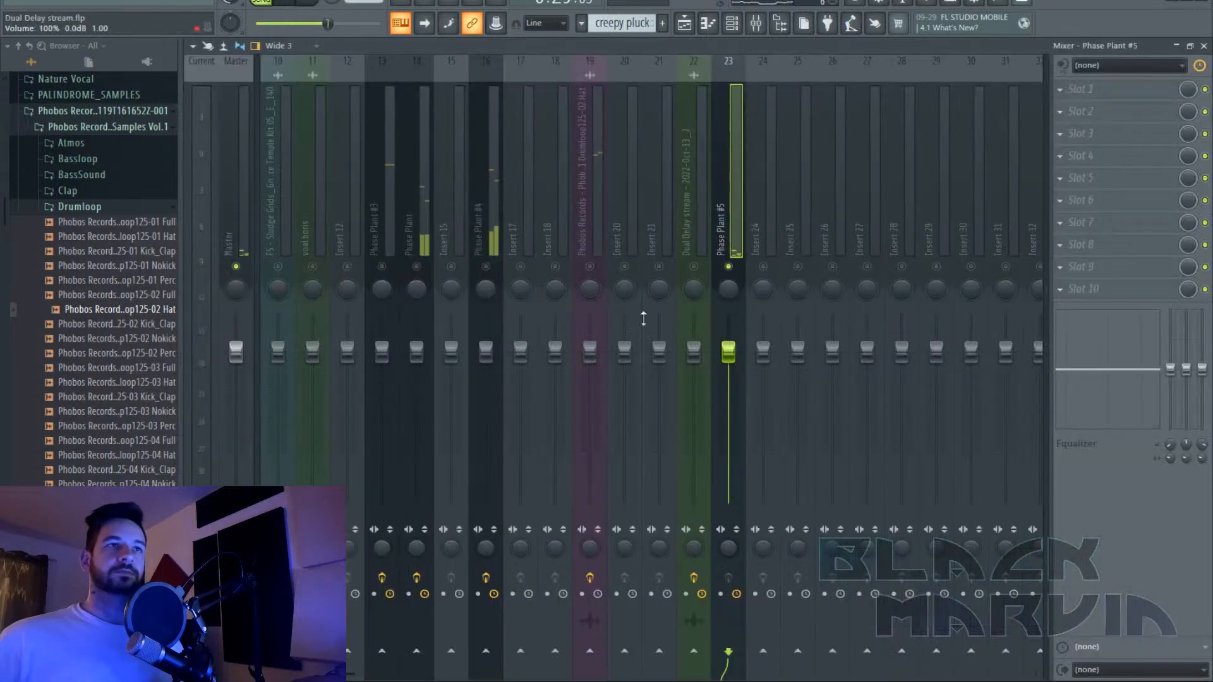
right_click(740, 266)
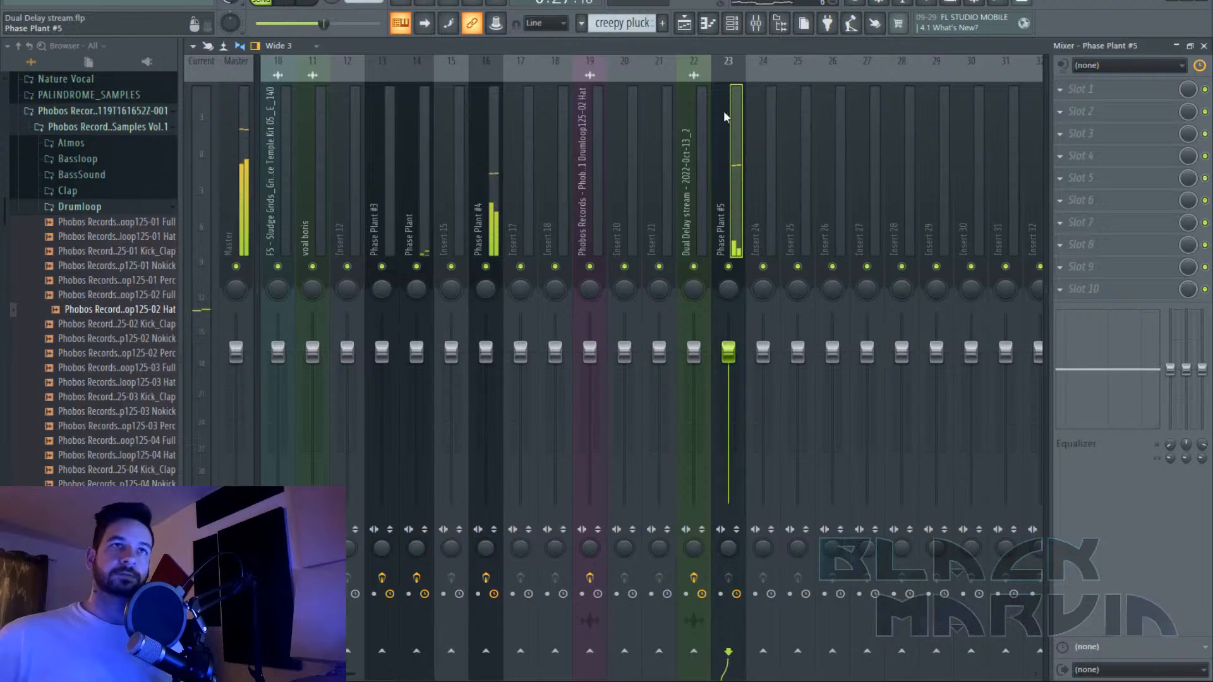
Reopen the Lane 2 Multipass of Phase Plant #5 and insert a Convolver below the delays in Band 3.
key(F6)
click(682, 226)
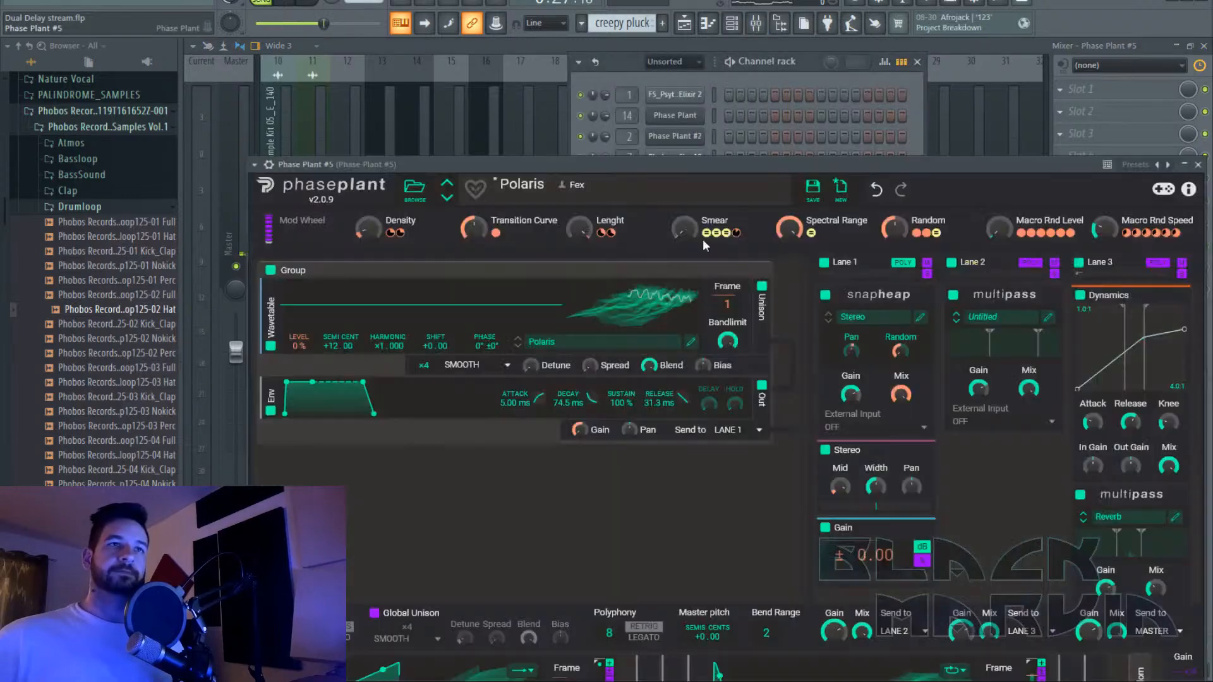
click(1049, 320)
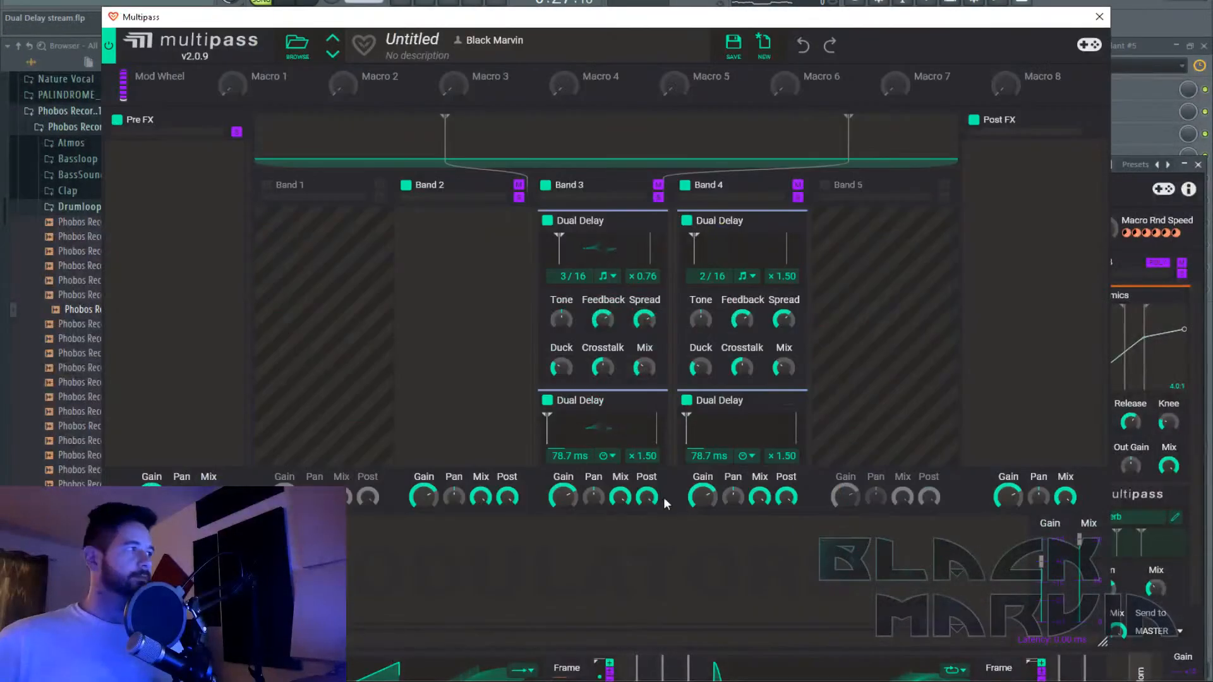
scroll(602, 348, down, 3)
click(609, 393)
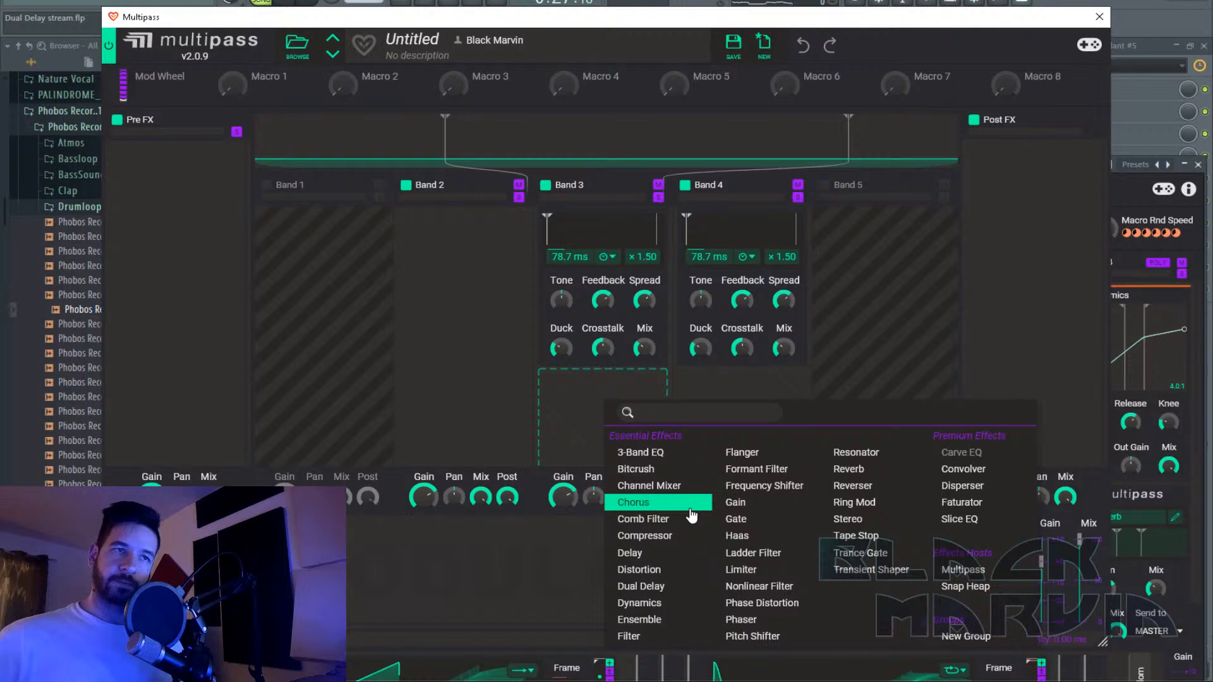
click(952, 475)
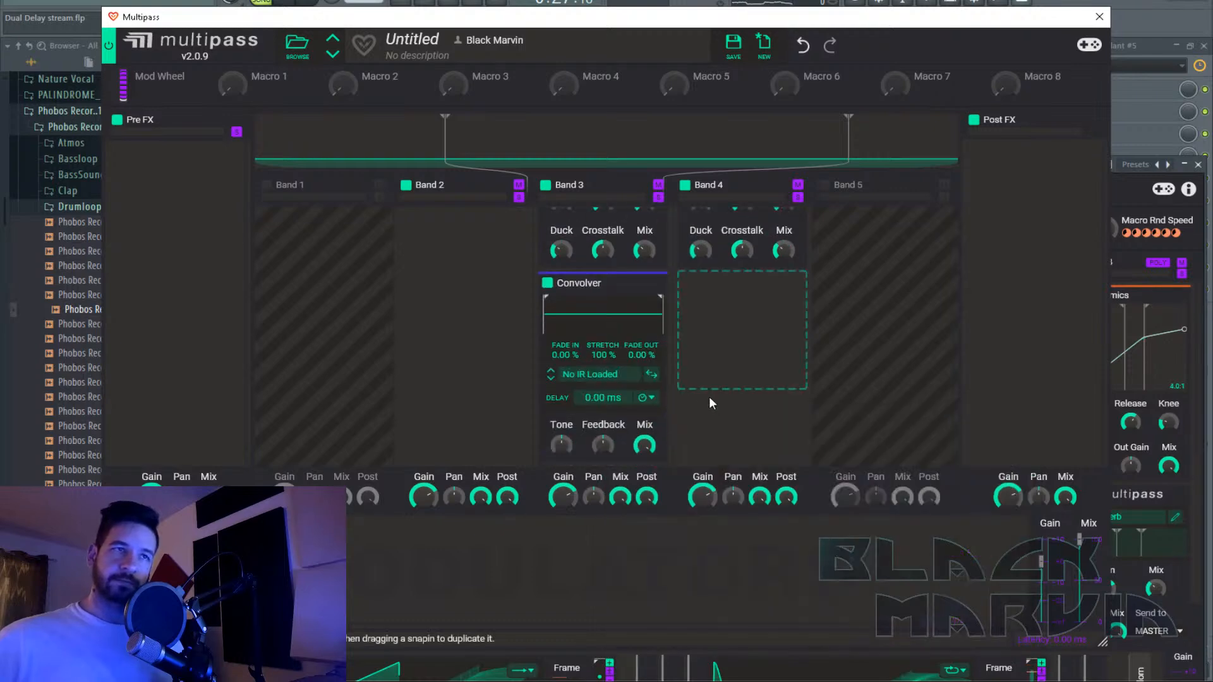
Load the Storm Delay 04 impulse response from Storm Impulse Responses into the Band 3 Convolver.
click(606, 375)
scroll(722, 614, down, 3)
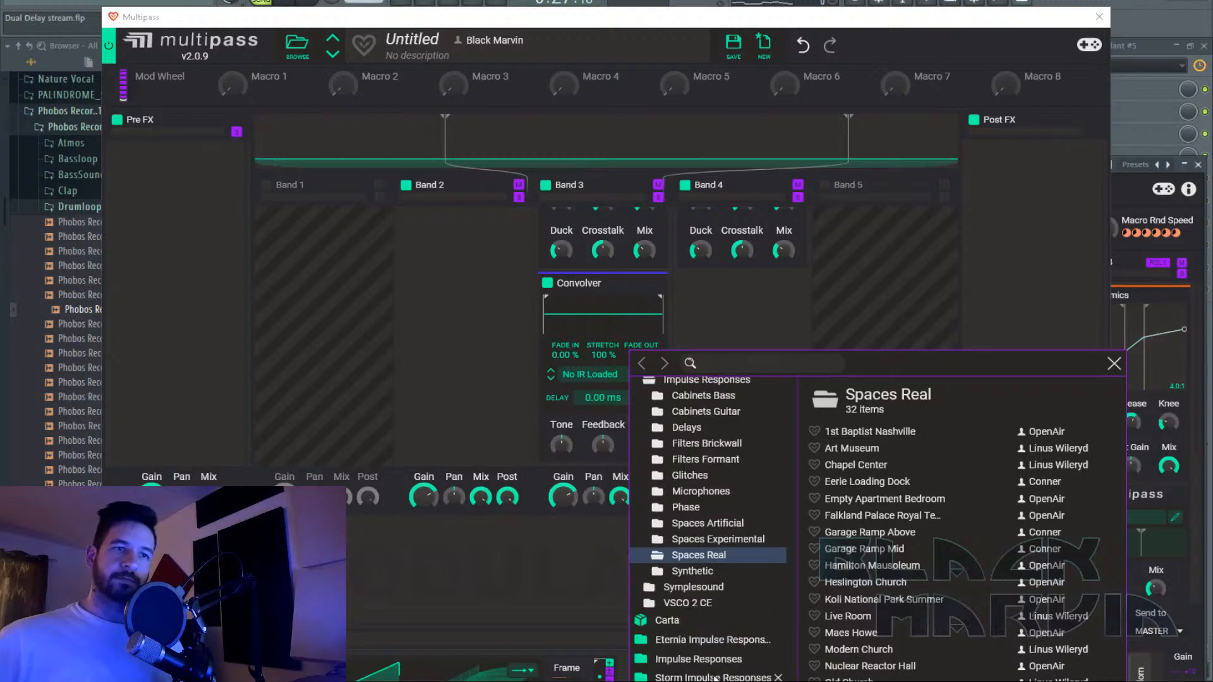
click(714, 678)
scroll(916, 569, down, 1)
click(911, 543)
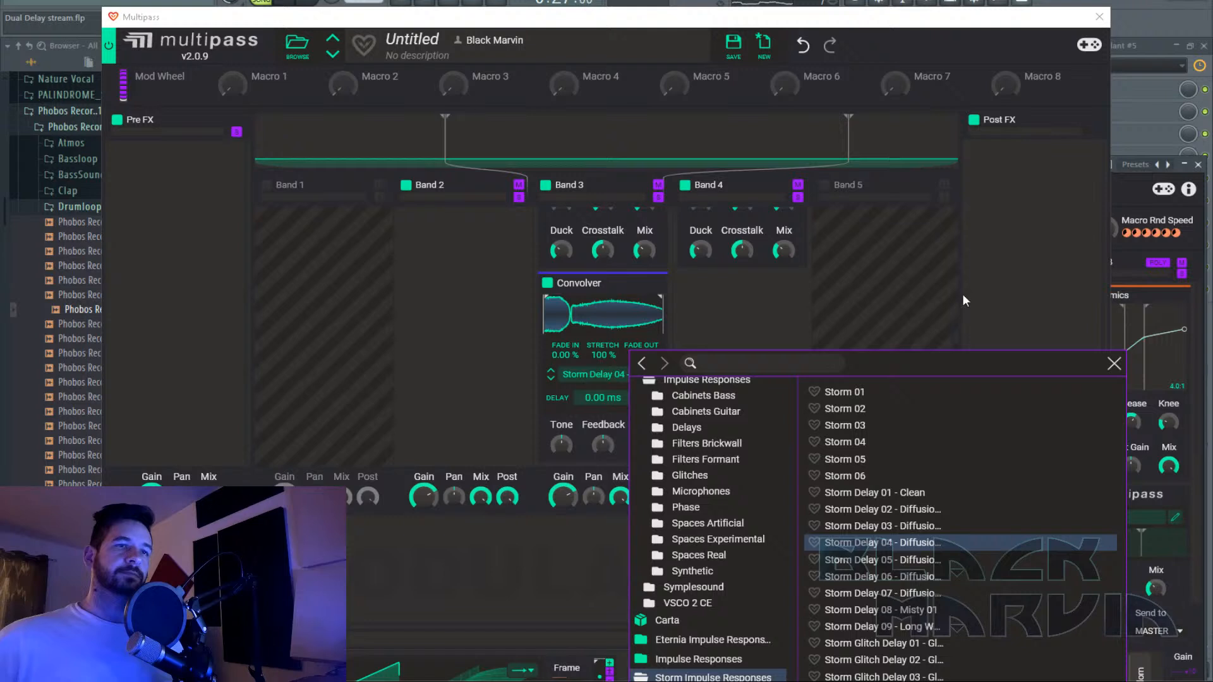
click(1115, 367)
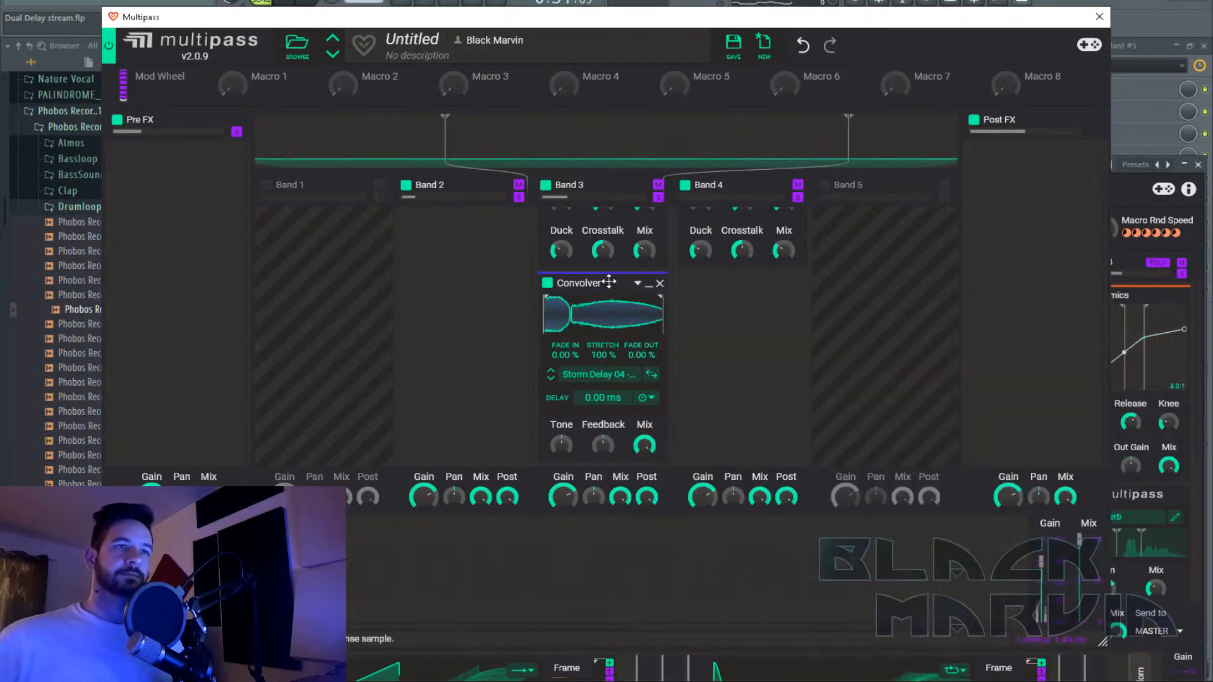
Copy the Convolver to Band 4 with a lowered mix in both bands and return to the playlist.
drag(619, 284, 749, 294)
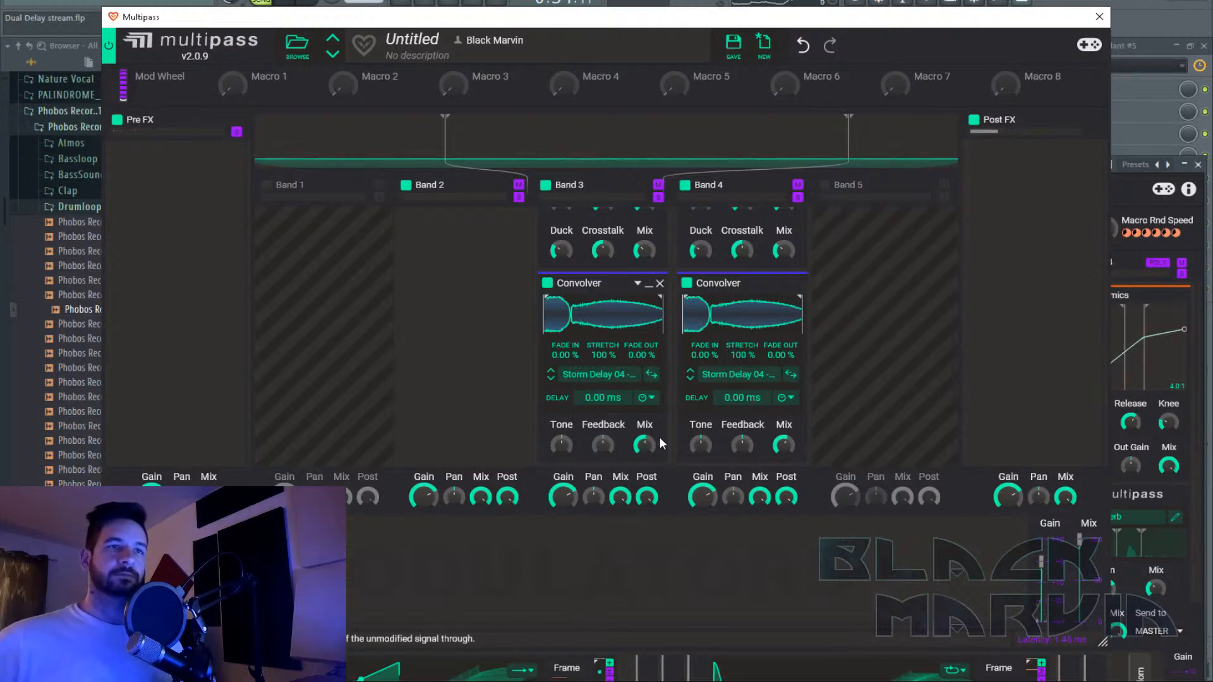
click(1109, 21)
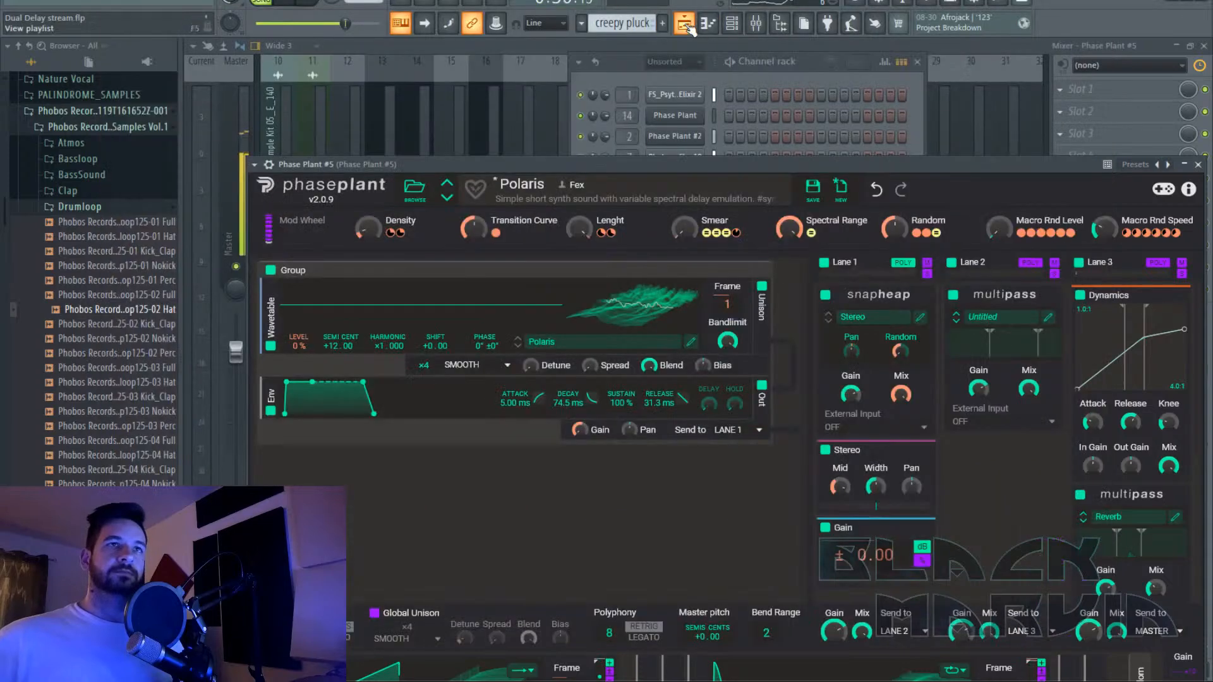
click(681, 44)
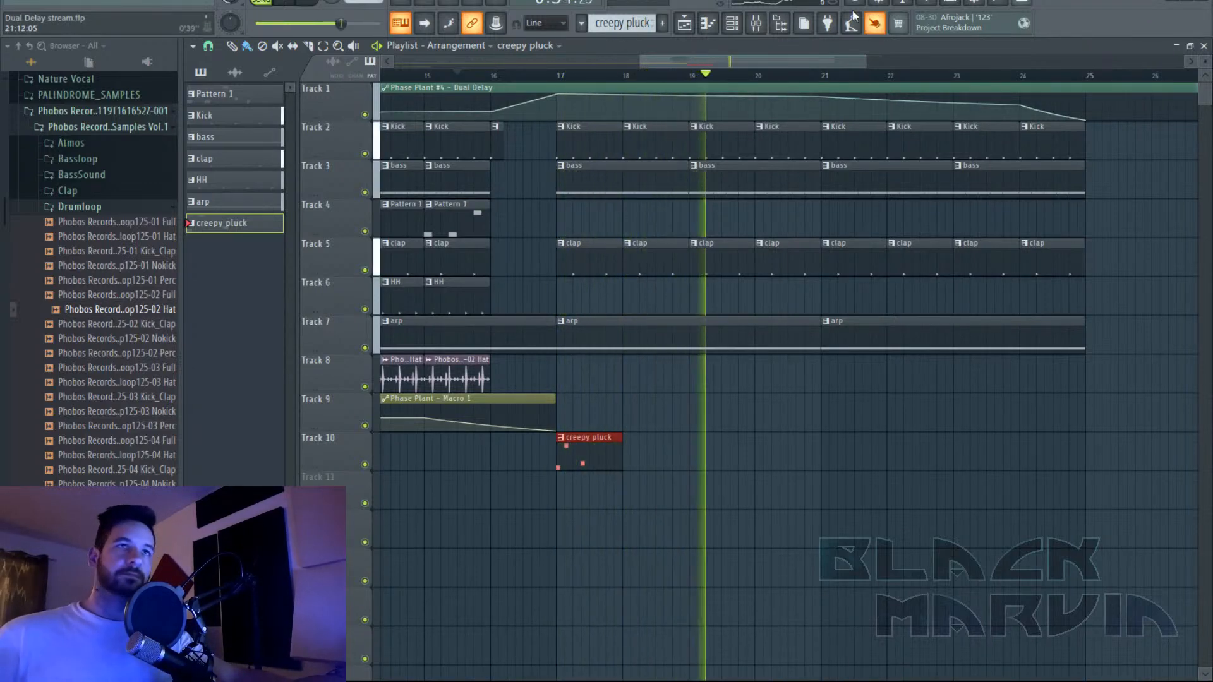
Add Duck in effect slot 7 of the Phase Plant #5 mixer track and load the user preset Synth 3.
key(F9)
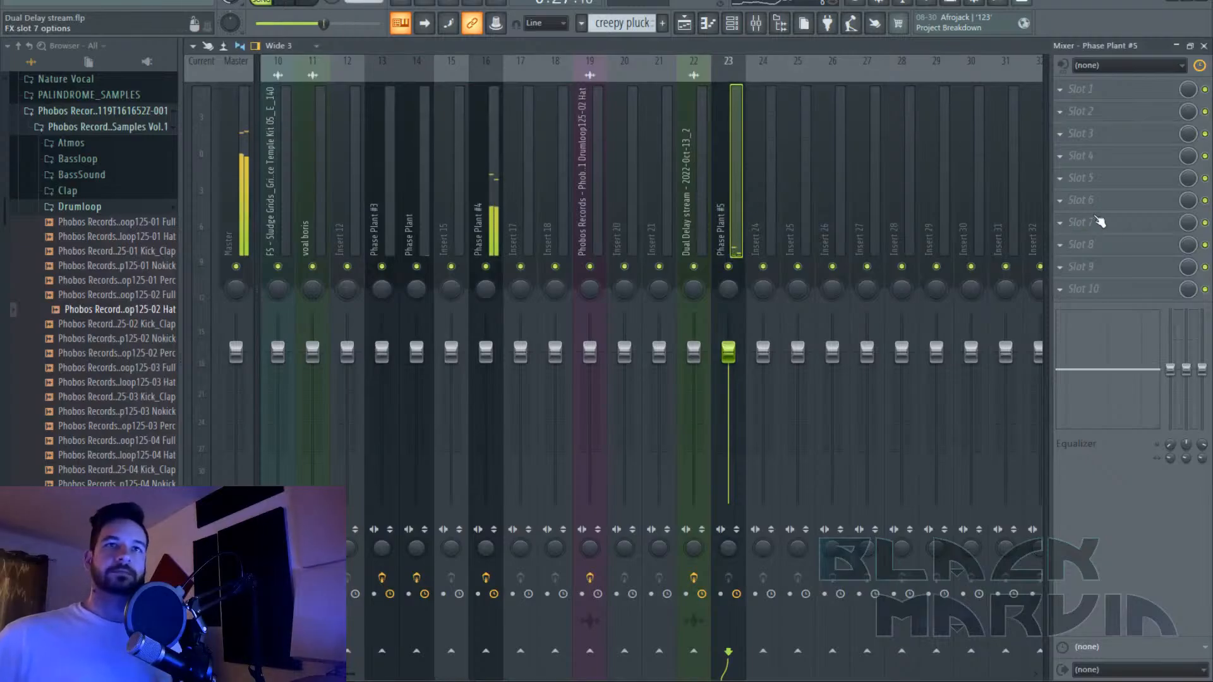
click(1096, 218)
click(325, 151)
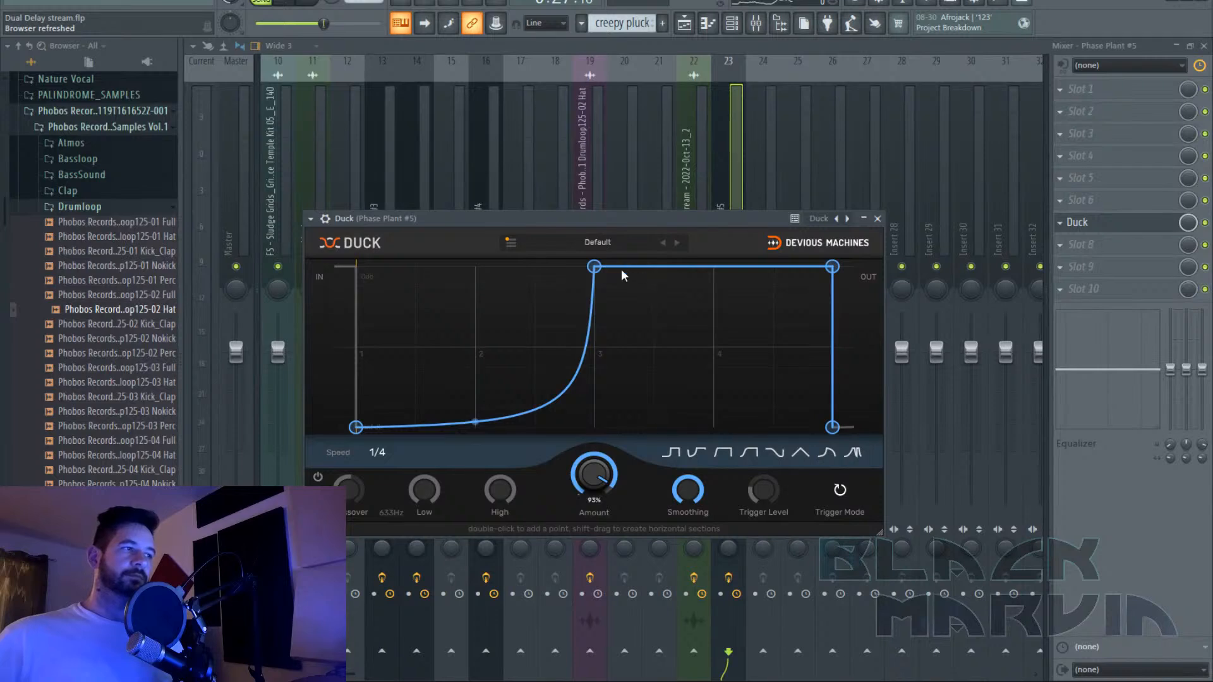
click(591, 244)
mouse_move(616, 273)
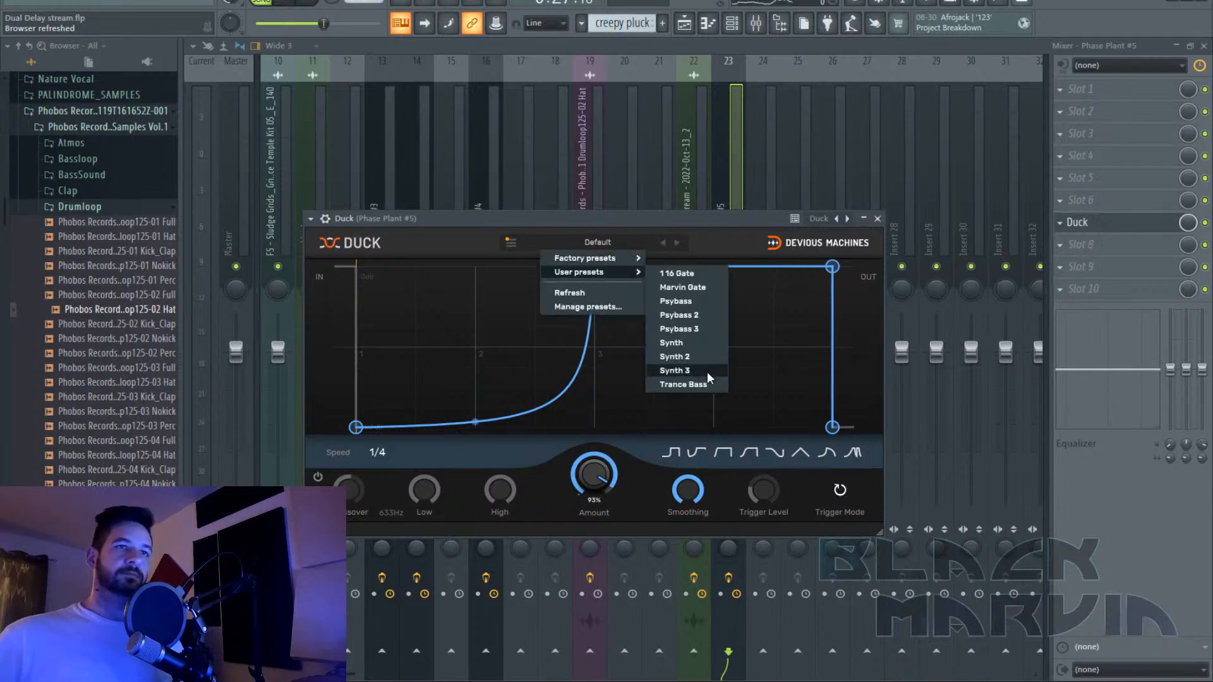
click(675, 370)
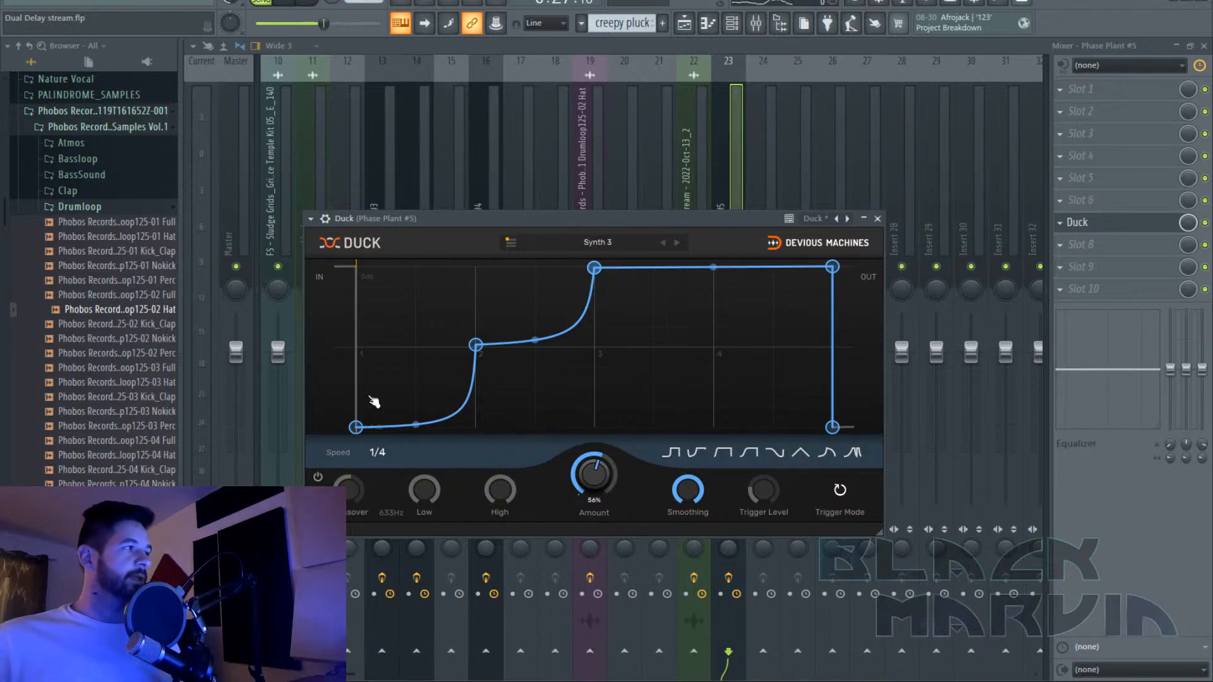
Add Fruity Parametric EQ 2 in effect slot 9 of Phase Plant #5 and load its HP preset.
click(1117, 282)
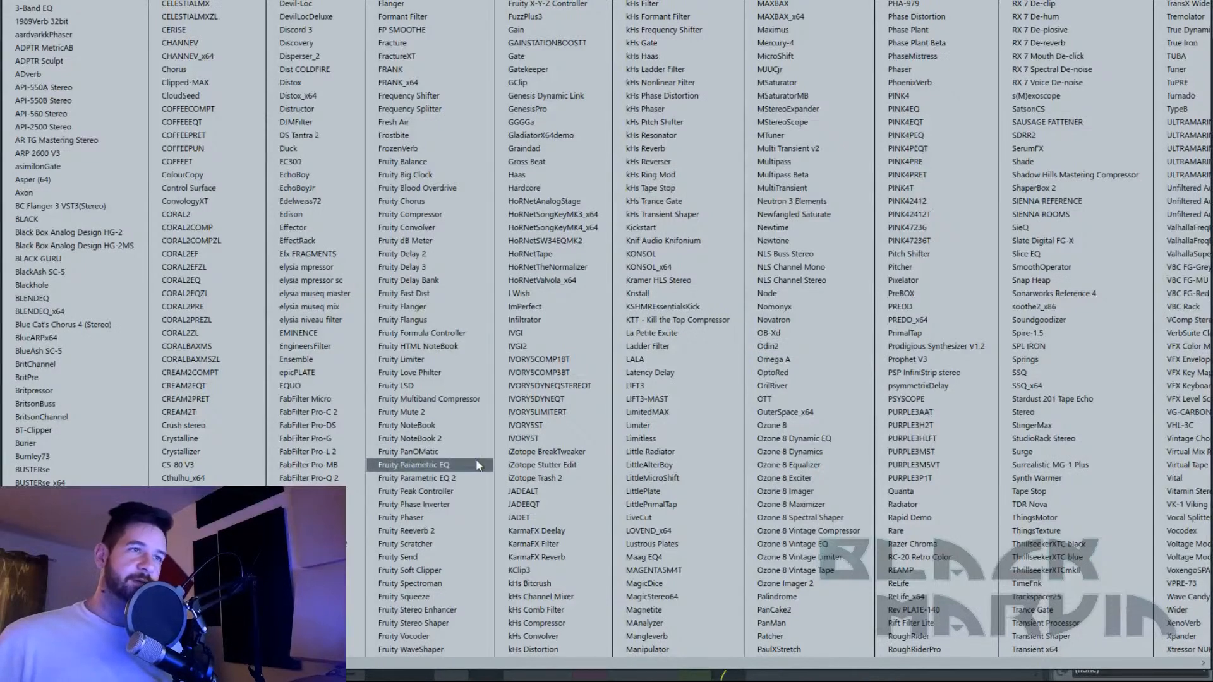
click(470, 479)
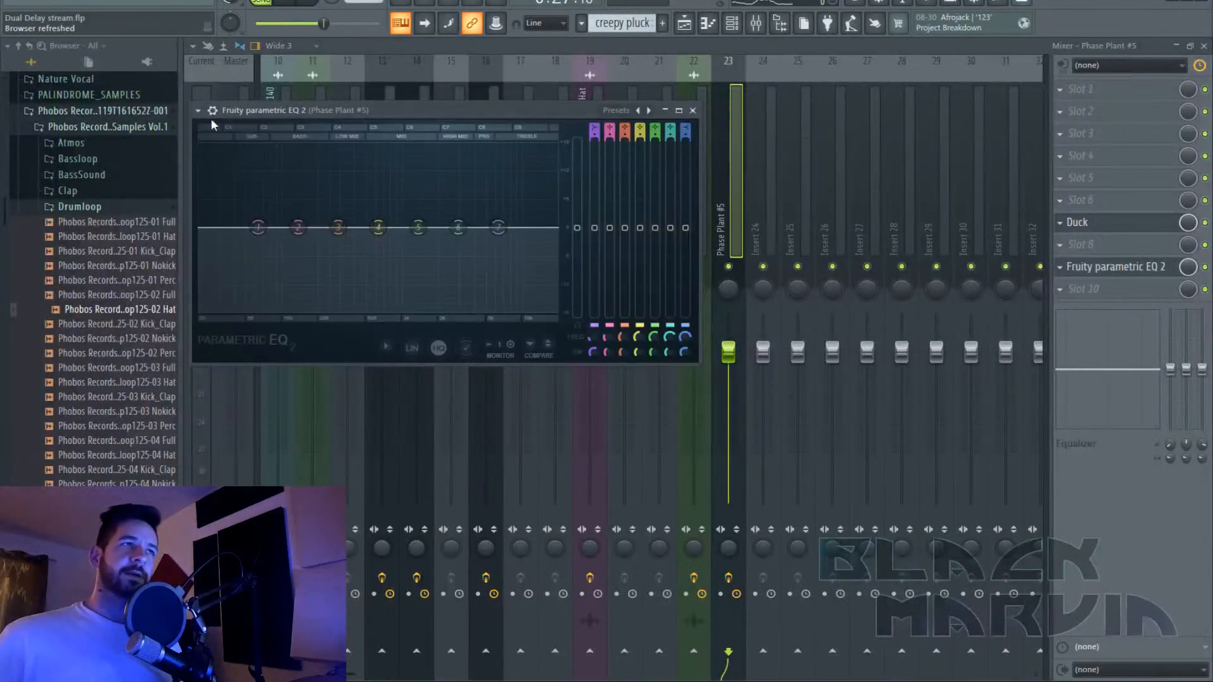
click(198, 111)
mouse_move(276, 169)
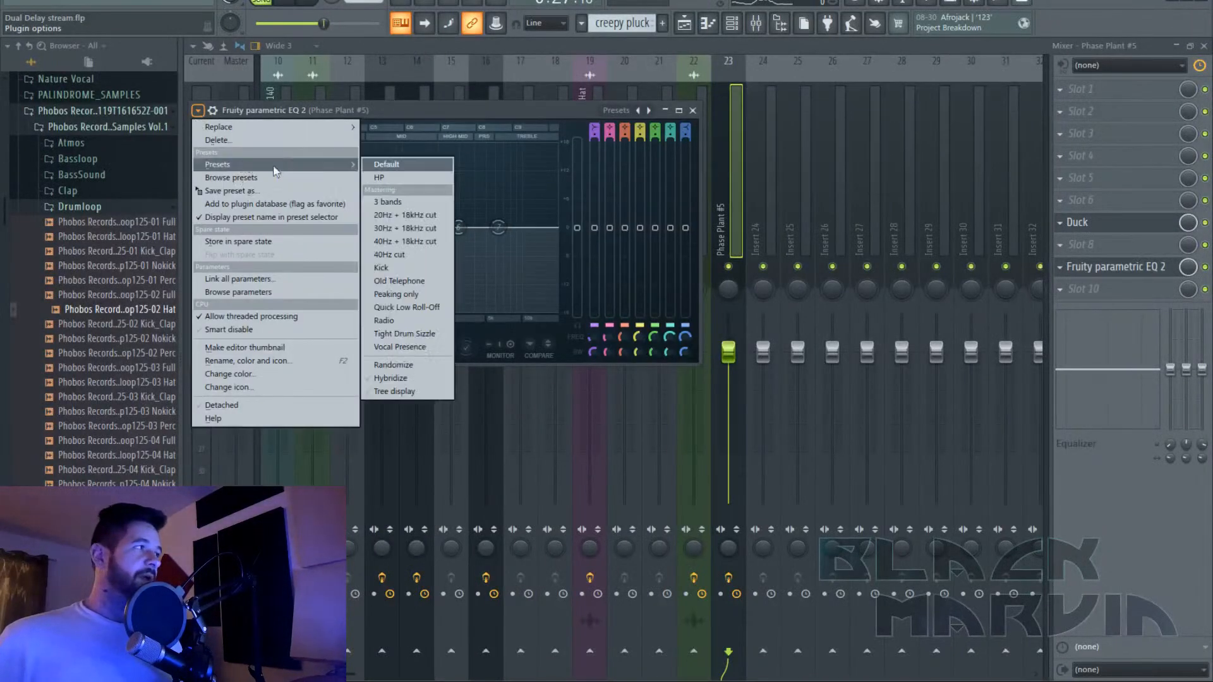
click(396, 180)
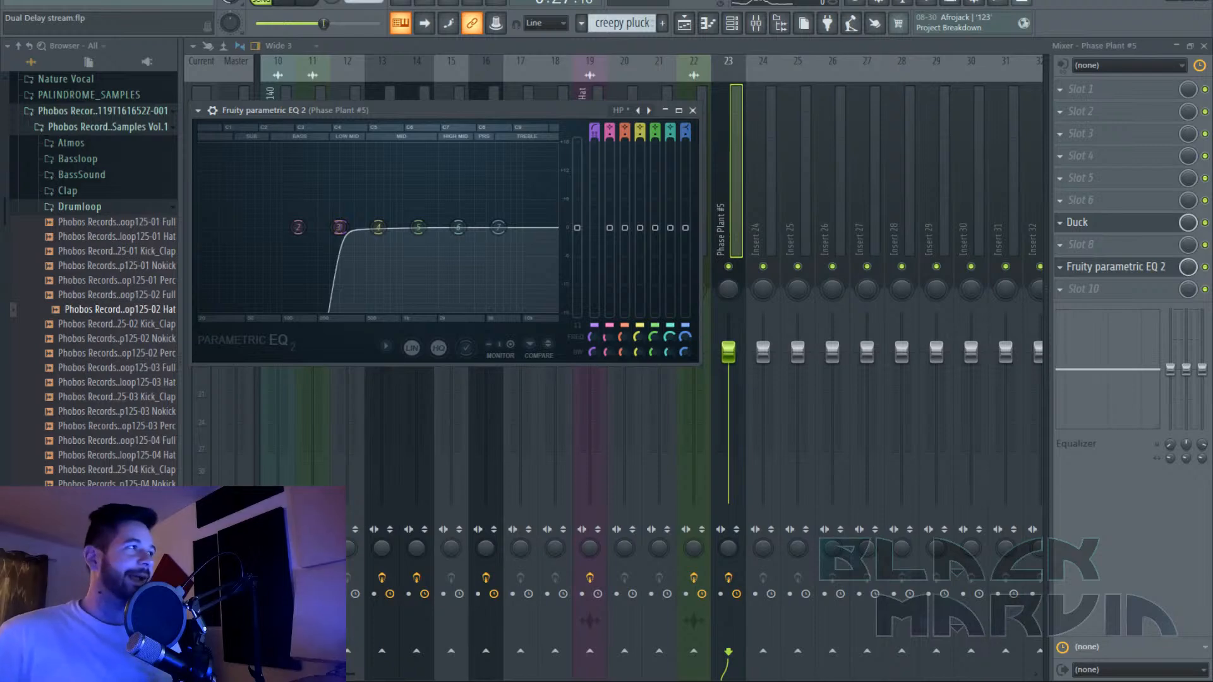
Play the arrangement with the processed creepy pluck and show the playlist.
click(295, 2)
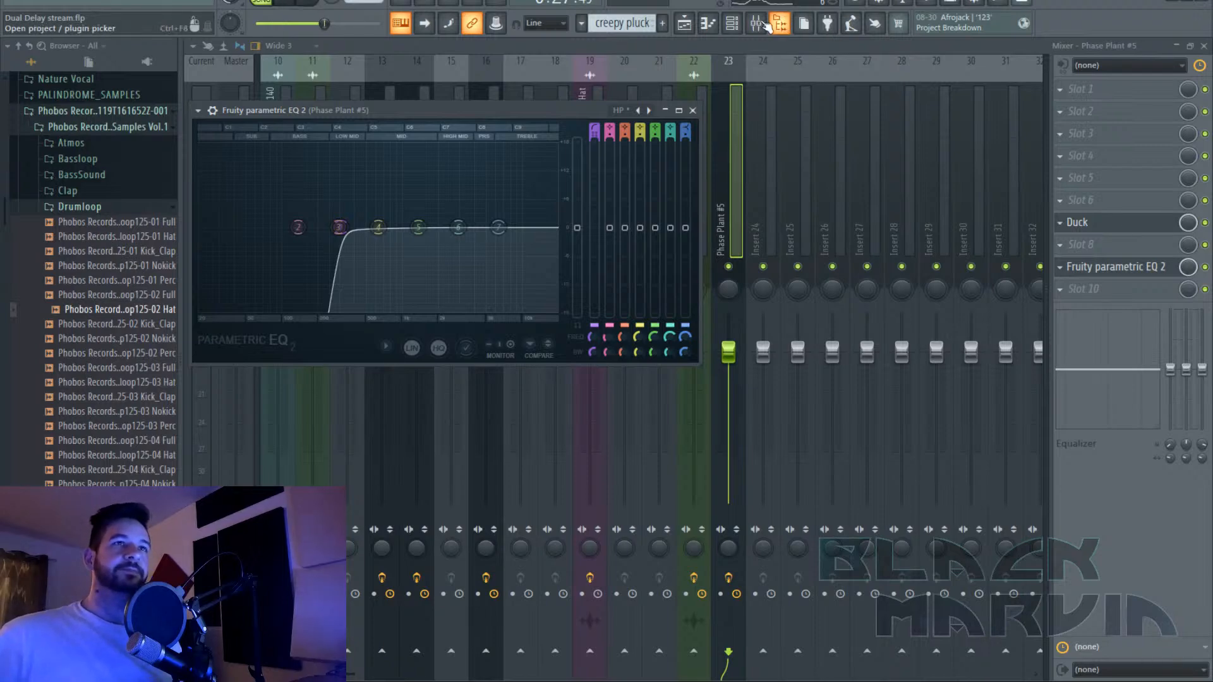
click(684, 23)
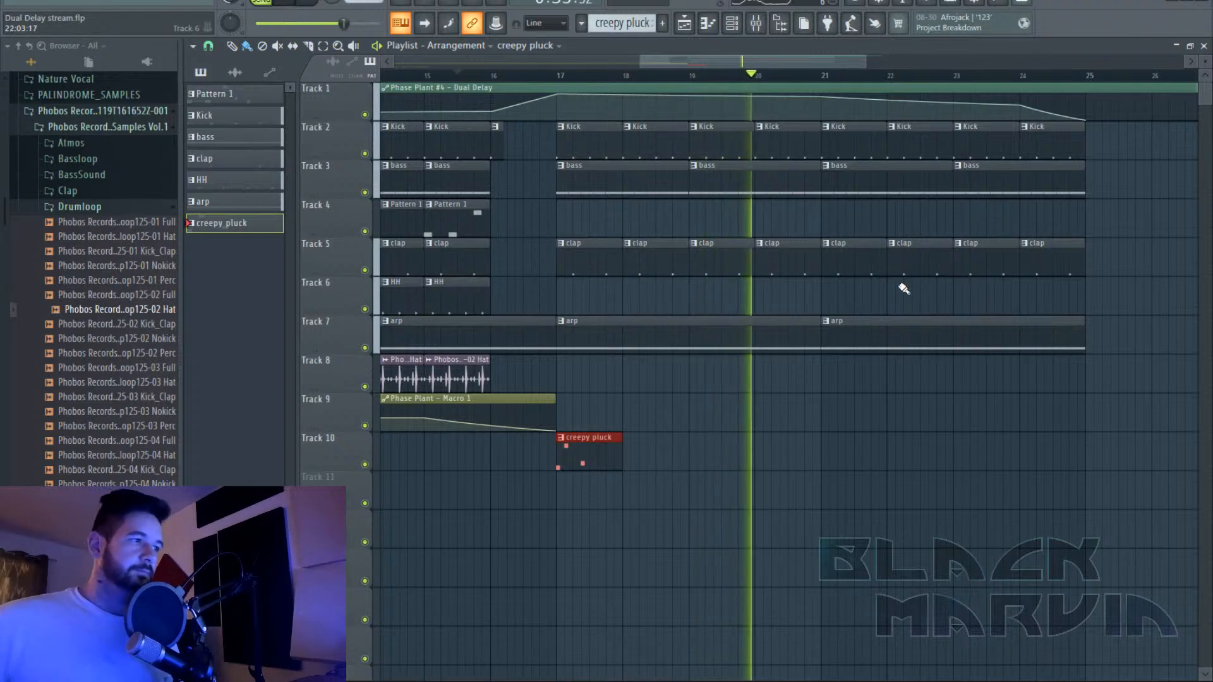
Place a creepy pluck clip at bar 21 on Track 10, make it unique, and play from about bar 20.
click(844, 450)
key(space)
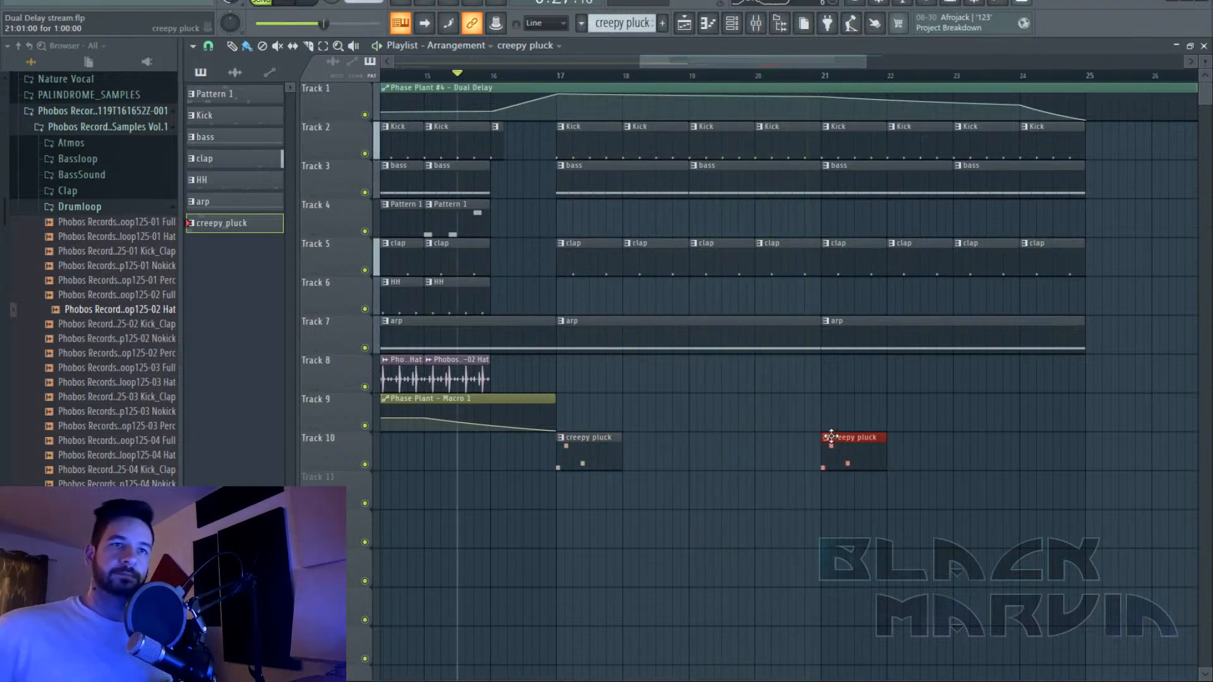
click(826, 437)
click(882, 529)
click(762, 75)
key(space)
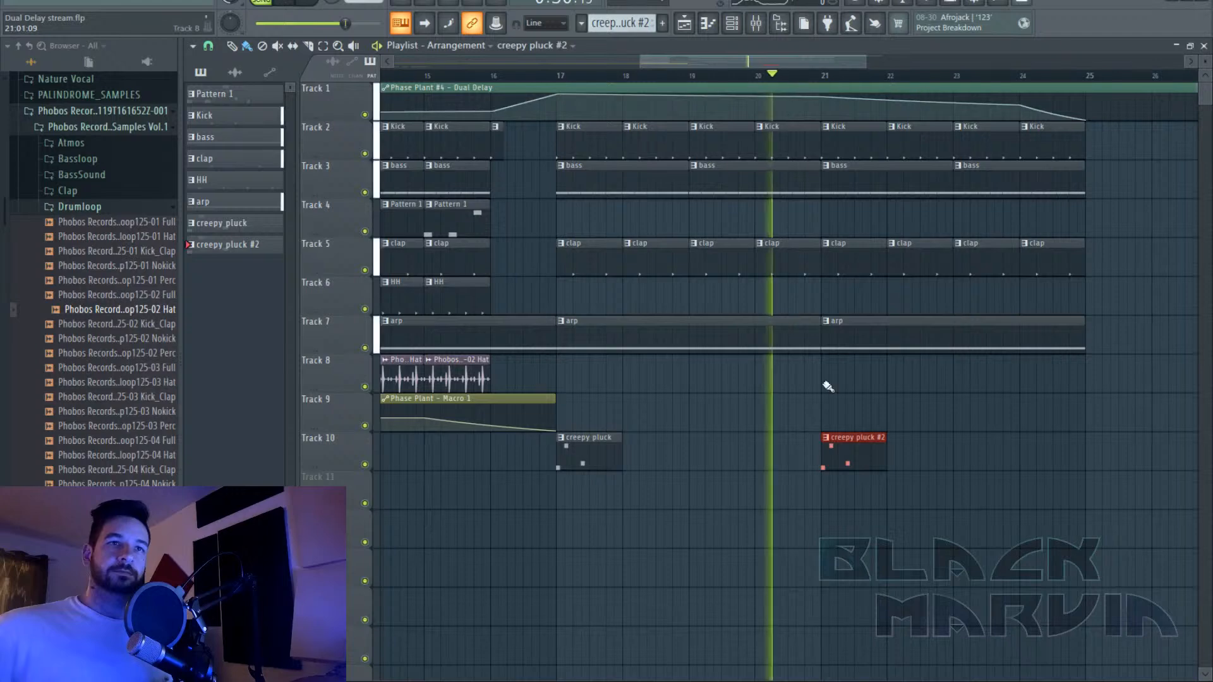
Rewrite the creepy pluck #2 notes as G5 on steps 1 and 4, D#5 on step 7 and D5 on step 9, and play the arrangement.
double_click(845, 460)
key(space)
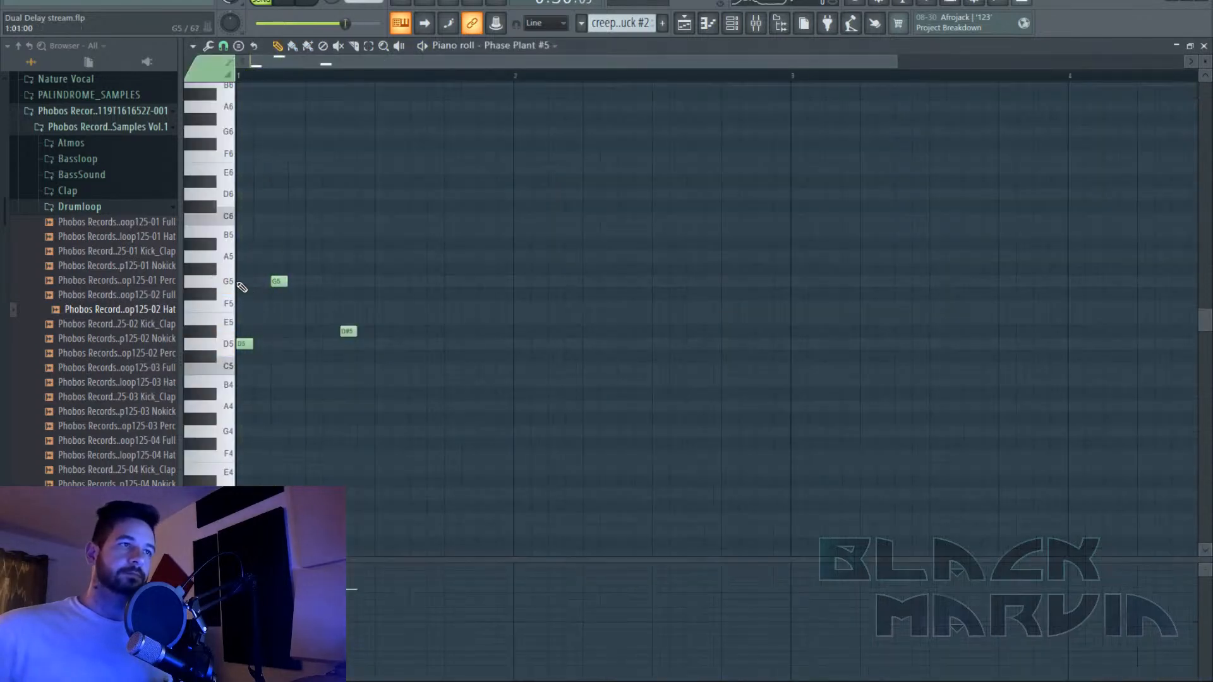
click(245, 281)
right_click(246, 344)
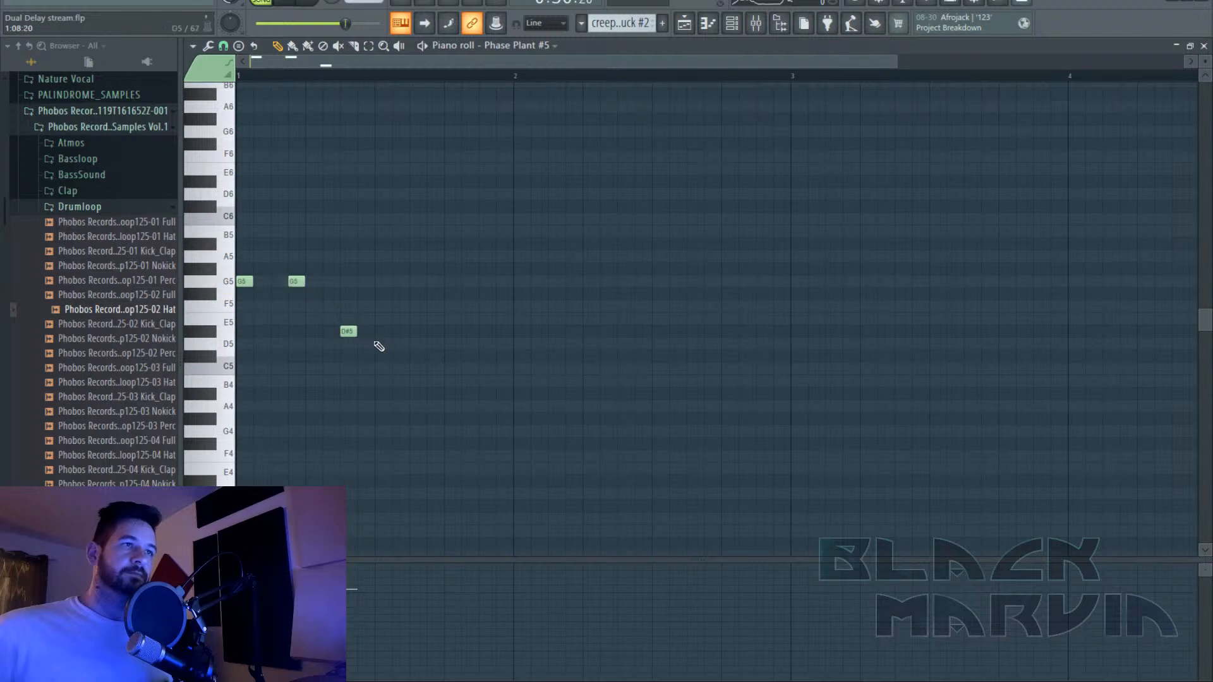
key(space)
key(F5)
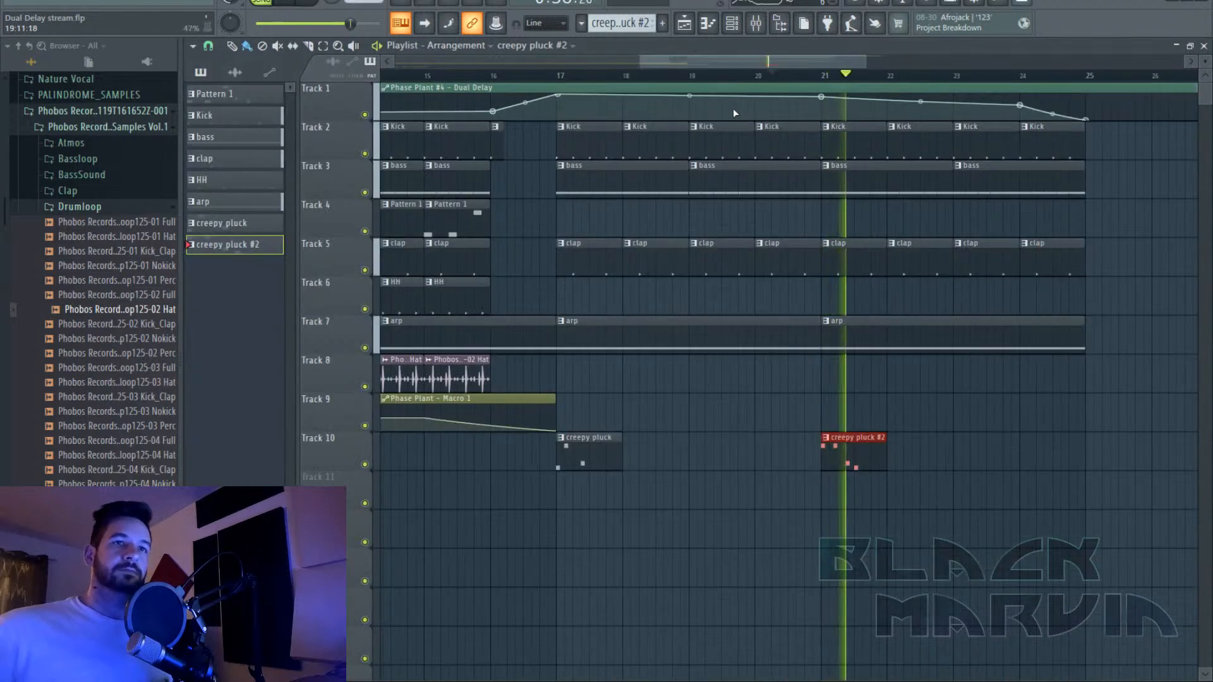
click(475, 75)
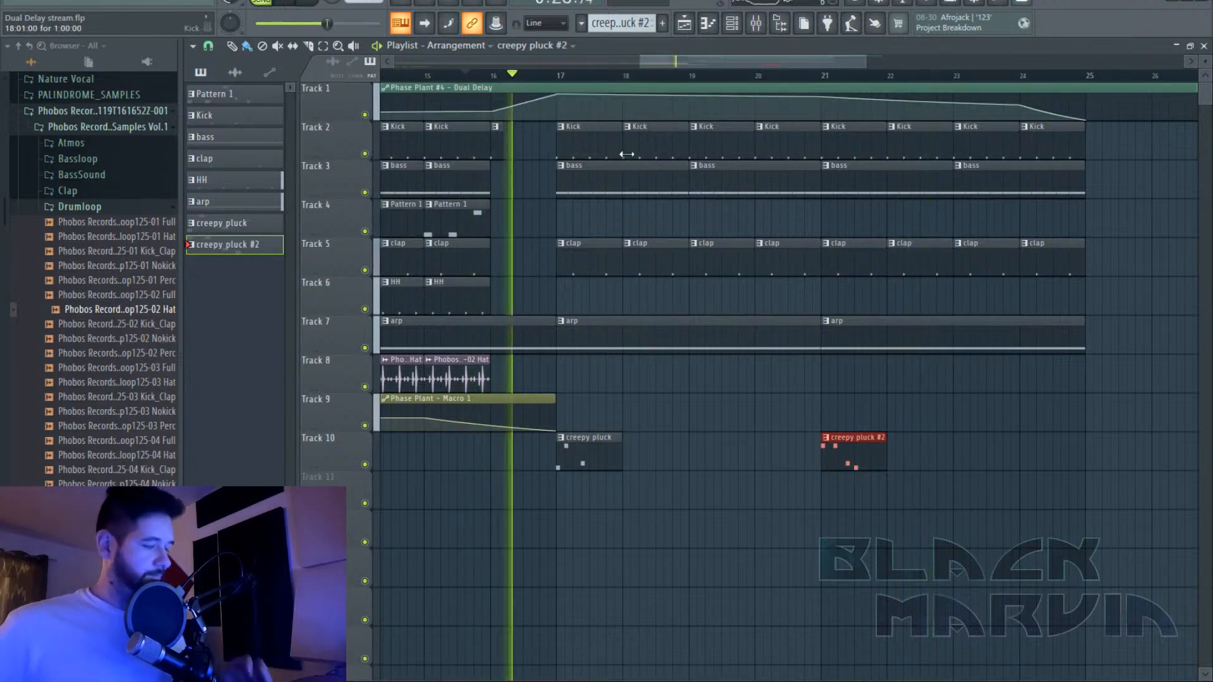
Add OTT in effect slot 6 of Phase Plant #5 with 61% depth and 39% downward, with Duck moved to slot 5.
click(757, 21)
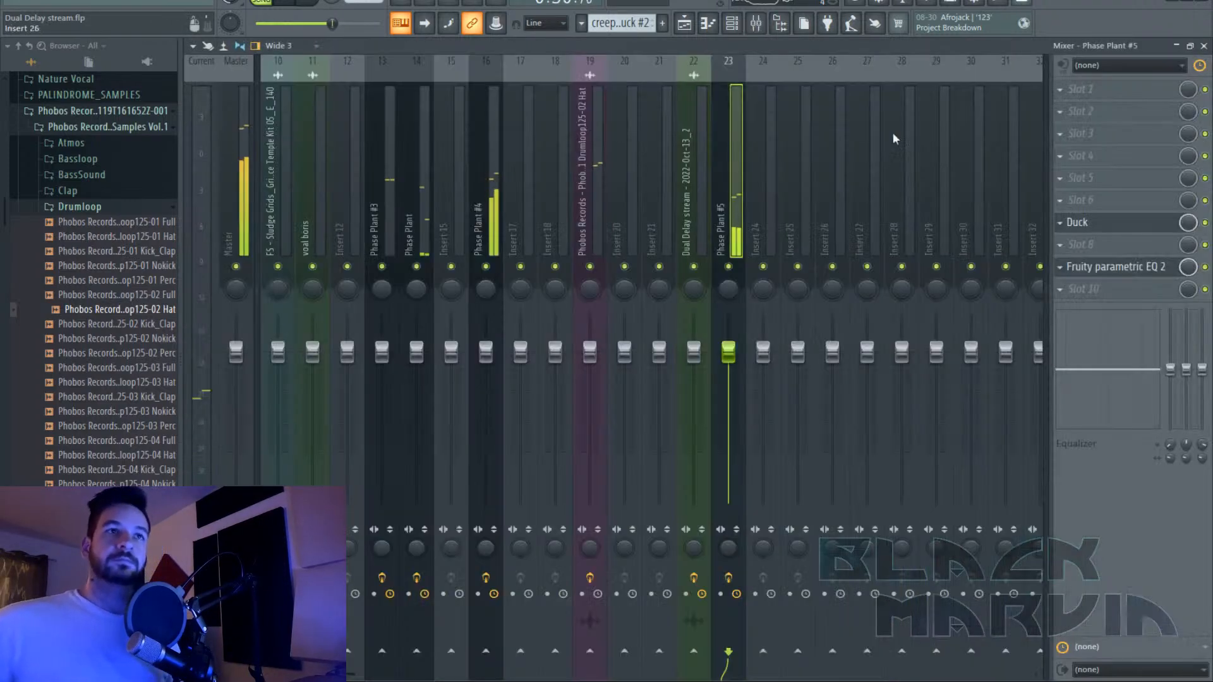
click(1124, 203)
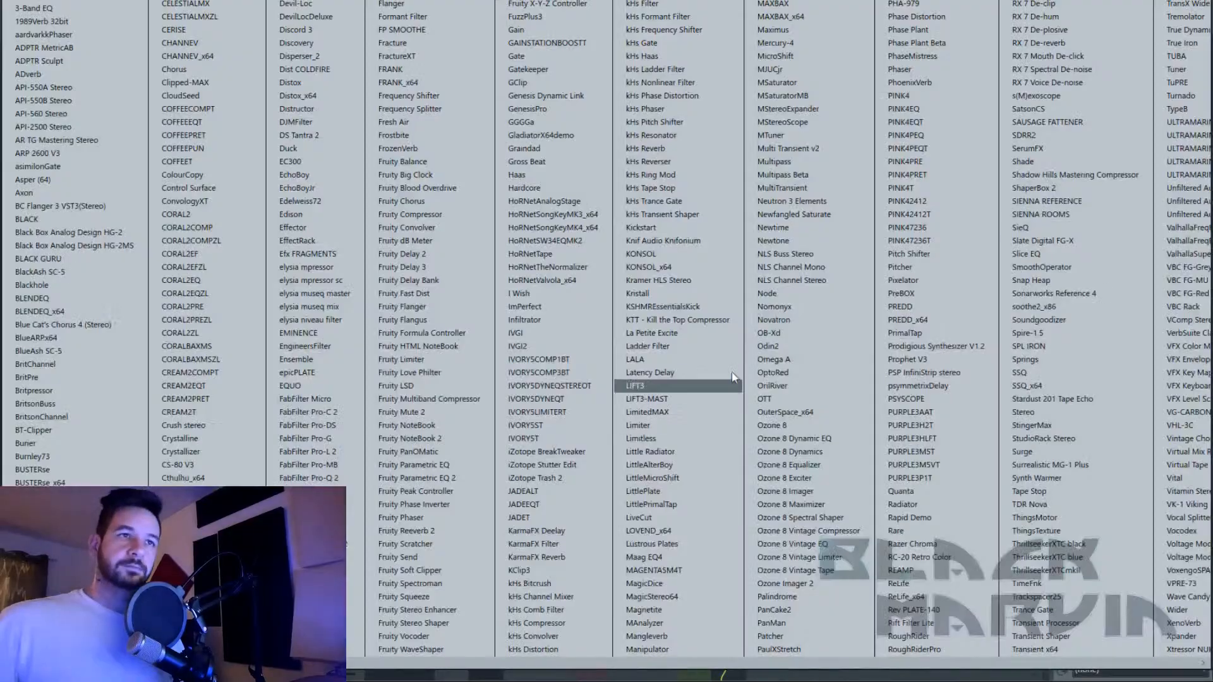
click(792, 400)
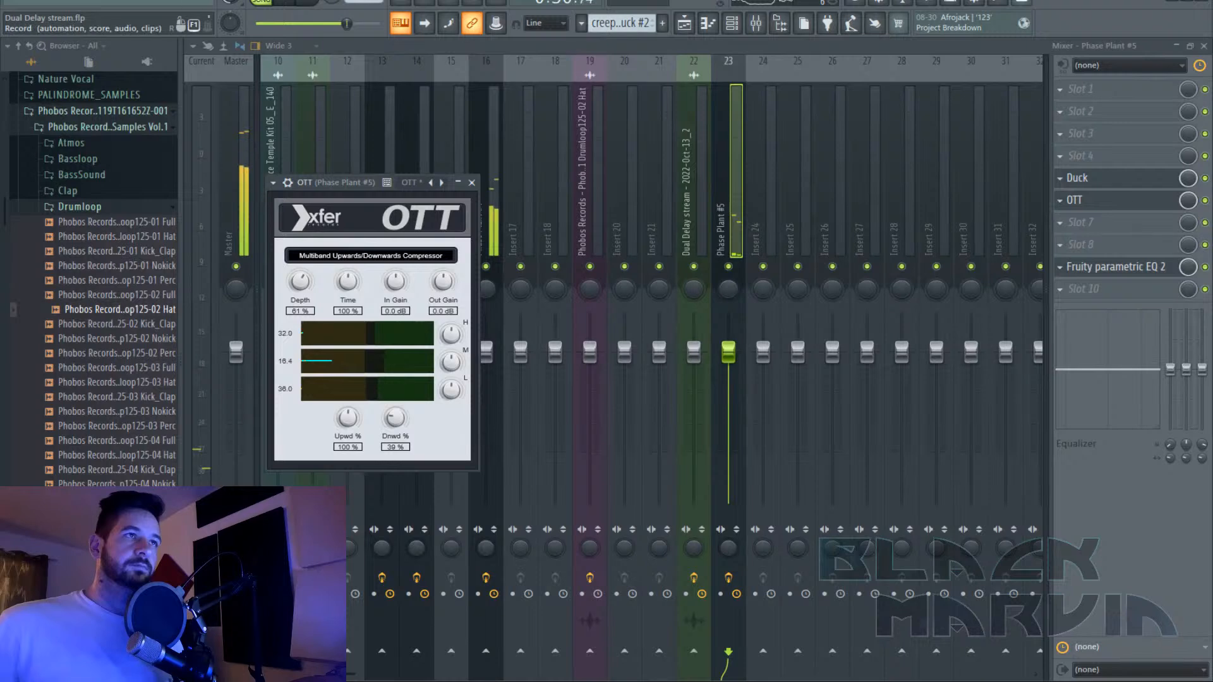
click(688, 24)
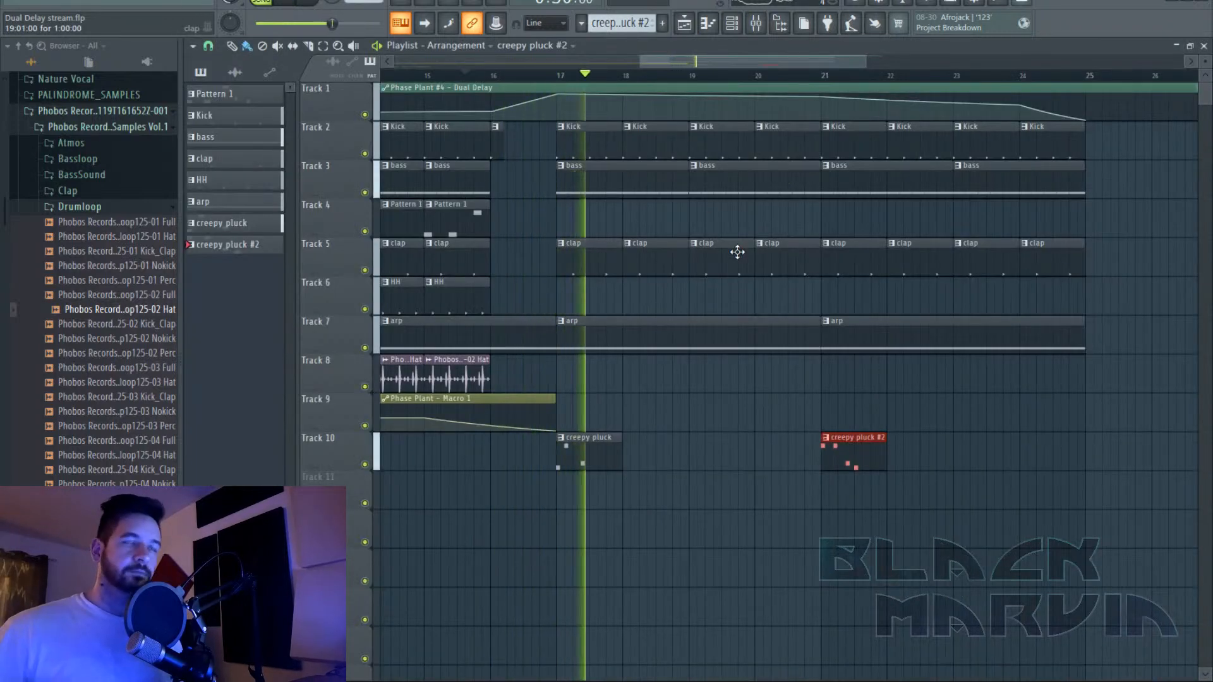
click(760, 25)
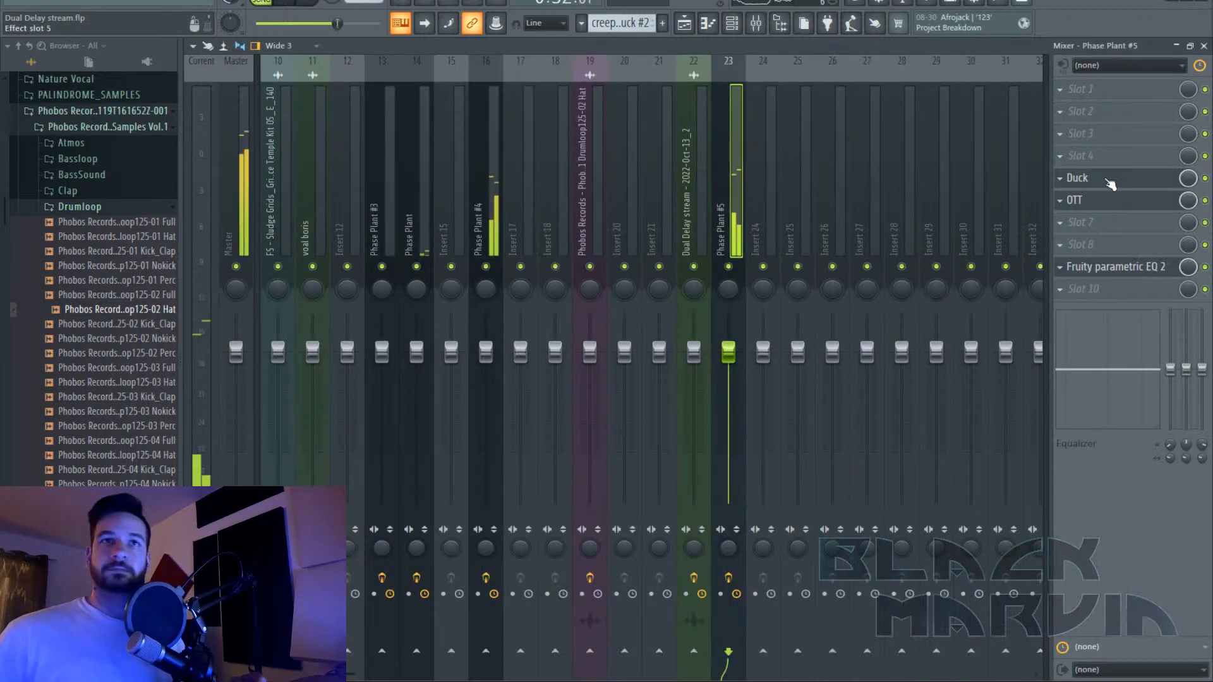
click(750, 26)
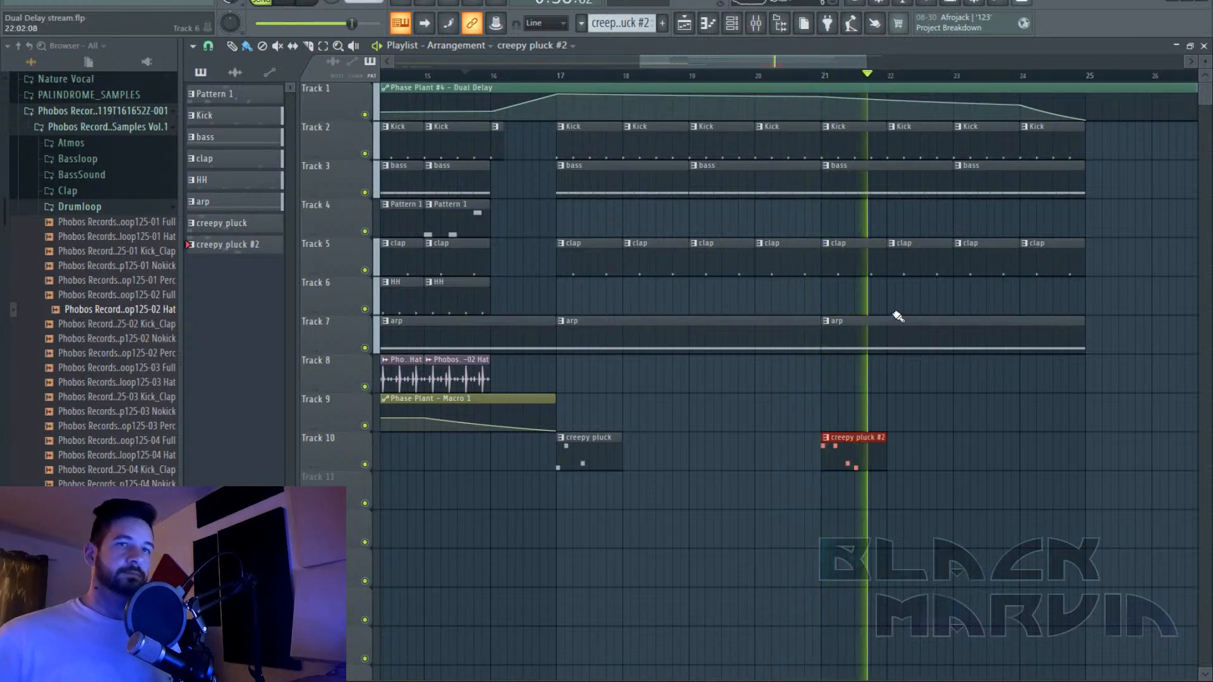
Move the last D5 note of creepy pluck #2 to step 13 and play the result from about bar 20.
double_click(826, 438)
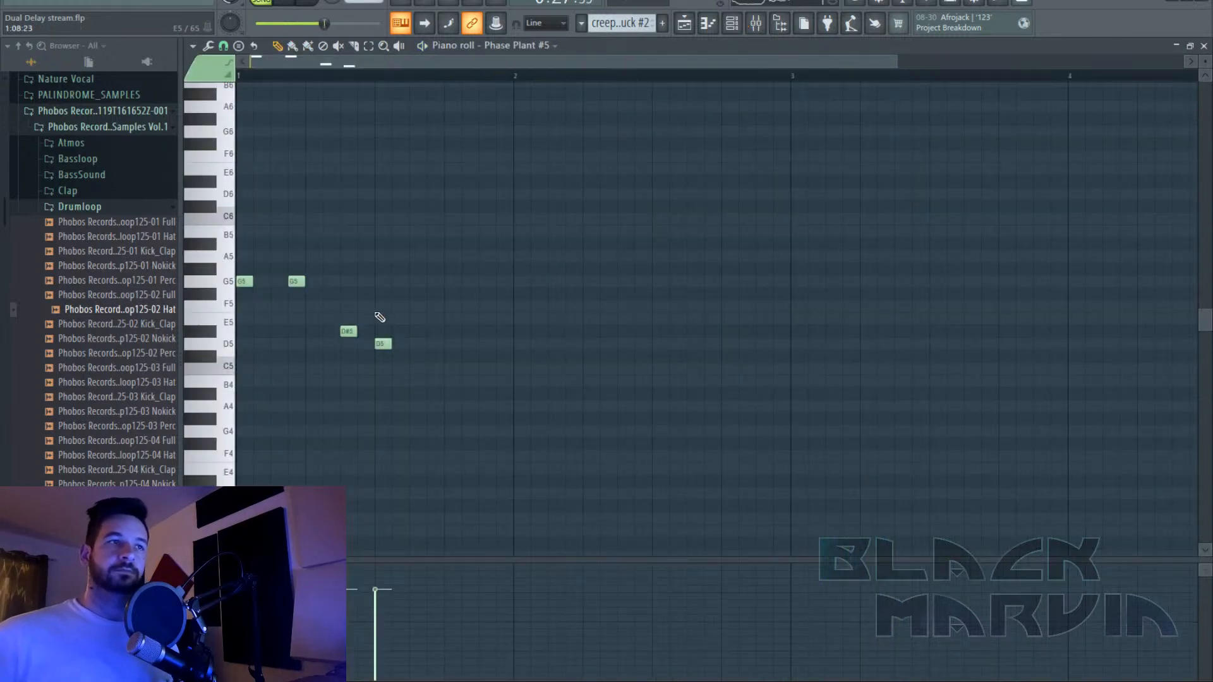
click(700, 22)
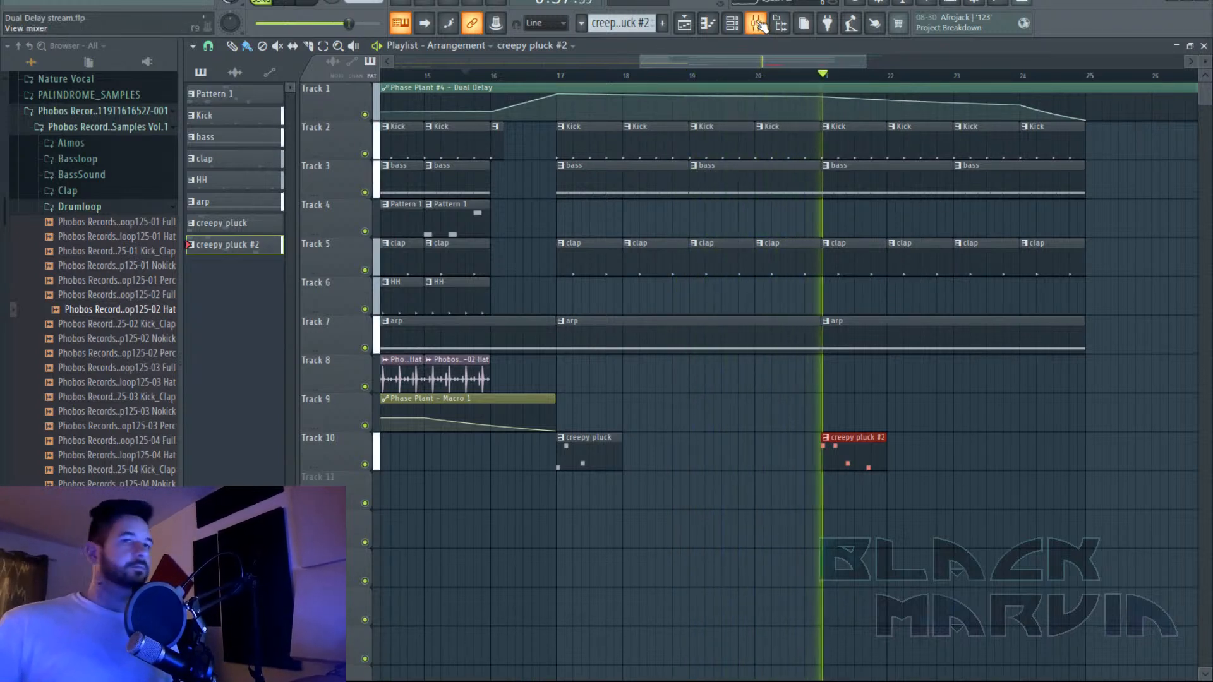
double_click(866, 465)
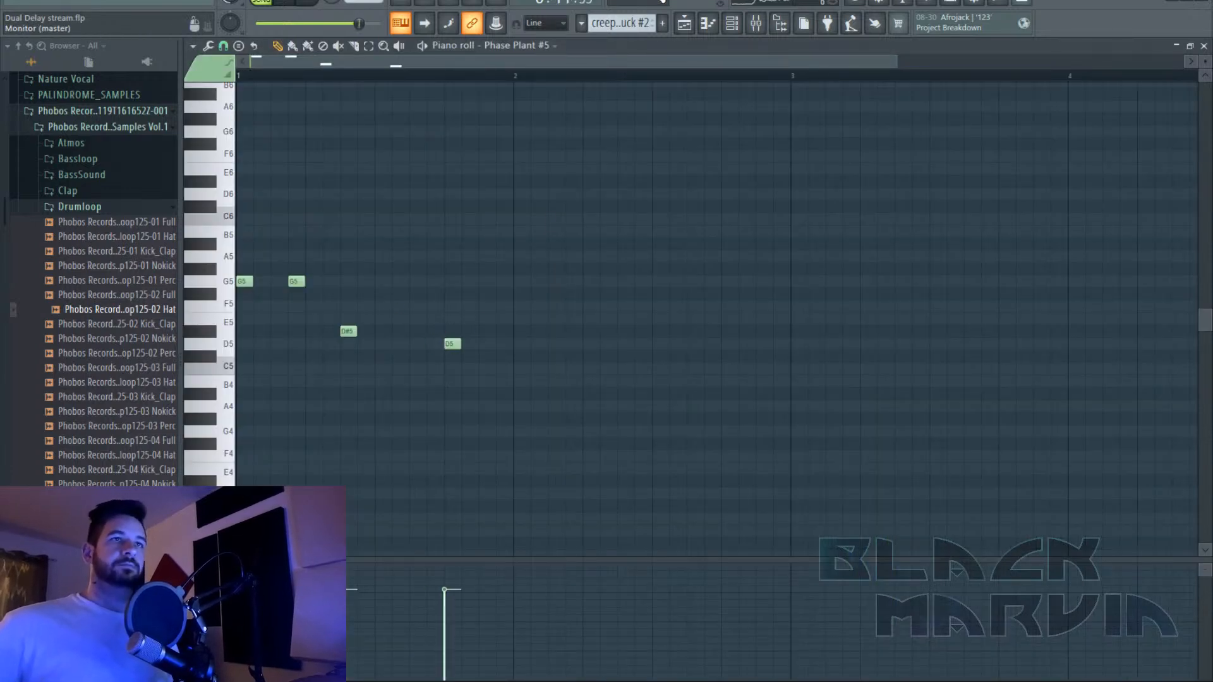
click(685, 23)
click(759, 76)
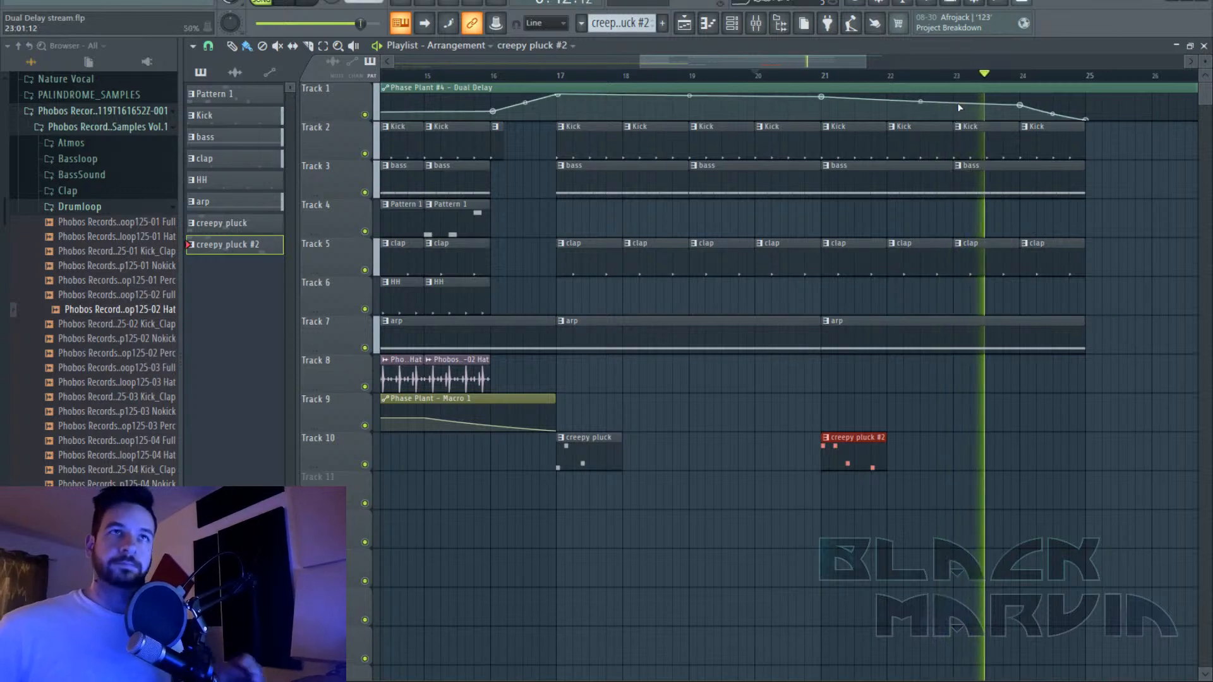
key(space)
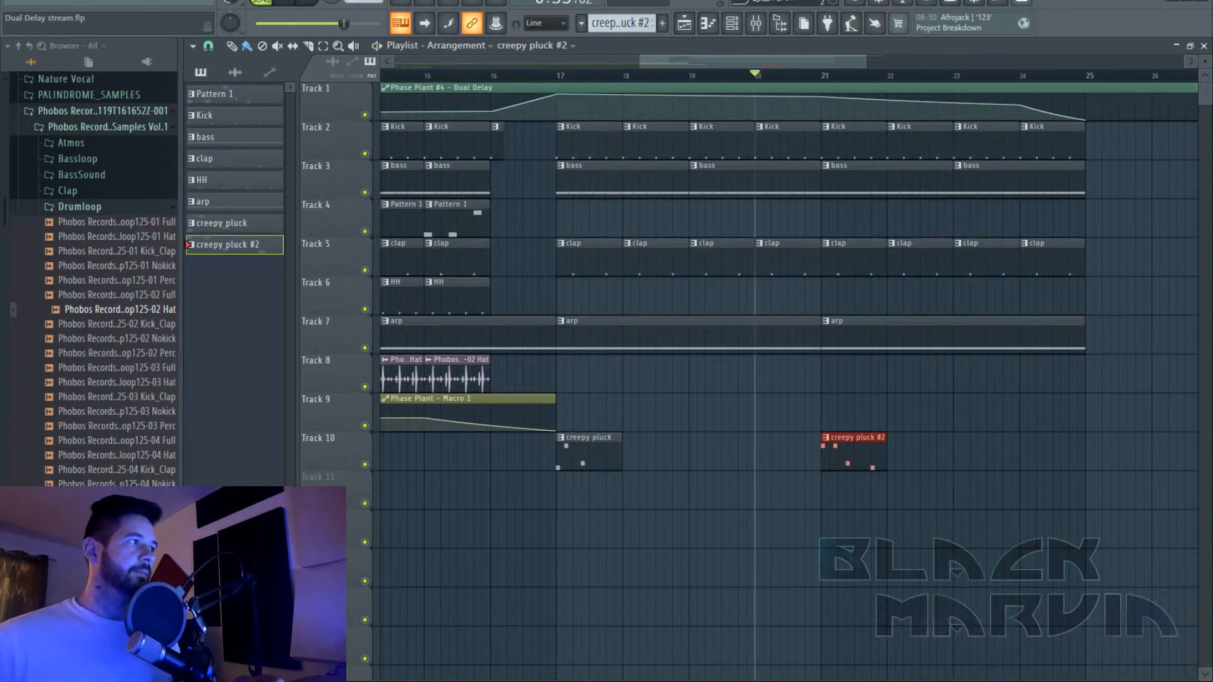
Open the Lane 2 Multipass inside the Phase Plant #5 instrument for editing.
click(756, 25)
click(730, 26)
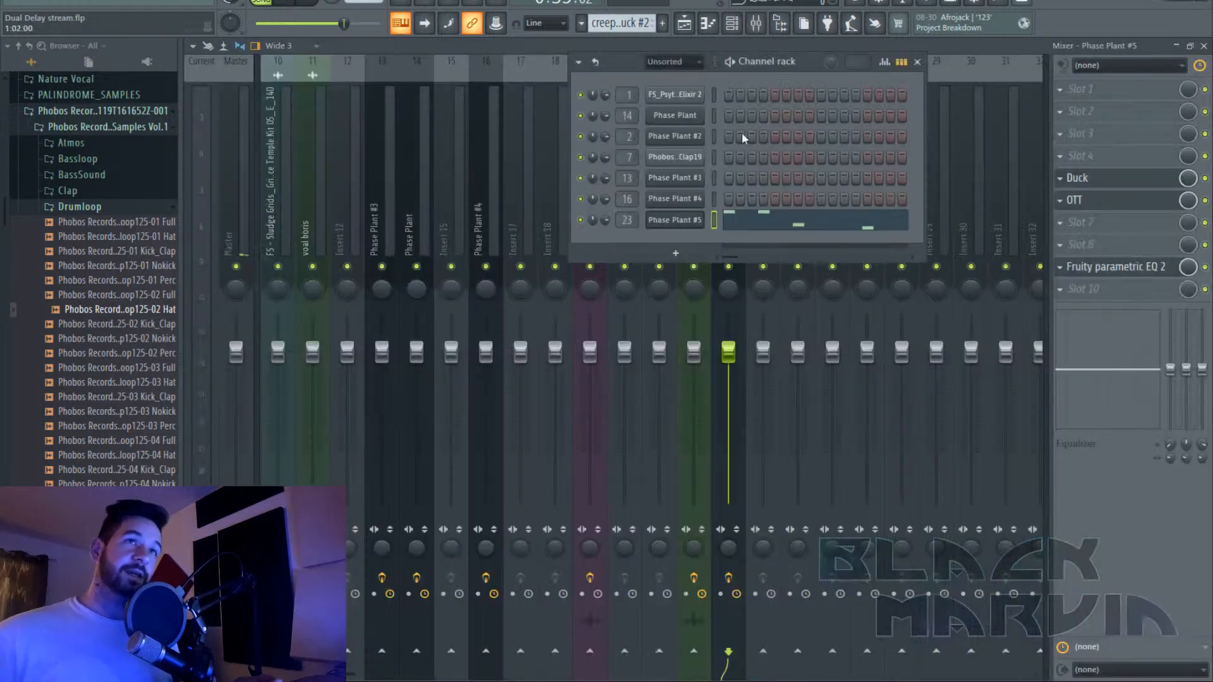
click(682, 222)
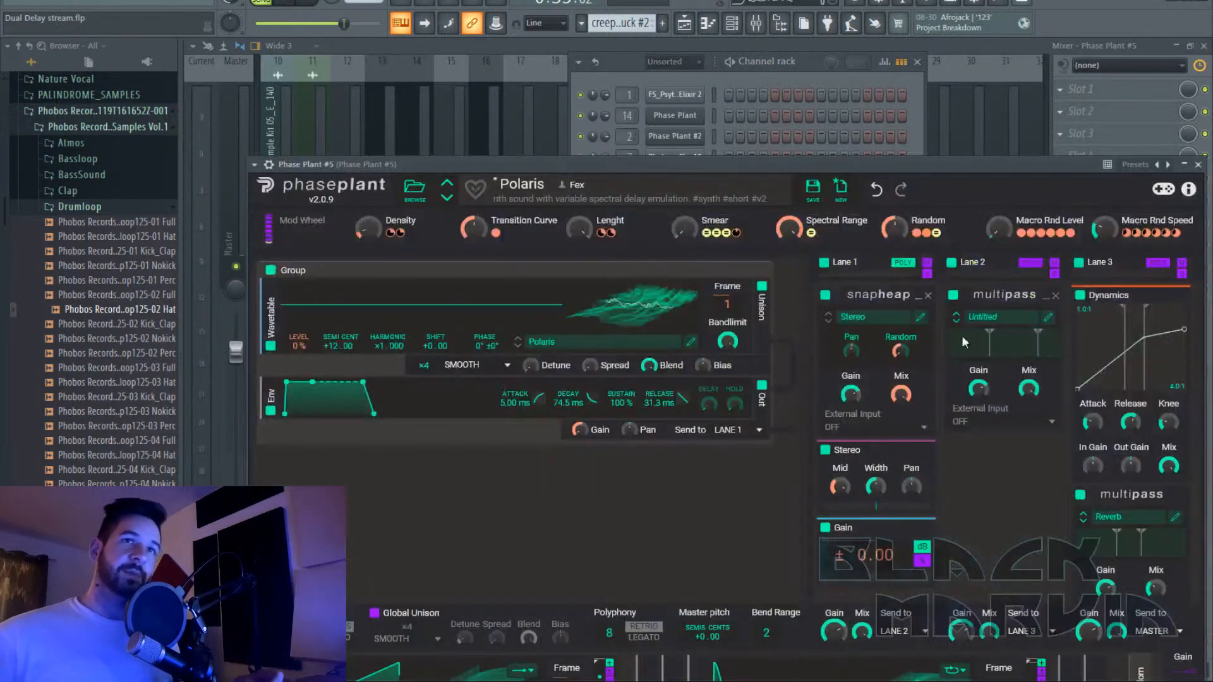
click(1046, 319)
Save the Multipass preset as Multiple Delay in the Storm For Multipass folder and close the Multipass editor.
click(736, 45)
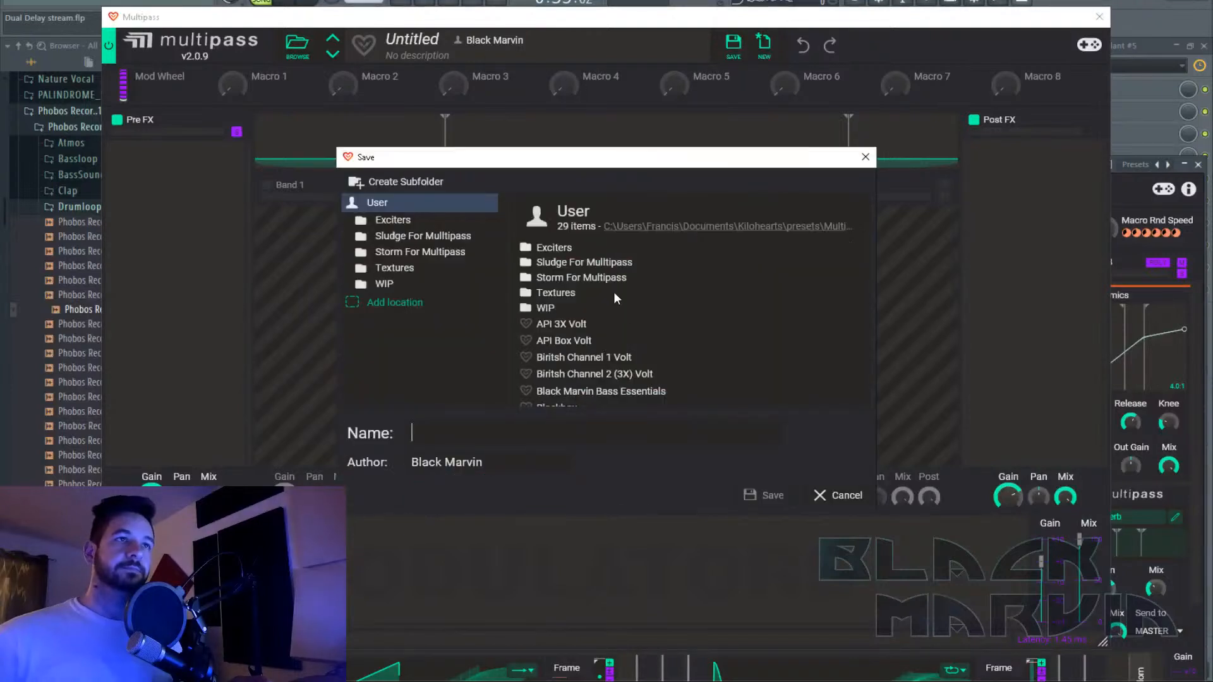
double_click(580, 278)
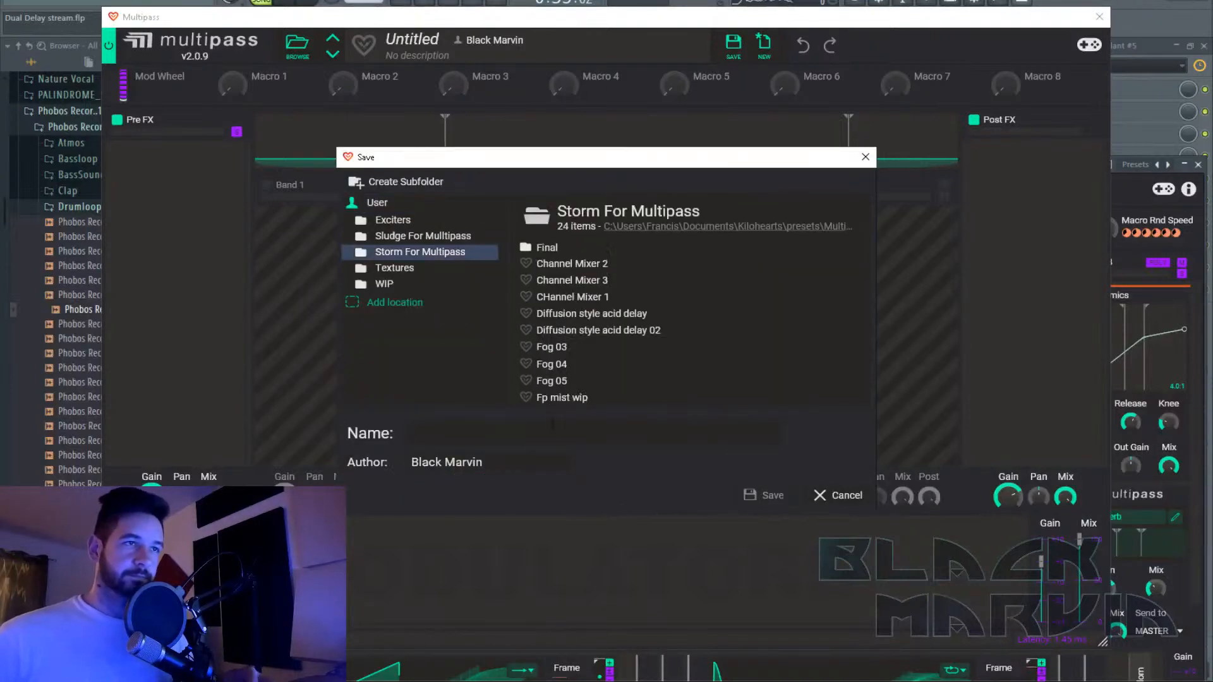
text(Multipl)
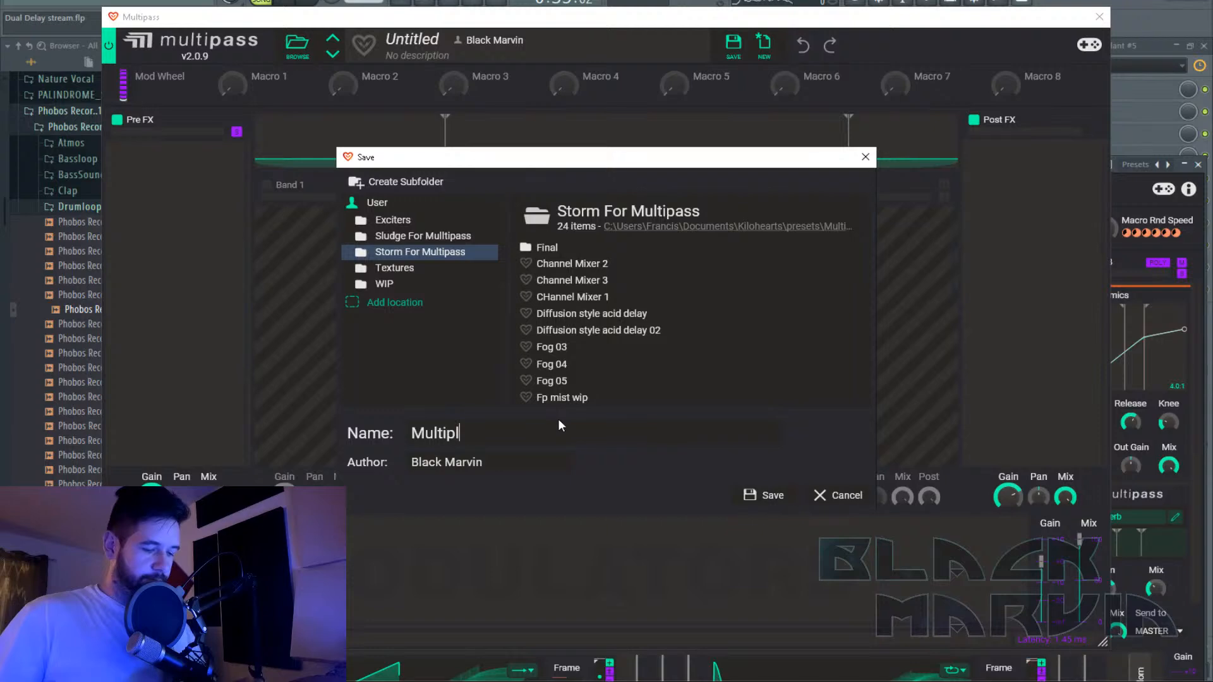
text(e Delay)
key(Return)
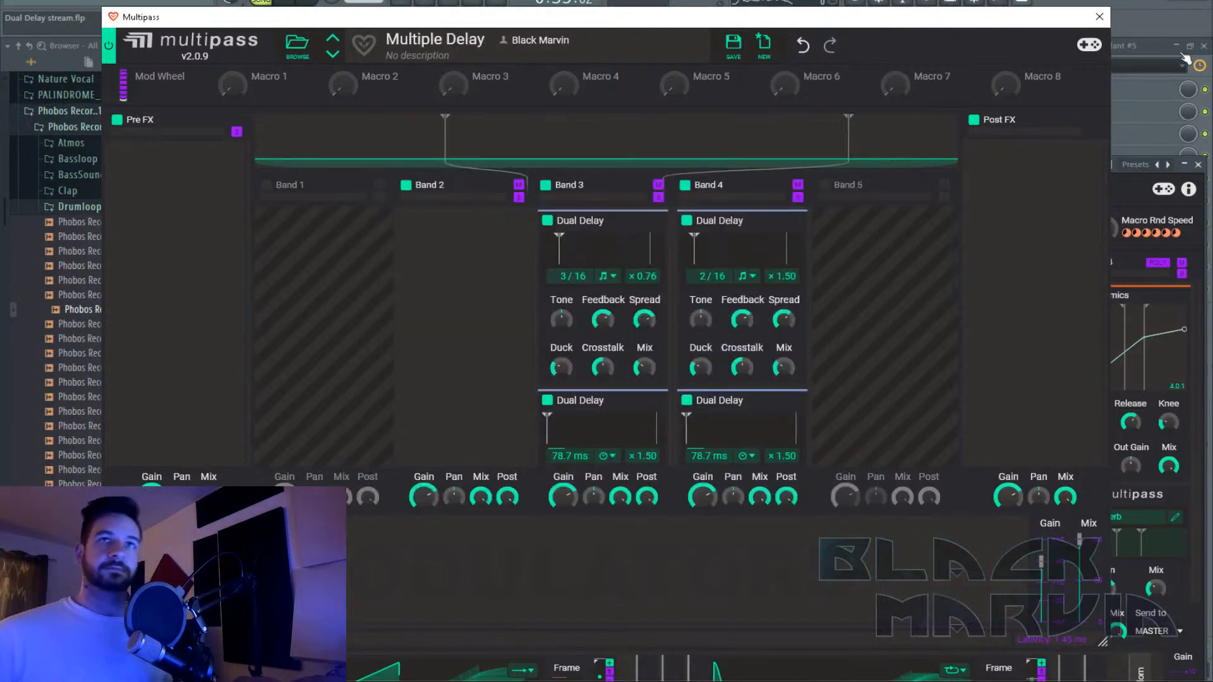
click(1099, 17)
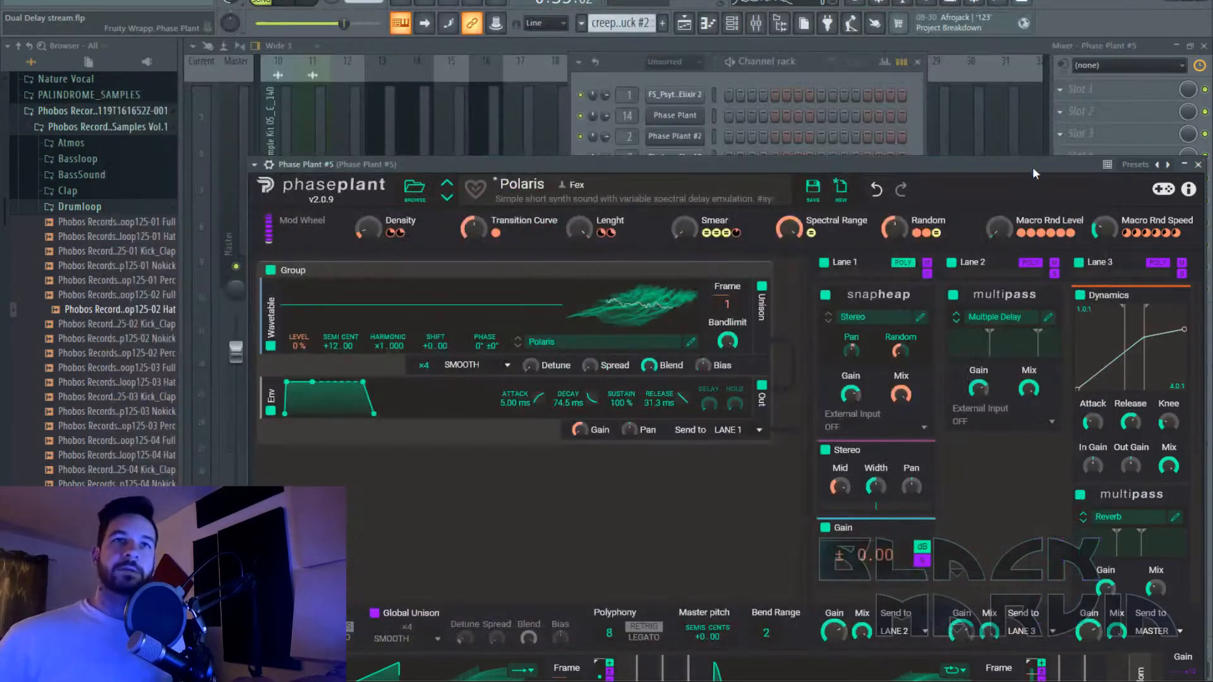
Close Phase Plant #5 and the channel rack, and return to the playlist with the playback position near bar 15.
drag(1033, 166, 997, 112)
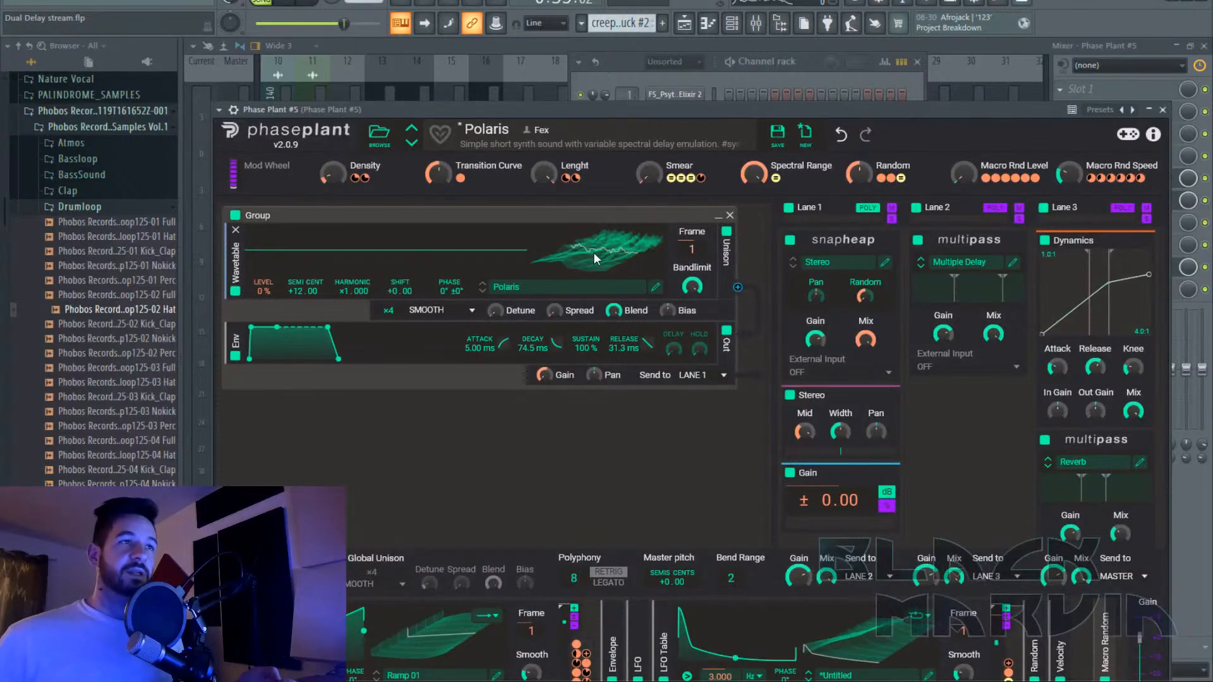
click(1163, 111)
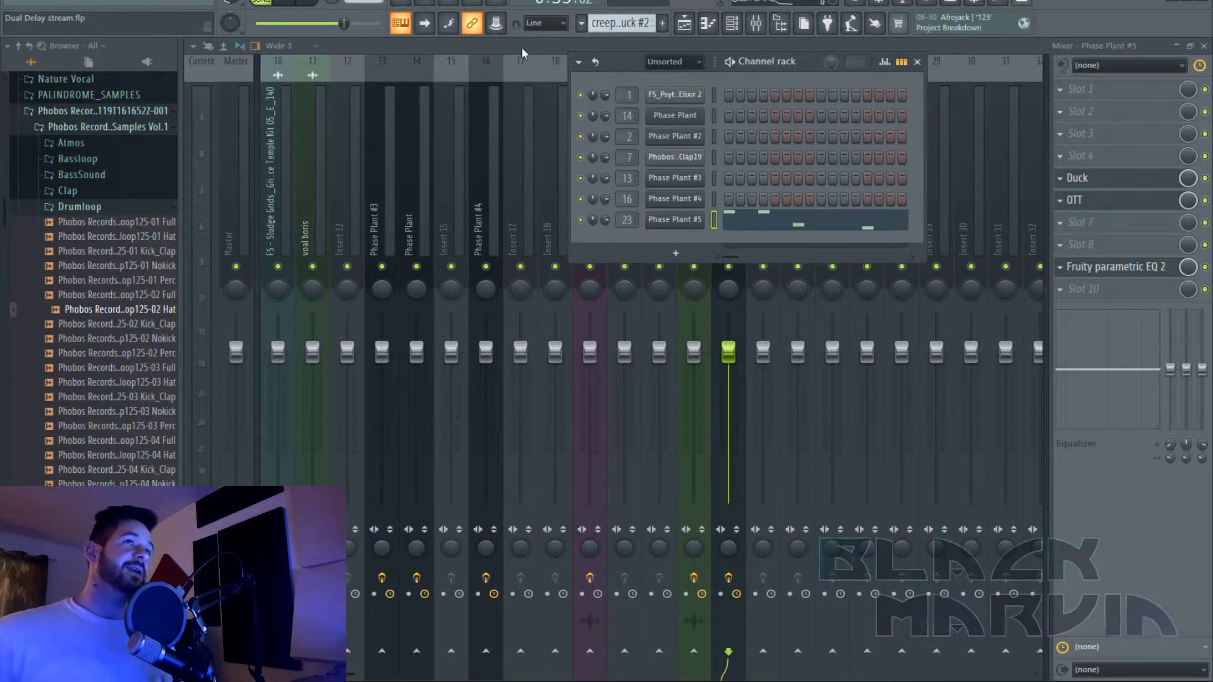
key(F6)
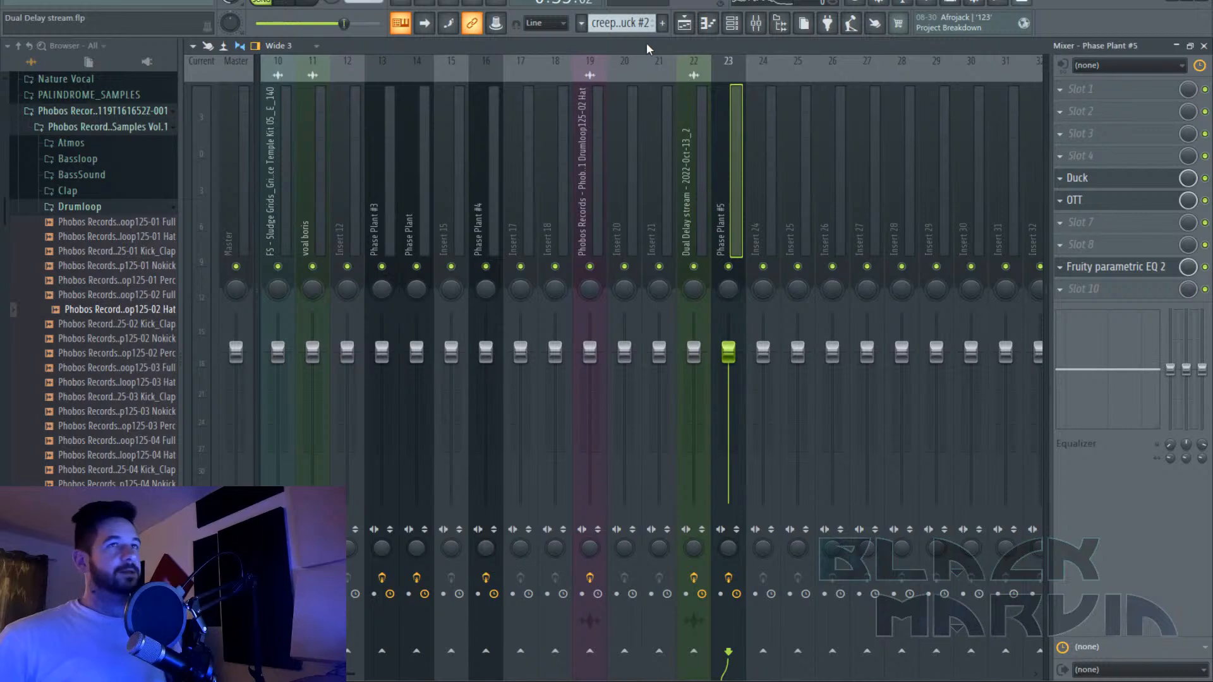
click(689, 25)
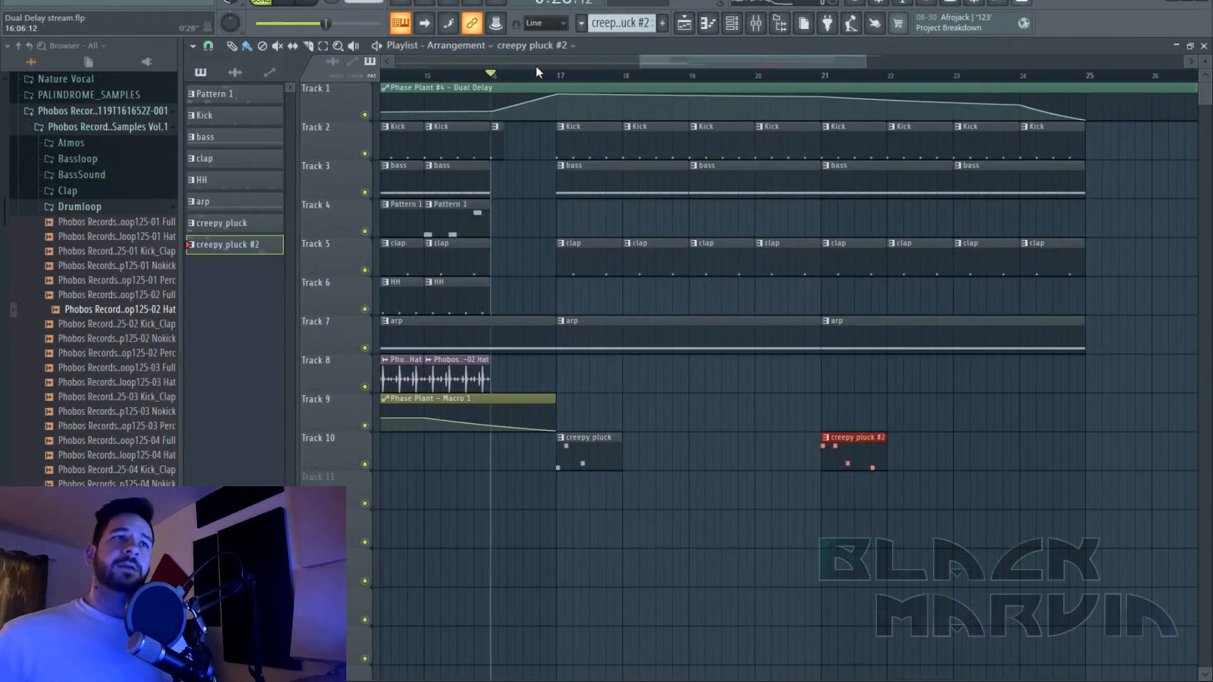
scroll(549, 80, down, 3)
click(498, 77)
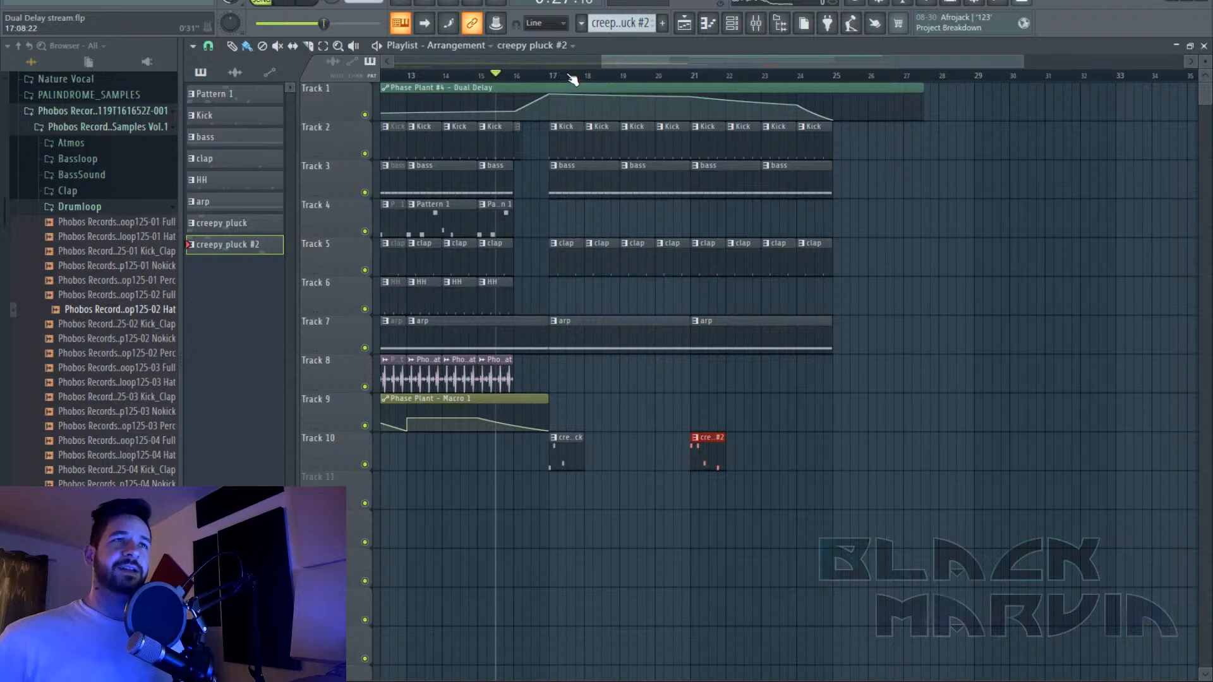
Select the Phase Plant #4 mixer track and play the whole arrangement from bar 1 with the mixer shown.
click(758, 24)
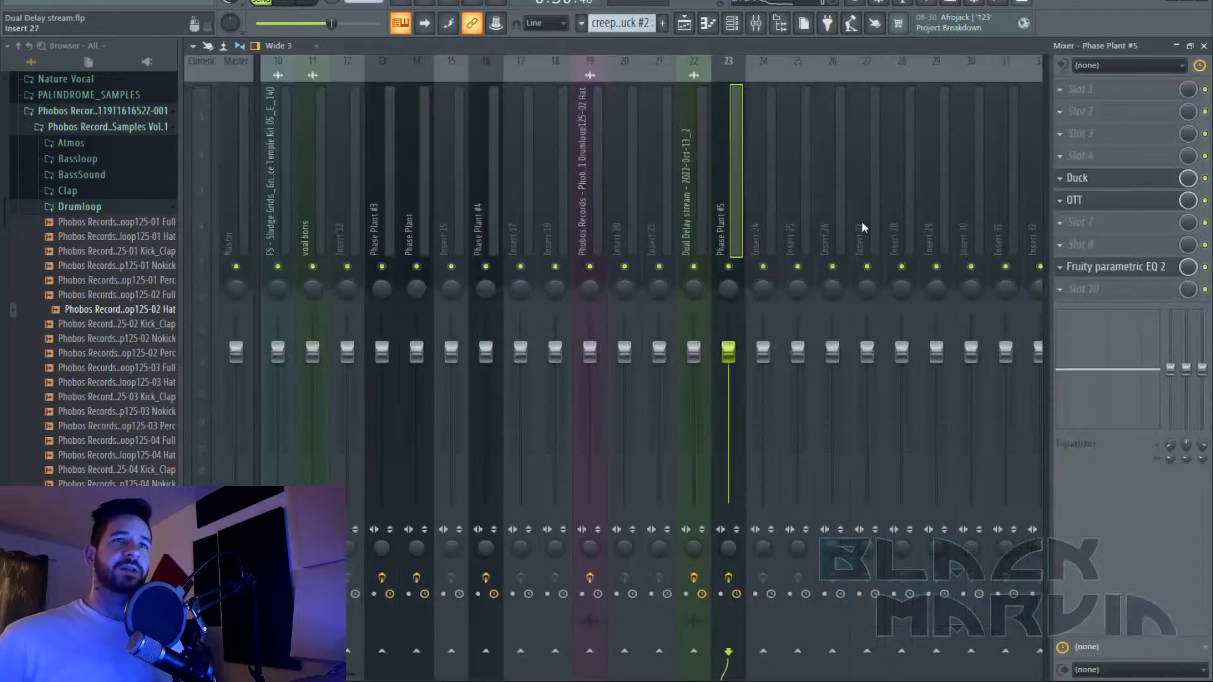
scroll(487, 174, left, 3)
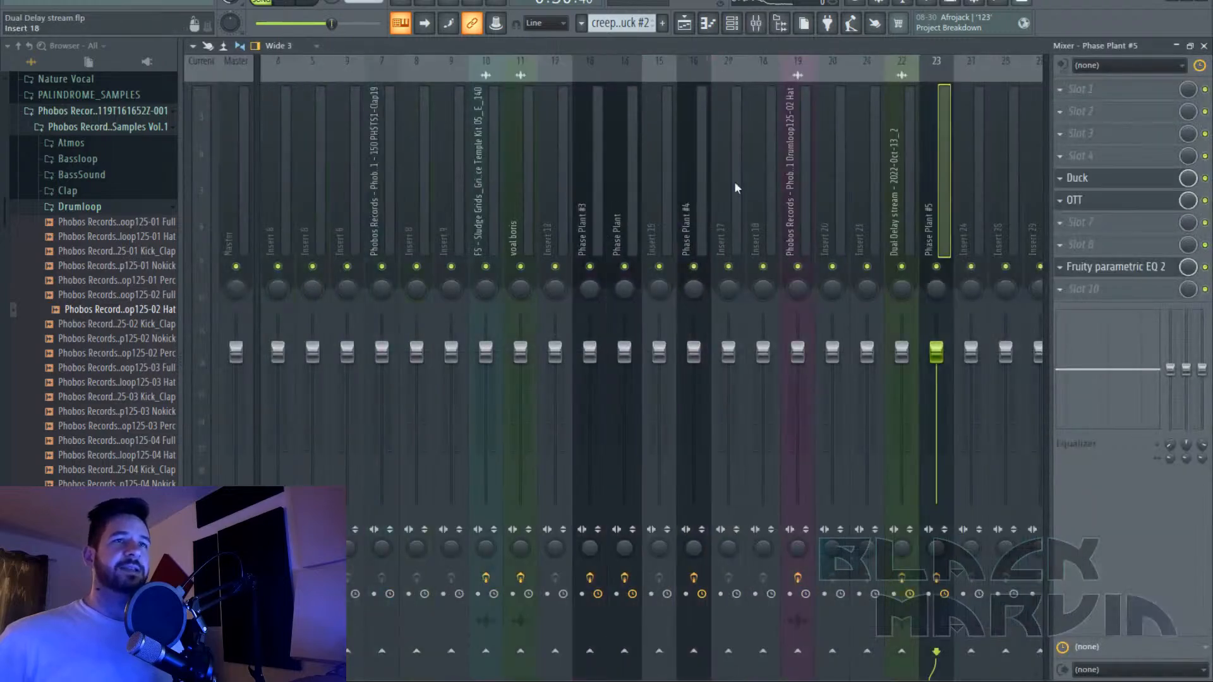
click(706, 130)
click(685, 24)
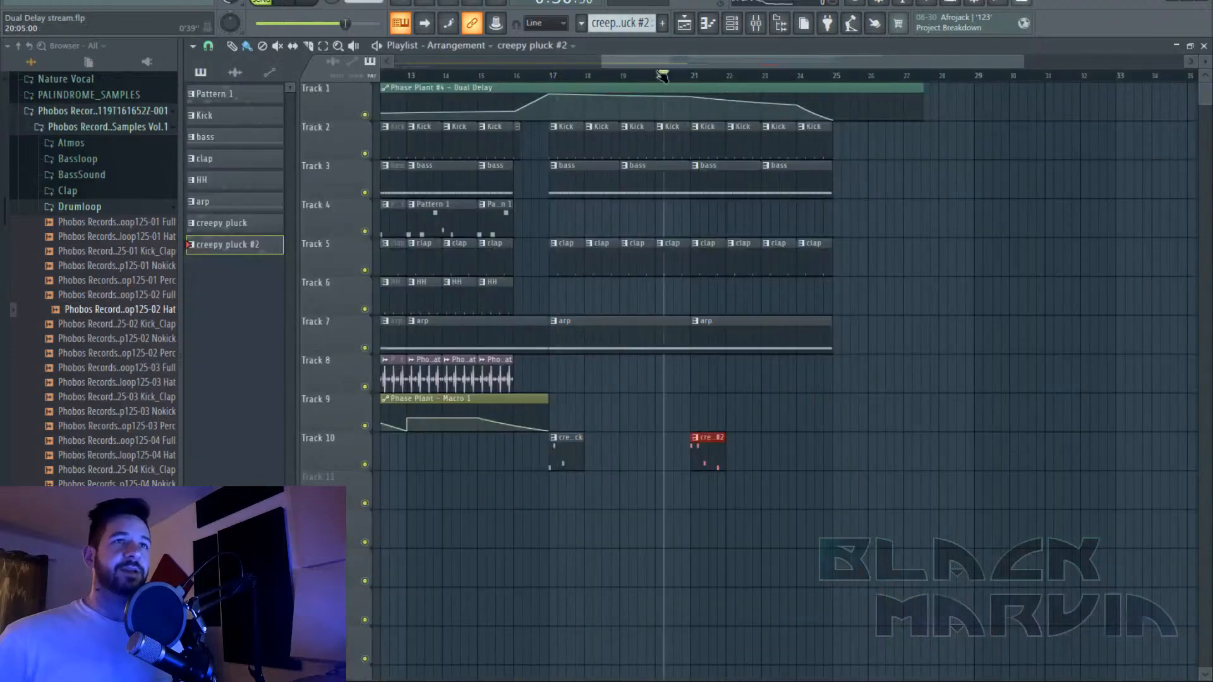
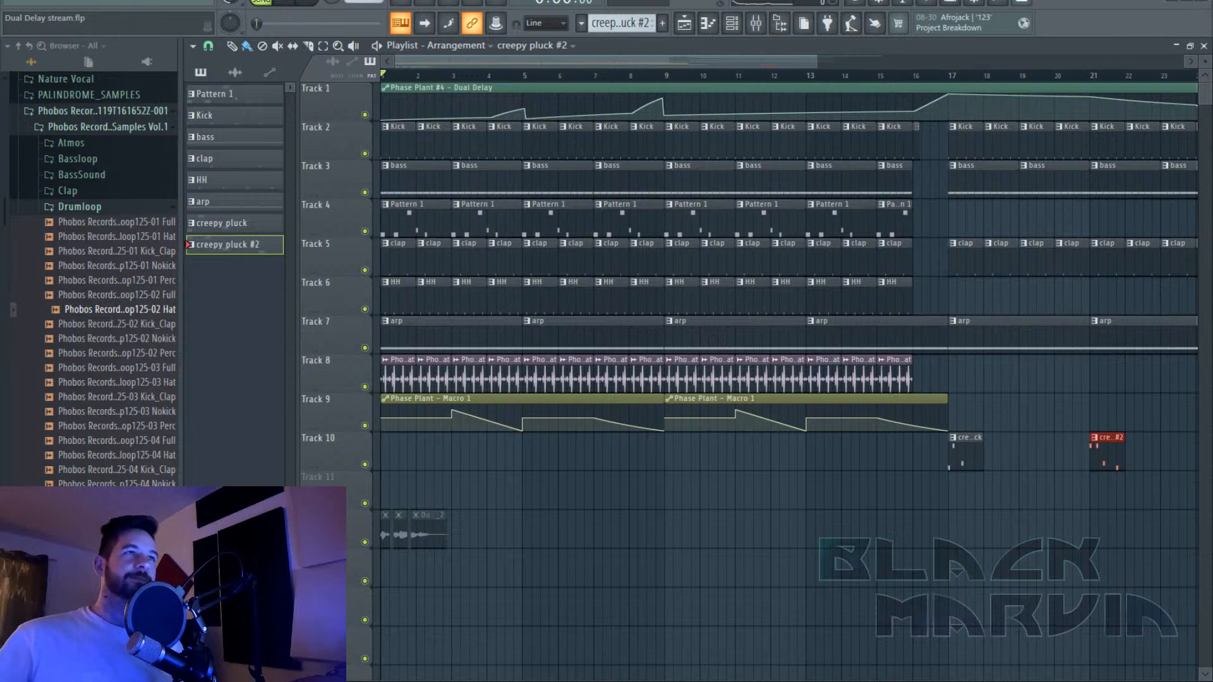
click(286, 1)
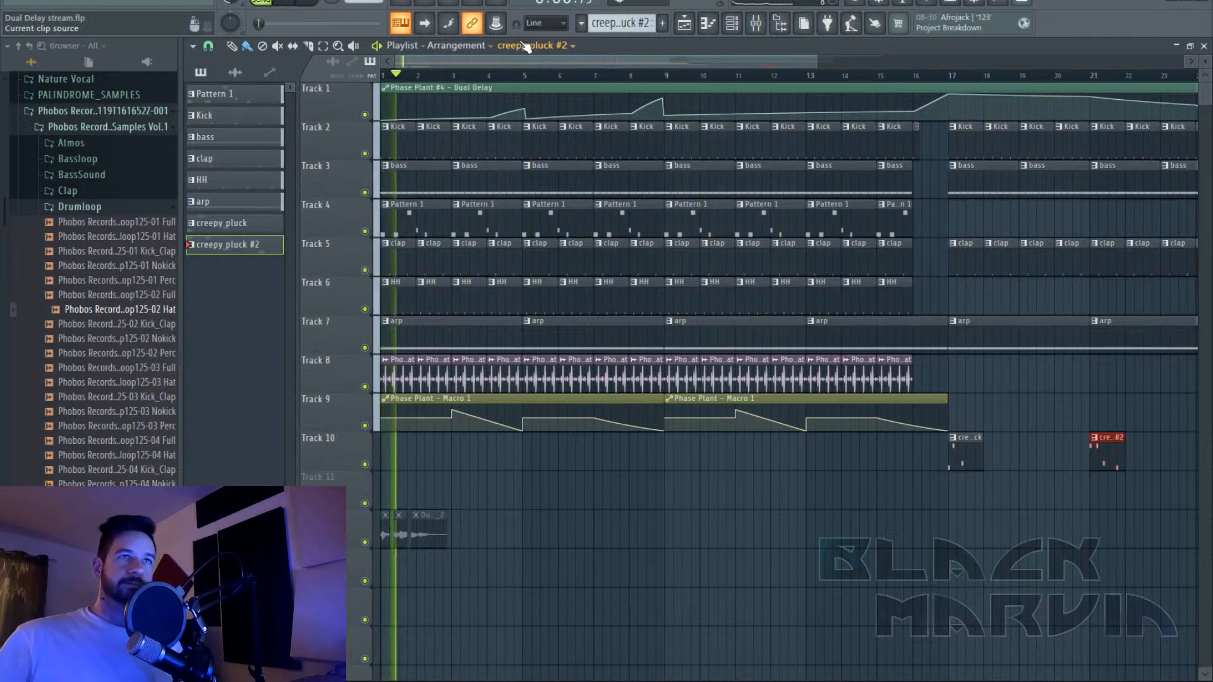
click(761, 27)
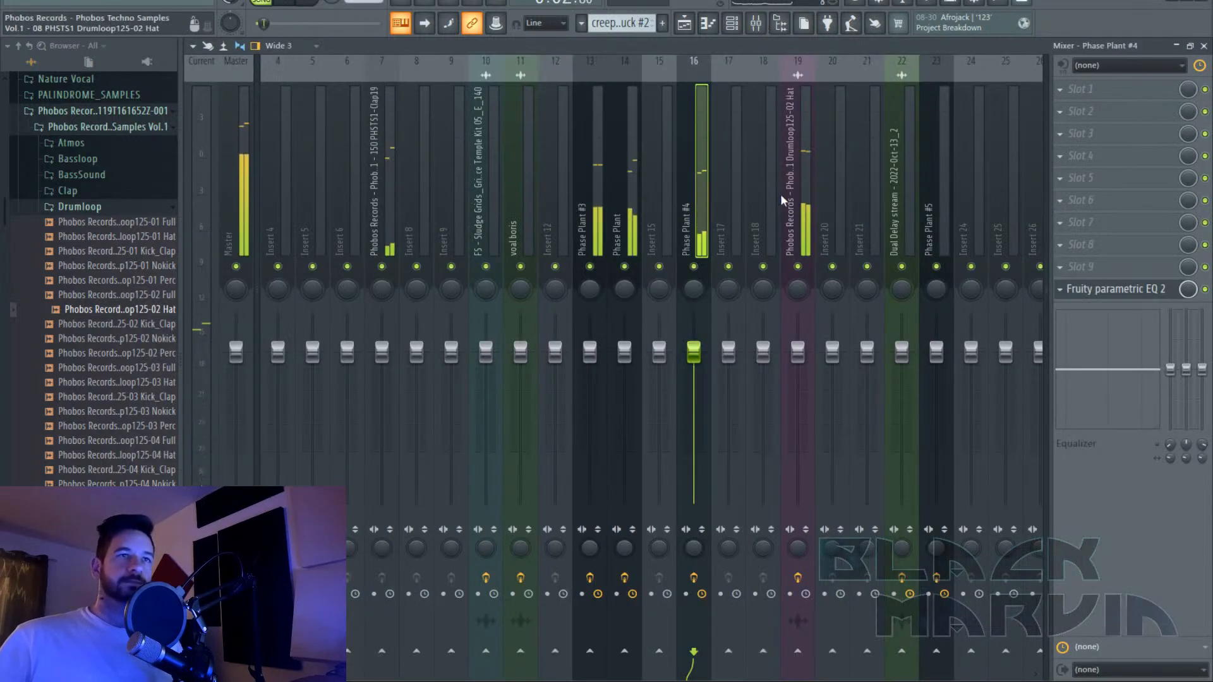
Add Duck to slot 5 of the Phase Plant #4 track and load its Synth 3 user preset with the Amount at 54%.
click(1102, 179)
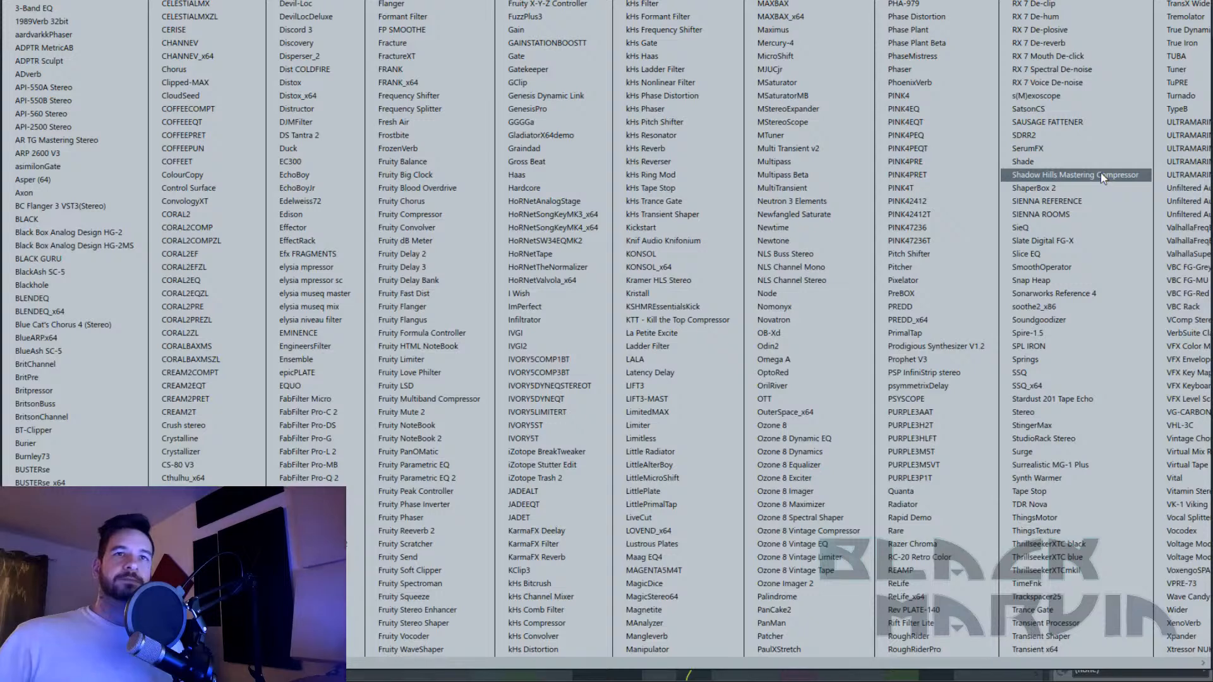
click(313, 149)
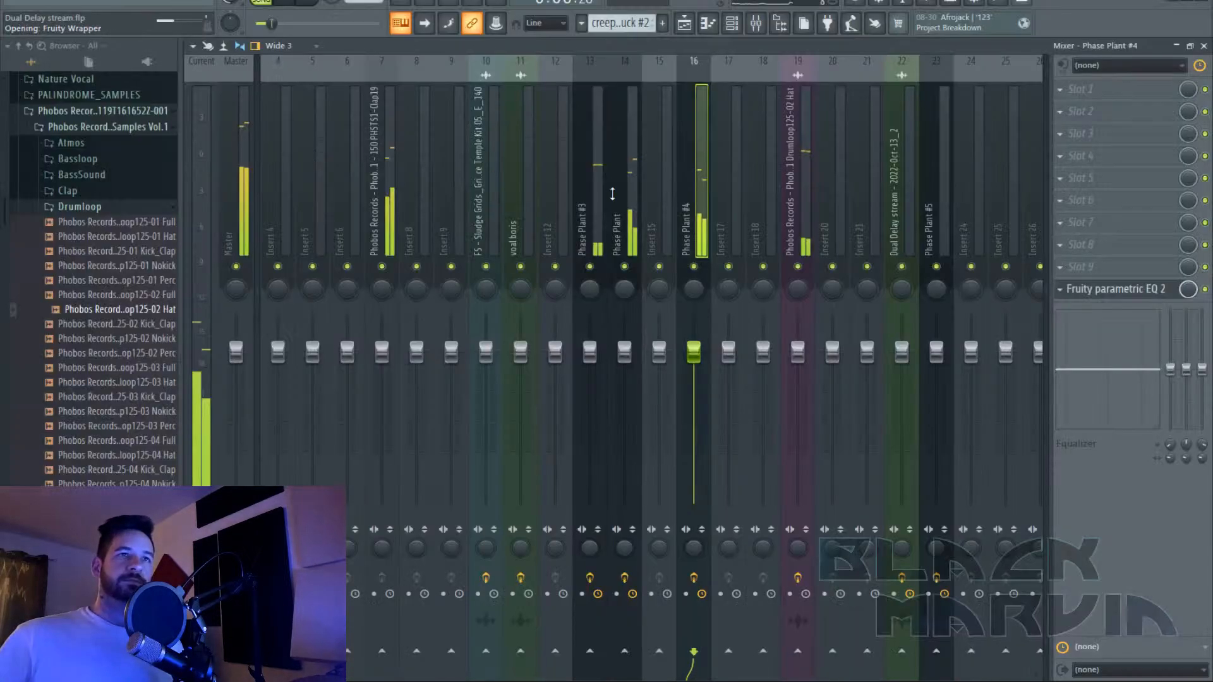
click(398, 134)
mouse_move(481, 163)
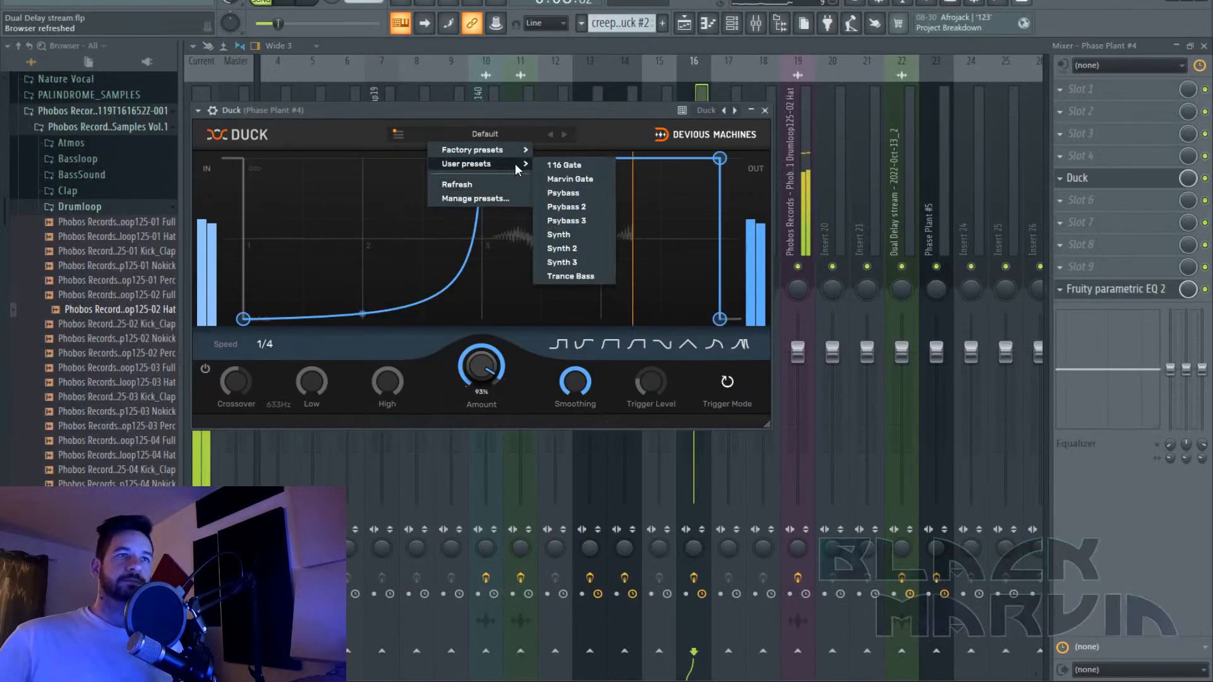
click(574, 262)
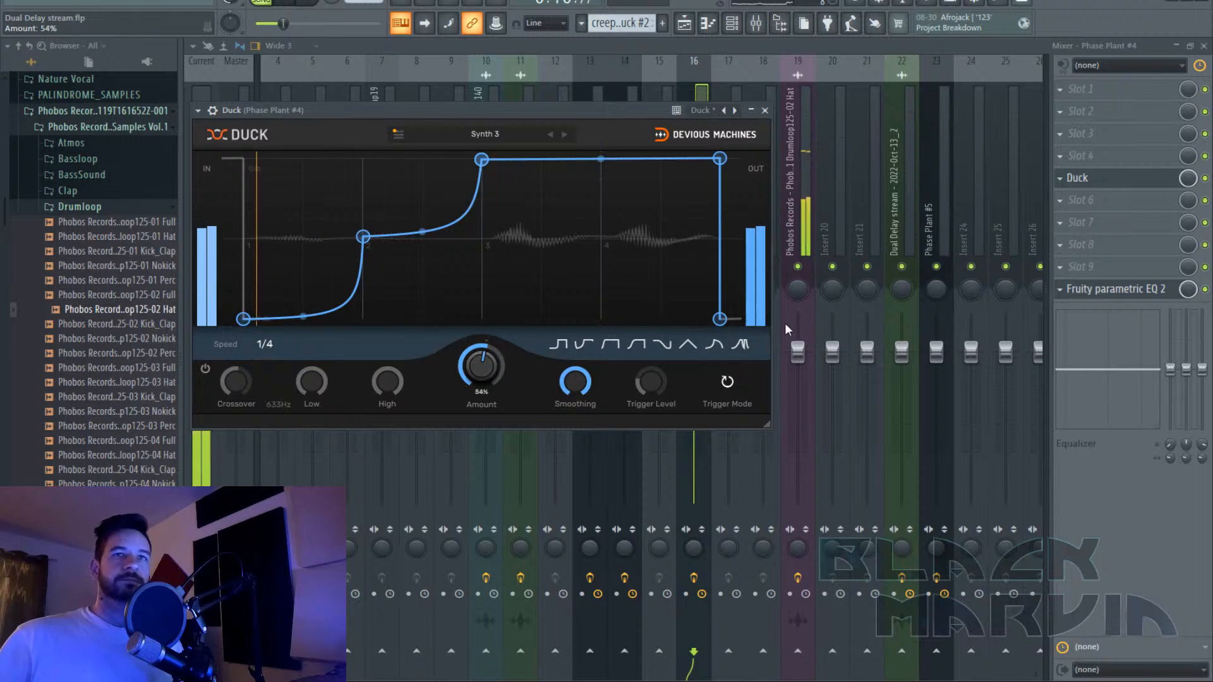
Add kHs Filter to slot 7 of the Phase Plant #4 track as a high-pass filter with a very low cutoff.
click(1090, 239)
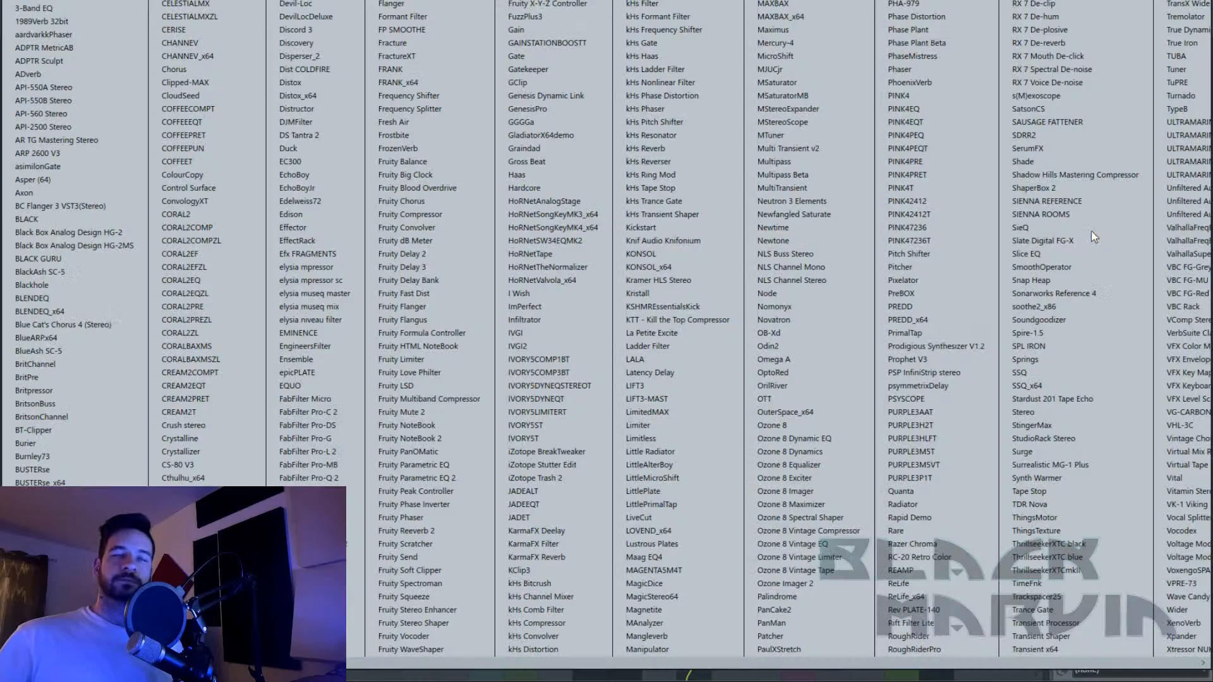
click(642, 4)
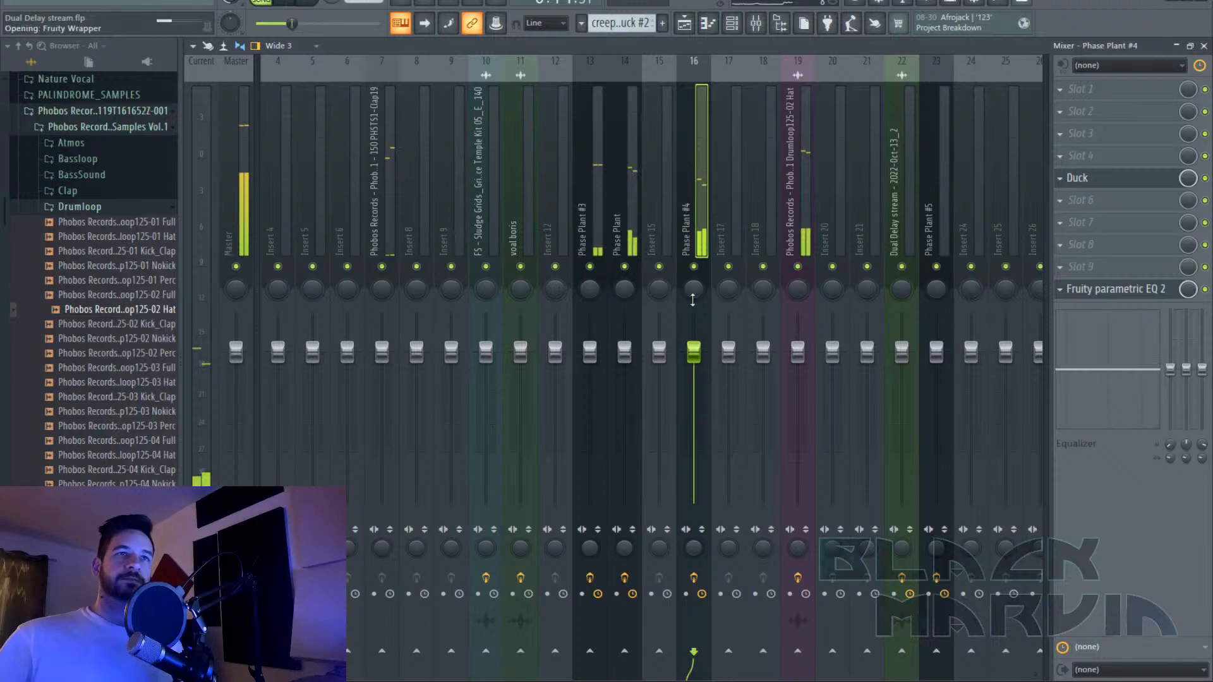
drag(310, 578, 342, 635)
click(387, 456)
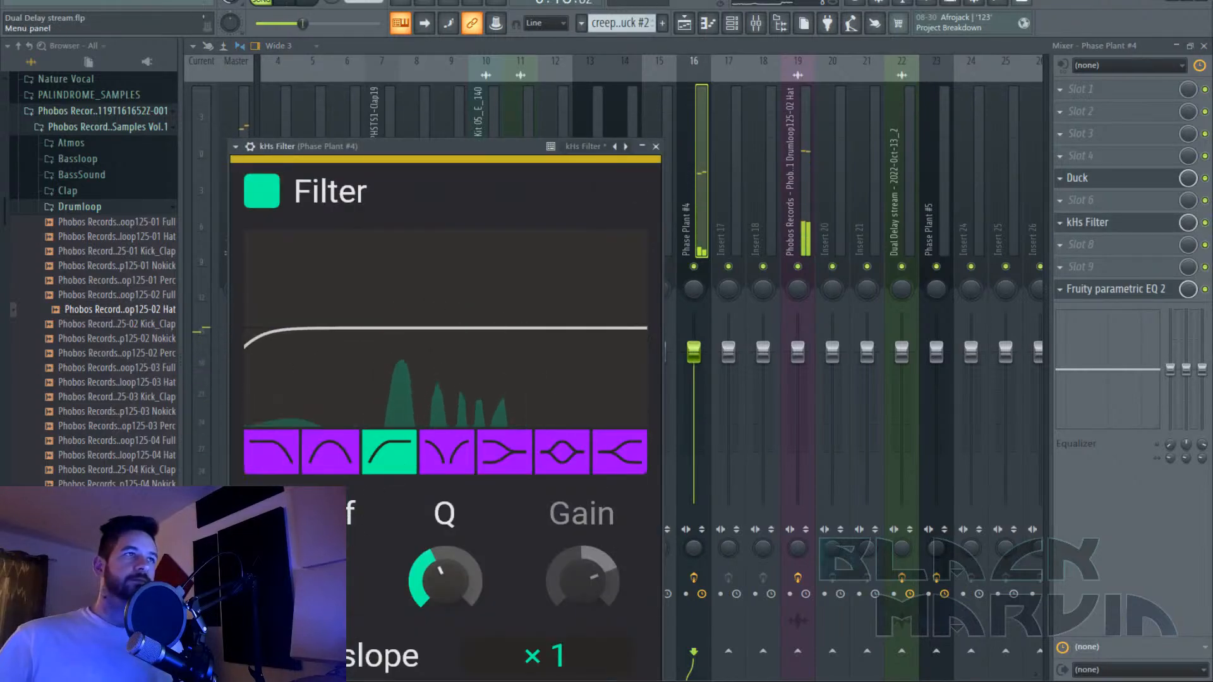
Create an automation clip for the kHs Filter cutoff and add points that make it rise from bar 17 to bar 25.
click(177, 1)
mouse_move(270, 168)
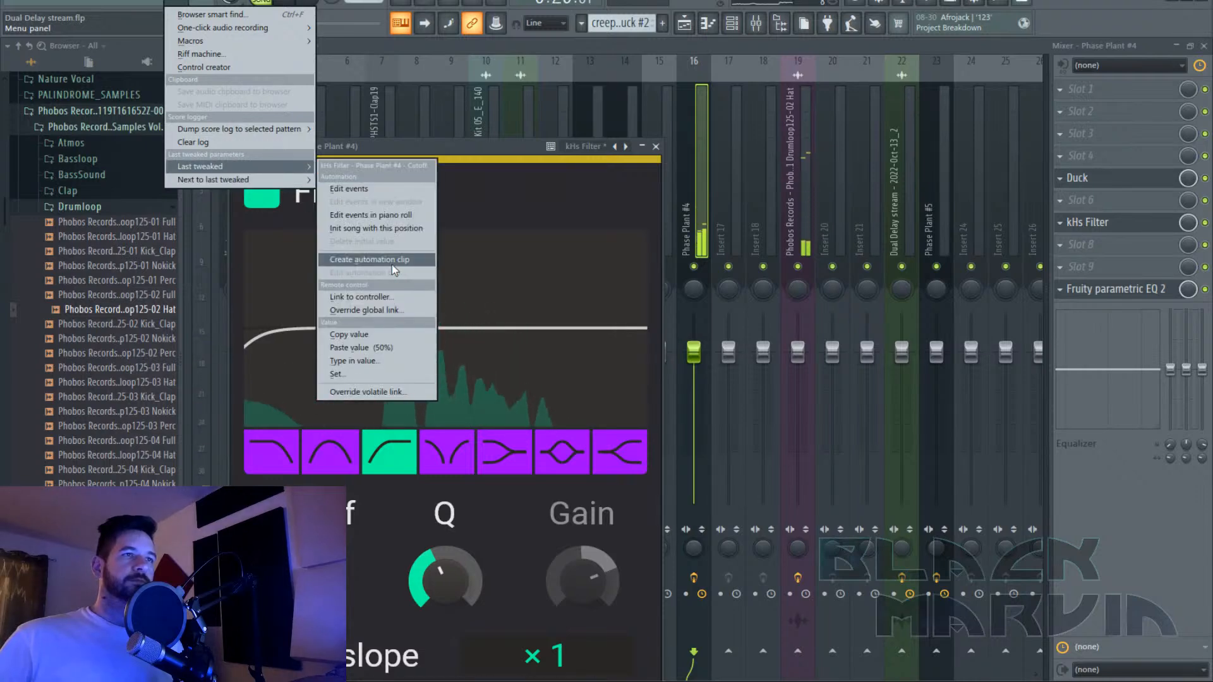
click(393, 263)
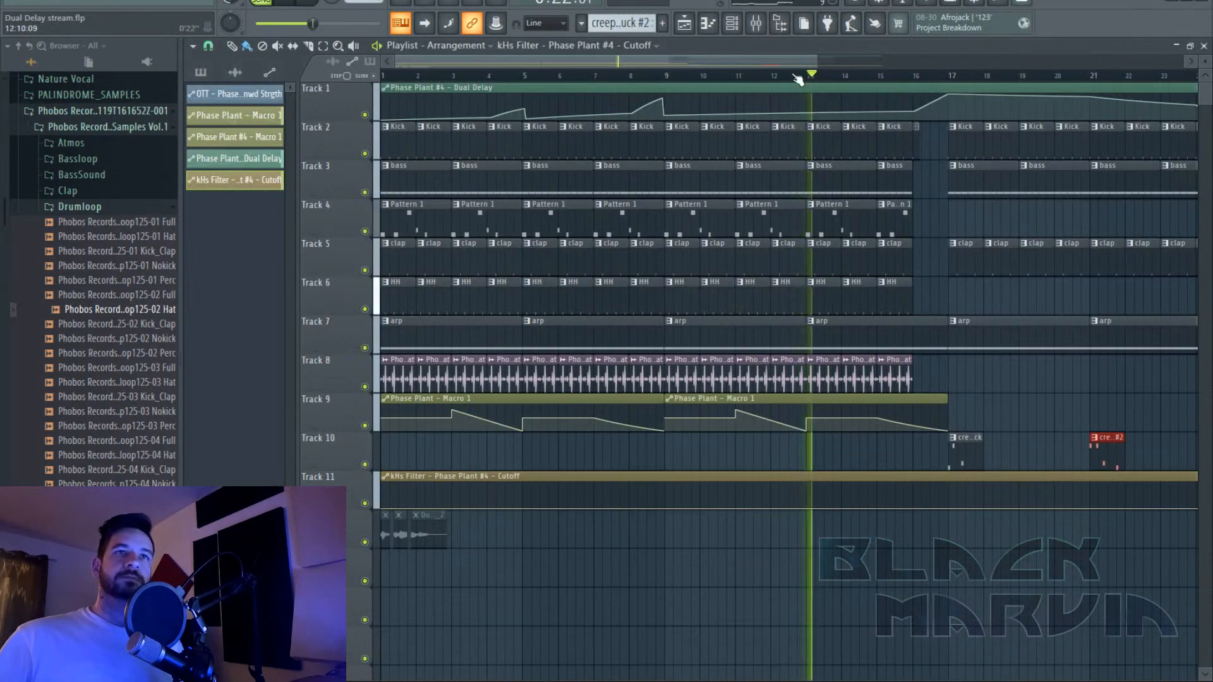
drag(830, 69, 898, 85)
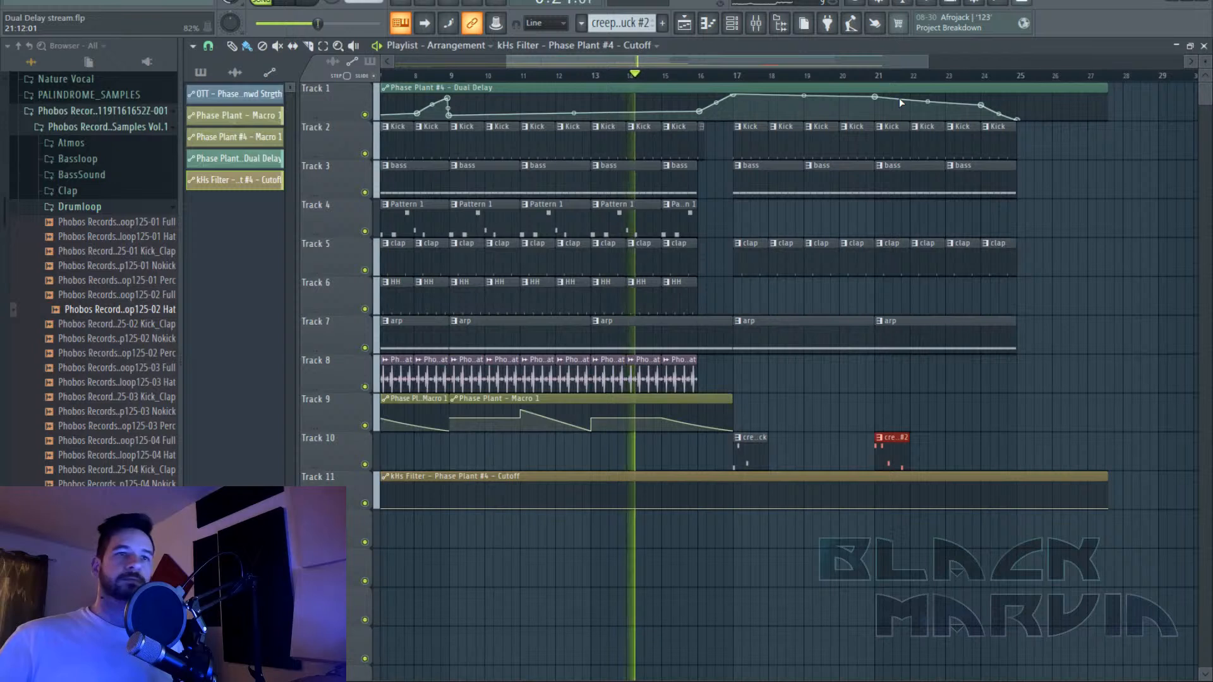
right_click(733, 504)
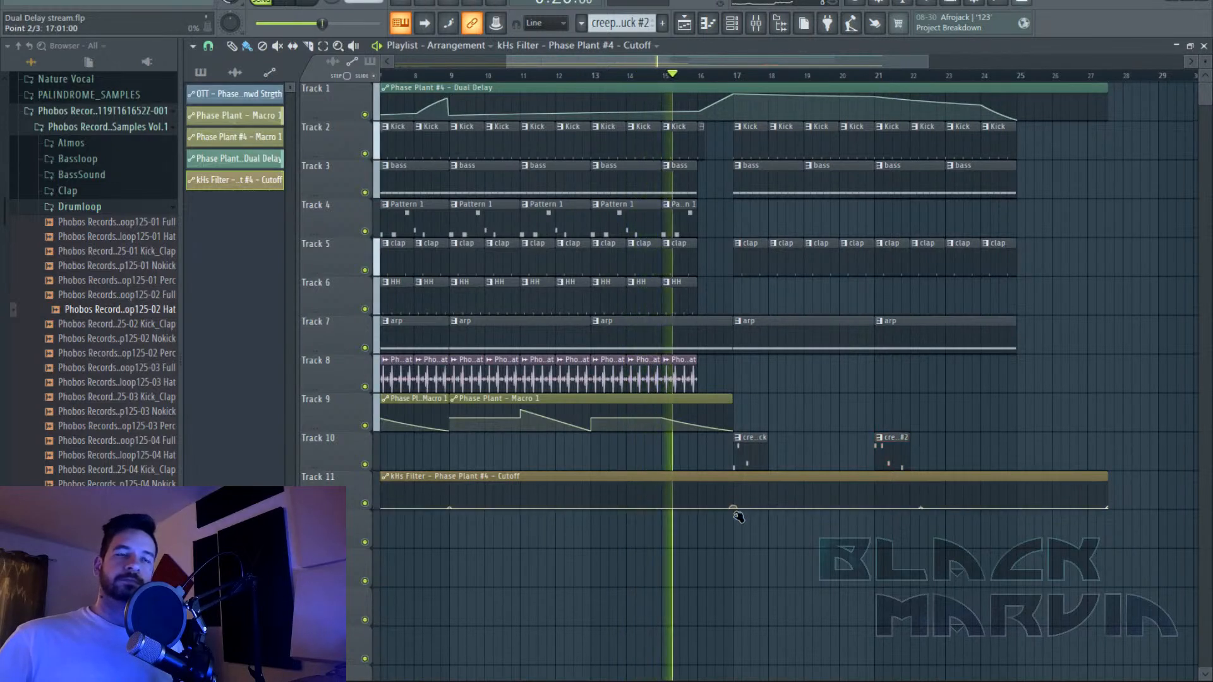
right_click(1017, 494)
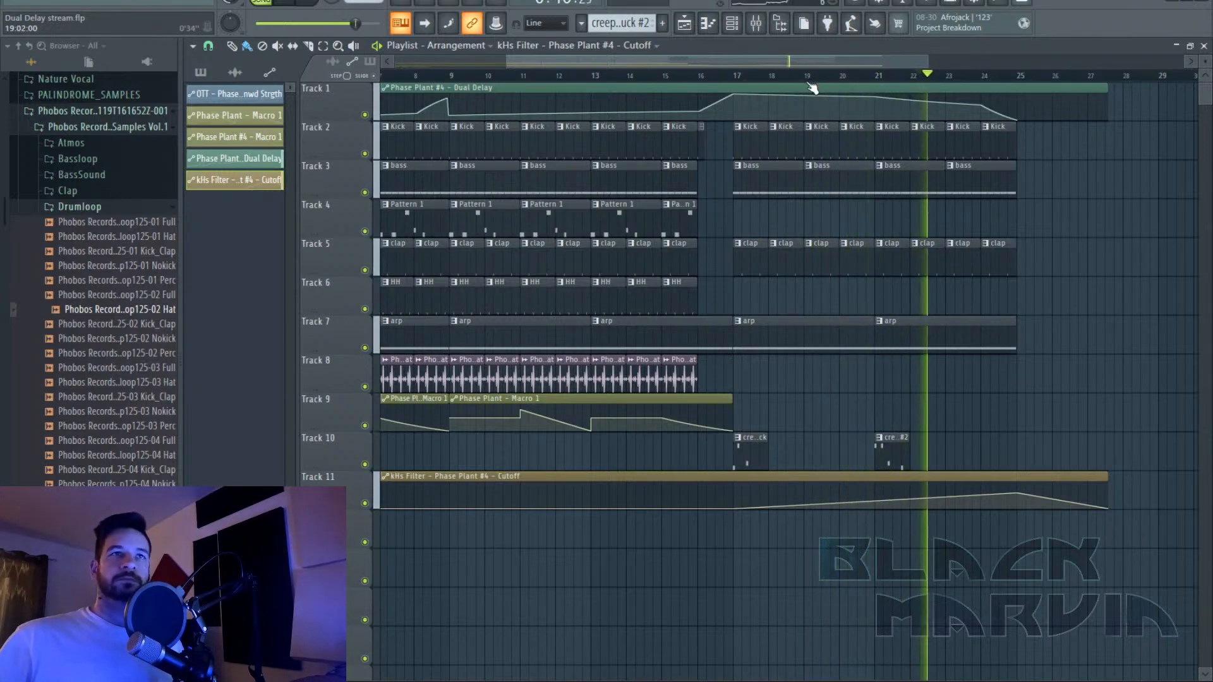
Replay from near bar 19 while raising the cutoff automation's bar 25 and end points, and add a lower point between bars 22 and 23.
drag(853, 62, 924, 80)
click(661, 77)
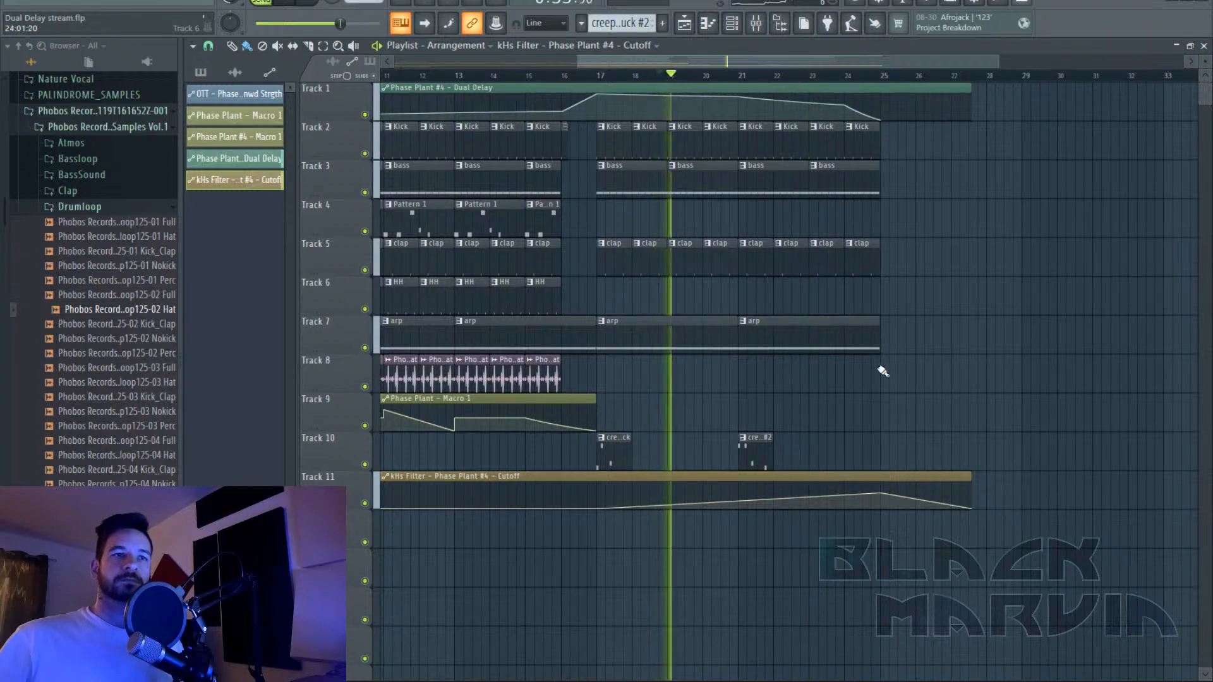
drag(887, 493, 886, 488)
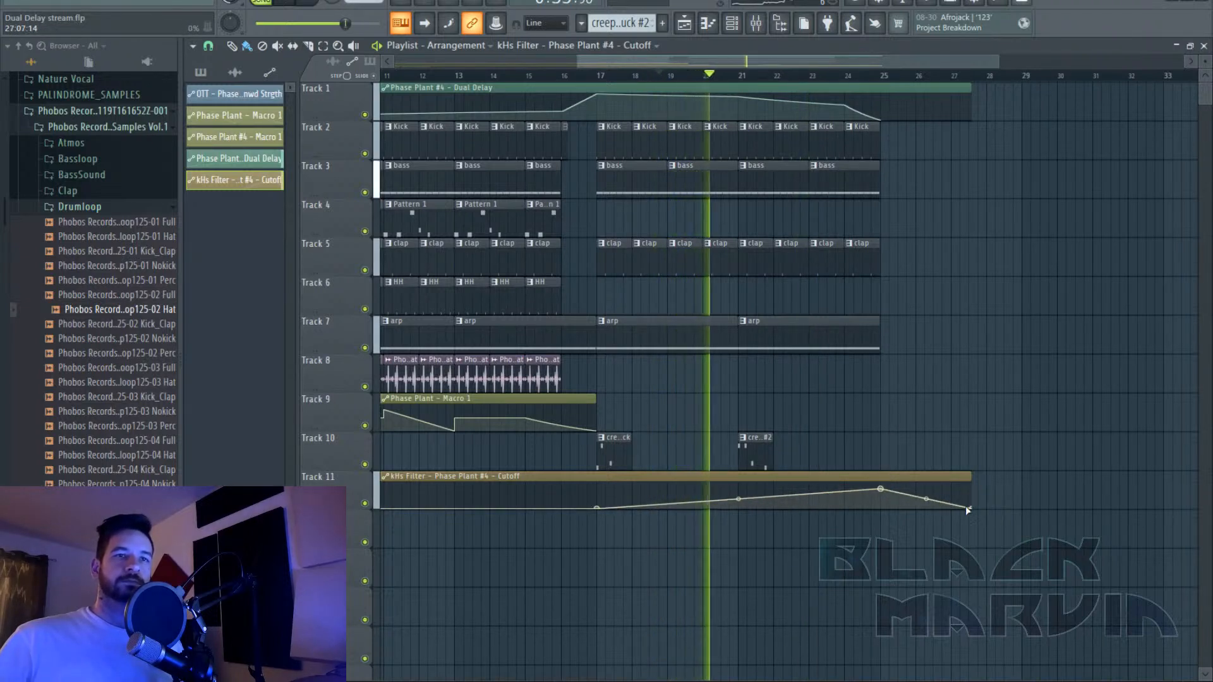
drag(971, 508, 980, 485)
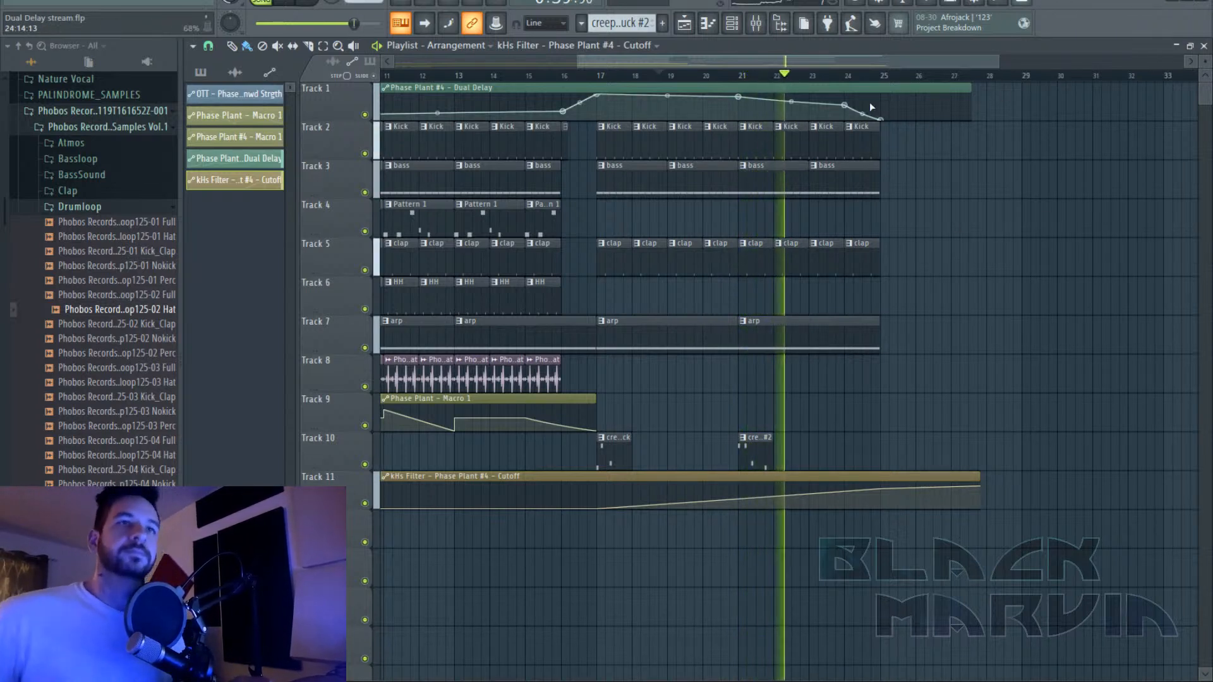
right_click(800, 500)
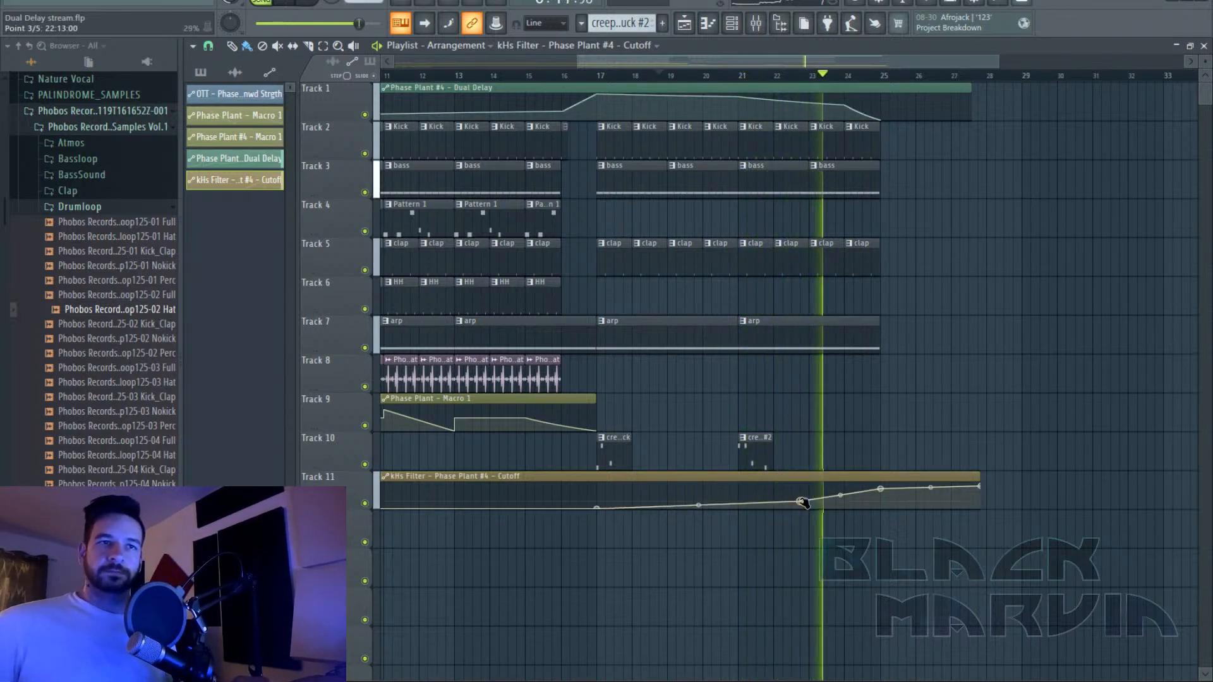
Paint kick clips on Track 2 from bar 25 through bar 31 and move playback back to between bars 15 and 16.
click(867, 130)
drag(889, 144, 1125, 144)
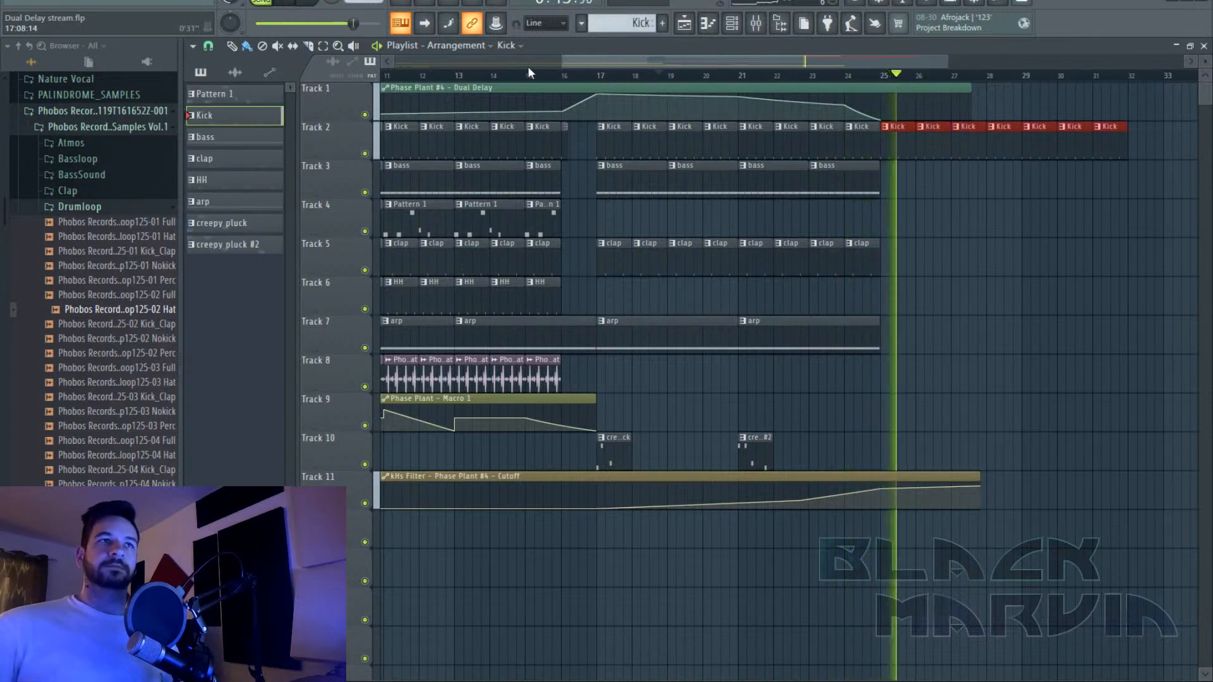
drag(528, 65, 553, 79)
click(550, 75)
drag(681, 61, 724, 62)
Continue the bass clips on Track 3 from bar 25 through bar 32 and the clap clips on Track 5 through bar 31.
click(762, 167)
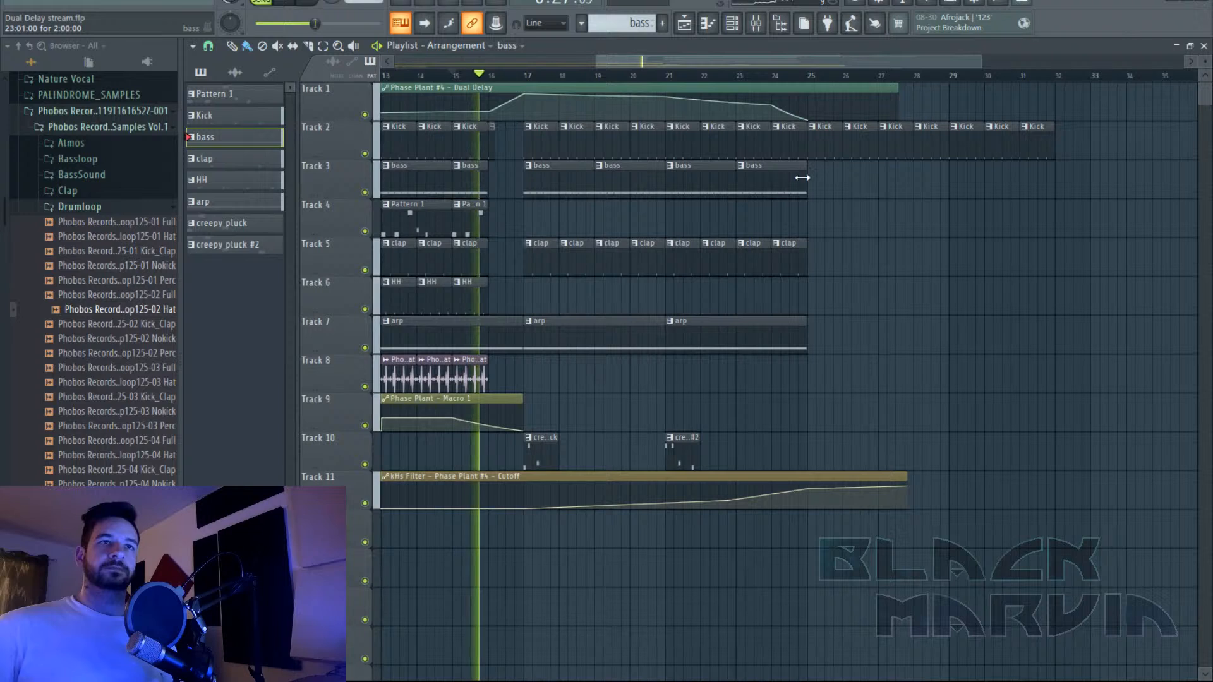
drag(815, 179, 1029, 178)
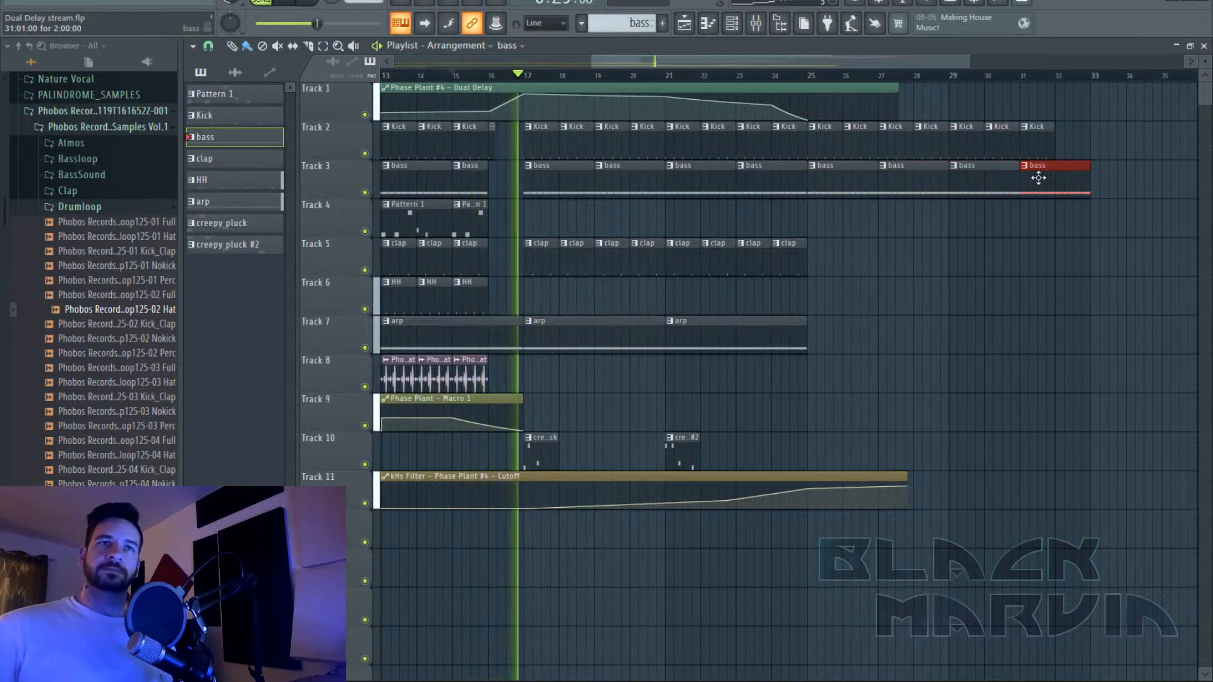
click(790, 260)
drag(815, 259, 1061, 259)
Place a kick clip on Track 4 just before bar 25 and shorten it to end at bar 25.
click(790, 338)
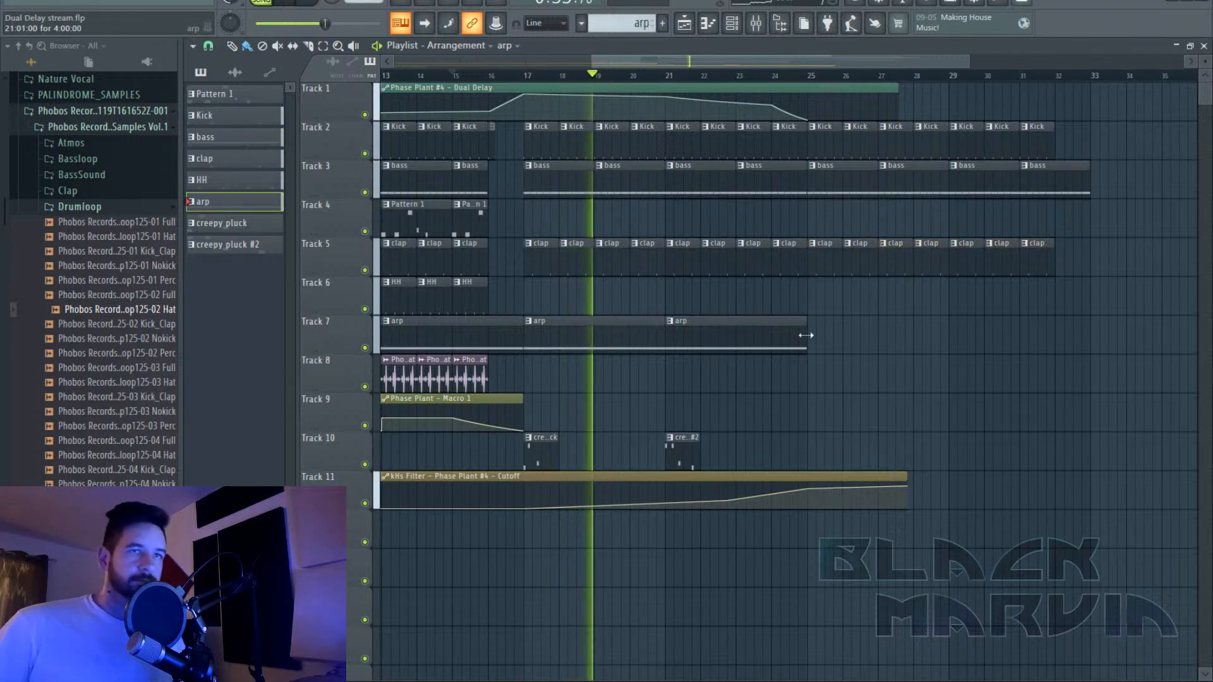
scroll(826, 76, up, 3)
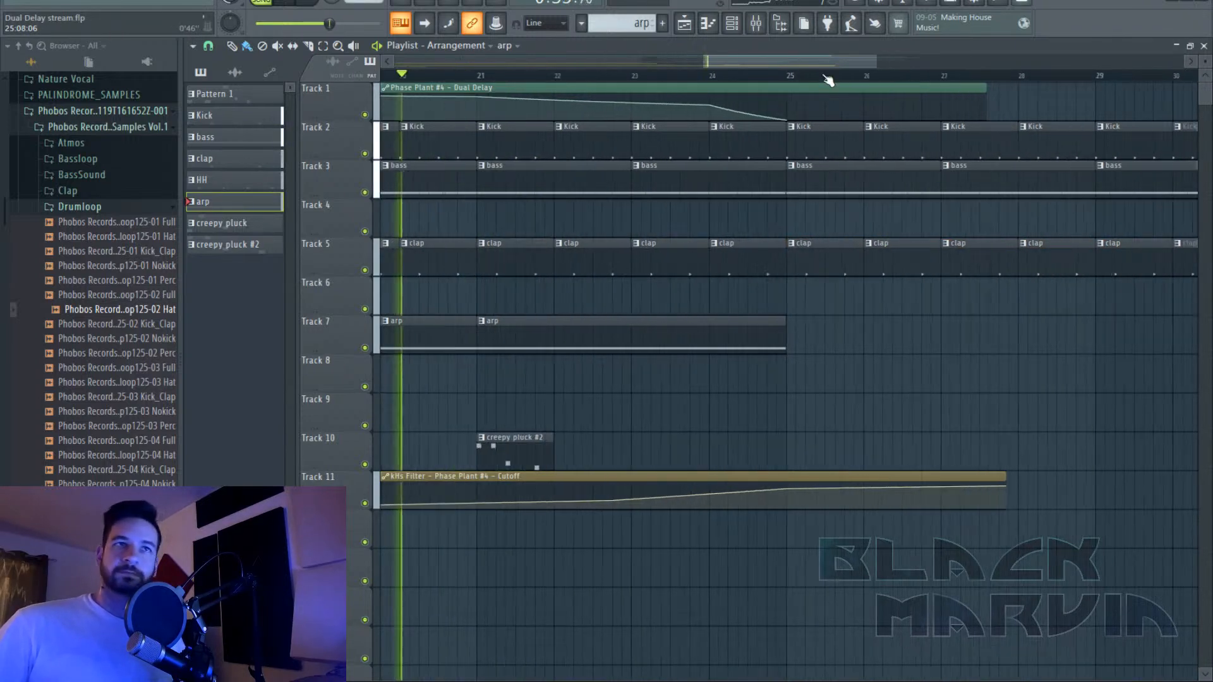
click(771, 139)
click(782, 222)
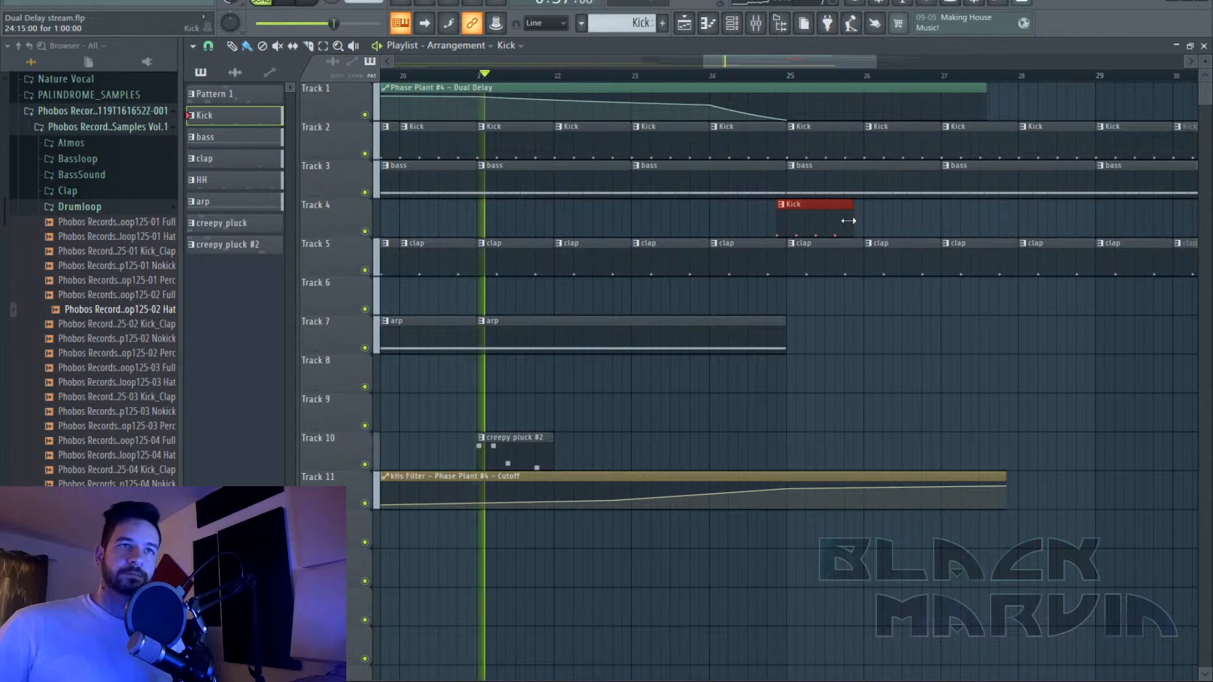
drag(848, 224, 786, 225)
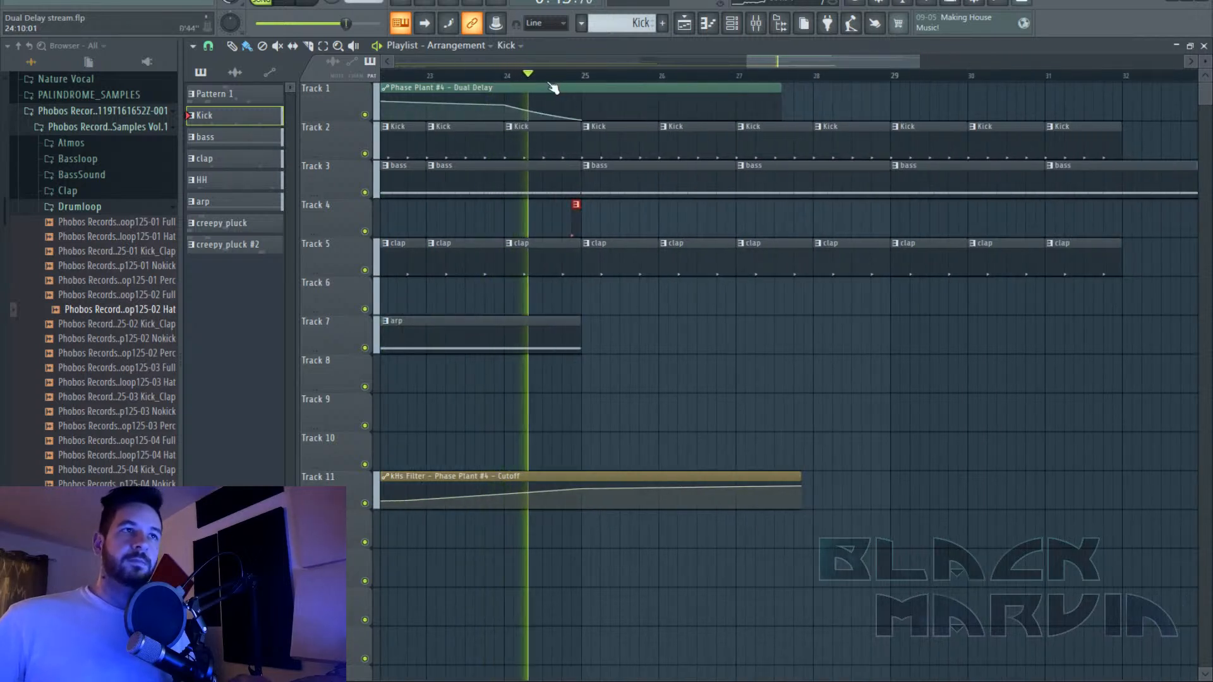
Add a dip at bar 24 in the kHs Filter cutoff automation and save the project.
right_click(505, 505)
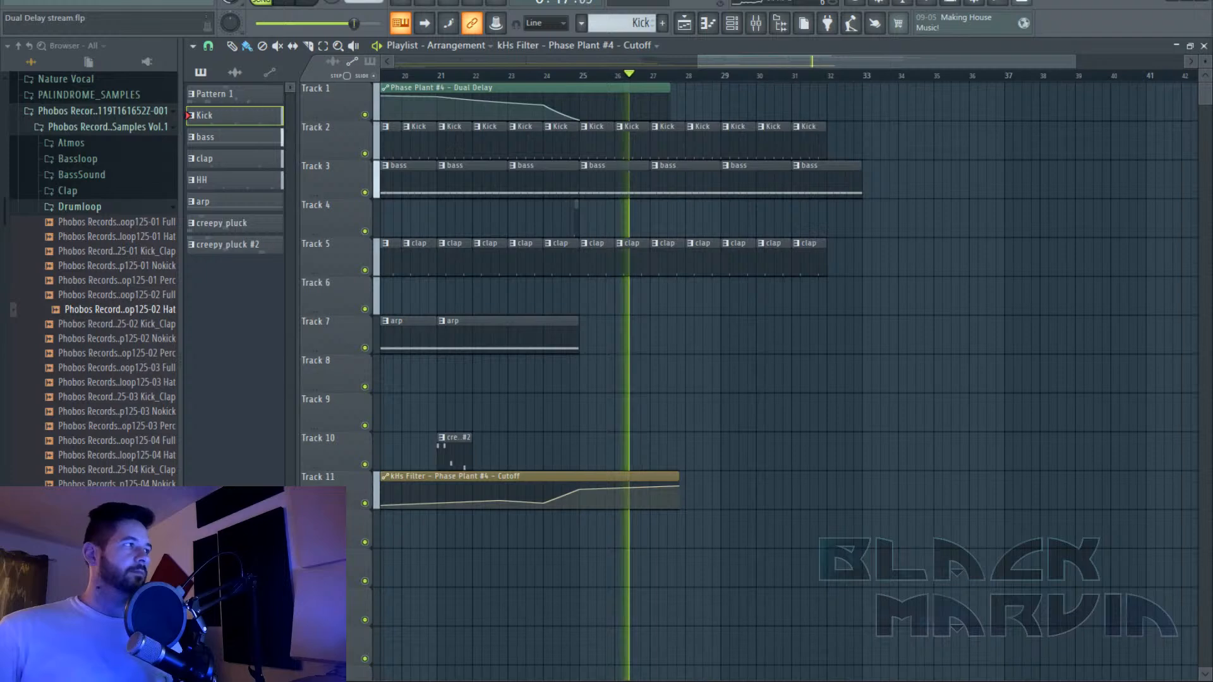
drag(744, 63, 441, 63)
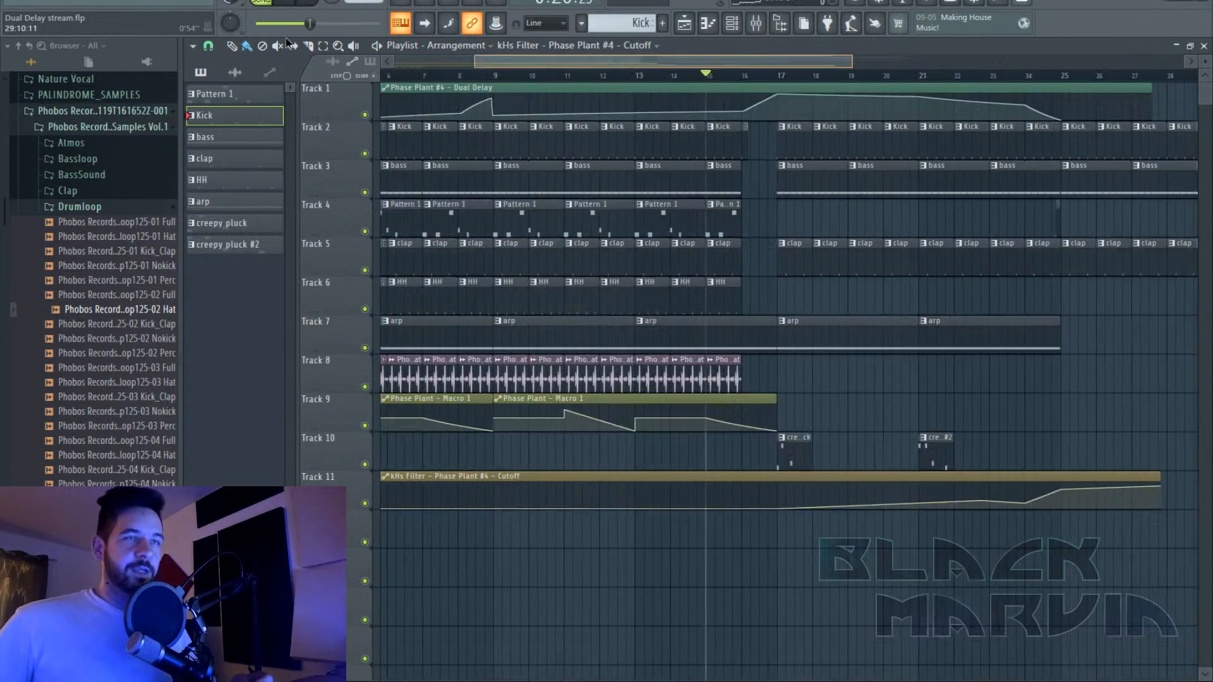
key(ctrl+s)
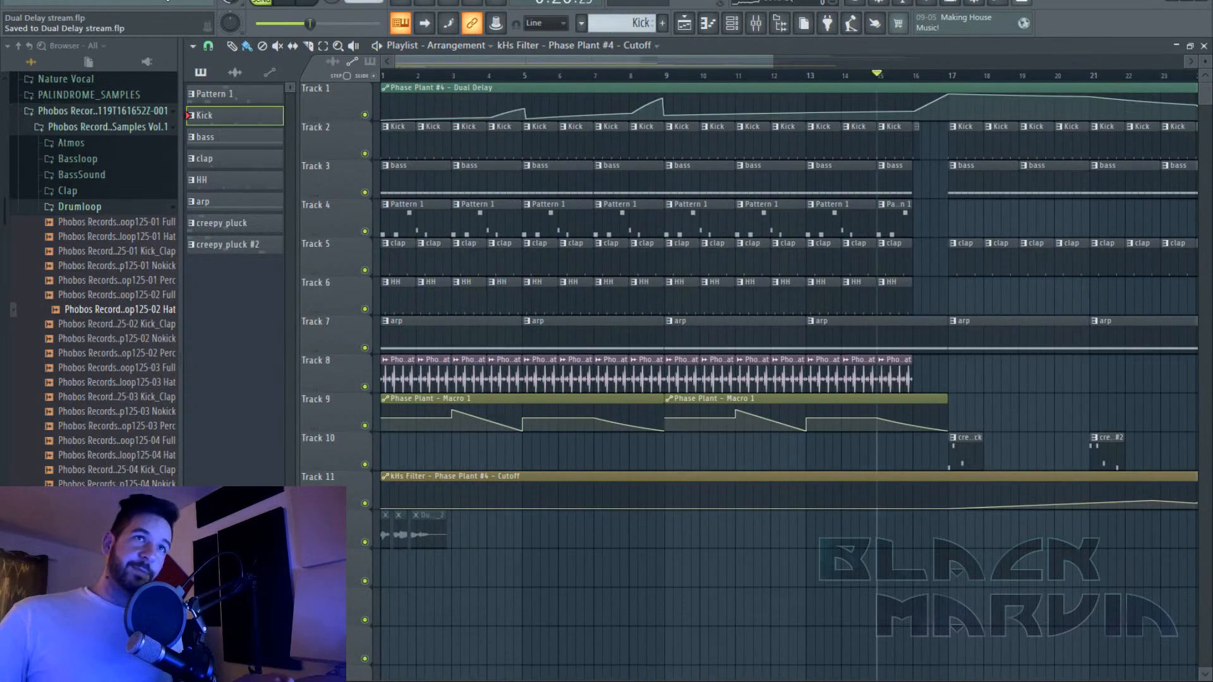
Paint HH clips on Track 6 from bar 25 through bar 34.
scroll(921, 84, down, 4)
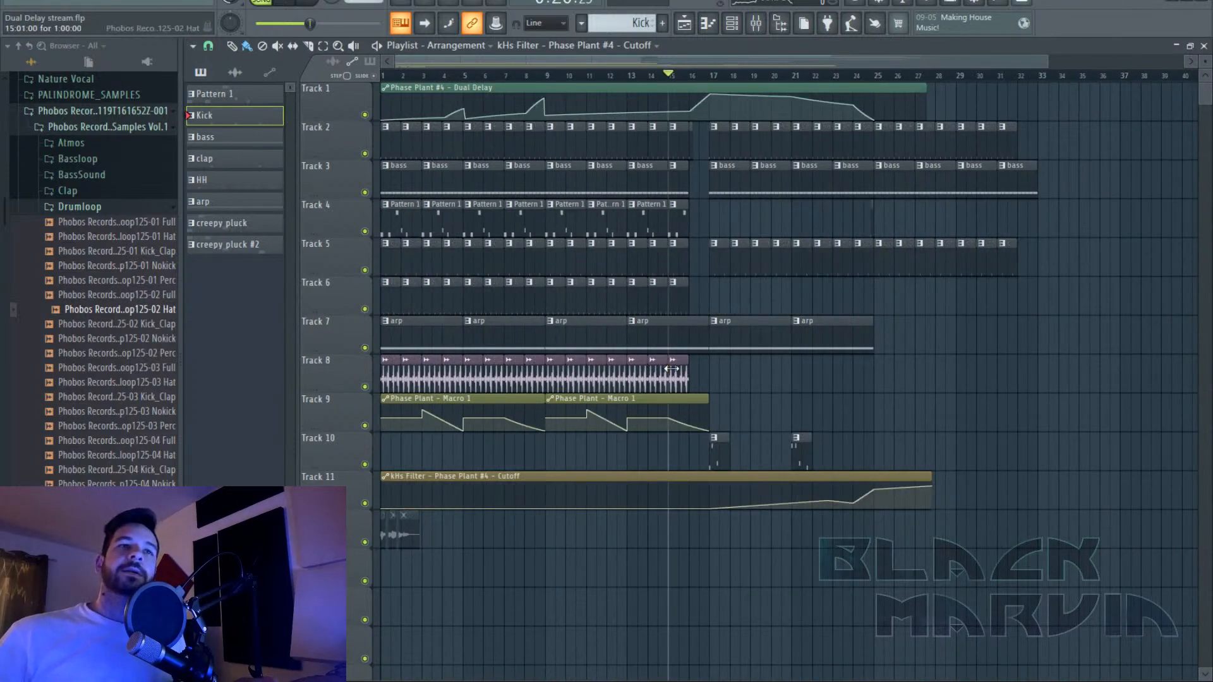
click(658, 297)
drag(879, 311, 1070, 307)
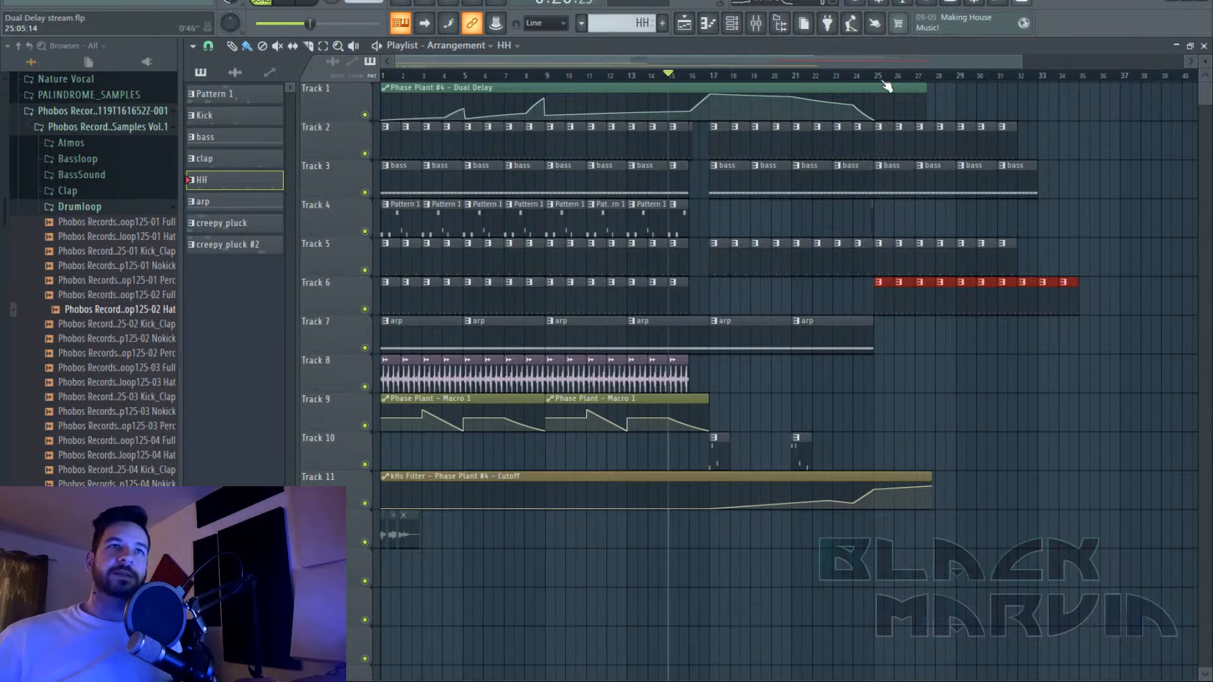
scroll(887, 87, up, 3)
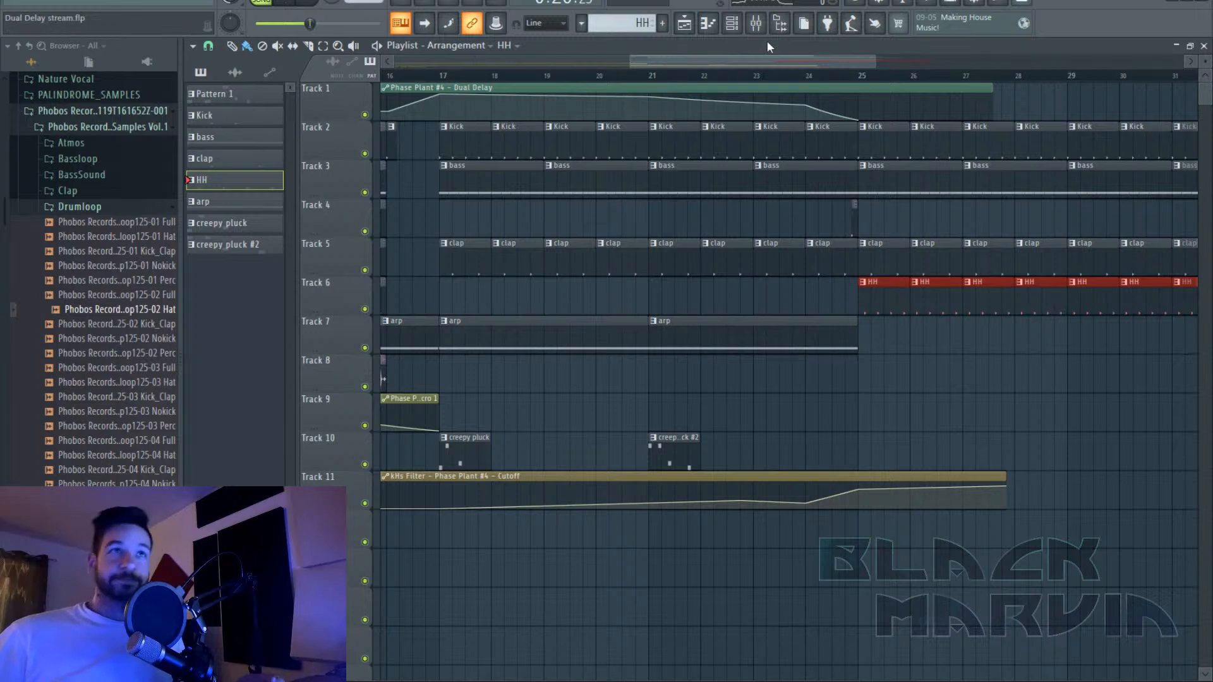
click(732, 23)
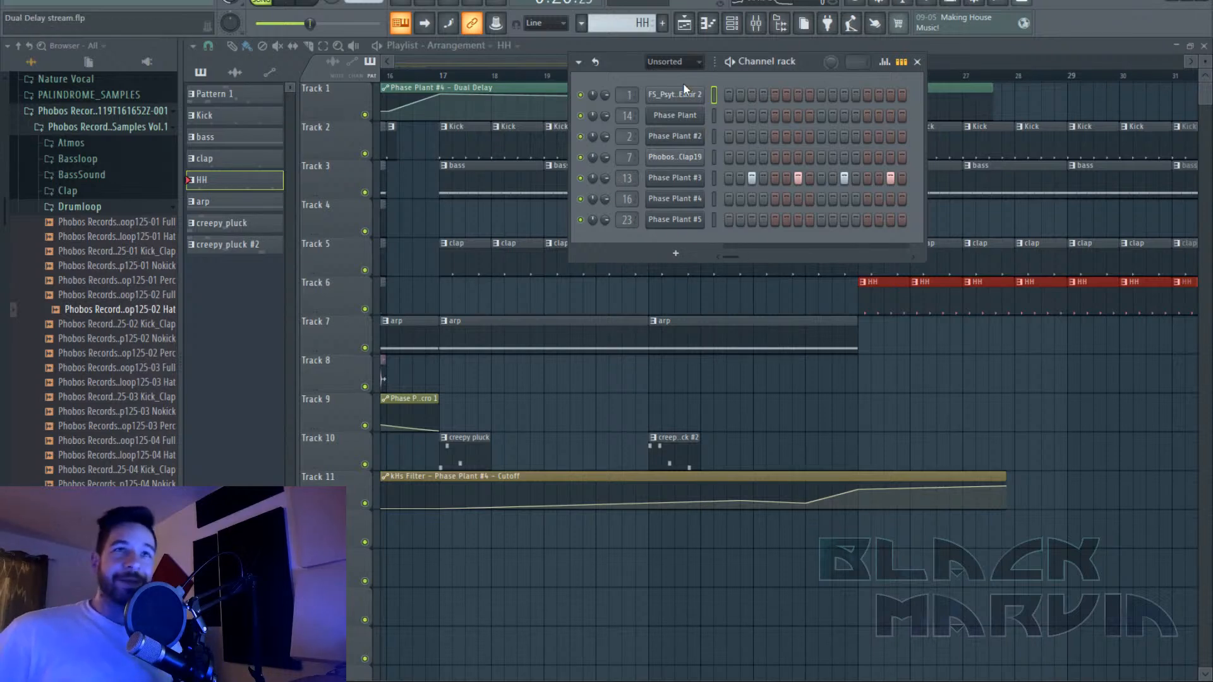
click(1025, 48)
scroll(932, 82, down, 5)
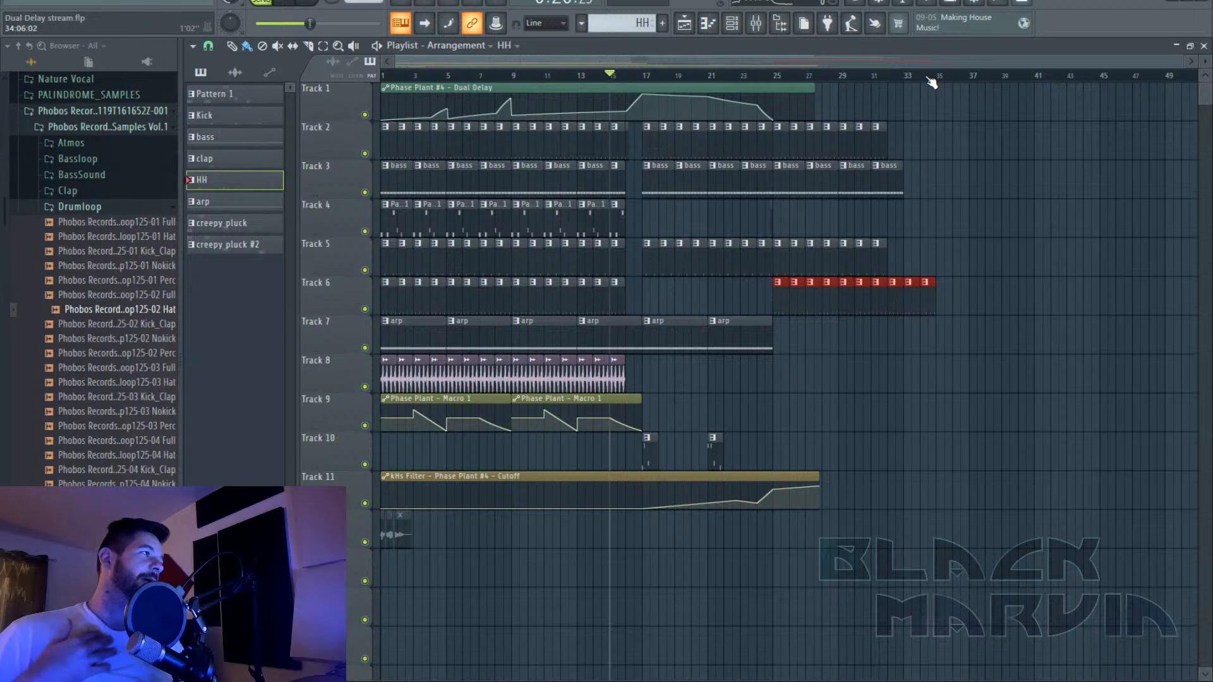
mouse_move(688, 91)
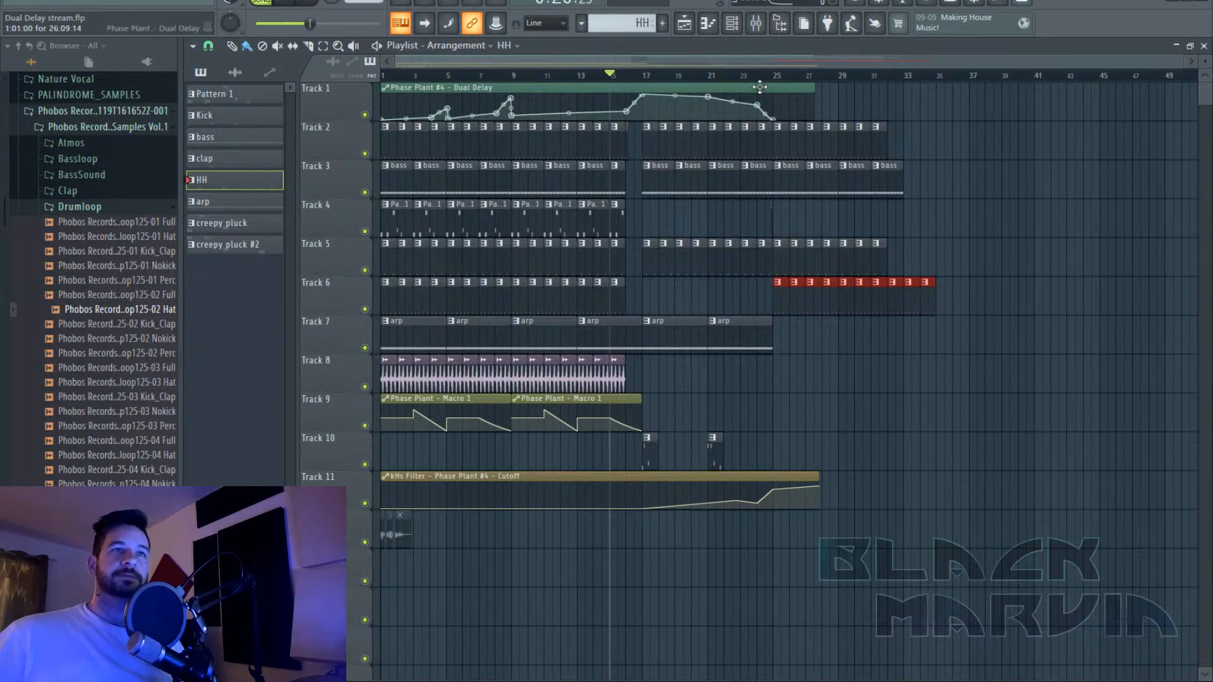
click(743, 29)
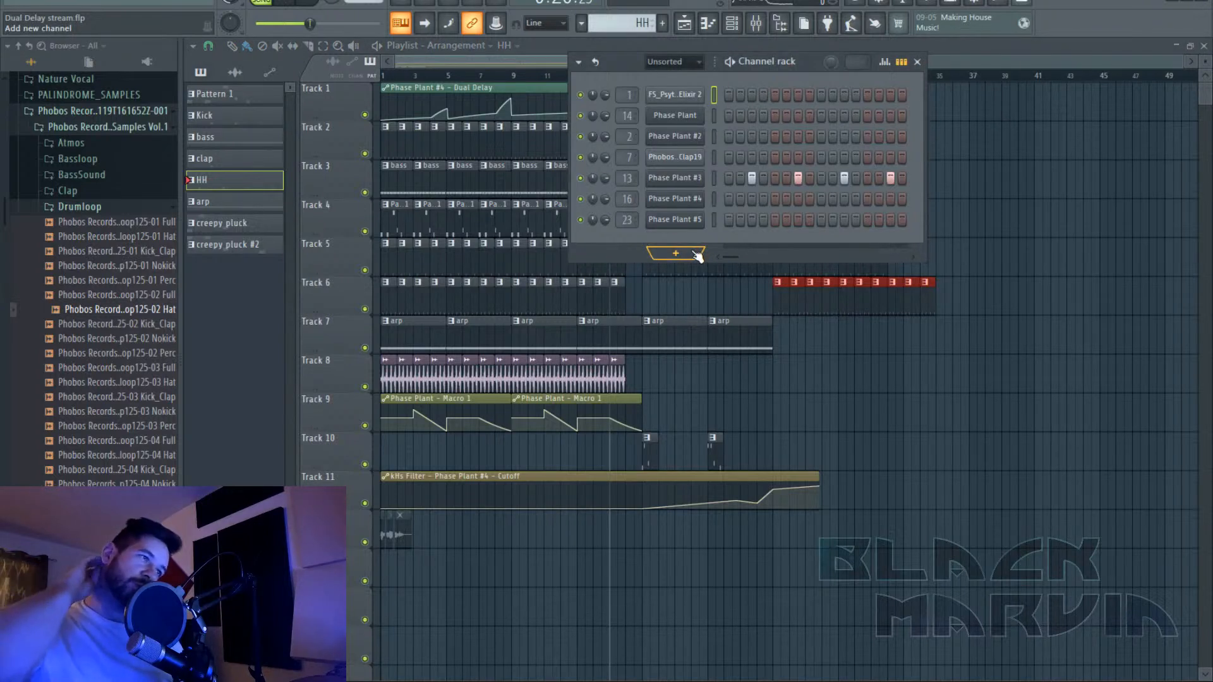
Delete the HH clips after bar 32 on Track 6 and paint kick clips on Track 2 from bar 32 through bar 44.
click(923, 324)
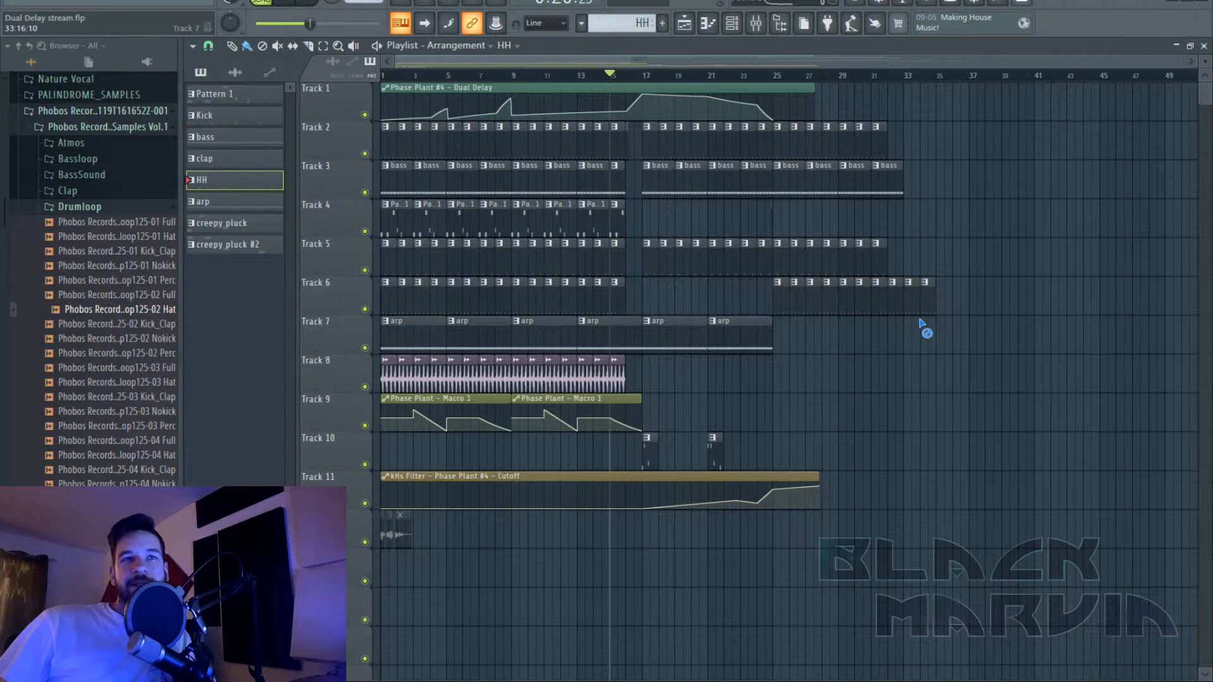
click(878, 152)
drag(893, 154, 1096, 153)
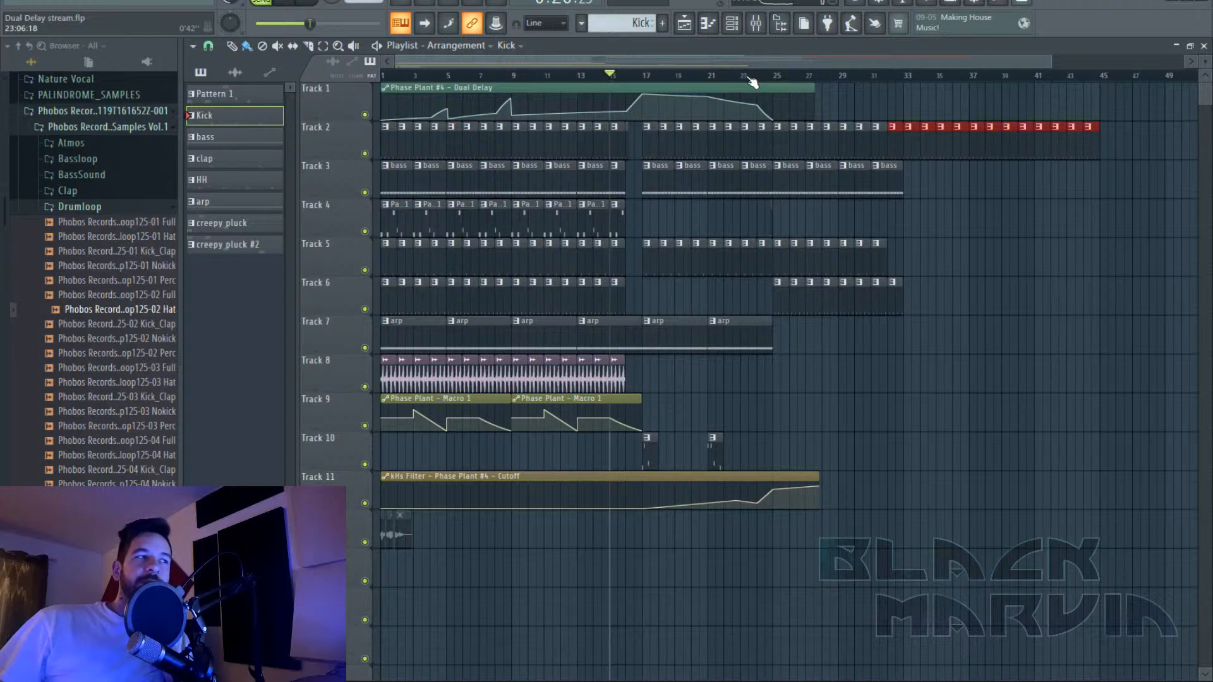
Add a new Phase Plant channel to the channel rack and insert a Wavetable oscillator in it.
click(743, 31)
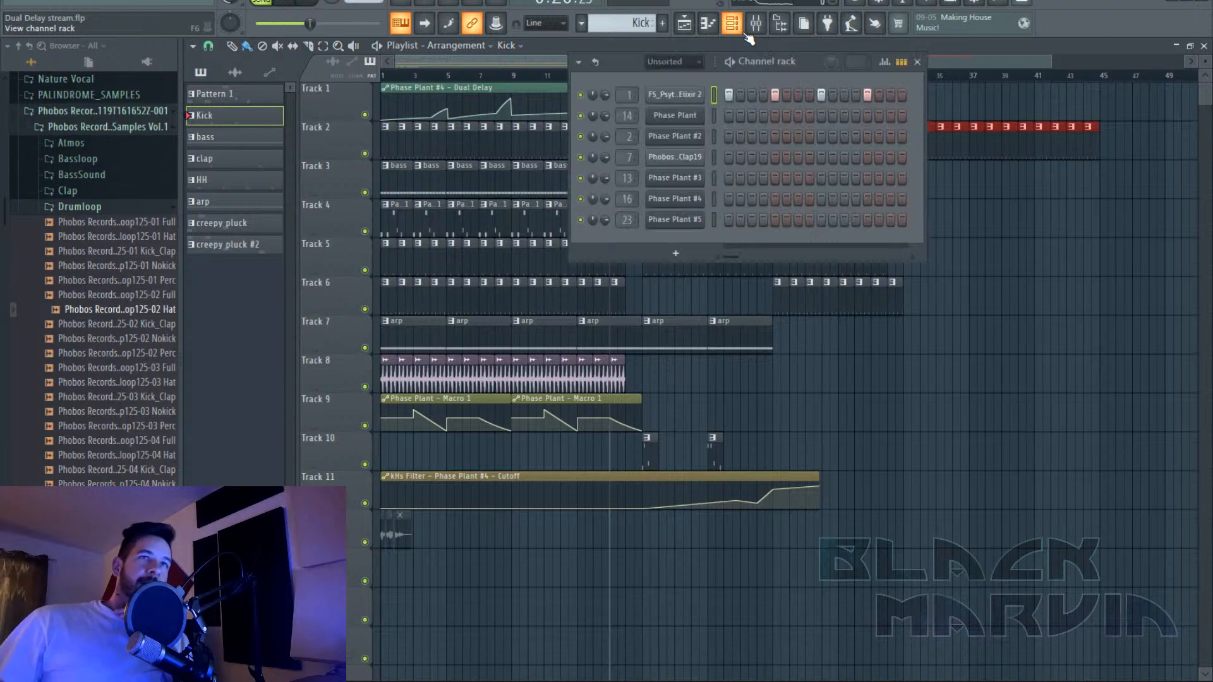
click(681, 256)
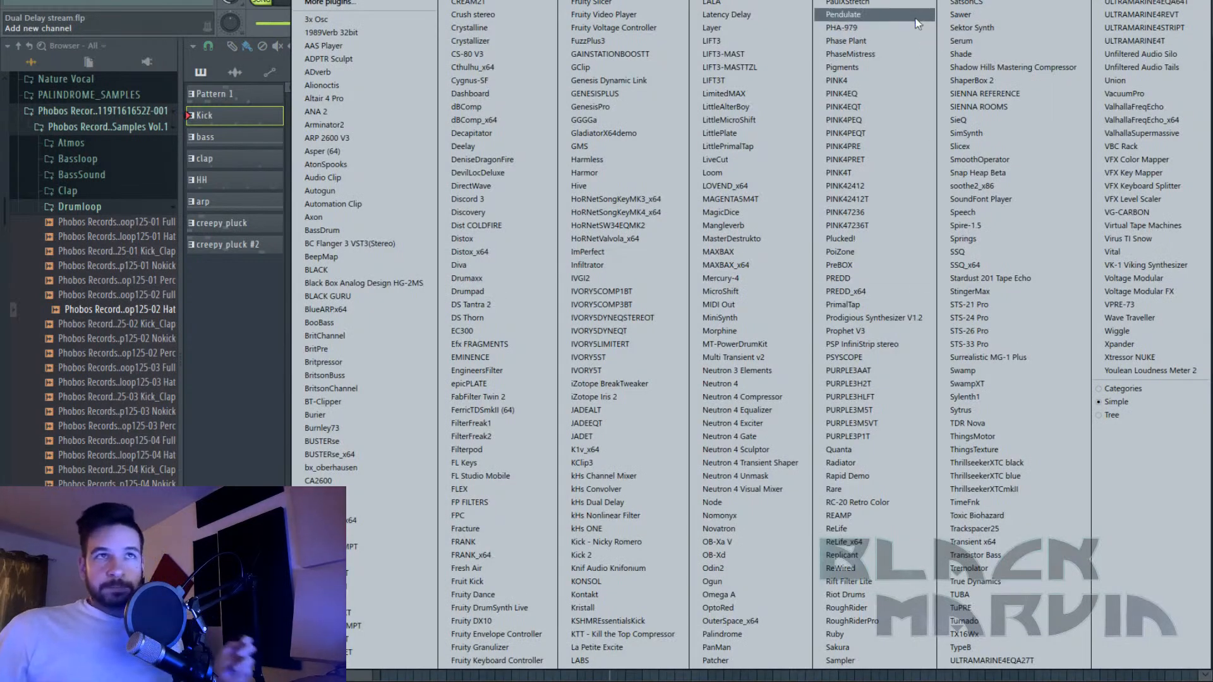
click(909, 47)
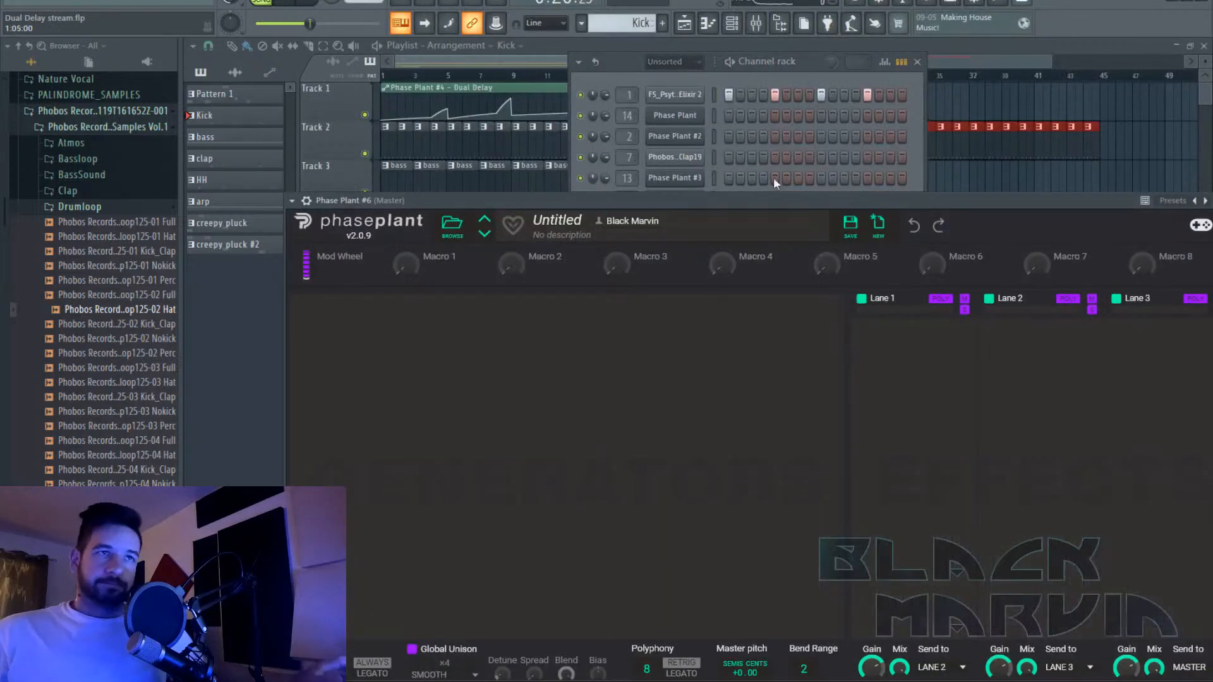
click(445, 238)
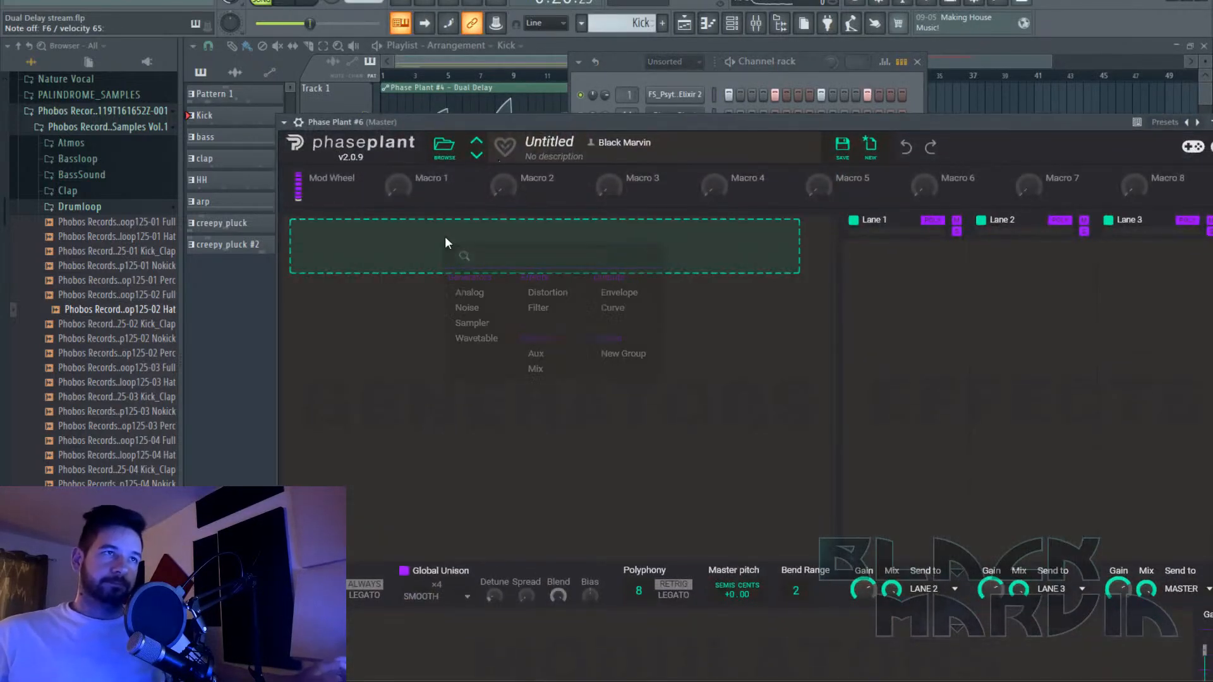
click(510, 341)
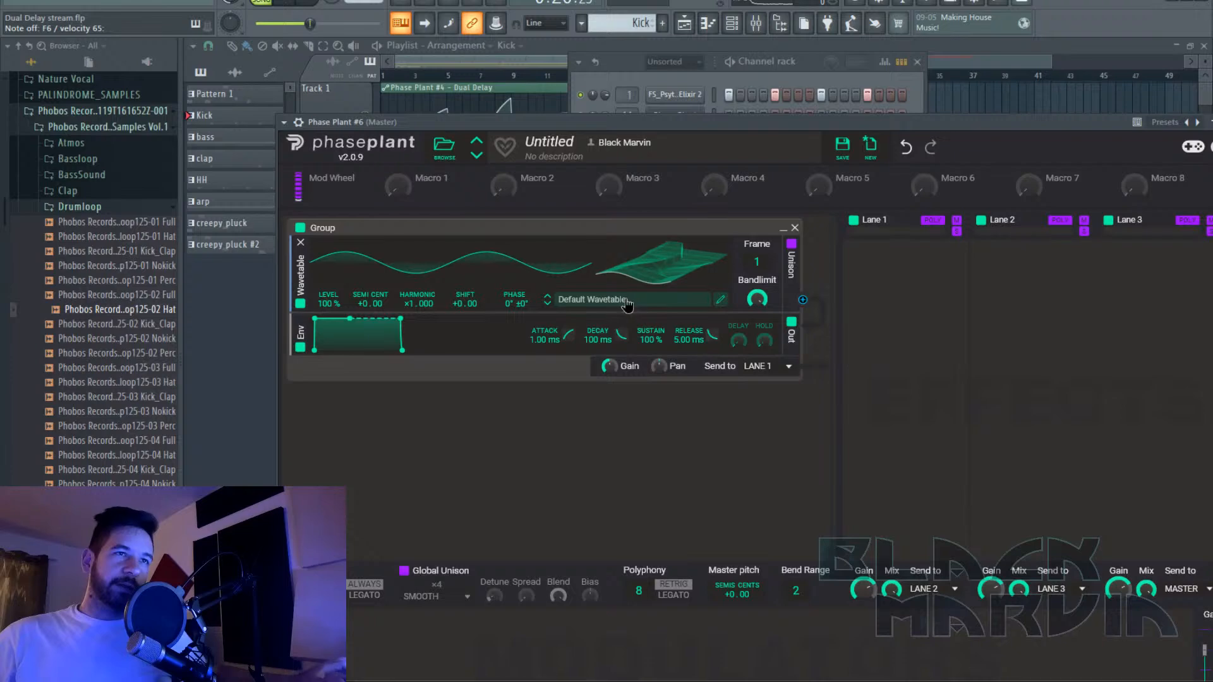
Load the first wavetable from the Acid Splash folder into the oscillator and set its pitch to -12 semitones.
click(627, 300)
scroll(767, 434, down, 5)
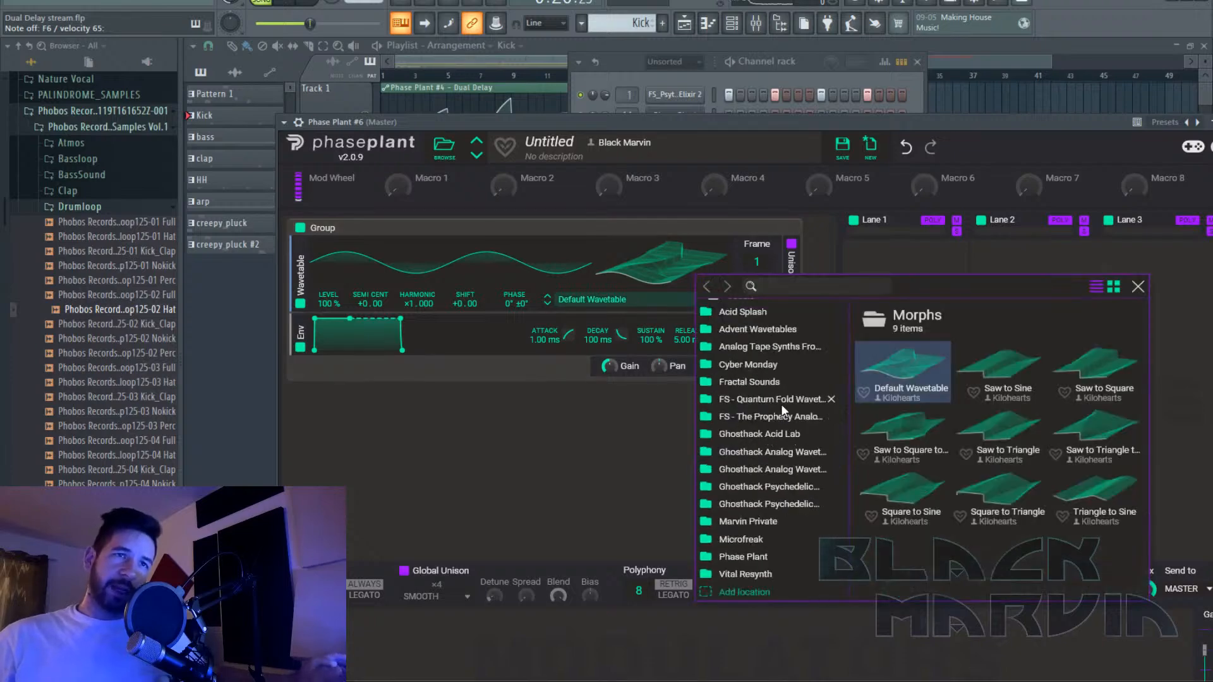
click(751, 309)
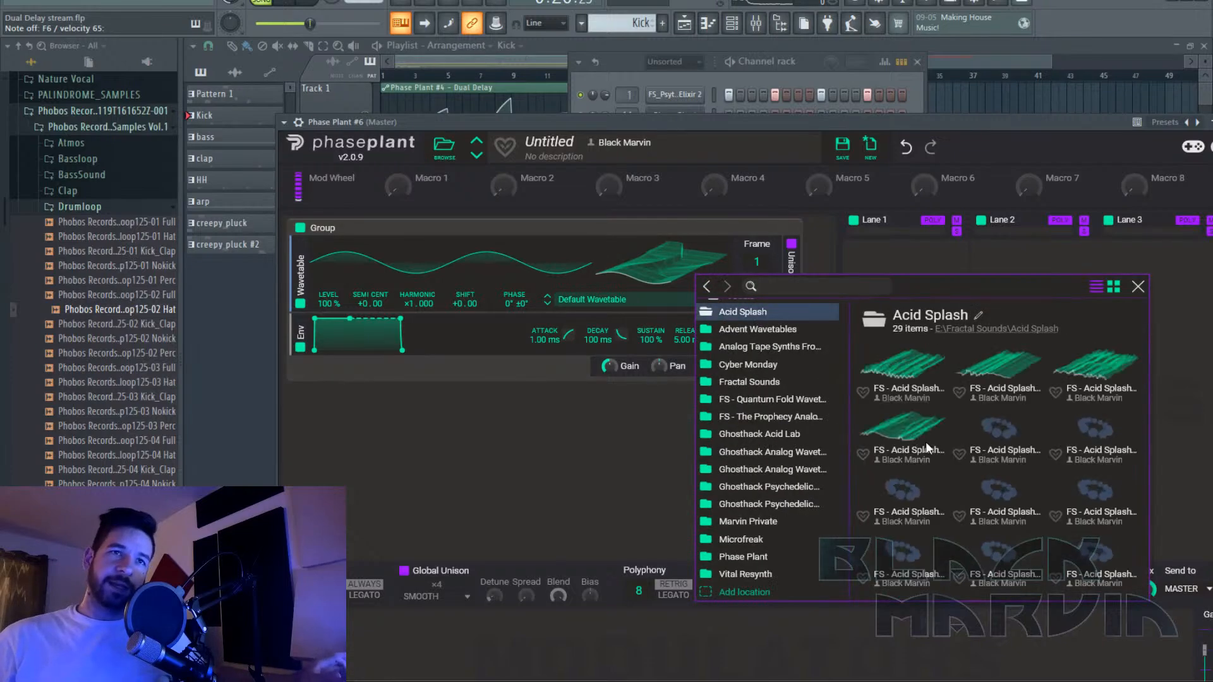
click(893, 359)
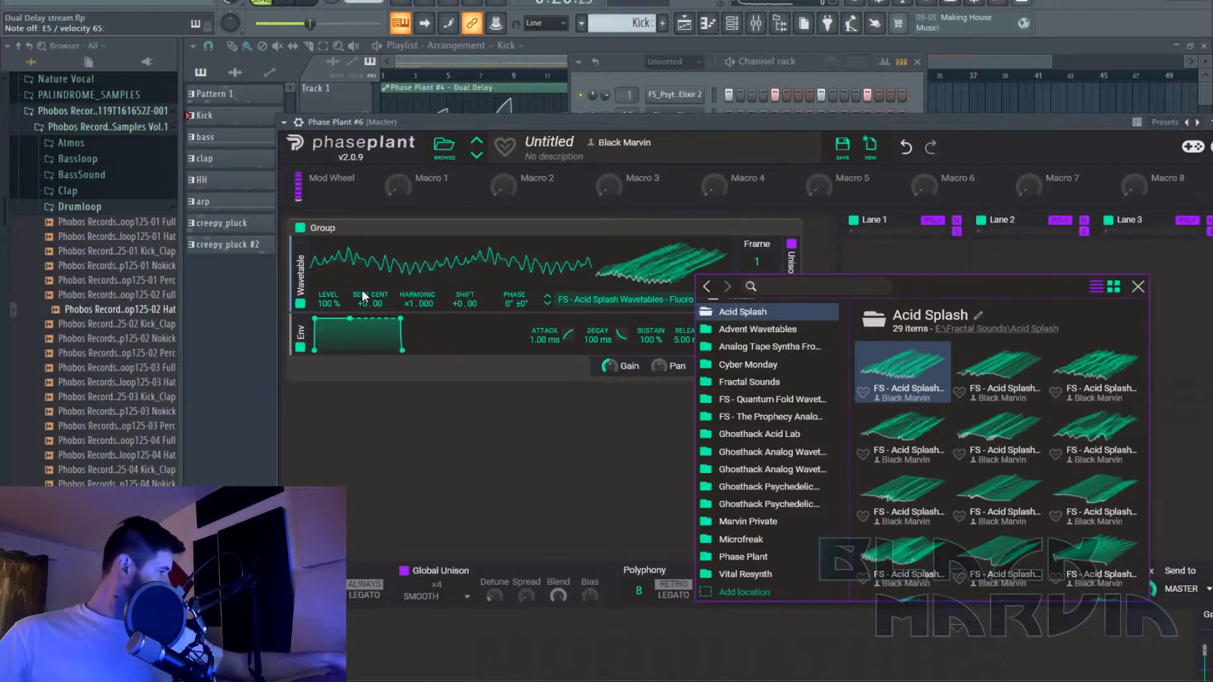
drag(367, 301, 362, 373)
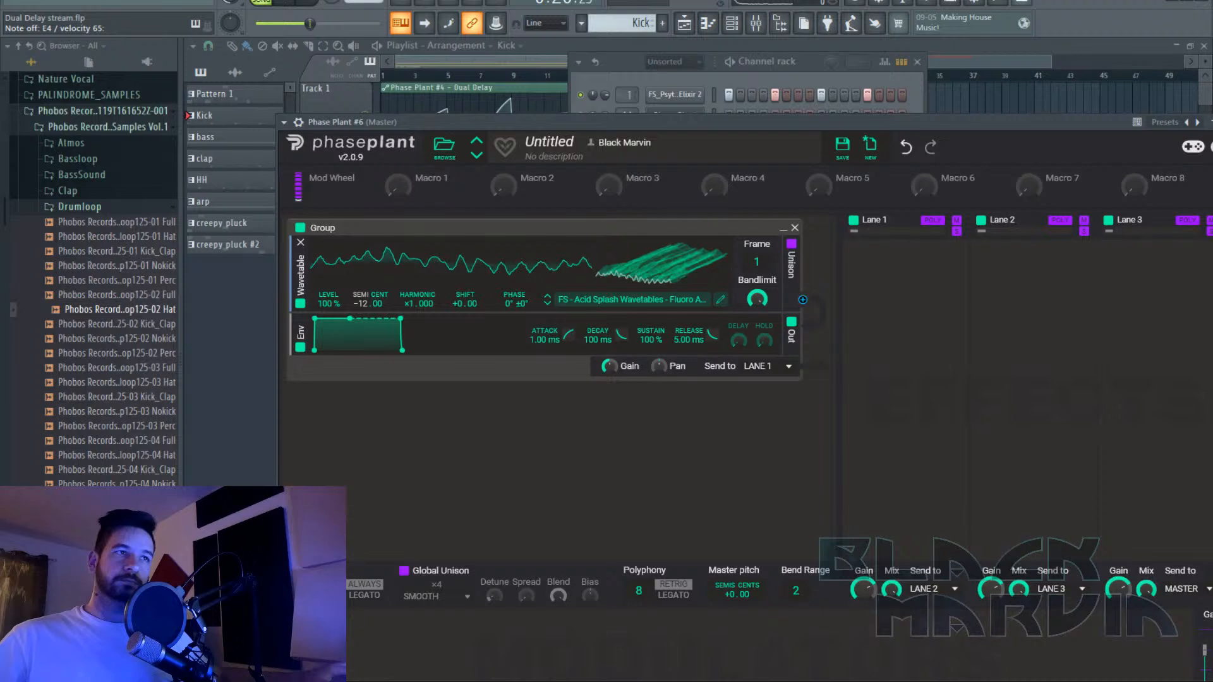
mouse_move(757, 262)
mouse_down()
mouse_move(756, 183)
mouse_move(757, 278)
mouse_up()
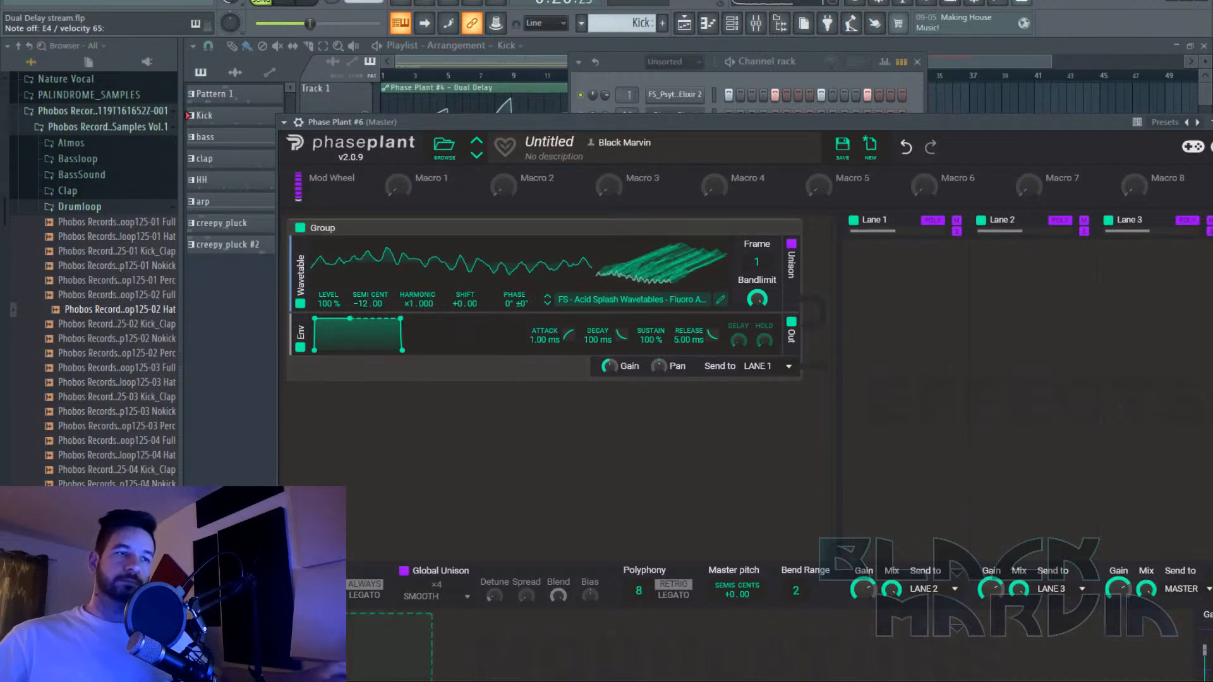
Add an LFO modulator and assign it to the wavetable oscillator's Frame.
drag(583, 122, 566, 36)
click(412, 537)
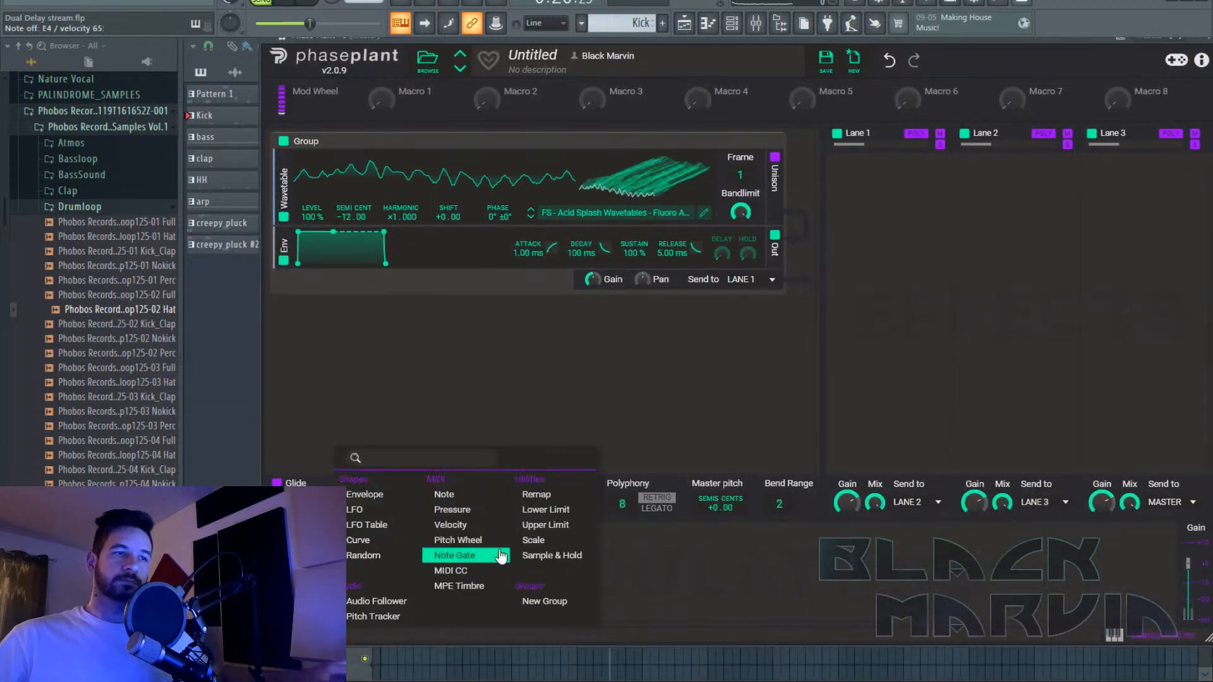
click(363, 510)
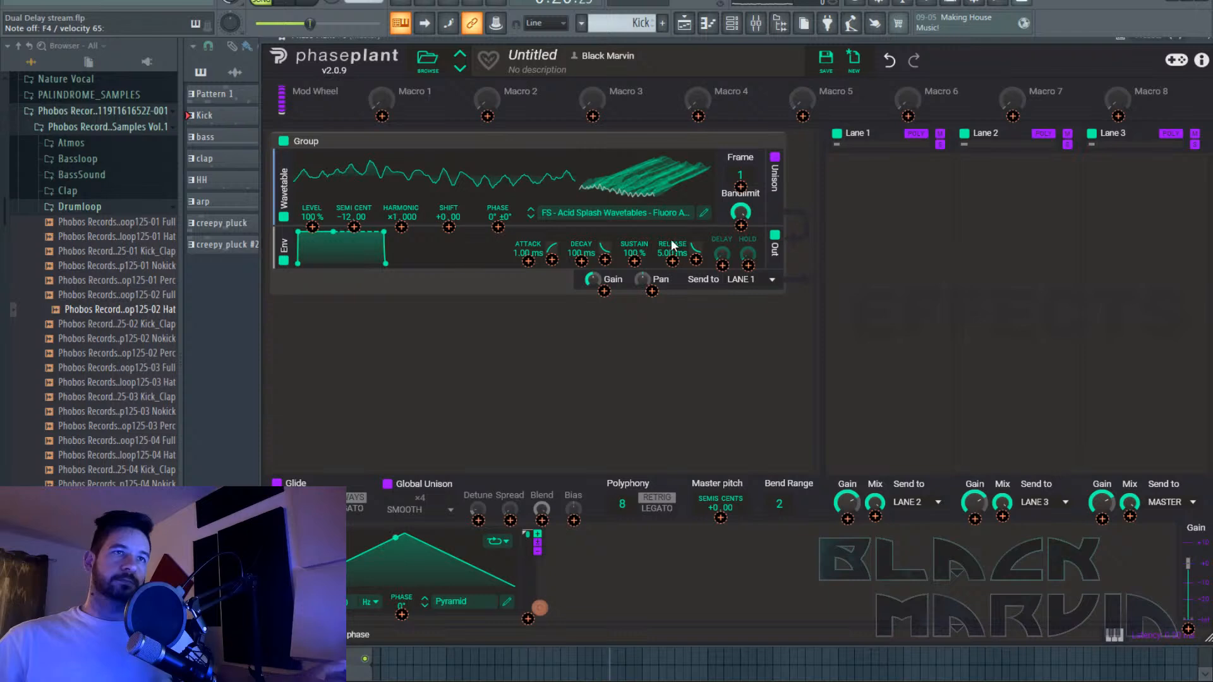
drag(540, 608, 740, 185)
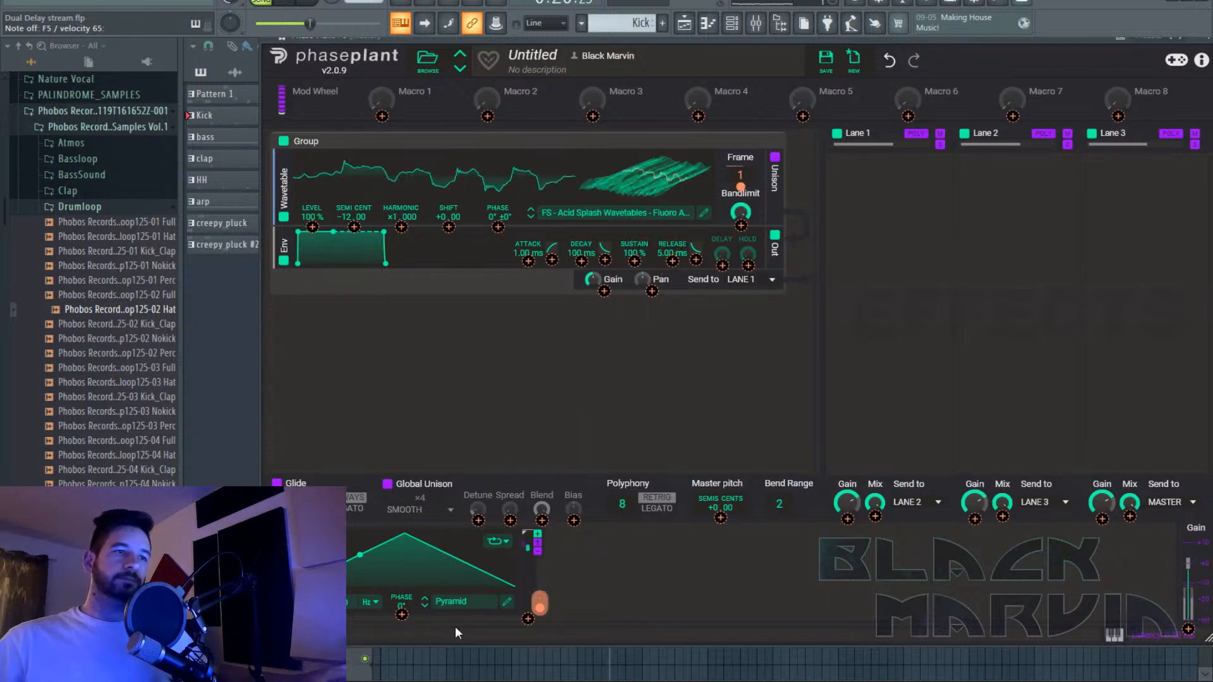
Switch the LFO's rate from free-running to tempo sync.
click(506, 602)
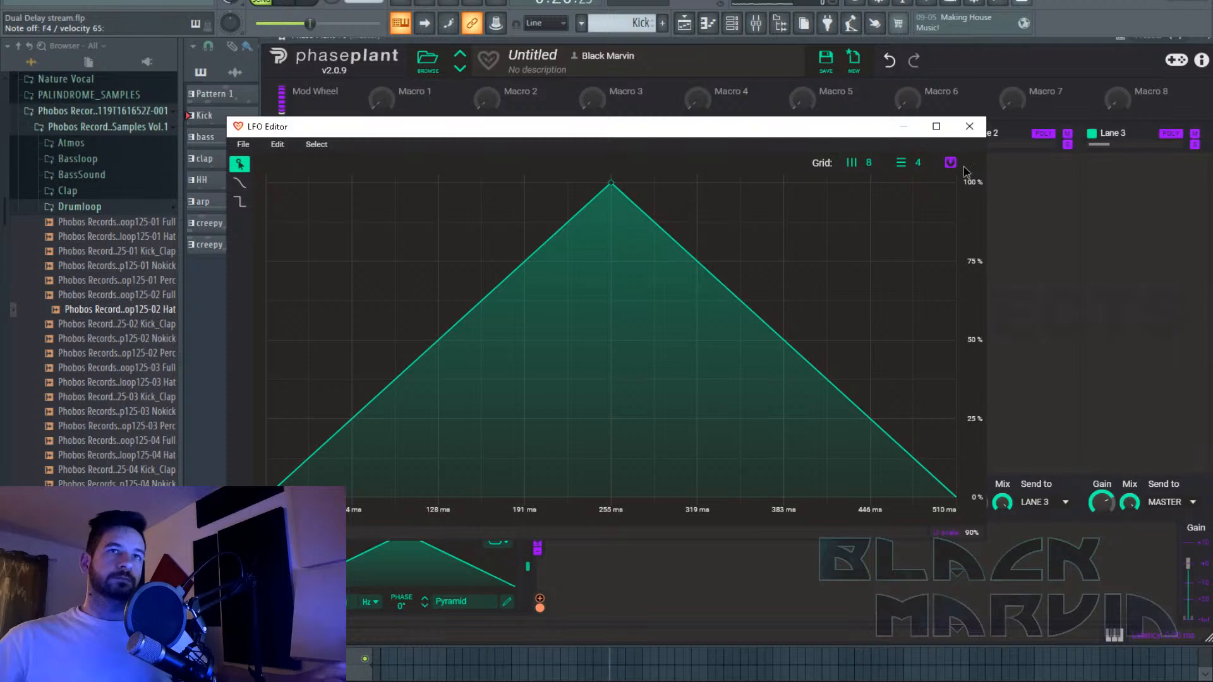
click(969, 126)
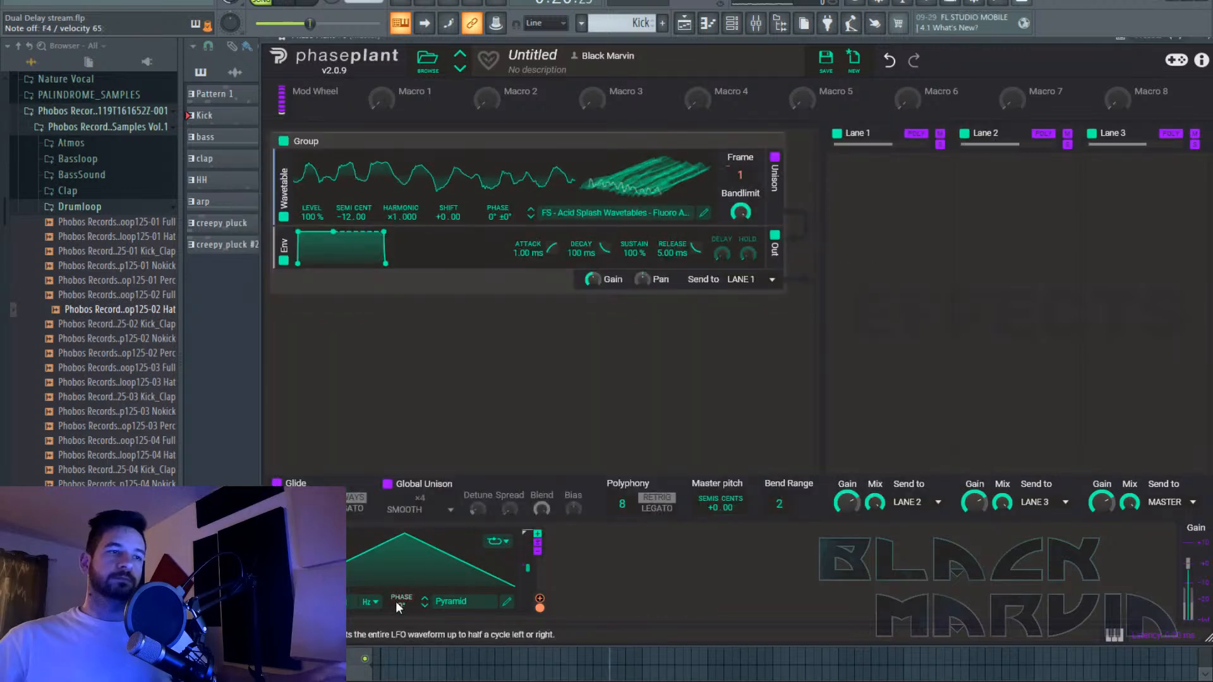
click(377, 602)
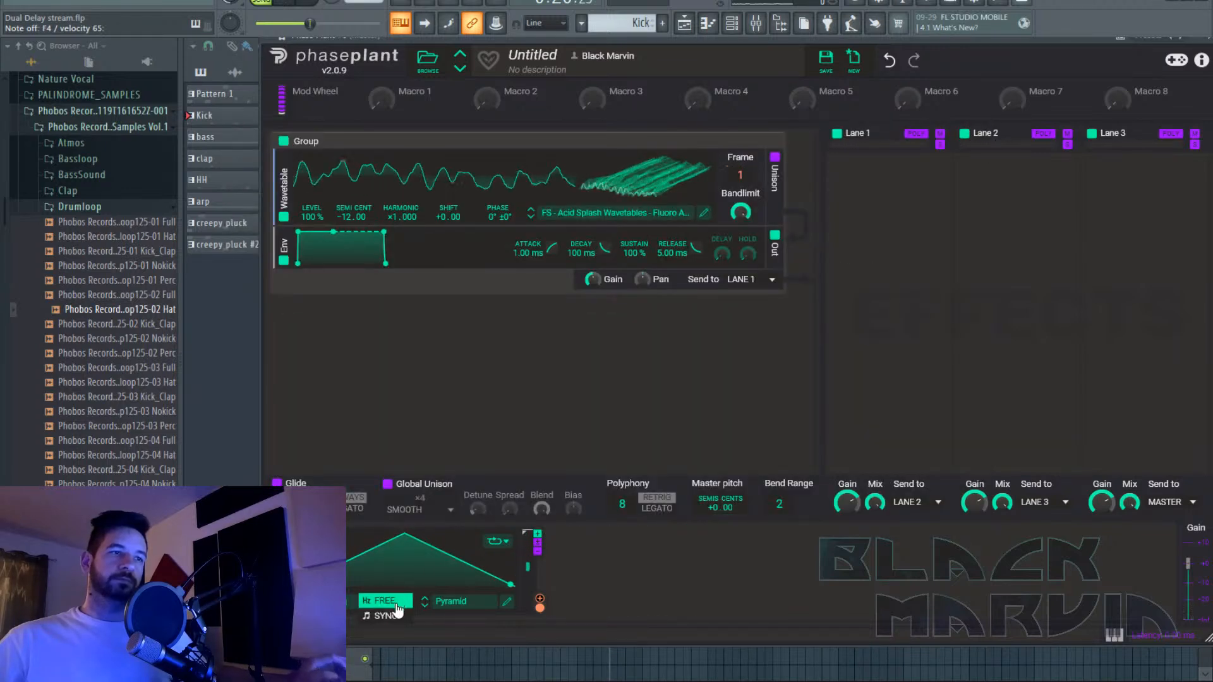
click(394, 614)
Reshape the LFO to fall from 100% at the start to 0% a quarter through, and lengthen its cycle to 16/16.
double_click(482, 579)
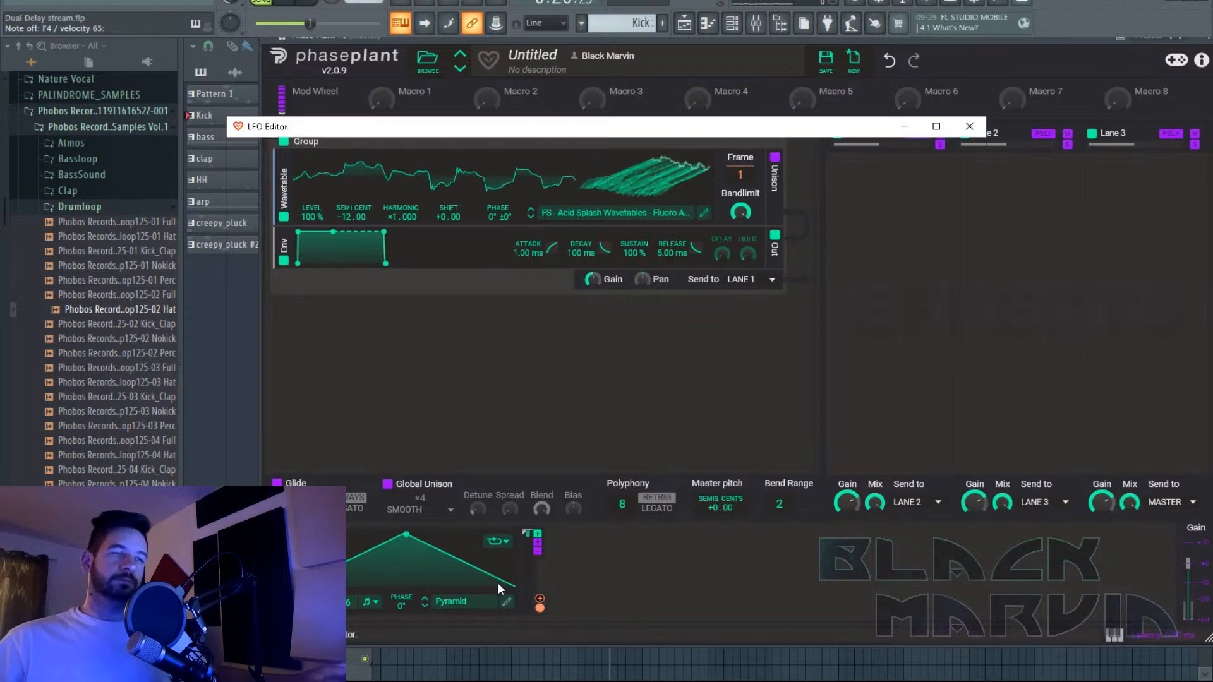
drag(489, 161, 293, 165)
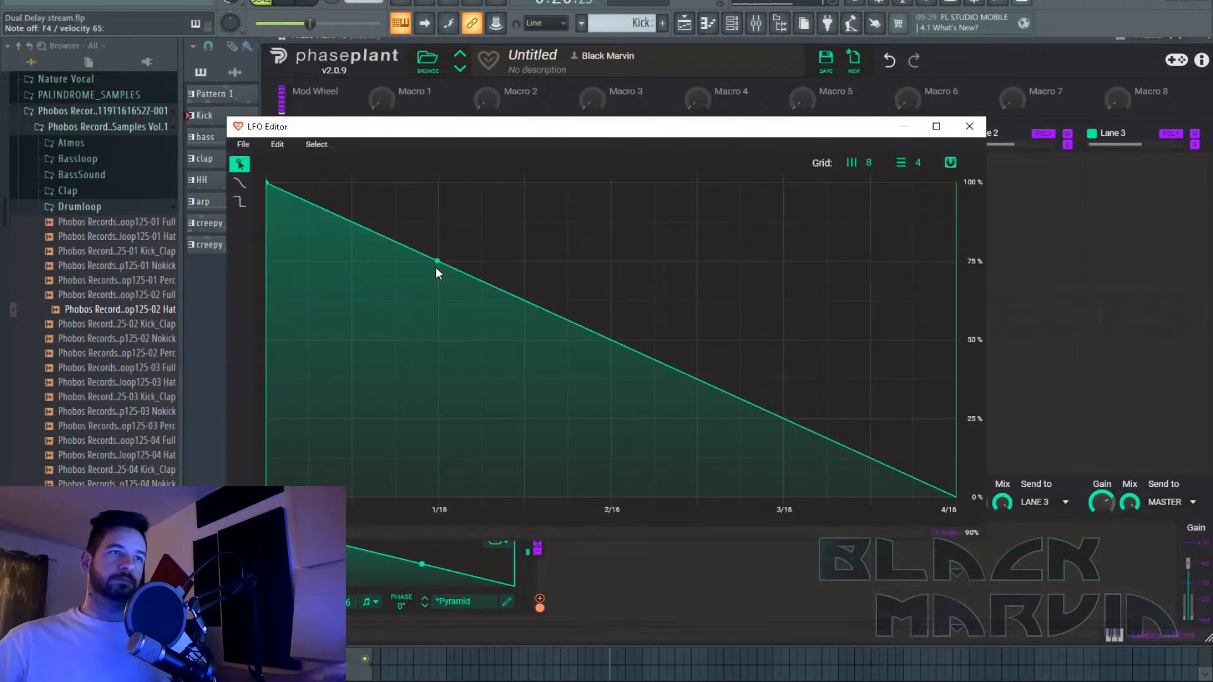
drag(449, 268, 439, 497)
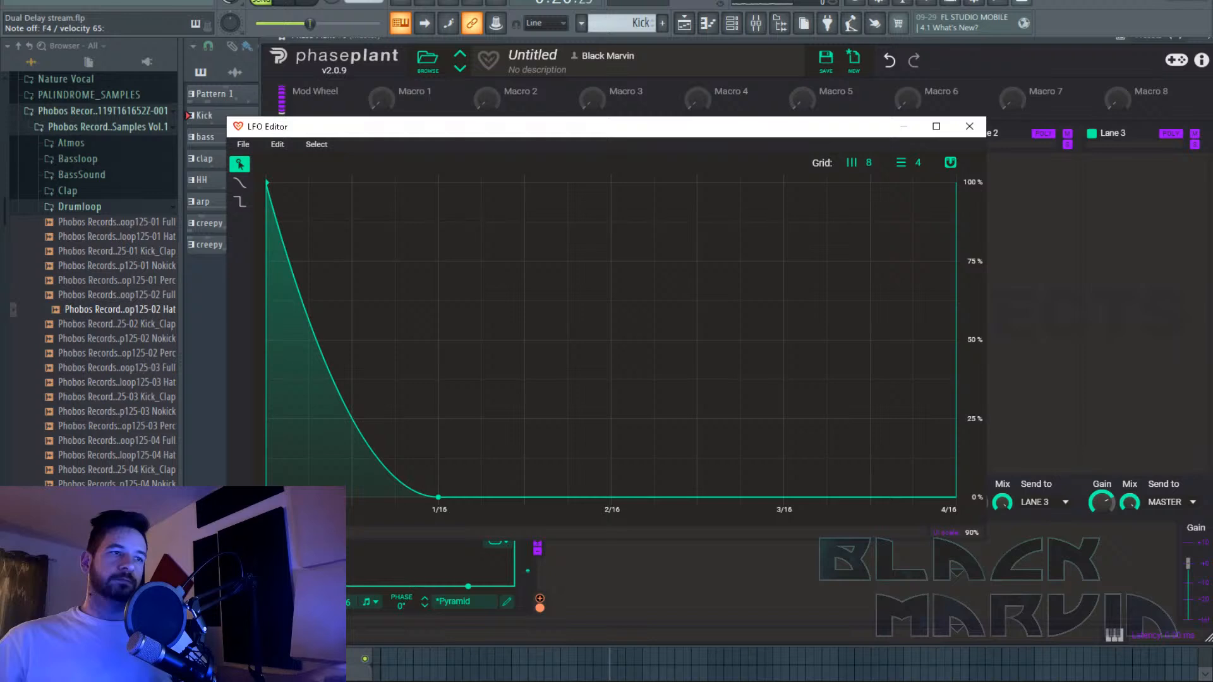
drag(338, 602, 339, 569)
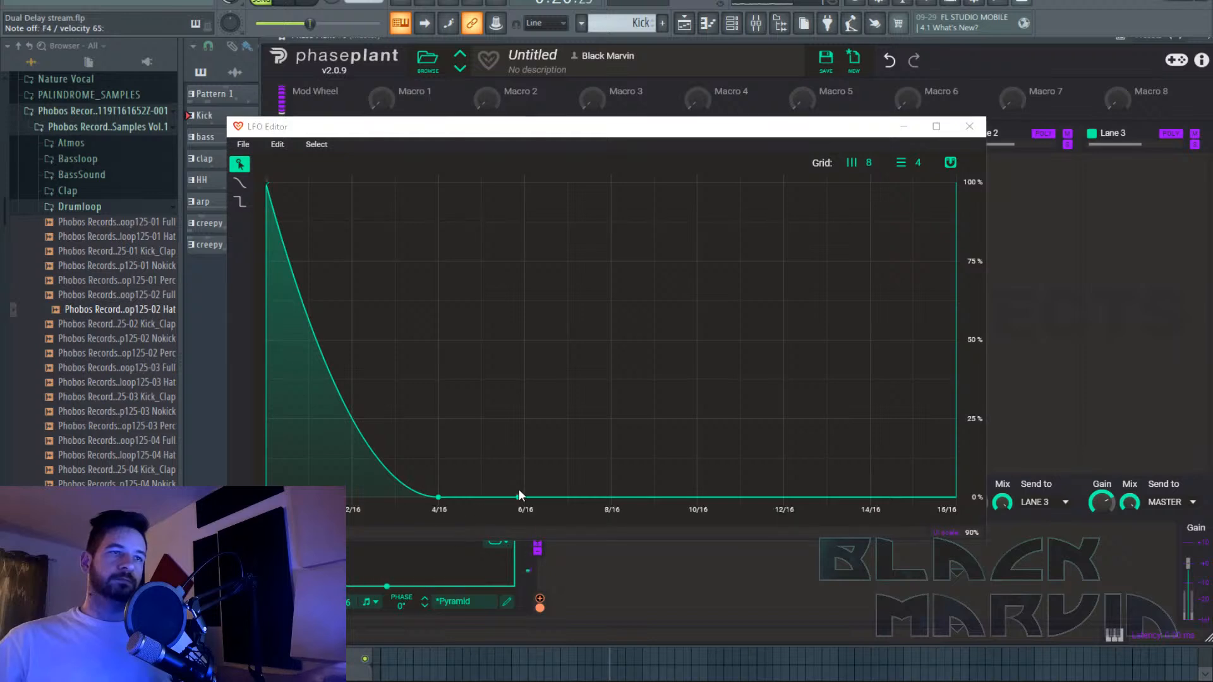
Add three falling 100% peaks to the LFO shape at 4/16, 8/16 and 12/16, and close the LFO editor.
drag(519, 497, 438, 182)
drag(574, 202, 615, 557)
drag(767, 508, 610, 182)
drag(807, 341, 788, 510)
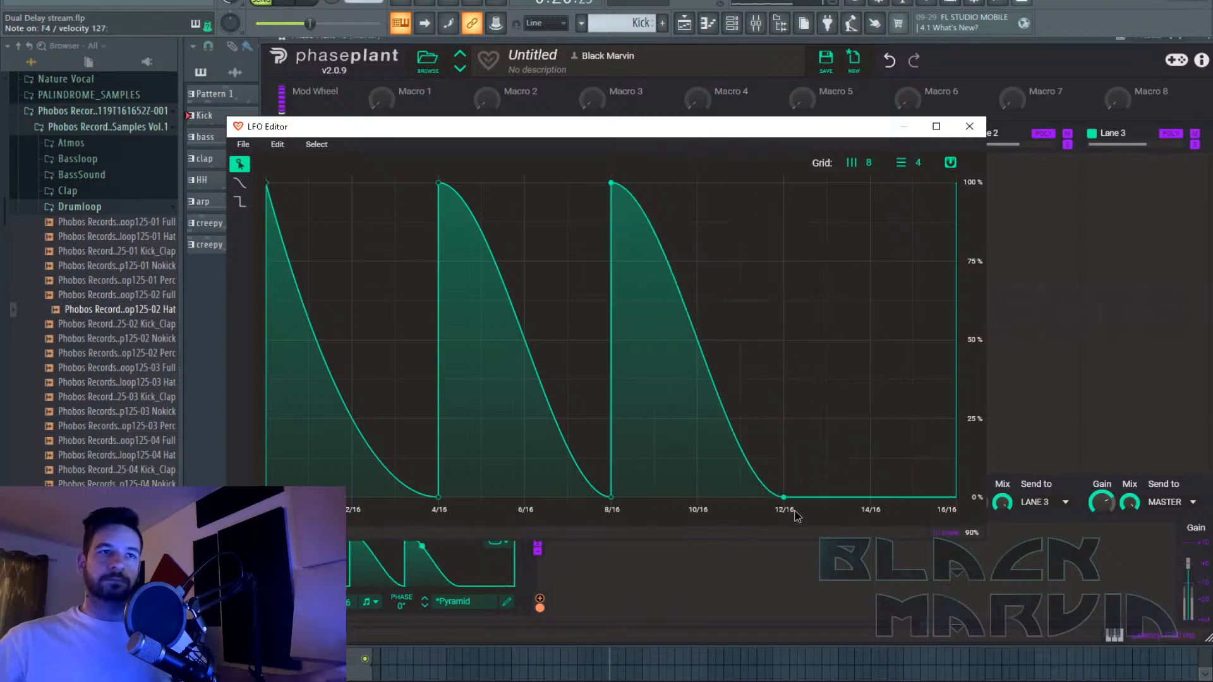
drag(874, 495, 784, 183)
drag(878, 265, 862, 343)
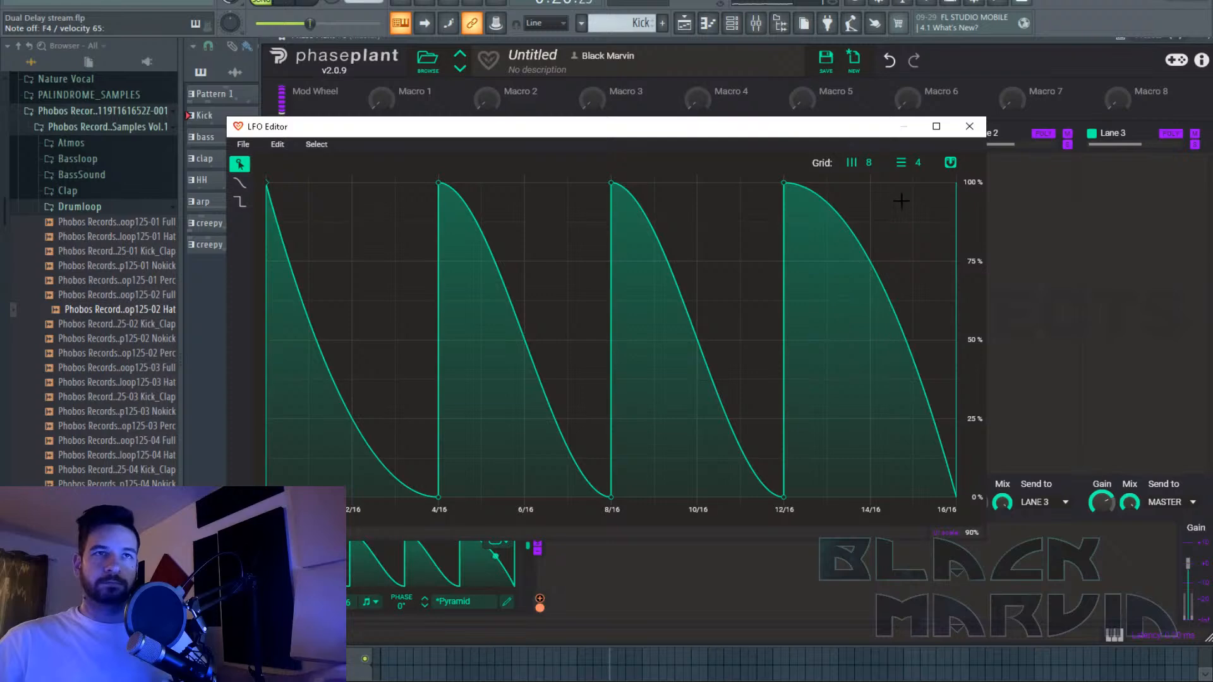
click(969, 127)
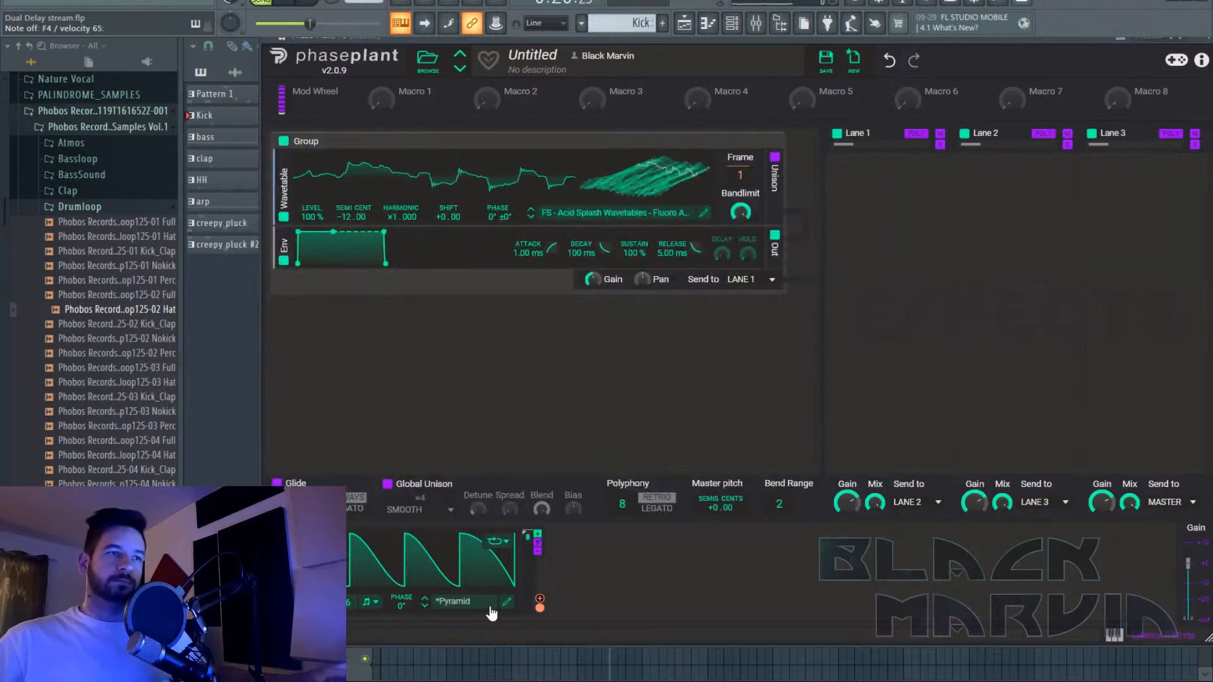
Add a falling 50% peak at 6/16 and a 100% peak at 1/16 that drops to 0% at 2/16 in the LFO shape.
click(508, 603)
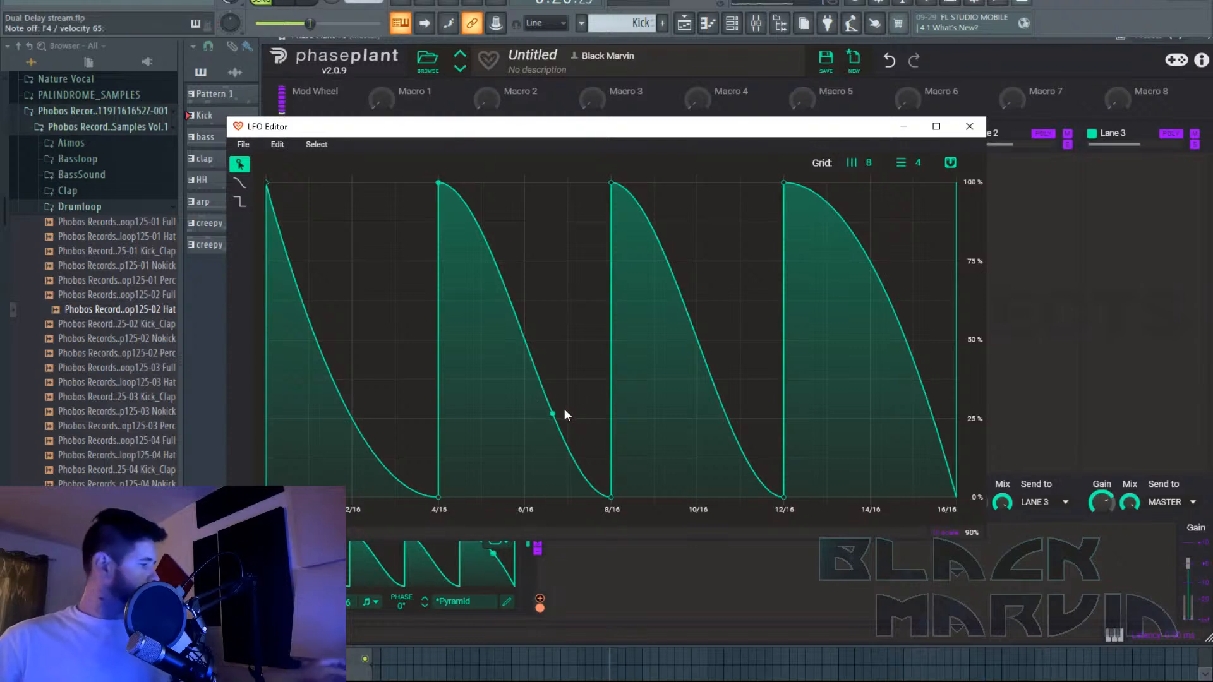
drag(563, 408, 524, 342)
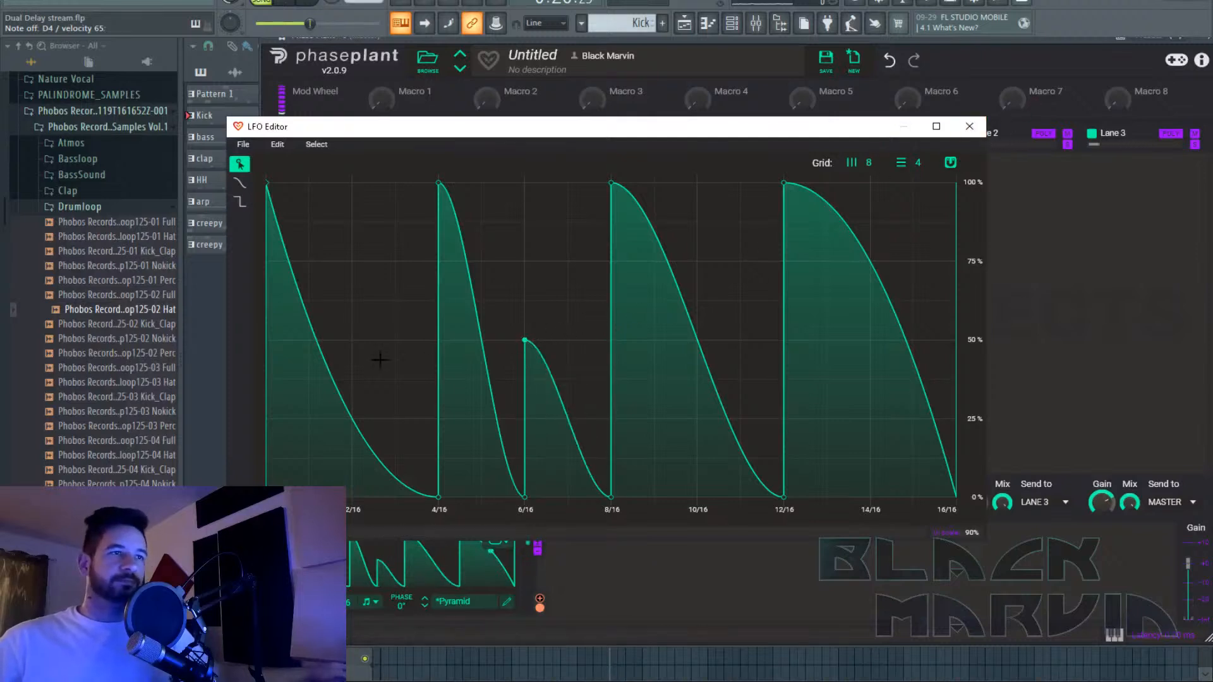
drag(365, 461, 282, 150)
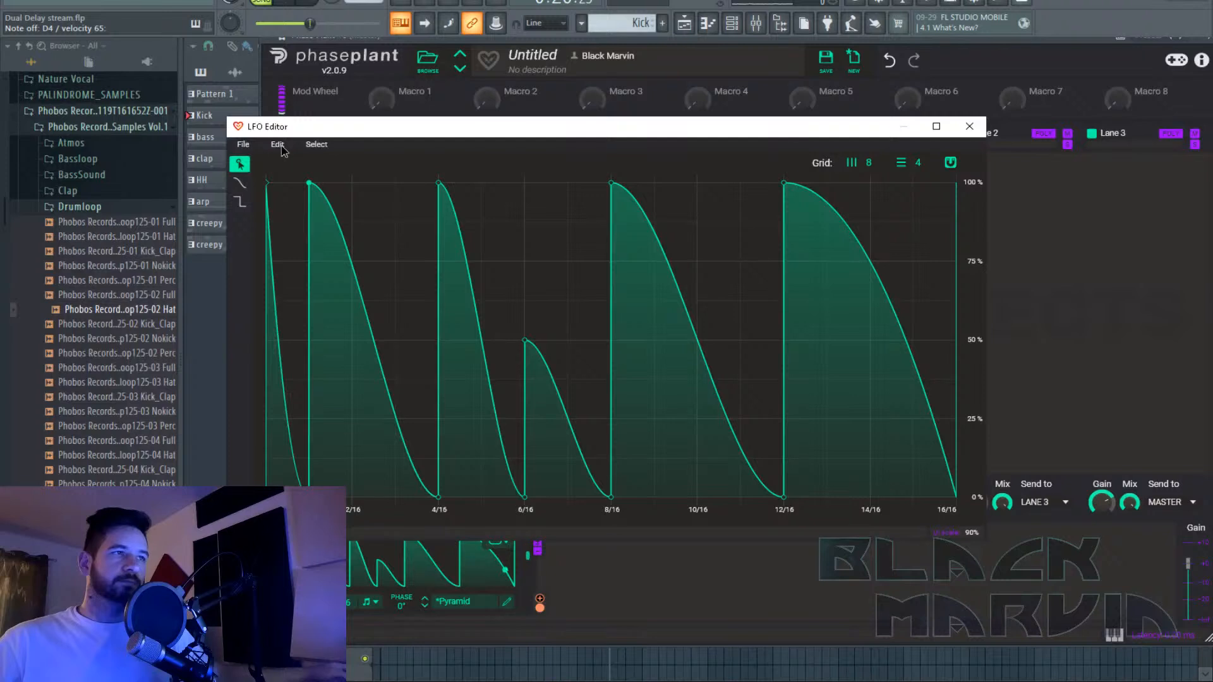
drag(397, 417, 363, 524)
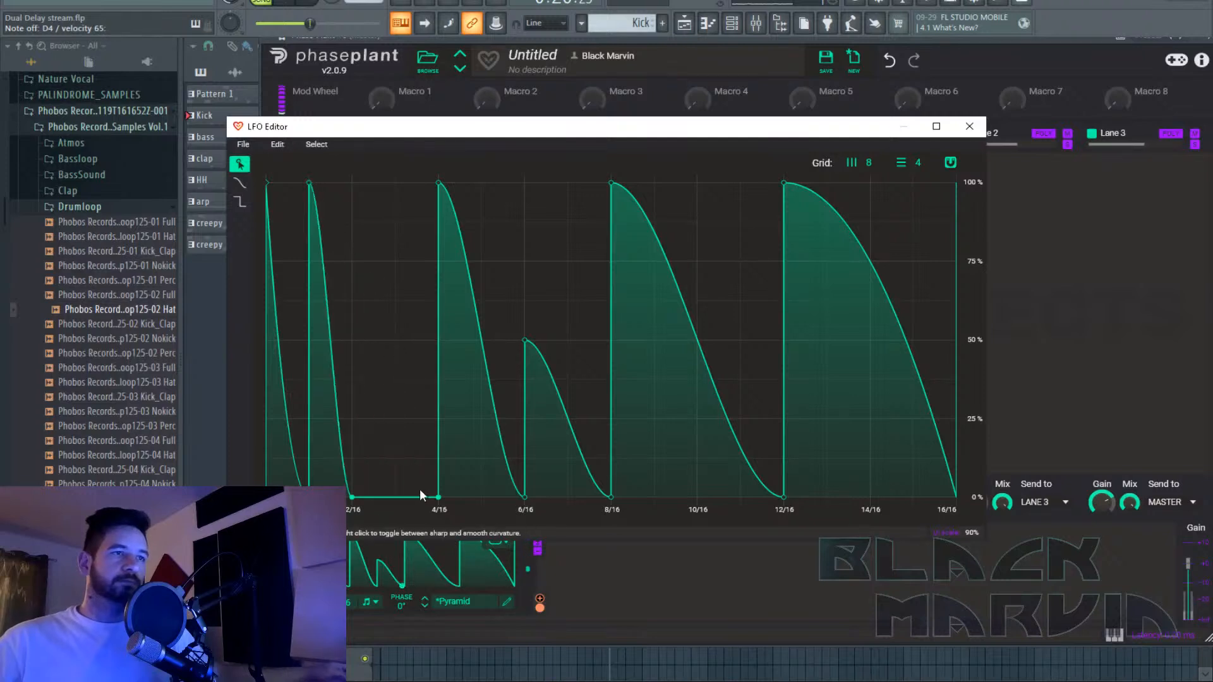
Add a 75% LFO point at 3/16, move the 4/16 peak back to 3/16, and close the LFO editor.
drag(419, 490, 367, 254)
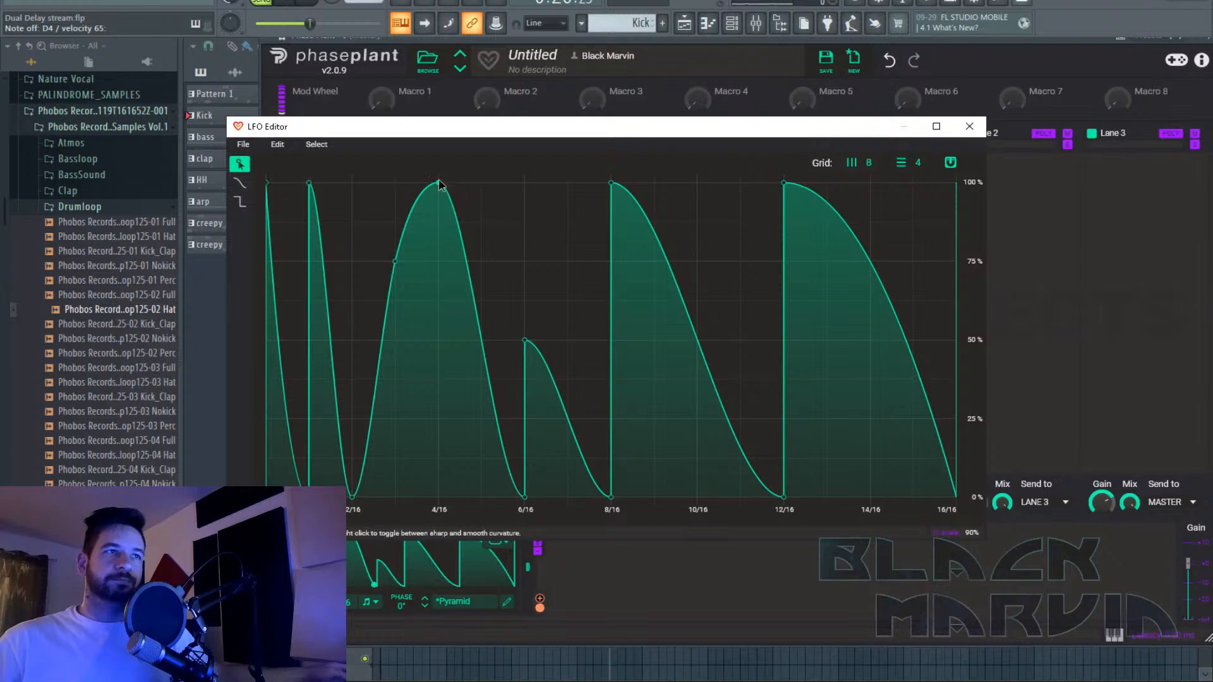
drag(440, 185, 320, 176)
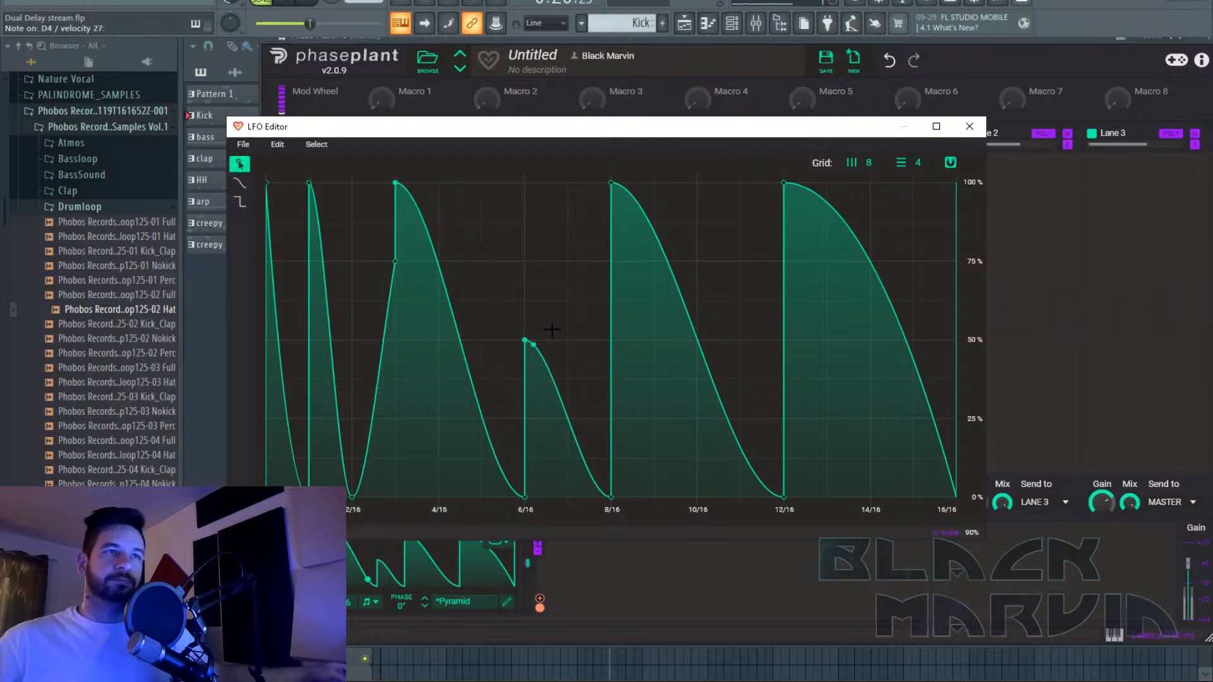
click(613, 183)
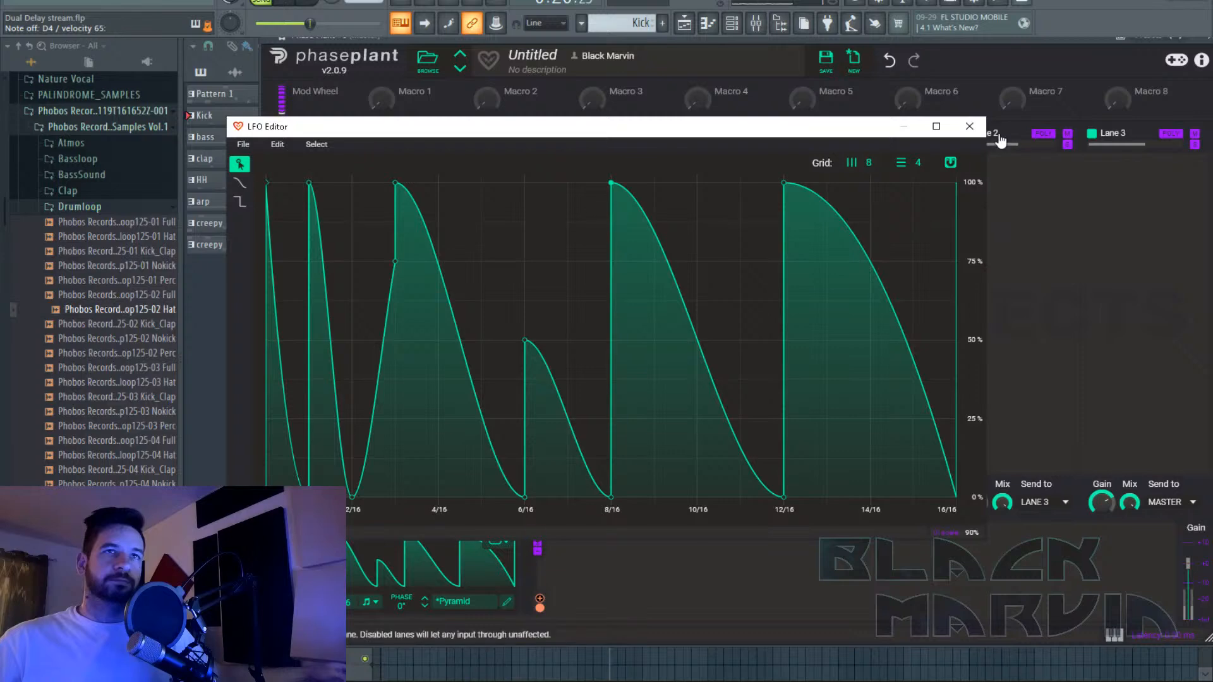
click(970, 126)
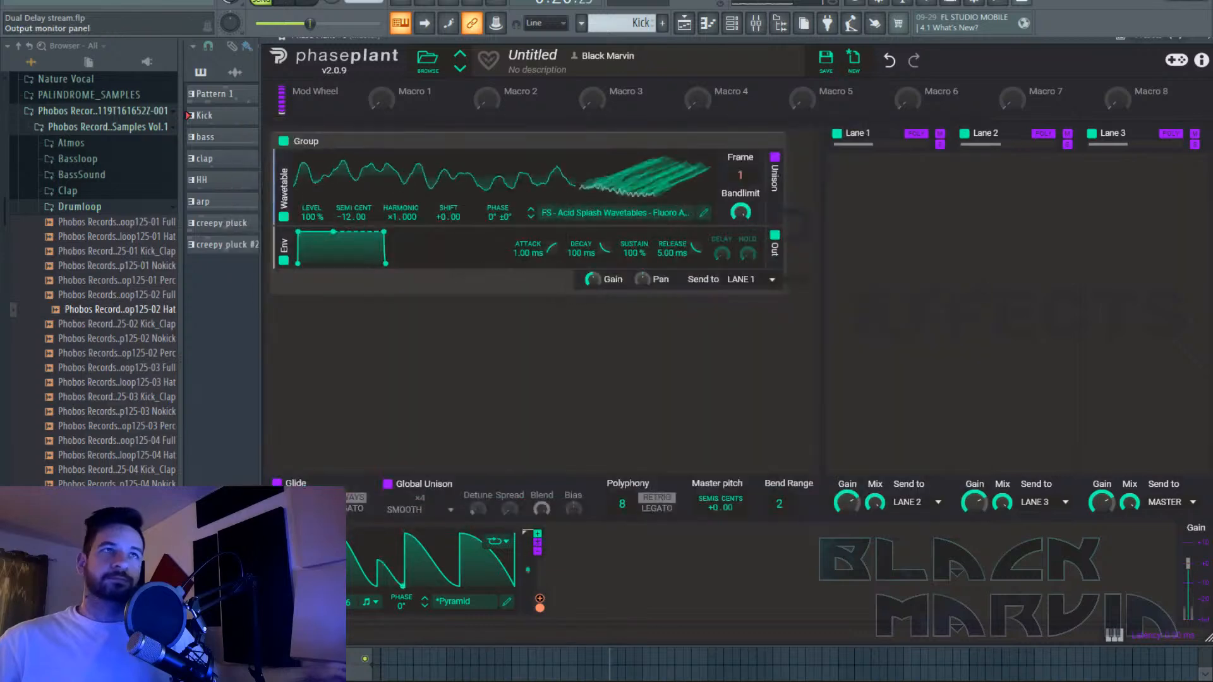
Create a new pattern named acid and open the piano roll of the Phase Plant #6 channel.
click(741, 26)
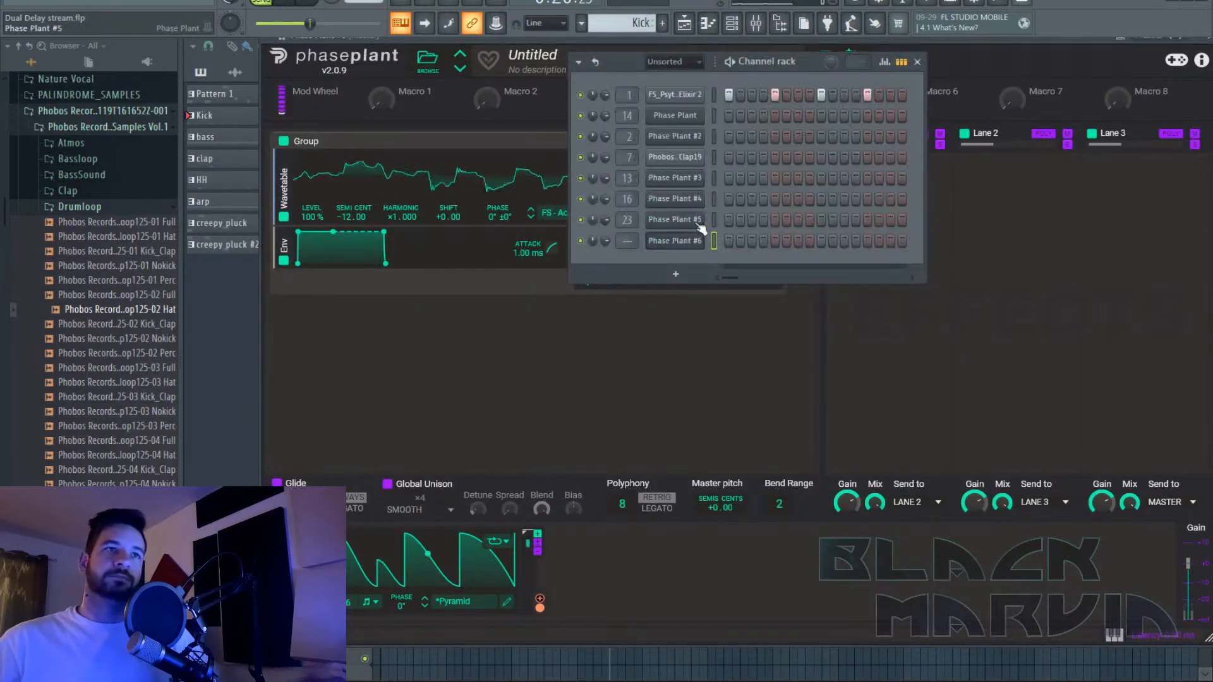
click(662, 23)
text(a)
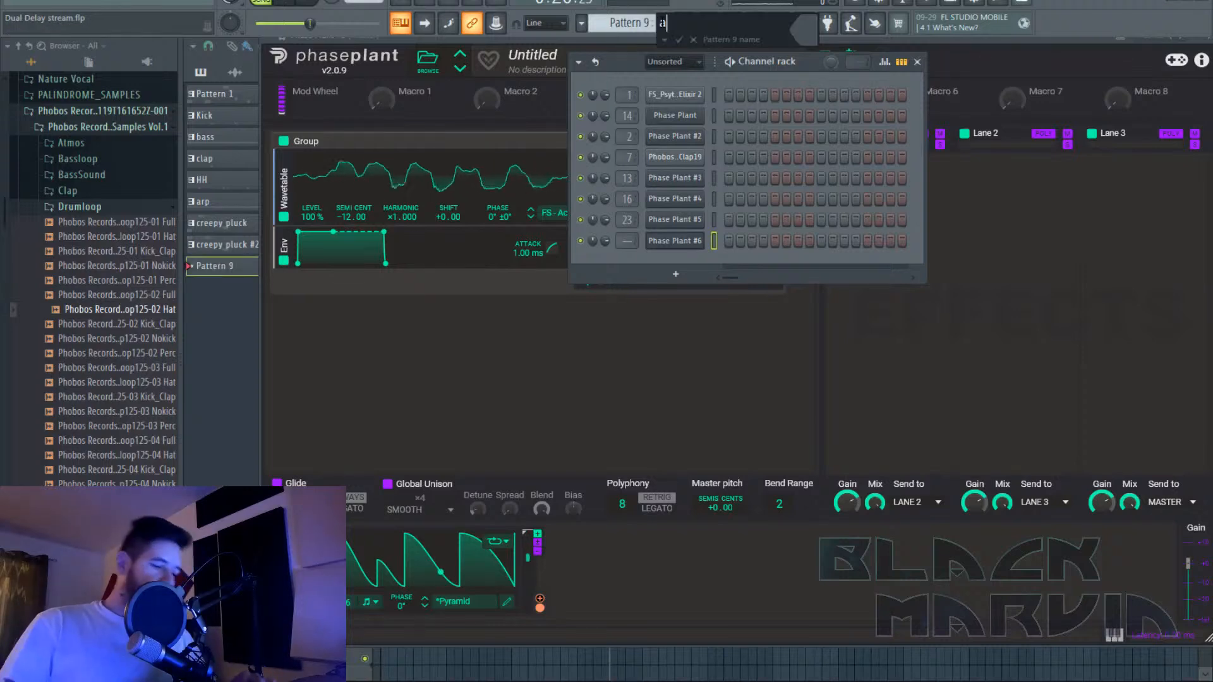
text(cid)
key(Return)
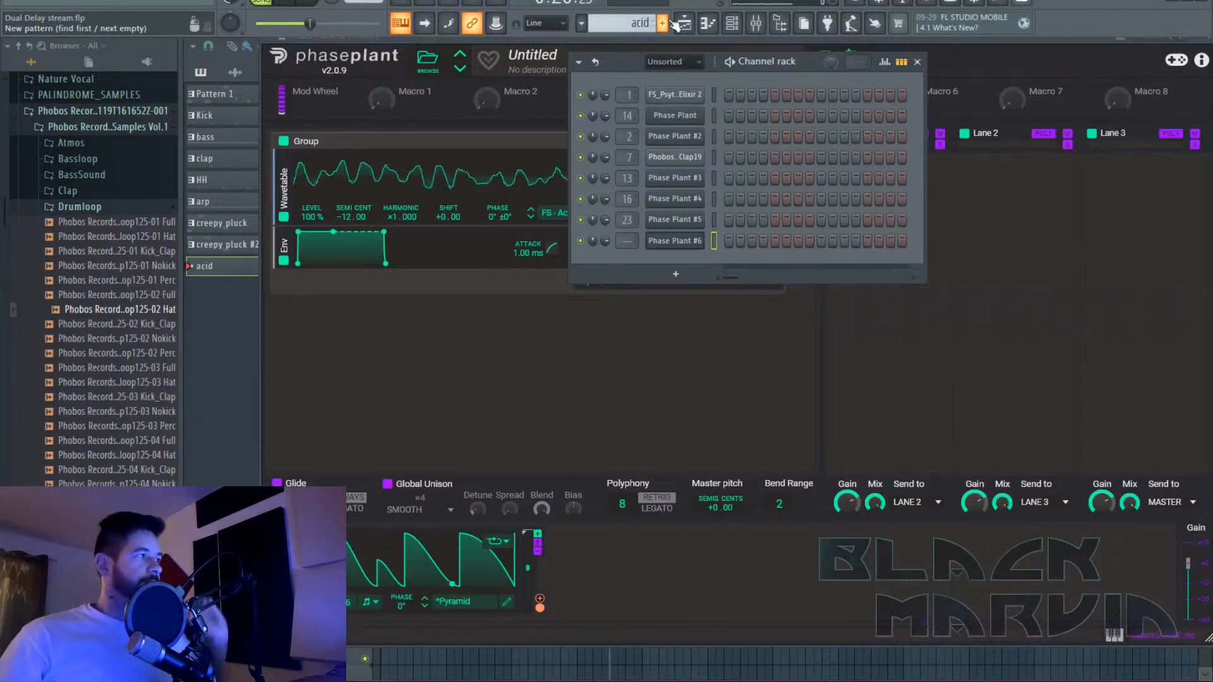
right_click(701, 238)
click(740, 242)
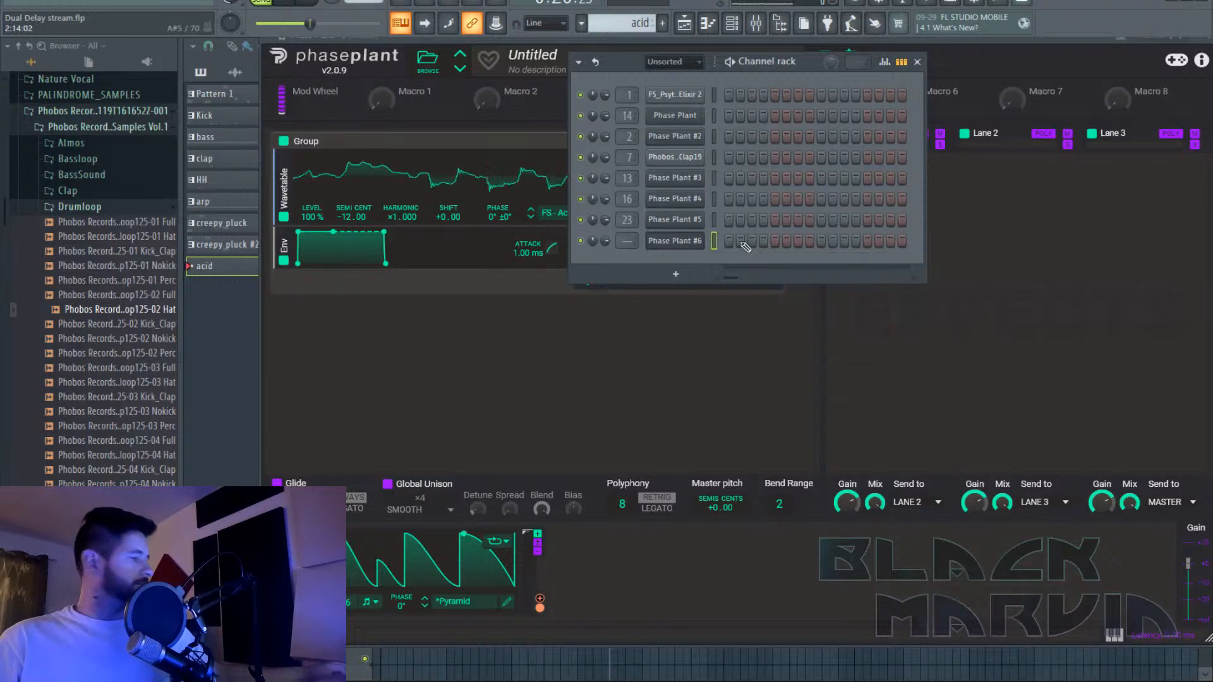
Draw a four-bar D4 note from bar 1 to bar 5 in the acid pattern's piano roll for Phase Plant #6.
scroll(310, 408, down, 3)
click(278, 381)
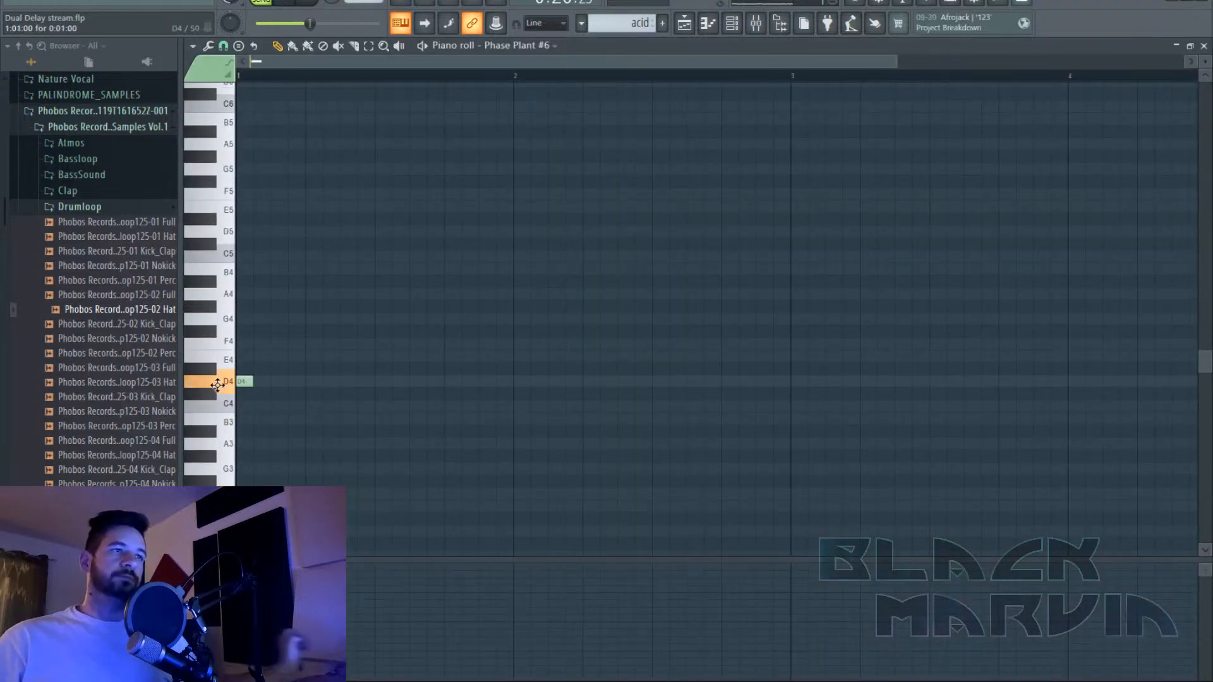
drag(282, 393, 1134, 296)
Place the acid pattern on Track 8 of the playlist at bar 25 and play the arrangement from there.
click(684, 27)
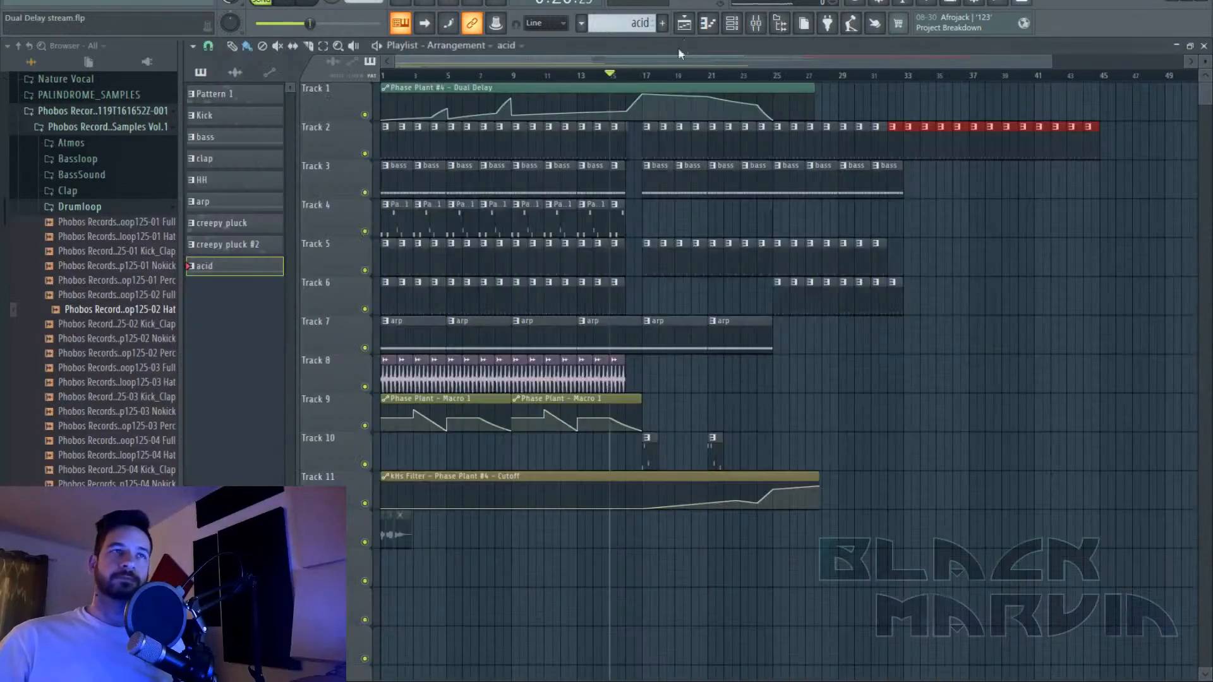
drag(654, 563, 790, 352)
click(765, 76)
key(space)
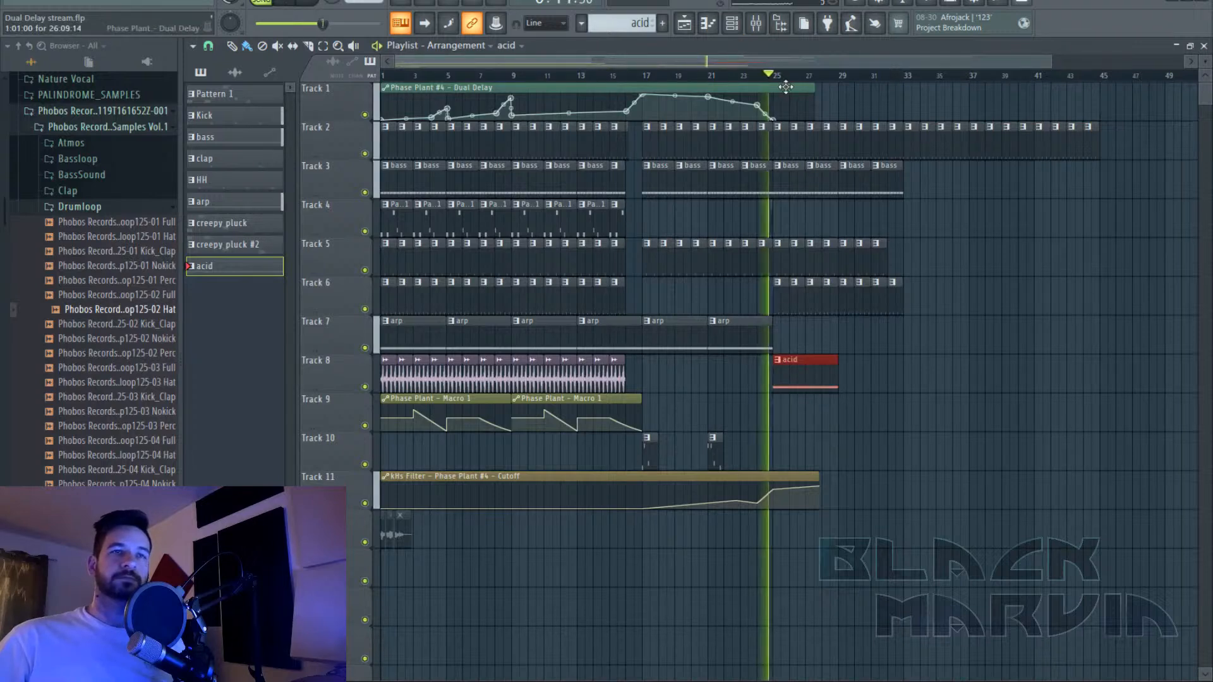
scroll(793, 86, up, 3)
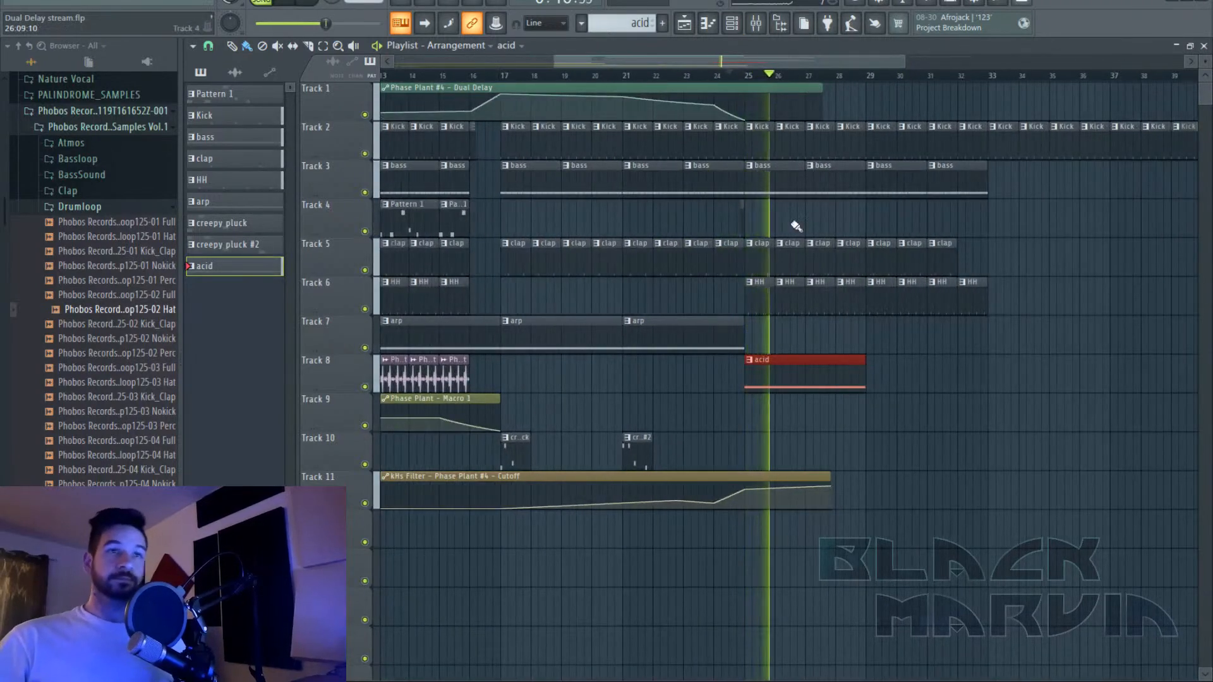
key(space)
Open the Phase Plant #6 synth and change its oscillator wavetable to FS - Acid Splash Wavetables - TB 04 while the track plays.
double_click(814, 379)
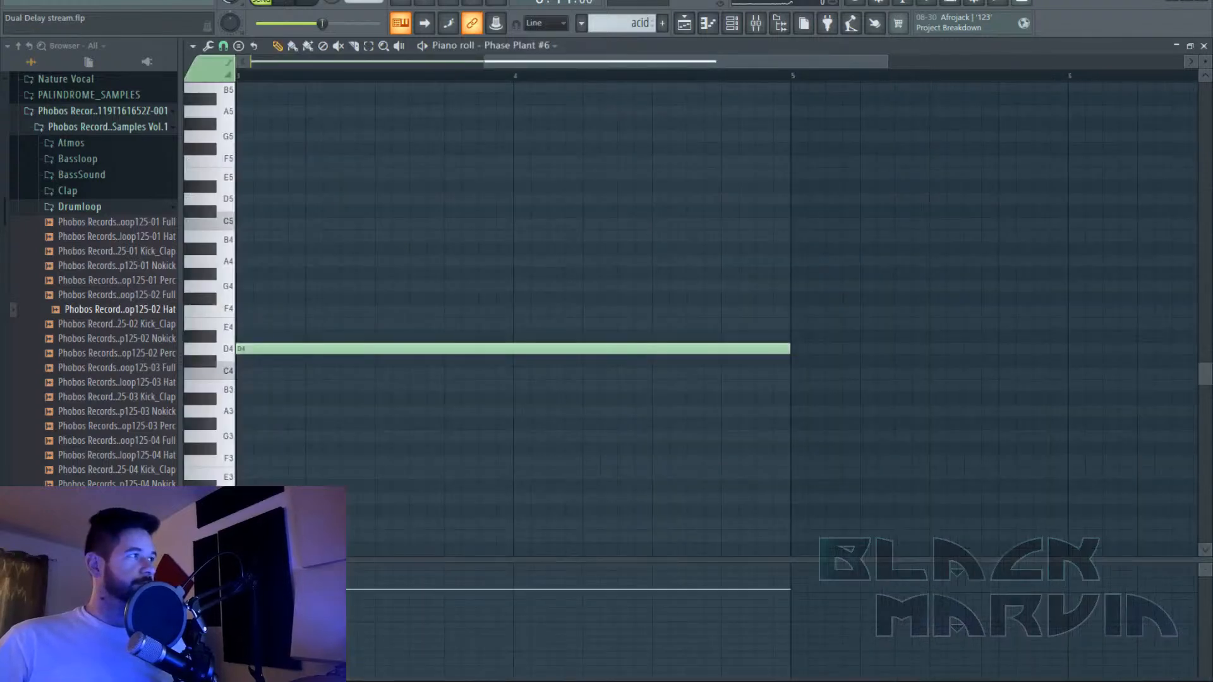
click(743, 24)
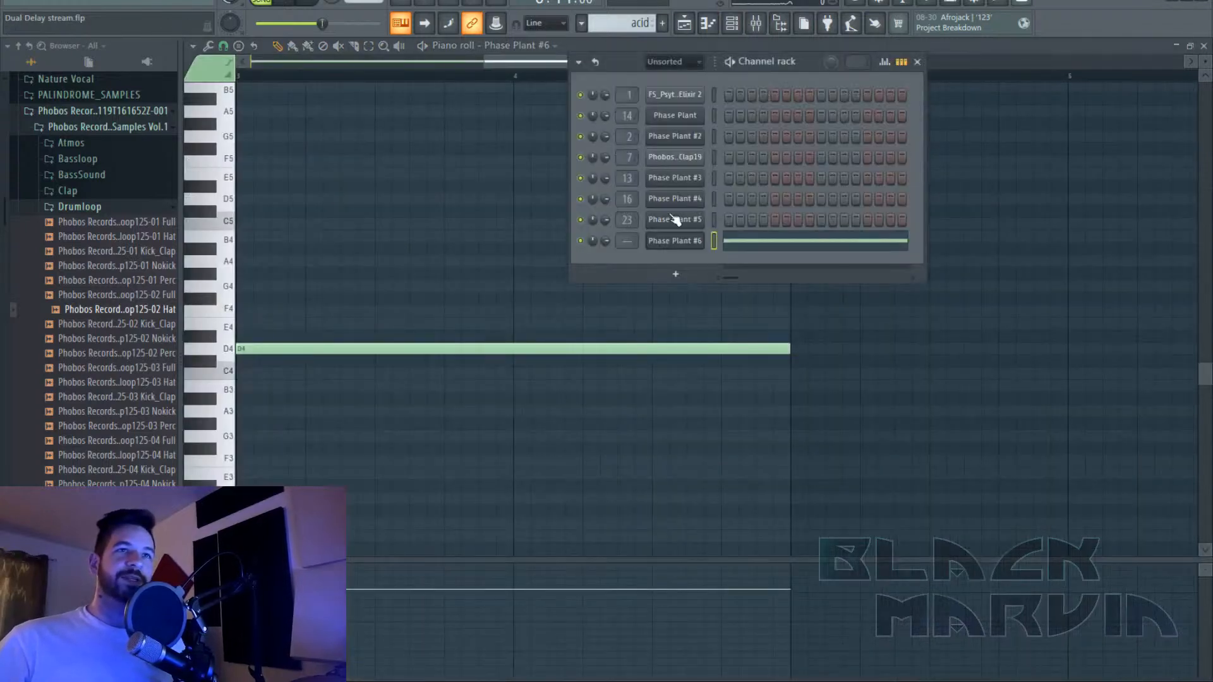
click(685, 244)
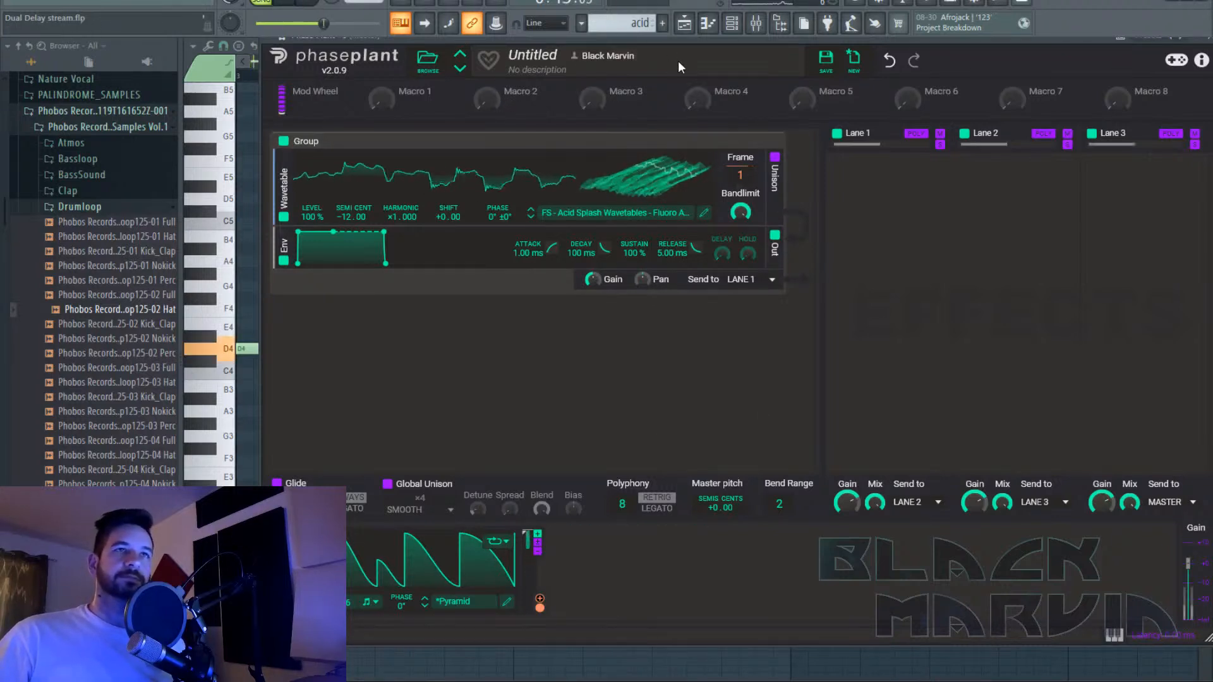
click(540, 601)
click(628, 314)
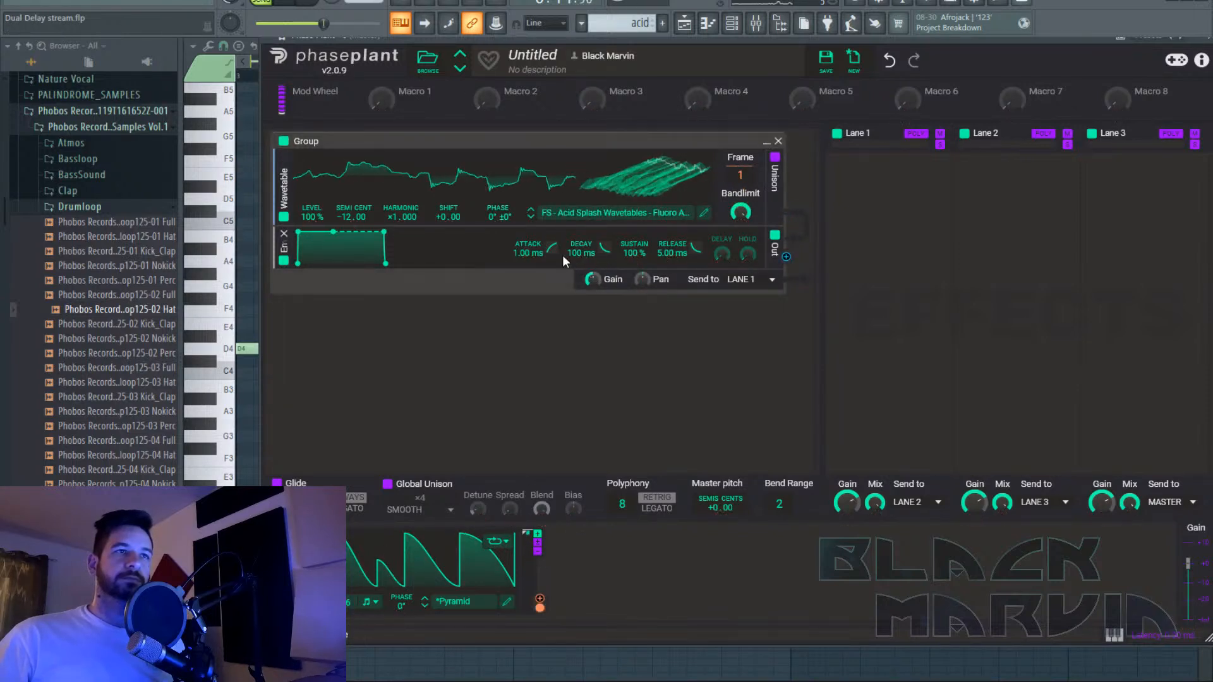
click(532, 215)
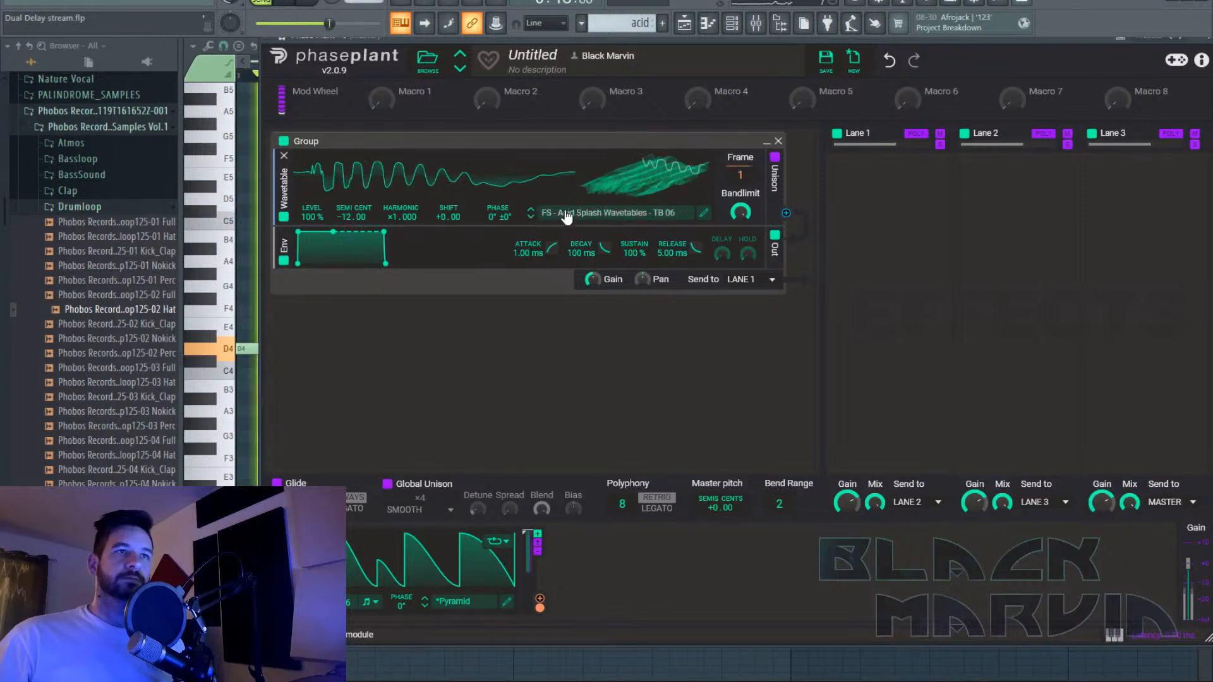
click(530, 219)
click(532, 216)
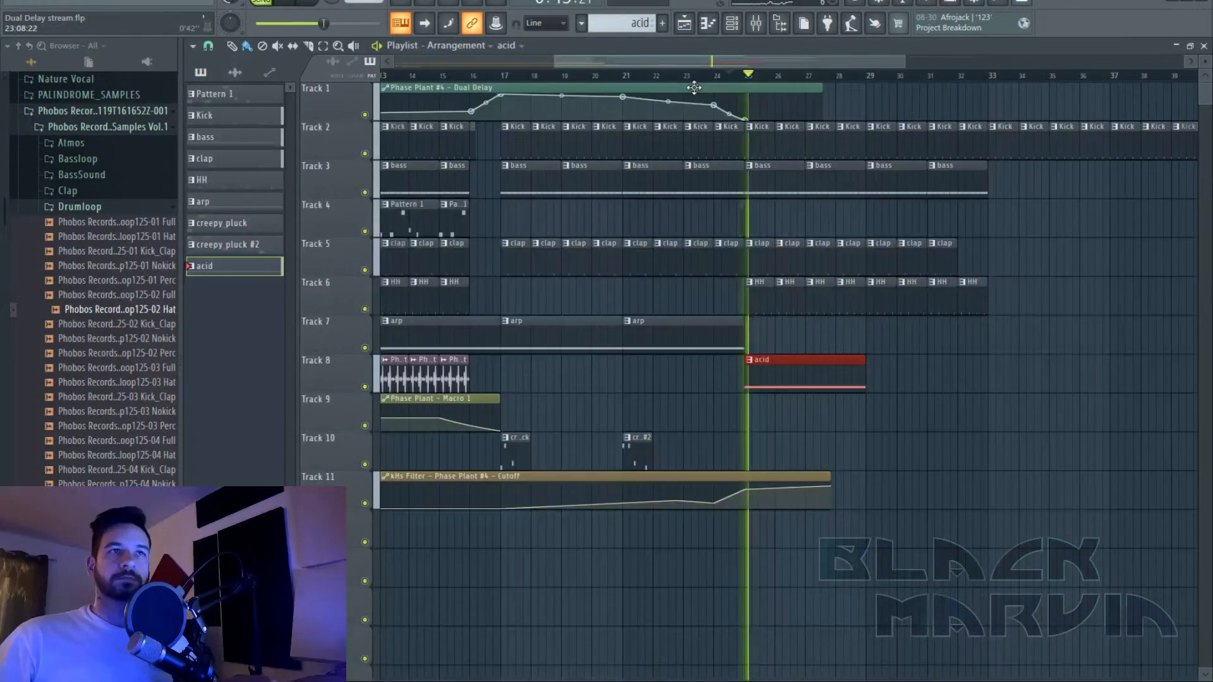
Select playlist bars 25 to 29 as the loop range, start playback and reopen the Phase Plant #6 synth.
click(684, 23)
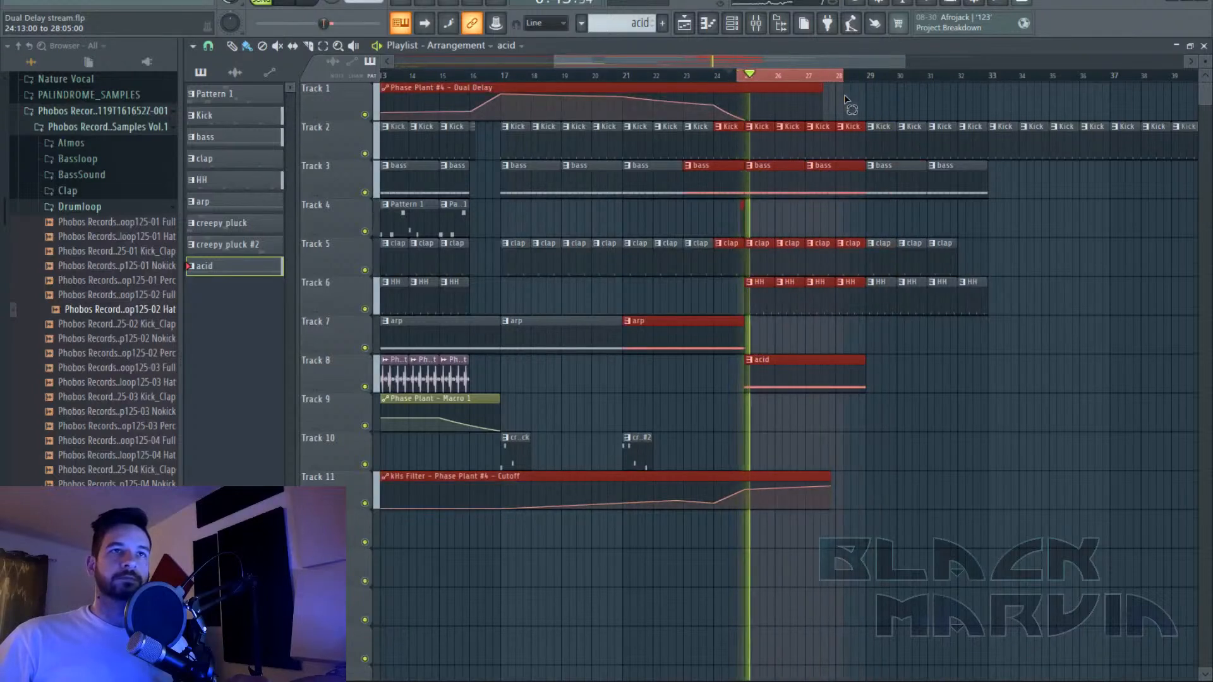
drag(750, 76, 853, 92)
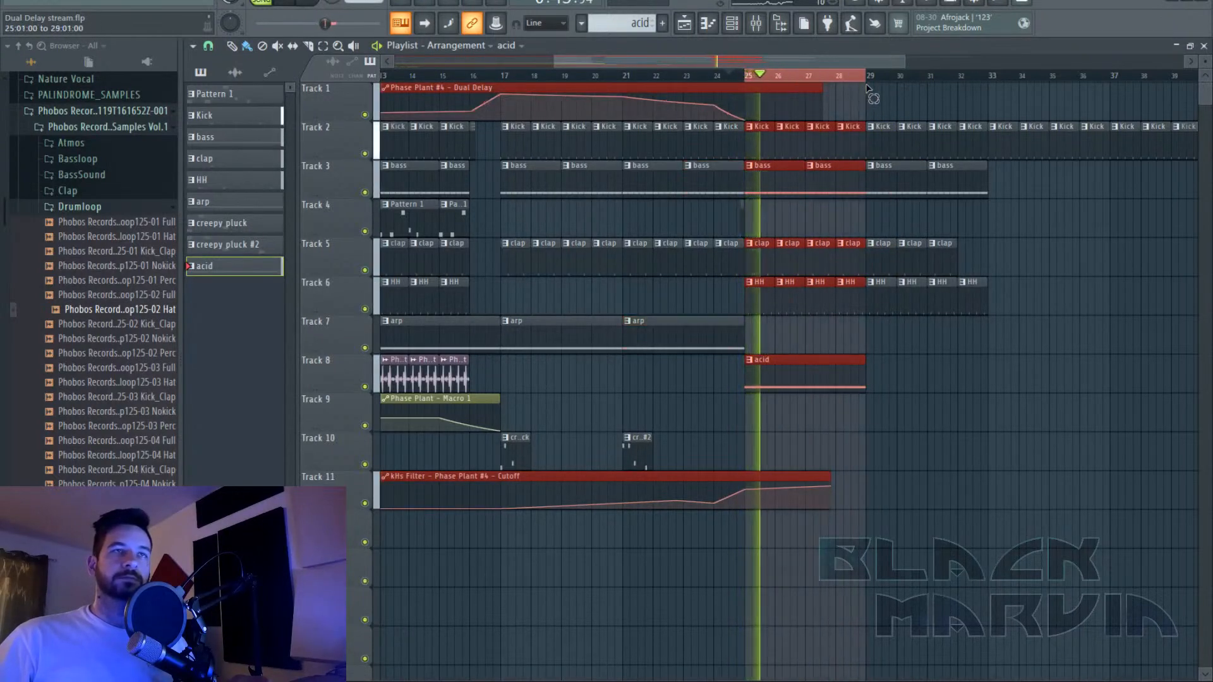
key(space)
click(740, 28)
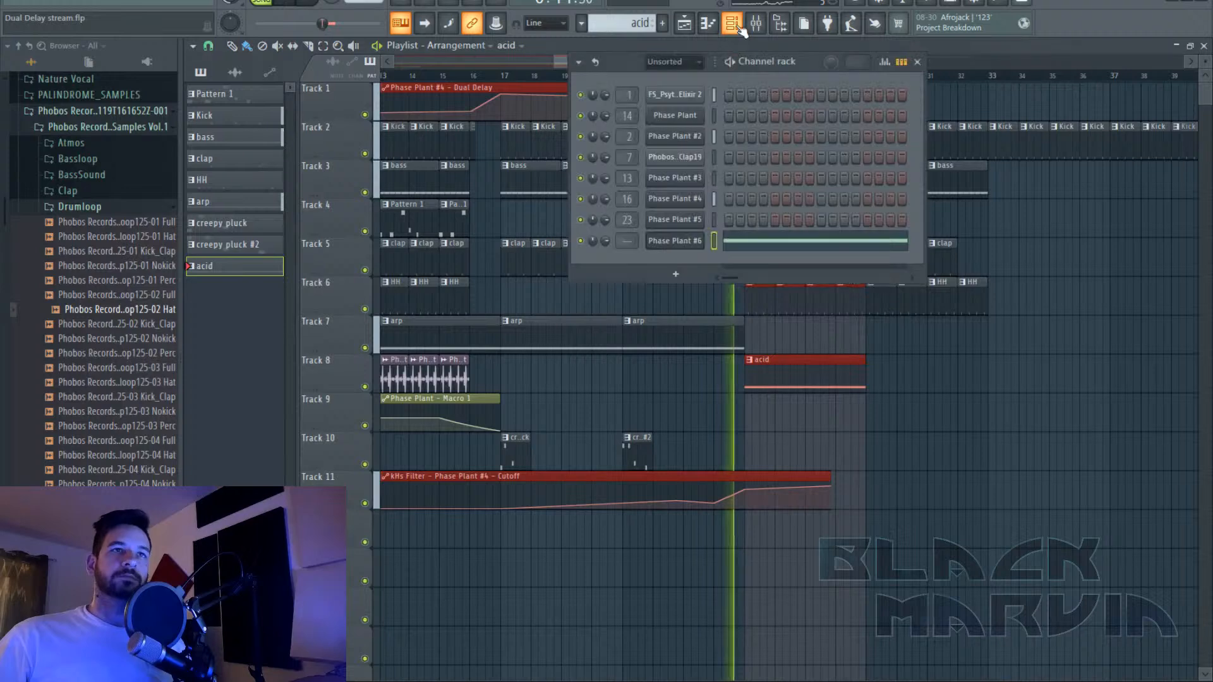
click(733, 30)
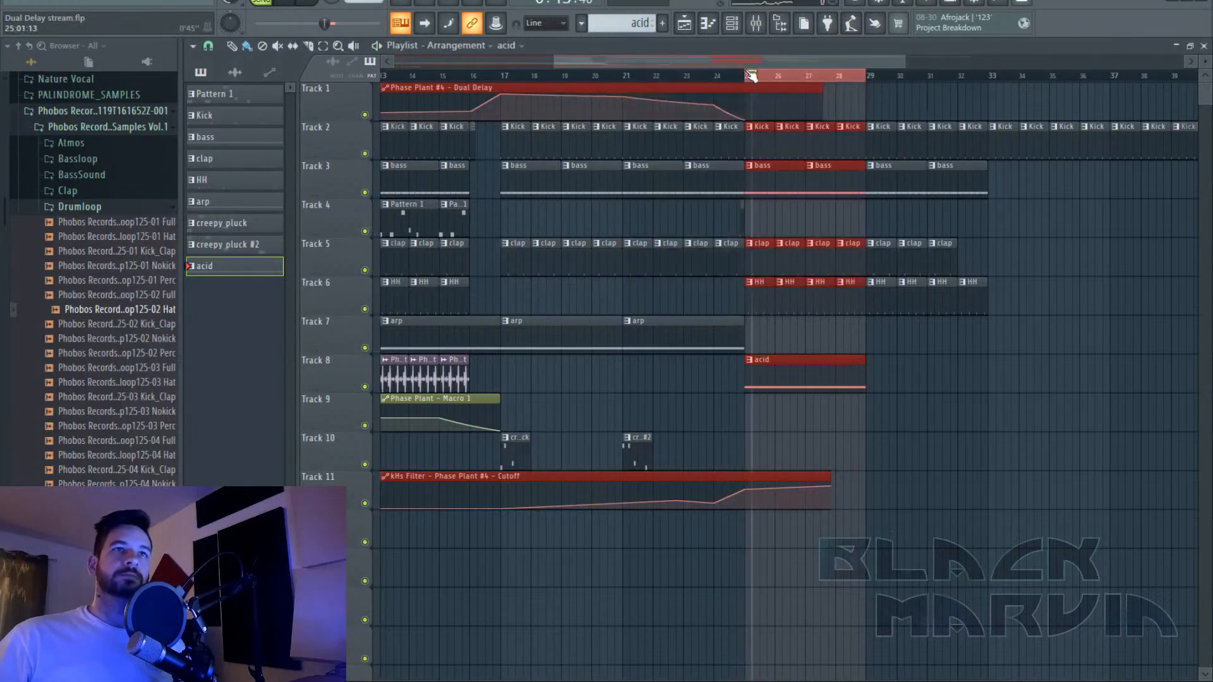
key(space)
click(733, 25)
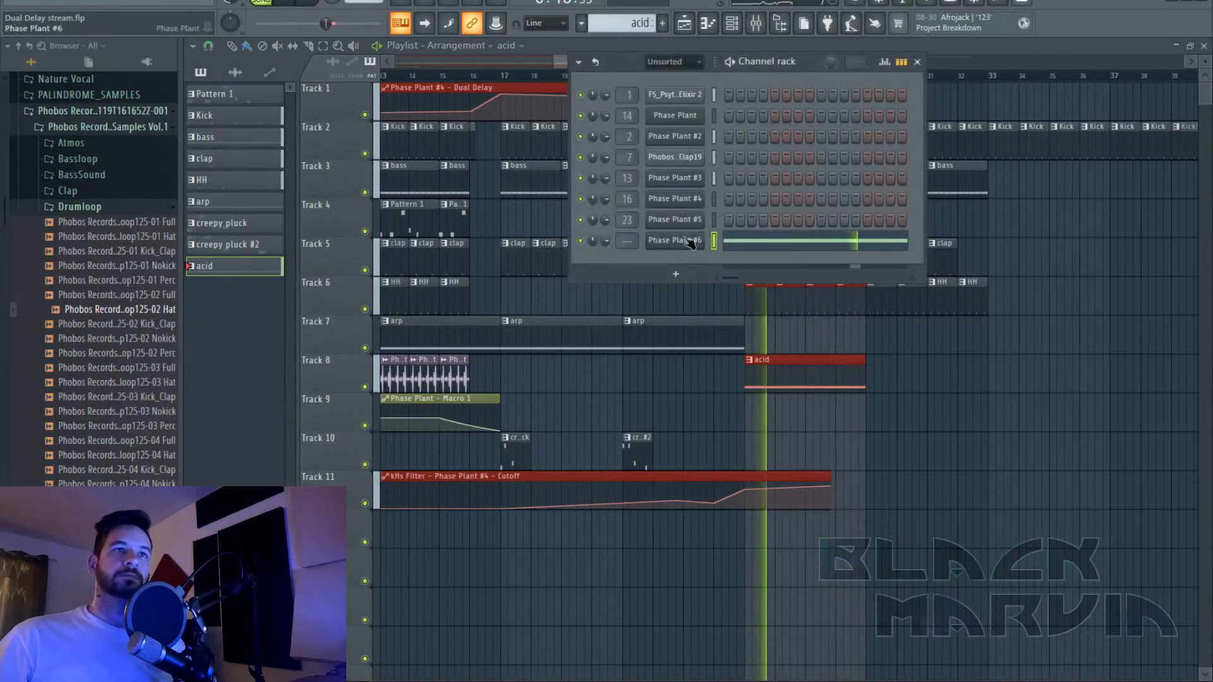
click(695, 242)
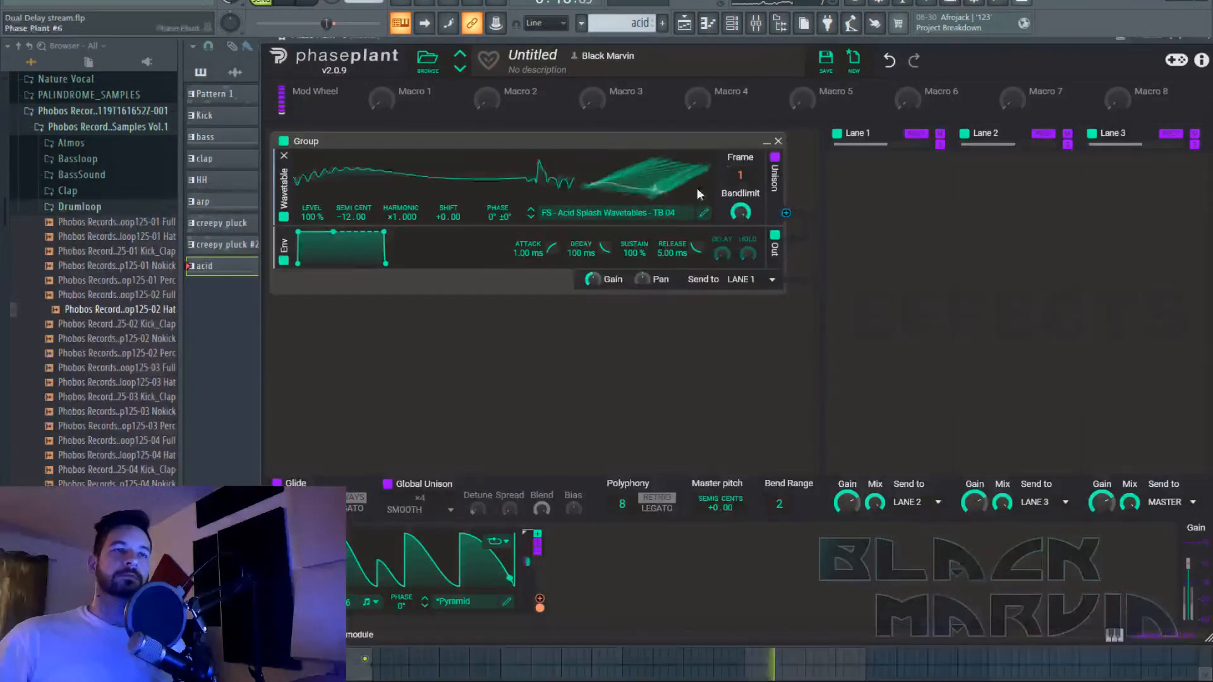
Audition the Acid Splash TB 03 wavetable in the loop and return the oscillator to TB 04.
click(530, 210)
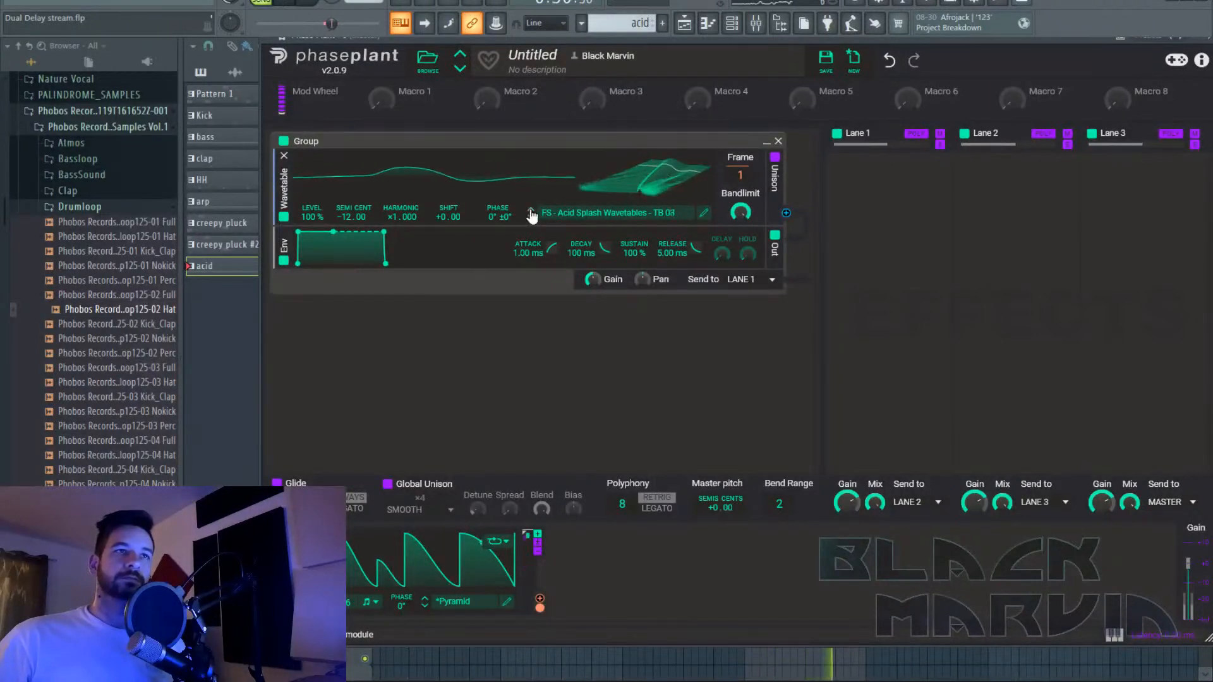
click(531, 211)
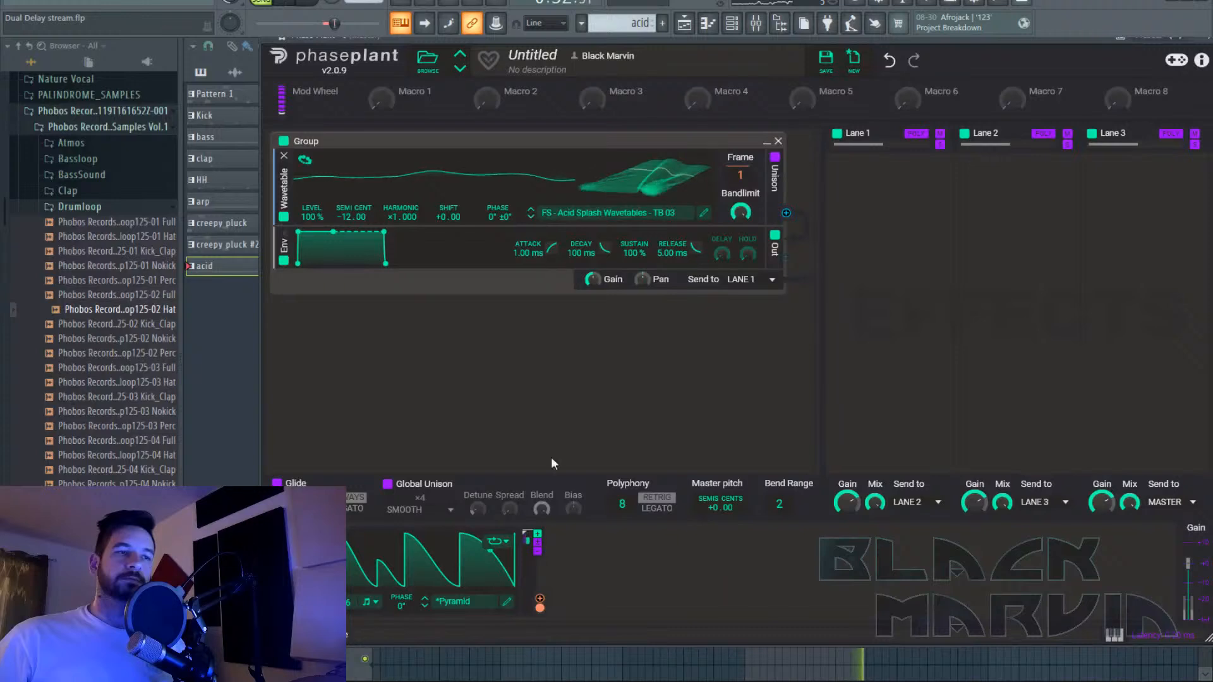
click(531, 217)
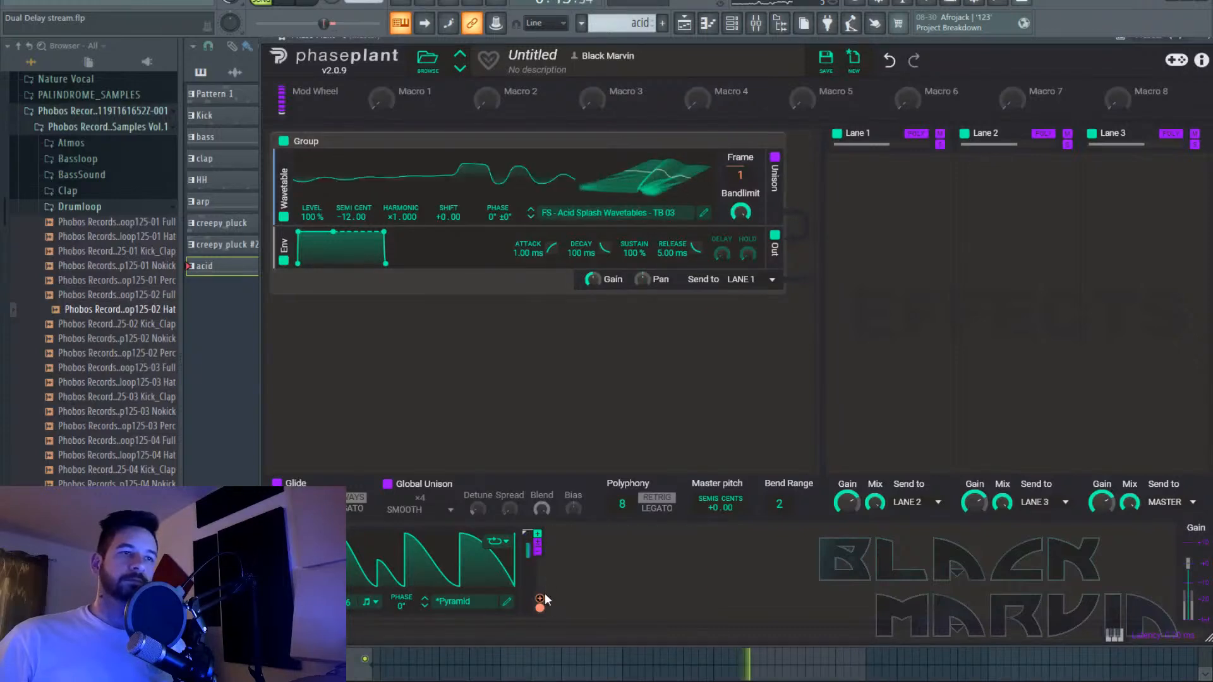
click(531, 216)
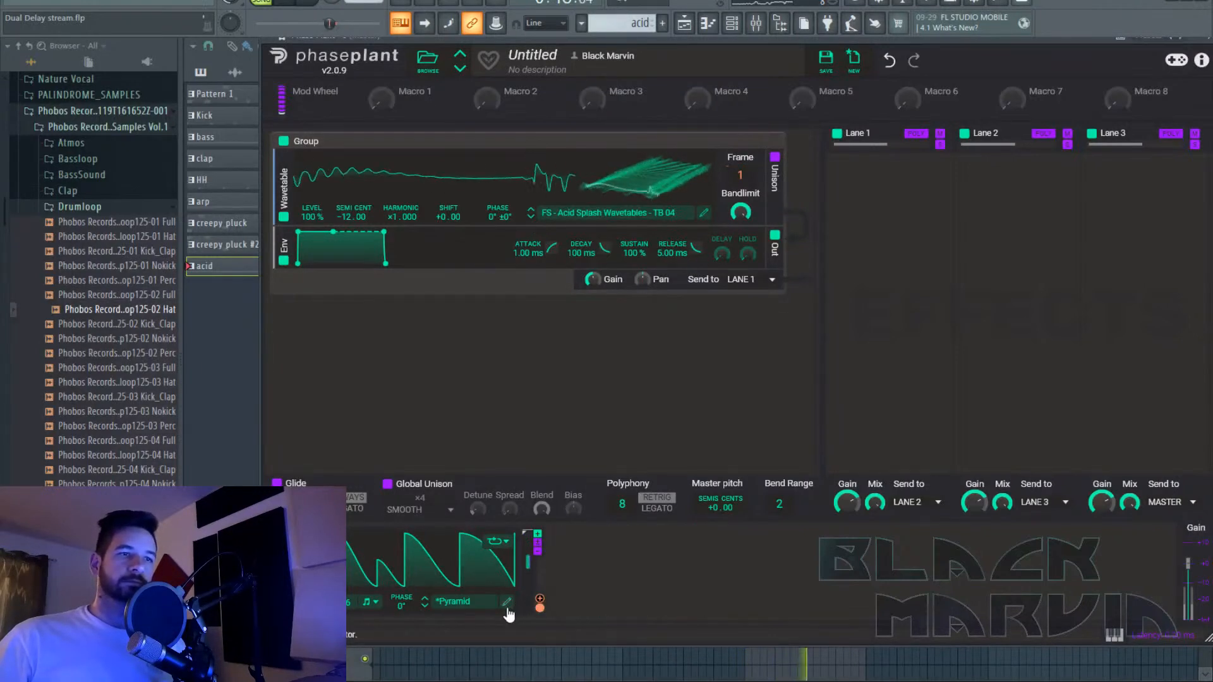
In the LFO editor, lower the 3/16 and 1/16 peaks to about 87.5% and the starting point to 75%.
click(525, 532)
drag(396, 186, 385, 229)
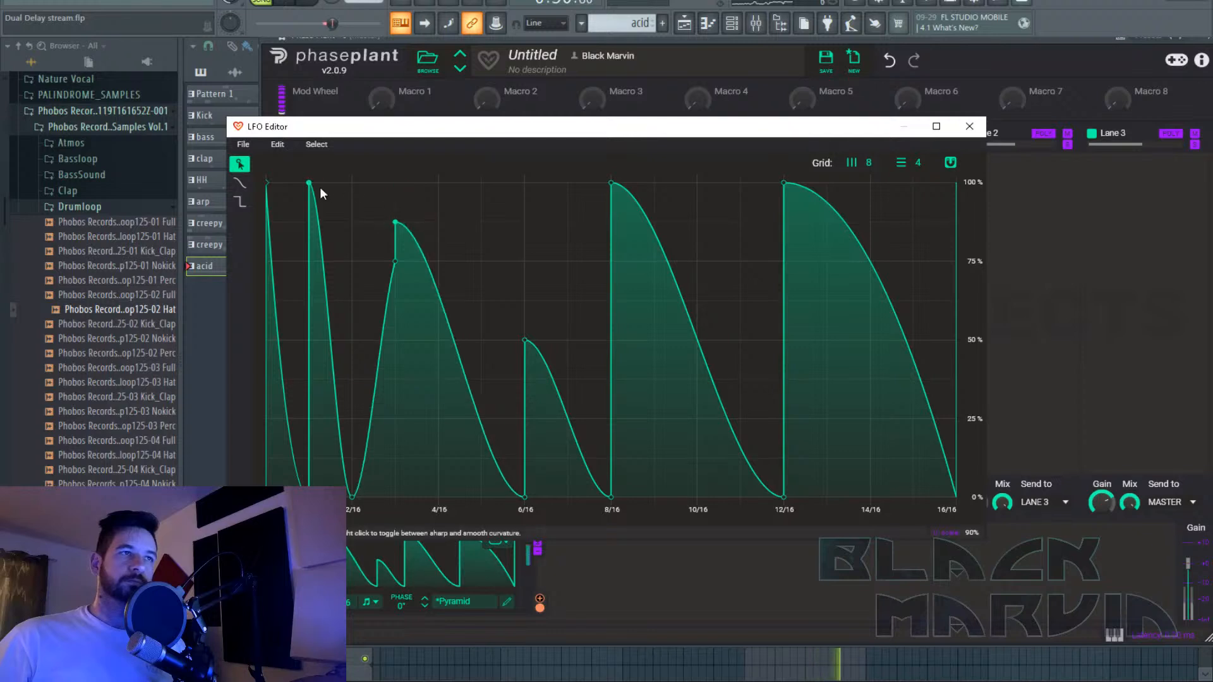
drag(266, 183, 263, 248)
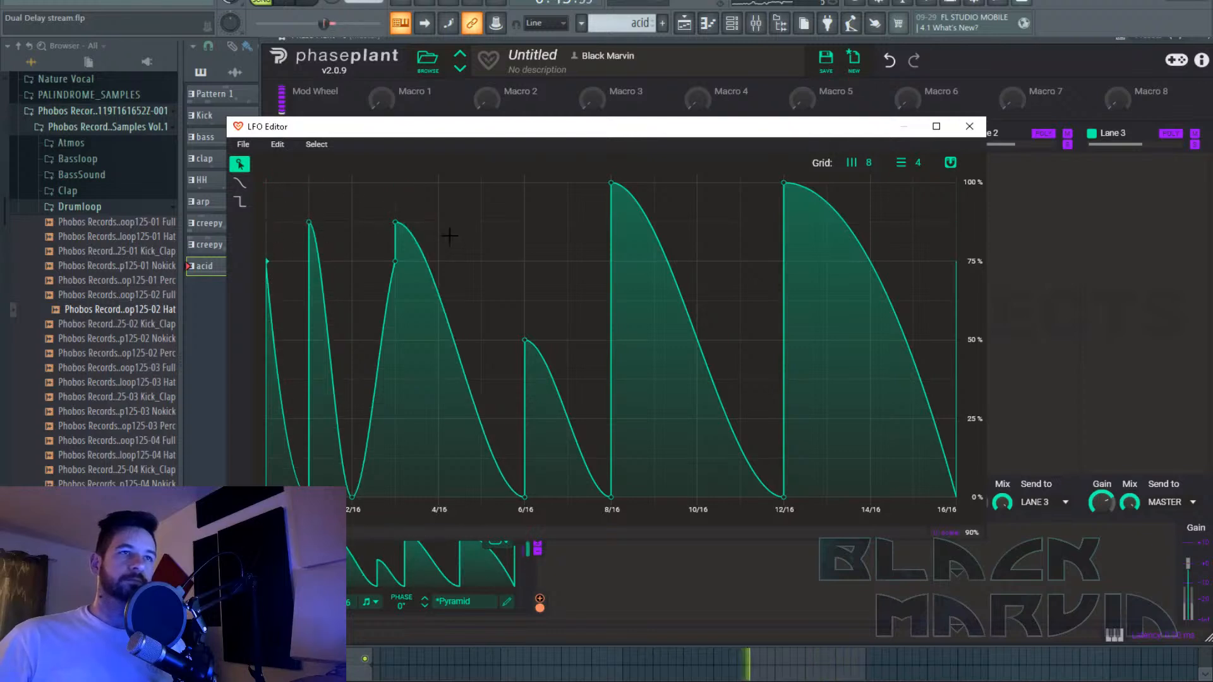
Add LFO points at 11/16 (about 62.5%) and 2/16 (100%), and lower the 6/16 peak to 25% with the preceding fall ending at 4/16.
drag(638, 270, 740, 325)
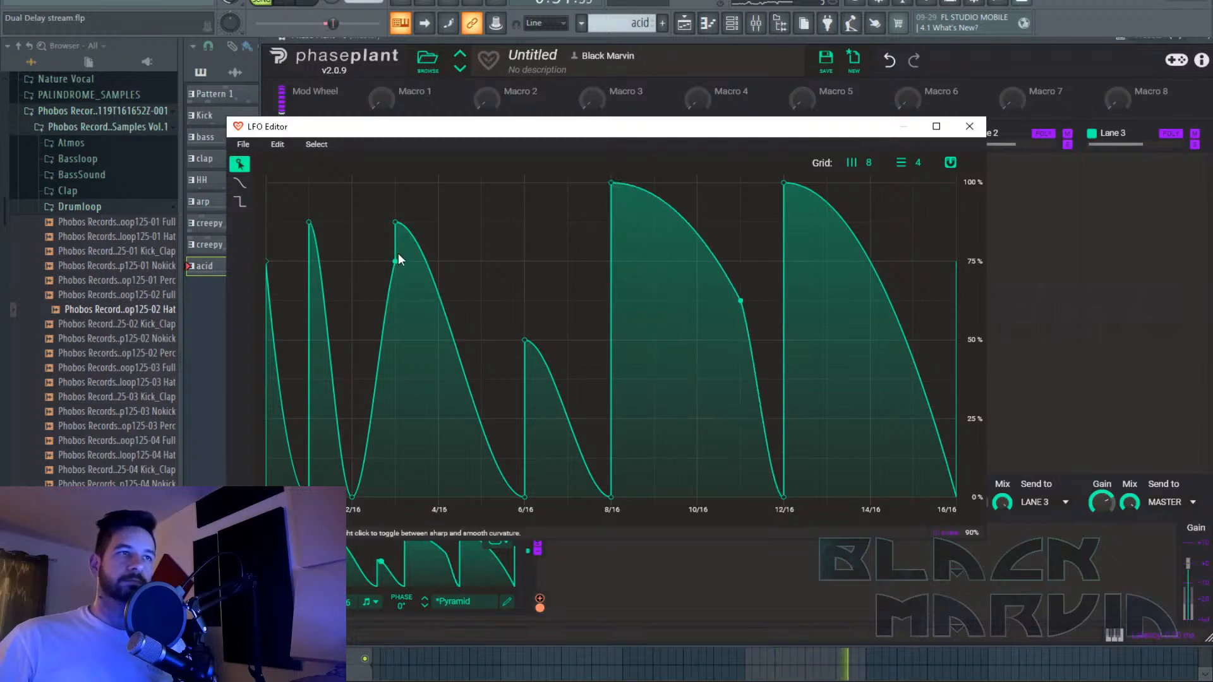
drag(387, 210, 358, 176)
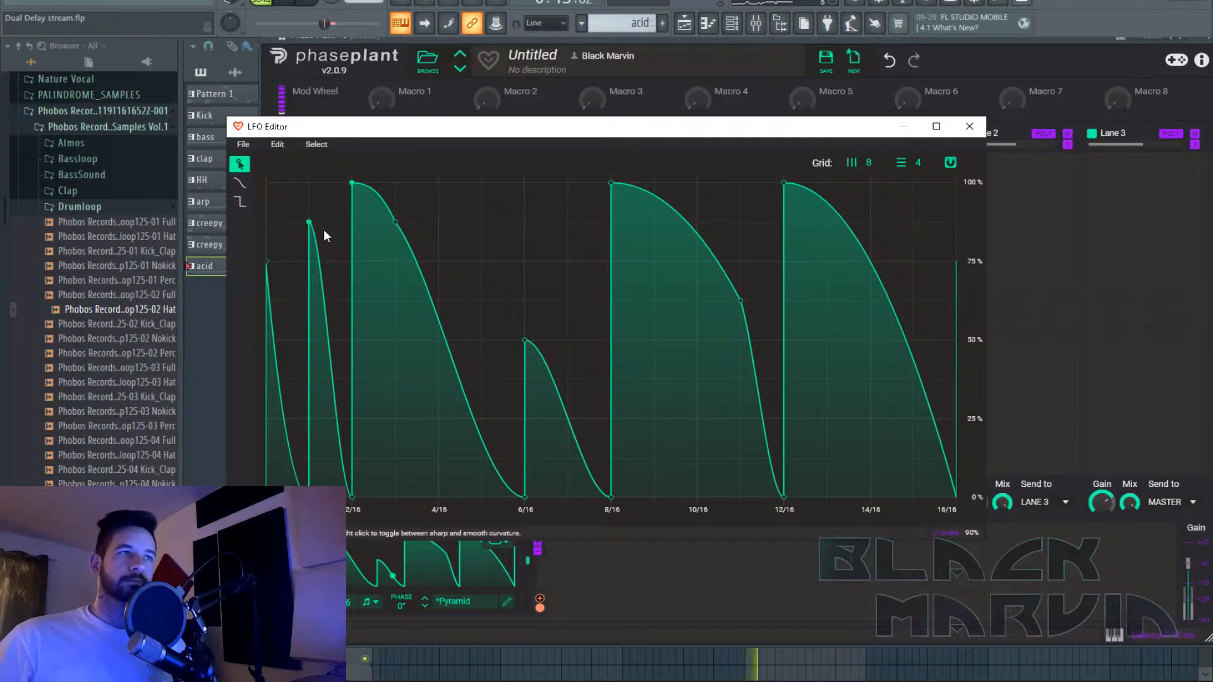
drag(524, 359, 436, 461)
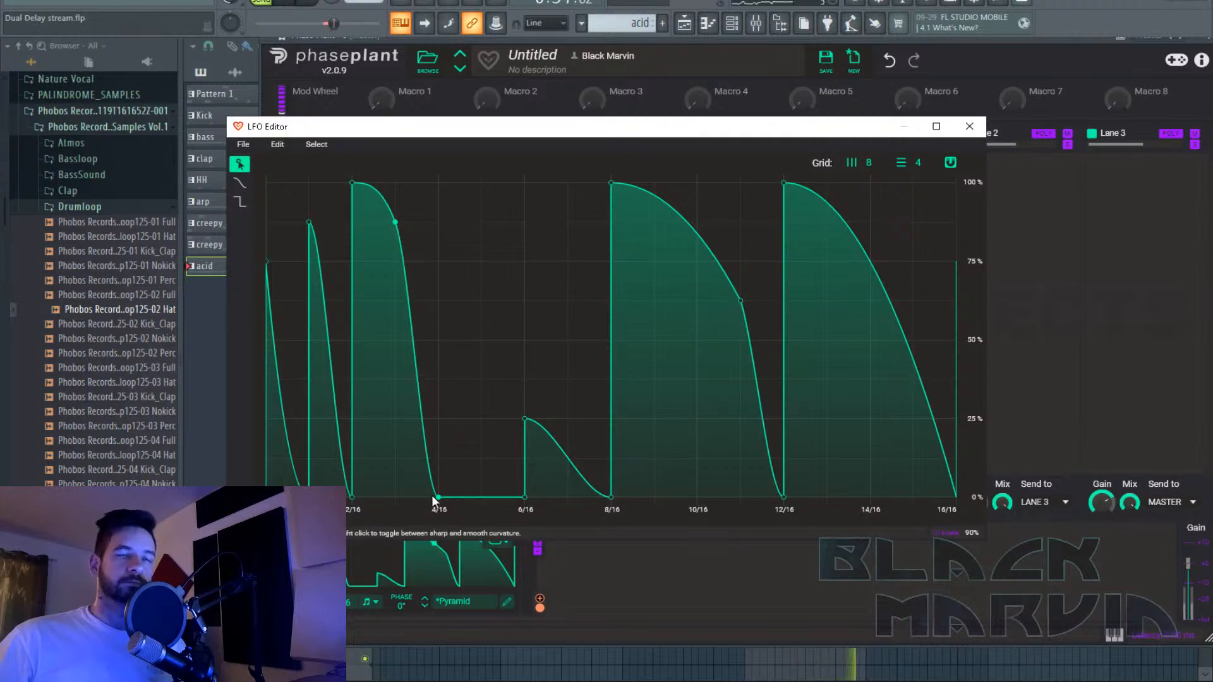
End the 8/16 fall at 0% on 10/16 and the 12/16 fall on 14/16, adding a peak of about 62.5% there.
drag(743, 301, 709, 502)
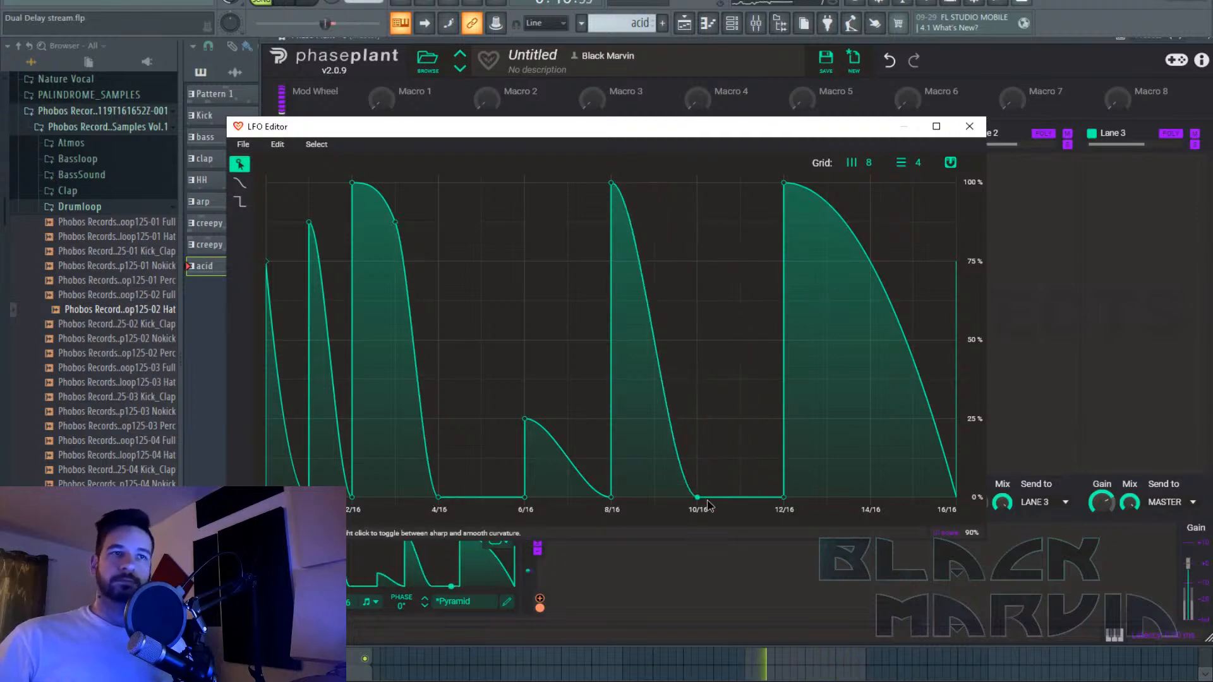
drag(866, 259, 877, 316)
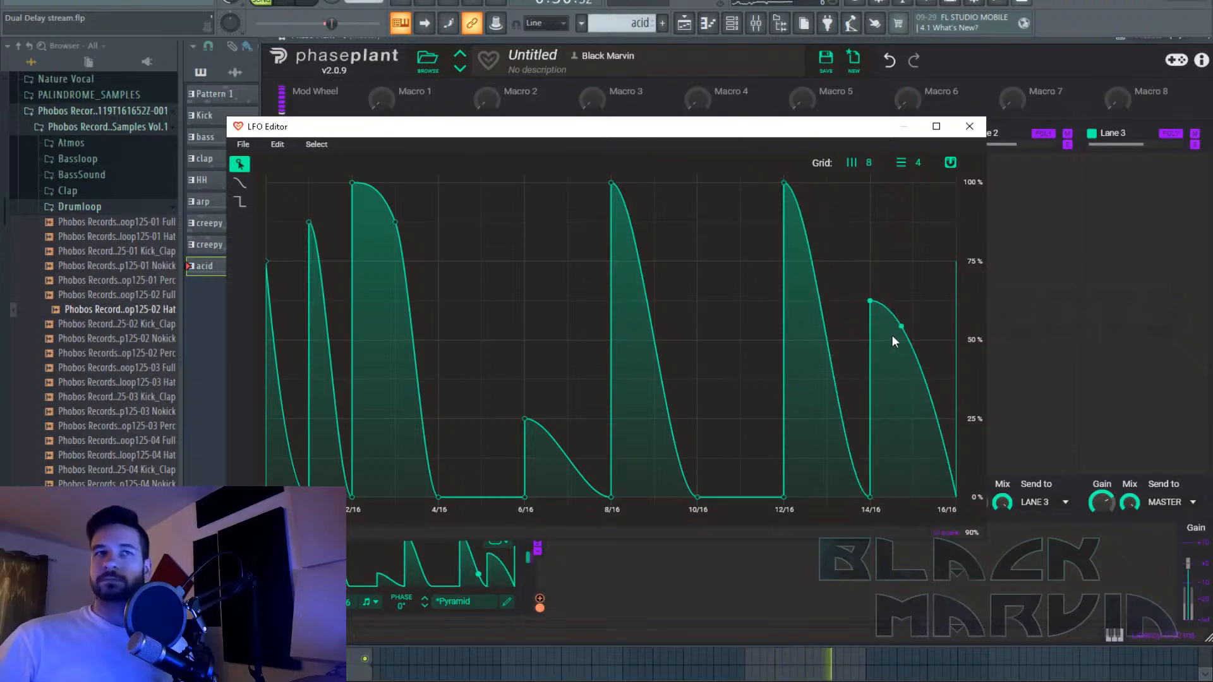
Reshape the LFO pulse at 14/16 into a steeper decay through about 12% at 15/16, and close the LFO editor.
drag(926, 381, 926, 445)
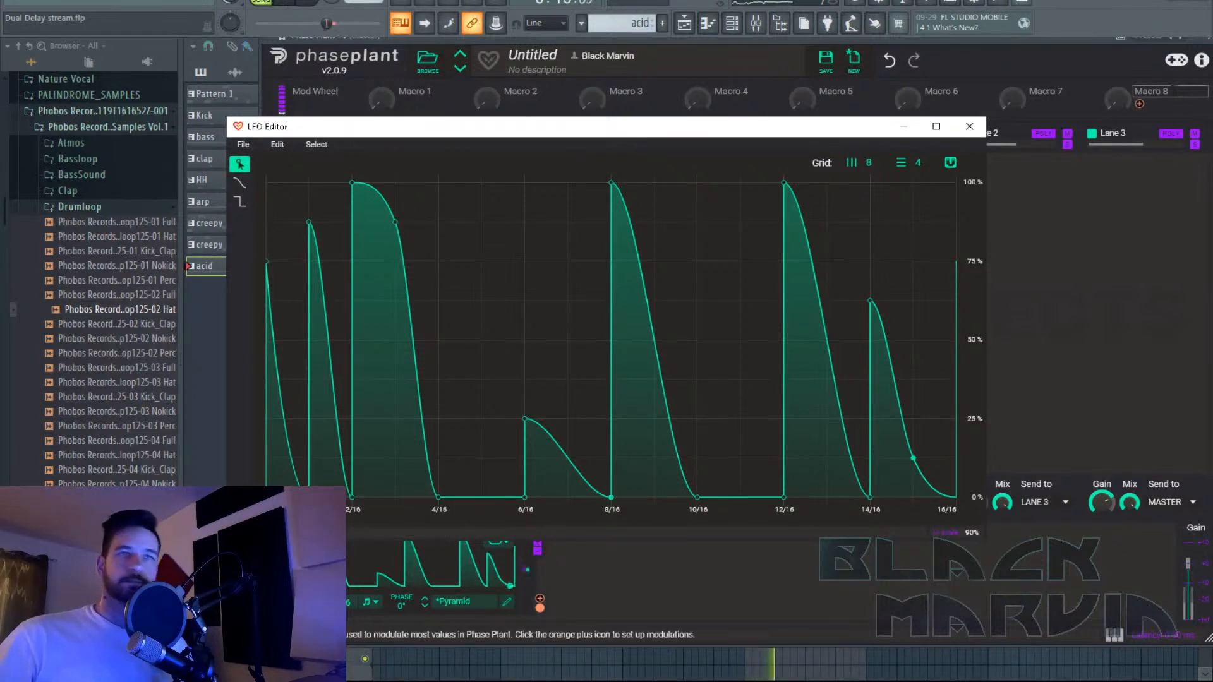
click(969, 126)
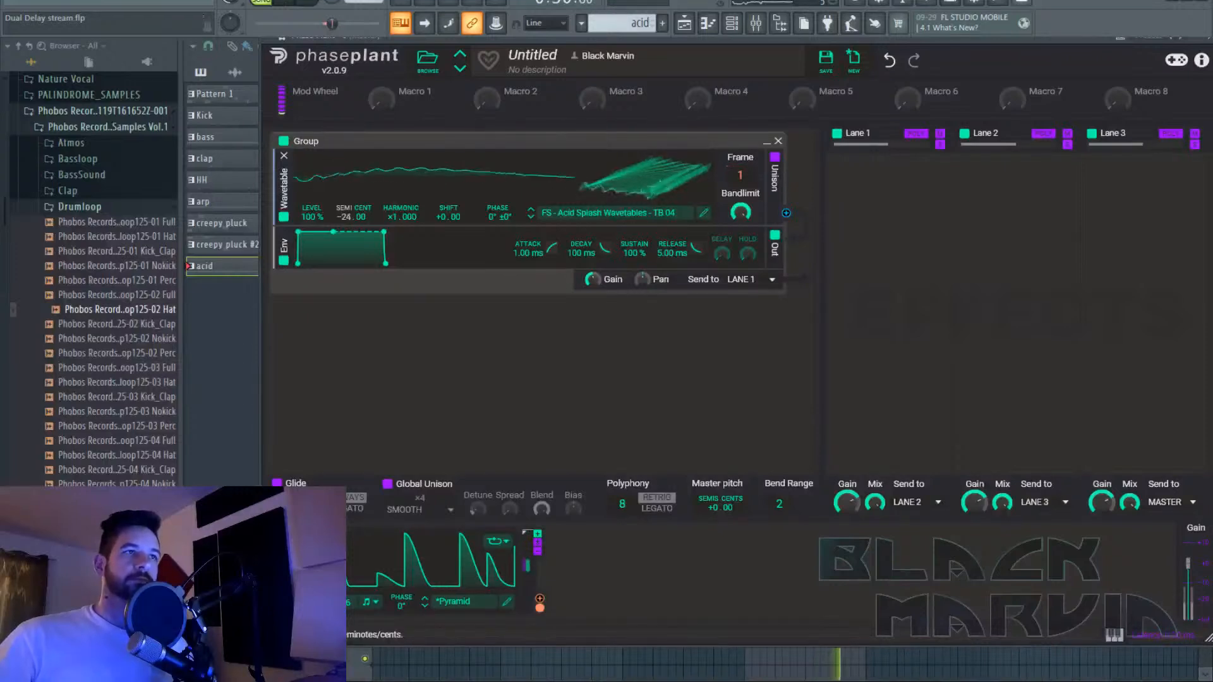
click(871, 198)
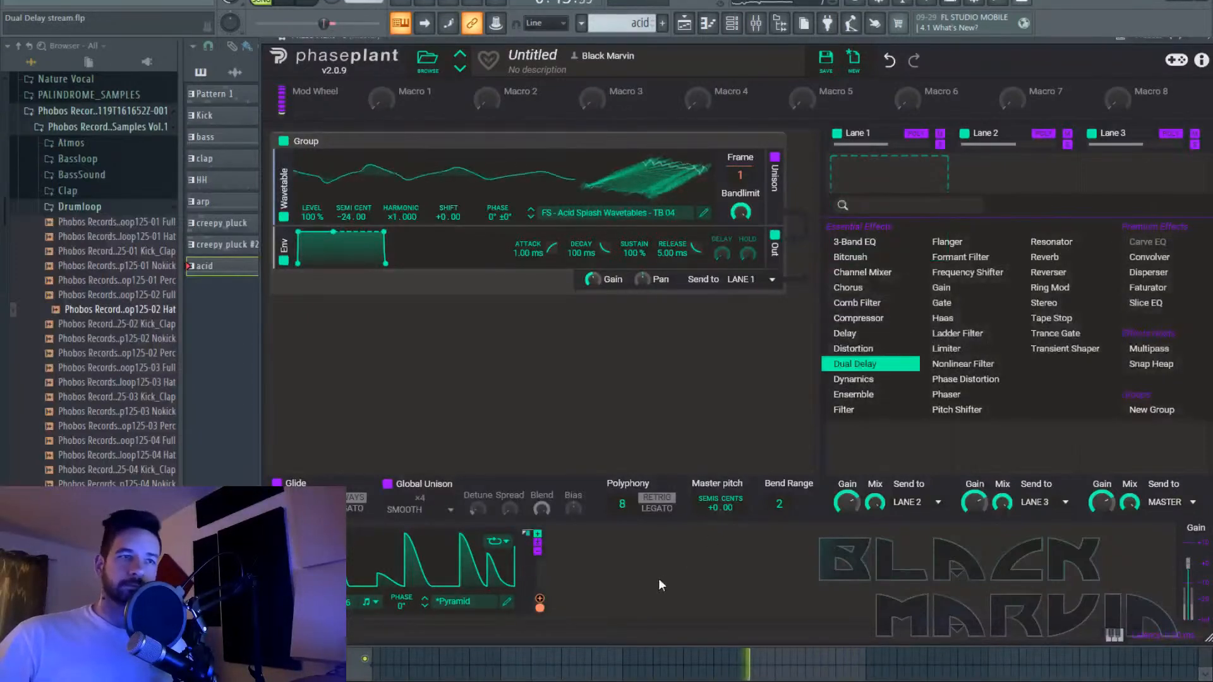
click(651, 578)
click(641, 579)
click(583, 587)
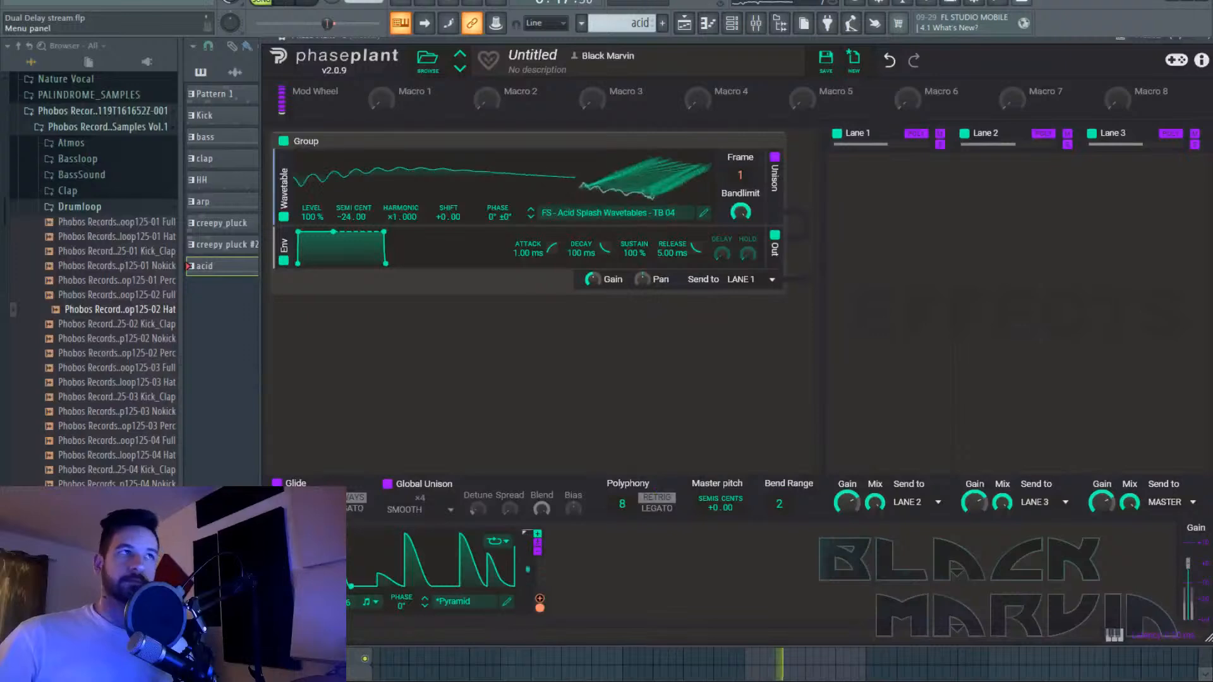
Save the project as a new version named Dual Delay stream_2.flp.
click(15, 2)
click(47, 85)
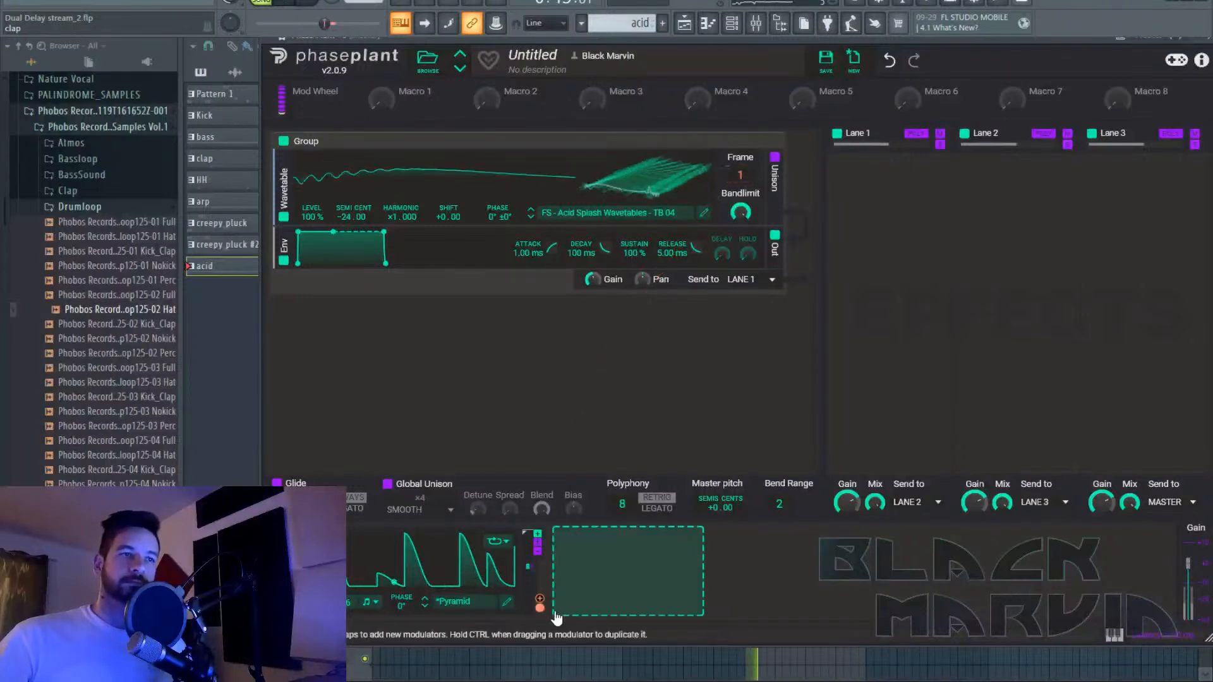
Try modulating the group's output gain with the LFO, remove that modulation, and set the gain to -16.87 dB.
drag(542, 599, 586, 314)
drag(542, 598, 604, 292)
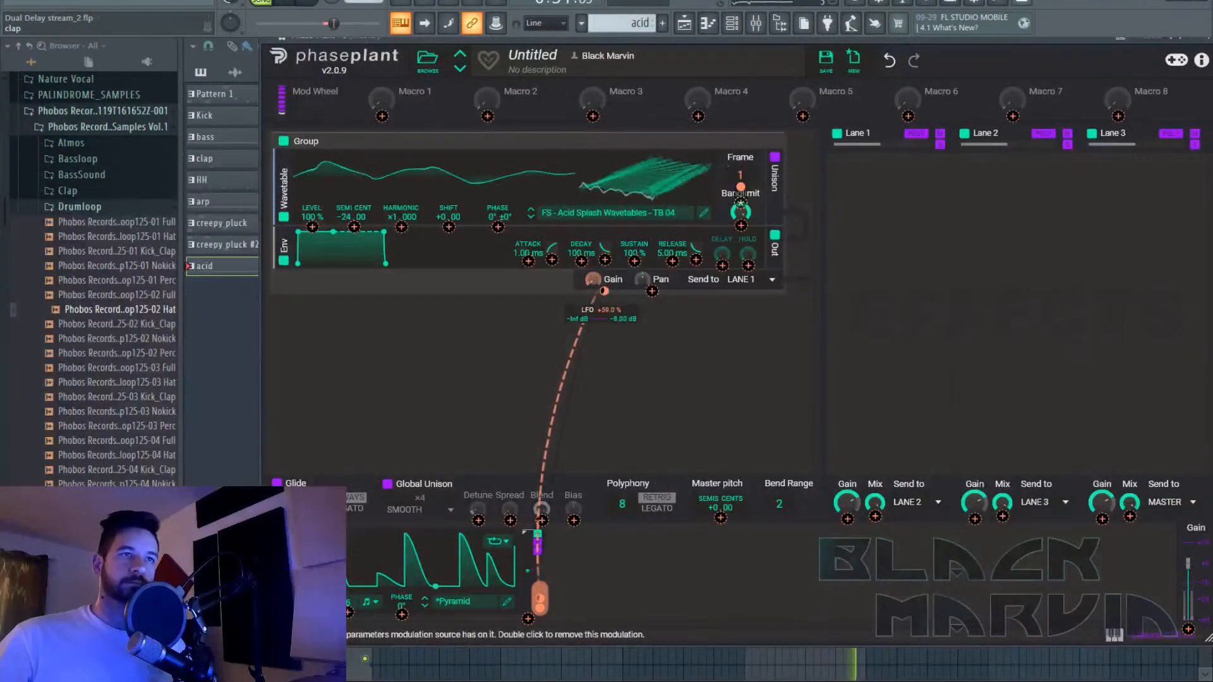
double_click(604, 291)
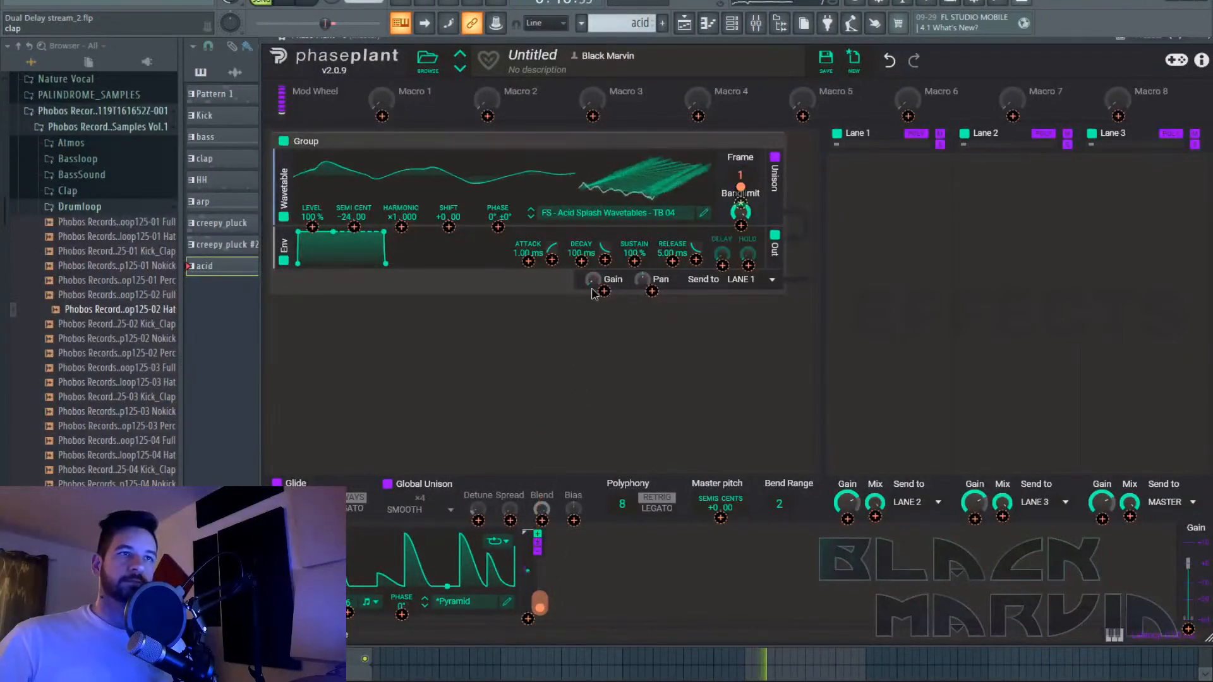
drag(592, 280, 593, 265)
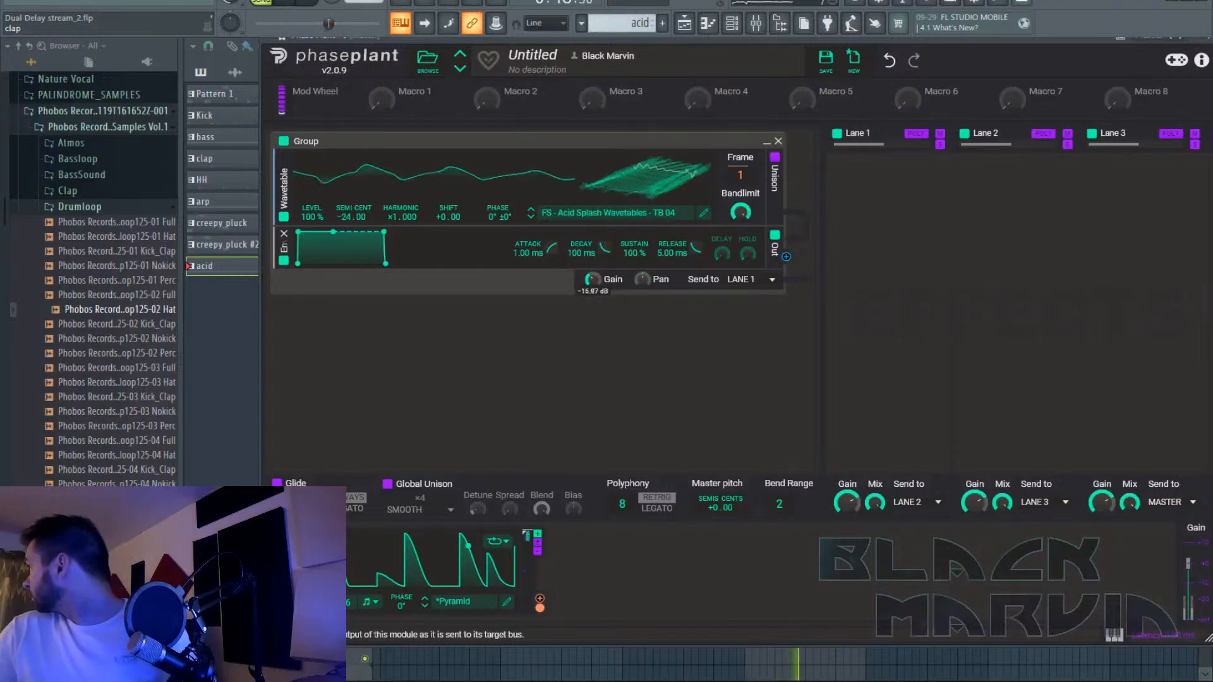
Add a Ladder Filter to Lane 1 and enable its Saturate option.
click(910, 190)
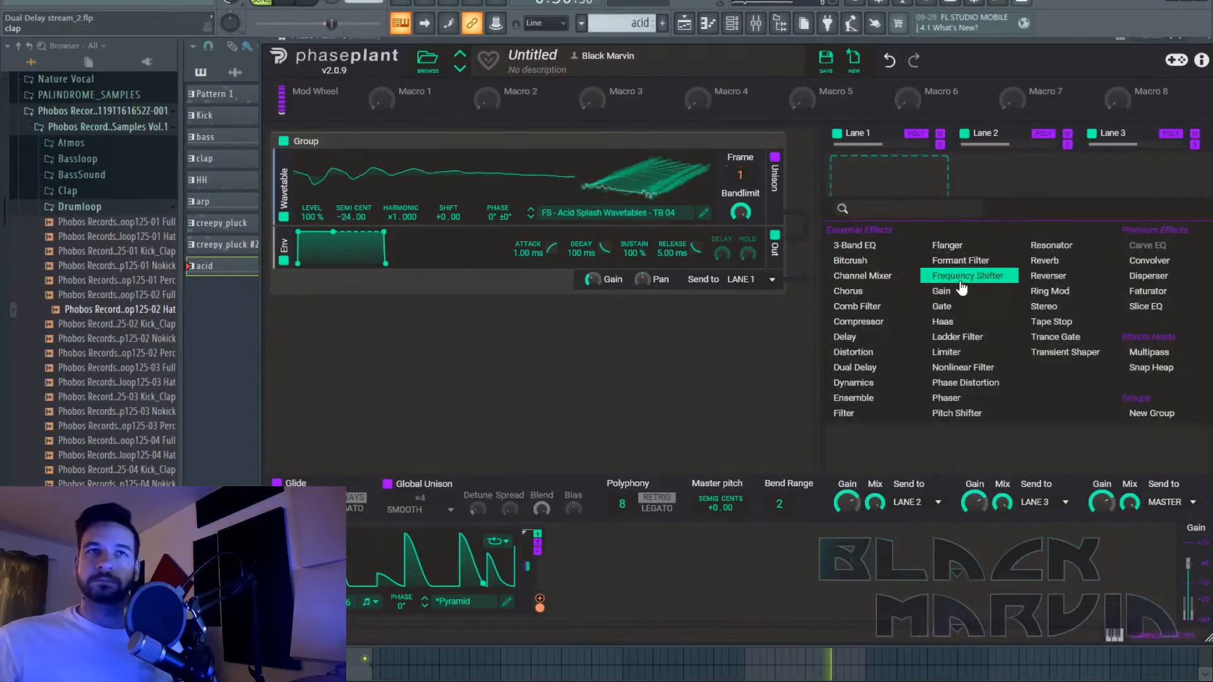
click(957, 336)
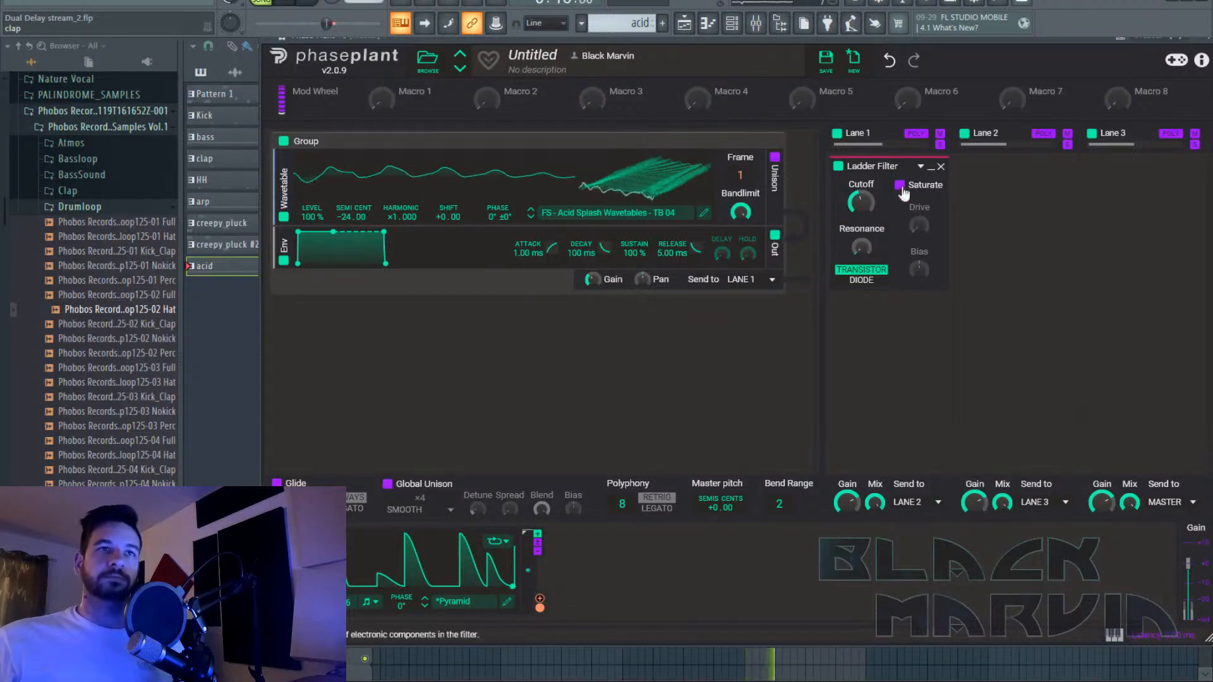
click(899, 186)
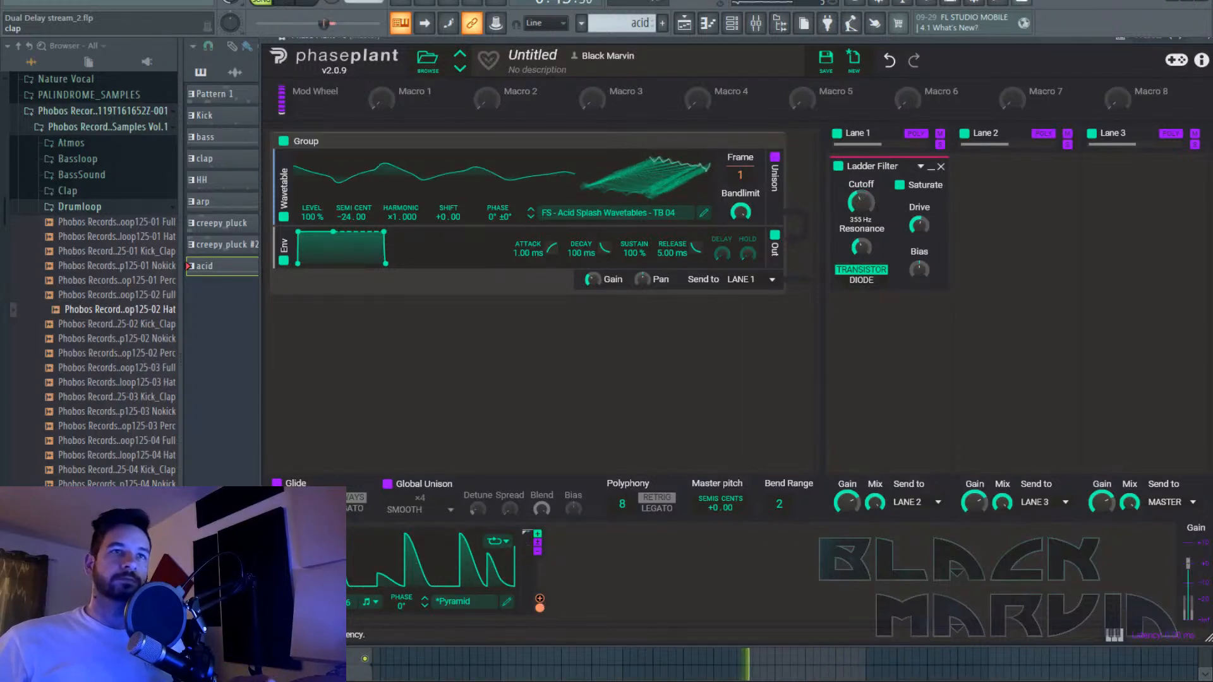
Modulate the Ladder Filter's cutoff with the LFO, adjusting the cutoff, and raise the filter's bias to about 91%.
drag(540, 597, 861, 219)
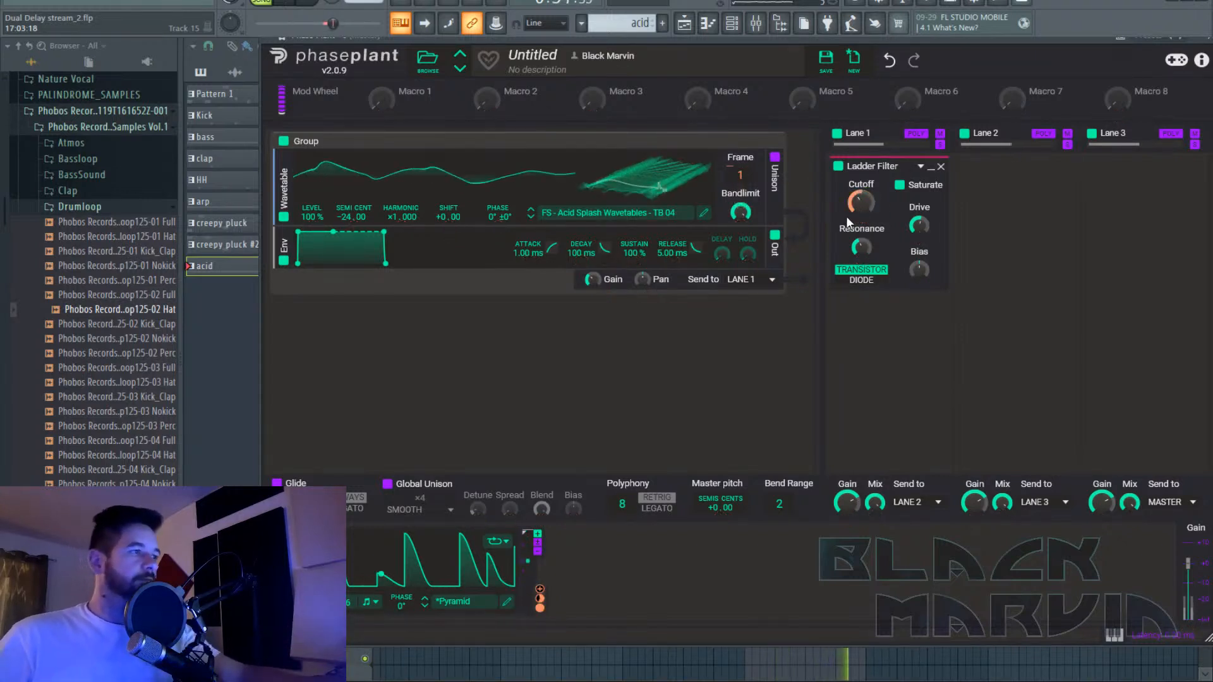
mouse_move(857, 206)
mouse_down()
mouse_move(863, 184)
mouse_move(863, 201)
mouse_up()
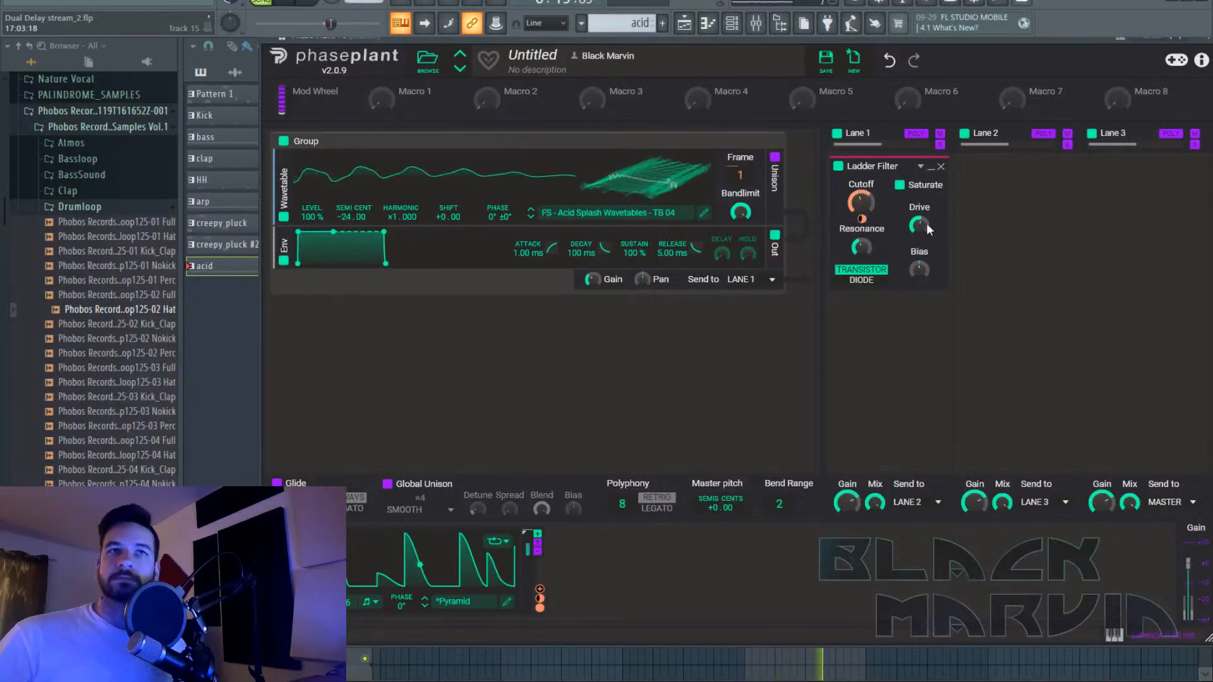
drag(917, 266, 912, 253)
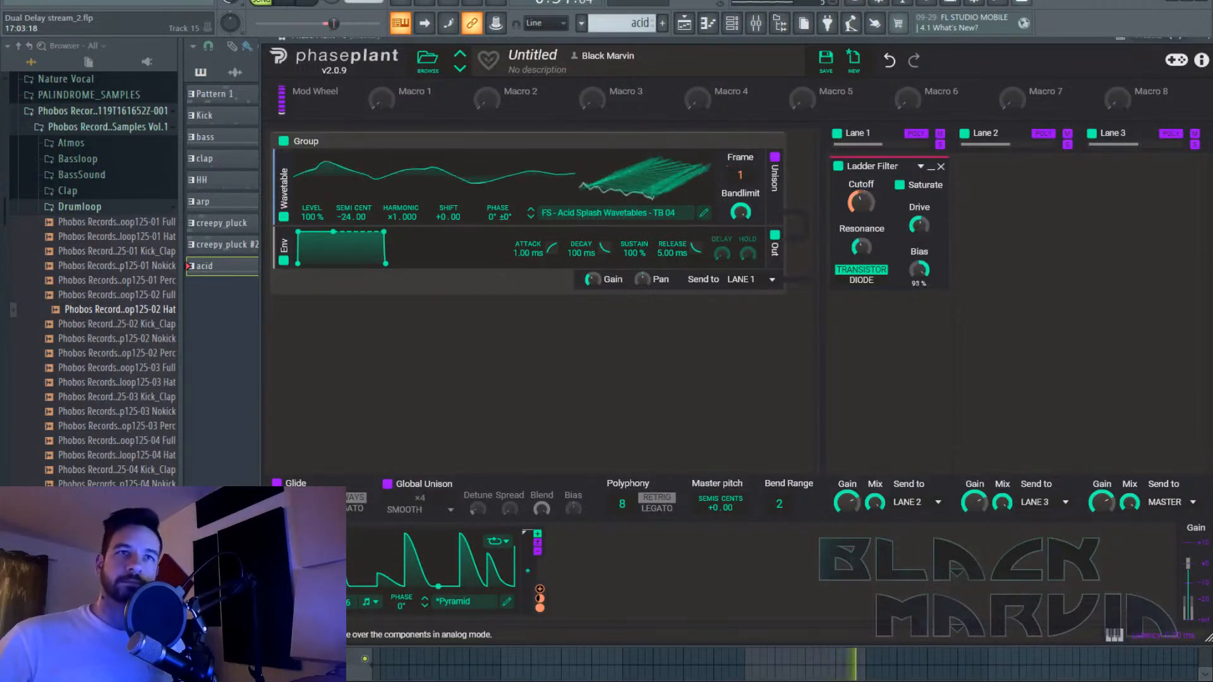
Add a Multipass to Lane 3, load the favorite preset N.O.T.T. into it, and close its window.
click(1143, 209)
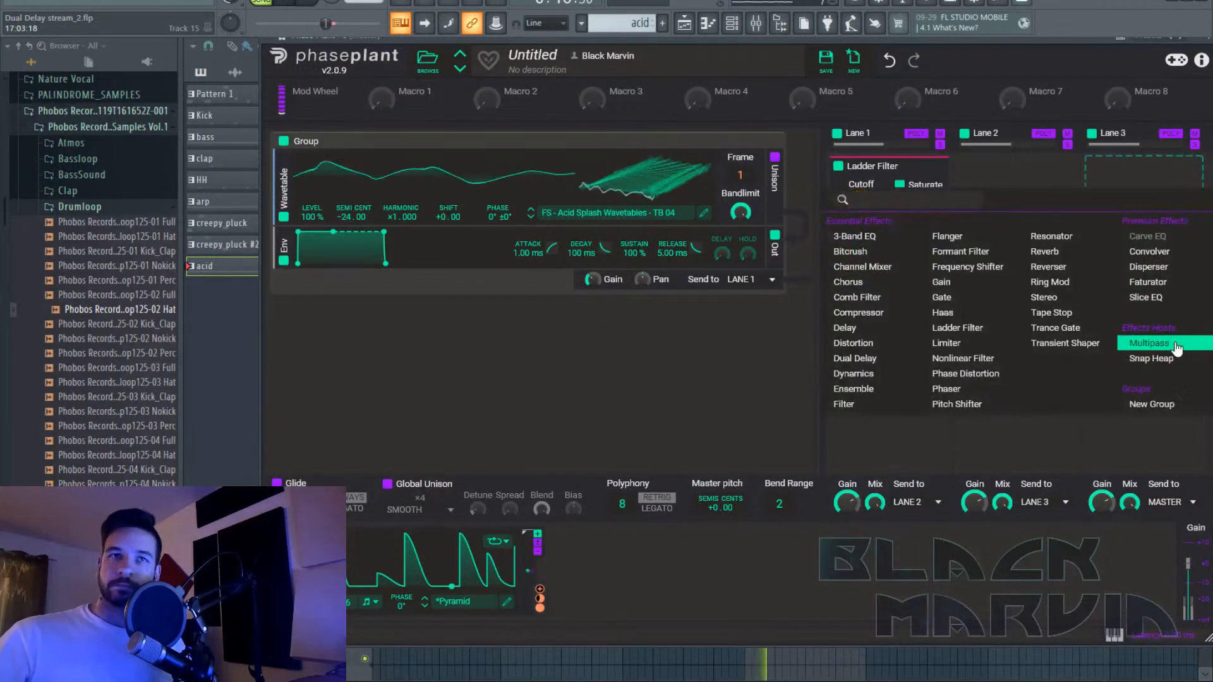
click(1169, 343)
click(1187, 191)
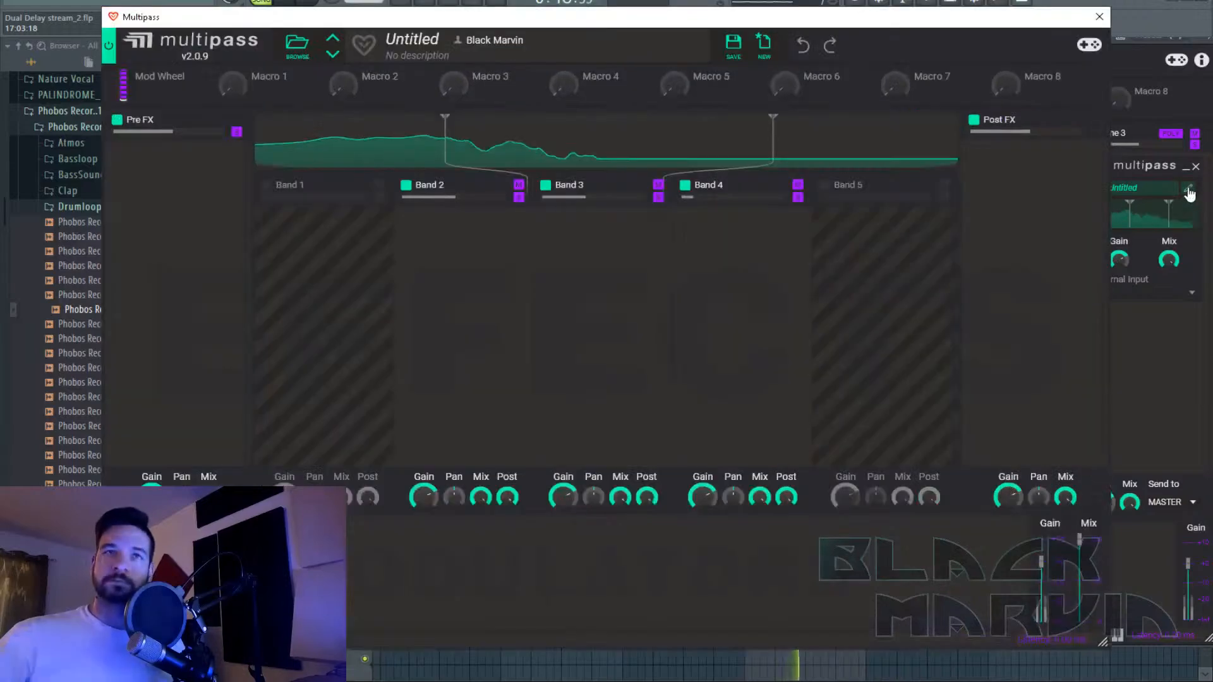
click(297, 44)
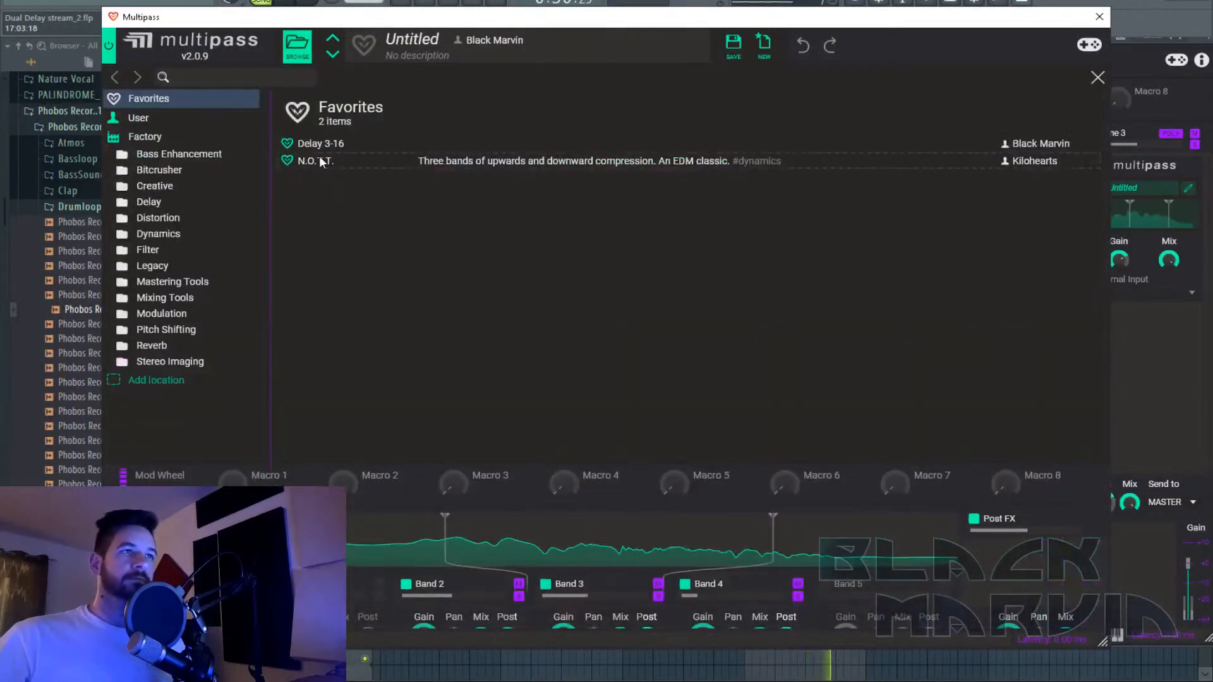
click(320, 159)
click(1097, 78)
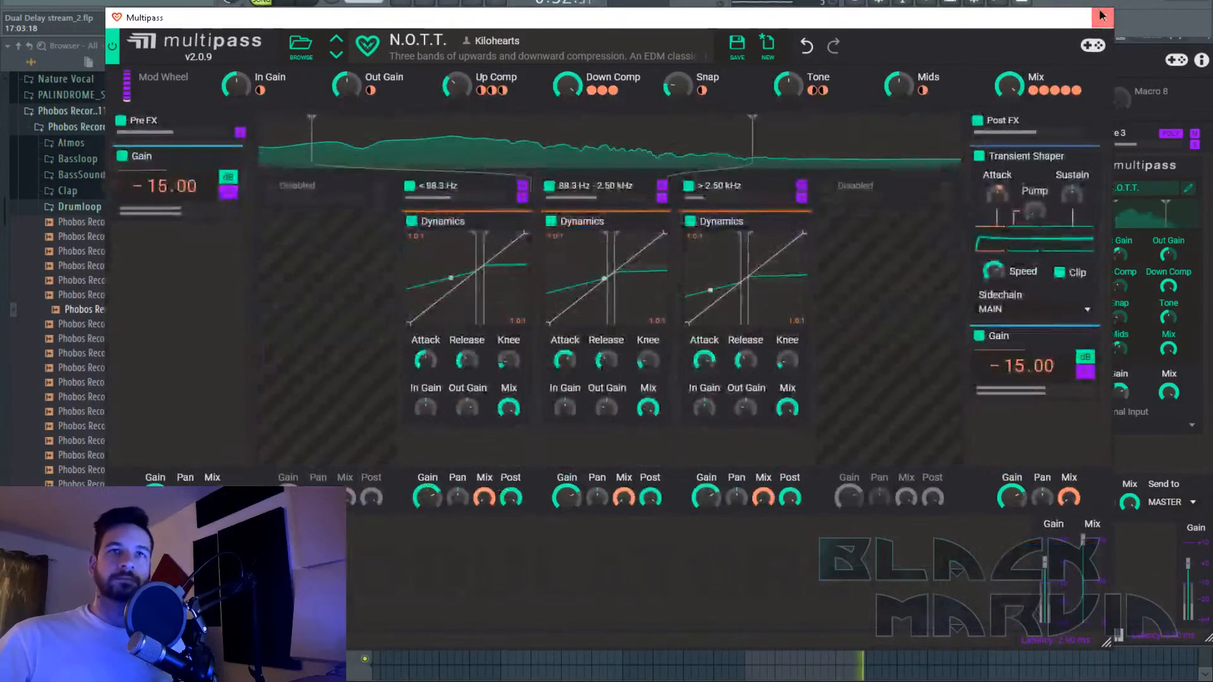
click(1099, 13)
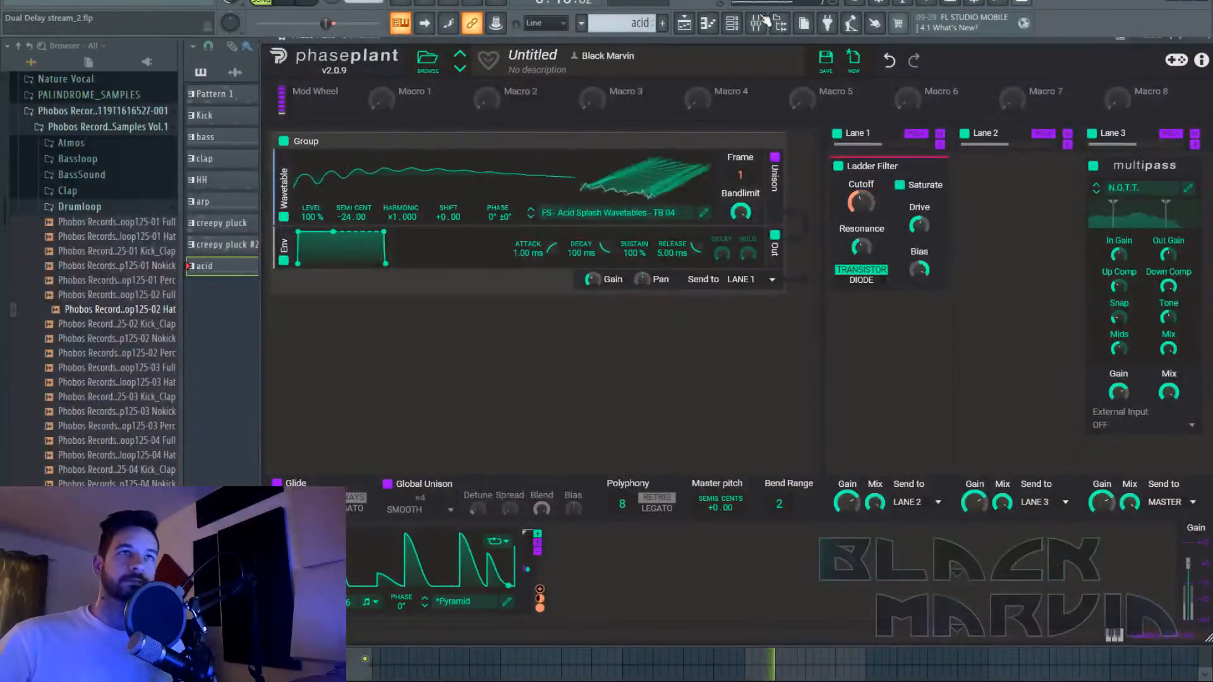
Assign Macro 1 to modulate the LFO's cutoff modulation on the Ladder Filter, and set Macro 1 to 0%.
drag(403, 104, 863, 215)
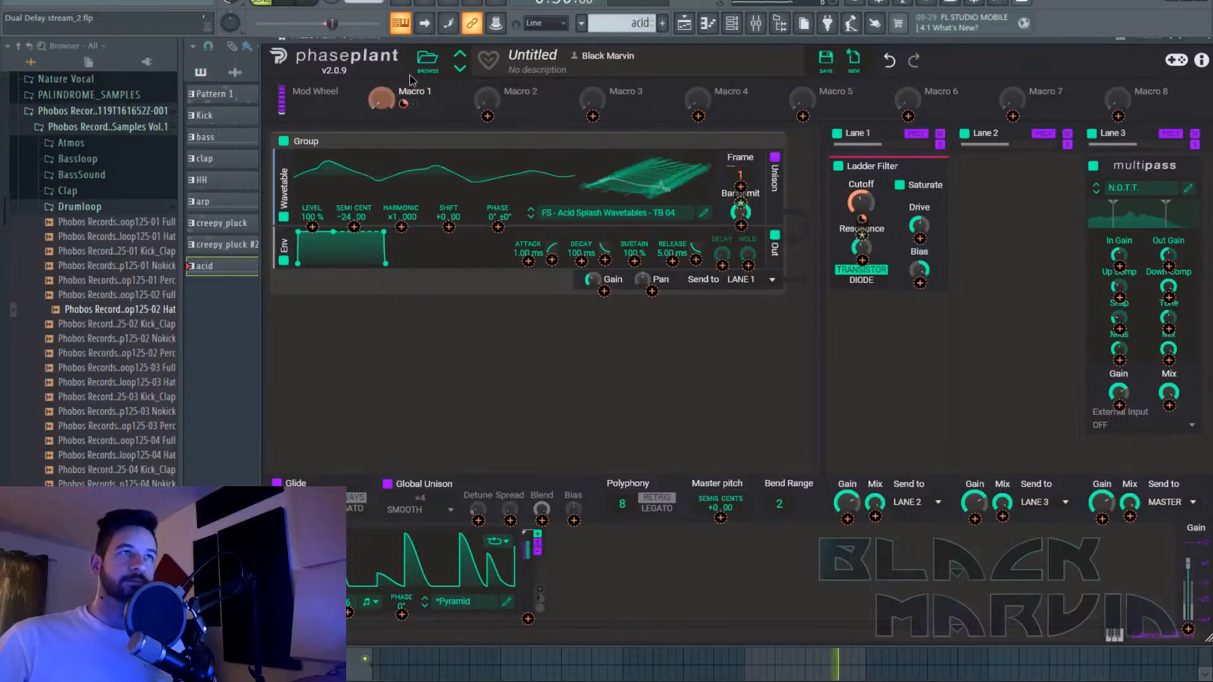
double_click(402, 101)
click(389, 104)
mouse_move(386, 103)
mouse_down()
mouse_move(386, 25)
mouse_move(386, 127)
mouse_up()
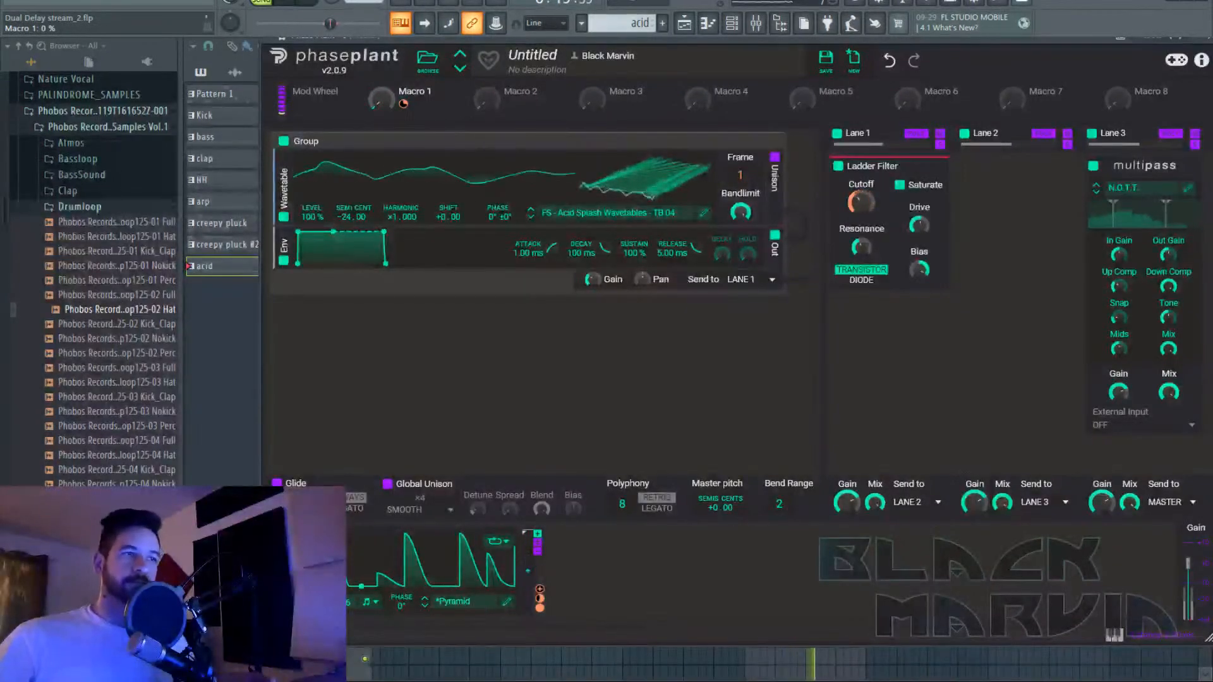
Duplicate the LFO and replace the original's modulation of the Ladder Filter cutoff with one from the copy.
drag(280, 568, 566, 569)
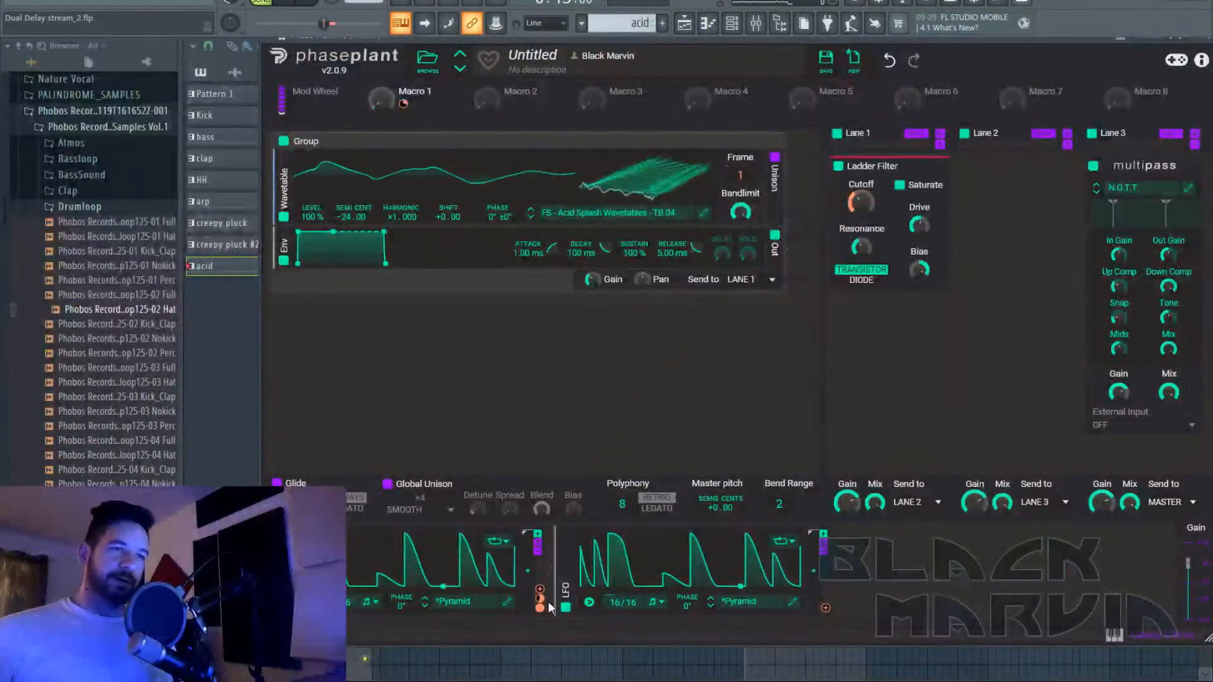
mouse_move(868, 218)
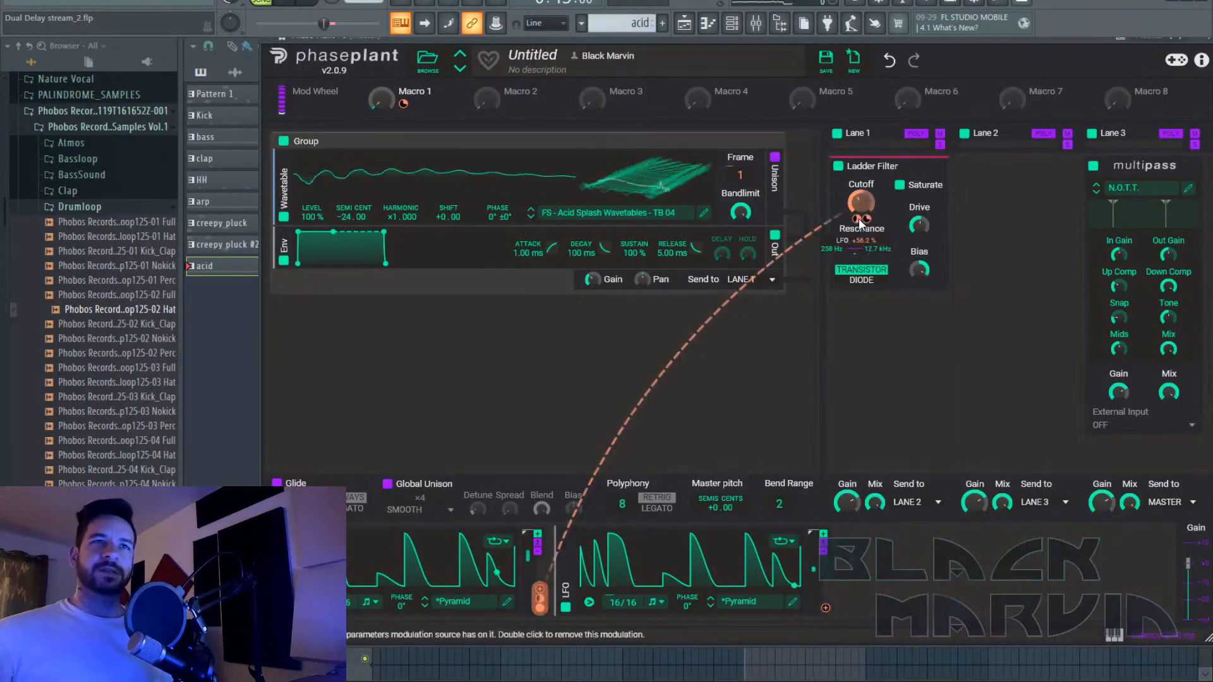
double_click(857, 220)
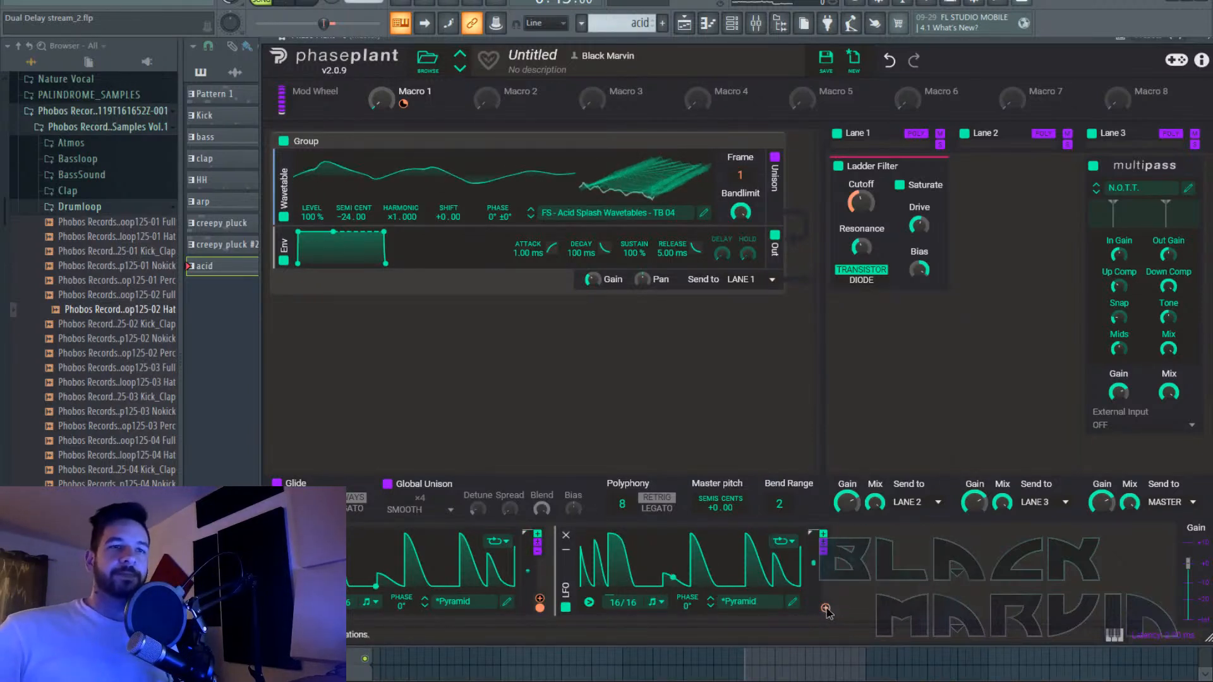
drag(825, 609, 863, 209)
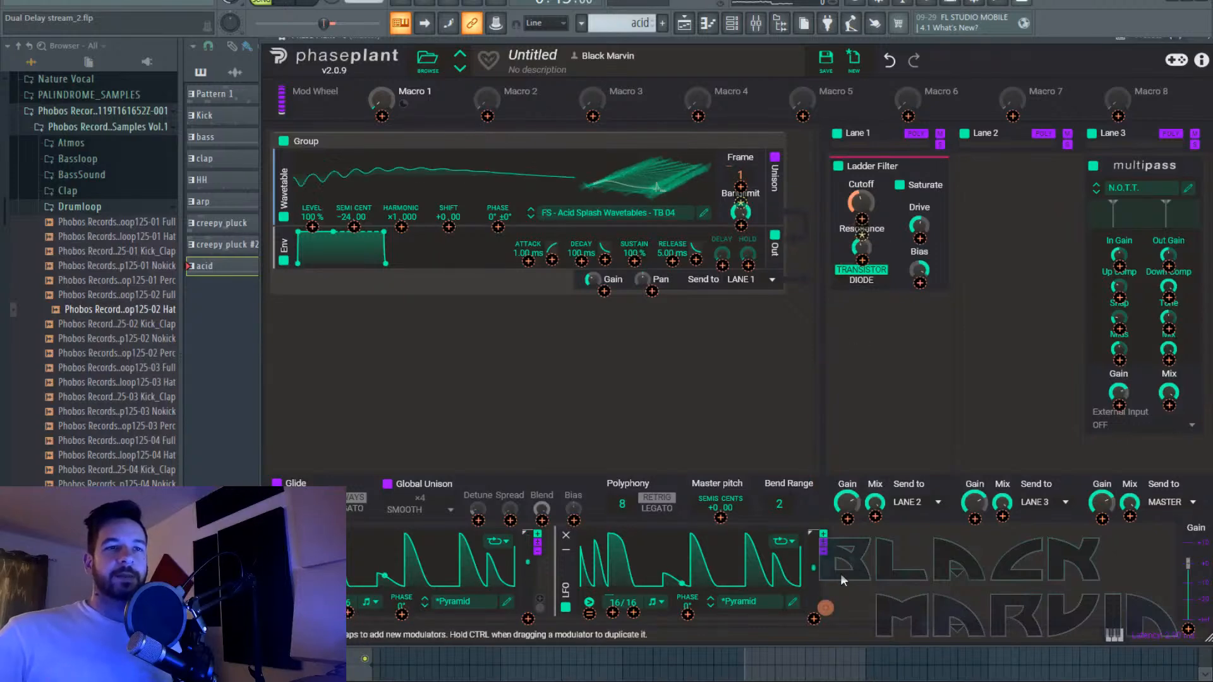
Raise the duplicated LFO's lower peaks at the start, 1/16, 6/16 and 14/16 to 100%, and close the editor.
click(792, 602)
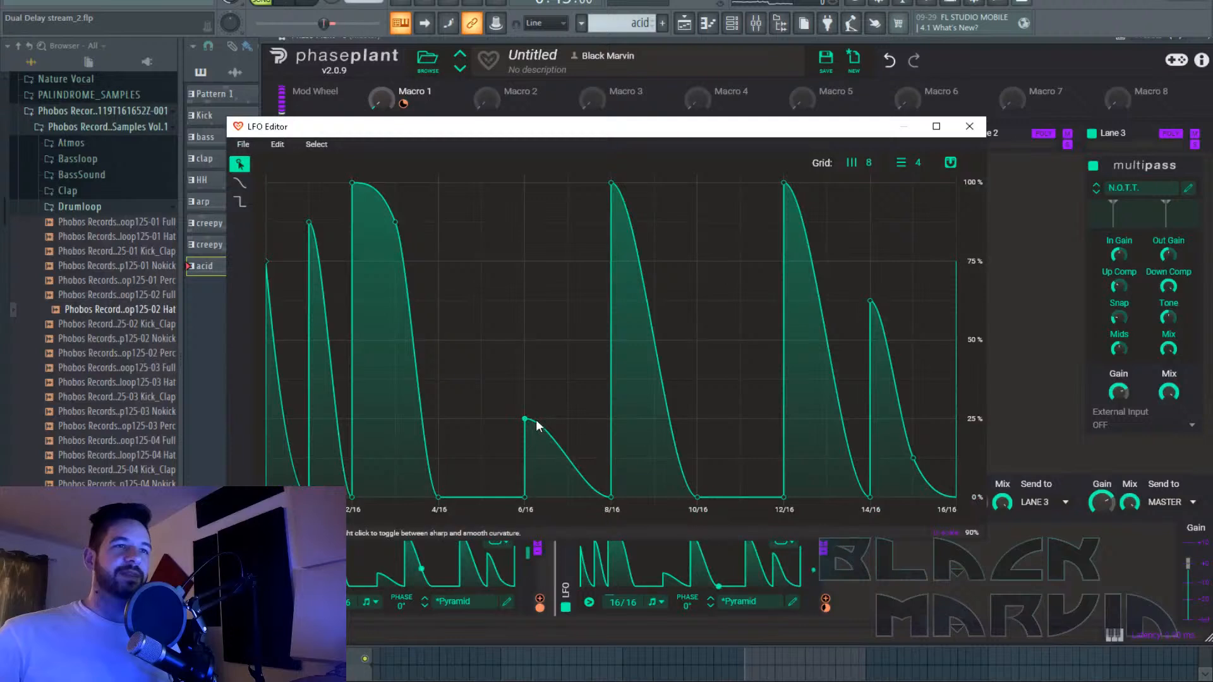
drag(536, 420, 526, 184)
drag(309, 223, 309, 183)
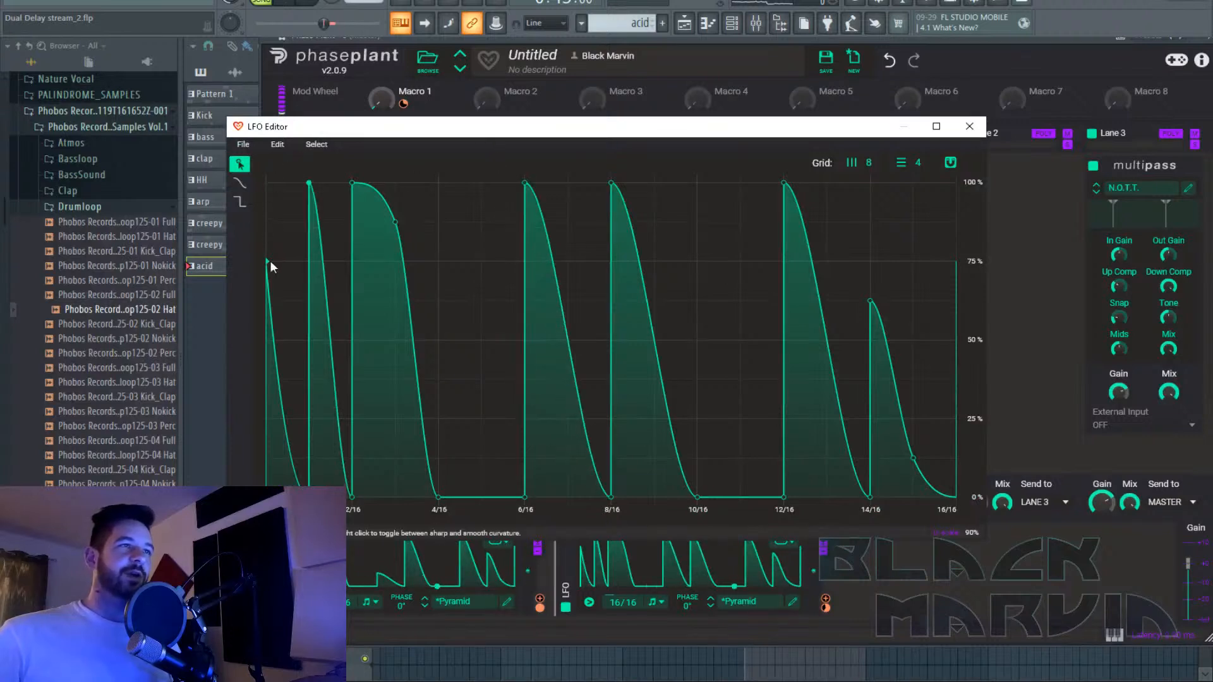
drag(271, 248, 267, 183)
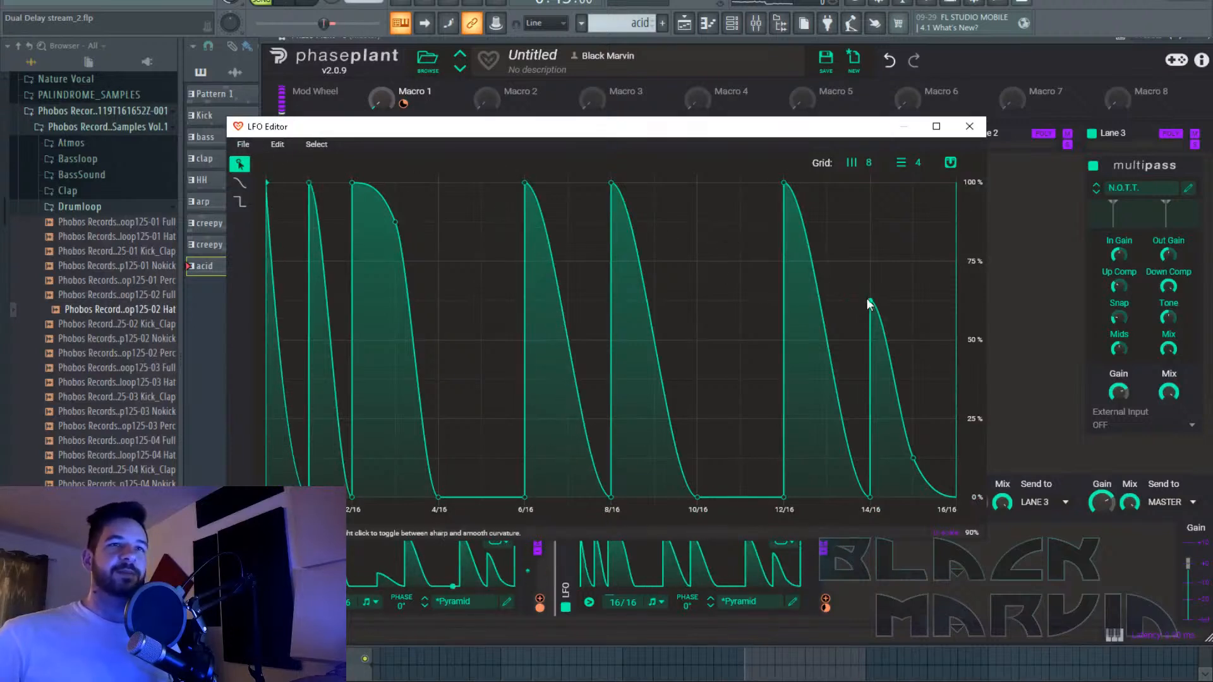
drag(869, 303, 870, 183)
click(969, 126)
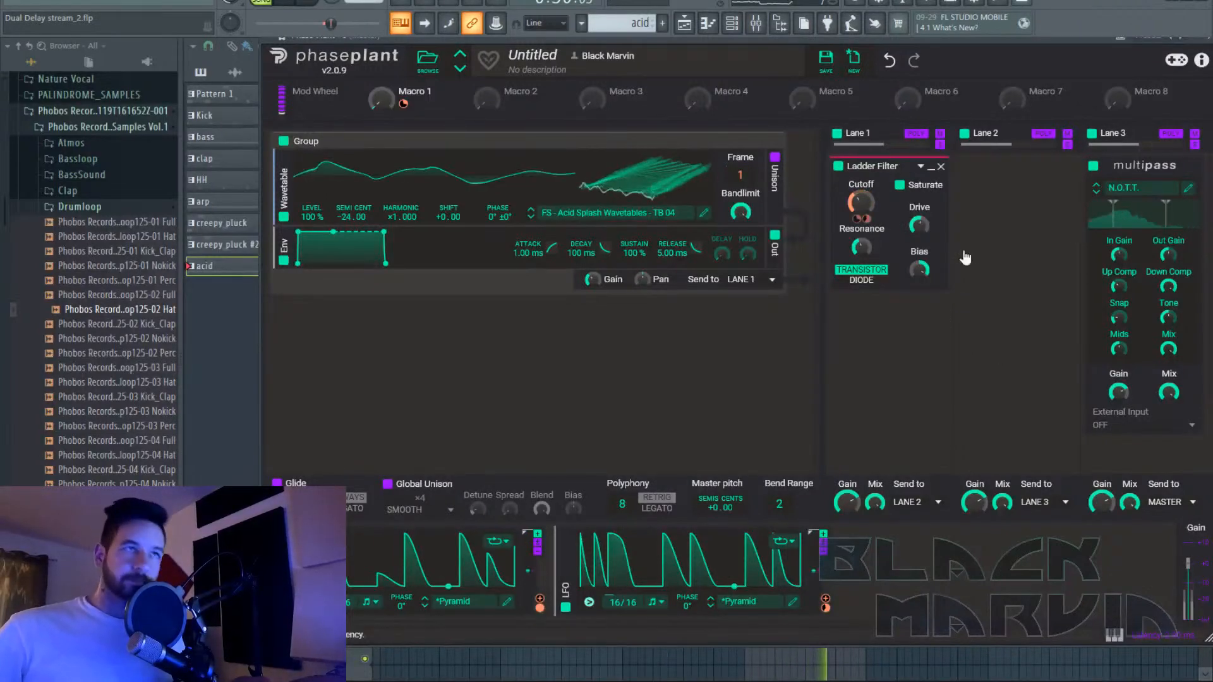
Add a Slice EQ to Lane 2, create a low-cut filter in it with a raised cutoff frequency, and close its window.
click(1009, 219)
click(971, 641)
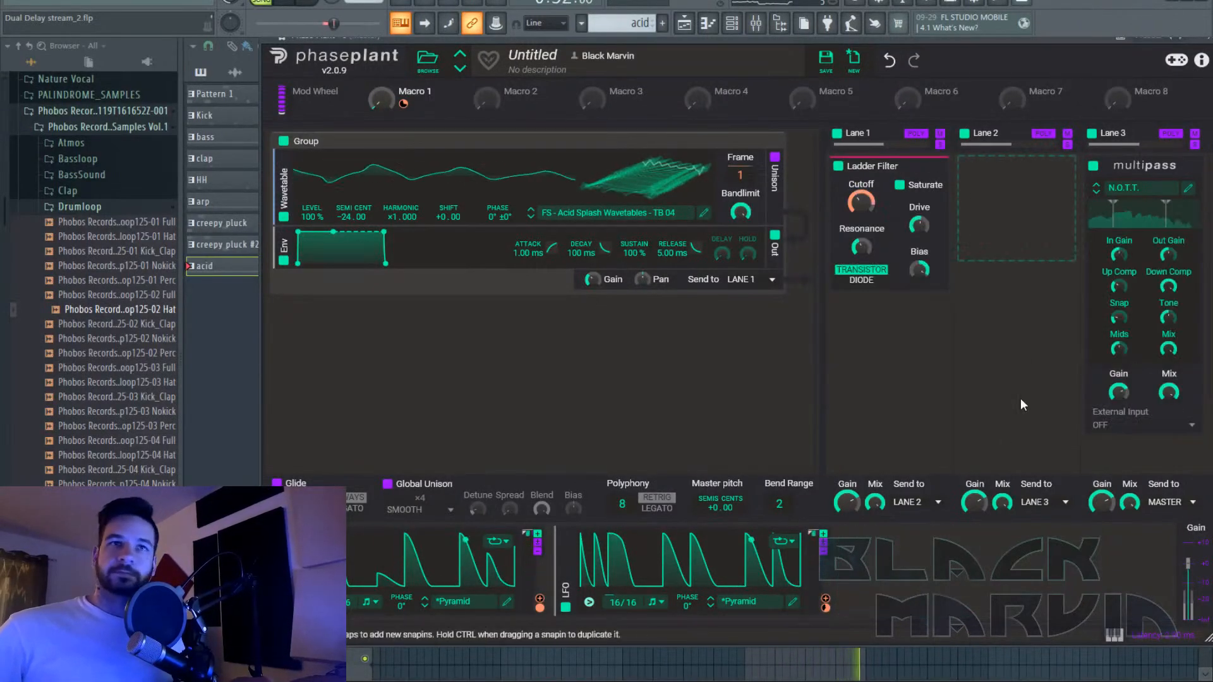
click(1009, 207)
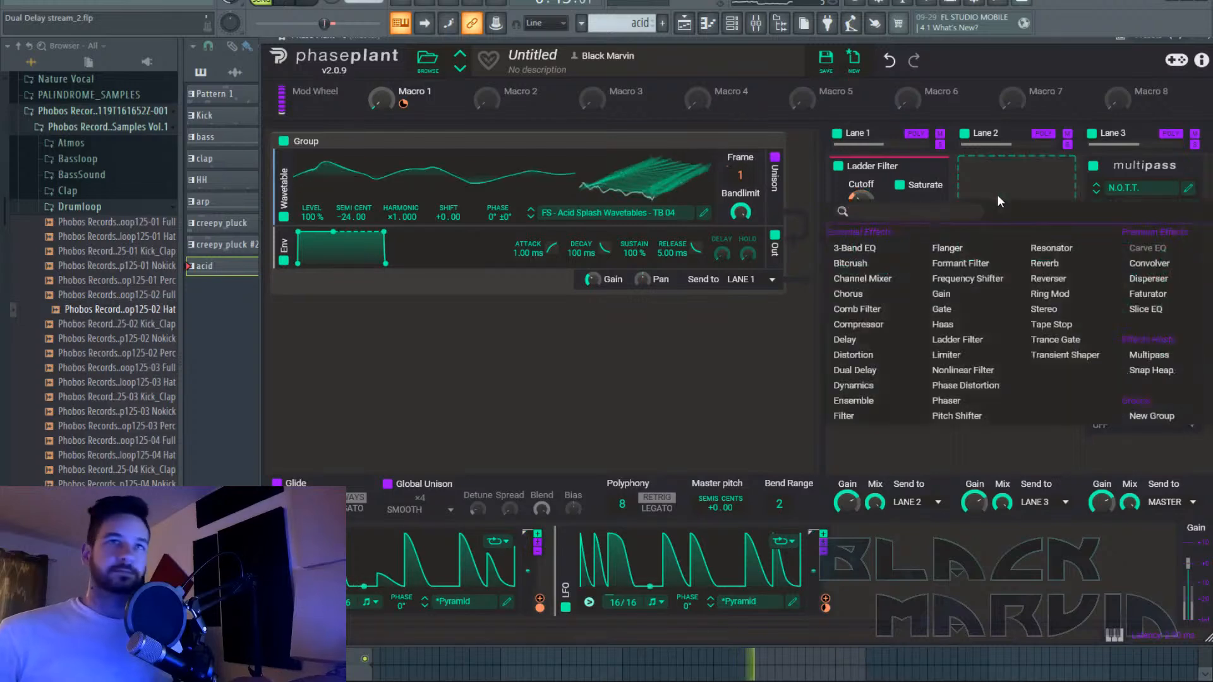
click(1153, 309)
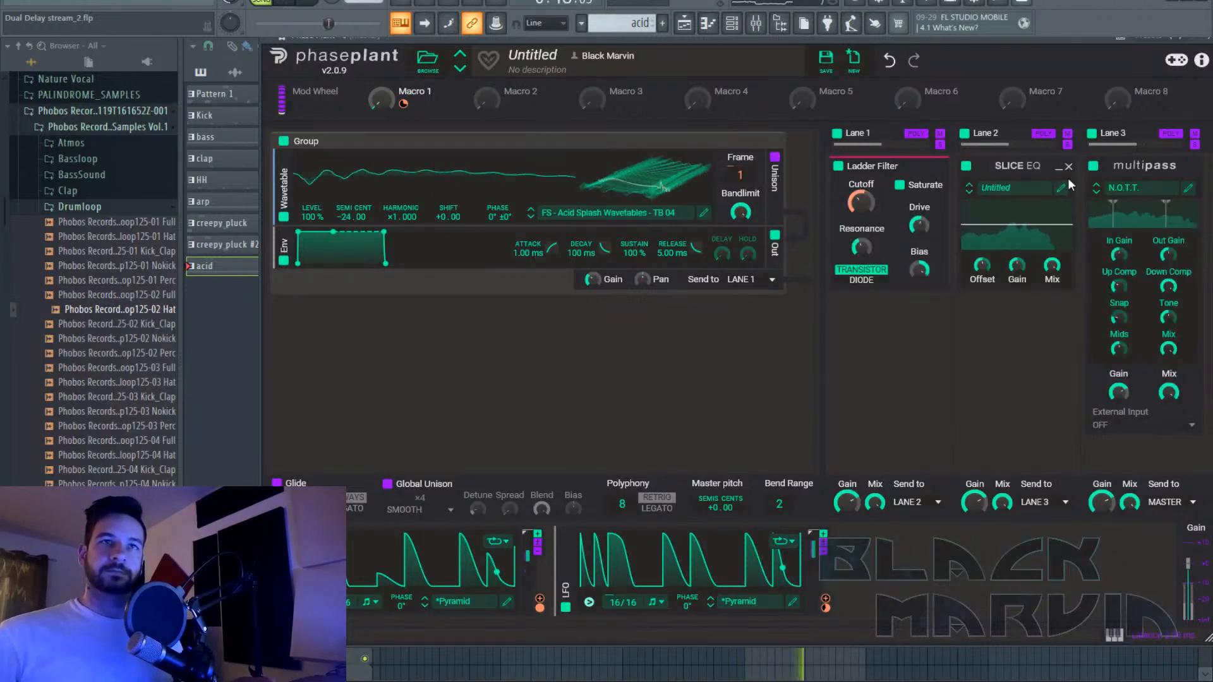
click(1059, 167)
double_click(323, 352)
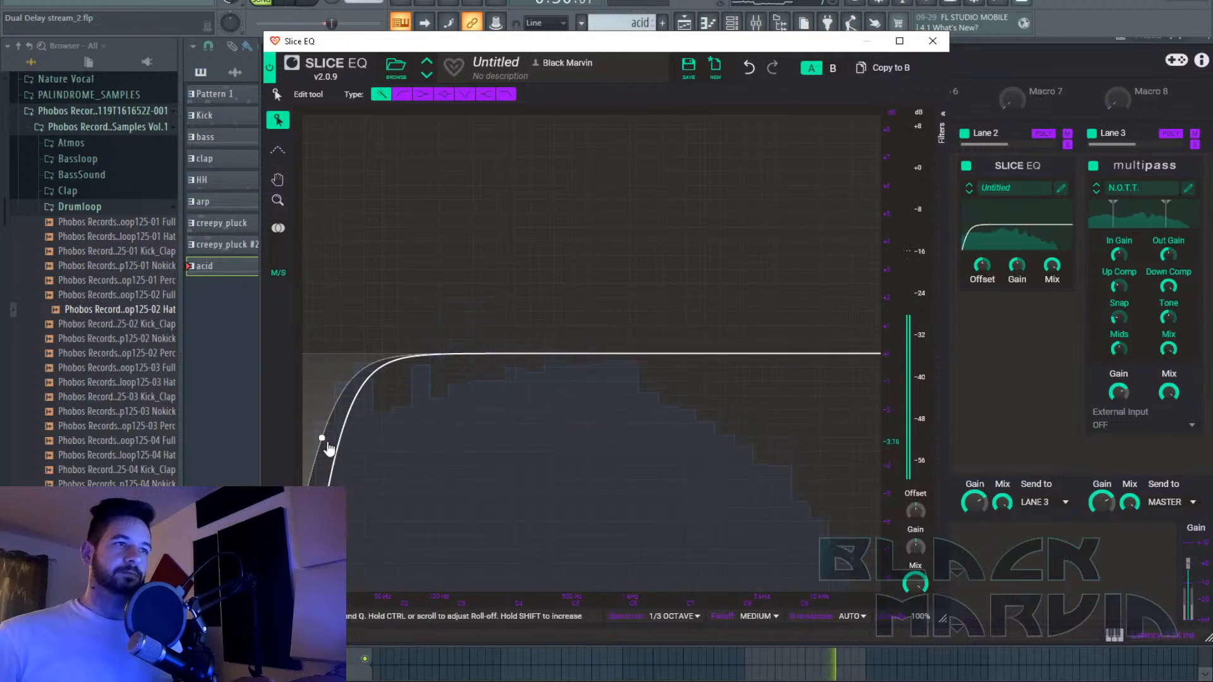
drag(322, 439, 431, 426)
click(932, 40)
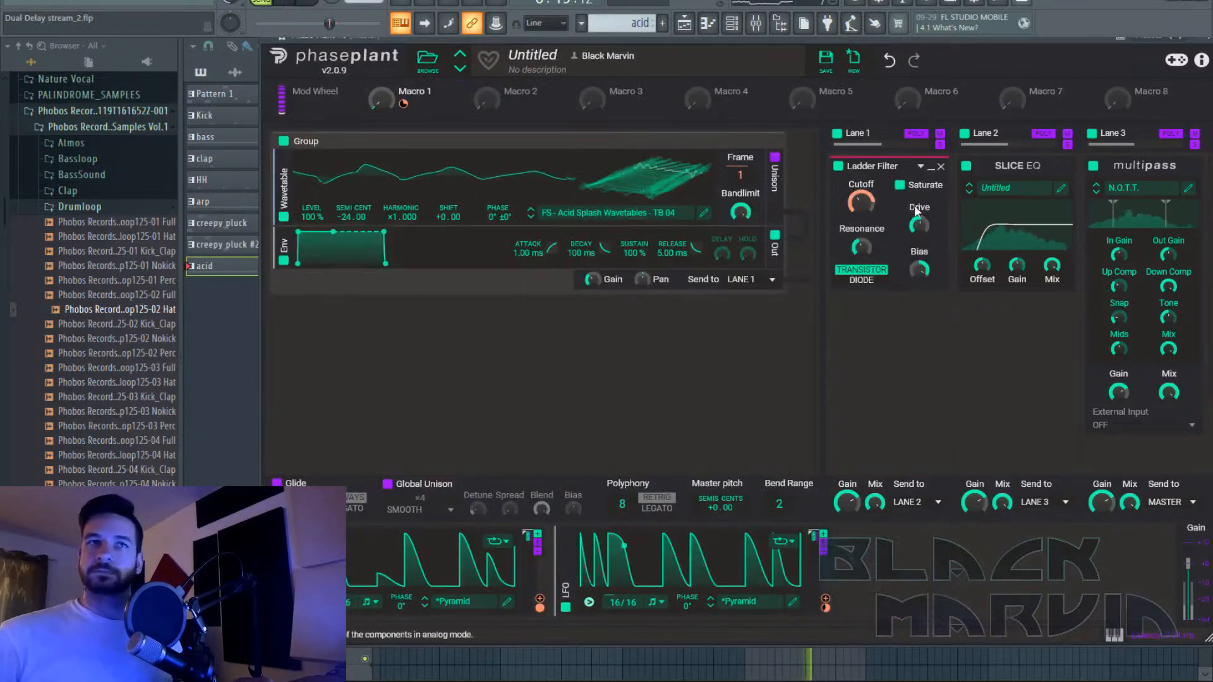
Raise Macro 1 to about 72%.
drag(382, 99, 382, 19)
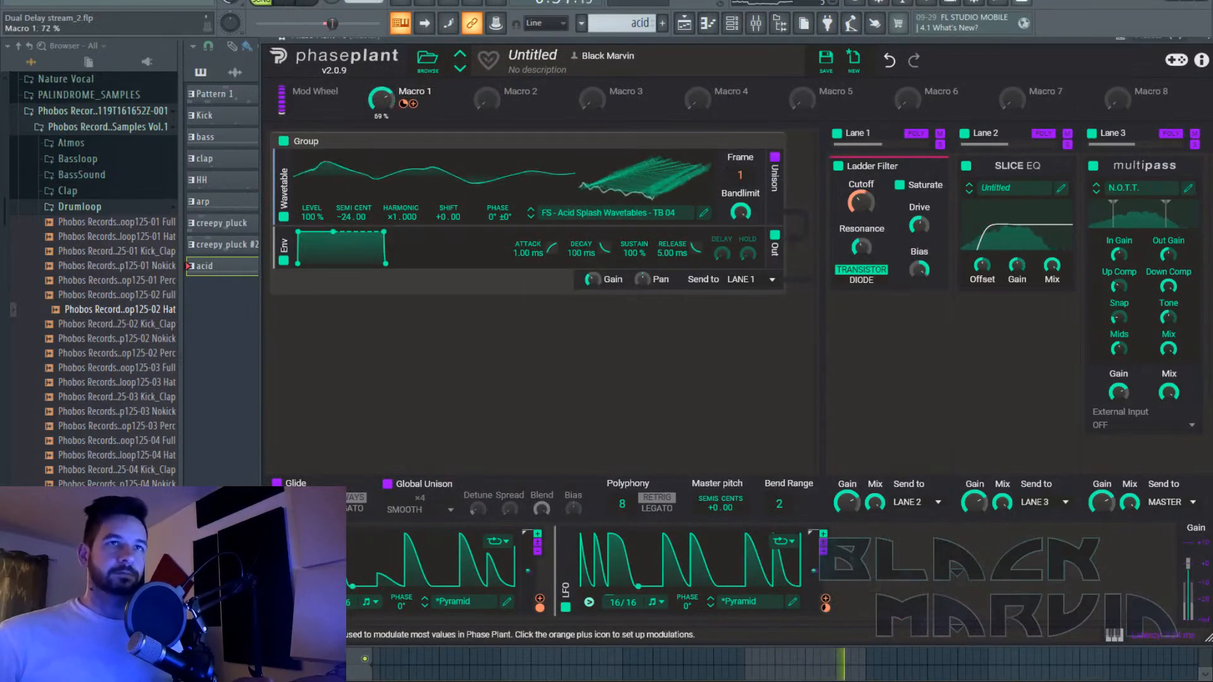
Sweep Macro 1 up to about 96% and bring it back down to 0%.
drag(382, 99, 382, 106)
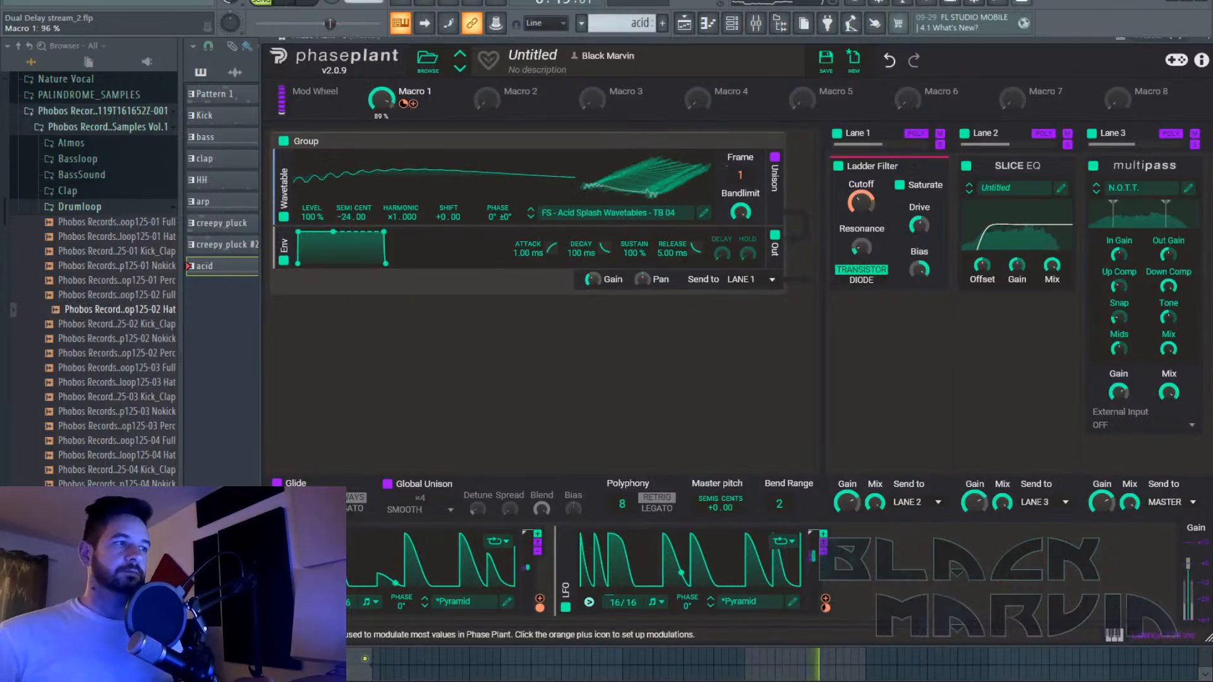
drag(382, 99, 382, 180)
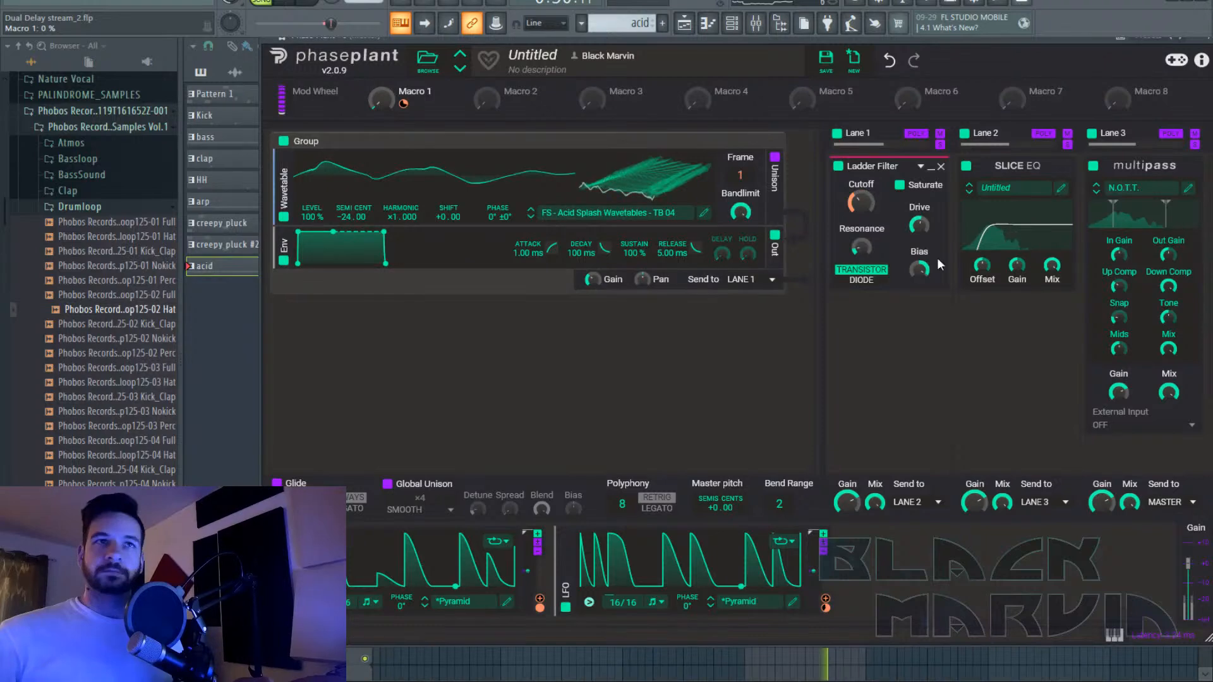
click(899, 185)
Add a Multipass below the Slice EQ in Lane 2 and open its editor.
click(983, 320)
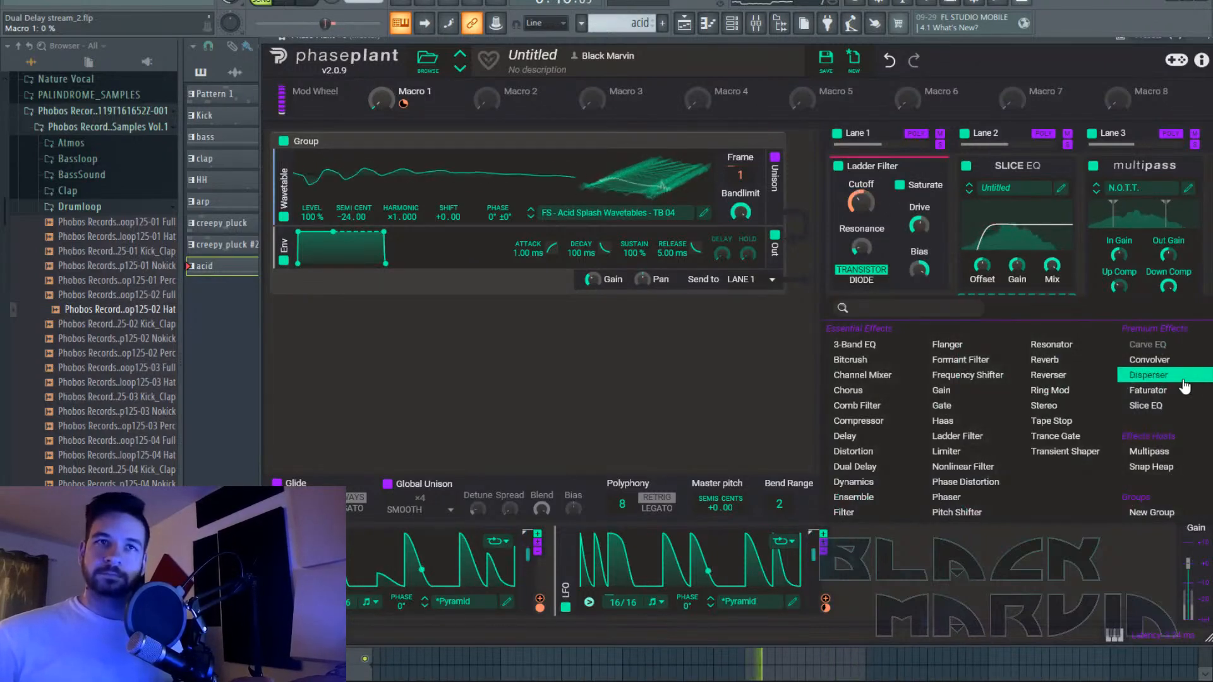
click(1148, 452)
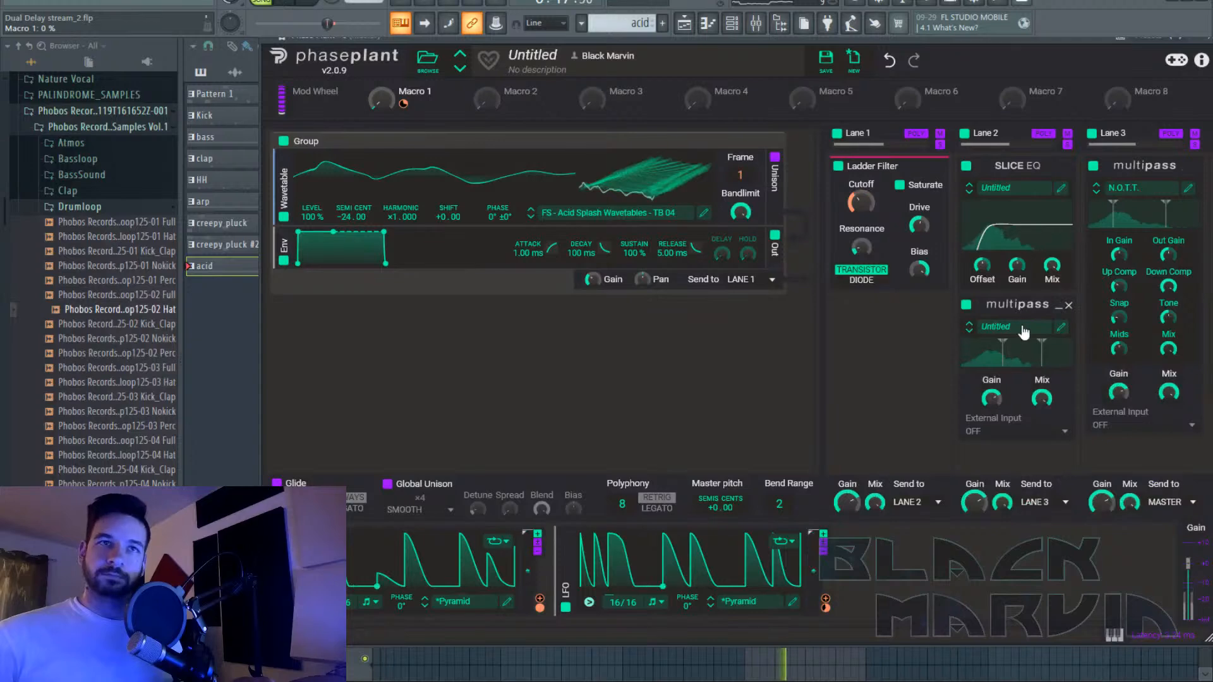
click(1062, 328)
Add an Overdrive Distortion to Band 3 of the Multipass and duplicate it into Band 4.
click(609, 245)
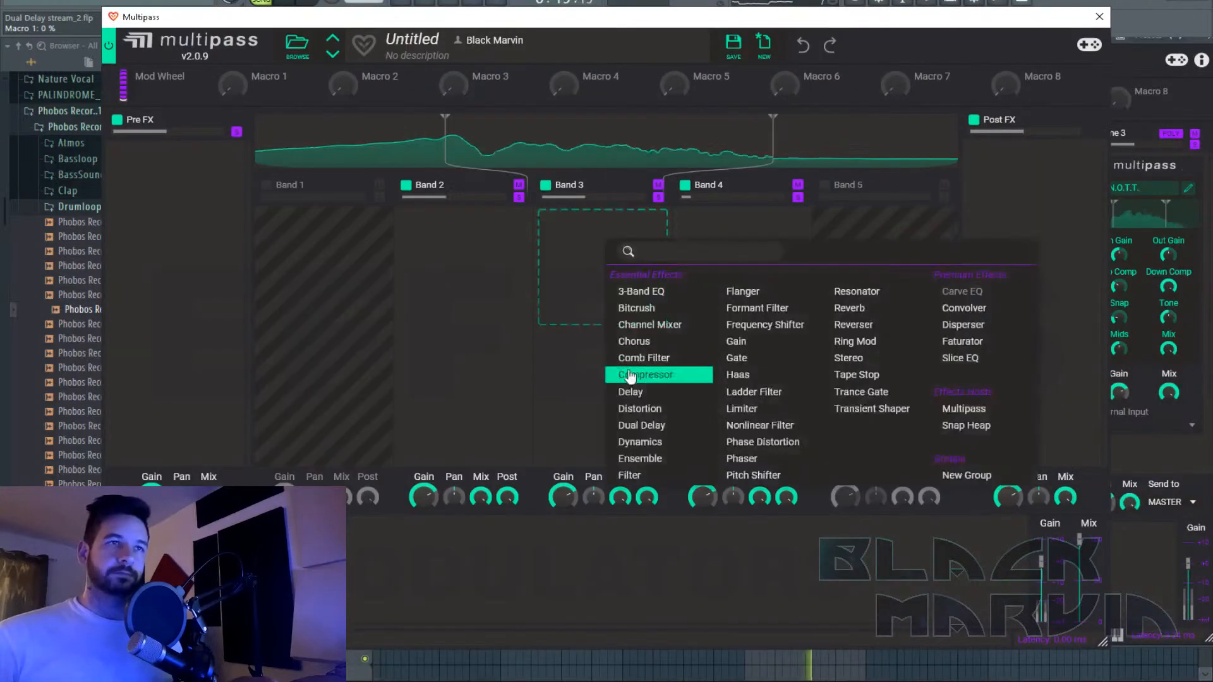
click(663, 409)
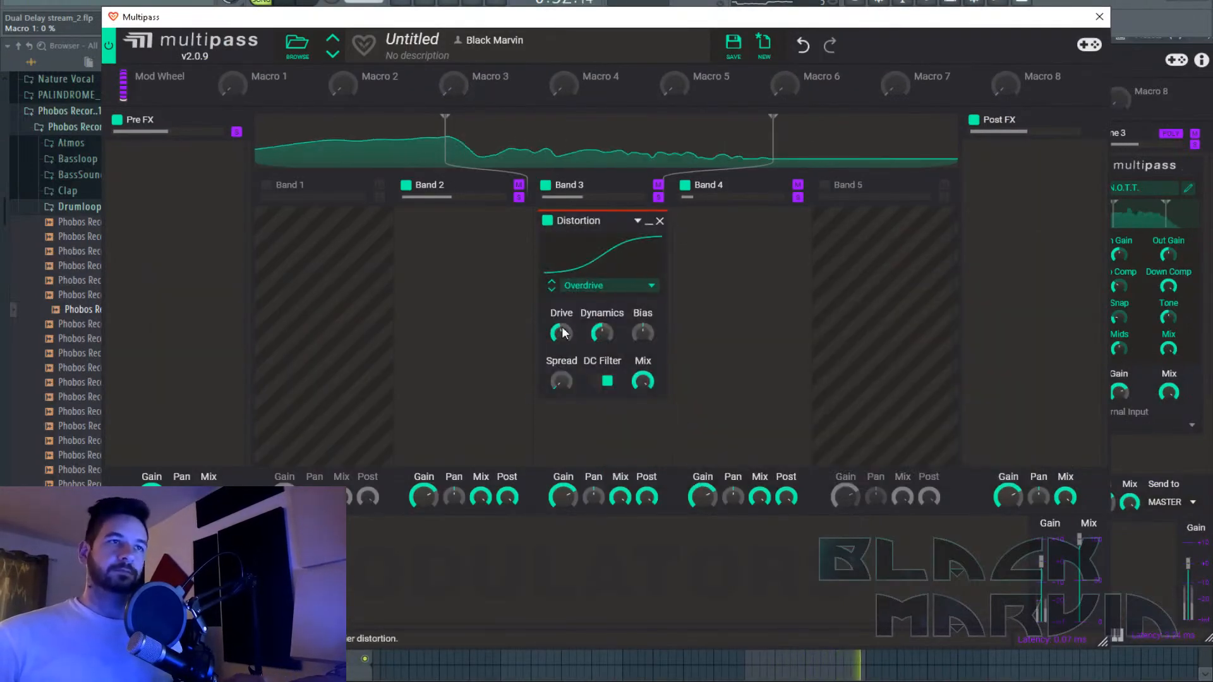
drag(610, 212, 707, 222)
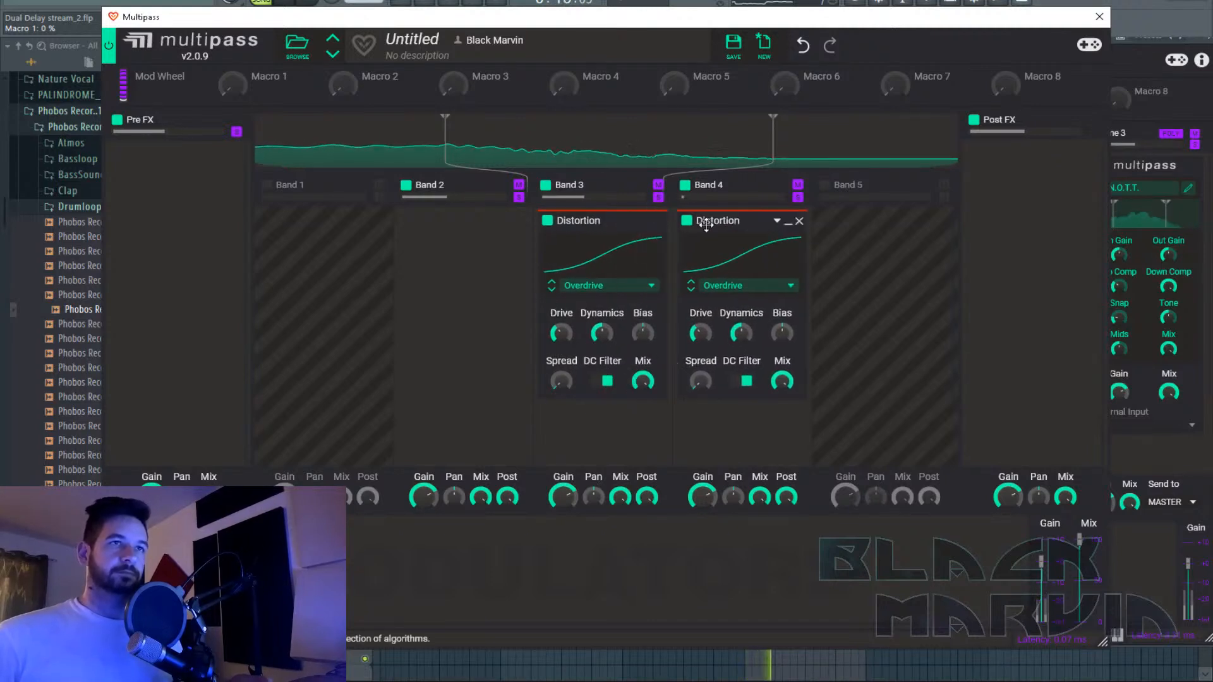
Add a Dual Delay below the Distortion in Band 3 and sync its delay time to the tempo at 3/16.
scroll(690, 324, down, 2)
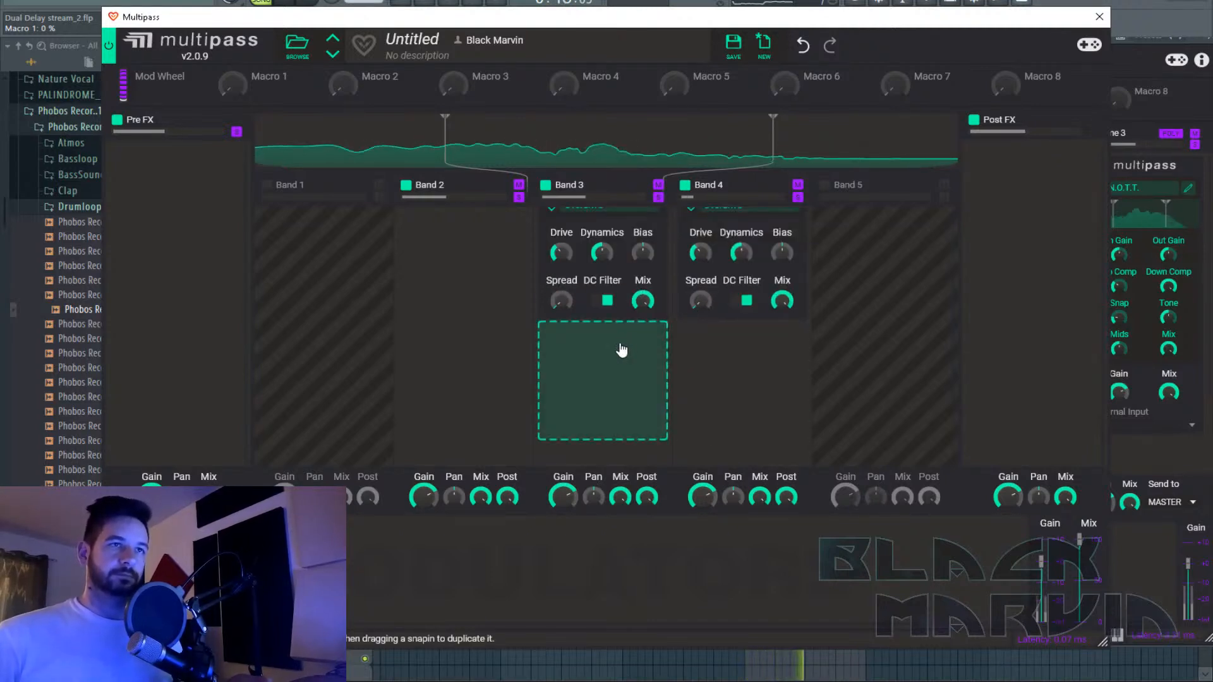
click(626, 348)
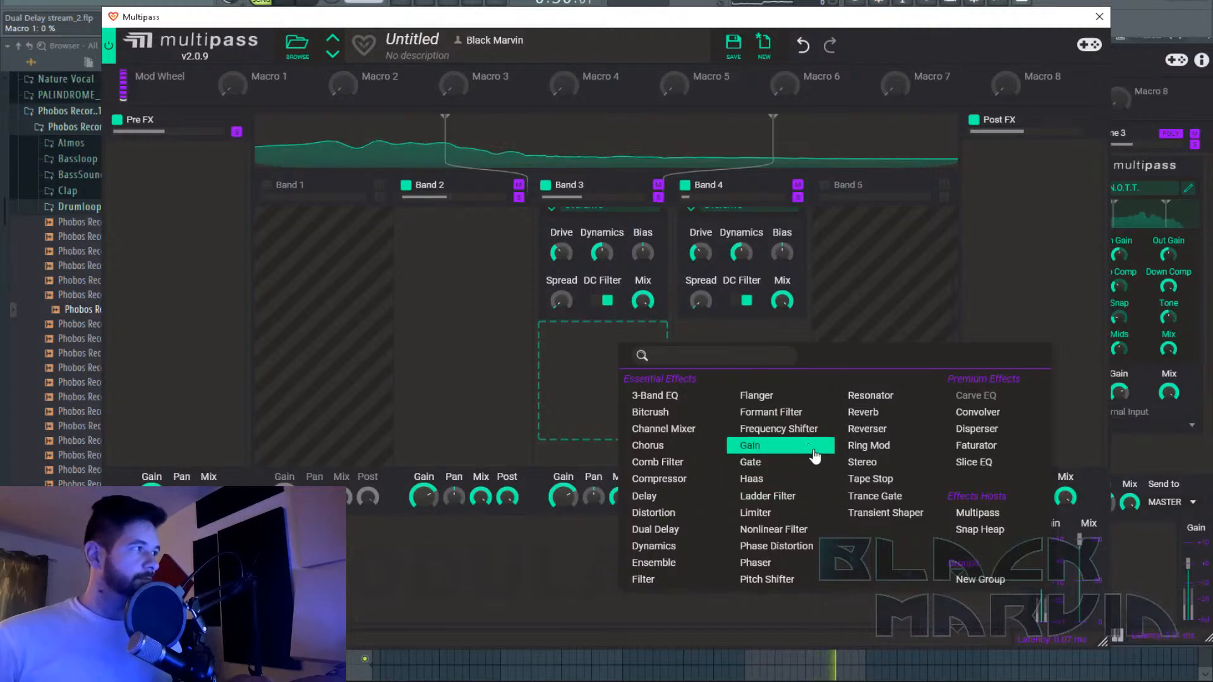
click(699, 531)
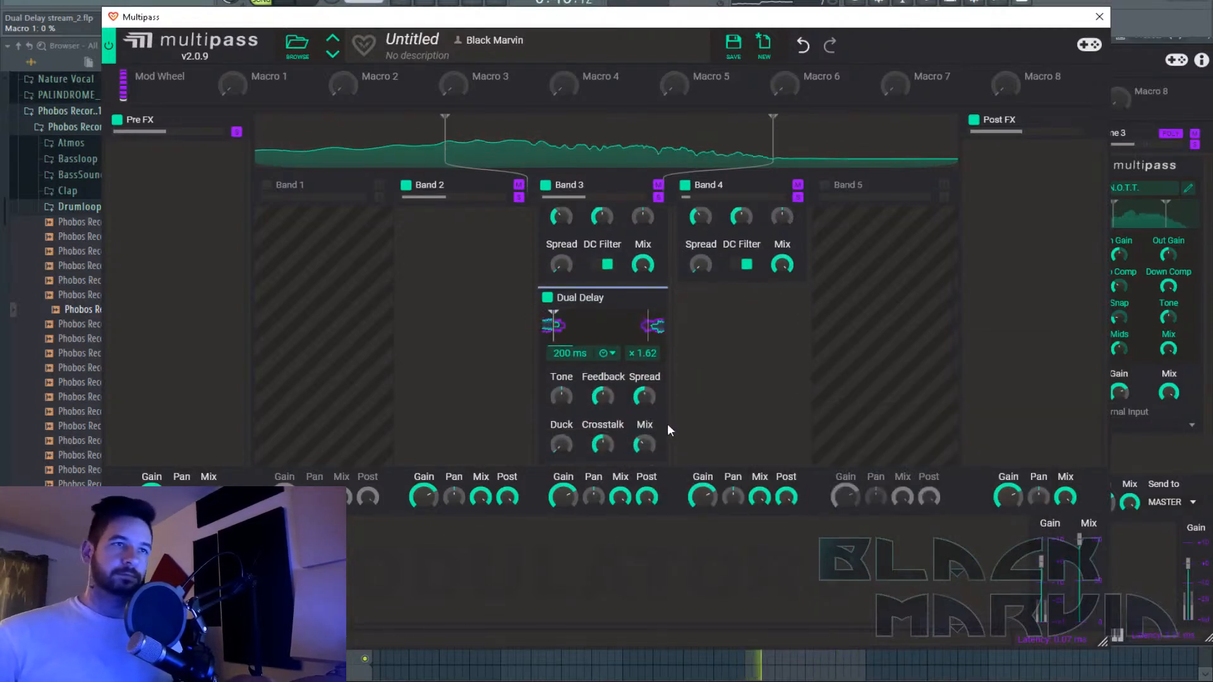
click(607, 353)
click(623, 369)
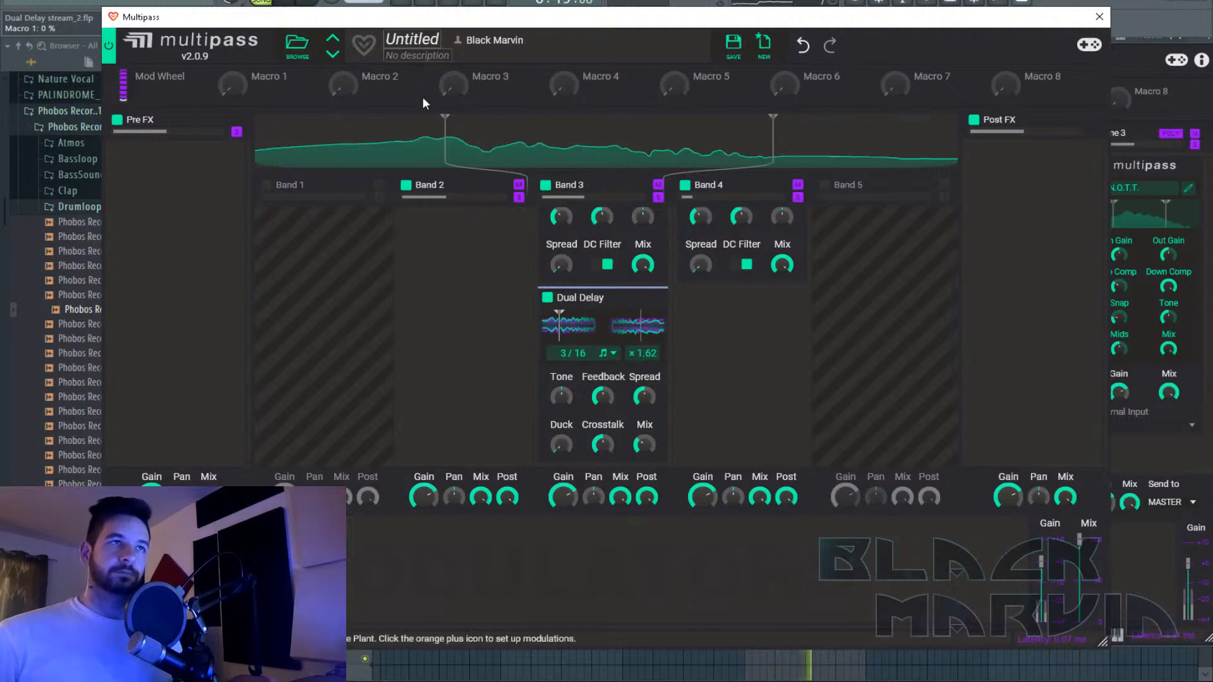
Lower the Dual Delay's Feedback to 13% and set the Multipass's lower crossover to 411 Hz.
right_click(651, 353)
click(606, 396)
drag(603, 396, 603, 417)
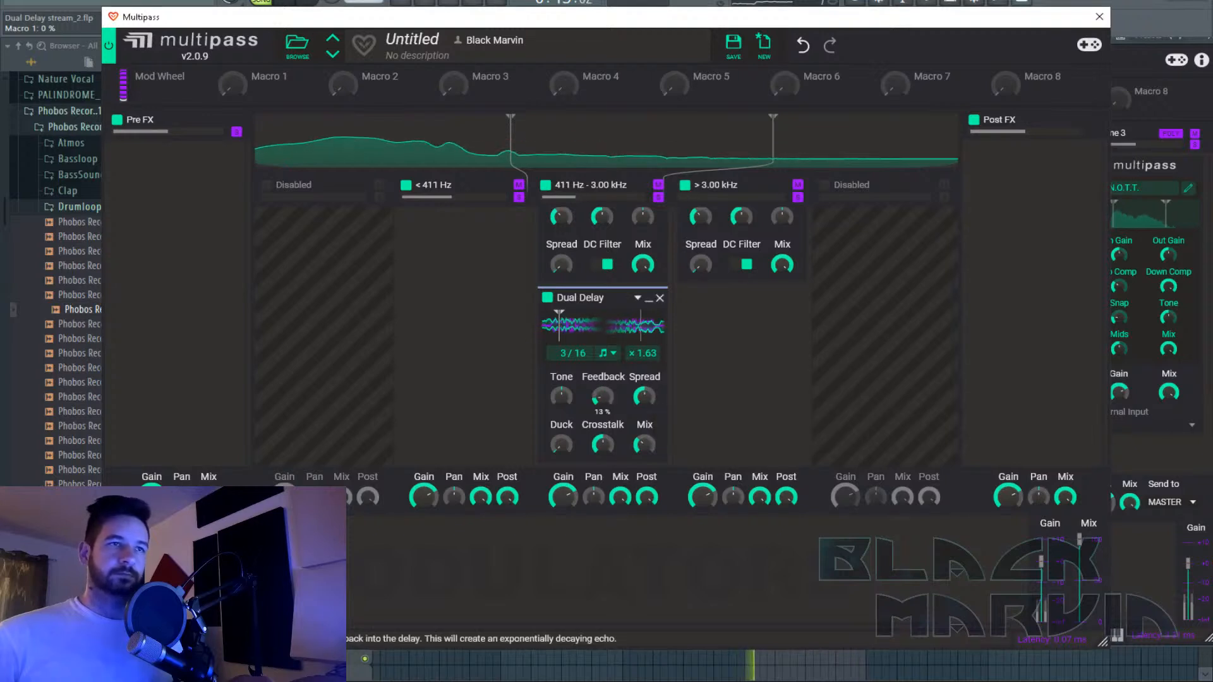
Set the Dual Delay's first delay time to 1/16 and its second-delay ratio to ×1.47.
scroll(562, 354, down, 2)
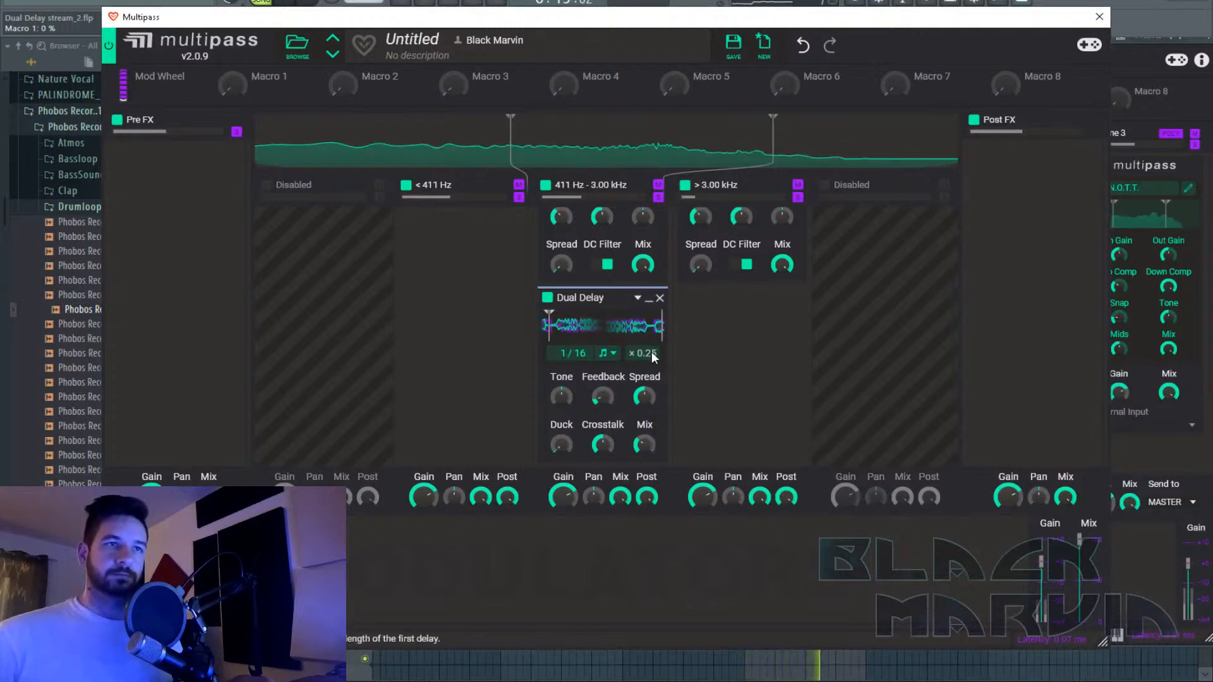
scroll(650, 354, down, 5)
scroll(646, 355, up, 6)
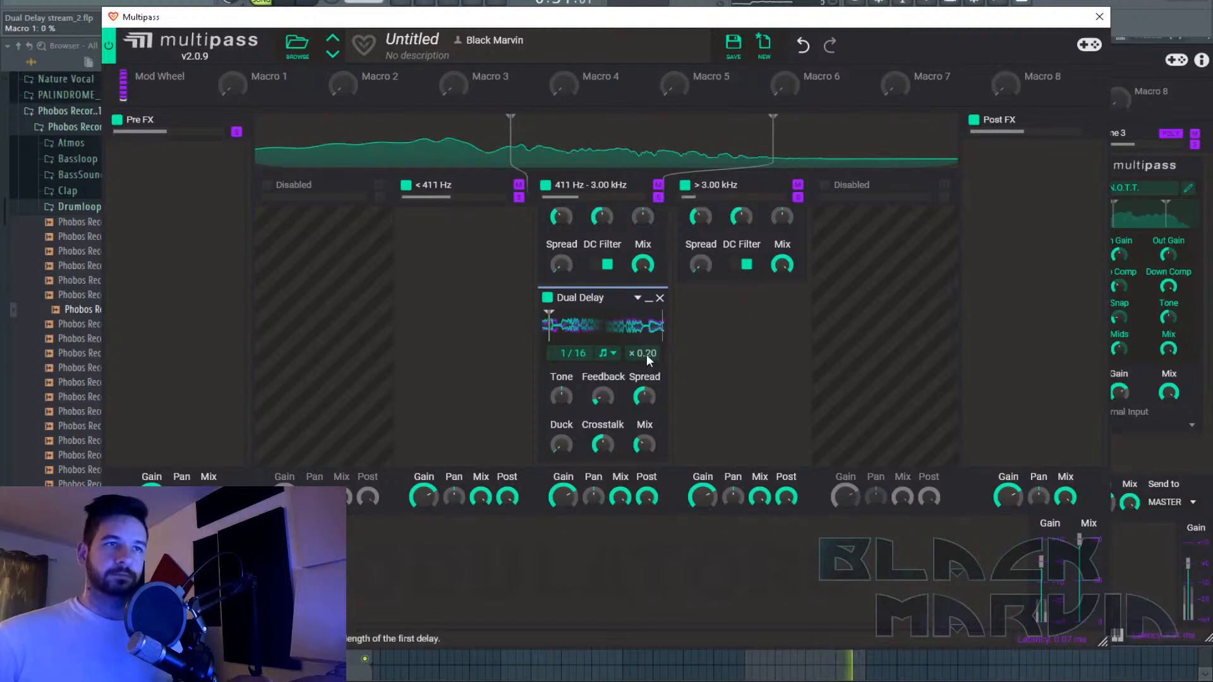
scroll(653, 352, up, 5)
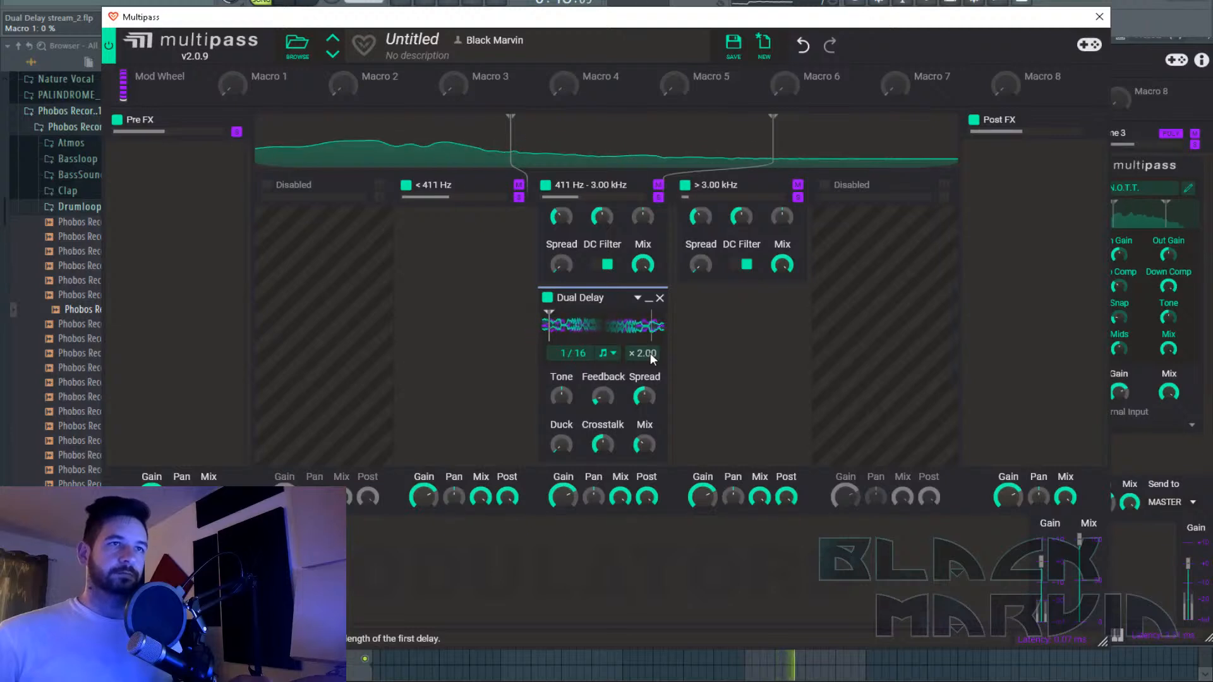
scroll(651, 354, down, 3)
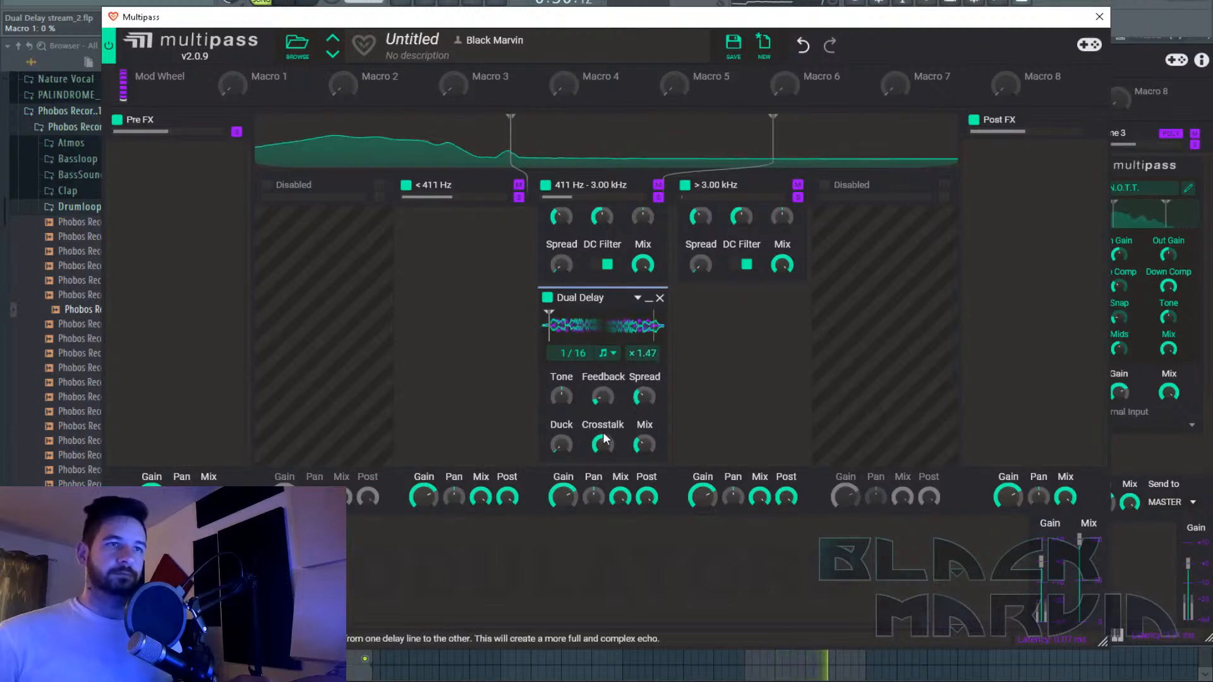
Raise the Dual Delay's Duck to maximum, increase its Crosstalk, and set the delay ratio to ×0.47.
drag(561, 444, 562, 372)
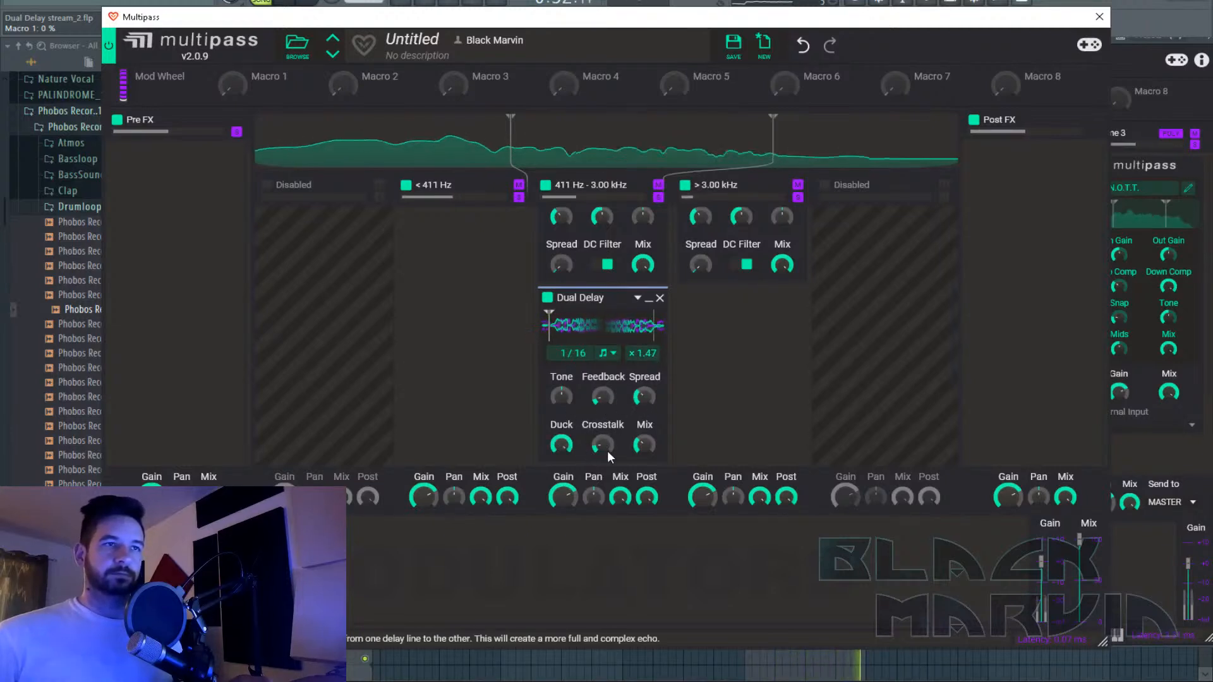
drag(606, 449, 607, 401)
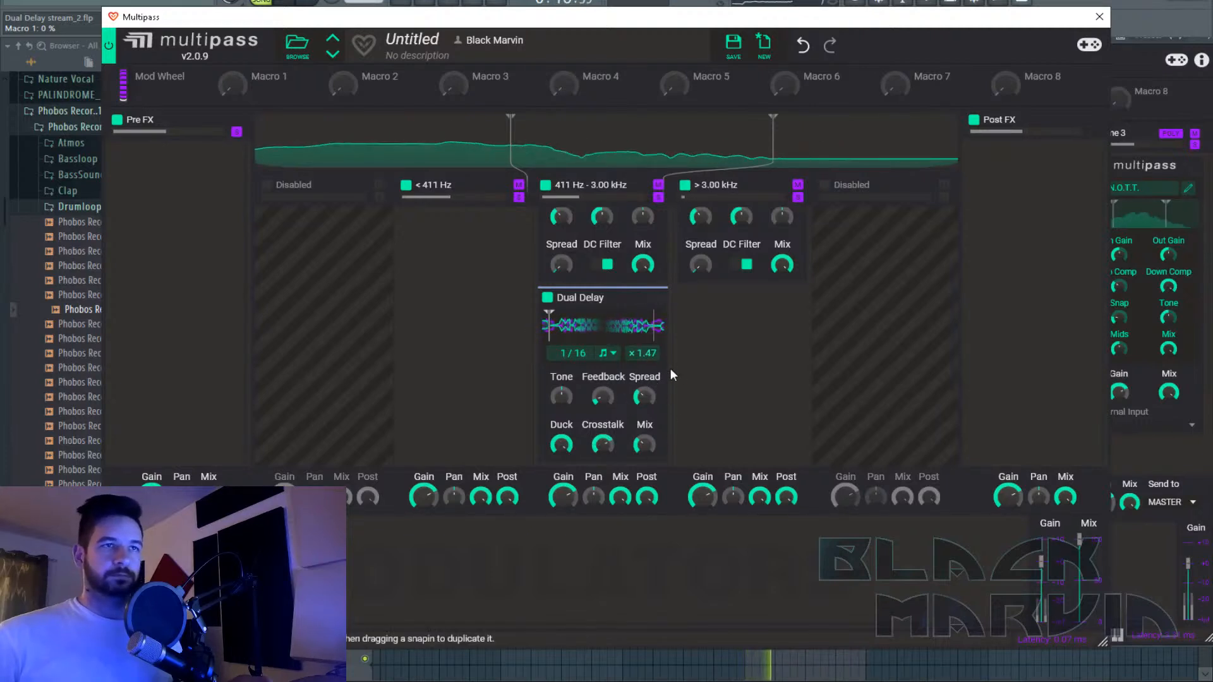
scroll(635, 354, down, 5)
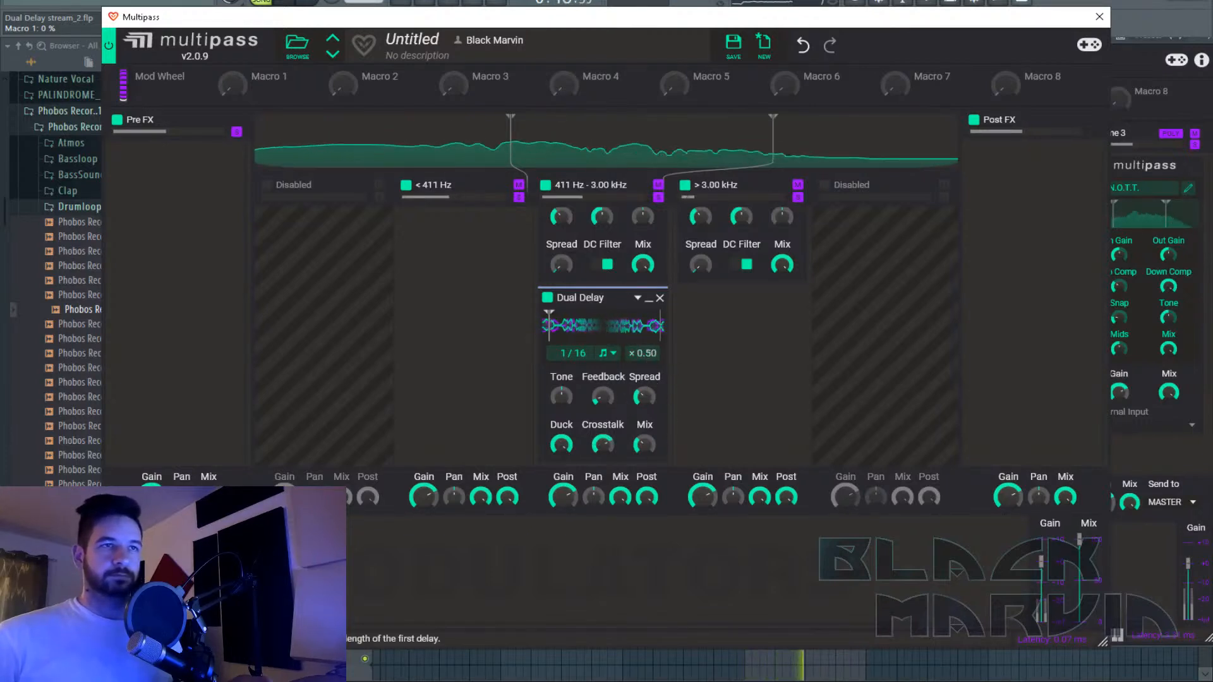
scroll(647, 355, down, 3)
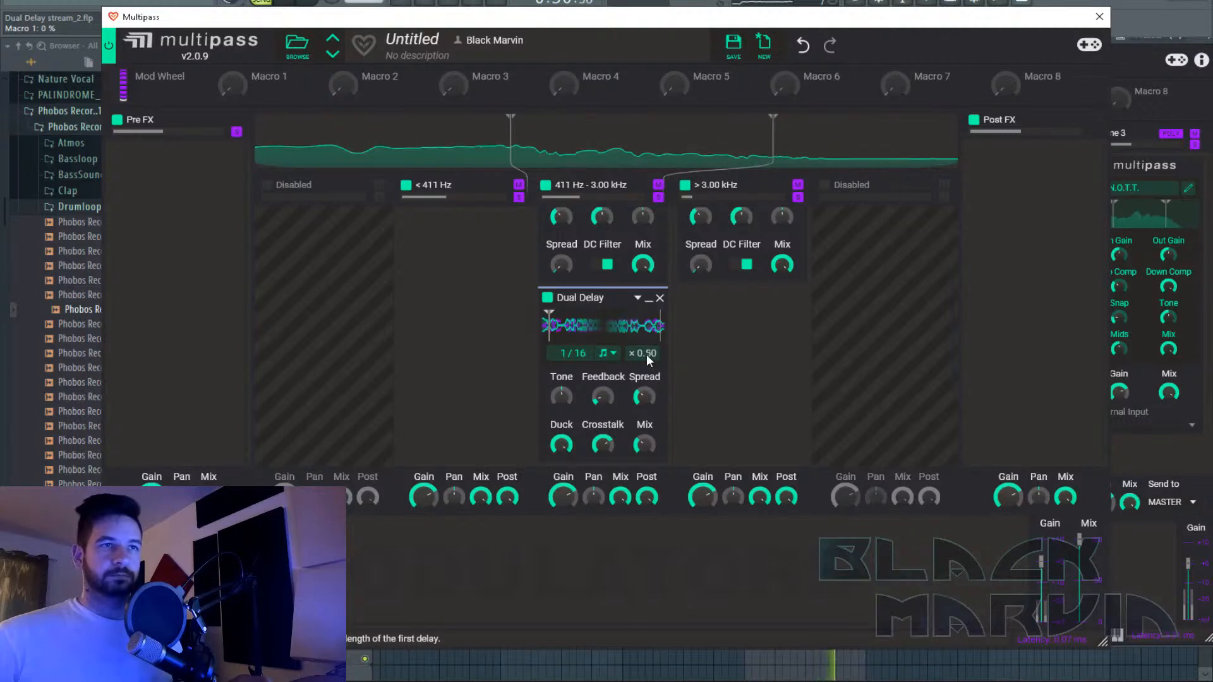
drag(649, 355, 649, 337)
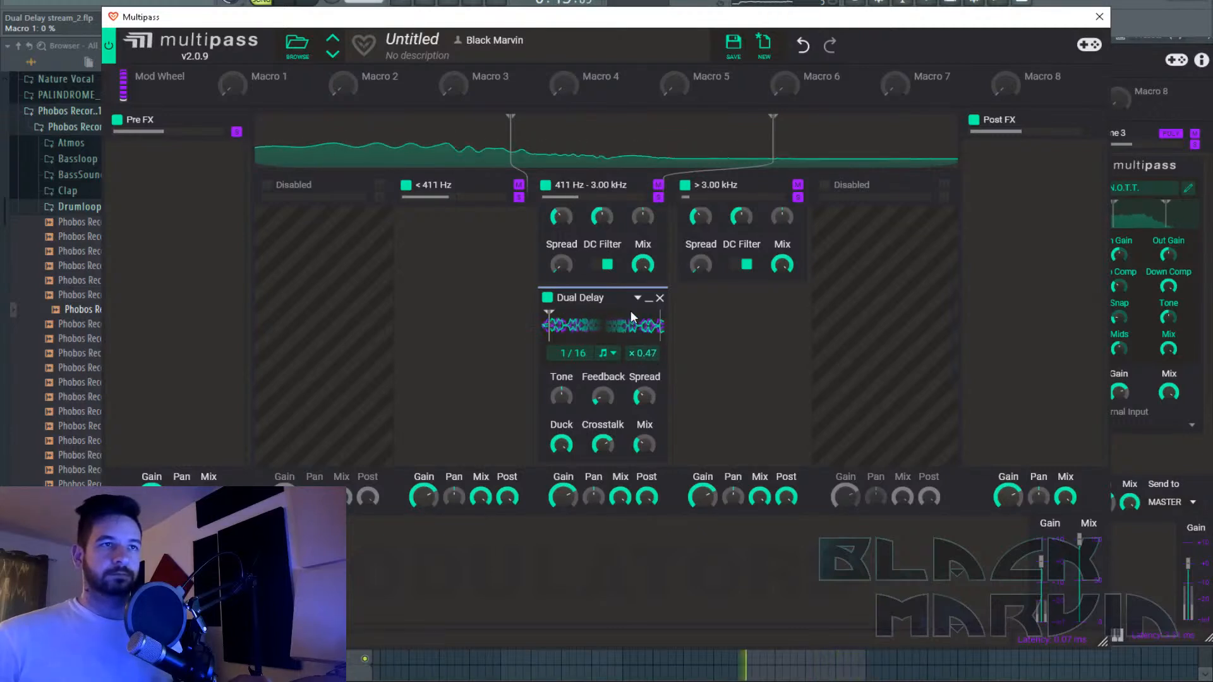
Duplicate the Dual Delay into the band above 3 kHz with time 4/16, ratio ×1.00 and more Feedback, and close the Multipass editor.
drag(605, 304, 741, 310)
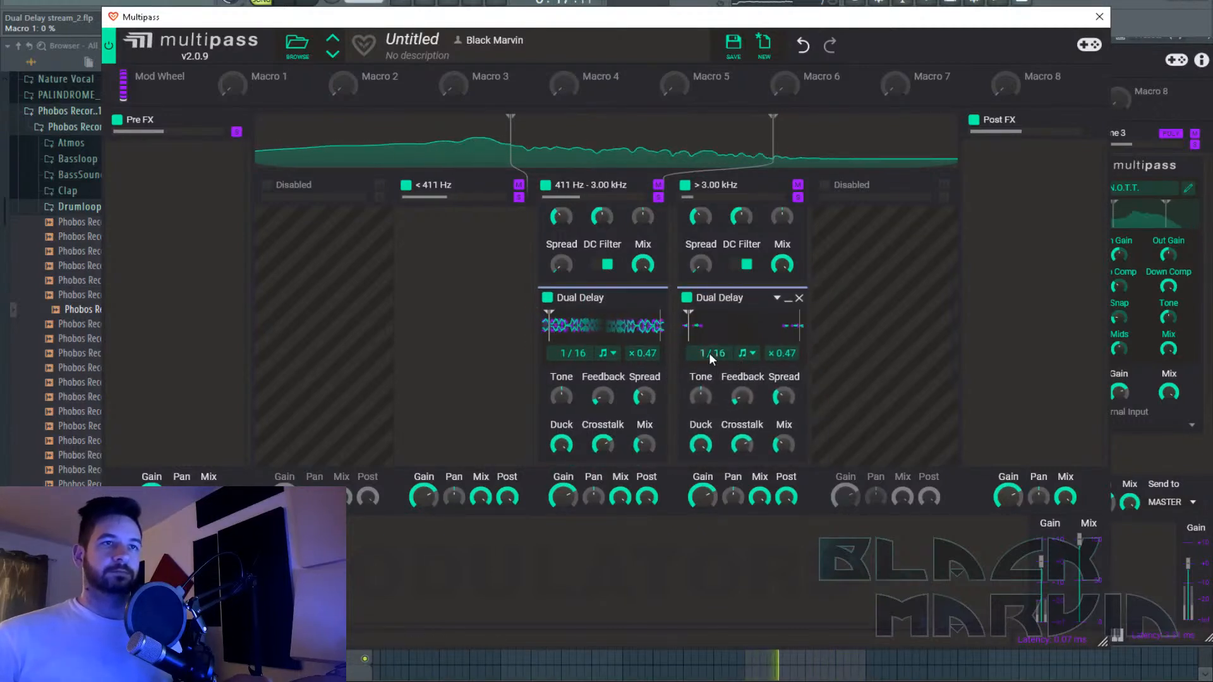
mouse_move(709, 353)
mouse_down()
mouse_move(709, 342)
mouse_move(705, 361)
mouse_up()
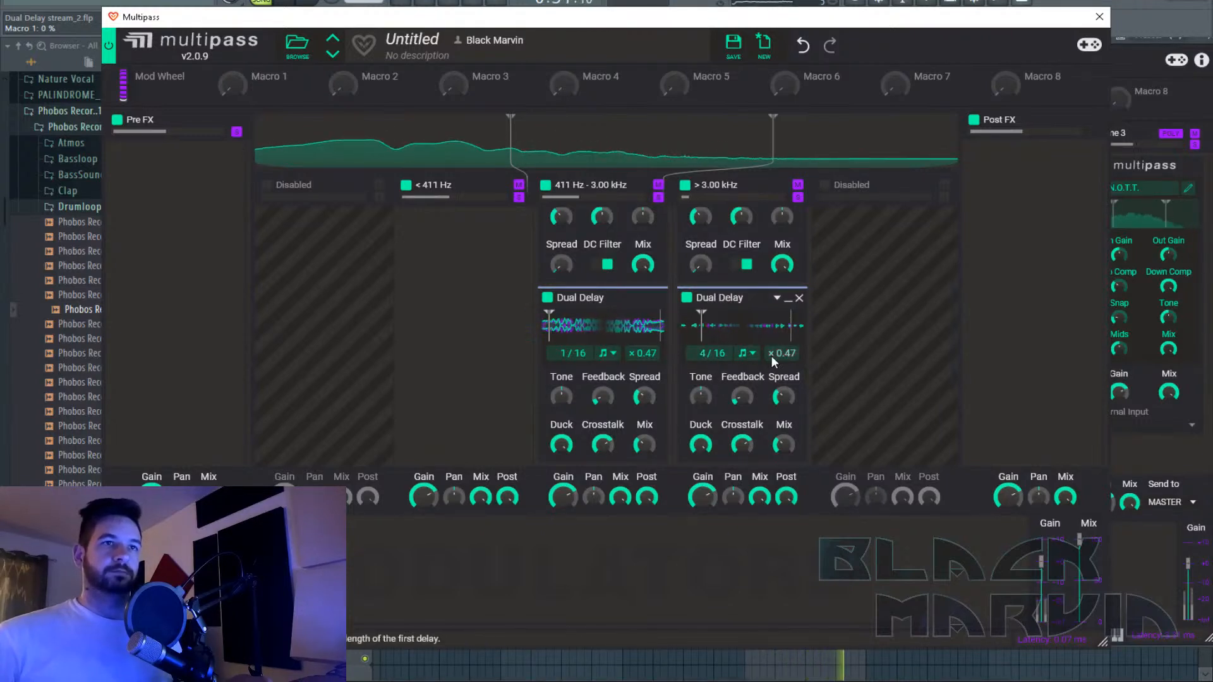
drag(783, 354, 795, 366)
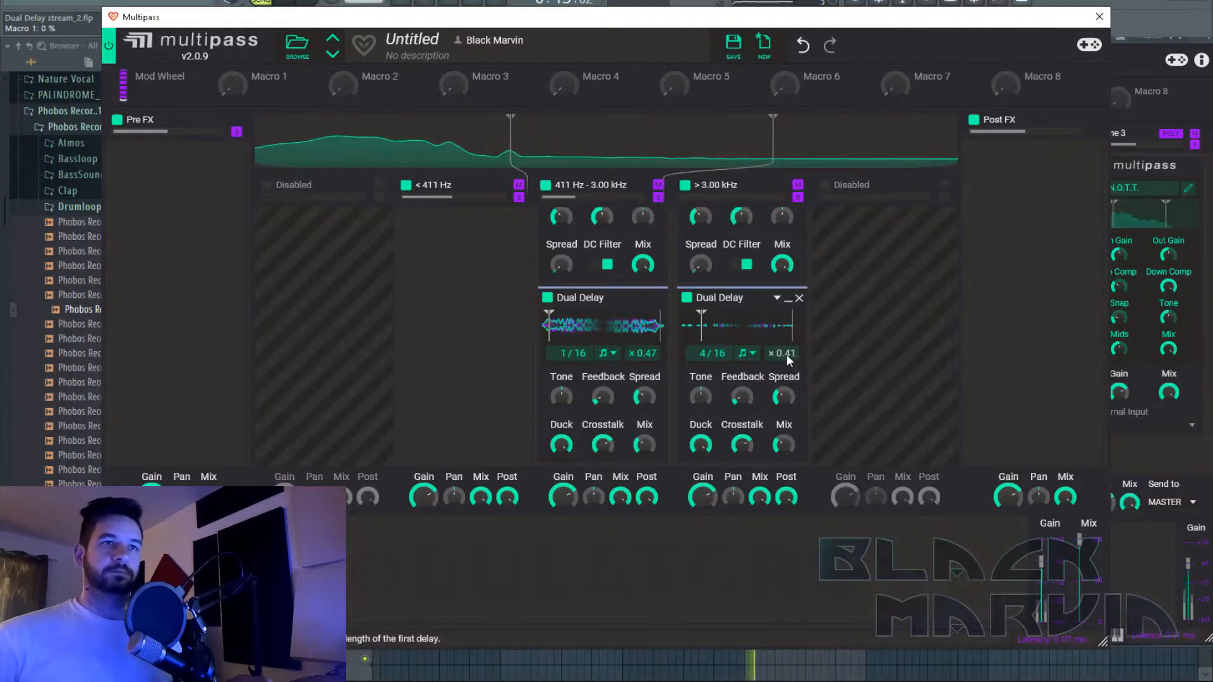
right_click(795, 366)
text(1)
key(Return)
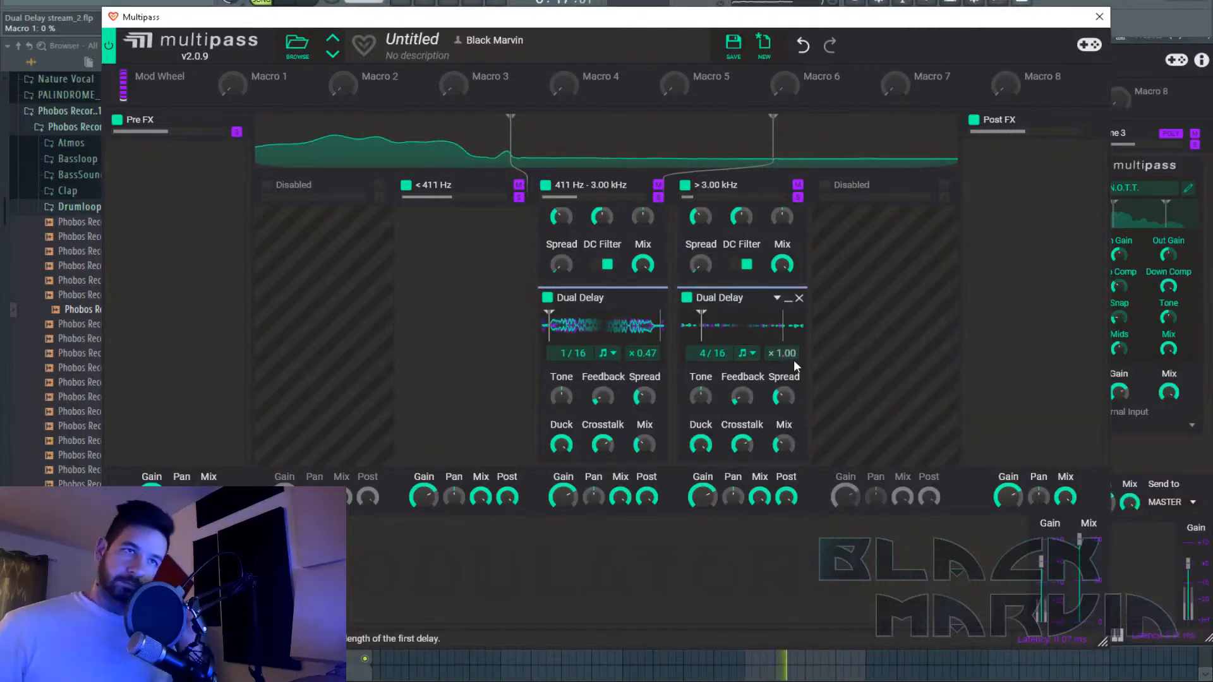
drag(743, 397, 743, 387)
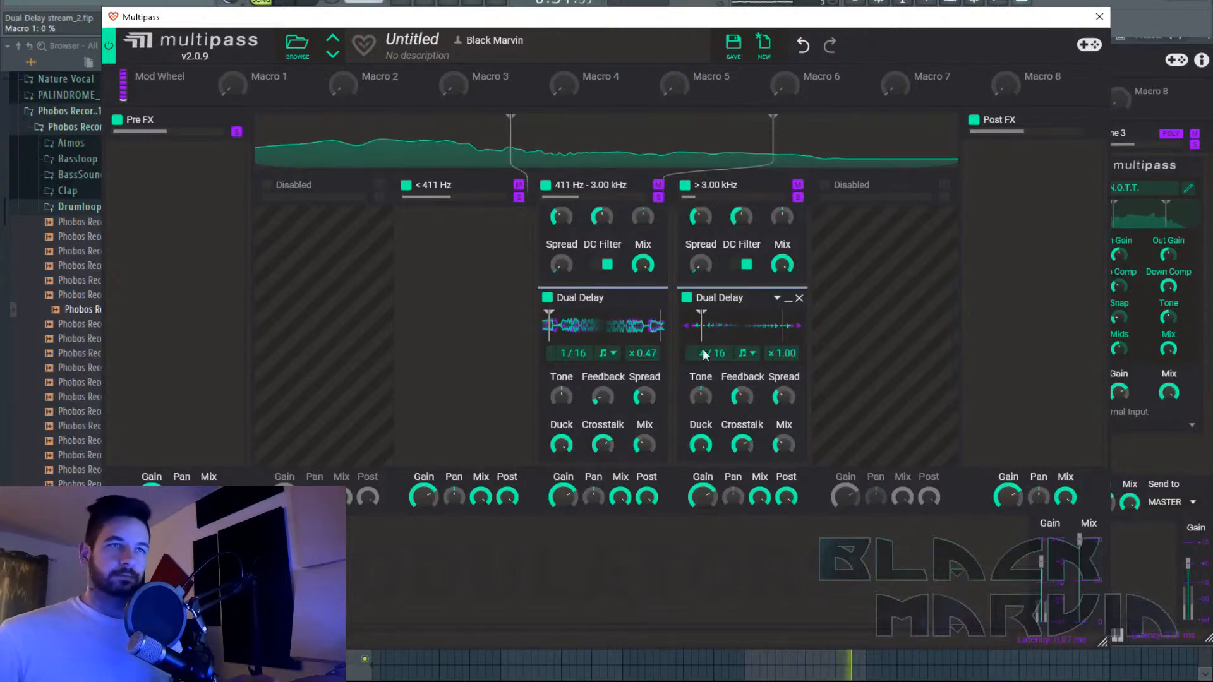
click(1100, 16)
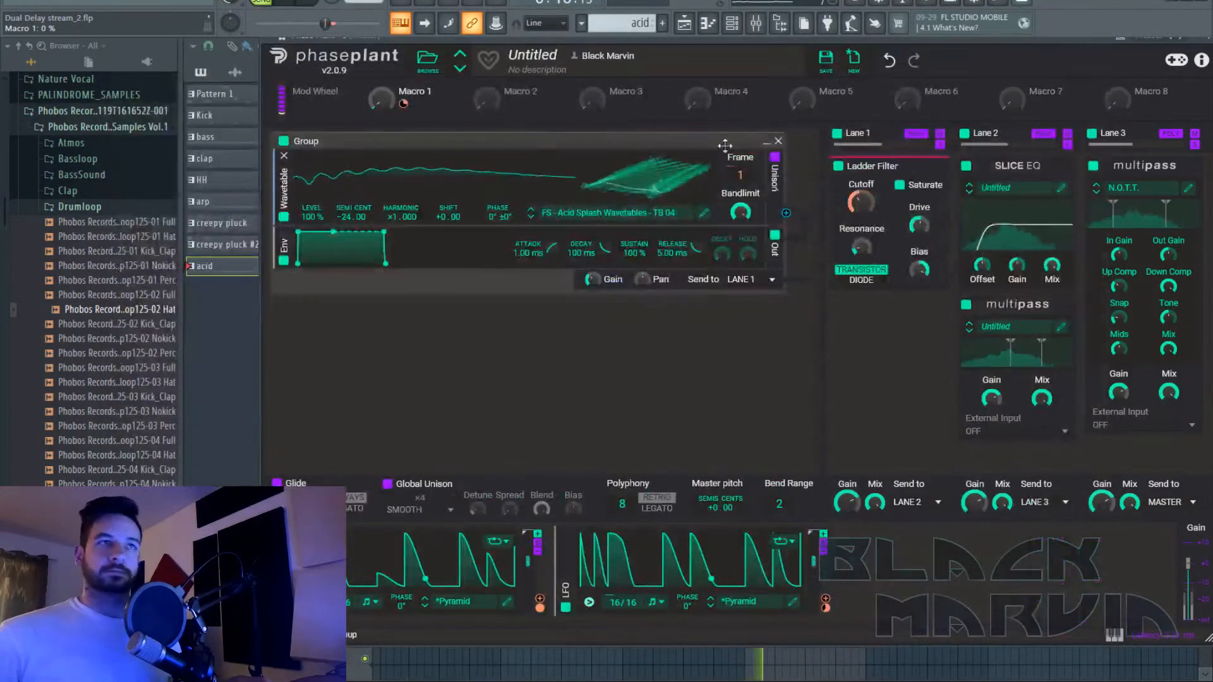
drag(381, 99, 382, 22)
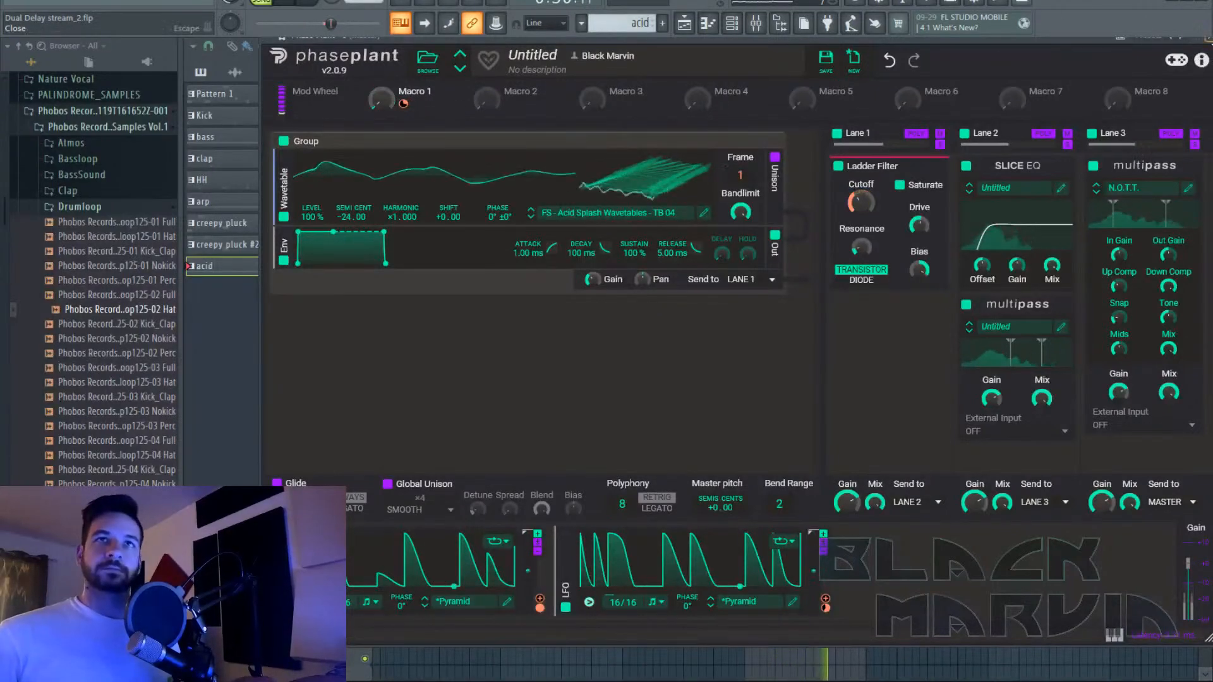
Close the synth window and route the acid channel to mixer Insert 15.
click(1199, 38)
click(756, 23)
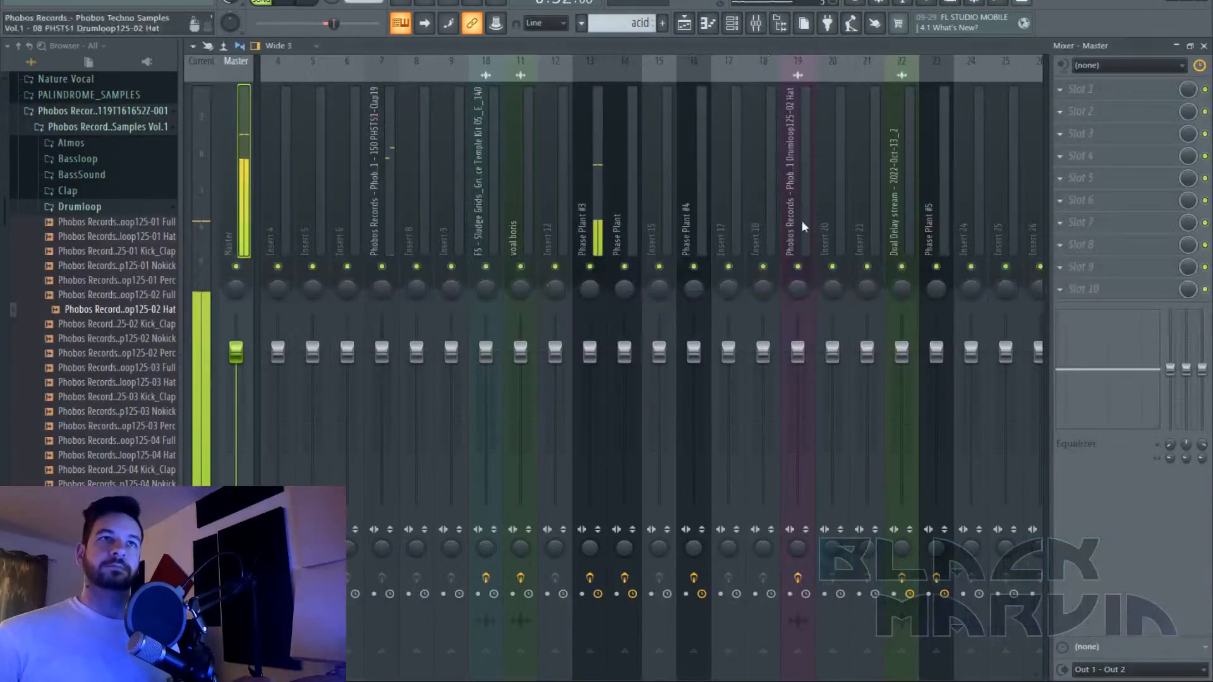
scroll(611, 206, down, 6)
right_click(467, 212)
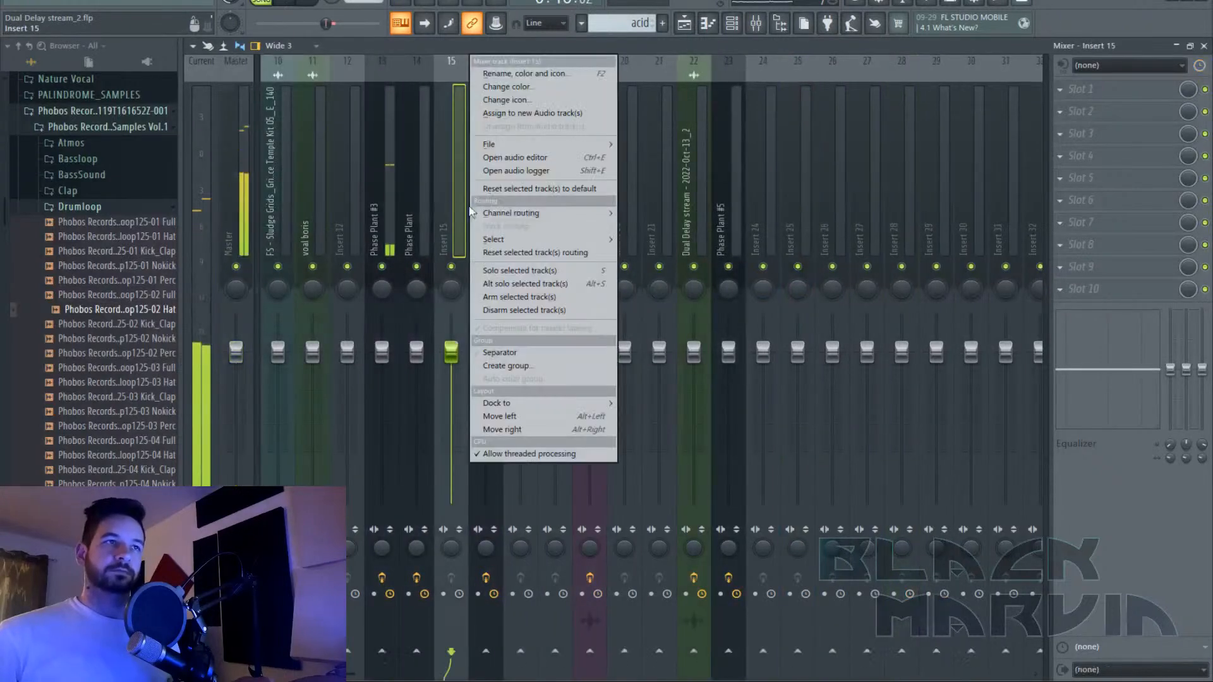
mouse_move(580, 221)
click(657, 213)
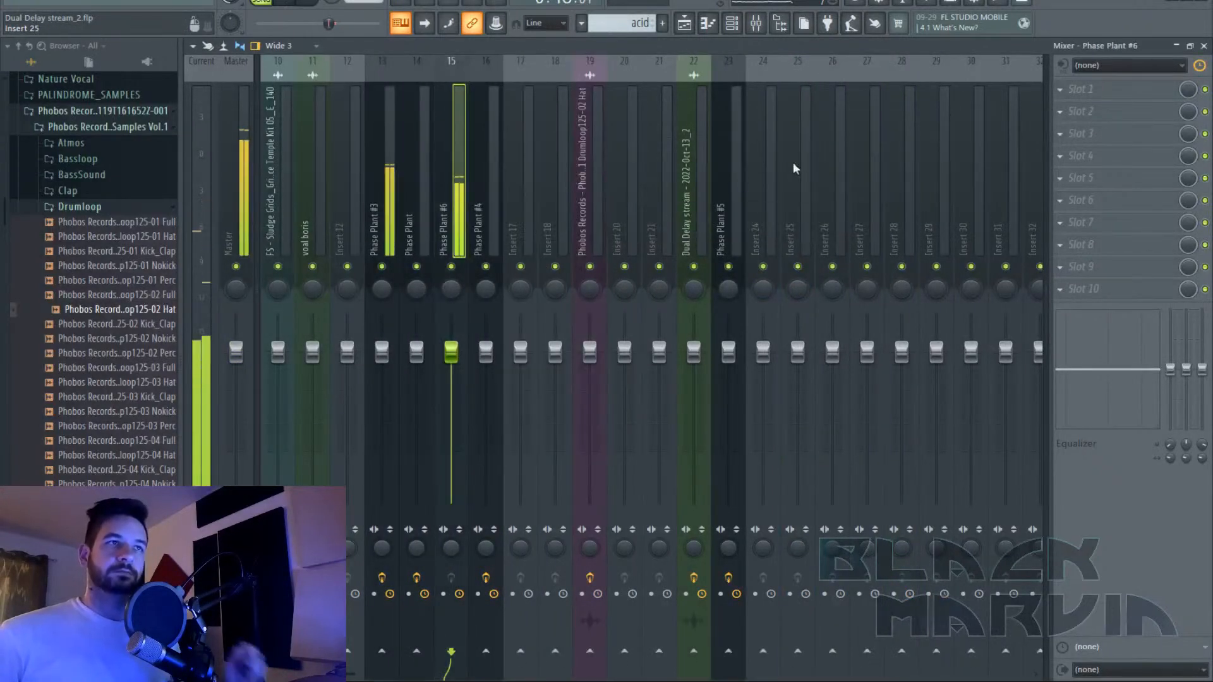
Load Duck in effect slot 4 of the acid channel's mixer track with the Synth 3 user preset and Amount at 54%.
click(1094, 160)
click(292, 149)
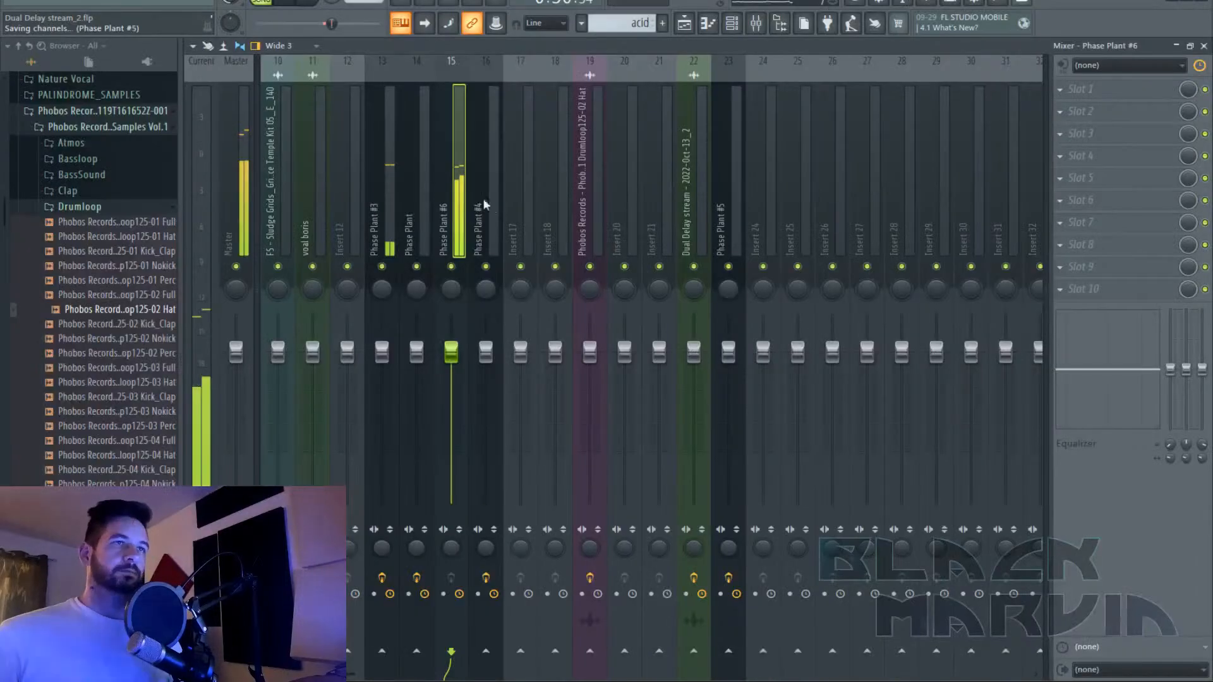
click(547, 221)
mouse_move(568, 241)
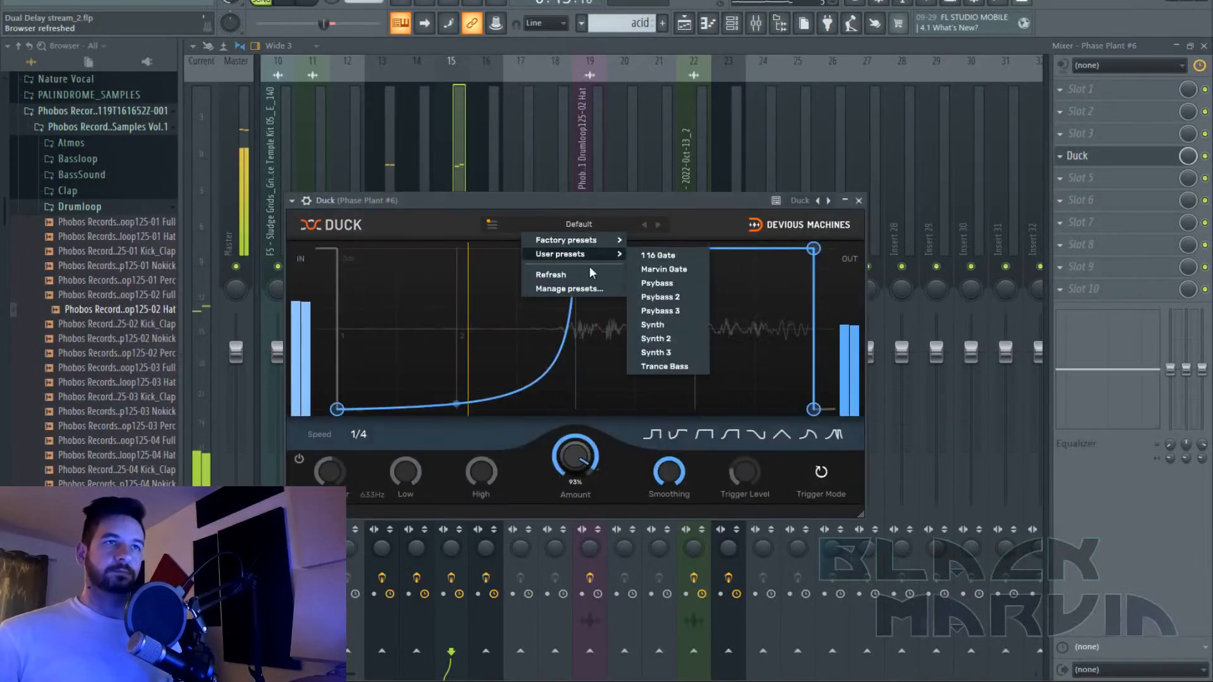
click(657, 347)
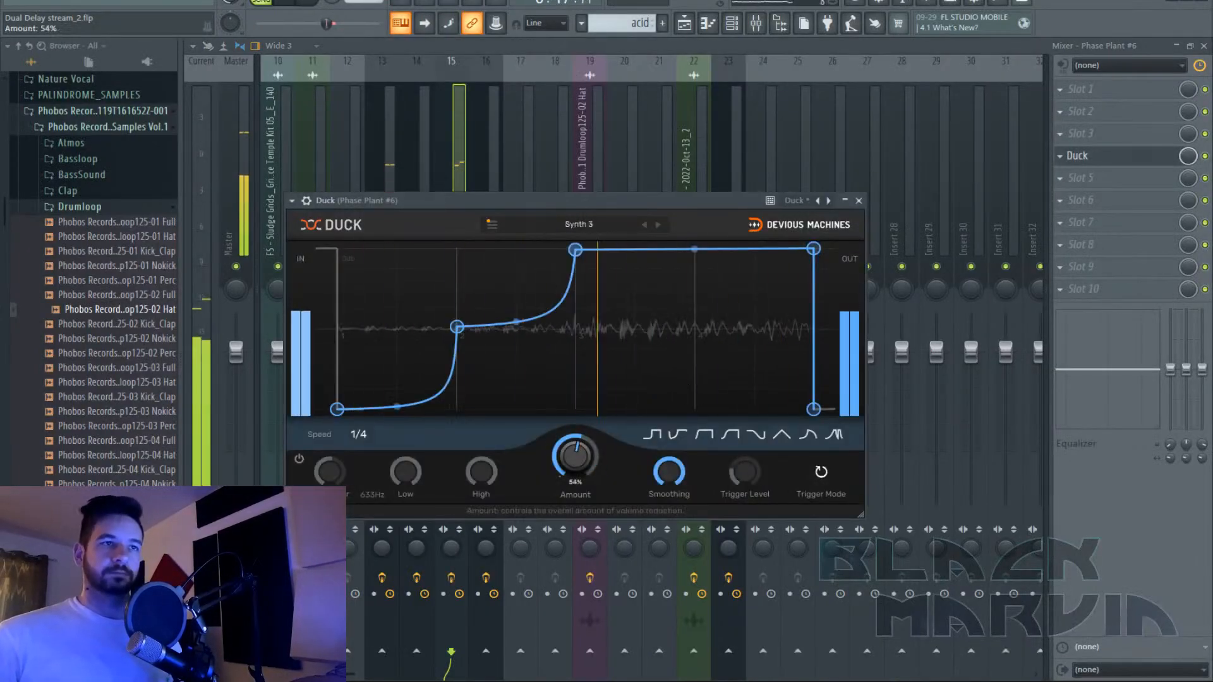
Load Fruity parametric EQ 2 in effect slot 9 of the acid mixer track with the HP preset and fine-tune its cutoff.
click(1105, 278)
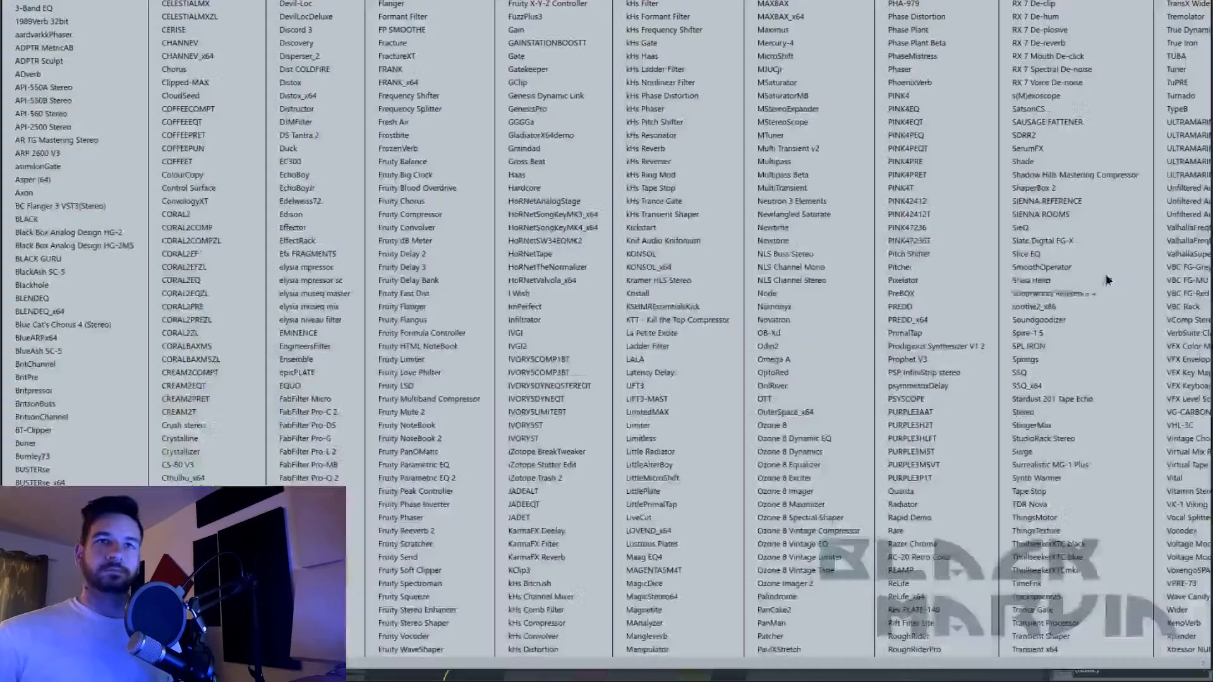
click(455, 480)
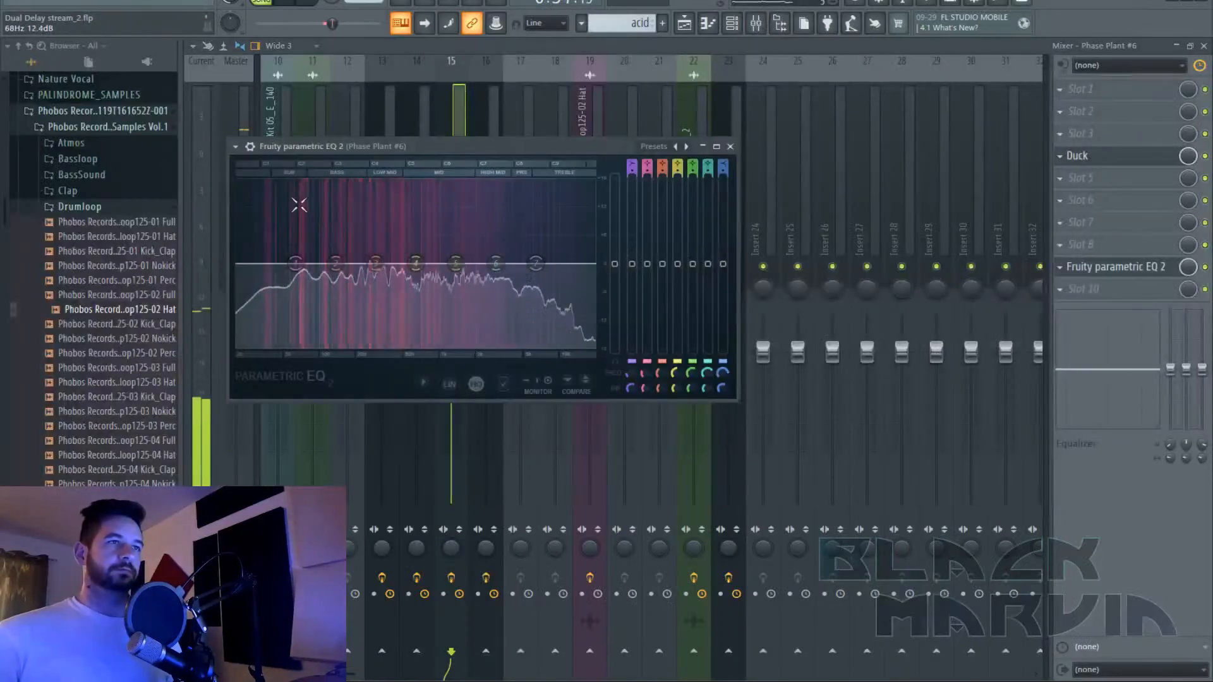
click(235, 147)
mouse_move(278, 202)
click(417, 214)
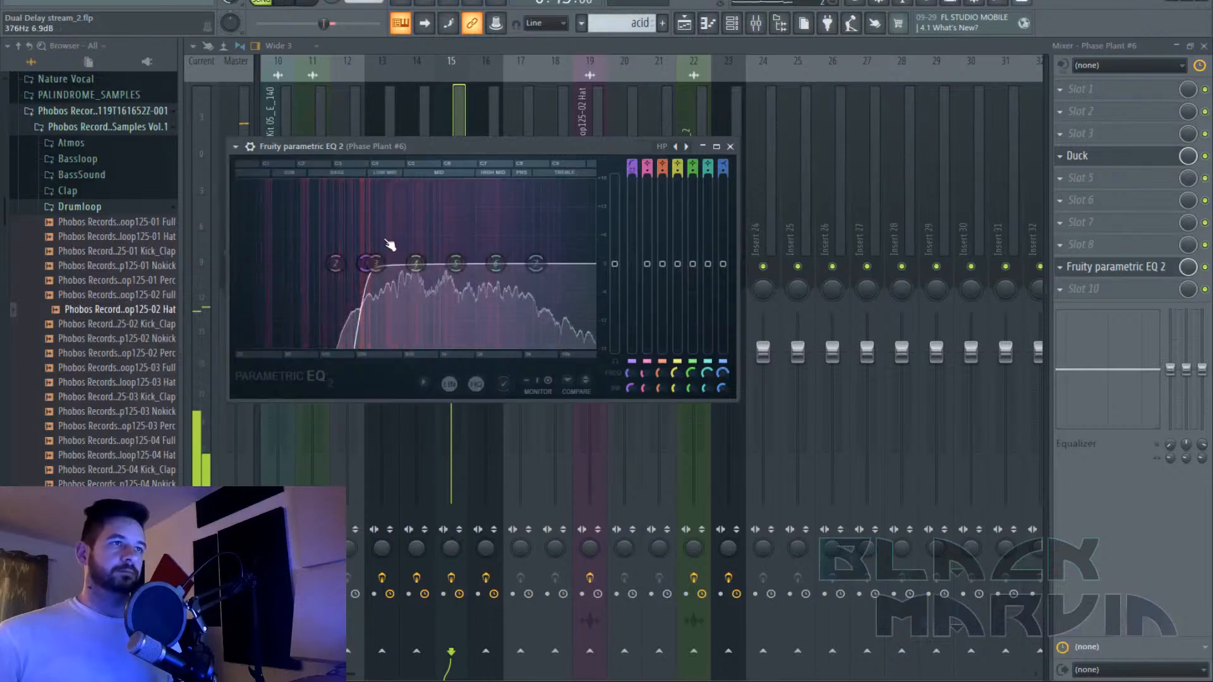
drag(362, 267, 371, 269)
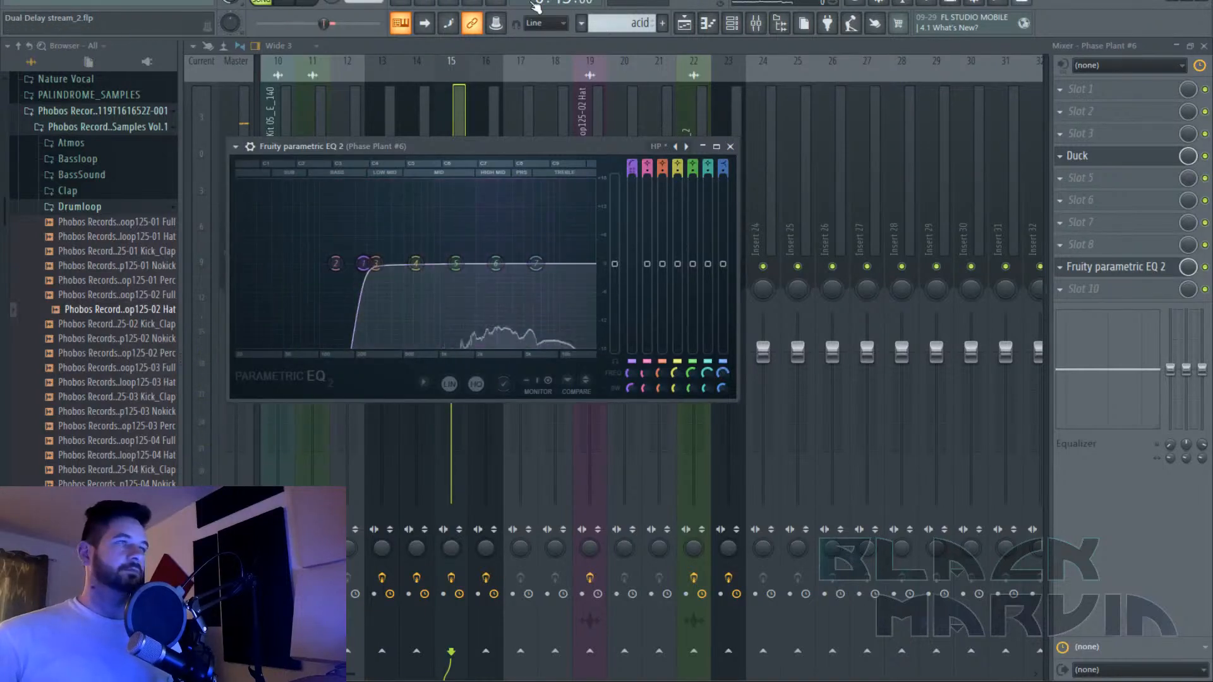
click(294, 5)
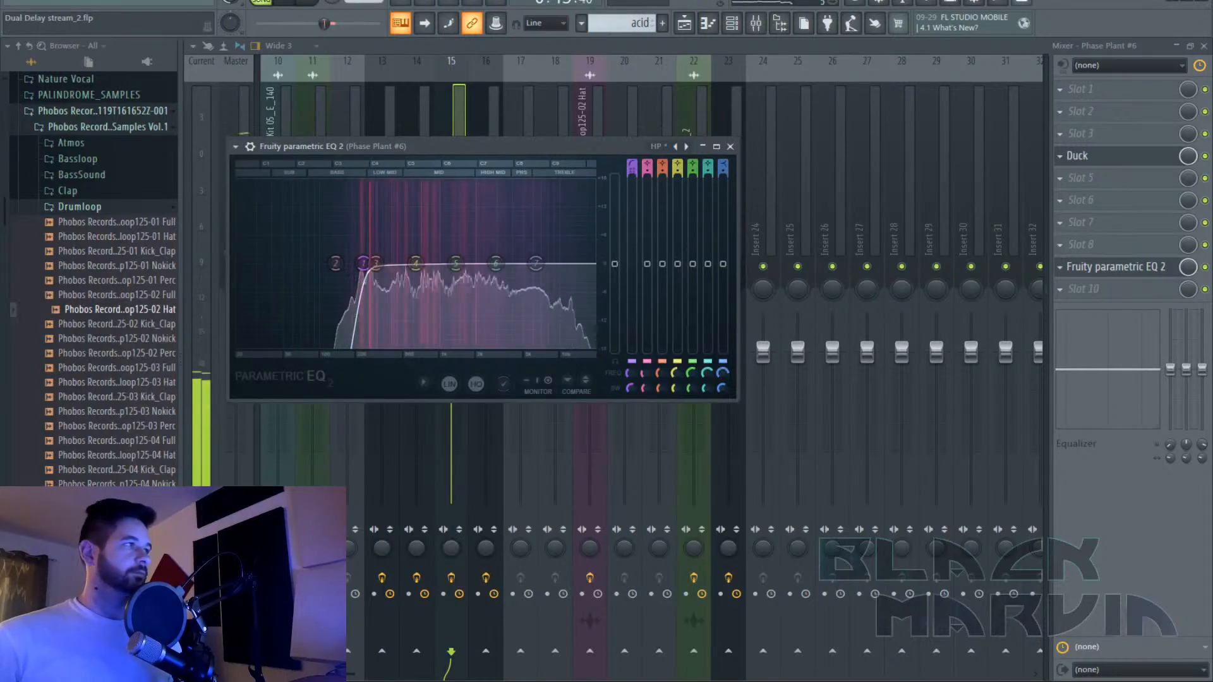
click(12, 5)
click(38, 59)
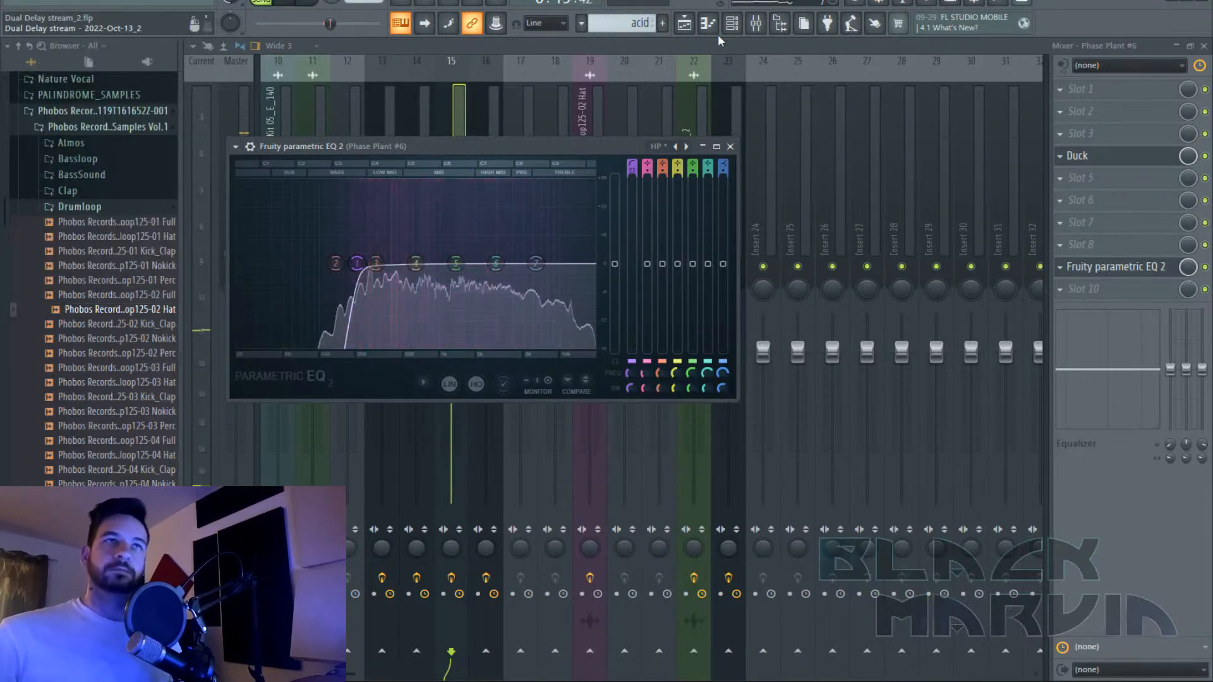
Open the acid channel's Phase Plant #6, assign Macro 2 to modulate the wavetable's Frame, and try out the macro during playback.
click(731, 24)
click(756, 24)
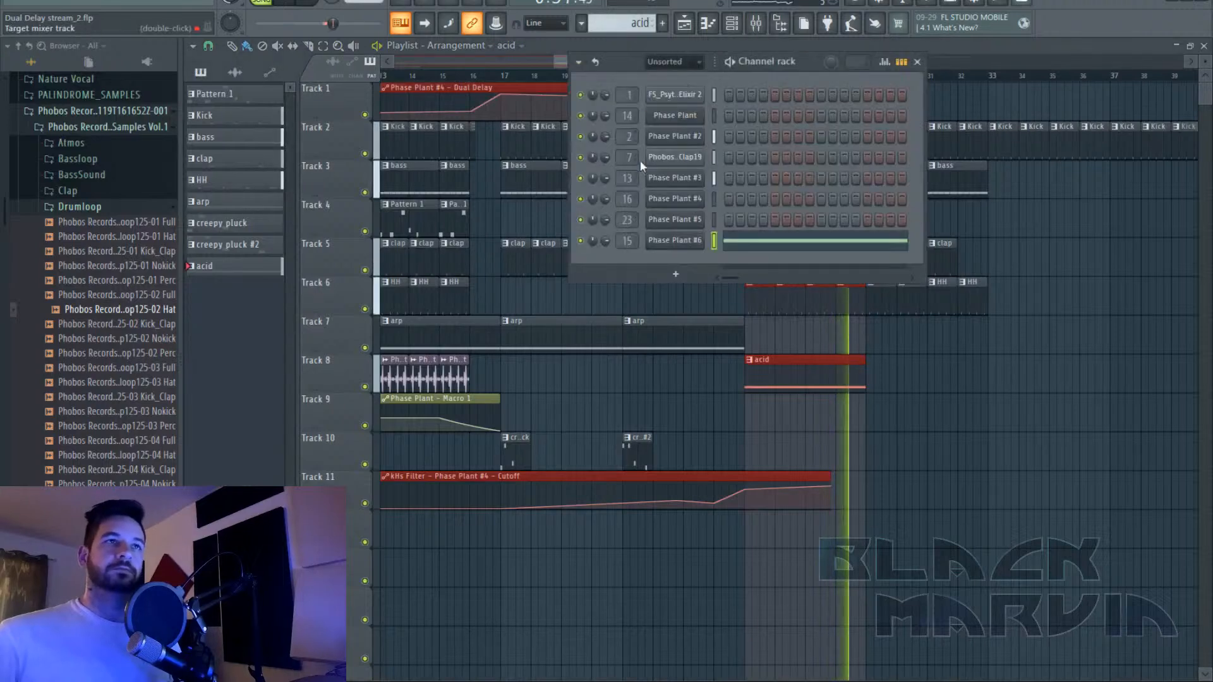
click(657, 235)
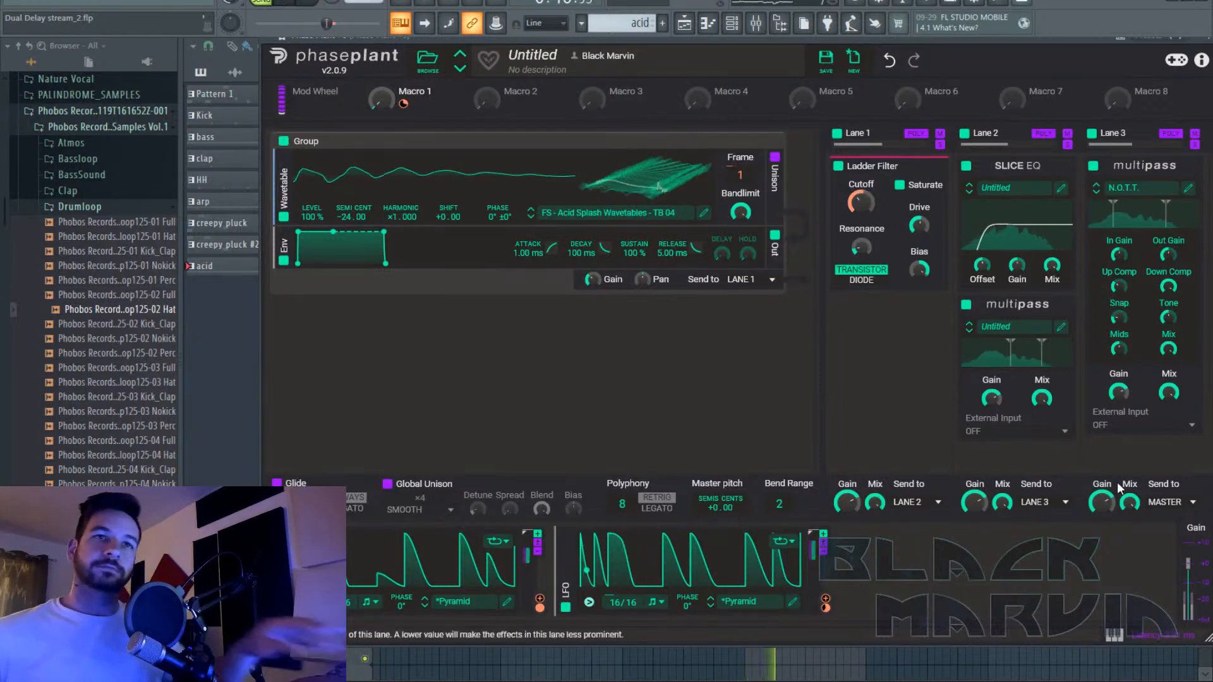
mouse_move(382, 100)
mouse_down()
mouse_move(382, 18)
mouse_move(382, 99)
mouse_up()
click(509, 104)
drag(964, 242, 712, 255)
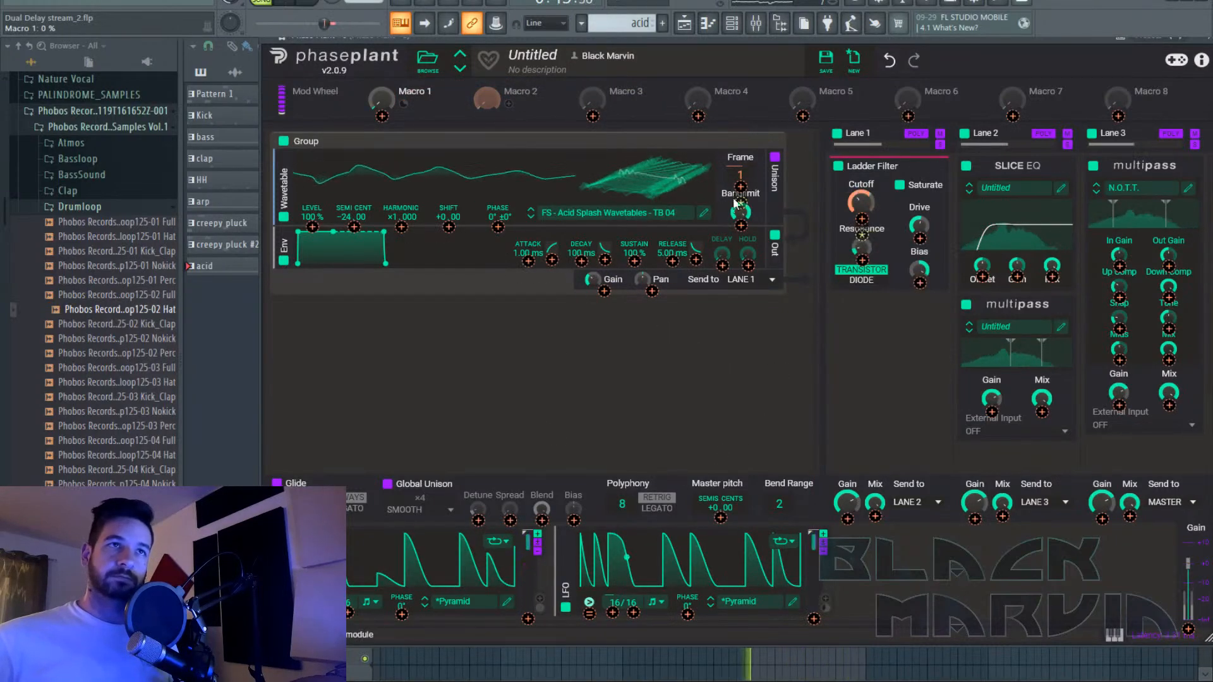
drag(741, 202, 741, 158)
click(519, 104)
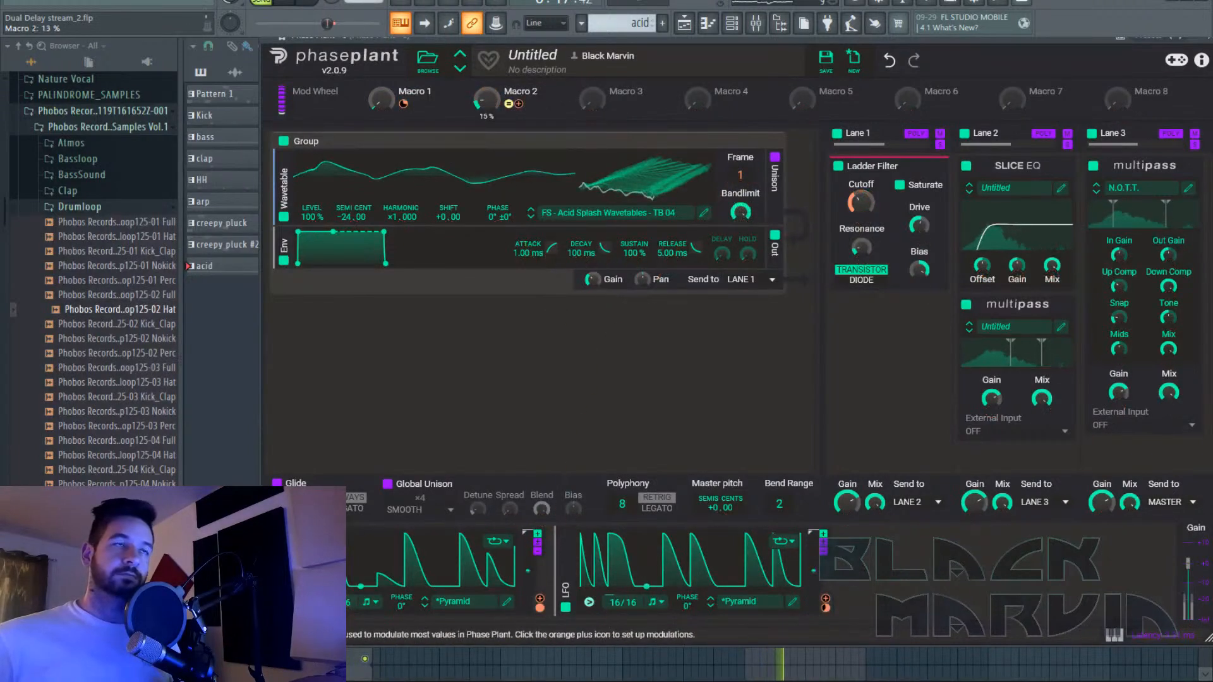
drag(486, 100, 486, 91)
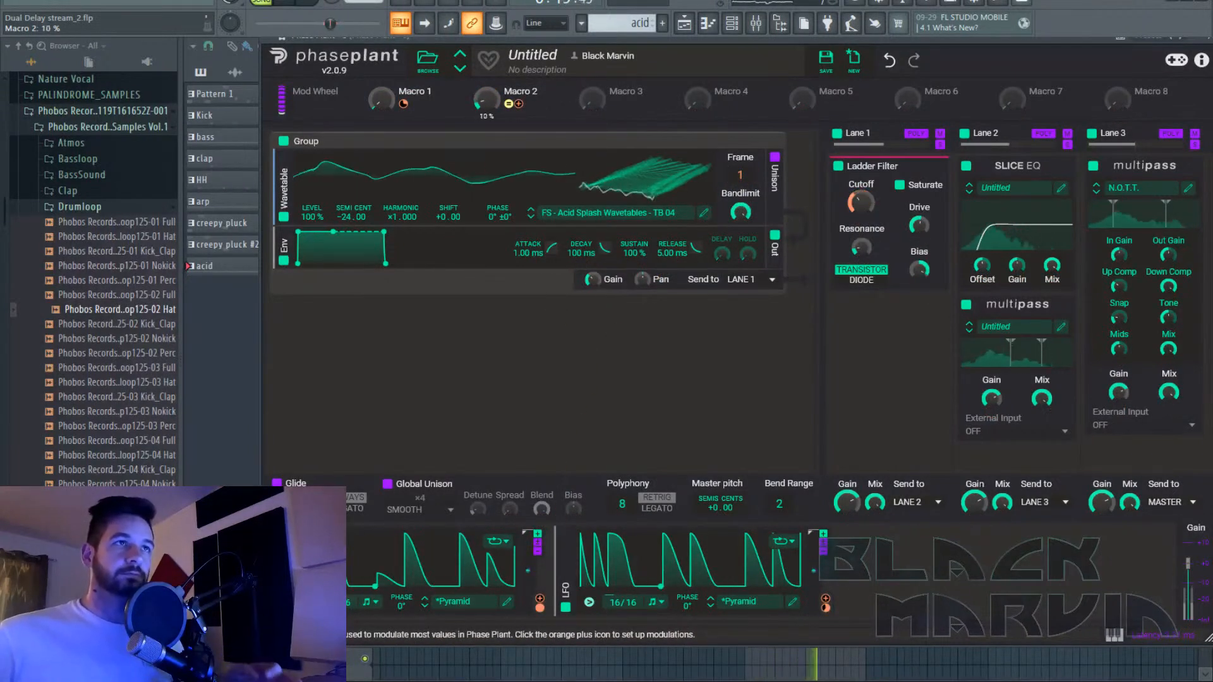
click(313, 3)
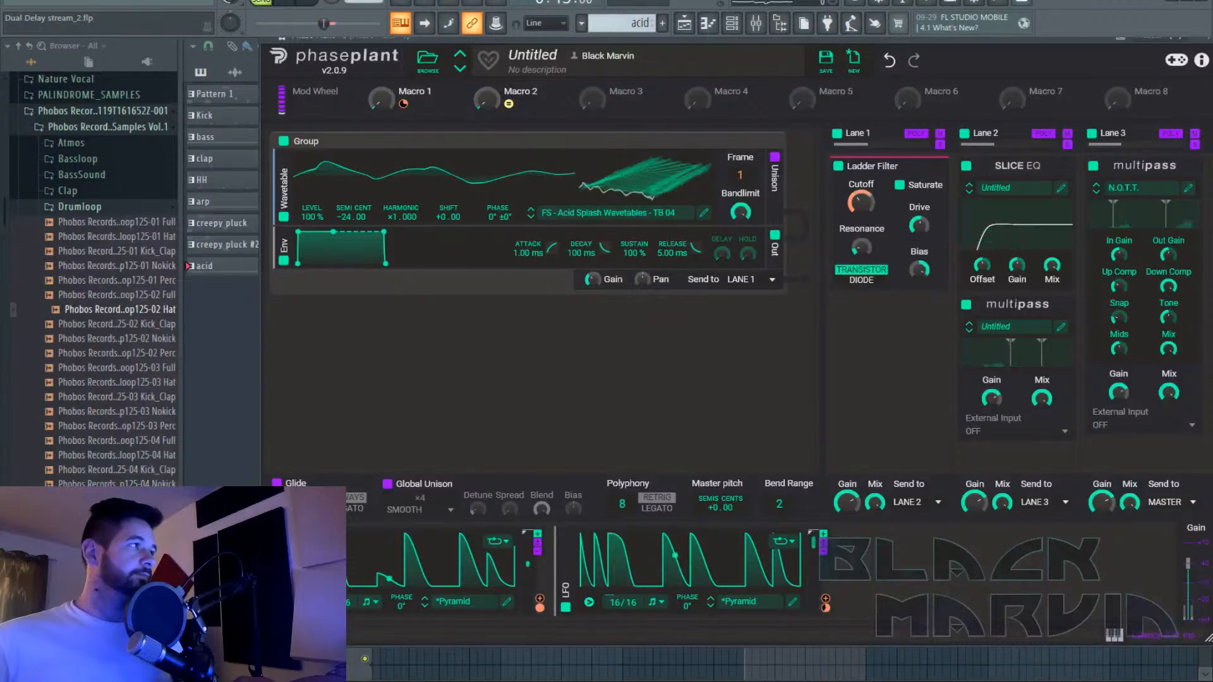
Review the Dual Delay settings in bands 3 and 4 of Lane 2's second effect, Multipass, and close its editor.
click(1061, 329)
scroll(809, 319, down, 3)
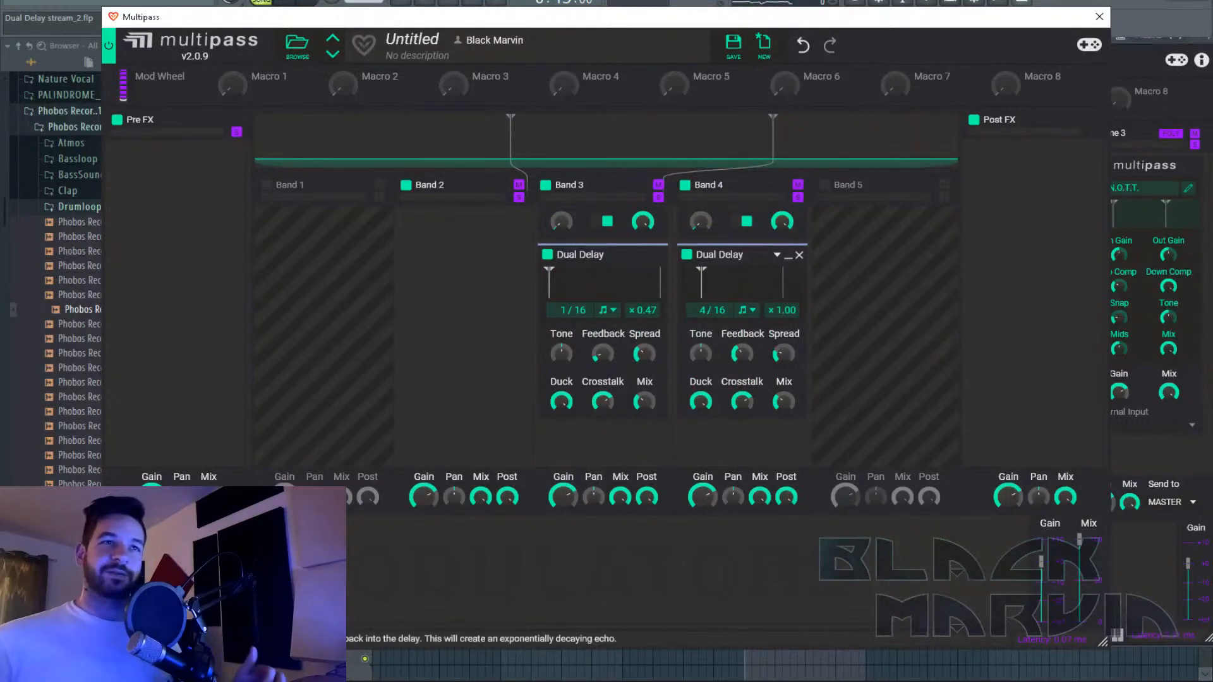
drag(720, 254, 1087, 190)
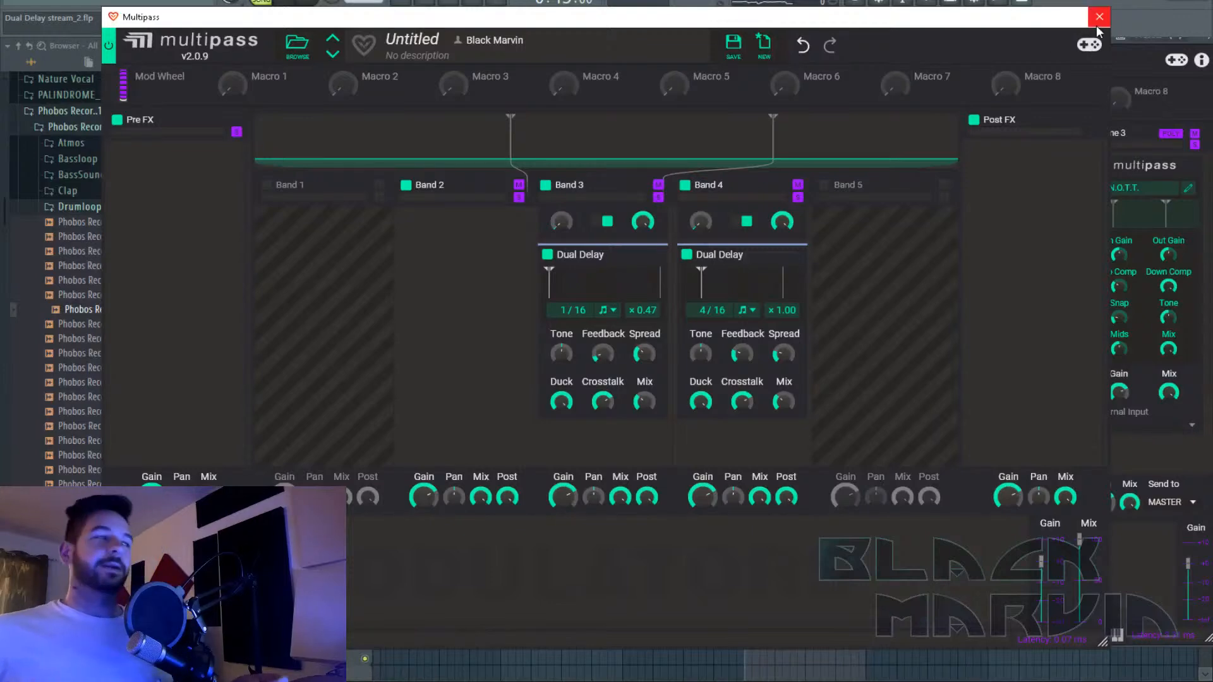
click(1098, 19)
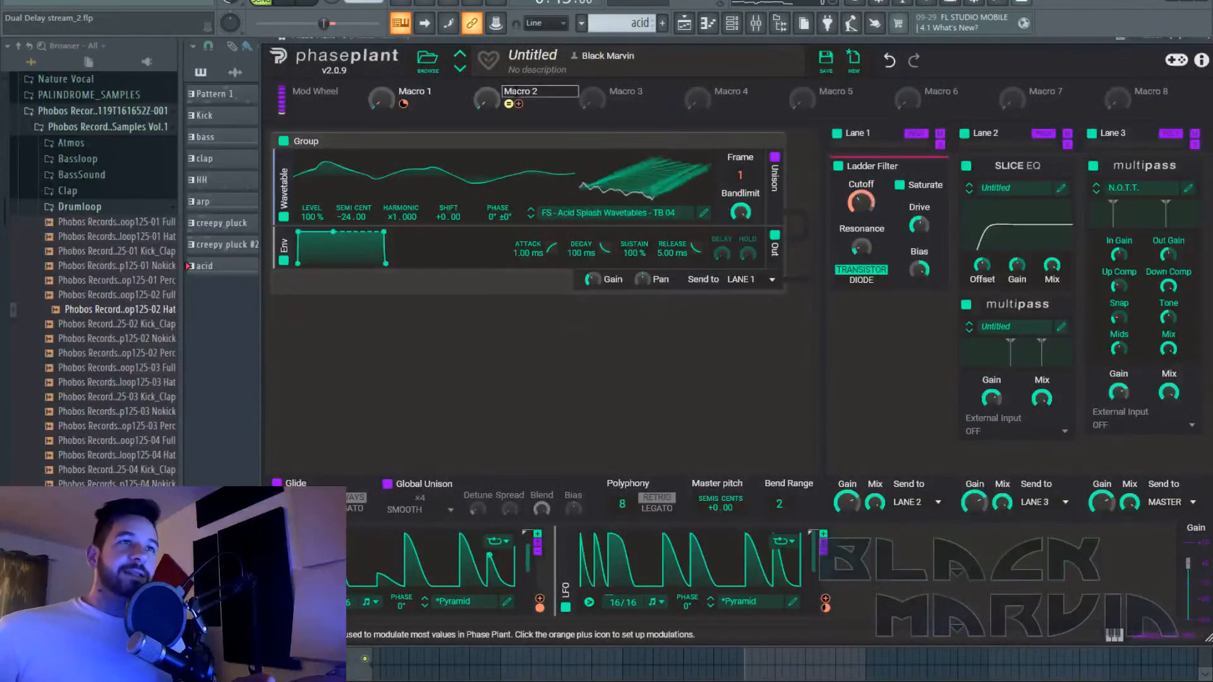
Rename Macro 2 as INtensity.
double_click(520, 91)
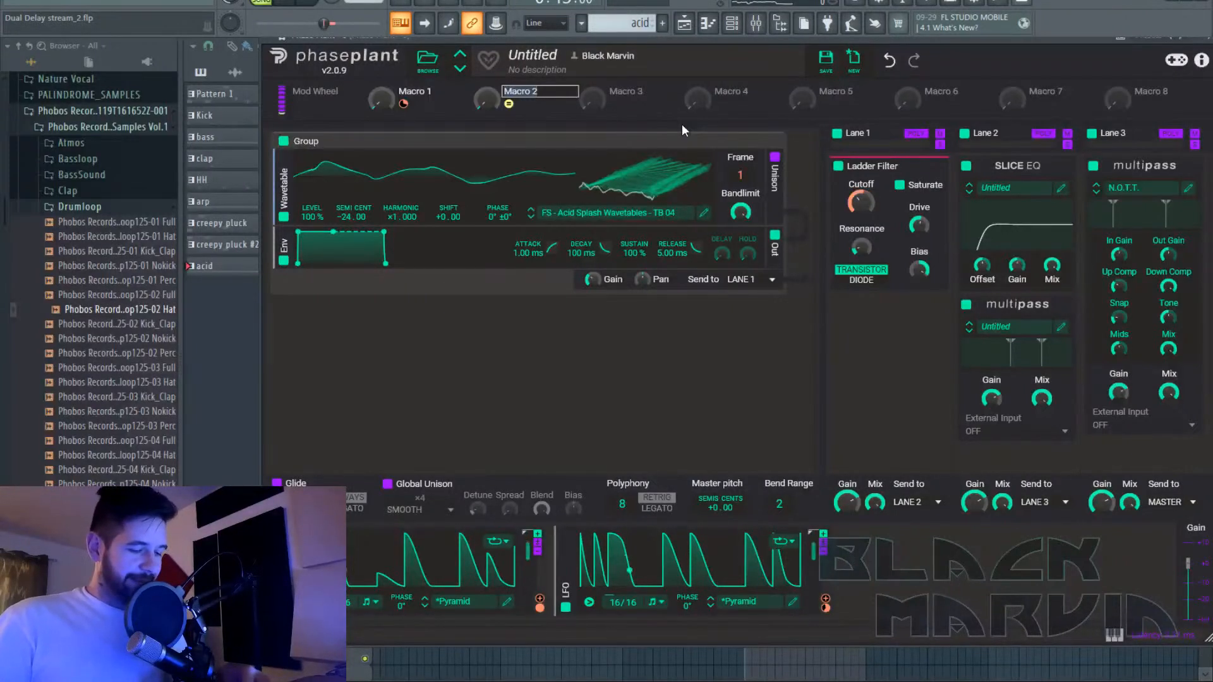
text(INtensity)
key(Return)
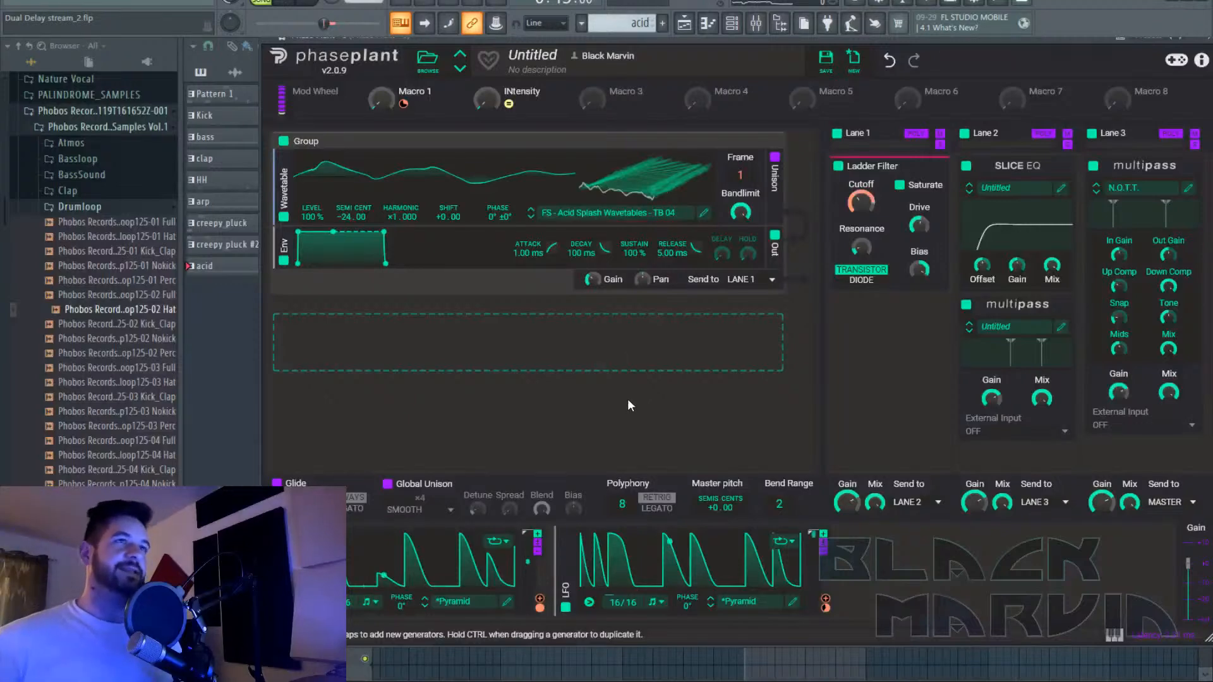
Go to the playlist, clear the time selection, and delete the Track 2 kick clips from bar 33 onward.
click(684, 23)
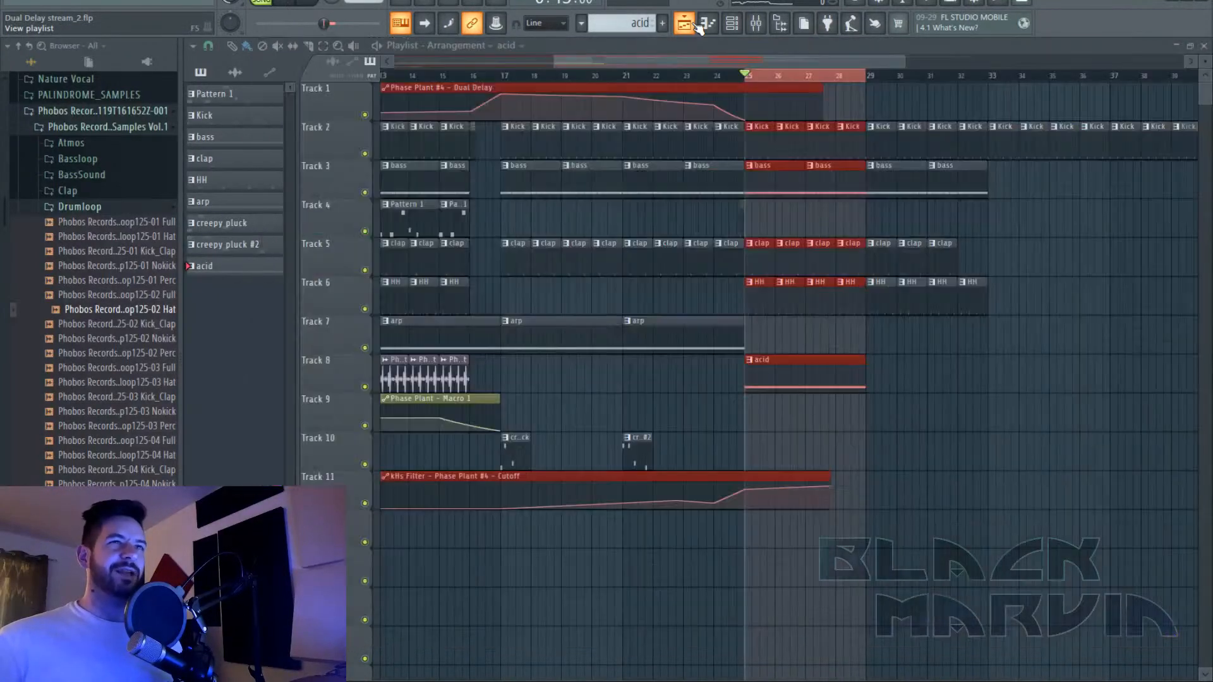
right_click(726, 76)
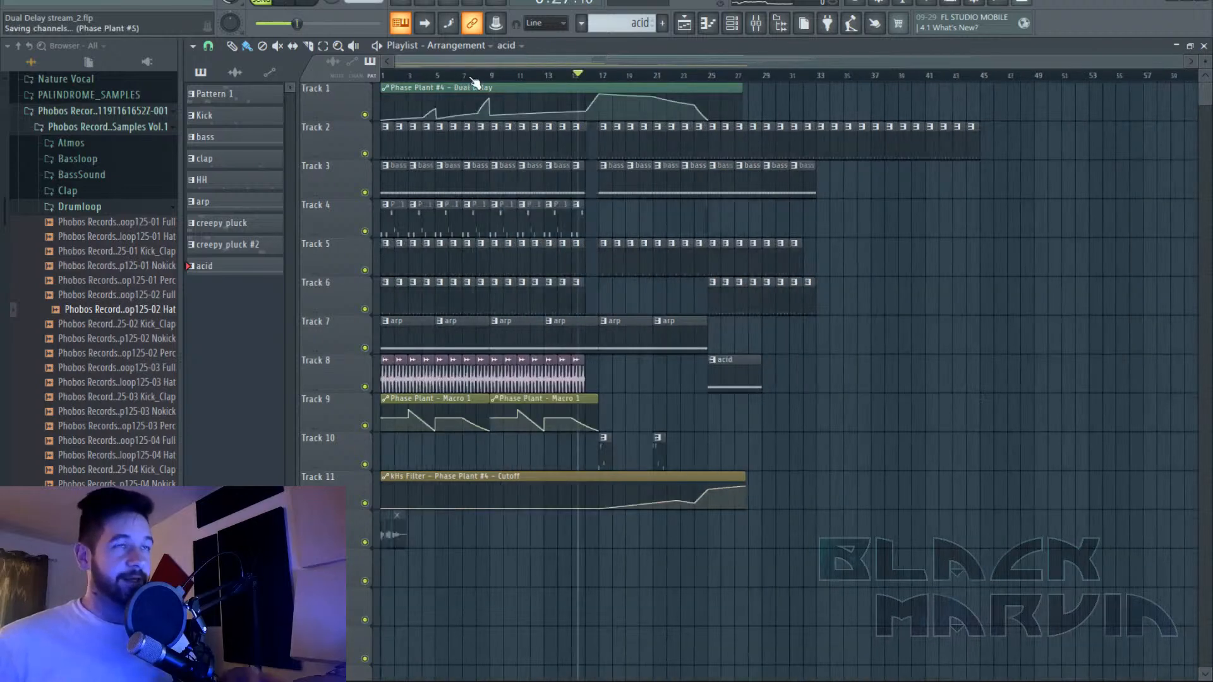
click(383, 77)
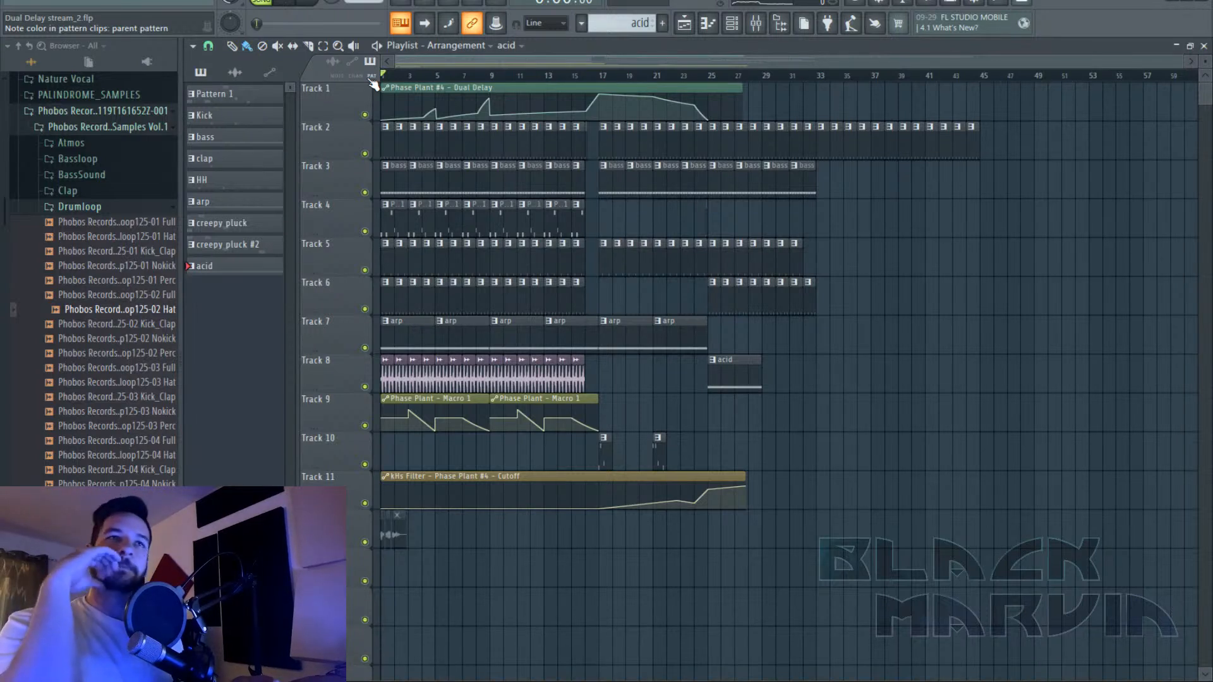
mouse_move(978, 138)
mouse_down()
mouse_move(952, 157)
mouse_move(848, 147)
mouse_up()
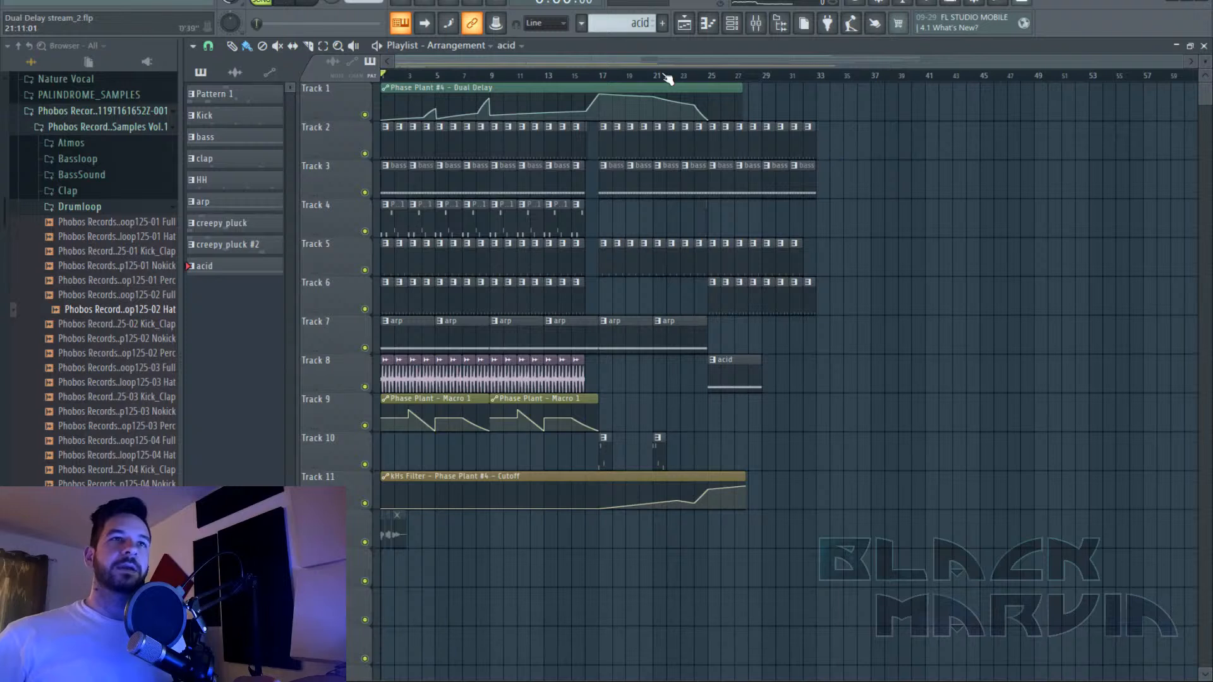
Add a second acid clip at bar 29 on Track 8 and copy the two creepy pluck clips to bars 25 and 29.
click(694, 76)
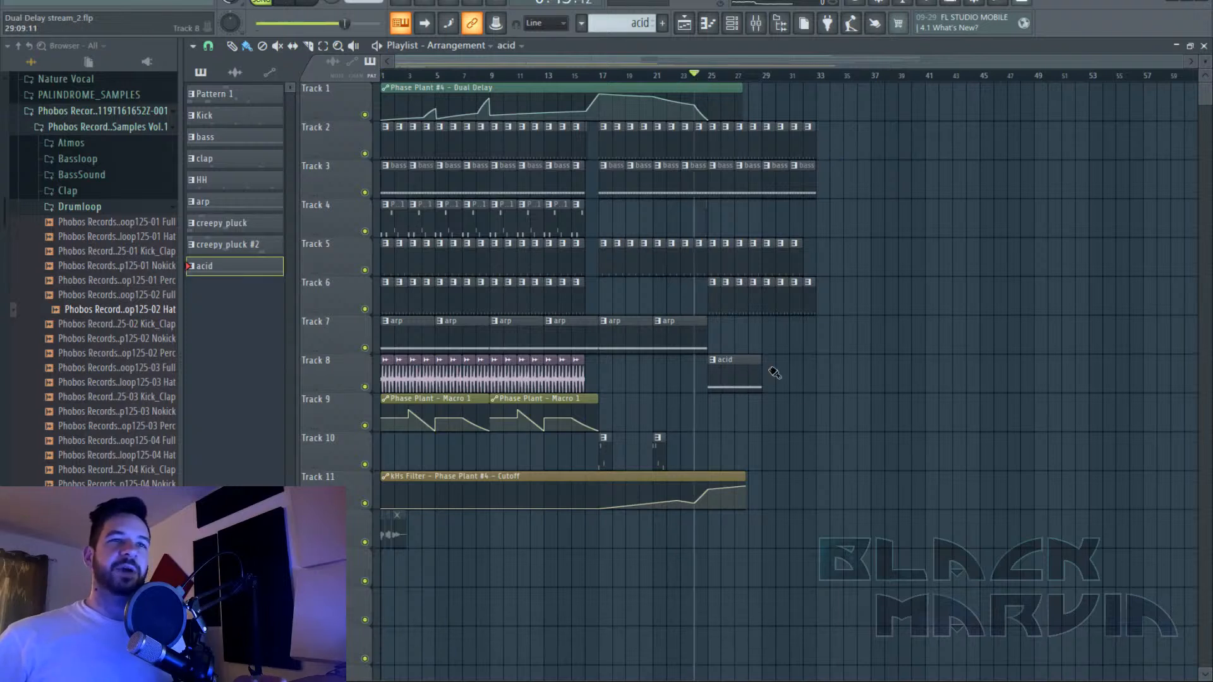
click(790, 376)
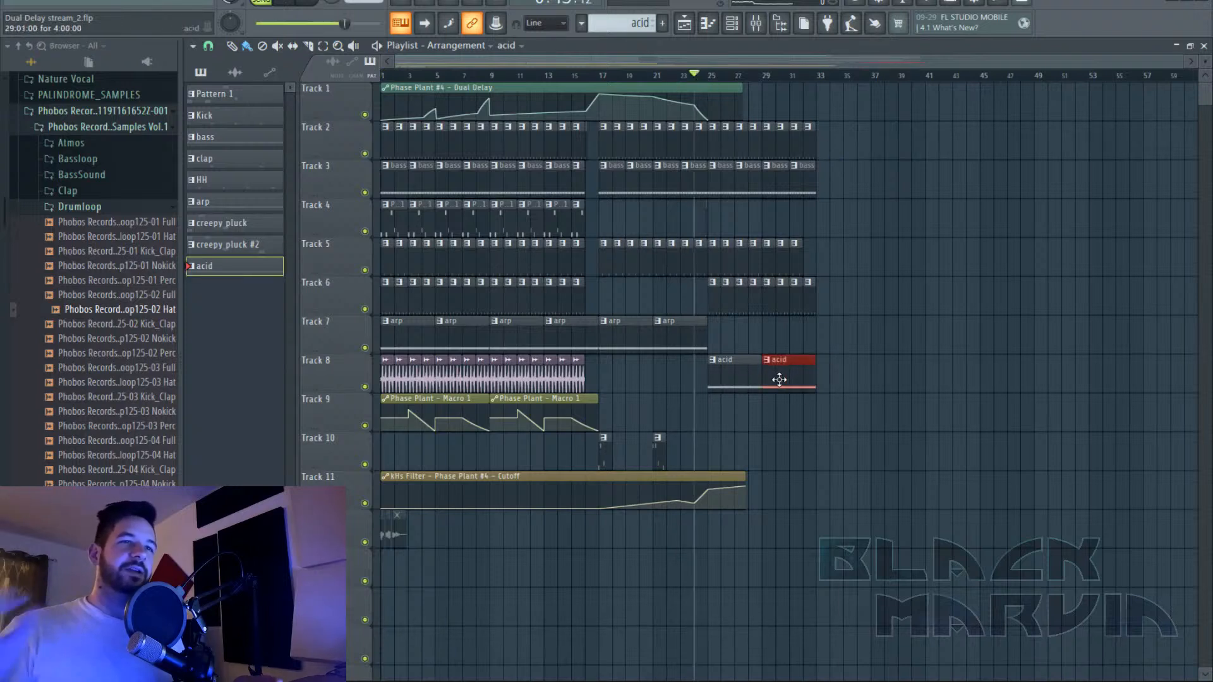
mouse_move(727, 437)
mouse_down()
mouse_move(604, 453)
mouse_move(730, 453)
mouse_move(717, 453)
mouse_up()
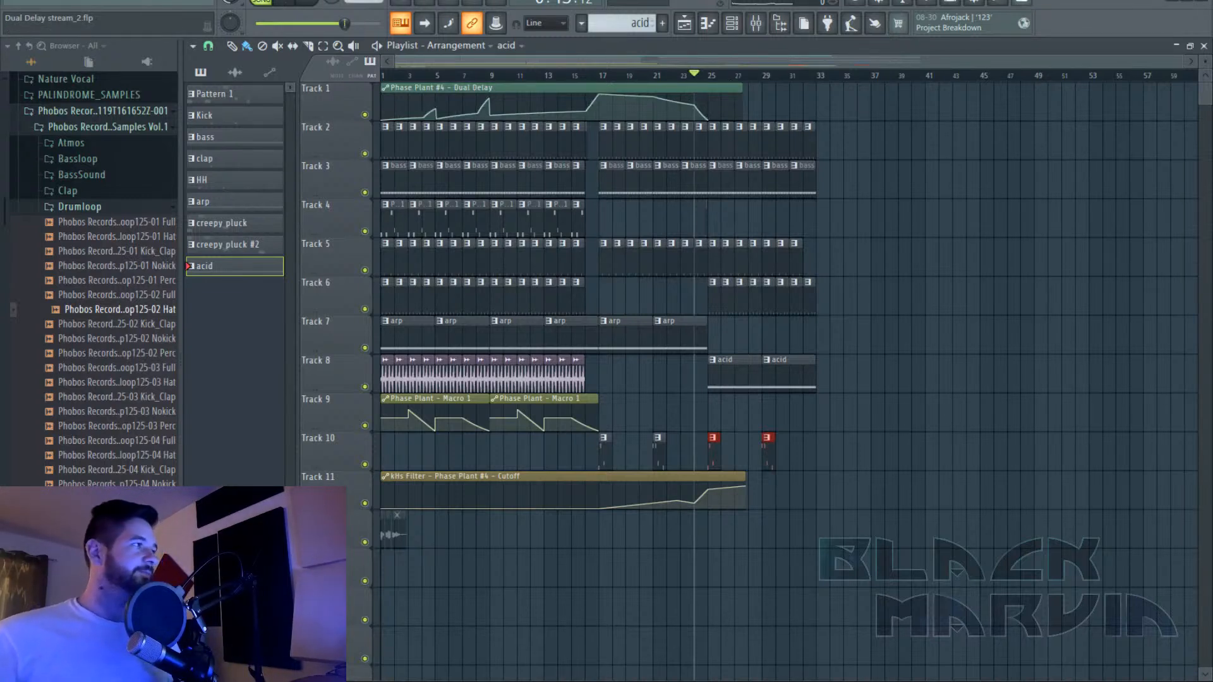
Play the arrangement, tweak the acid synth's INtensity macro, and create an automation clip for it in the playlist.
click(571, 76)
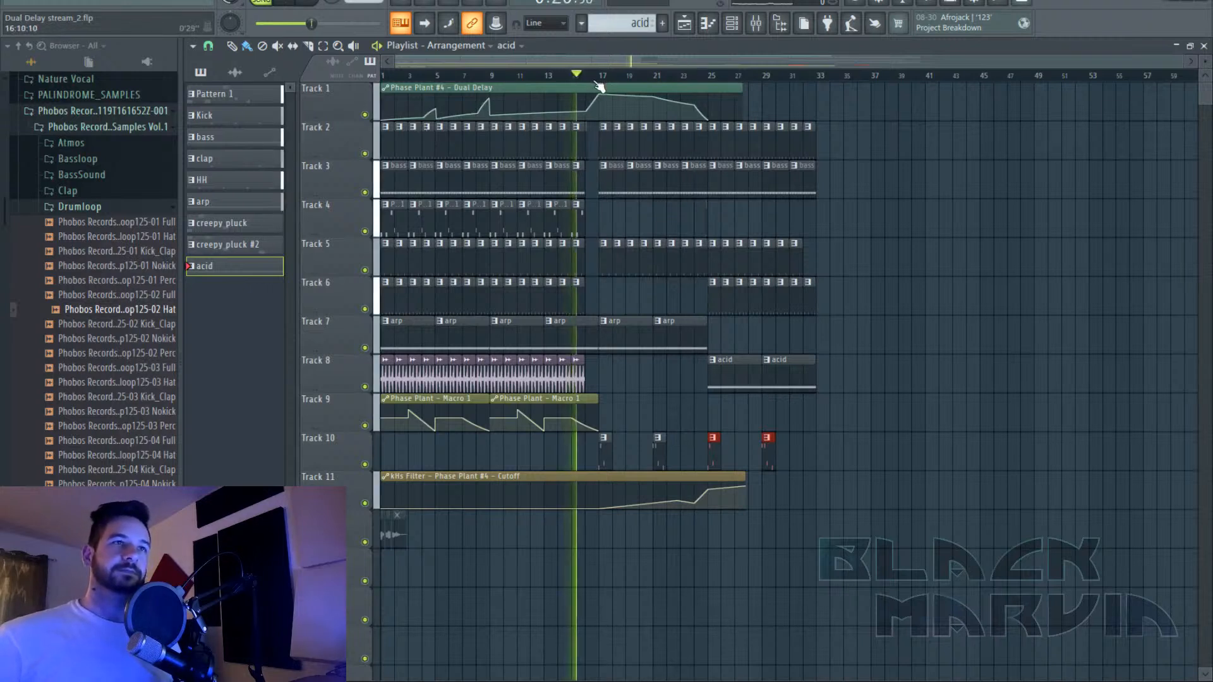
click(484, 76)
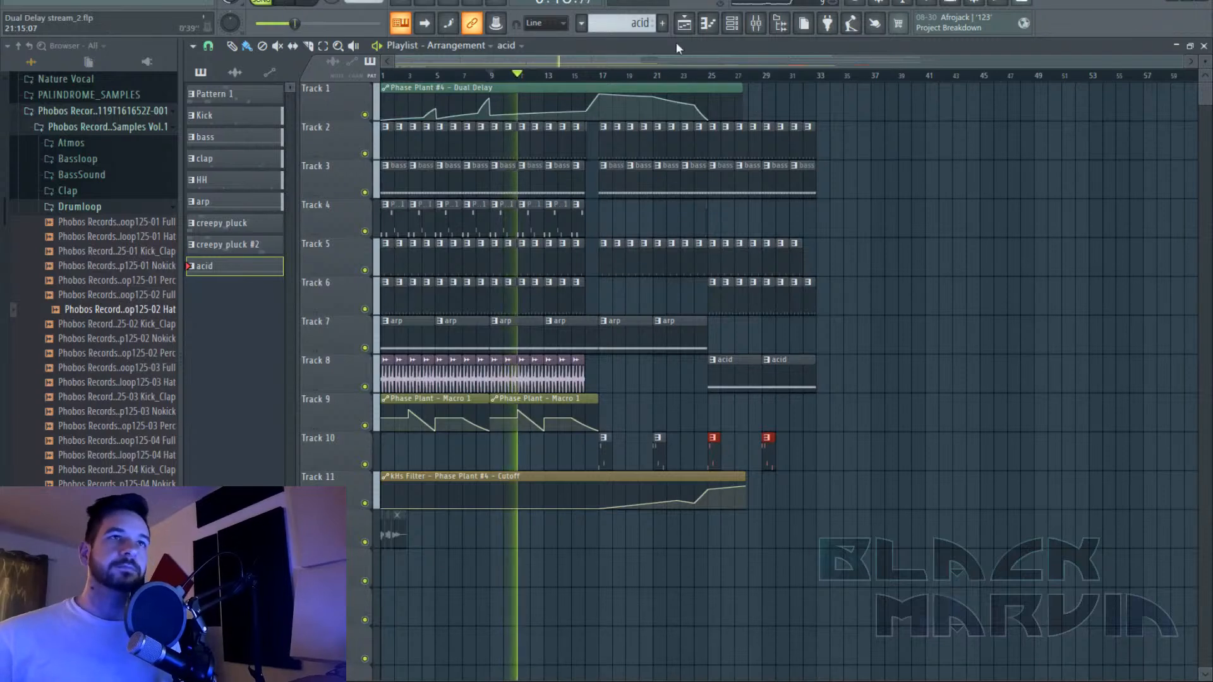
click(731, 24)
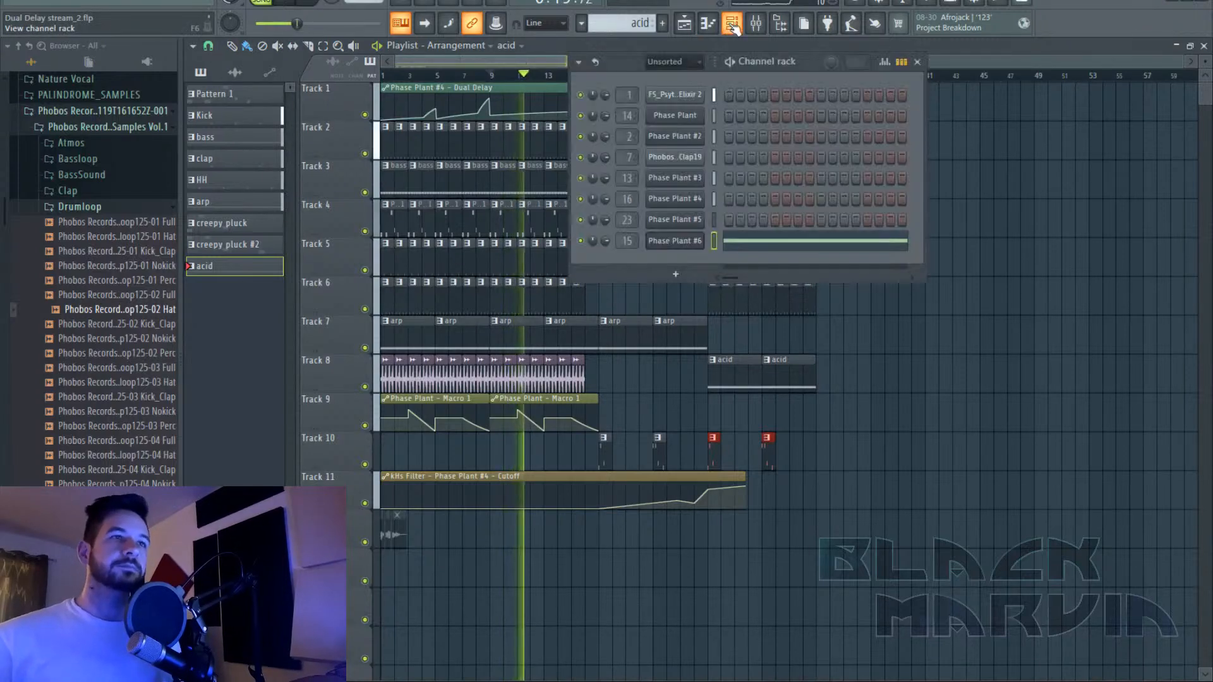
click(688, 246)
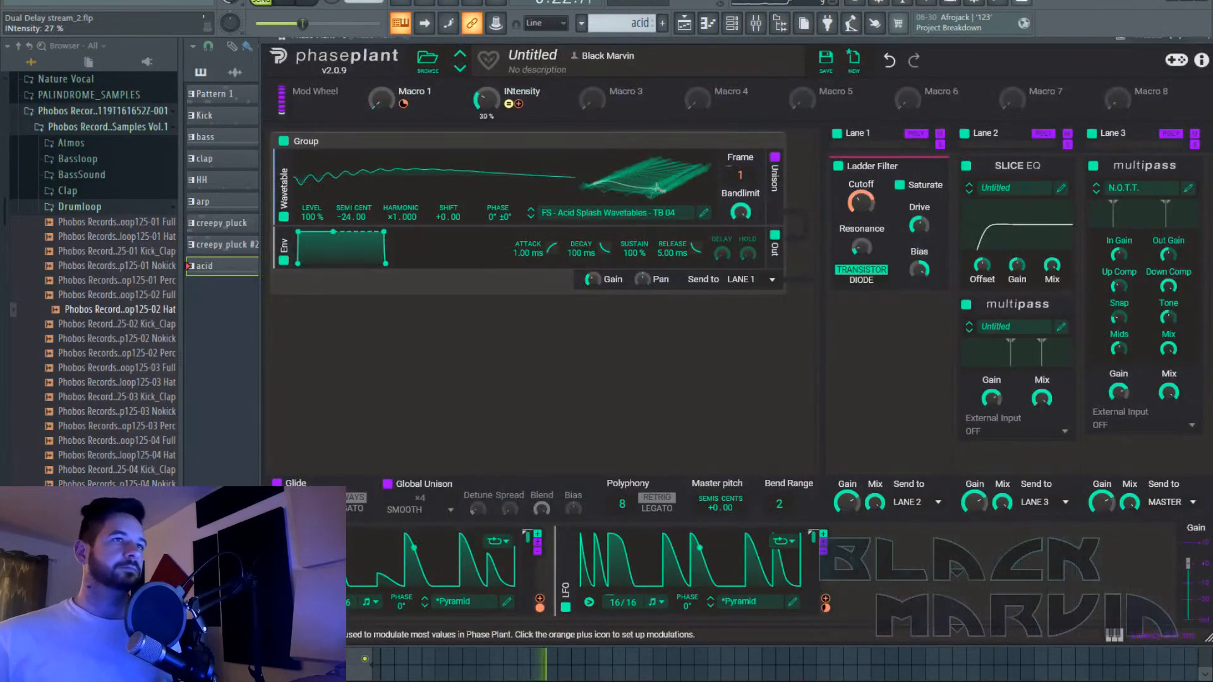
click(173, 1)
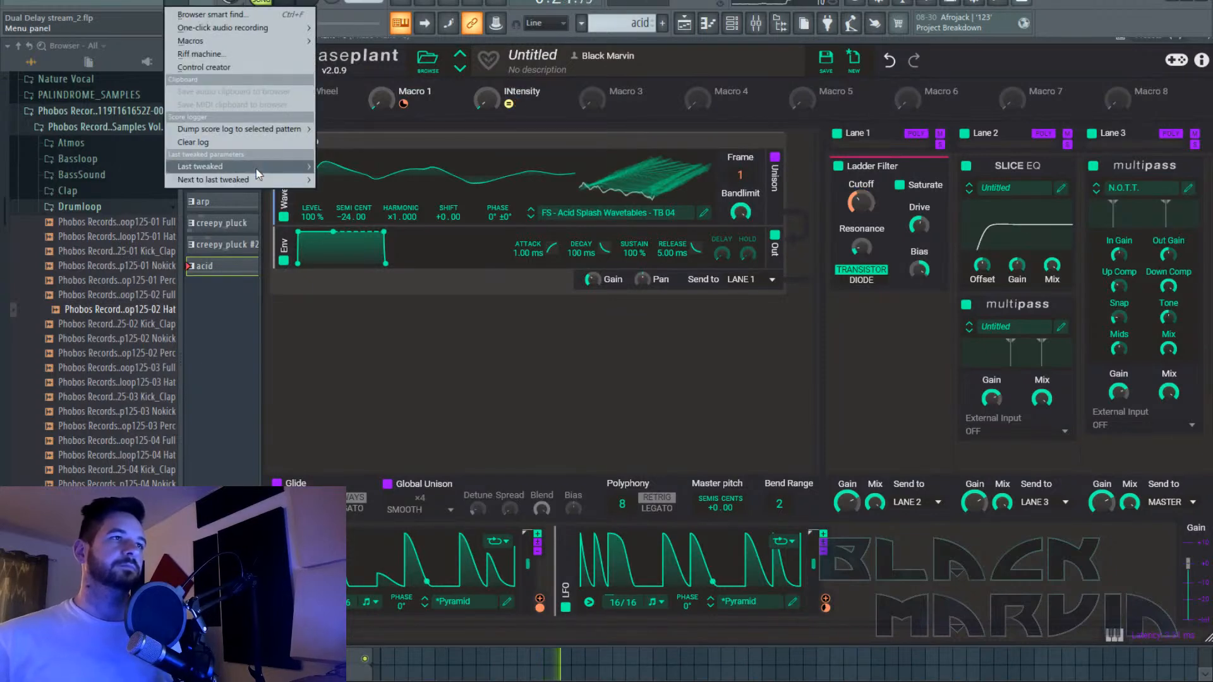
mouse_move(257, 174)
click(397, 266)
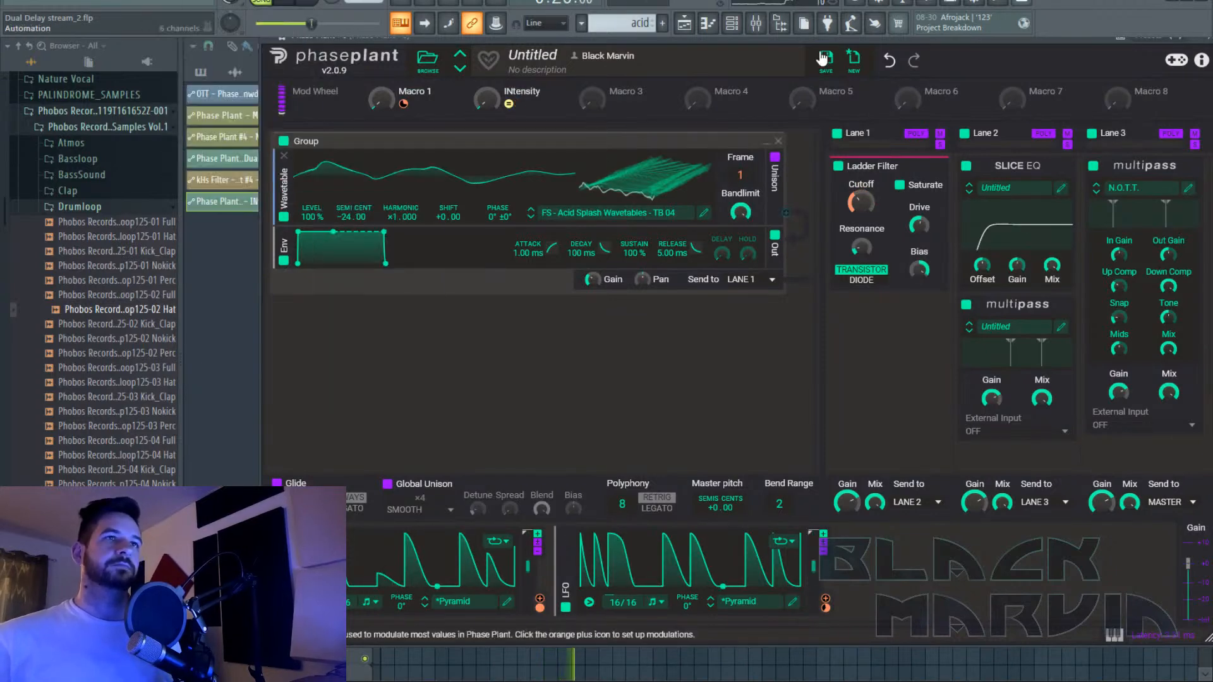
click(684, 24)
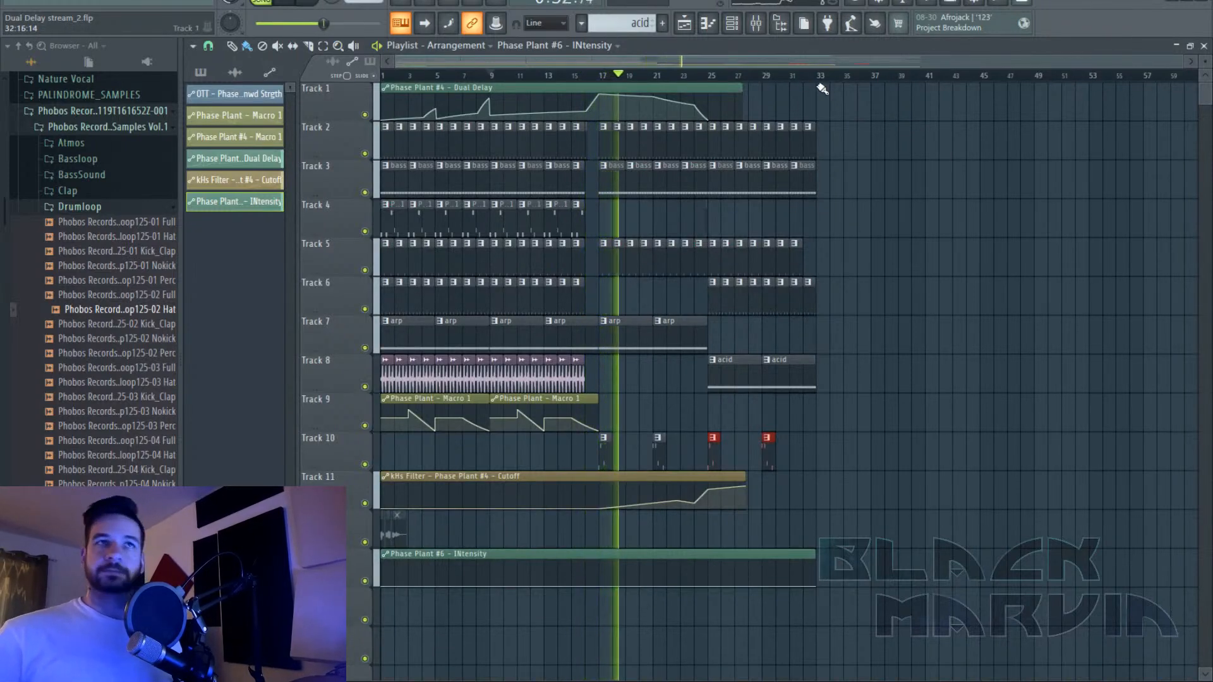
Duplicate the kick, bass, clap, HH and acid clips of bars 25 to 33 so that the copies start at bar 33.
scroll(826, 89, up, 1)
drag(829, 62, 1015, 89)
drag(875, 122, 612, 393)
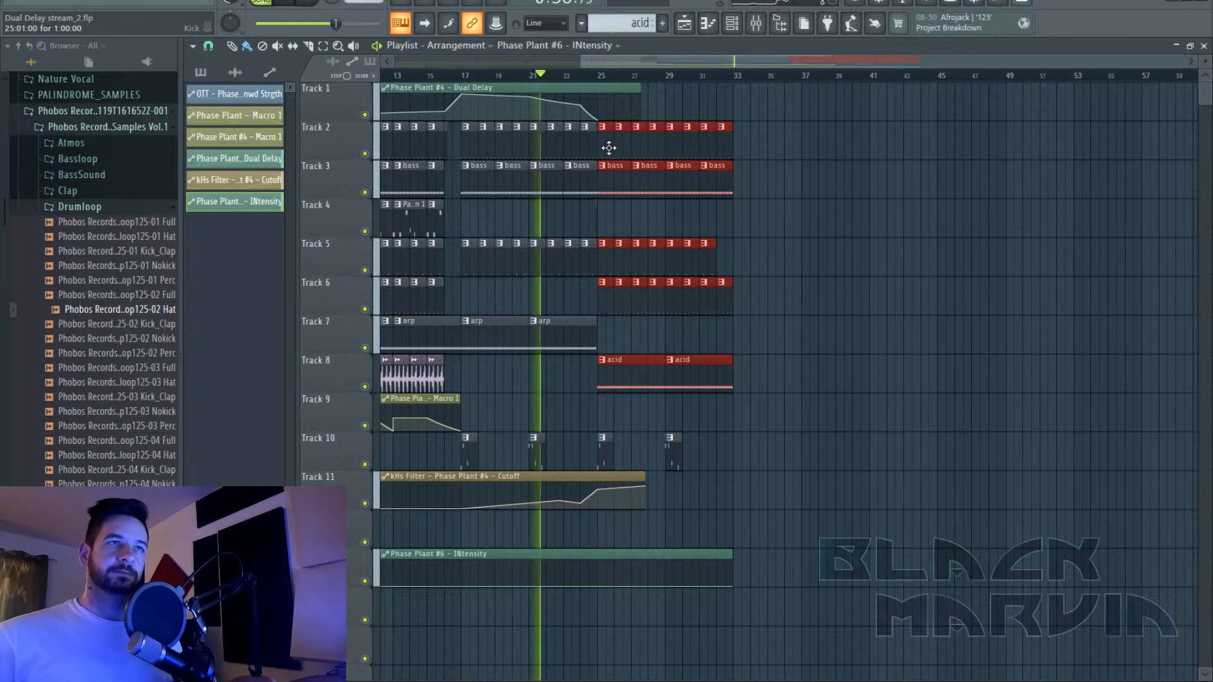
key(ctrl+b)
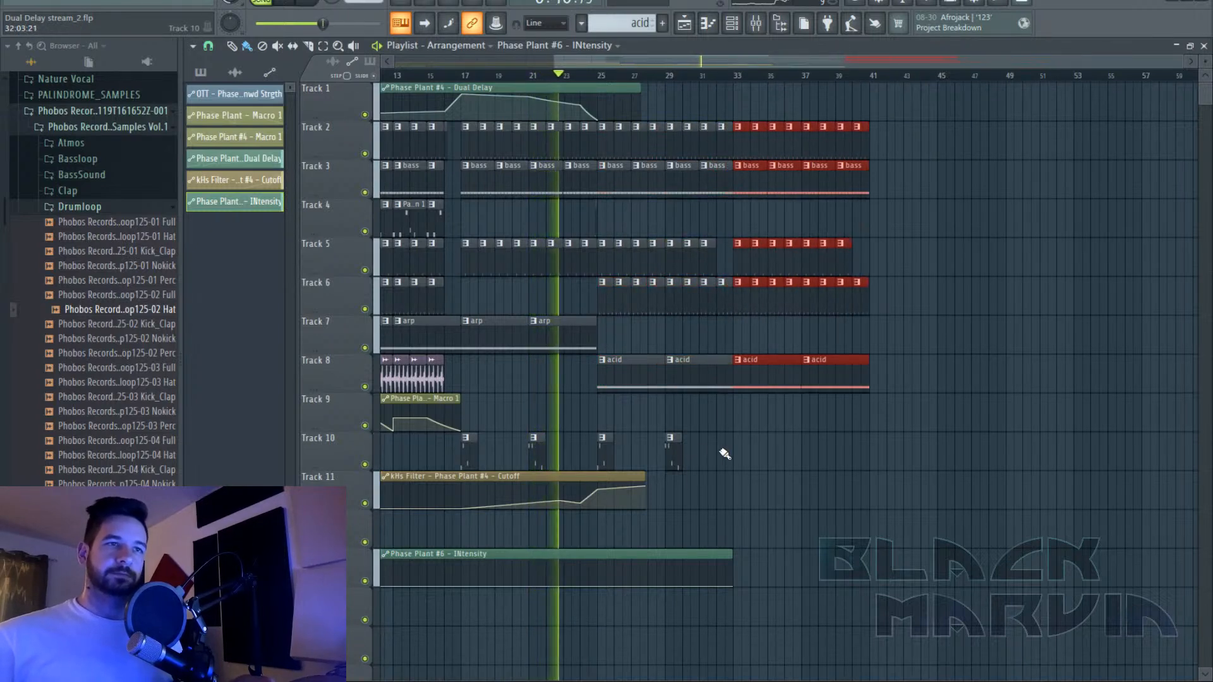
Duplicate the last two creepy pluck clips on Track 10 and align the copies with bars 33 and 37.
drag(725, 454, 592, 443)
key(ctrl+b)
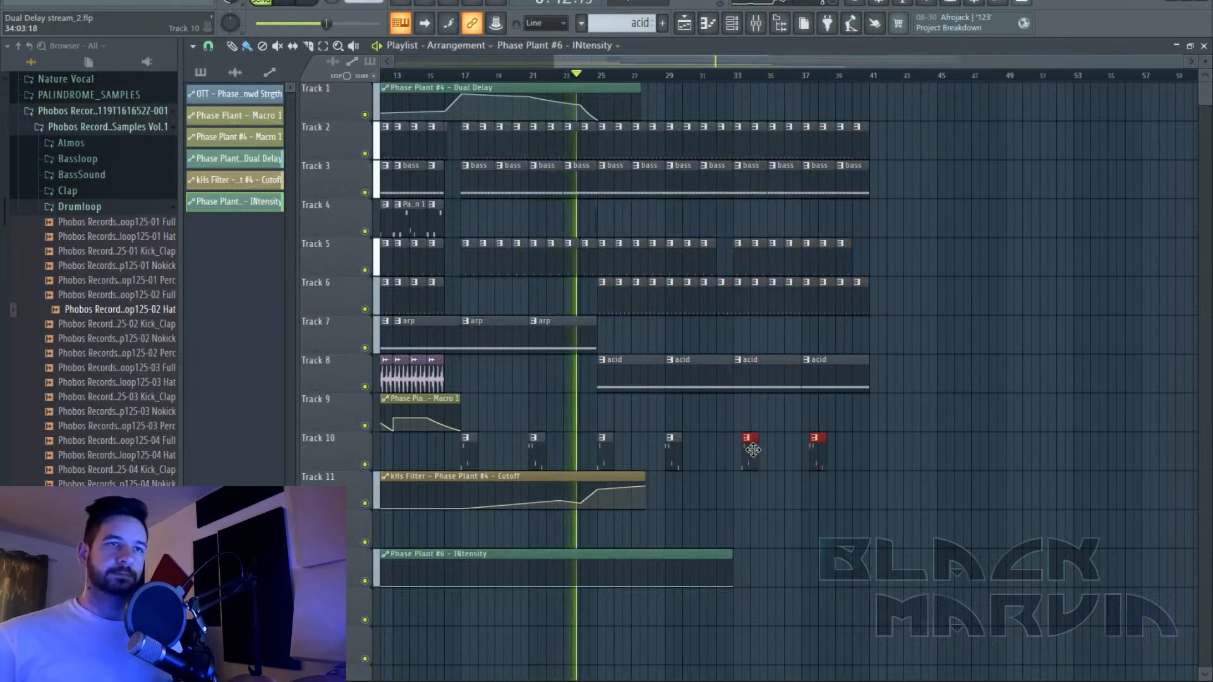
drag(753, 450, 740, 450)
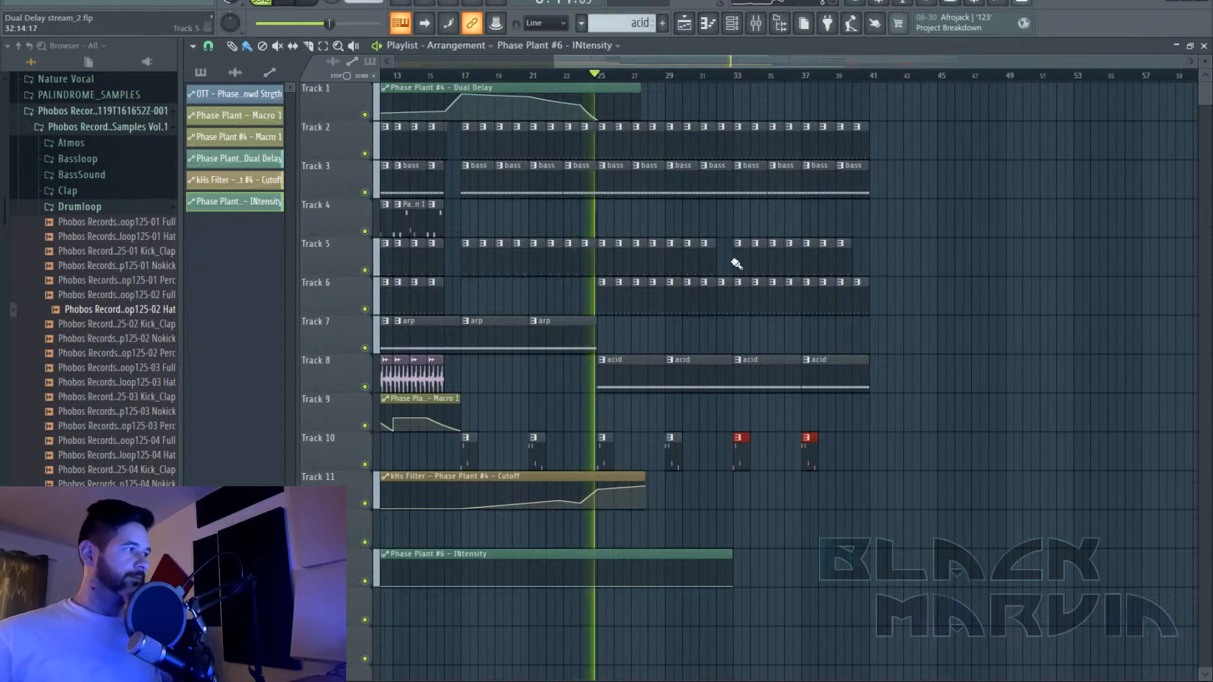
Shape the INtensity automation to rise gradually from bar 25 to a peak at bar 41, extending its clip to about bar 45.
drag(593, 585, 598, 599)
right_click(736, 581)
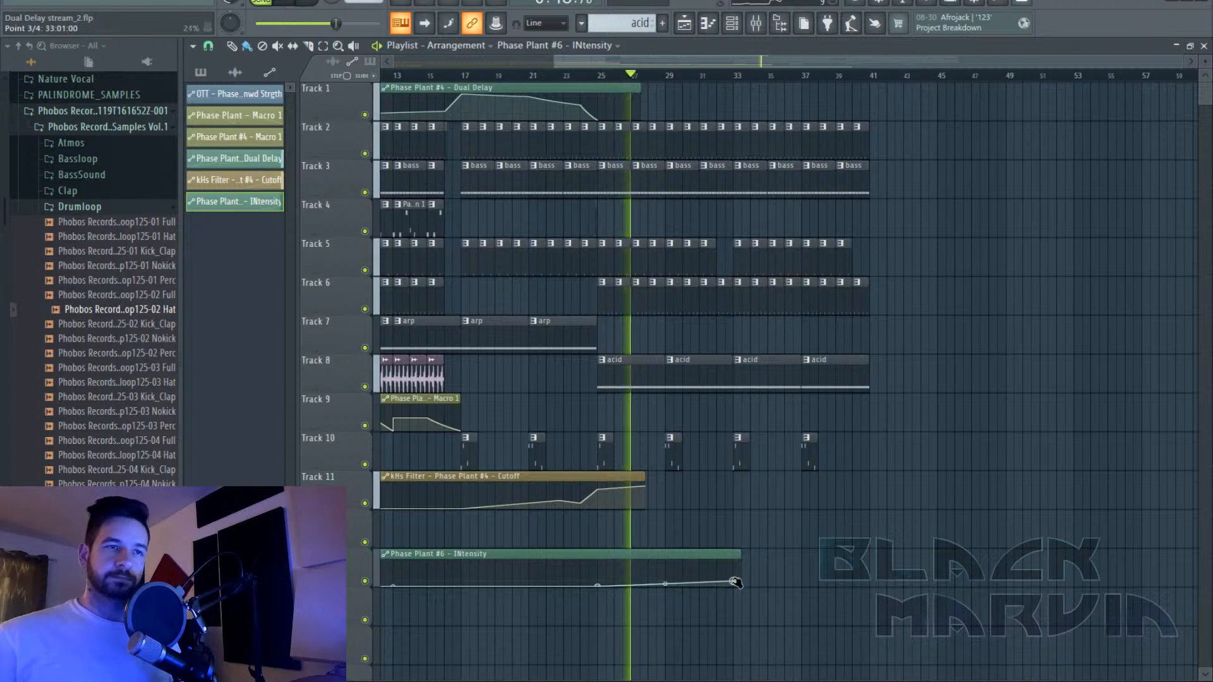
click(747, 555)
right_click(758, 557)
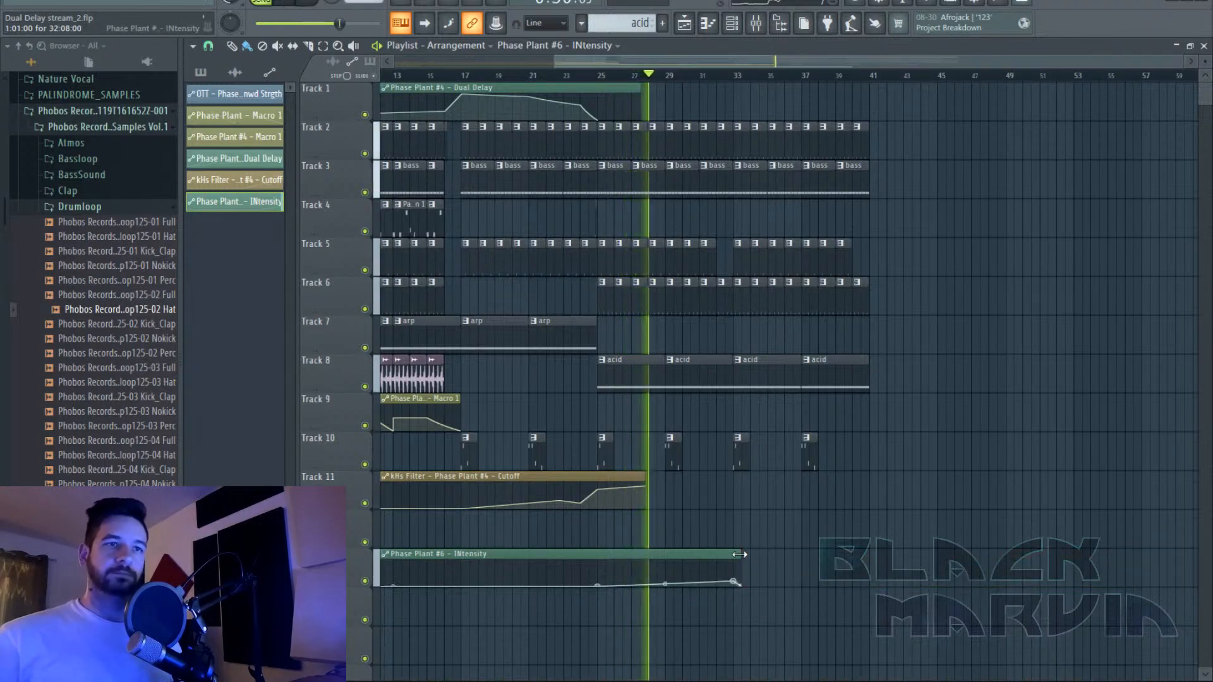
drag(740, 554, 946, 556)
drag(735, 582, 871, 581)
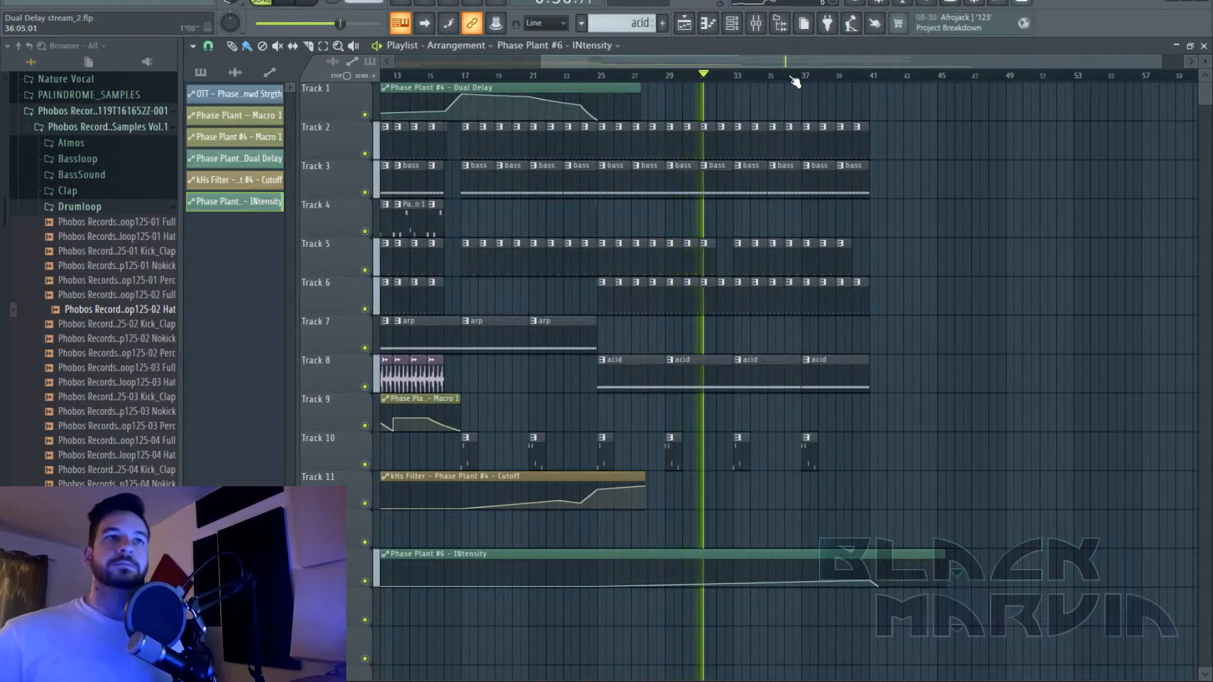
Insert OTT on the acid synth's mixer track and lower band 5 of its parametric EQ to about -8.7 dB near 3081 Hz.
click(756, 24)
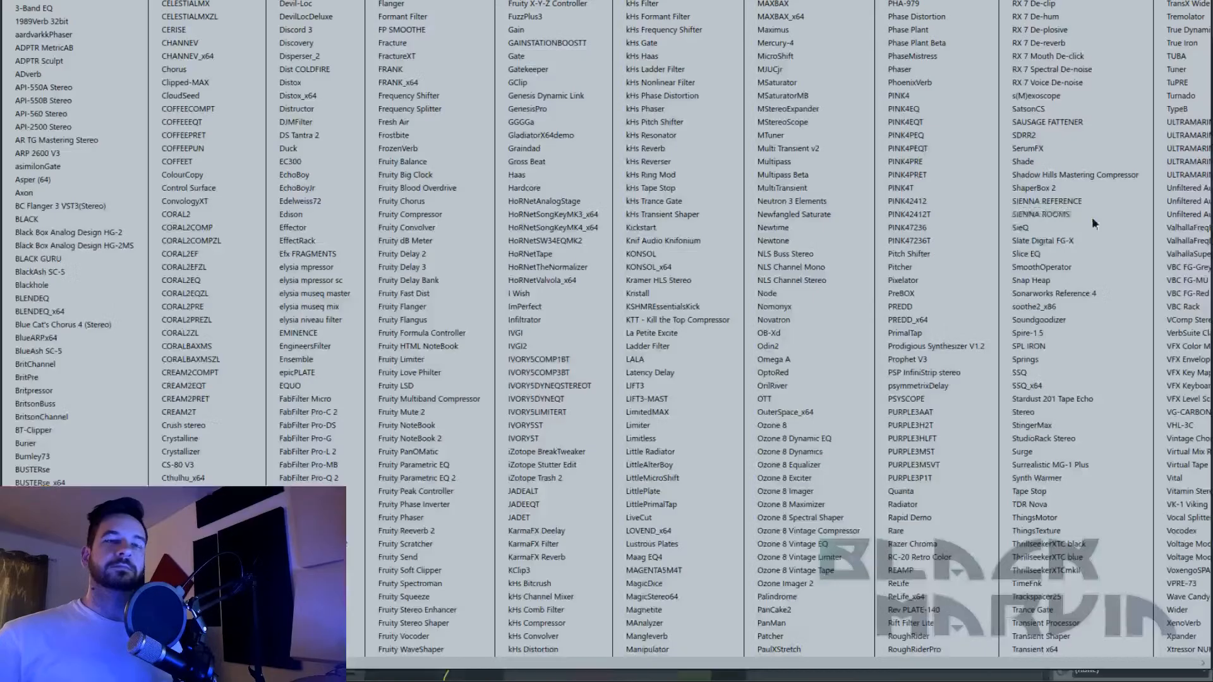
click(1092, 221)
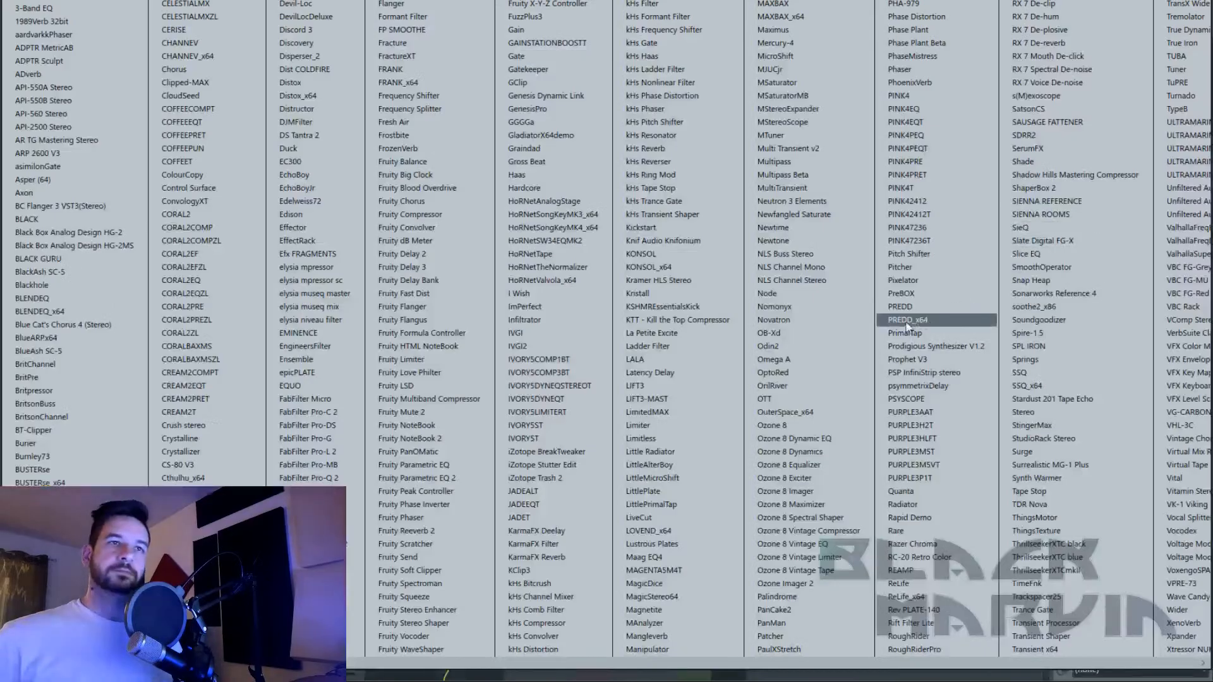
click(815, 402)
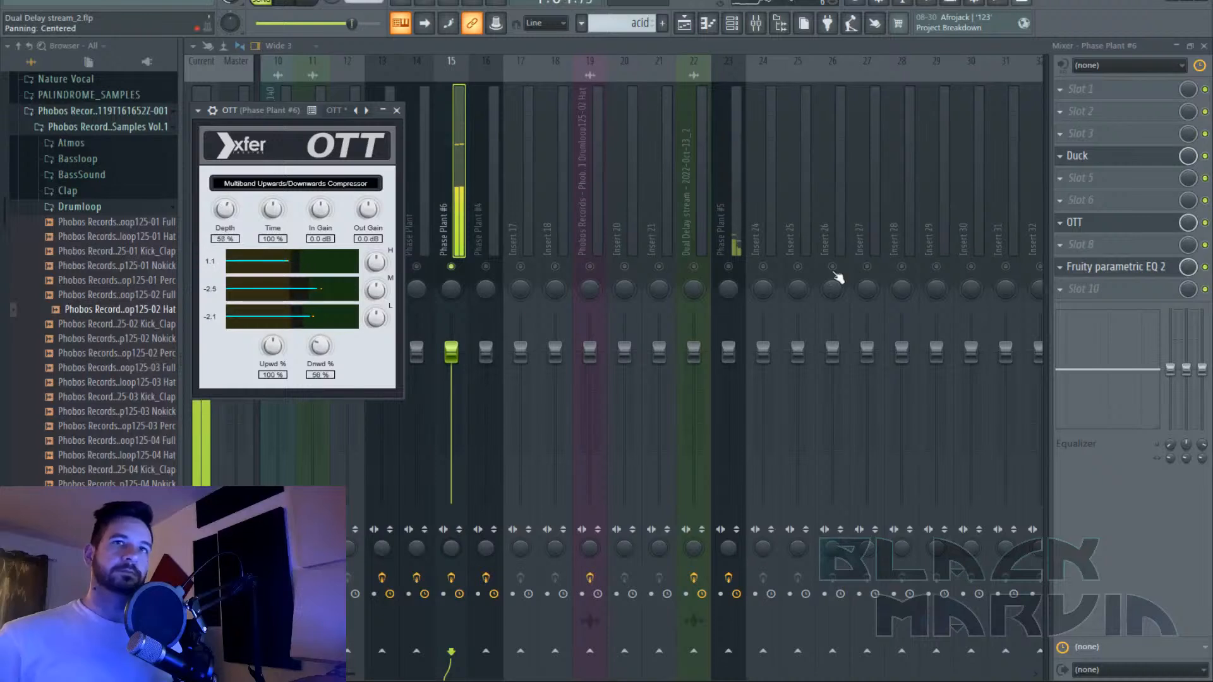
click(1097, 268)
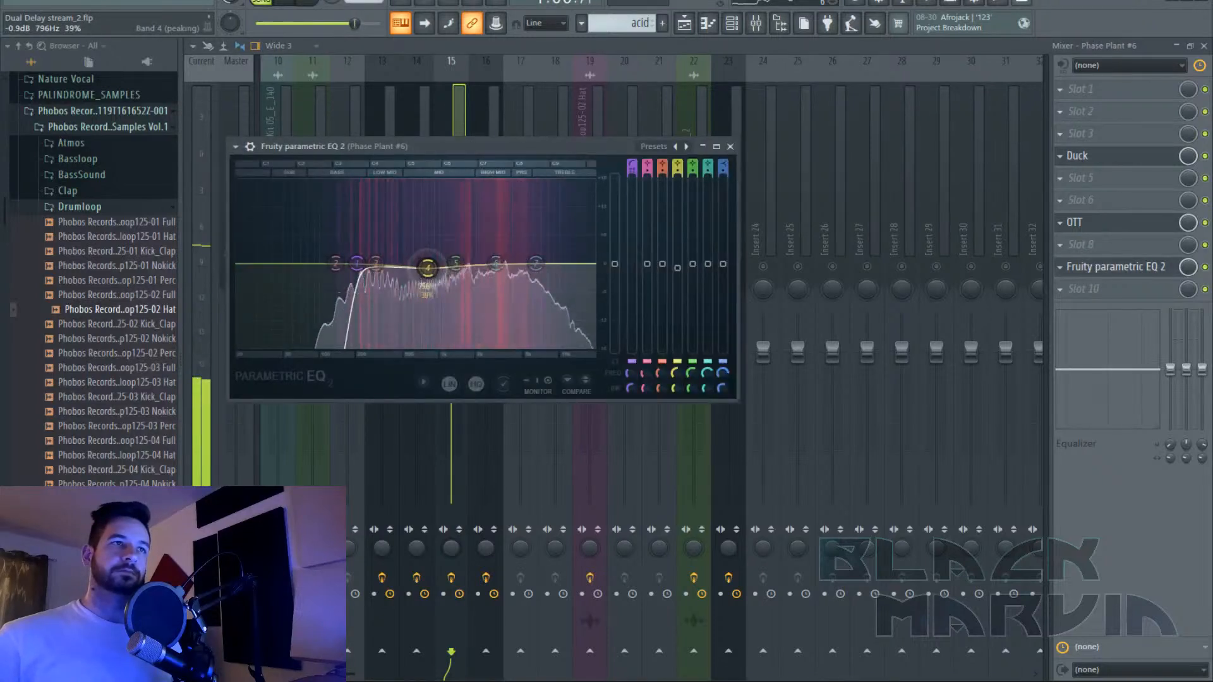
drag(462, 275, 498, 305)
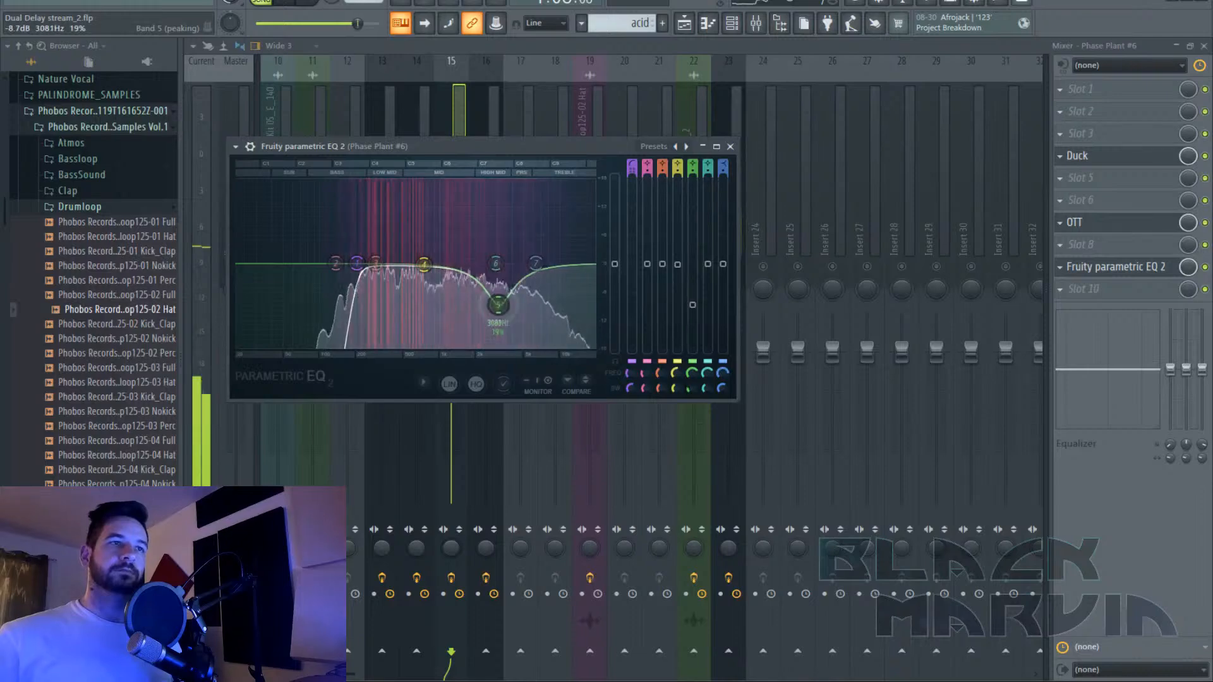
Switch the channel rack from automation channels to all channels and return to the playlist.
key(F6)
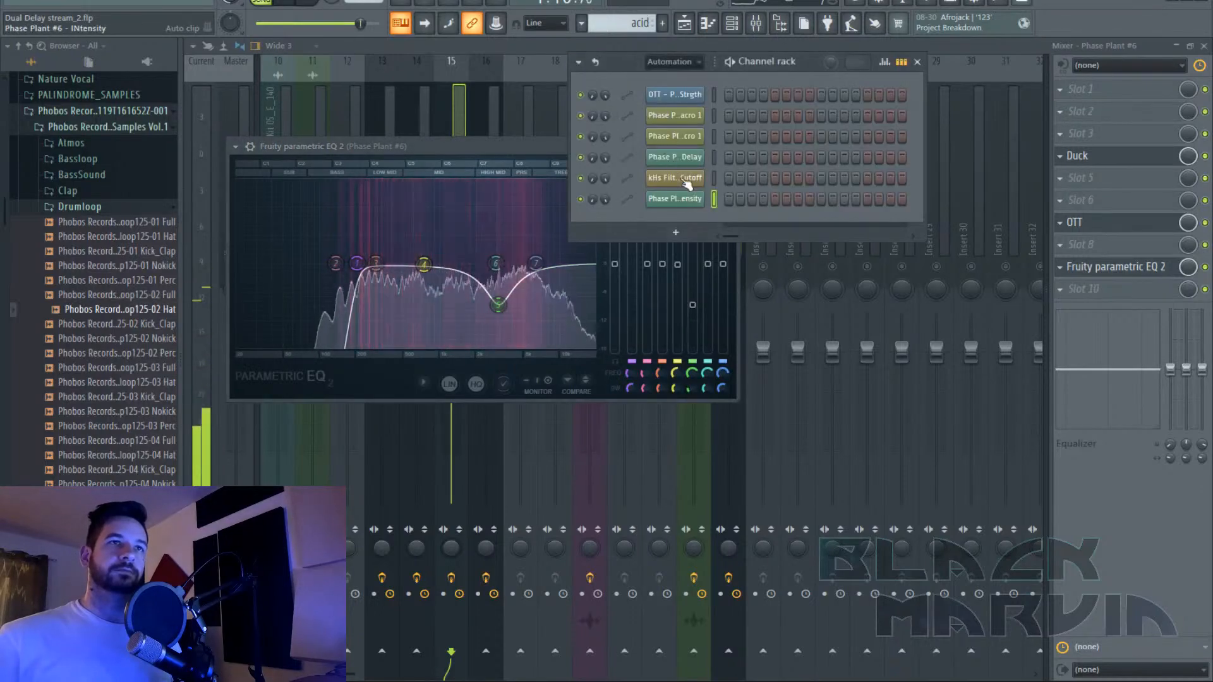
click(671, 62)
click(652, 77)
key(F5)
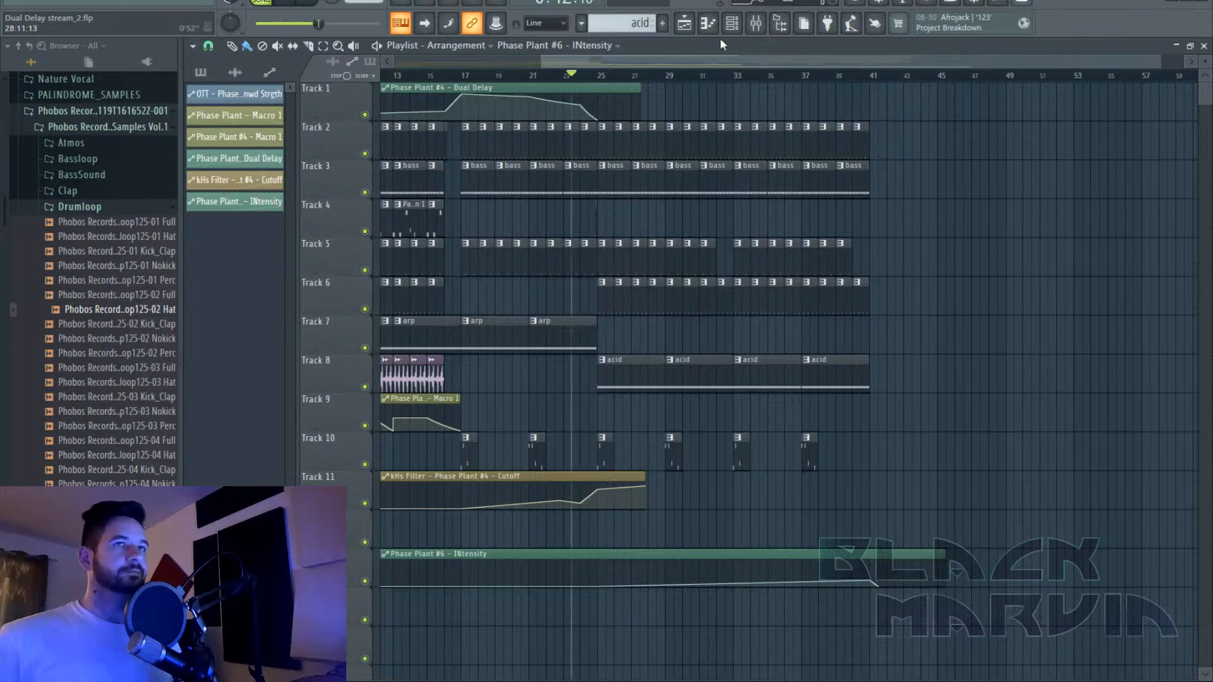
Check the Distortion and Dual Delay settings inside the Multipass on Lane 2 of the acid synth (Phase Plant #6).
click(731, 23)
click(691, 450)
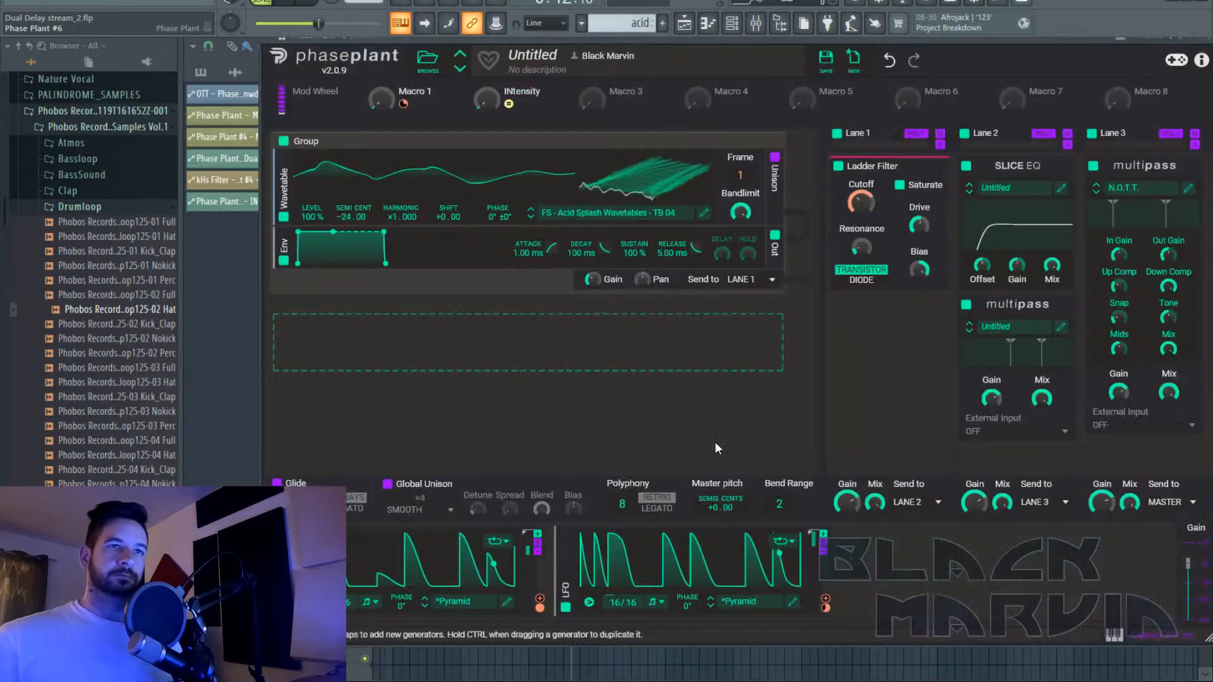
click(1064, 328)
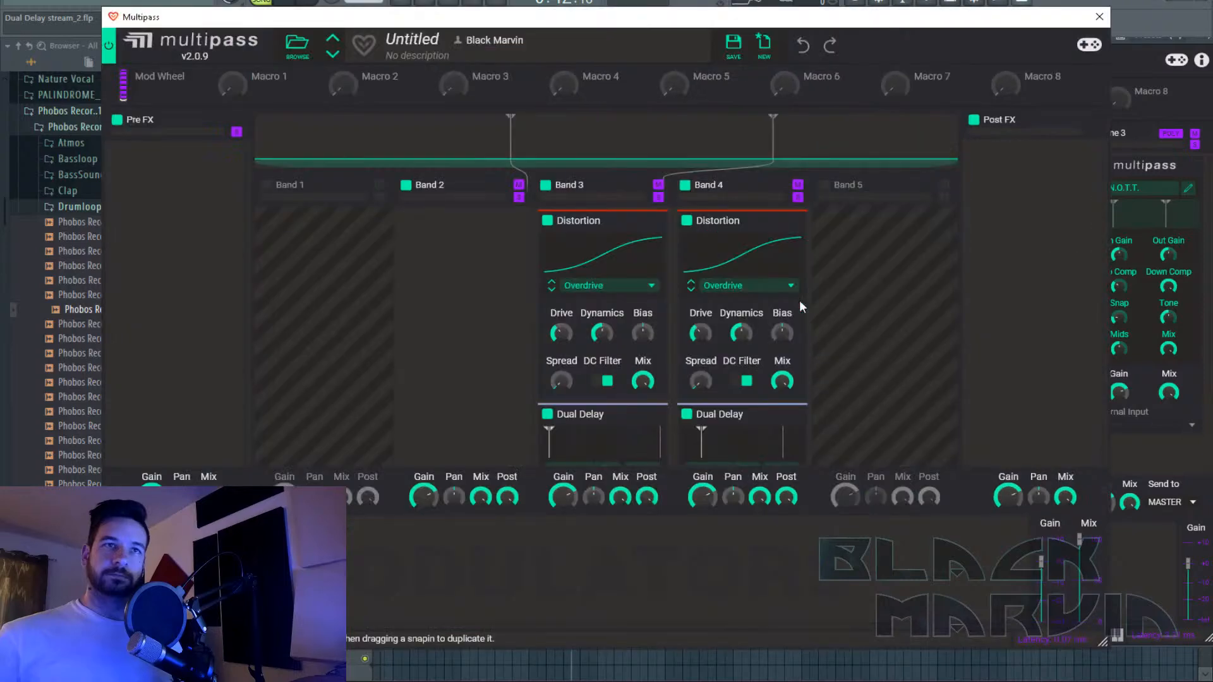
scroll(787, 344, down, 3)
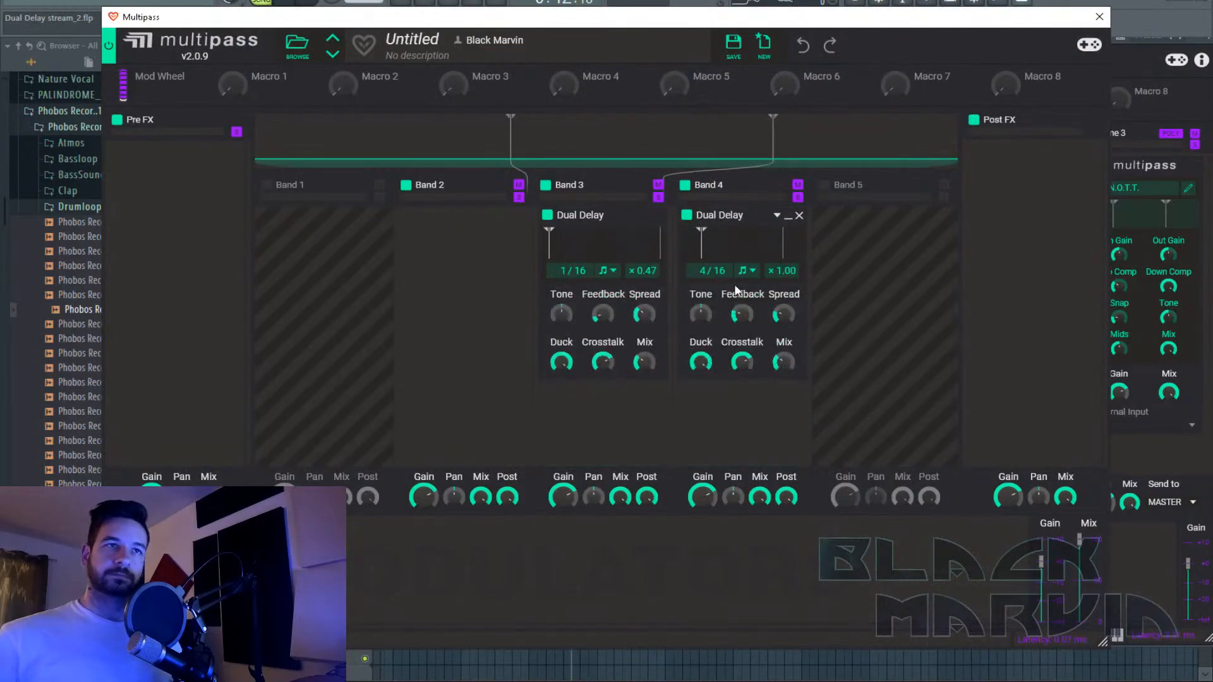
click(1098, 17)
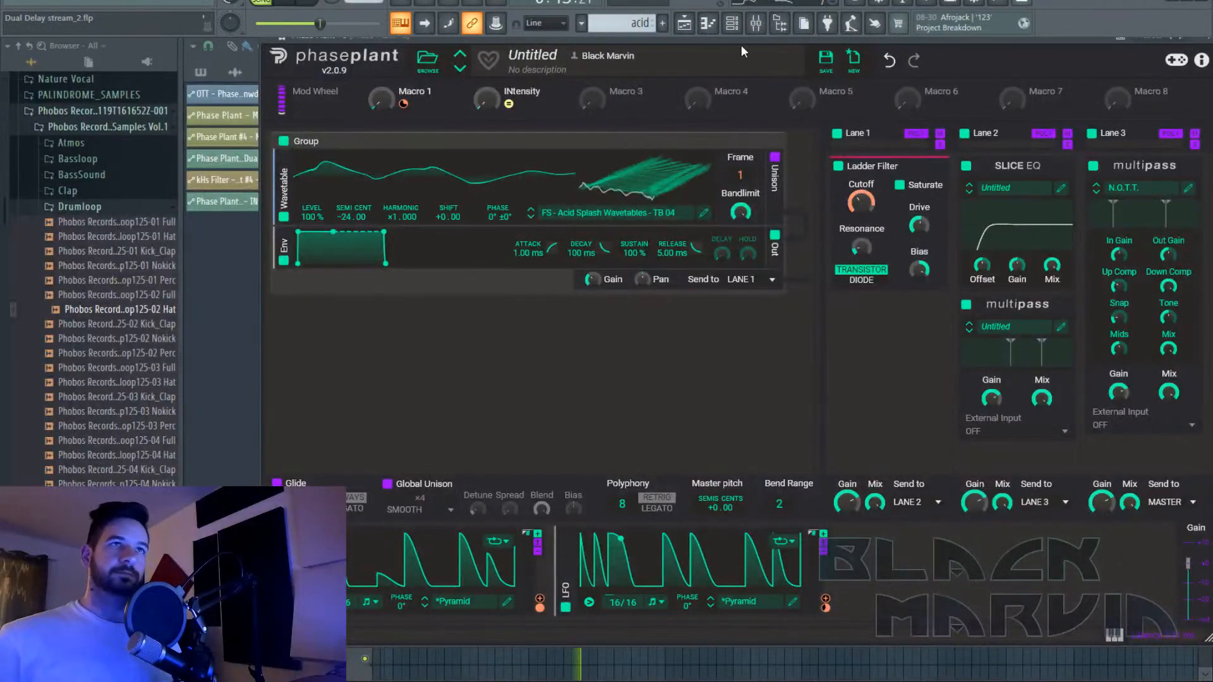
click(684, 24)
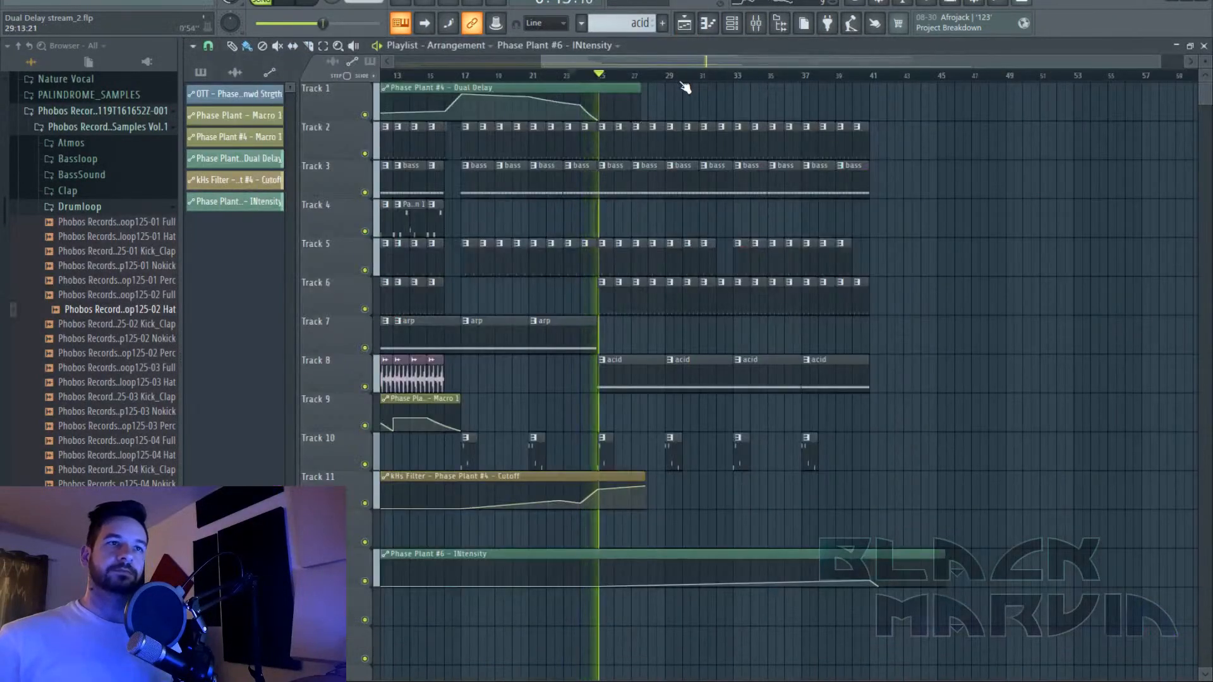
Tweak Macro 1 of the acid synth (Phase Plant #6) and create an automation clip for it.
click(756, 24)
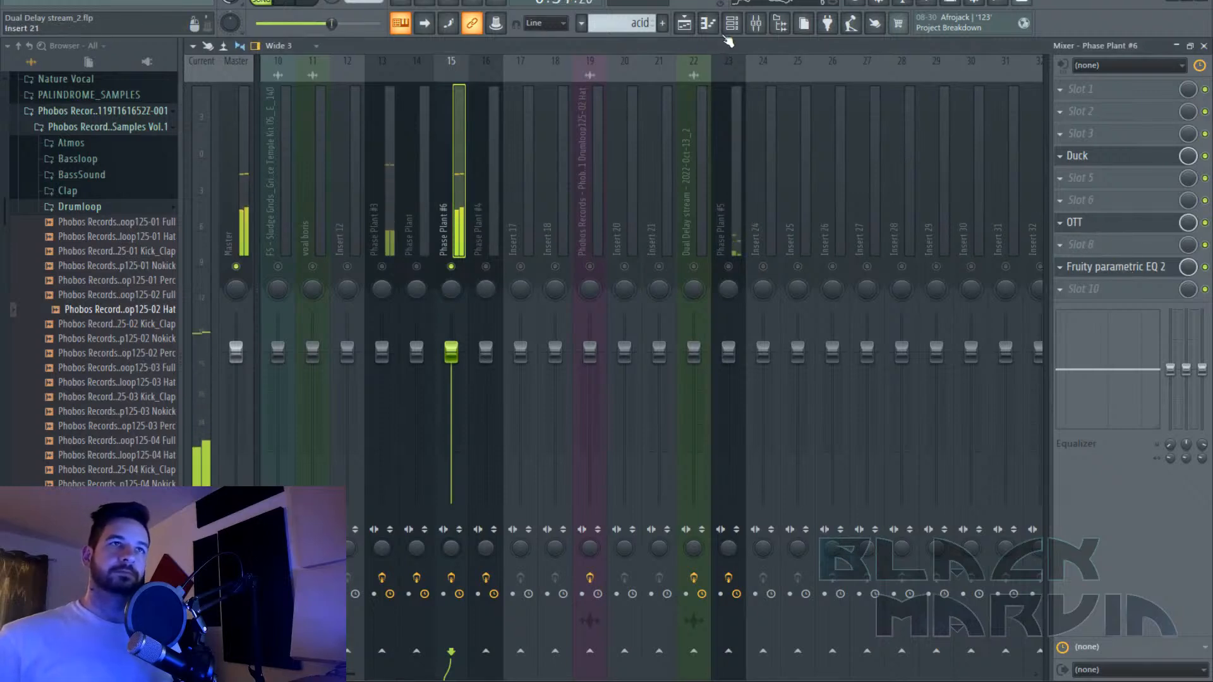
click(731, 25)
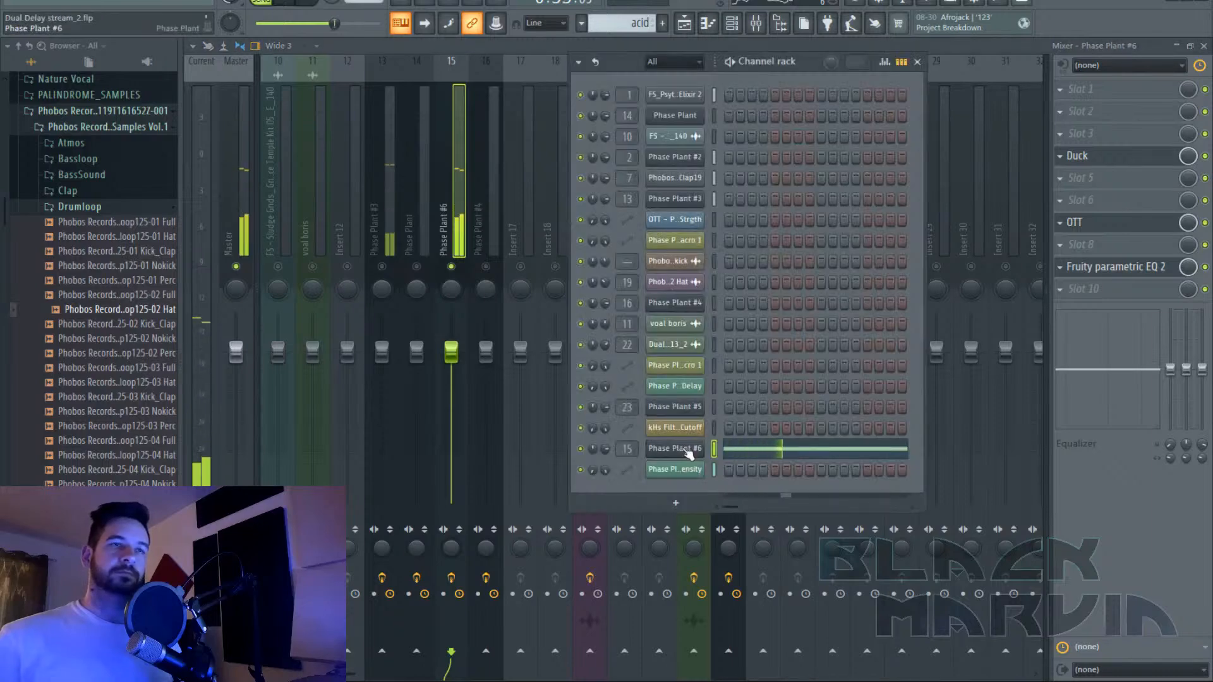
click(688, 450)
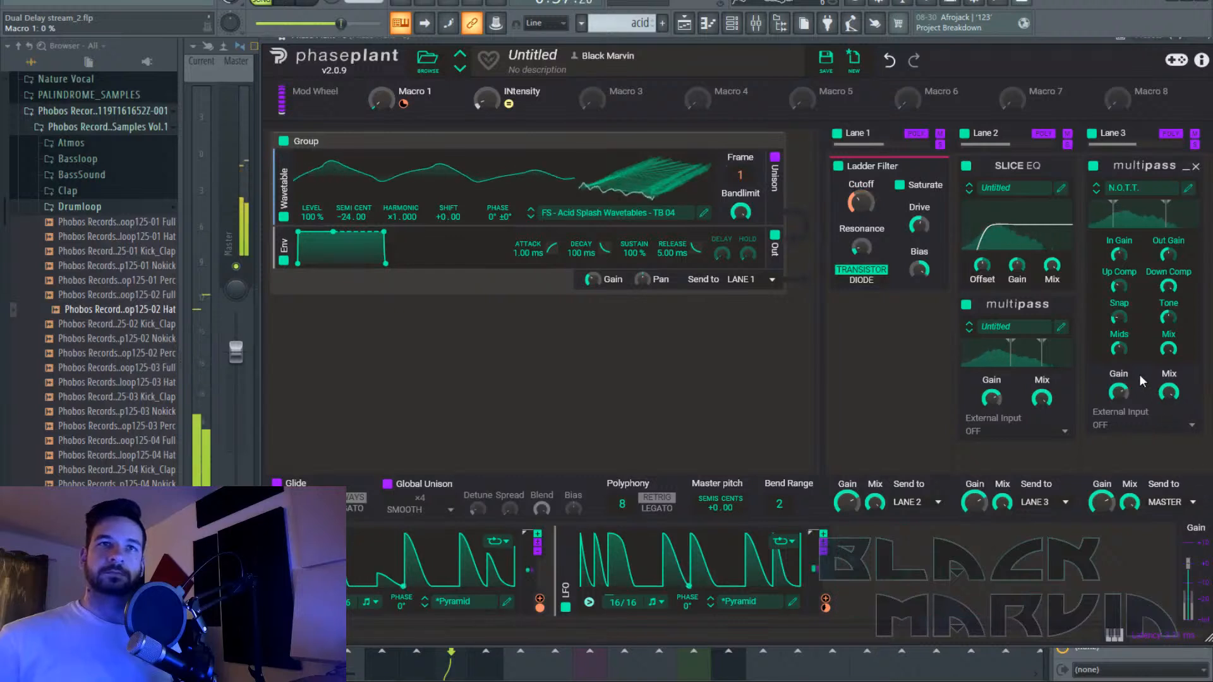
scroll(1137, 391, down, 2)
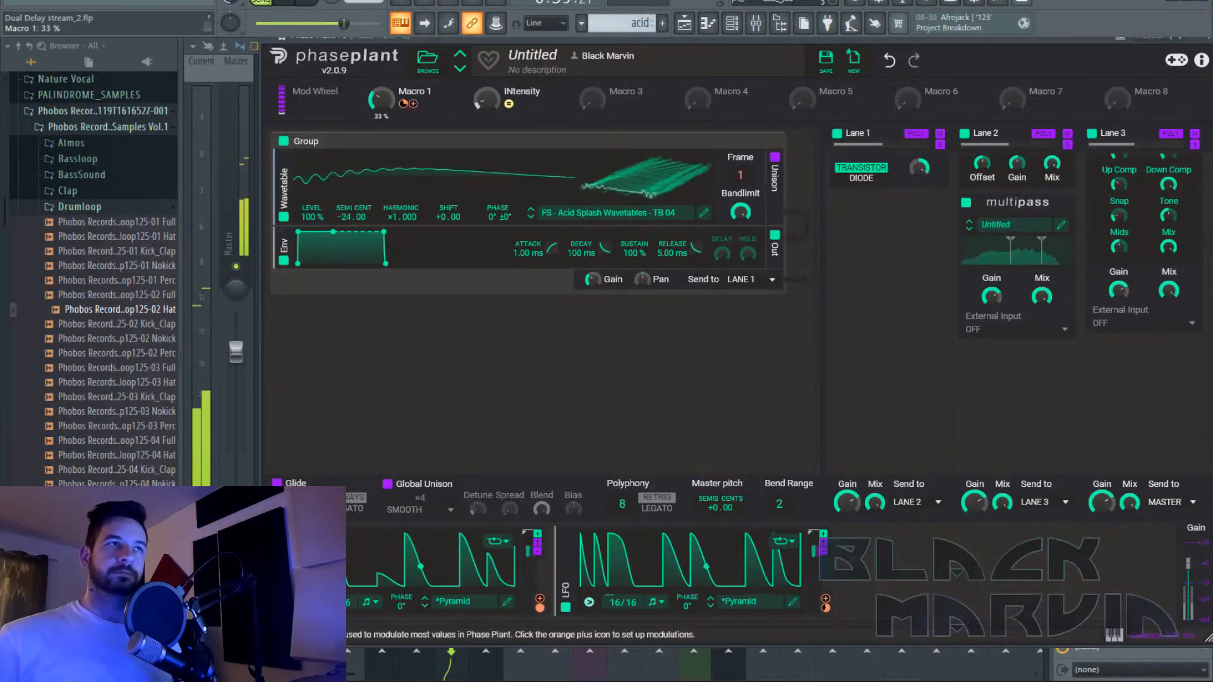
drag(381, 99, 381, 130)
click(184, 2)
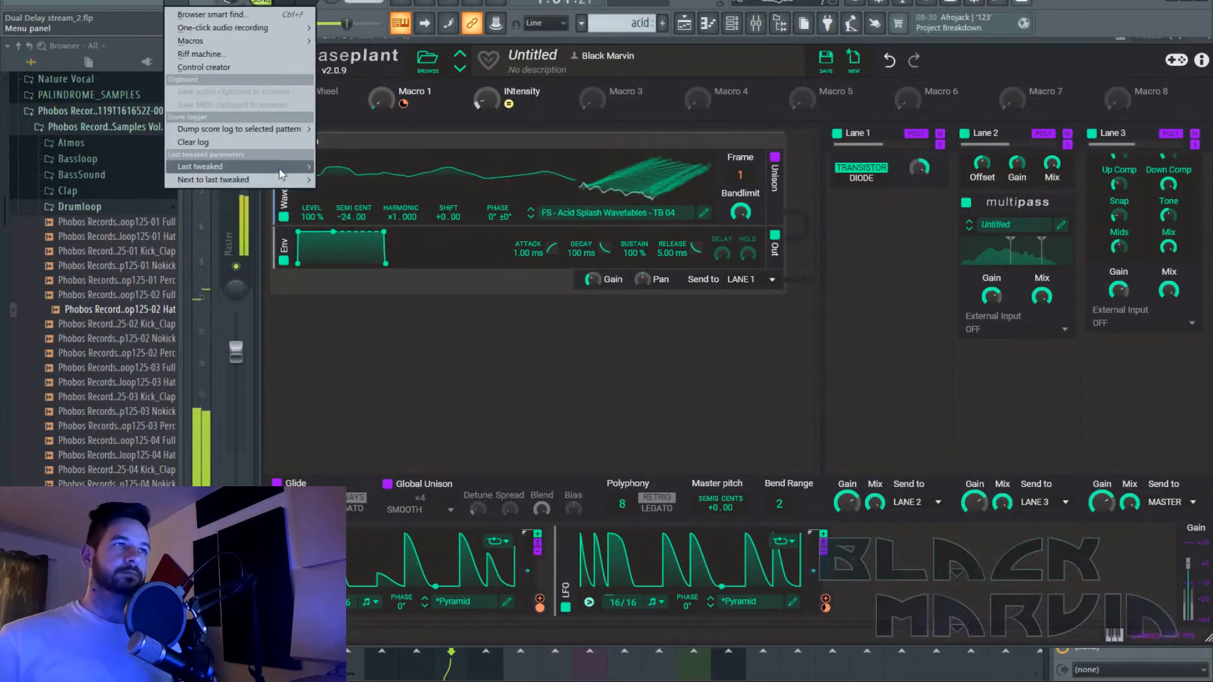
mouse_move(282, 171)
click(384, 259)
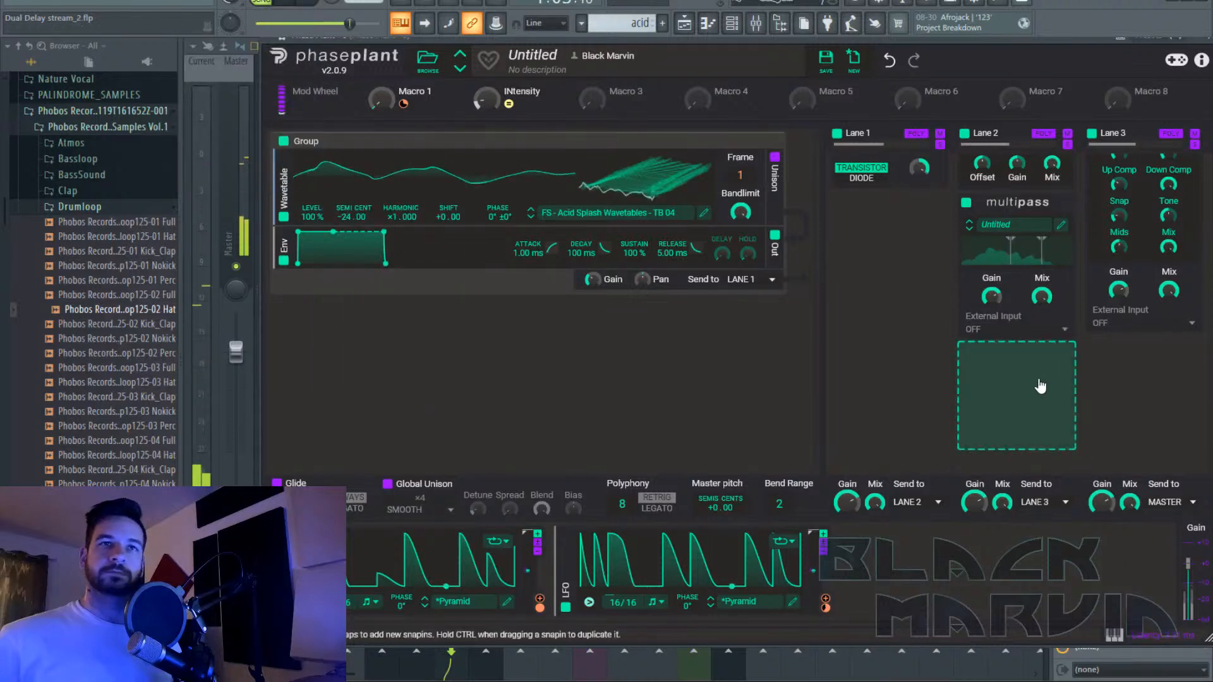
Add a Disperser after the Multipass on Lane 2, with its frequency at about 915 Hz and amount at about 18.
click(1040, 386)
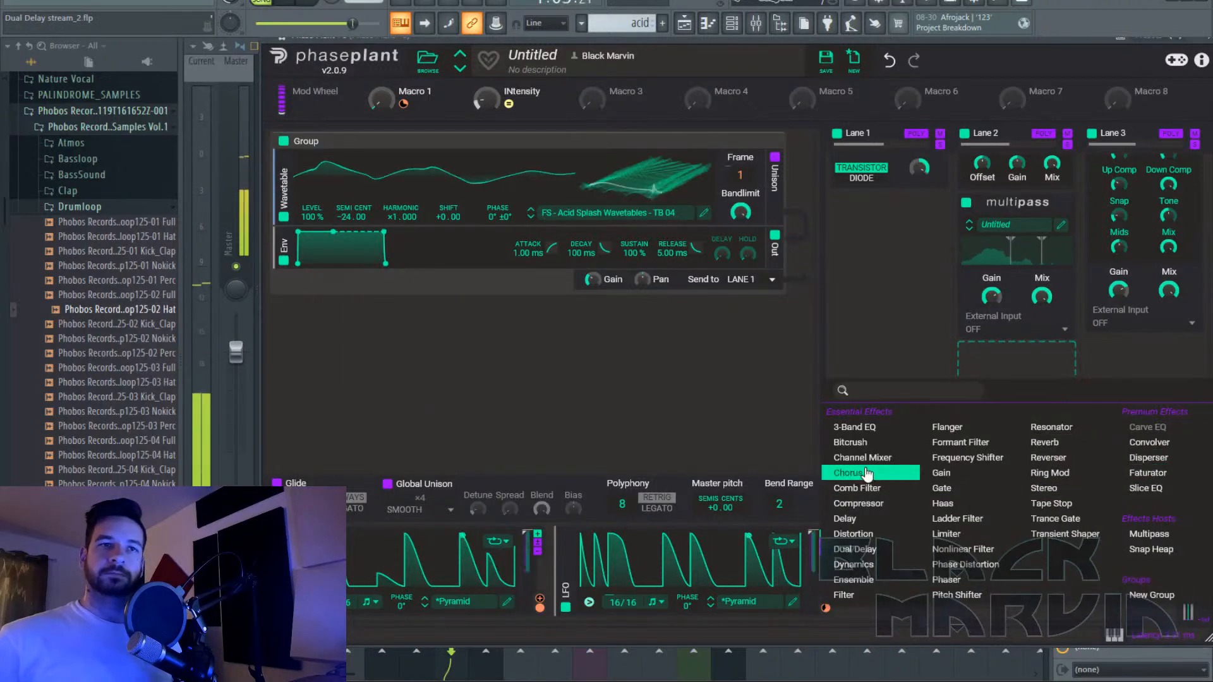
click(1148, 457)
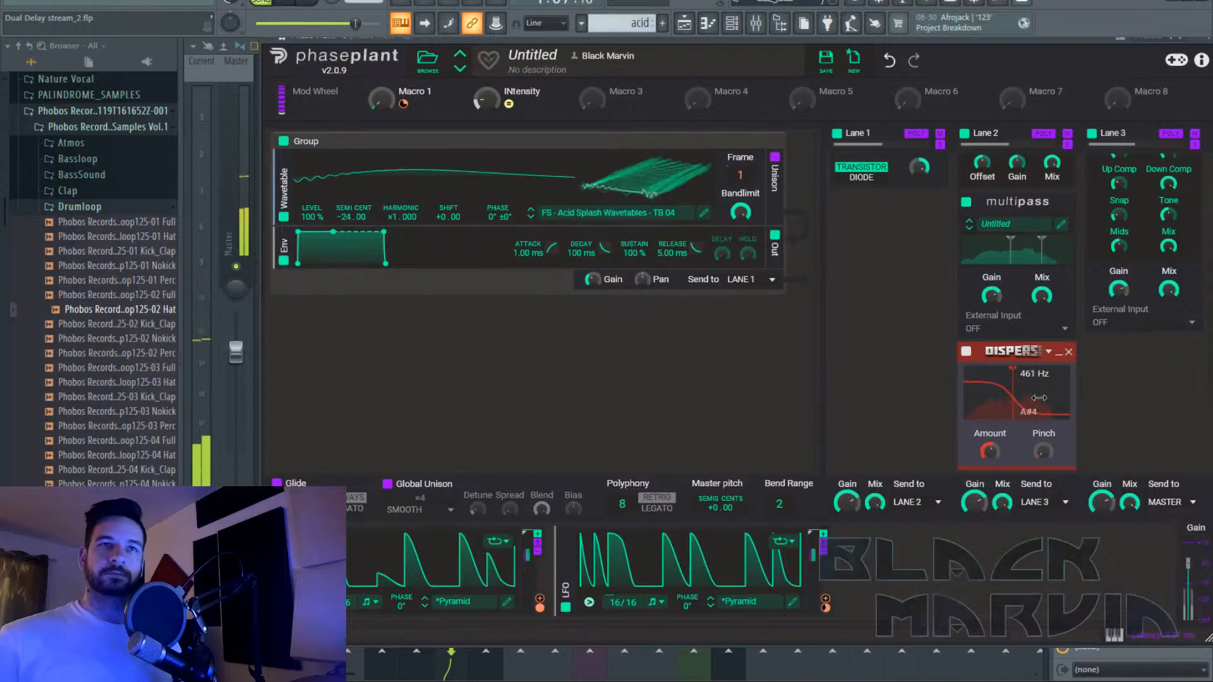
drag(1047, 400, 1024, 404)
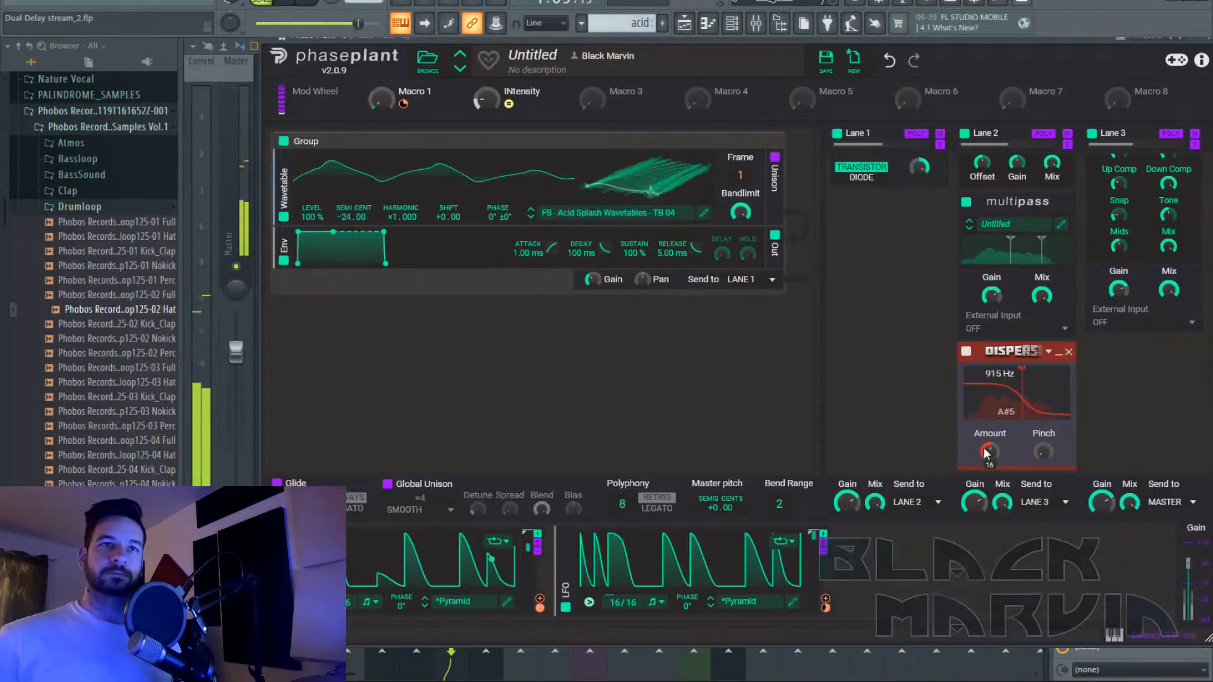
Unsolo the acid synth's mixer track and shape its Macro 1 automation to rise from bar 33 to about 26 % at bar 41.
click(684, 23)
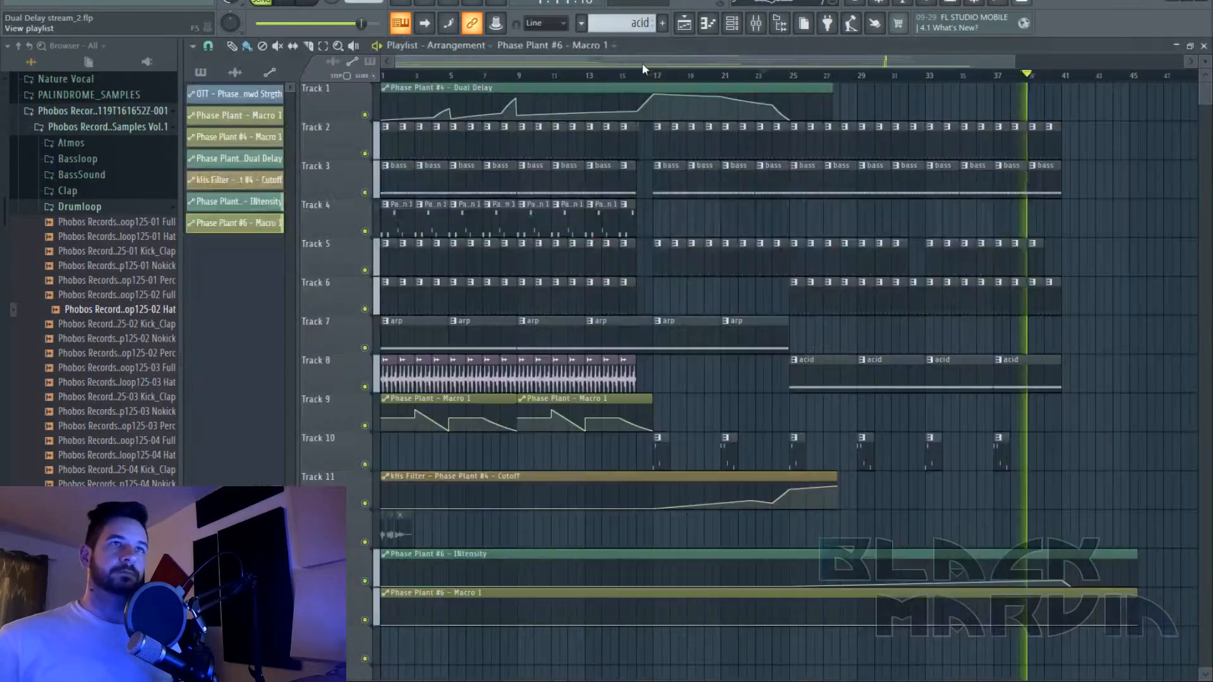
key(F9)
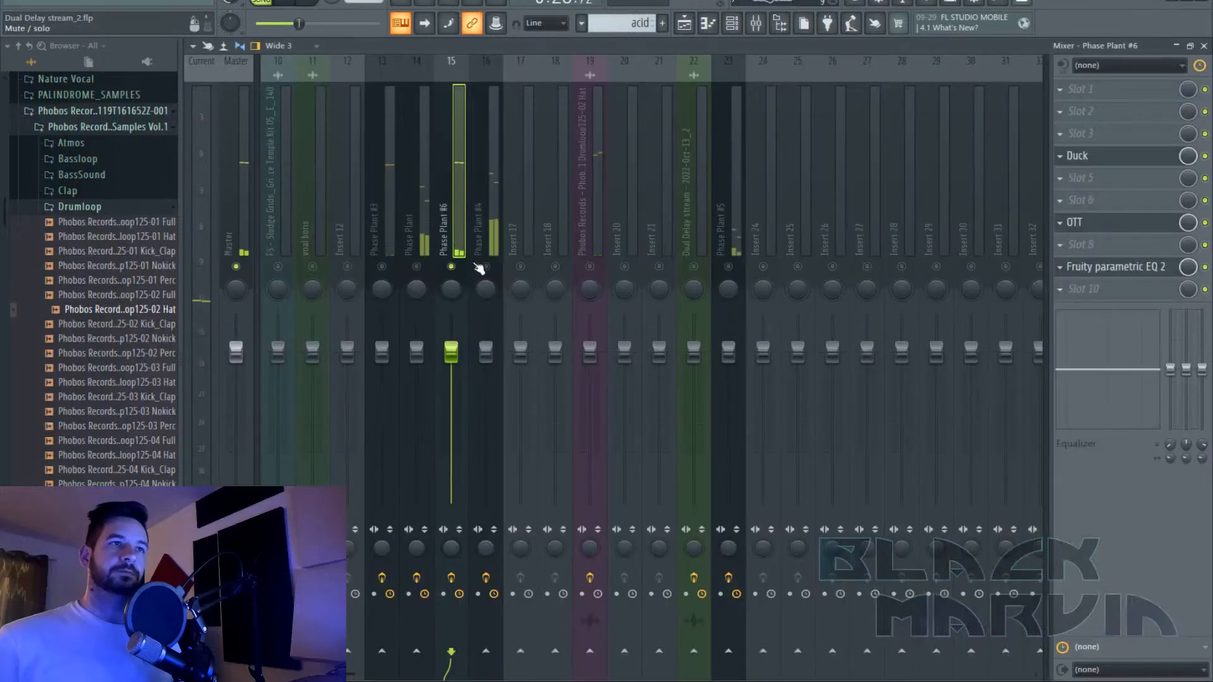
right_click(451, 266)
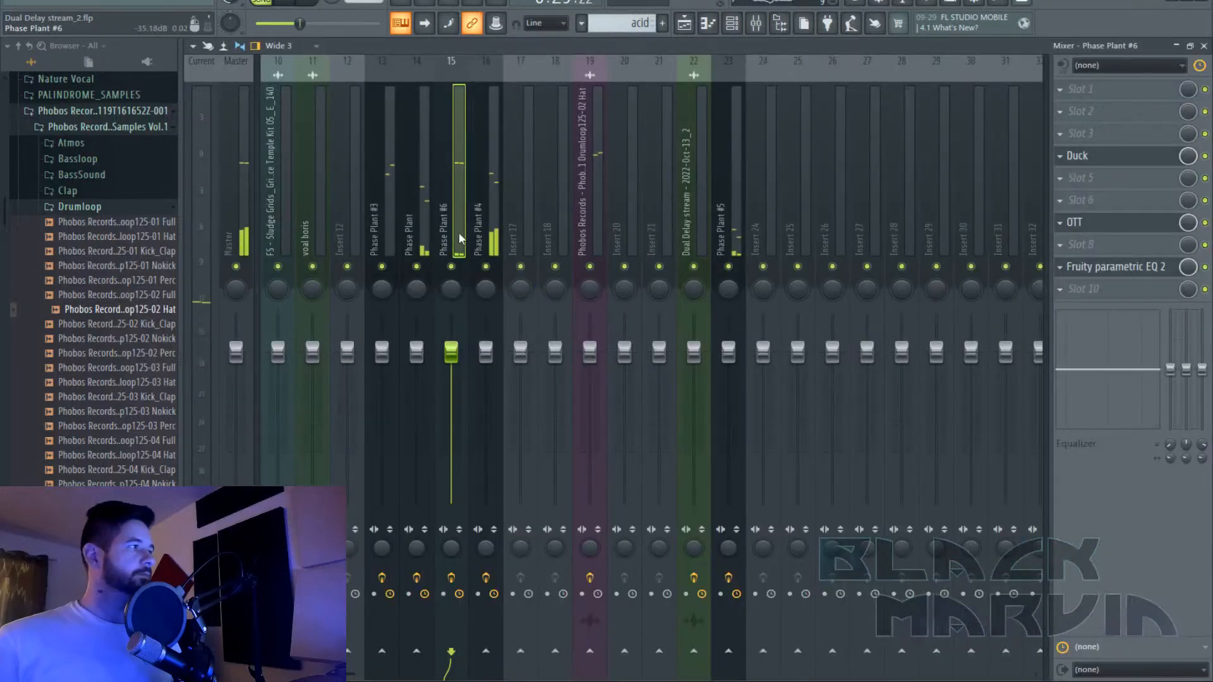
click(695, 23)
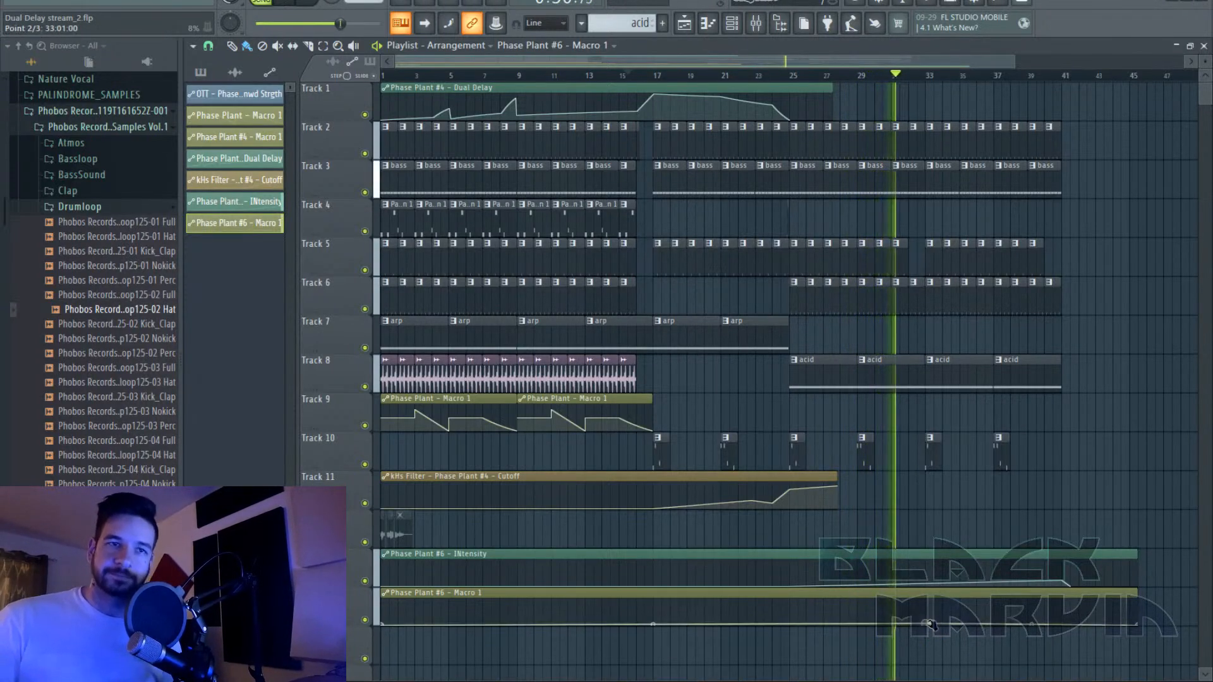
right_click(1058, 620)
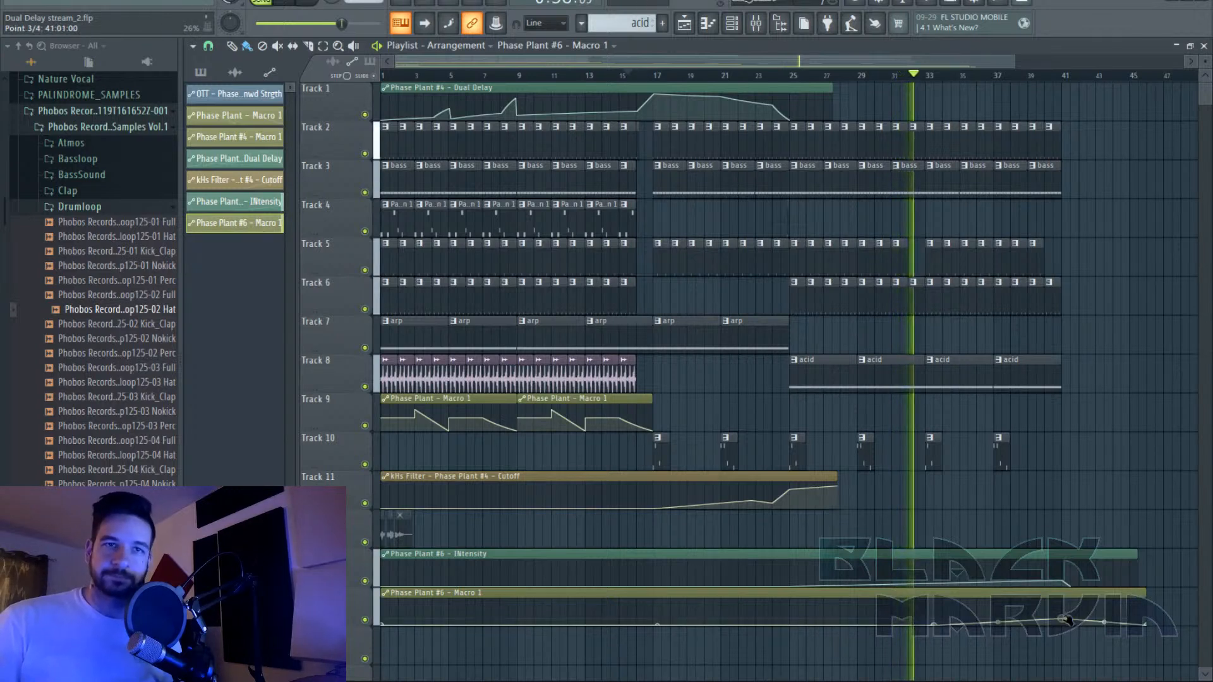
Fill the clap gap at bar 32 on Track 5 and paint the Drumloop125-02 Hat loop on Track 9 from bar 33 to 41.
click(915, 244)
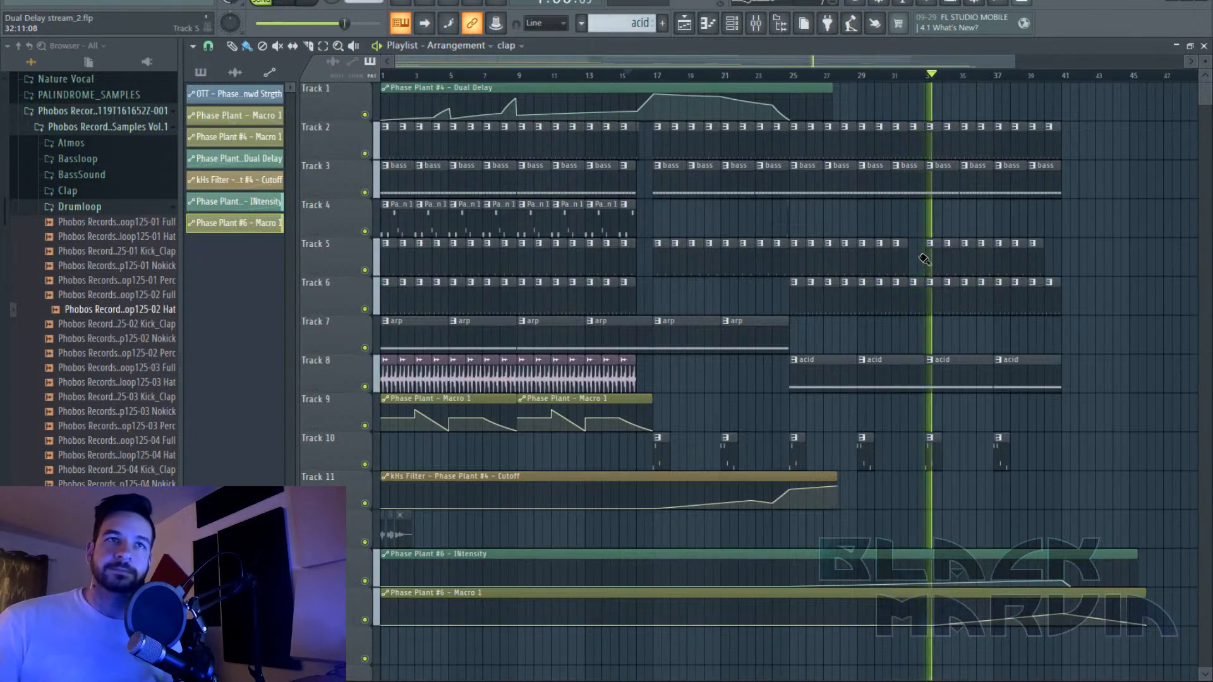
click(544, 377)
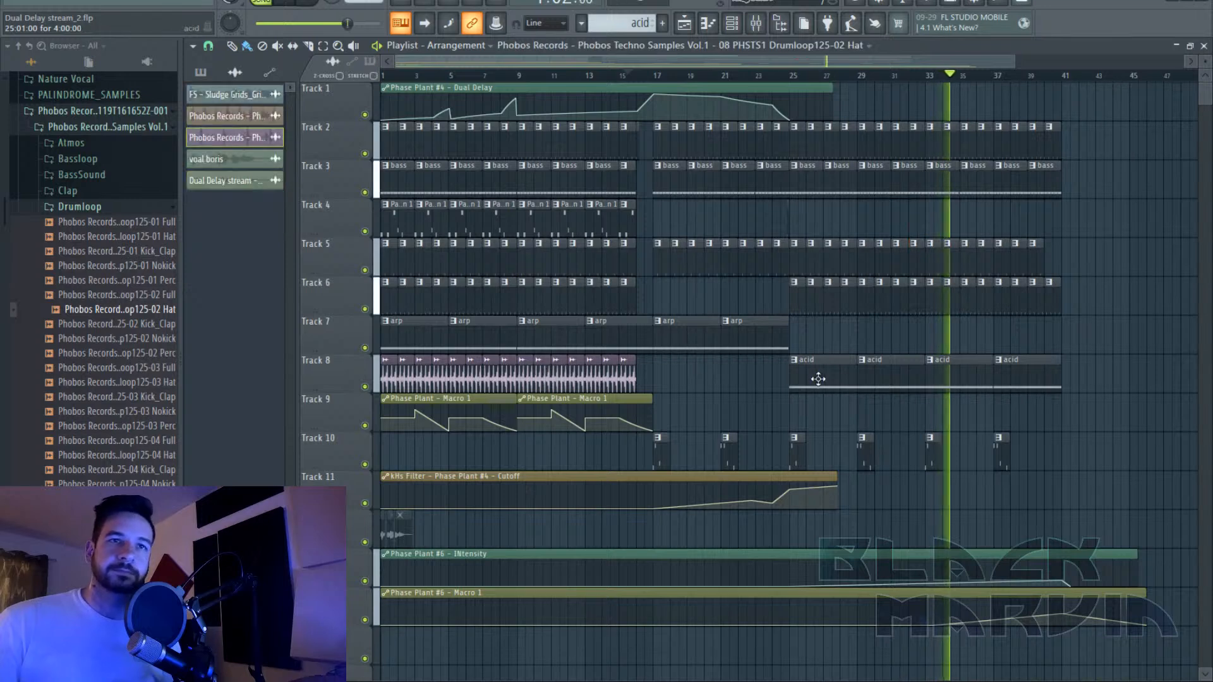
drag(928, 422, 1065, 424)
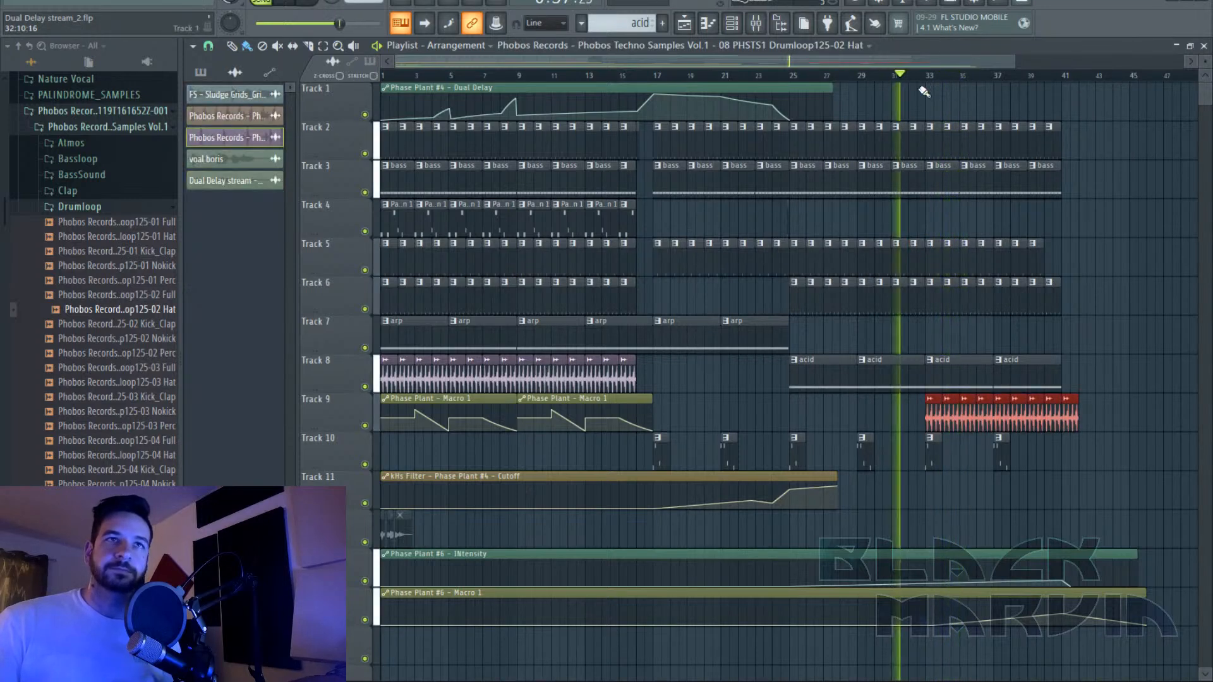
right_click(1074, 421)
Raise the peak of the Macro 1 automation at bar 41.
scroll(1048, 80, up, 3)
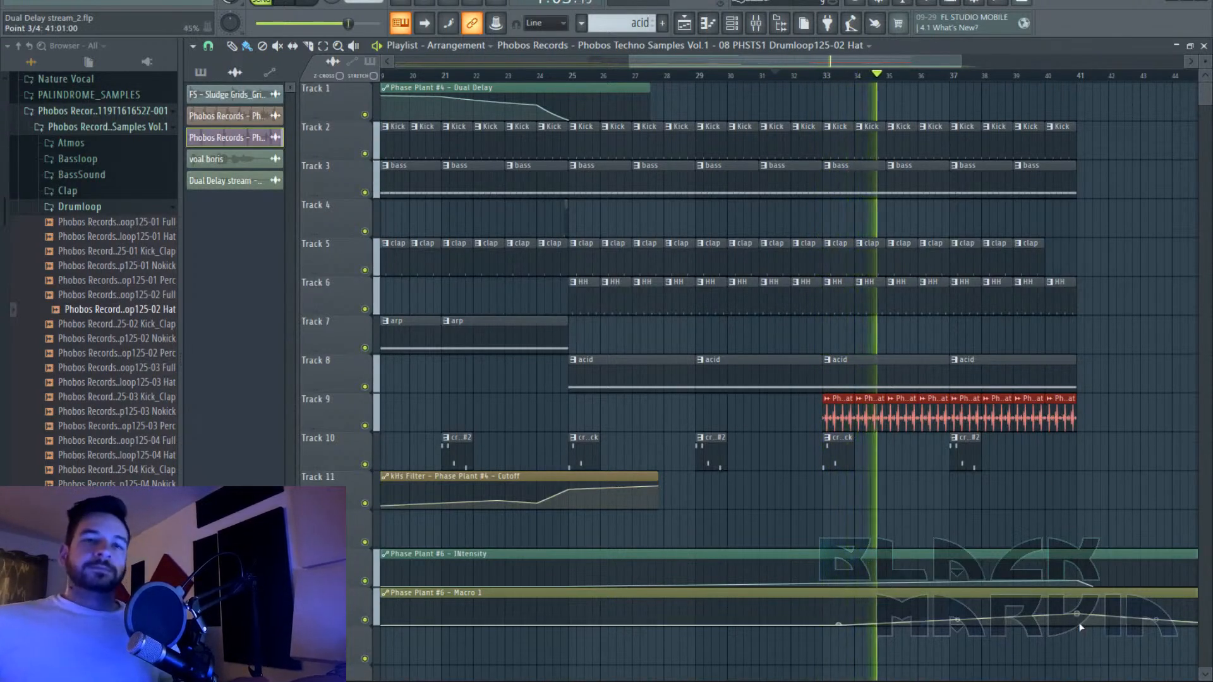
drag(1078, 614, 1079, 609)
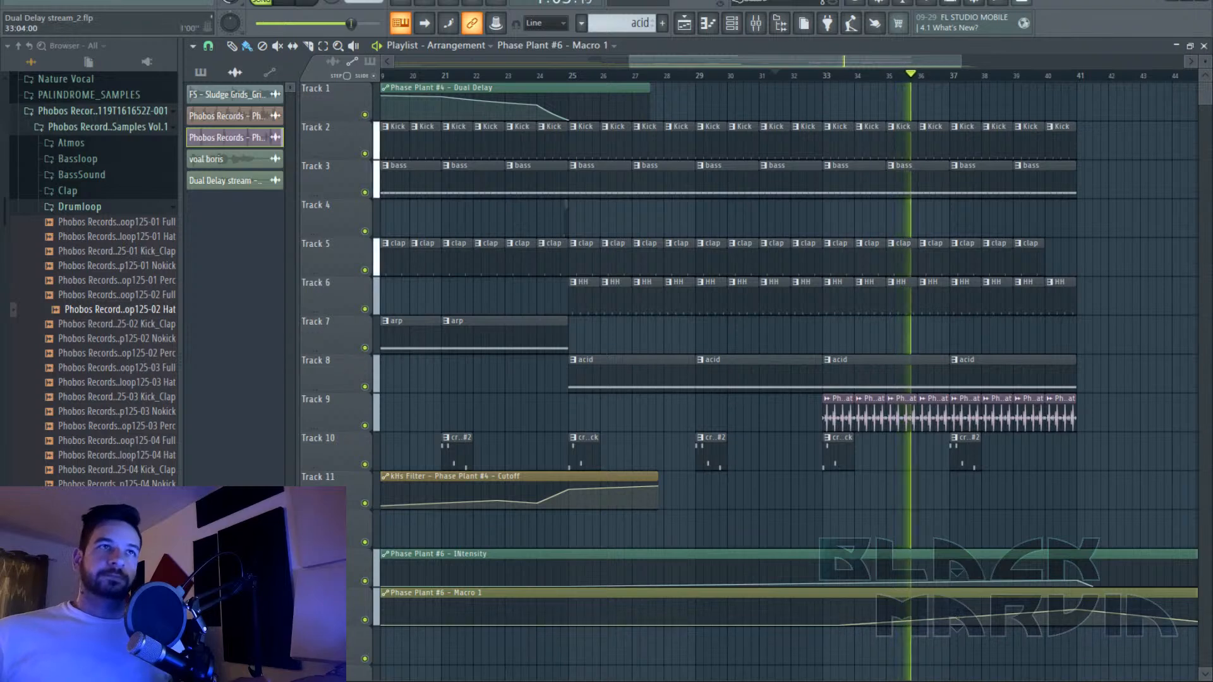
drag(896, 62, 972, 63)
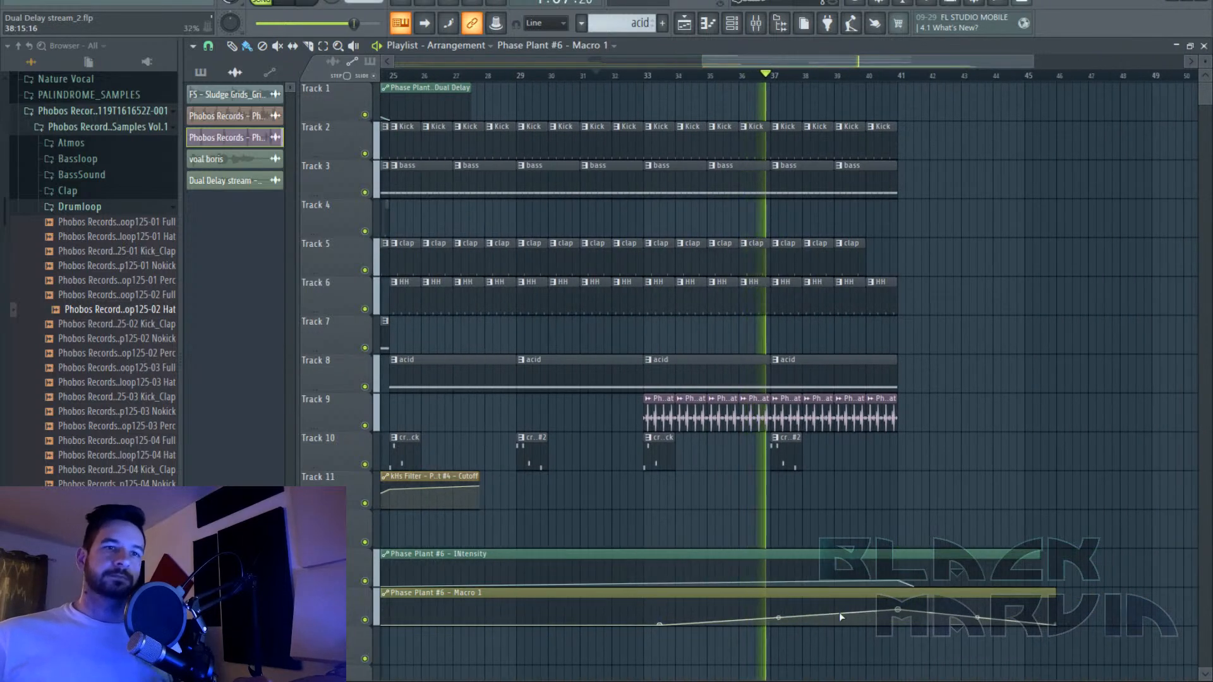
Add a point at bar 33 to the INtensity automation and raise its peak at bar 41, checking it in playback.
drag(899, 582, 901, 577)
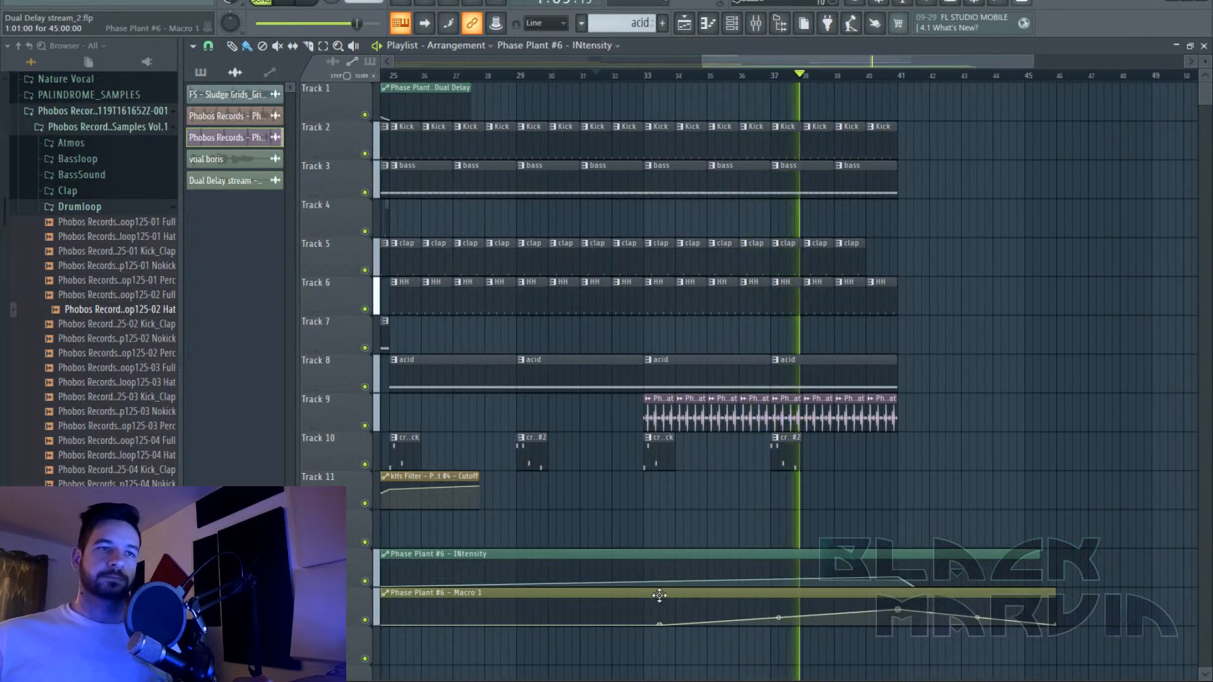
right_click(645, 580)
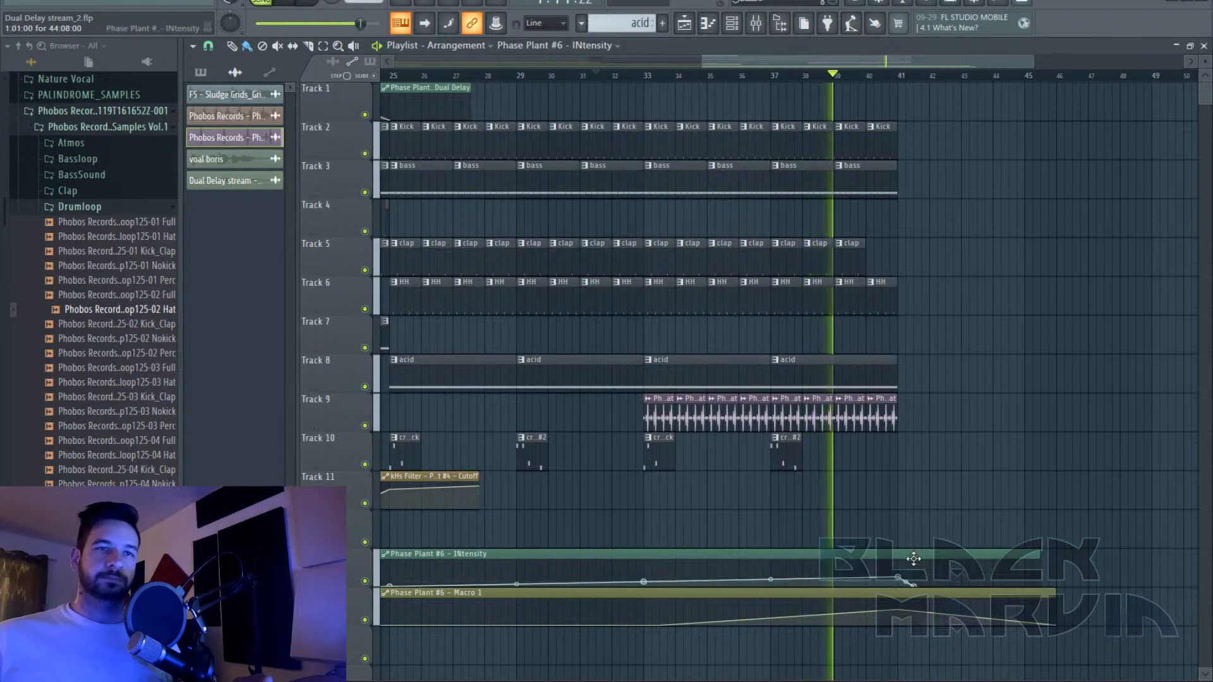
drag(898, 578, 887, 549)
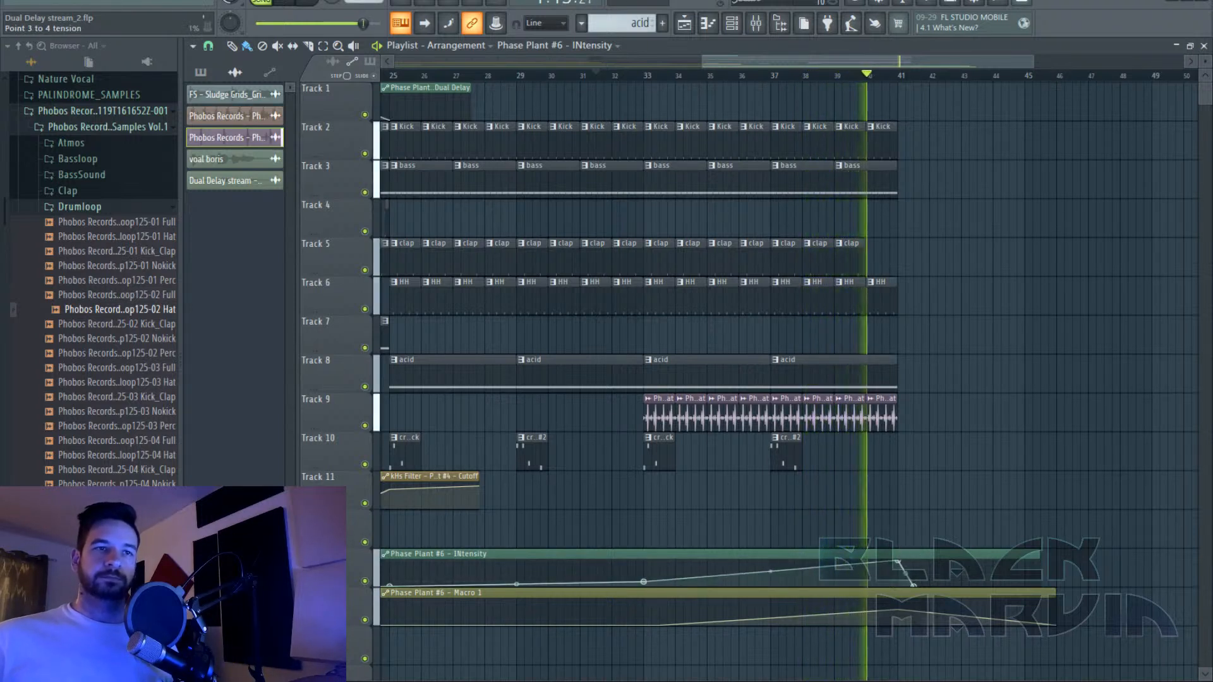
click(663, 76)
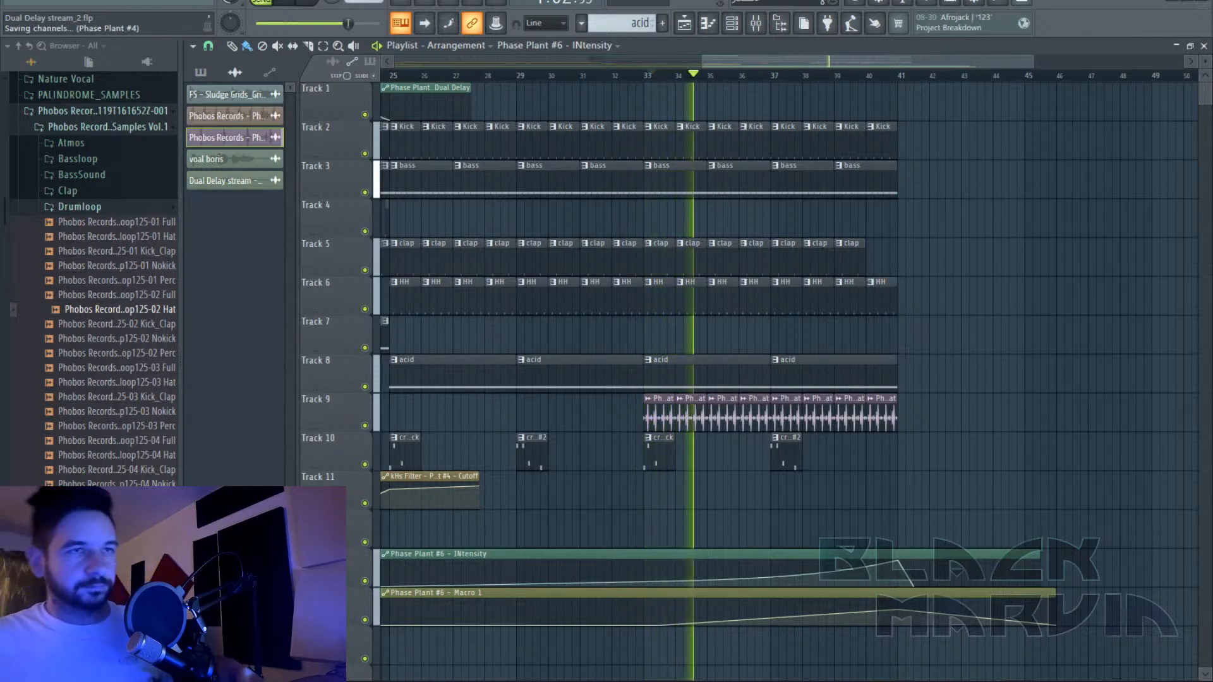
click(316, 7)
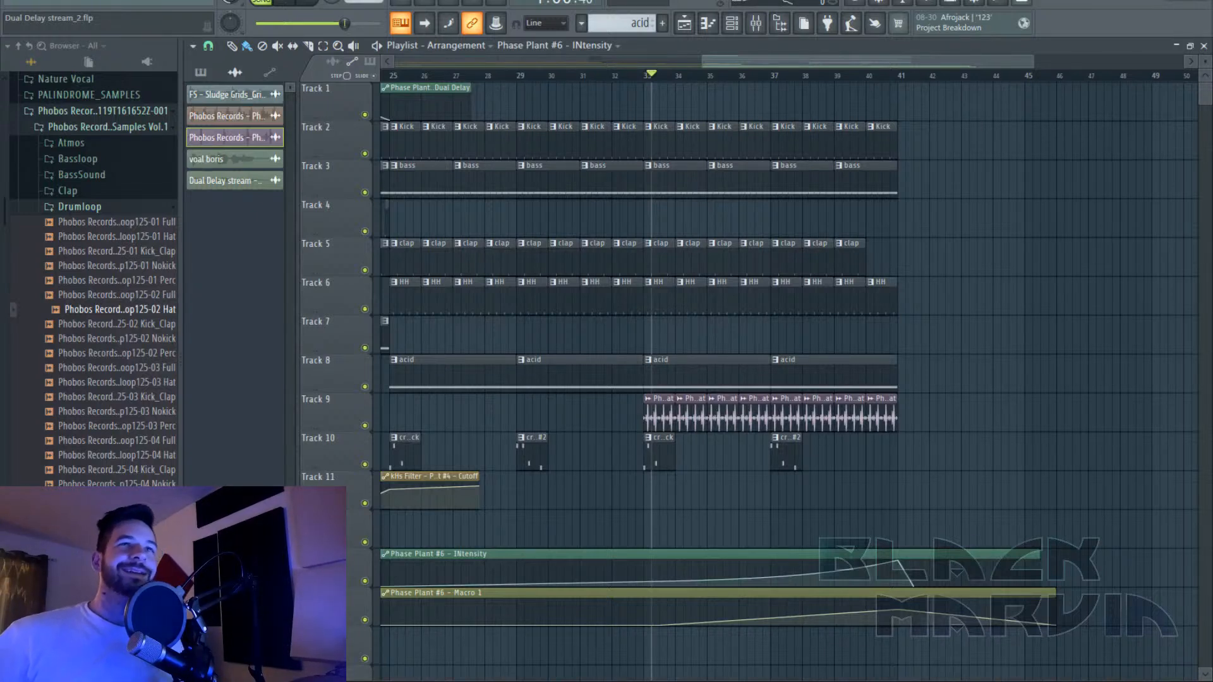
Save the project under the new name Solarpunk Dual Problem WIP.flp.
click(18, 7)
click(45, 61)
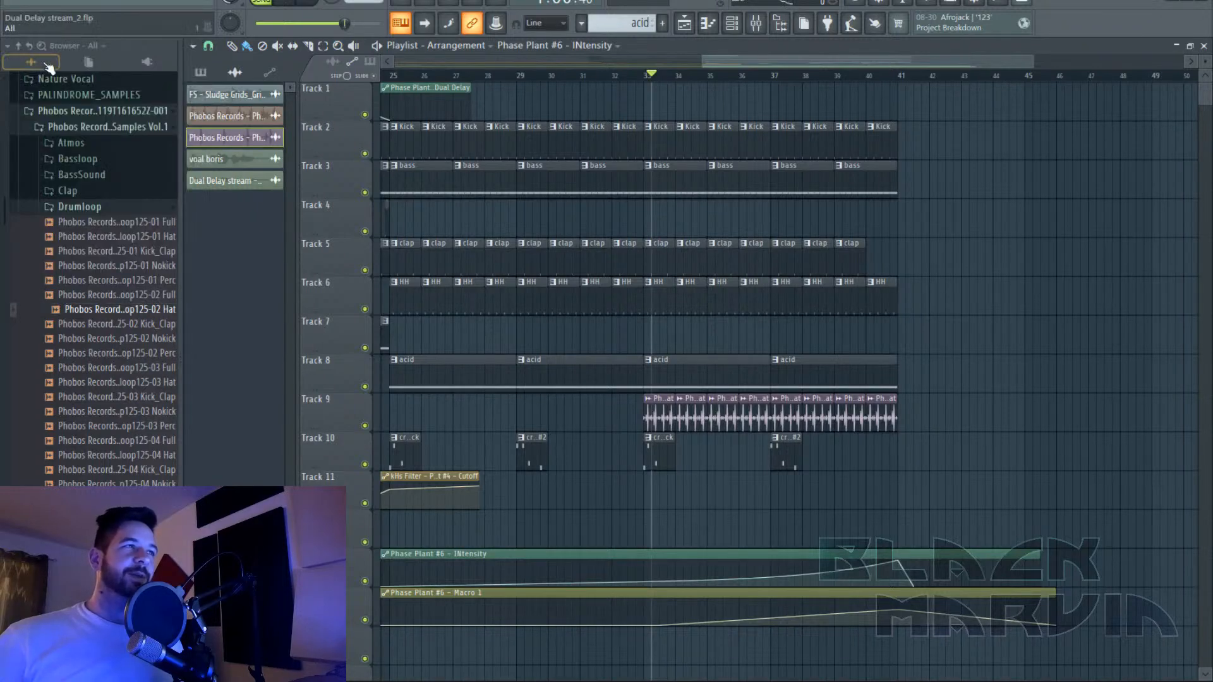
click(28, 5)
click(38, 81)
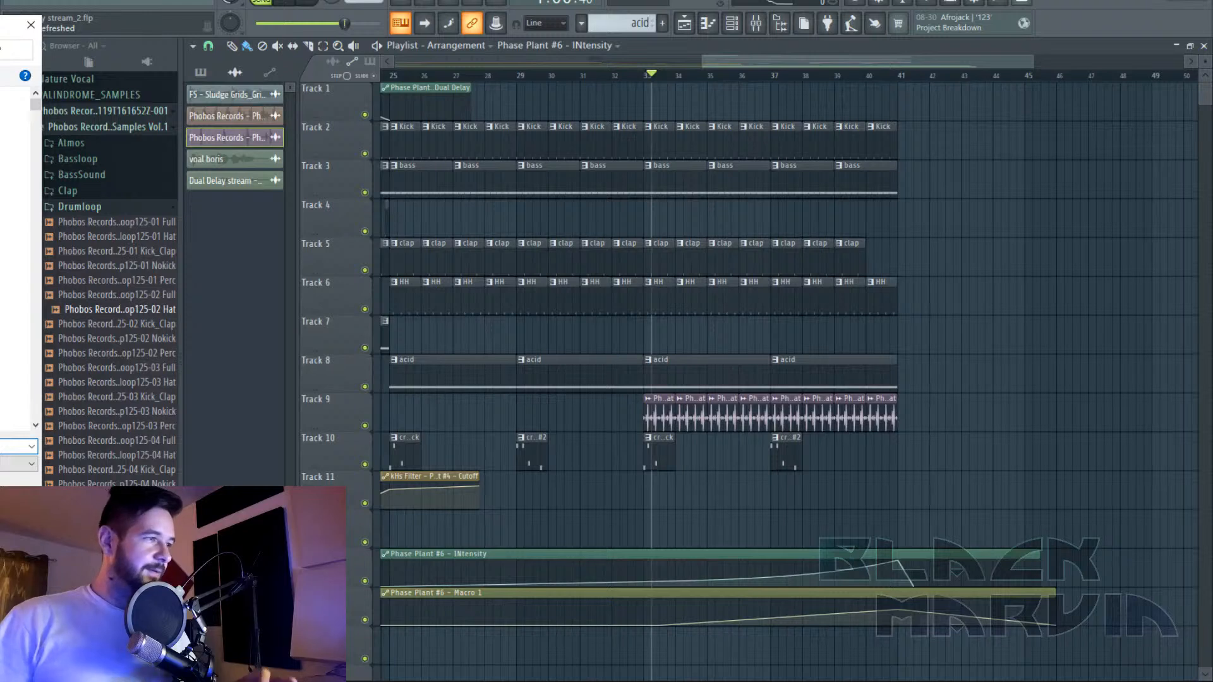
key(Return)
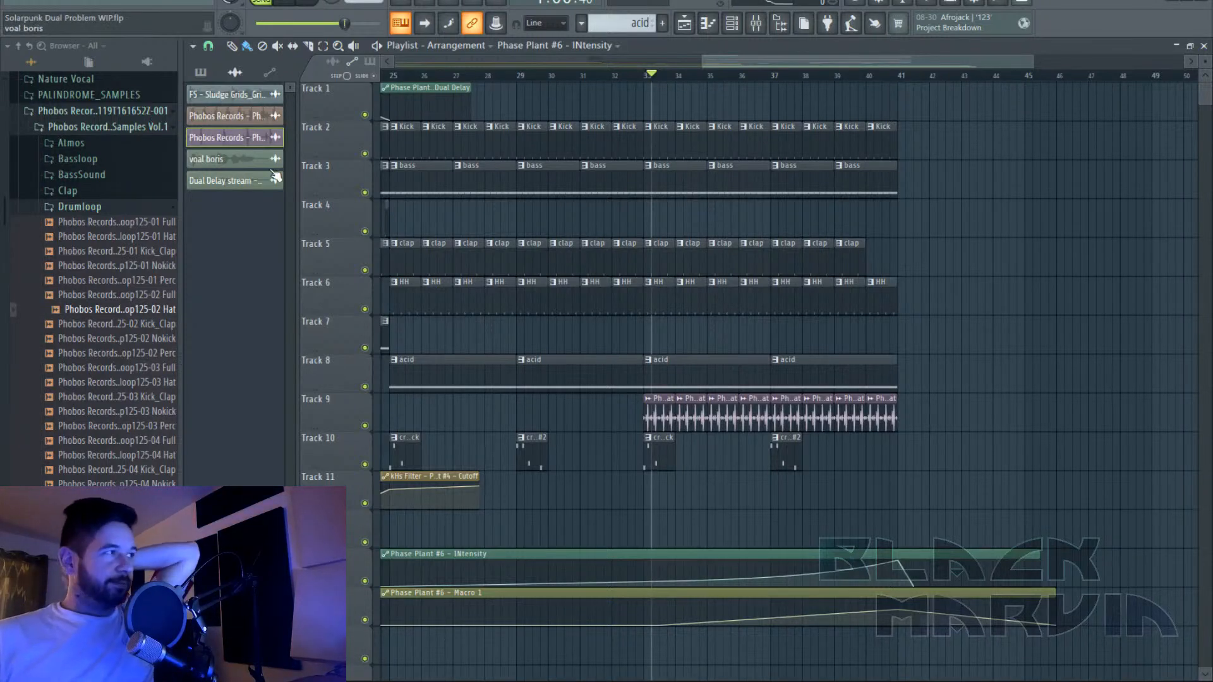
Start a new project and add a Phase Plant channel to it.
click(19, 3)
click(101, 17)
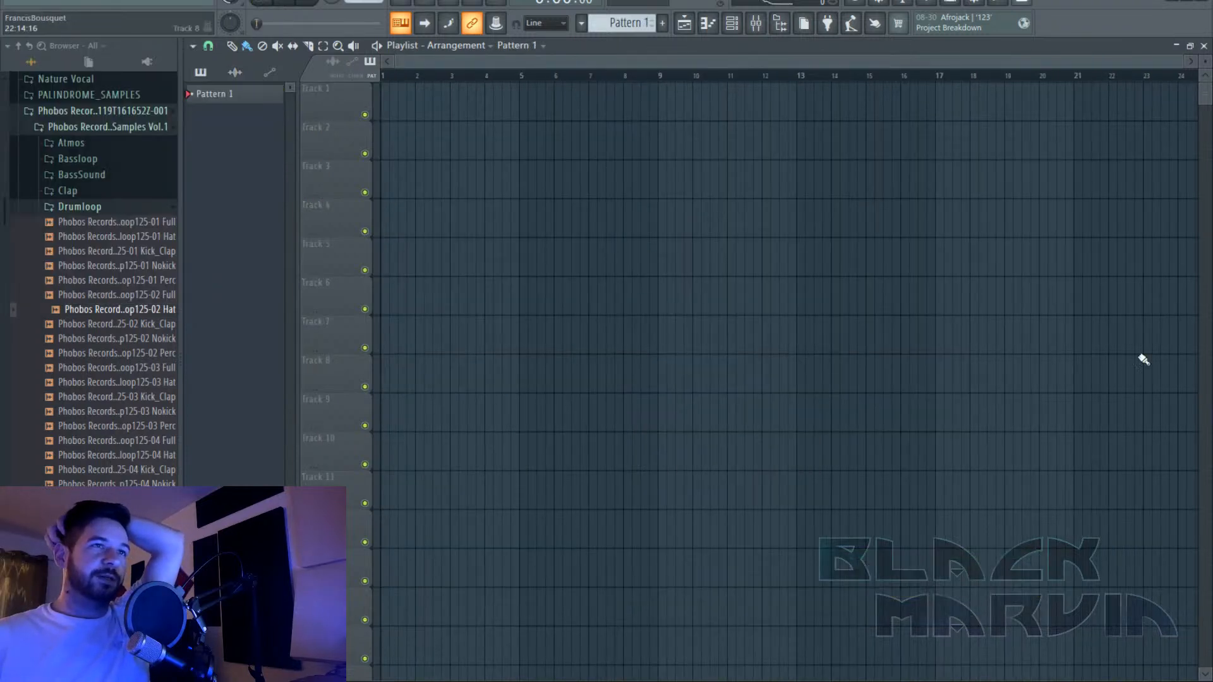
click(732, 24)
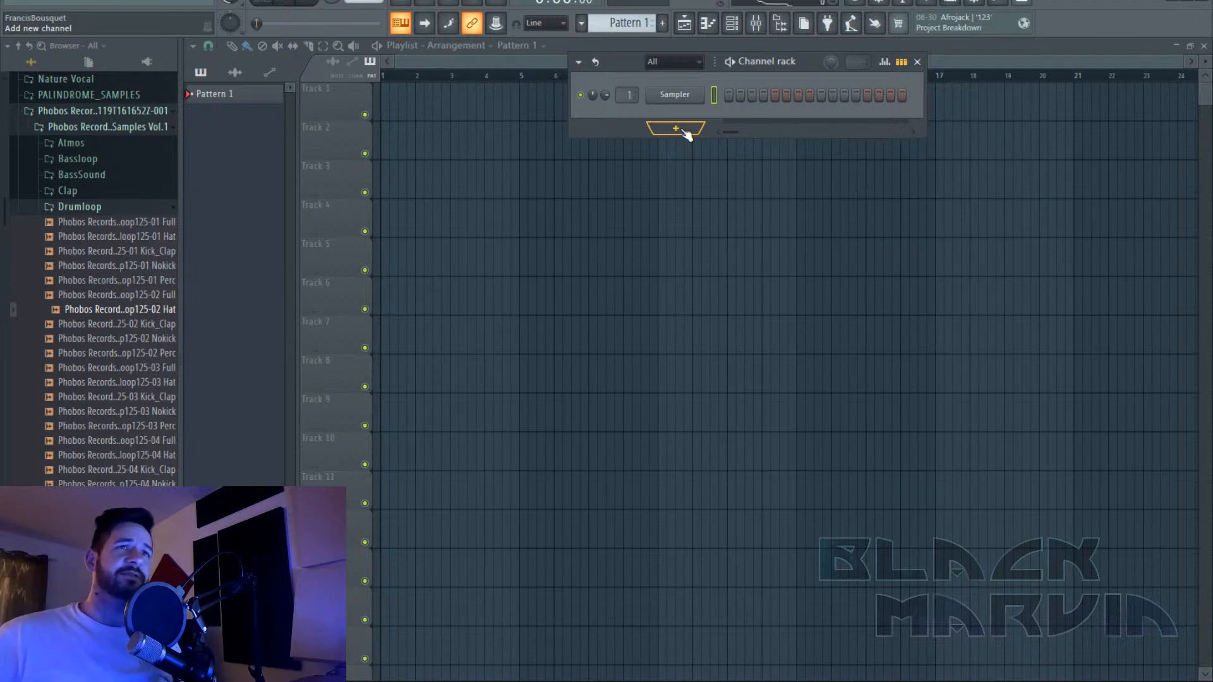
click(676, 128)
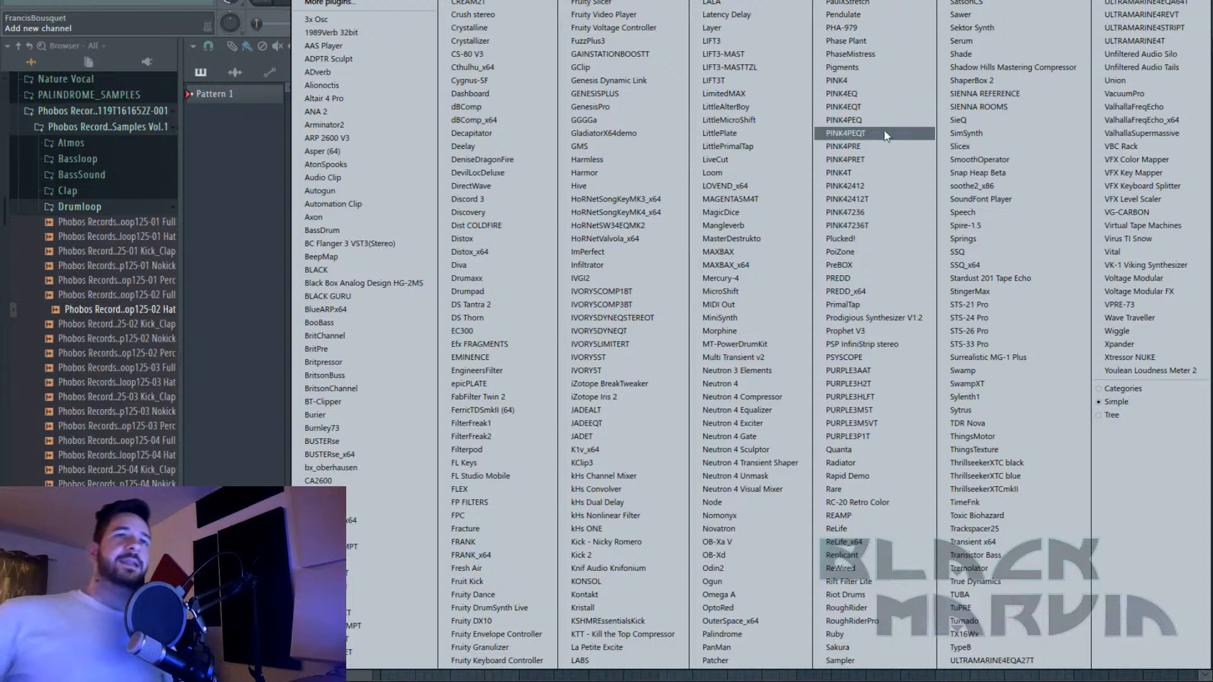
click(888, 40)
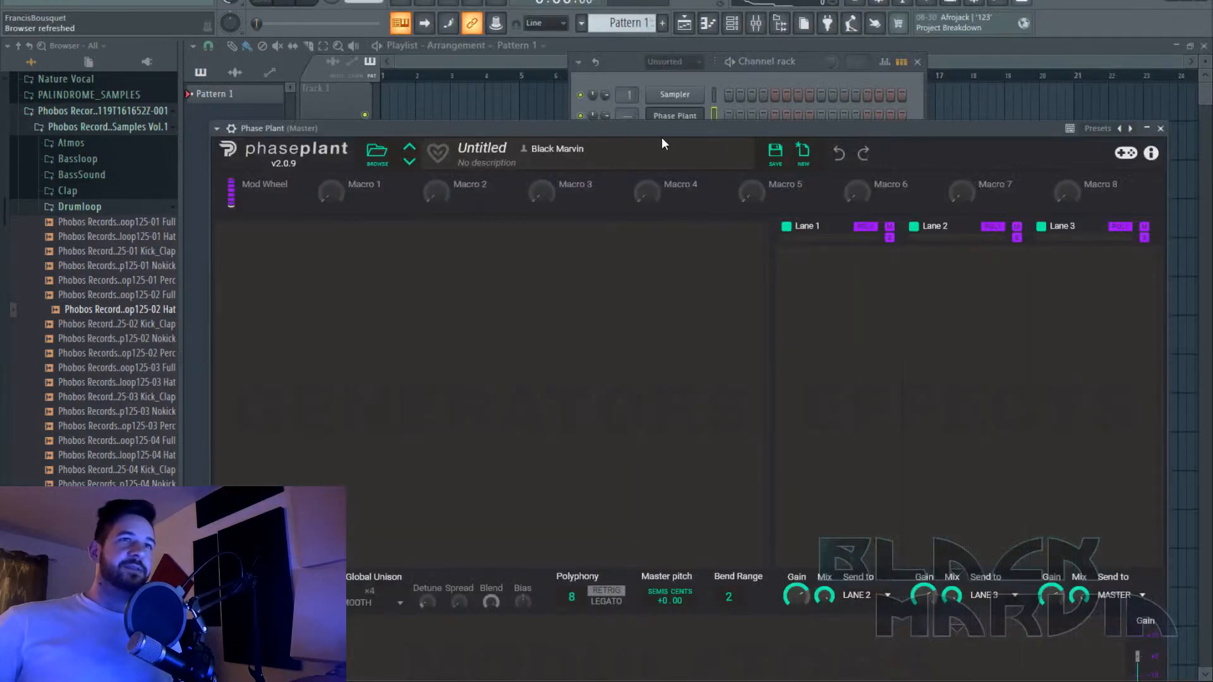
drag(662, 132, 687, 63)
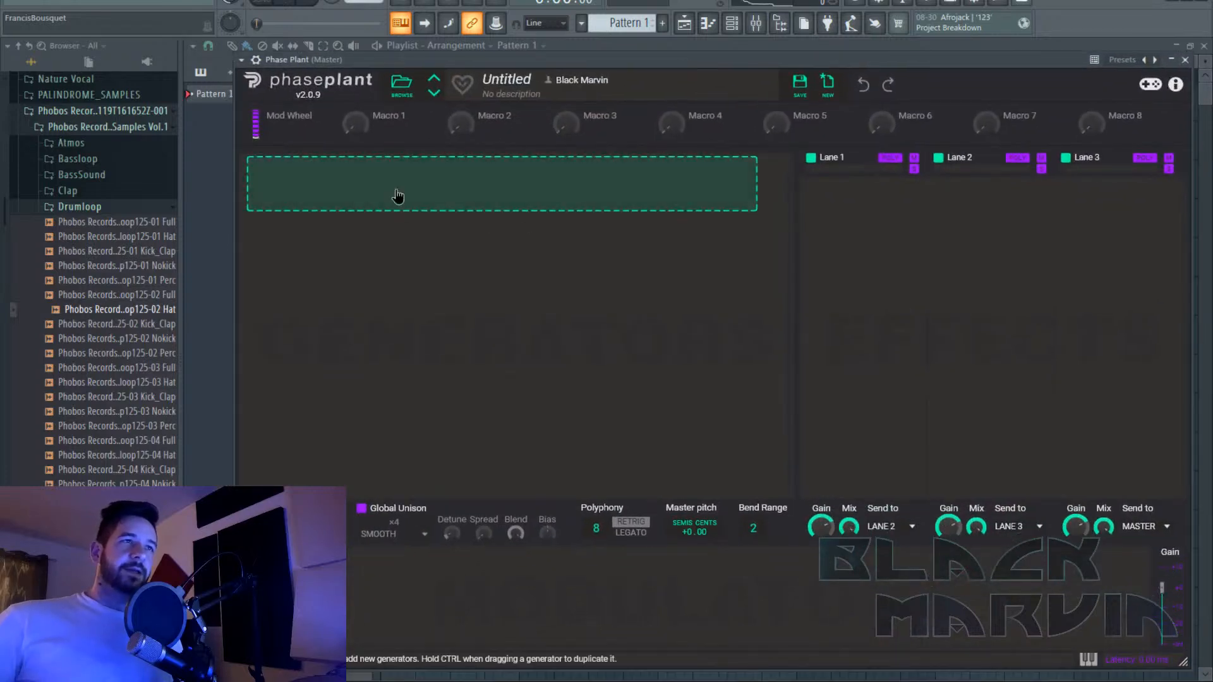
click(398, 197)
click(454, 286)
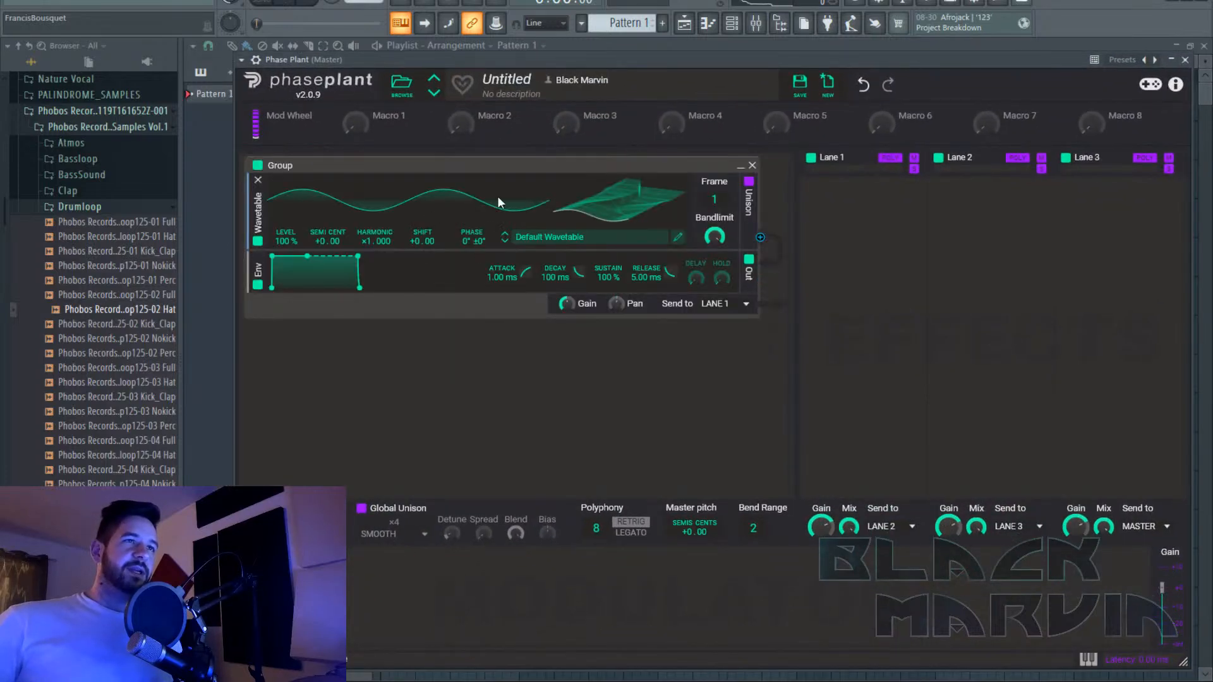
click(752, 166)
Add a Sampler generator and send both Lane 1 and Lane 2 directly to Master.
click(509, 184)
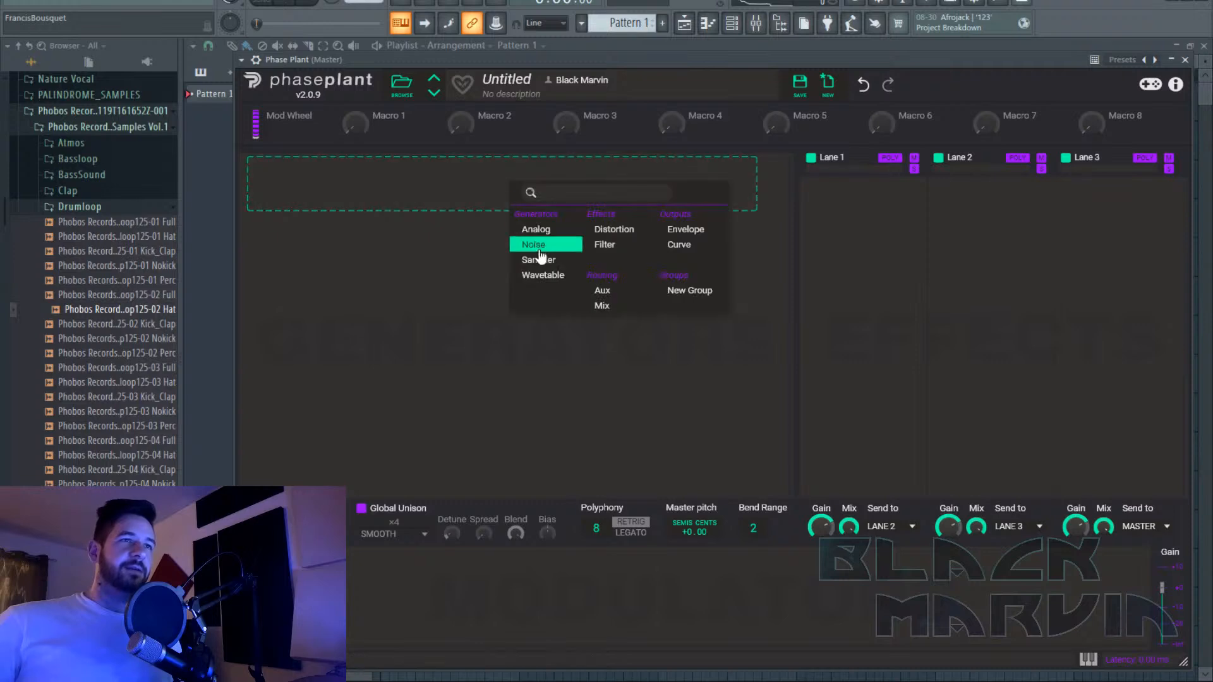
click(543, 259)
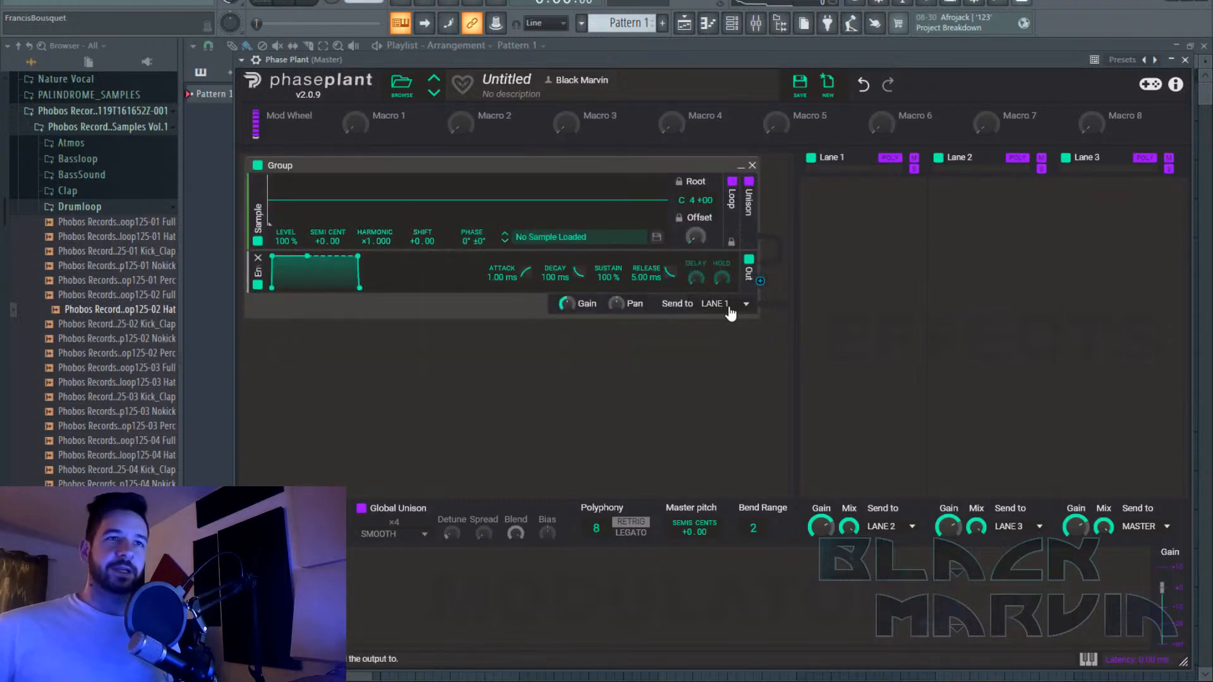
click(910, 528)
click(891, 556)
click(1018, 527)
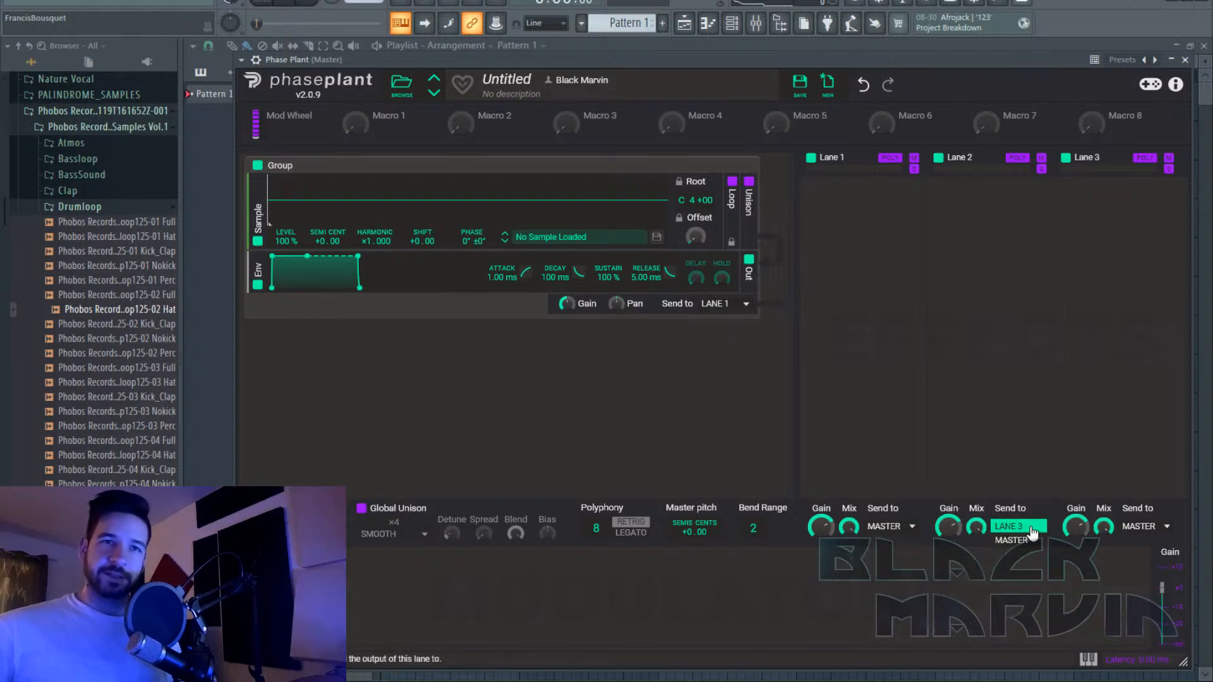
click(1032, 539)
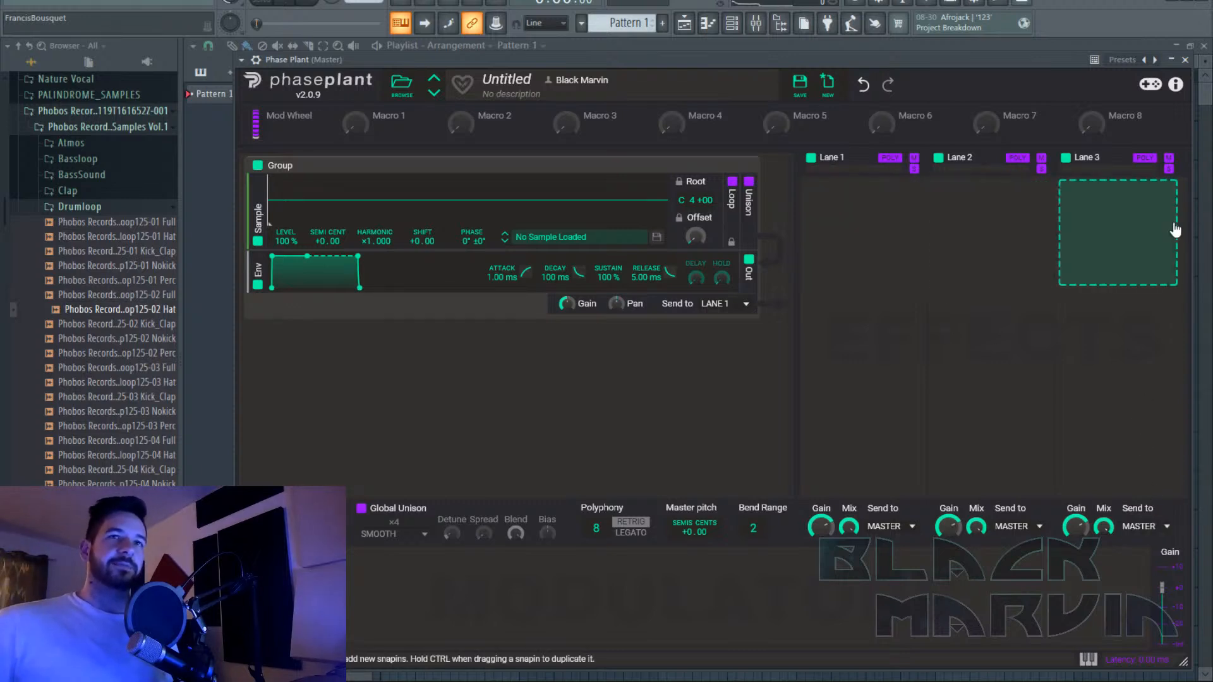
click(859, 218)
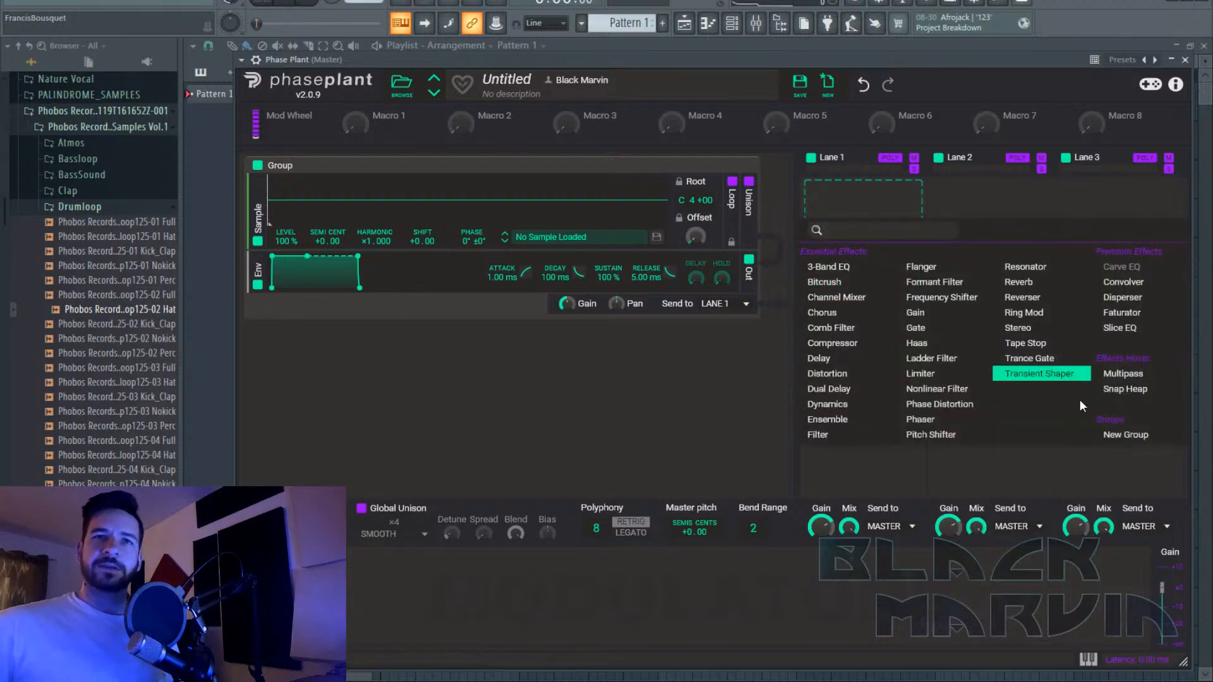
click(1136, 391)
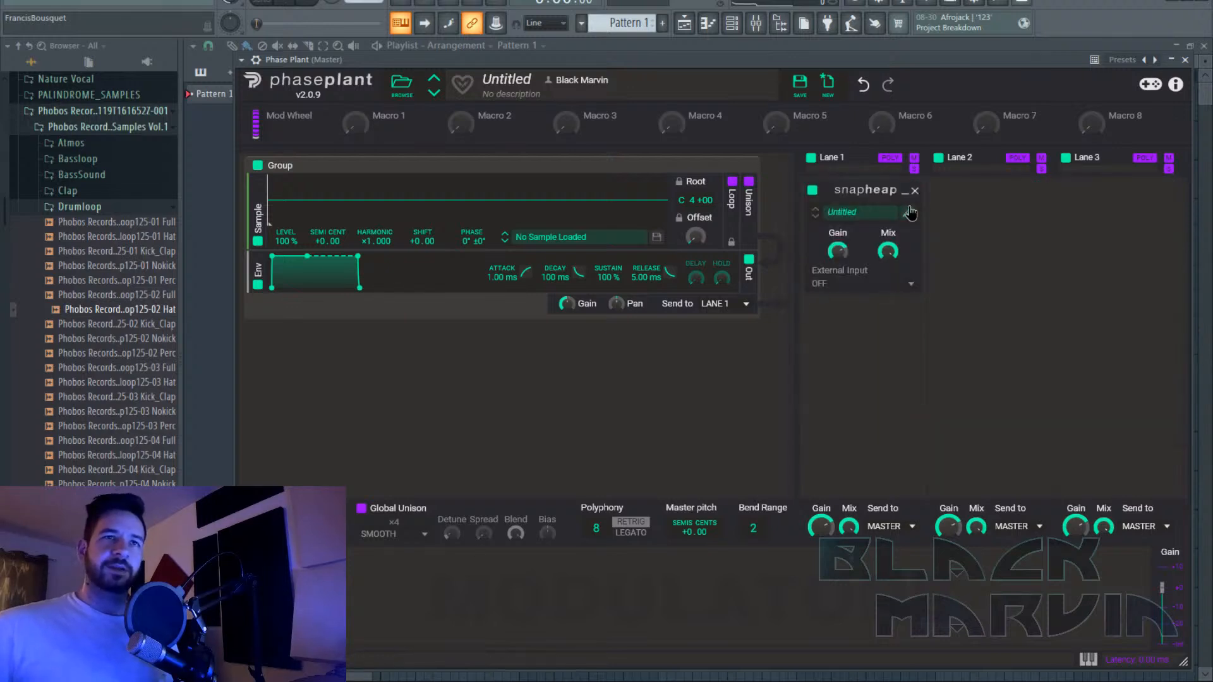
click(909, 214)
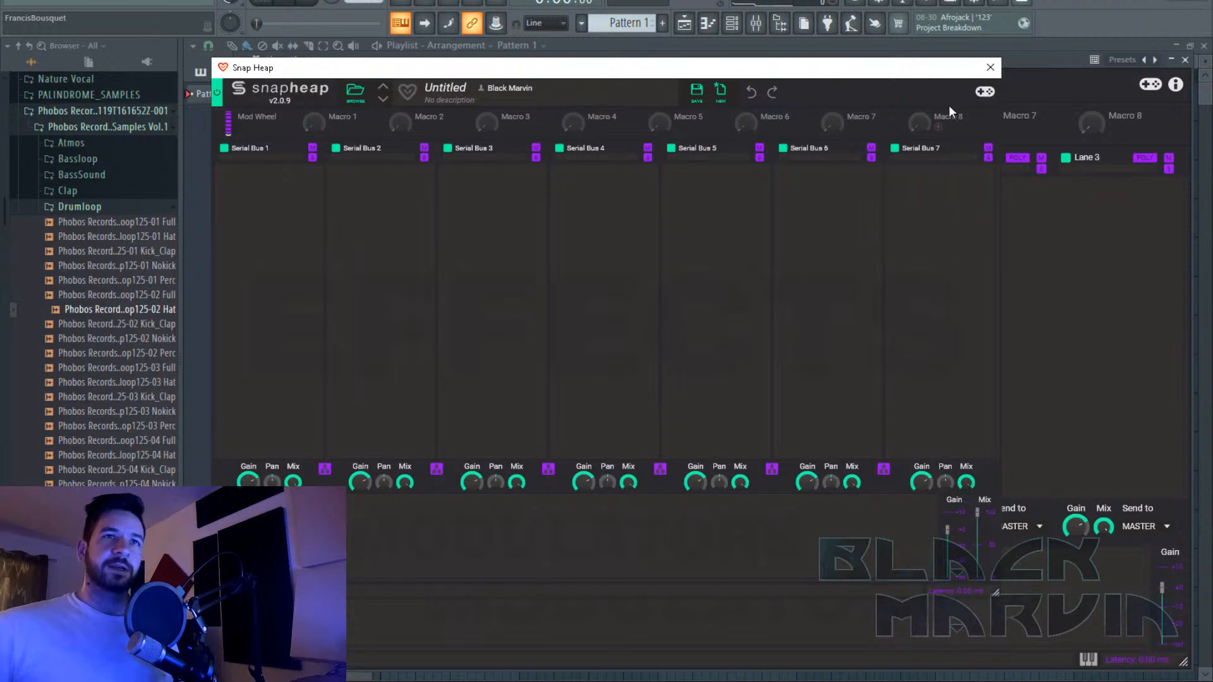
click(990, 68)
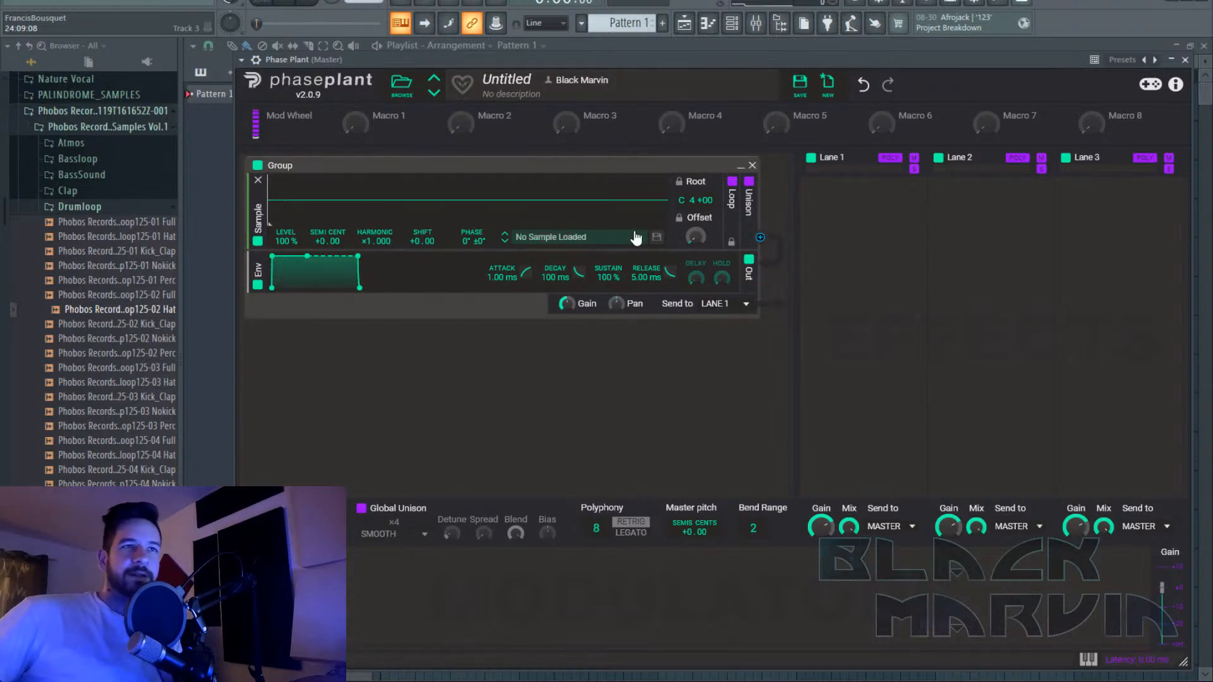
click(596, 237)
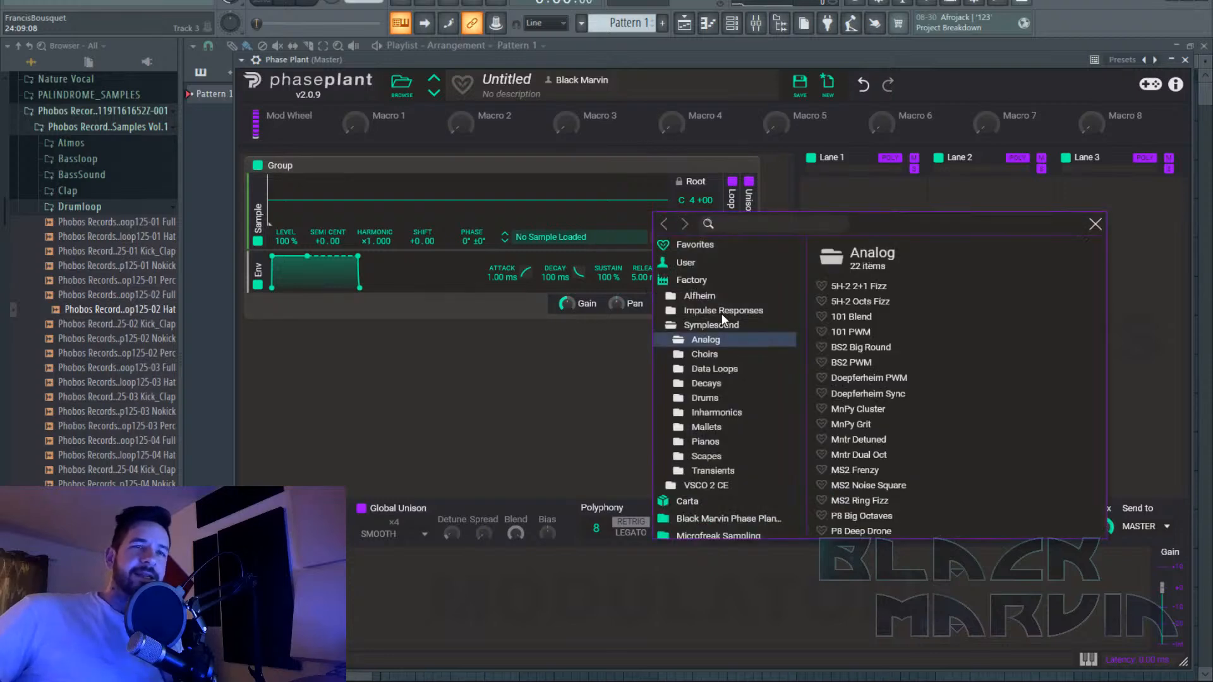
scroll(745, 412, down, 2)
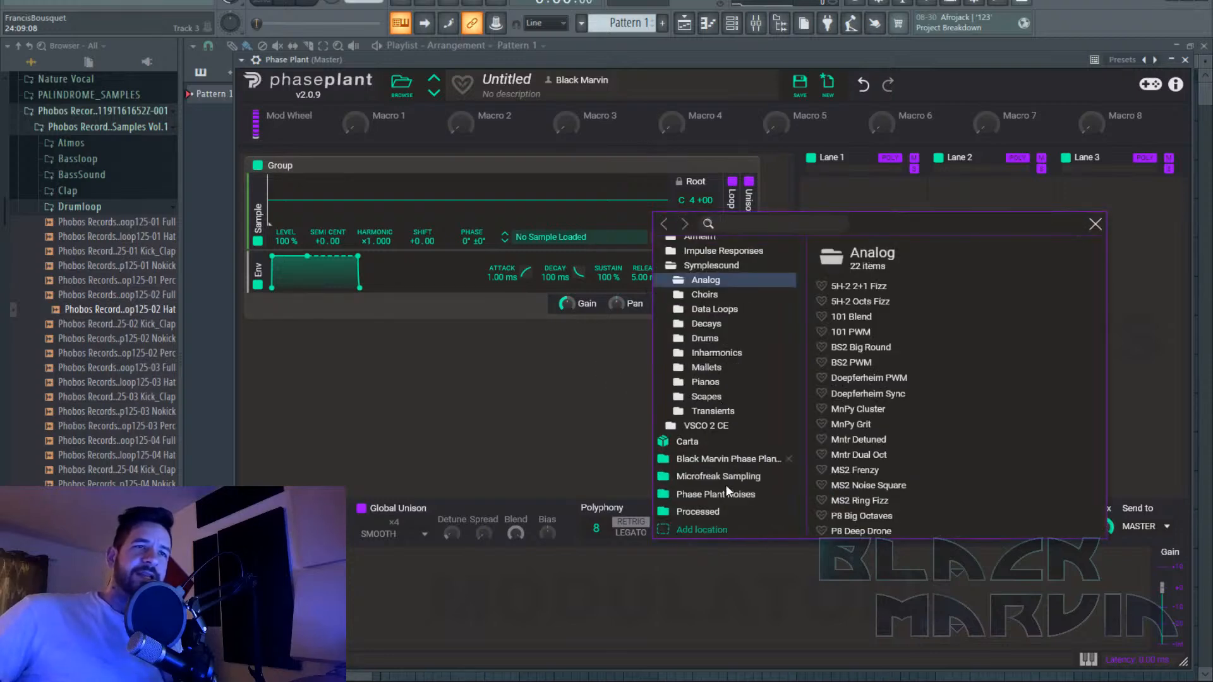
click(580, 407)
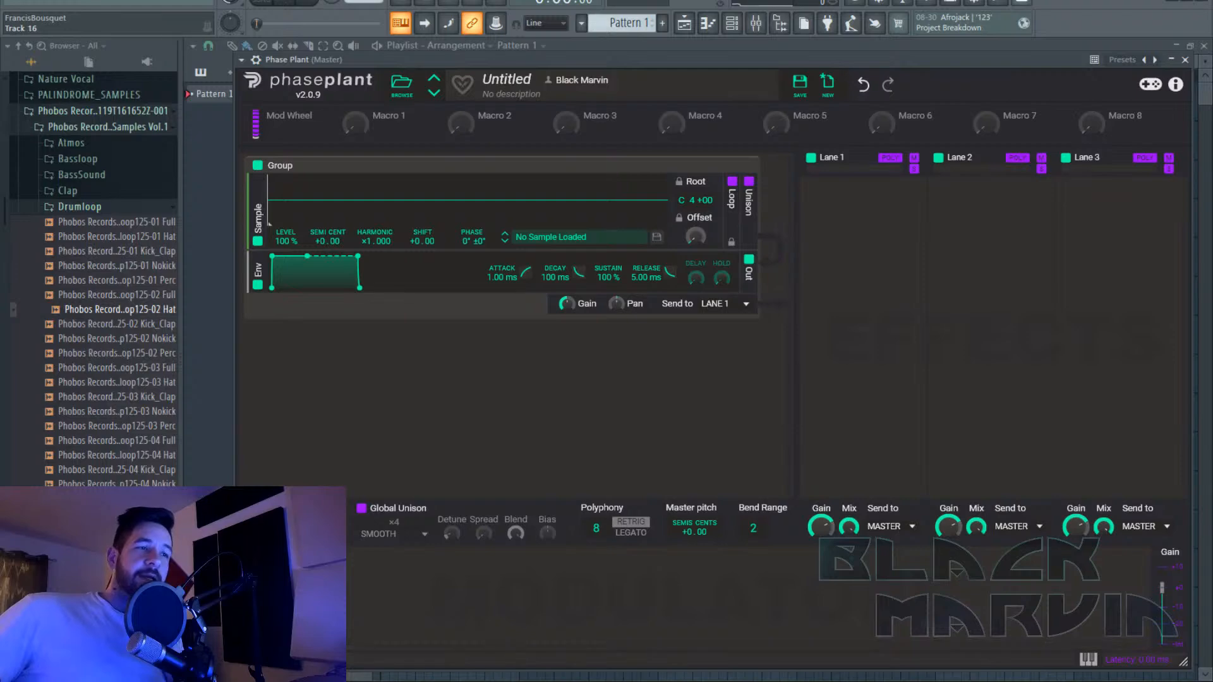
Find the WhistleDirt F# sample on disk and load it into the Sampler generator.
click(370, 680)
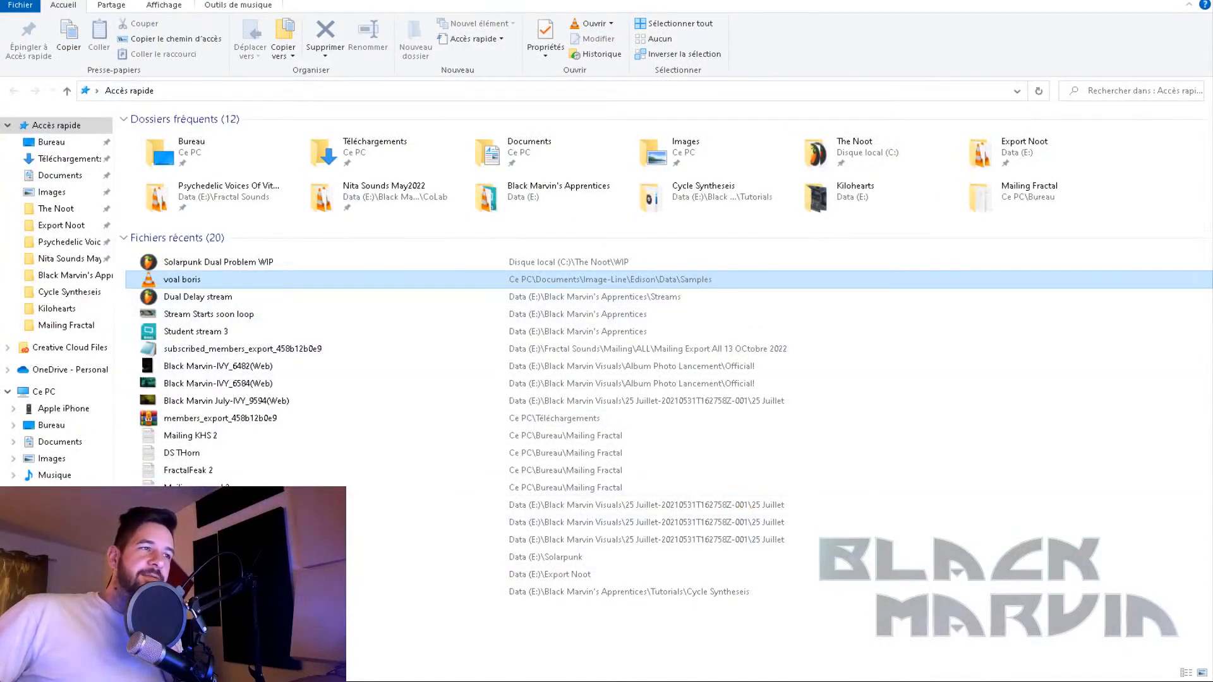
click(56, 558)
scroll(234, 409, down, 3)
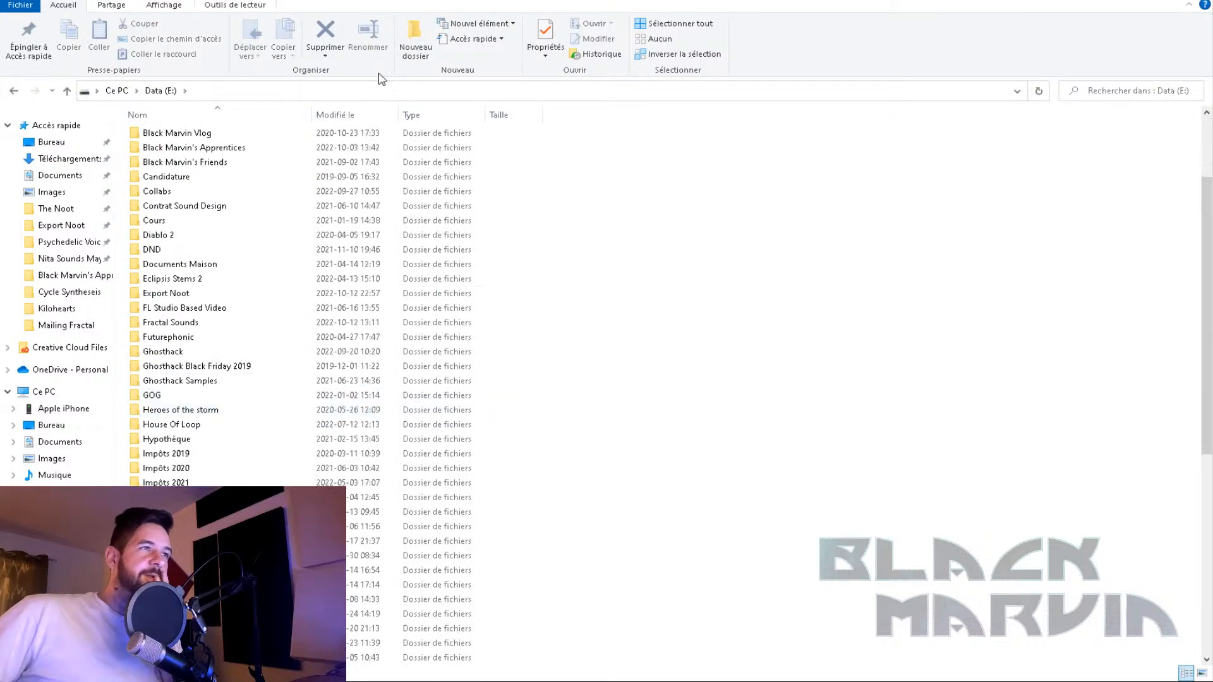
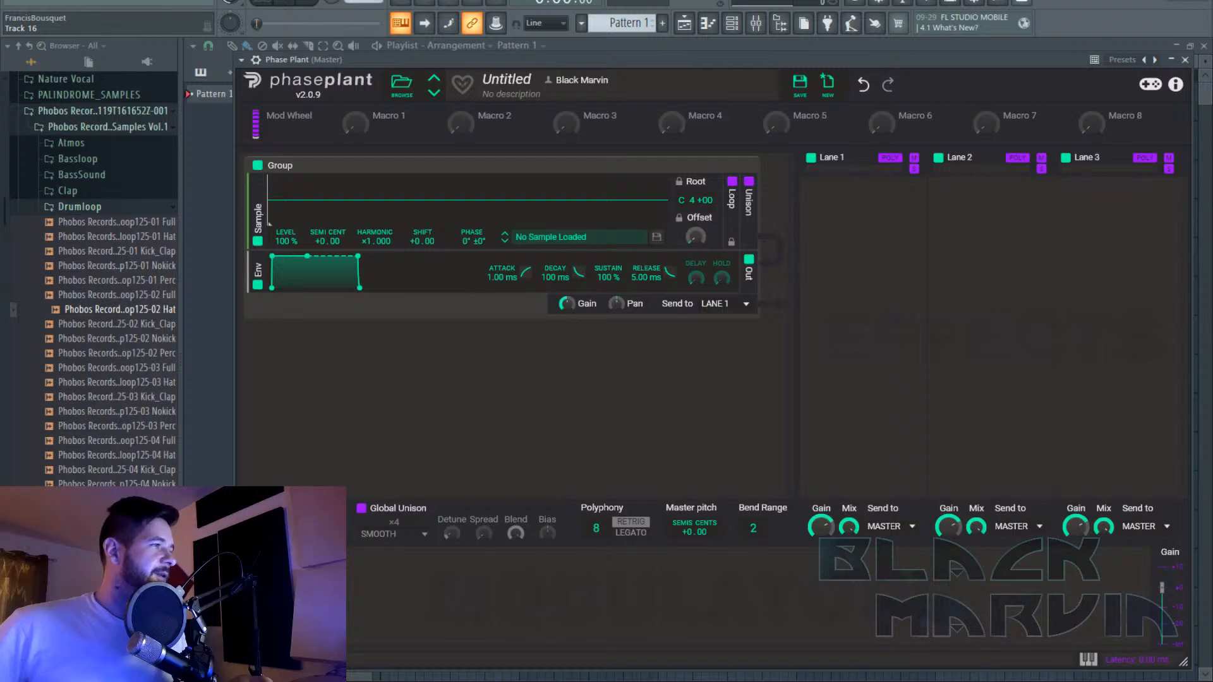
drag(446, 297, 469, 206)
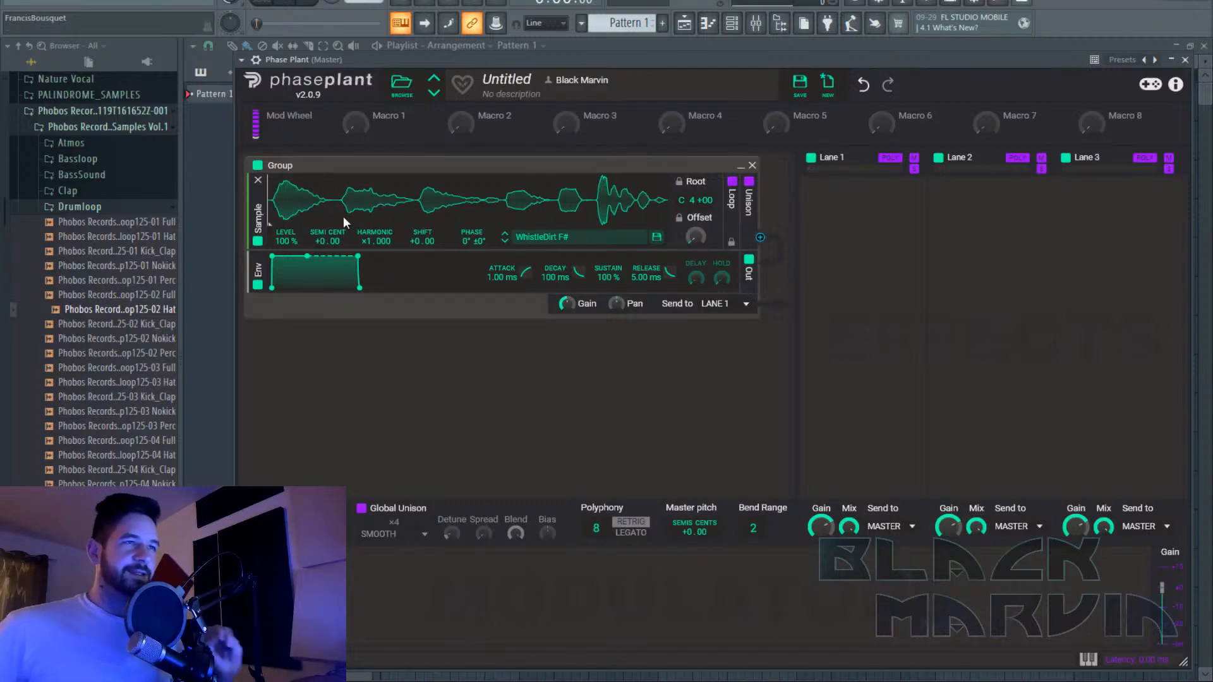
Enable looping on the sample, move its start to the loop start, and narrow the loop to a short slice around the third swell.
click(732, 182)
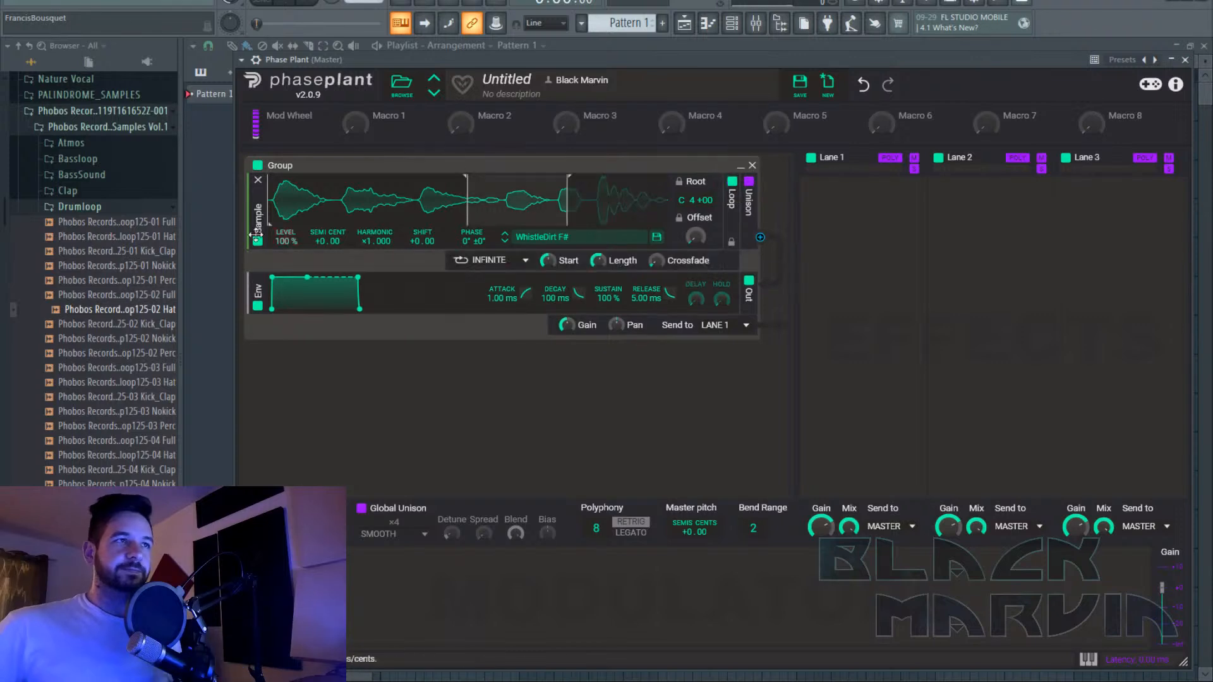
drag(270, 215, 474, 213)
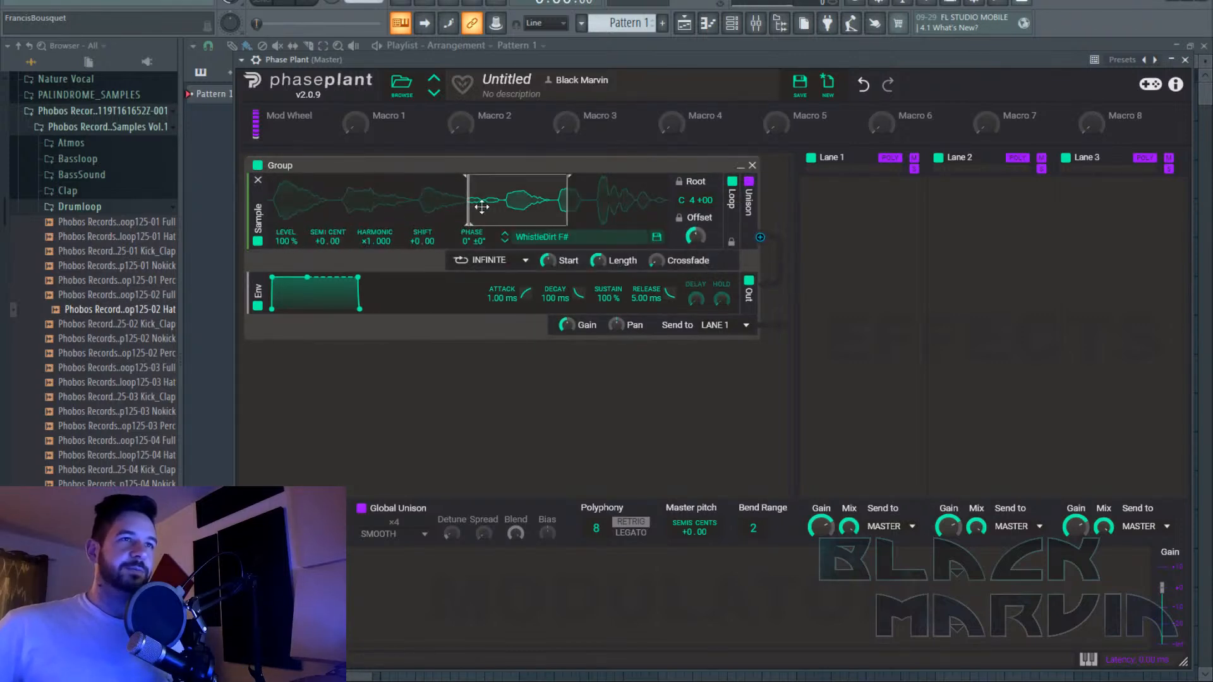
drag(561, 194, 479, 194)
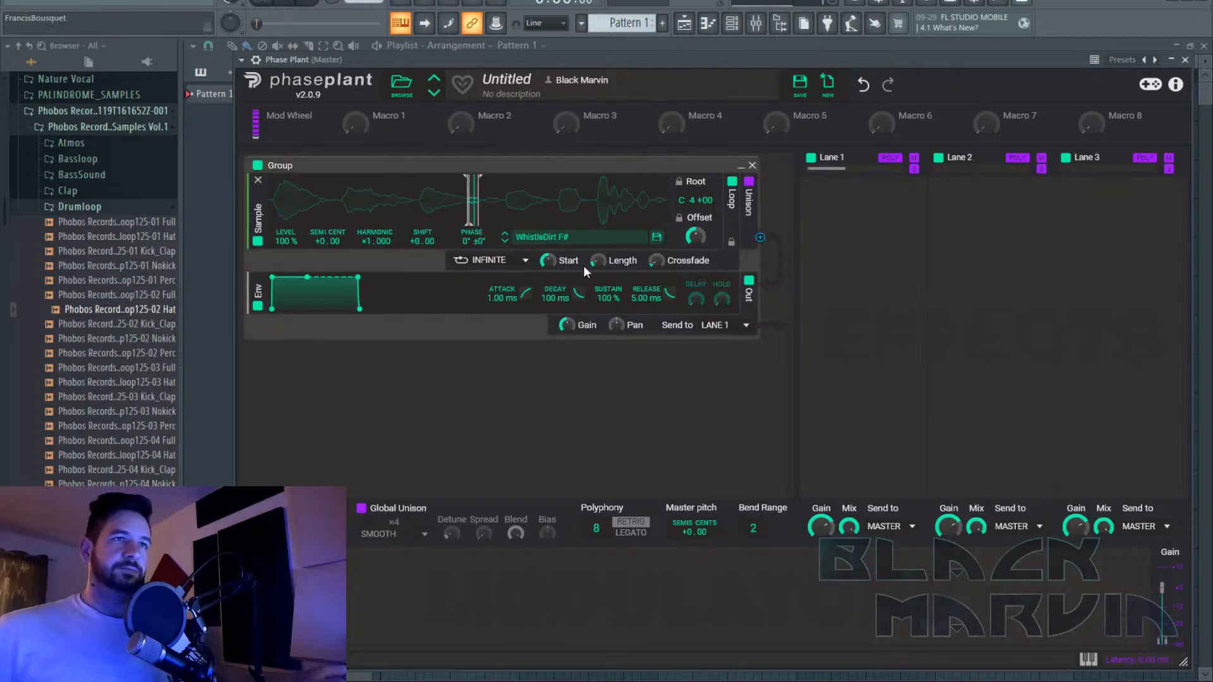
mouse_move(473, 197)
mouse_down()
mouse_move(396, 196)
mouse_move(460, 216)
mouse_move(420, 215)
mouse_move(431, 211)
mouse_up()
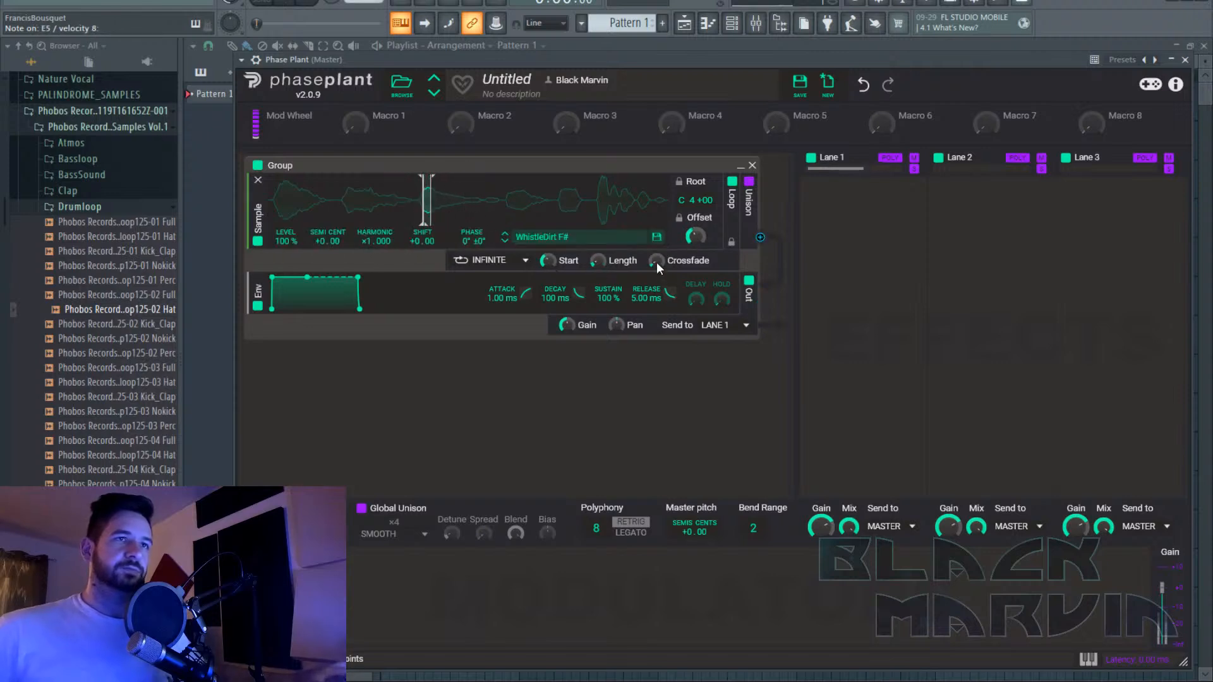
Raise the loop's crossfade, fine-tune the loop position, and set the sample's root note to F#4.
drag(657, 261, 657, 243)
drag(430, 212, 428, 213)
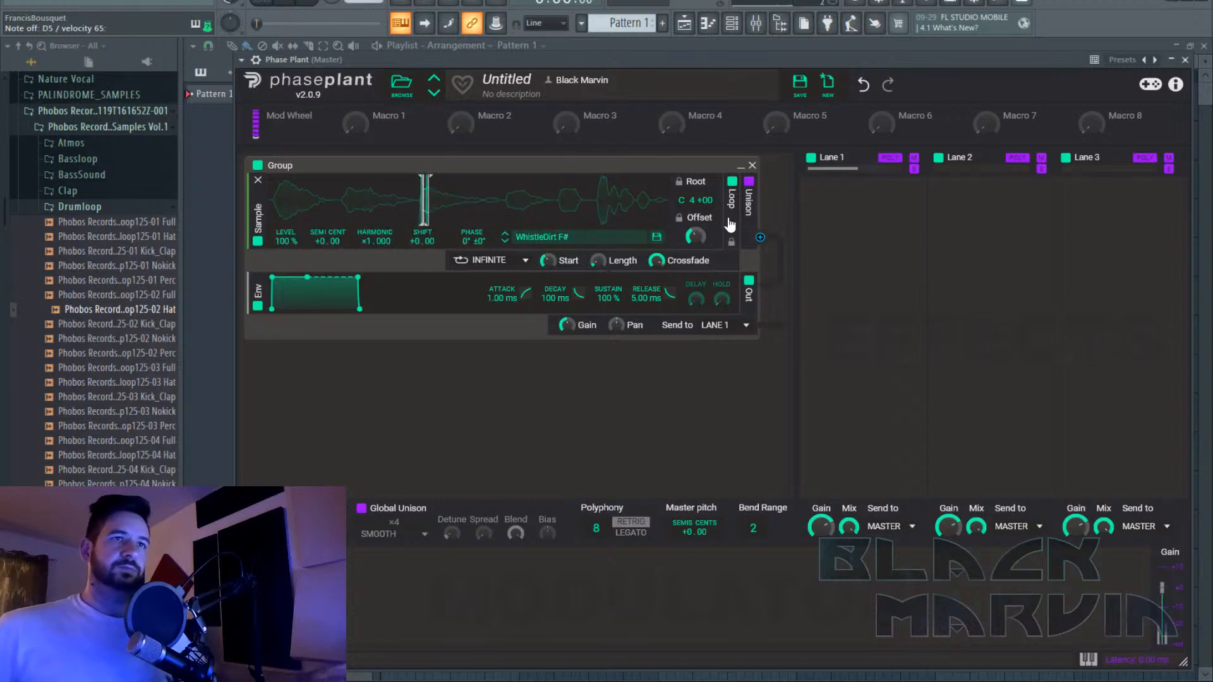
drag(690, 199, 689, 181)
Add a Multipass effect to Lane 1, open its editor, and insert a Dual Delay on Band 3.
click(810, 188)
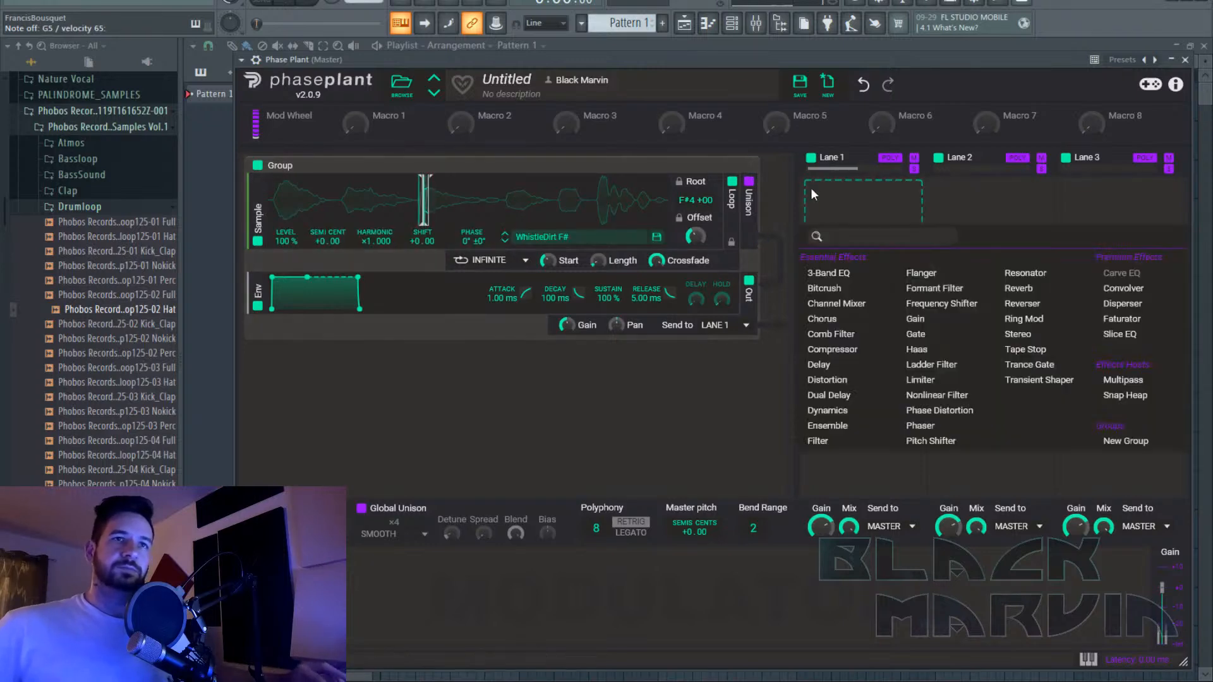
click(1138, 386)
click(912, 214)
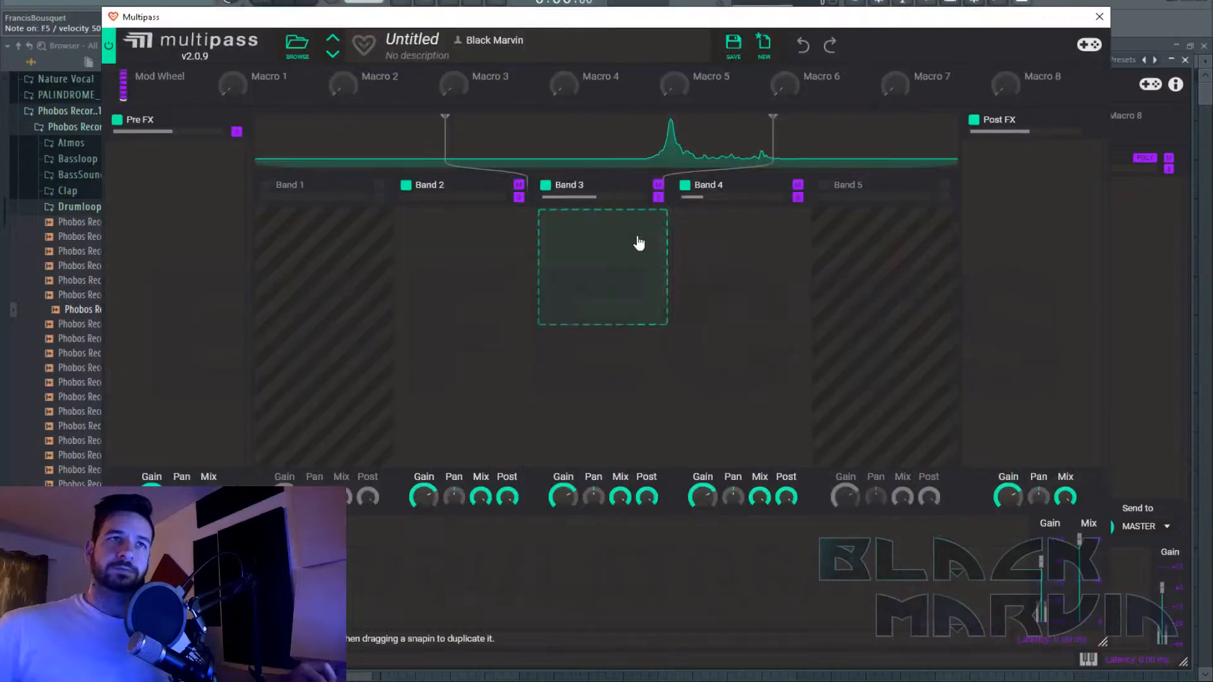
click(631, 234)
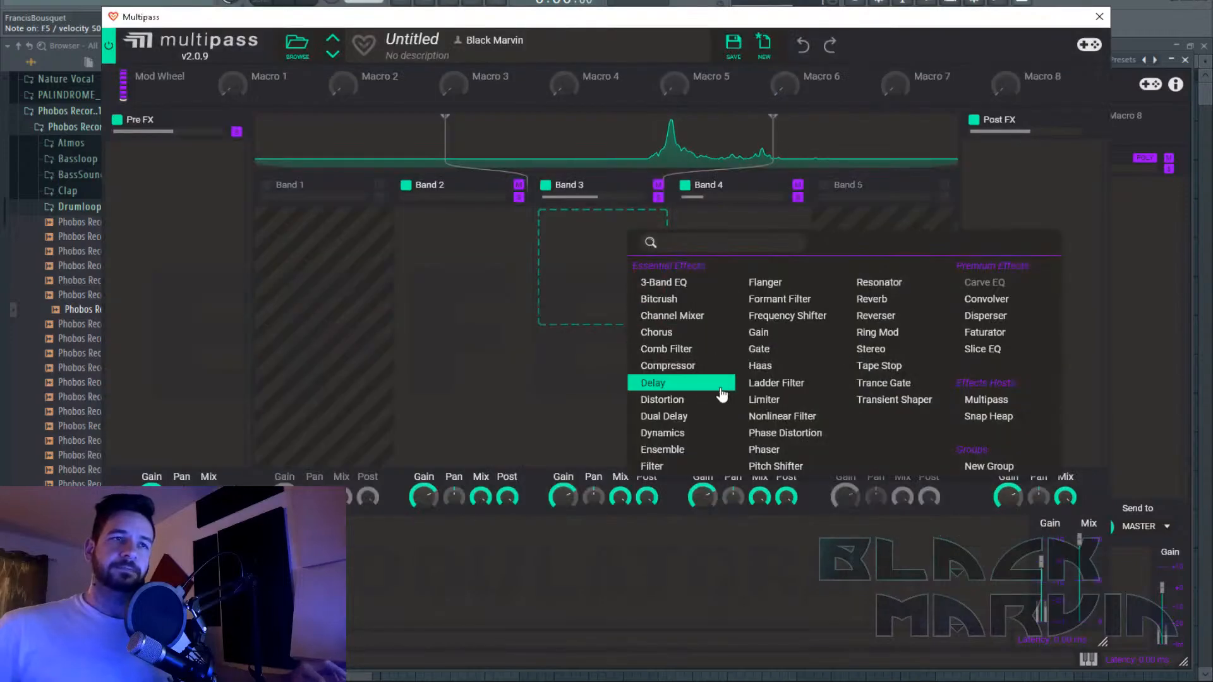
click(719, 417)
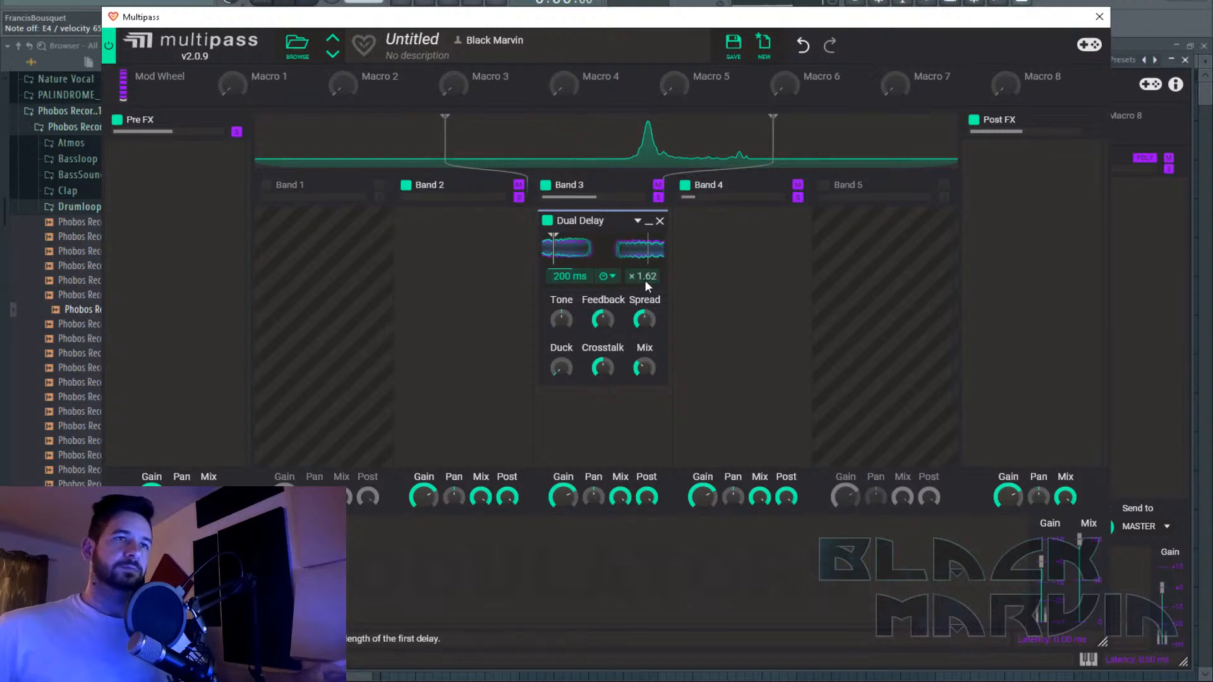
Check the Dual Delay's Factory and User preset locations for presets.
click(637, 221)
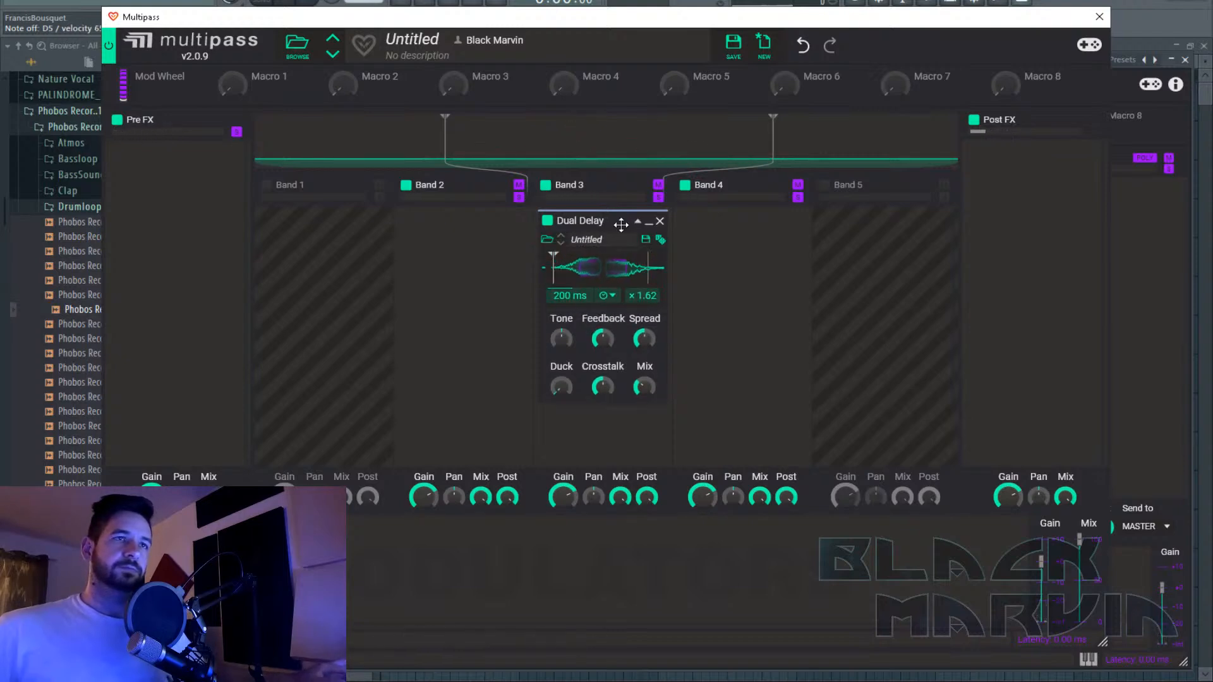
click(547, 240)
click(596, 318)
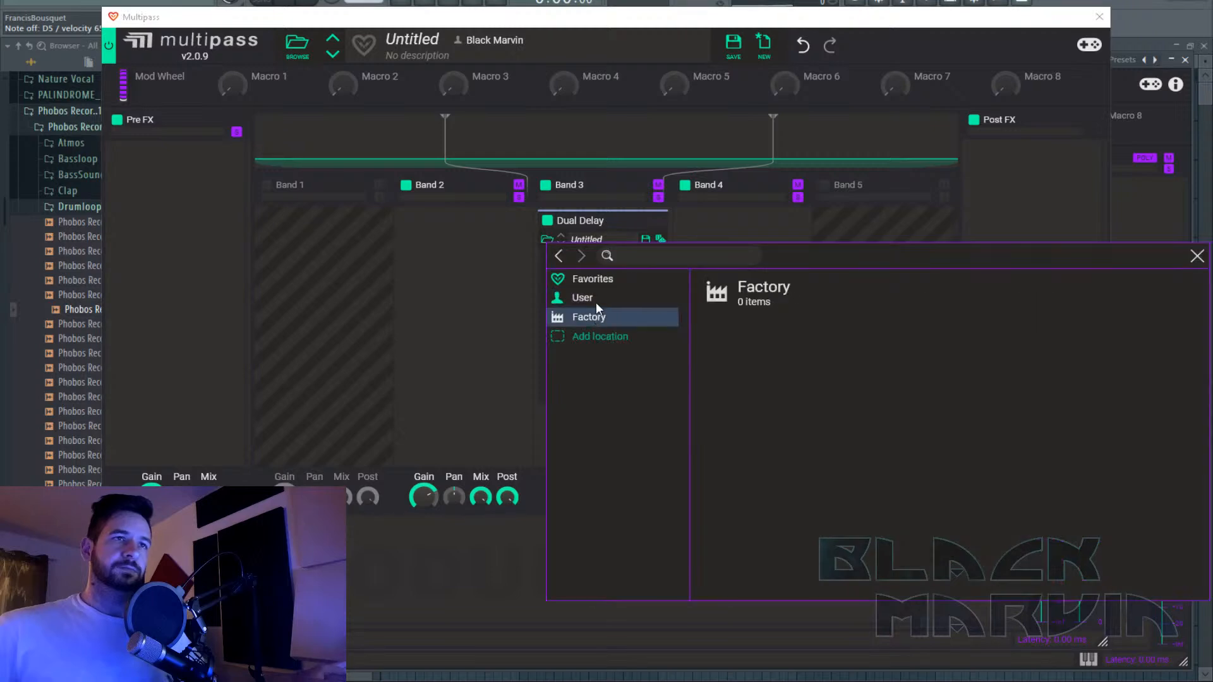
click(598, 300)
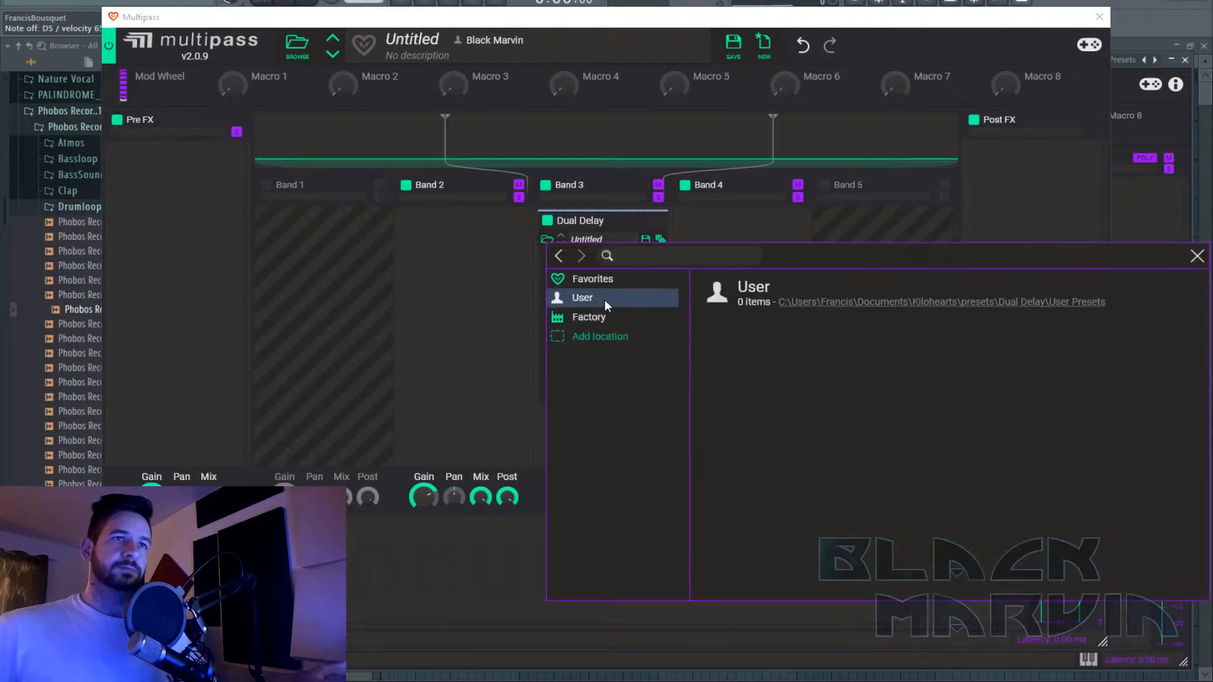
click(1197, 256)
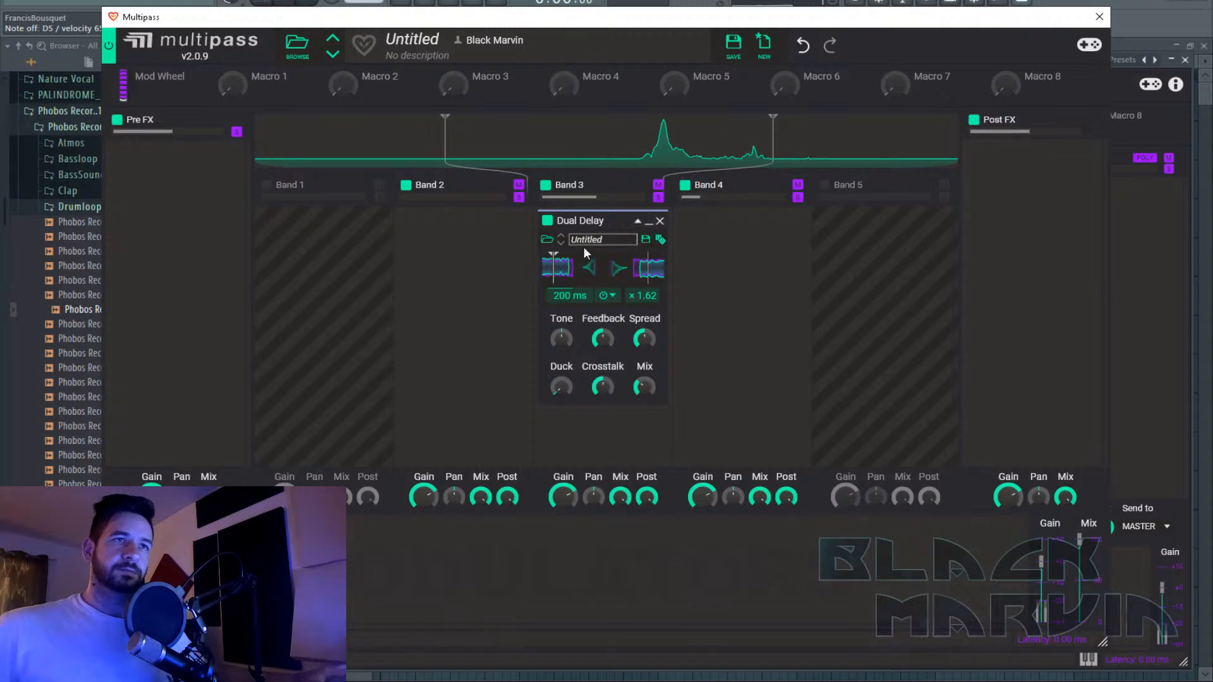
Sync the Dual Delay's time to the tempo at 3/16 and raise its ducking and feedback amounts.
drag(584, 299, 584, 288)
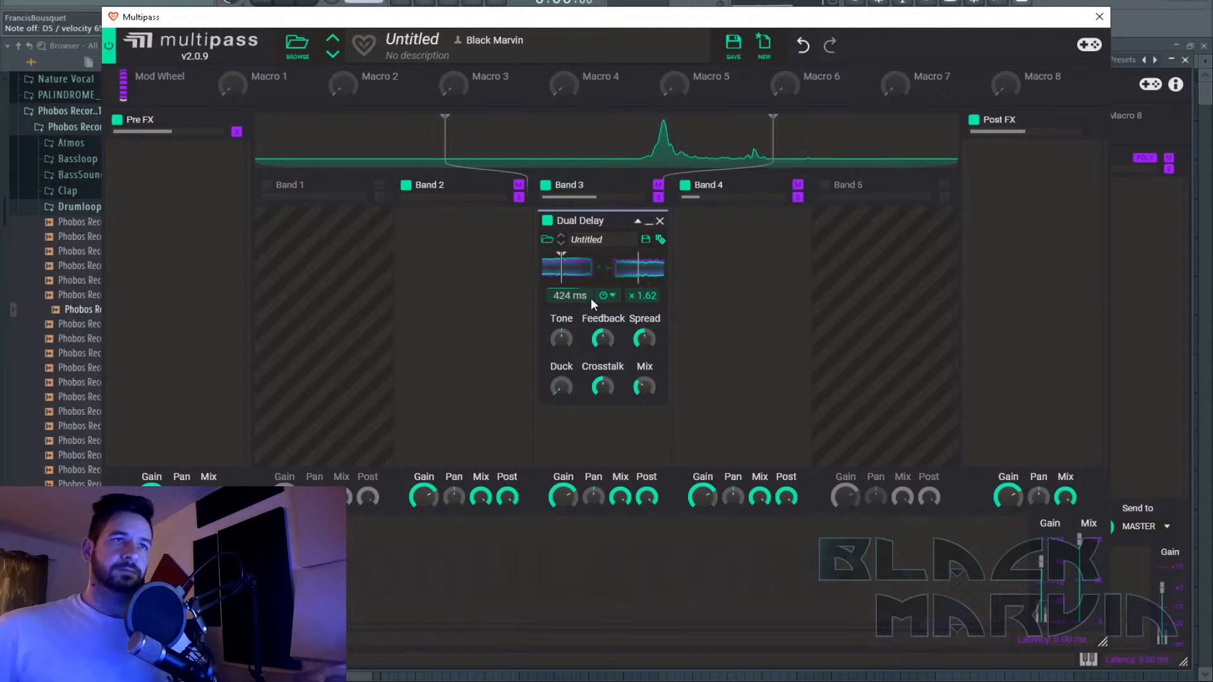
click(607, 295)
click(616, 322)
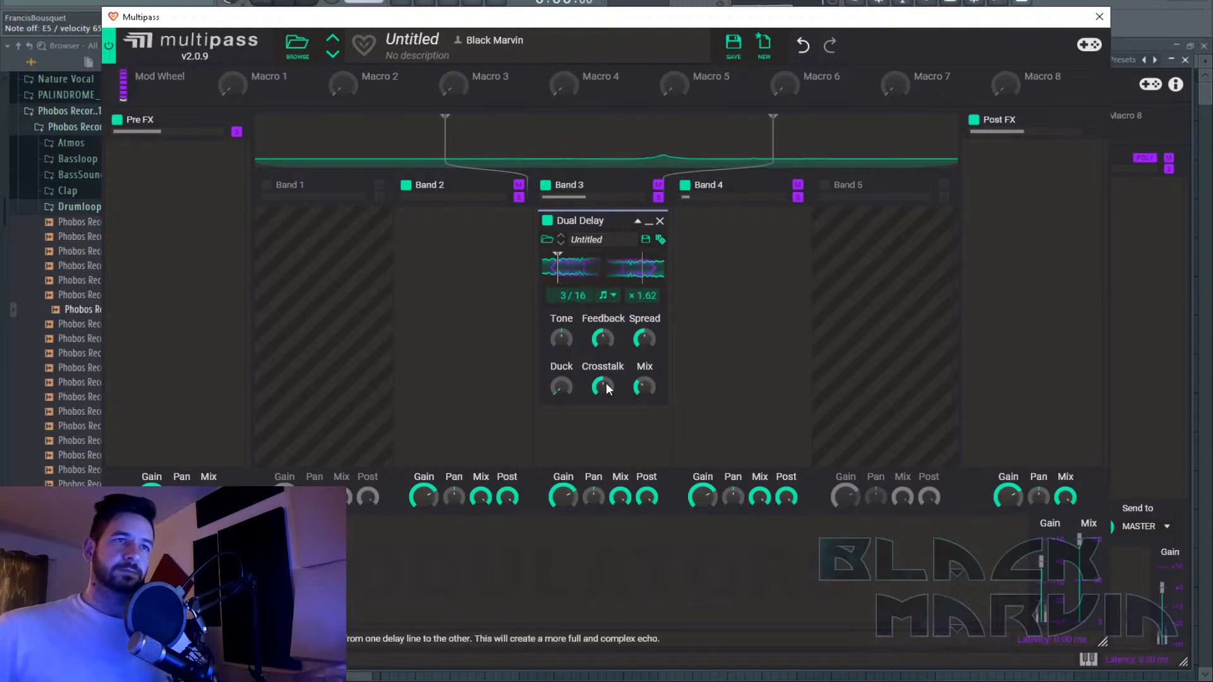
drag(561, 387, 605, 333)
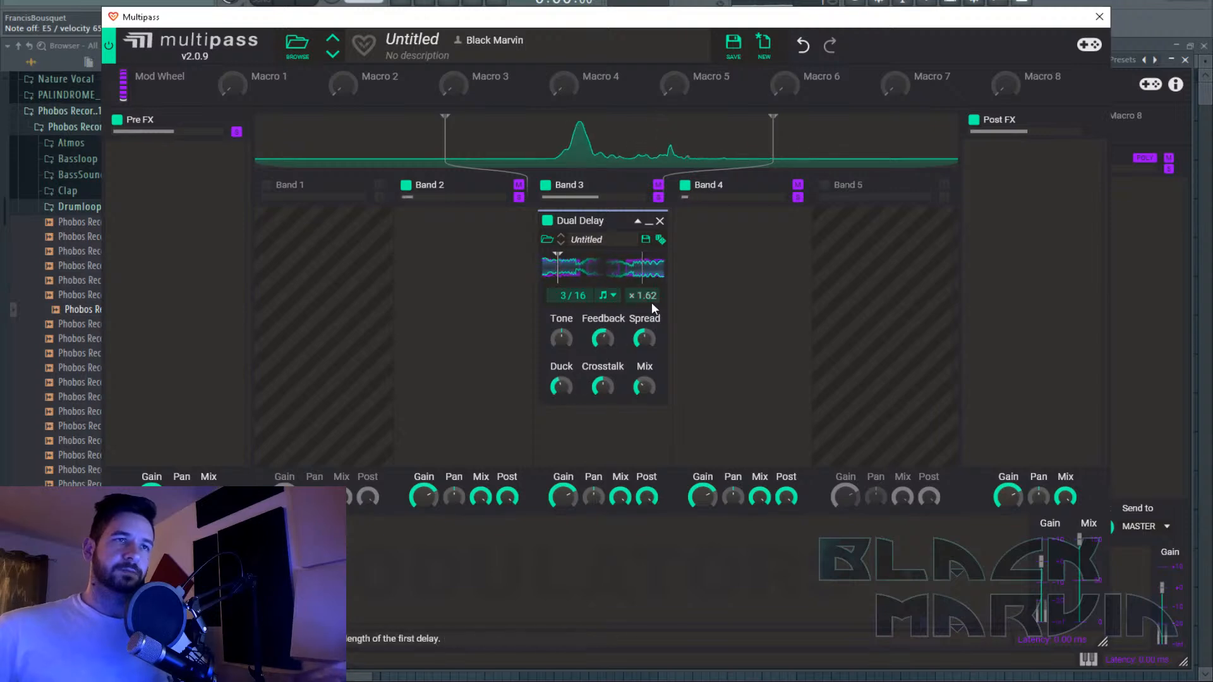
Add a modulator in Multipass, route it to the Dual Delay's second-delay ratio, and raise the delay's mix.
click(157, 574)
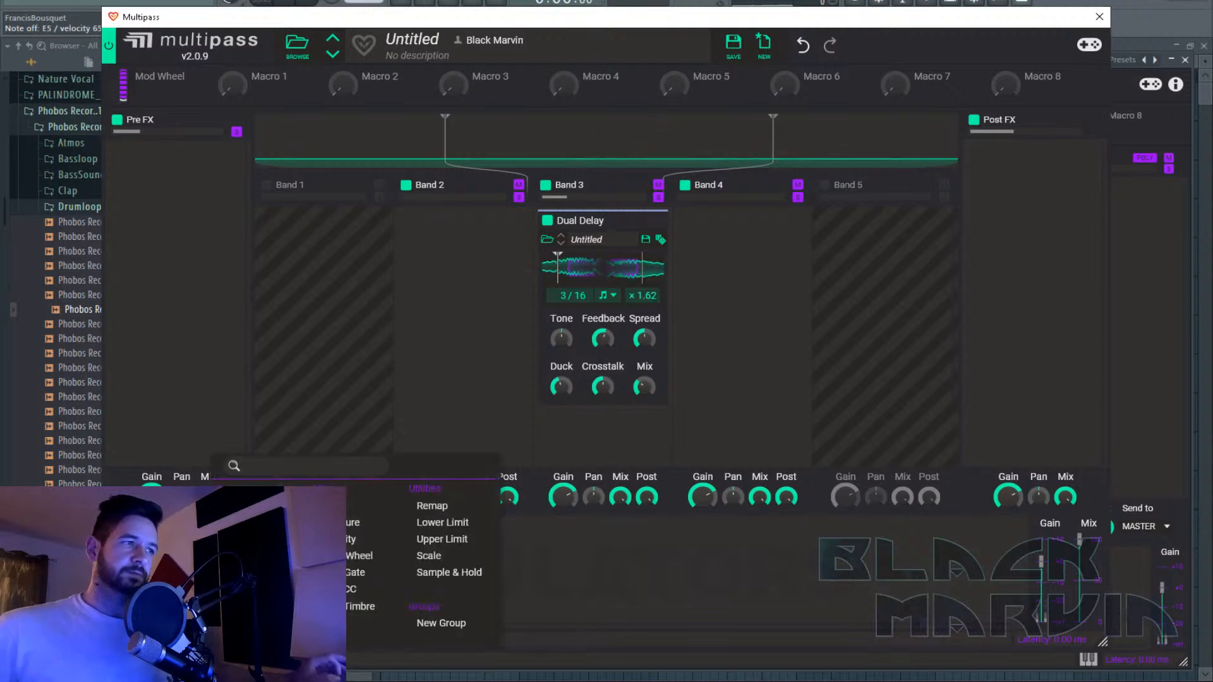
click(243, 523)
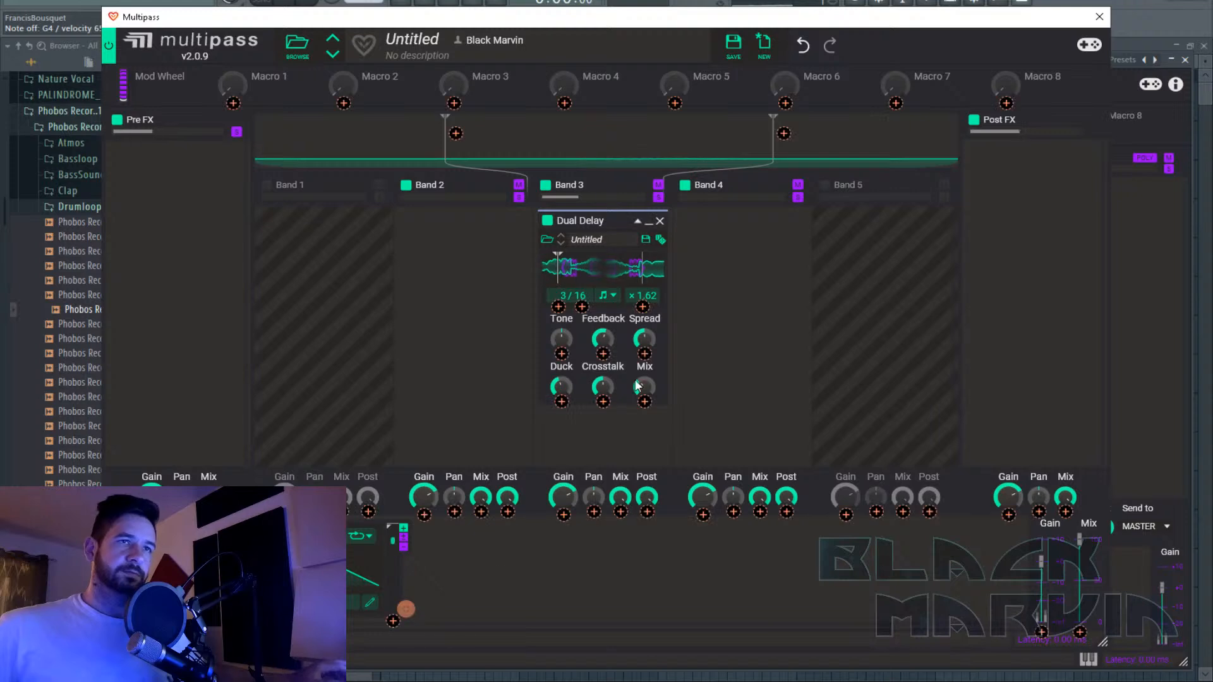
drag(407, 610, 644, 310)
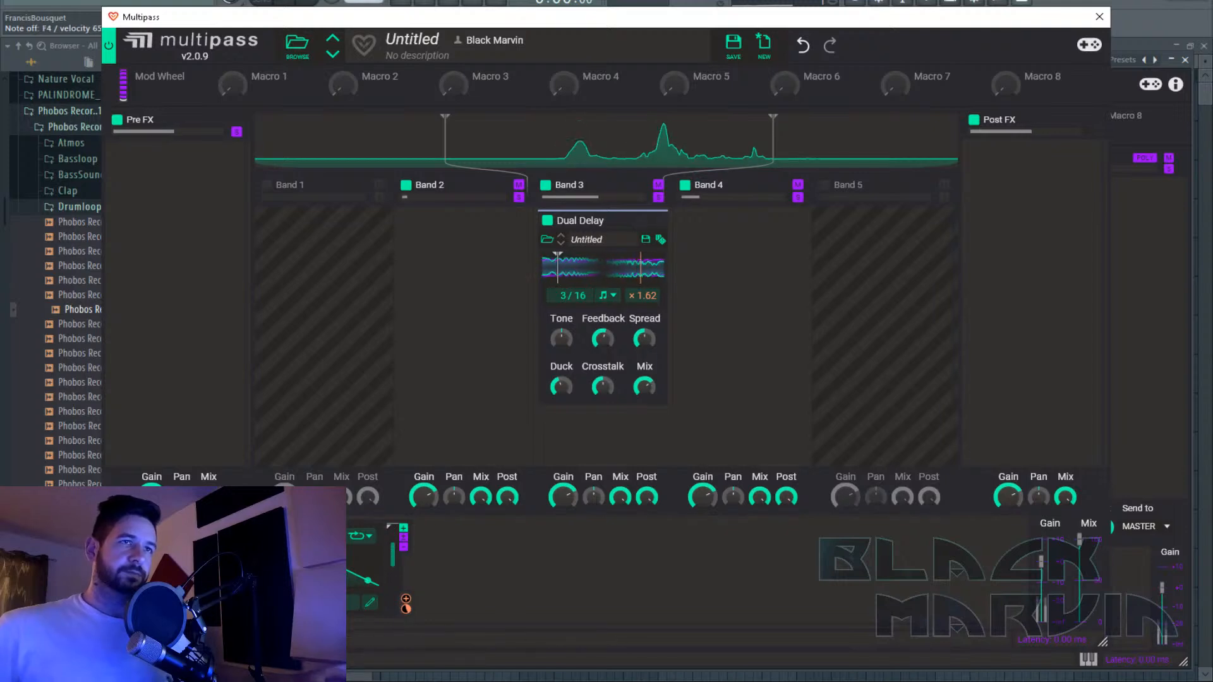
mouse_move(647, 309)
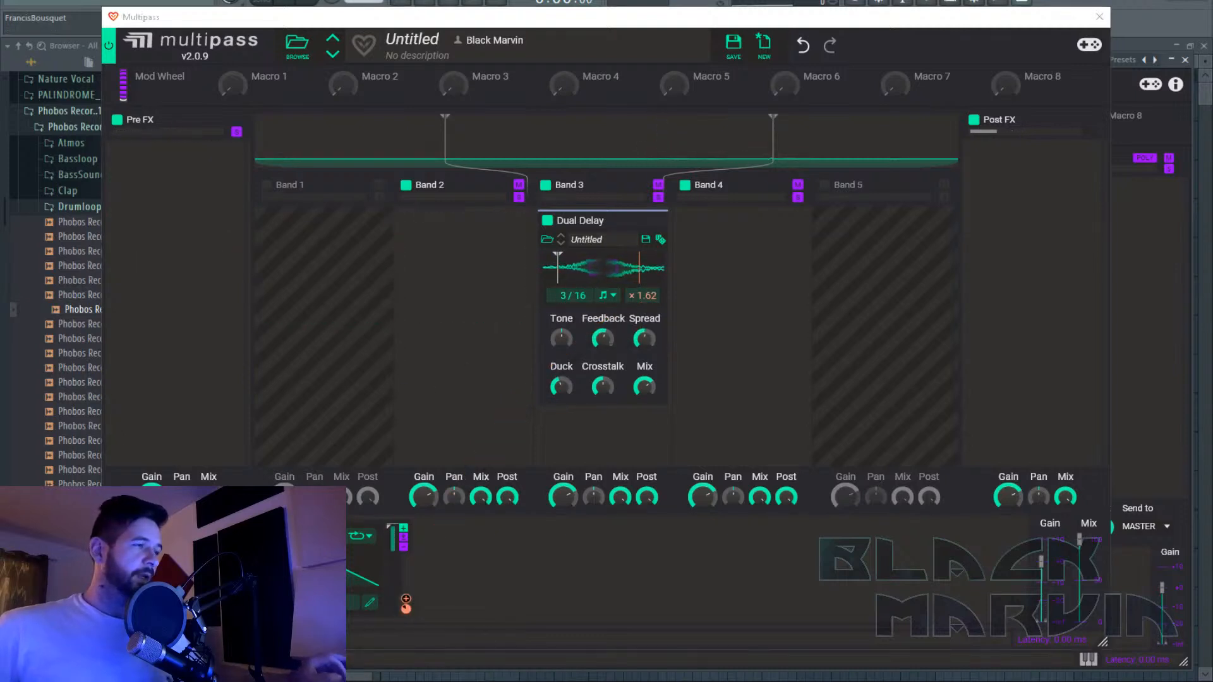
mouse_move(975, 71)
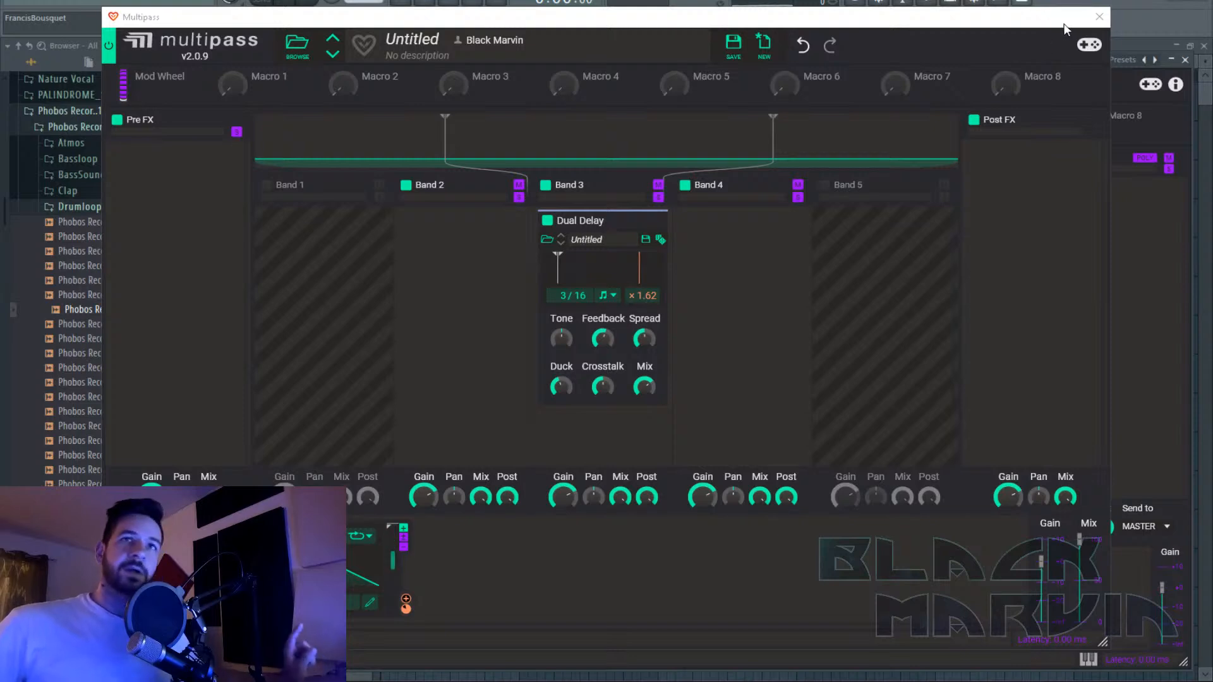
click(1099, 17)
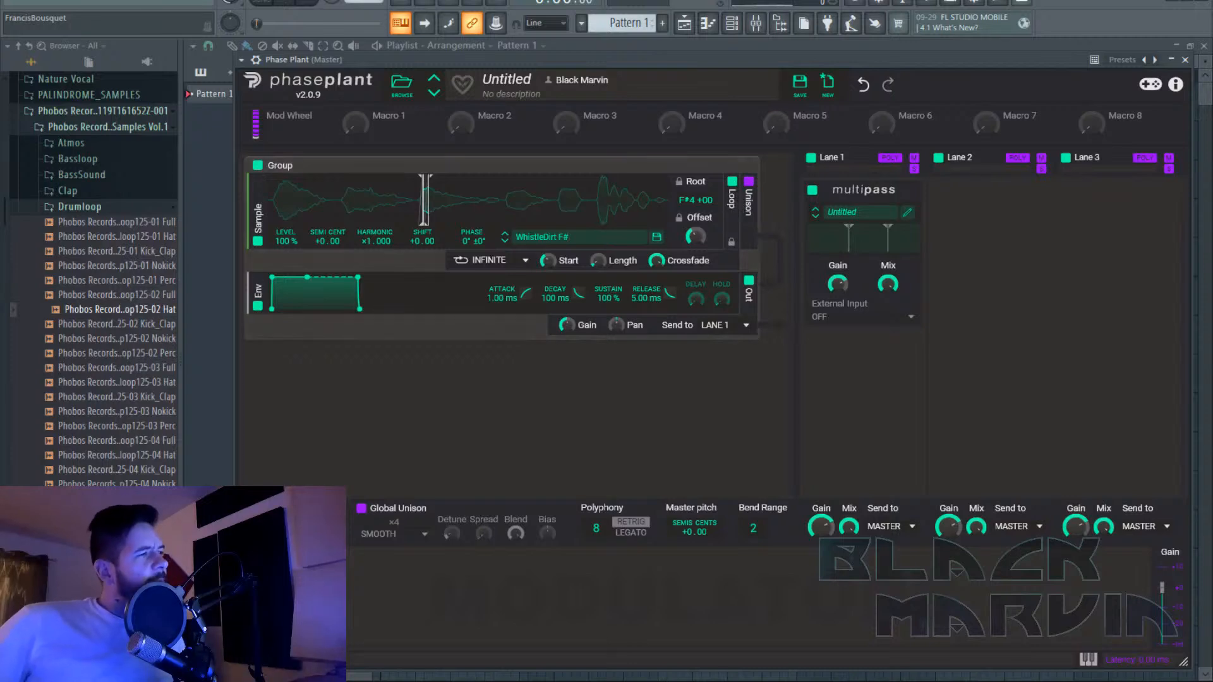
Enable unison on the Sampler generator and look through its unison, creative and chord modes.
click(749, 183)
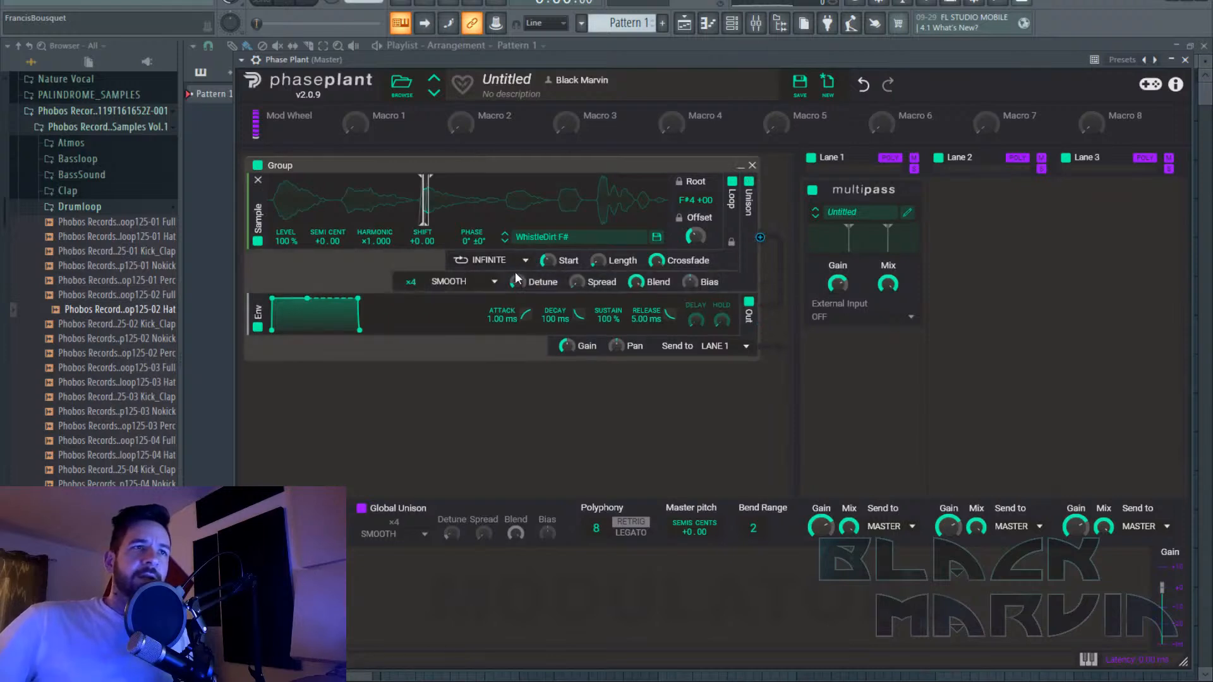
click(471, 283)
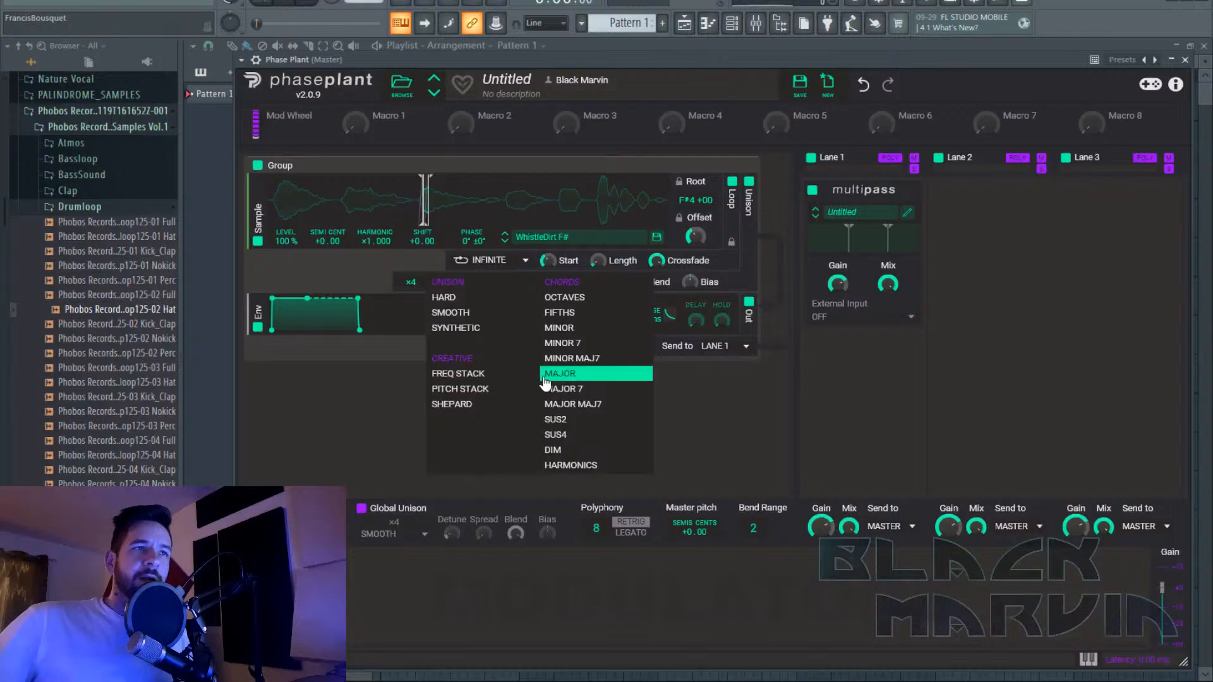
click(550, 589)
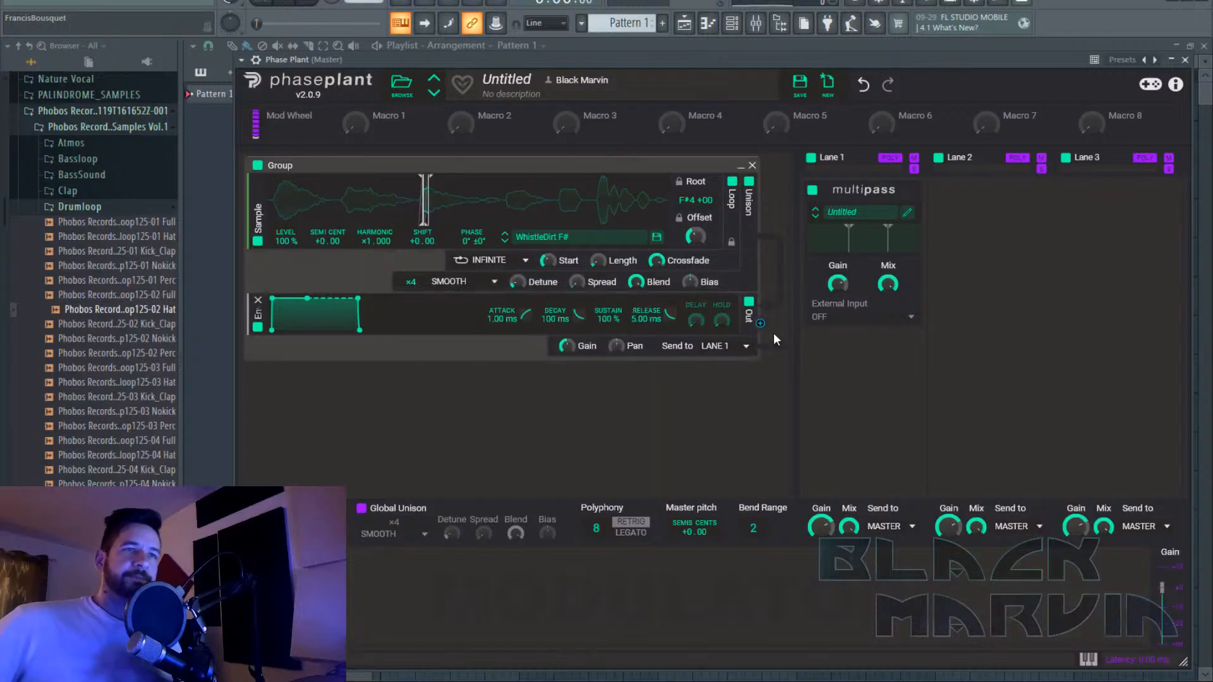
Add a Random modulator in Phase Plant and set its voice mode to Unison.
click(368, 594)
click(359, 580)
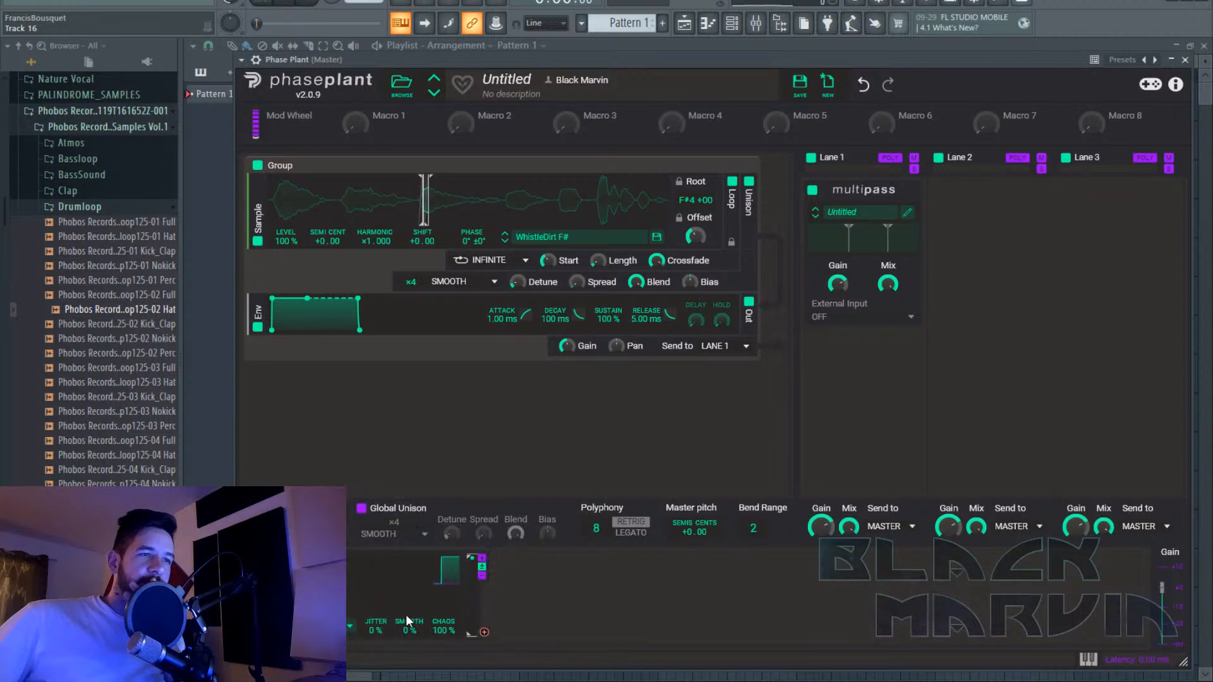
click(350, 626)
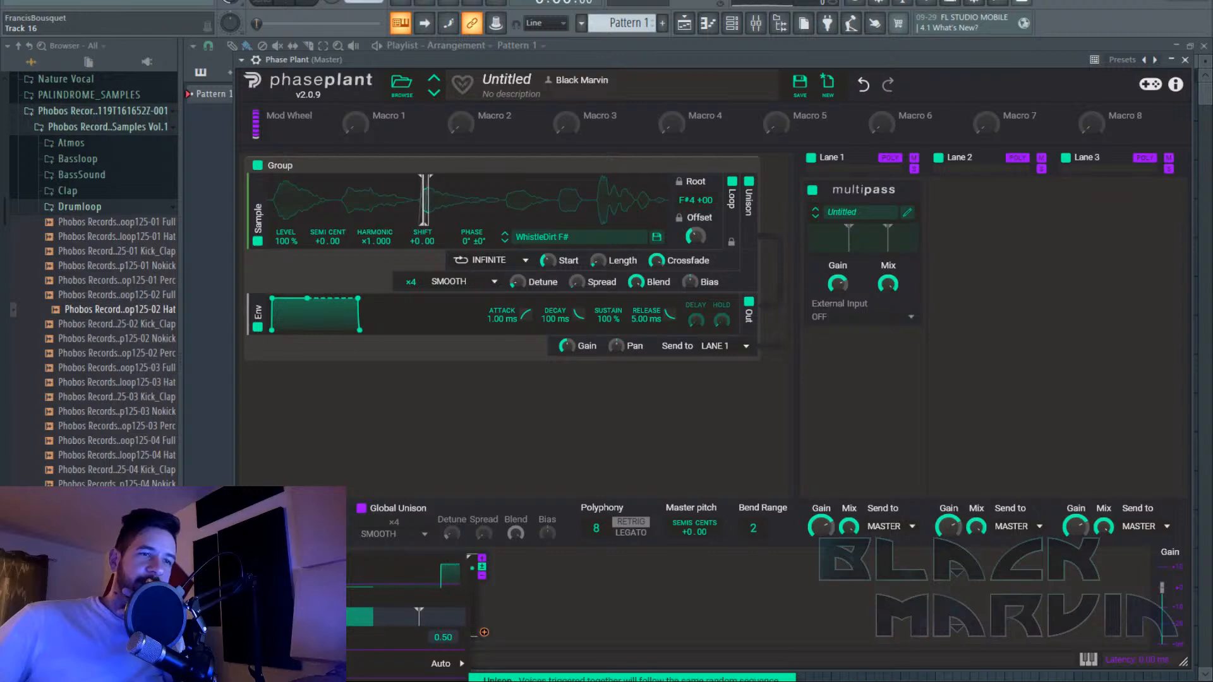
click(486, 679)
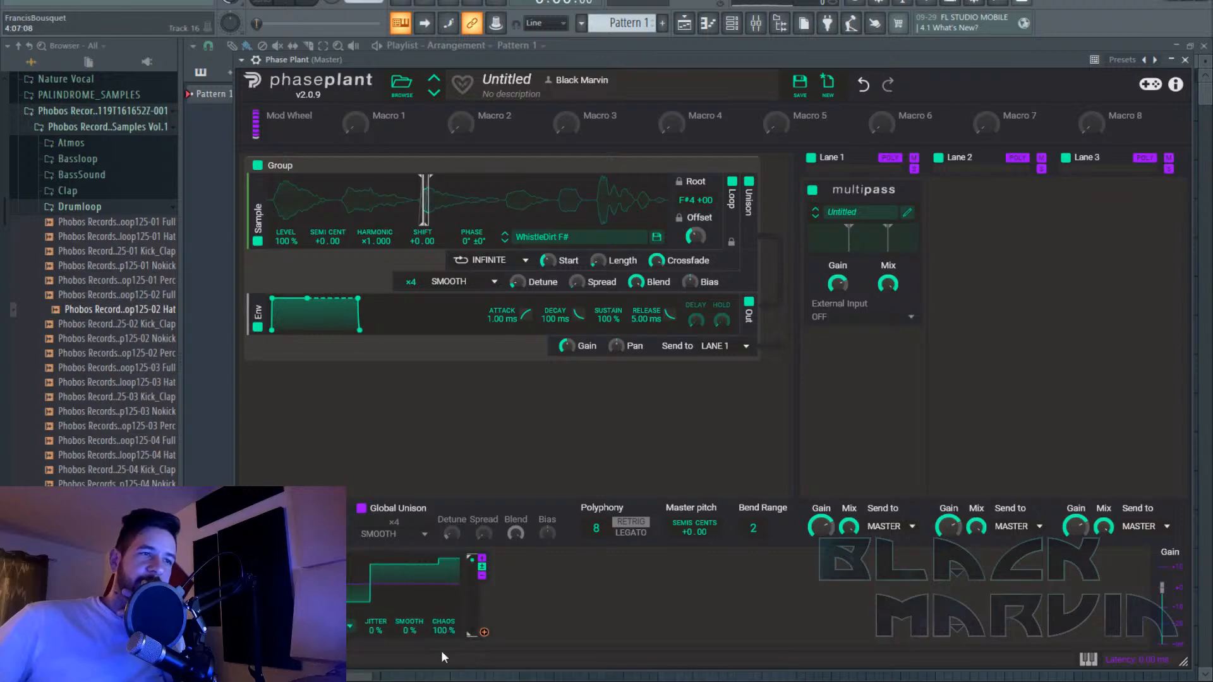
click(349, 626)
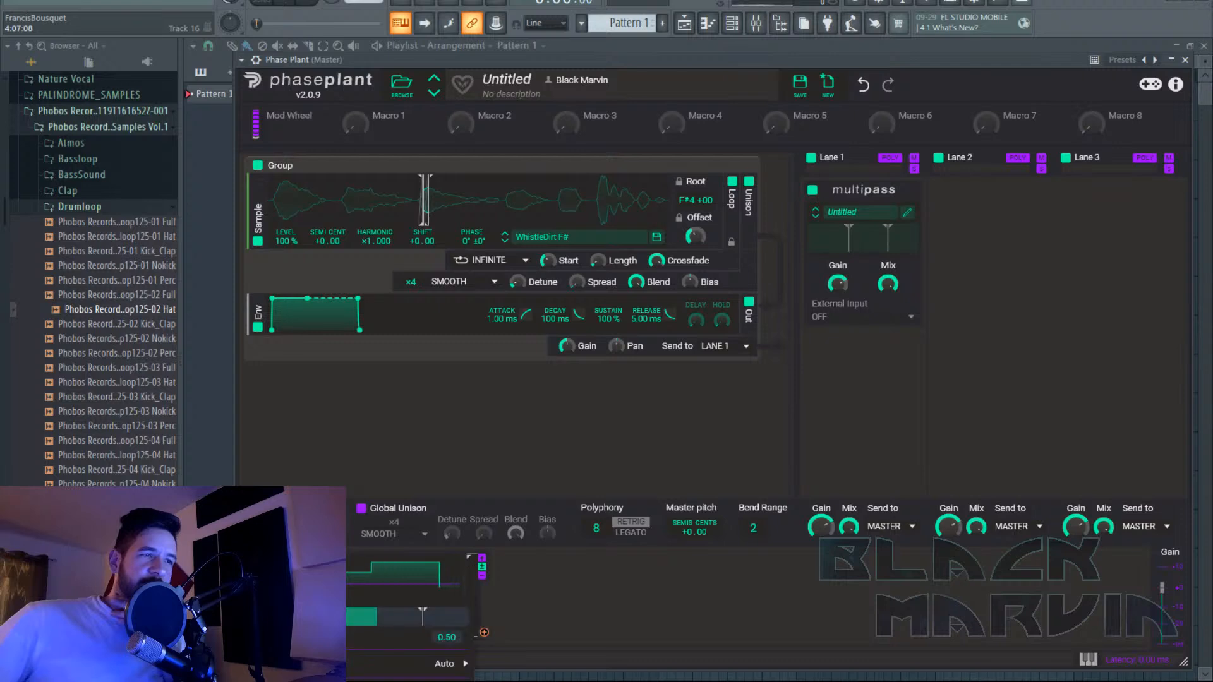
mouse_move(442, 664)
mouse_move(351, 681)
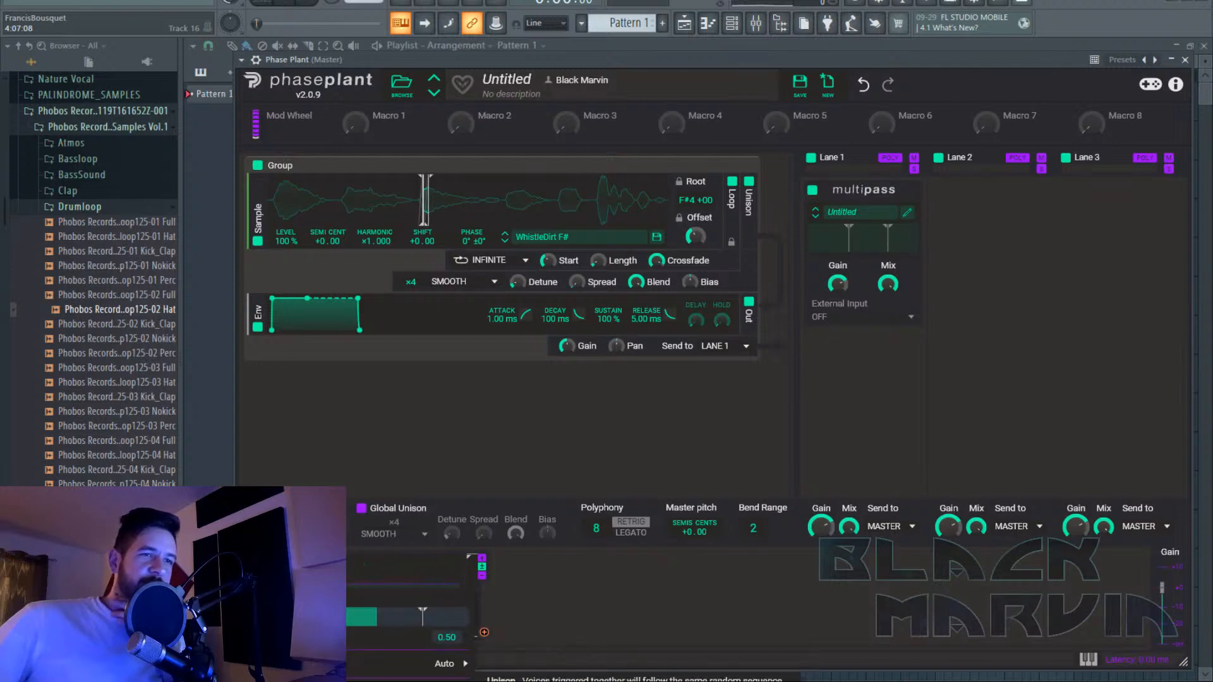
click(499, 679)
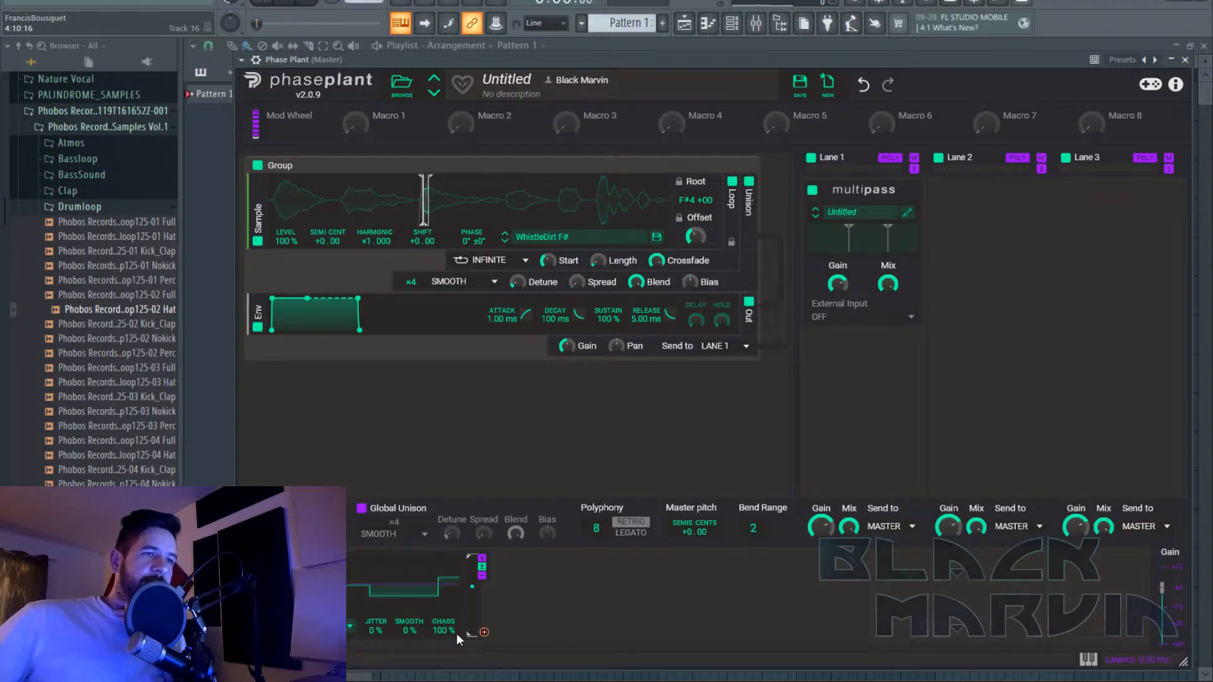
click(349, 626)
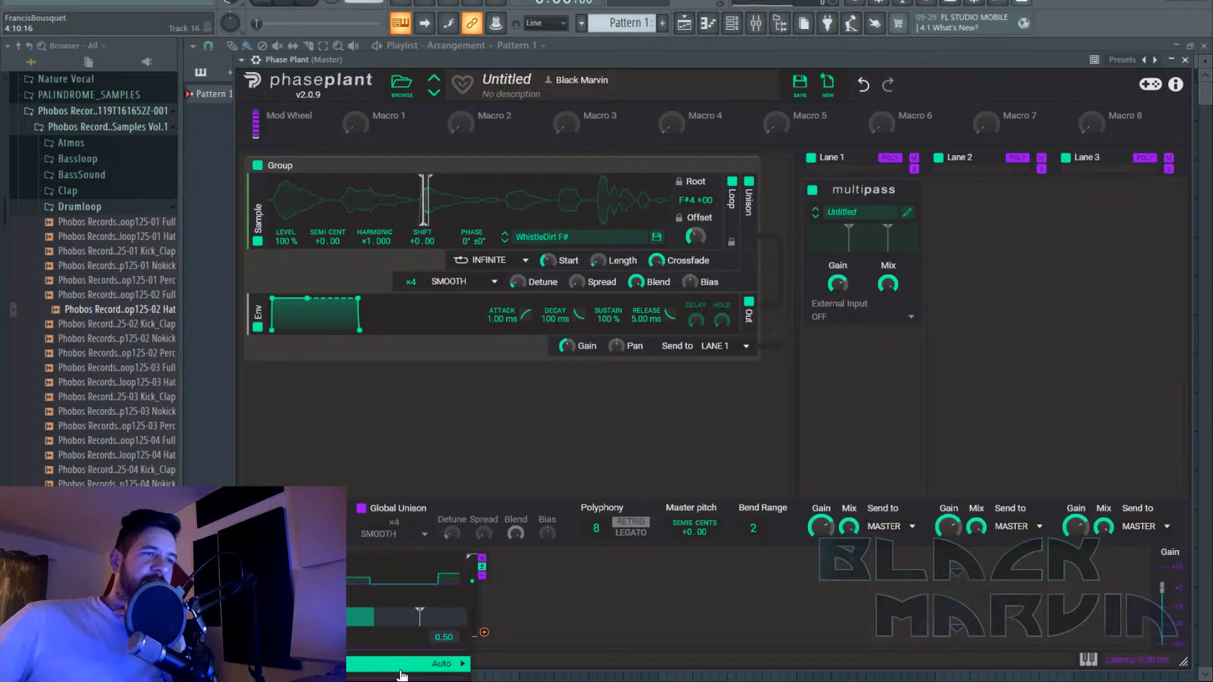
mouse_move(422, 657)
click(584, 605)
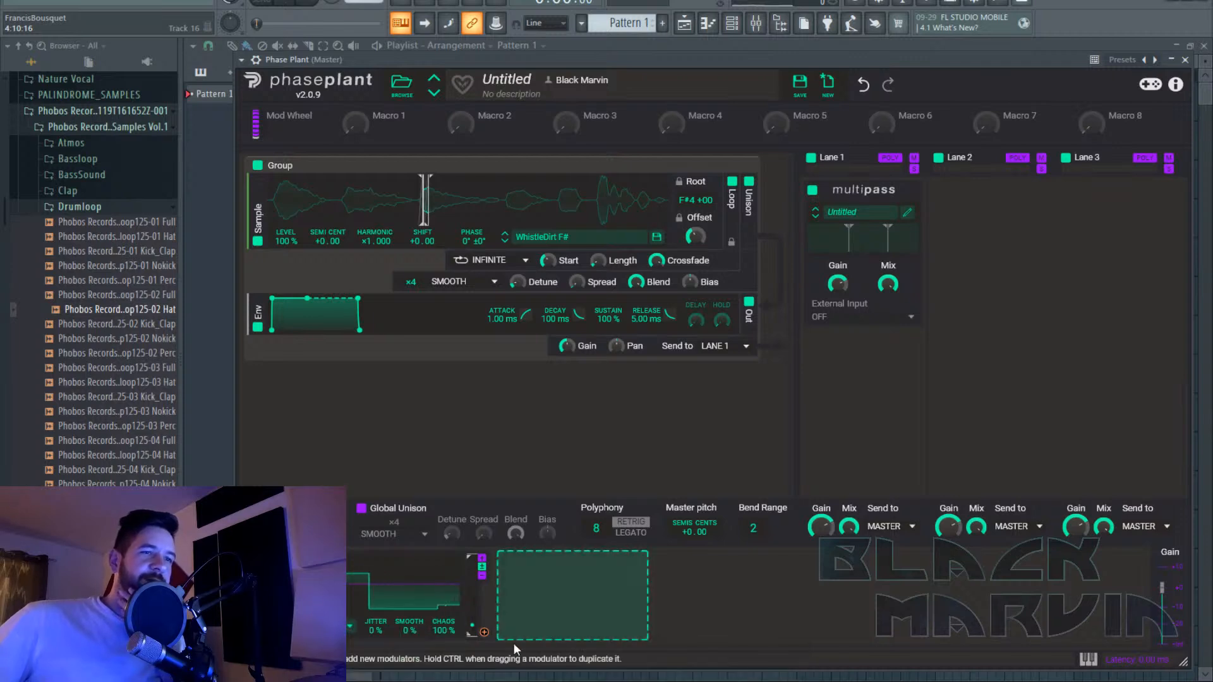
Set the Random modulator's smoothing to 100% and raise the Sampler's unison spread.
click(484, 632)
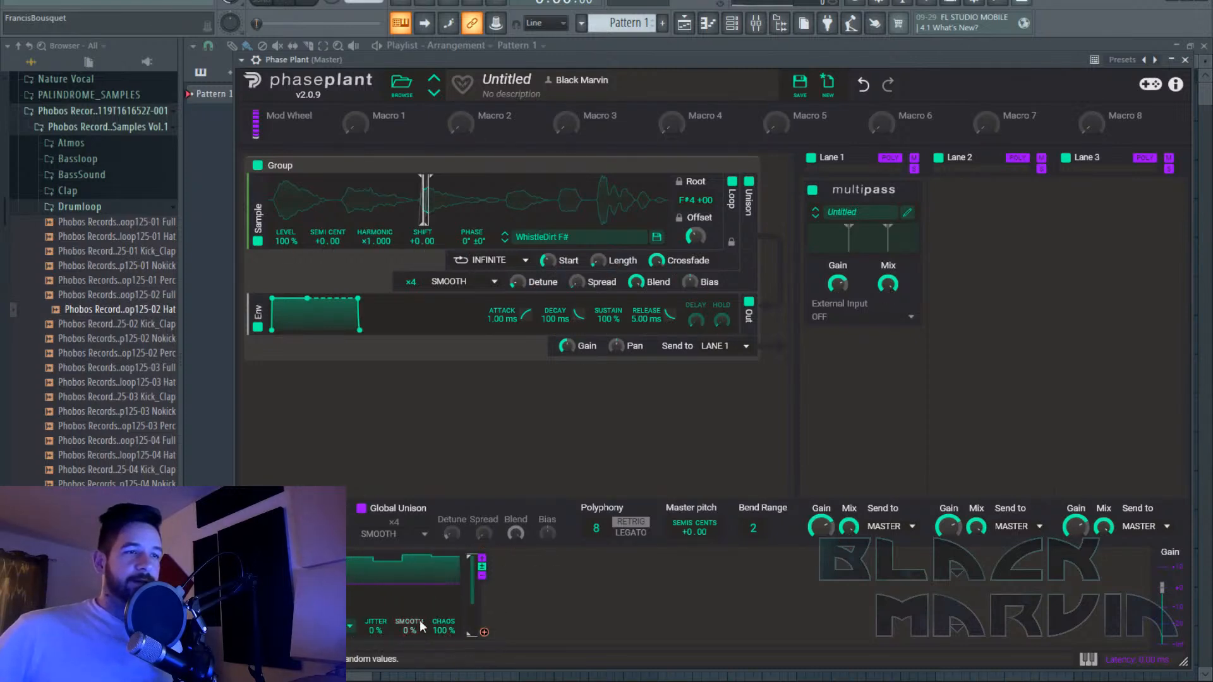
drag(409, 631, 409, 569)
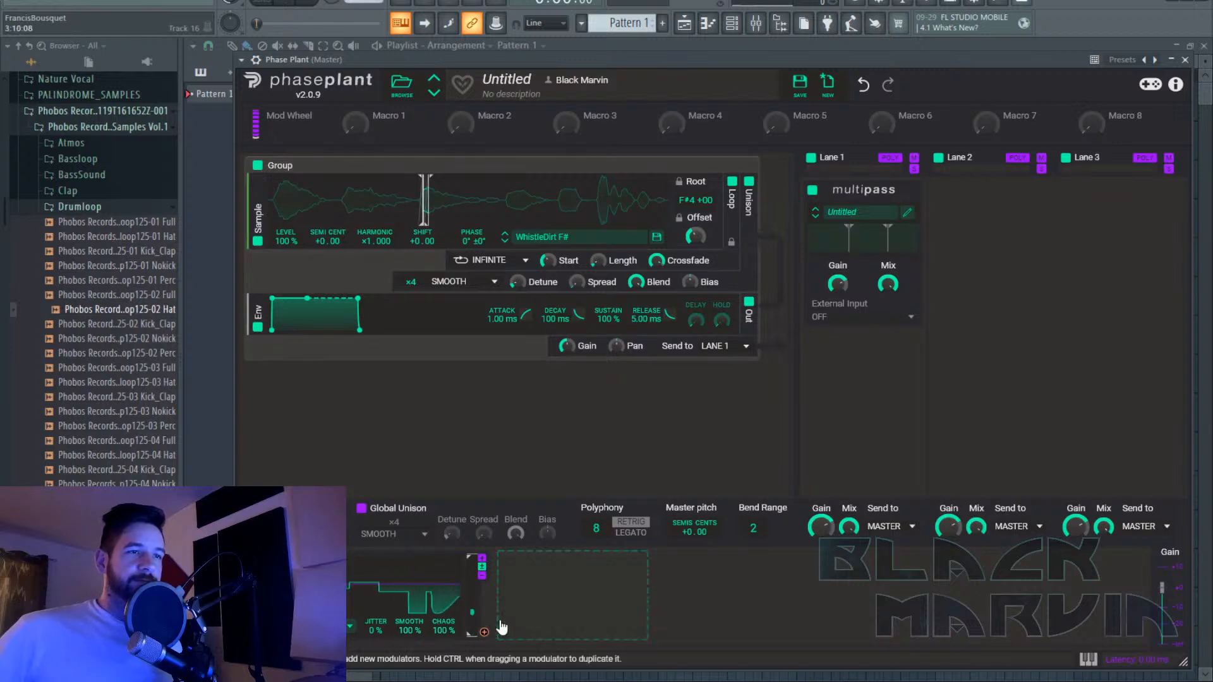
click(485, 632)
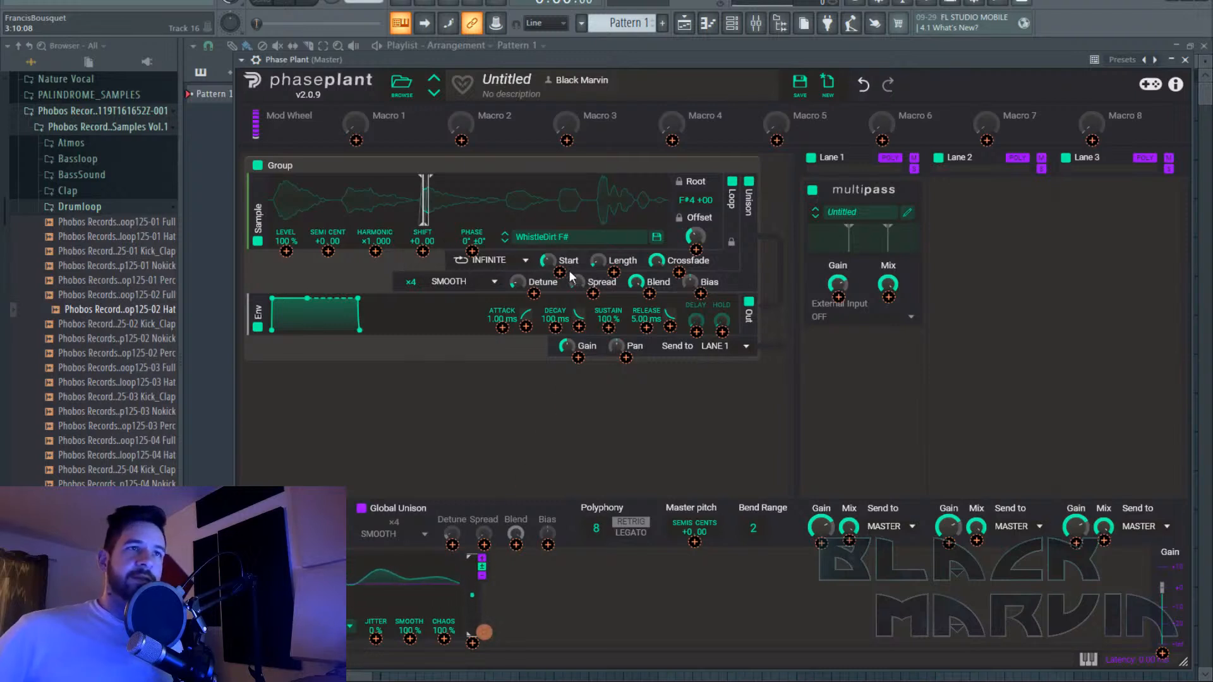
click(683, 628)
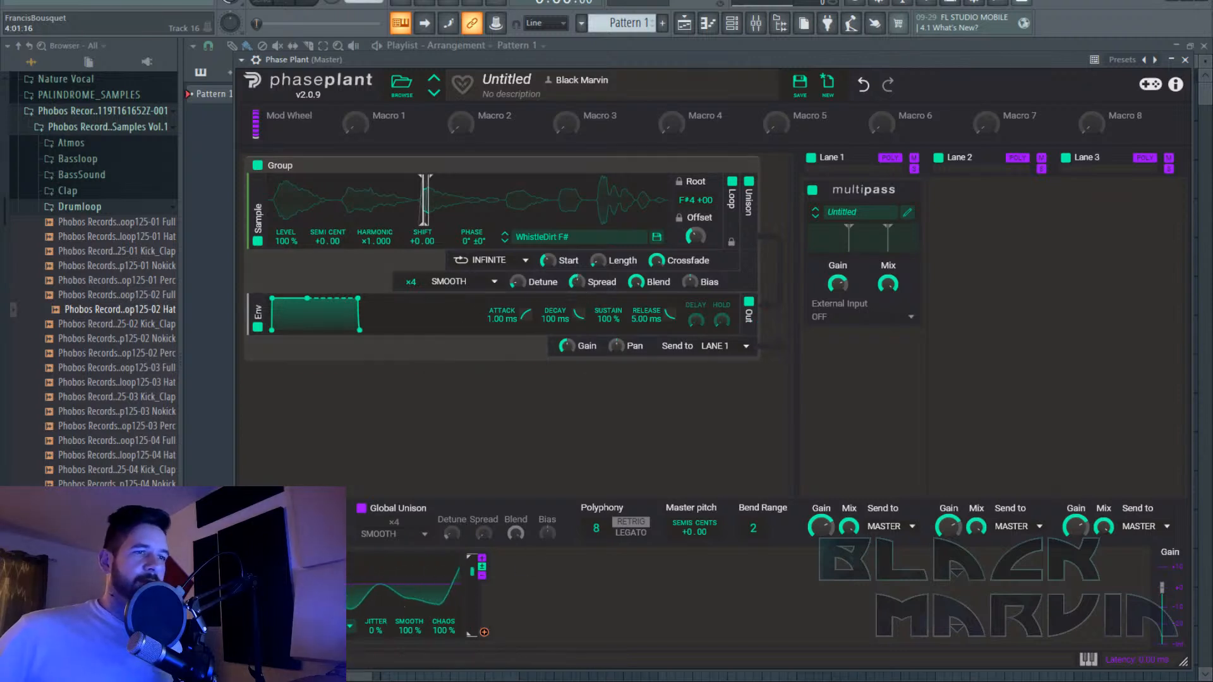
Route the Random modulator to the start position of the sample loop and adjust the modulation depth.
drag(485, 631, 469, 188)
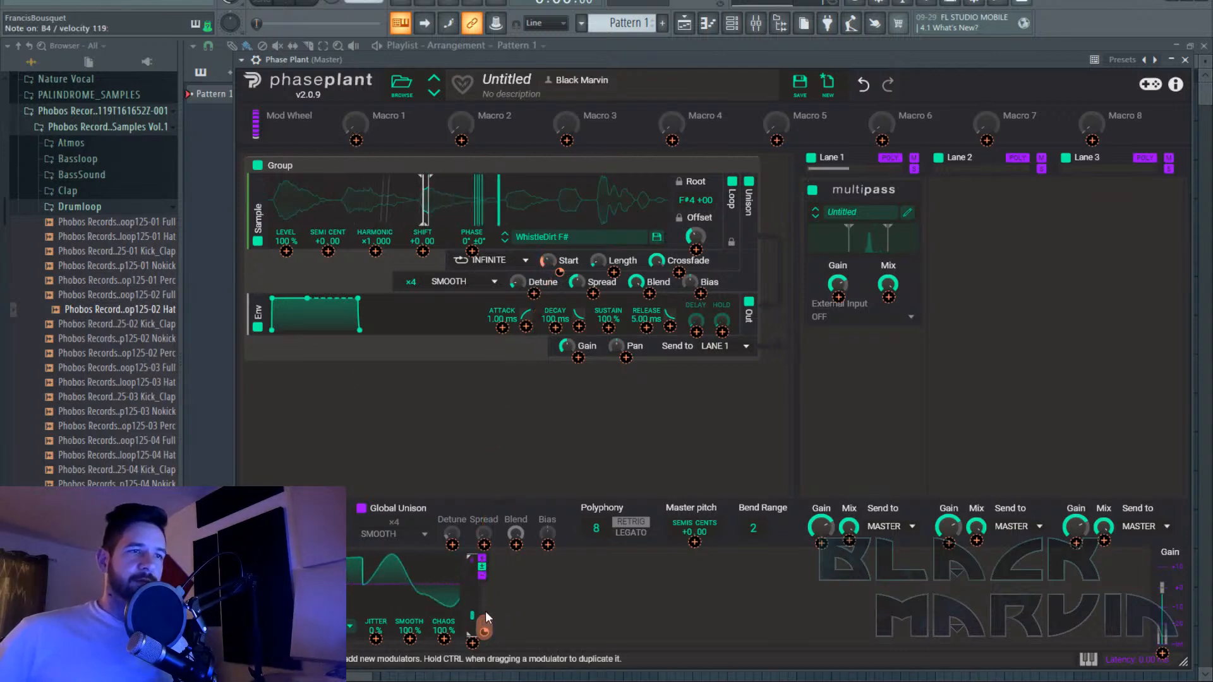
mouse_move(486, 633)
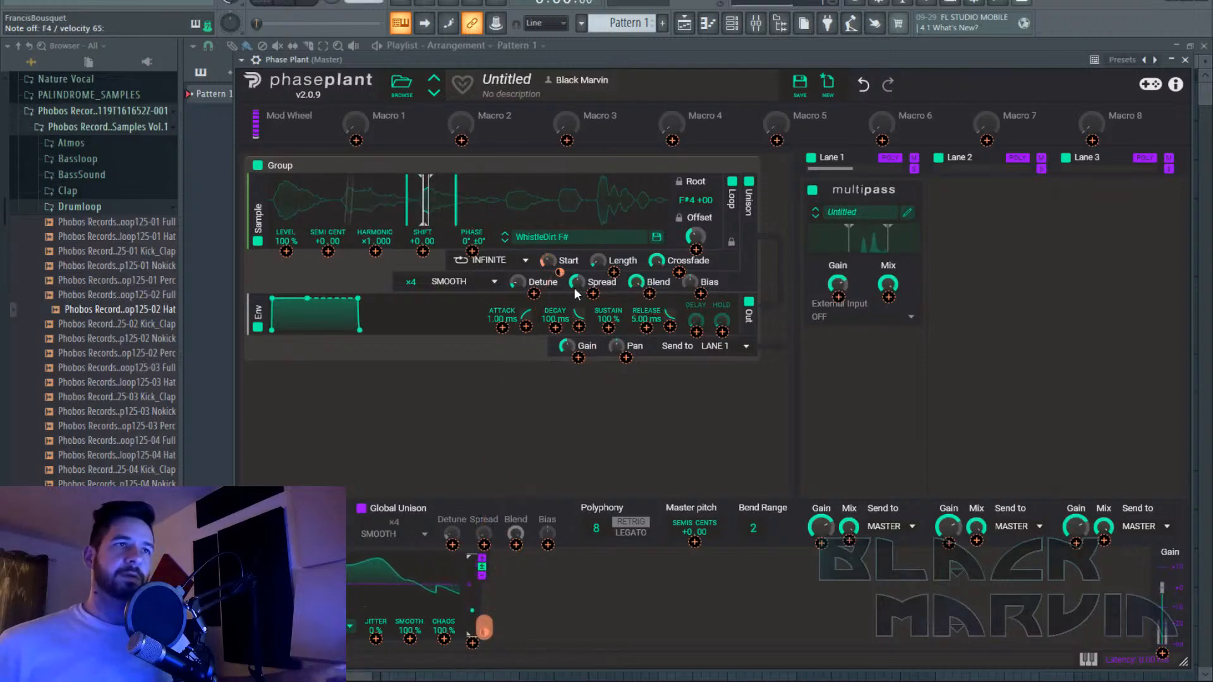
mouse_move(600, 299)
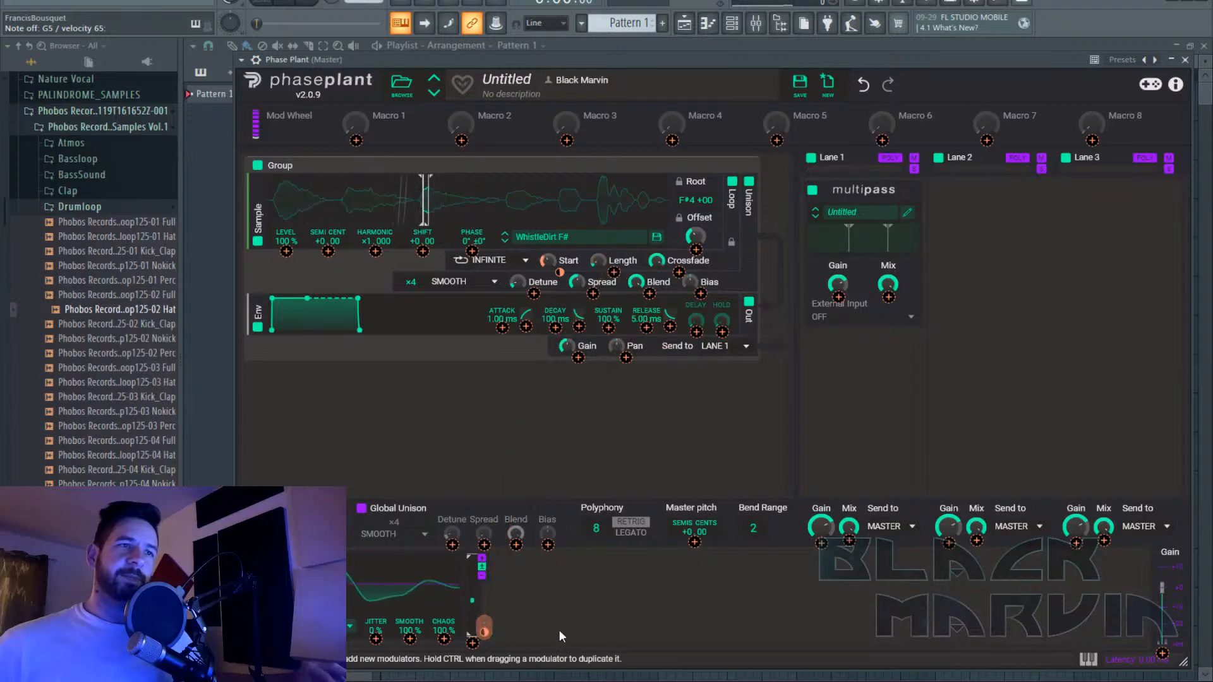
Duplicate the Random modulator, route the copy to the length of the sample loop and adjust the modulation depth.
key(ctrl+d)
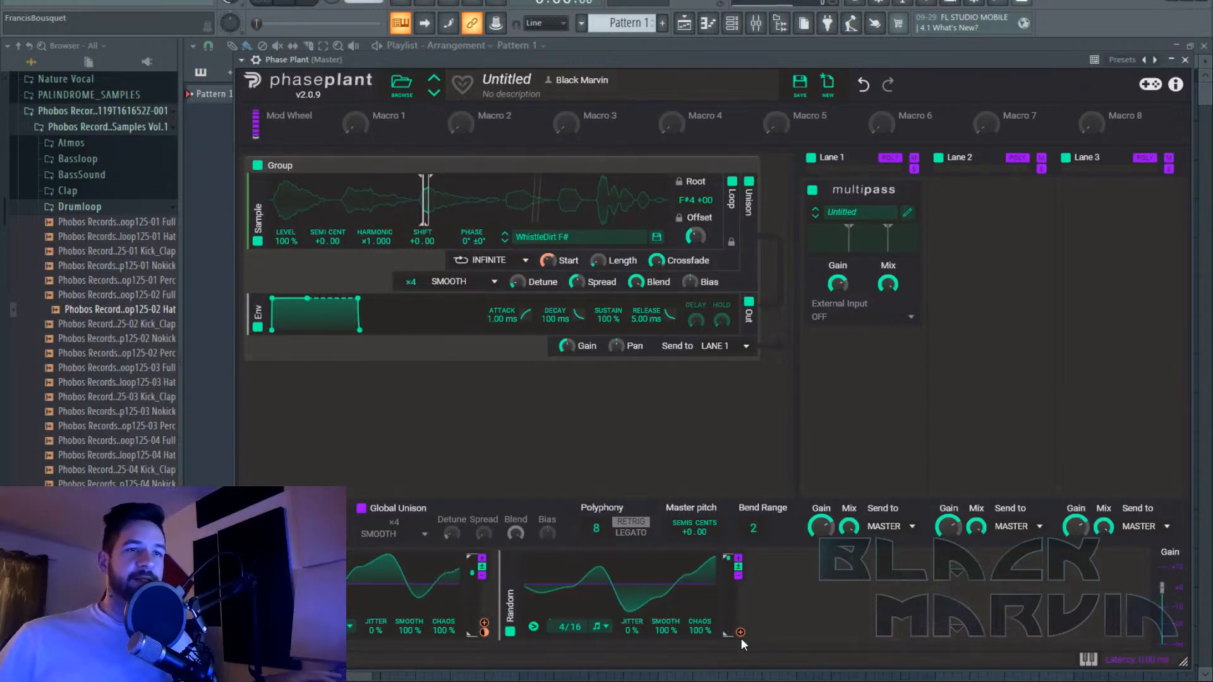
drag(741, 632, 768, 460)
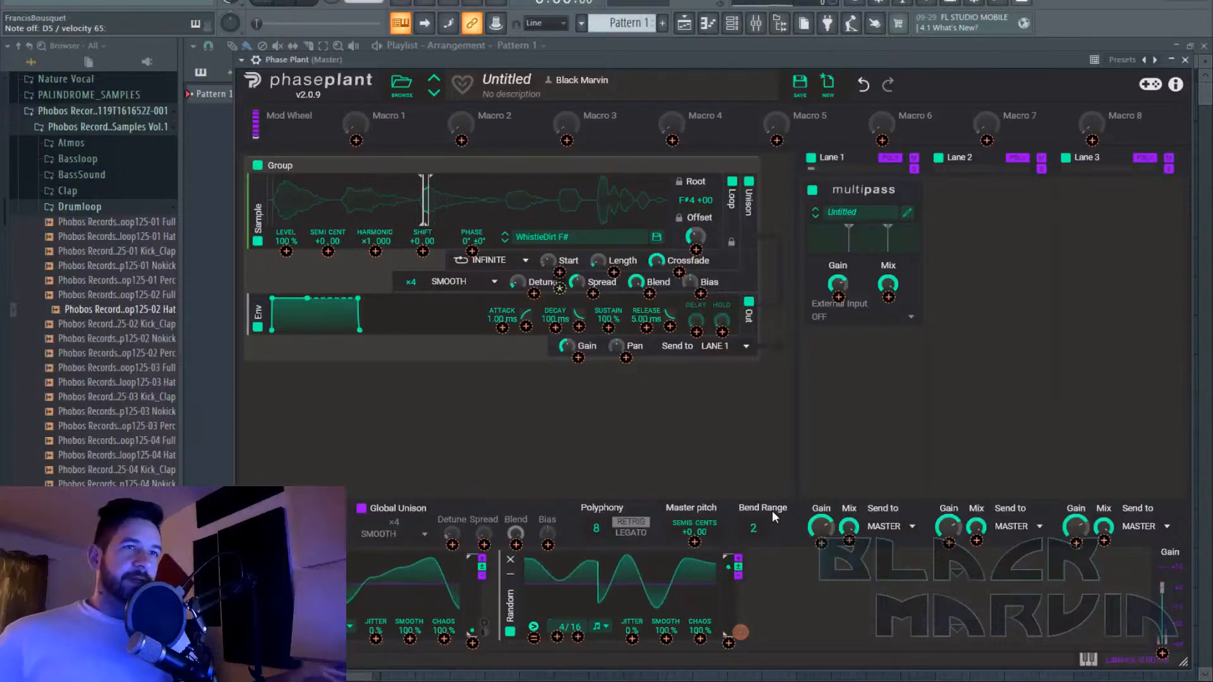
click(839, 548)
click(741, 631)
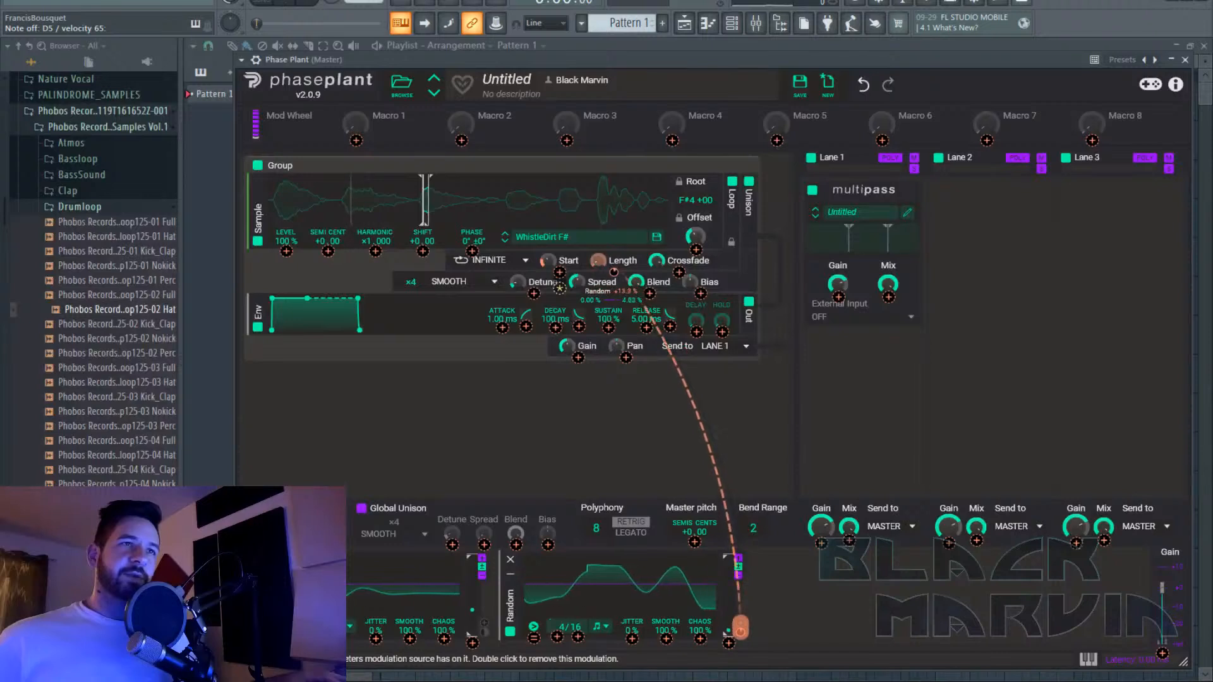
click(614, 272)
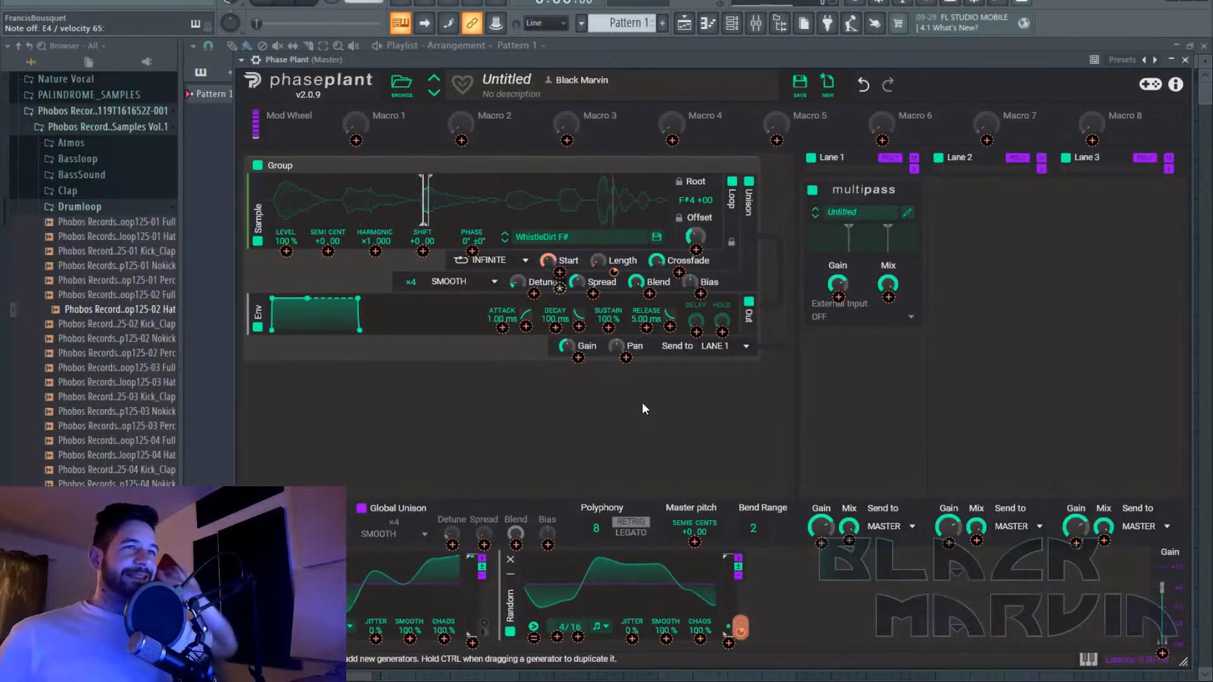
drag(741, 629, 541, 278)
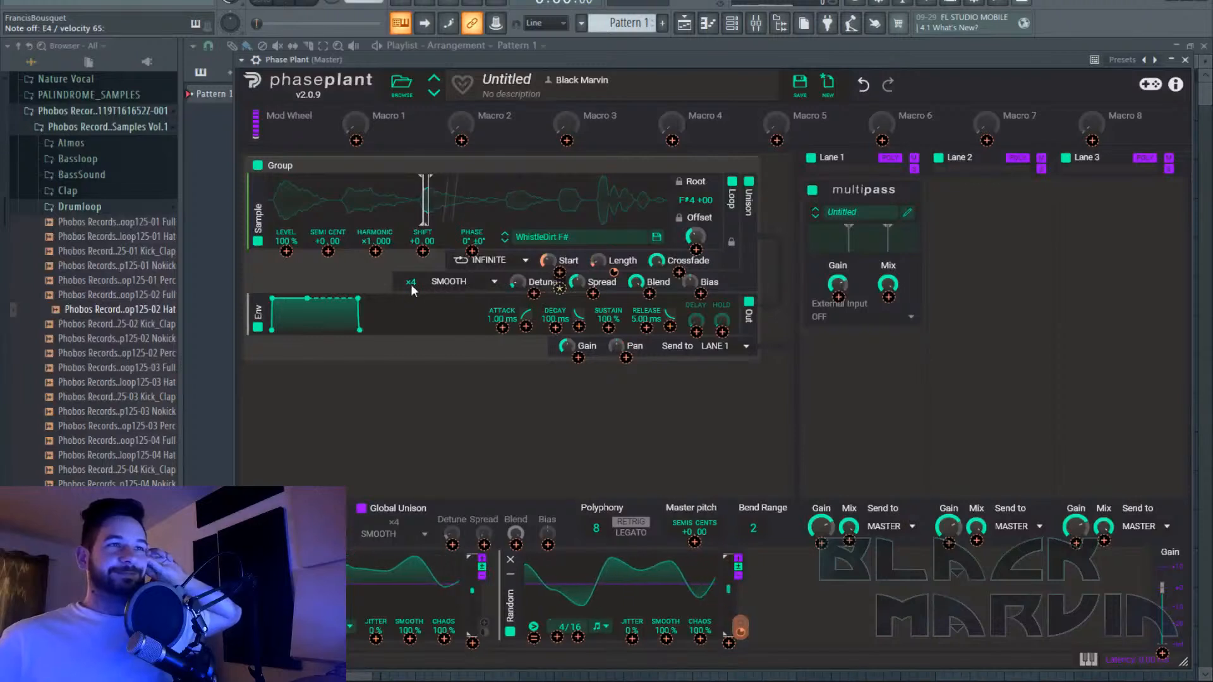
Set the Sampler's unison to 6 voices and check the Dual Delay inside Multipass.
drag(410, 283, 411, 273)
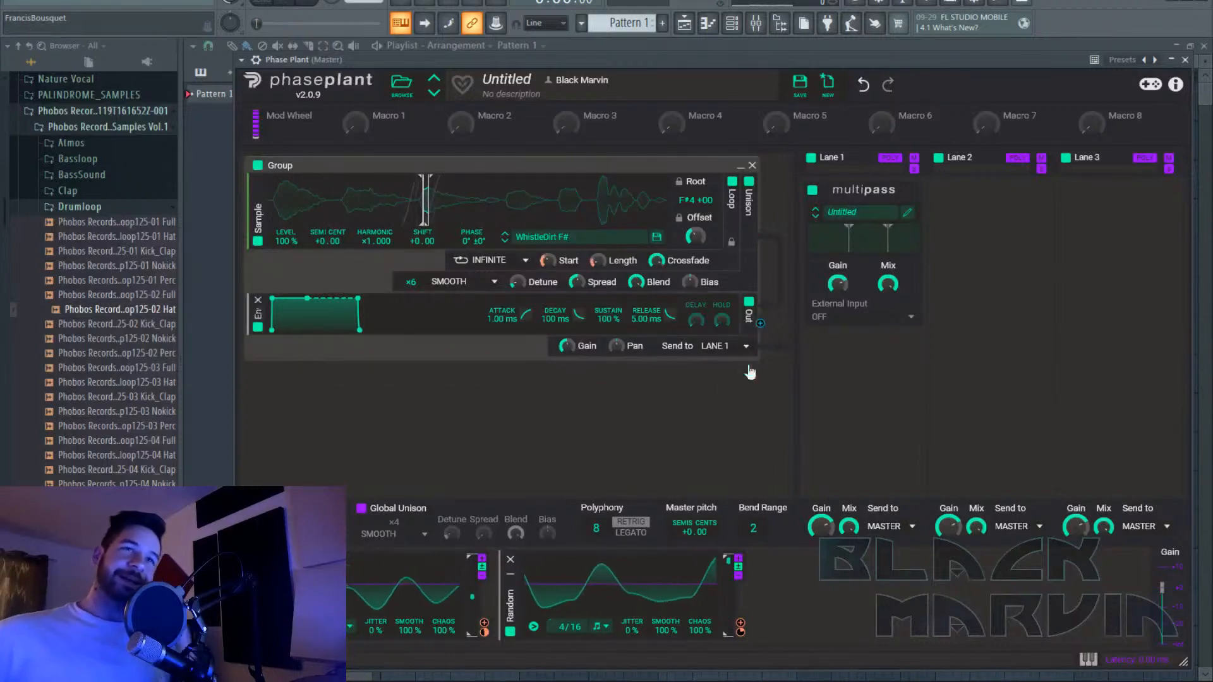
click(714, 404)
click(849, 387)
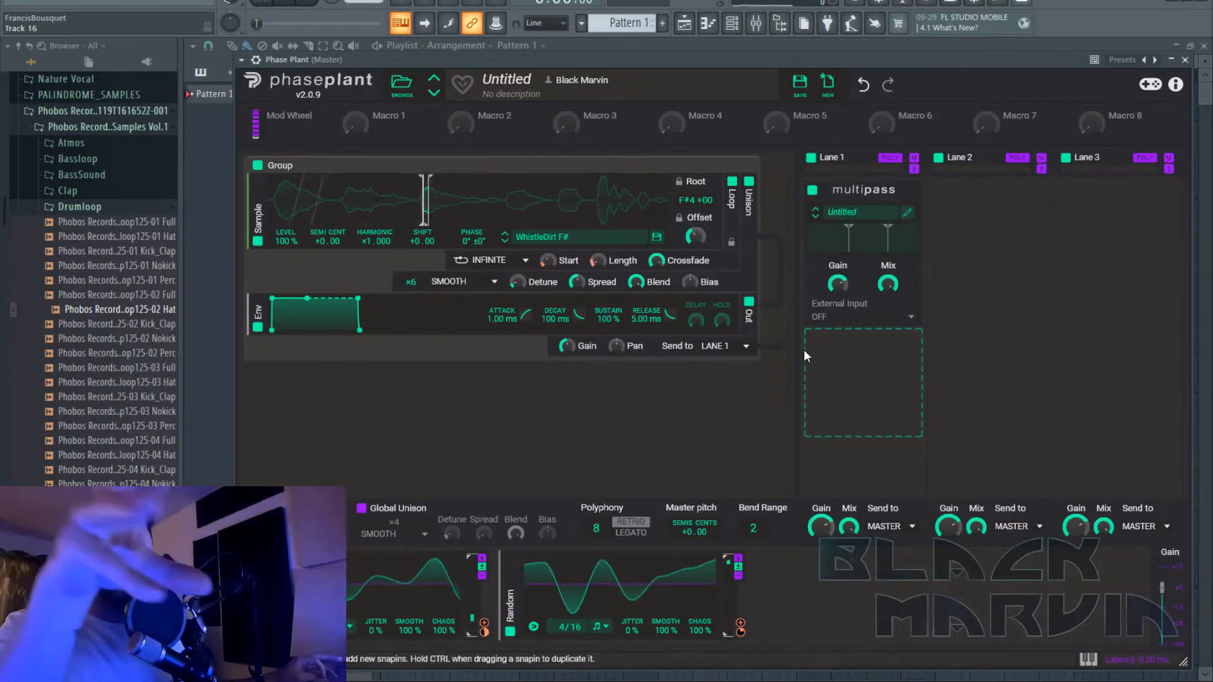
click(908, 213)
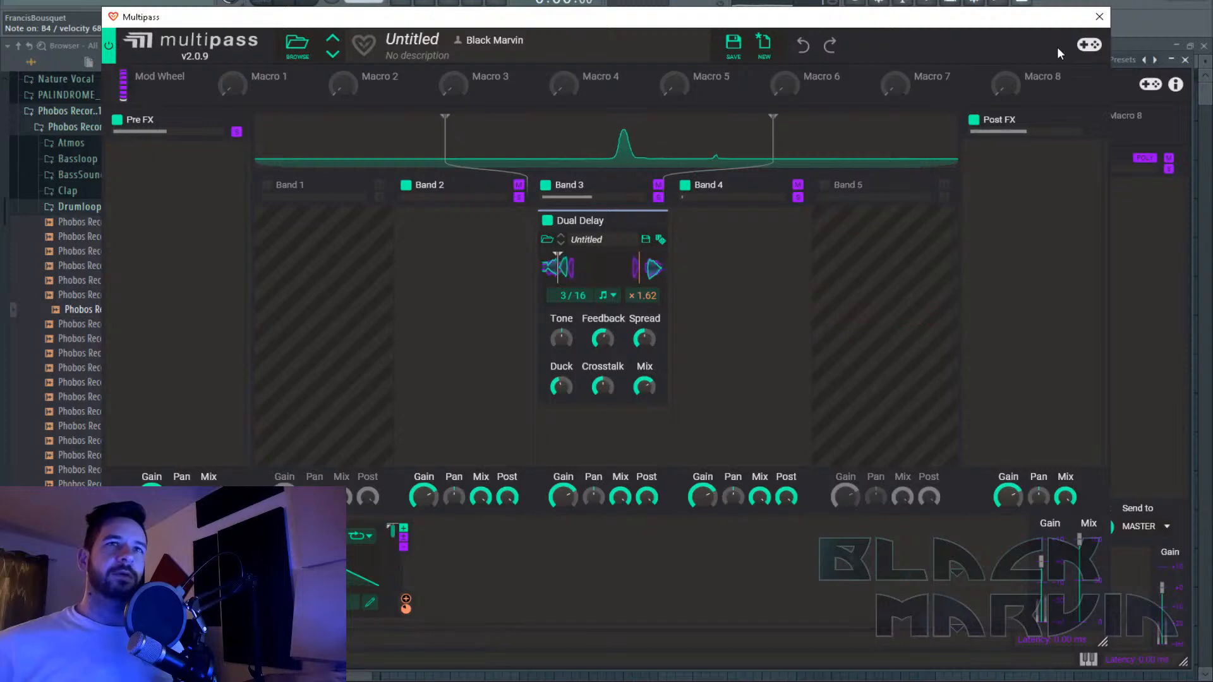
click(1100, 17)
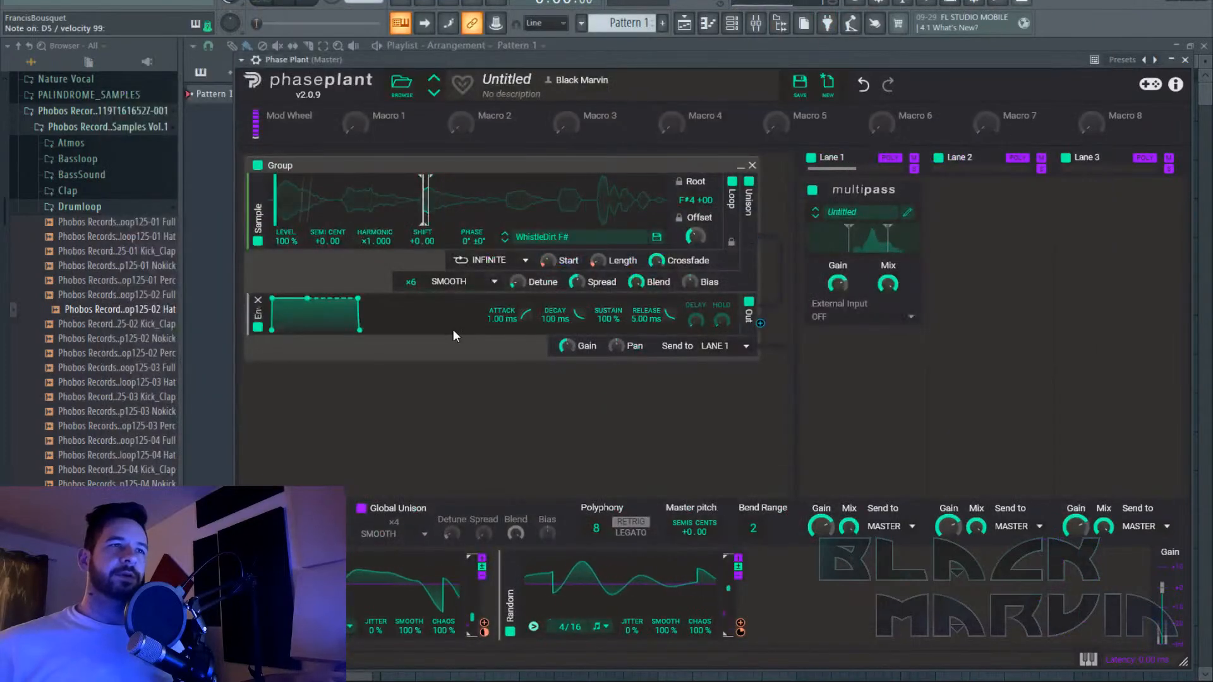
Set the envelope's attack to 263 ms and release to 26.8 ms, and raise the Sampler's unison to 8 voices with more detune.
drag(517, 321, 516, 297)
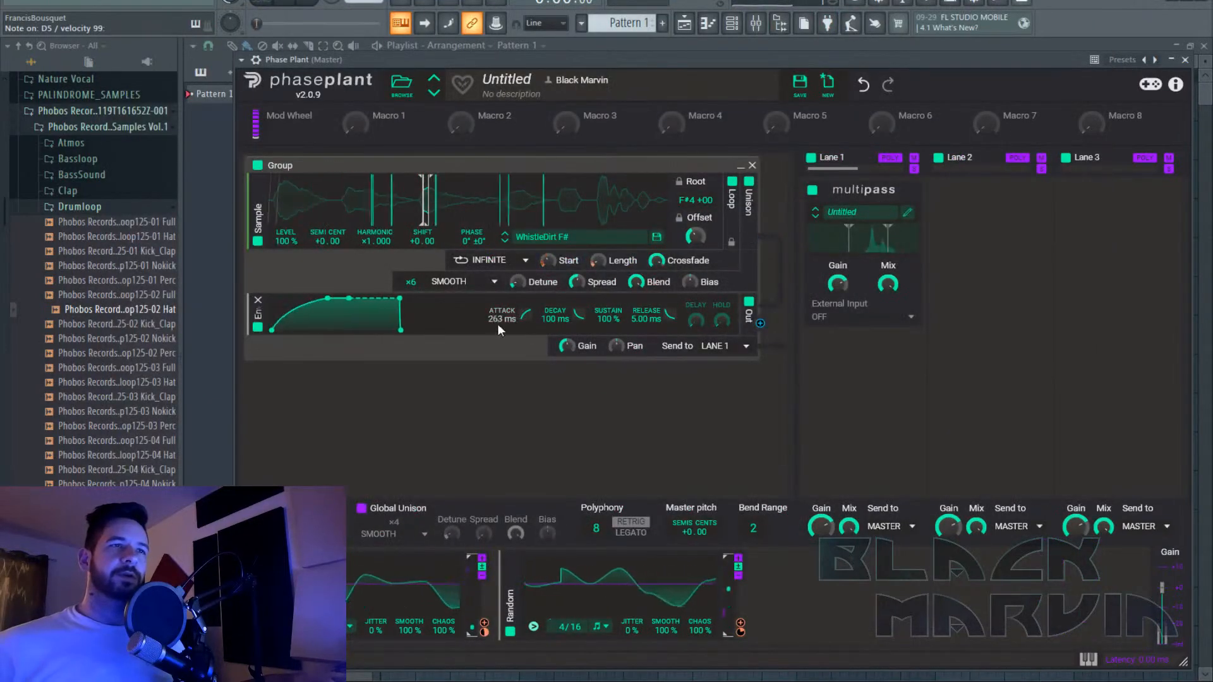
drag(638, 316, 642, 286)
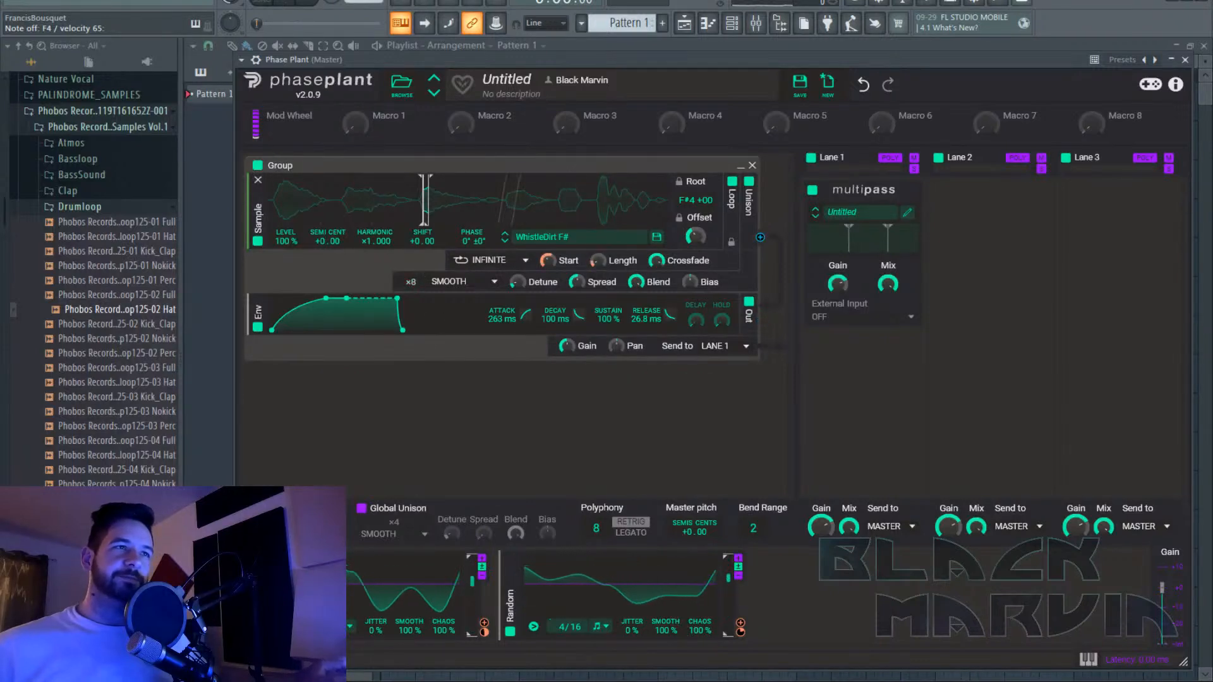
drag(517, 282, 518, 250)
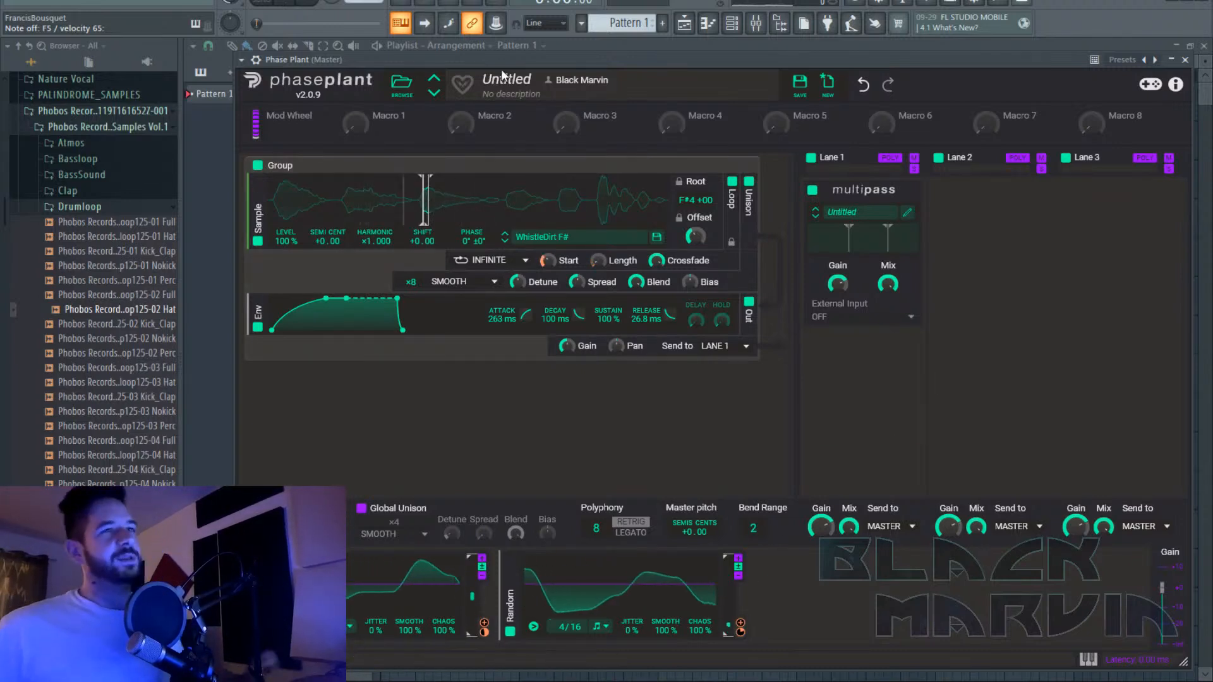
Try the Freq Stack and Shepard unison modes on the Sampler and return to Smooth.
click(462, 283)
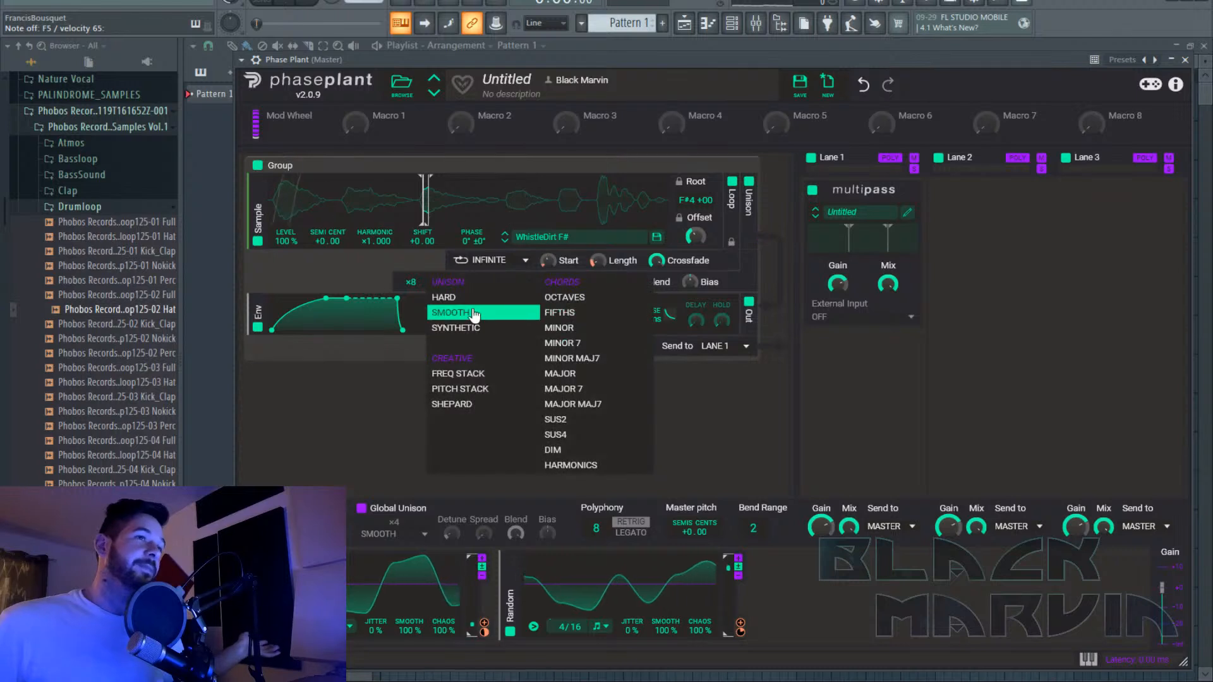
click(491, 379)
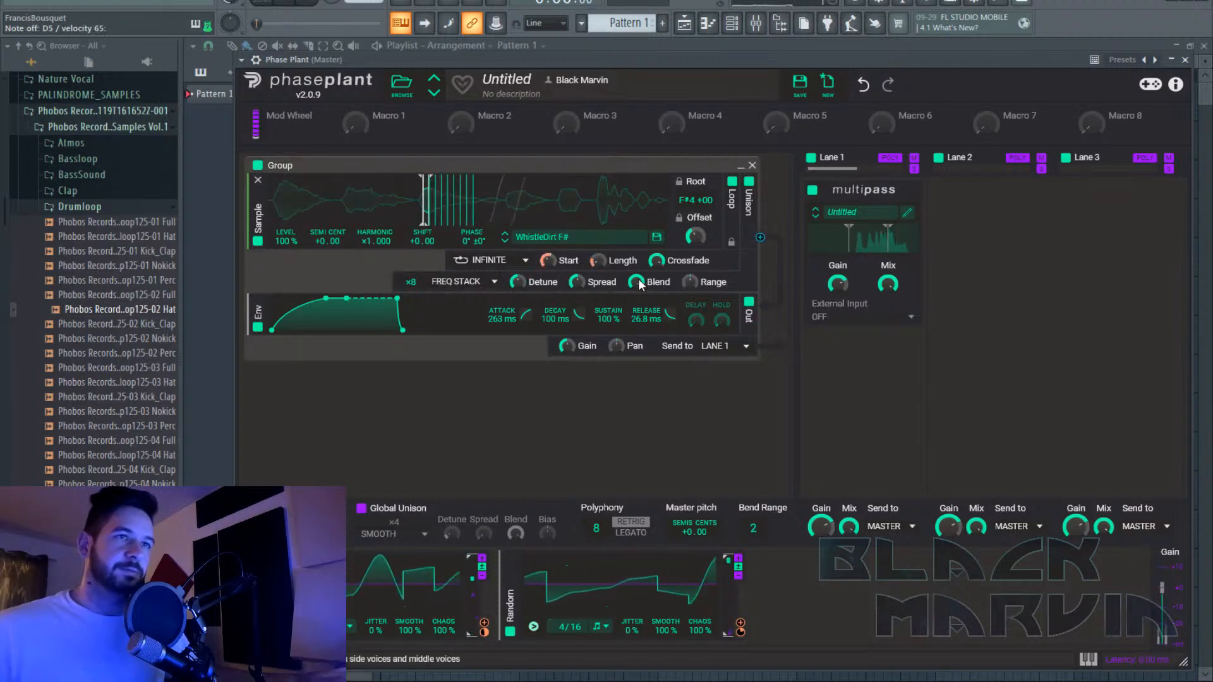
click(423, 284)
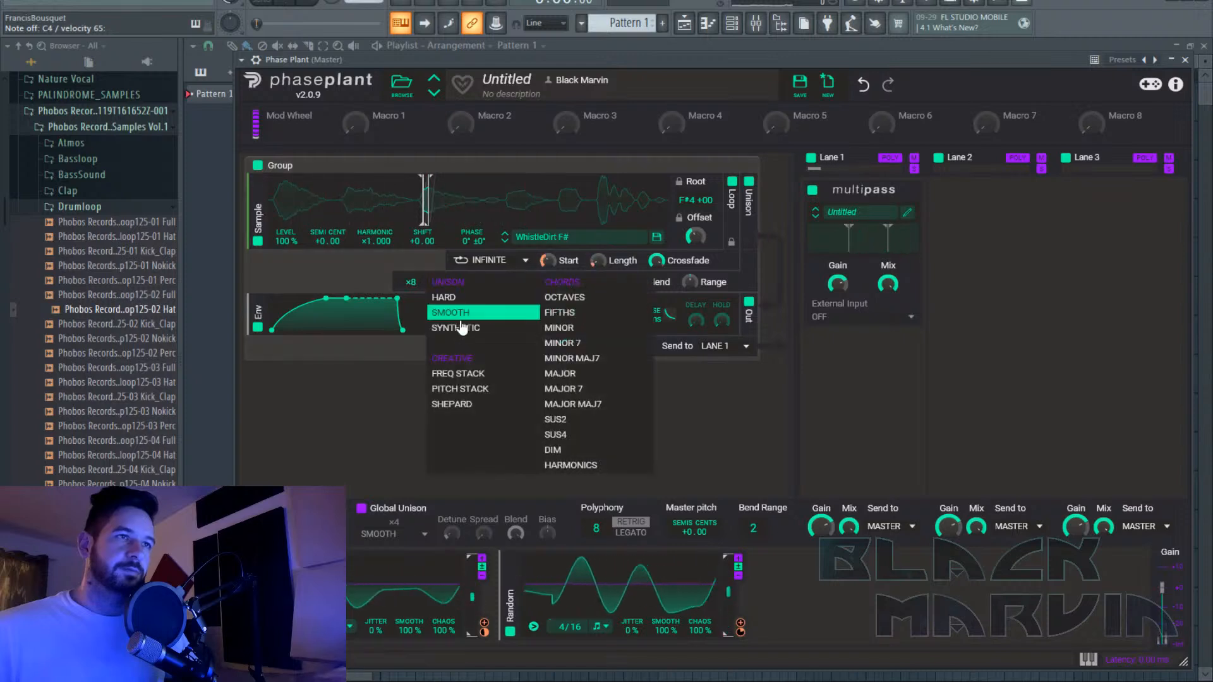
click(467, 402)
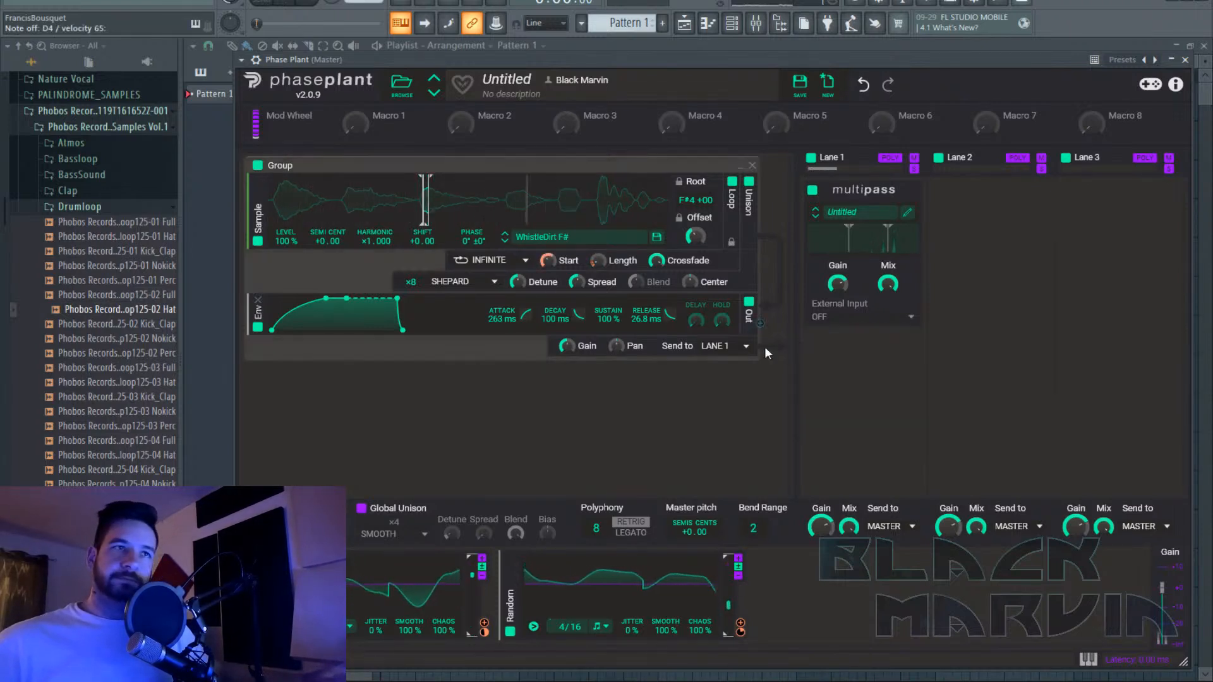
click(474, 285)
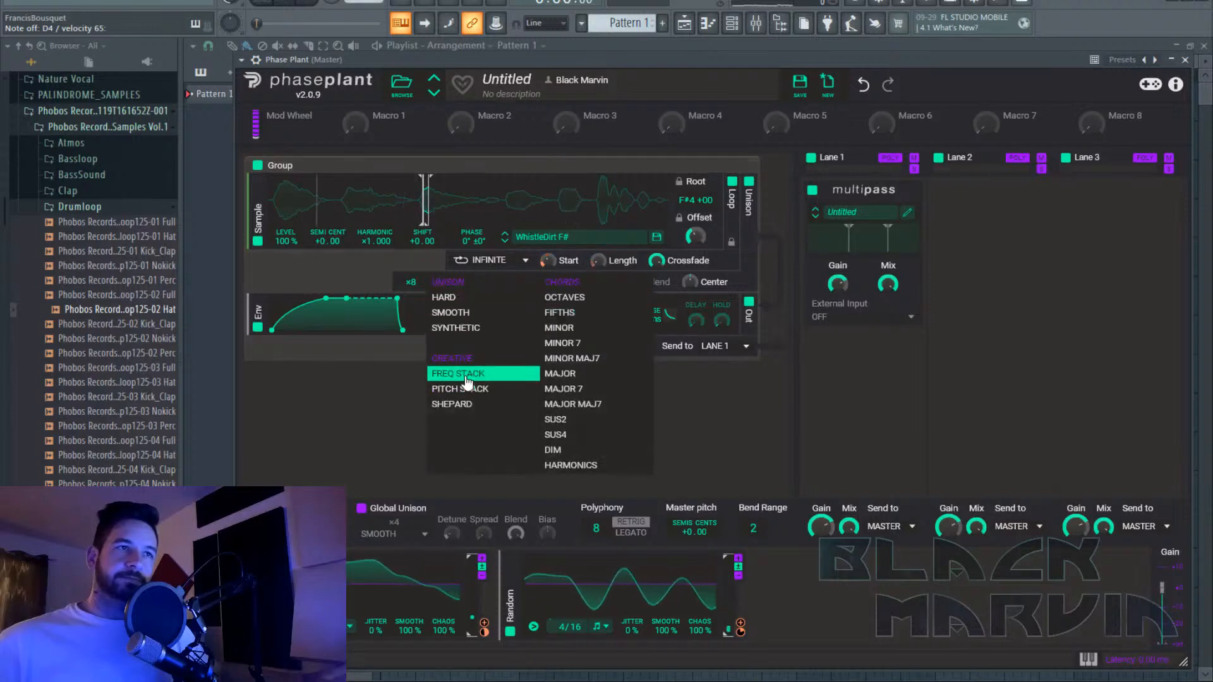
click(471, 314)
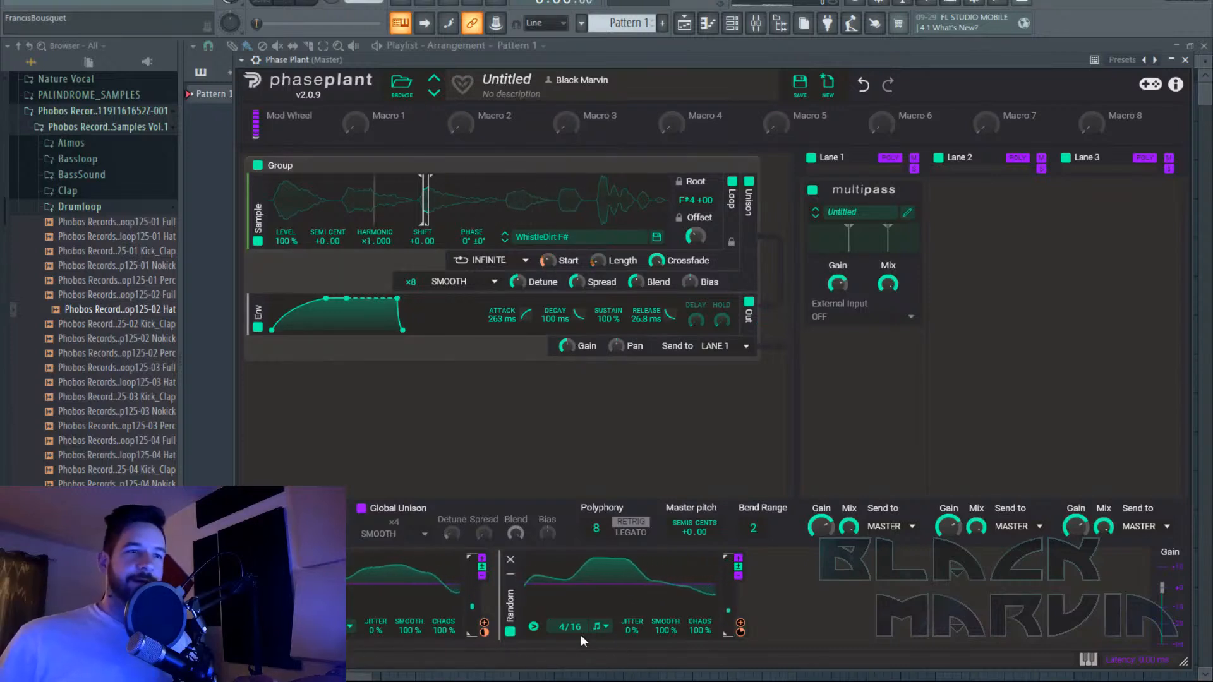
Try a rate of 12/16 on the duplicated Random modulator and return it to 4/16.
drag(561, 629, 561, 606)
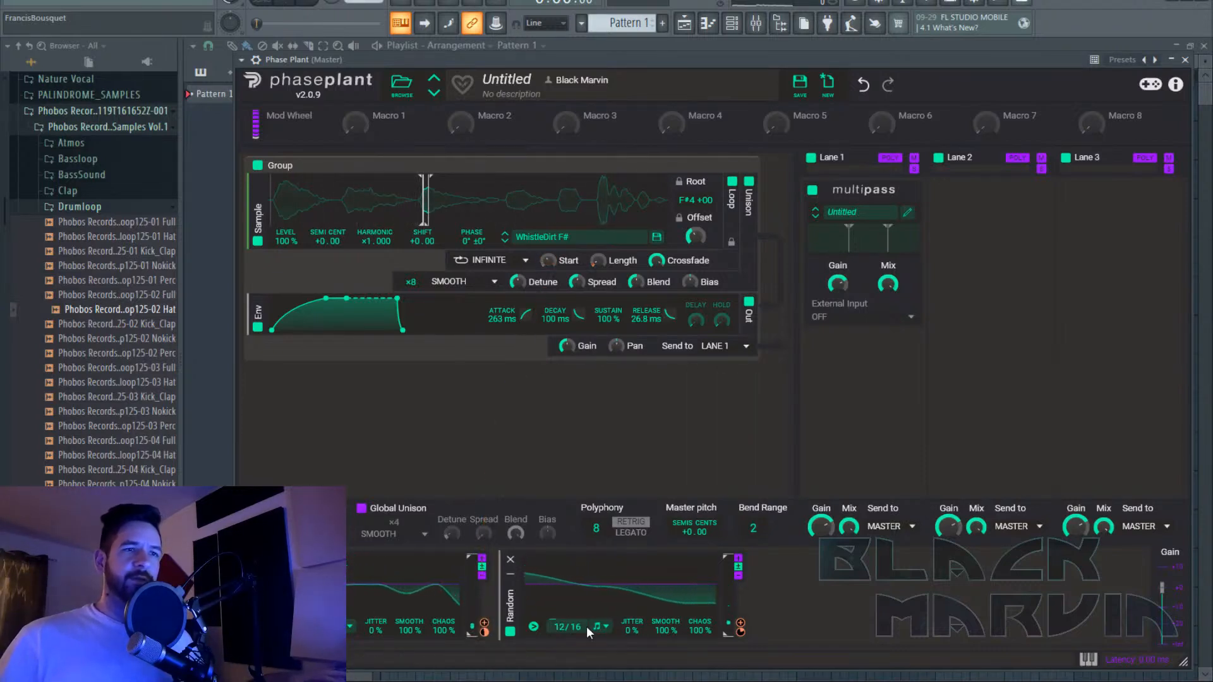
drag(556, 627, 556, 661)
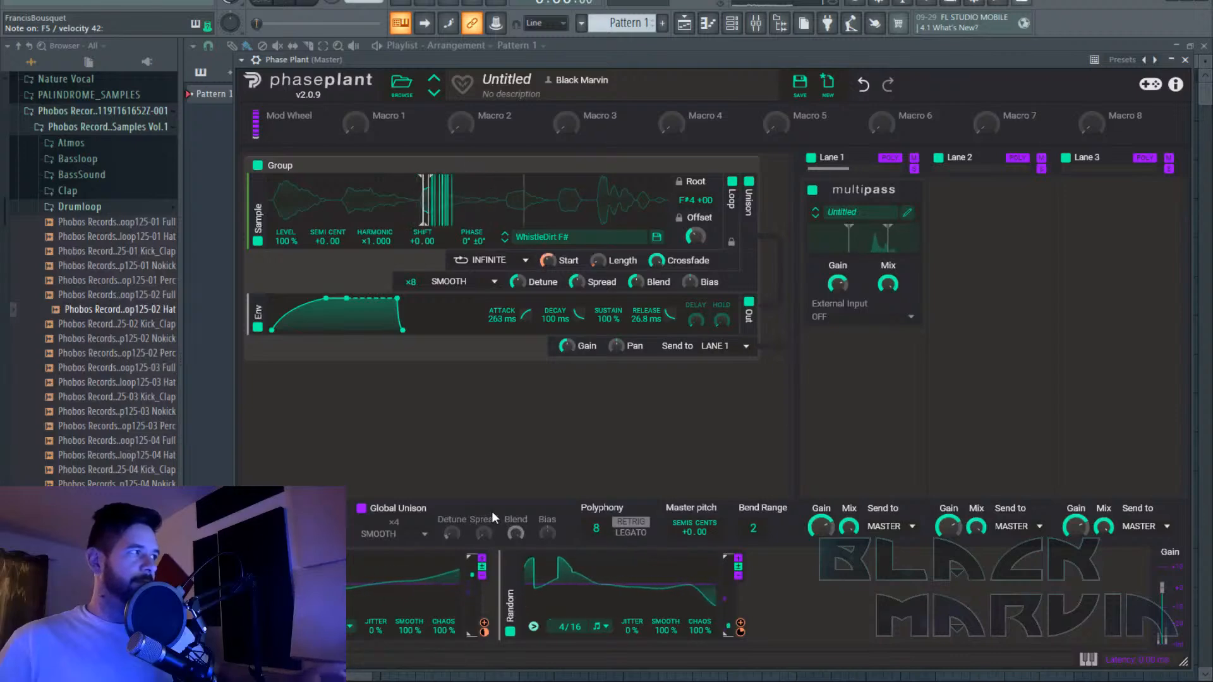
Duplicate the Dual Delay onto Band 4 of Multipass and set the copy's delay time to 4/16.
click(909, 215)
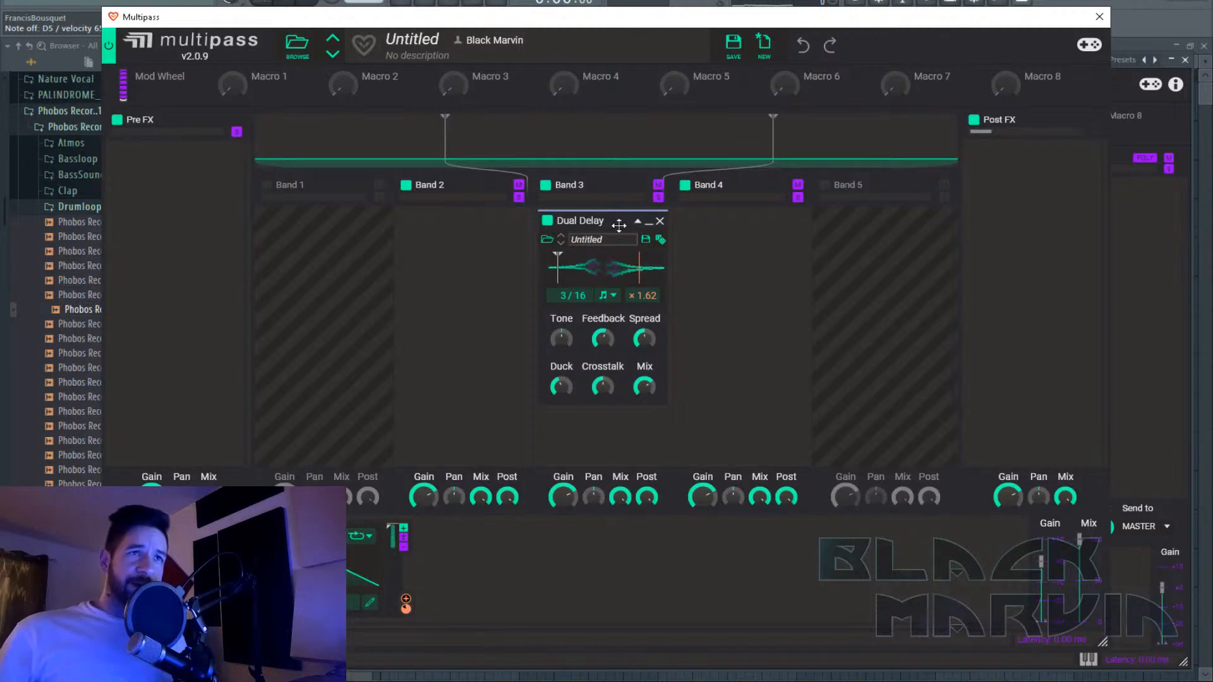
drag(608, 216, 728, 274)
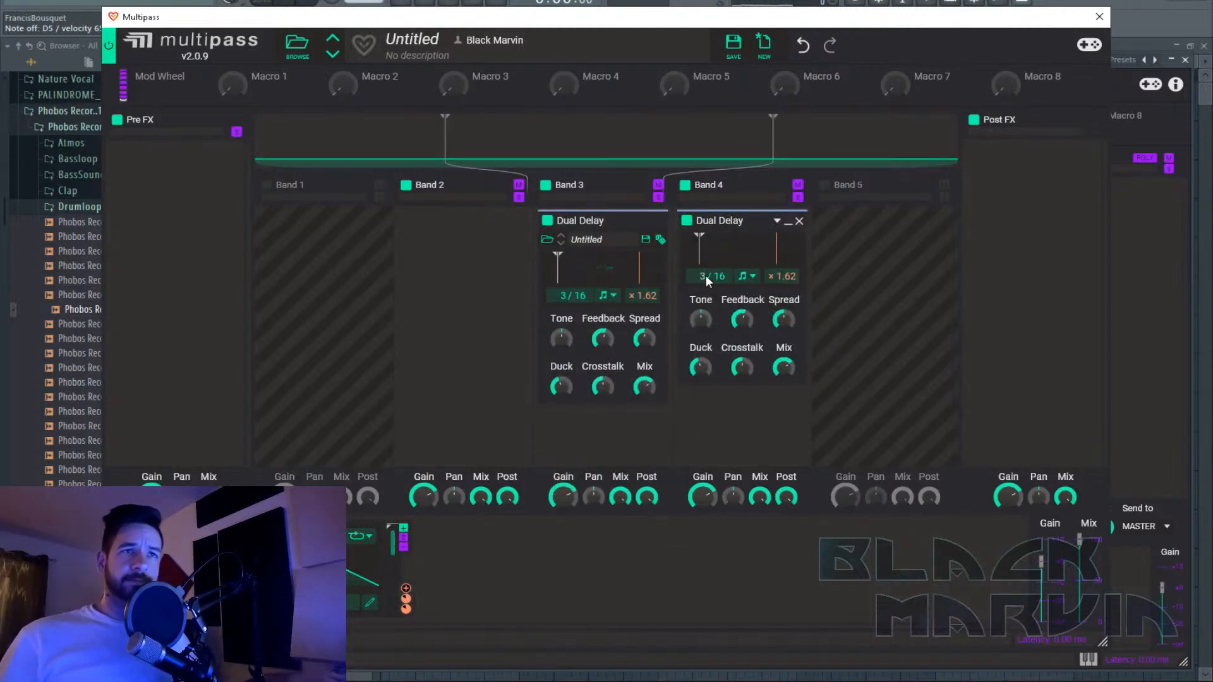
click(1099, 17)
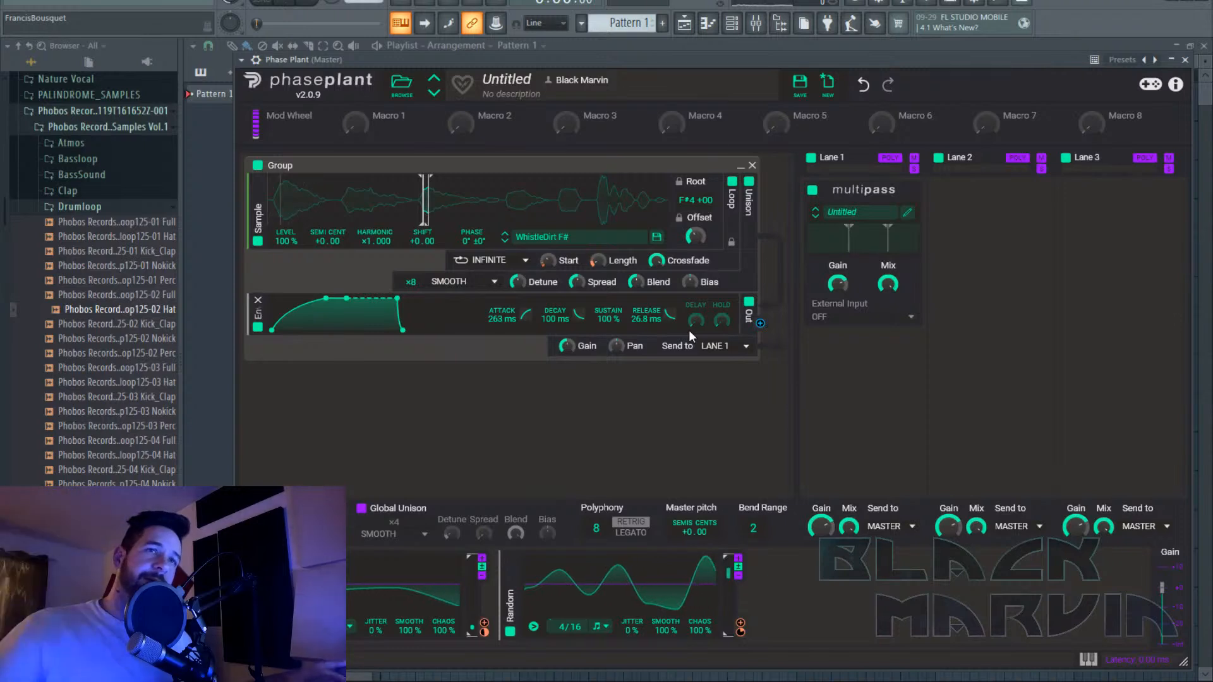
Lower the Multipass crossover between Band 3 and Band 4 to 1.41 kHz.
mouse_move(501, 424)
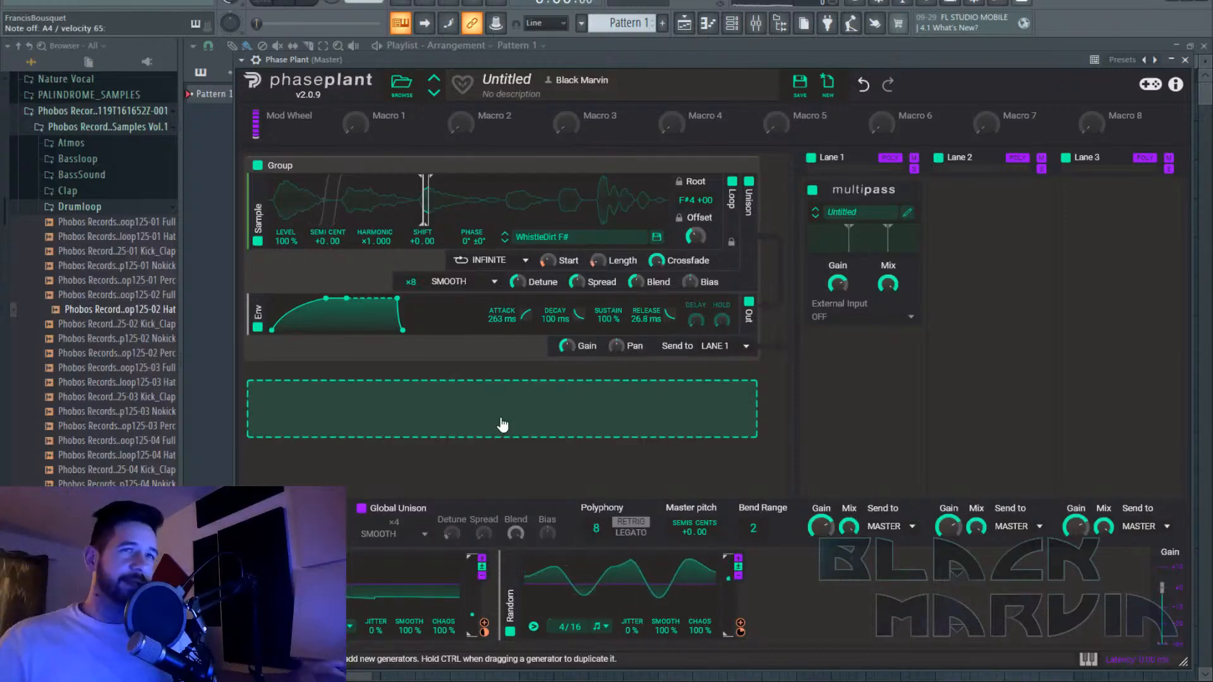
click(908, 215)
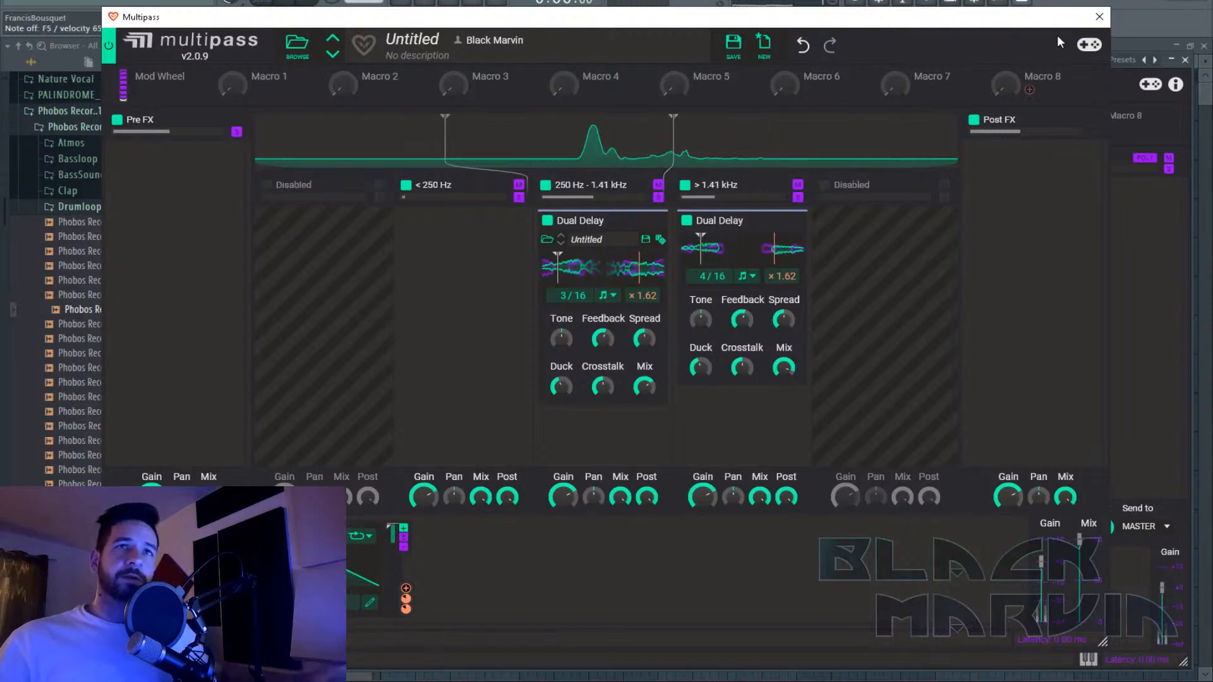
click(1100, 19)
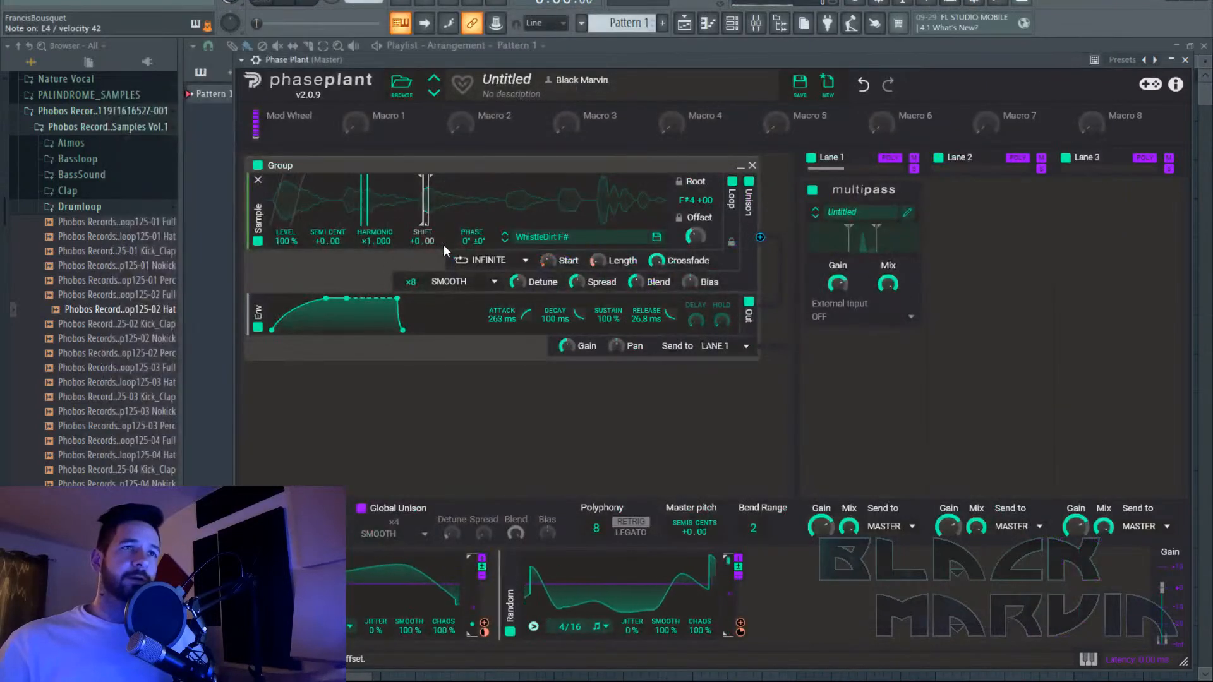
Duplicate the Sampler generator beneath the original and load the 5H-2 2+1 Fizz sample into the copy.
mouse_move(388, 377)
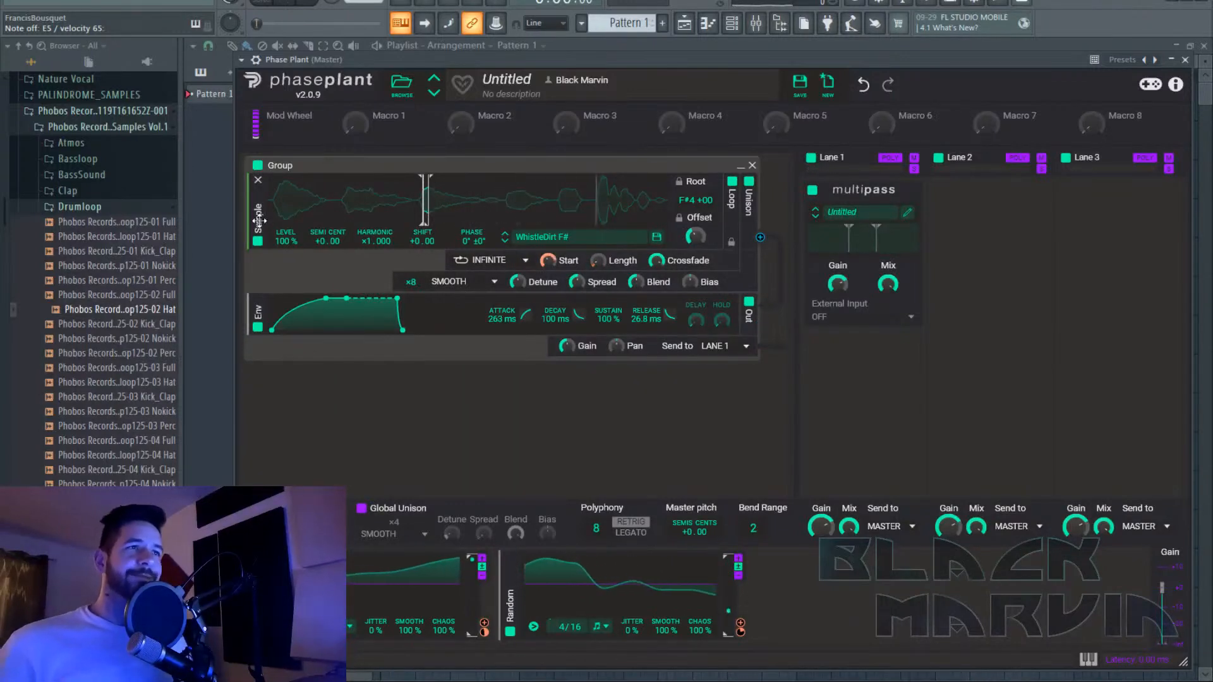
drag(259, 221, 258, 329)
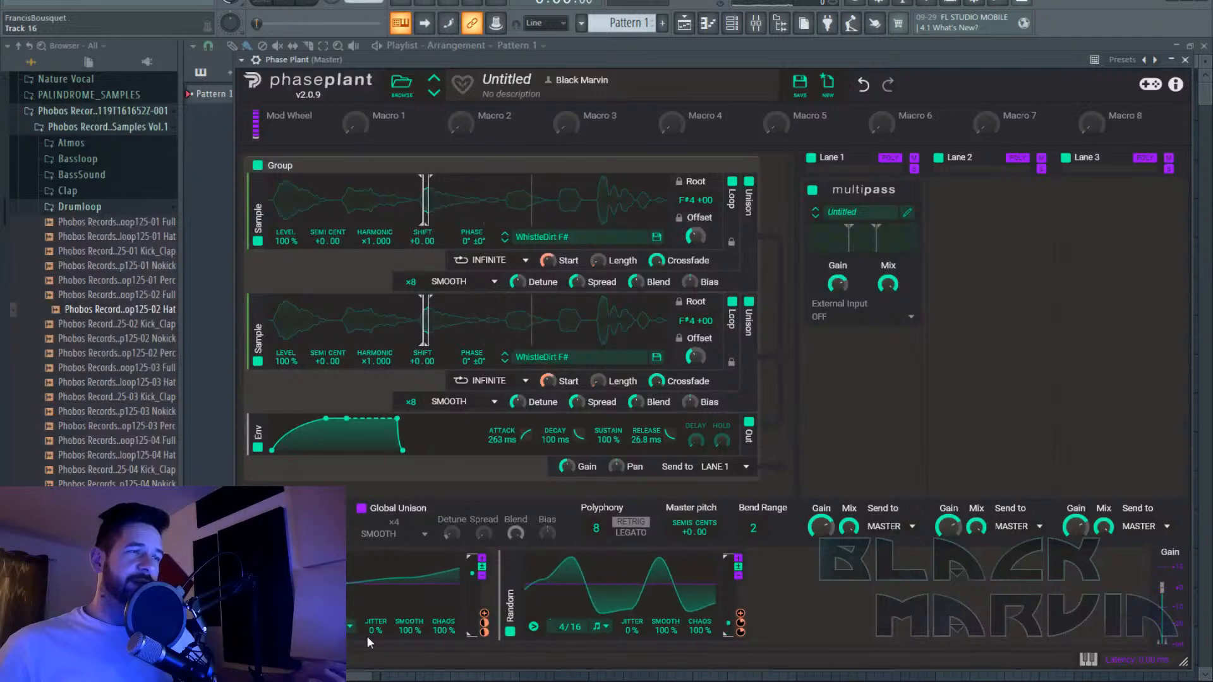
click(505, 362)
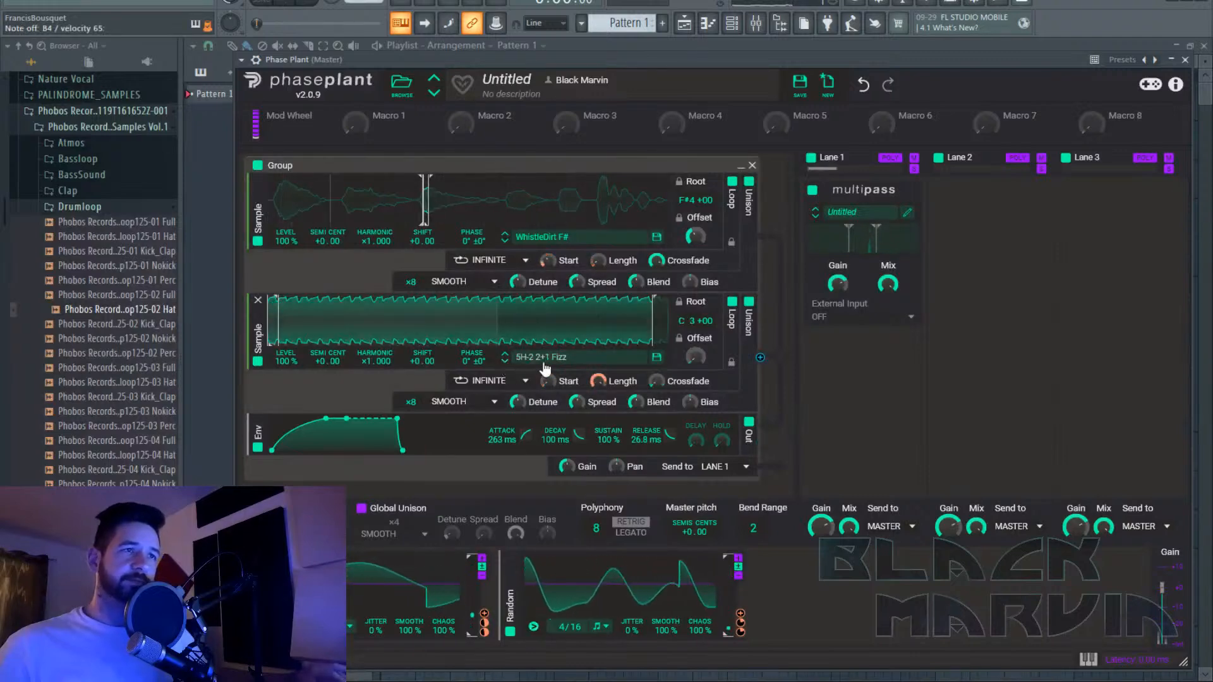
click(559, 357)
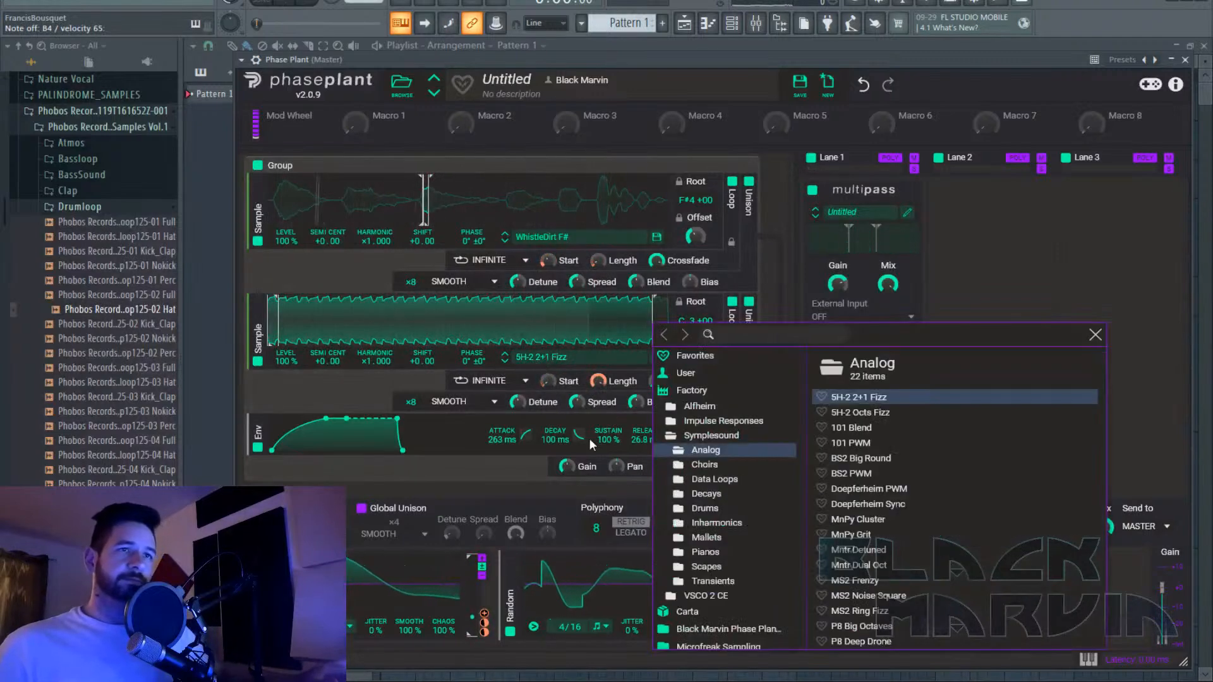
click(559, 479)
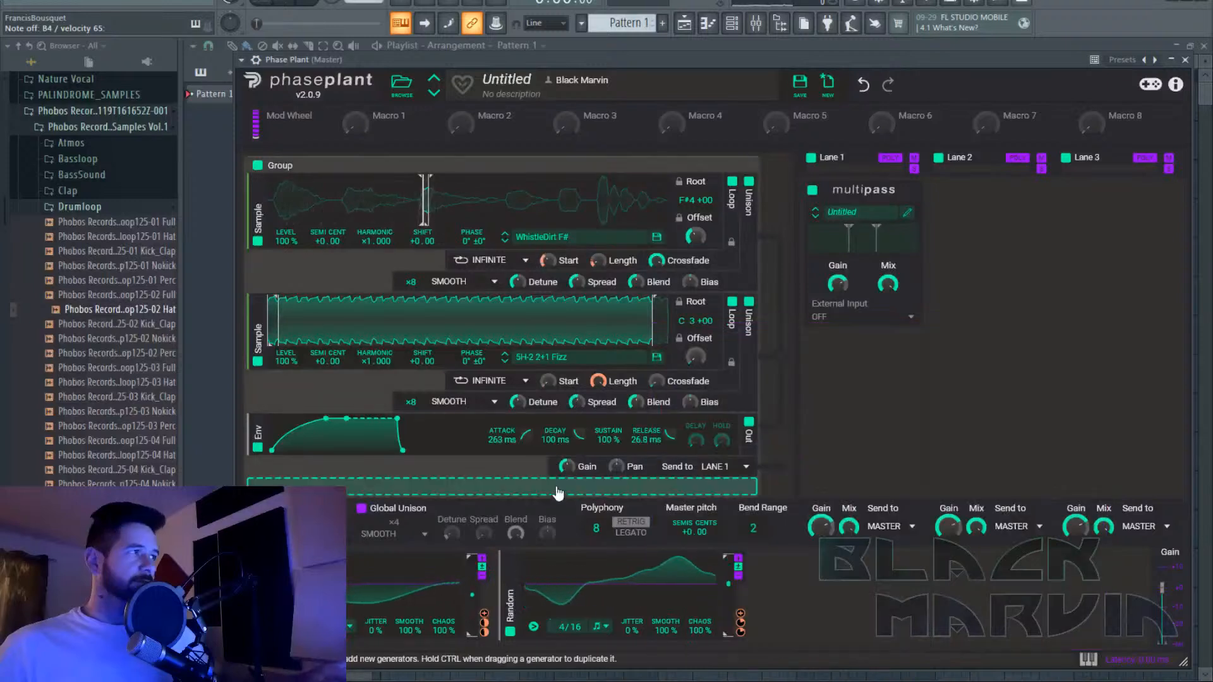
Try the 5H-2 Octs Fizz sample in the second Sampler and replace it with Tenor Choir from the Symplesound Choirs folder.
mouse_move(456, 681)
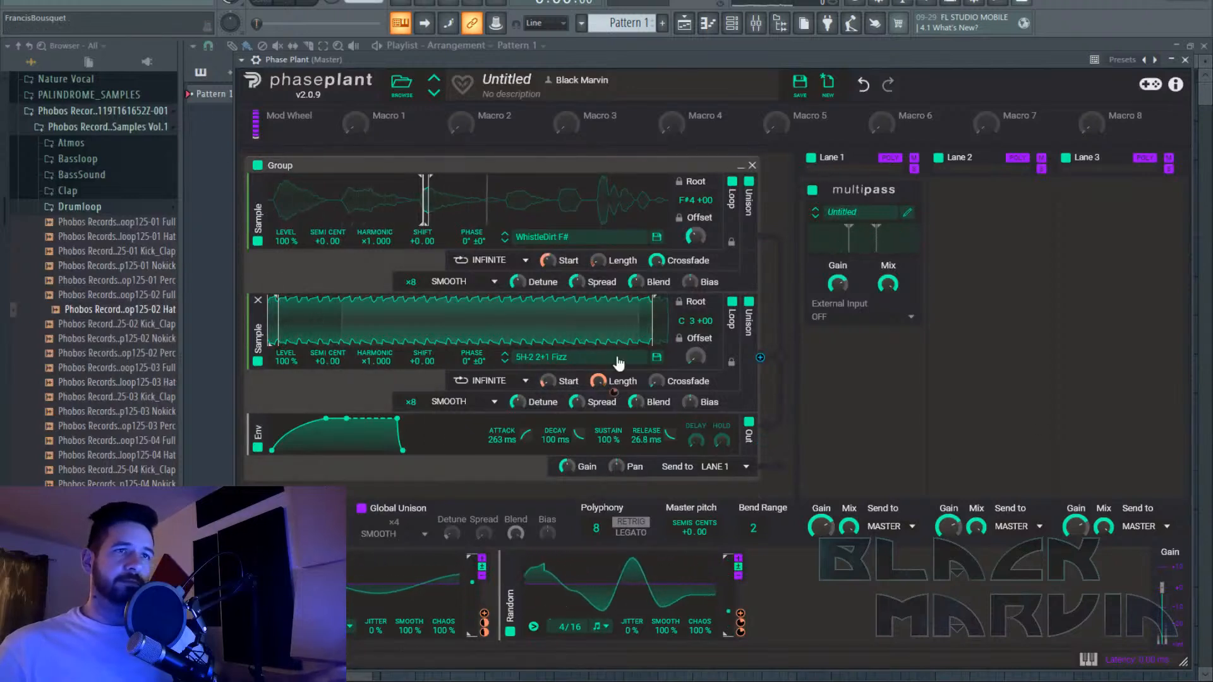
click(505, 363)
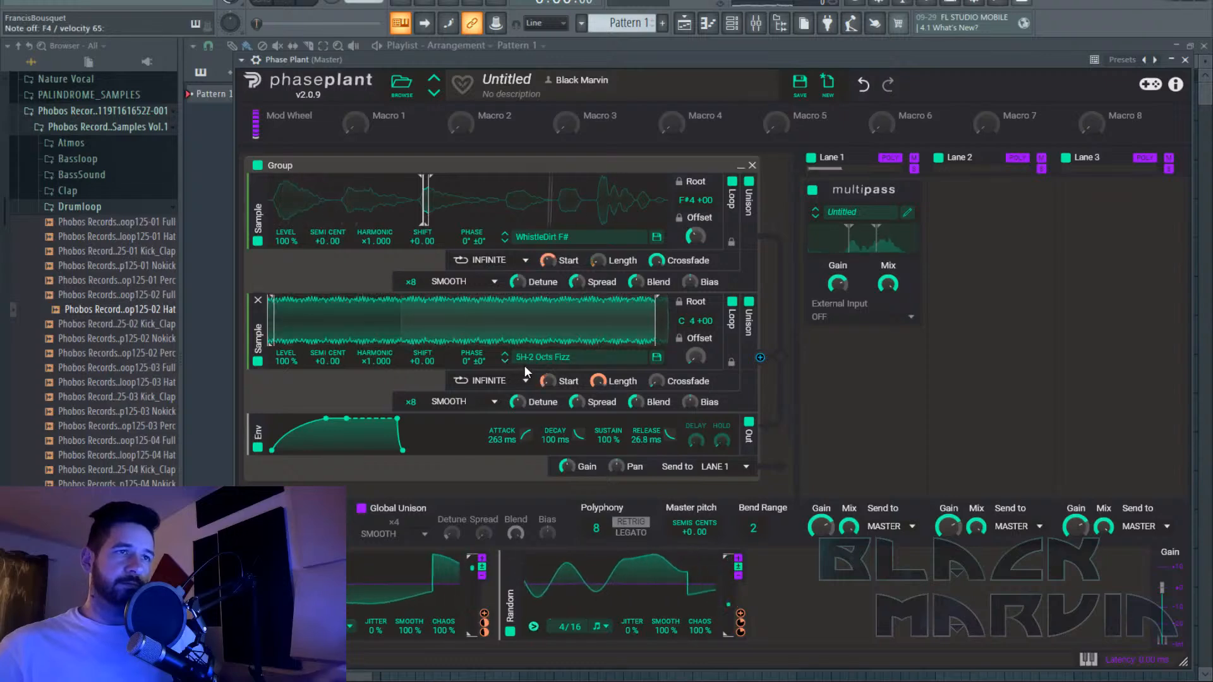
click(528, 358)
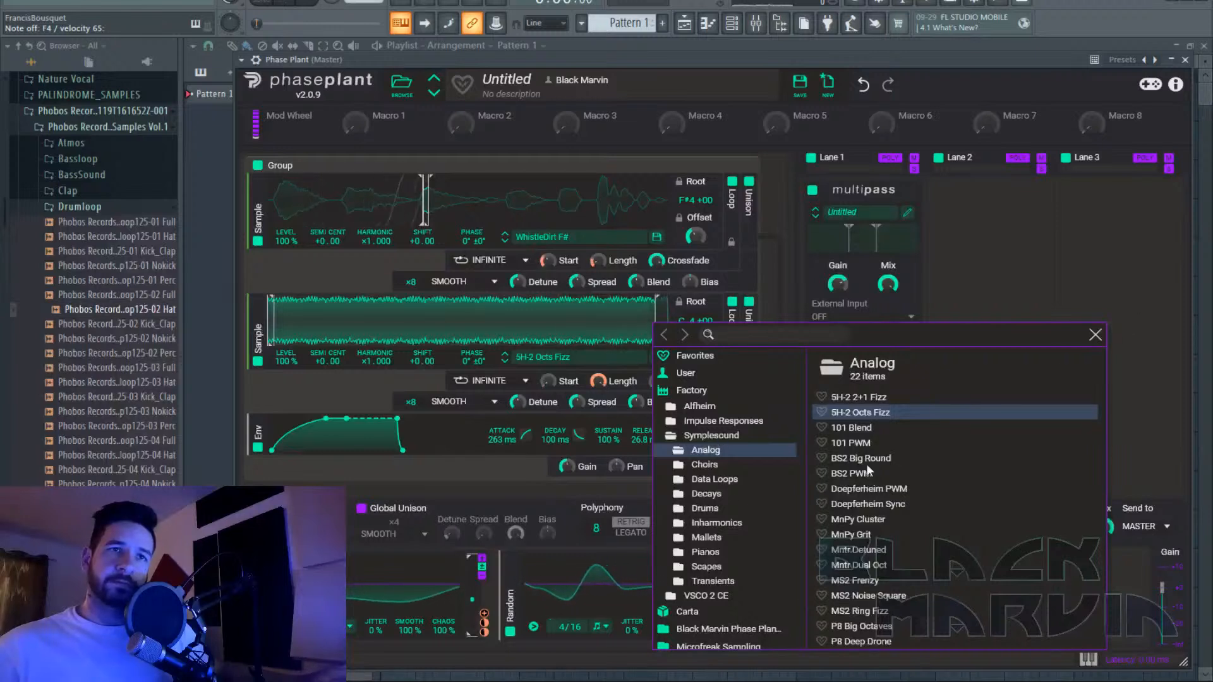
click(743, 466)
click(847, 459)
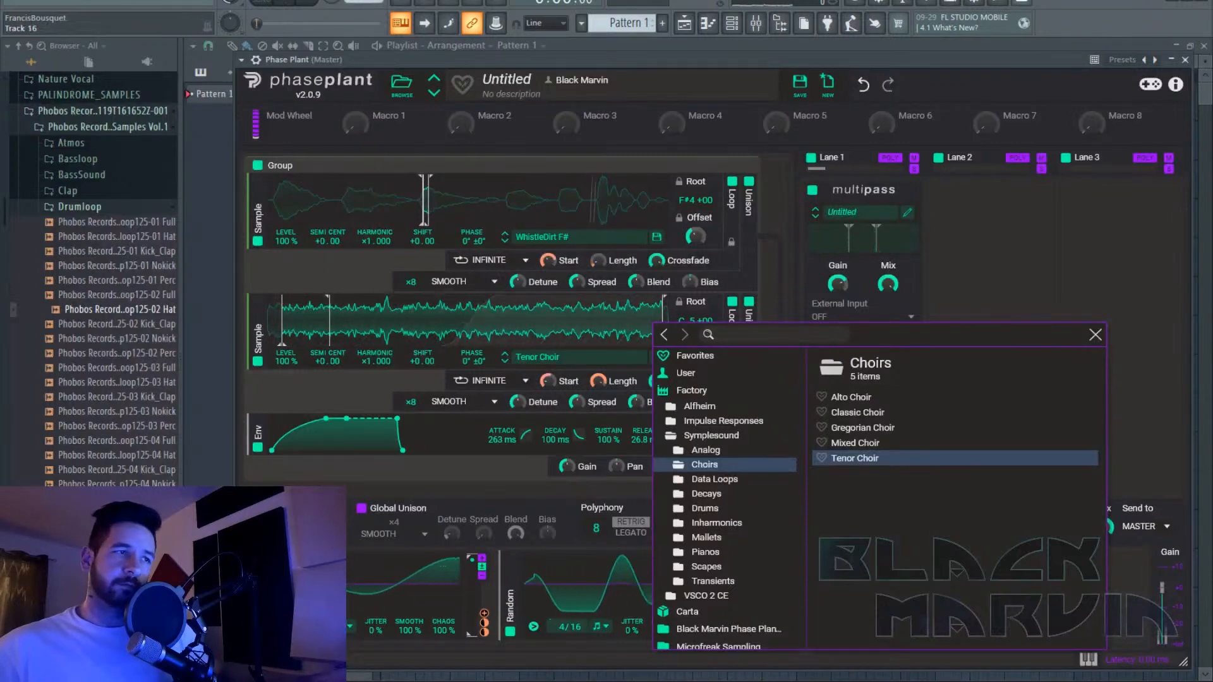
Open the Ice Temple Kit 140 BPM folder among the Sludge Grids samples and try its first two one-shots in the second Sampler.
scroll(101, 272, up, 15)
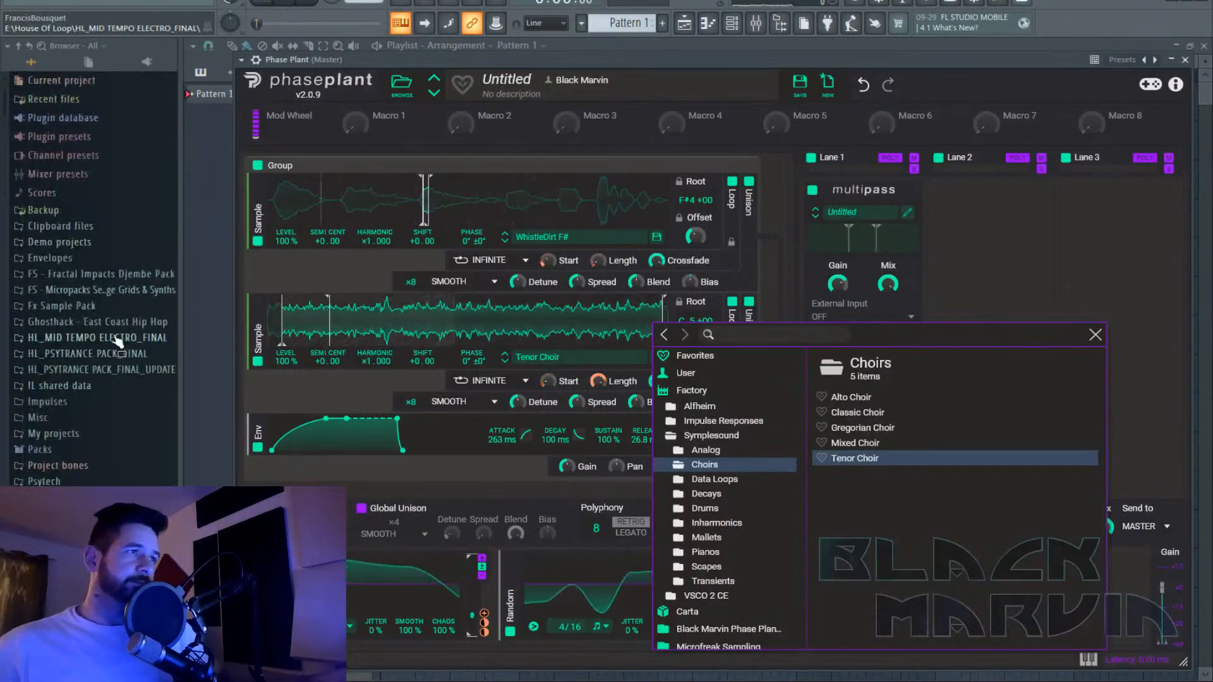
click(104, 290)
click(104, 308)
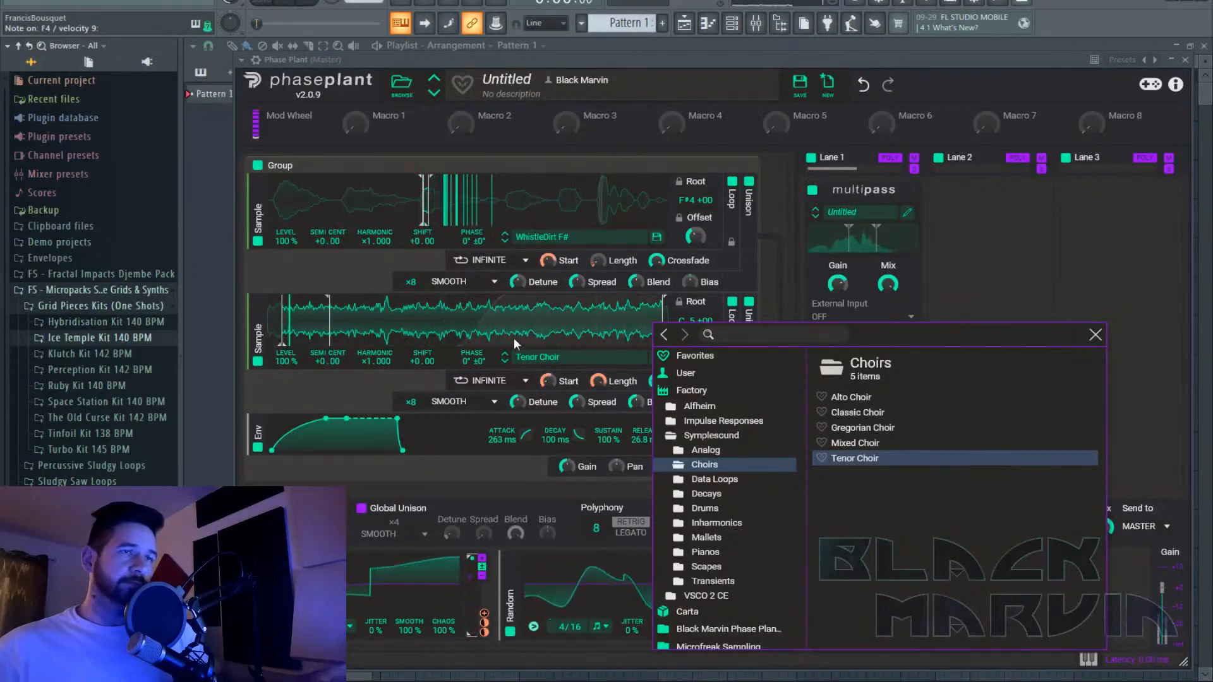
click(100, 338)
drag(117, 353, 500, 341)
drag(136, 370, 430, 325)
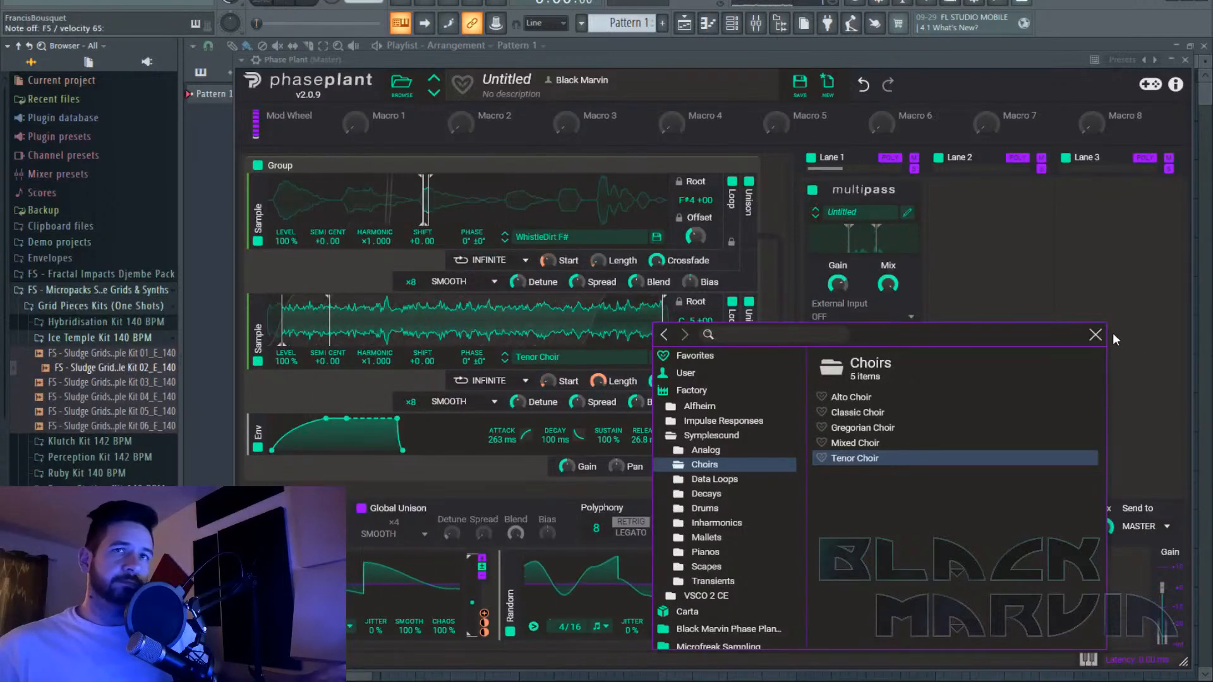
Set the Tenor Choir Sampler's unison to 5 voices and enable Global Unison with a higher spread.
click(1095, 334)
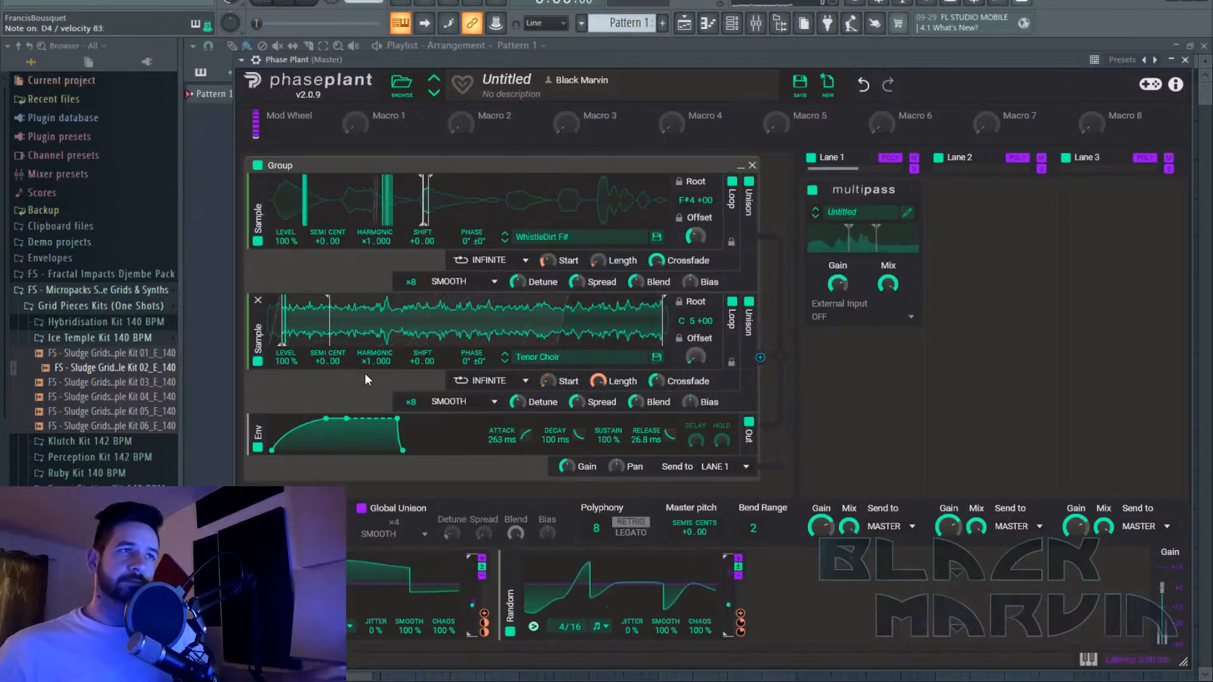
drag(412, 403, 412, 420)
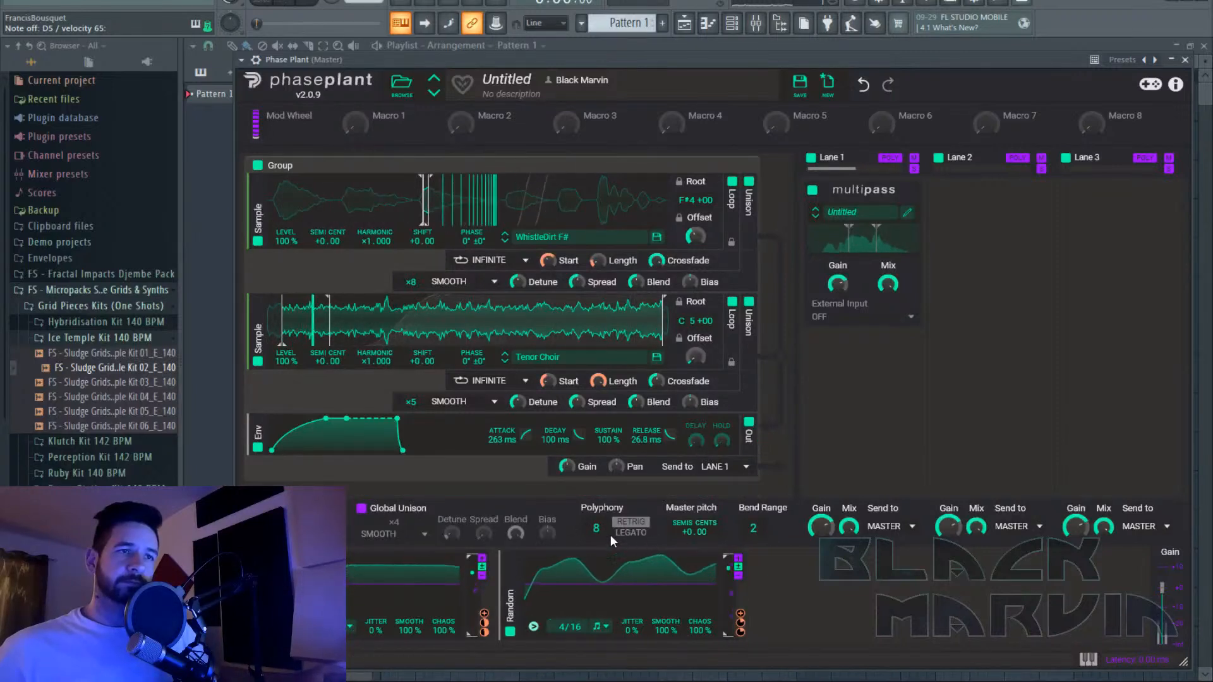
click(362, 509)
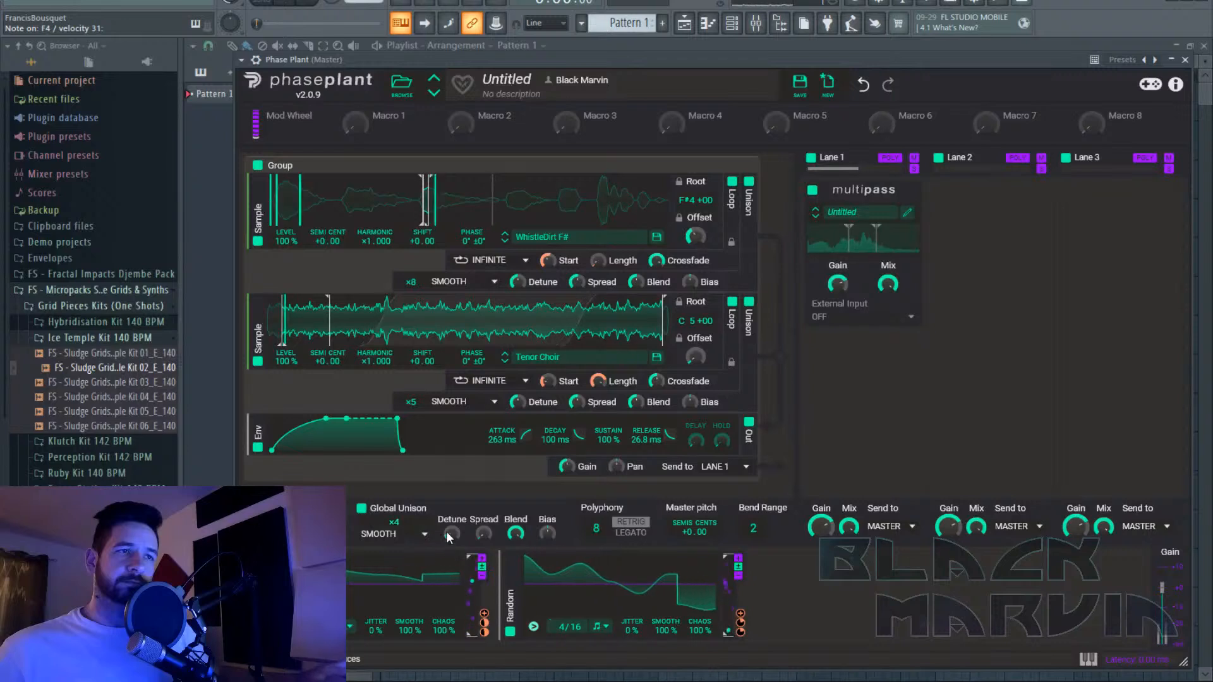
drag(487, 529, 487, 513)
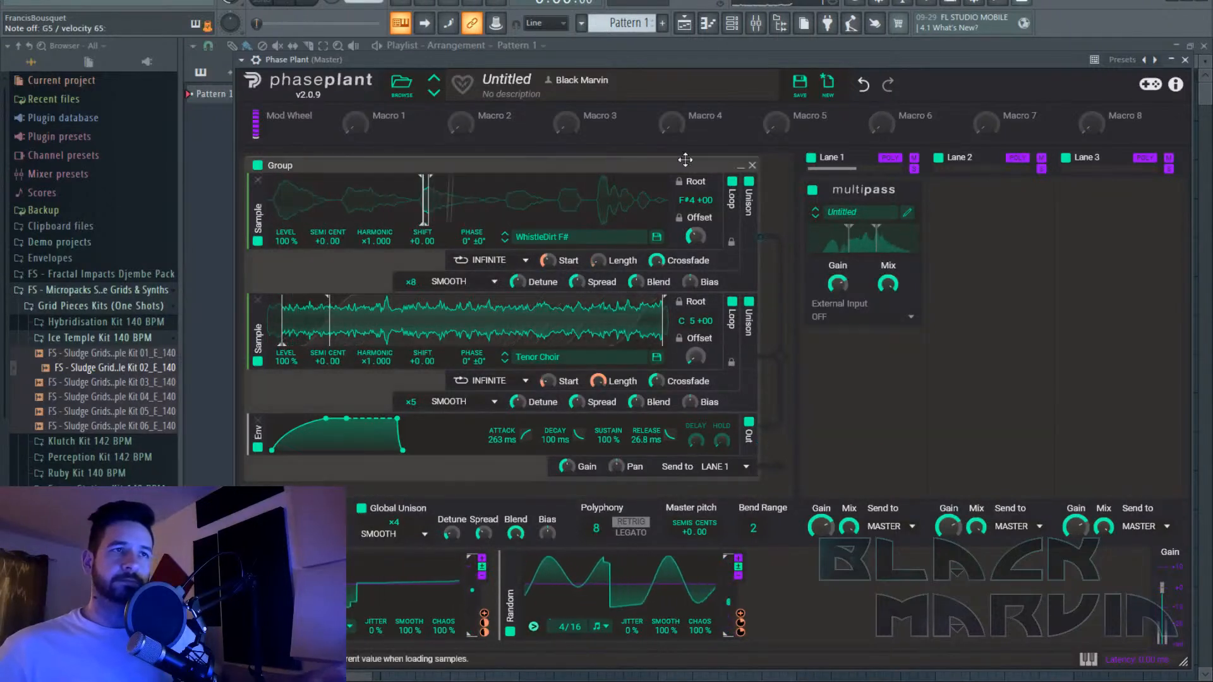
Try sending the sample group's output to Lane 2 and route it back to Lane 1.
scroll(730, 312, down, 1)
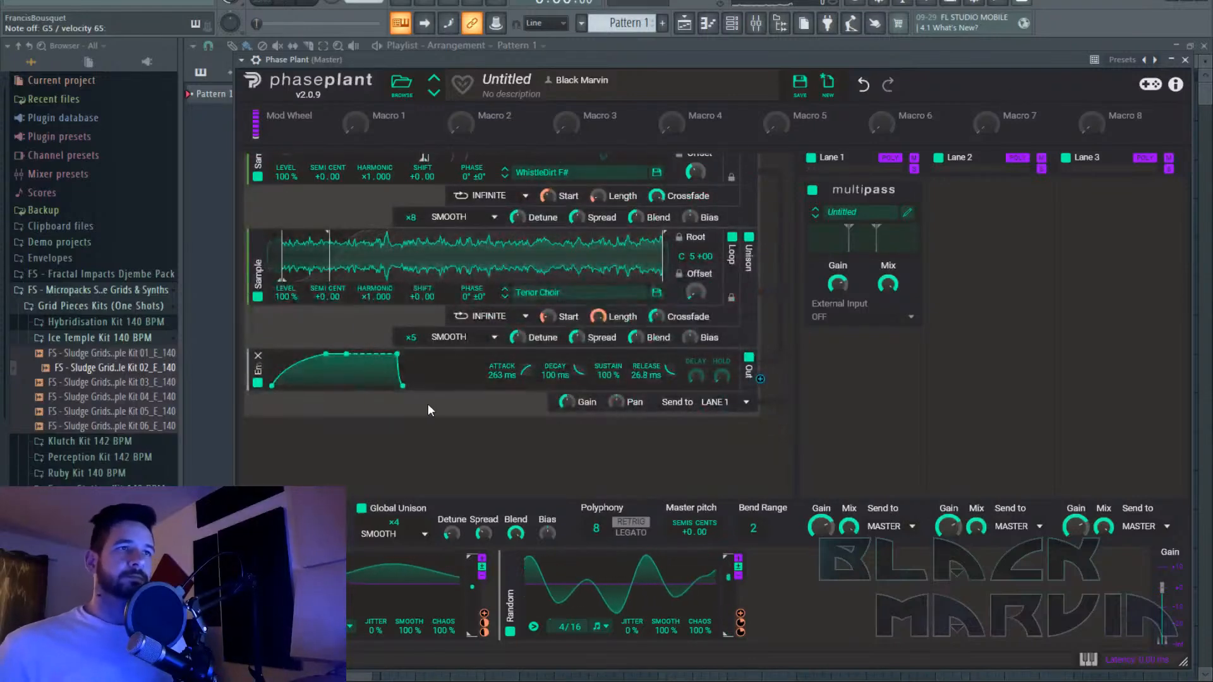
scroll(428, 407, up, 1)
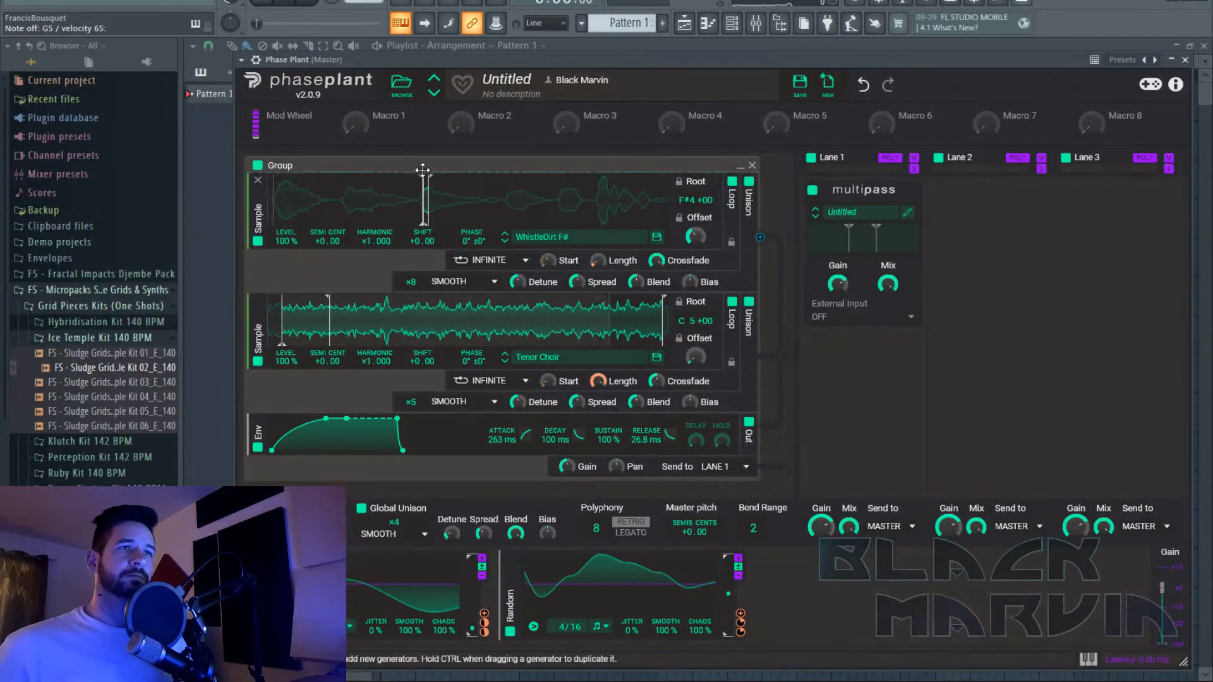
drag(424, 171, 427, 463)
scroll(631, 399, down, 2)
click(720, 403)
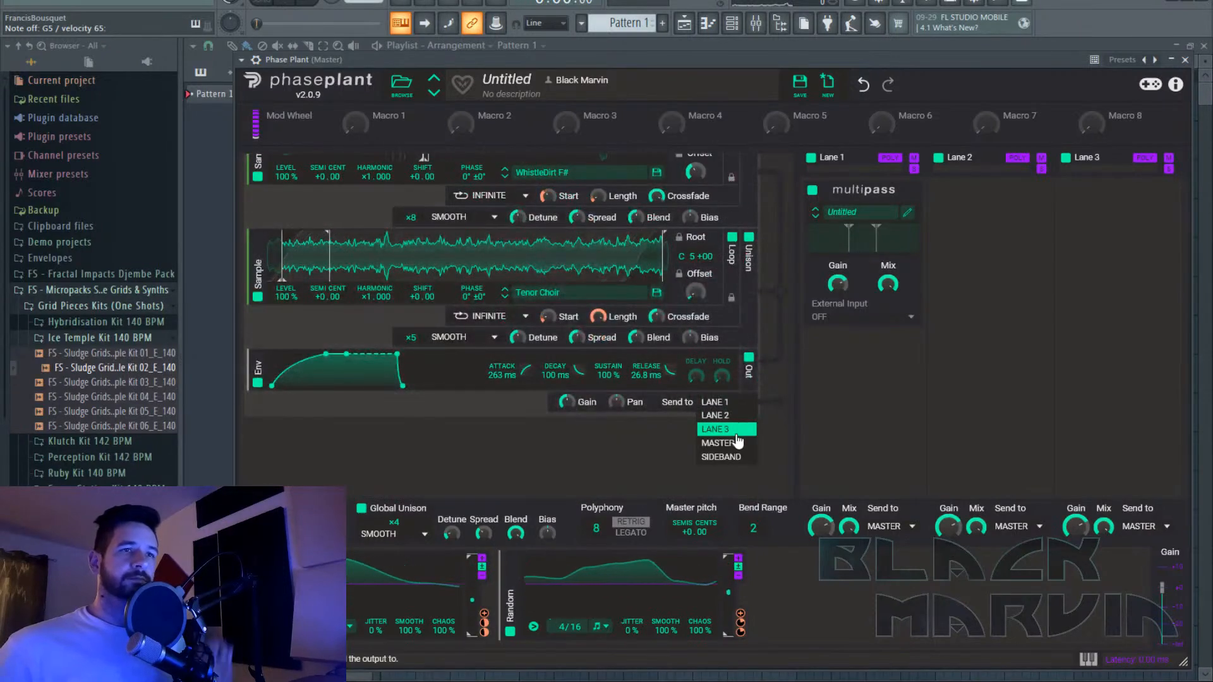
click(736, 420)
scroll(538, 364, up, 2)
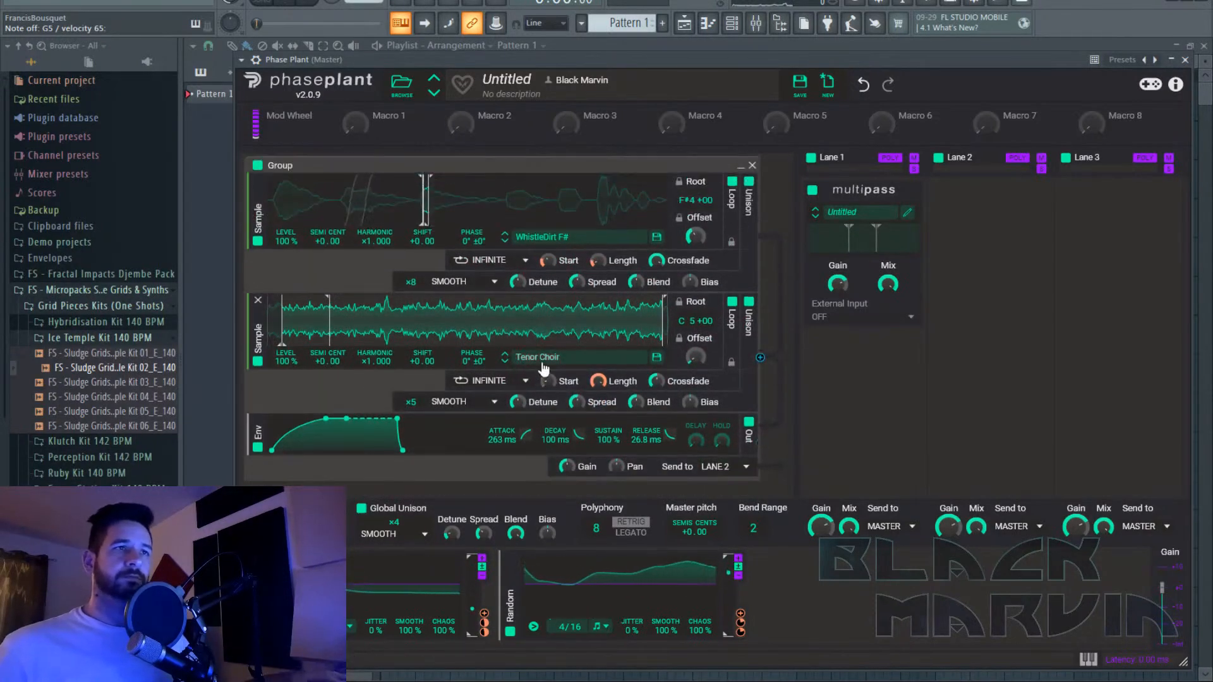
scroll(542, 368, down, 2)
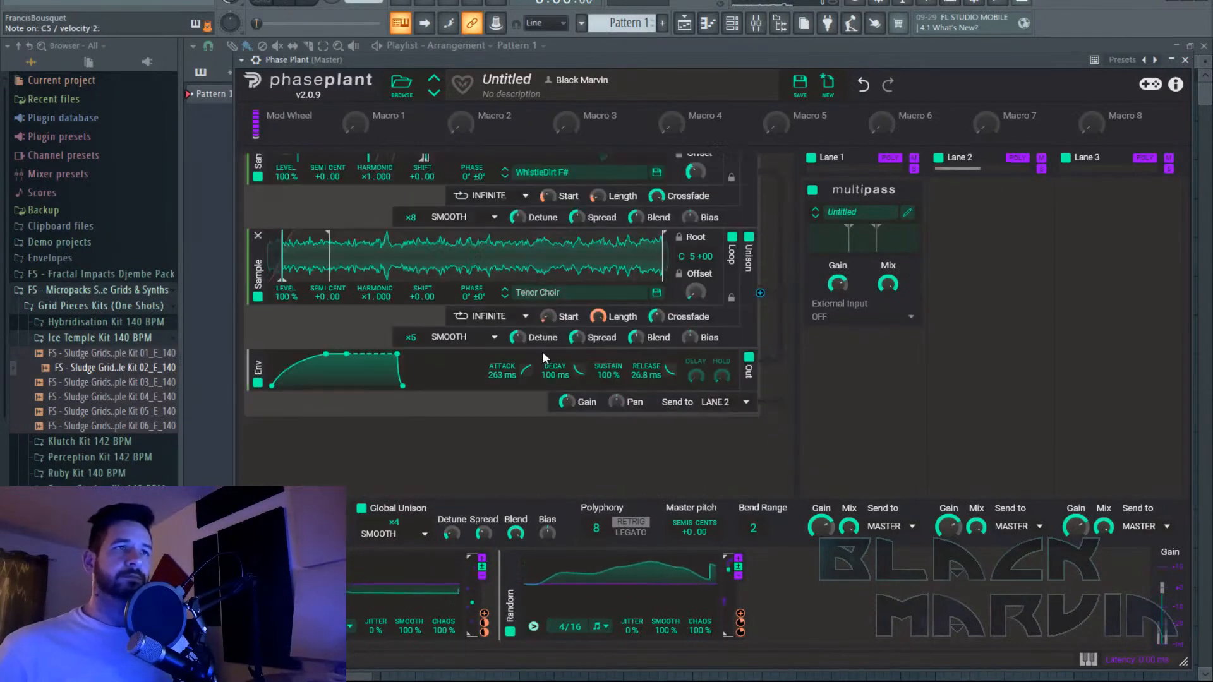
click(735, 404)
click(727, 412)
scroll(687, 403, up, 2)
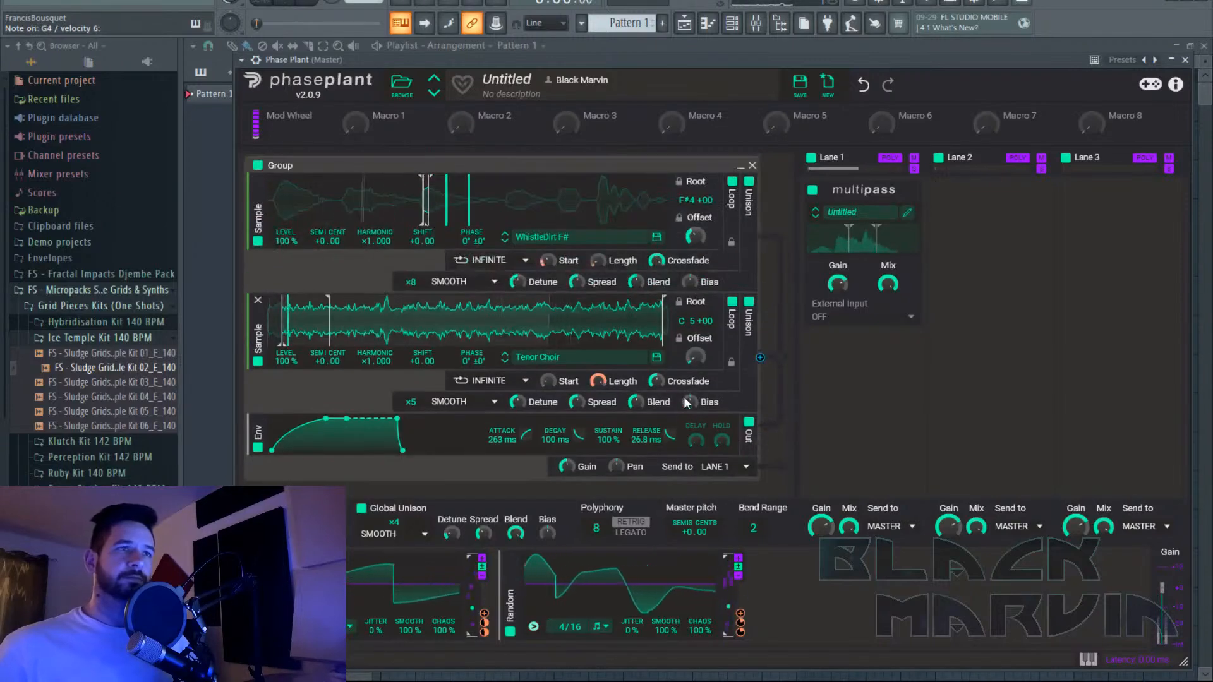
Examine the Multipass on Lane 1, including its crossovers and the Dual Delays on Band 3 and Band 4.
click(812, 191)
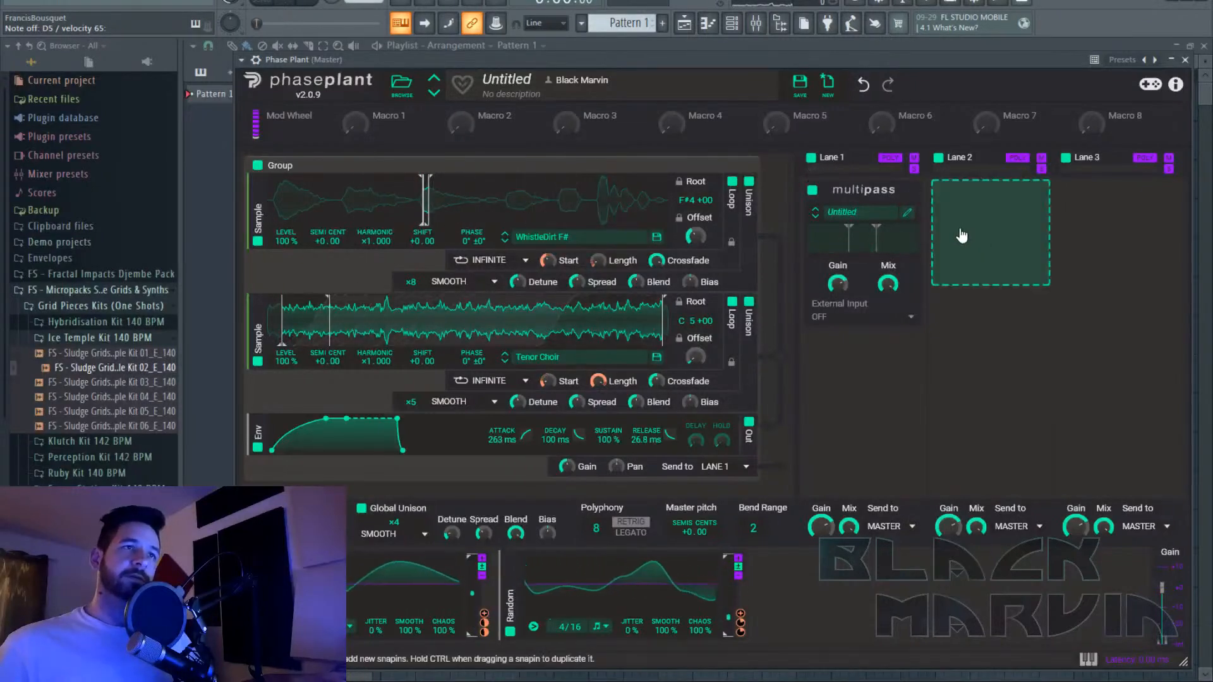
click(907, 212)
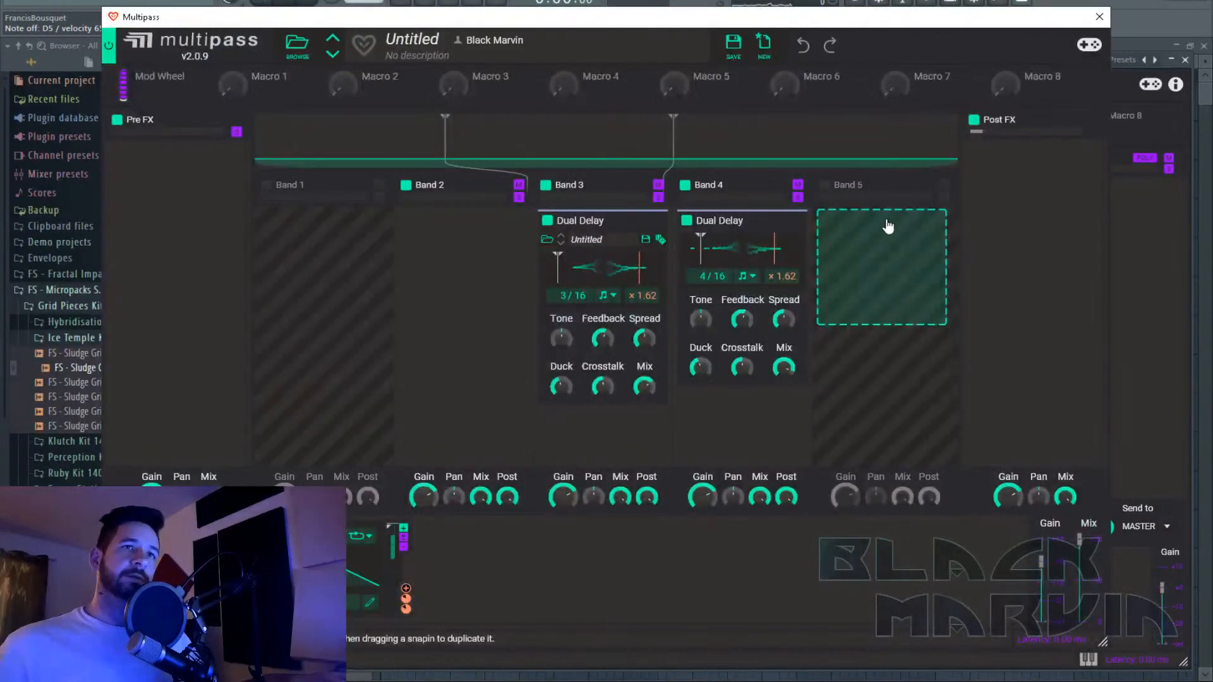
click(1099, 17)
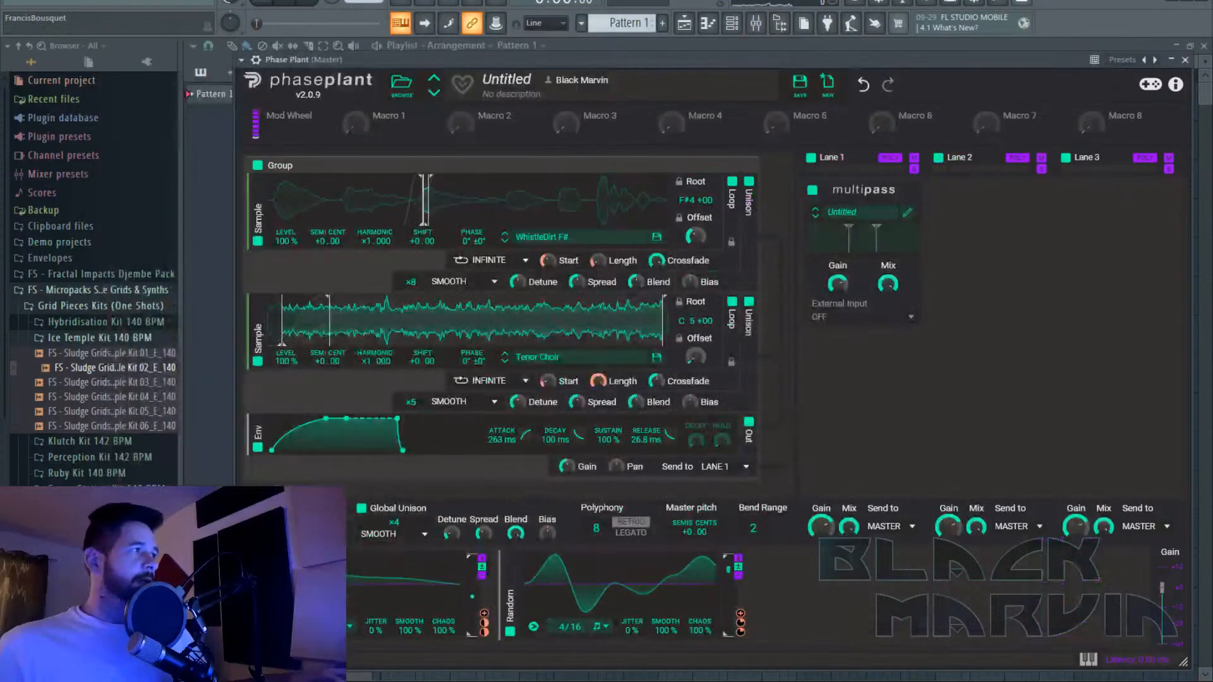
click(907, 213)
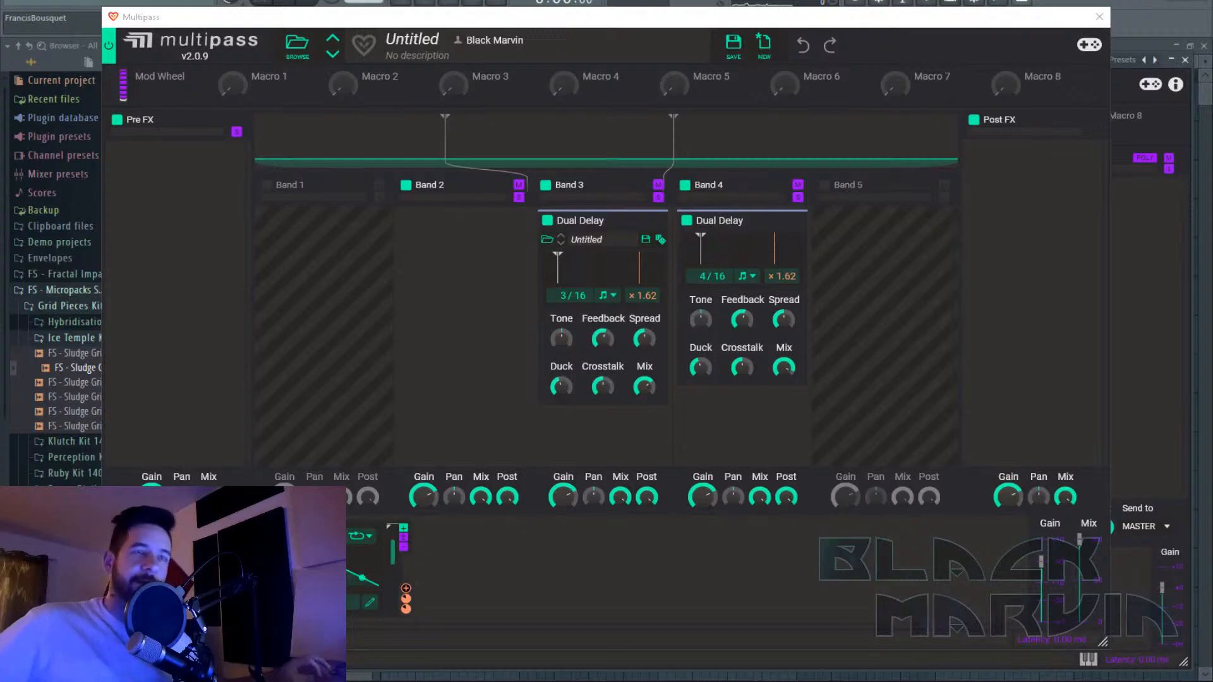
click(1101, 17)
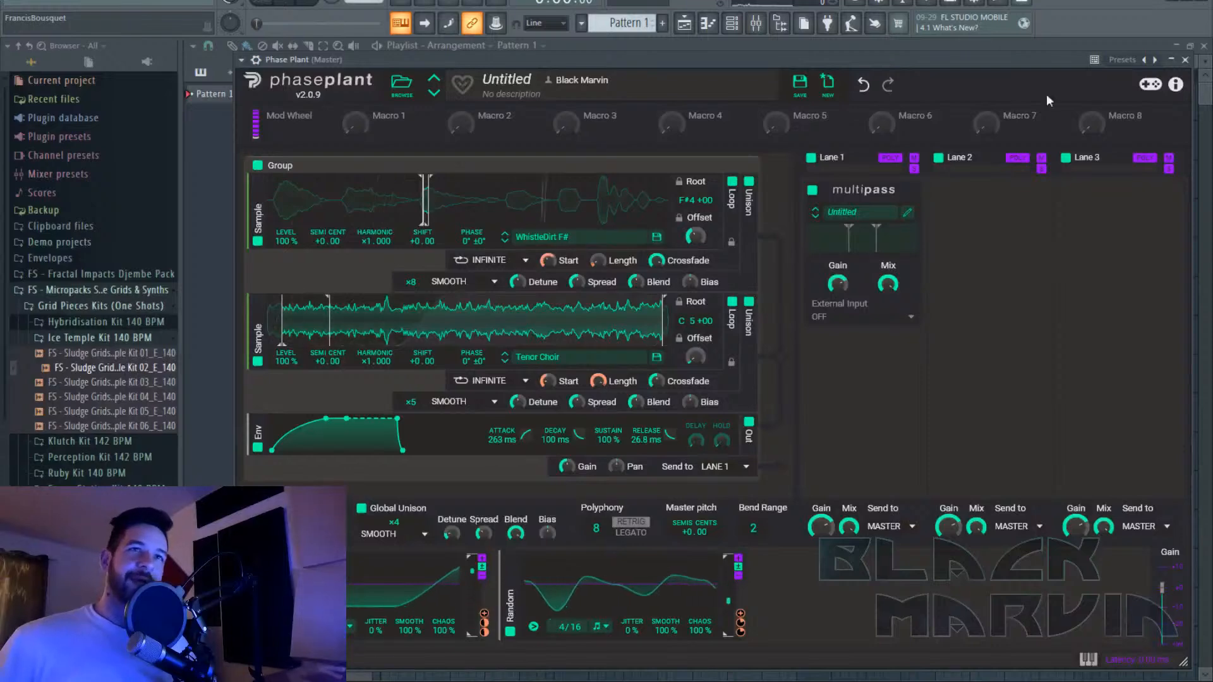
click(907, 218)
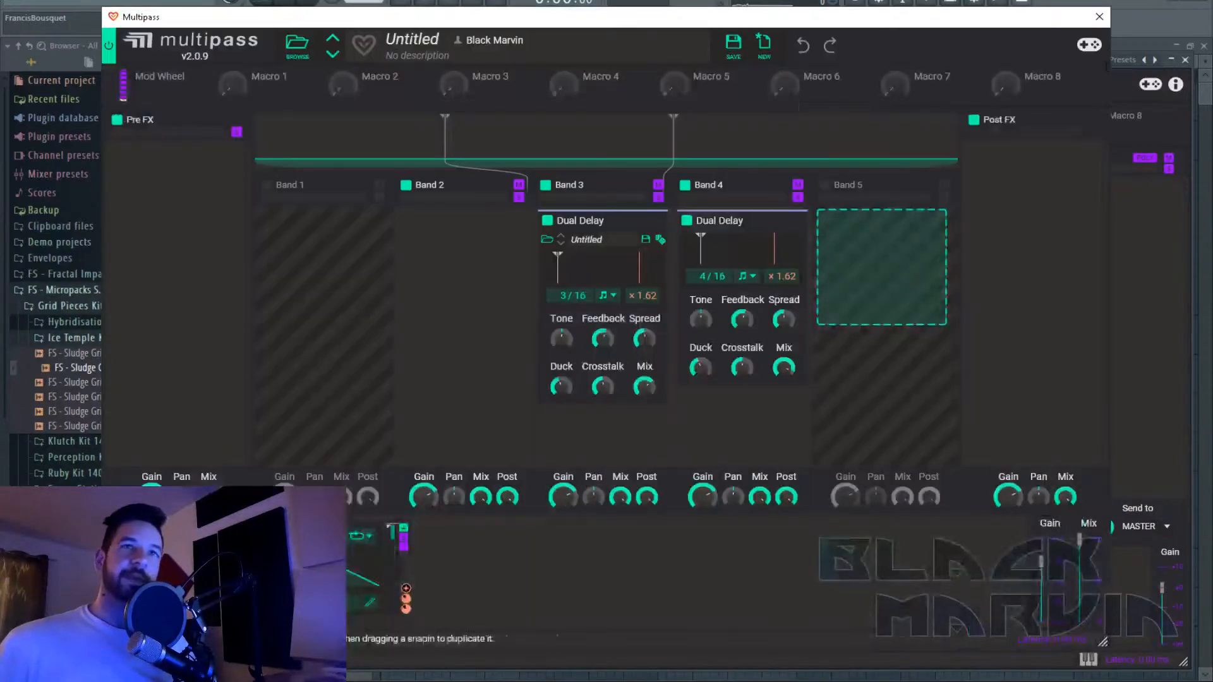
click(1100, 19)
Add a new empty Group below the existing sample group.
scroll(654, 358, down, 1)
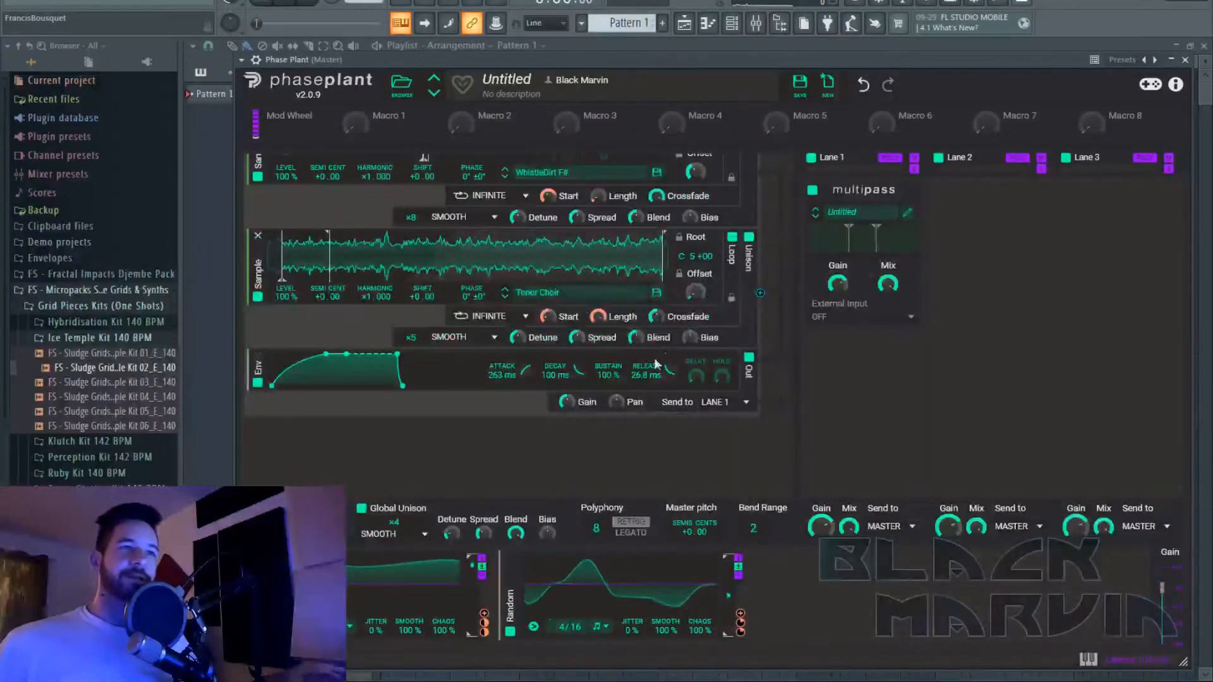
click(401, 428)
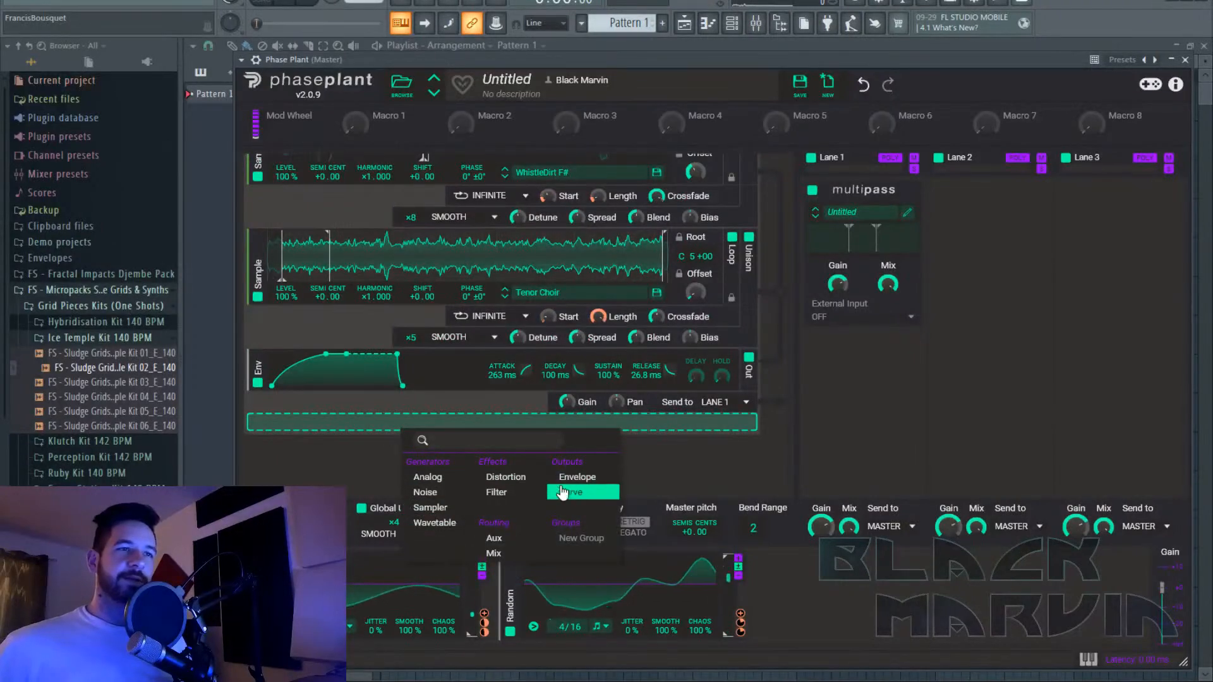
click(568, 538)
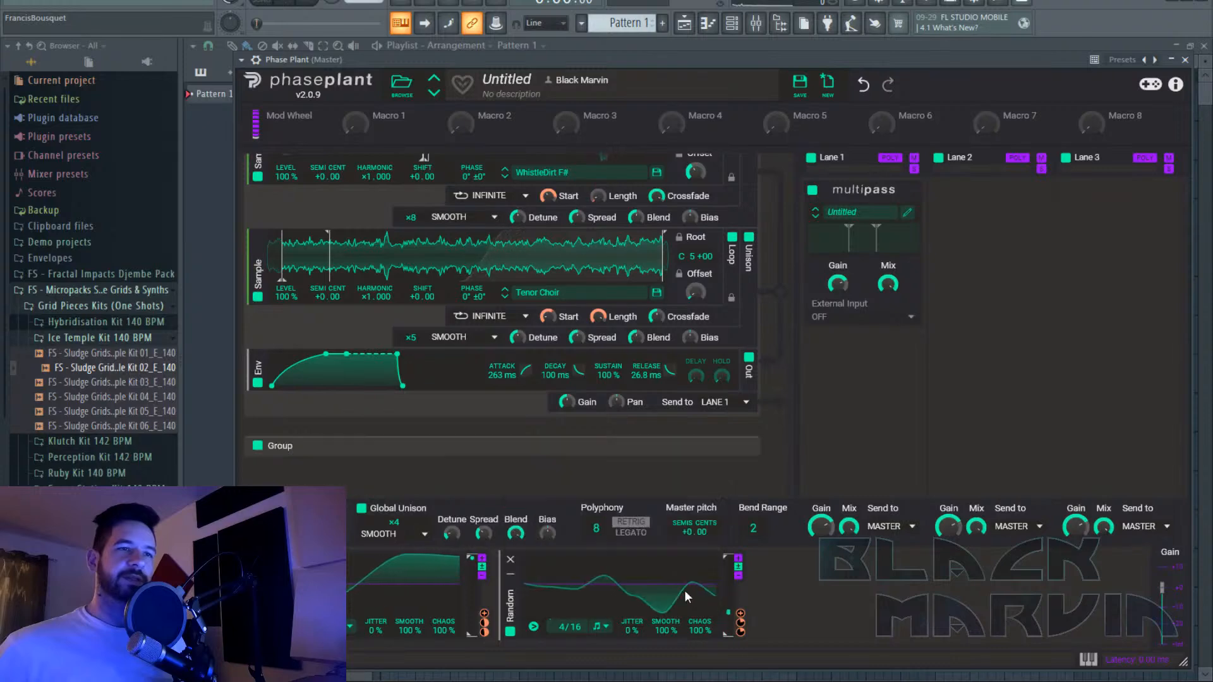
scroll(481, 455, down, 1)
click(458, 422)
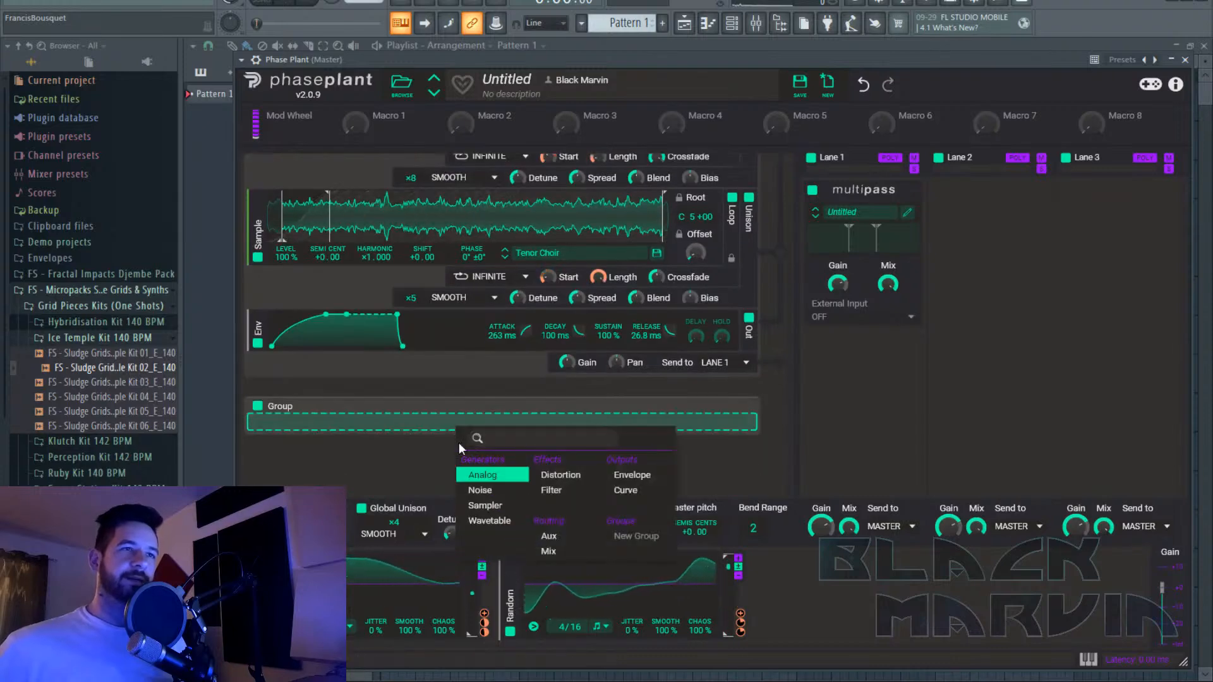
click(357, 387)
Duplicate the WhistleDirt F# Sampler into a separate Group beneath the empty one.
scroll(360, 385, up, 3)
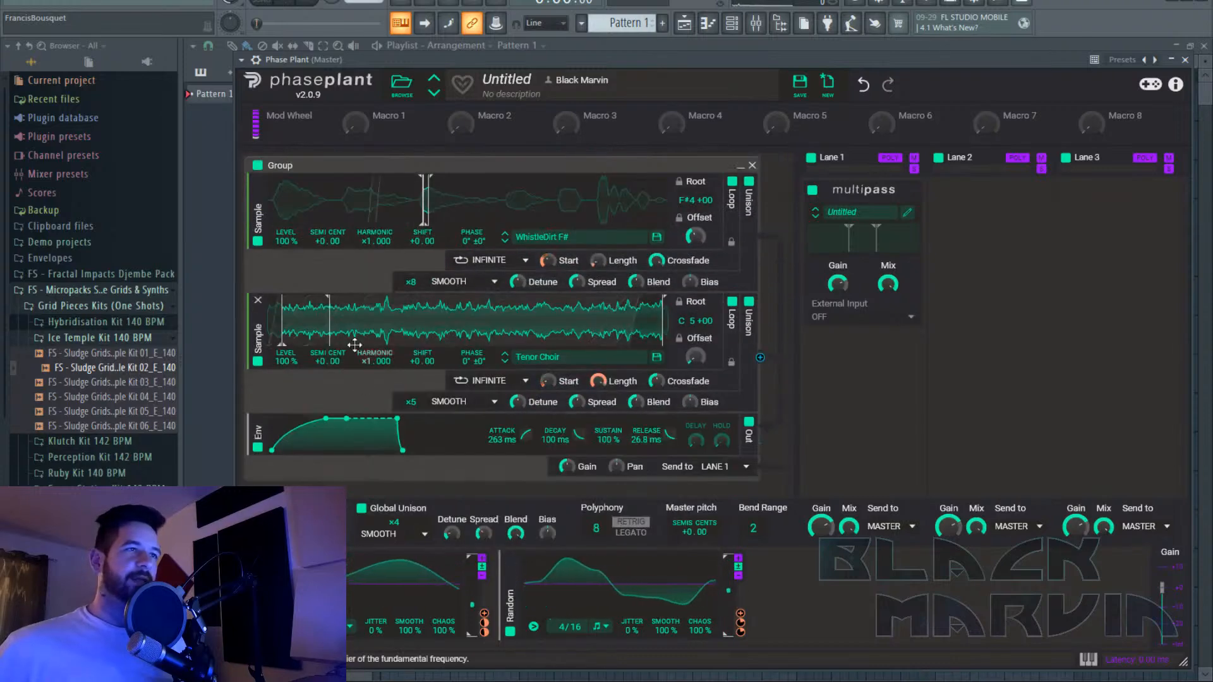
drag(272, 215, 265, 464)
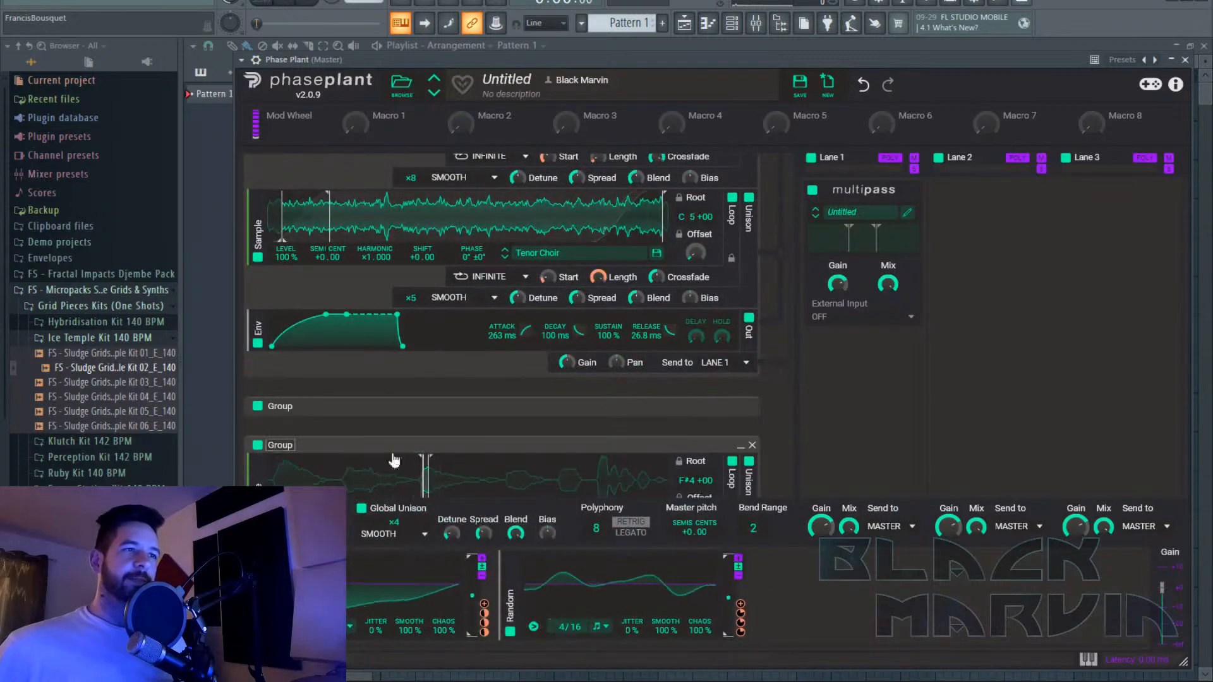
scroll(404, 456, down, 5)
Try to load the Ice Temple Kit 02_E_140 one-shot into the duplicated WhistleDirt F# Sampler.
click(568, 292)
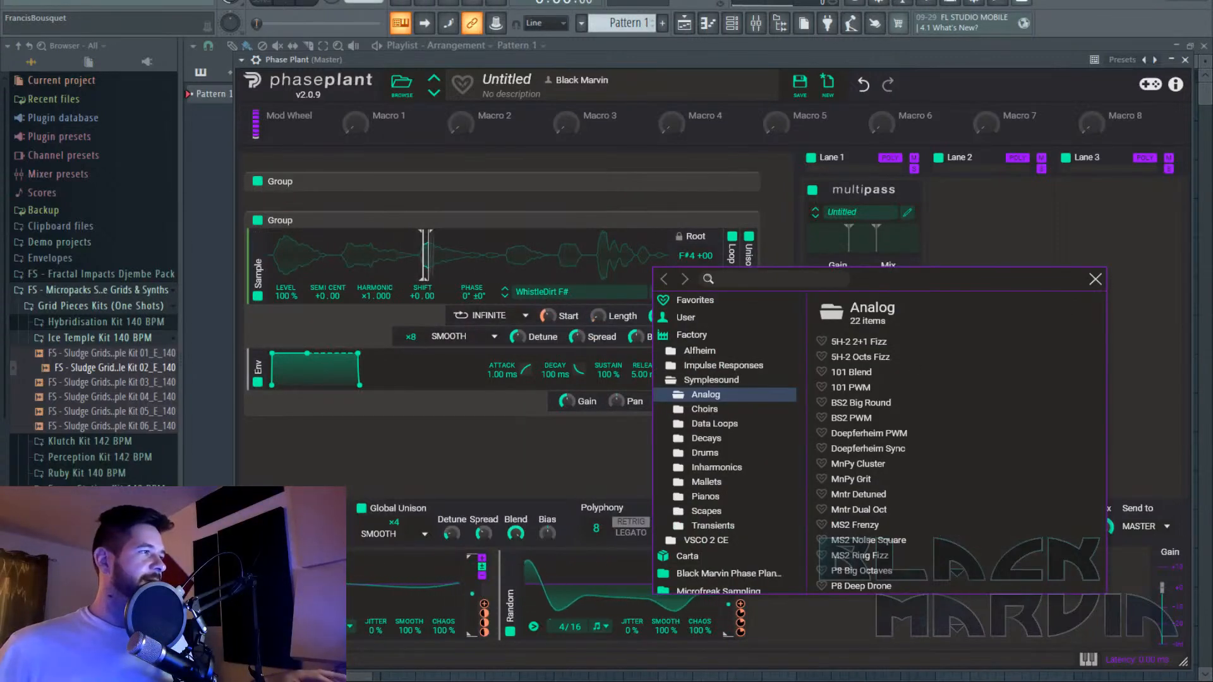
drag(115, 367, 464, 288)
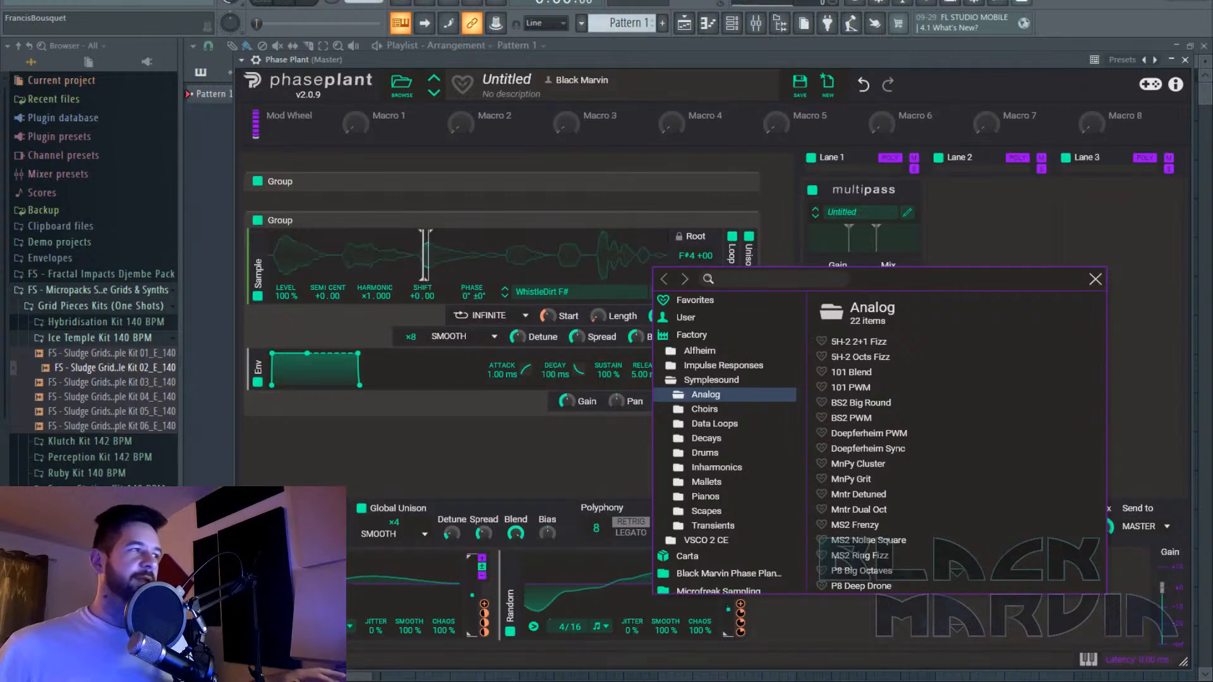
drag(398, 210, 468, 226)
drag(581, 244, 548, 259)
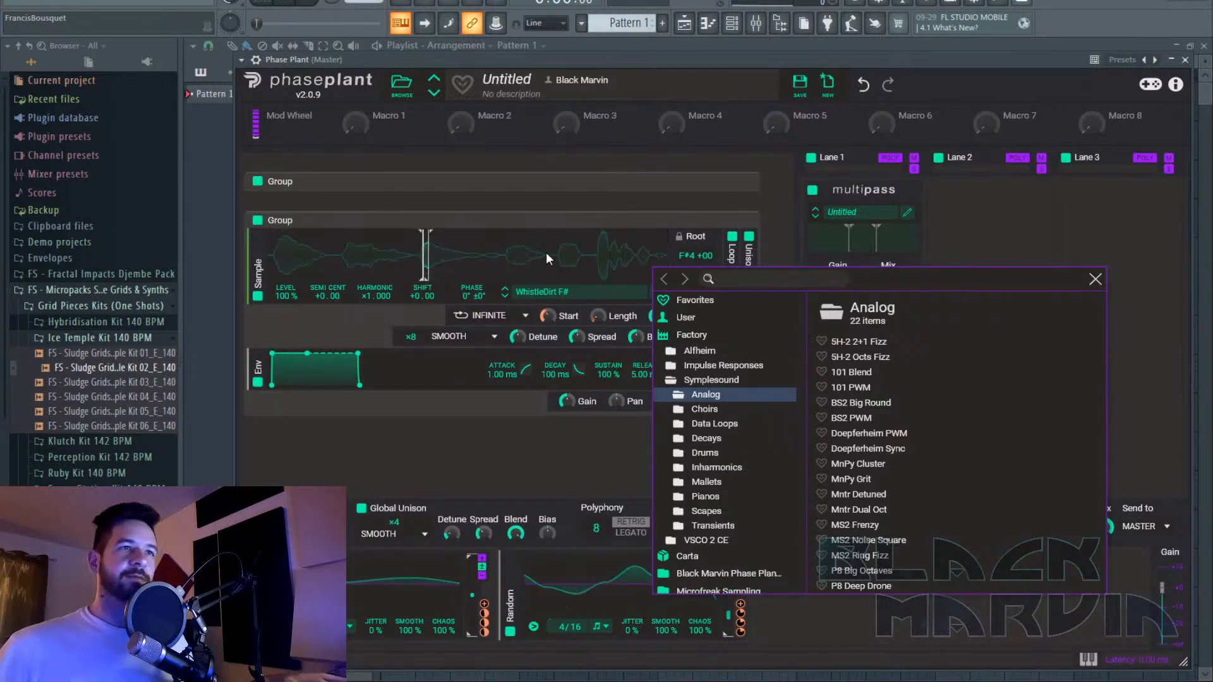
drag(115, 367, 465, 256)
click(1096, 278)
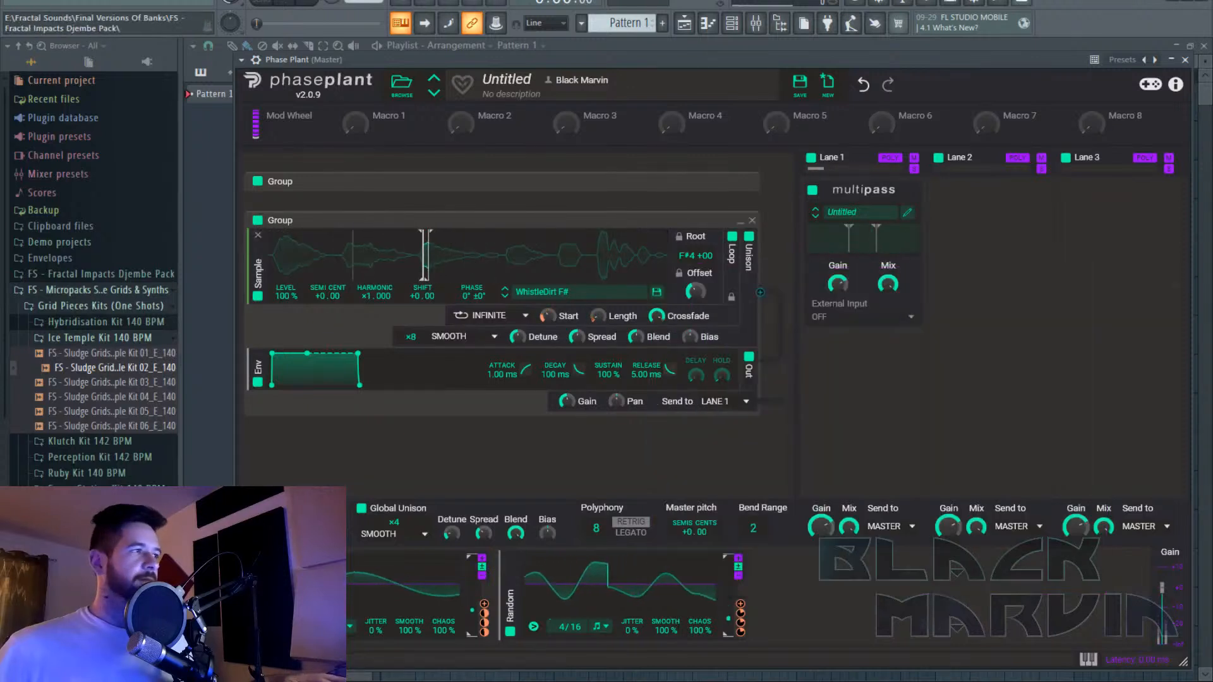
Load the Whistle Manipulated sample into the duplicated Sampler.
click(483, 451)
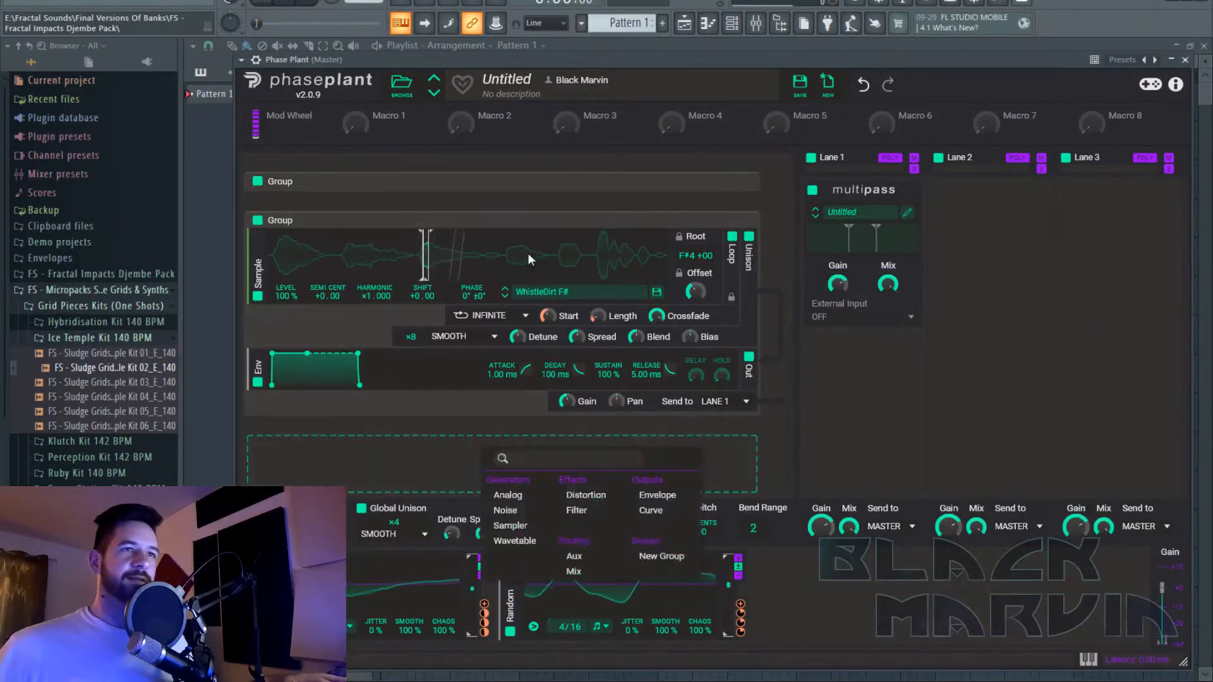
click(561, 297)
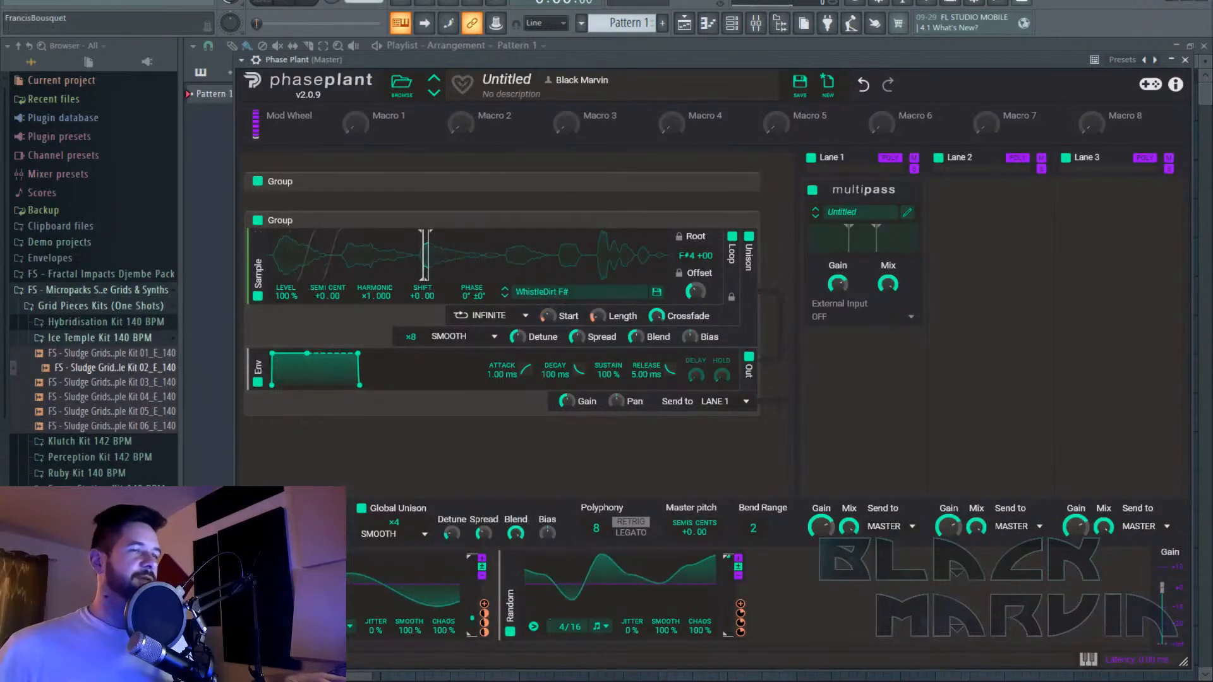
drag(424, 256, 495, 255)
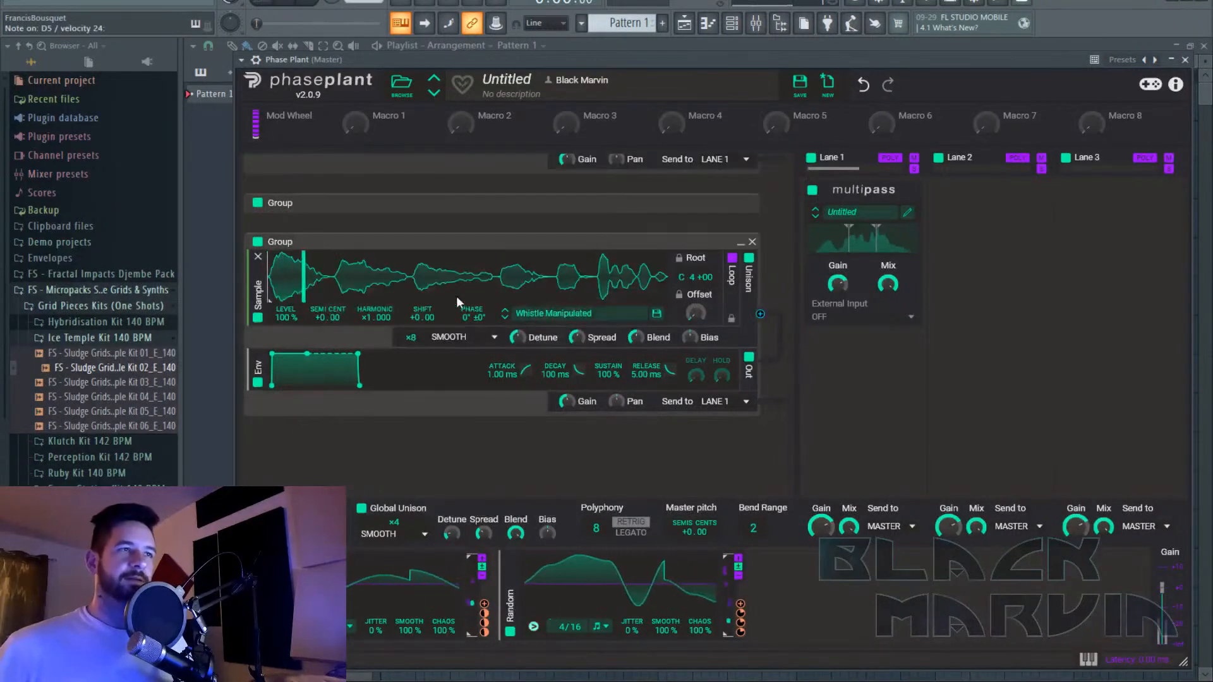
Try looping Whistle Manipulated with its start offset moved to the loop start, and delete the group containing it.
click(734, 259)
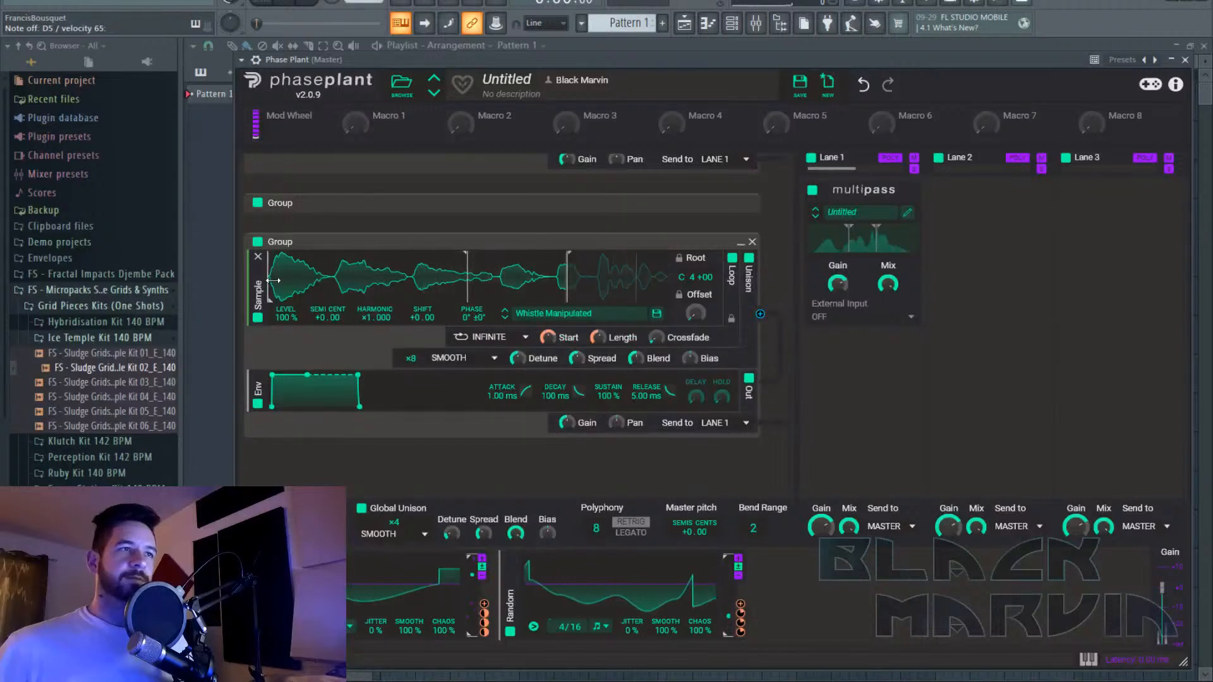
mouse_move(276, 282)
mouse_down()
mouse_move(504, 282)
mouse_move(473, 282)
mouse_up()
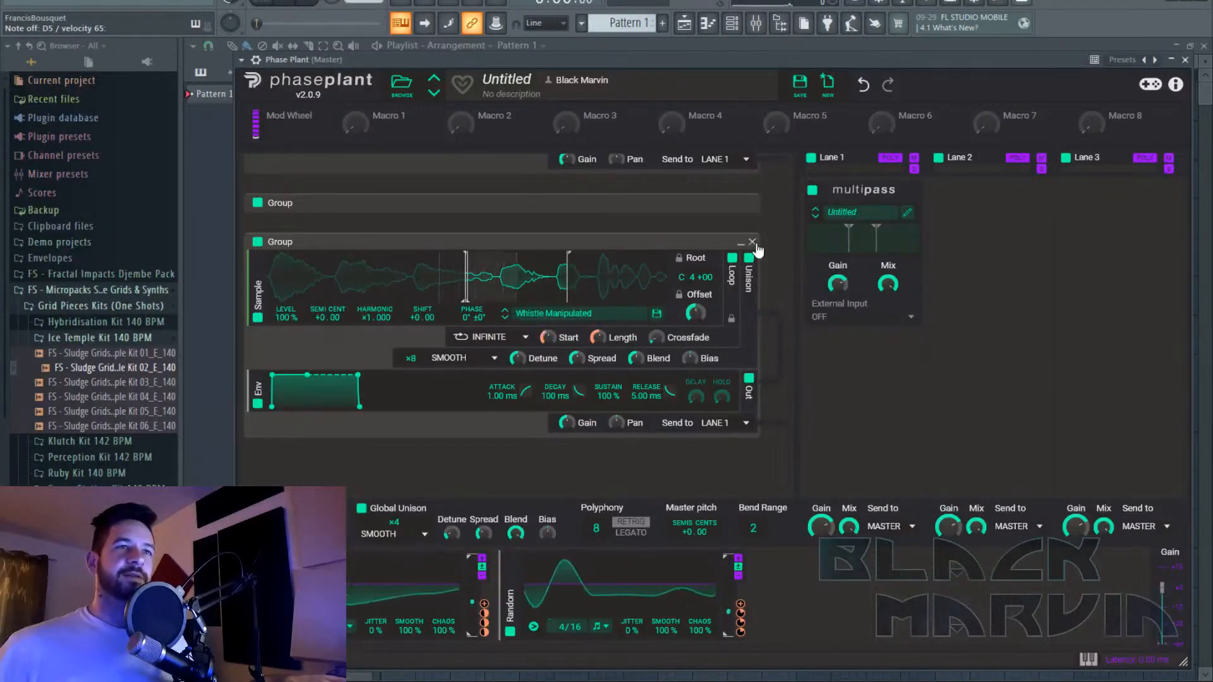
click(751, 242)
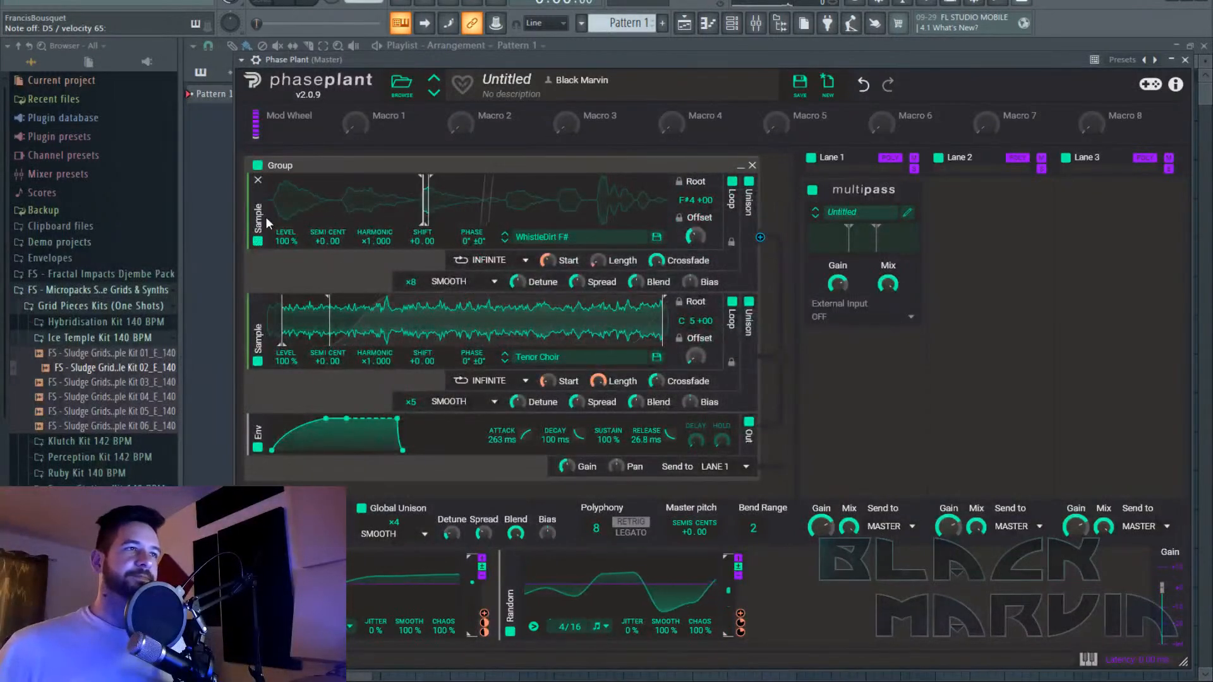
Duplicate the WhistleDirt F# Sampler into a separate Group and load the Ice Temple Kit 02_E_140 one-shot into the copy.
drag(266, 217, 270, 428)
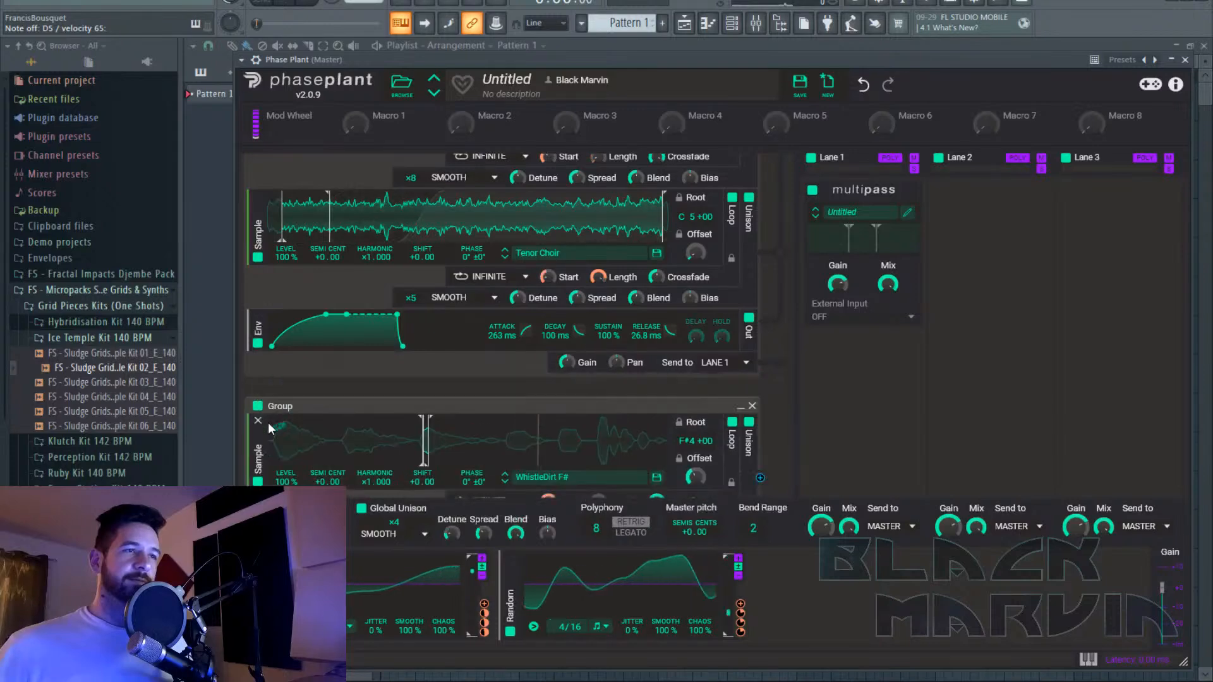
scroll(577, 293, down, 2)
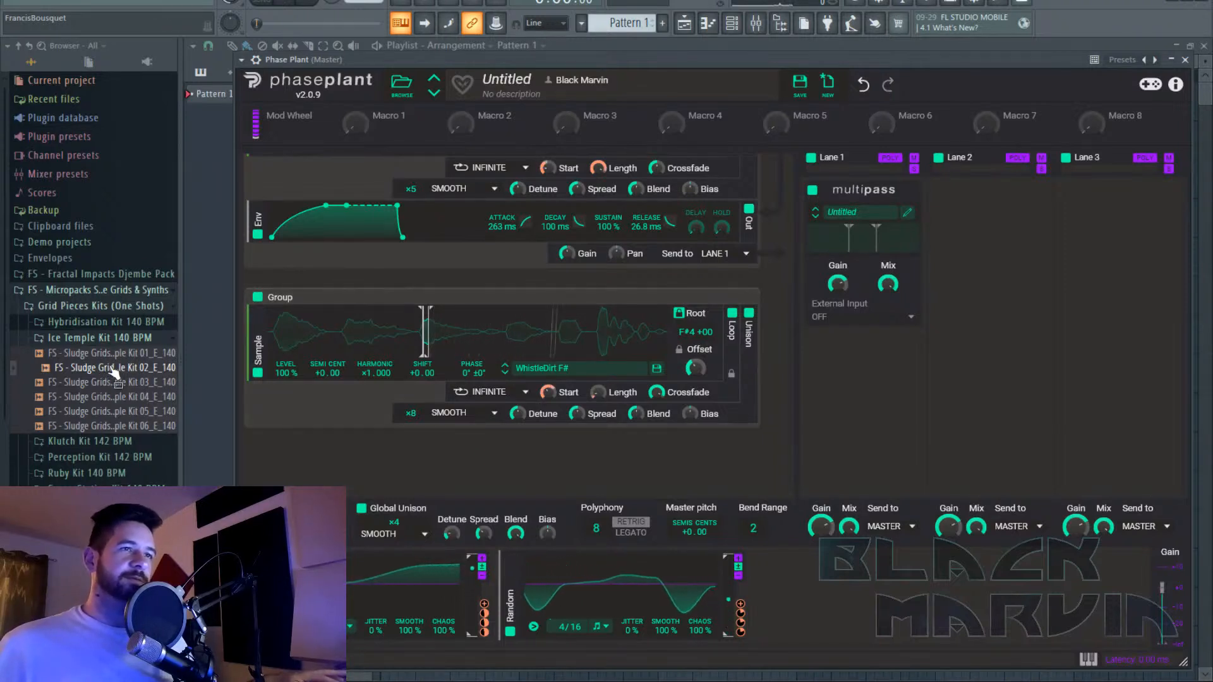
drag(114, 373, 566, 362)
drag(479, 337, 486, 348)
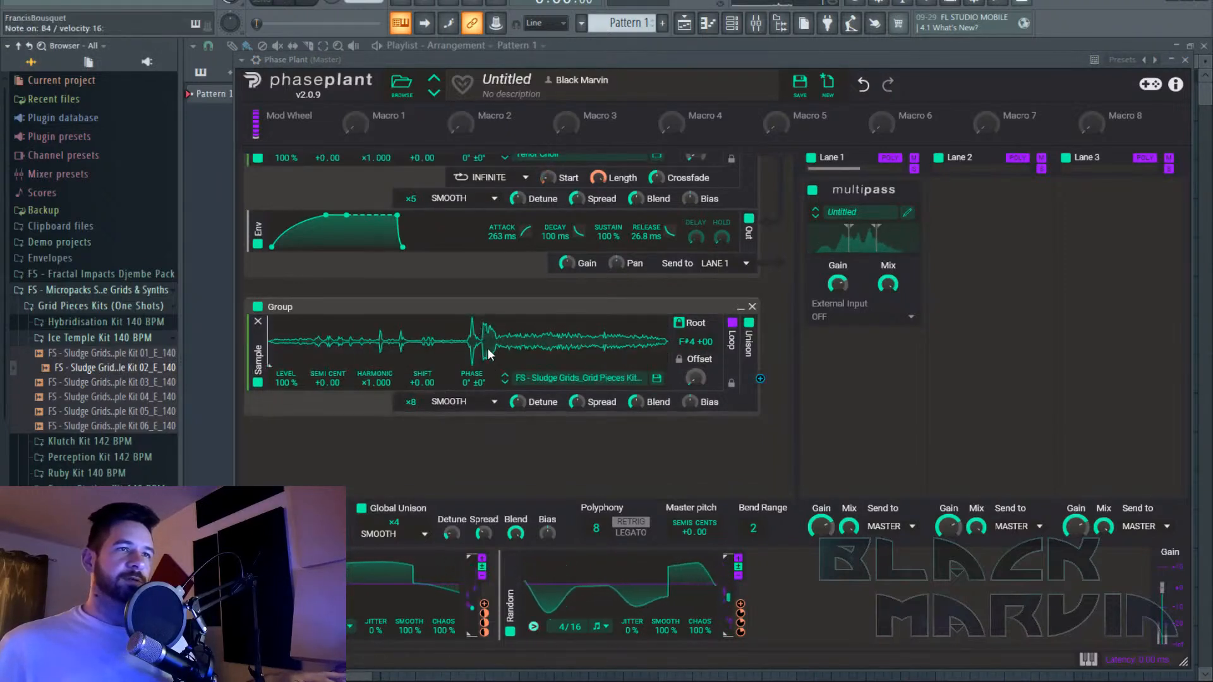
Turn on looping for the Kit 02_E_140 sample and move its start offset forward, ahead of the loop start.
click(732, 325)
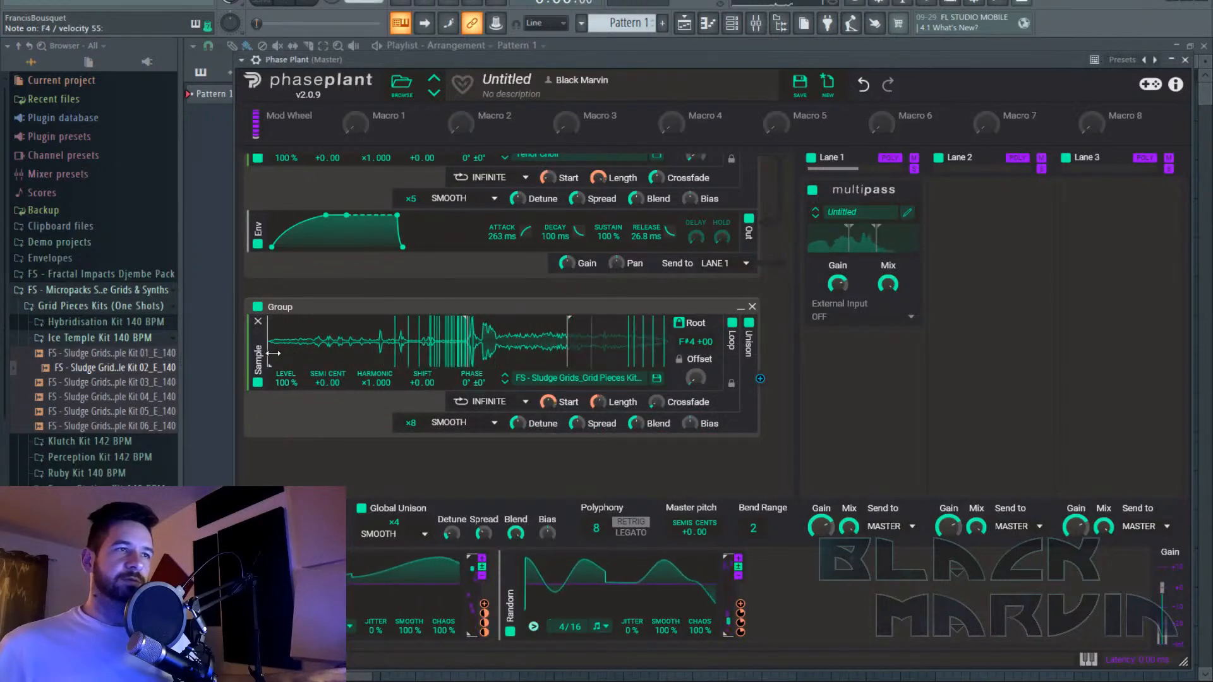
drag(270, 354, 367, 353)
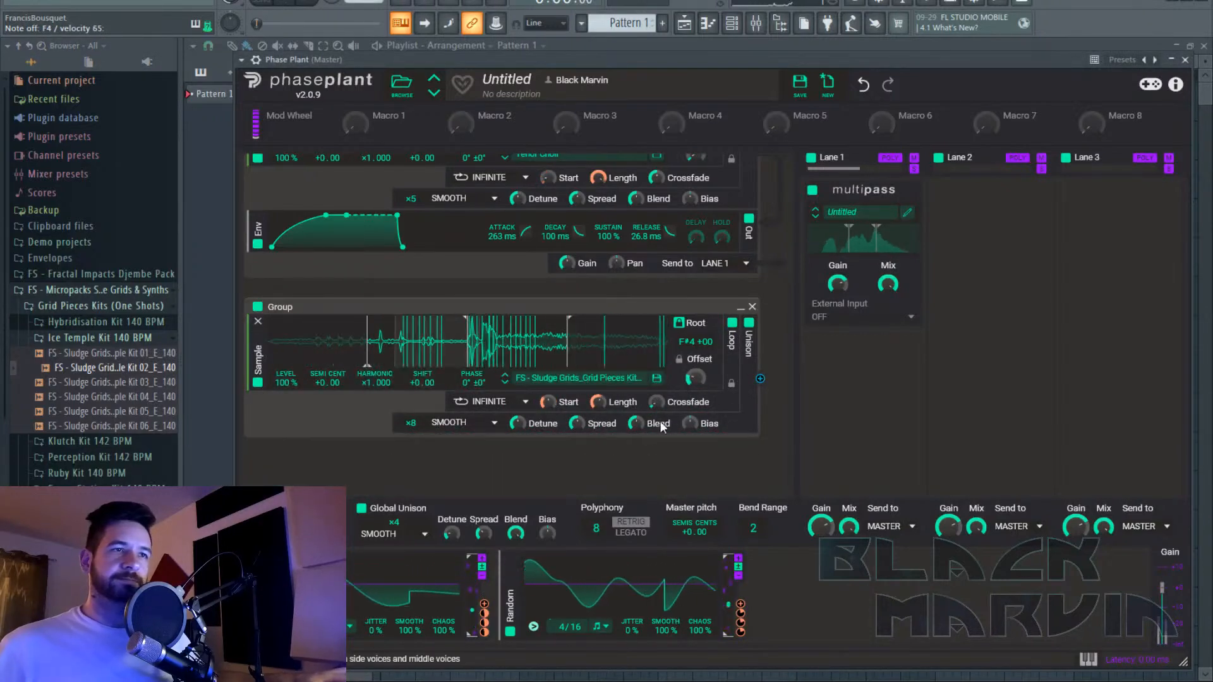
scroll(683, 436, down, 1)
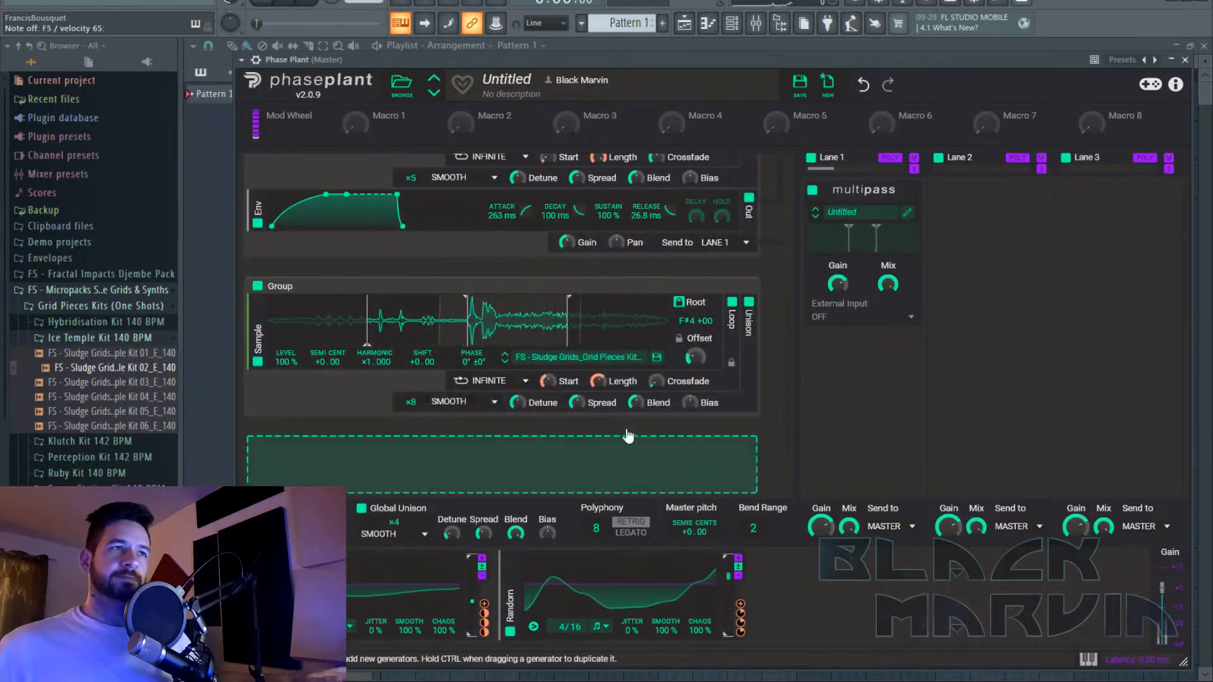
click(373, 423)
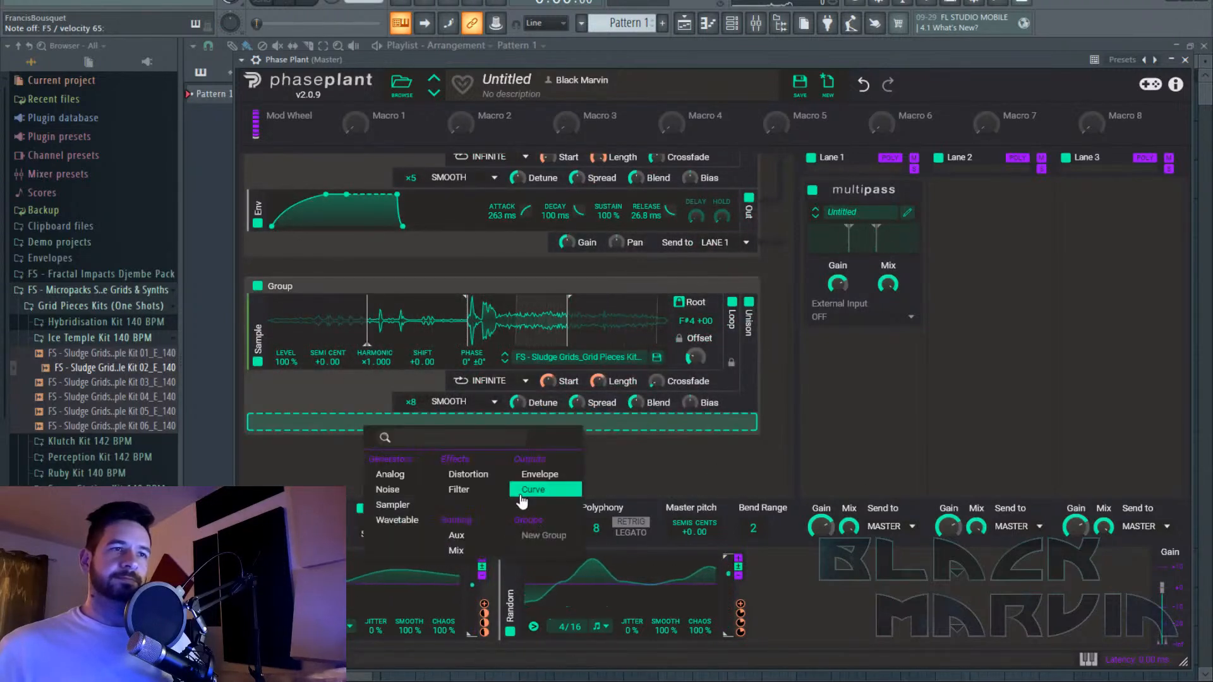
click(477, 552)
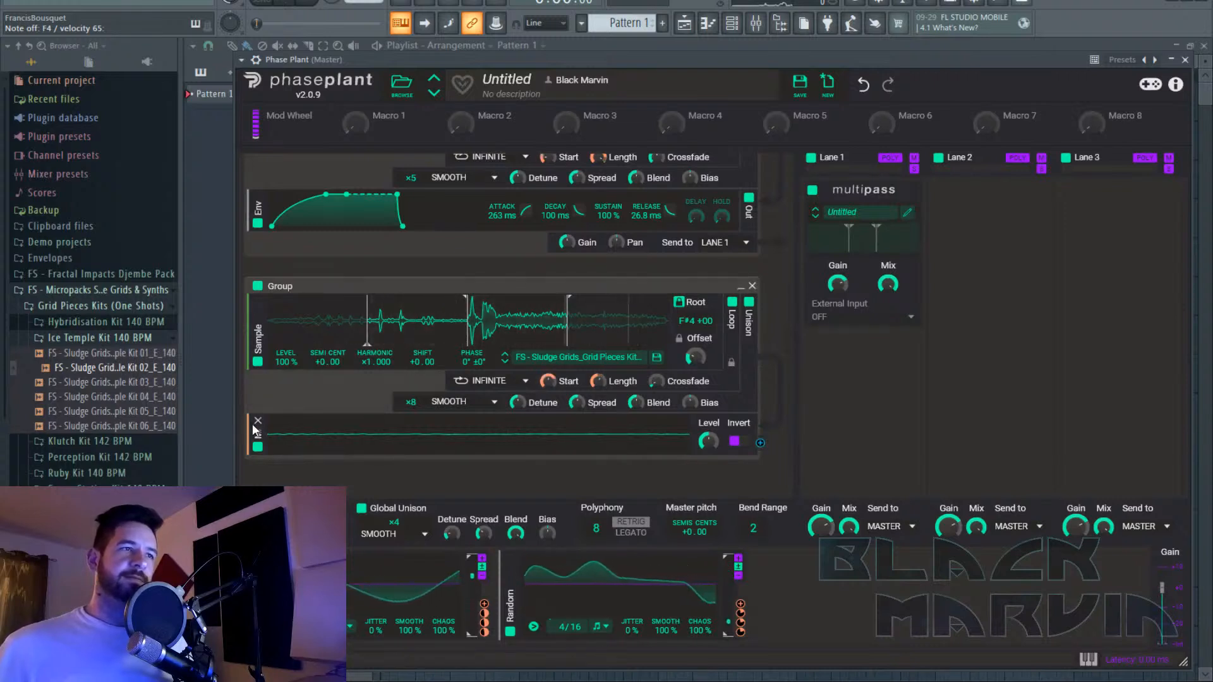
click(257, 422)
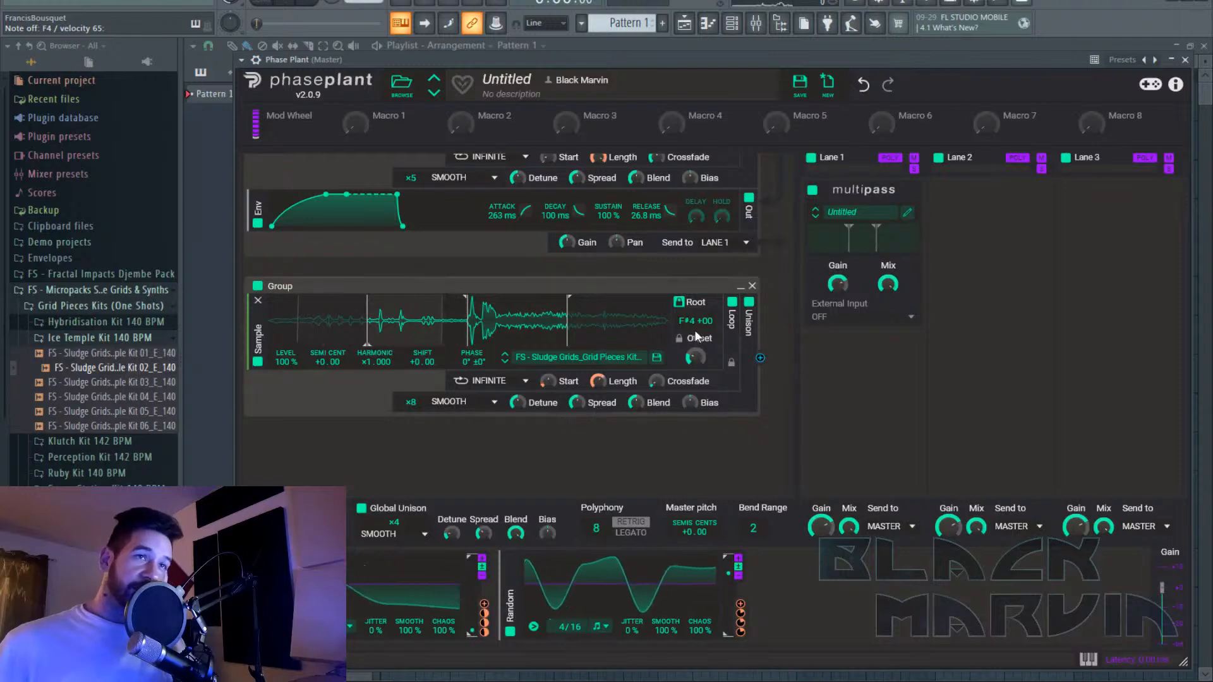
click(471, 422)
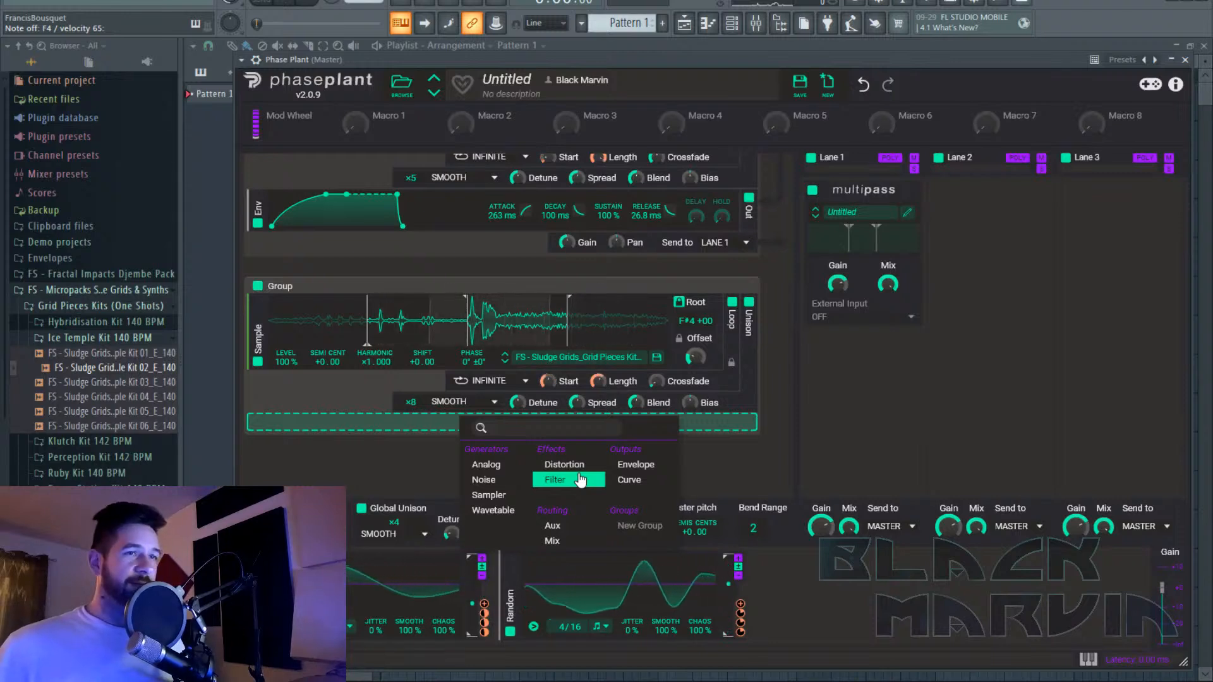
click(560, 530)
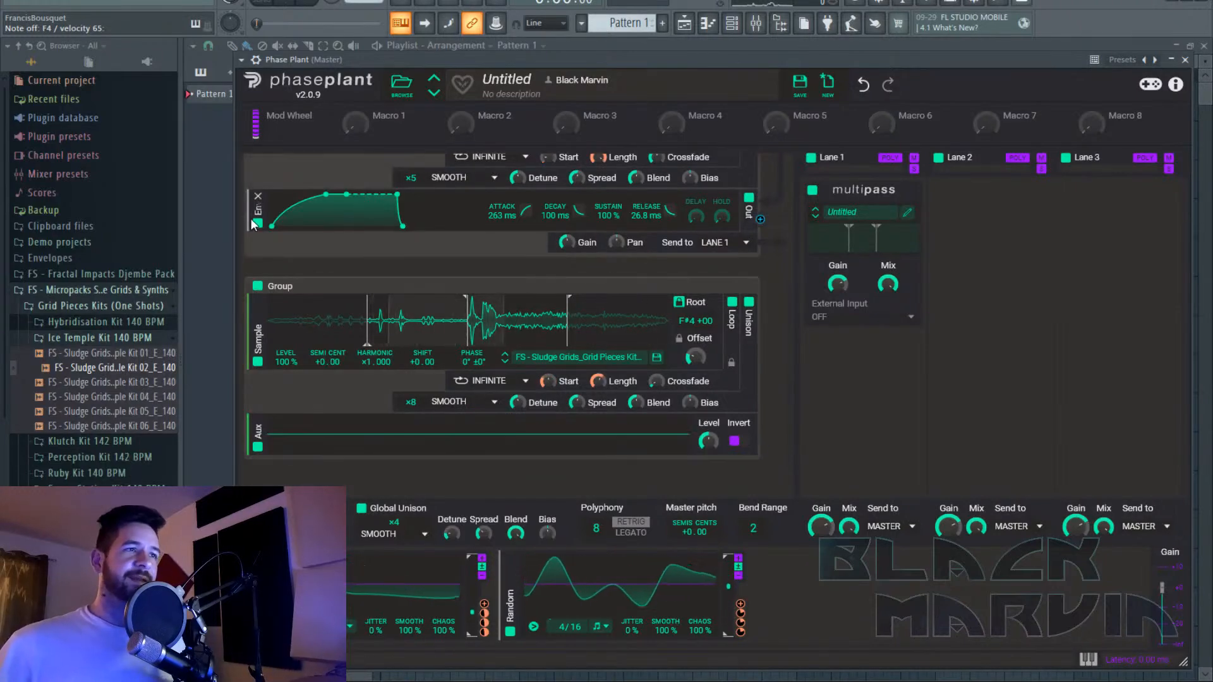
Duplicate the upper Group's Envelope into the one-shot Group in place of the Aux module, and send its output to Lane 2.
drag(252, 217, 278, 432)
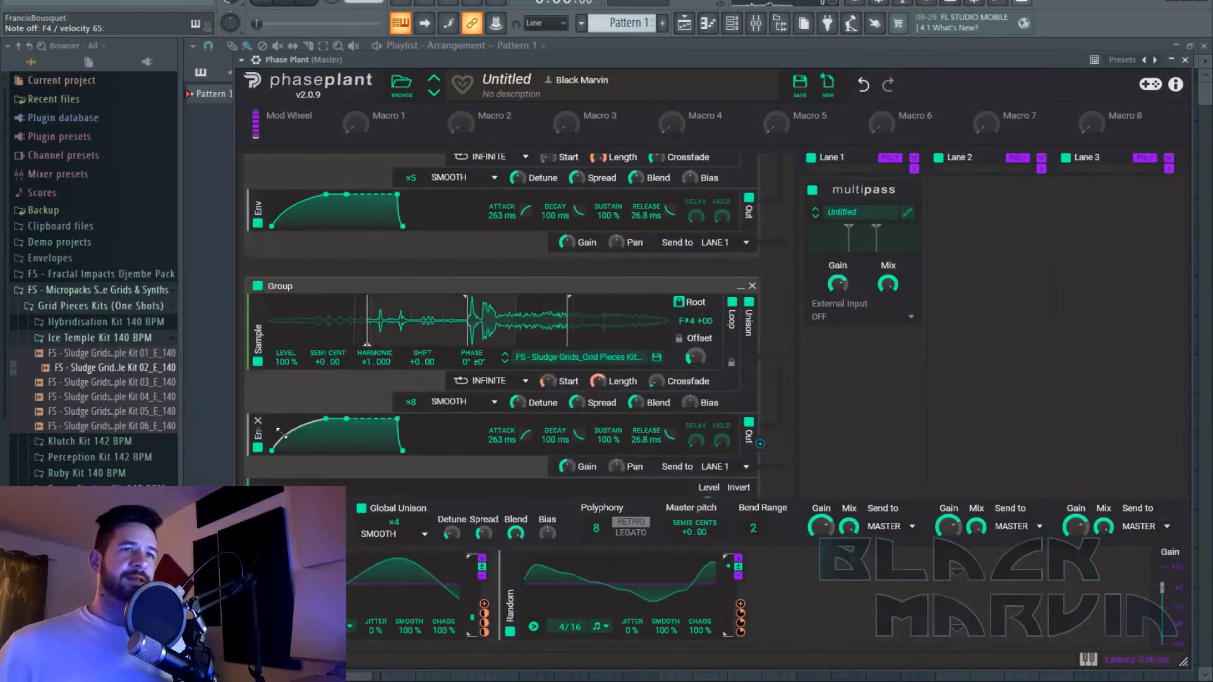
scroll(425, 428, down, 3)
click(258, 379)
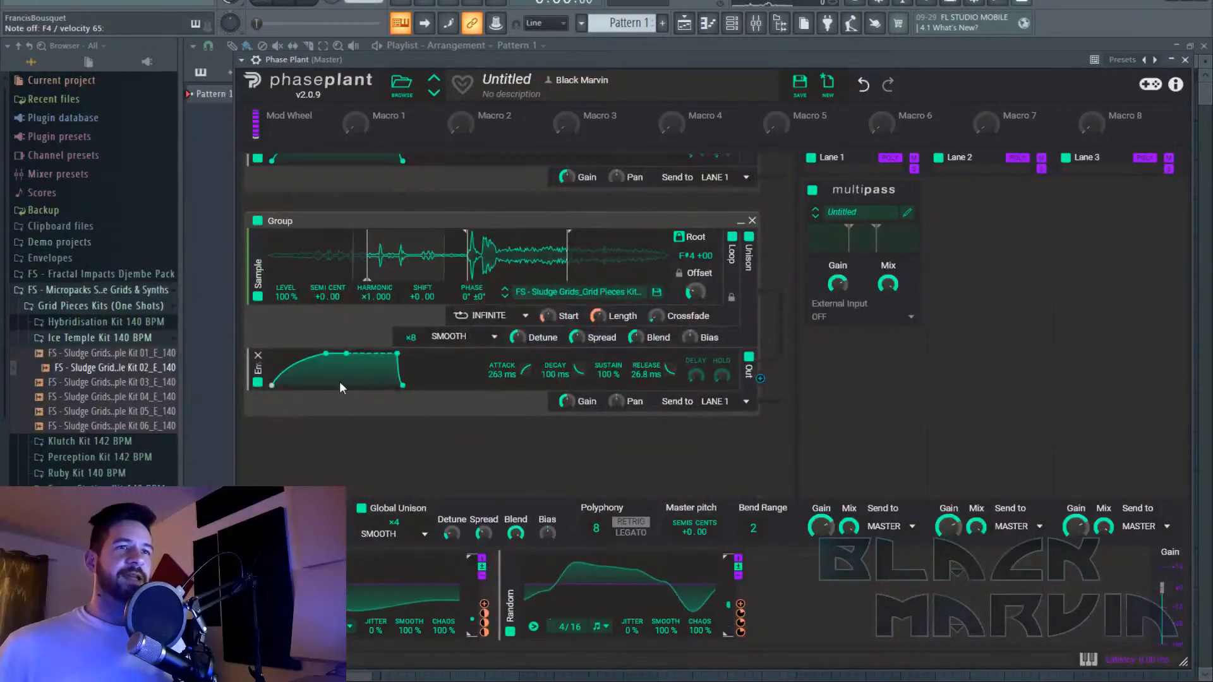
click(744, 402)
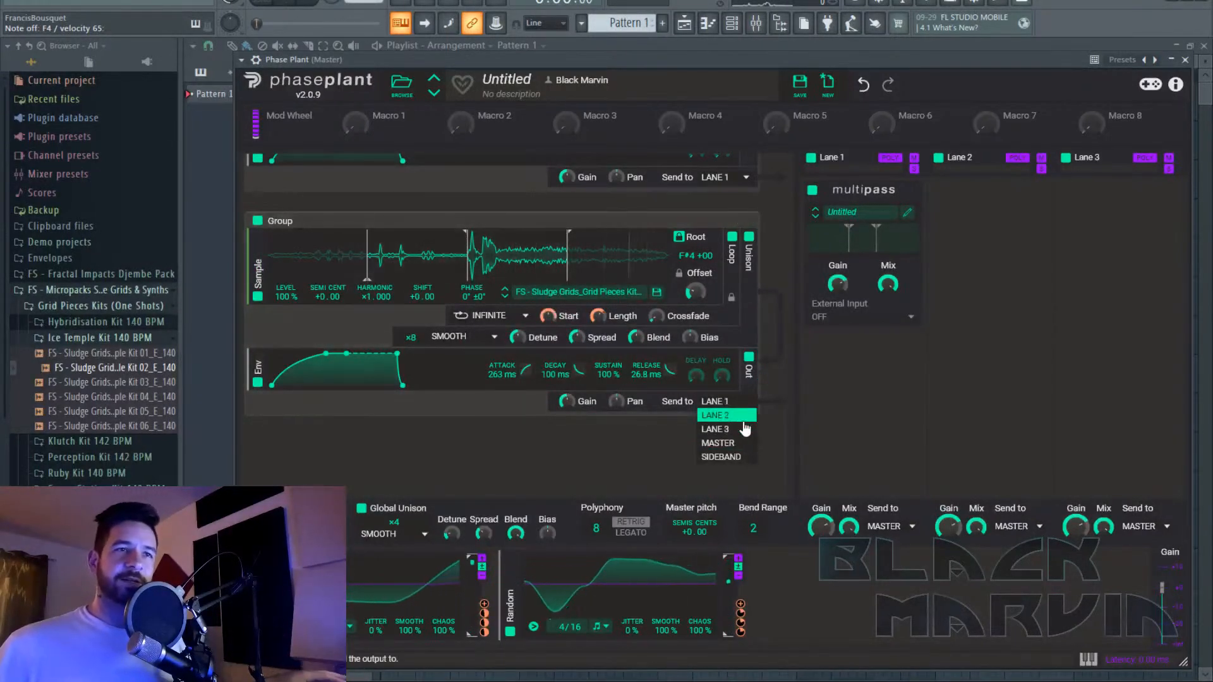
click(720, 428)
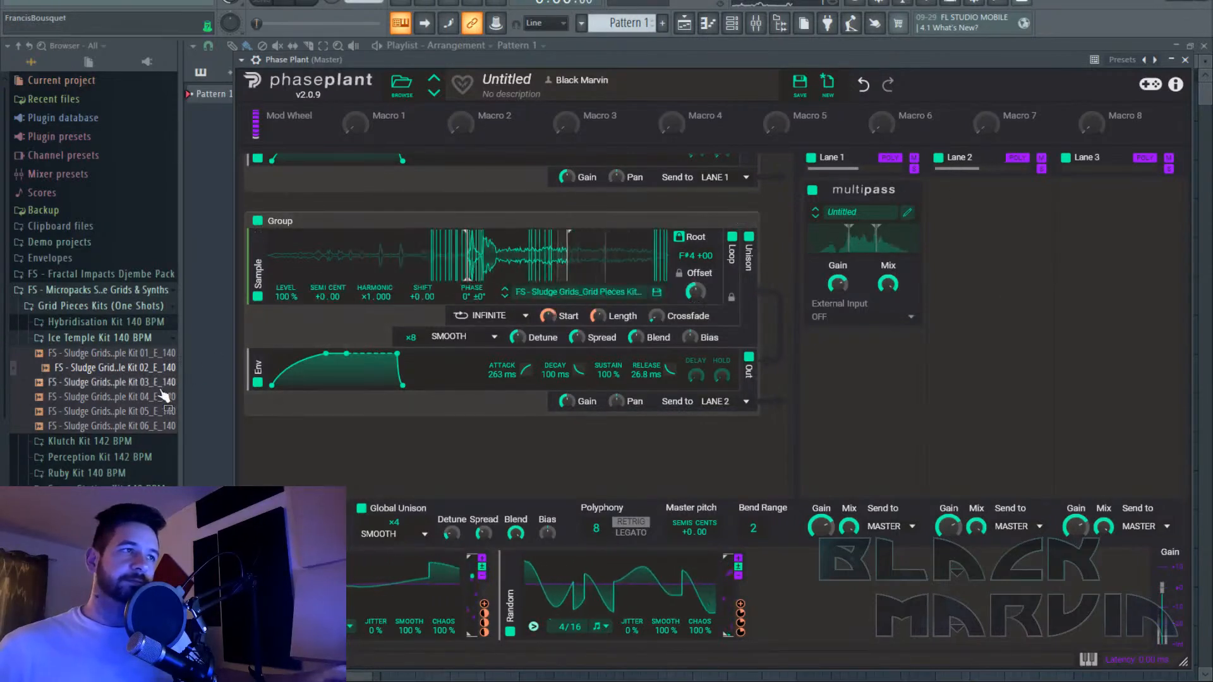
Load the Ice Temple Kit 03_E_140 one-shot into the Lane 2 Sampler and loop it with the start offset just before the loop start.
drag(114, 381, 598, 235)
drag(508, 264, 509, 267)
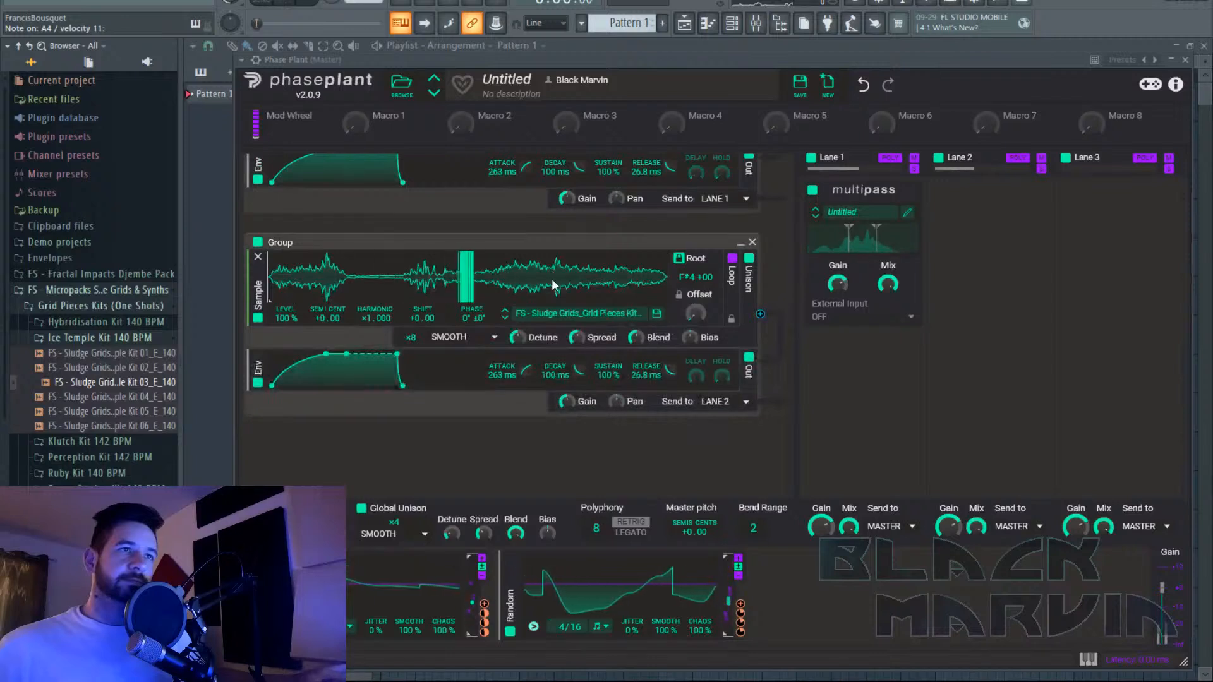
click(736, 266)
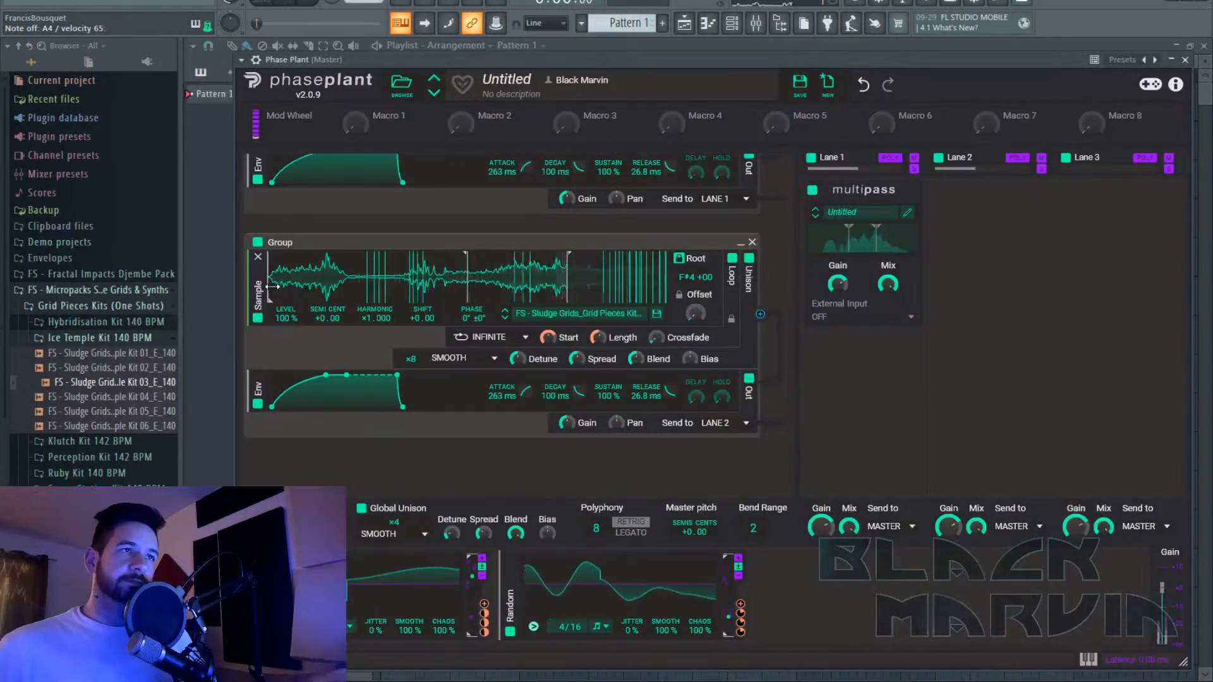
drag(272, 286, 468, 280)
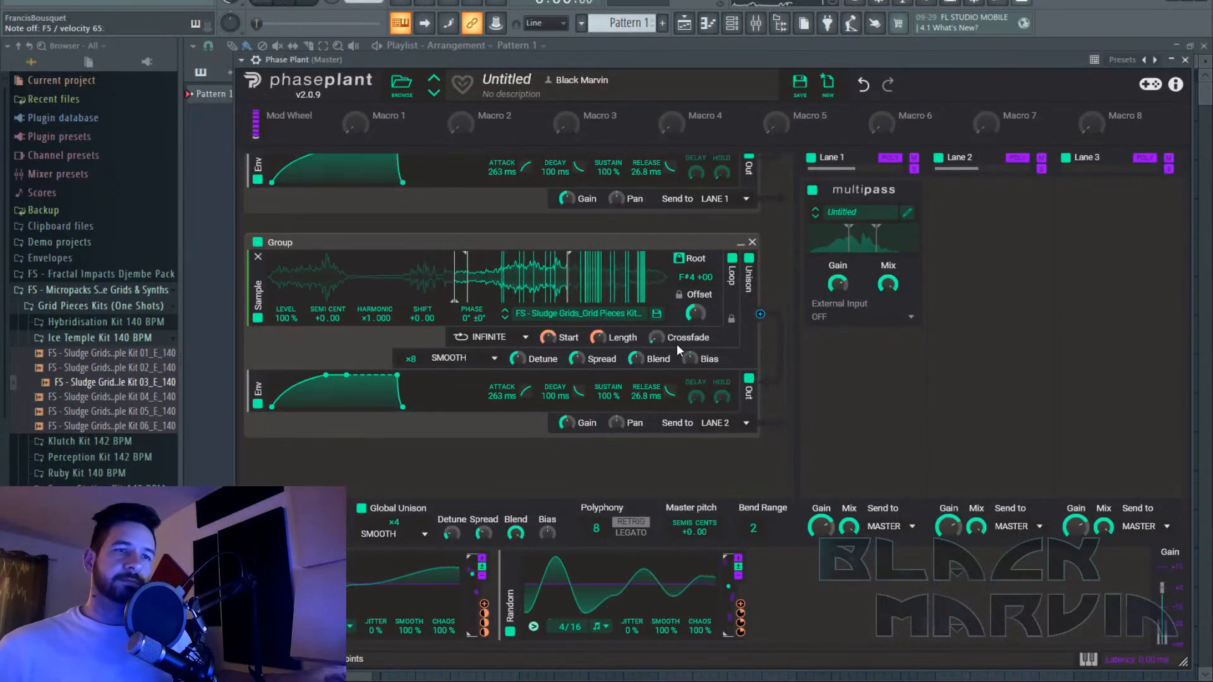
Insert a Filter between the one-shot Sampler and its Envelope and set it to band-pass.
click(449, 436)
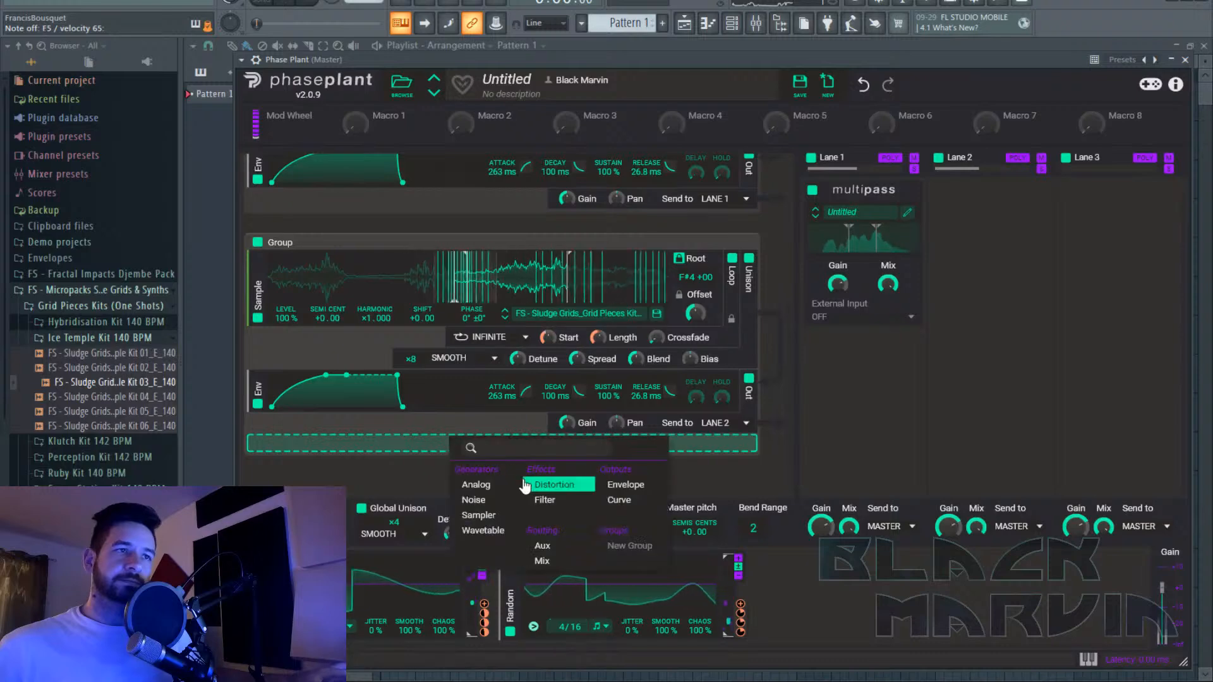
click(536, 503)
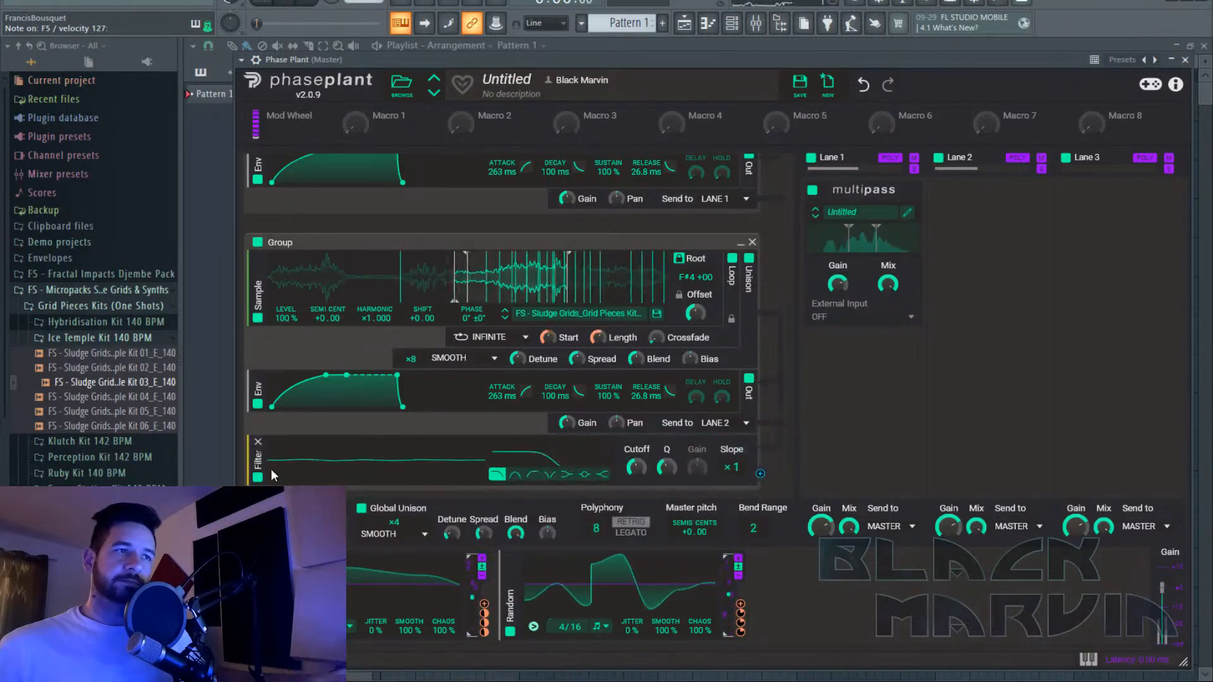
drag(260, 455, 262, 319)
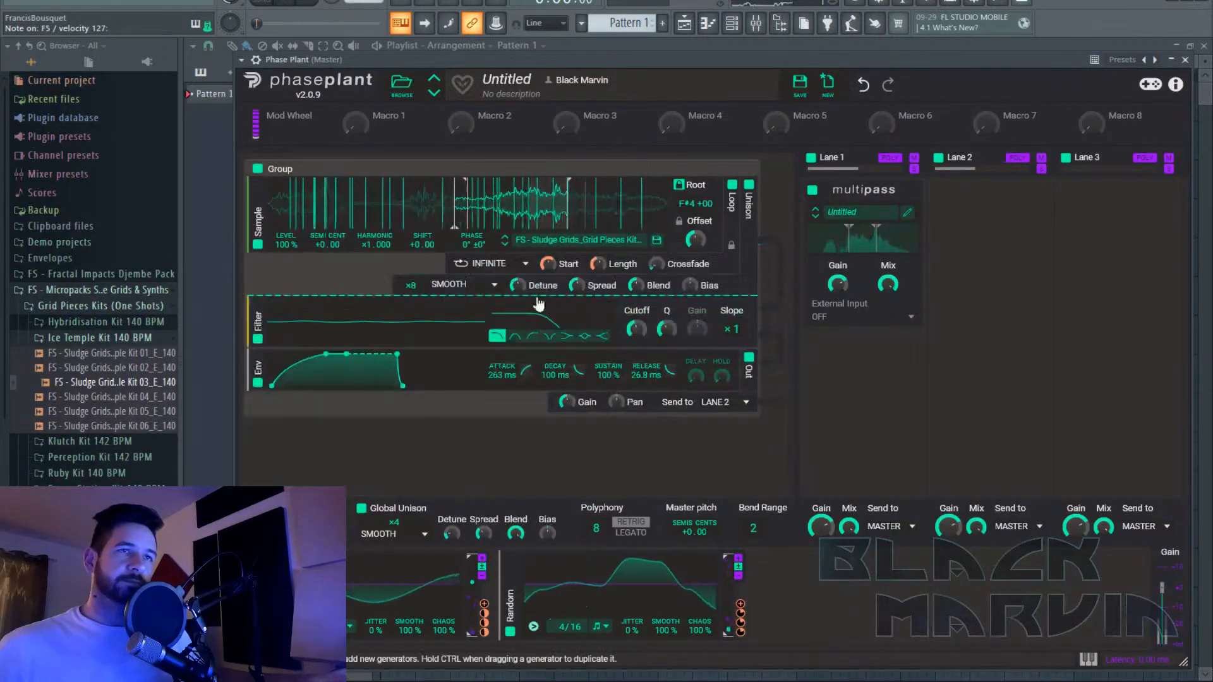
click(532, 336)
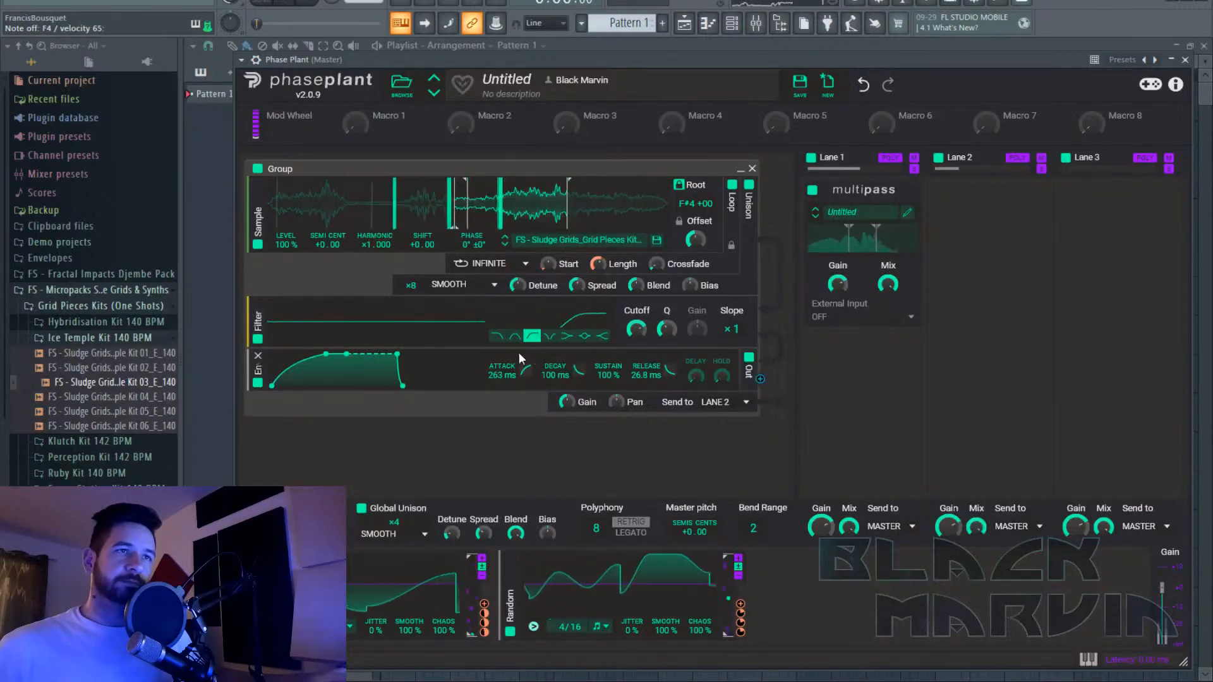
click(515, 336)
drag(667, 329, 637, 347)
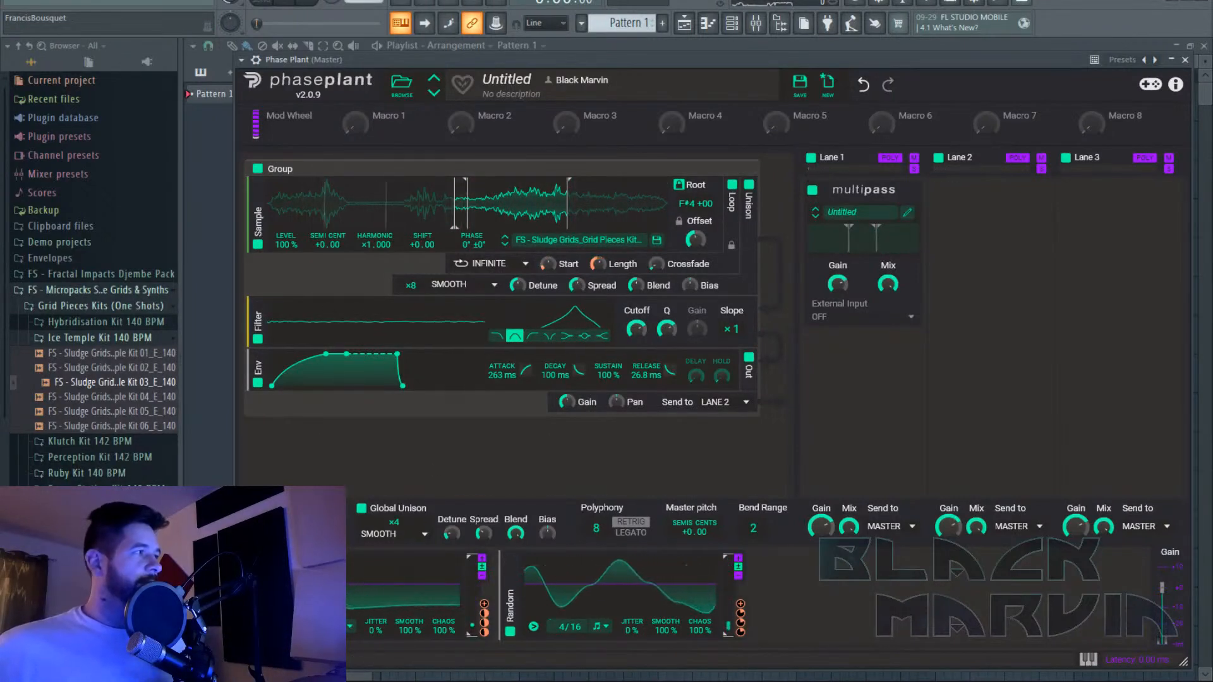
Add another Random modulator and assign it to the band-pass Filter's Cutoff.
click(821, 600)
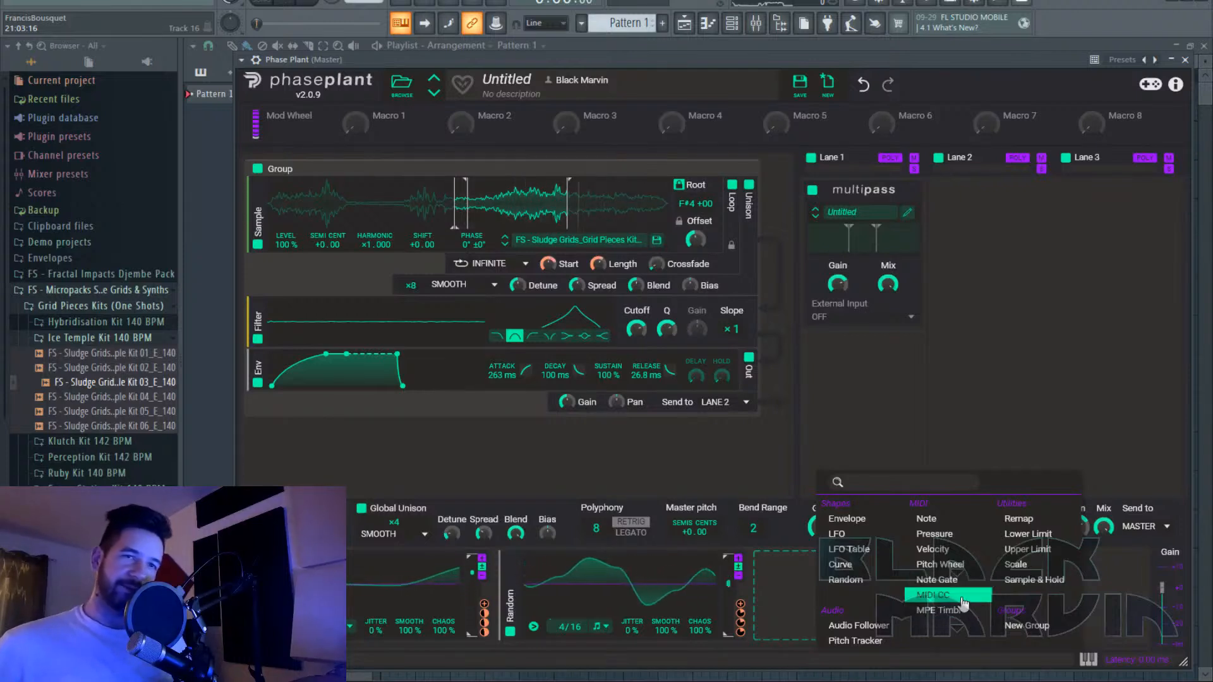
click(846, 579)
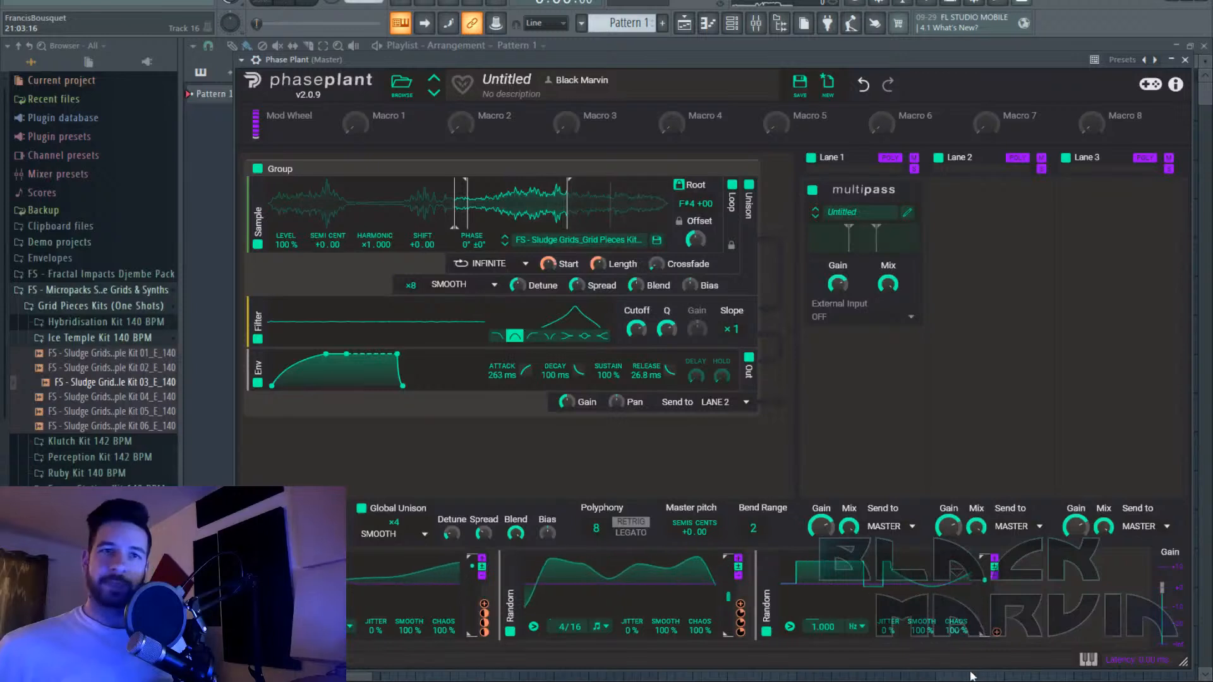
drag(997, 631, 636, 328)
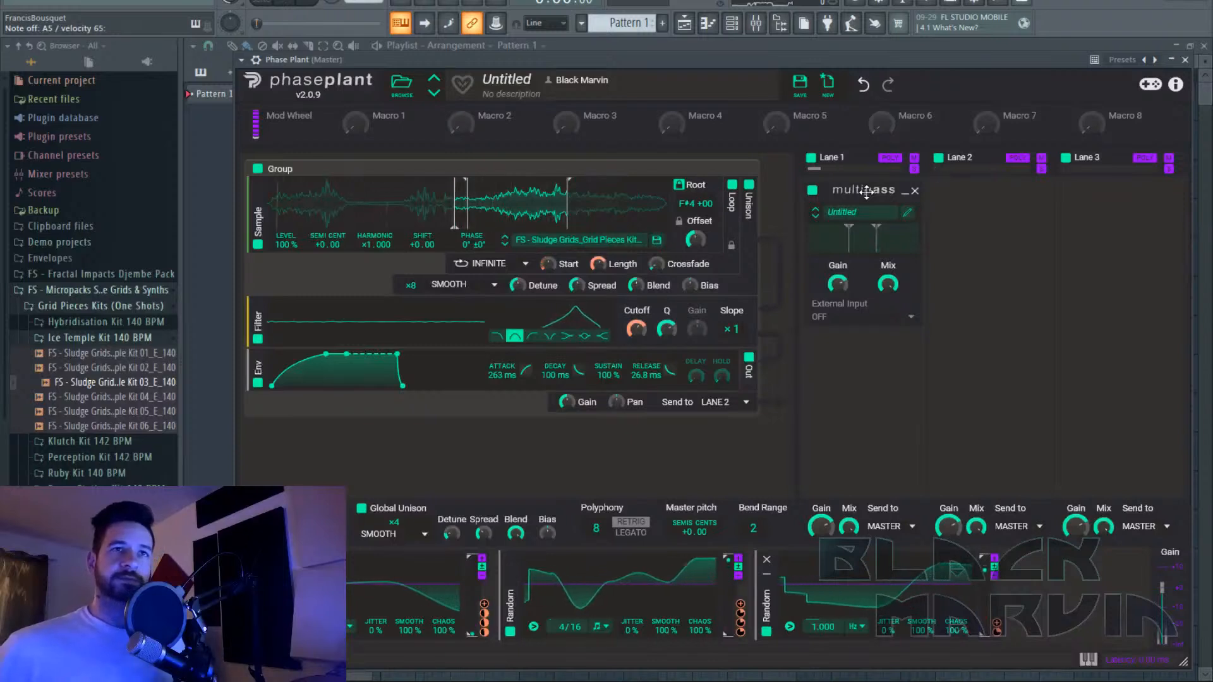
Duplicate the Lane 1 Multipass into Lane 2 and check the copy's Dual Delay setup.
drag(866, 191, 991, 191)
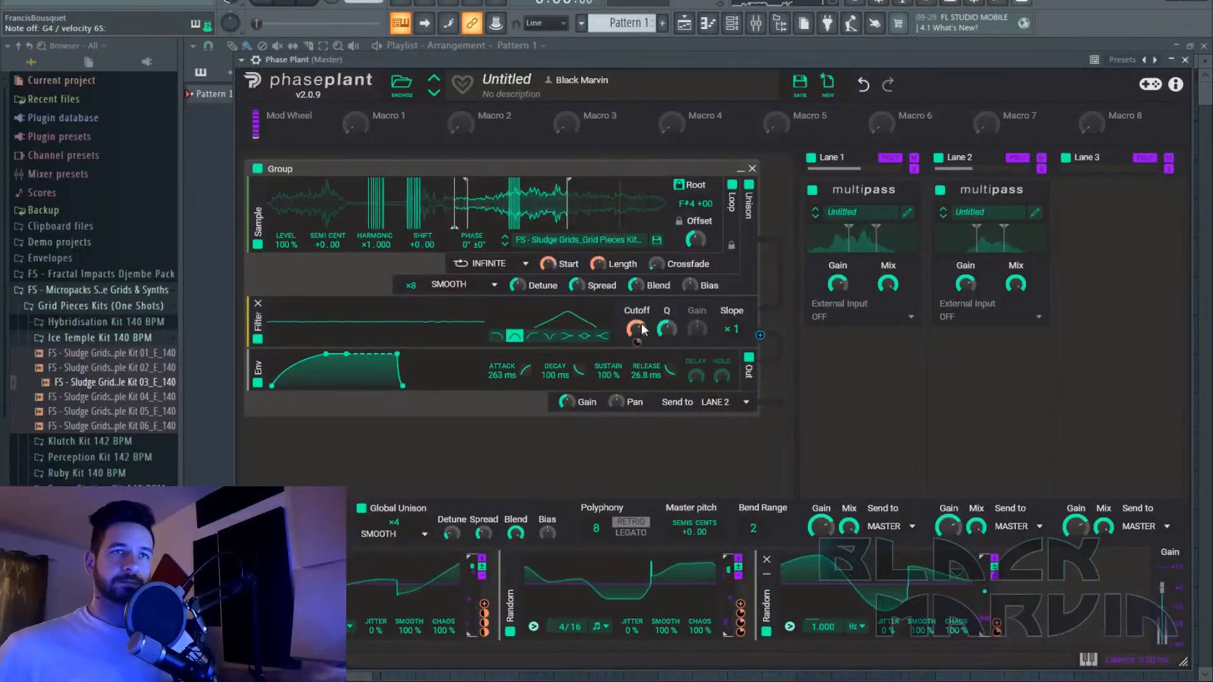
click(1036, 214)
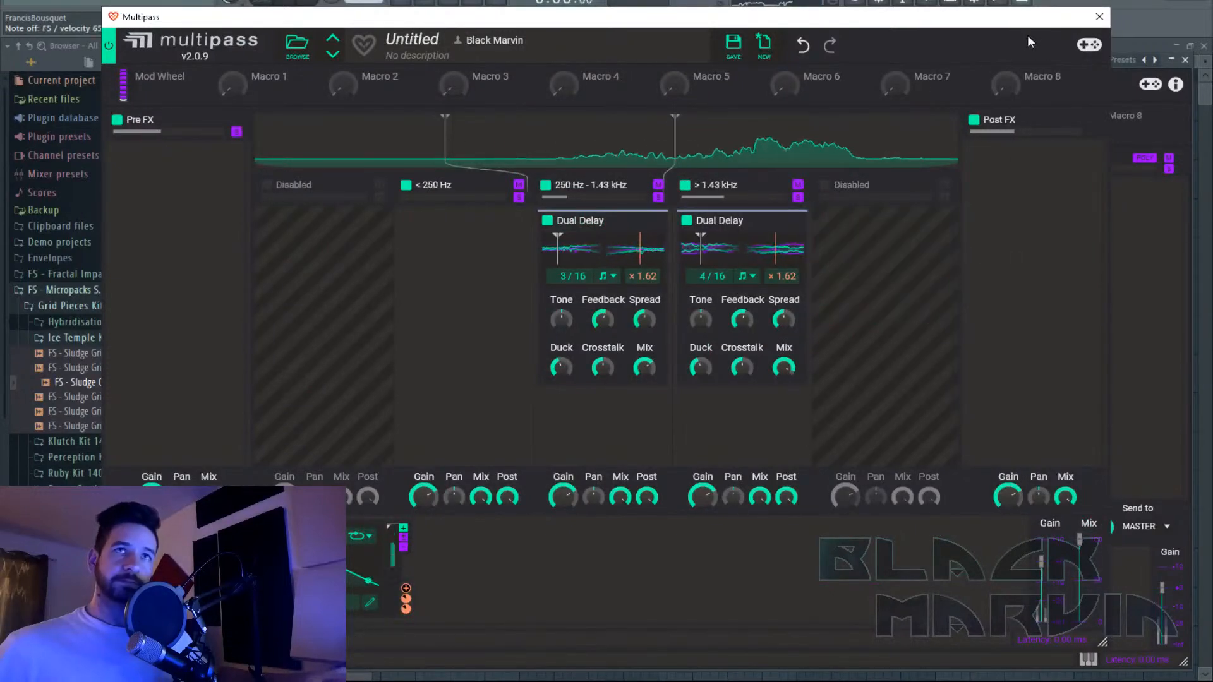
click(1099, 17)
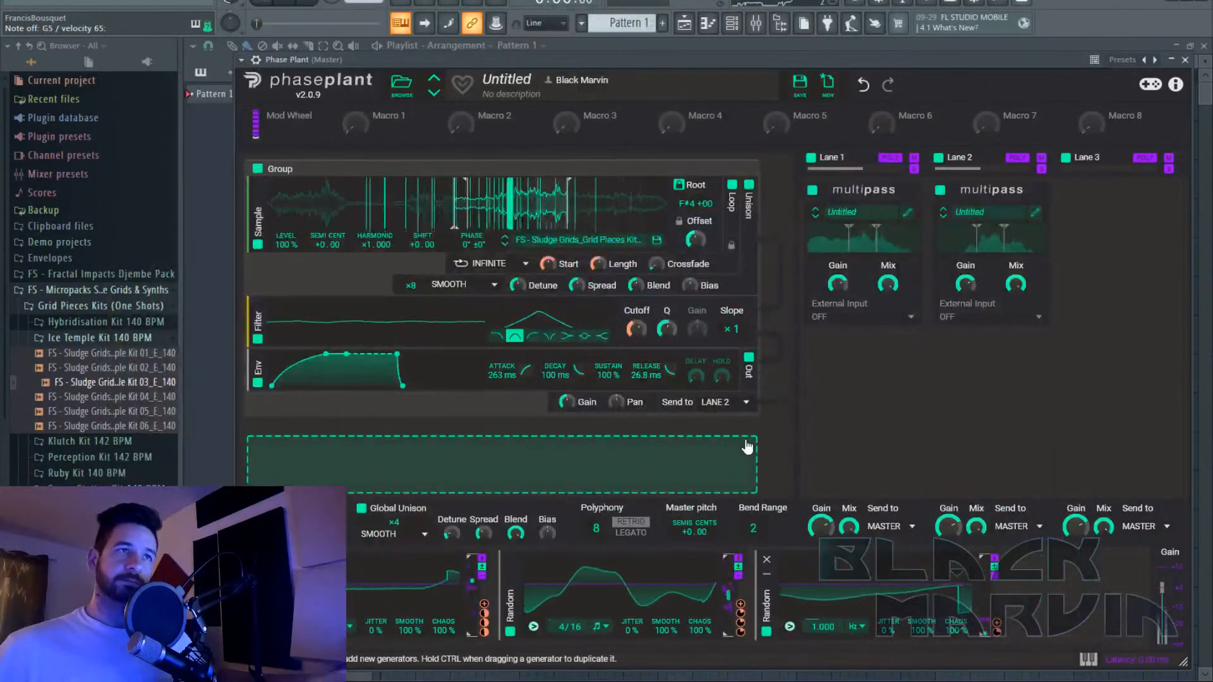
Switch the Tenor Choir Sampler to the Alto Choir sample.
scroll(657, 335, up, 3)
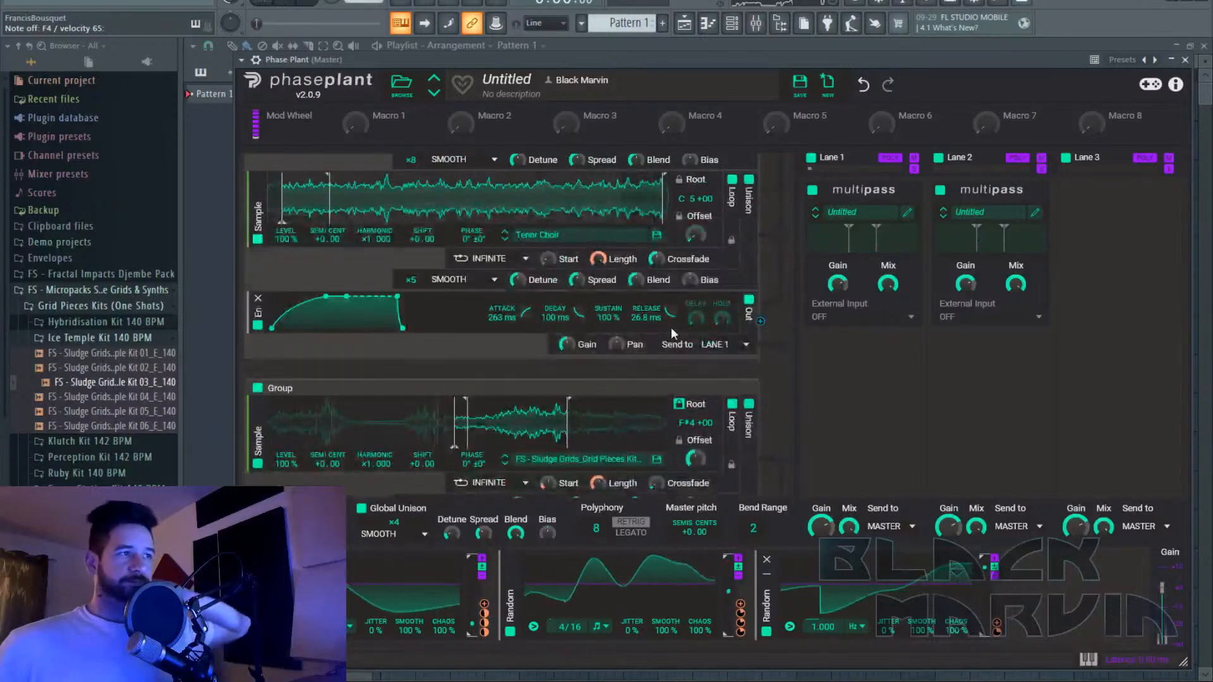
scroll(671, 327, up, 1)
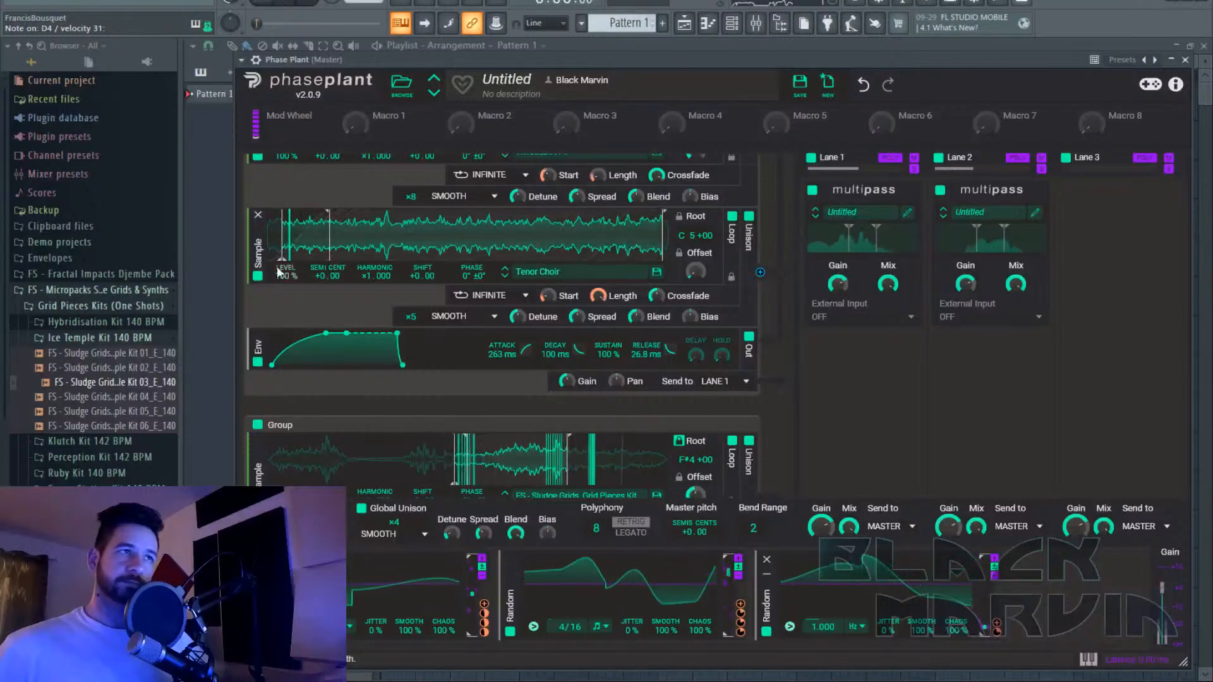
click(504, 276)
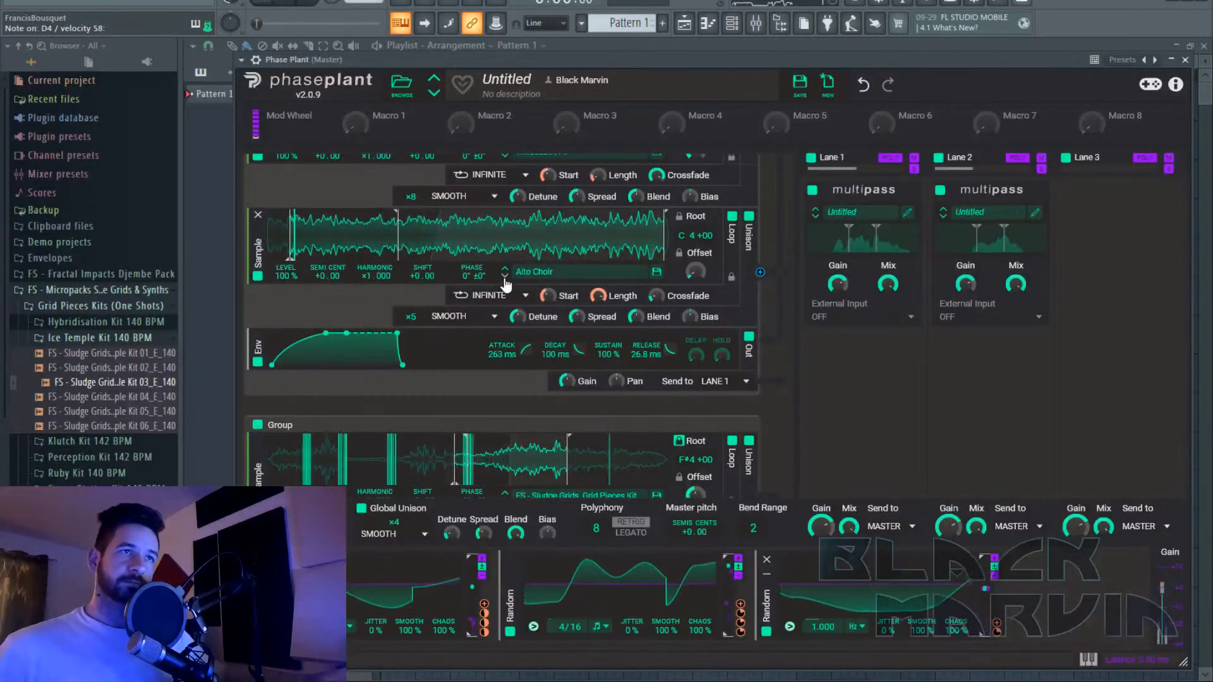
click(535, 275)
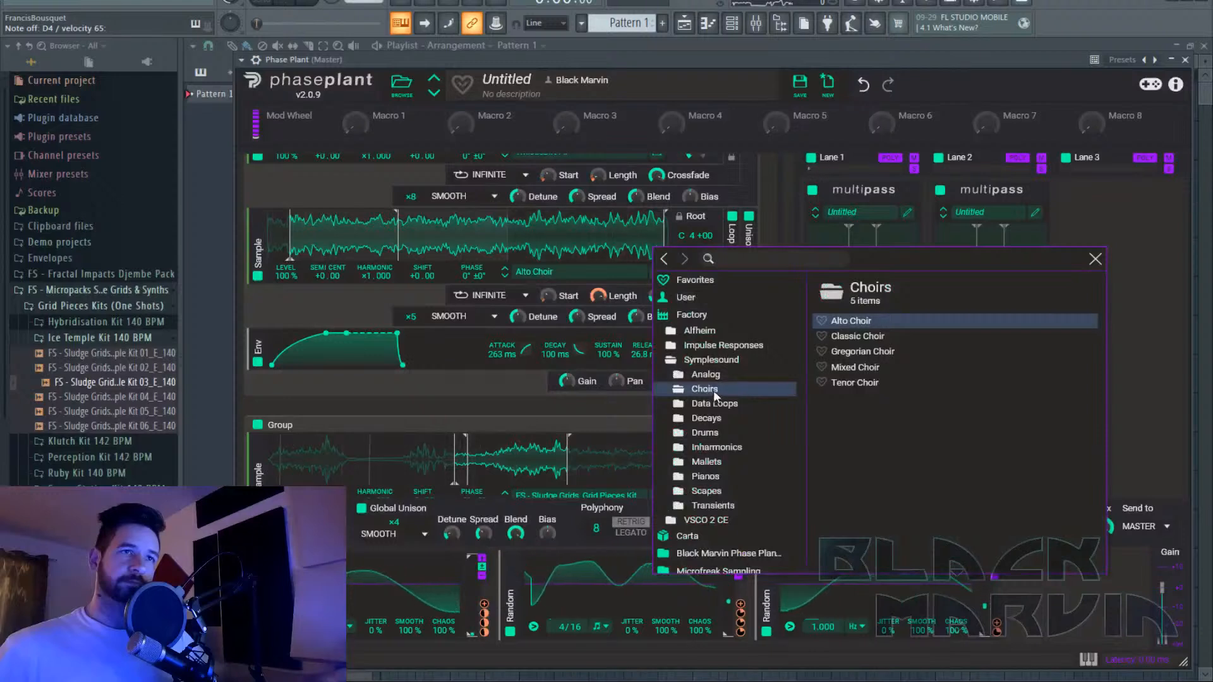
click(1095, 260)
In the Lane 2 Multipass, set the Dual Delay times to 4/16 on Band 3 and 6/16 on Band 4.
scroll(474, 358, down, 3)
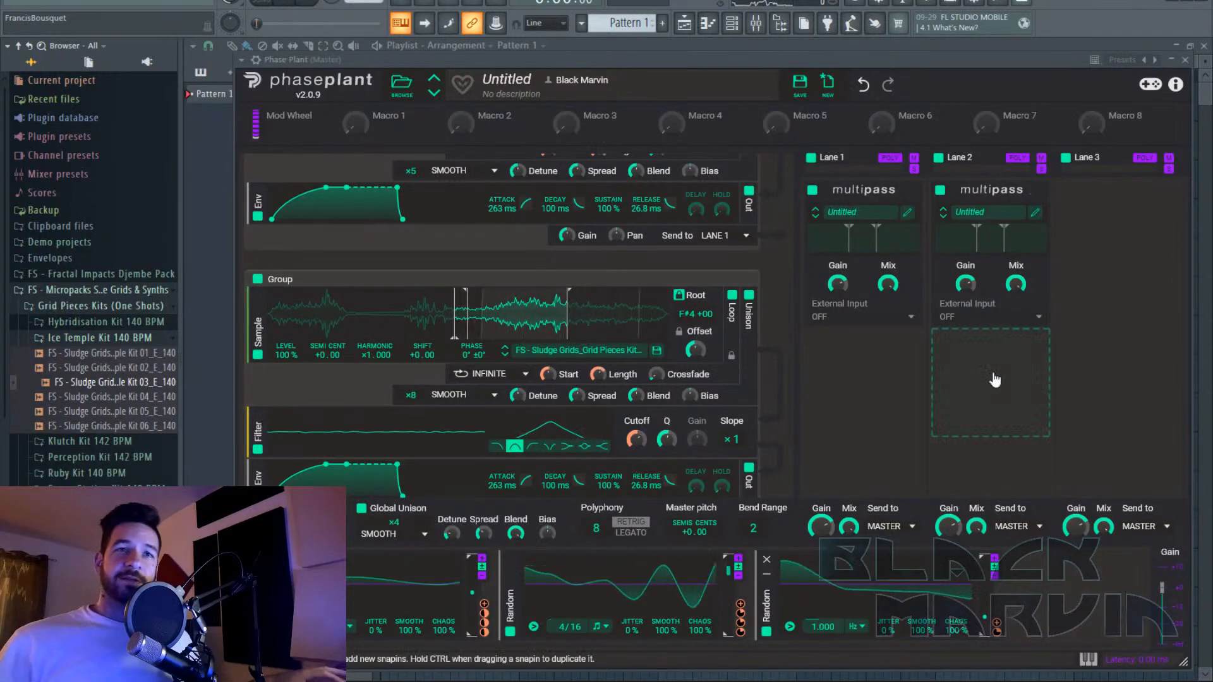
click(1037, 215)
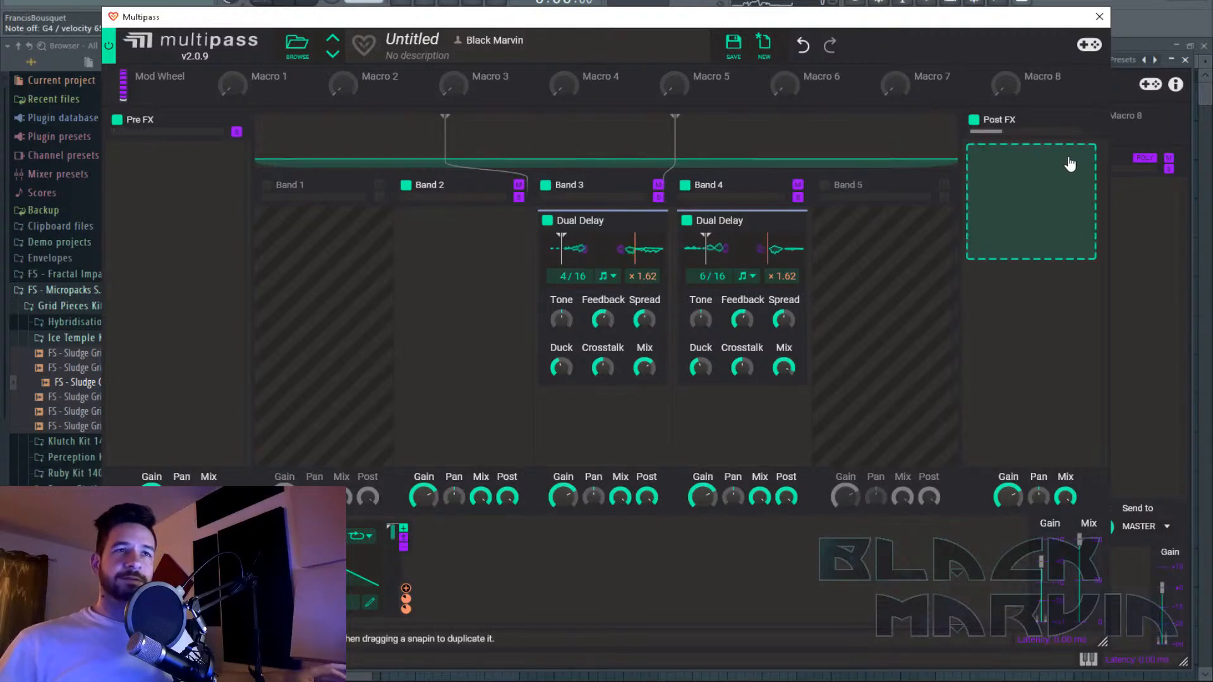
Duplicate the Sludge Grids one-shot Sampler group, route the copy to Lane 3, and remove the copy's Filter.
click(1095, 19)
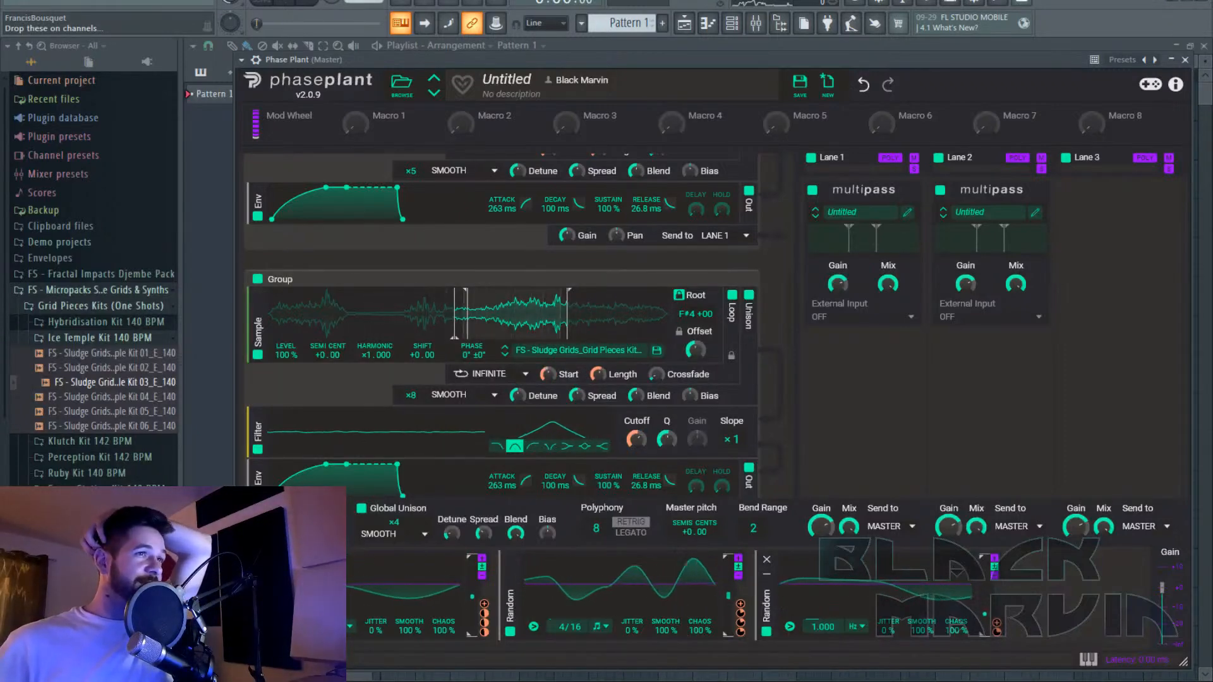
scroll(423, 302, up, 4)
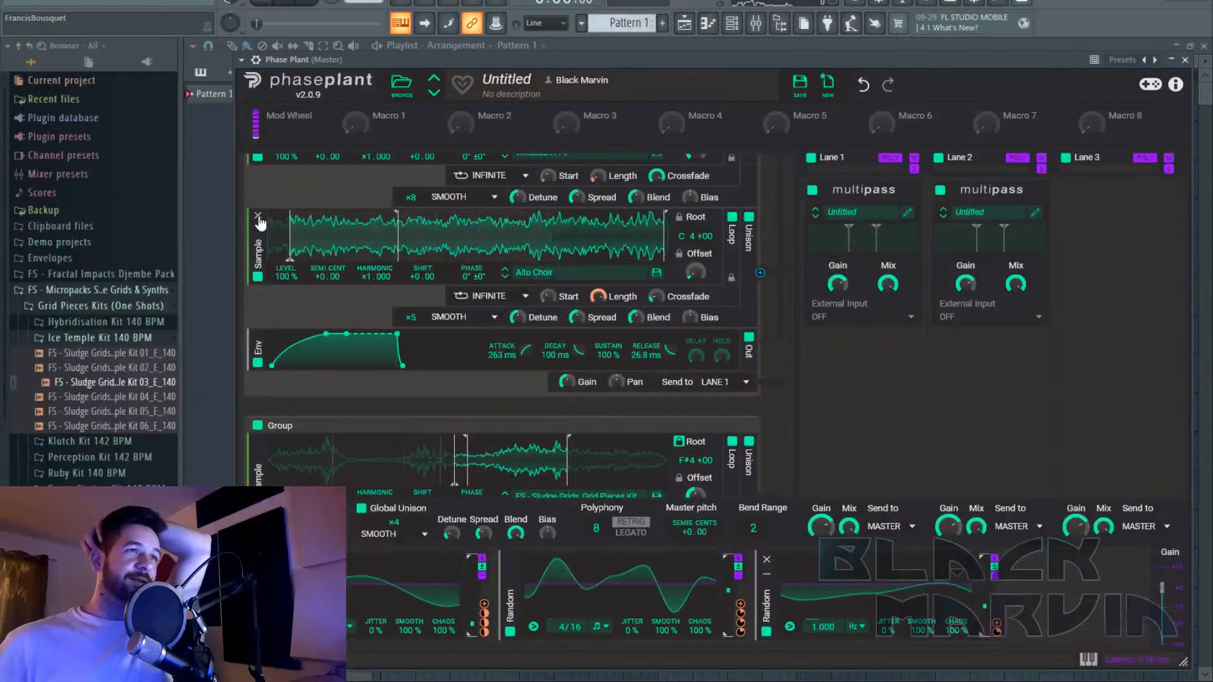
scroll(455, 297, down, 5)
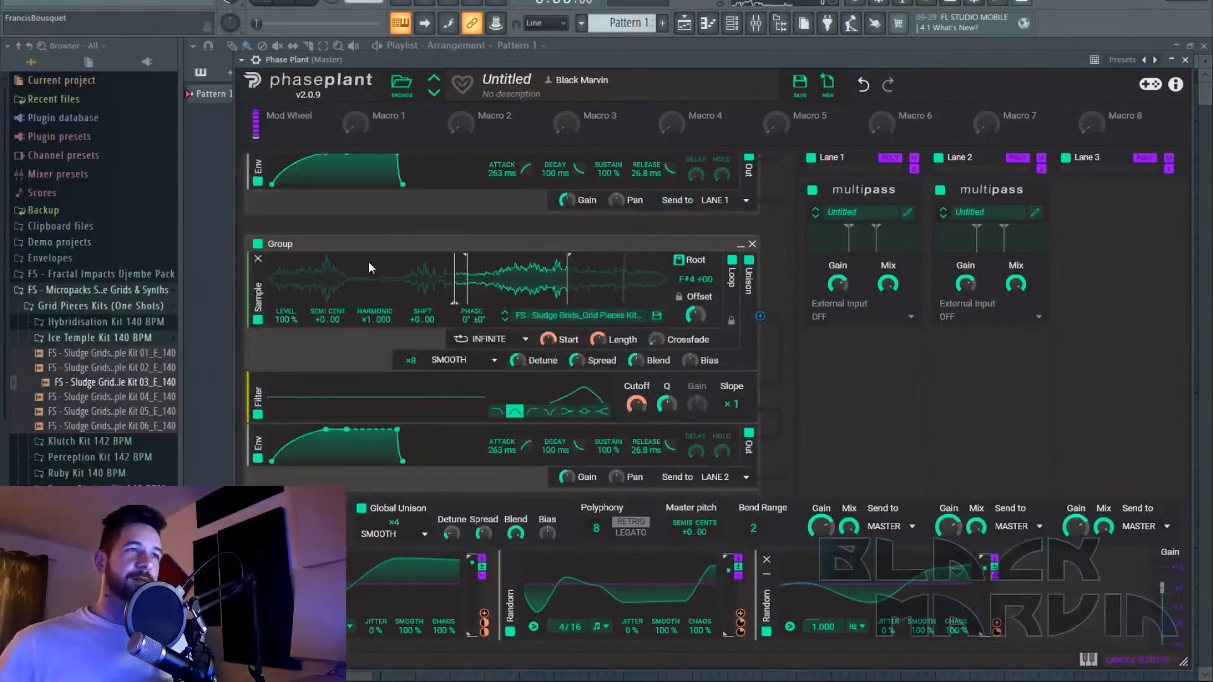
drag(363, 239, 723, 412)
click(719, 405)
click(739, 433)
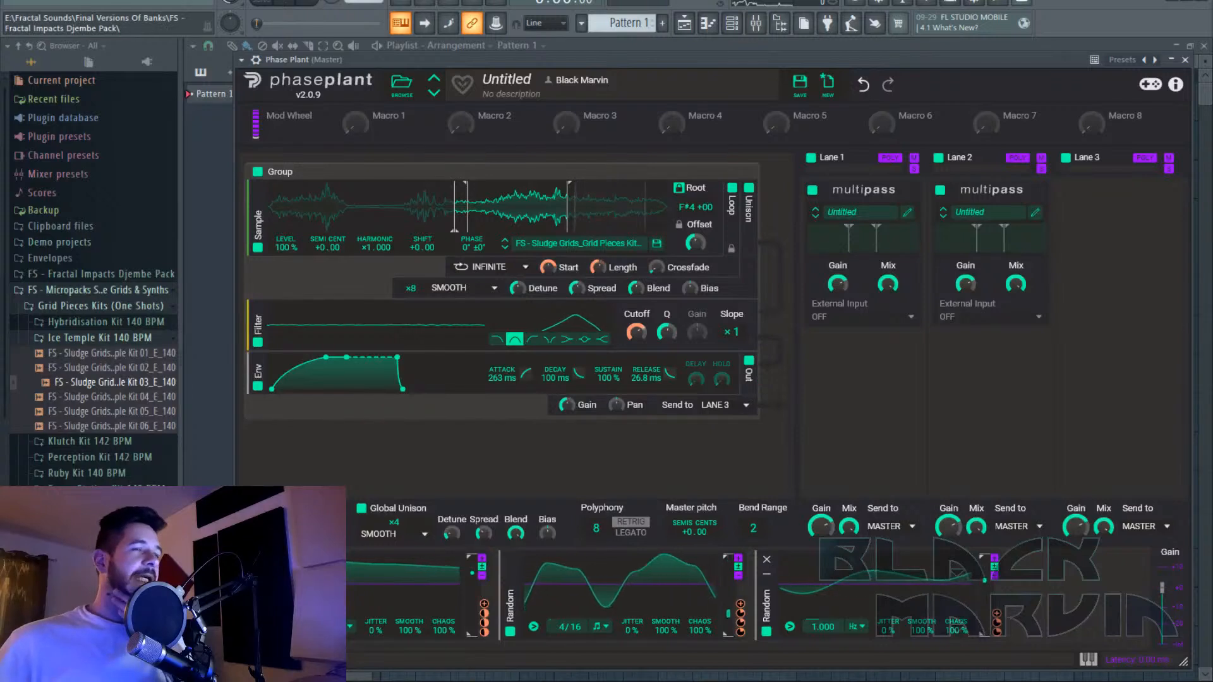
click(257, 310)
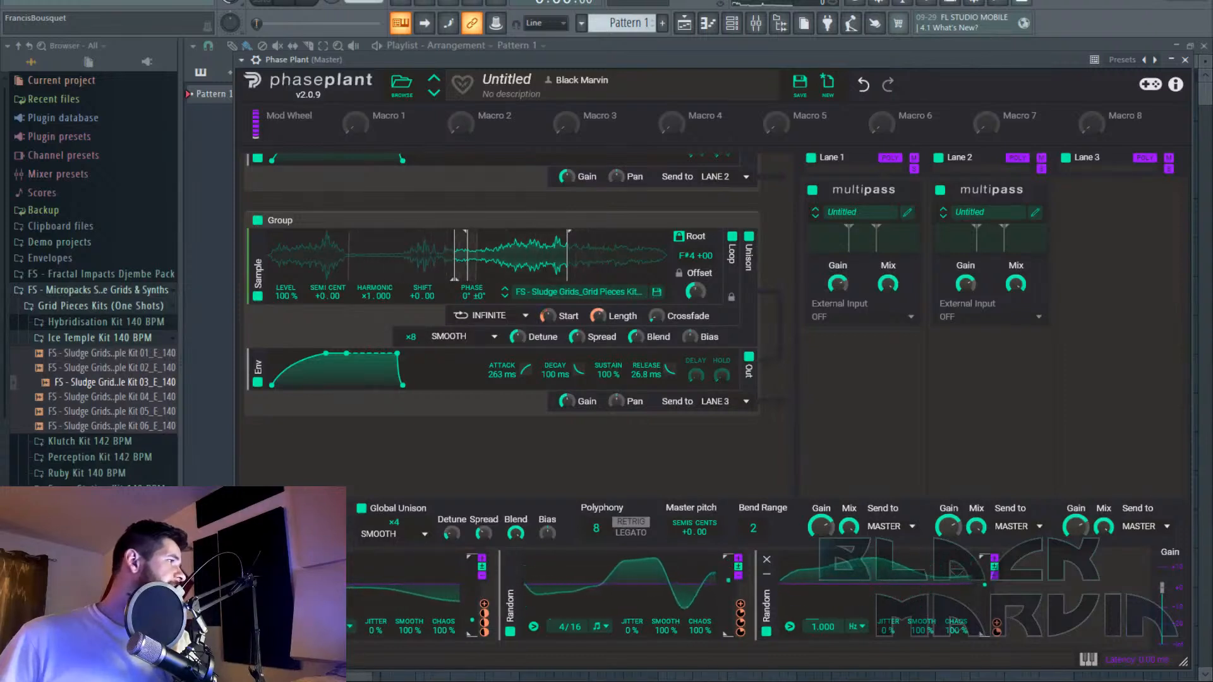
Load the Saw C sample into the Lane 3 group's Sampler and set its Offset to 70 % with Loop enabled.
drag(600, 216, 500, 271)
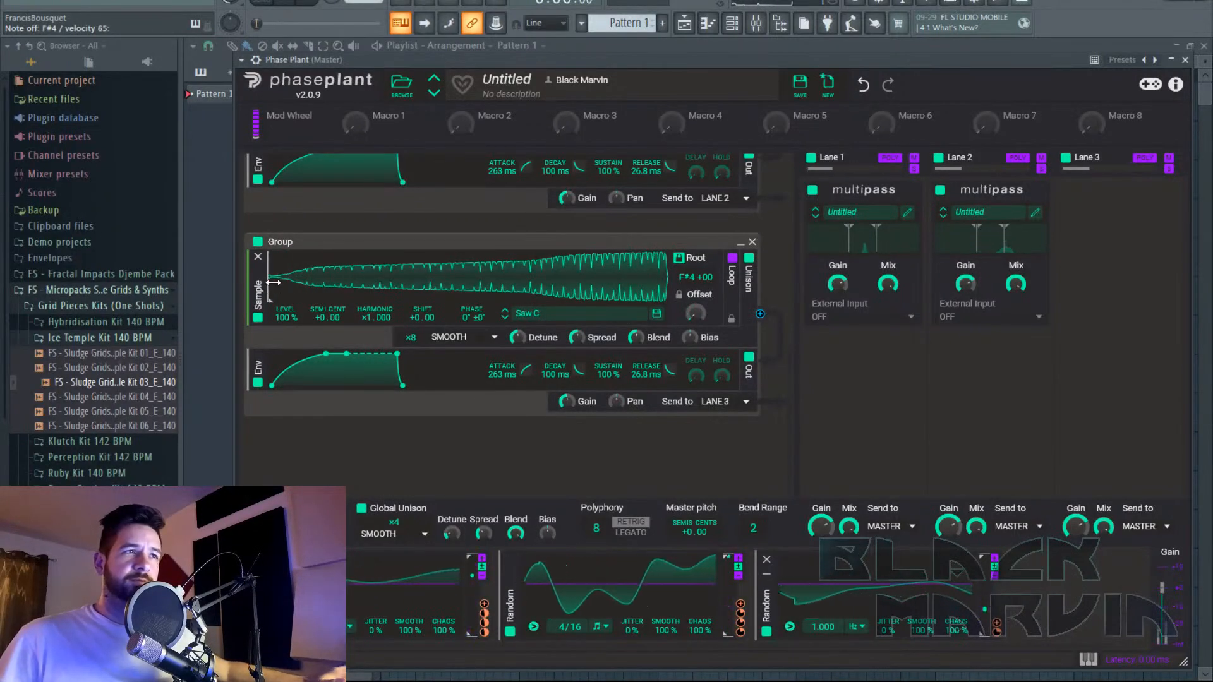
mouse_move(272, 283)
mouse_down()
mouse_move(461, 283)
mouse_move(550, 302)
mouse_up()
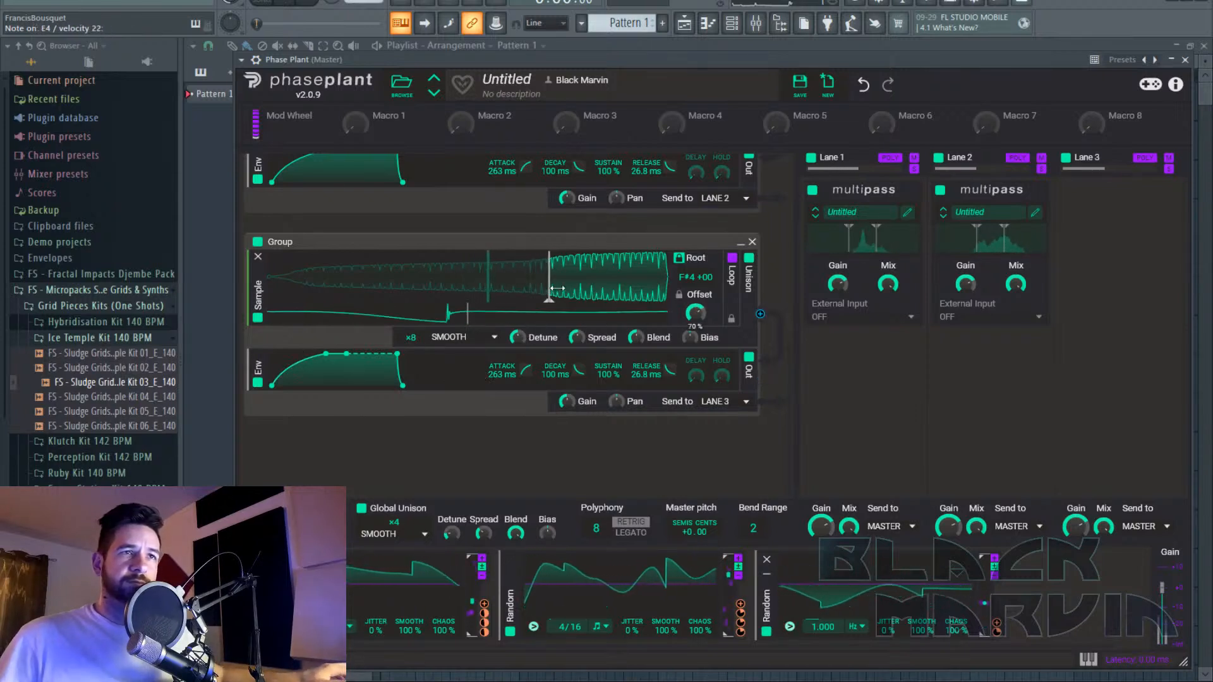
click(733, 259)
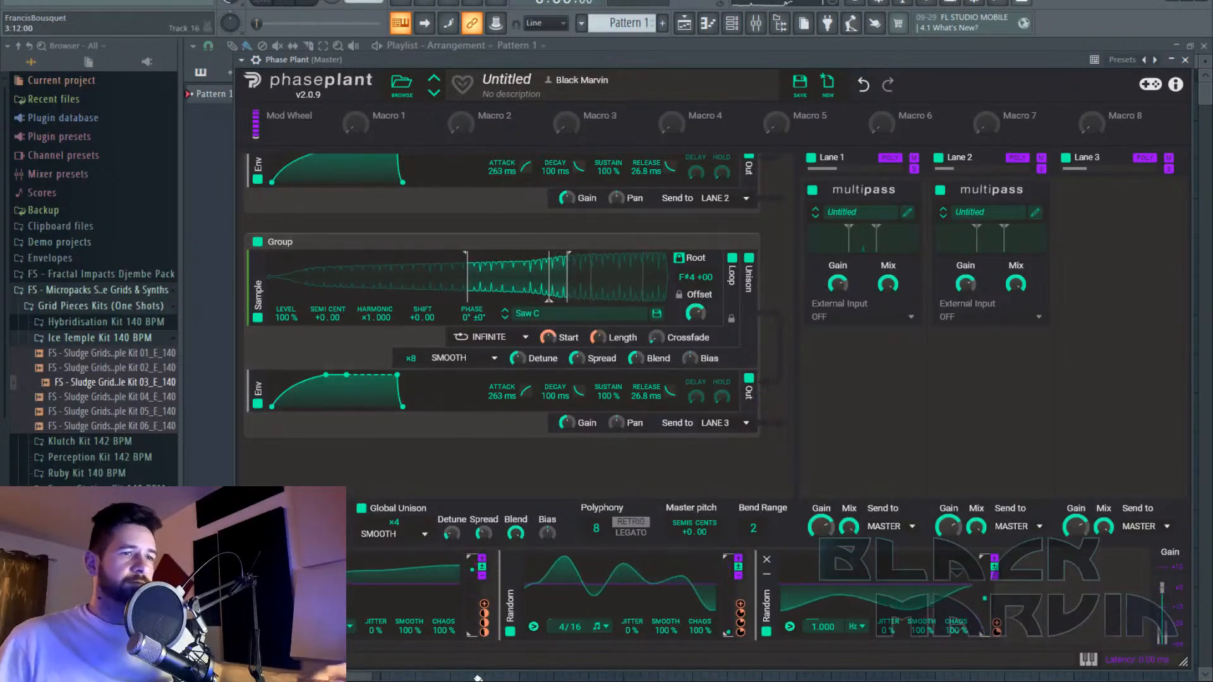
Add a low-pass Filter to the Lane 3 group between the Saw C Sampler and the envelope.
mouse_move(478, 678)
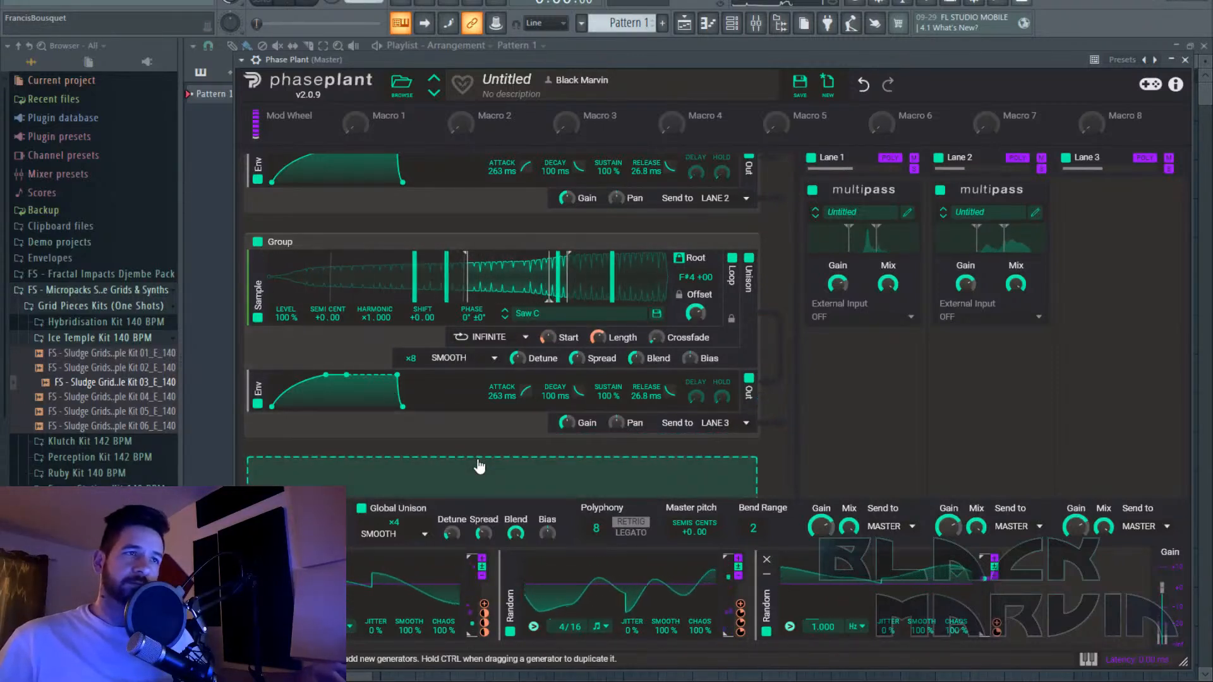
click(476, 444)
click(572, 505)
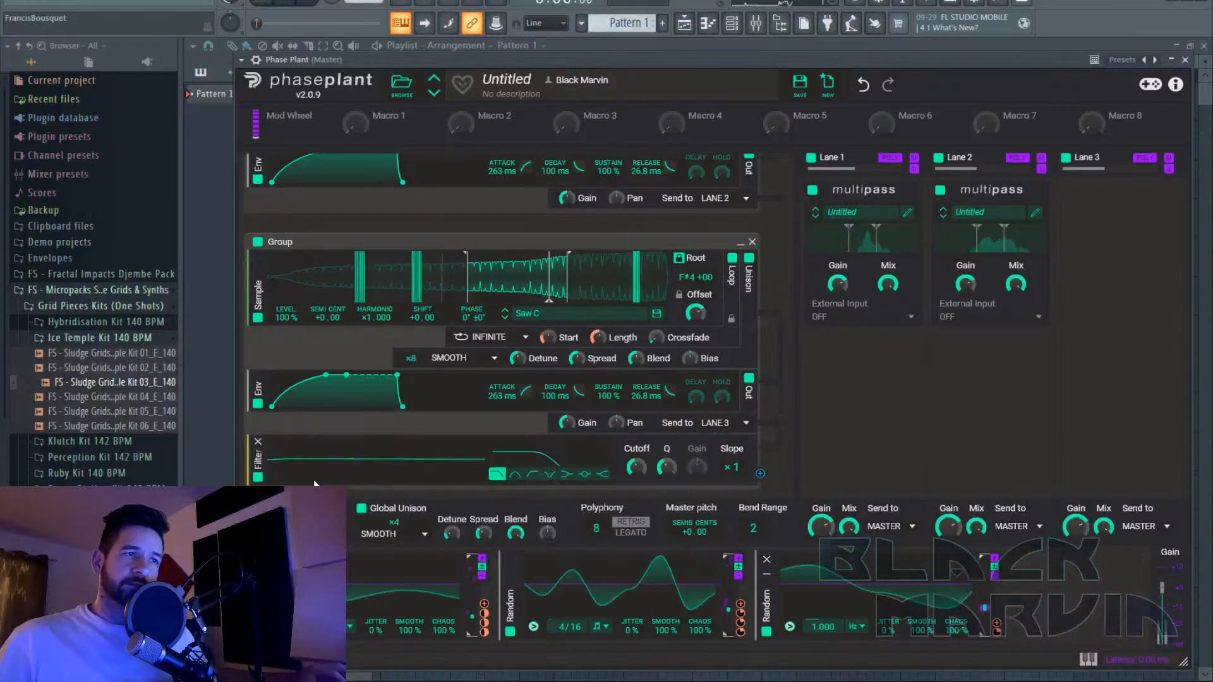
drag(256, 462, 256, 379)
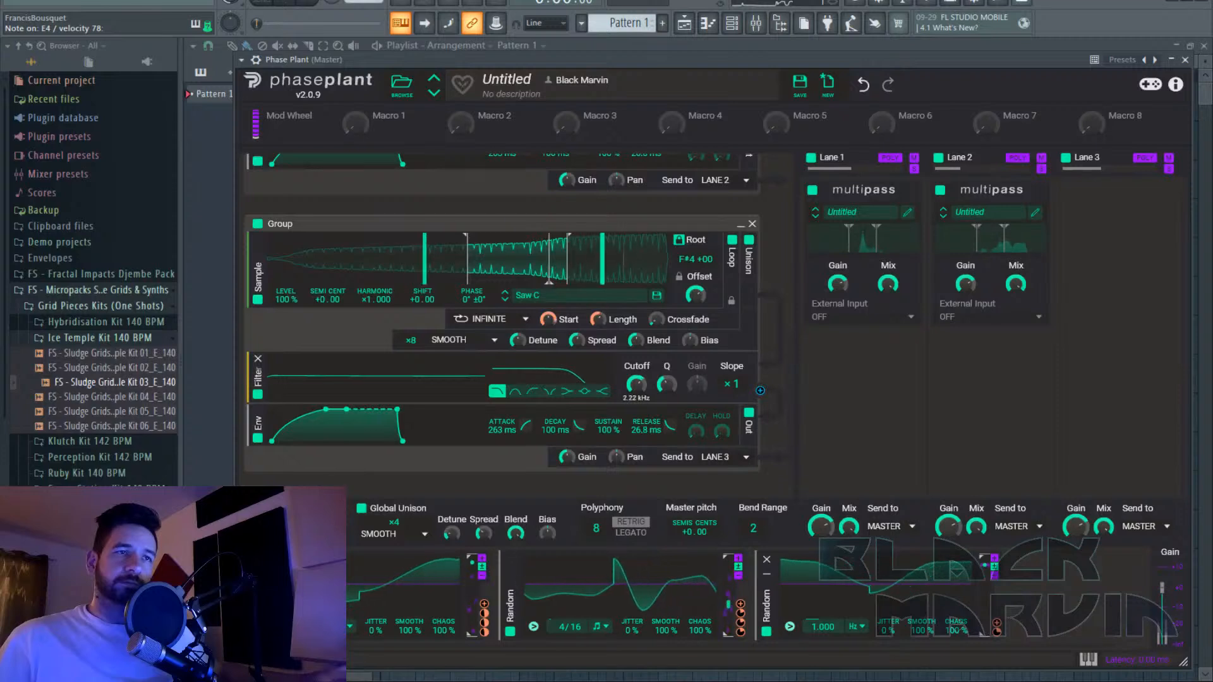
Set the Saw C Sampler's root note to C 4 and assign the 1.000 Hz Random modulator to the low-pass Filter's Cutoff.
click(996, 623)
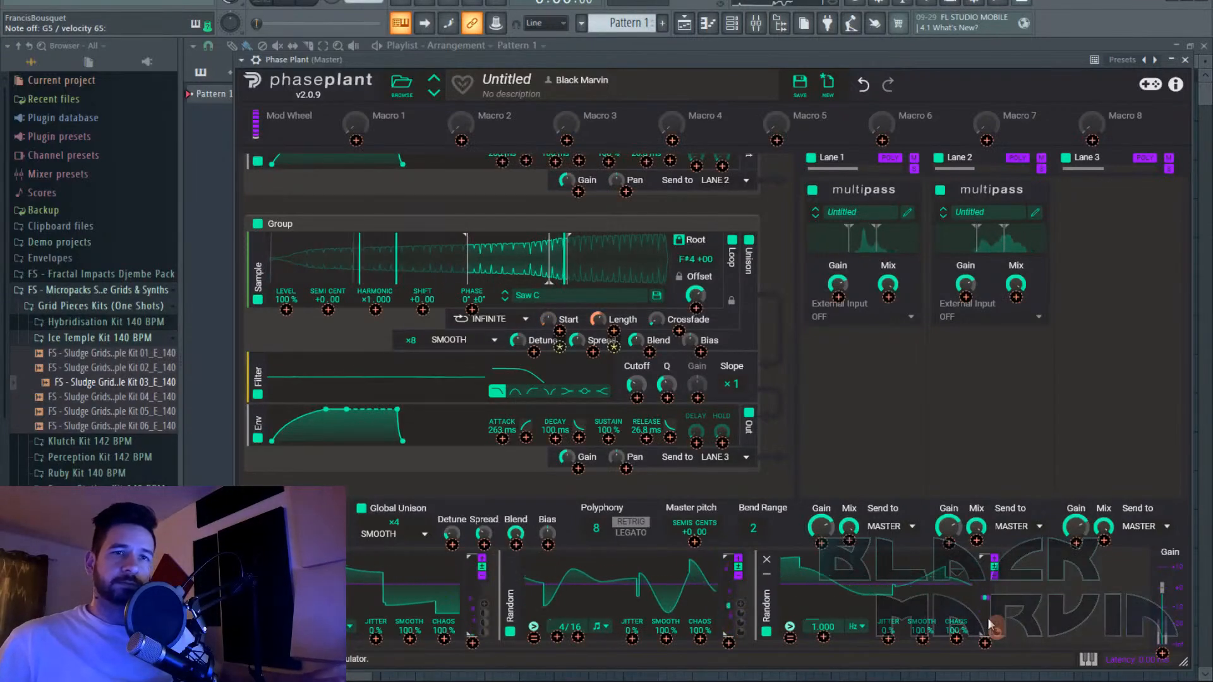
click(1036, 619)
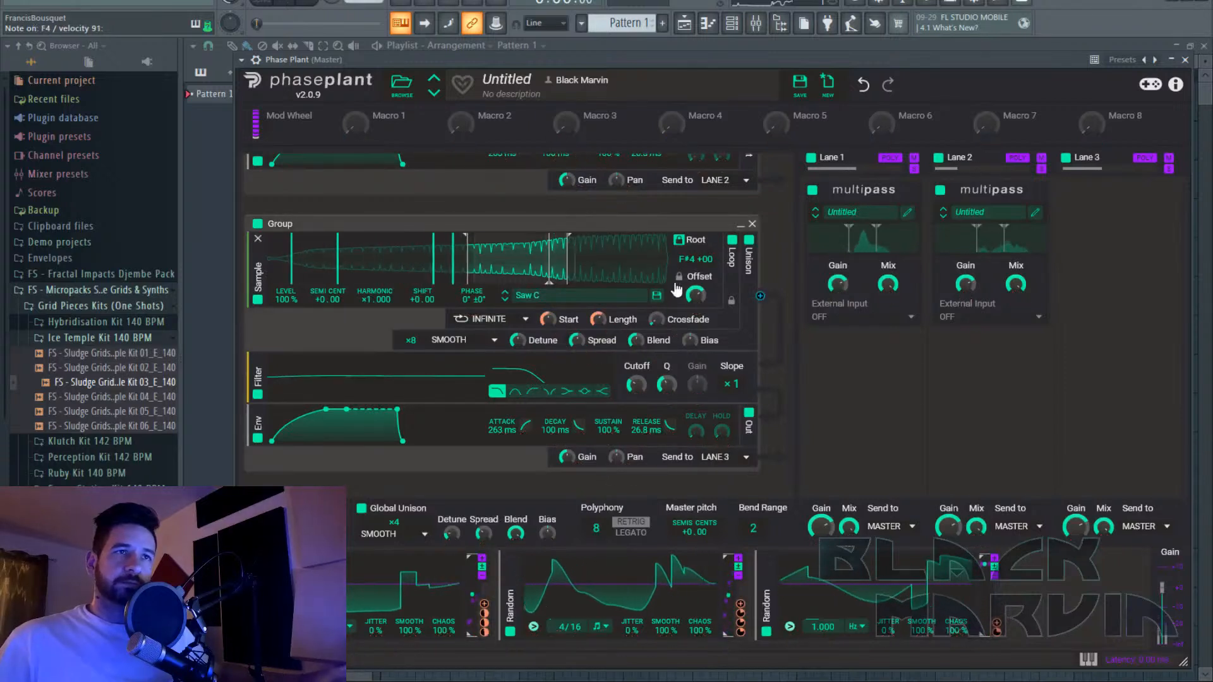
mouse_move(683, 259)
mouse_down()
mouse_move(682, 281)
mouse_move(689, 242)
mouse_move(684, 255)
mouse_up()
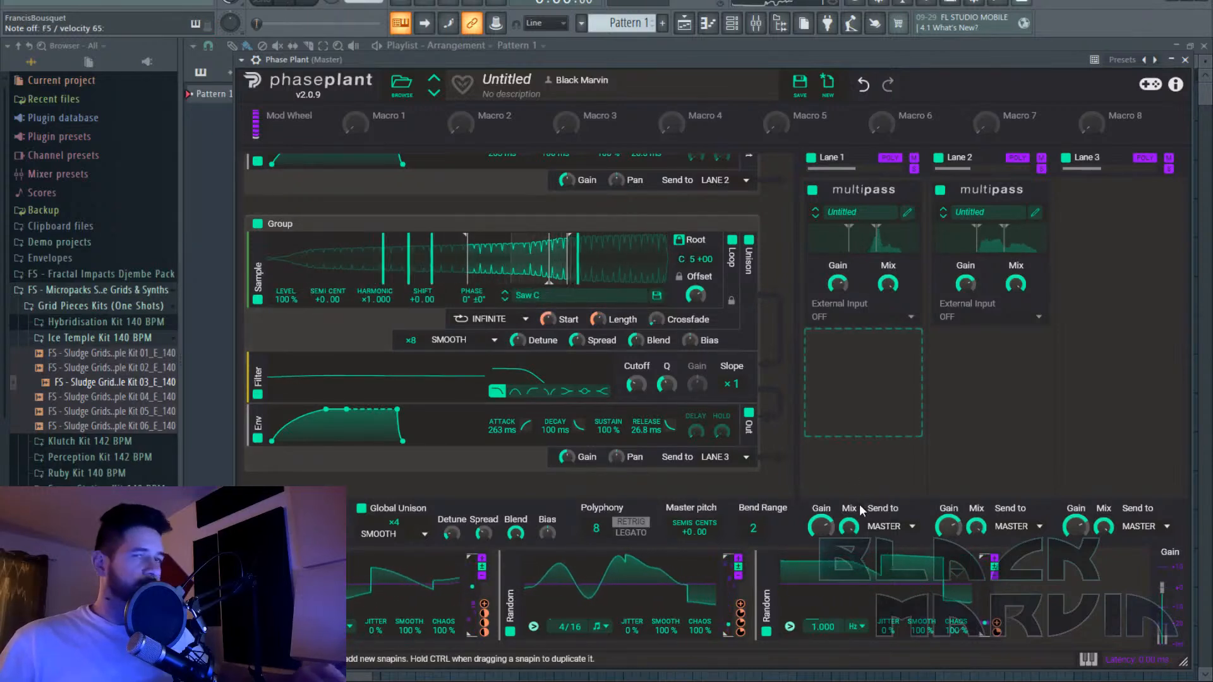
drag(683, 259, 683, 300)
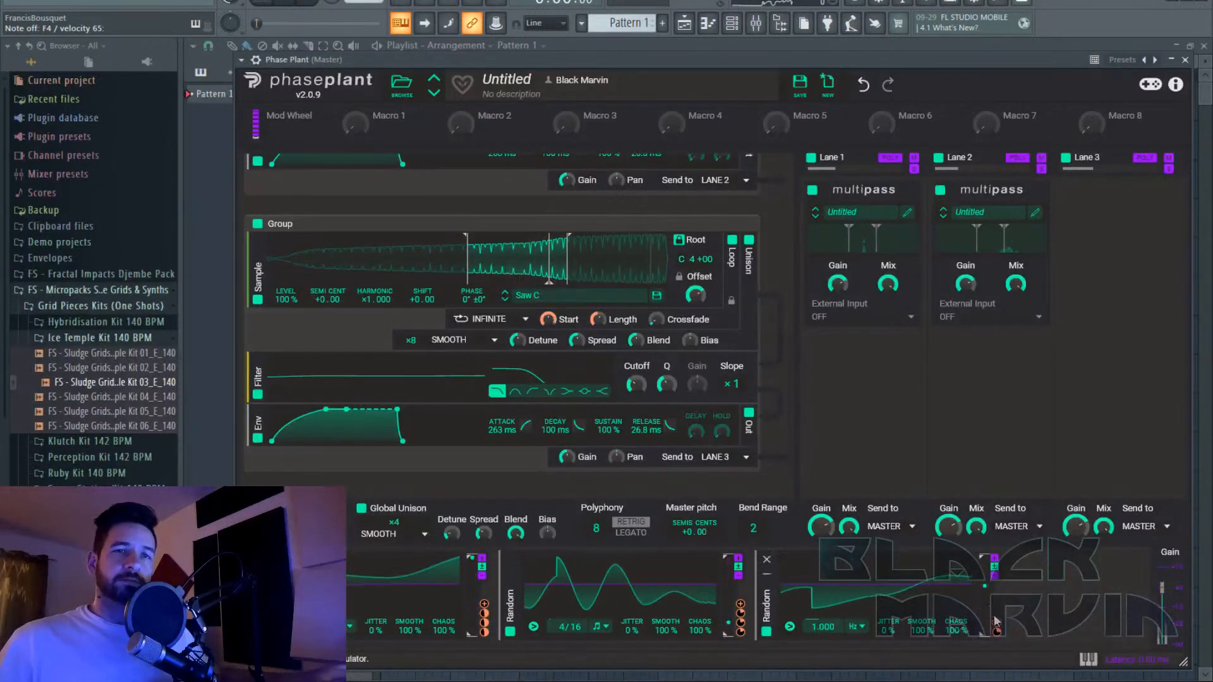
drag(997, 624, 638, 400)
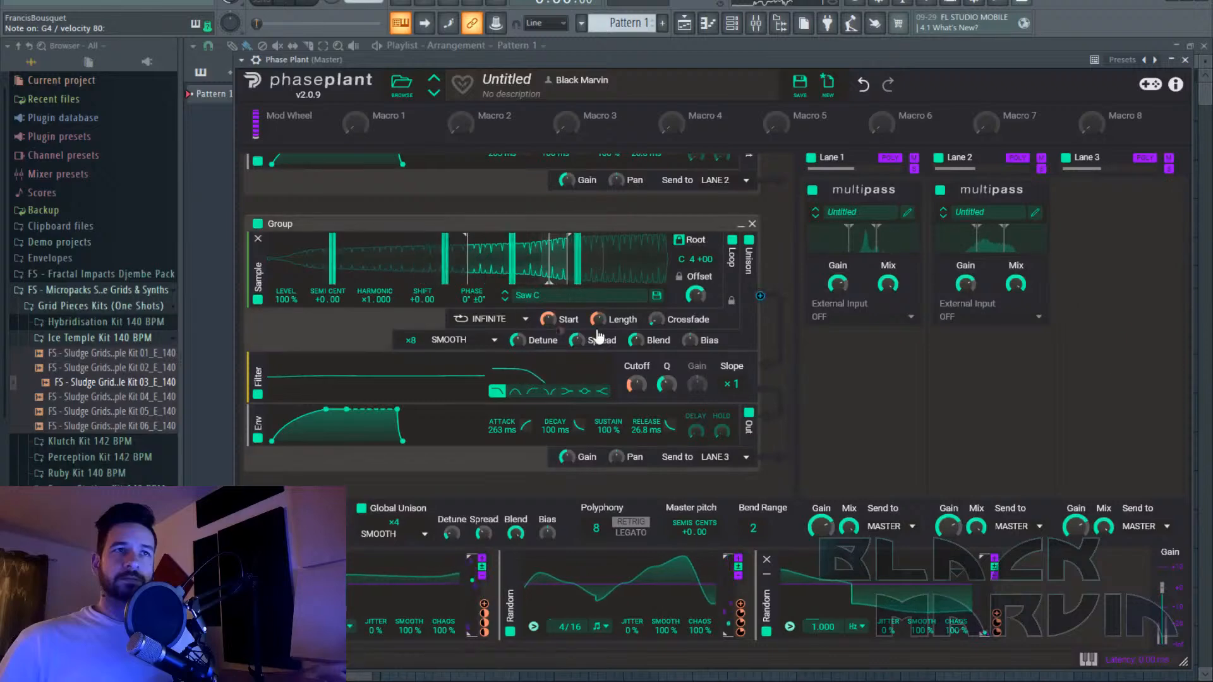
Duplicate the Lane 2 Multipass into Lane 3.
scroll(702, 337, up, 5)
scroll(787, 332, up, 3)
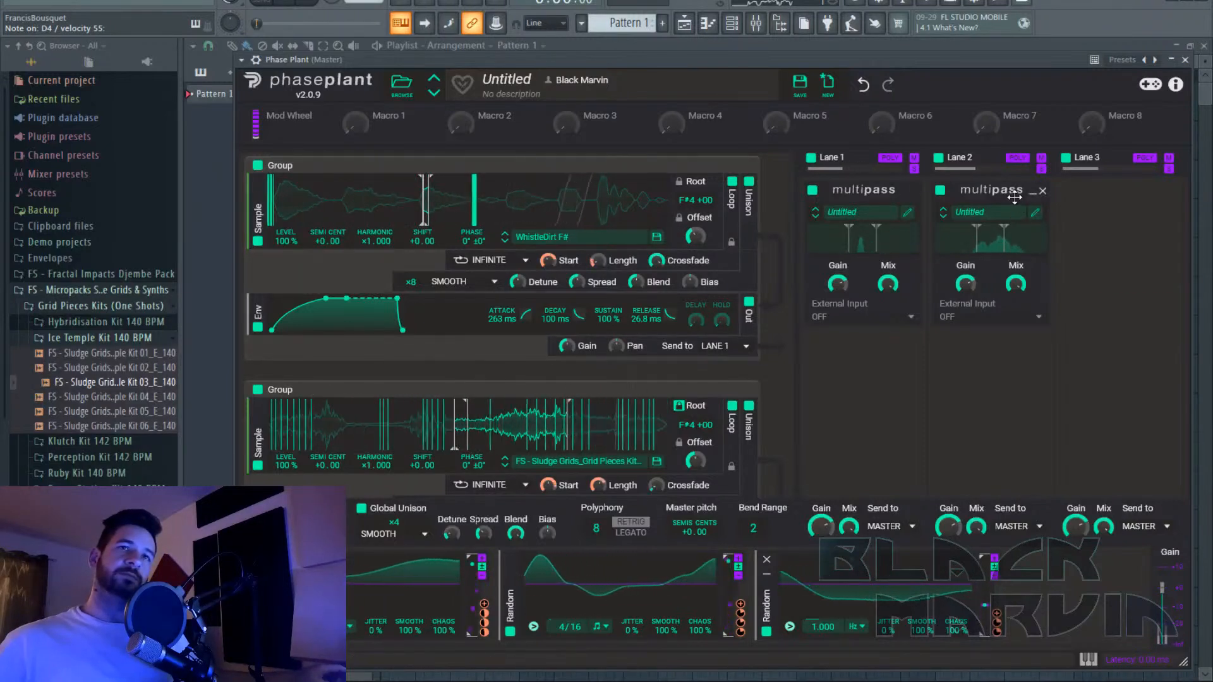
drag(1005, 196, 1129, 190)
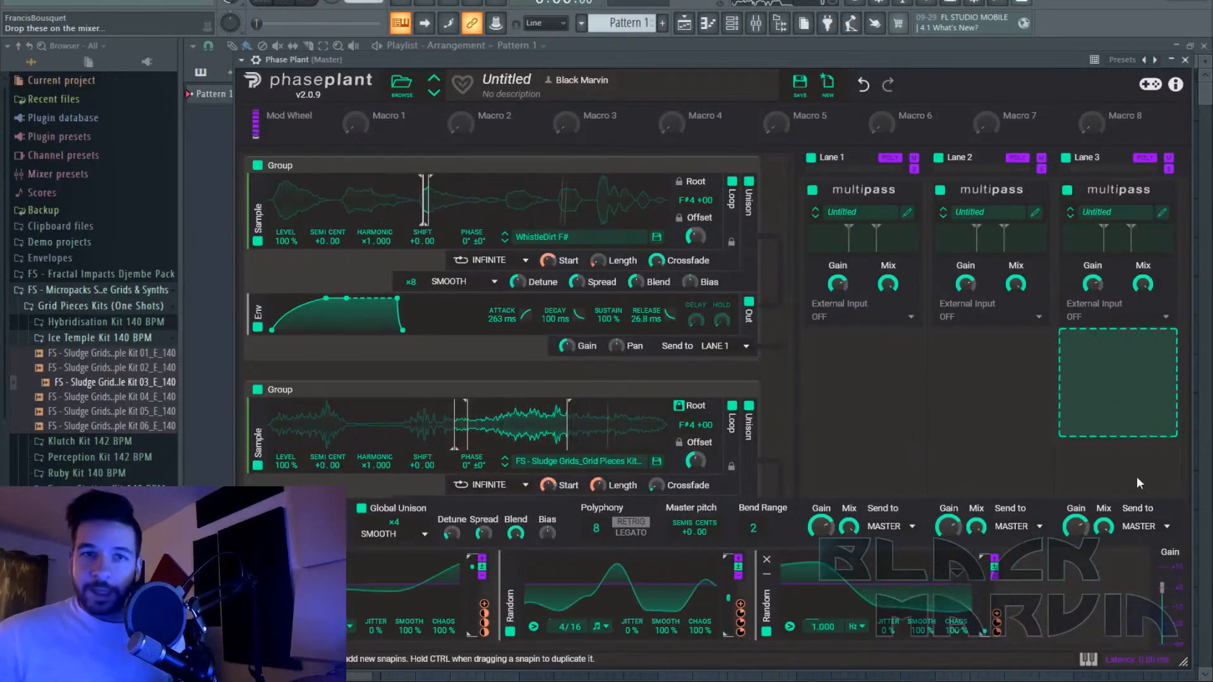
click(1080, 341)
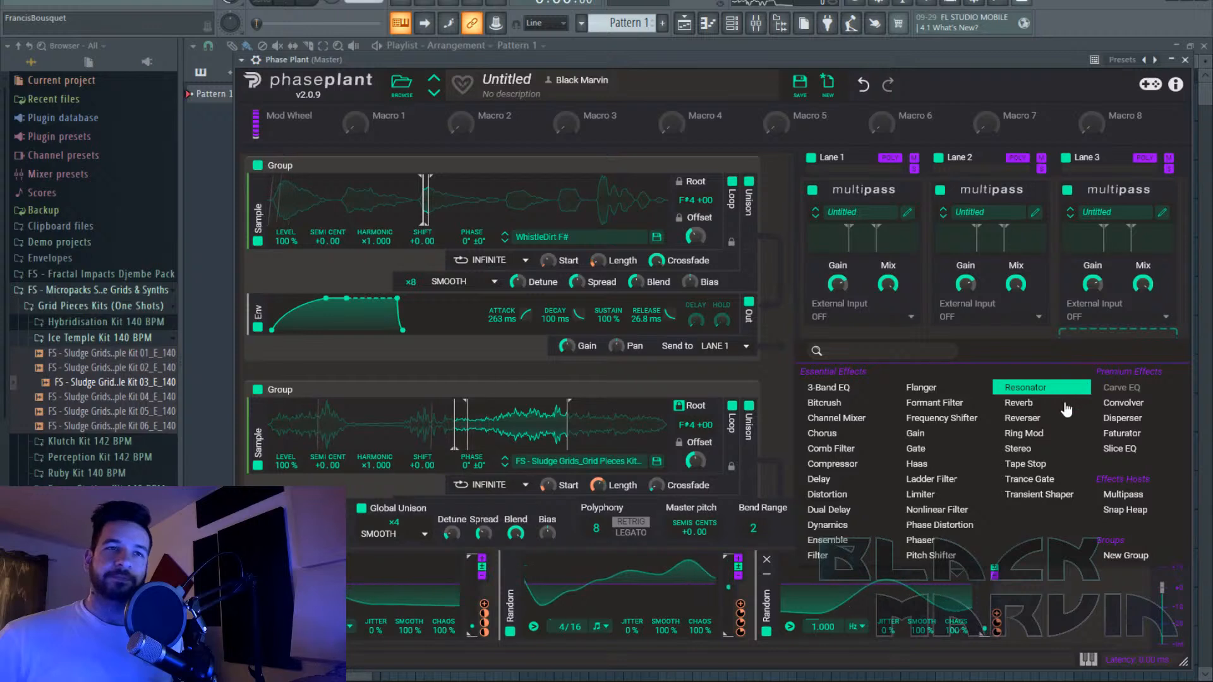
click(1120, 449)
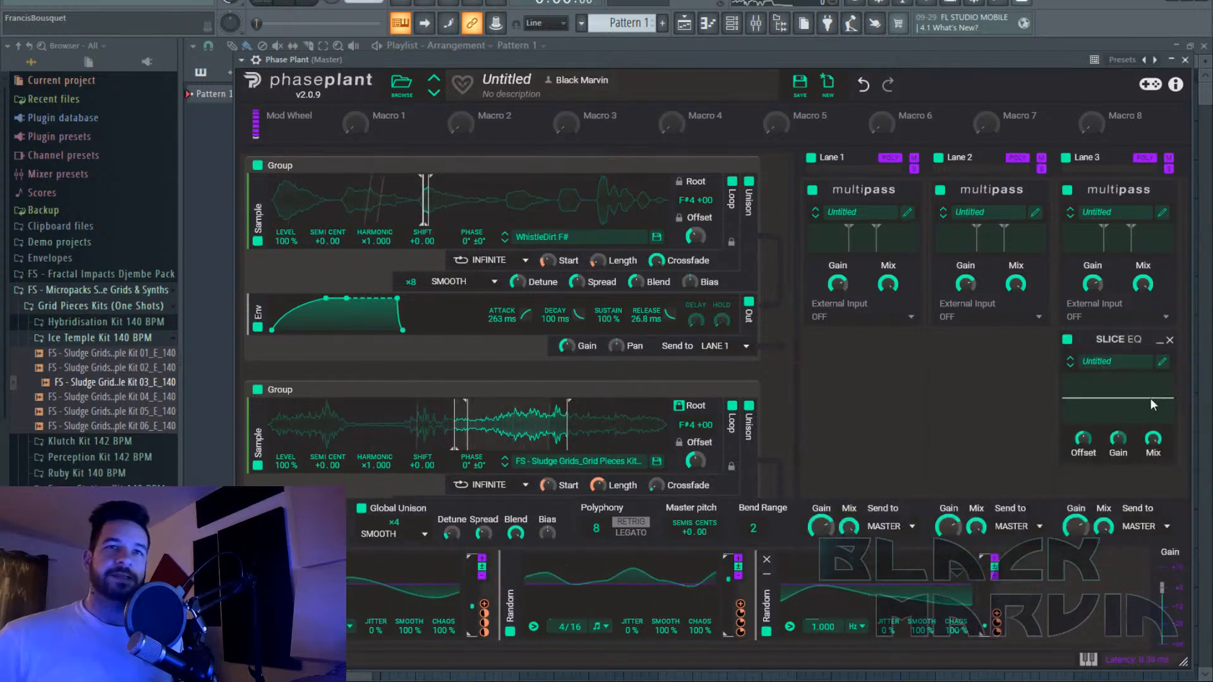
click(1171, 341)
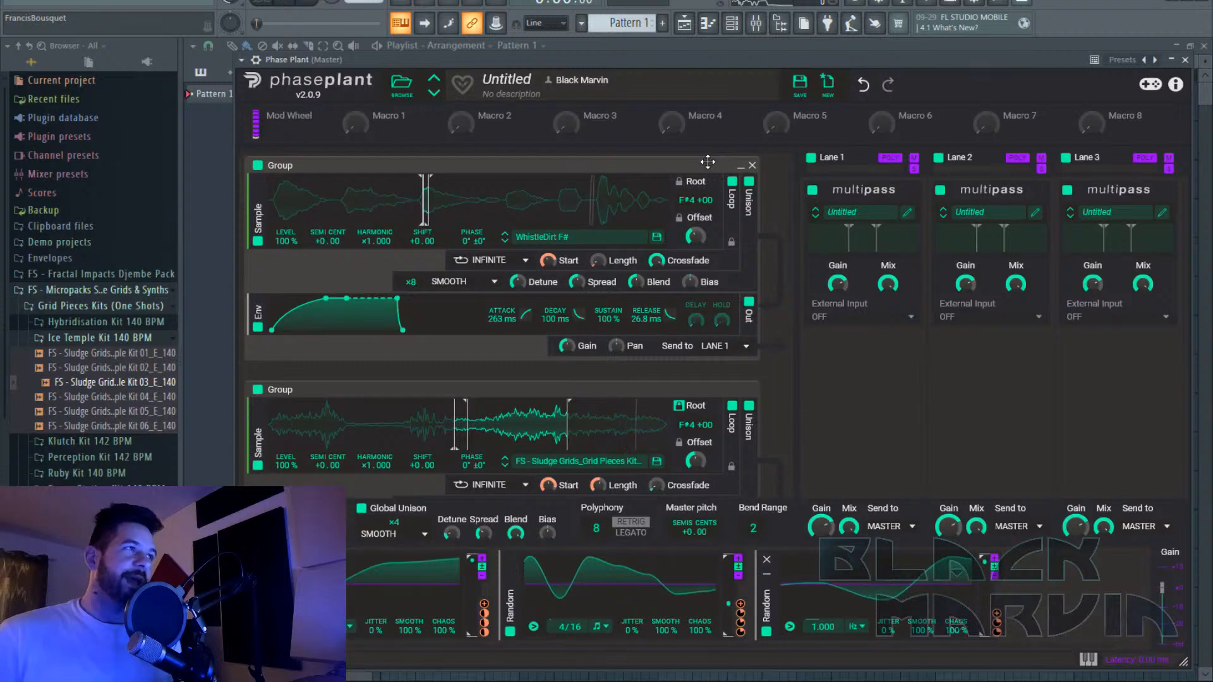
Save the preset as "some weird tmo grnular" in the Black Marvin Phase Plant Psy & Trance Presets folder.
click(800, 84)
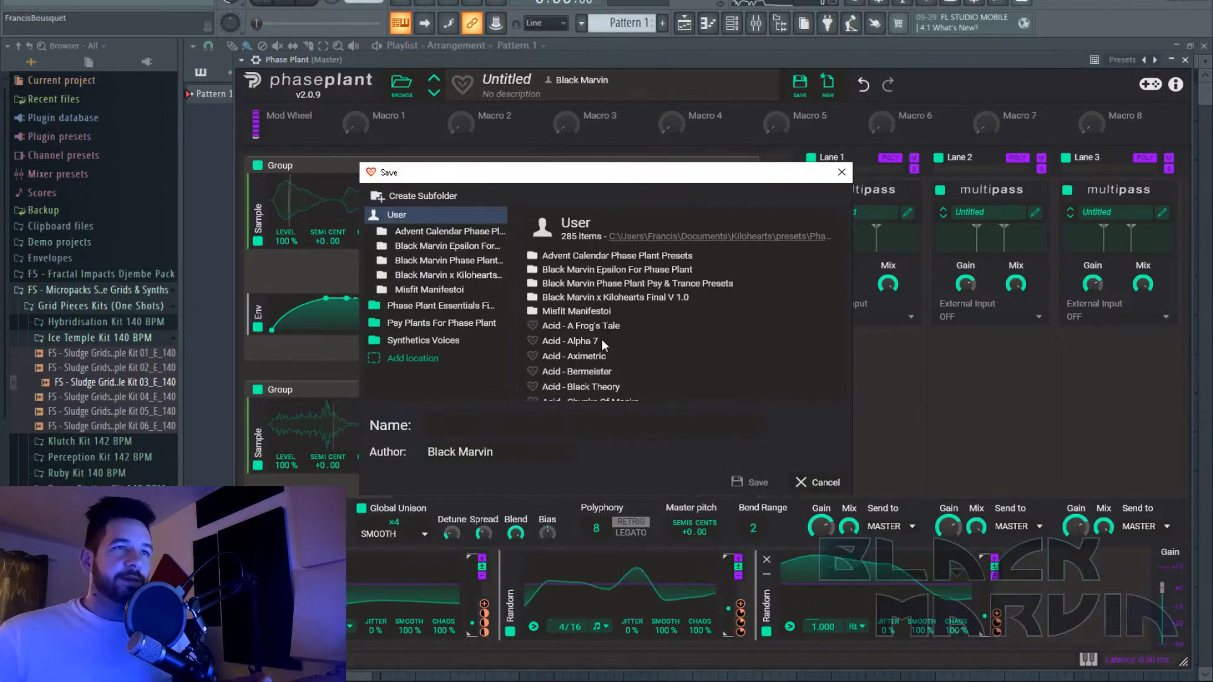
double_click(652, 283)
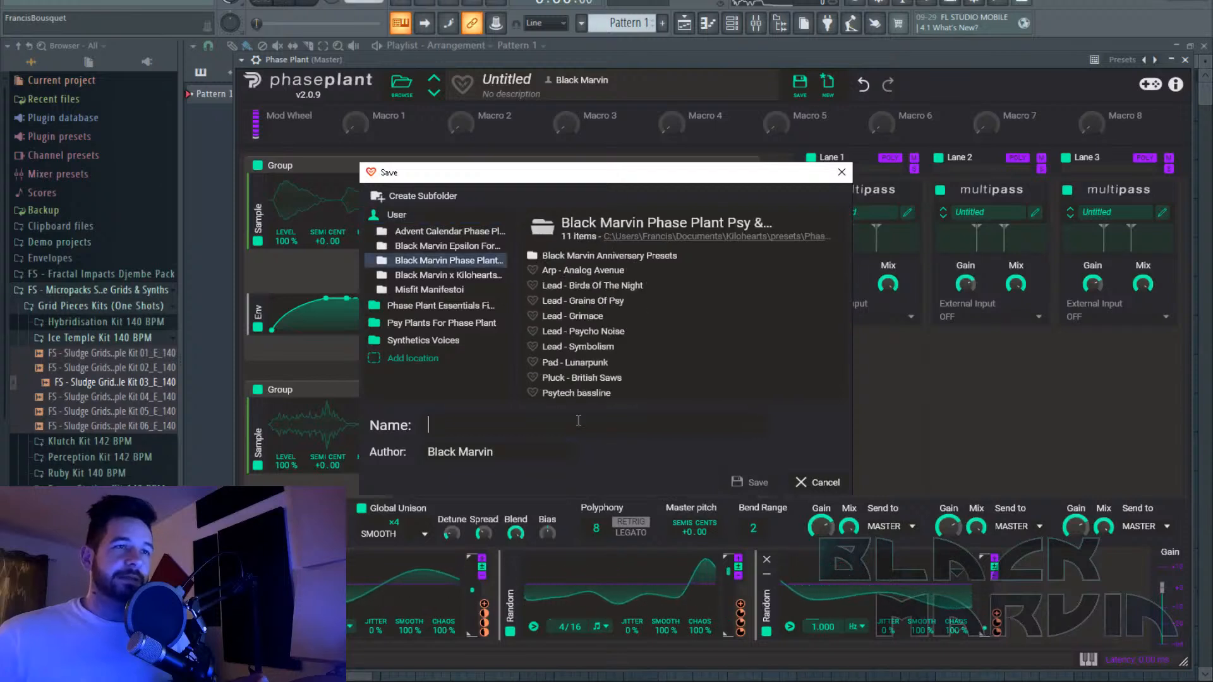
text(some weird )
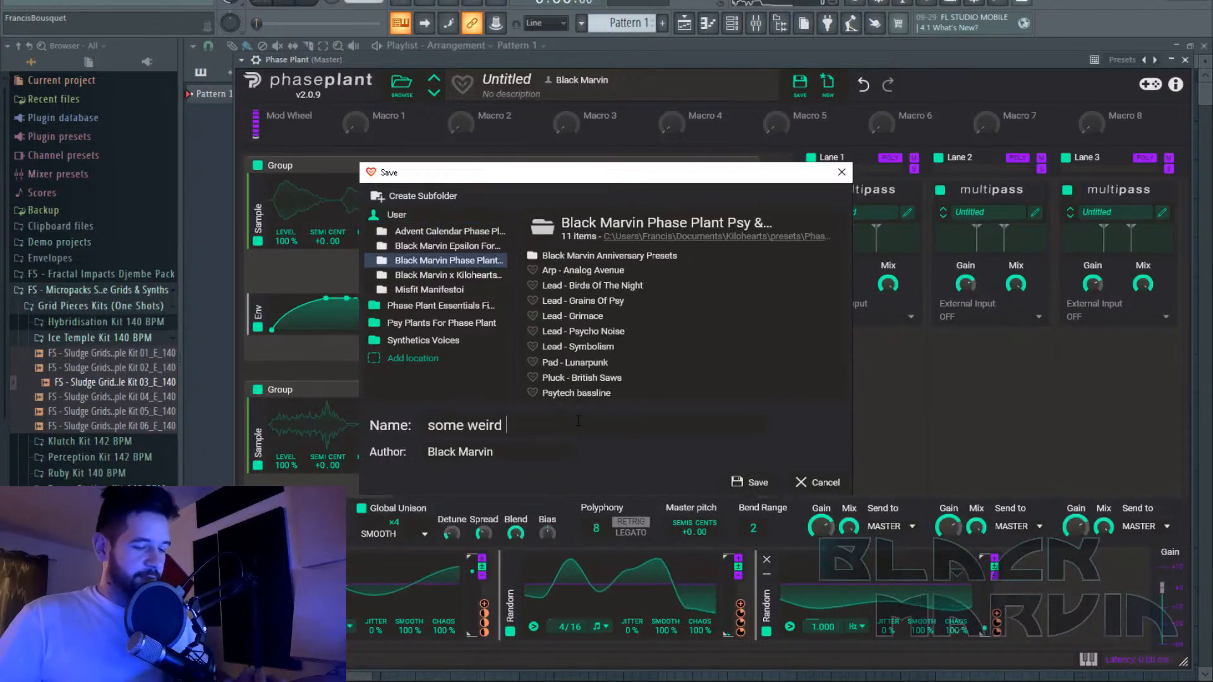
text(tmo grnul)
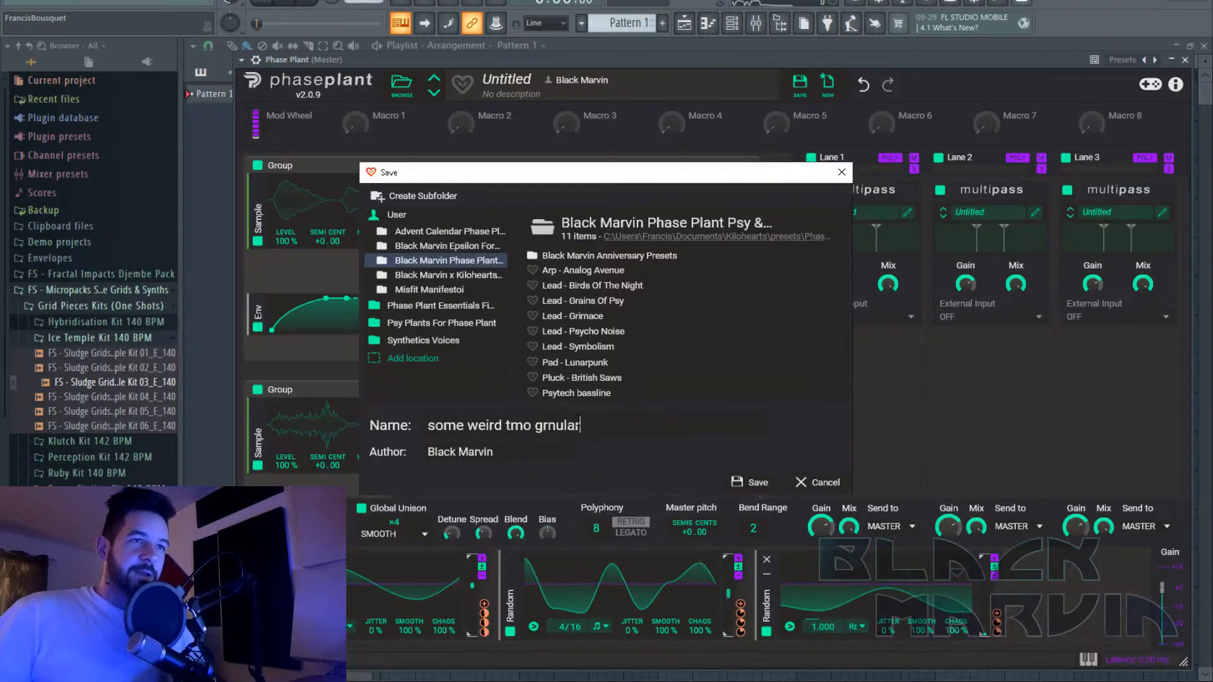
text(ar)
key(Return)
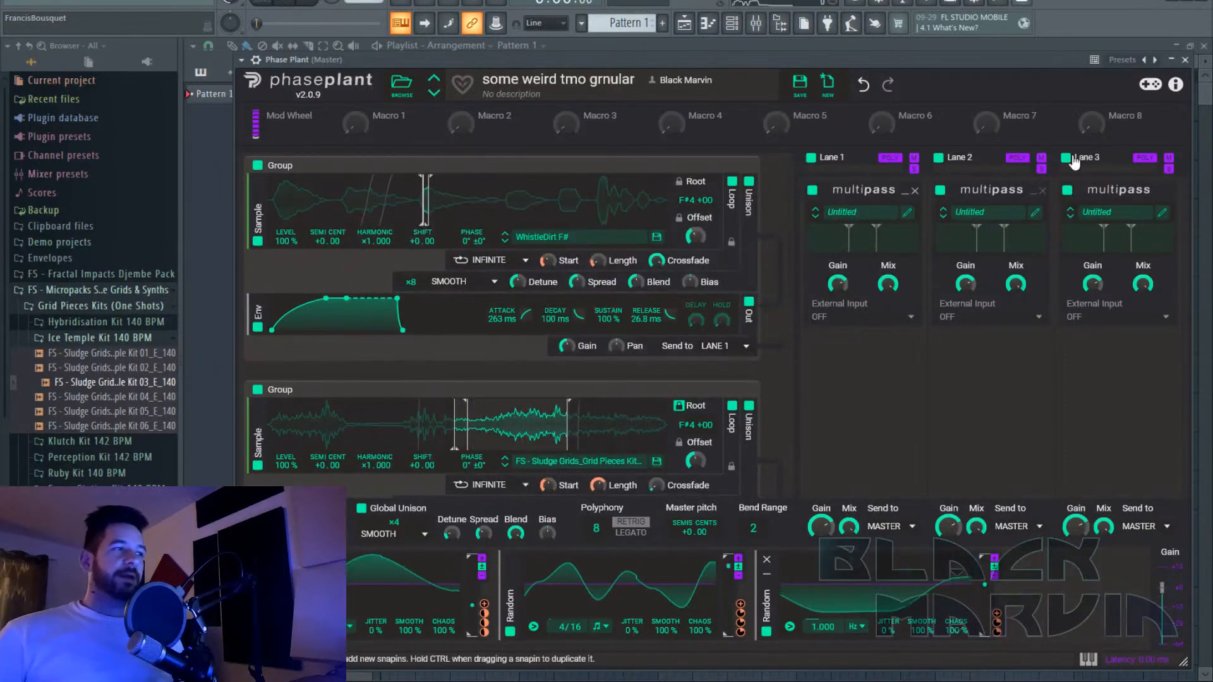
click(1186, 60)
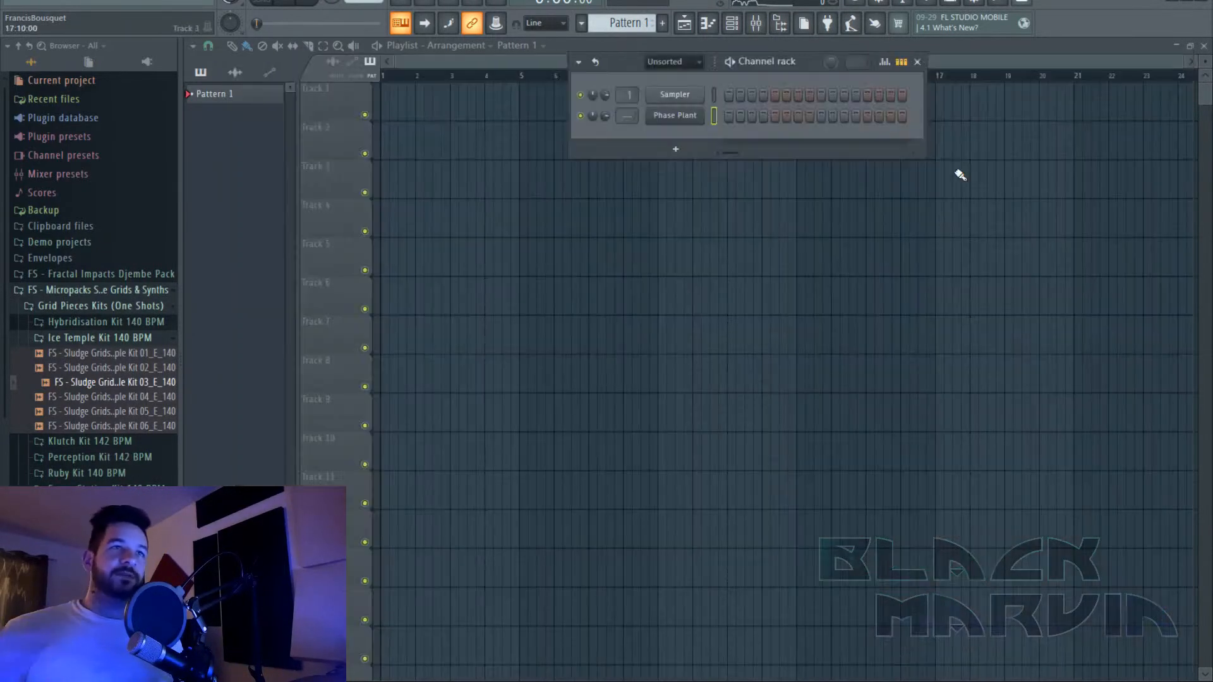
click(682, 116)
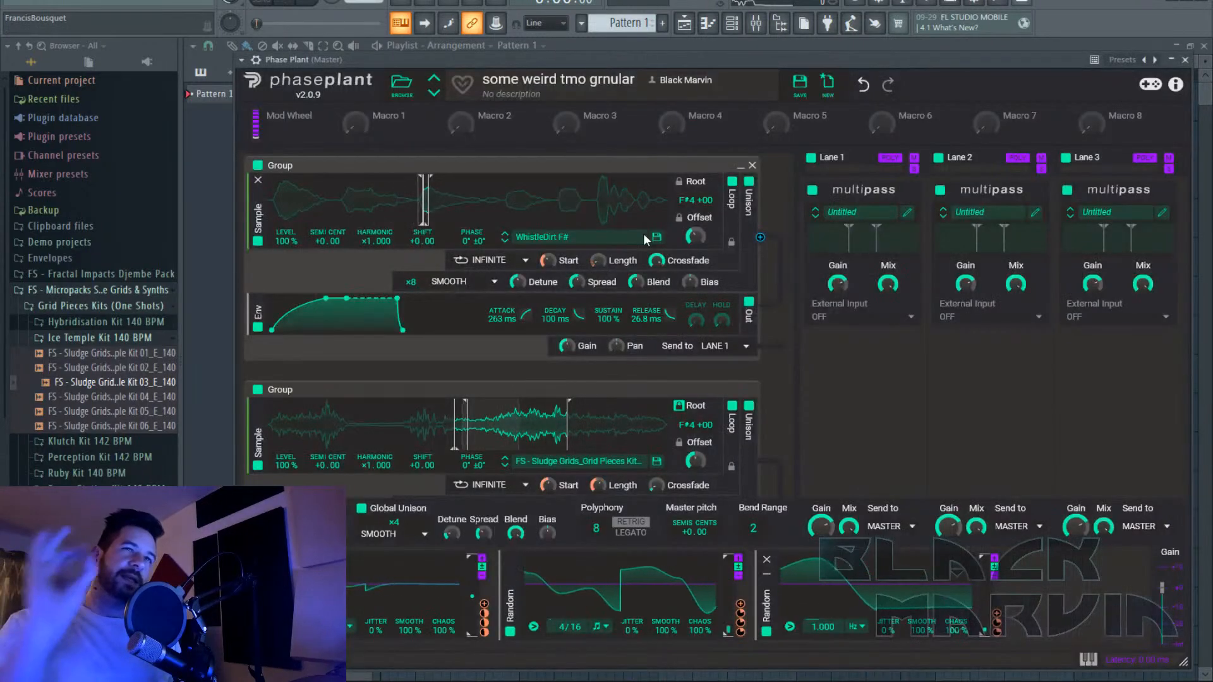